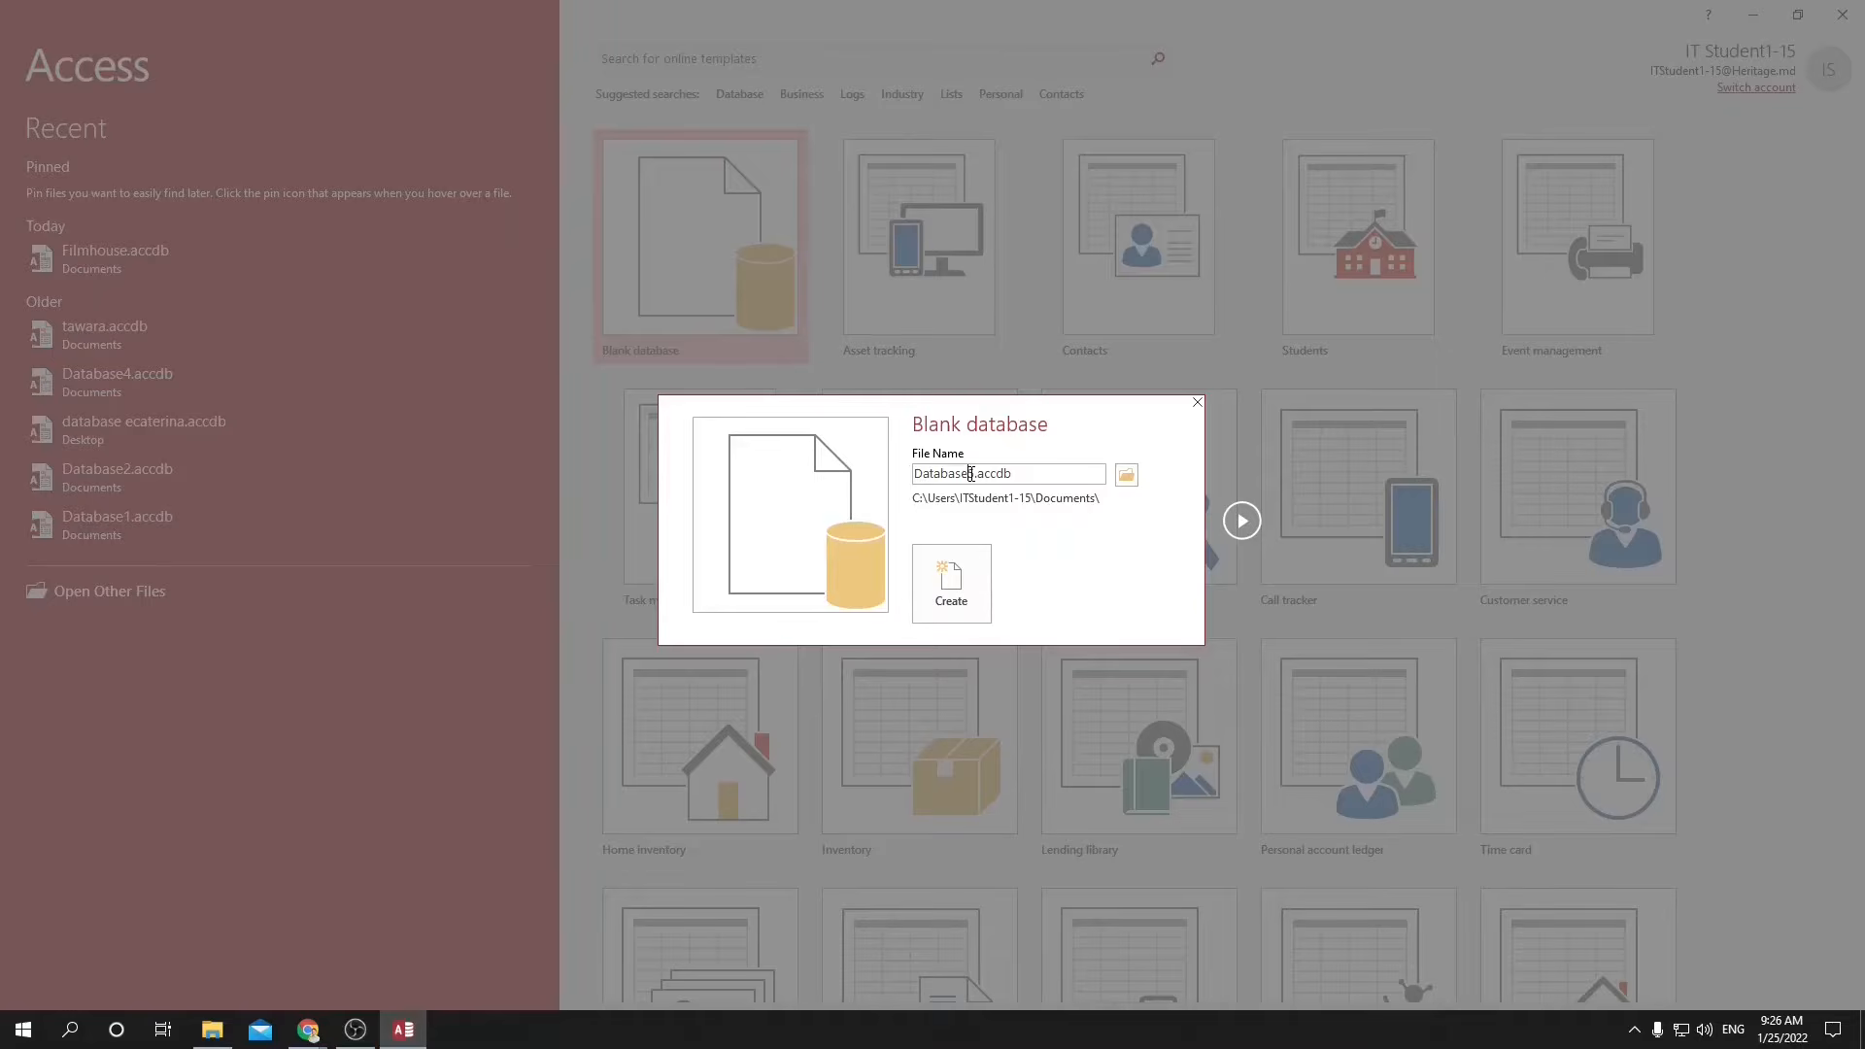
Create a blank database named School and save its initial table as Student.
type("School")
left_click(950, 585)
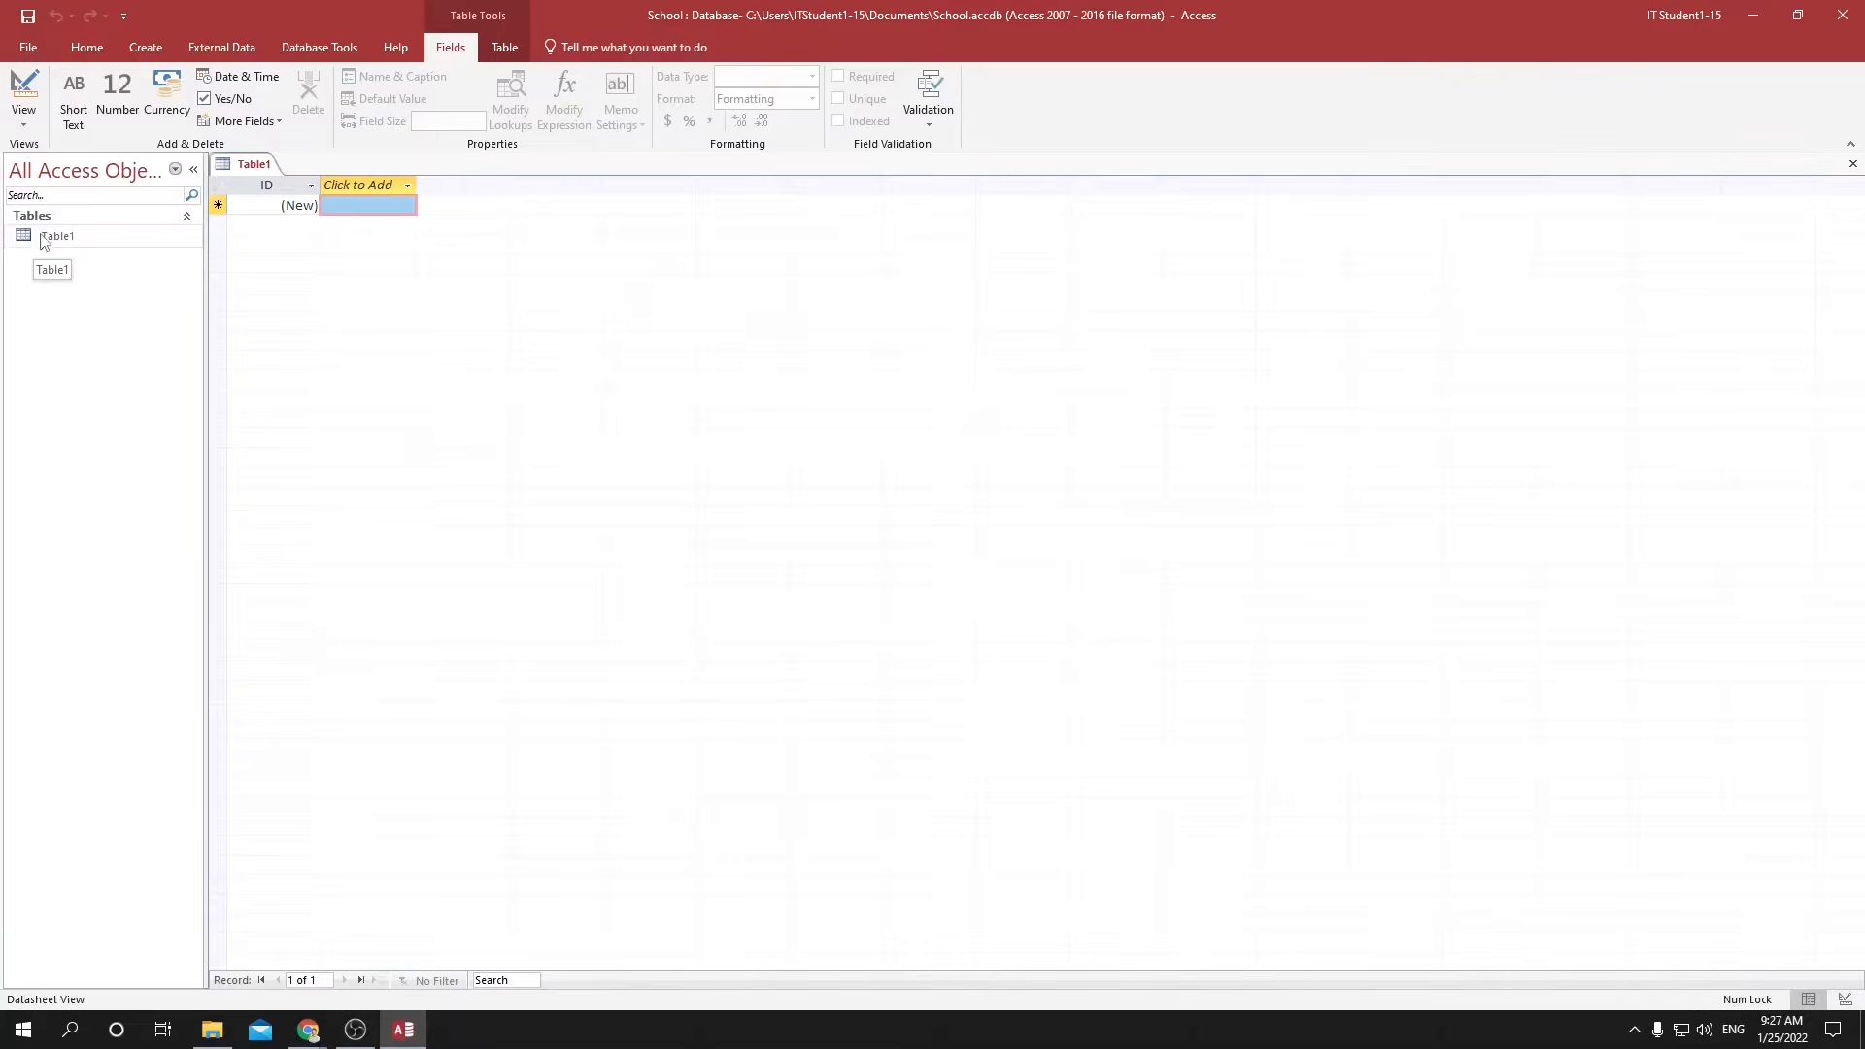
key("ctrl+s")
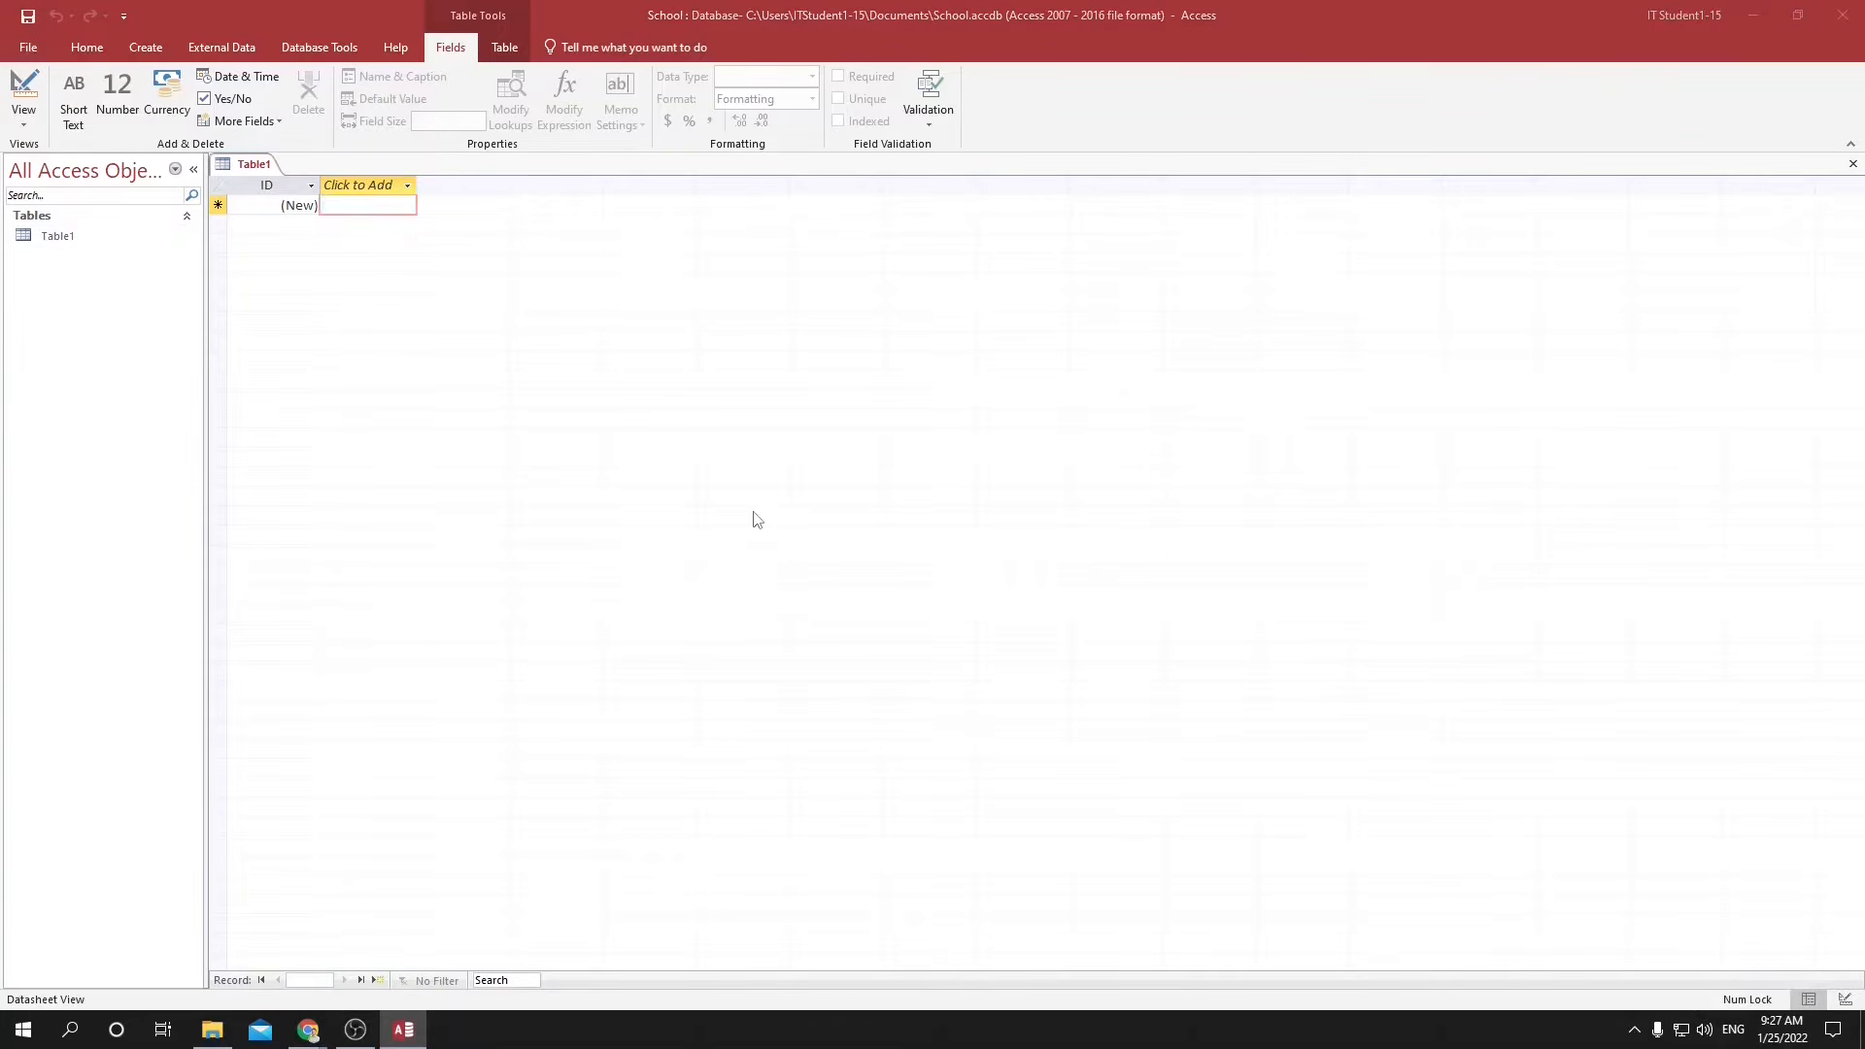
type("Student")
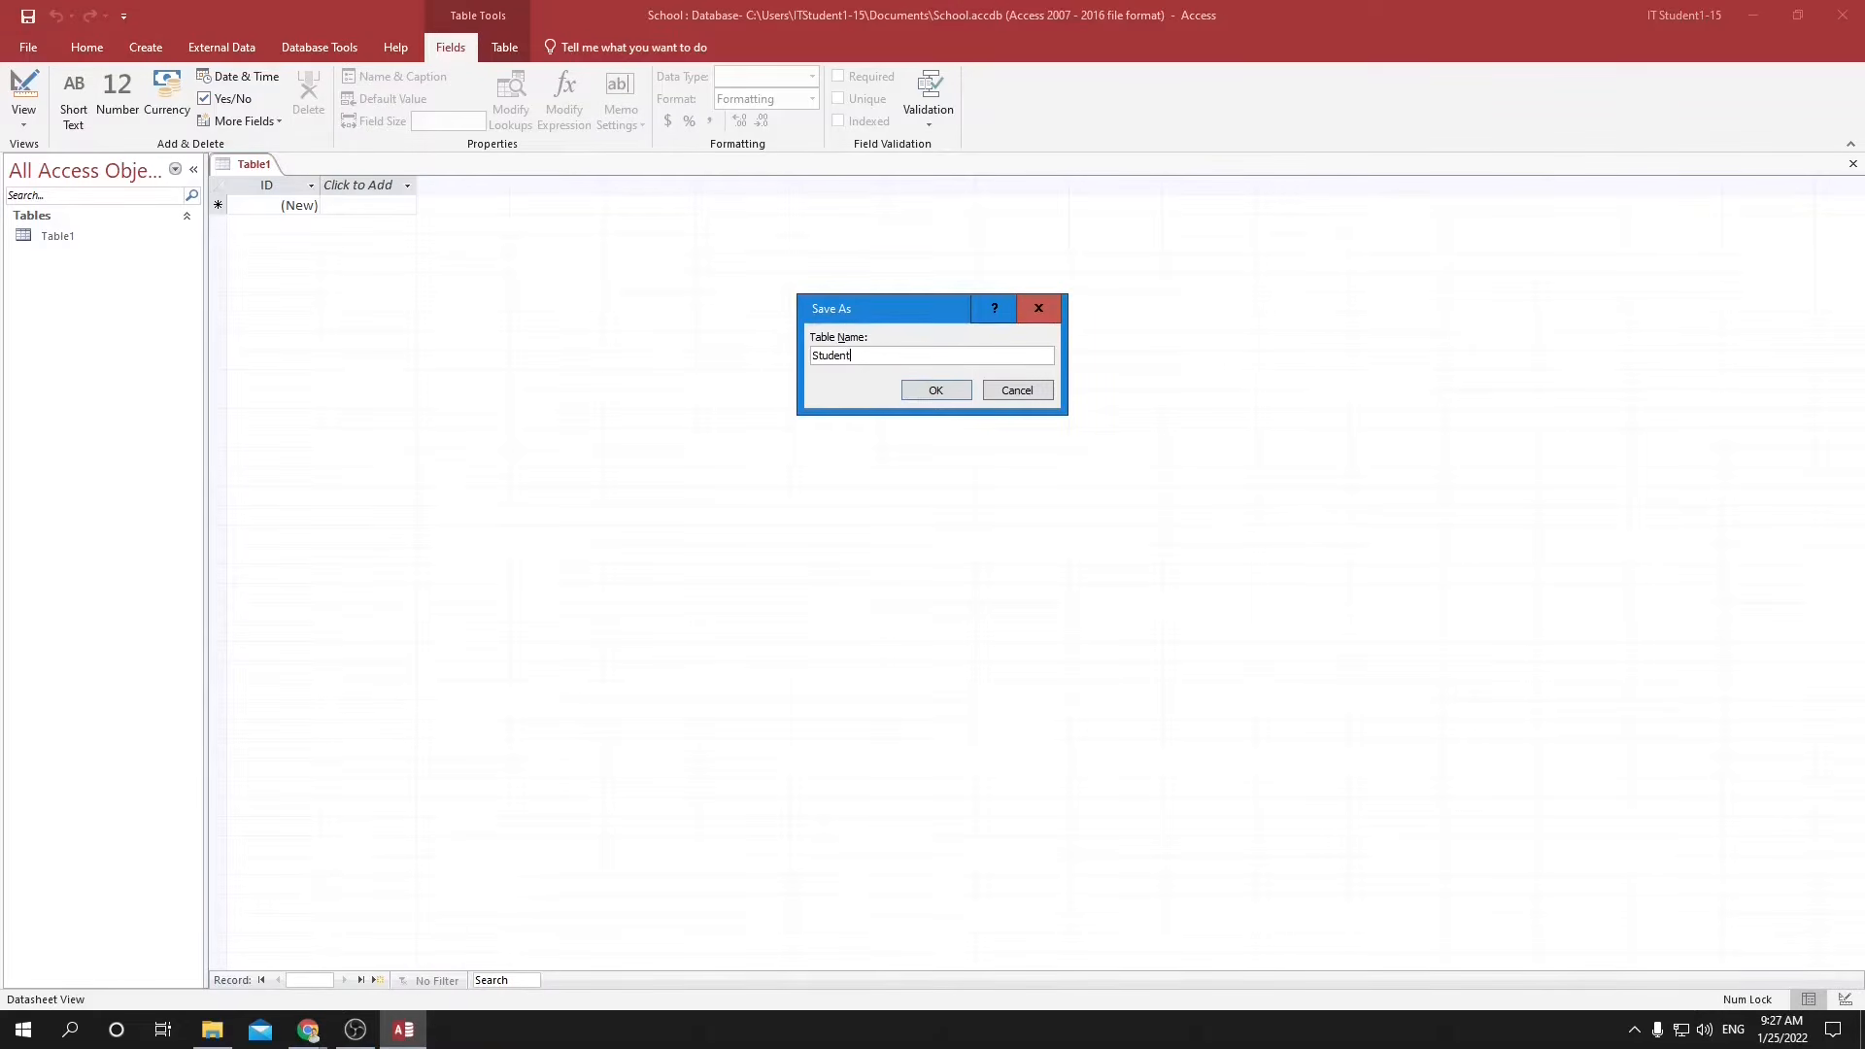
key("Return")
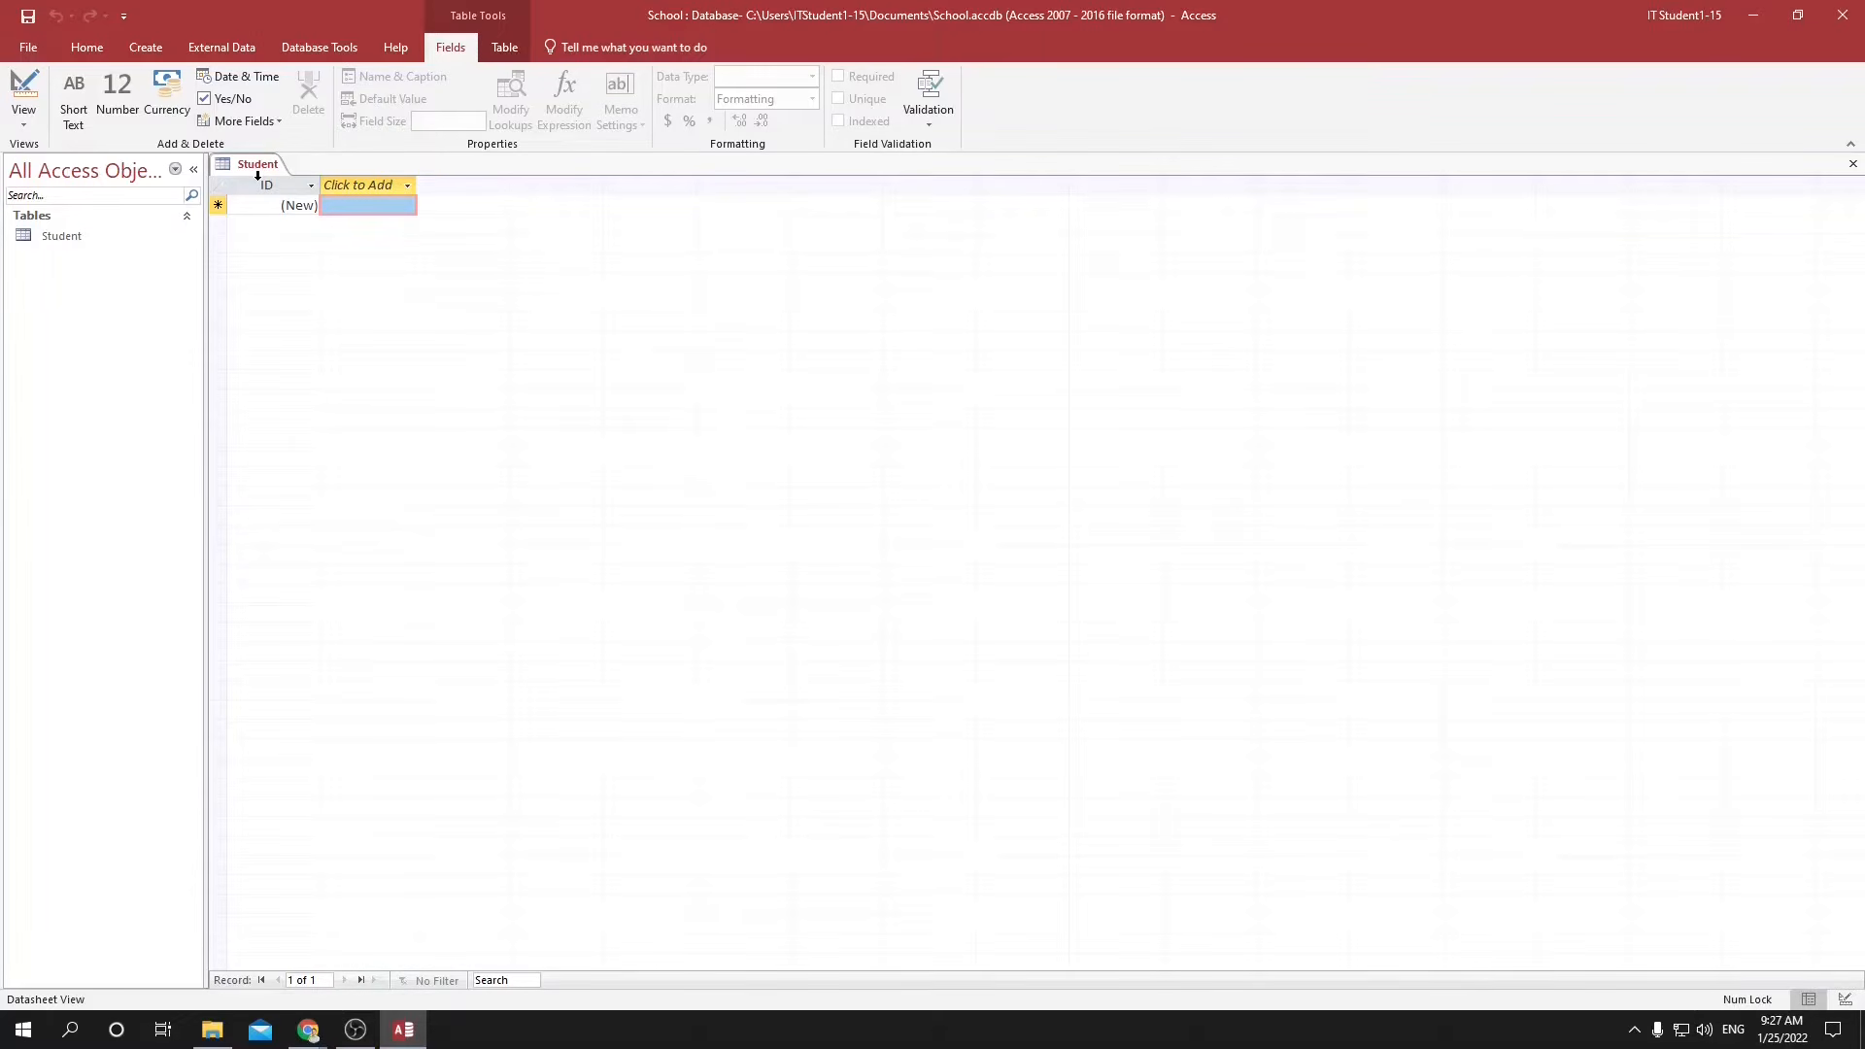
Add a Short Text field named First Name to the Student table.
left_click(346, 184)
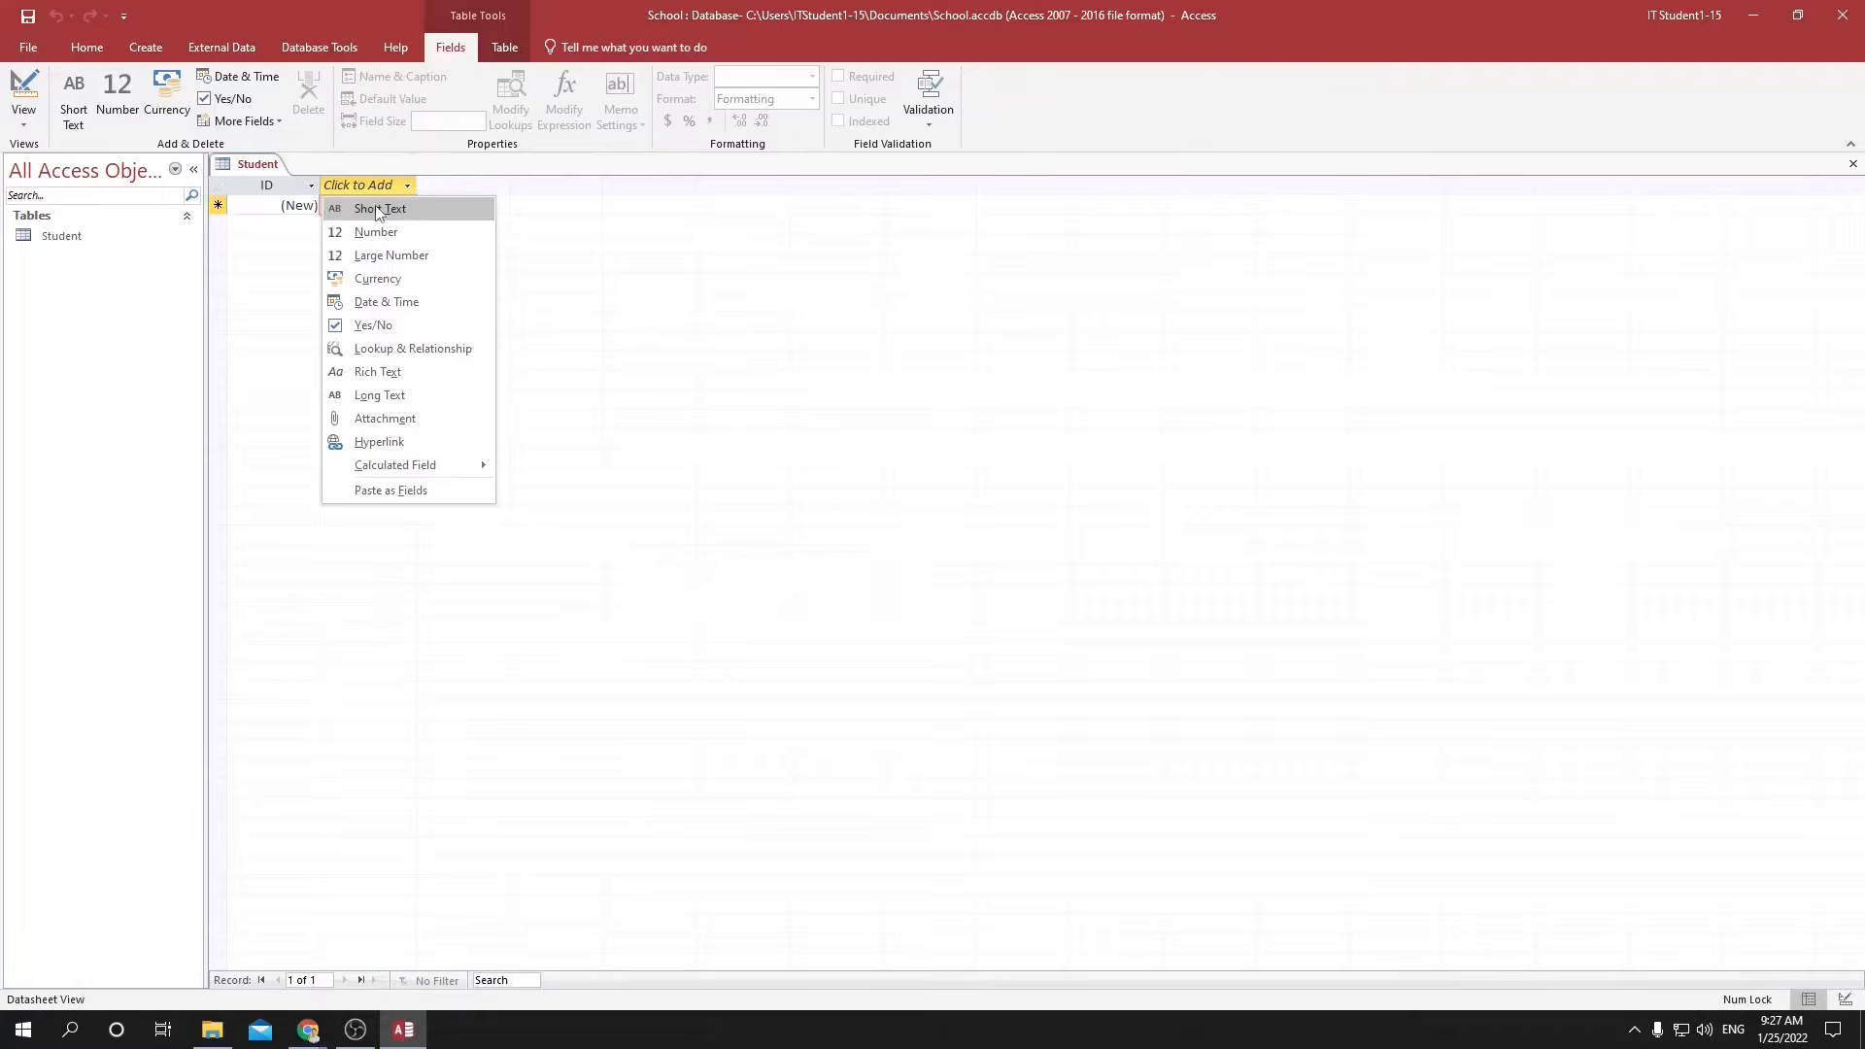
left_click(377, 209)
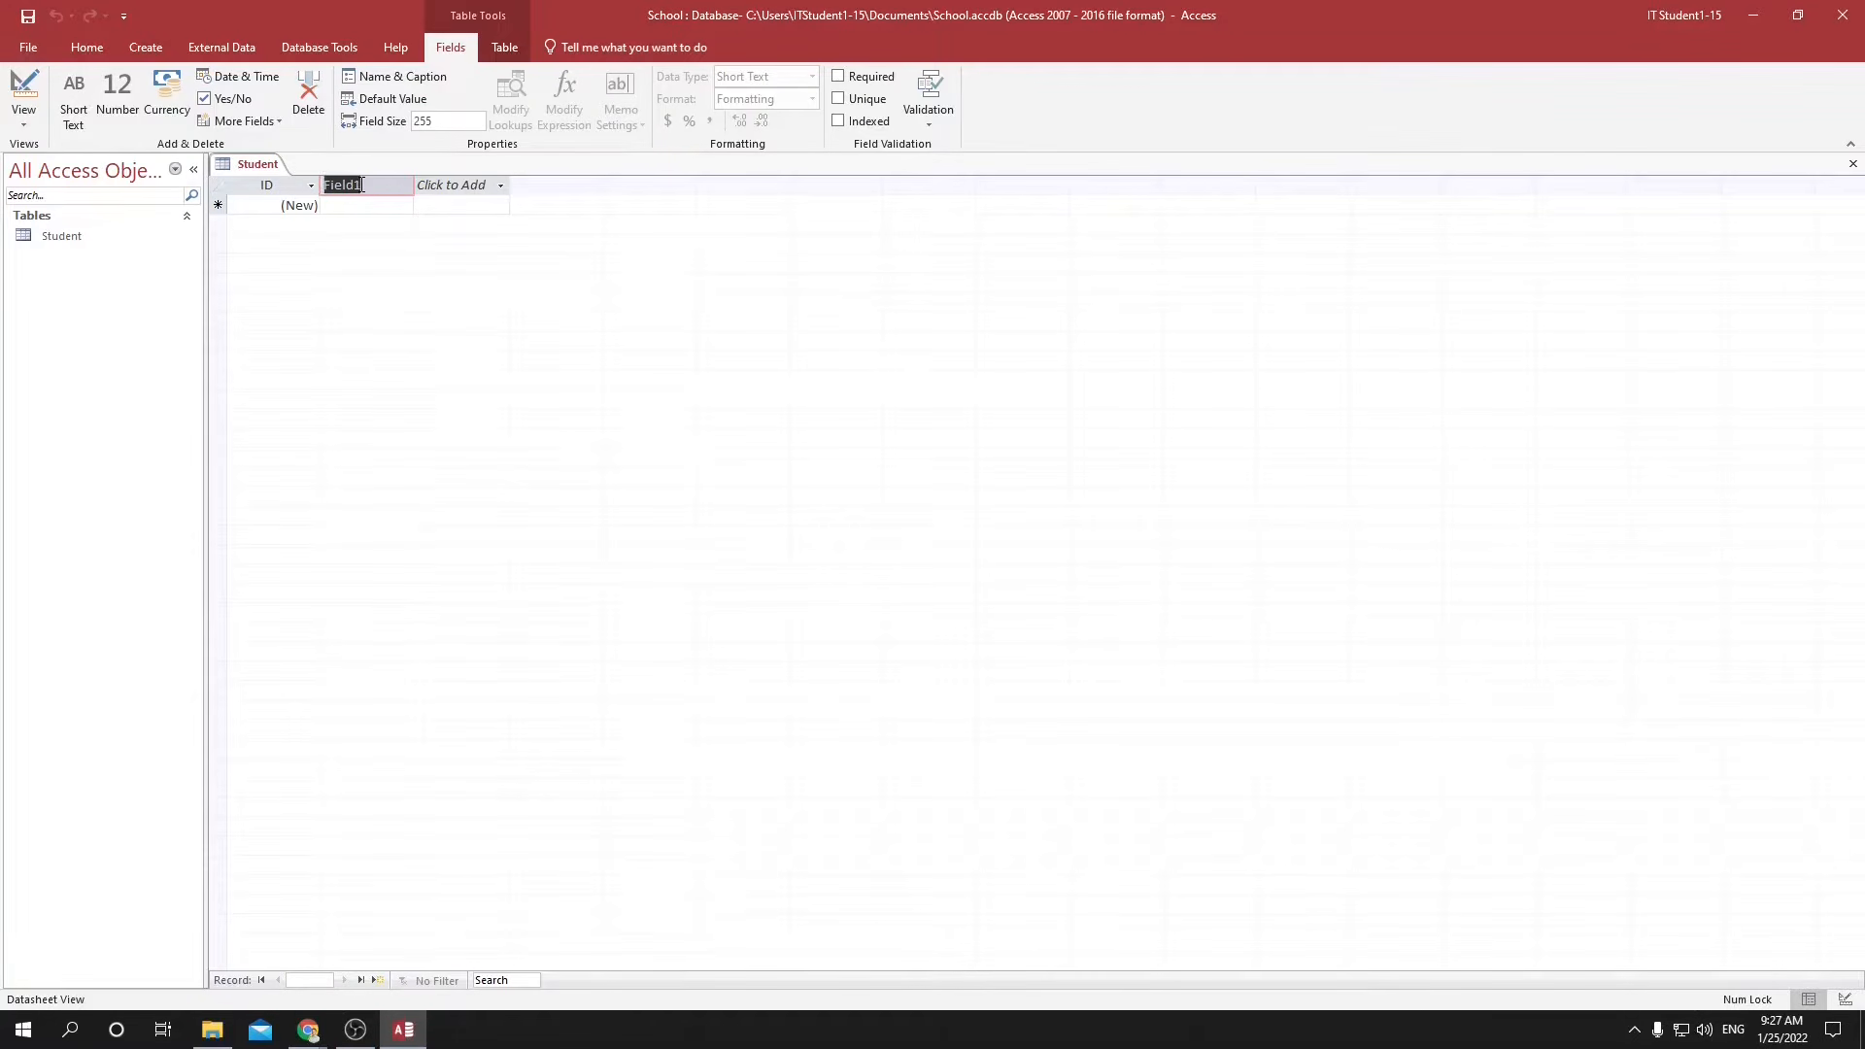
type("First Name")
Add a Short Text field named Family Name after the First Name field.
left_click(486, 186)
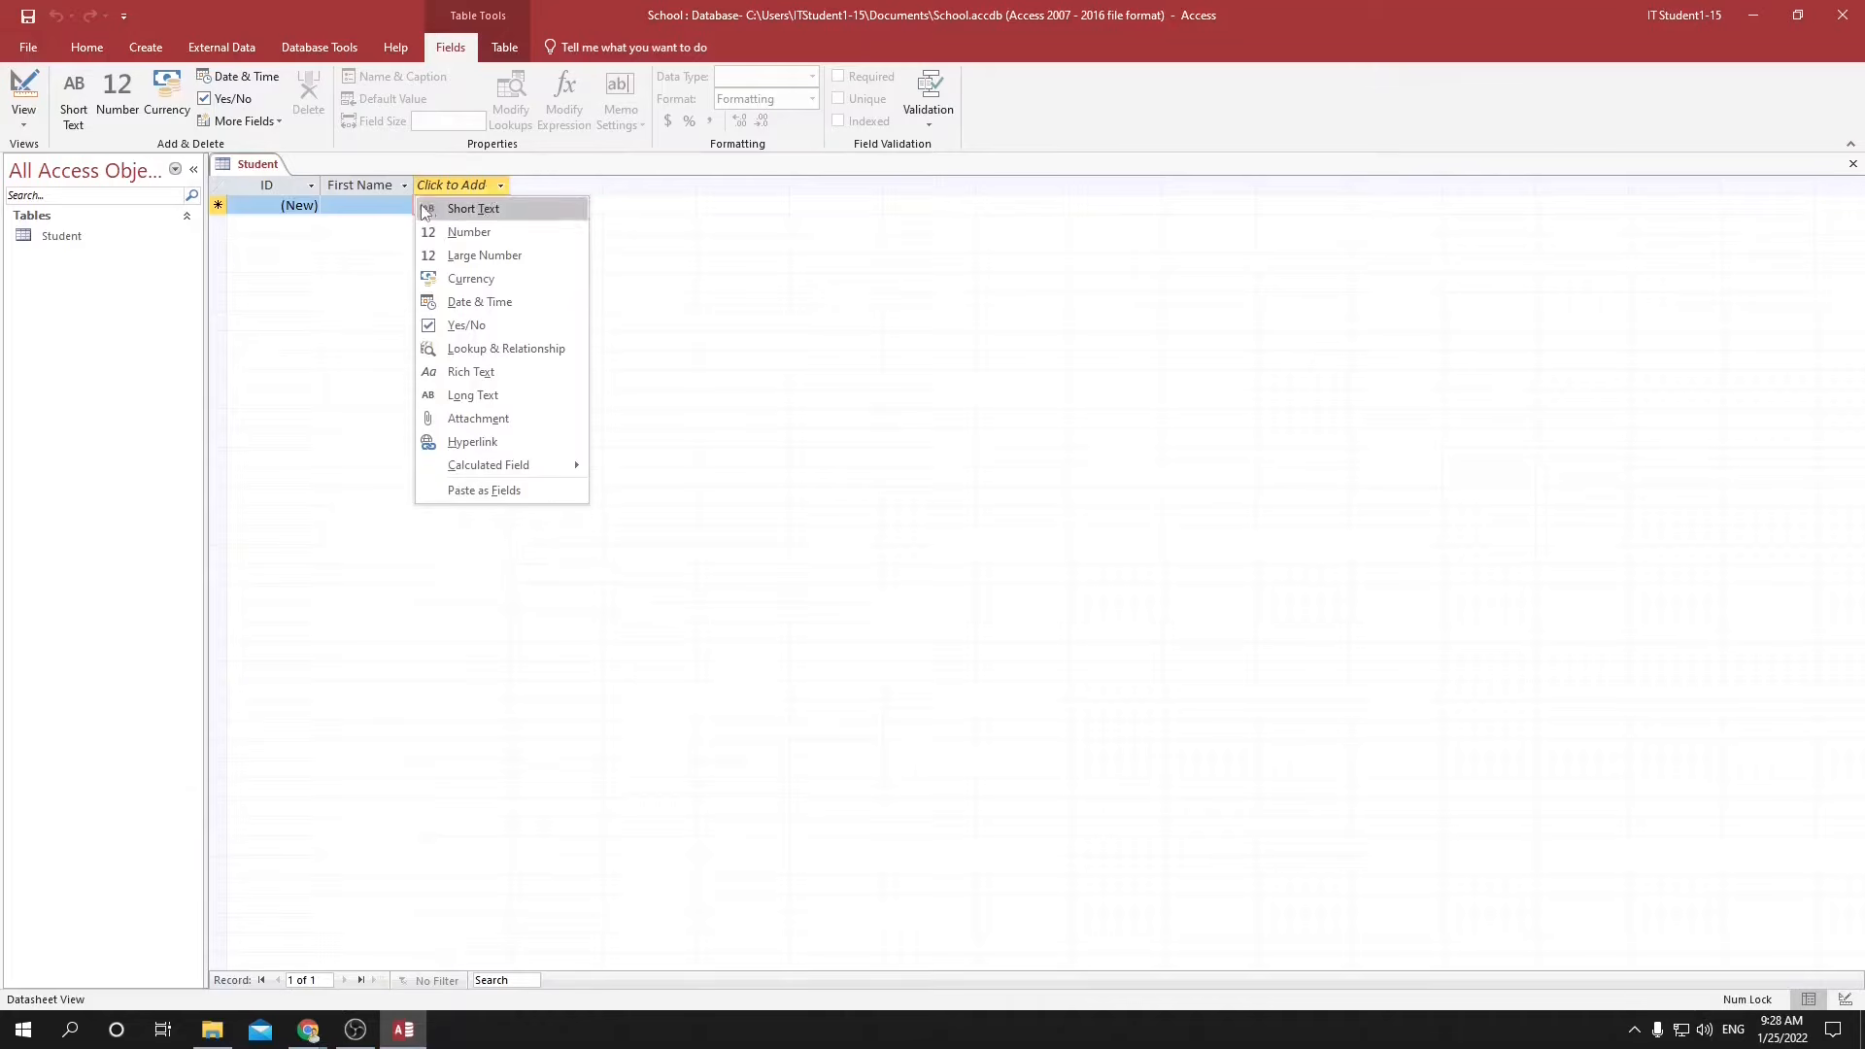
left_click(476, 210)
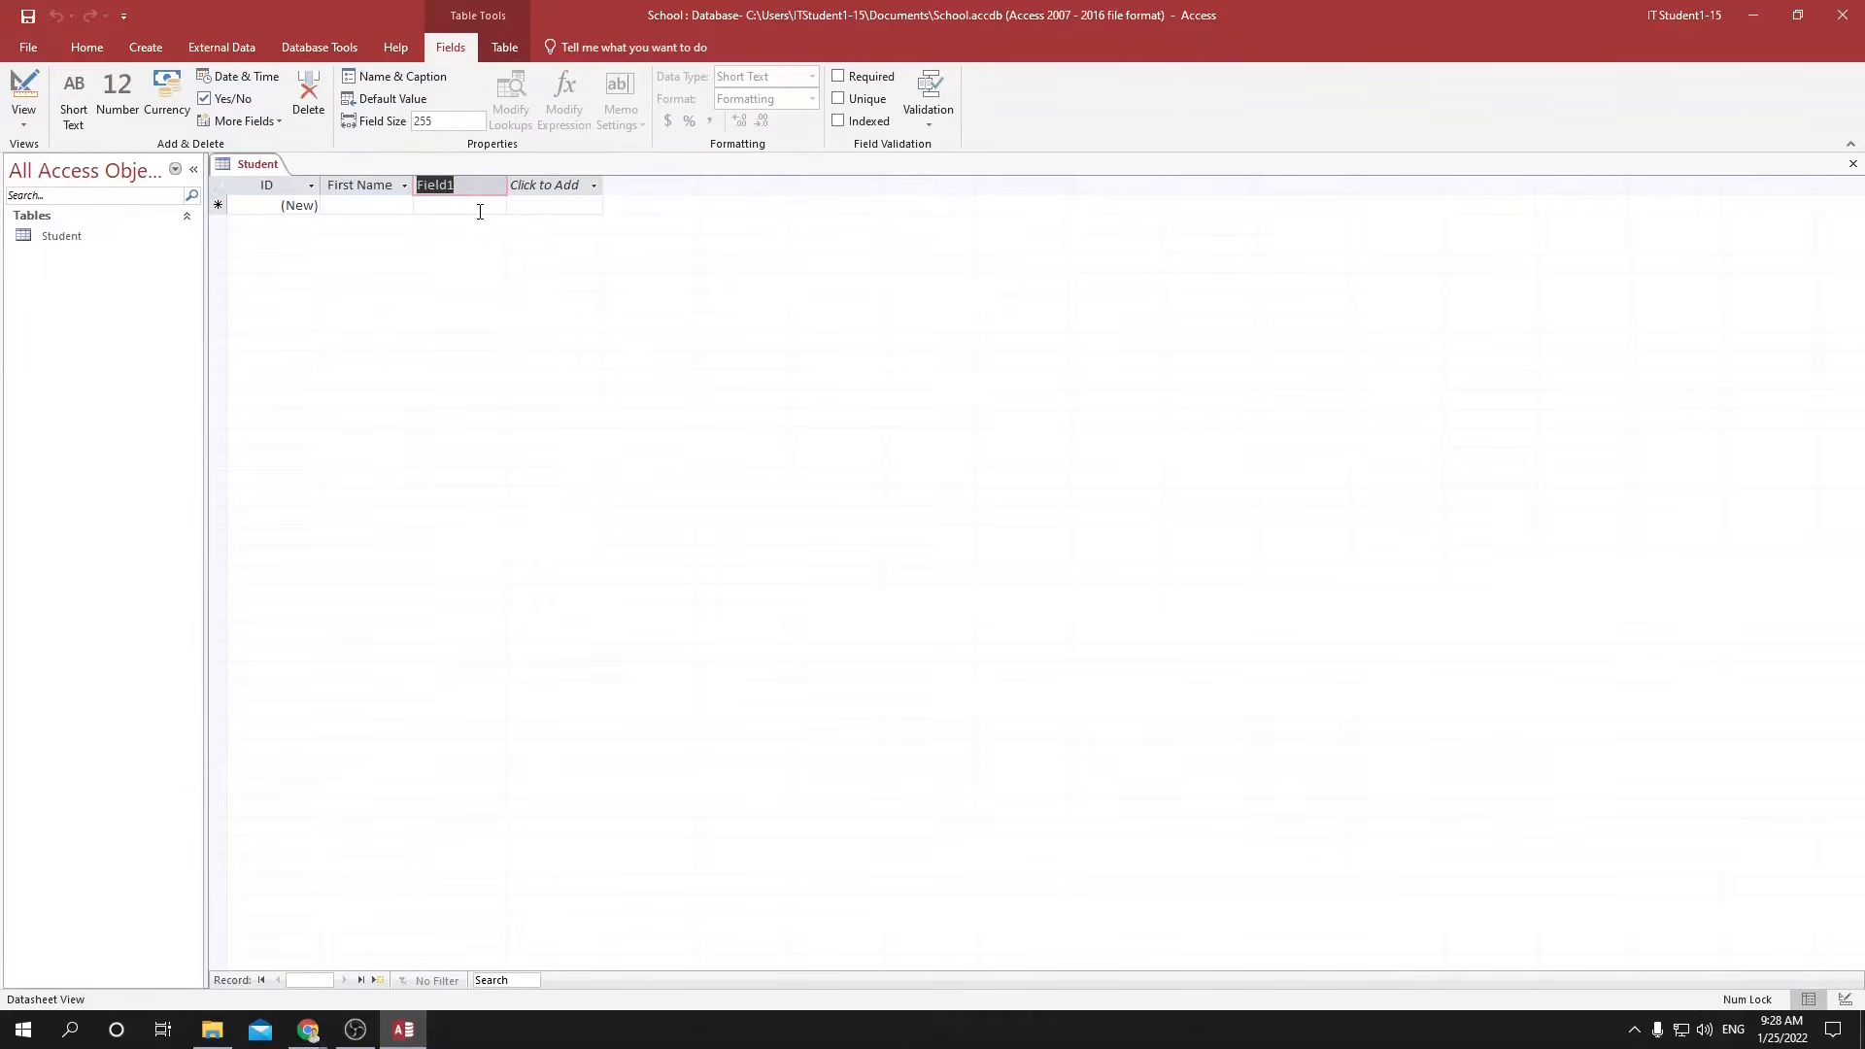
type("Family Name")
key("Return")
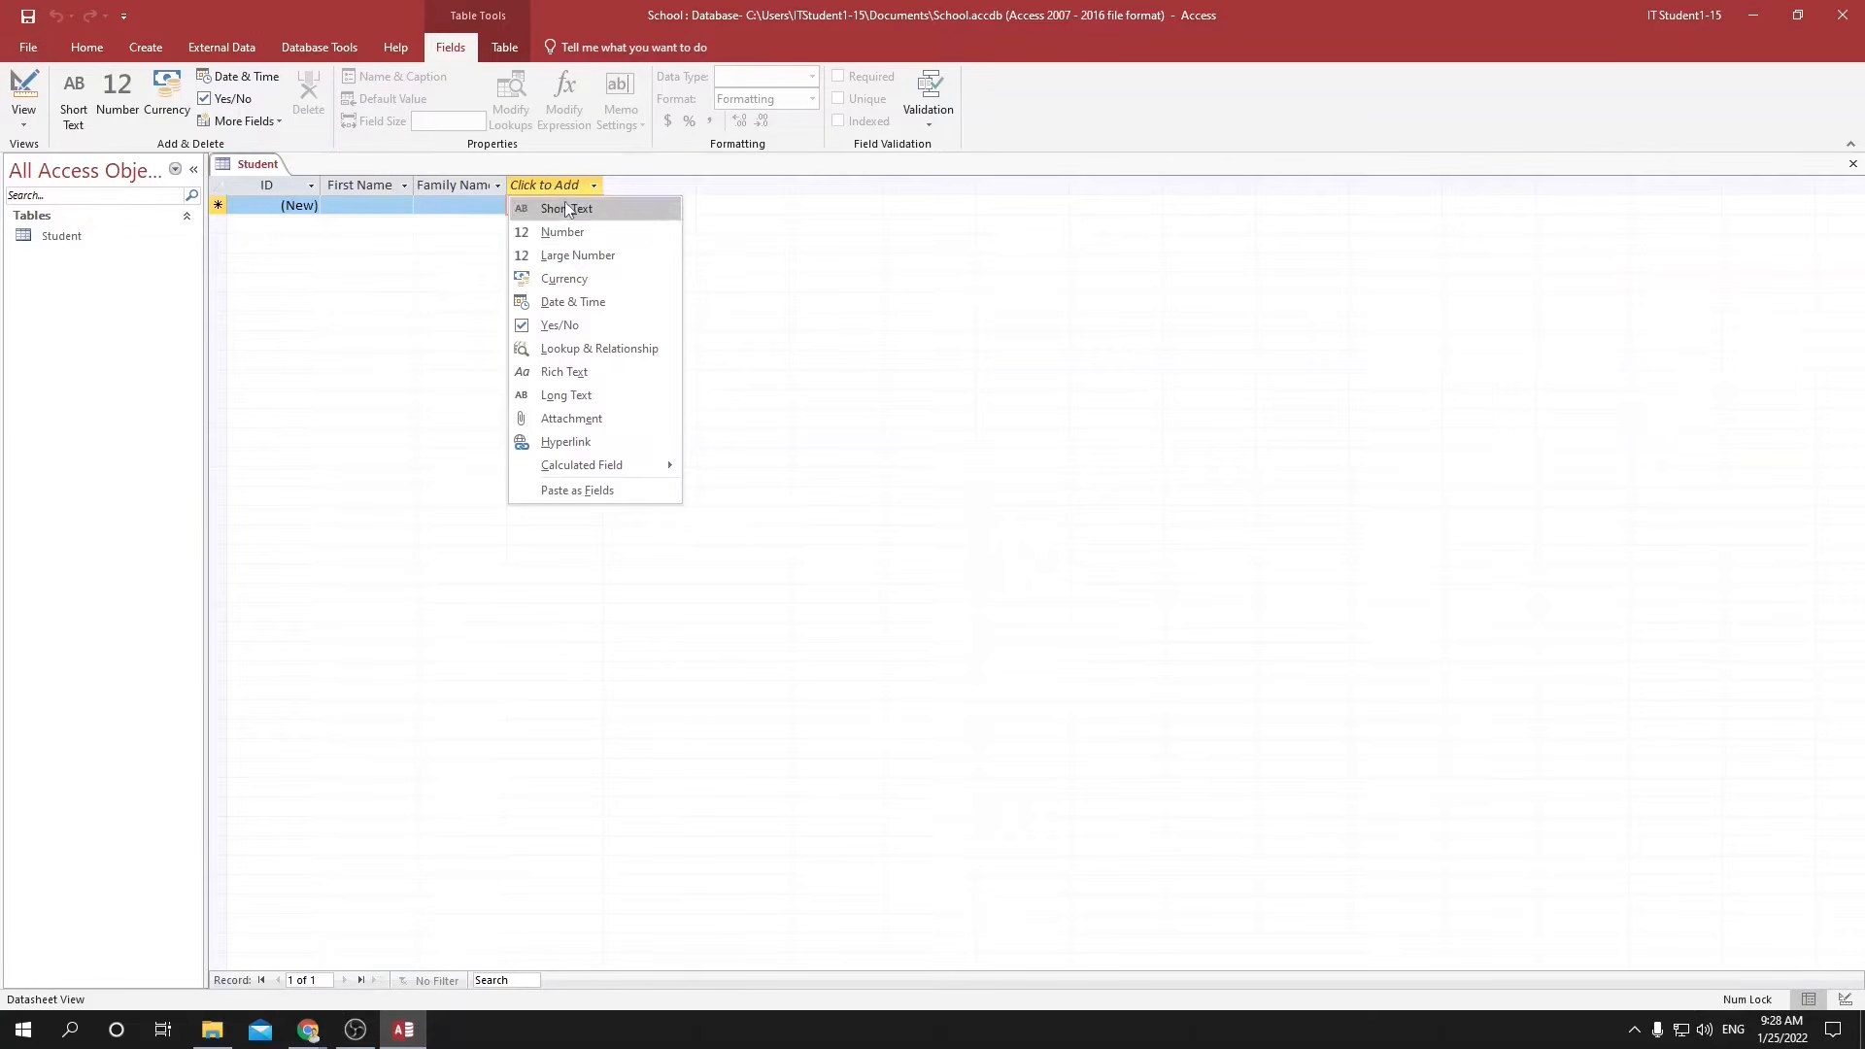
Add a Date & Time field named Date of birth after the Family Name field.
left_click(594, 305)
type("Date of birth")
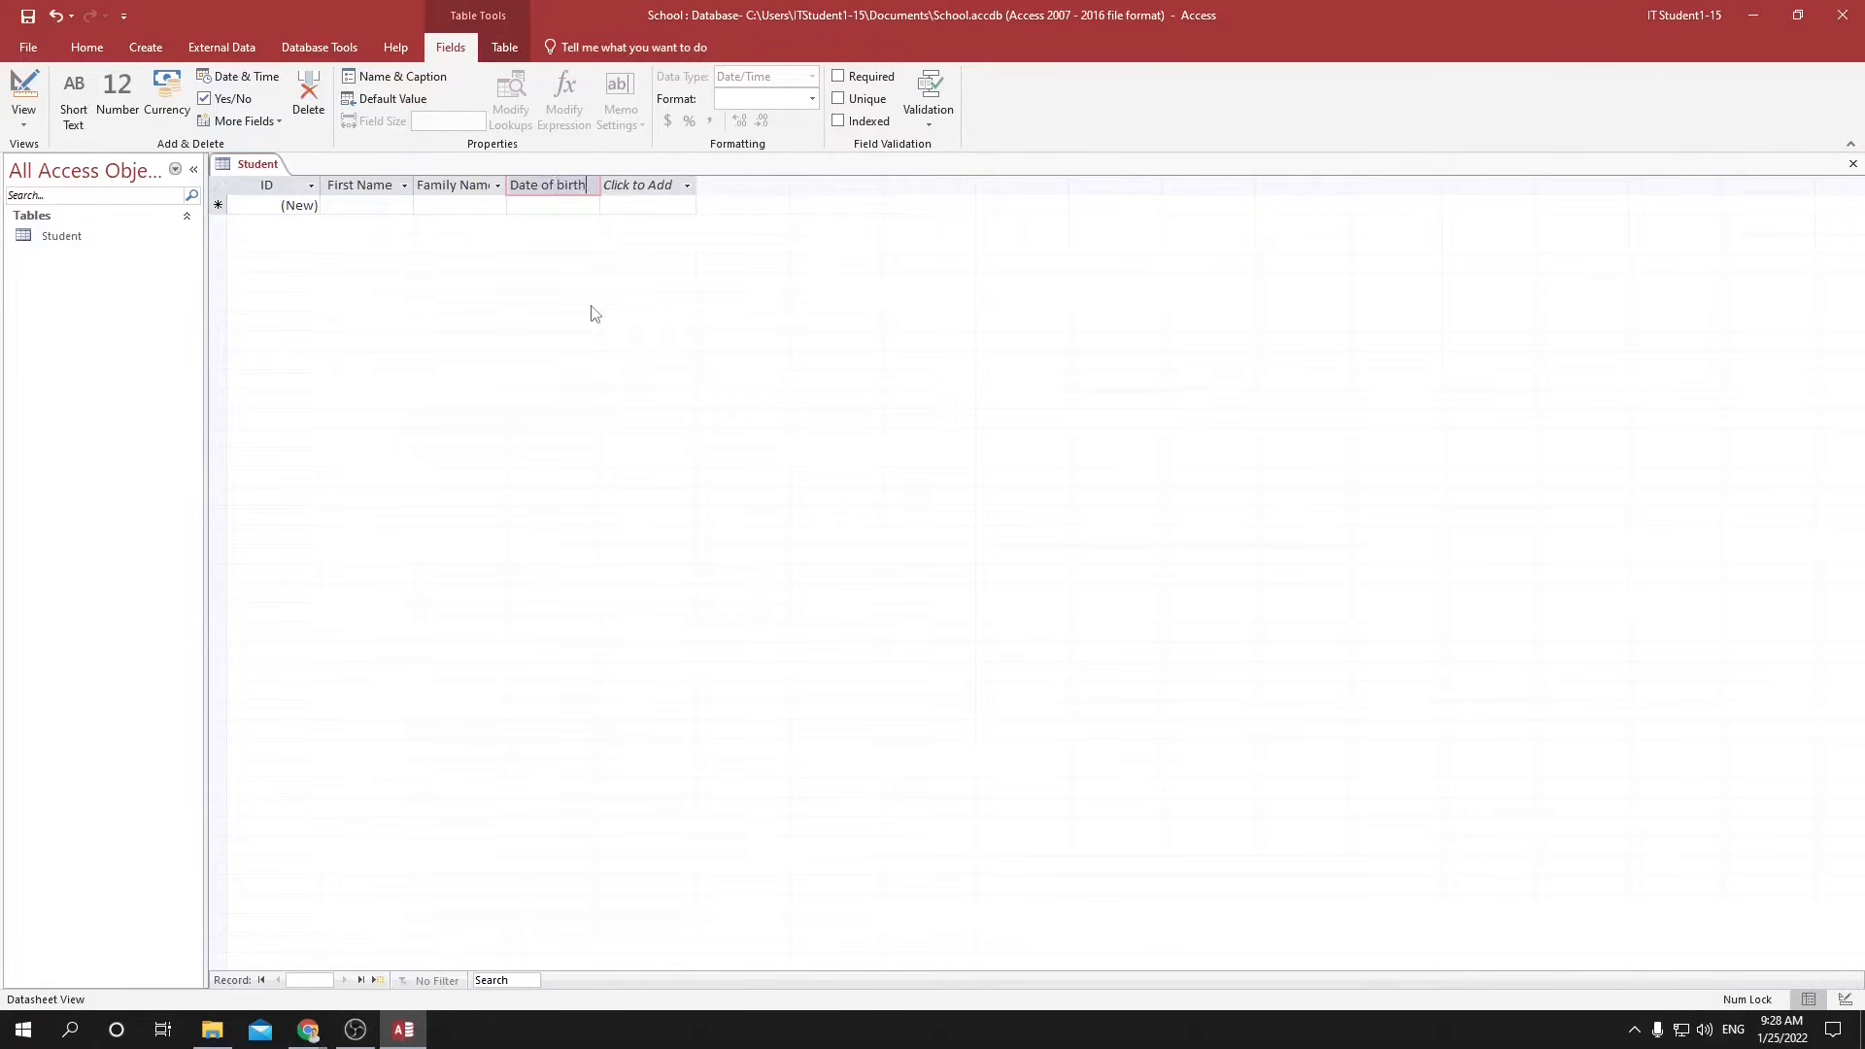
key("Return")
left_click(557, 324)
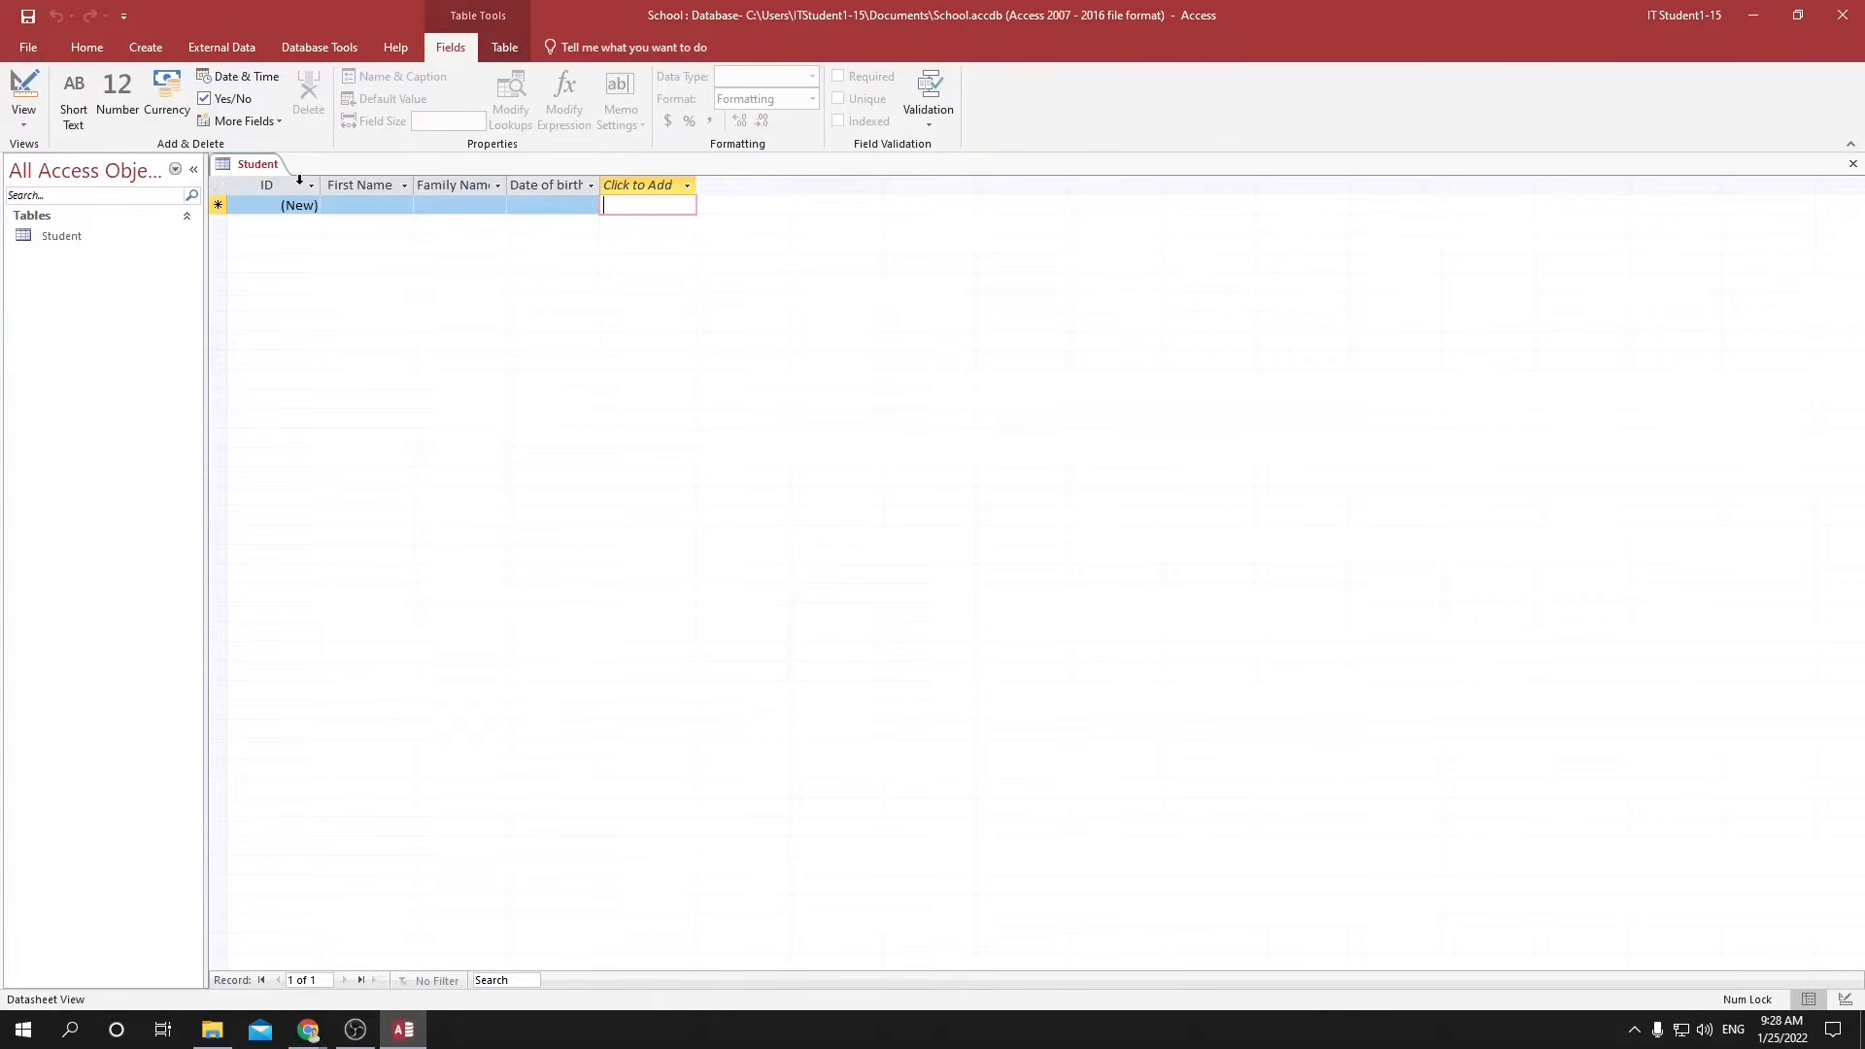
Check the data types of the First Name, Family Name, Date of birth and ID fields.
left_click(324, 203)
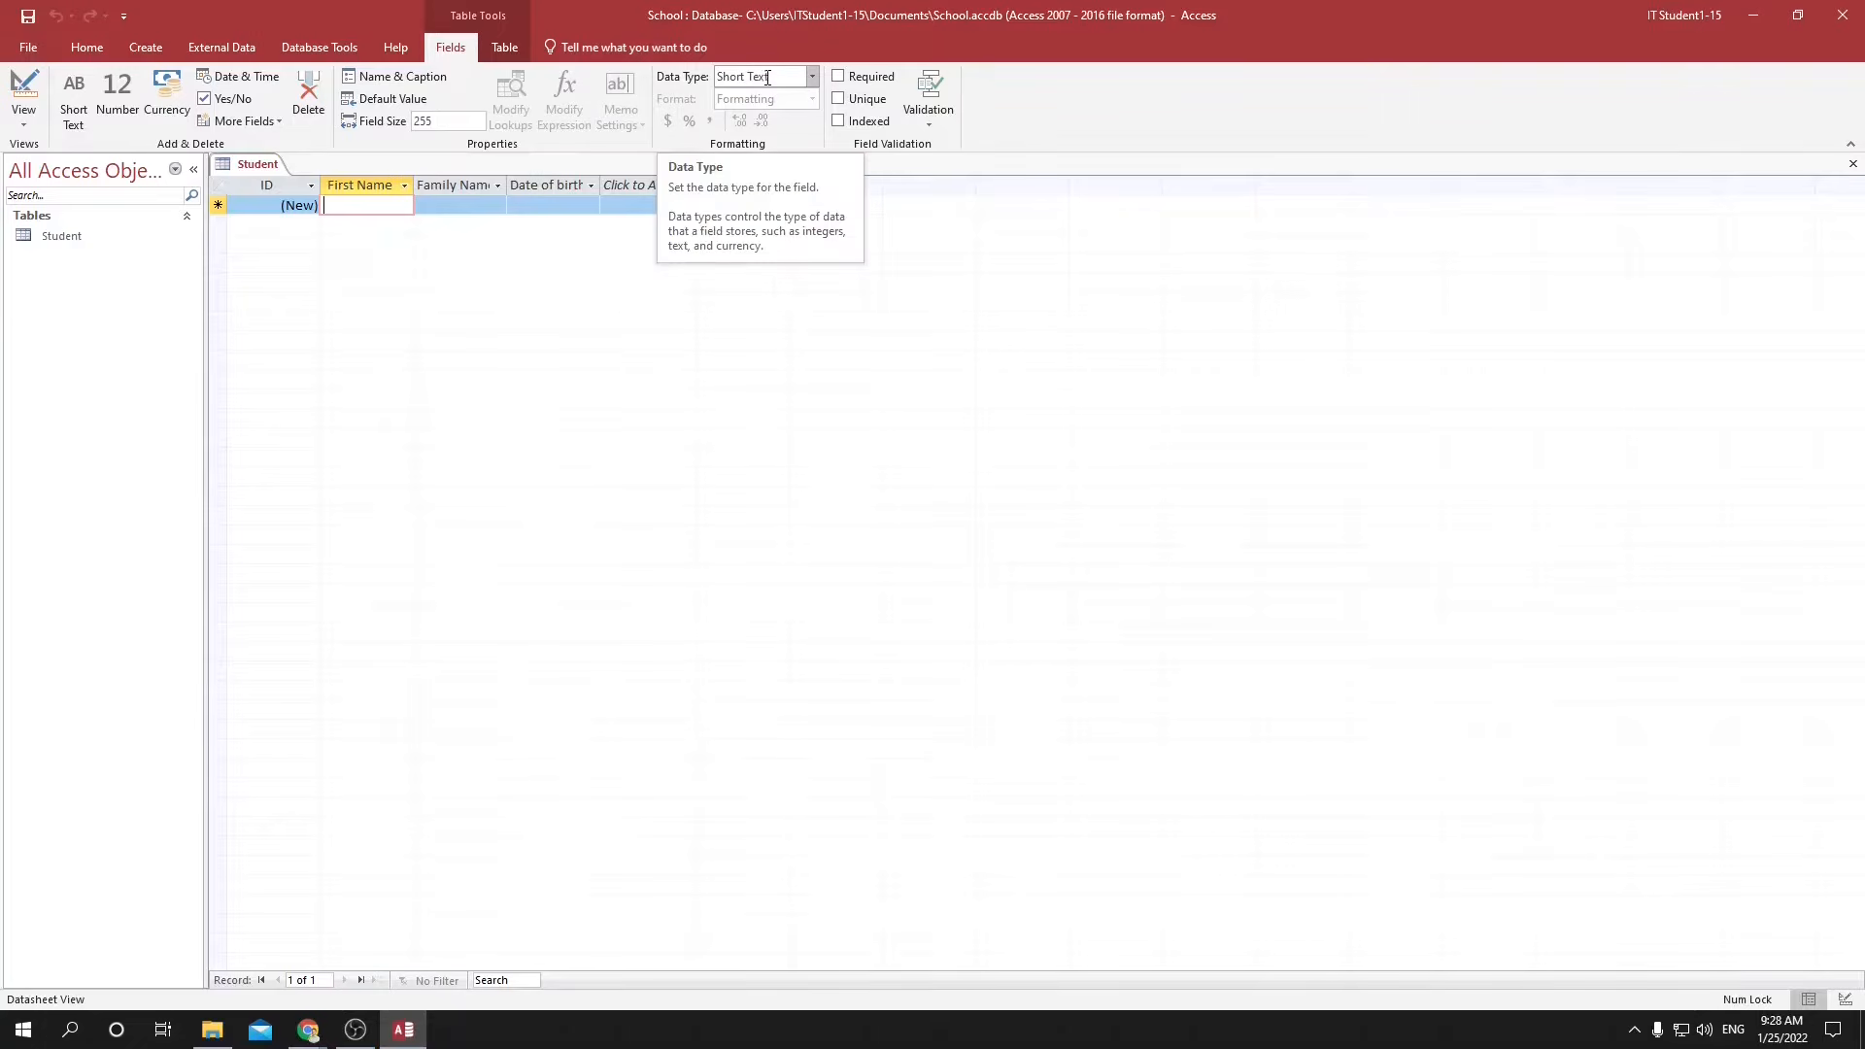
left_click(471, 184)
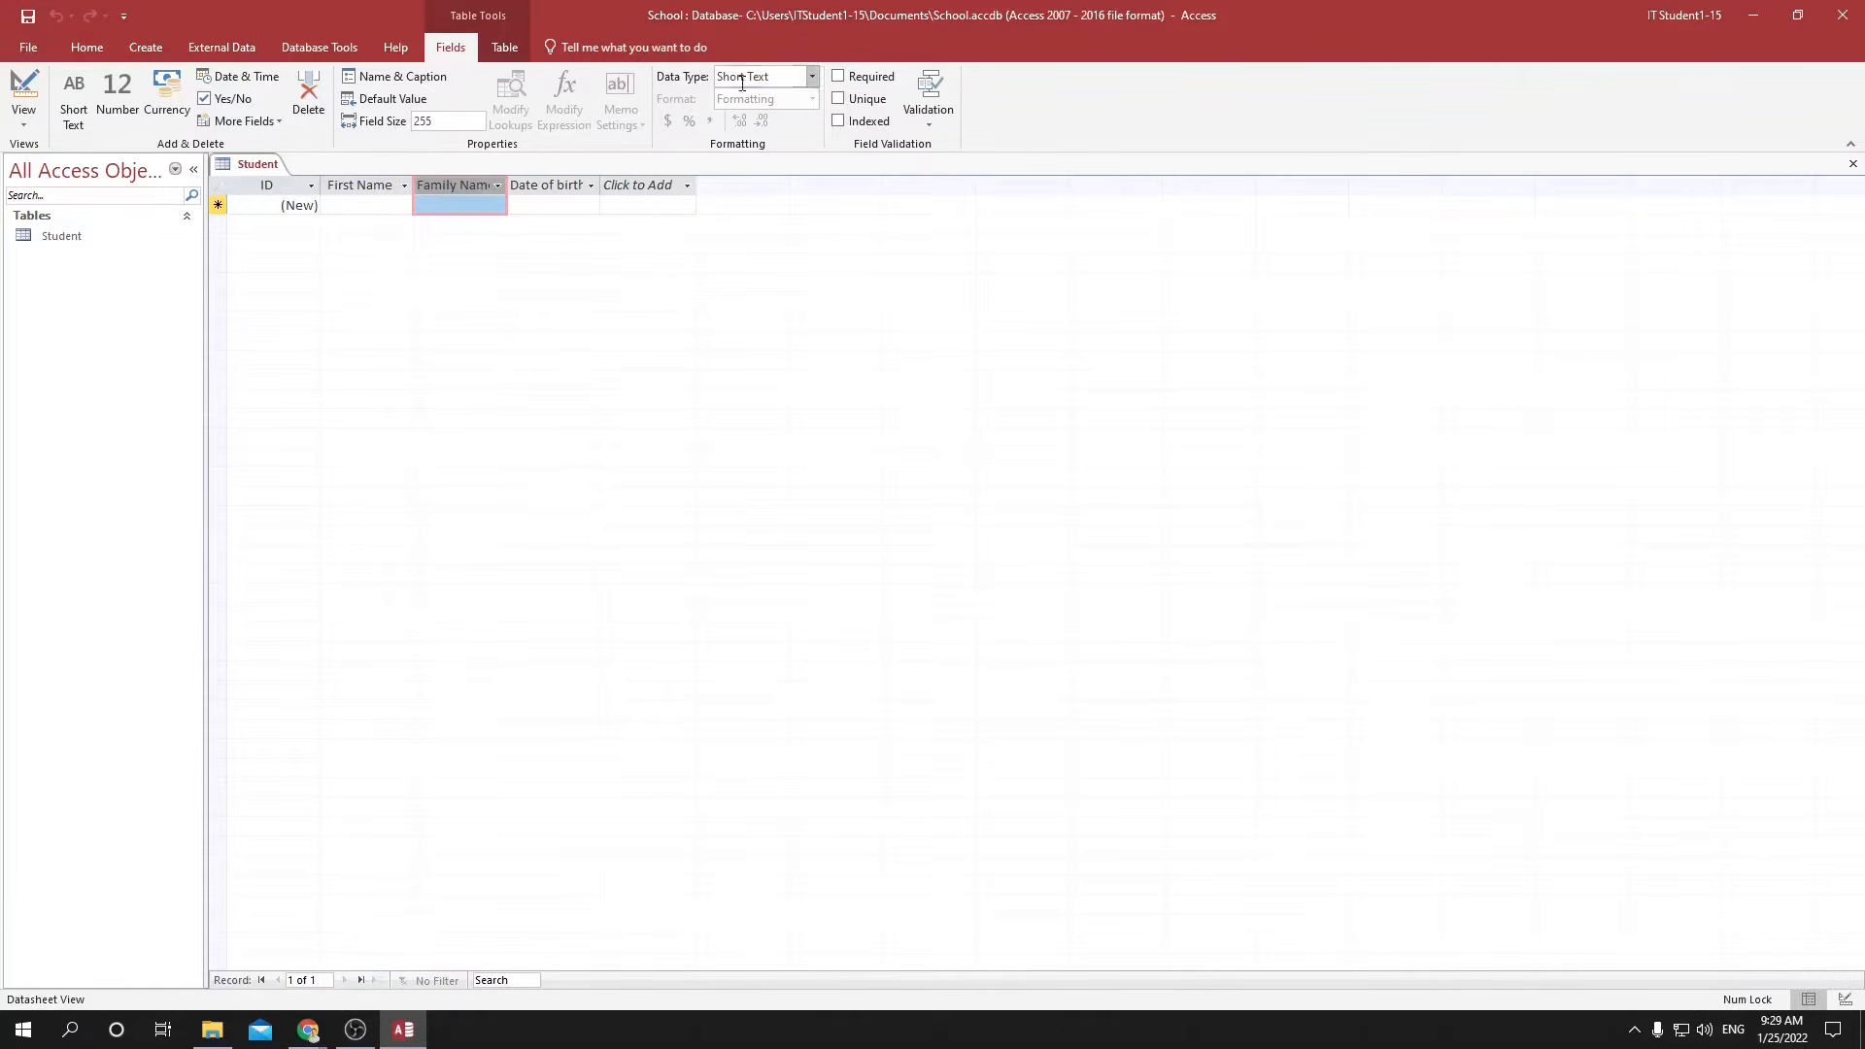
left_click(541, 203)
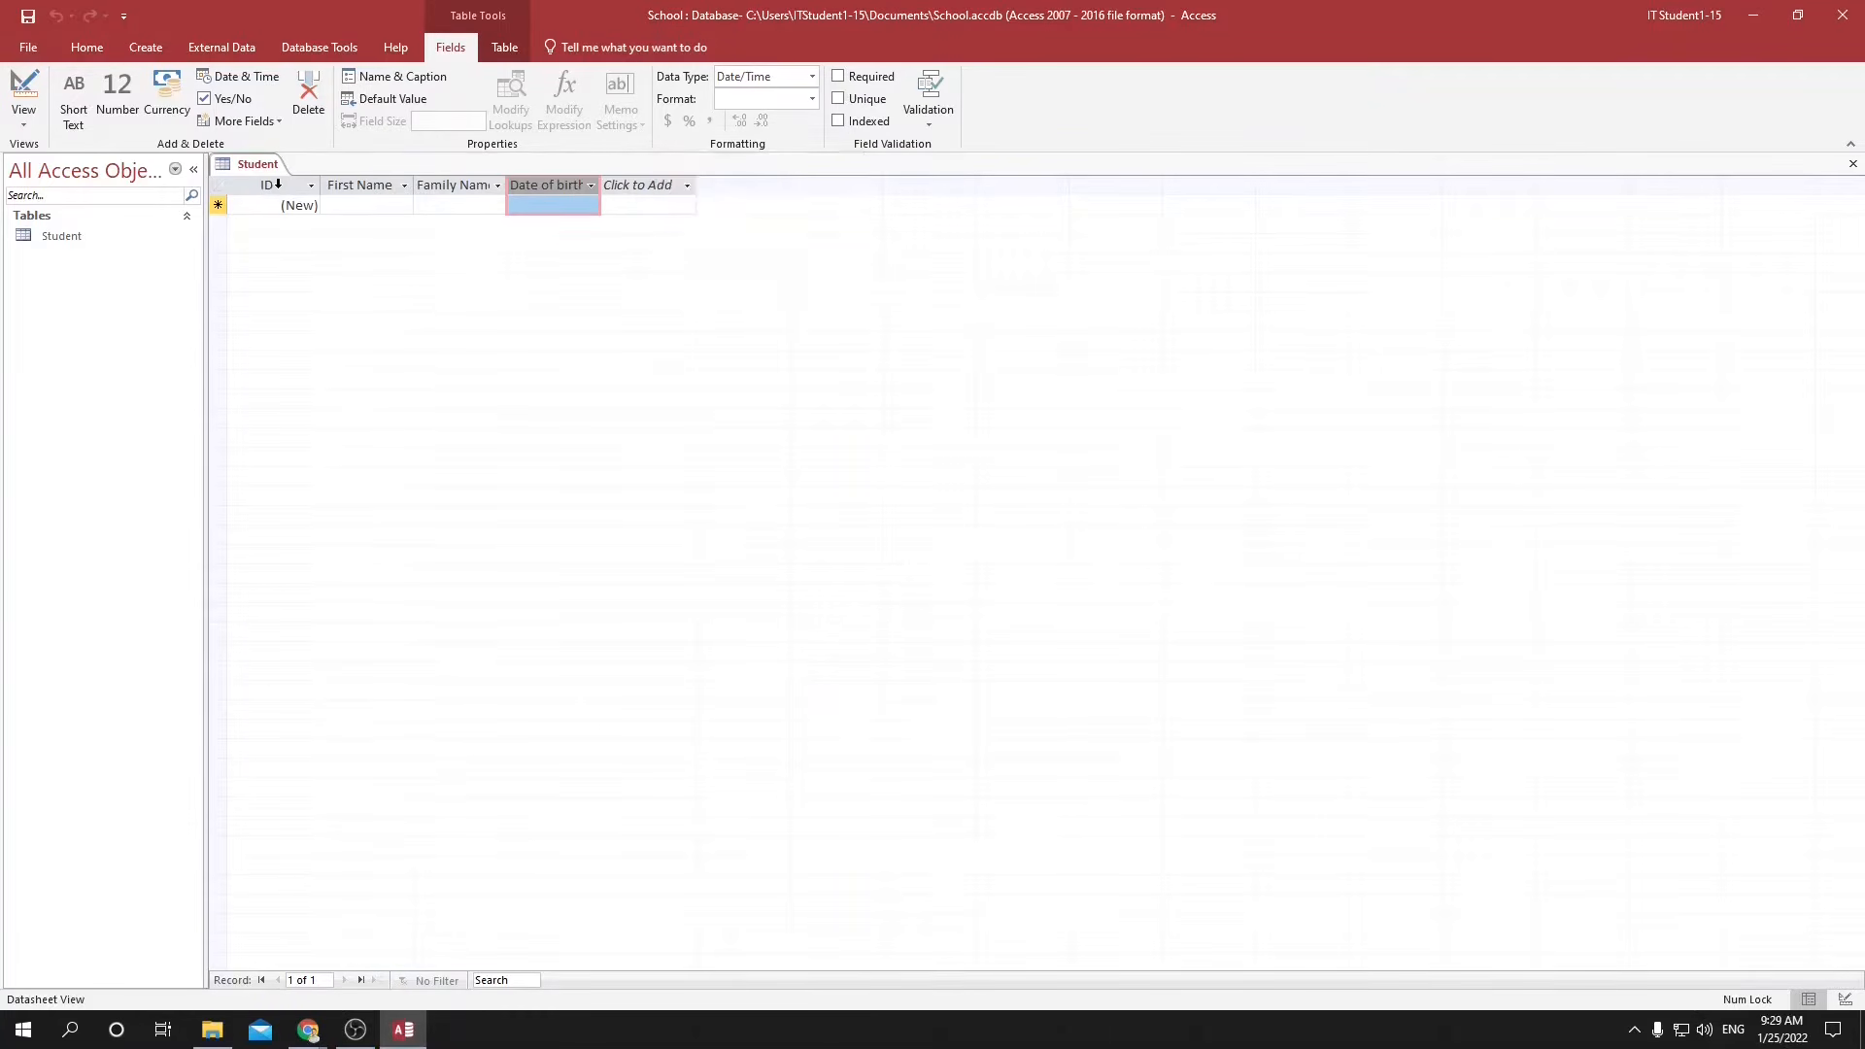
left_click(277, 184)
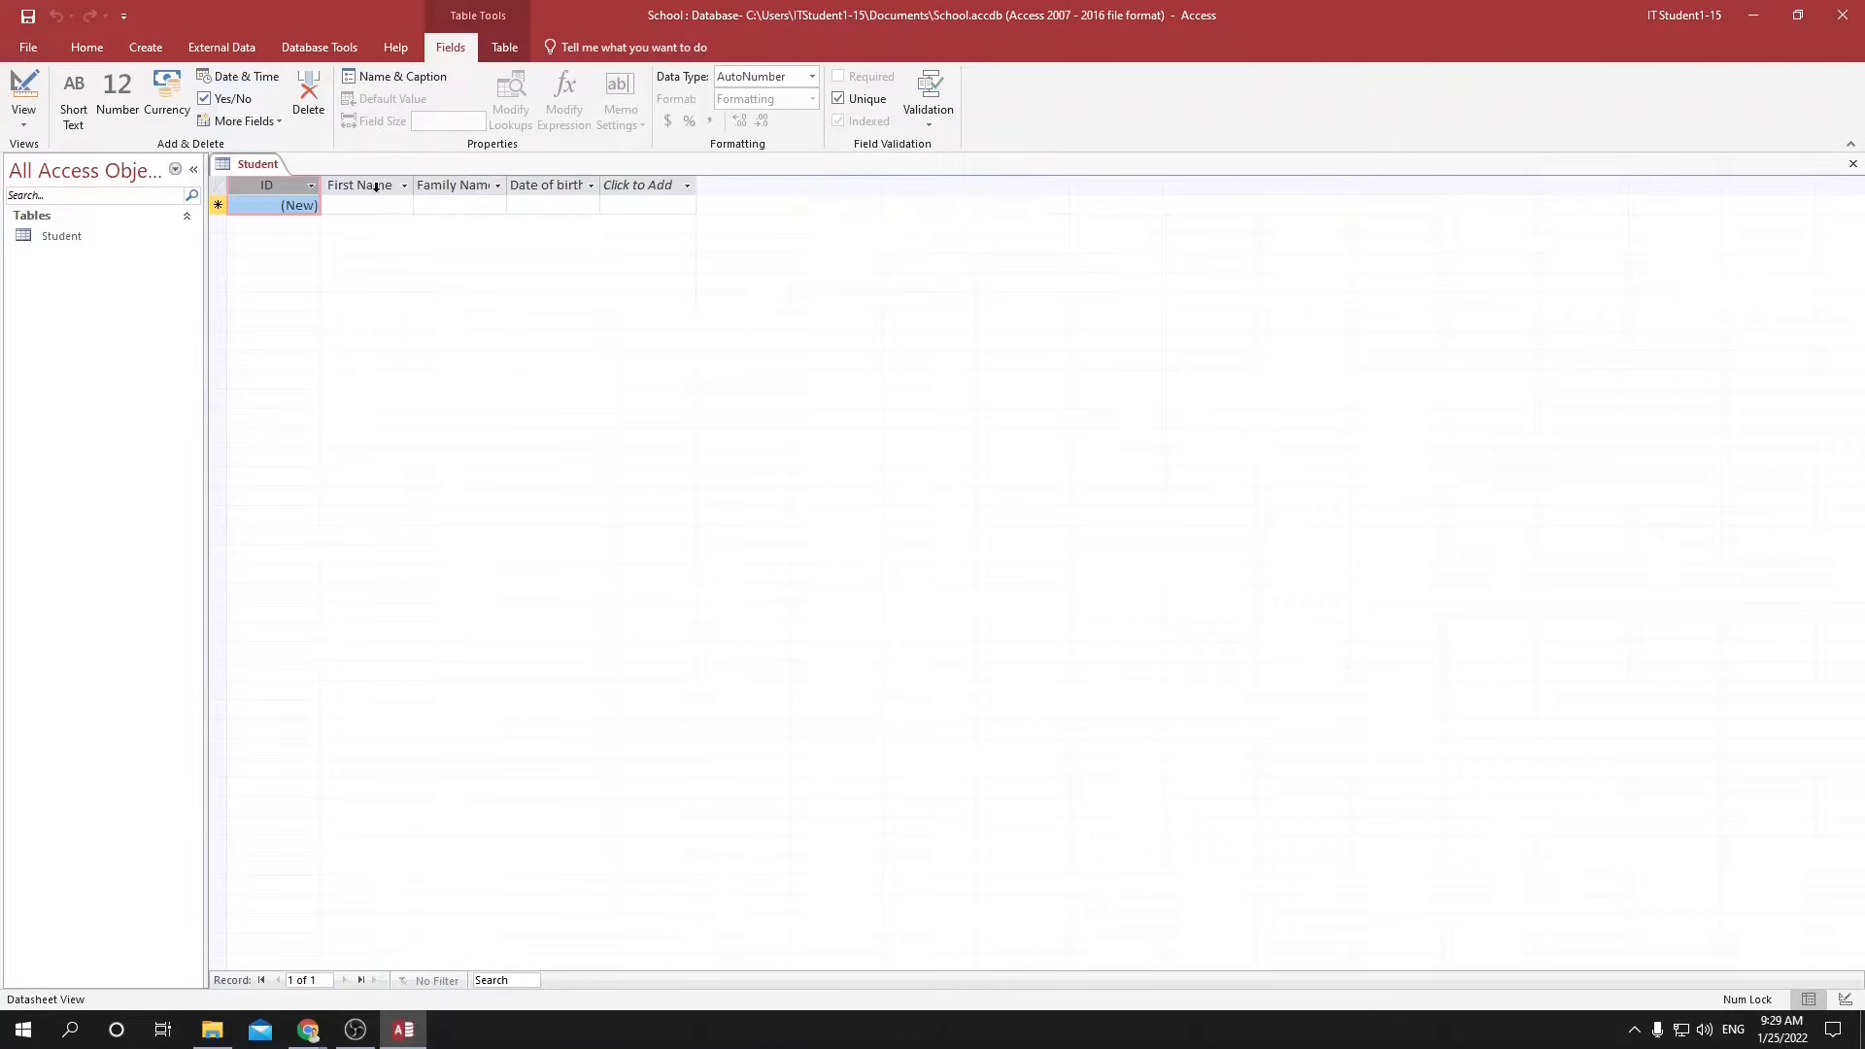
Enter the first student's first name and family name in the first record.
left_click(351, 209)
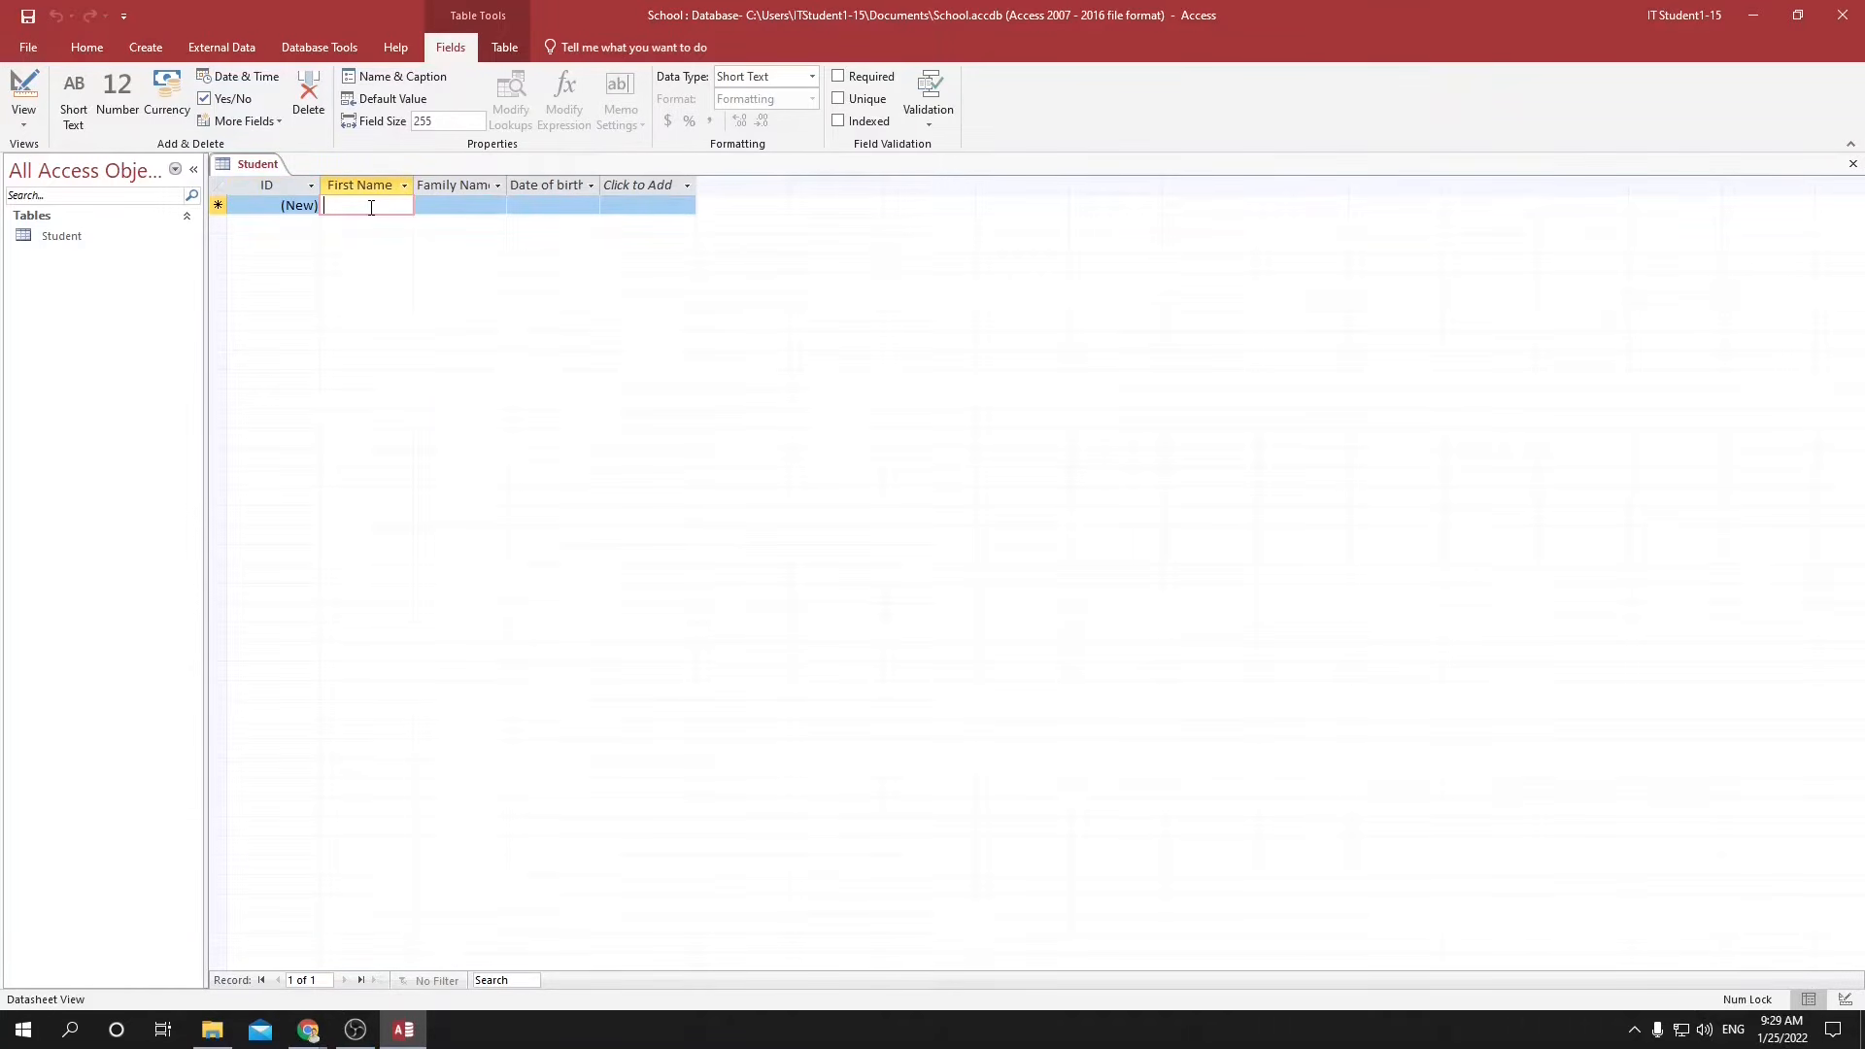
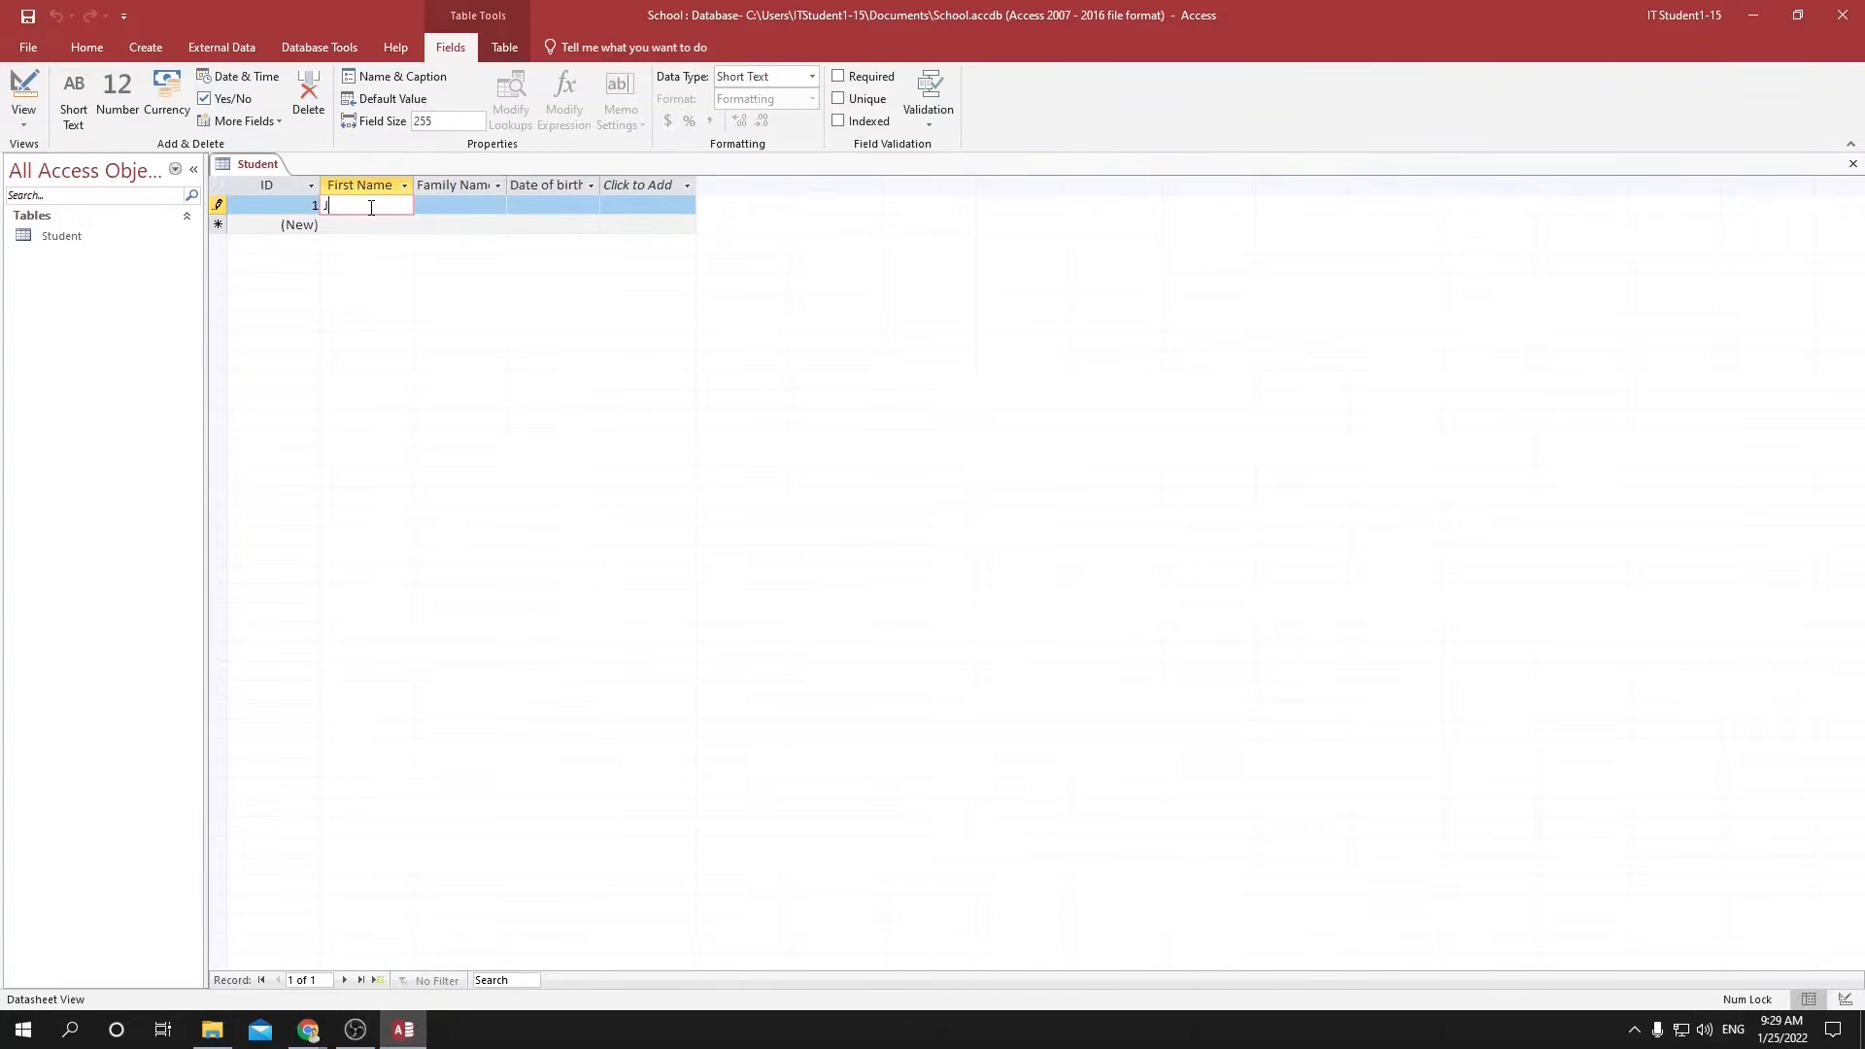
key("Tab")
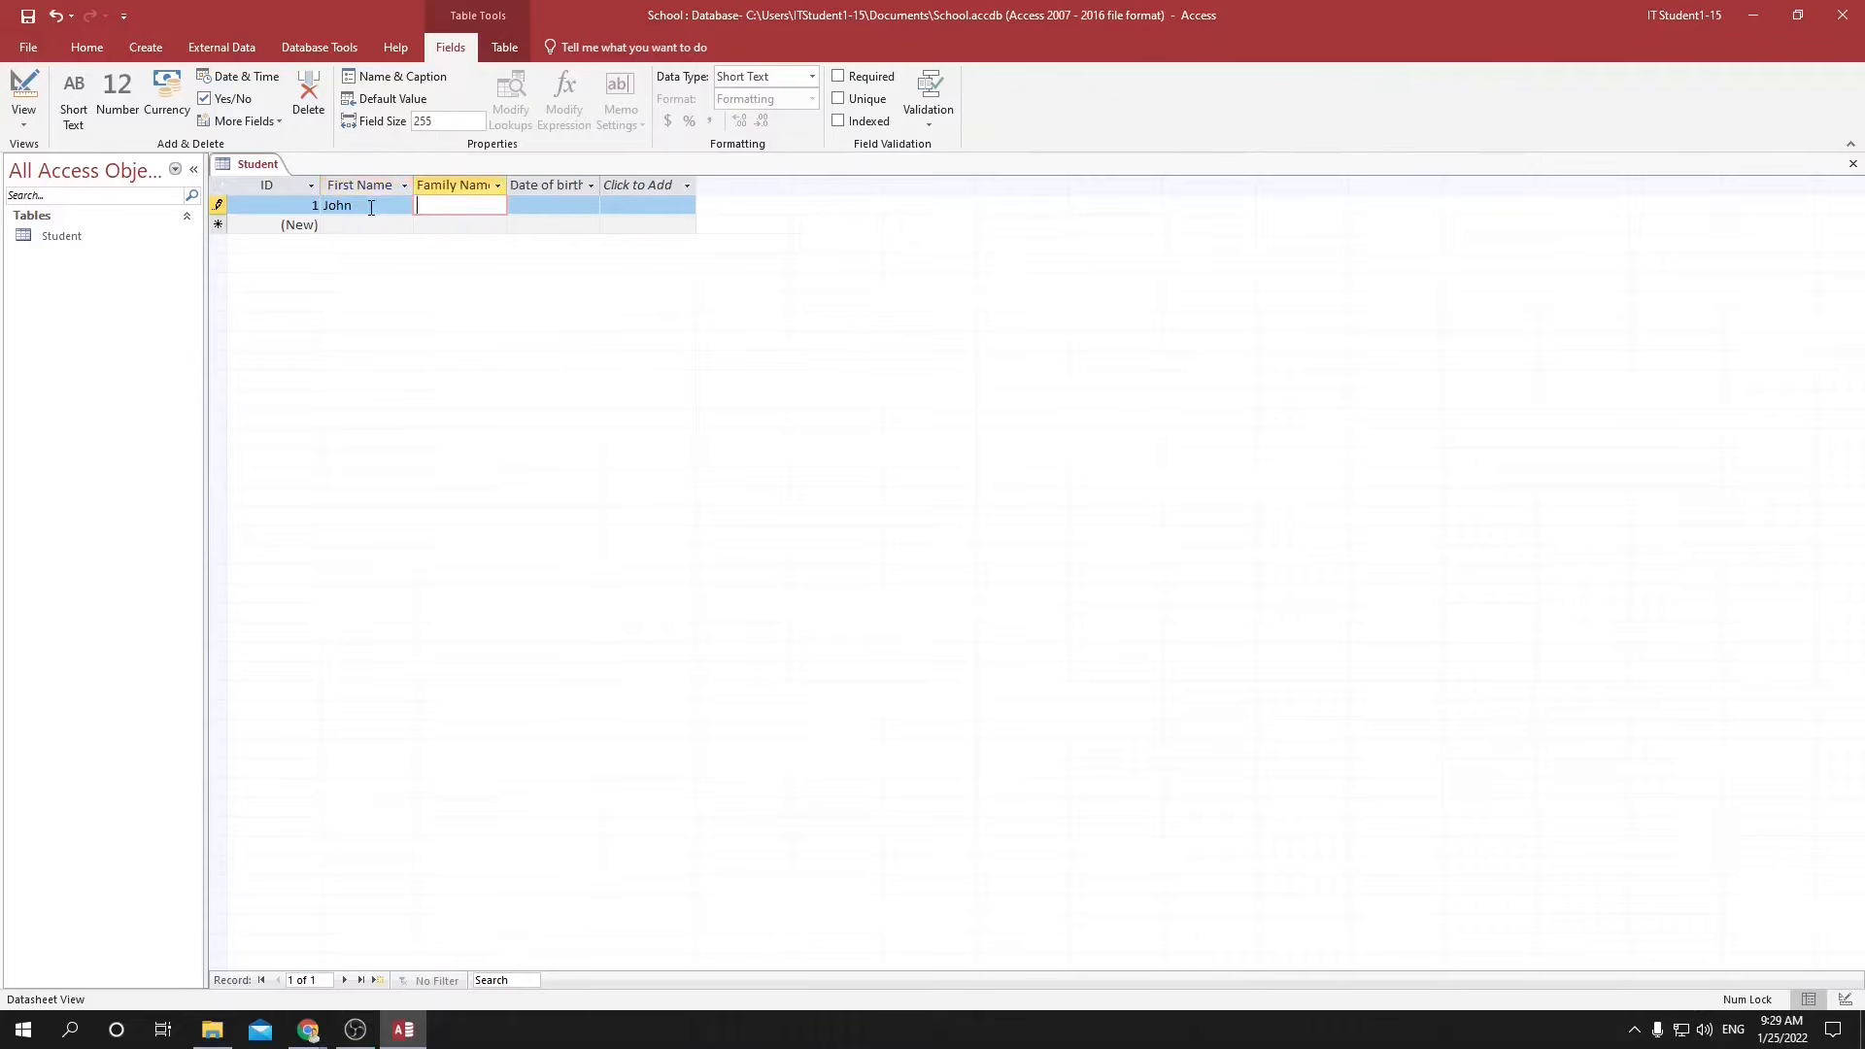
key("Tab")
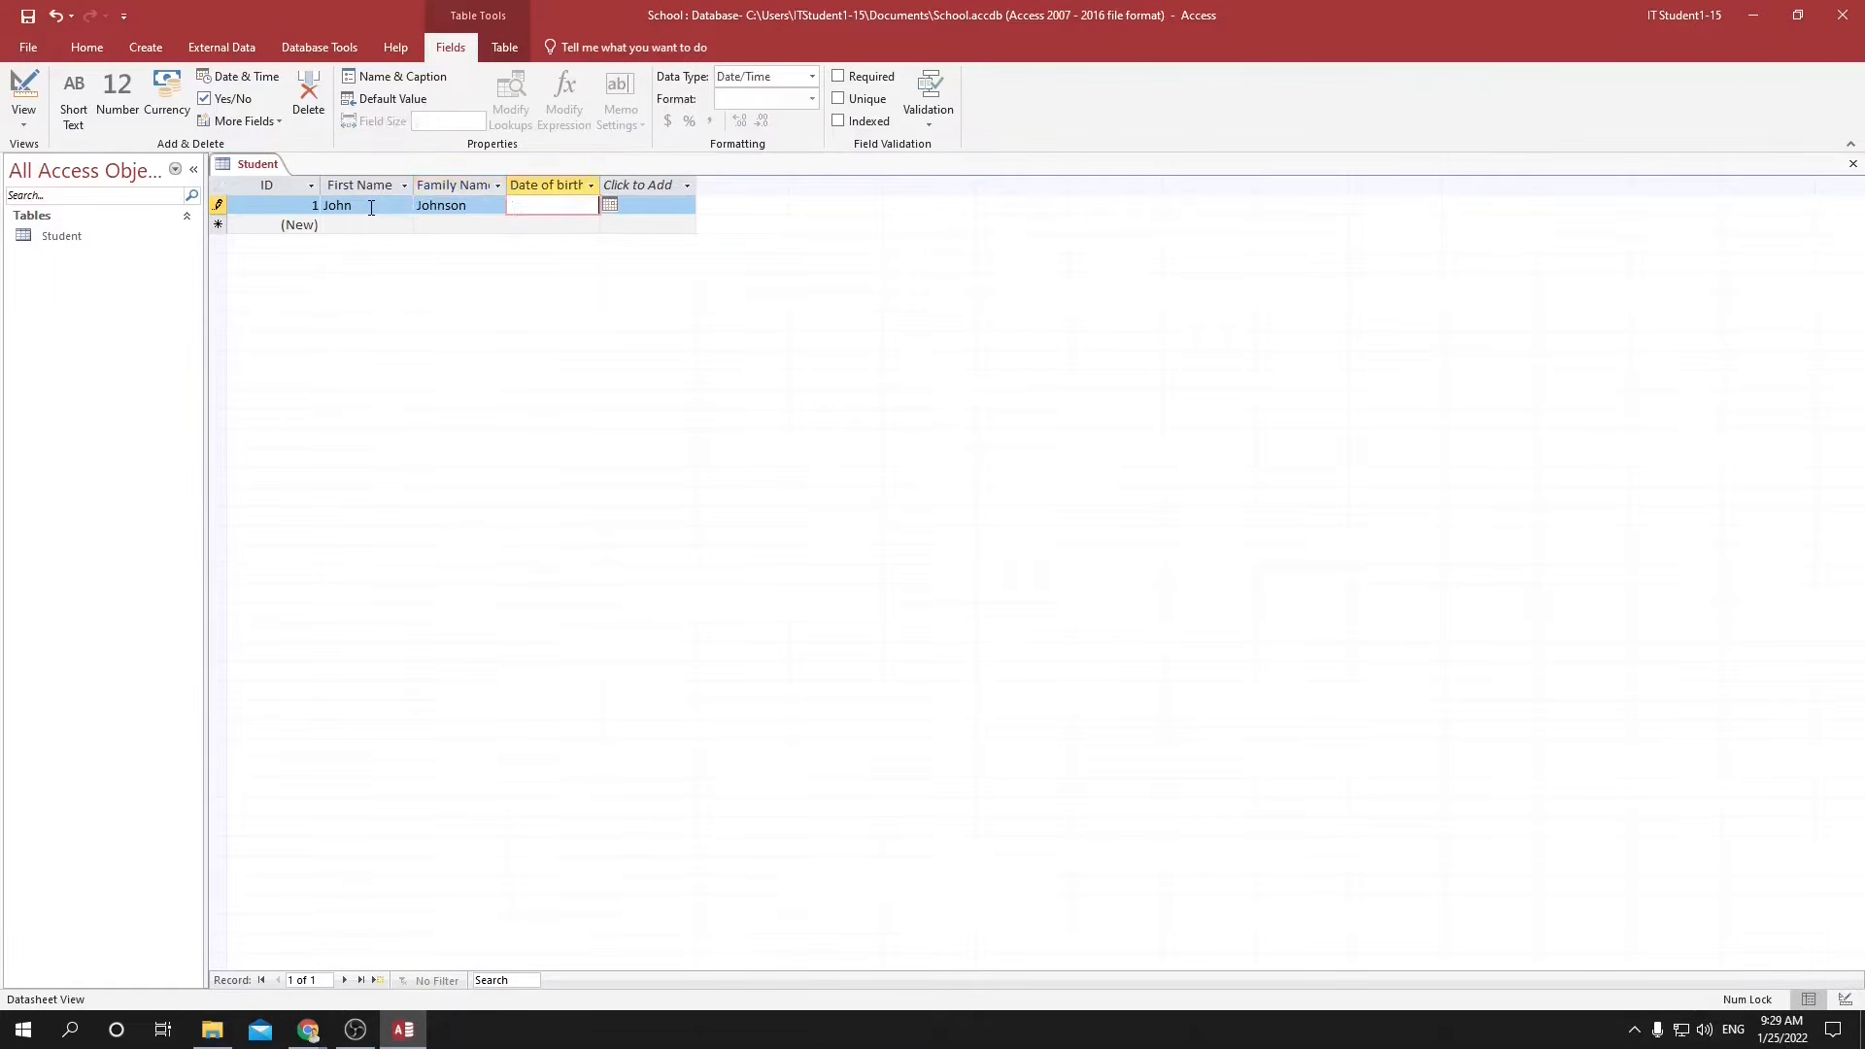
Enter the first student's date of birth in month/day/year order.
type("15/04/")
key("Down")
key("Num_Lock")
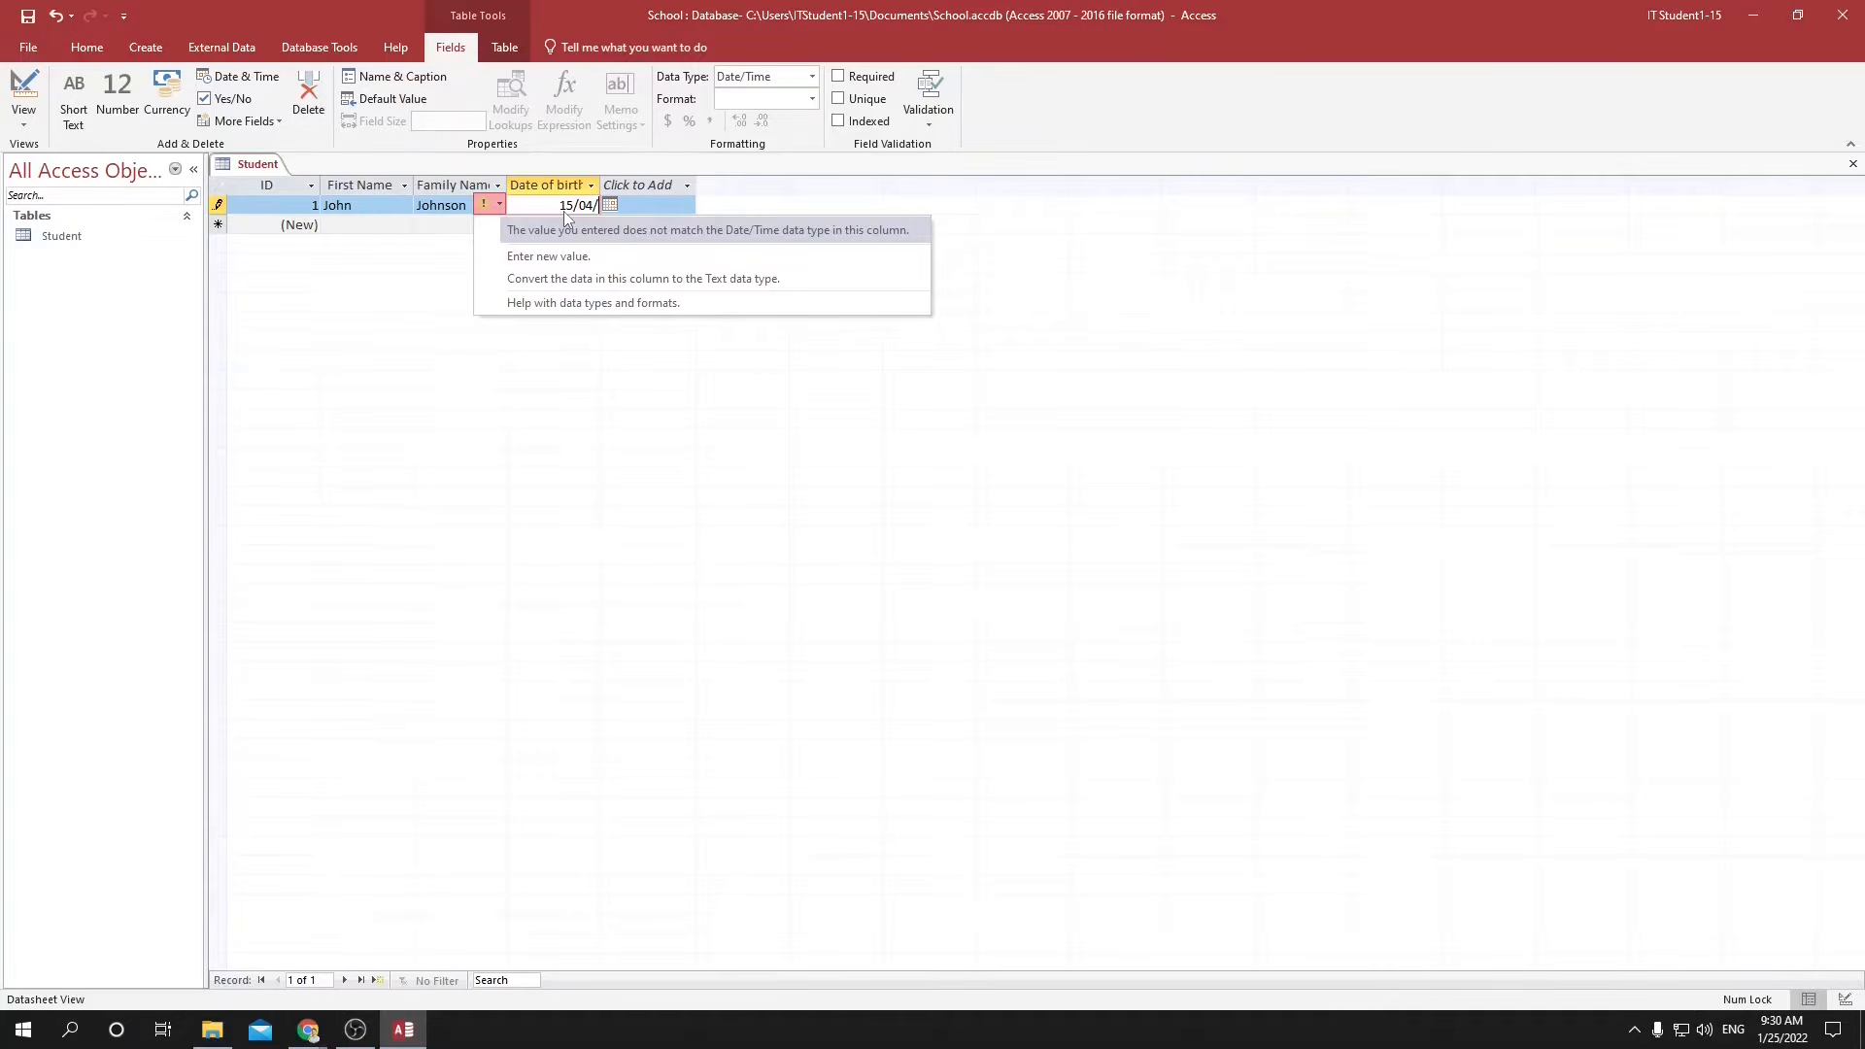
left_click(573, 210)
double_click(568, 206)
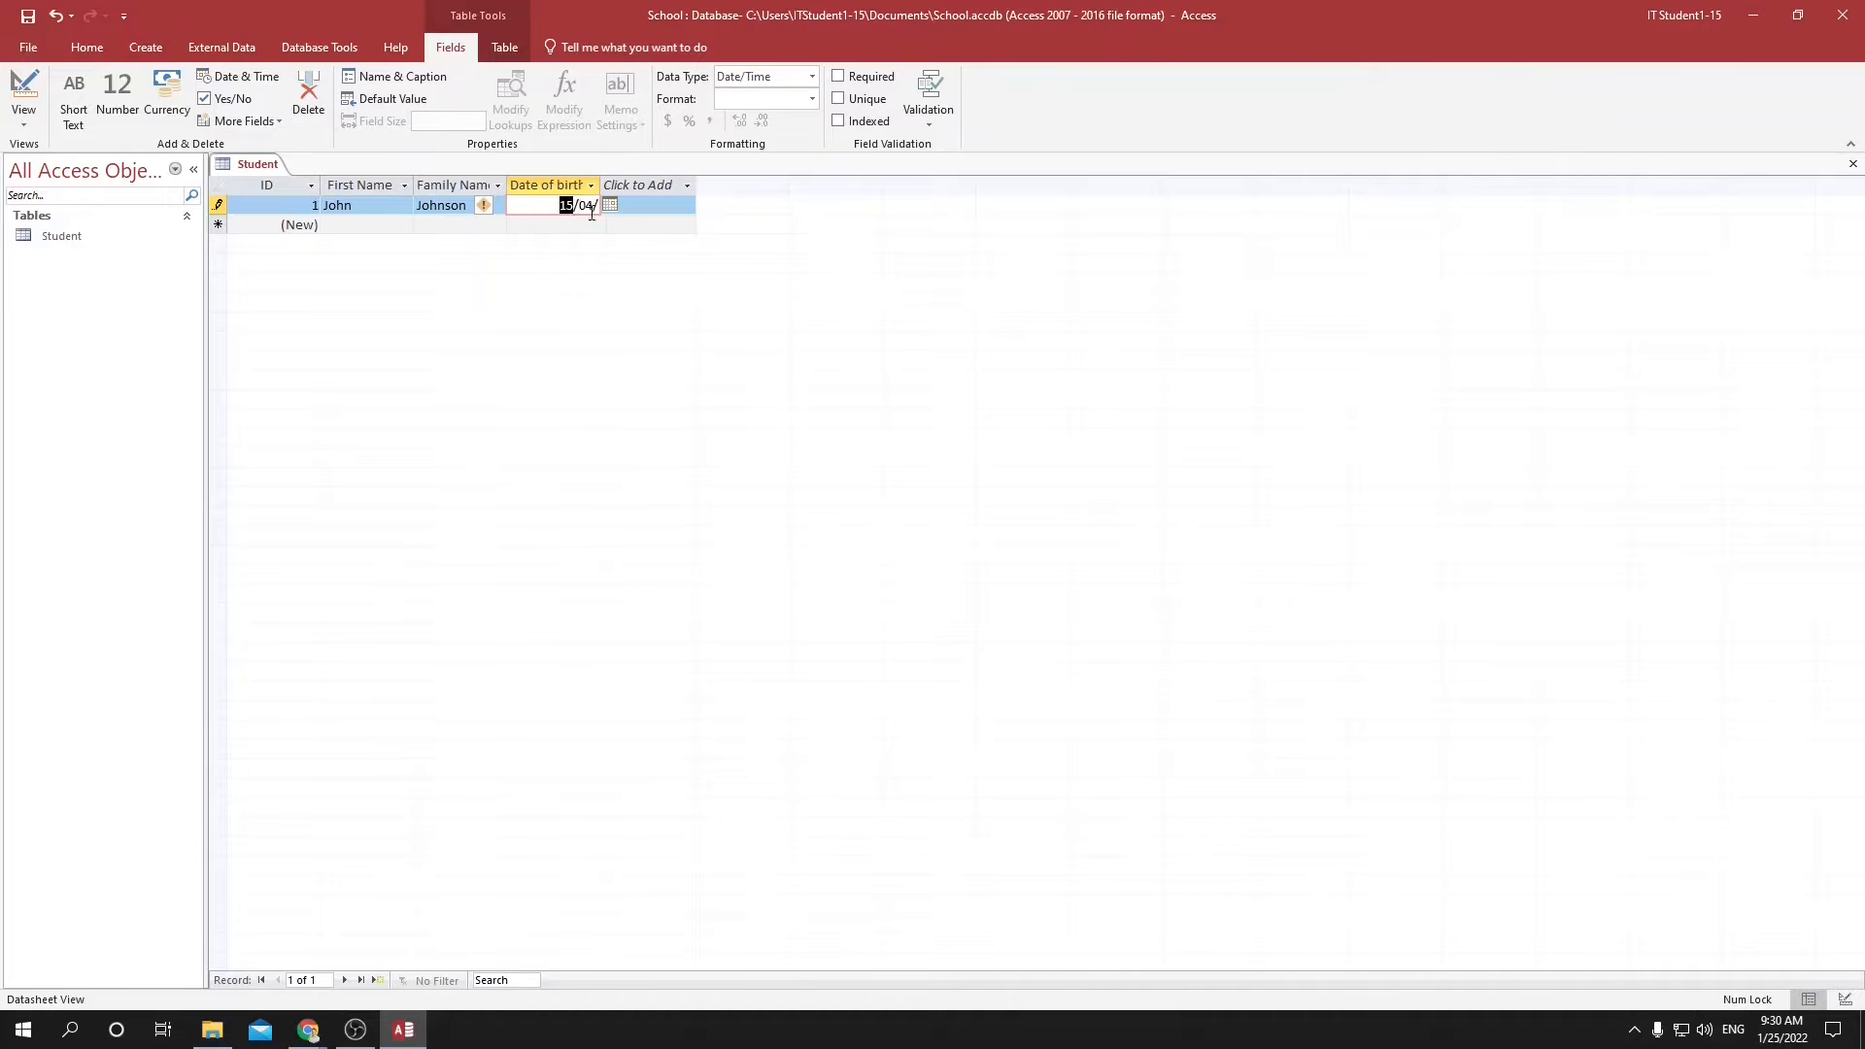
type("0")
key("shift+Right")
key("shift+Right")
key("Escape")
Rename the ID field as StudentID.
double_click(265, 185)
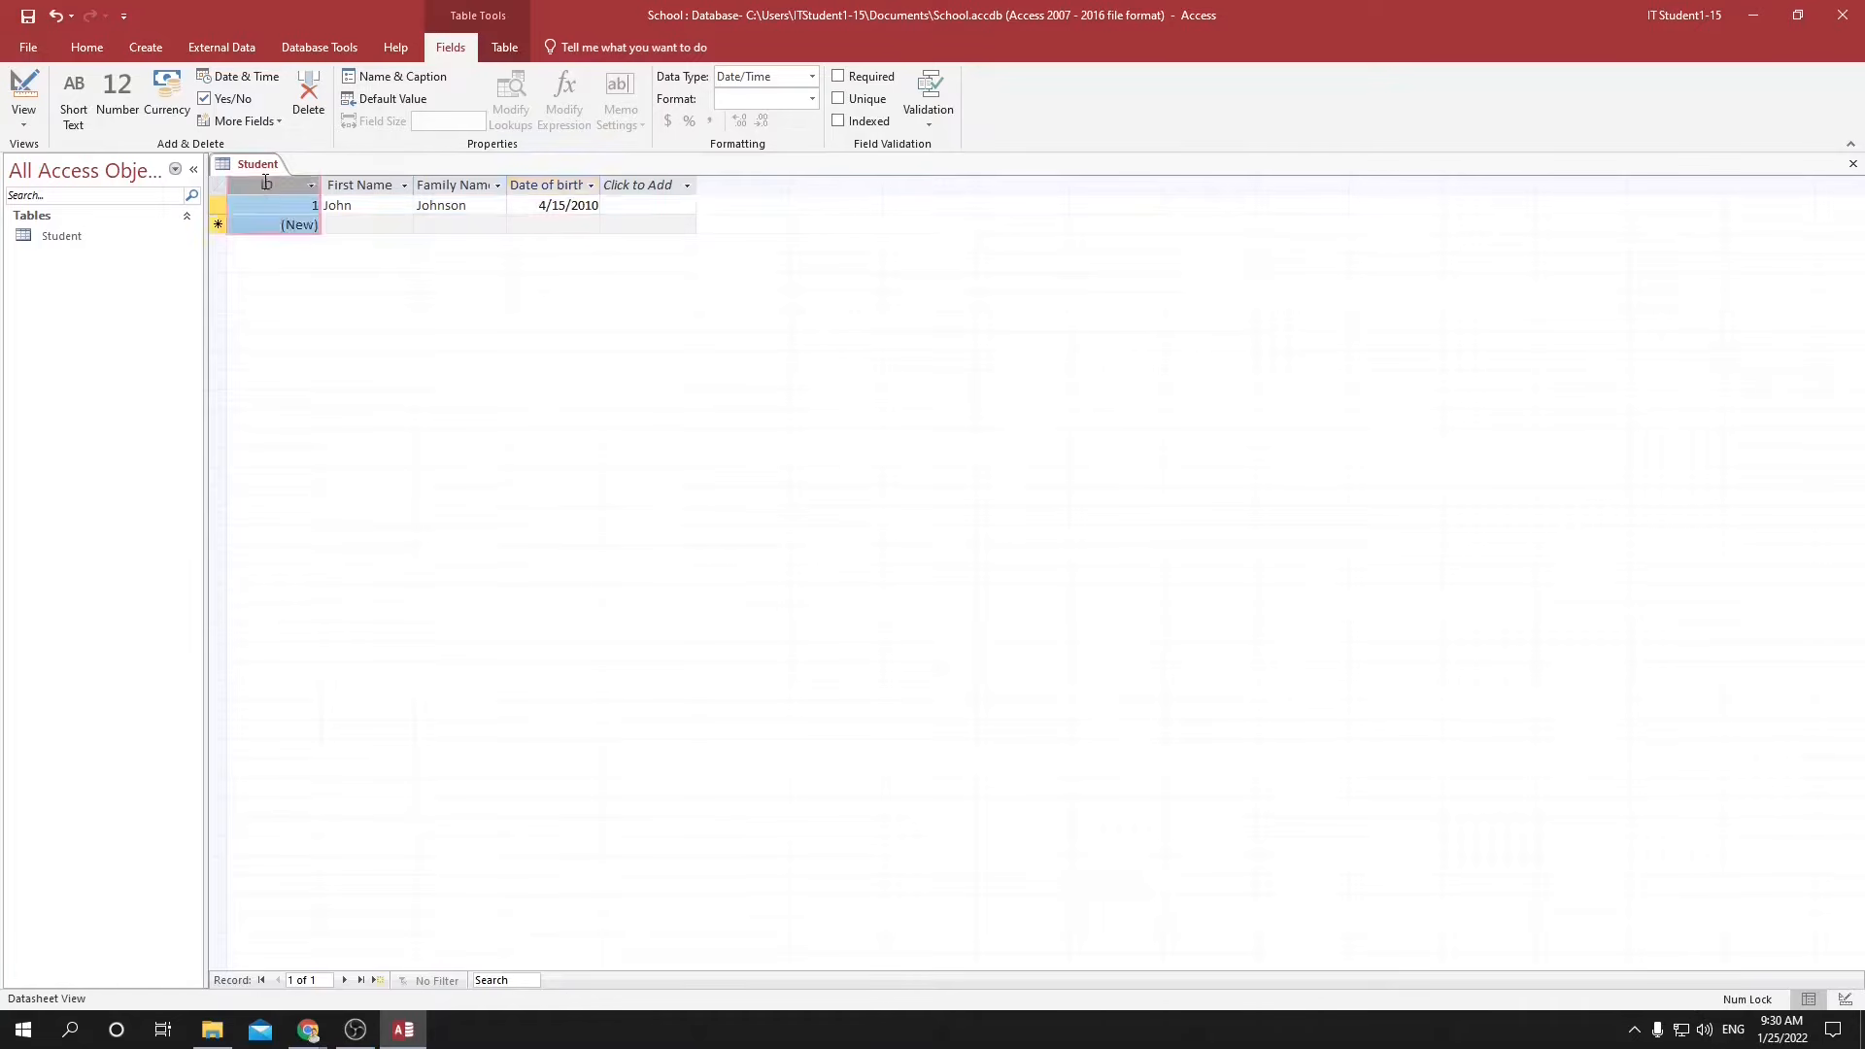
type("St")
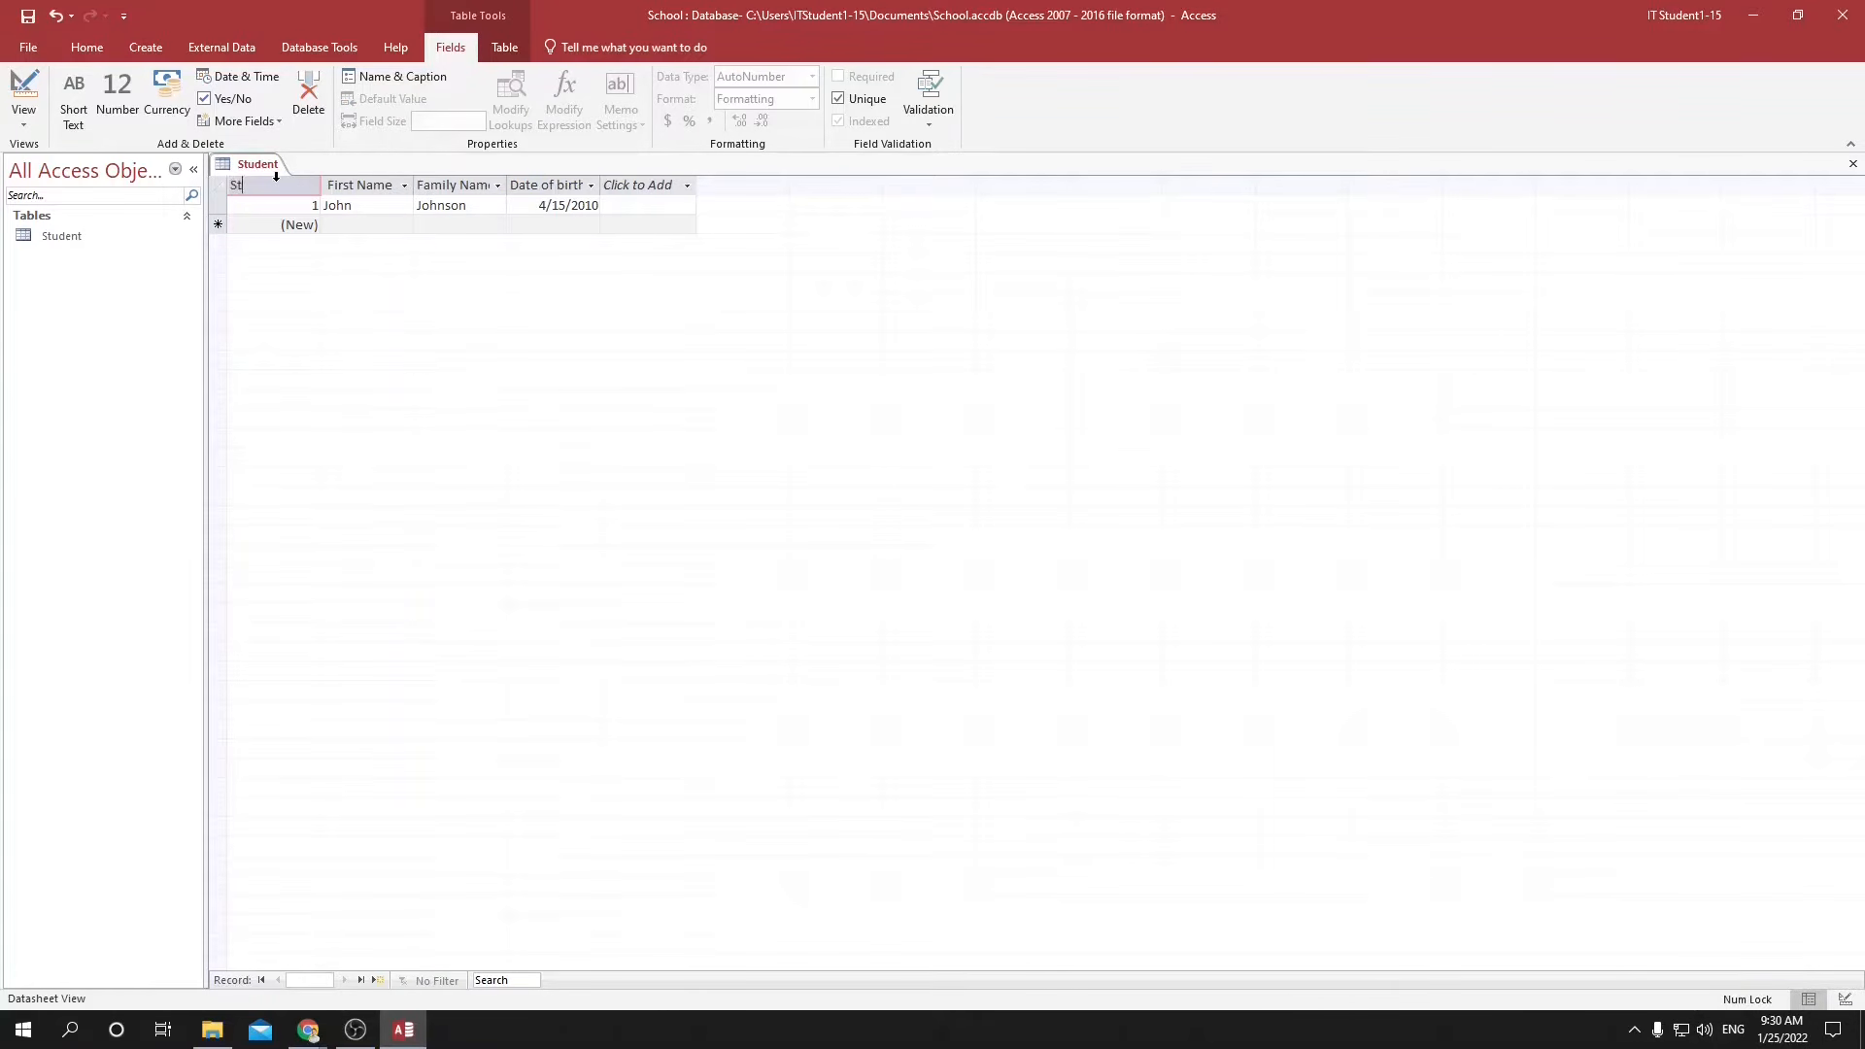
type("udentID")
key("Return")
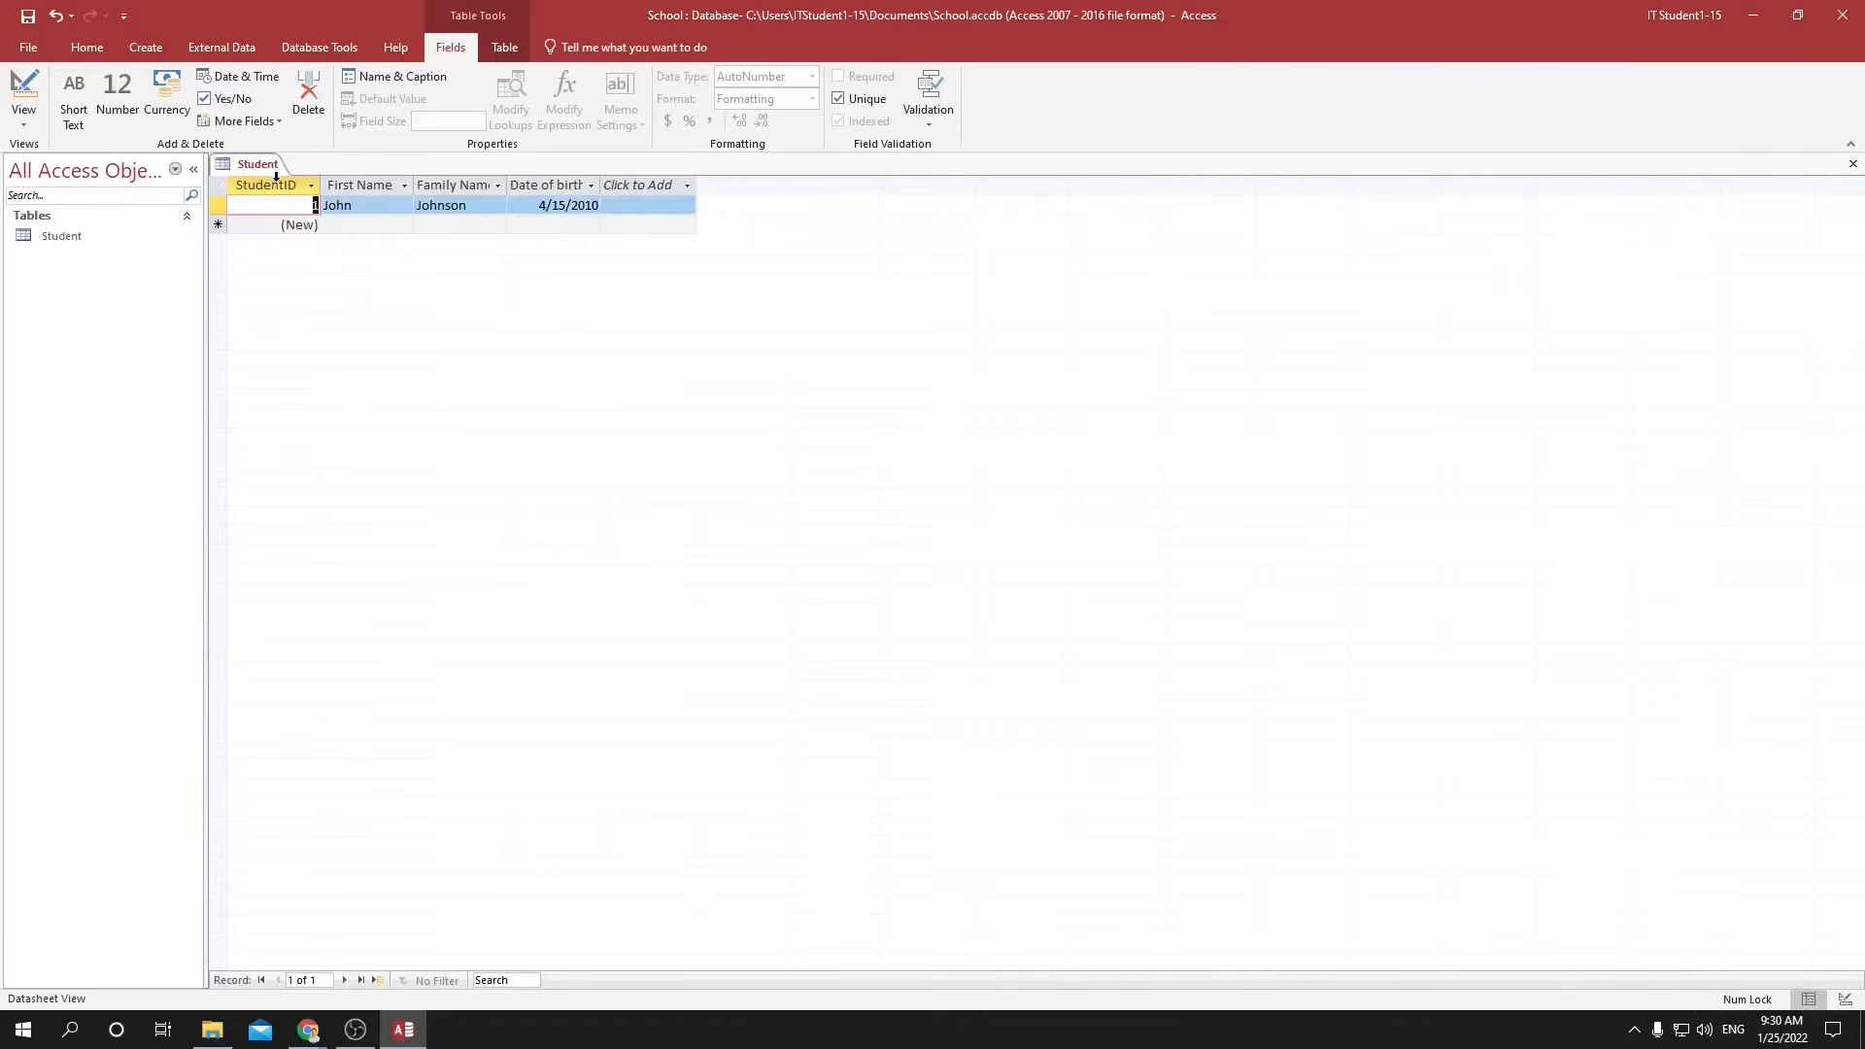
Add a second student record with the first name, family name and date of birth.
left_click(377, 224)
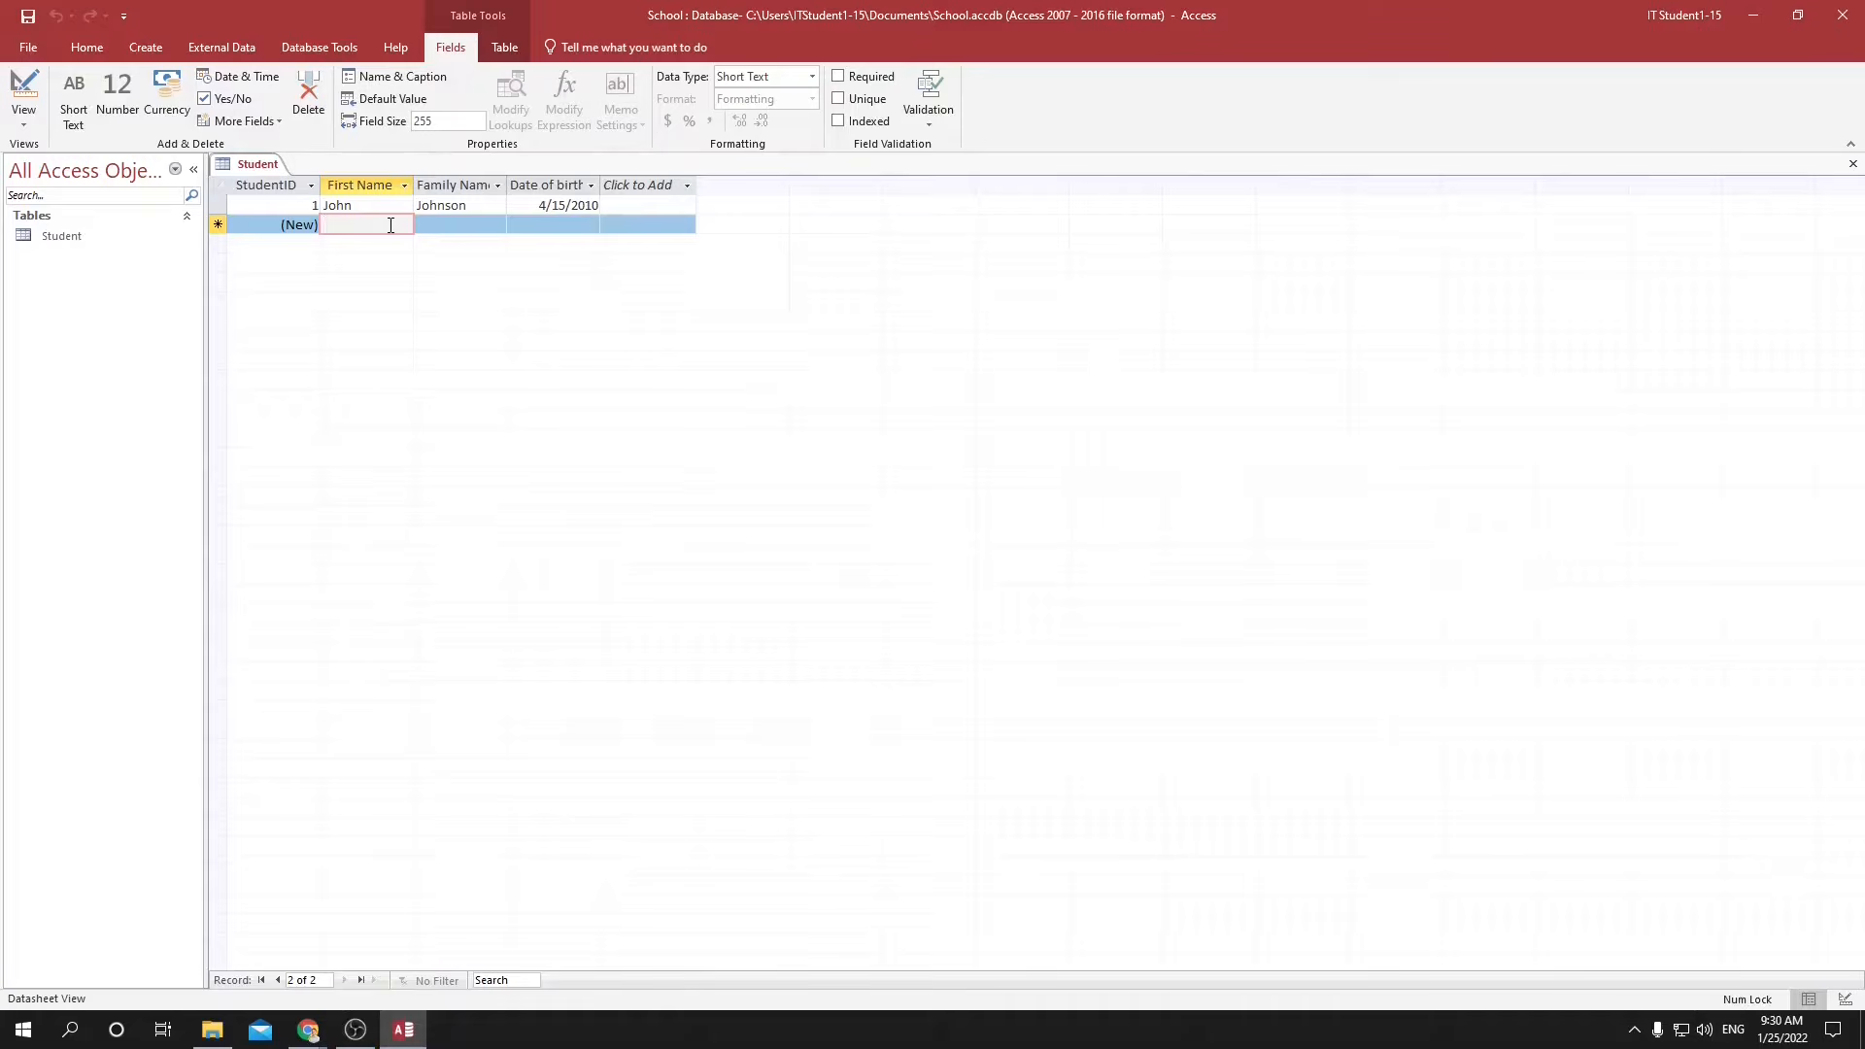
type("Mary")
key("Tab")
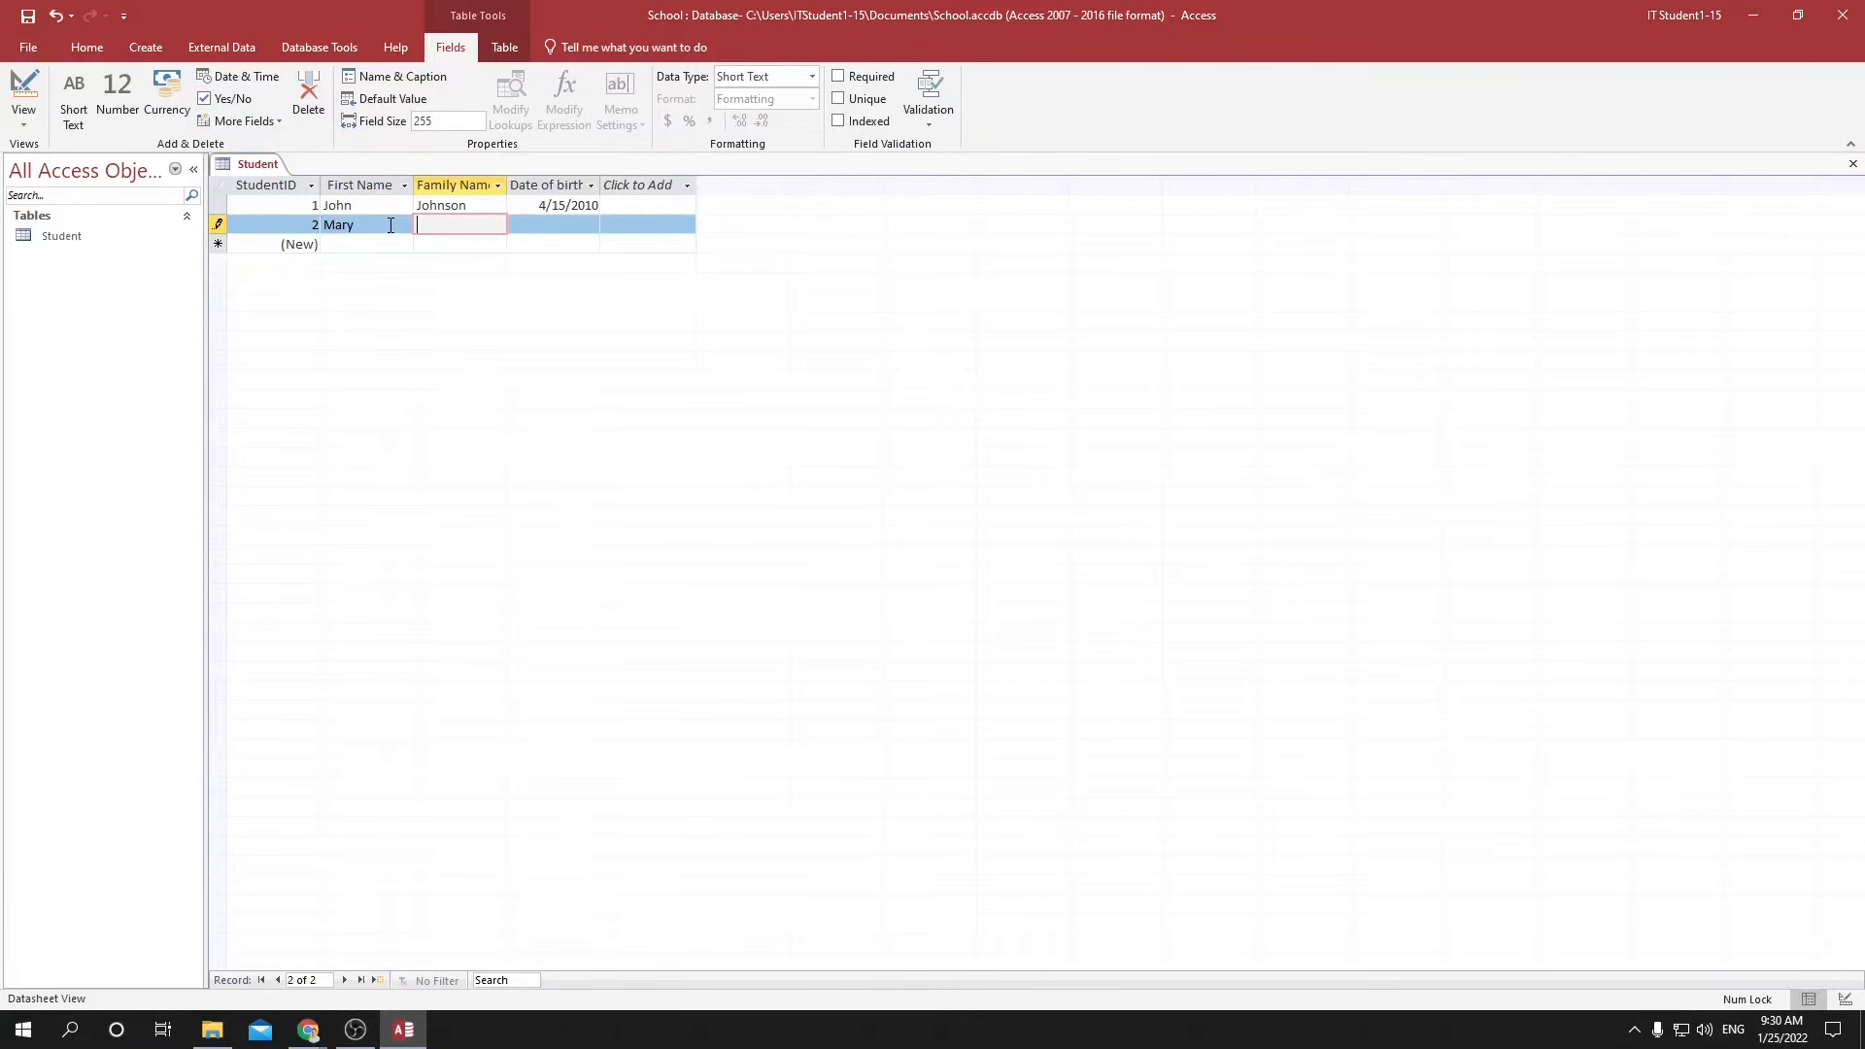
type("Contrary")
key("Tab")
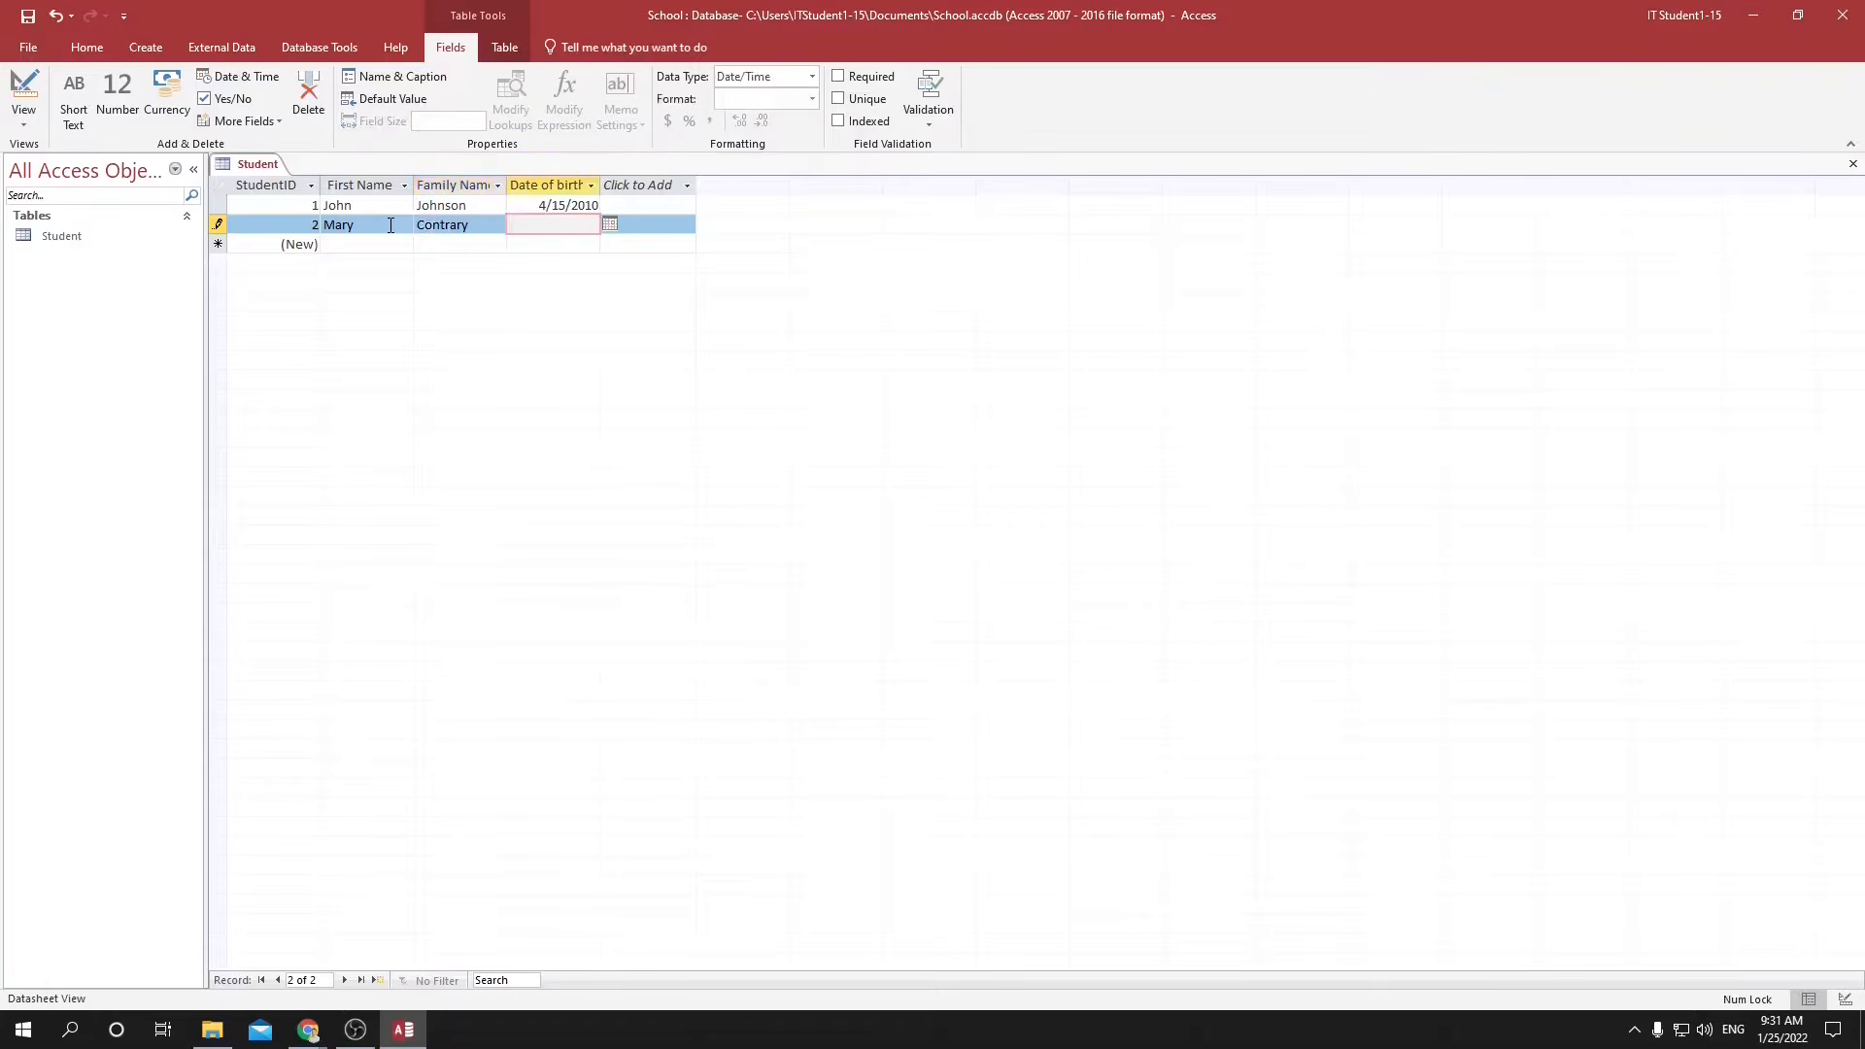
type("/20/2010")
key("Tab")
key("Tab")
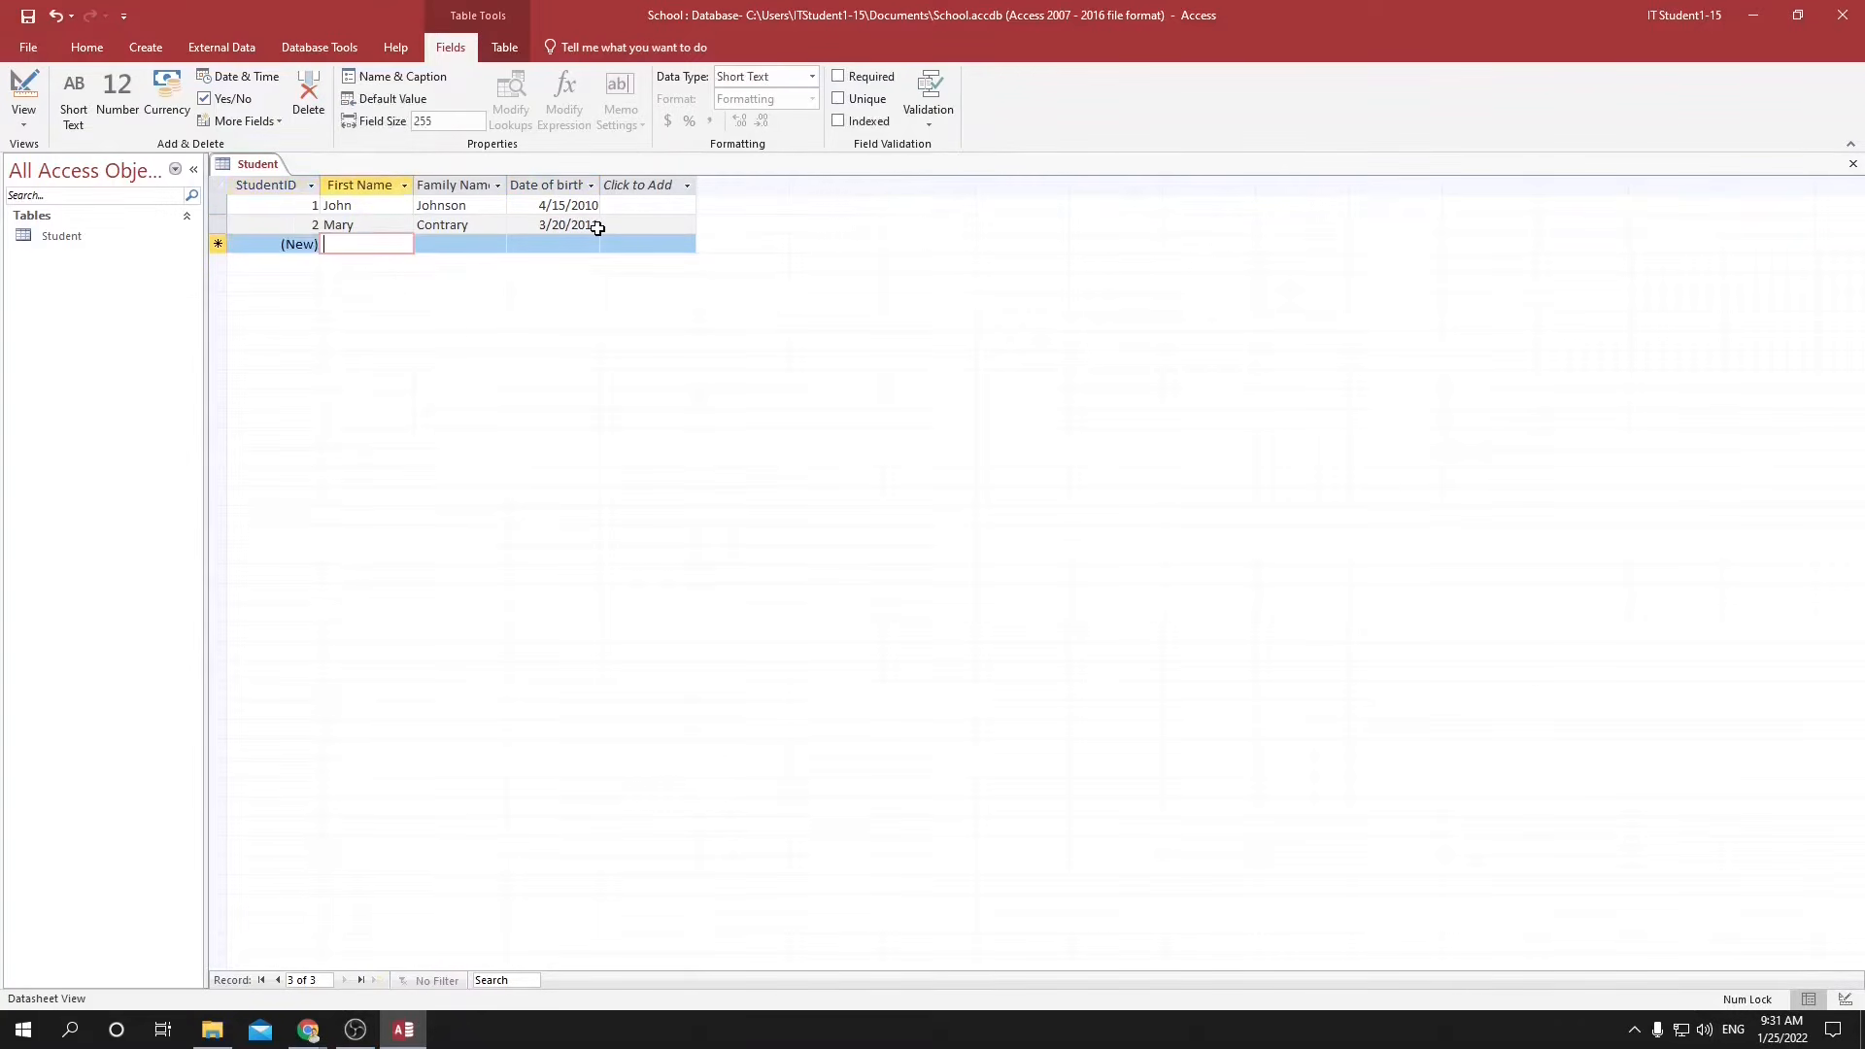
Add a third student record, filling in the first name, family name and date of birth.
type("Simon")
key("Tab")
type("Simple")
key("Tab")
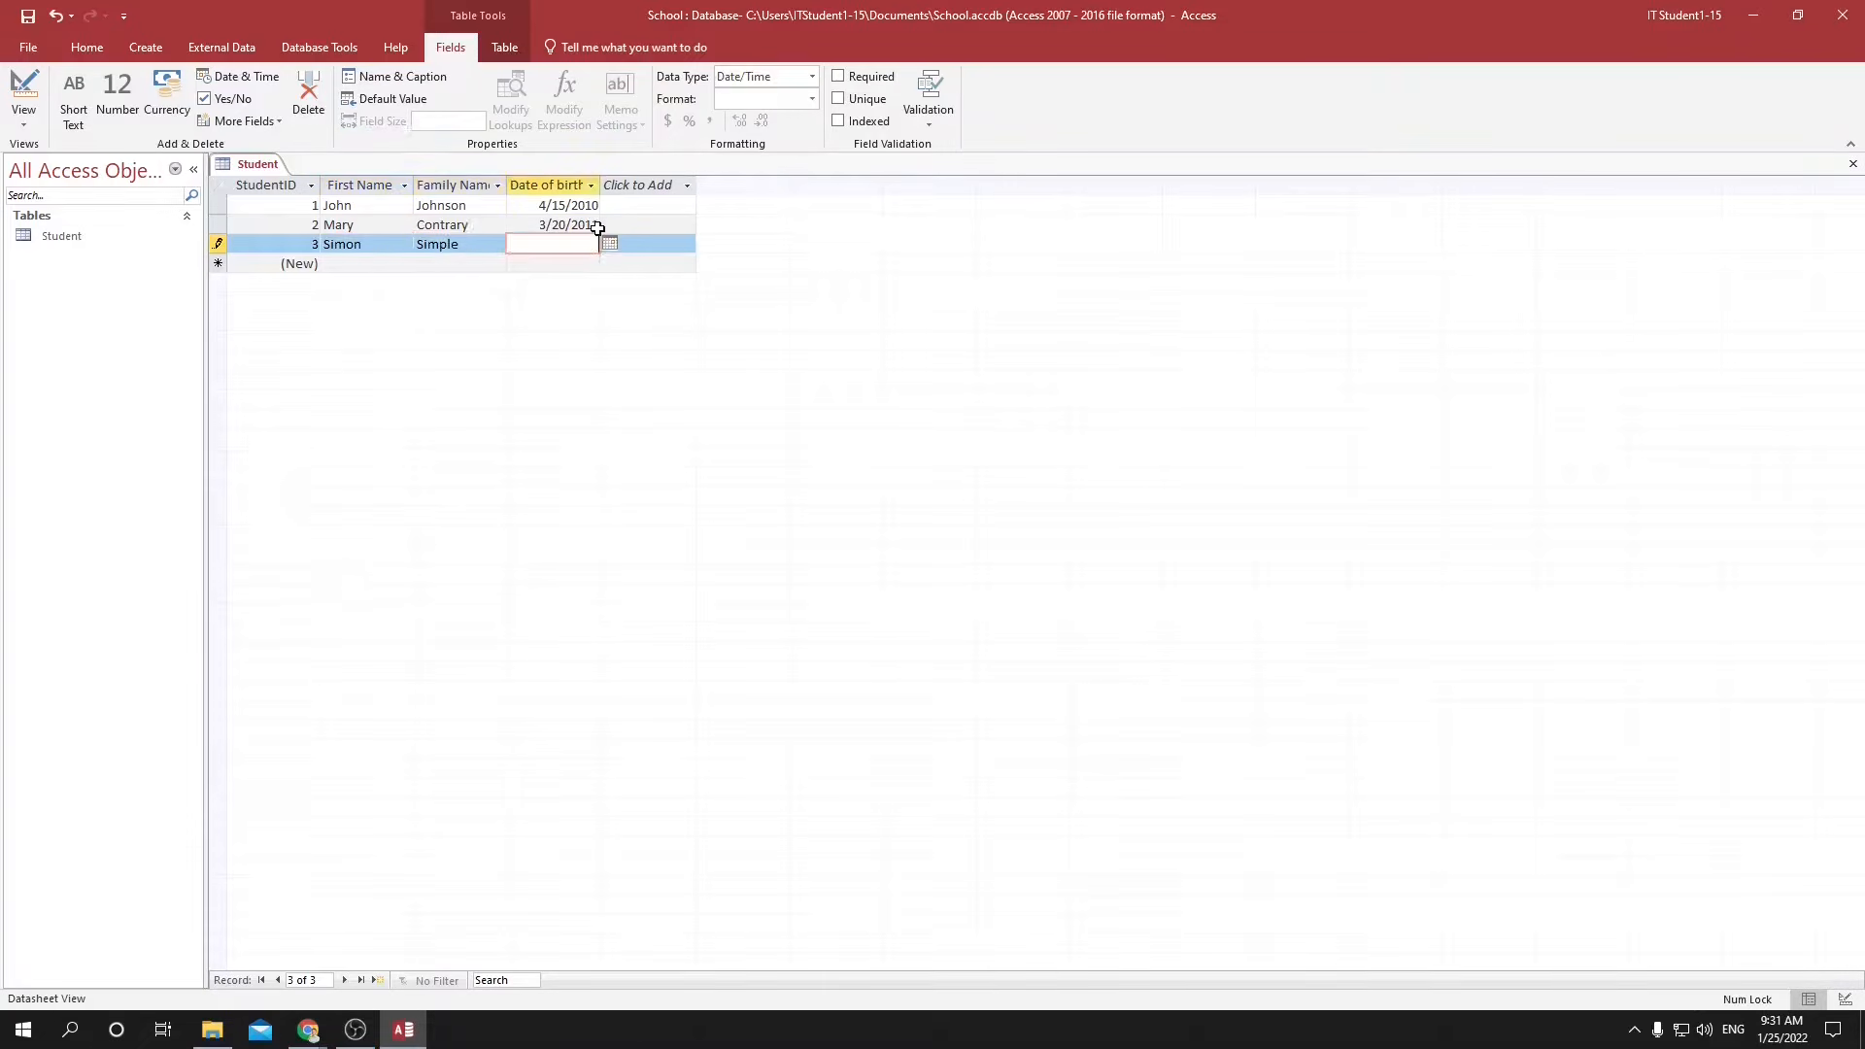
type("1/1/2010")
key("Tab")
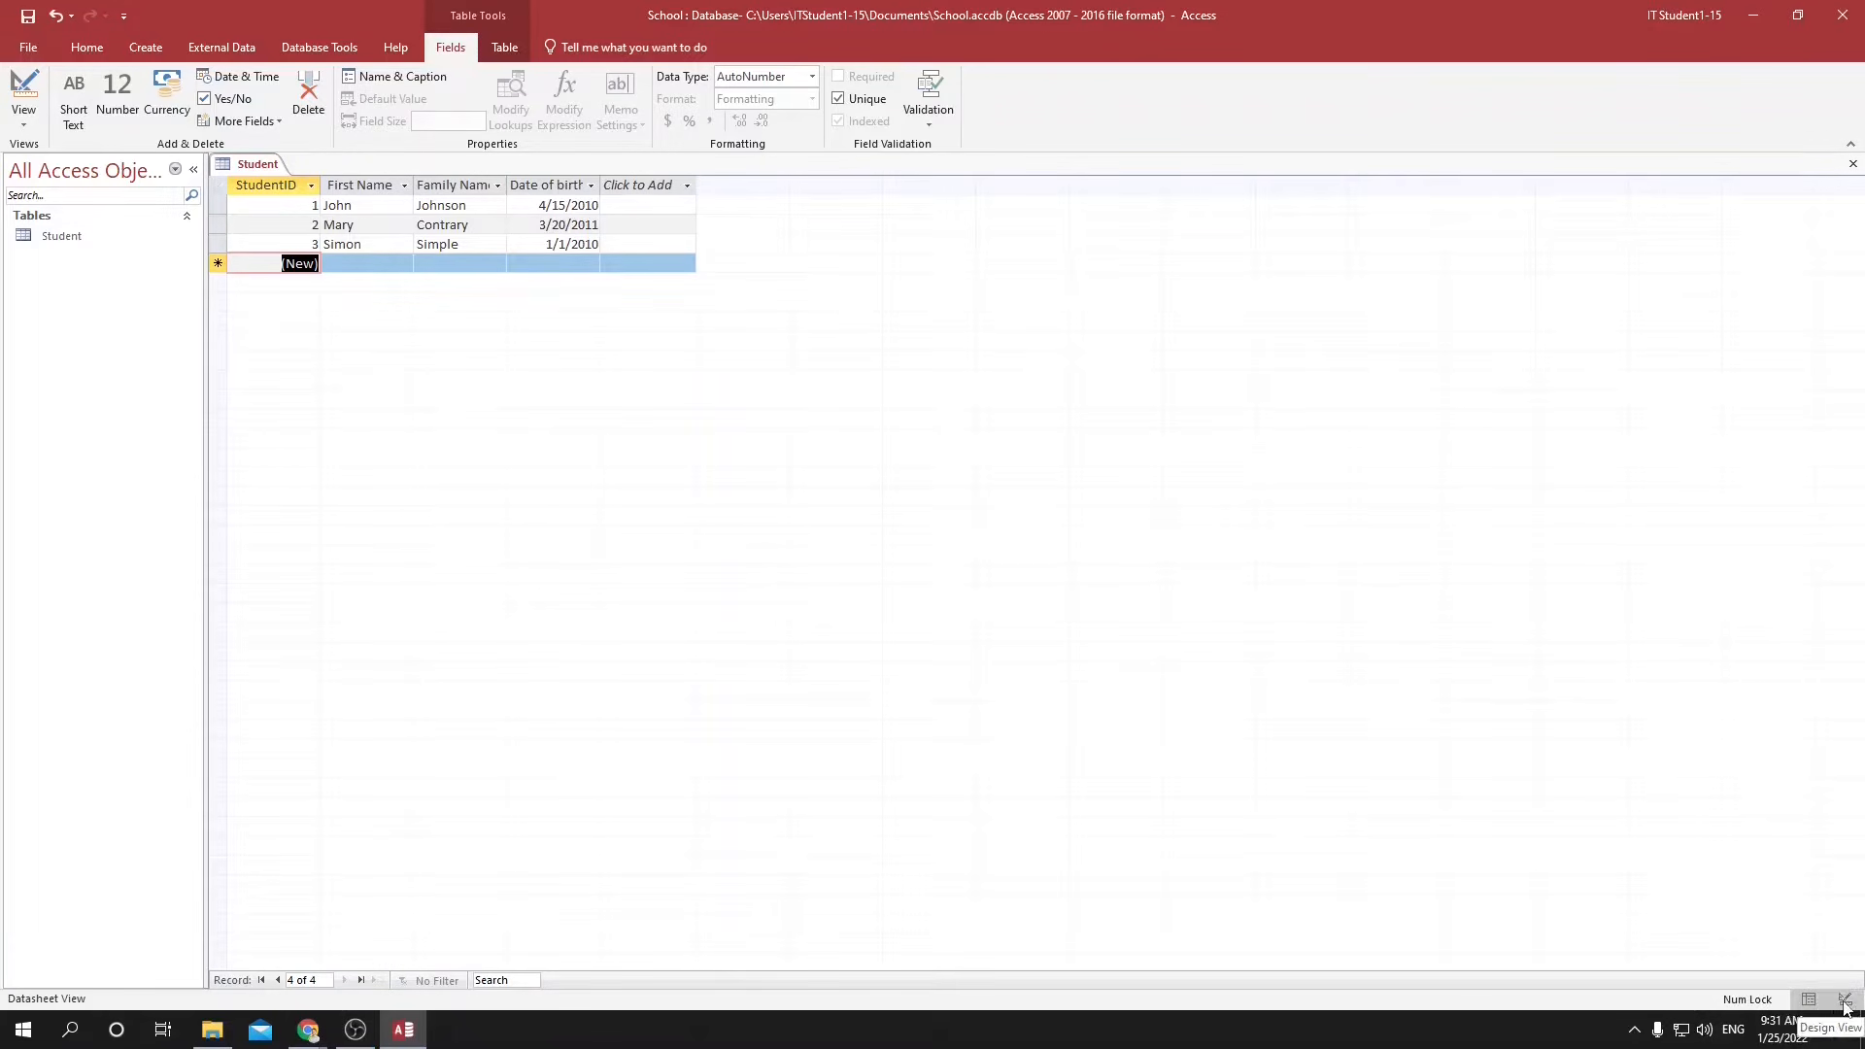
Show the Student table in Design View and review the data types offered for a new field below Date of birth.
left_click(1843, 1001)
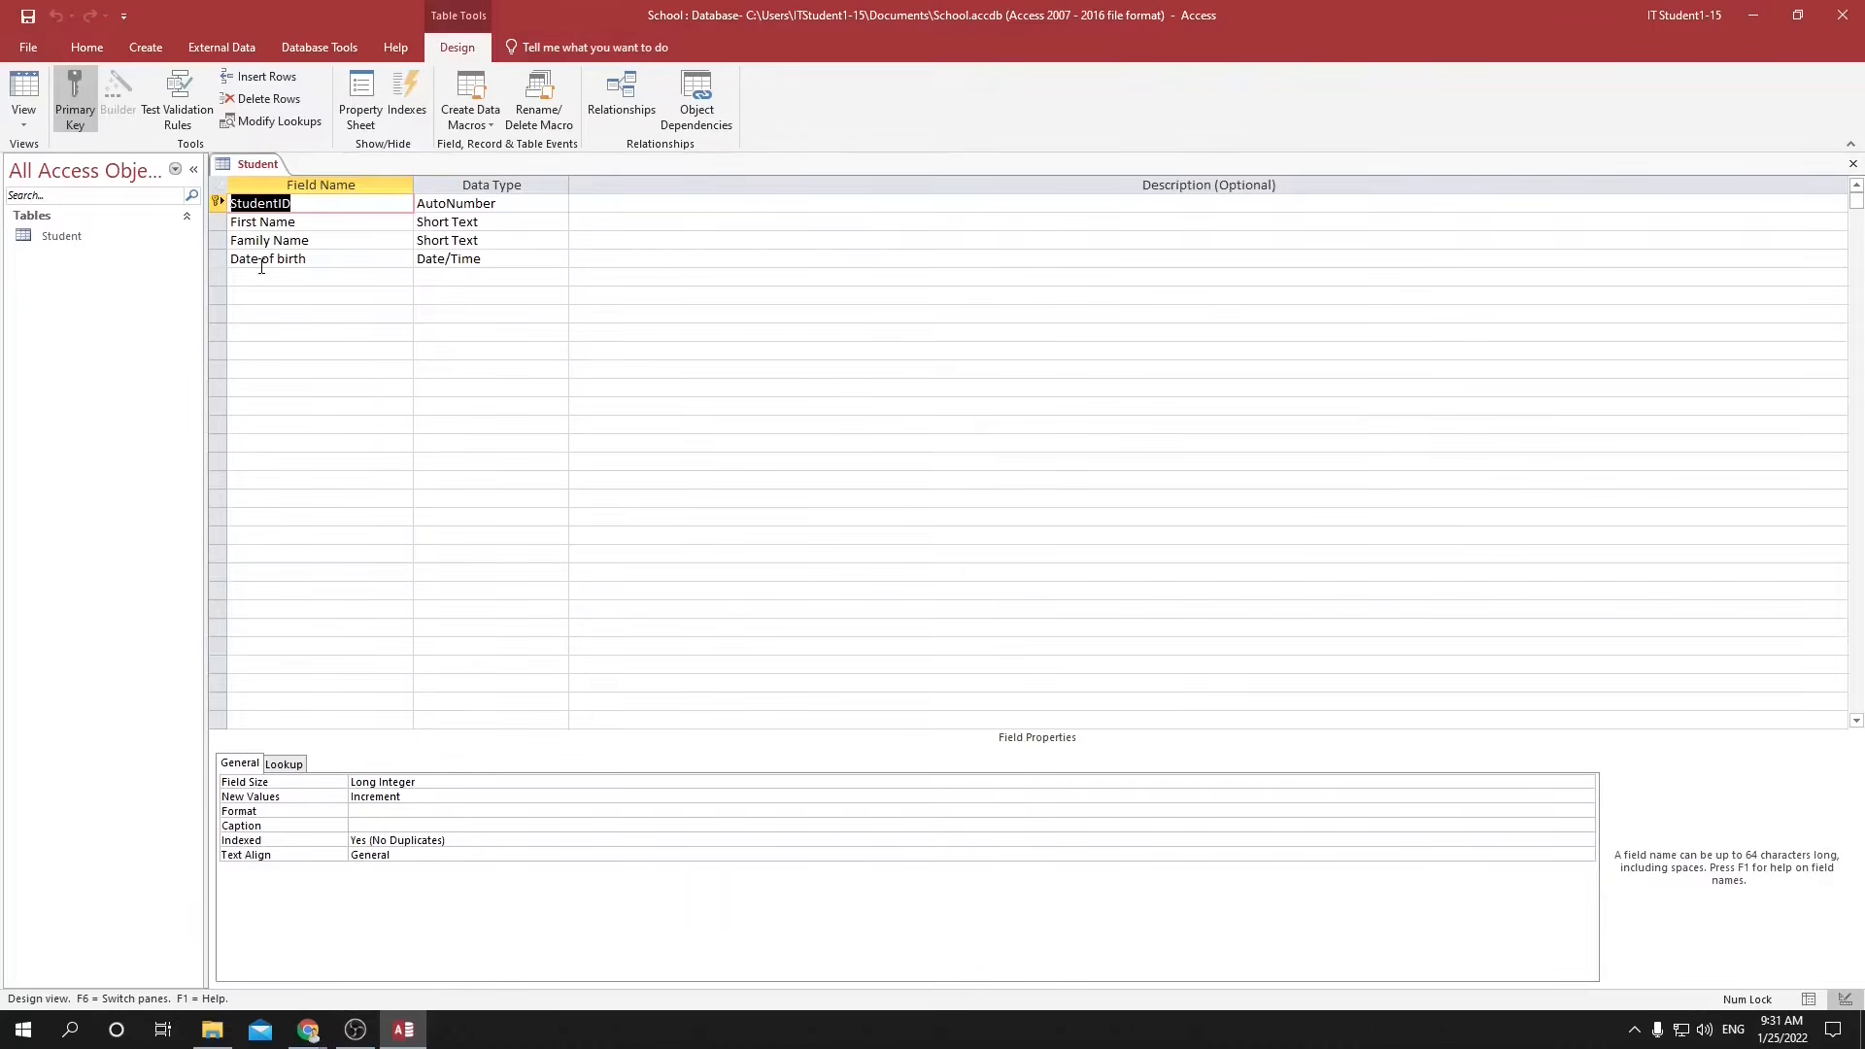
left_click(267, 280)
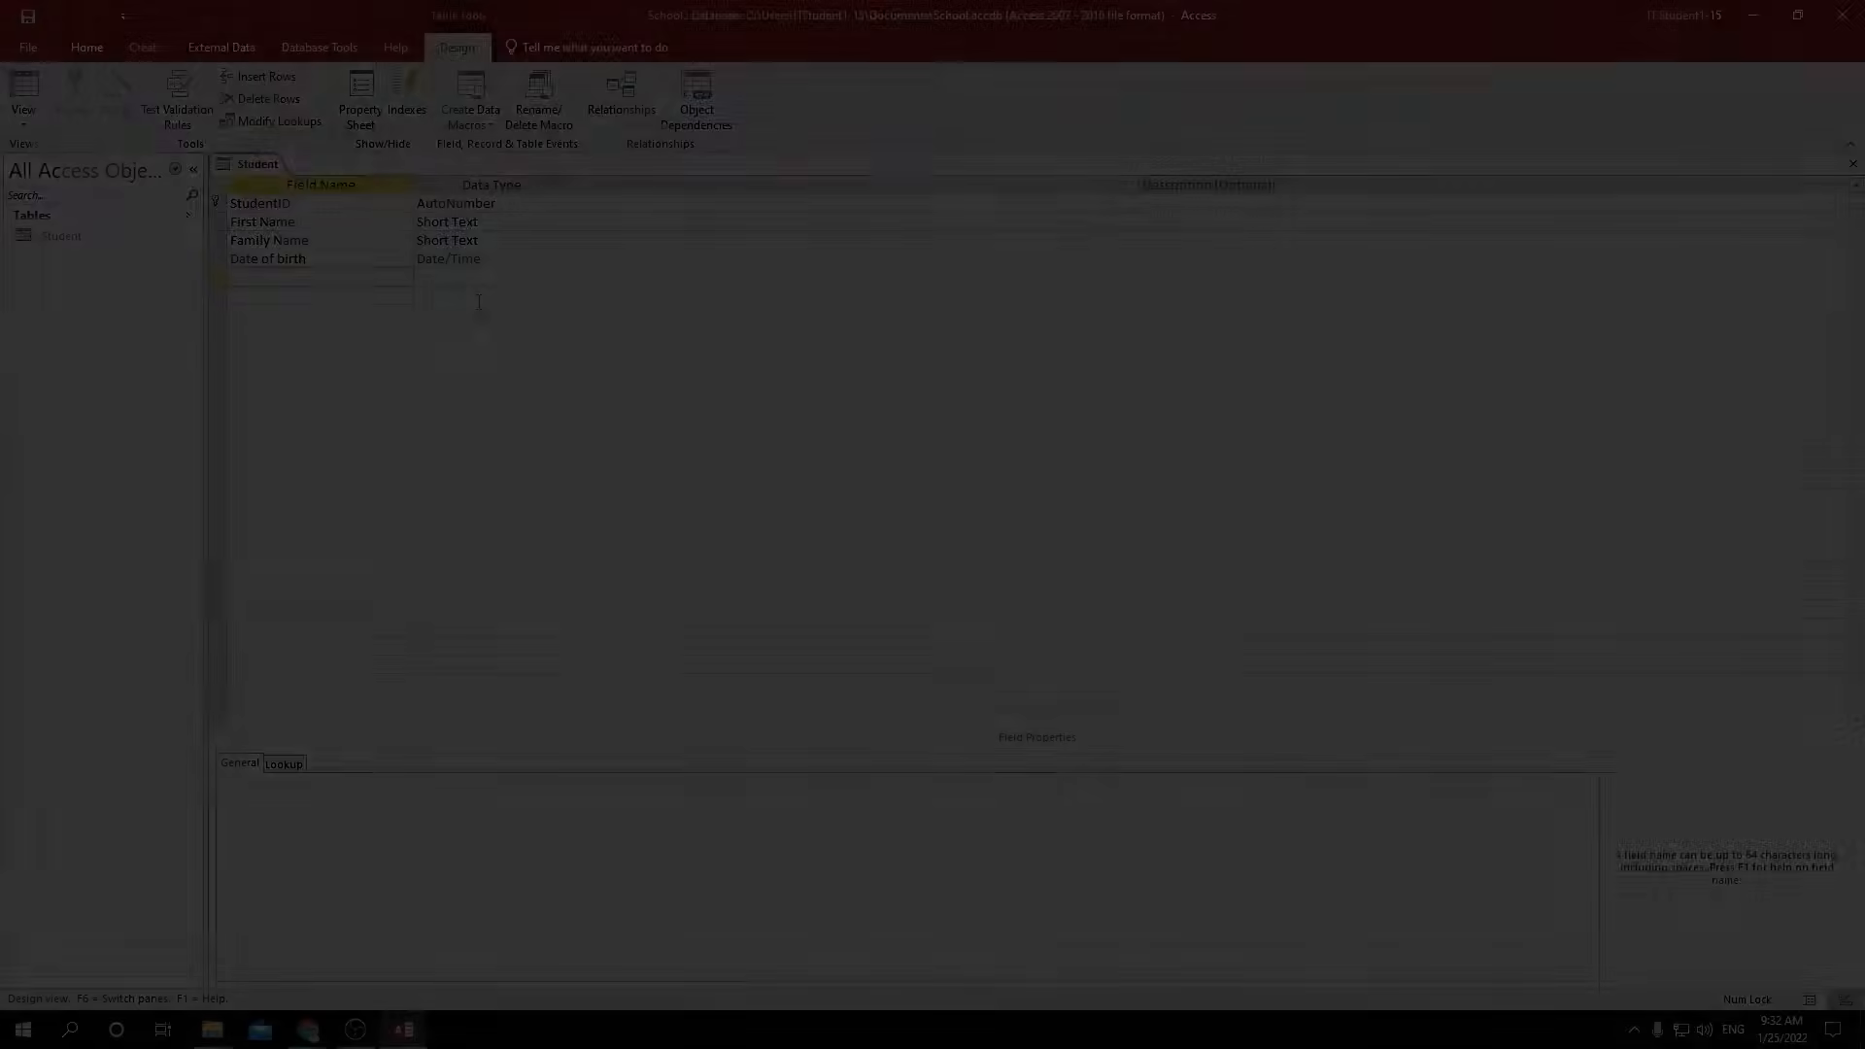
left_click(479, 275)
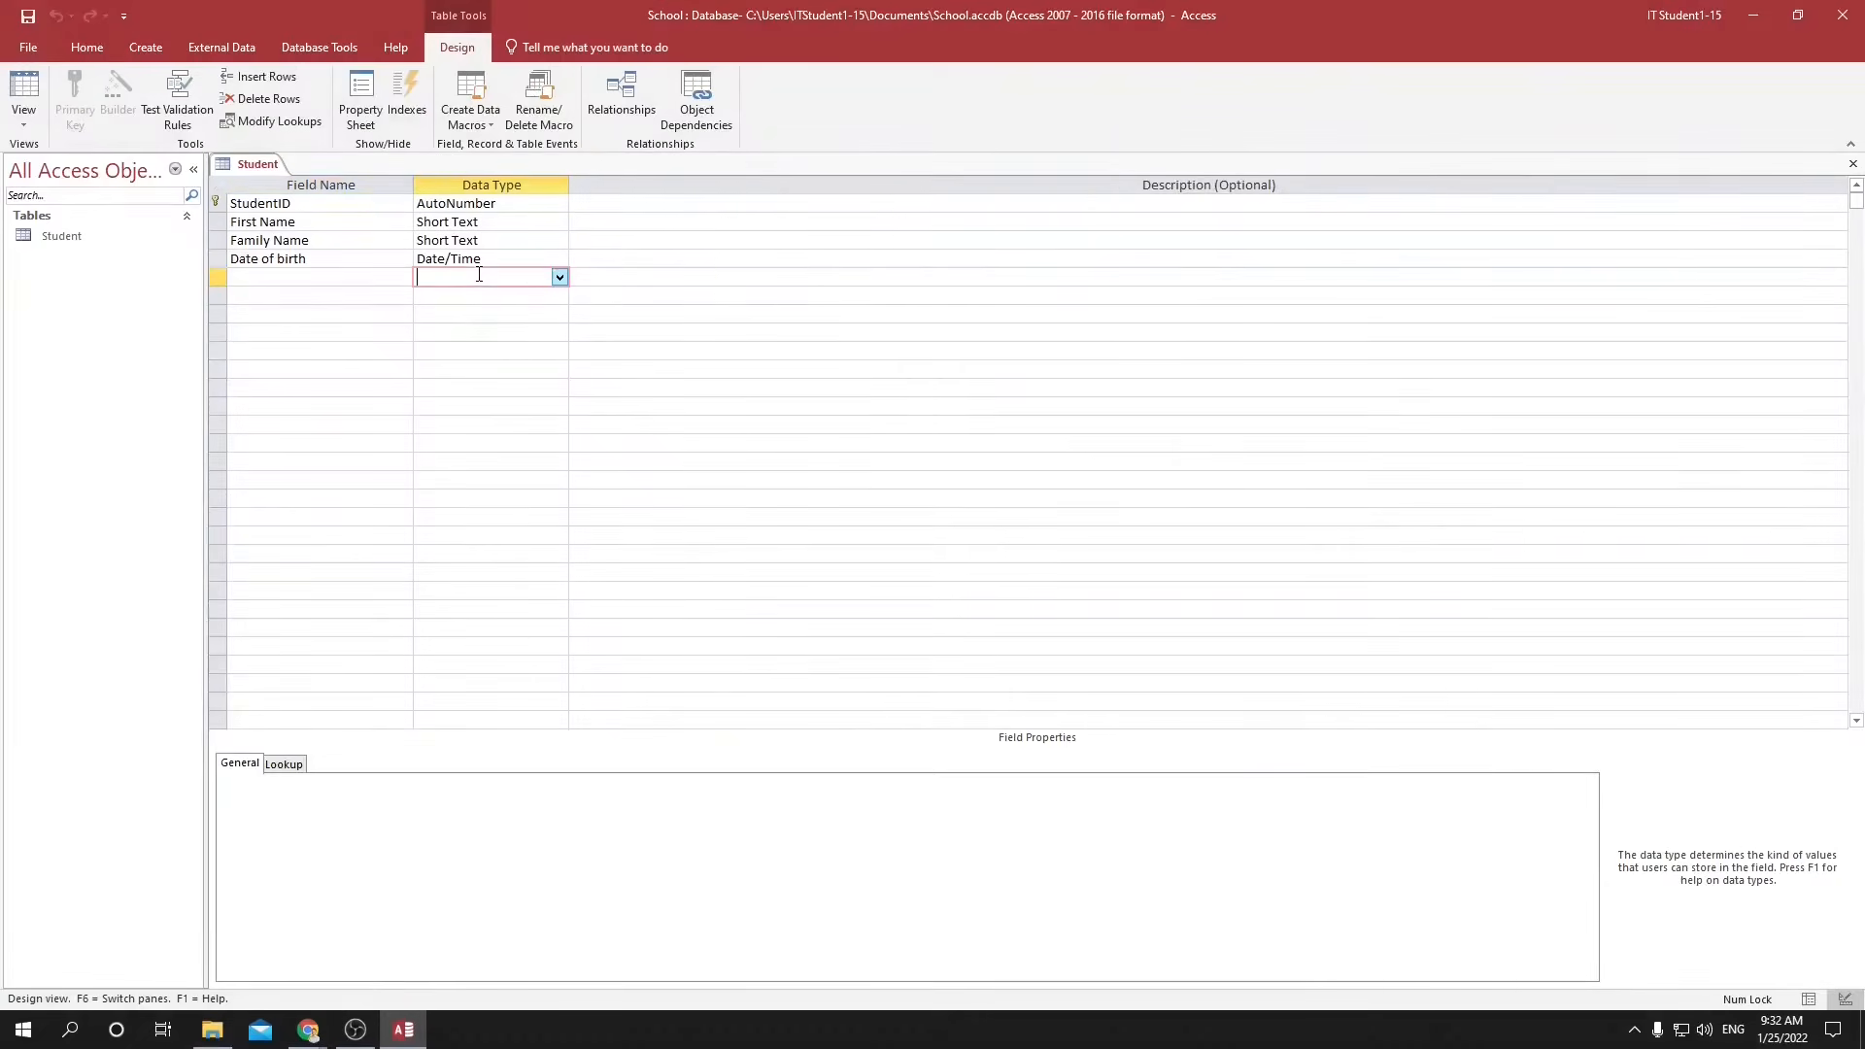
left_click(559, 276)
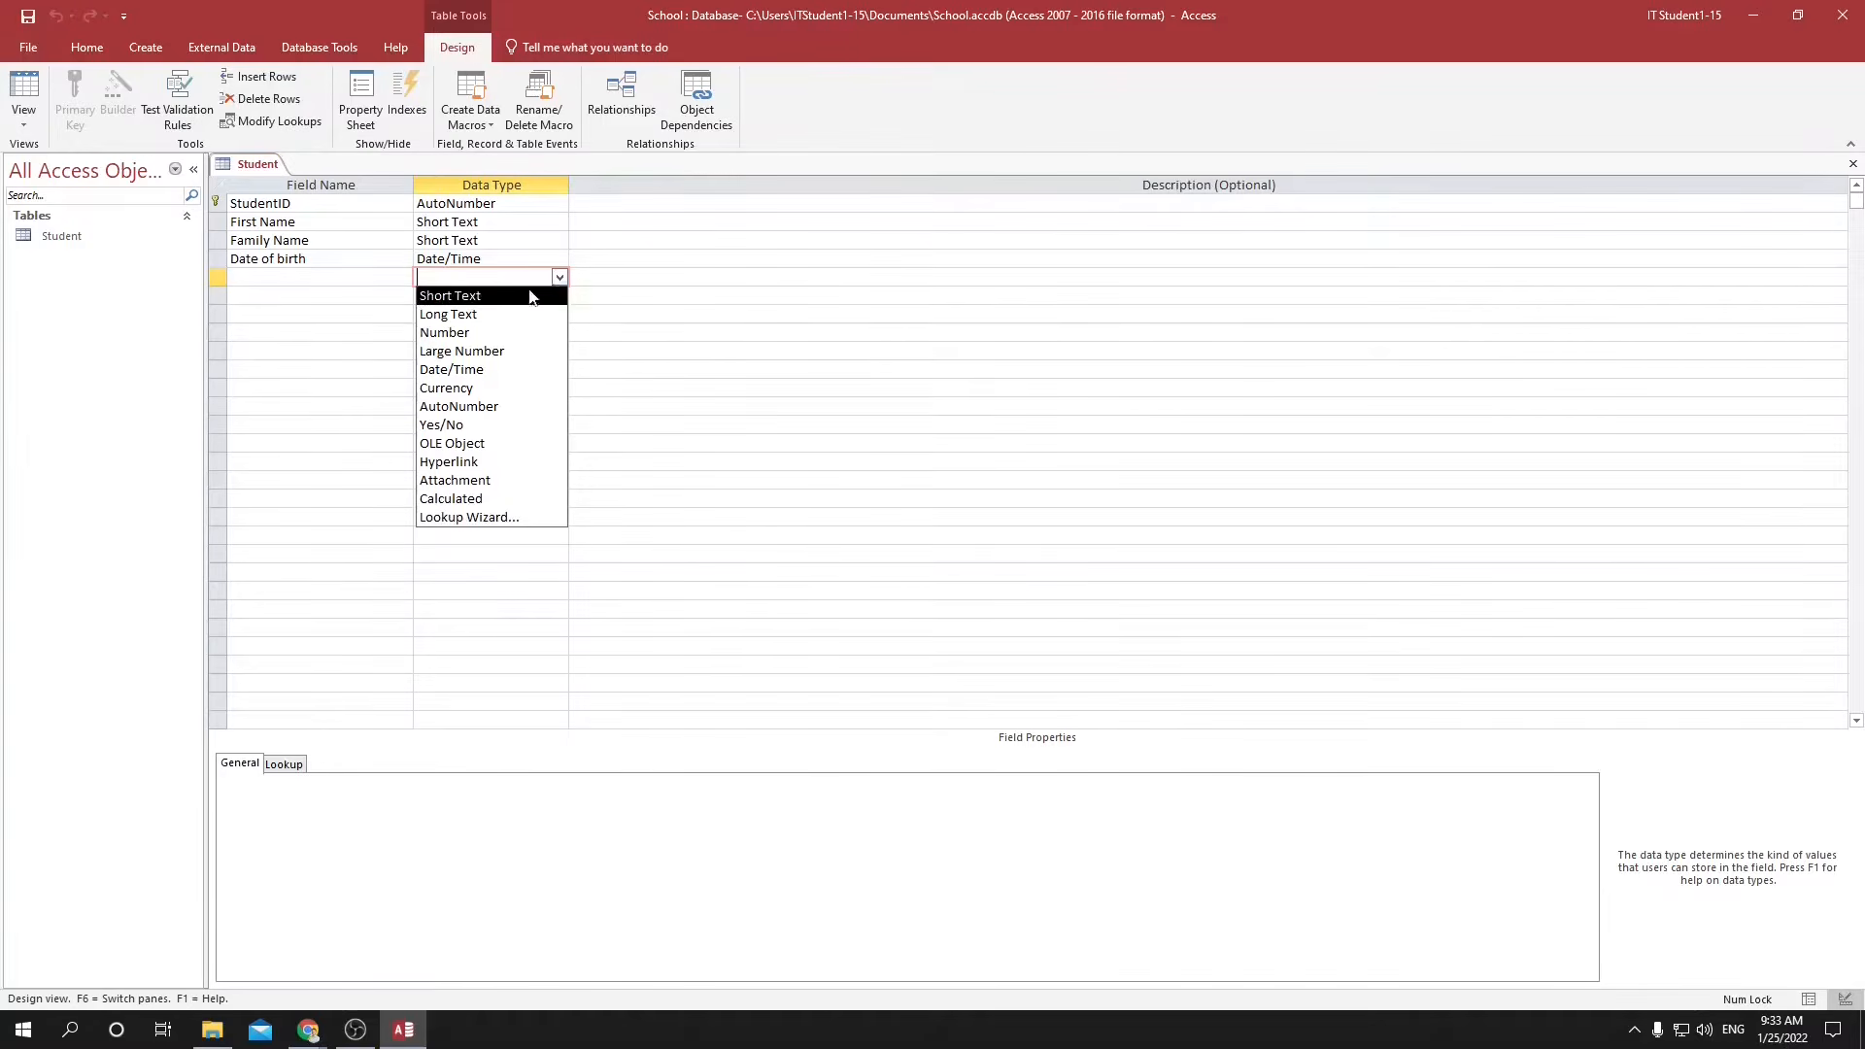
left_click(621, 292)
left_click(562, 277)
left_click(821, 294)
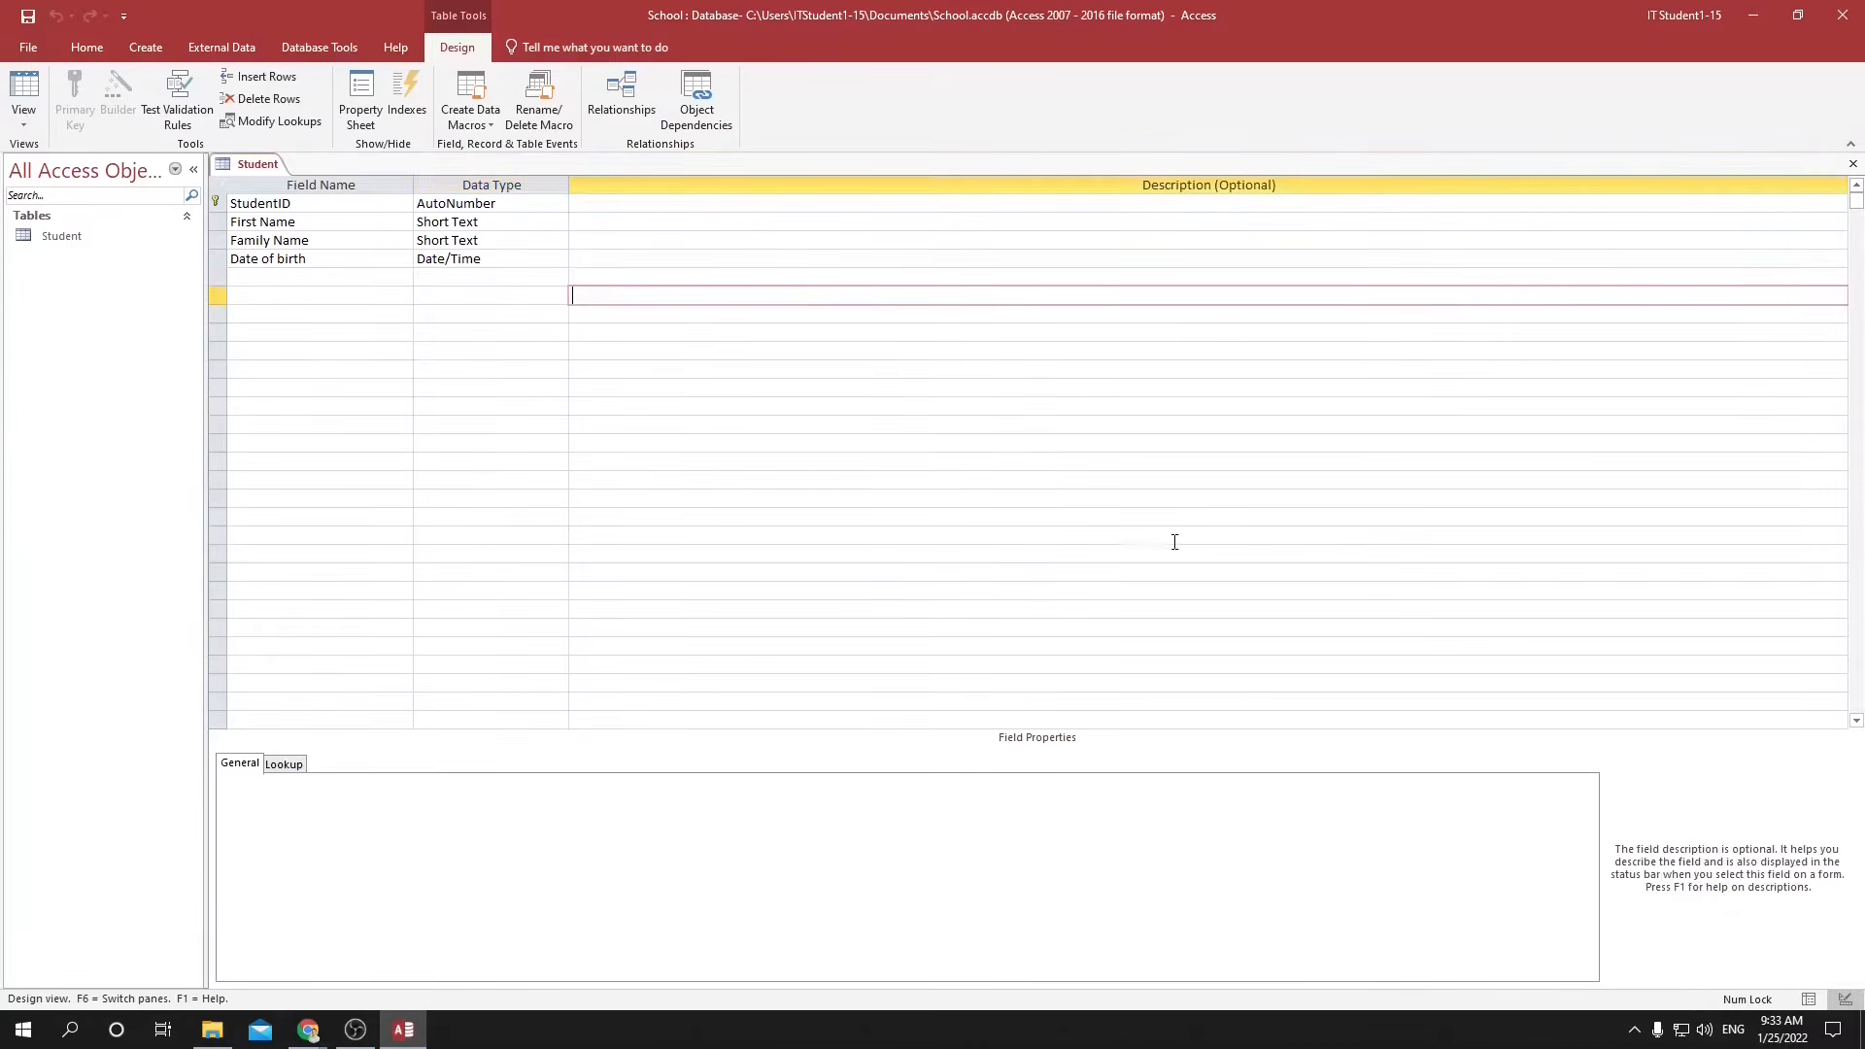
Show the Student table in Datasheet View and review the data types offered for the Date of birth field.
left_click(1809, 999)
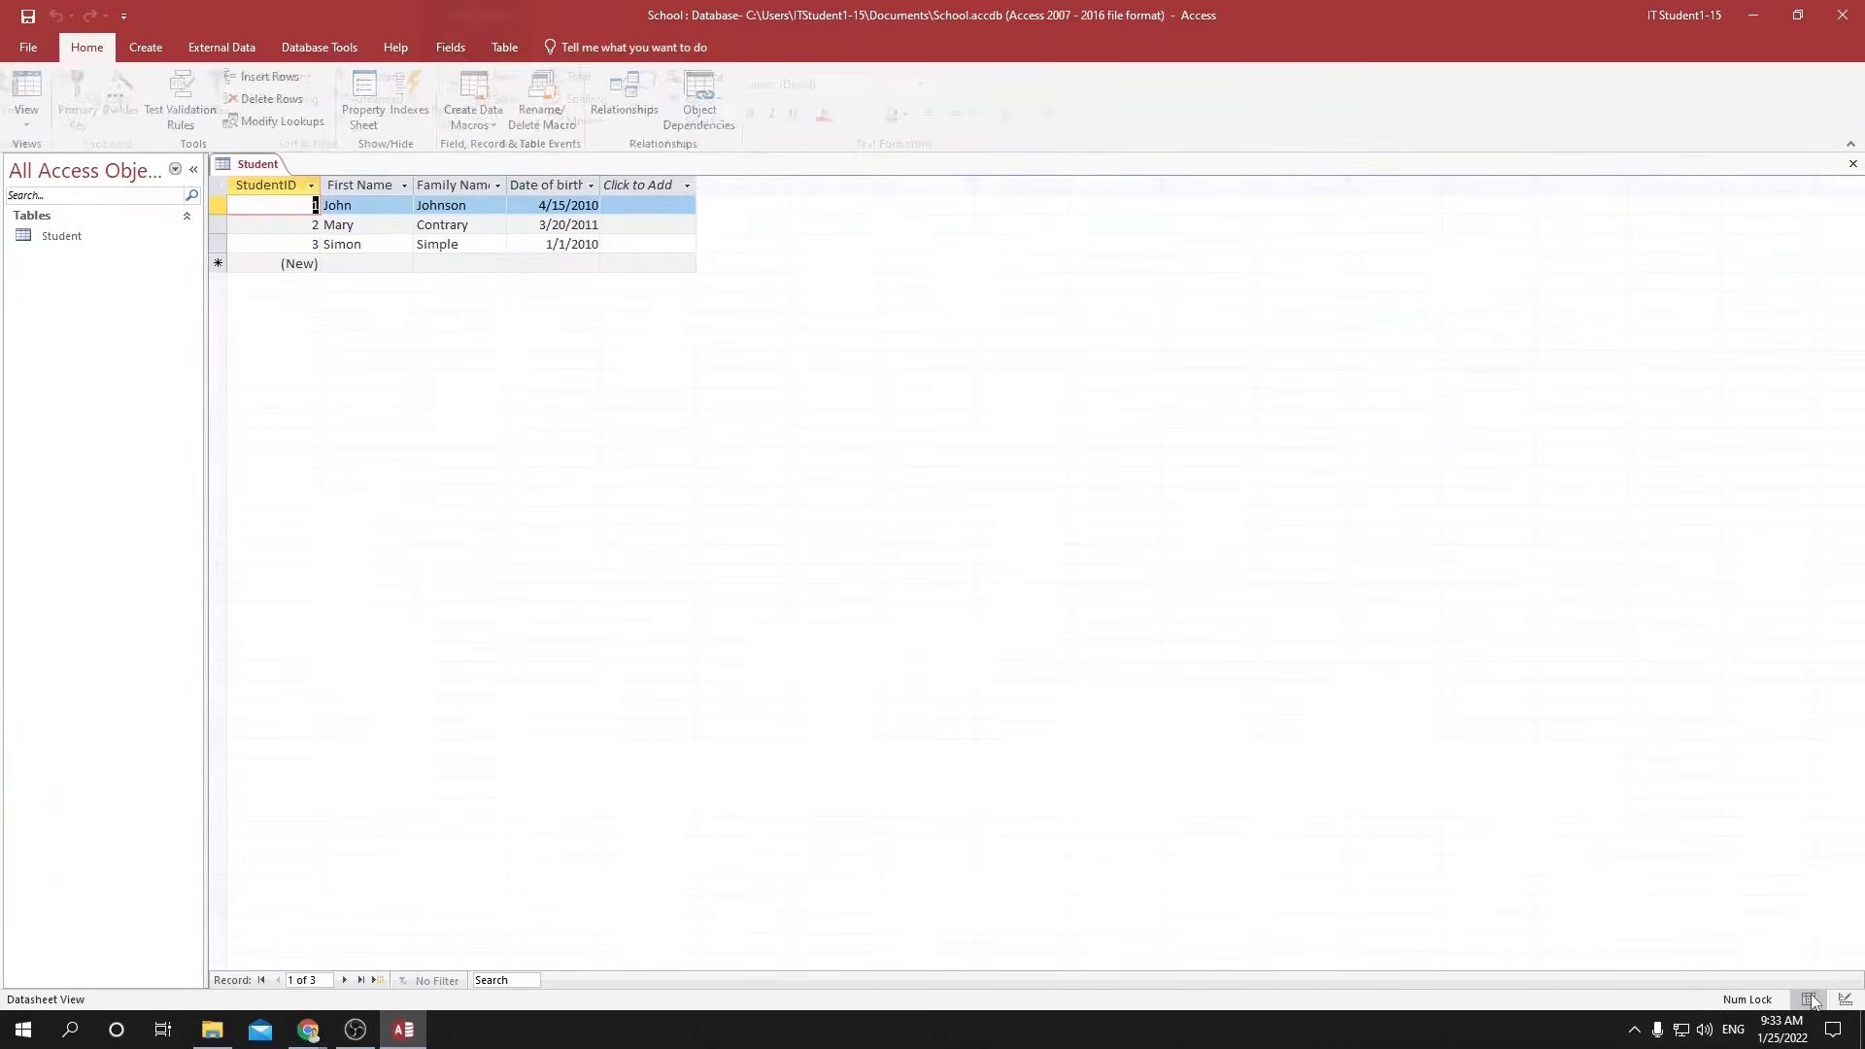
left_click(558, 184)
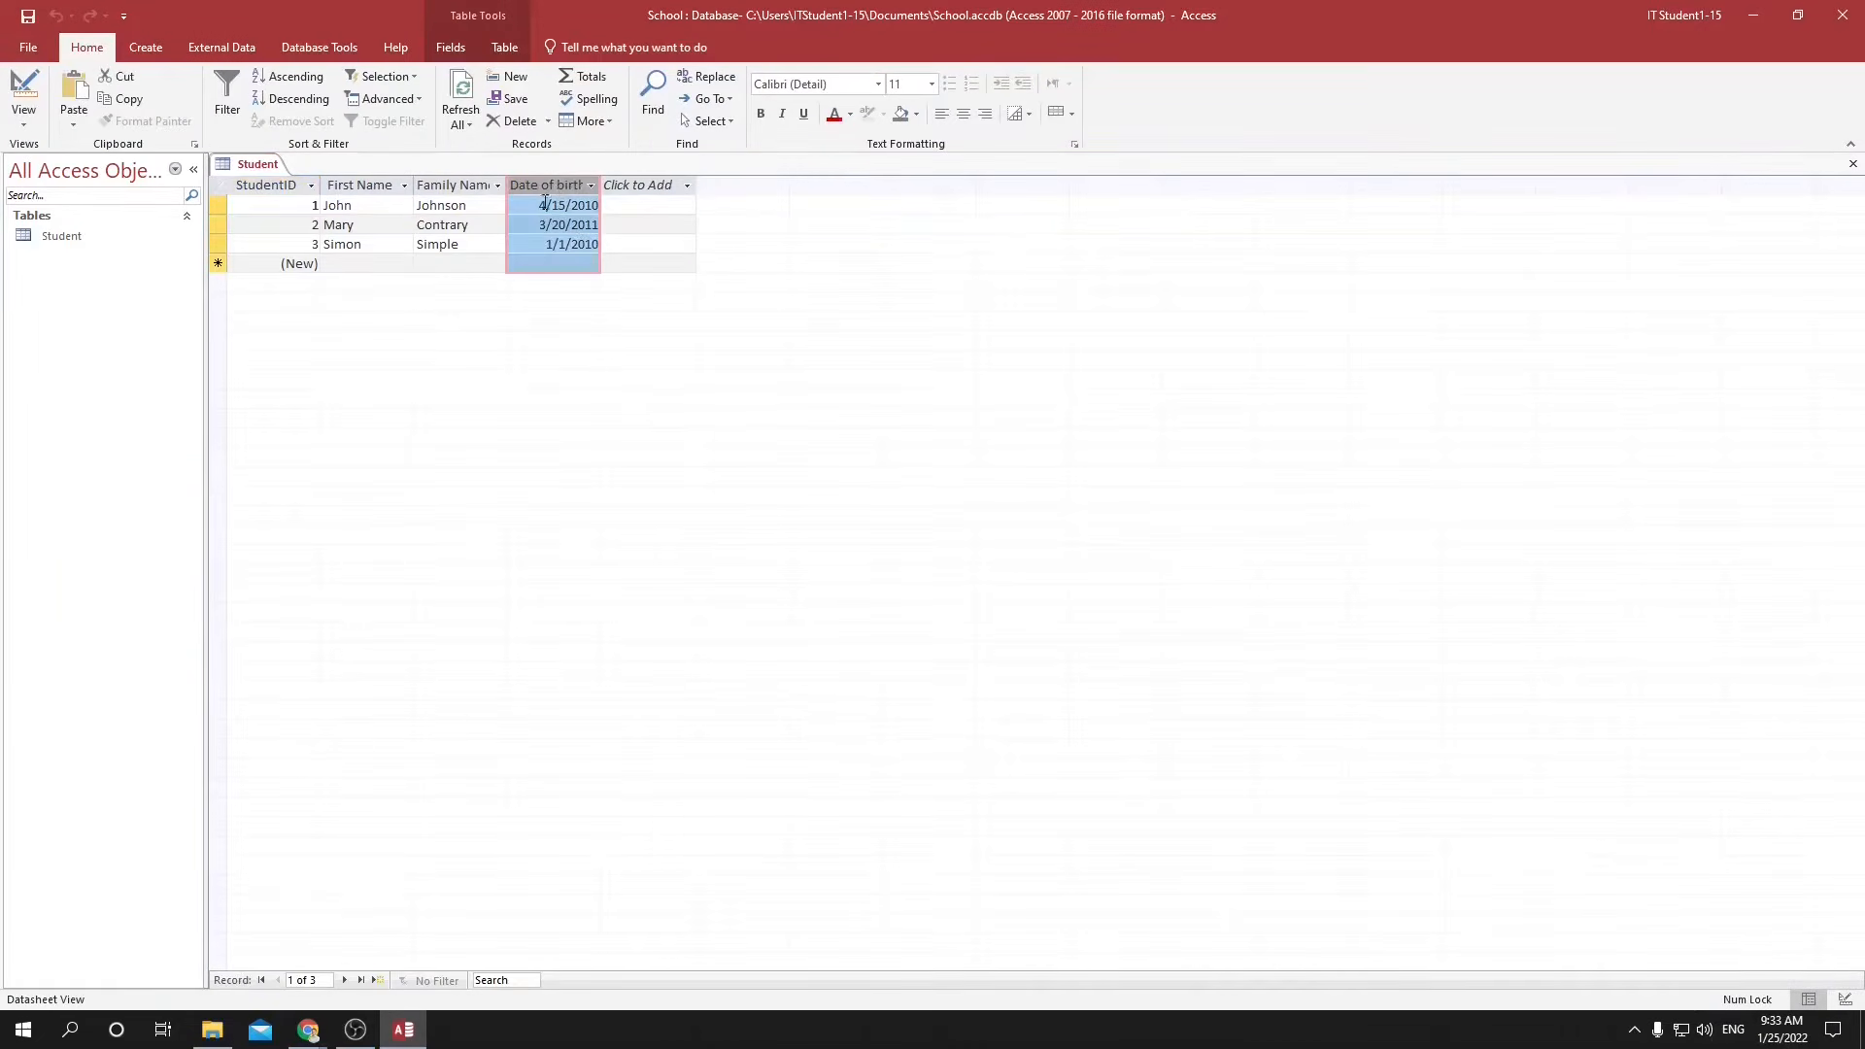
left_click(451, 49)
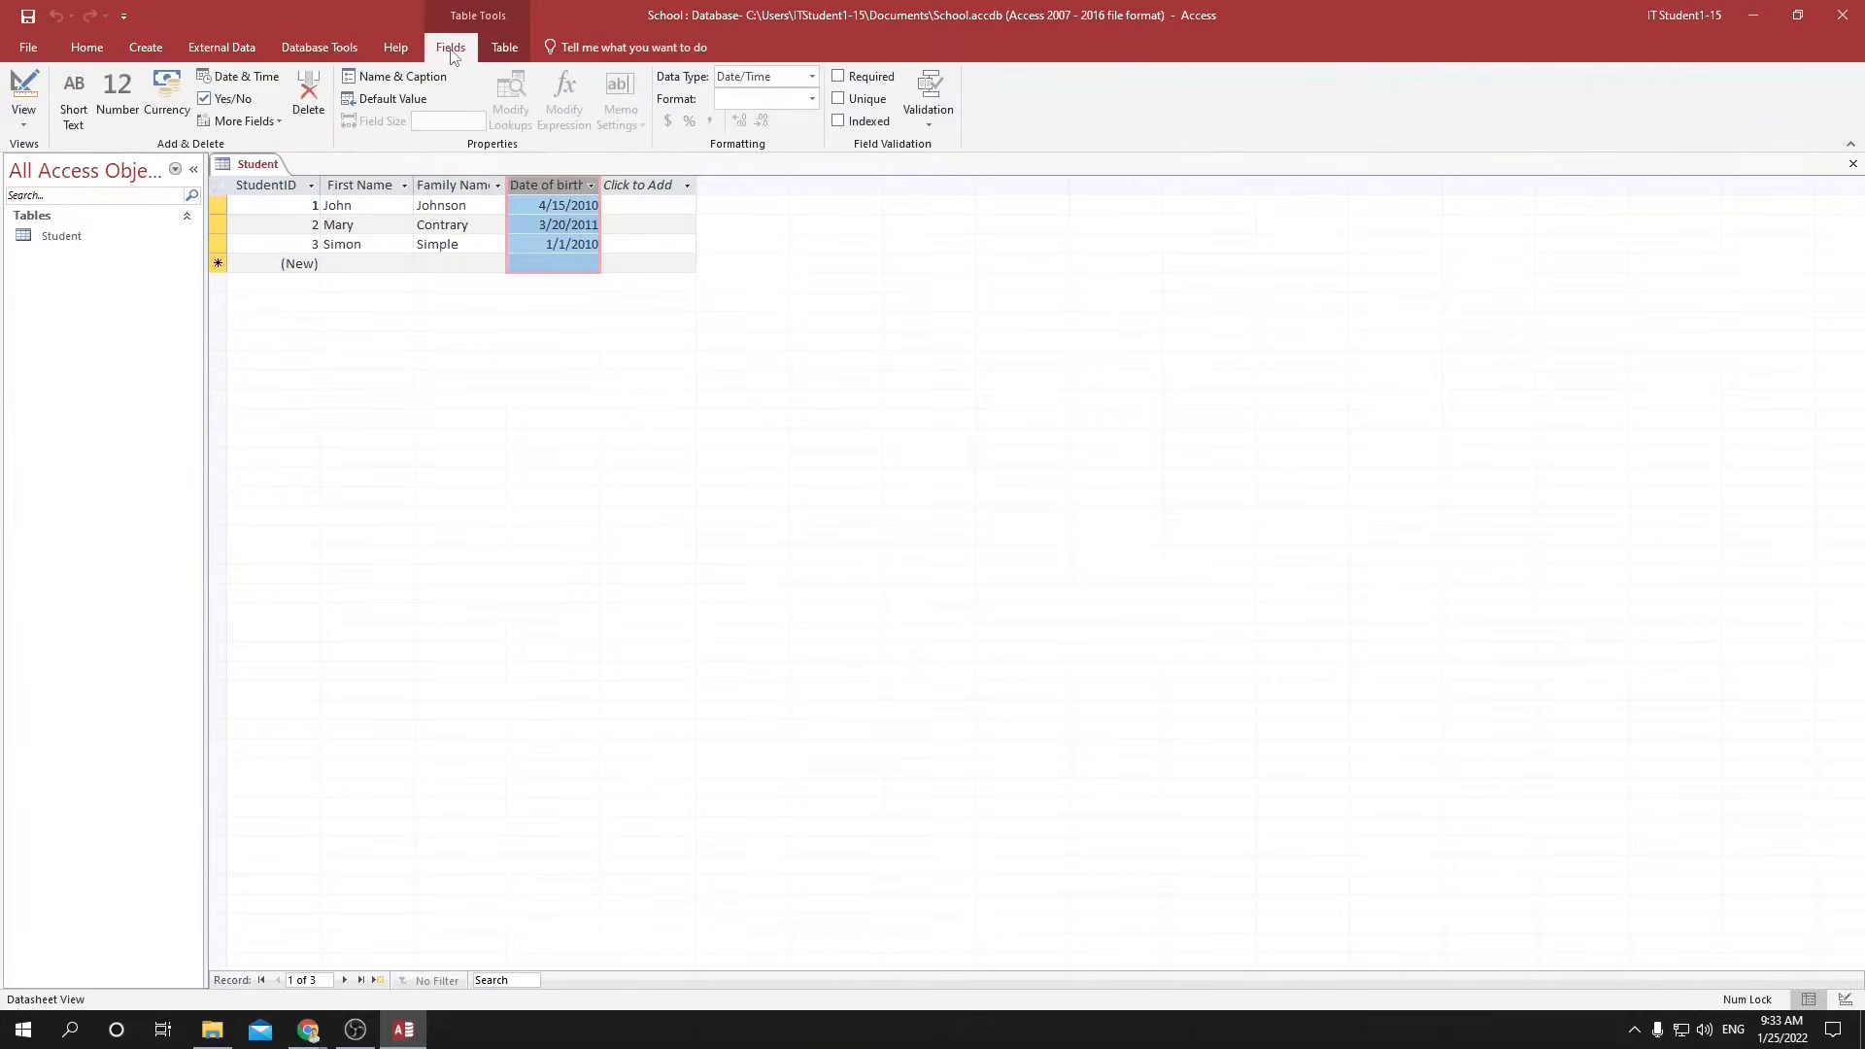
left_click(813, 76)
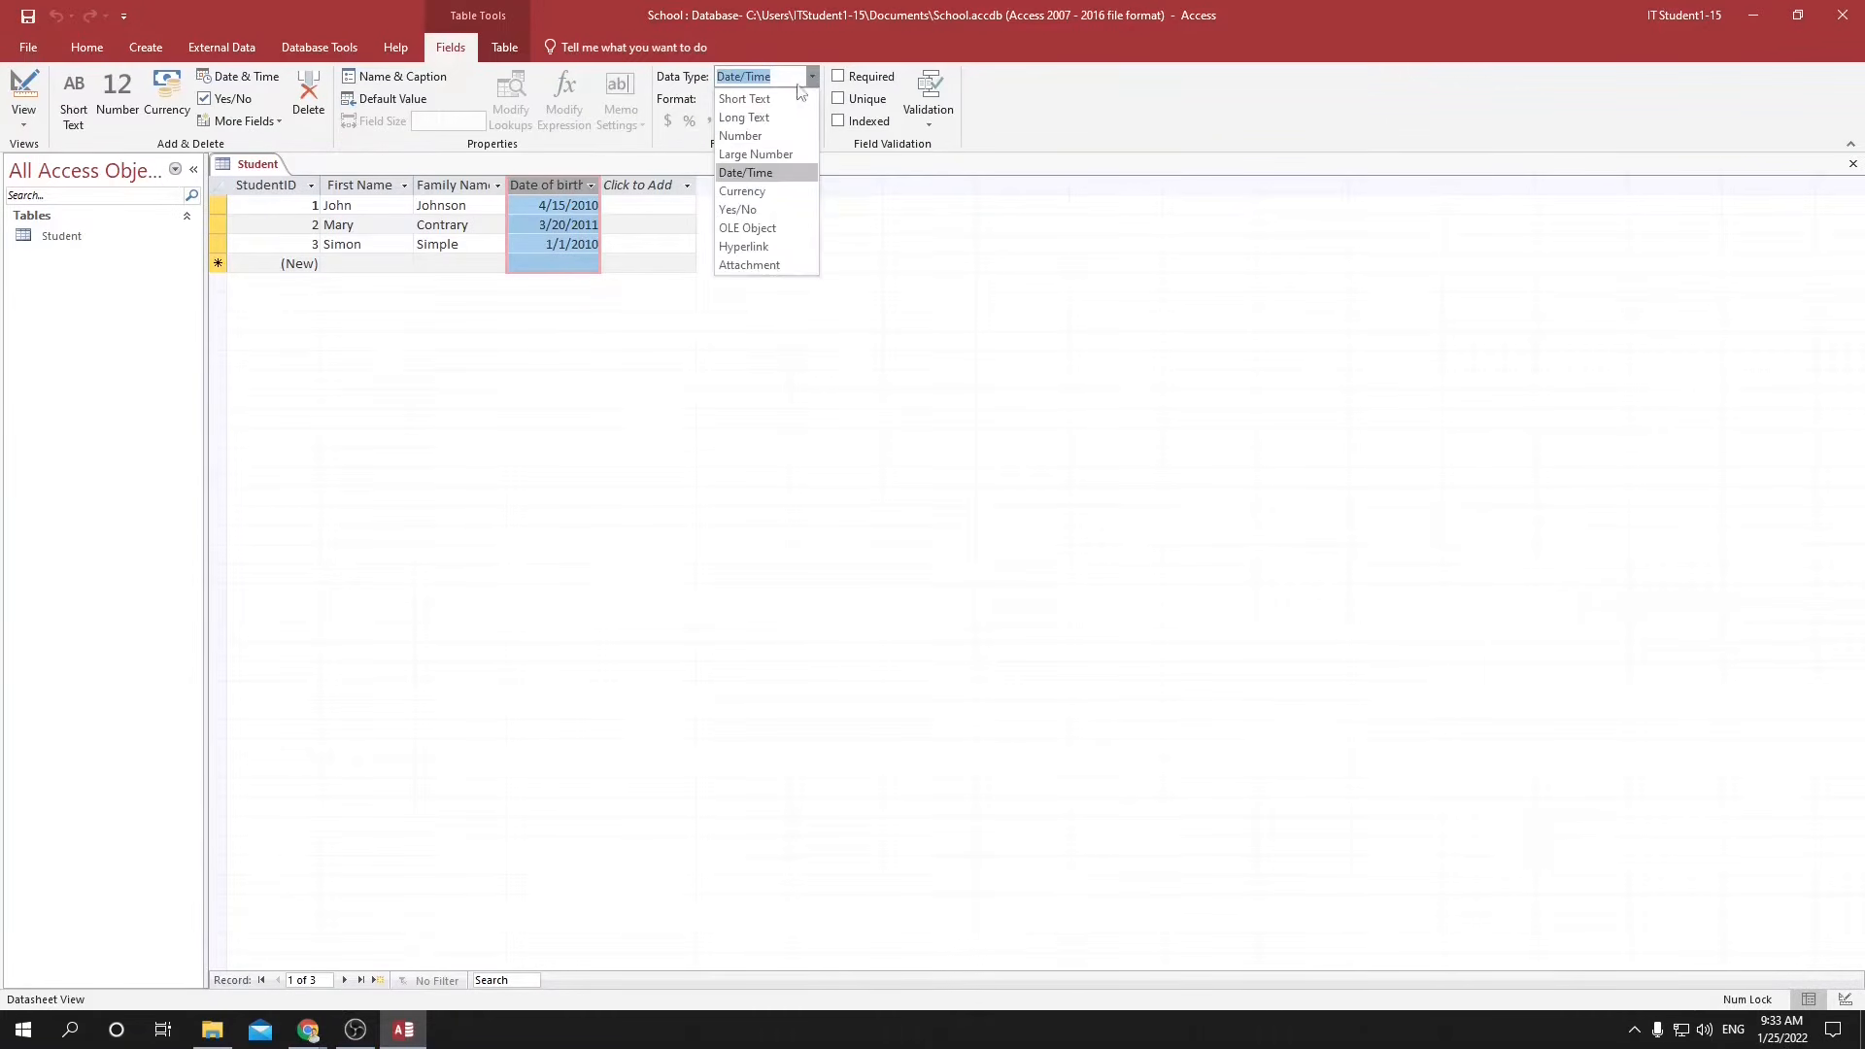
Switch to the Google Docs checklist and mark "Am I able to set a data type?" as done.
key("alt+Tab")
key("Tab")
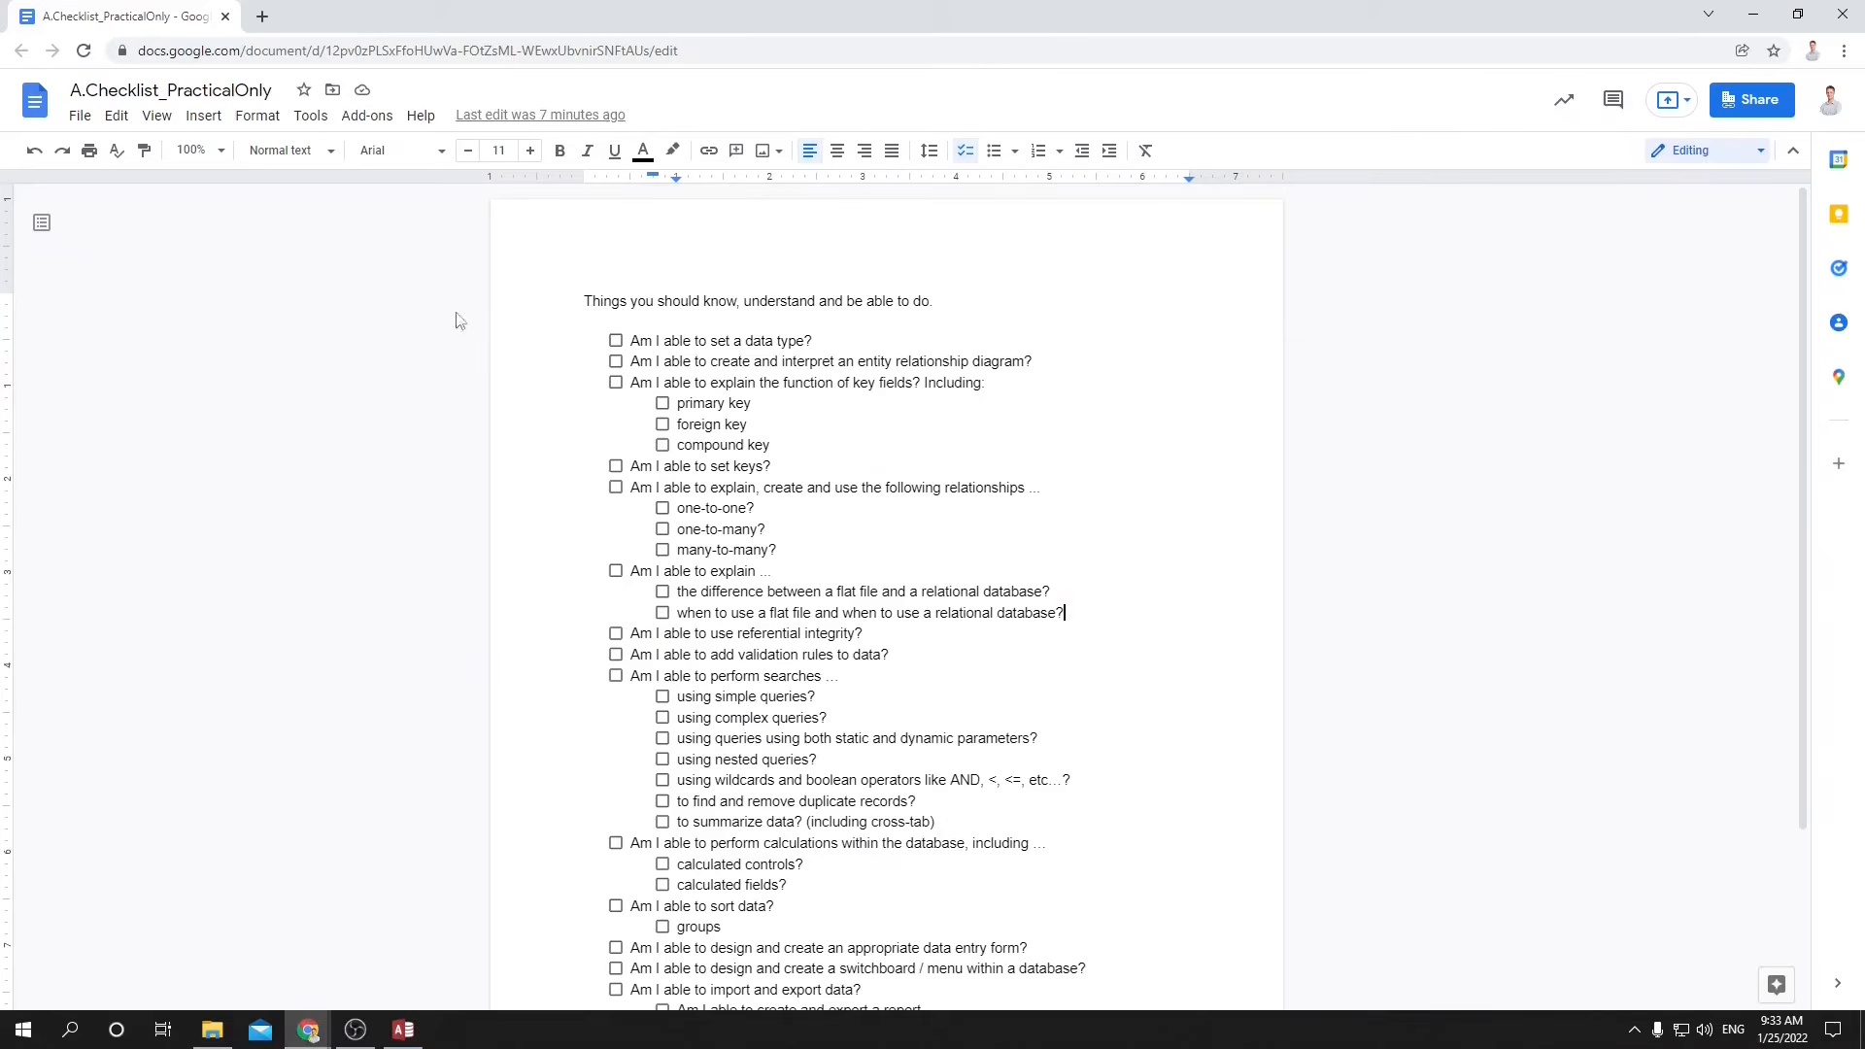
left_click(615, 341)
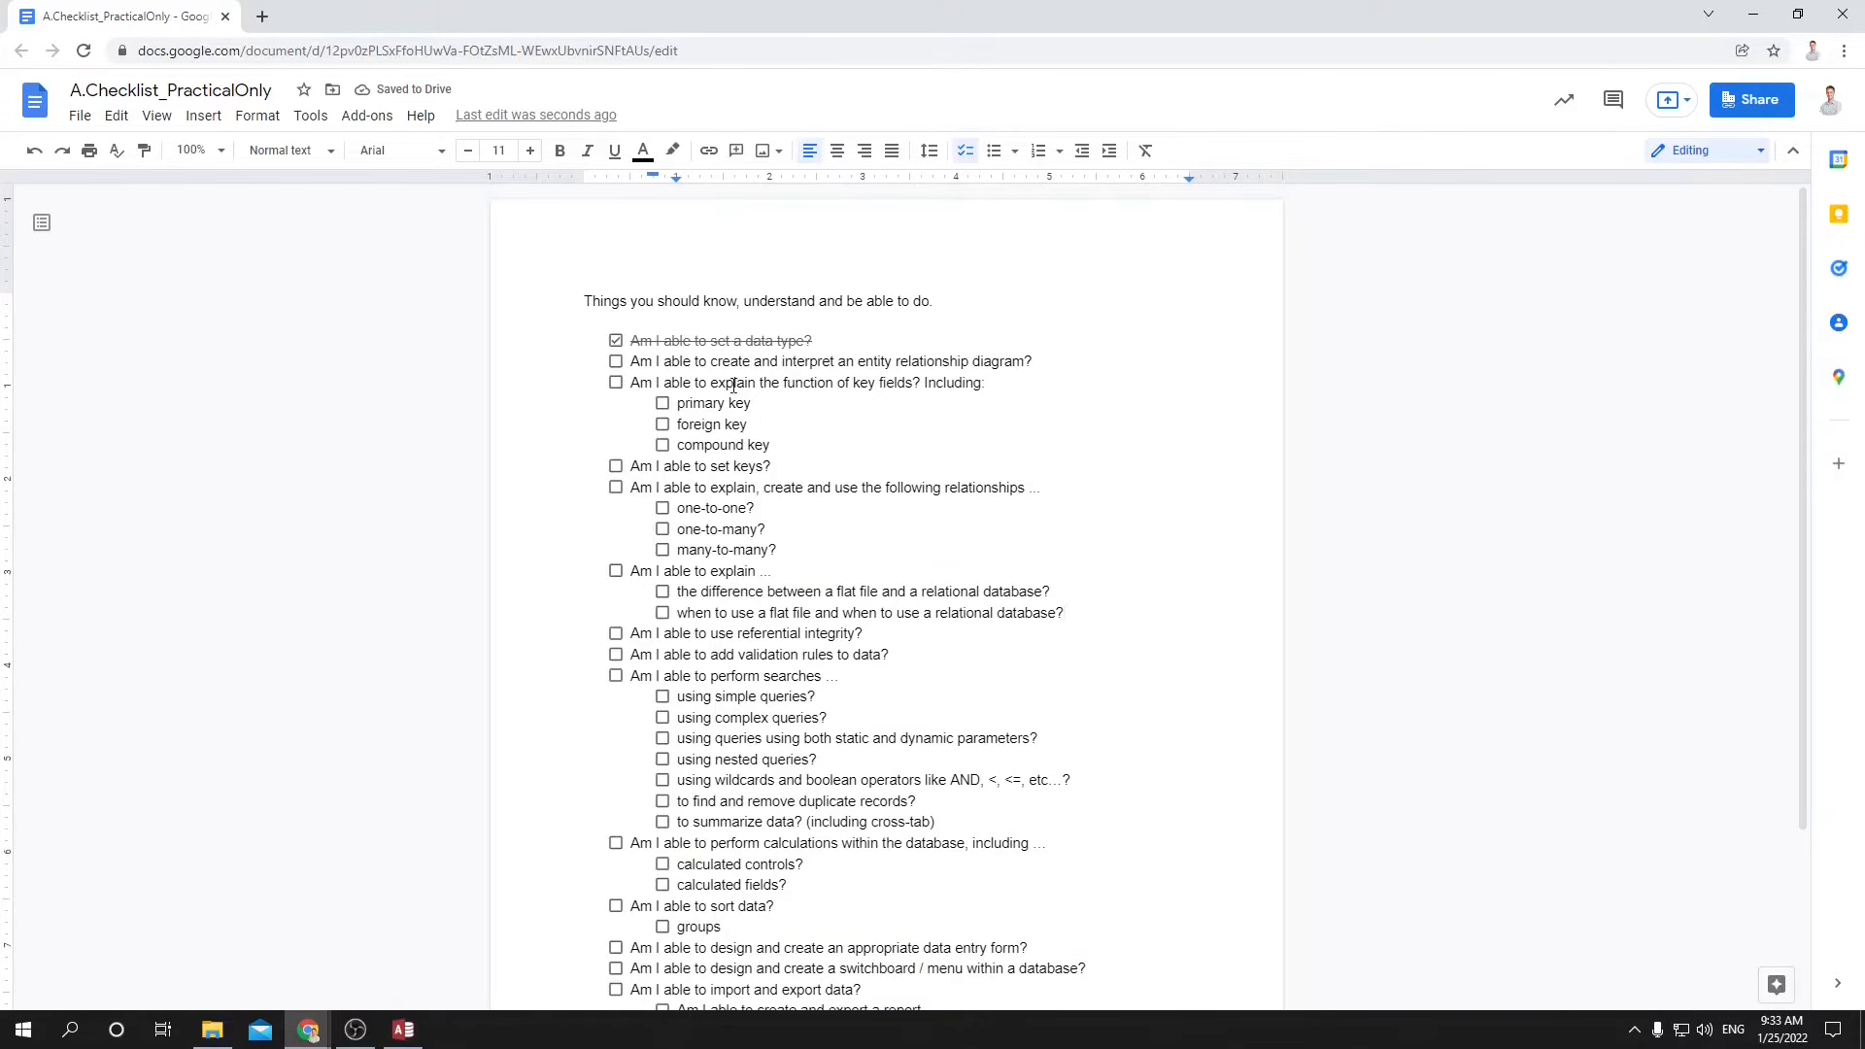
left_click_drag(717, 383, 862, 414)
Switch back to Access and, in the Student table's Design View, examine the StudentID primary key and the First Name and Family Name fields.
key("alt+Tab")
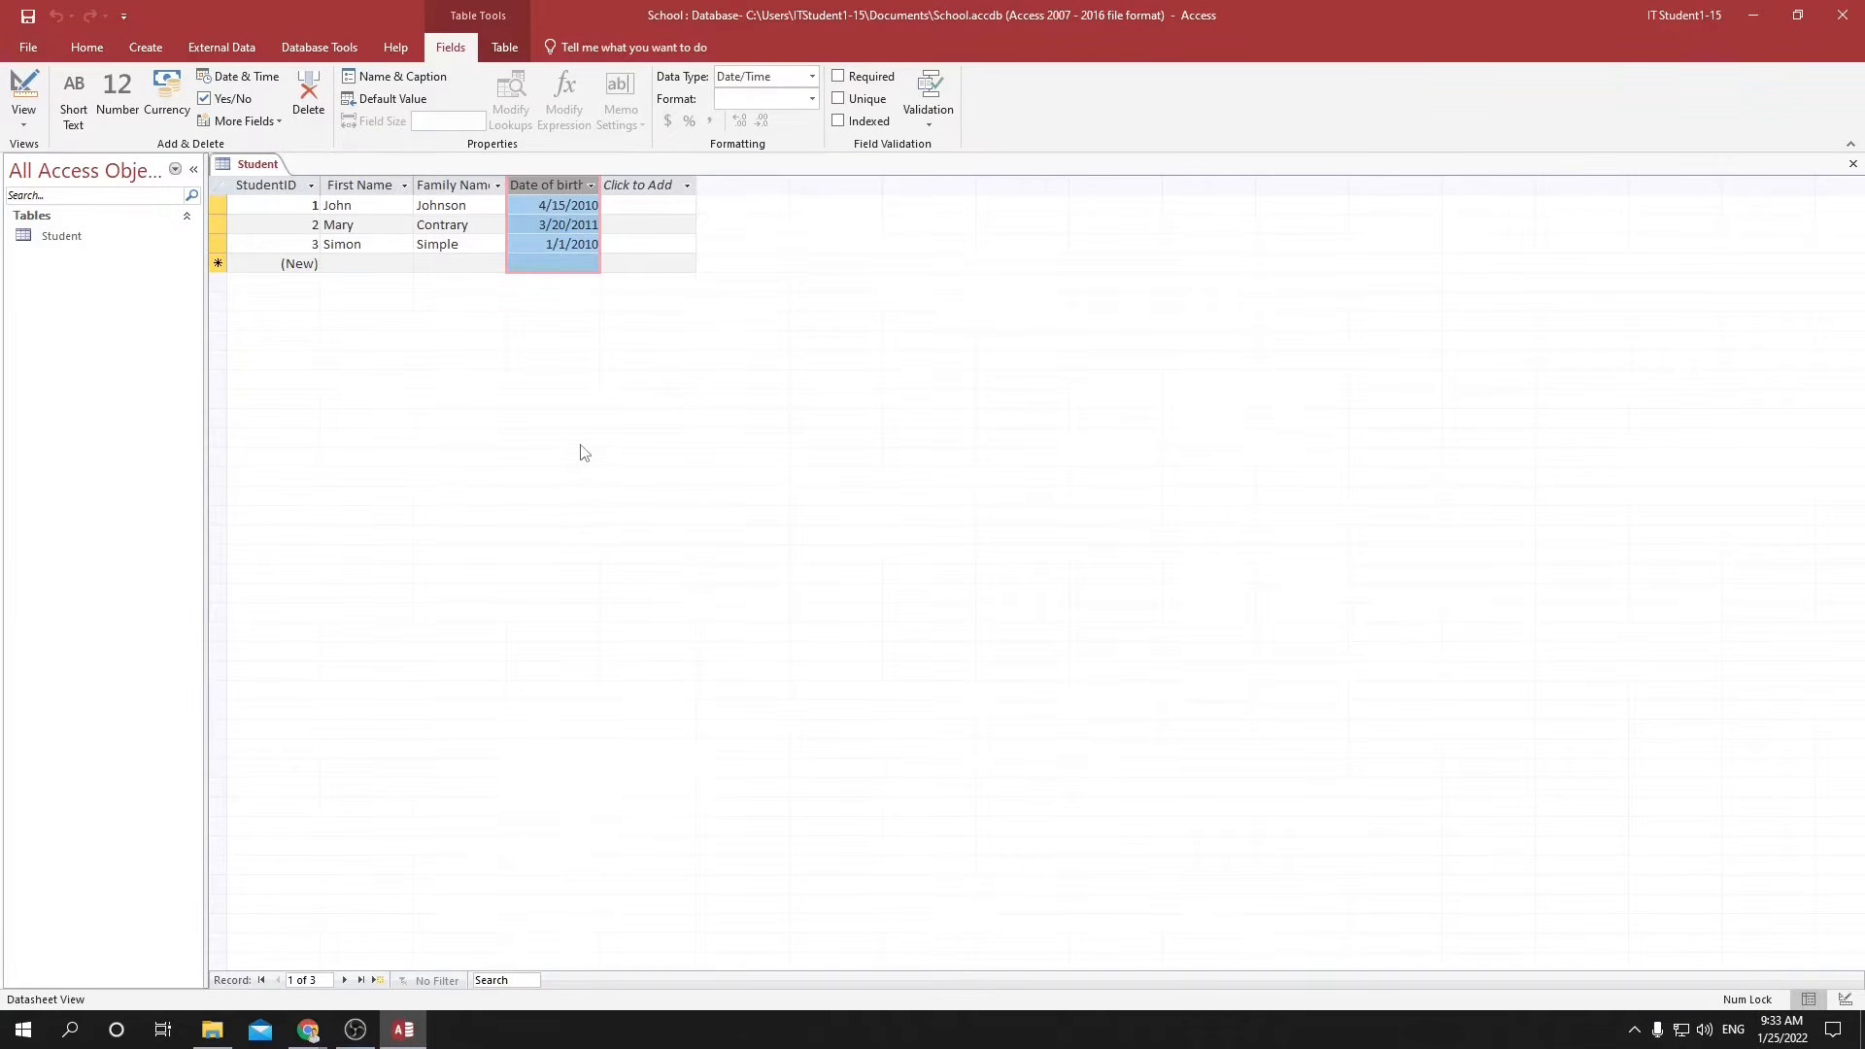
left_click(1846, 1000)
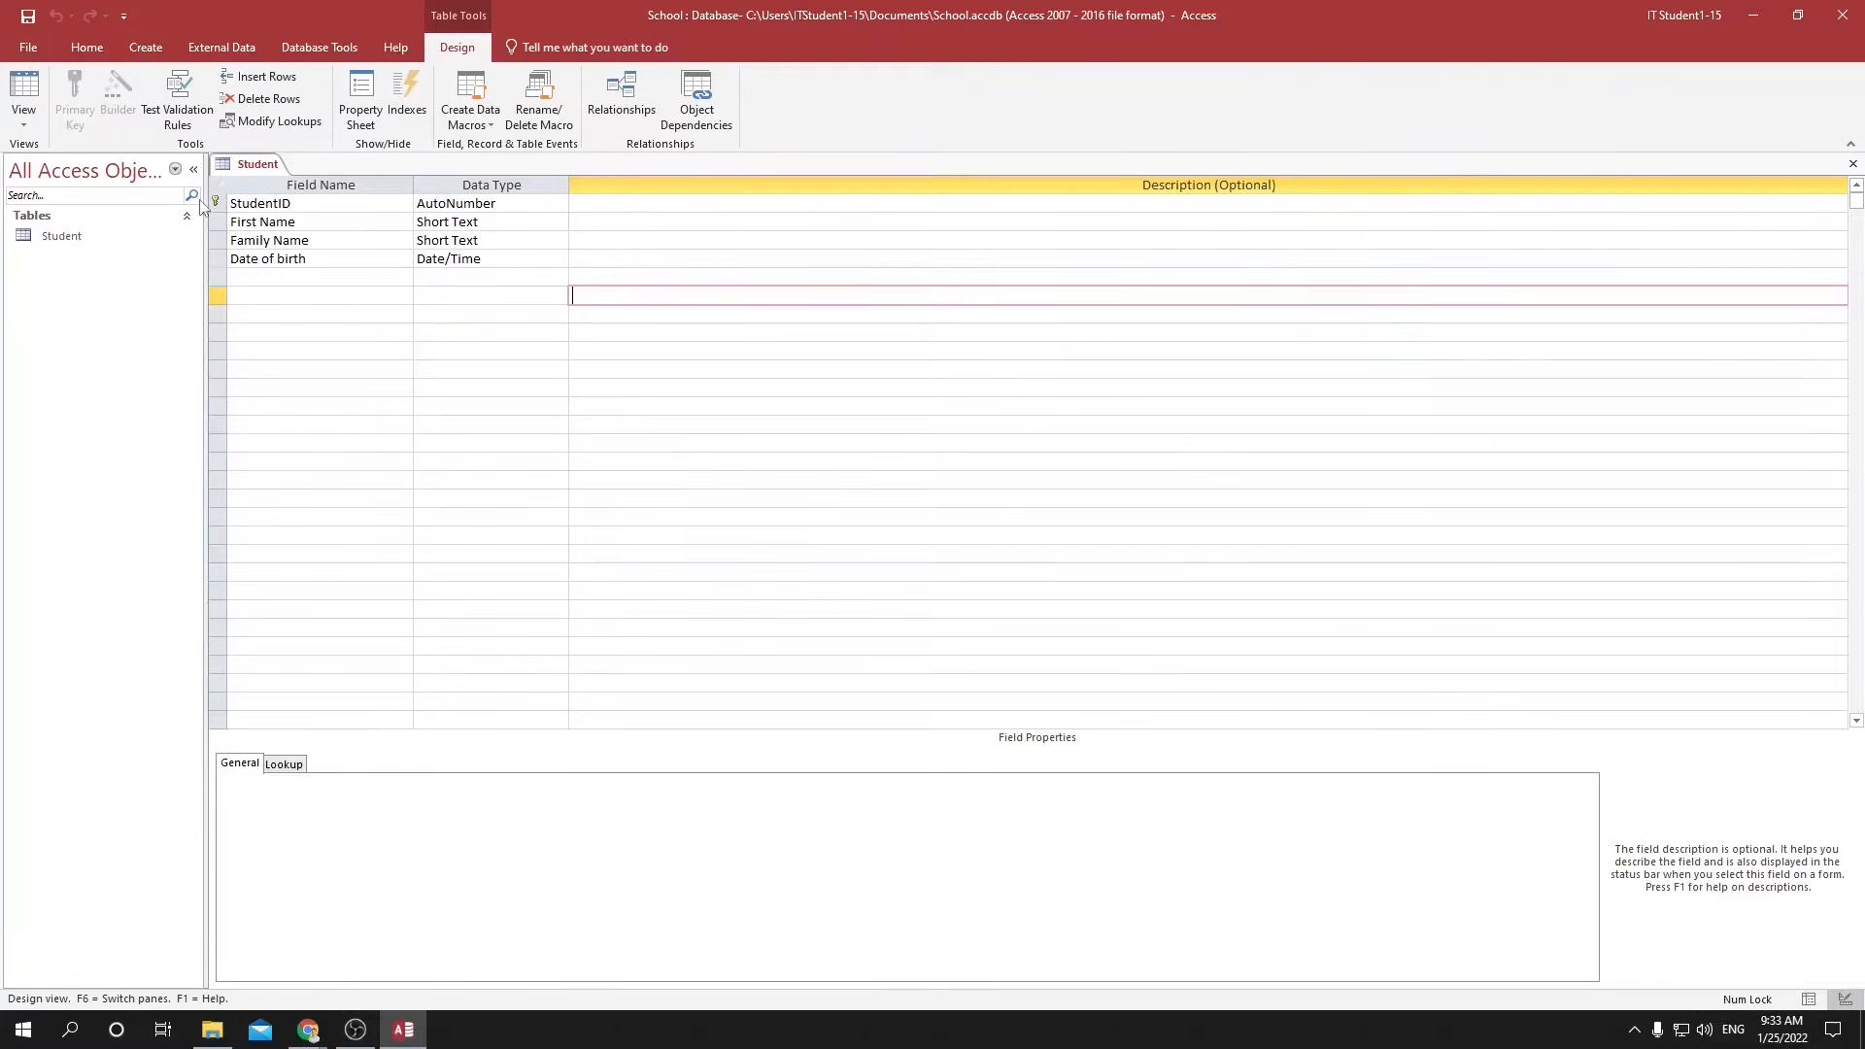
left_click(253, 205)
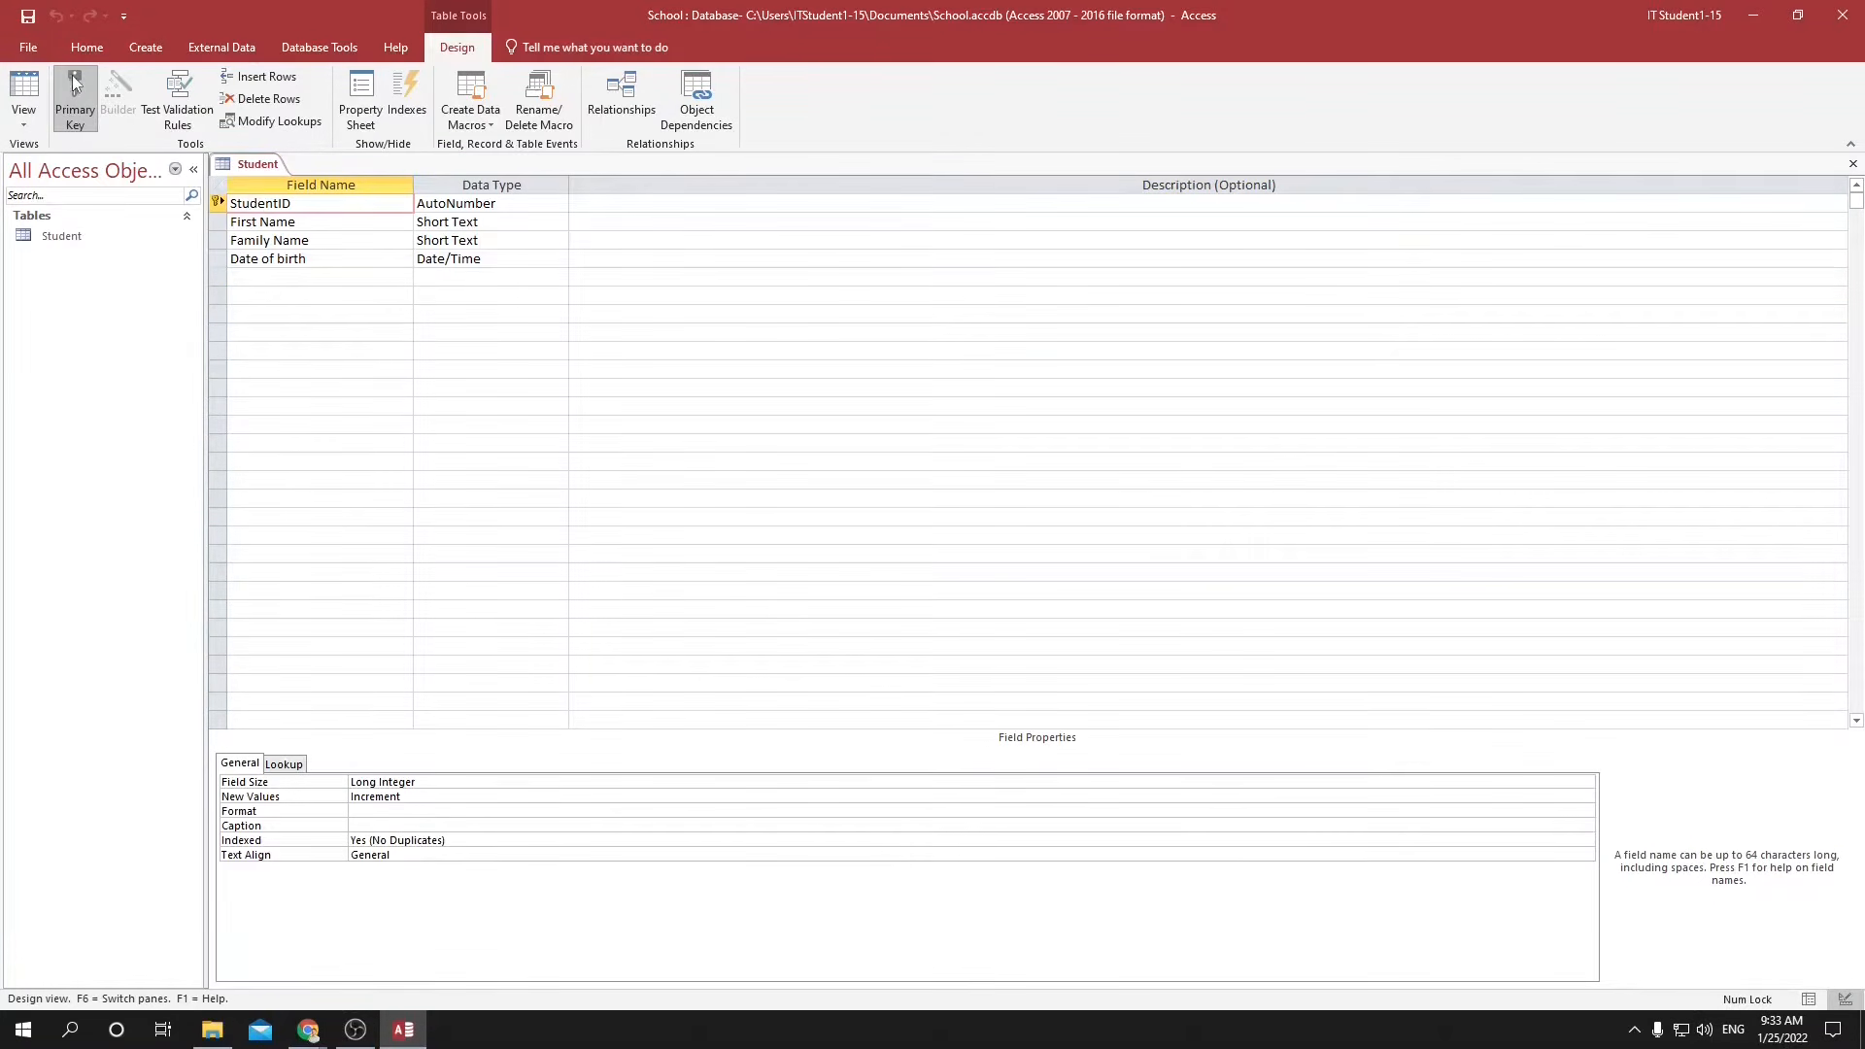
left_click(74, 109)
left_click_drag(236, 222, 285, 223)
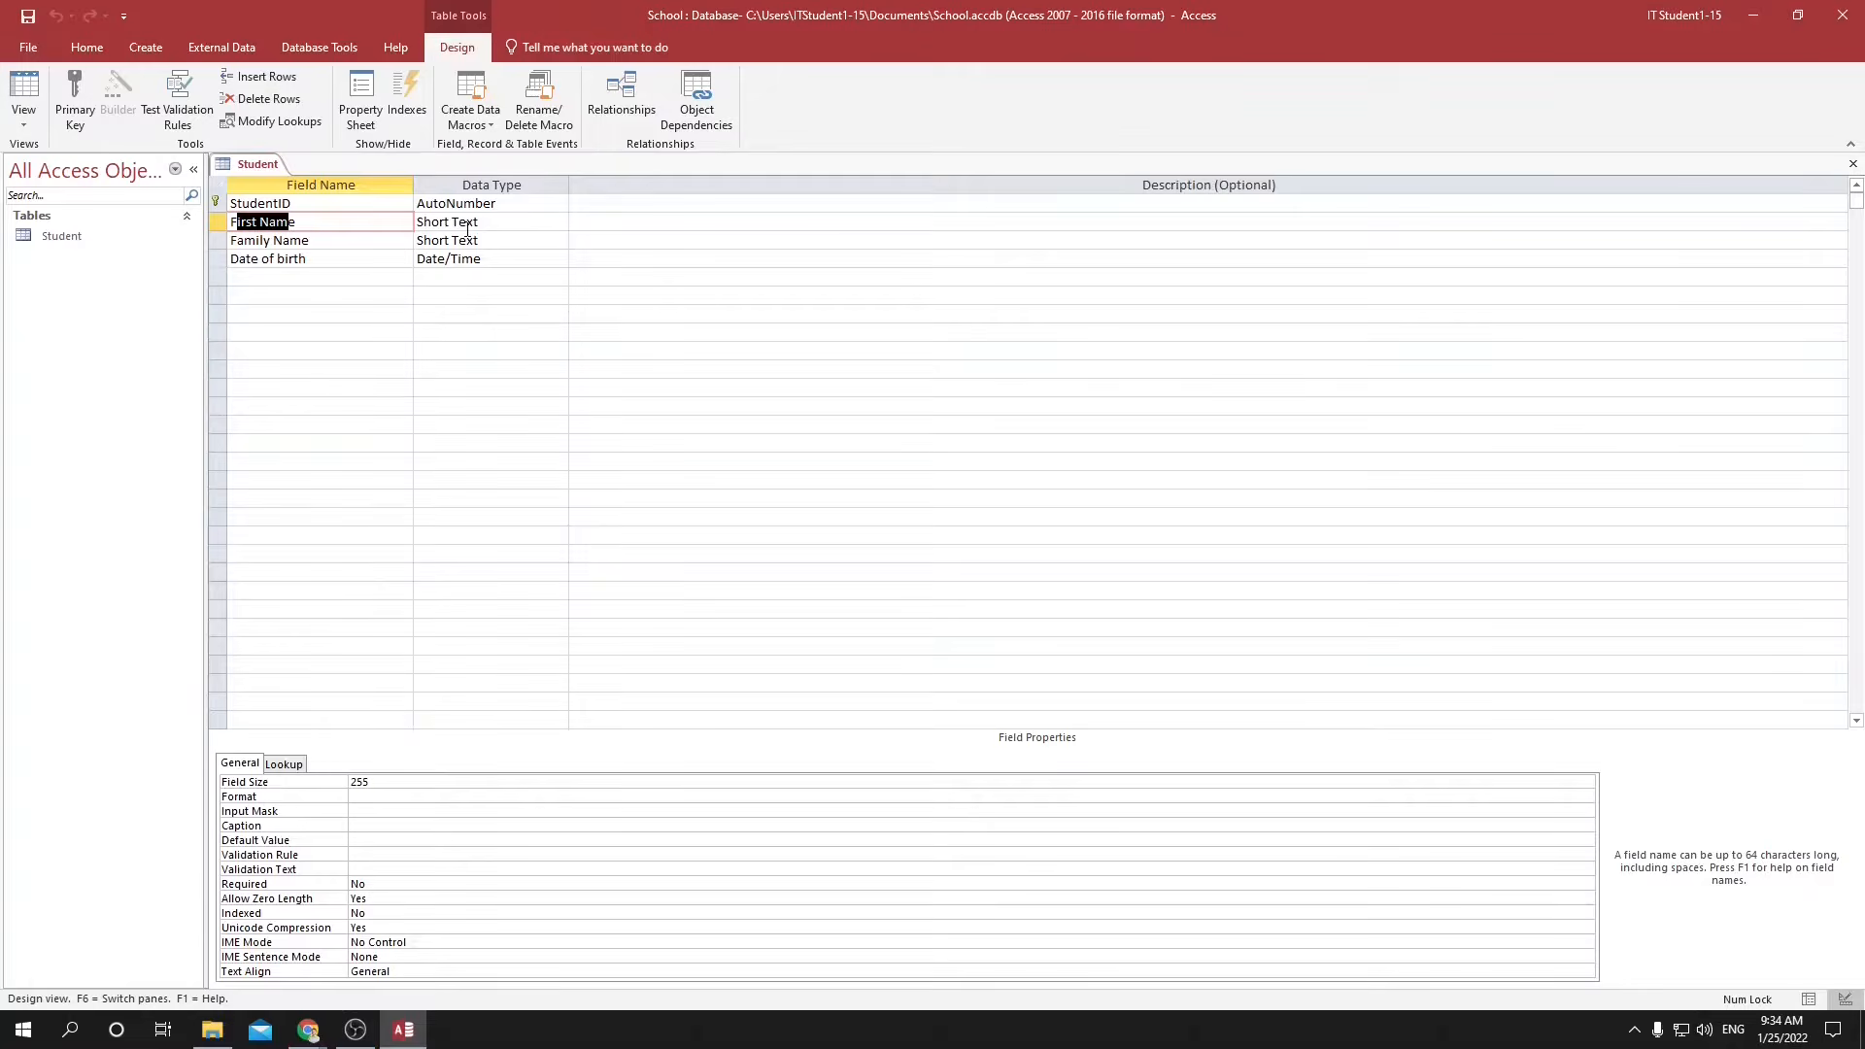
left_click_drag(312, 240, 227, 240)
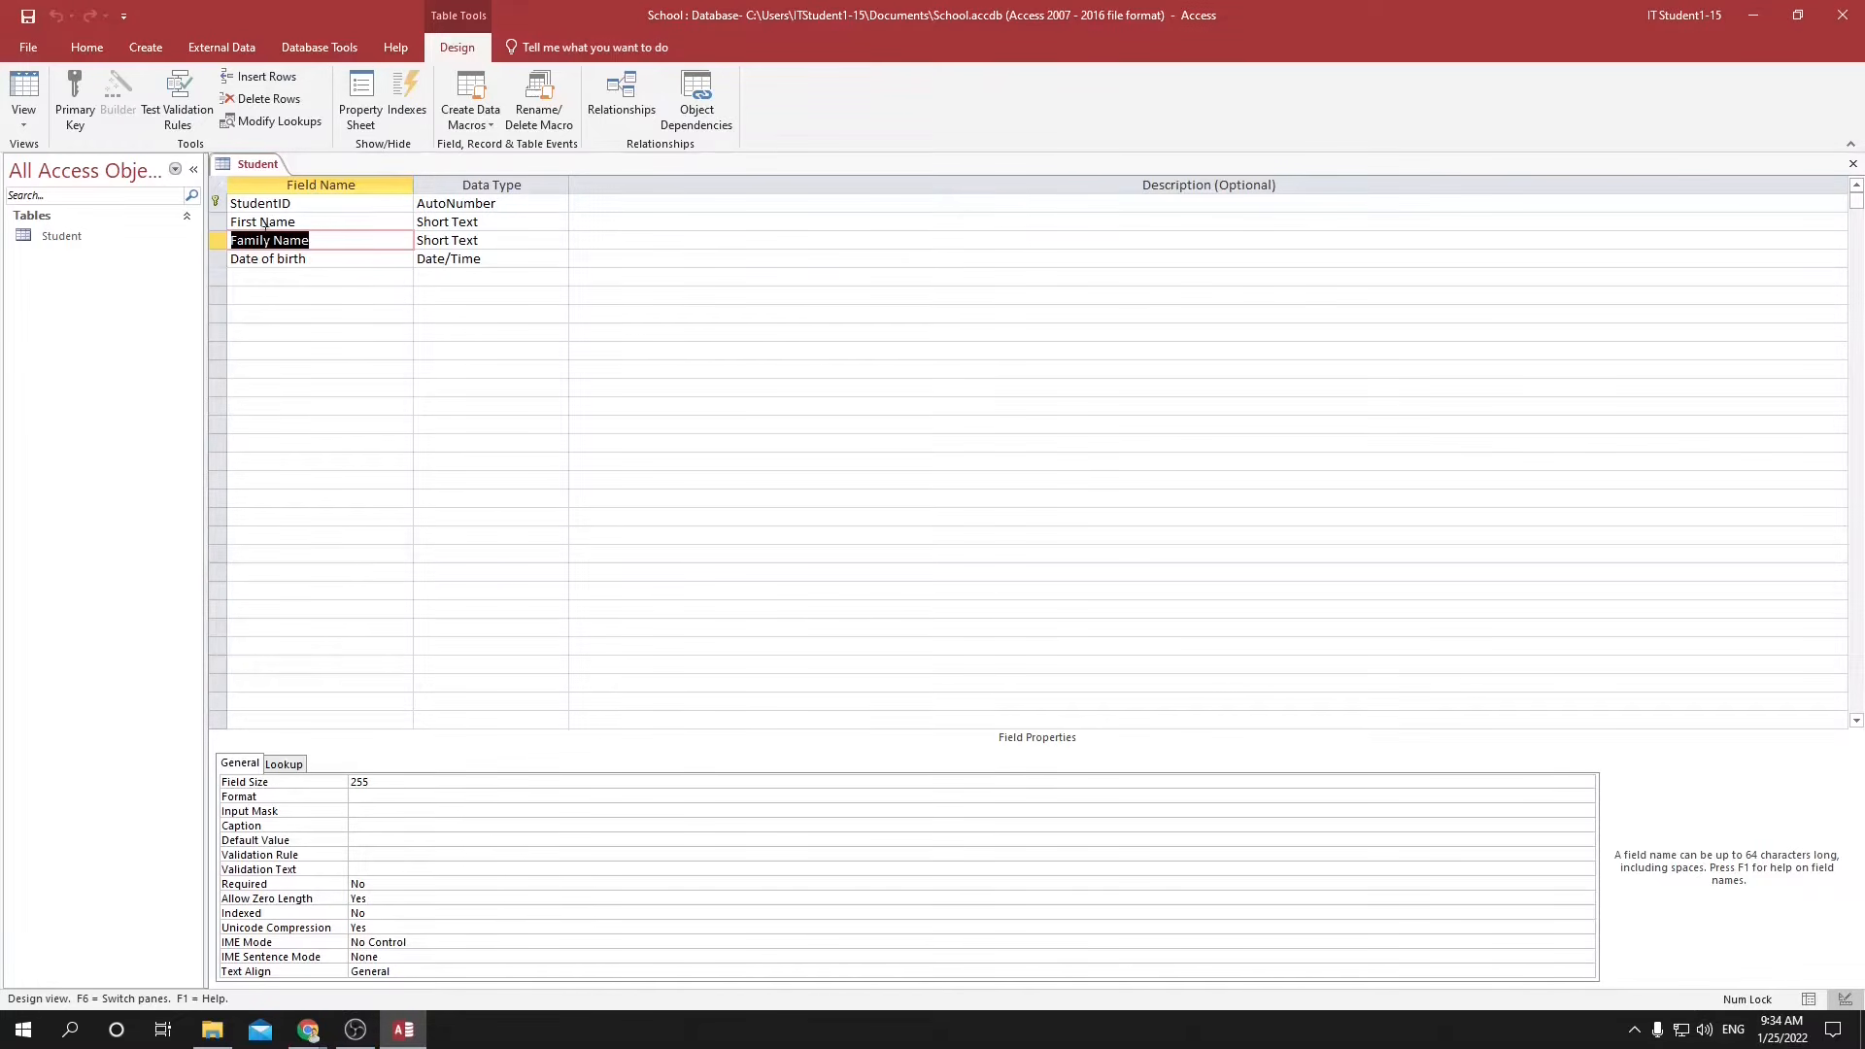
left_click(340, 317)
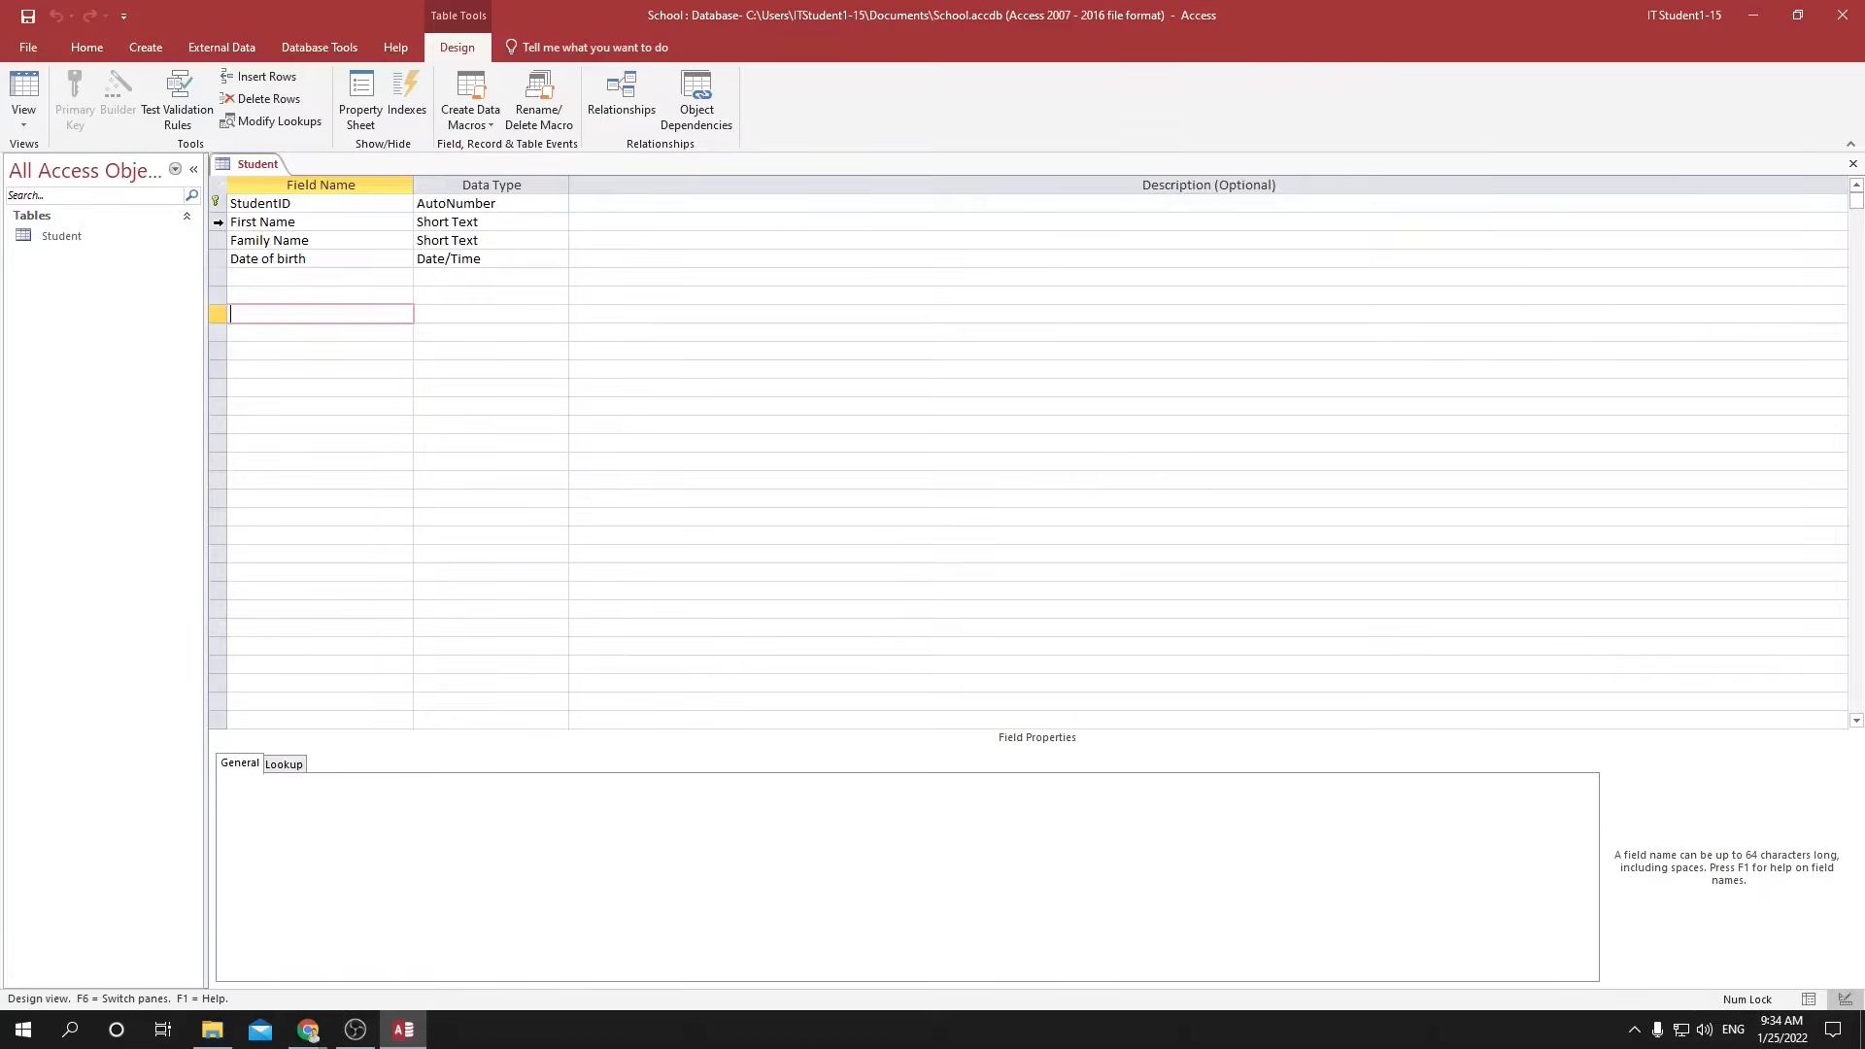
Set the First Name field as the Student table's primary key.
left_click(214, 223)
left_click(218, 241)
left_click(216, 261)
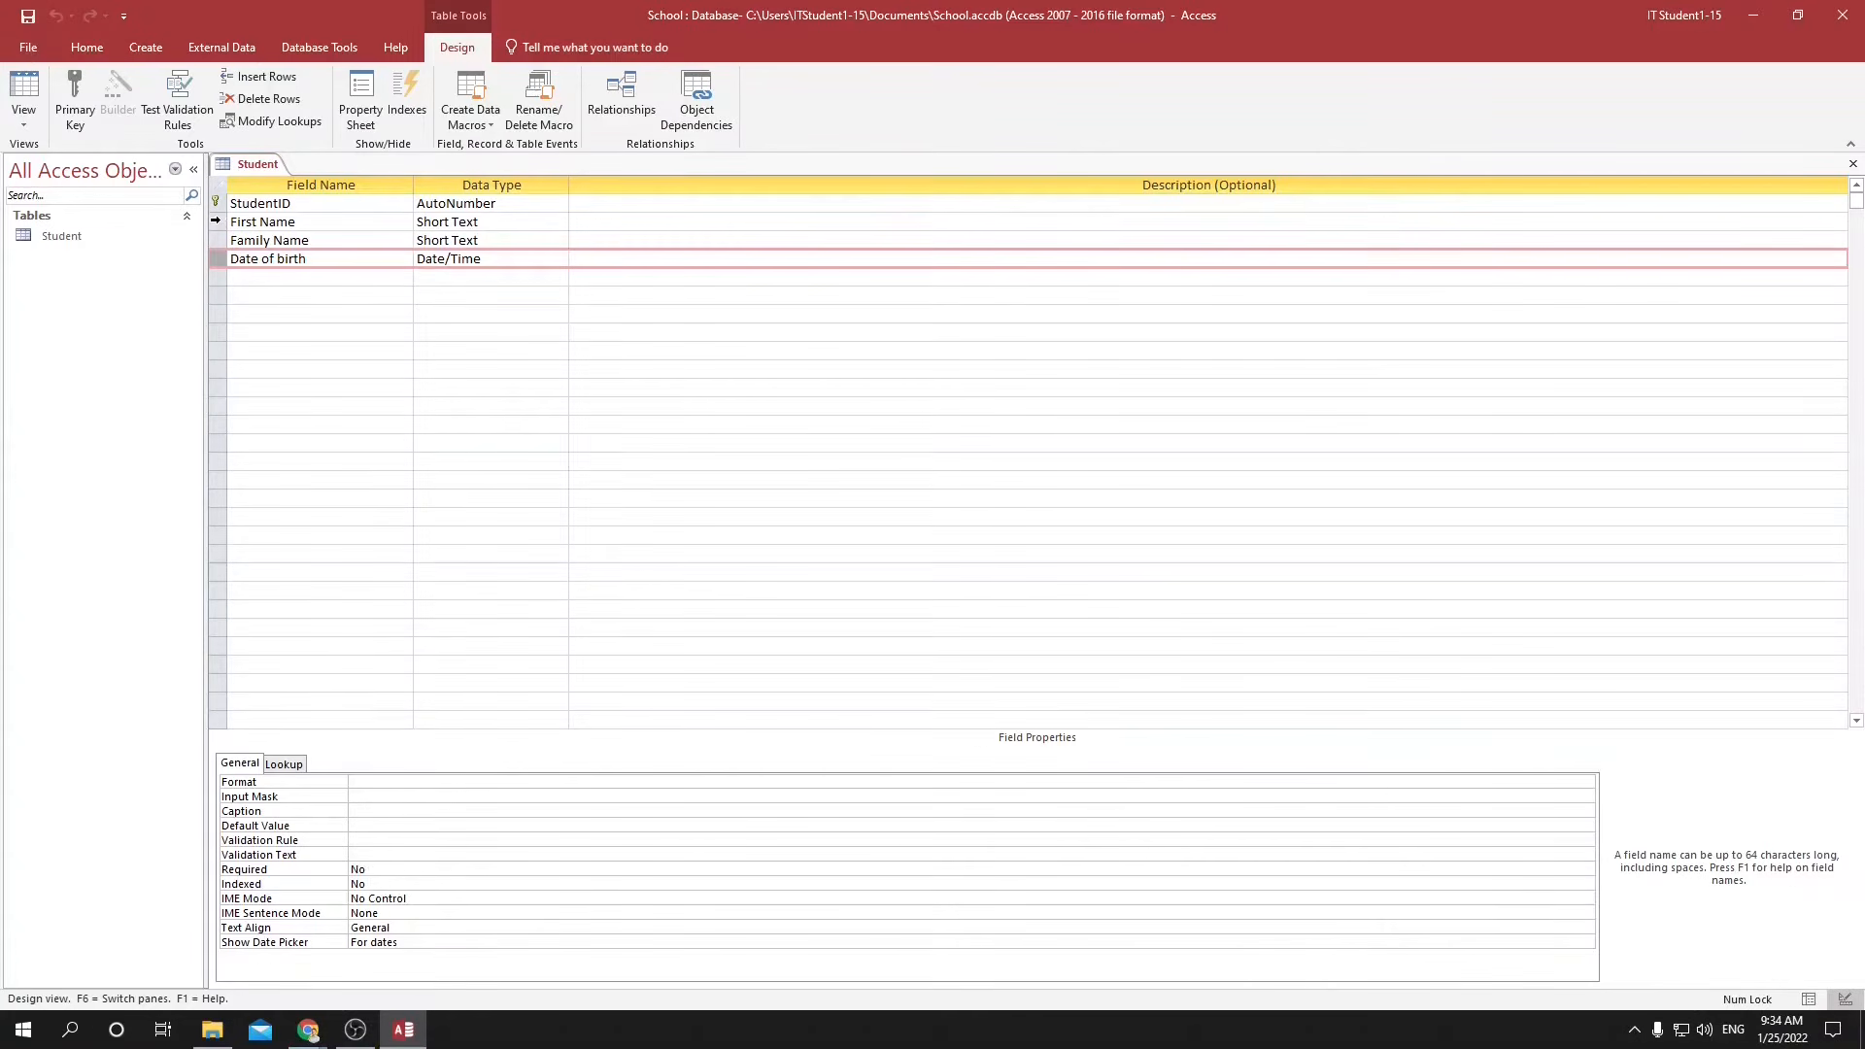
left_click(216, 222)
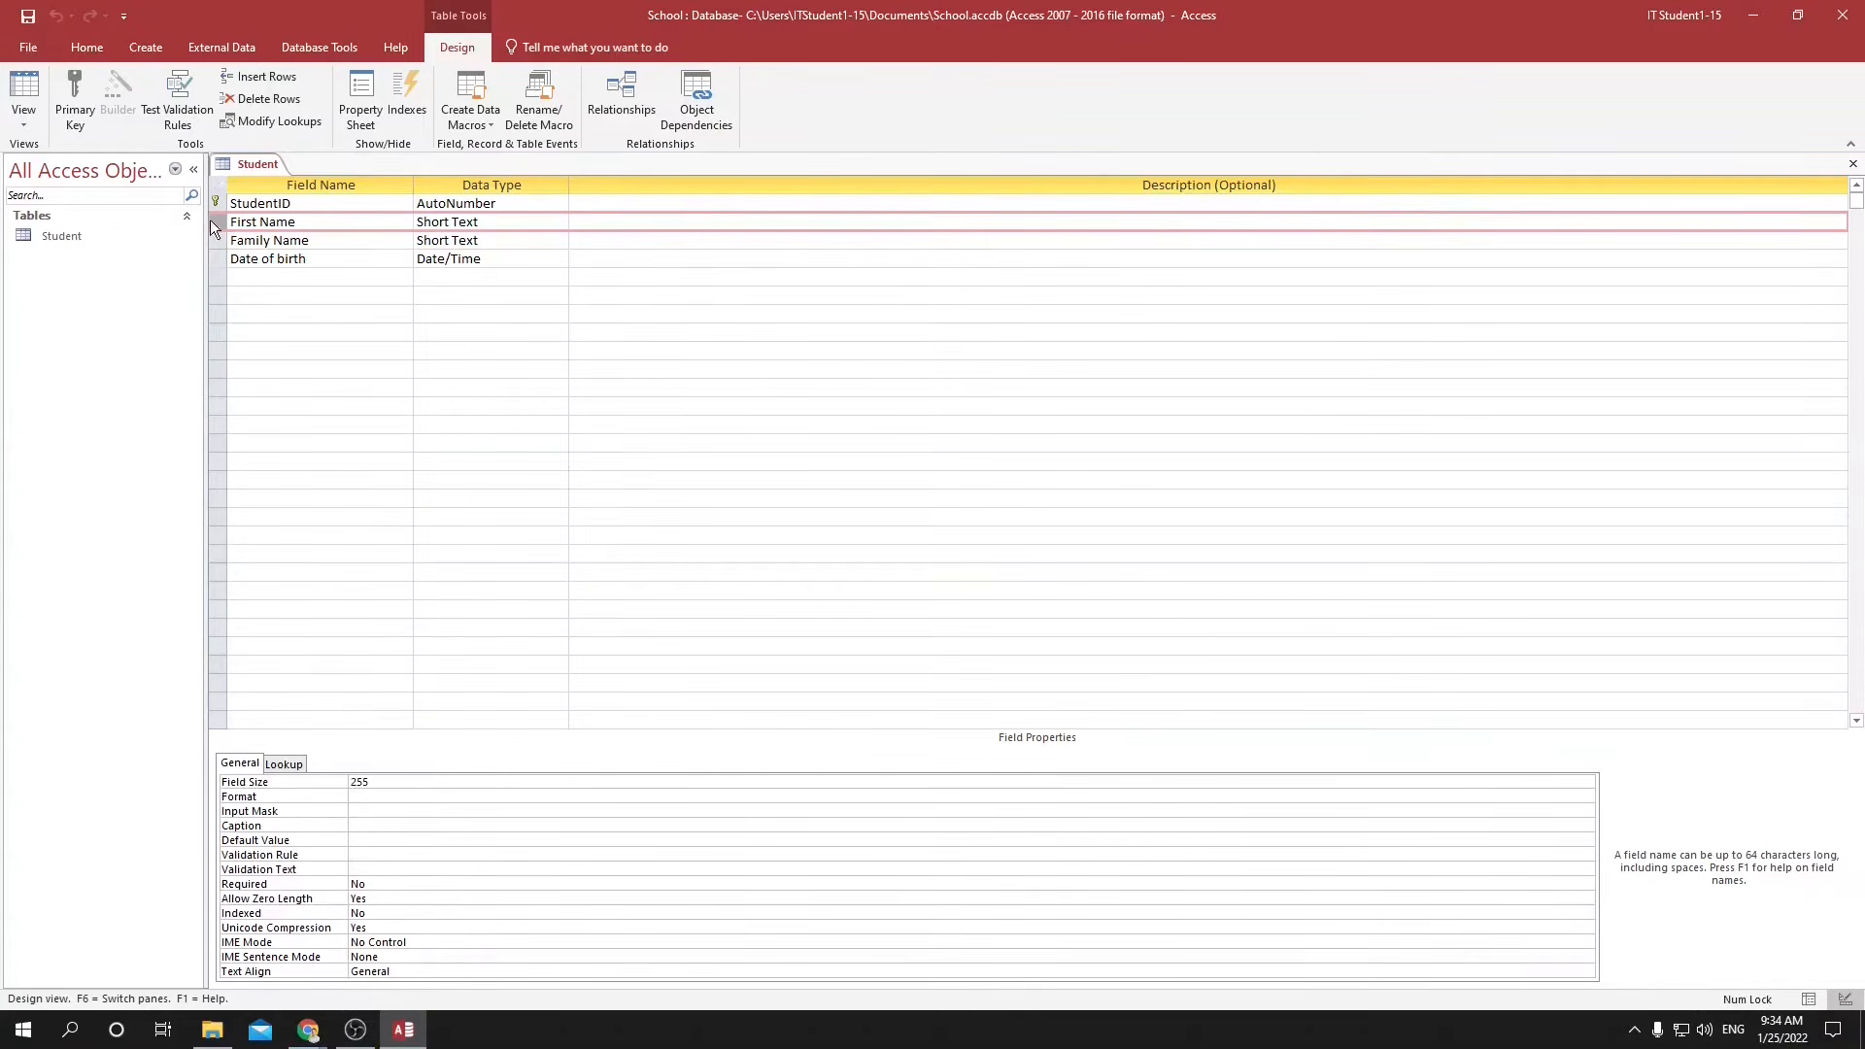
left_click(72, 90)
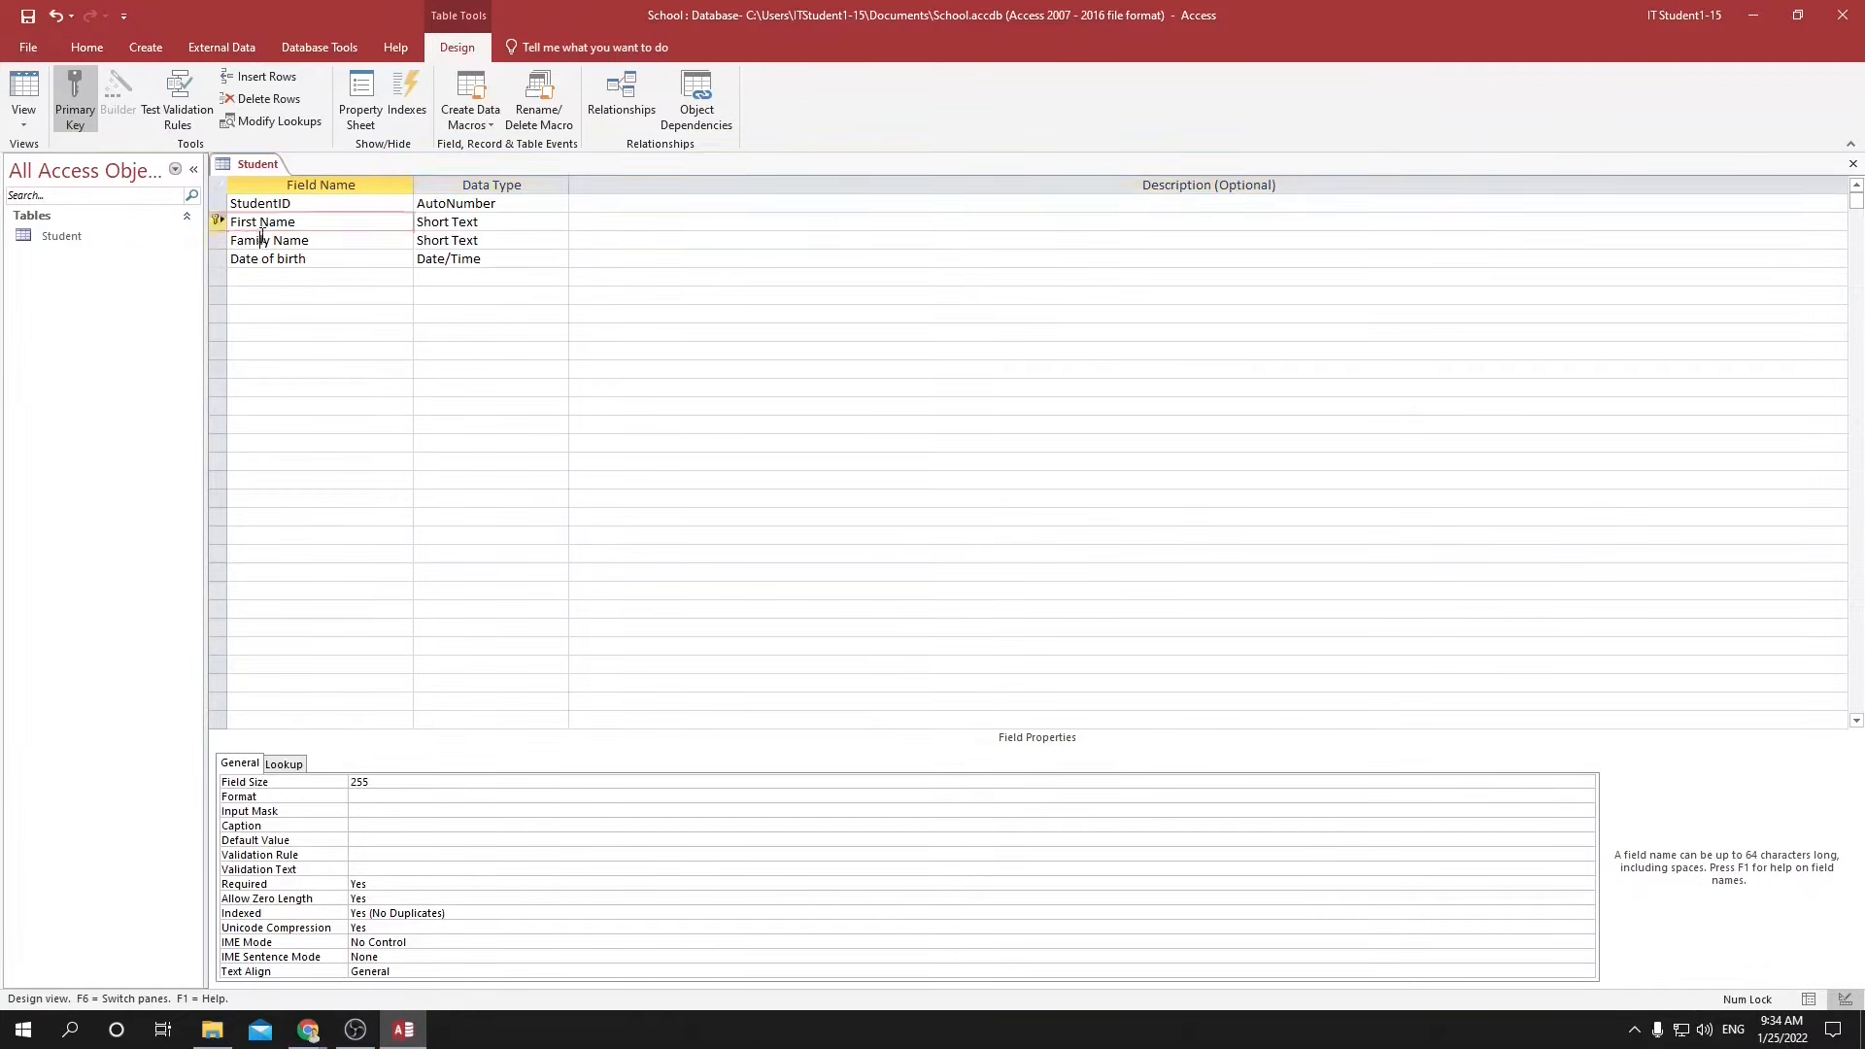
left_click(258, 240)
left_click(256, 204)
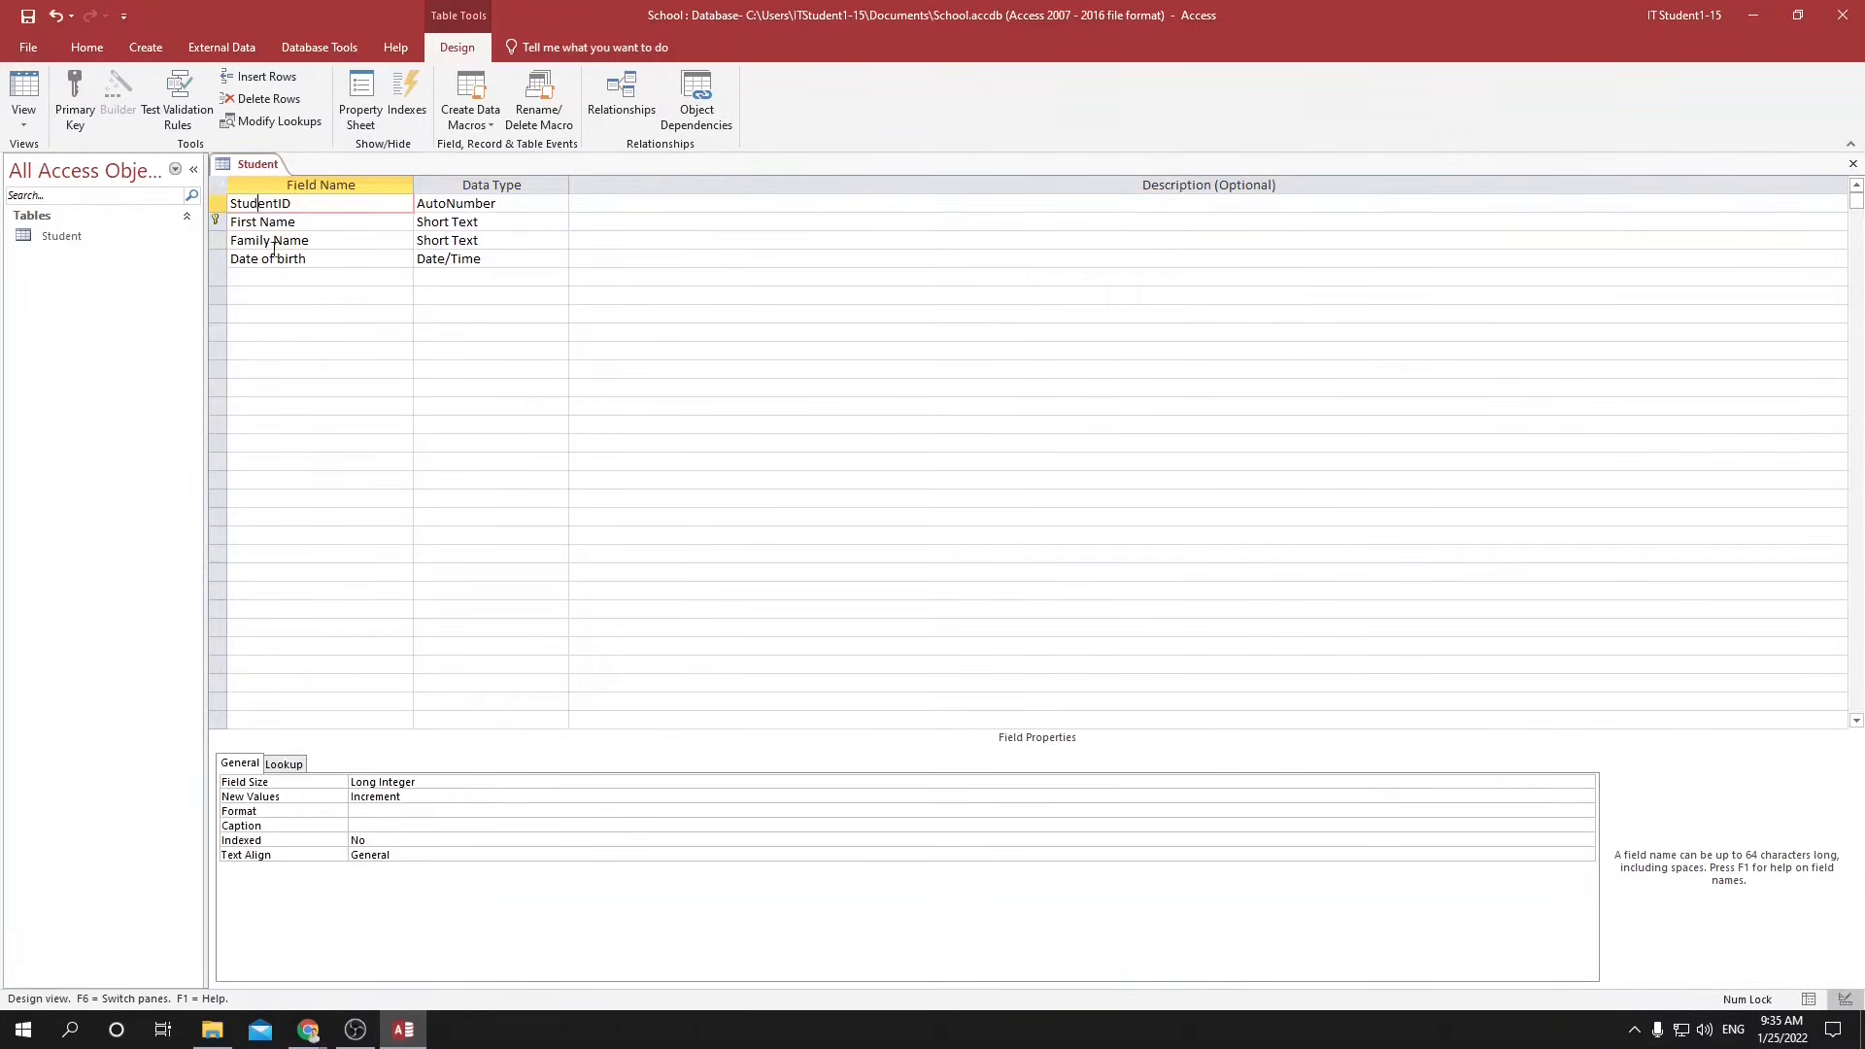
Set First Name and Family Name together as the Student table's compound primary key.
left_click(218, 222)
left_click(216, 240, "shift")
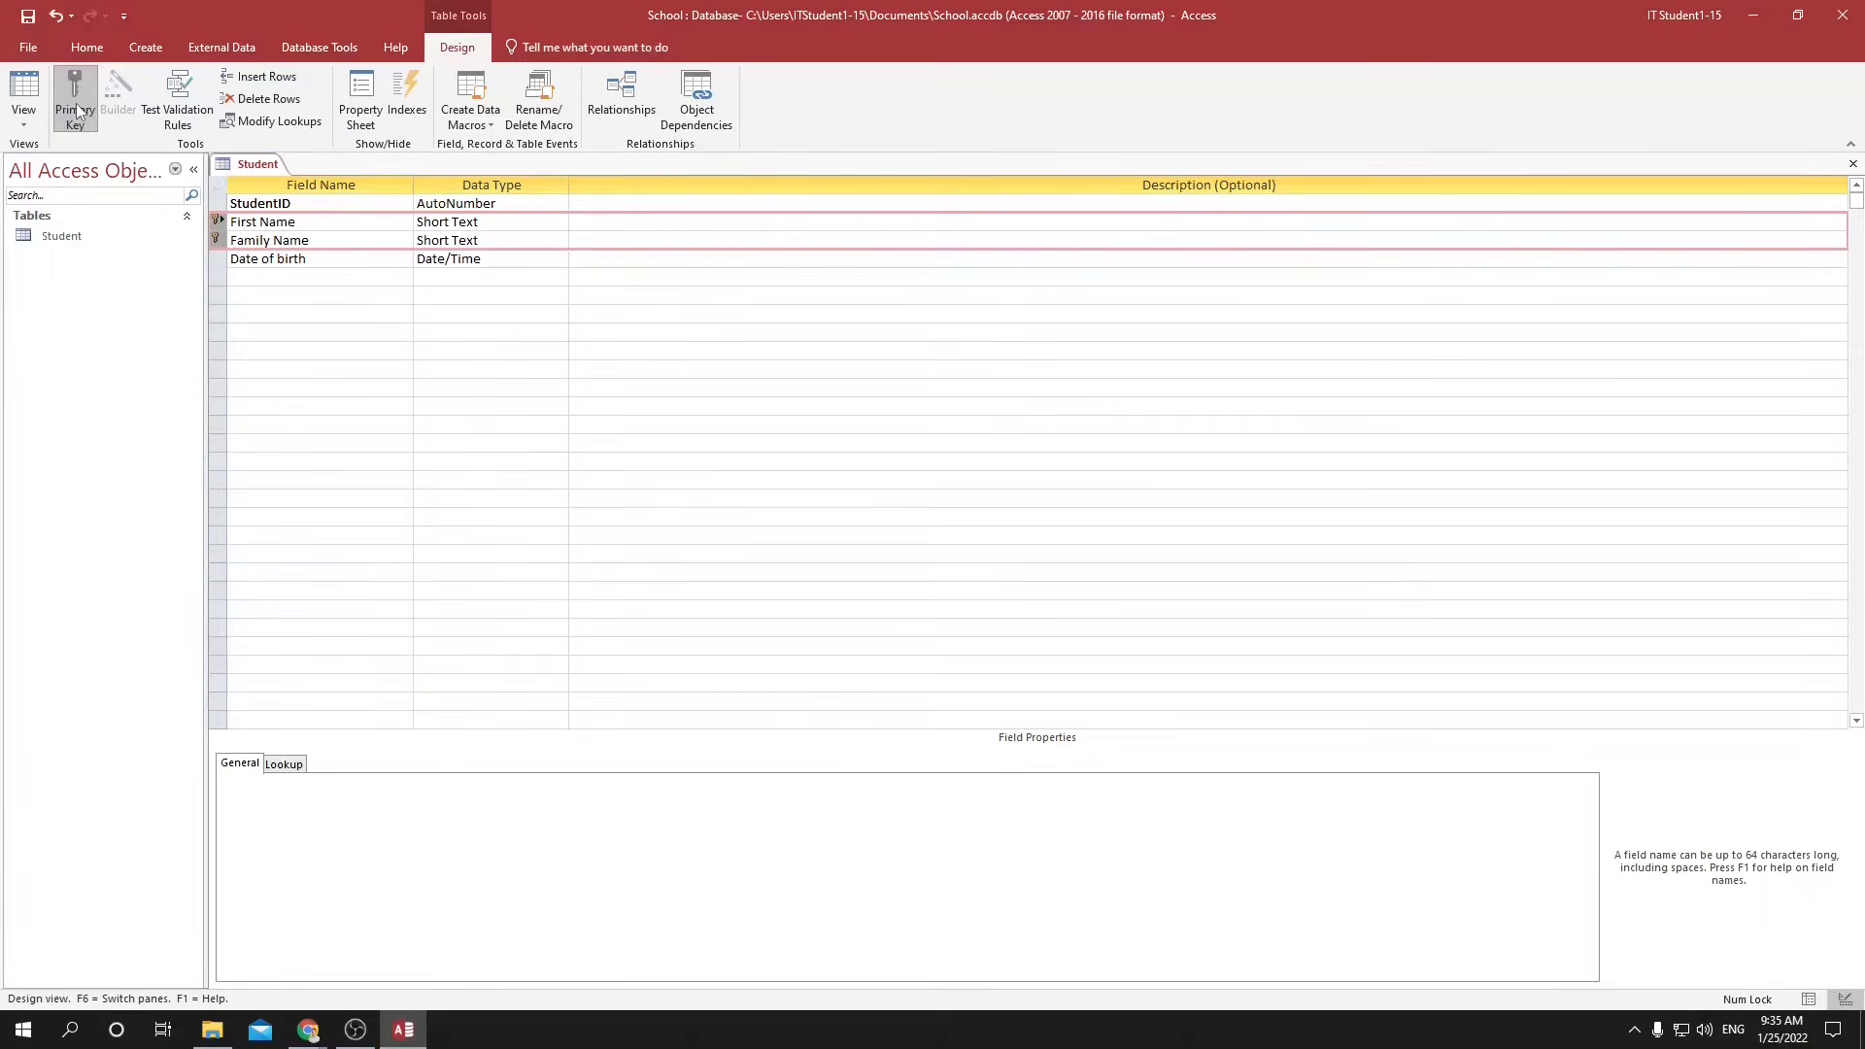
left_click(216, 222)
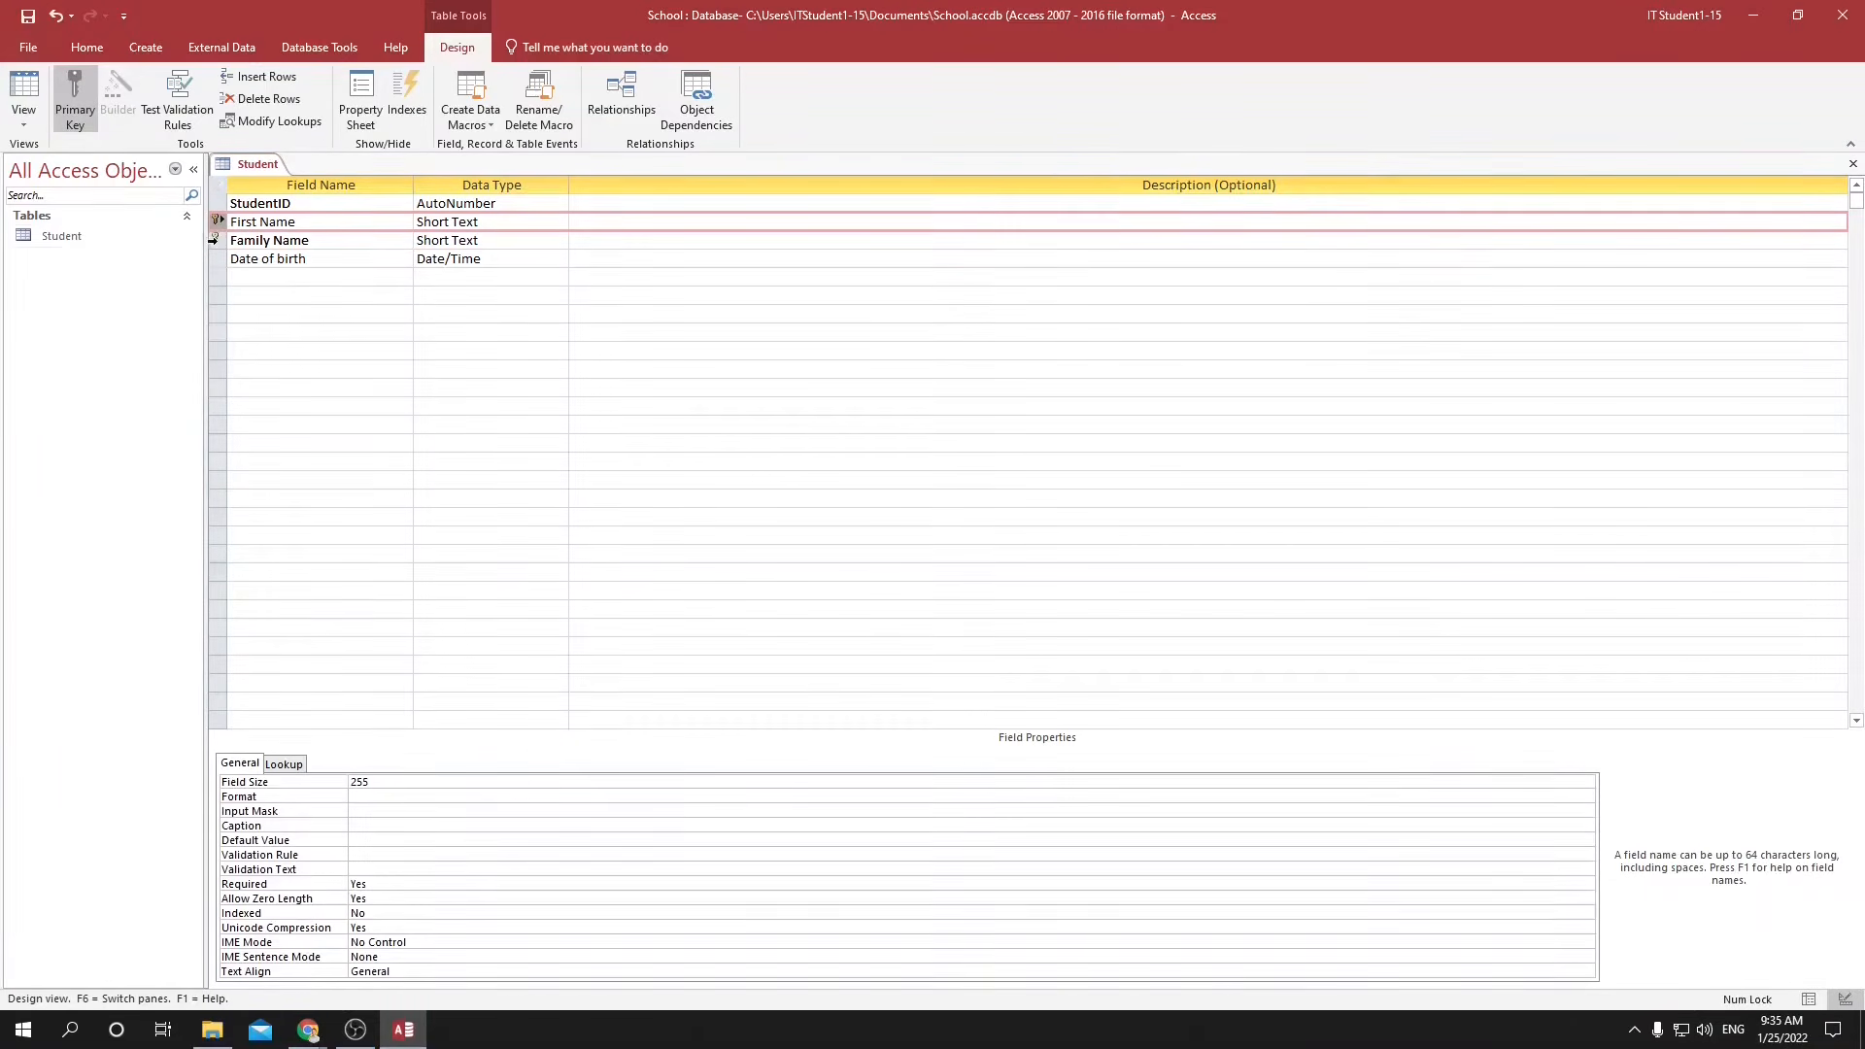
left_click(215, 239, "shift")
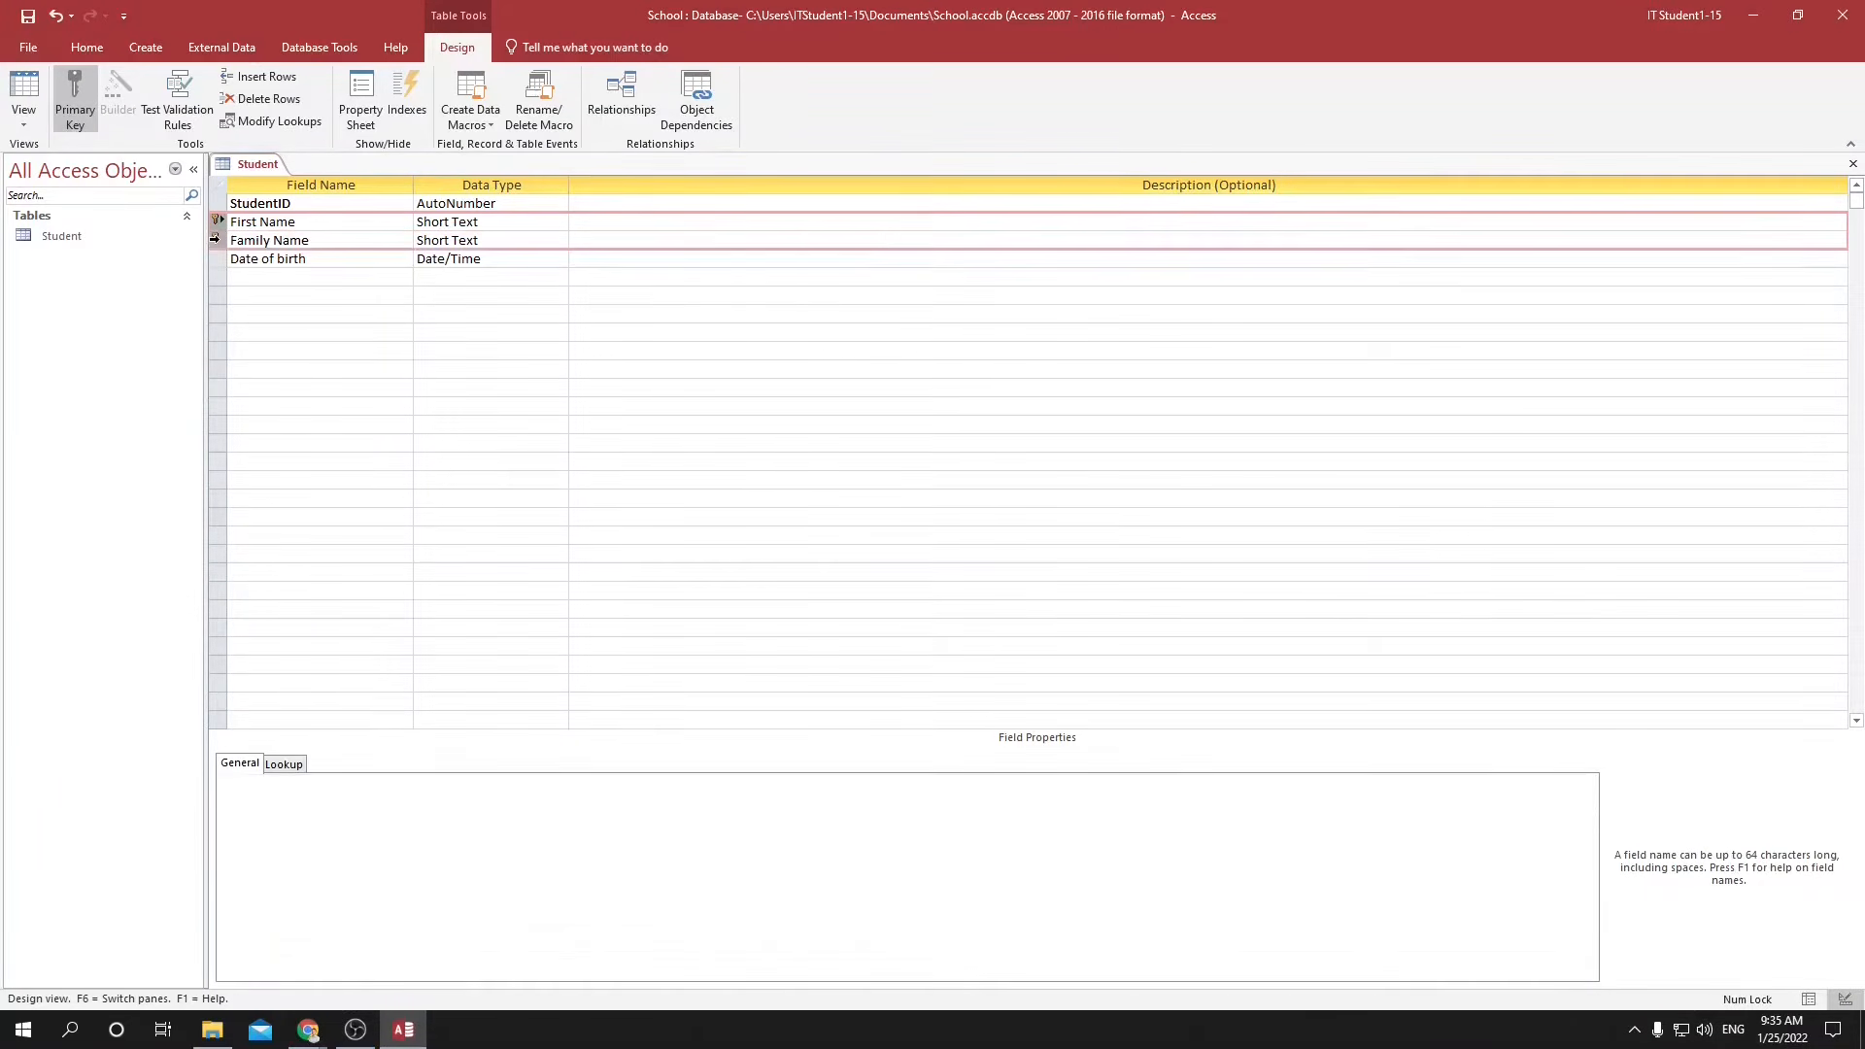
left_click(76, 98)
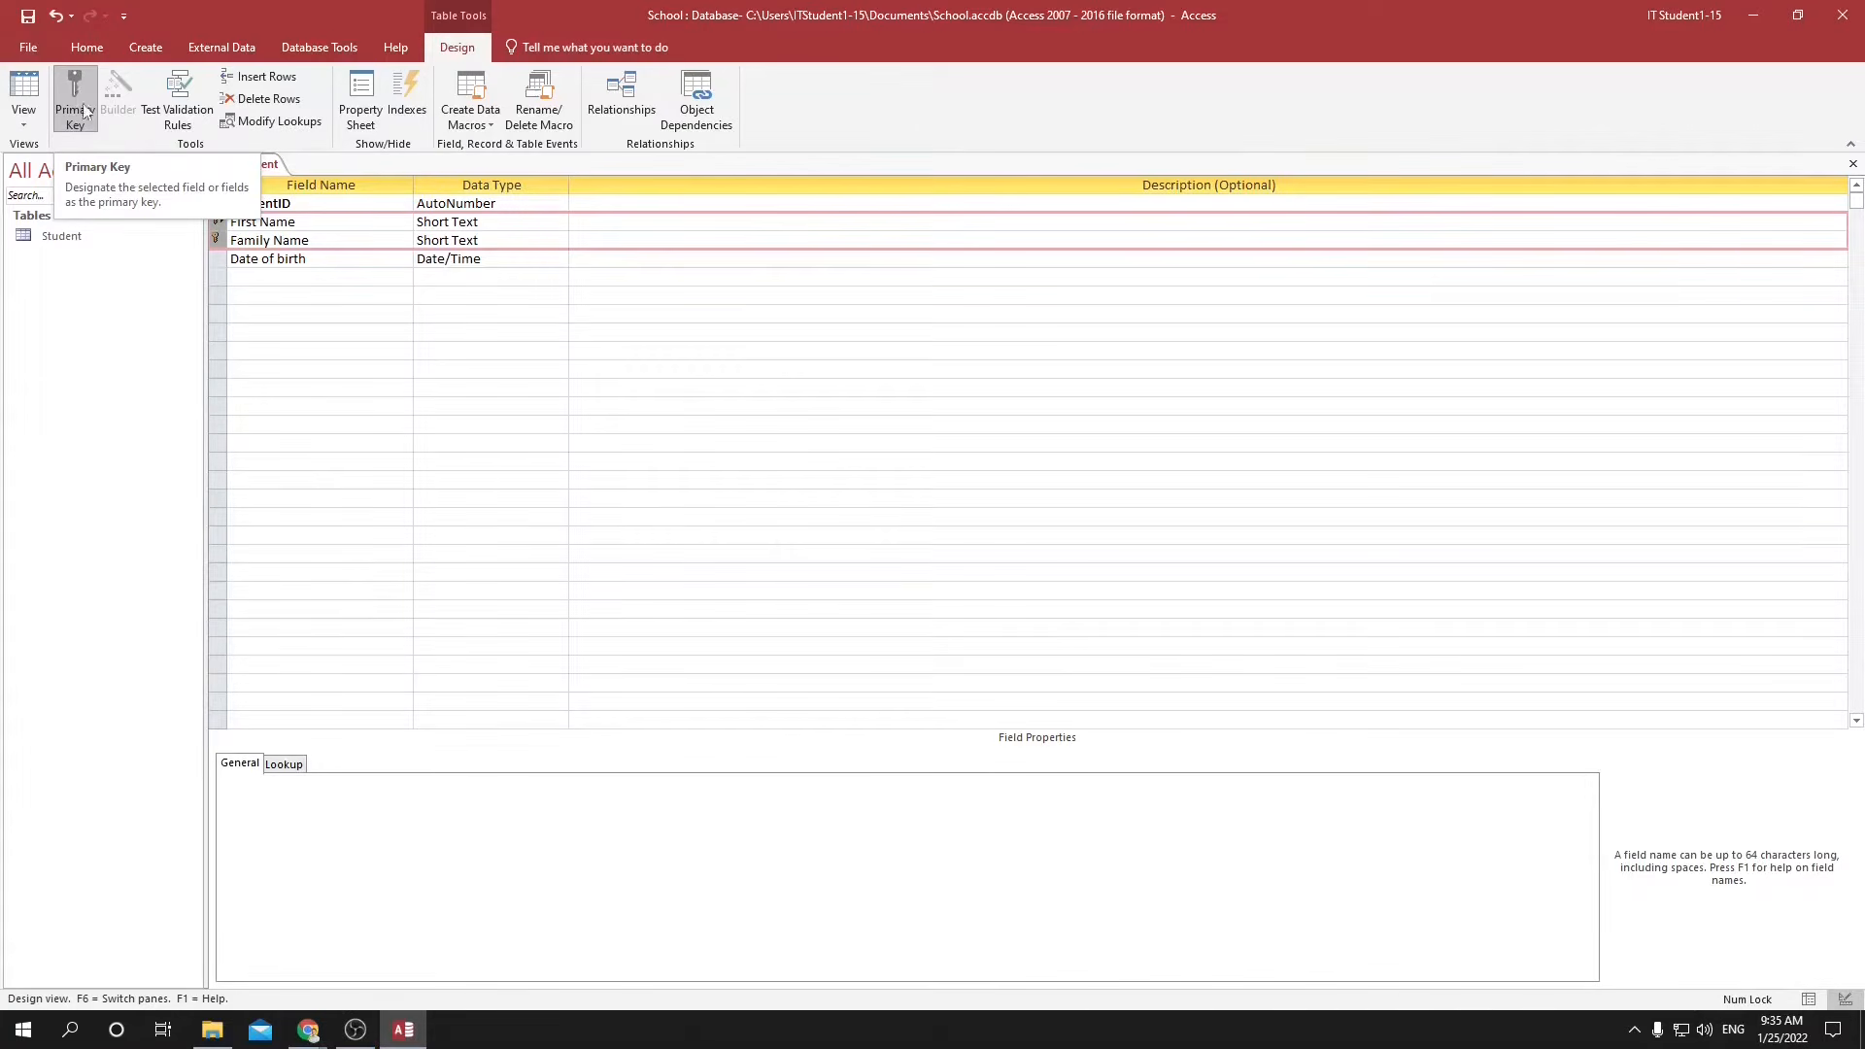
left_click(305, 348)
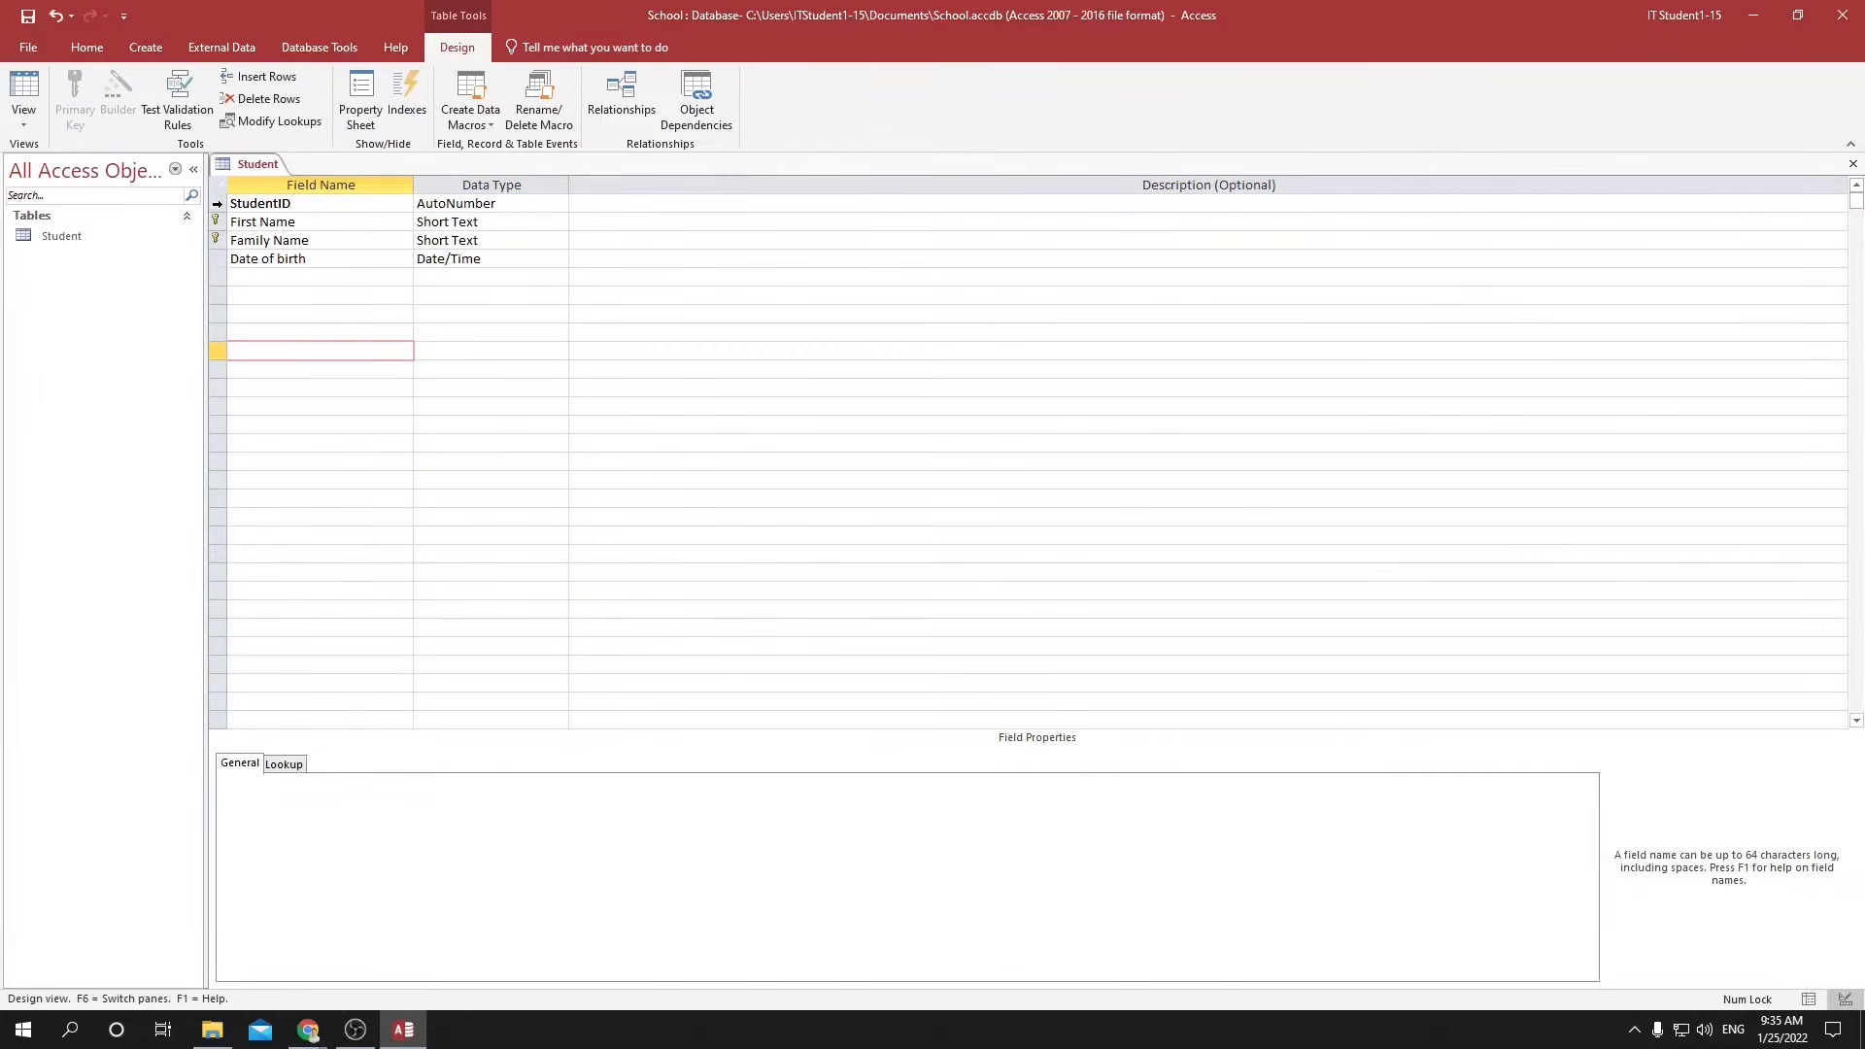
Set StudentID alone as the Student table's primary key.
left_click(216, 205)
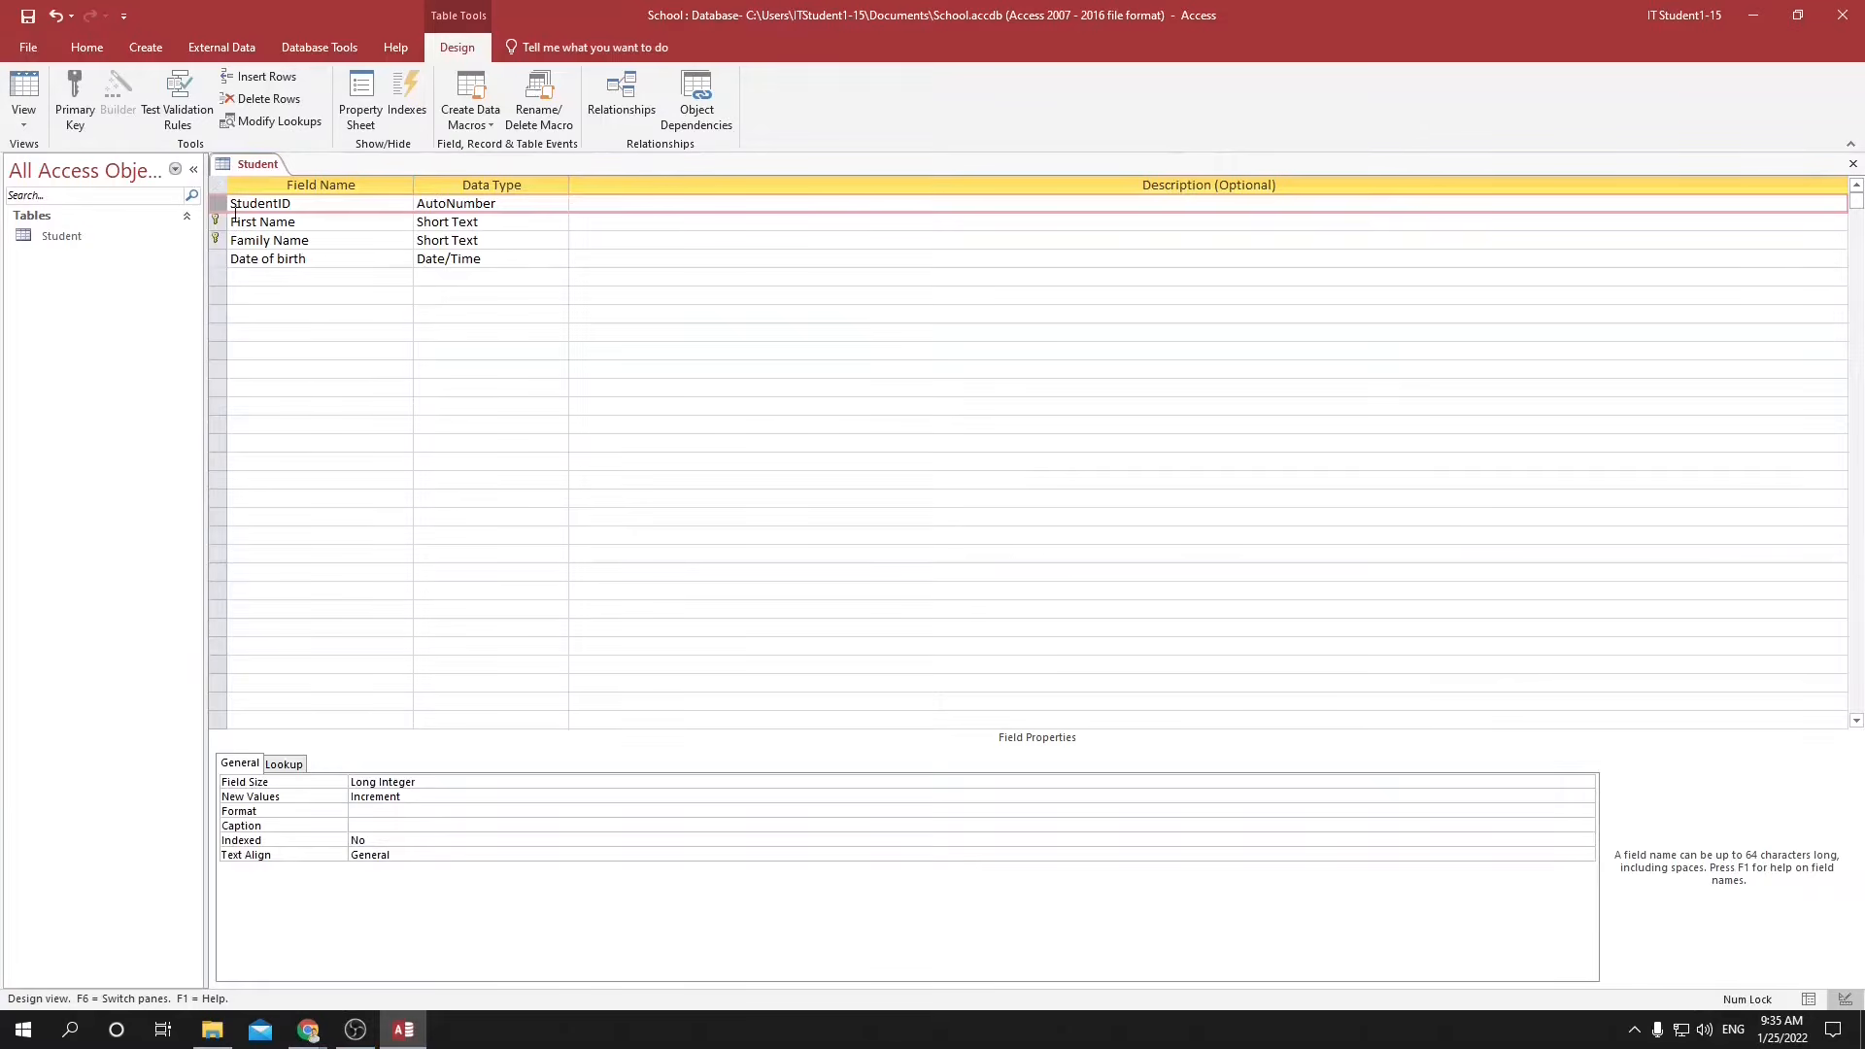
left_click(73, 92)
left_click(275, 281)
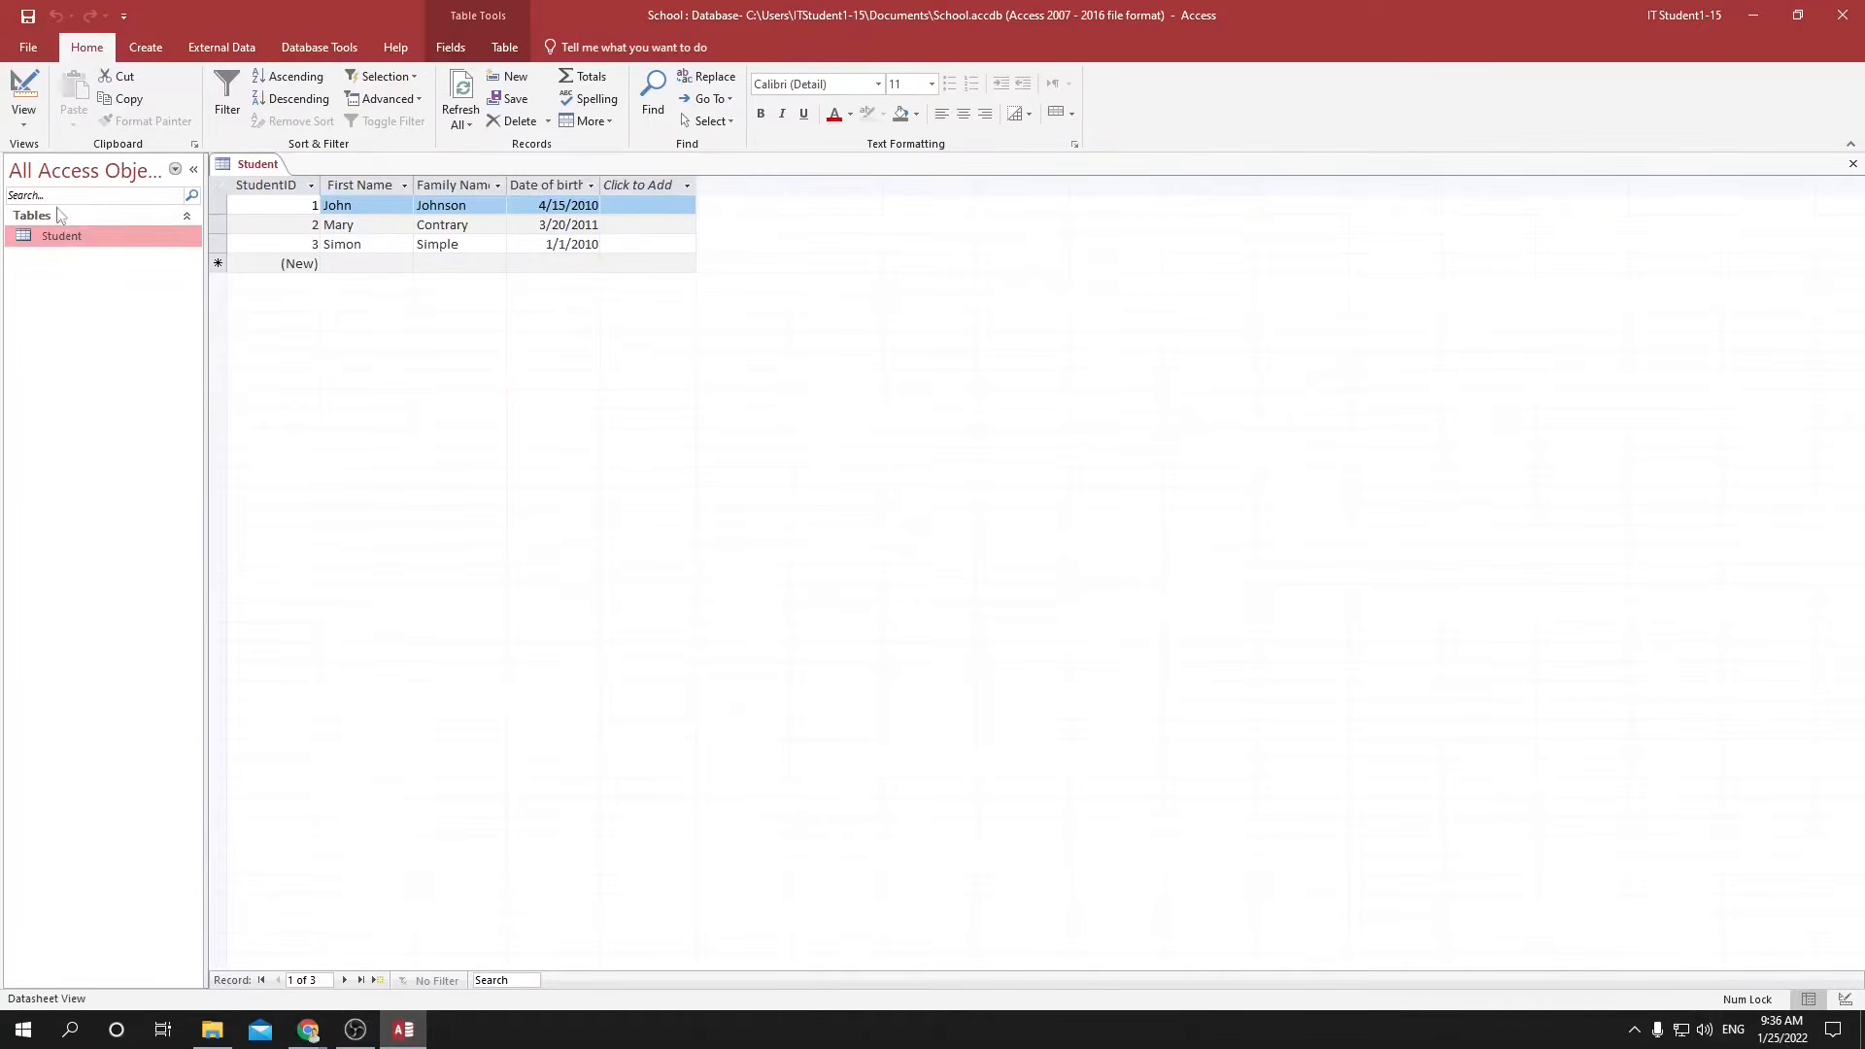
Create a second table in the School database and save it as Classes.
left_click(146, 45)
left_click(98, 109)
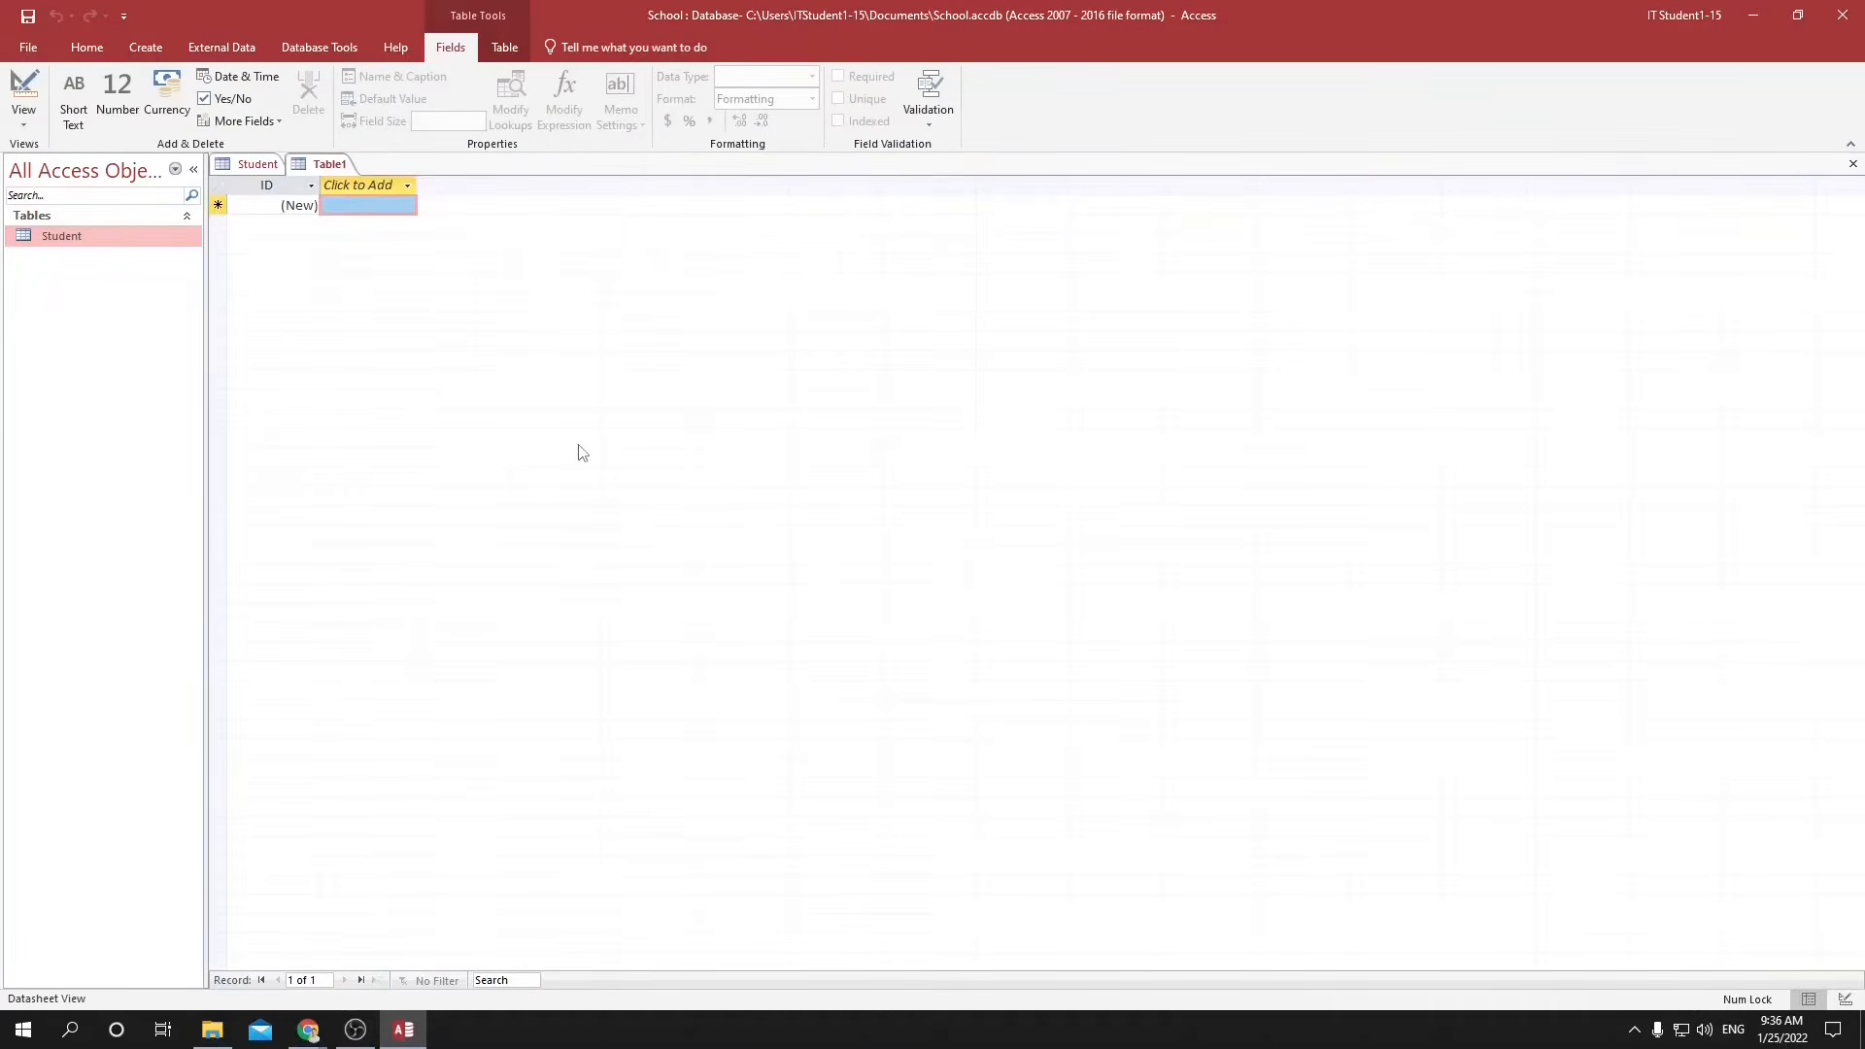
left_click(328, 167)
key("ctrl+s")
type("Classes")
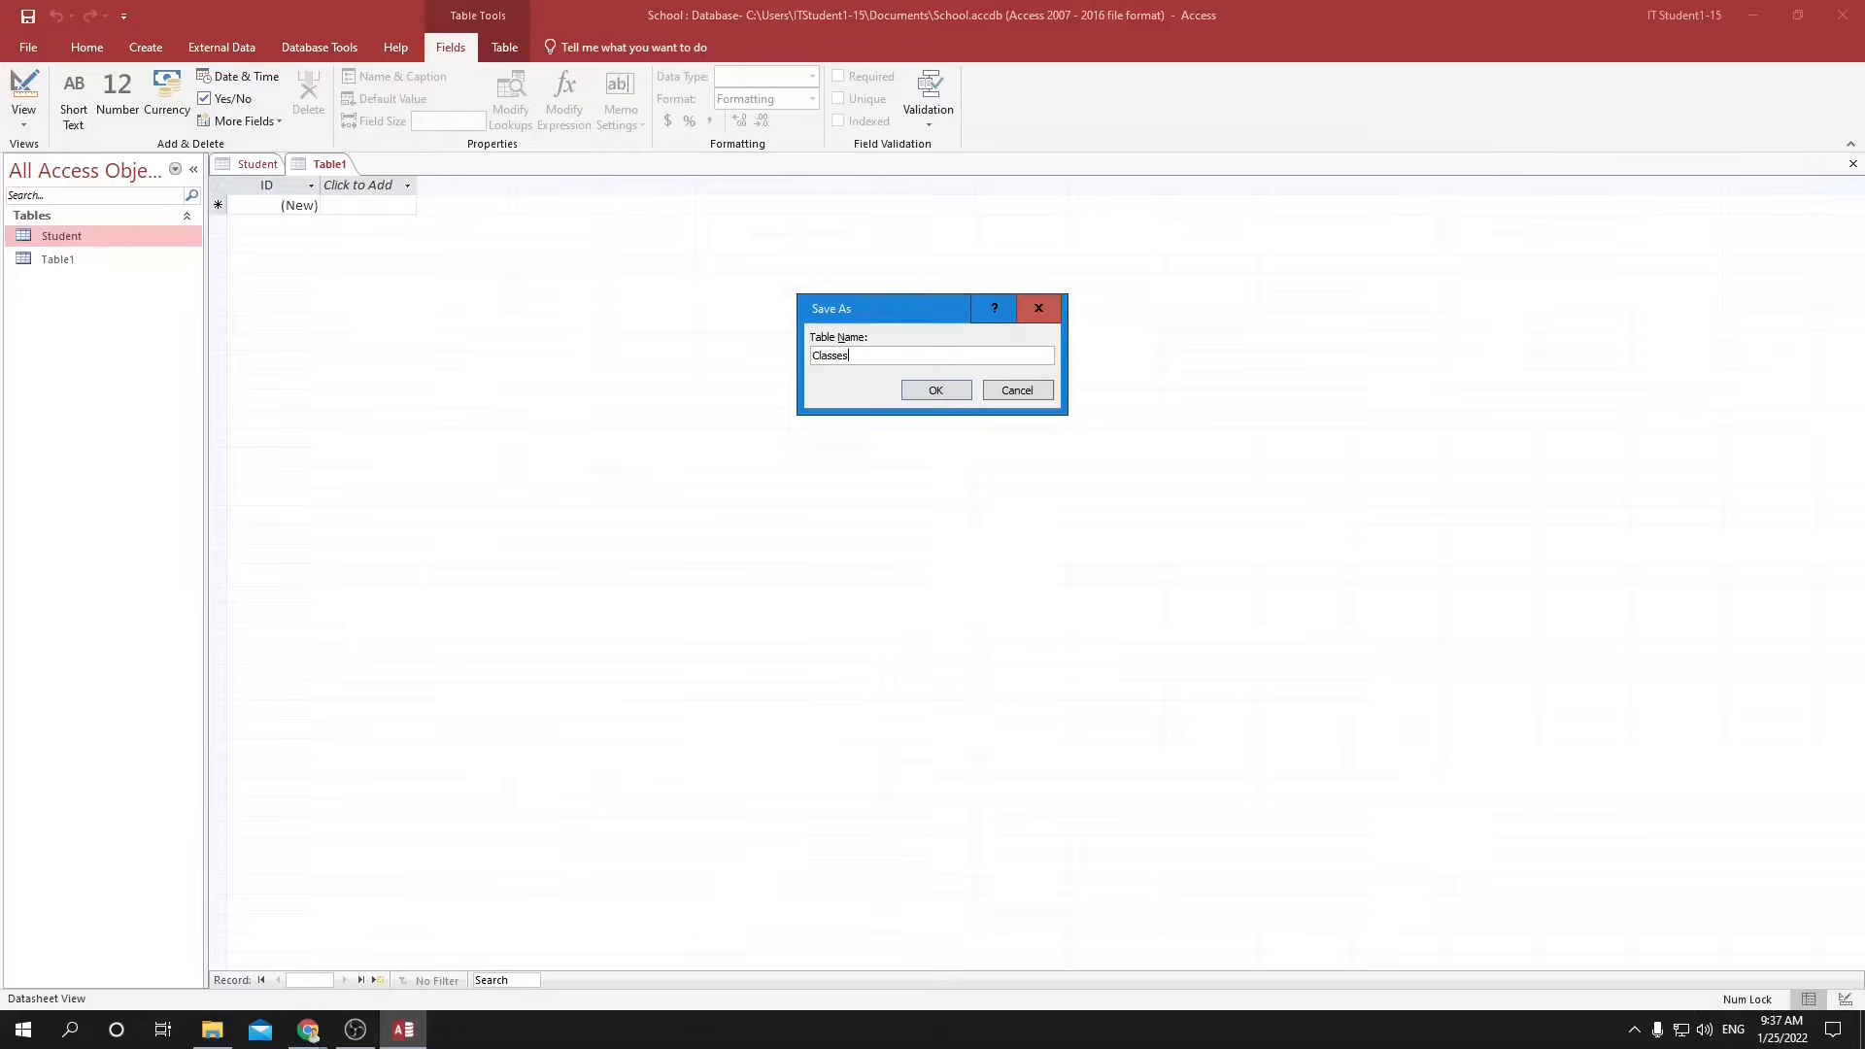
key("Return")
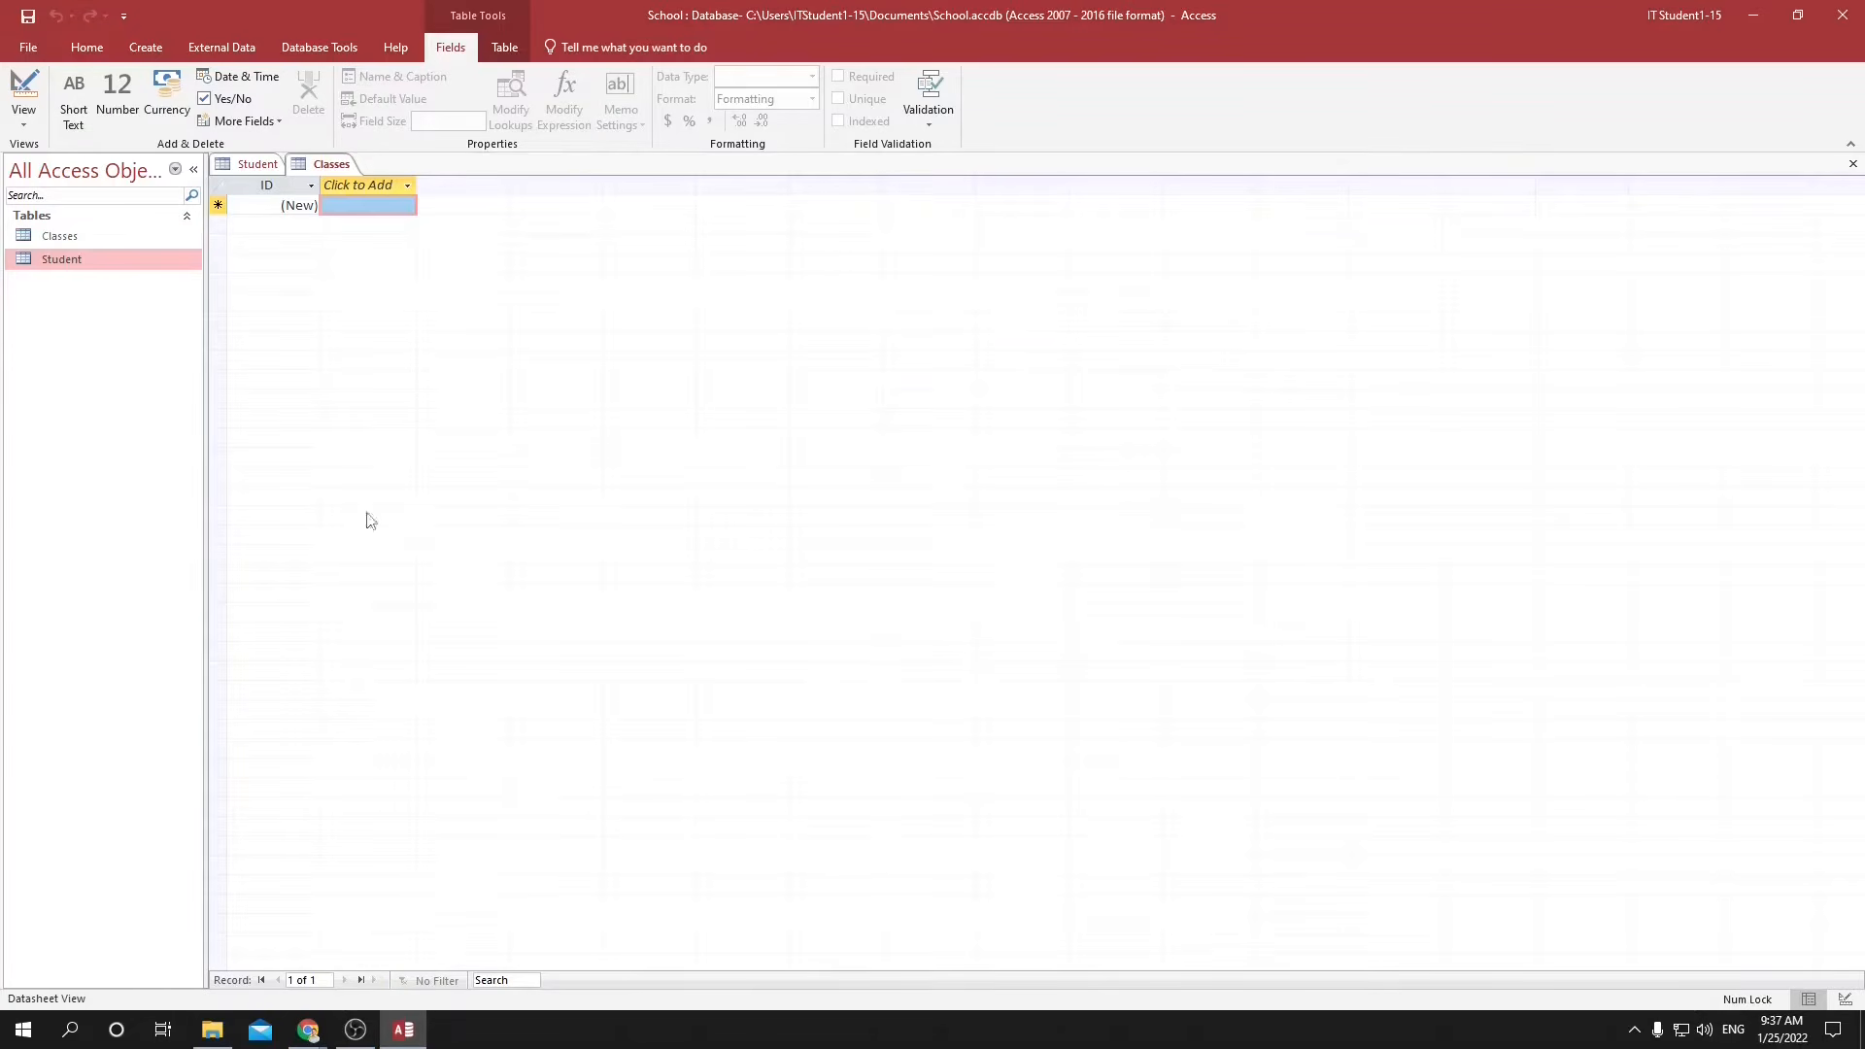
Add a Short Text field named Classname to the Classes table.
left_click(371, 189)
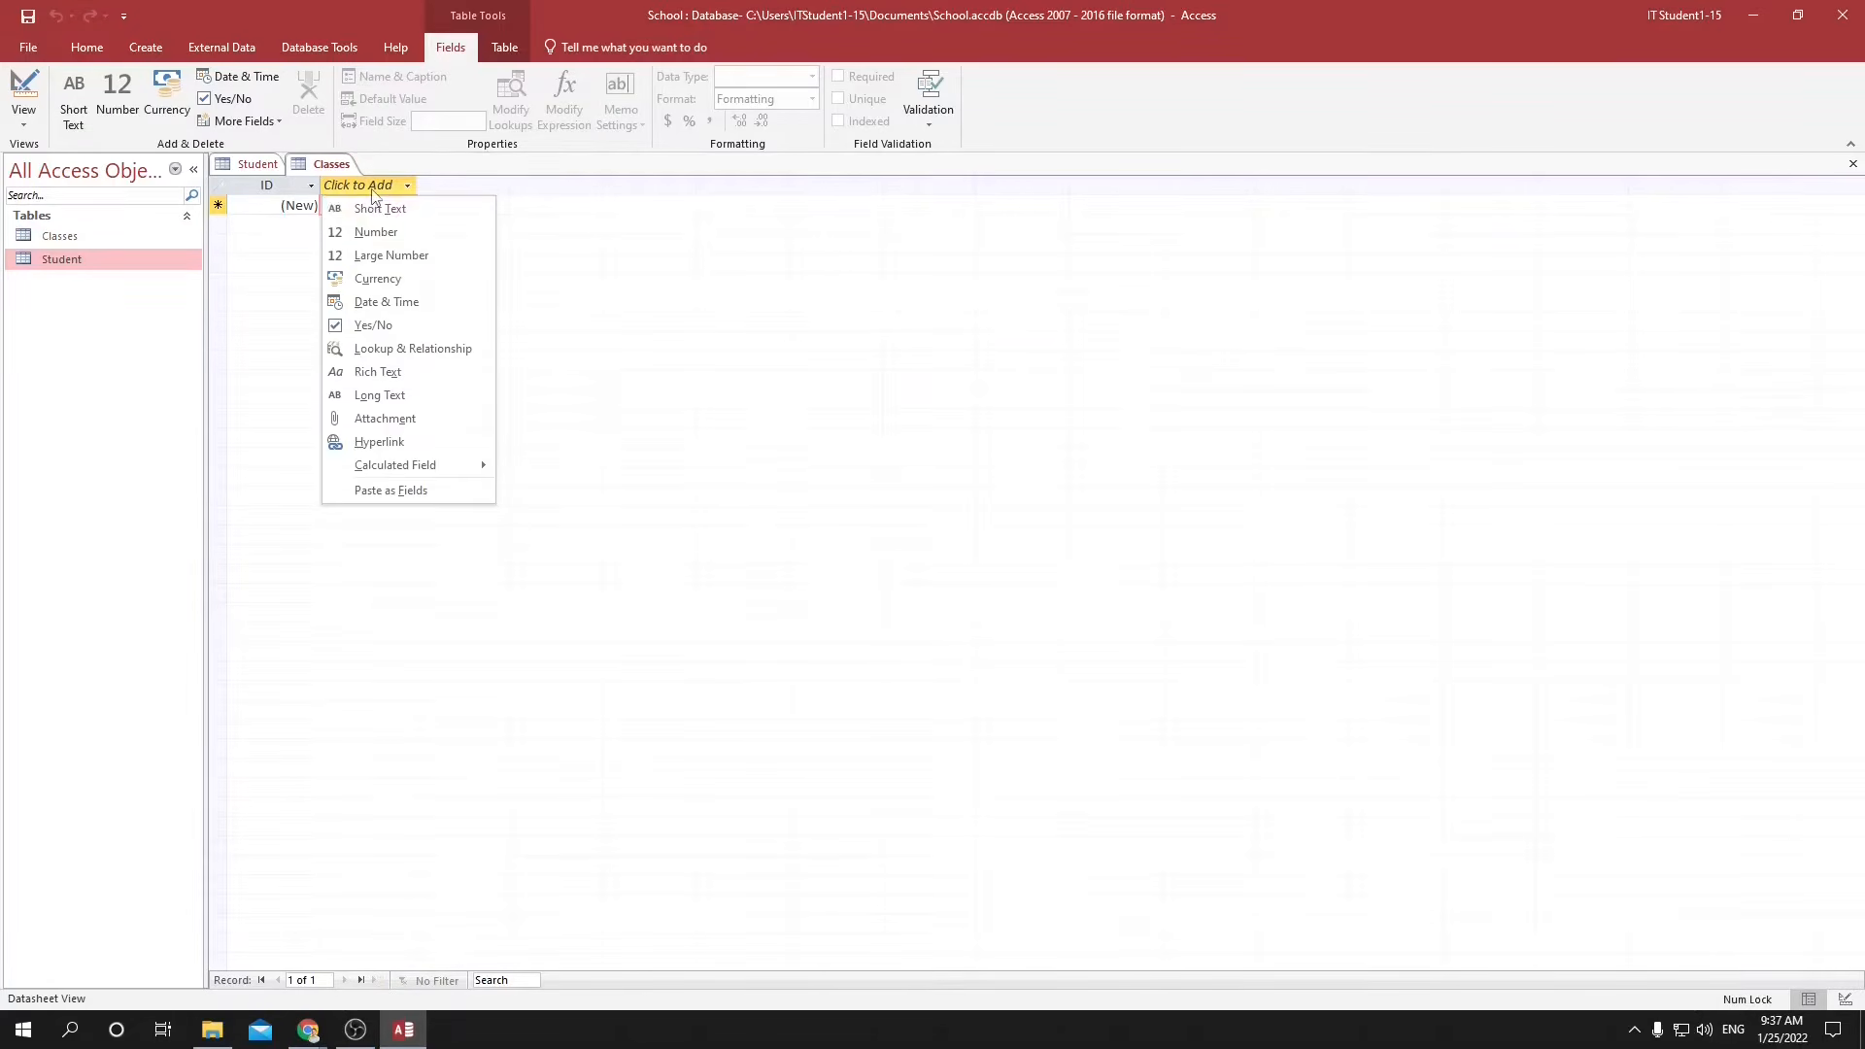
left_click(382, 209)
type("Class")
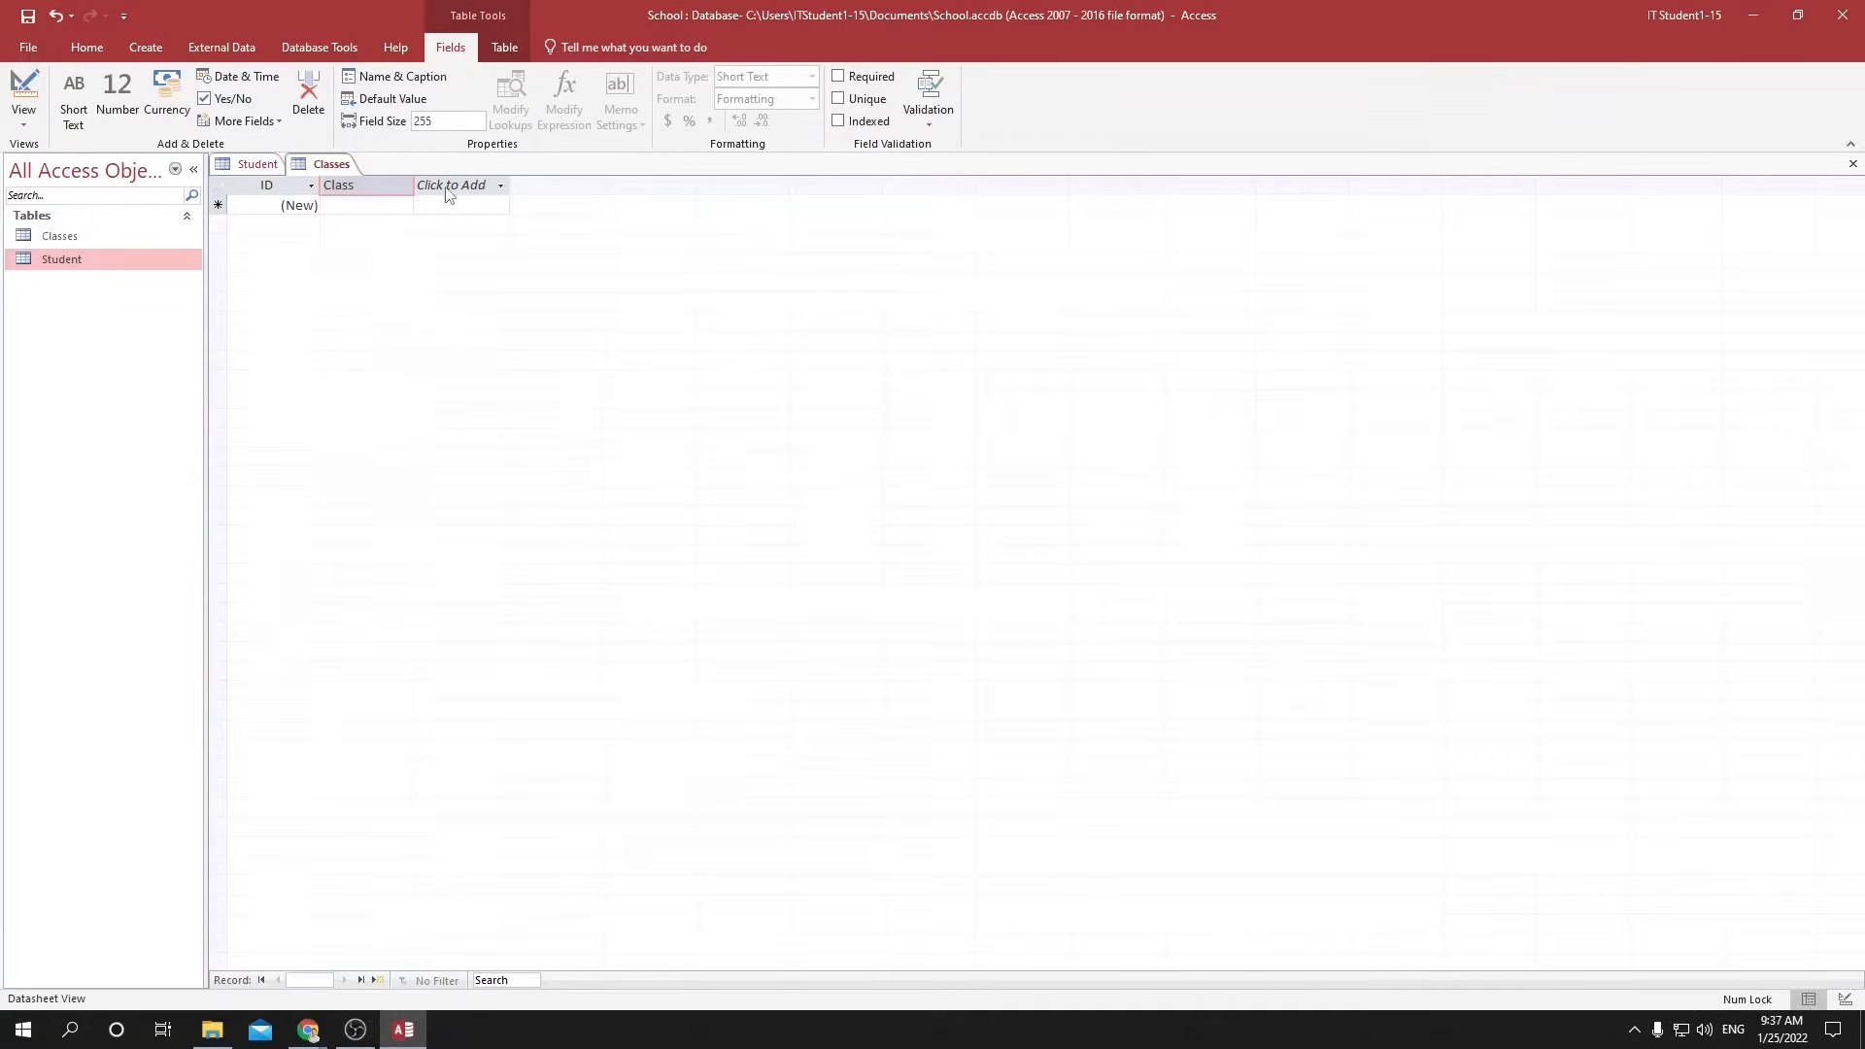
key("Return")
left_click(380, 187)
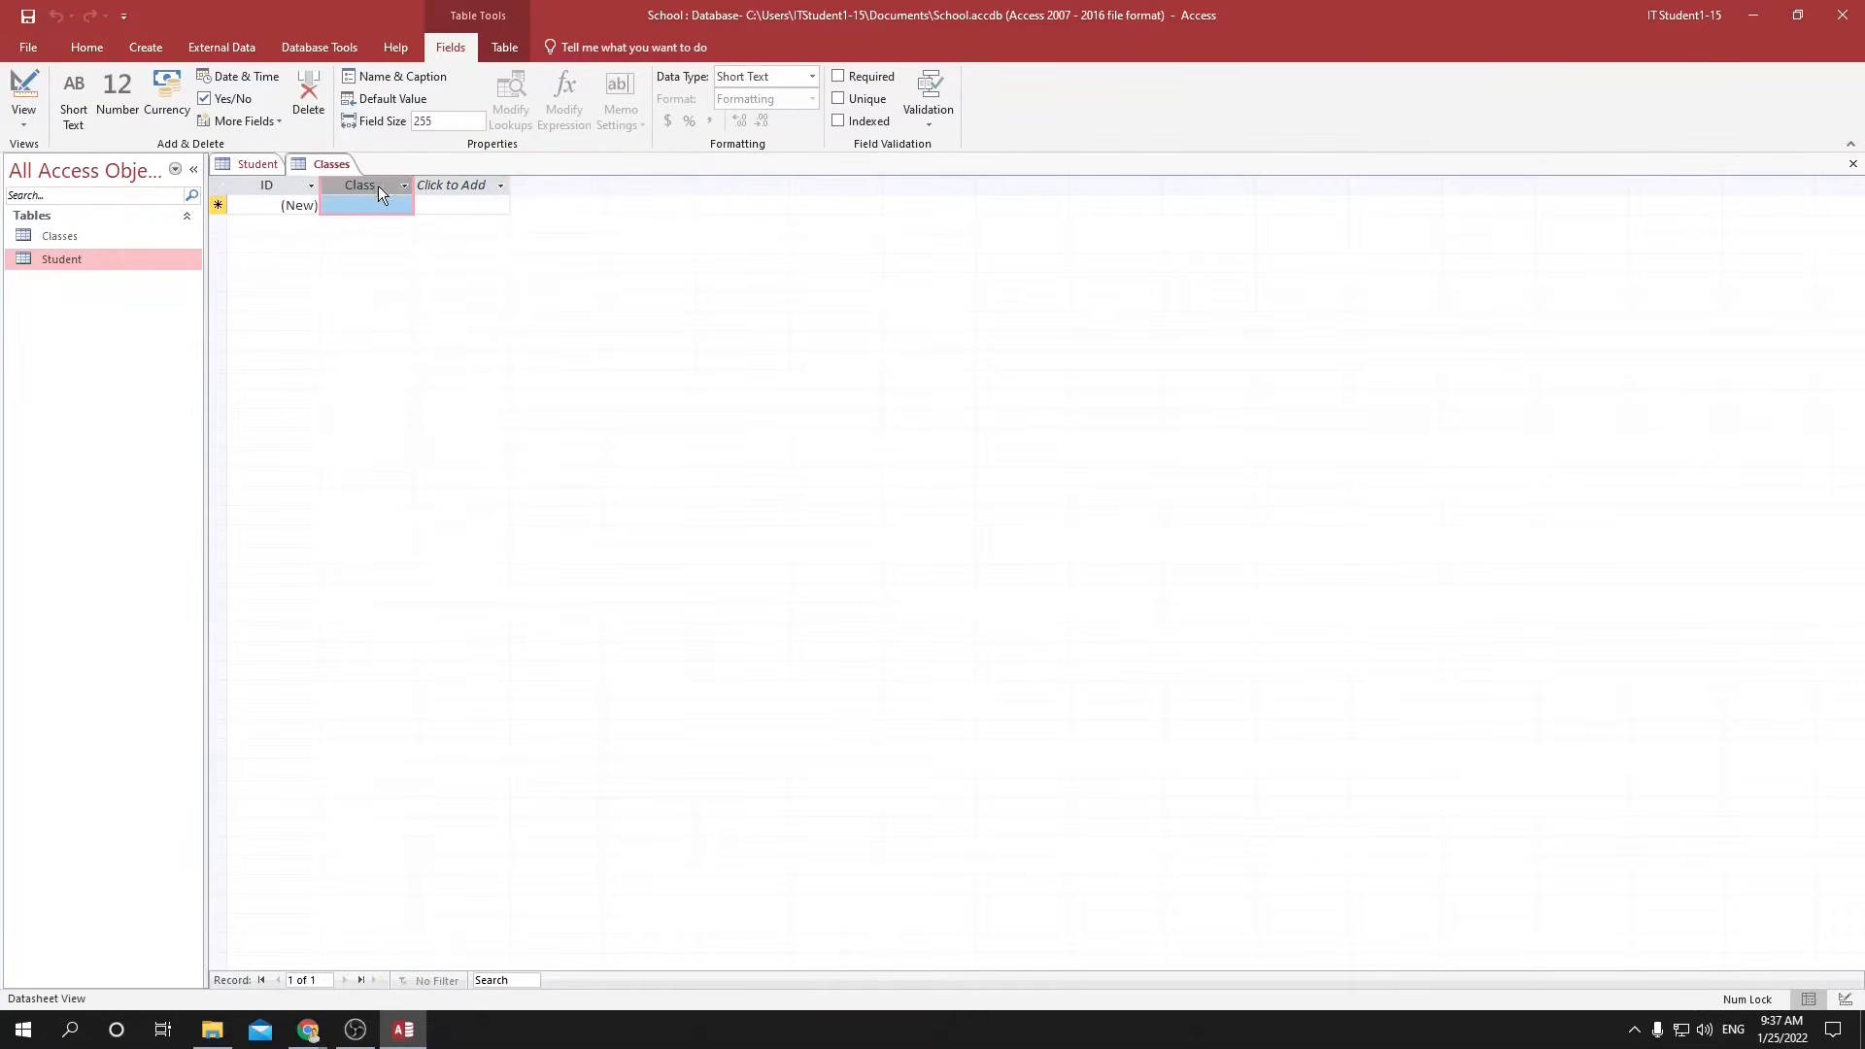
double_click(376, 184)
left_click(376, 185)
type("name")
key("Return")
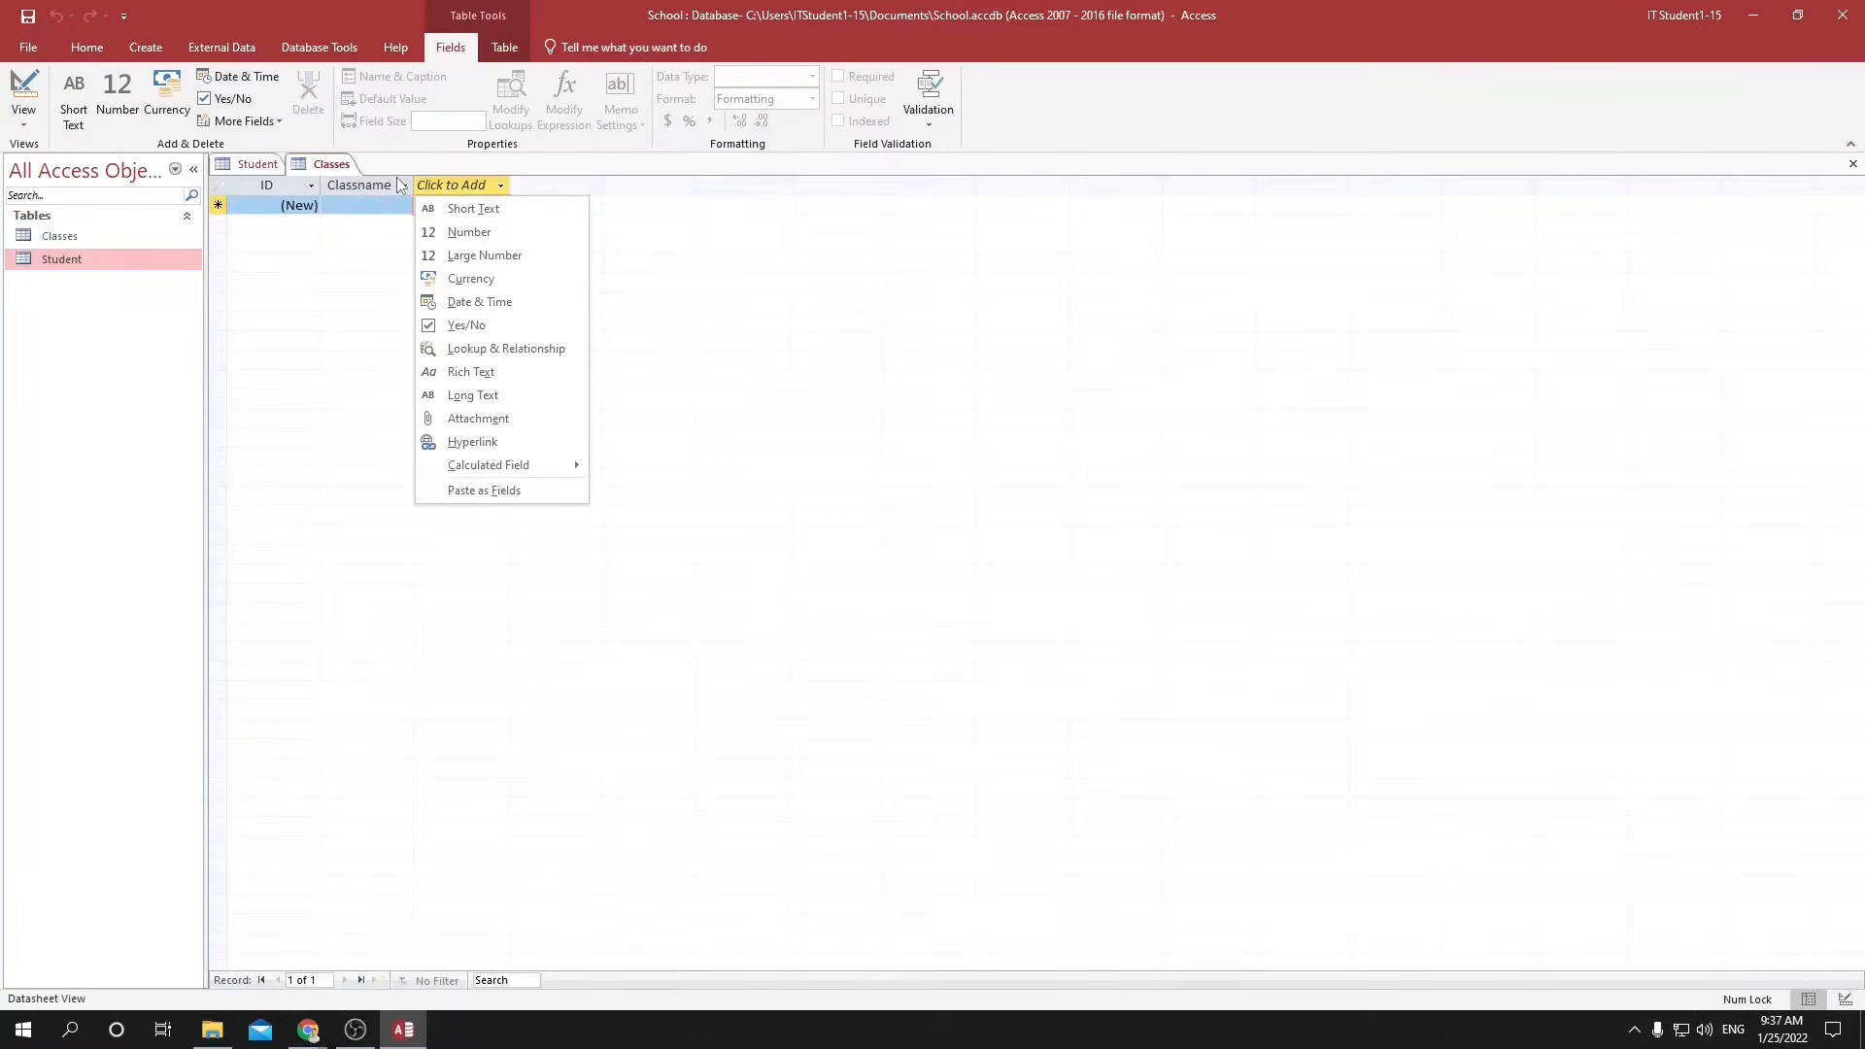
Enter English and Geography as the first two Classname records in the Classes table.
left_click(348, 202)
type("Egnlish")
key("BackSpace")
type("glish")
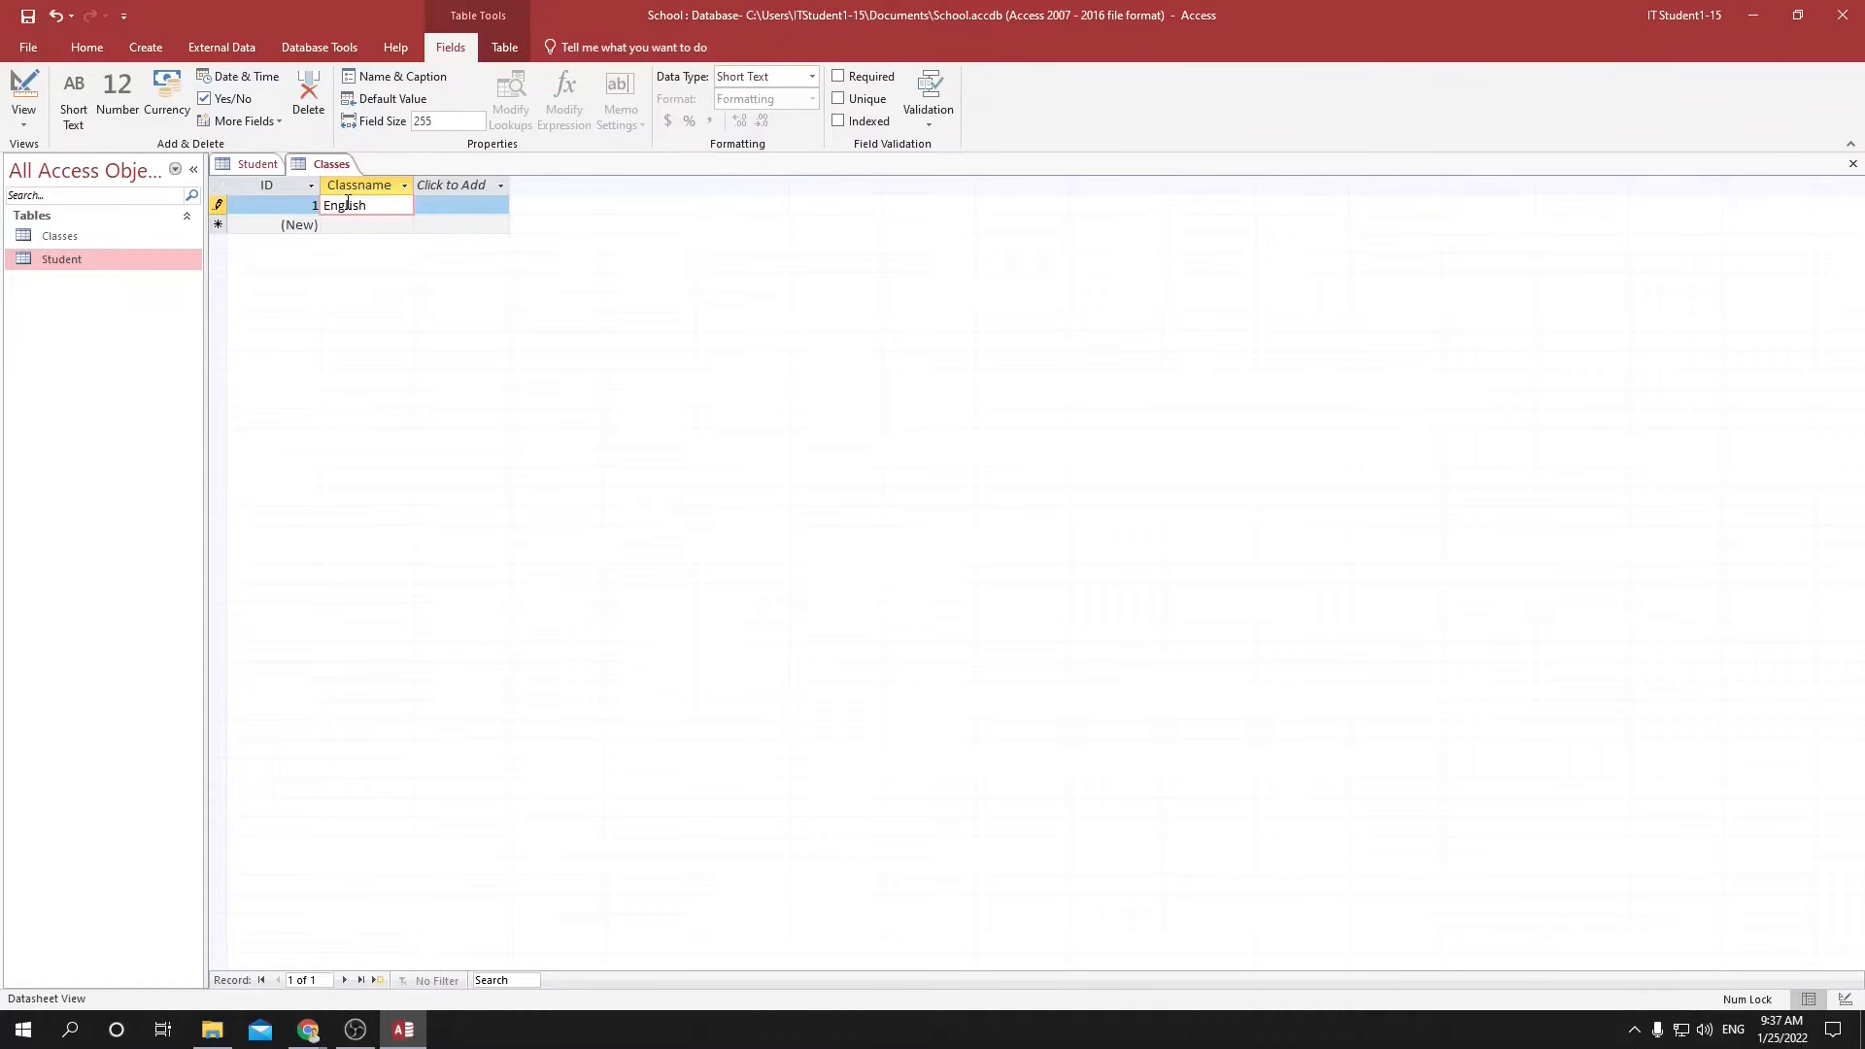
key("Return")
type("Geogrpah")
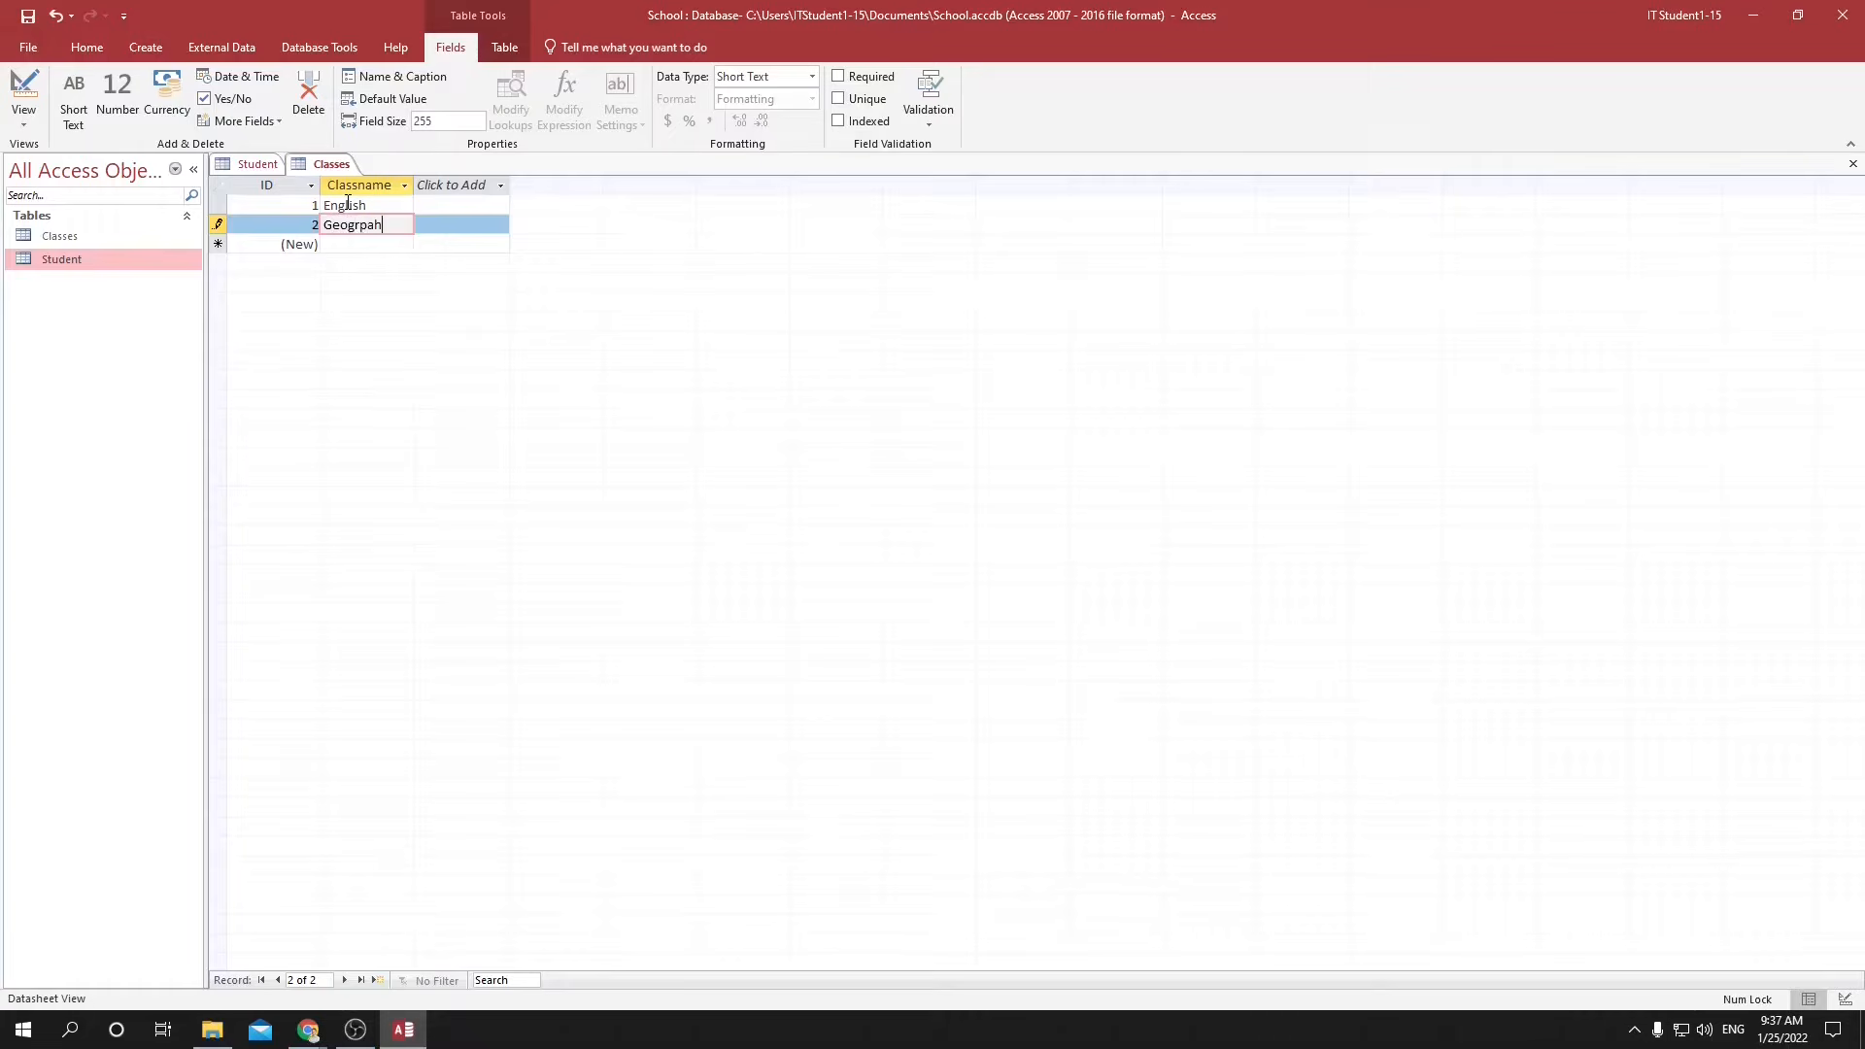
key("BackSpace")
key("BackSpace")
key("BackSpace")
type("aphy")
key("Return")
Enter Mathematics, French, Physics, IT and Computer Science as the next Classname records in the Classes table.
type("Mathemat")
key("Return")
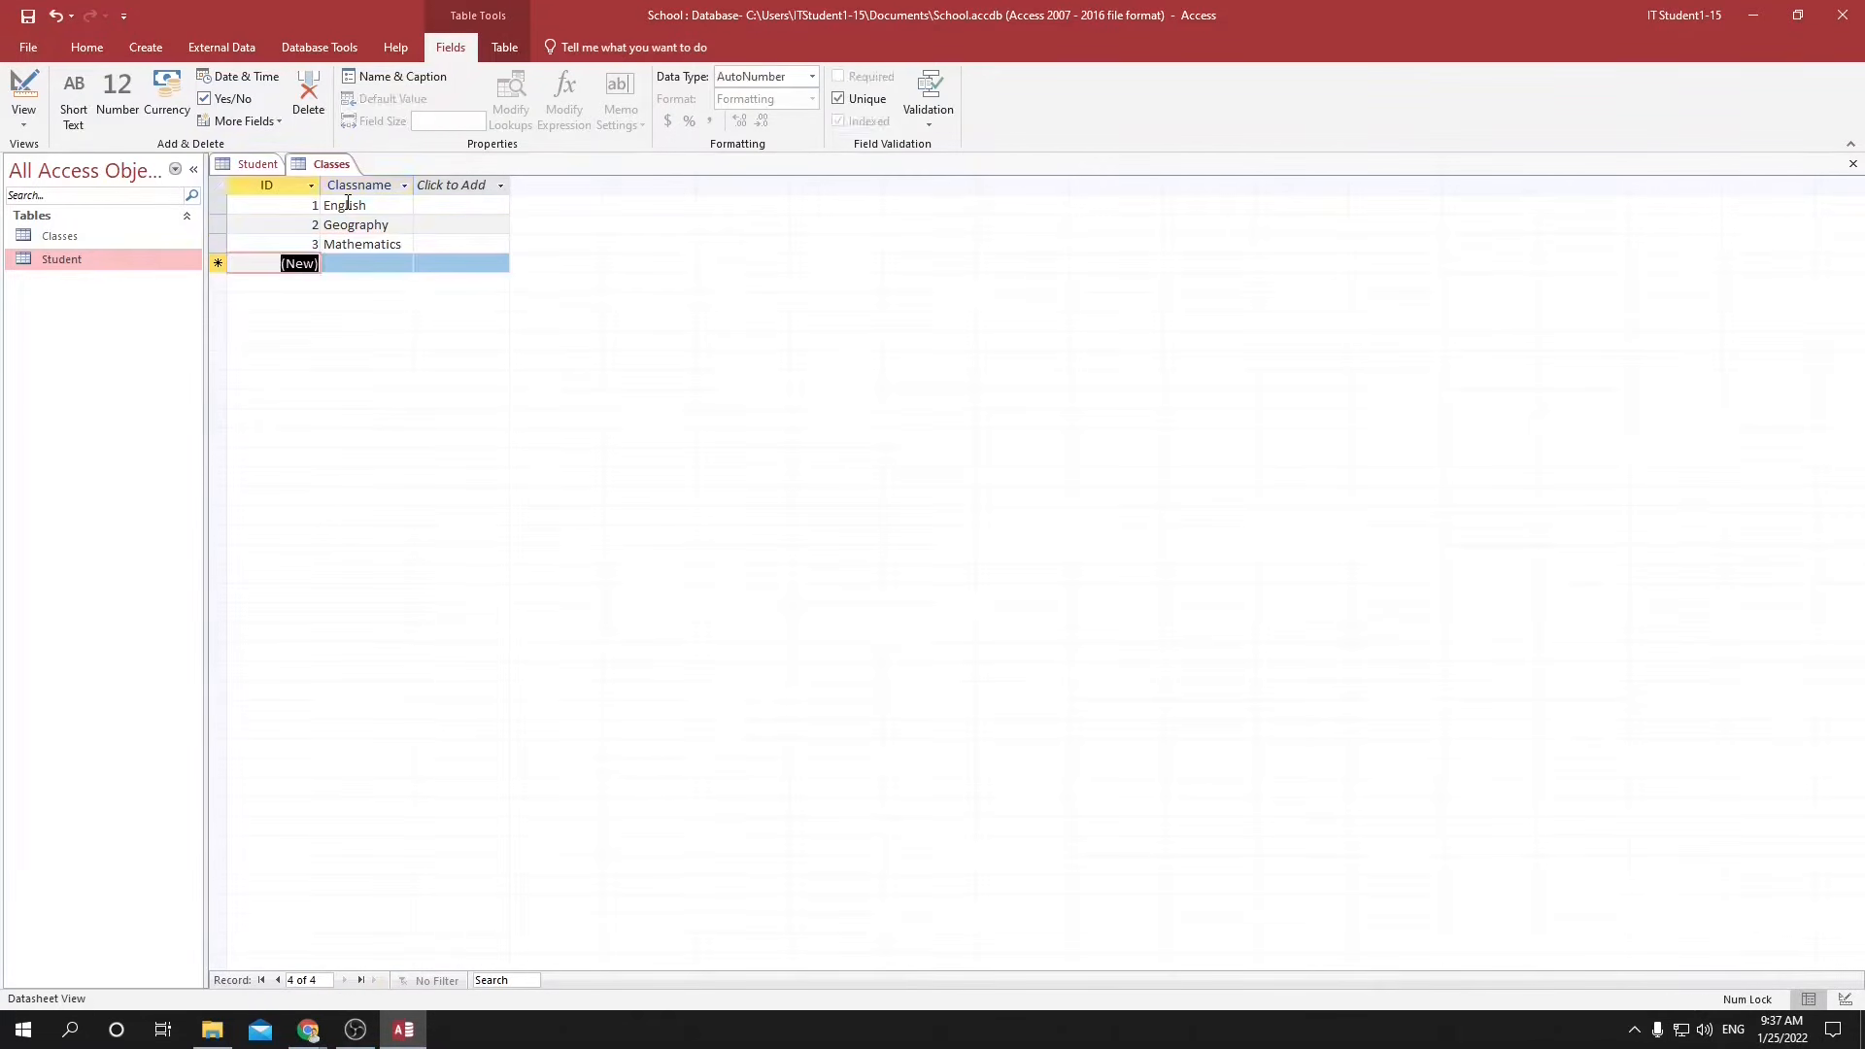
type("French")
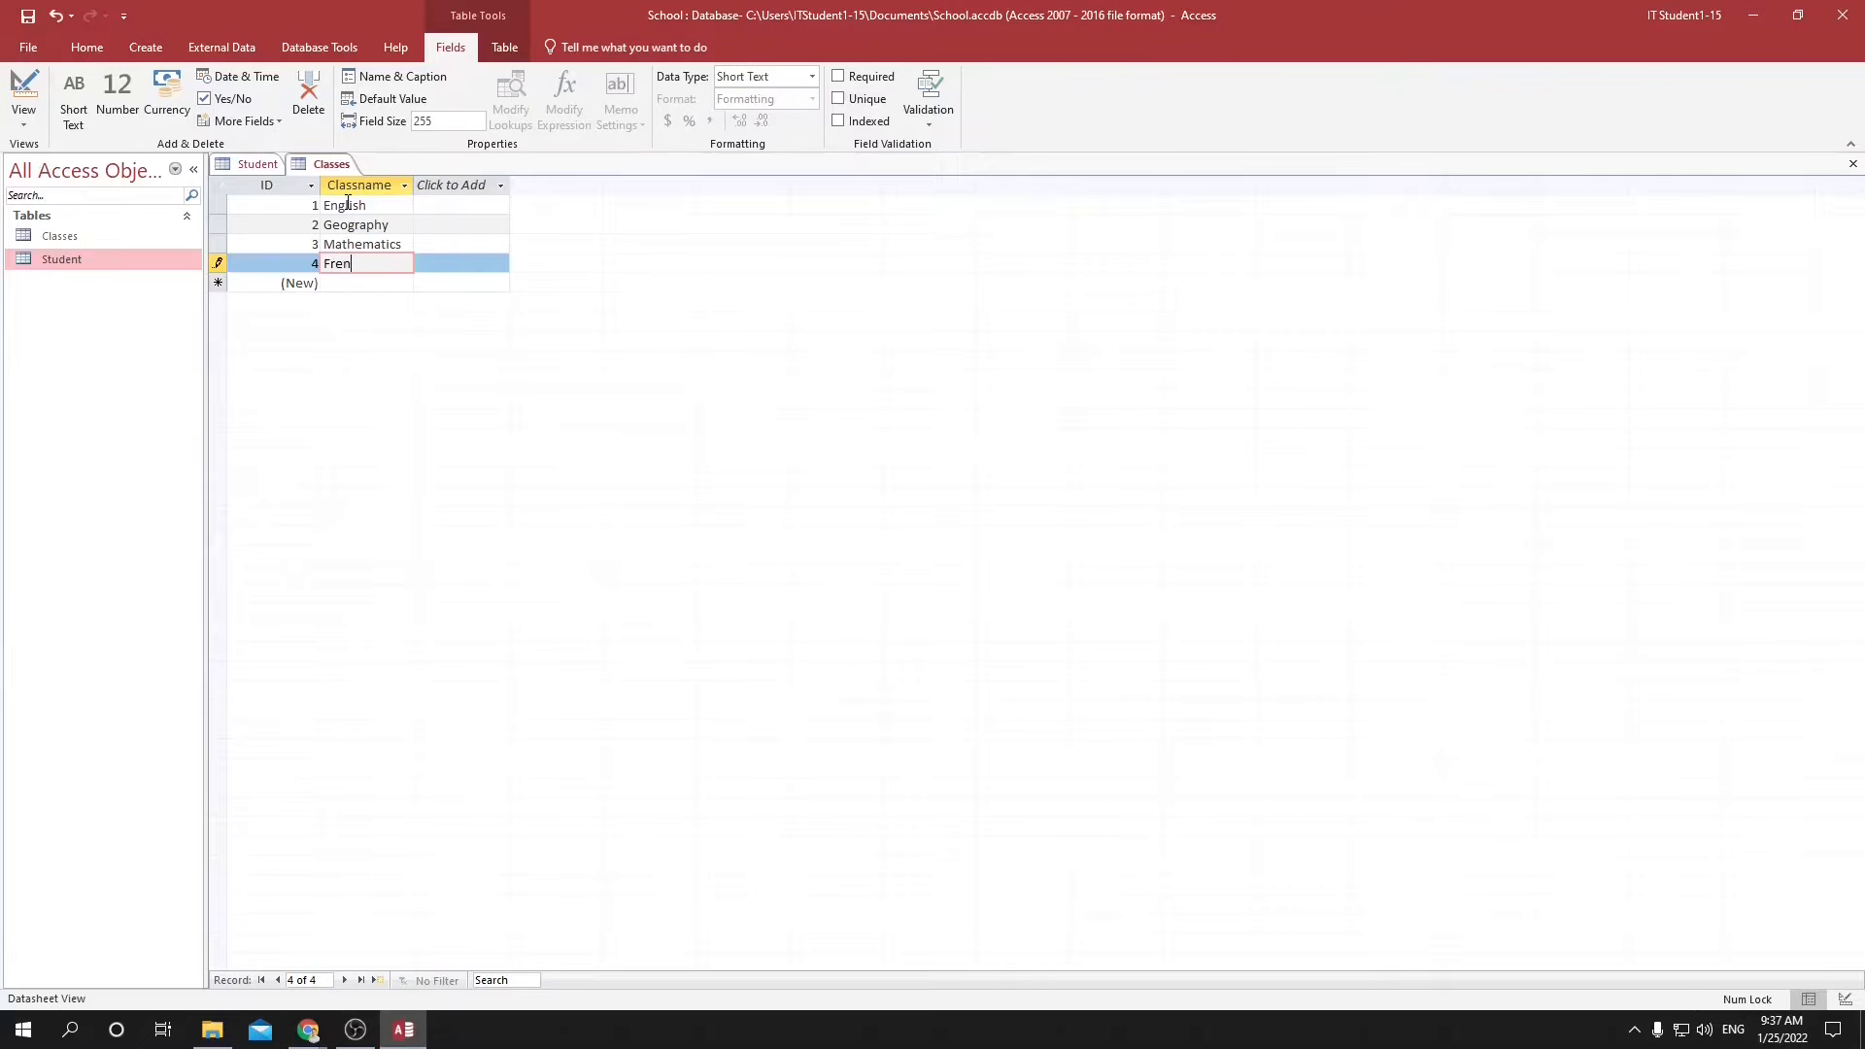
key("Return")
type("Physics")
key("Return")
key("Return")
type("IT")
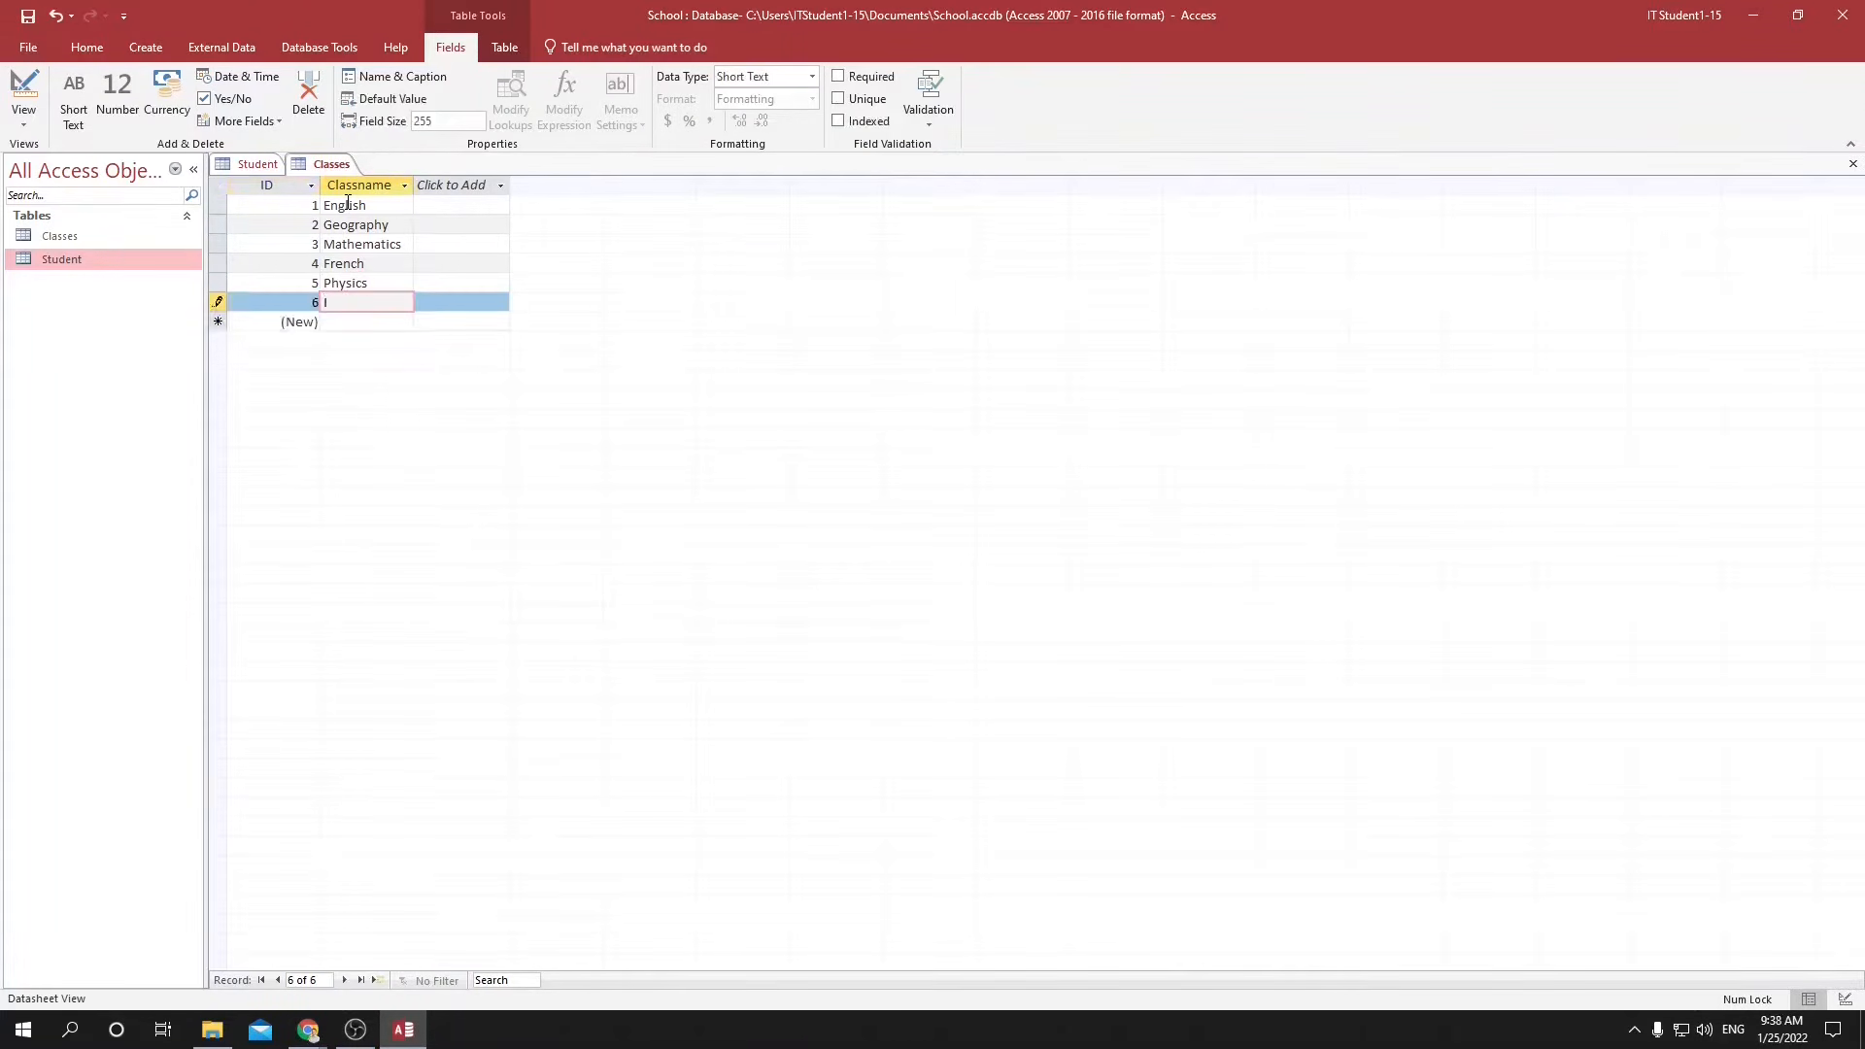
key("Return")
key("Return")
type("Computer Sciense")
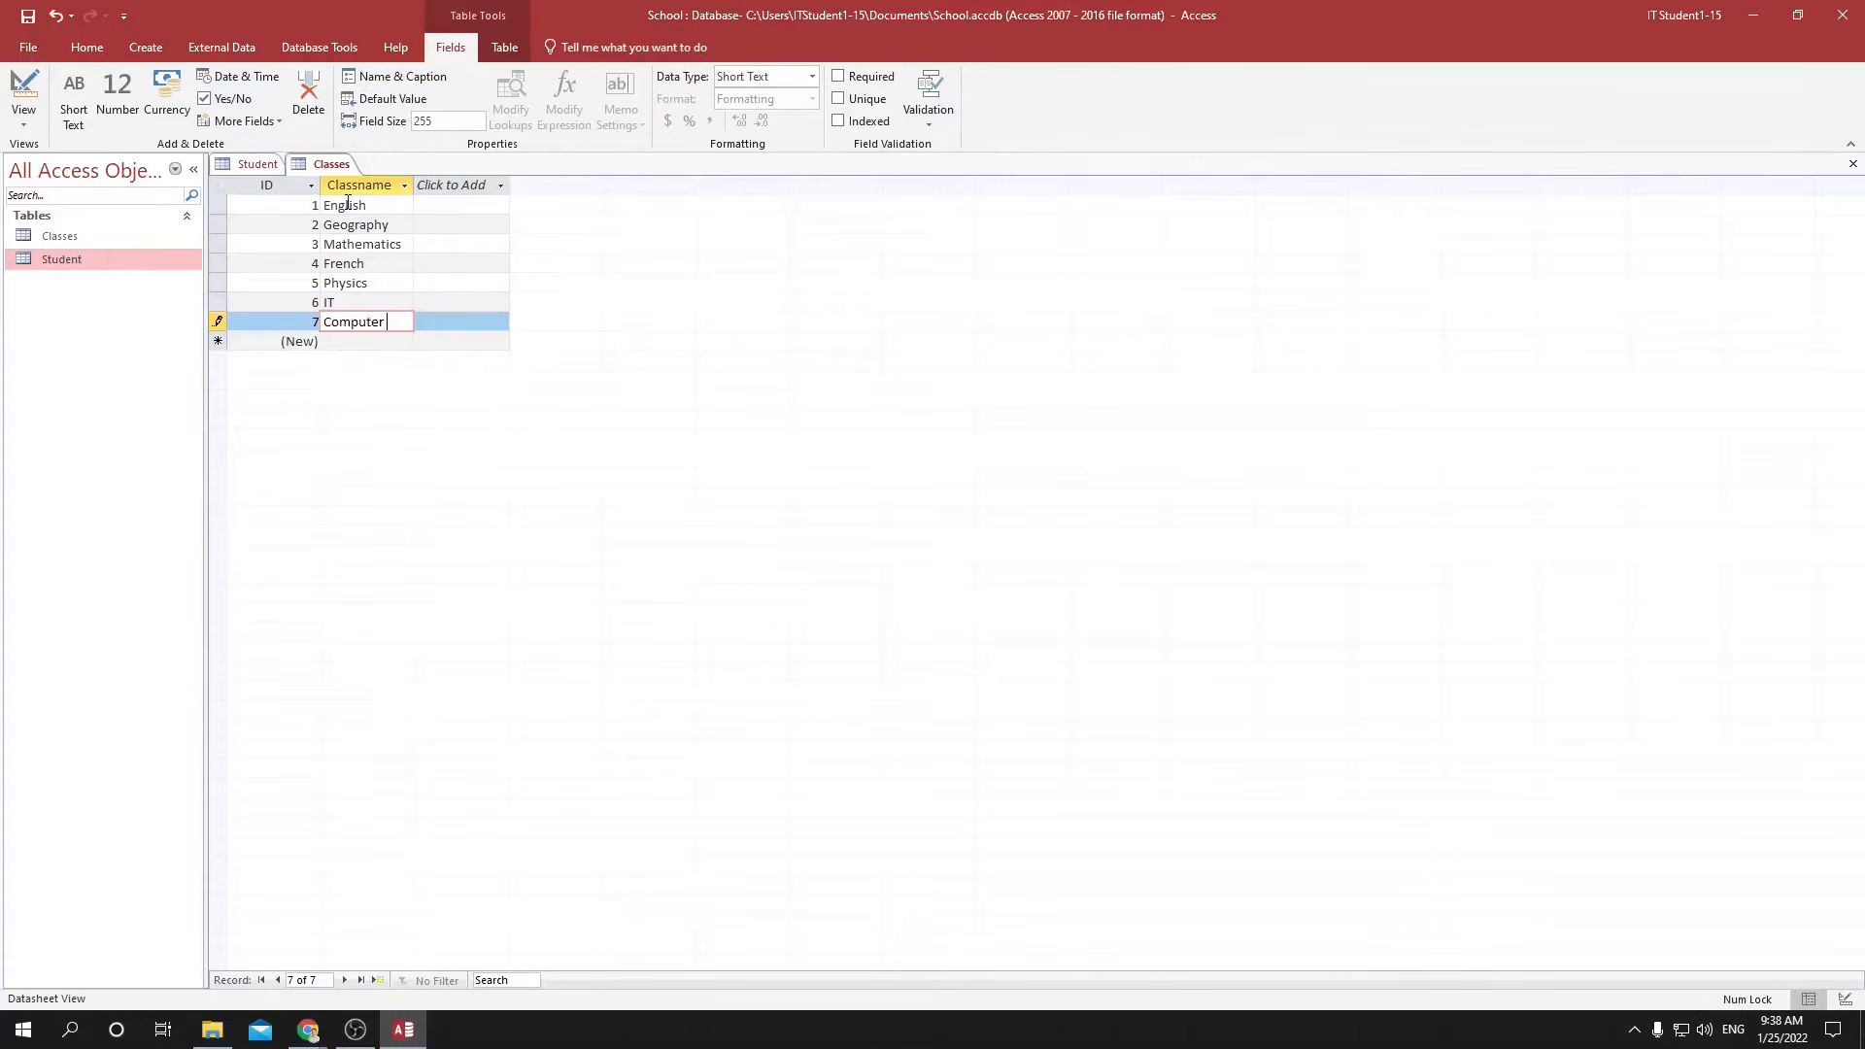
key("Return")
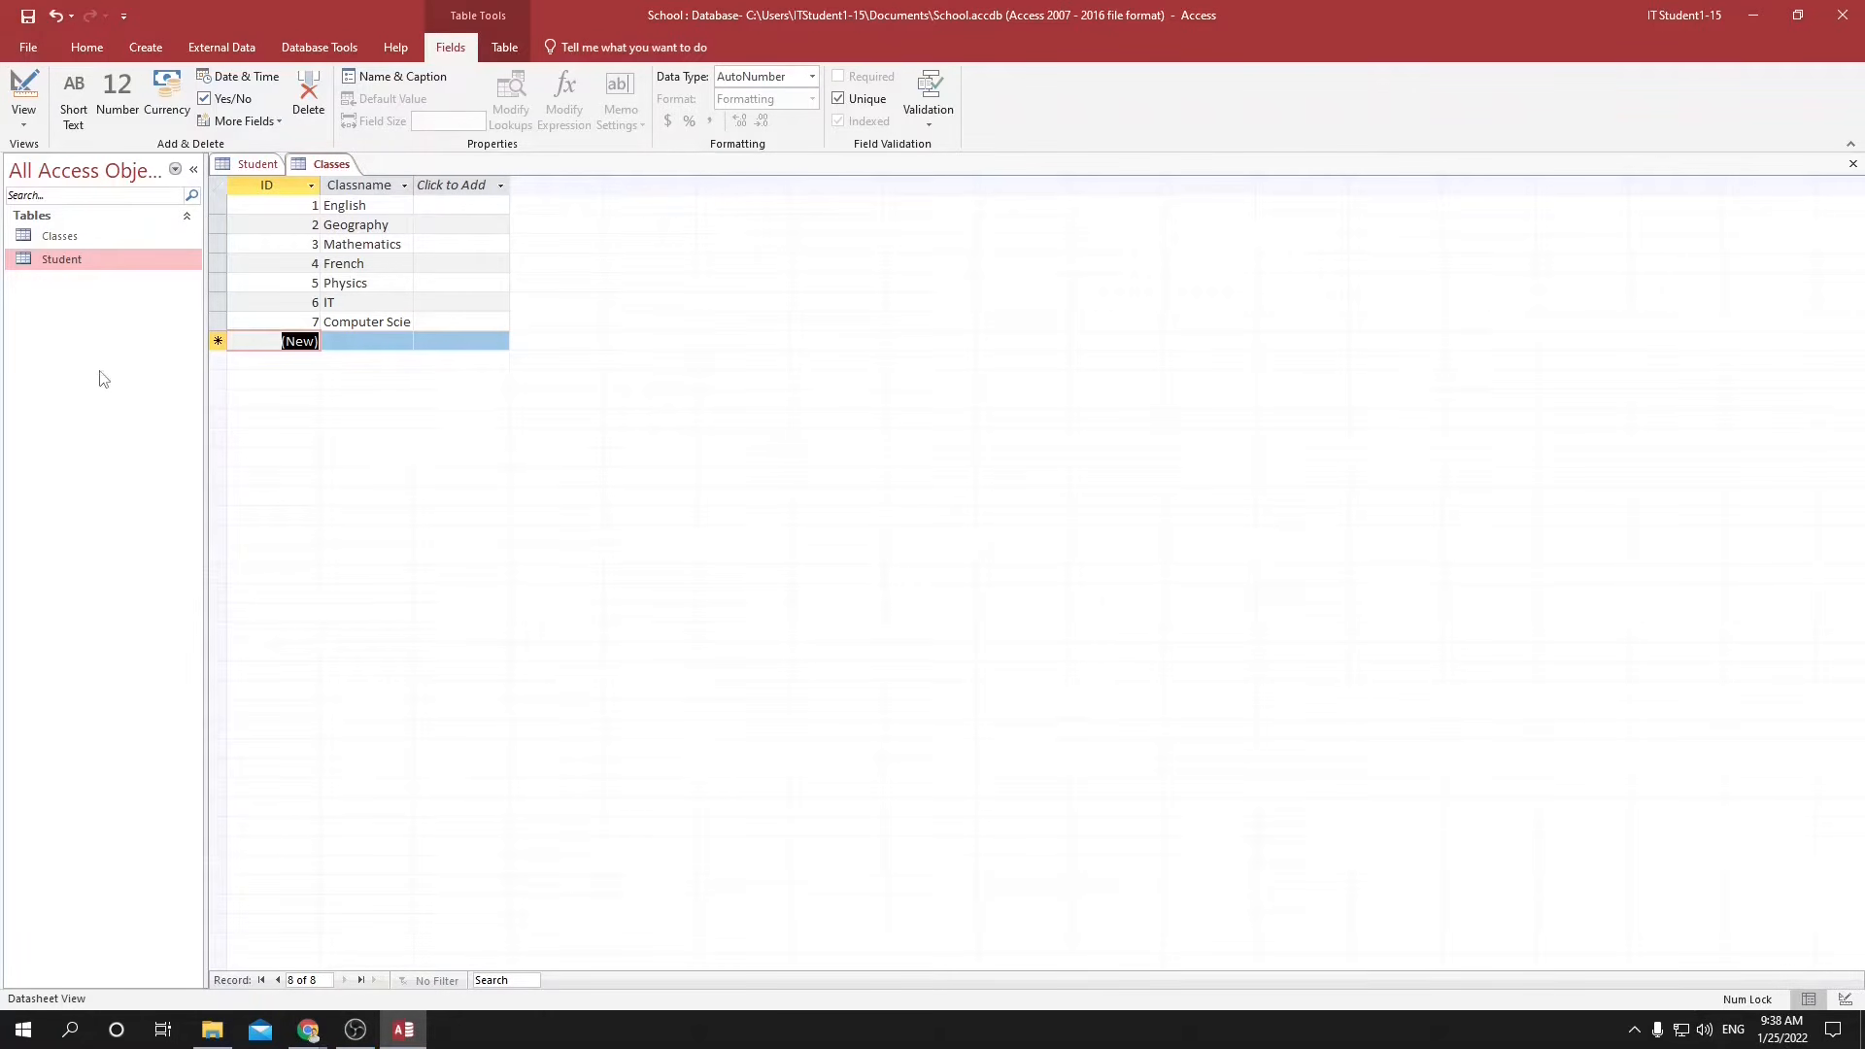
Create a third table in the School database and save it as Teachers.
left_click(46, 241)
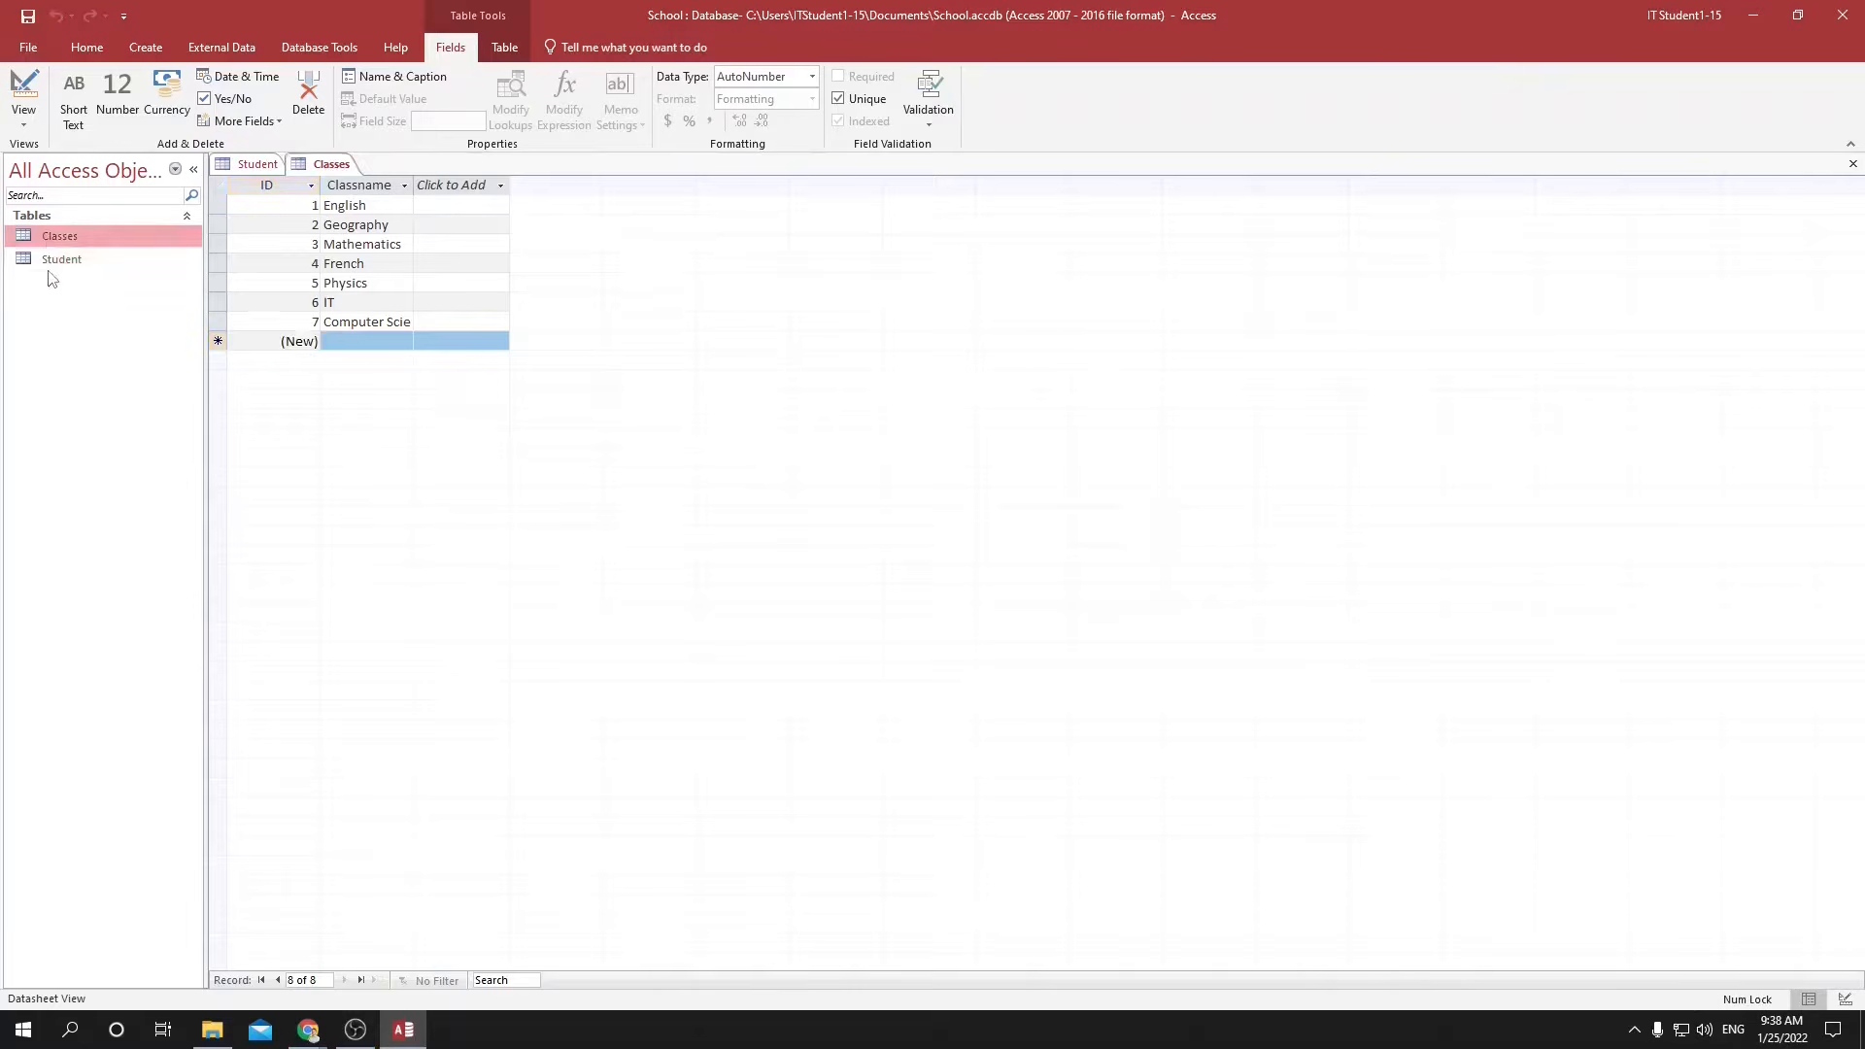
left_click(150, 53)
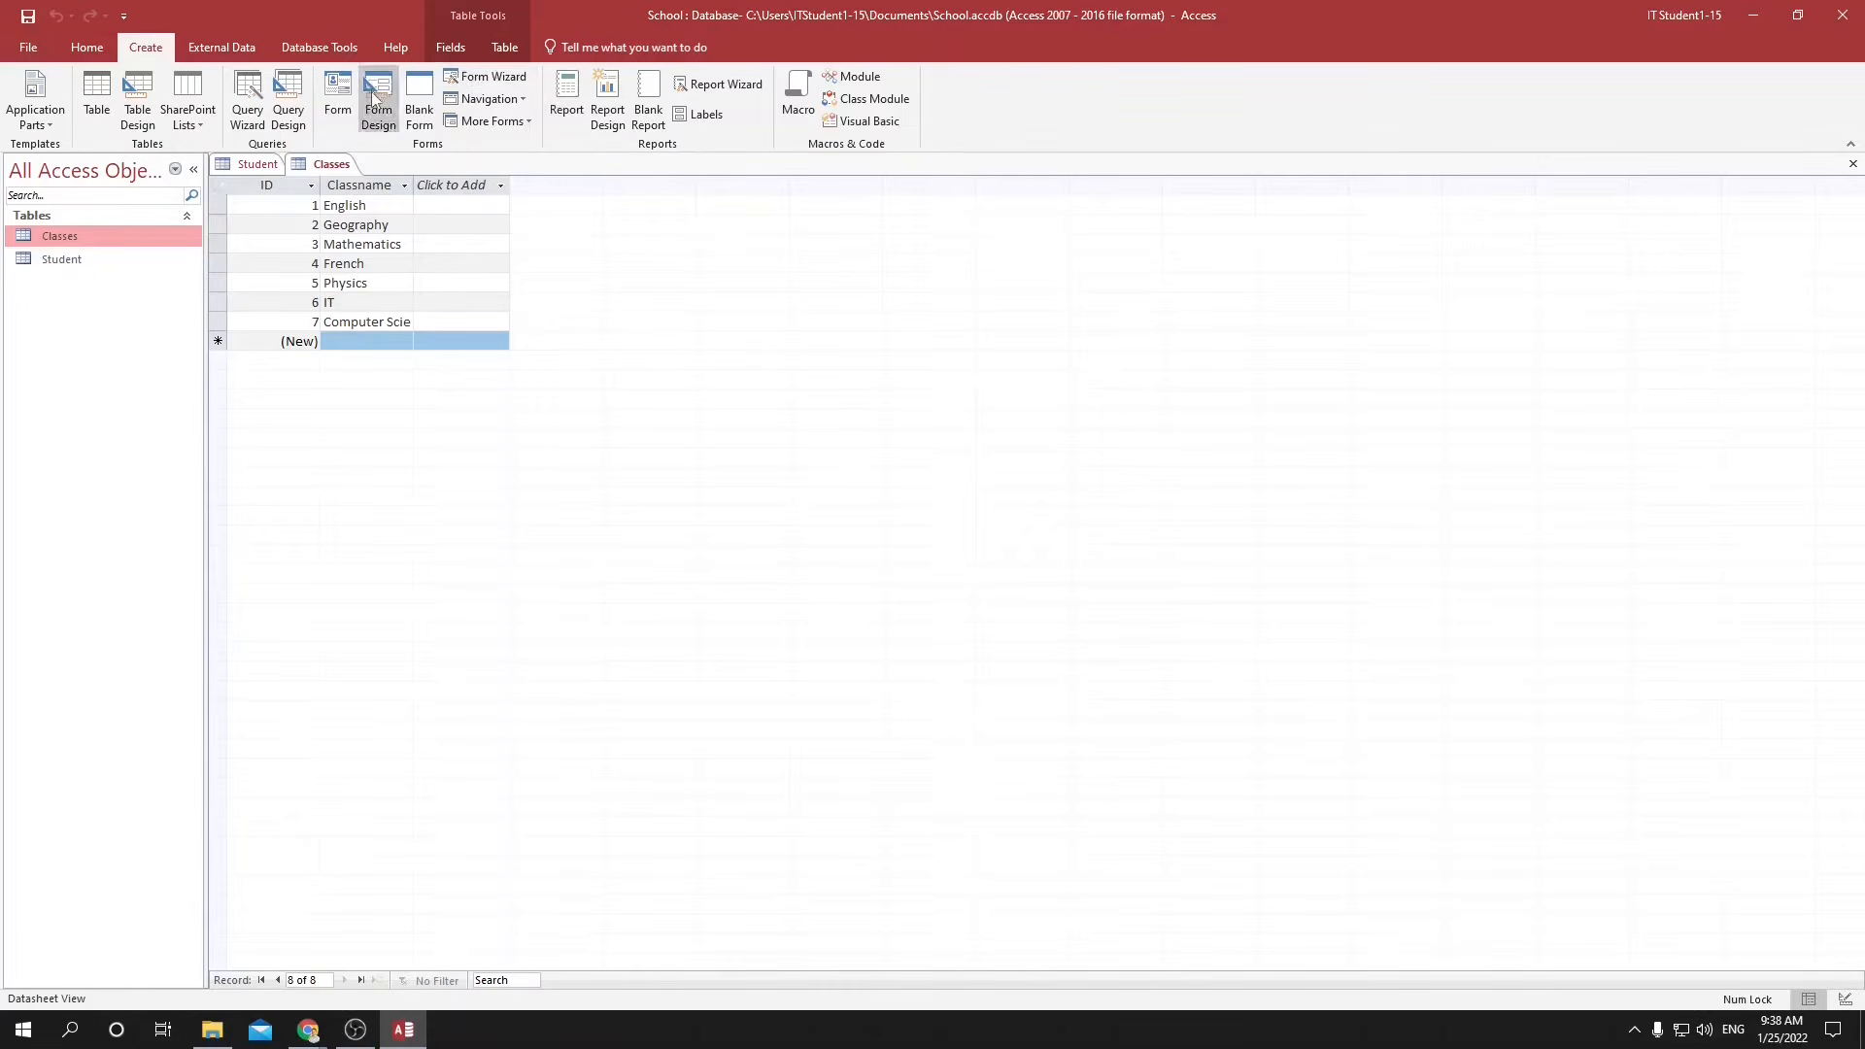
left_click(100, 91)
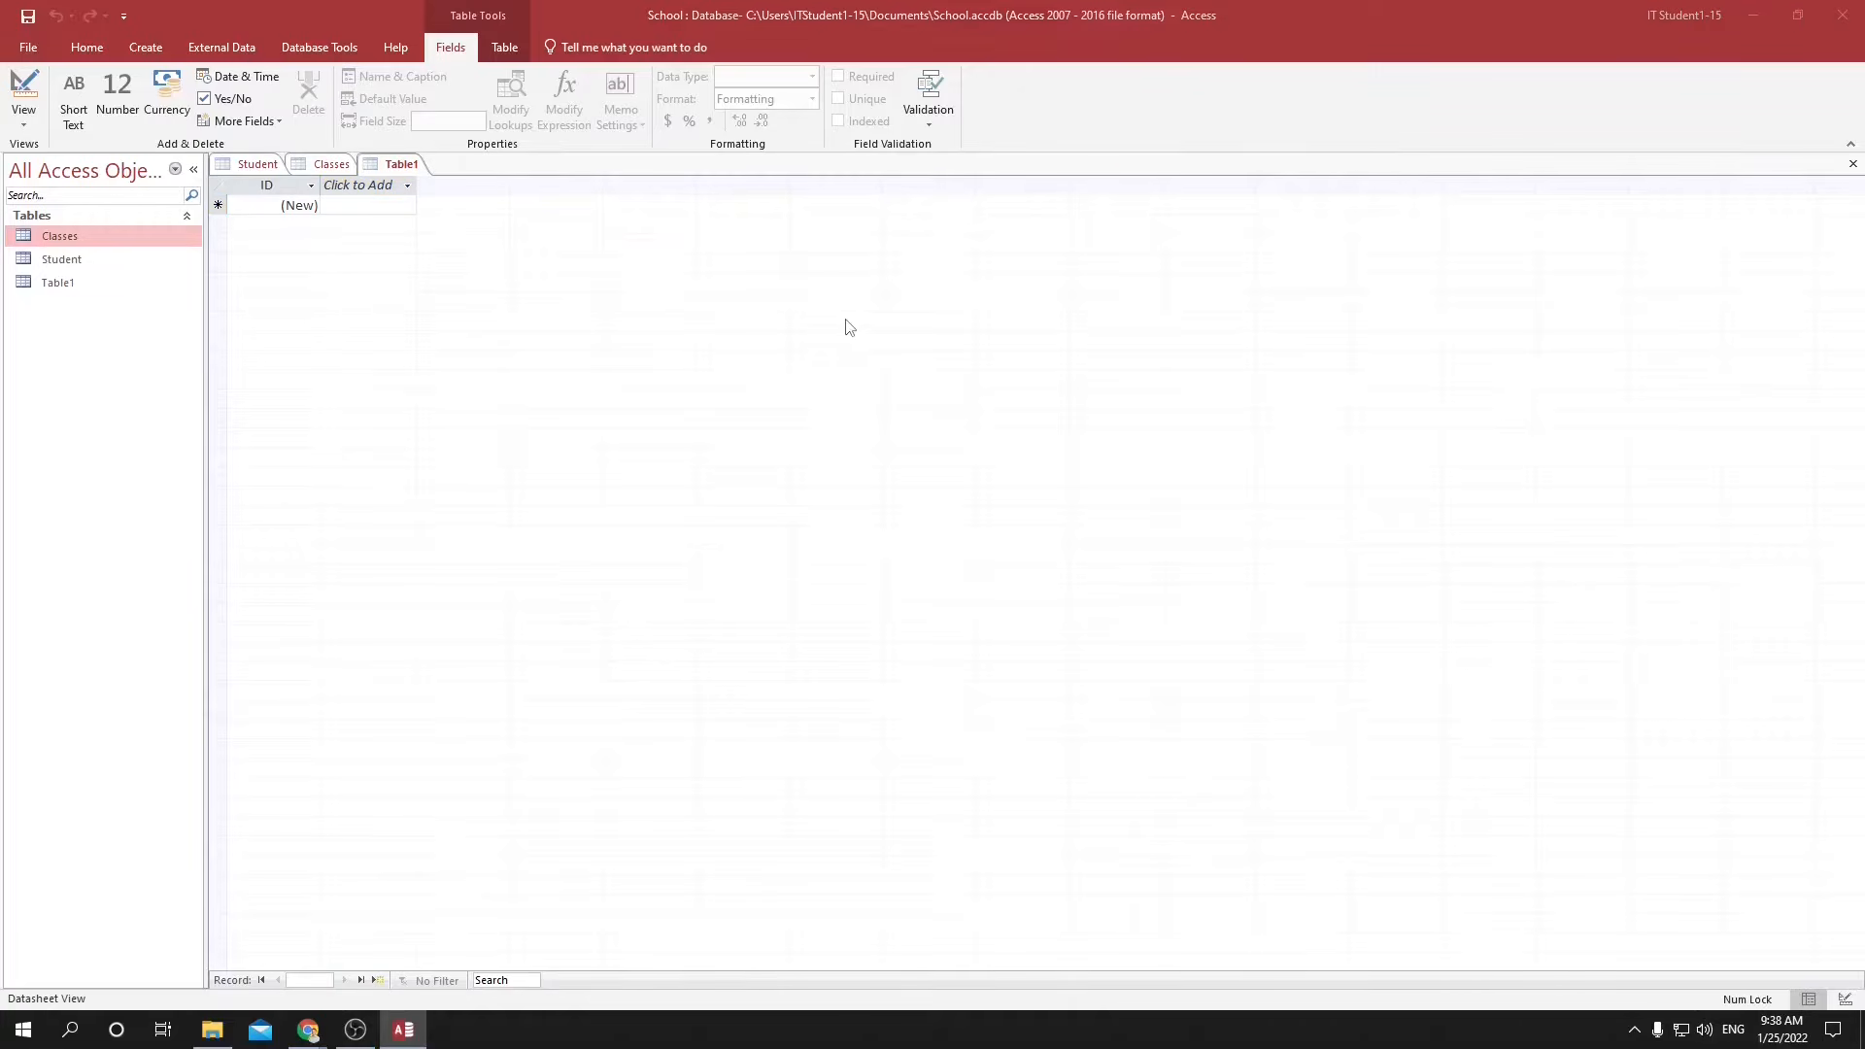
key("ctrl+s")
type("Teachers")
key("Return")
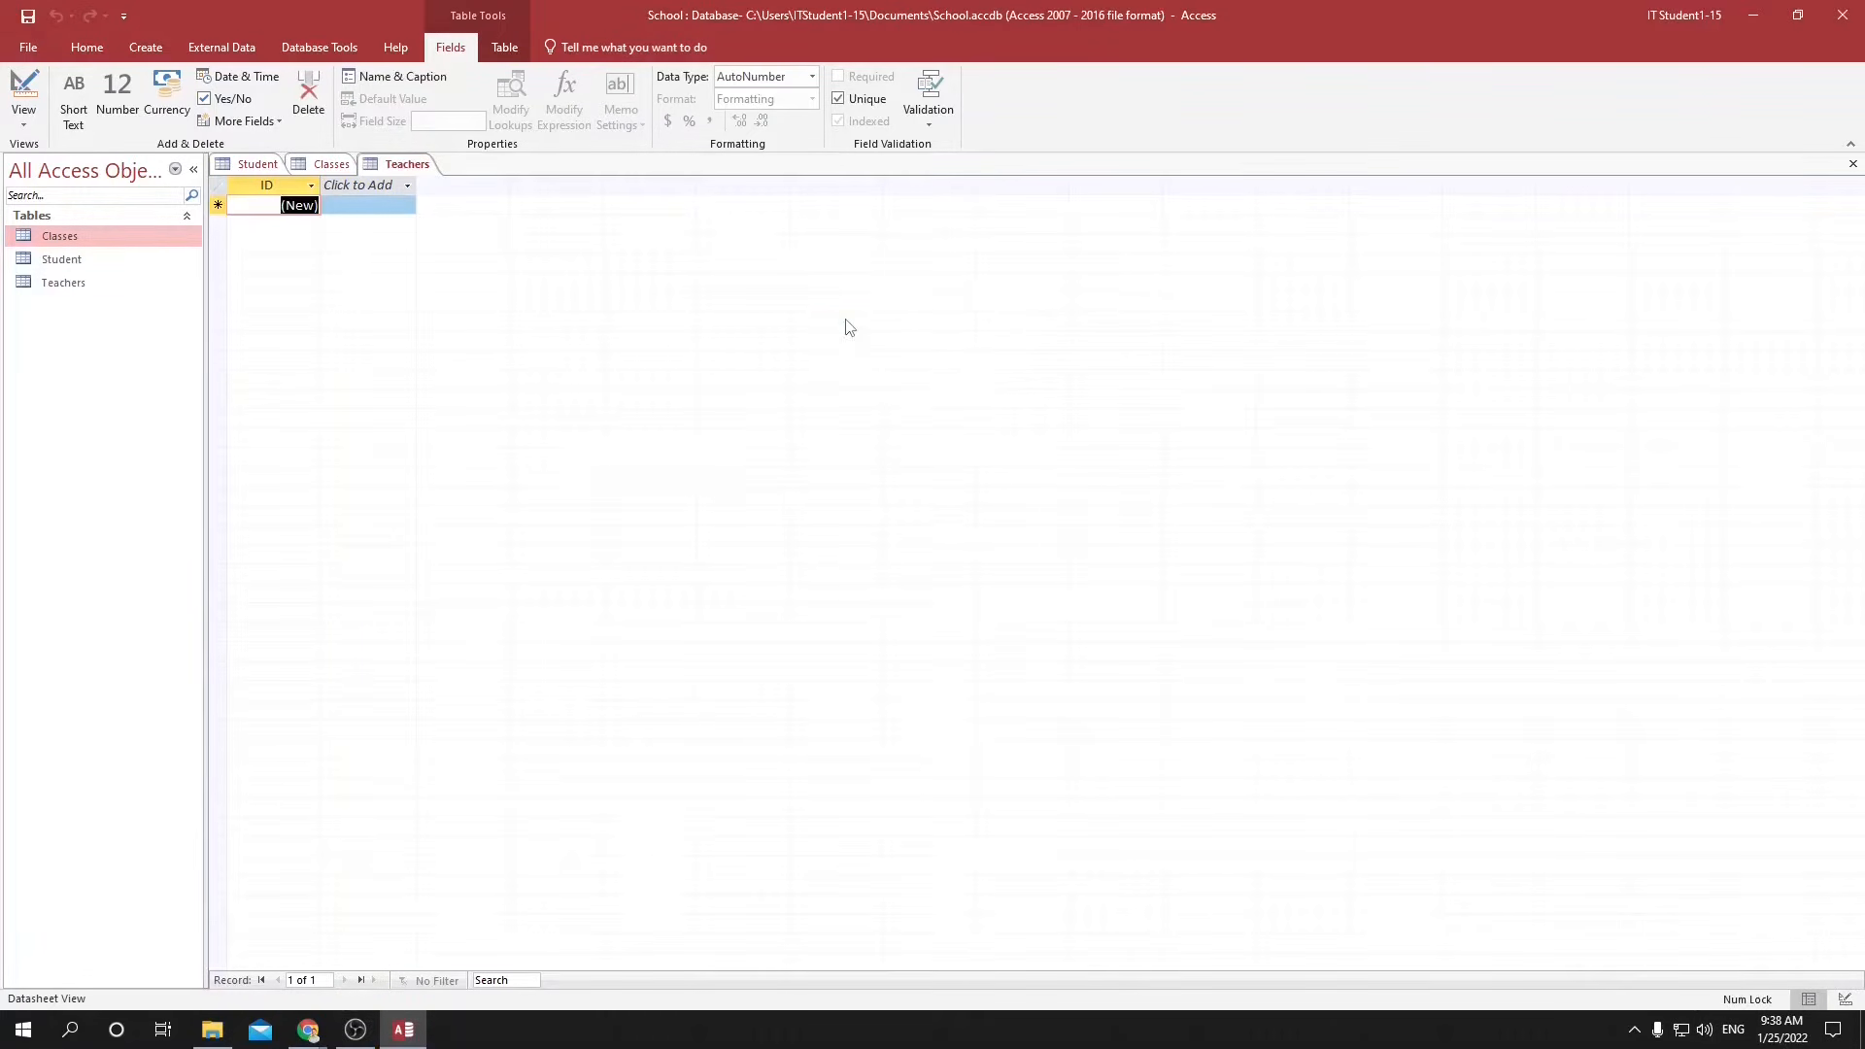
Add a Short Text field named First Name to the Teachers table.
left_click(372, 190)
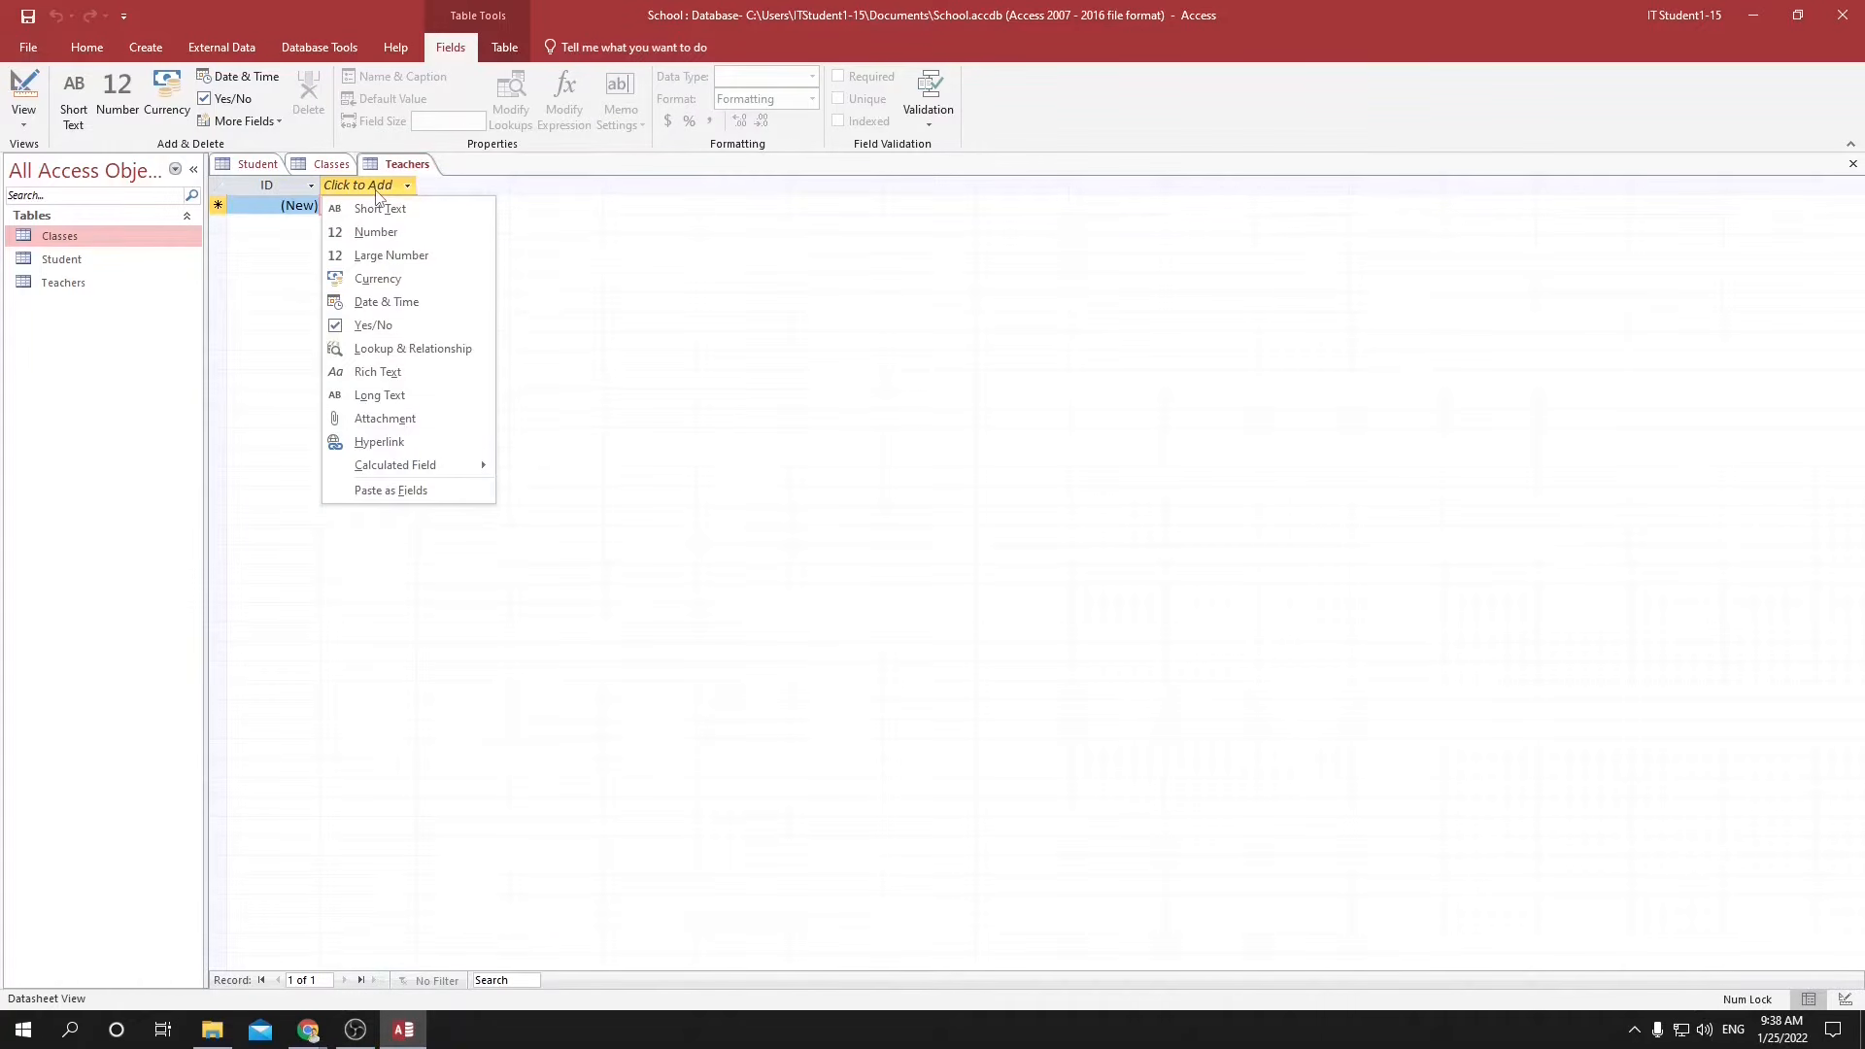
left_click(369, 207)
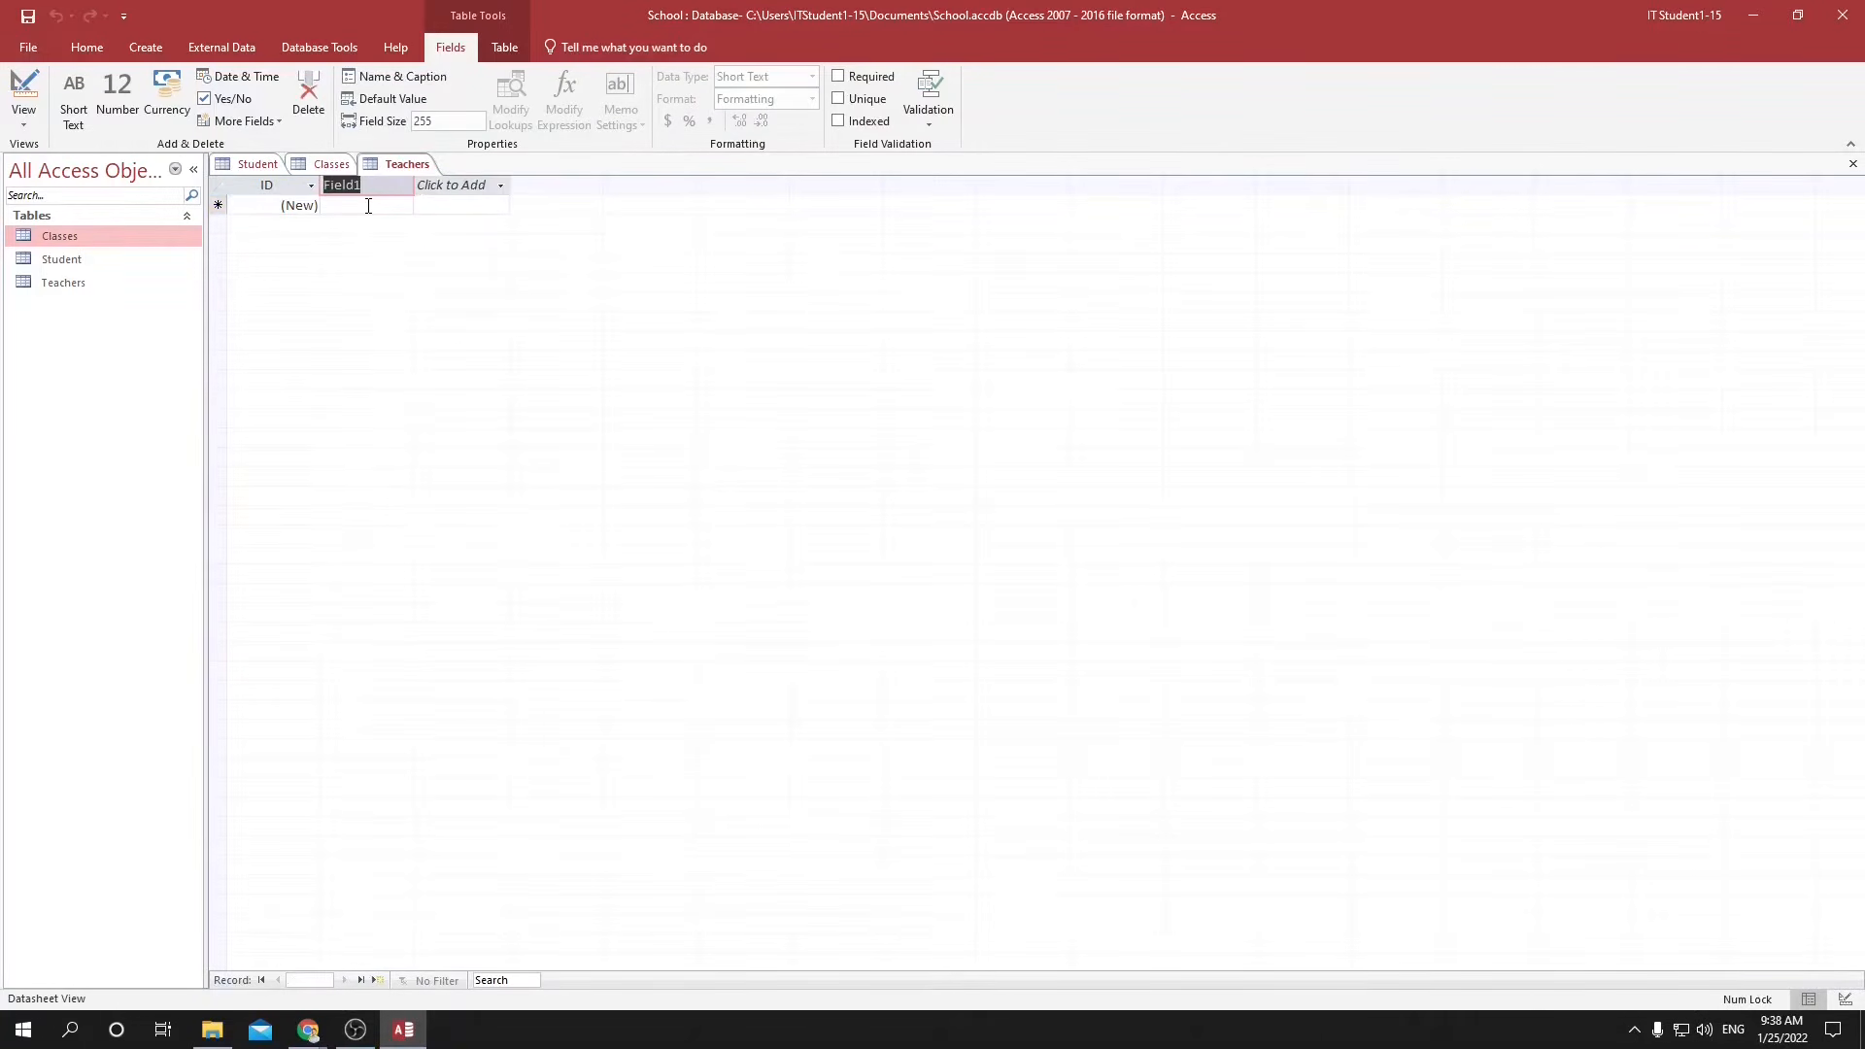
type("First Name")
Add a Short Text field named Family Name after First Name in the Teachers table.
left_click(476, 186)
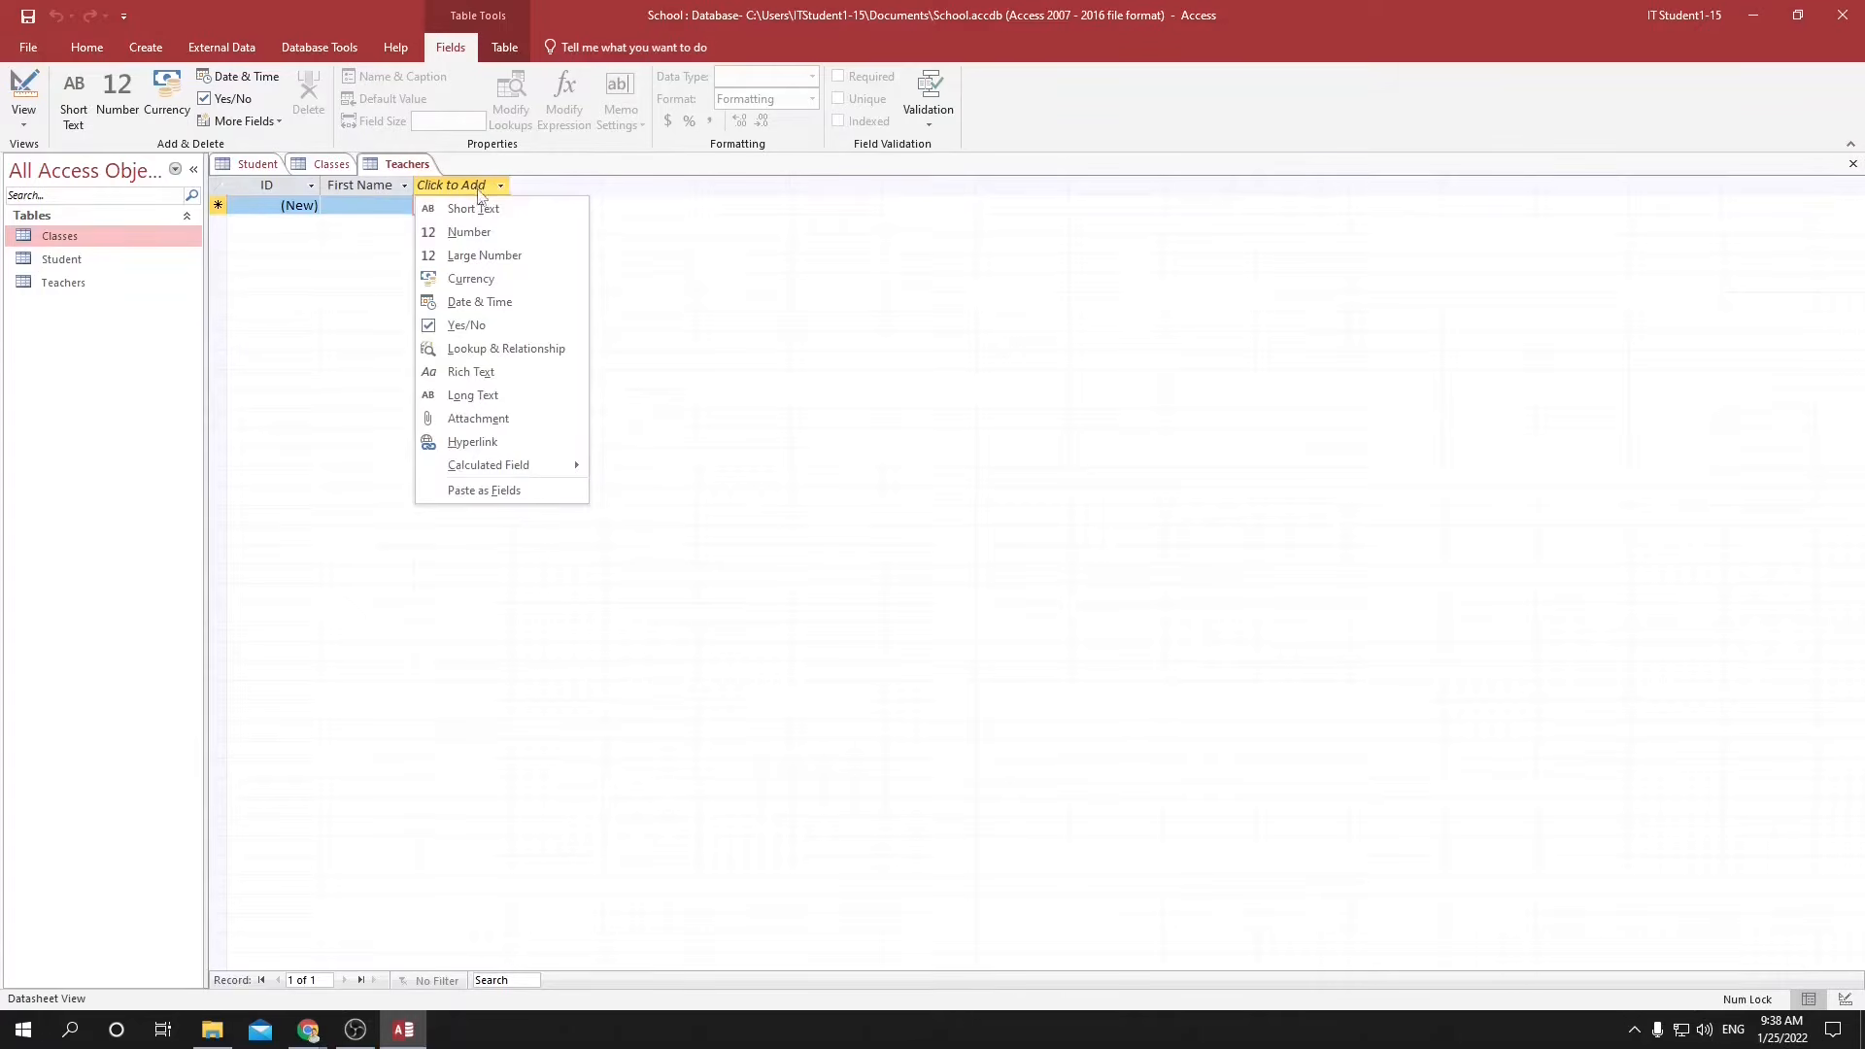
left_click(476, 208)
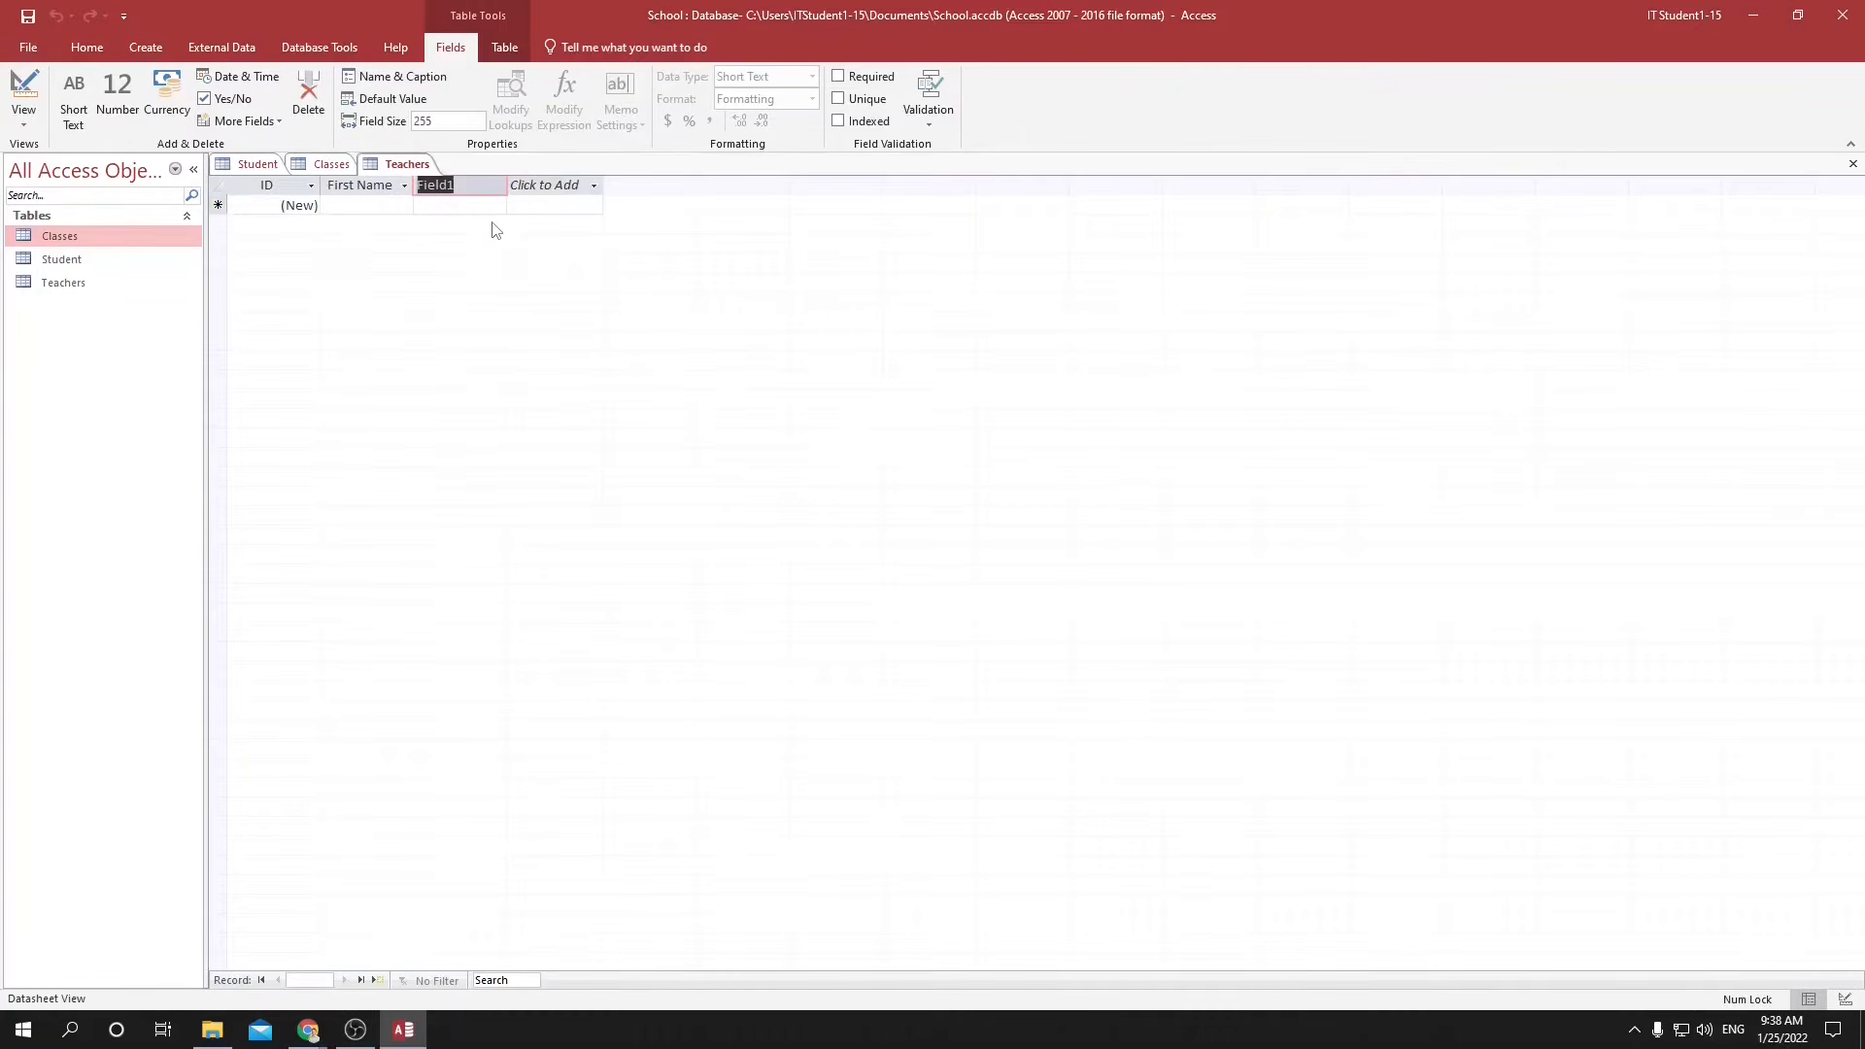
type("Faimnl")
key("BackSpace")
key("BackSpace")
key("BackSpace")
type("mily Name")
key("Return")
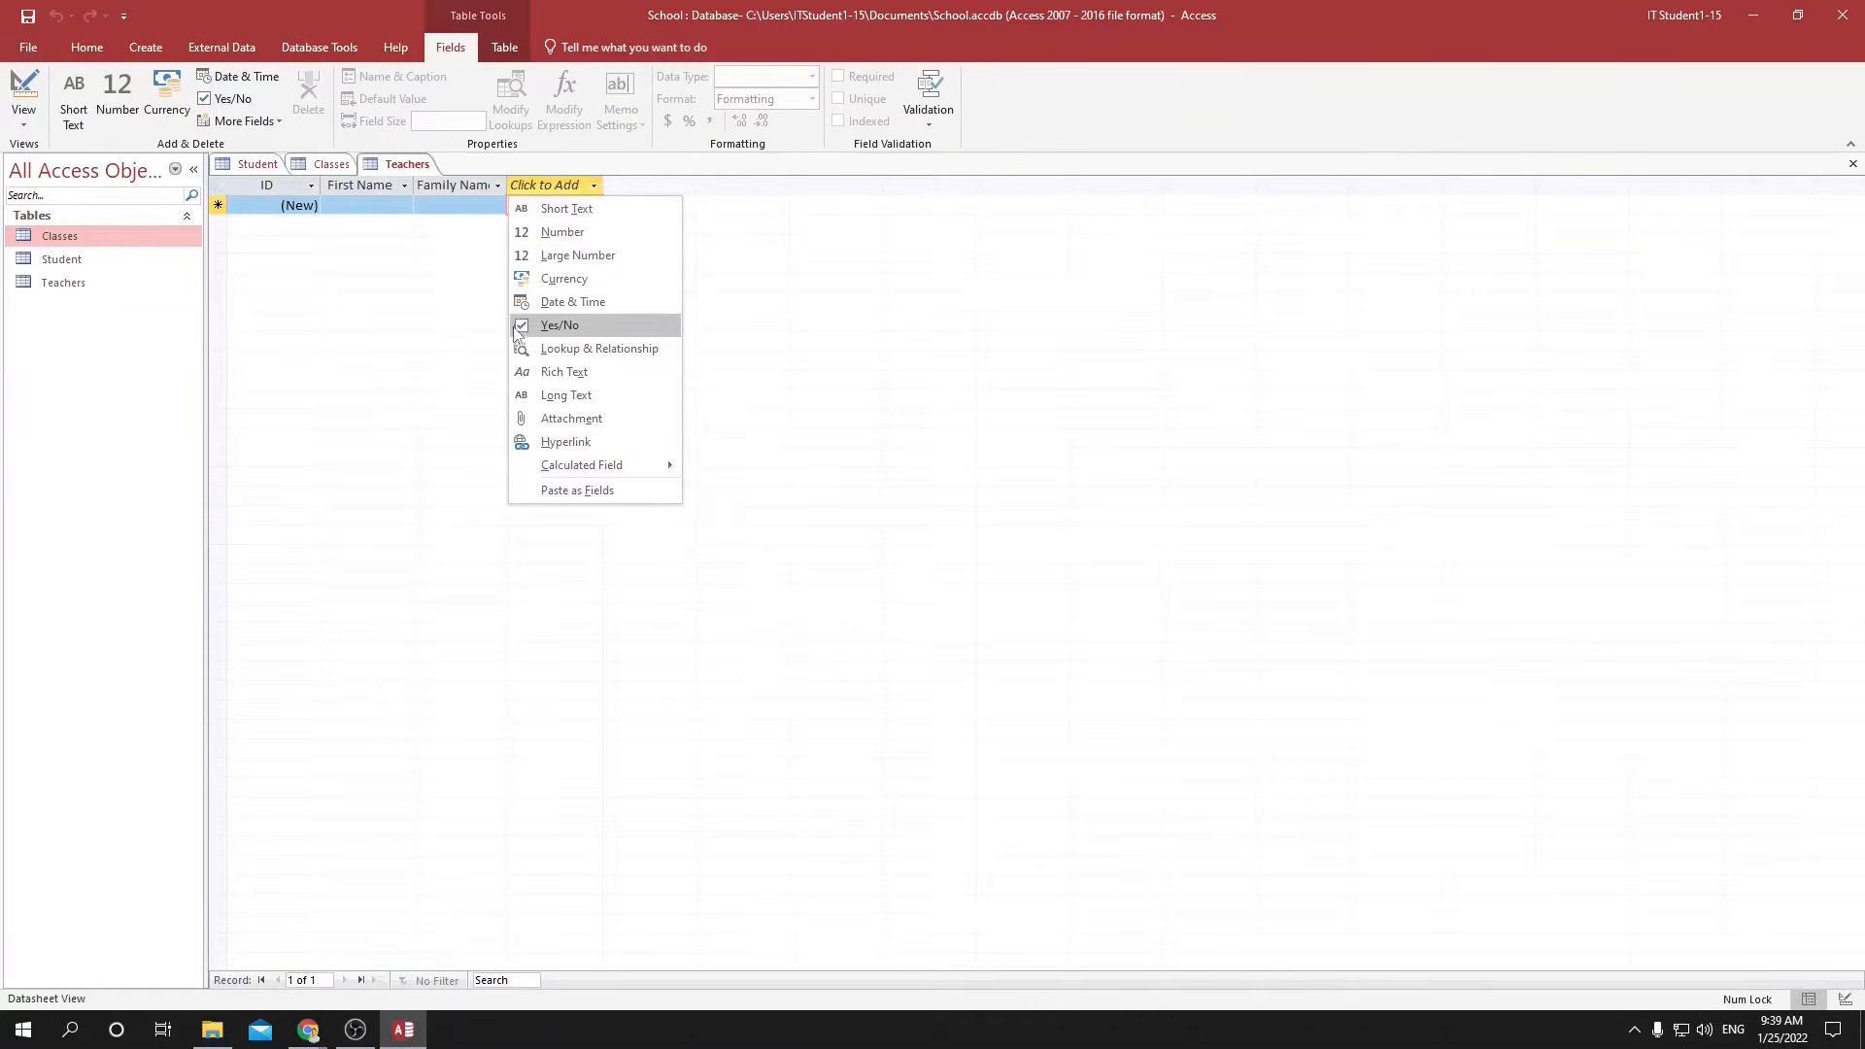
Add a Yes/No field named Full Time to the Teachers table.
left_click(560, 329)
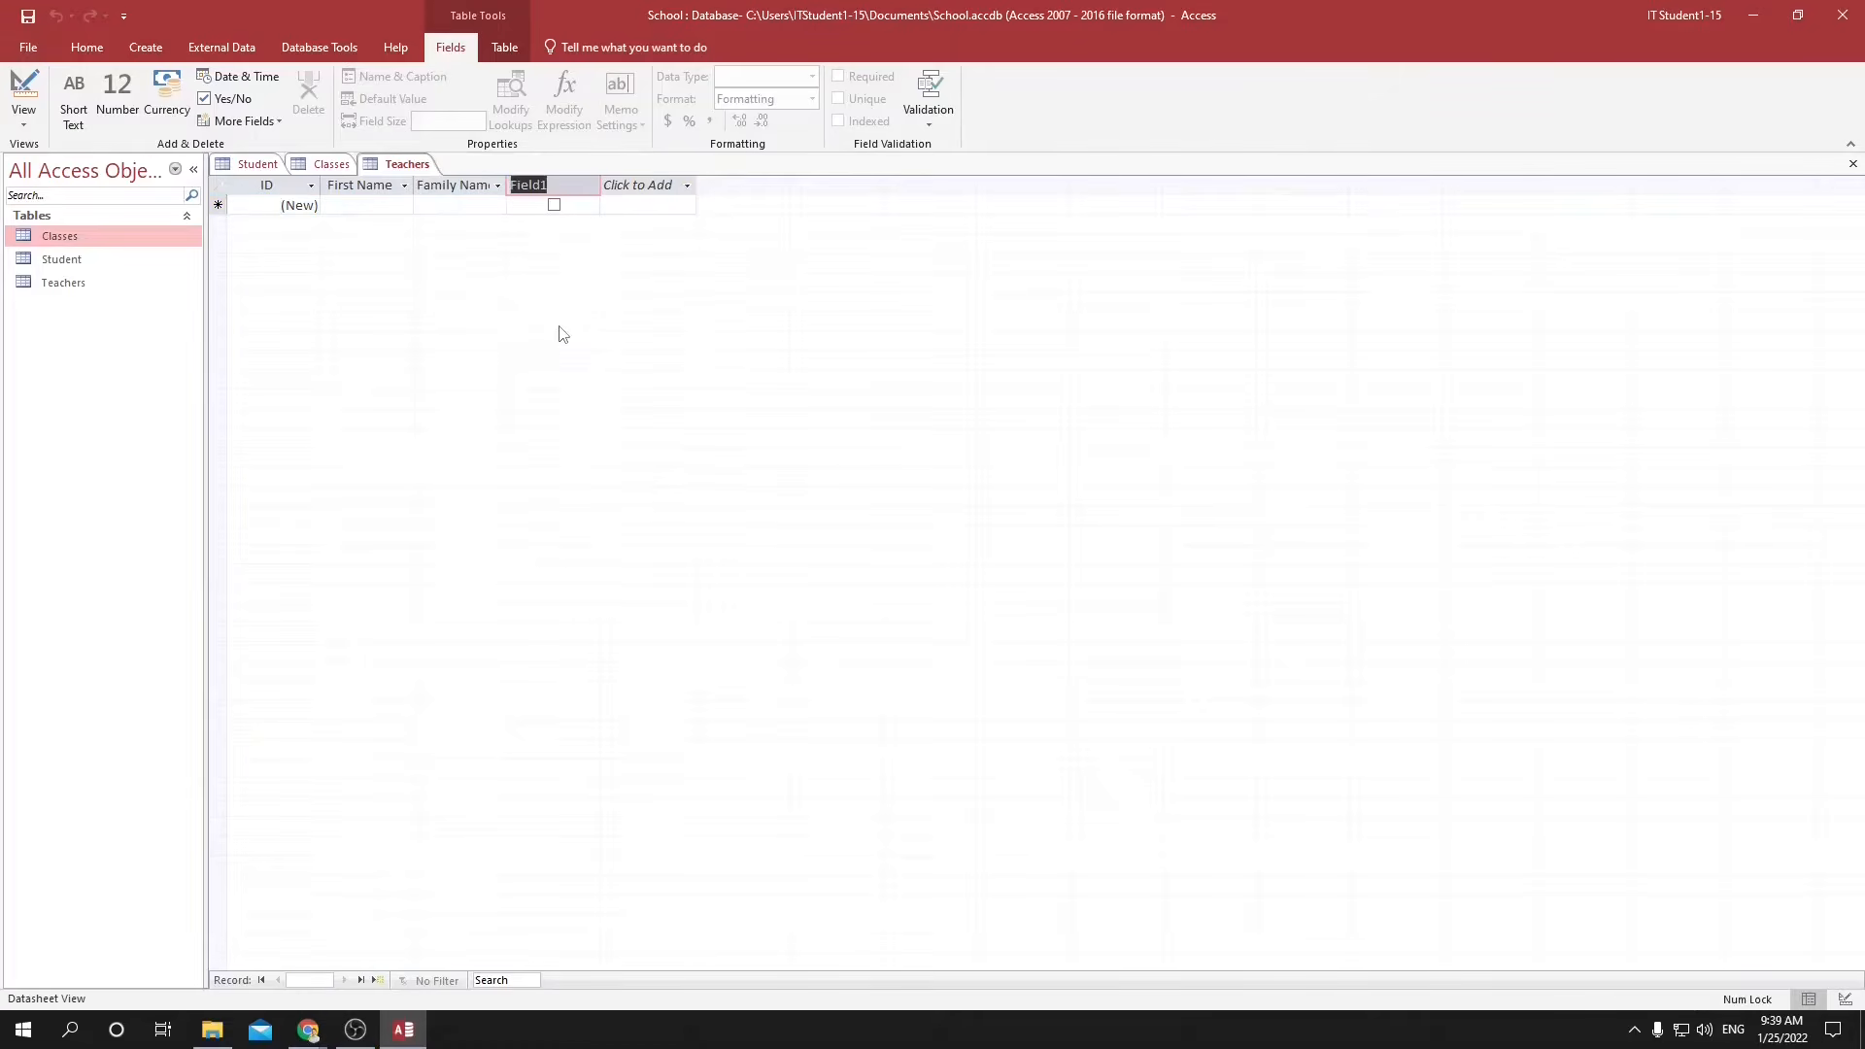
type("Ful")
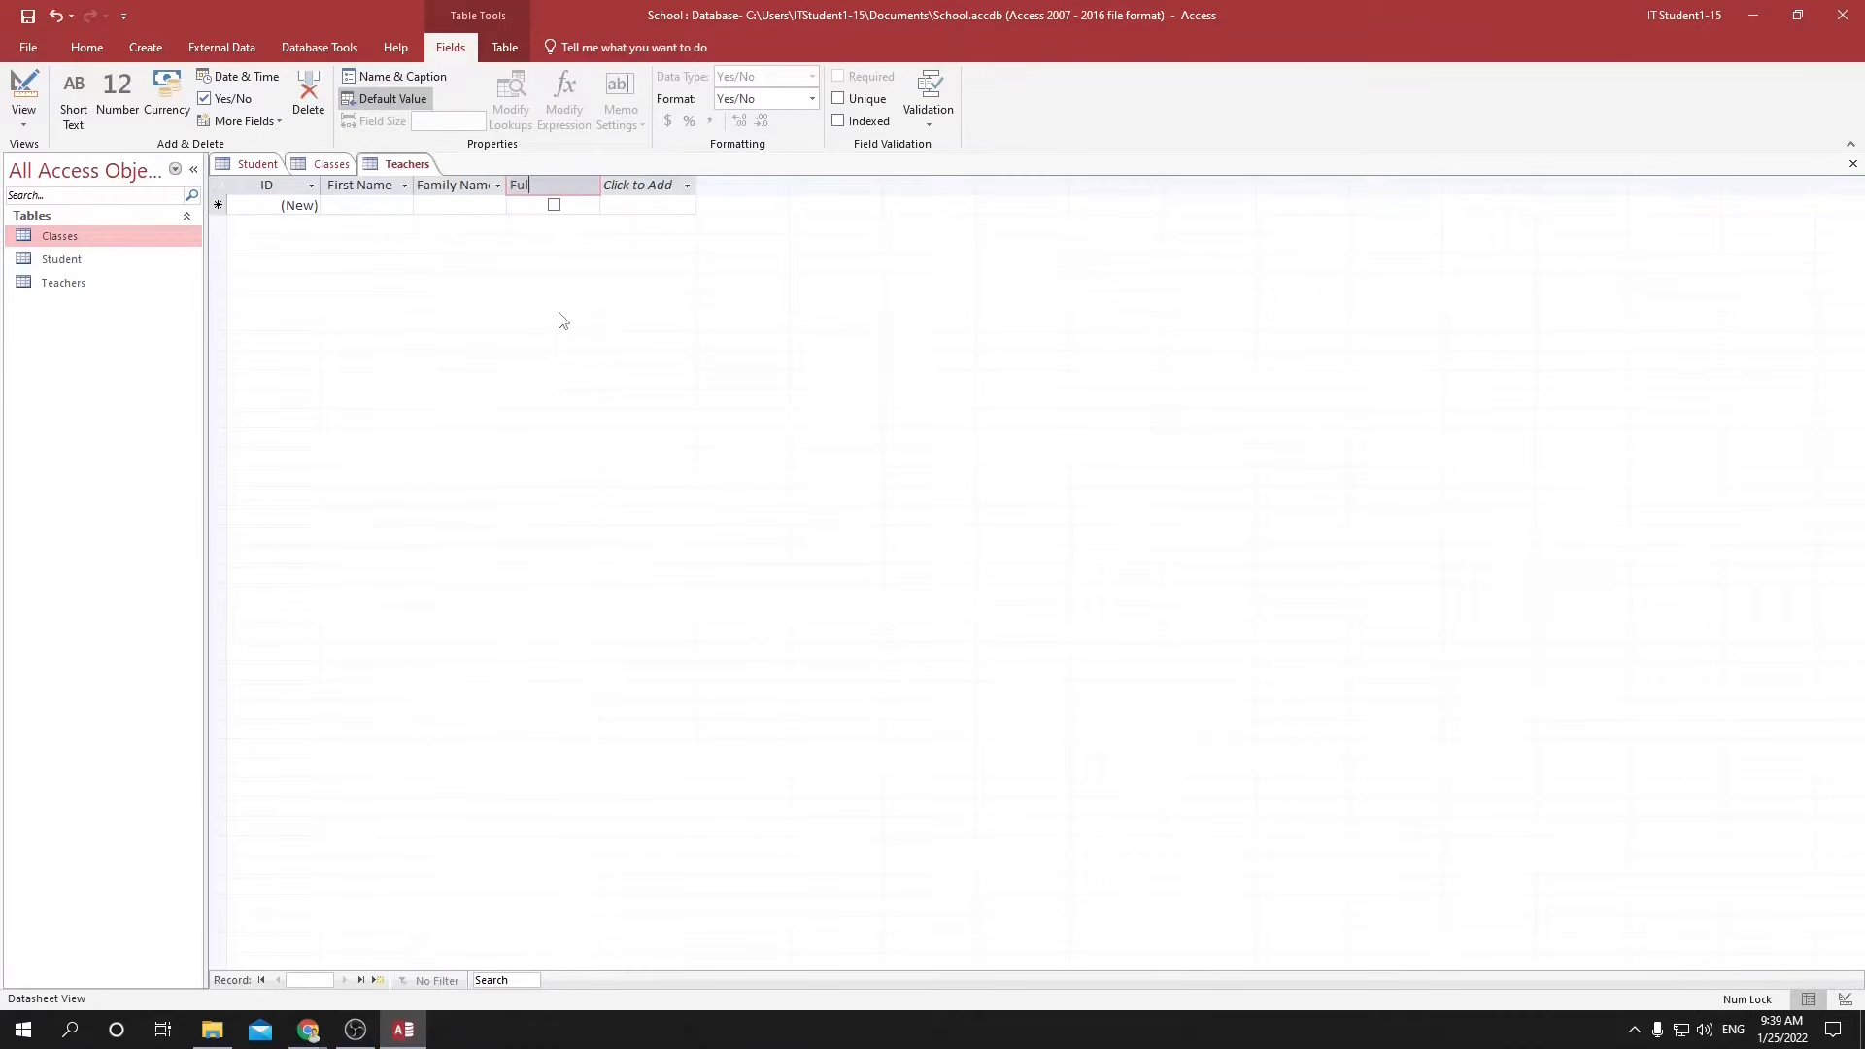
type("l Time")
key("Return")
Enter the first and family names of the first two teachers as records in the Teachers table.
left_click(375, 203)
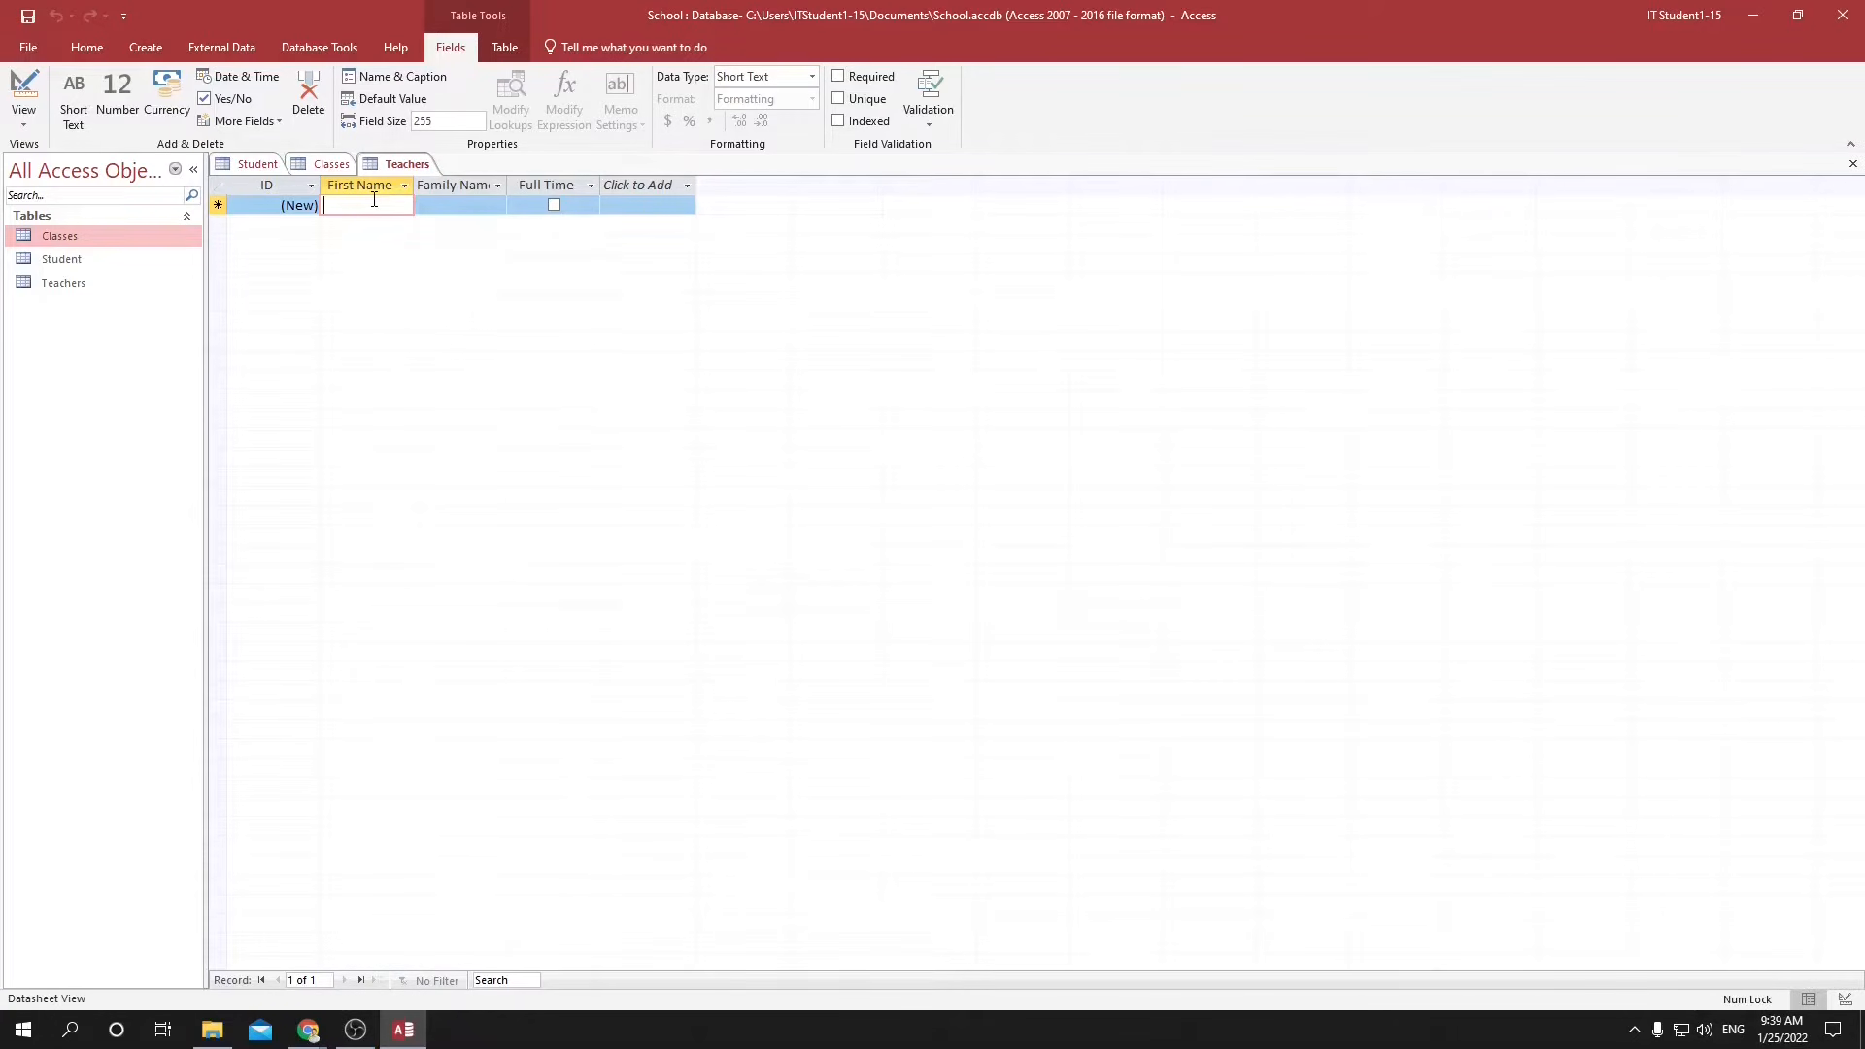
type("John")
key("Tab")
type("Smith")
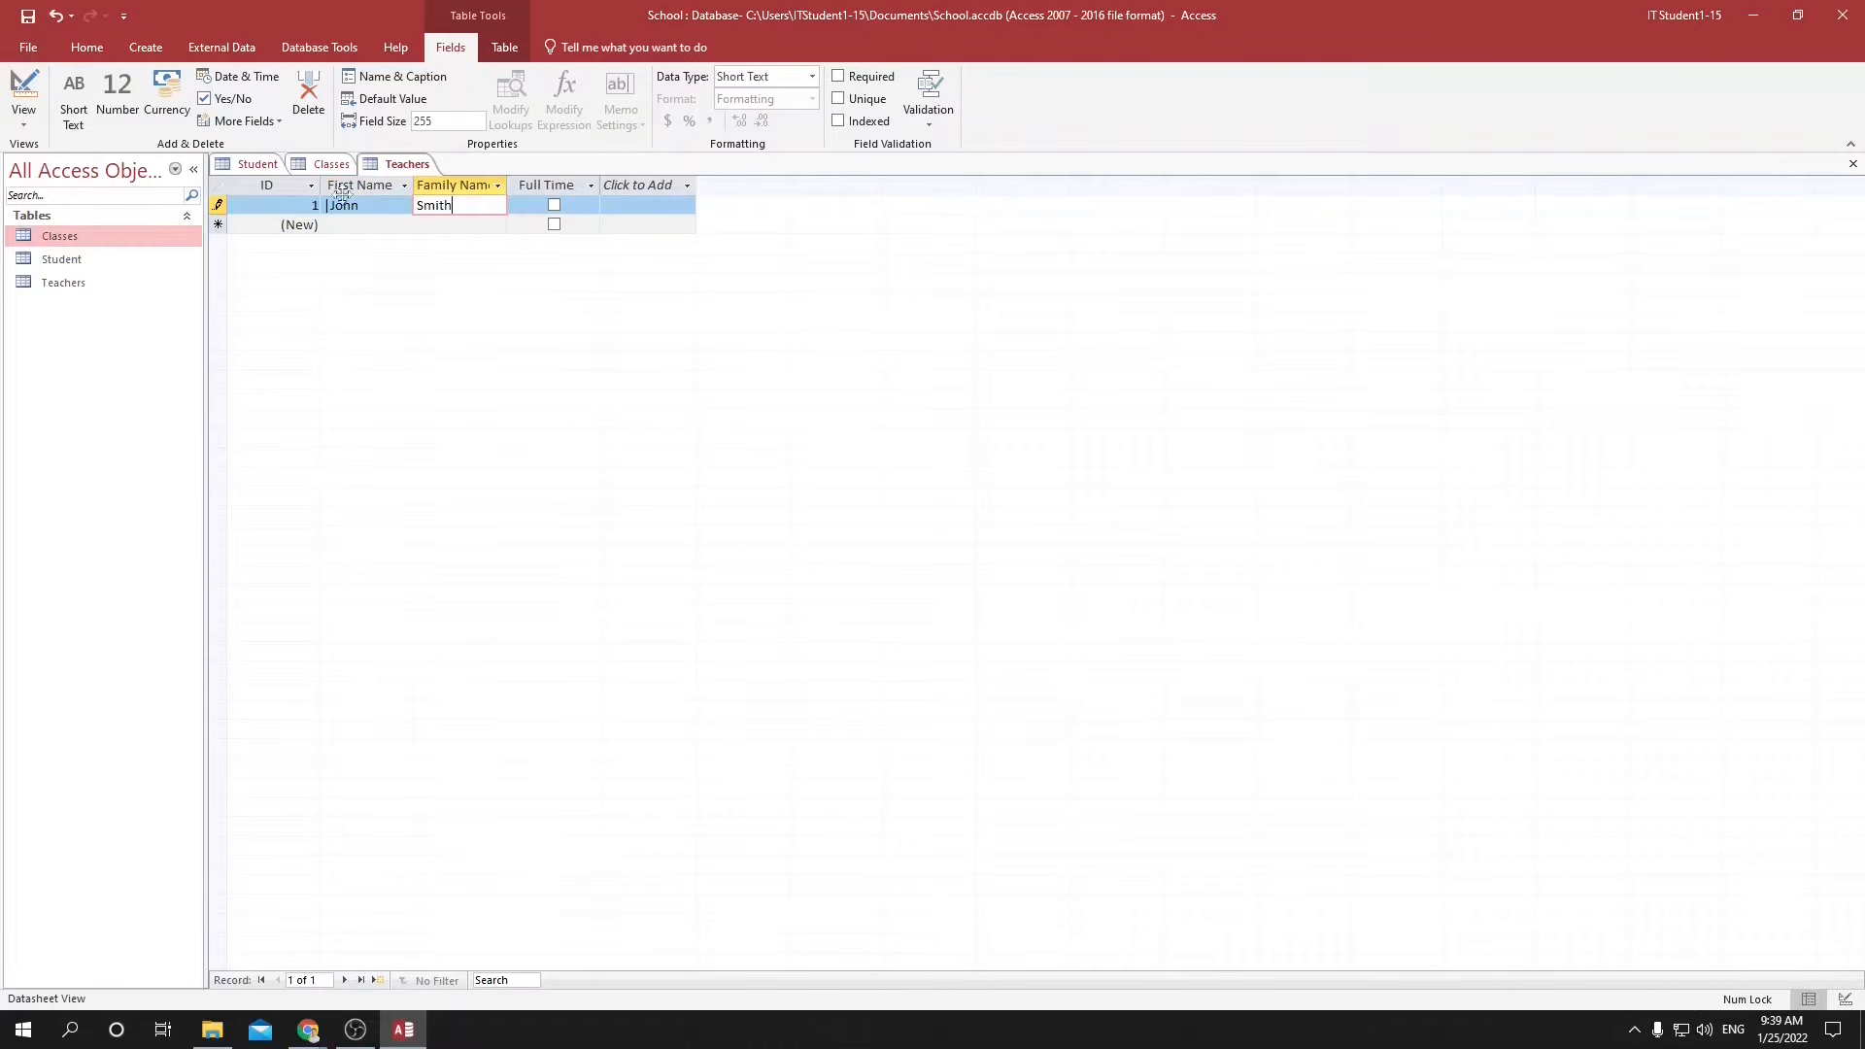
left_click(340, 205)
left_click(390, 226)
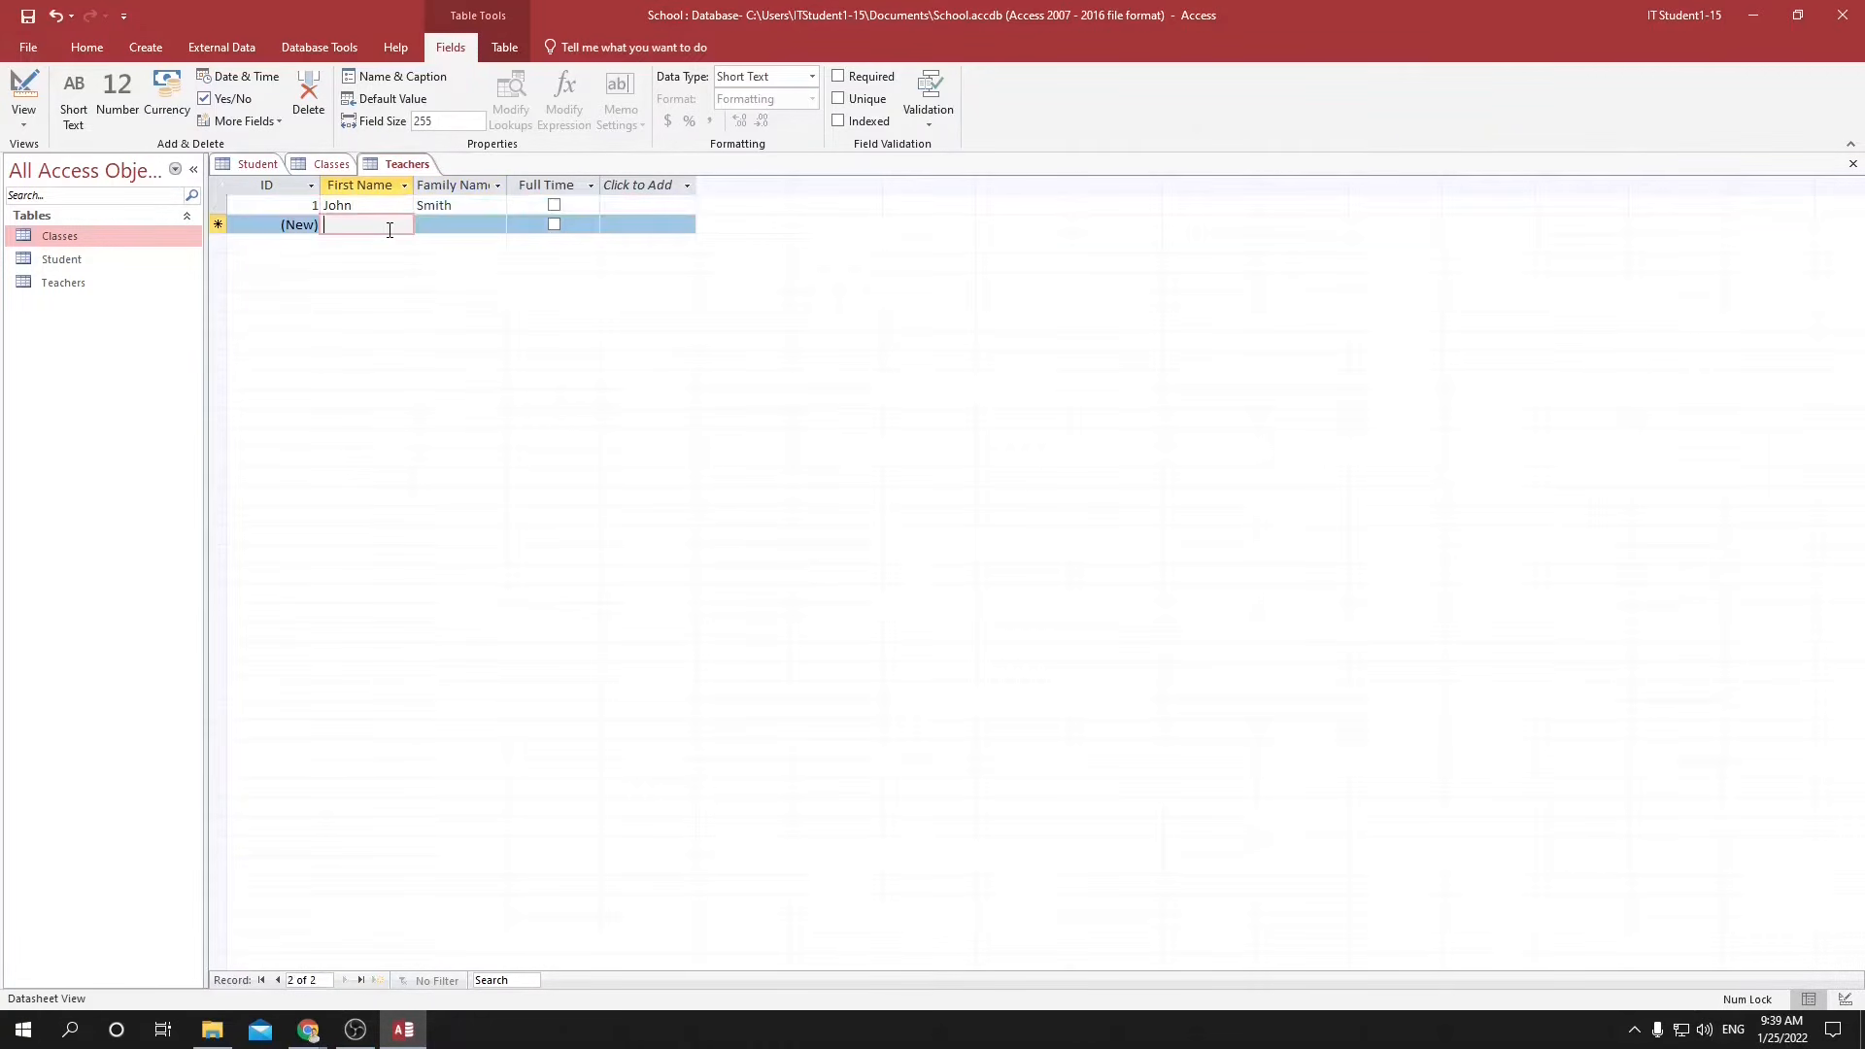
key("Tab")
key("Tab")
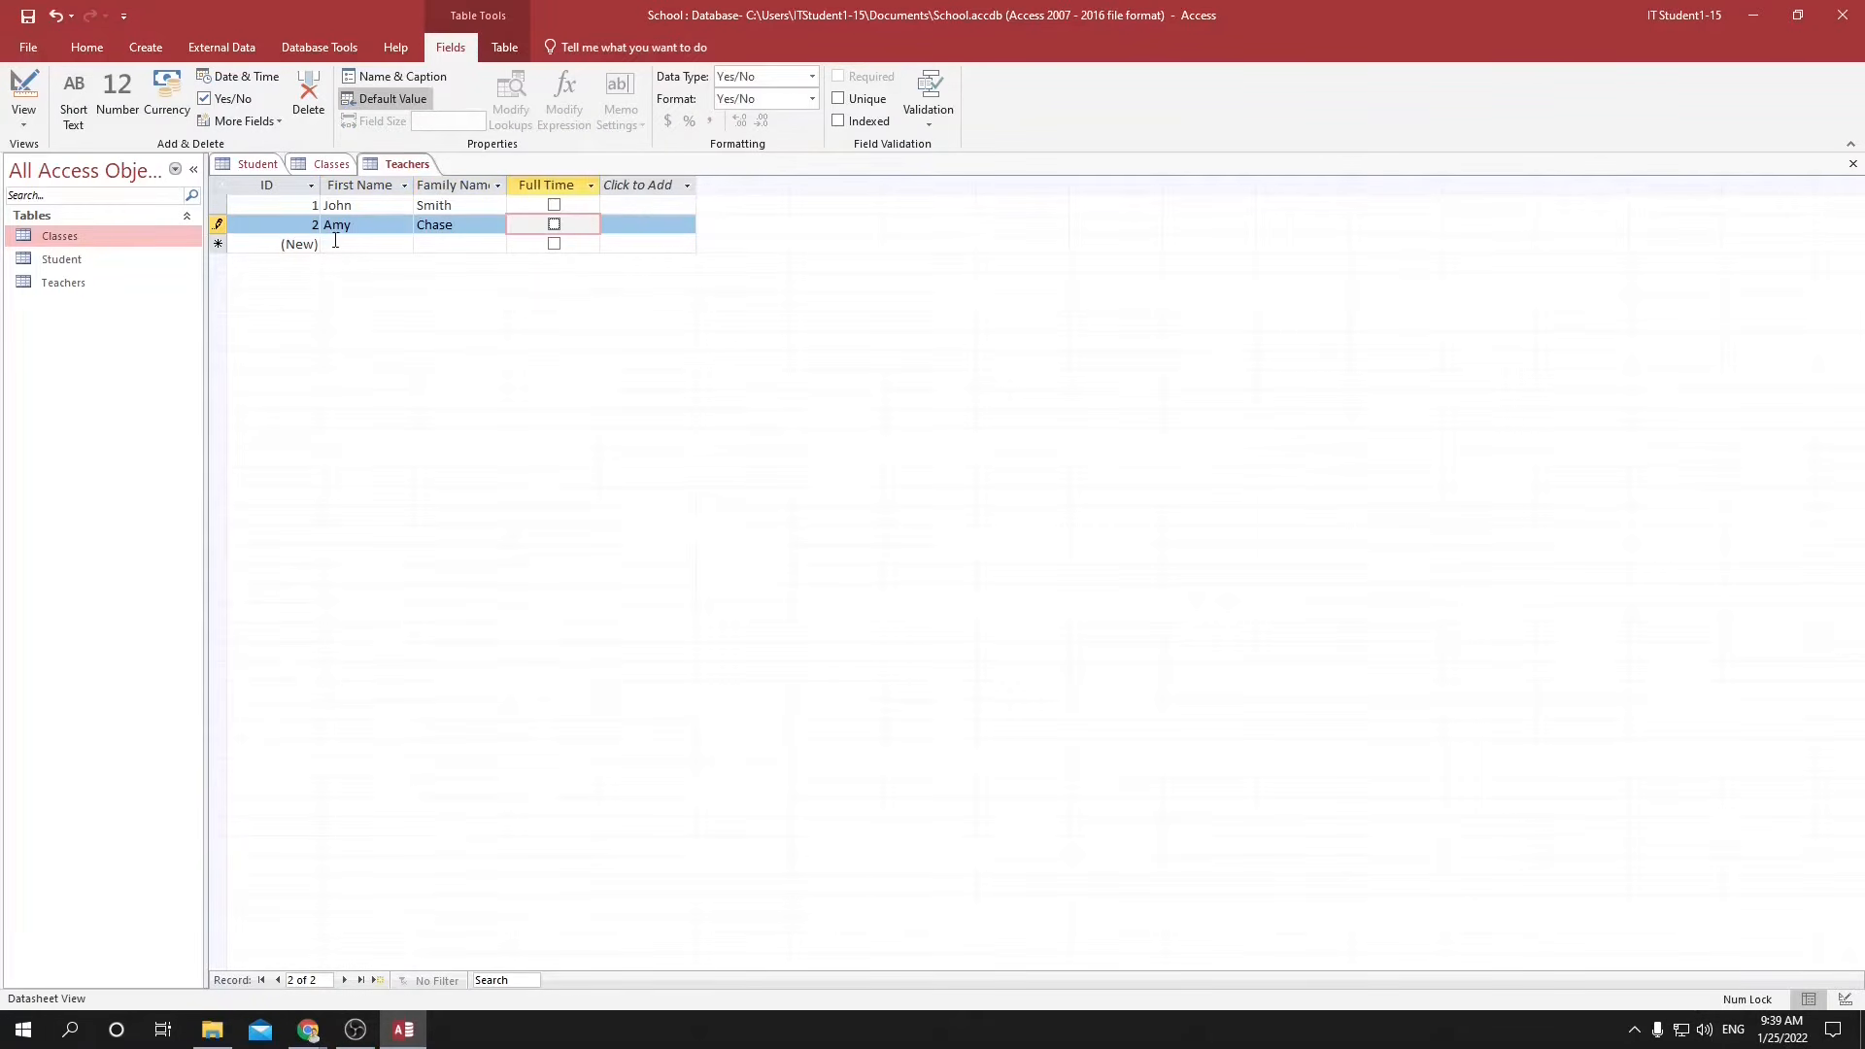
Enter the first and family names of the third and fourth teachers in the Teachers table.
left_click(335, 243)
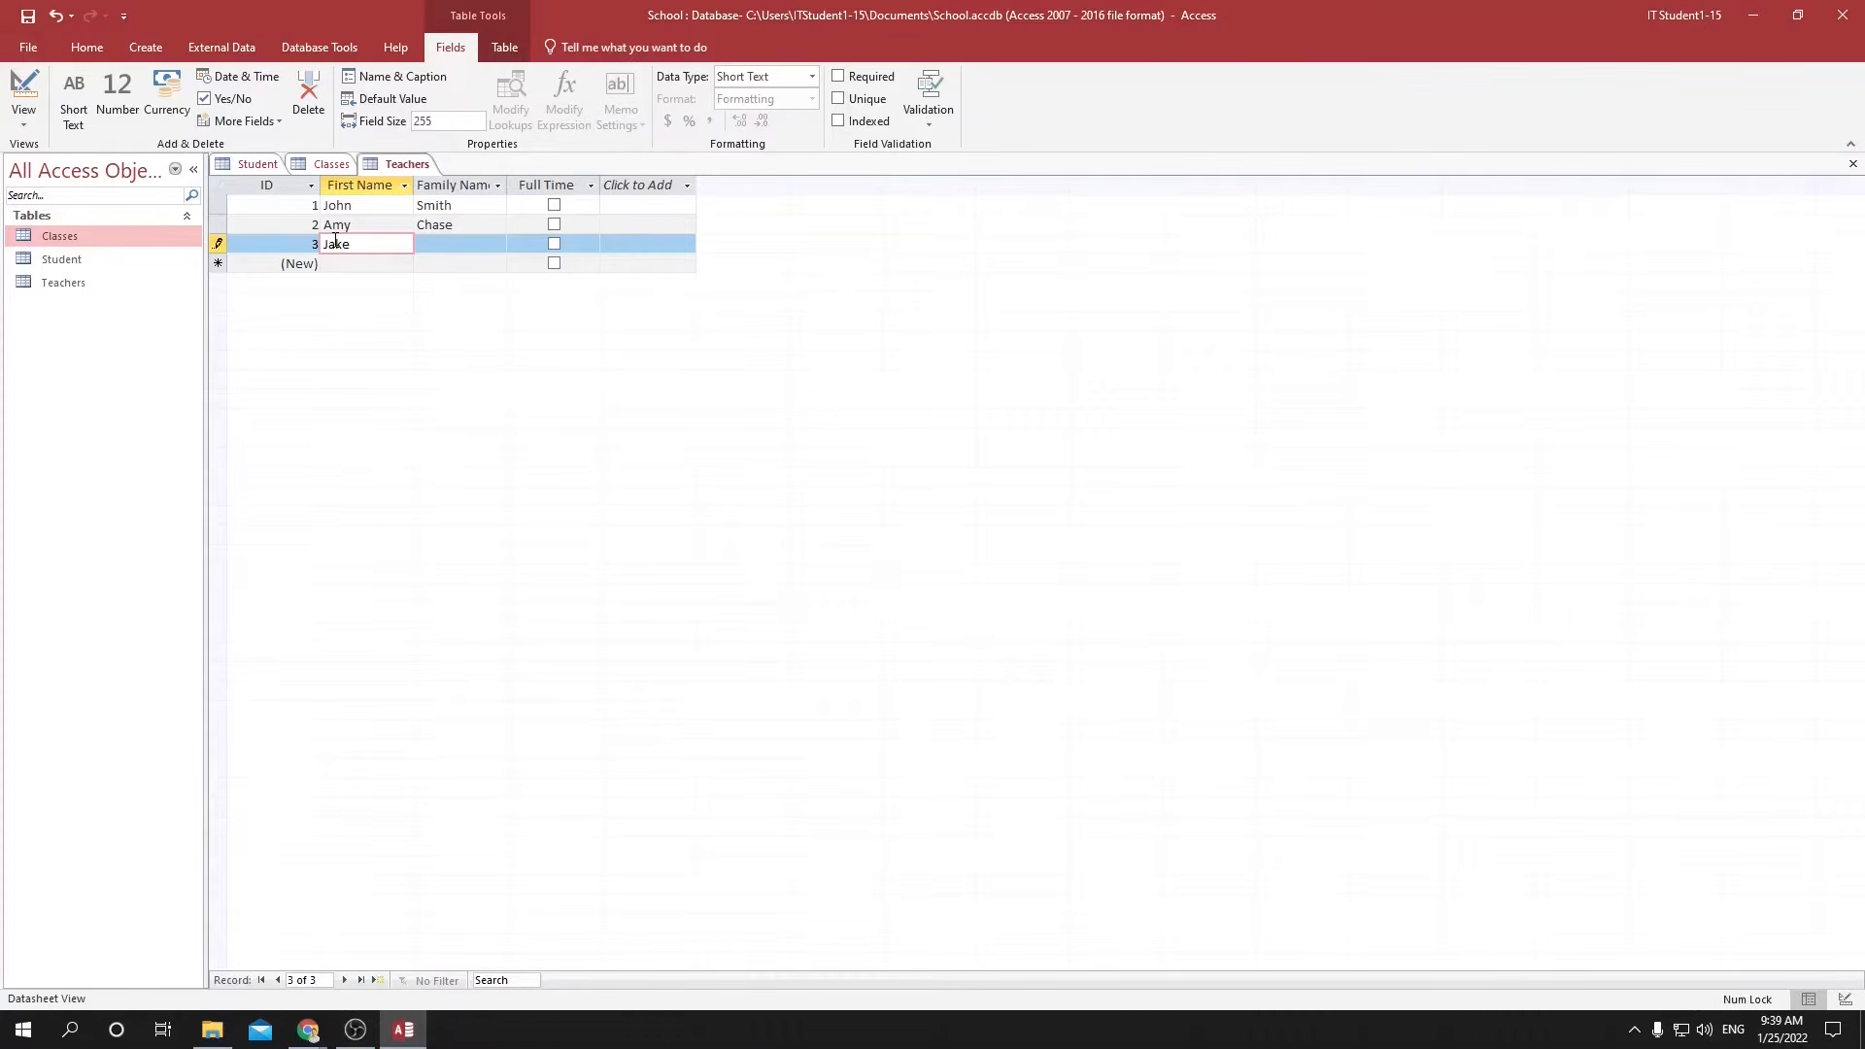
key("Tab")
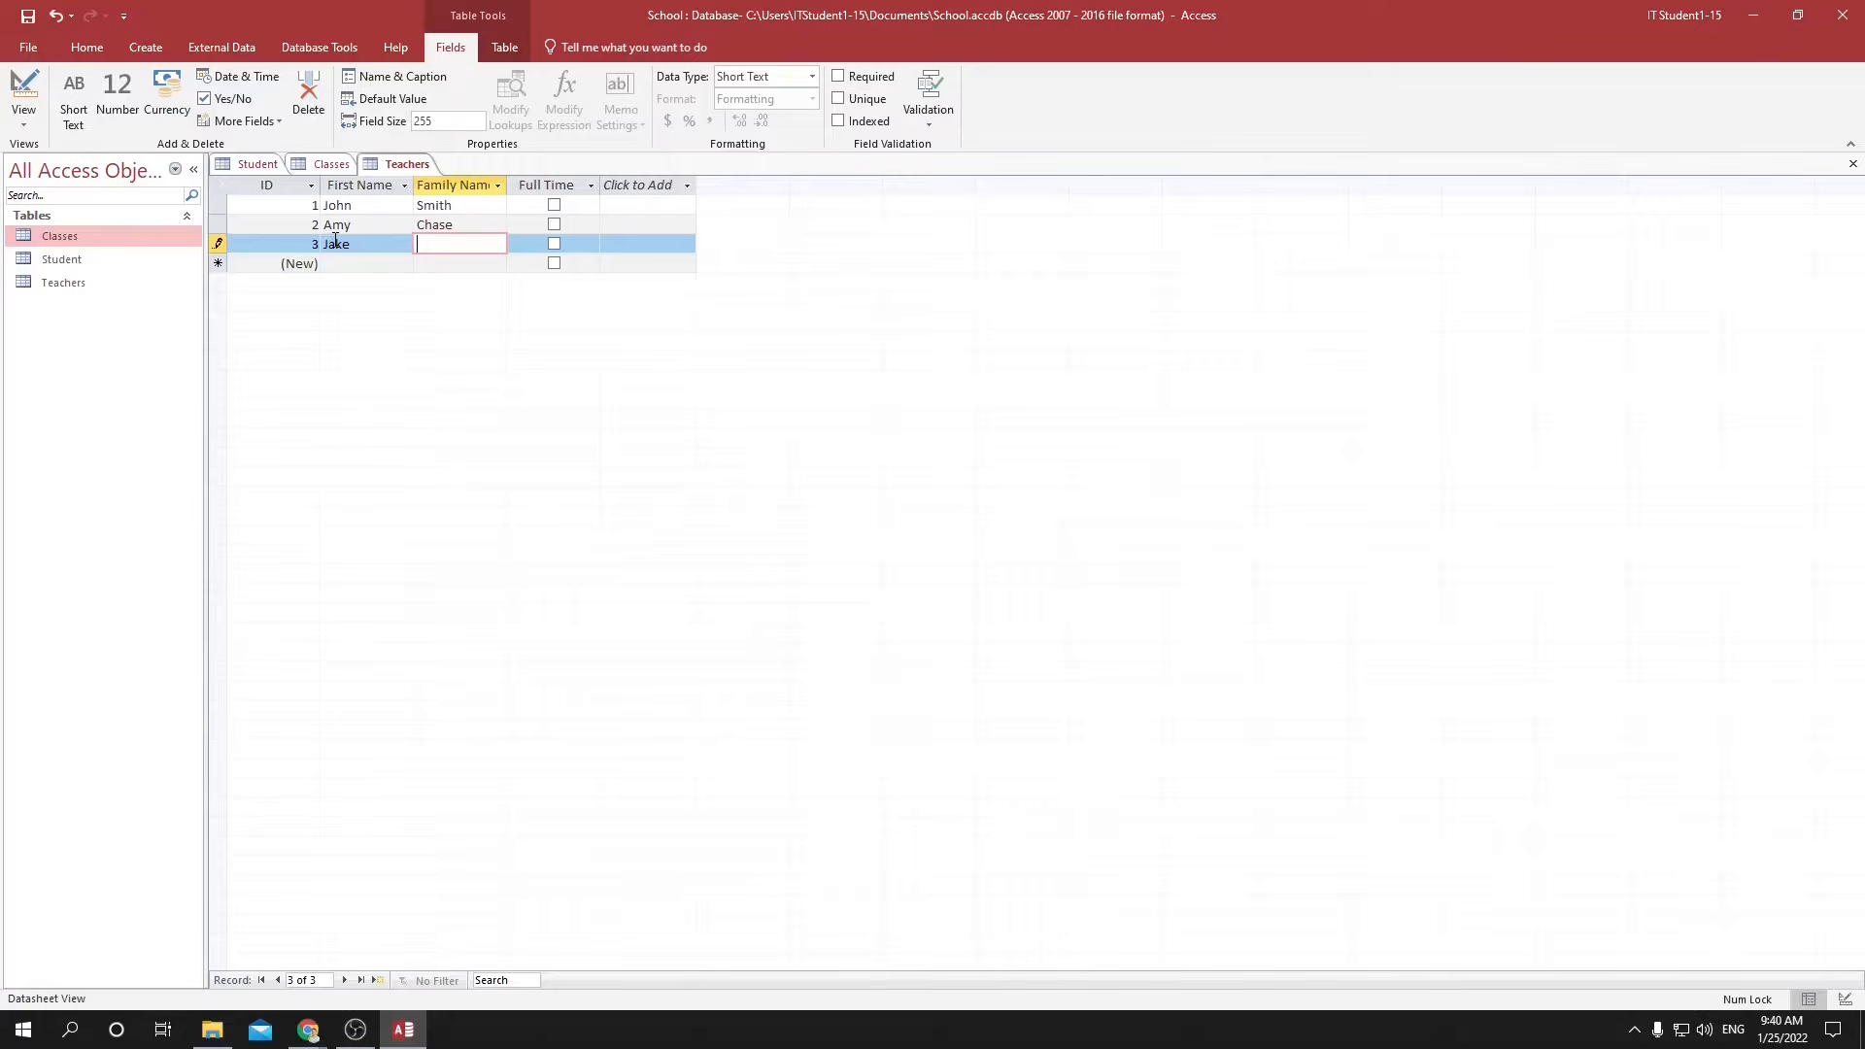
key("Tab")
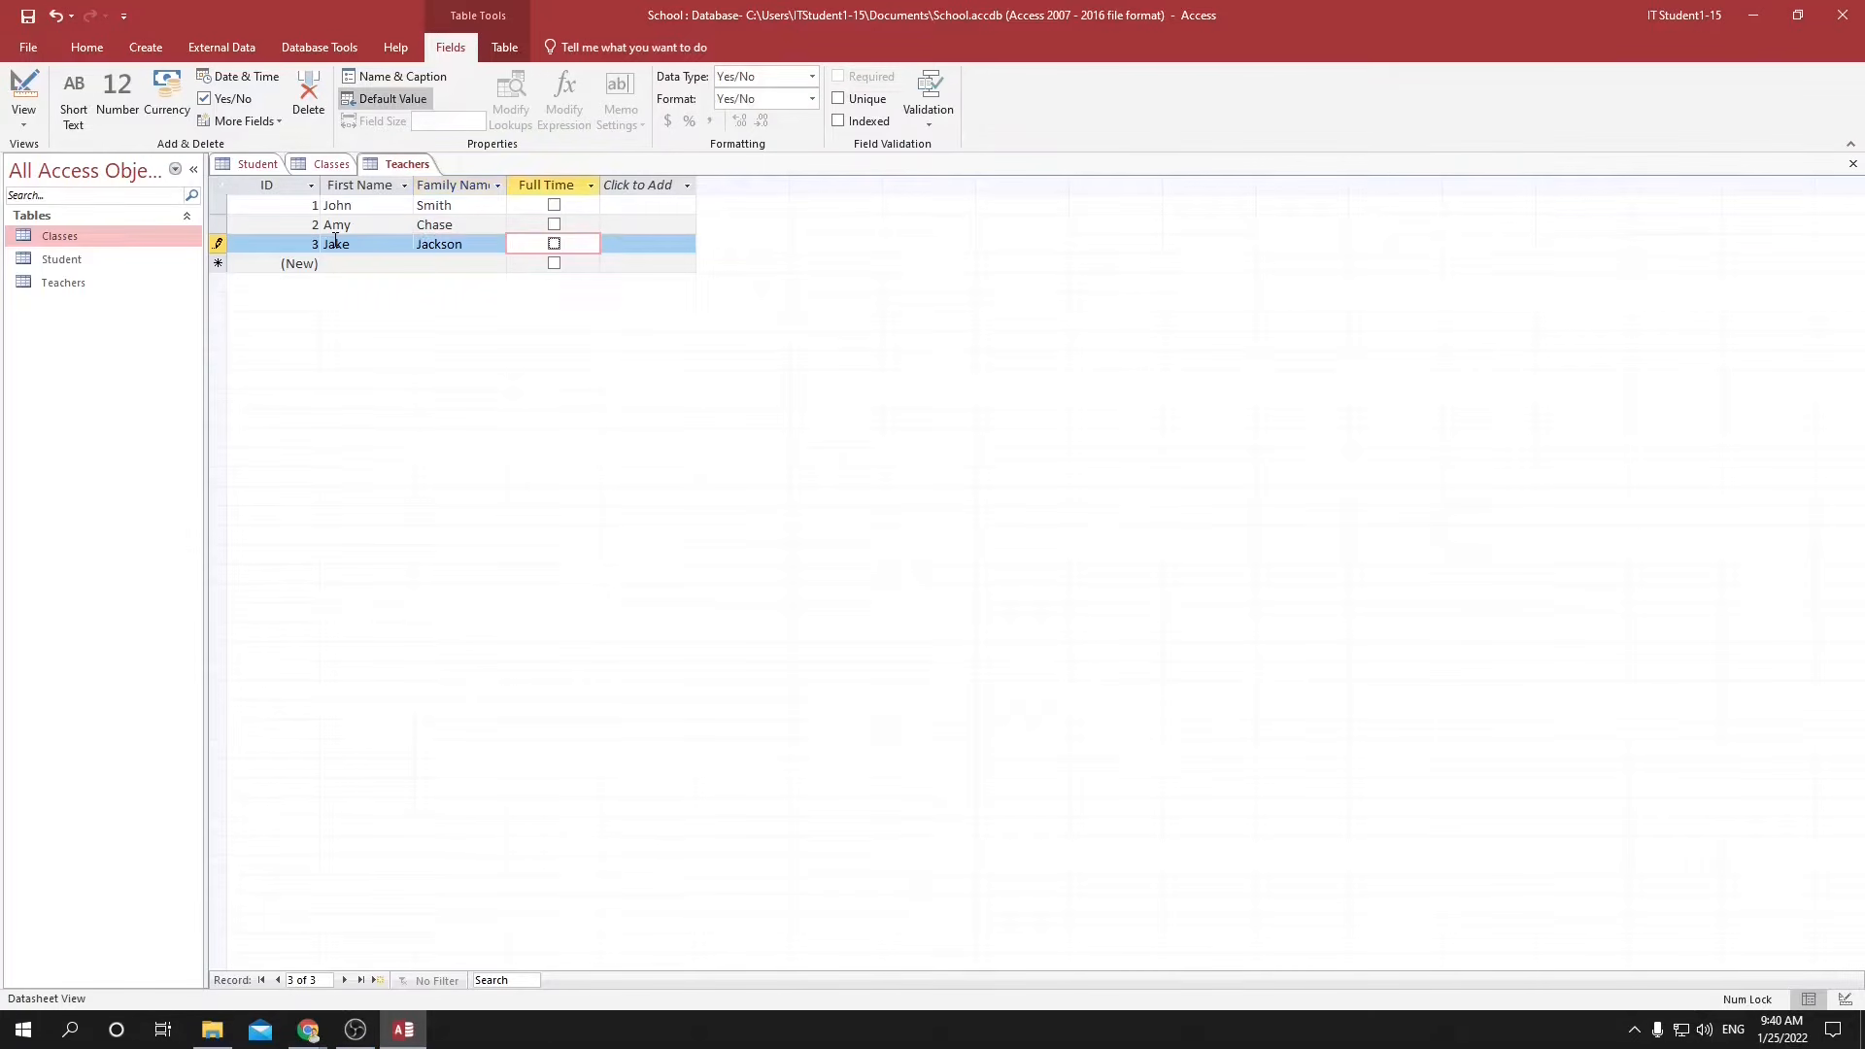
key("Tab")
key("Tab")
key("Tab")
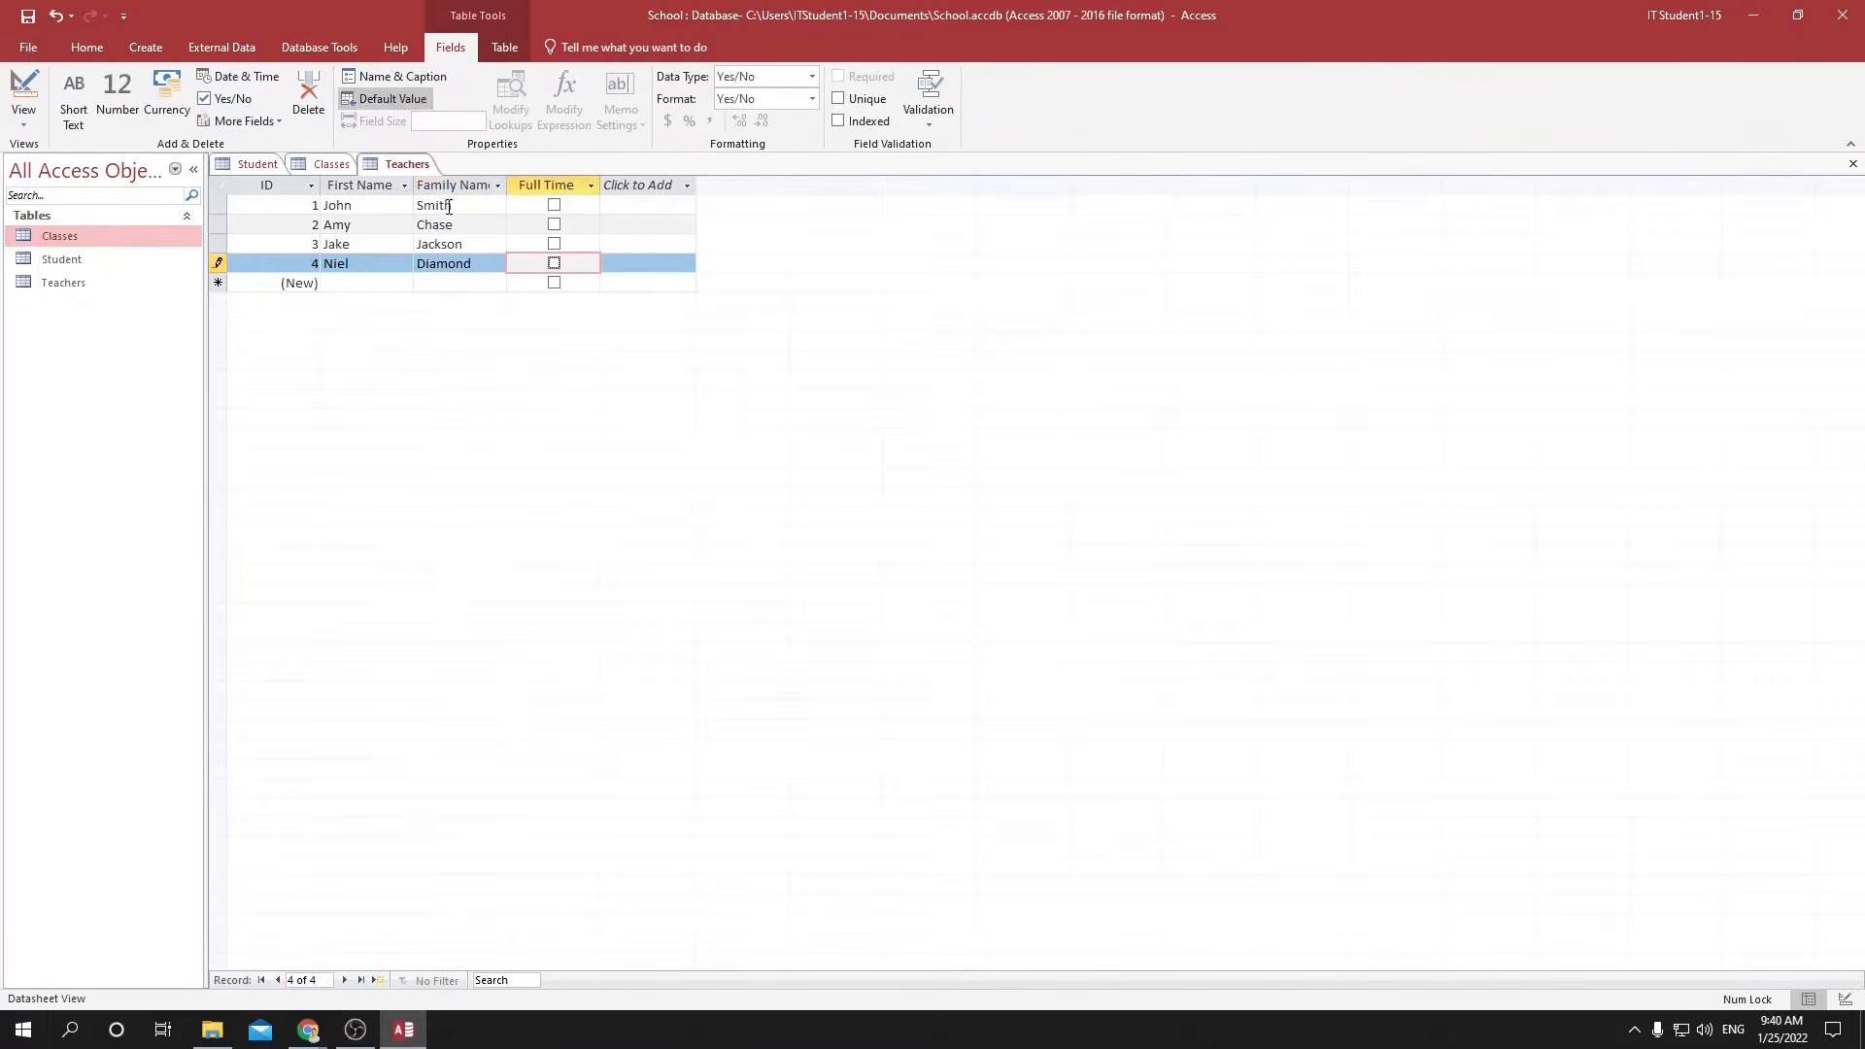
left_click(60, 260)
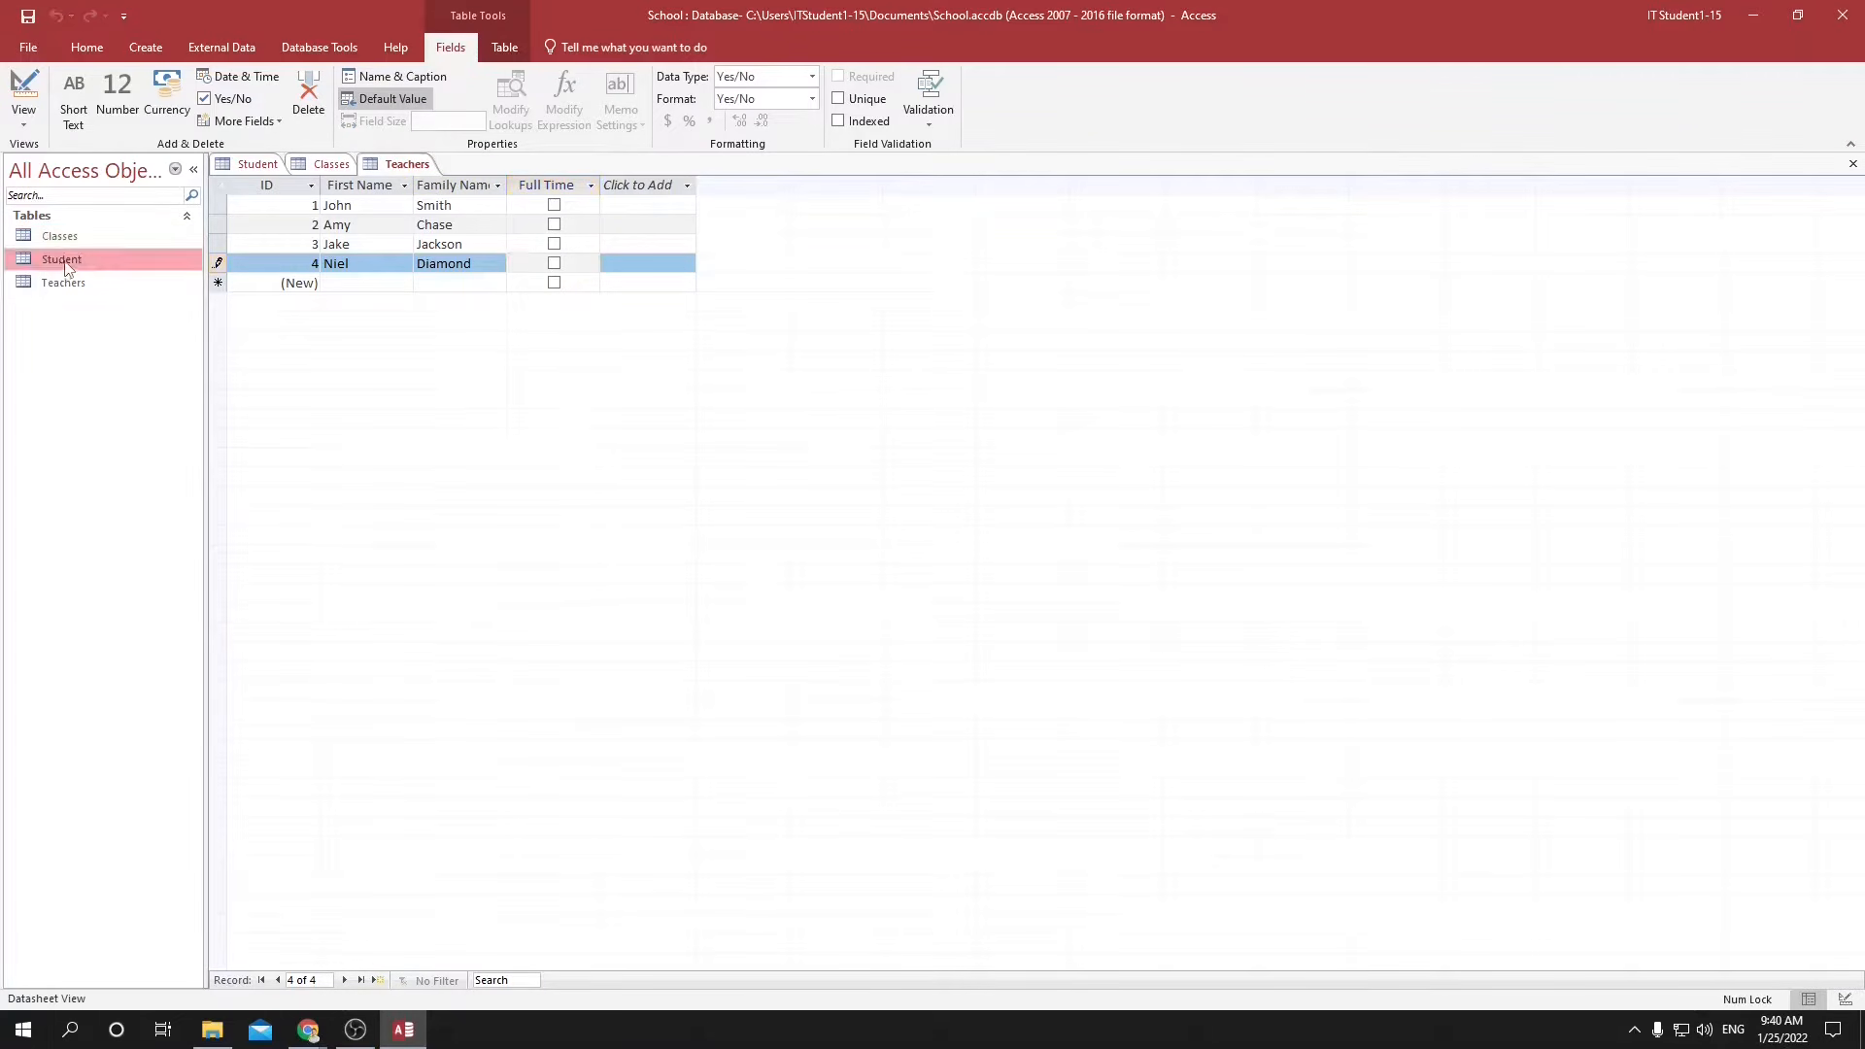
left_click(248, 165)
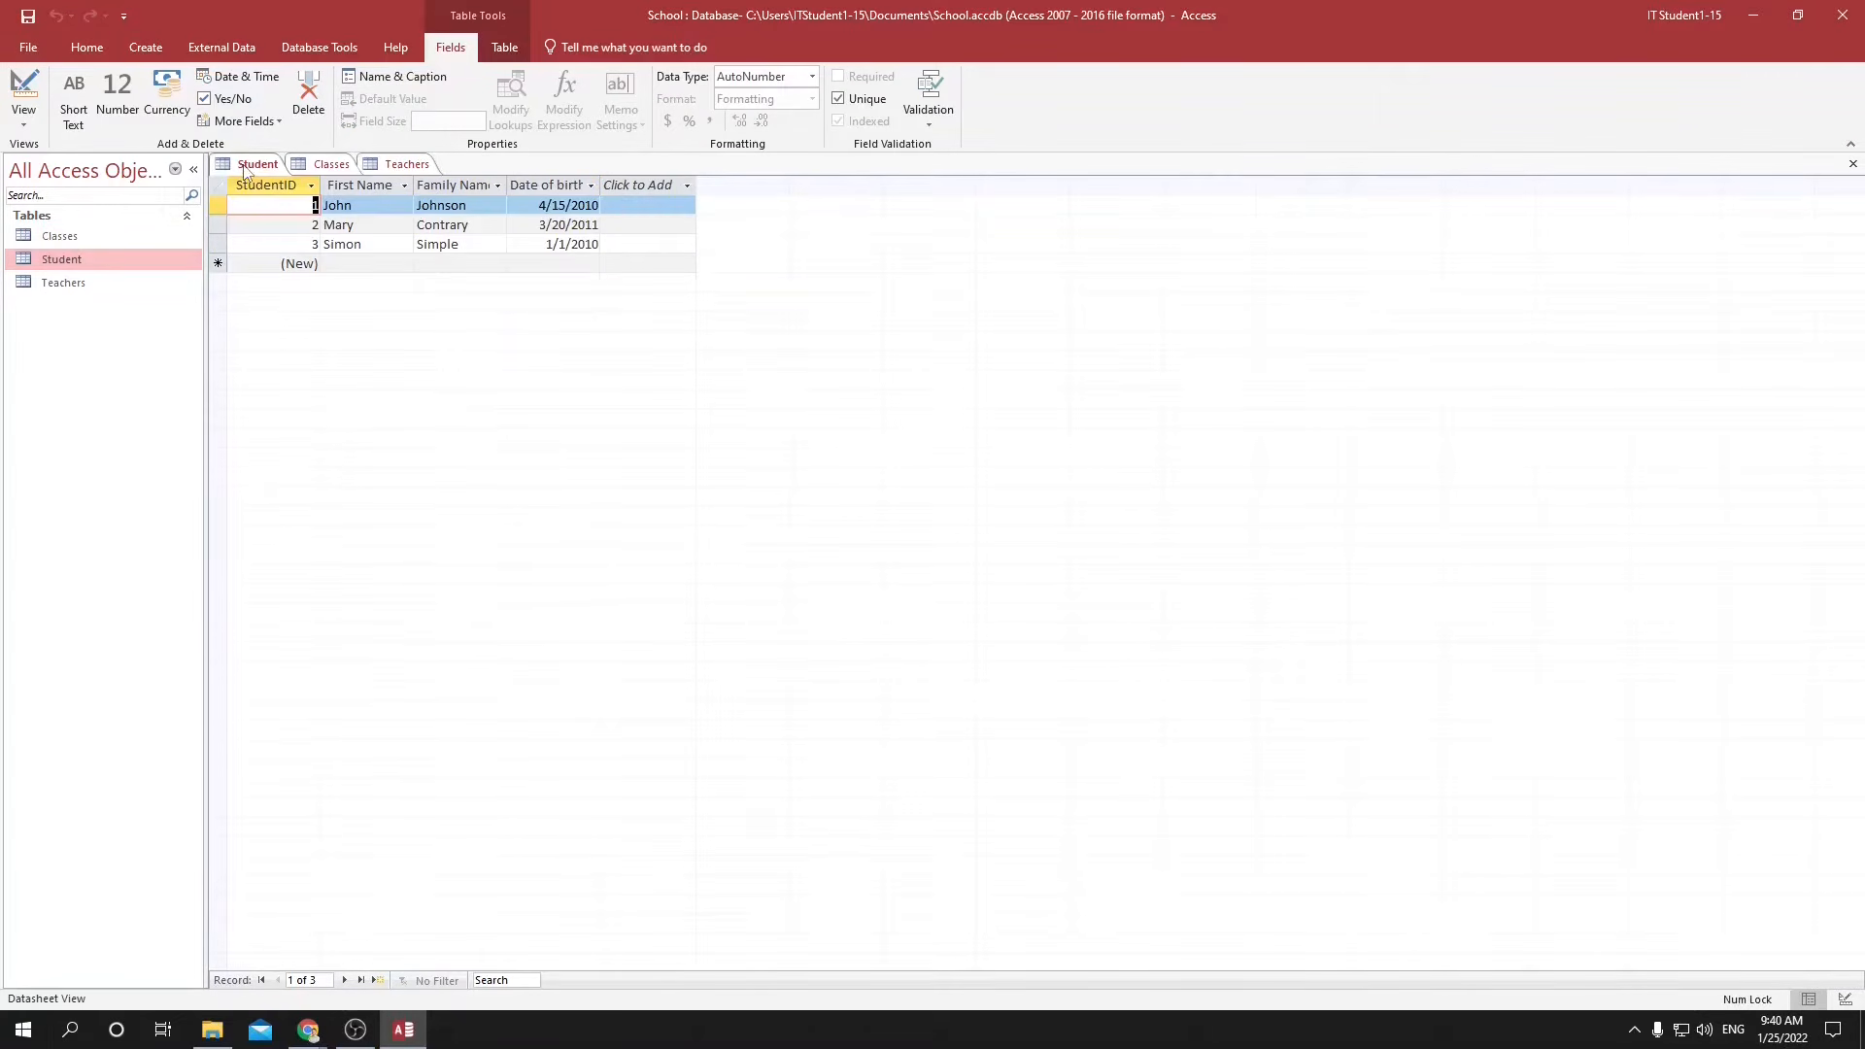
left_click(627, 186)
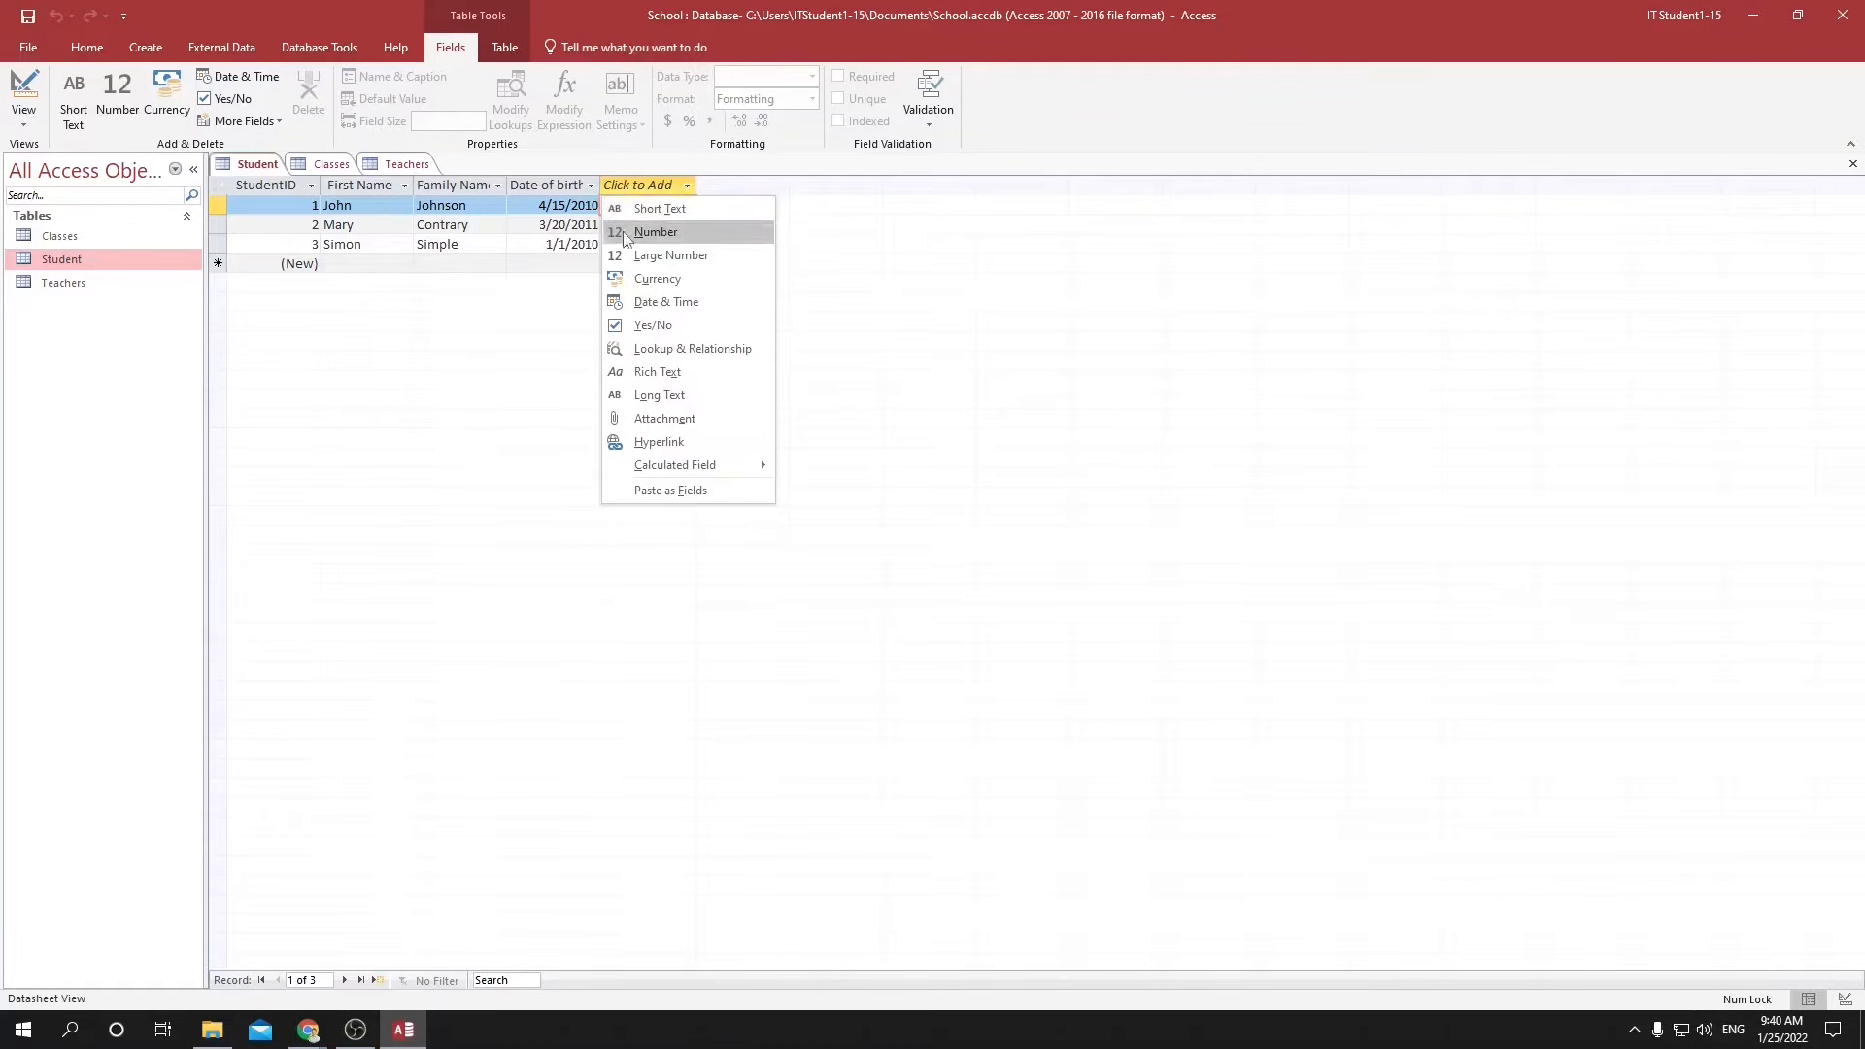
left_click(144, 406)
left_click(38, 283)
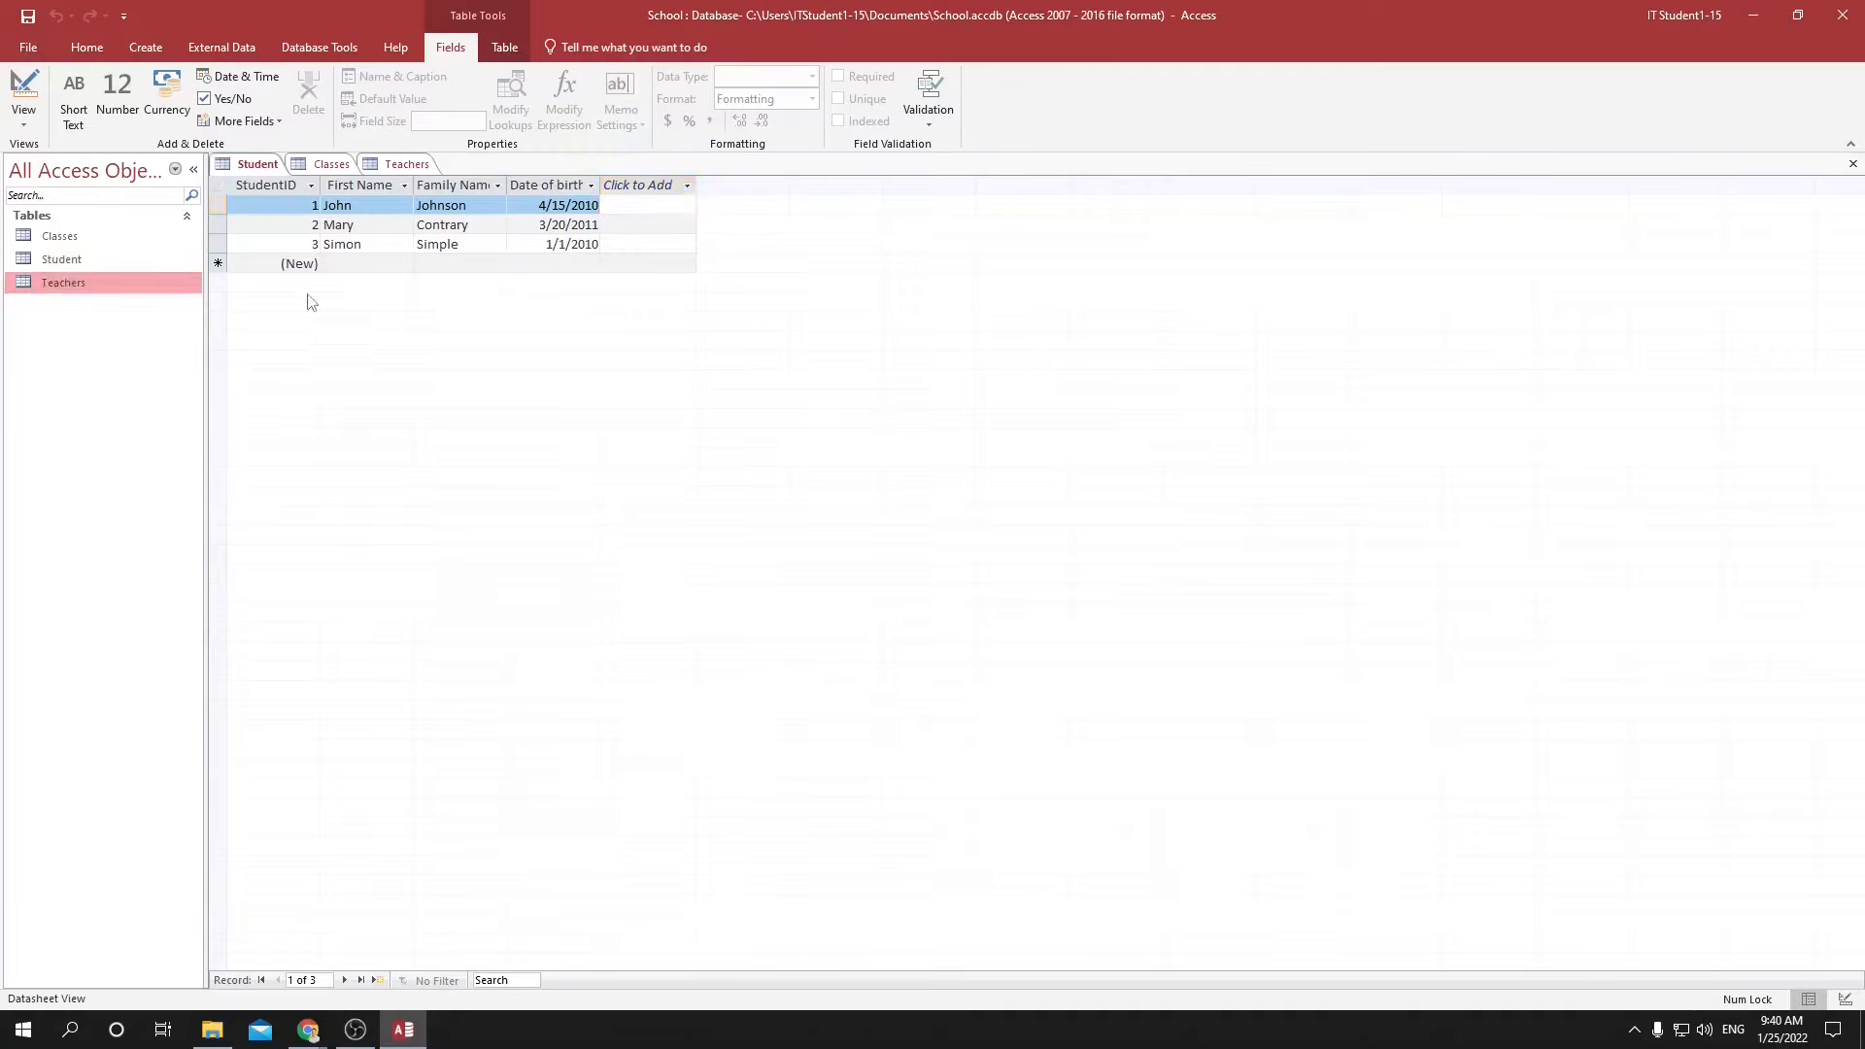
double_click(34, 284)
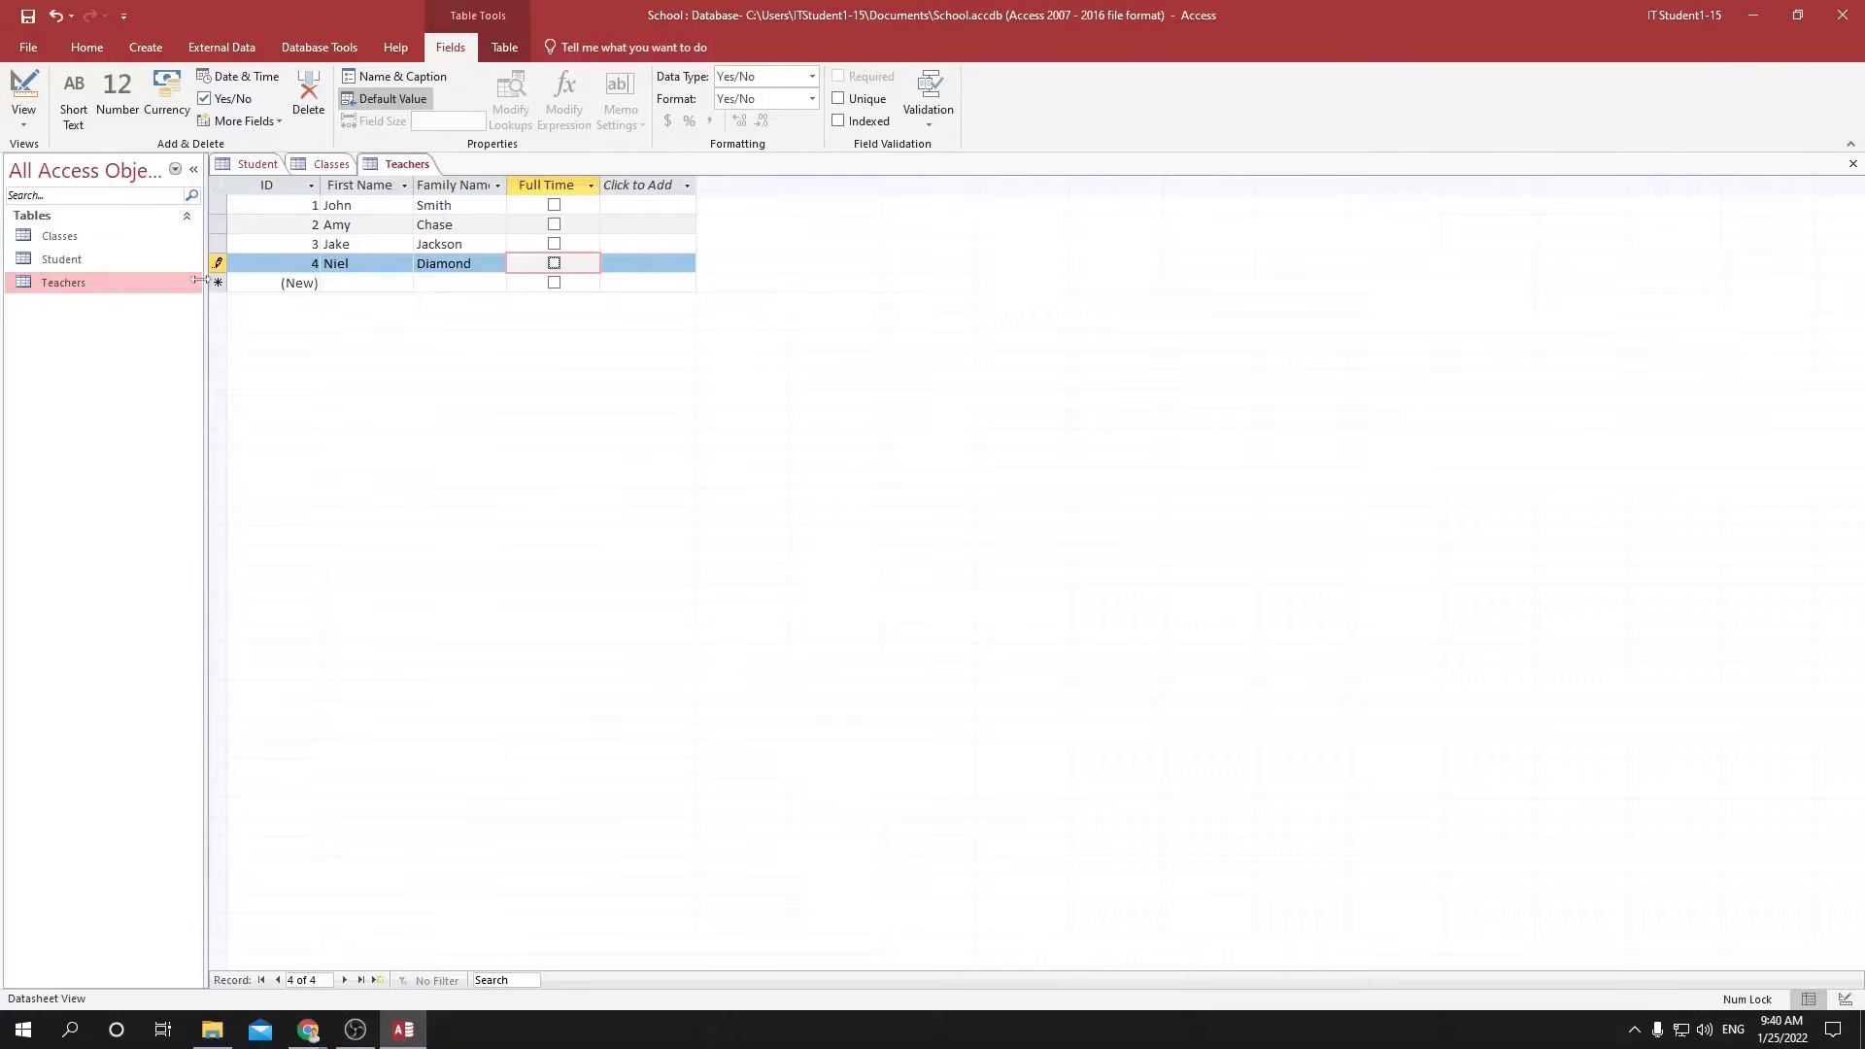
Add a Number field named Homeroom Teacher after the date of birth in the Student table.
double_click(60, 259)
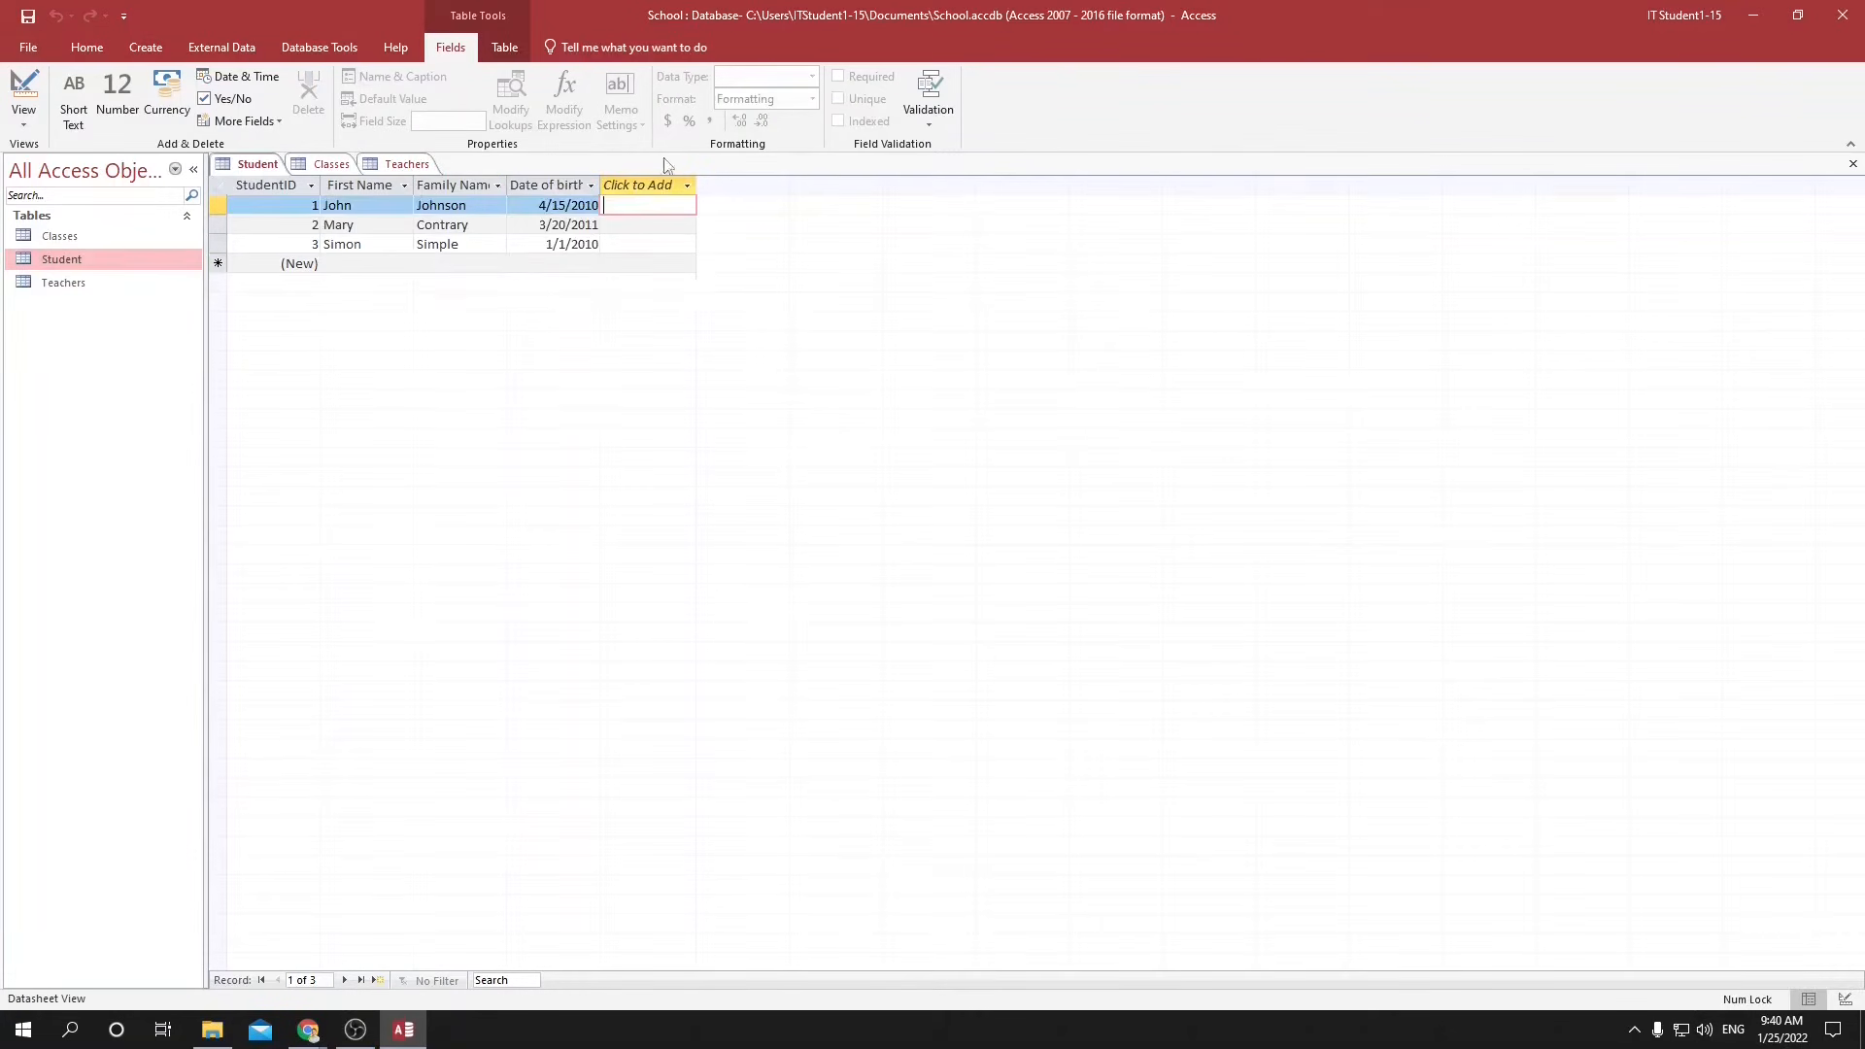
left_click(633, 187)
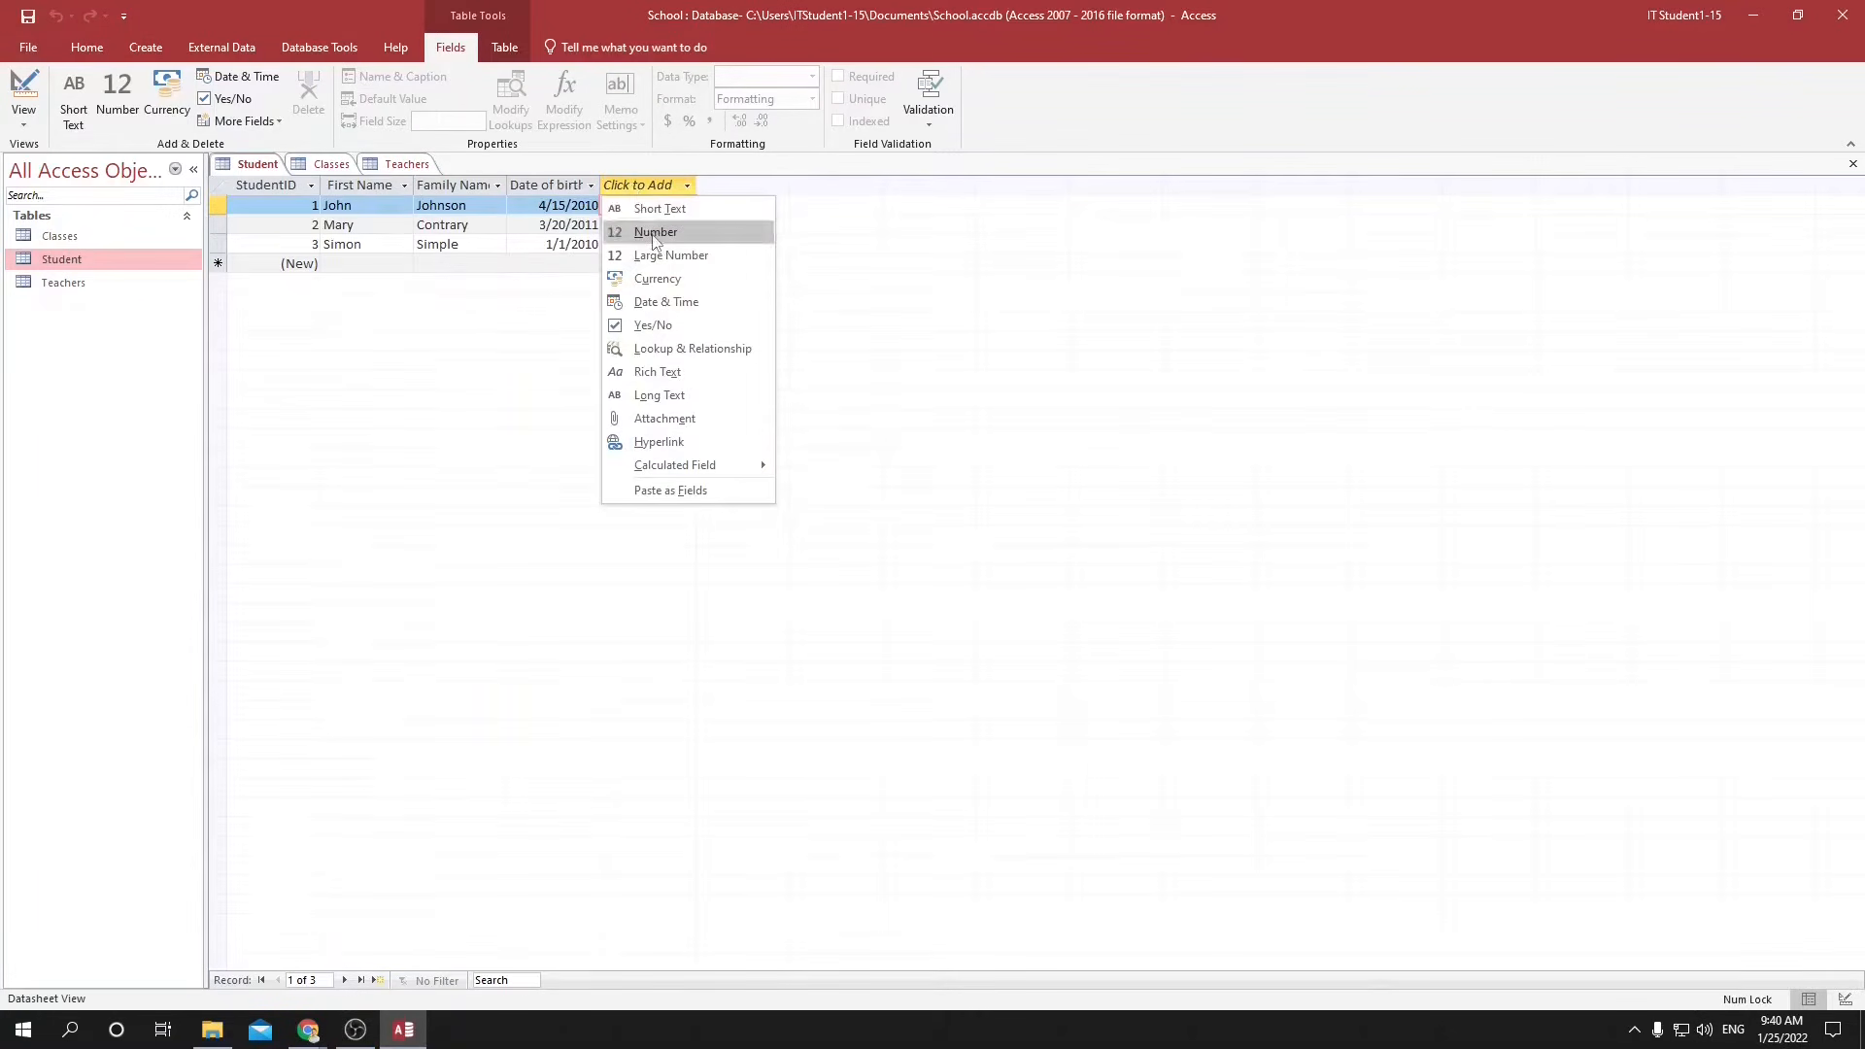
left_click(655, 234)
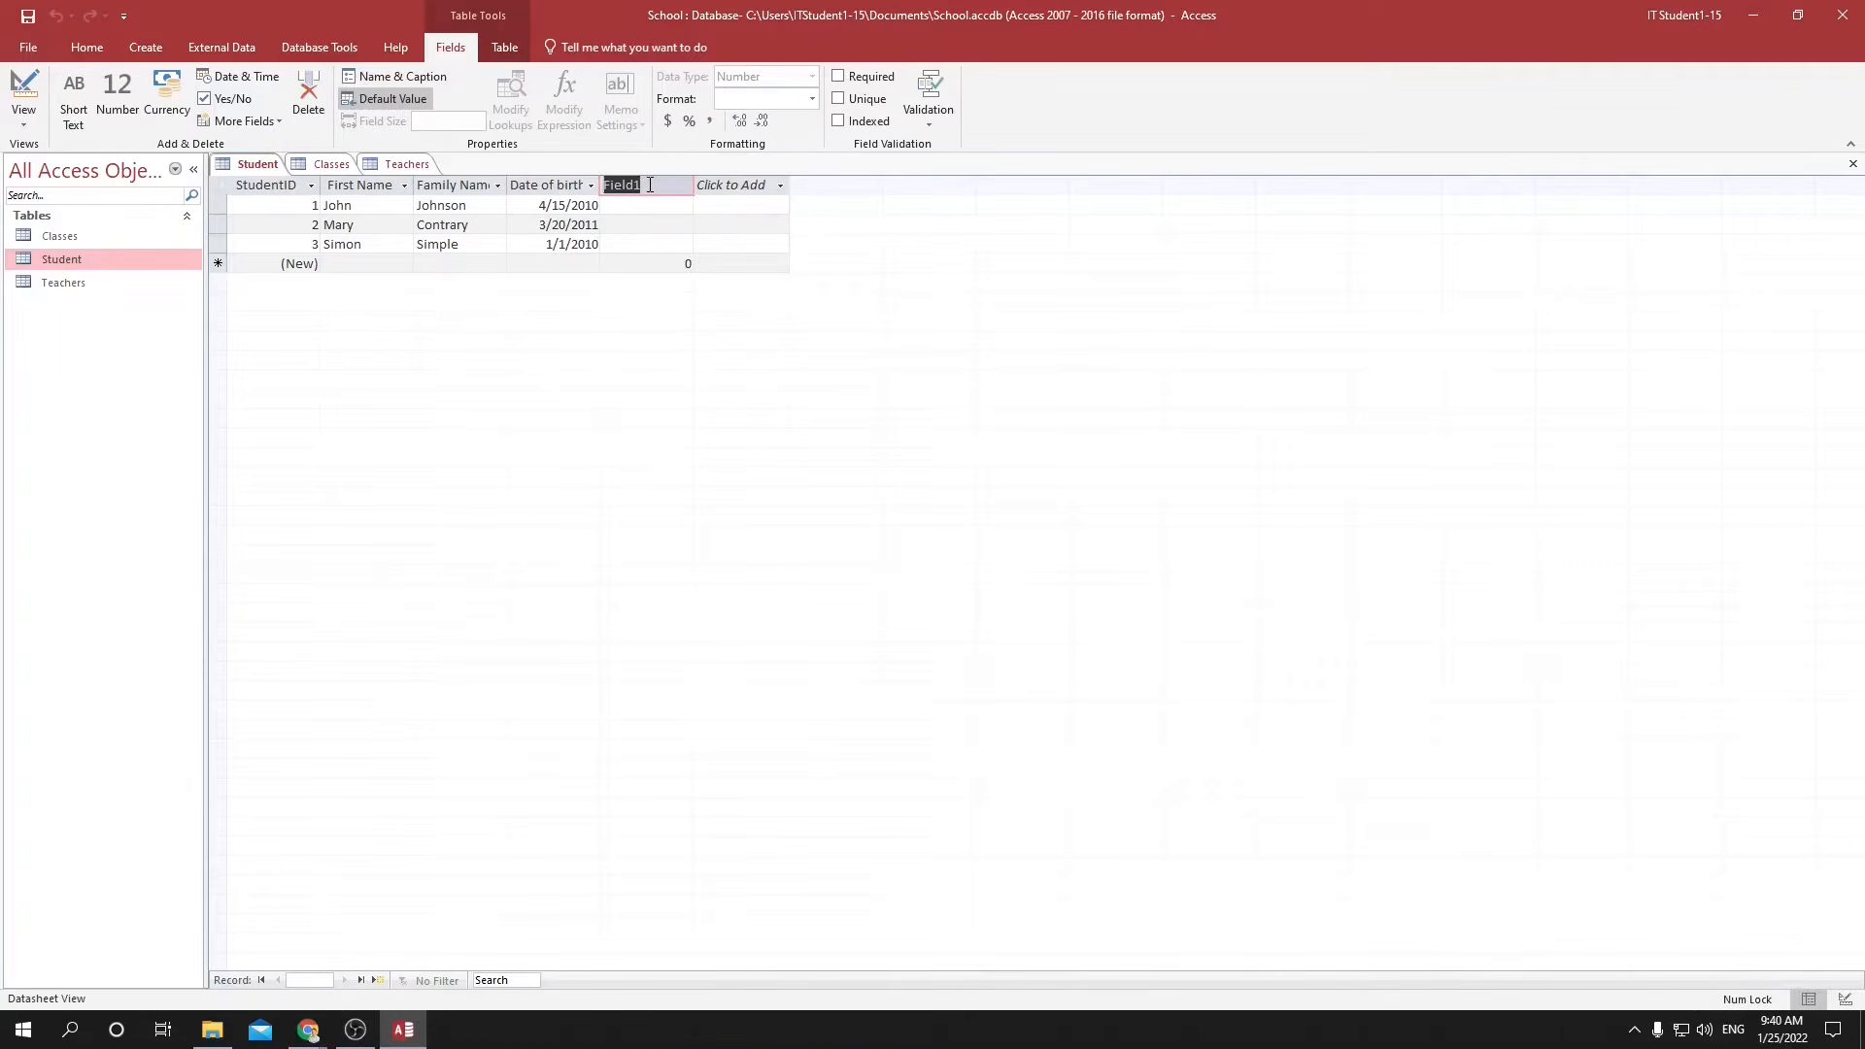
type("Homeroom Teacher")
key("Return")
key("Escape")
Set Homeroom Teacher to 2, 1 and 2 for the three student records in order.
left_click(658, 205)
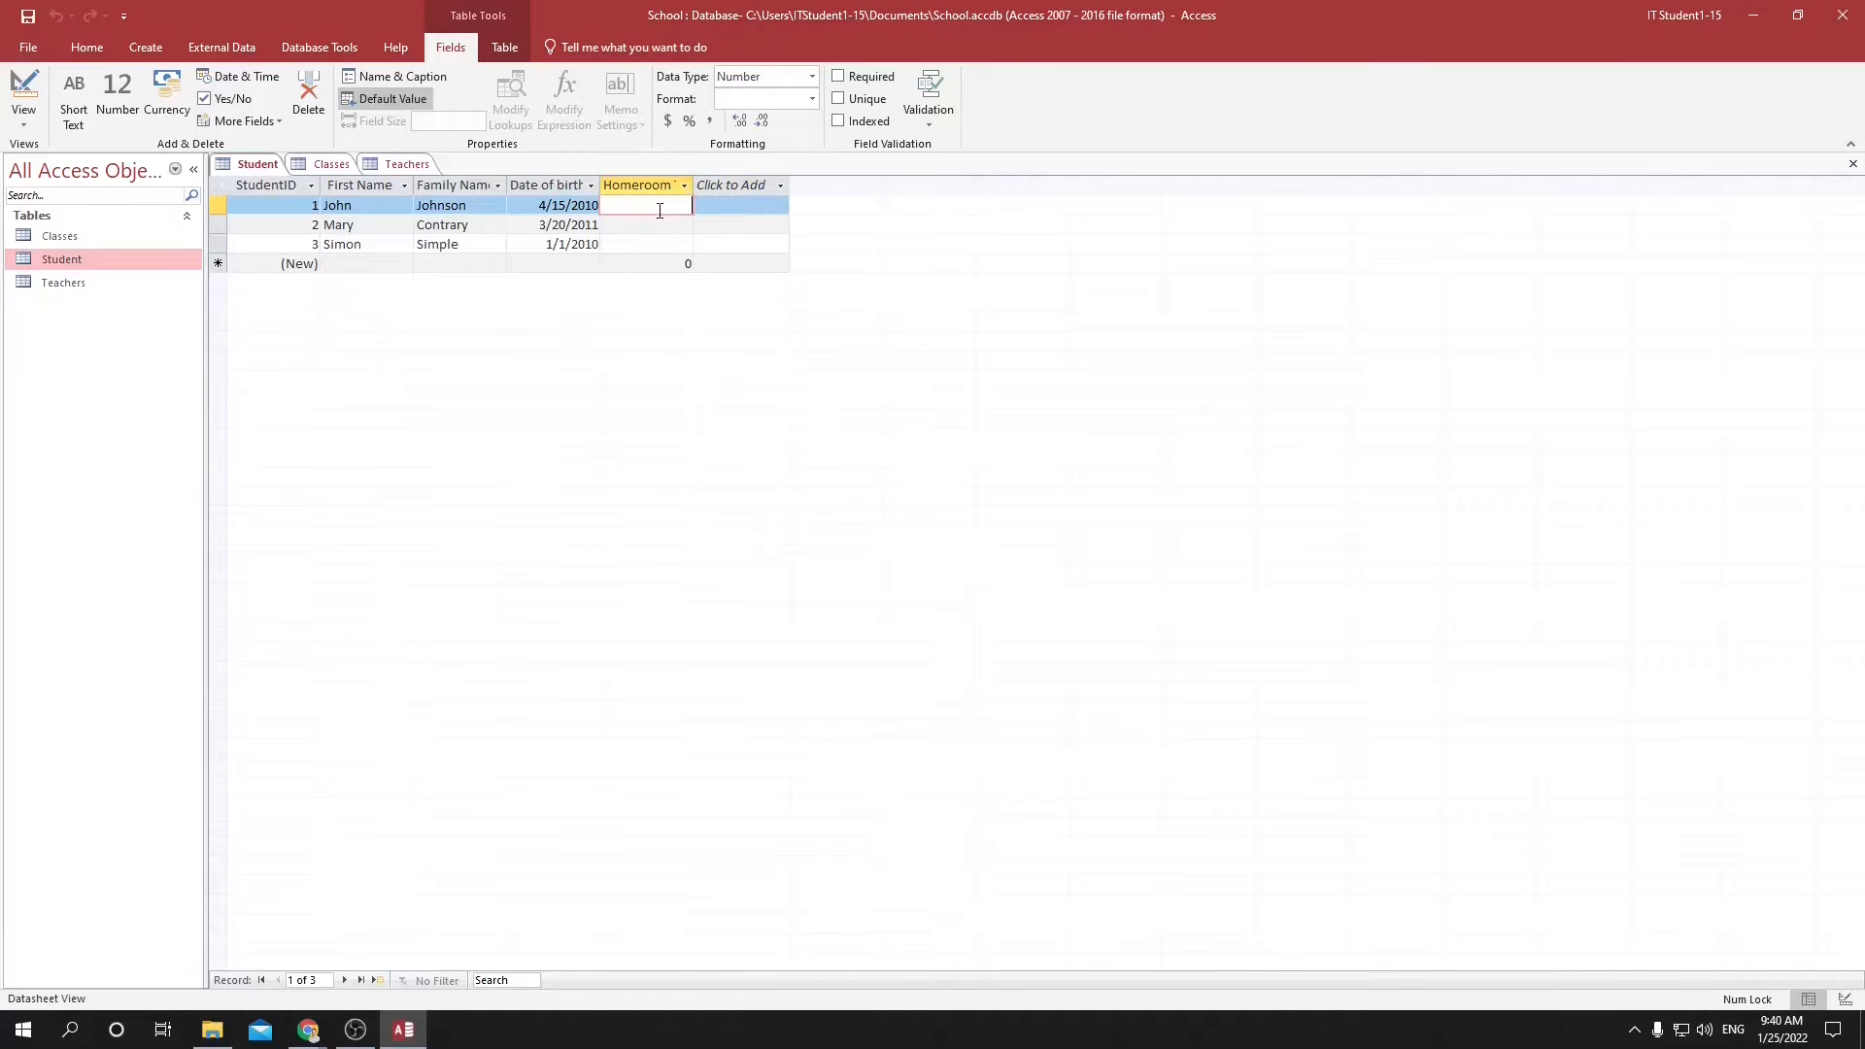
type("2")
left_click(659, 227)
type("1")
key("Down")
type("2")
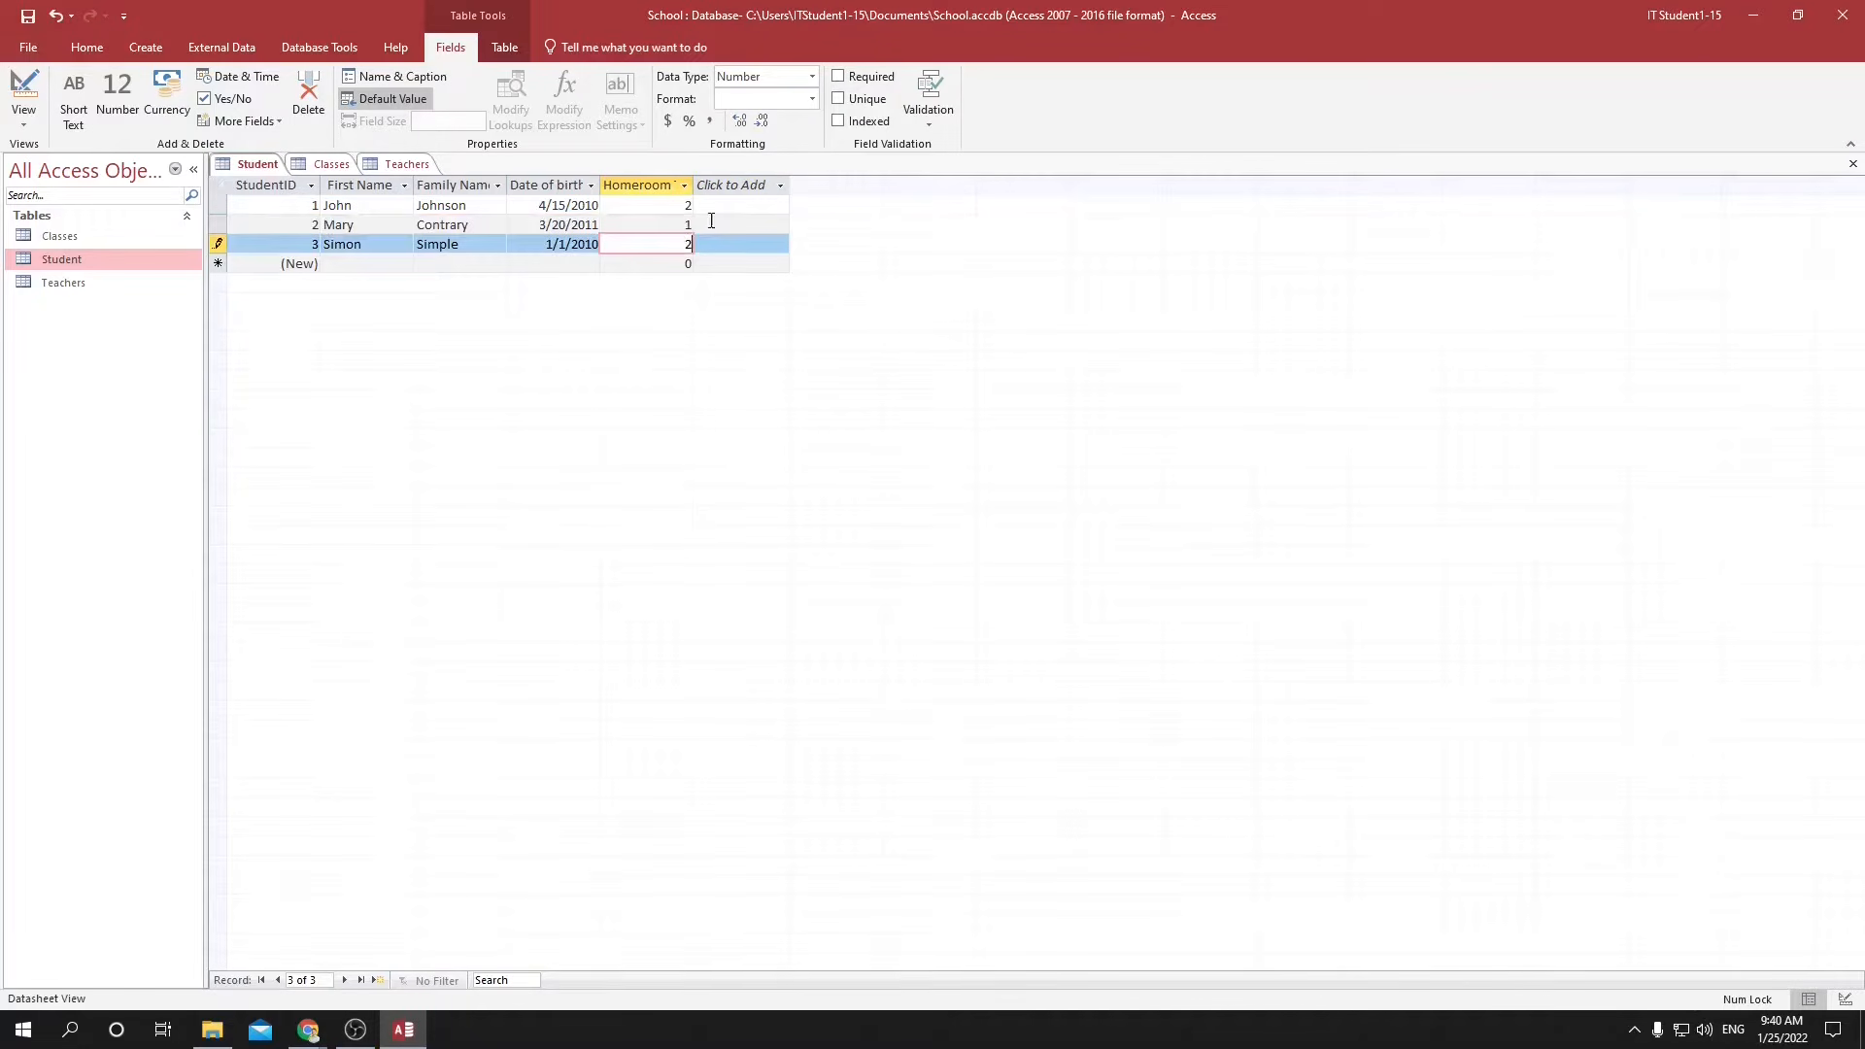
left_click(57, 282)
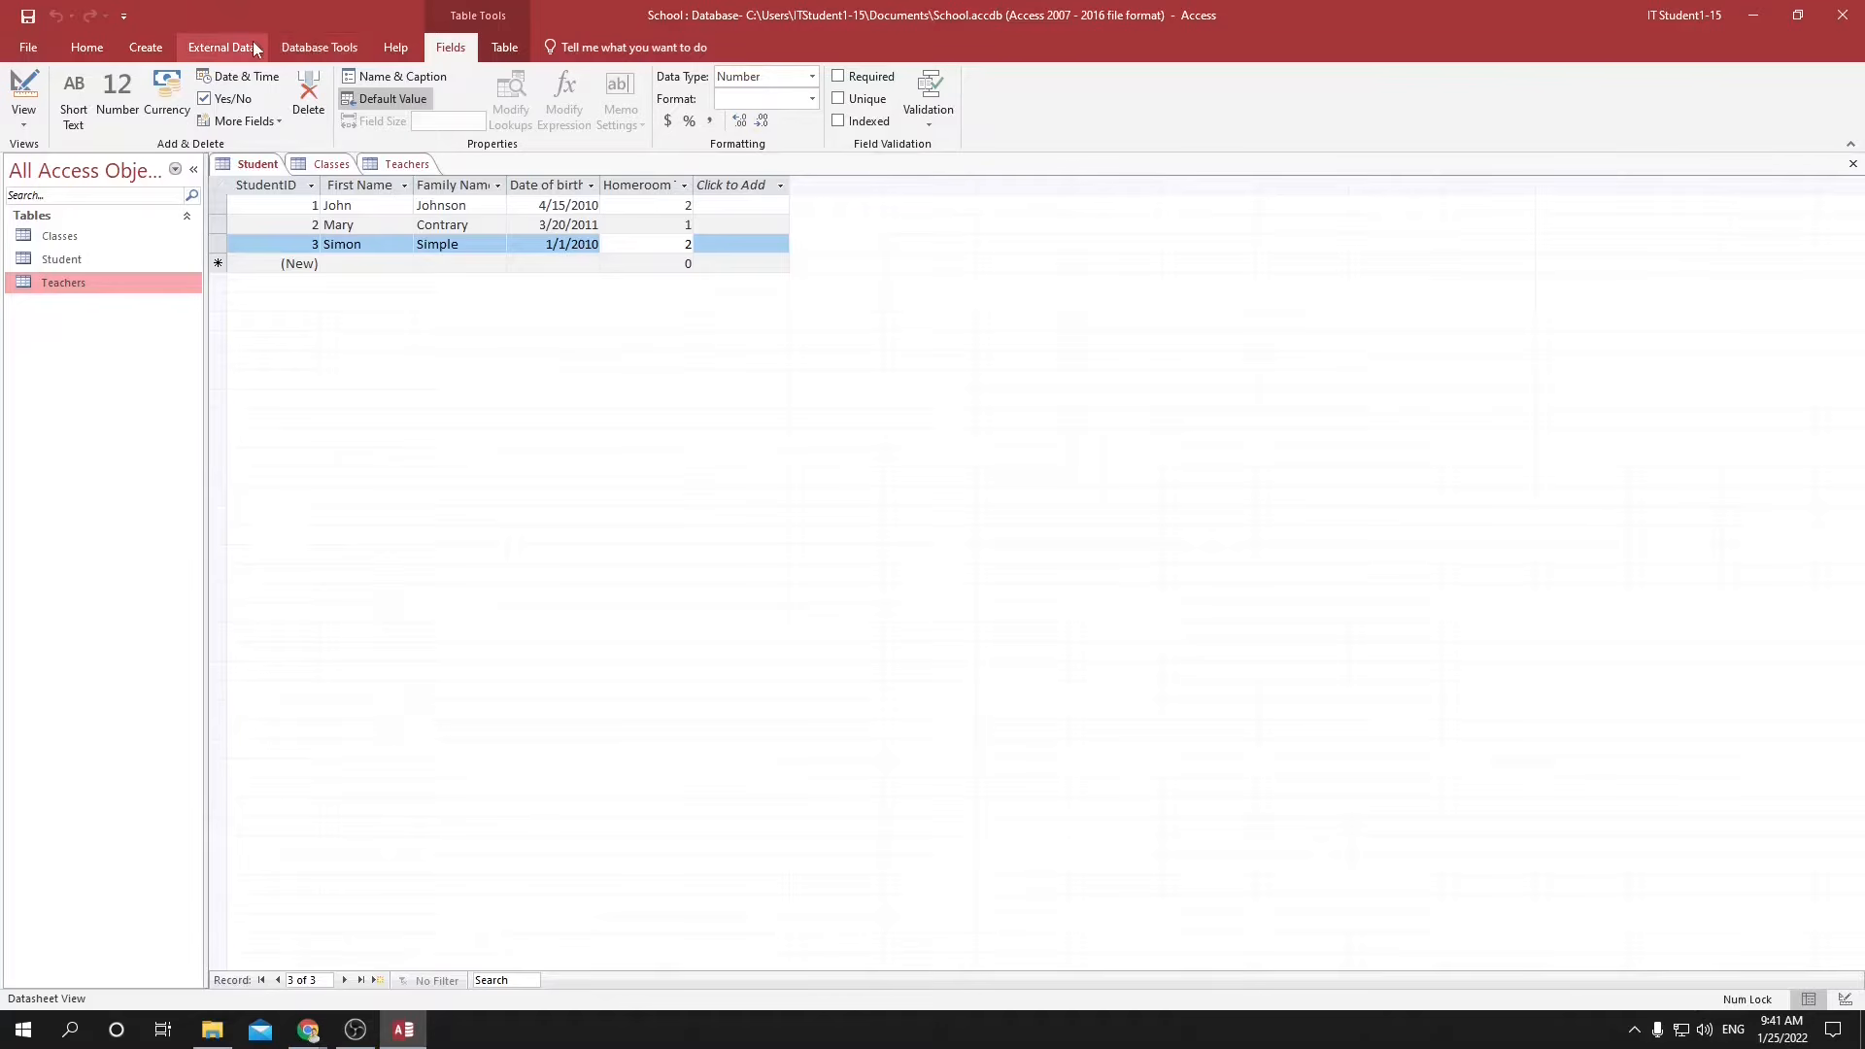
Open the database relationships layout and add the Student and Teachers tables to it.
left_click(321, 49)
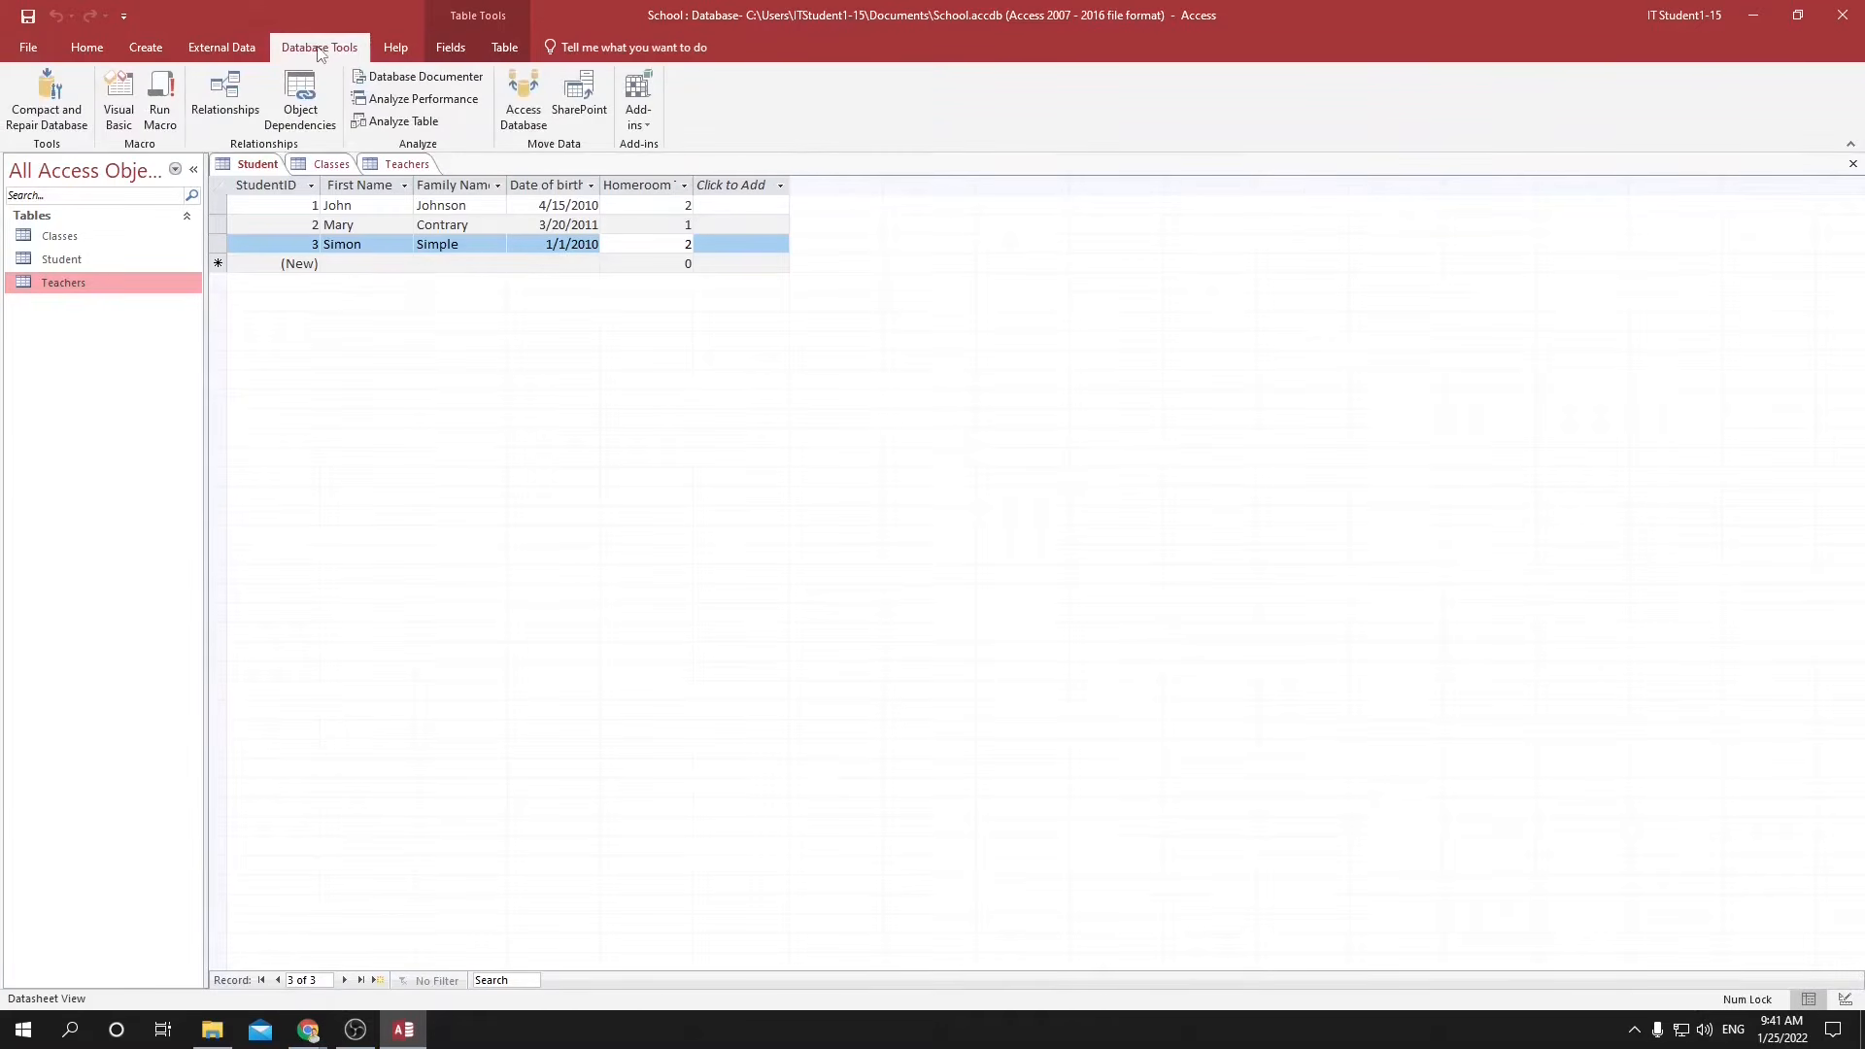
left_click(225, 94)
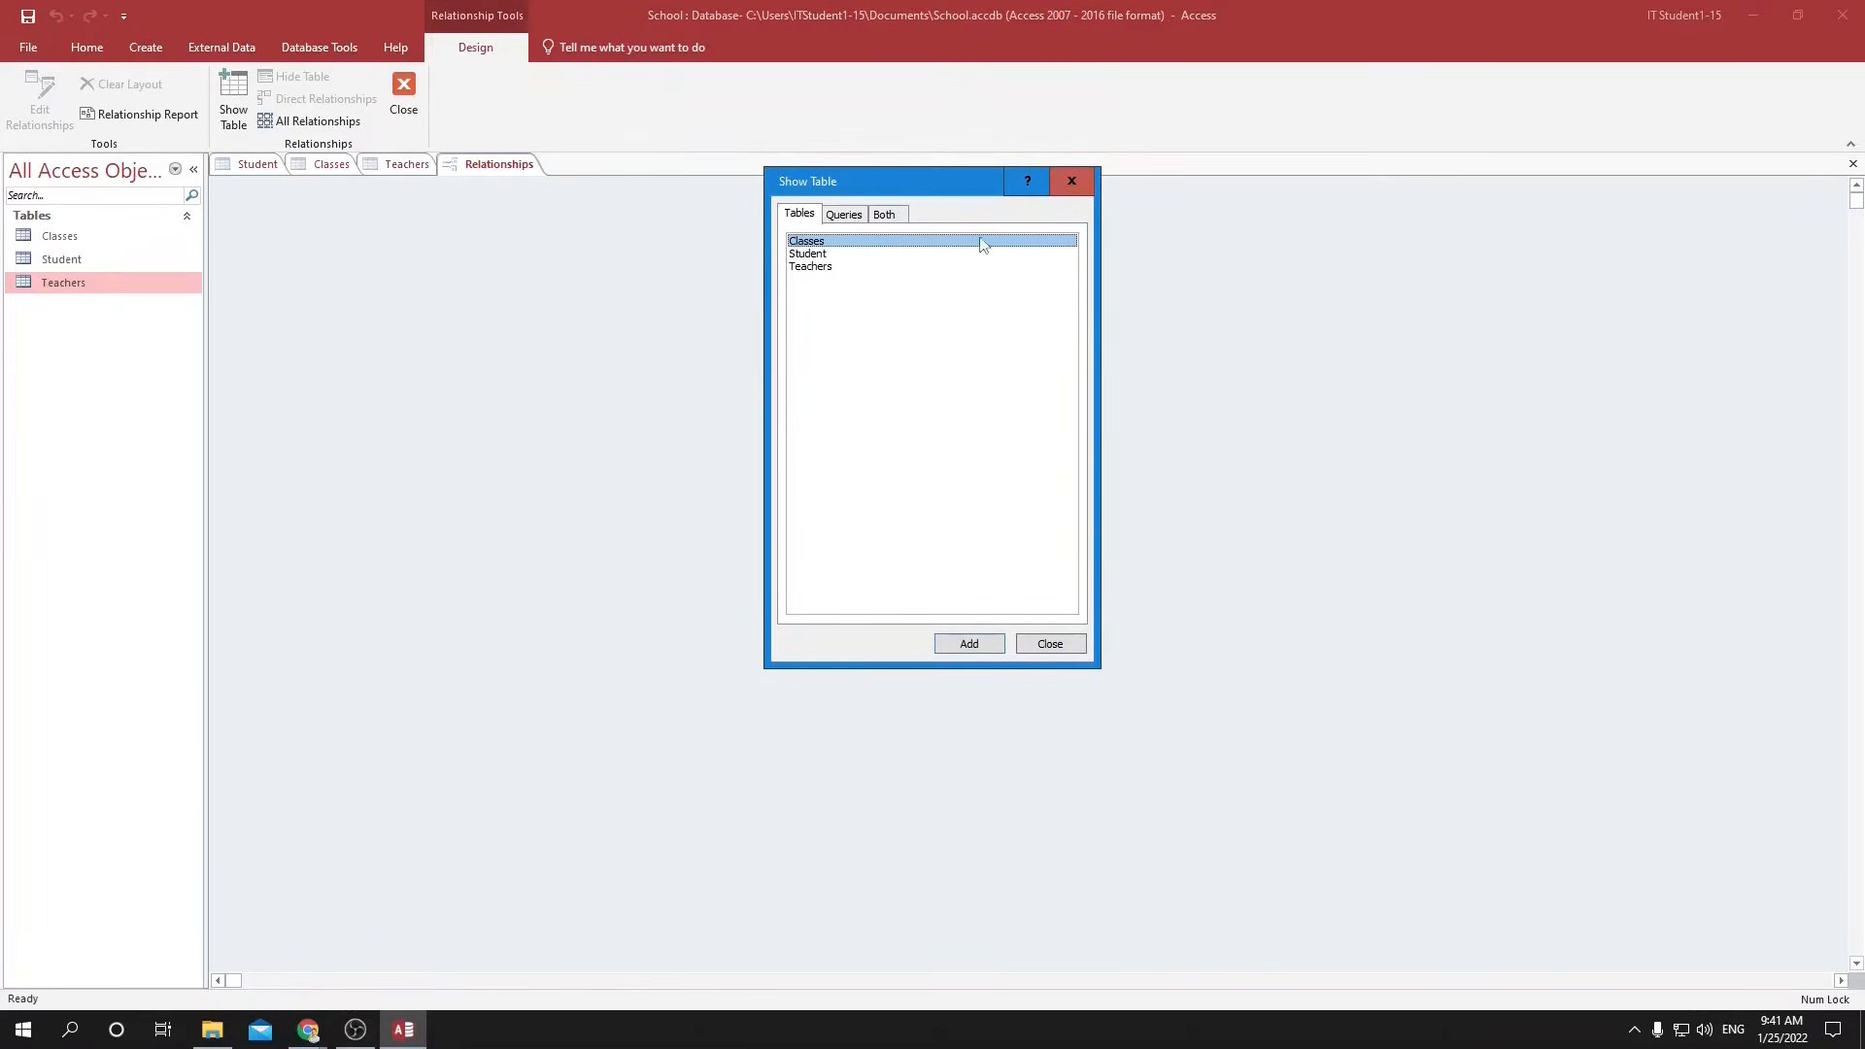
left_click(808, 255)
double_click(808, 254)
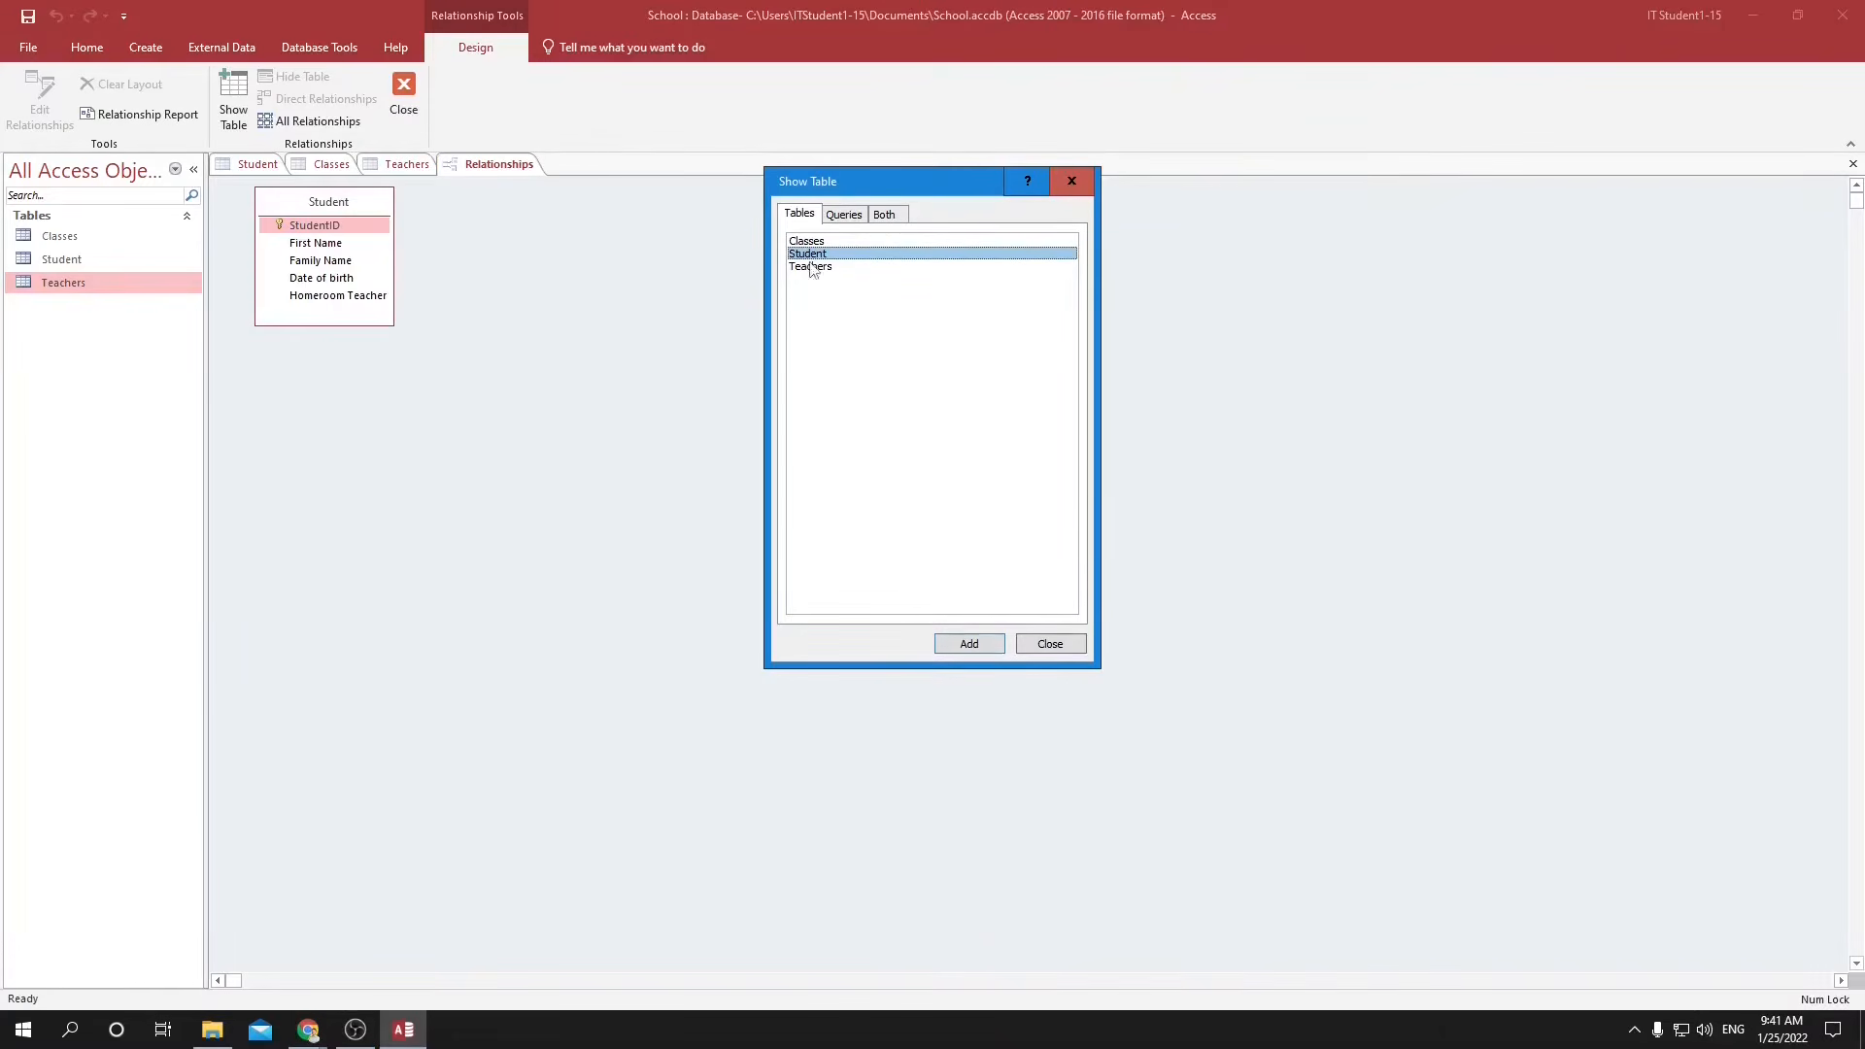
double_click(814, 267)
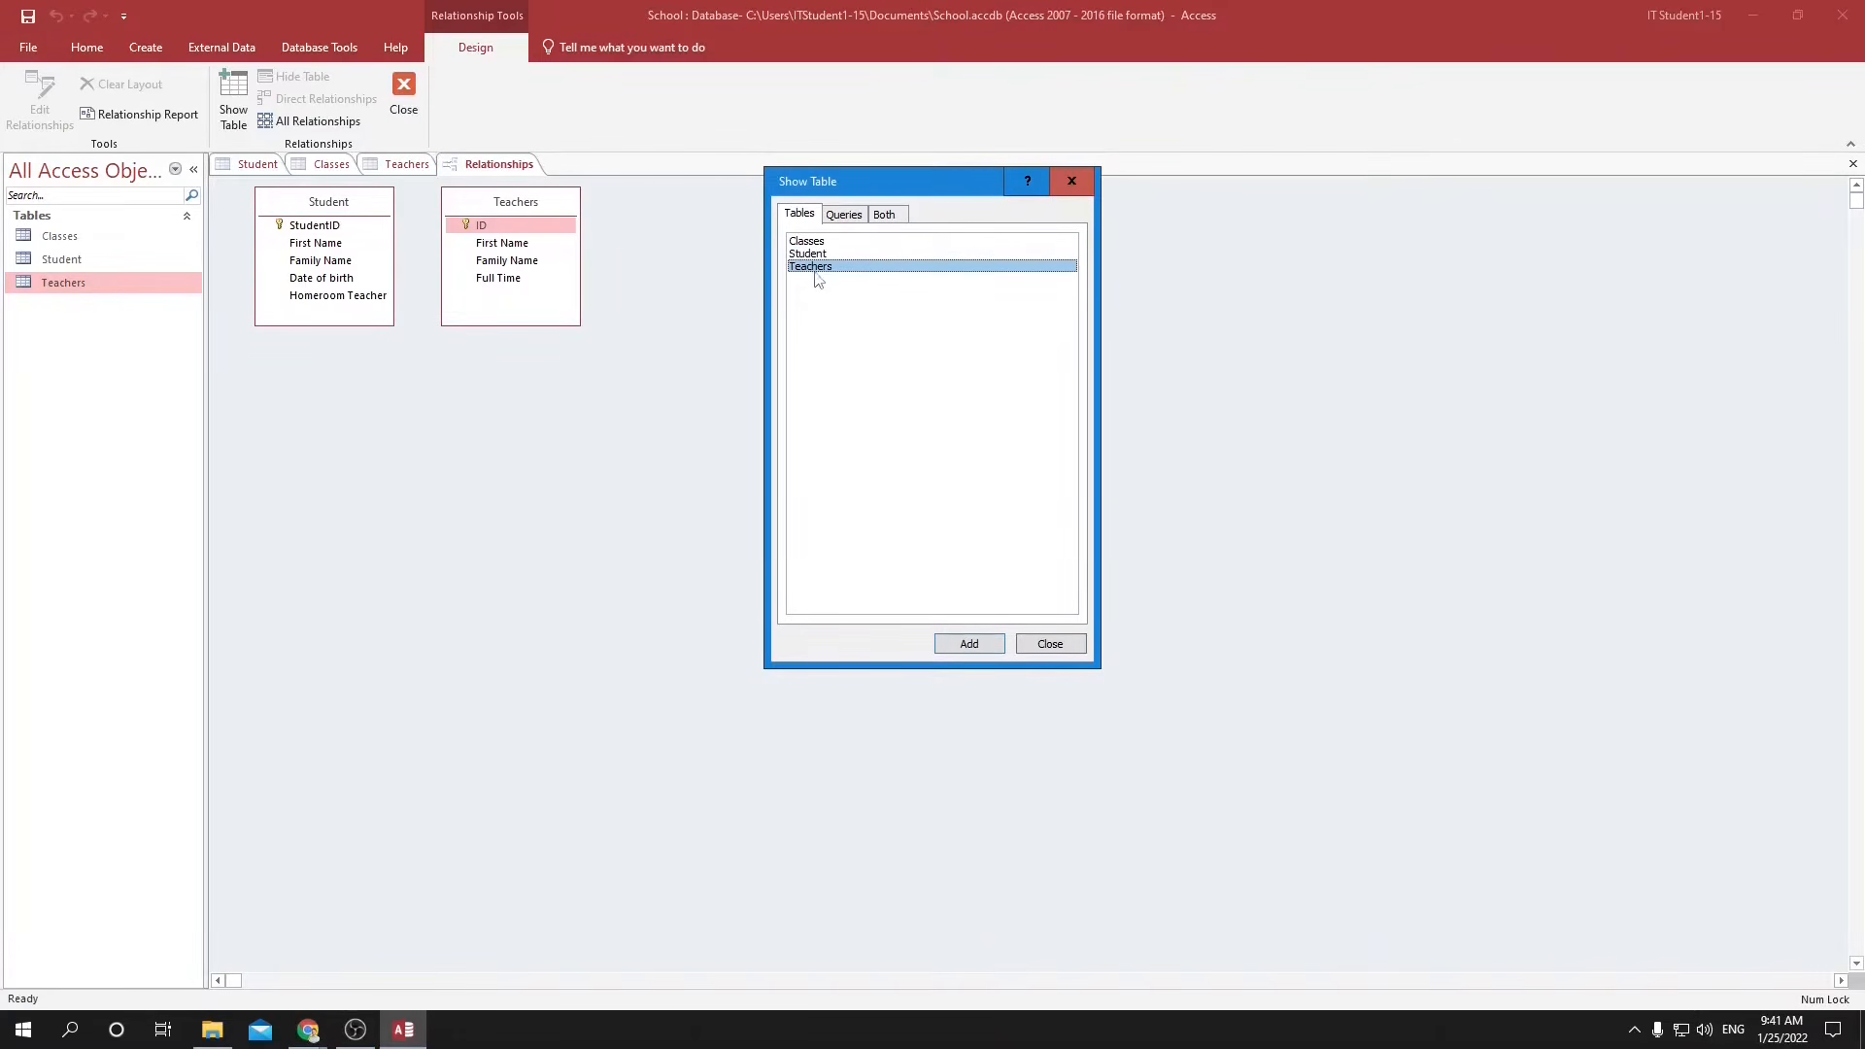
left_click(1050, 644)
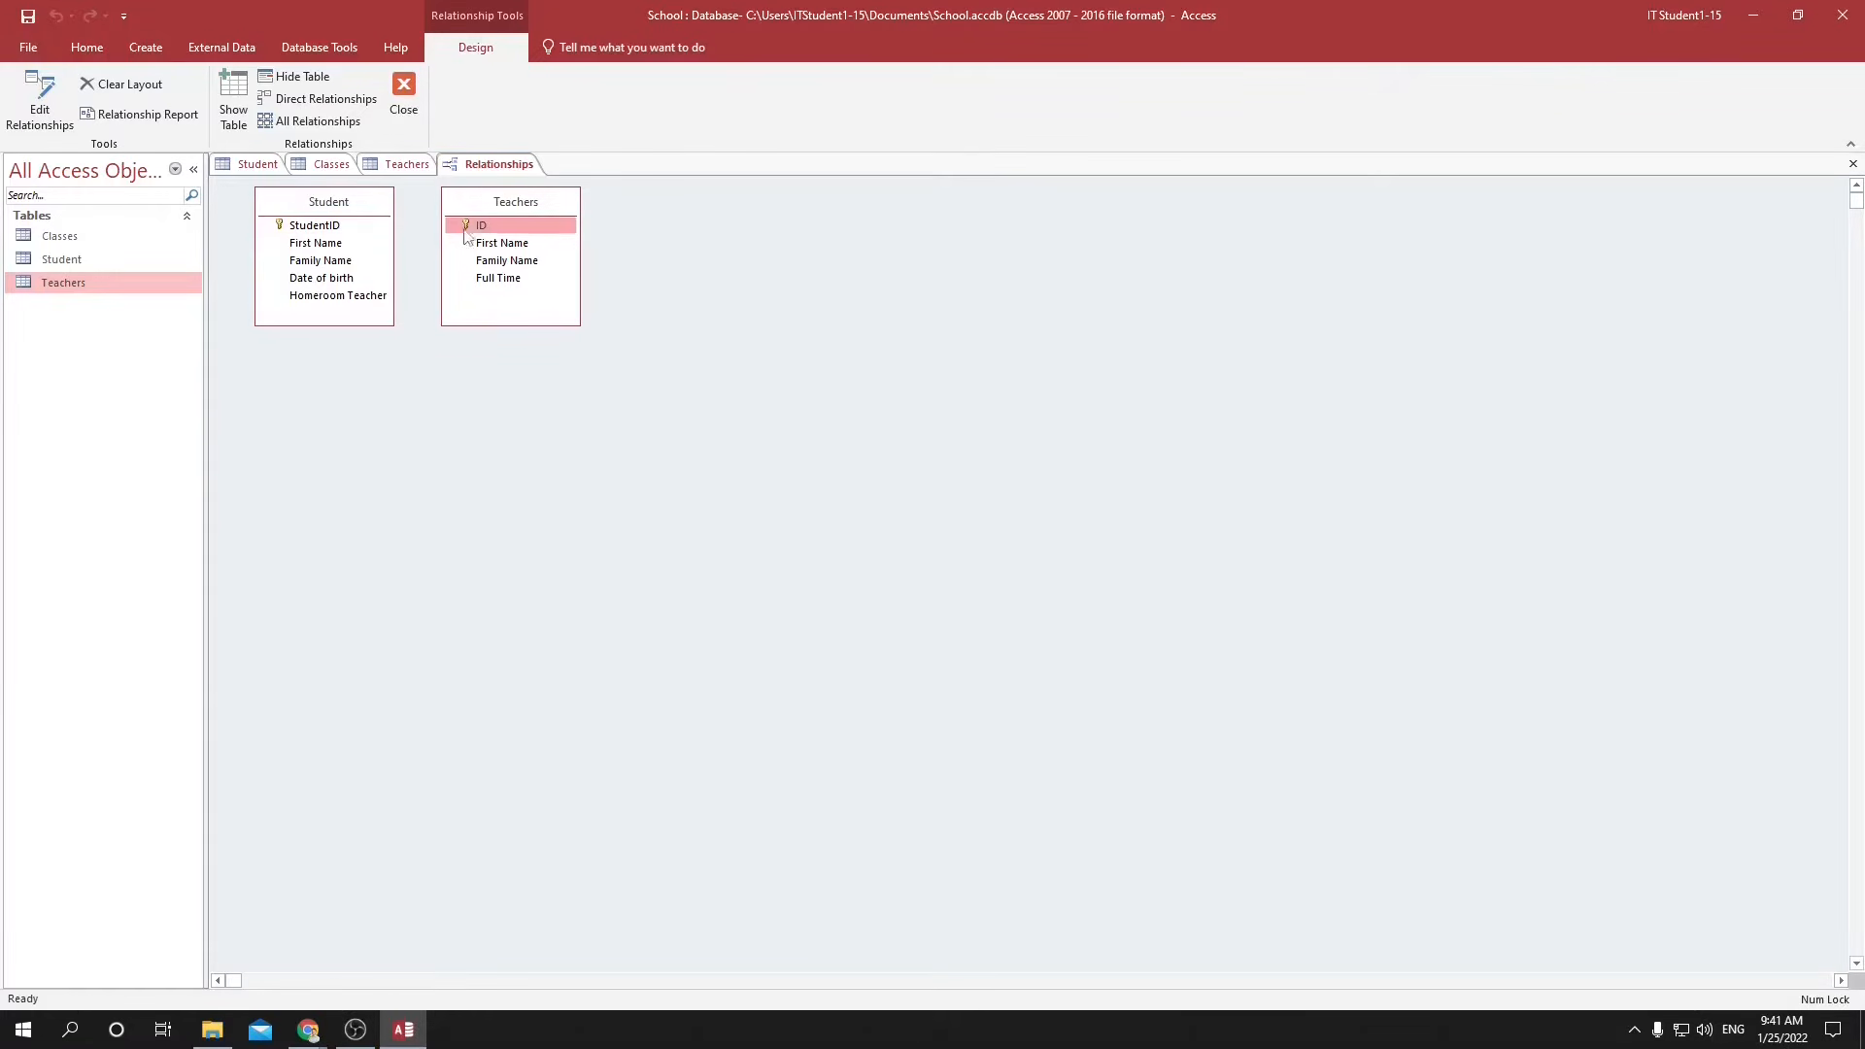
Place Teachers before Student in the layout and create a relationship from the Teachers ID to the Student Homeroom Teacher field.
left_click_drag(359, 204, 751, 216)
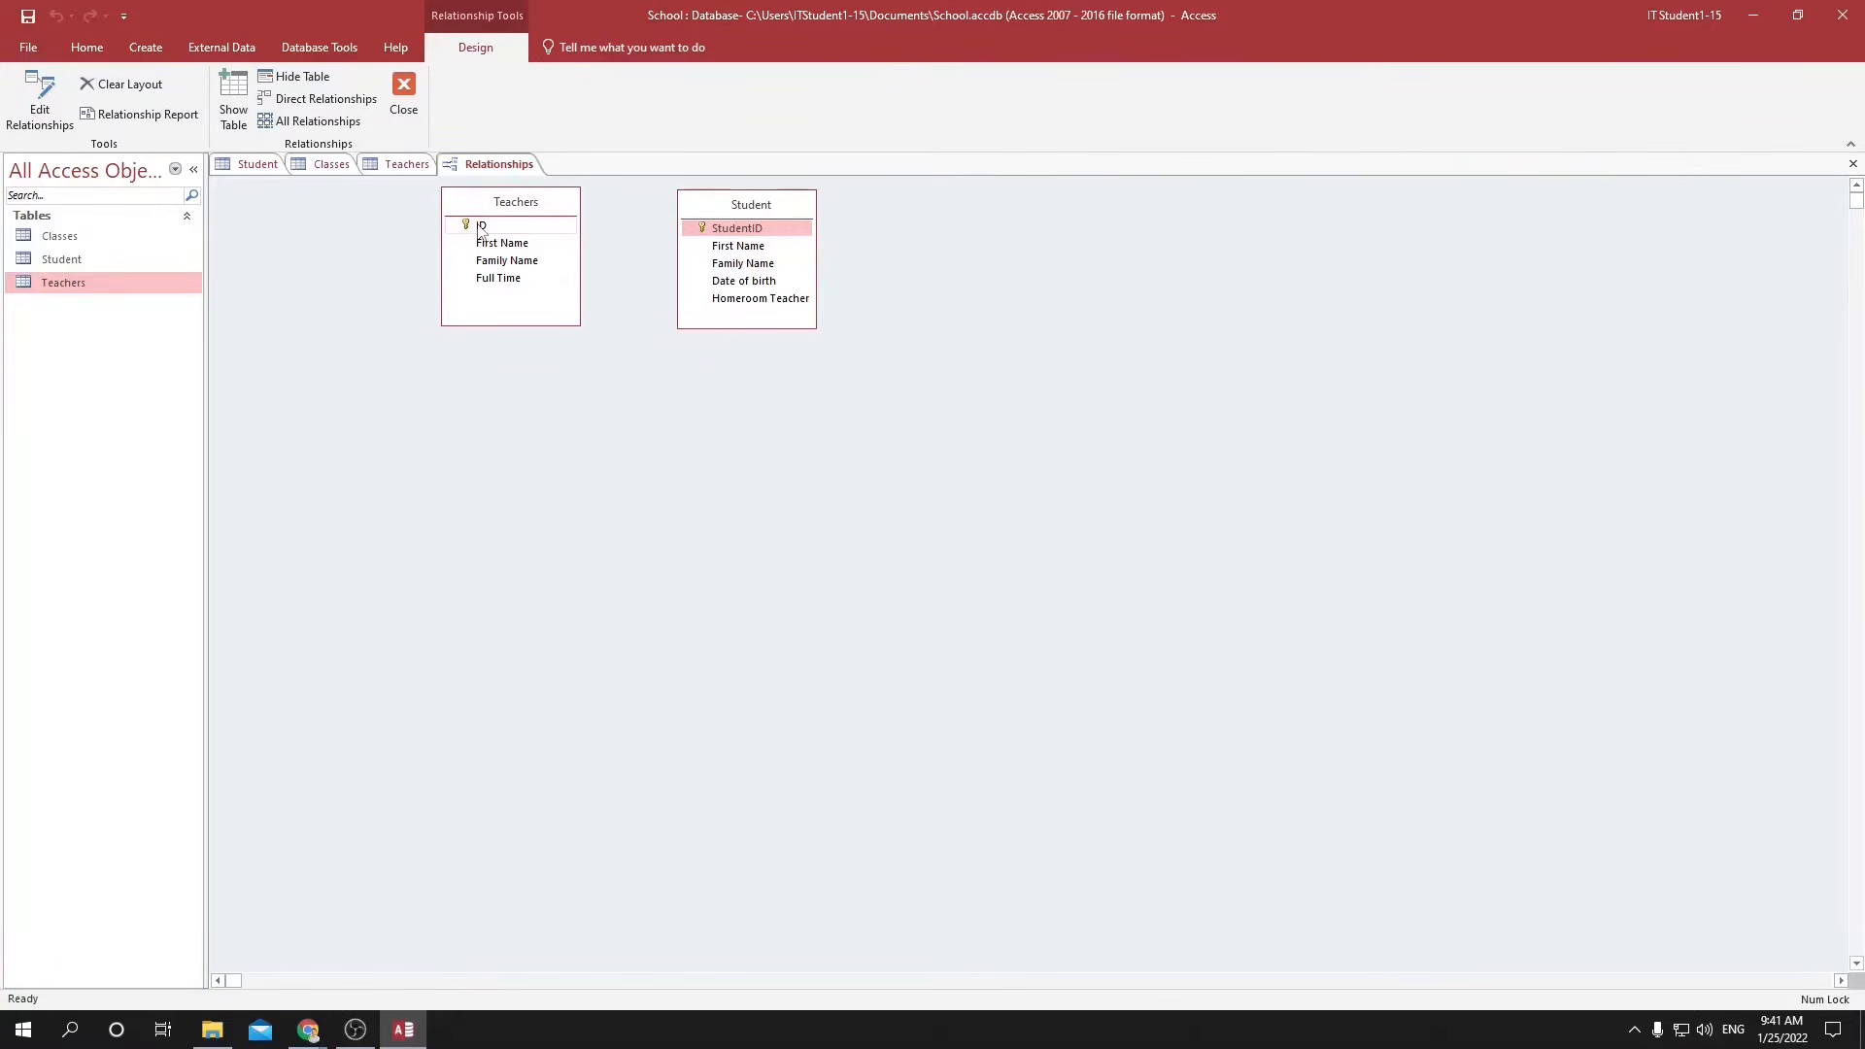
left_click_drag(517, 205, 358, 212)
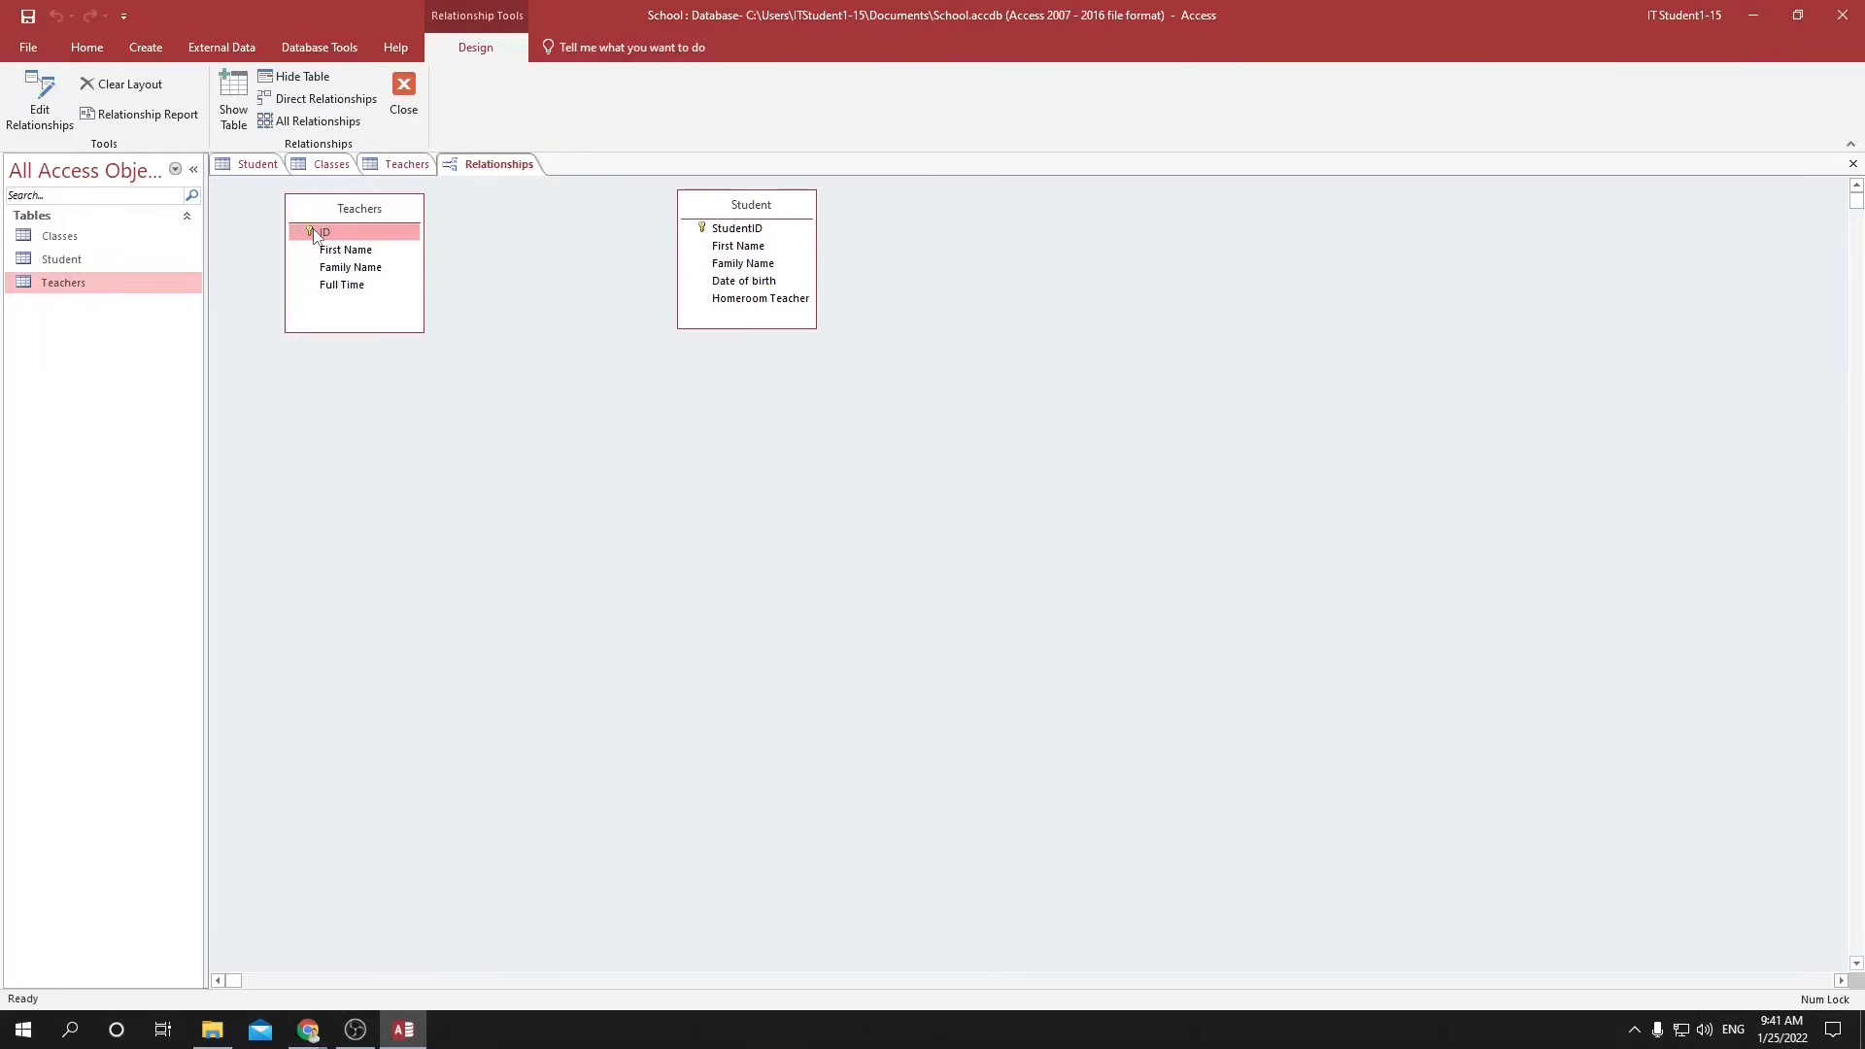
left_click_drag(313, 236, 748, 304)
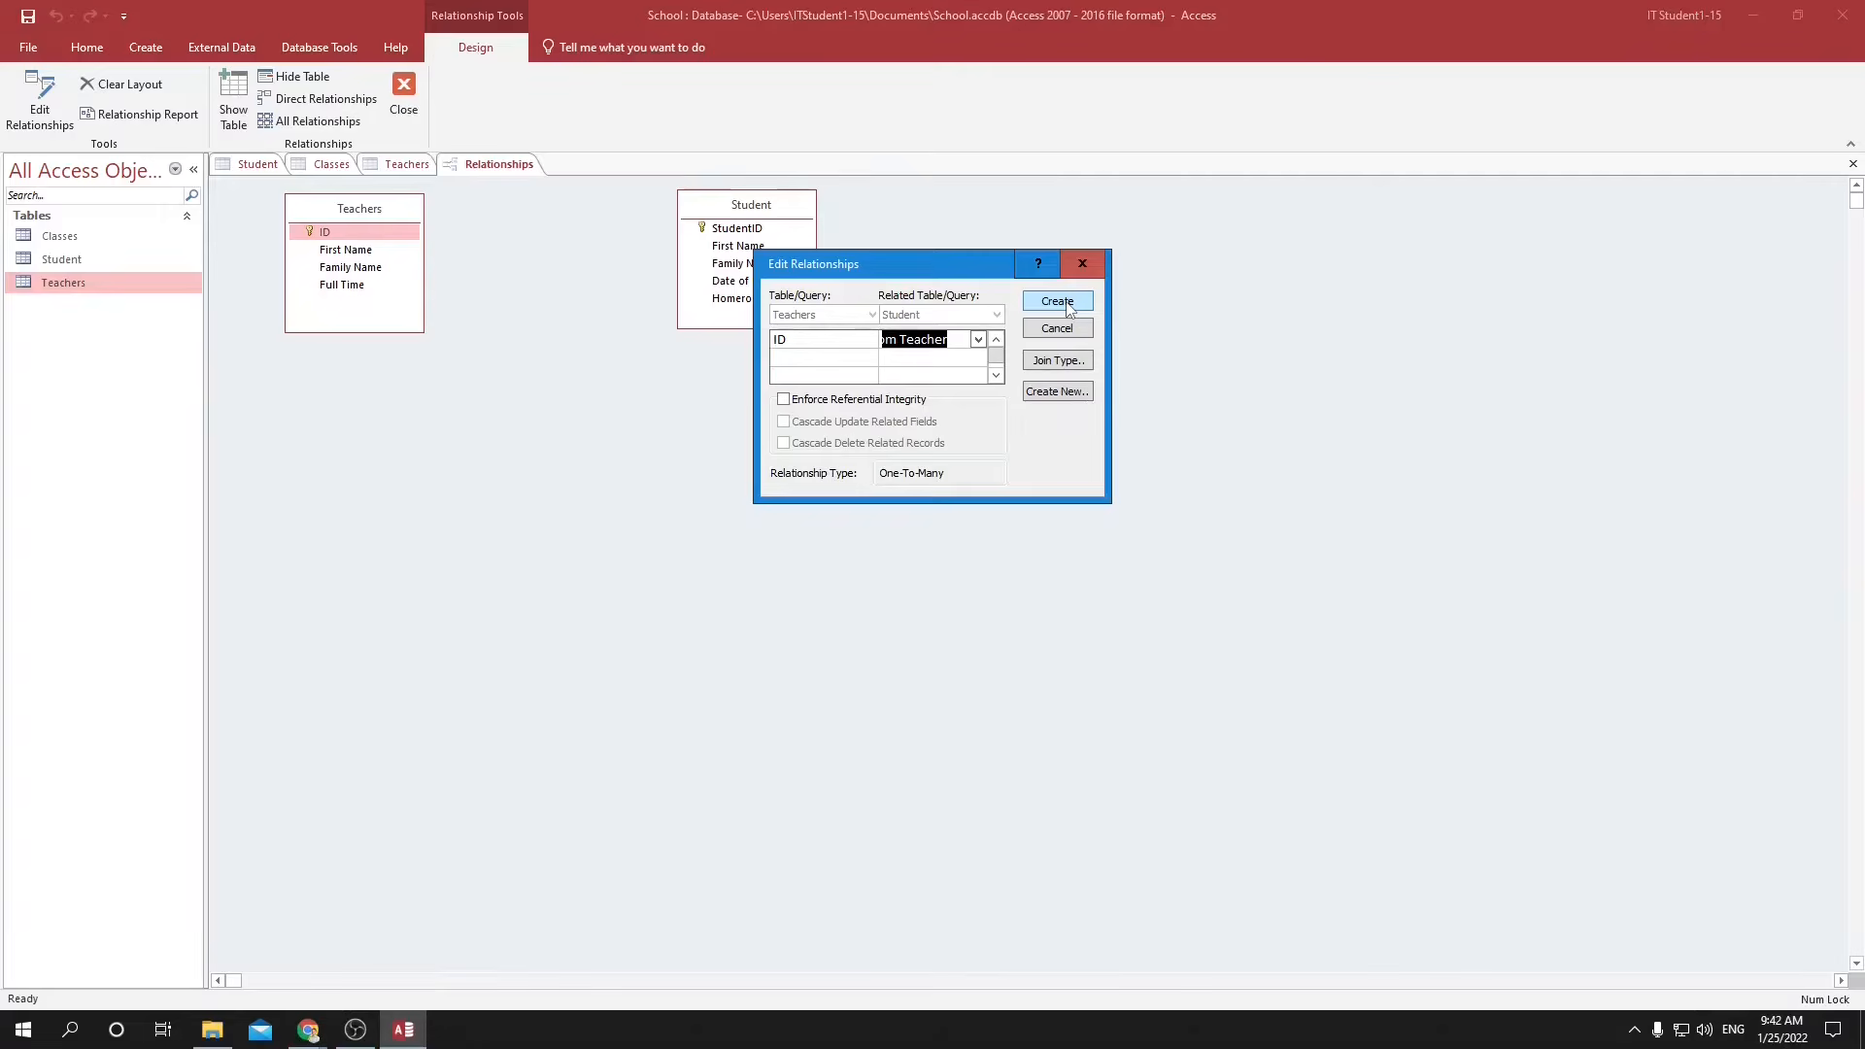
left_click(1065, 303)
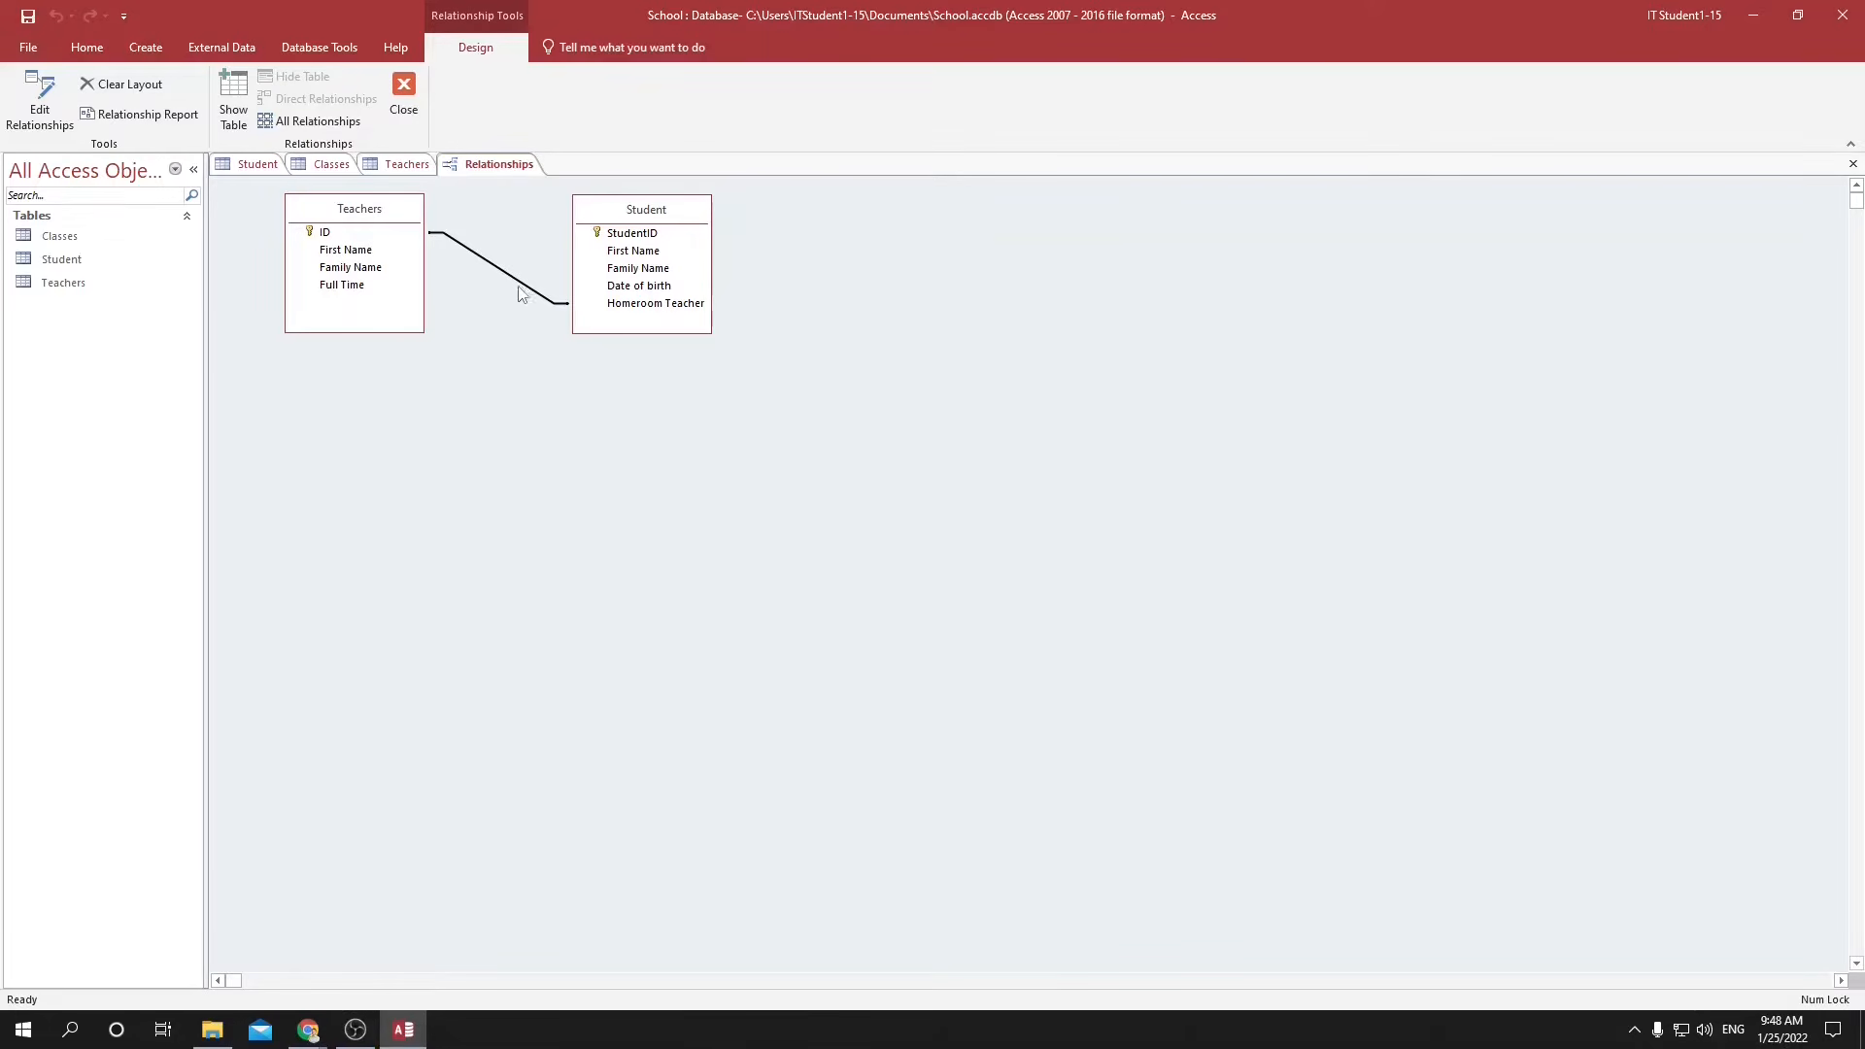
Create a new table and save it as Parents.
left_click(145, 46)
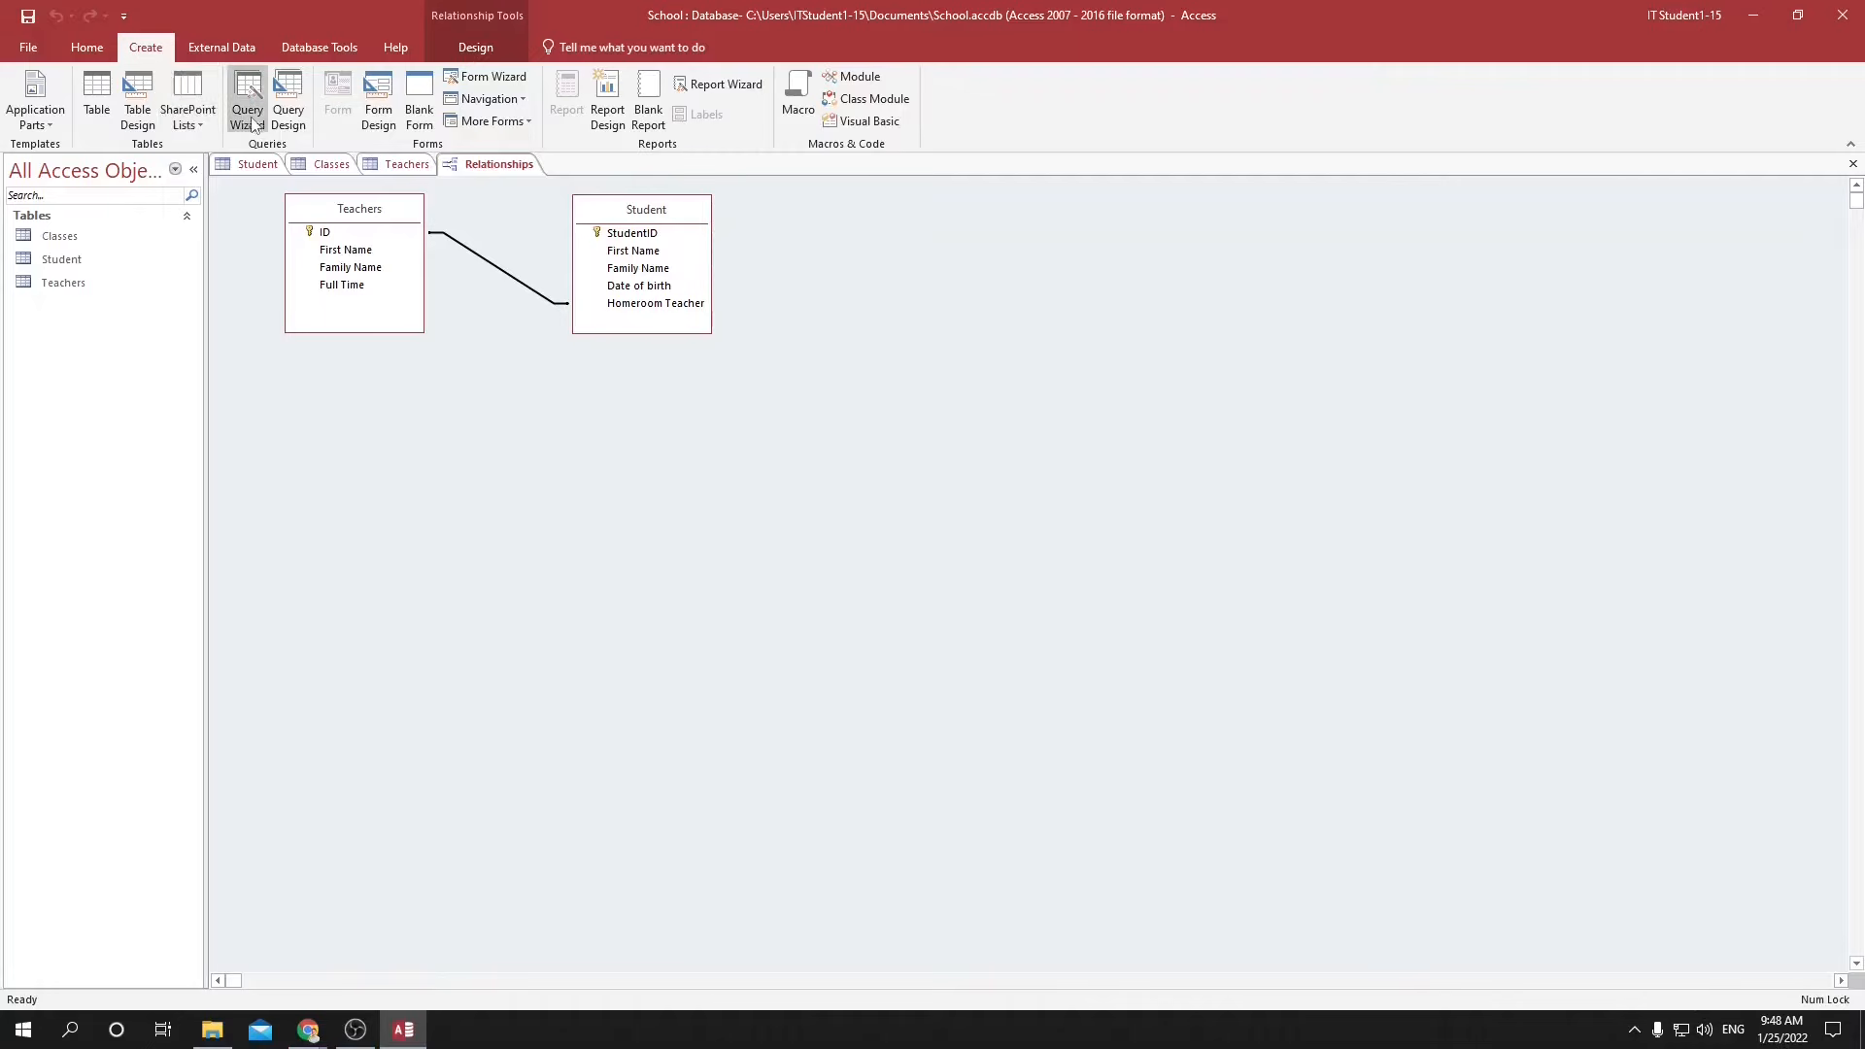
left_click(97, 97)
key("ctrl+s")
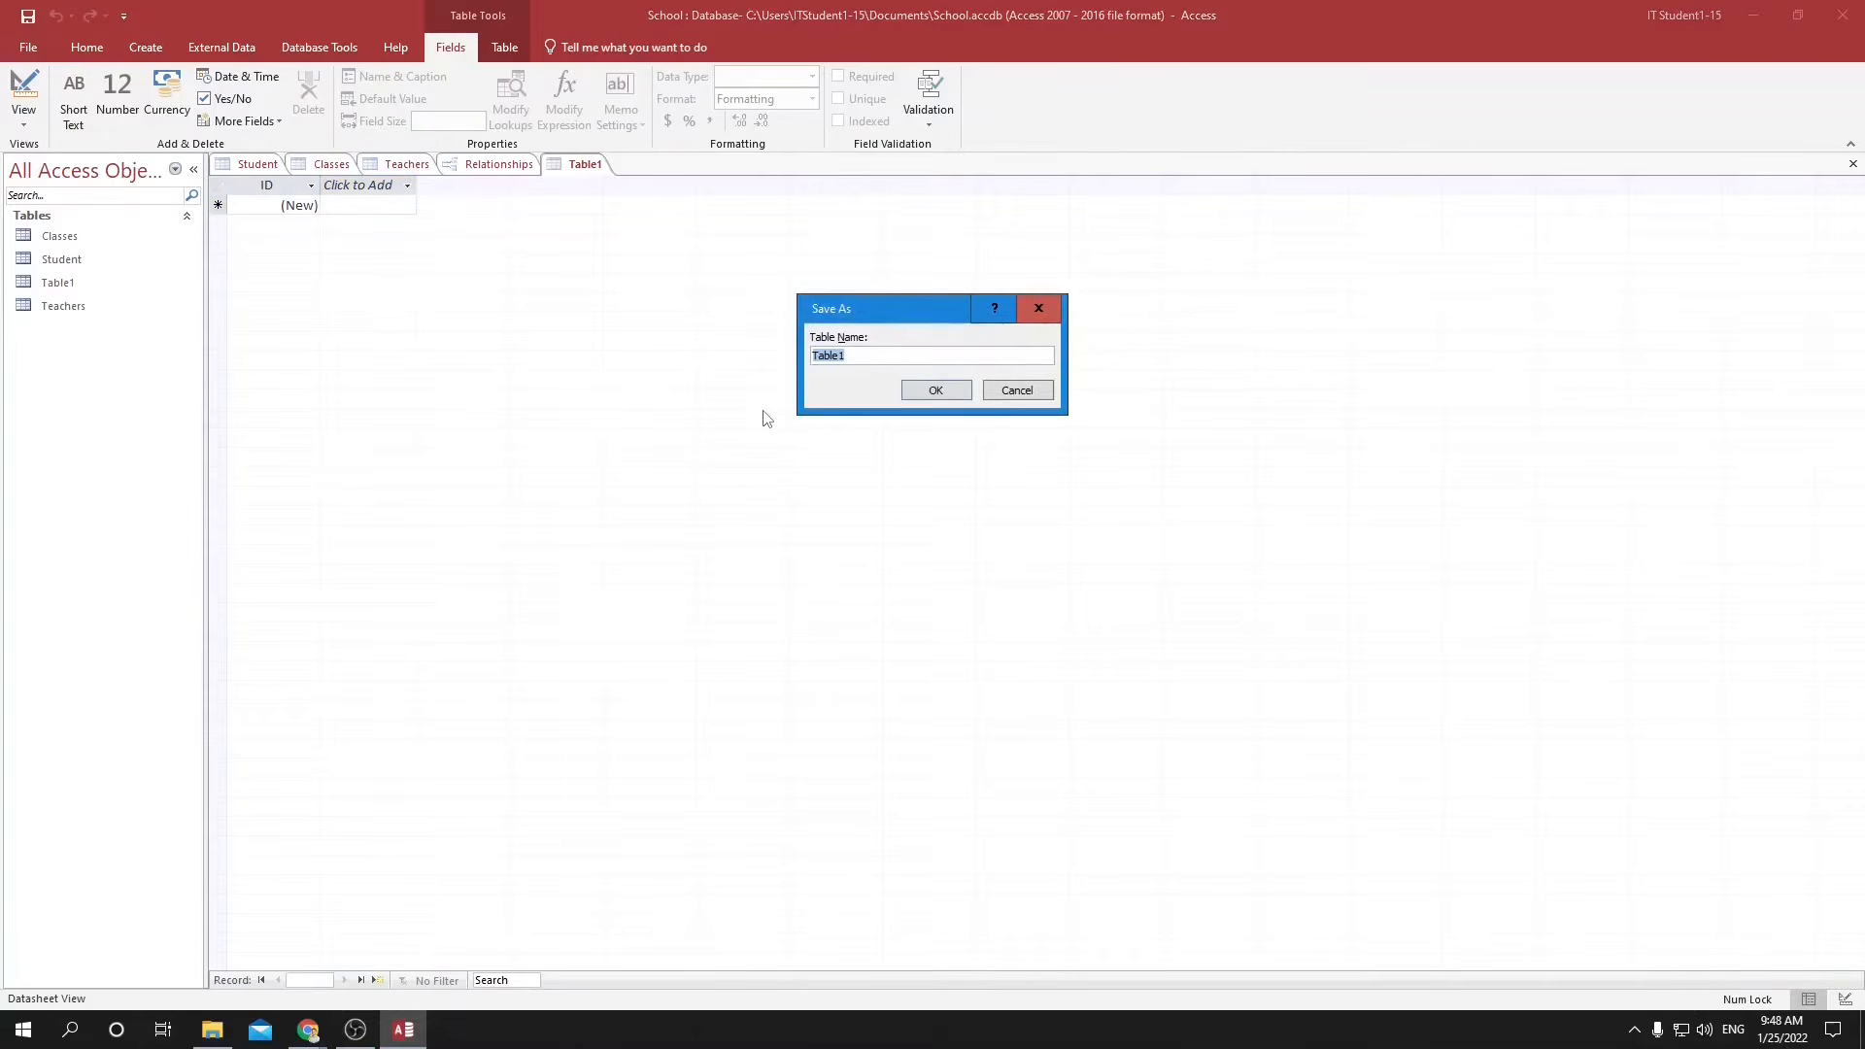
type("Parents")
key("Return")
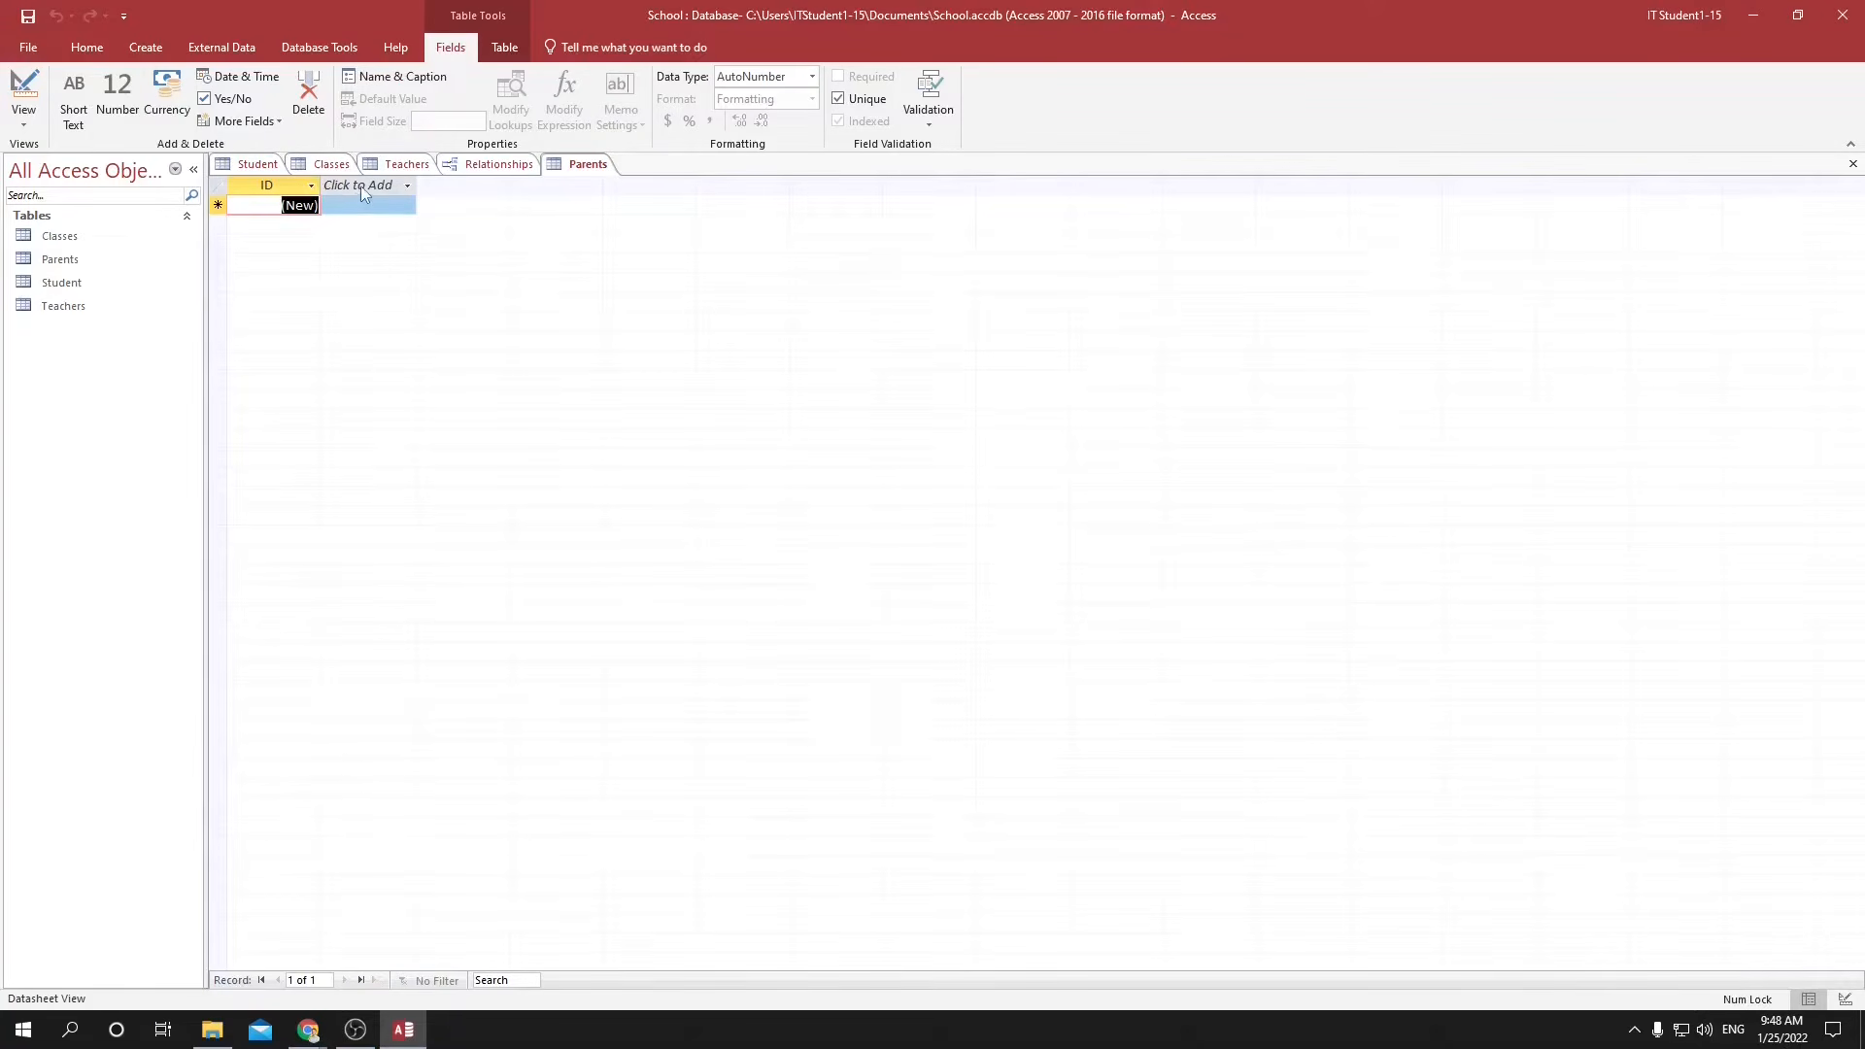
Add a Short Text field named Primary Guardian to the Parents table.
left_click(362, 187)
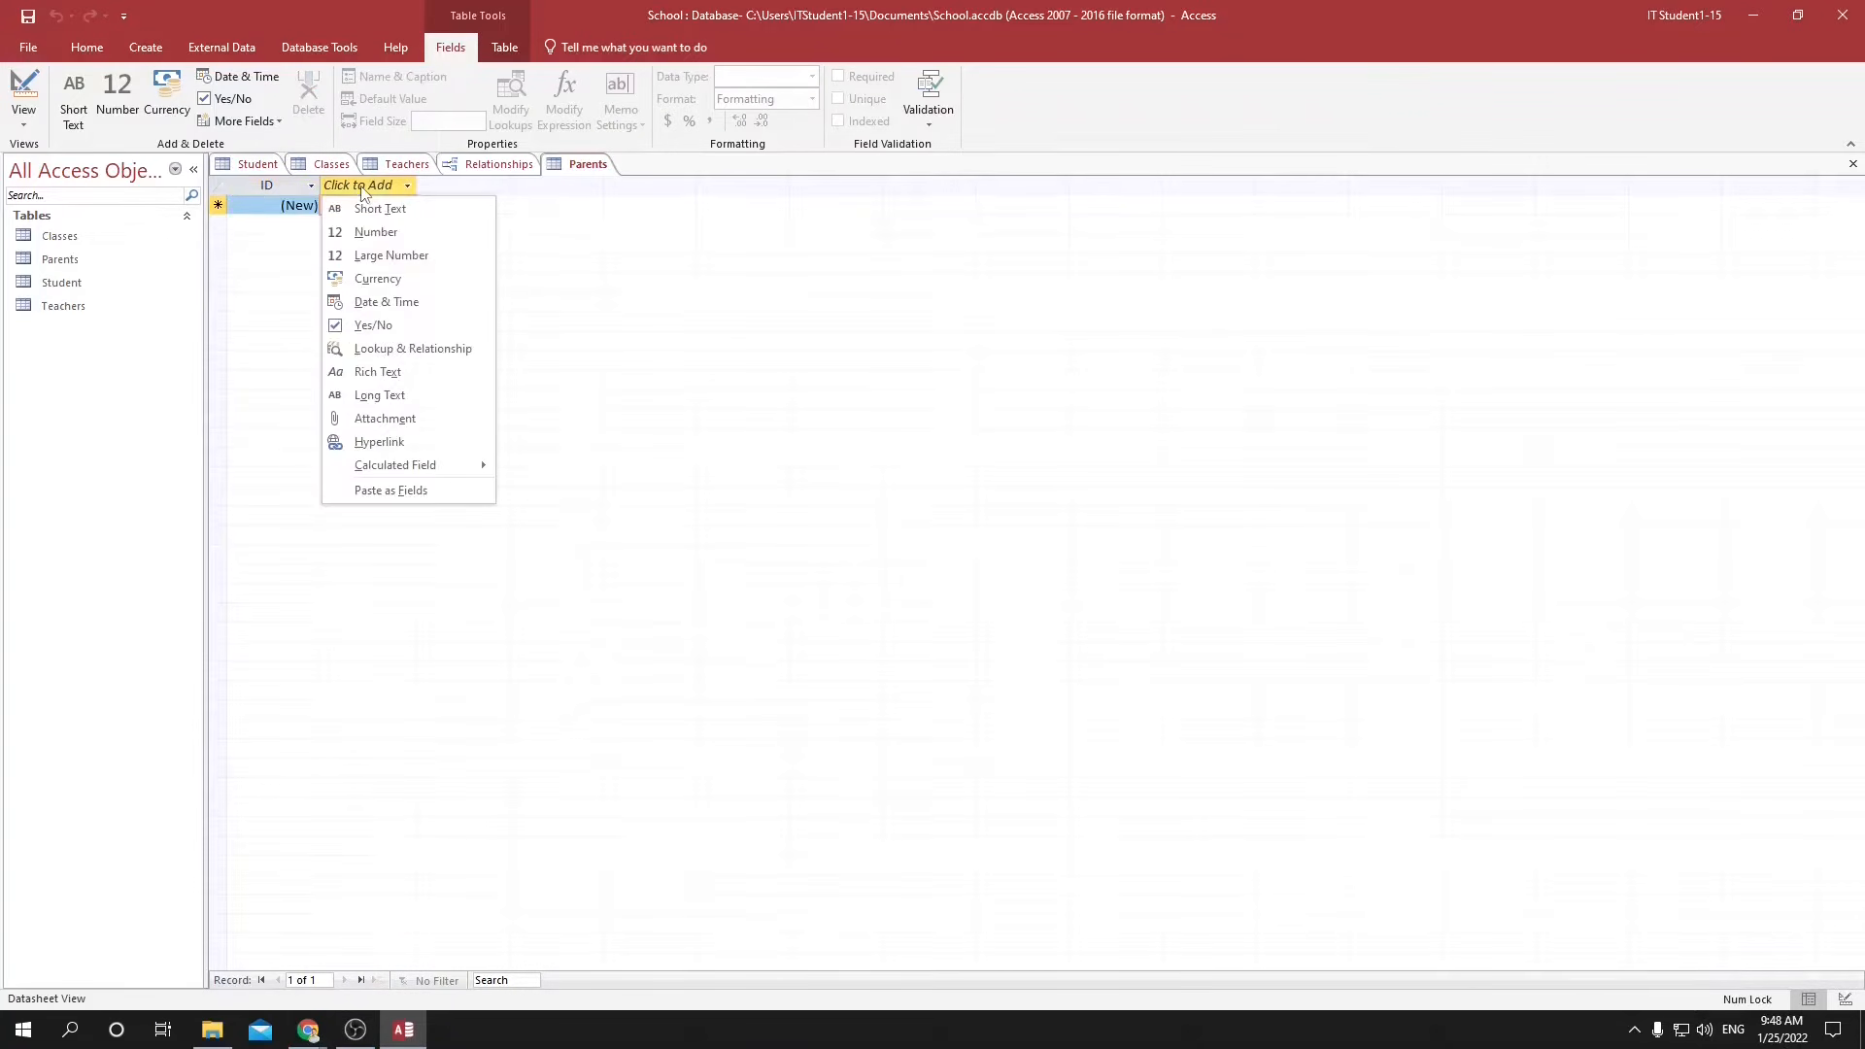
left_click(372, 206)
type("Prim")
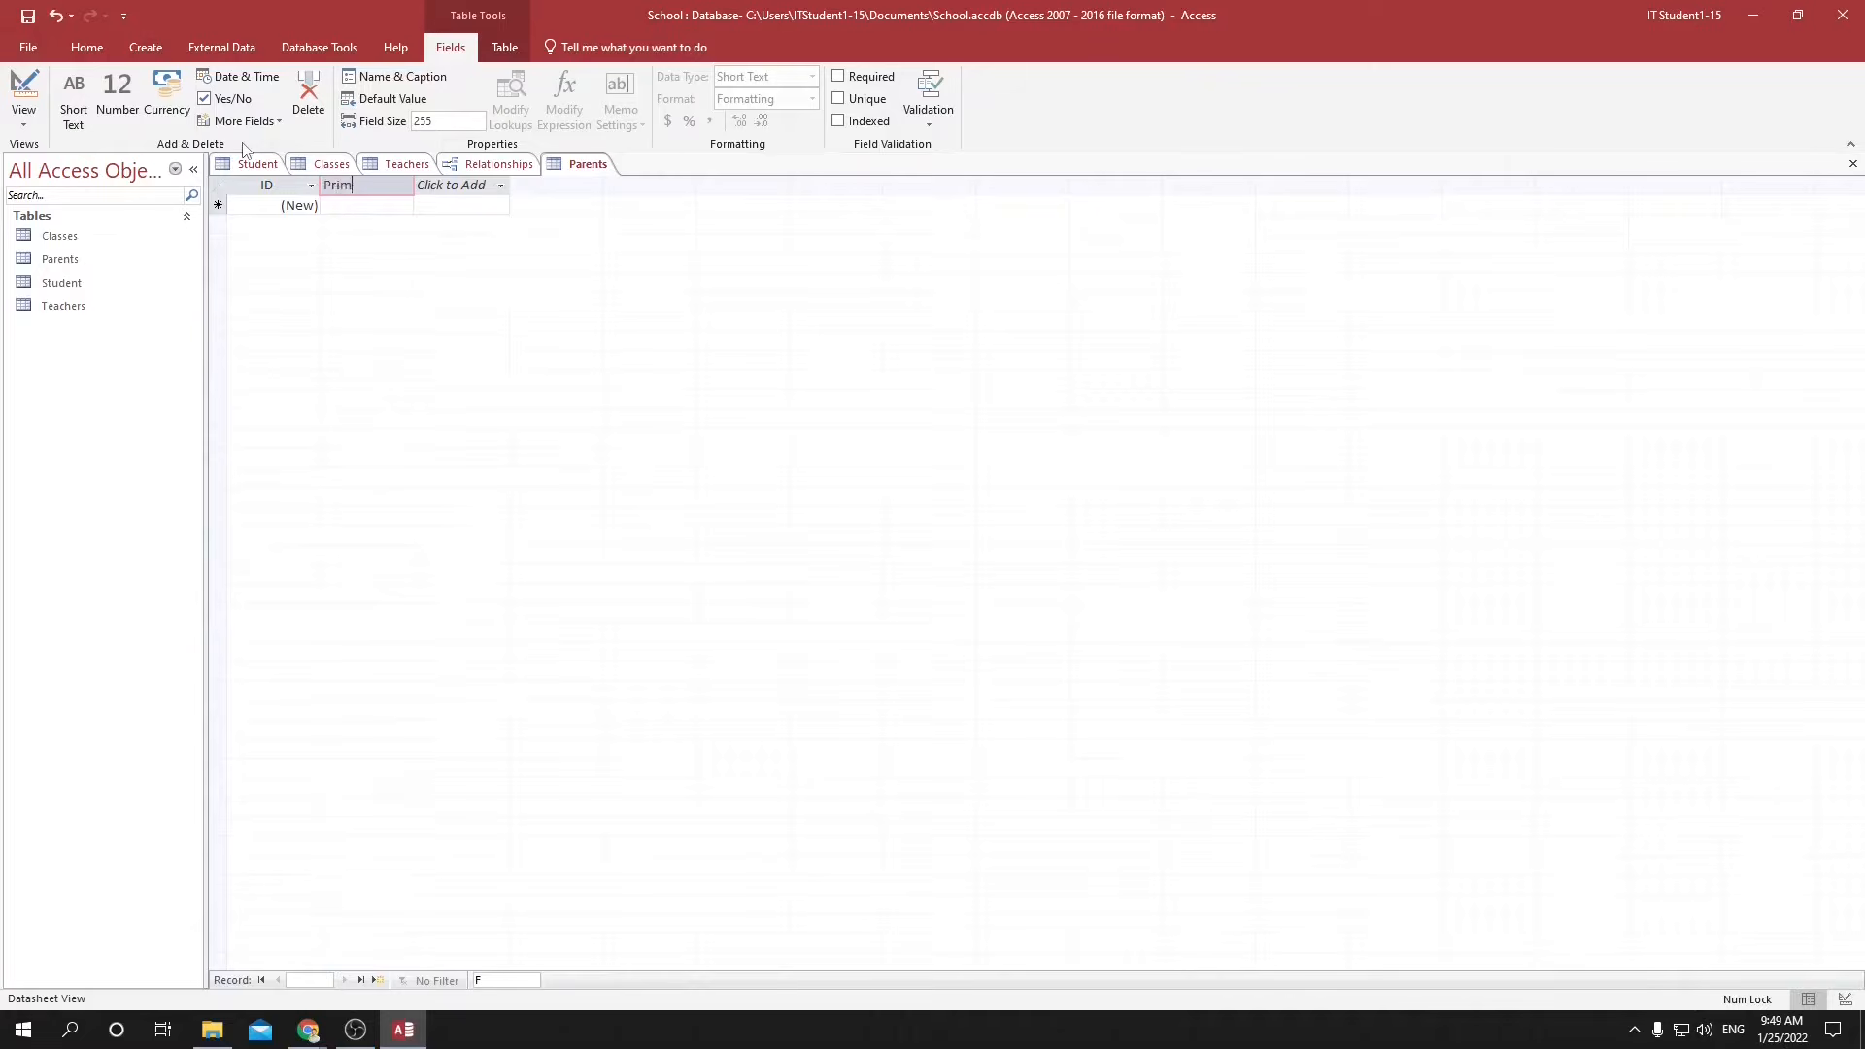
type("ary Guardian Na")
key("Return")
Add a Number field named Telephone and a Short Text field named Email to the Parents table.
left_click(427, 185)
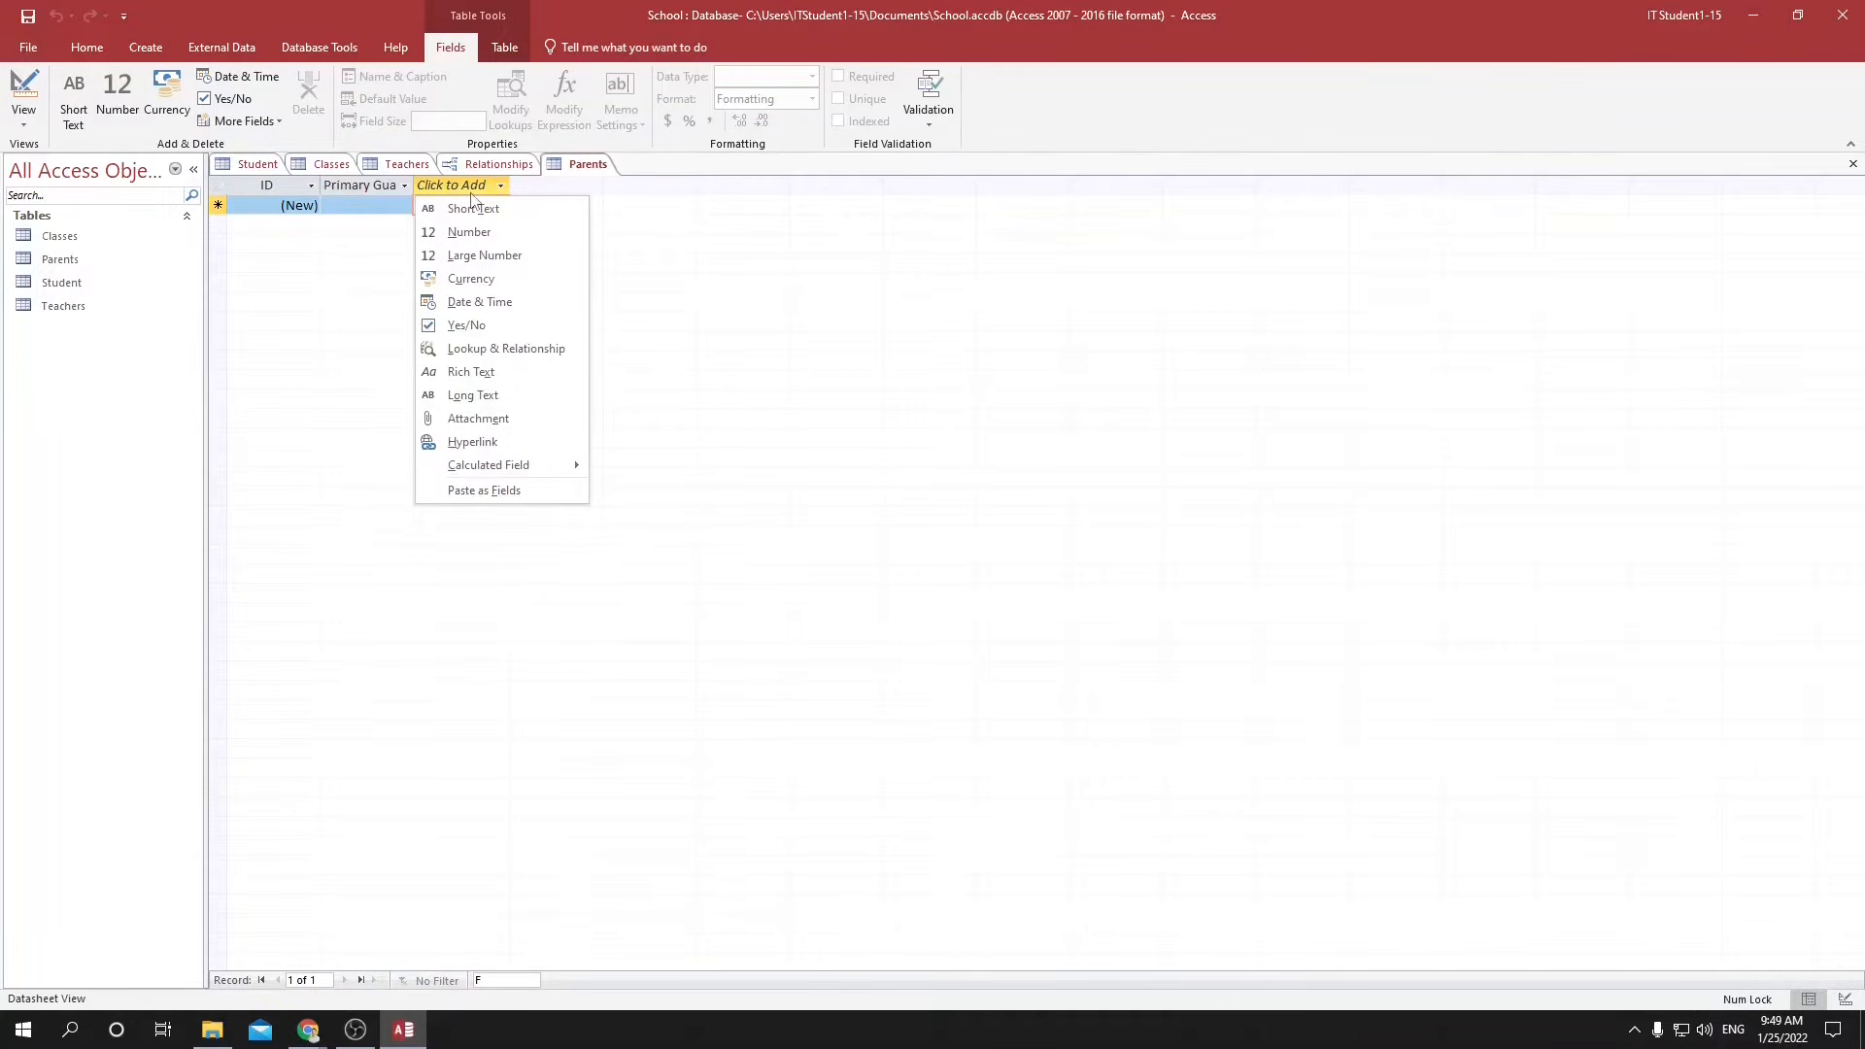
left_click(471, 232)
type("Telephone")
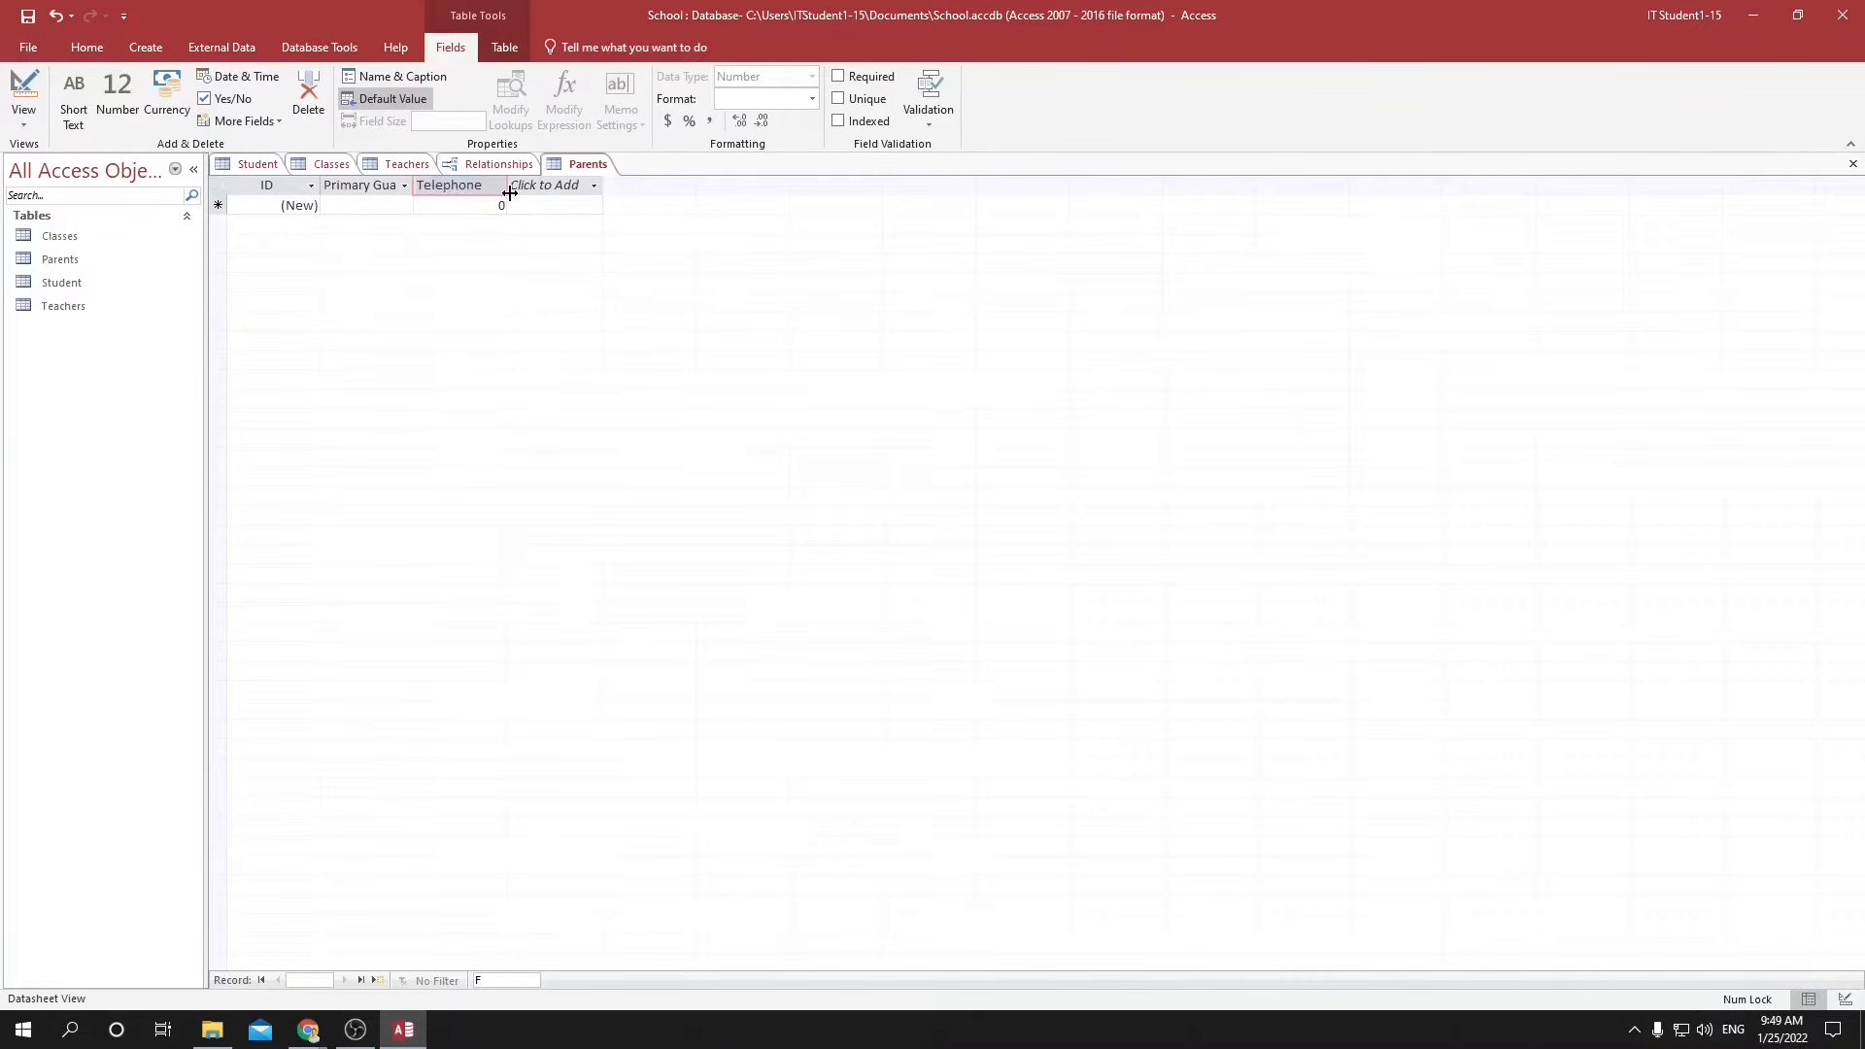
left_click(547, 188)
left_click(557, 210)
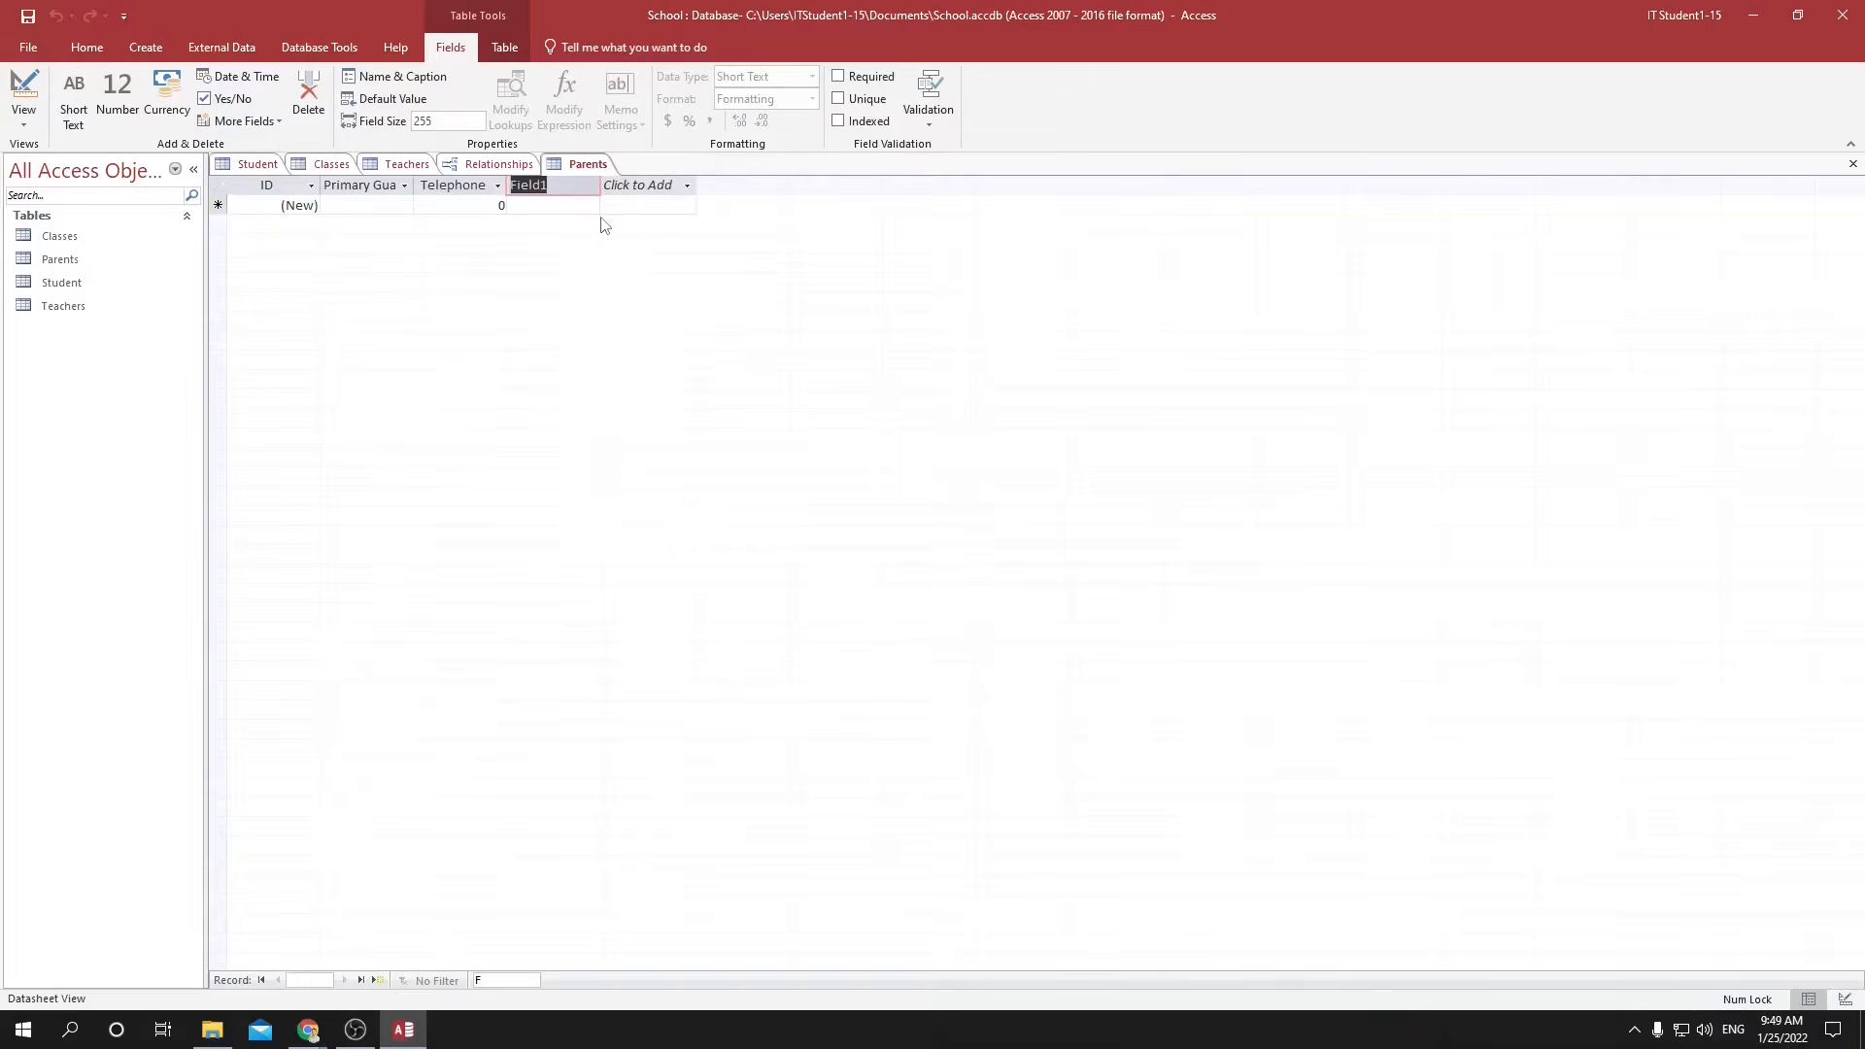
type("Email")
key("Return")
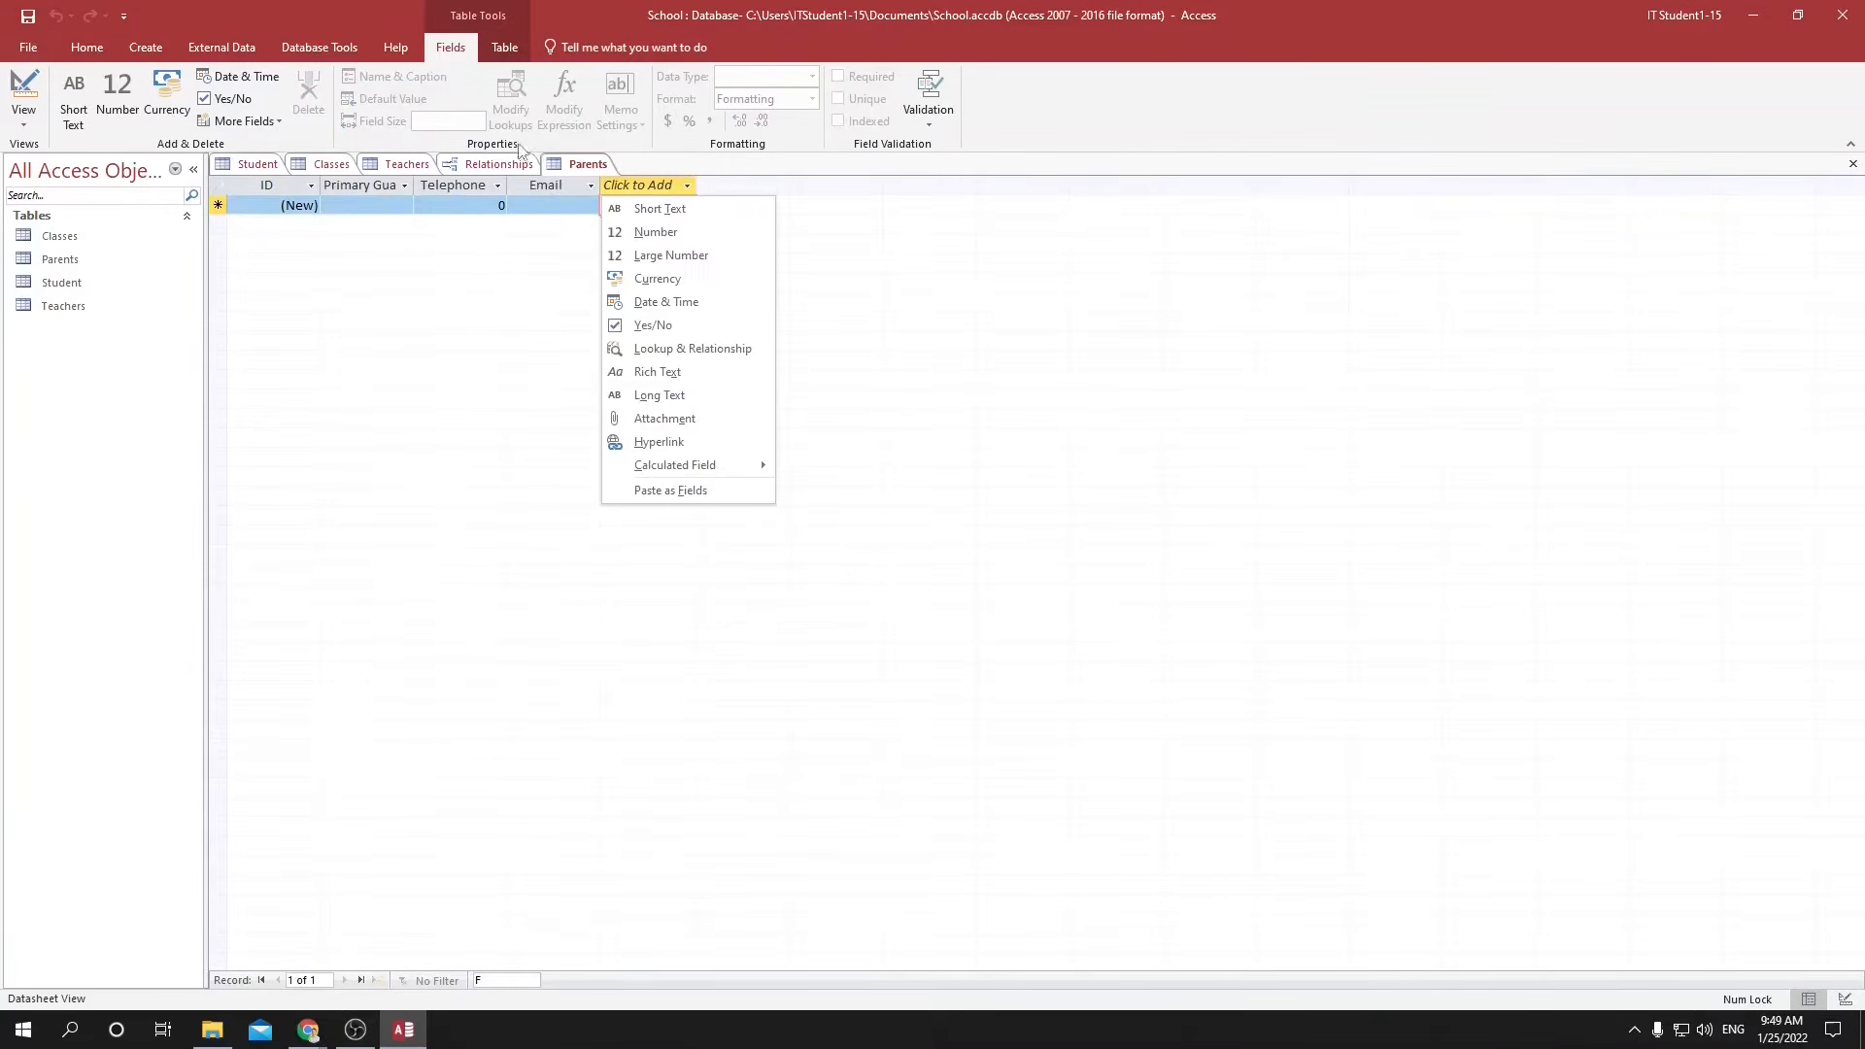
Rename the Primary Guardian field as Contact Name.
double_click(332, 185)
left_click_drag(328, 185, 463, 177)
key("shift+Left")
key("shift+Left")
key("shift+Left")
key("shift+Left")
key("shift+Left")
type("Contact")
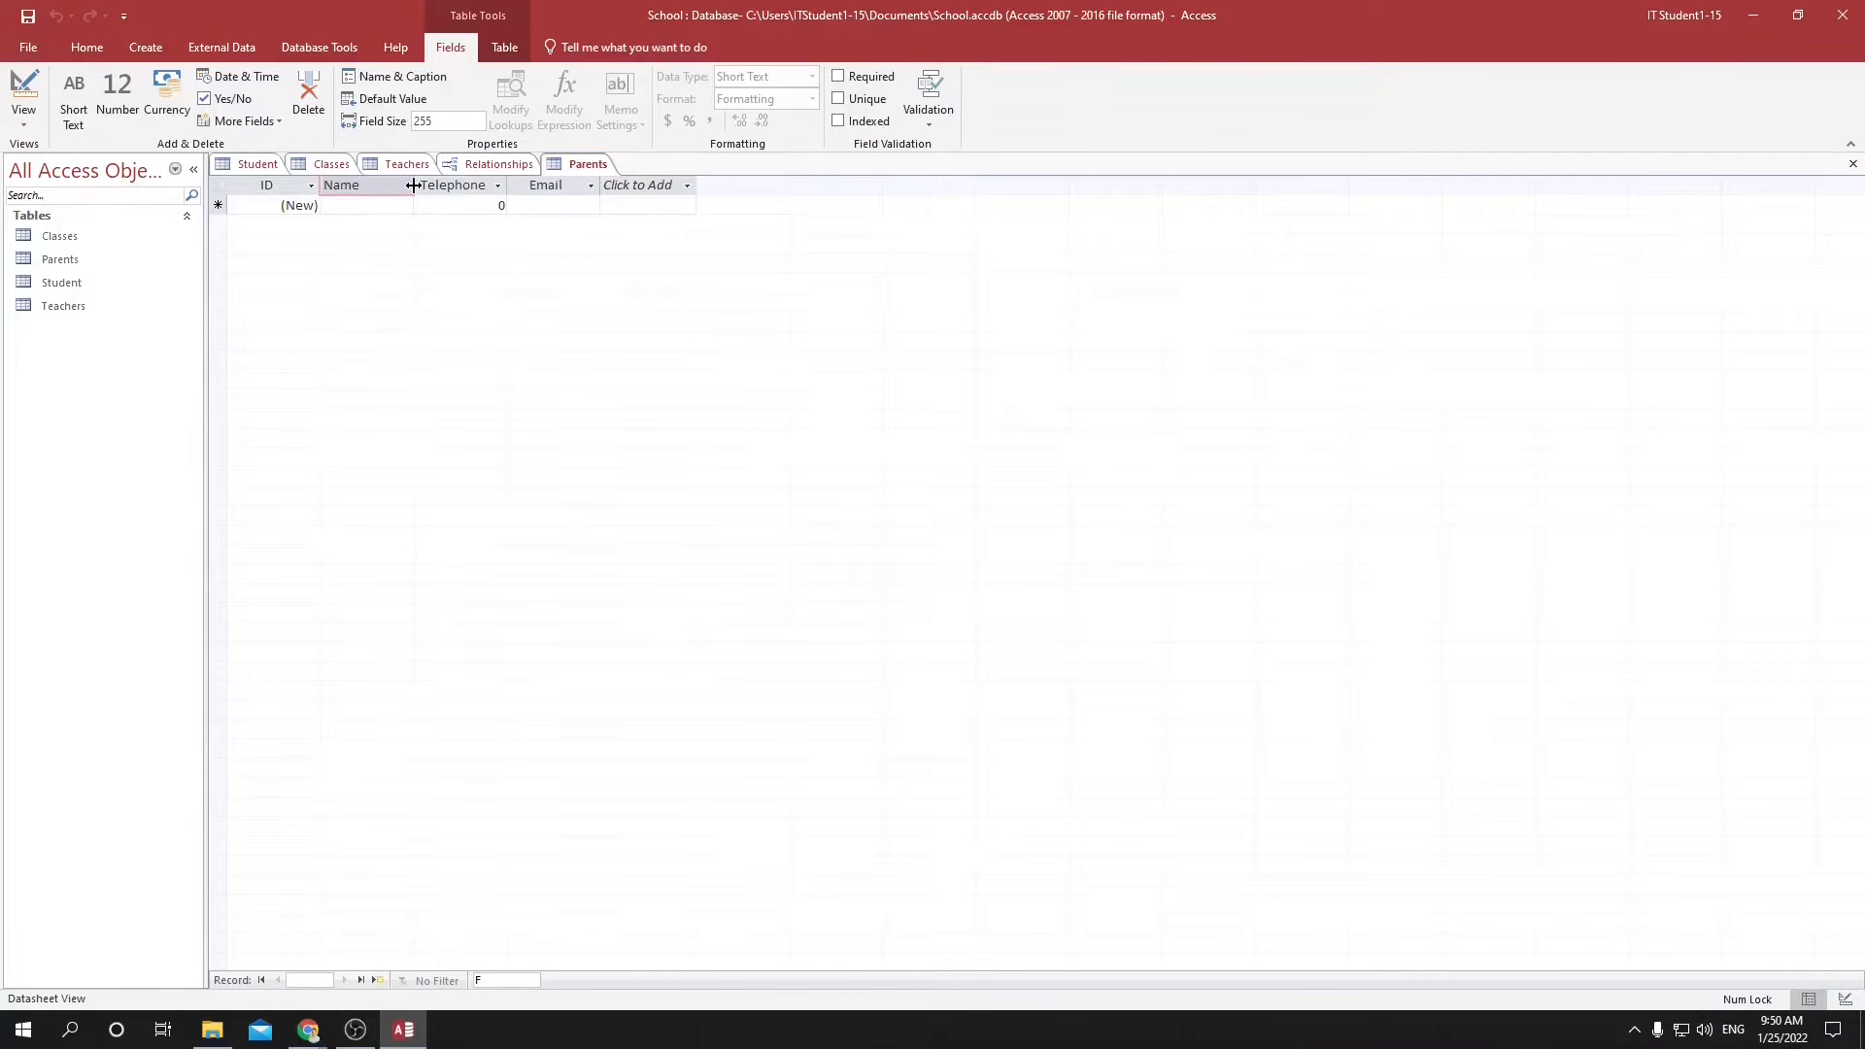
key("Return")
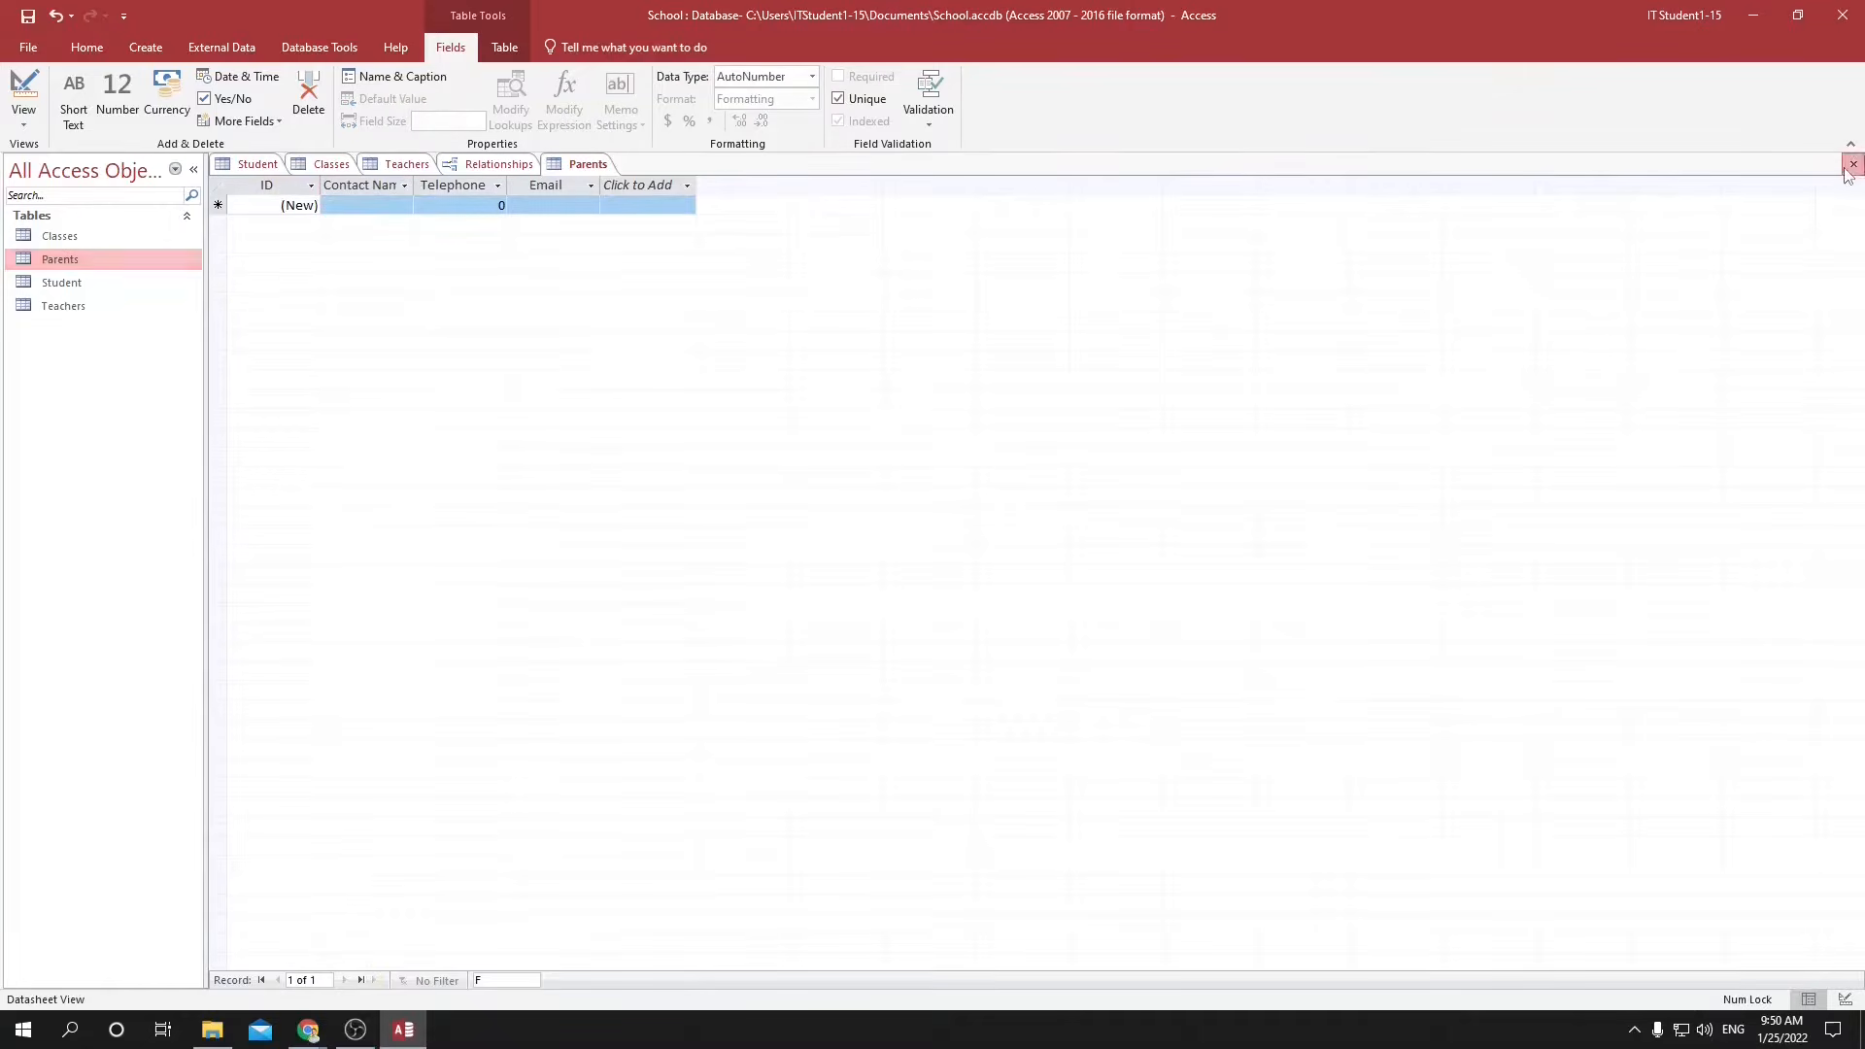
Close the Parents table and rename it as PrimaryContact.
left_click(1852, 163)
right_click(62, 263)
left_click(115, 373)
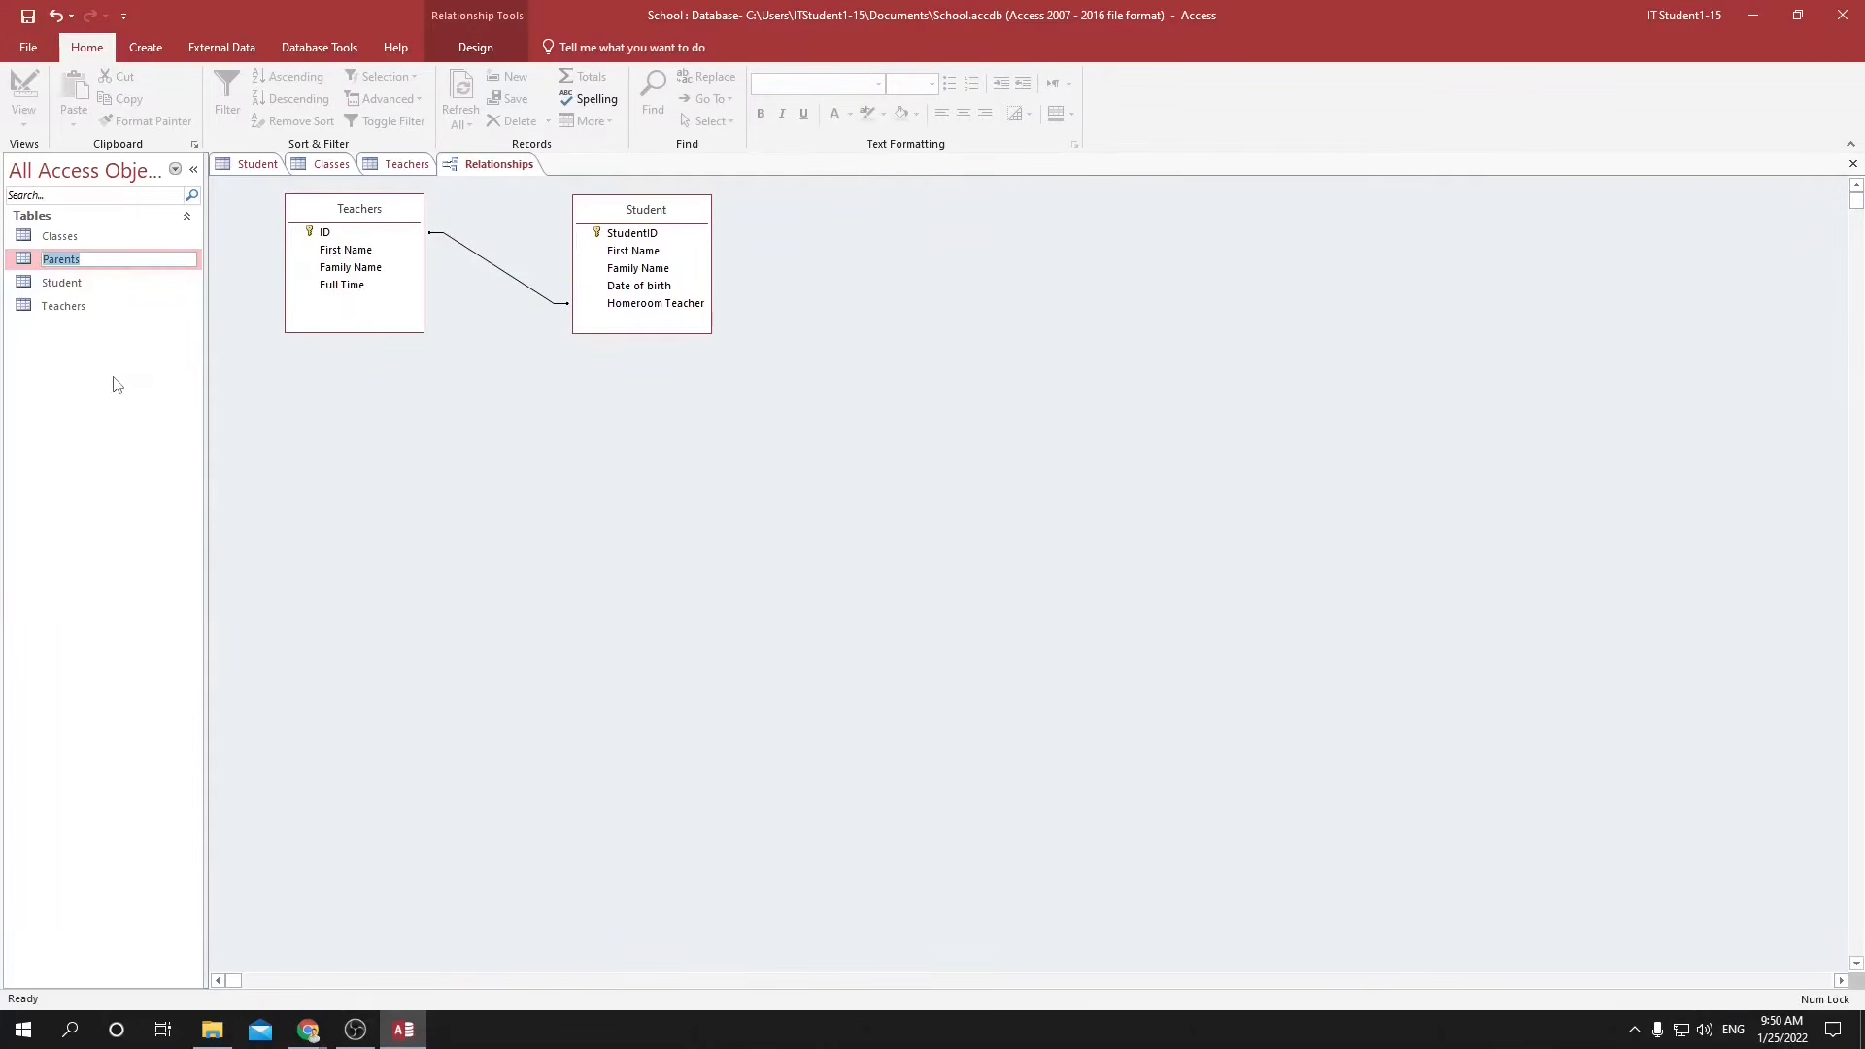
type("PrimaryContact")
key("Return")
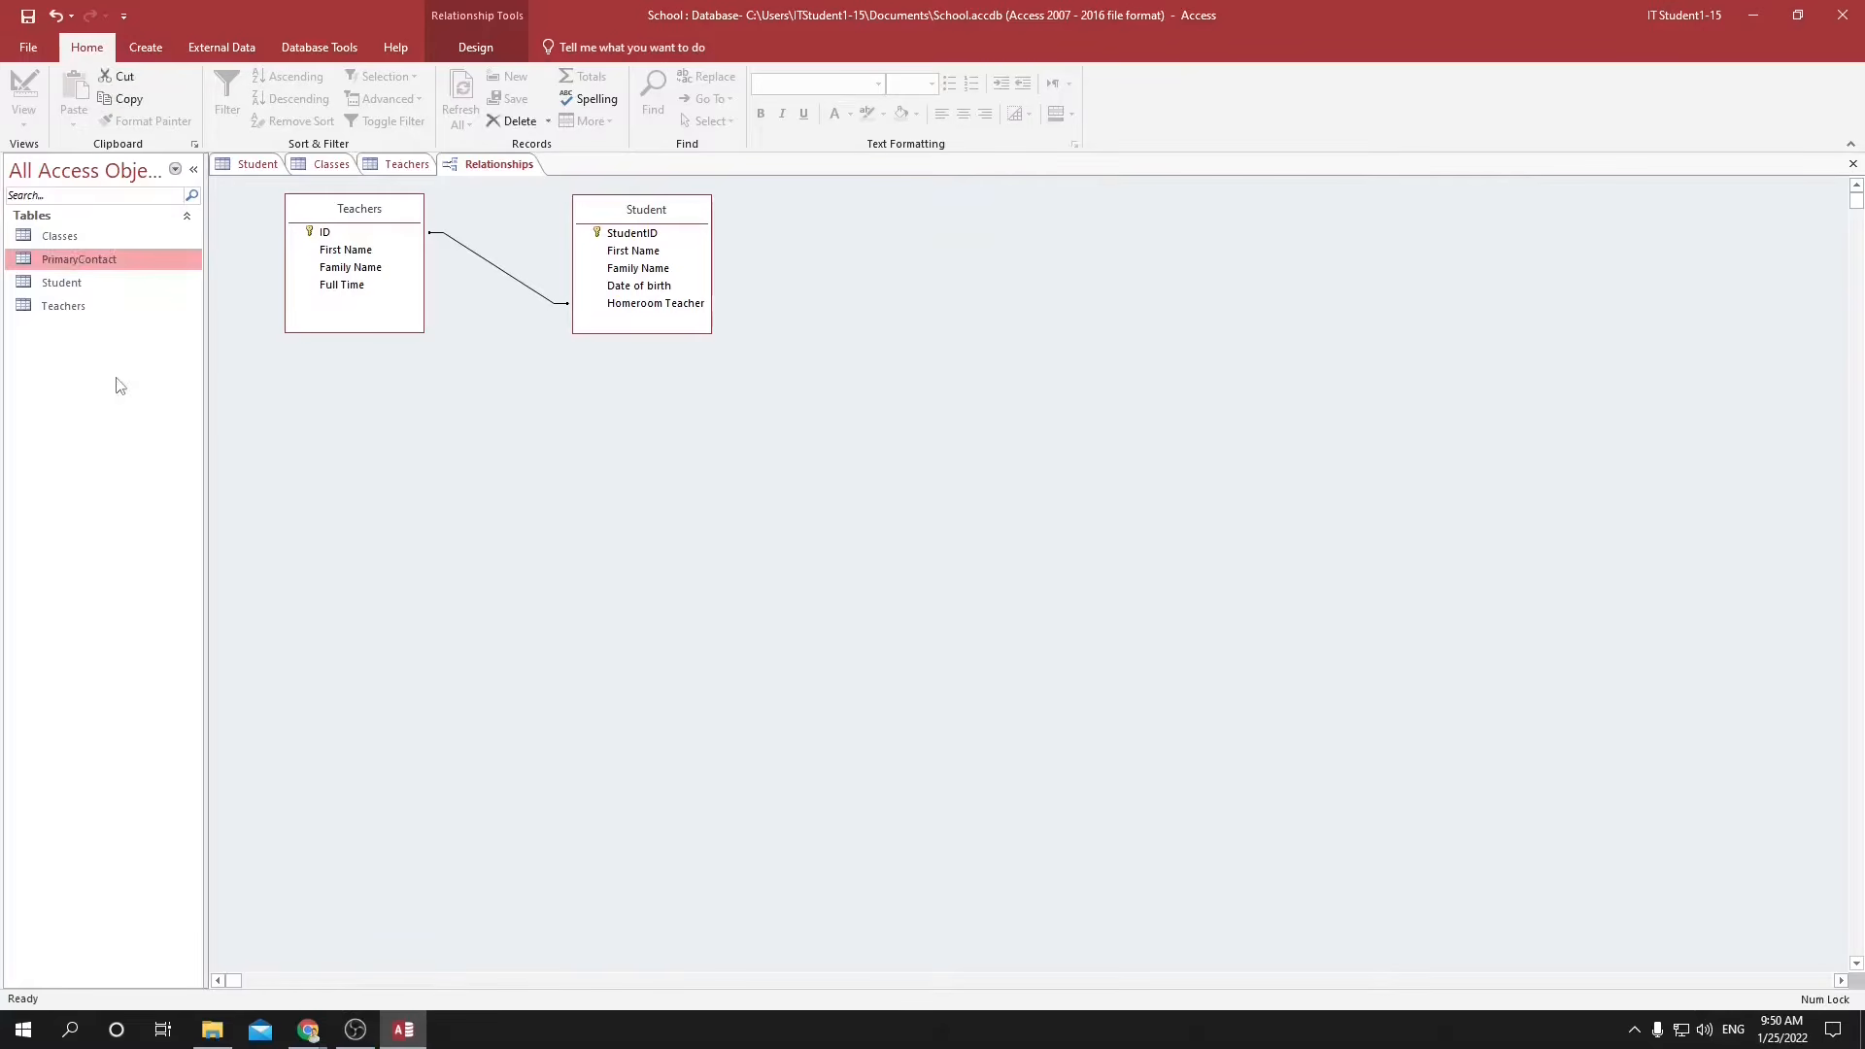
Open the PrimaryContact table and enter the first contact's name, telephone number and email address.
double_click(61, 260)
left_click(374, 207)
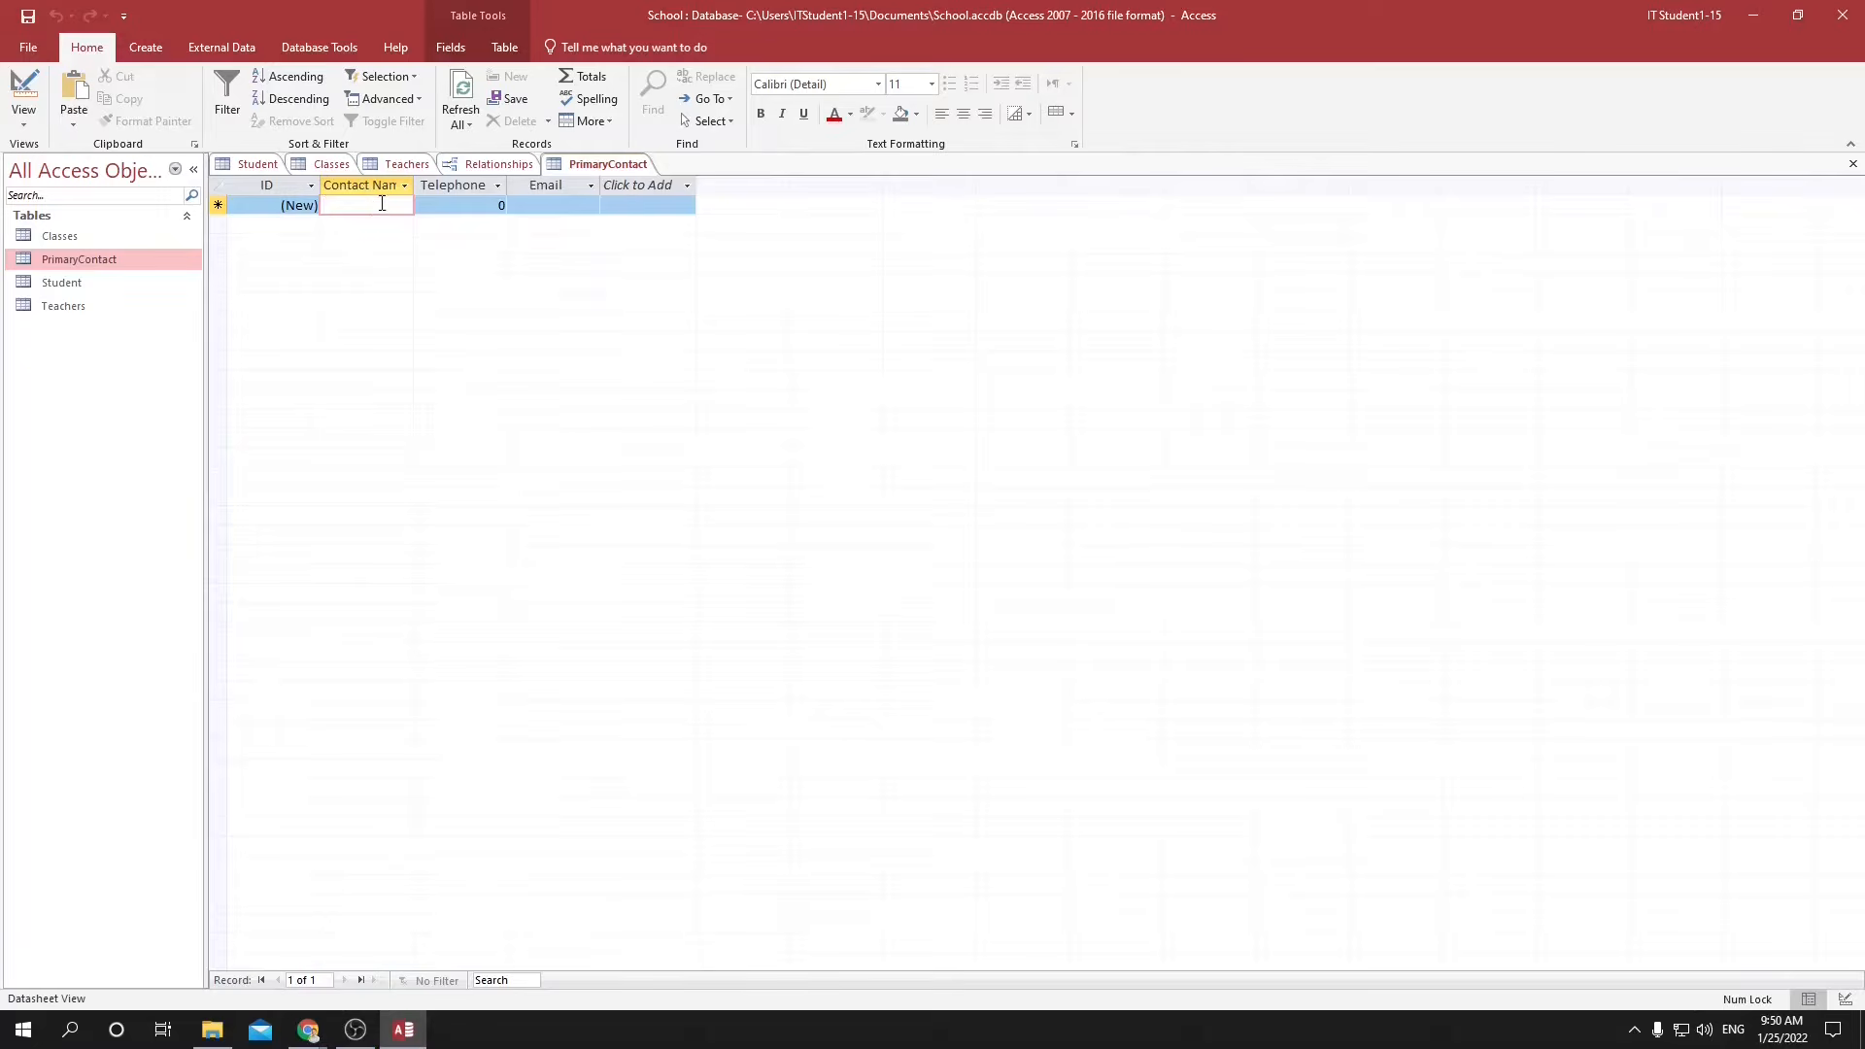
double_click(62, 283)
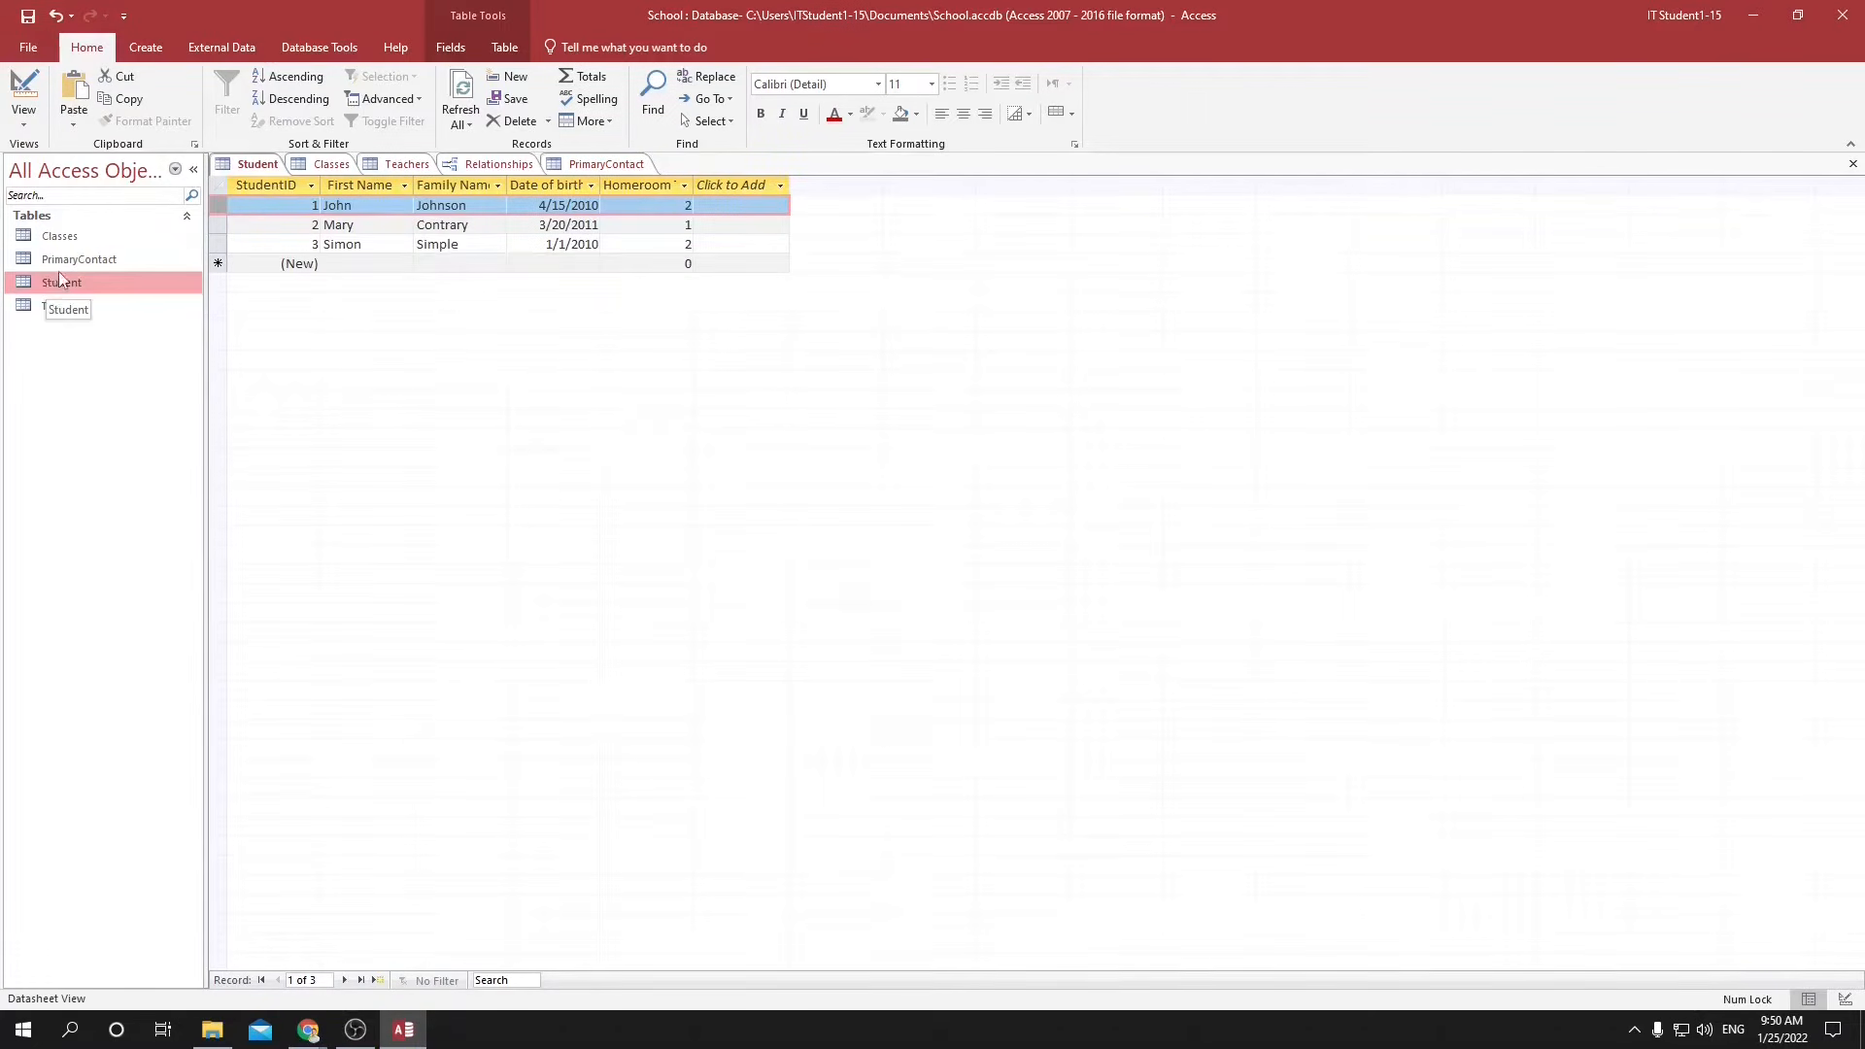
double_click(60, 265)
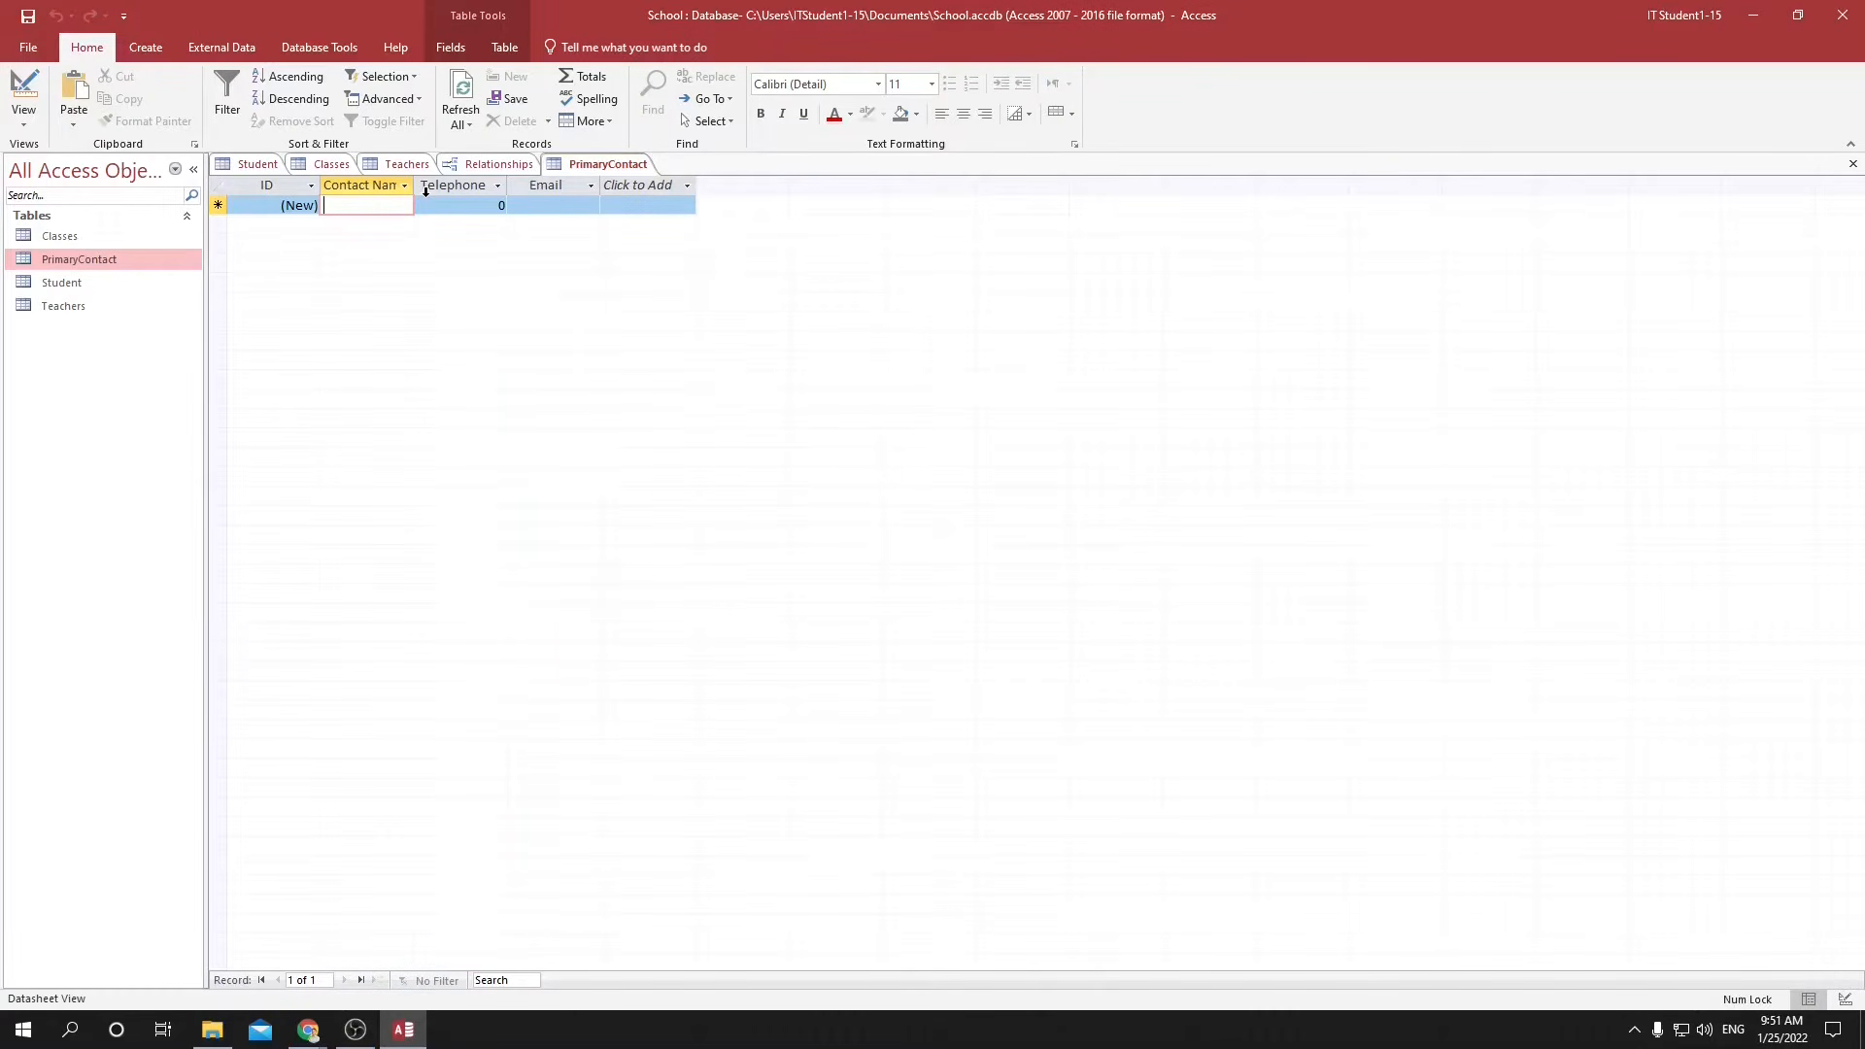
type("John")
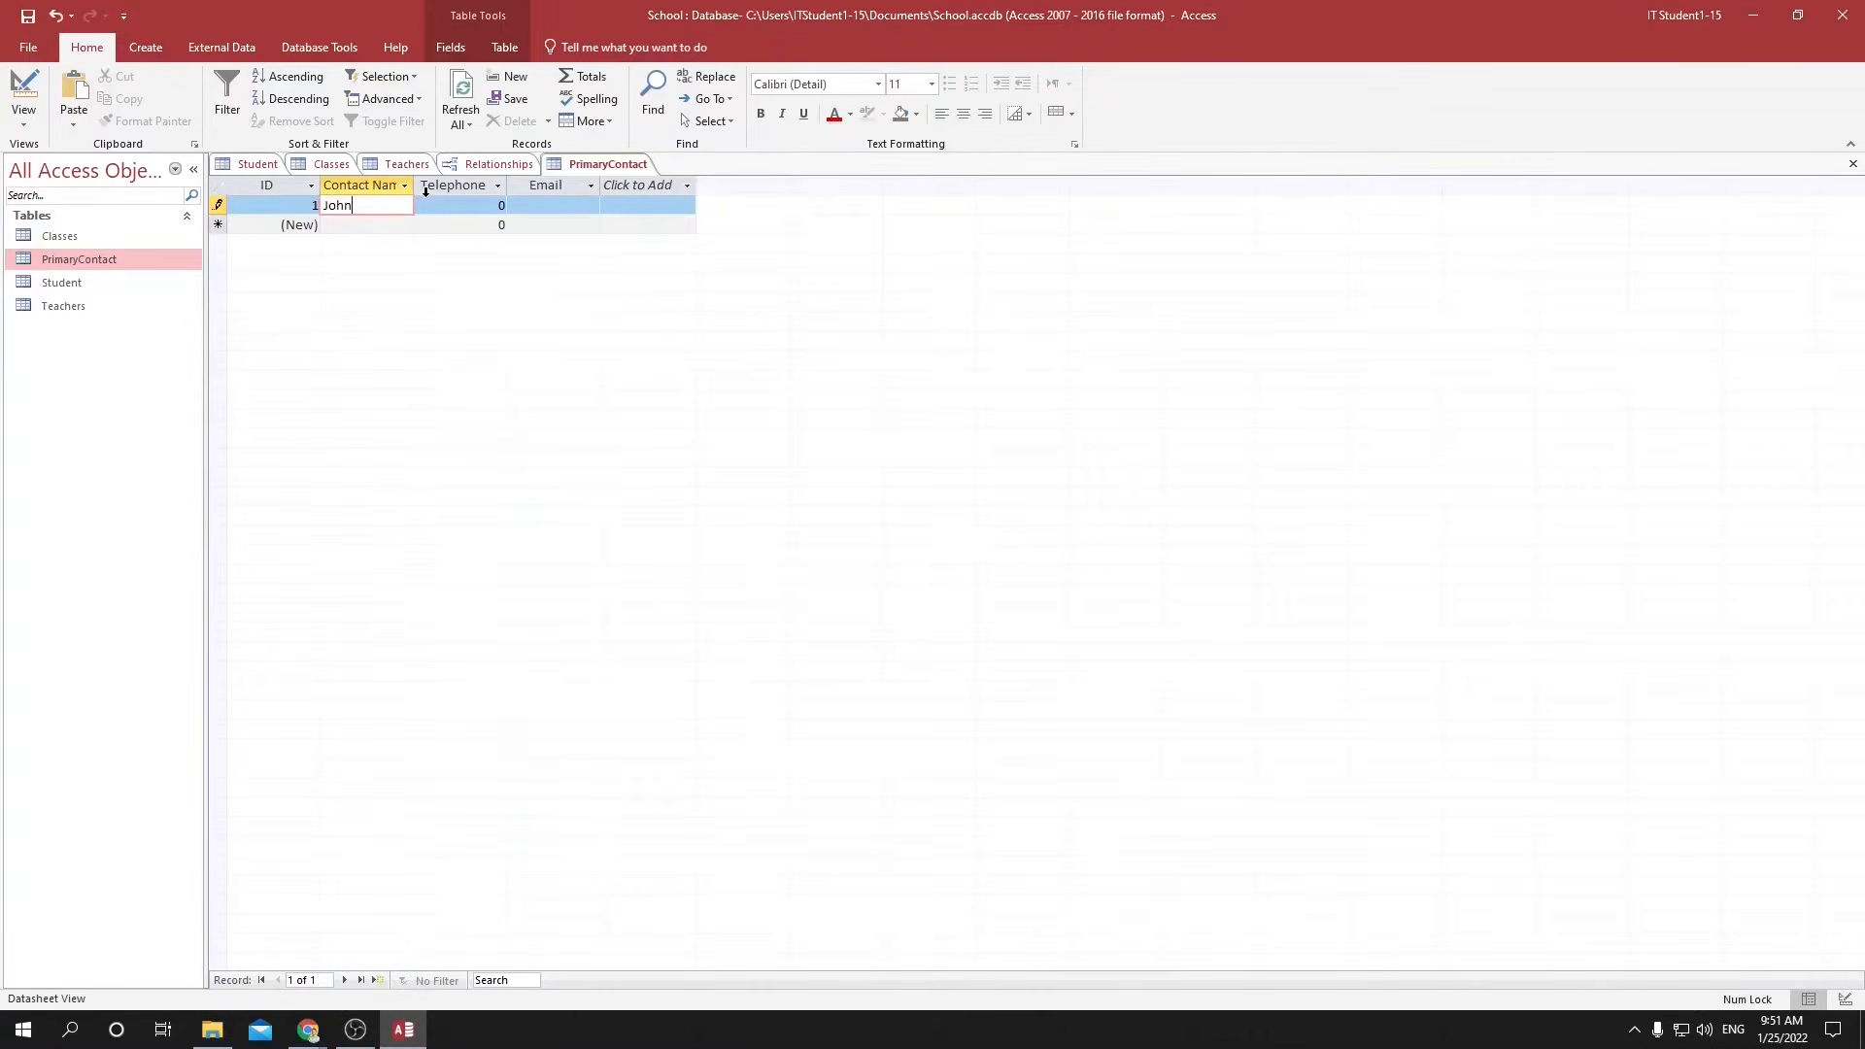
key("Tab")
type("123")
key("Tab")
type("a")
key("BackSpace")
type("john@")
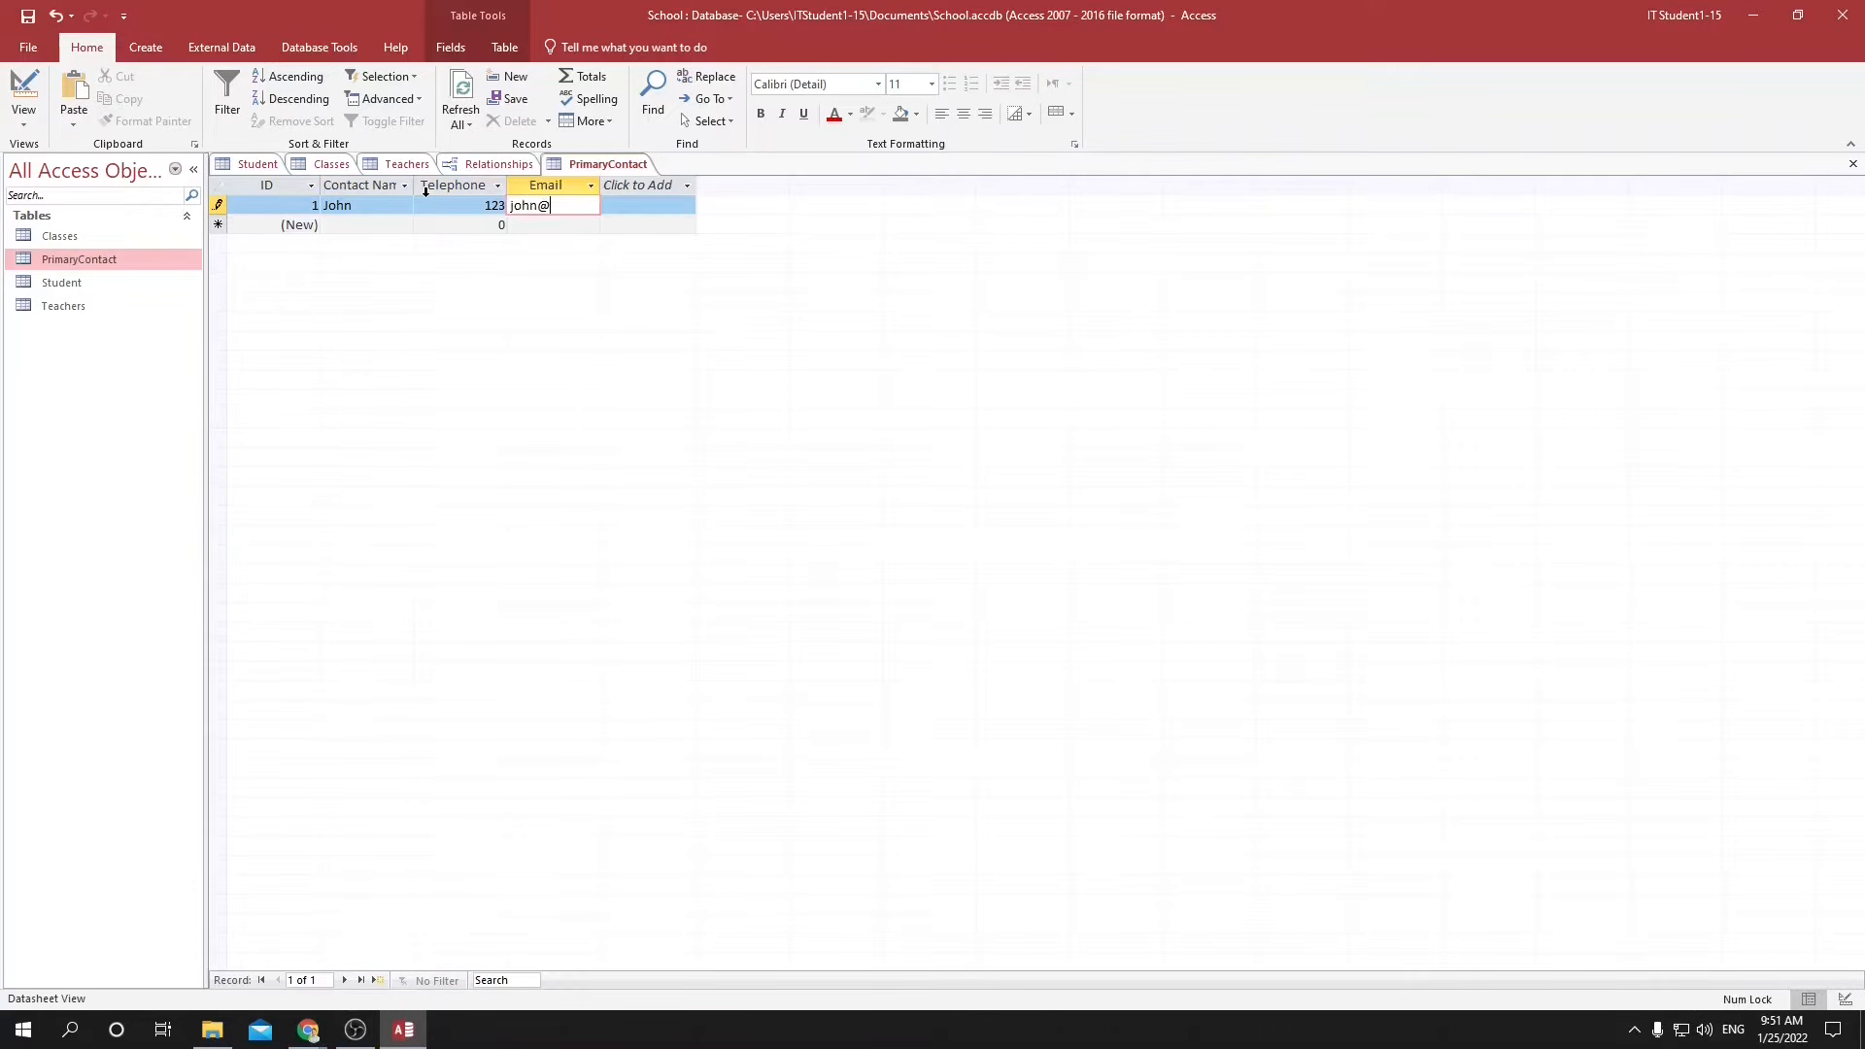
type("b.com")
key("Tab")
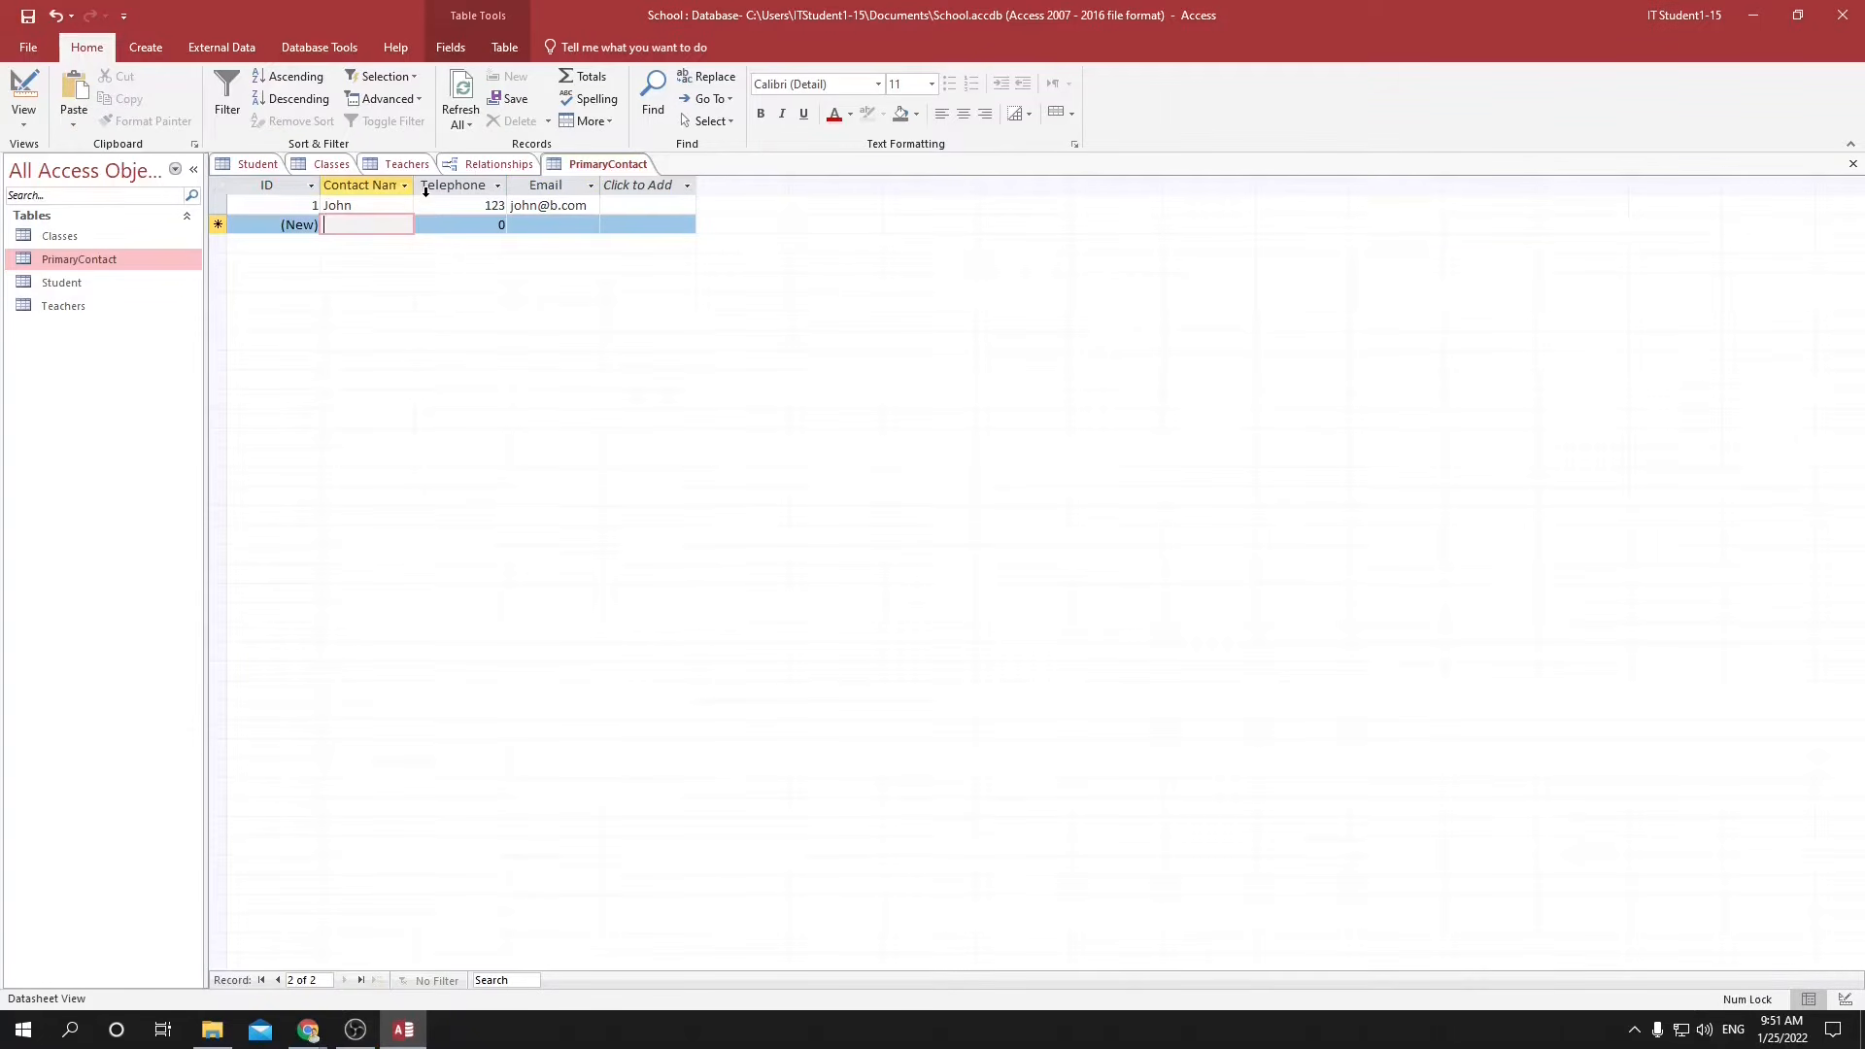
Enter the second contact's name, telephone number and email address as a new PrimaryContact record.
type("Kirin")
key("Tab")
type("145")
key("Tab")
type("kirin")
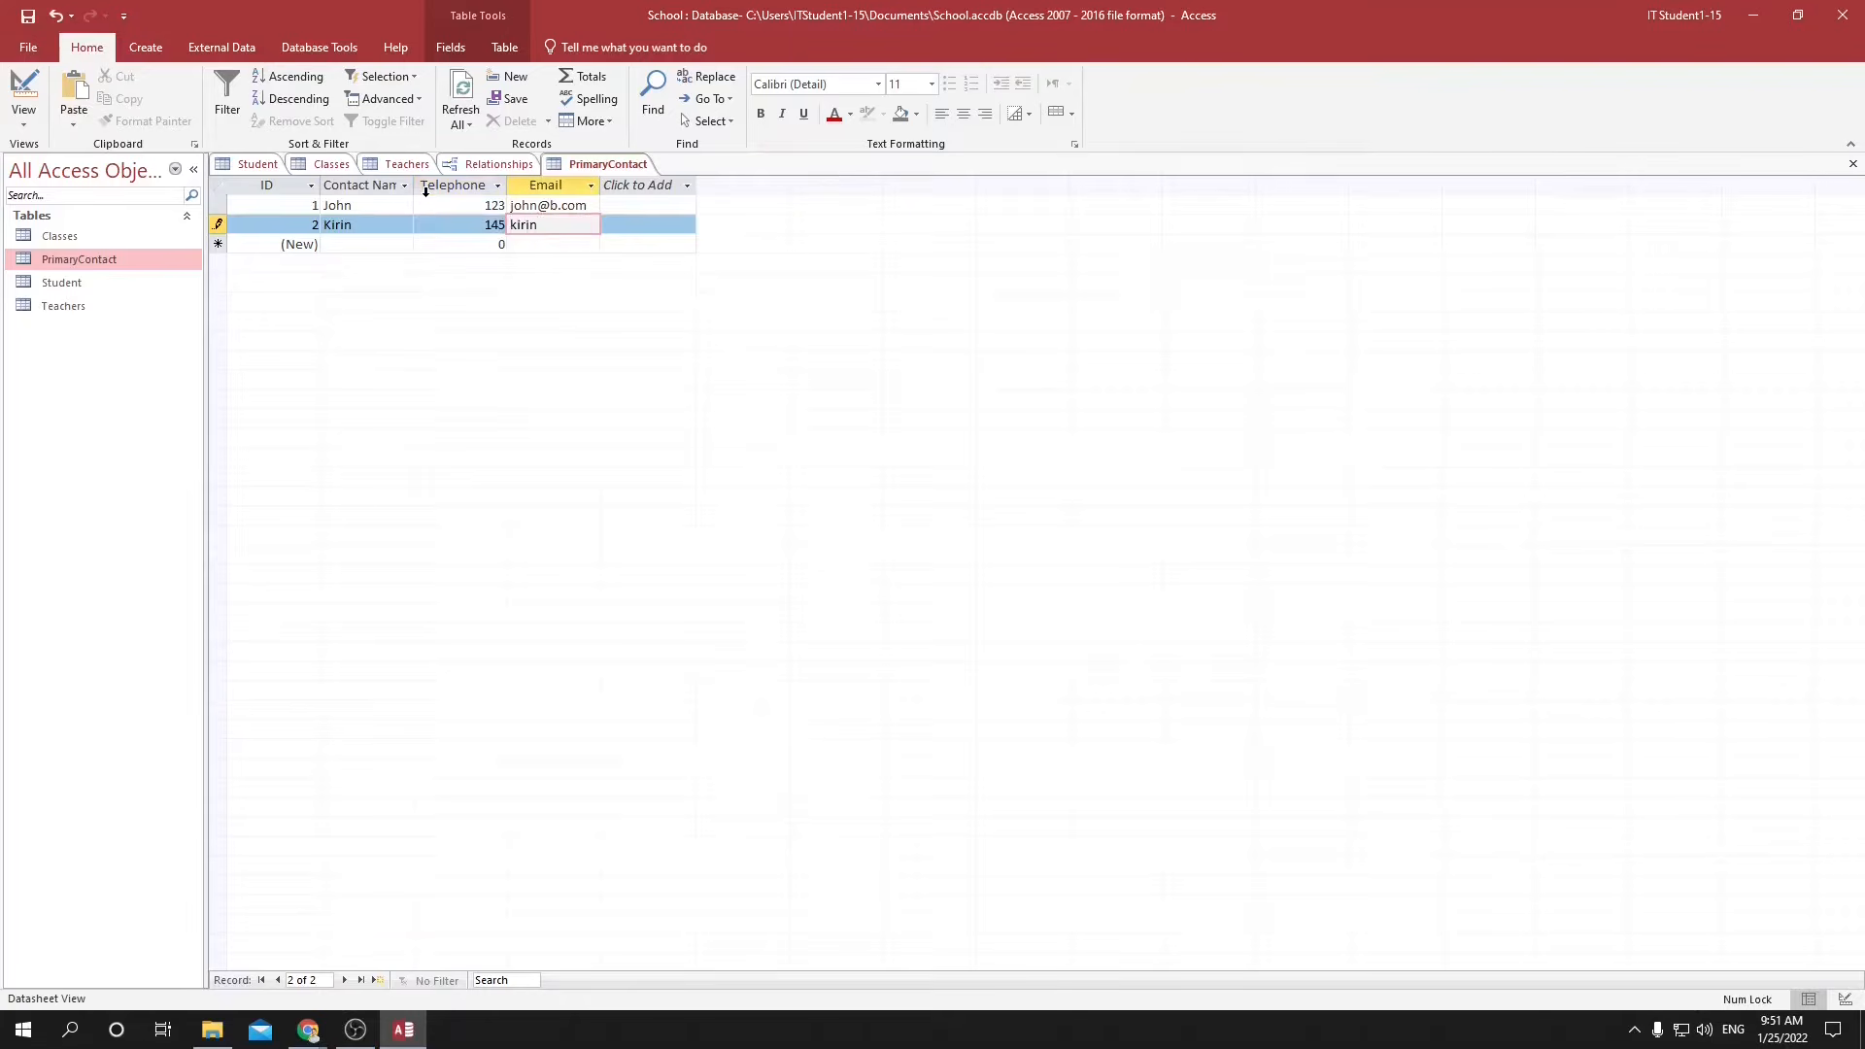
type("@c.com")
key("Tab")
Enter the third contact's name, telephone number and email address in the PrimaryContact table.
type("Dude")
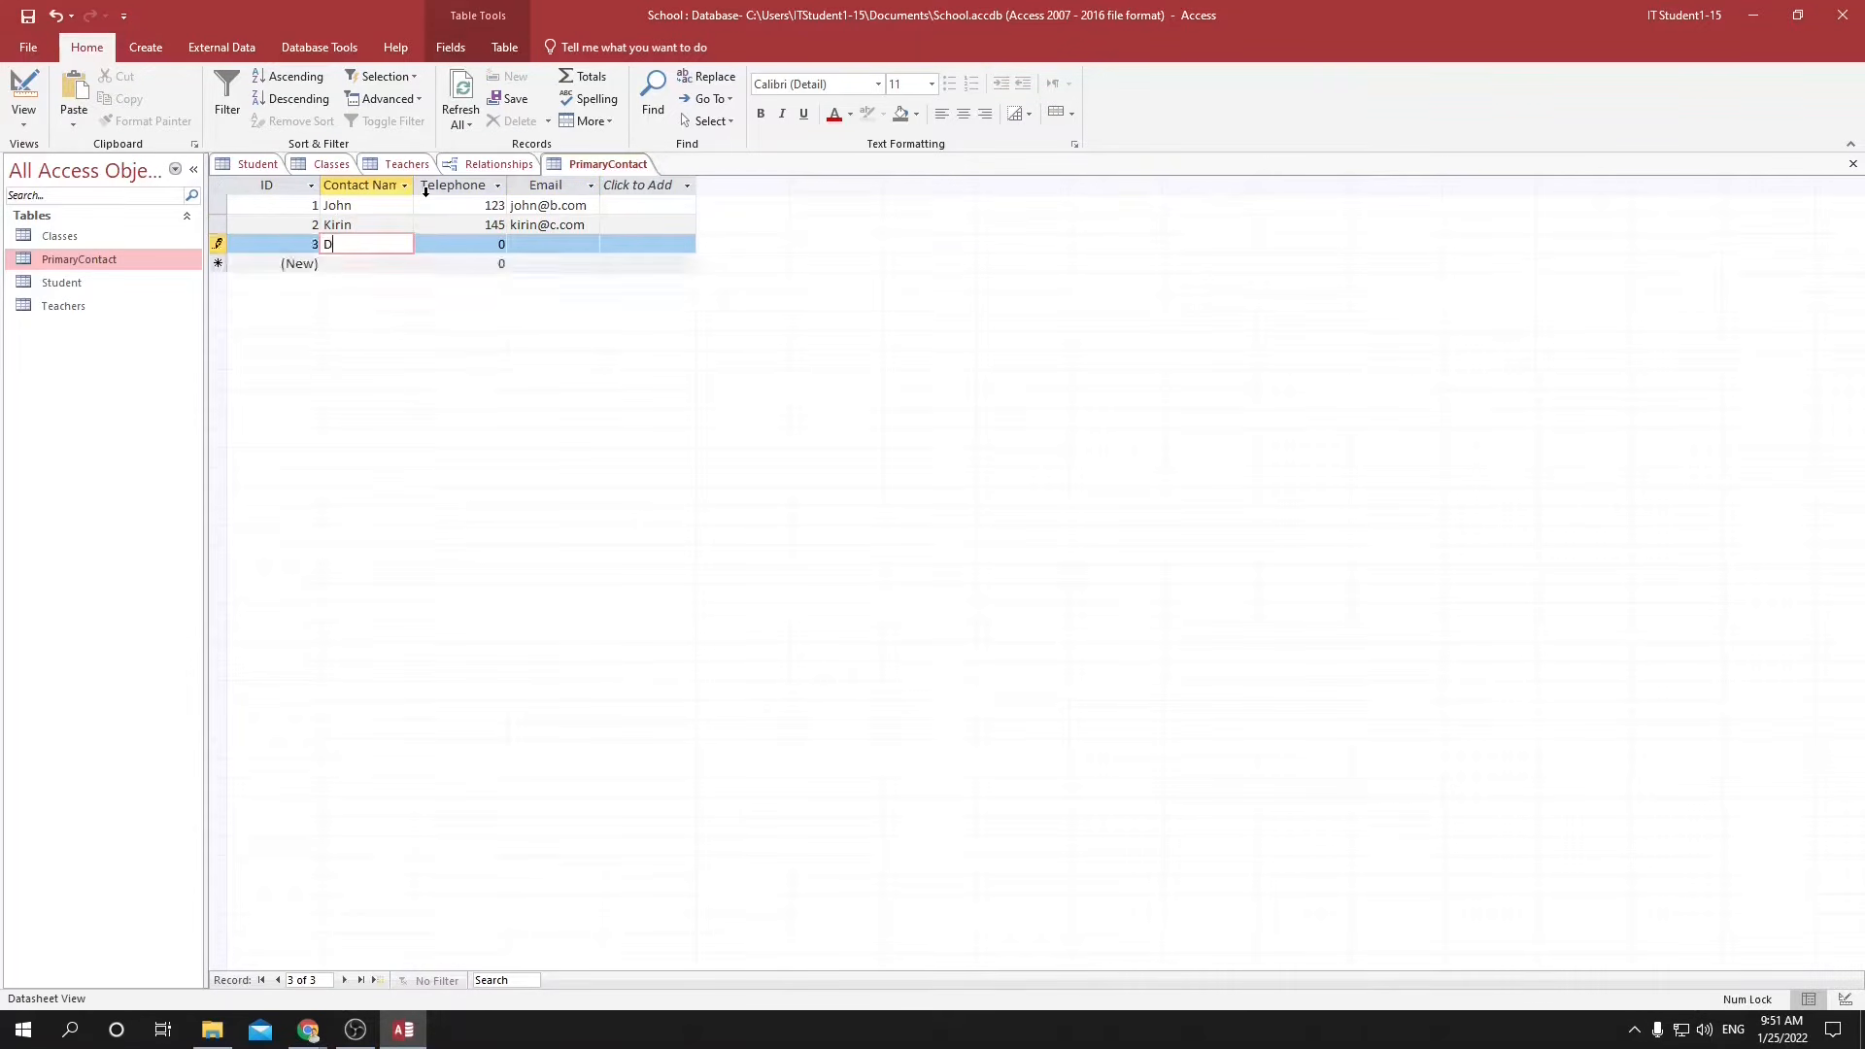
key("Tab")
type("156")
key("Tab")
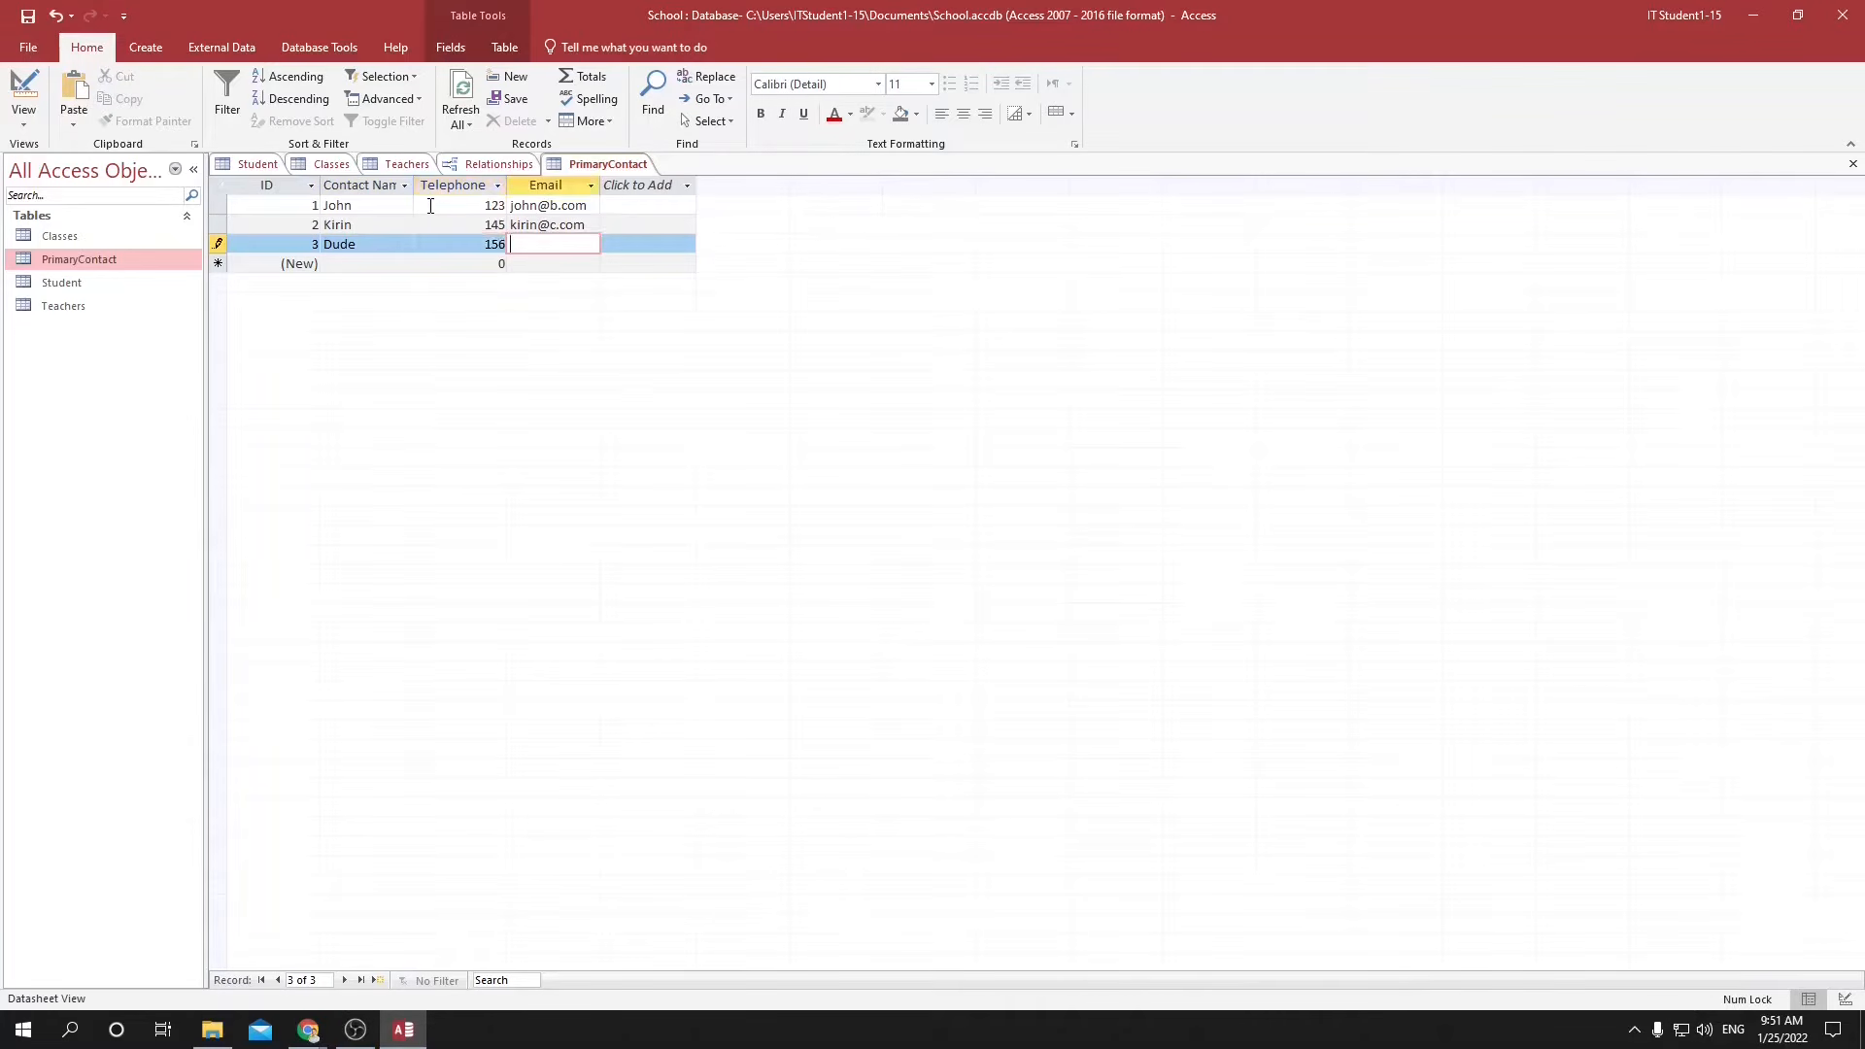
type("dude@d.com")
key("Tab")
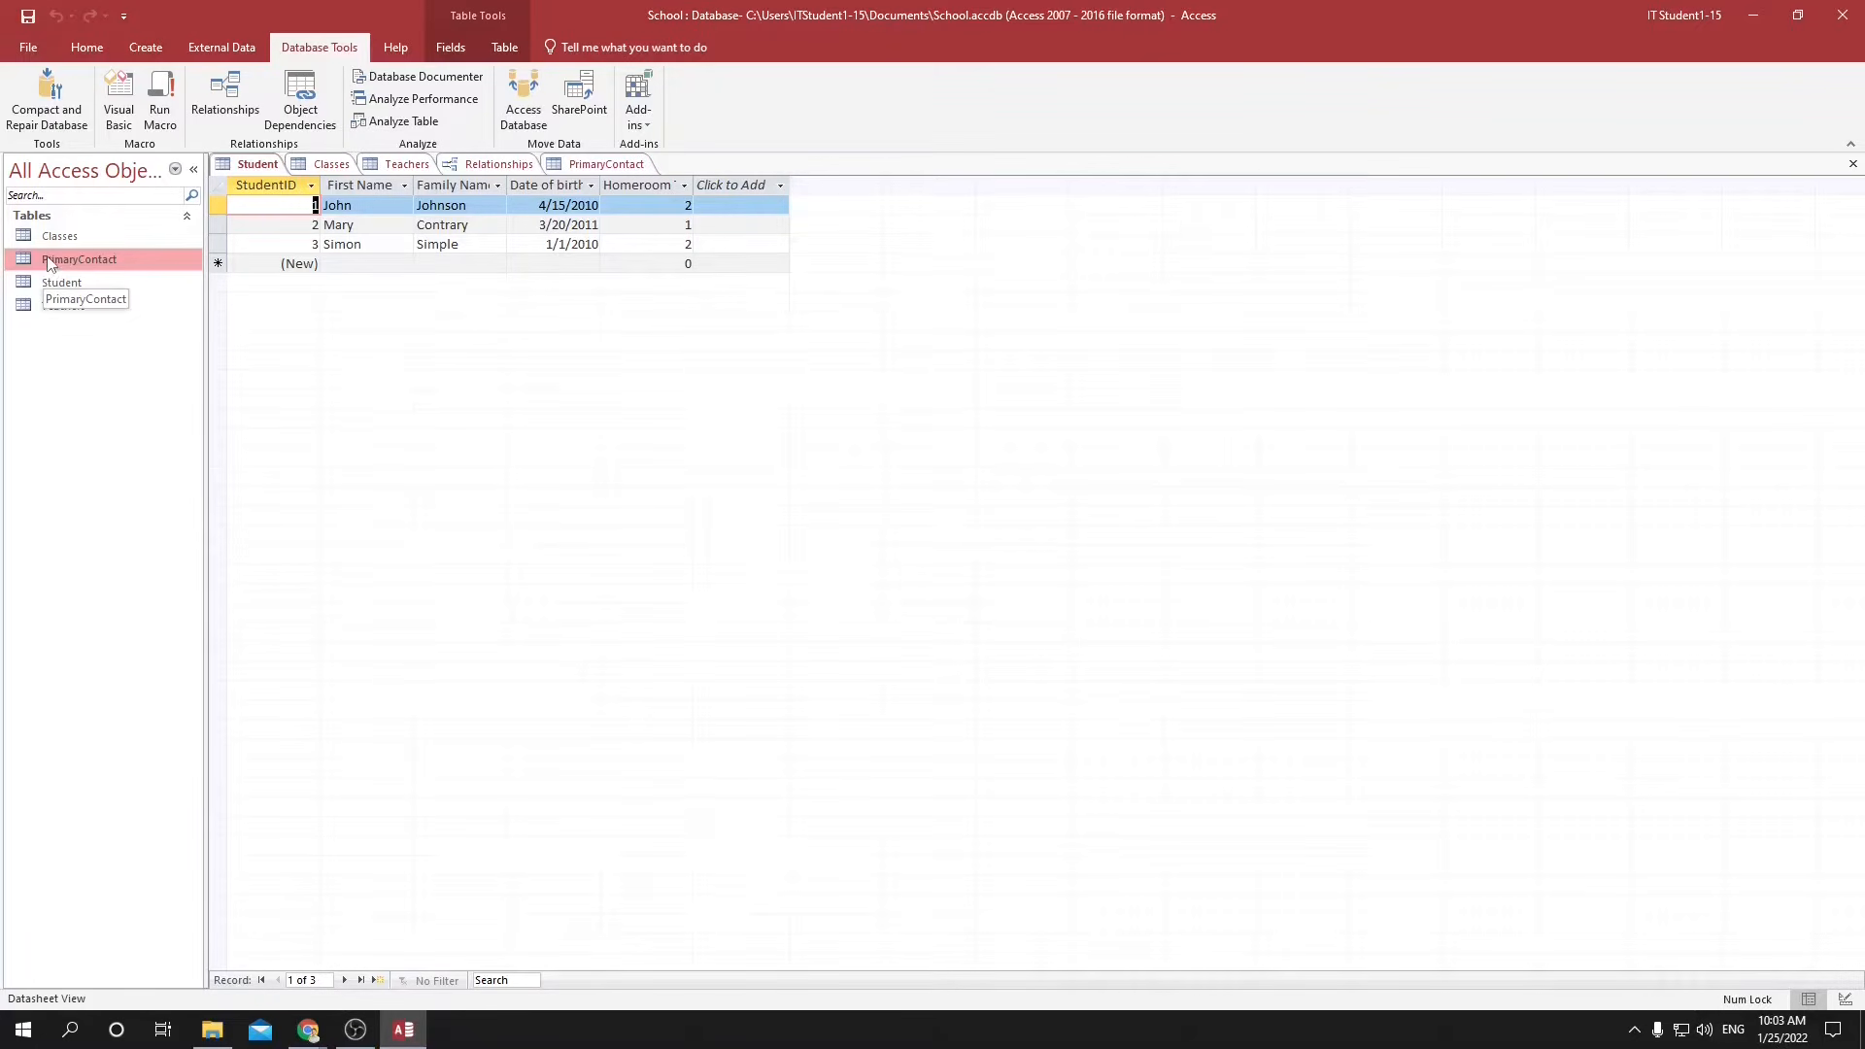
Add a lookup field labelled ContactID to the Student table, taking its values from the ContactID field of PrimaryContact.
left_click(753, 189)
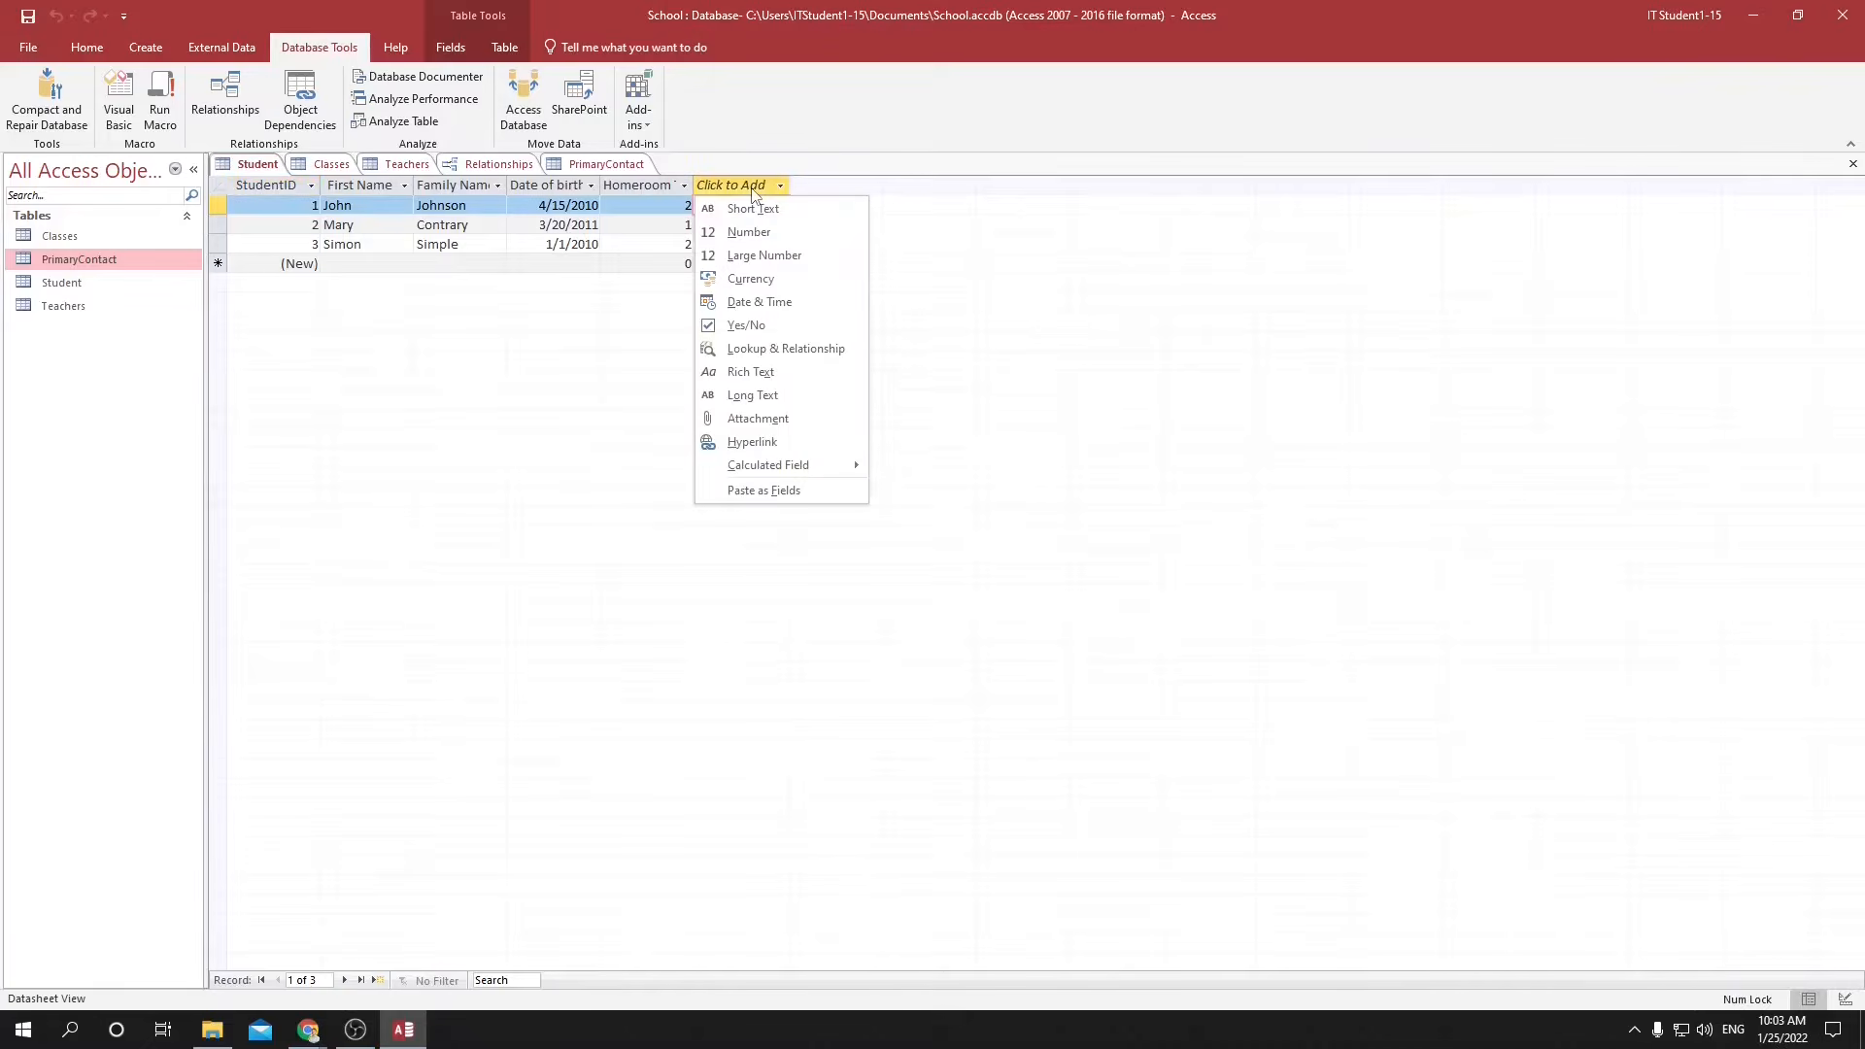
left_click(746, 351)
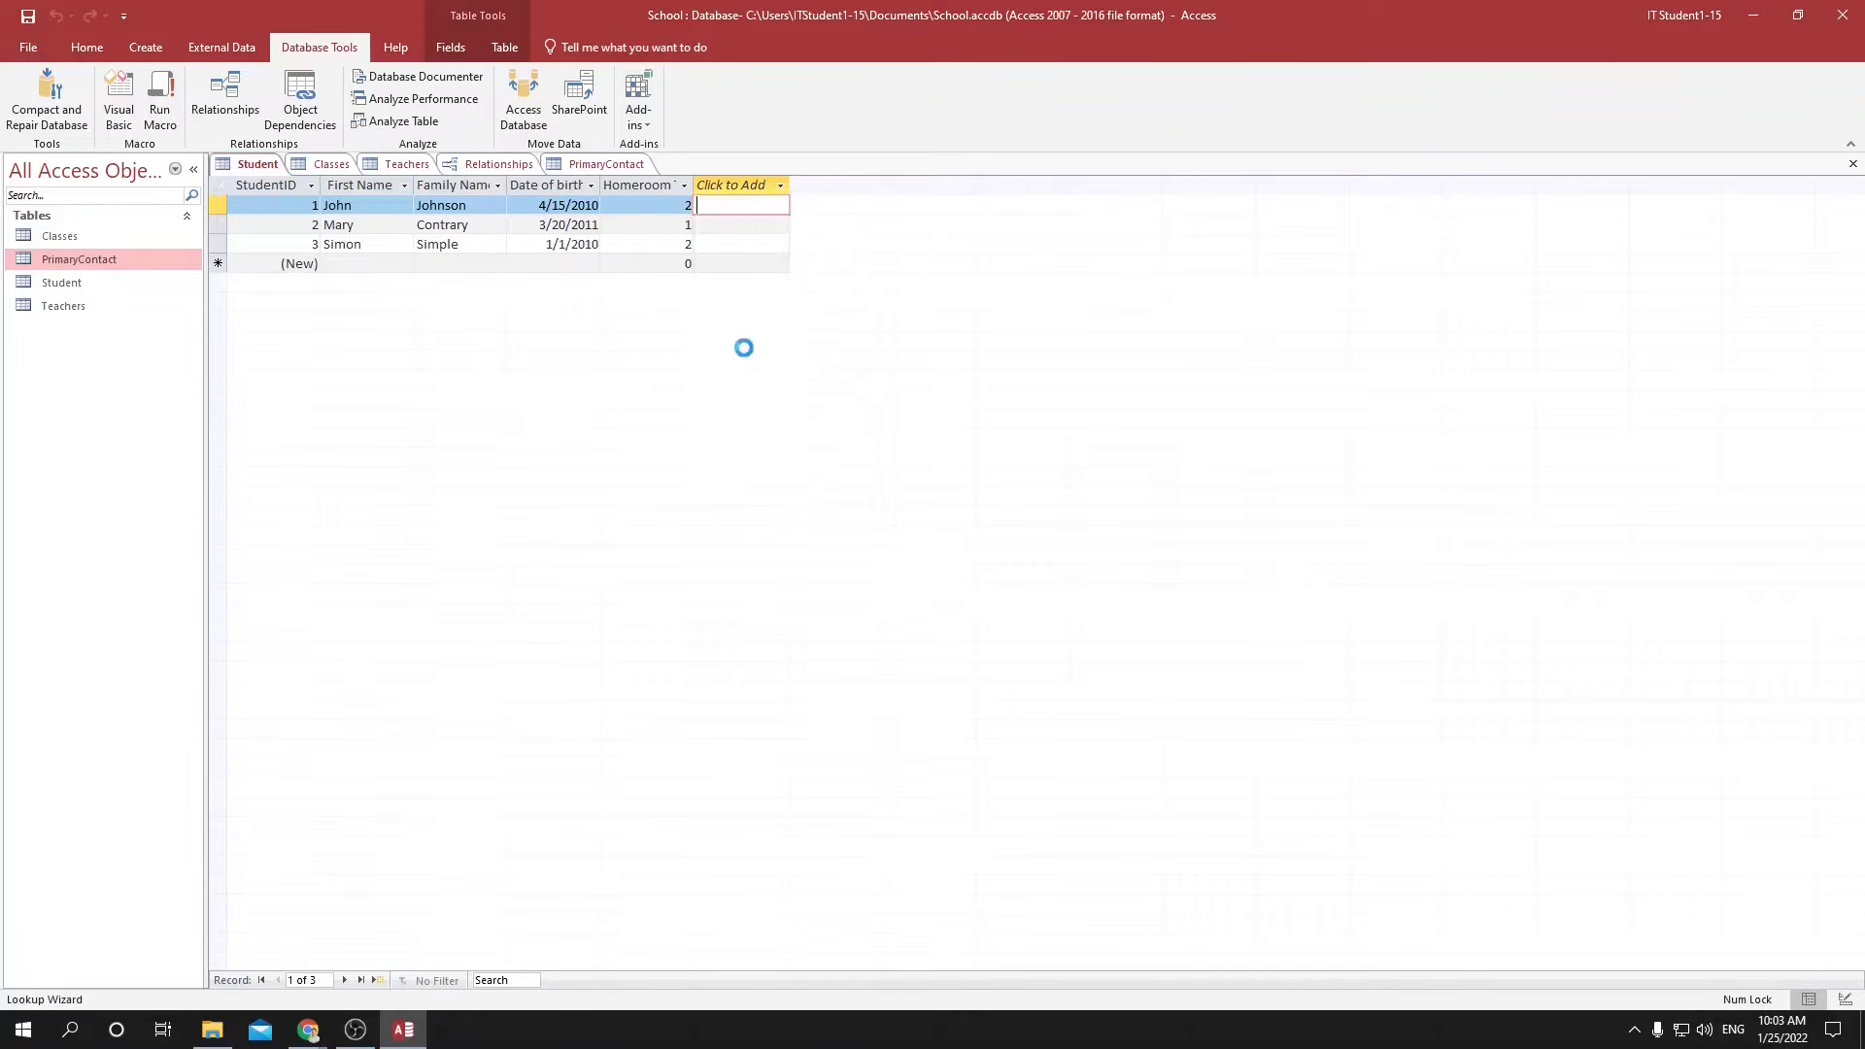
left_click(1041, 532)
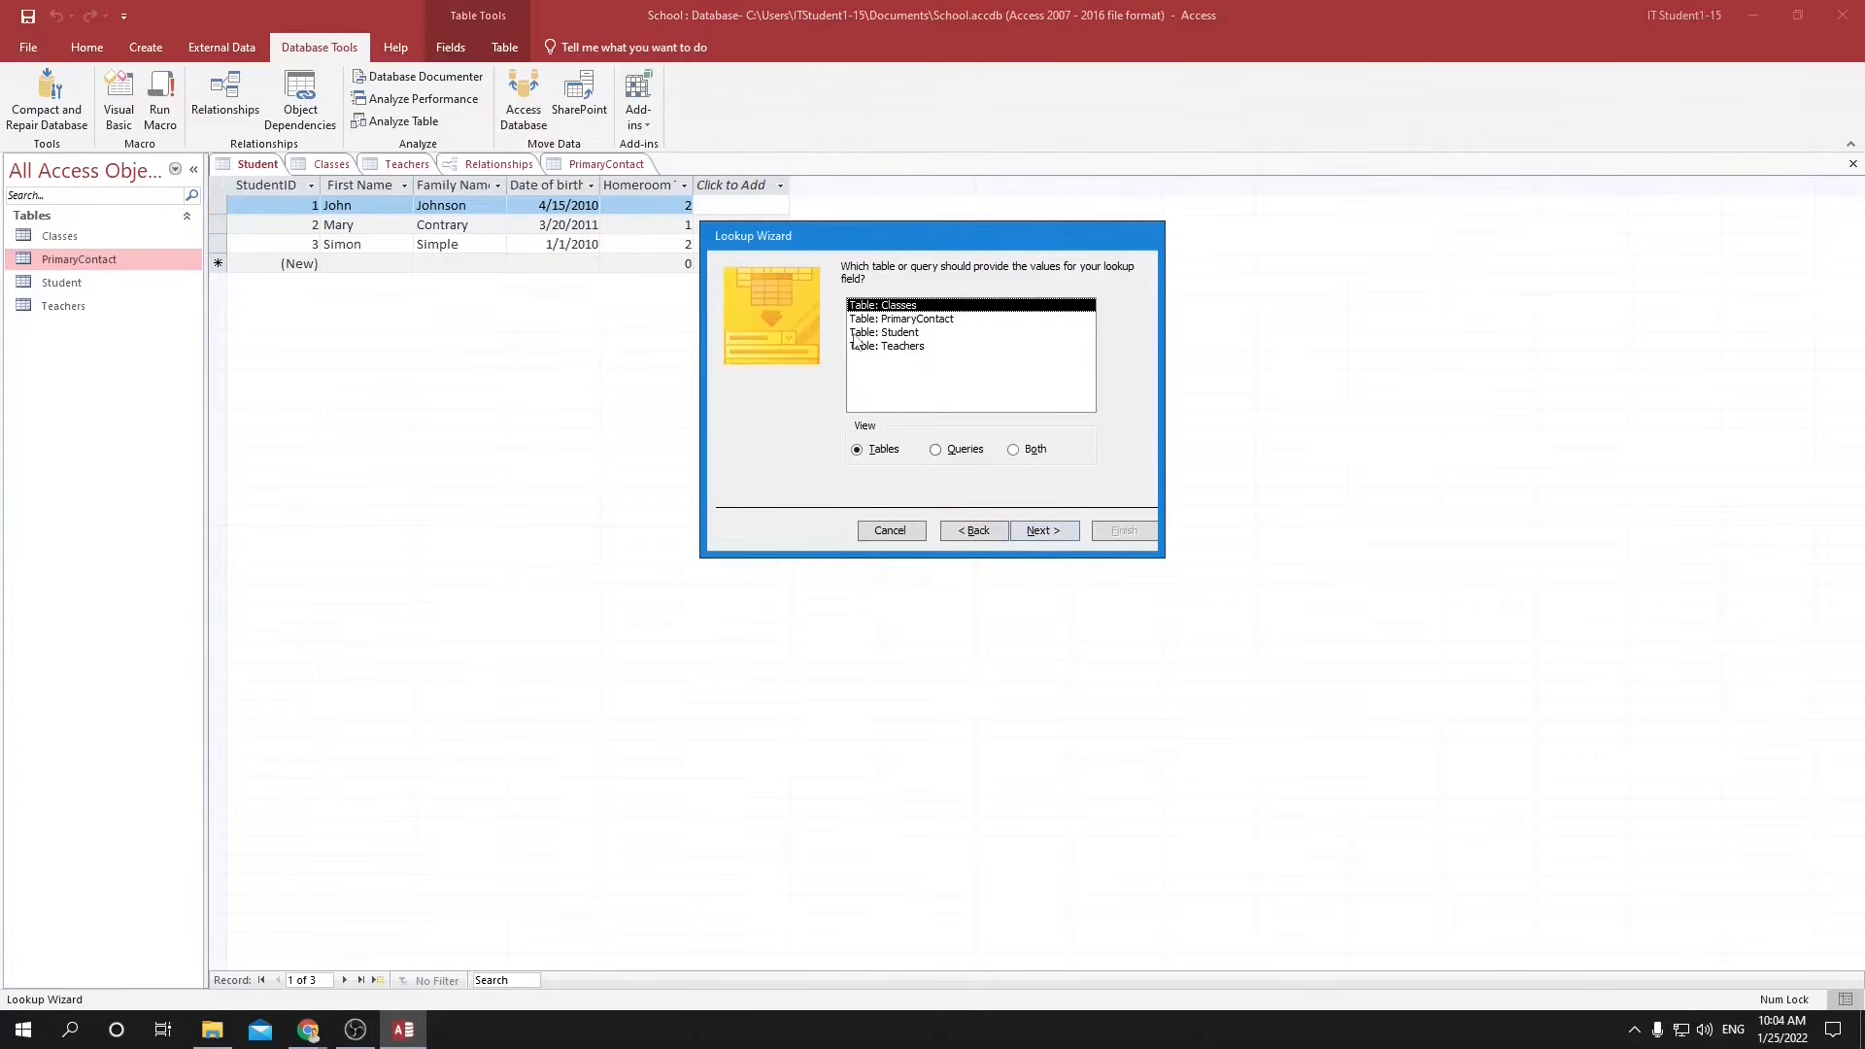
left_click(874, 320)
double_click(874, 321)
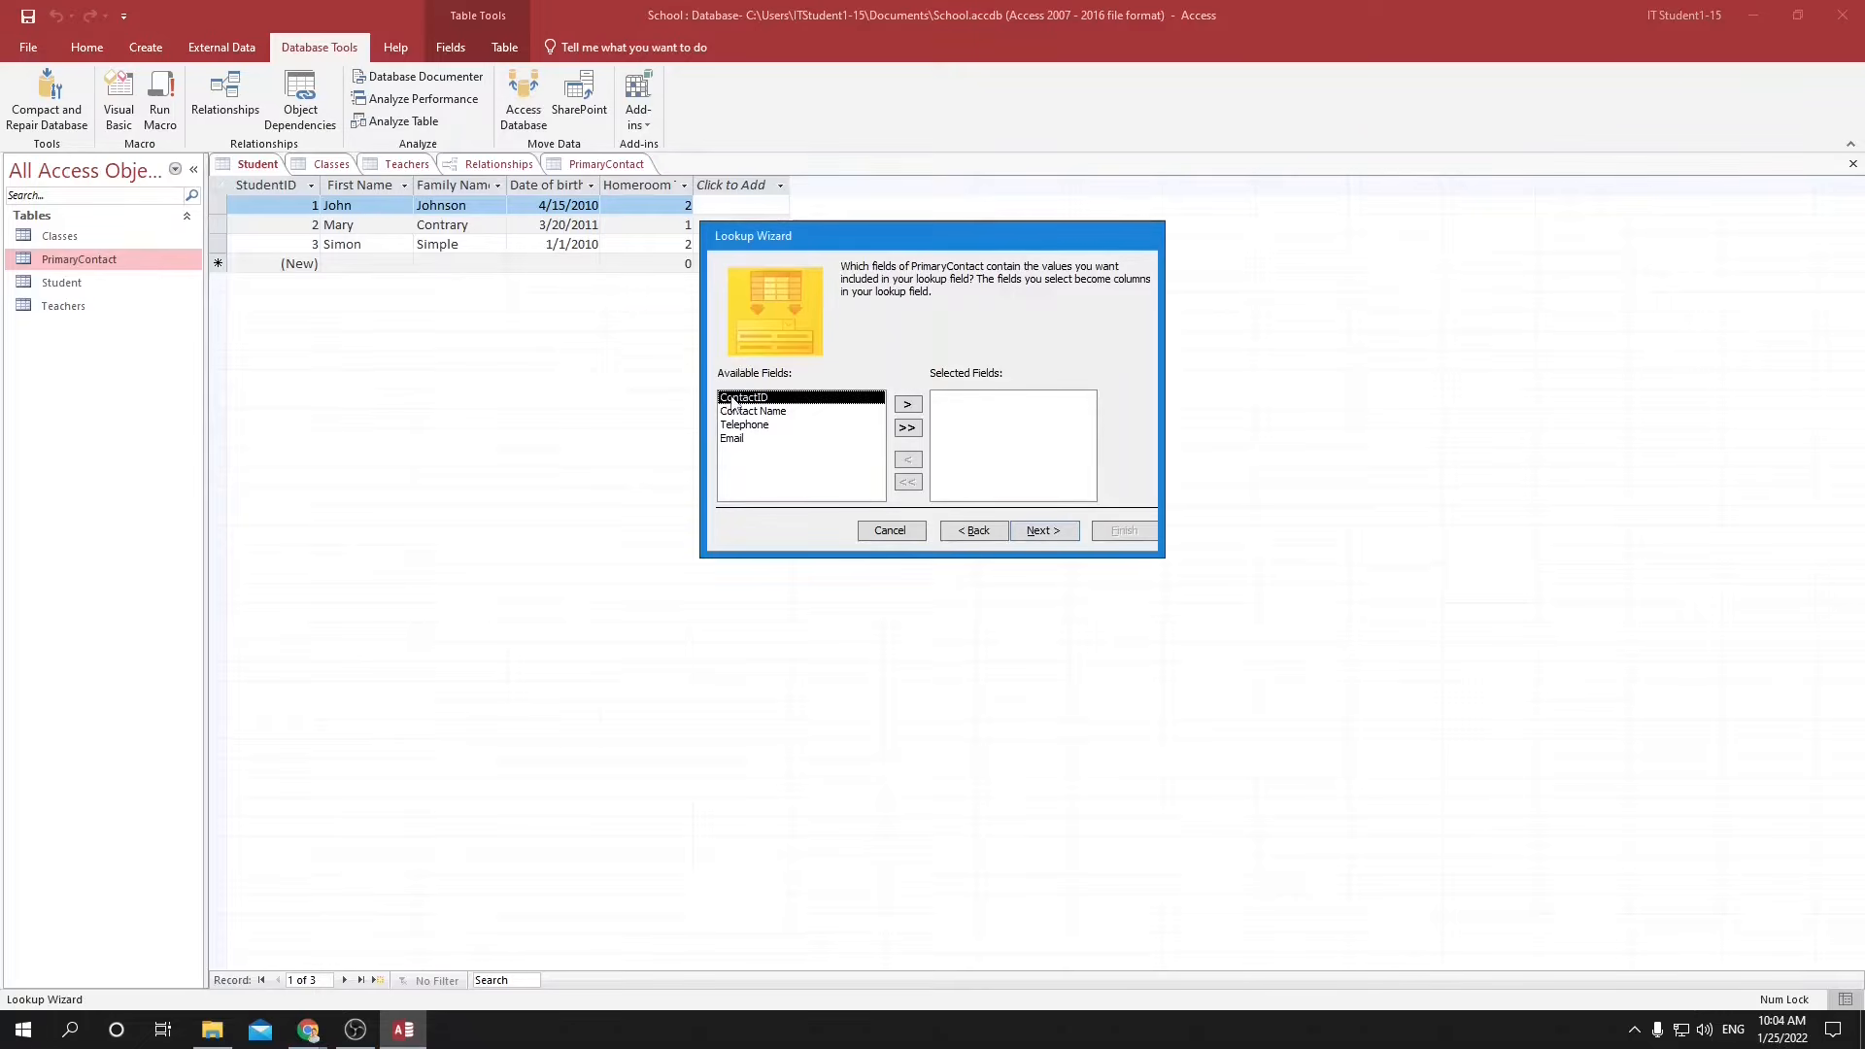
left_click(911, 404)
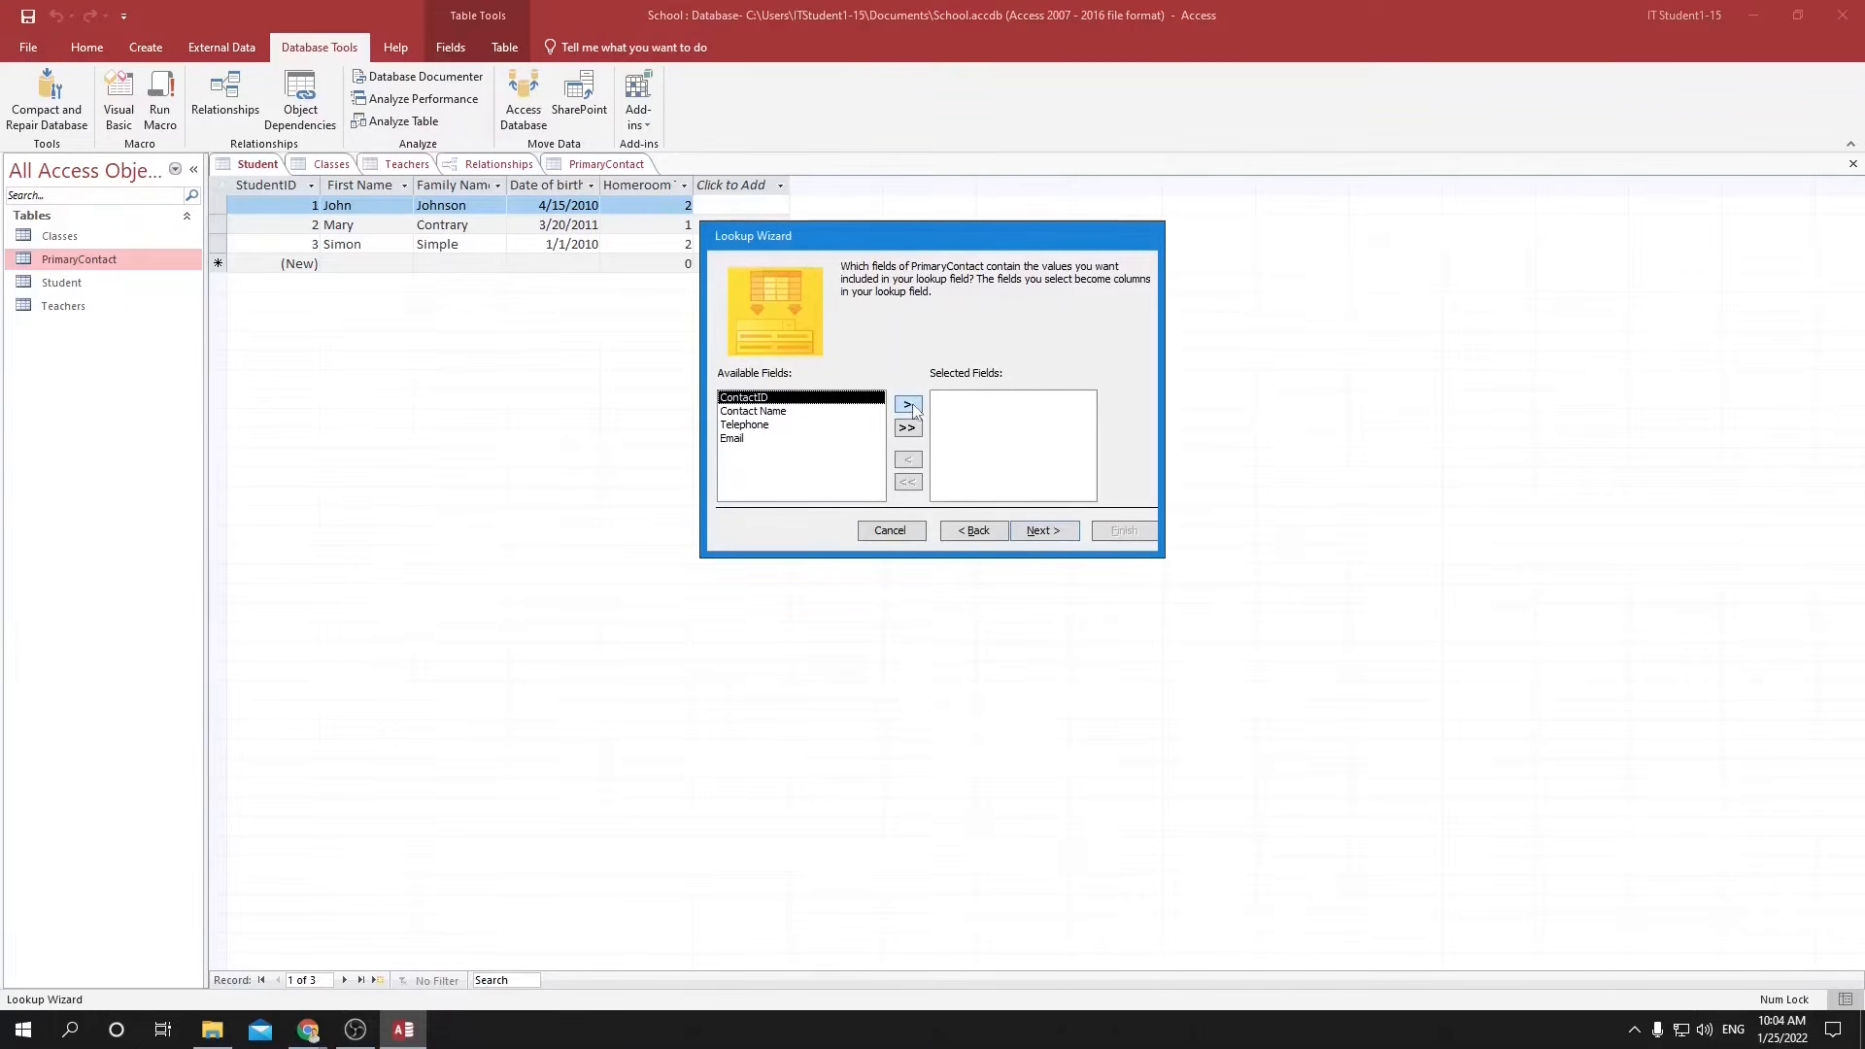
left_click(1044, 534)
left_click(1045, 540)
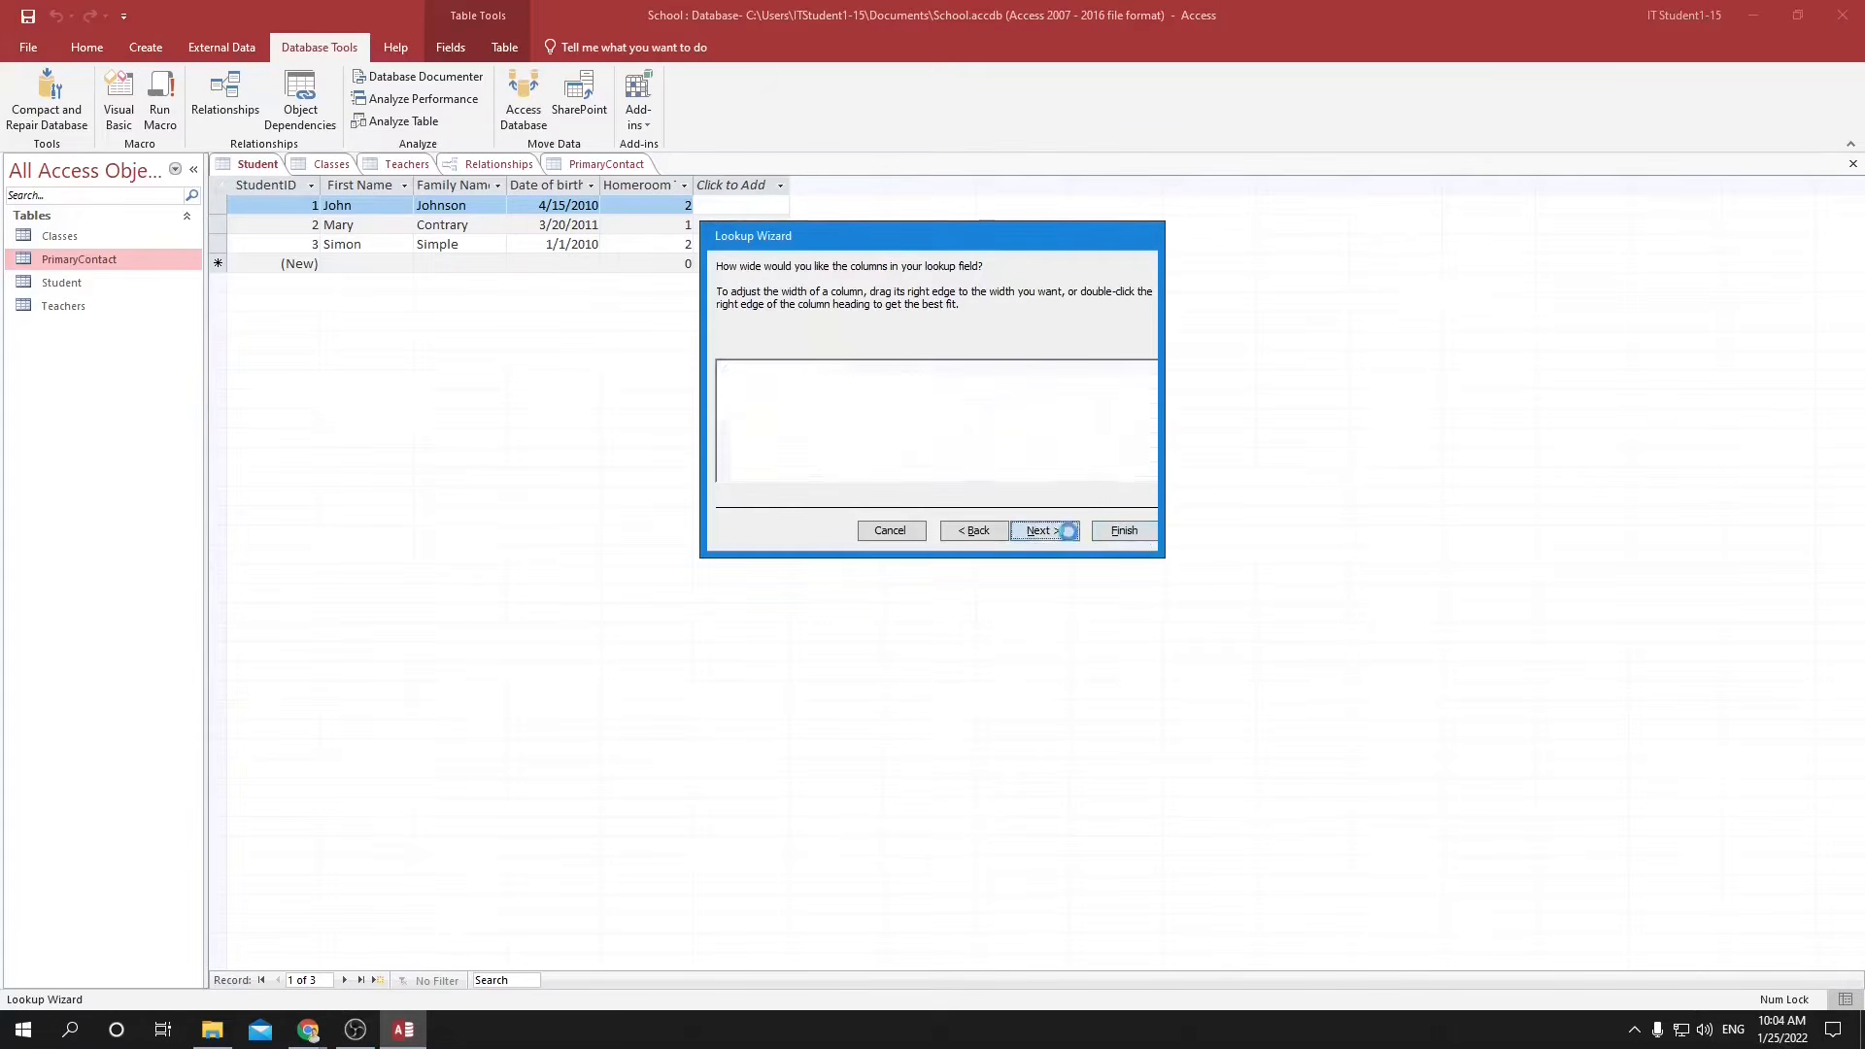
left_click(1041, 530)
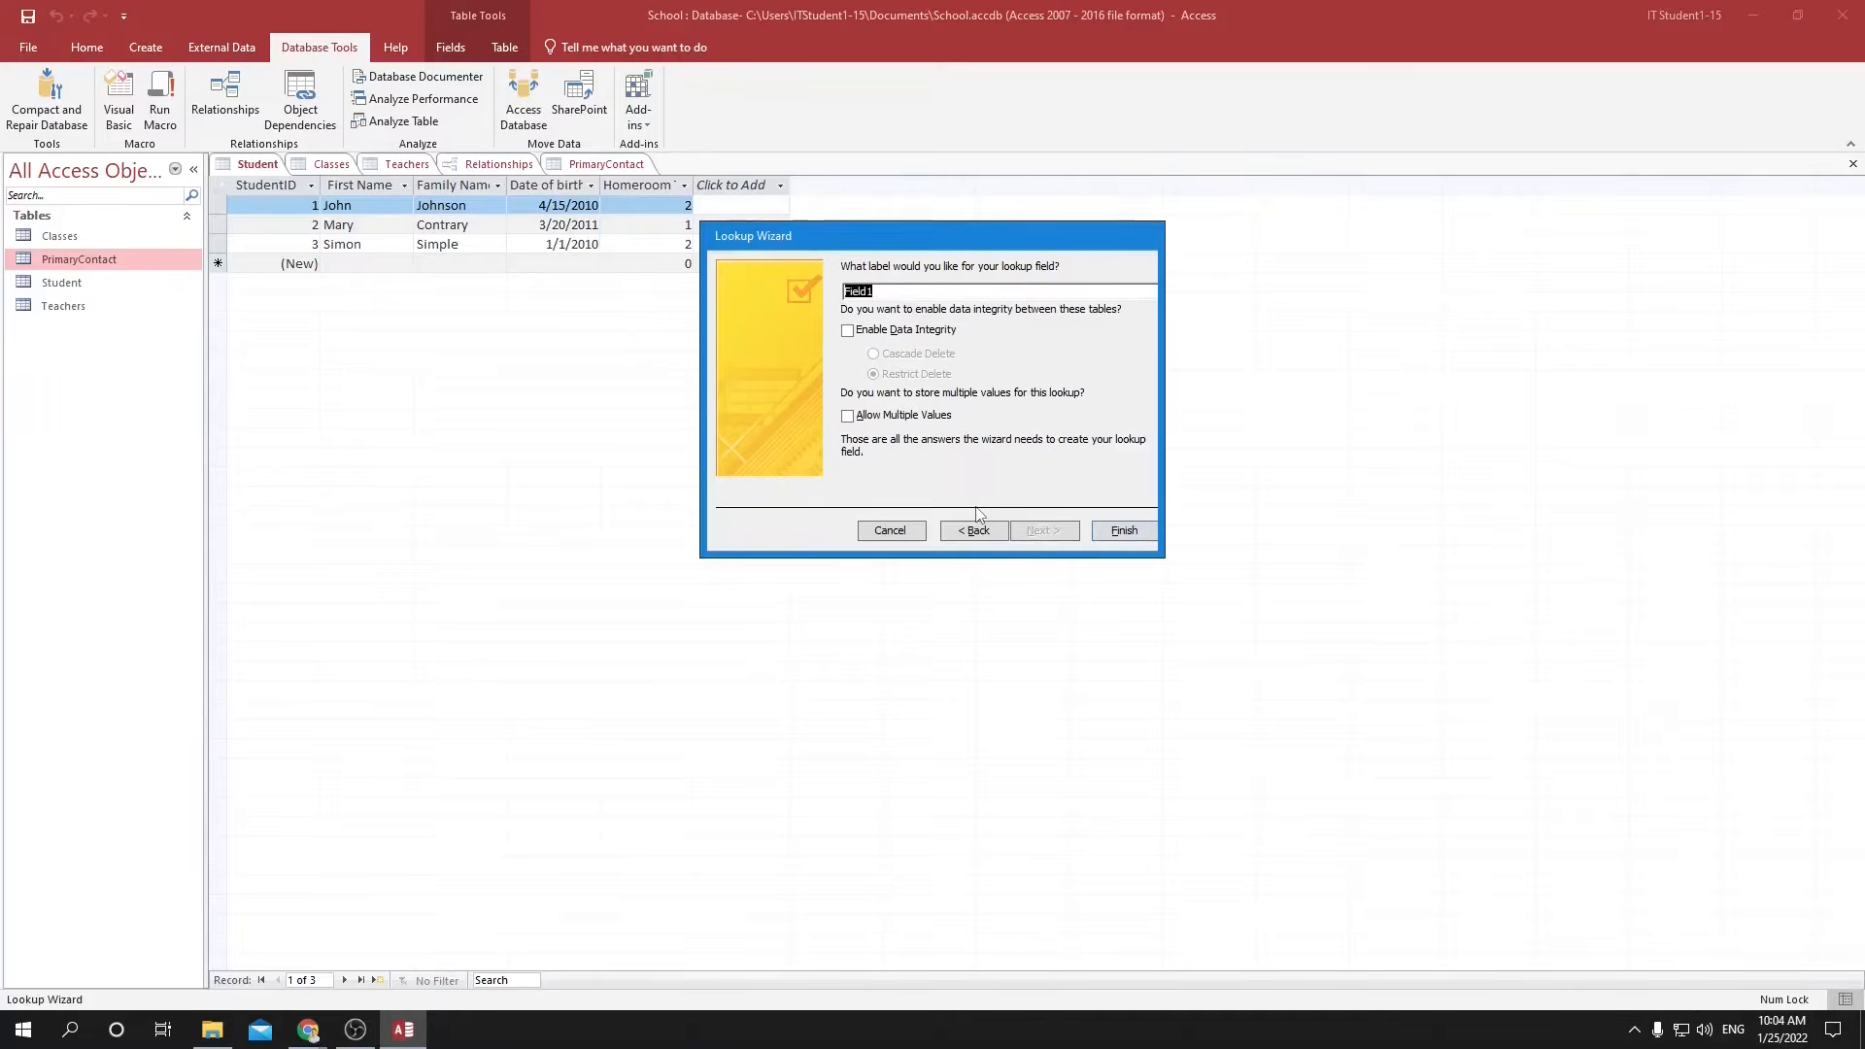
type("ContactID")
left_click(1121, 533)
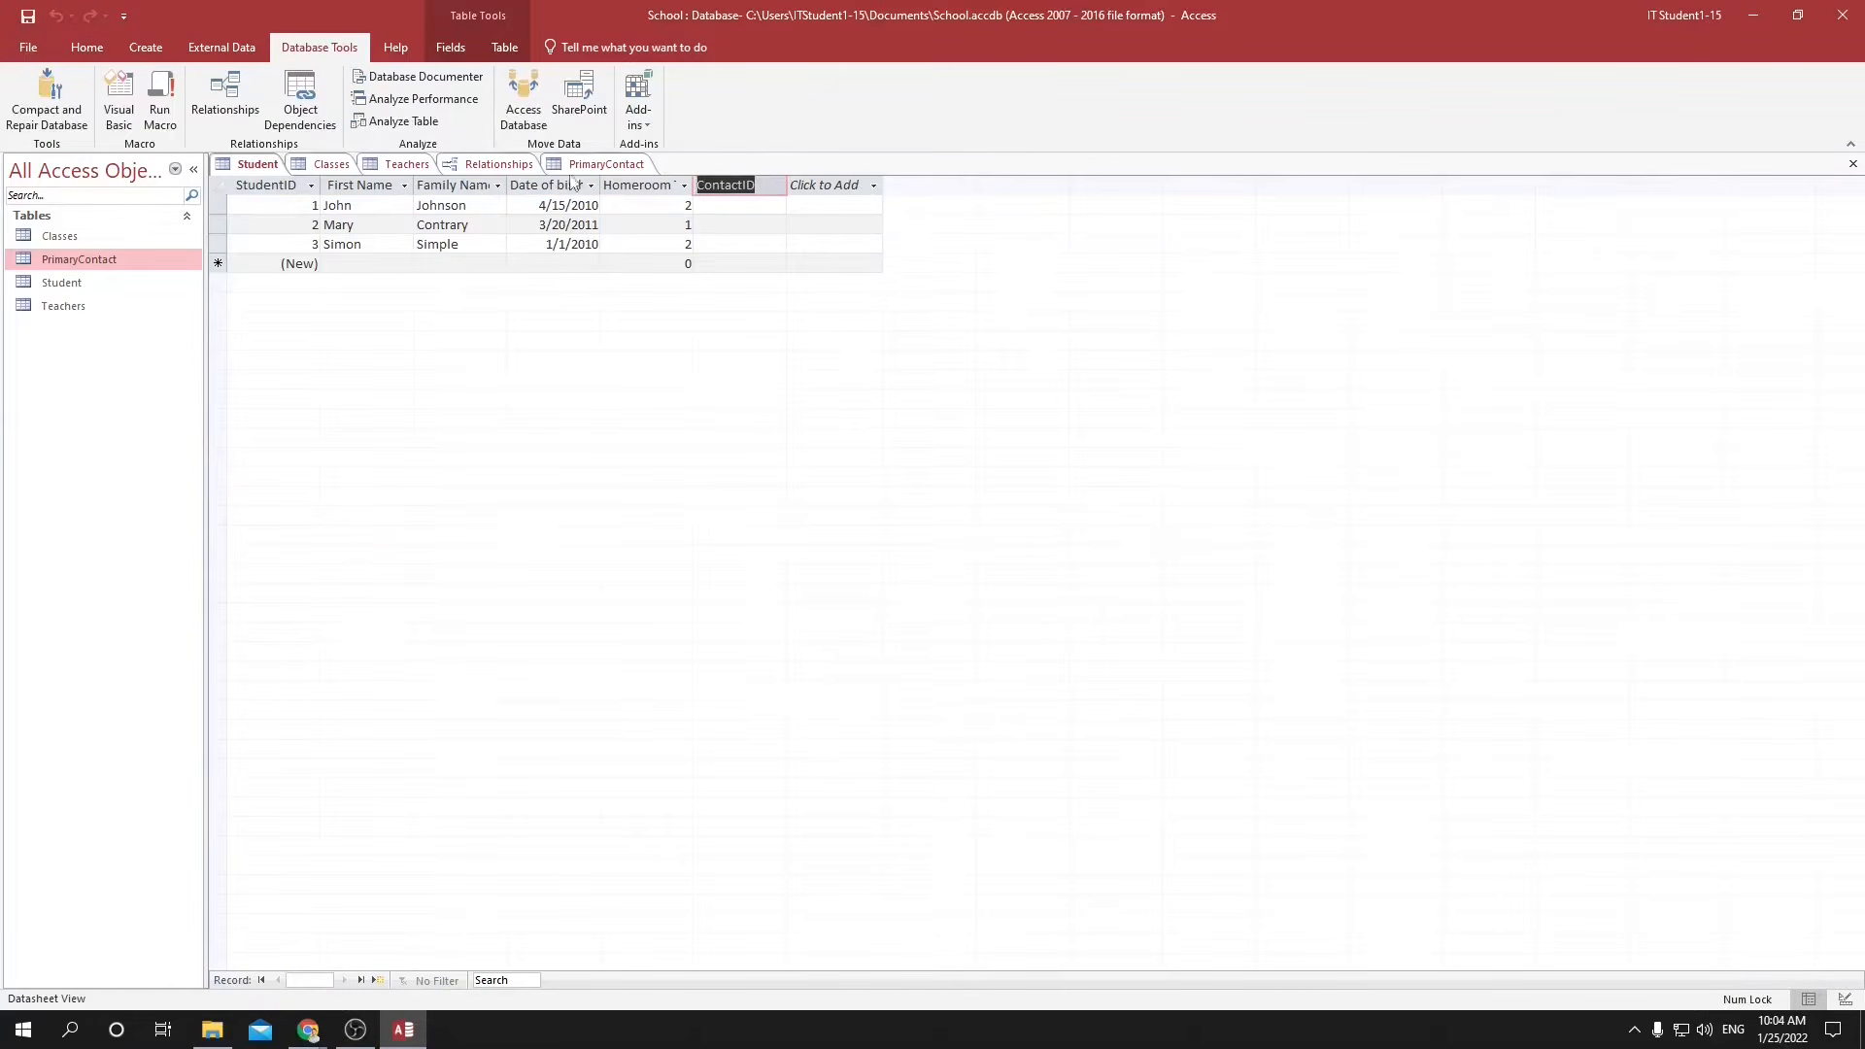
Make the Student table's ContactID field indexed and unique.
left_click(767, 187)
left_click(749, 263)
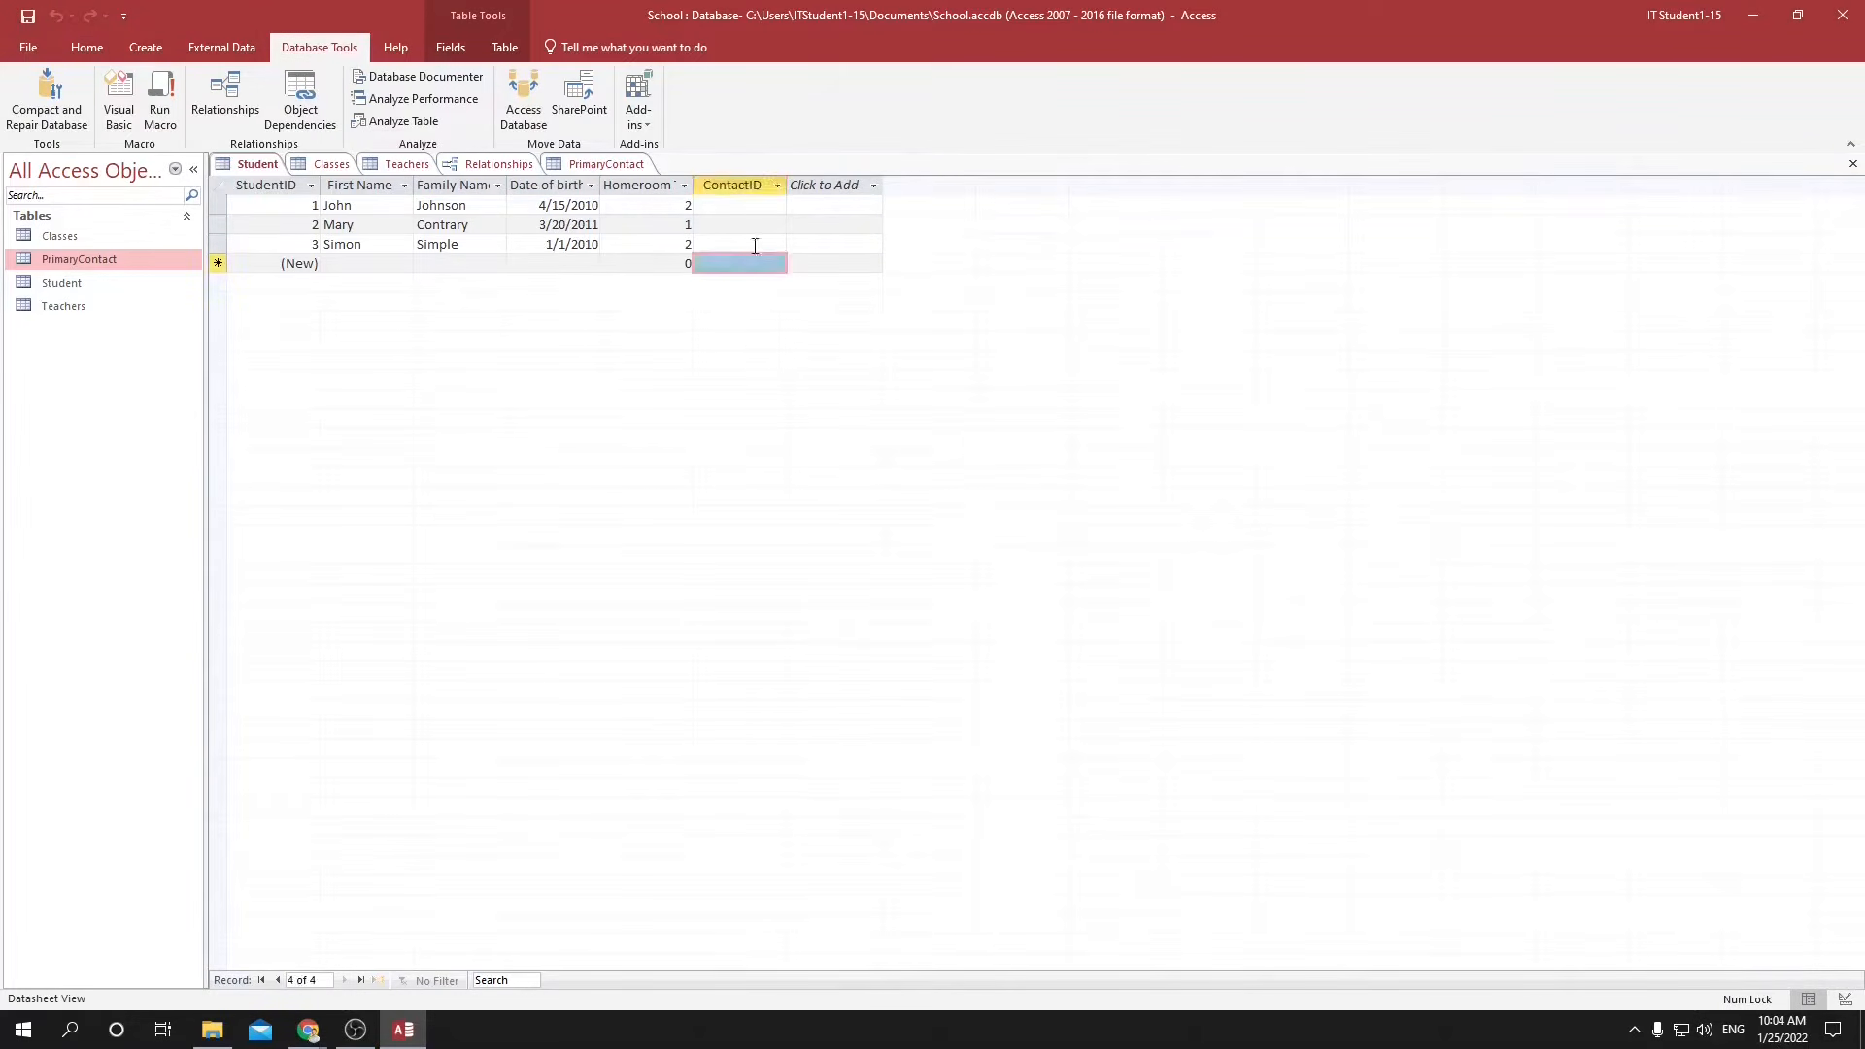
left_click(748, 184)
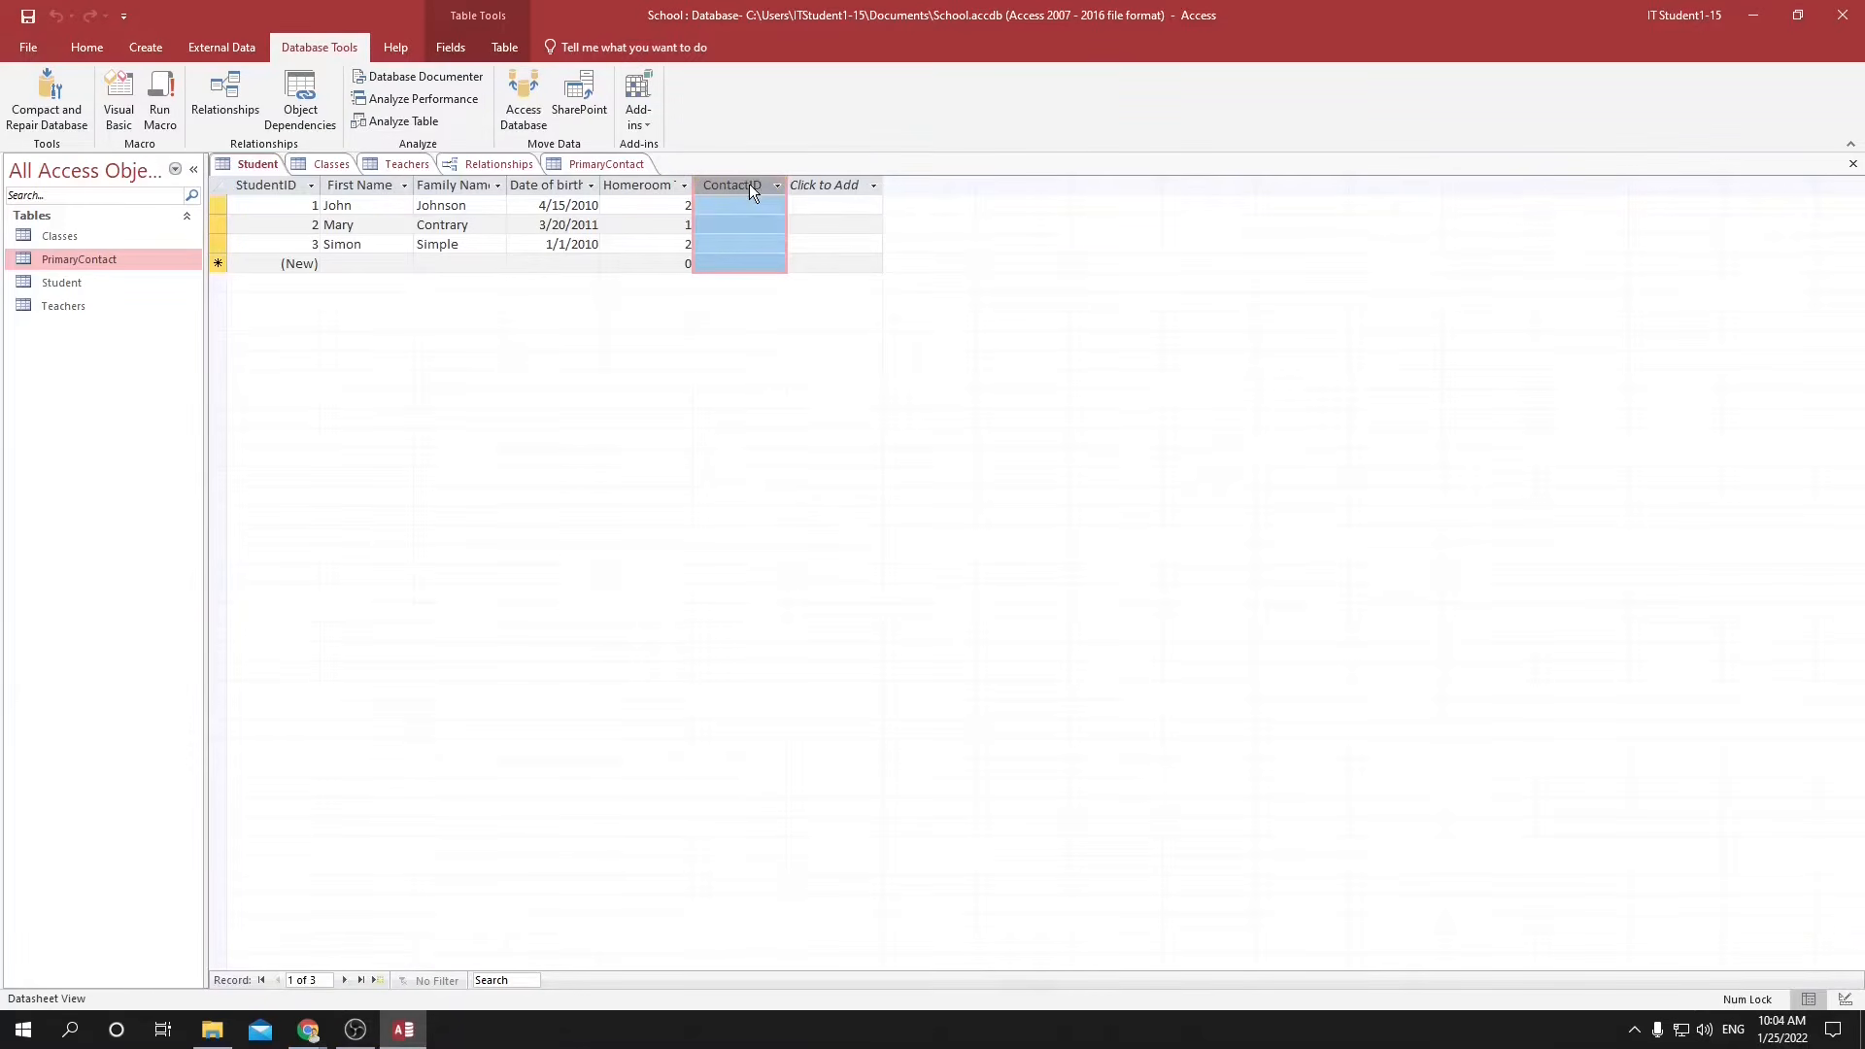
left_click(451, 49)
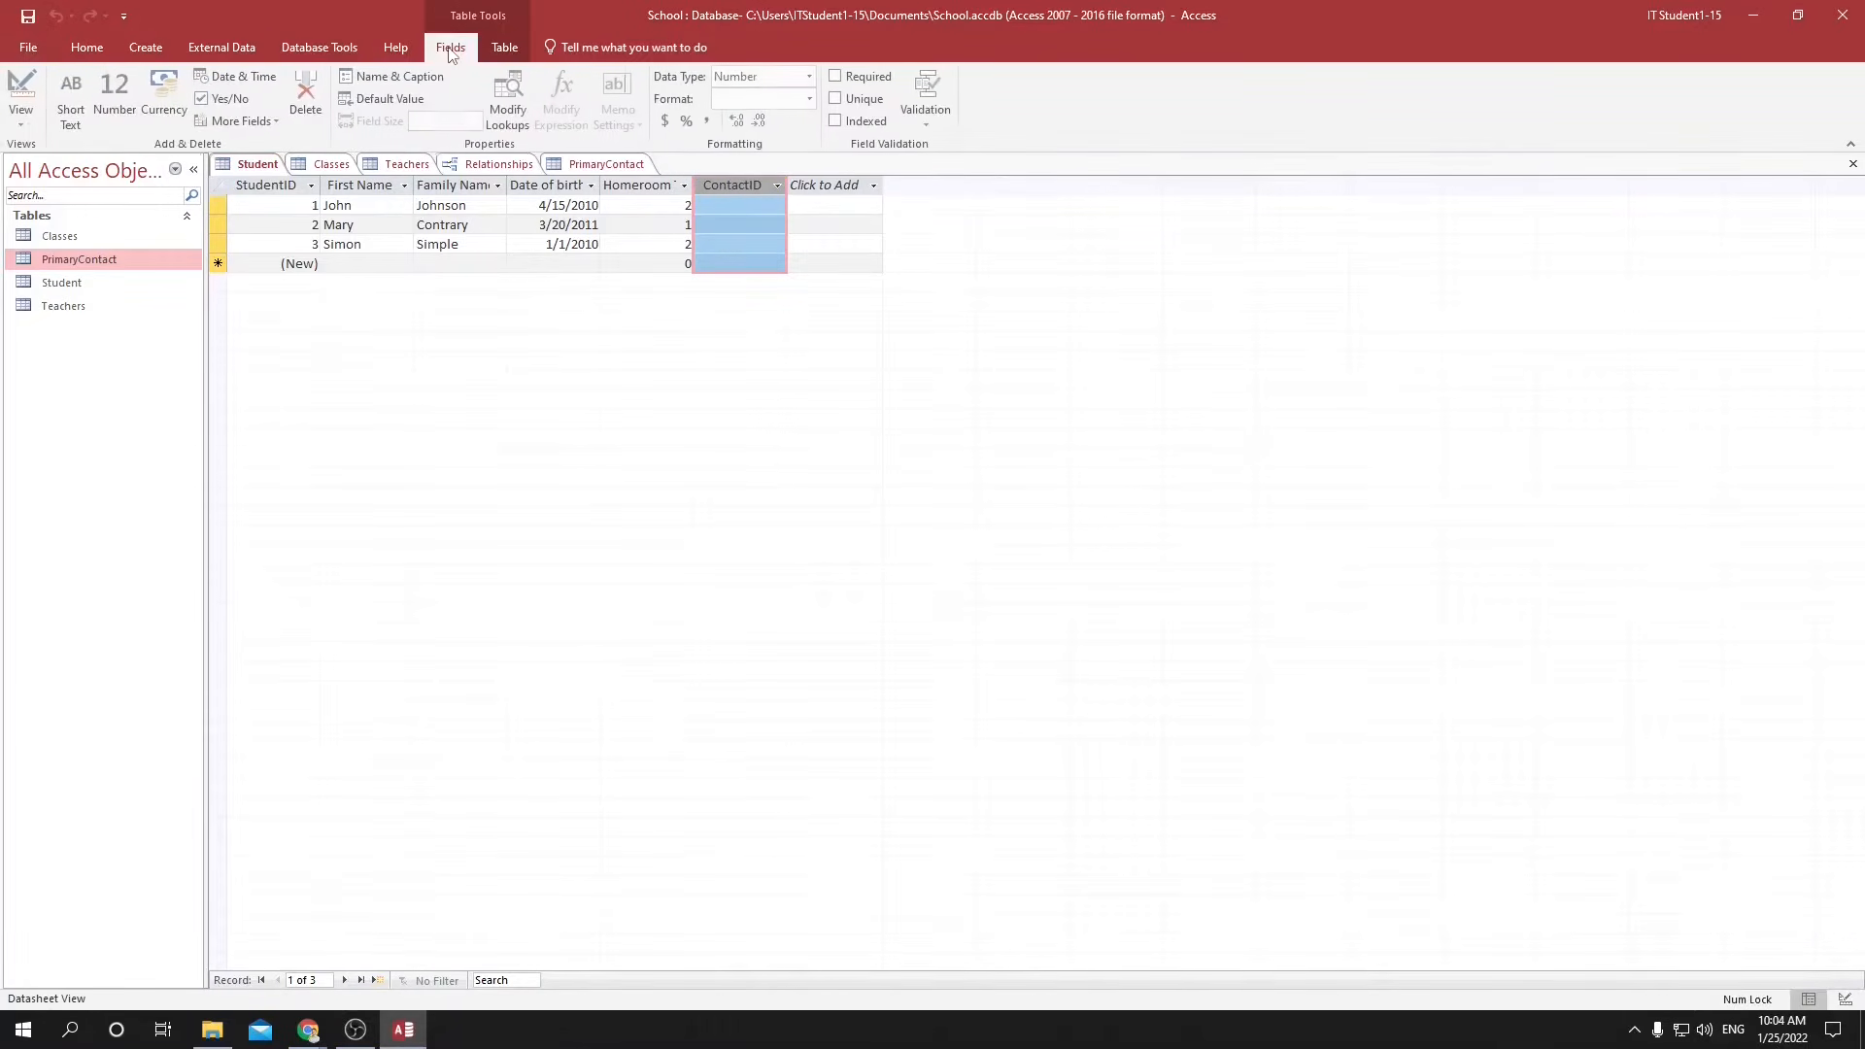
left_click(836, 122)
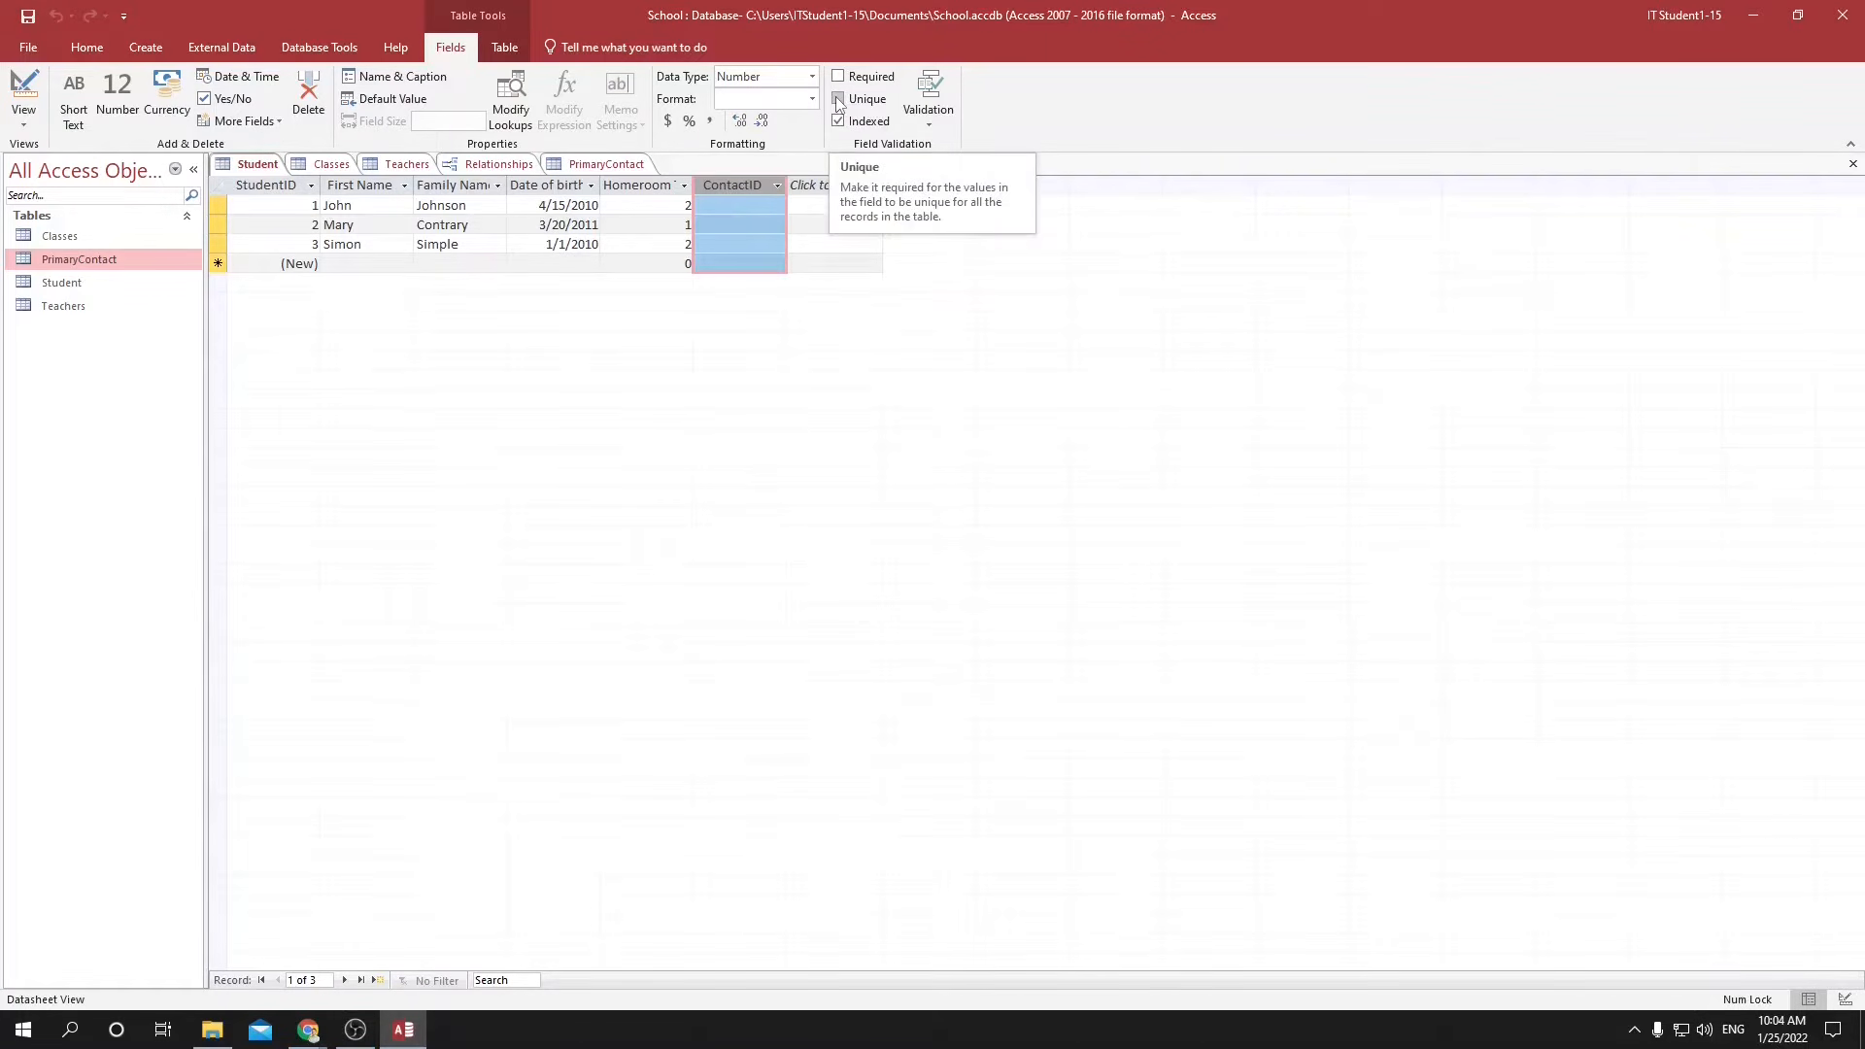
left_click(838, 100)
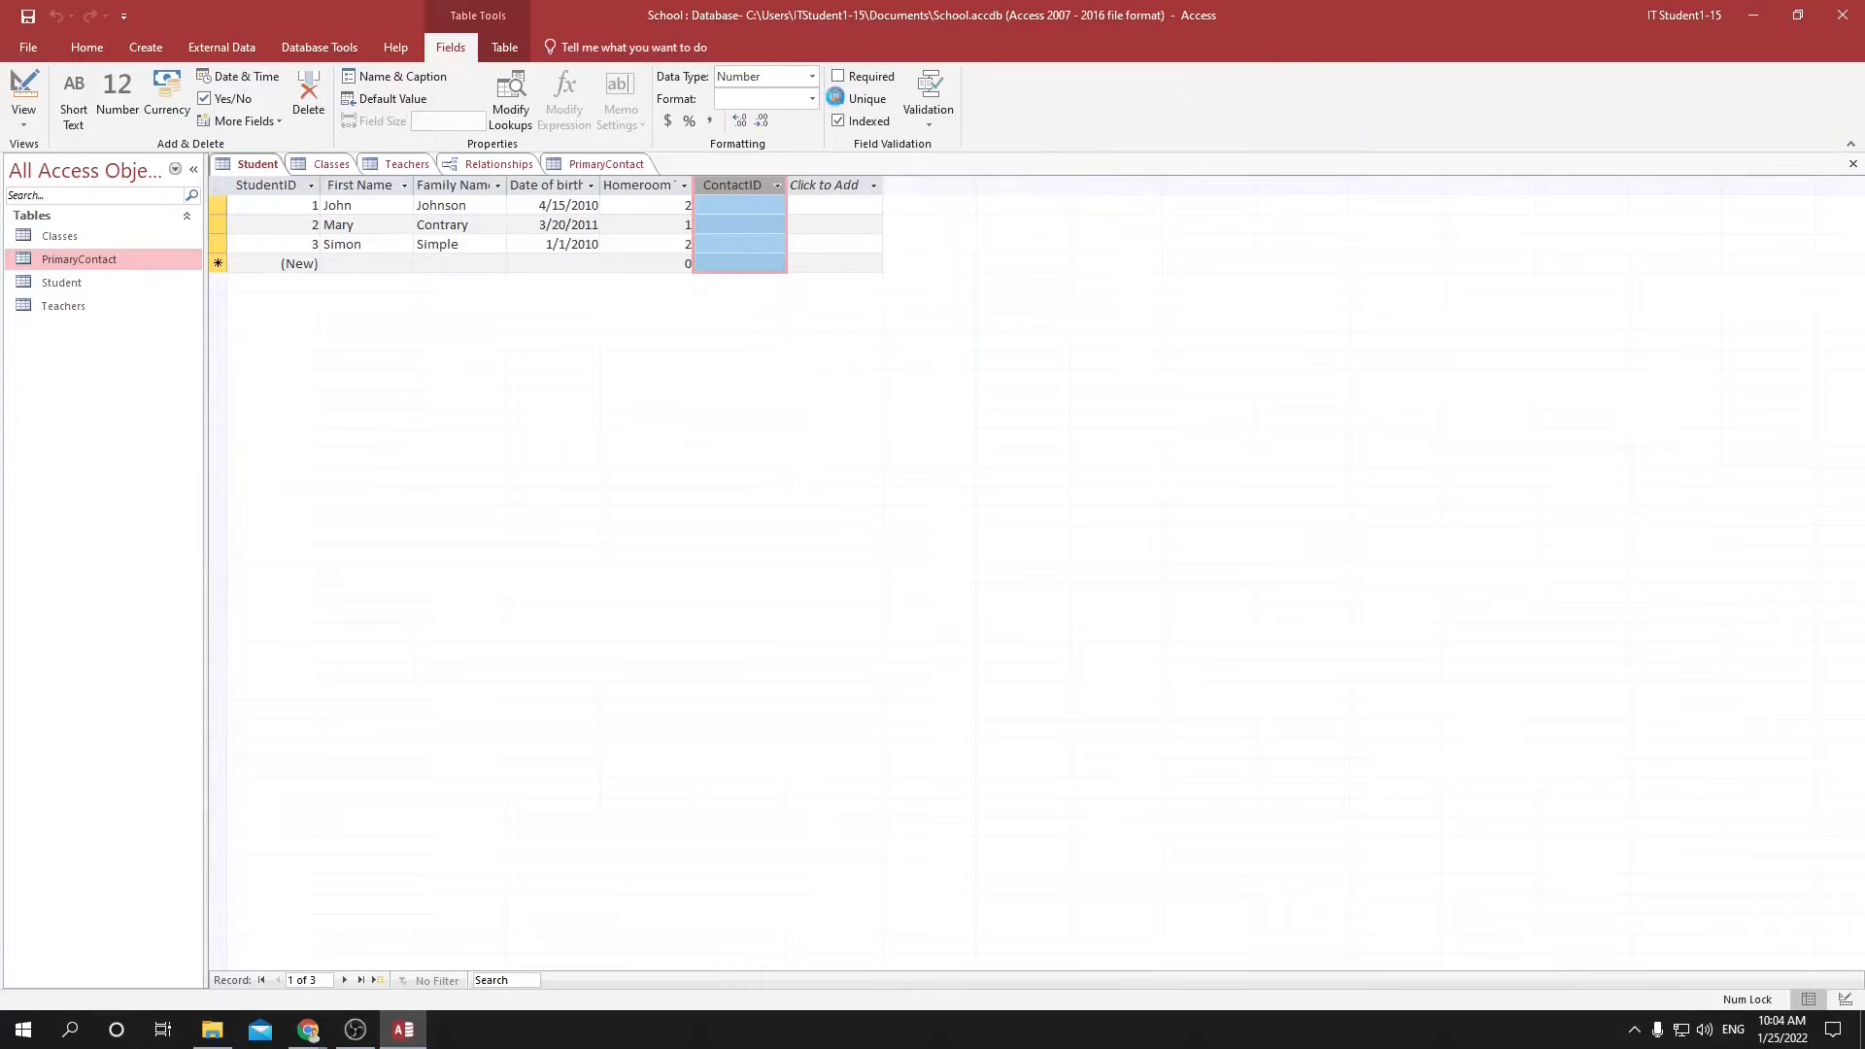
Assign ContactID 1 to the first student and ContactID 2 to the second student.
left_click(832, 224)
left_click(777, 206)
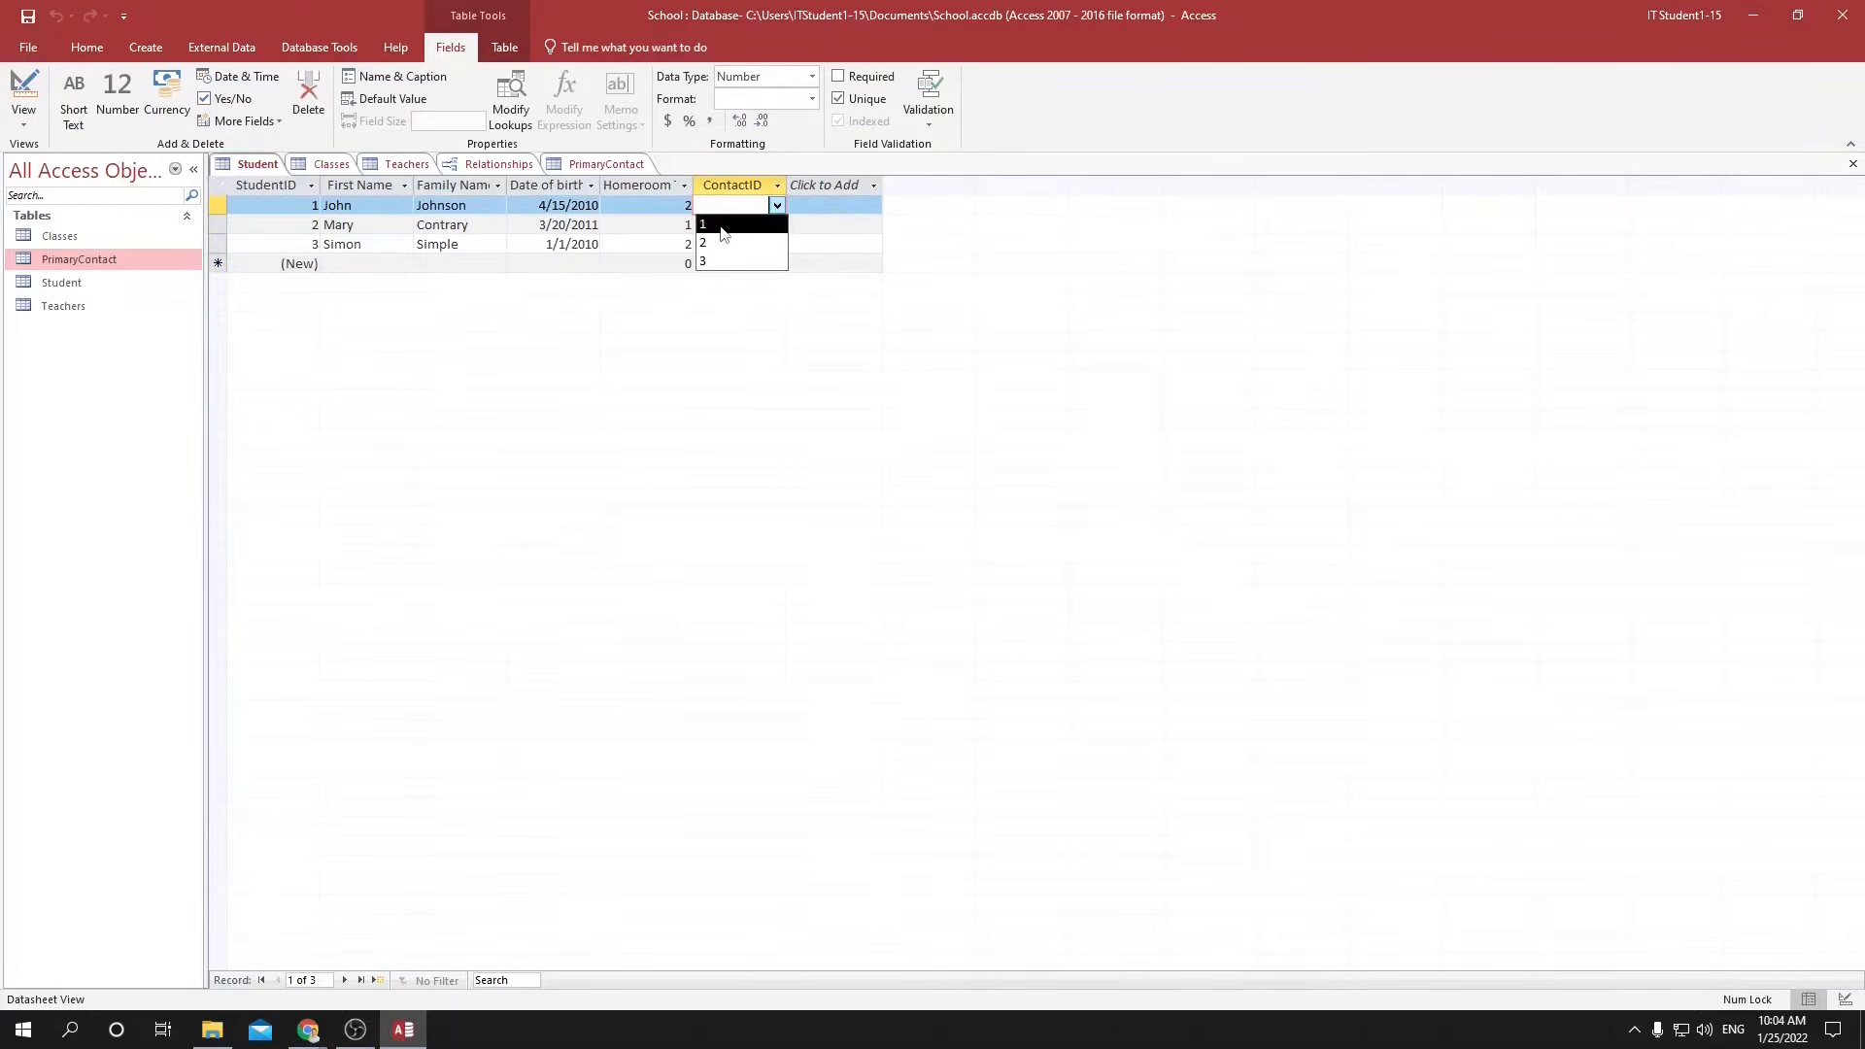
left_click(719, 232)
left_click(762, 225)
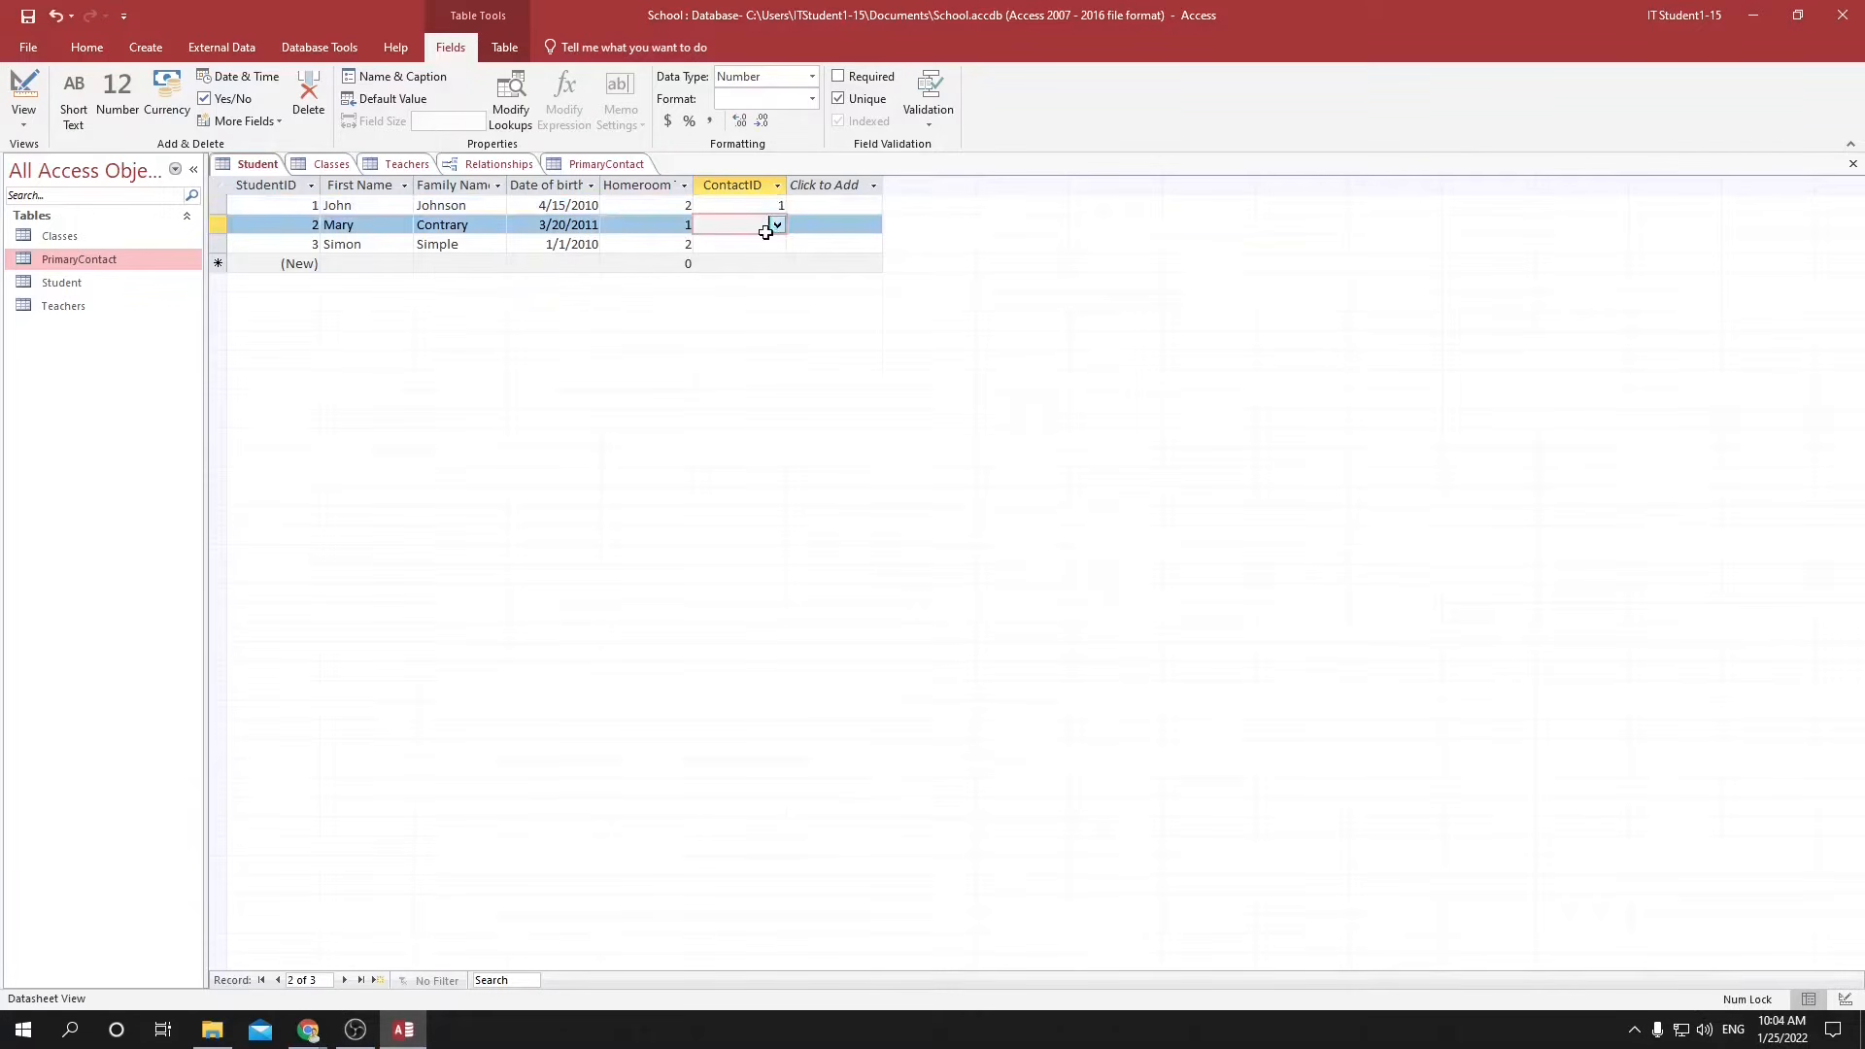
left_click(776, 225)
left_click(767, 261)
Try to assign ContactID 1 to the third student as well.
left_click(769, 252)
left_click(770, 247)
left_click(776, 244)
left_click(759, 264)
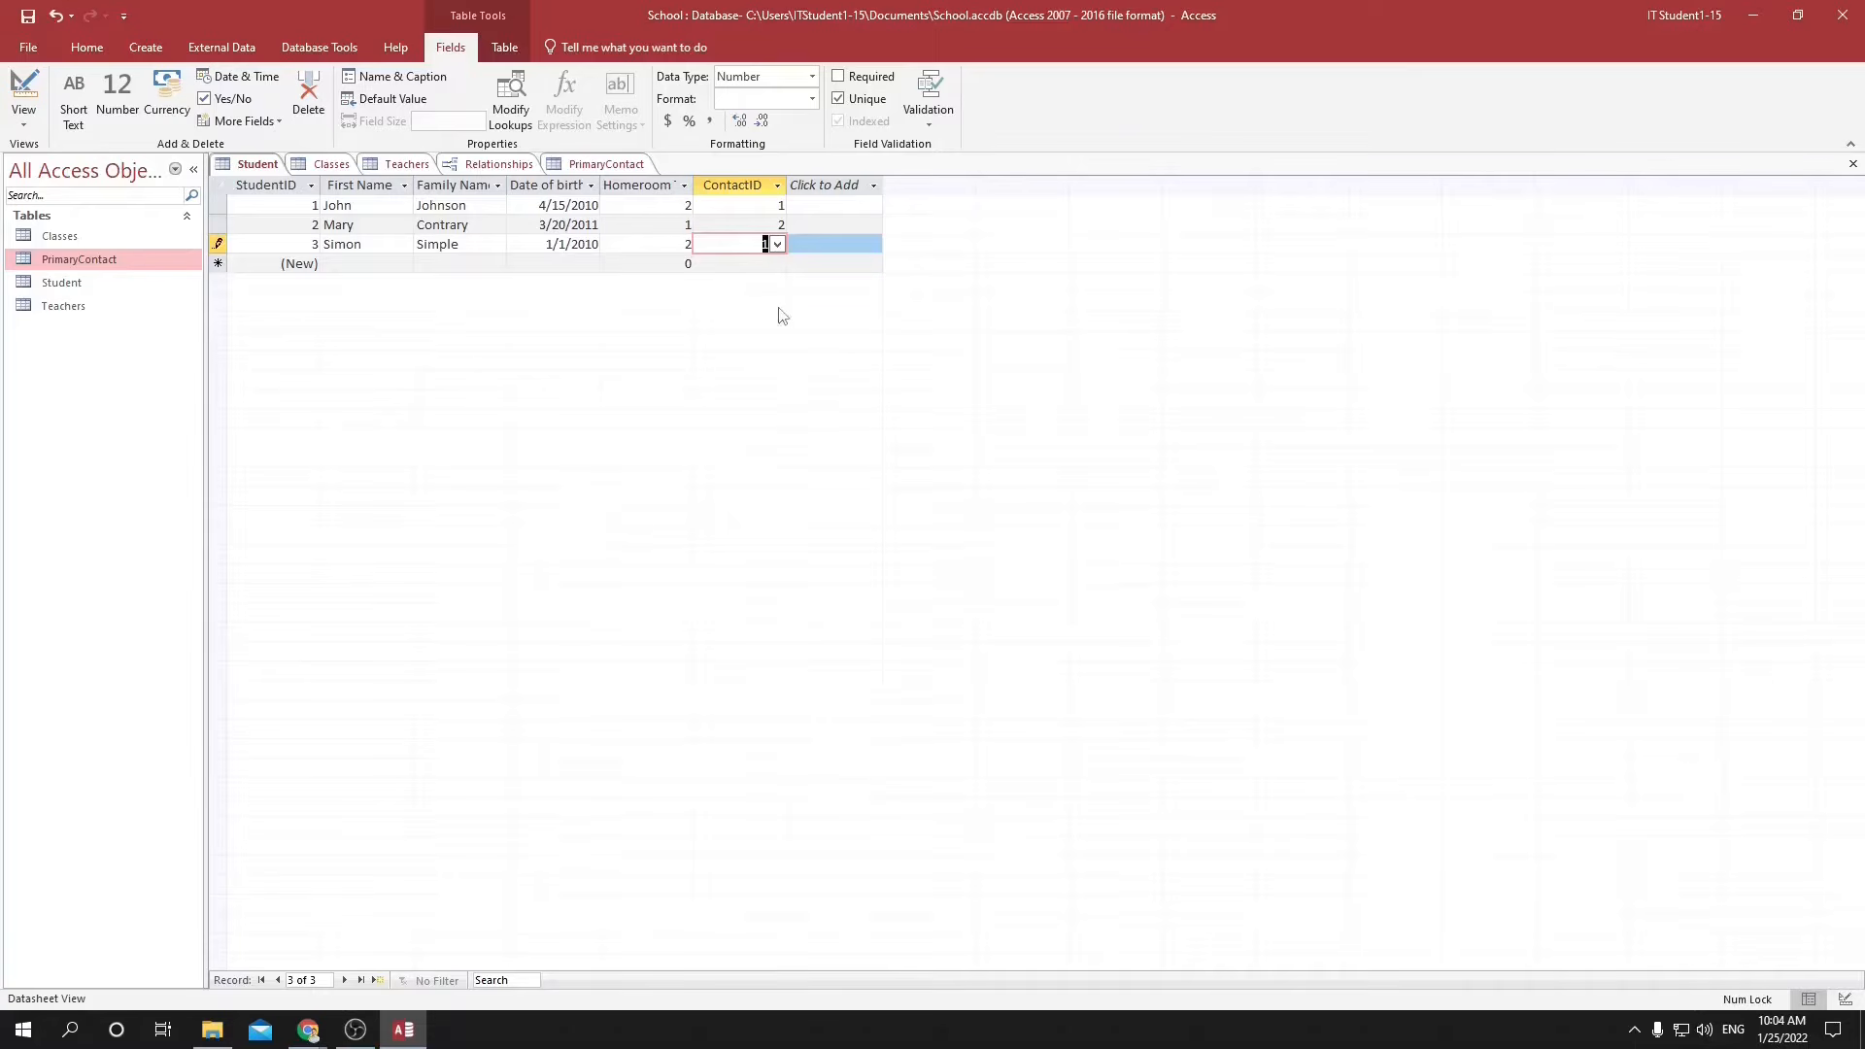
left_click(826, 270)
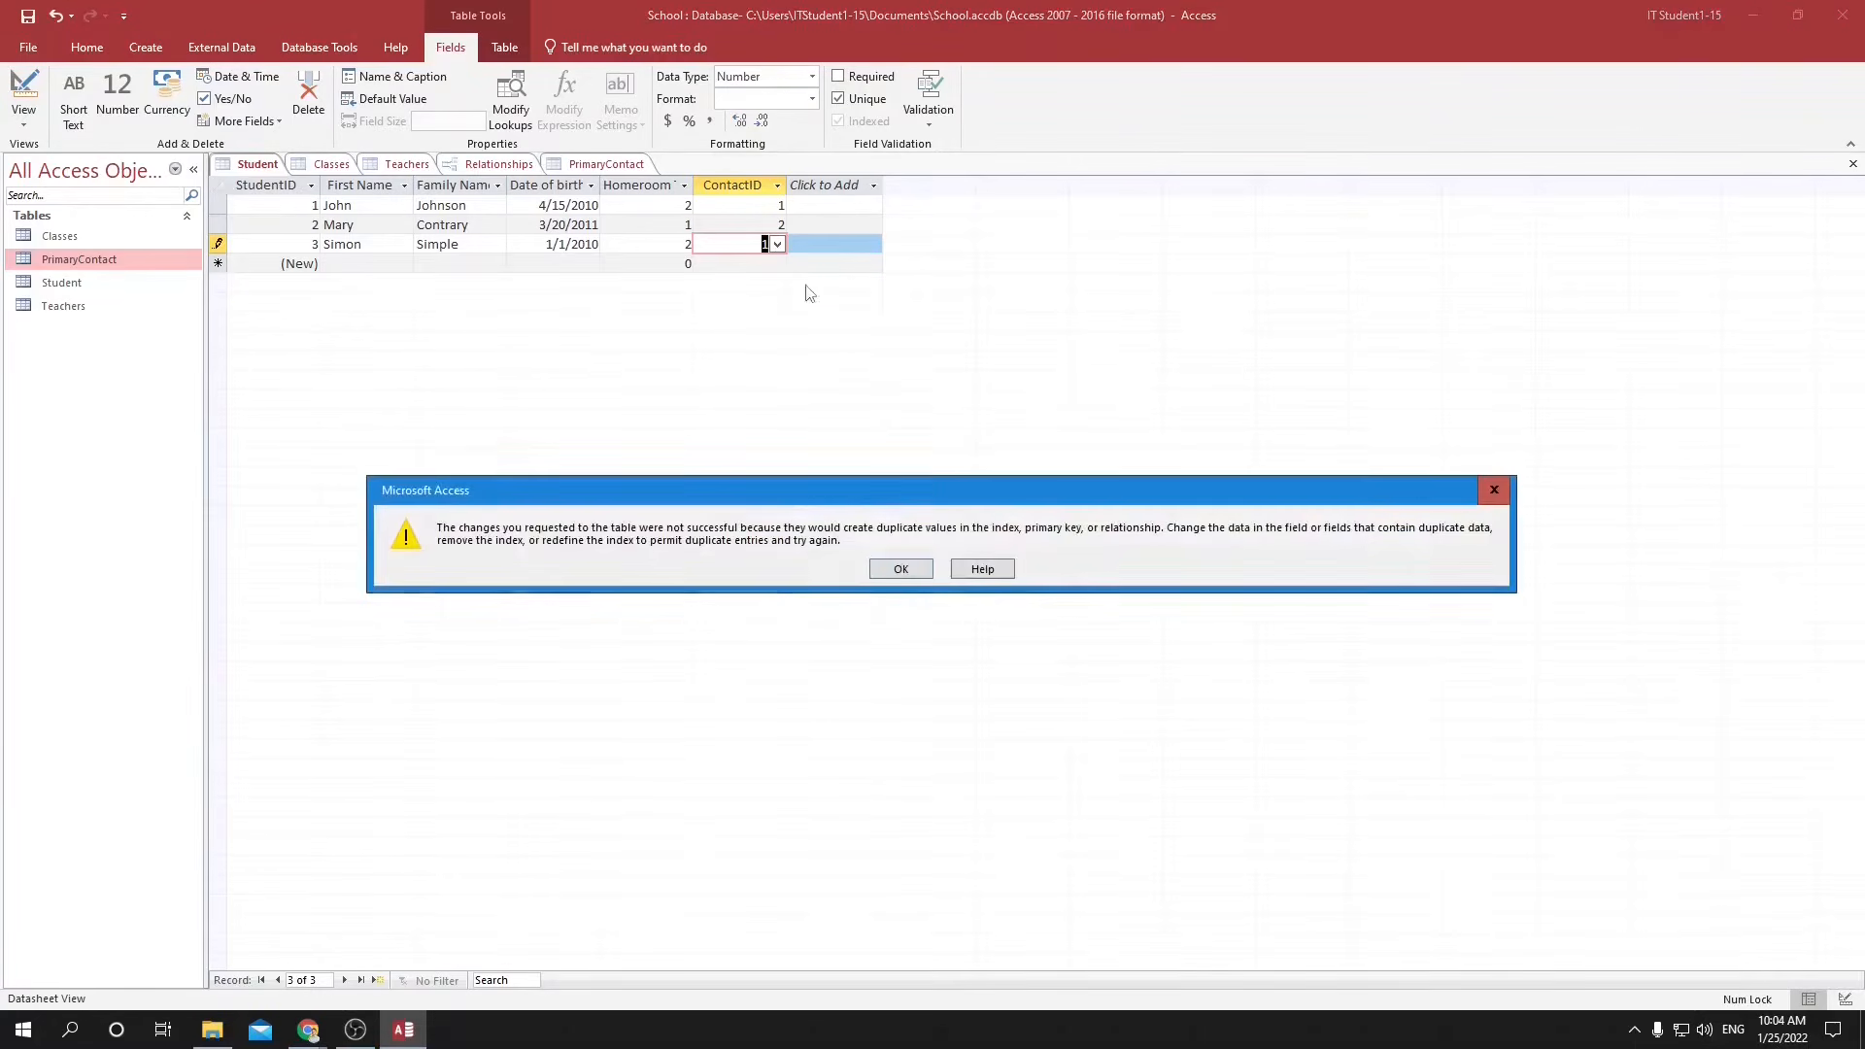
left_click(901, 569)
Set the third student's ContactID to 3 and commit the record.
left_click(777, 244)
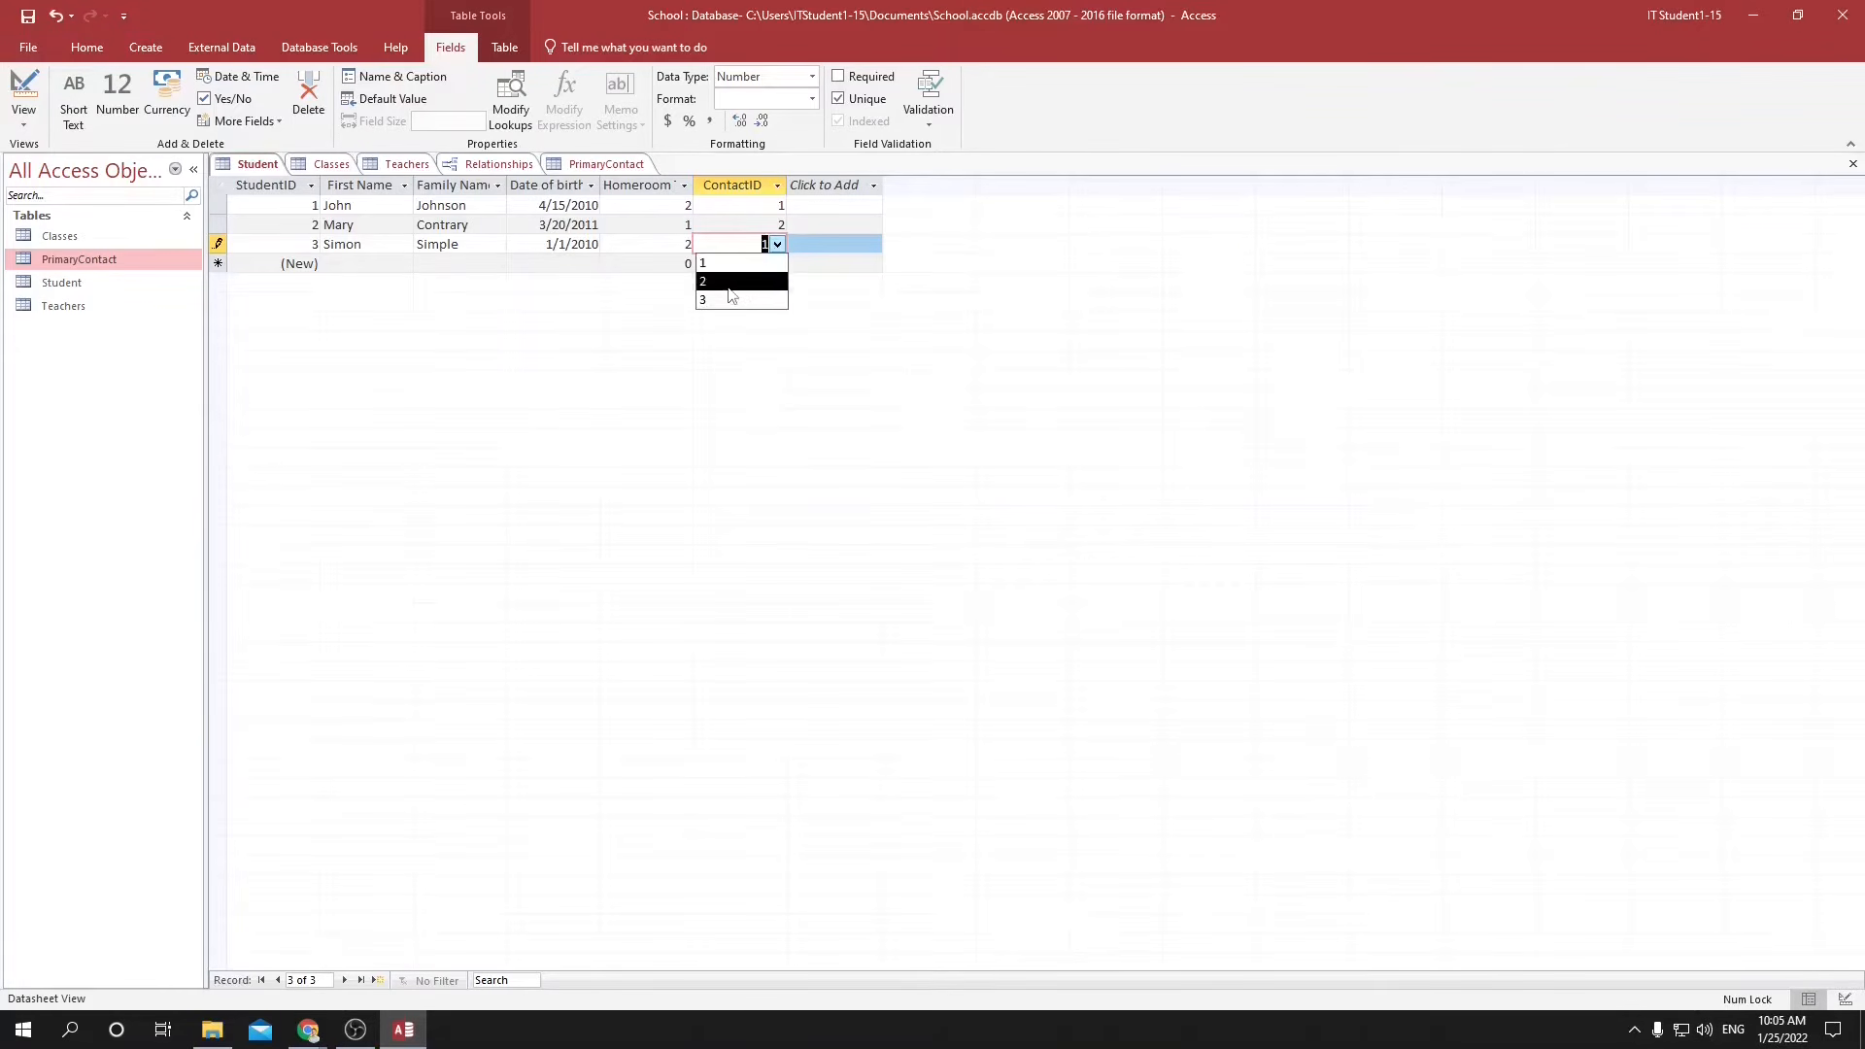
left_click(735, 301)
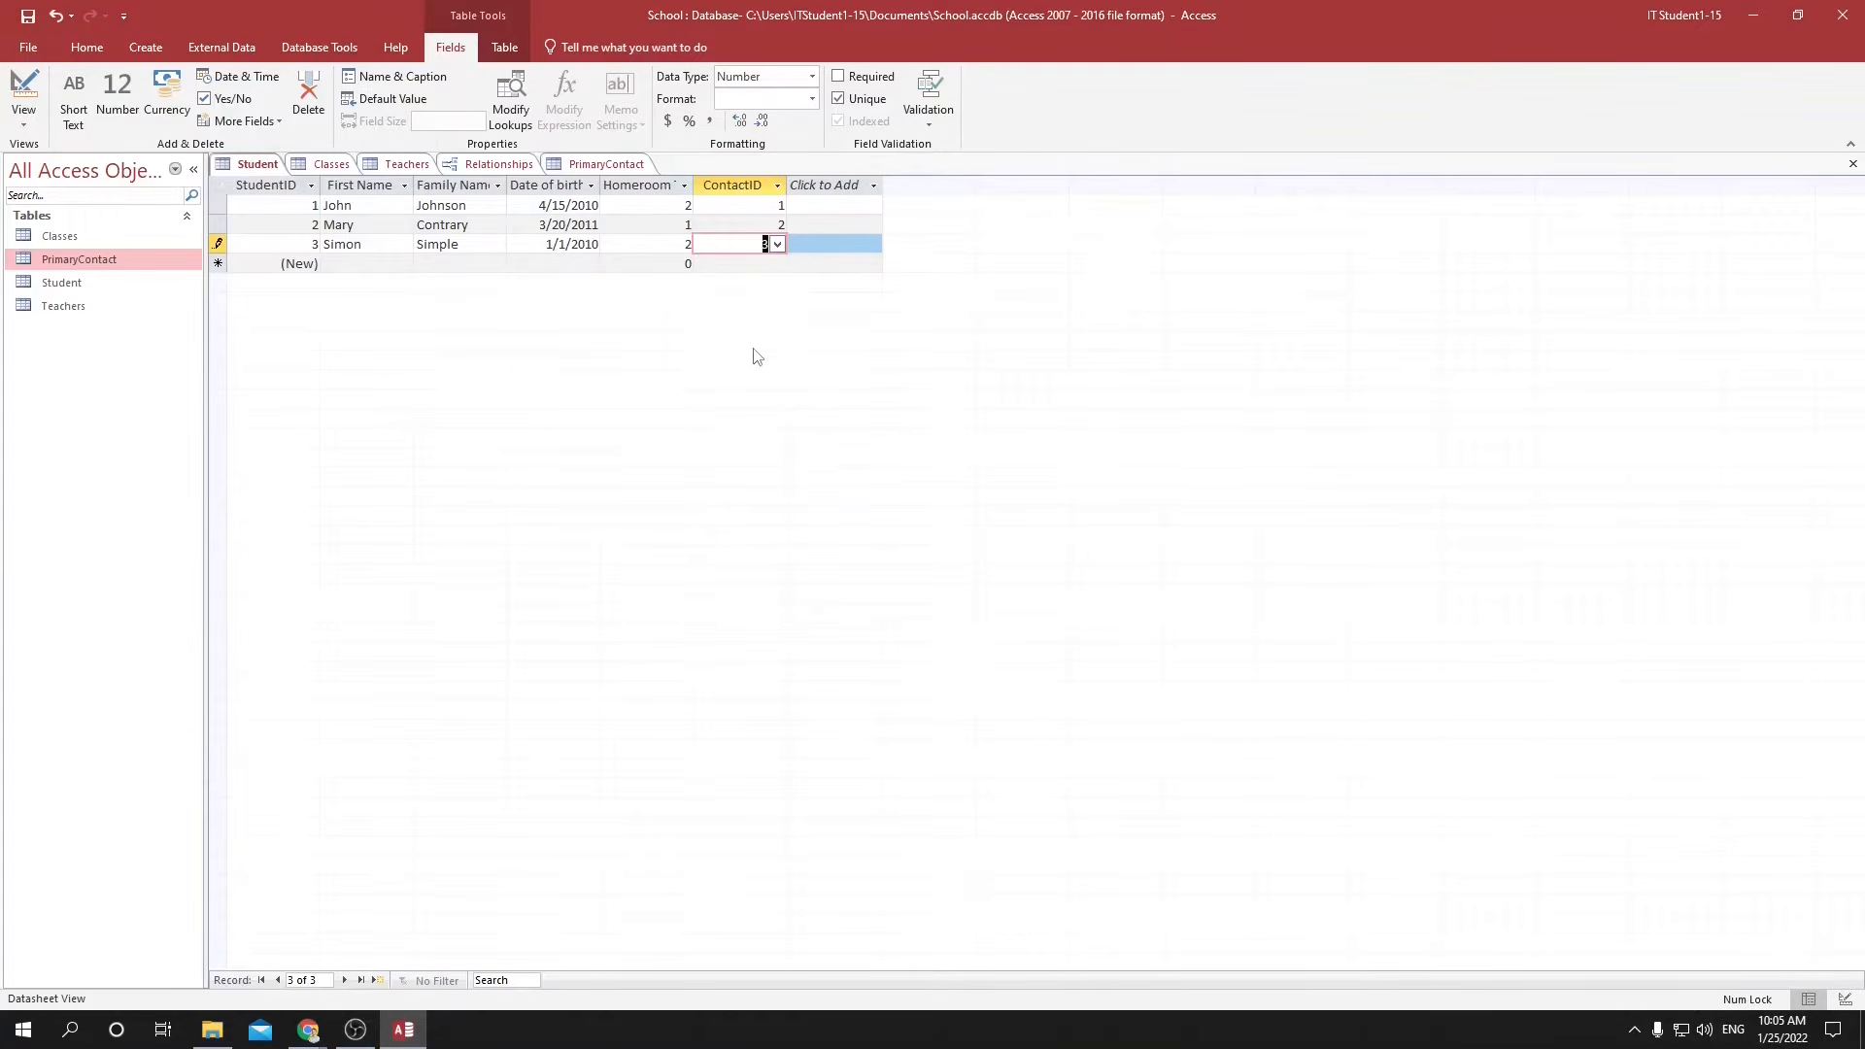
left_click(822, 264)
Add the PrimaryContact table to the Relationships layout beside Student, and remove its duplicate copy.
left_click(476, 165)
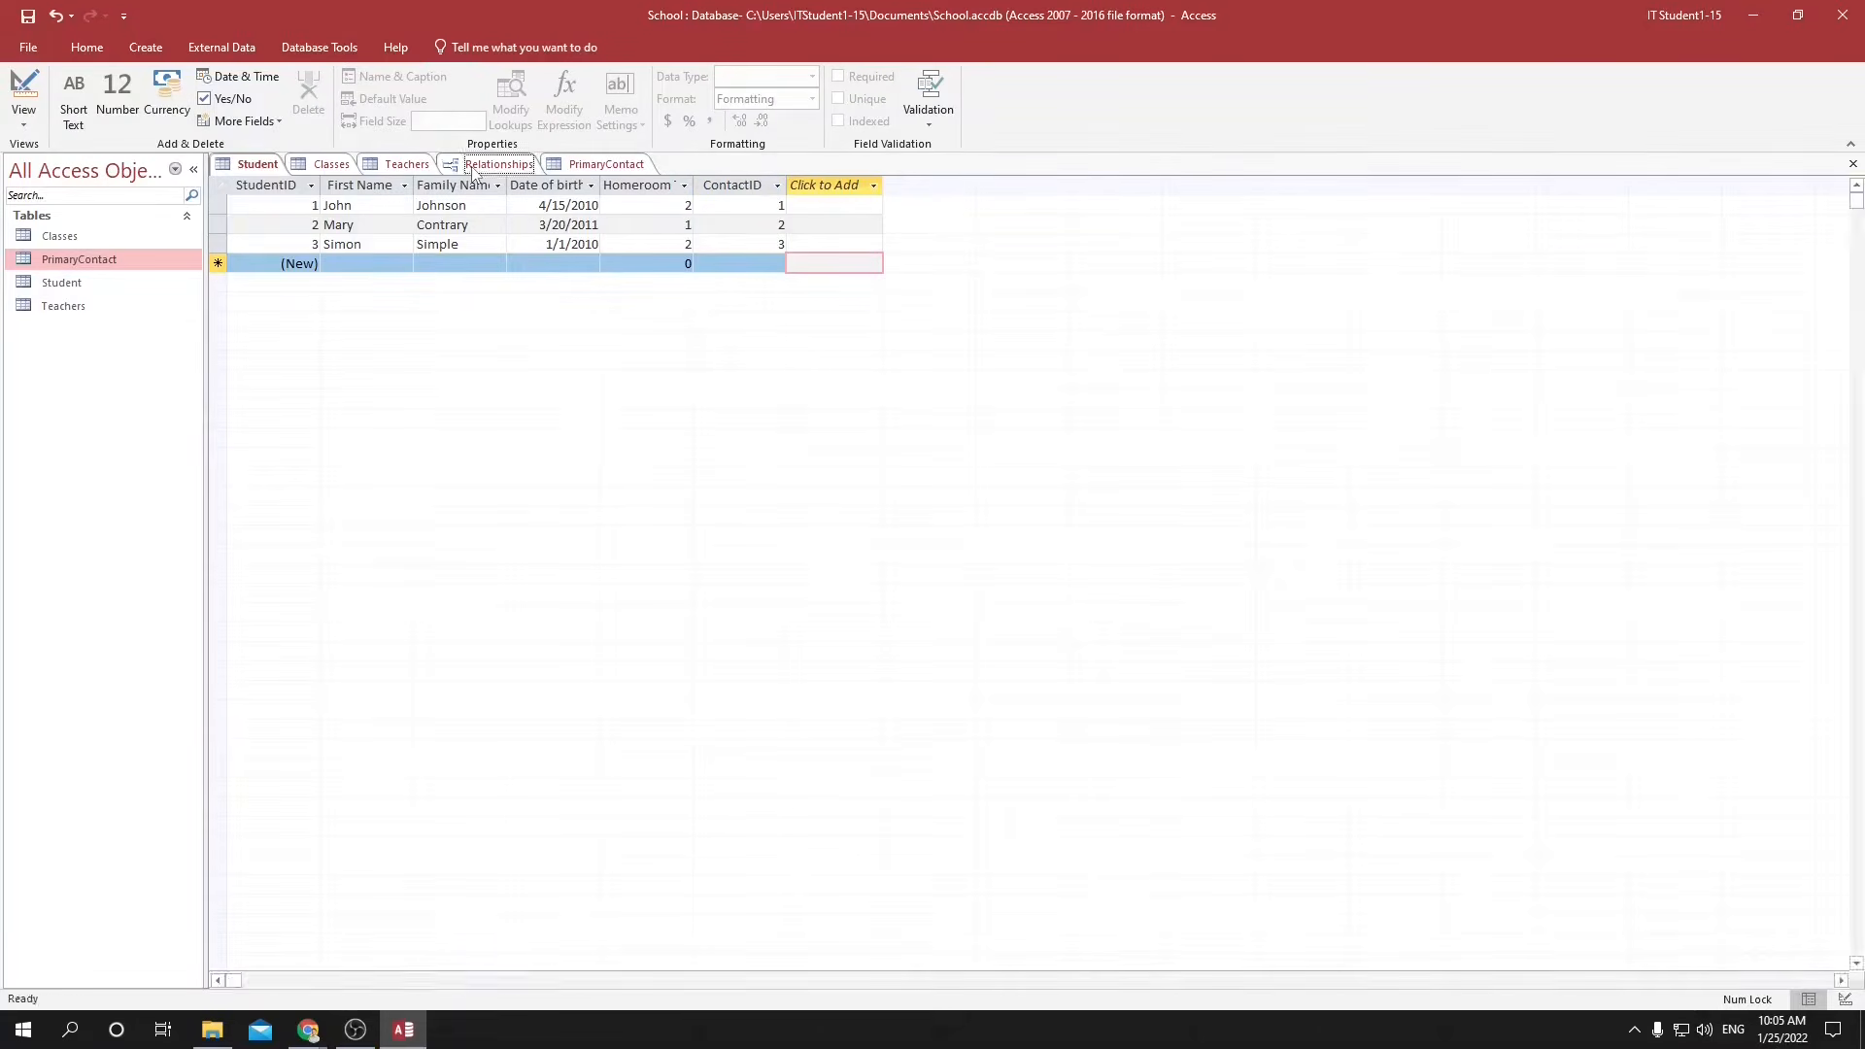
left_click(566, 232)
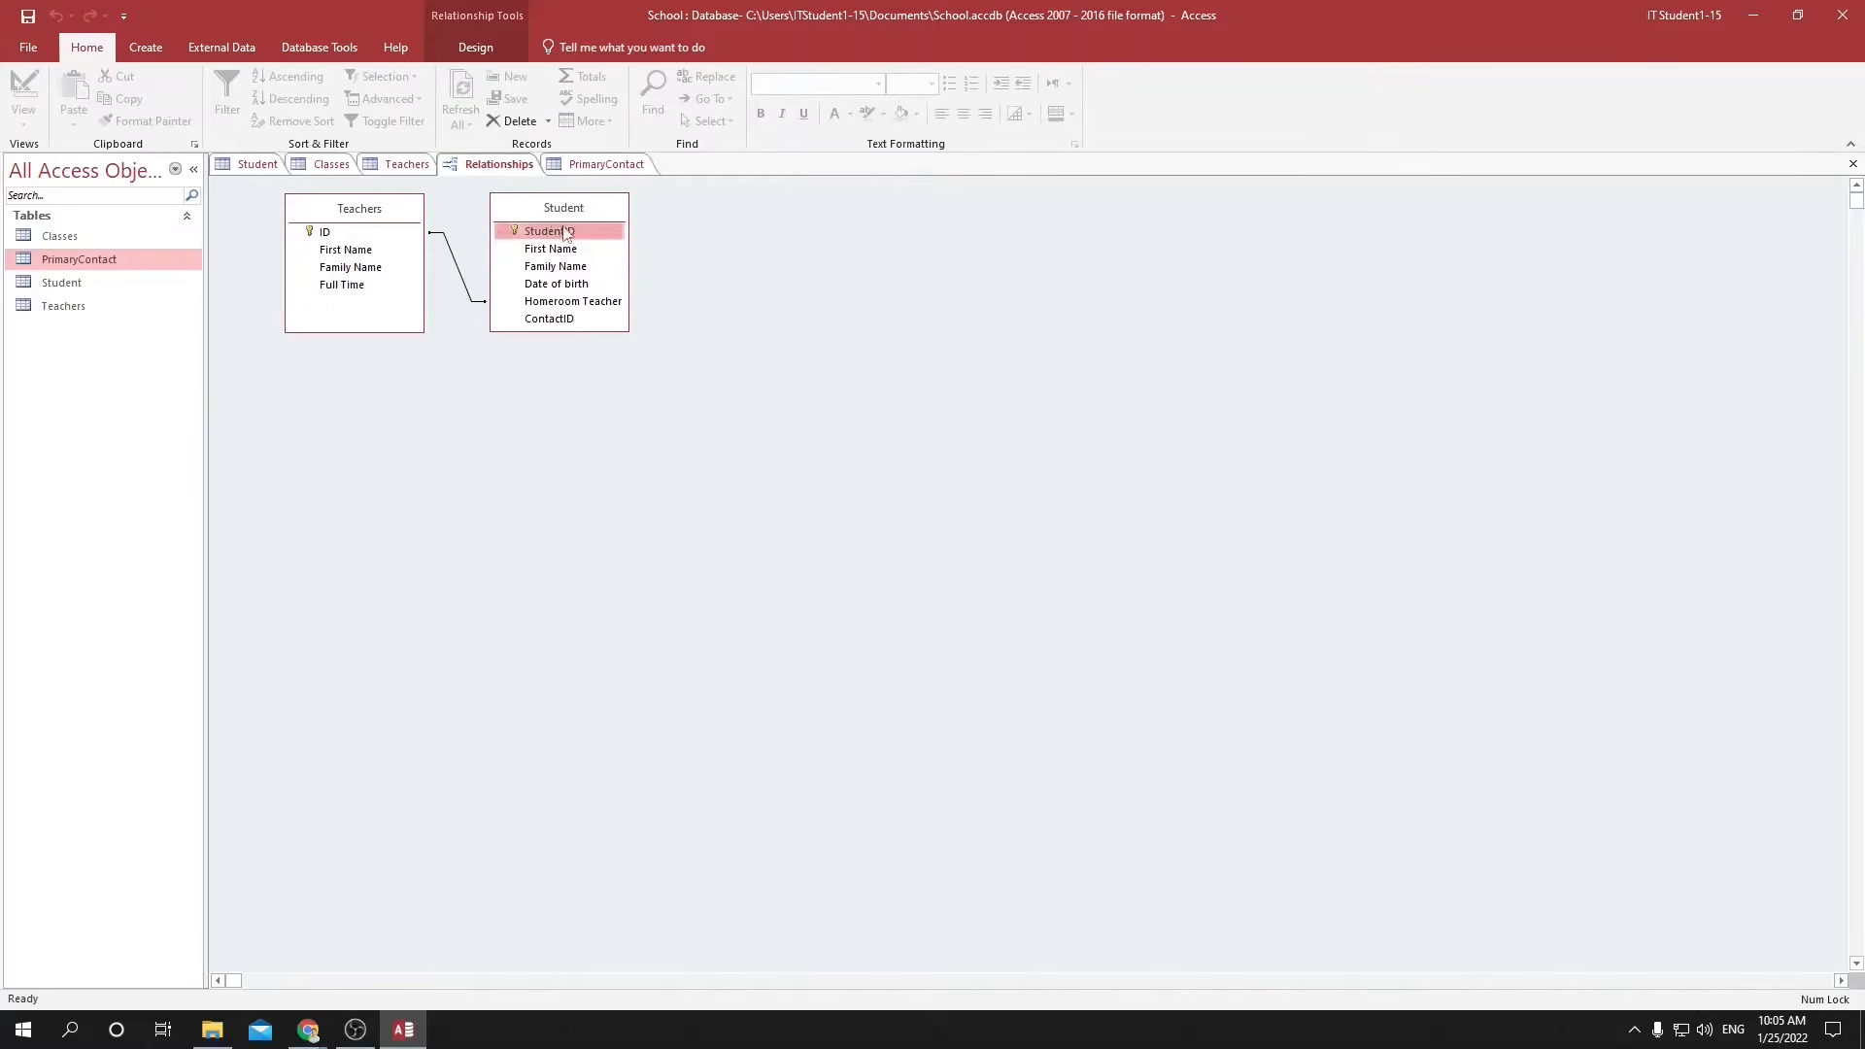
right_click(719, 233)
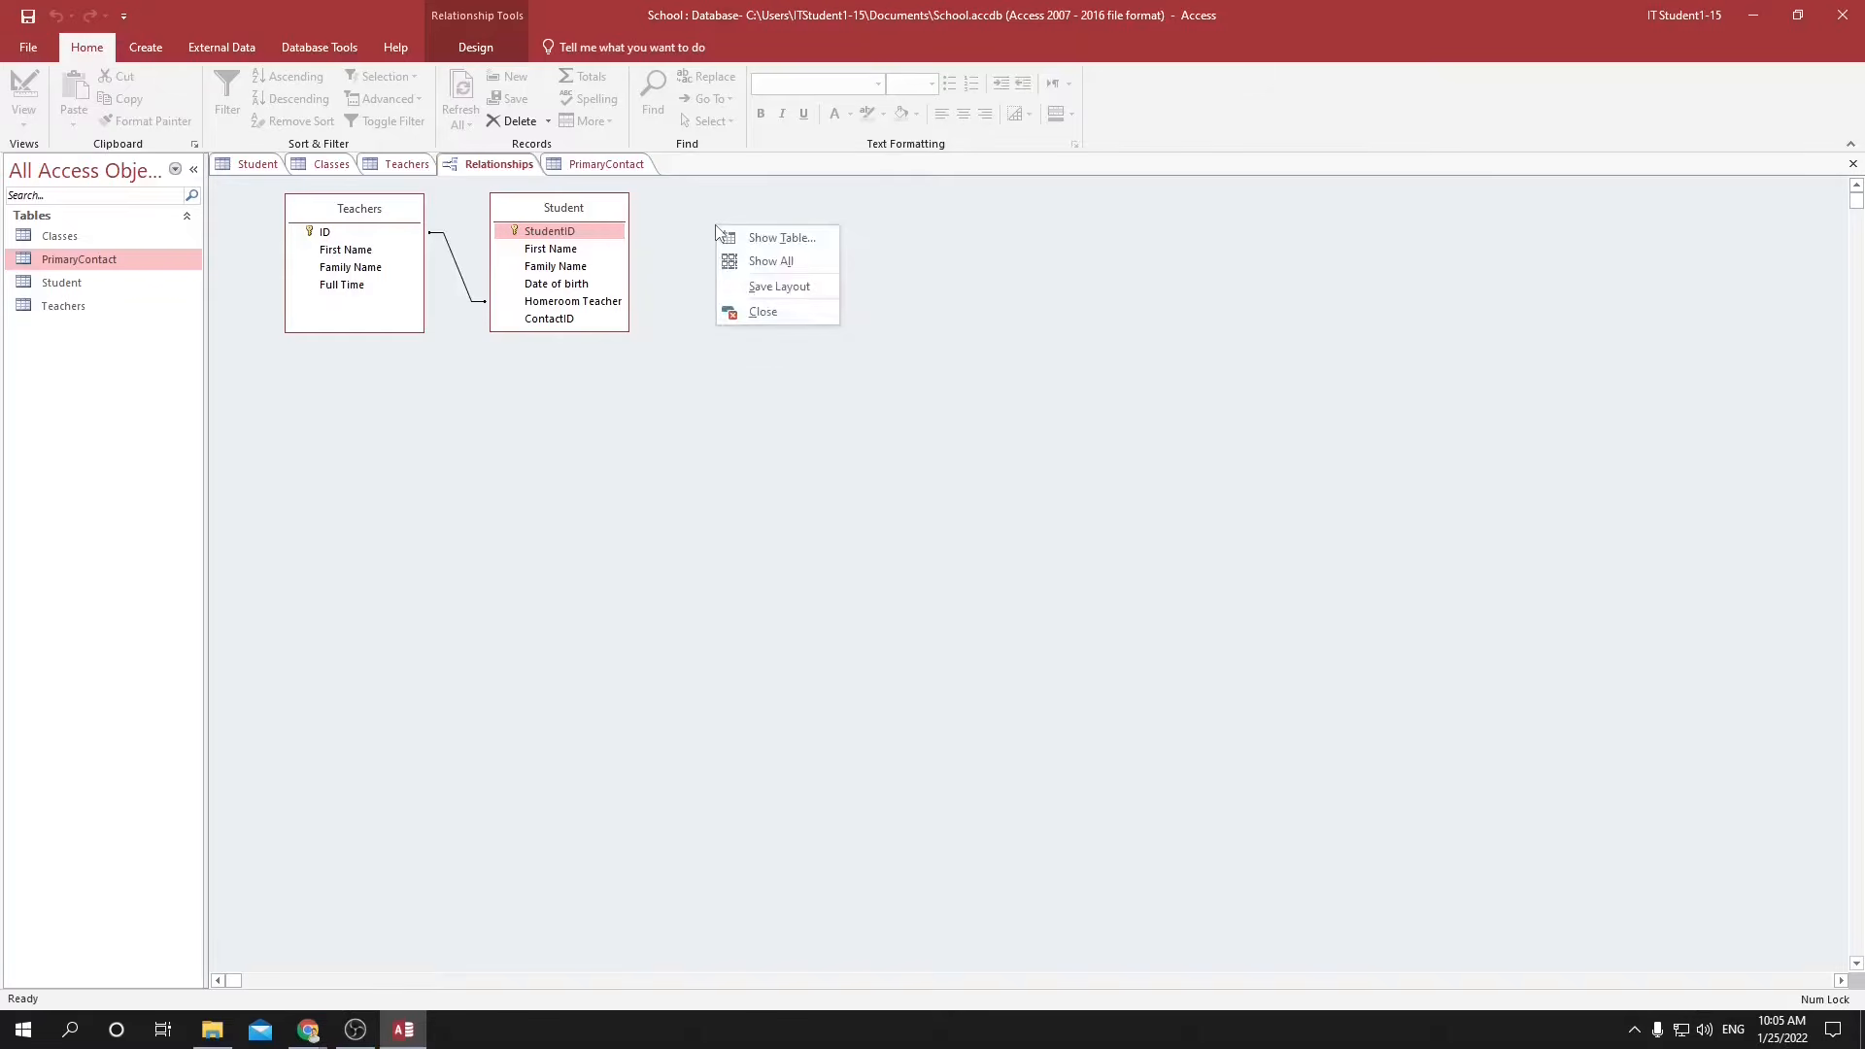
left_click(733, 243)
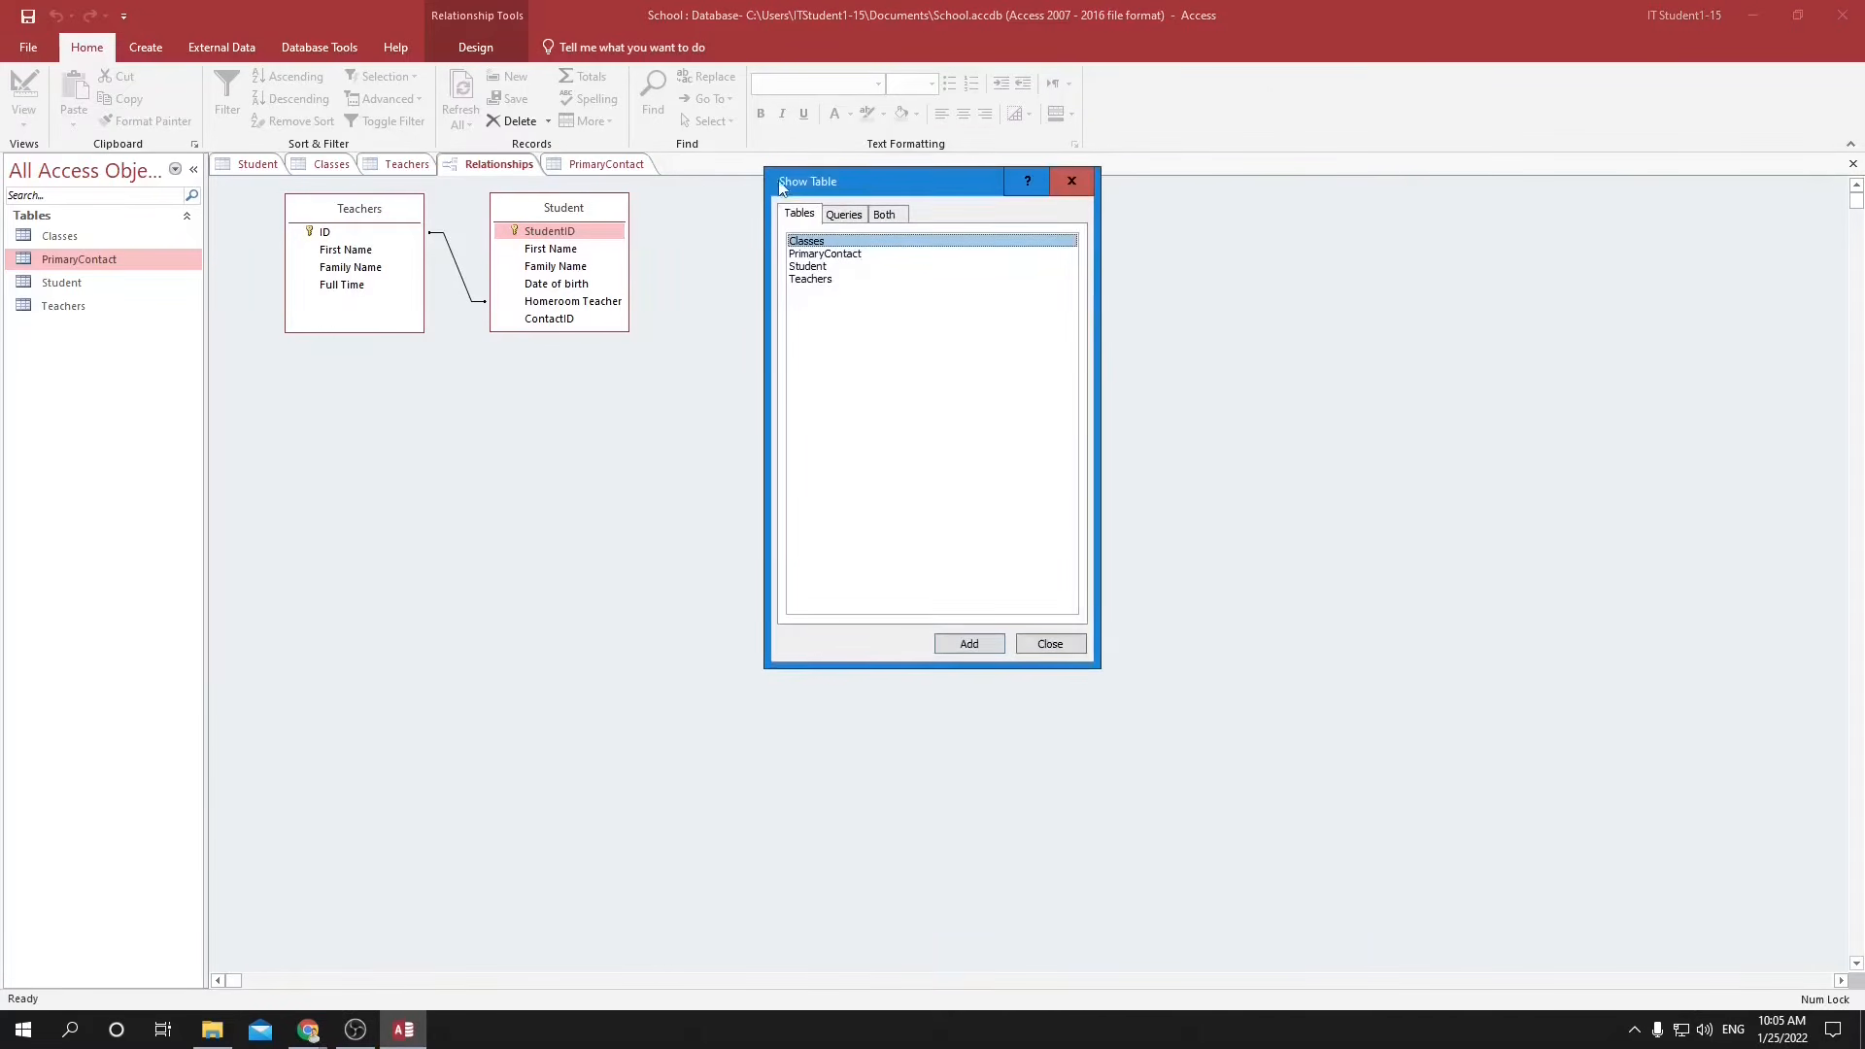
left_click_drag(798, 192, 1021, 226)
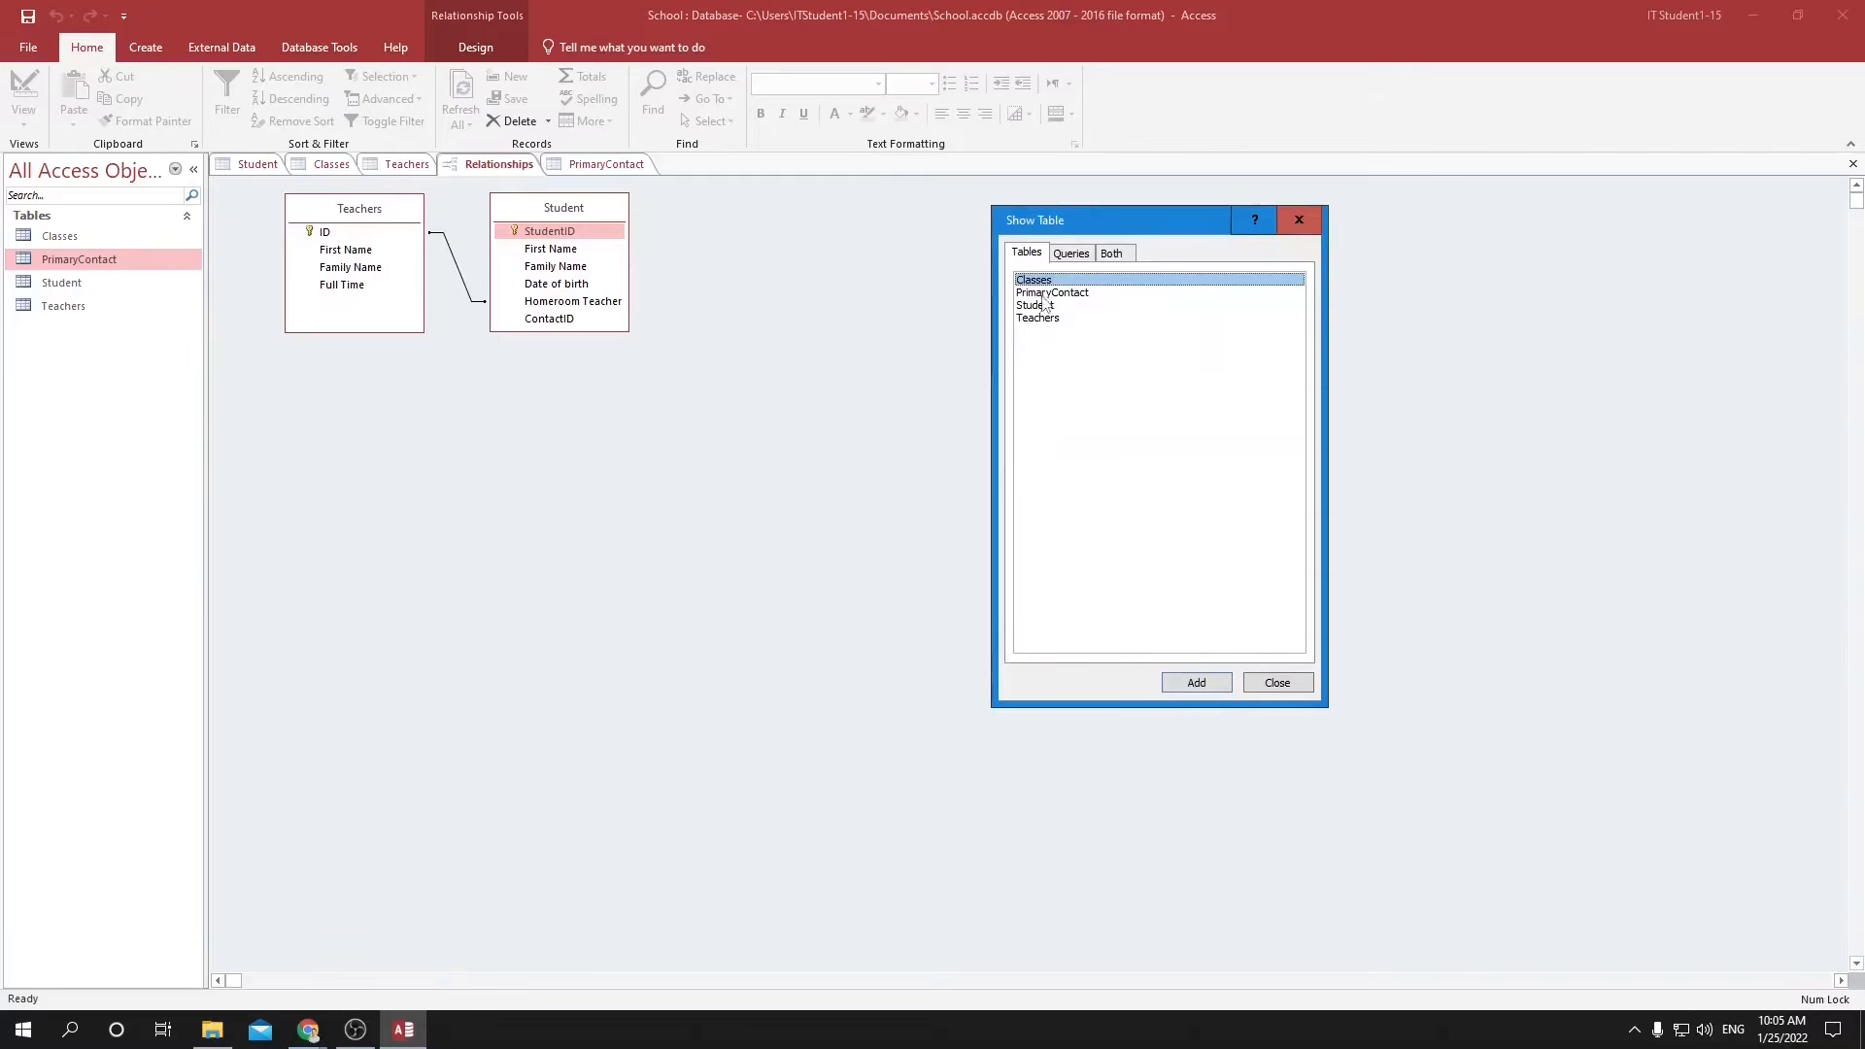
left_click(1047, 295)
double_click(1047, 294)
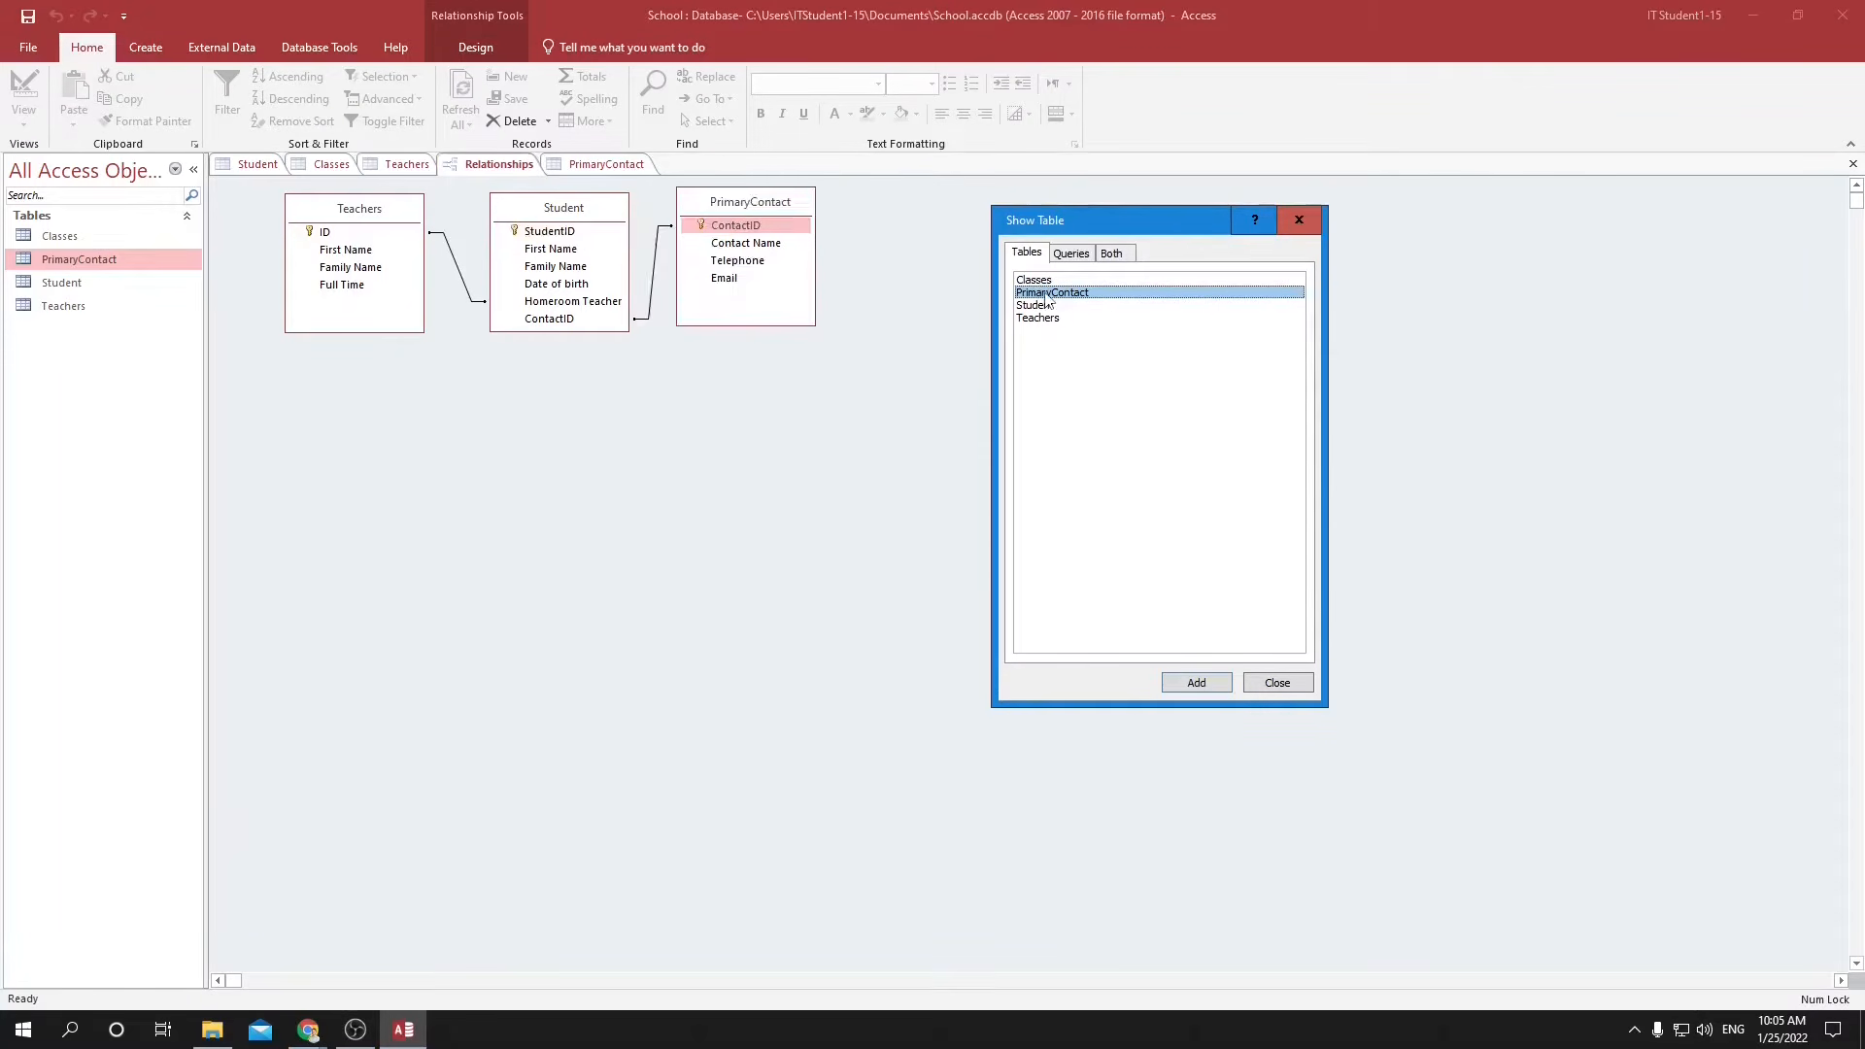
left_click(1221, 689)
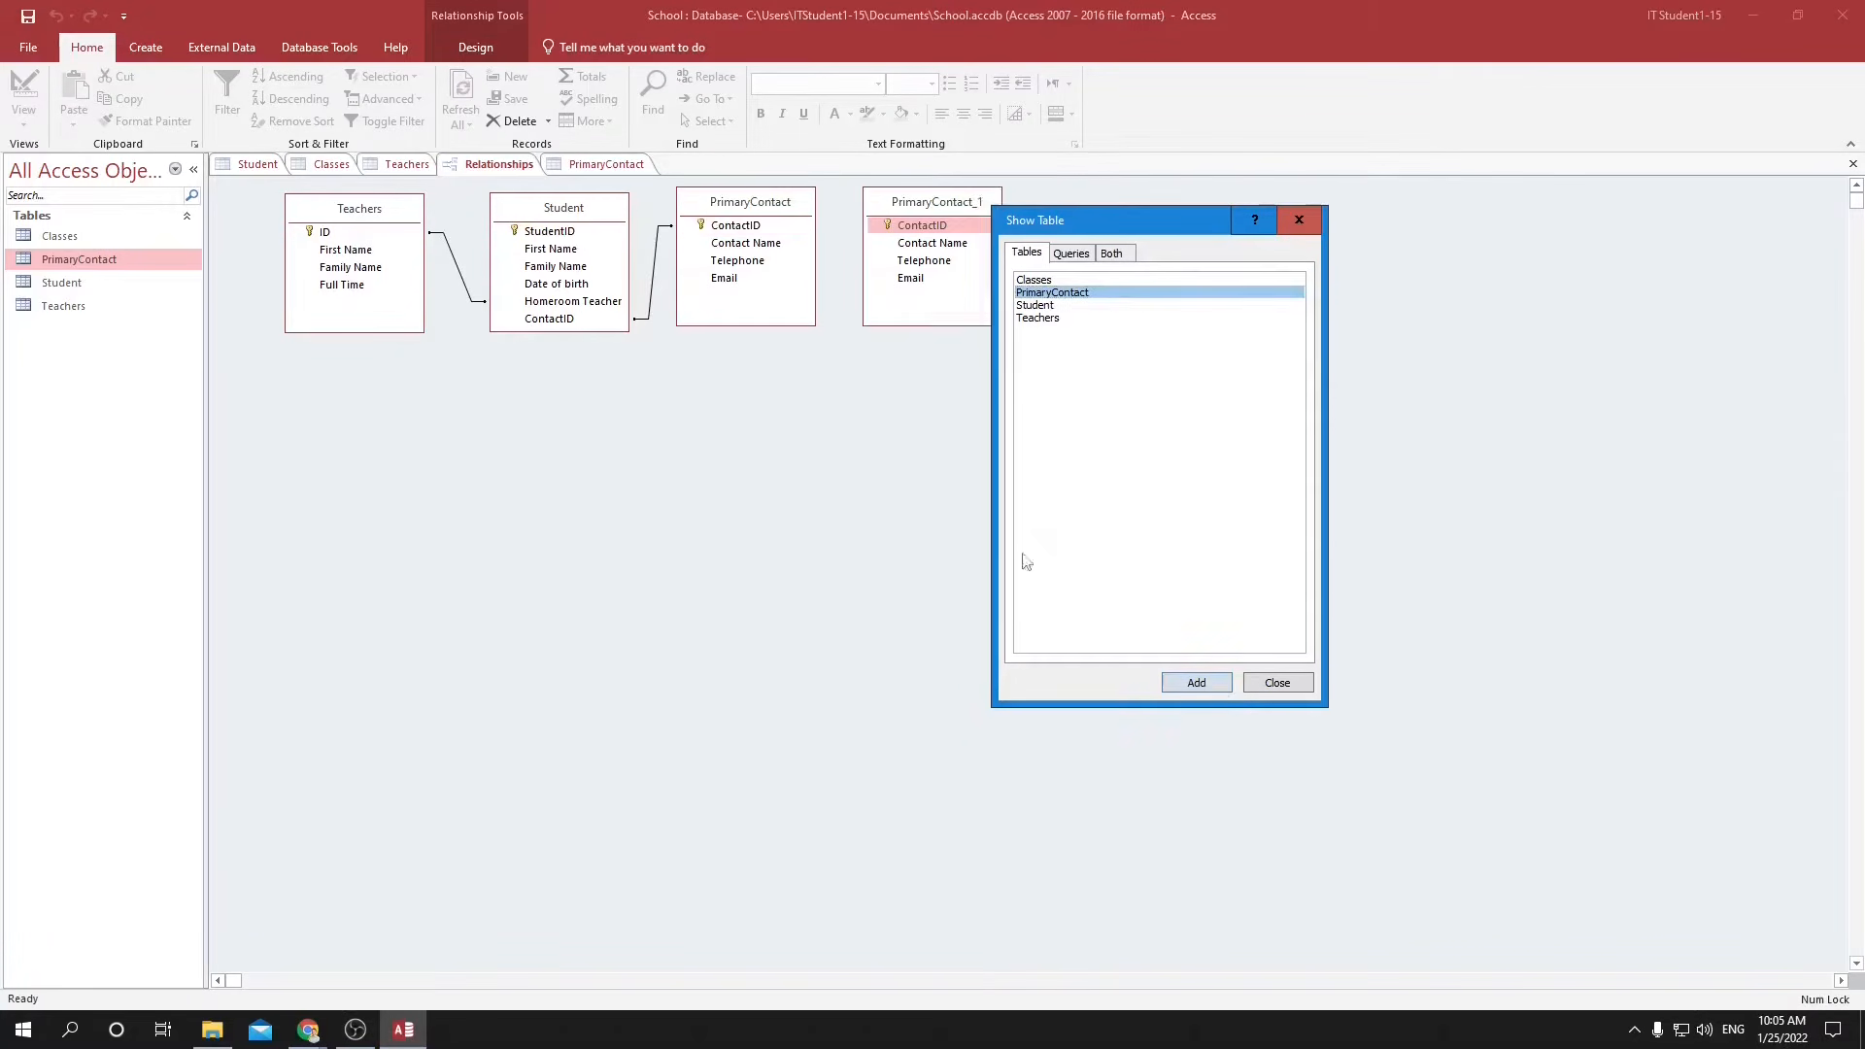
left_click(1277, 683)
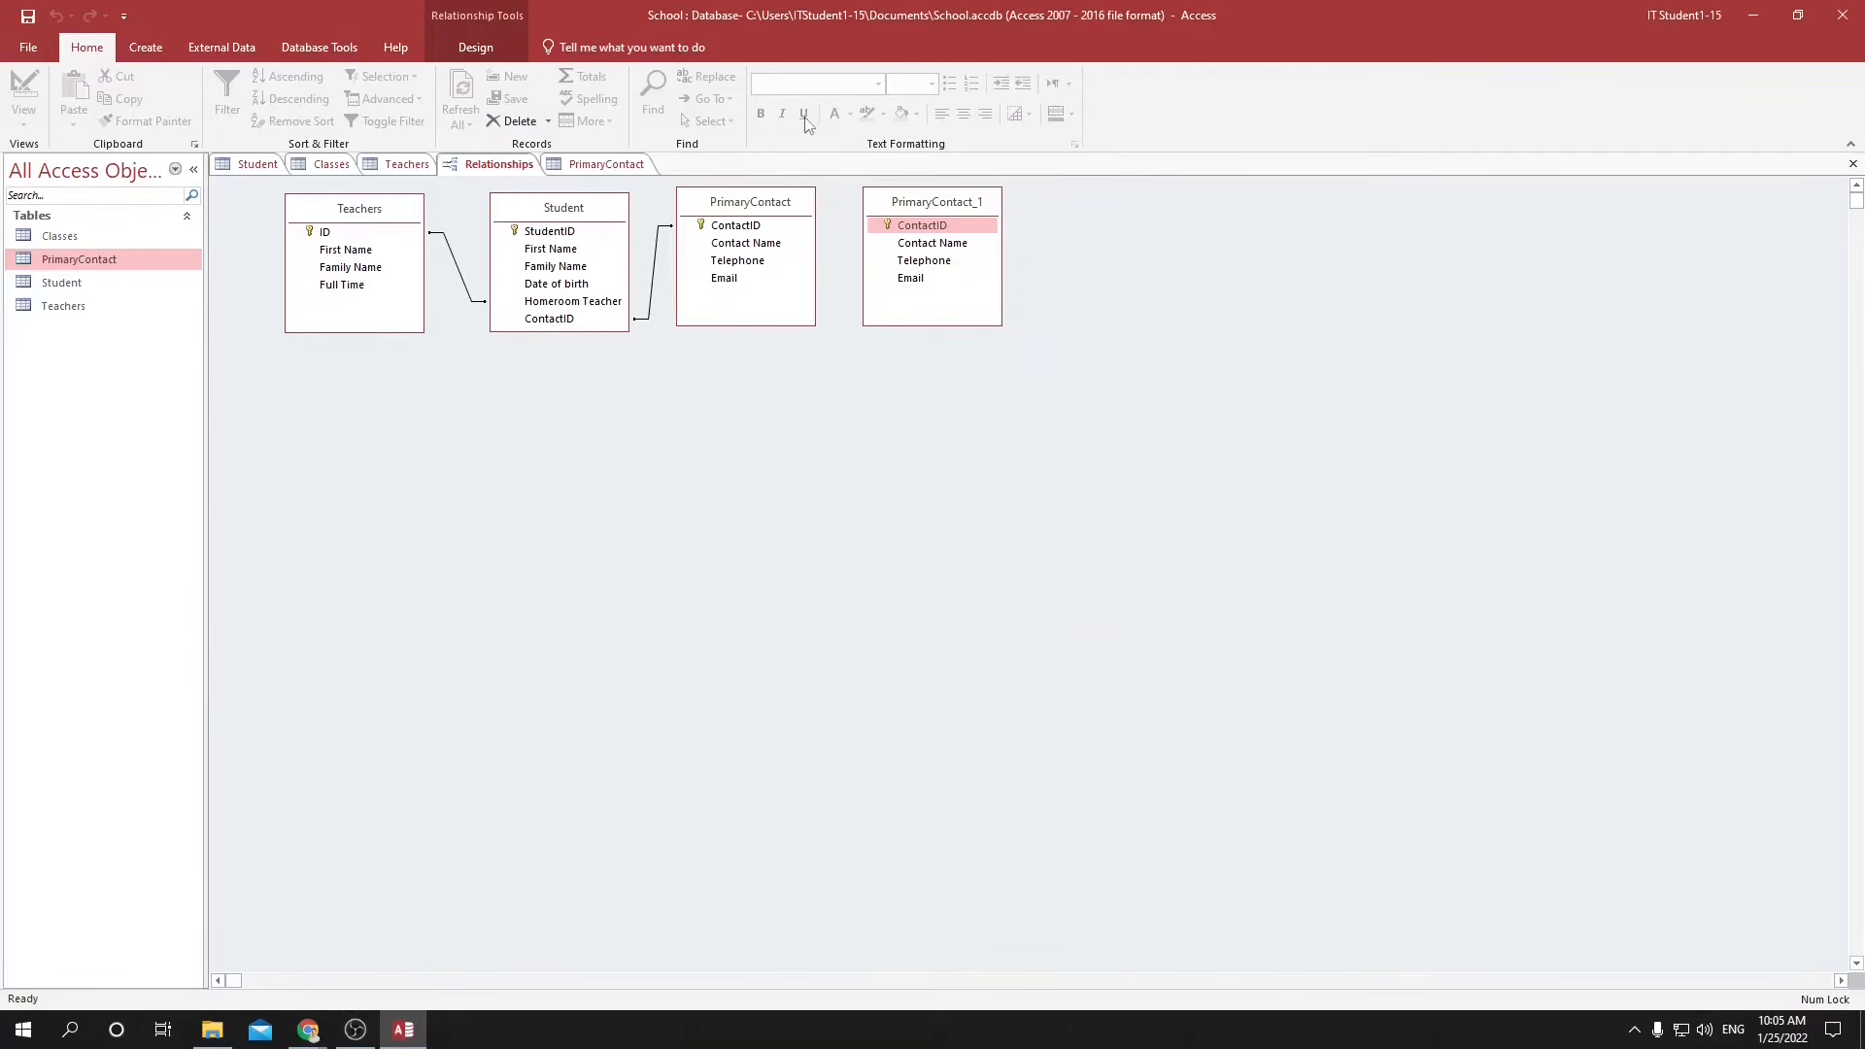
key("Delete")
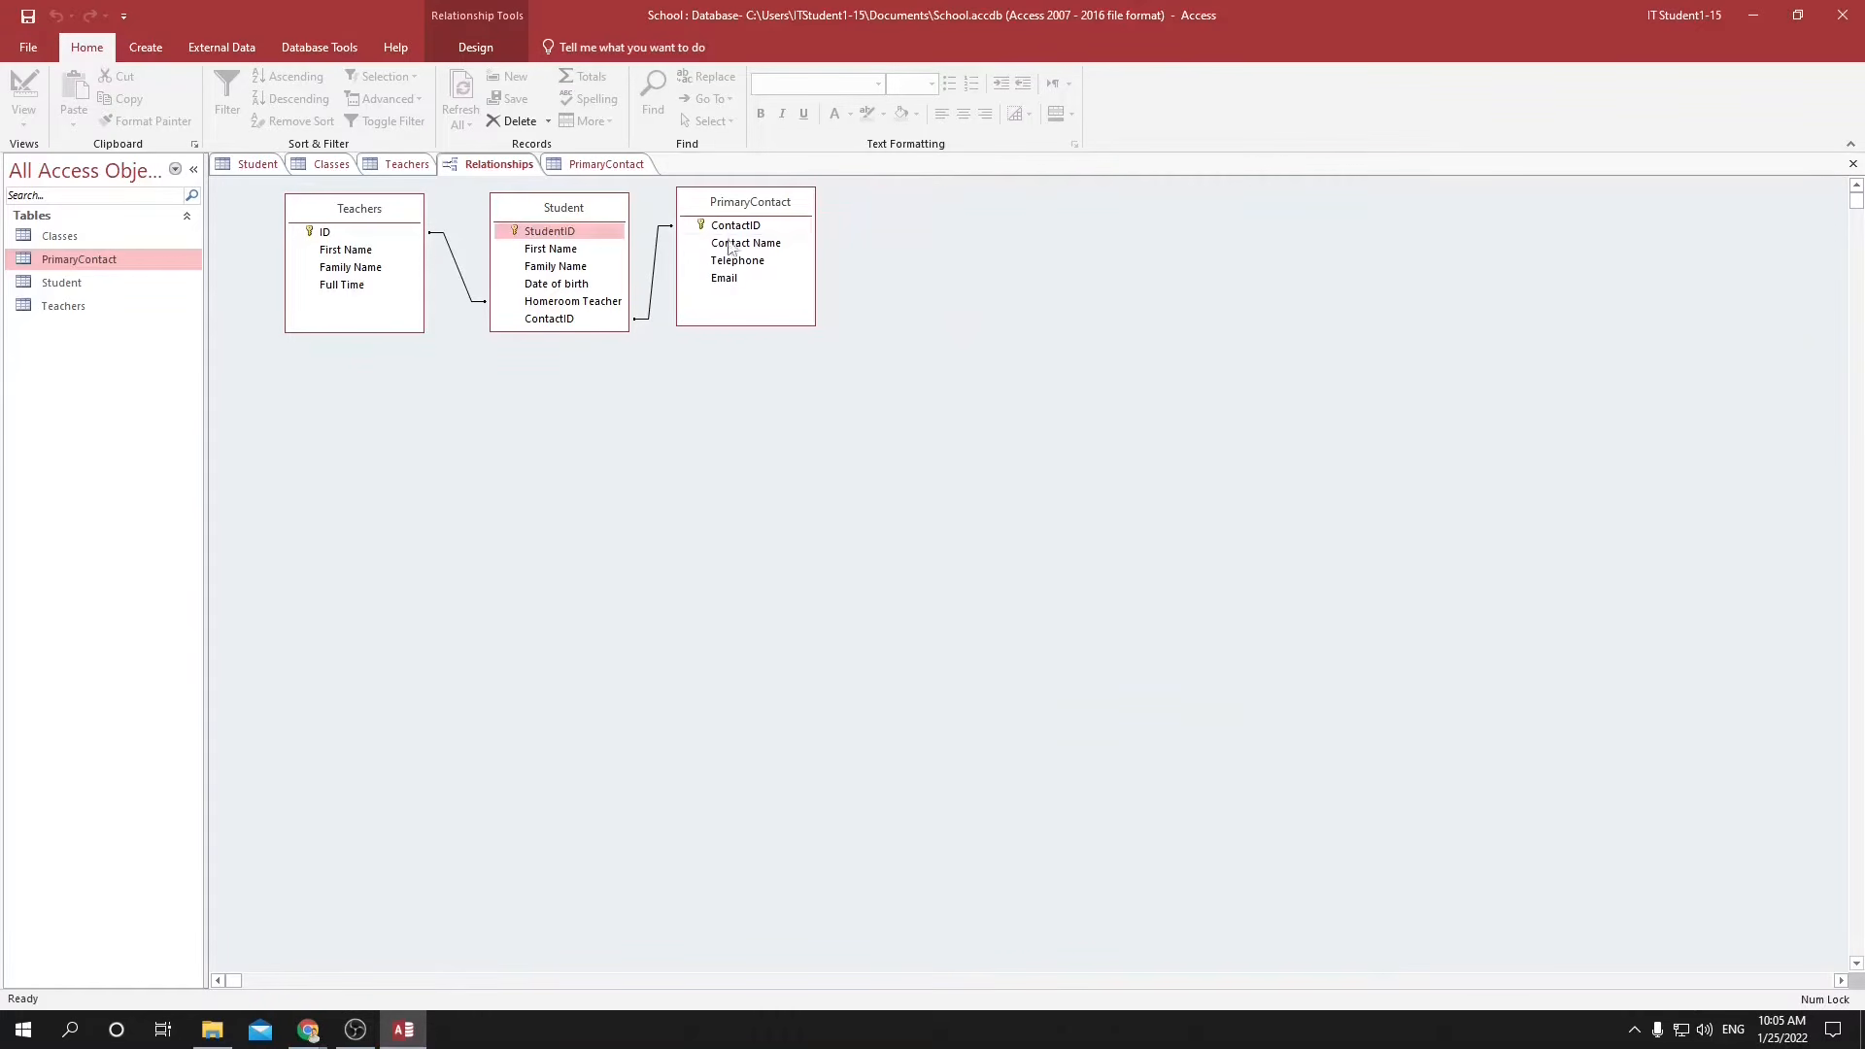
Delete the relationship between the Student and PrimaryContact tables.
left_click(653, 282)
key("Delete")
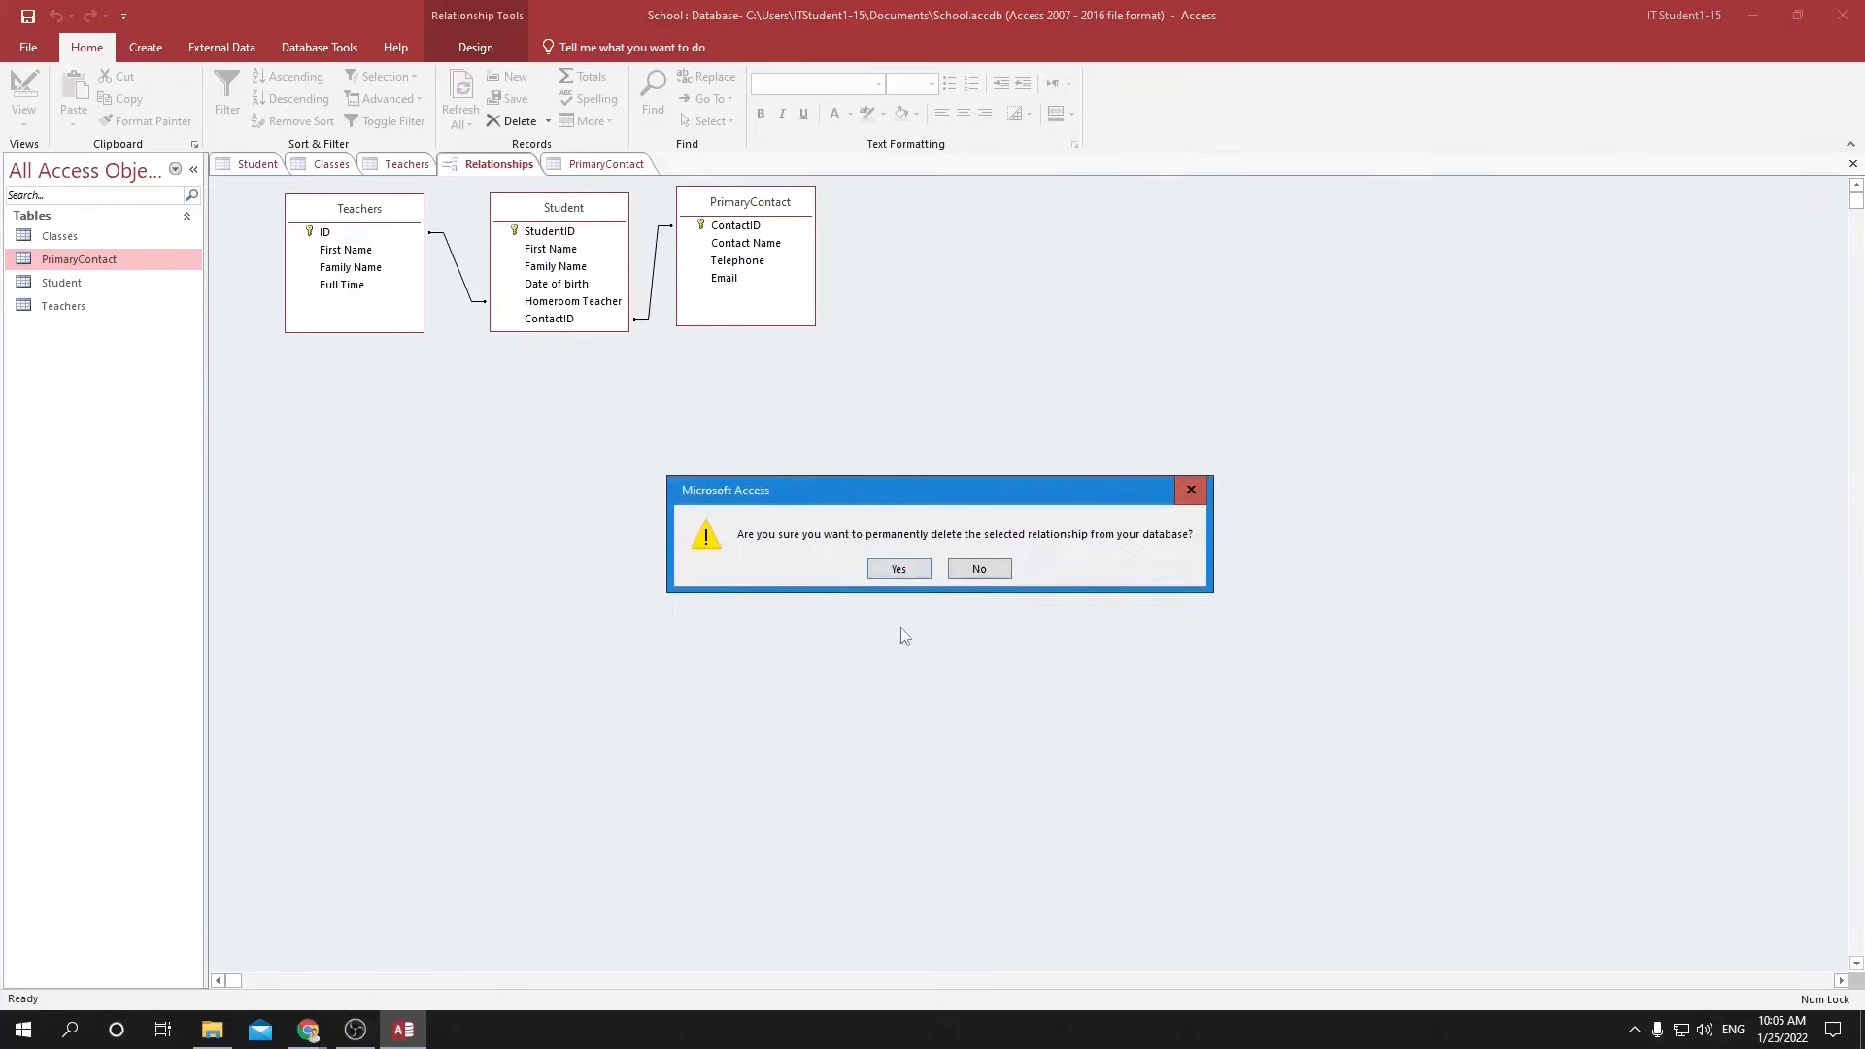
left_click(896, 573)
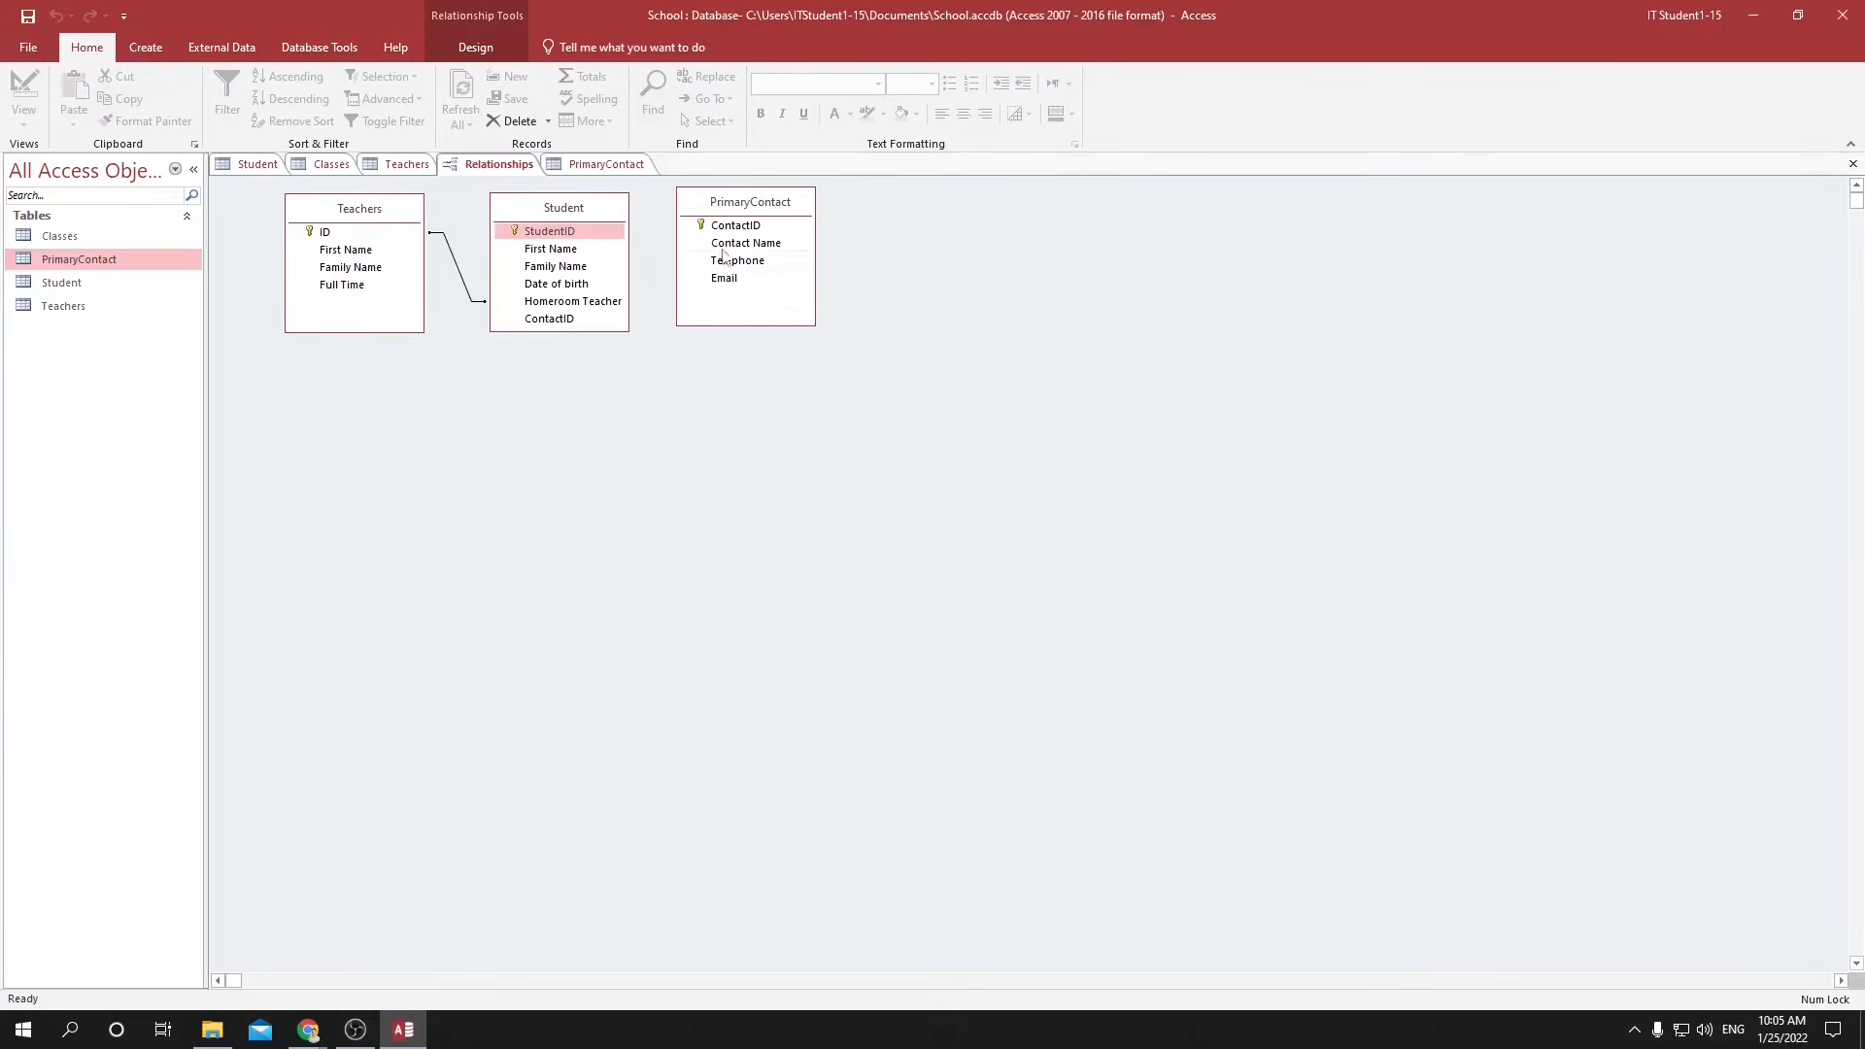
Create a relationship from ContactID in PrimaryContact to ContactID in Student, and open it for editing.
left_click_drag(720, 225, 599, 325)
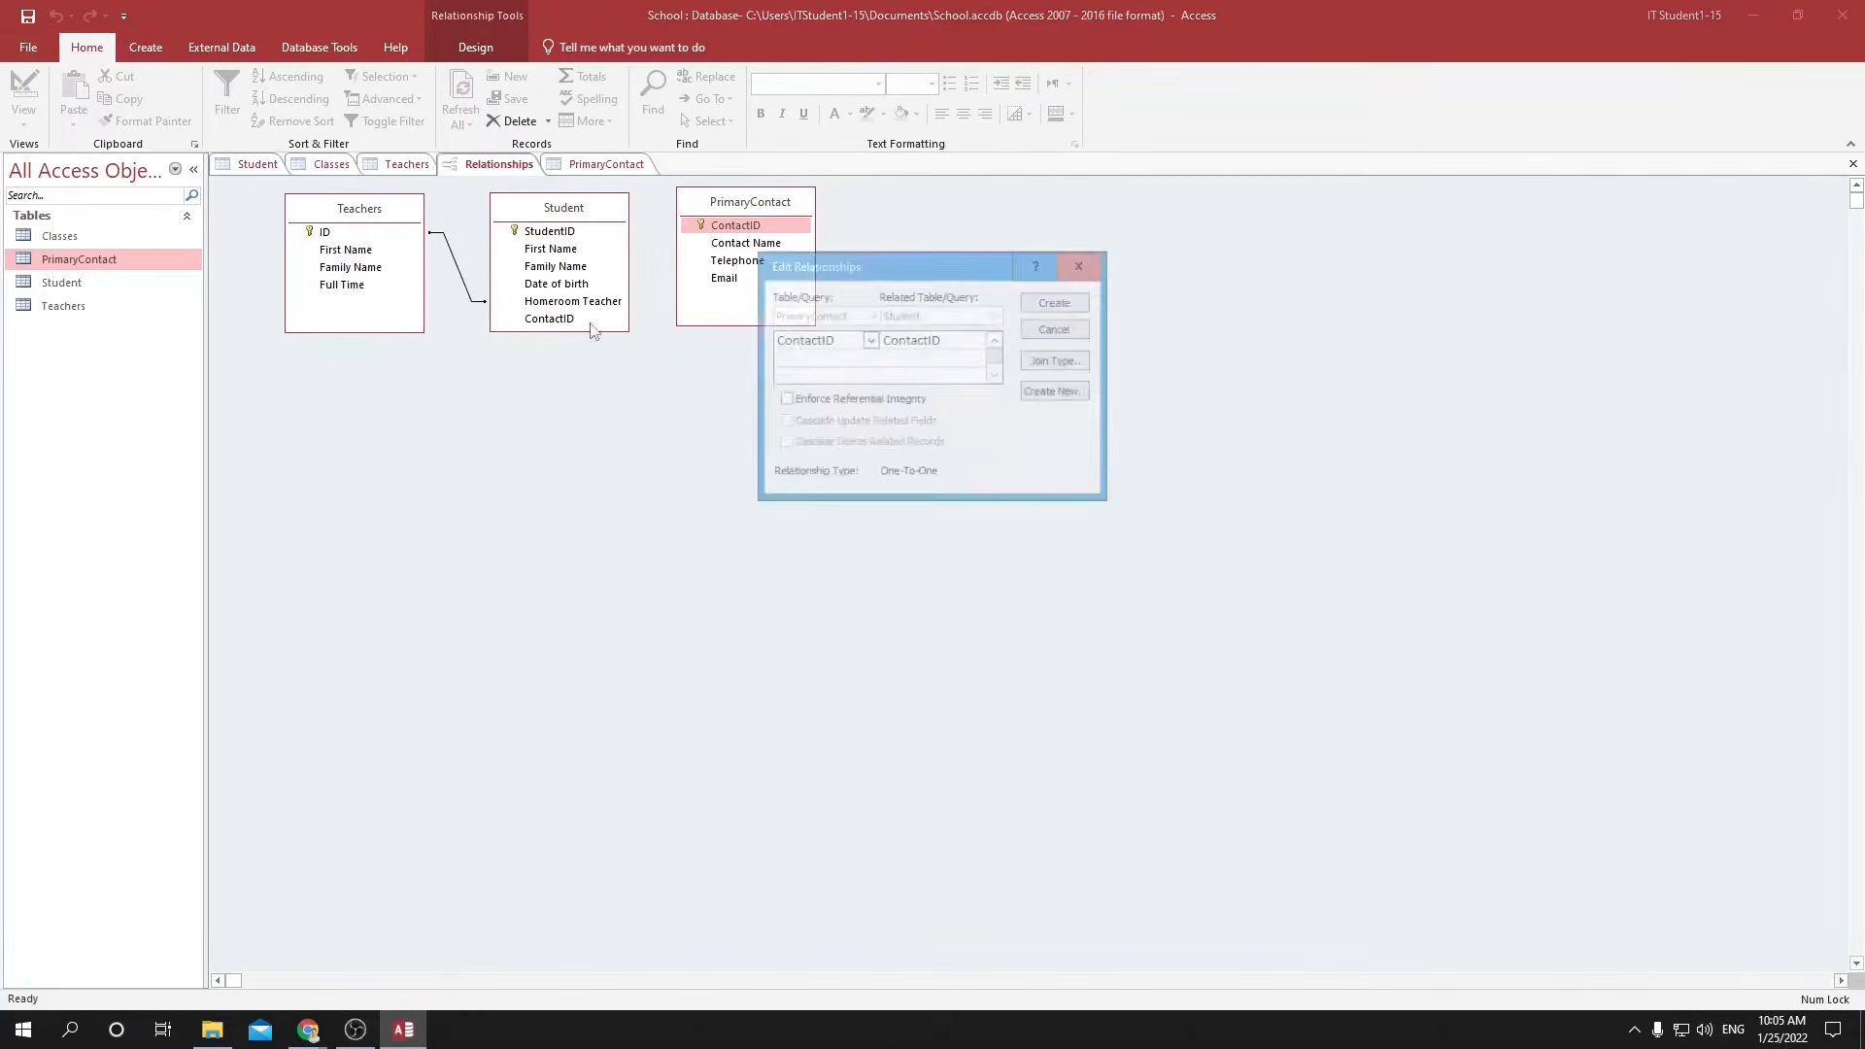
left_click(1052, 306)
right_click(654, 303)
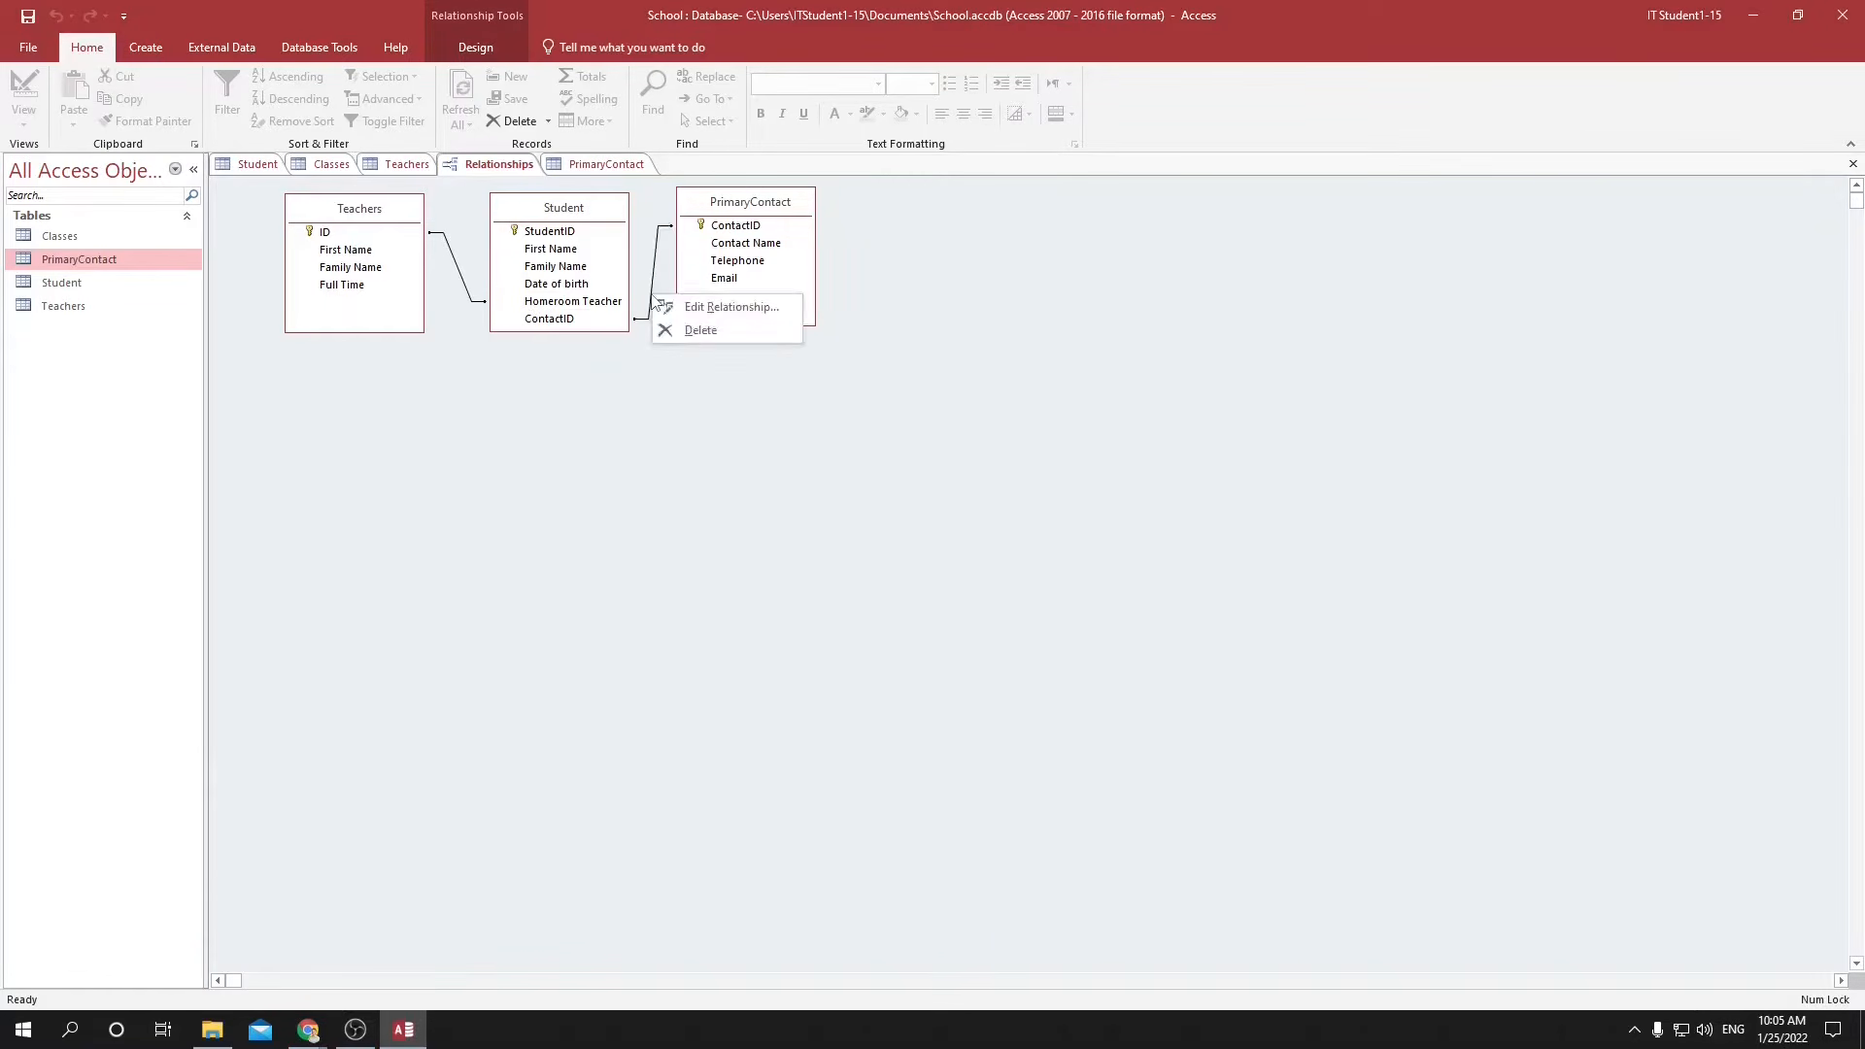
left_click(719, 307)
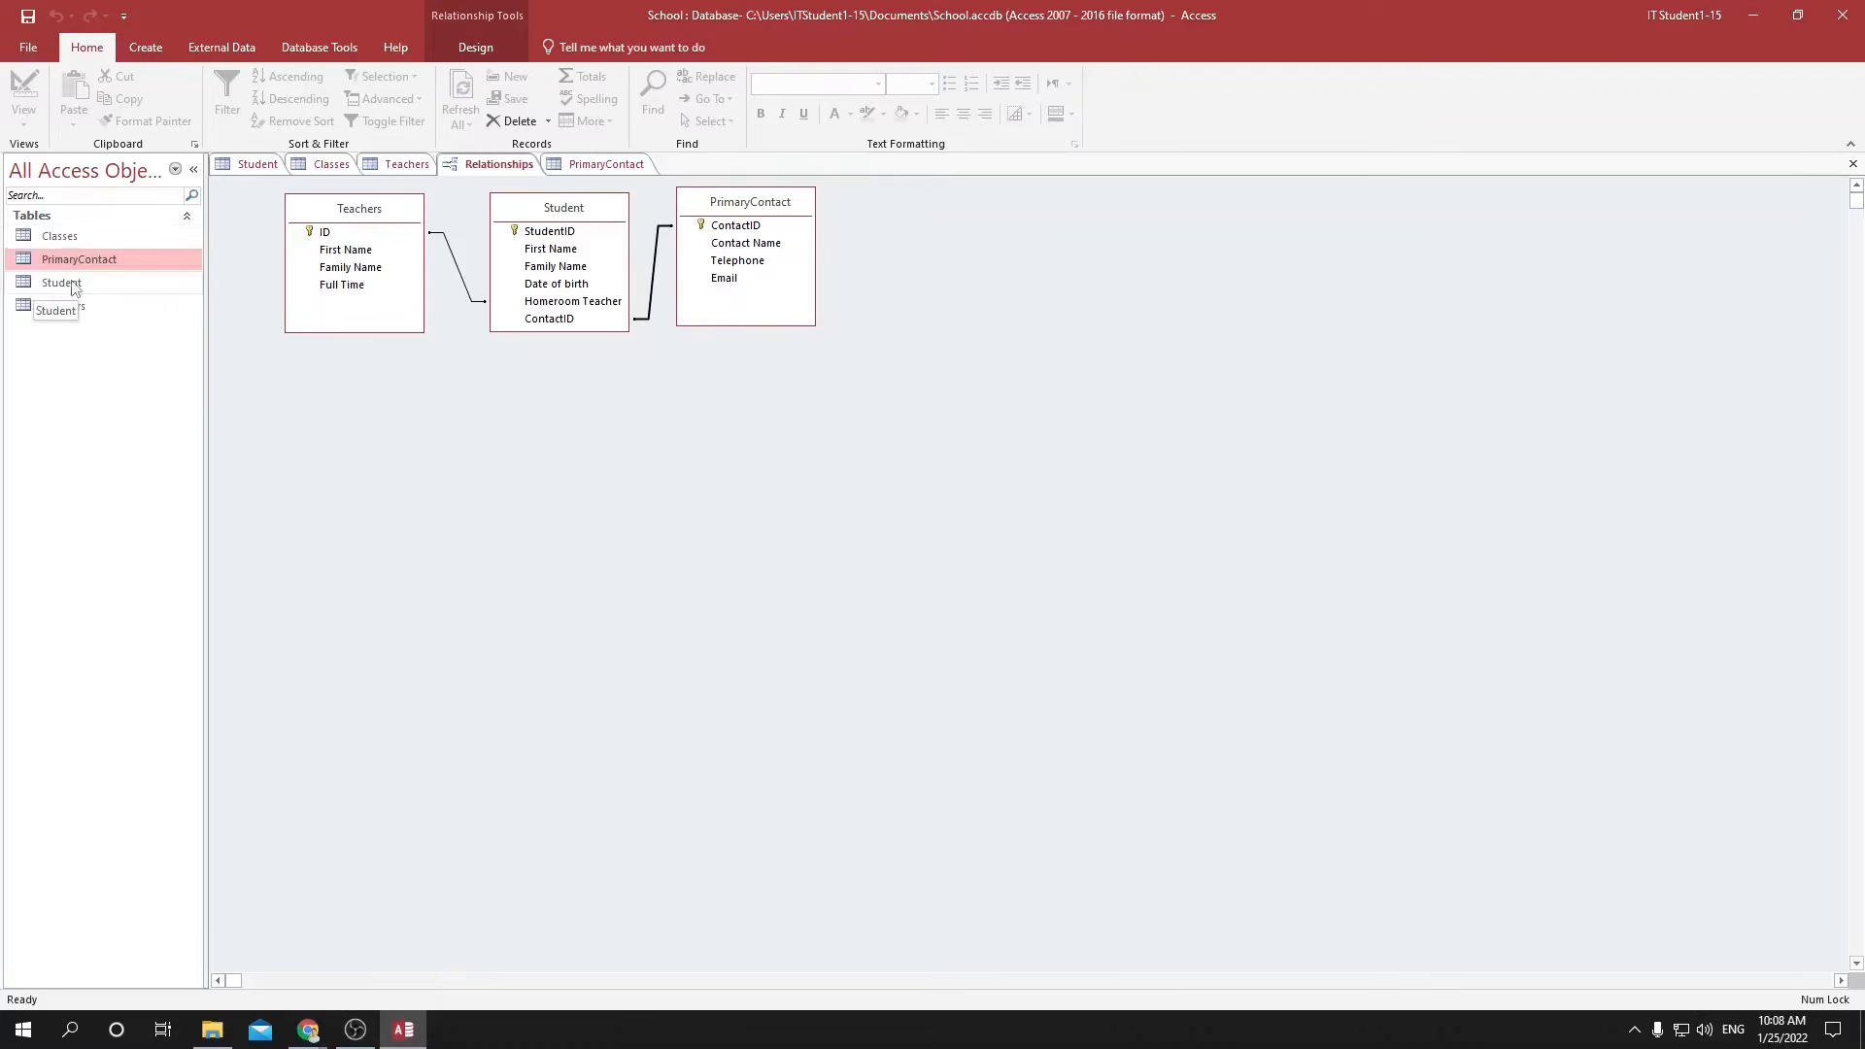
left_click(60, 283)
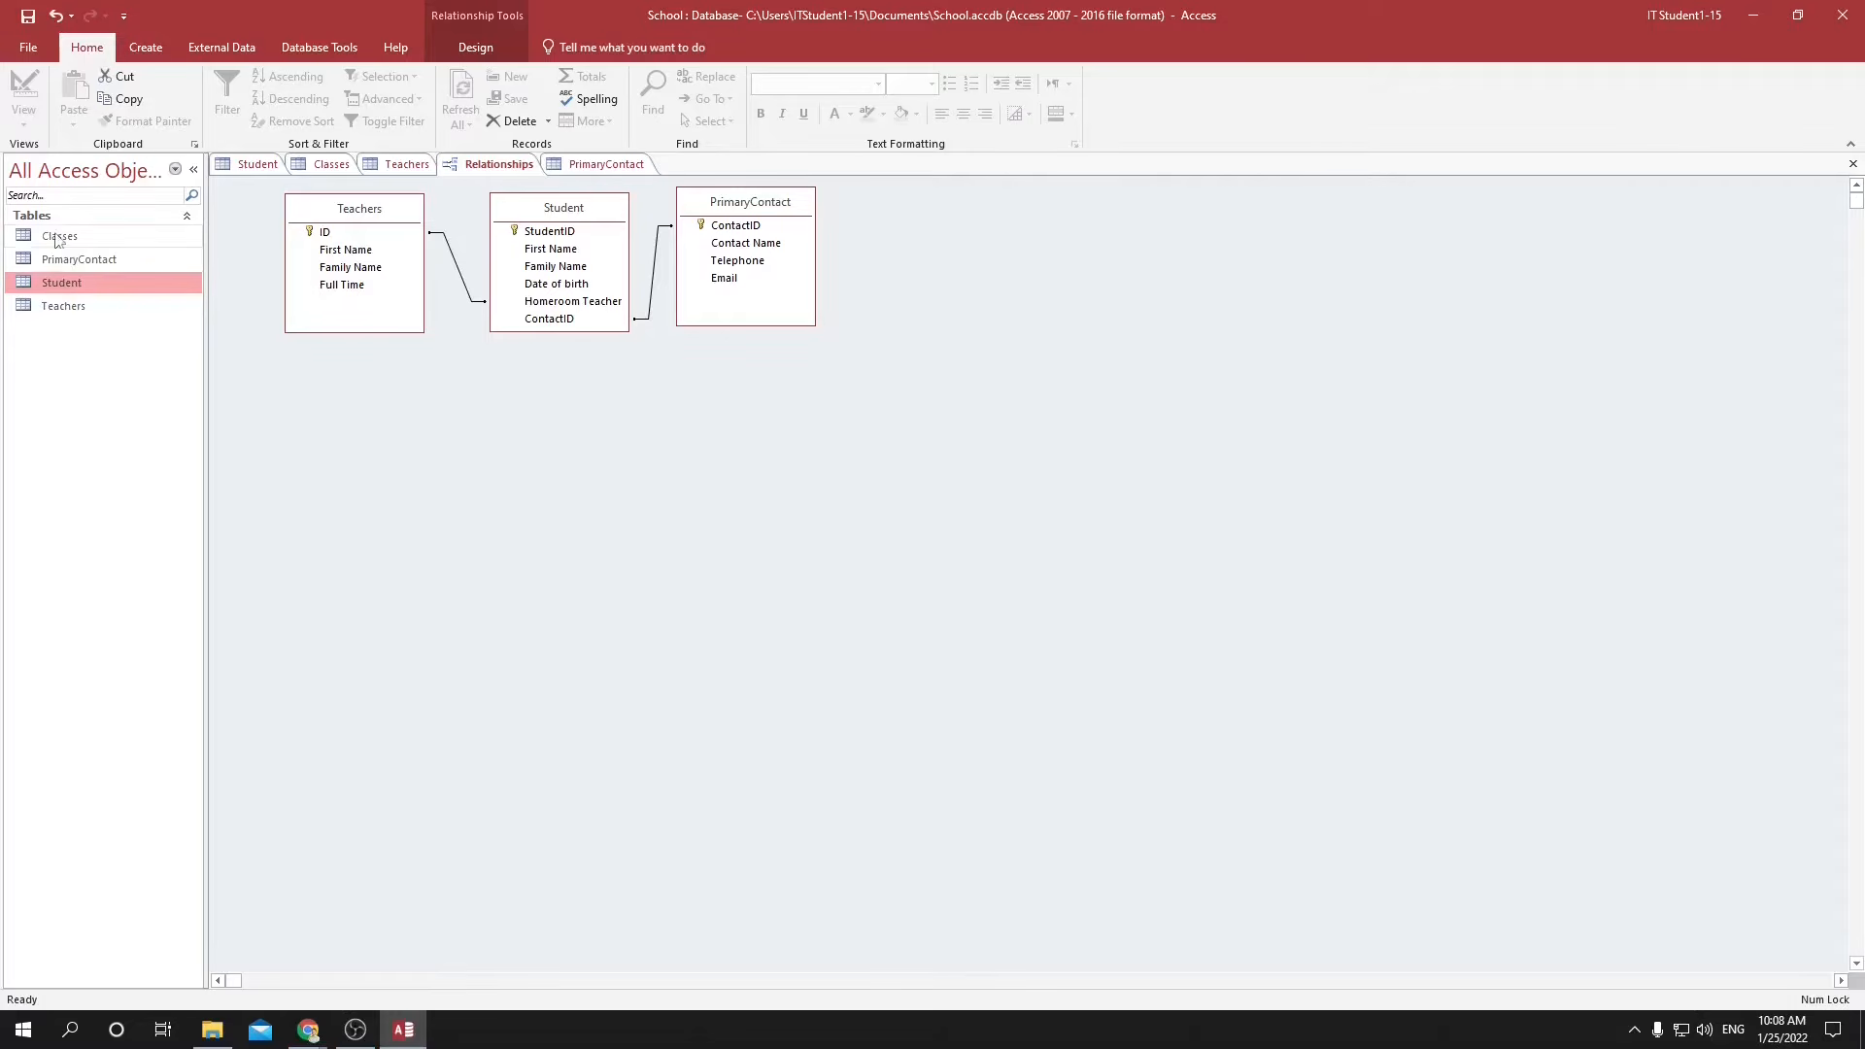
left_click(68, 242)
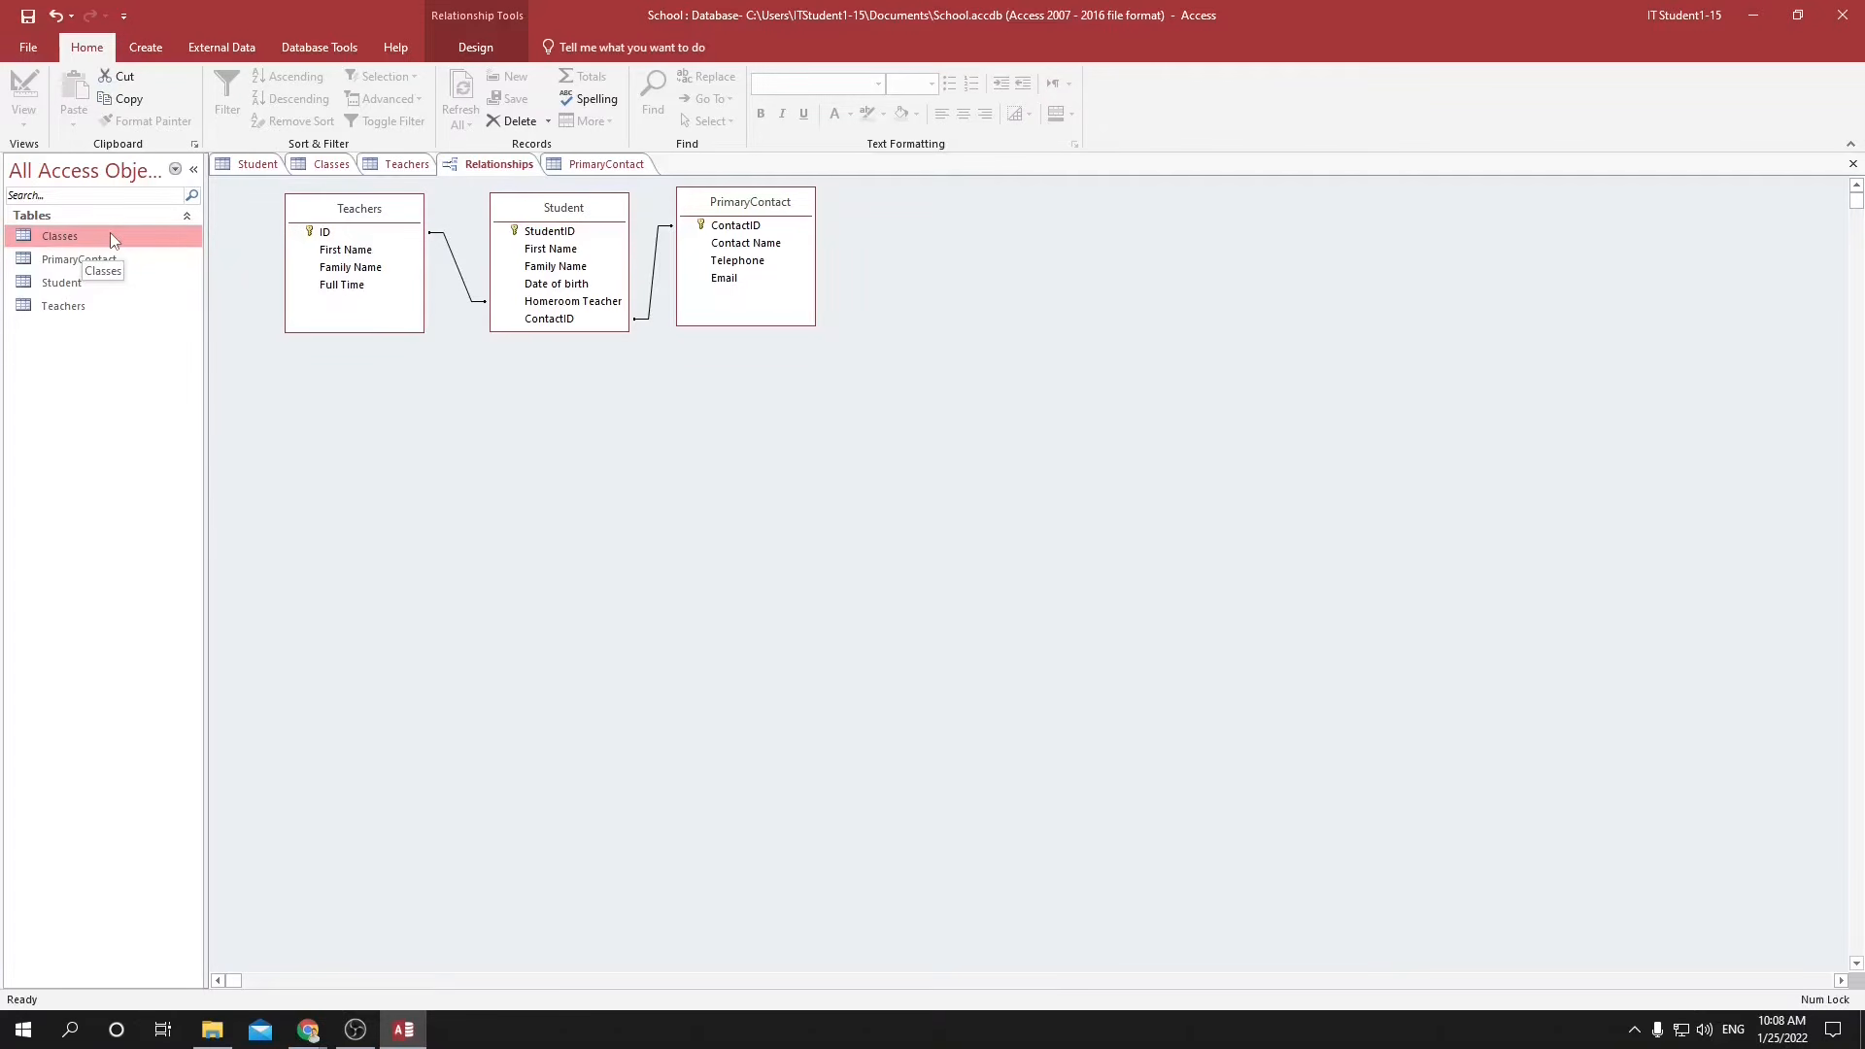
Create a new table, save it as LinkClassStudents, and show it in Design view.
double_click(109, 237)
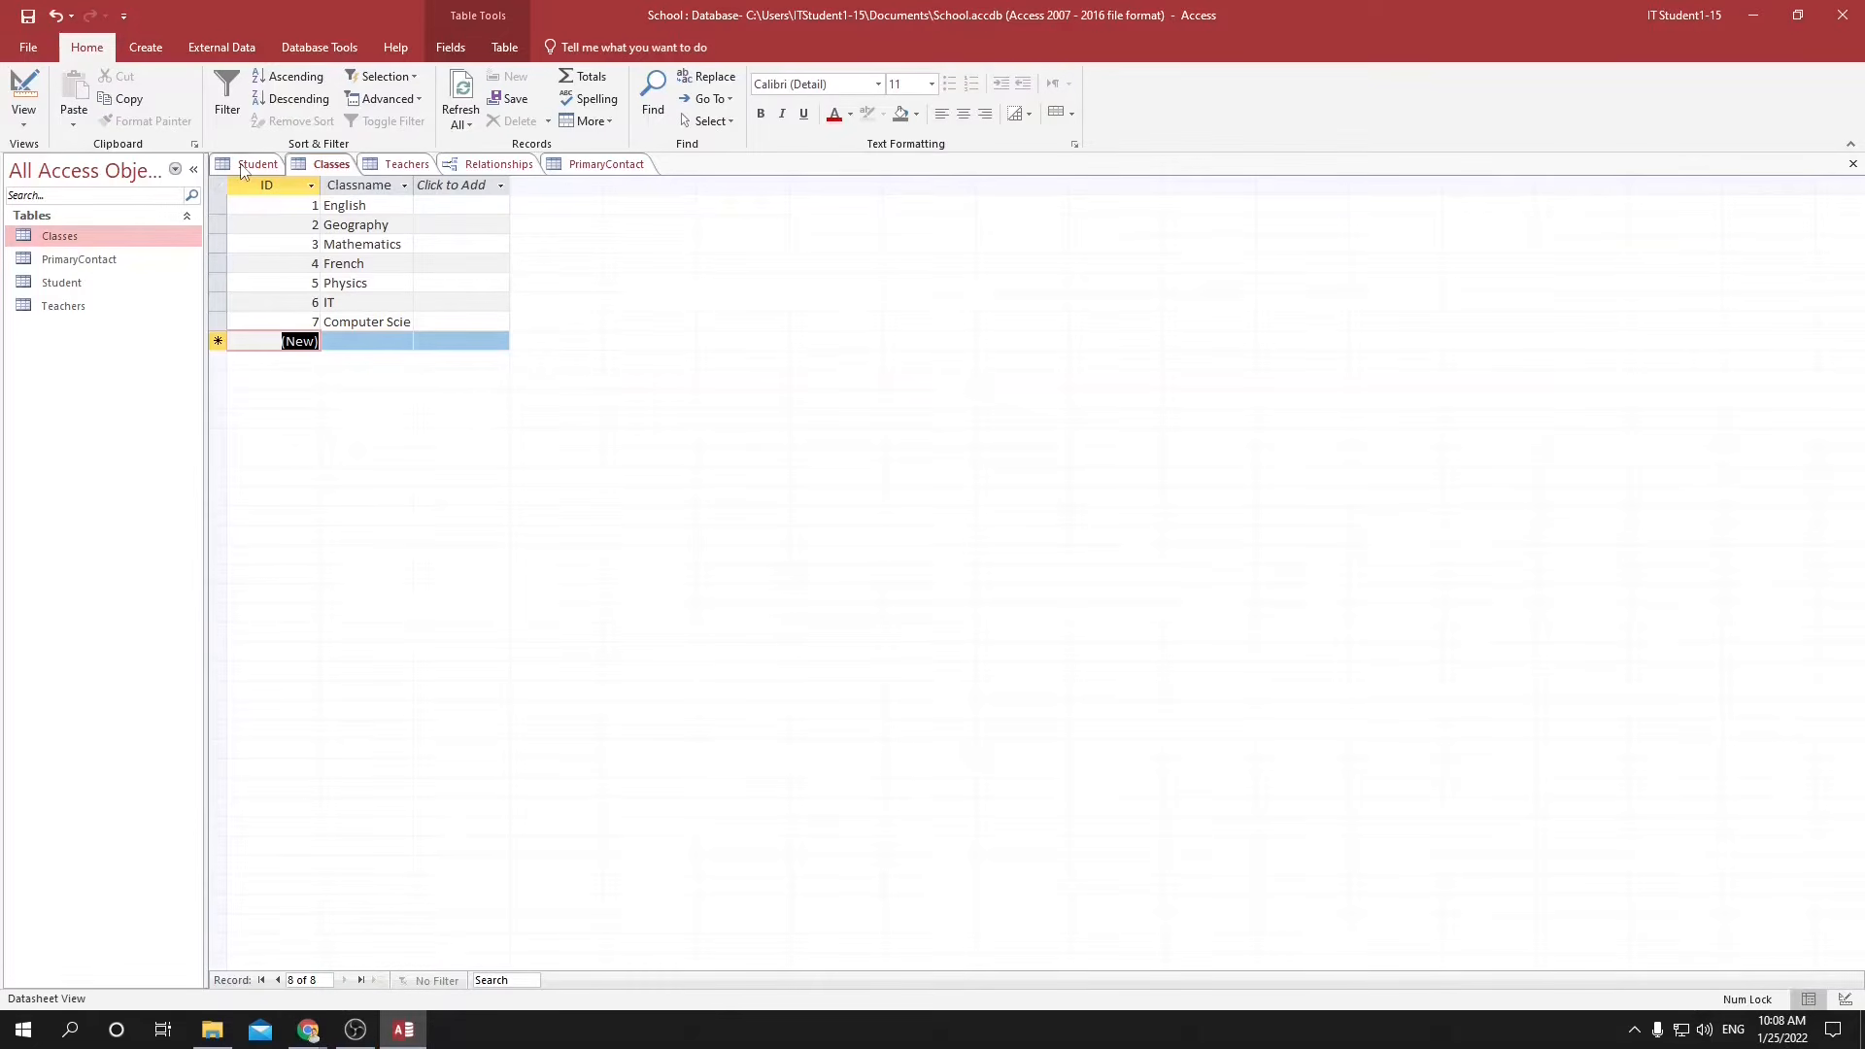
left_click(248, 163)
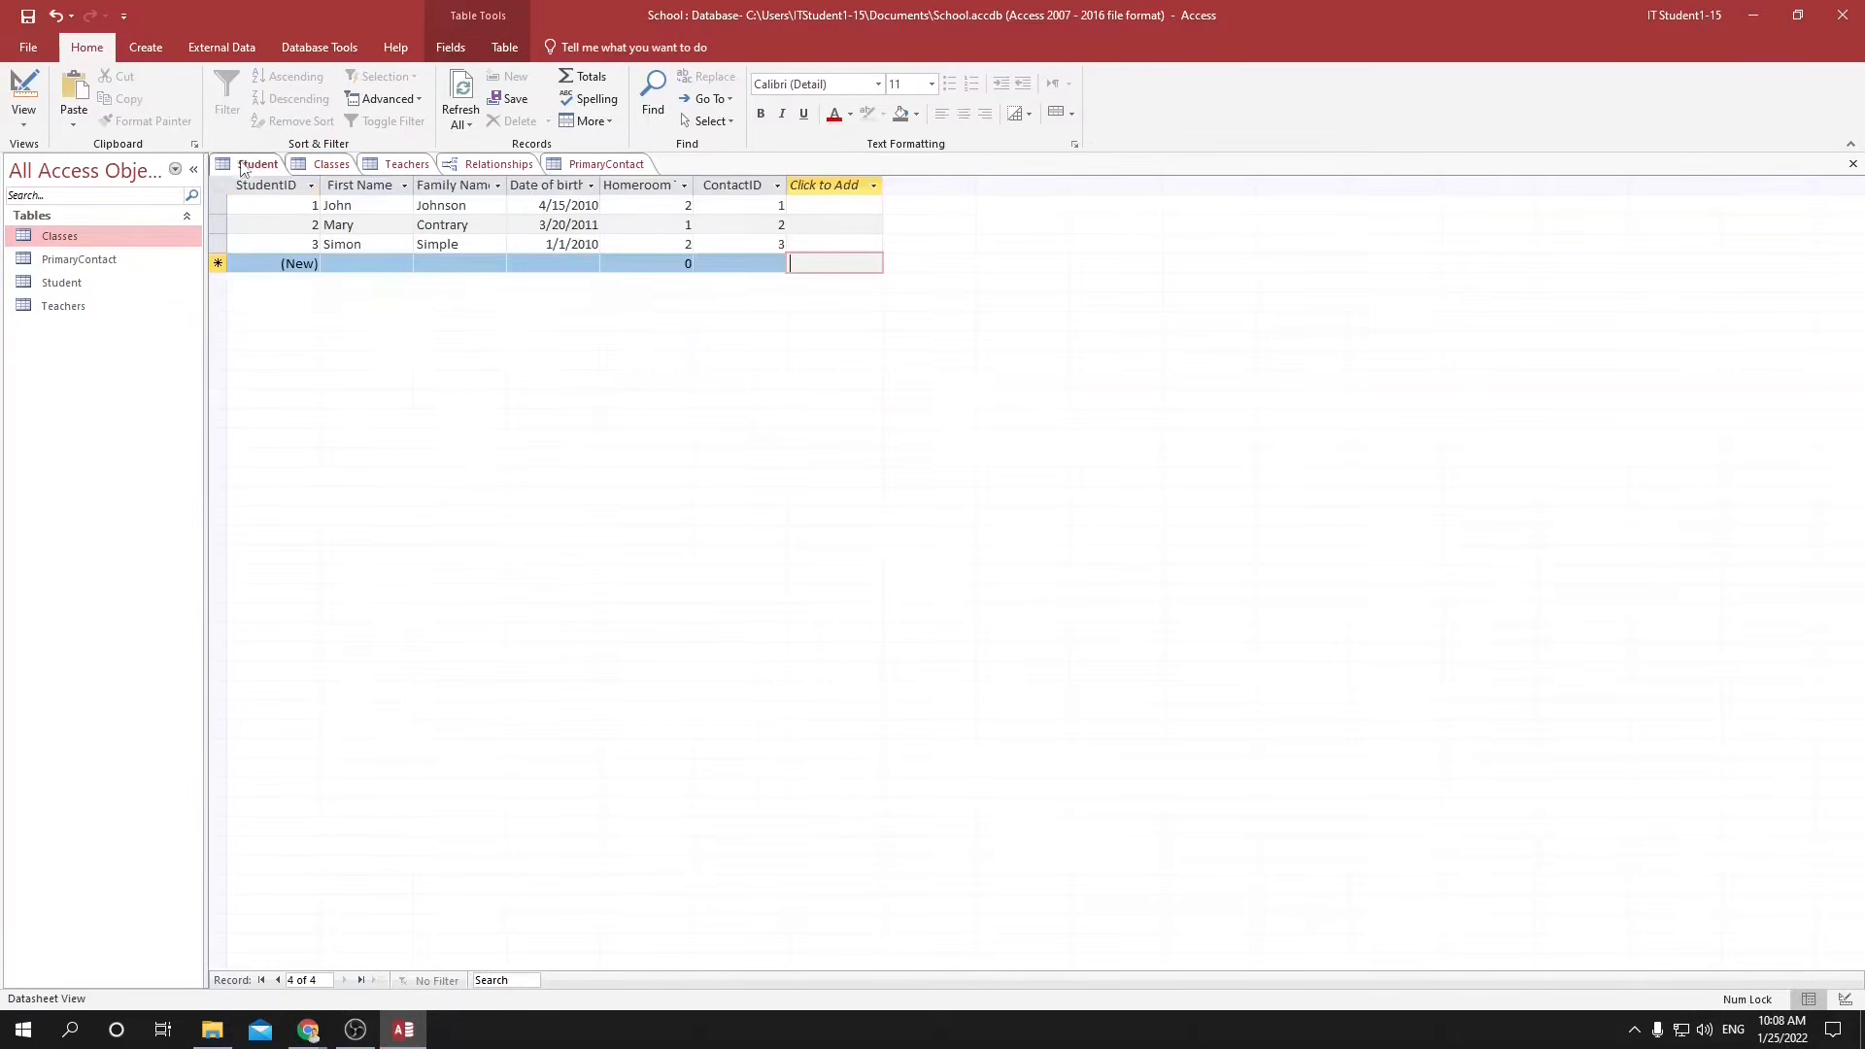
left_click(330, 163)
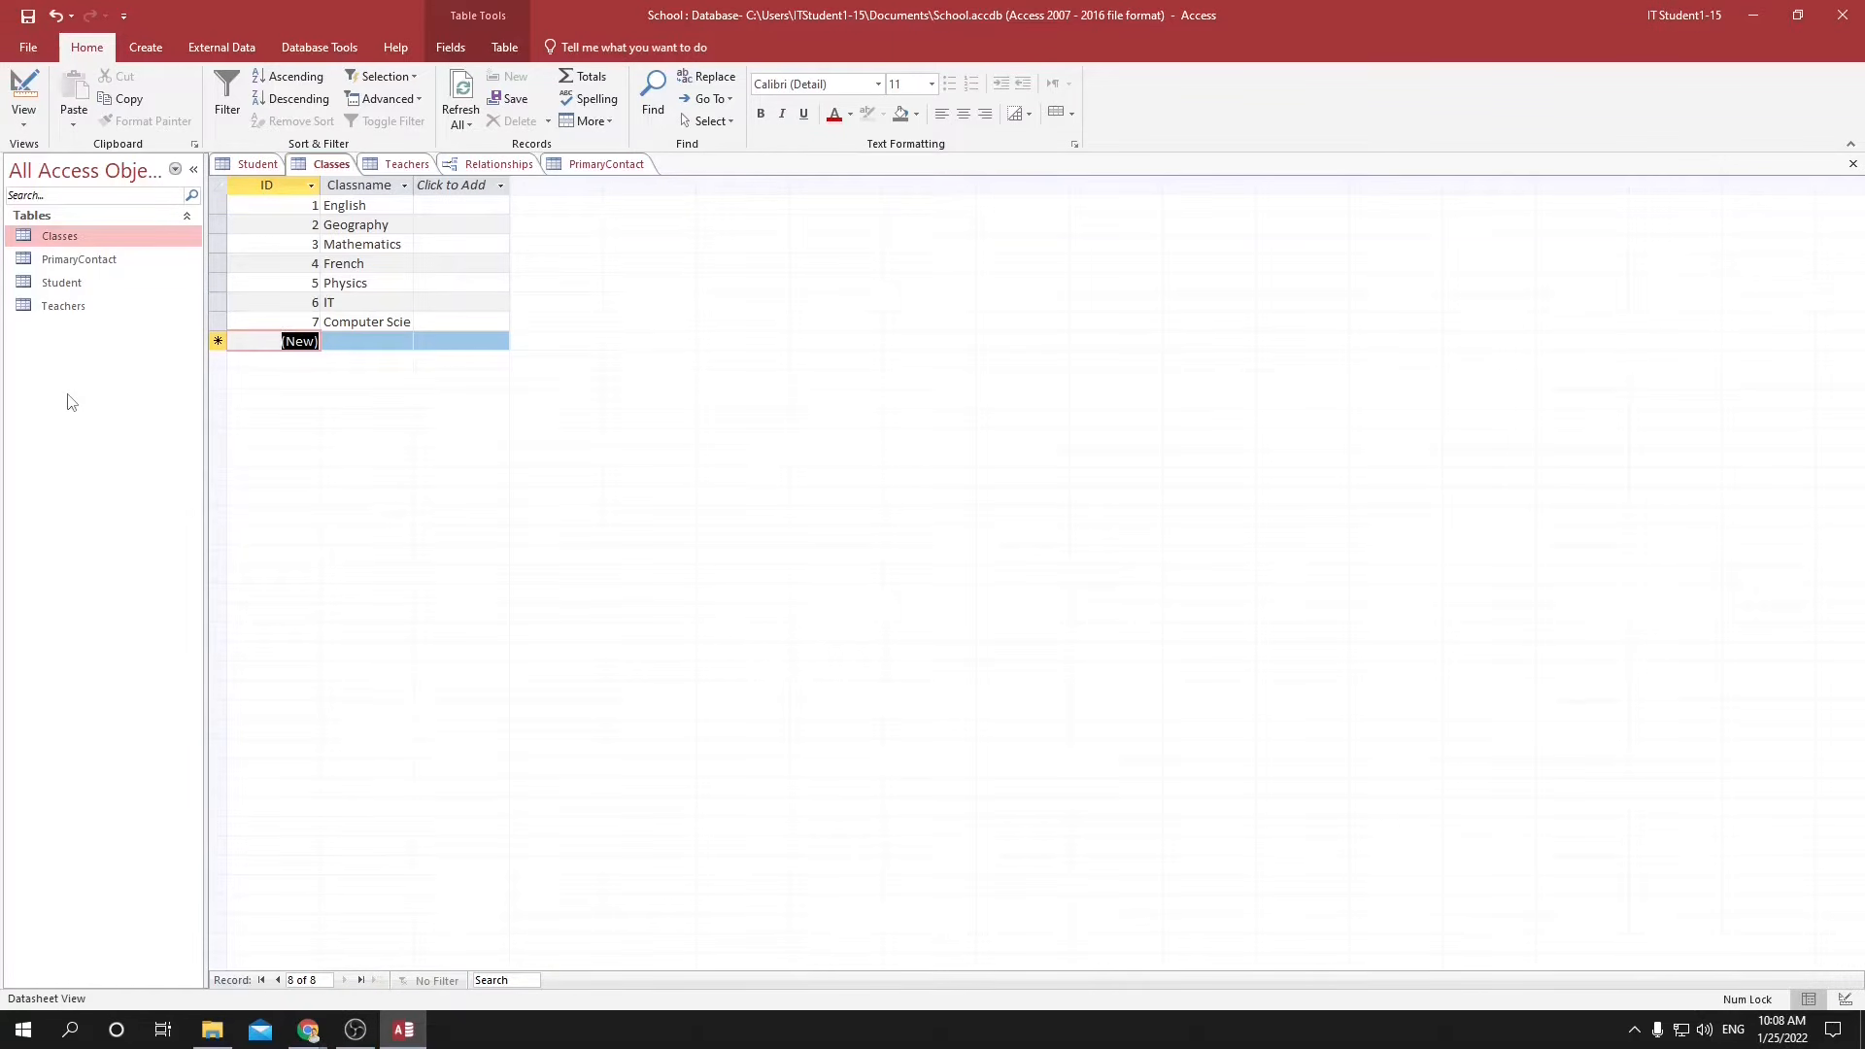
left_click(146, 47)
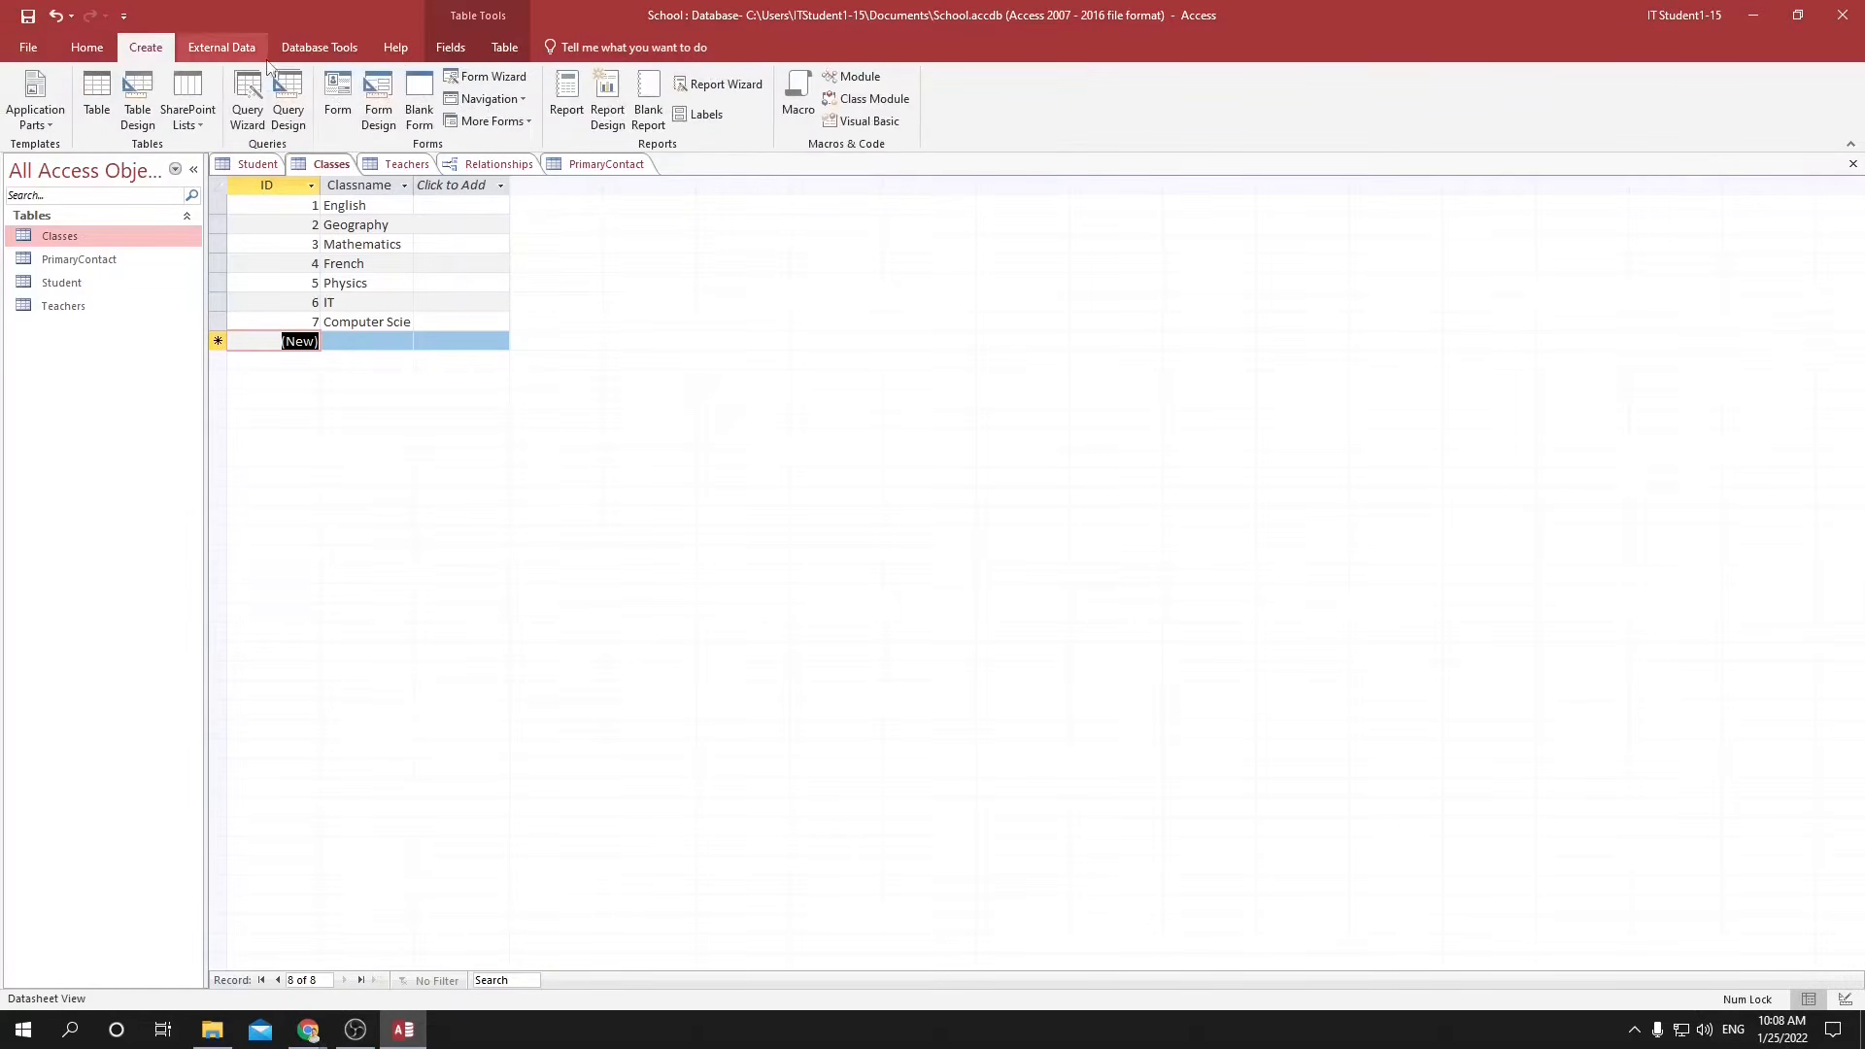
left_click(101, 99)
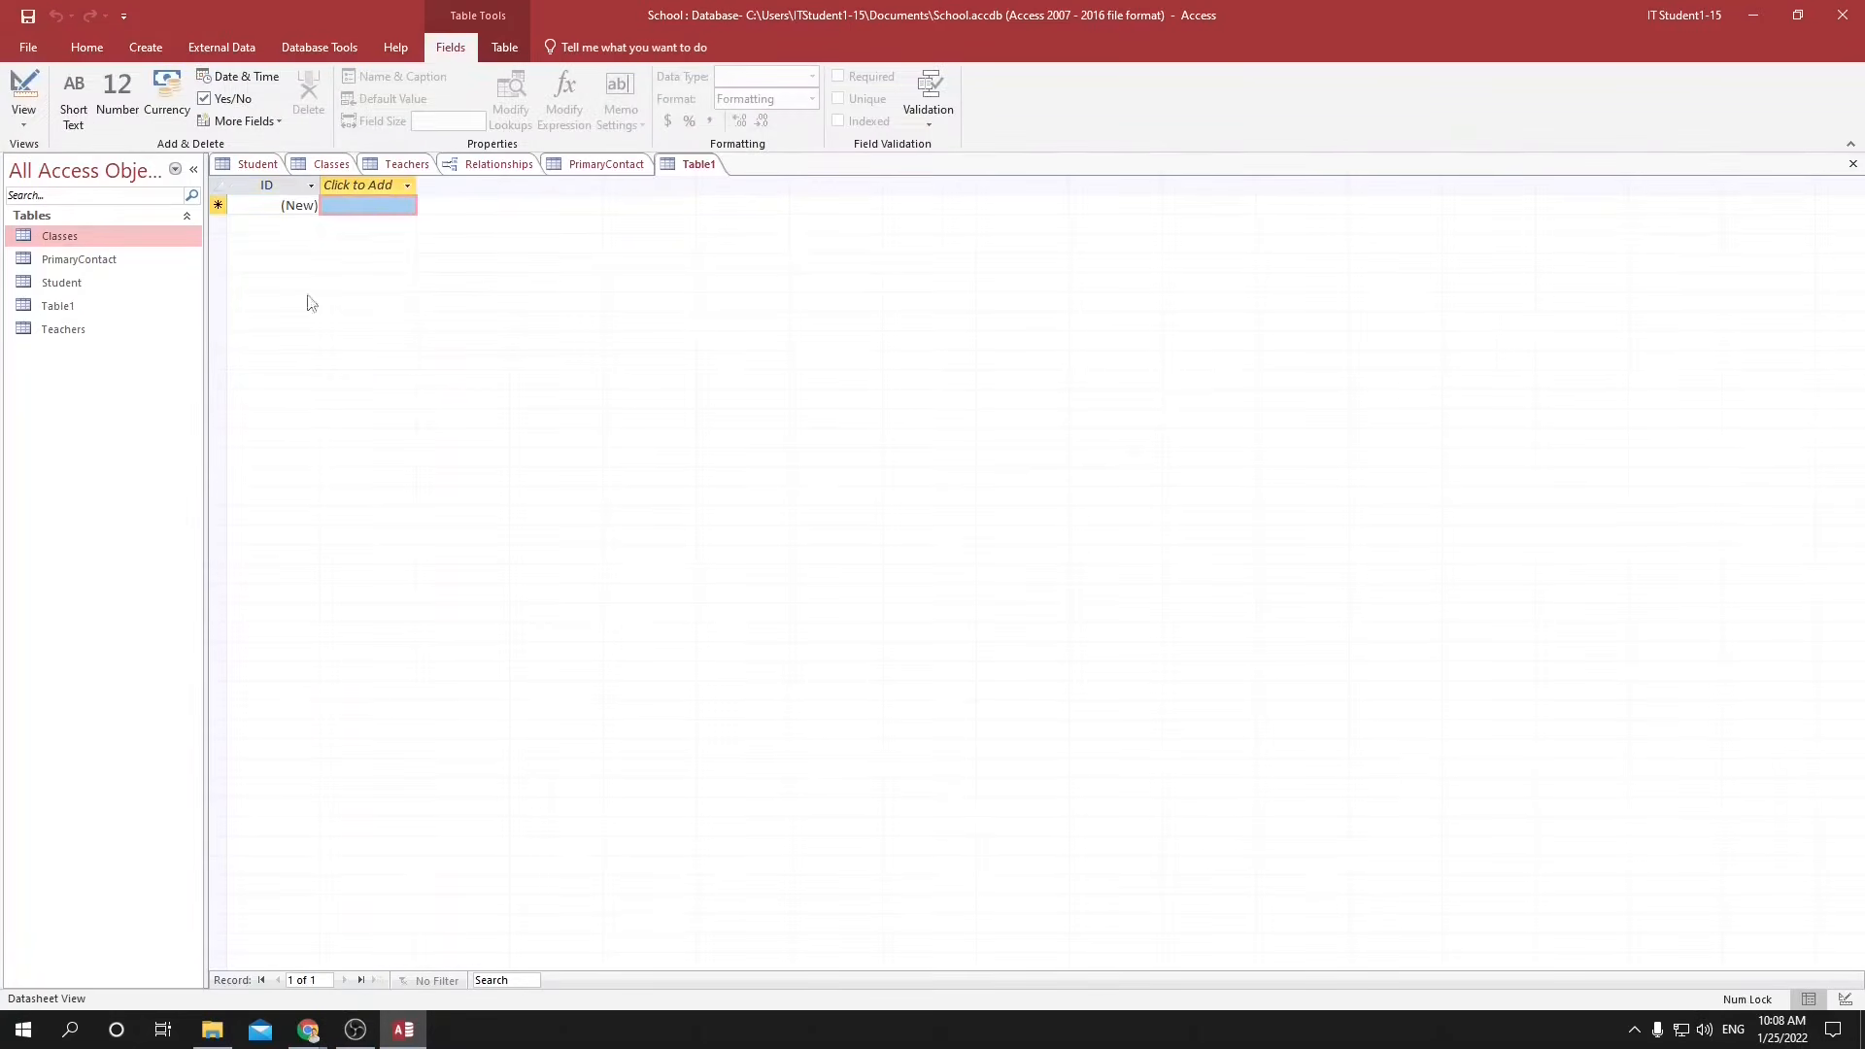
key("ctrl+s")
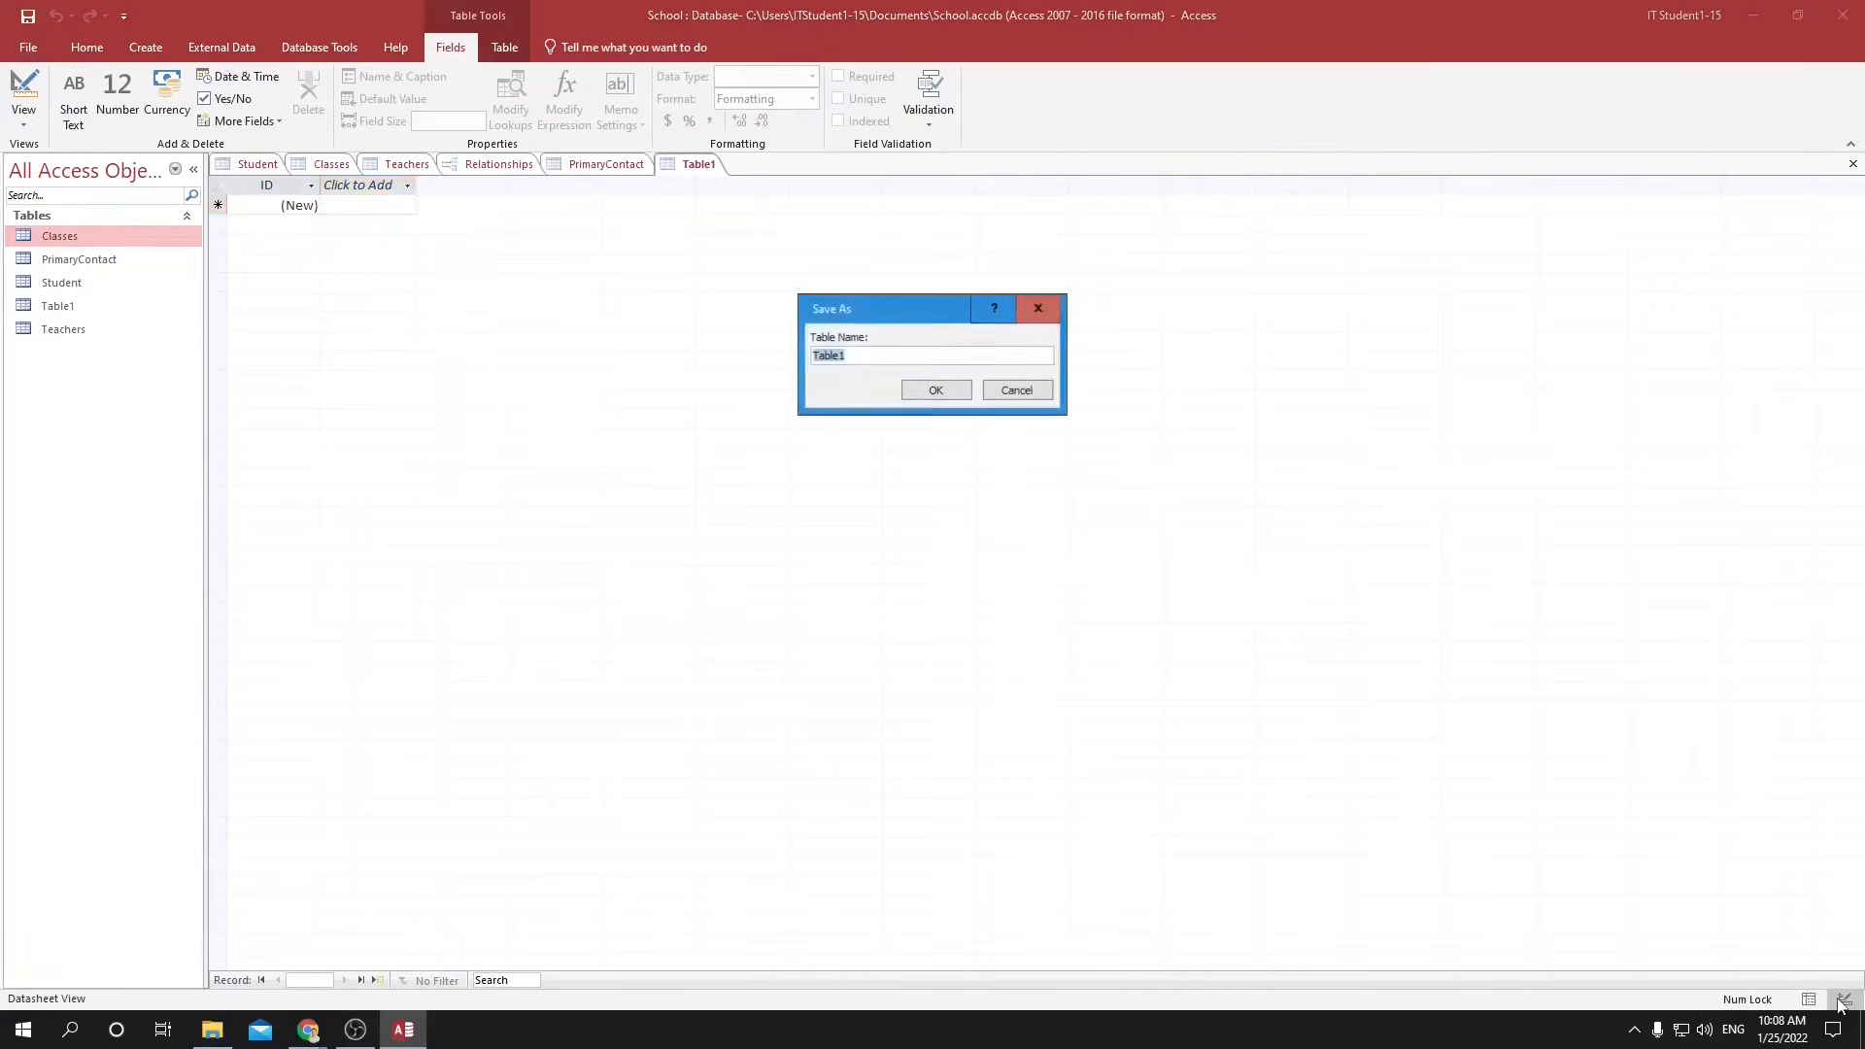
type("LinkClassStudents")
key("Return")
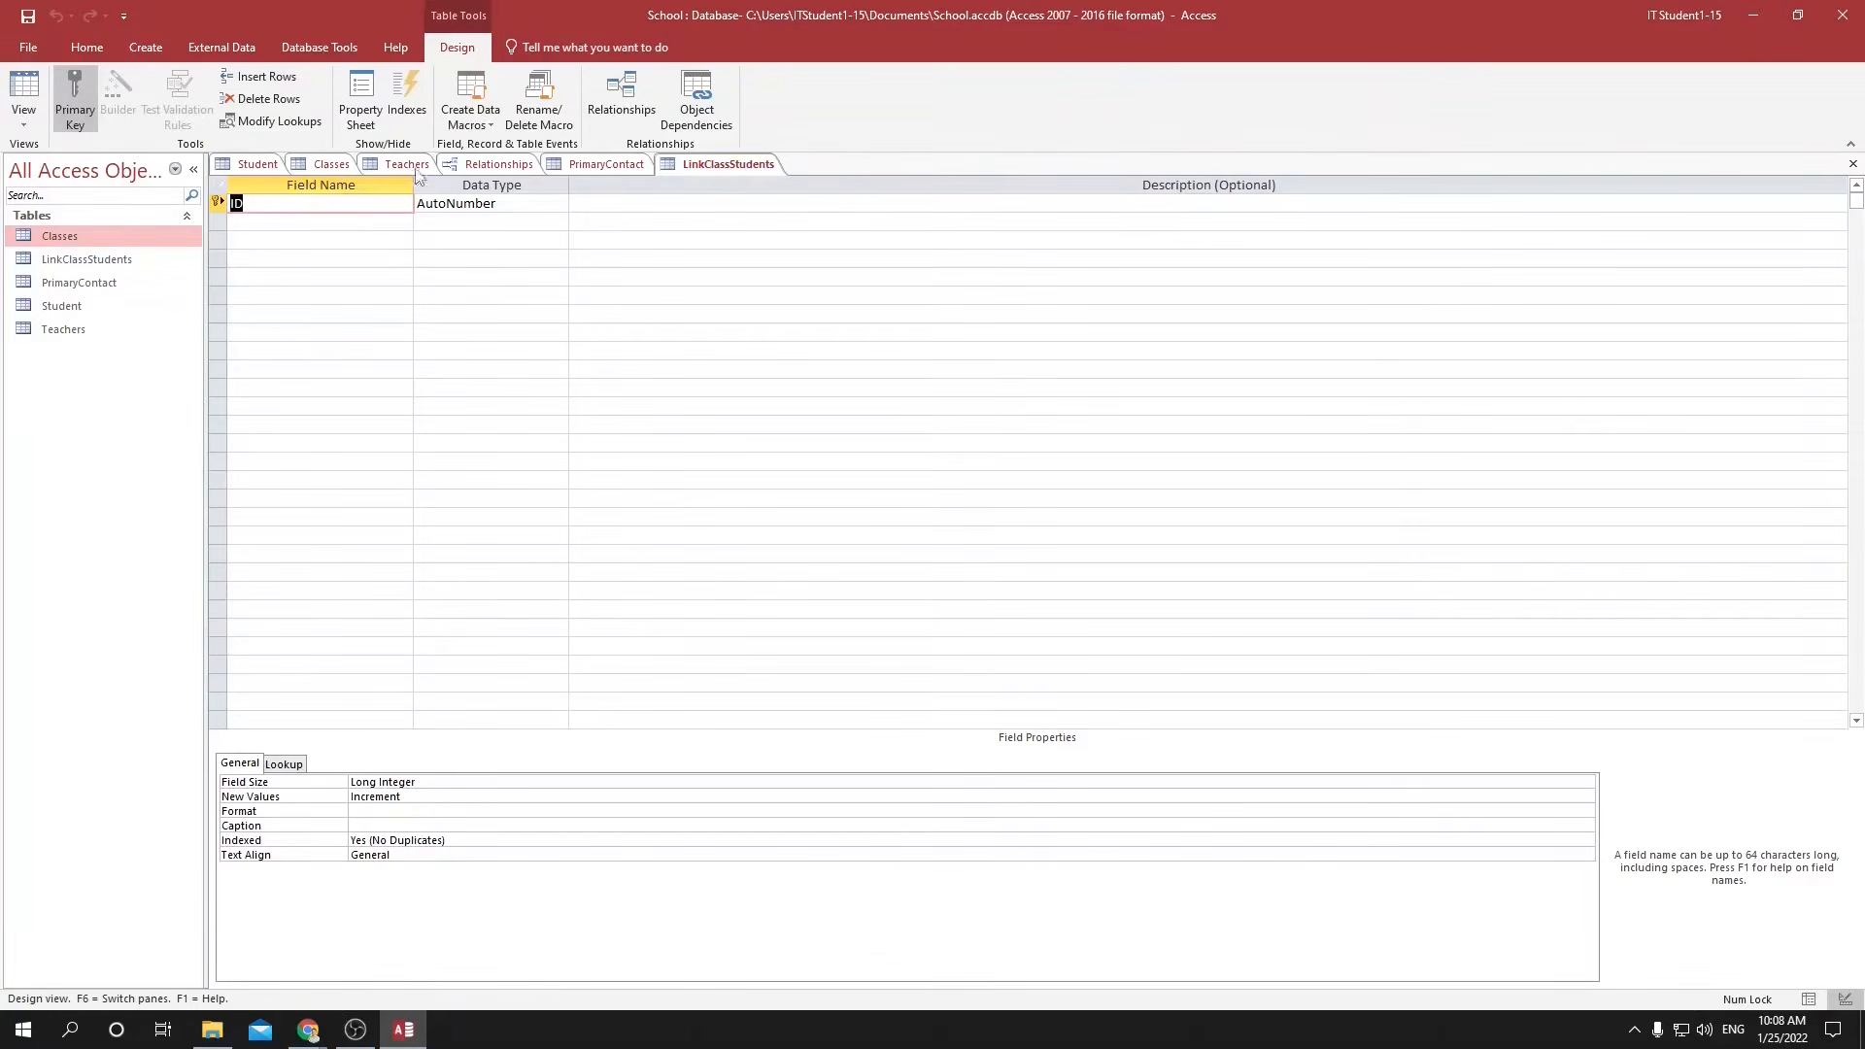
Rename the primary key field to LinkID and add two fields named StudentID and ClassID.
type("Link")
key("Tab")
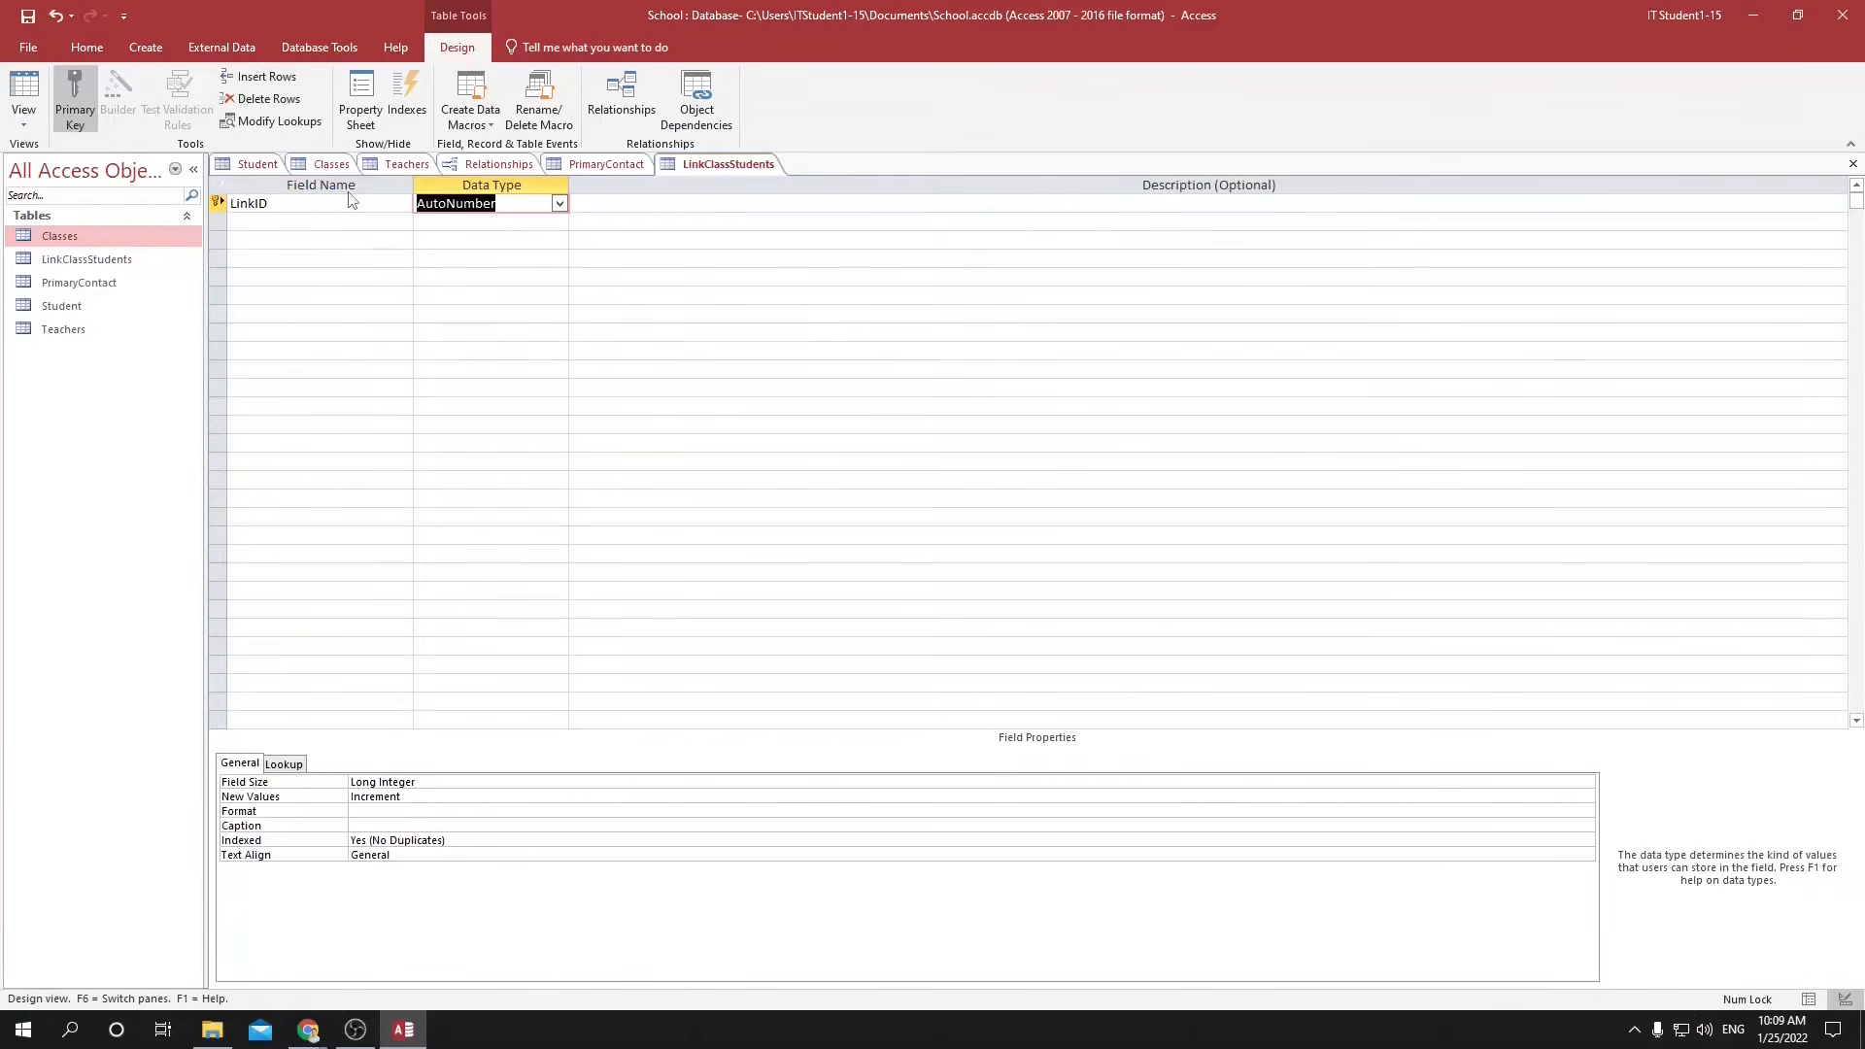
key("Tab")
key("Tab")
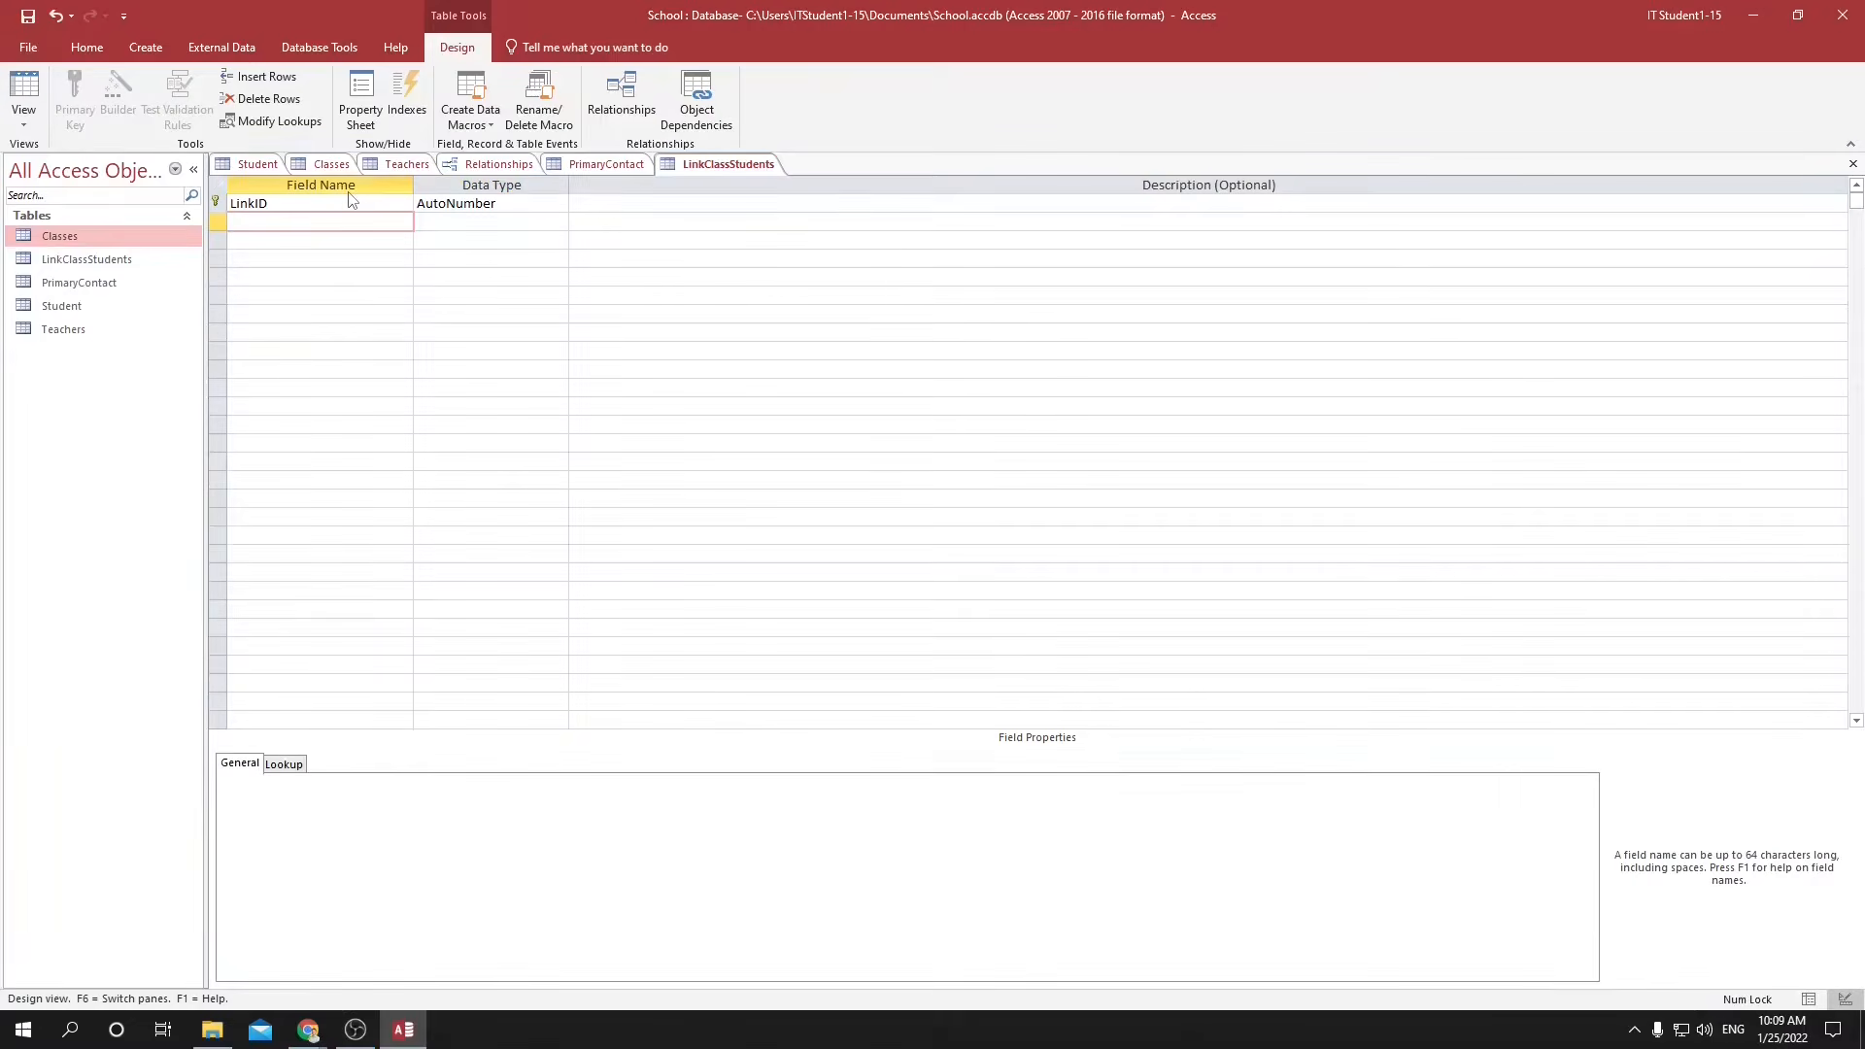
type("StudentID")
key("Tab")
key("Tab")
key("Tab")
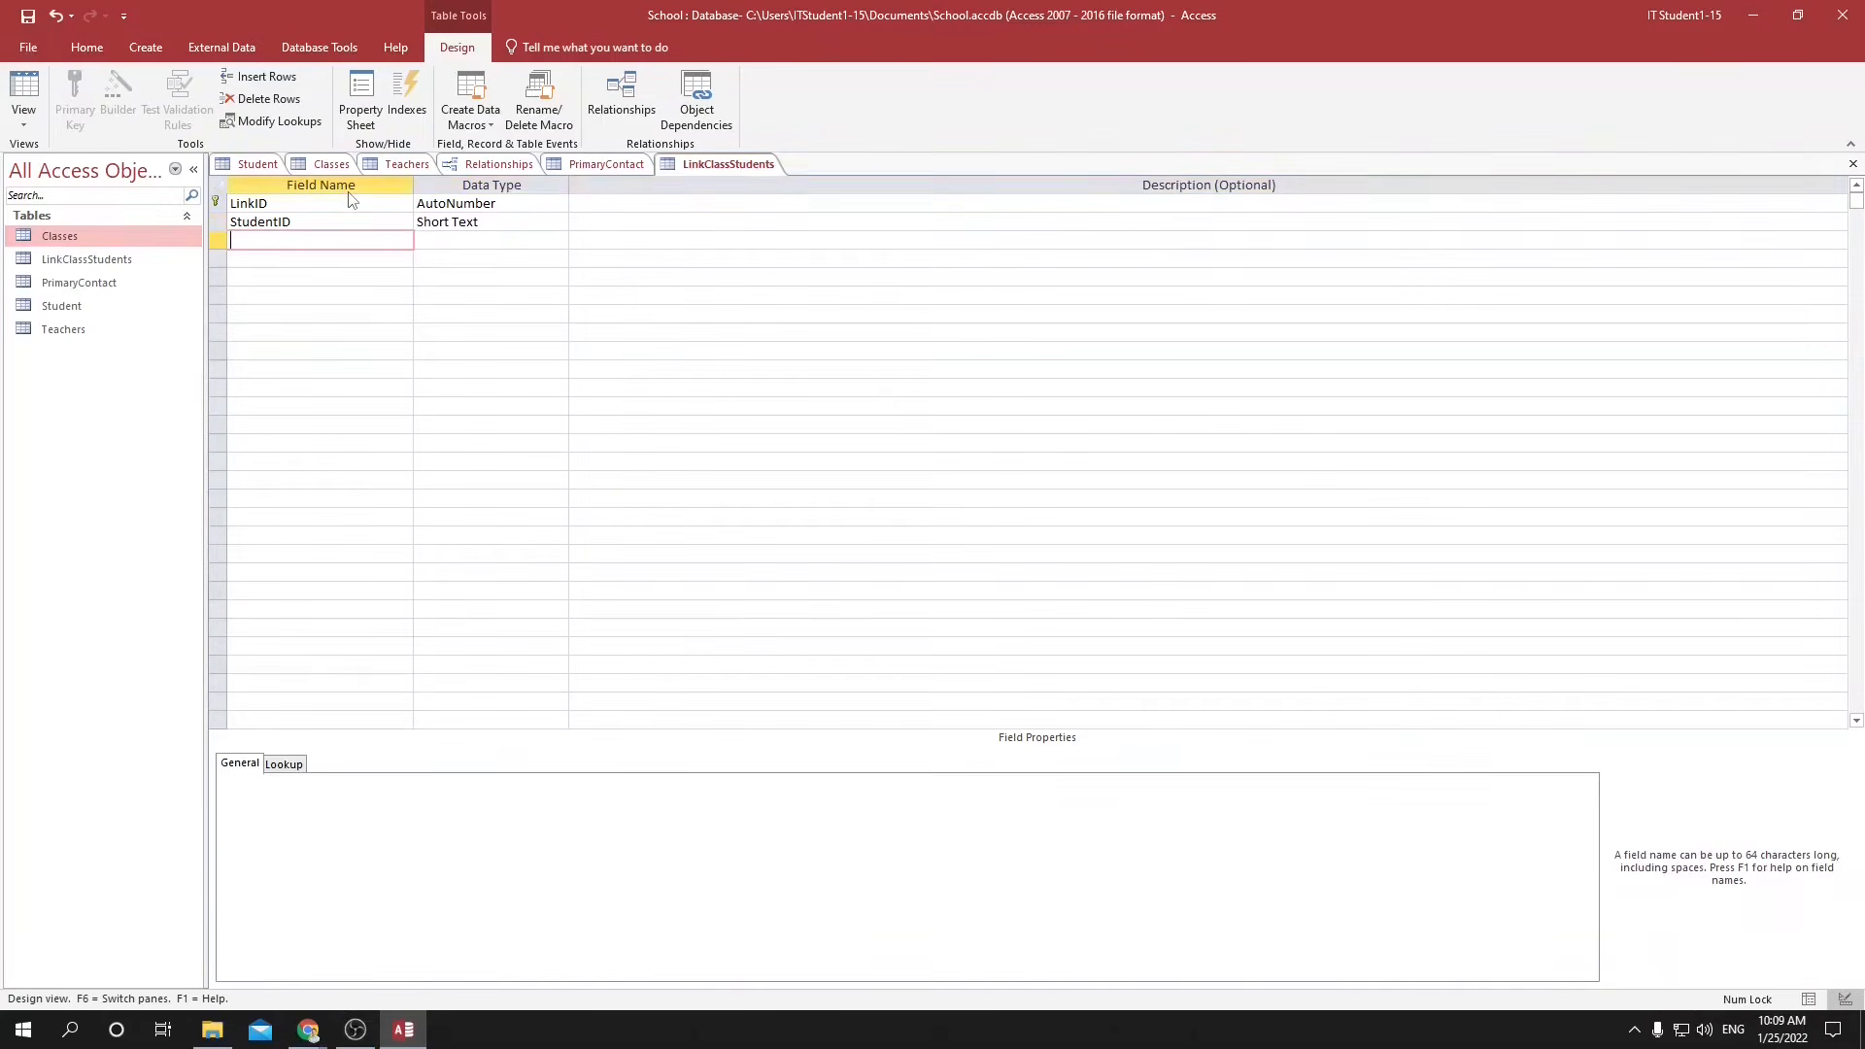
type("ClassID")
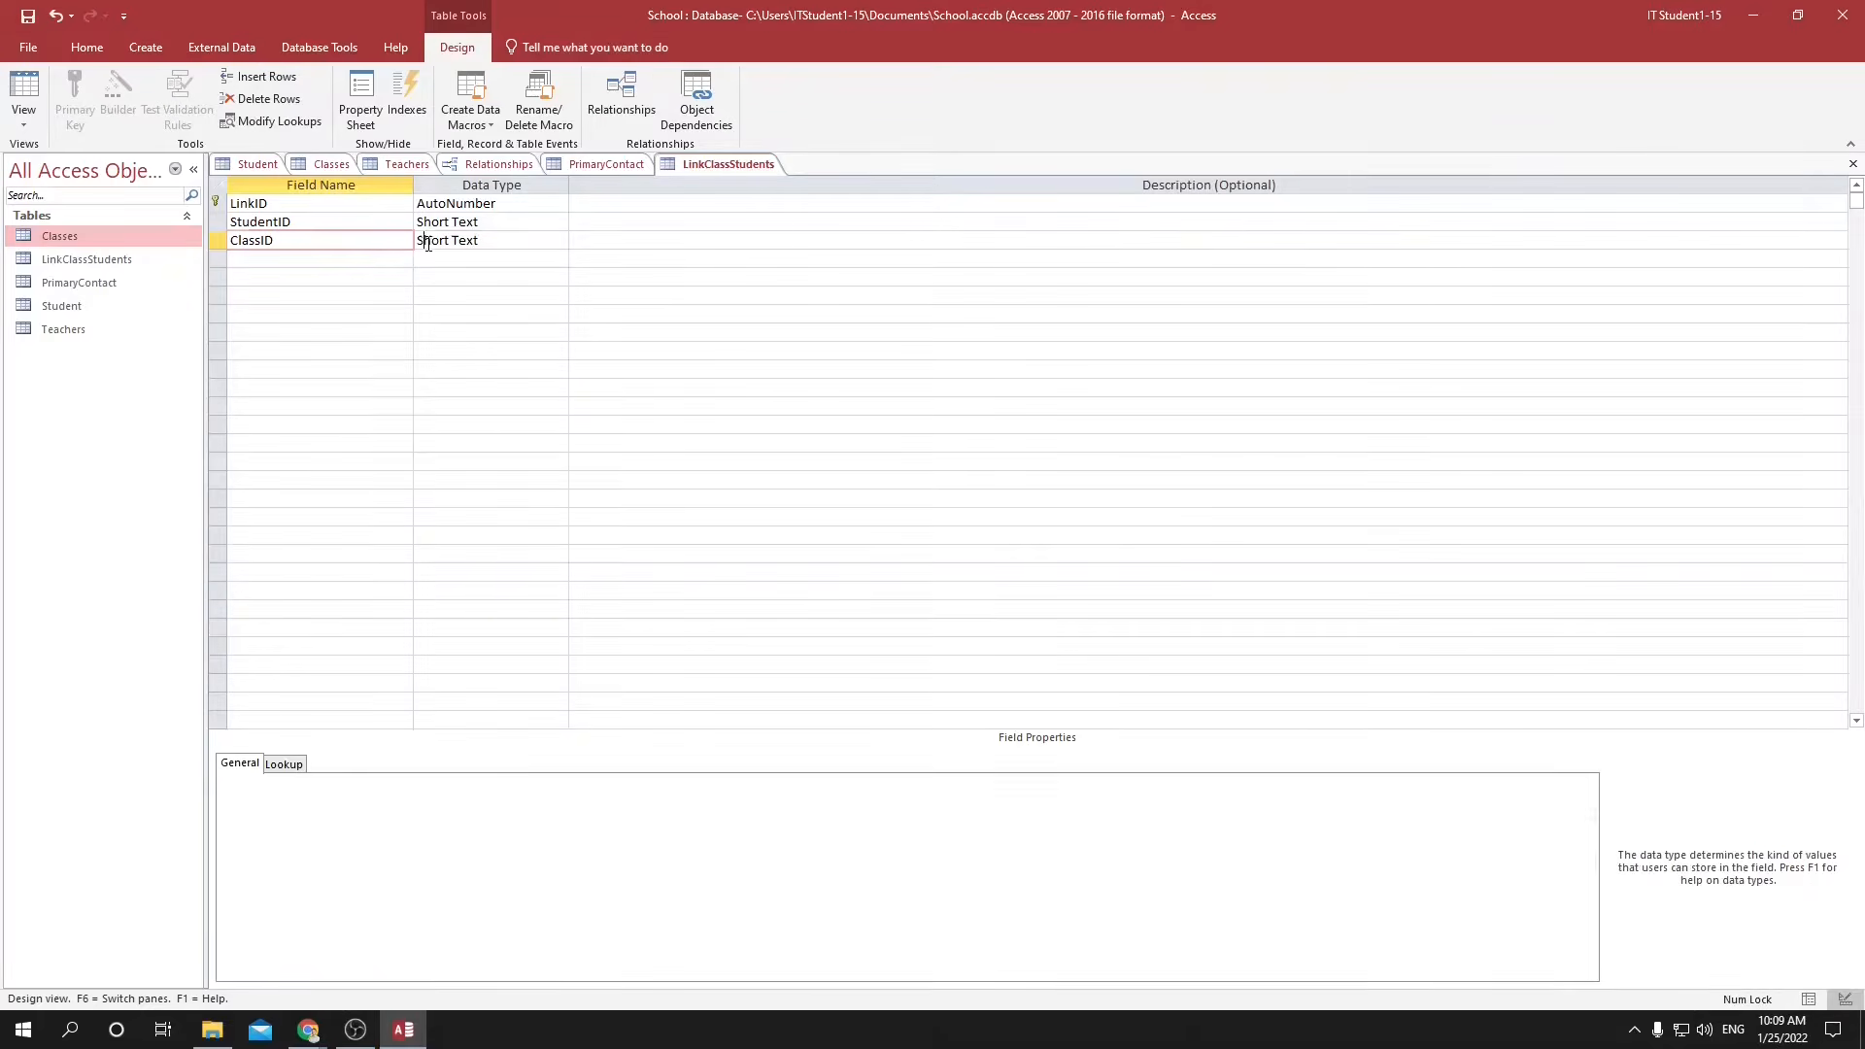
Set the data type of the StudentID and ClassID fields to Number.
left_click(421, 240)
left_click(533, 223)
left_click(559, 221)
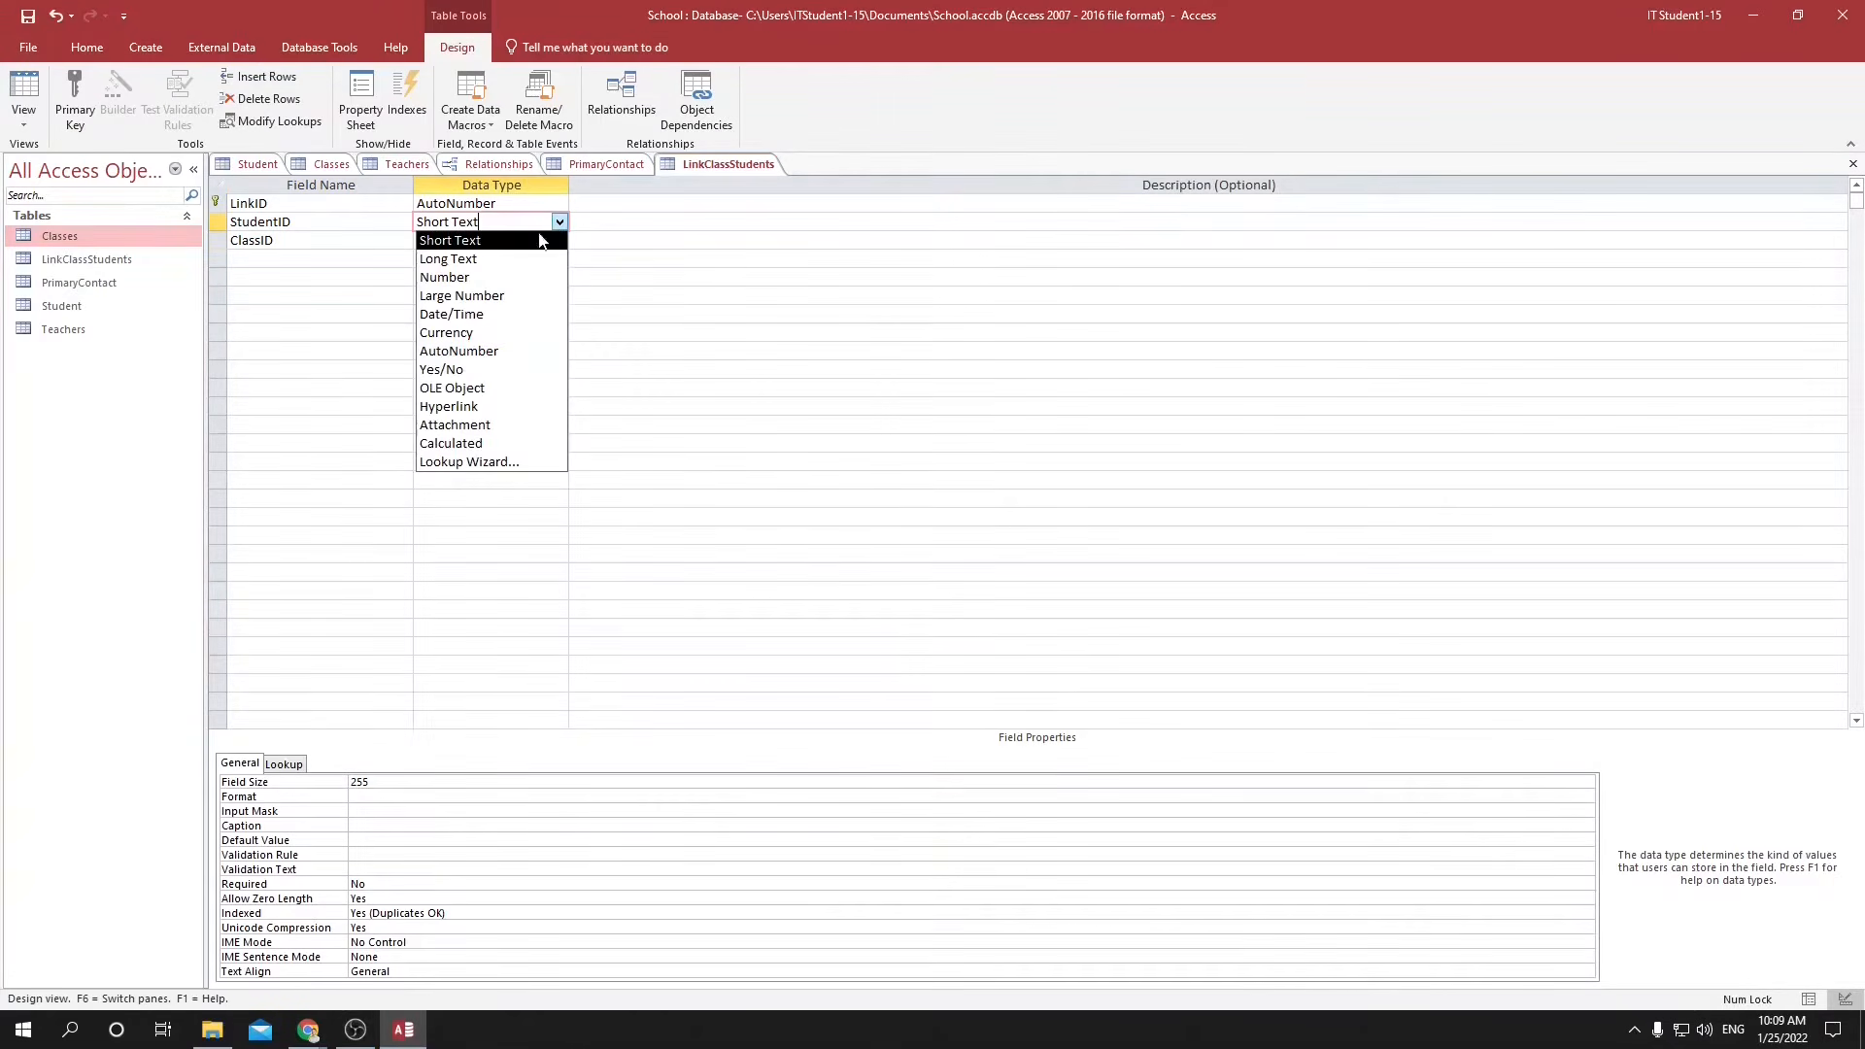
left_click(495, 278)
left_click(544, 241)
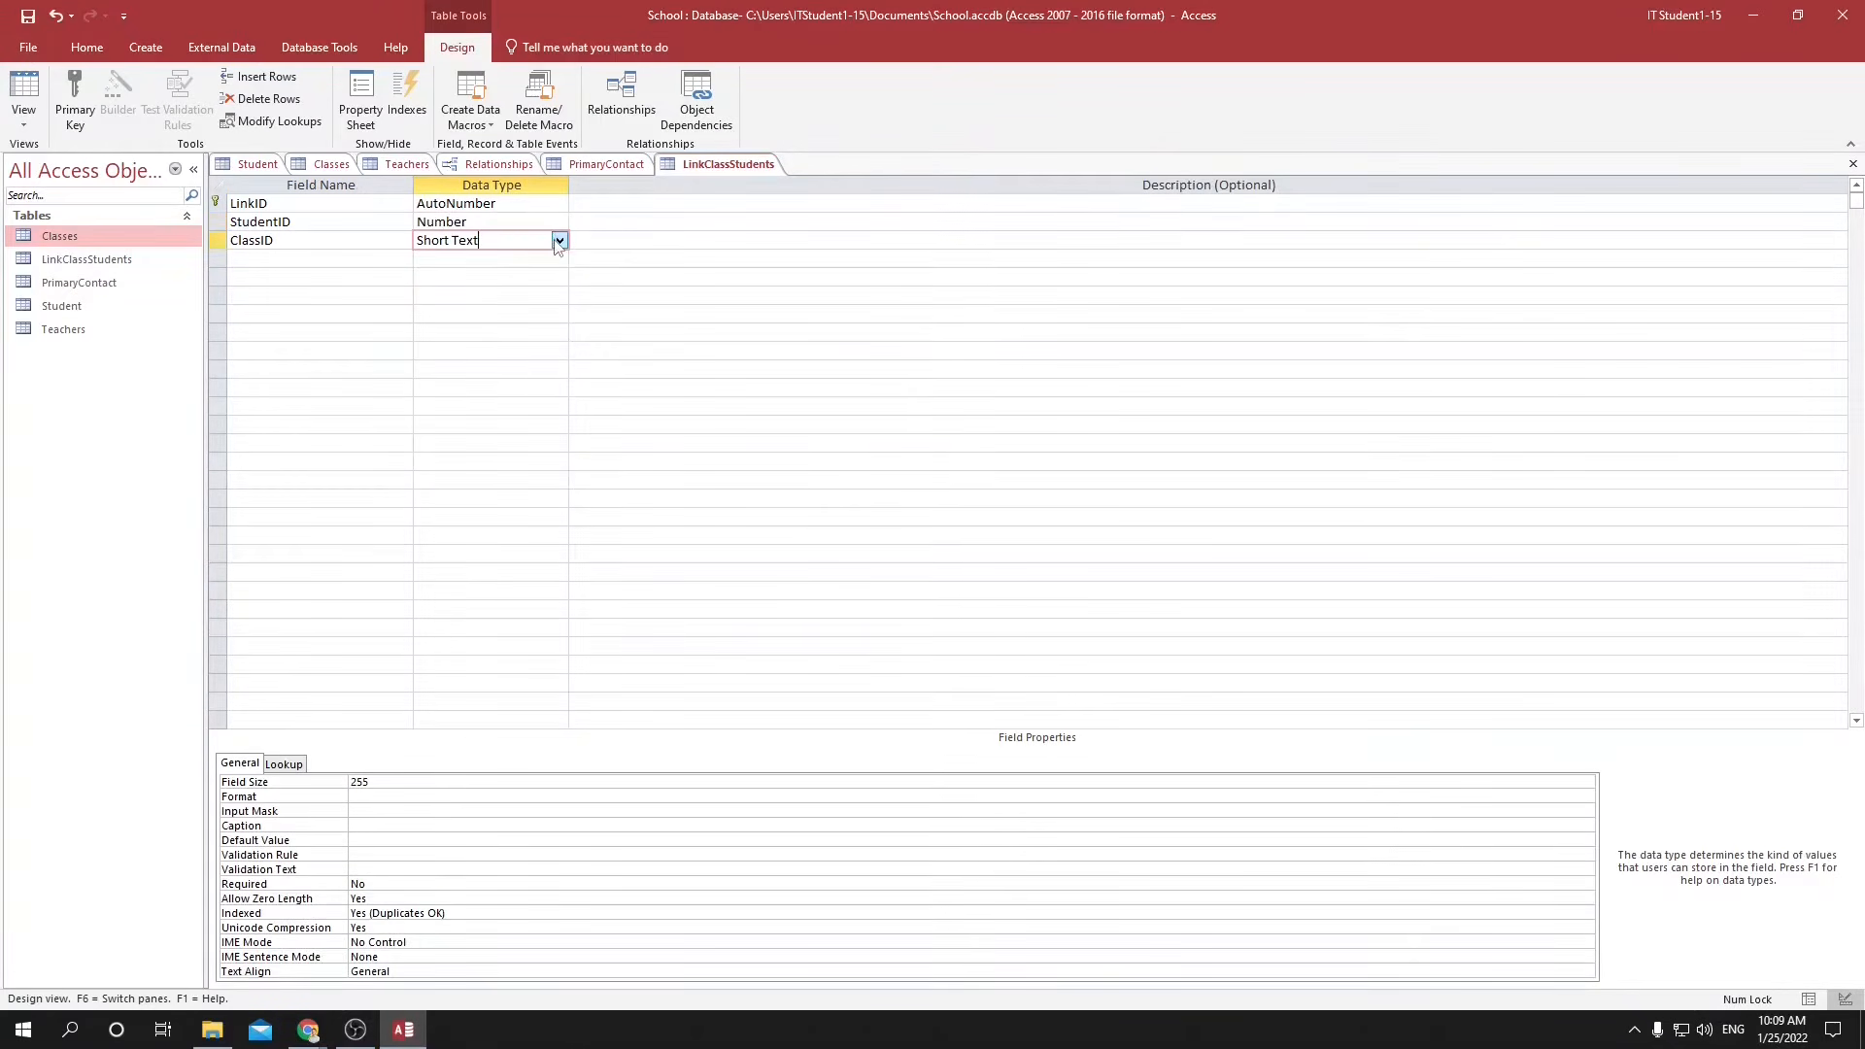
left_click(559, 240)
left_click(476, 302)
left_click(799, 350)
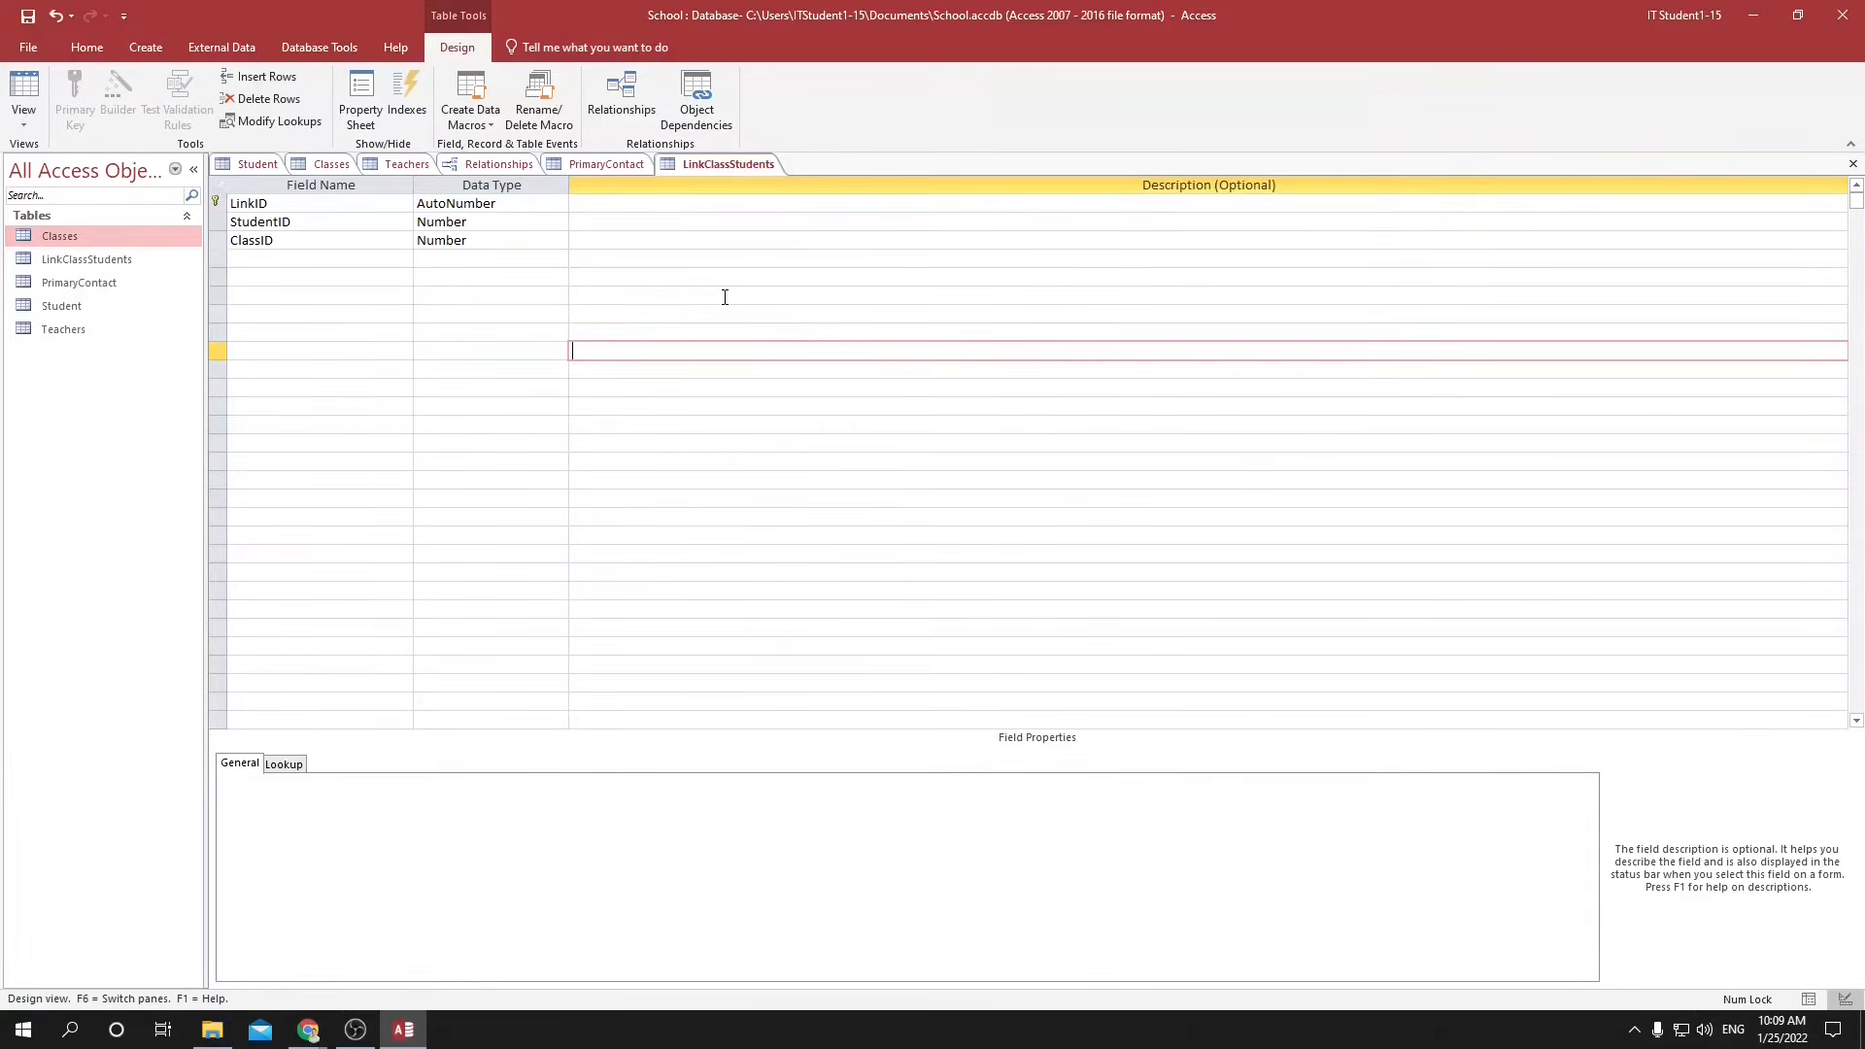
Save the table design, show the datasheet, and enter StudentID 1 in the first record.
left_click(1808, 1000)
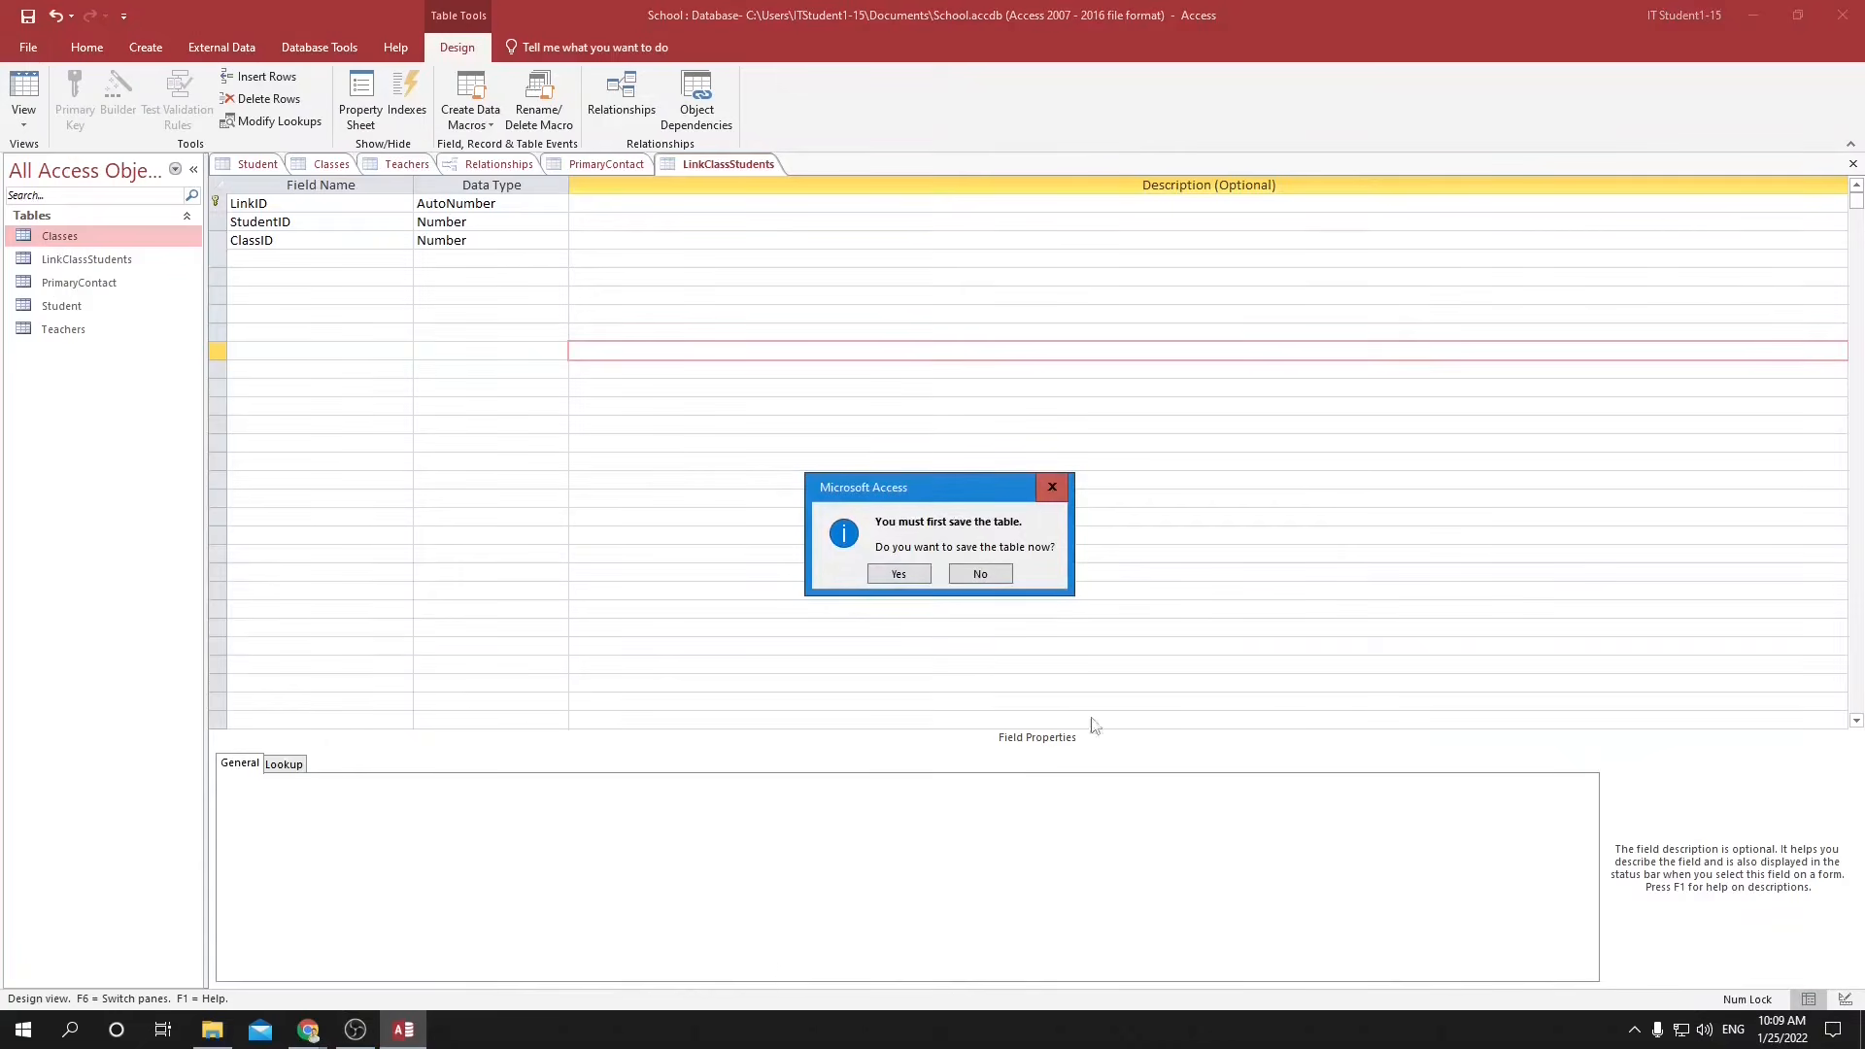
left_click(903, 575)
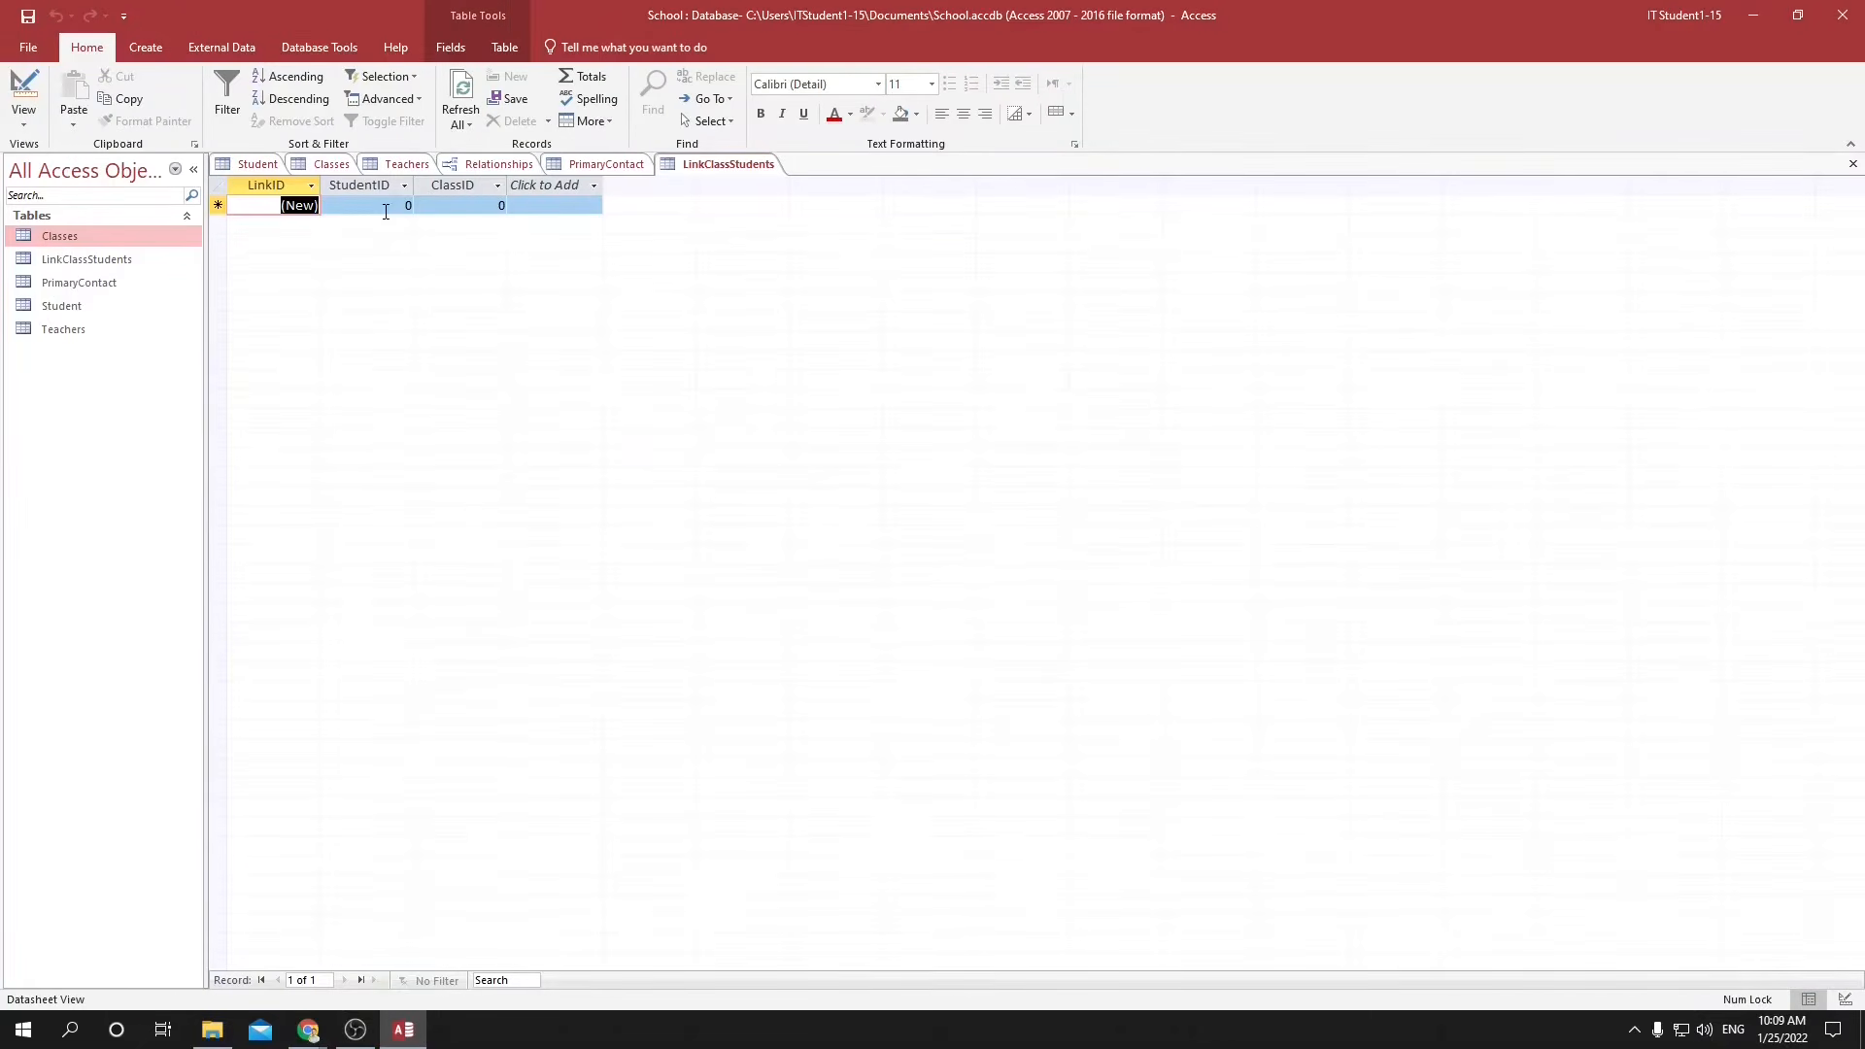
left_click(387, 206)
type("1")
key("Tab")
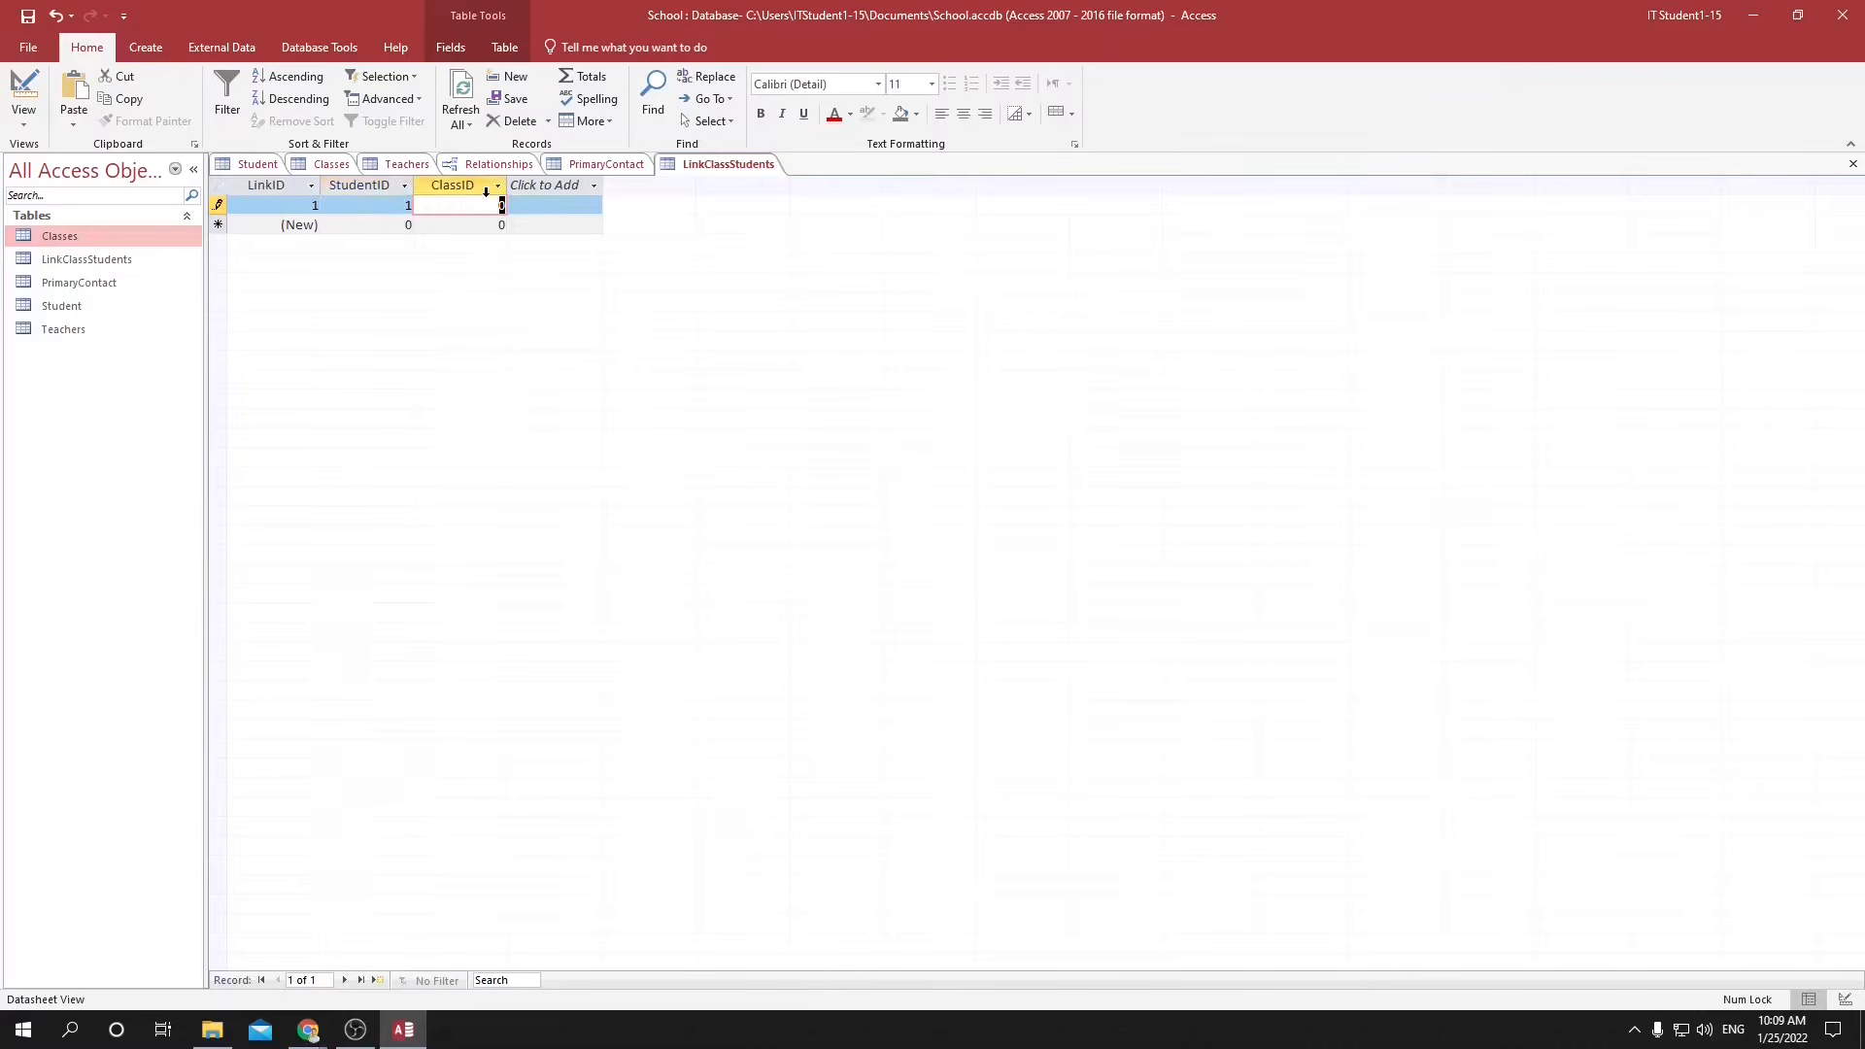
Close the Teachers table, the Relationships layout and the PrimaryContact table, keeping Student, Classes and LinkClassStudents open.
left_click(329, 163)
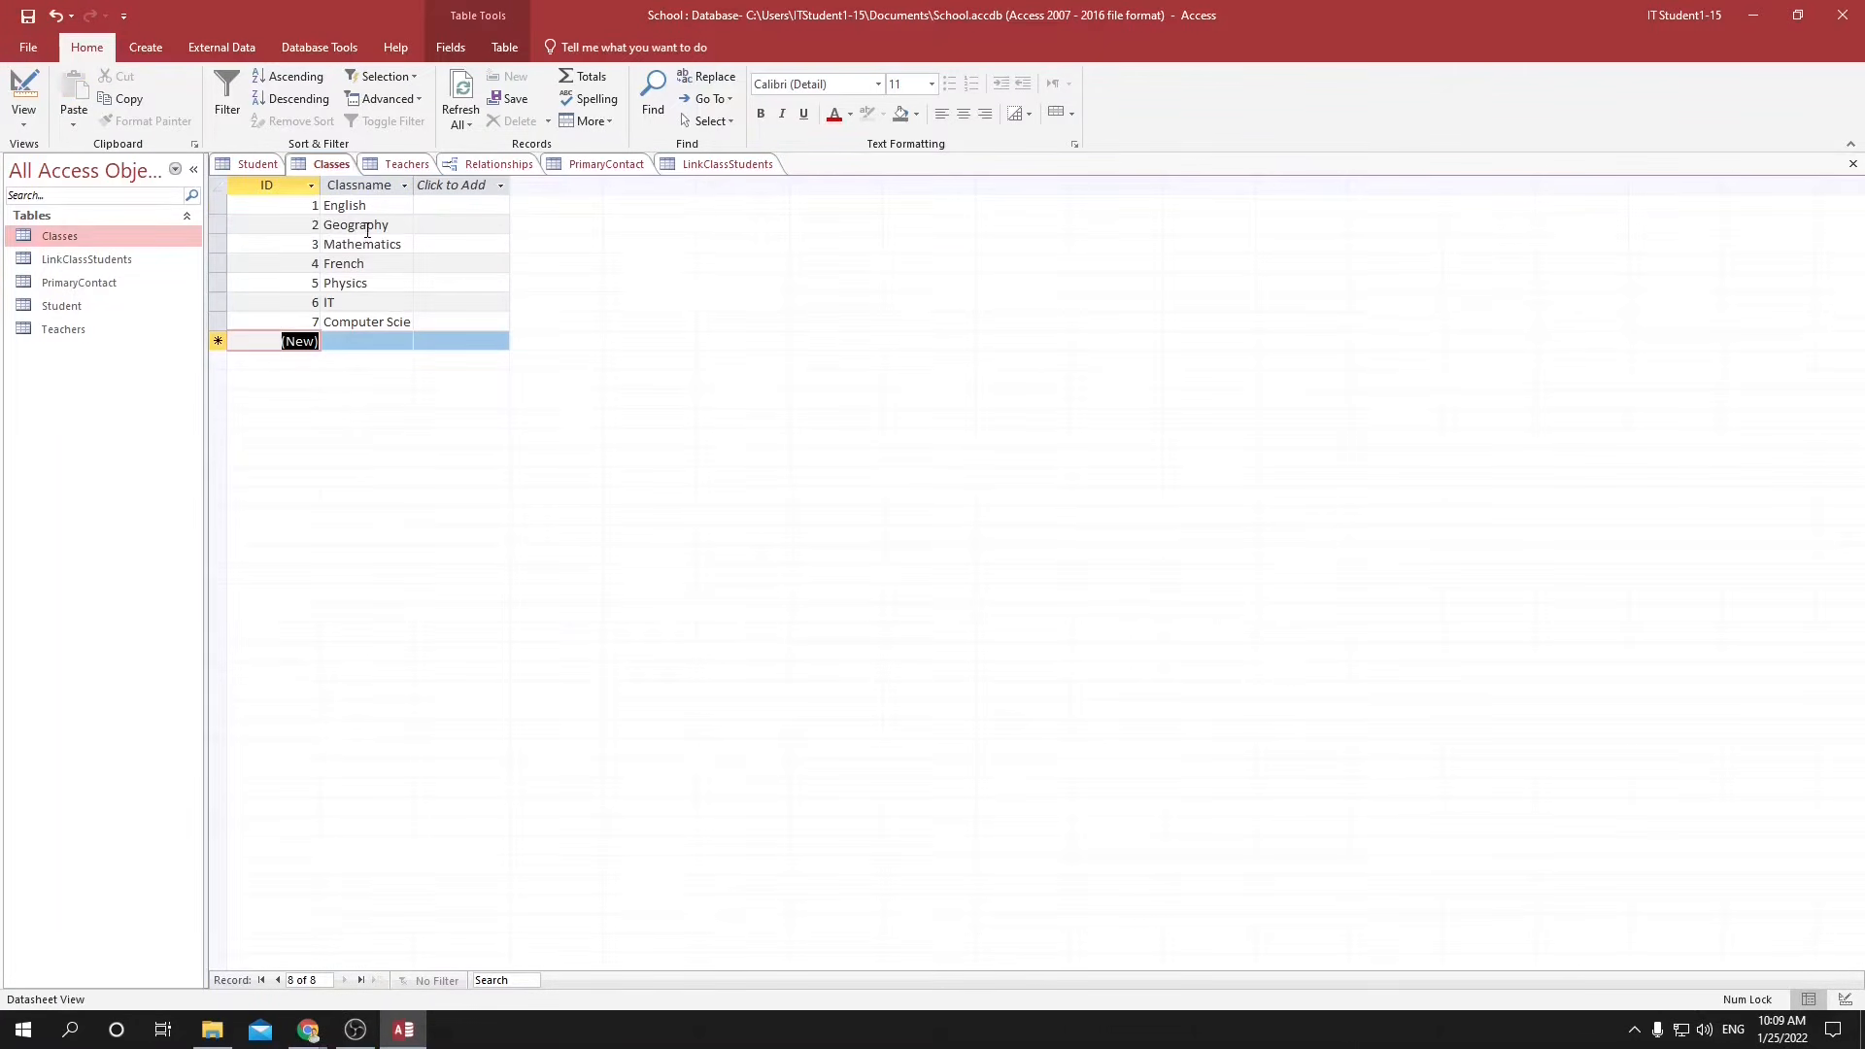
left_click(389, 168)
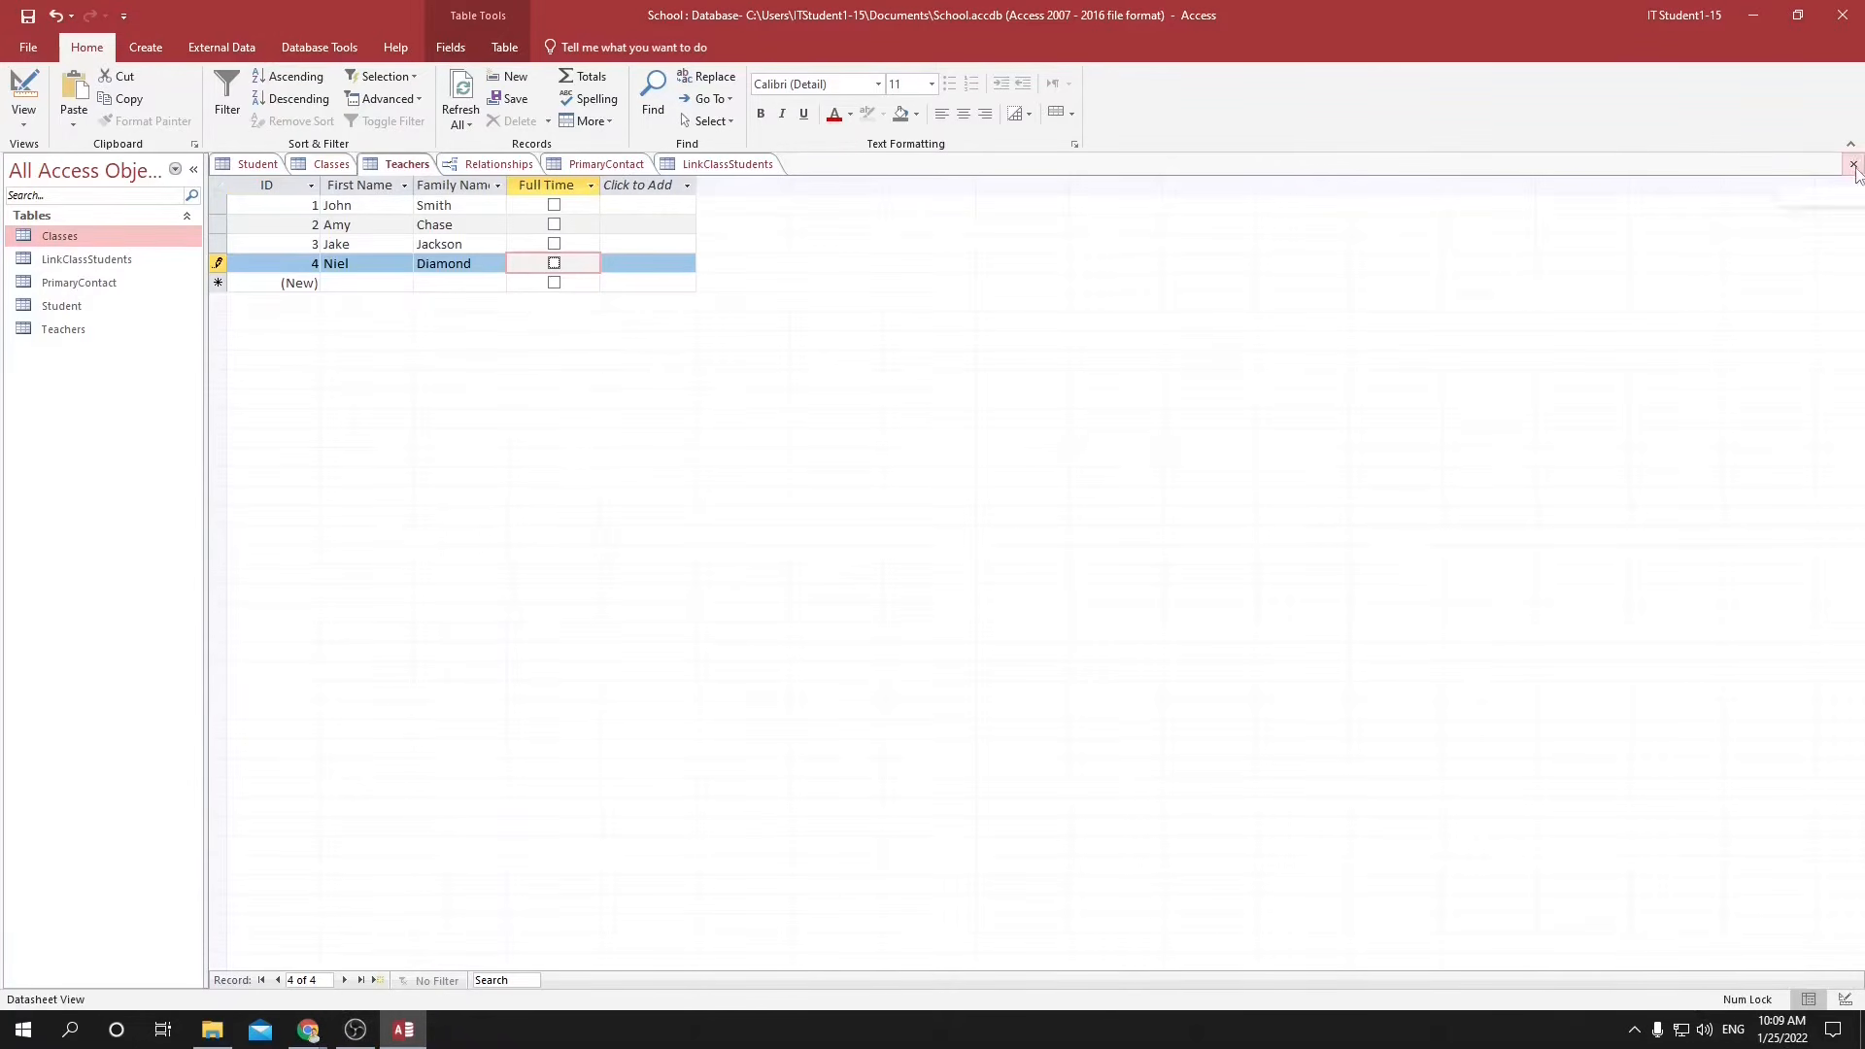
left_click(1853, 164)
left_click(403, 162)
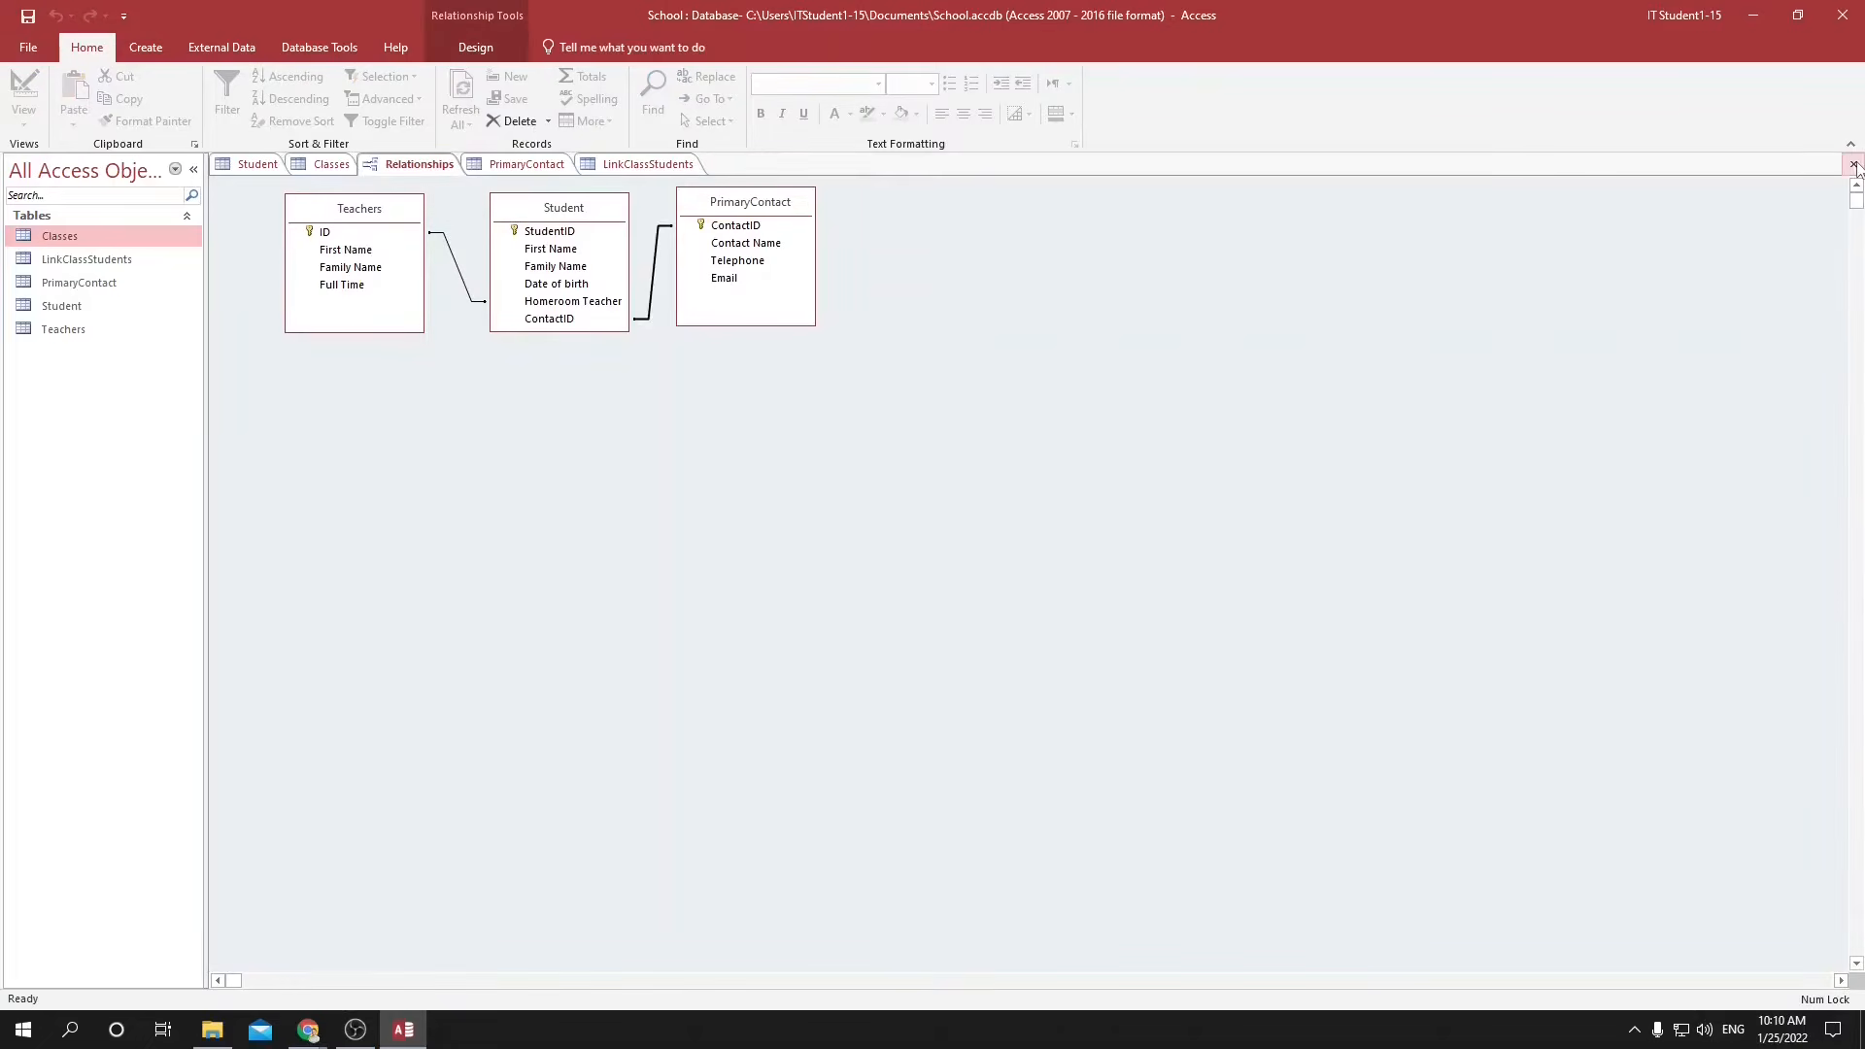
left_click(1853, 164)
left_click(859, 569)
left_click(418, 163)
left_click(1853, 164)
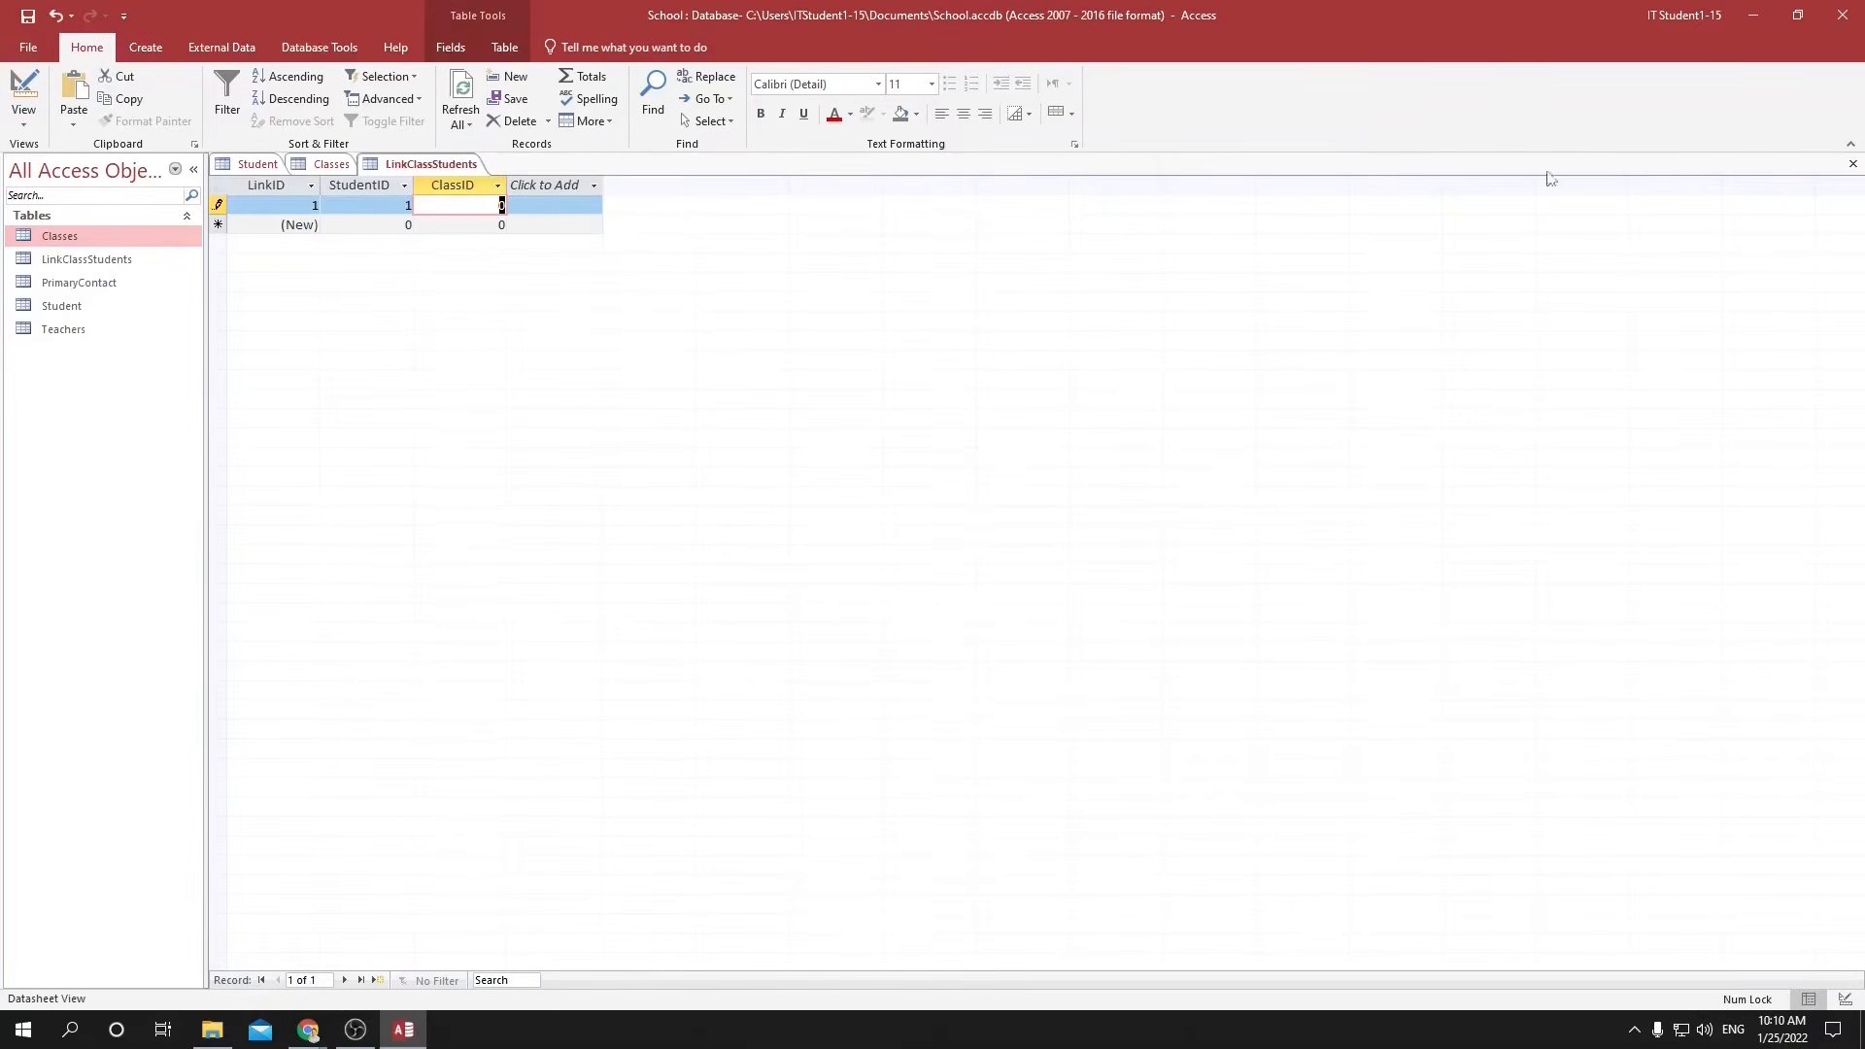
Check the class IDs in the Classes table and set the first link record's ClassID to 2.
left_click(314, 167)
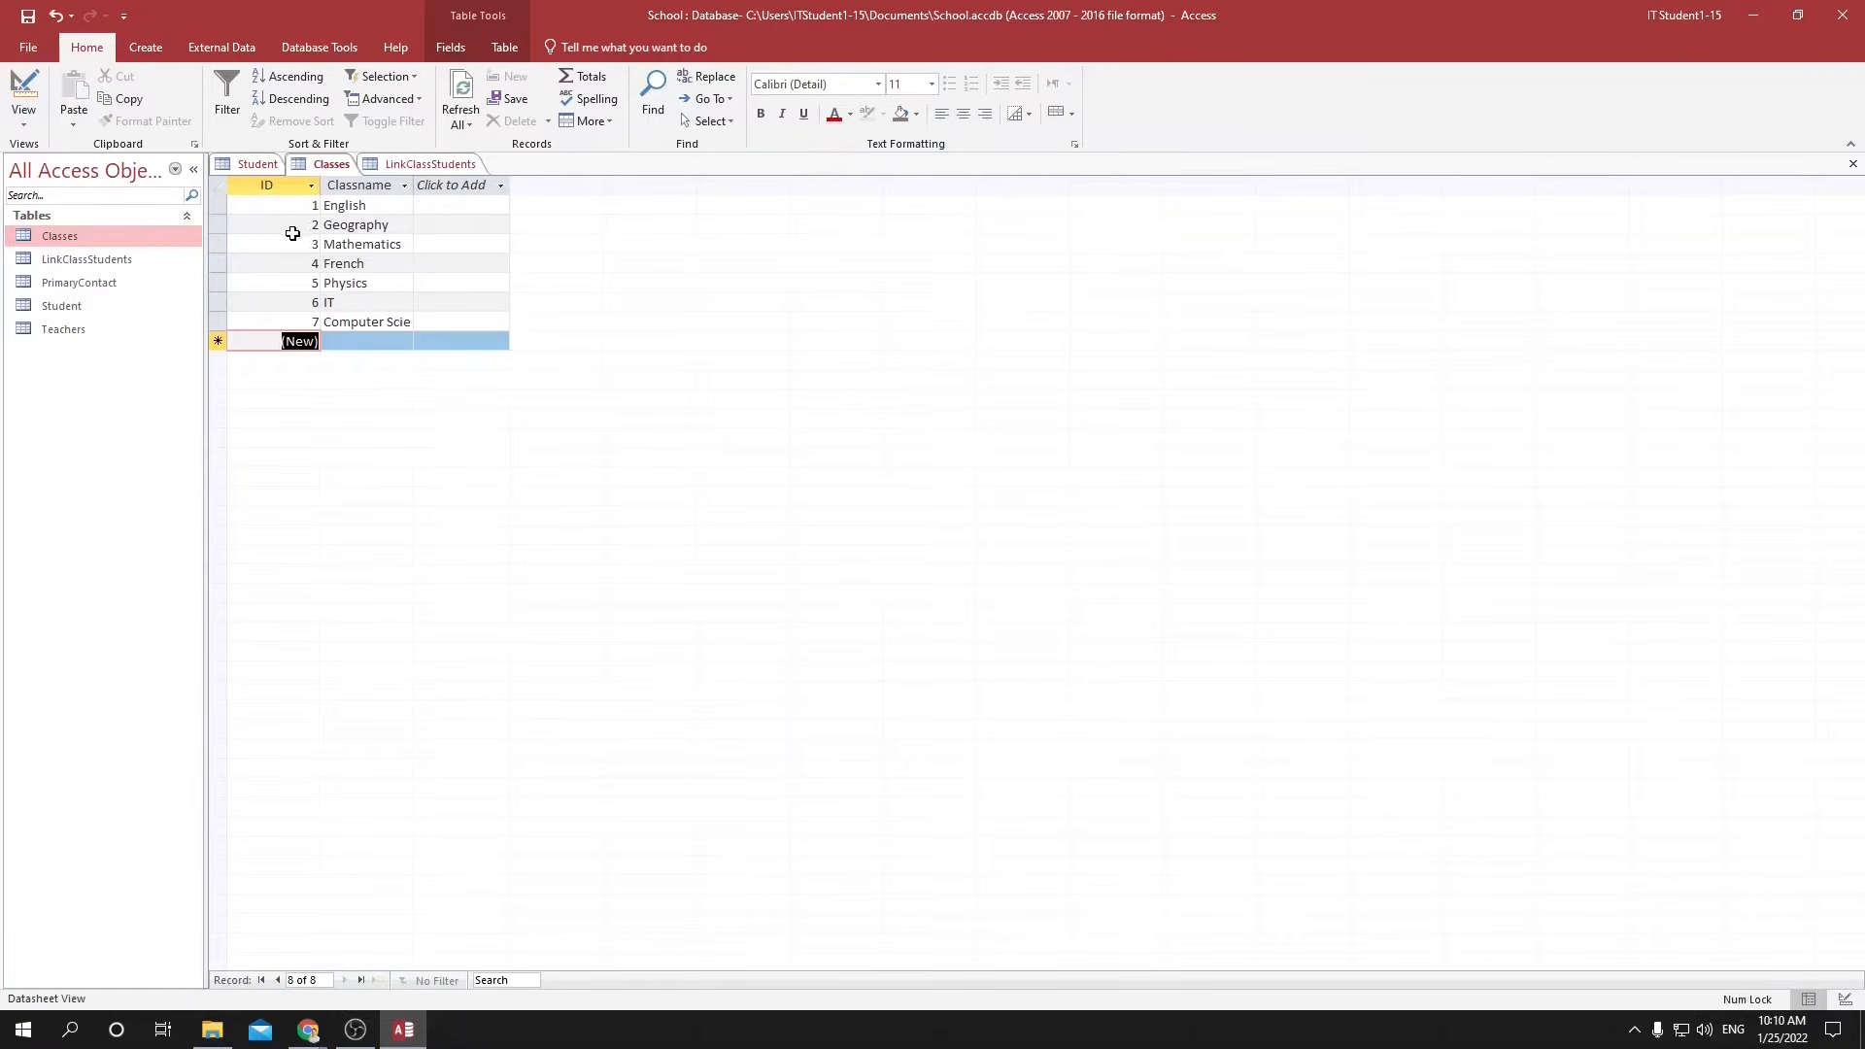
left_click(418, 163)
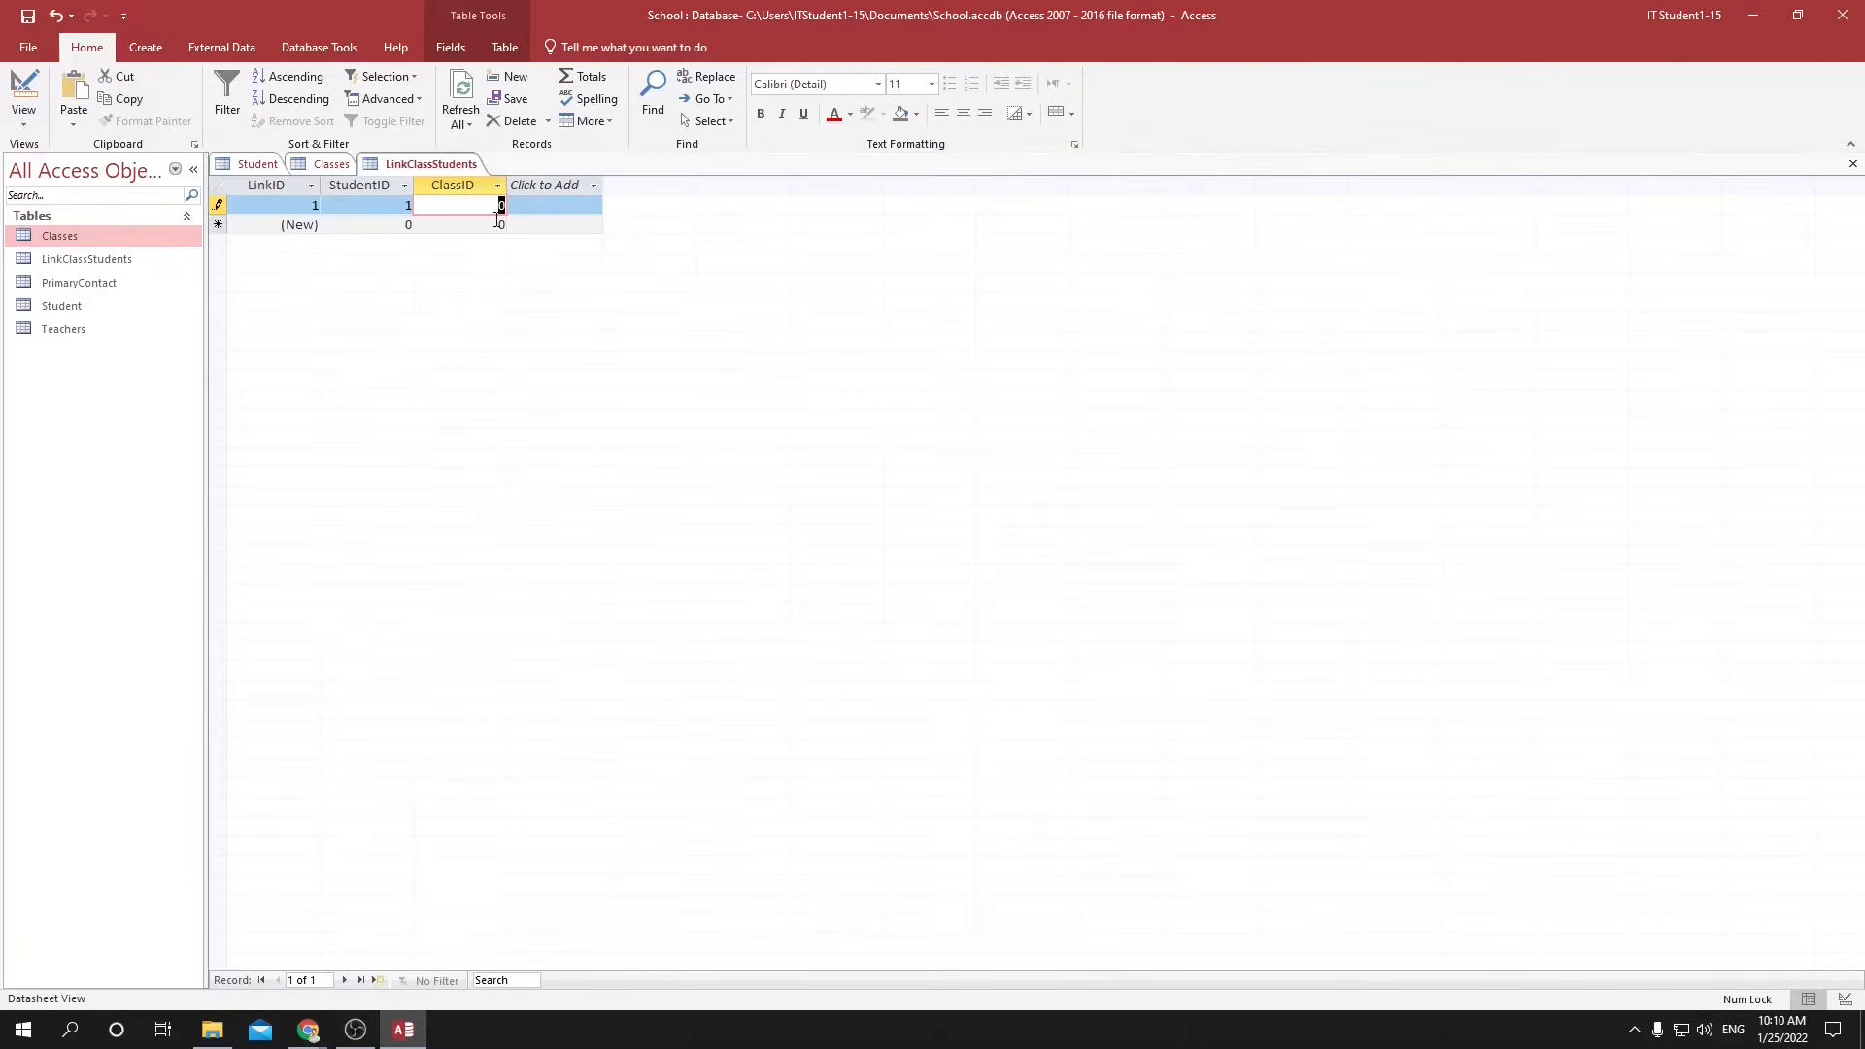
type("12")
type("2")
key("Tab")
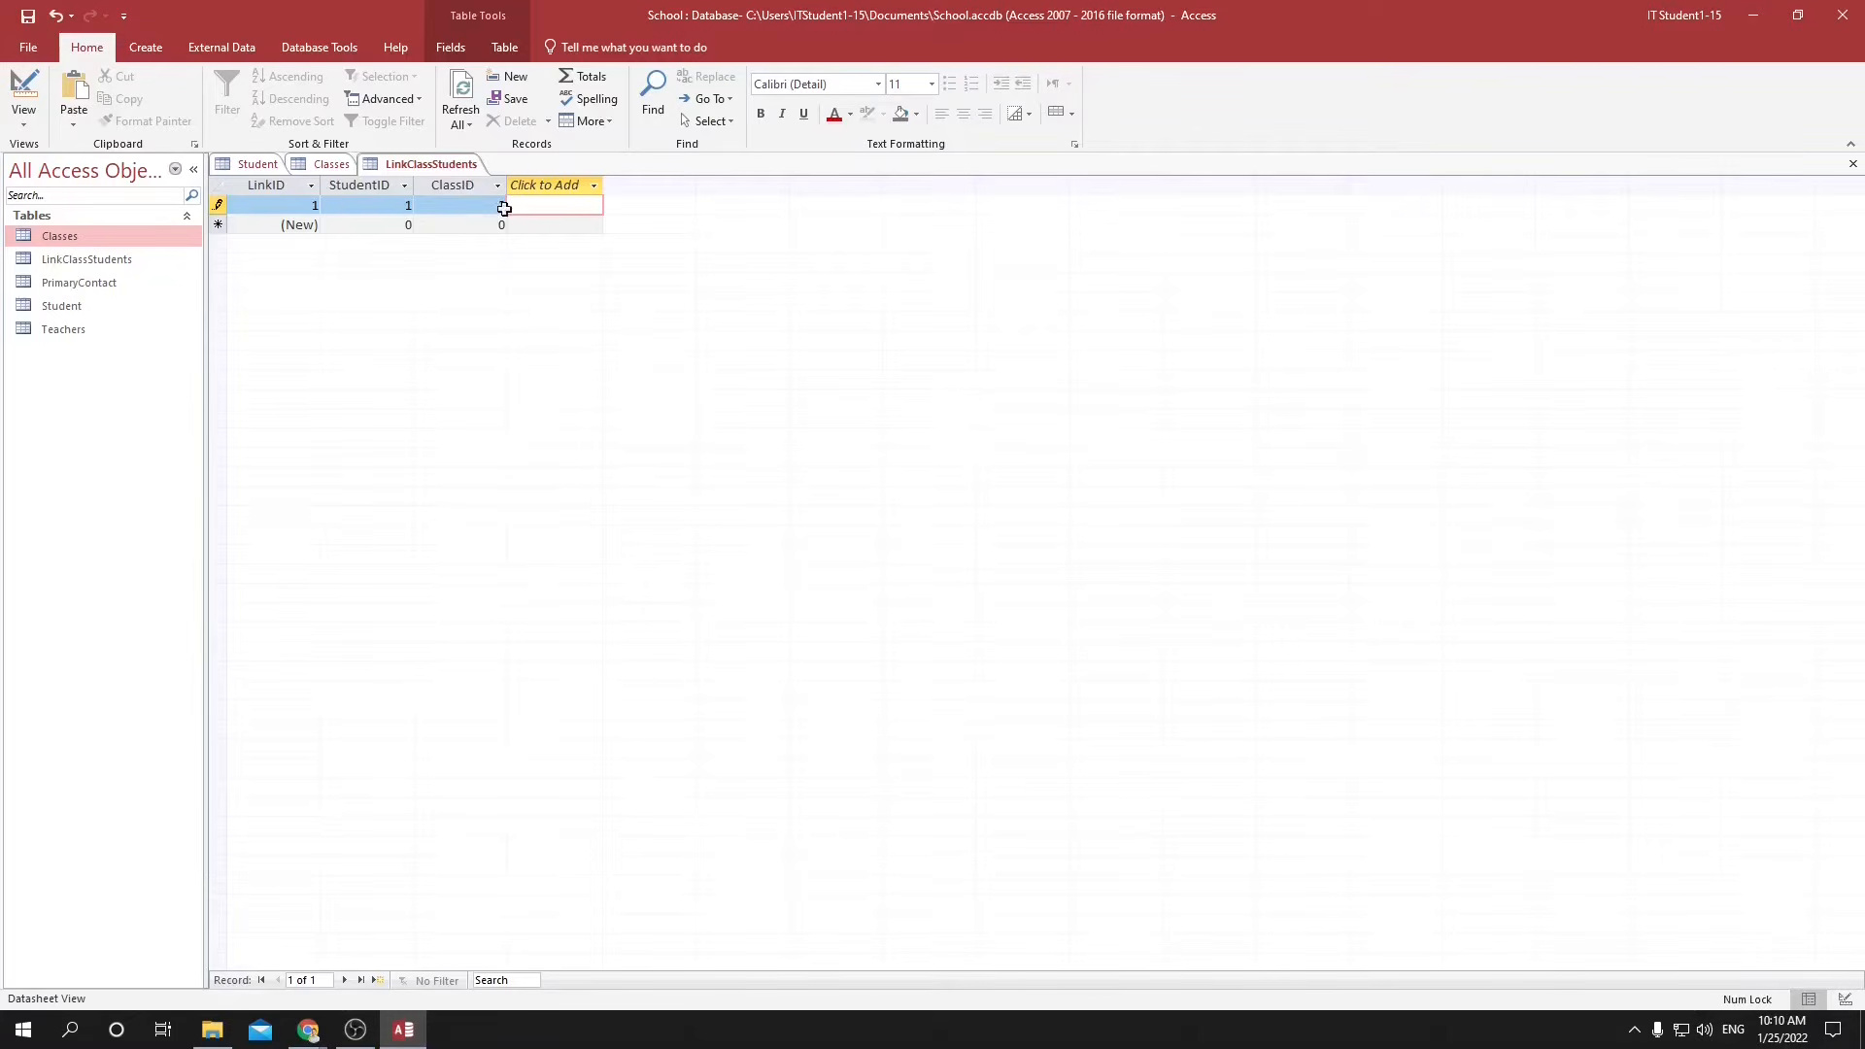
key("Tab")
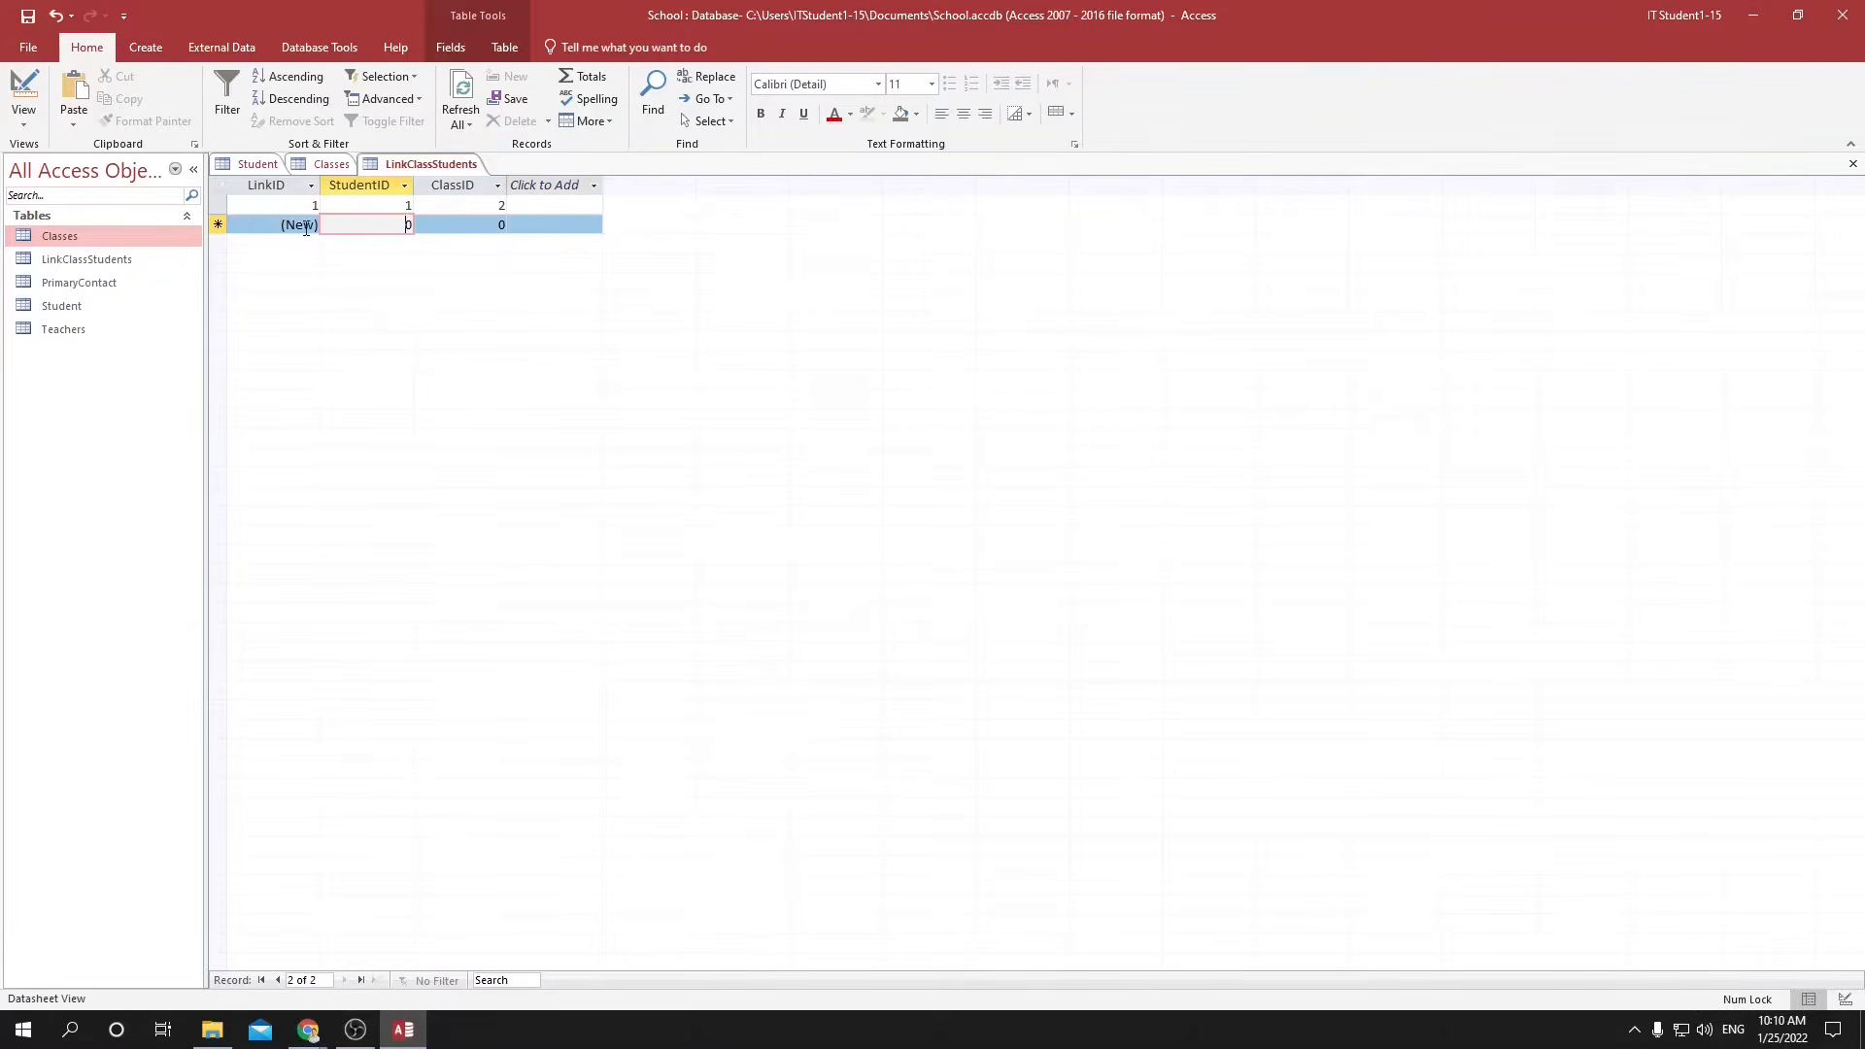
Add a second link record with StudentID 1 and ClassID 3, and check that ID in the Classes table.
type("1")
left_click(459, 225)
key("shift+Tab")
type("1")
left_click(492, 225)
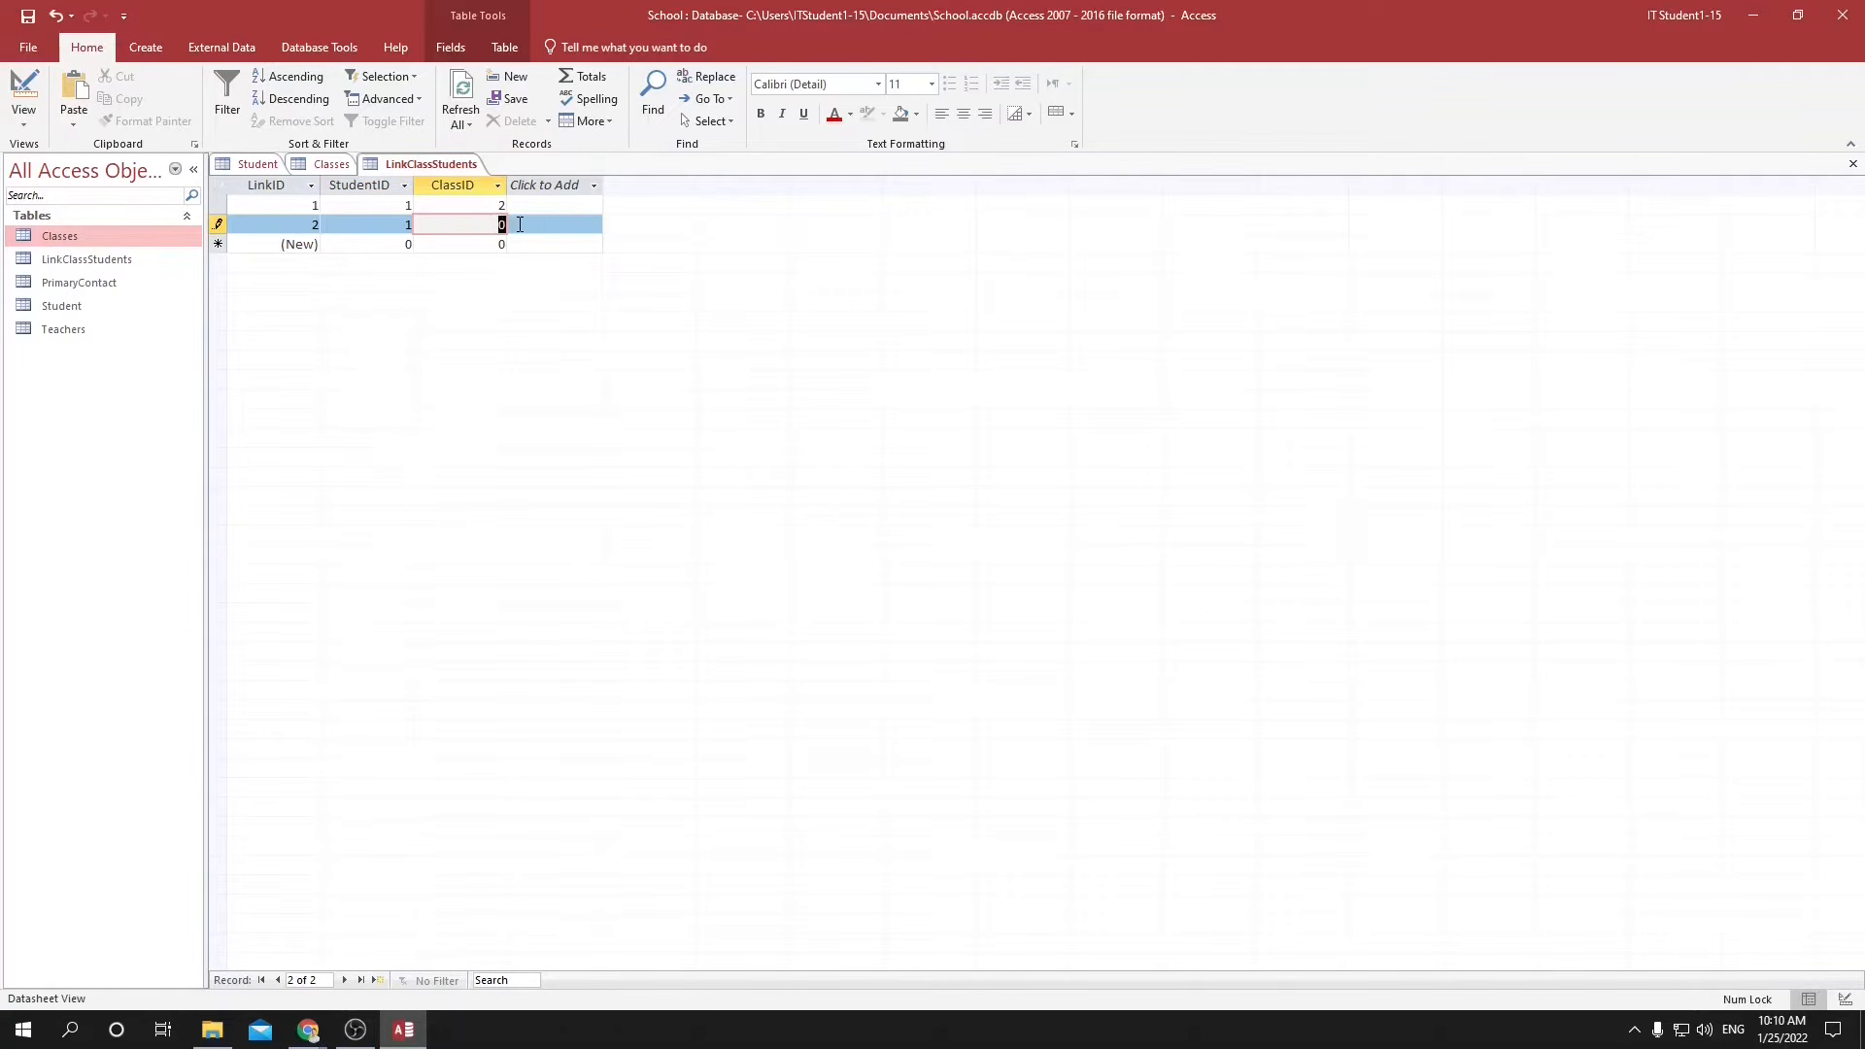
type("3")
left_click(327, 165)
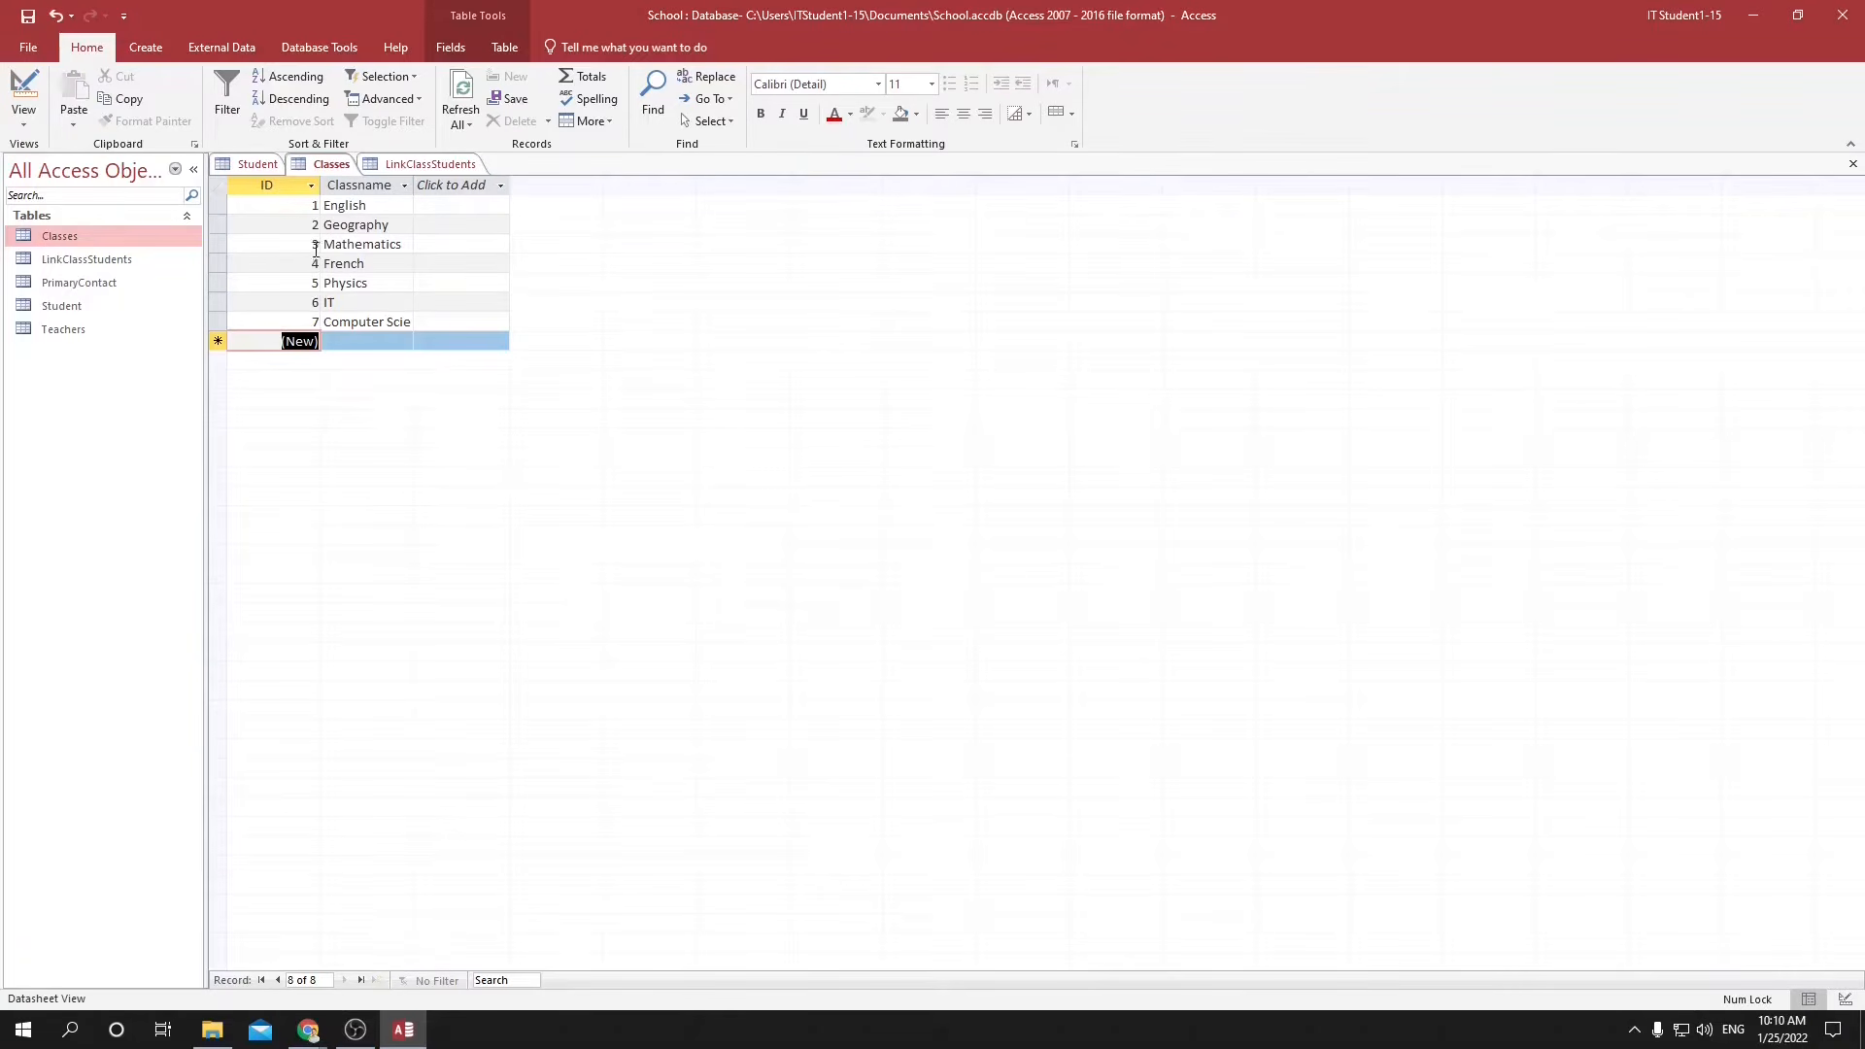
left_click(400, 167)
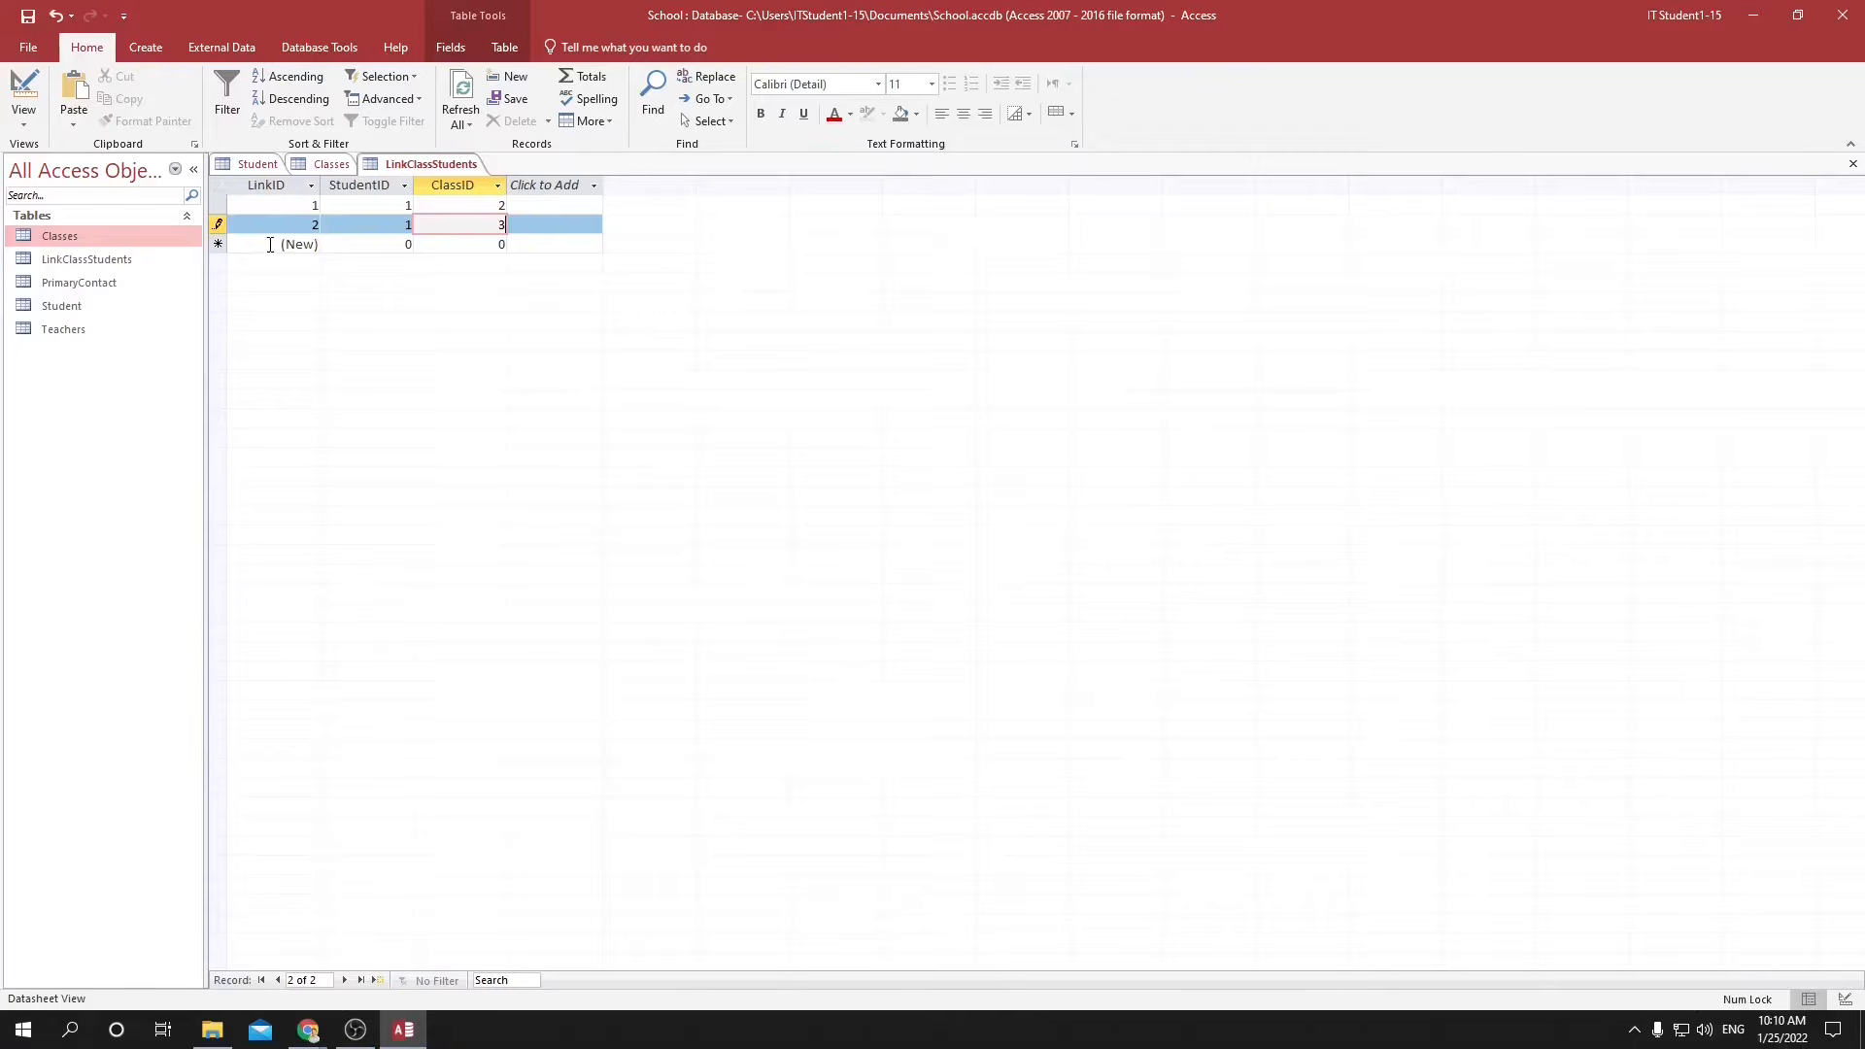
Add a third link record with StudentID 2 and ClassID 1.
left_click(354, 242)
type("2")
left_click(449, 246)
left_click_drag(522, 254, 538, 254)
type("1")
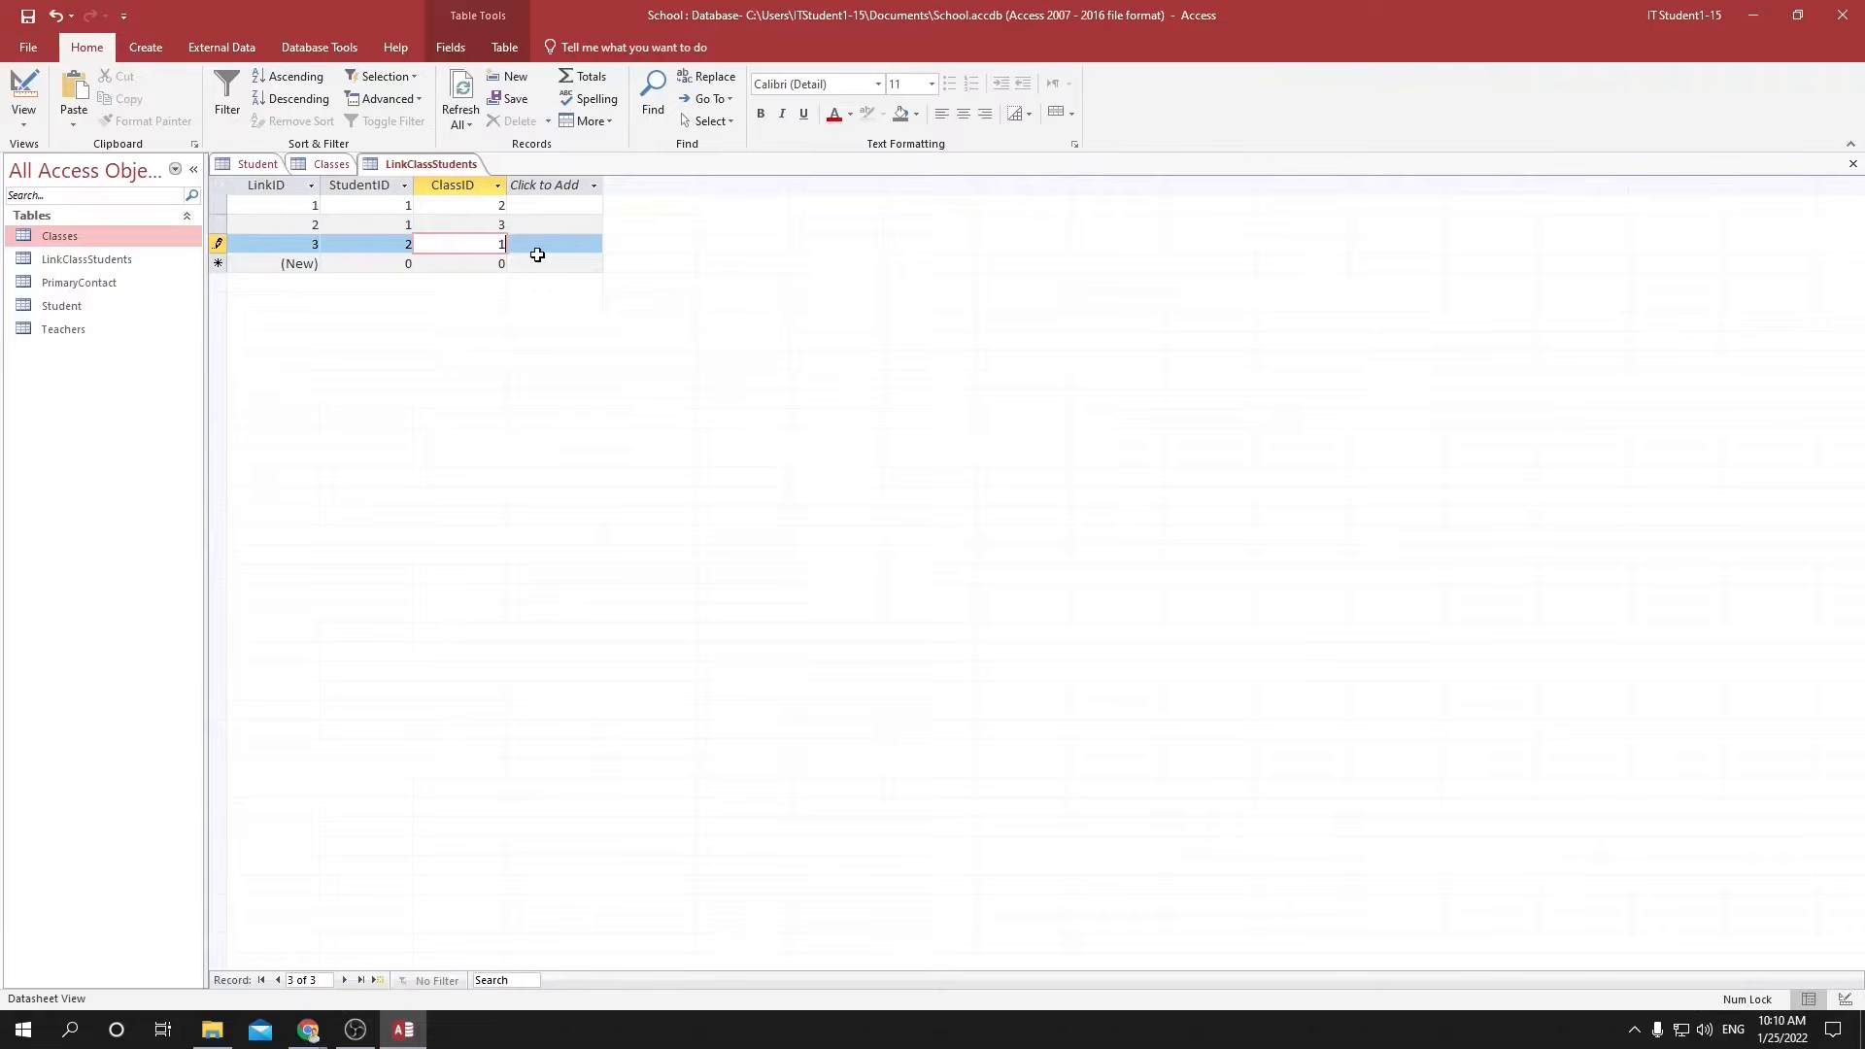
Add a fourth link record with StudentID 2 and ClassID 7, checking the class IDs in the Classes table.
left_click(383, 266)
type("2")
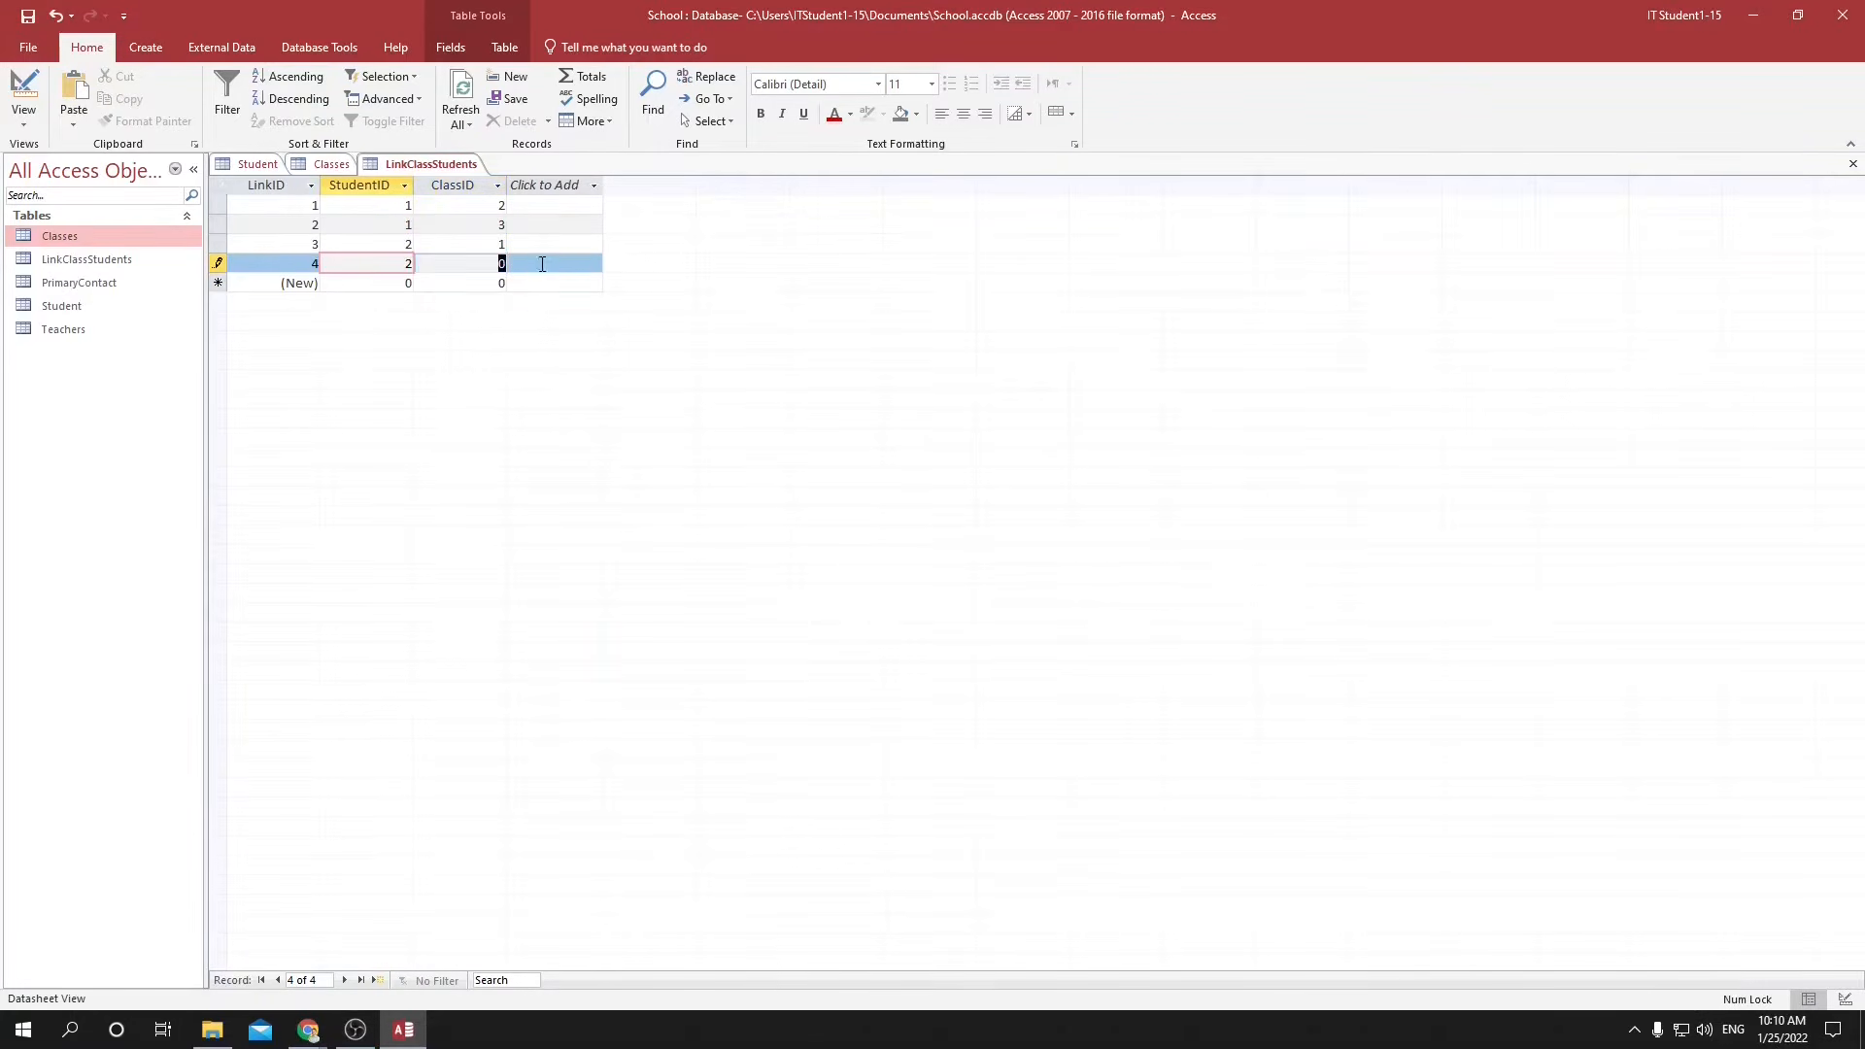
left_click(503, 264)
left_click(329, 165)
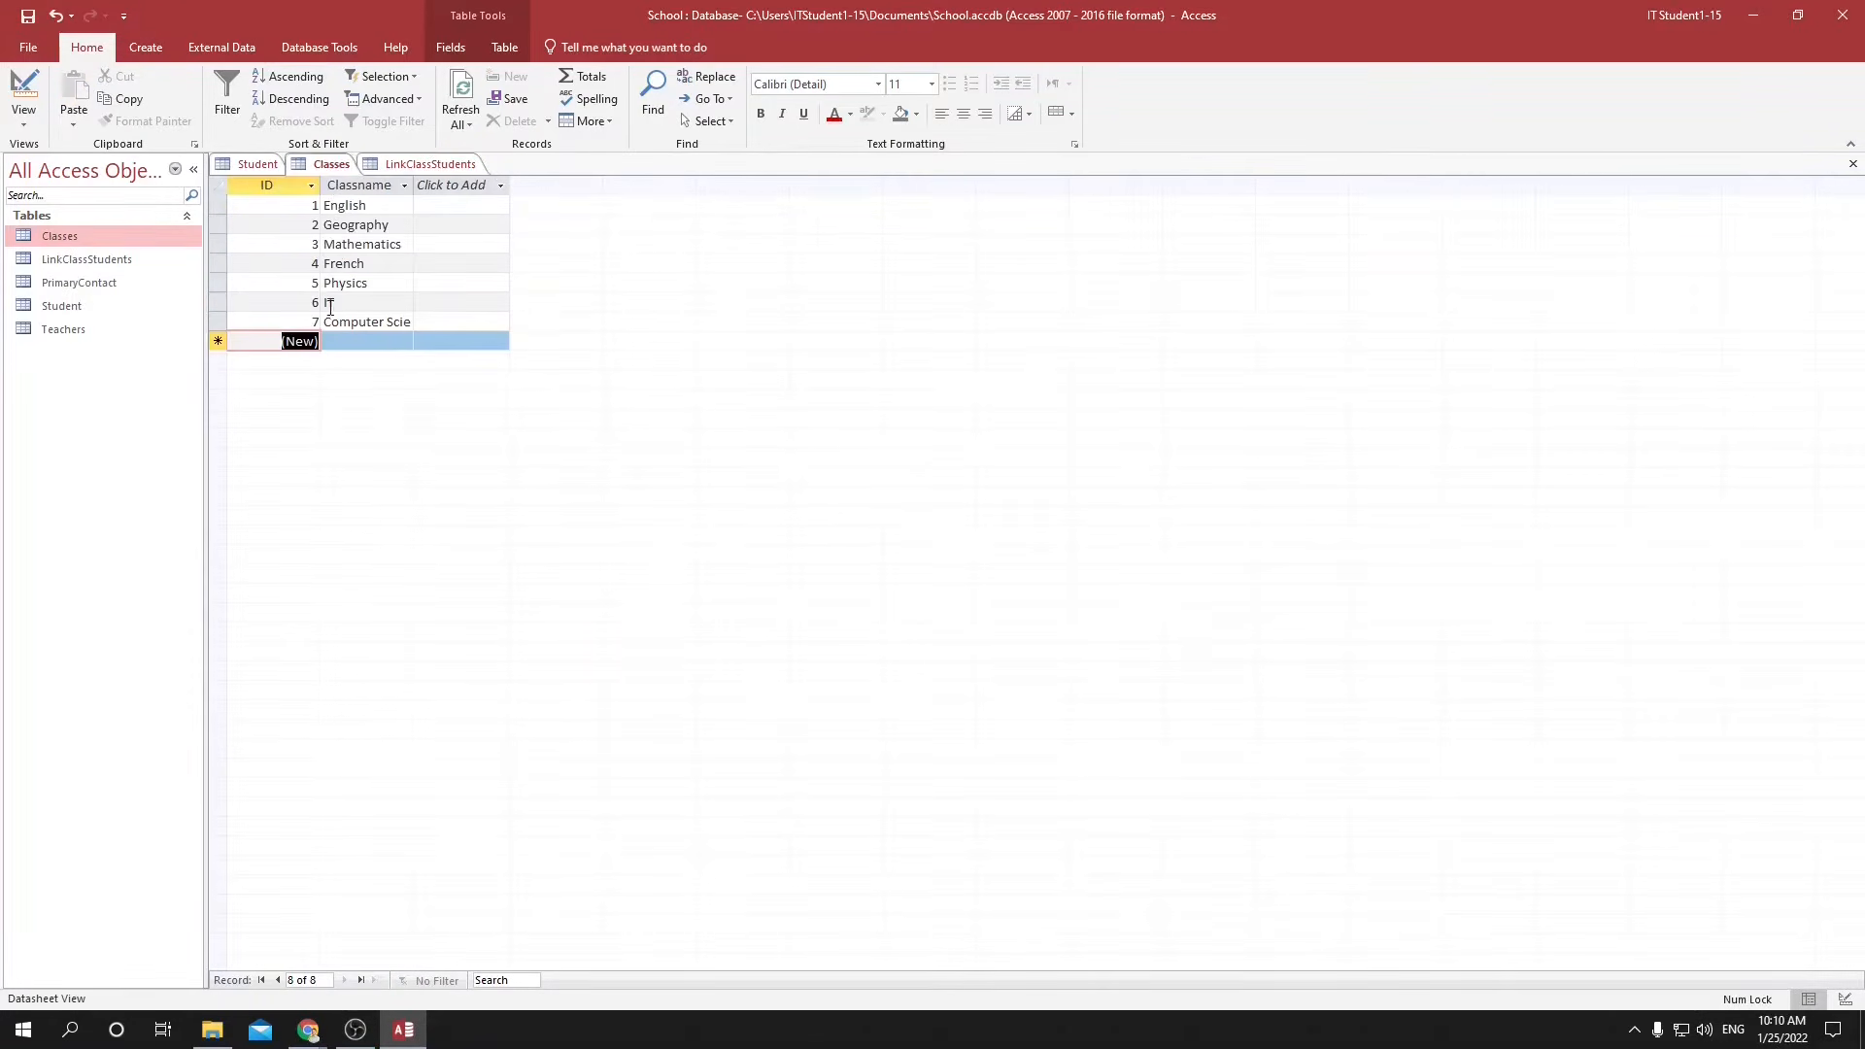
left_click(404, 166)
type("7")
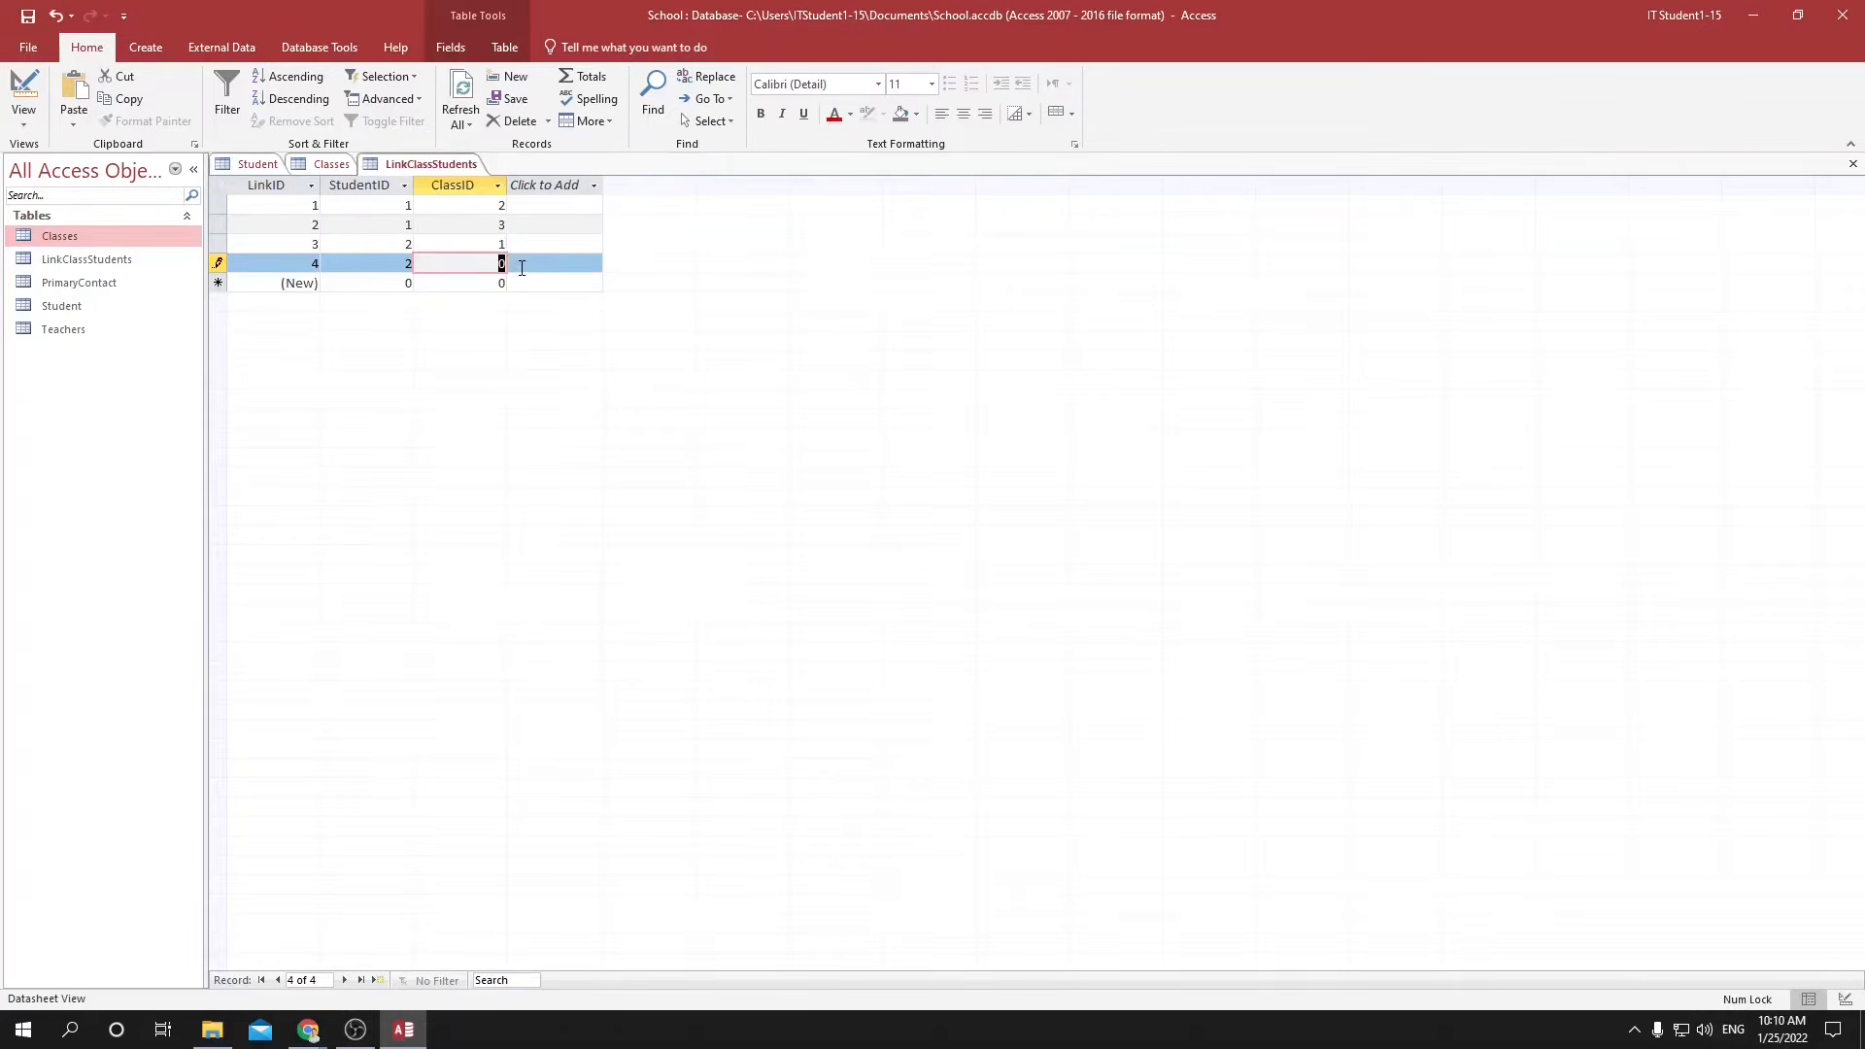
left_click(477, 283)
Check the IDs in the Student and Classes tables and add a fifth link record with StudentID 3 and ClassID 1.
left_click(330, 282)
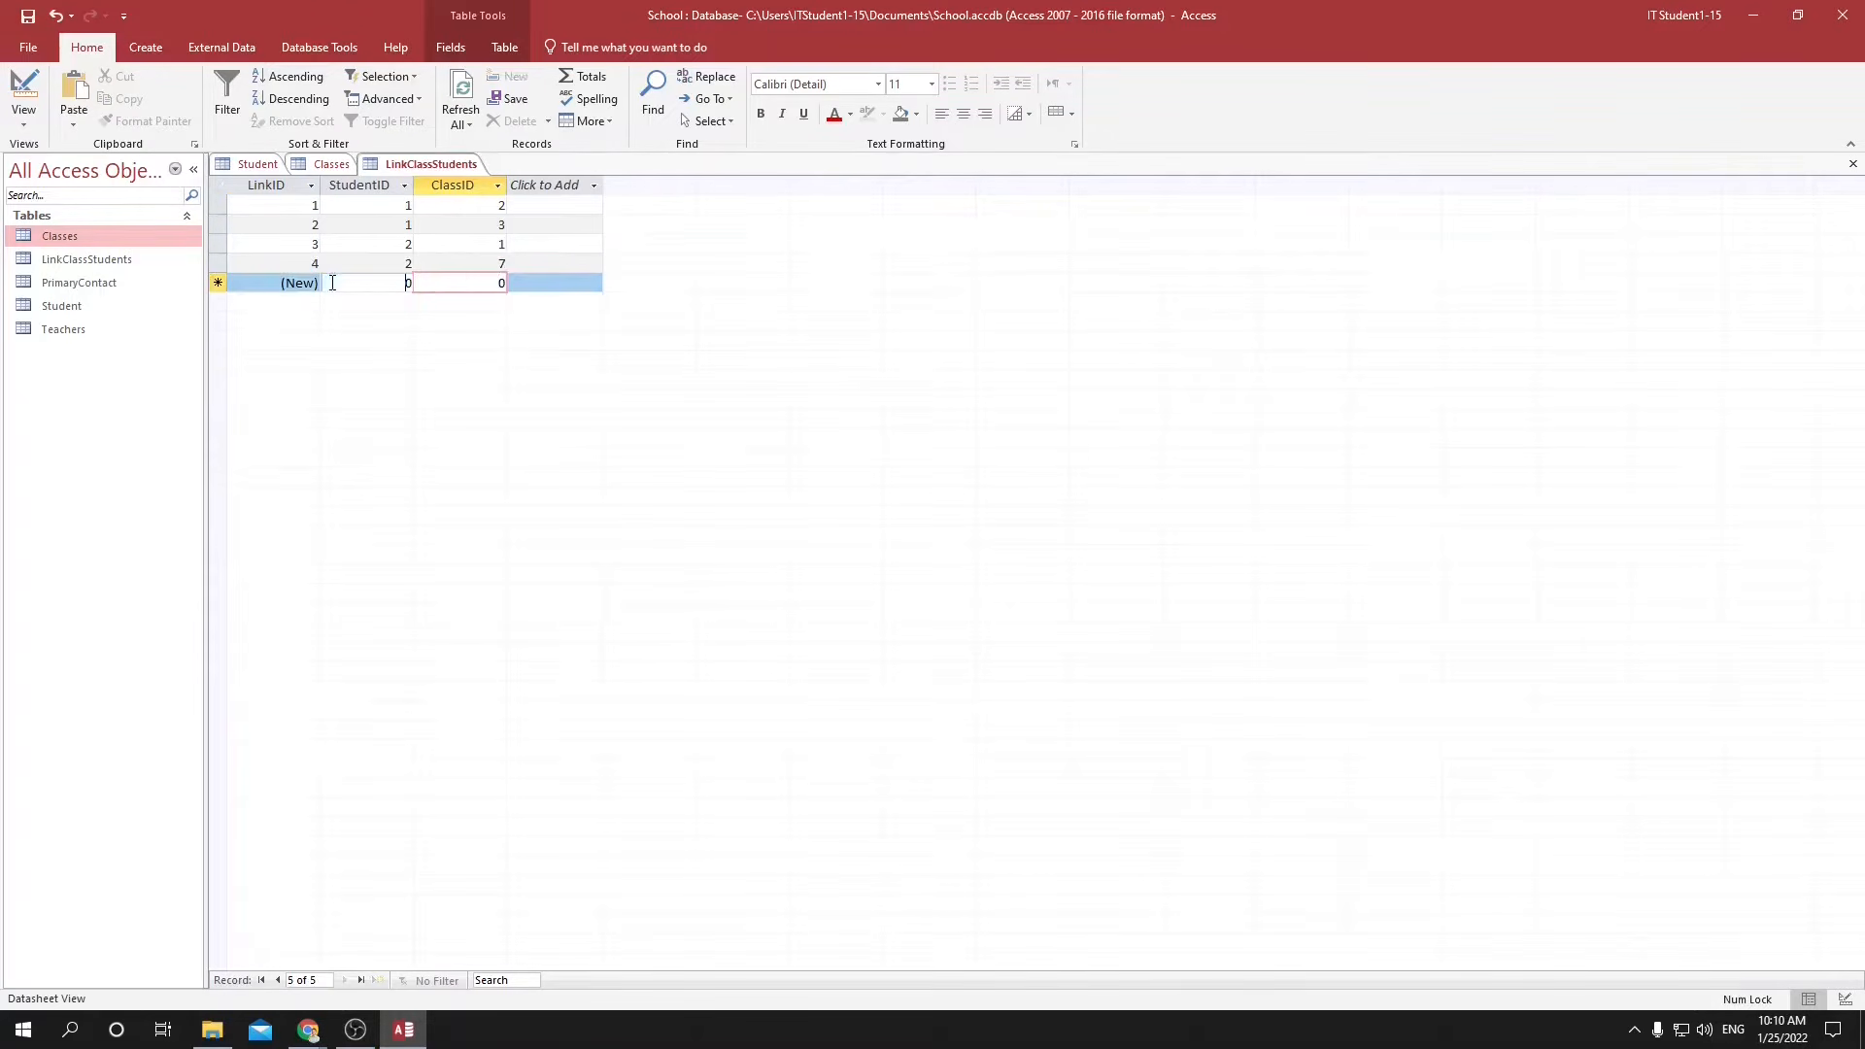
left_click(404, 282)
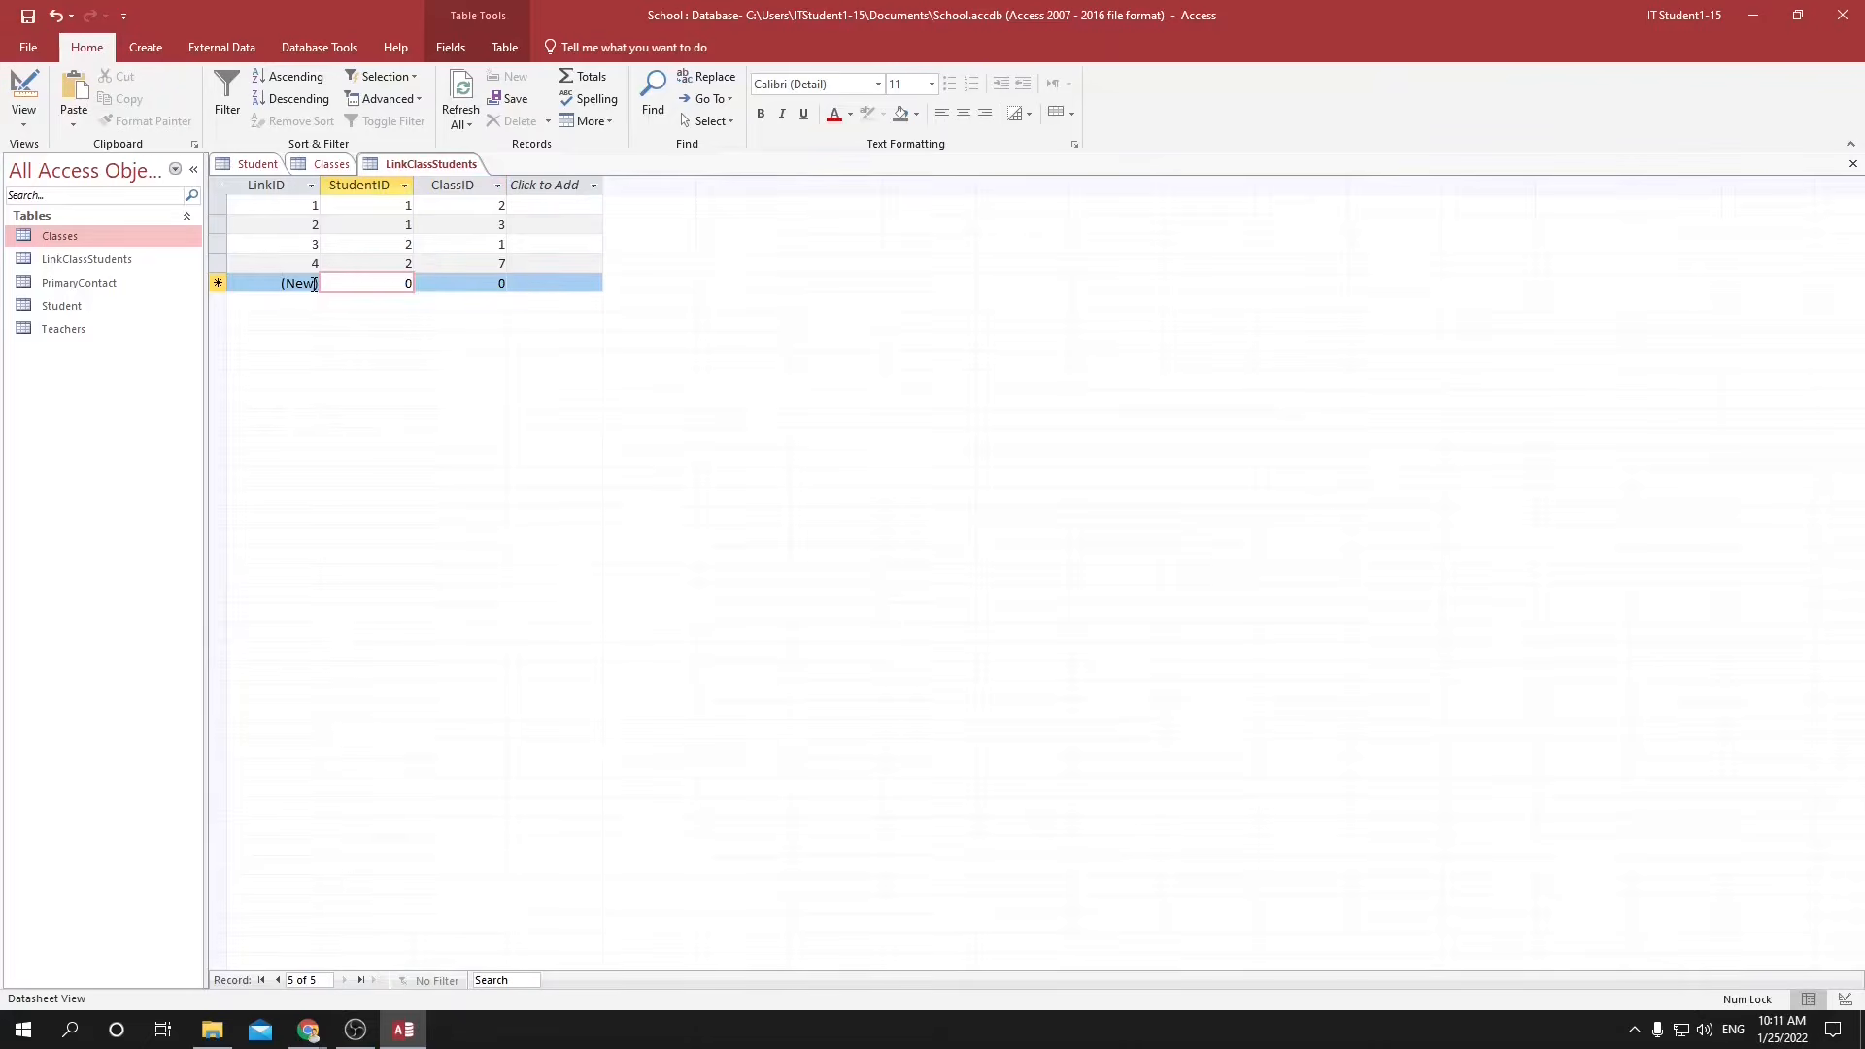
left_click(257, 165)
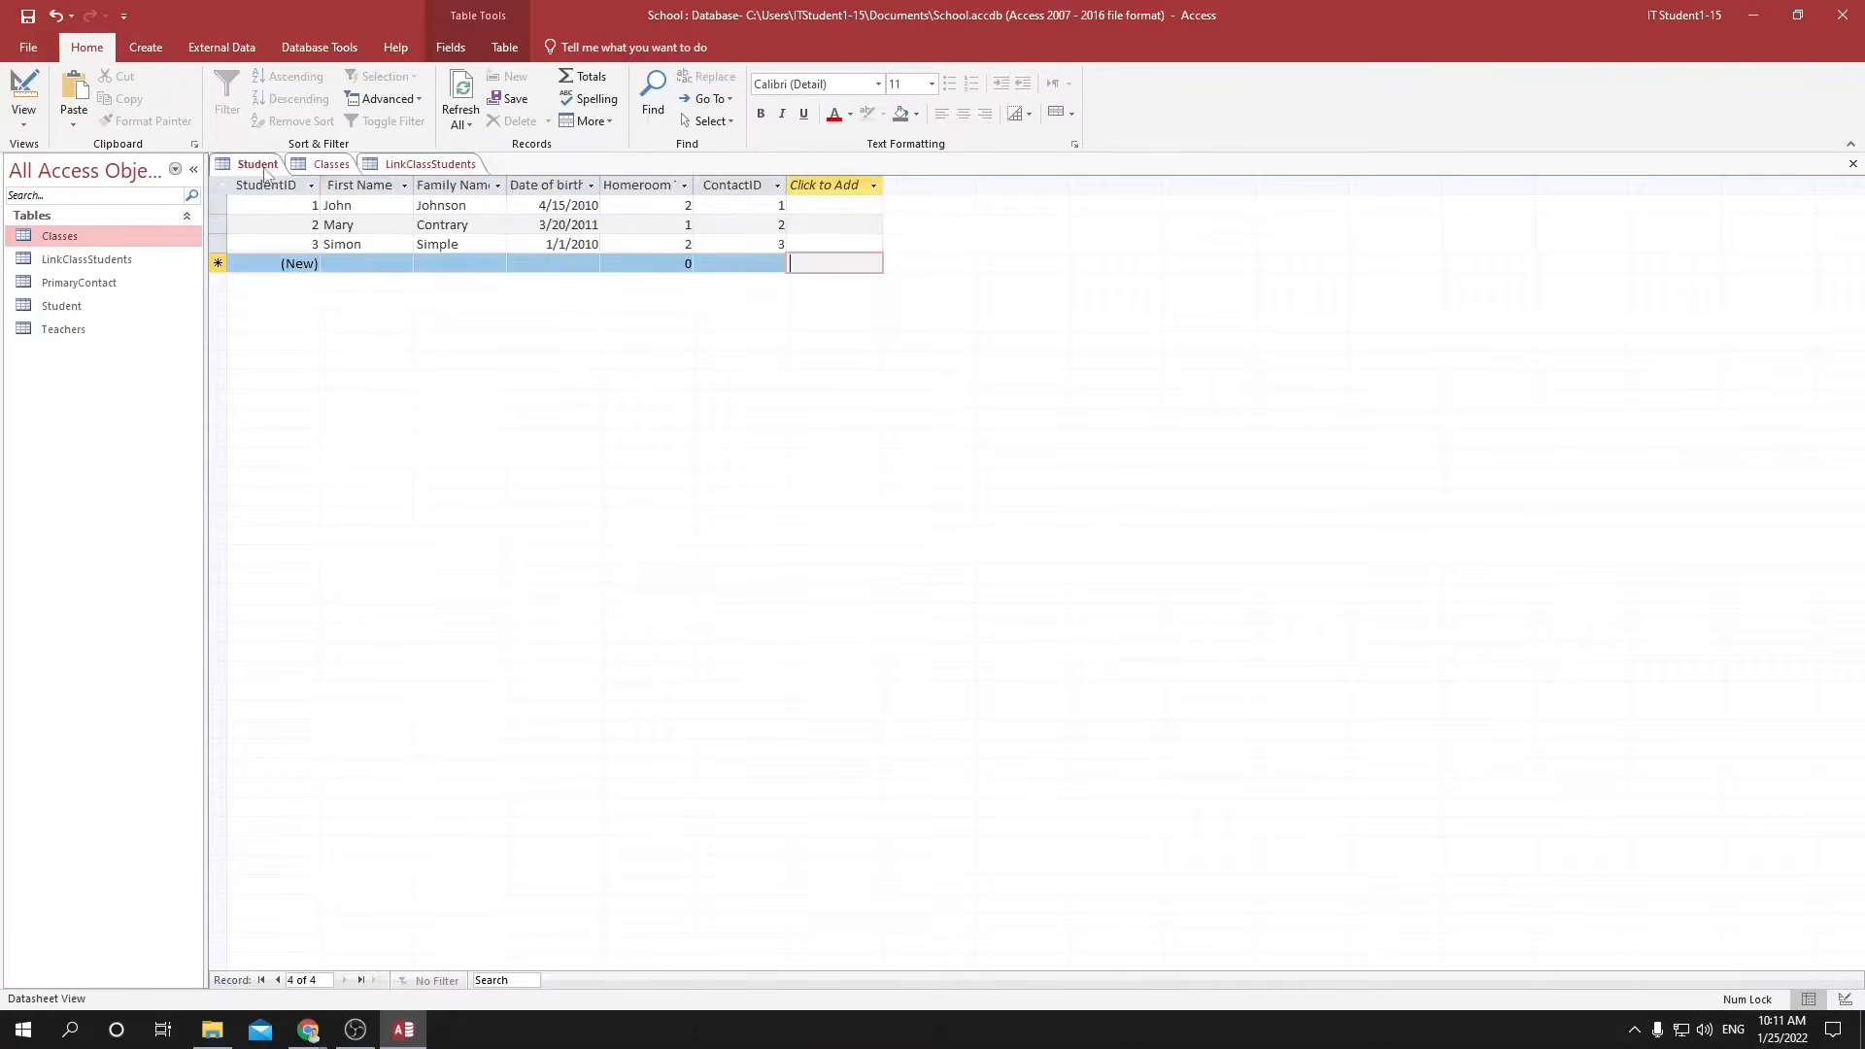
left_click(324, 165)
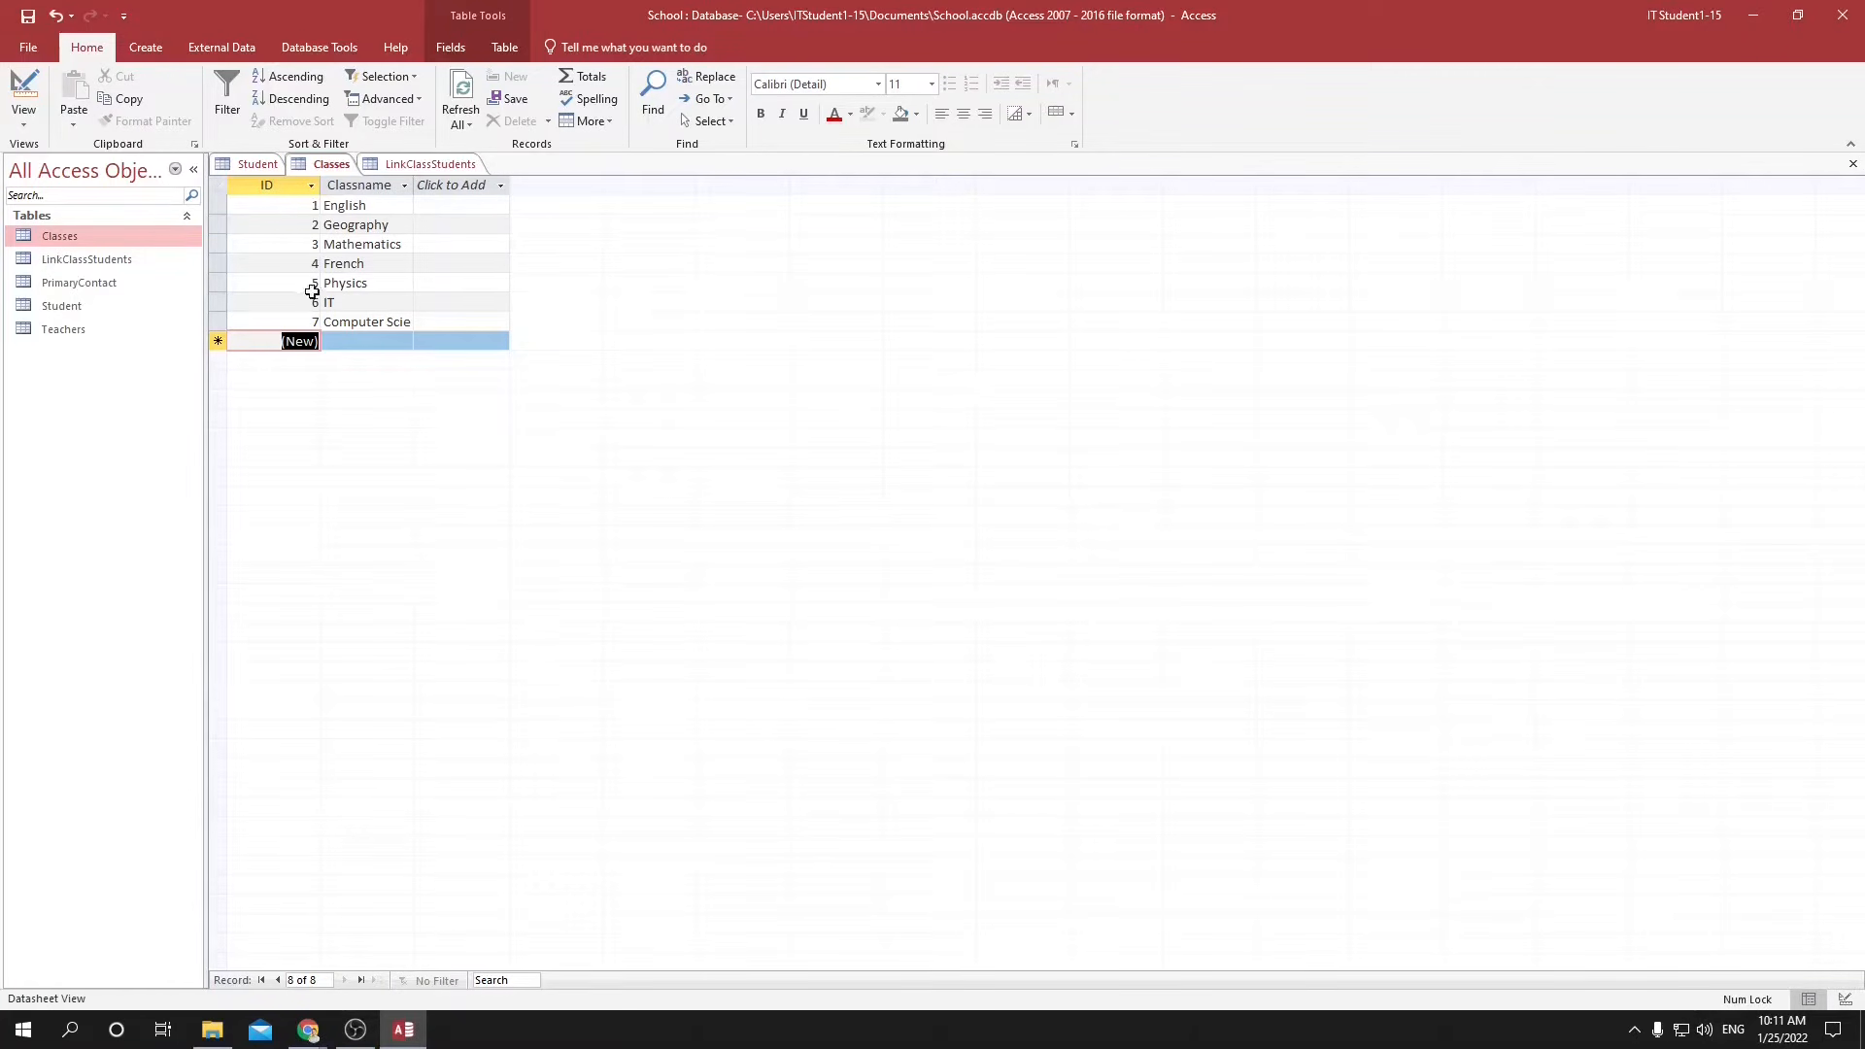
left_click(396, 165)
left_click(398, 284)
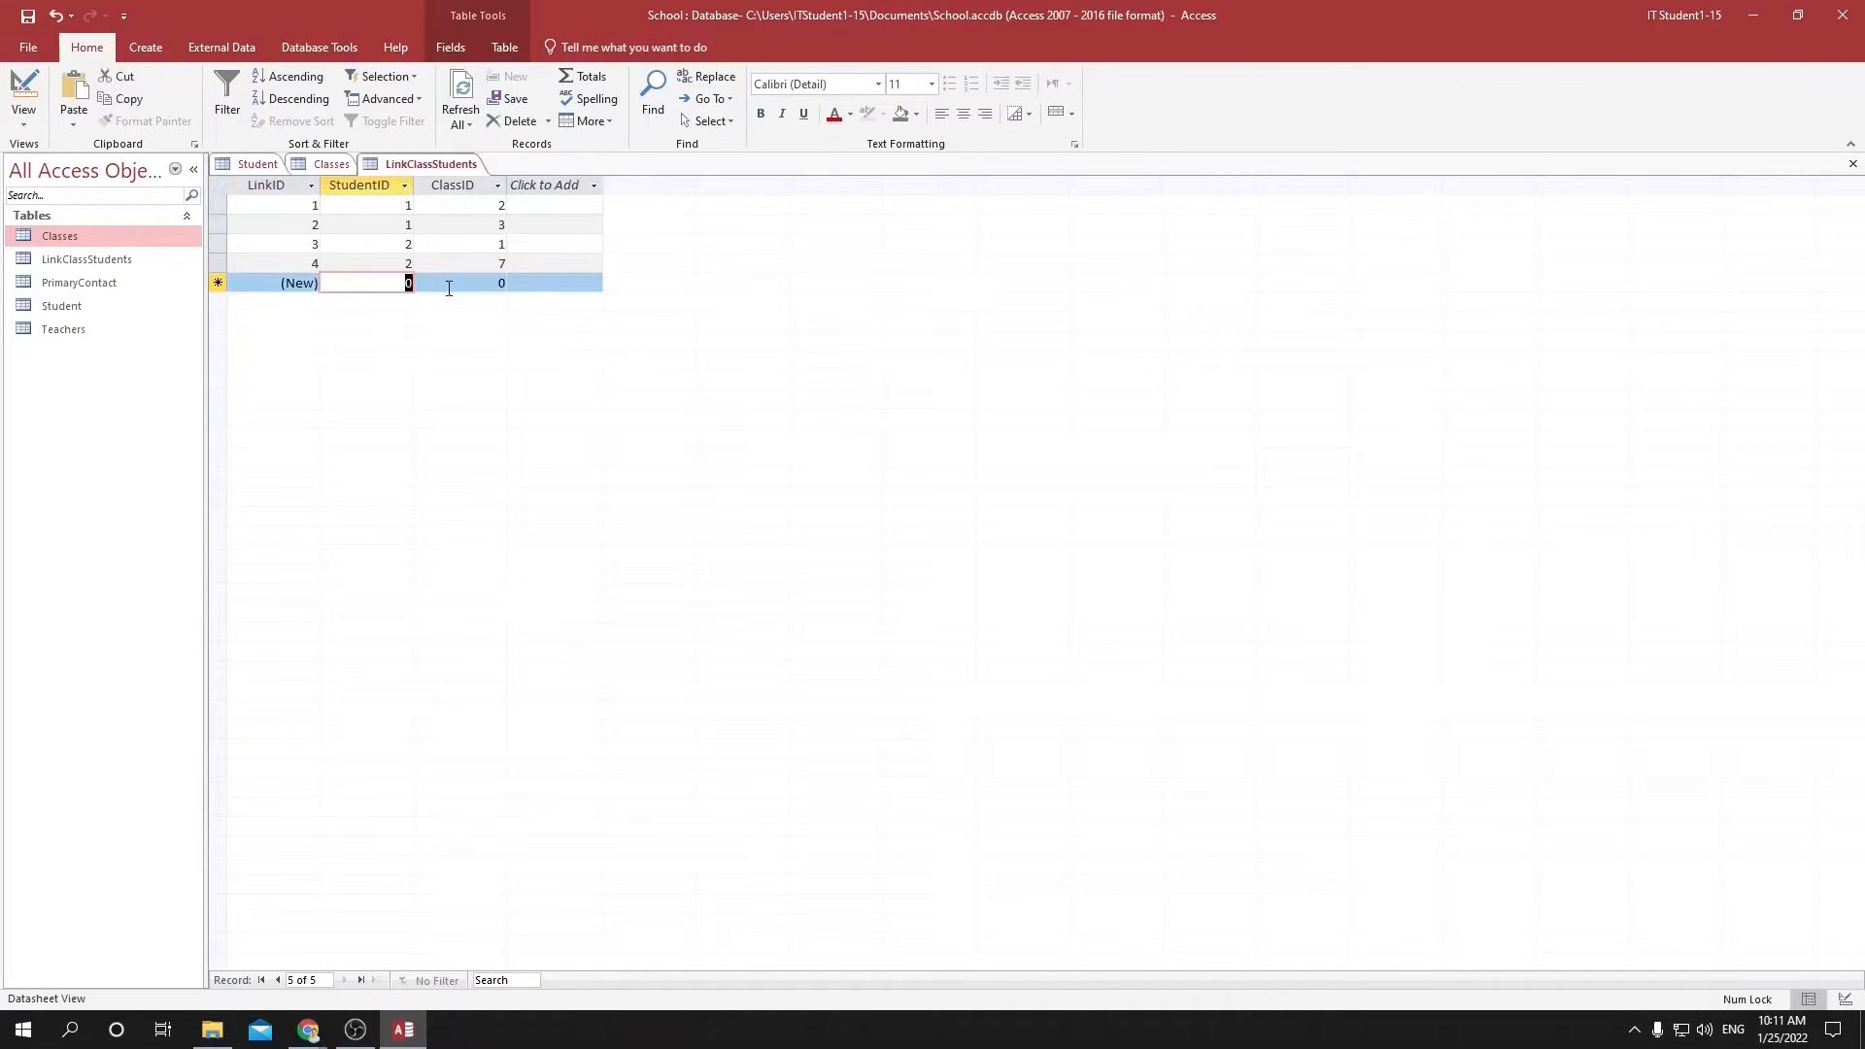
type("3")
key("Tab")
type("1")
key("Tab")
key("Tab")
Add a sixth link record with StudentID 3 and ClassID 5.
type("3")
key("Tab")
type("5")
key("Tab")
key("Tab")
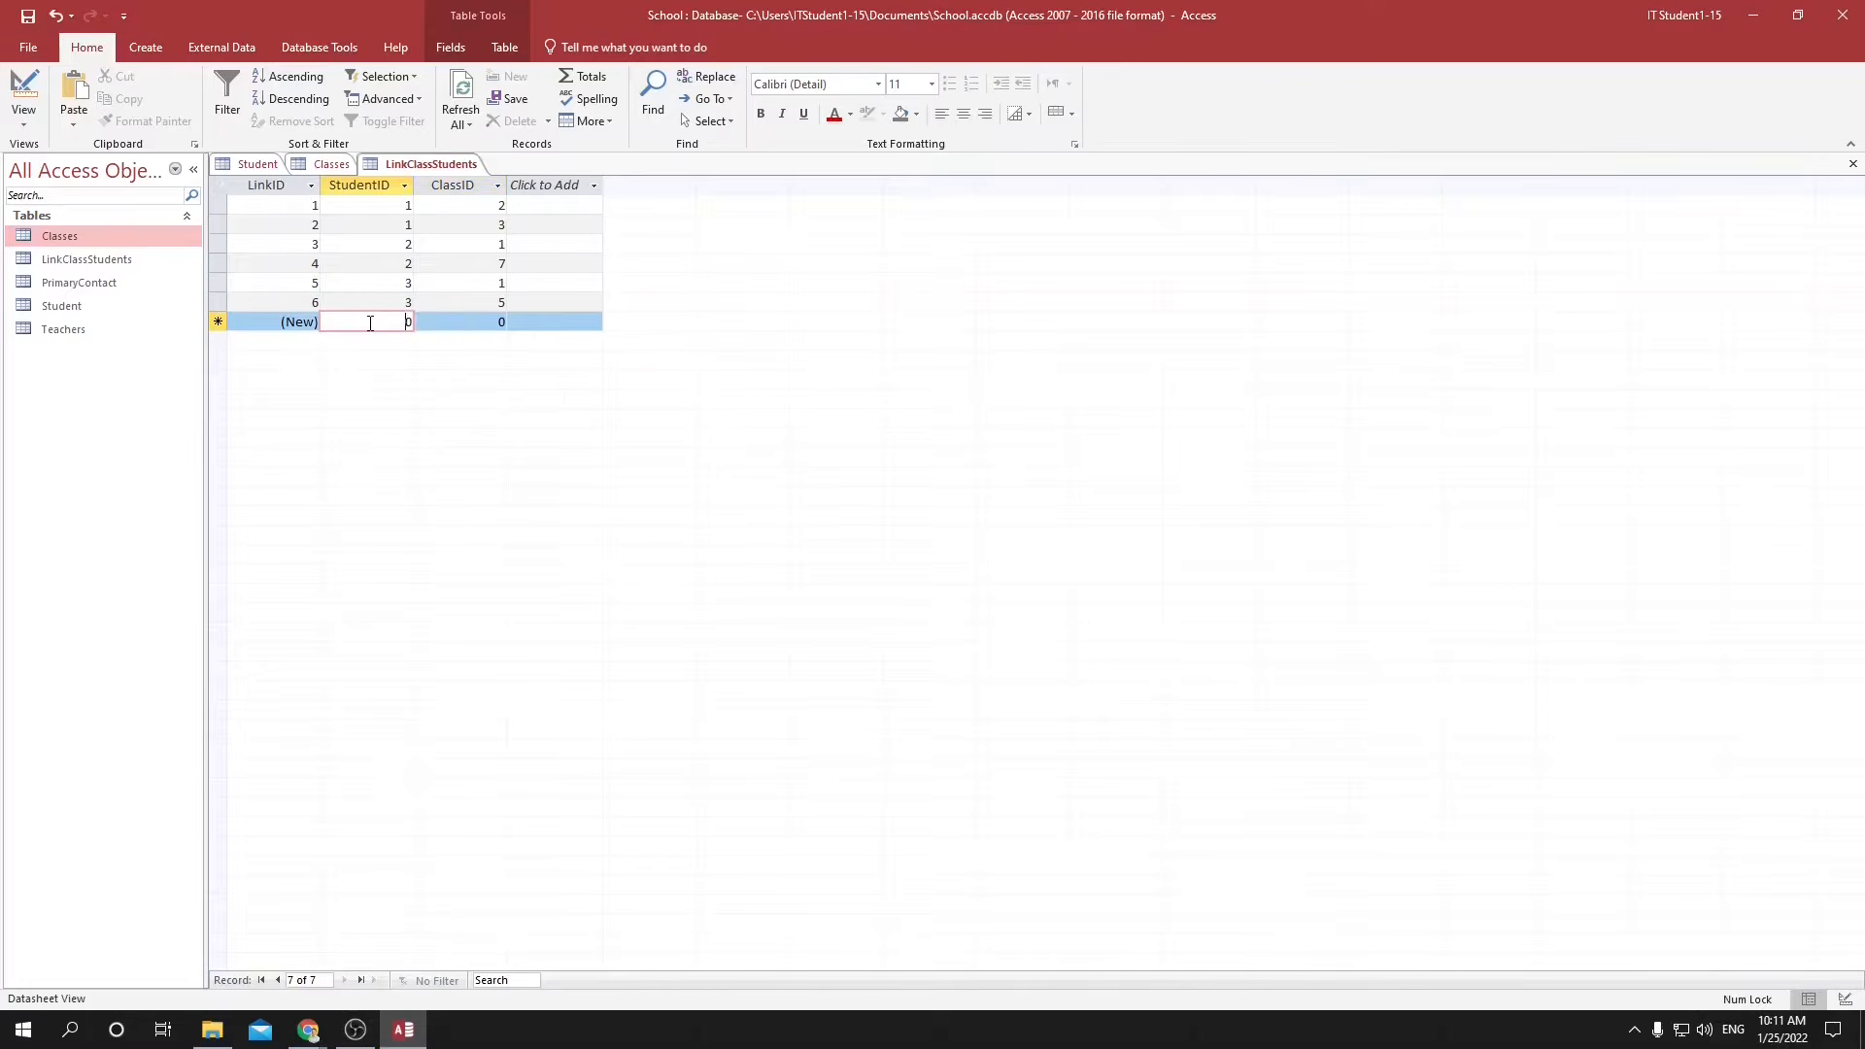
Add a seventh link record with StudentID 3 and ClassID 6, checking the class IDs in the Classes table, and save.
type("3")
left_click(473, 325)
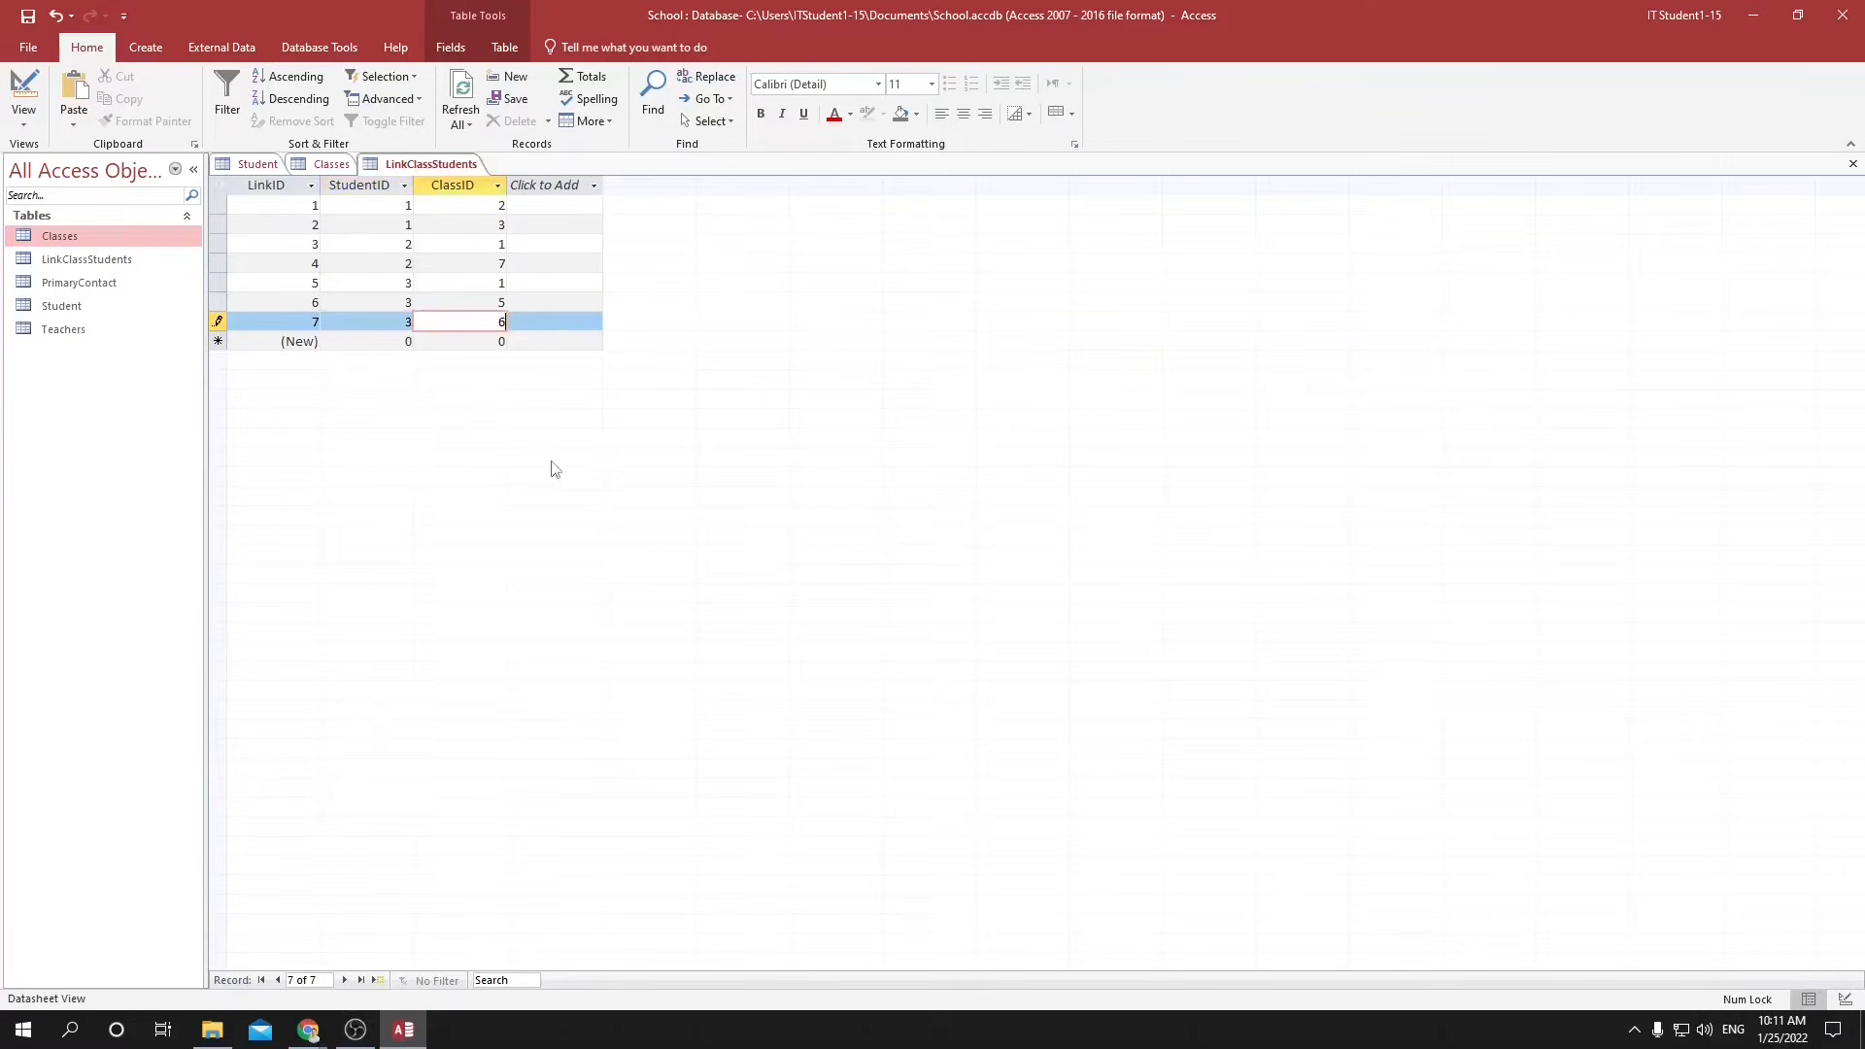
left_click(326, 163)
left_click(430, 163)
type("6")
key("ctrl+s")
Open the database relationships diagram and add the Classes table to it.
left_click(319, 47)
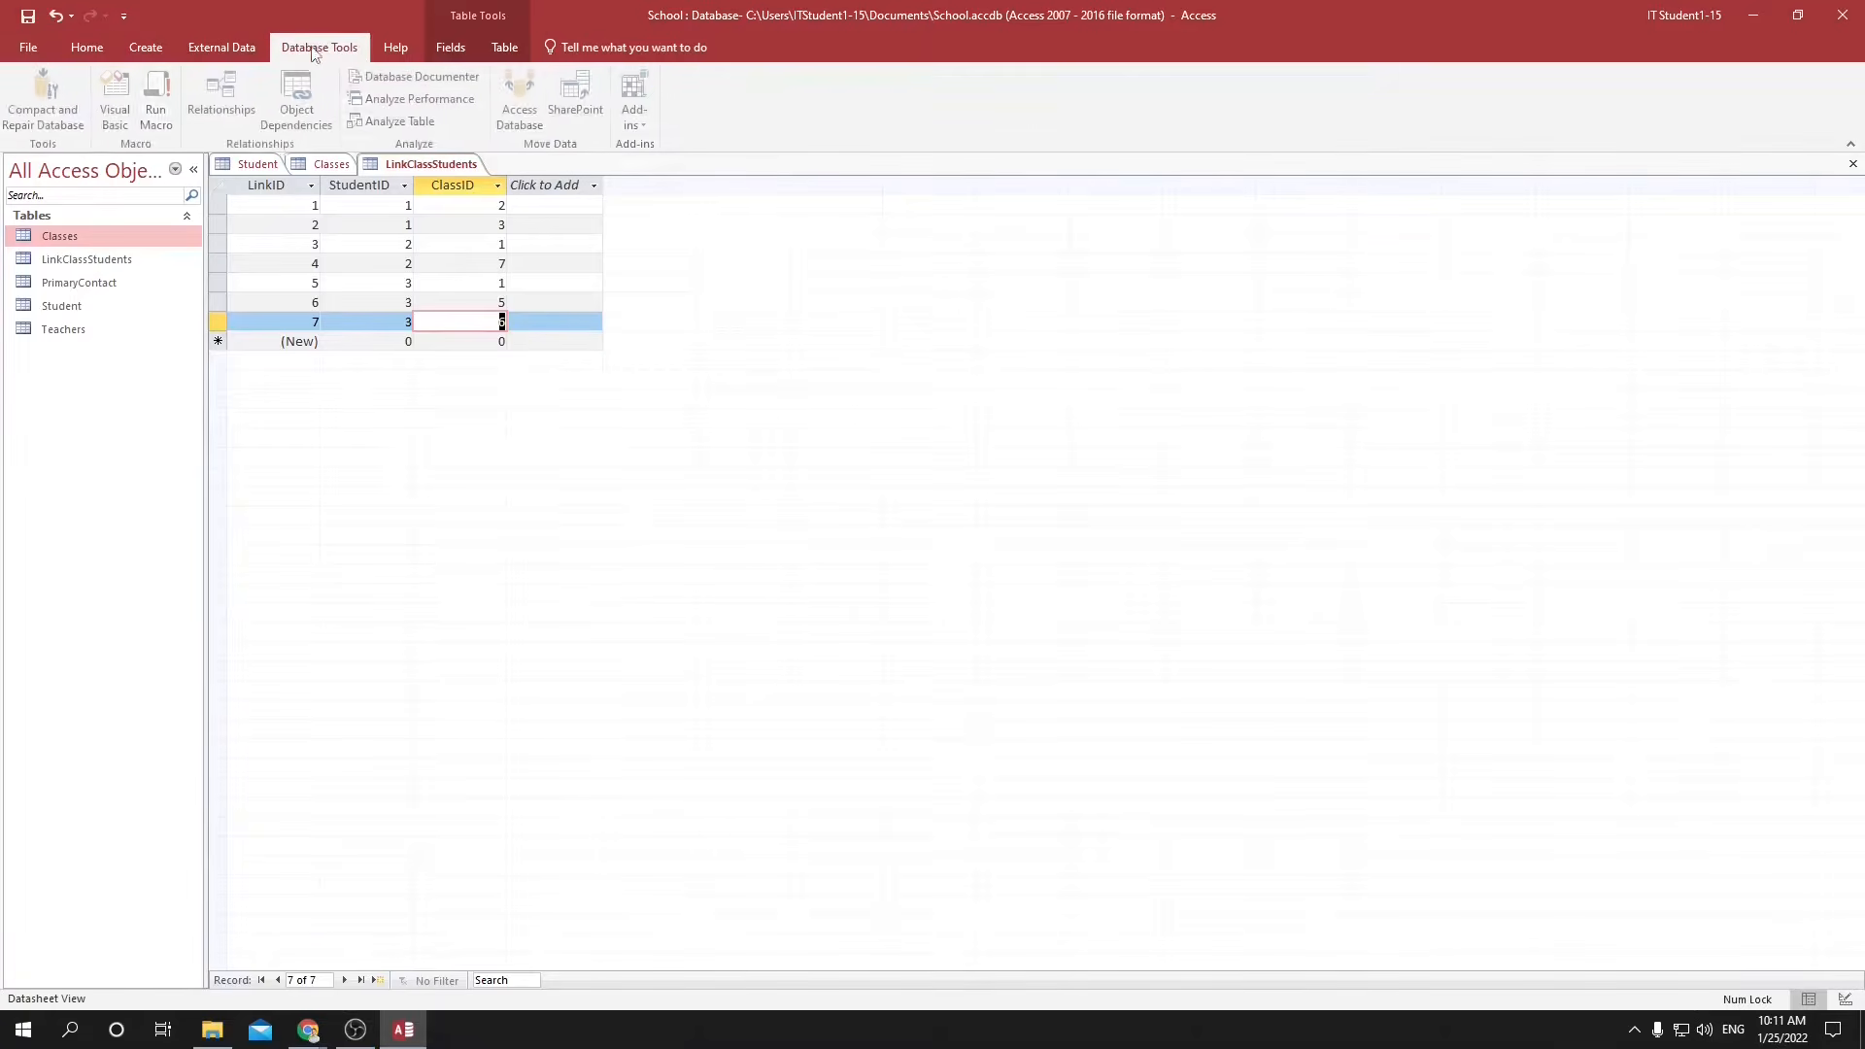
left_click(226, 110)
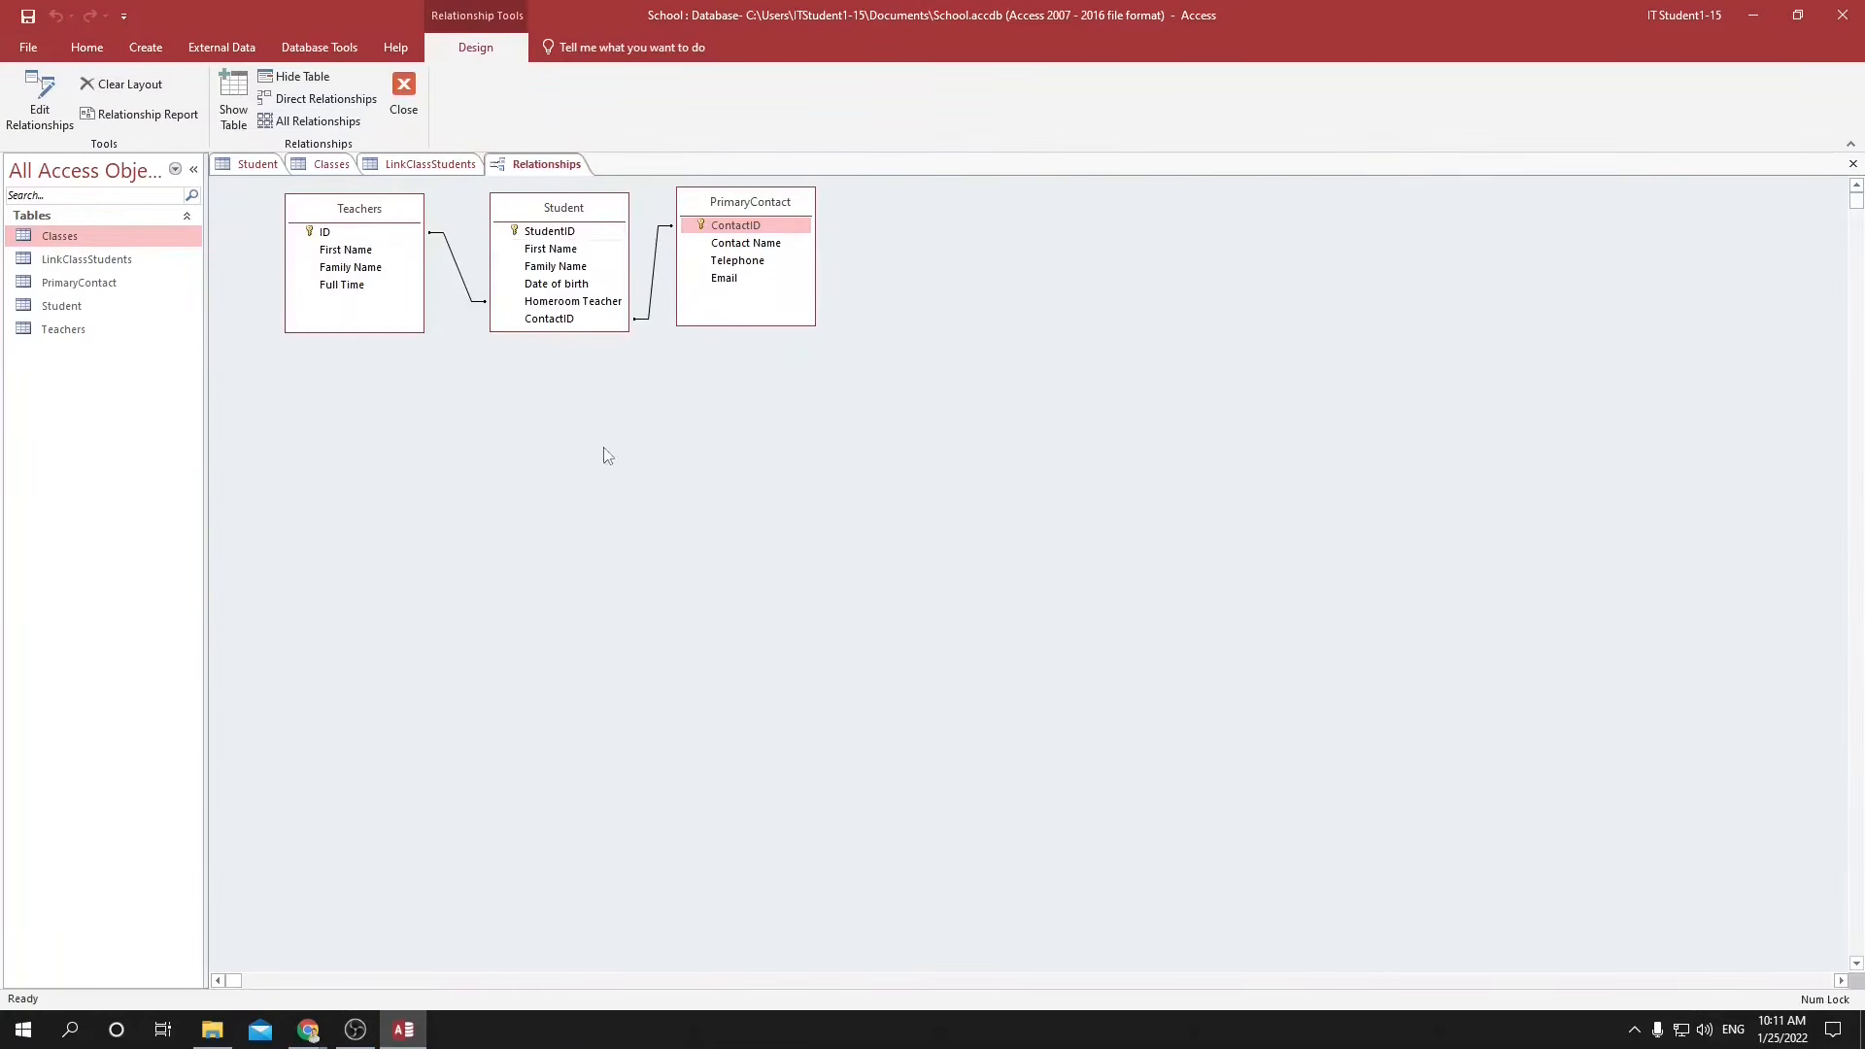
right_click(765, 546)
left_click(795, 556)
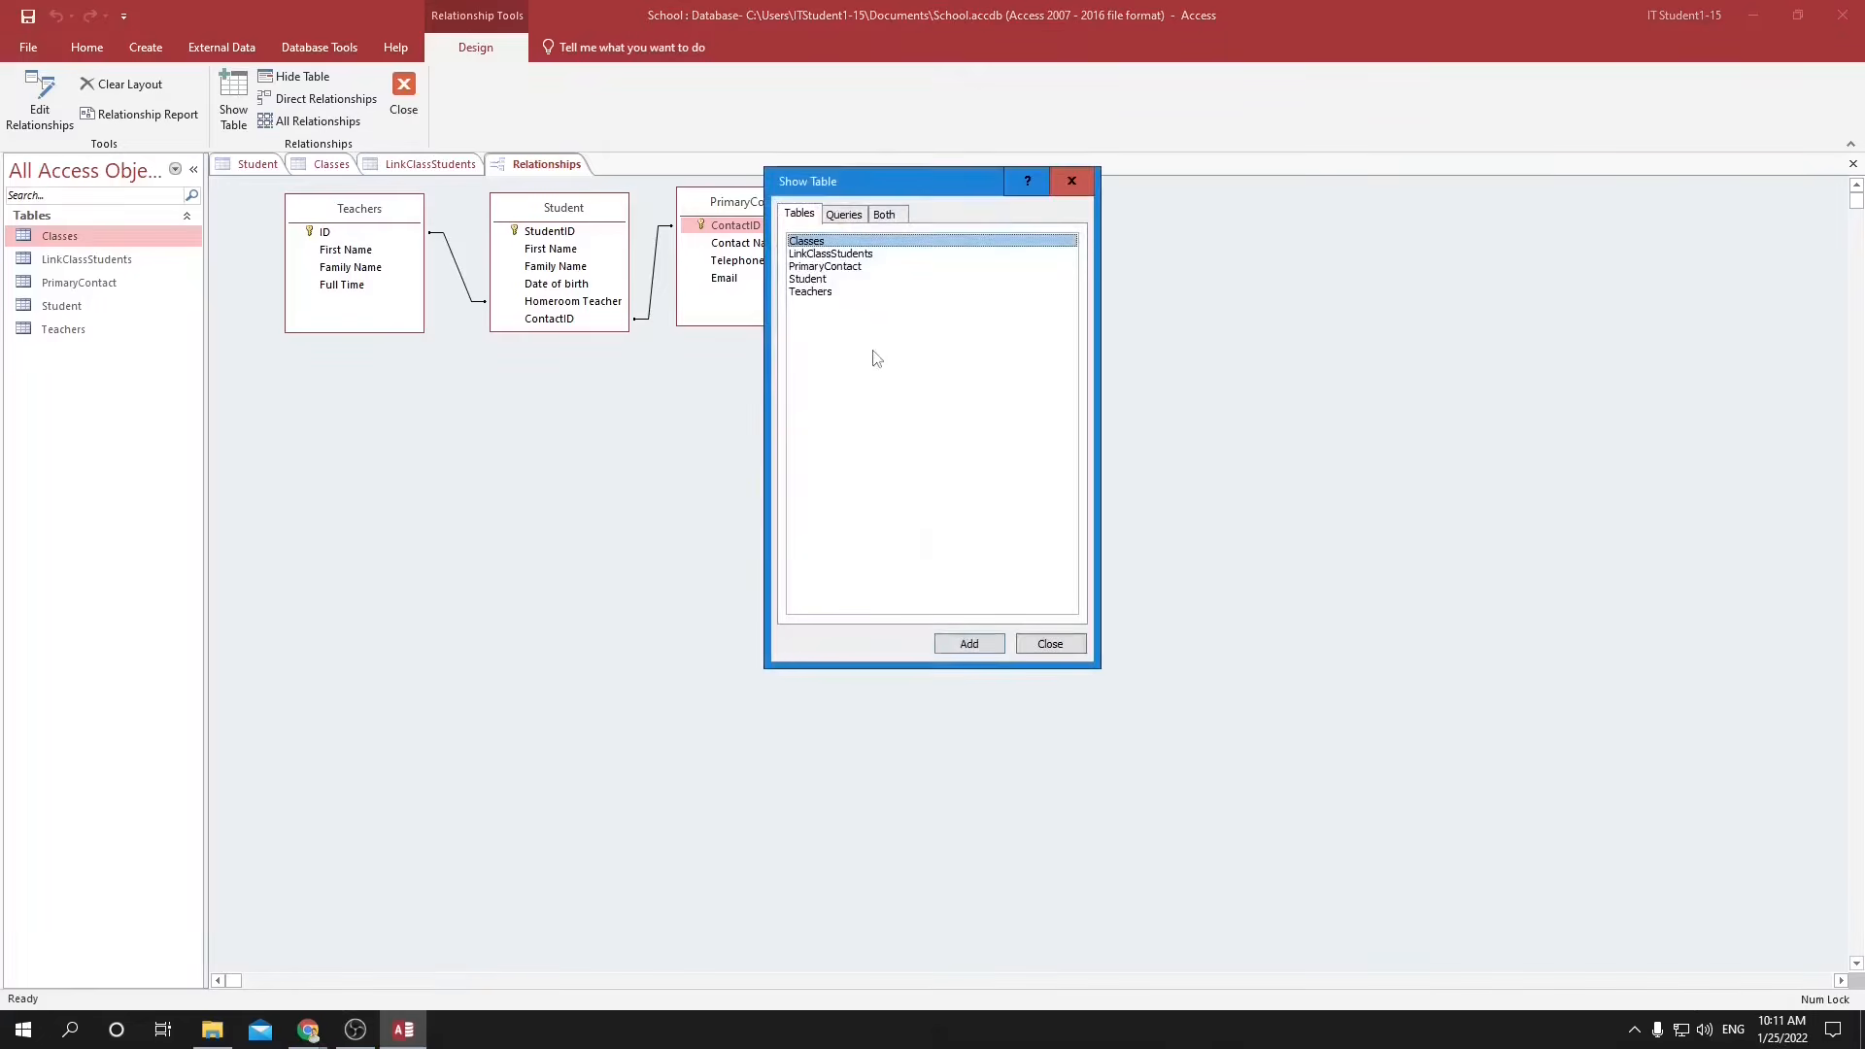
double_click(795, 247)
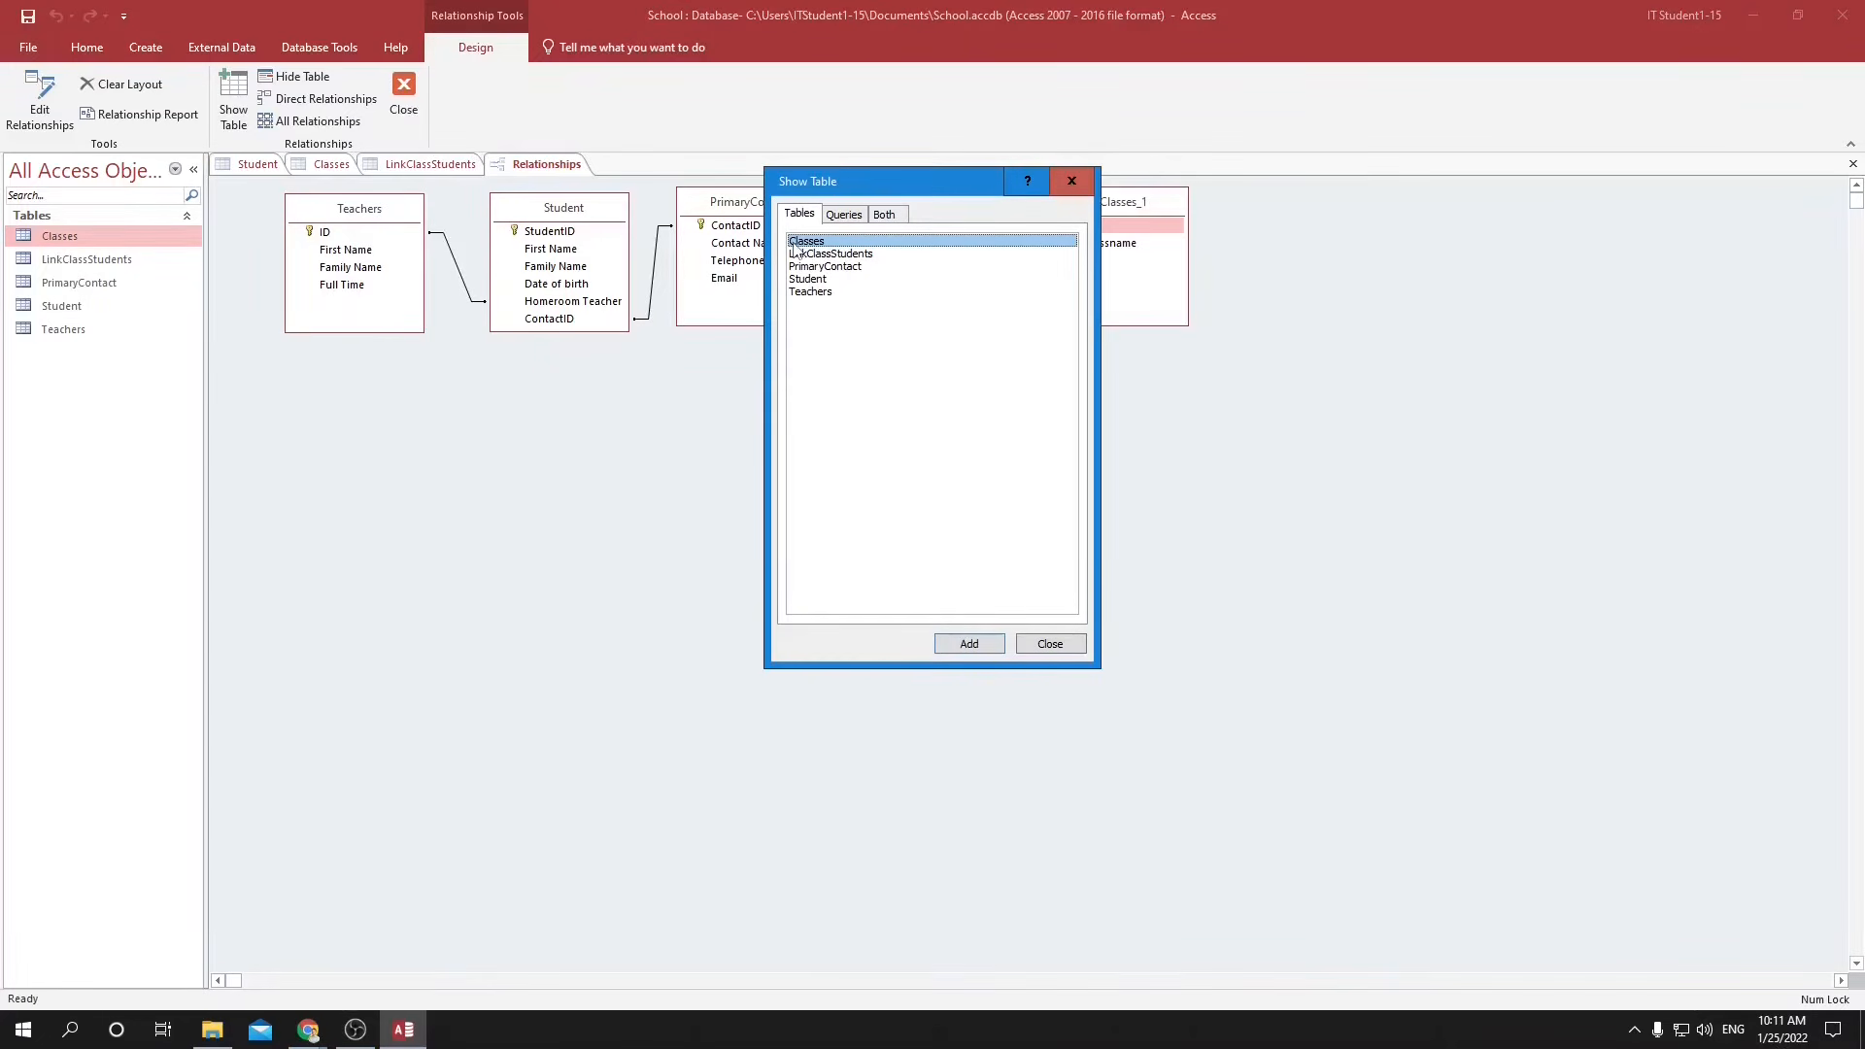
left_click(985, 649)
left_click(1067, 648)
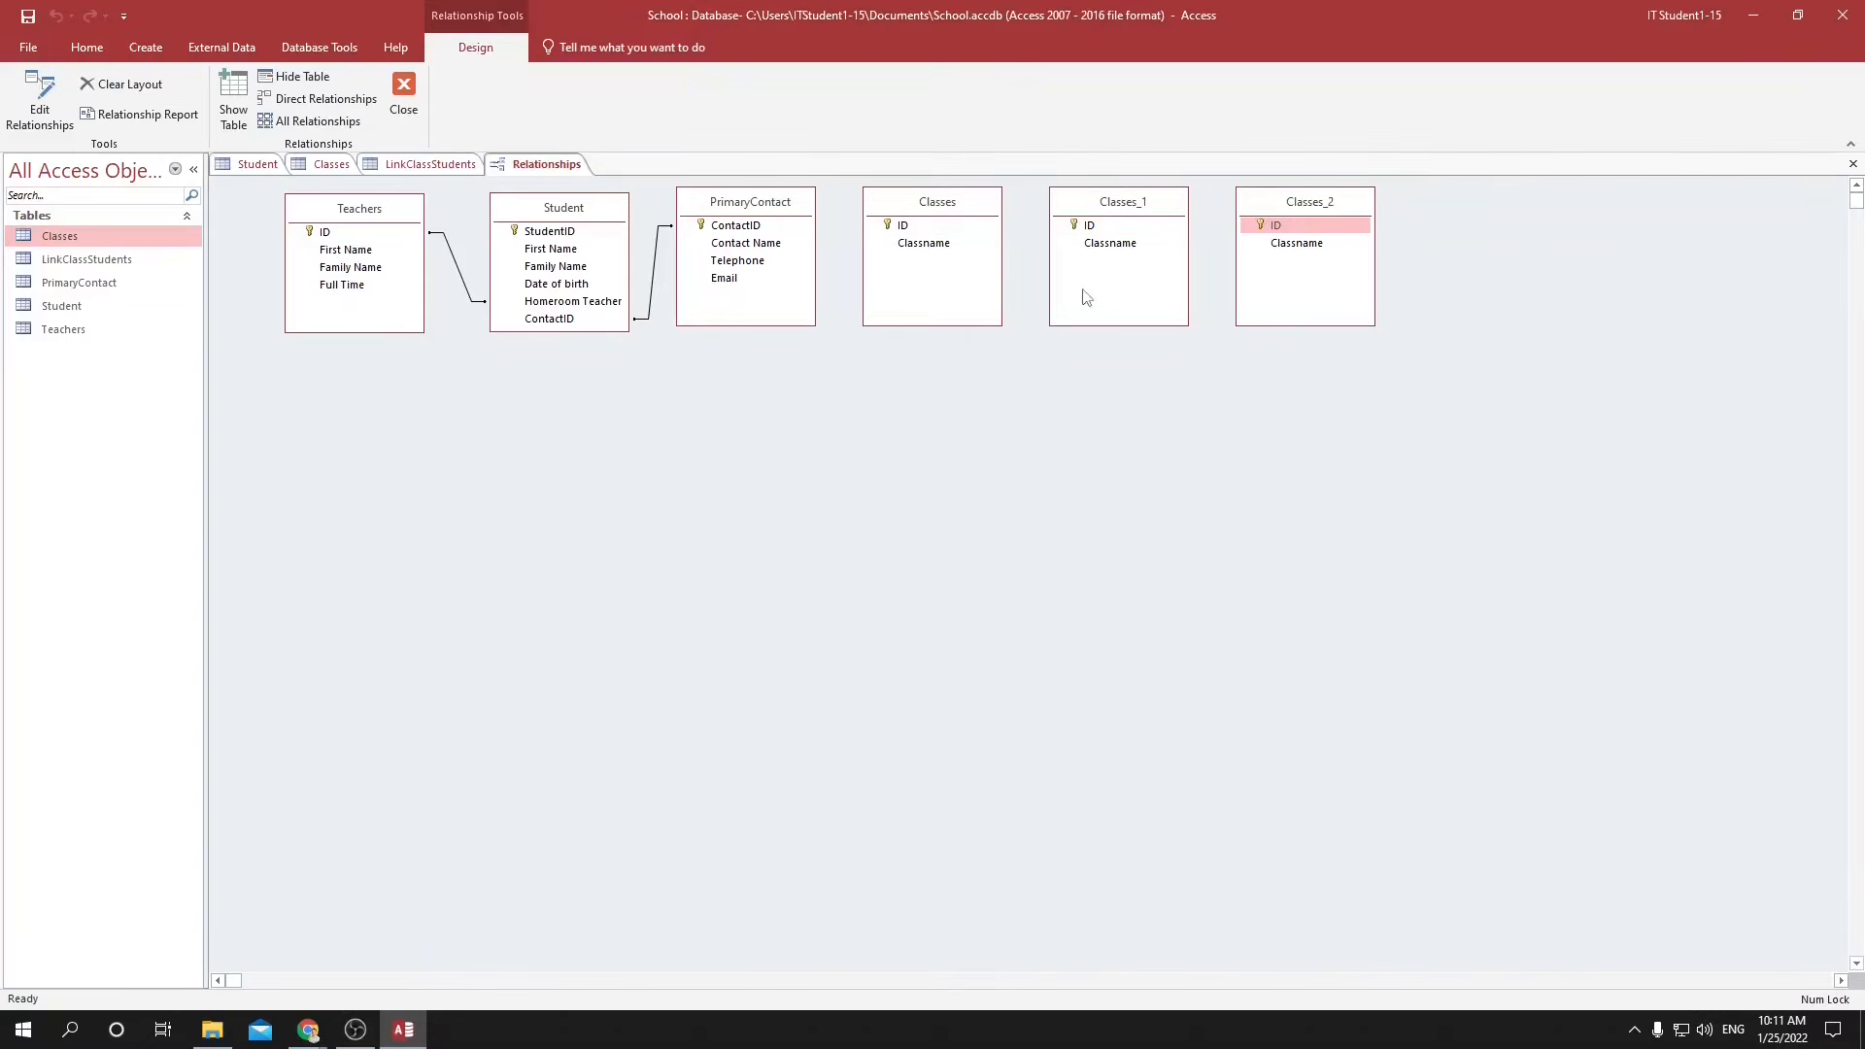
Delete the duplicate tables Classes_1 and Classes_2 from the relationships diagram.
left_click(1103, 212)
key("Delete")
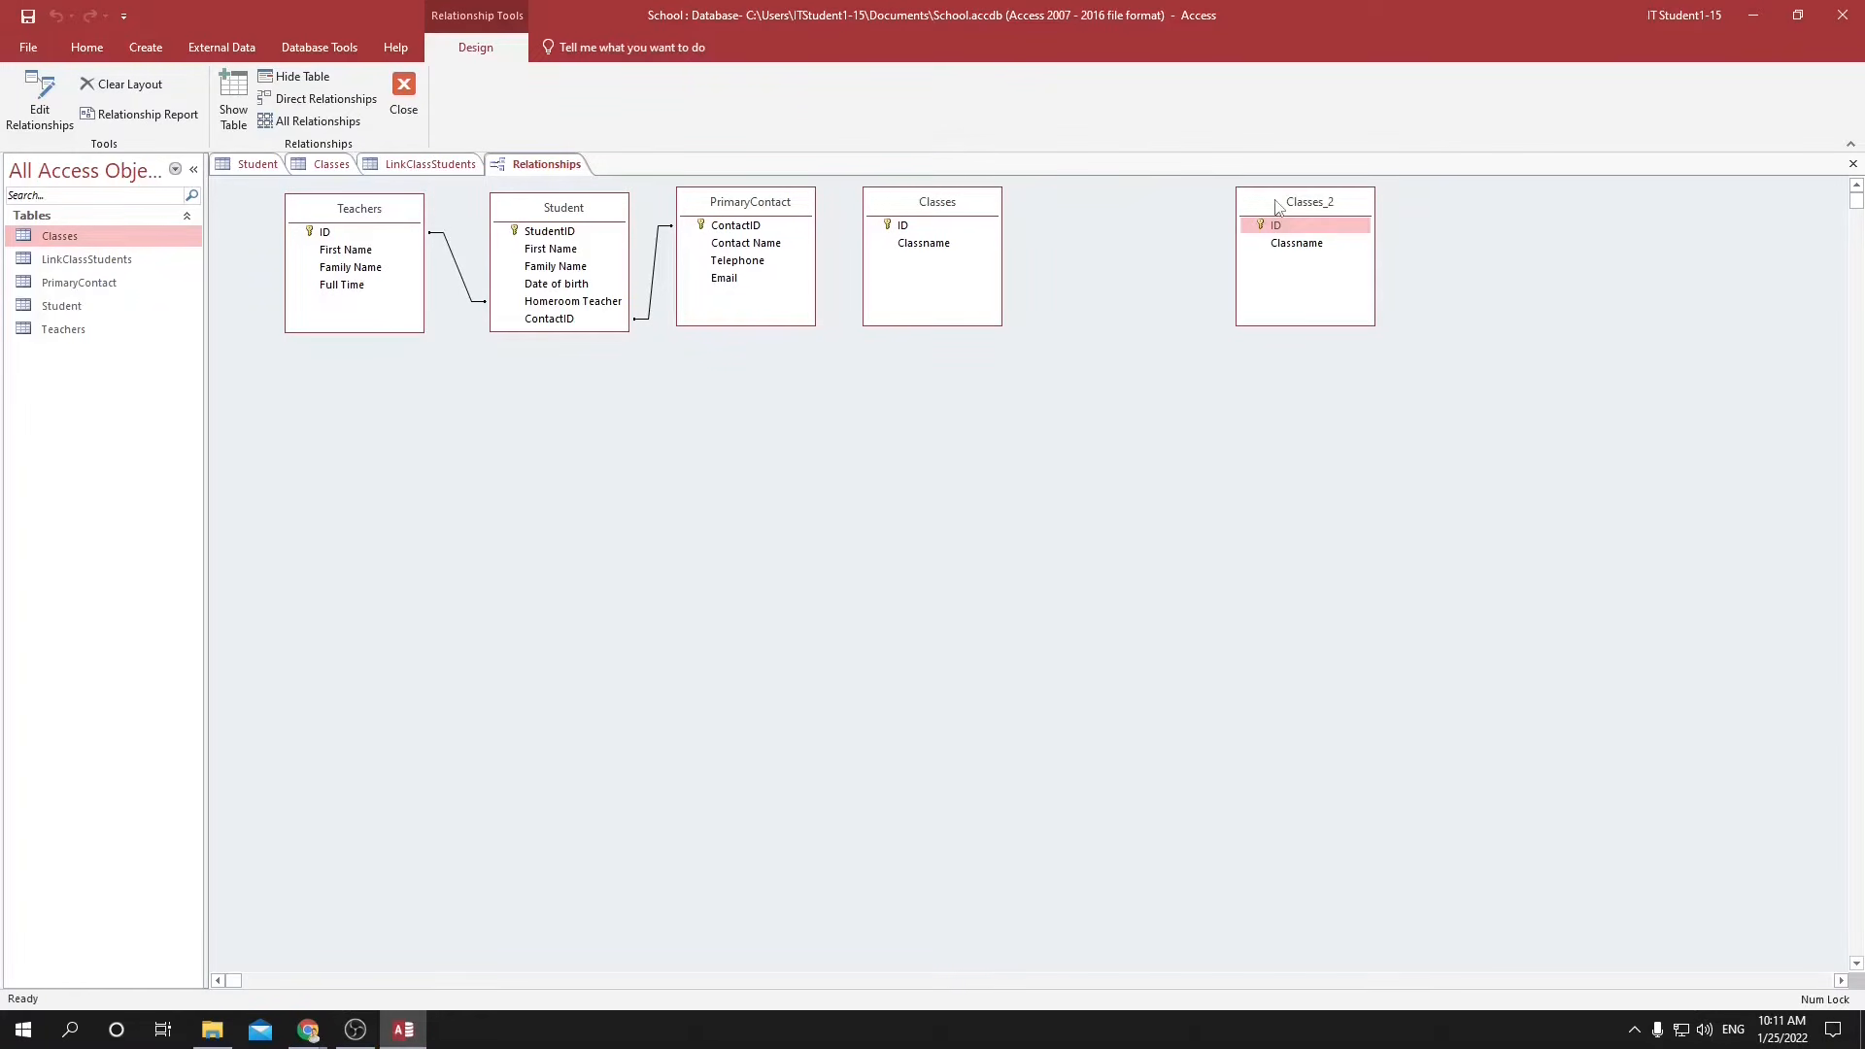
key("Delete")
Move the Classes table beneath the PrimaryContact table and shift PrimaryContact farther away from Student in the diagram.
left_click_drag(924, 211, 707, 483)
left_click_drag(750, 201, 847, 207)
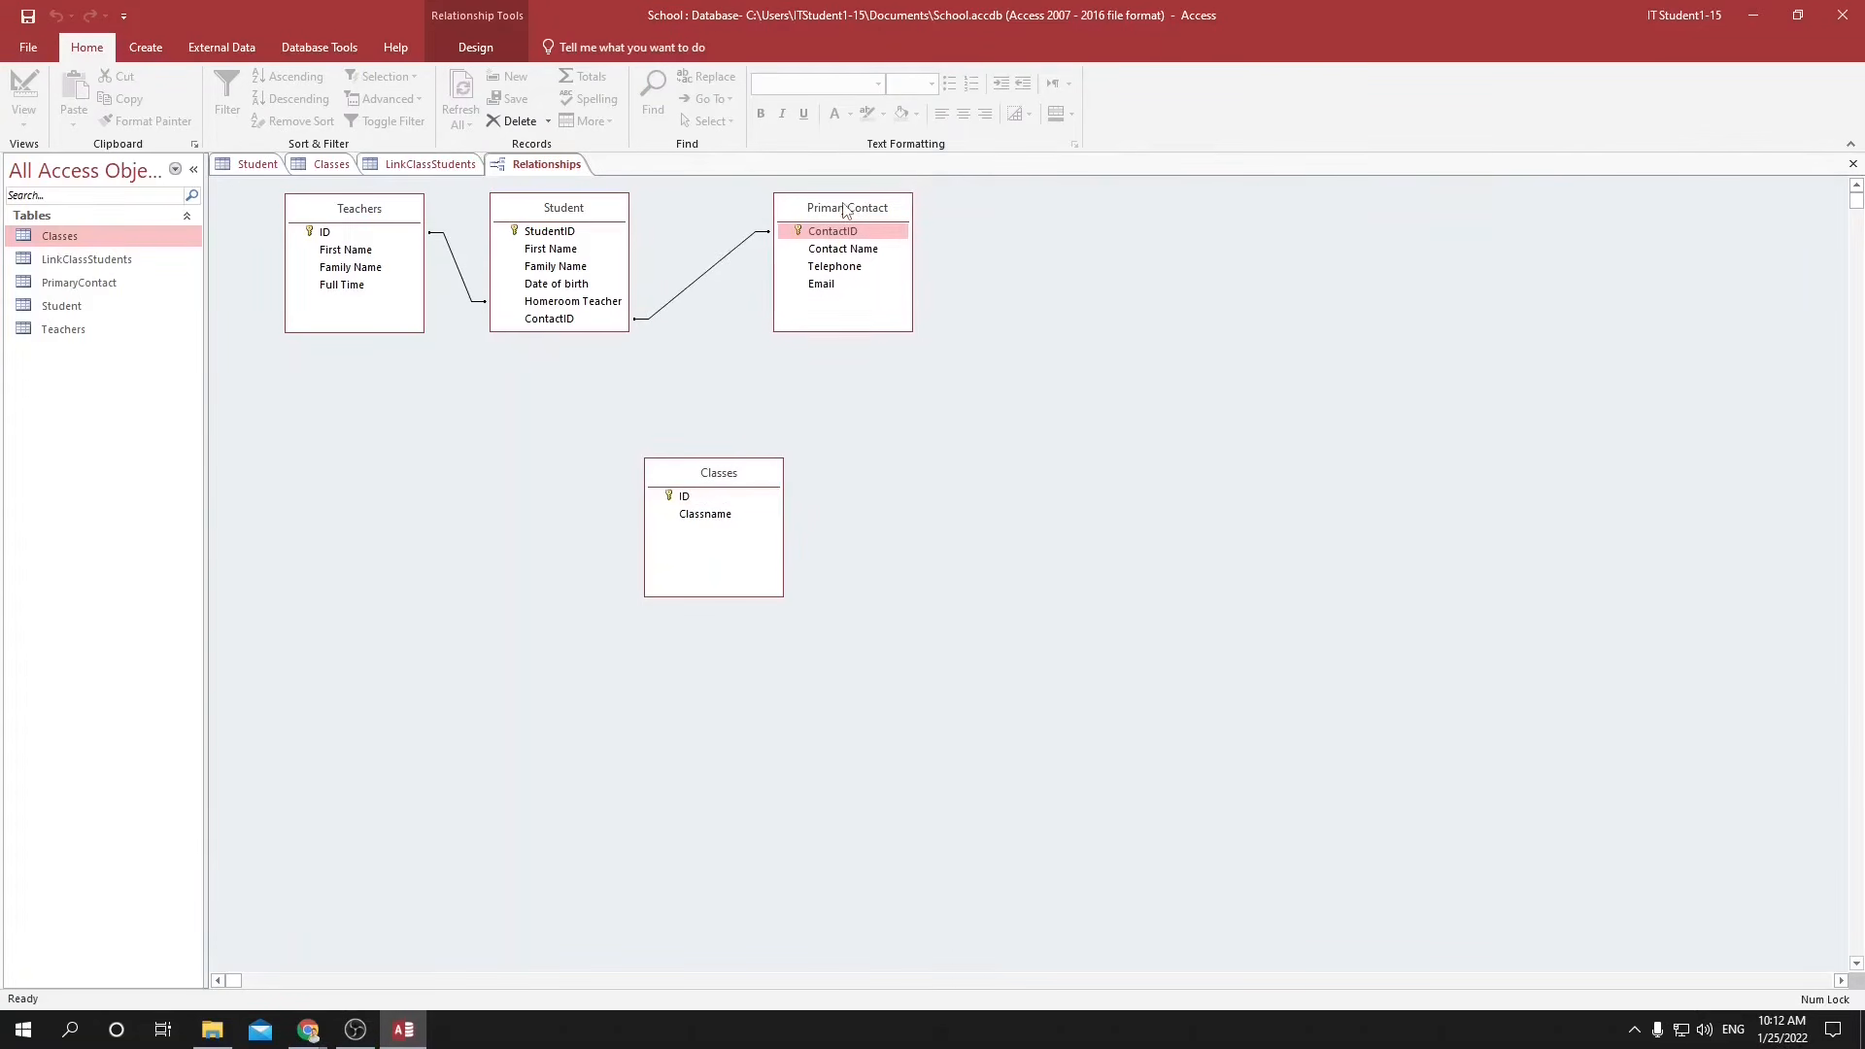
left_click_drag(742, 459, 861, 459)
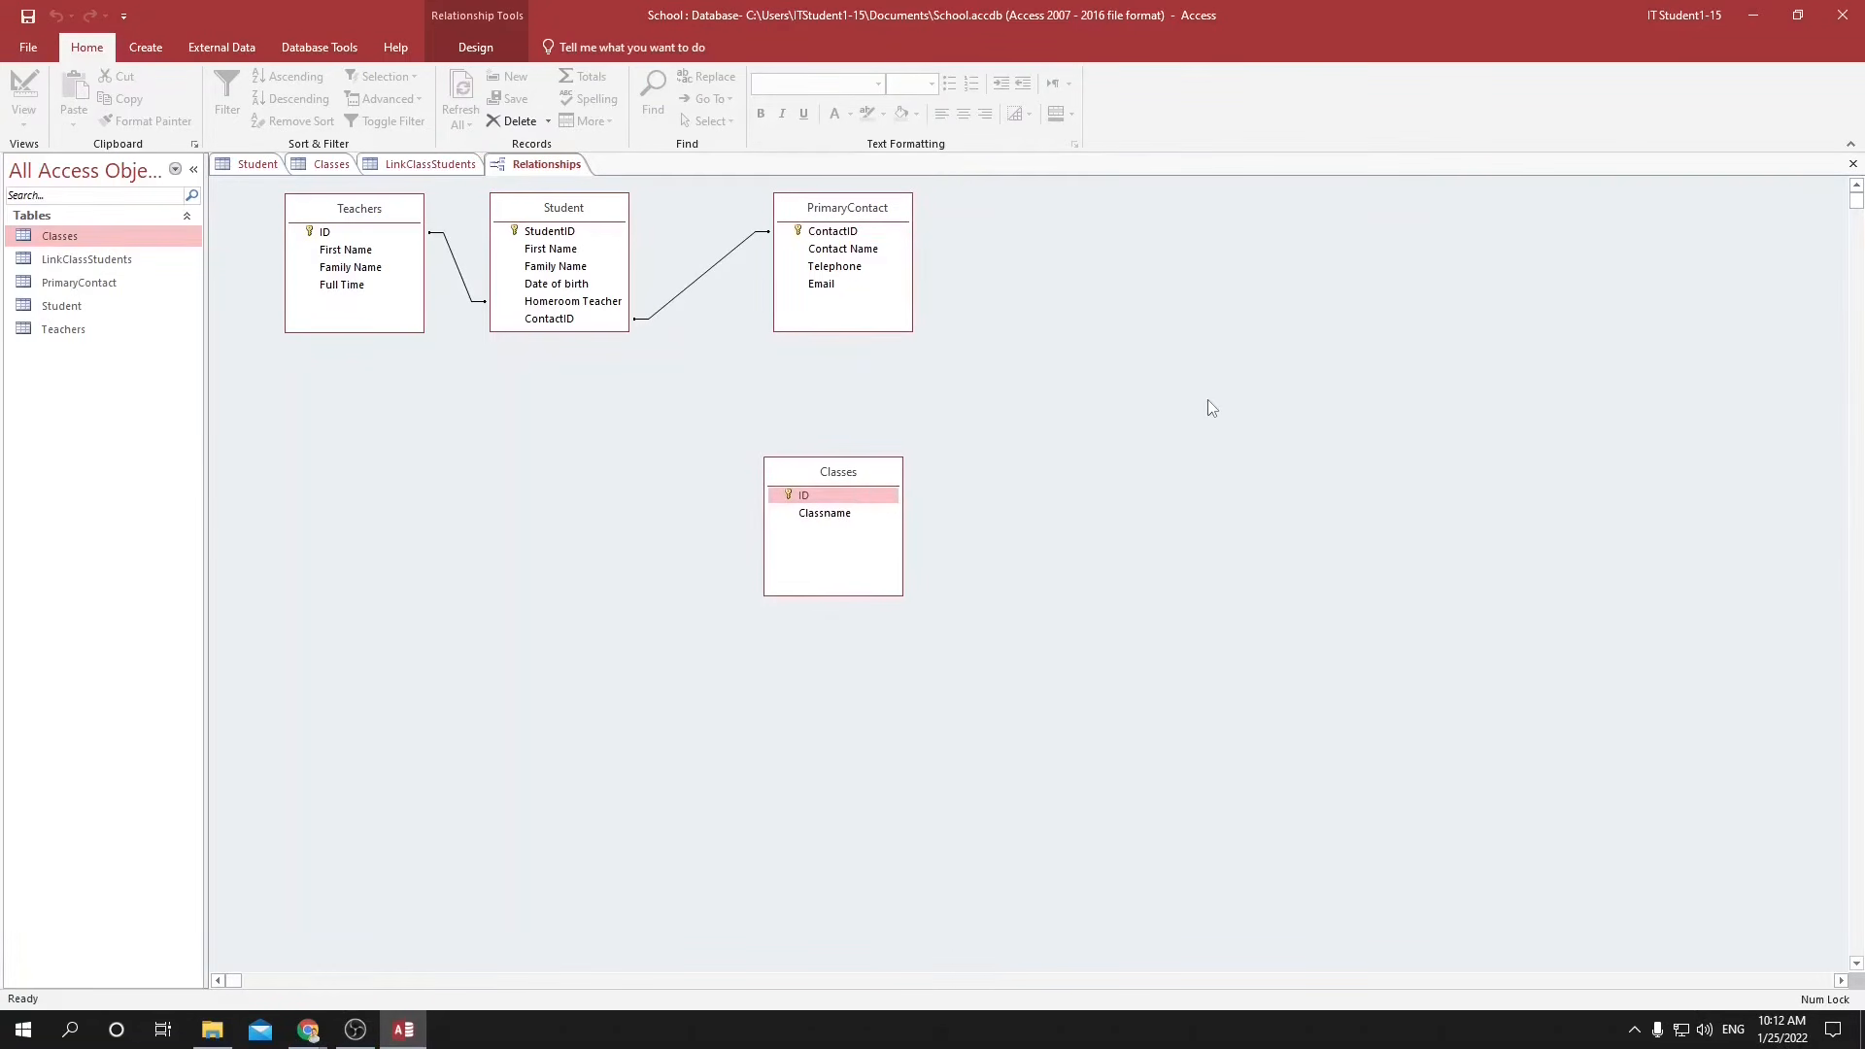
Add the LinkClassStudents table to the relationships diagram.
right_click(1211, 398)
left_click(1275, 407)
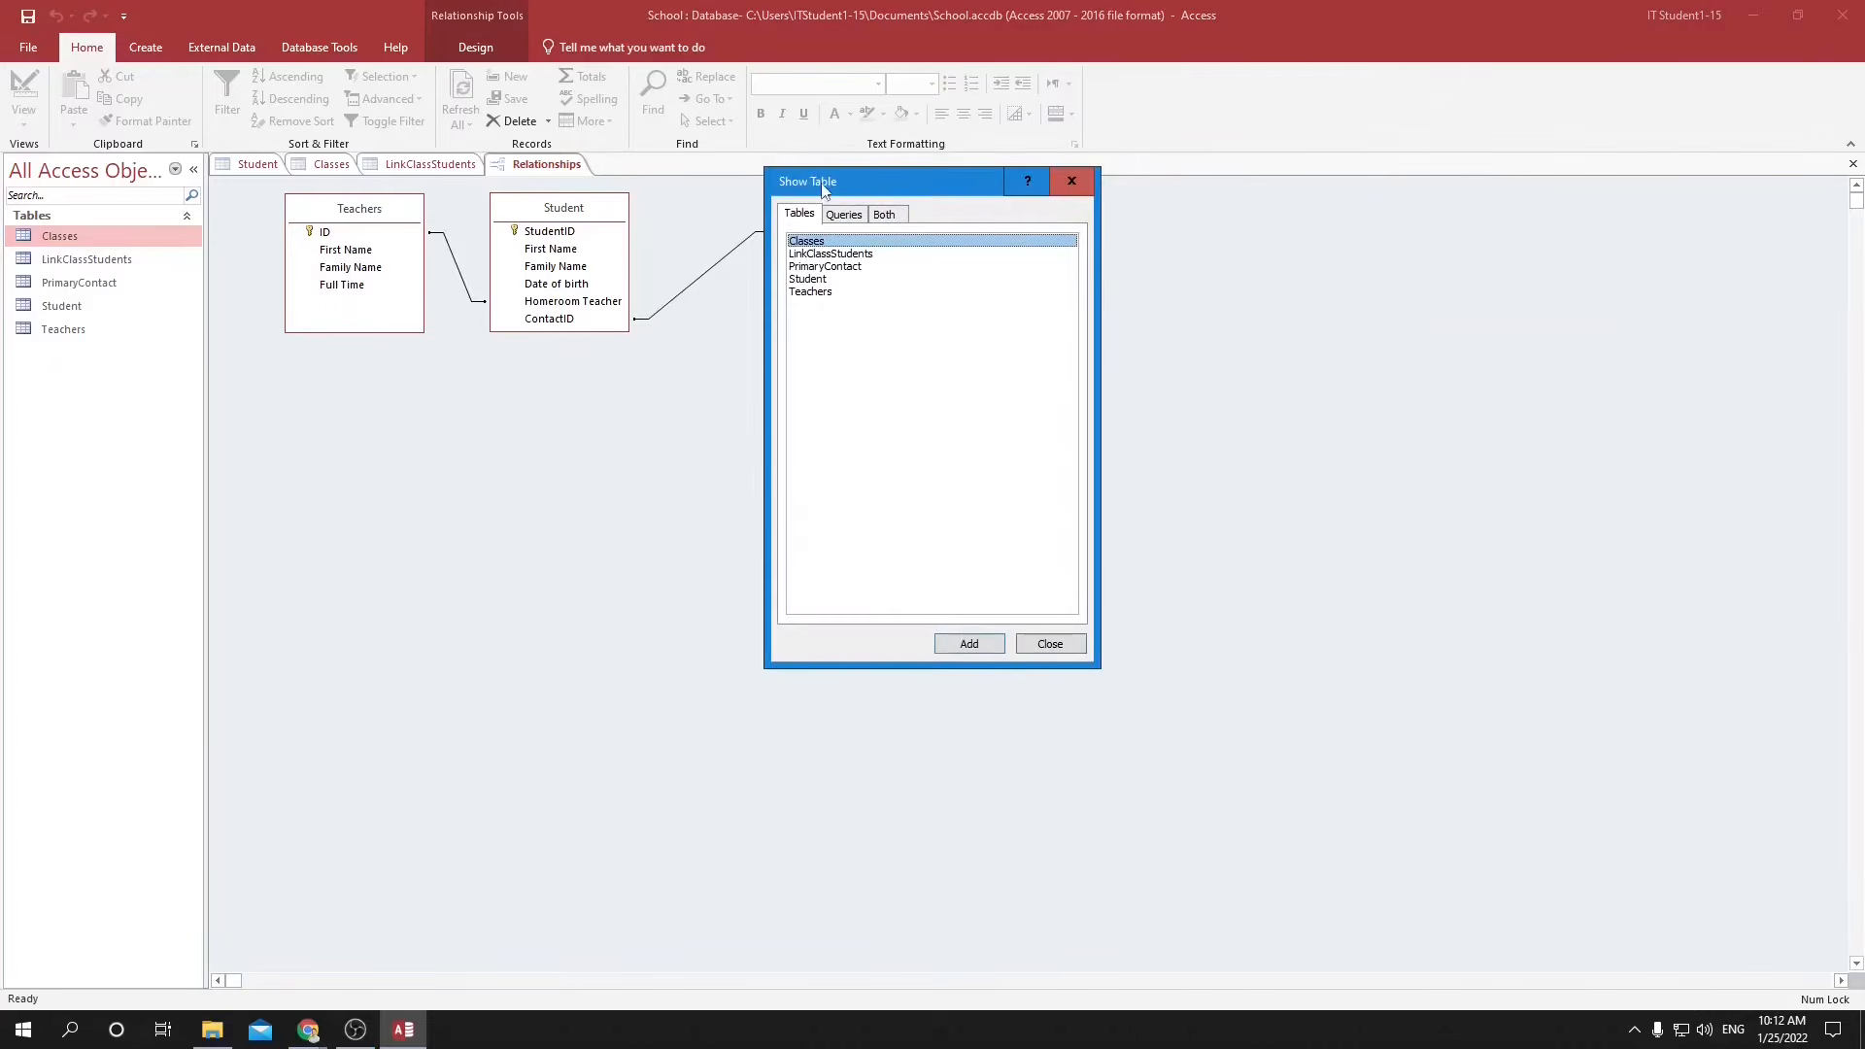
left_click_drag(824, 194, 1340, 235)
double_click(1322, 294)
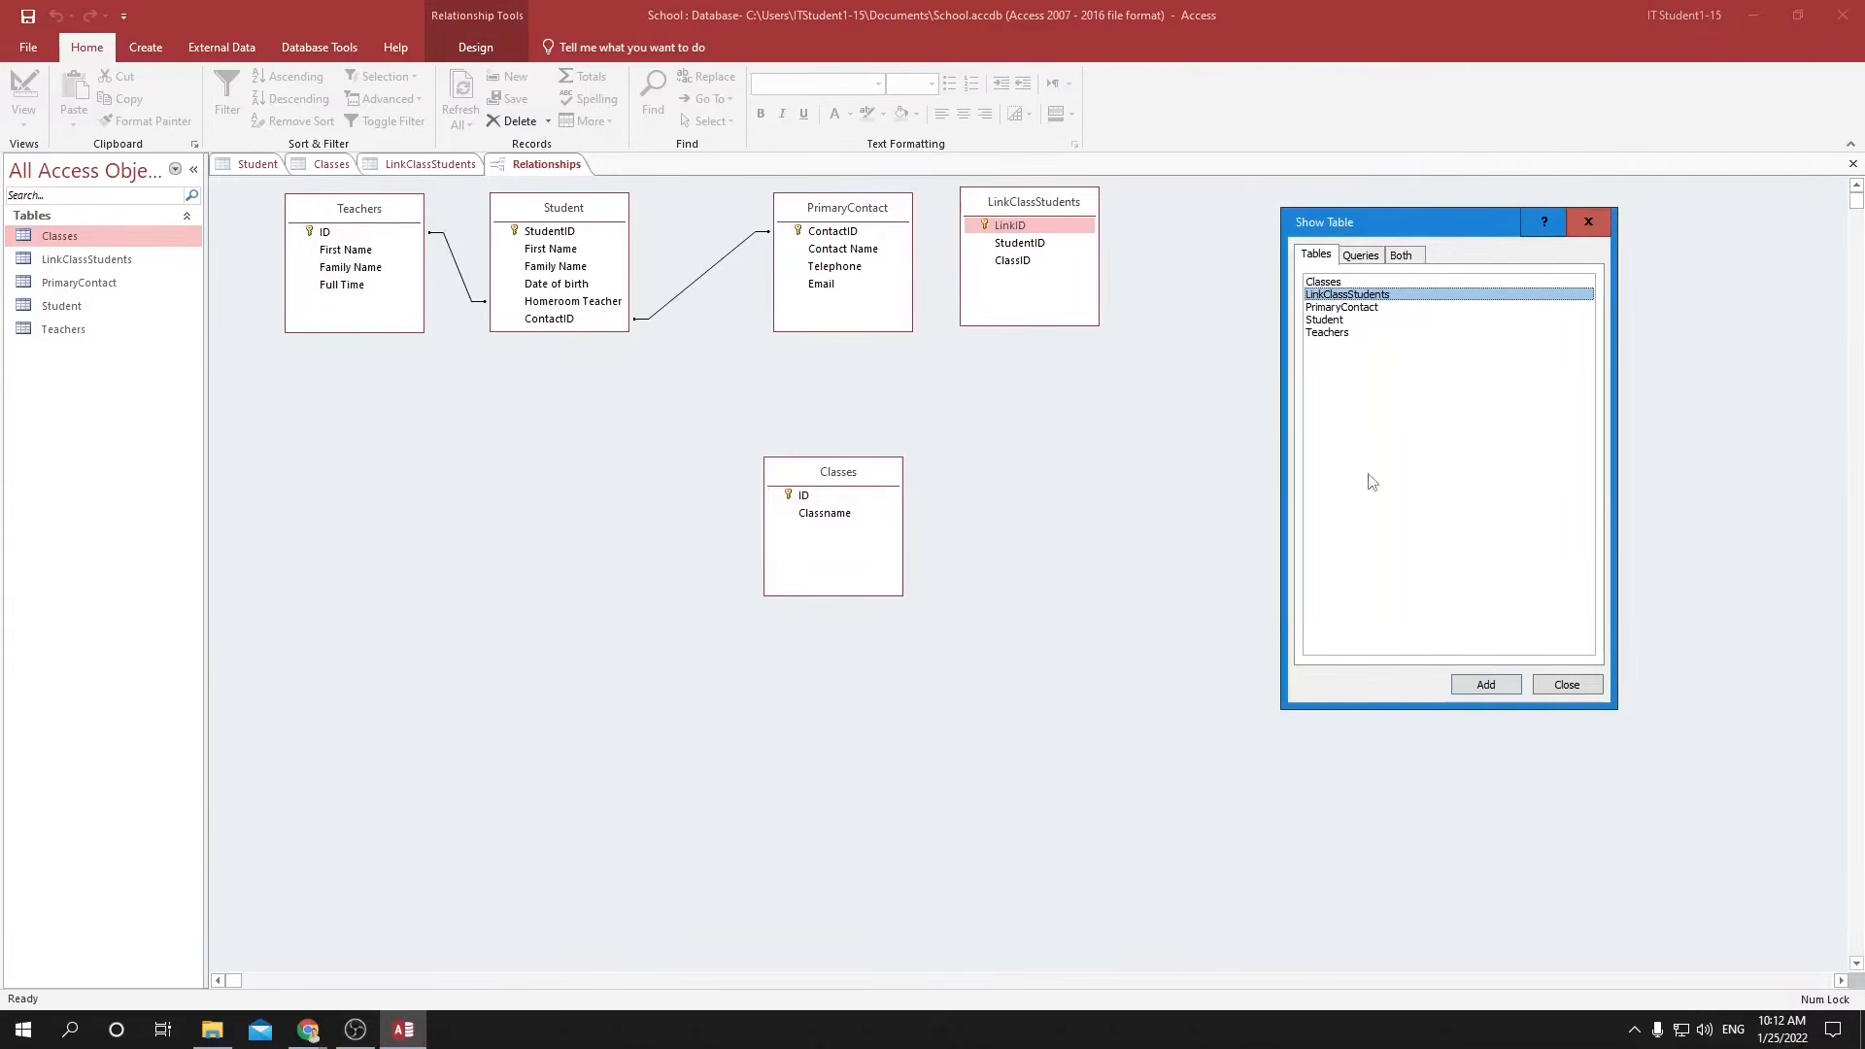
left_click(1569, 686)
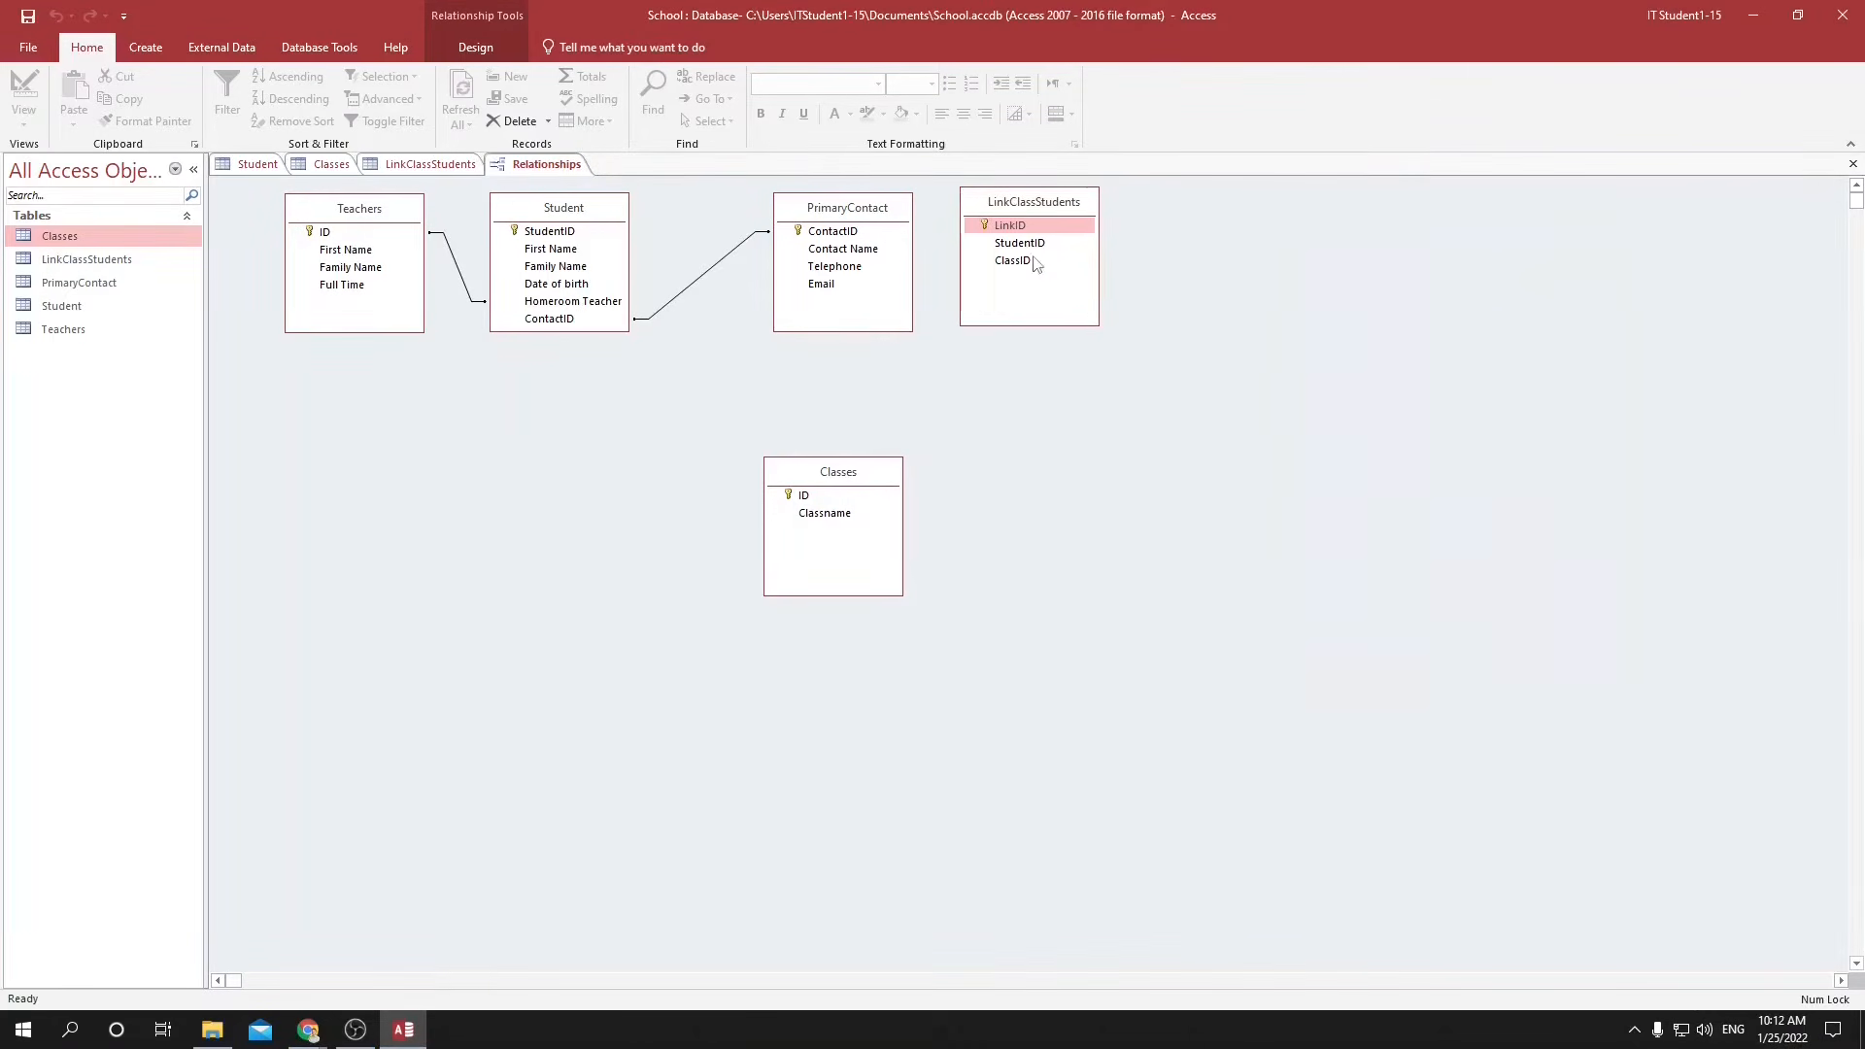
Place LinkClassStudents below Student with Classes beside it, and create a relationship from Student's StudentID to StudentID in LinkClassStudents.
left_click_drag(1007, 204, 646, 422)
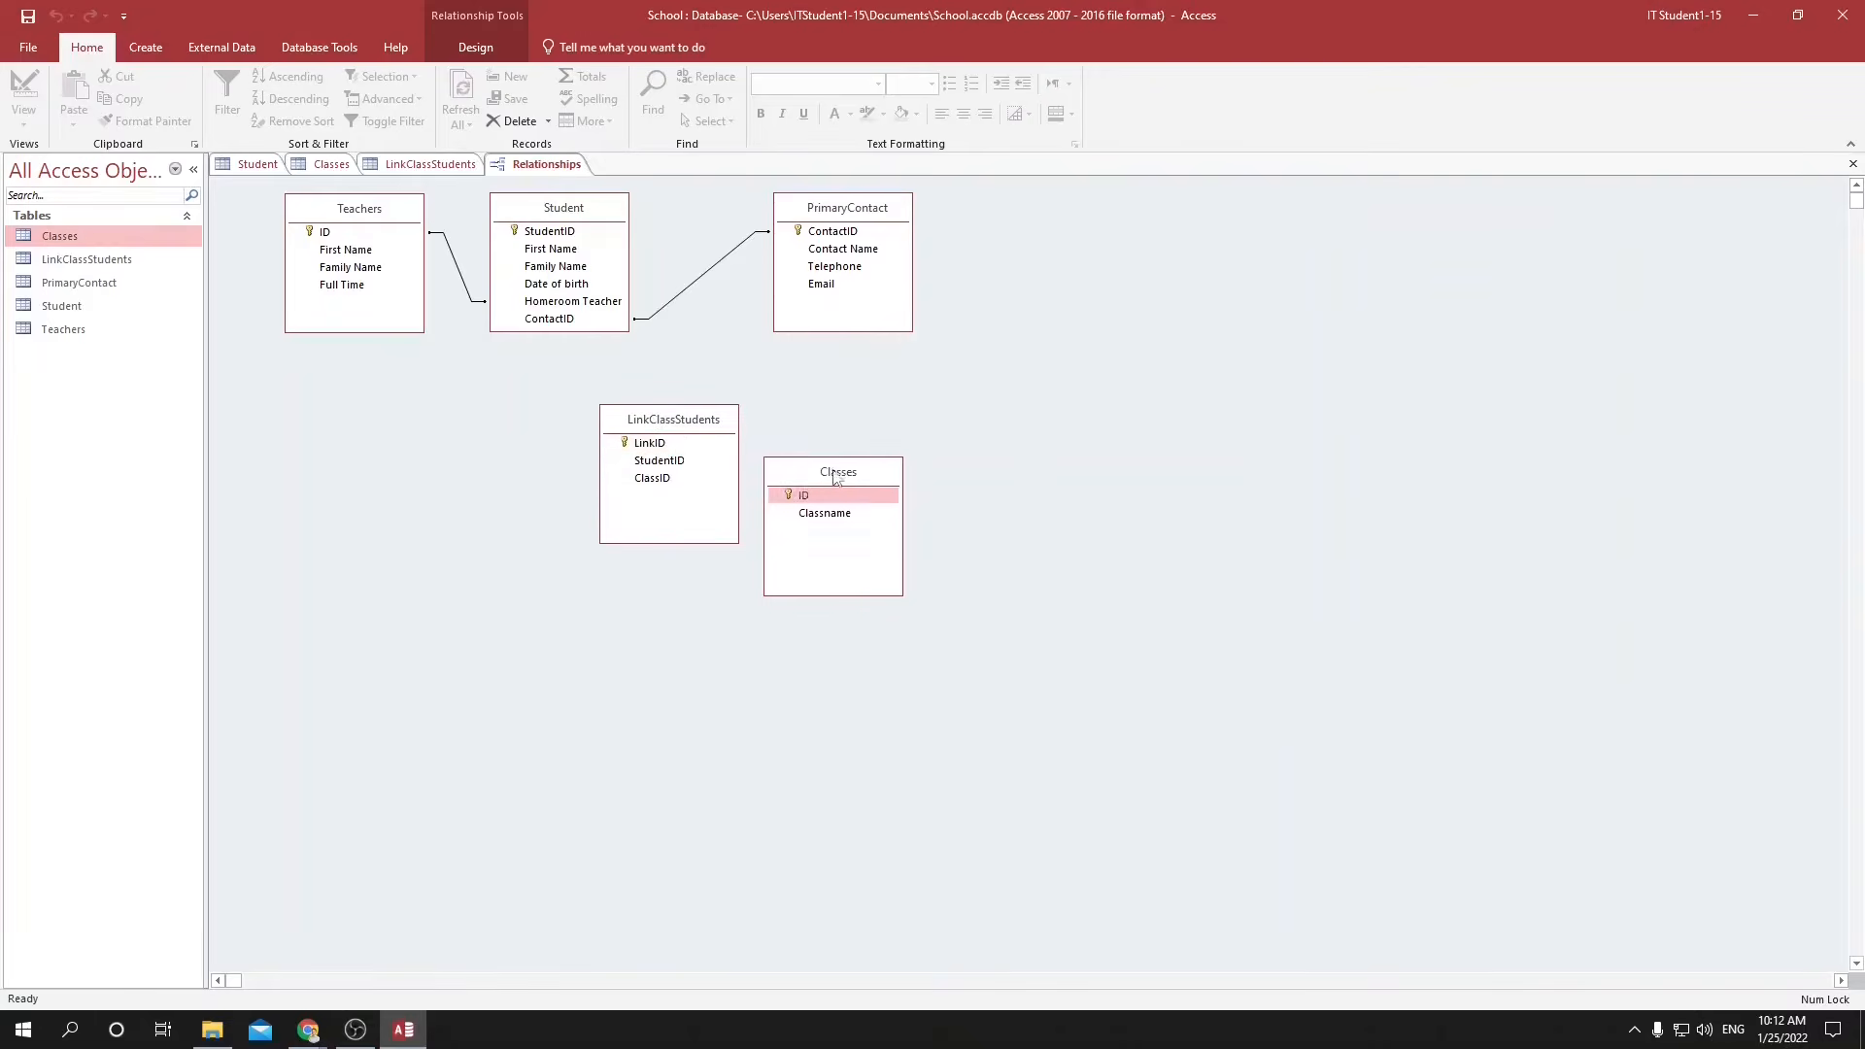
left_click_drag(830, 473, 903, 444)
left_click_drag(552, 233, 643, 462)
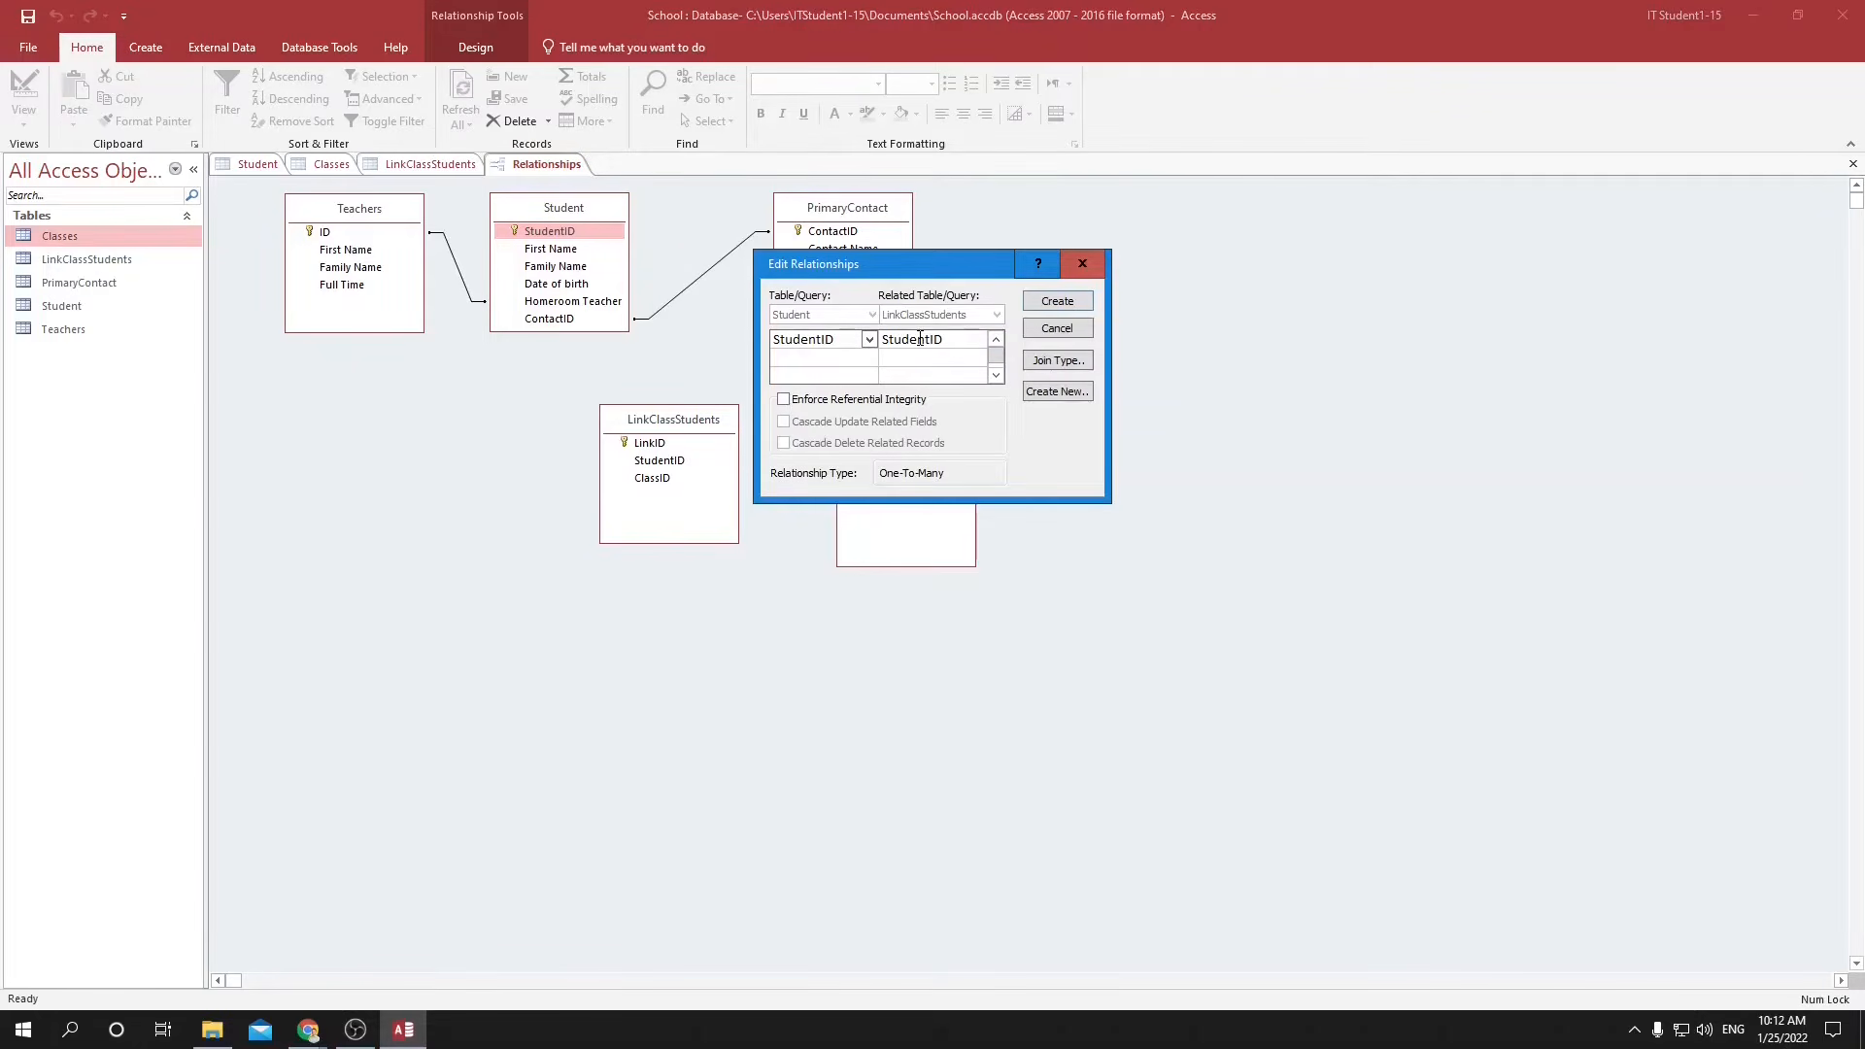
left_click(1056, 304)
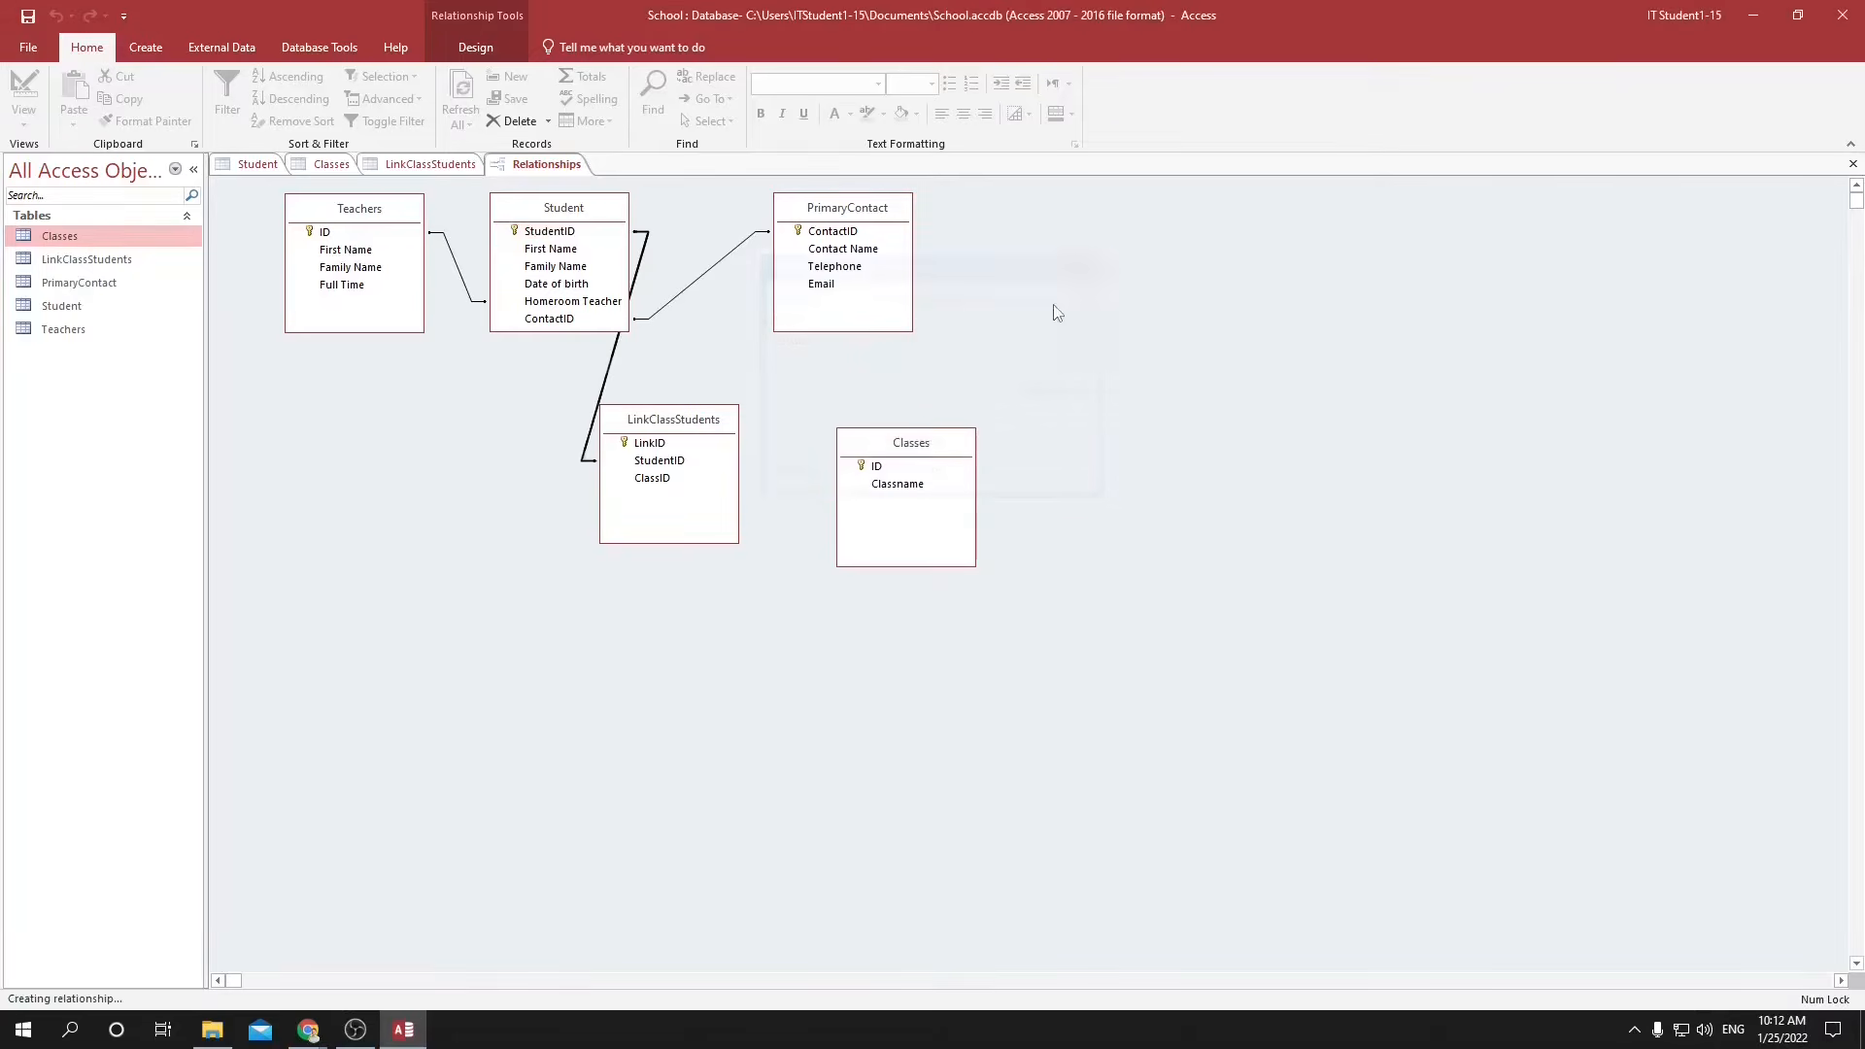
Rearrange the diagram so LinkClassStudents and Classes sit in a row beside Student, with PrimaryContact below LinkClassStudents.
left_click_drag(641, 419, 724, 408)
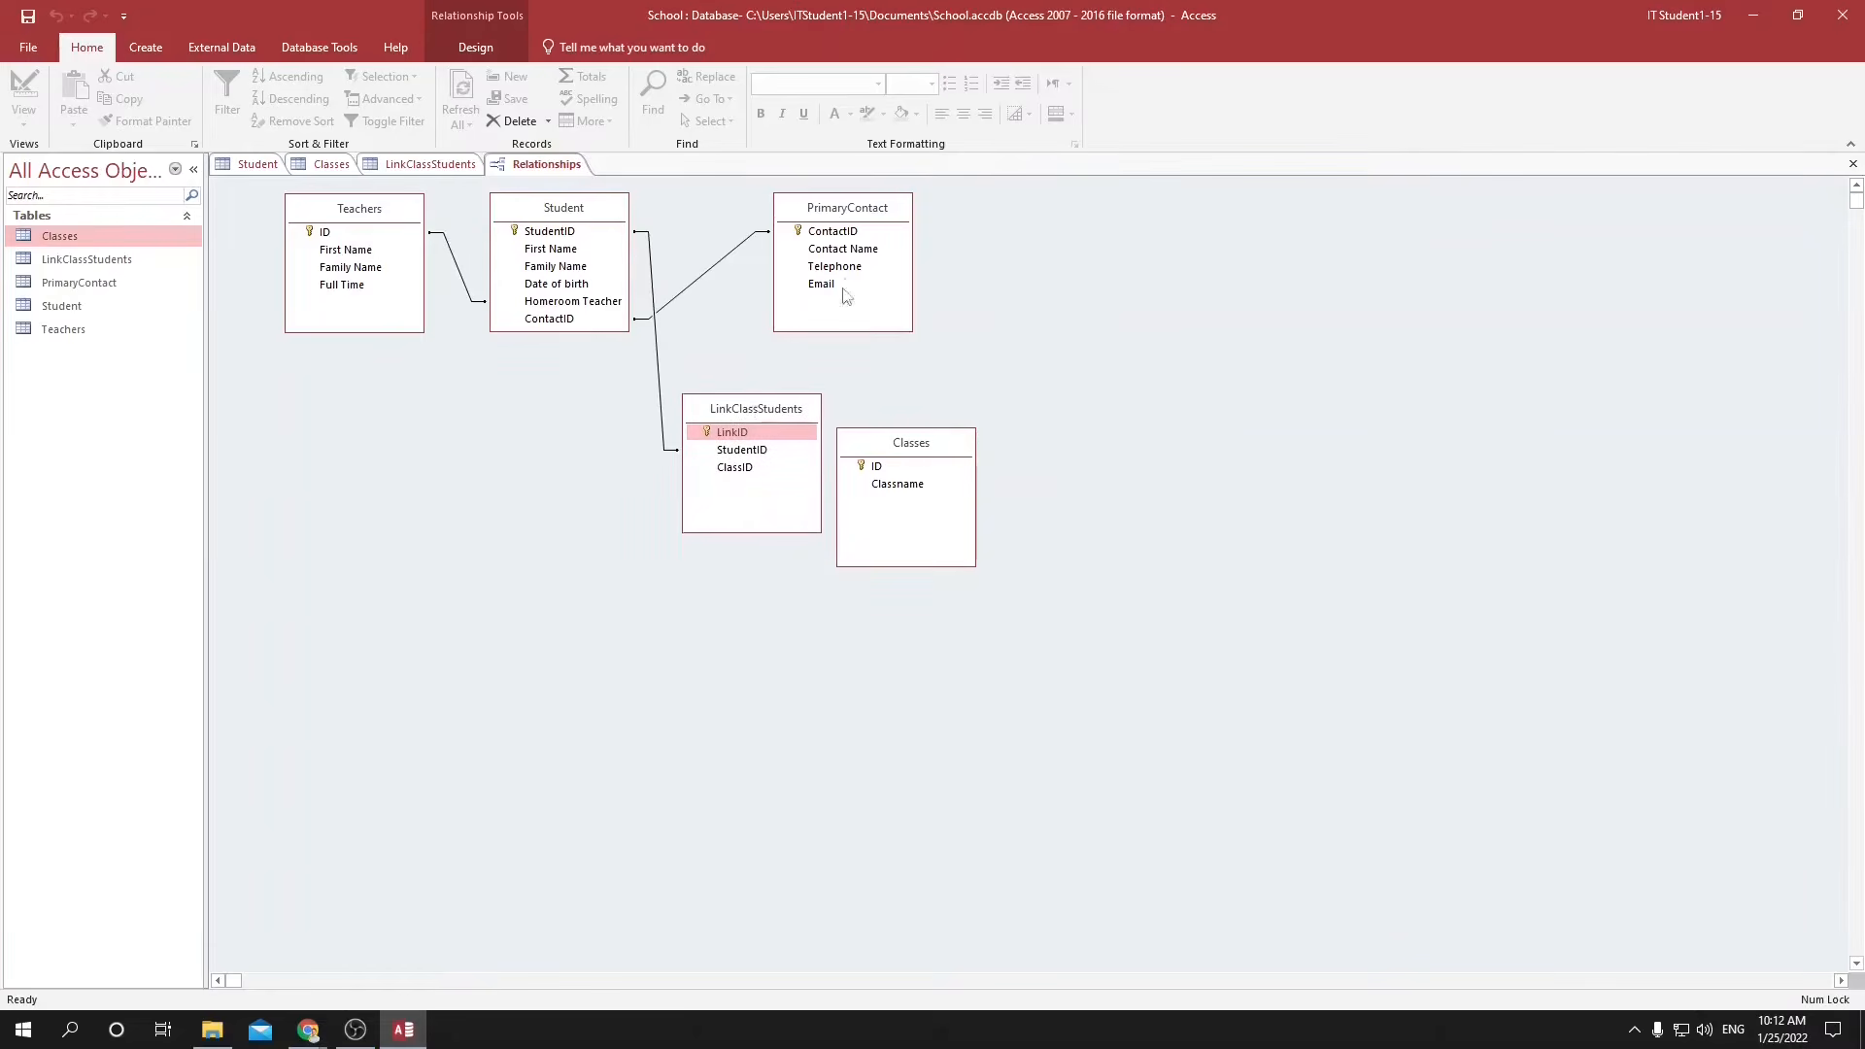
left_click_drag(843, 207, 847, 364)
left_click_drag(745, 398, 807, 185)
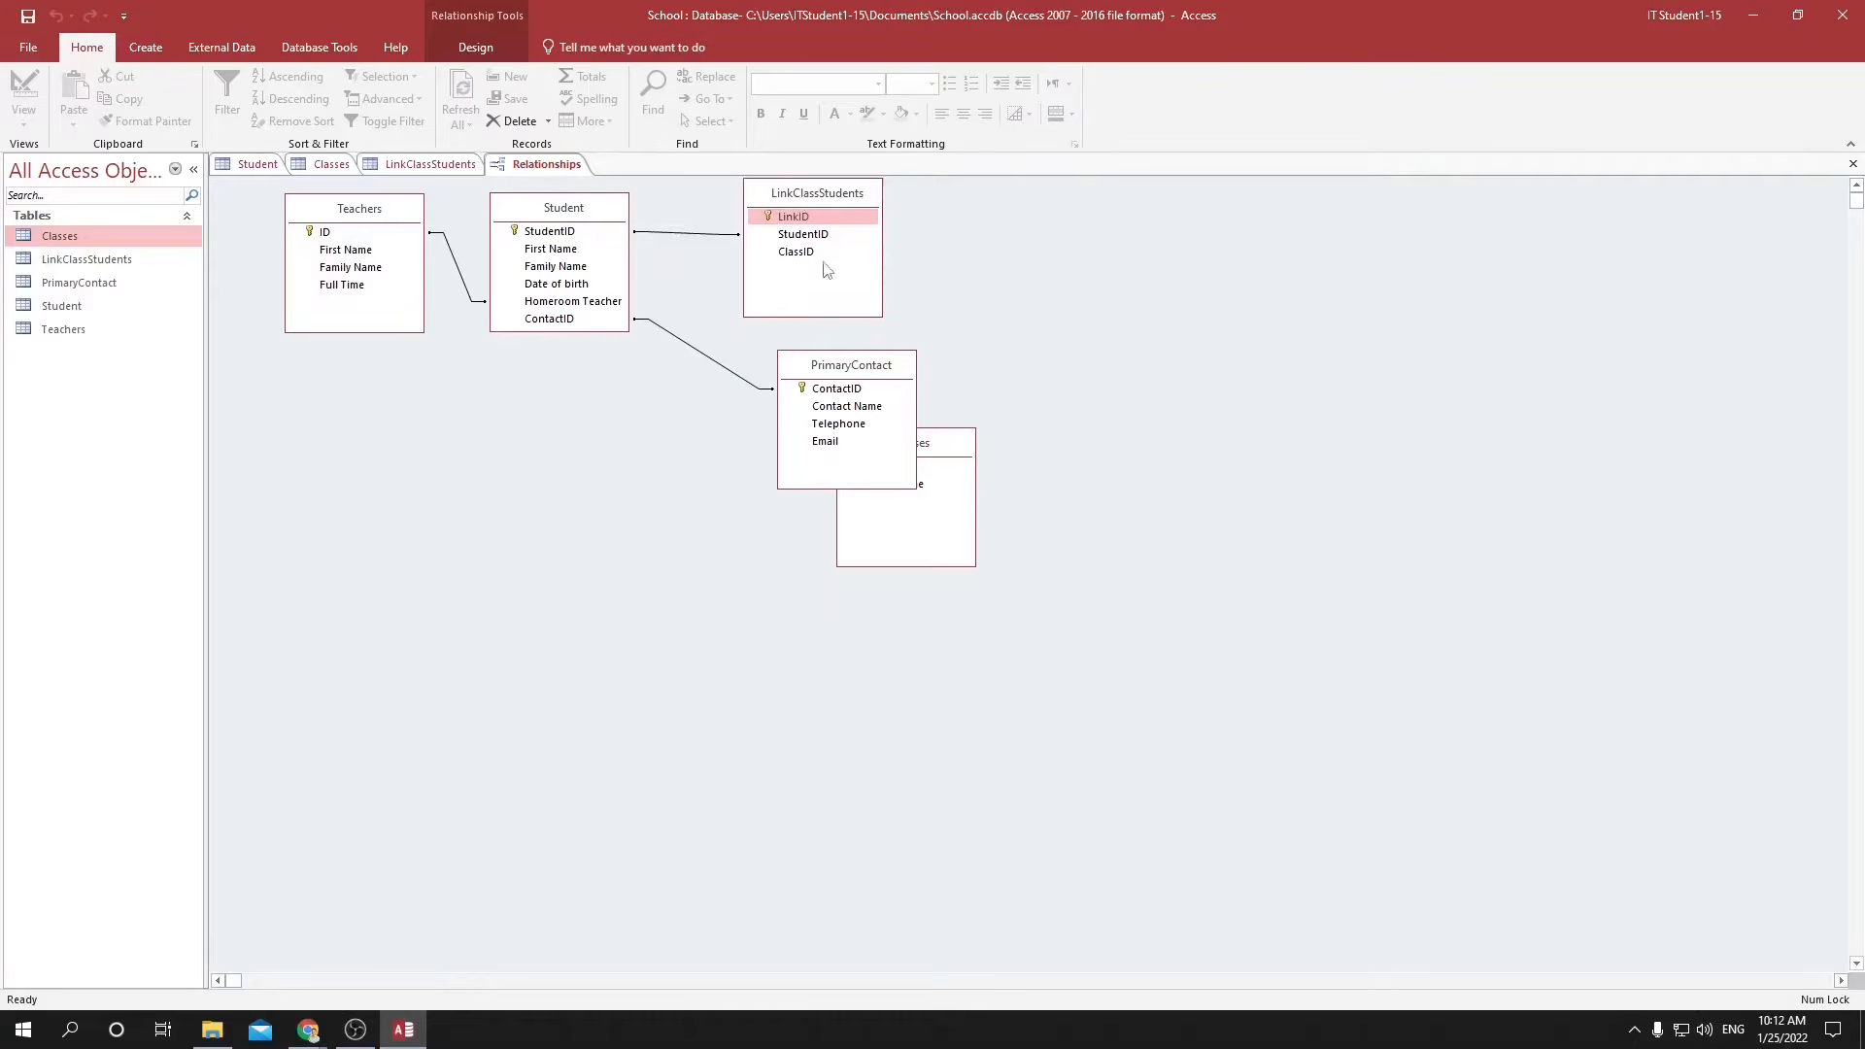
left_click_drag(938, 452, 1040, 206)
Create a relationship between ClassID in LinkClassStudents and ID in the Classes table.
left_click(798, 253)
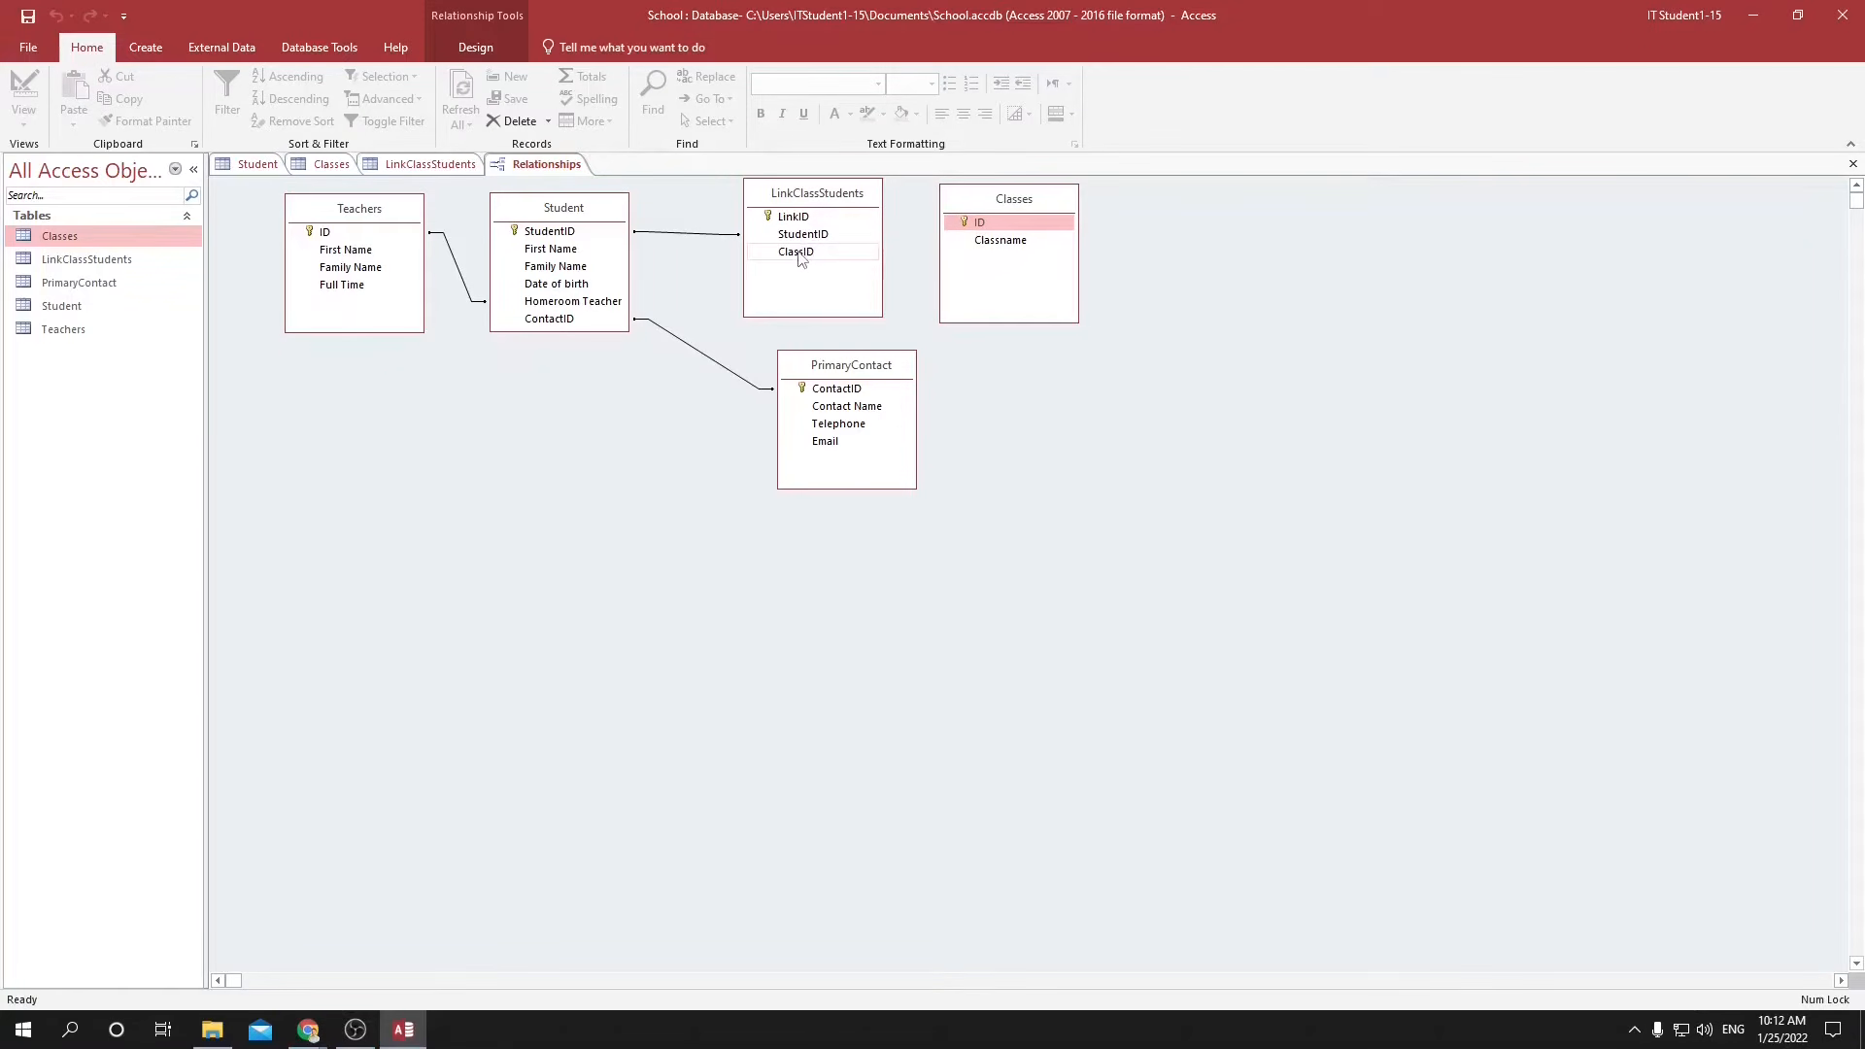
left_click_drag(799, 255, 981, 225)
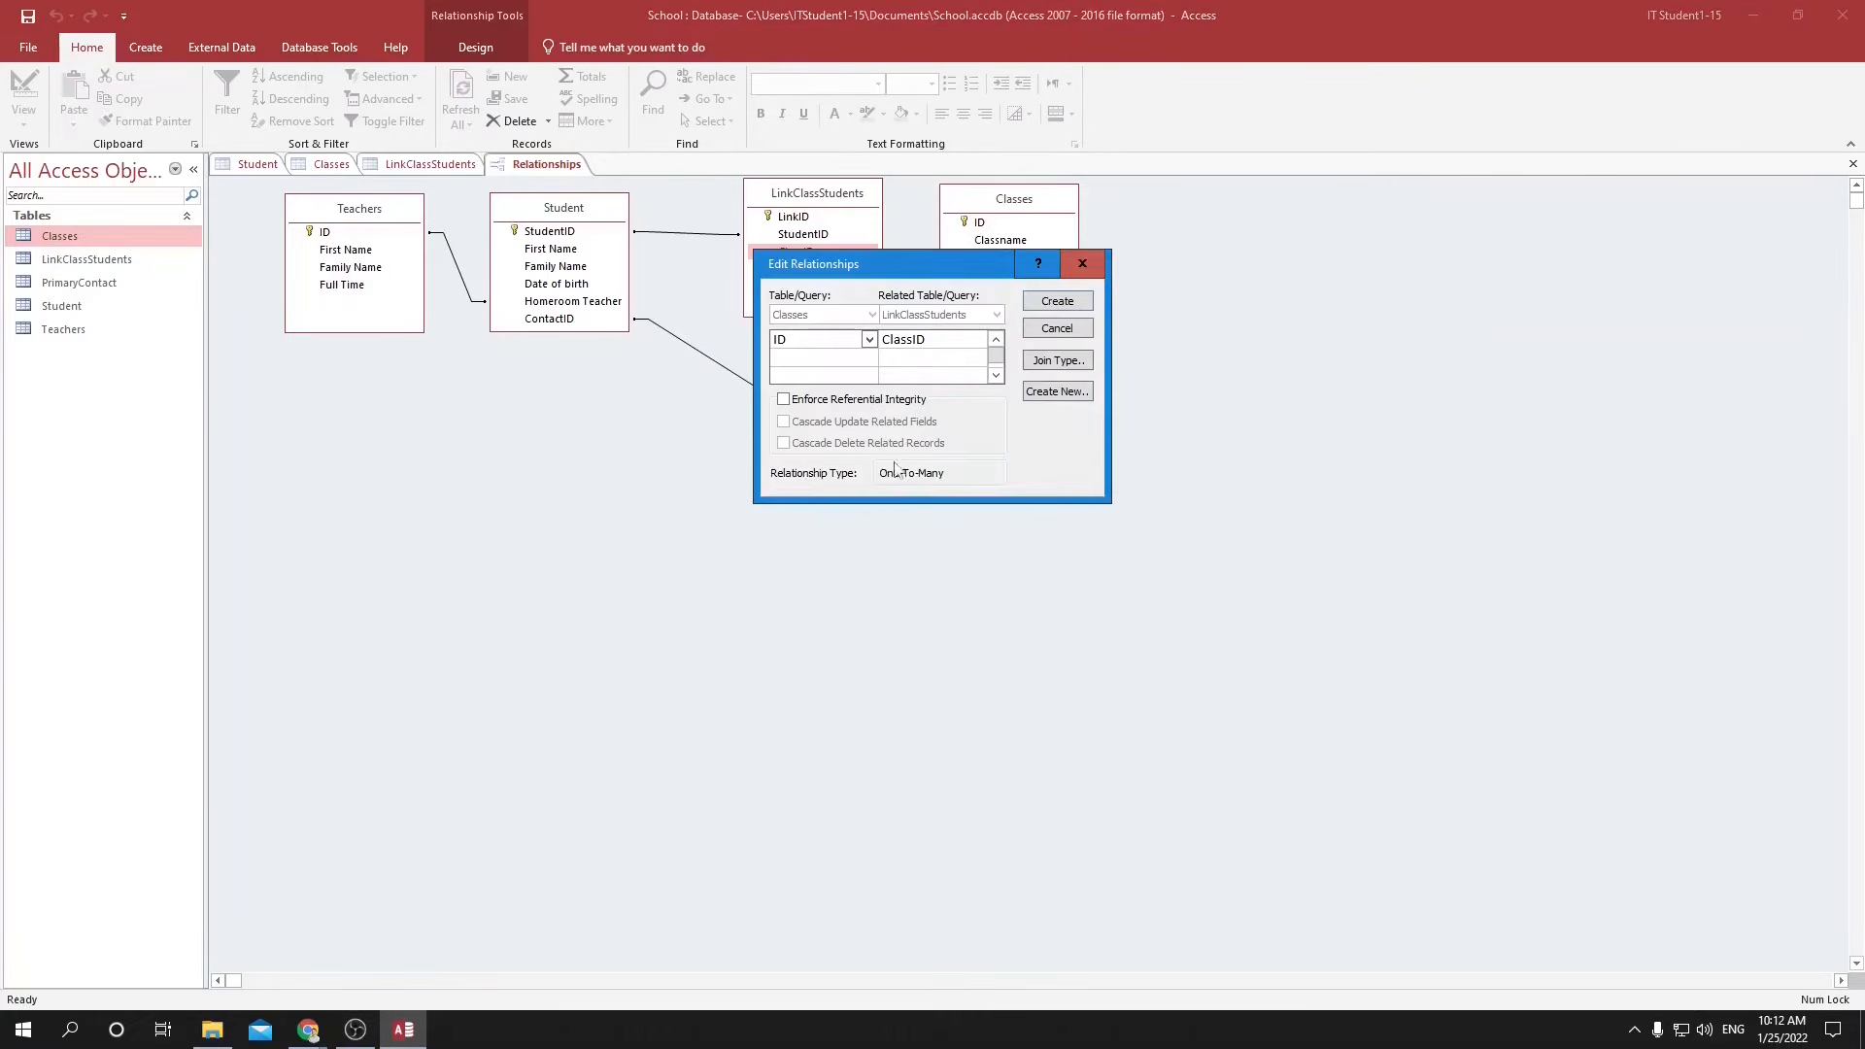
left_click(1057, 307)
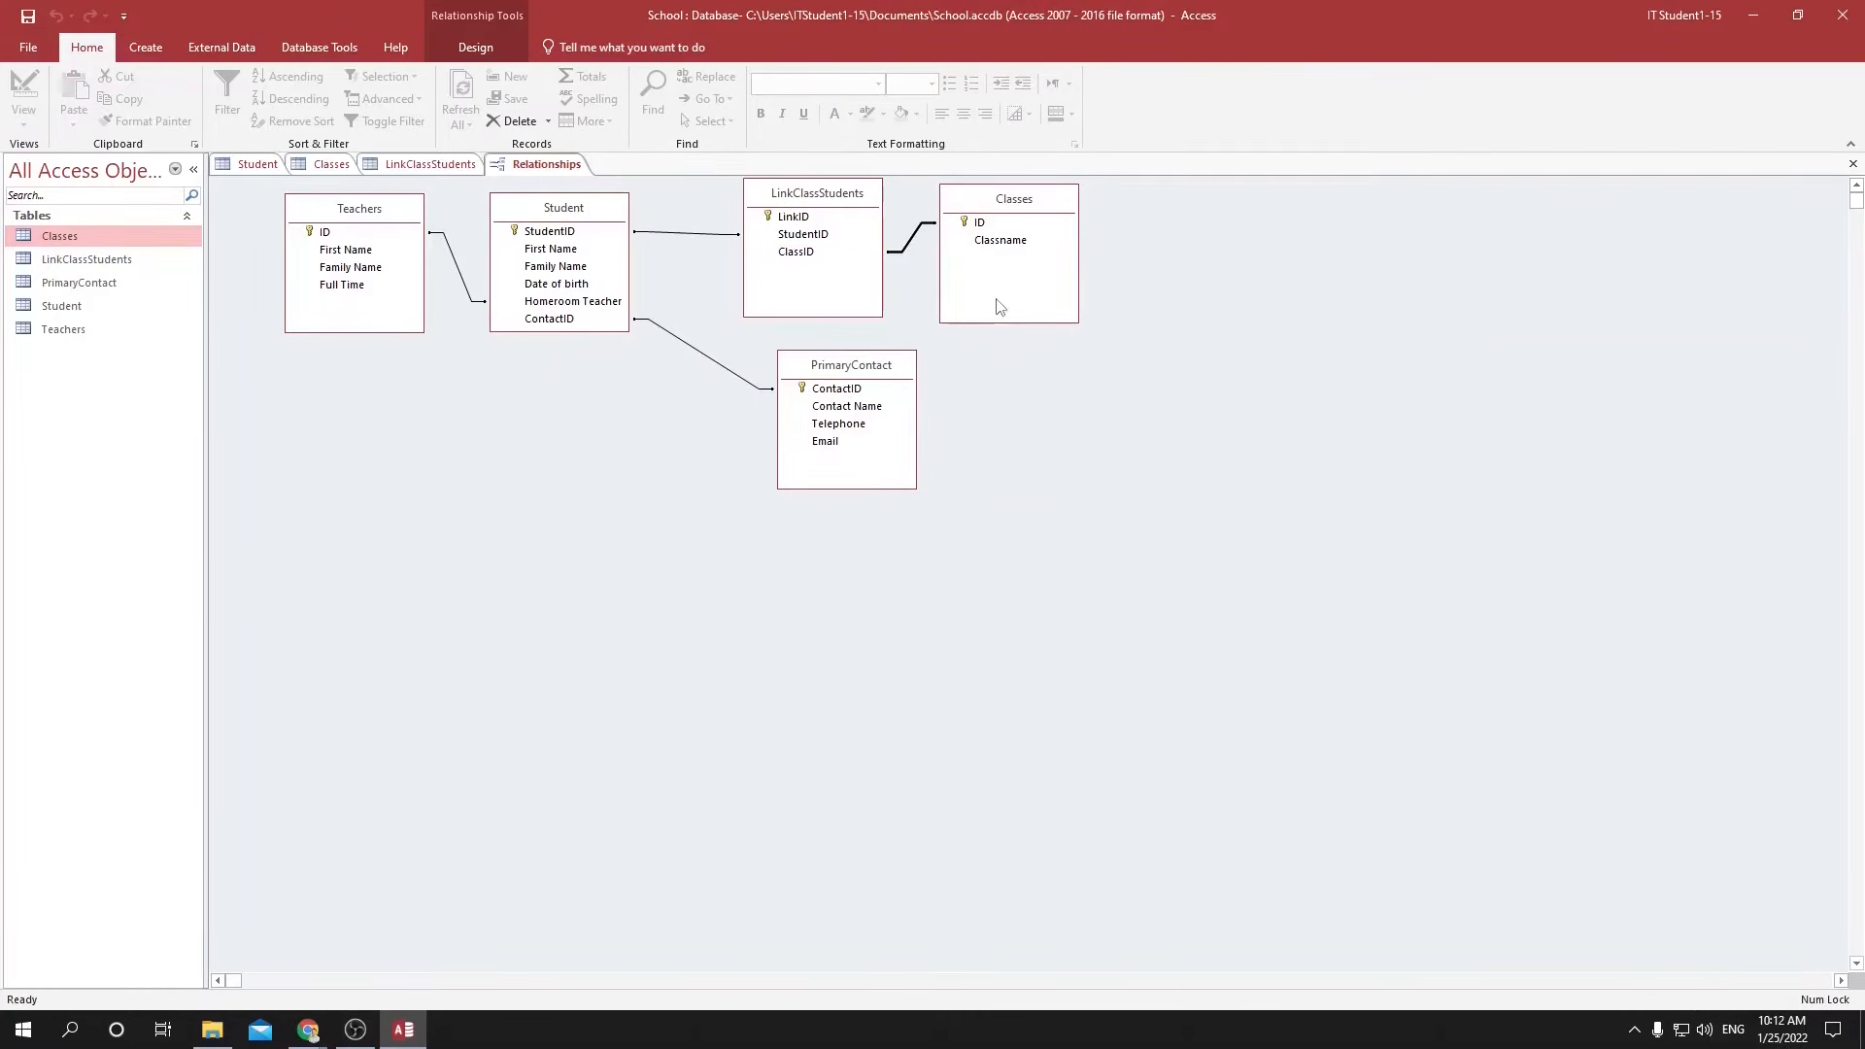
Fine-tune the positions of the Classes and LinkClassStudents tables so their relationship lines are clearly separated.
left_click_drag(994, 207, 1047, 218)
left_click_drag(855, 196, 856, 213)
left_click_drag(1059, 219, 1024, 210)
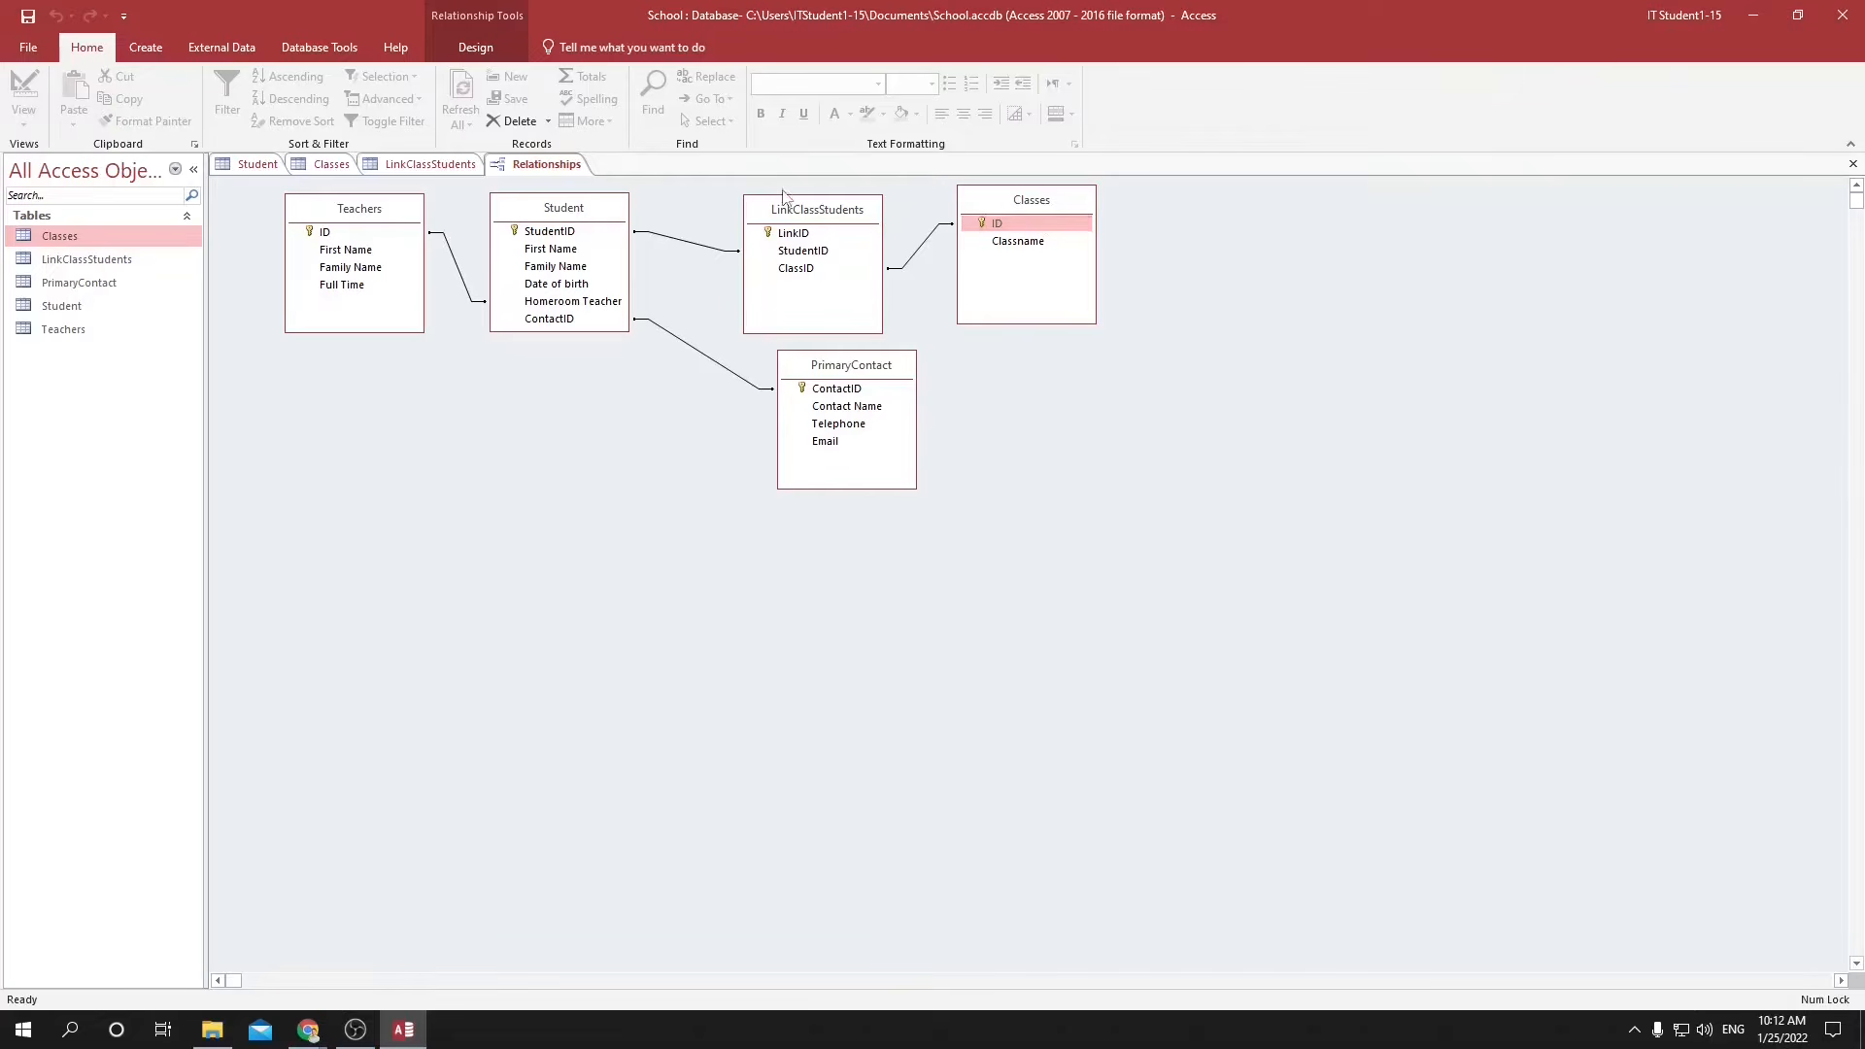
left_click_drag(798, 213, 791, 207)
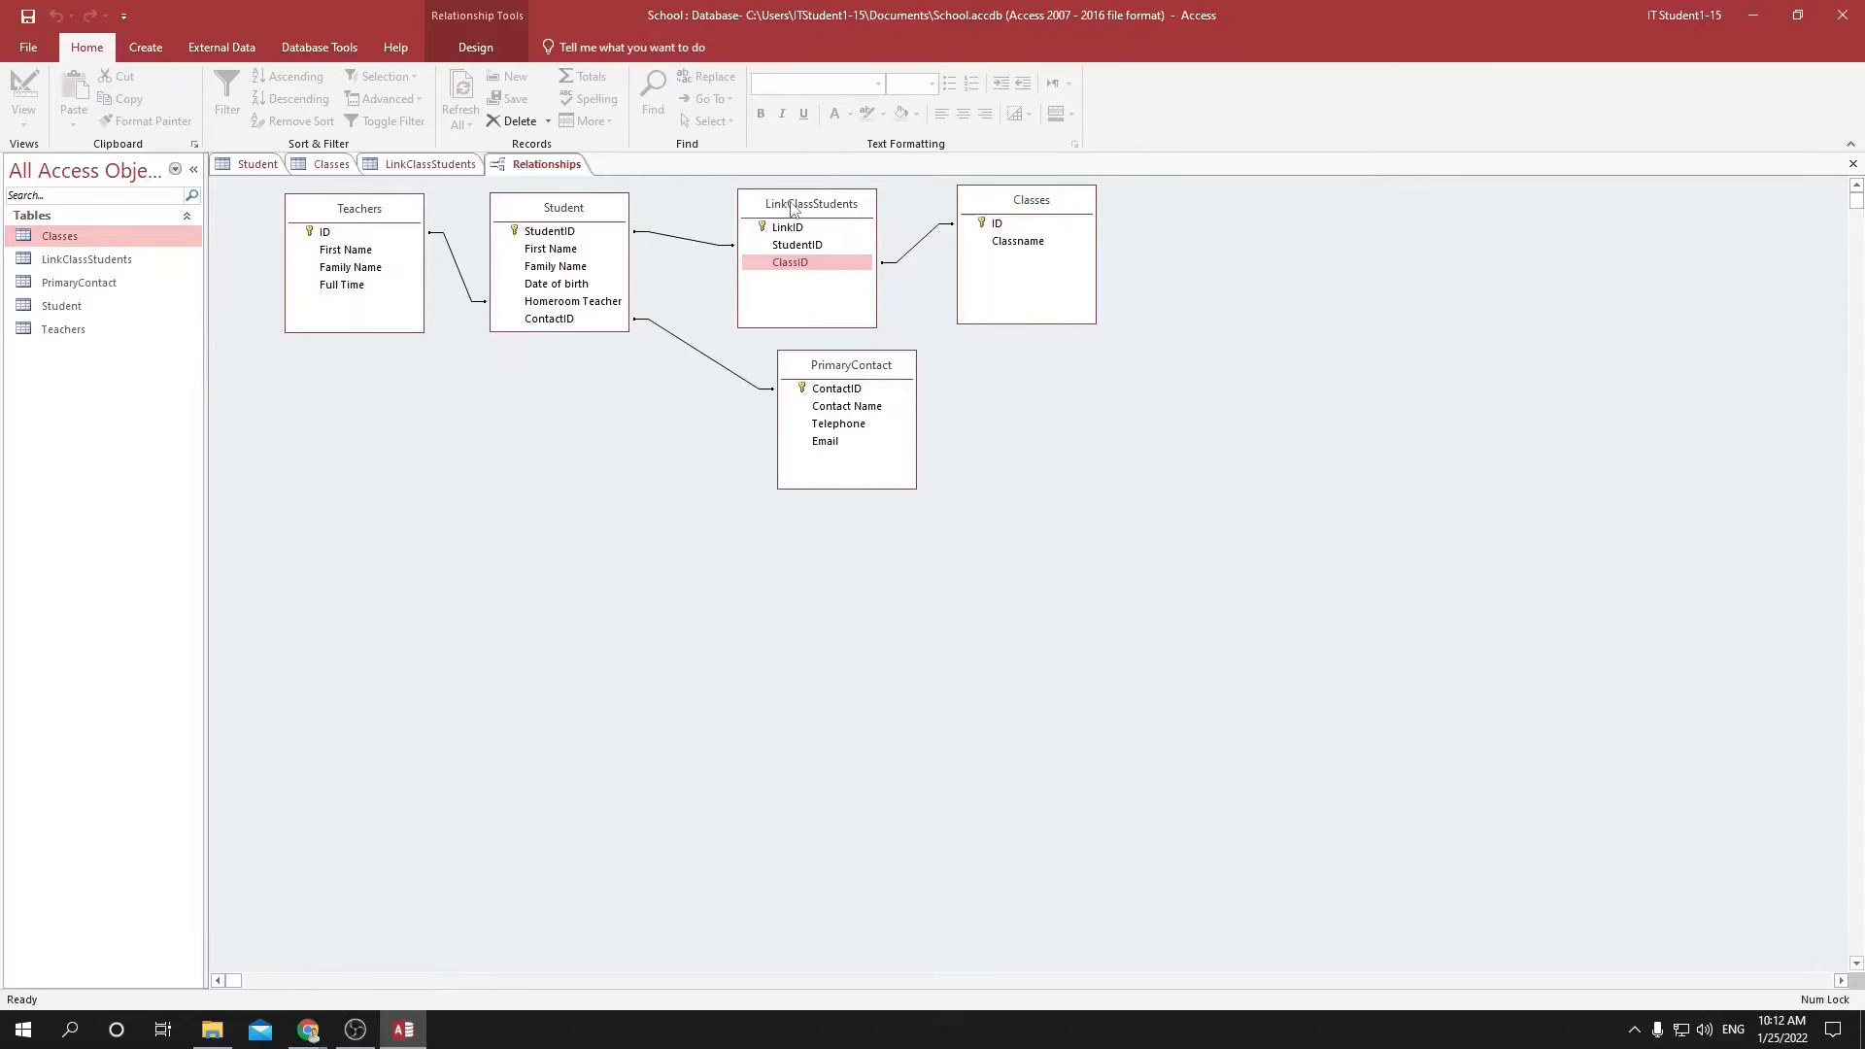
Switch to the A.Checklist_PracticalOnly document in Google Docs and check off the entity relationship diagram item.
key("alt+Tab")
key("alt+Tab")
key("alt+Tab")
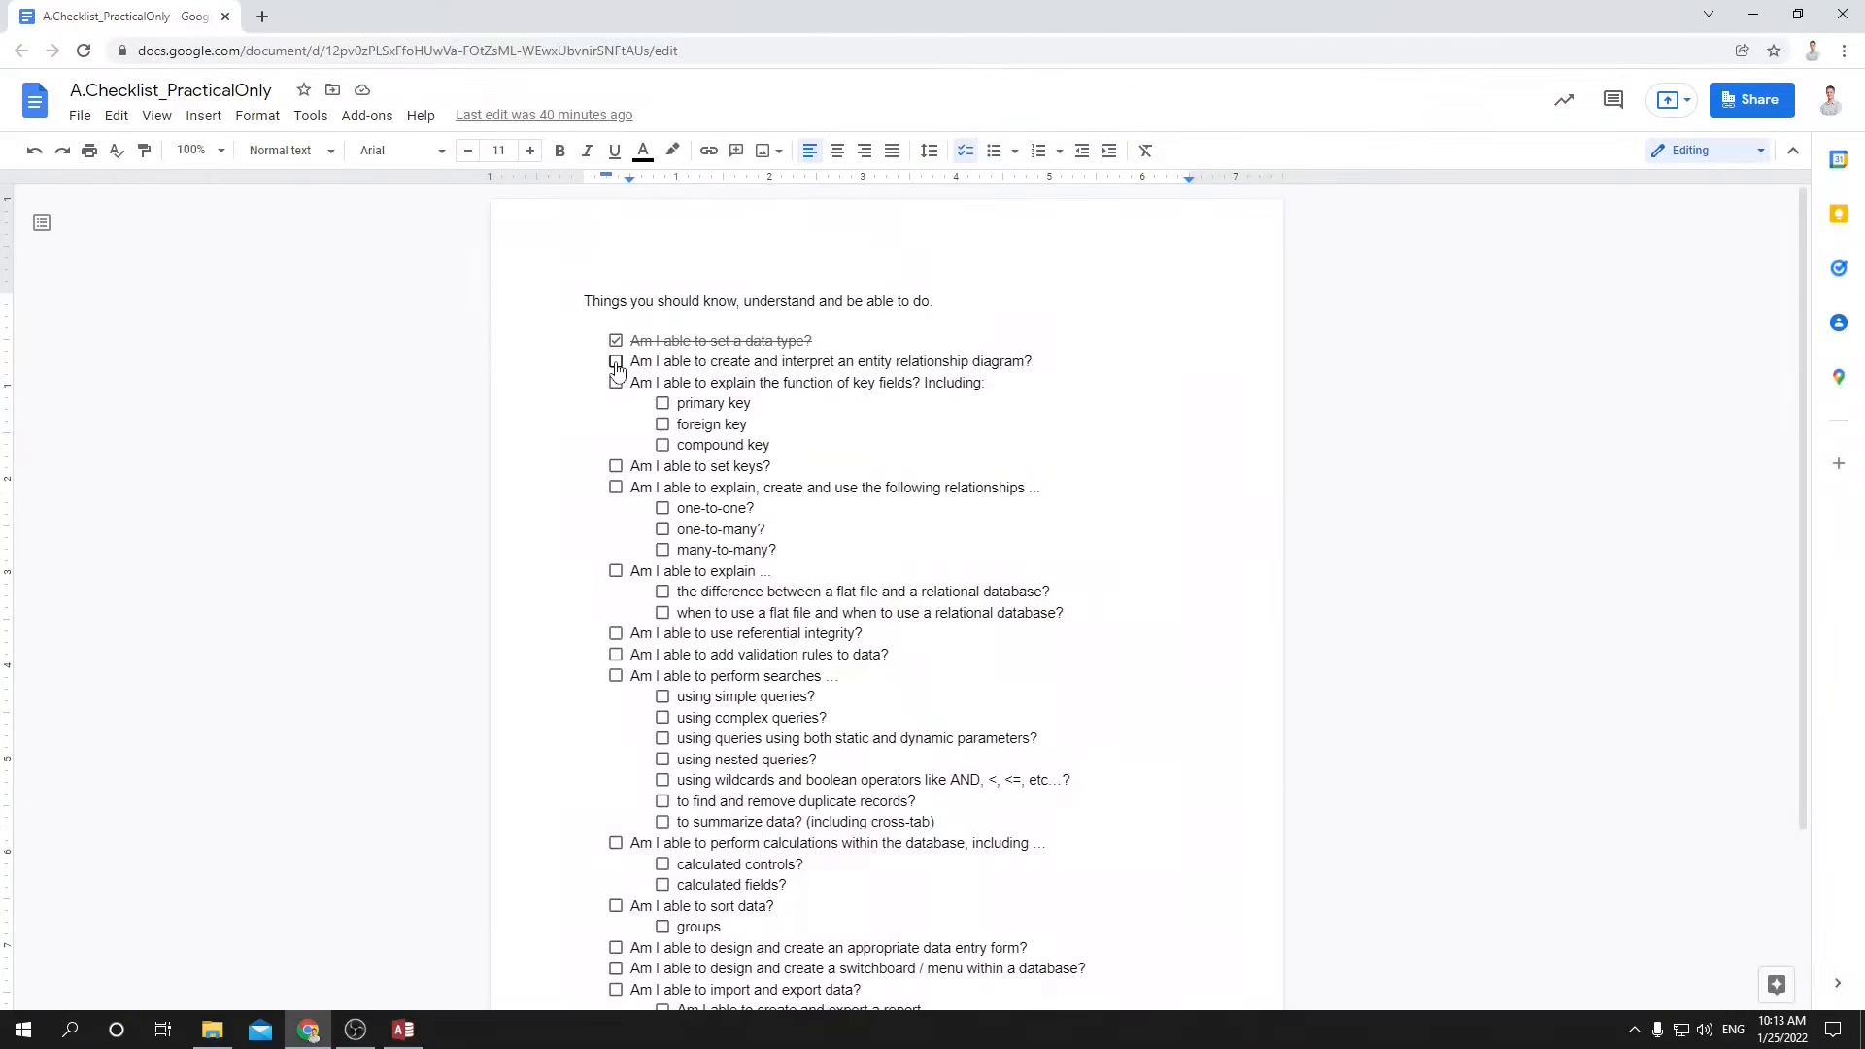
left_click(616, 362)
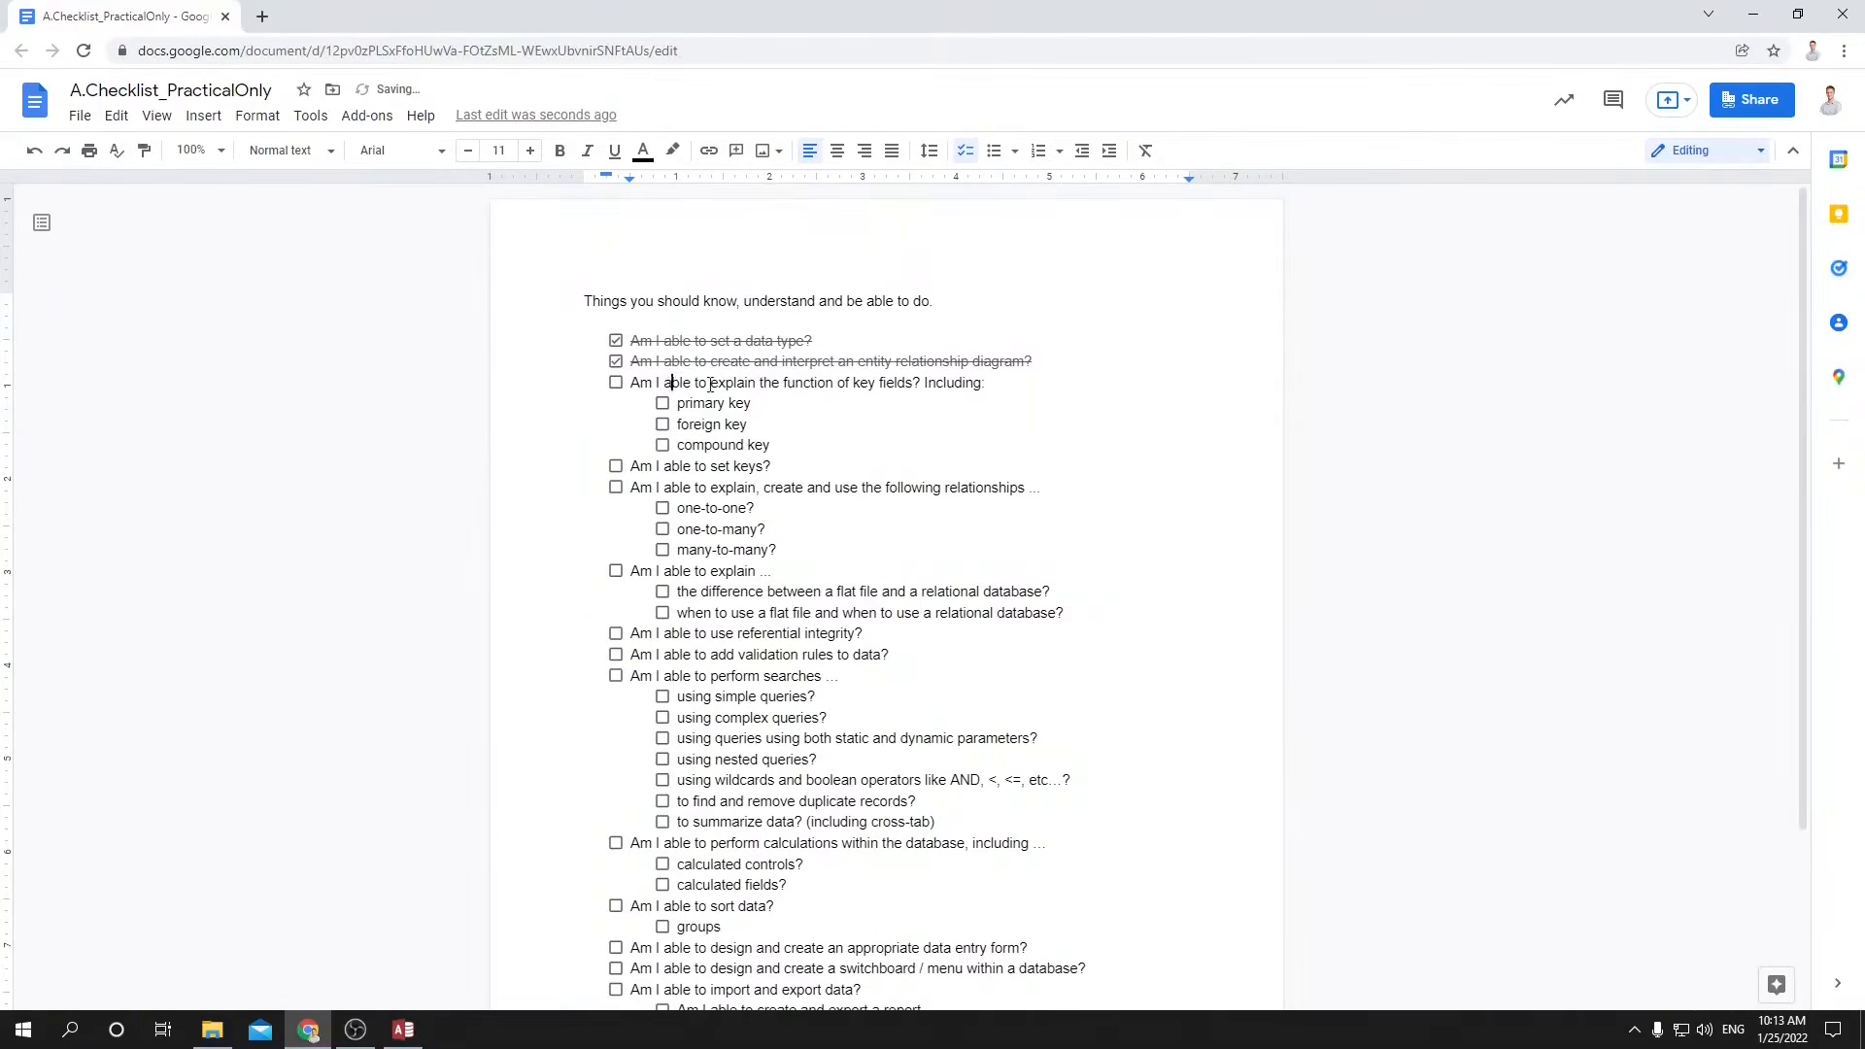
Check off the primary key, foreign key and compound key items and their parent item on explaining the function of key fields.
left_click_drag(665, 383, 851, 385)
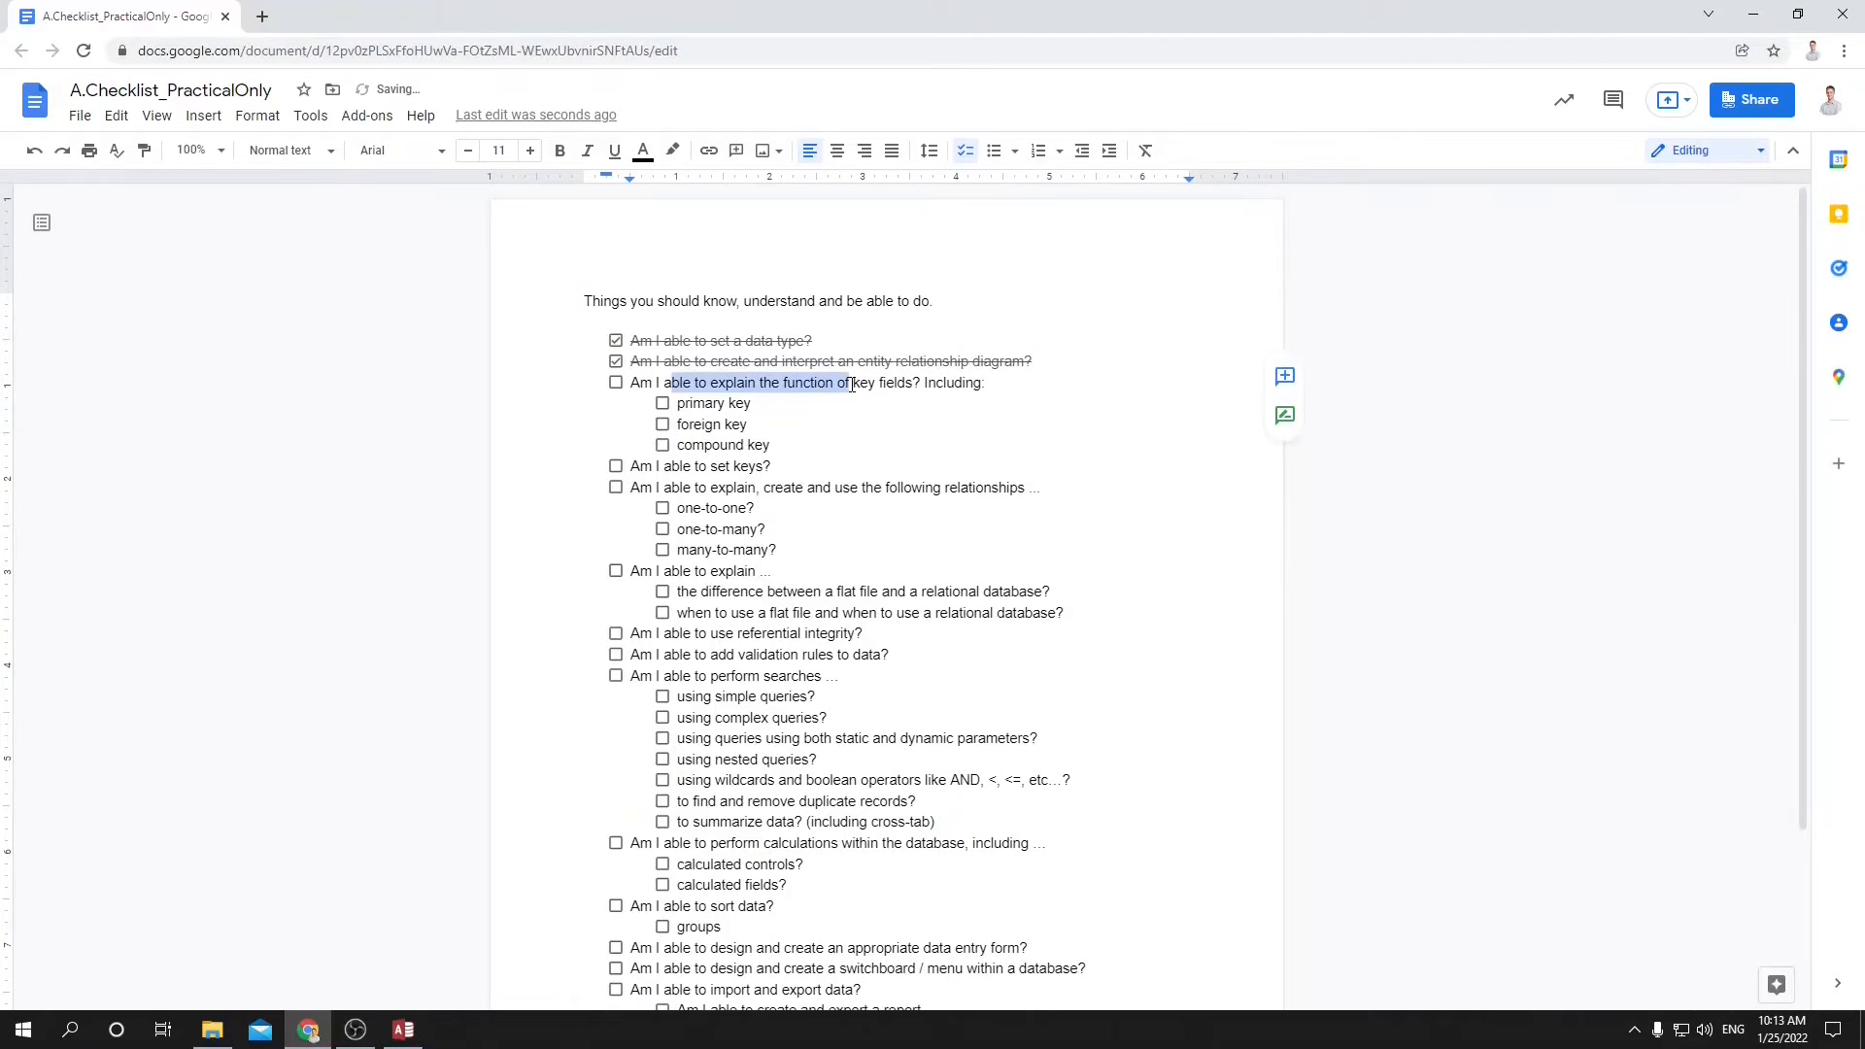
left_click(662, 404)
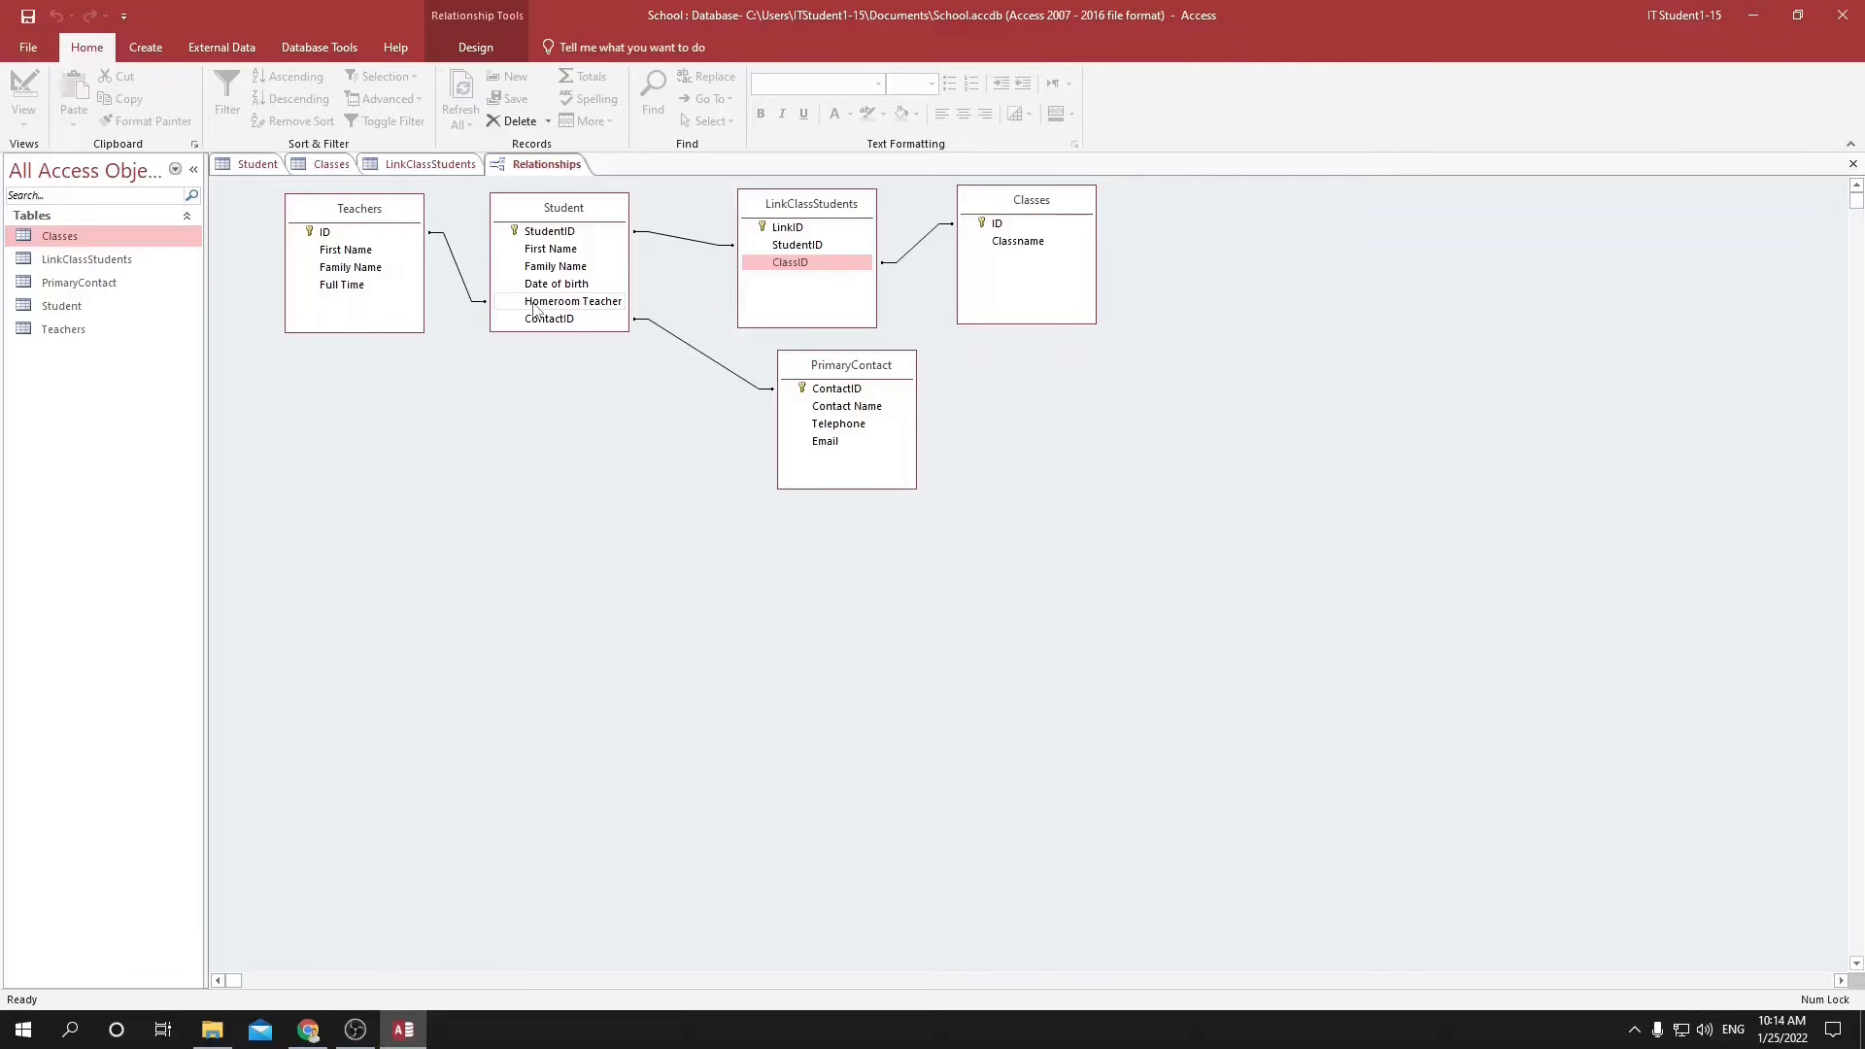
key("alt+Tab")
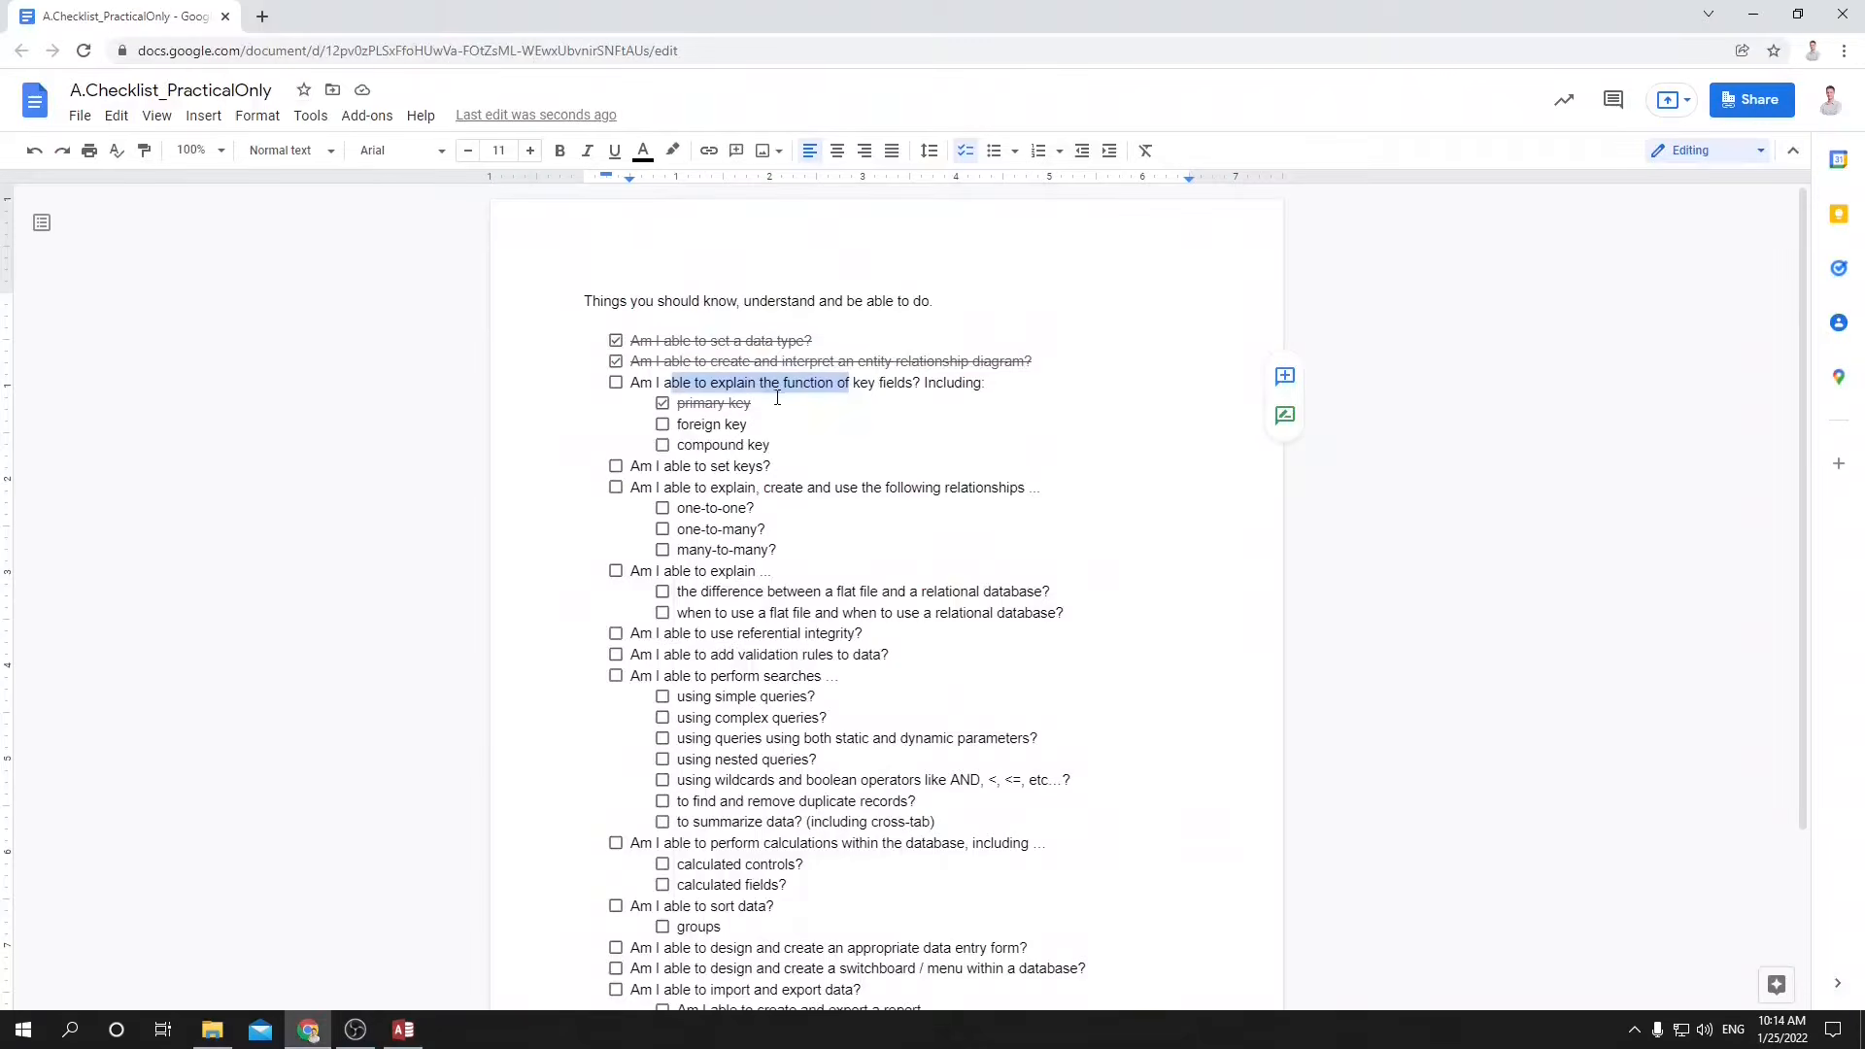
left_click(662, 426)
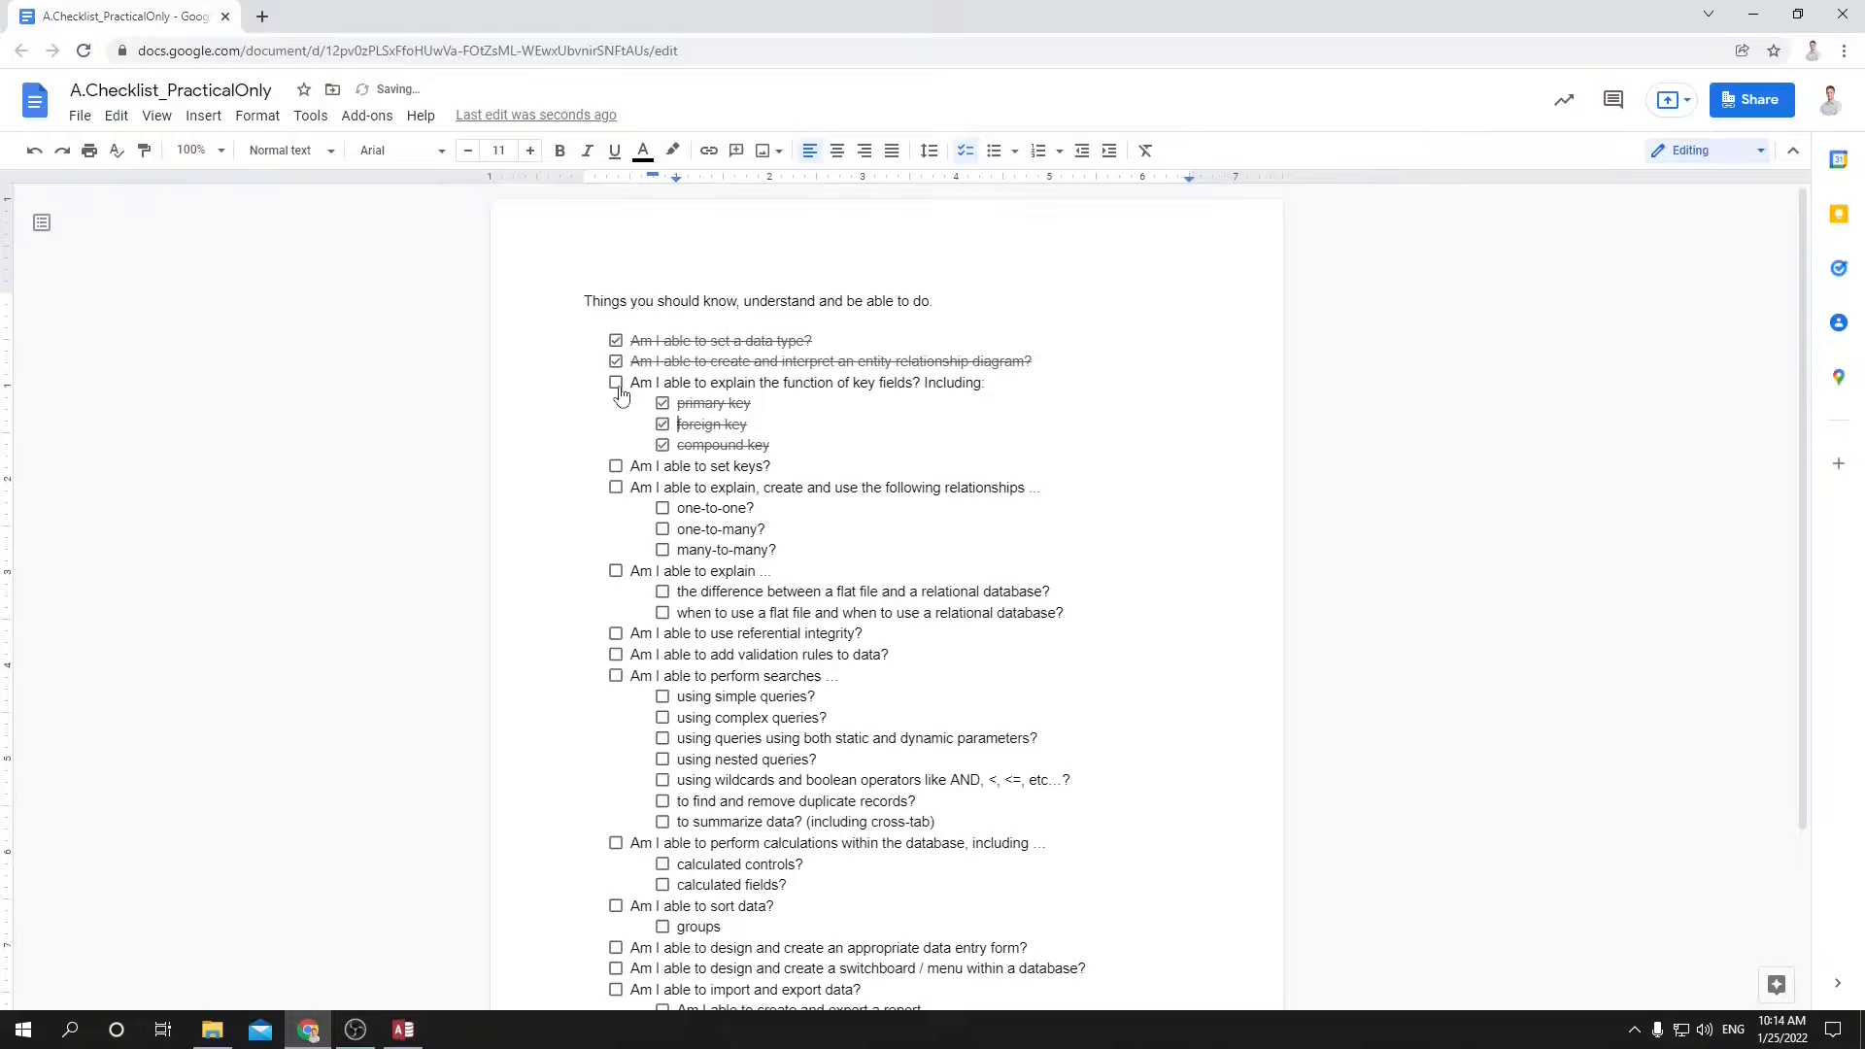
left_click(616, 382)
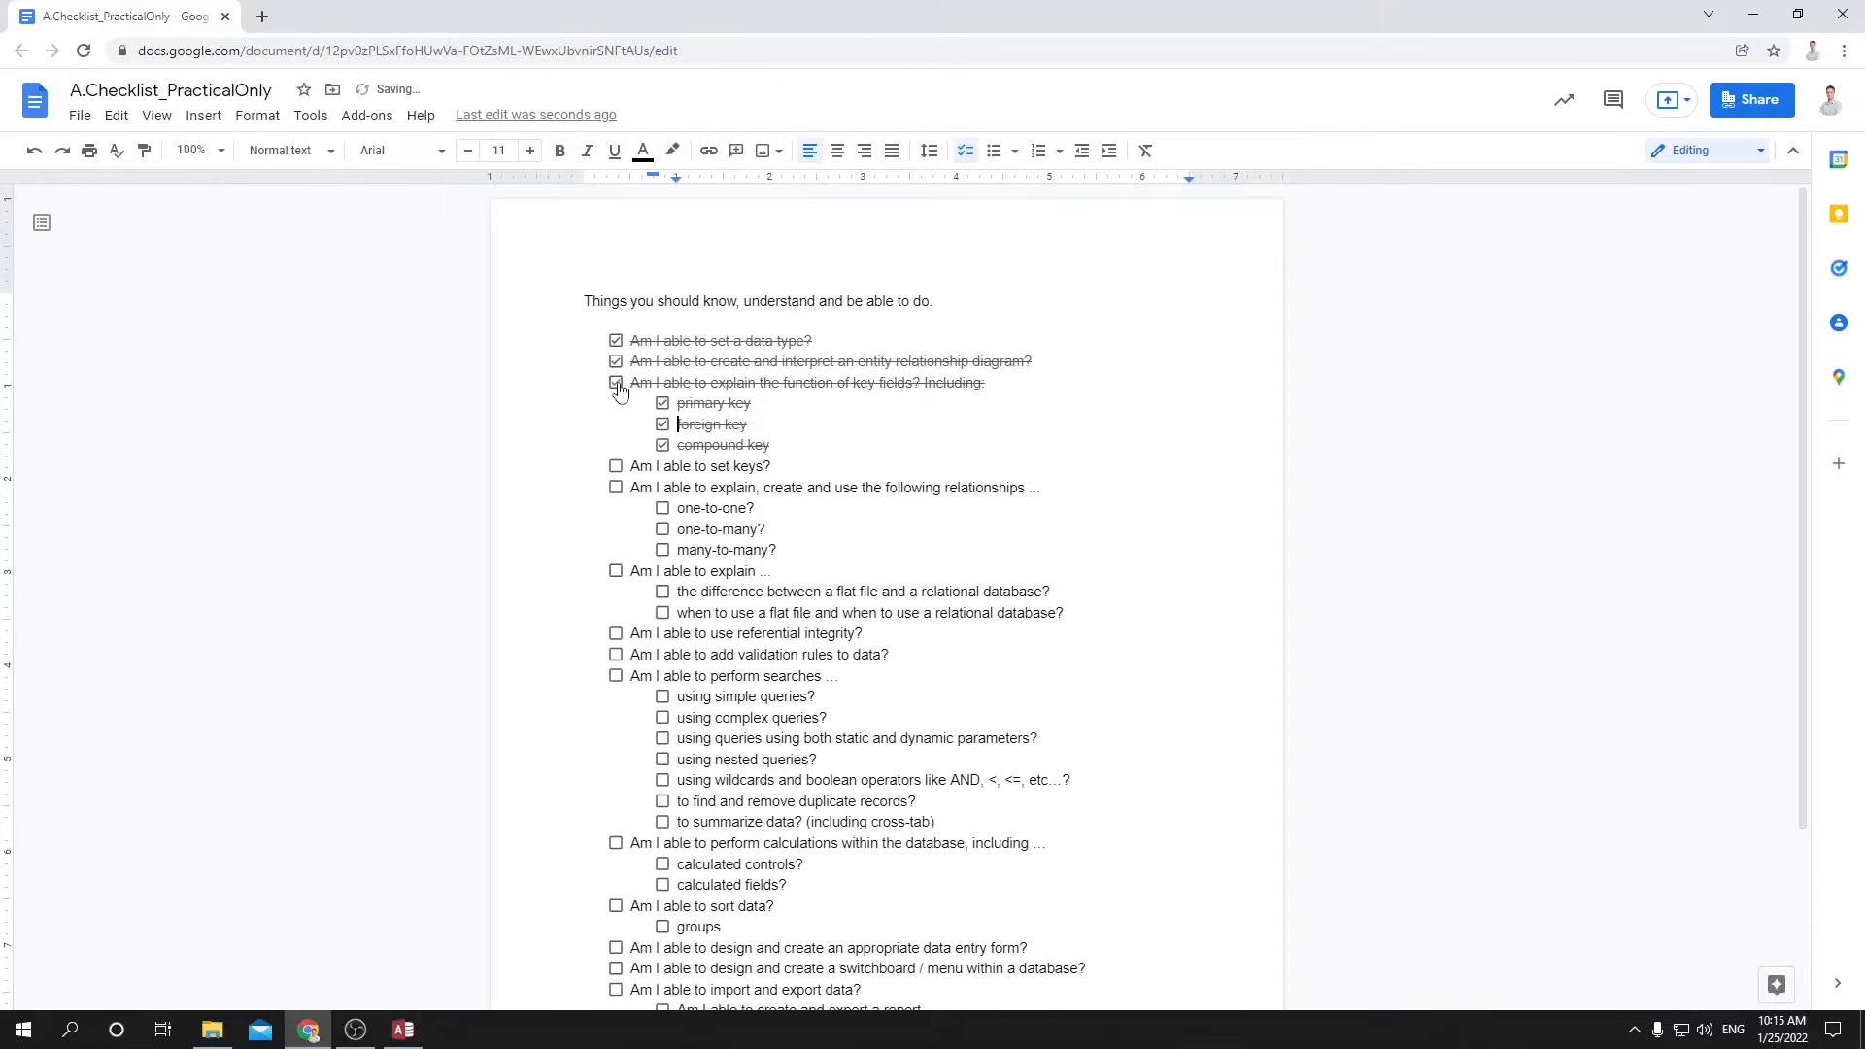
Check off the set keys item and the relationships item with its one-to-one, one-to-many and many-to-many sub-items.
left_click(615, 468)
left_click(664, 530)
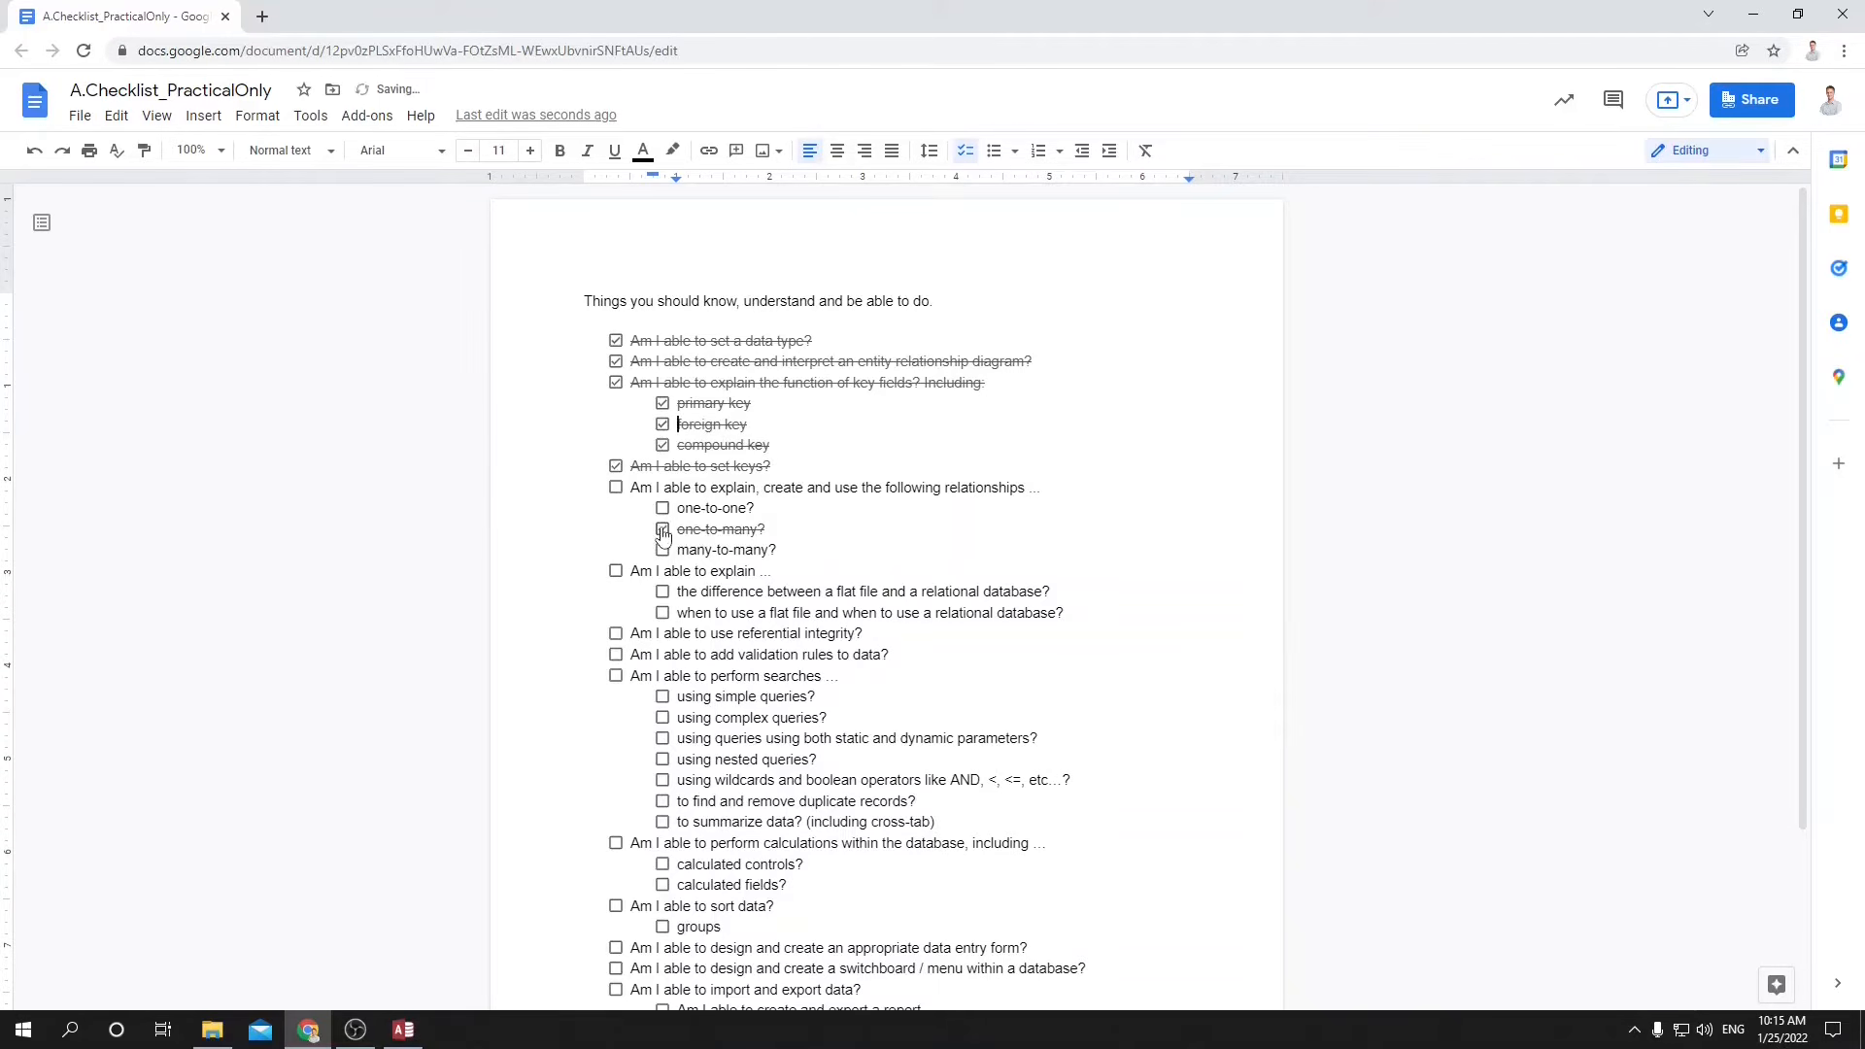
left_click(663, 509)
left_click(663, 551)
left_click(616, 488)
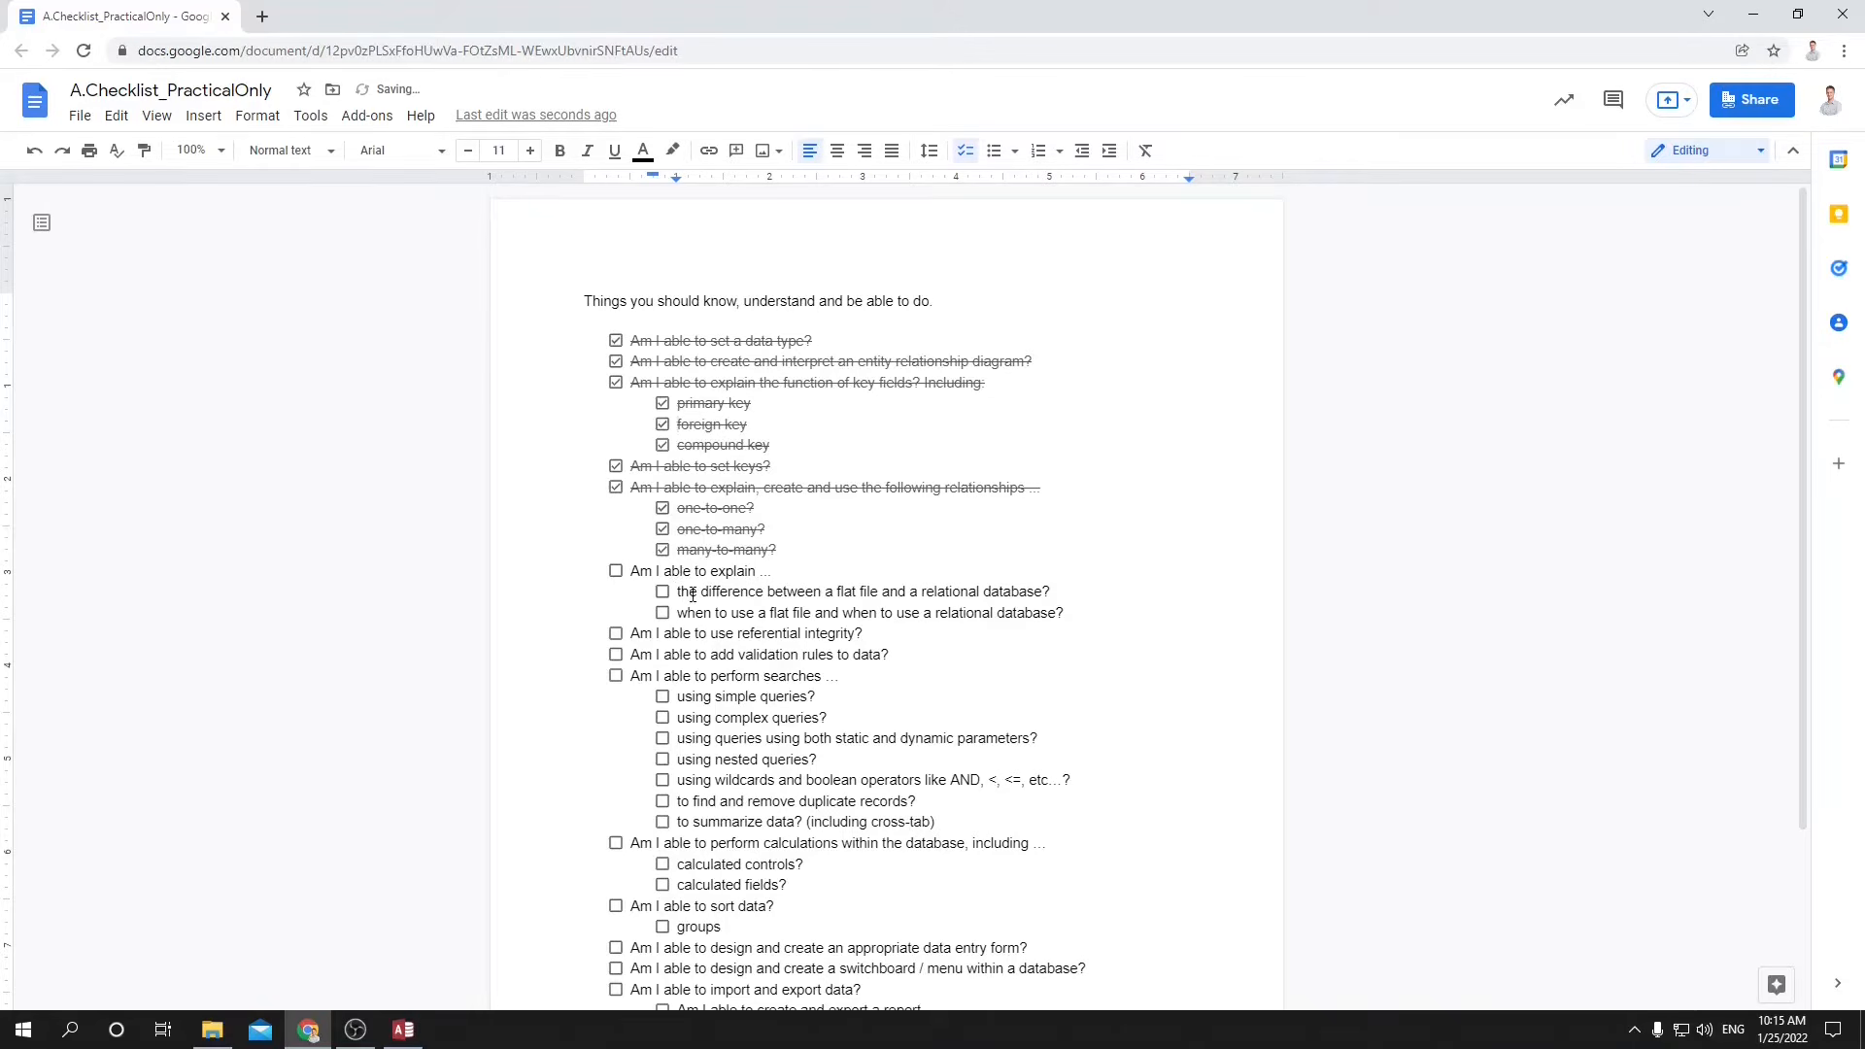
Highlight the checklist item about the difference between a flat file and a relational database.
left_click_drag(687, 591, 985, 593)
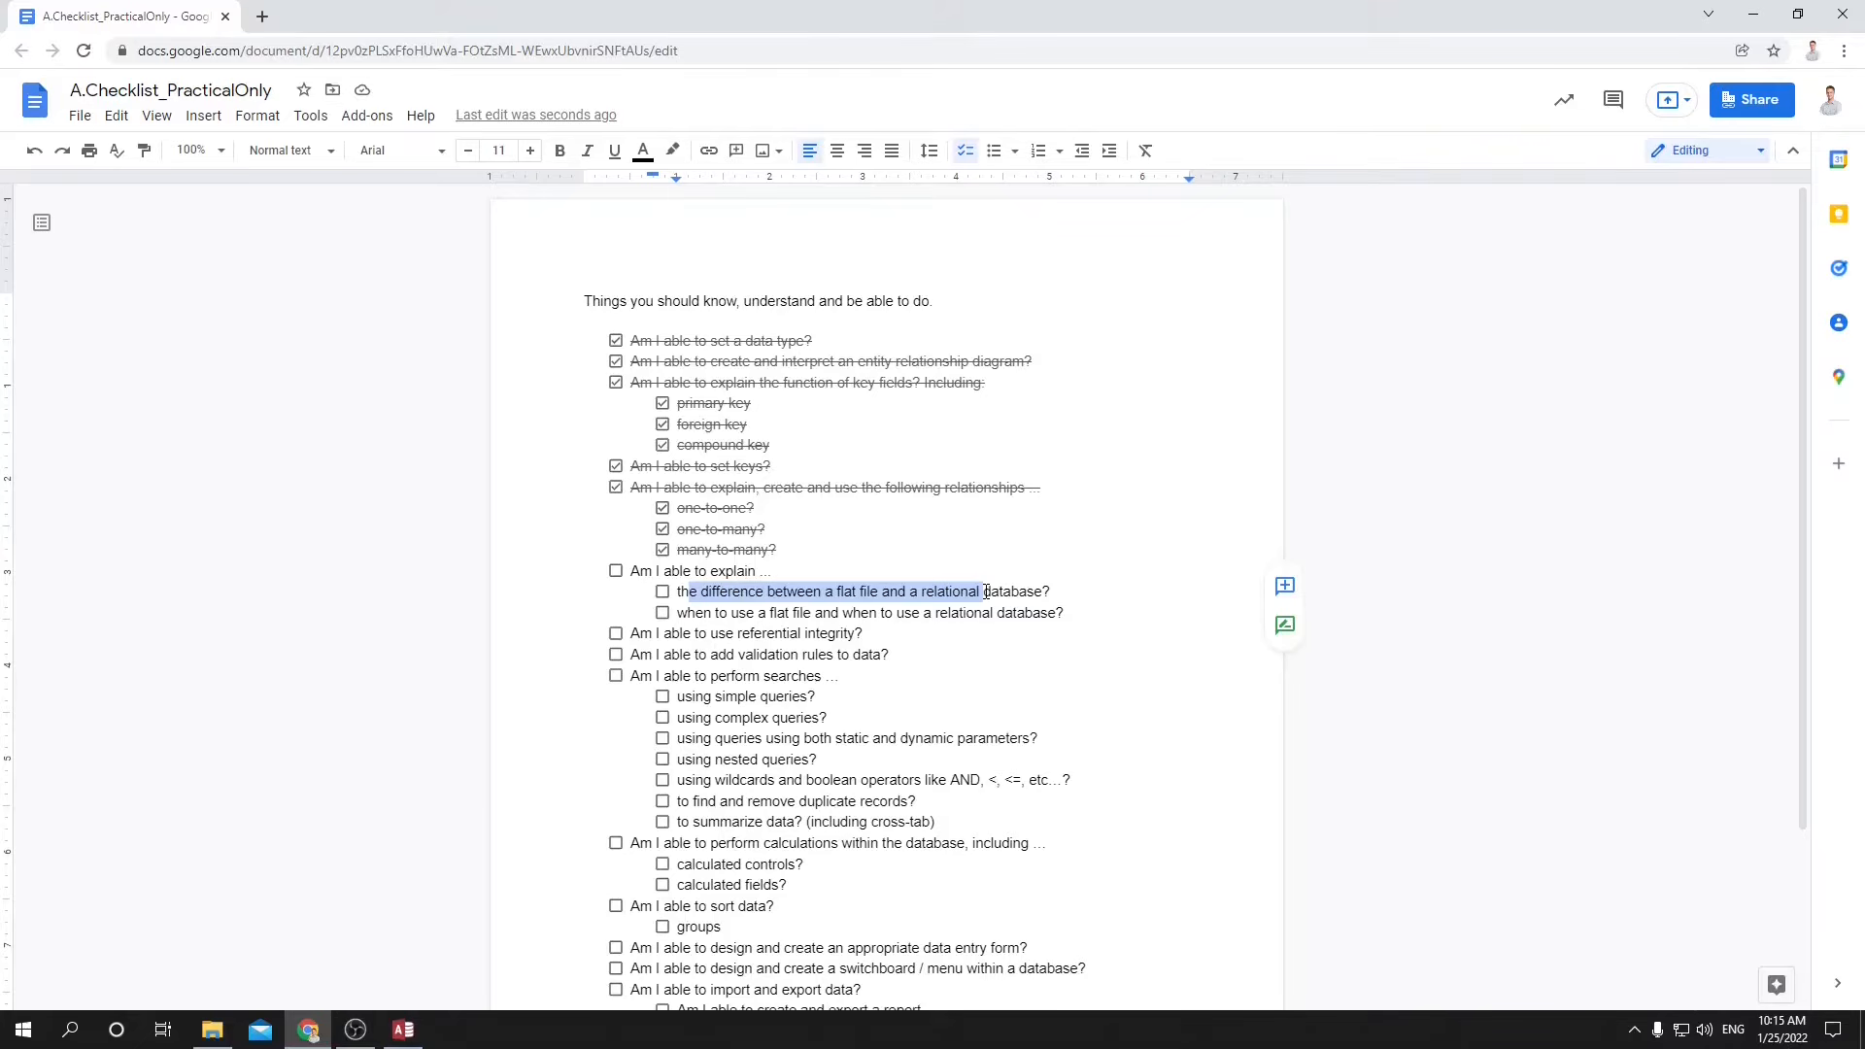
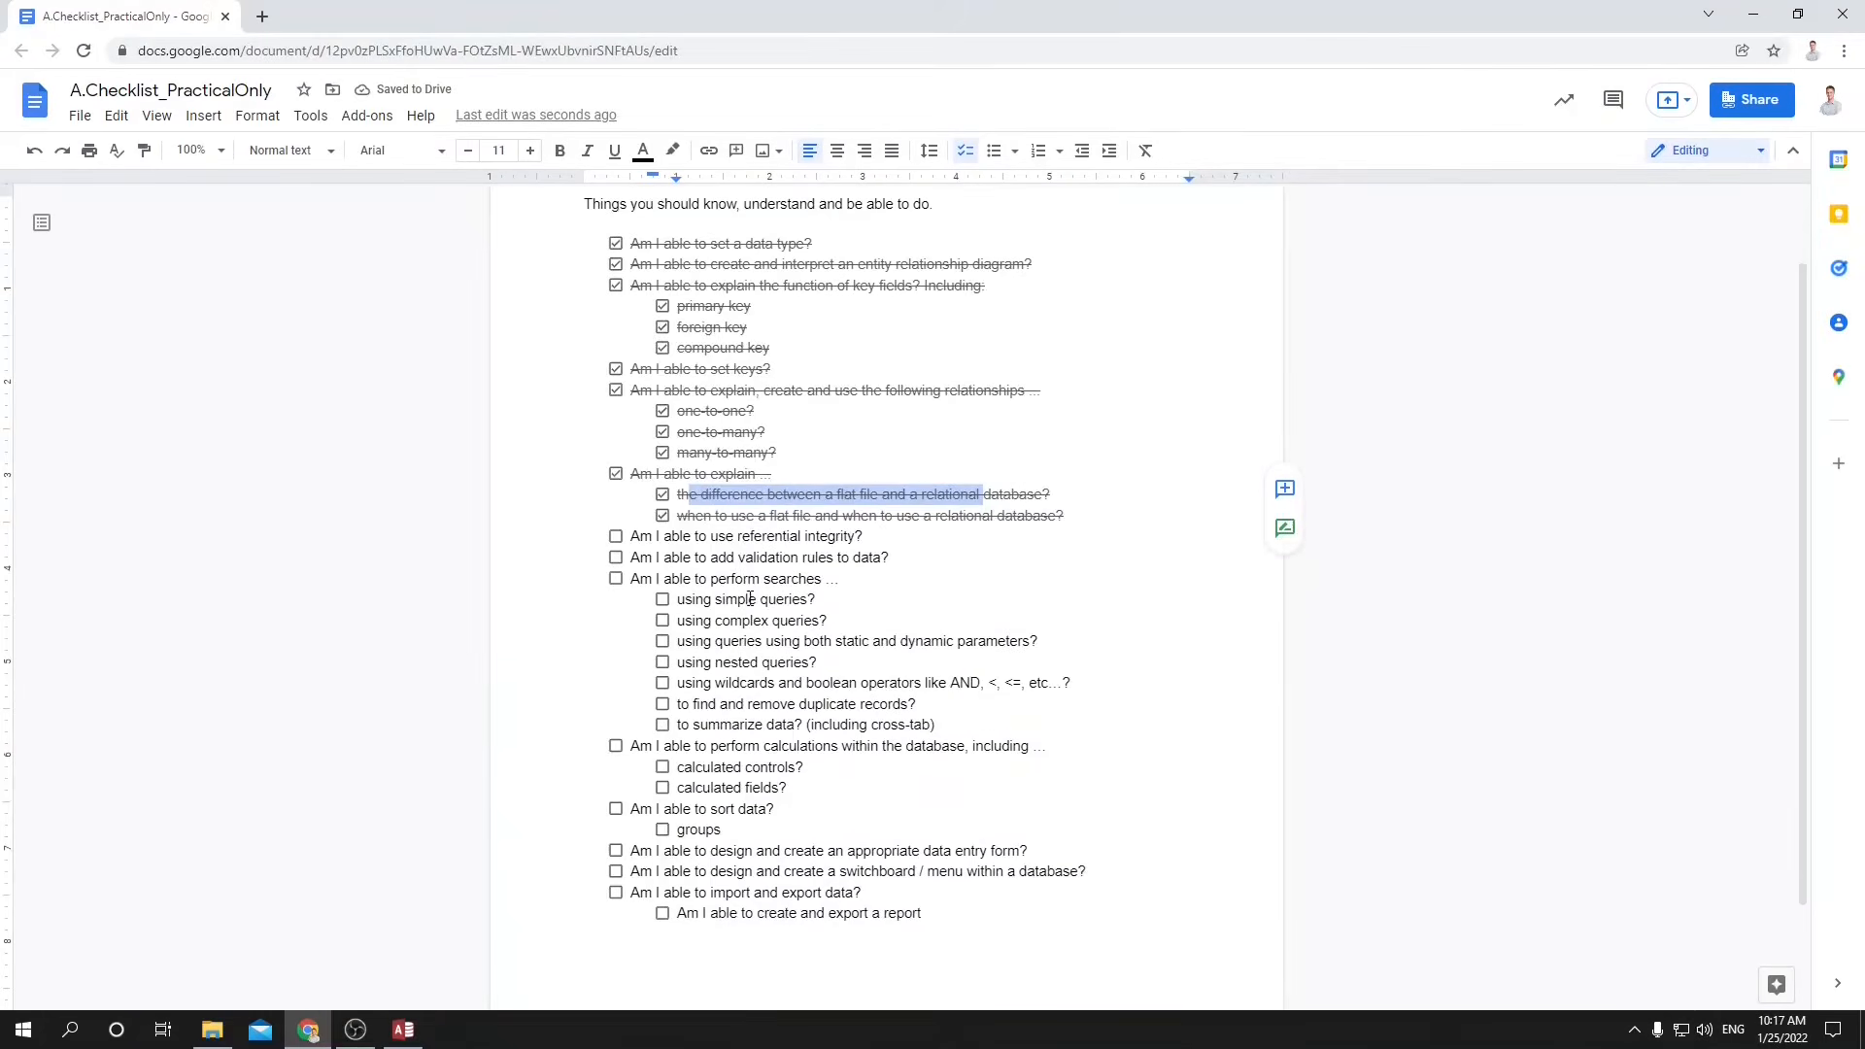
Highlight the referential integrity checklist item and, in Access, relate Teachers ID to Student Homeroom Teacher with Enforce Referential Integrity enabled.
left_click_drag(735, 537, 817, 540)
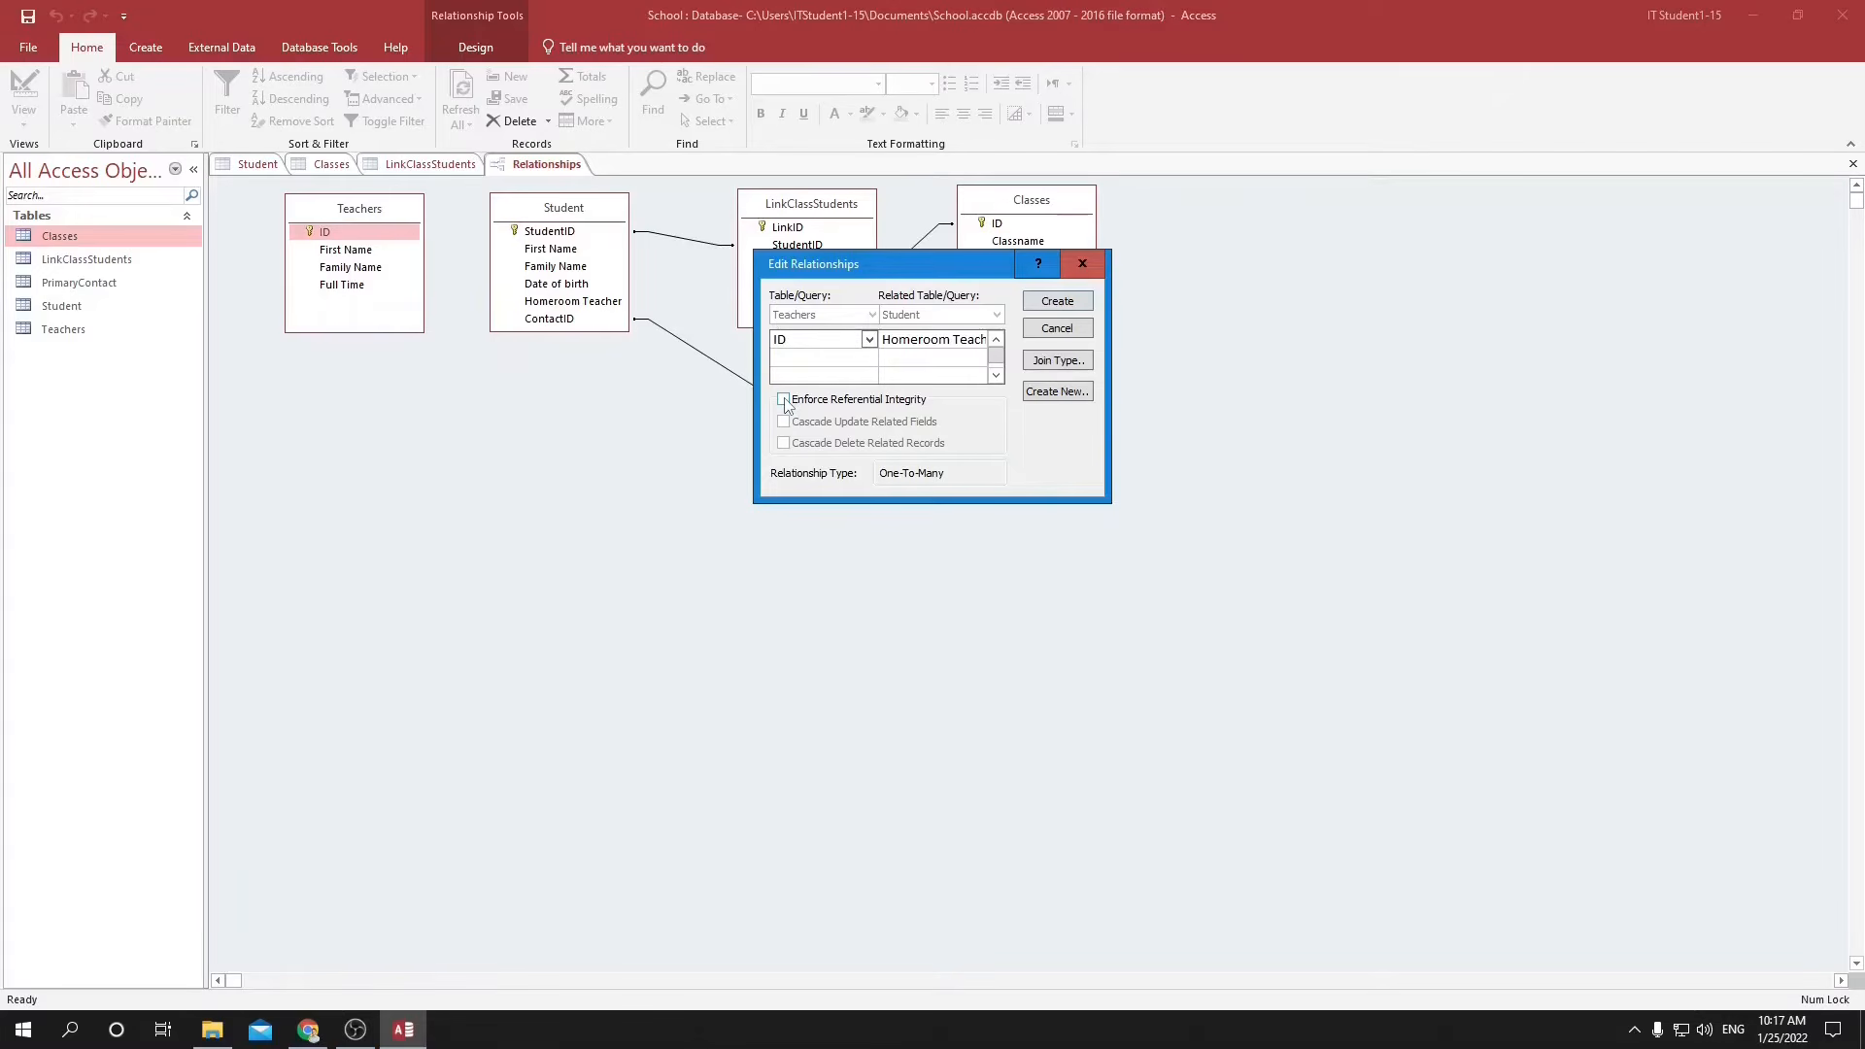
left_click(784, 399)
left_click(785, 399)
left_click(785, 399)
left_click(1057, 301)
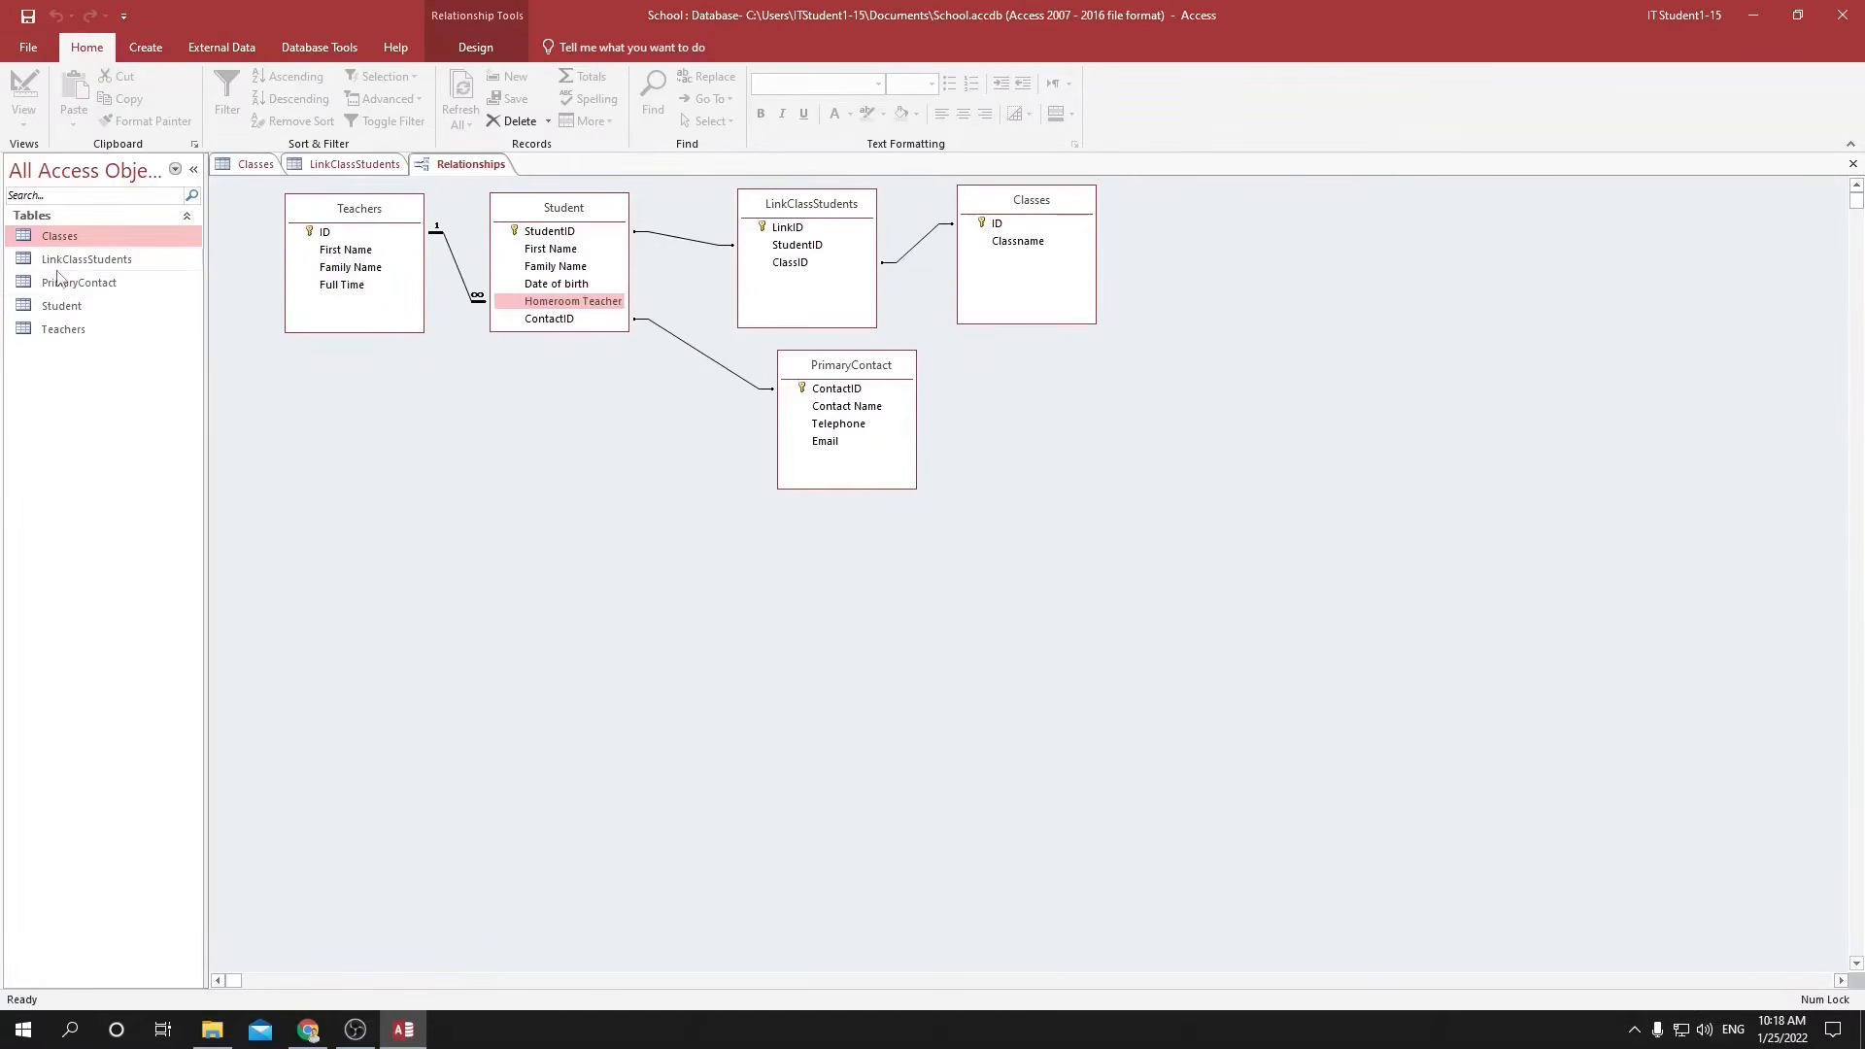
Open the Student table and start a new record with the student's first name, family name and date of birth.
double_click(60, 306)
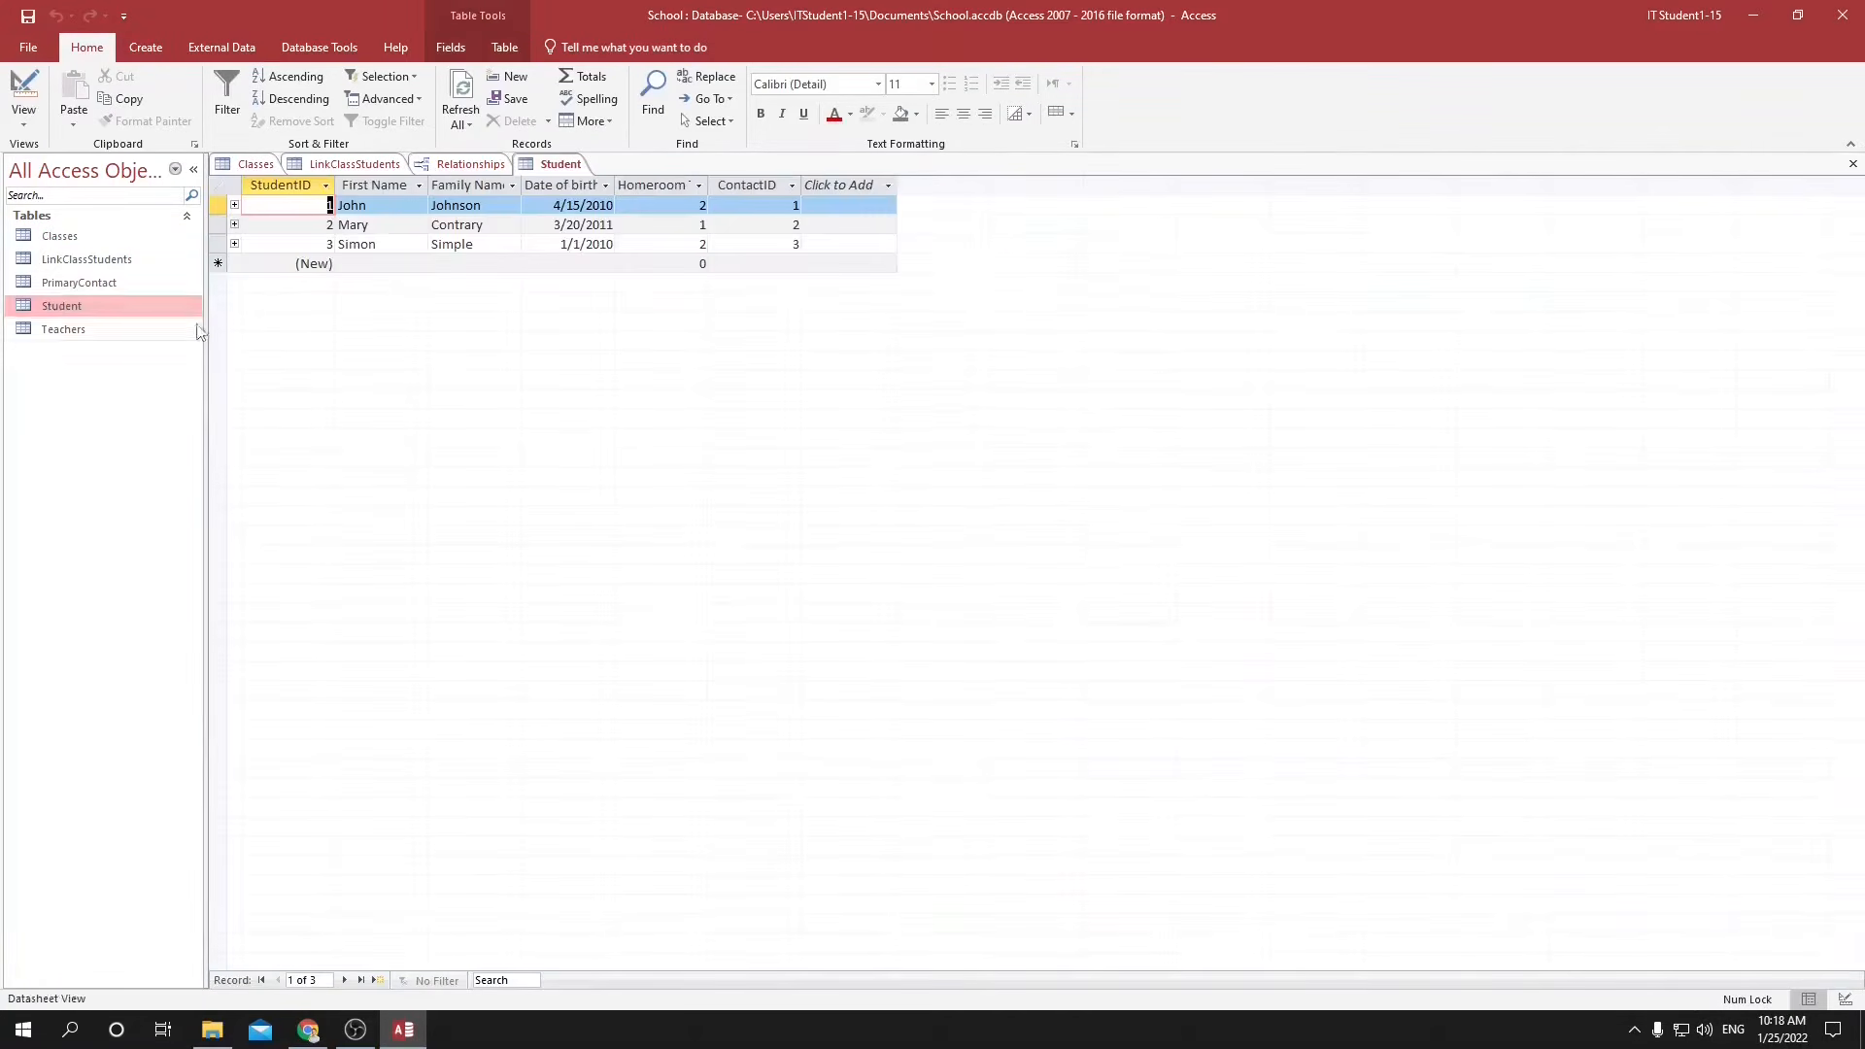
left_click(387, 264)
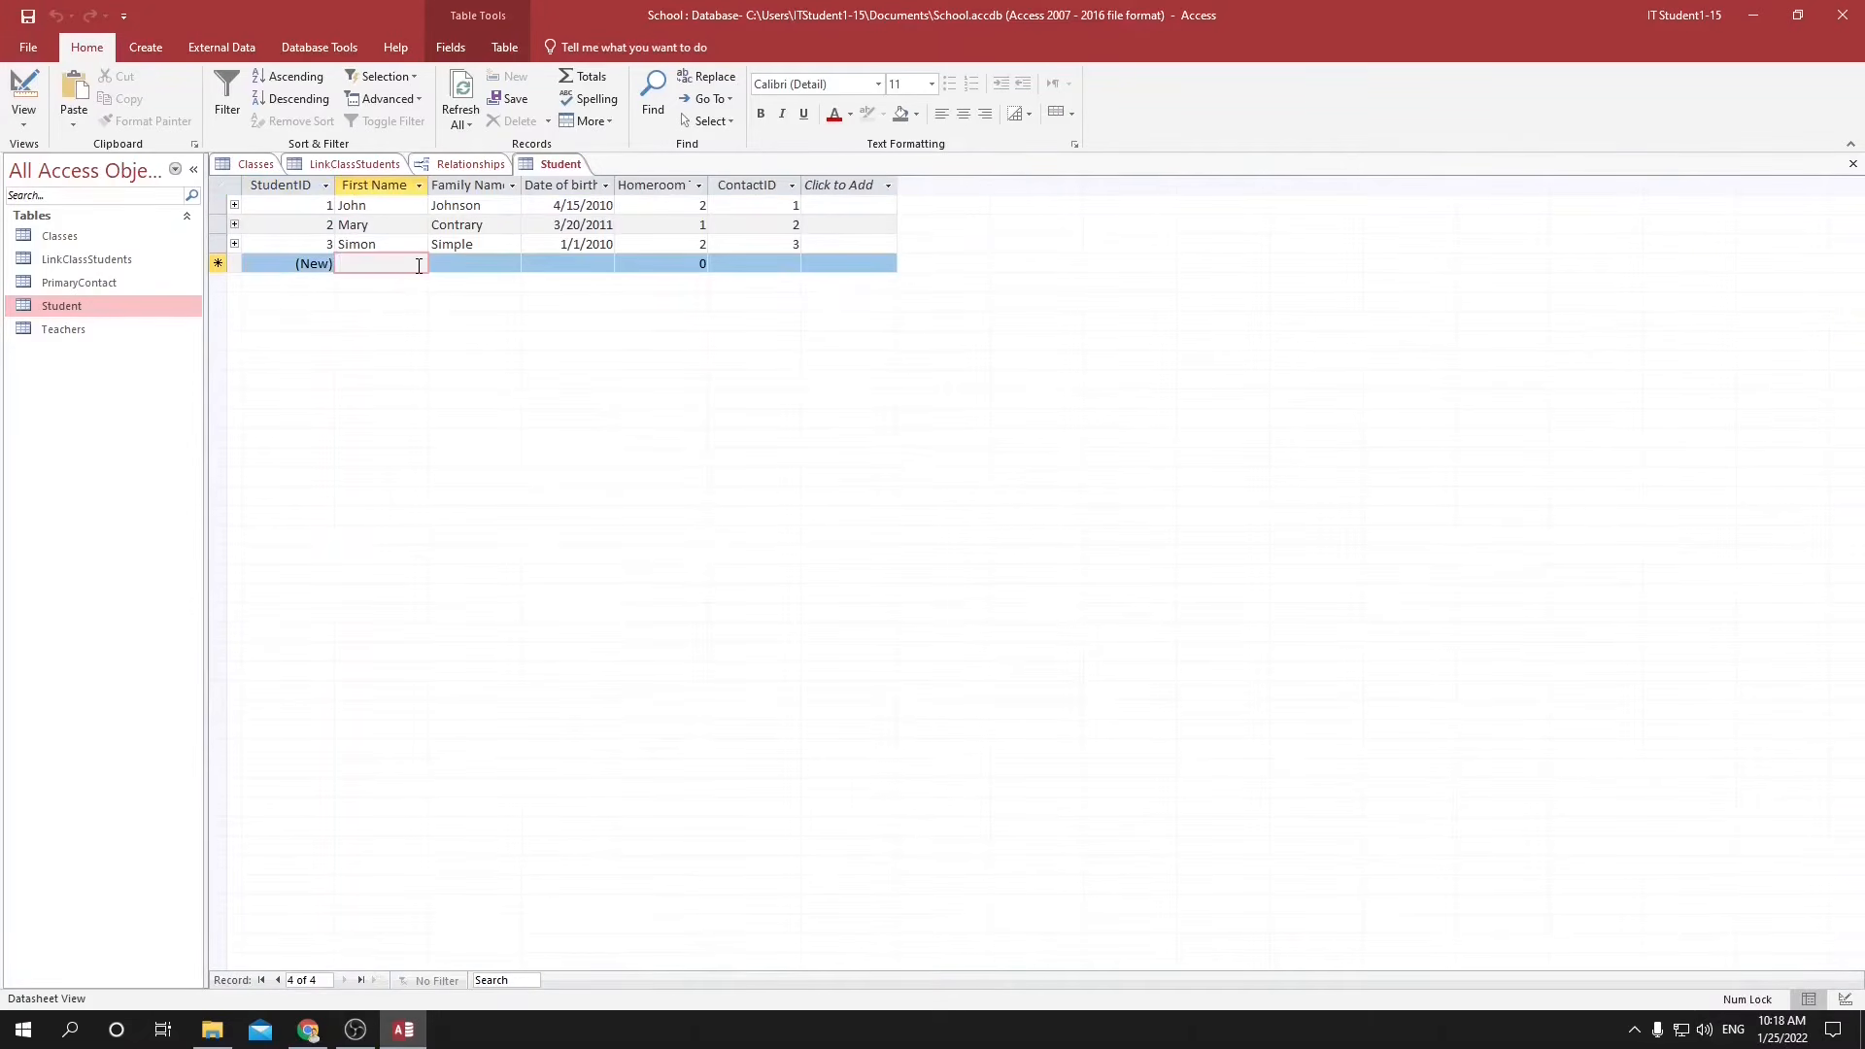
type("Trevor")
key("Tab")
type("Noah")
key("Tab")
left_click(623, 263)
left_click(537, 354)
left_click_drag(615, 264, 601, 264)
type("10")
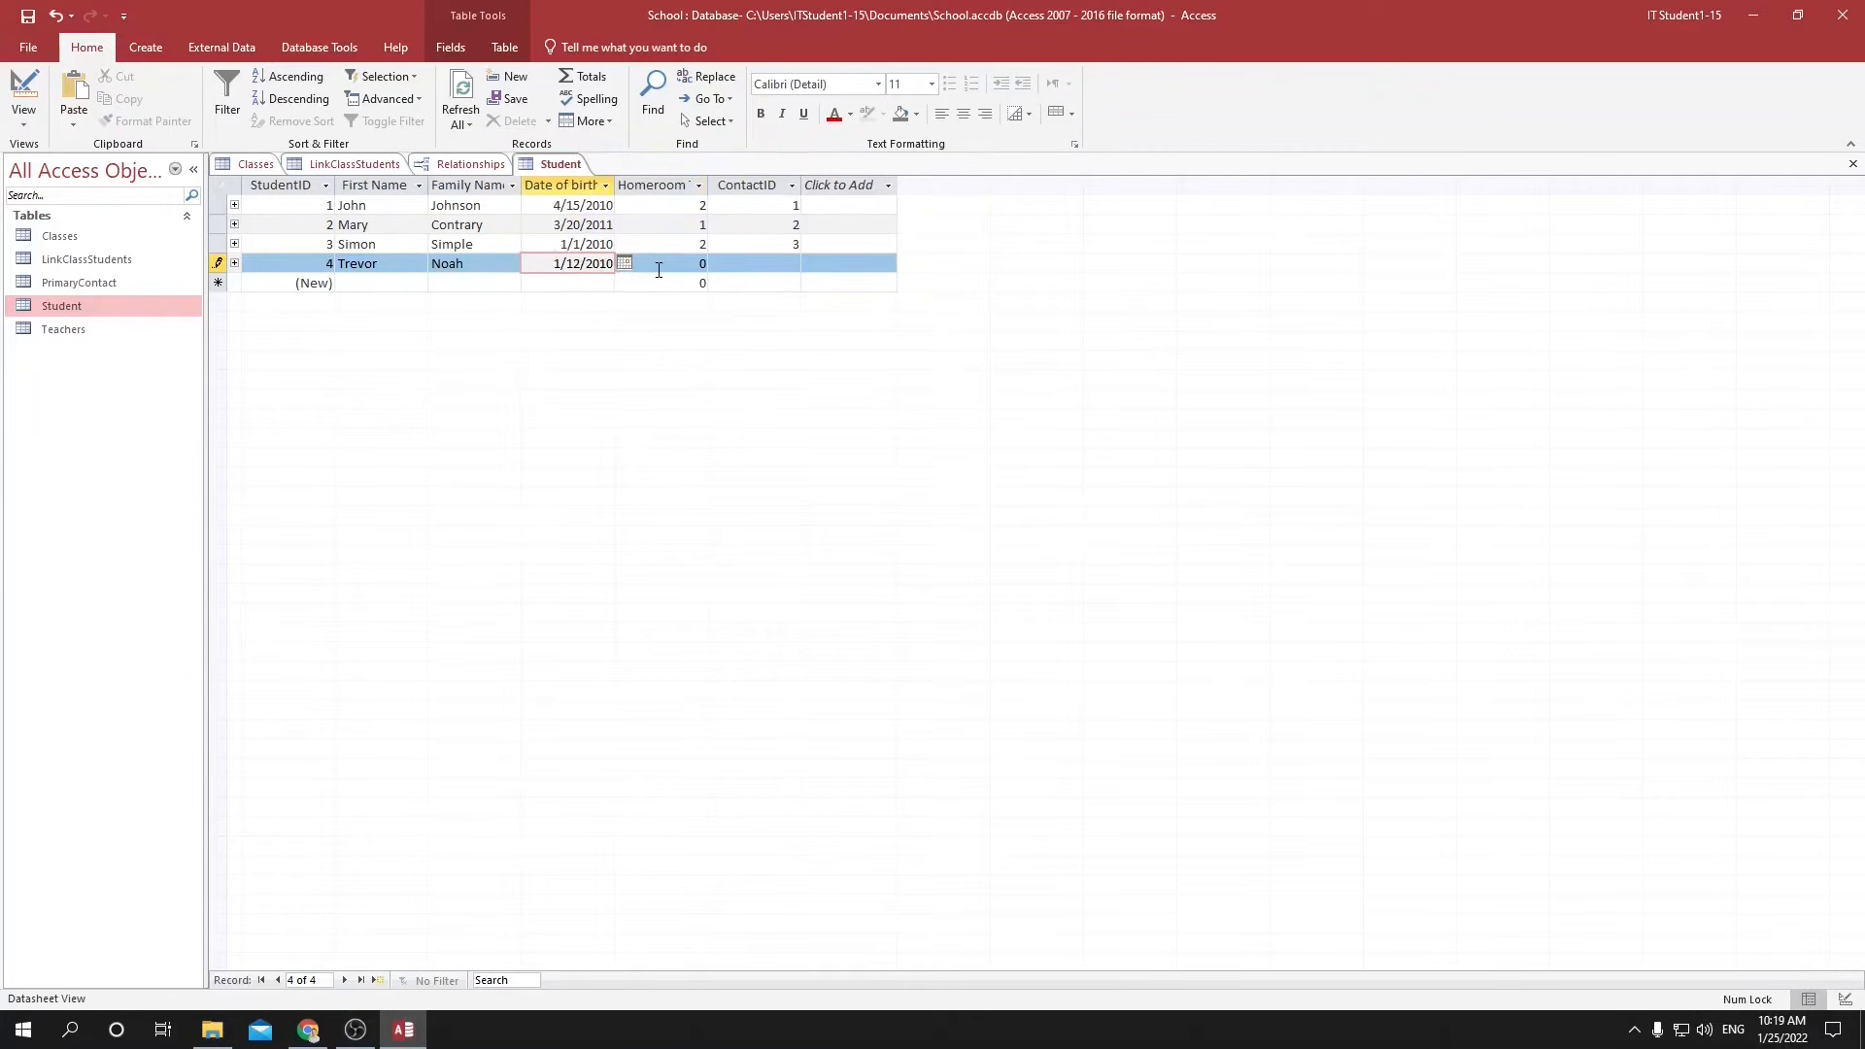
Try homeroom teacher 5 for the new student, and replace it with 3 to save the record.
key("Tab")
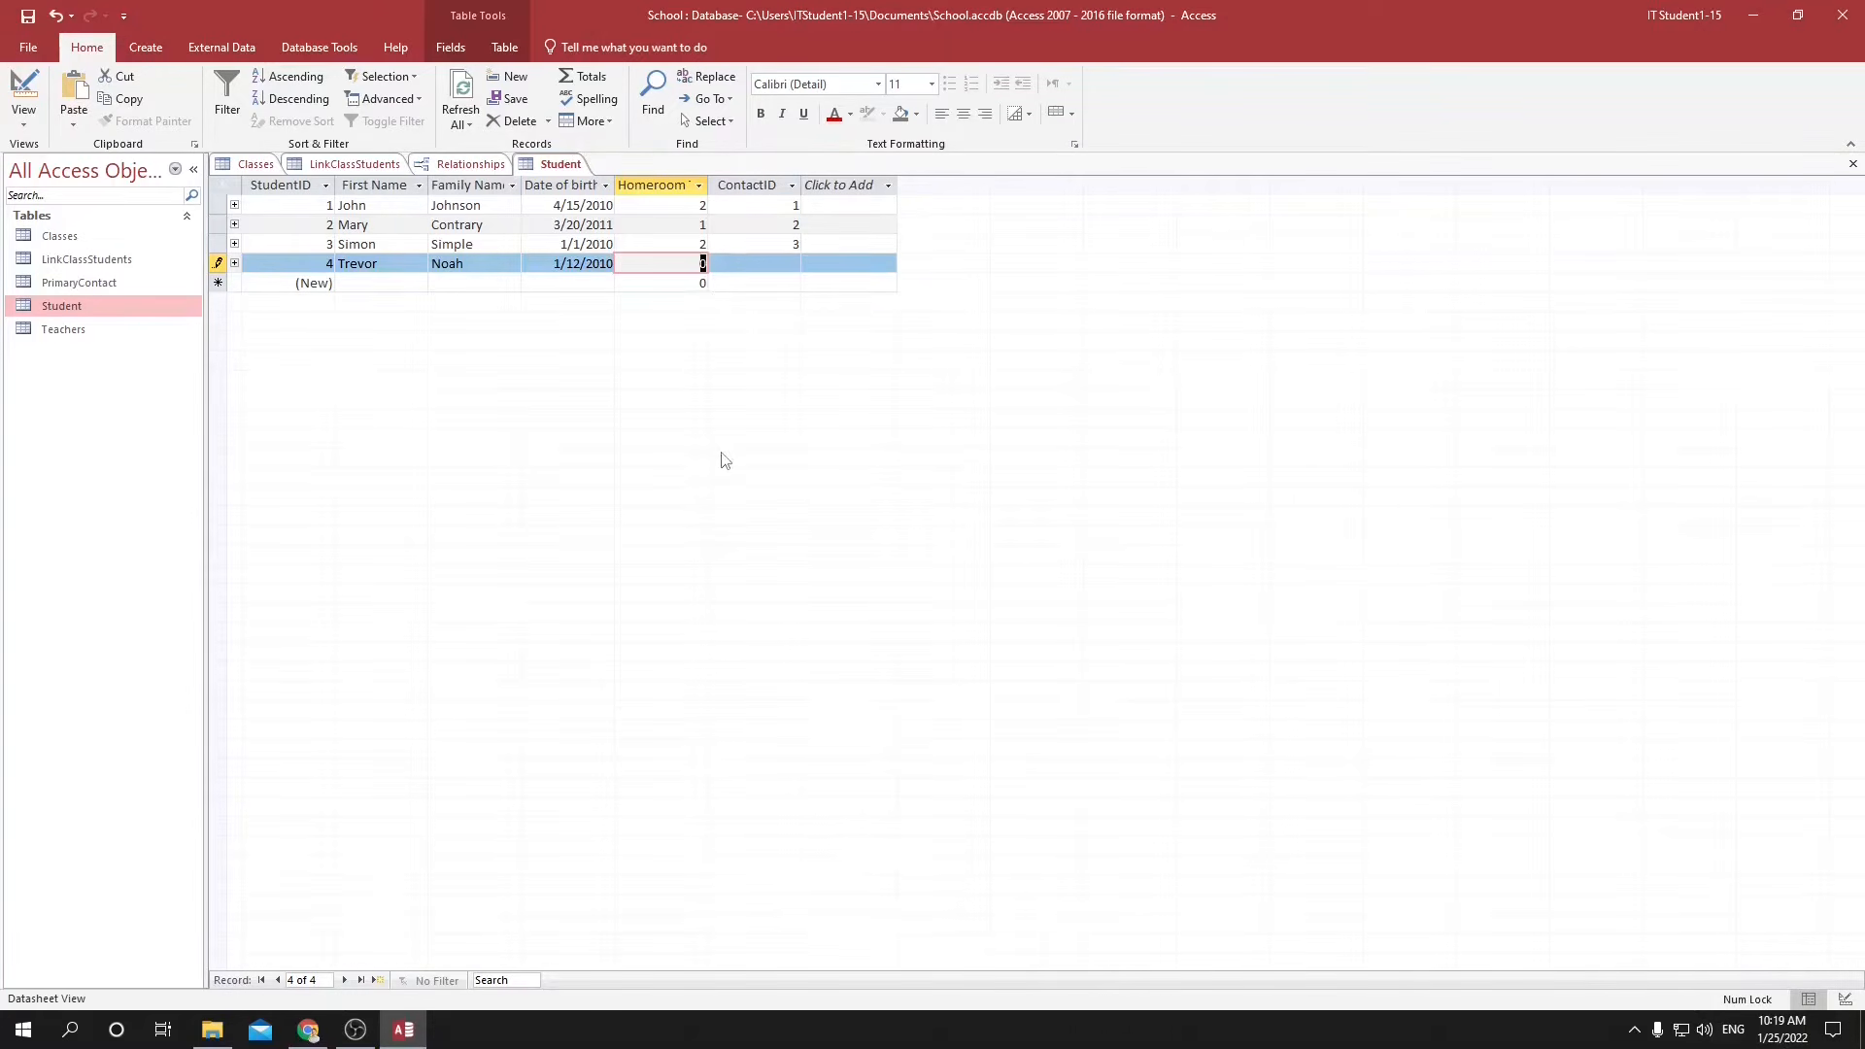
type("5")
left_click(675, 286)
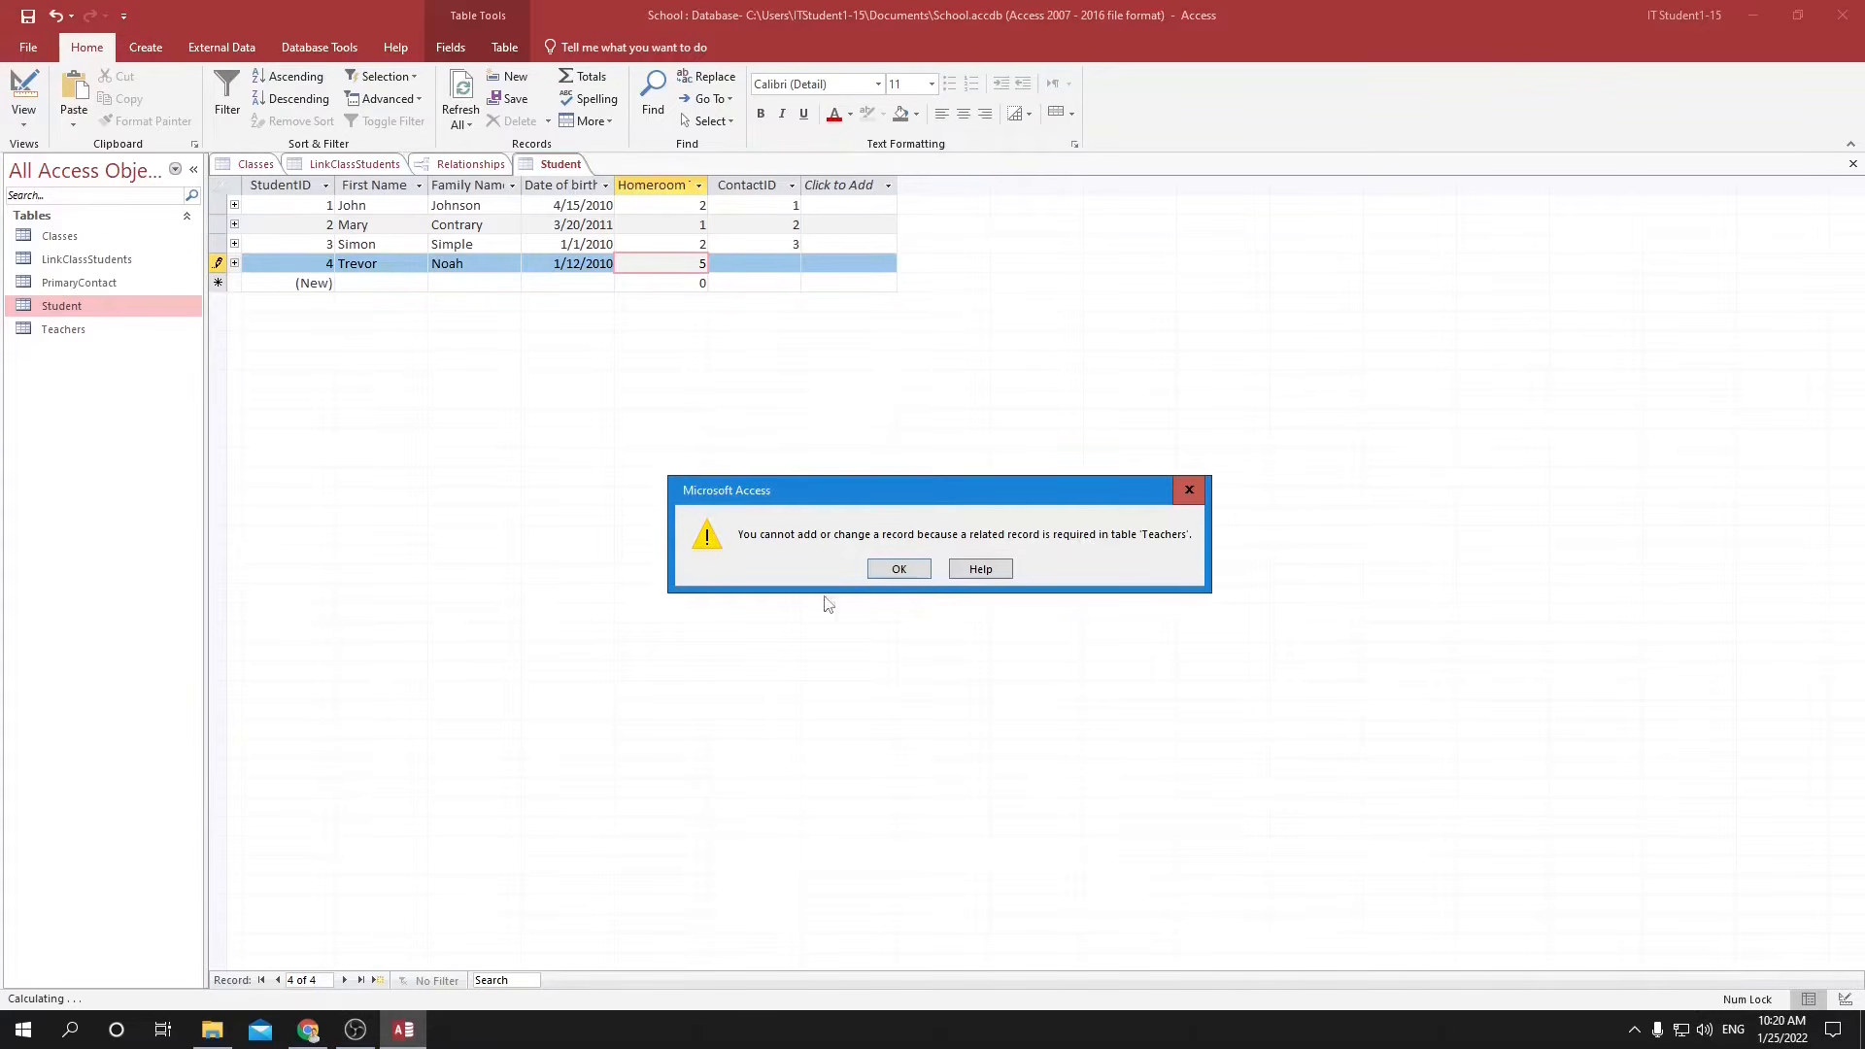
left_click(897, 569)
type("3")
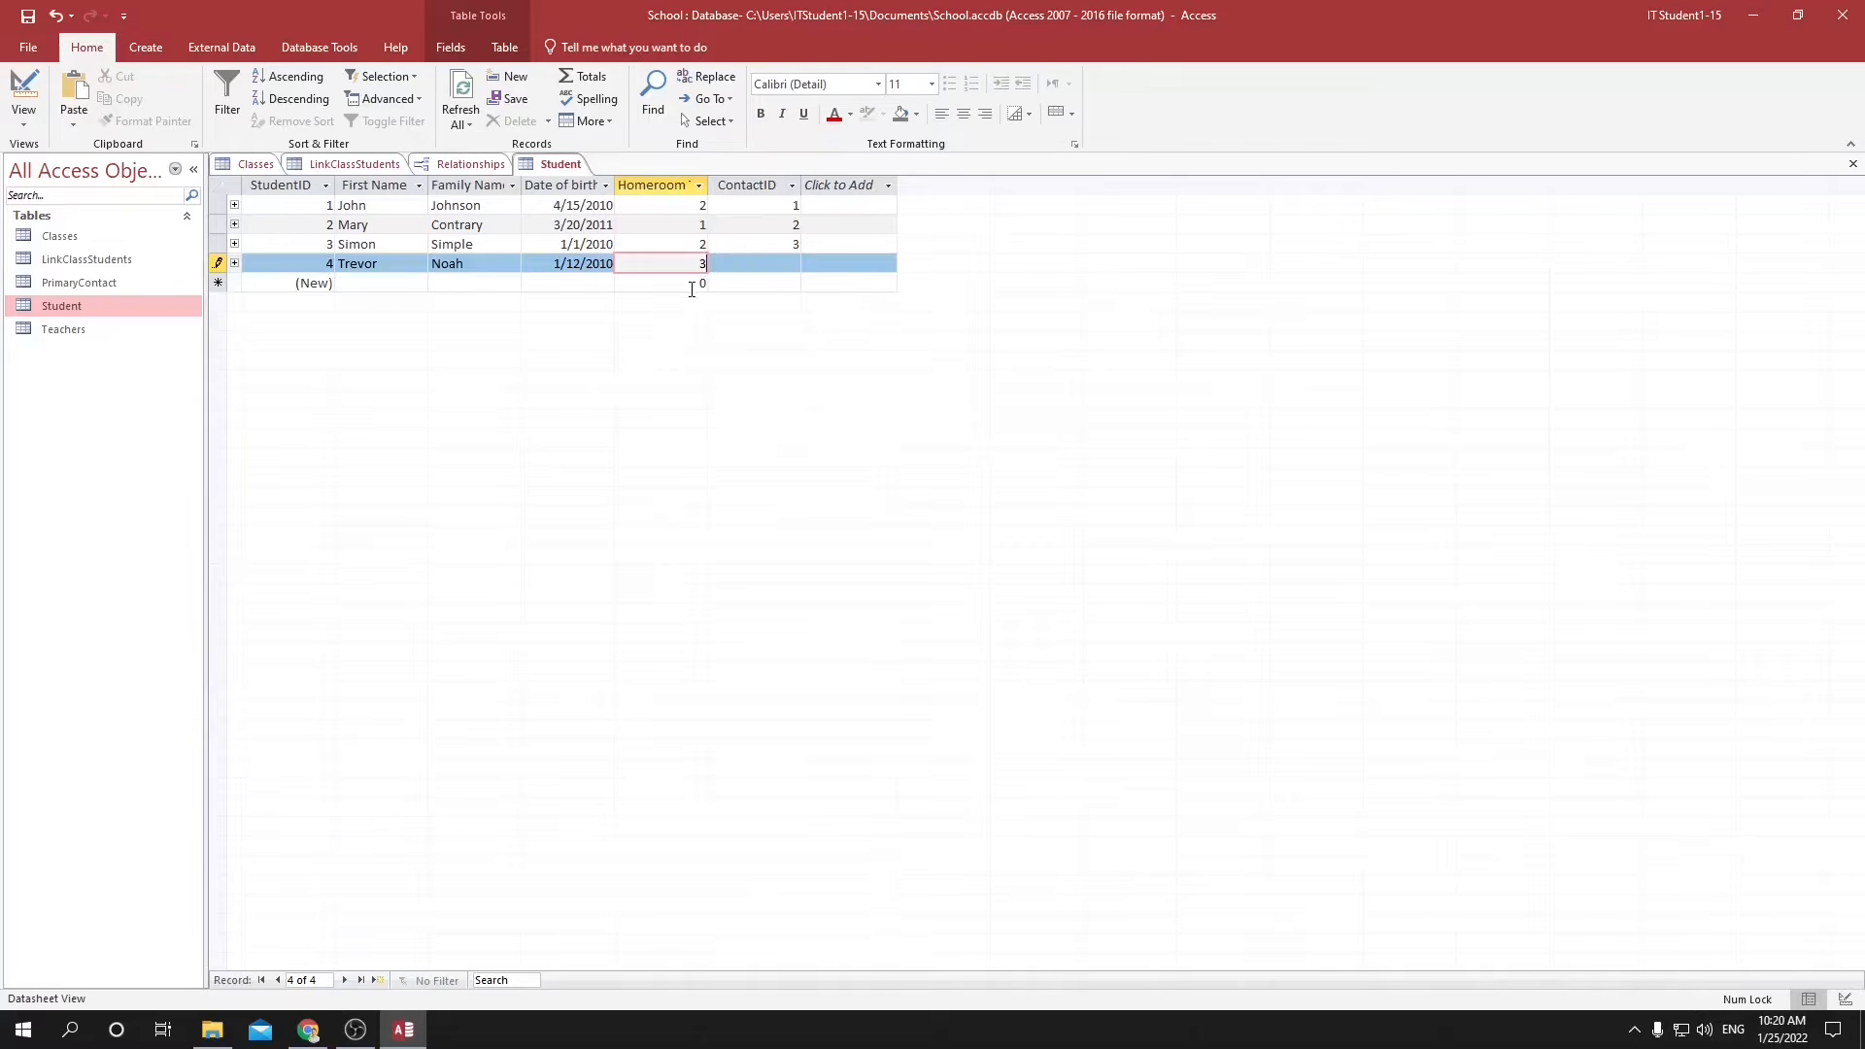
left_click(700, 282)
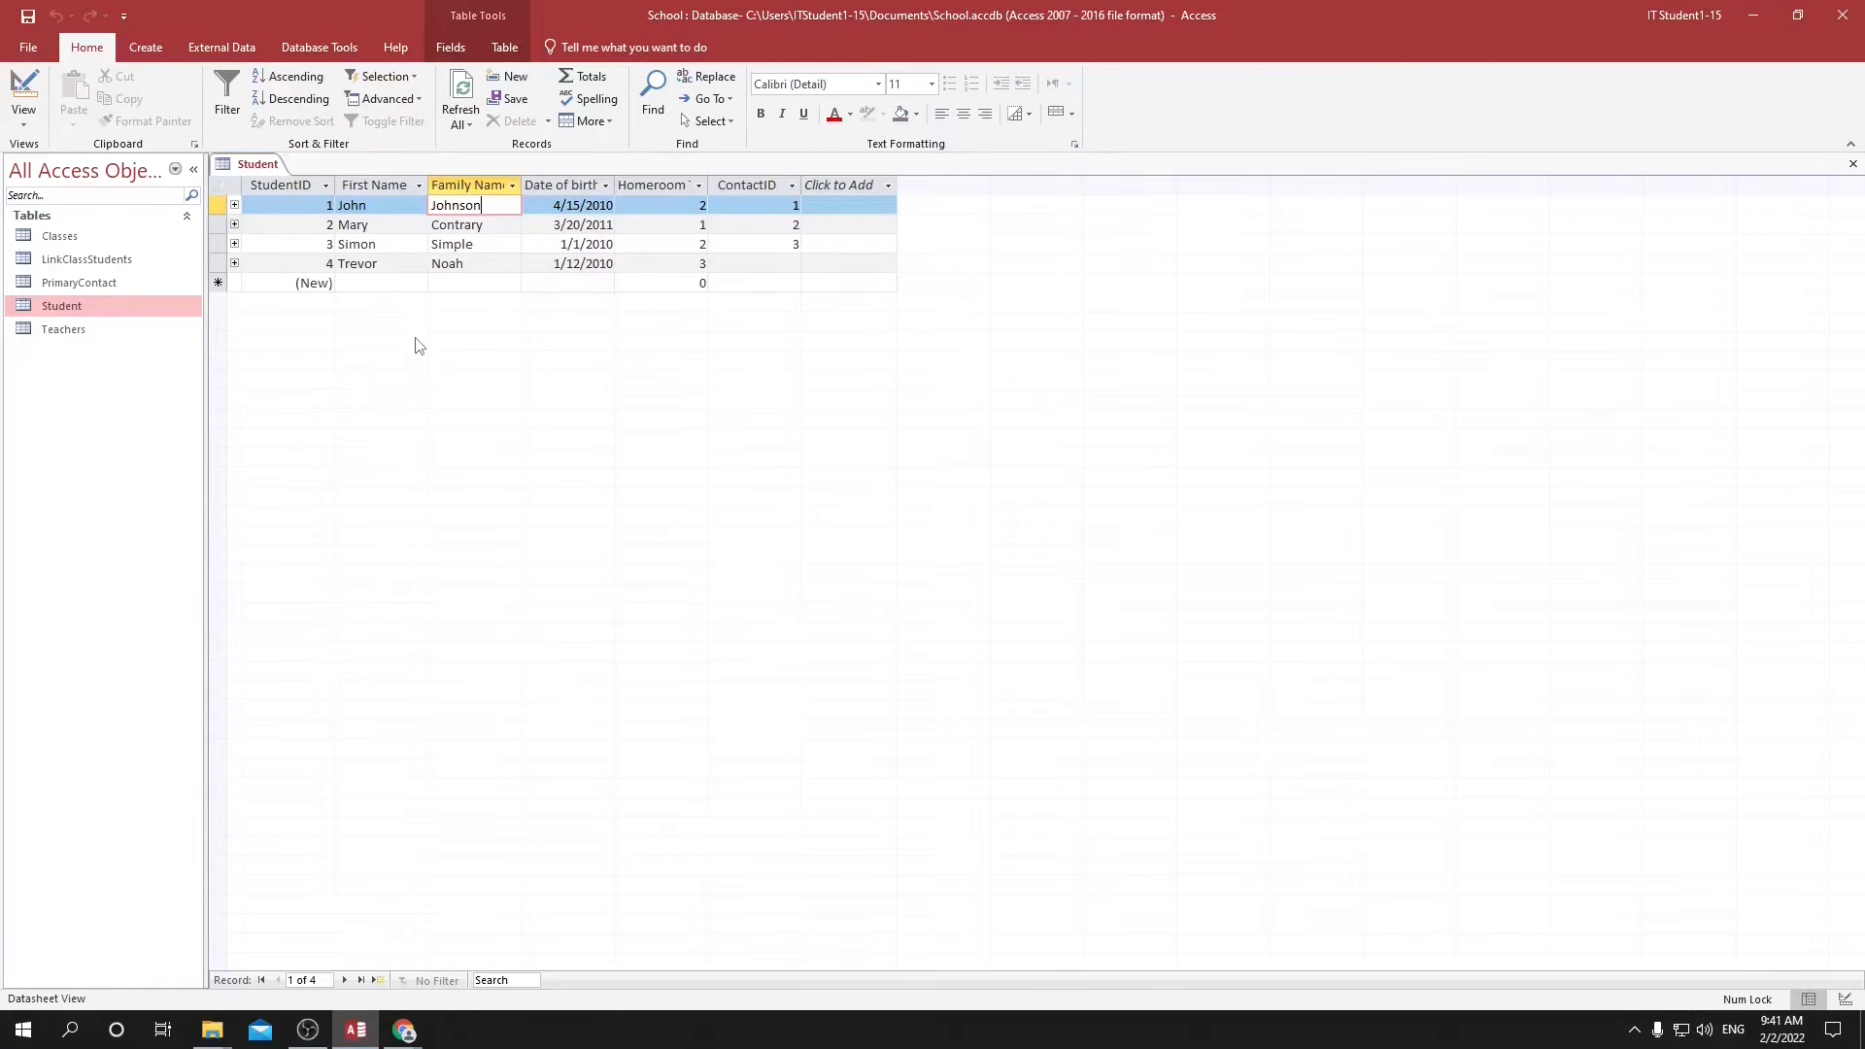
Create a query in Query Design based on the Student and Teachers tables.
left_click(142, 45)
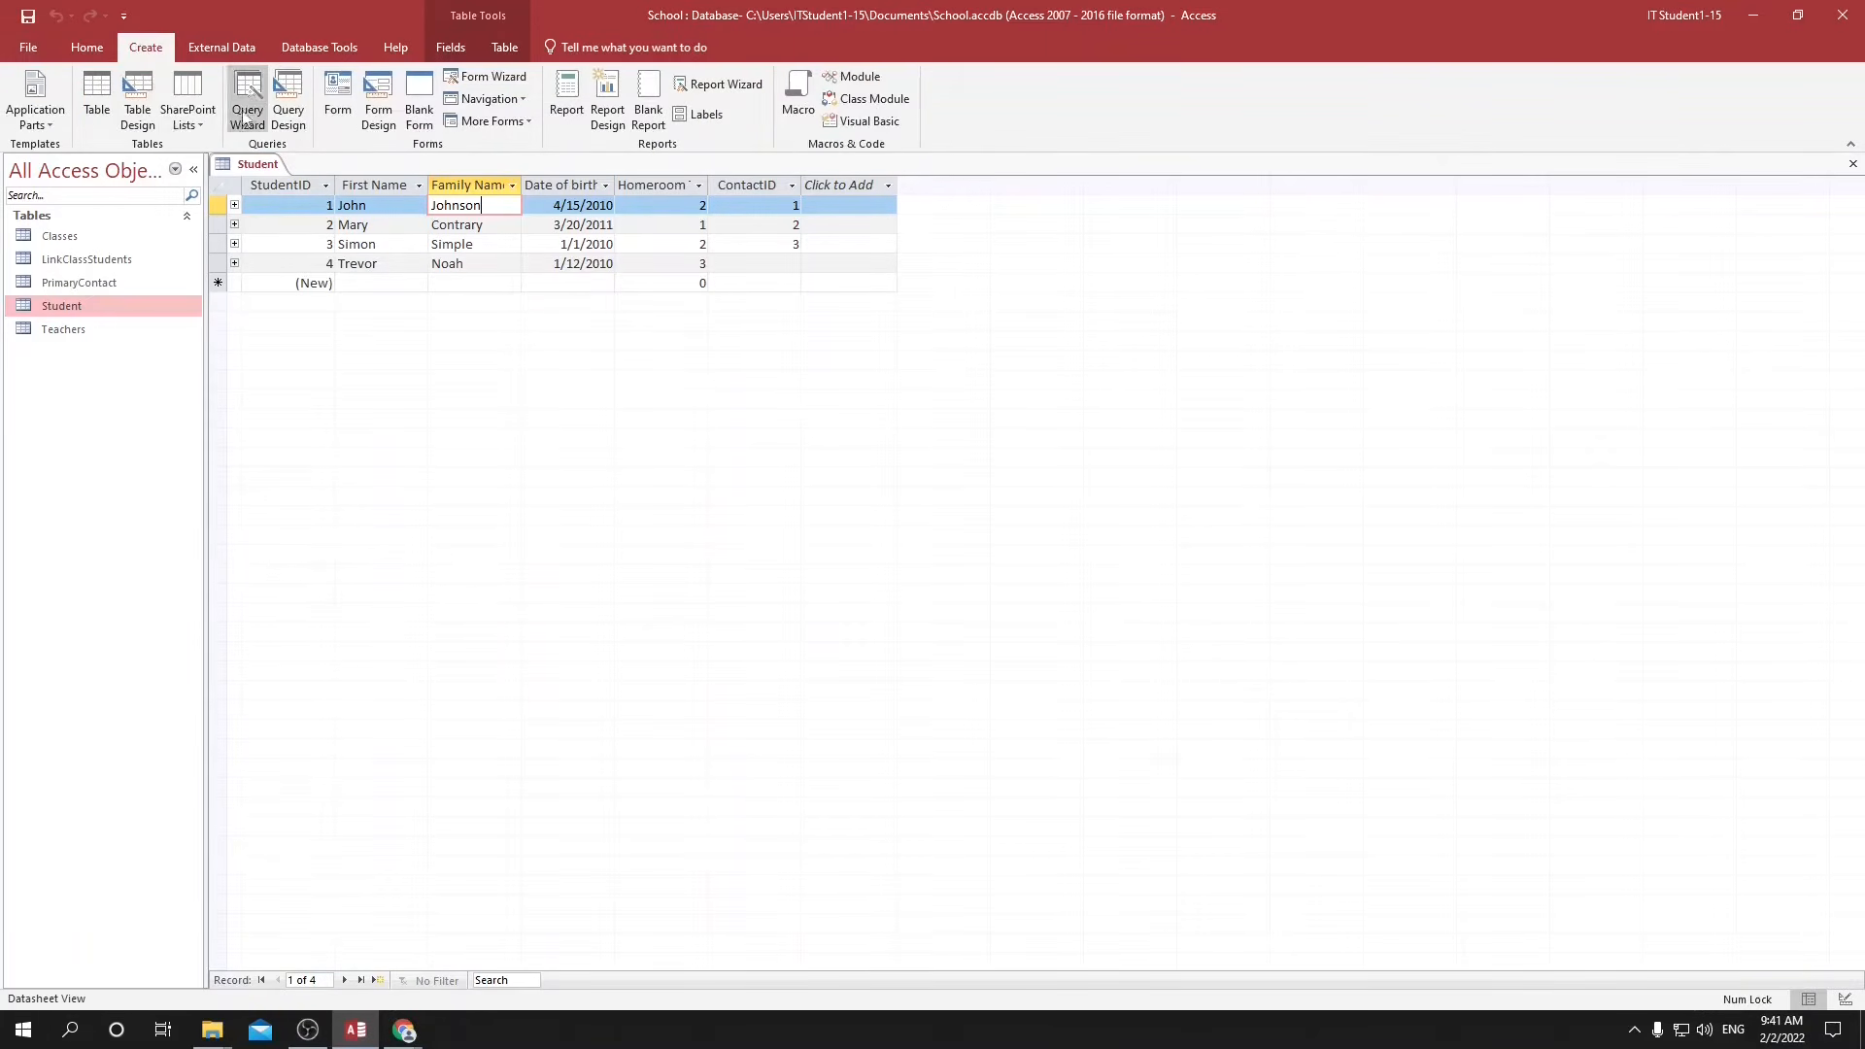
left_click(289, 87)
left_click(826, 341)
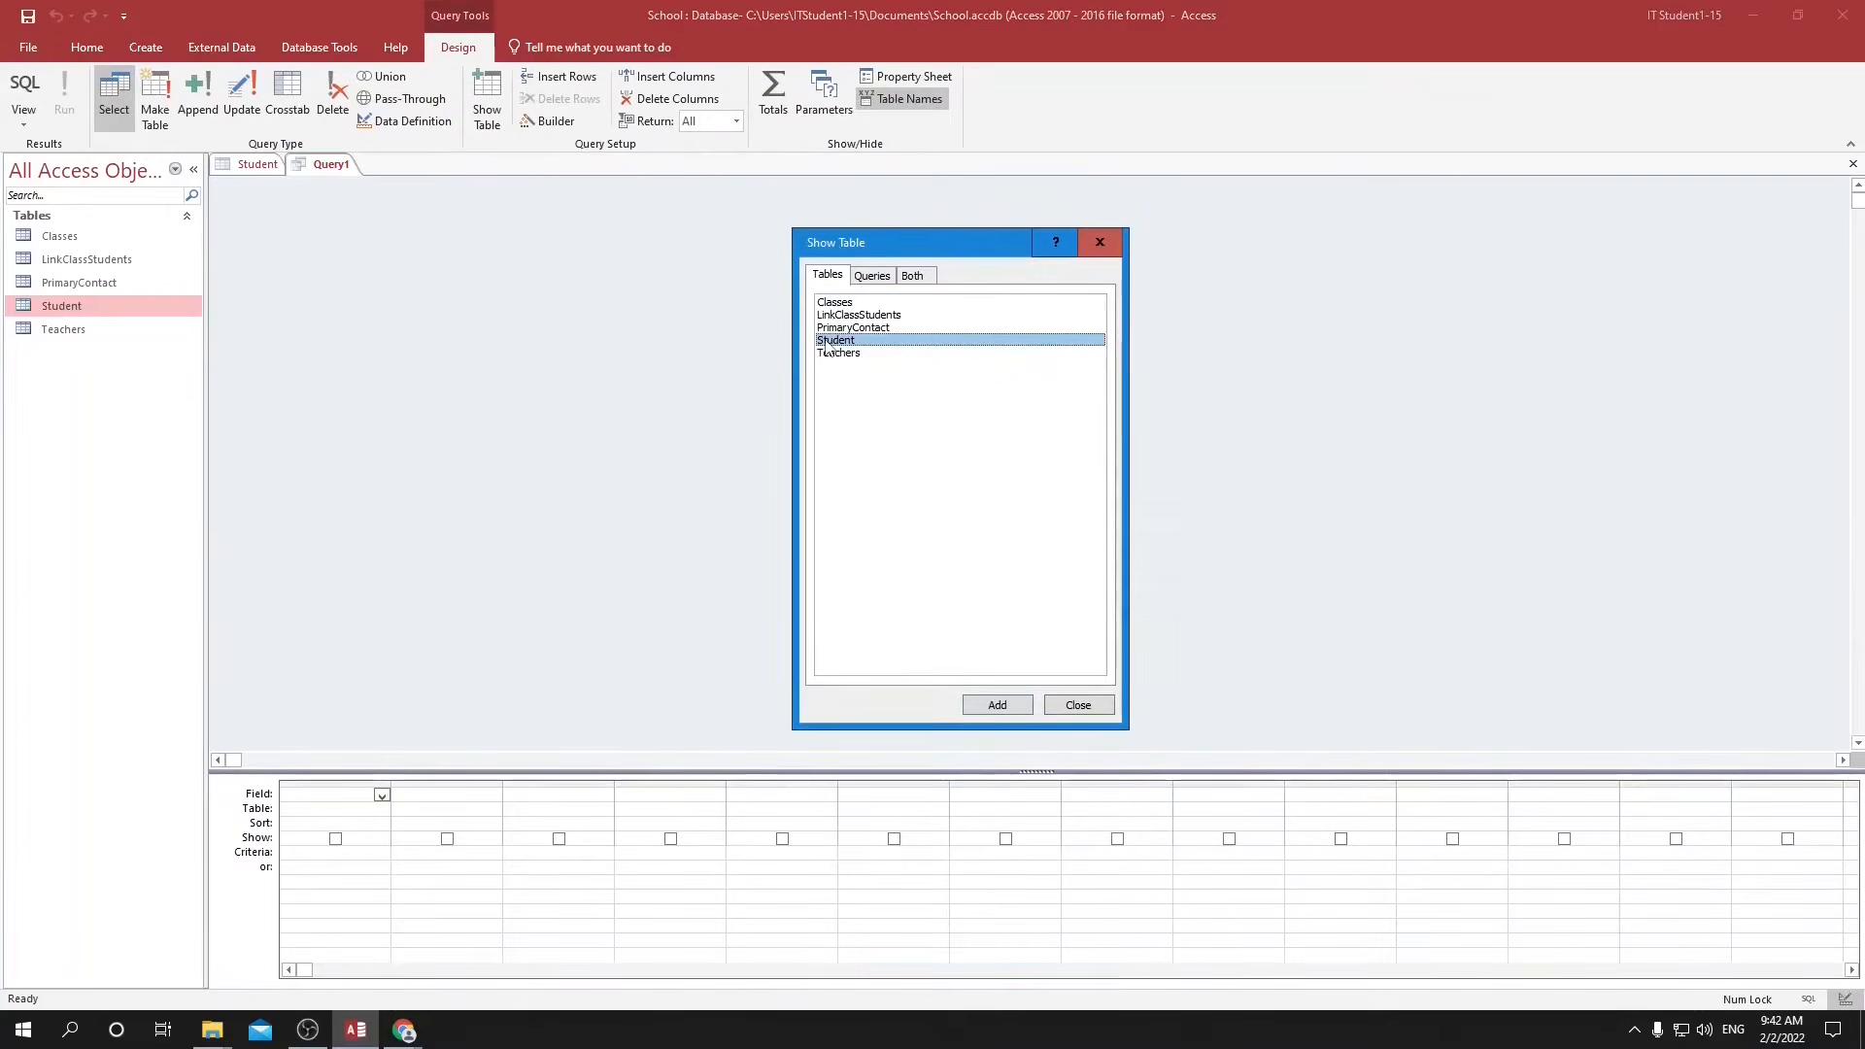
double_click(826, 340)
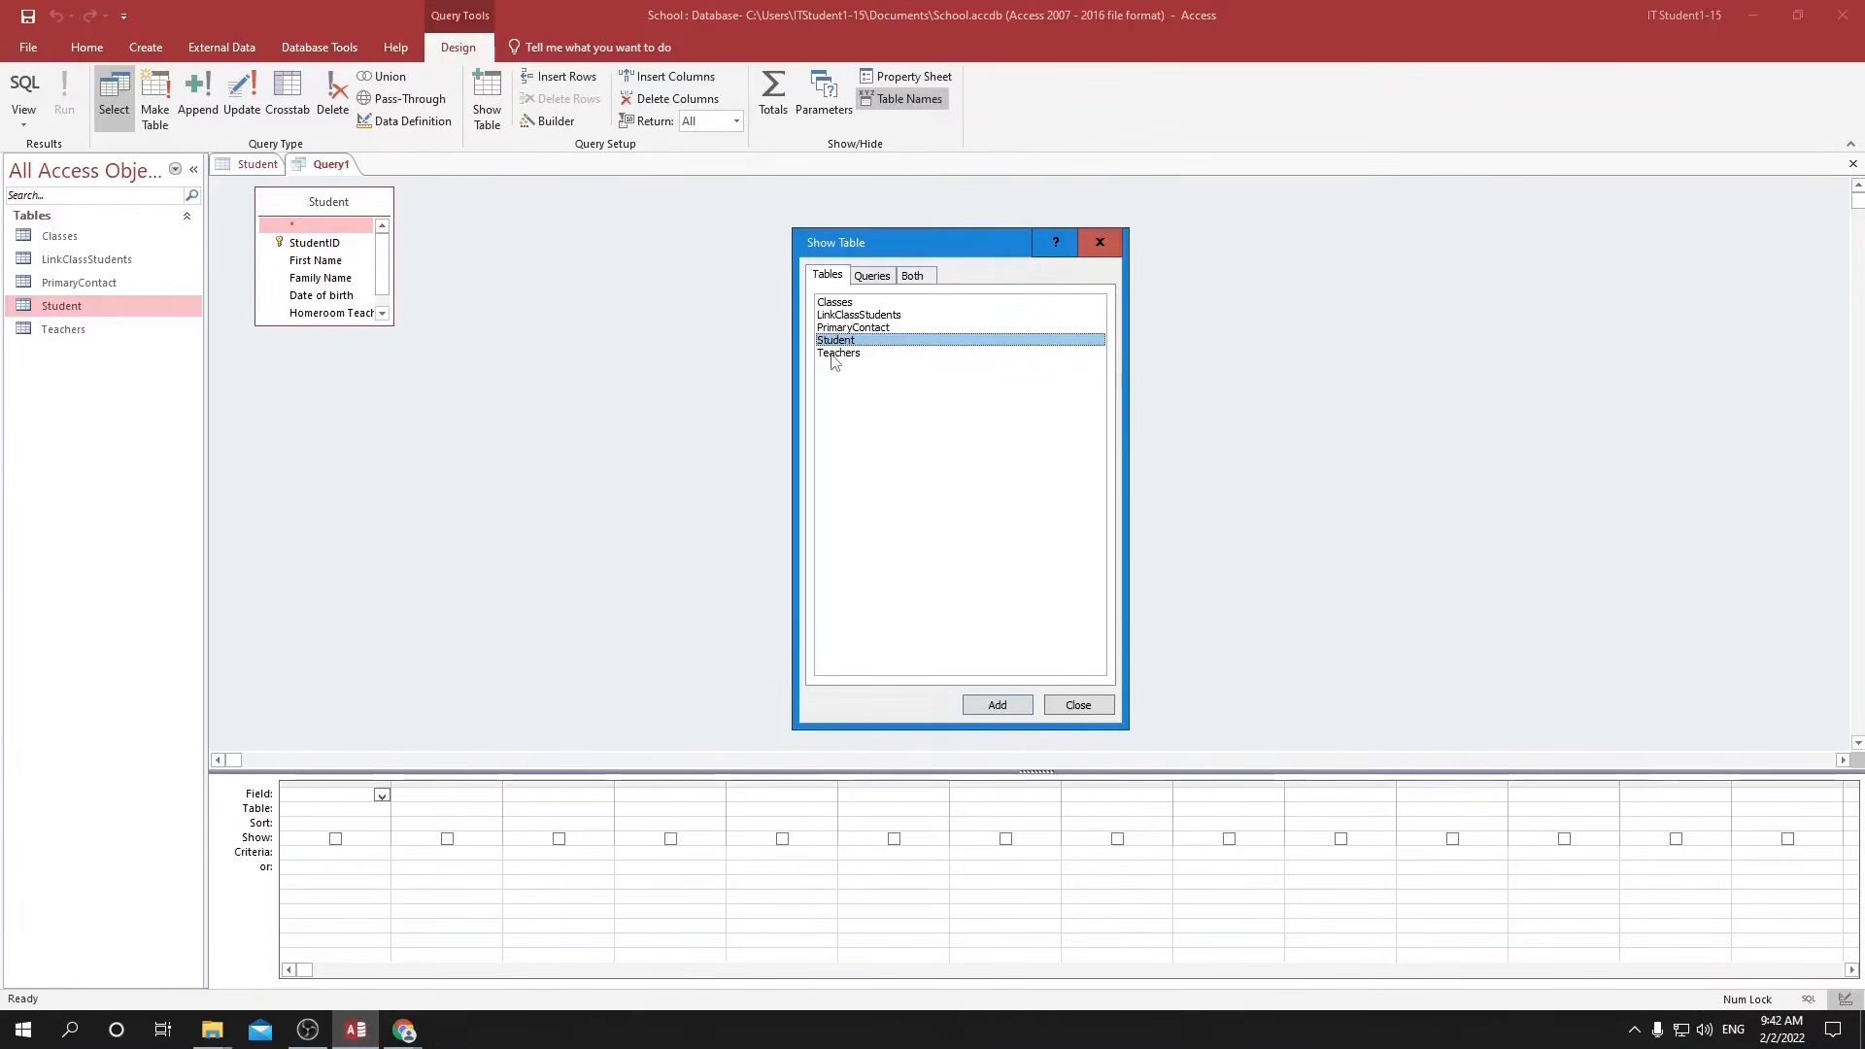
double_click(833, 353)
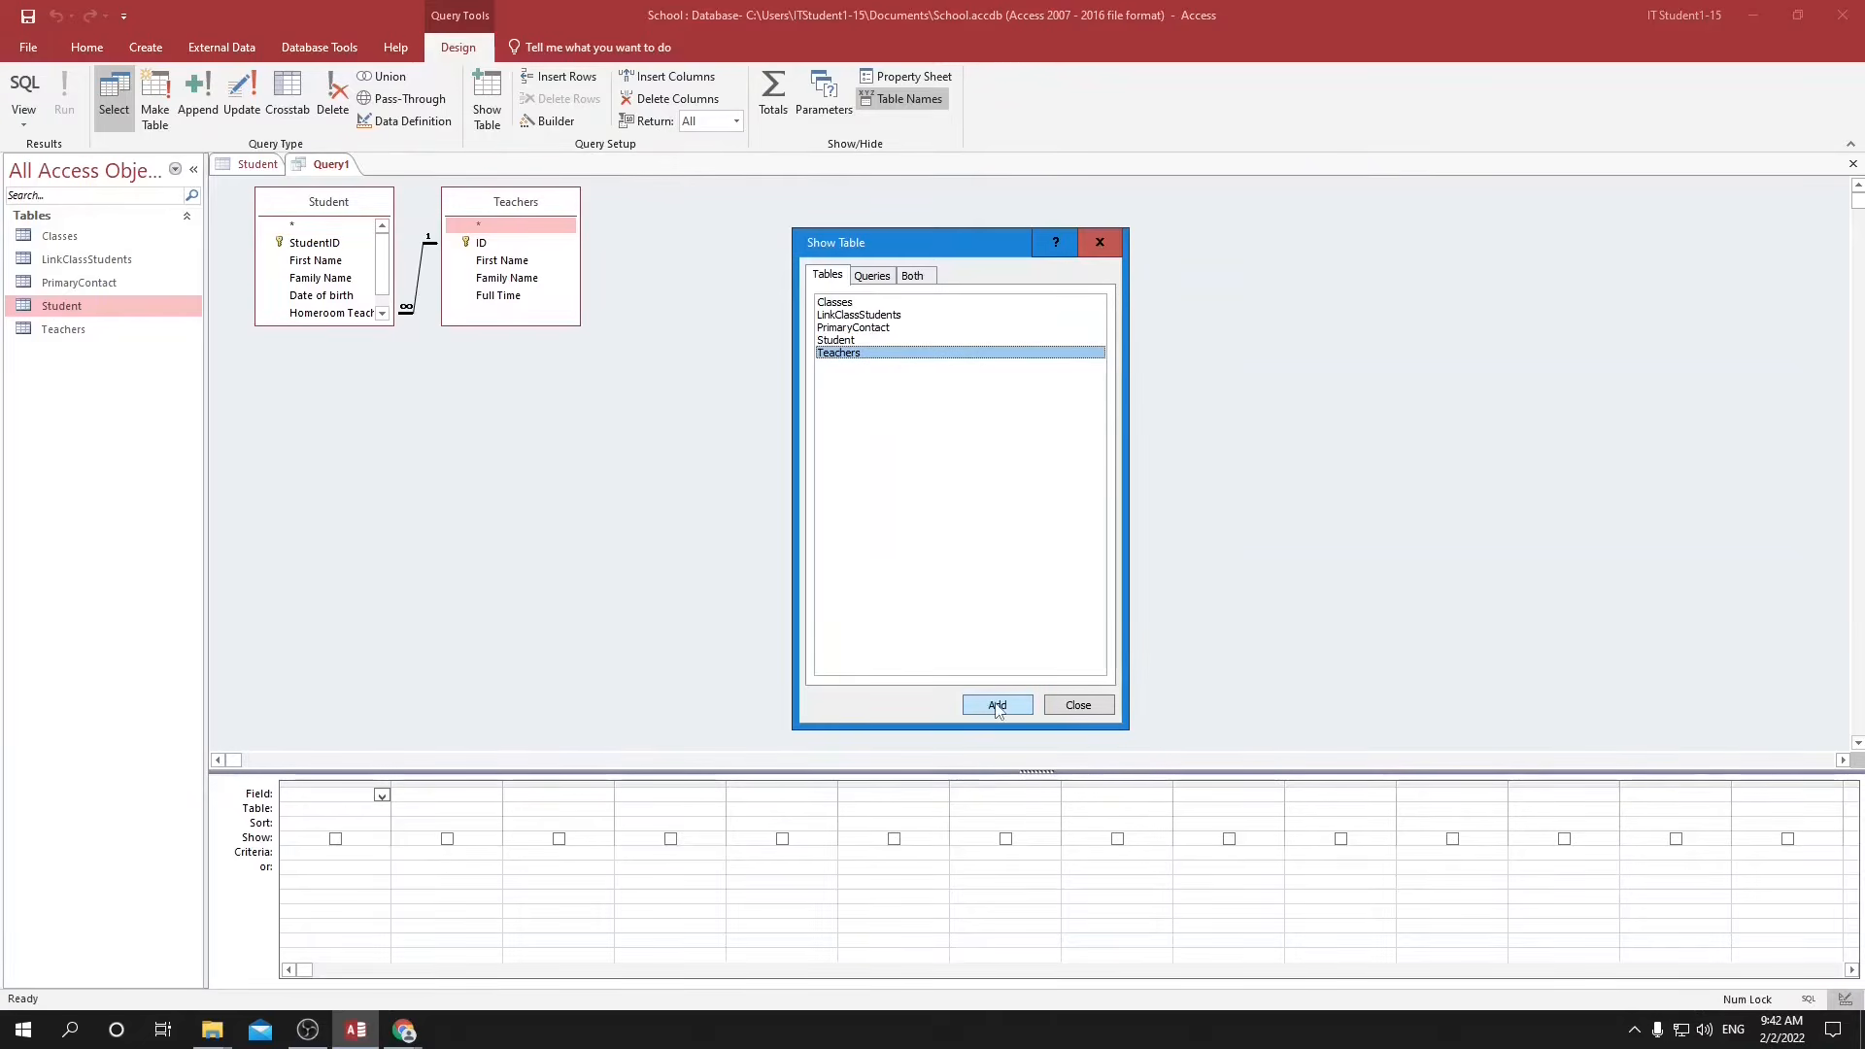
left_click(1079, 707)
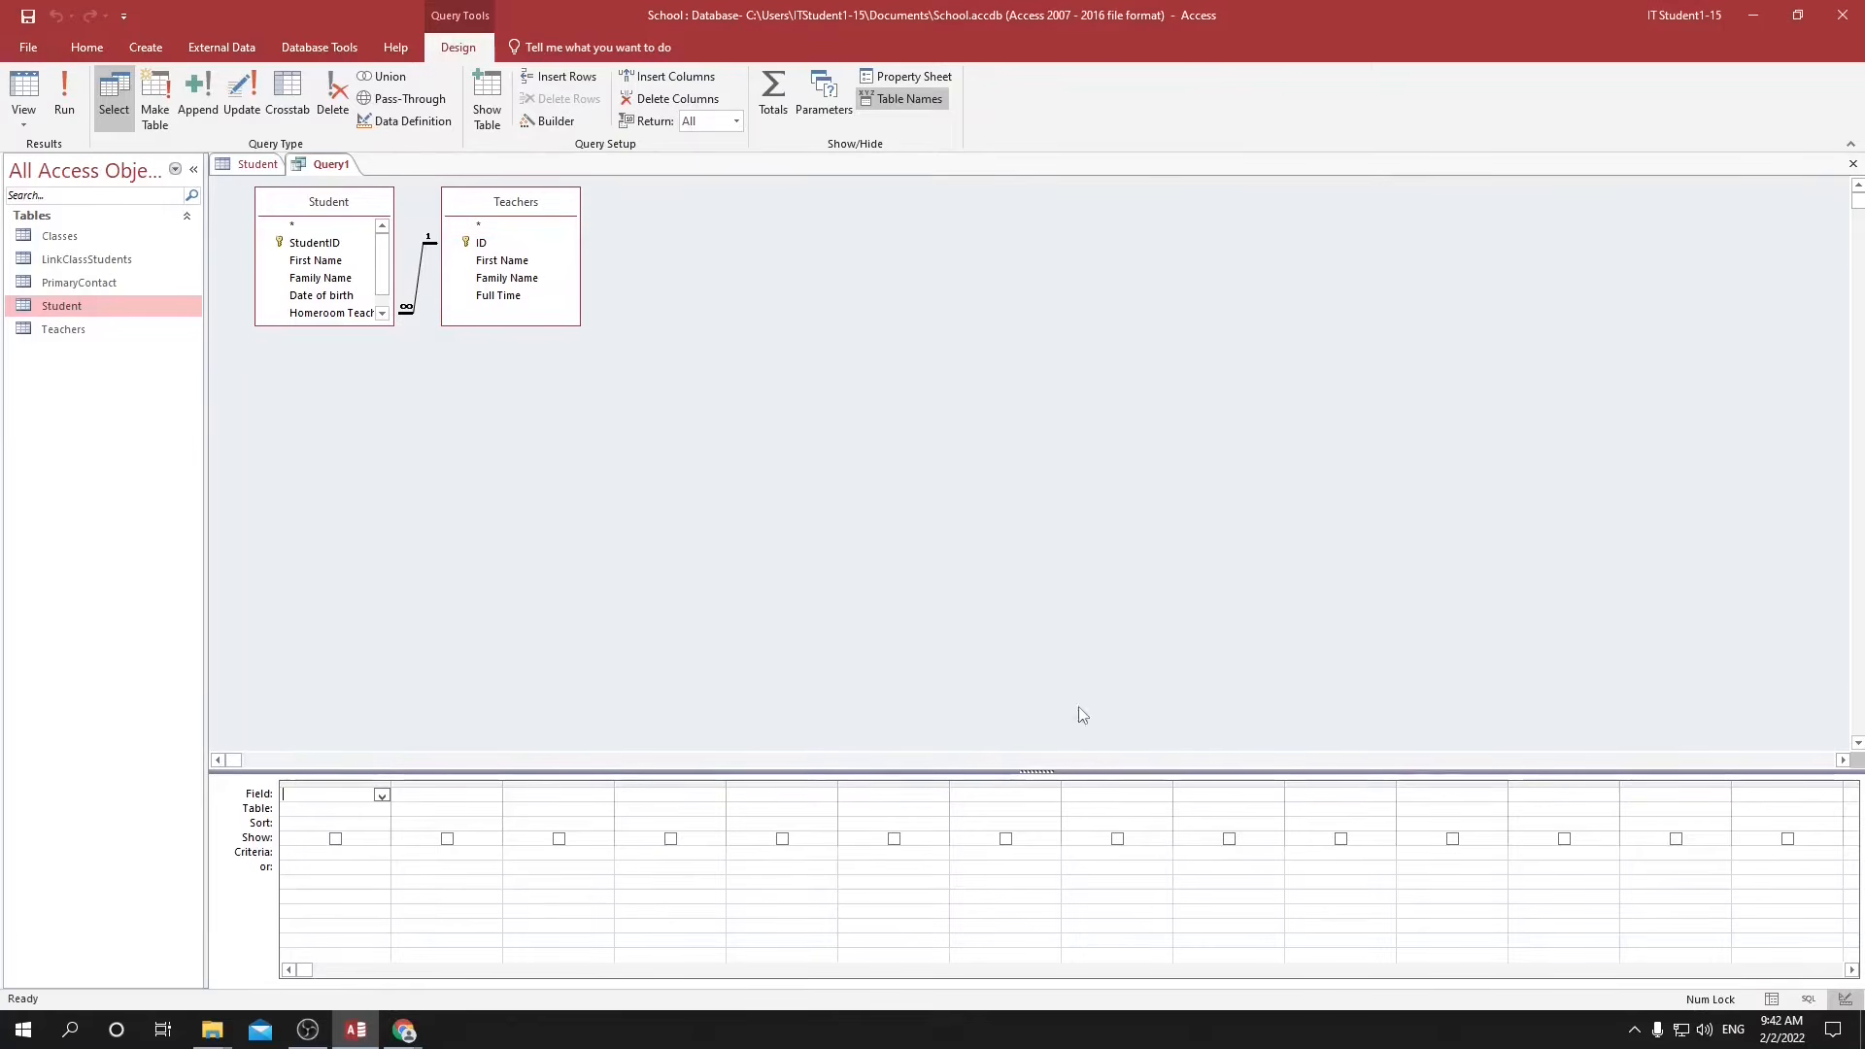
Add the Student First Name, Student Family Name and Teachers Family Name fields to the query grid.
left_click(383, 797)
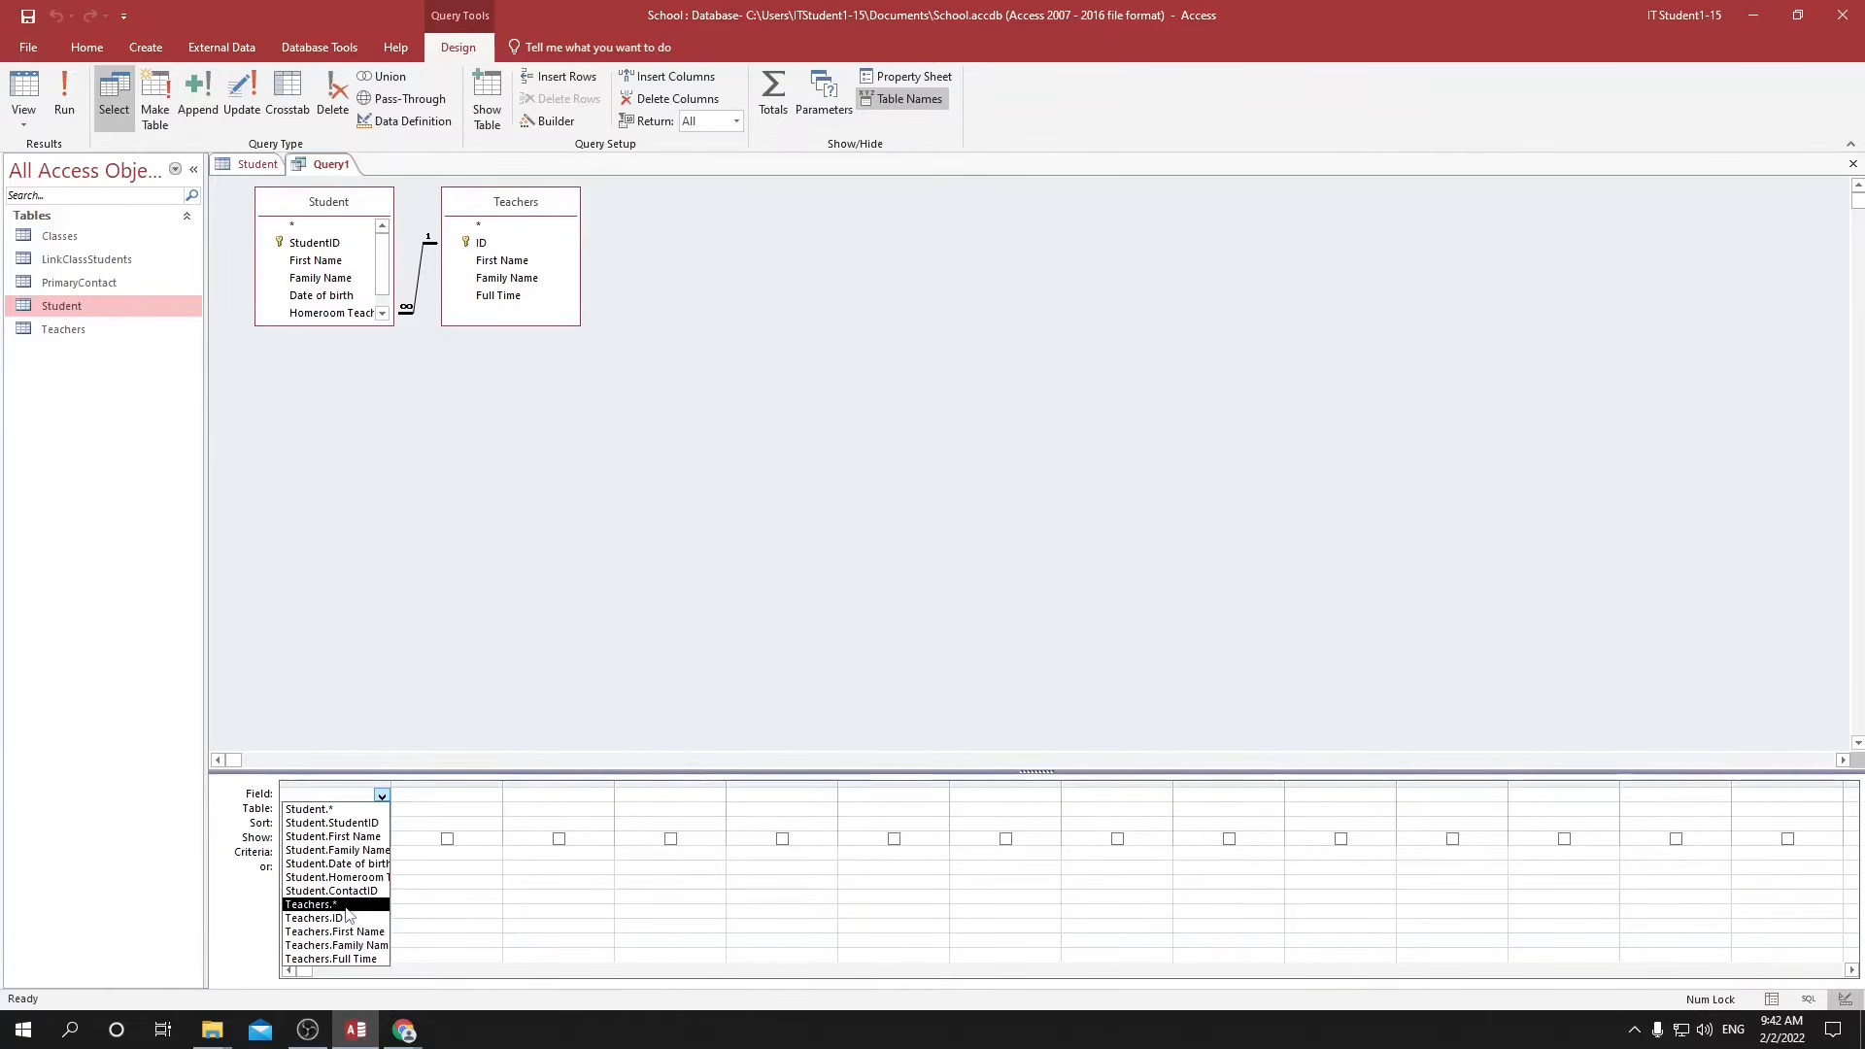
left_click(355, 841)
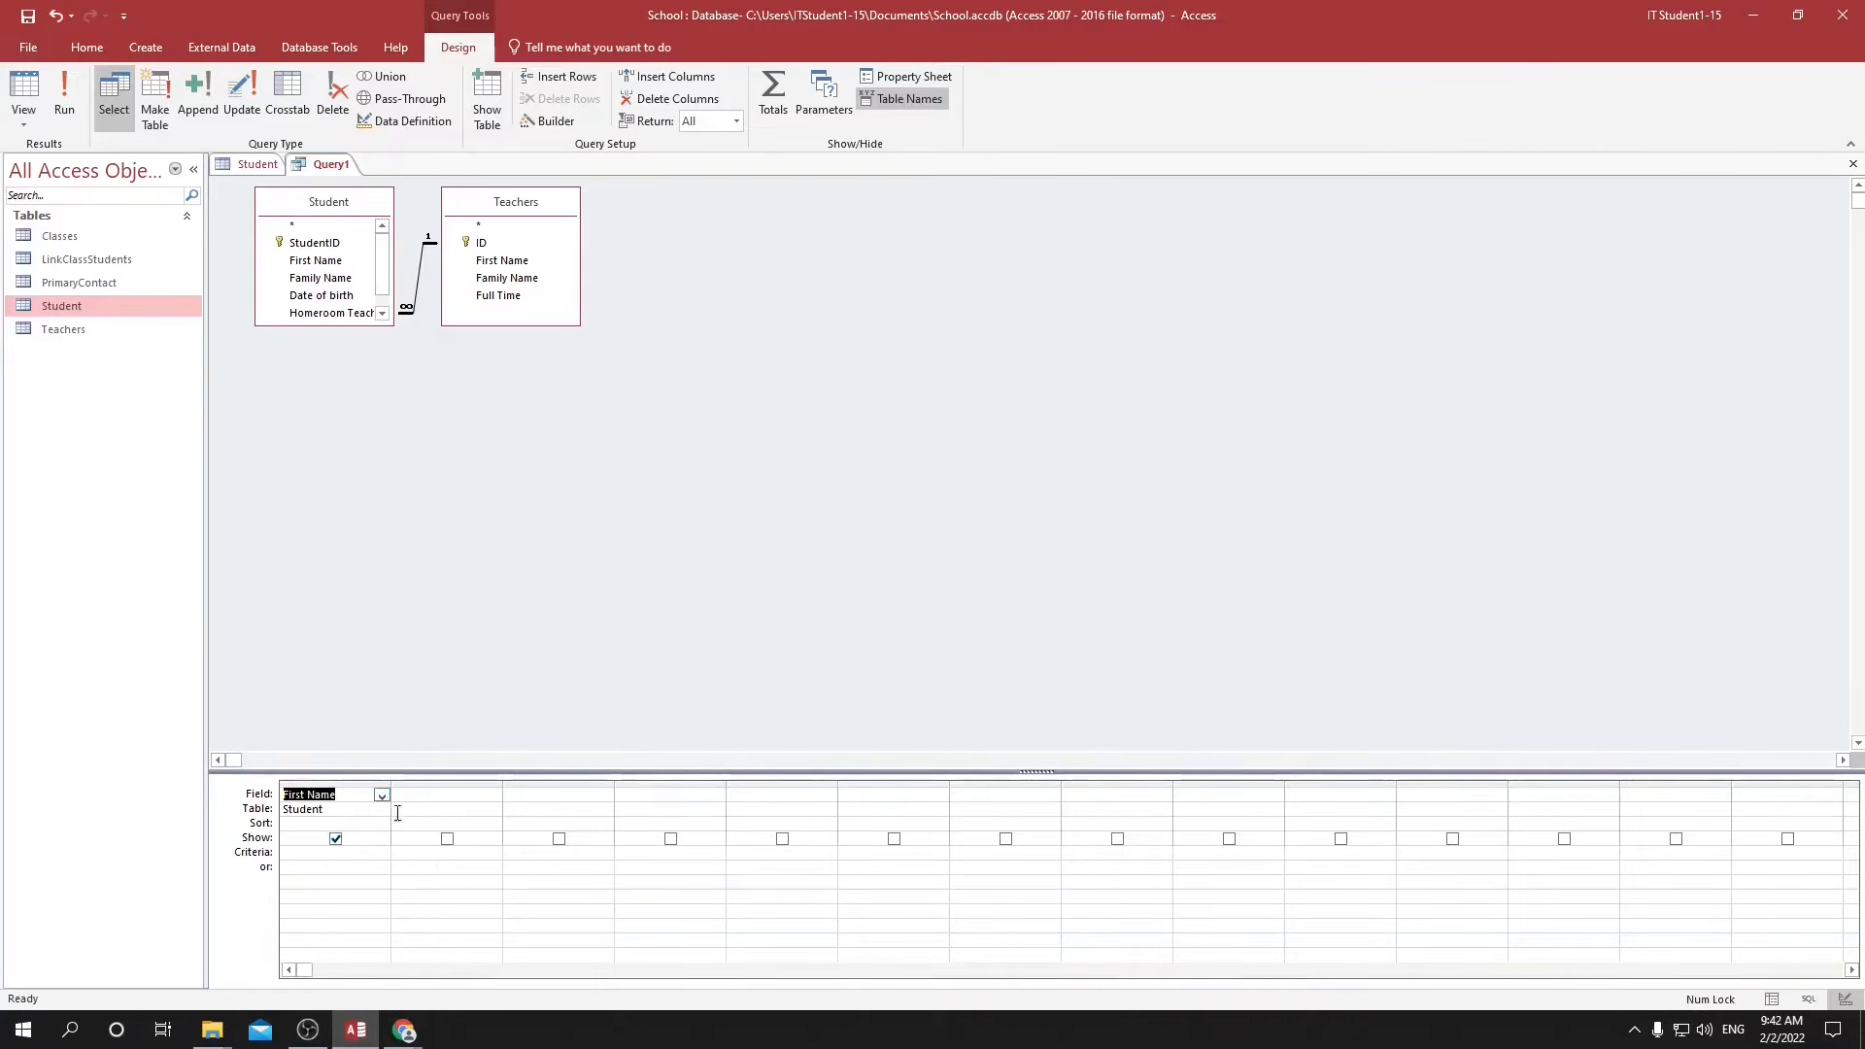
left_click(491, 795)
left_click(493, 797)
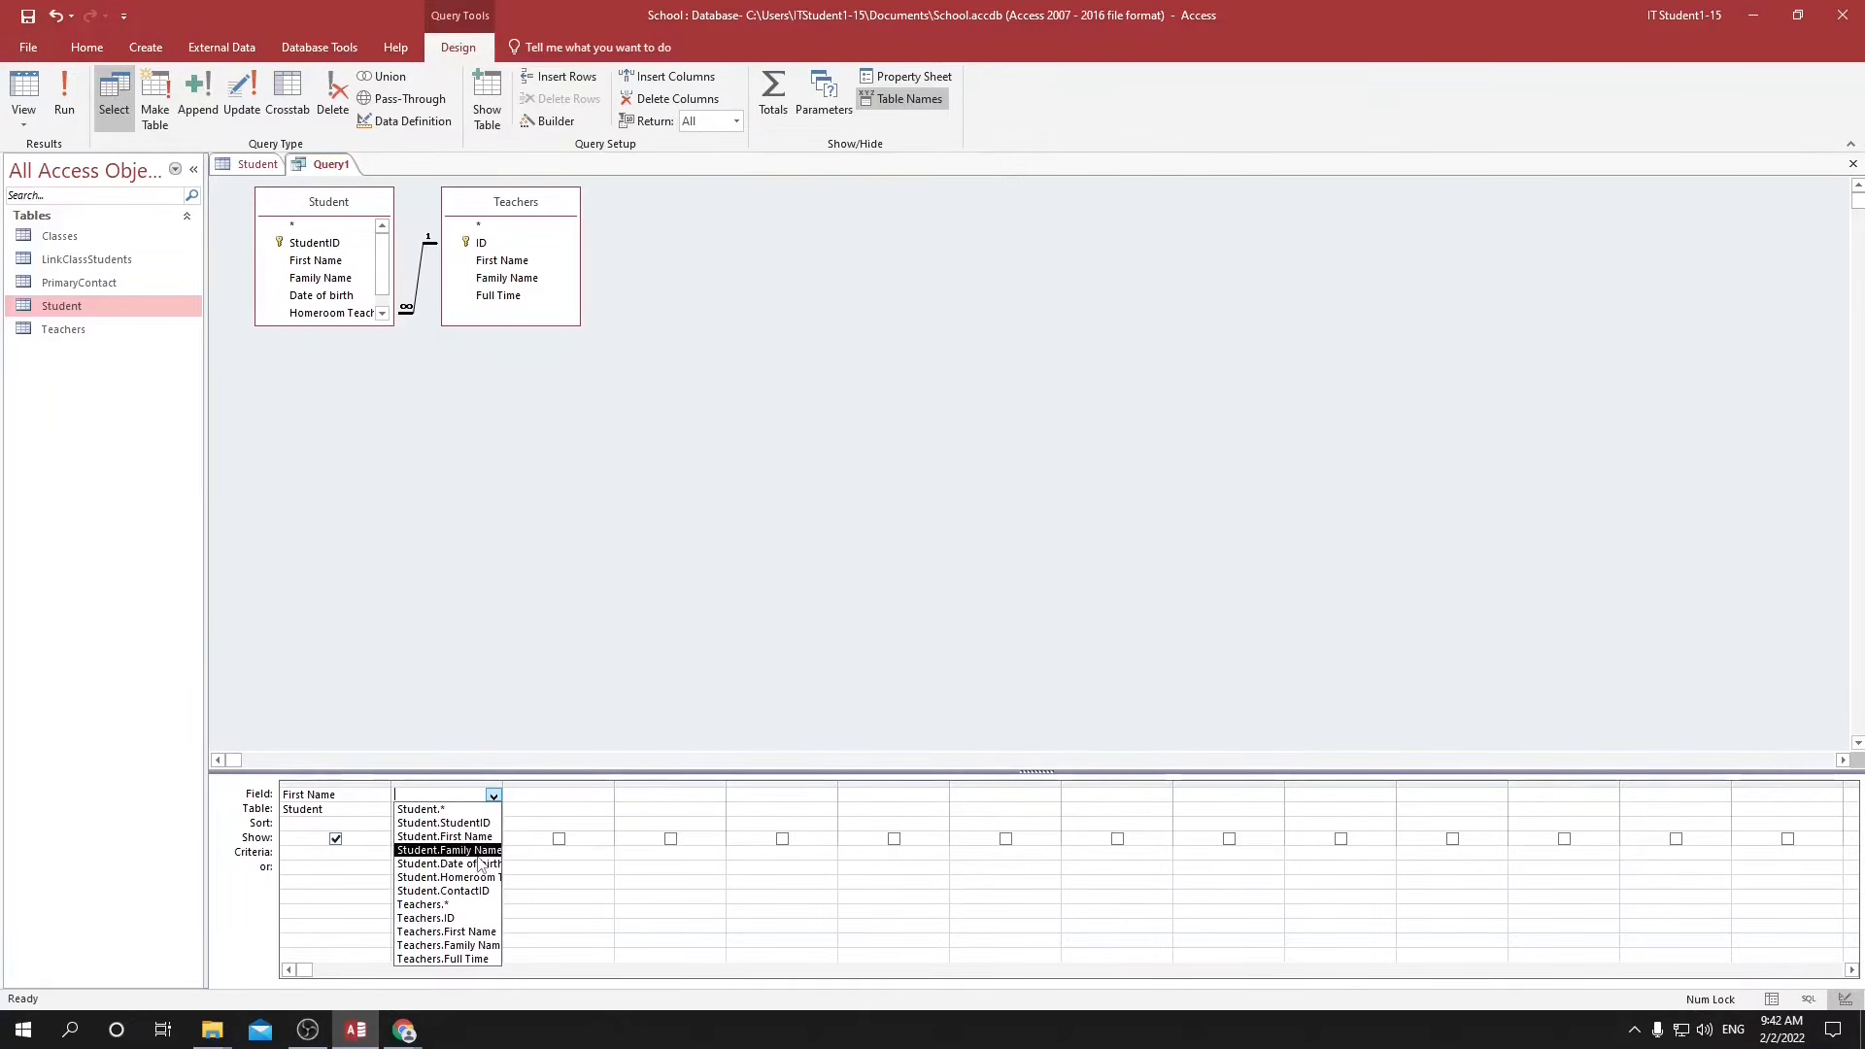
left_click(457, 850)
left_click(586, 794)
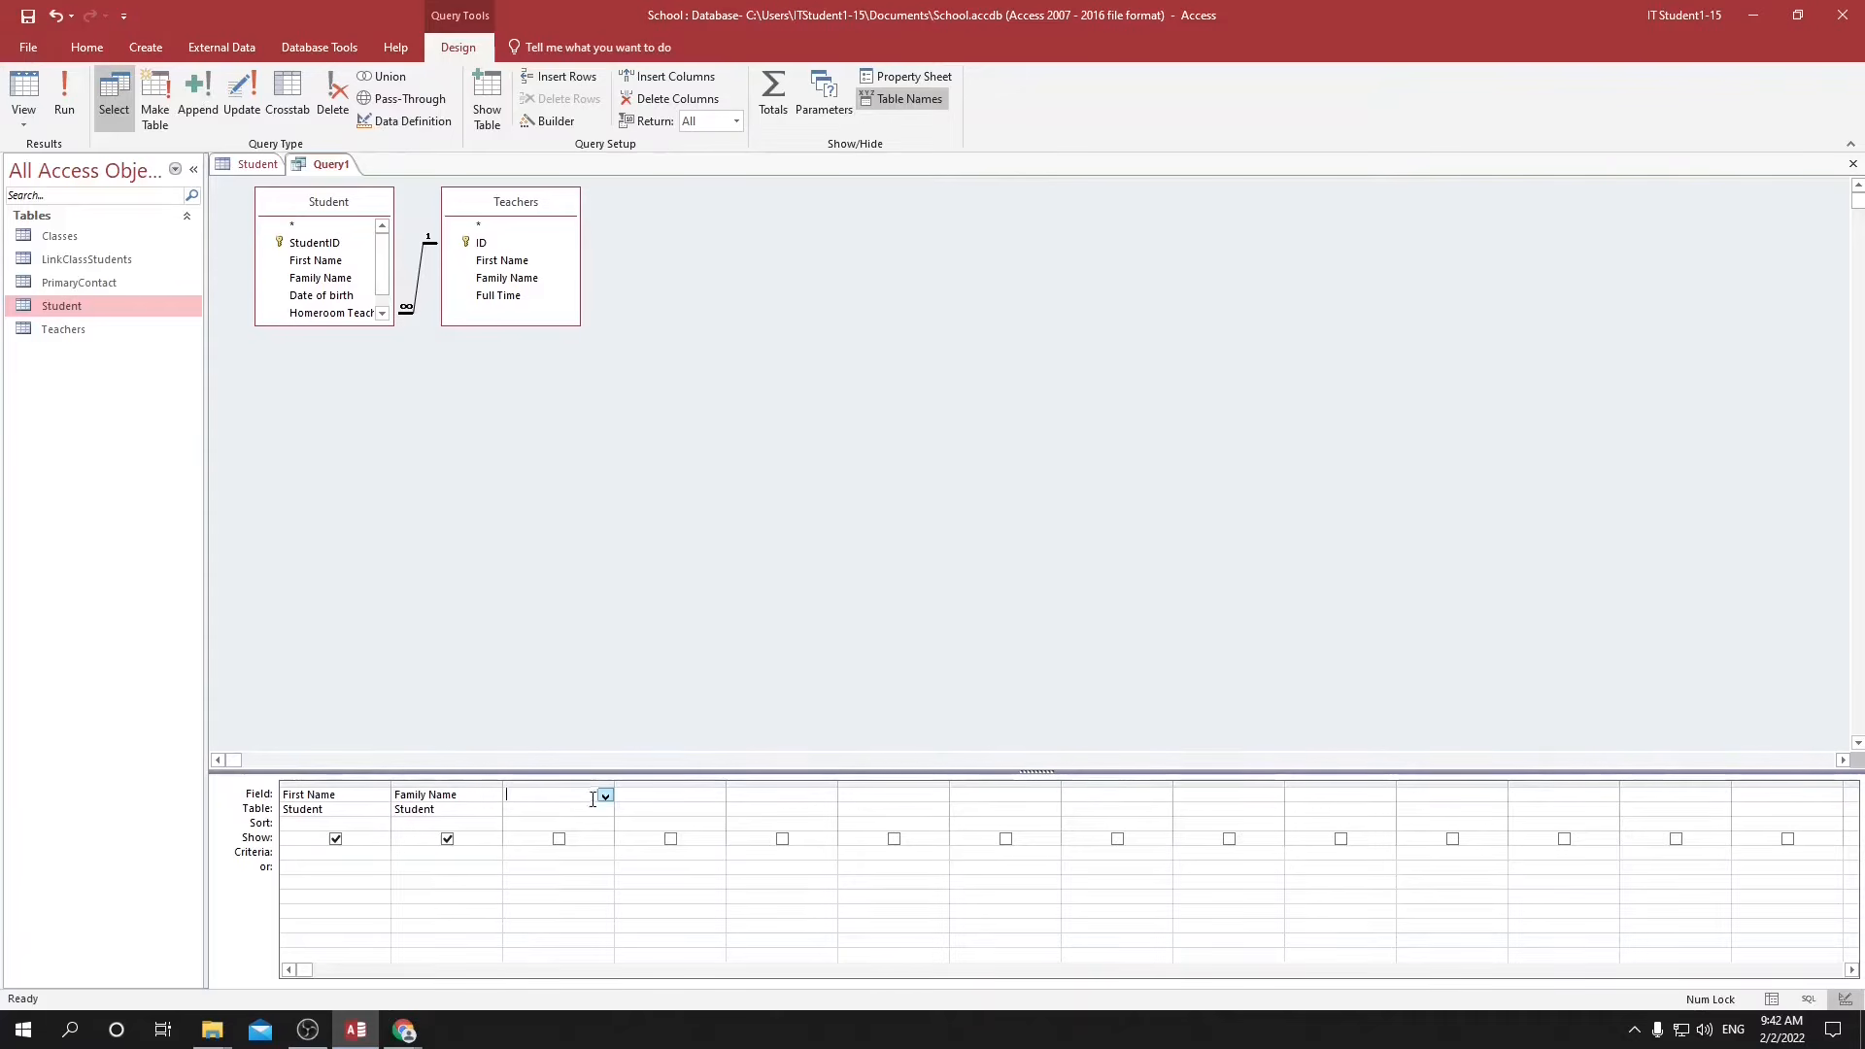
left_click(604, 795)
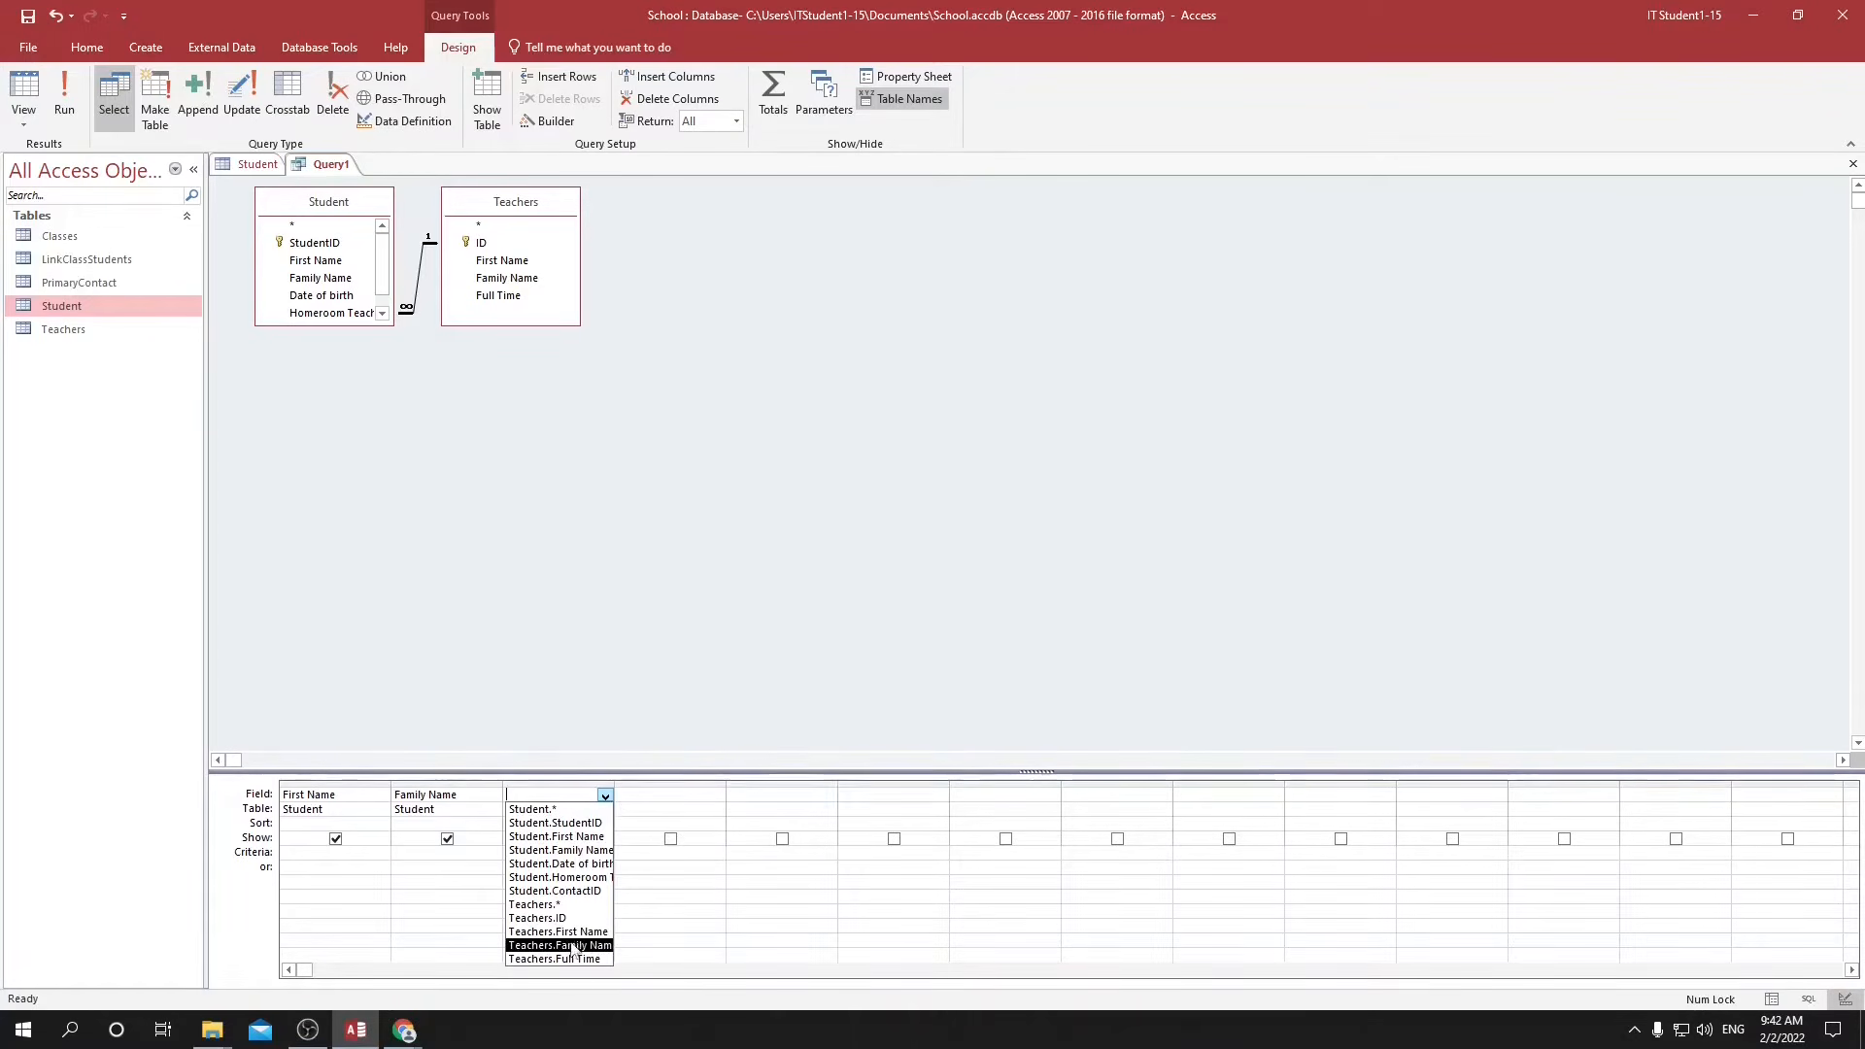
key("Escape")
Set the First Name criterion to the first name of the student with StudentID 1 and run the query.
left_click(368, 852)
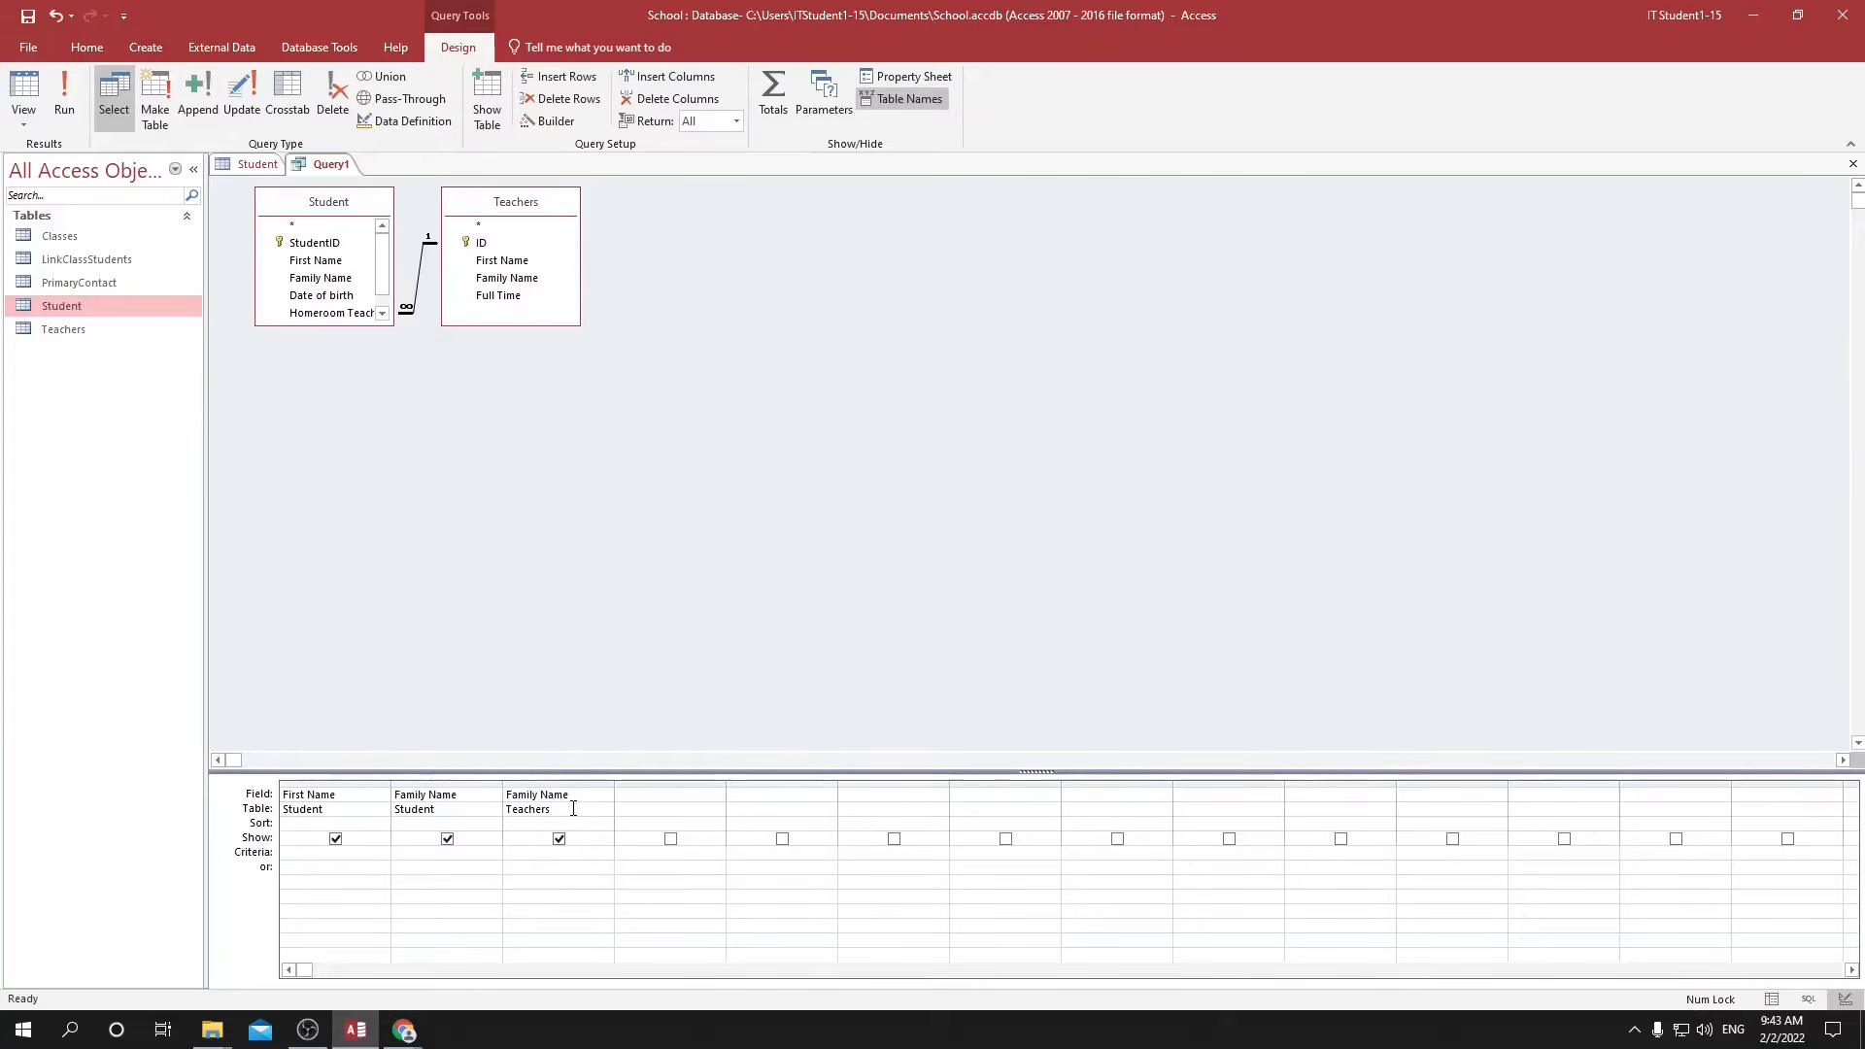
type("John\"")
key("Tab")
left_click(60, 84)
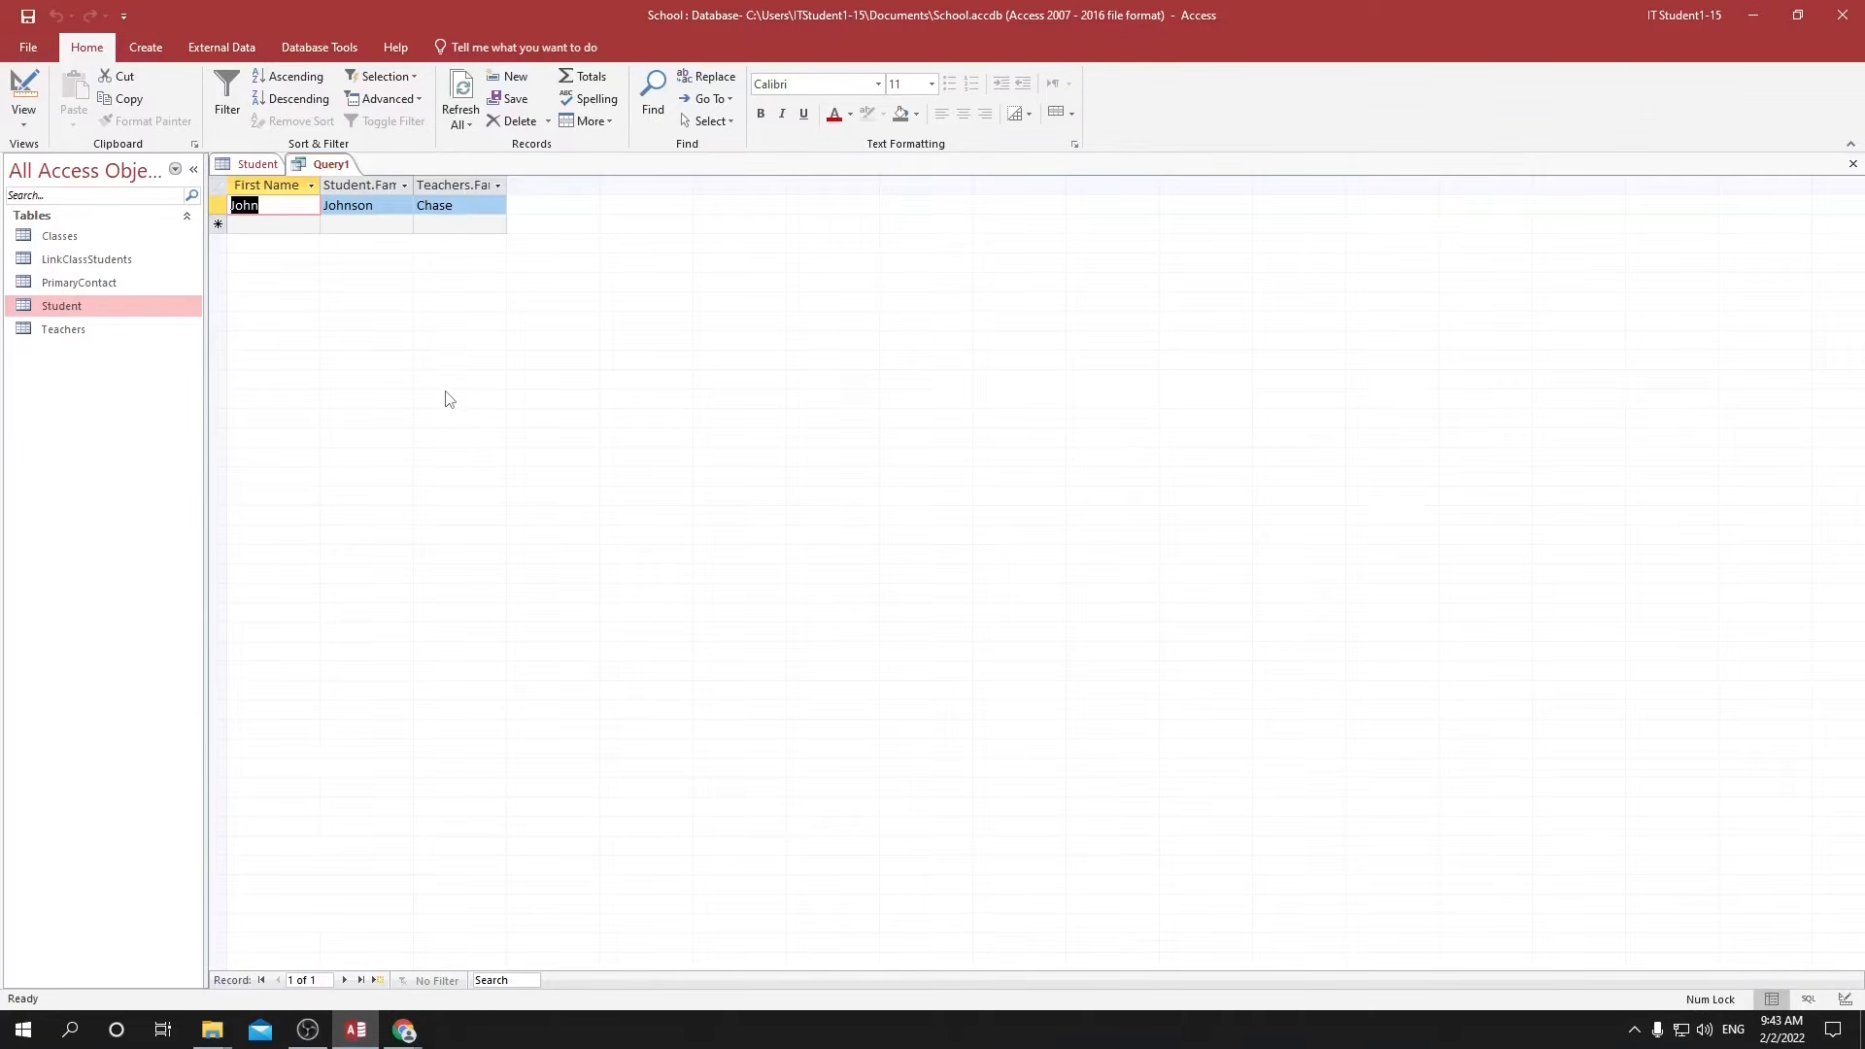
Save the query as Query1 and rename it AllStudentsNamed followed by the filtered first name.
key("ctrl+s")
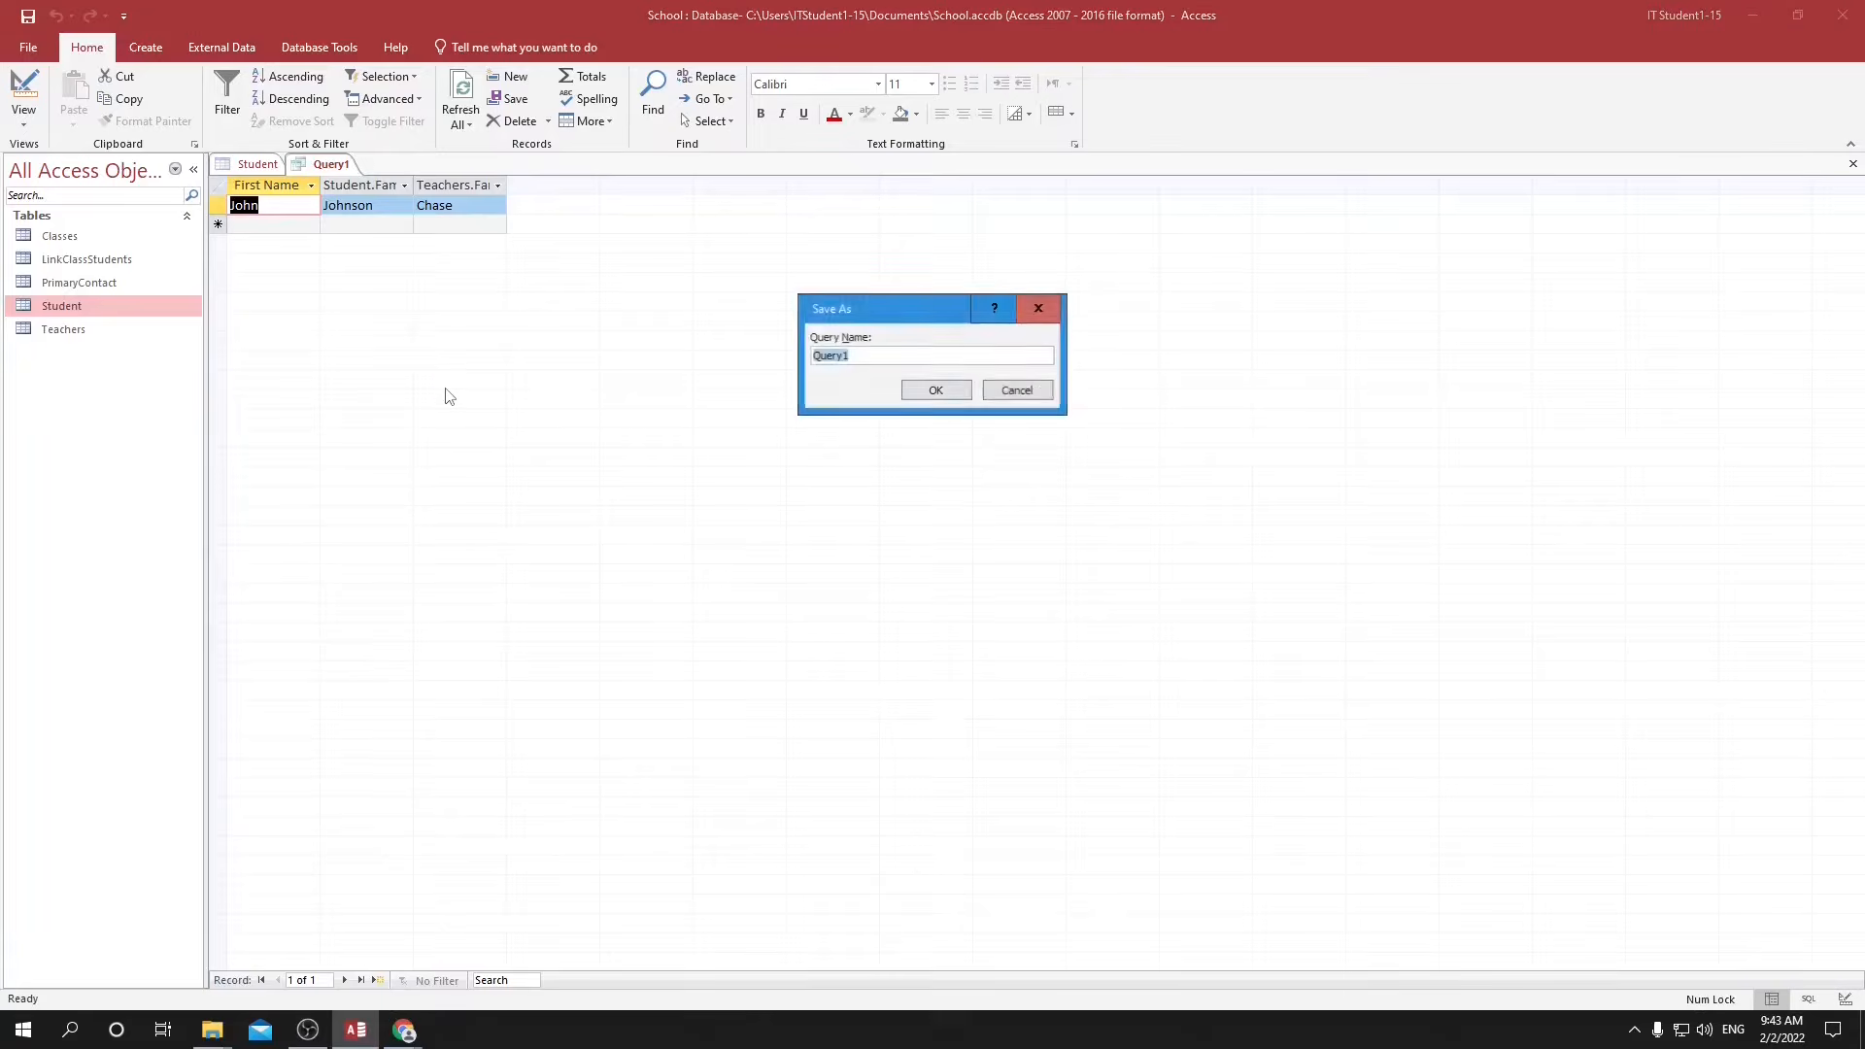
left_click(935, 393)
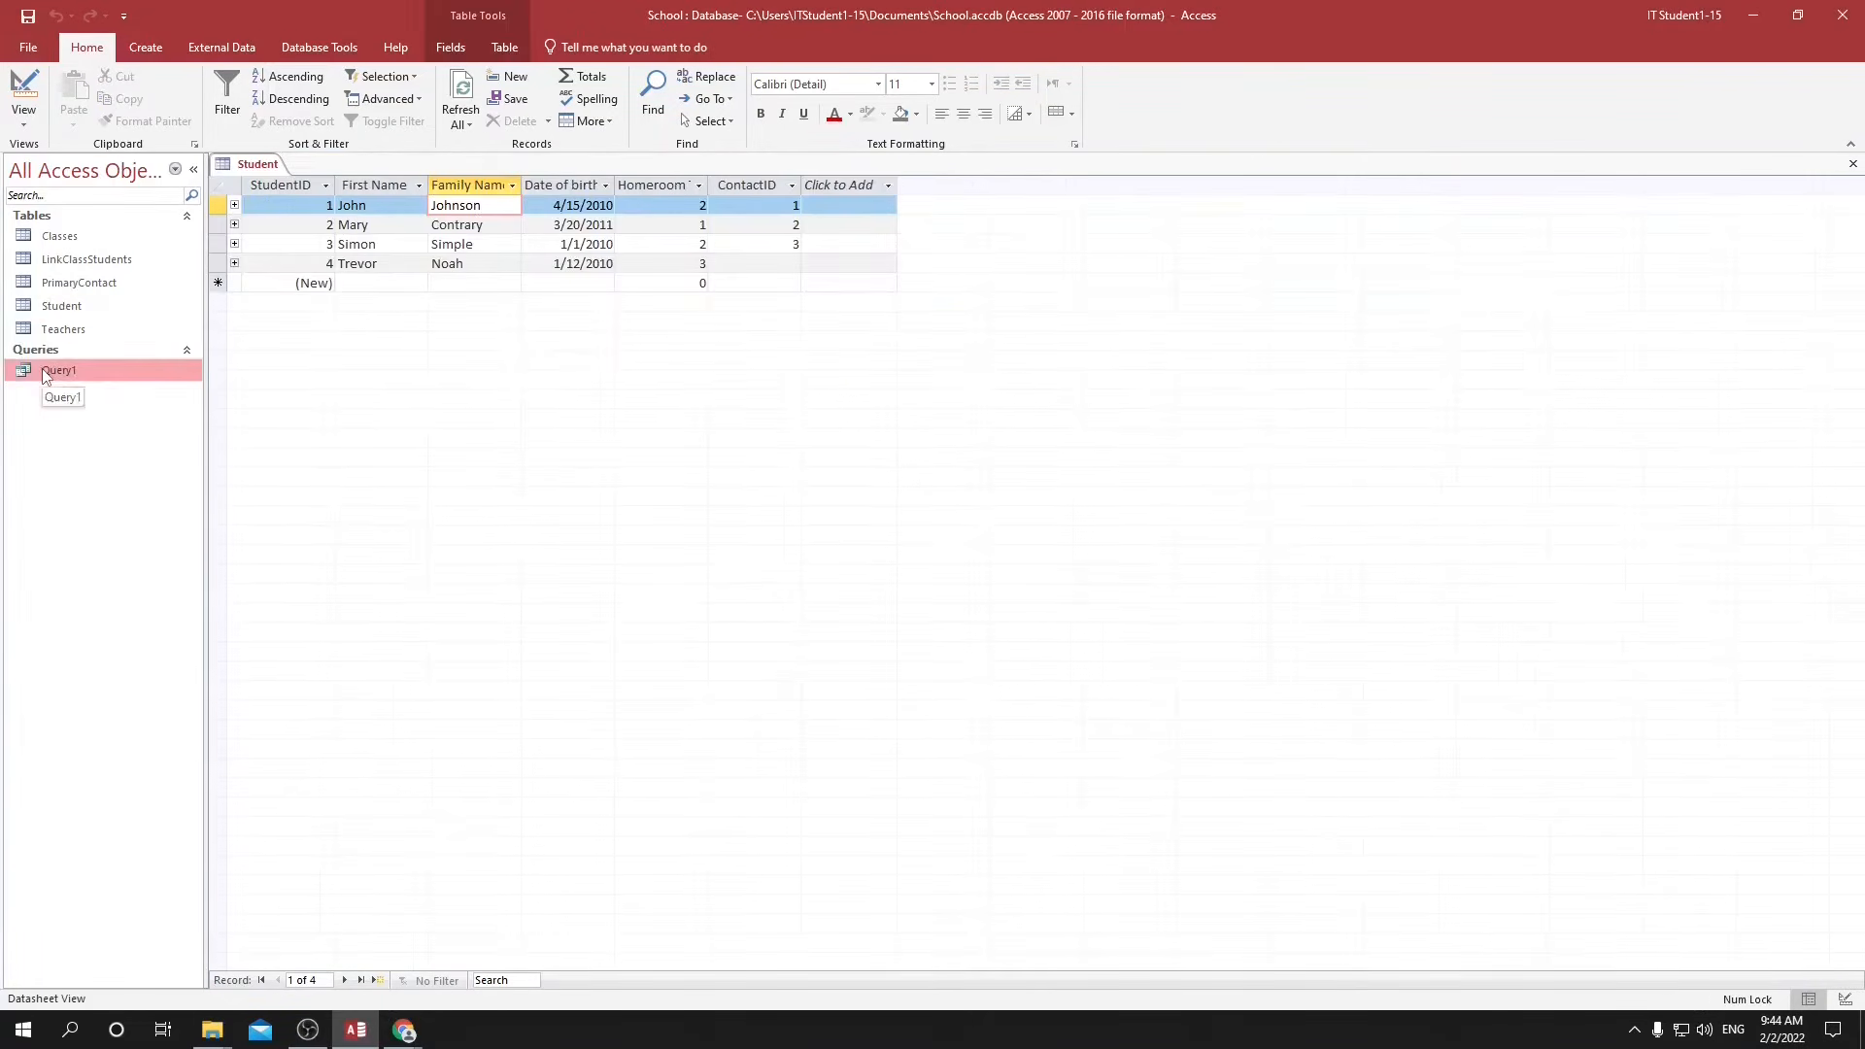
right_click(43, 369)
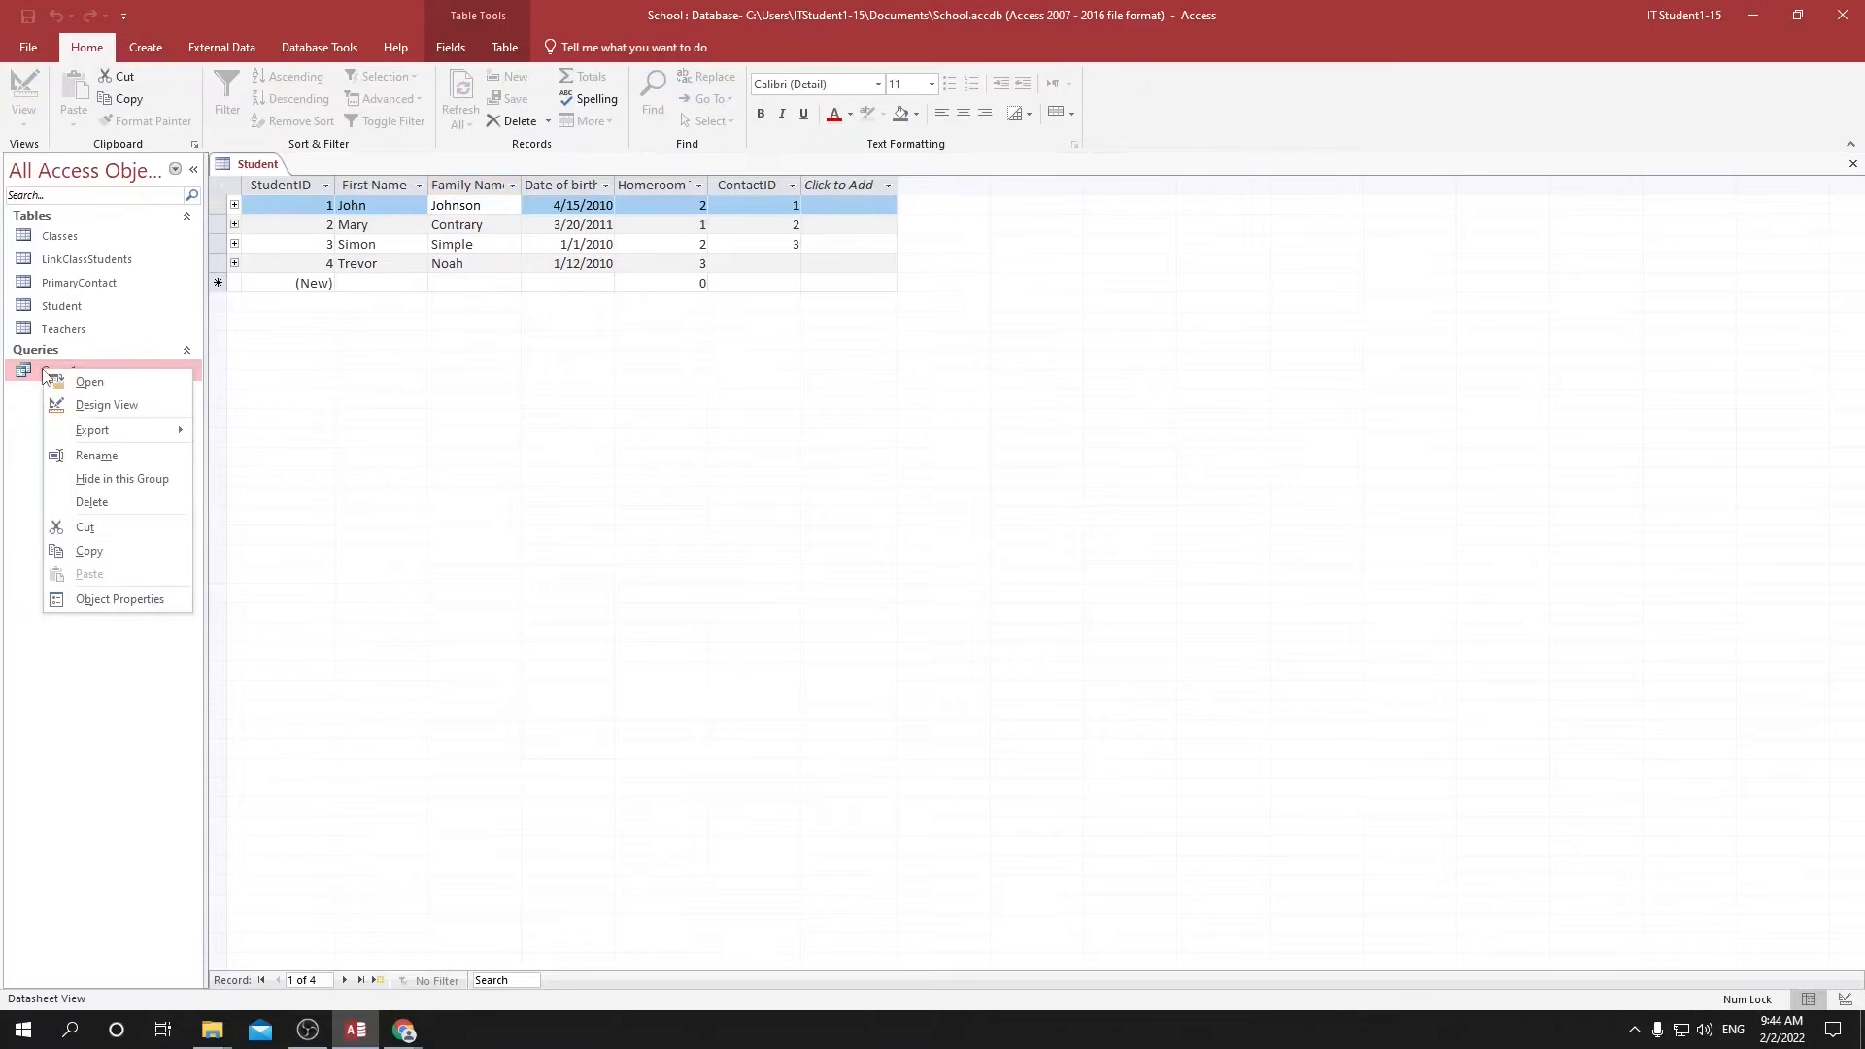
left_click(111, 457)
type("All")
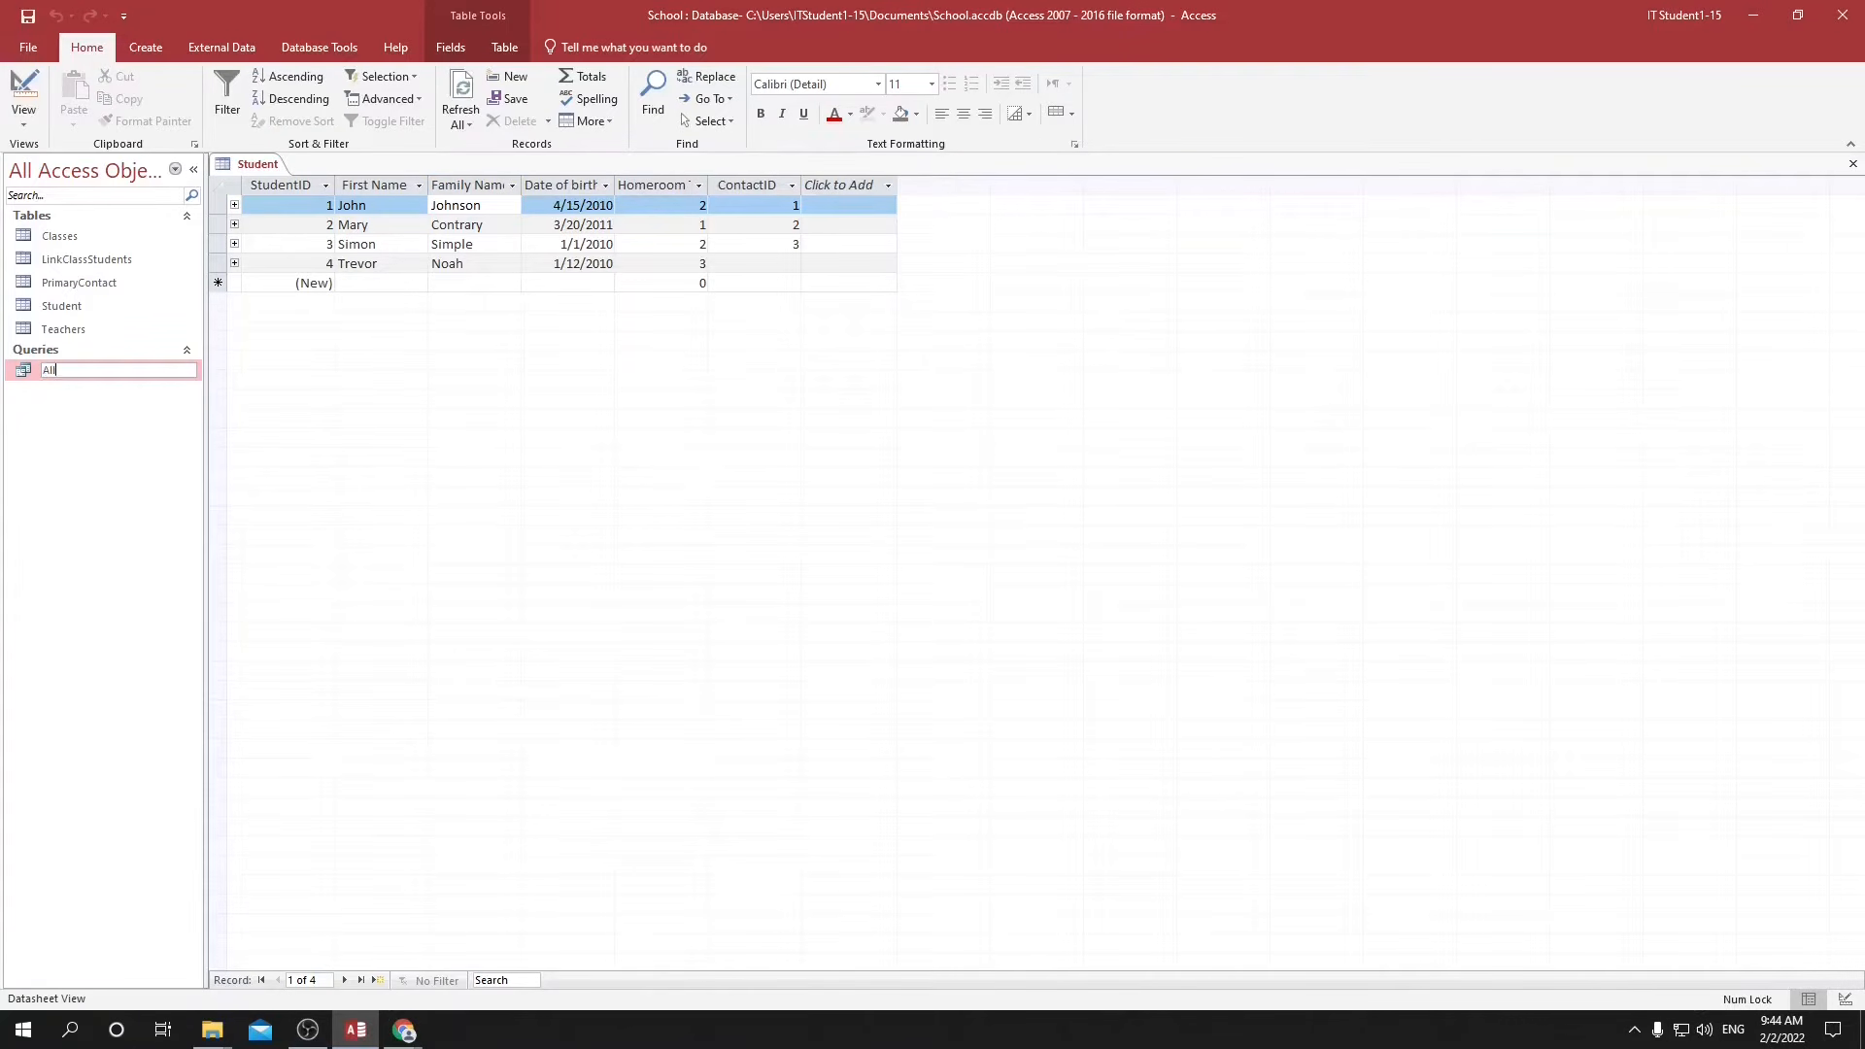
type("StudentsNamedJohn")
key("Return")
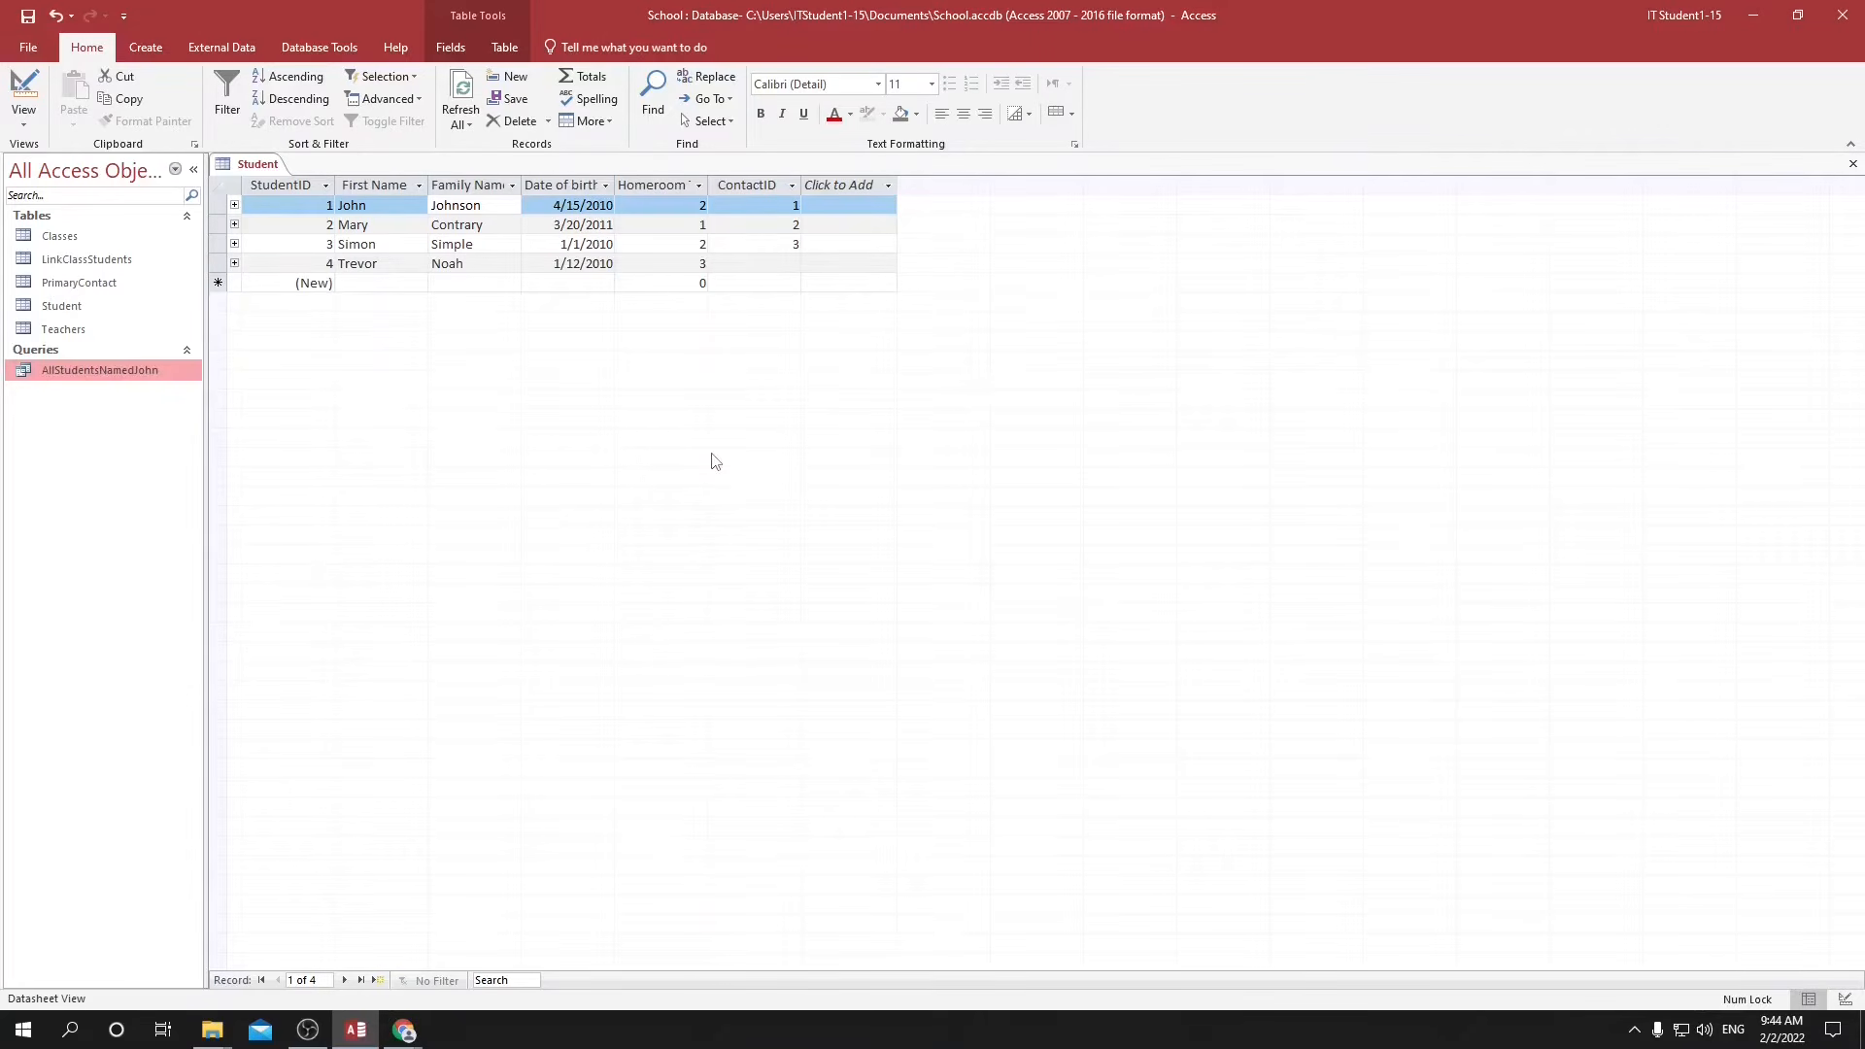
Add another record to the Student table with the student's first name, family name, date of birth and homeroom teacher 3.
left_click(344, 283)
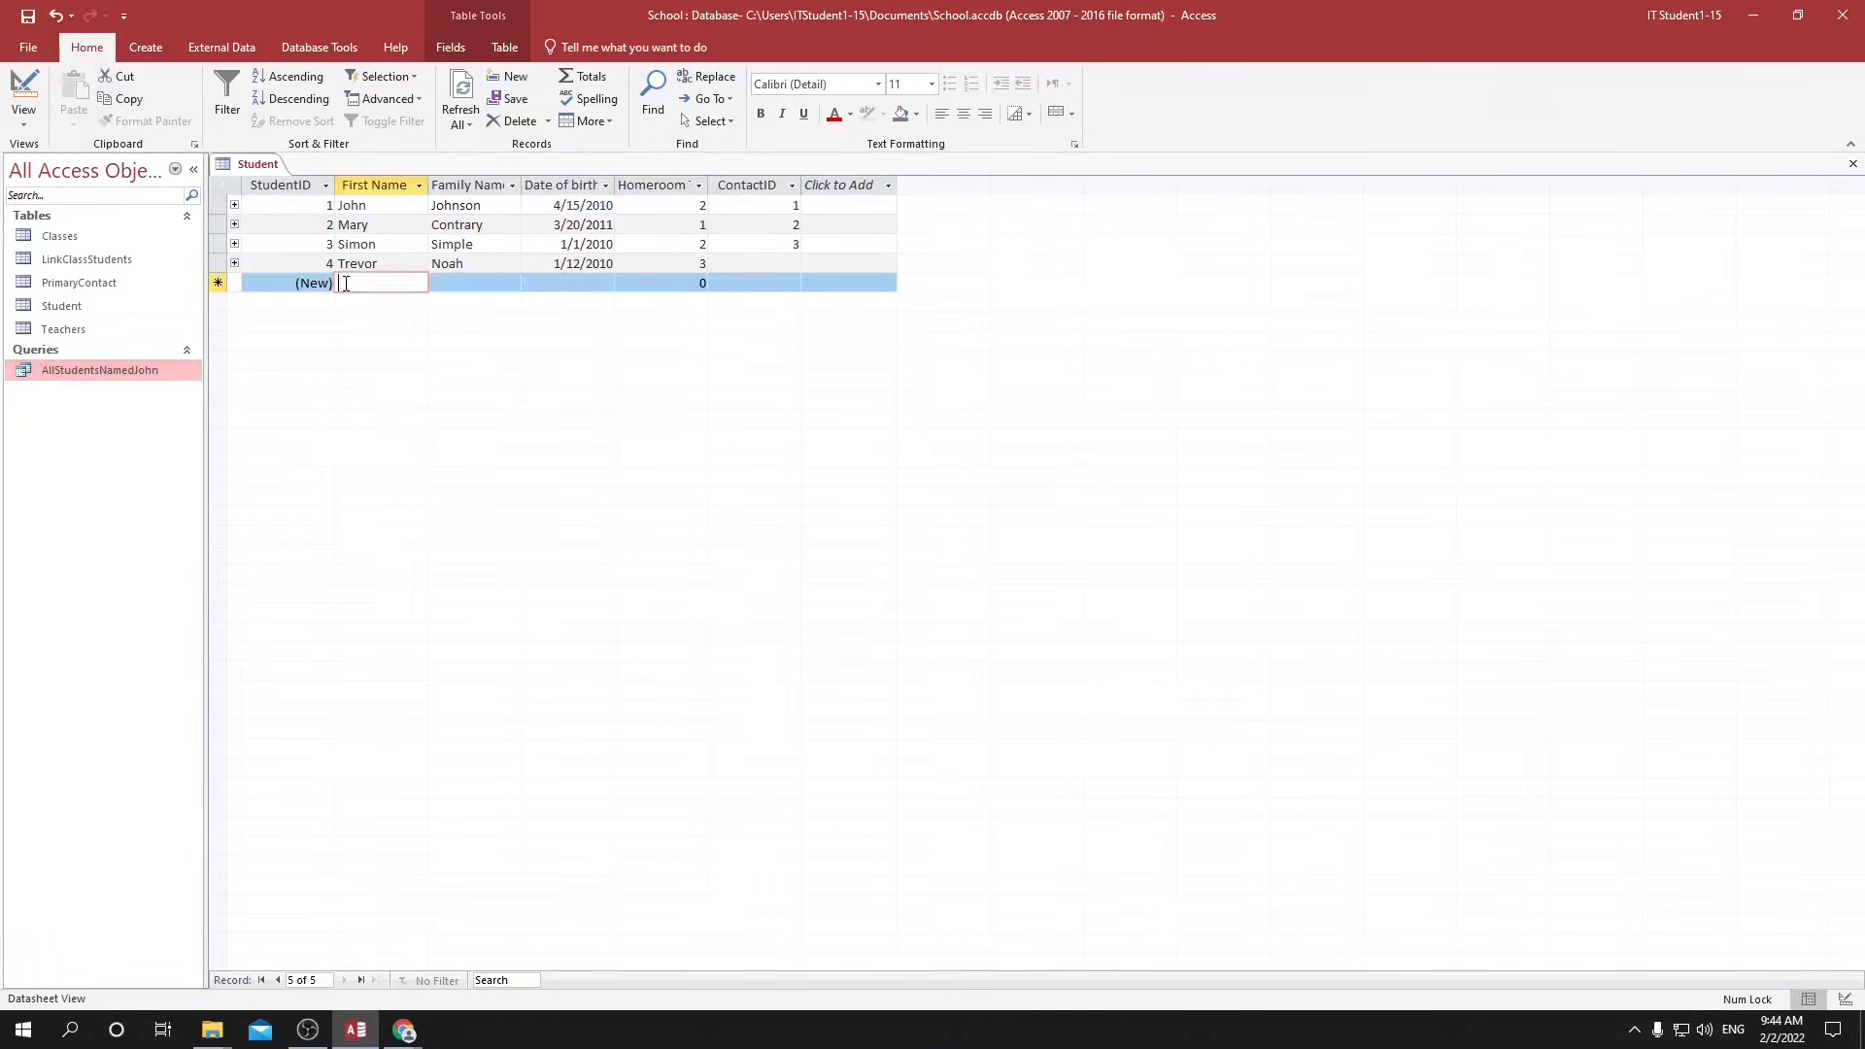
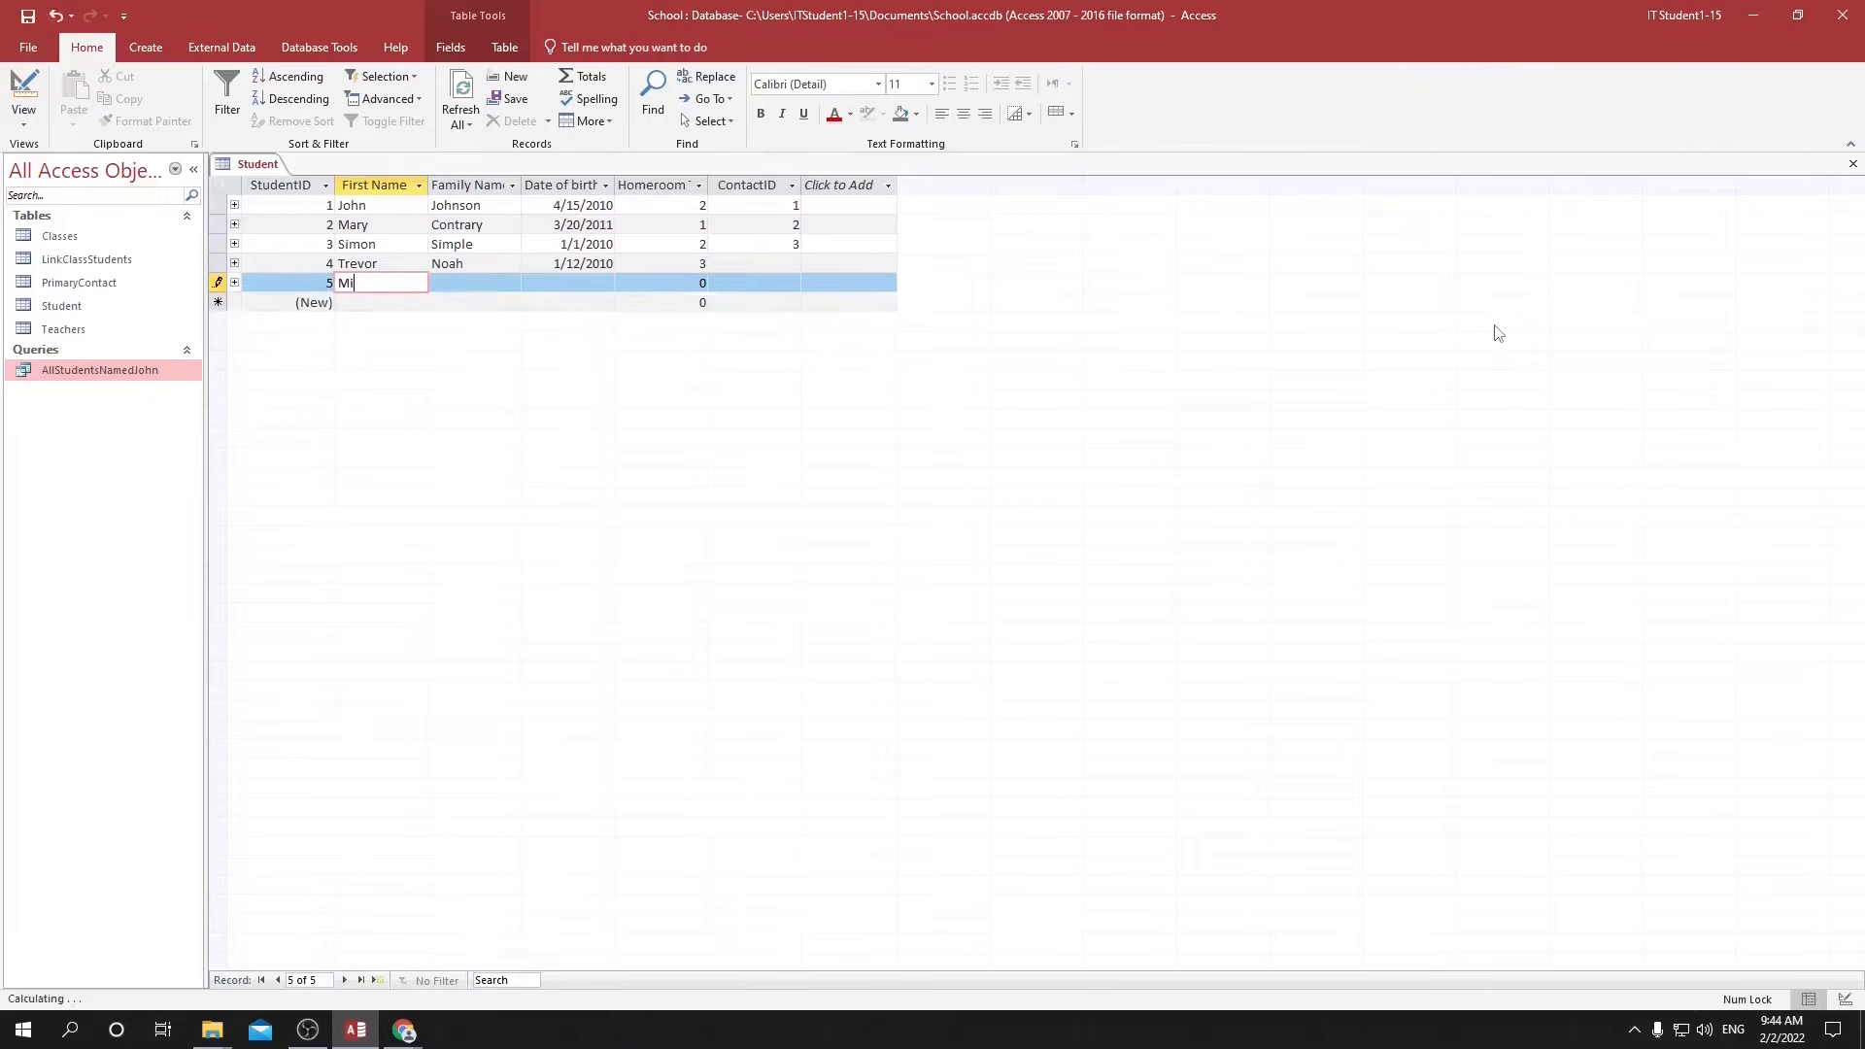
key("Tab")
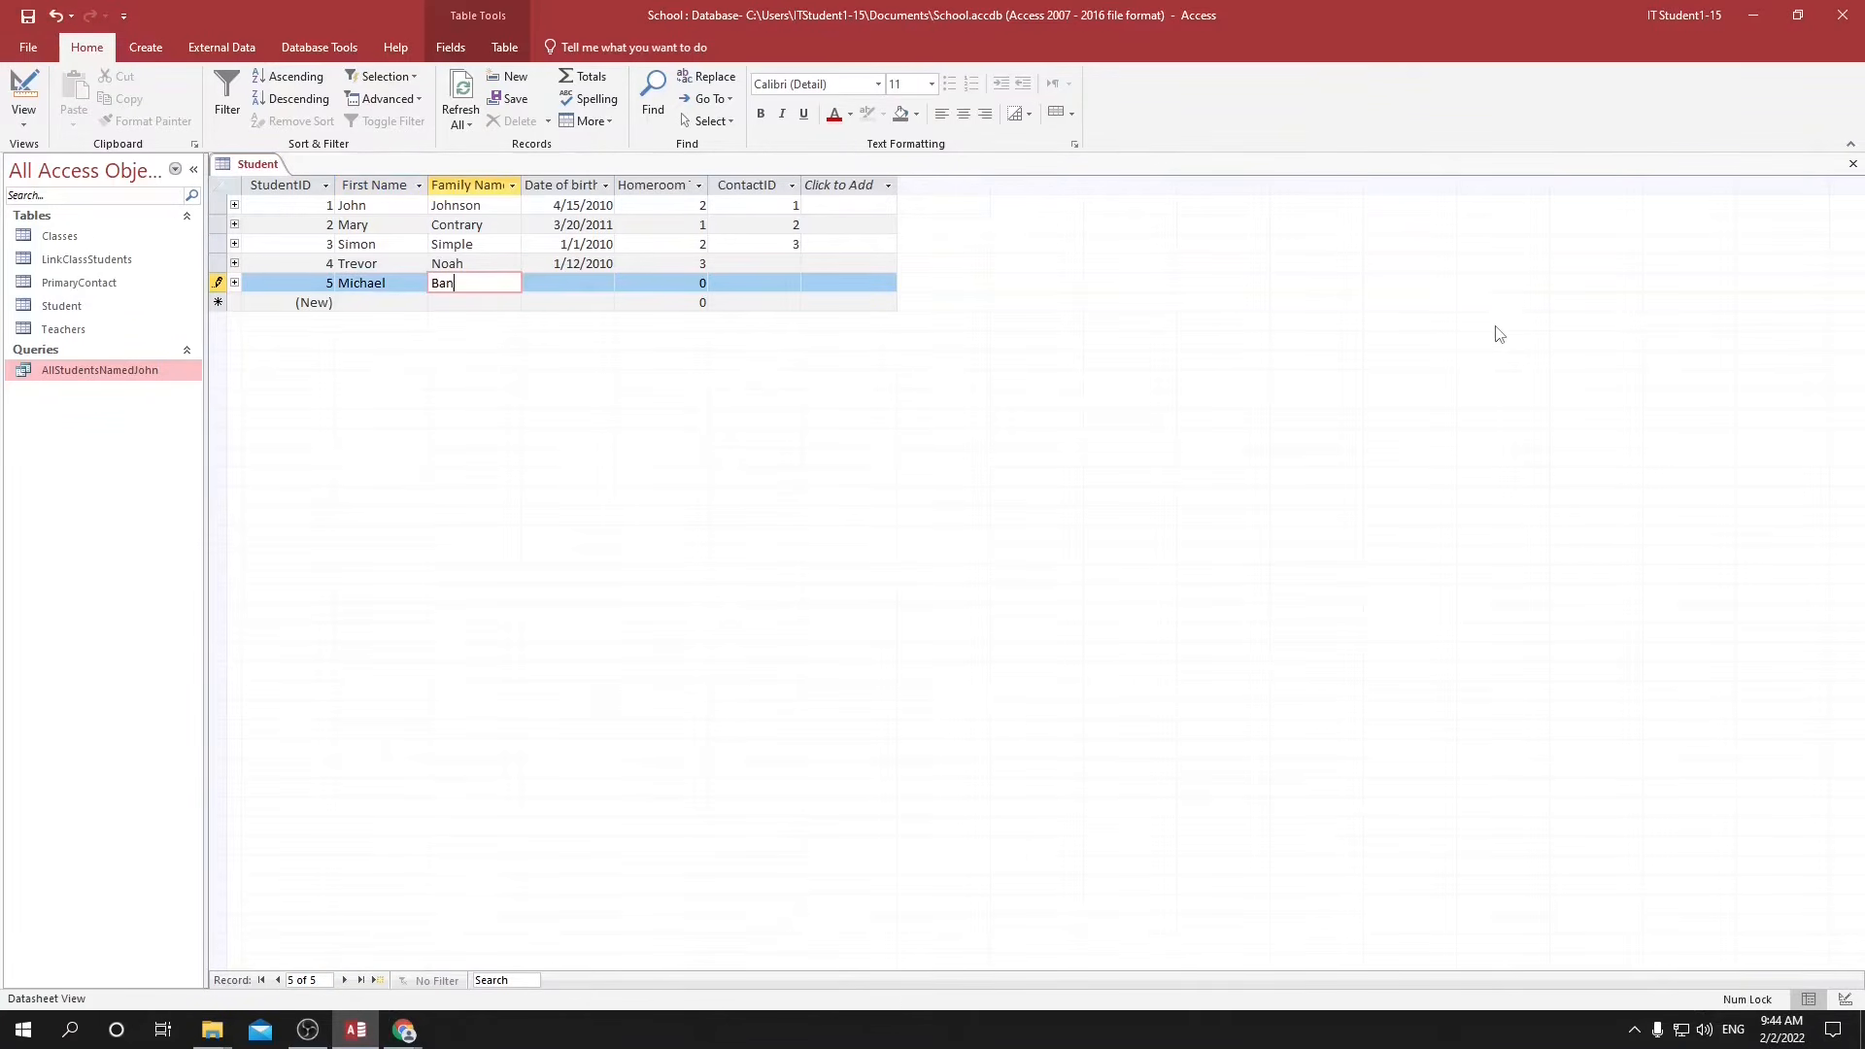
key("Tab")
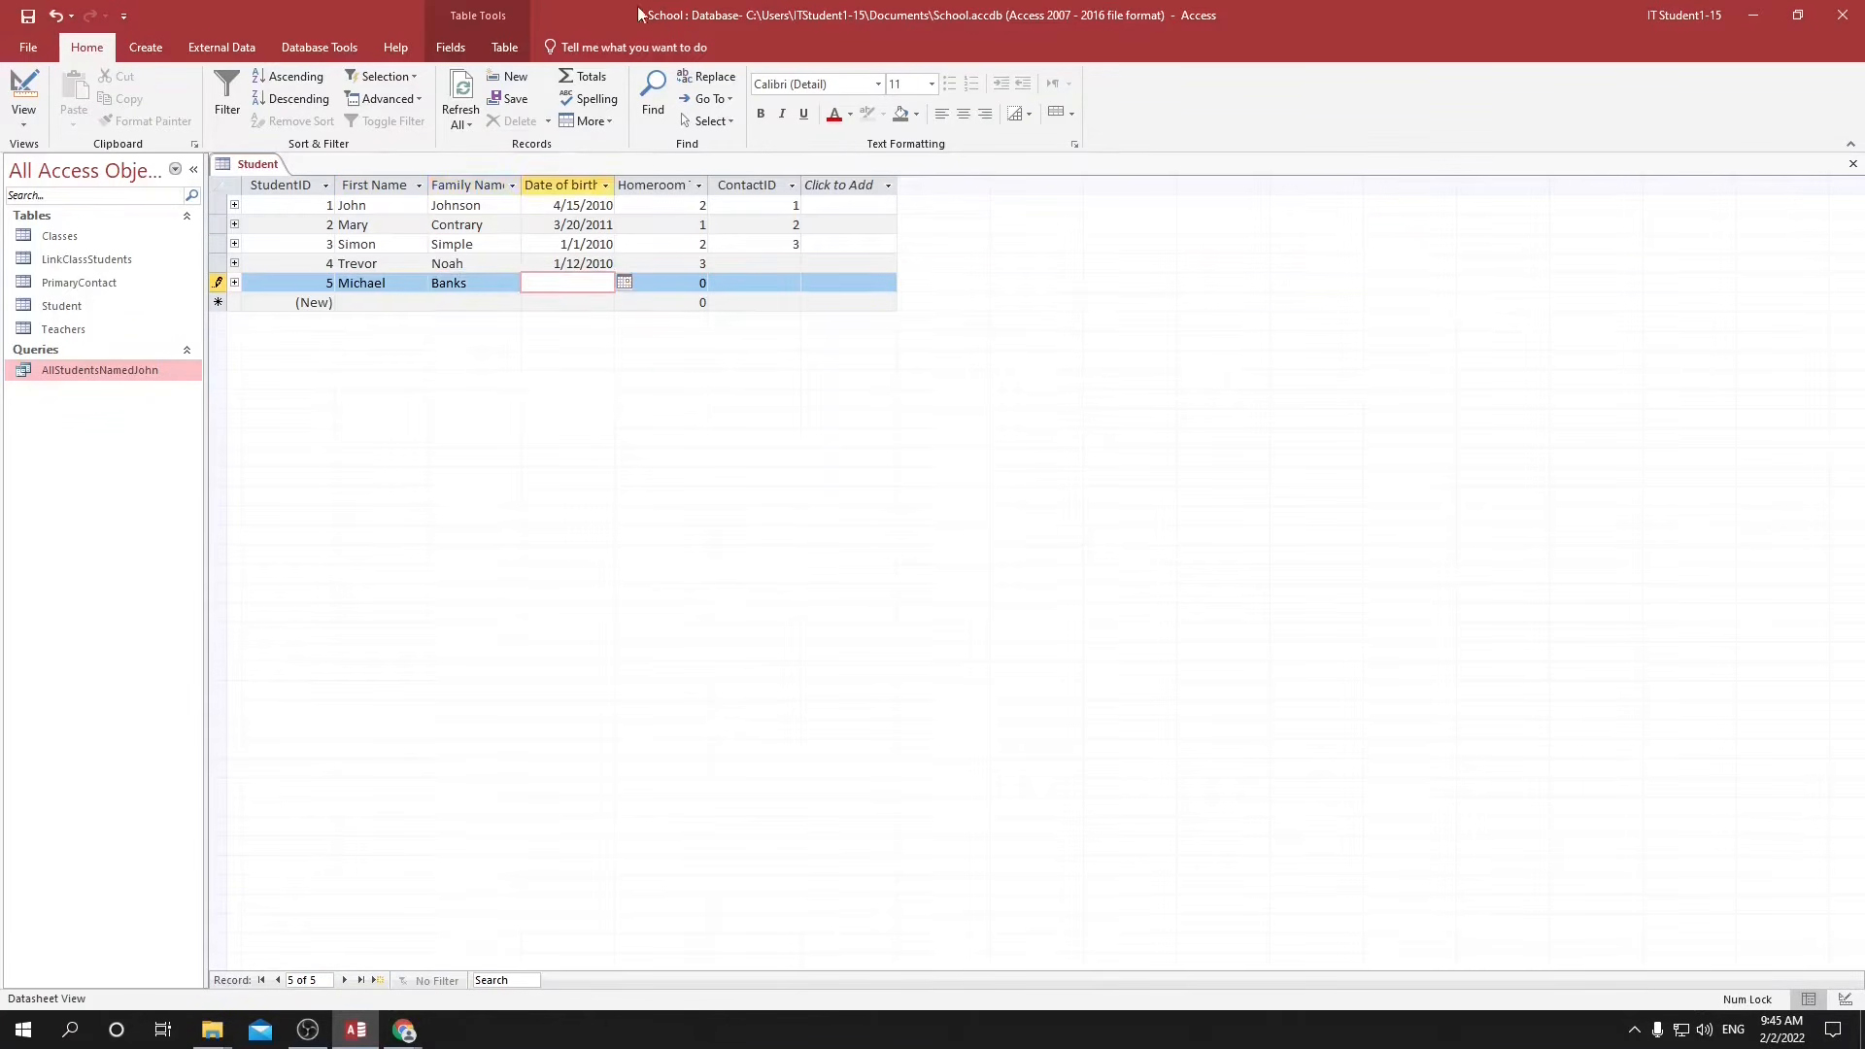
type("1/12/2010")
key("Tab")
type("3")
key("Tab")
key("Down")
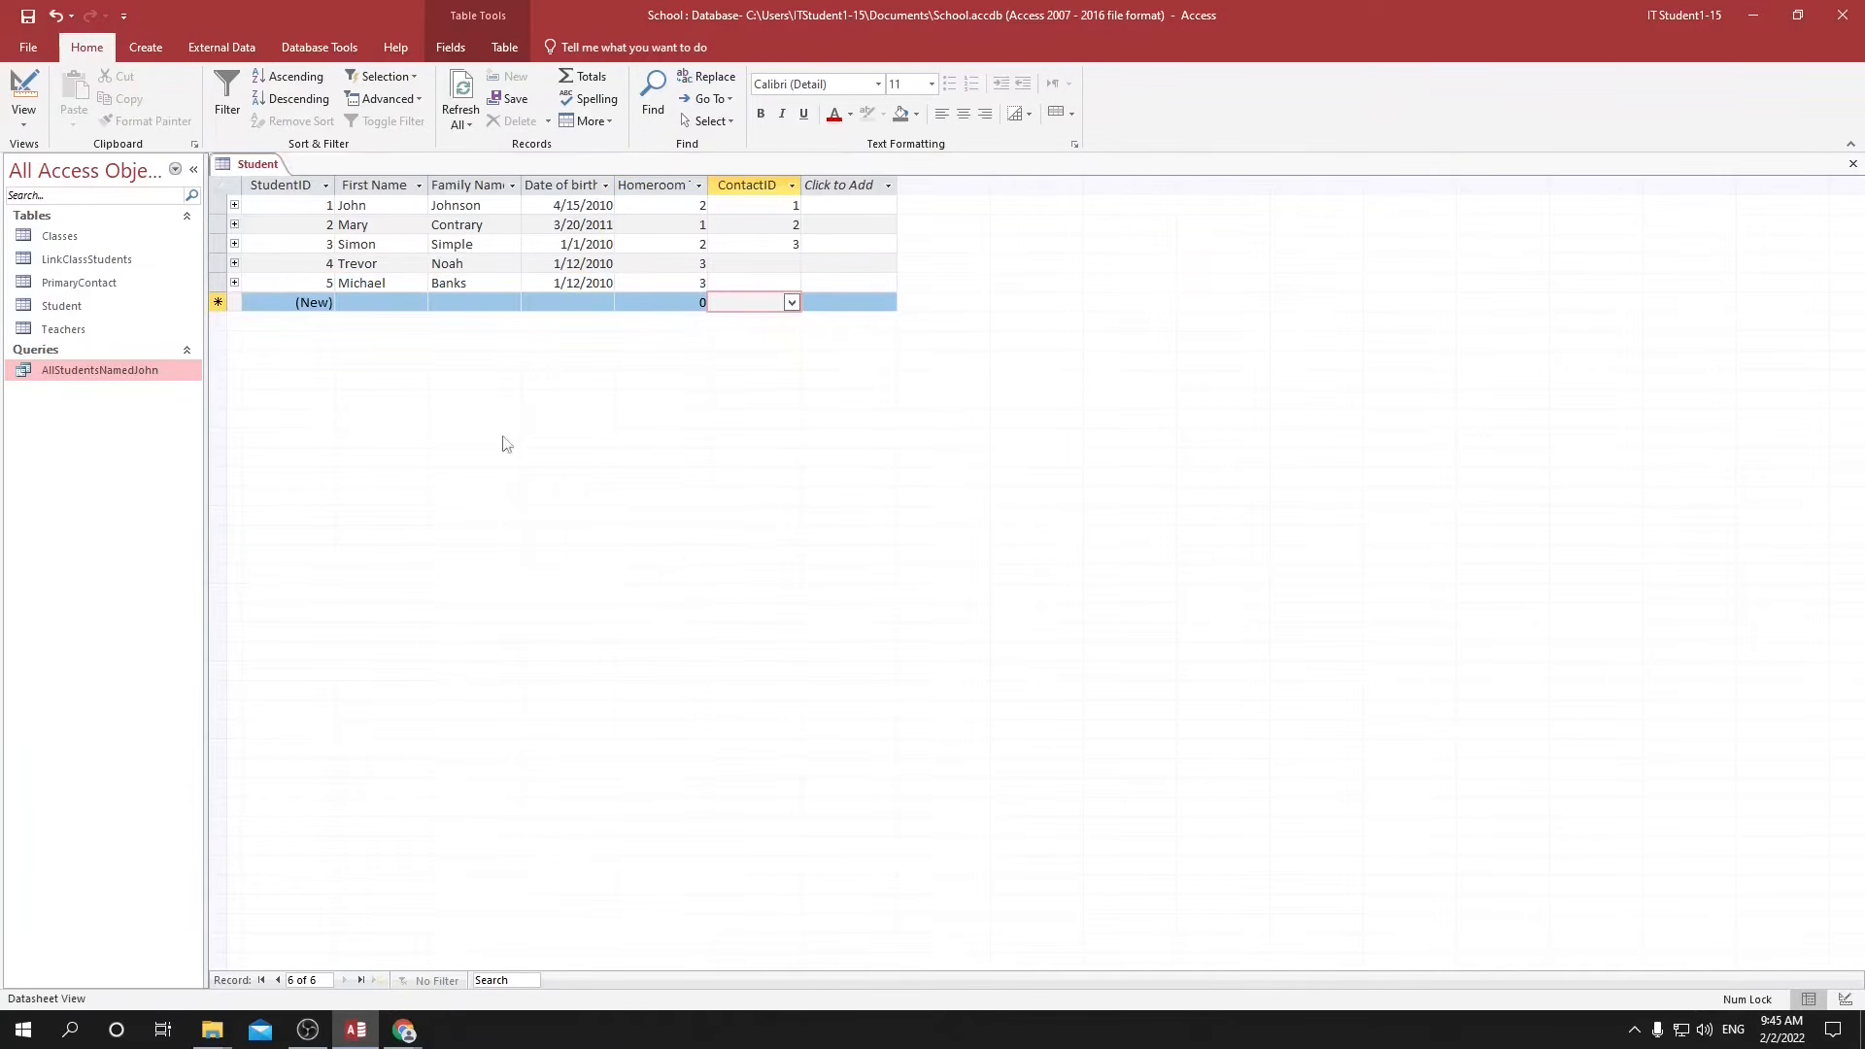
Create a new query in design view based on the Student and Classes tables.
left_click(146, 47)
left_click(289, 114)
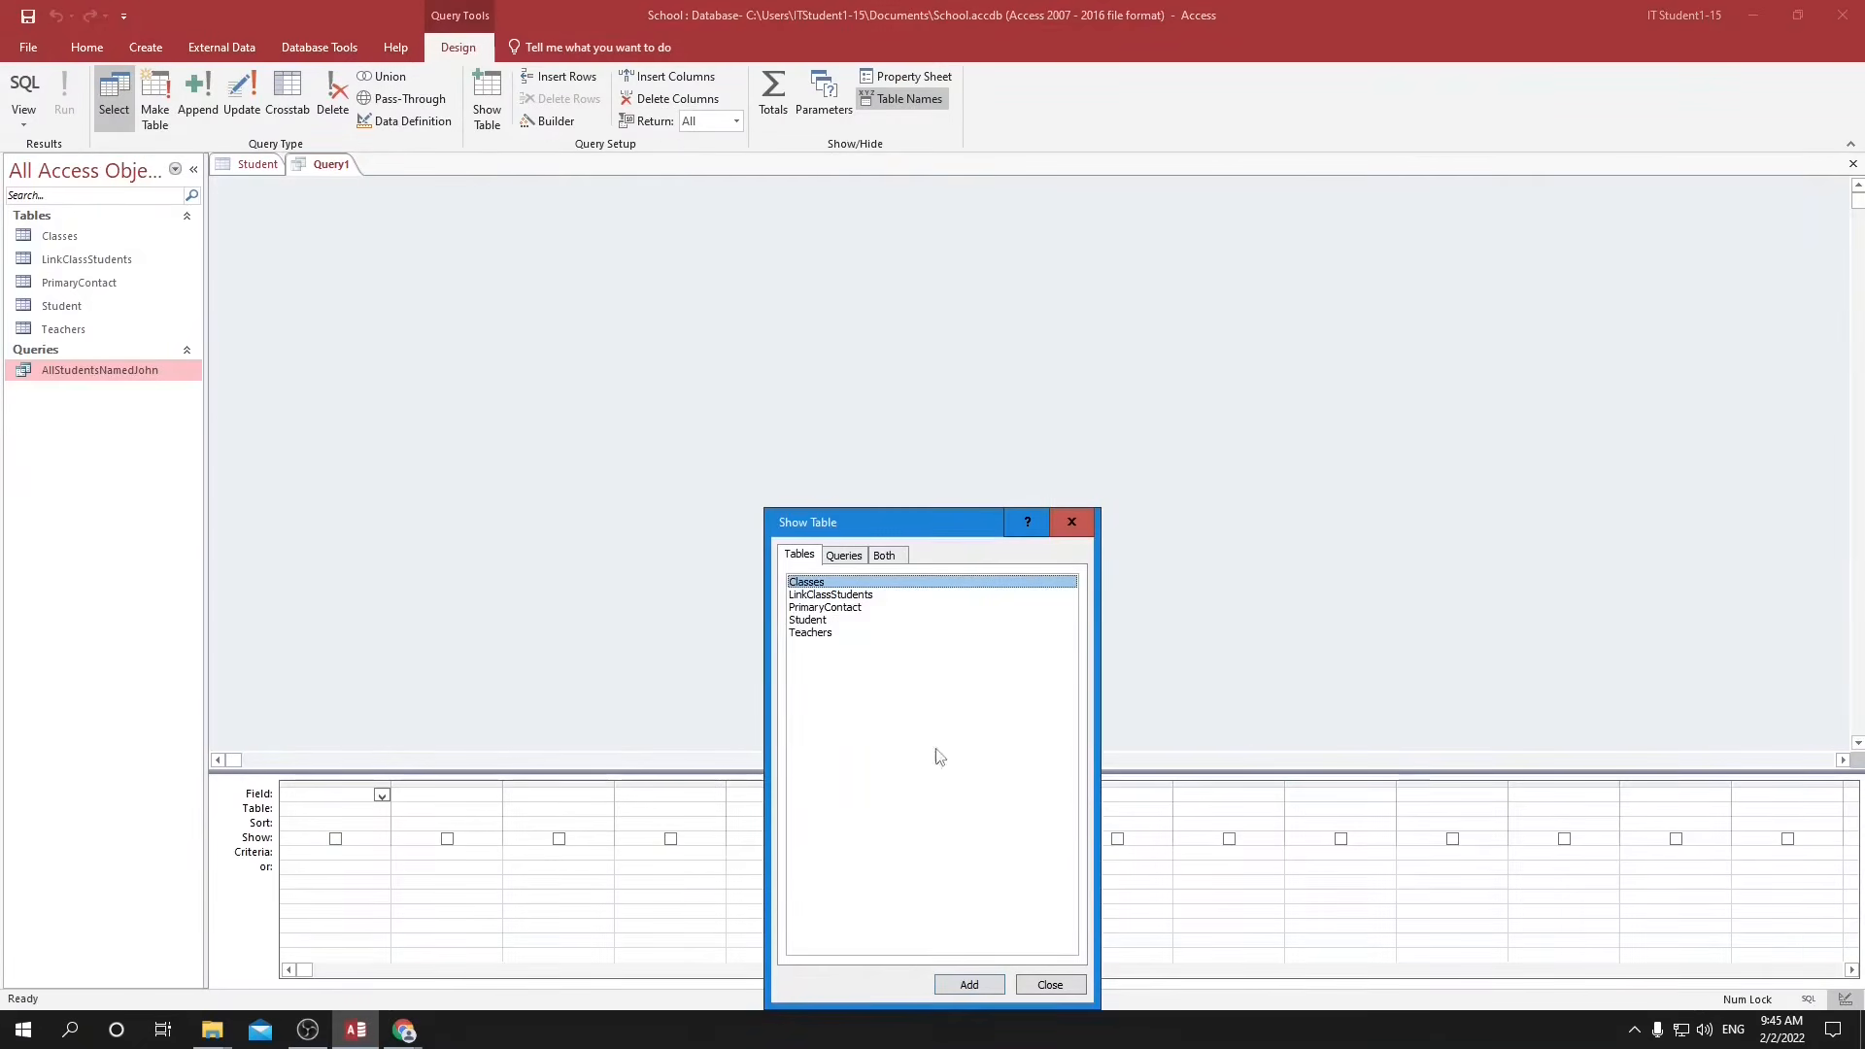
double_click(802, 621)
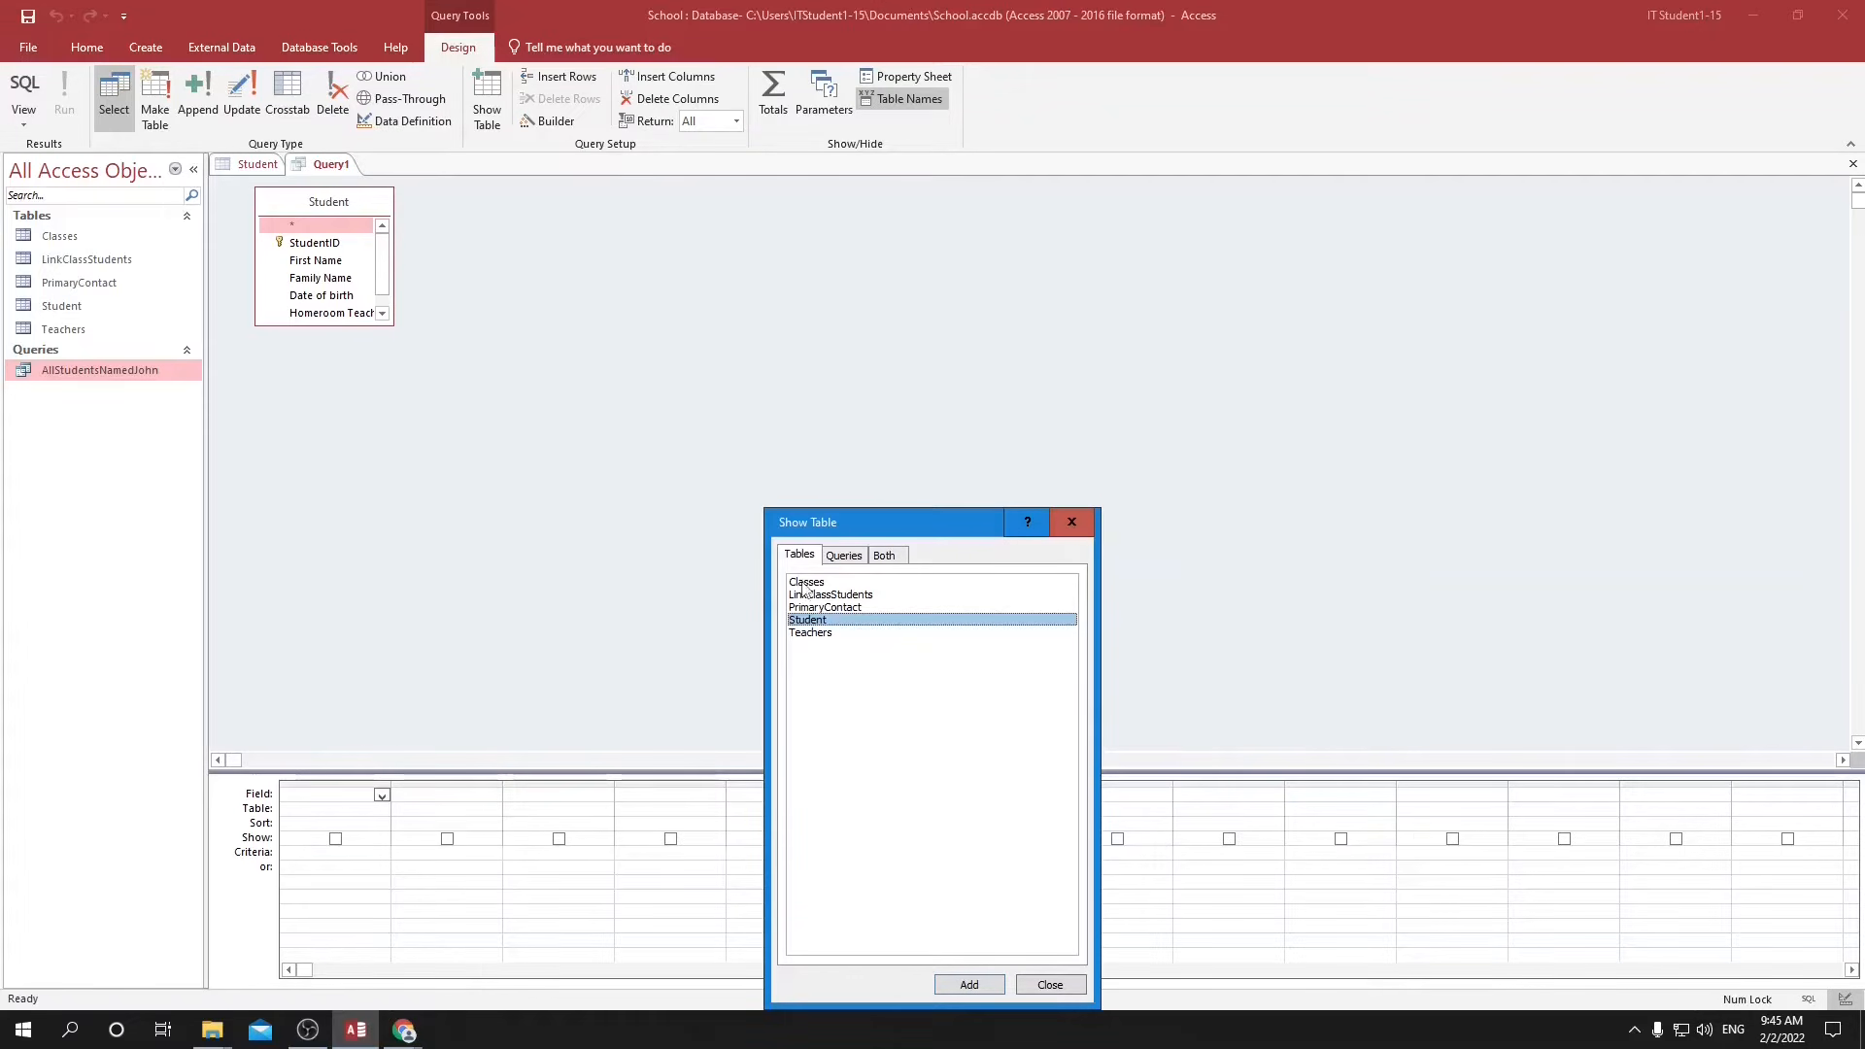
double_click(805, 583)
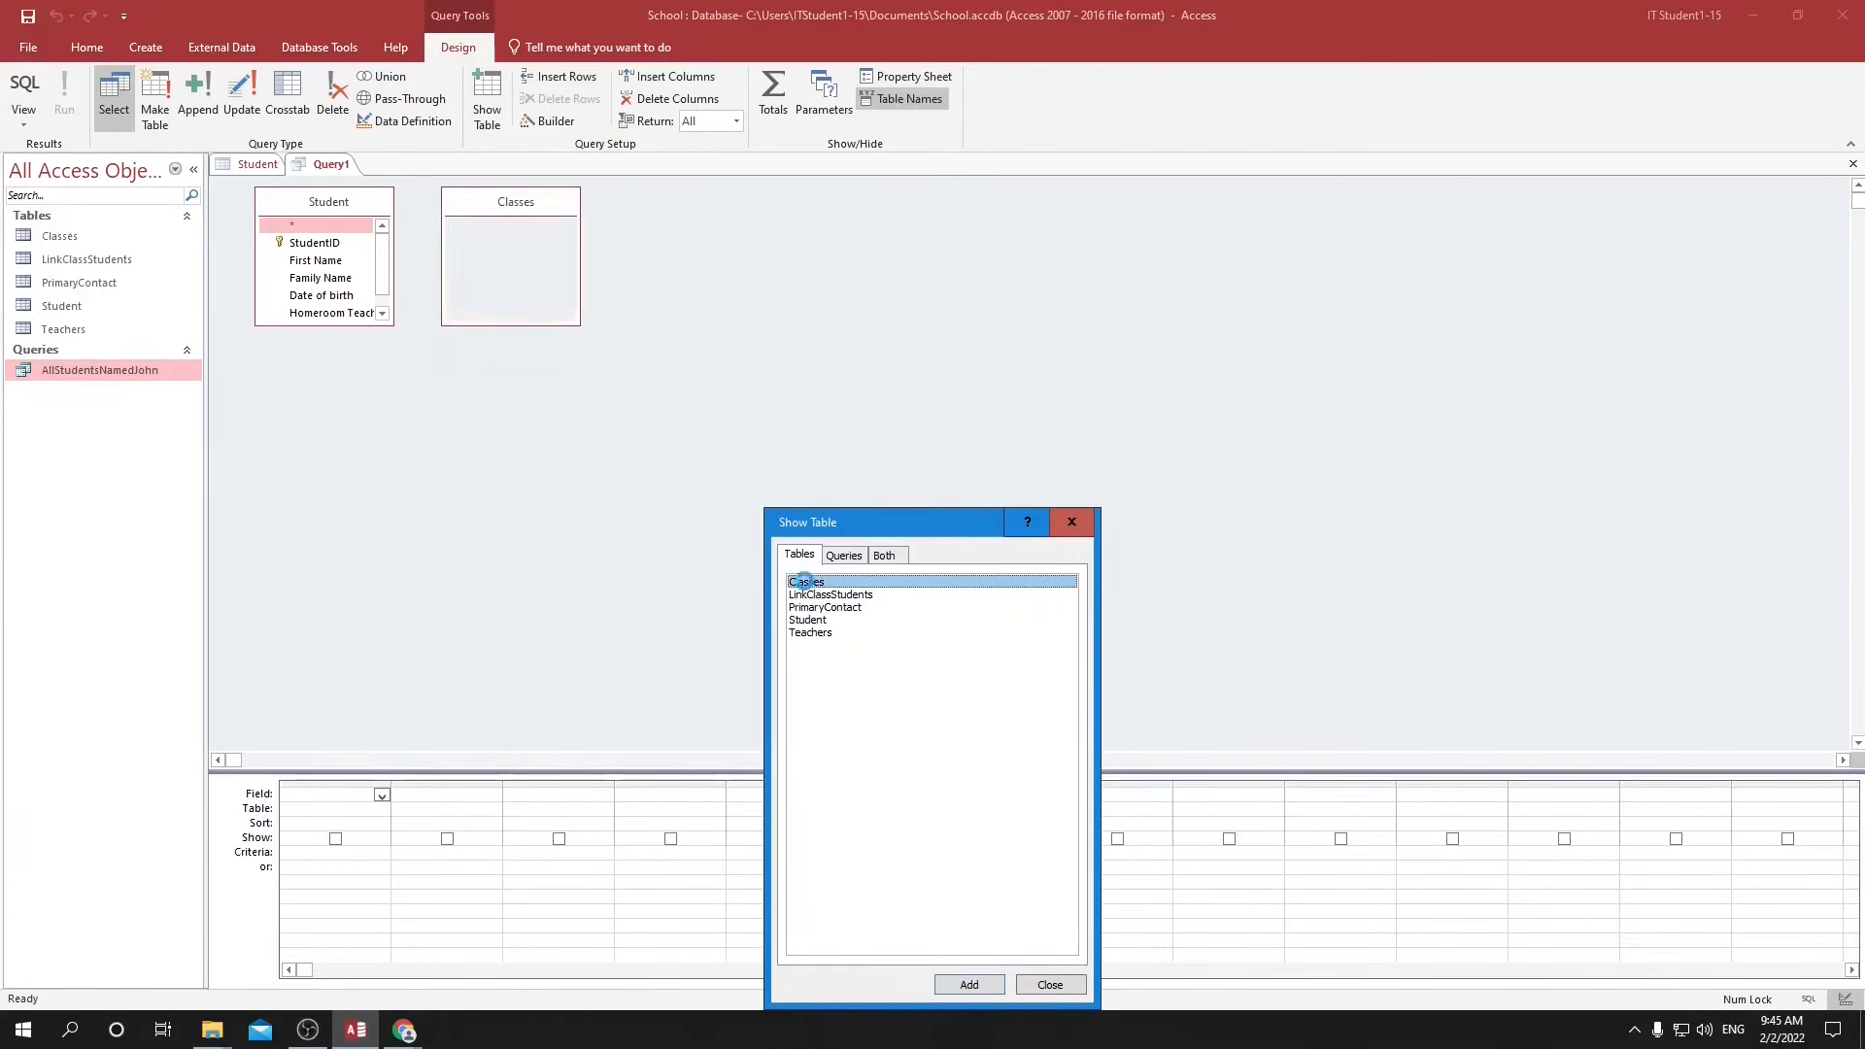
left_click(1049, 985)
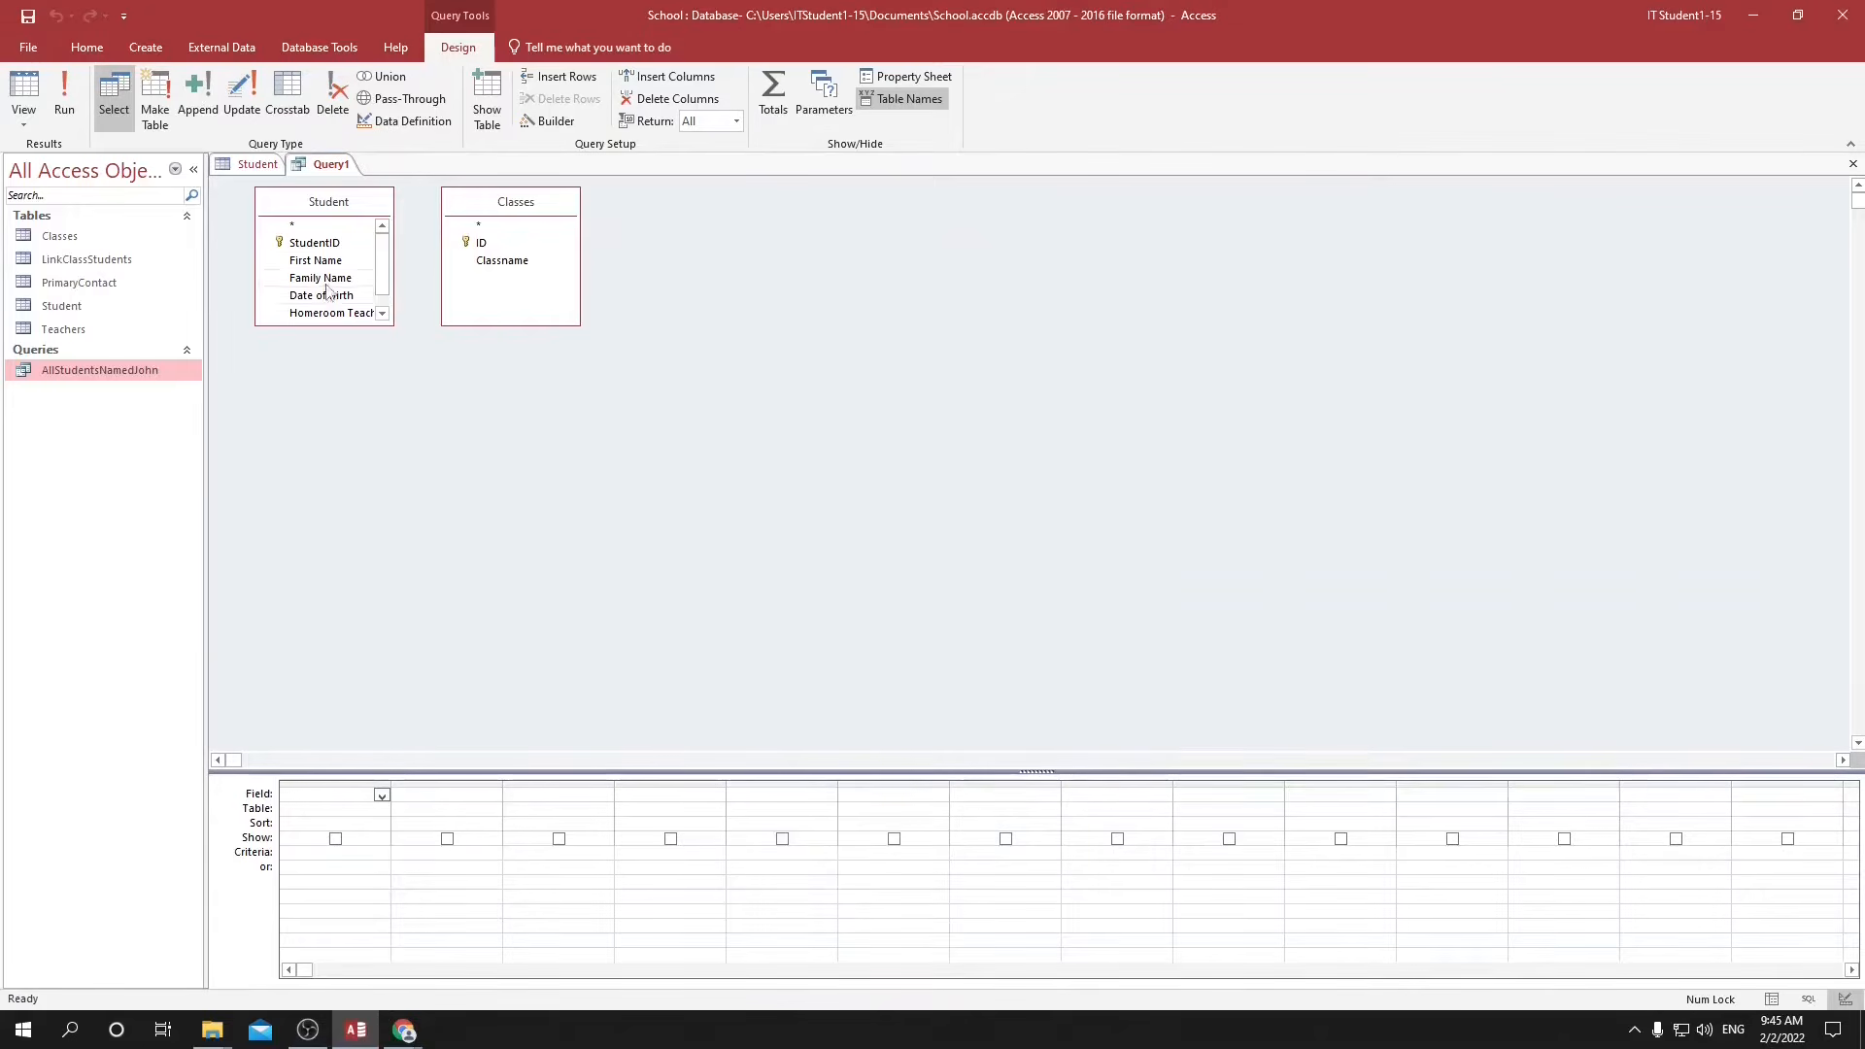
Add the Student First Name, Student Family Name and Classes Classname fields to the query grid.
left_click(382, 794)
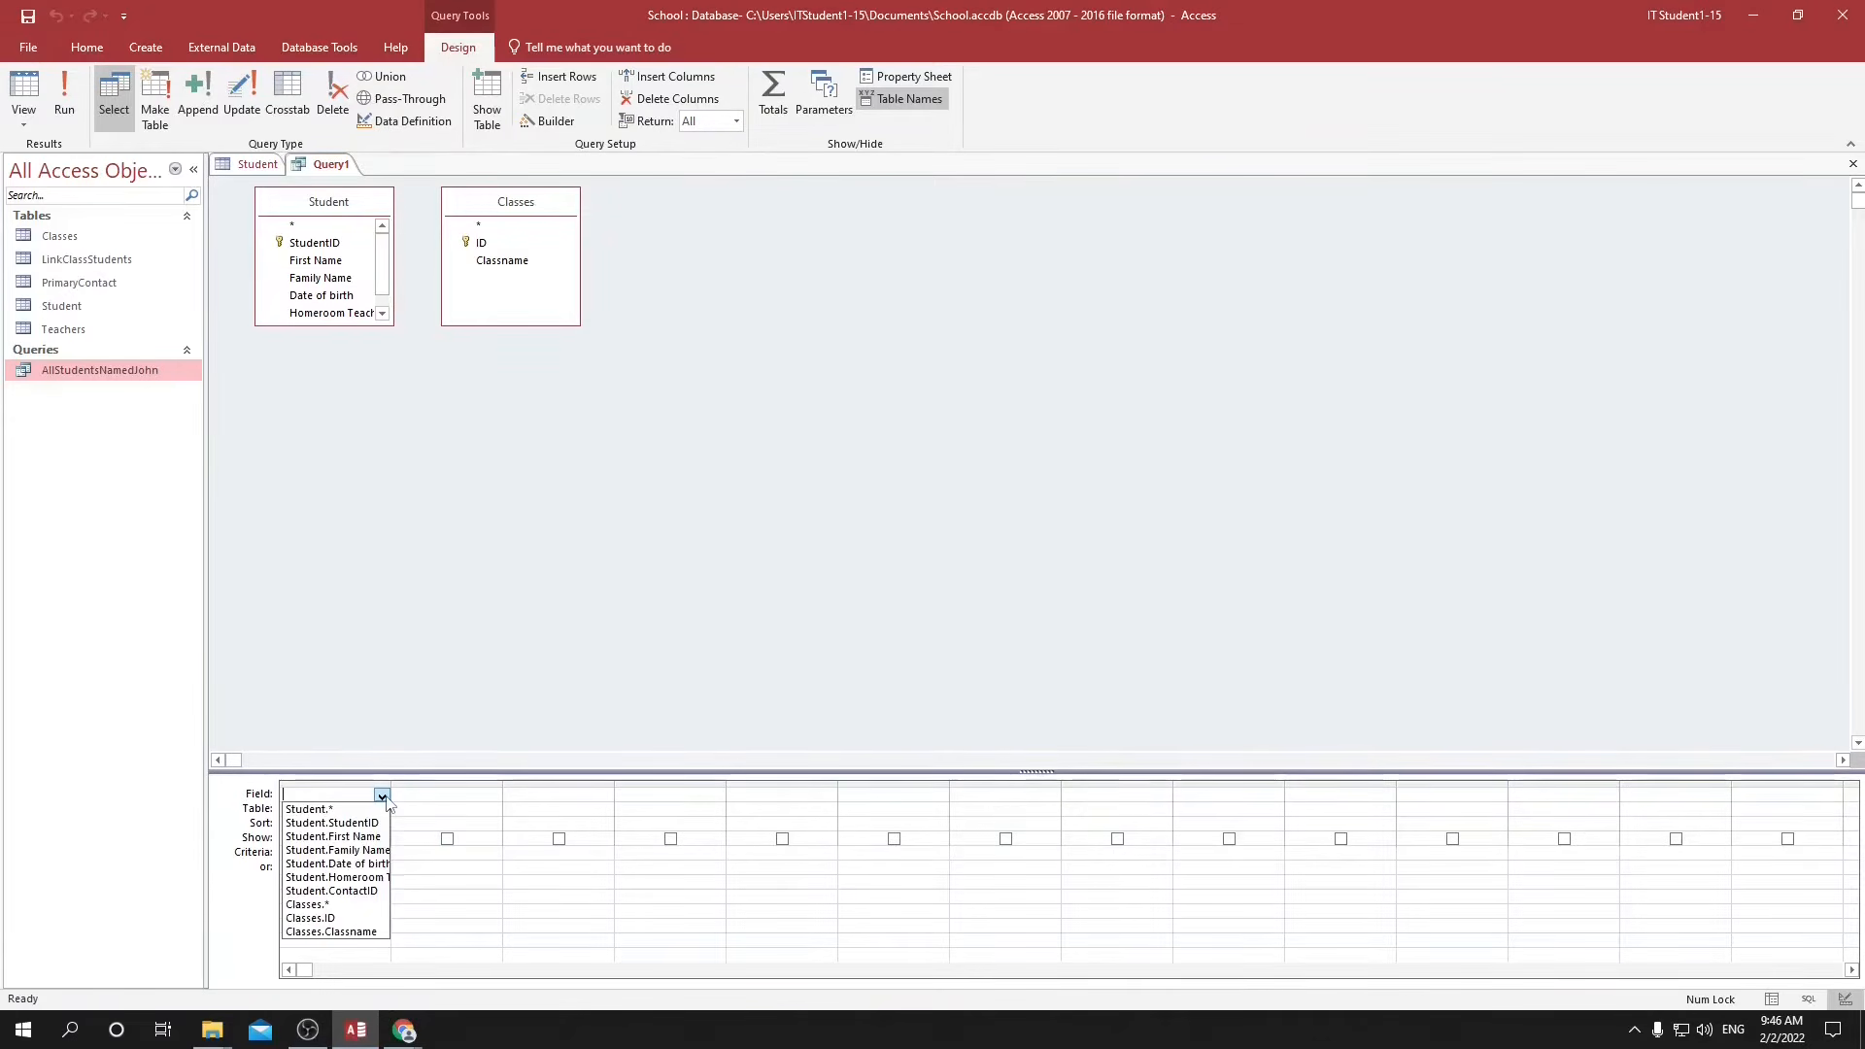
left_click(354, 837)
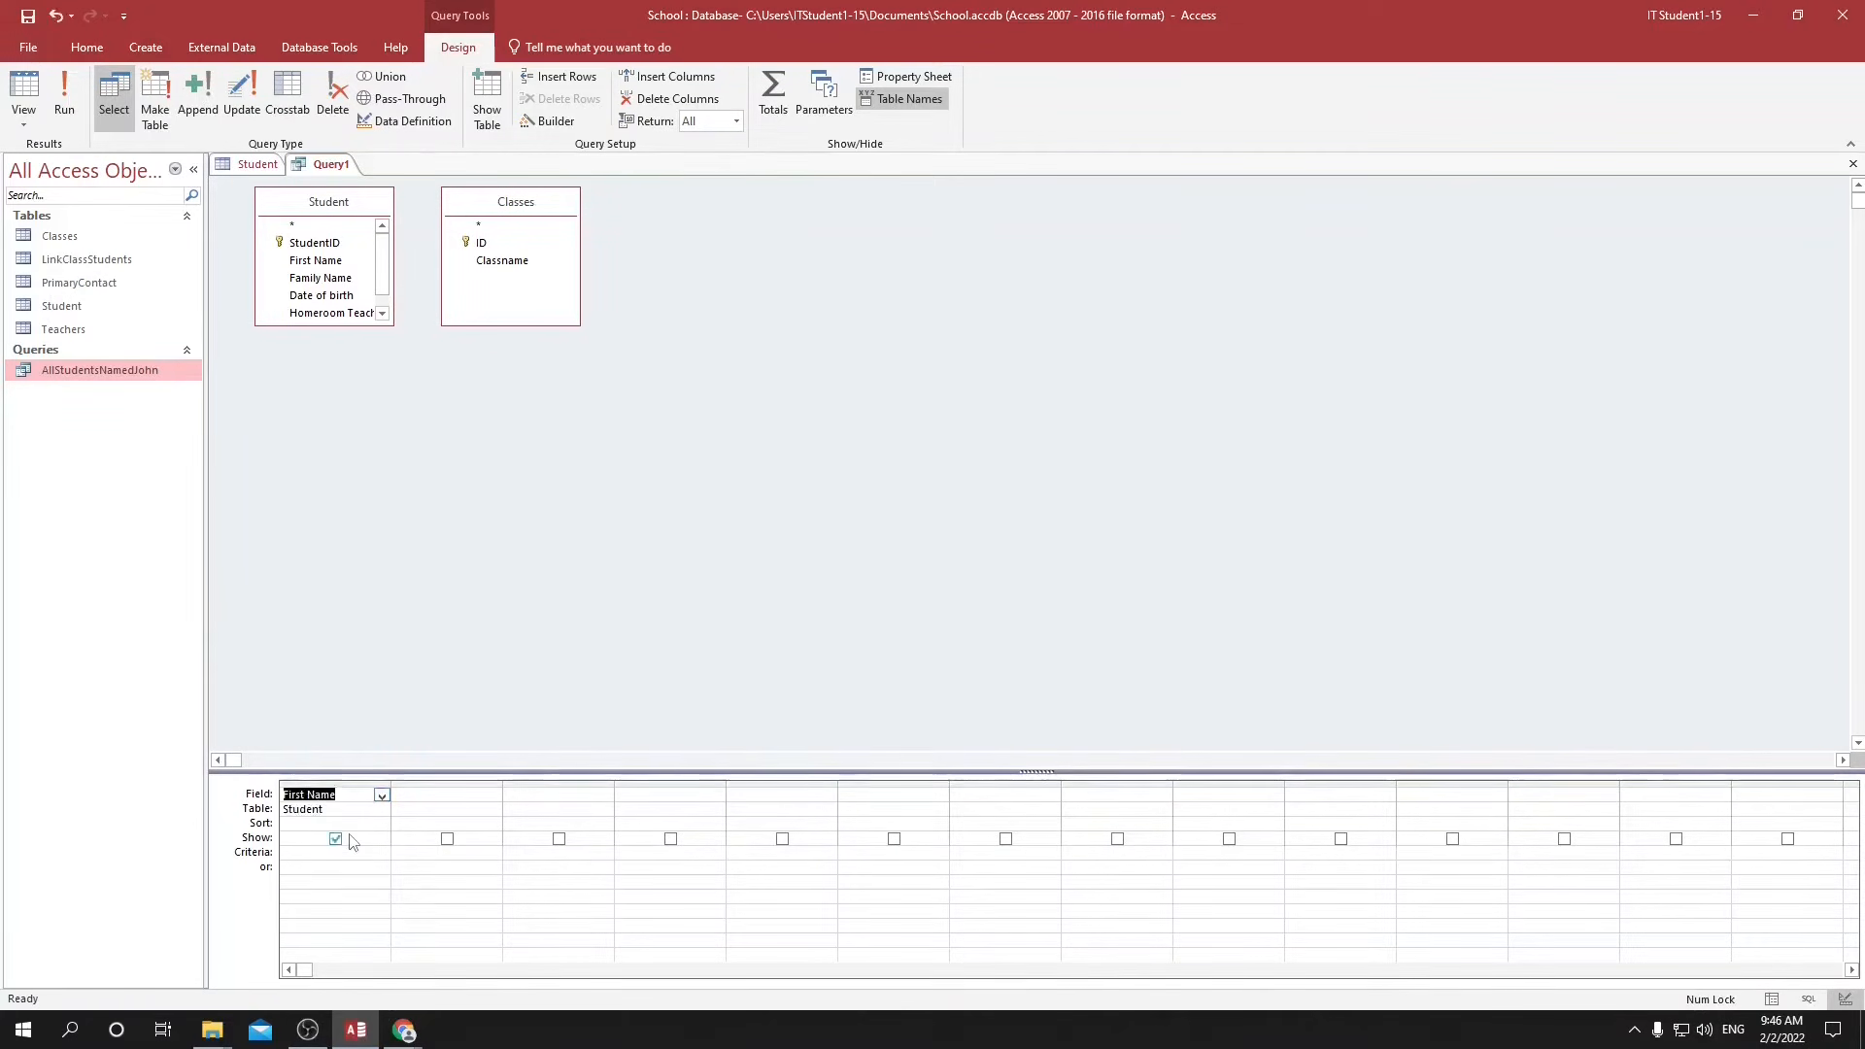
left_click(473, 796)
left_click(492, 795)
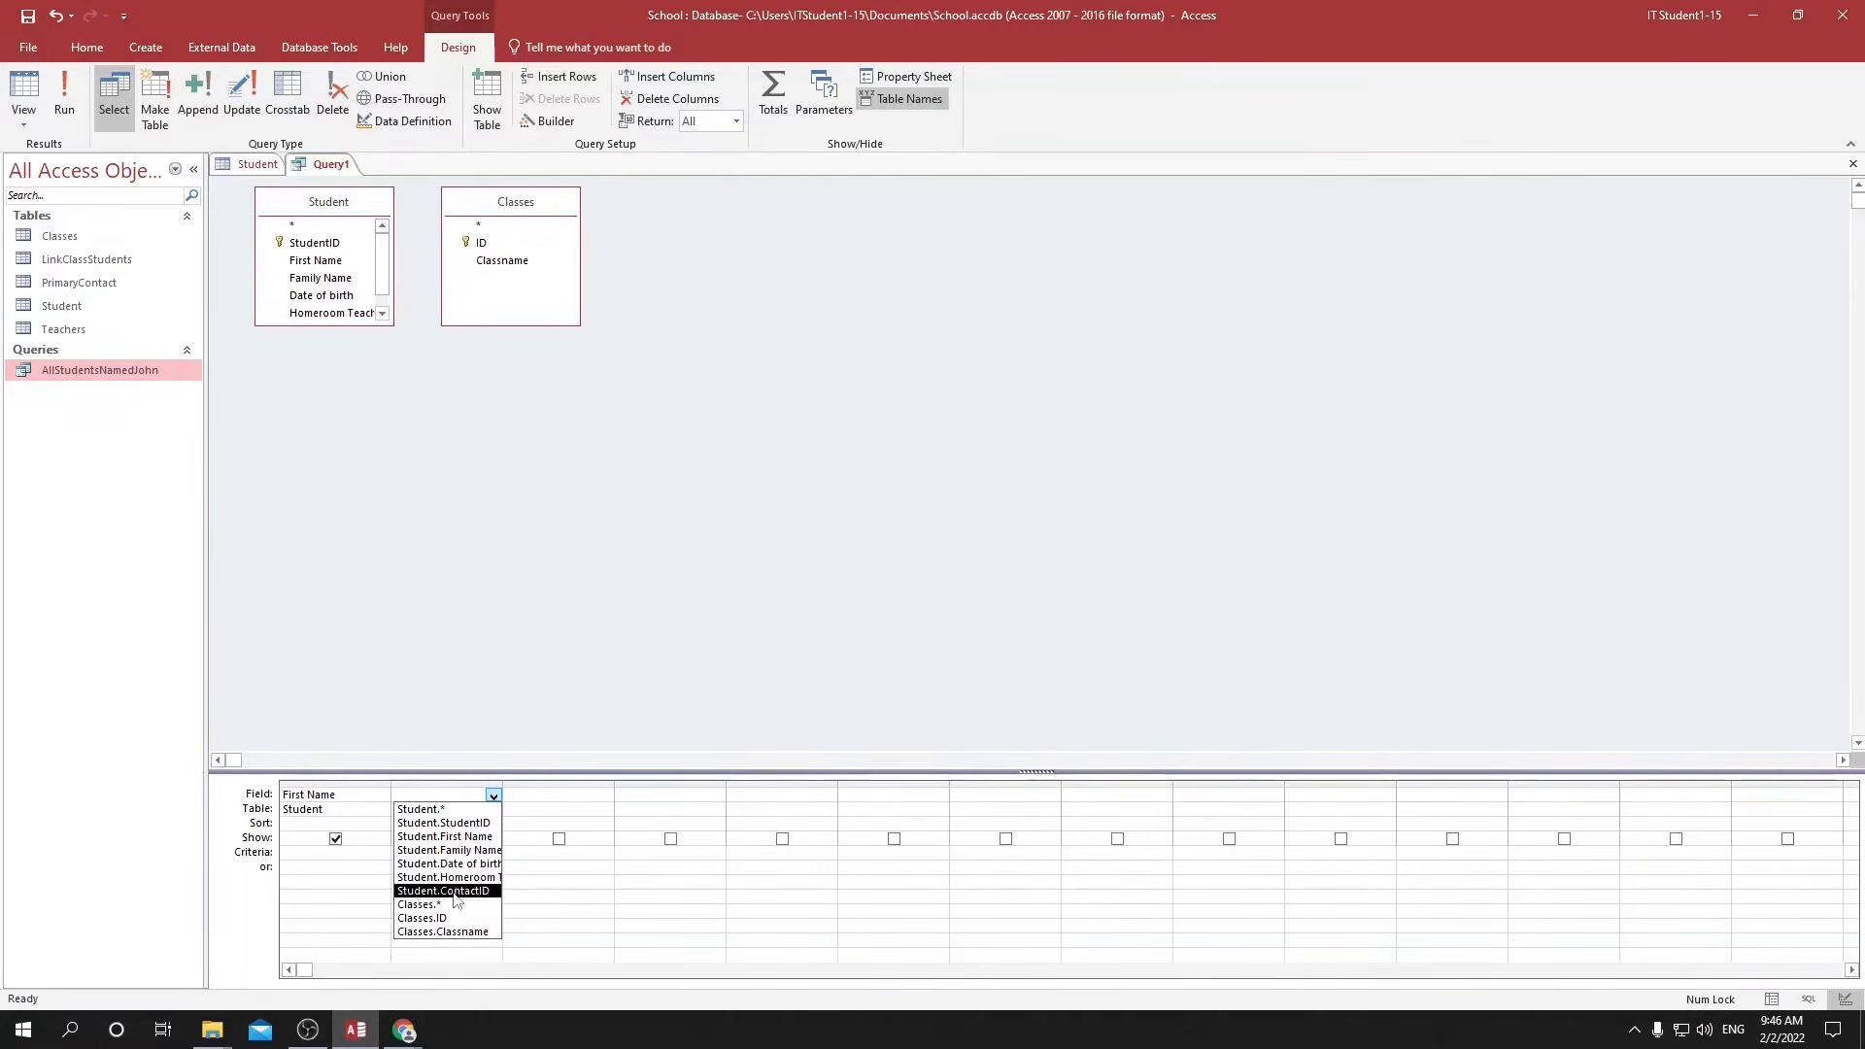
left_click(450, 855)
left_click(599, 797)
left_click(604, 795)
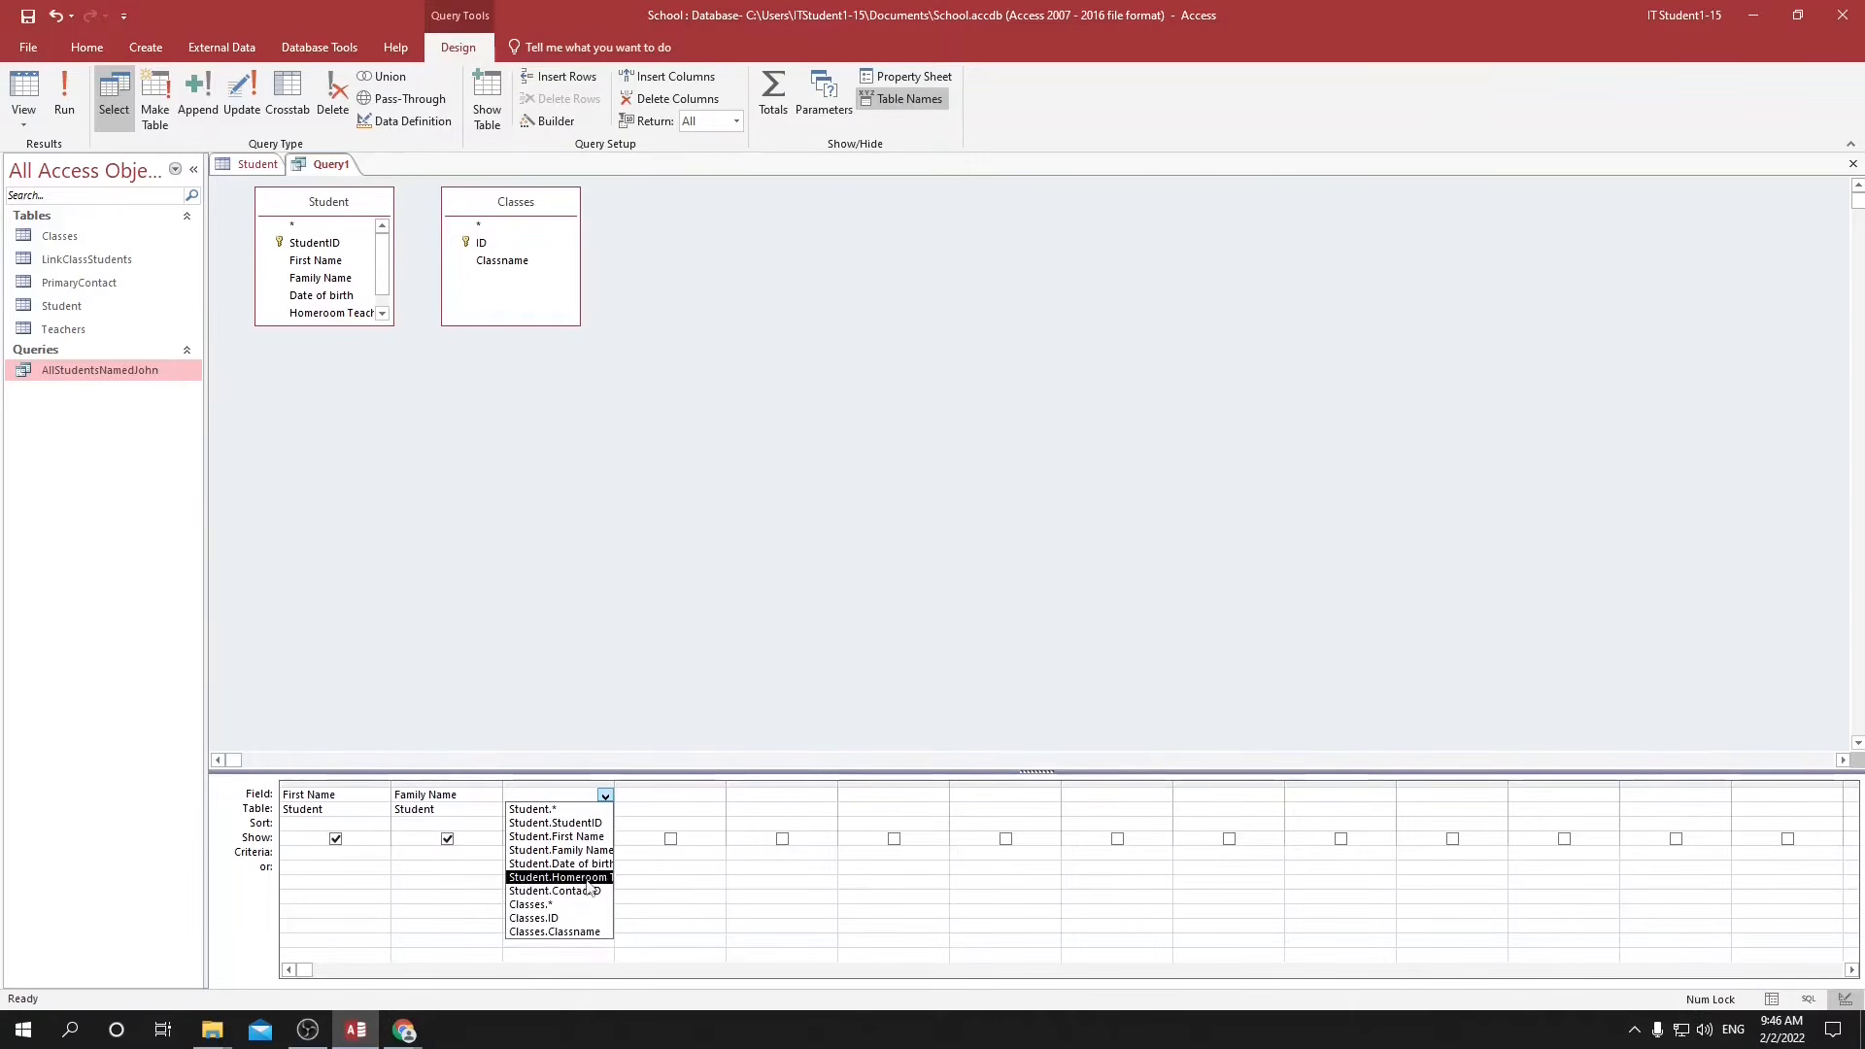
left_click(570, 933)
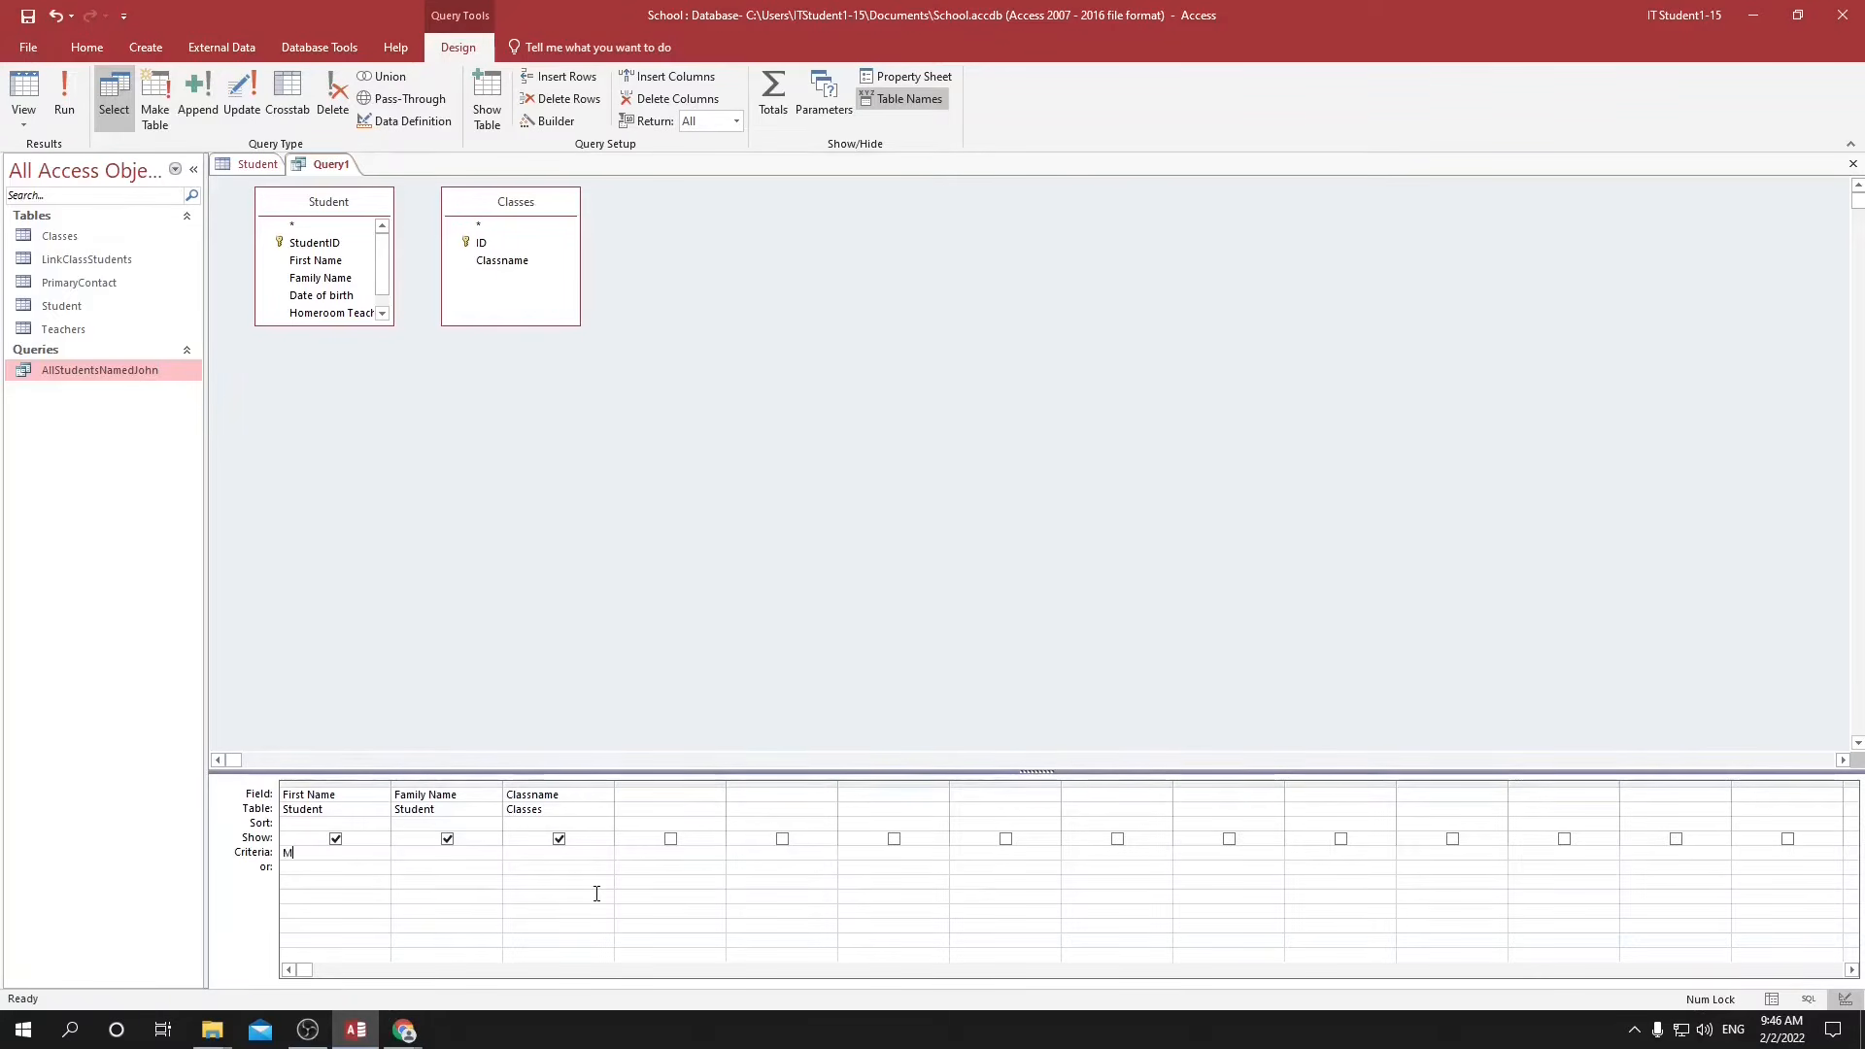
Set the First Name criterion to M* to match first names that begin with M.
type("m*")
left_click_drag(292, 855, 284, 856)
left_click(301, 856)
key("Return")
Save the query as StudentsStartingWithM.
key("ctrl+s")
type("StudentsStartinbgWithM")
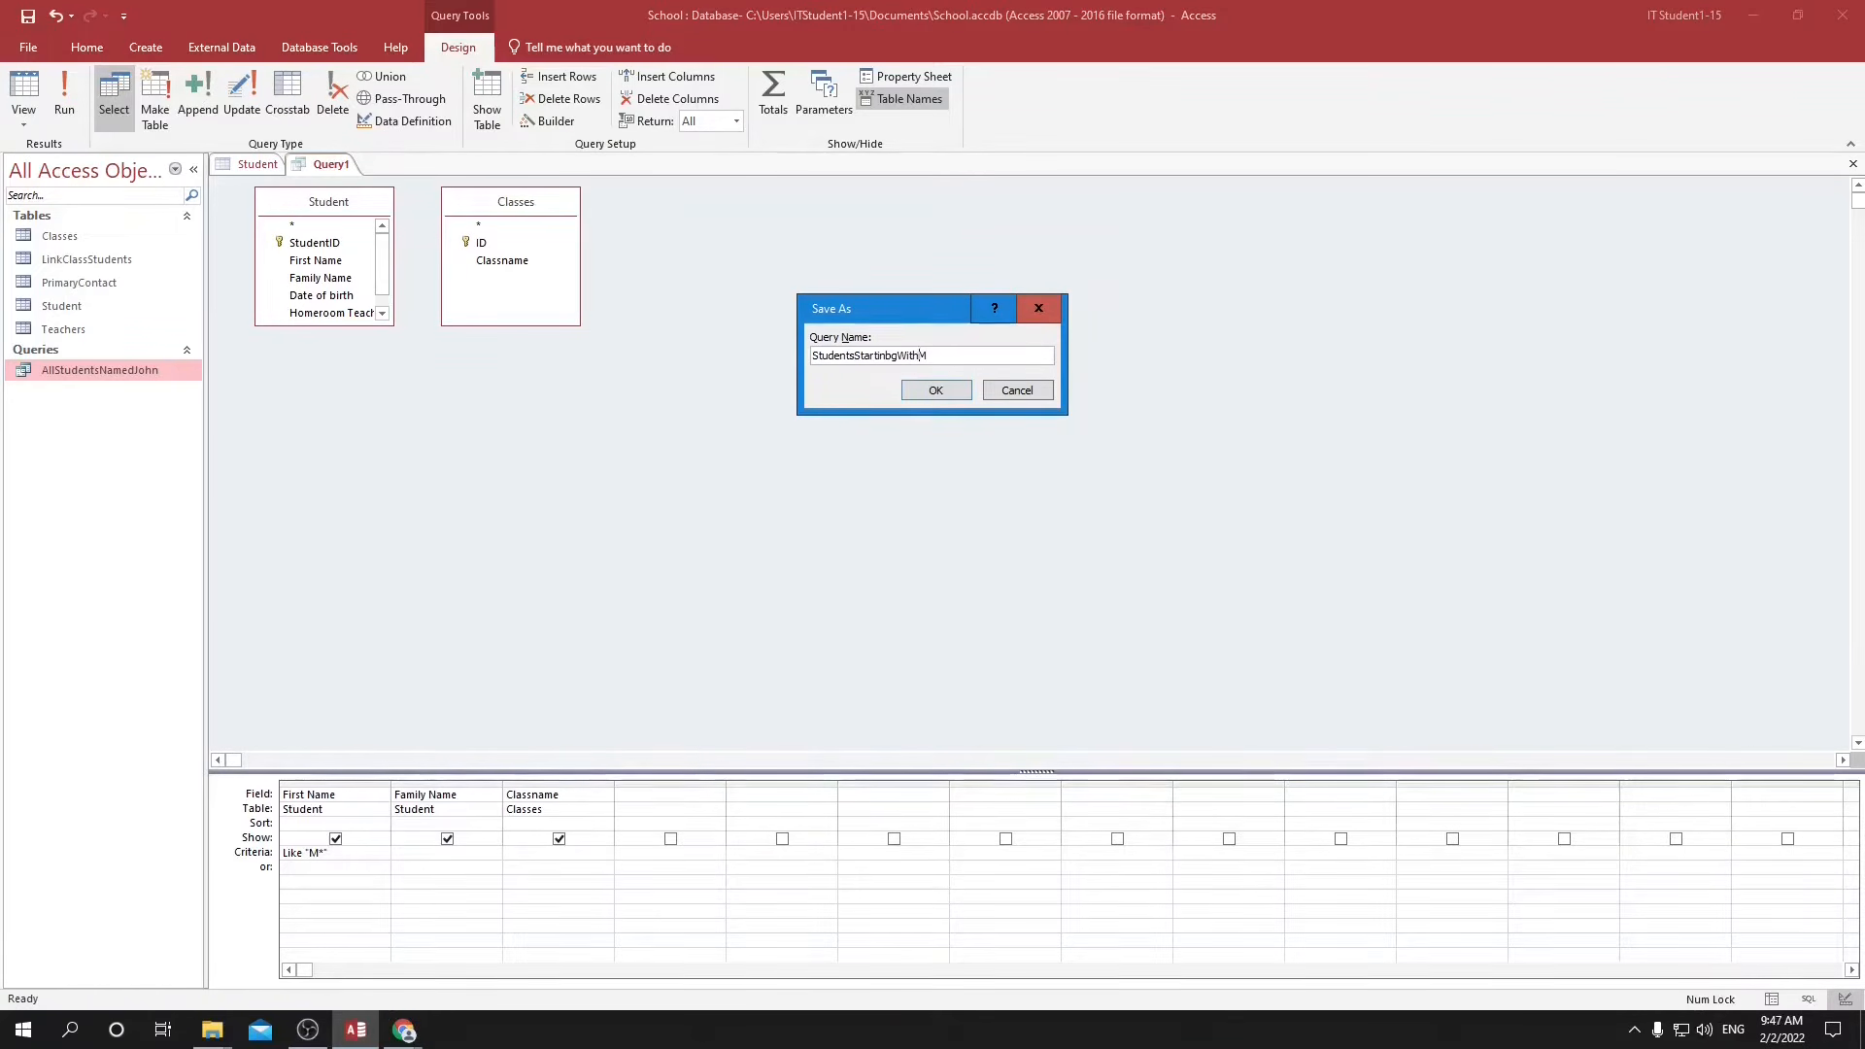
key("BackSpace")
left_click(935, 389)
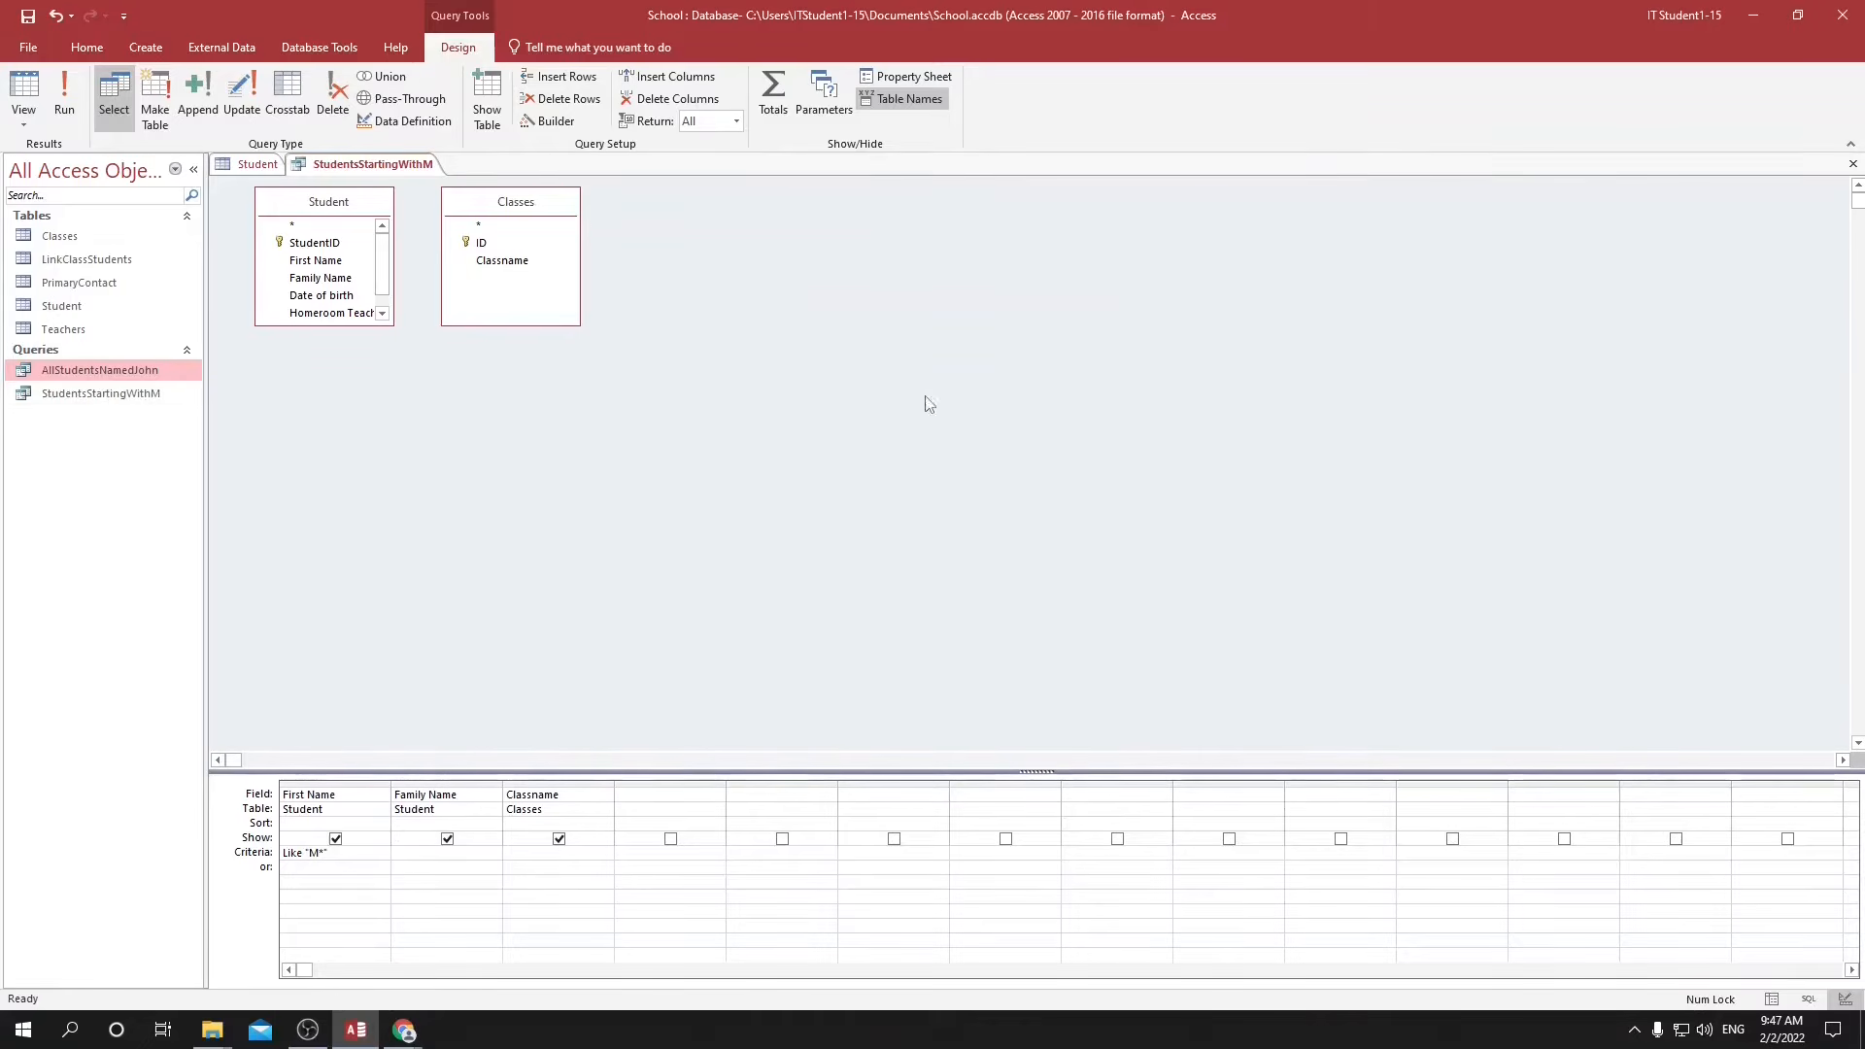
Open the StudentsStartingWithM query results and sort them by First Name from A to Z to examine each student's classes.
double_click(61, 395)
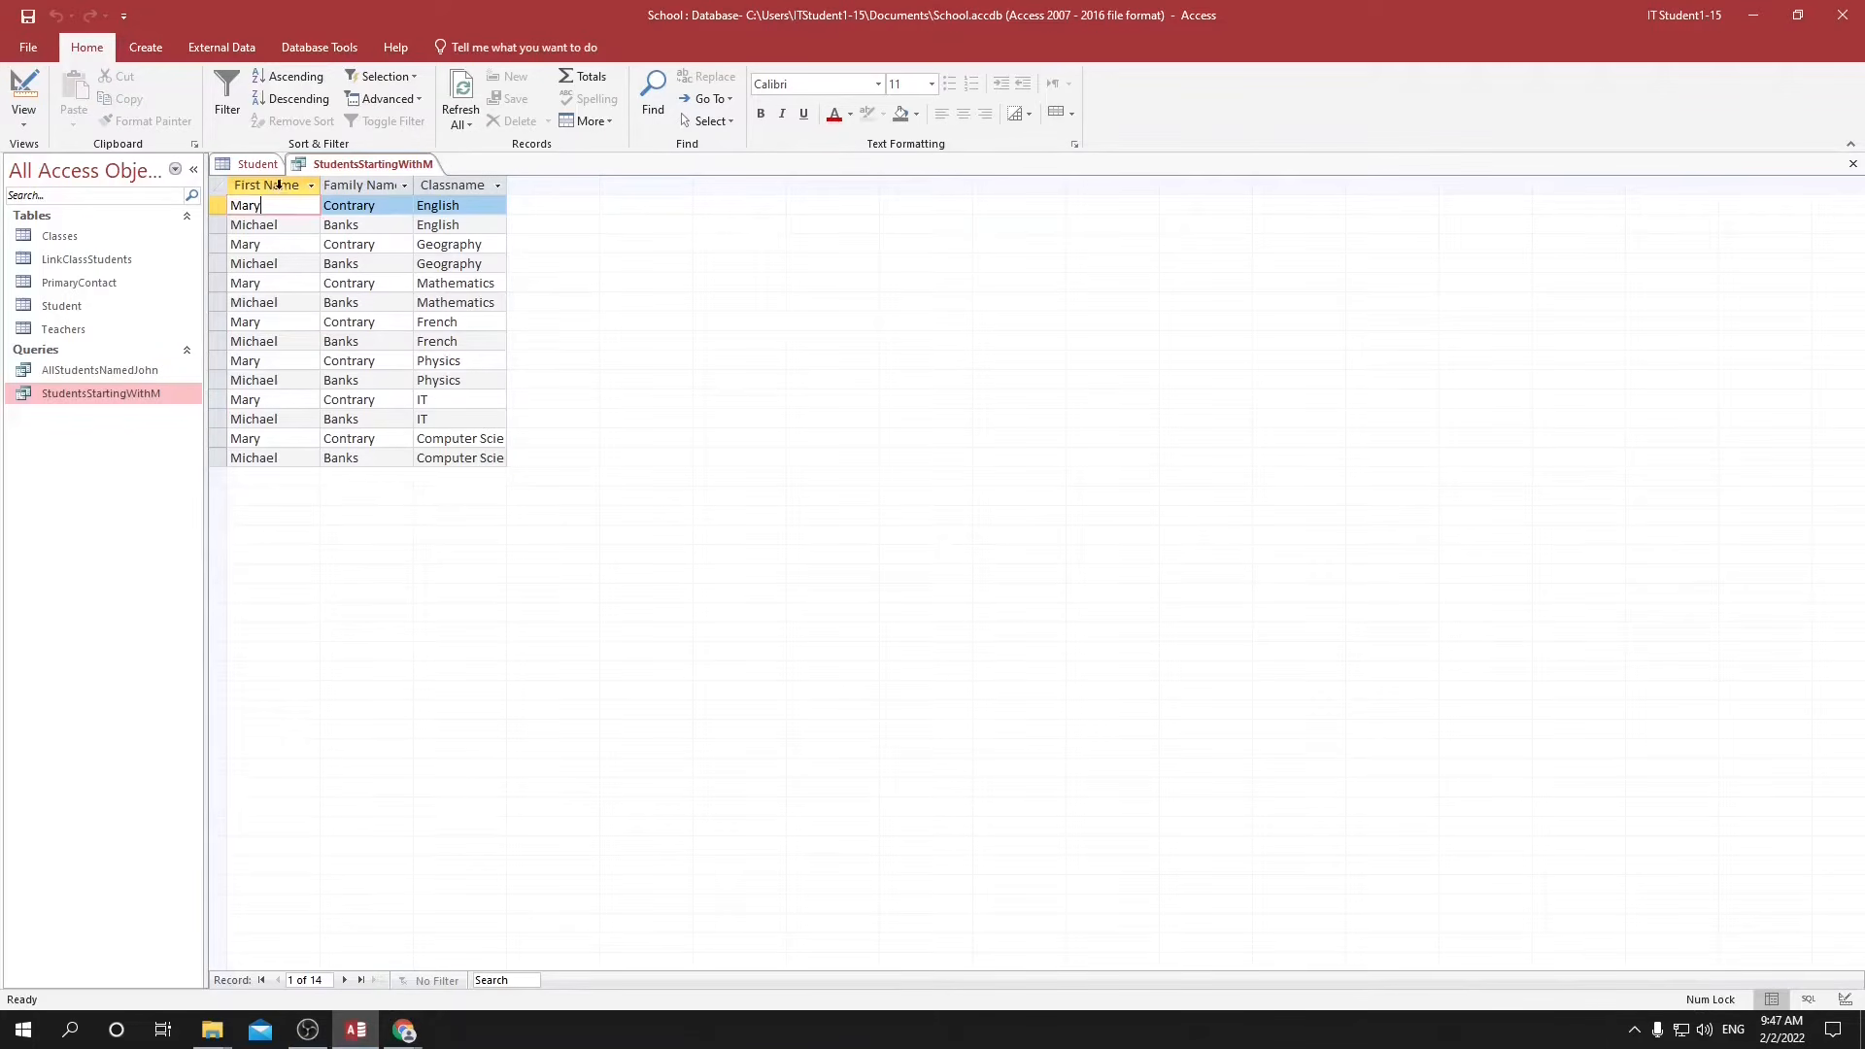
left_click(279, 183)
left_click(311, 187)
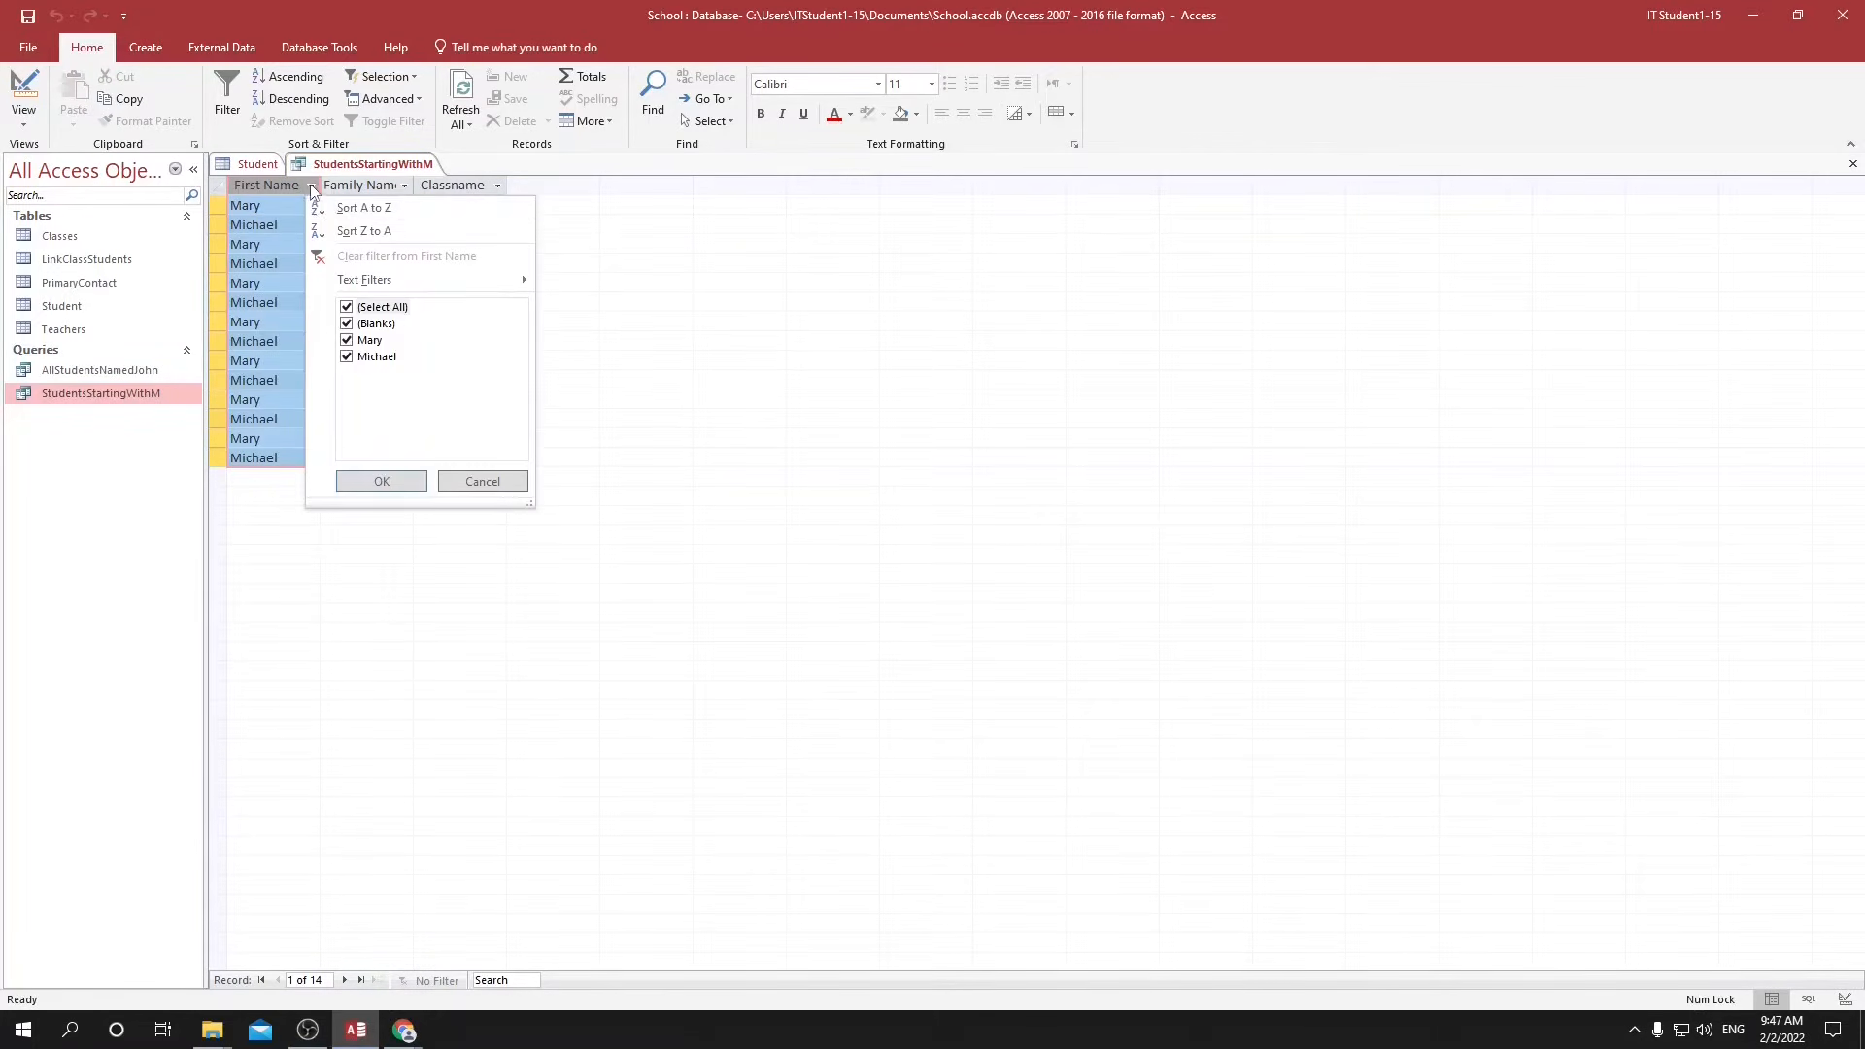
left_click(354, 208)
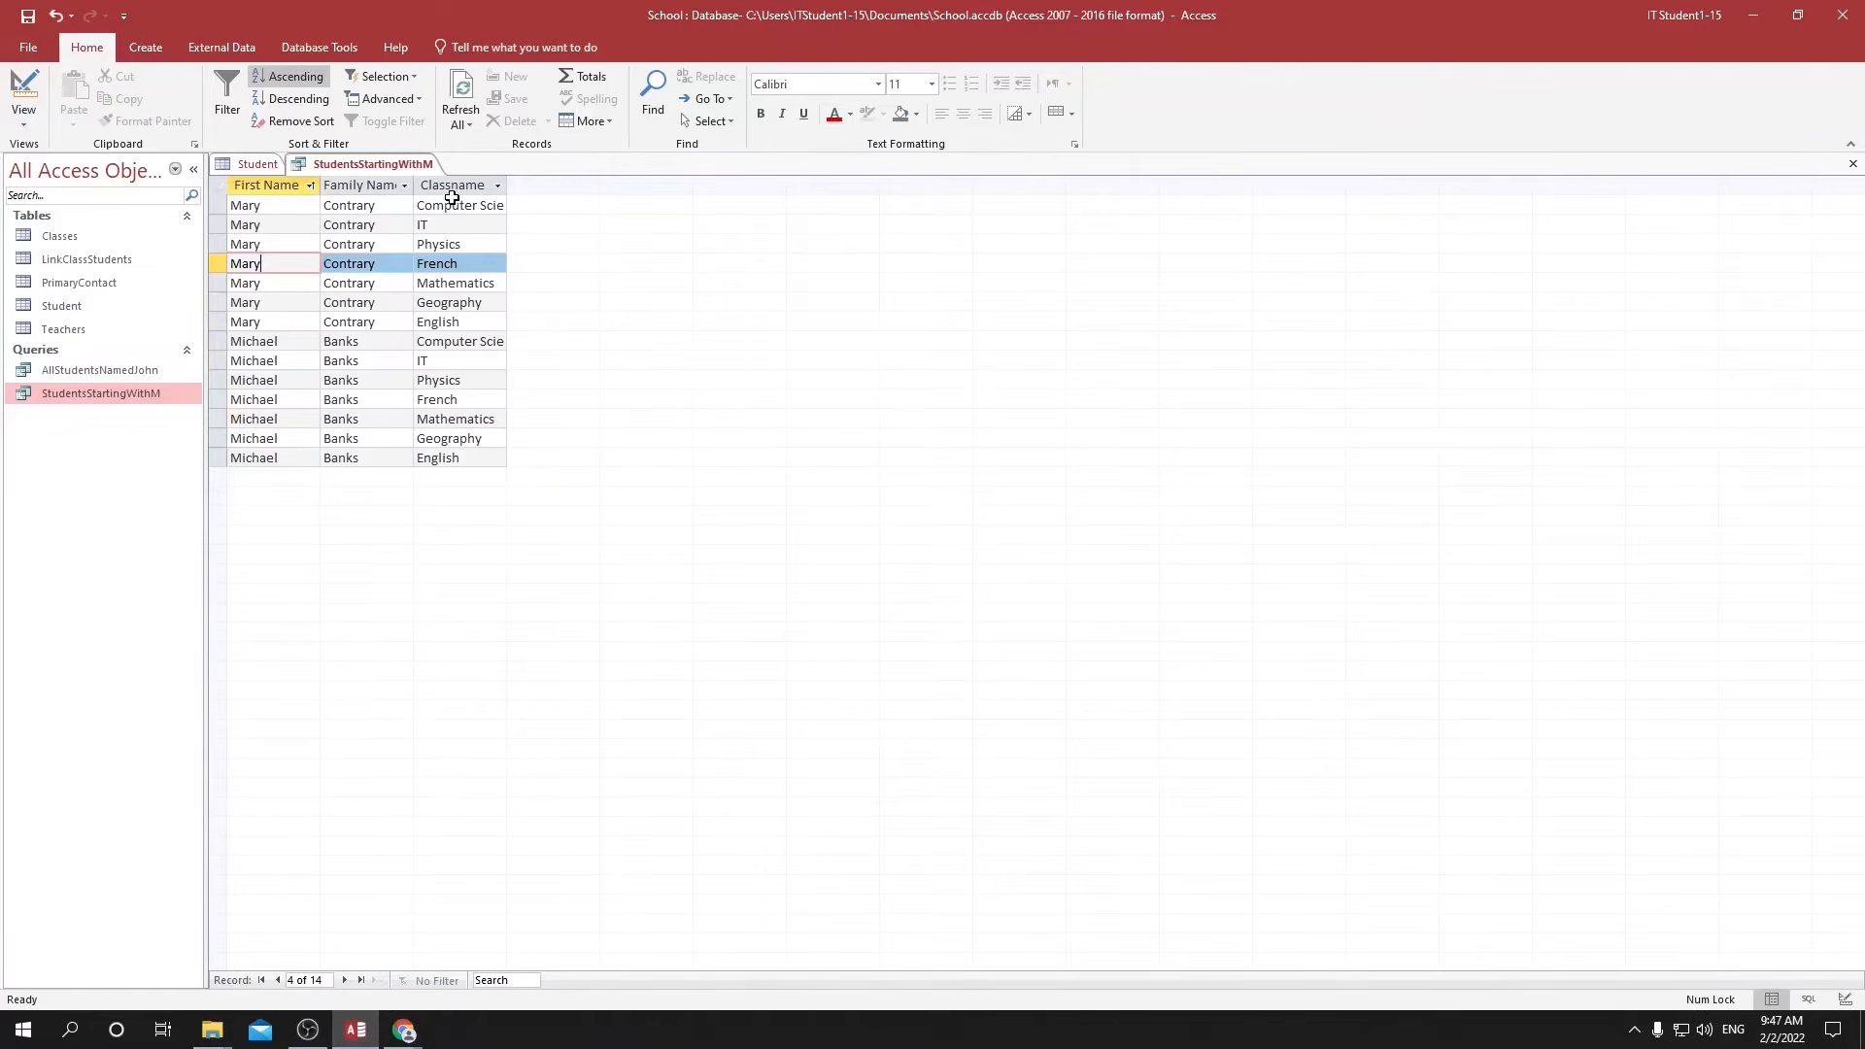
left_click(485, 361)
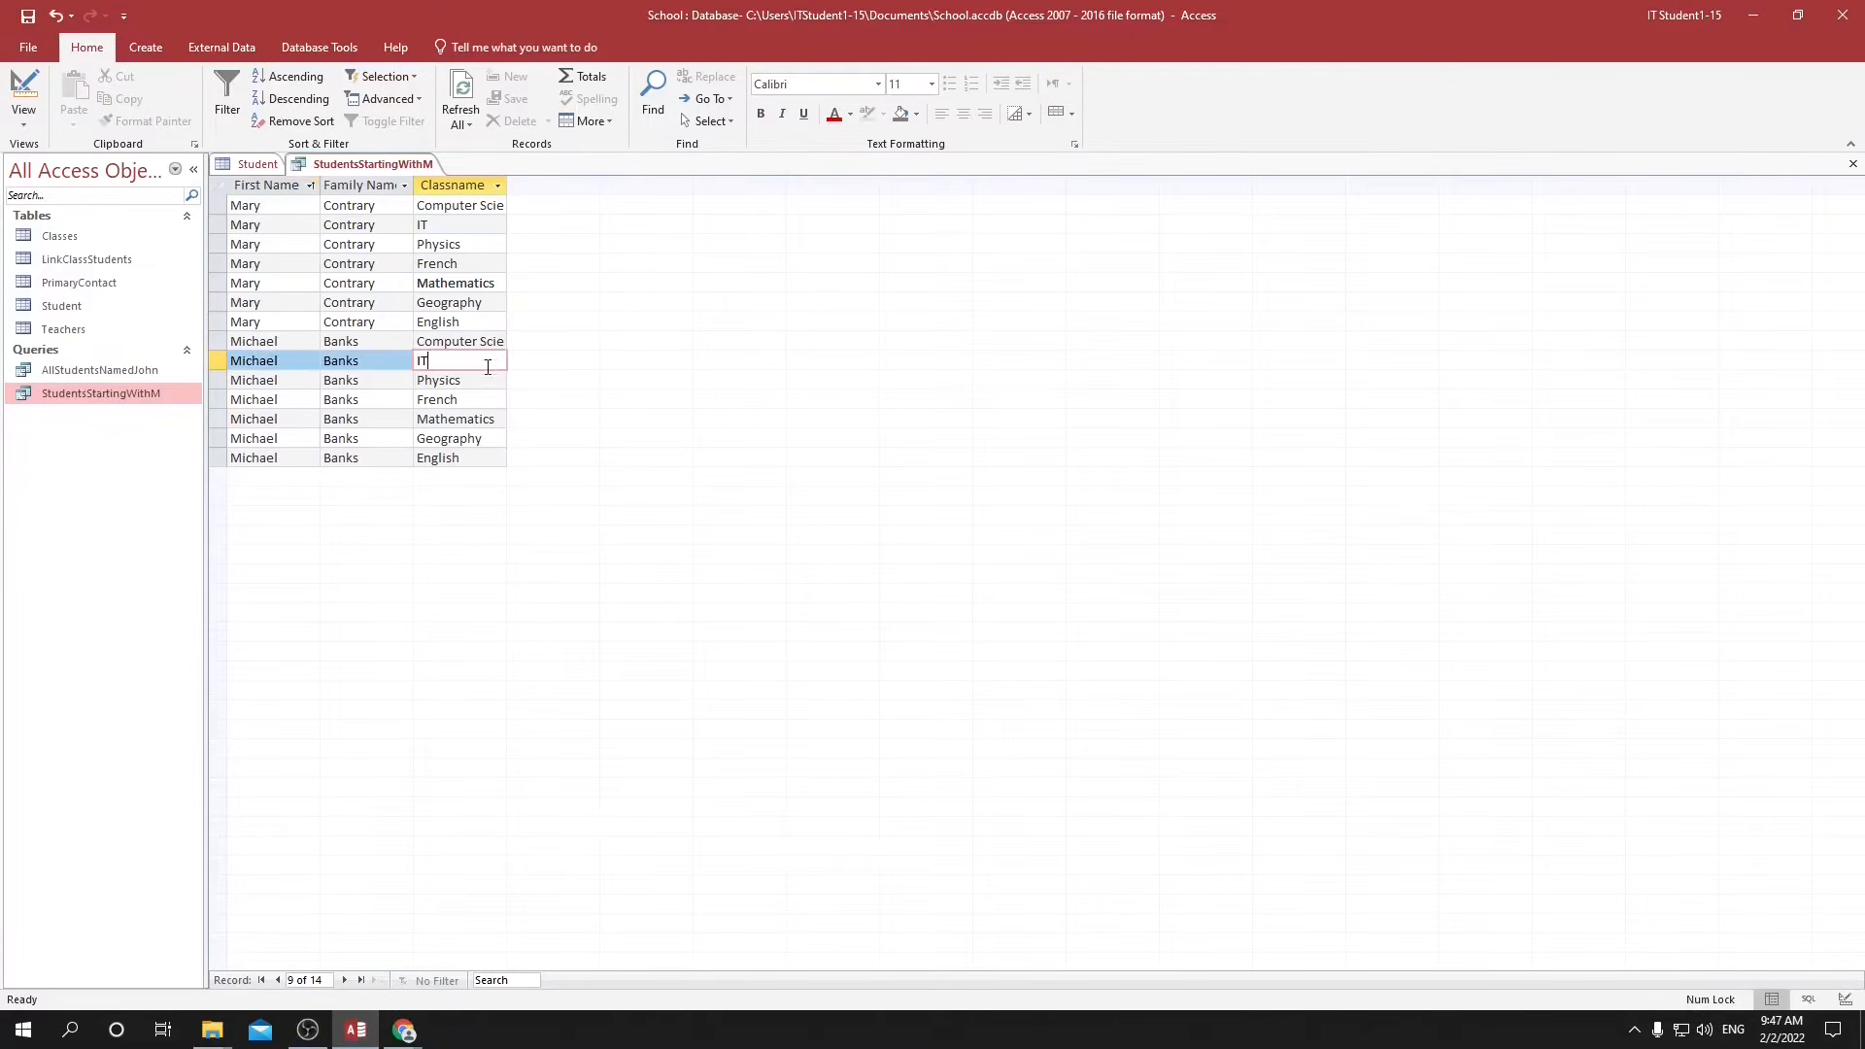
left_click(483, 399)
left_click(478, 457)
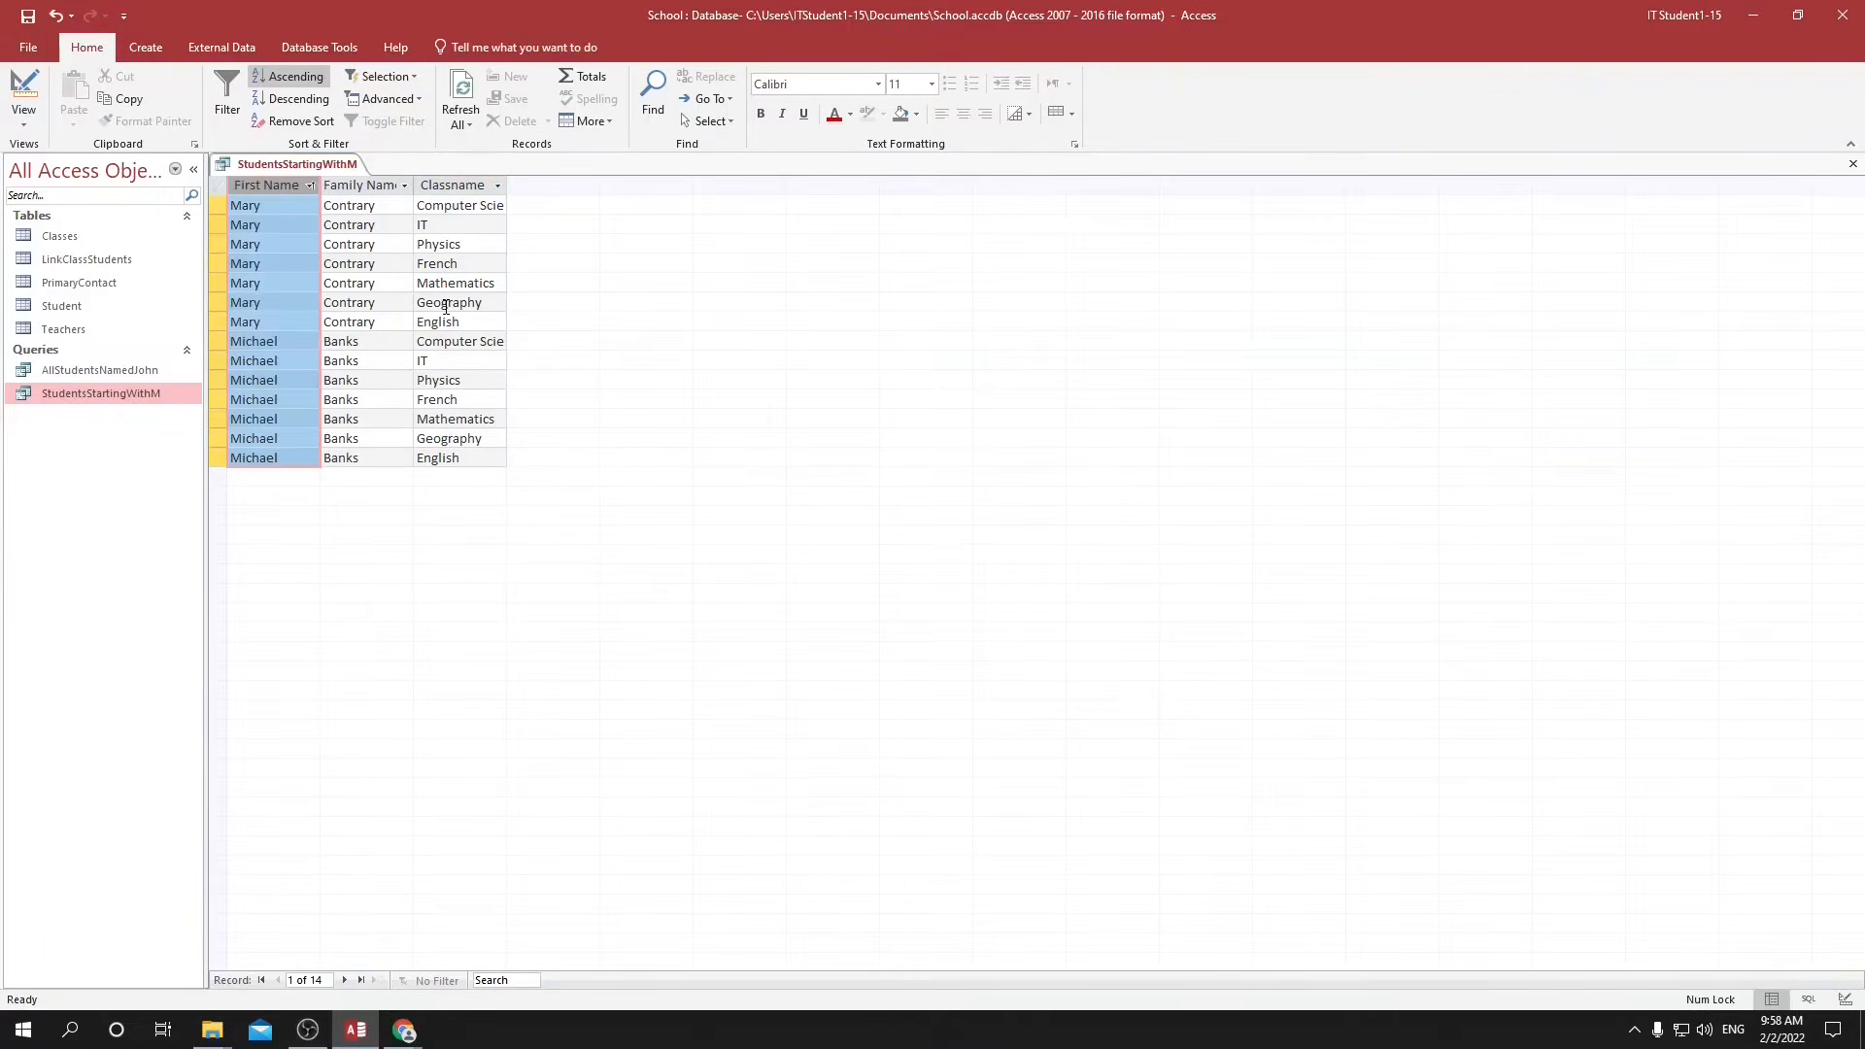
Add the LinkClassStudents table between Student and Classes in the StudentsStartingWithM design and run the query.
left_click(1846, 1000)
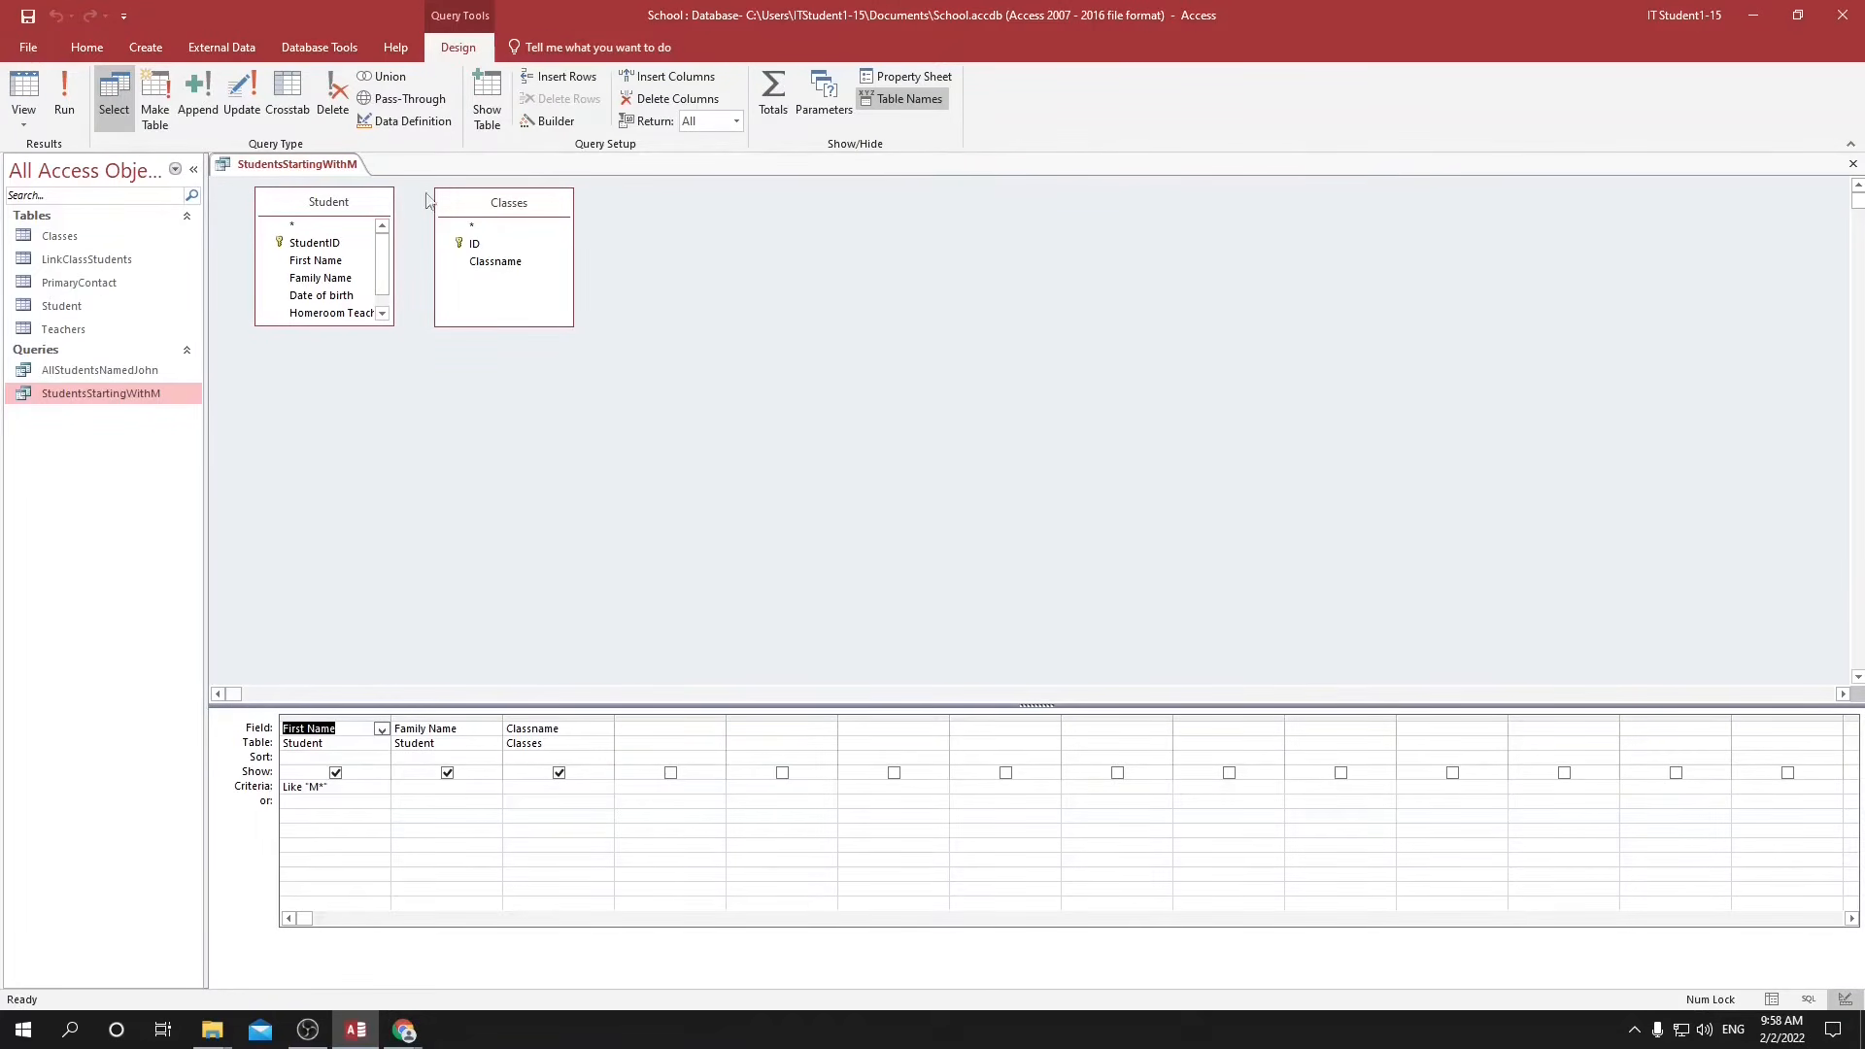
left_click_drag(477, 212, 681, 205)
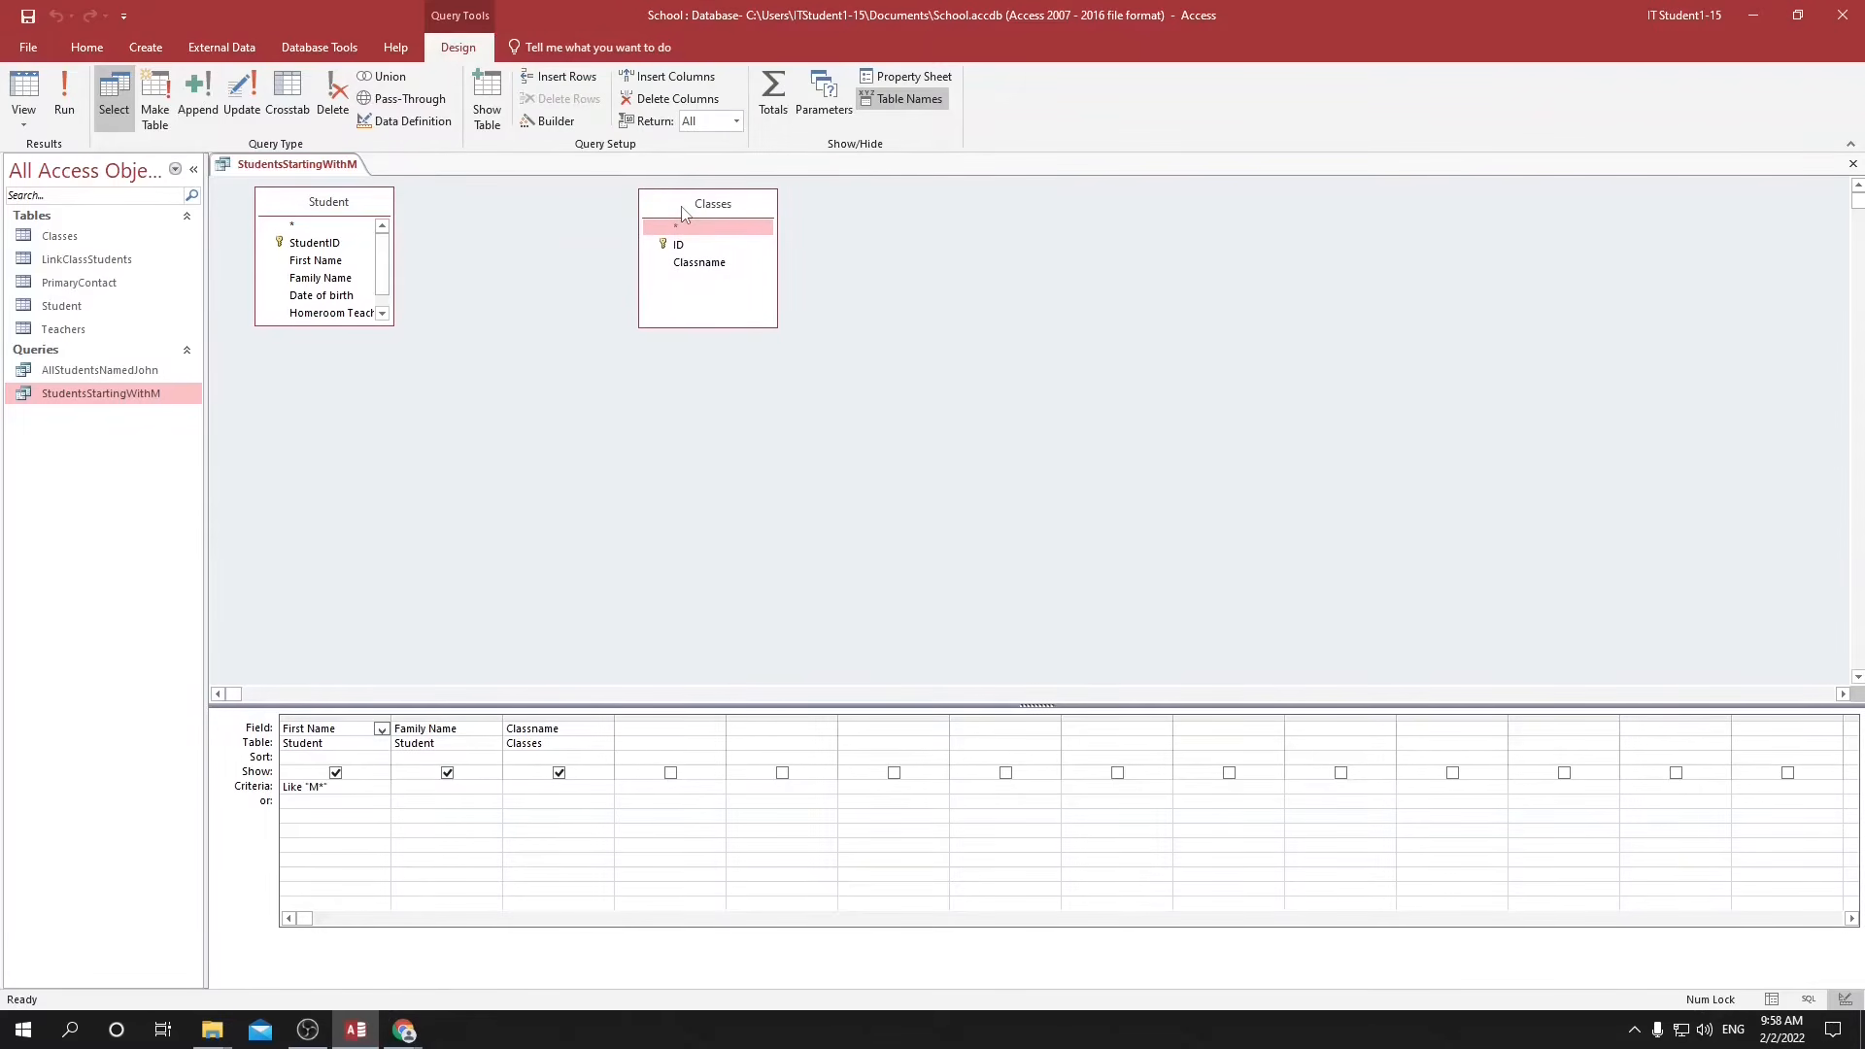
right_click(457, 245)
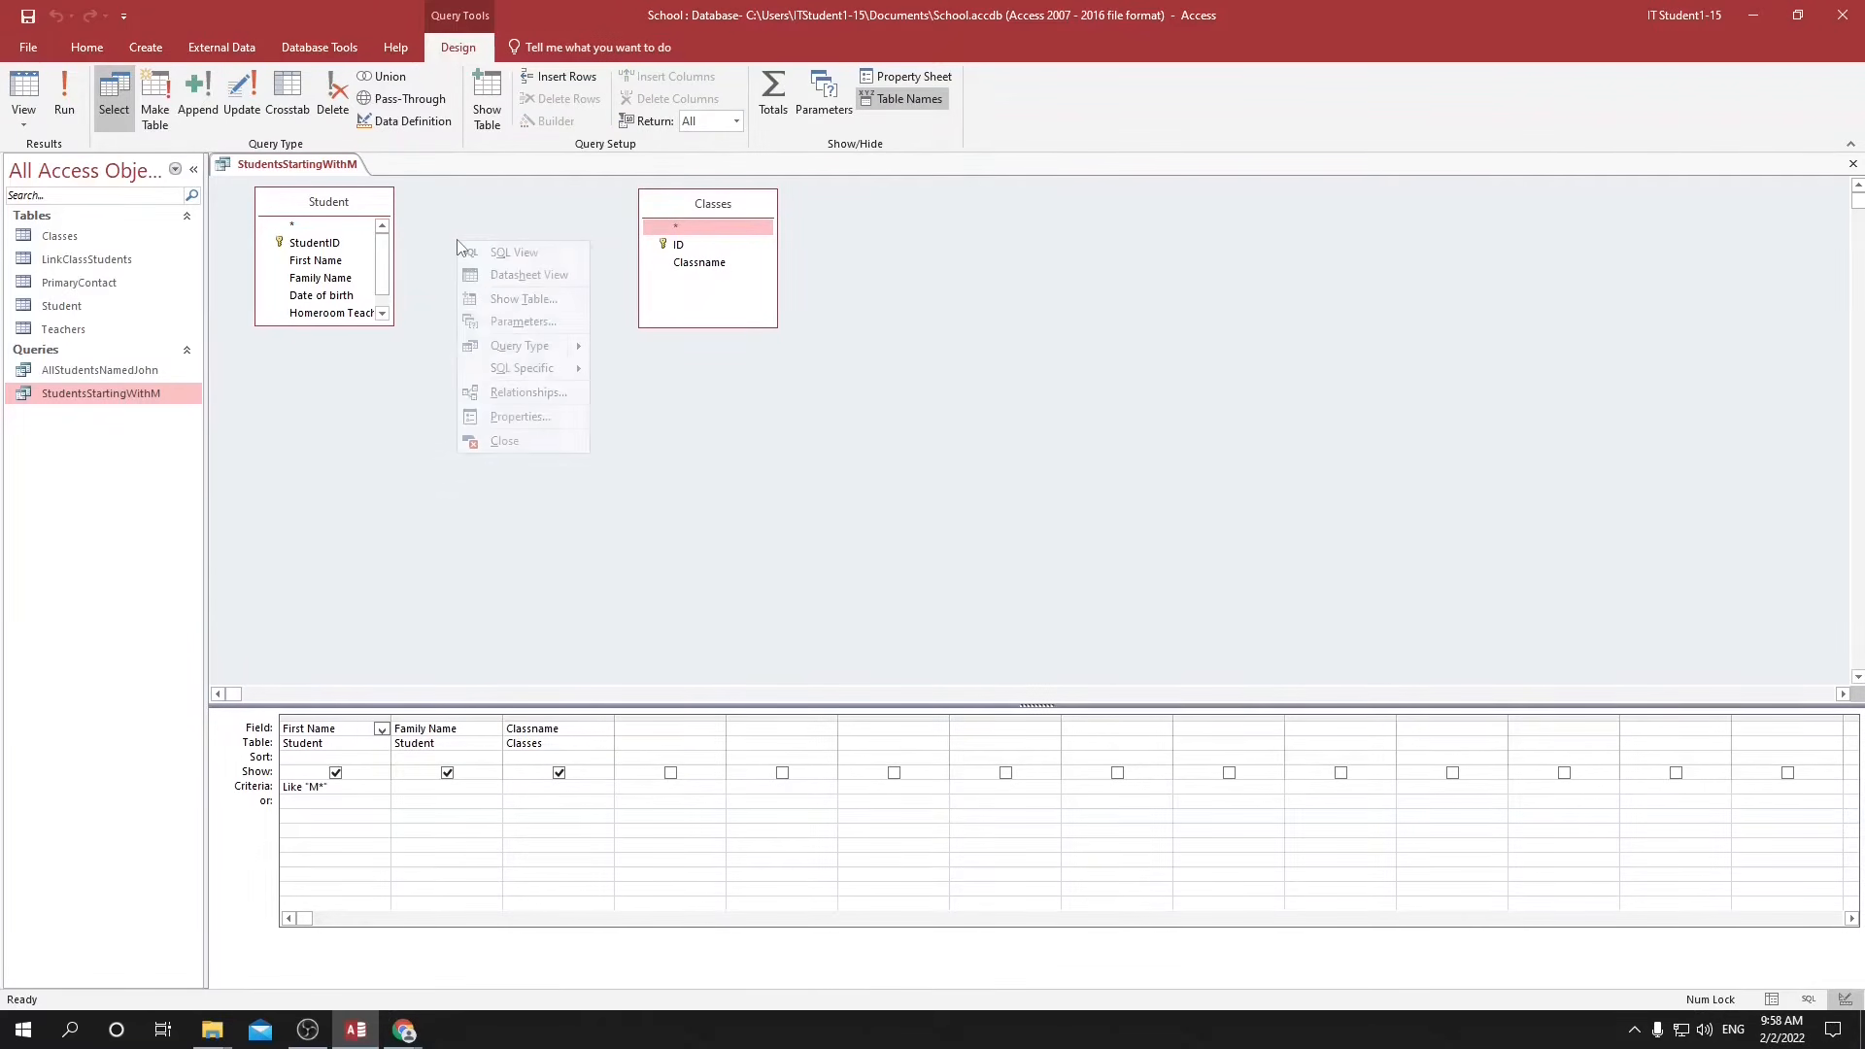
left_click(514, 303)
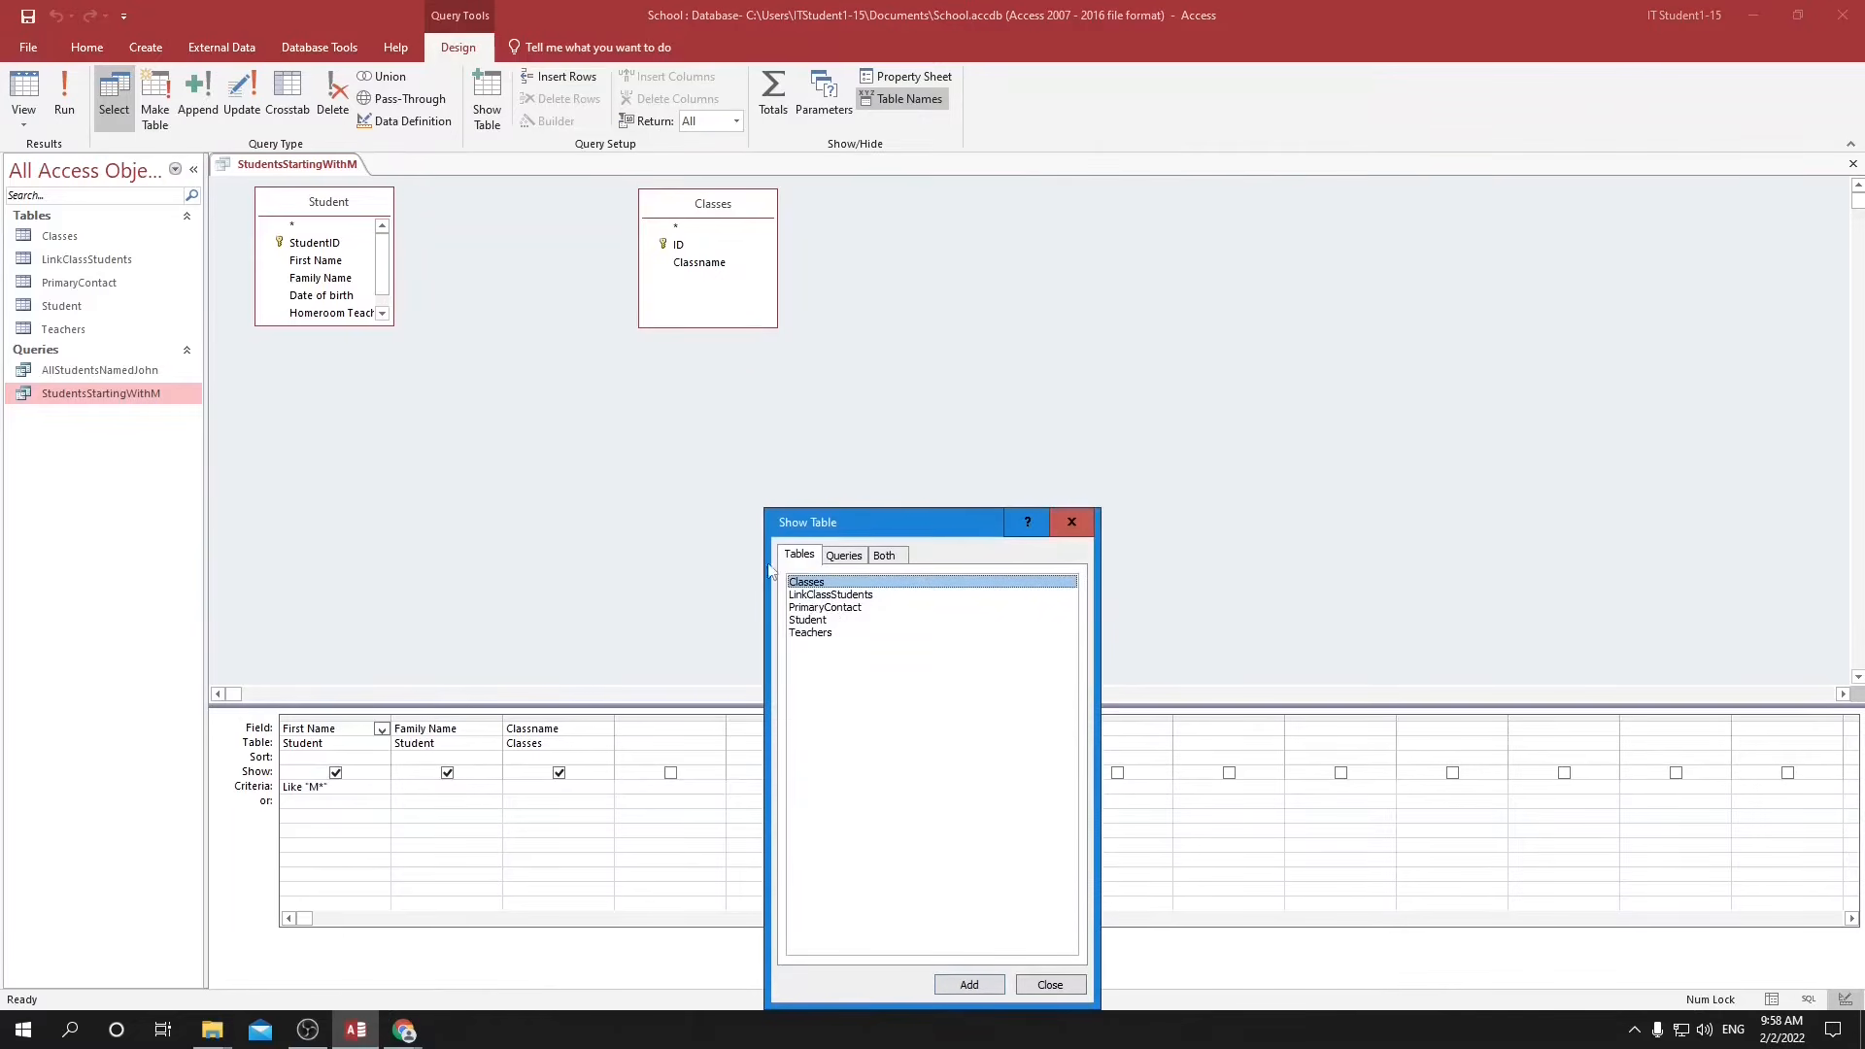
left_click(836, 596)
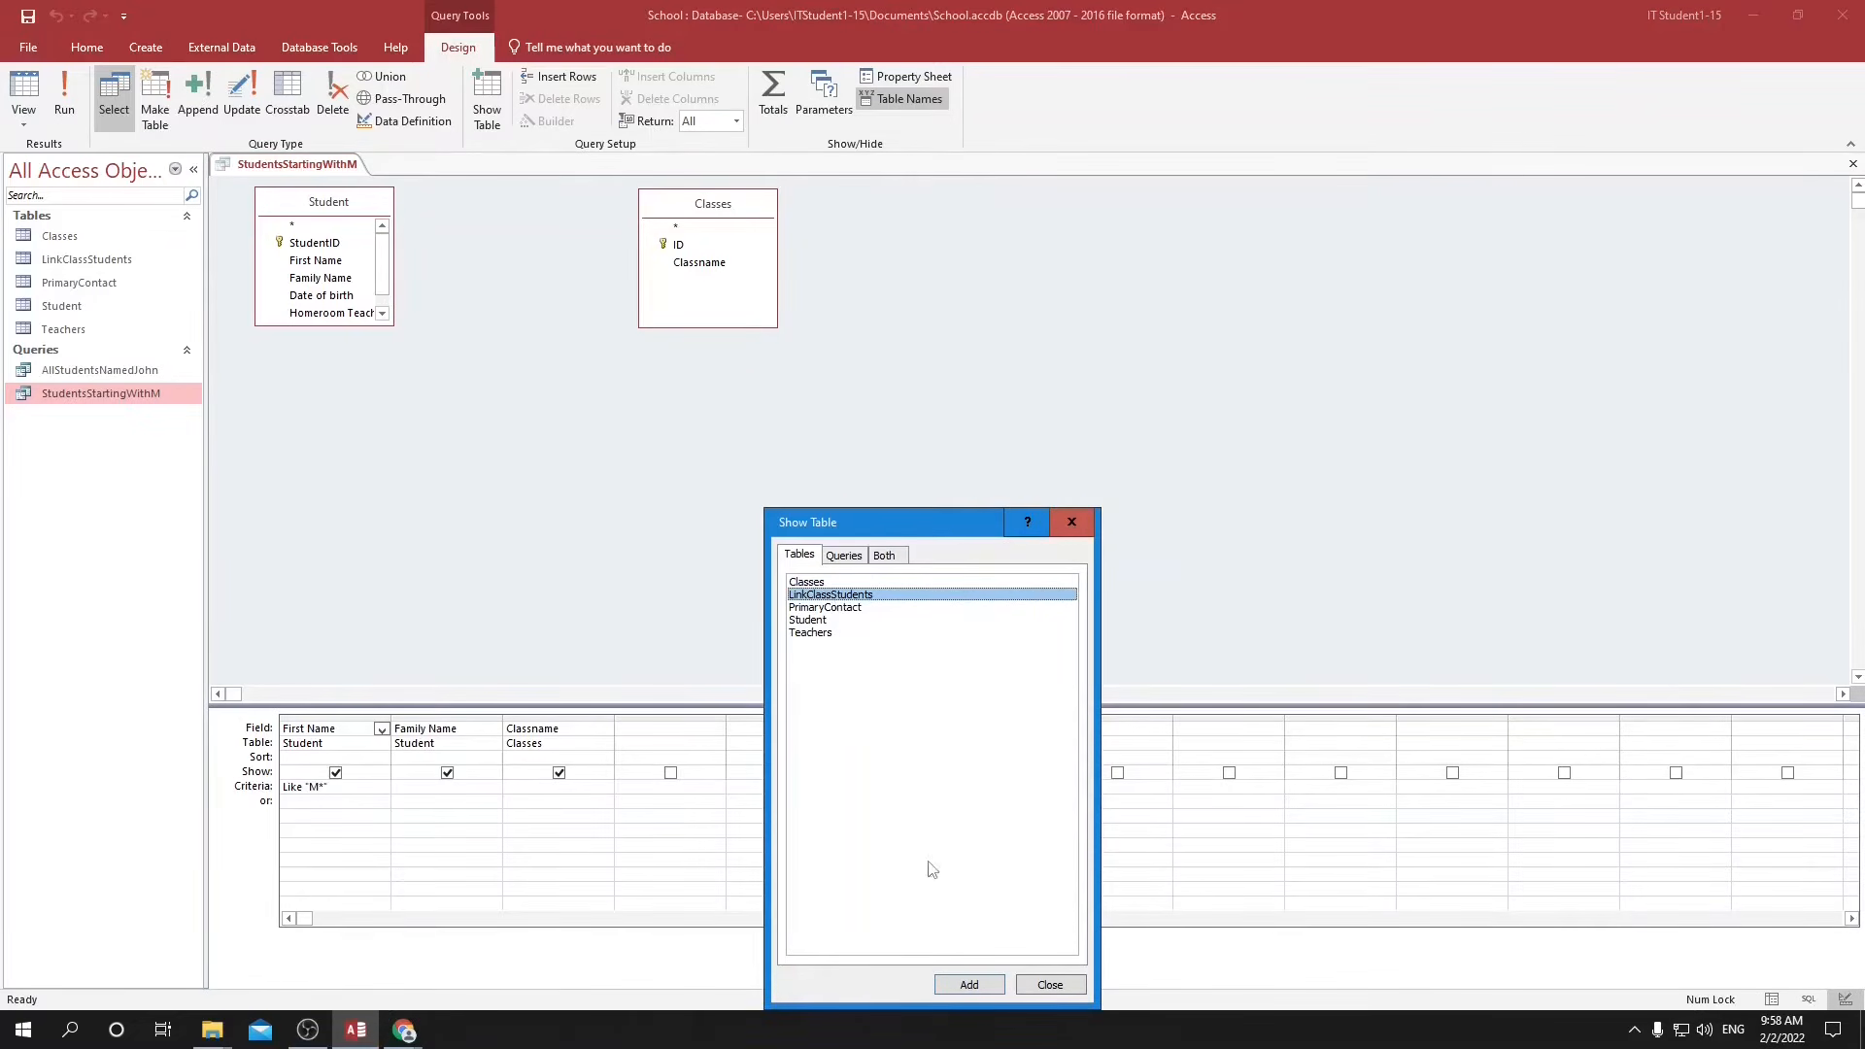
left_click(970, 986)
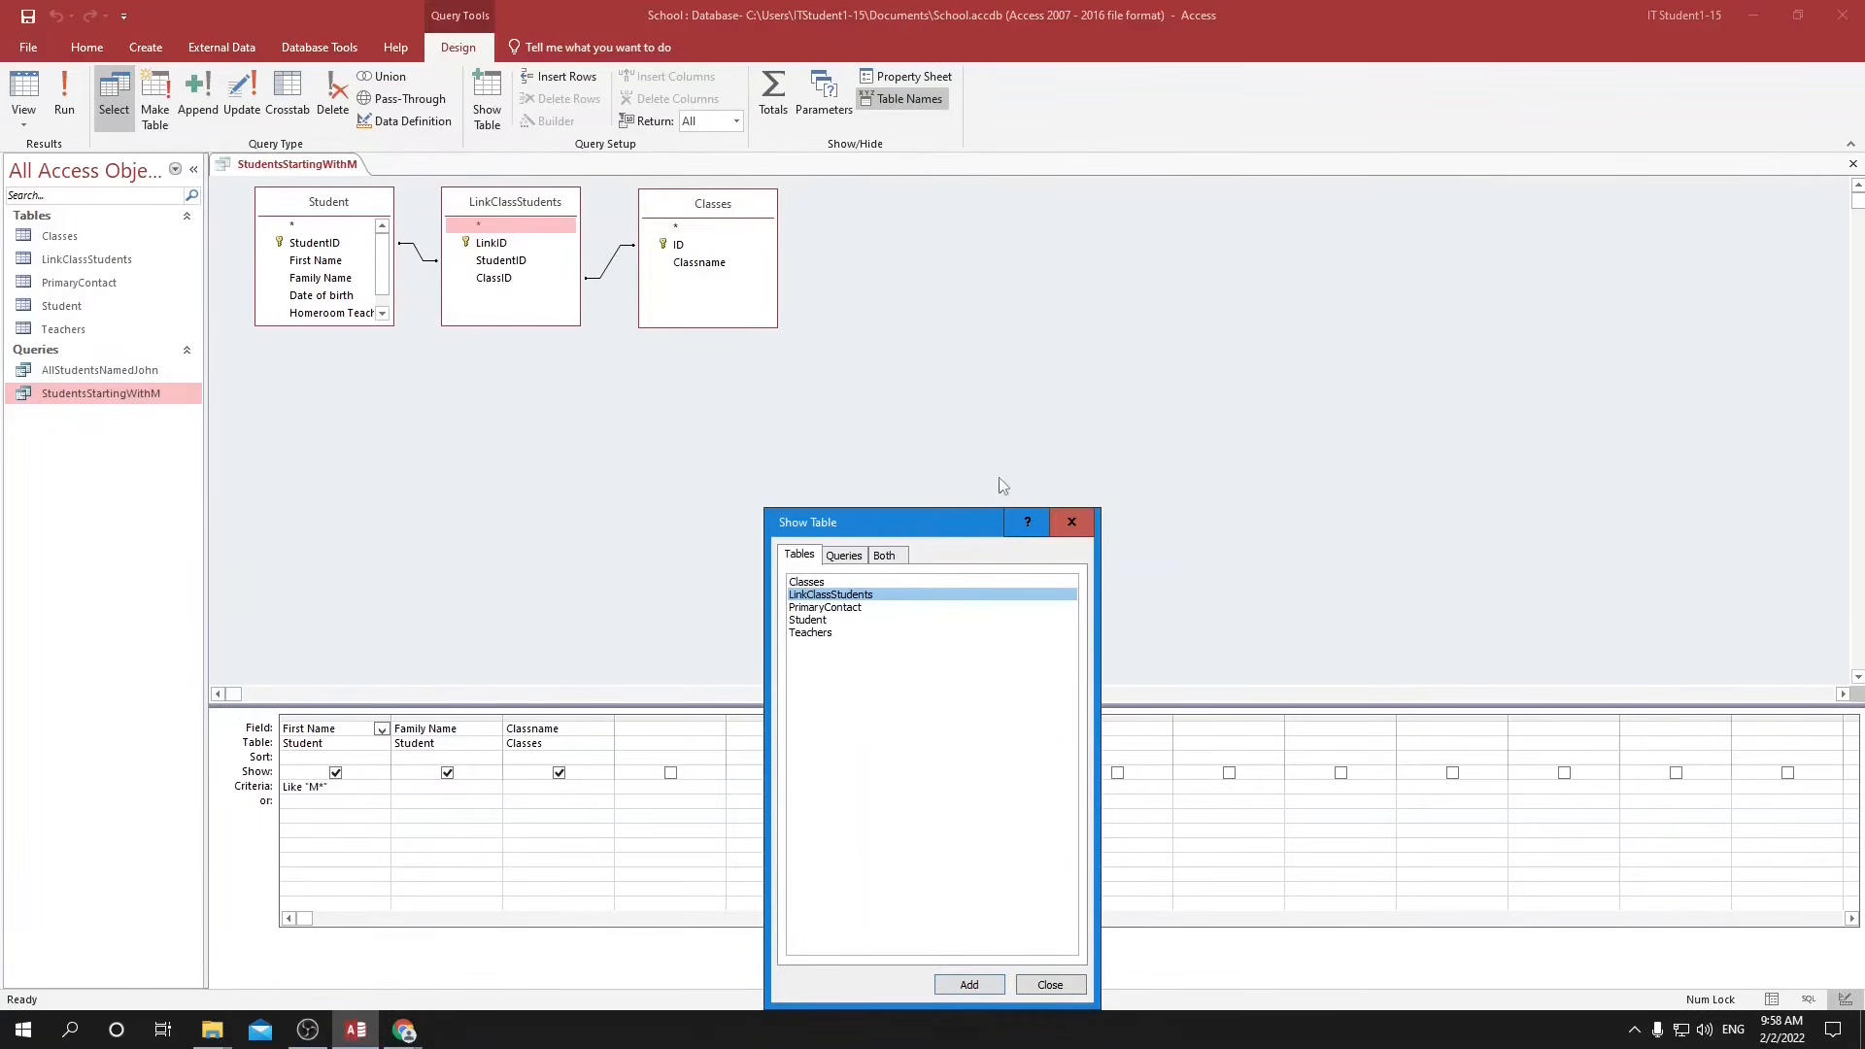
left_click(1072, 525)
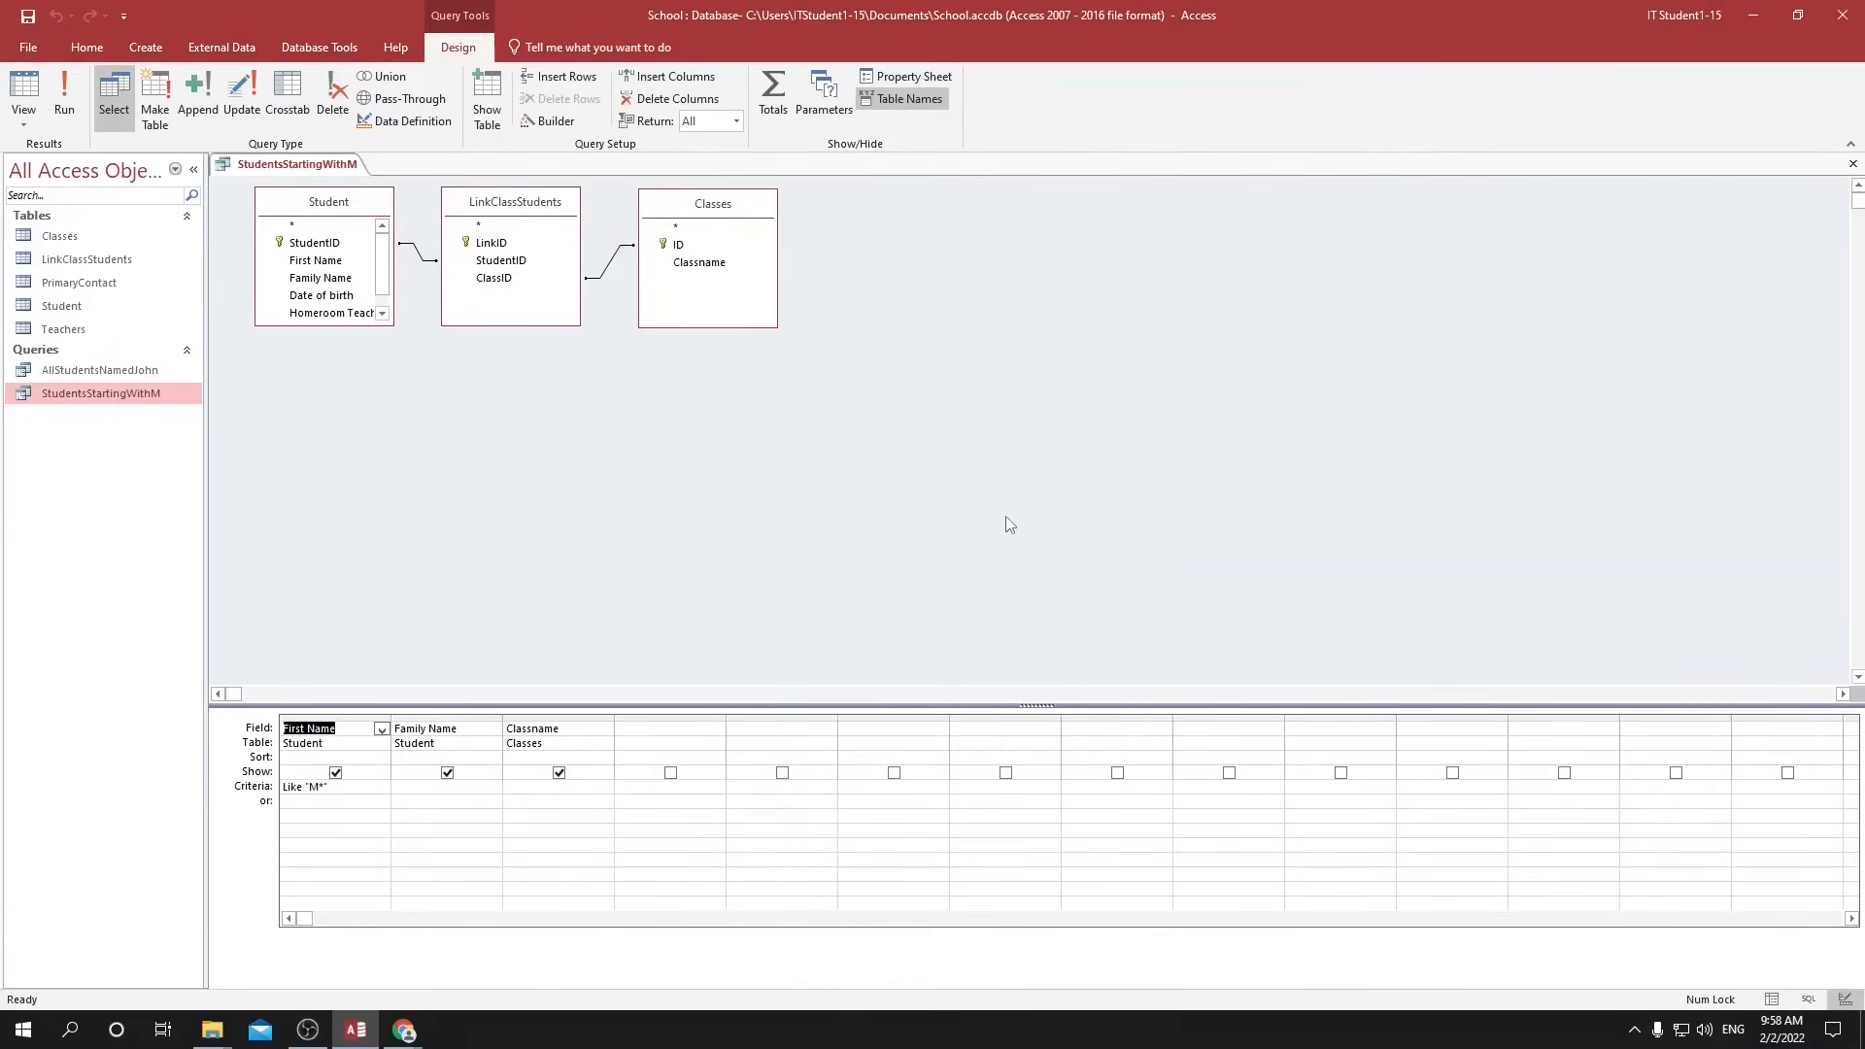
left_click(68, 99)
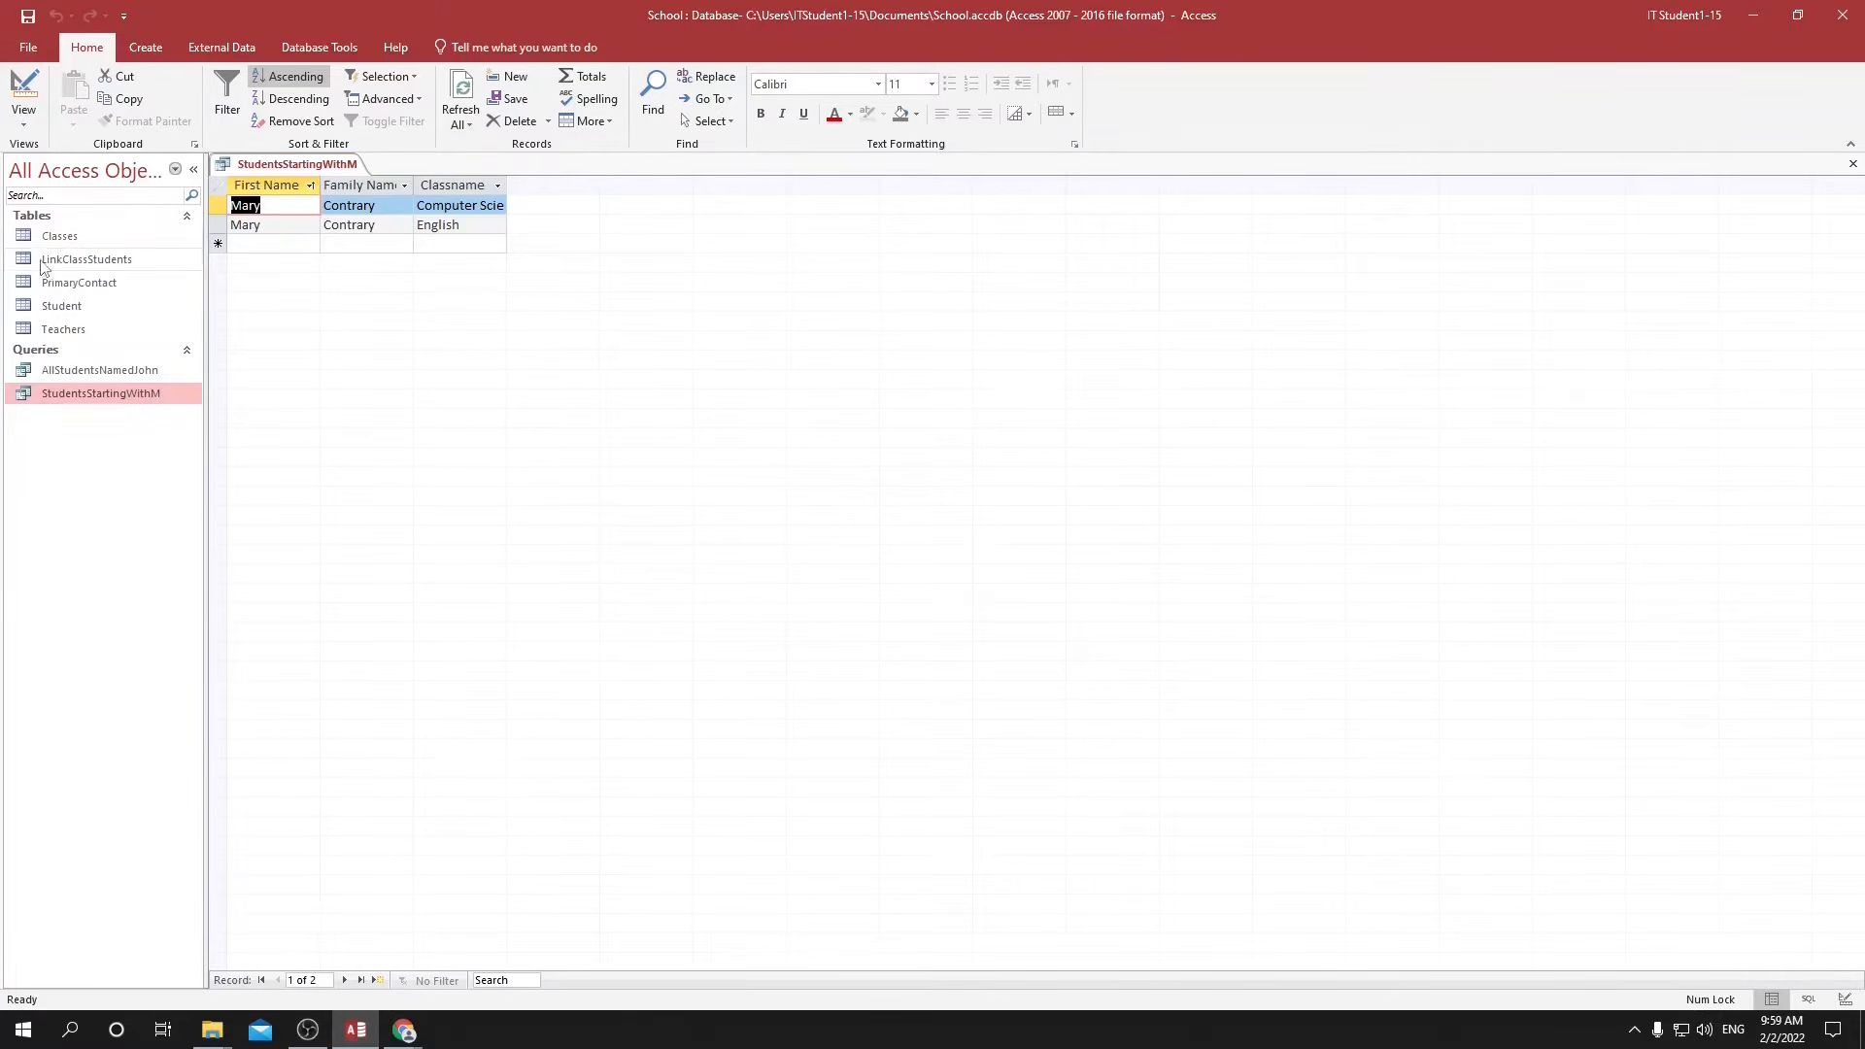
Add a record to the LinkClassStudents table with StudentID 5 and ClassID 7.
double_click(78, 259)
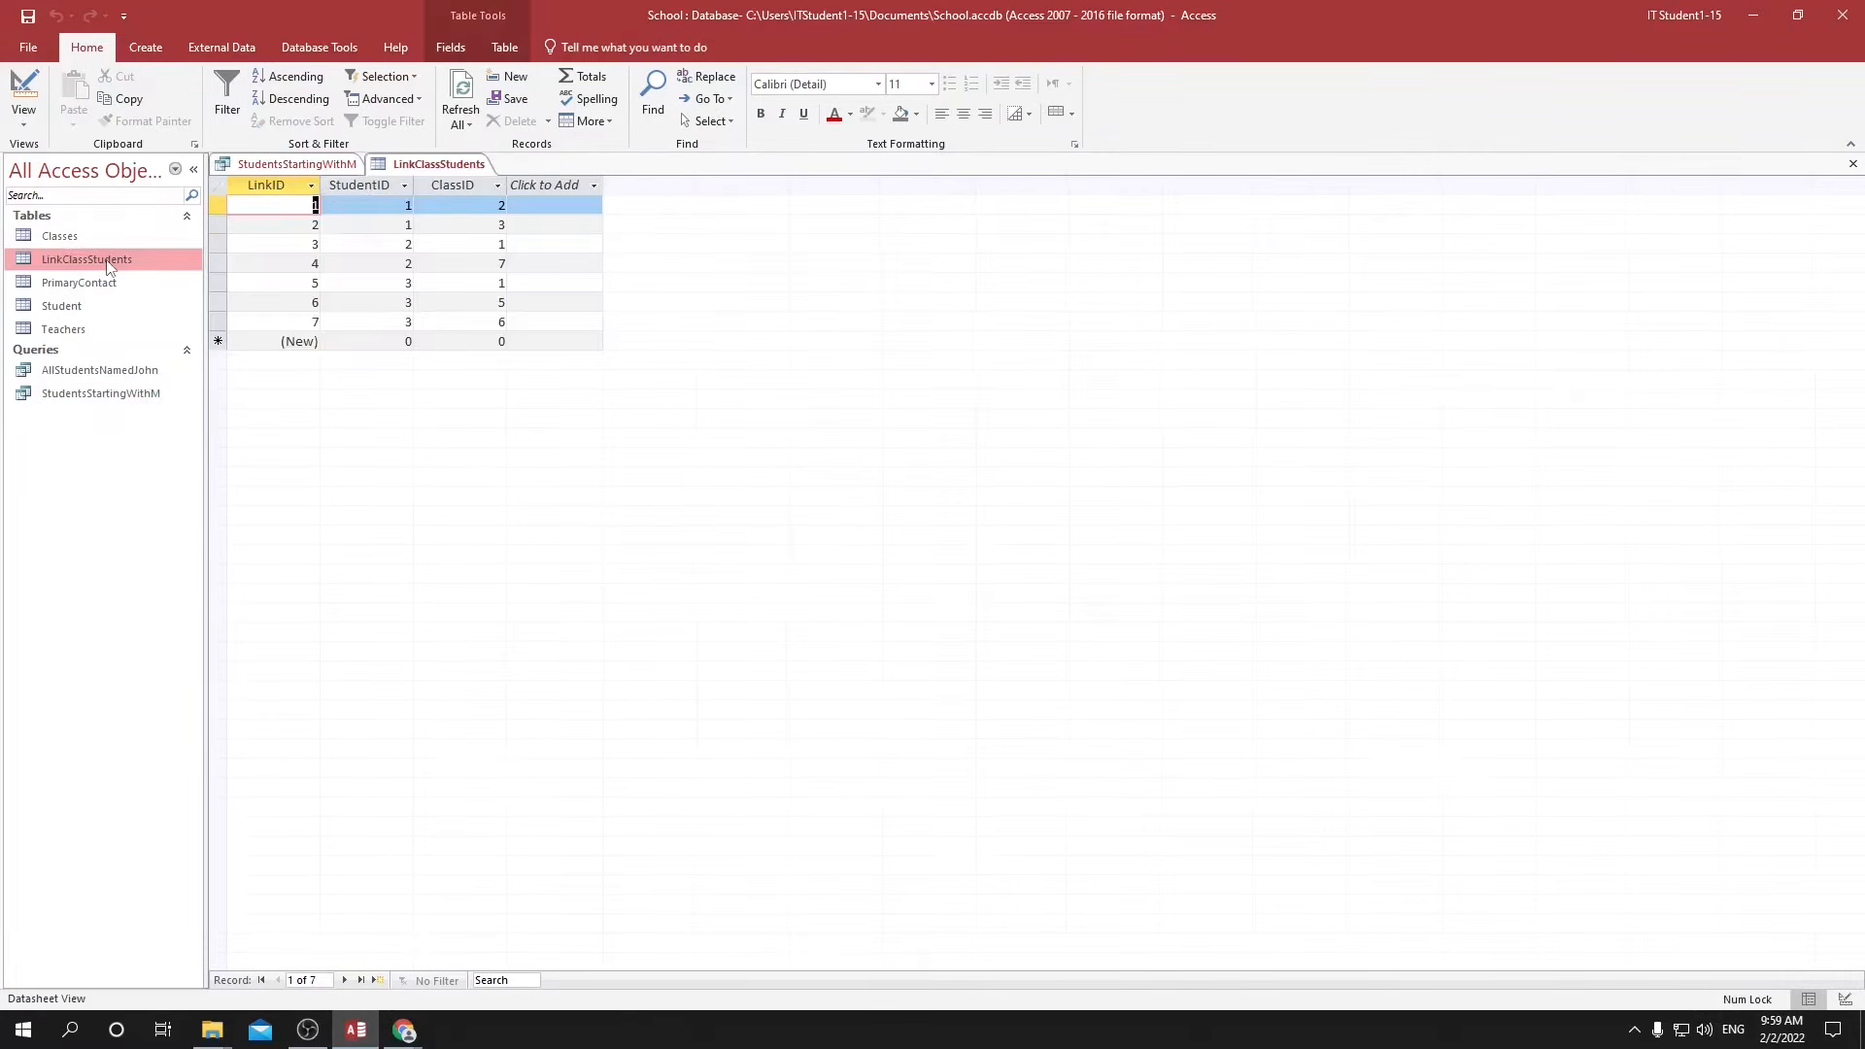
left_click(365, 341)
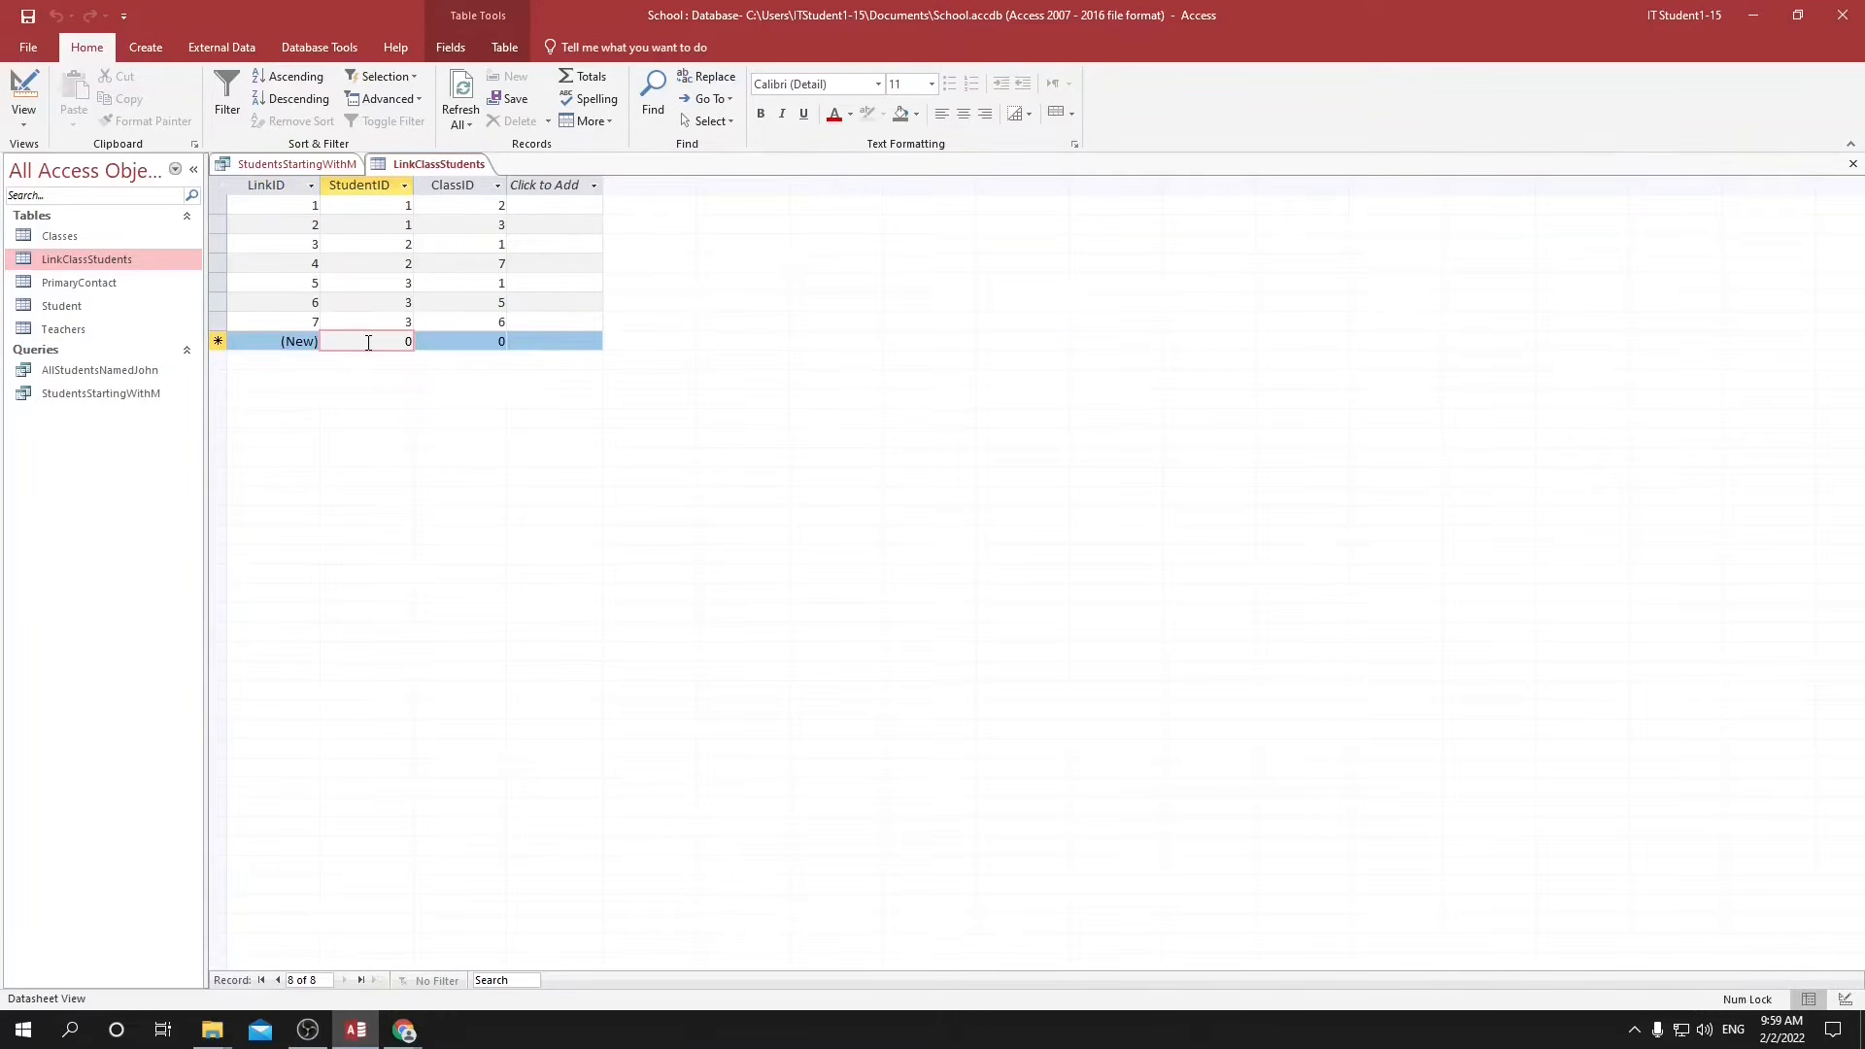
type("5")
left_click(485, 345)
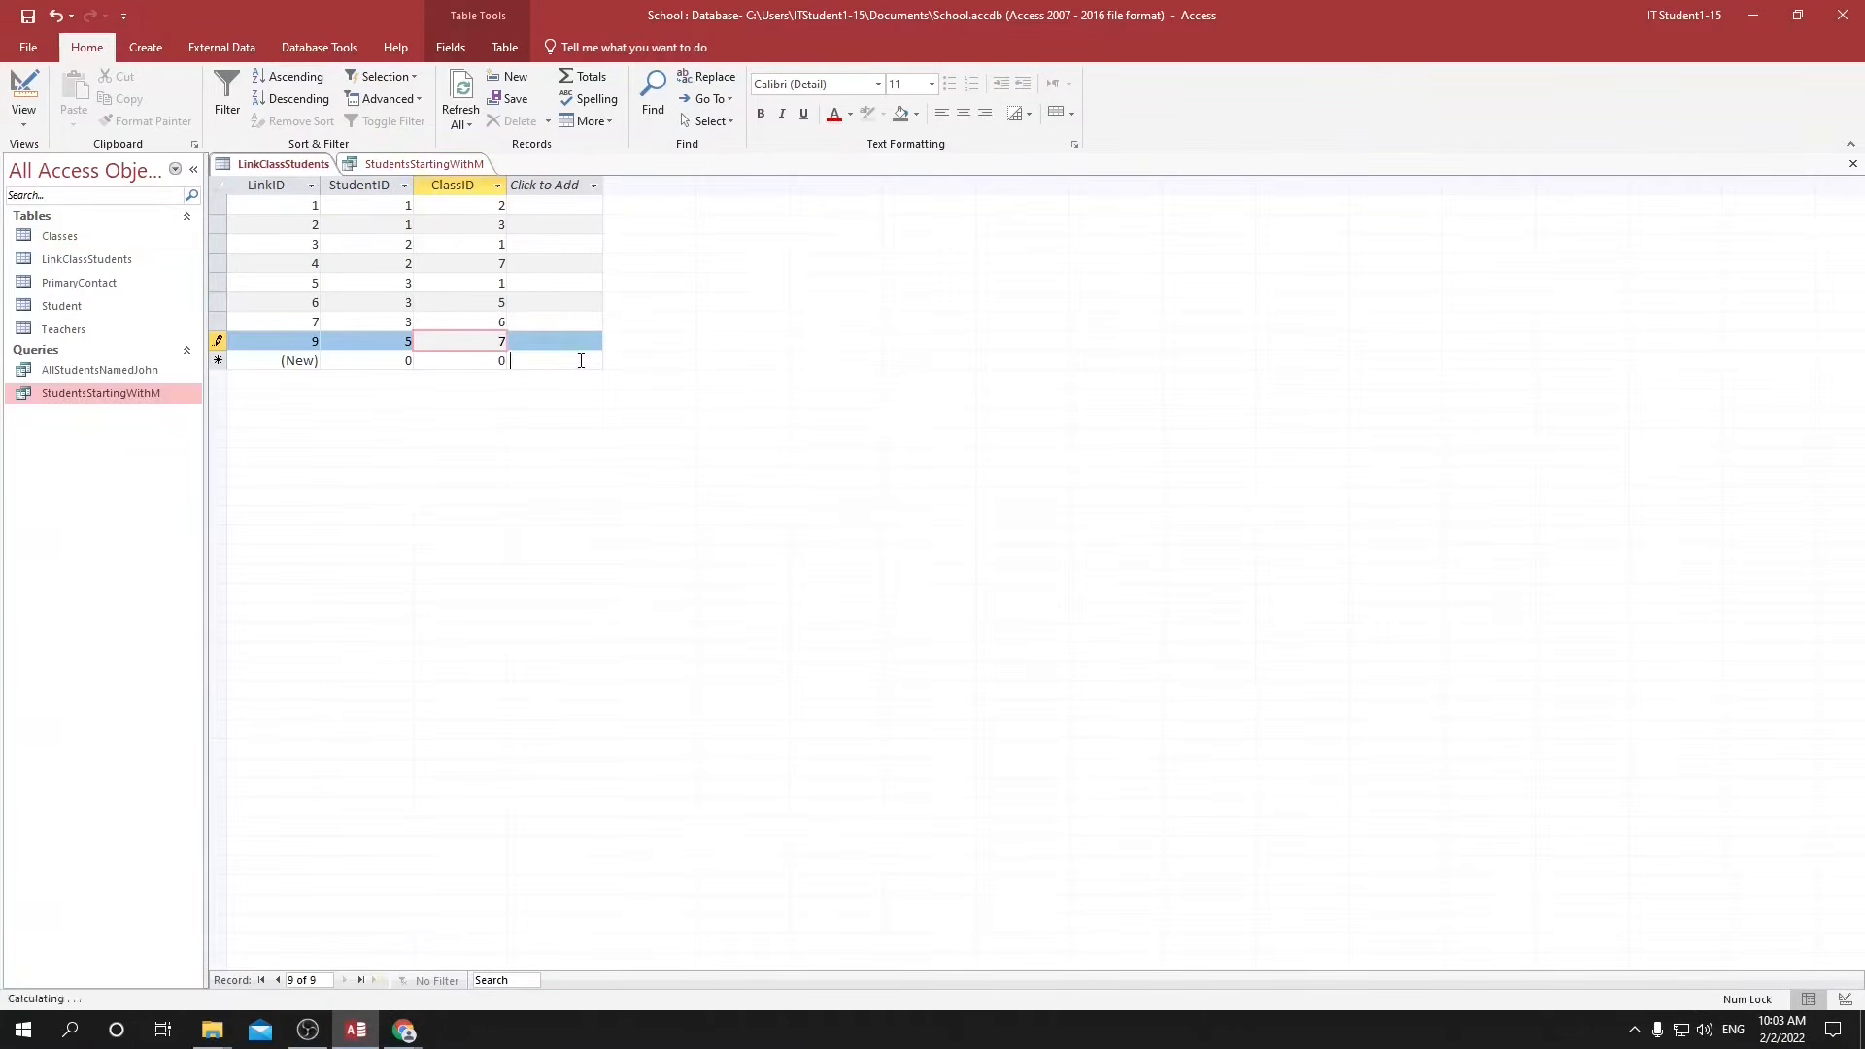
left_click(562, 356)
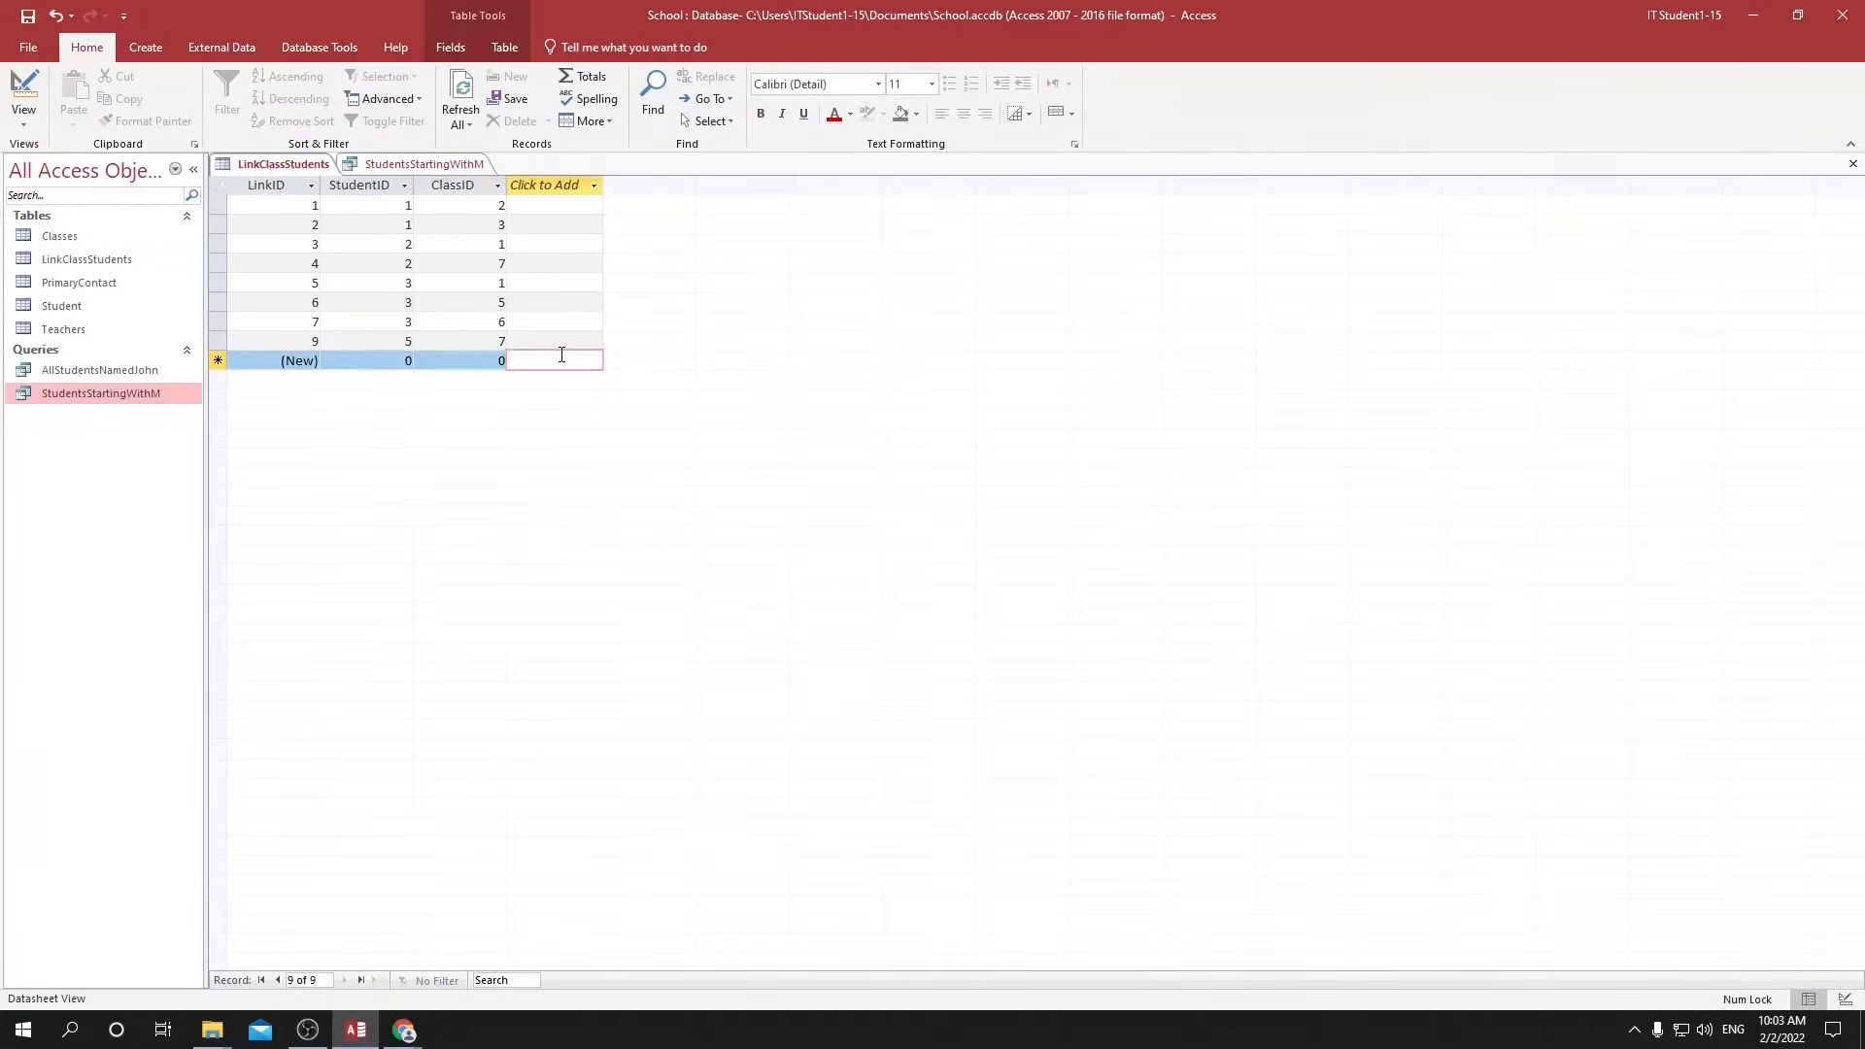
Rerun the StudentsStartingWithM query from its design to check the class list, and close the query.
left_click(440, 167)
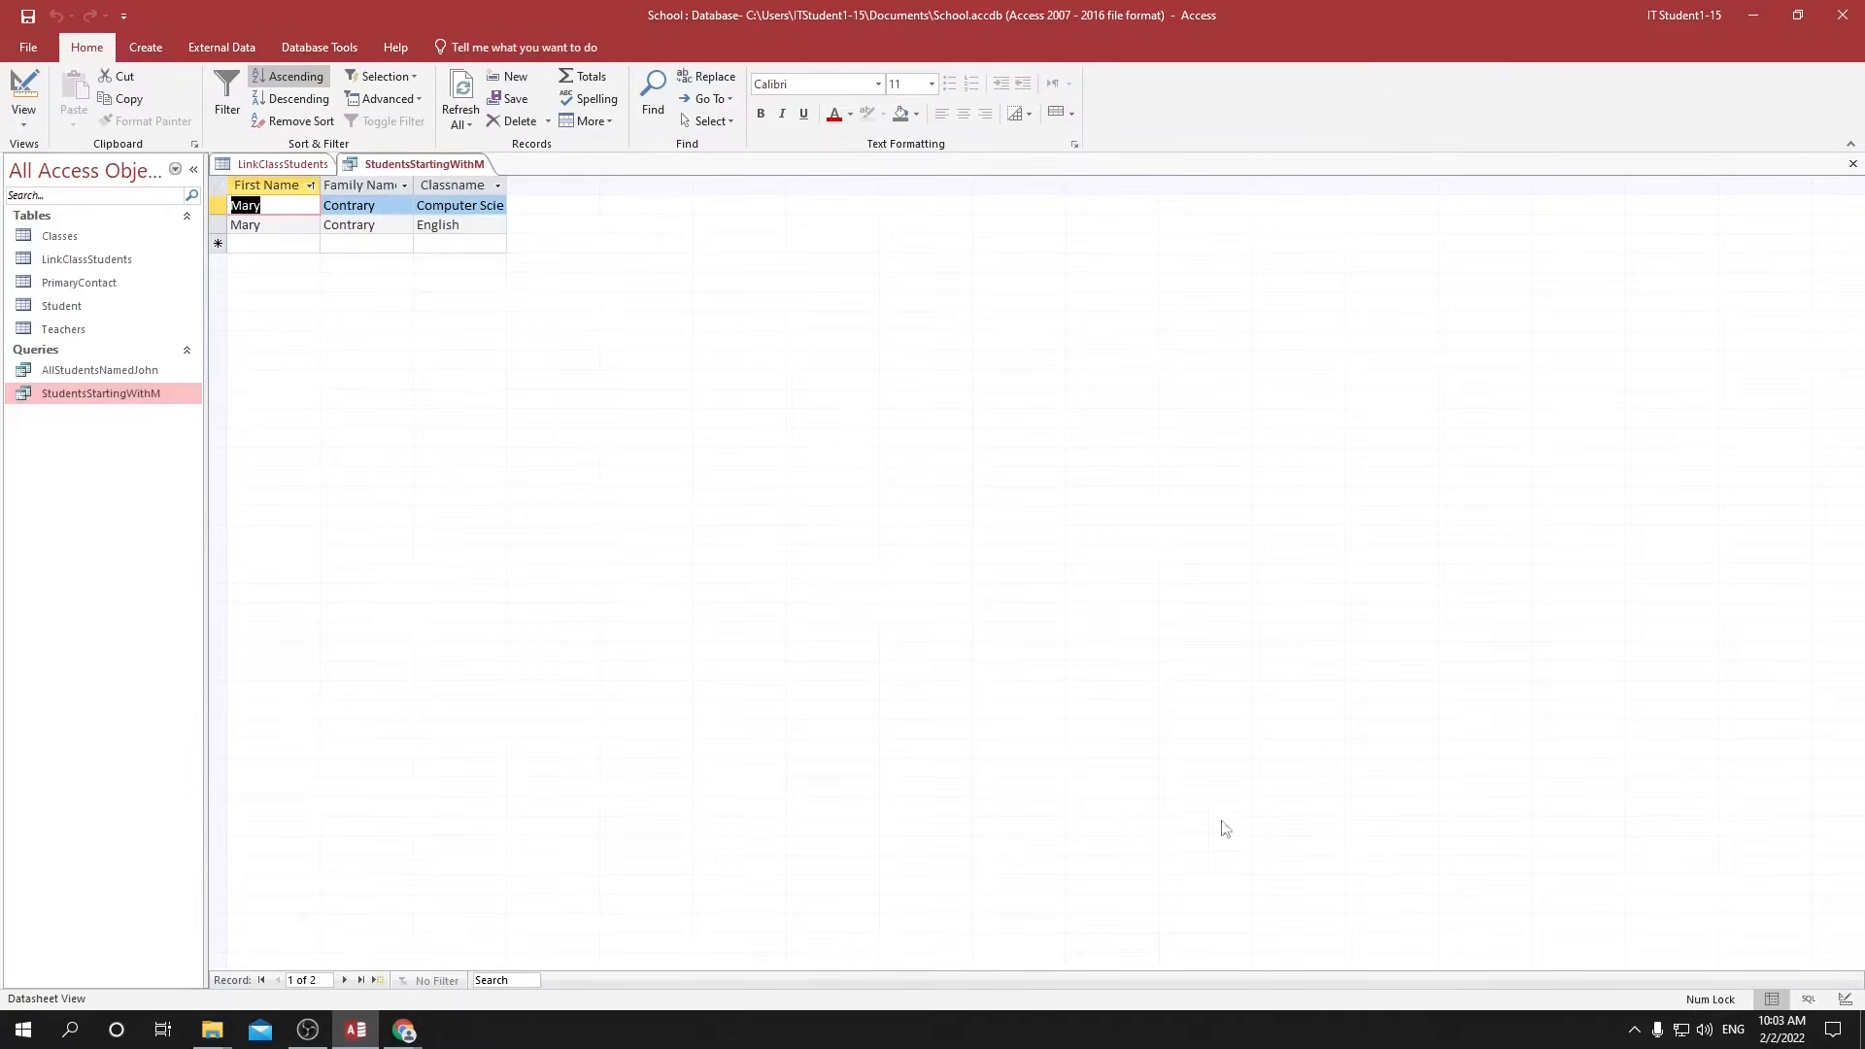
left_click(1844, 1001)
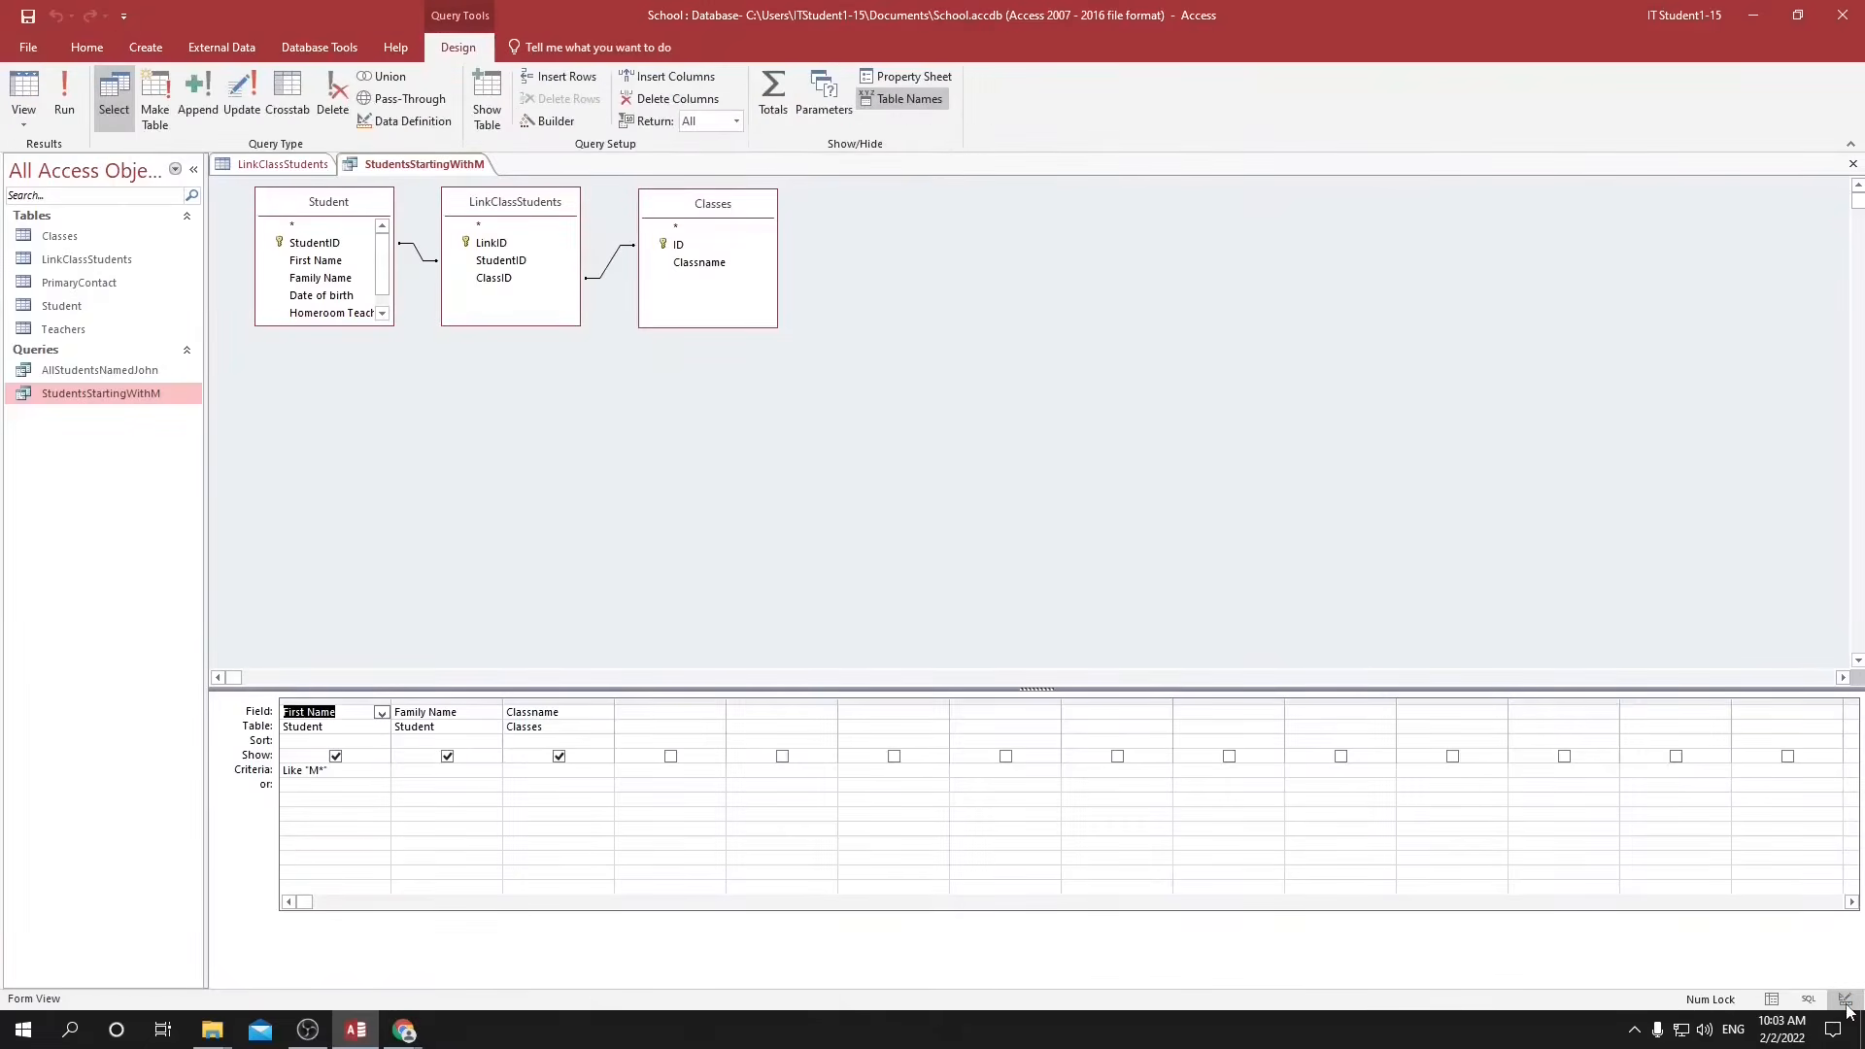
left_click(74, 105)
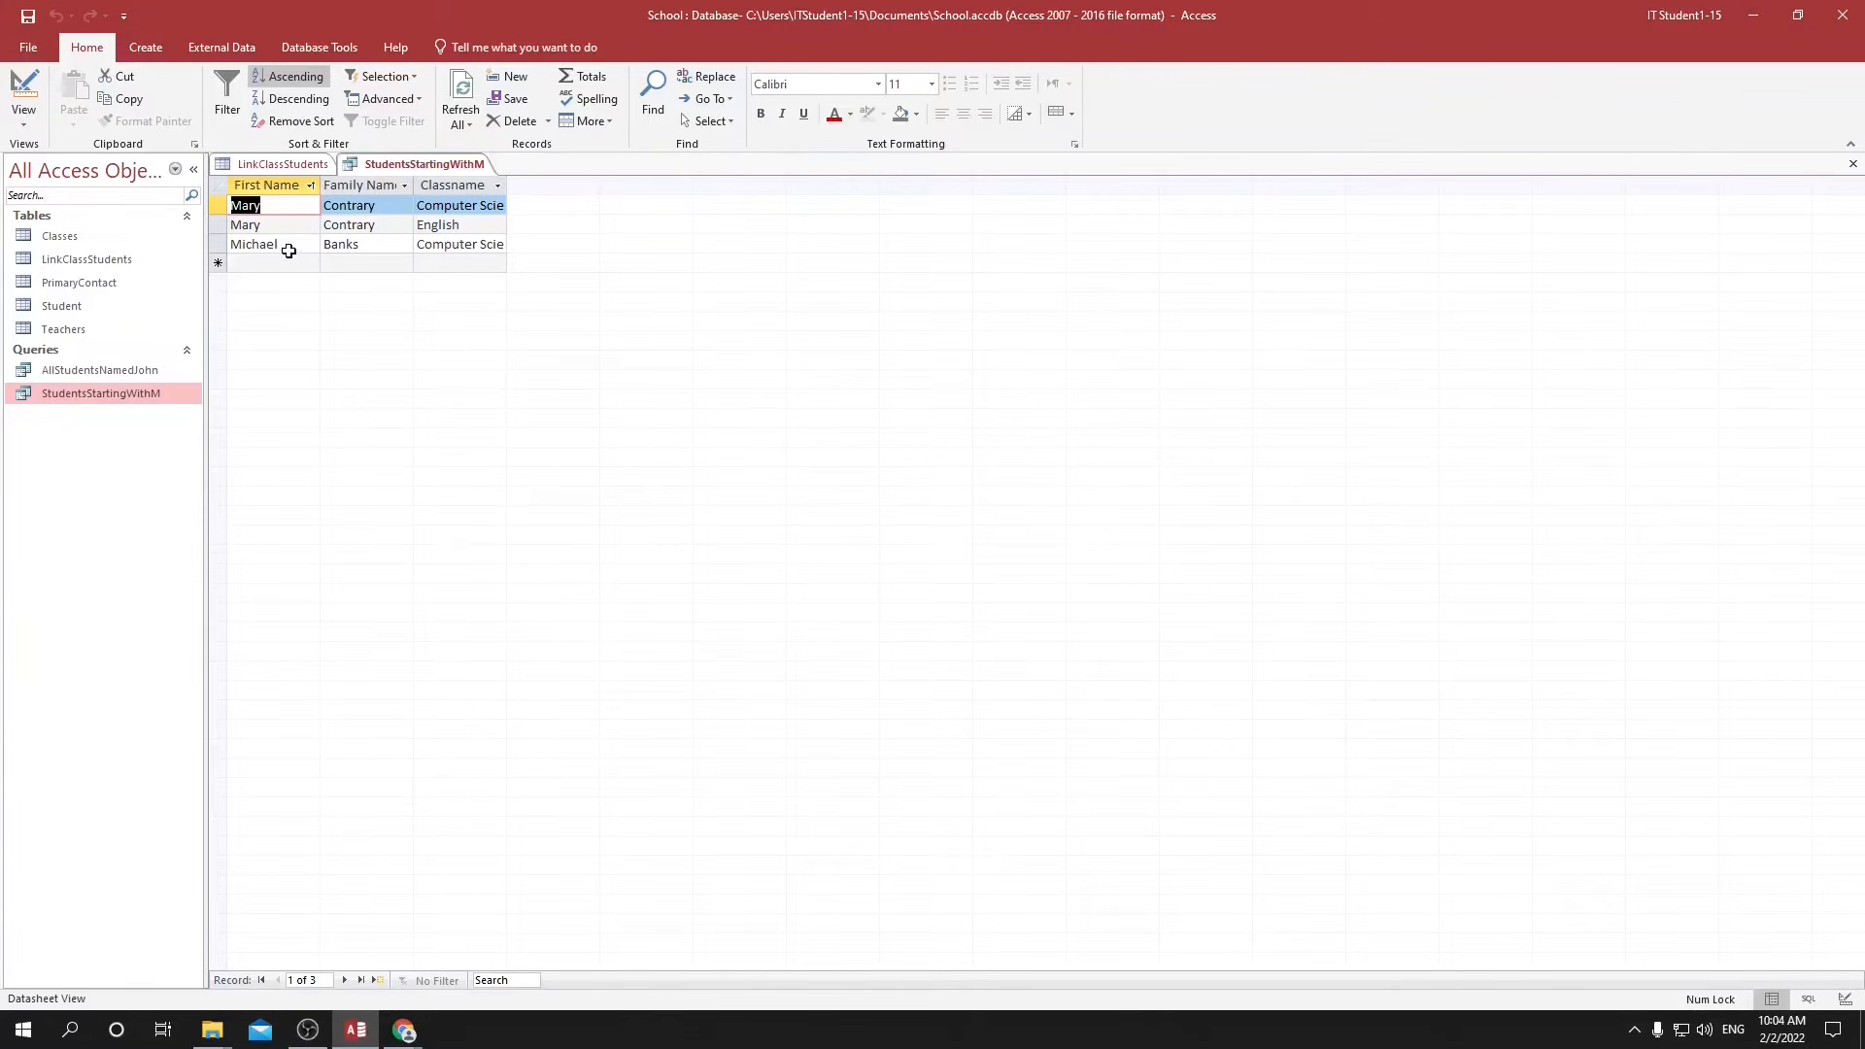
left_click(1845, 1000)
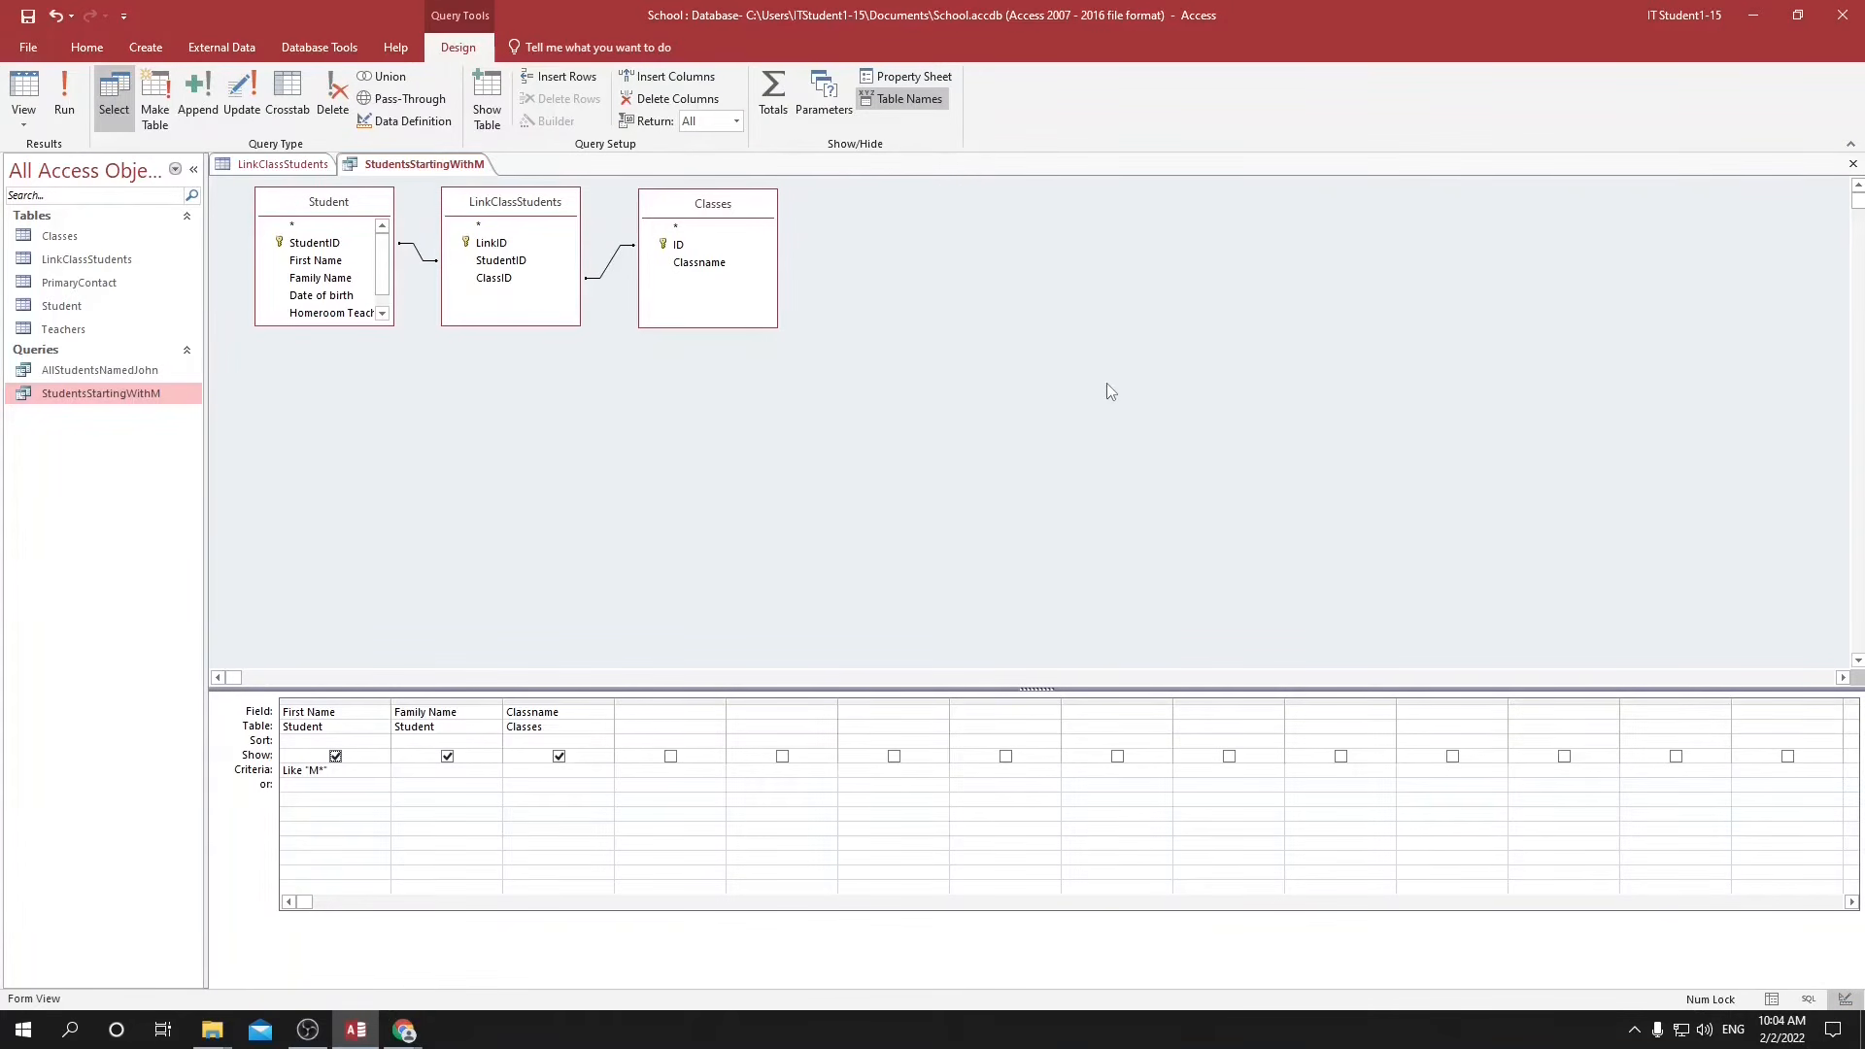
left_click(1852, 163)
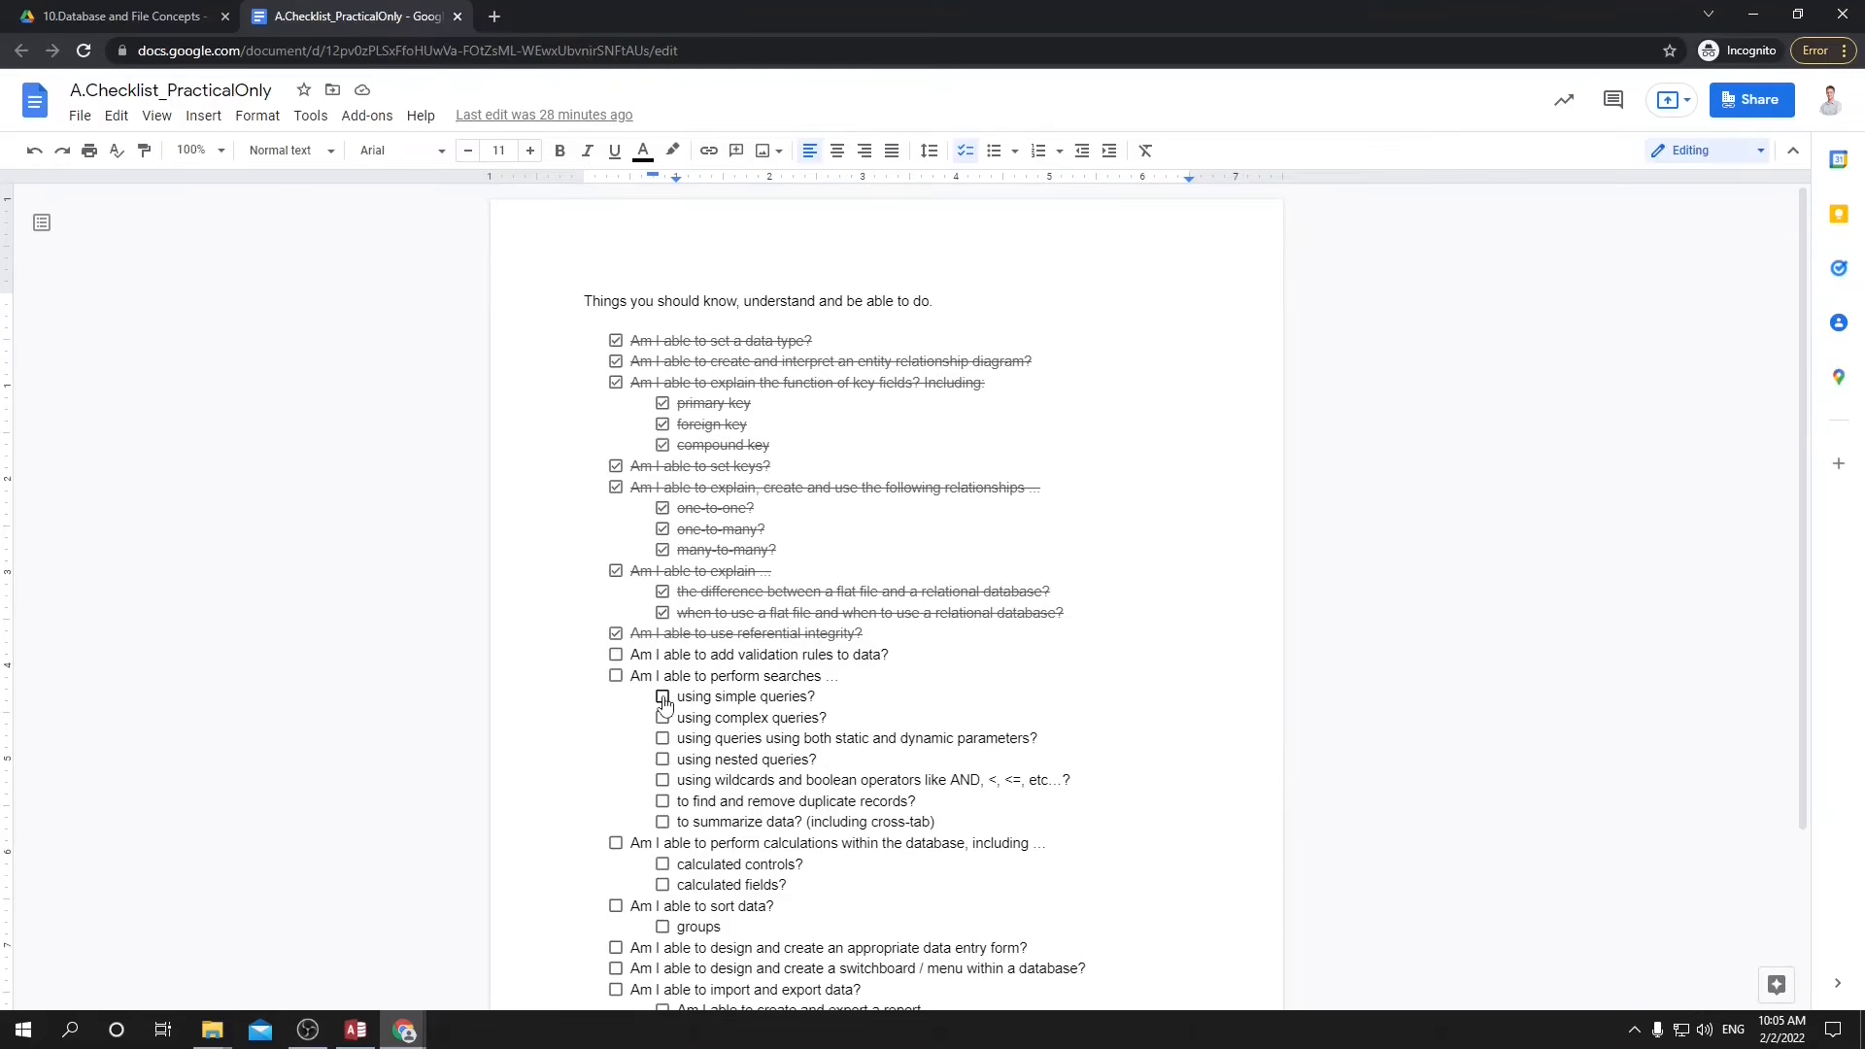
Tick off "using simple queries?" in the A.Checklist_PracticalOnly document in Google Docs.
left_click(663, 699)
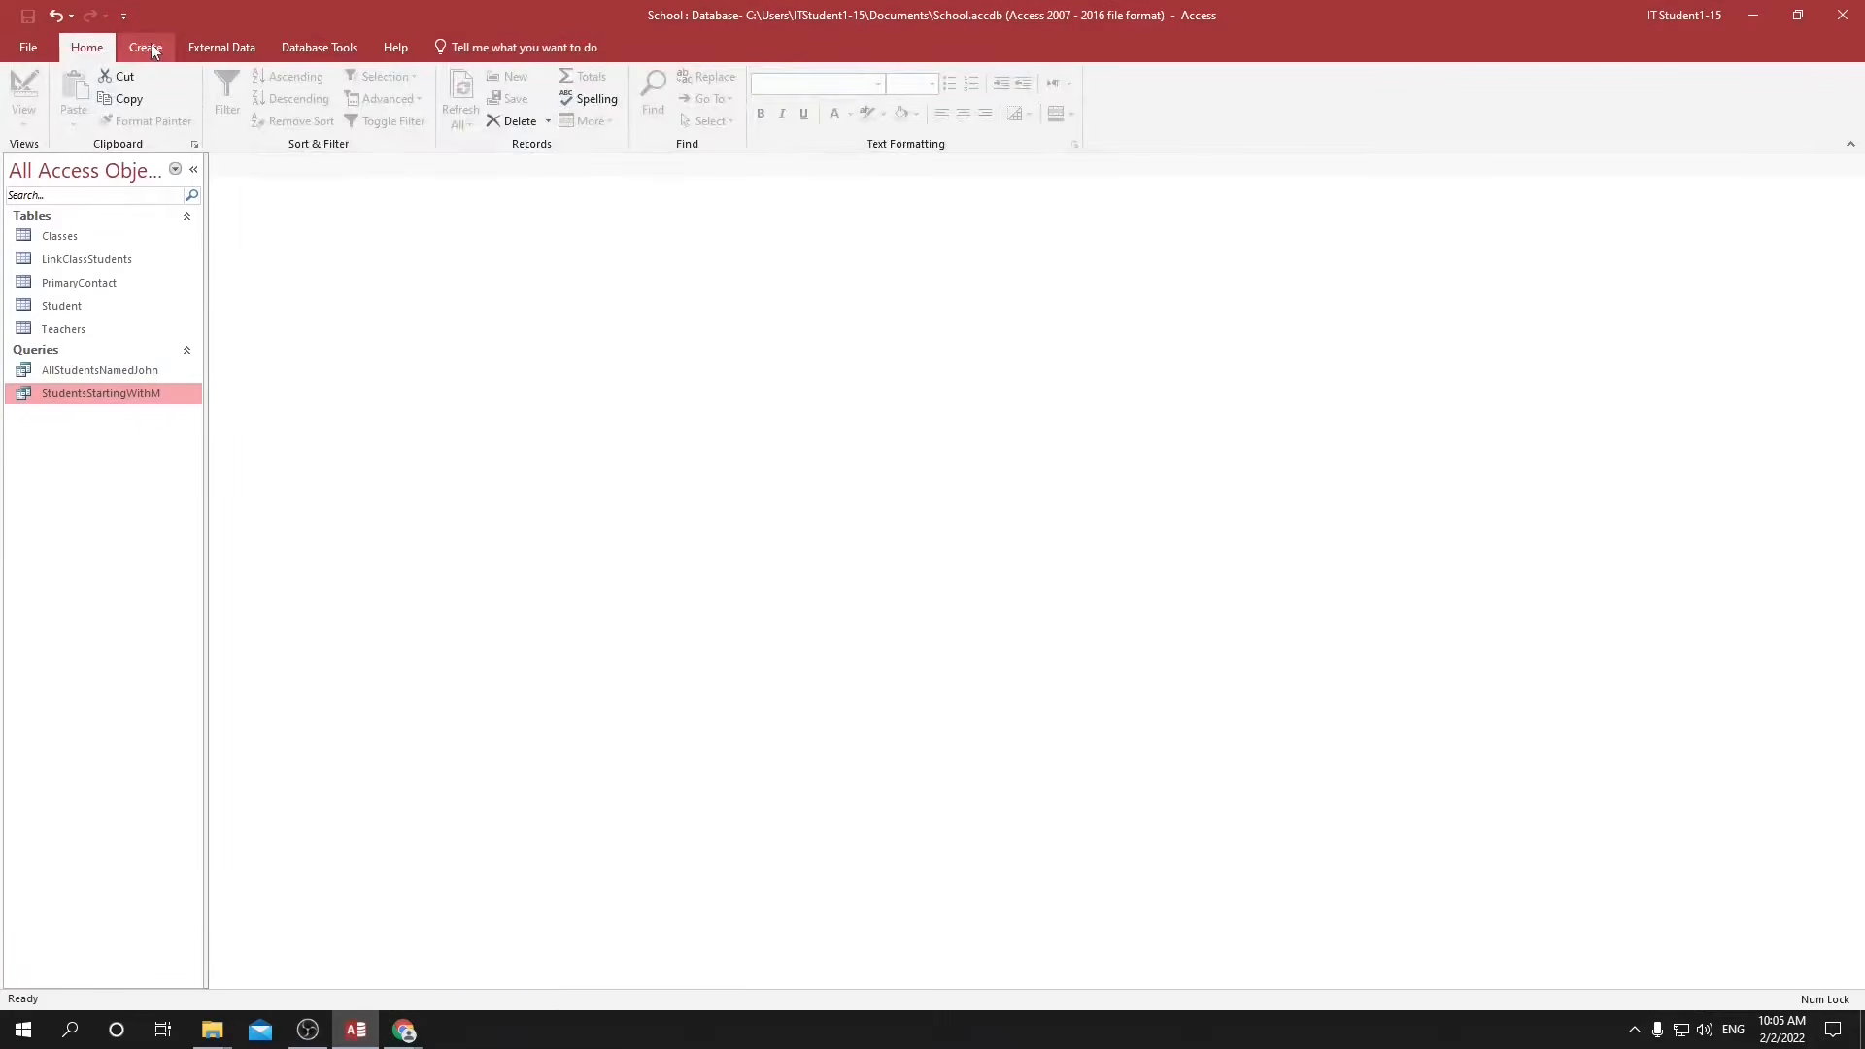
In Access, start a new query design with the Student and Teachers tables.
left_click(150, 49)
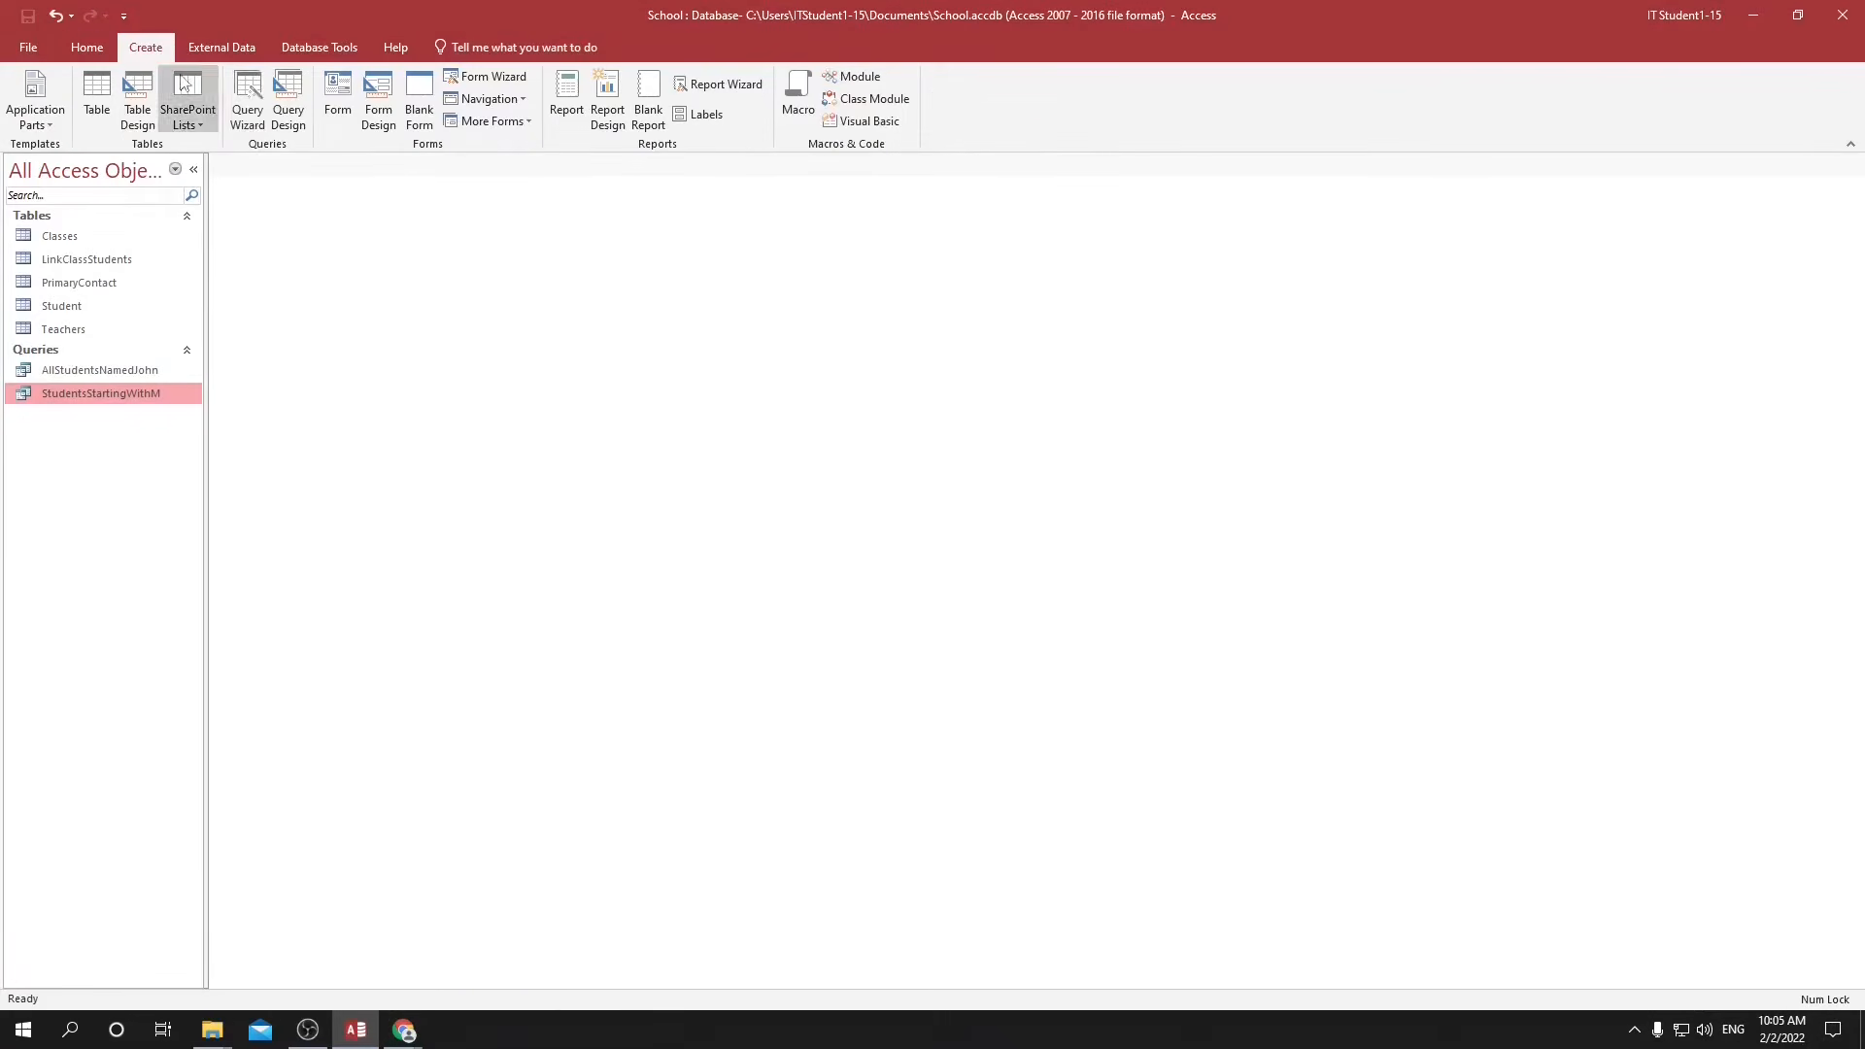
left_click(295, 97)
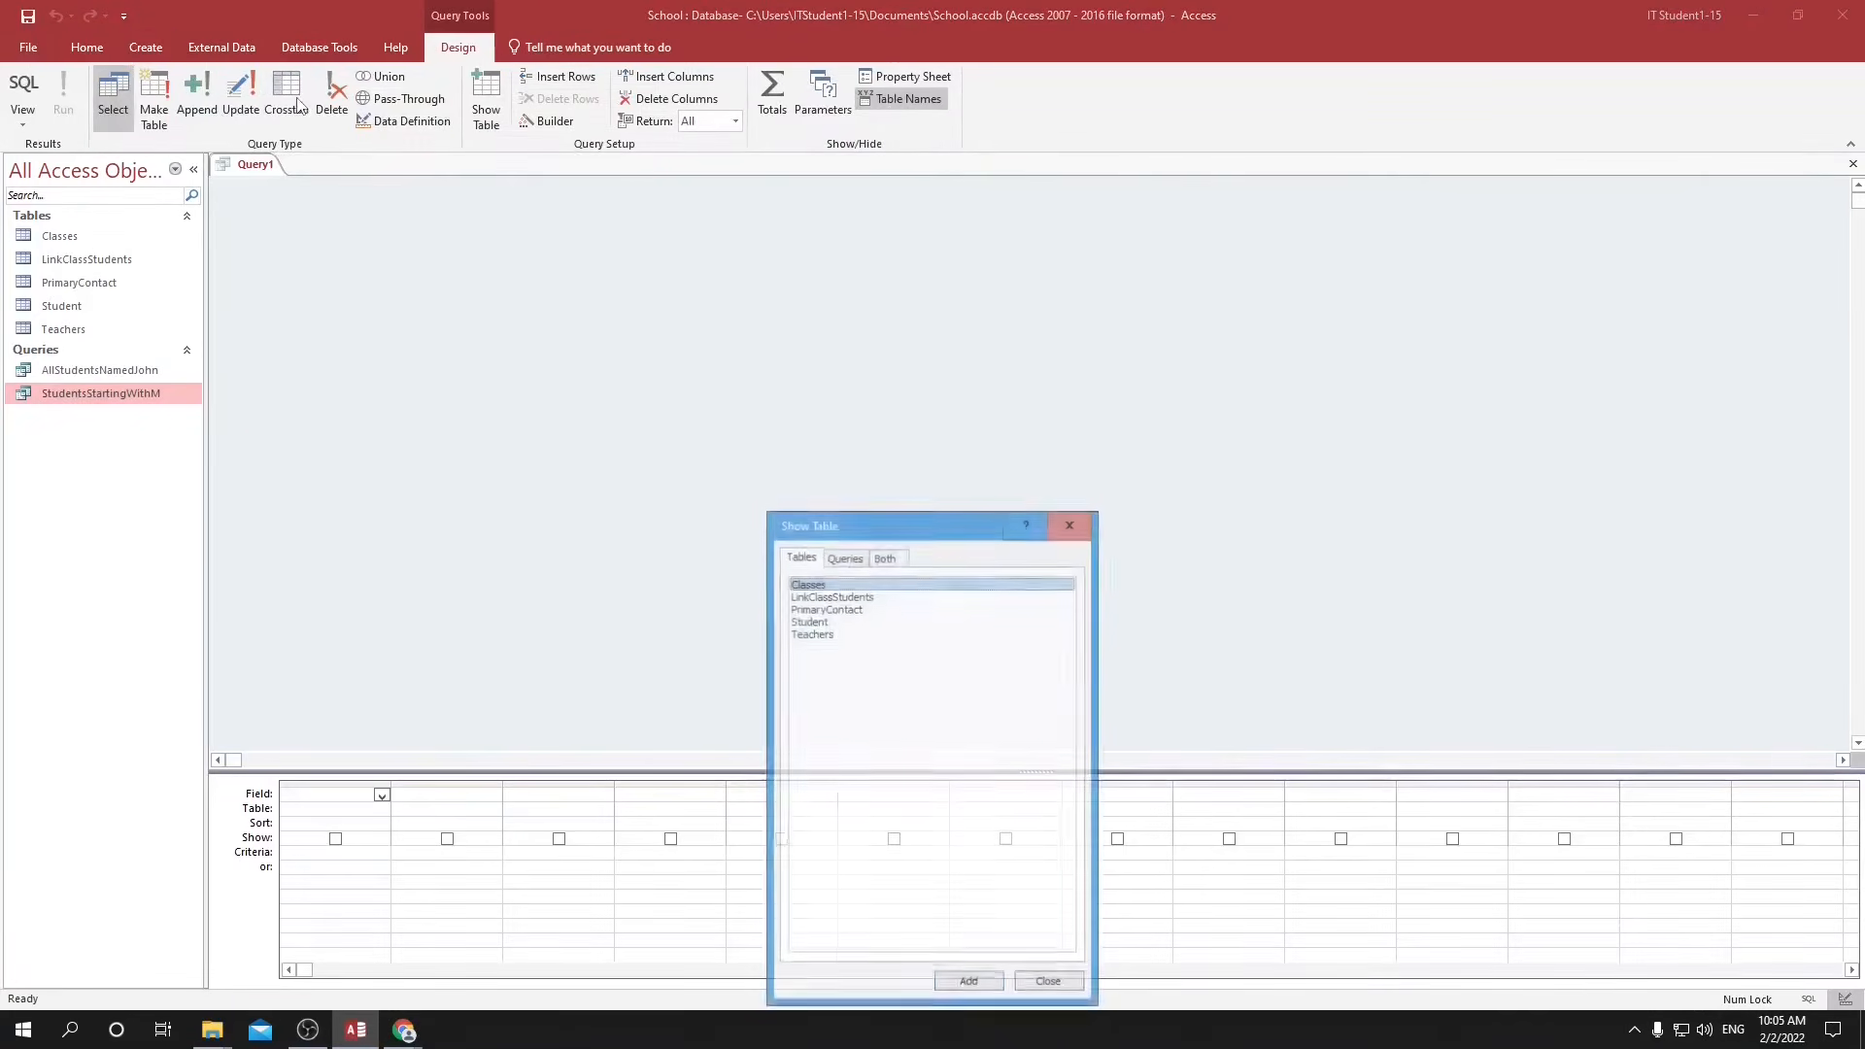
left_click(809, 621)
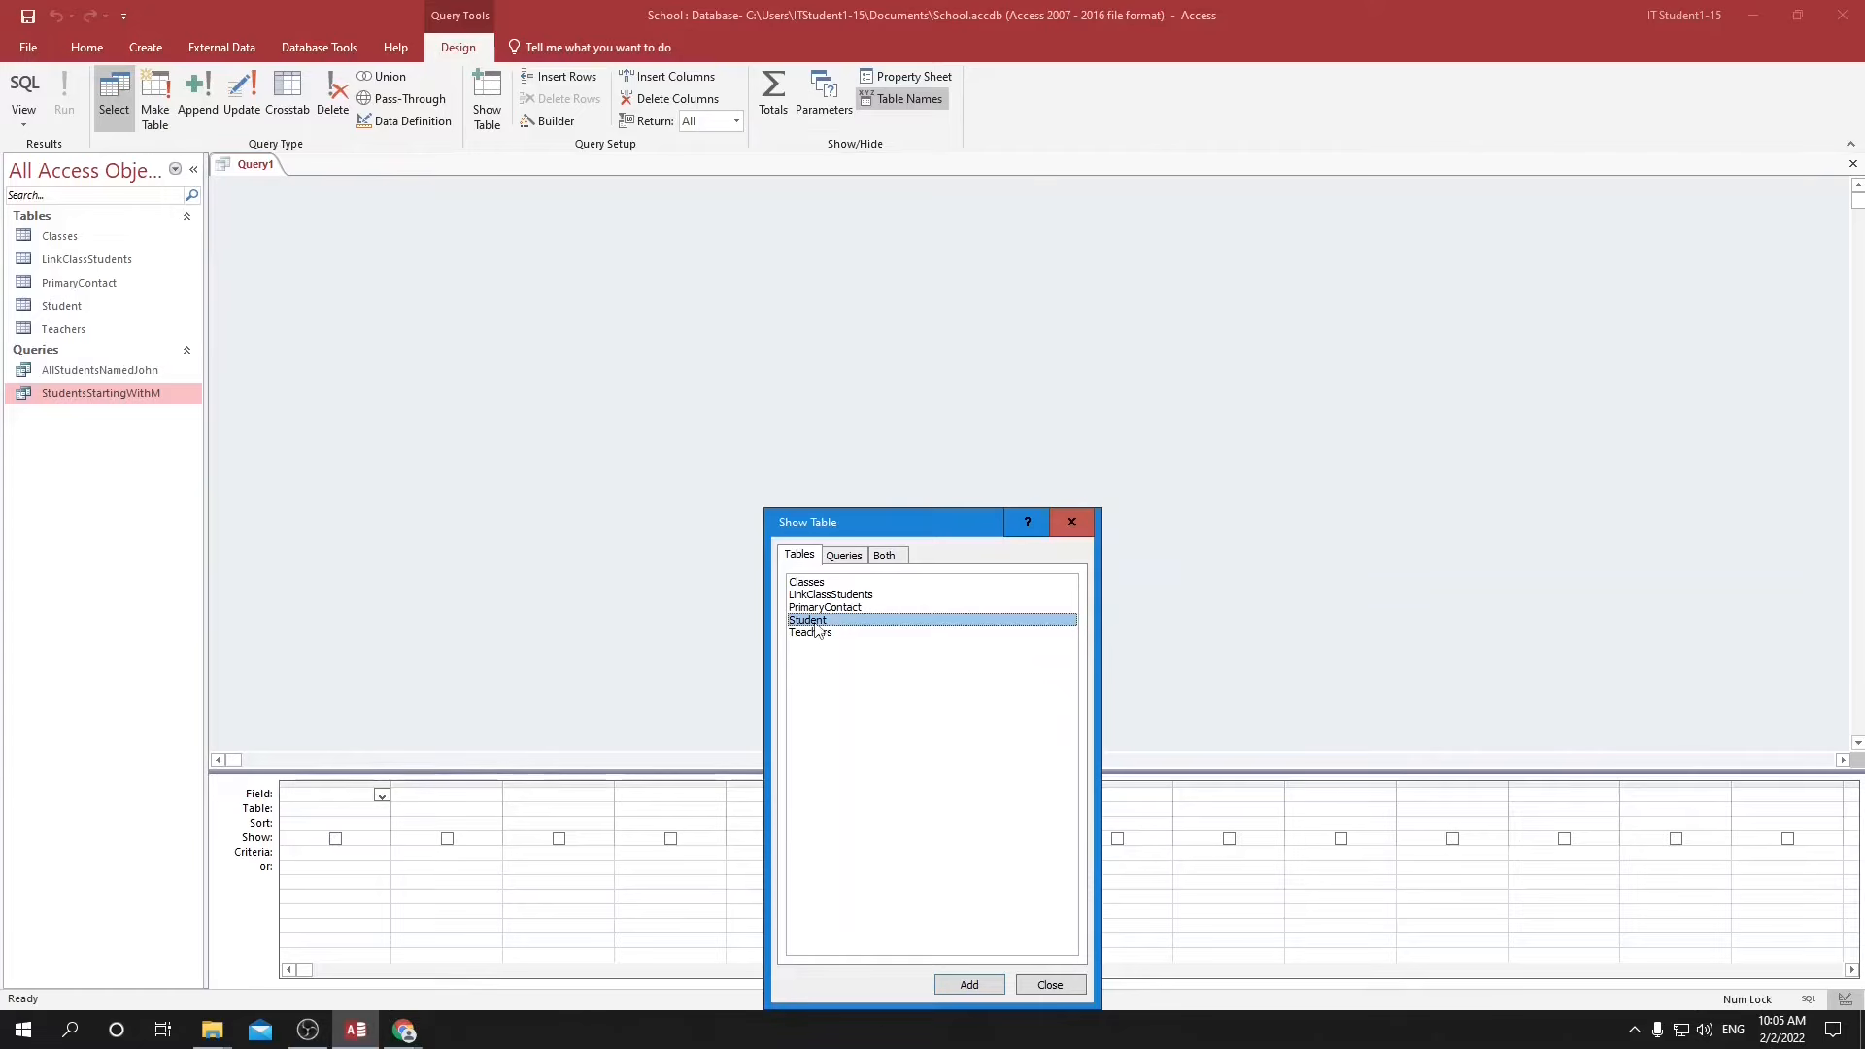
double_click(815, 623)
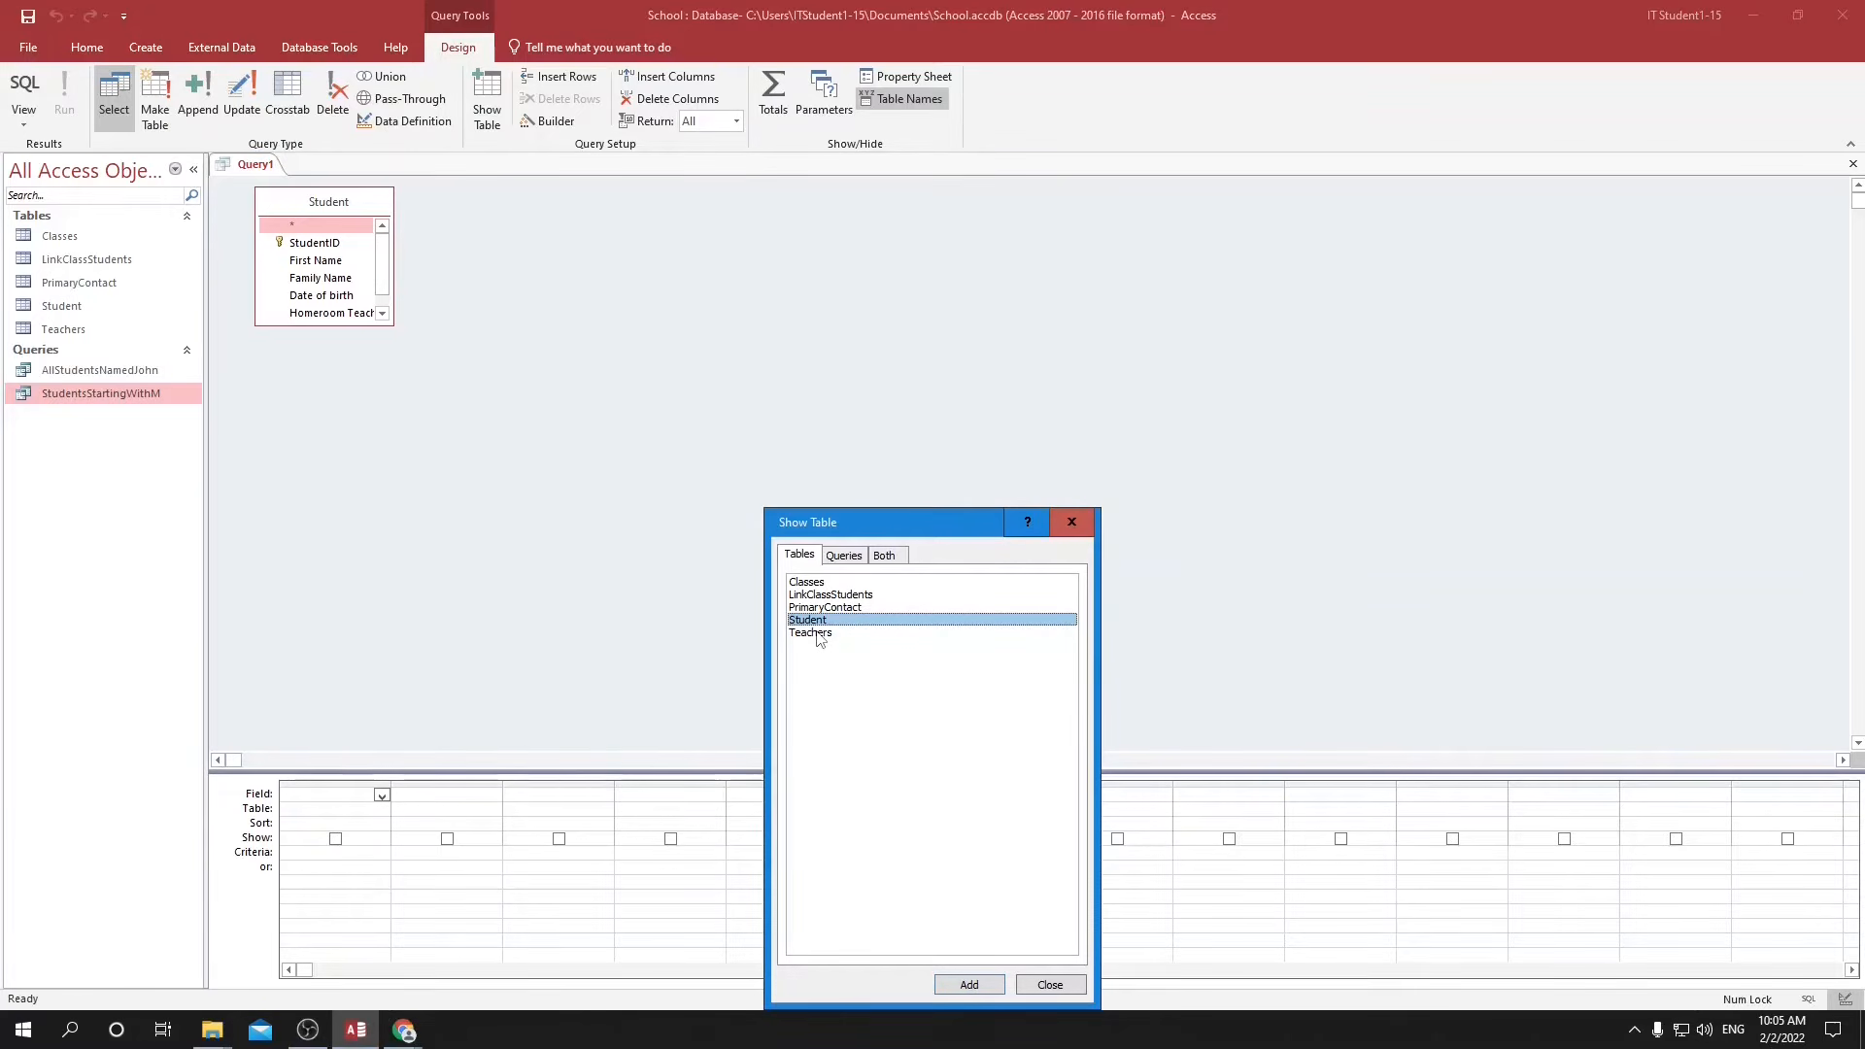
double_click(814, 634)
left_click(1049, 985)
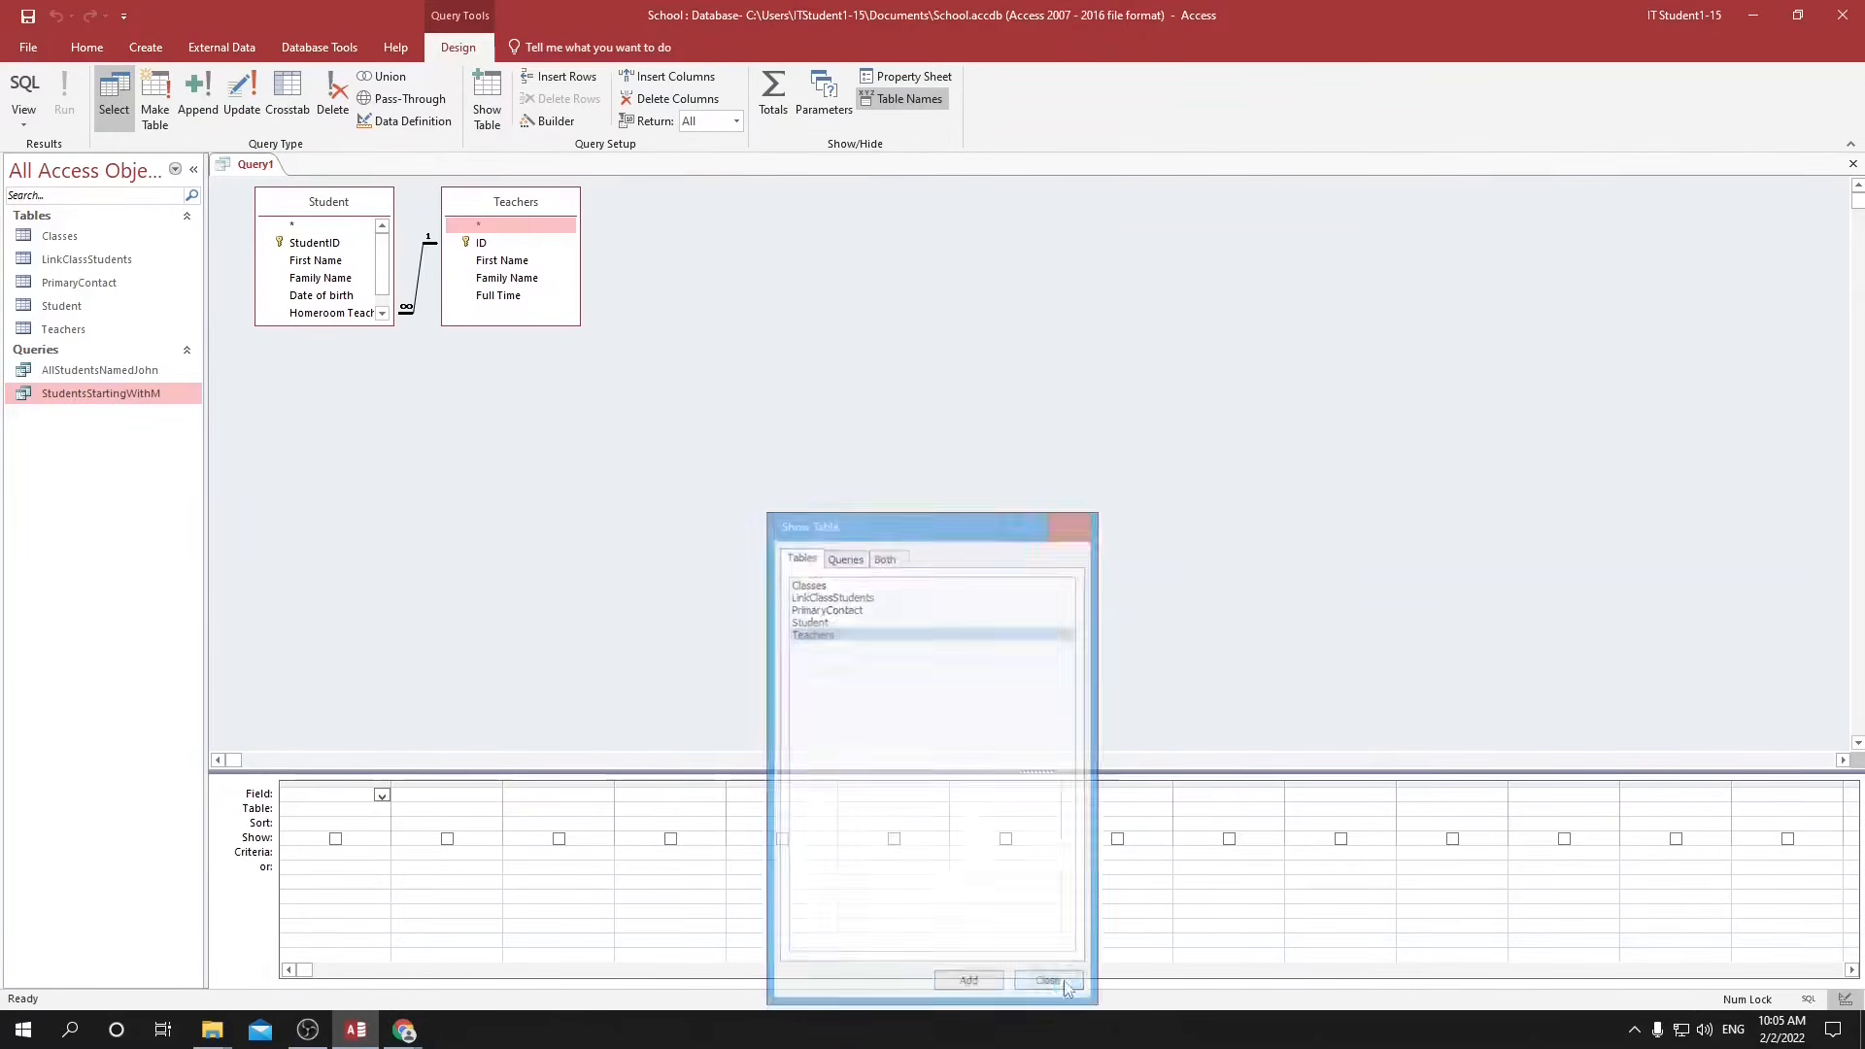
Add the Student First Name, Student Family Name and Teachers Family Name fields to the query.
left_click(382, 795)
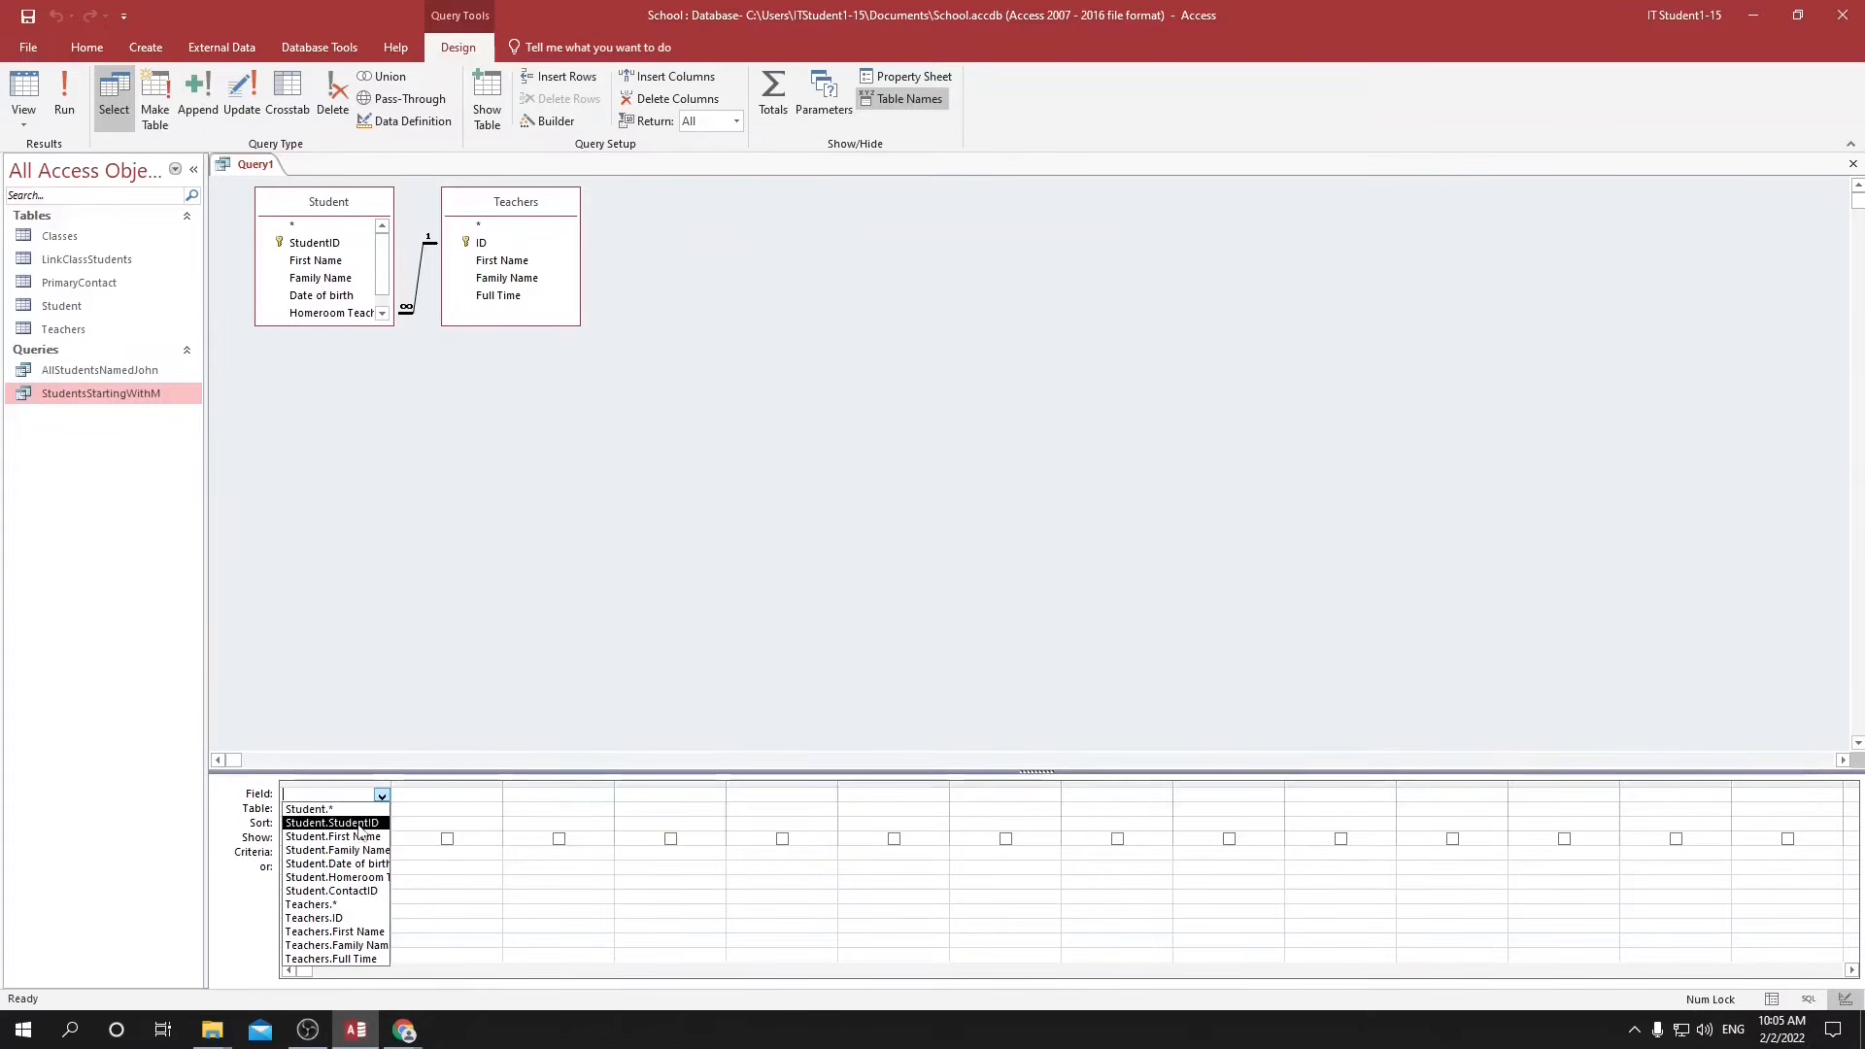
left_click(357, 838)
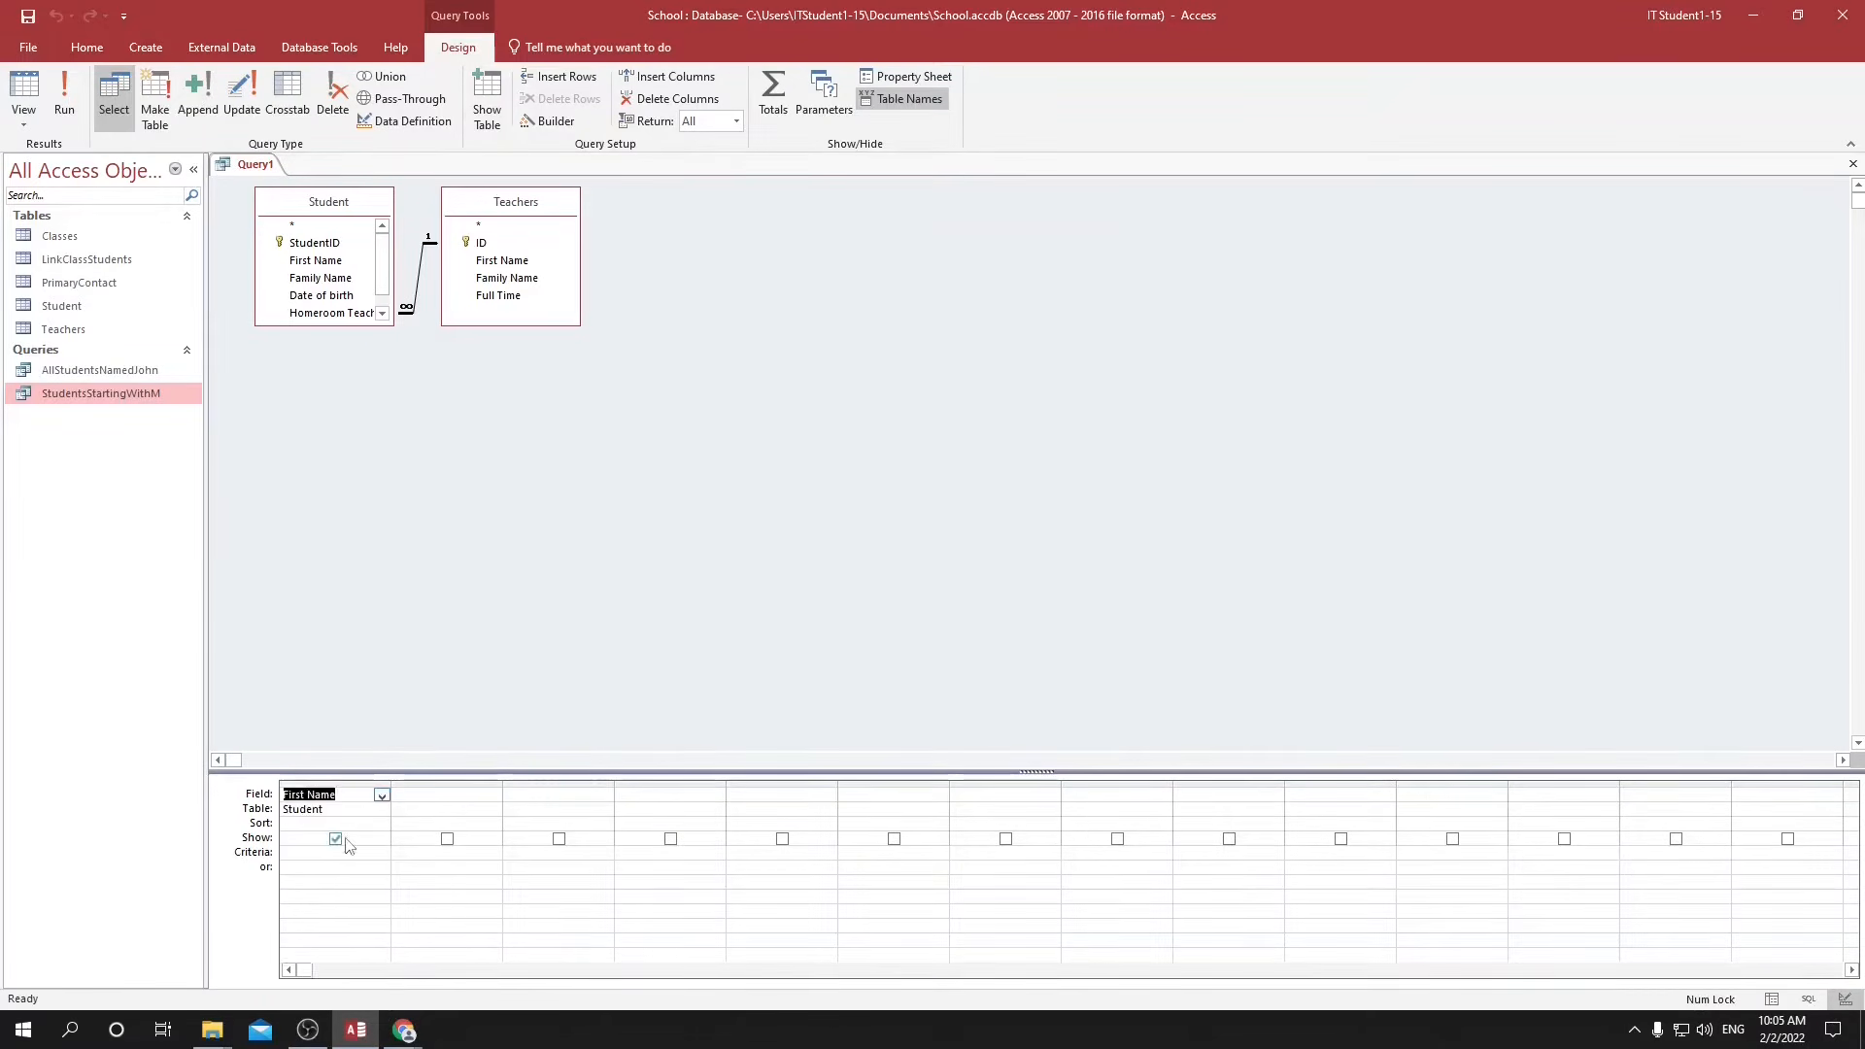
left_click(451, 794)
left_click(493, 795)
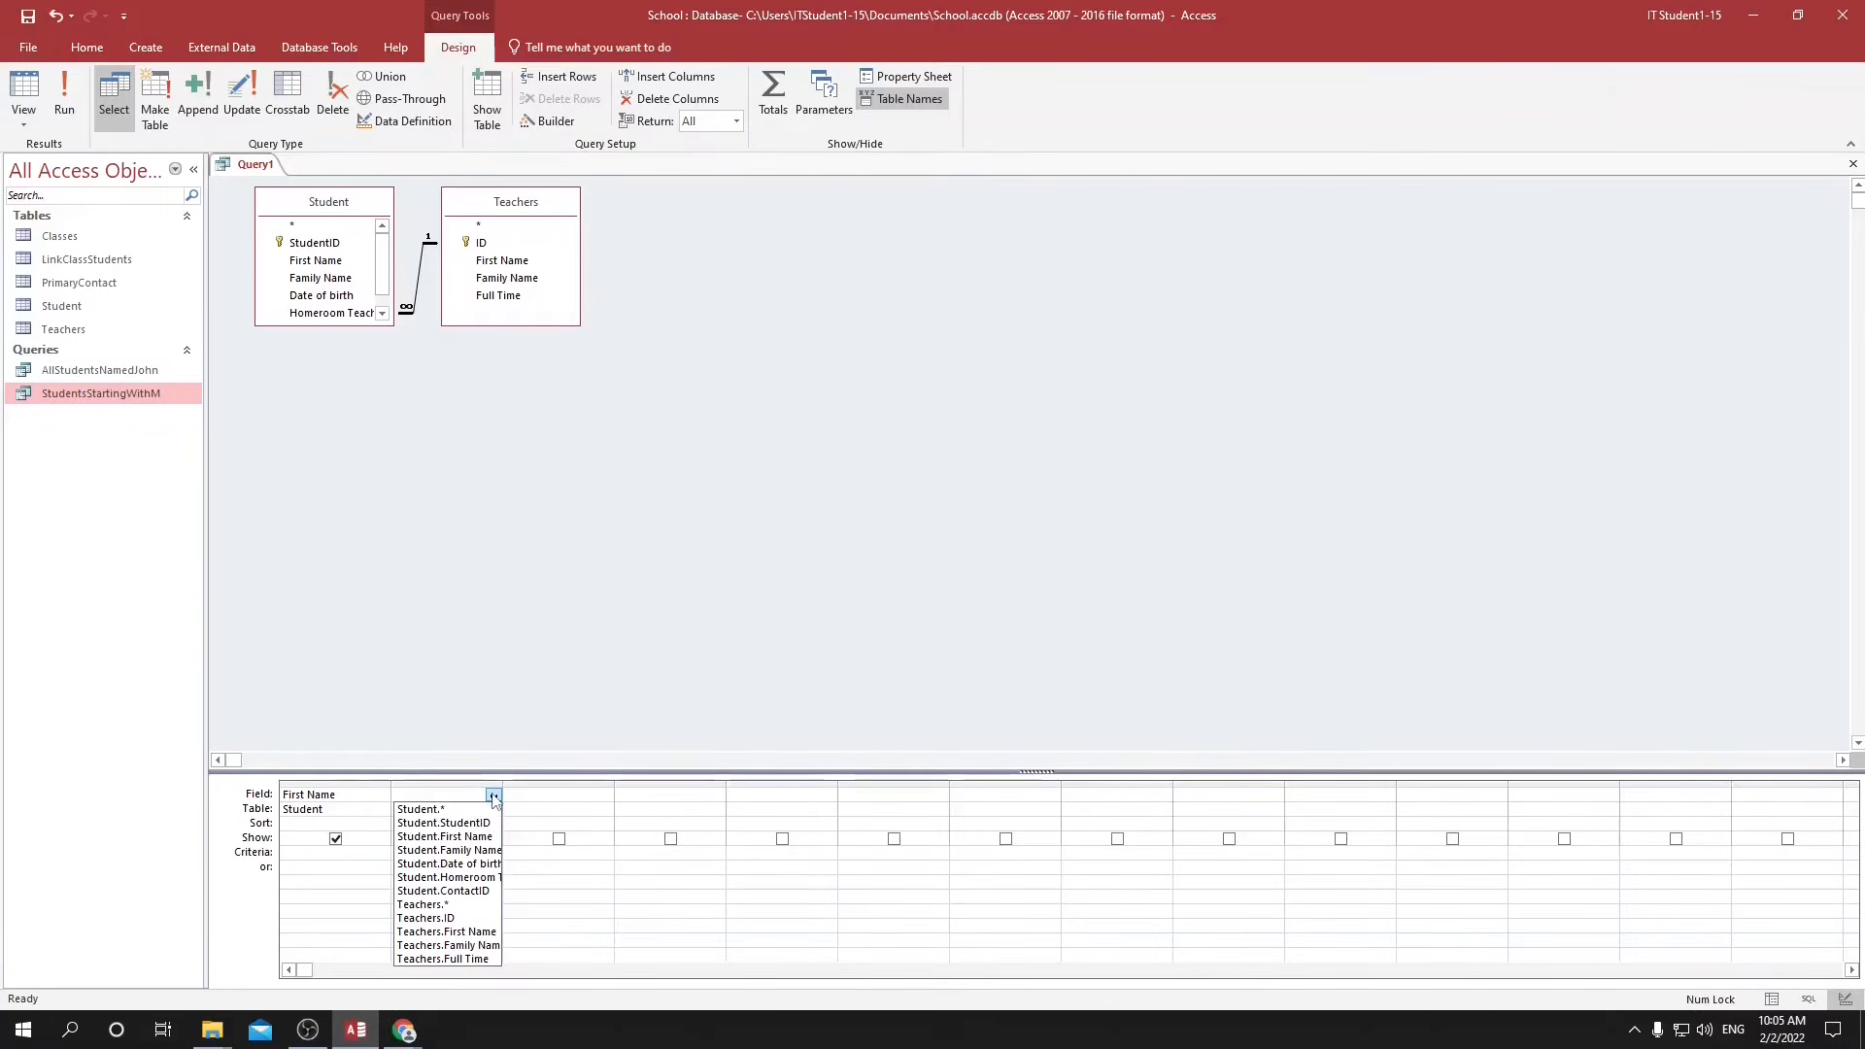
left_click(477, 851)
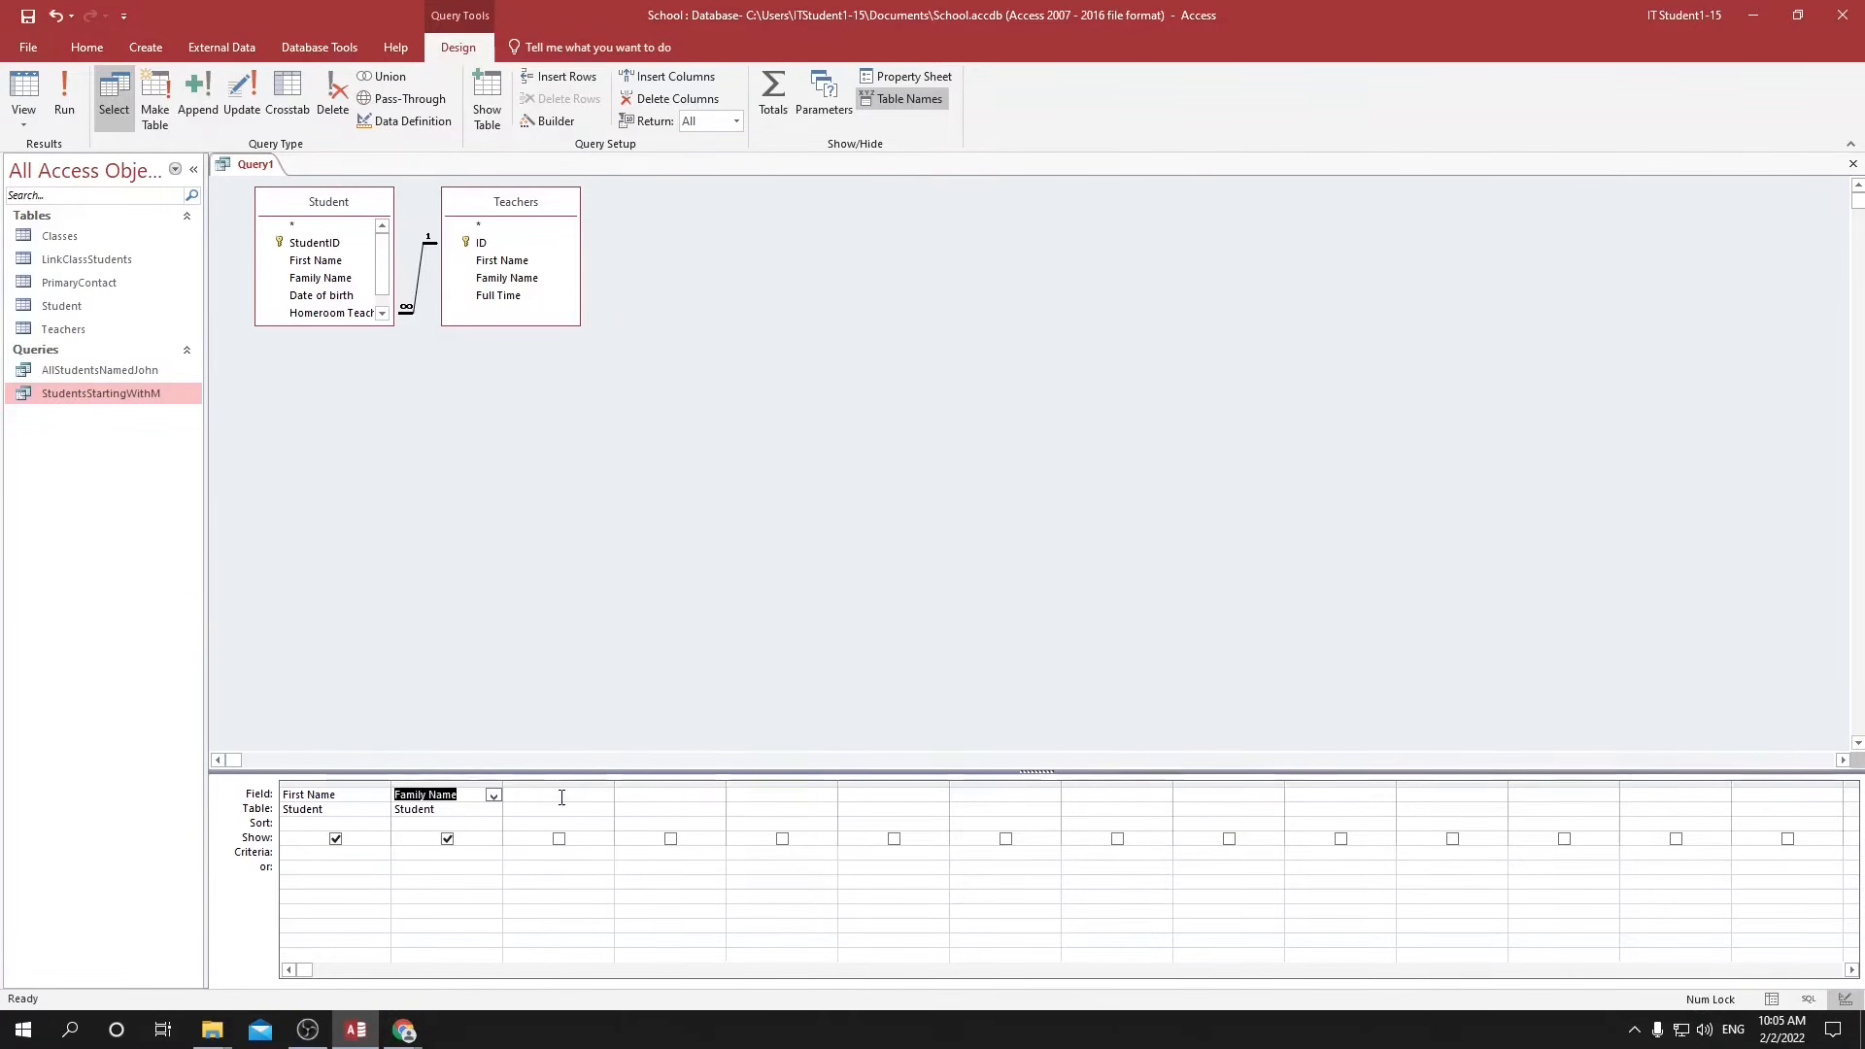
left_click(567, 796)
left_click(604, 796)
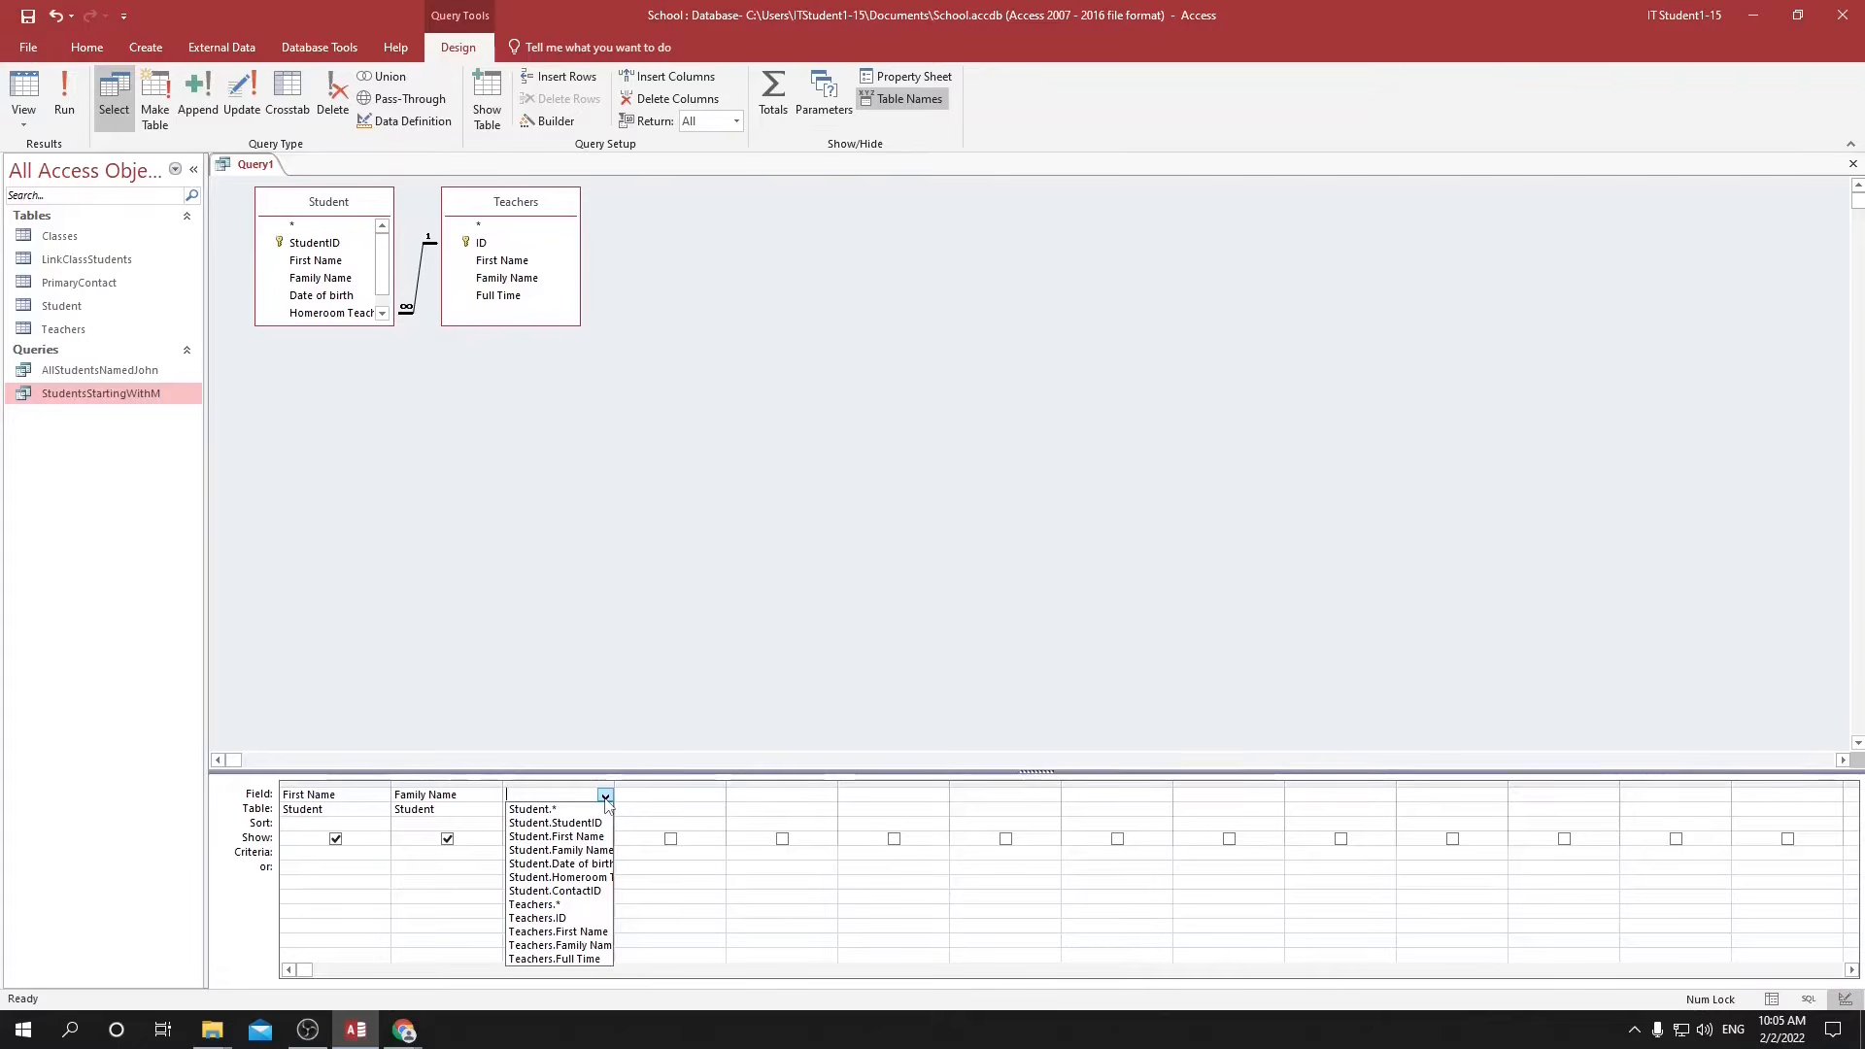
left_click(561, 946)
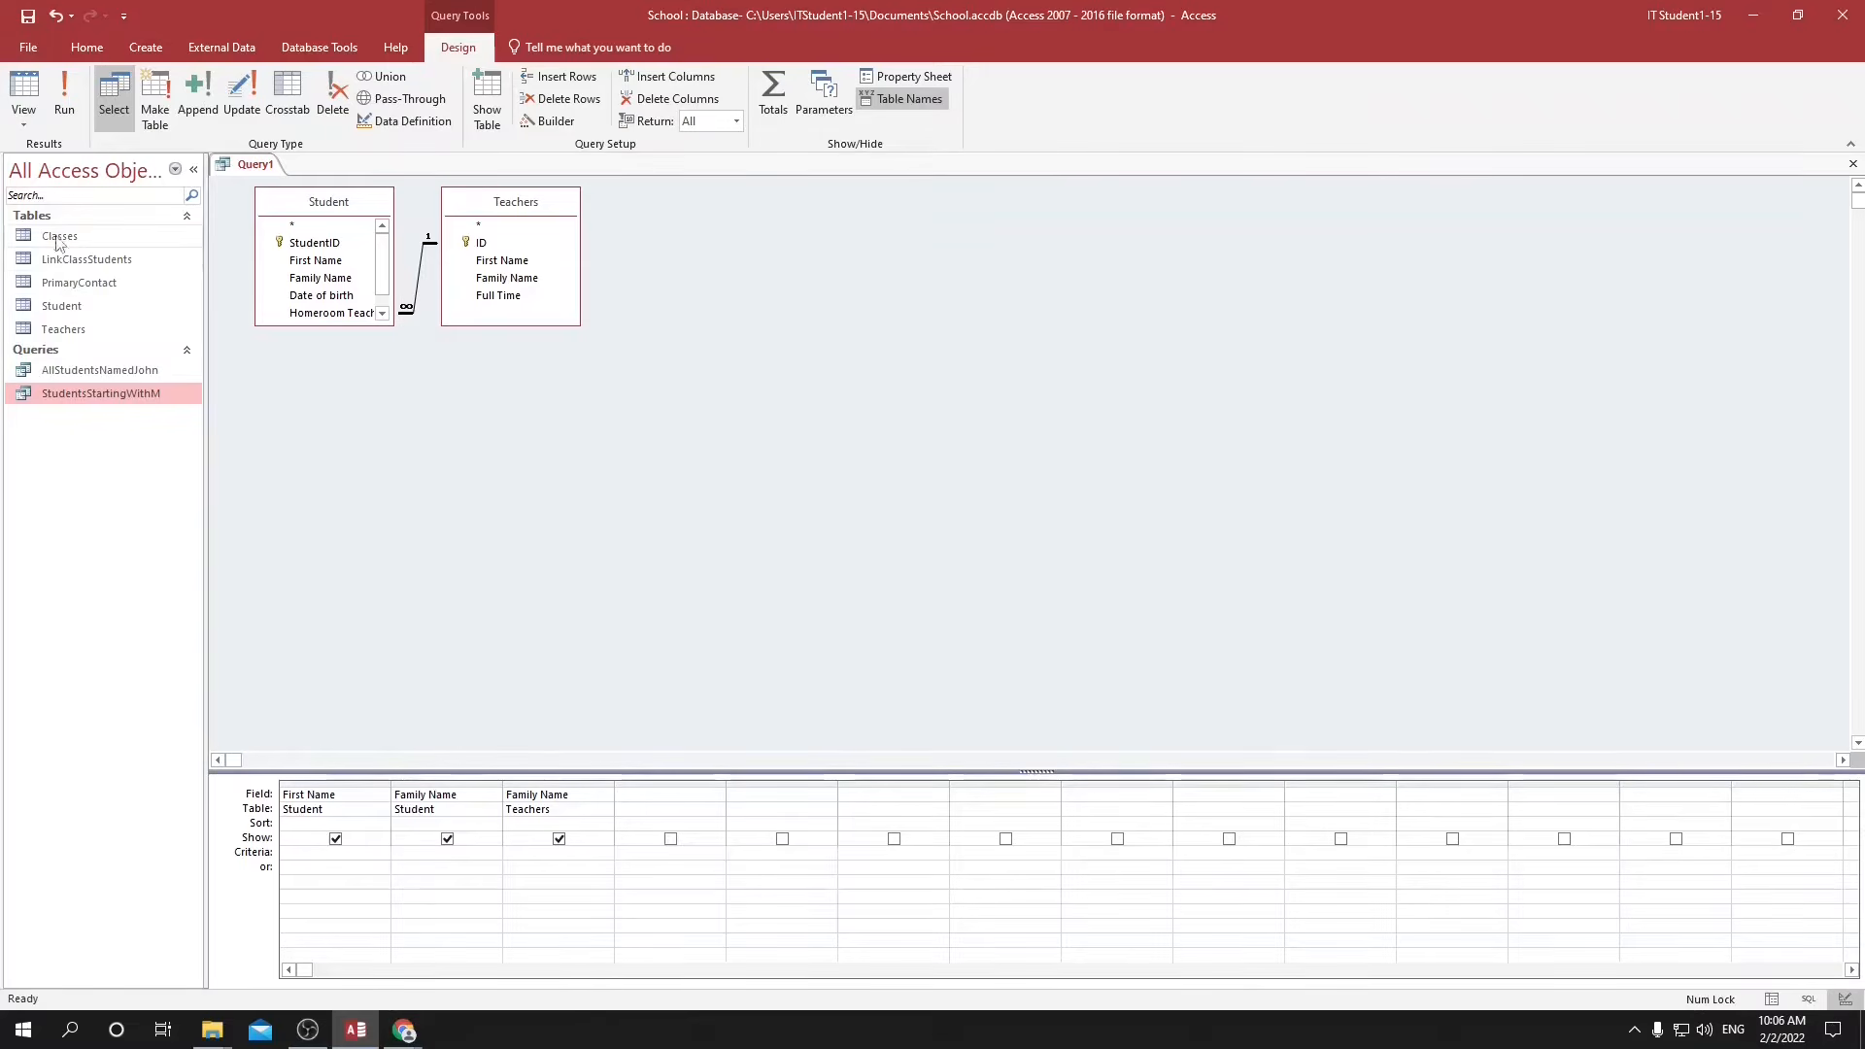
Check the names in the Student table, and set the query's criteria to M* for First Name and C* for the student's Family Name.
double_click(60, 305)
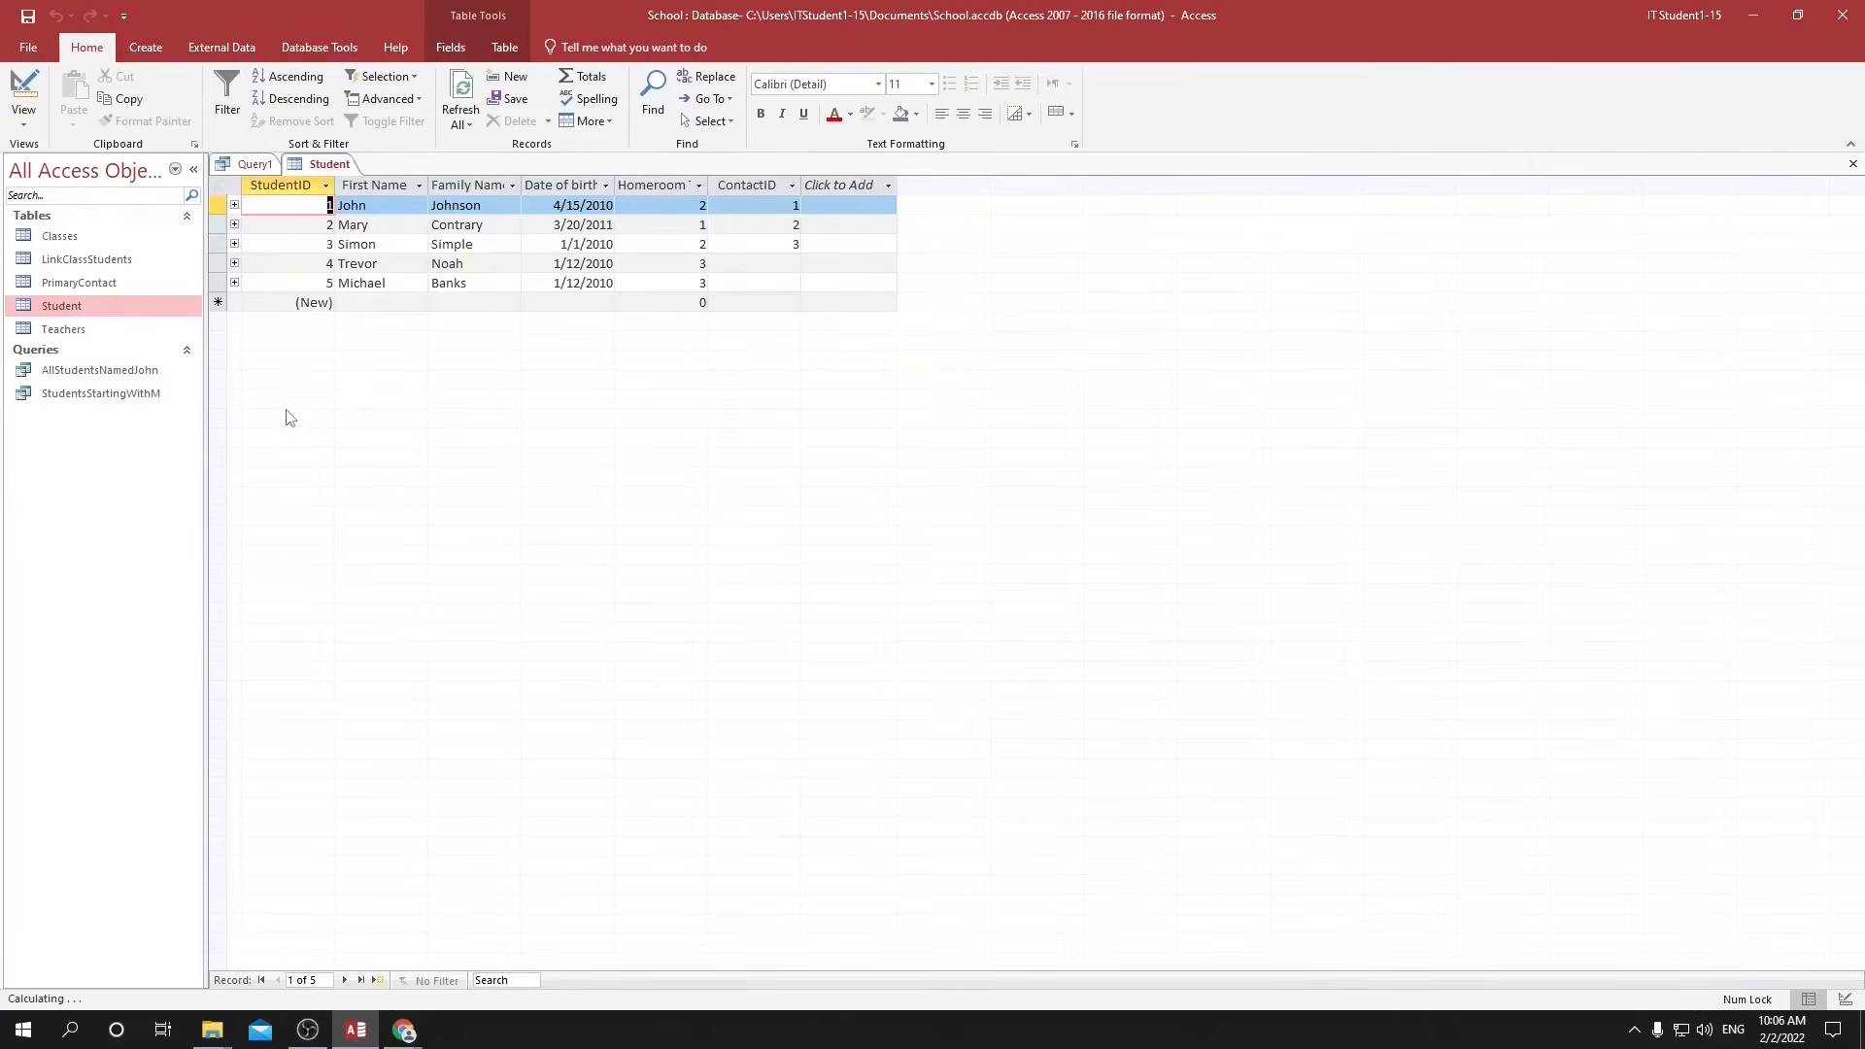
left_click(478, 226)
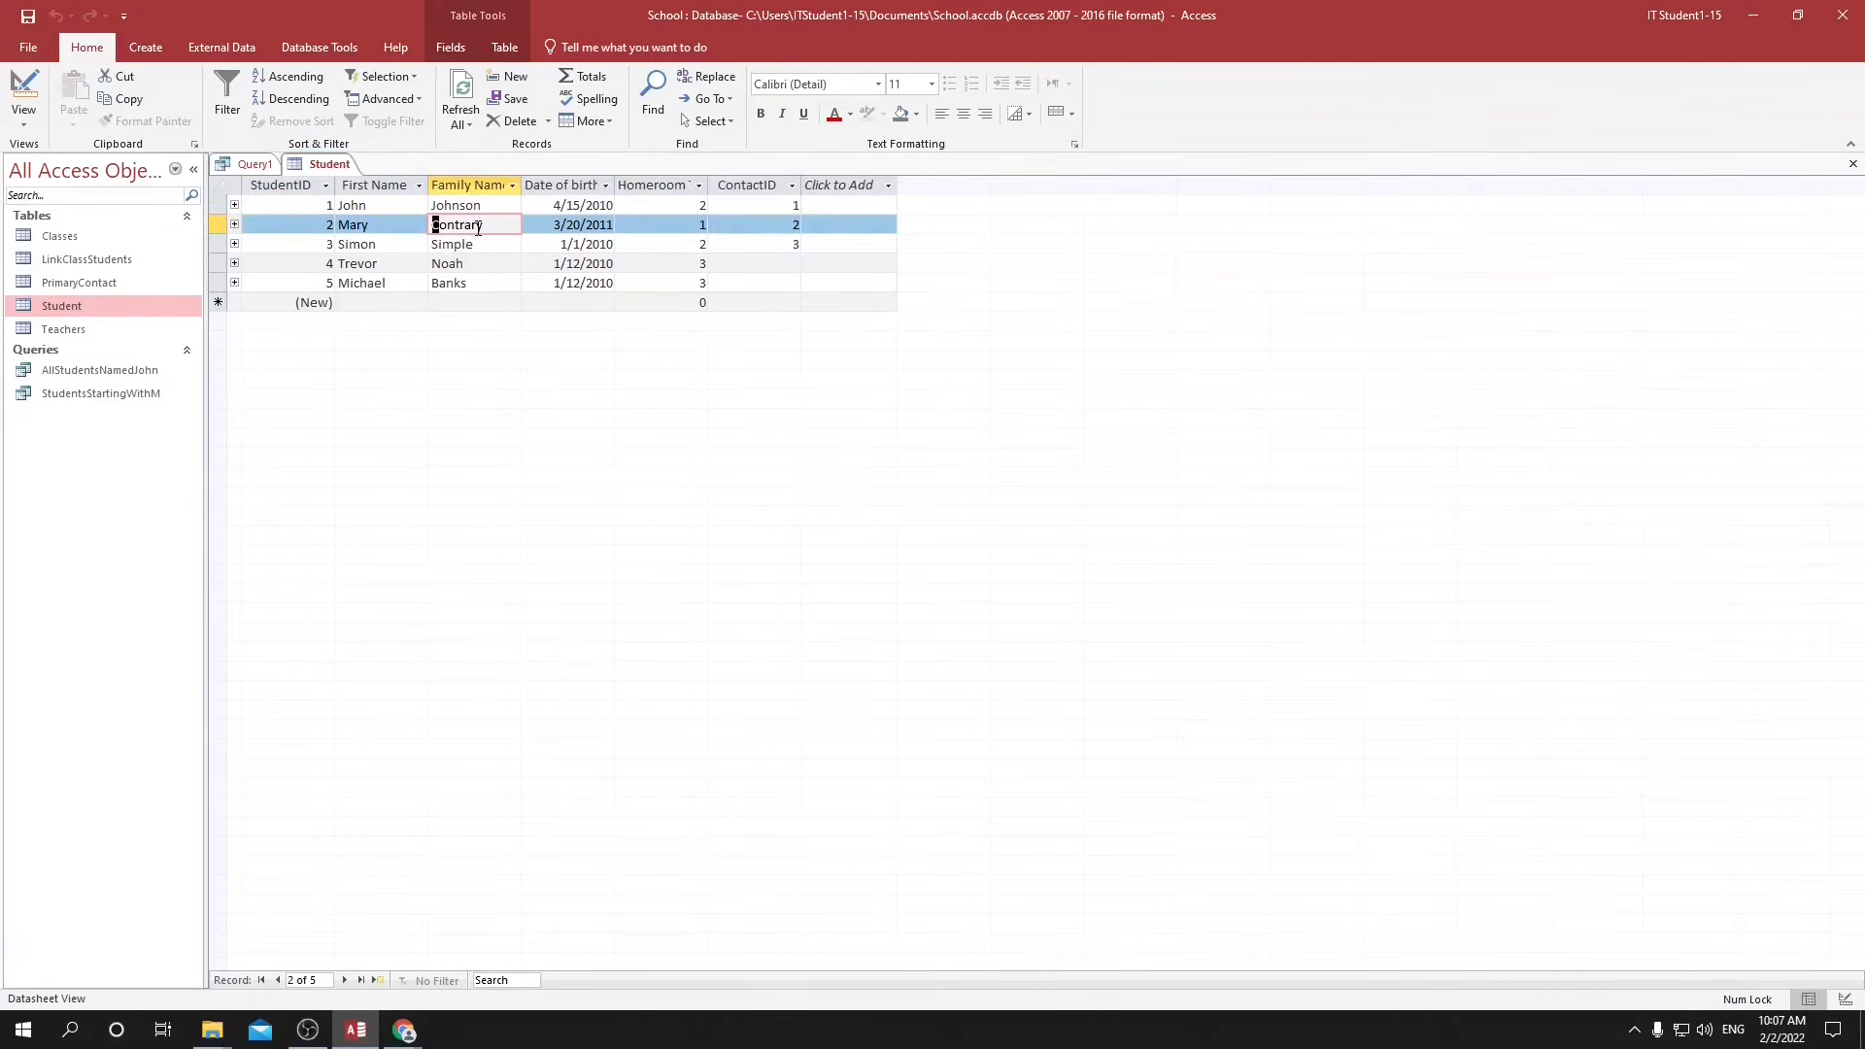
left_click(396, 222)
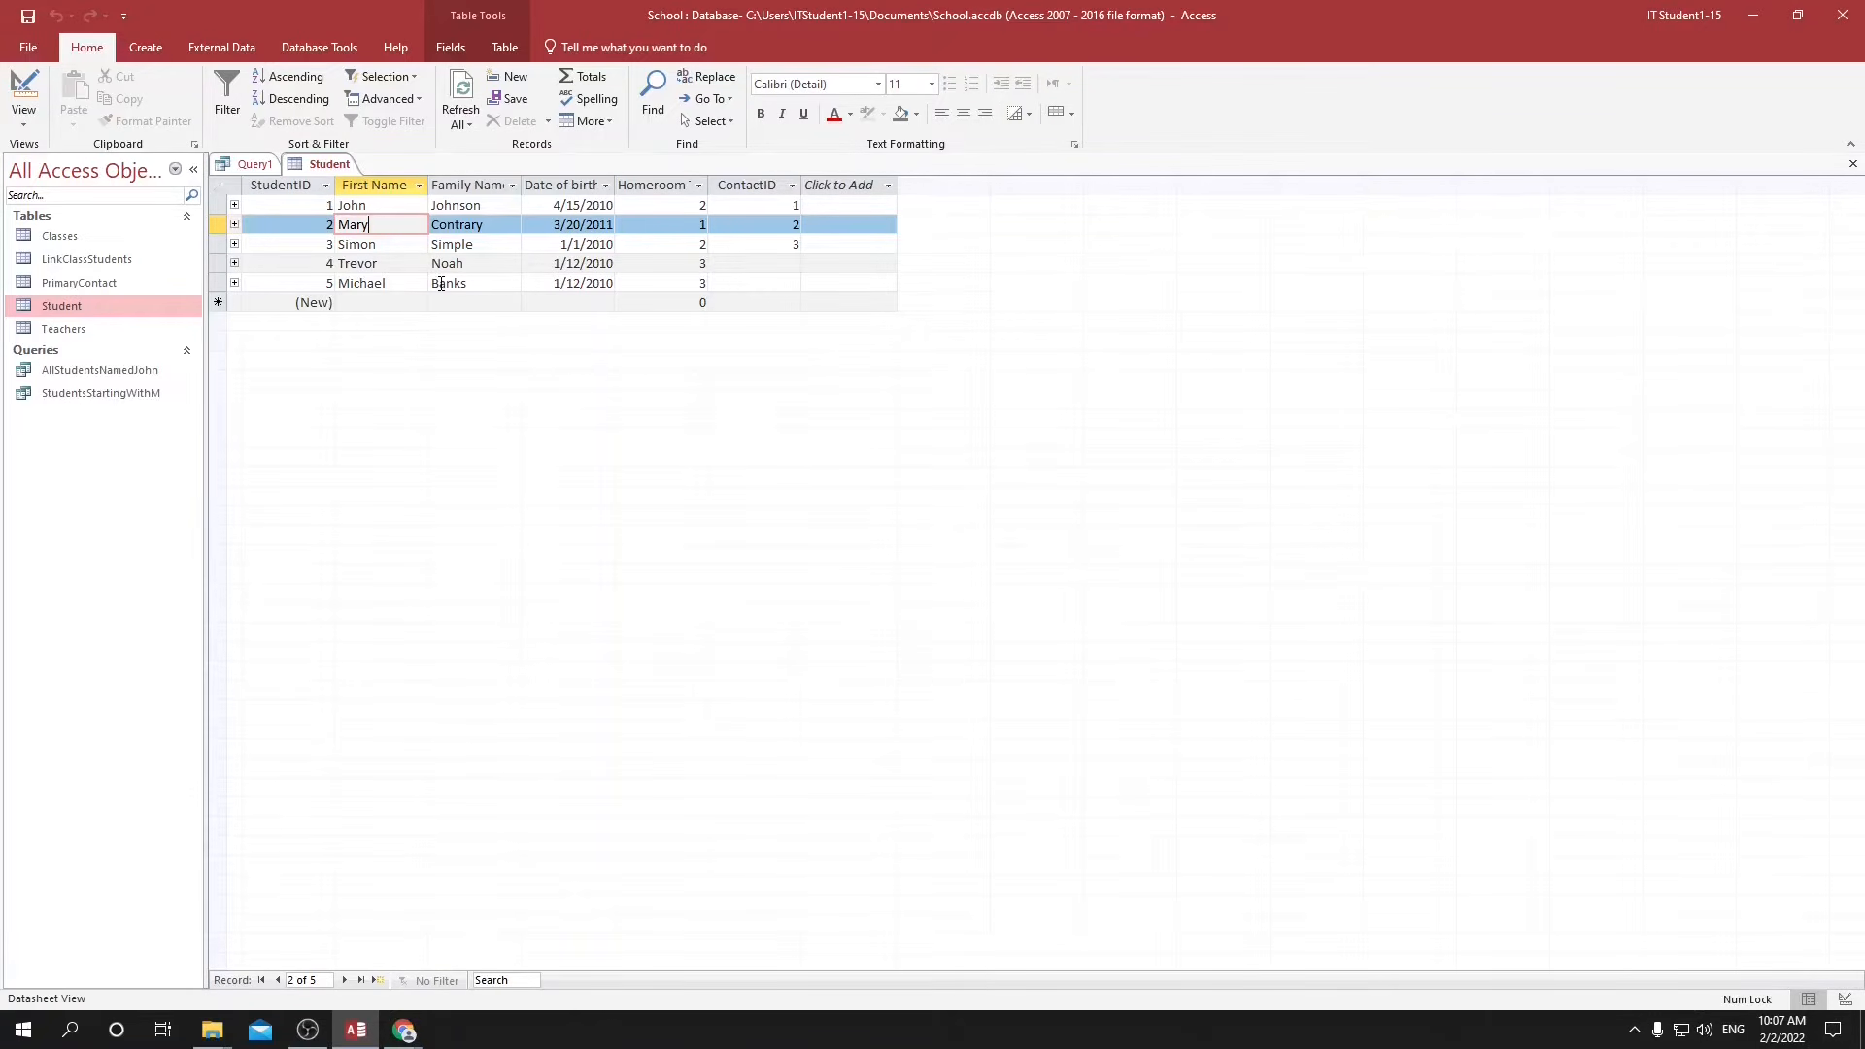
left_click(255, 165)
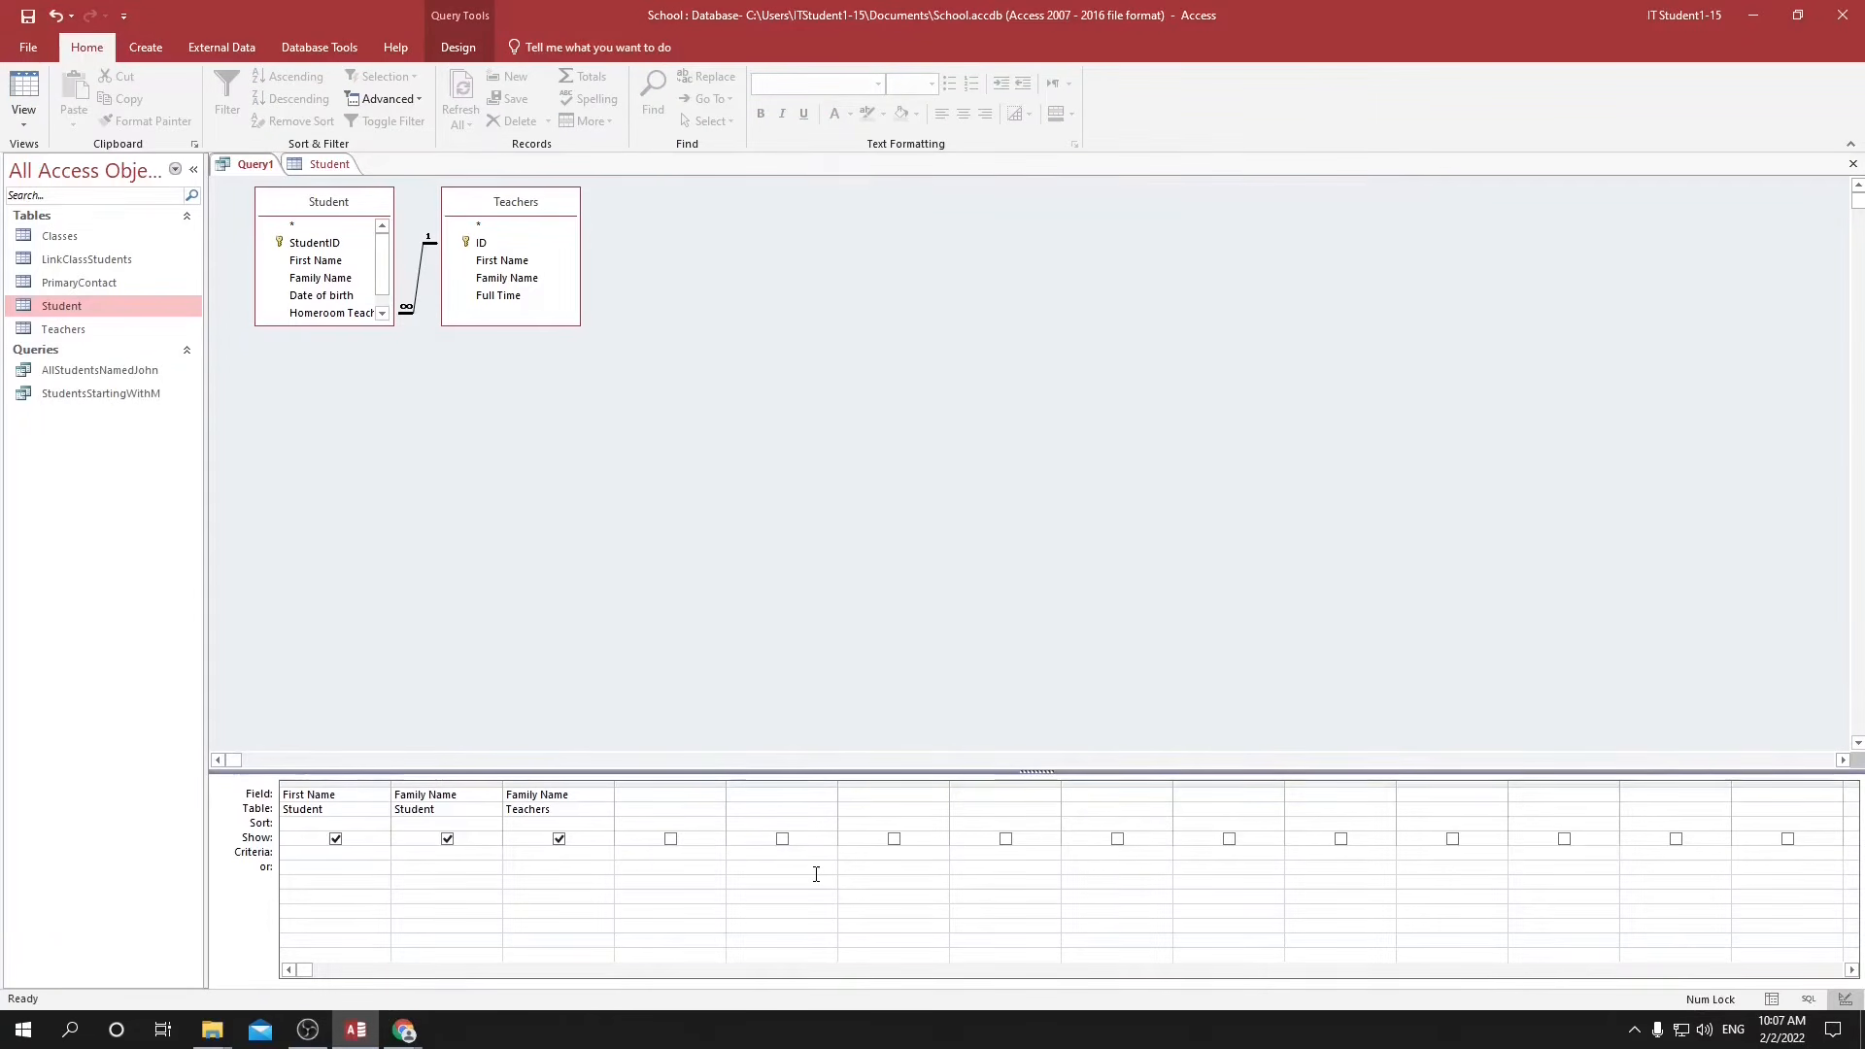
type("M*")
key("Tab")
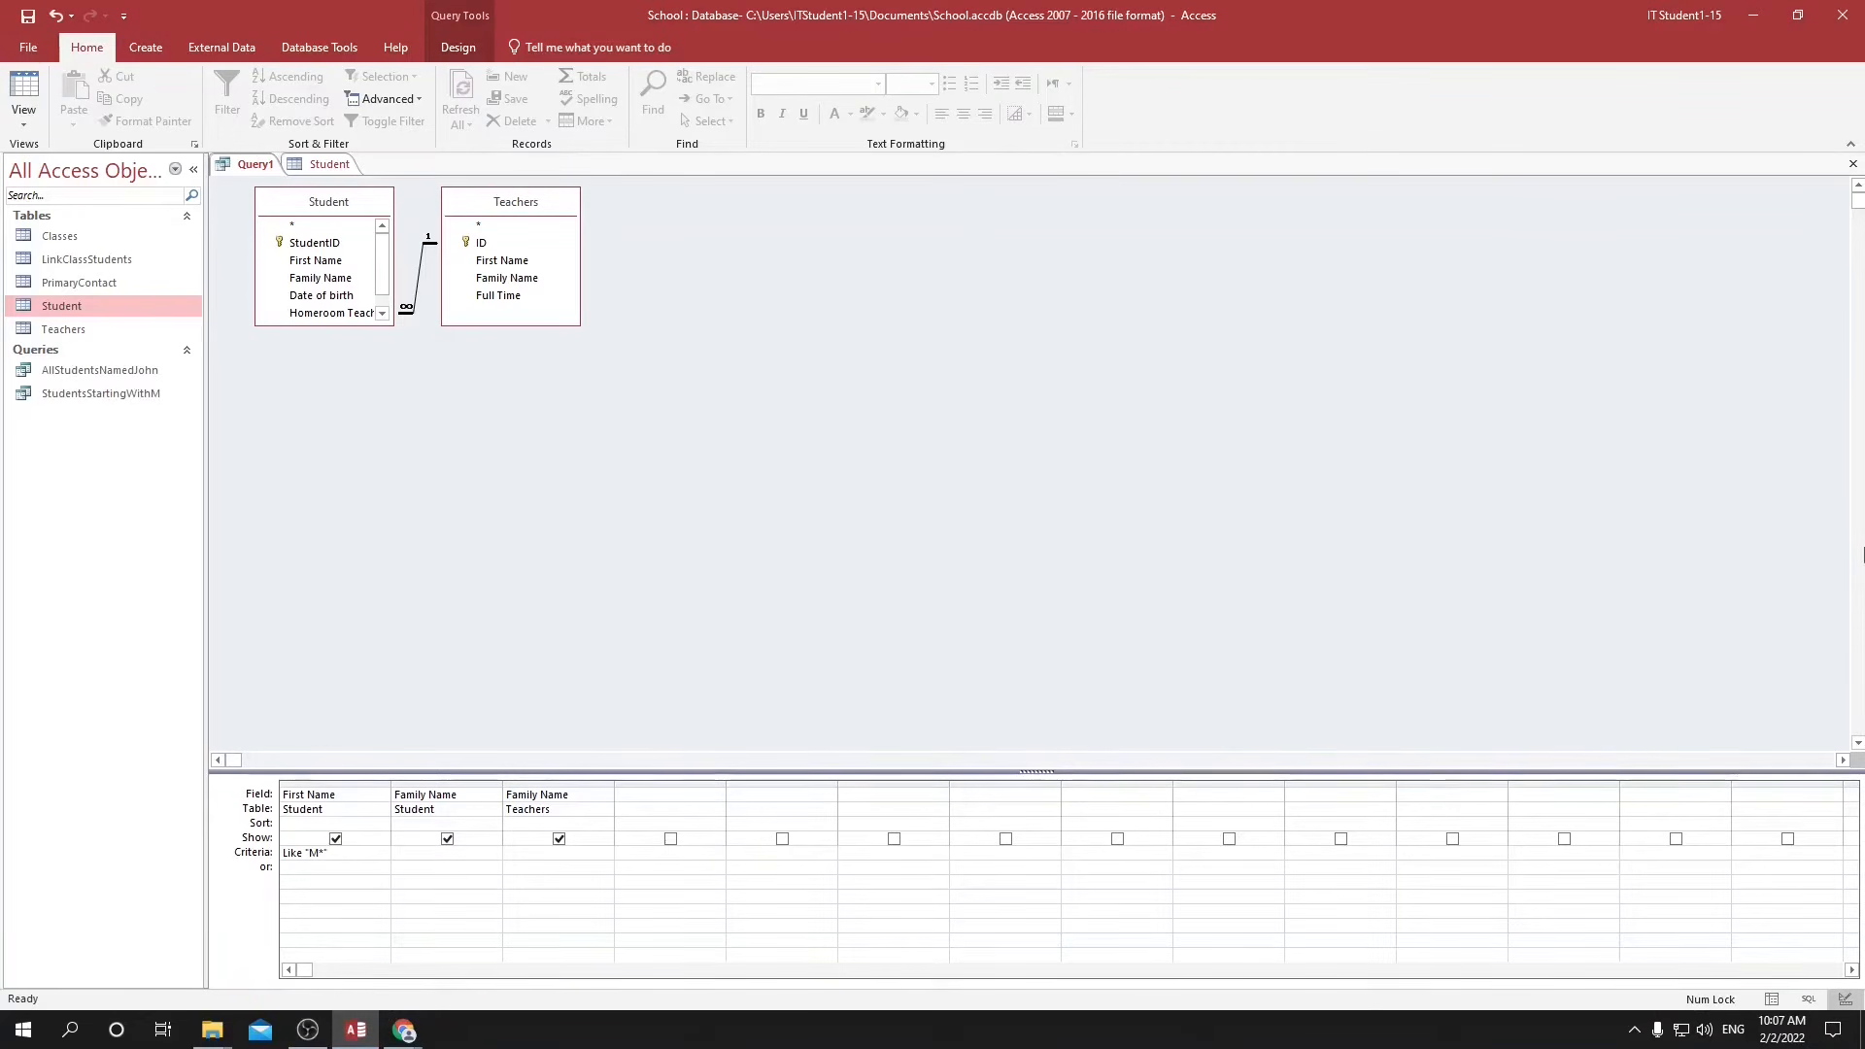
type("C")
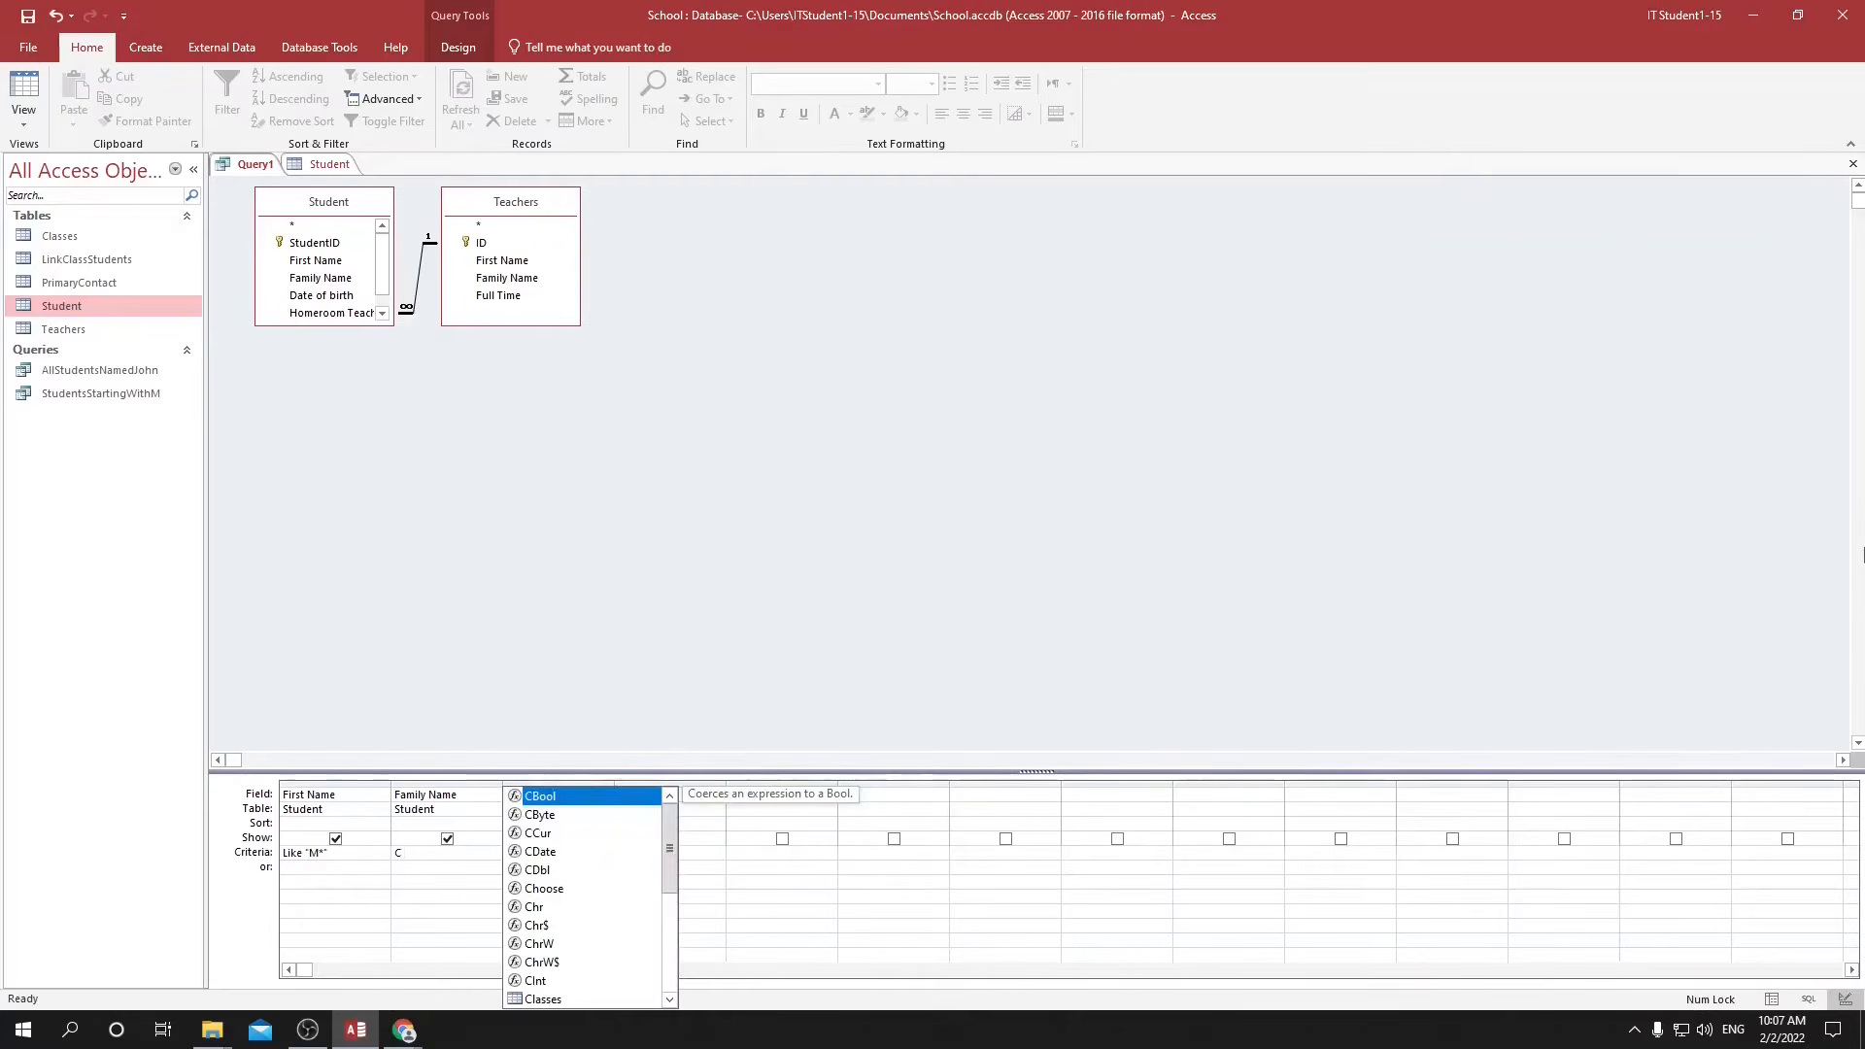
type("*")
key("Tab")
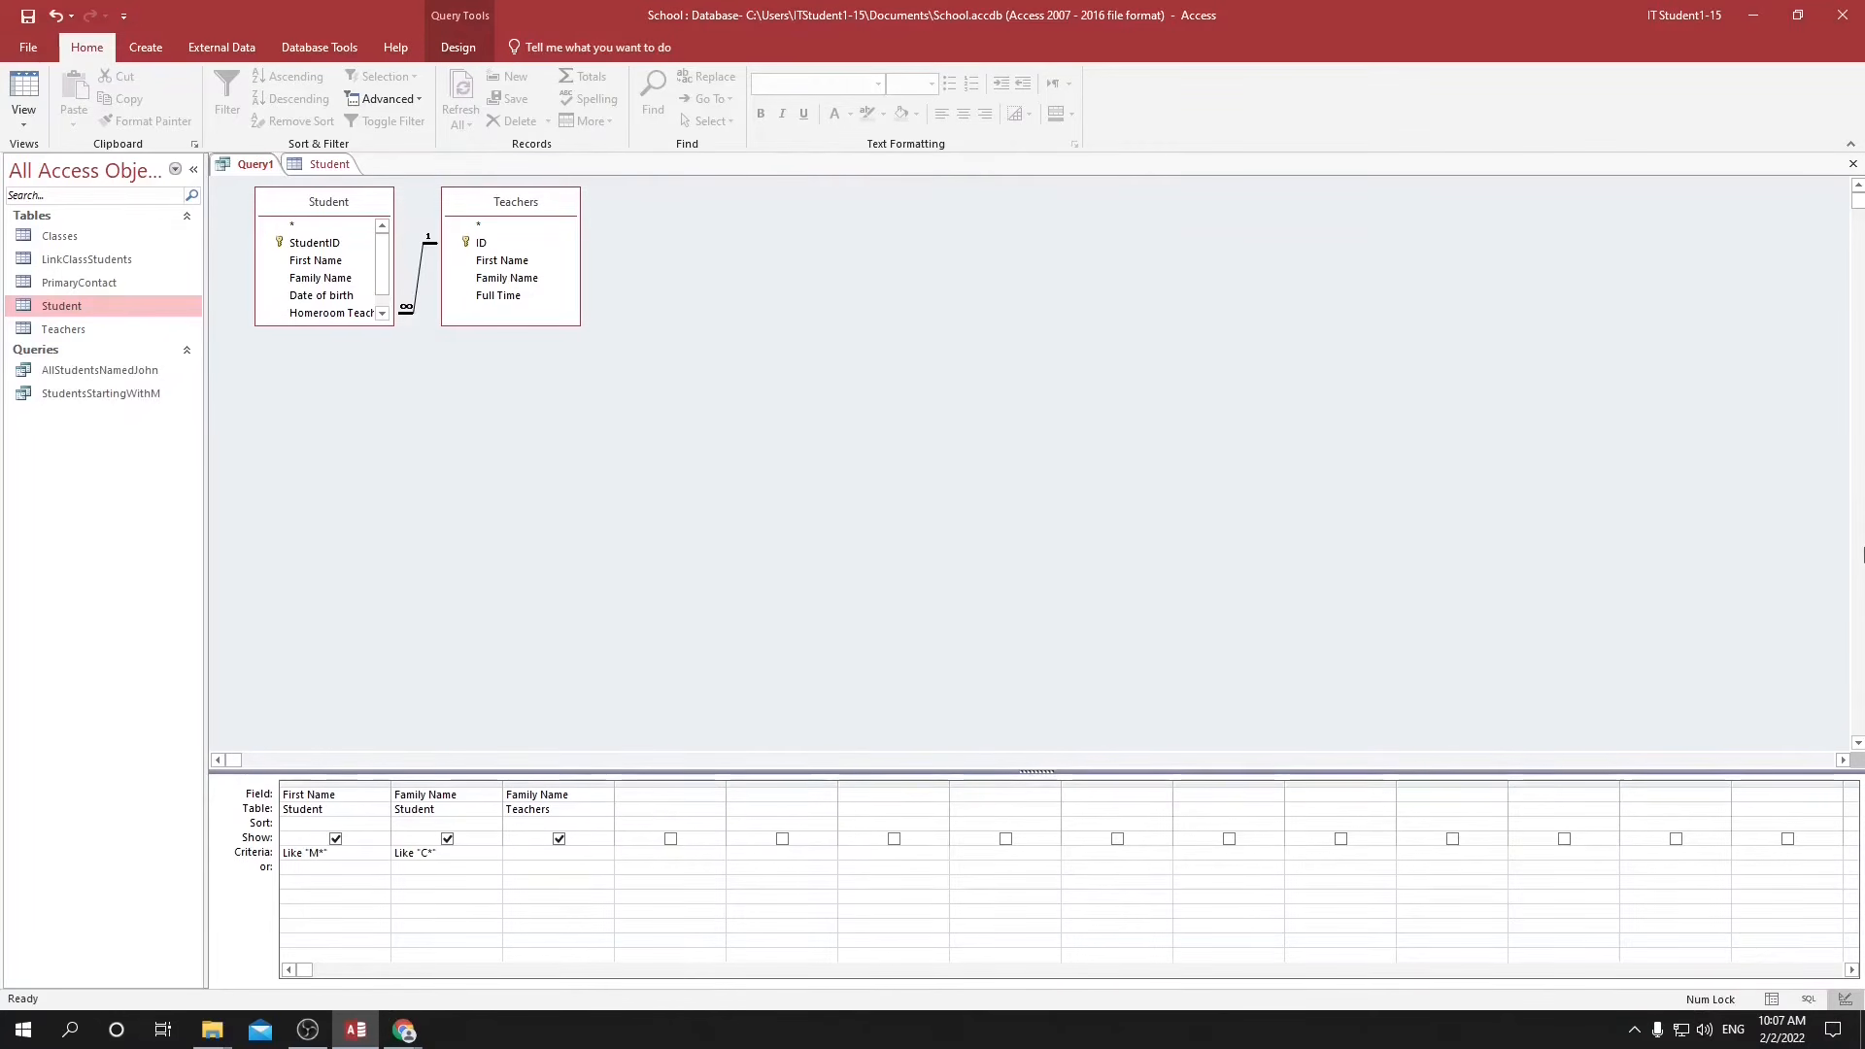
Save the query as StudentsMandC and show its results.
key("ctrl+s")
type("StudentsMandC")
key("Return")
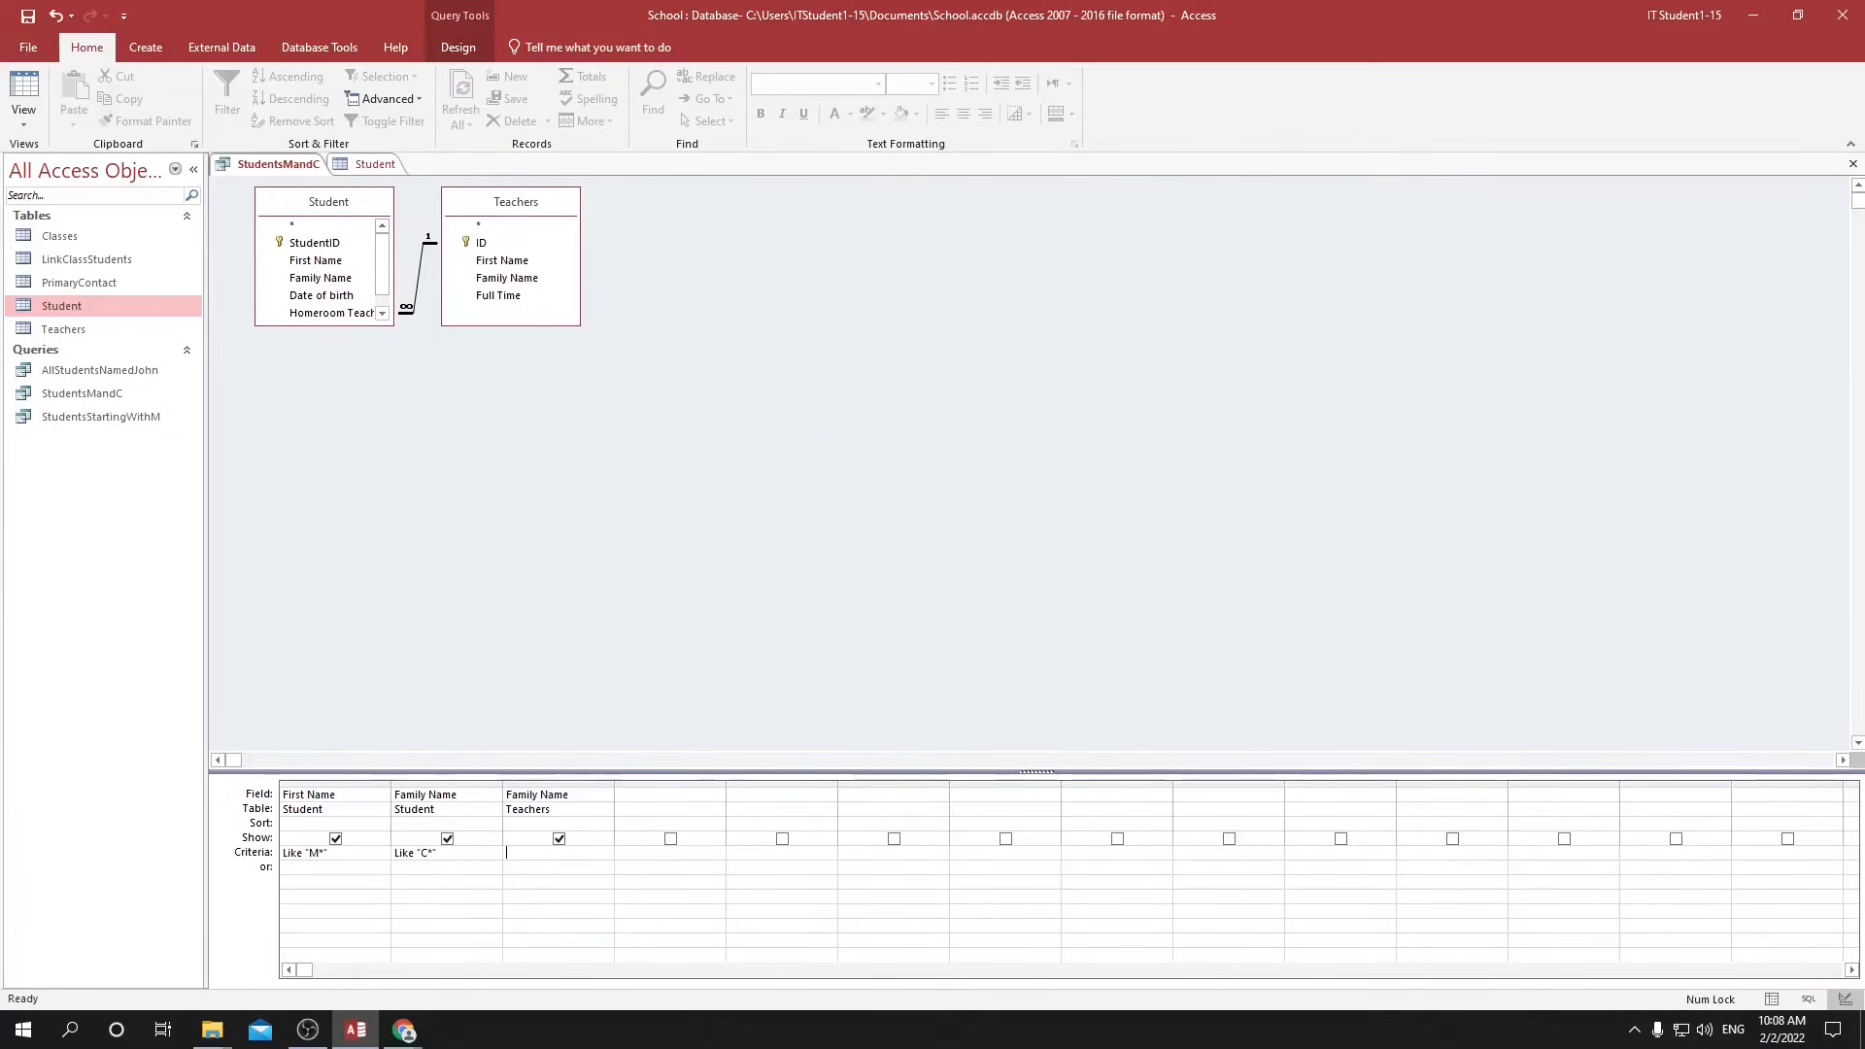
left_click(1771, 1000)
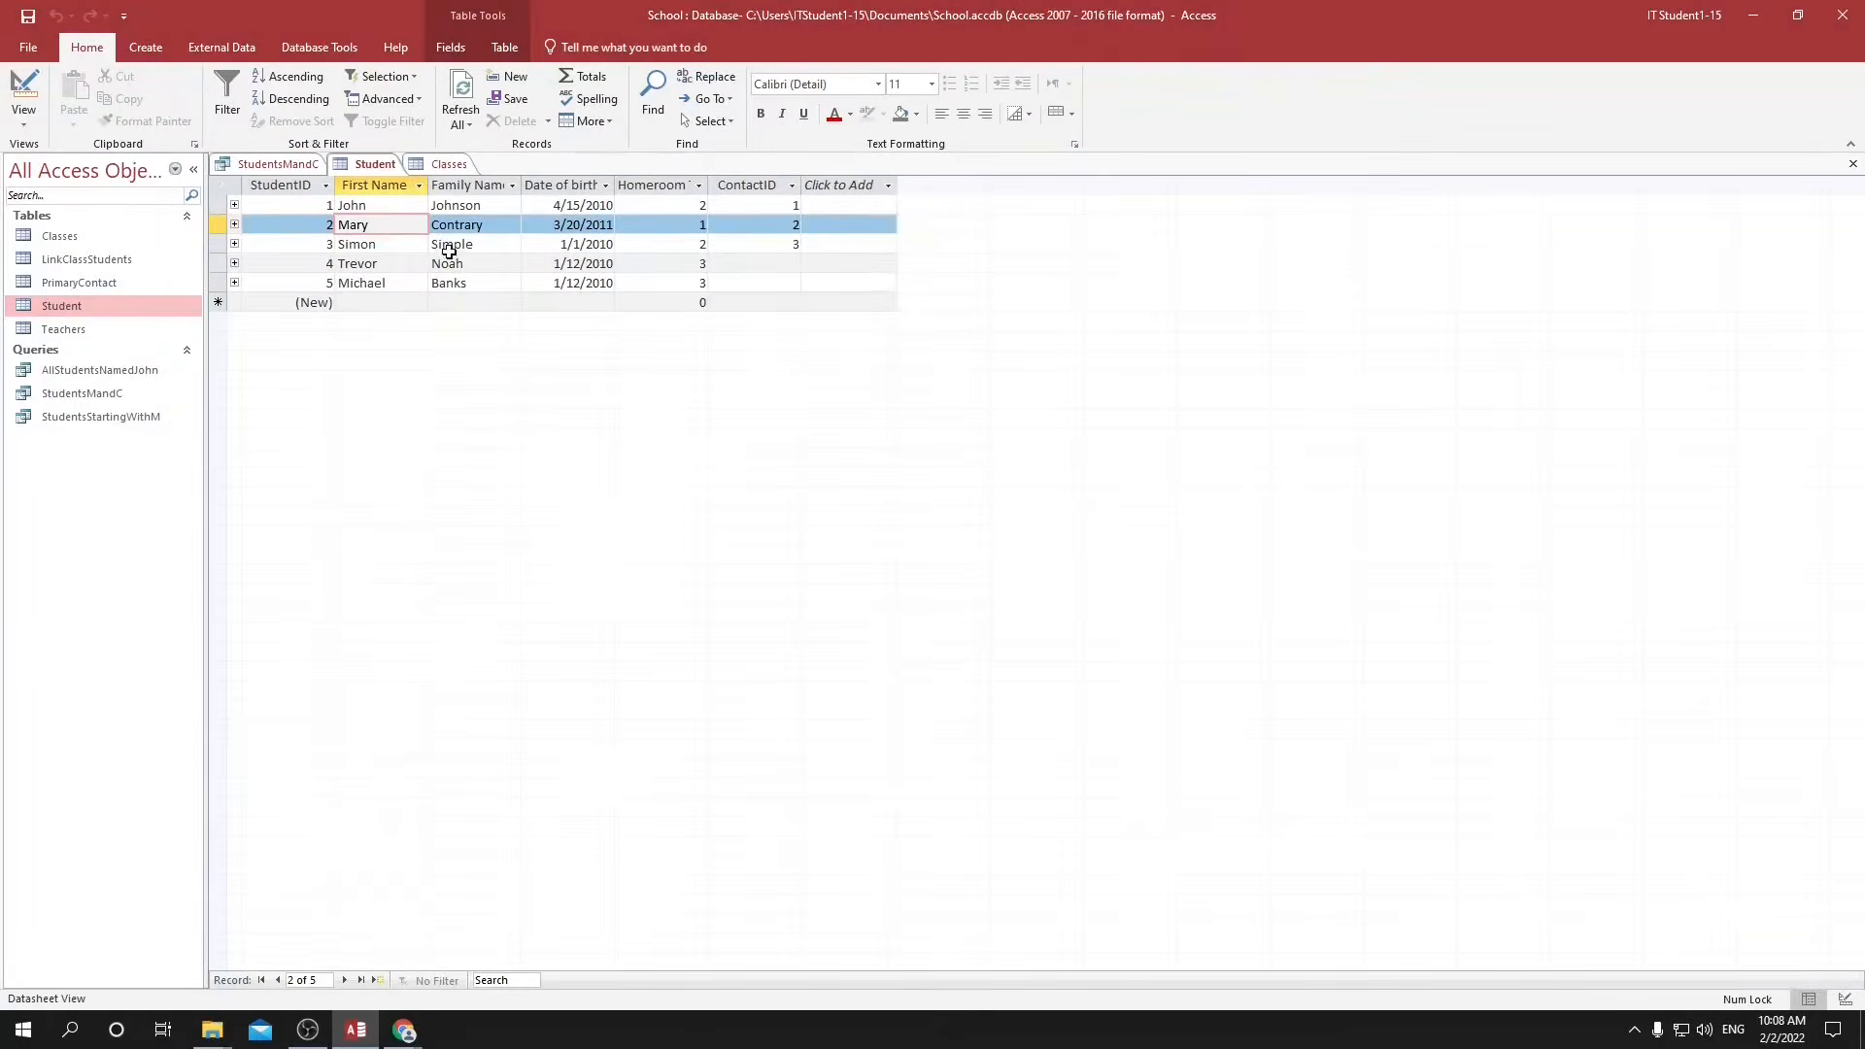
Remove the C* criterion from StudentsMandC, add T* as an alternative First Name criterion, and run the query.
left_click(449, 266)
left_click(341, 263)
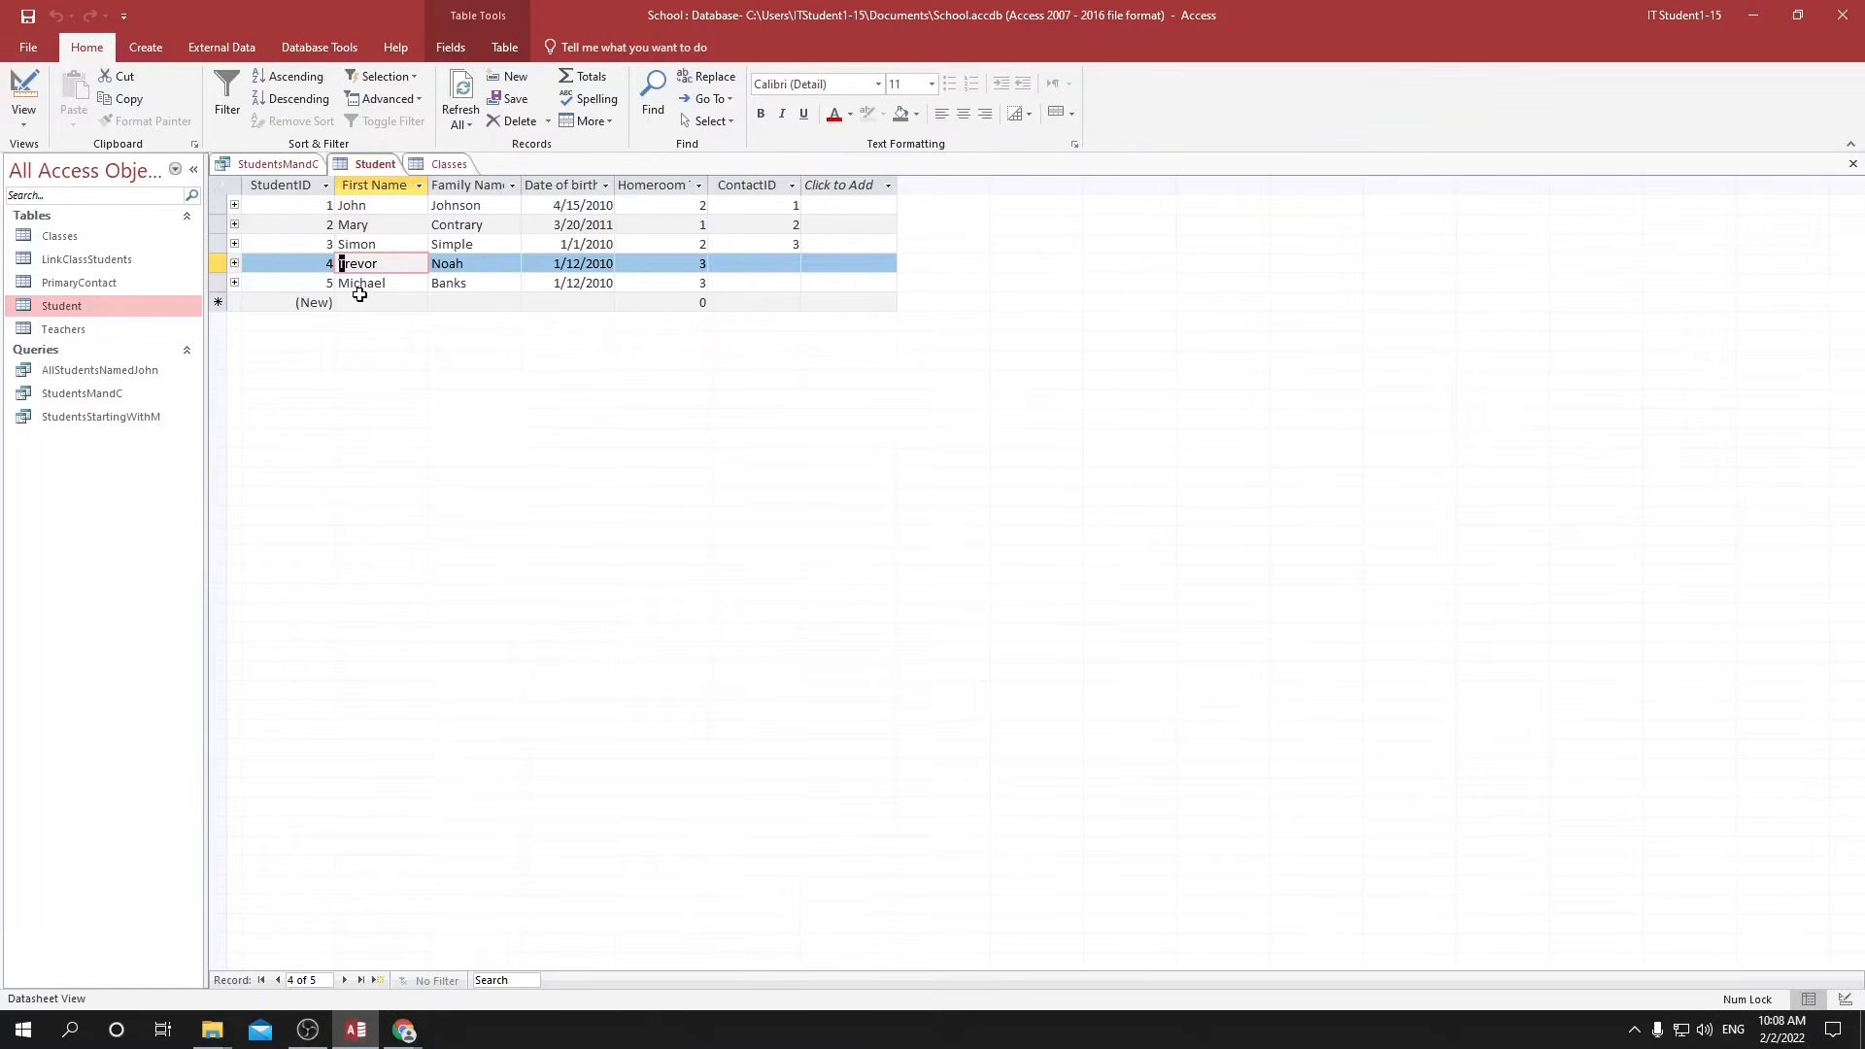
left_click(290, 169)
left_click(1844, 1000)
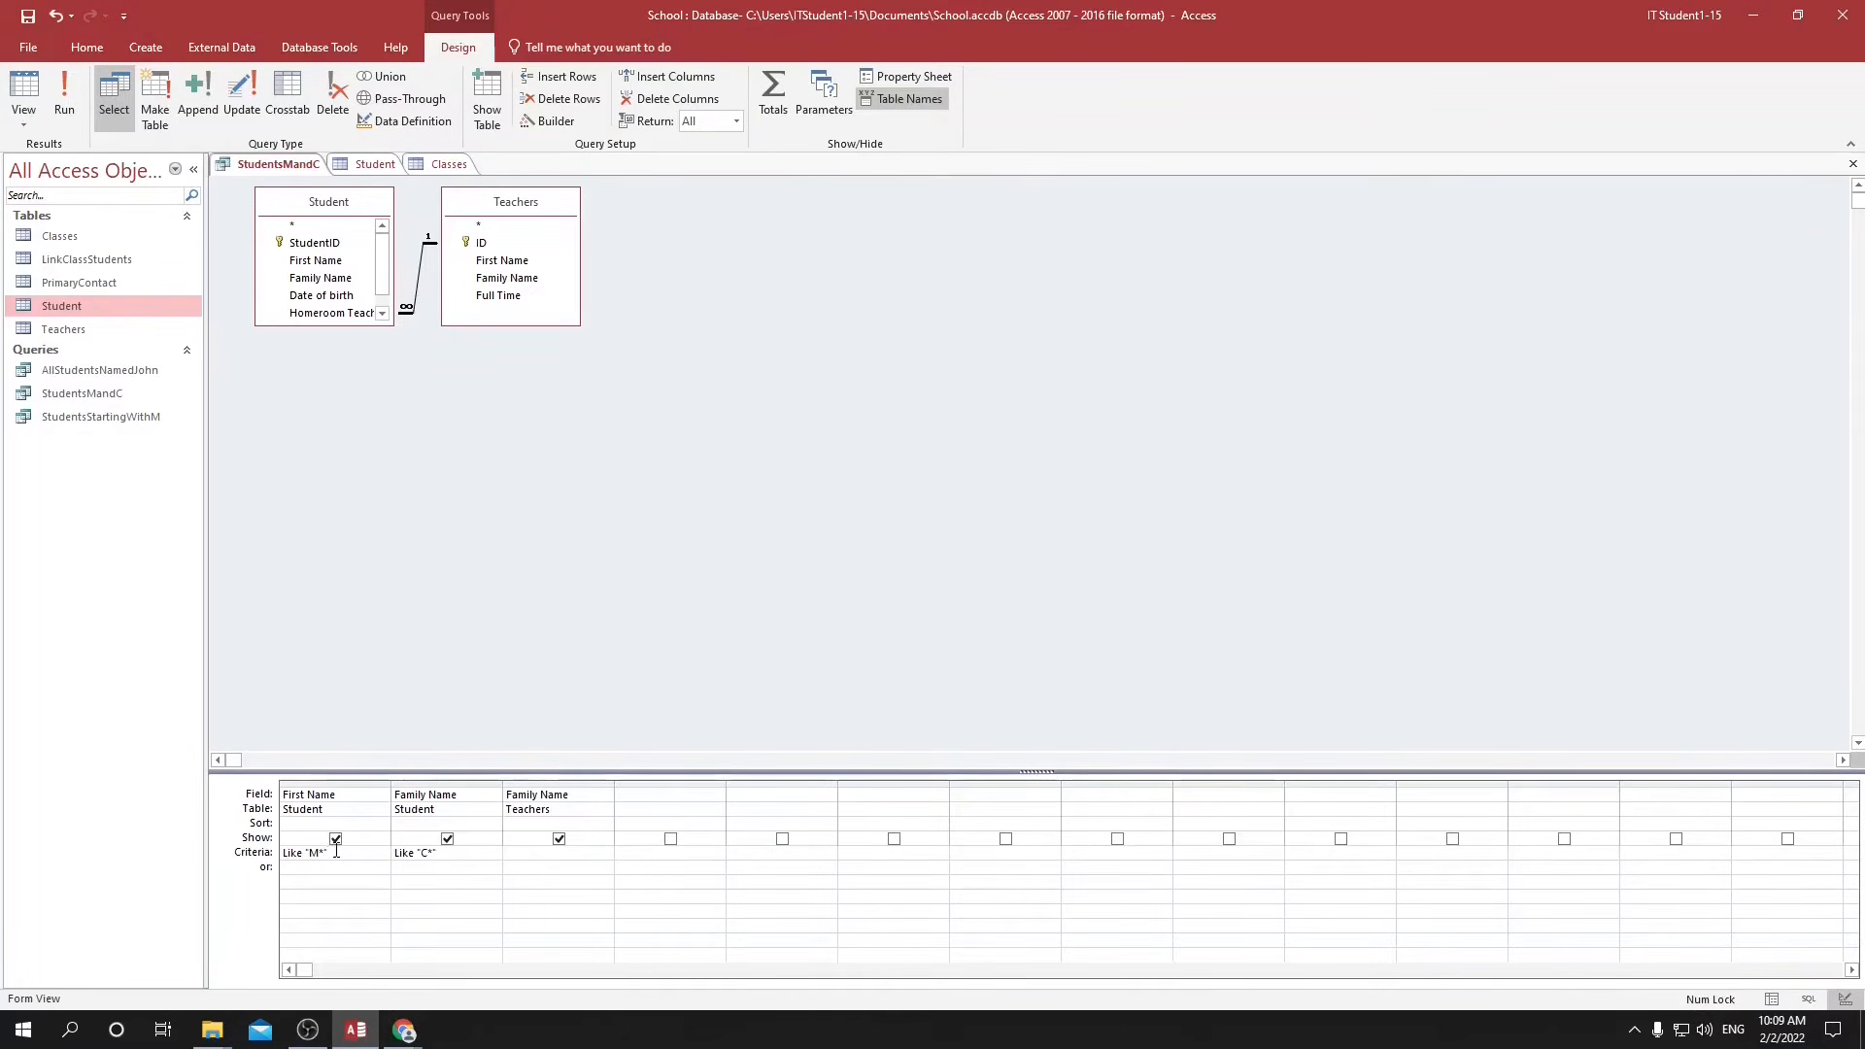
left_click(427, 853)
left_click_drag(427, 854, 389, 857)
key("BackSpace")
type("T*")
key("Return")
left_click(76, 103)
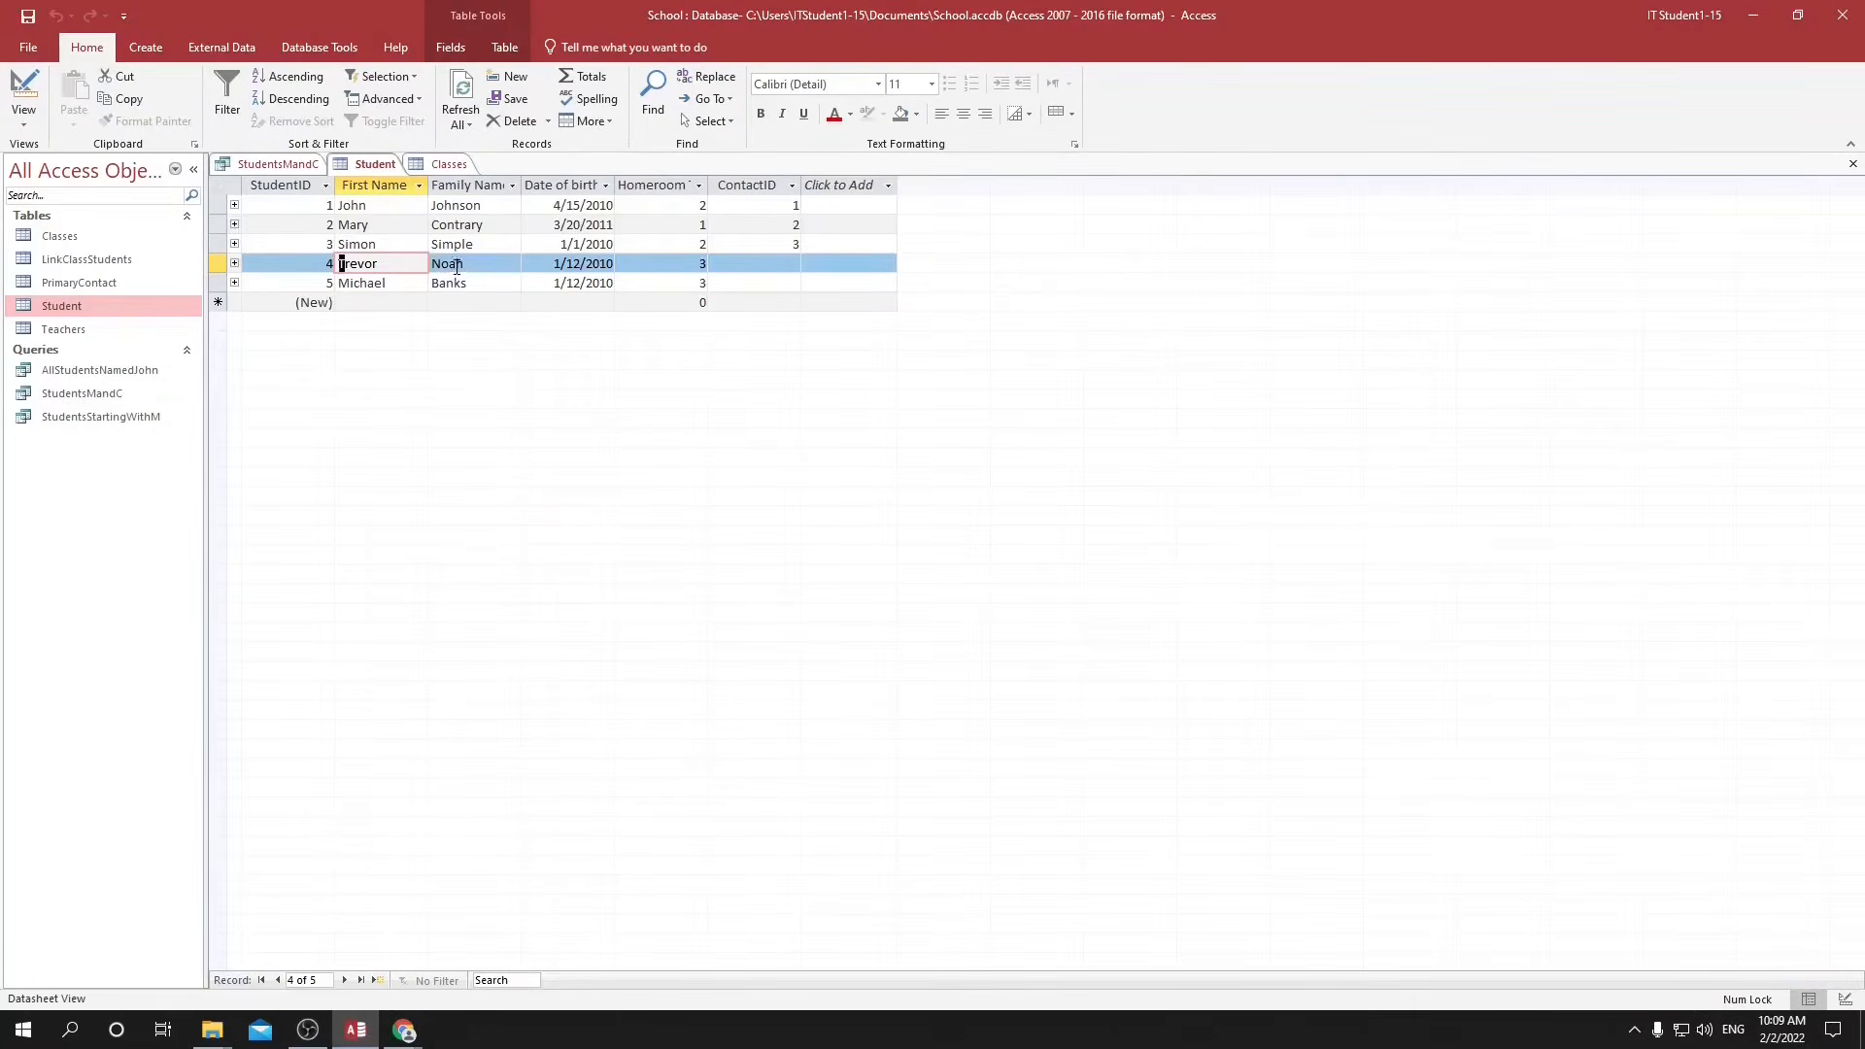
Delete the alternative First Name criterion T* and add S* as an alternative criterion for the student's Family Name.
left_click(455, 263)
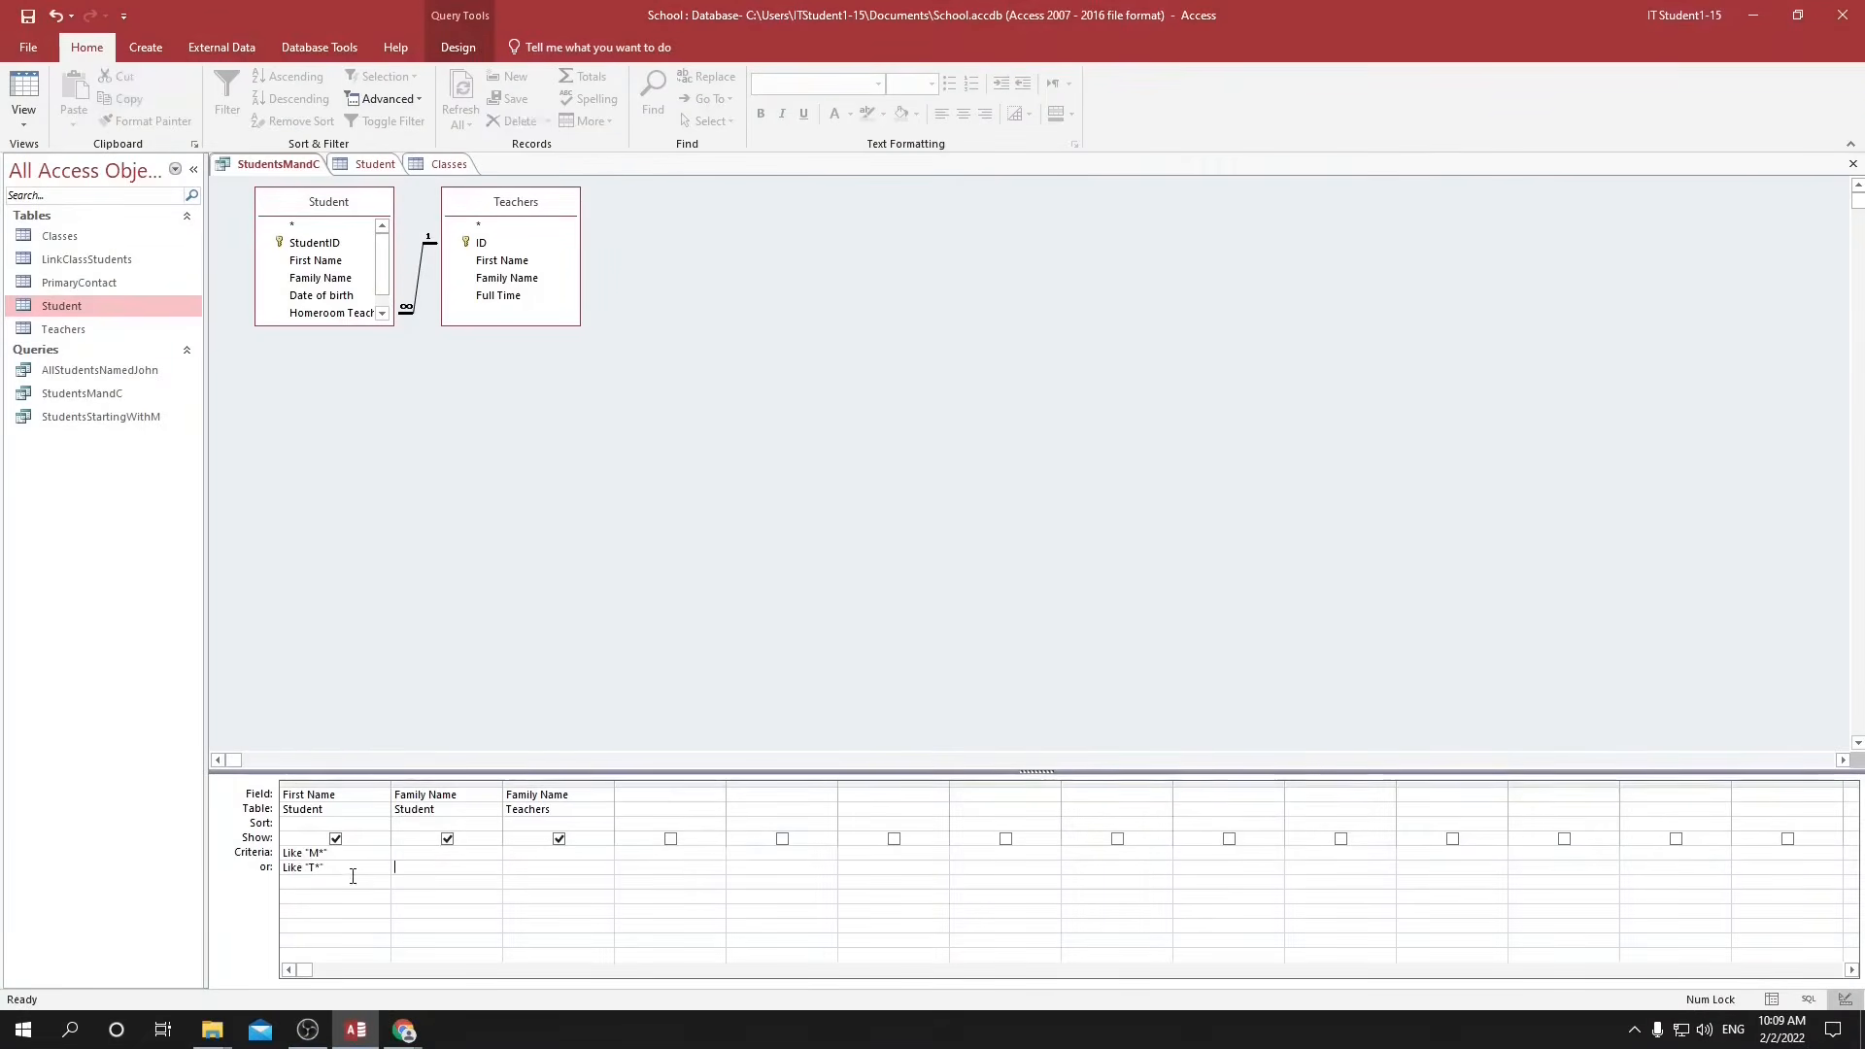
key("Return")
left_click_drag(340, 869, 275, 868)
key("BackSpace")
left_click(430, 872)
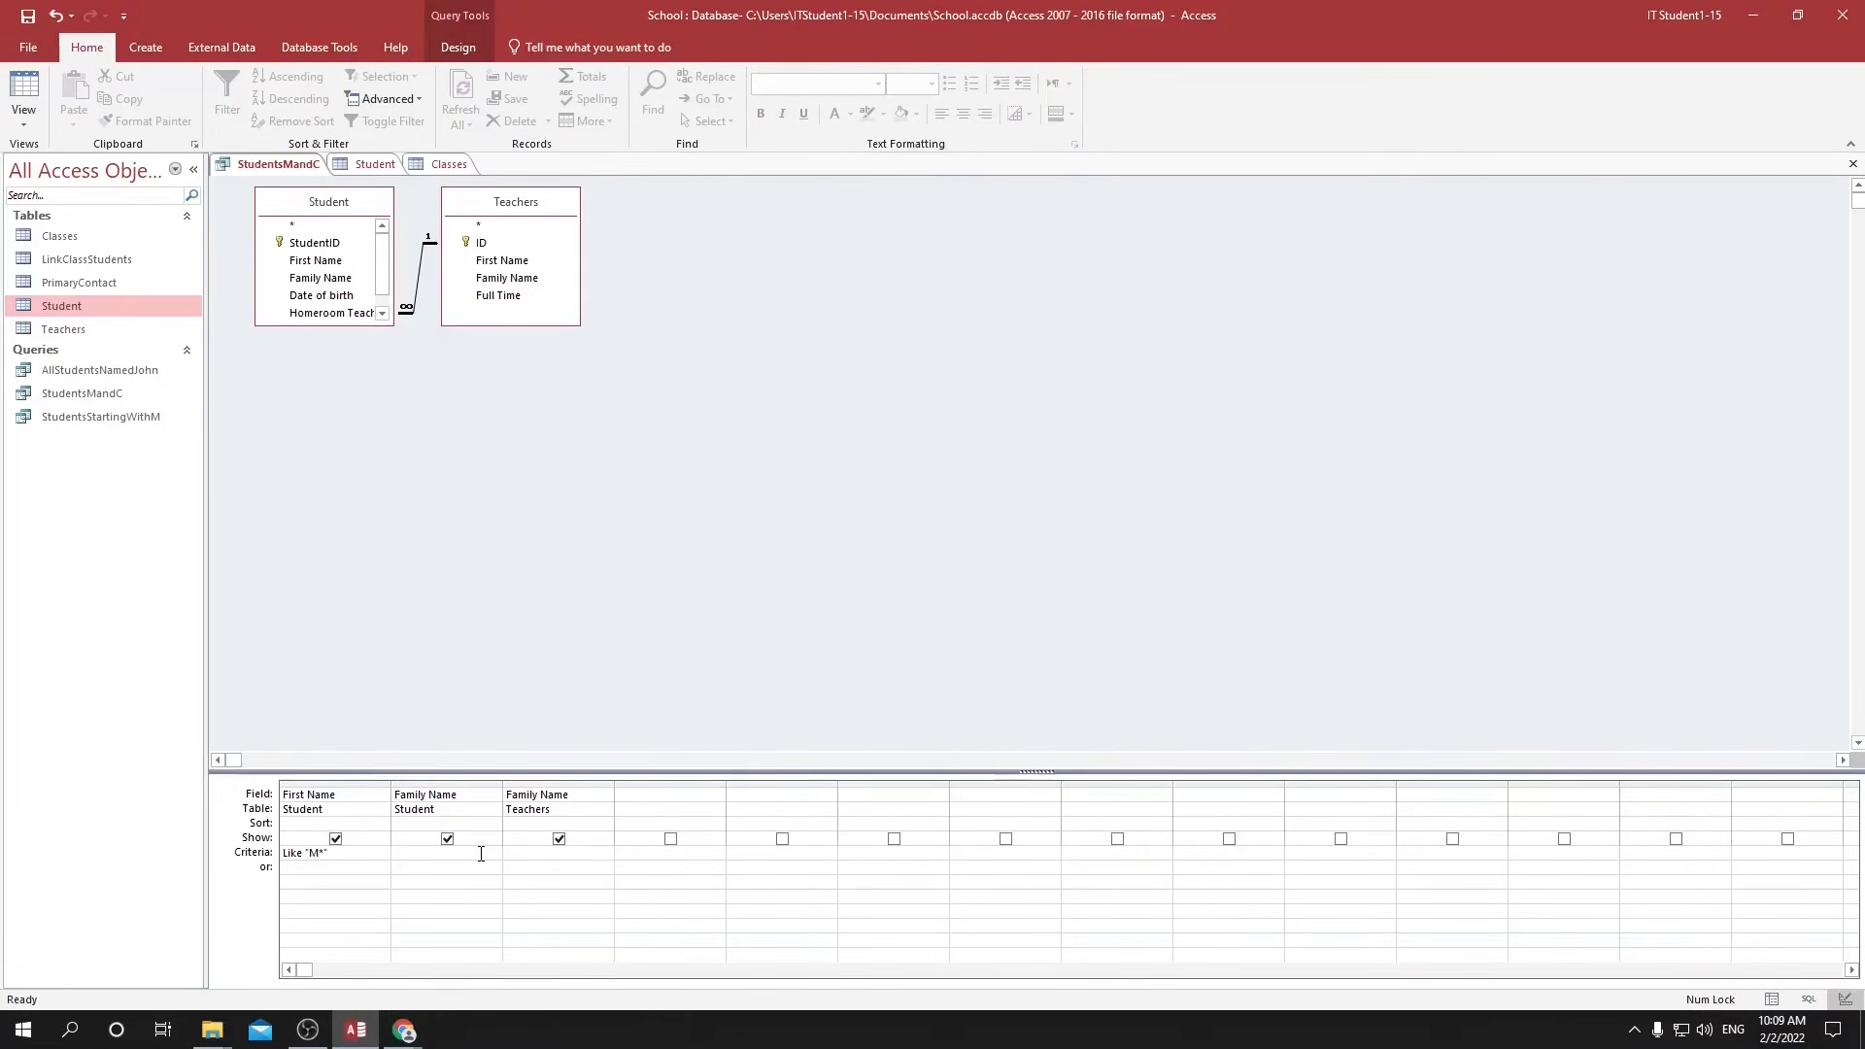
type("Like \"S*\"")
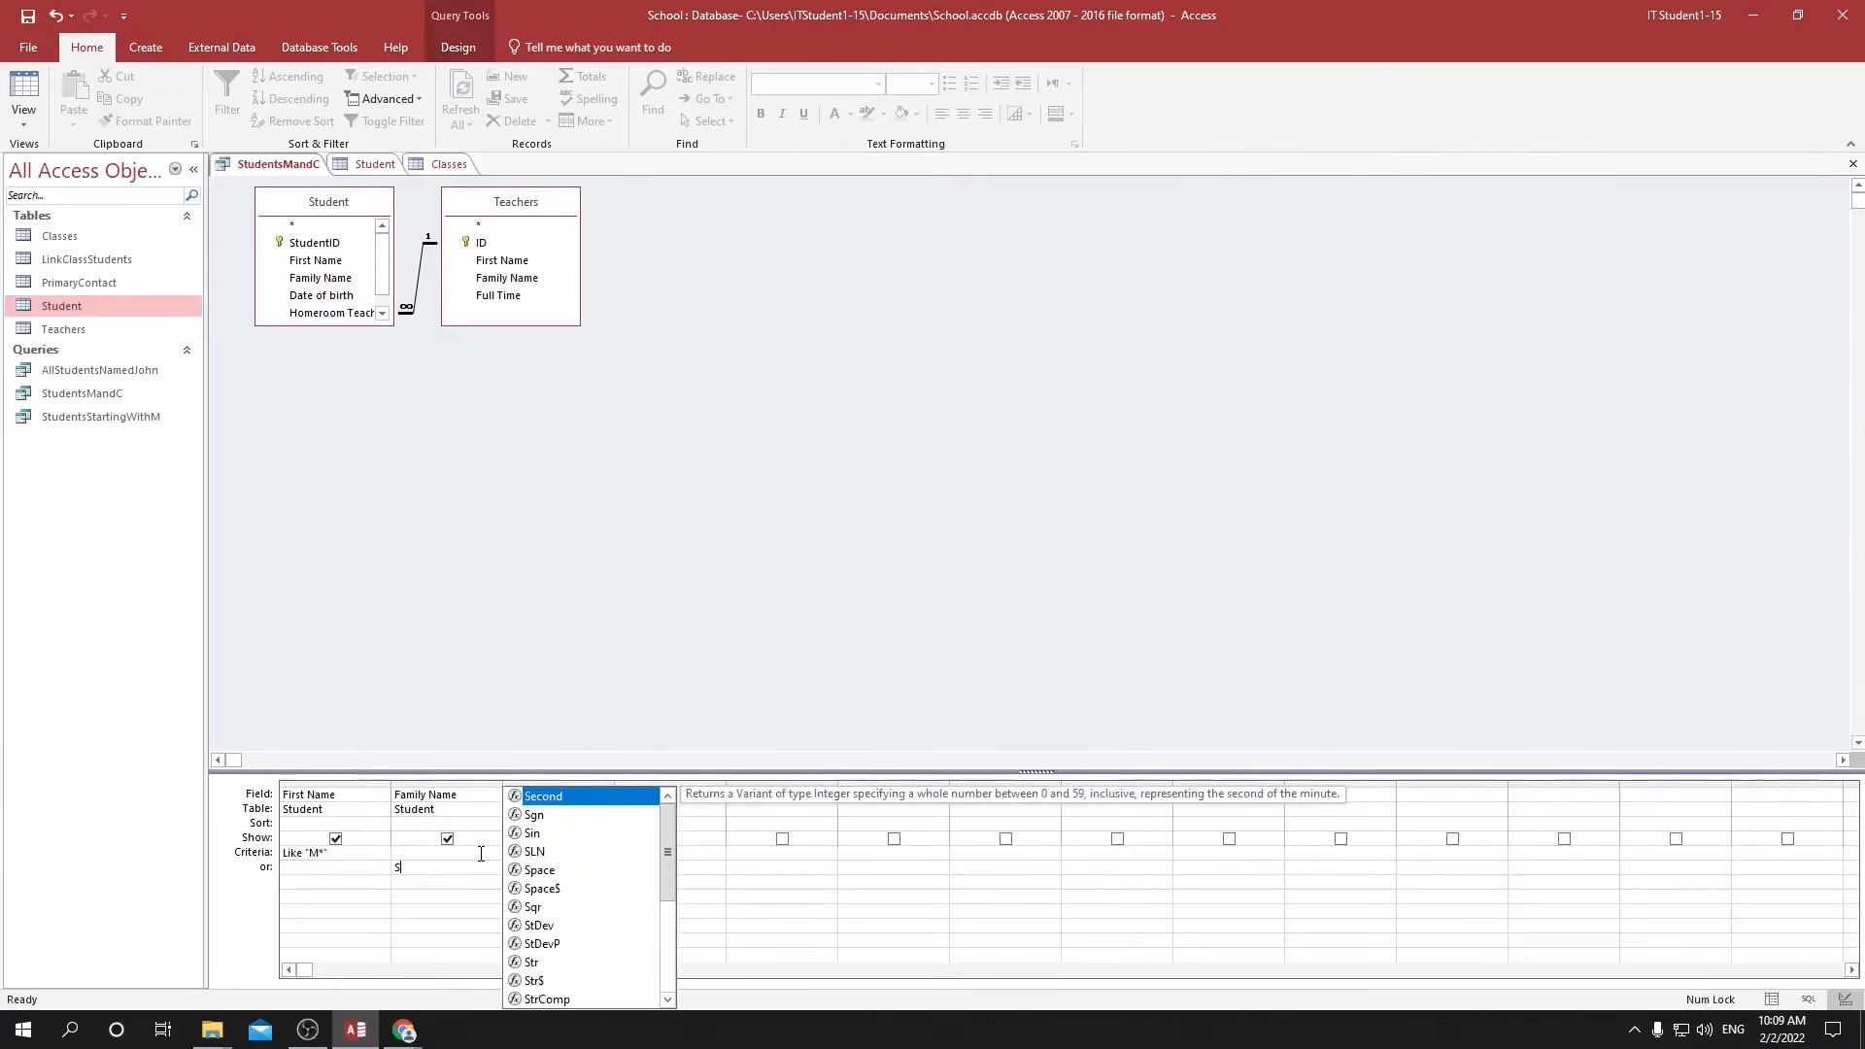
left_click_drag(331, 853, 291, 852)
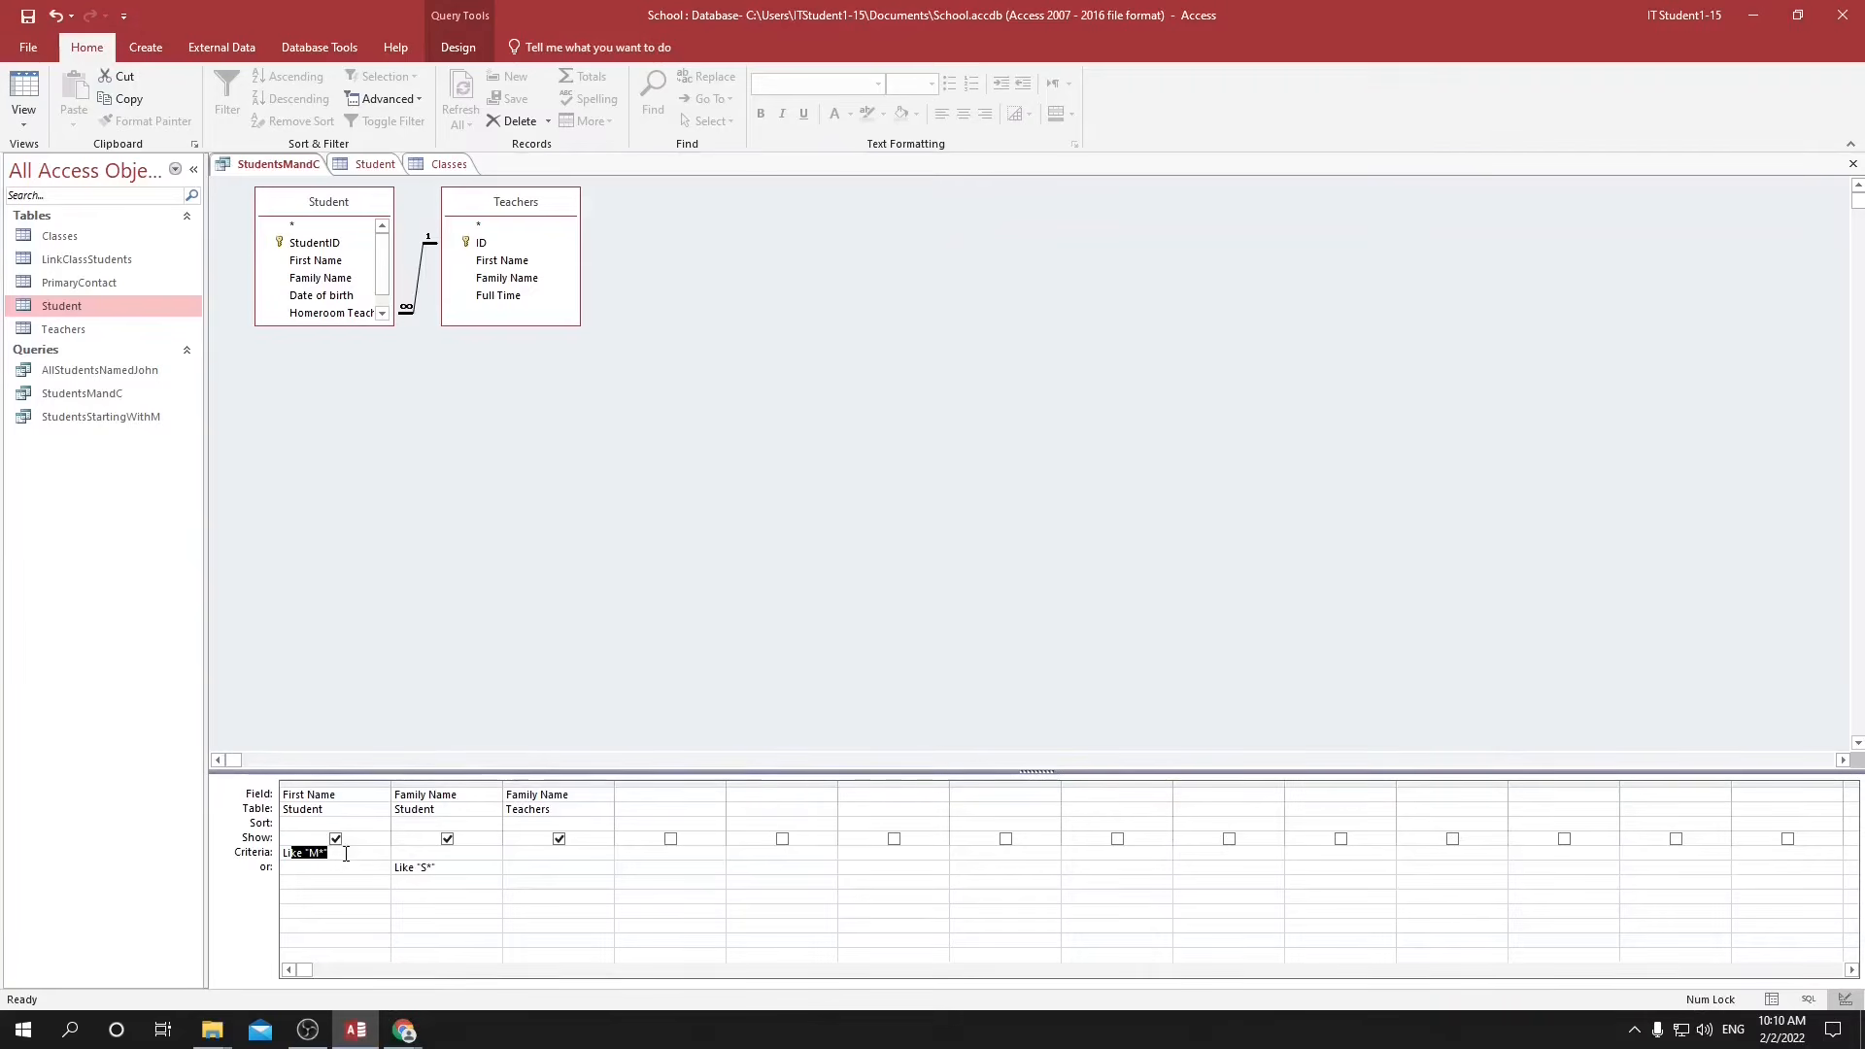
left_click(320, 867)
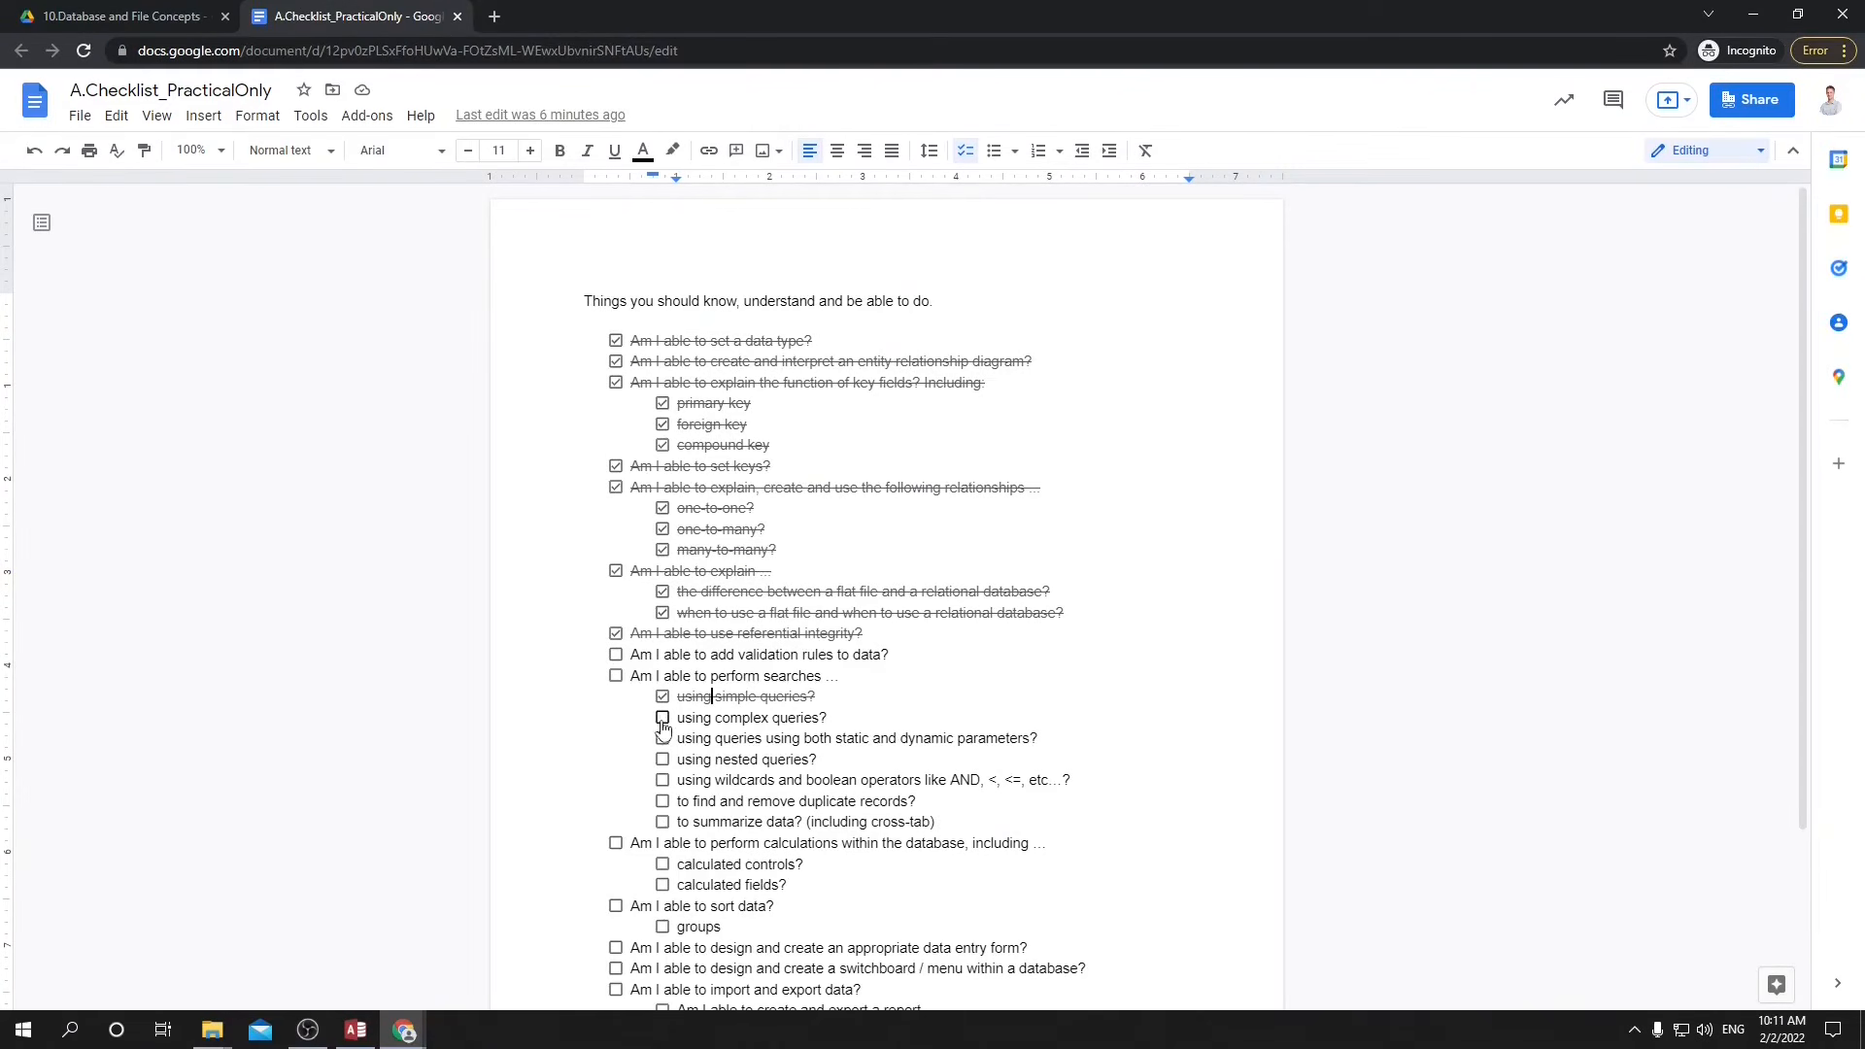
Tick off "using complex queries?" in the A.Checklist_PracticalOnly document in Google Docs, and return to Access.
left_click(664, 720)
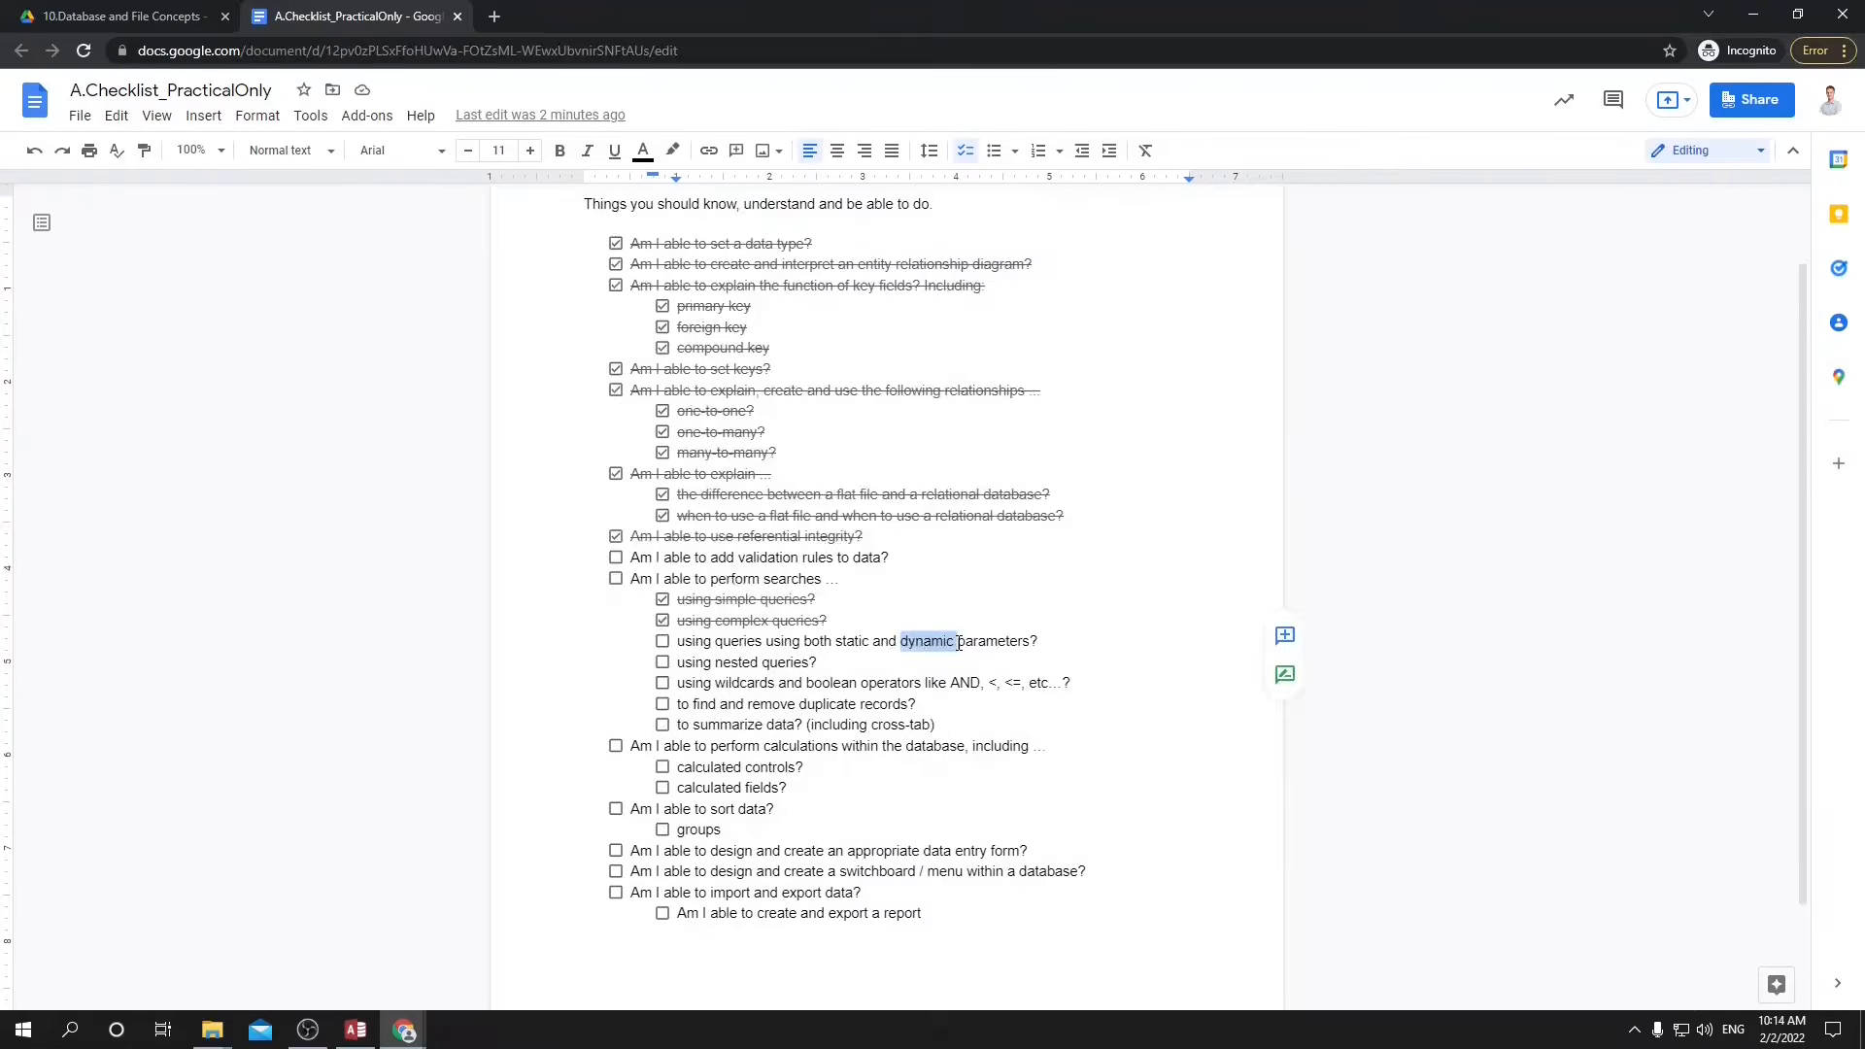
key("alt+Tab")
Clear the S* criterion and replace the First Name criterion with the parameter prompt [Type the name of the student].
key("Tab")
double_click(409, 863)
key("Delete")
double_click(324, 850)
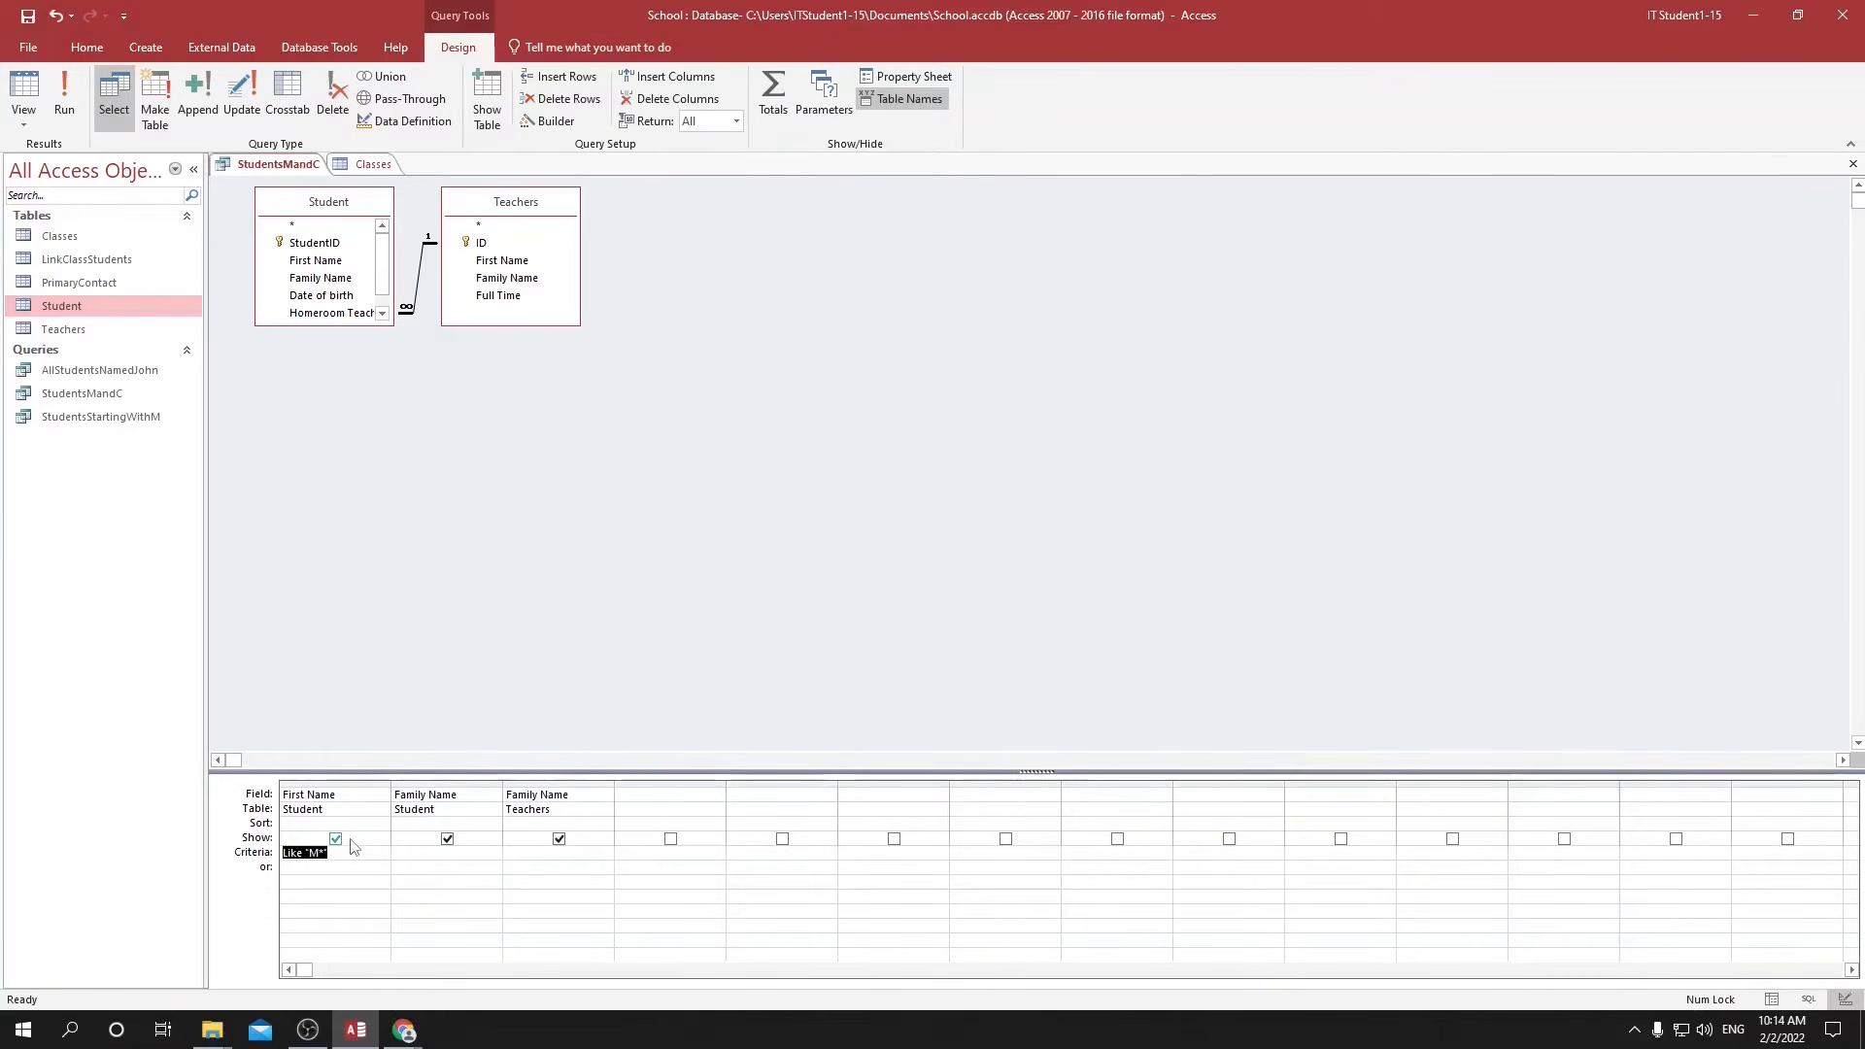
type("[Type the name")
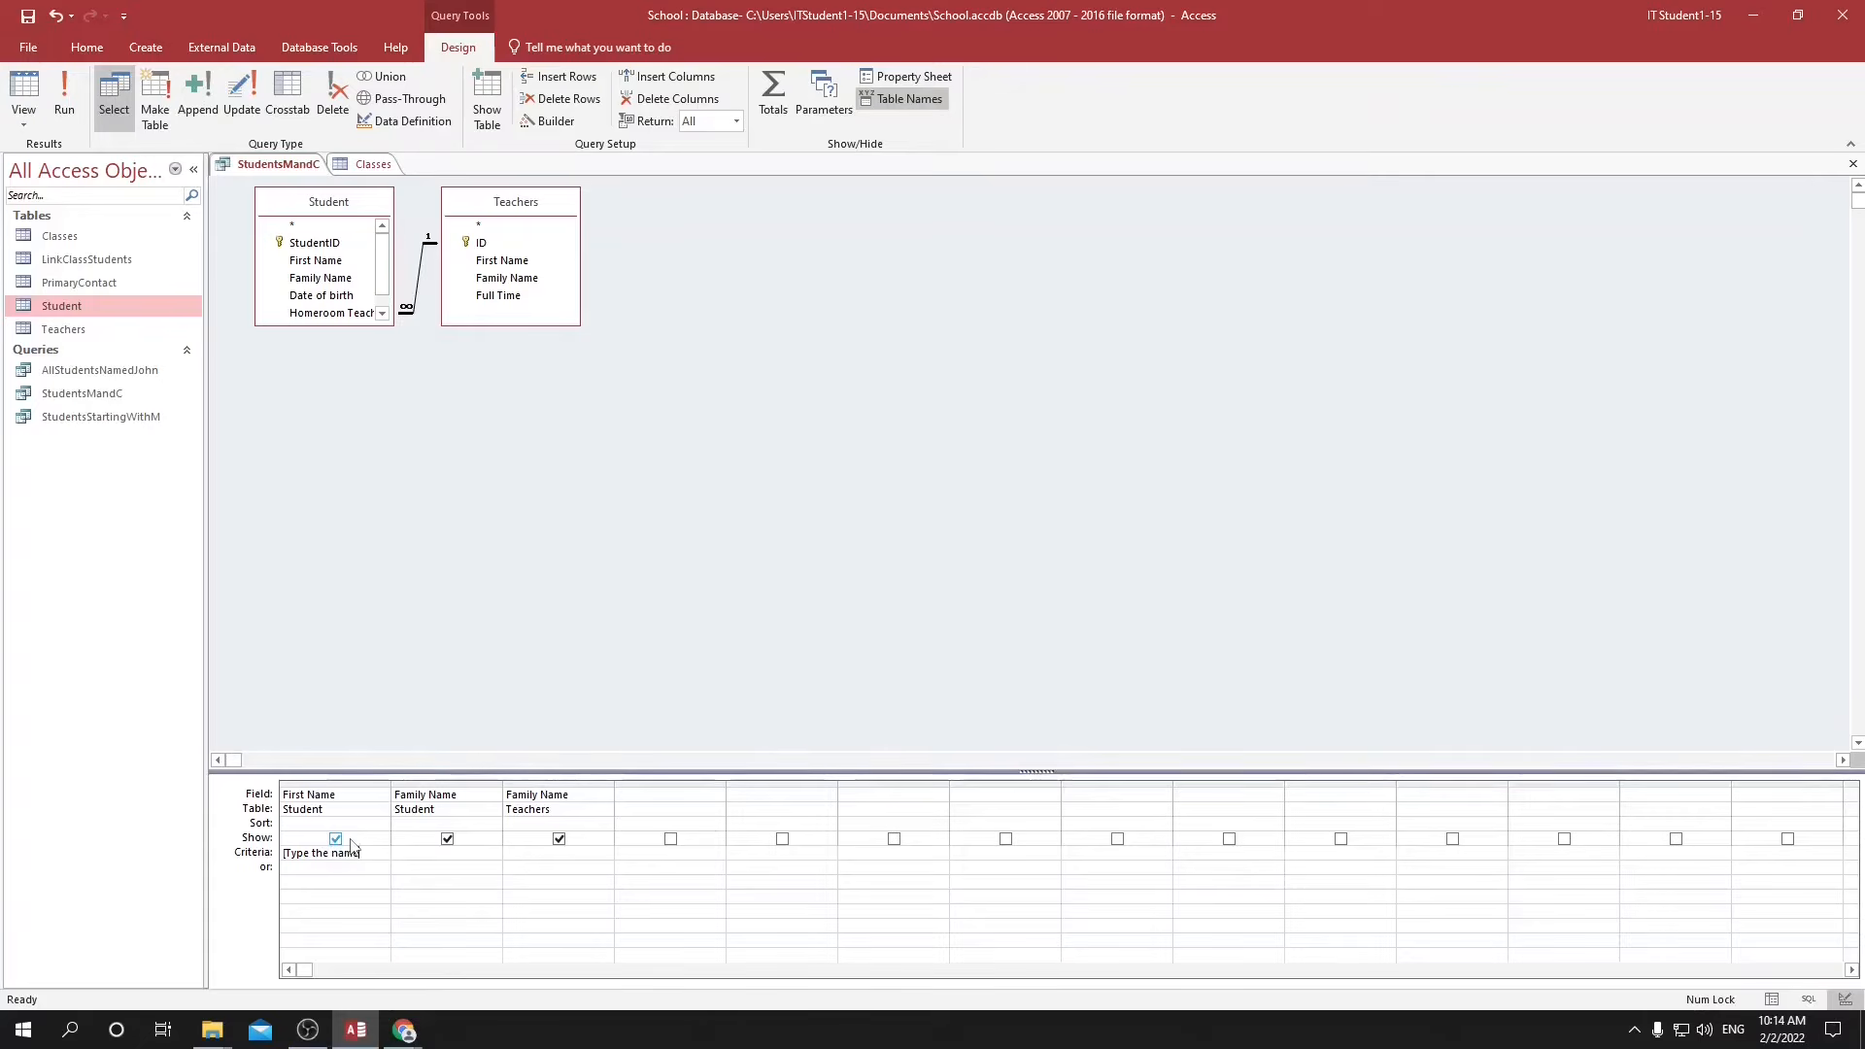
type(" of the student")
key("BackSpace")
key("BackSpace")
key("BackSpace")
key("BackSpace")
key("BackSpace")
key("BackSpace")
key("BackSpace")
Run the StudentsMandC query with a student's first name as the parameter value.
left_click(64, 98)
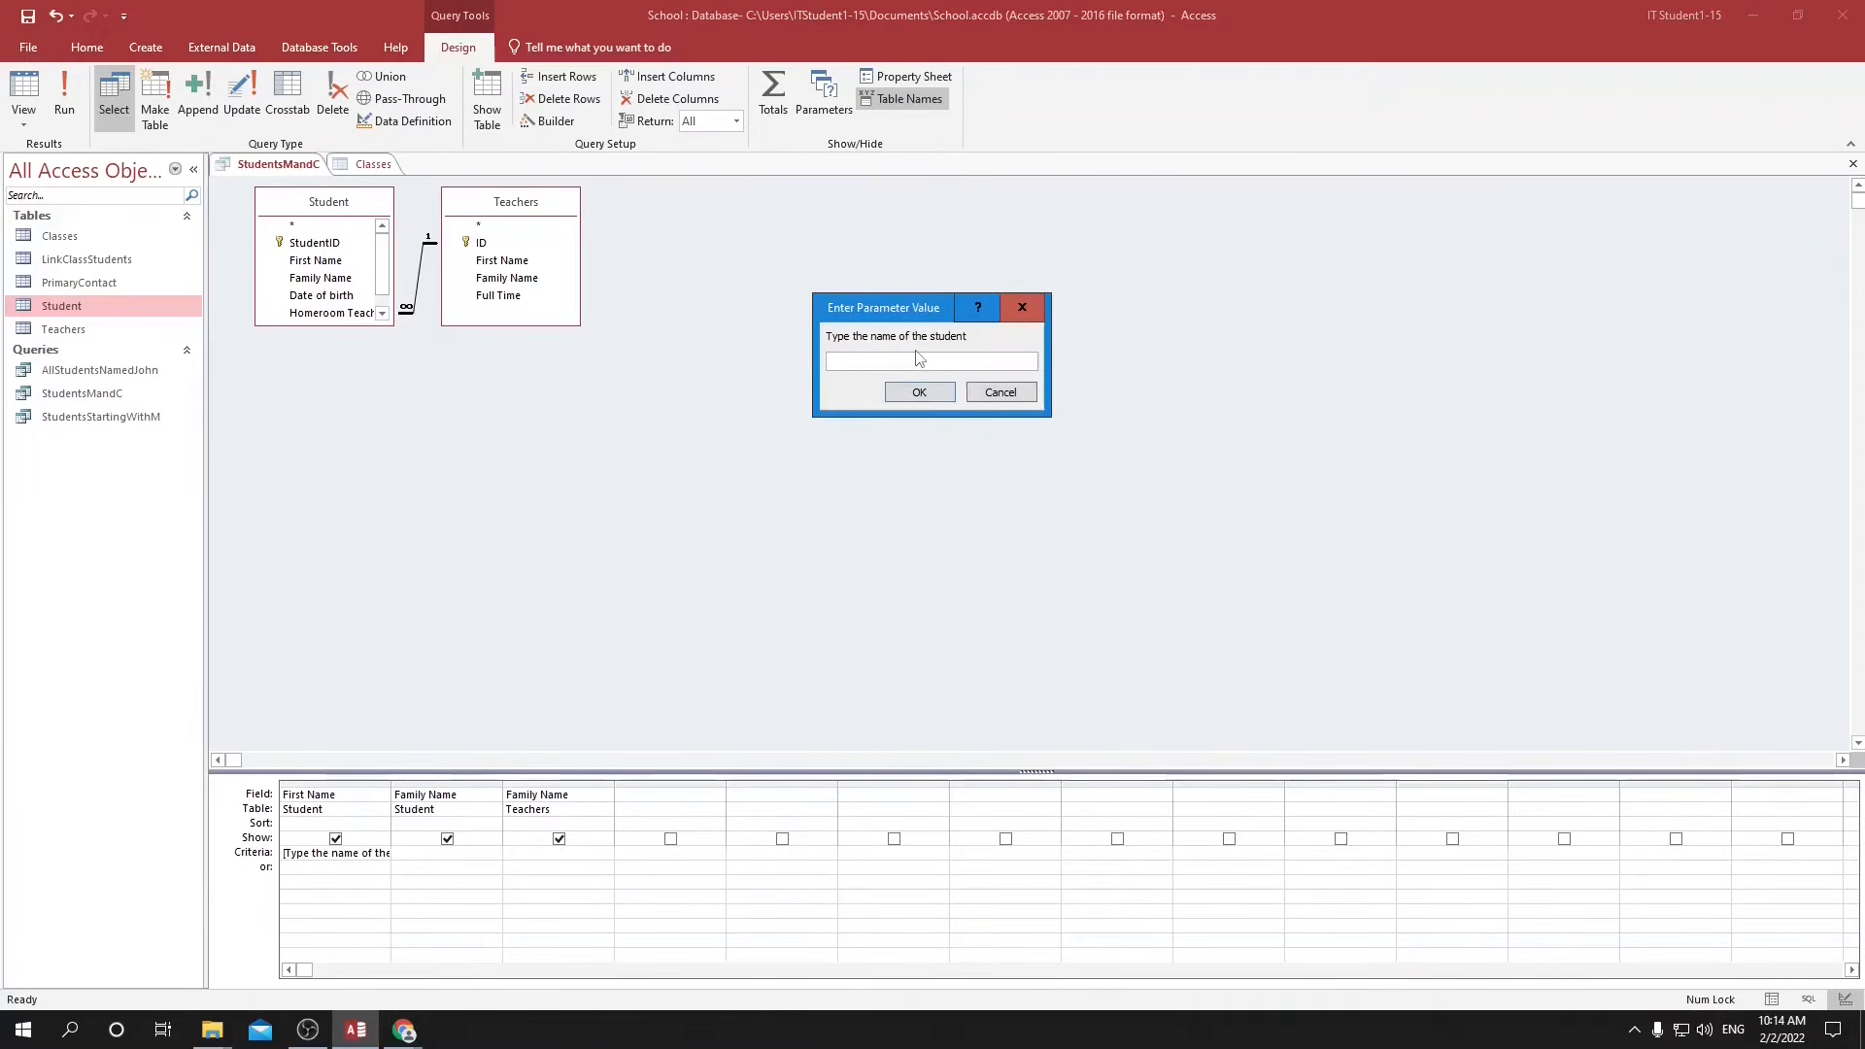
type("Michael")
key("Return")
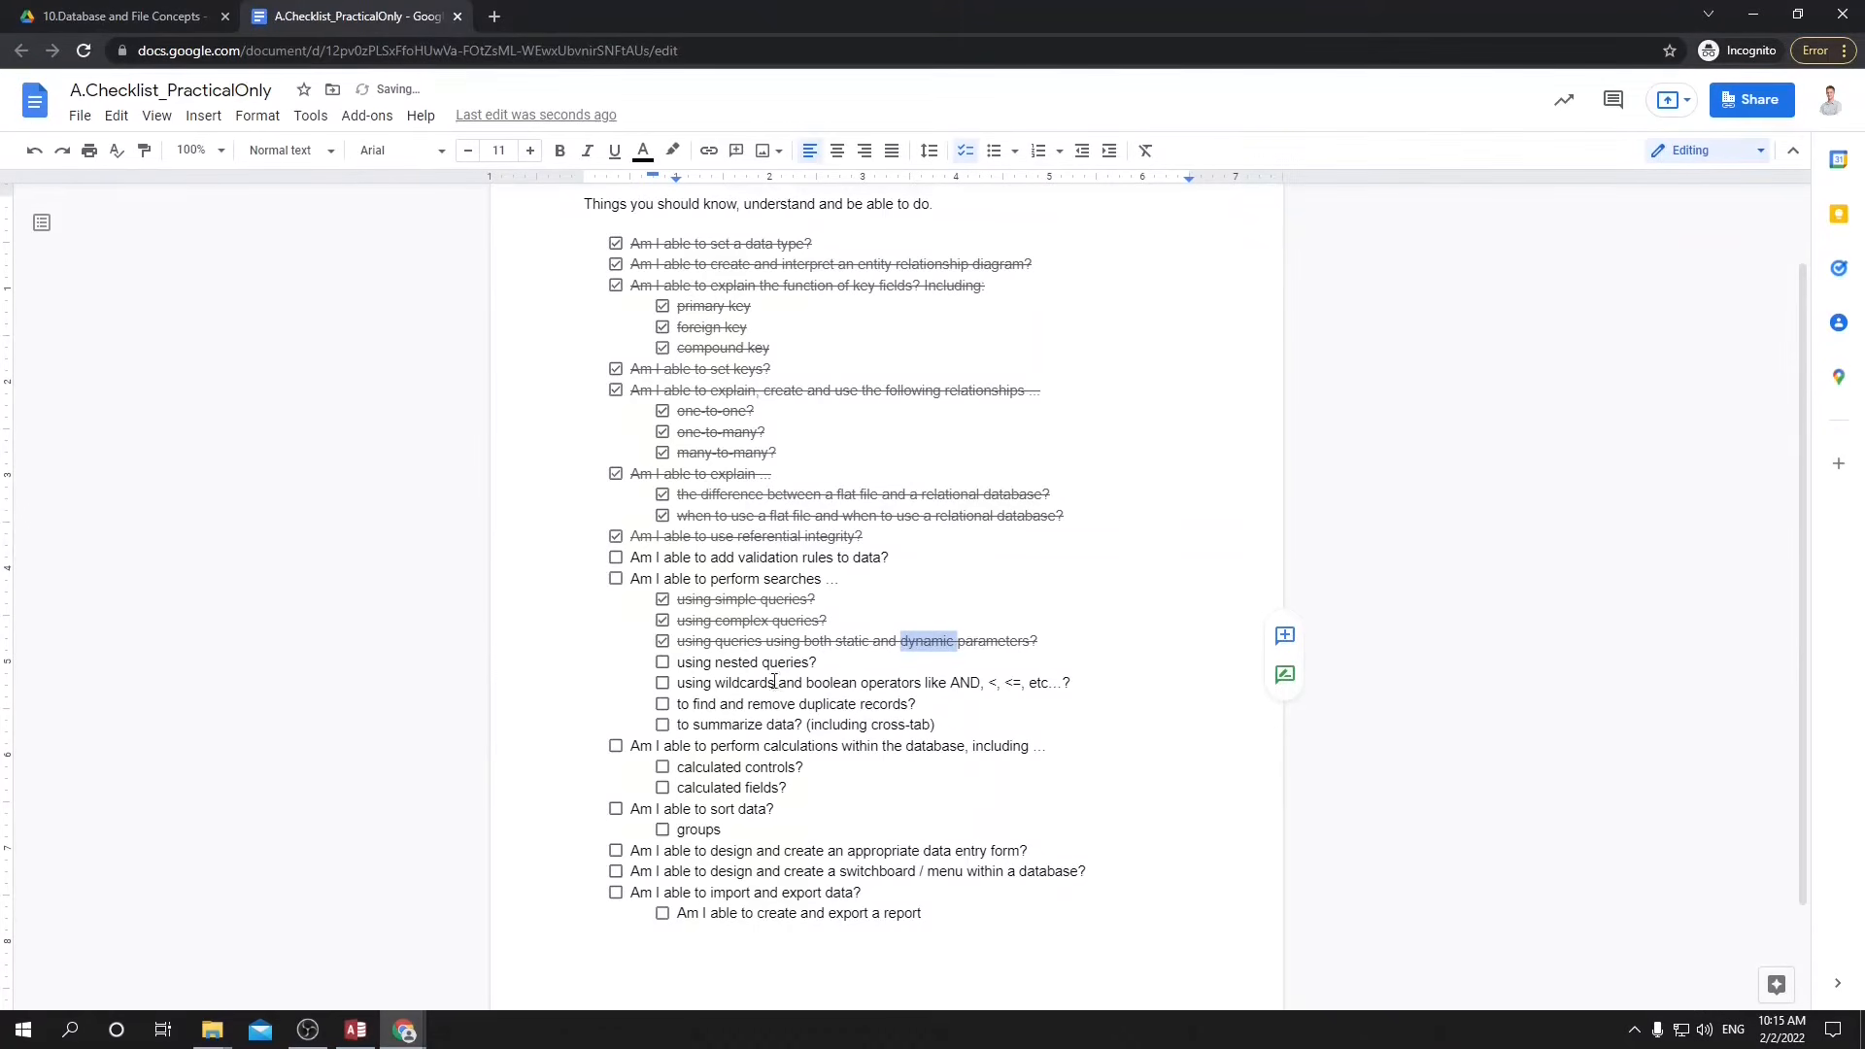
Replace the First Name criterion in the StudentsMandC query with the four-character wildcard ???? and run the query.
left_click_drag(731, 682, 763, 681)
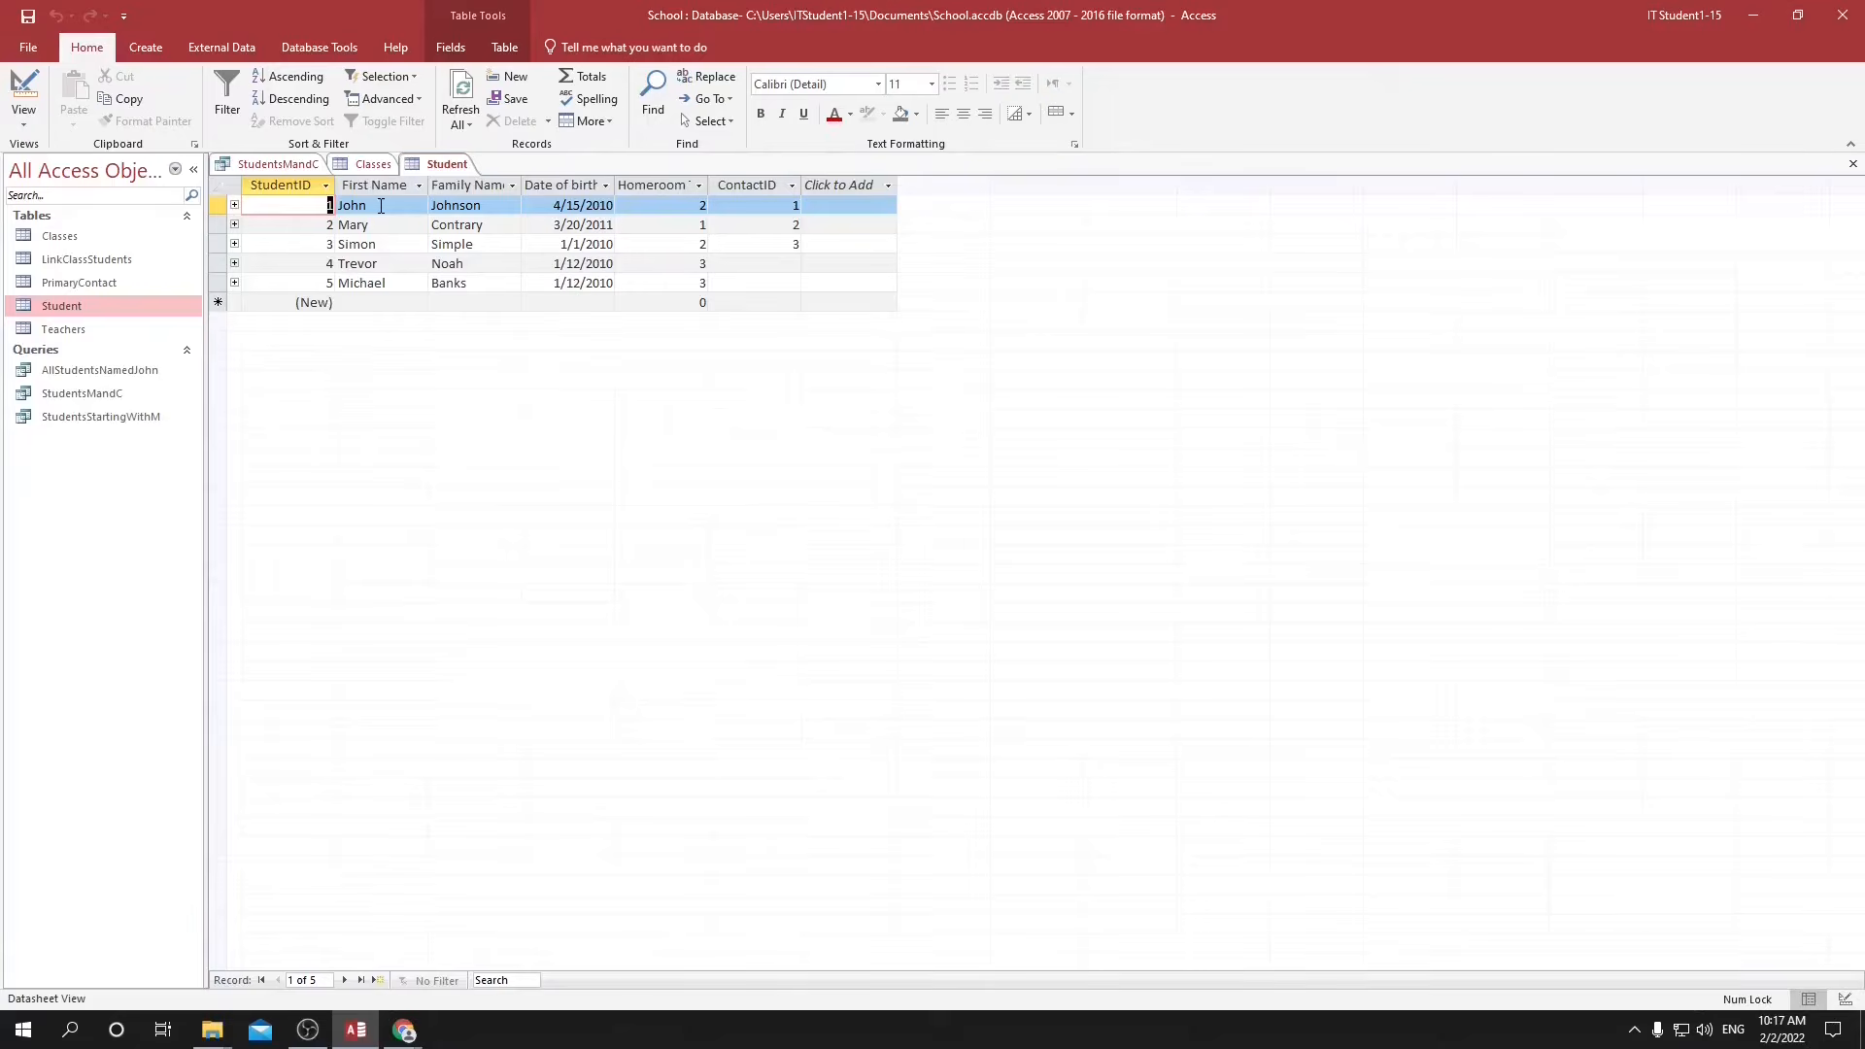
left_click(284, 164)
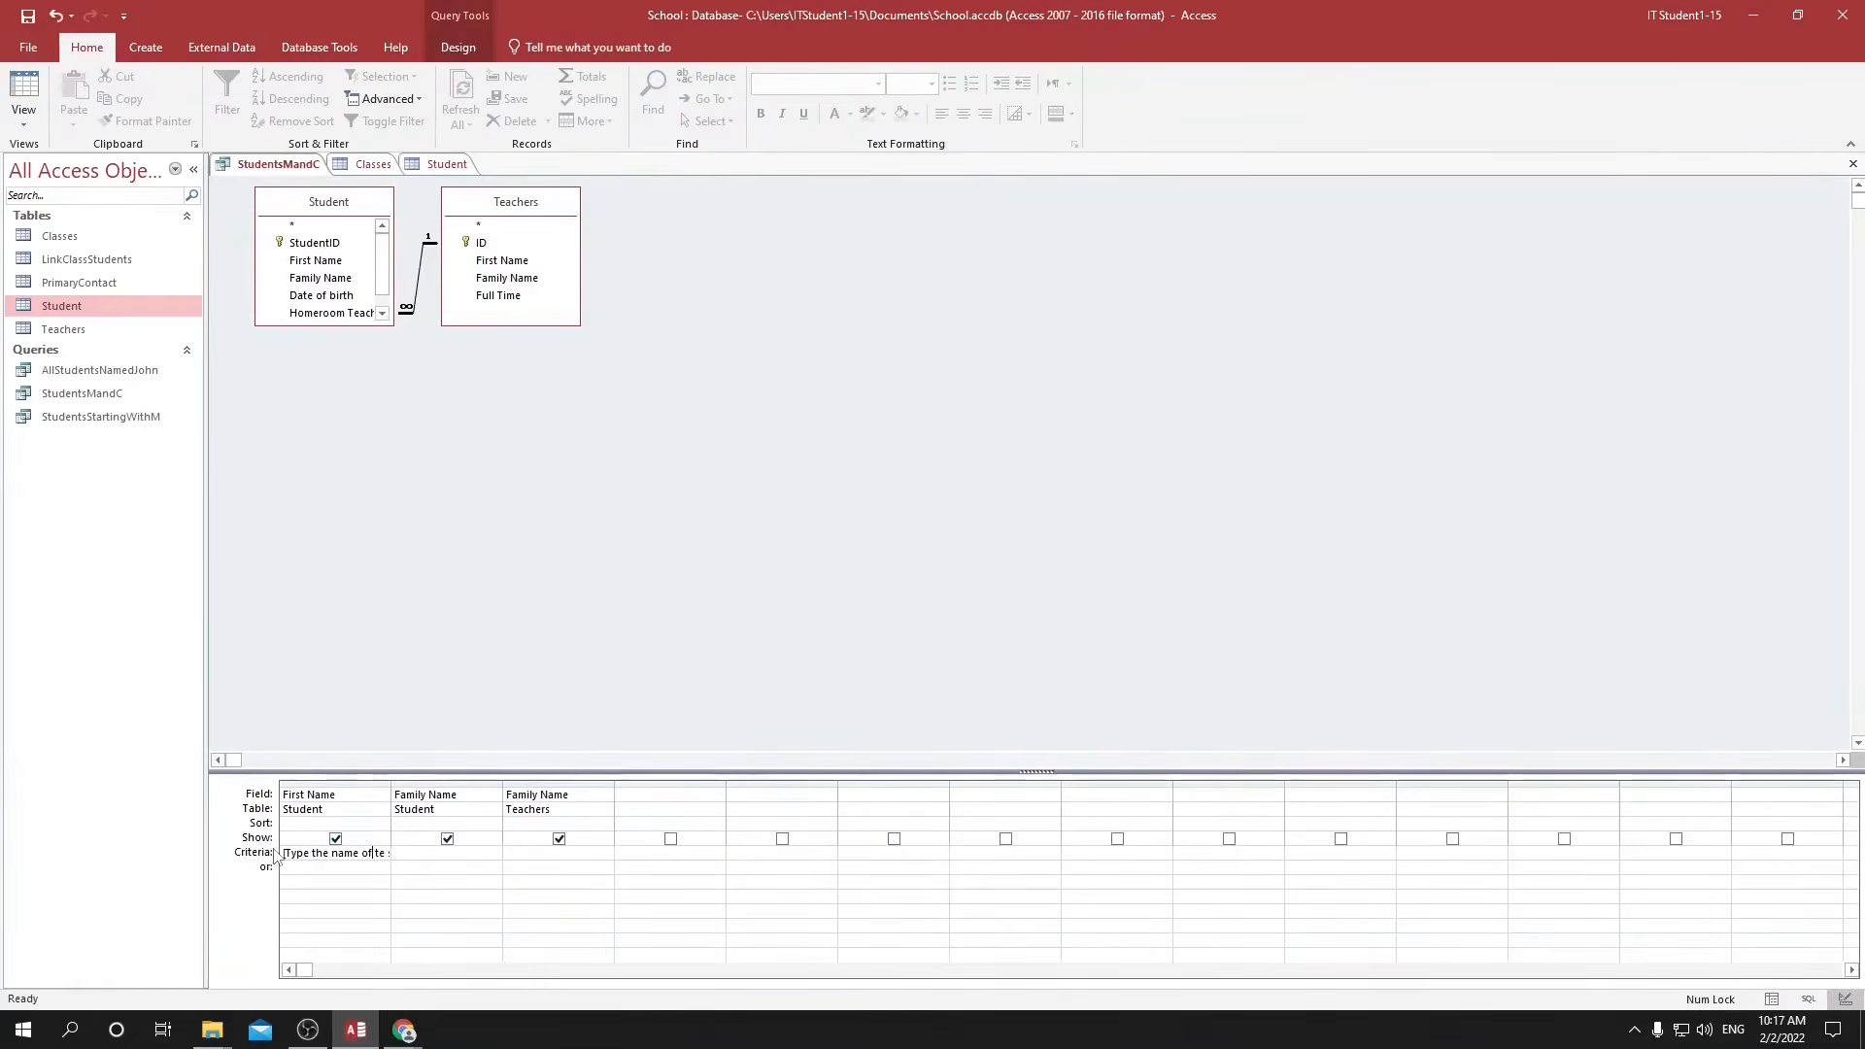
left_click(275, 854)
key("Delete")
type("????")
key("Tab")
left_click(1771, 1000)
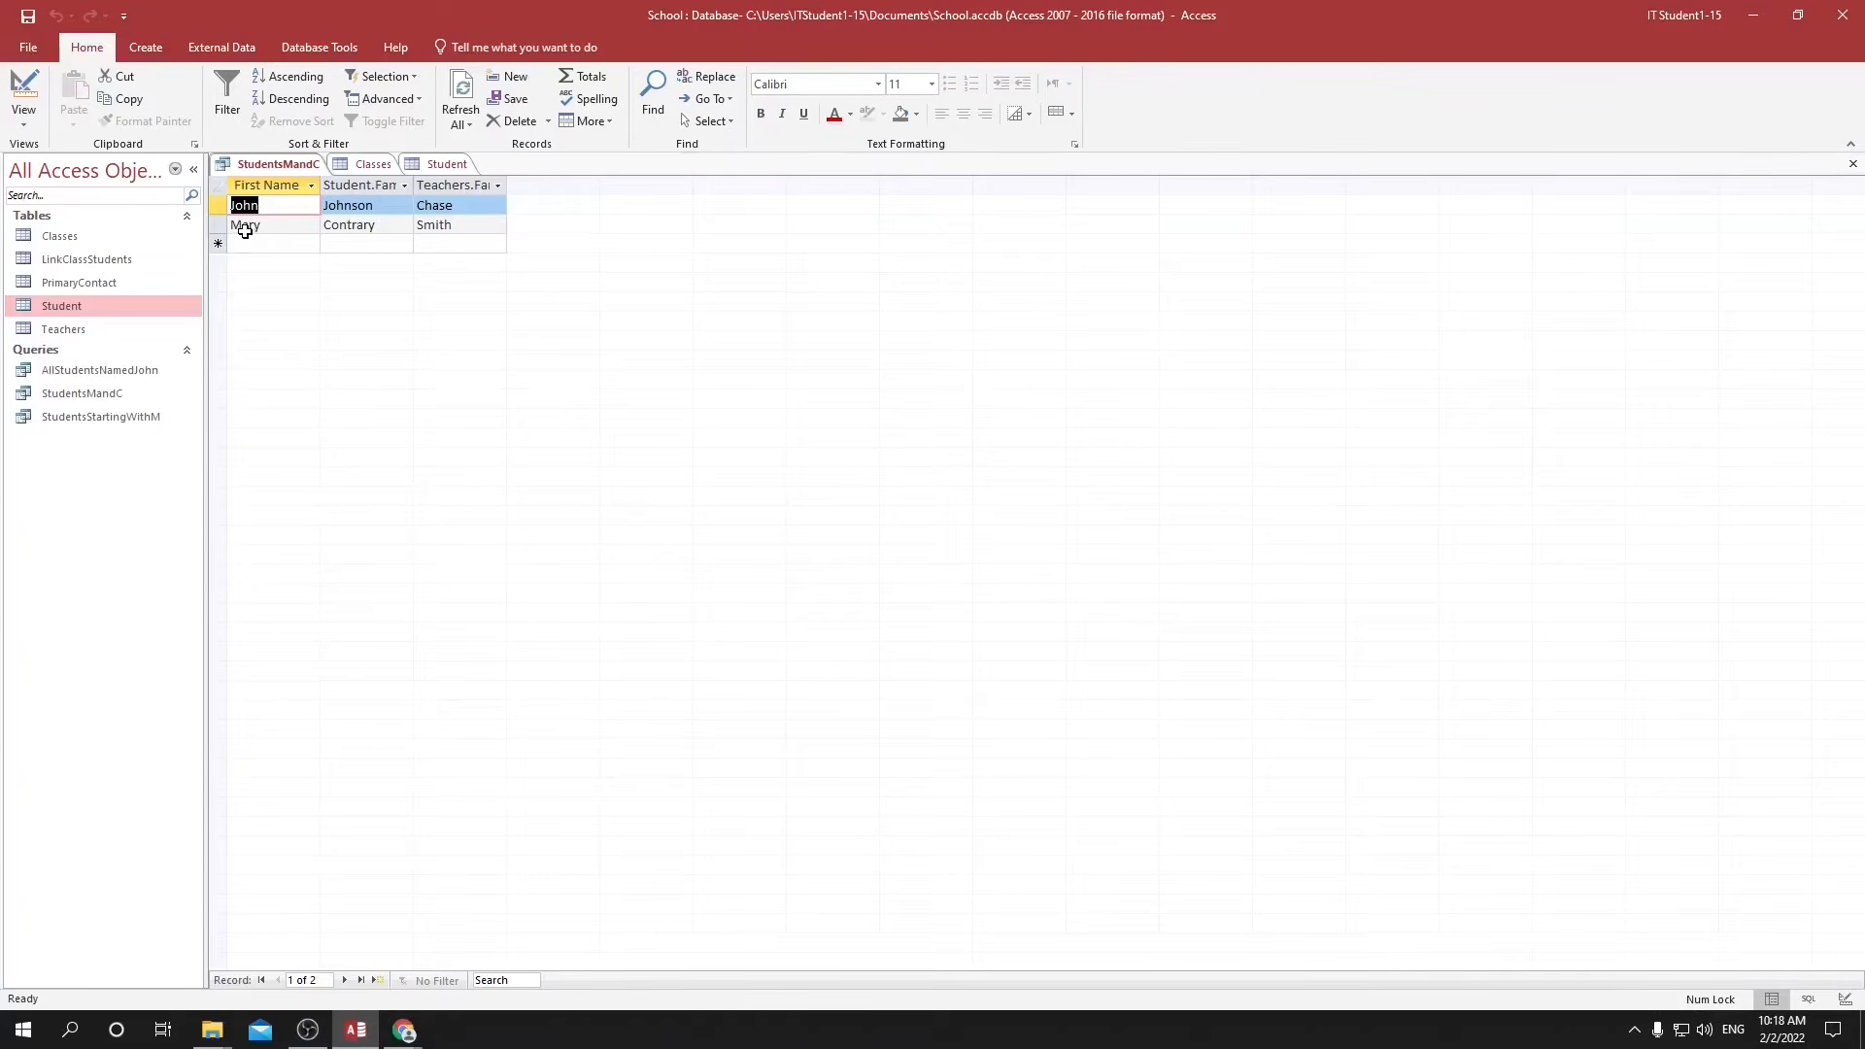
left_click(246, 206)
left_click_drag(243, 206, 236, 206)
Change the First Name wildcard criterion in StudentsMandC to ?o?? and run the query.
left_click(1831, 1000)
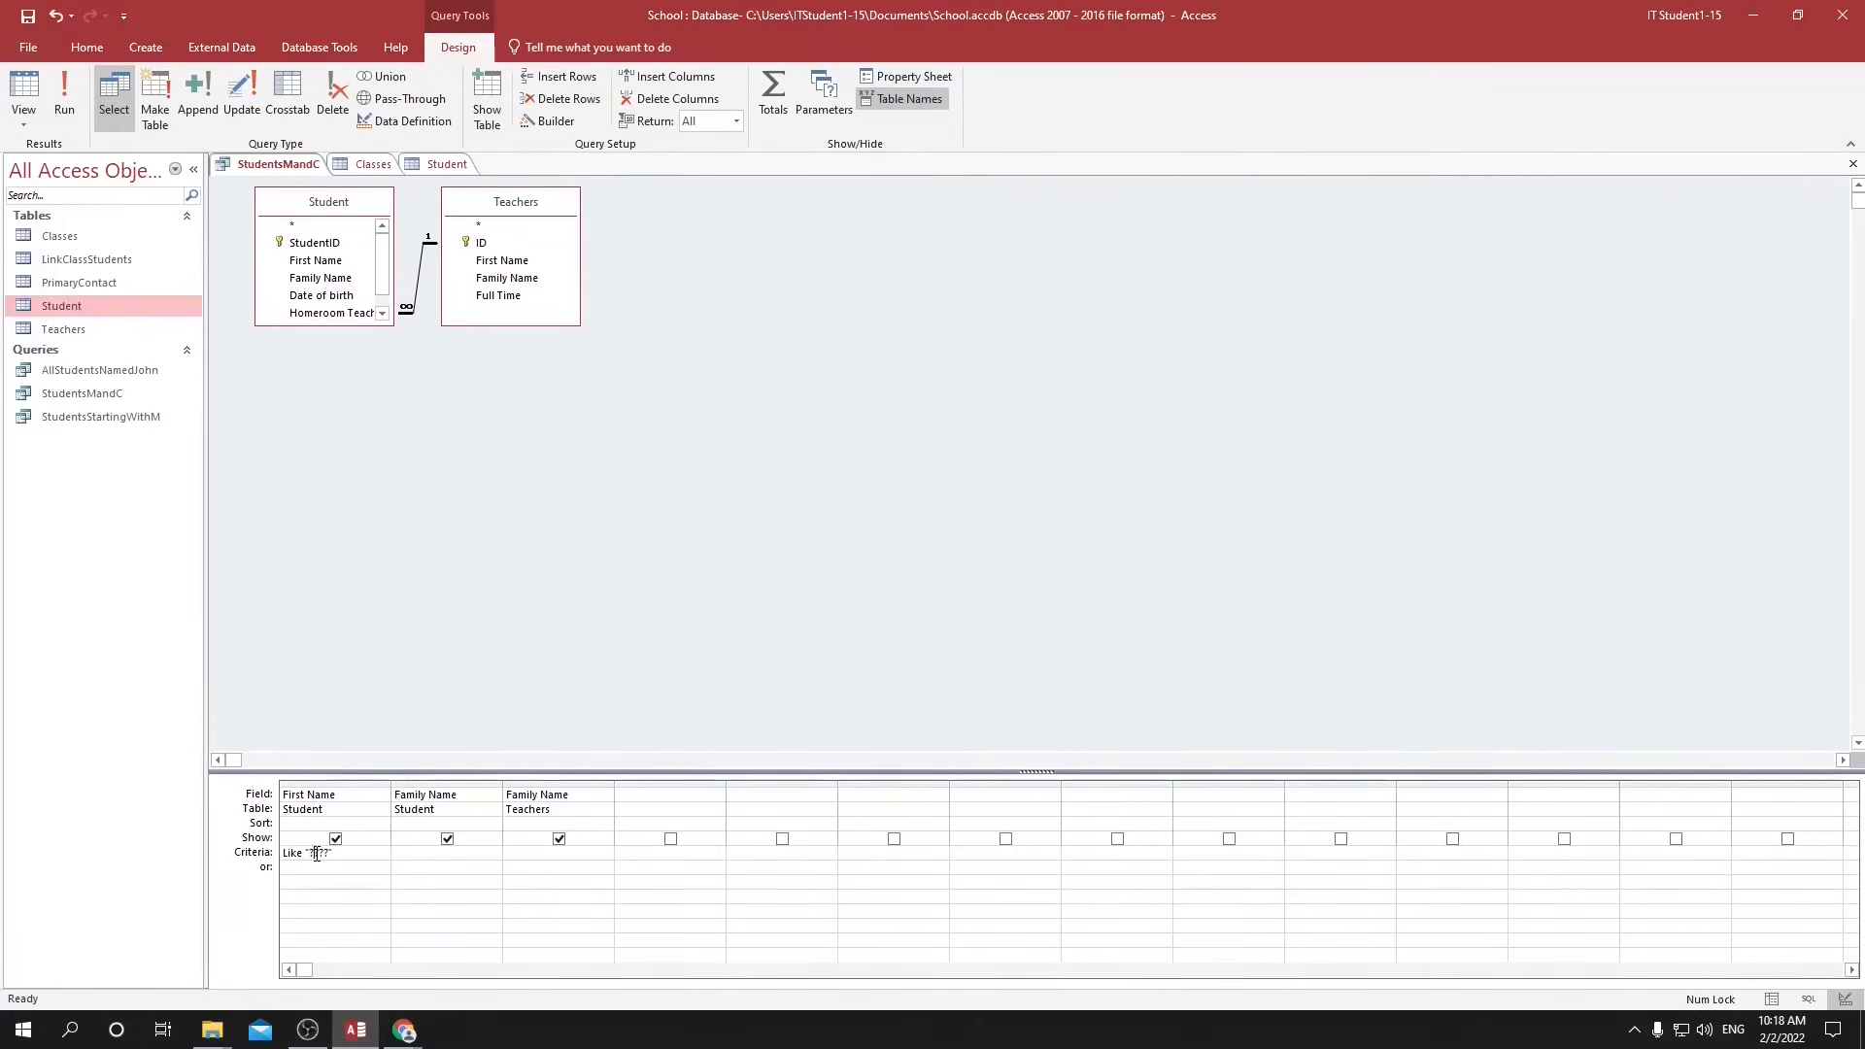
key("Right")
key("shift+End")
type("o??\"")
left_click(64, 87)
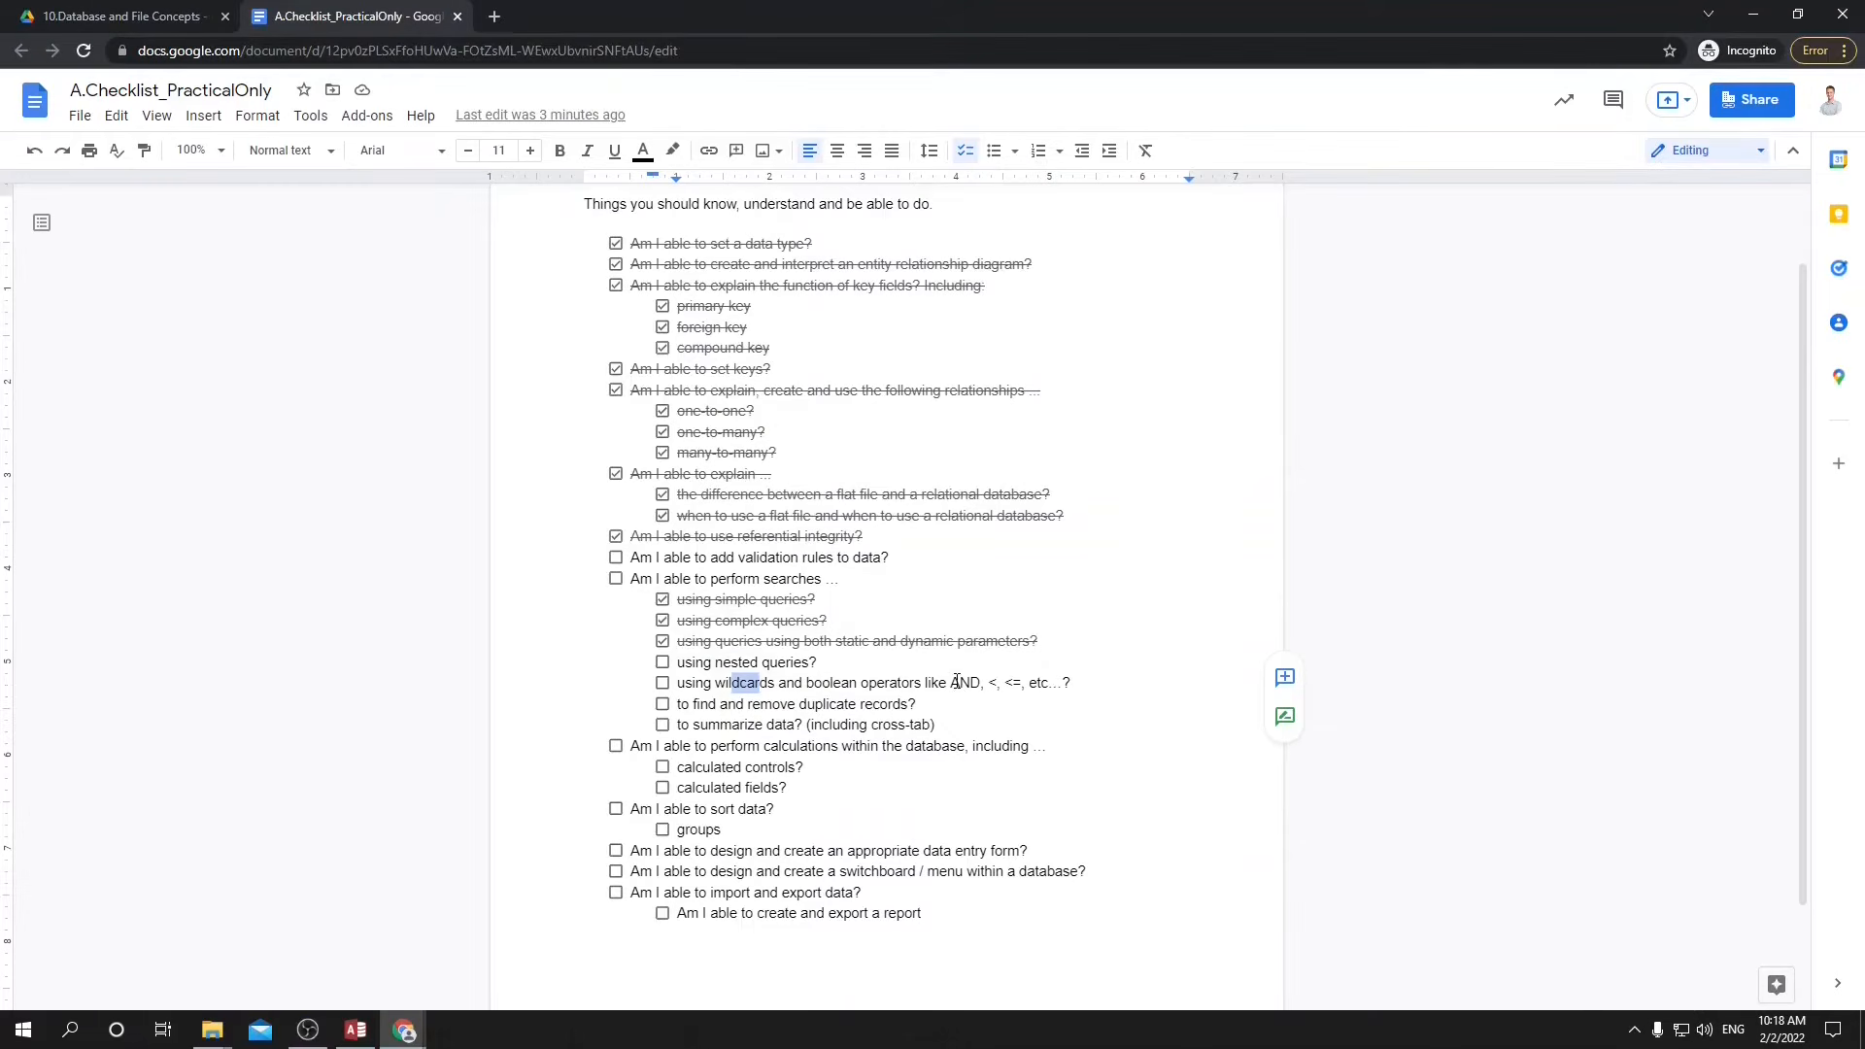
Add the student's Date of birth field to the StudentsStartingWithM query with the criterion <3/1/2010 and run it.
double_click(961, 683)
double_click(992, 682)
double_click(1008, 683)
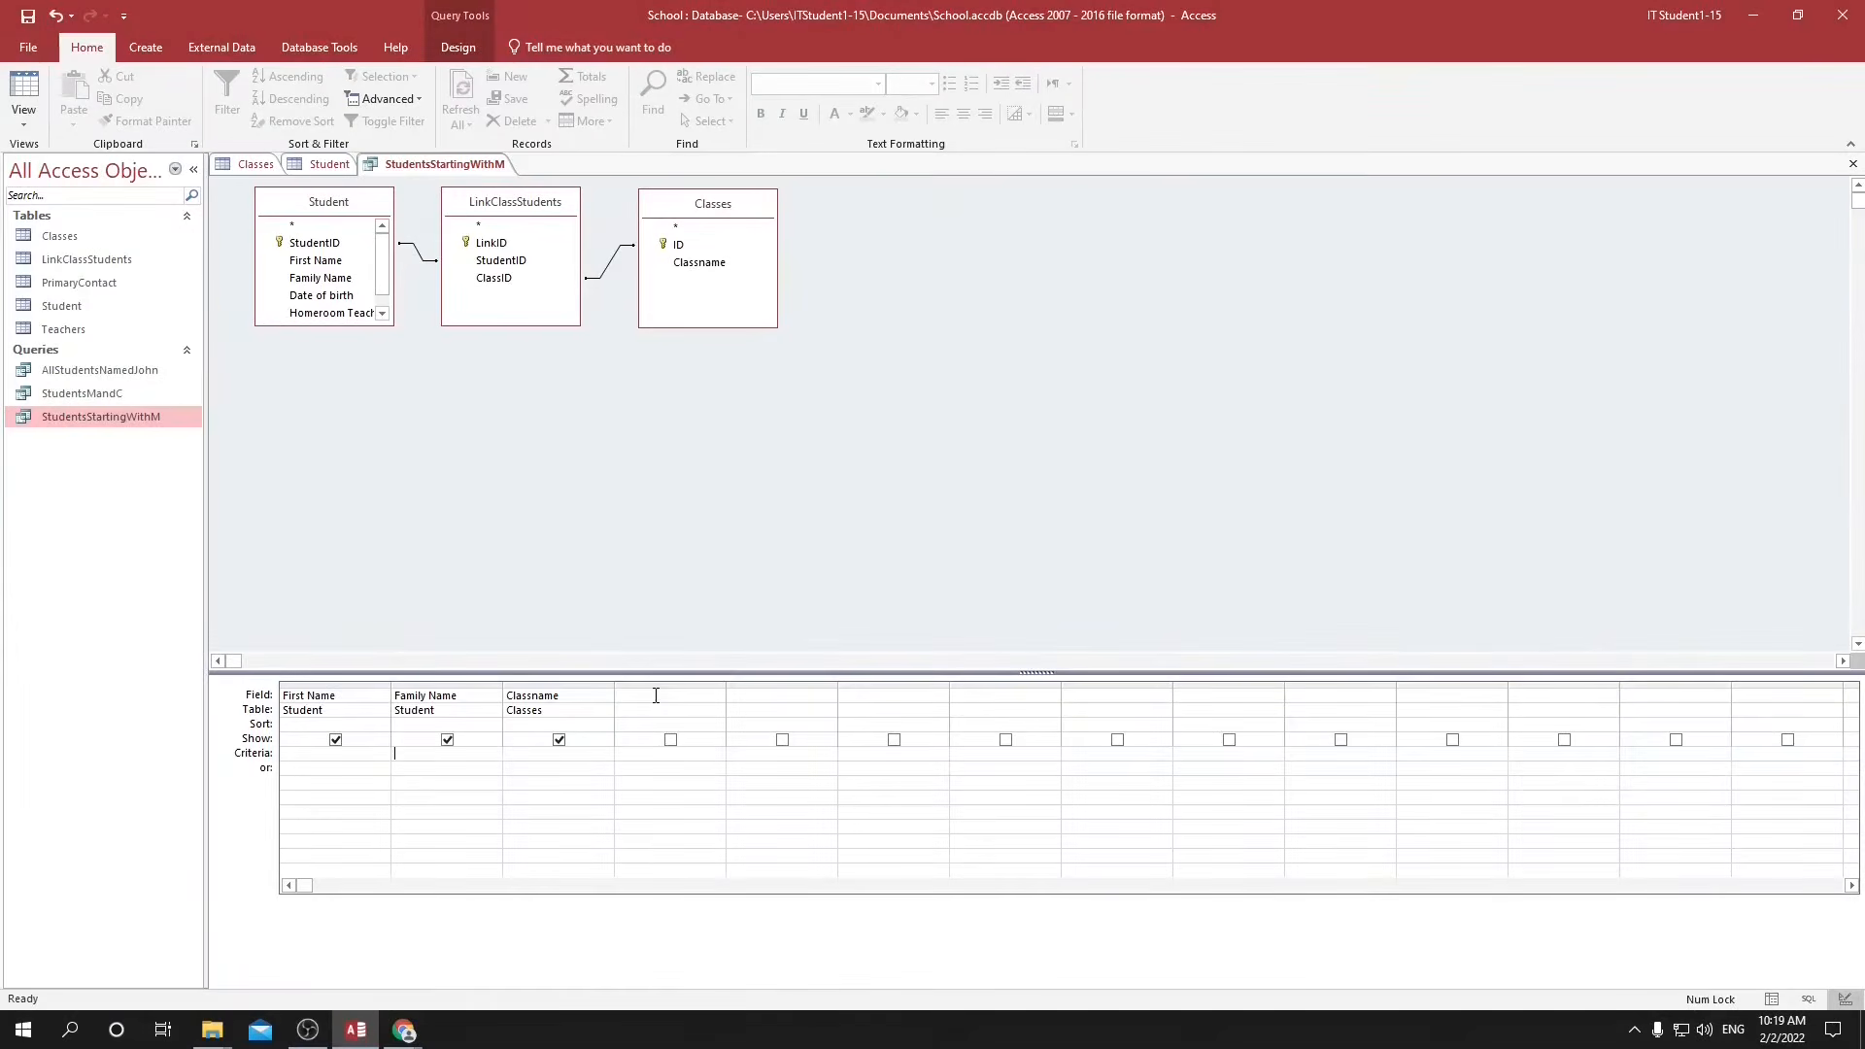
left_click(670, 695)
left_click(716, 696)
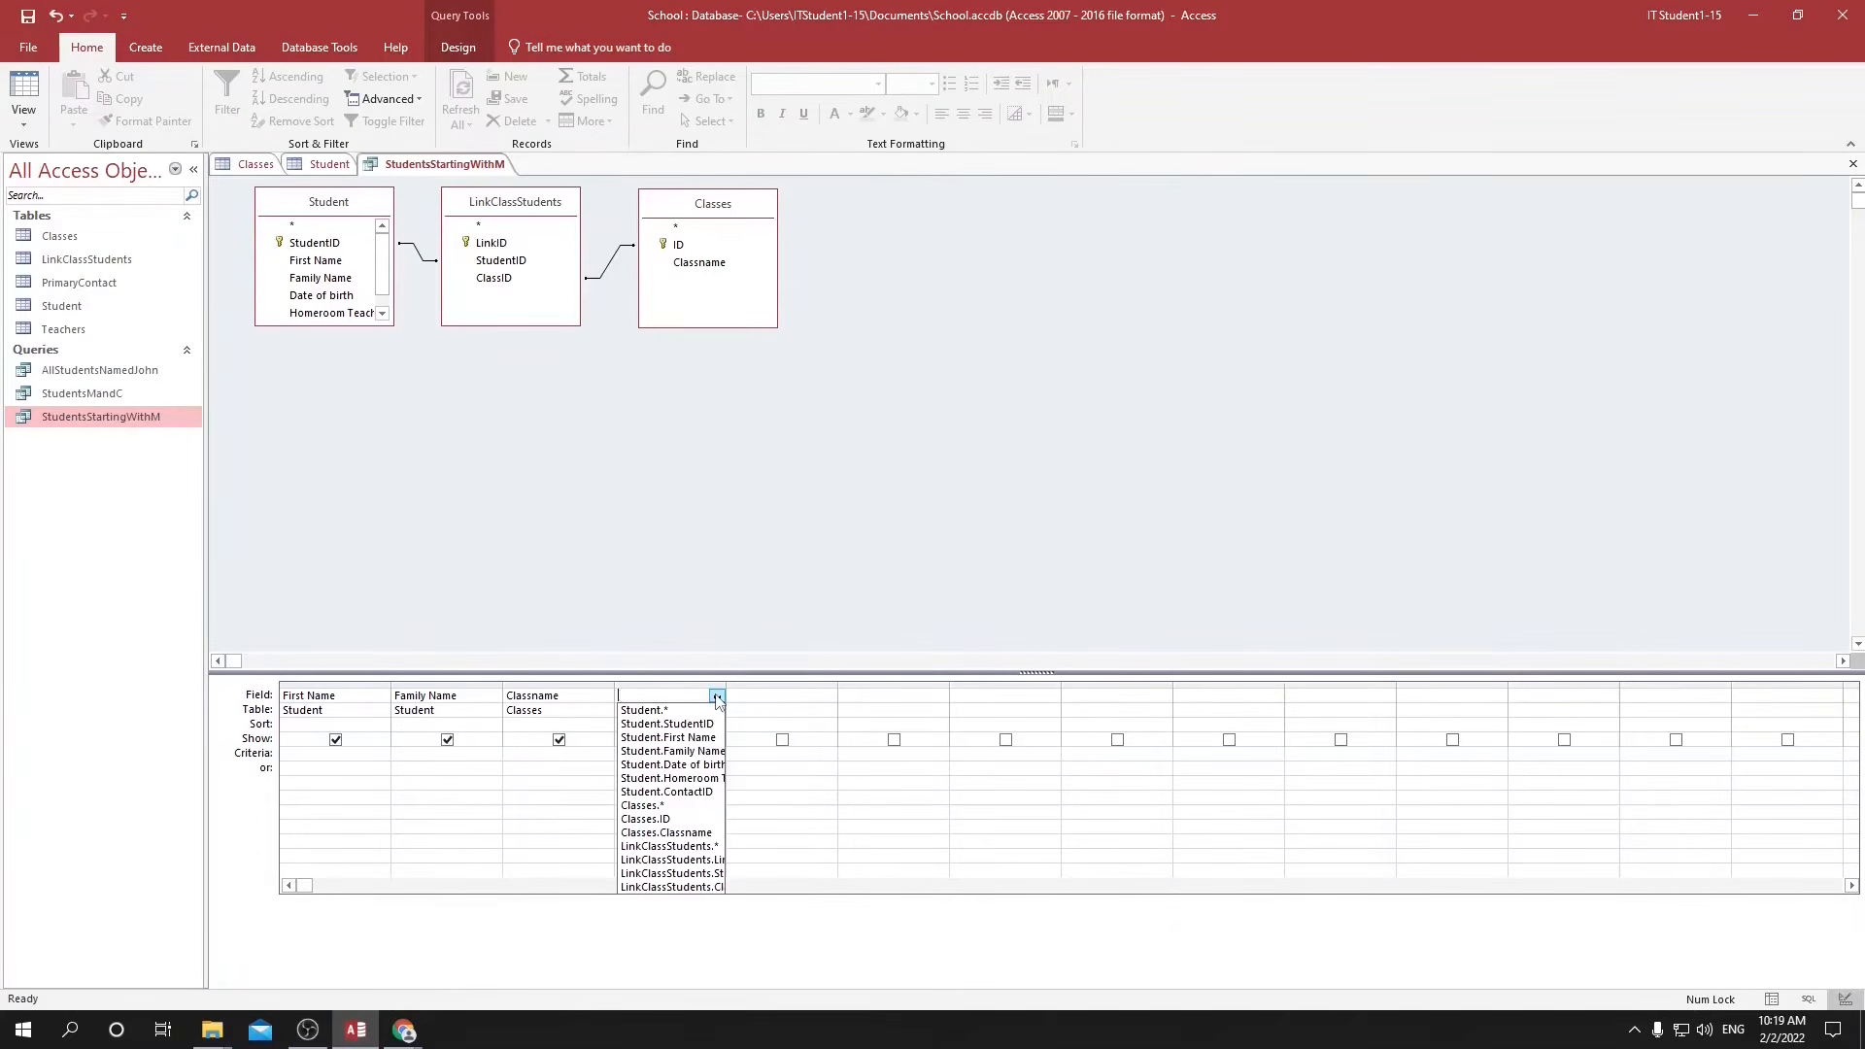
left_click(680, 765)
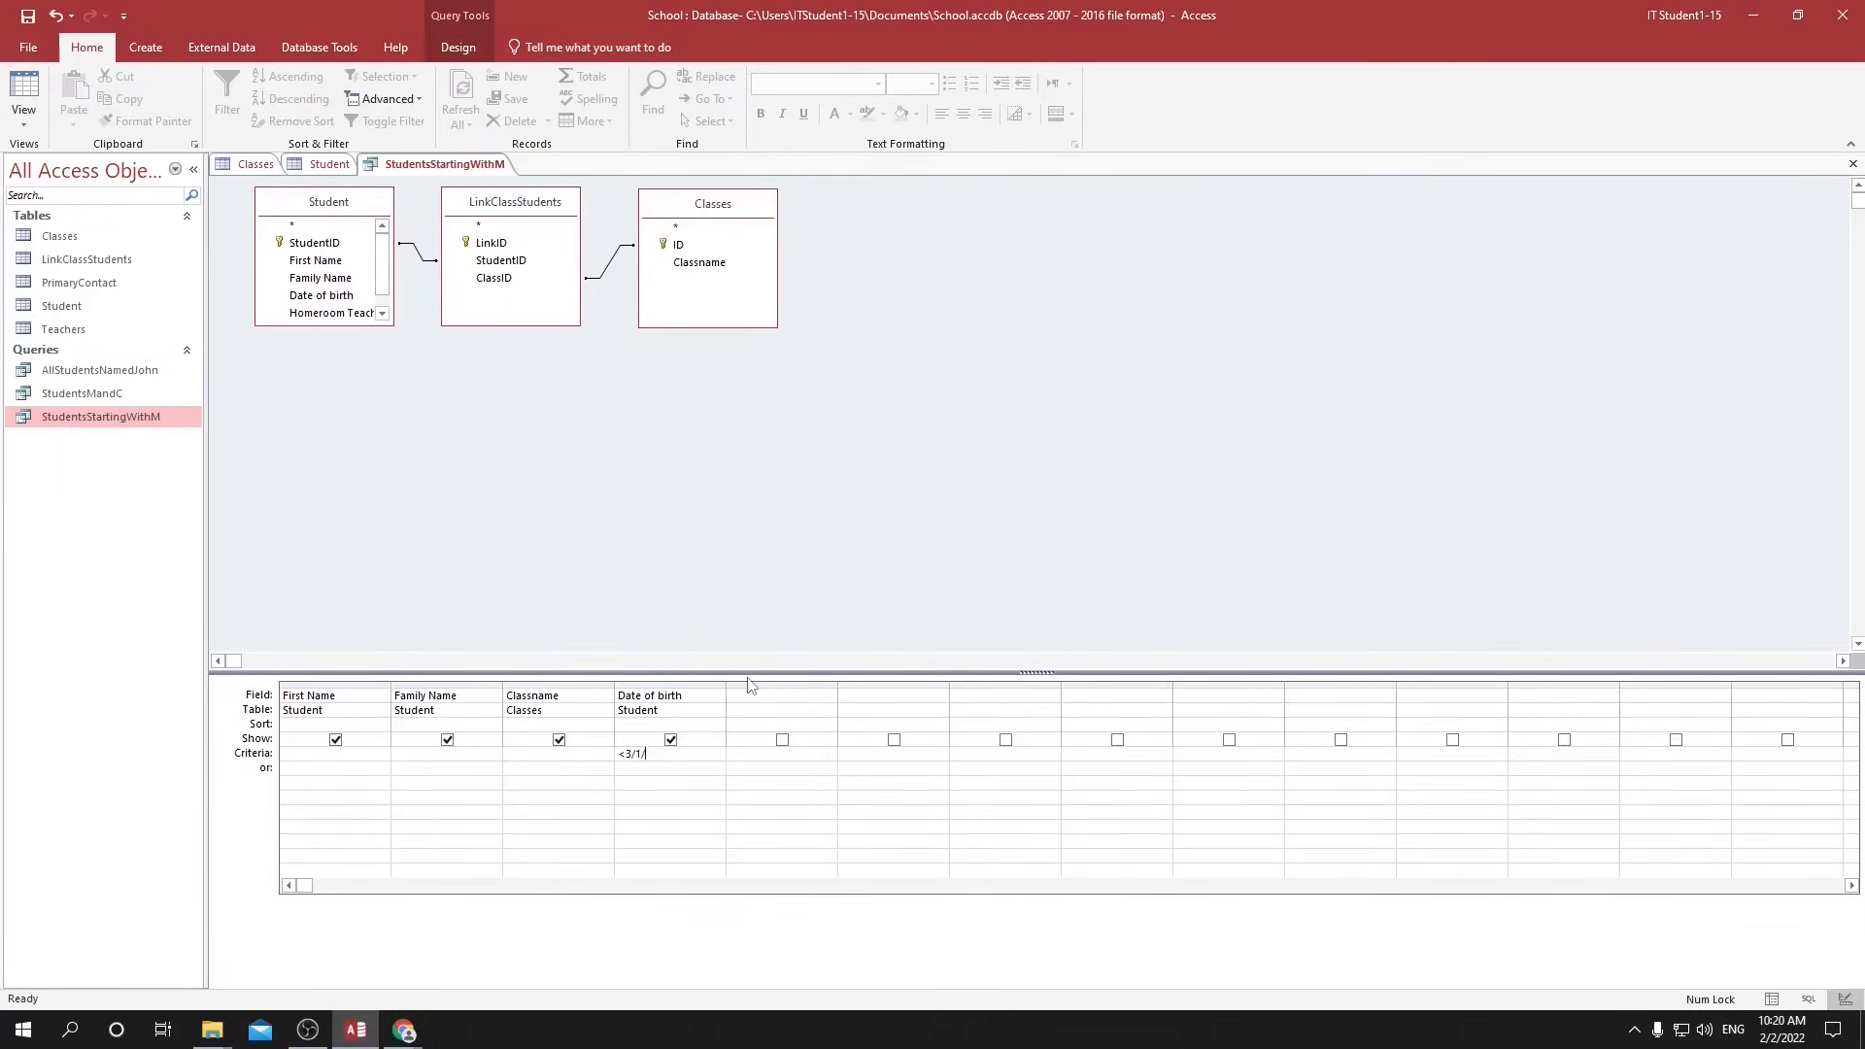
type("01")
key("Tab")
left_click(1770, 1000)
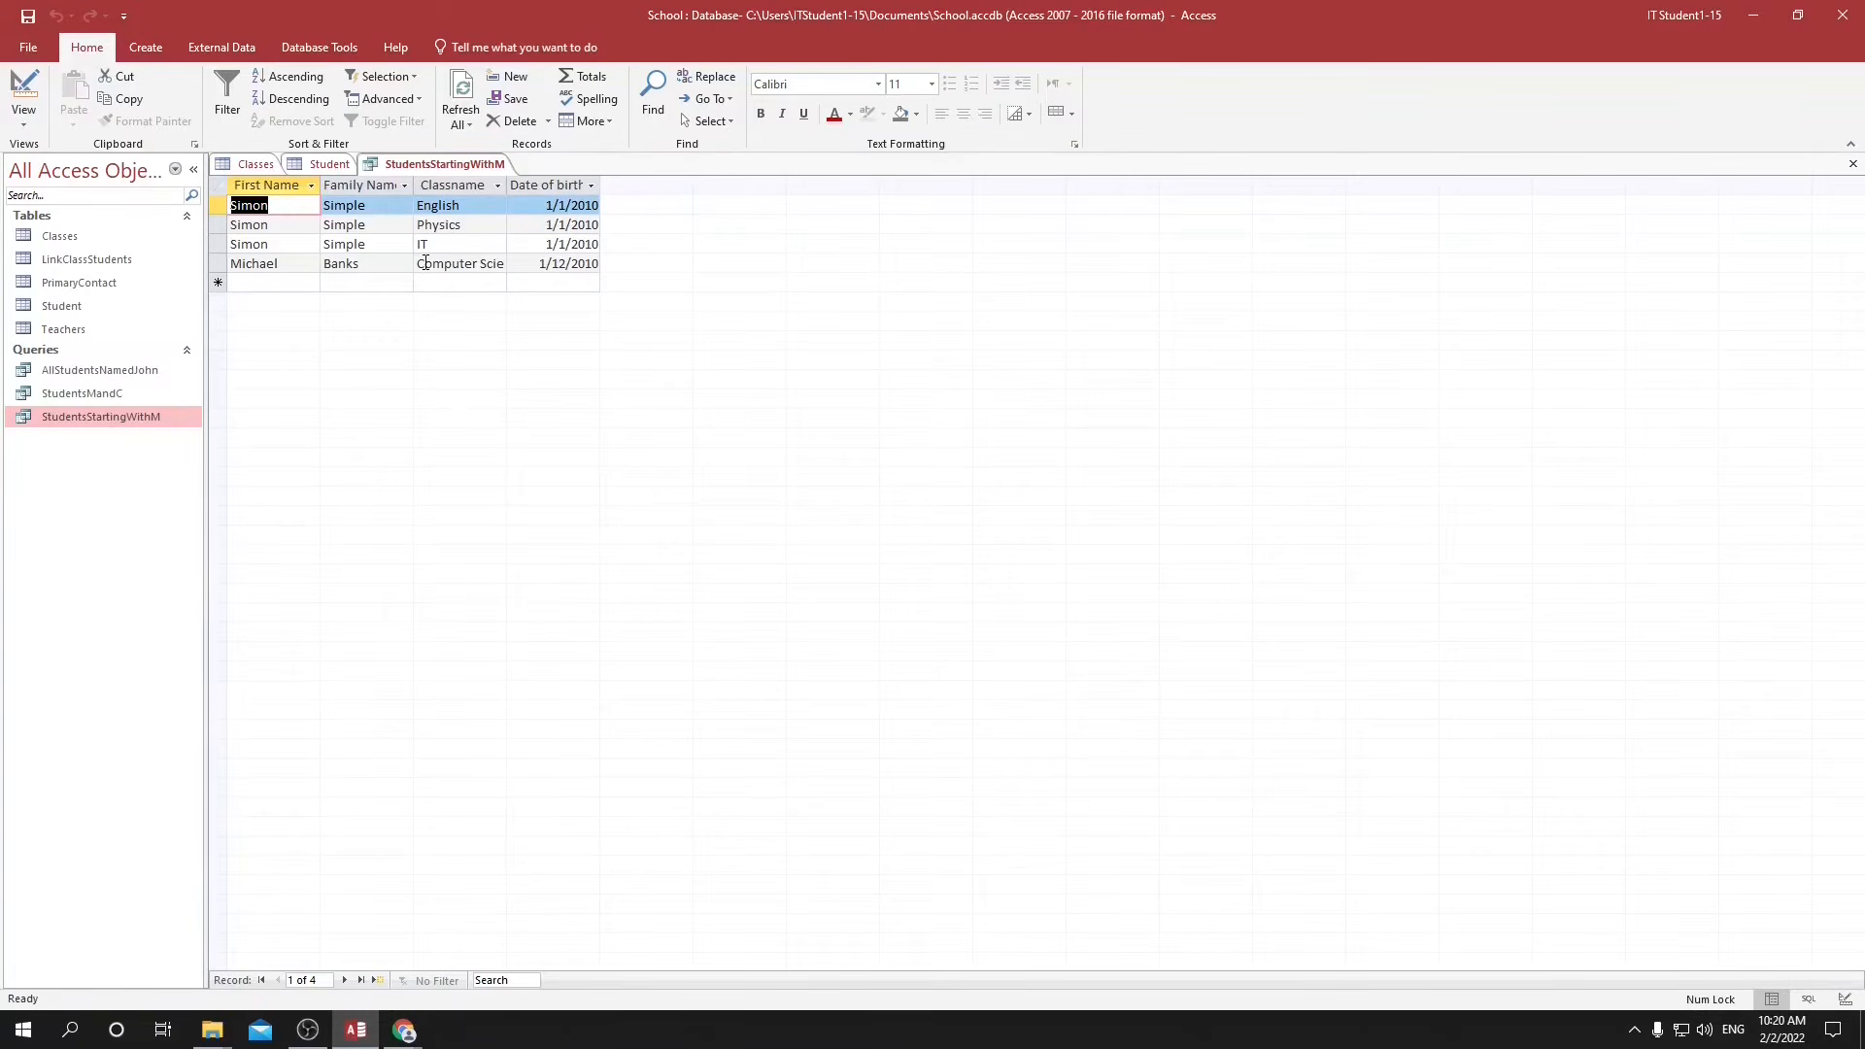
Remove the LinkClassStudents and Classes tables from the StudentsStartingWithM query and run it again.
left_click(1844, 1000)
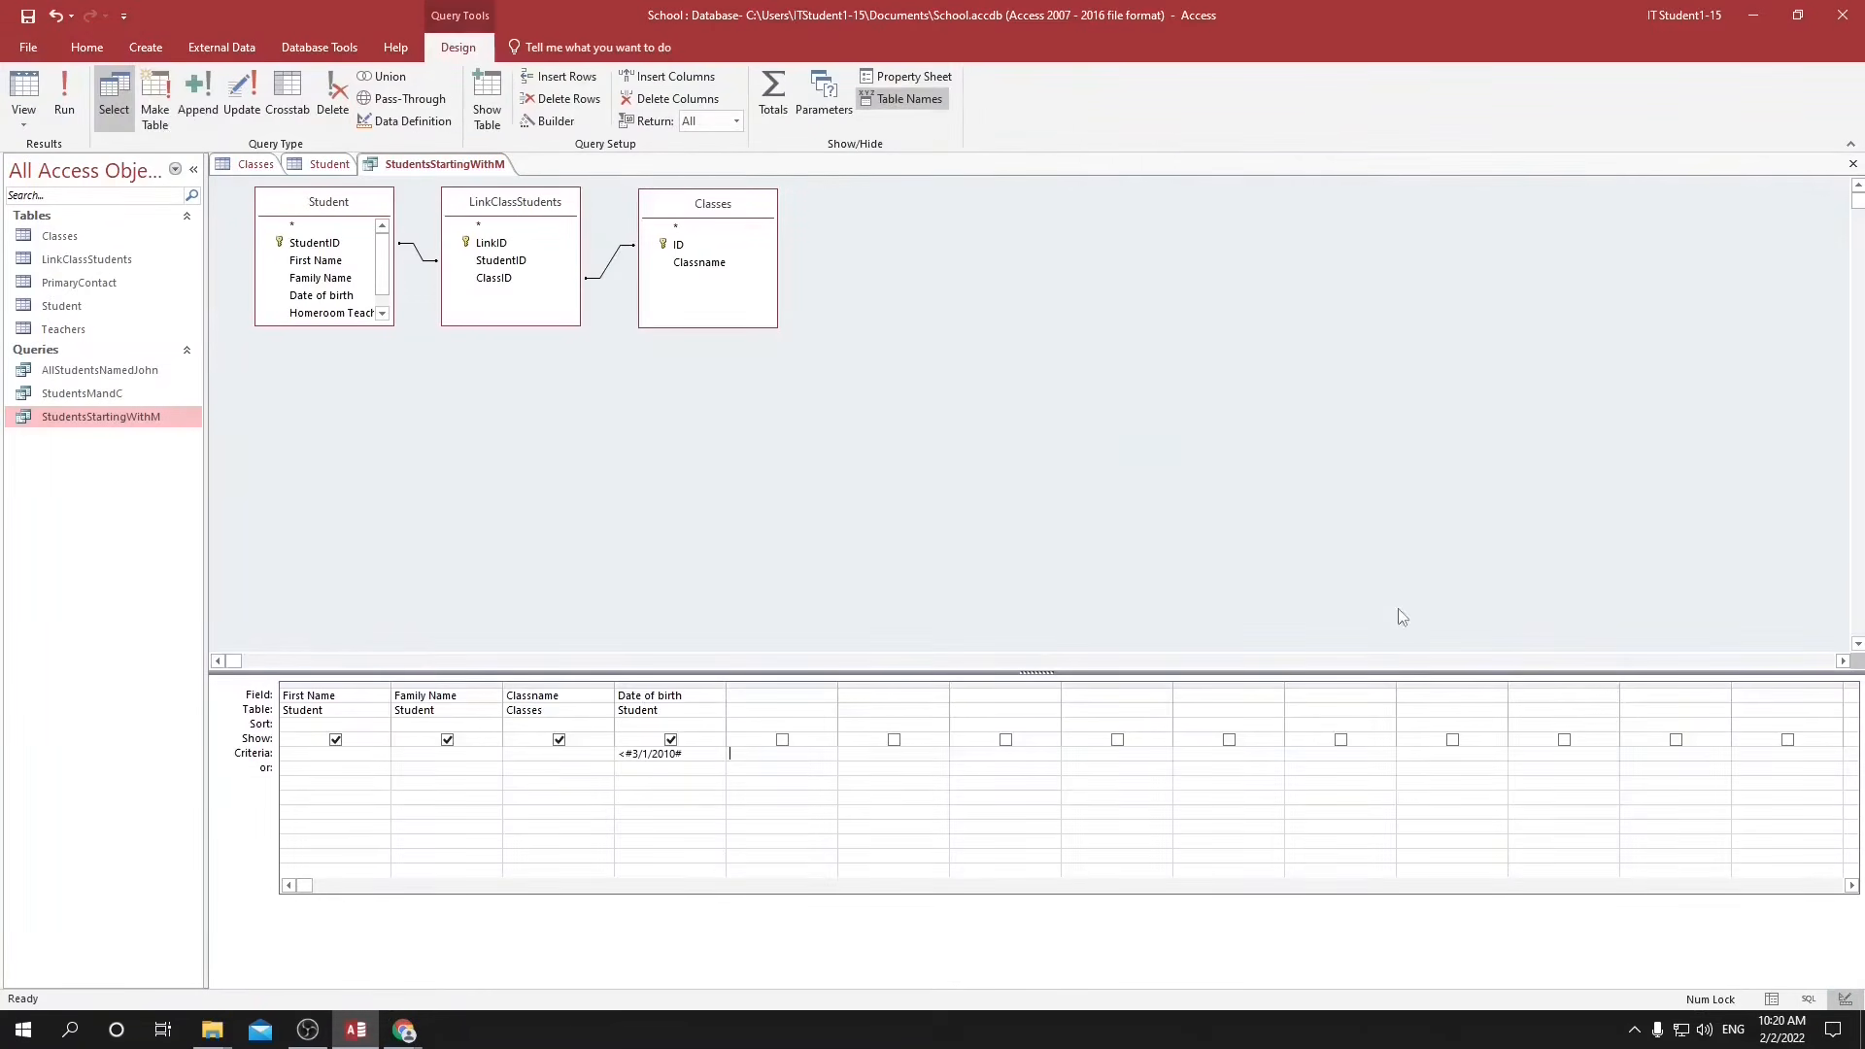
left_click(495, 207)
key("Delete")
key("Delete")
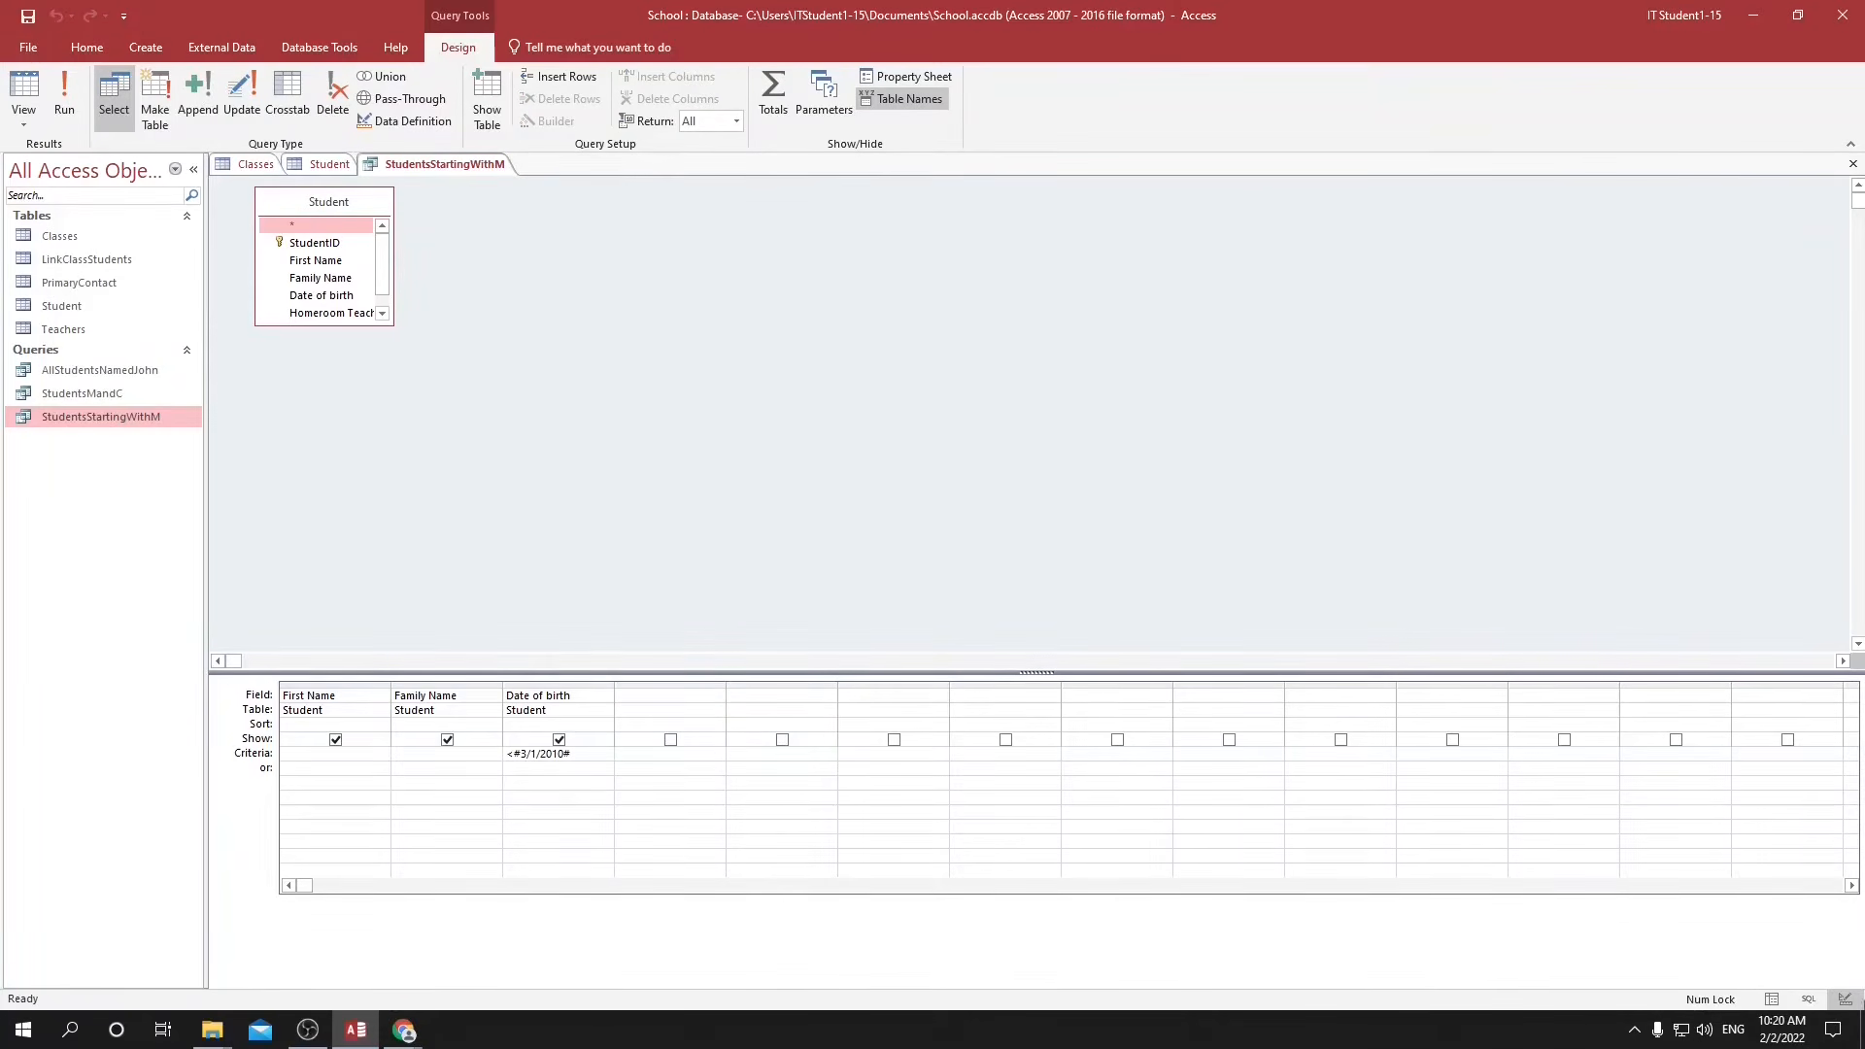
left_click(1773, 1001)
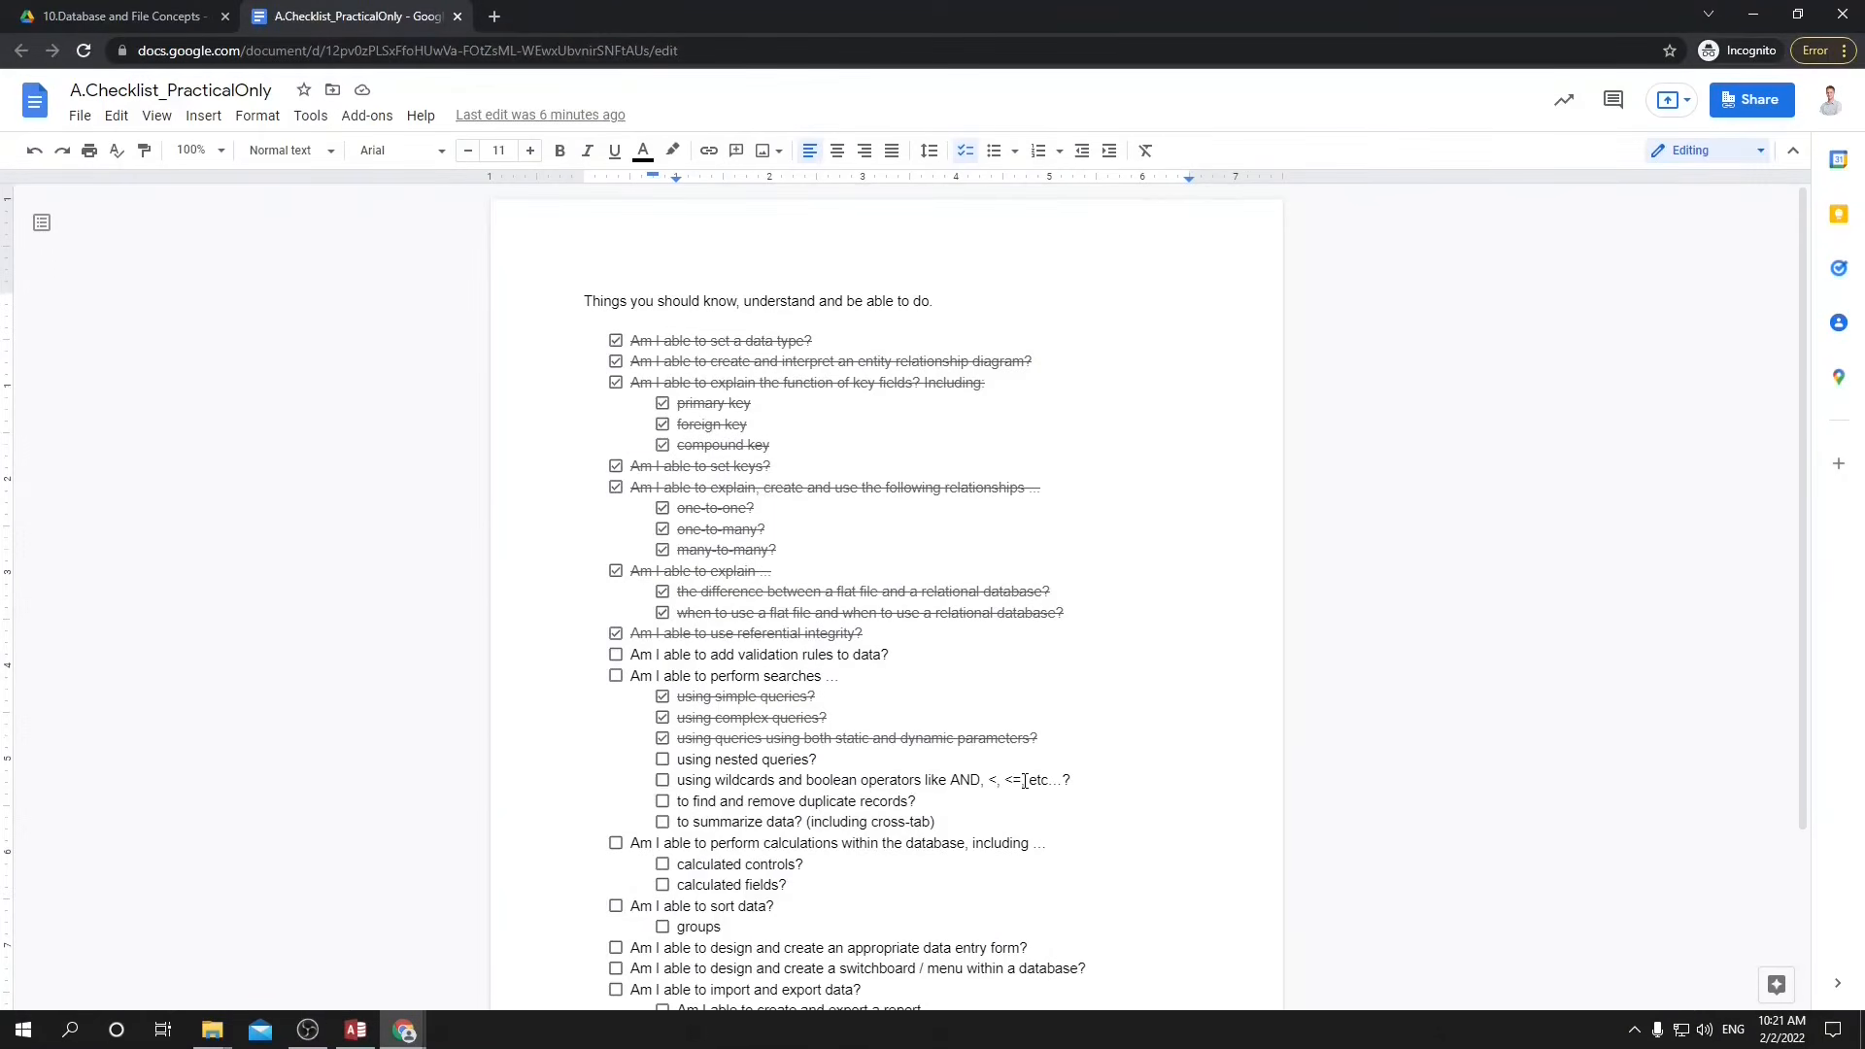
Tick off the wildcards and boolean operators item in the A.Checklist_PracticalOnly document in Google Docs.
left_click_drag(714, 783, 910, 785)
double_click(974, 783)
double_click(990, 783)
double_click(1015, 780)
left_click(1020, 781)
left_click(662, 781)
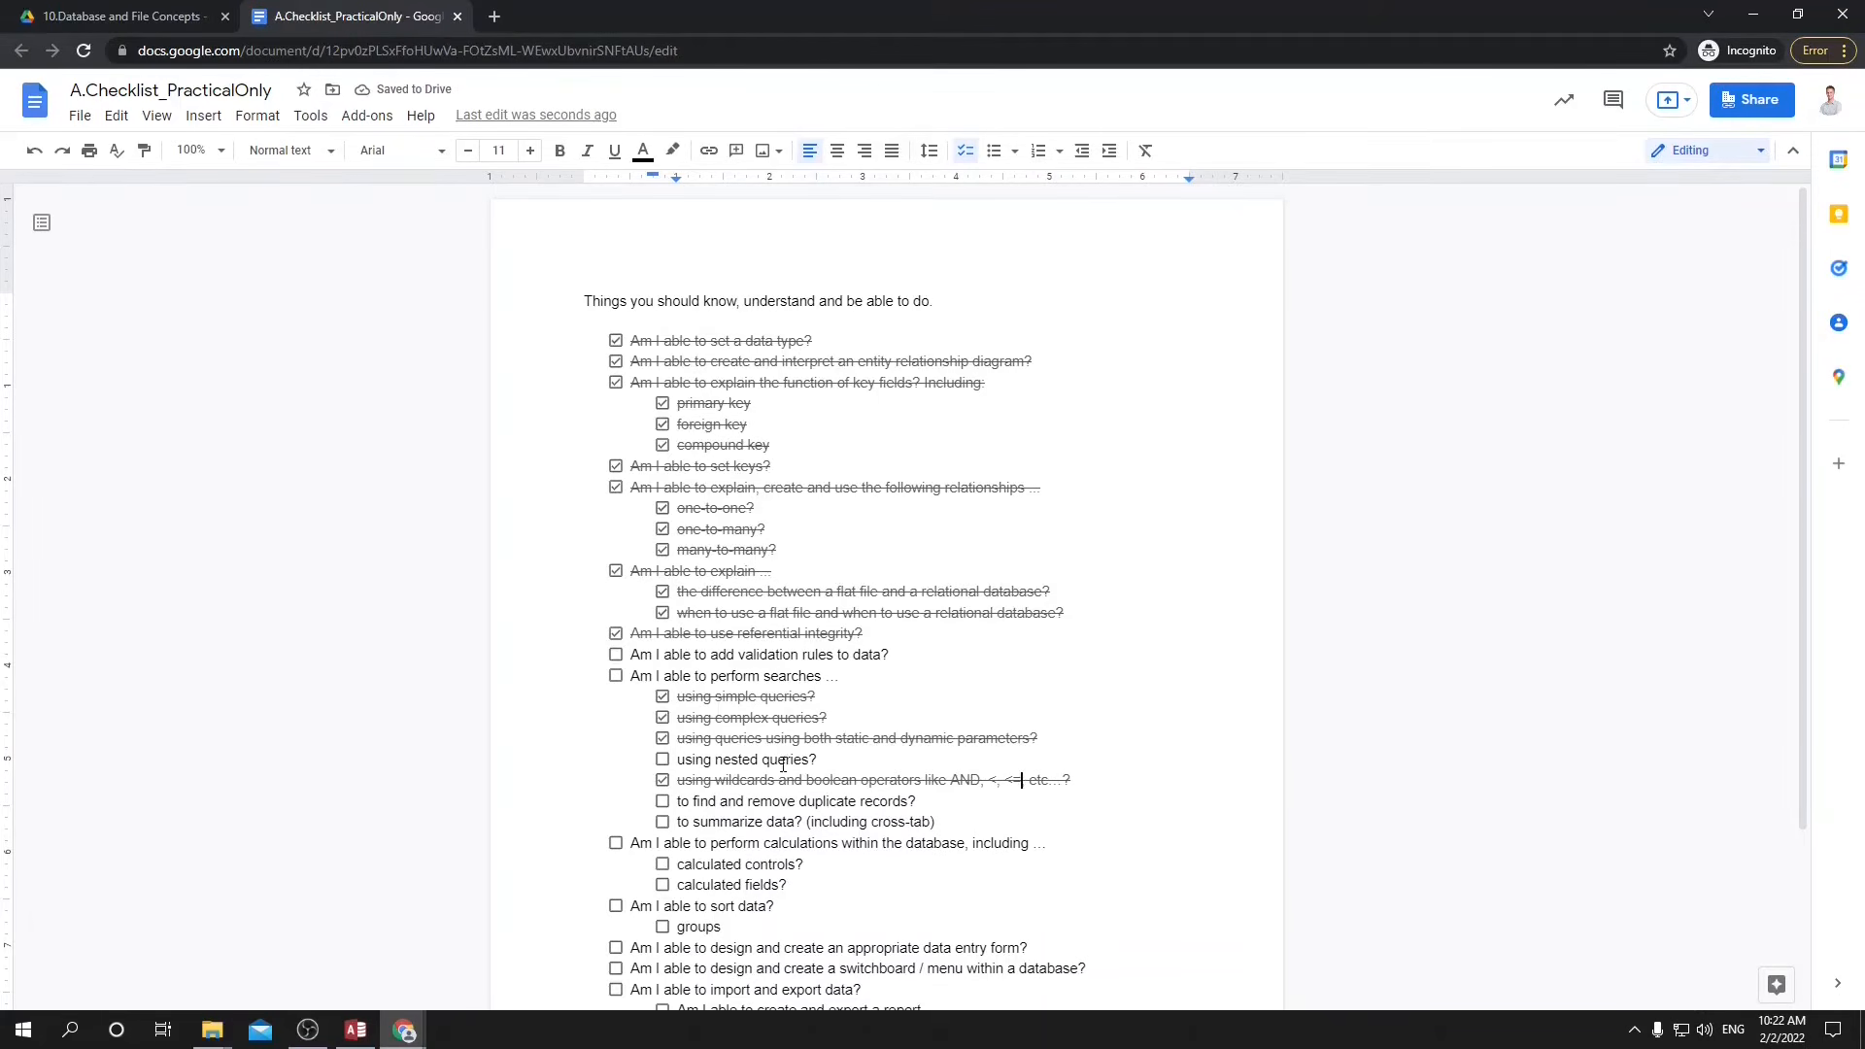
Return to Access, run StudentsStartingWithM, and create a new query design that uses this query as its source.
left_click(356, 1031)
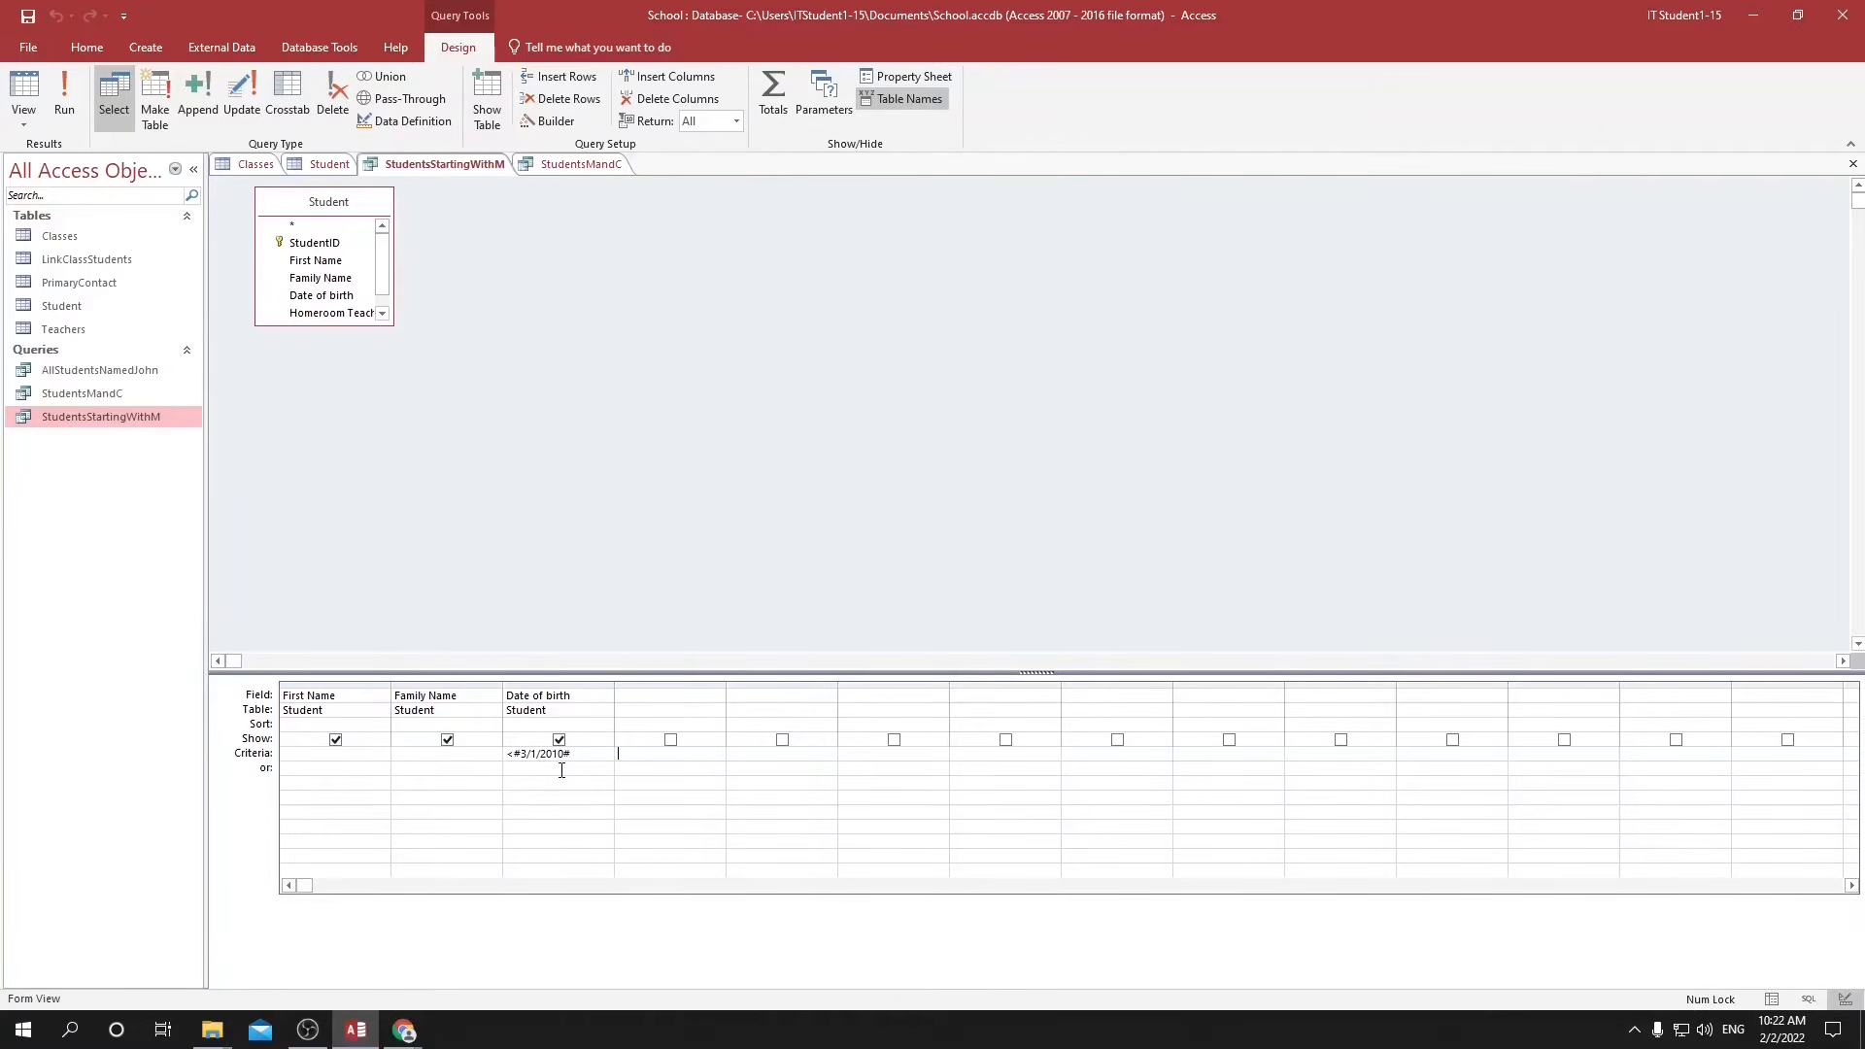
left_click(1771, 999)
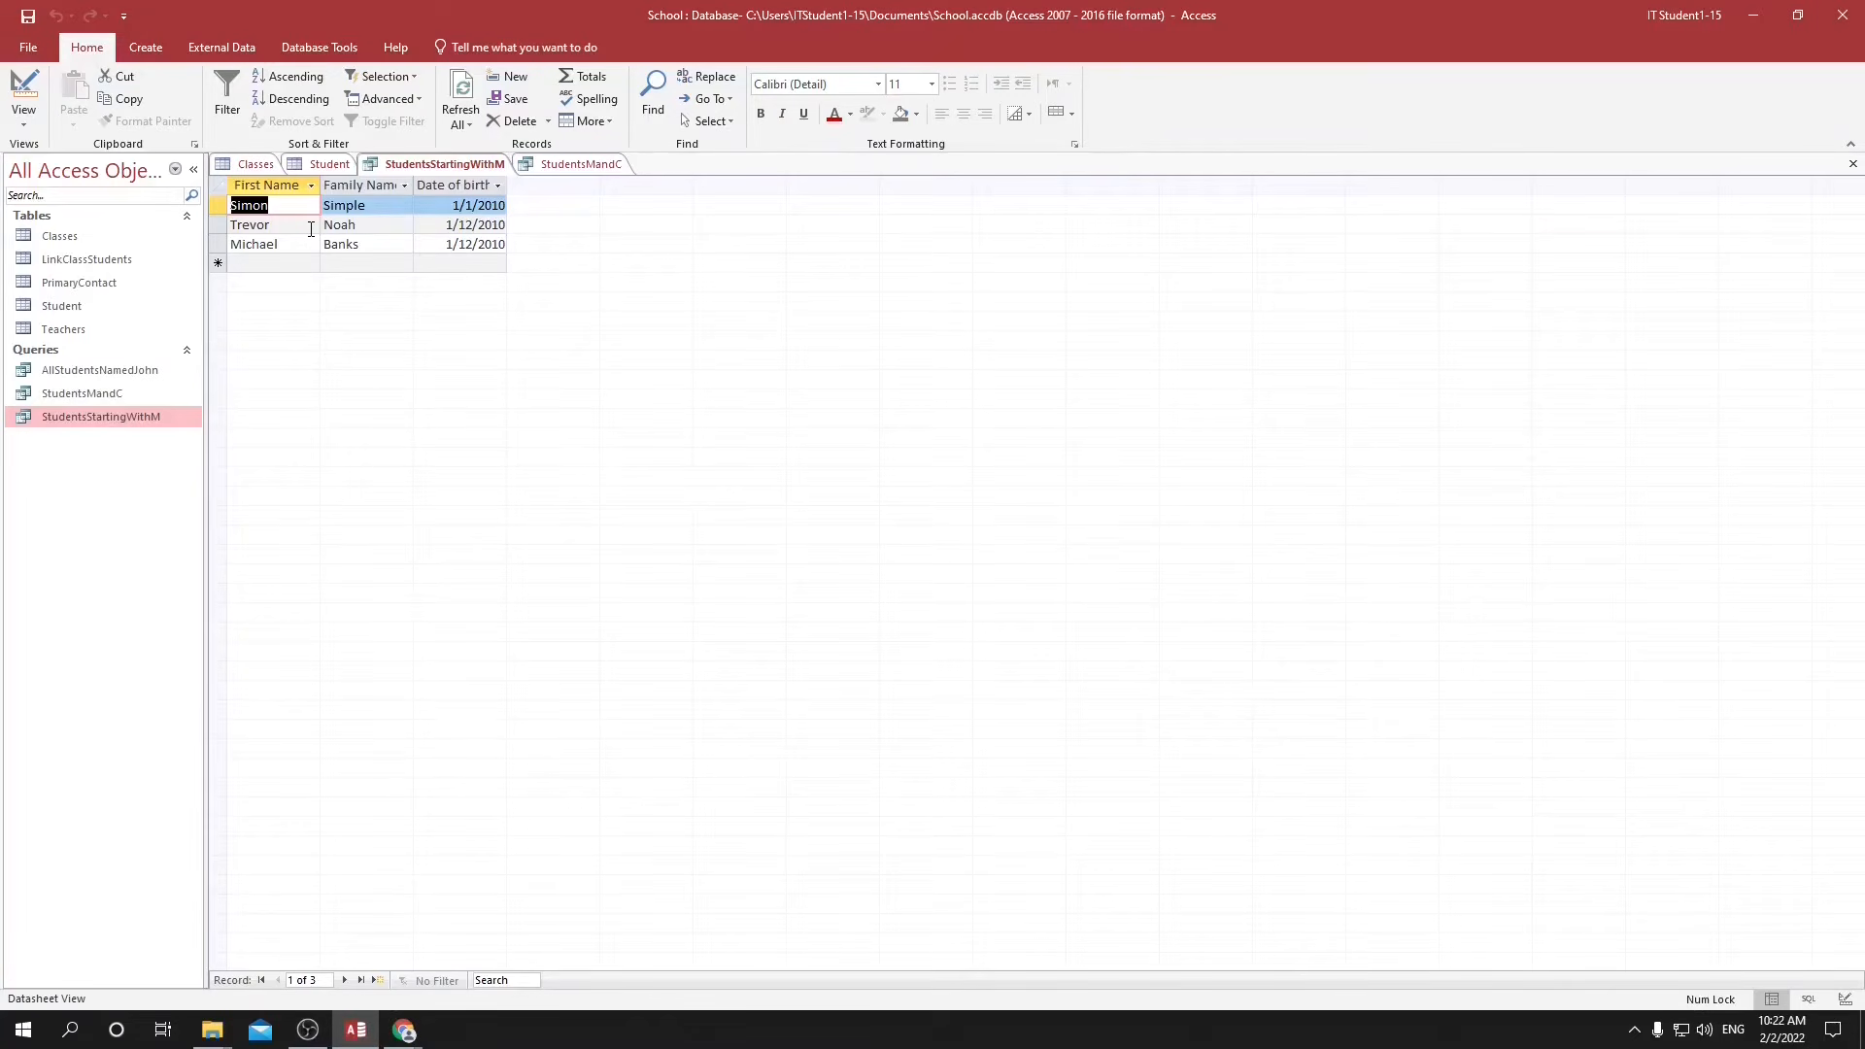
left_click(574, 163)
left_click(143, 47)
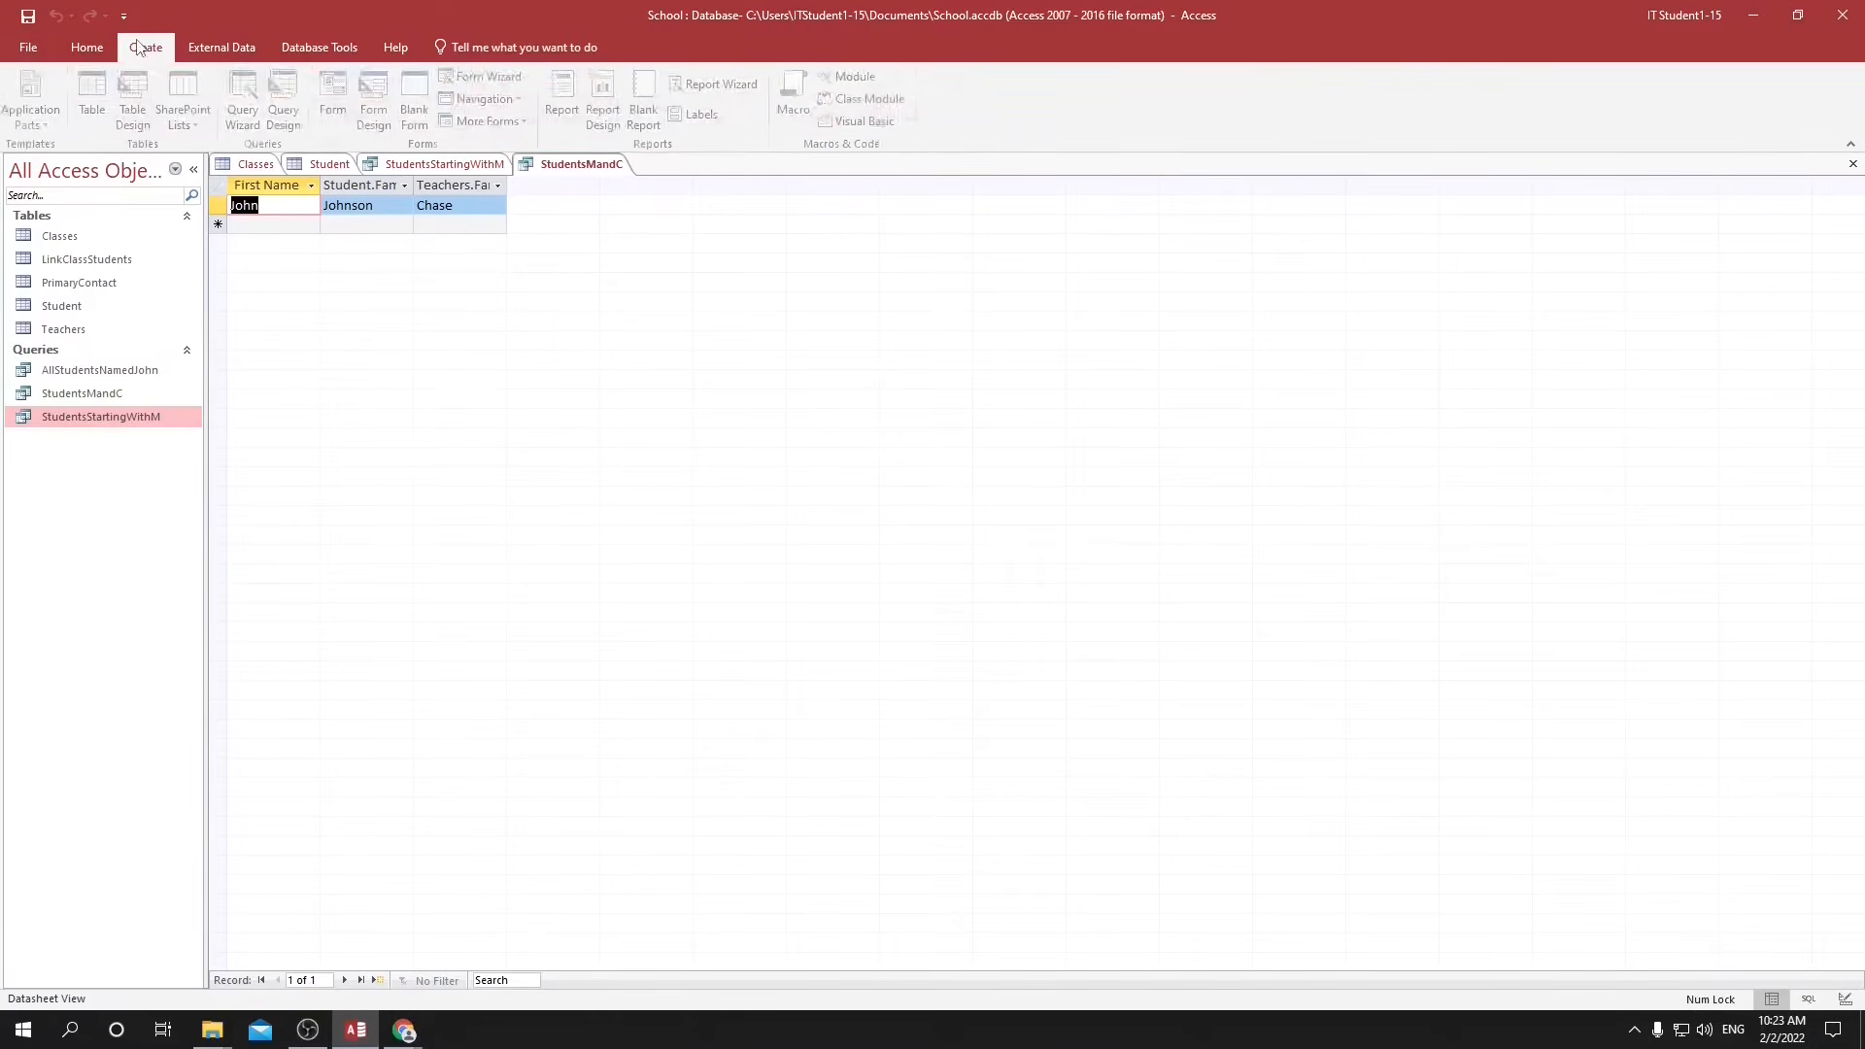
left_click(288, 87)
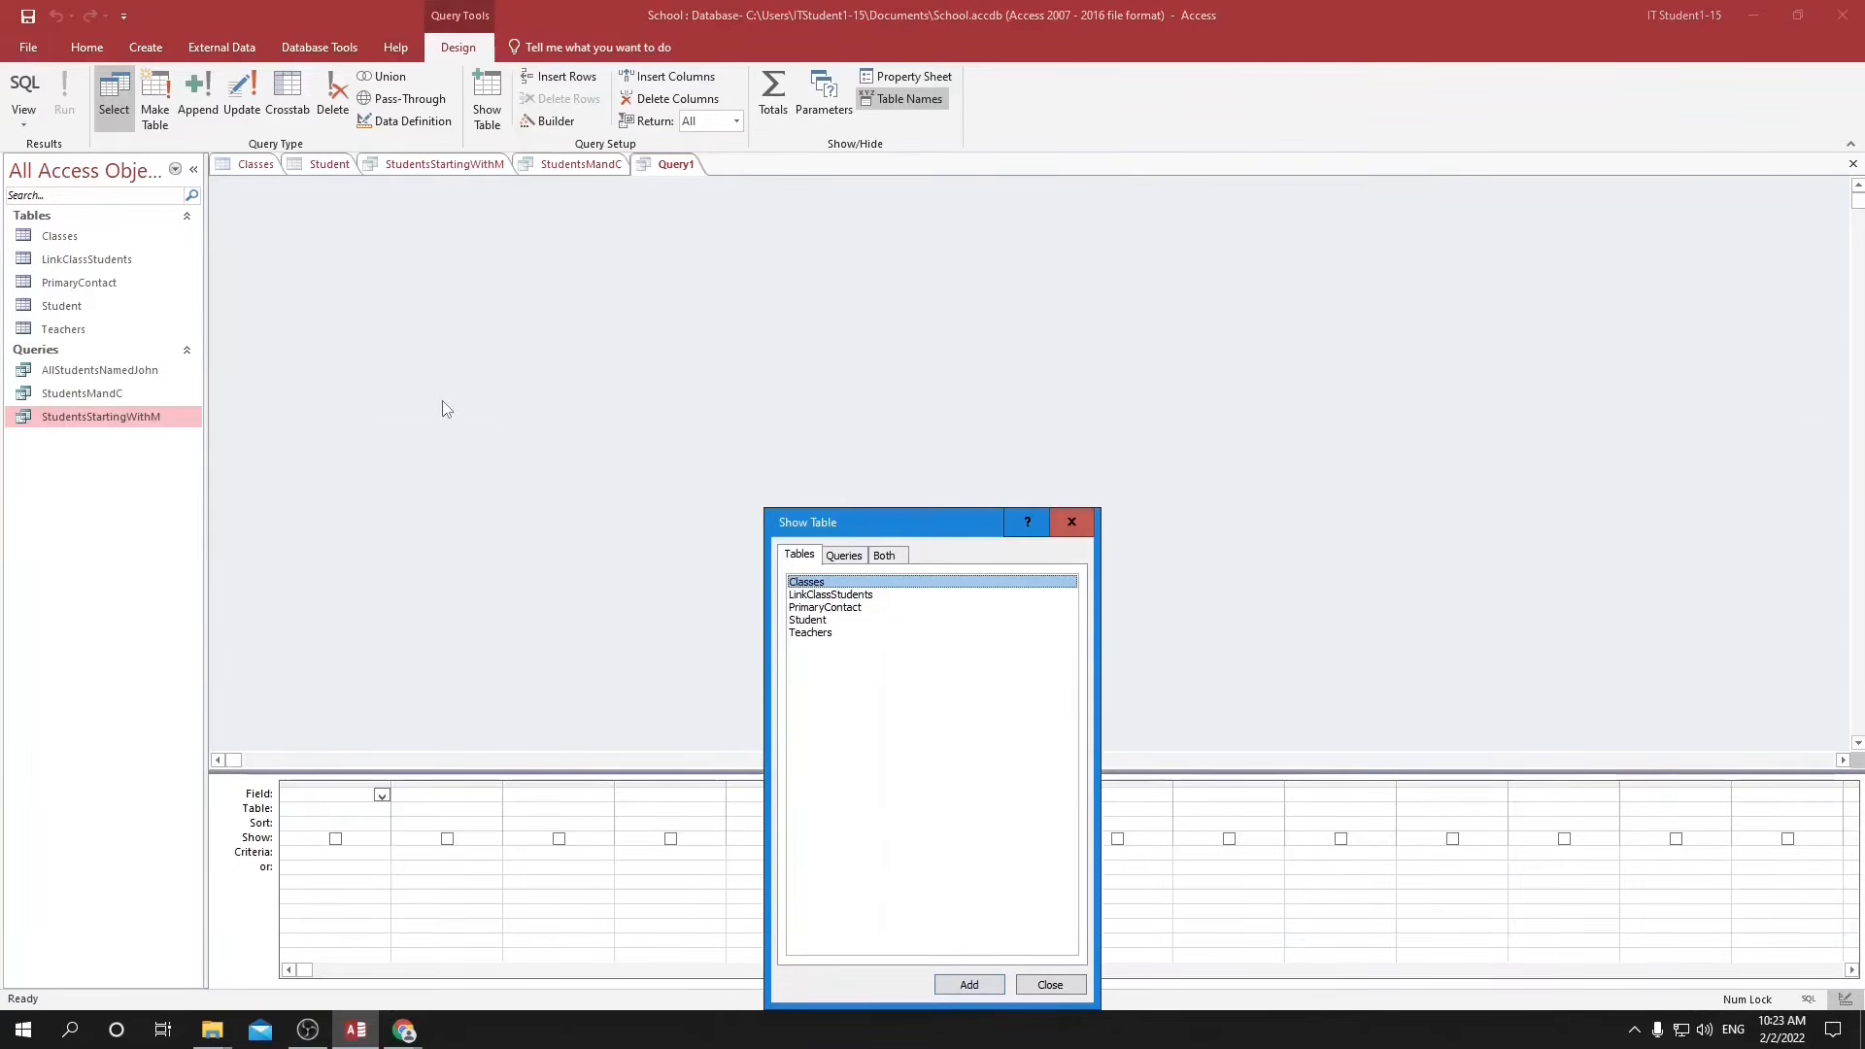
left_click(839, 557)
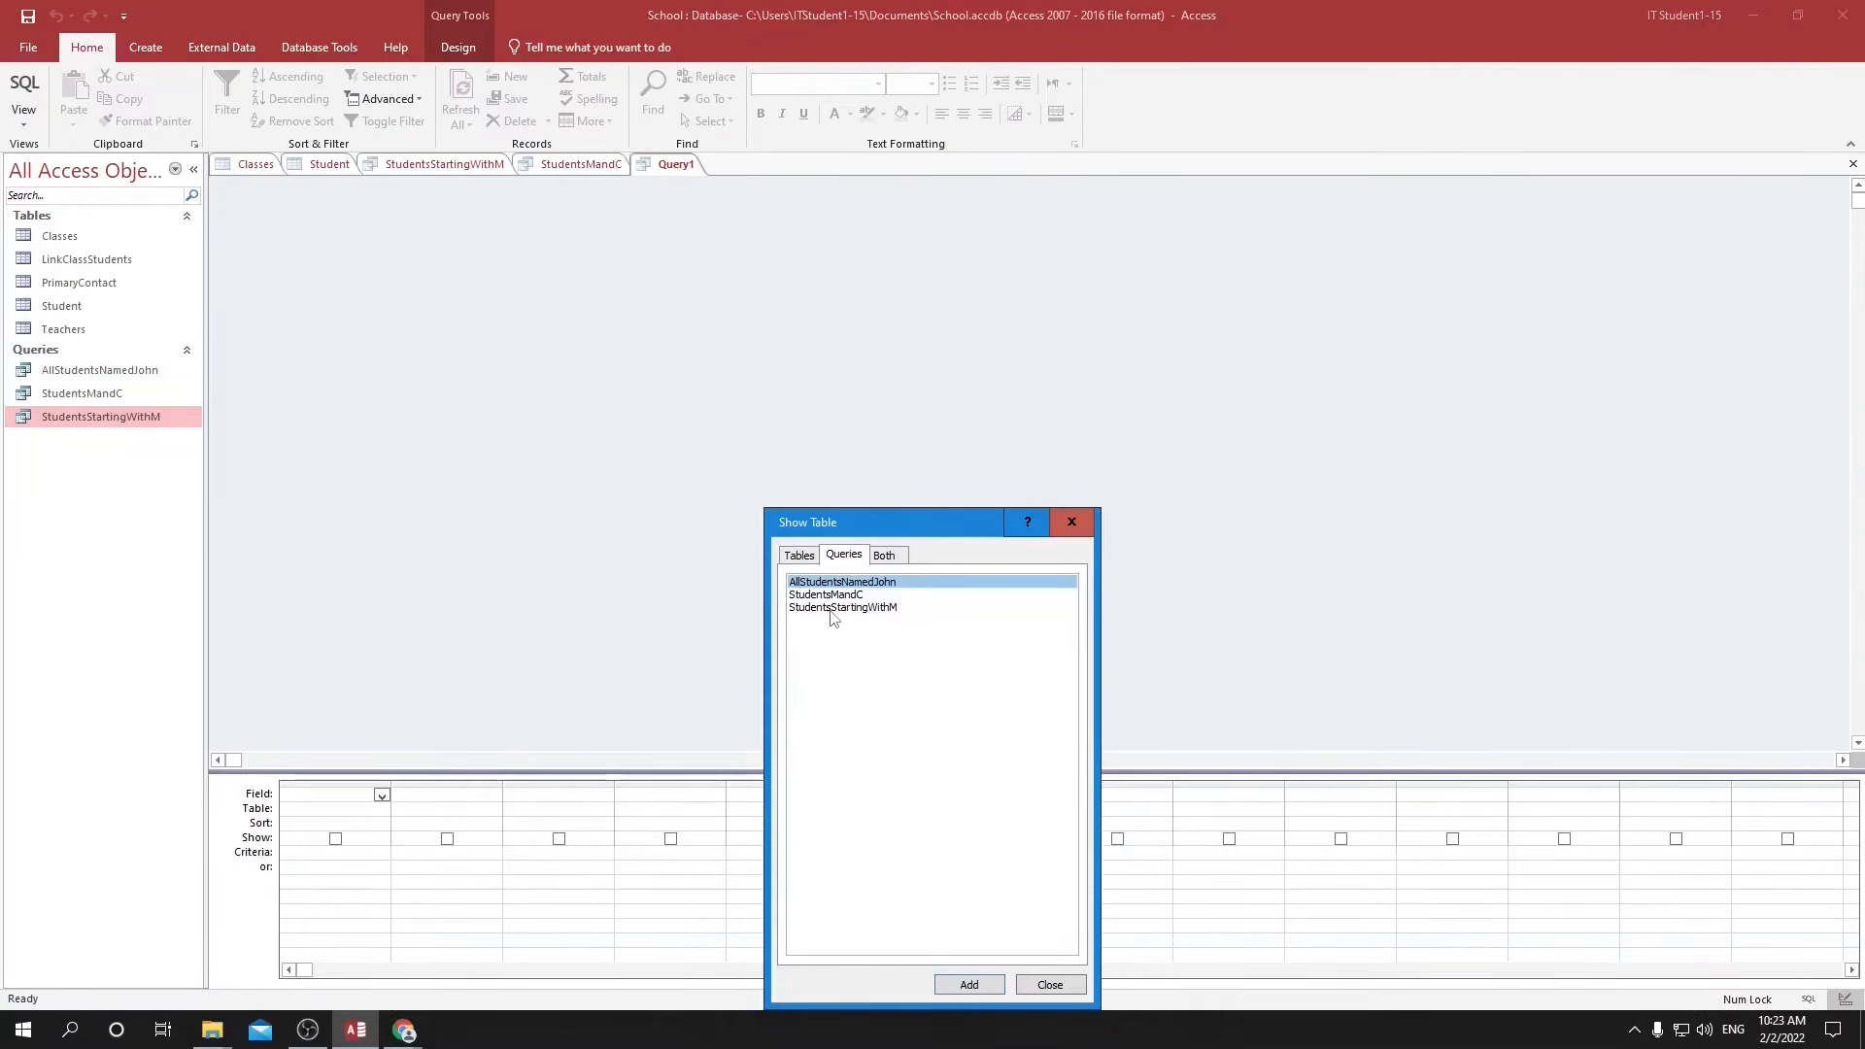
left_click(833, 607)
left_click(969, 984)
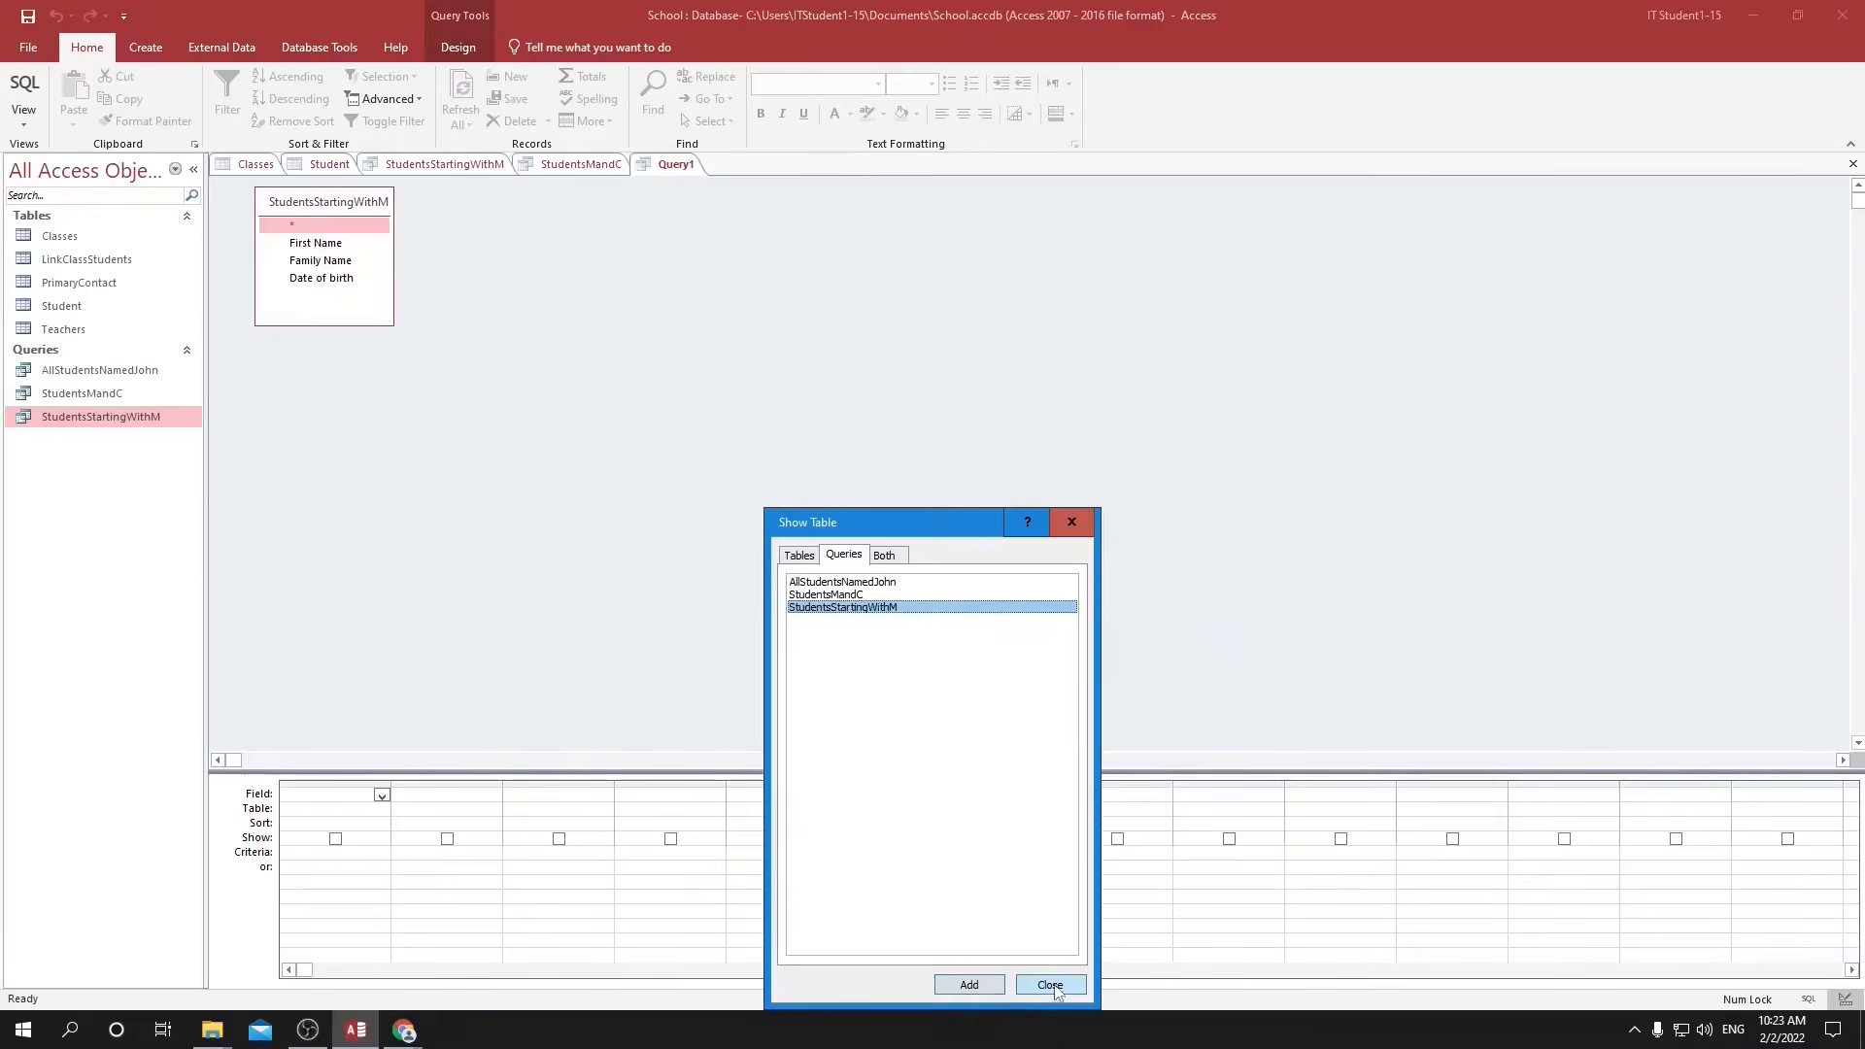
left_click(1050, 985)
Add the First Name field to the new query with the criterion M* and run it.
left_click(382, 796)
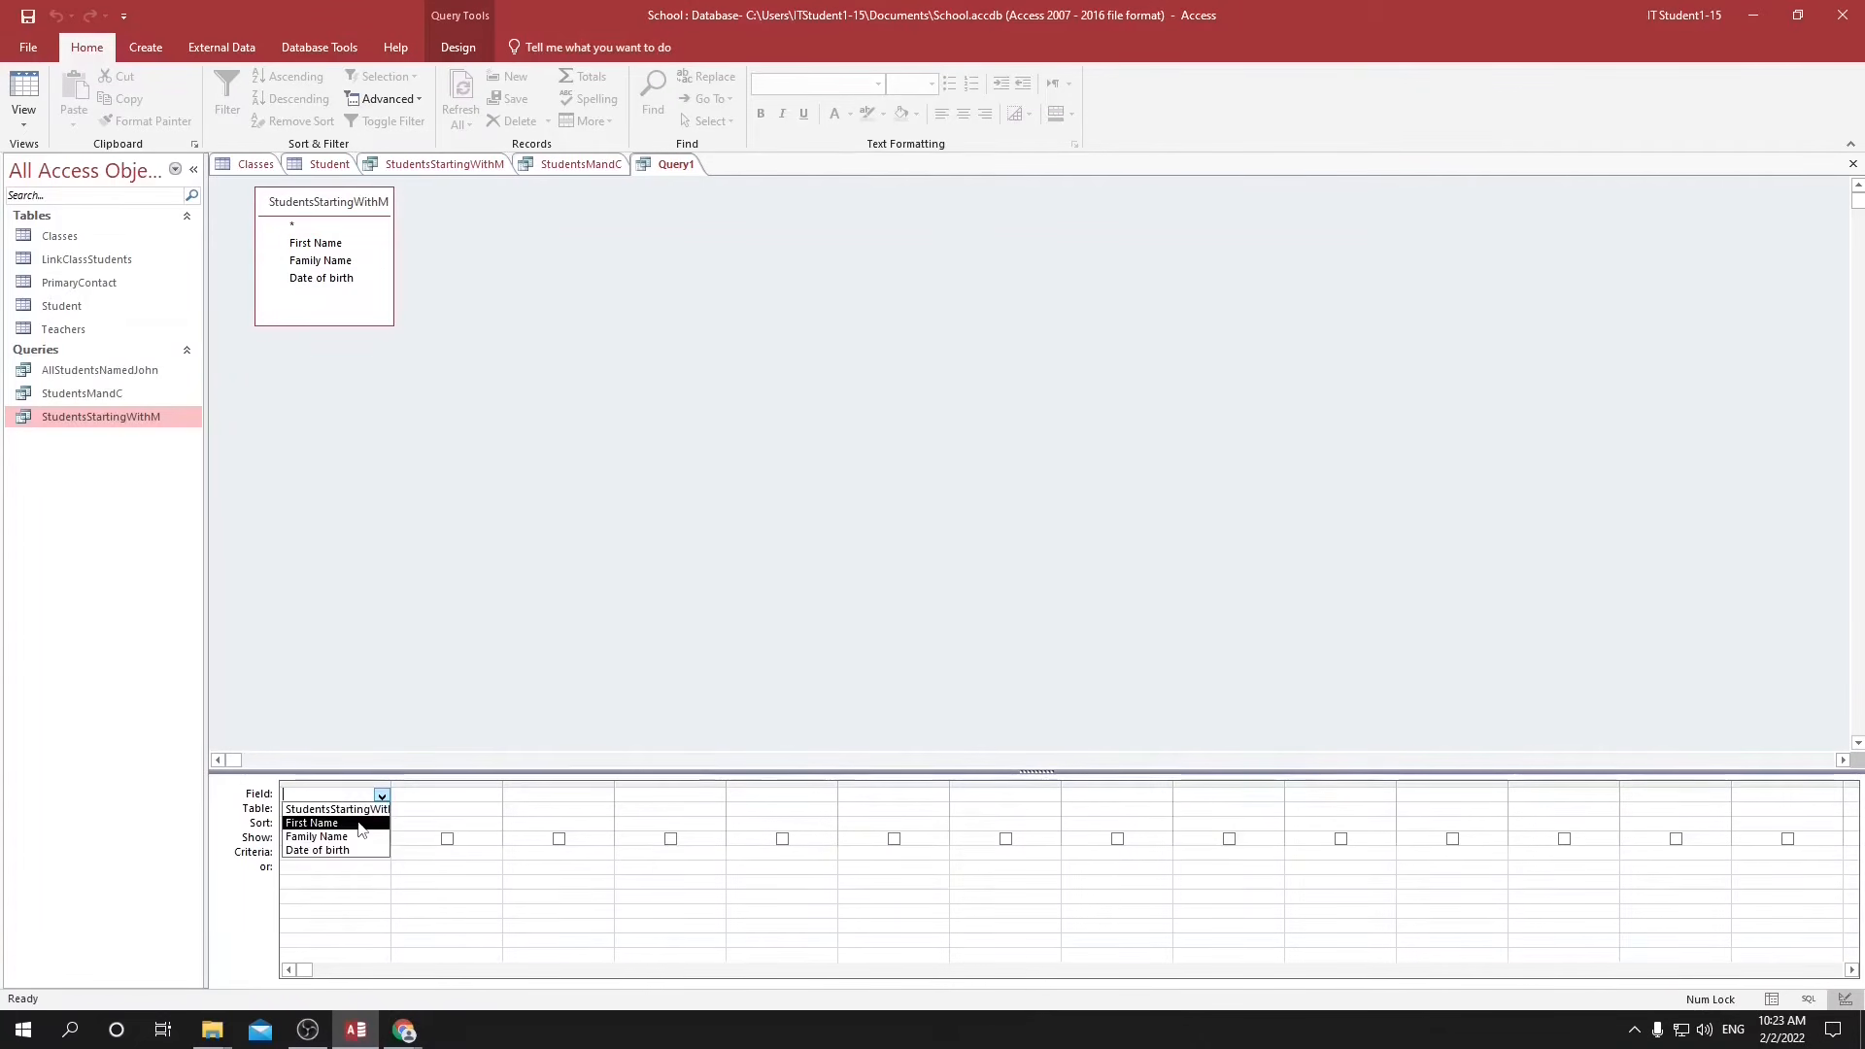
left_click(313, 822)
left_click(444, 168)
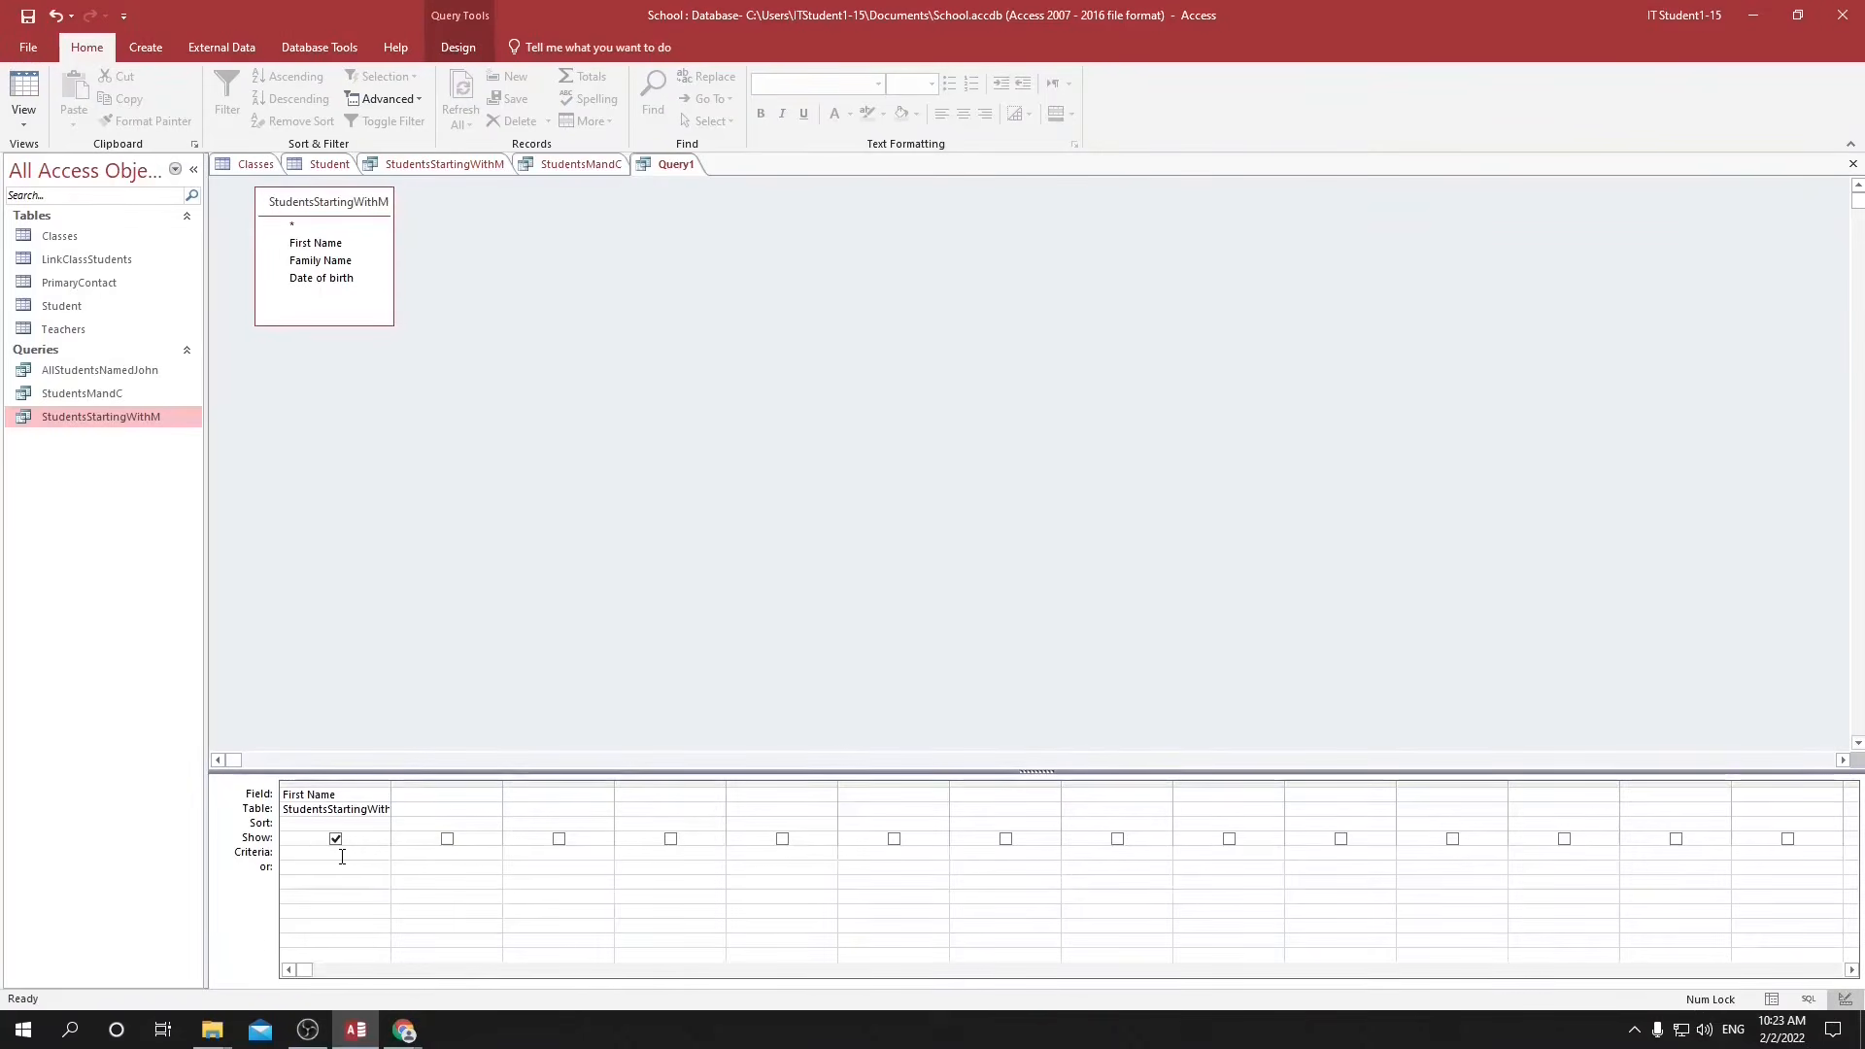
type("M8")
key("BackSpace")
type("*")
key("Return")
left_click(1772, 999)
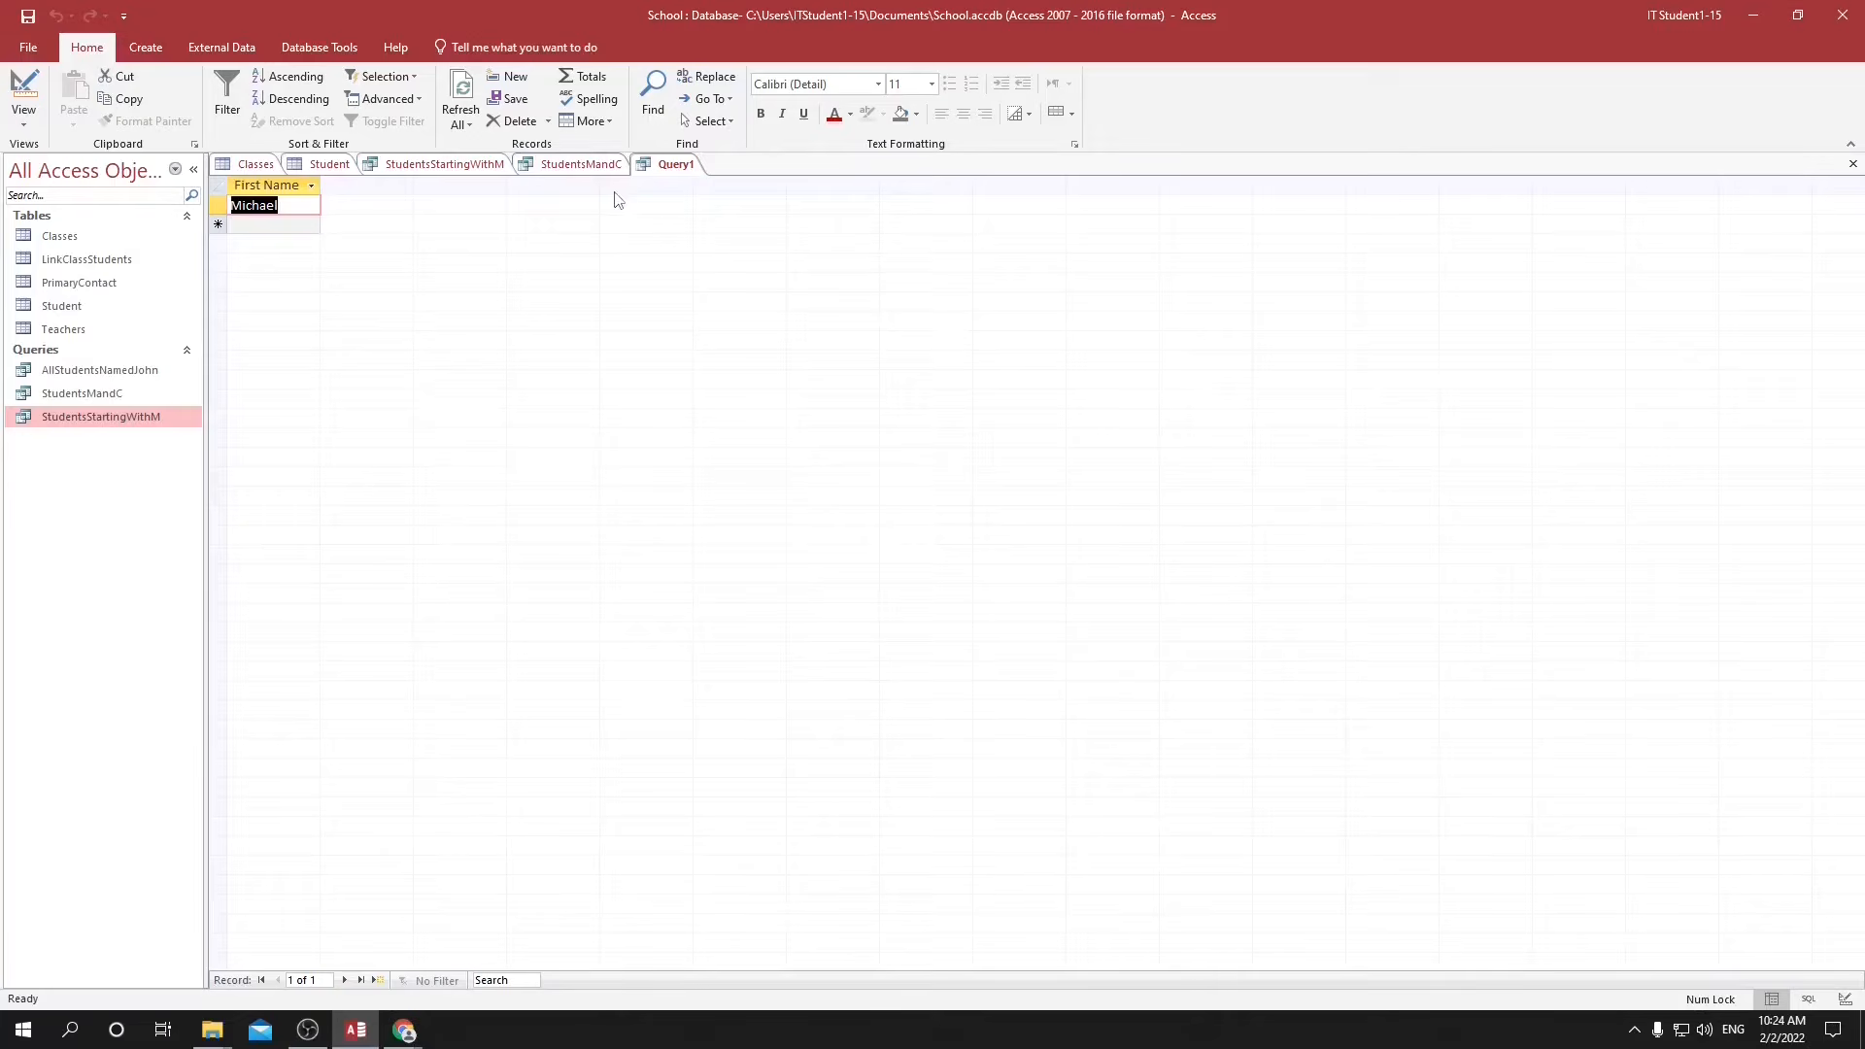
Review the StudentsMandC and StudentsStartingWithM results, and tick off "using nested queries?" in the Google Docs checklist.
left_click(580, 169)
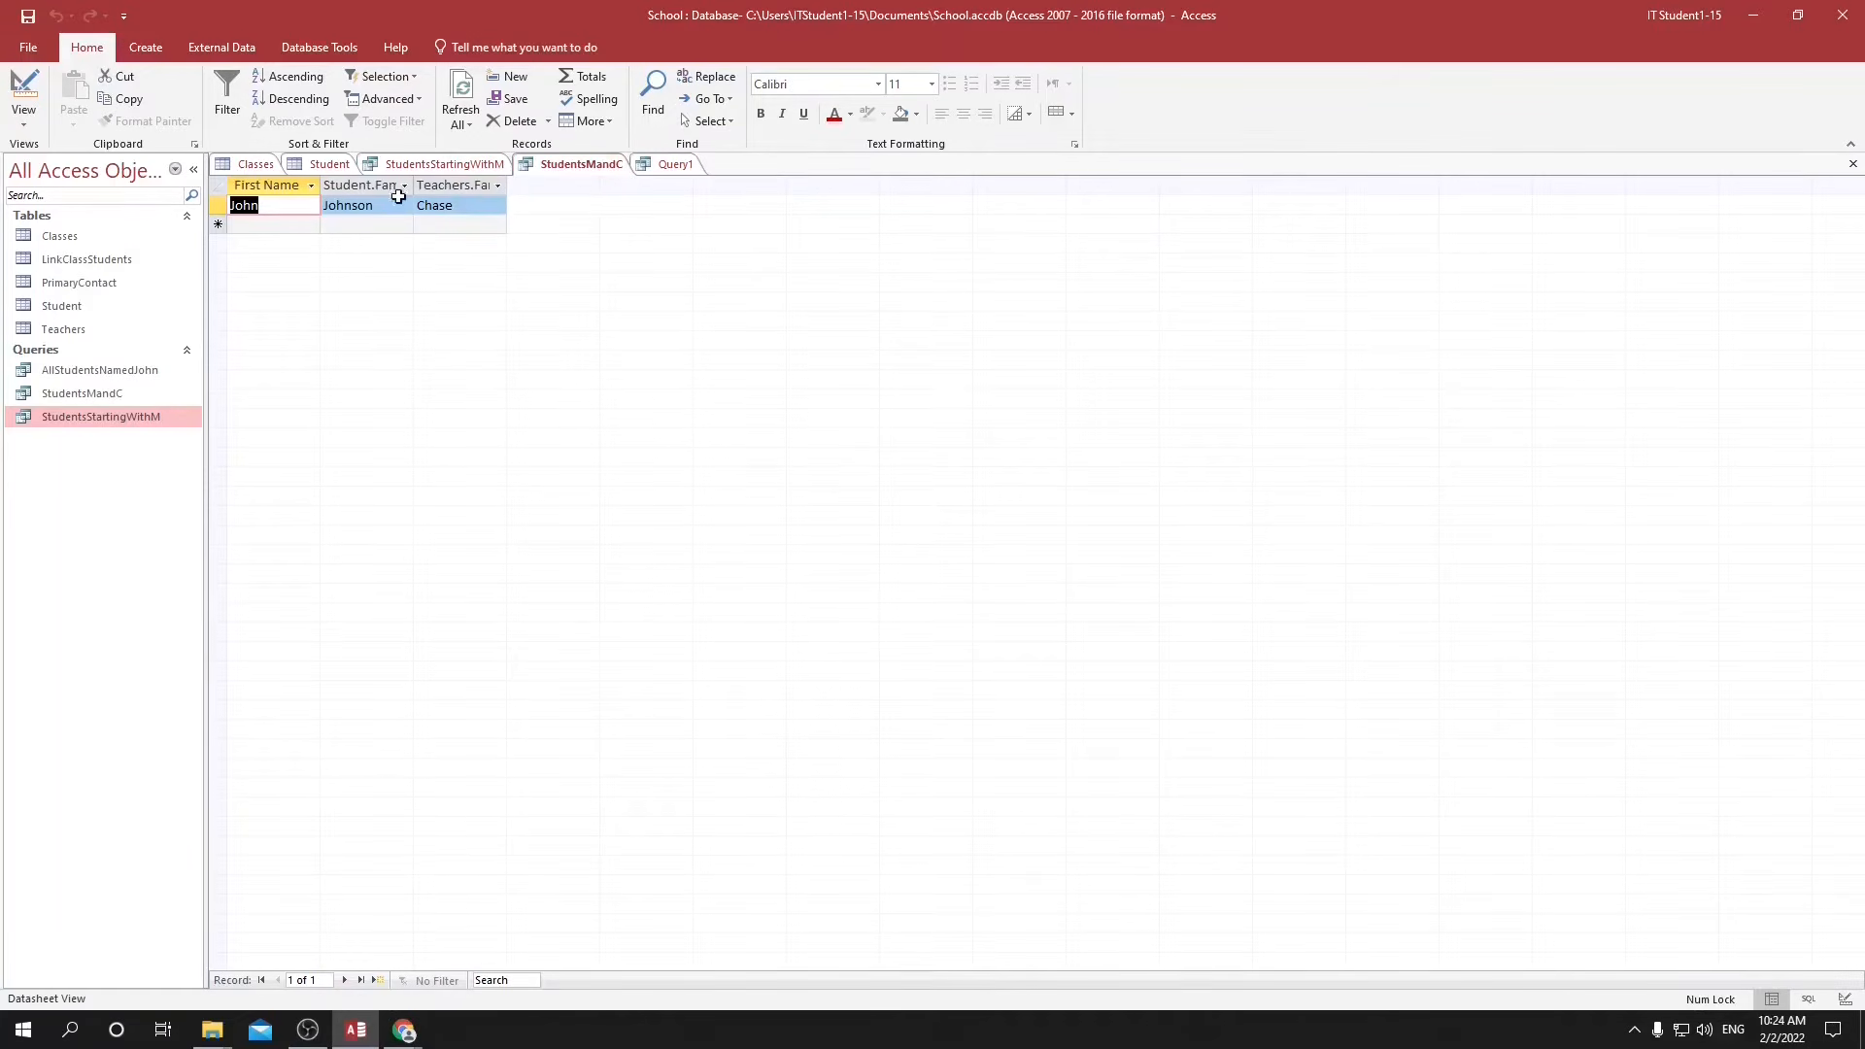
left_click(442, 167)
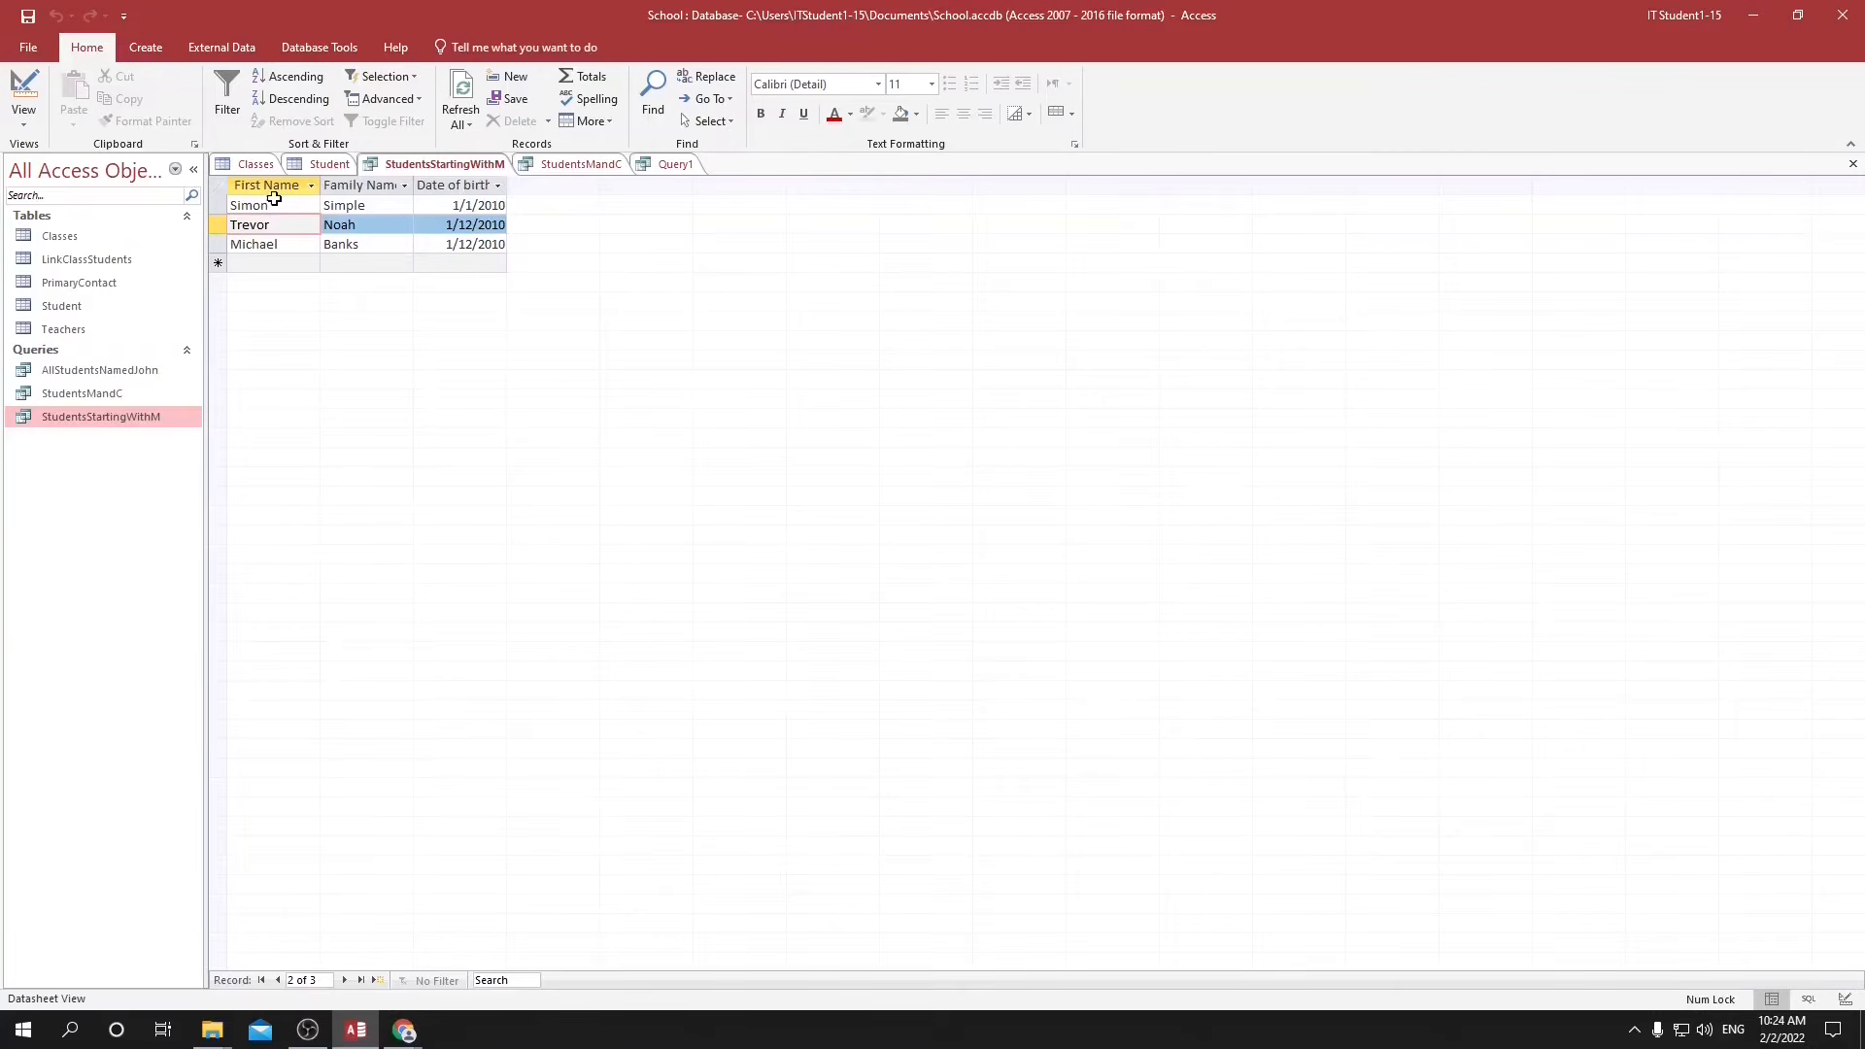
key("alt+Tab")
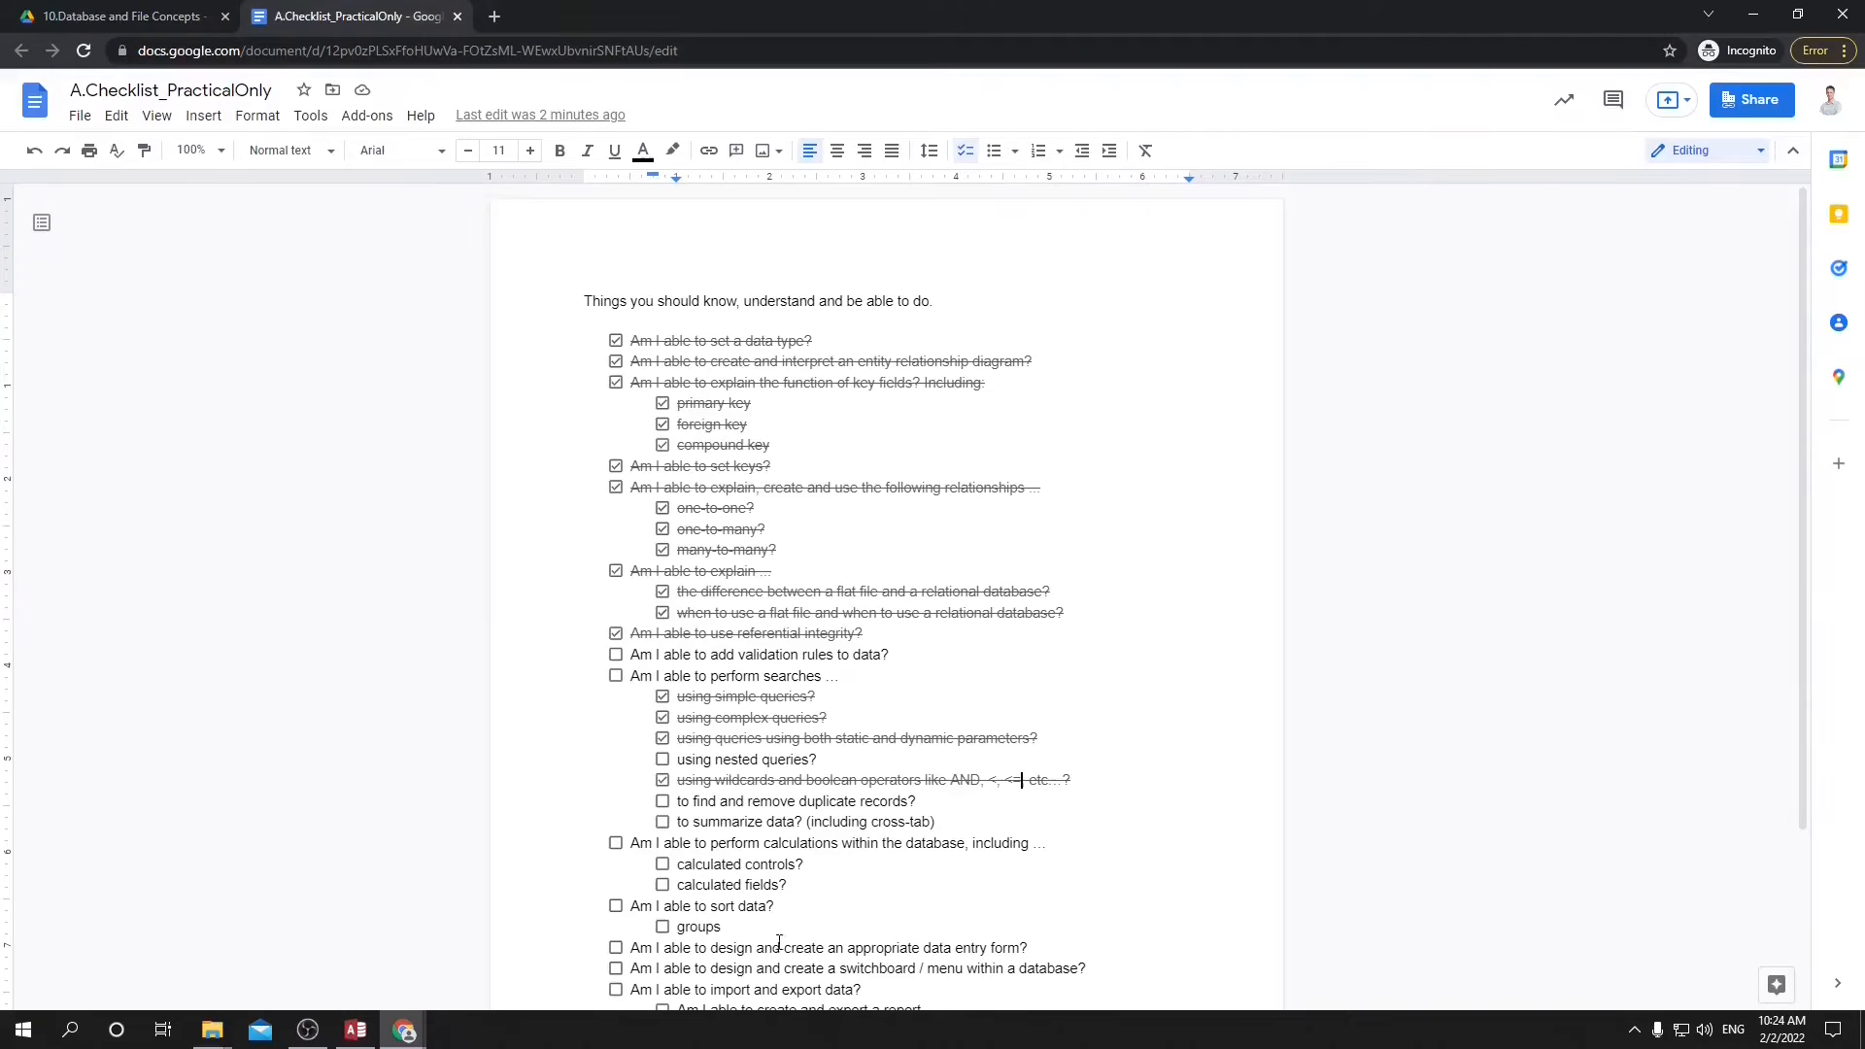
left_click(661, 759)
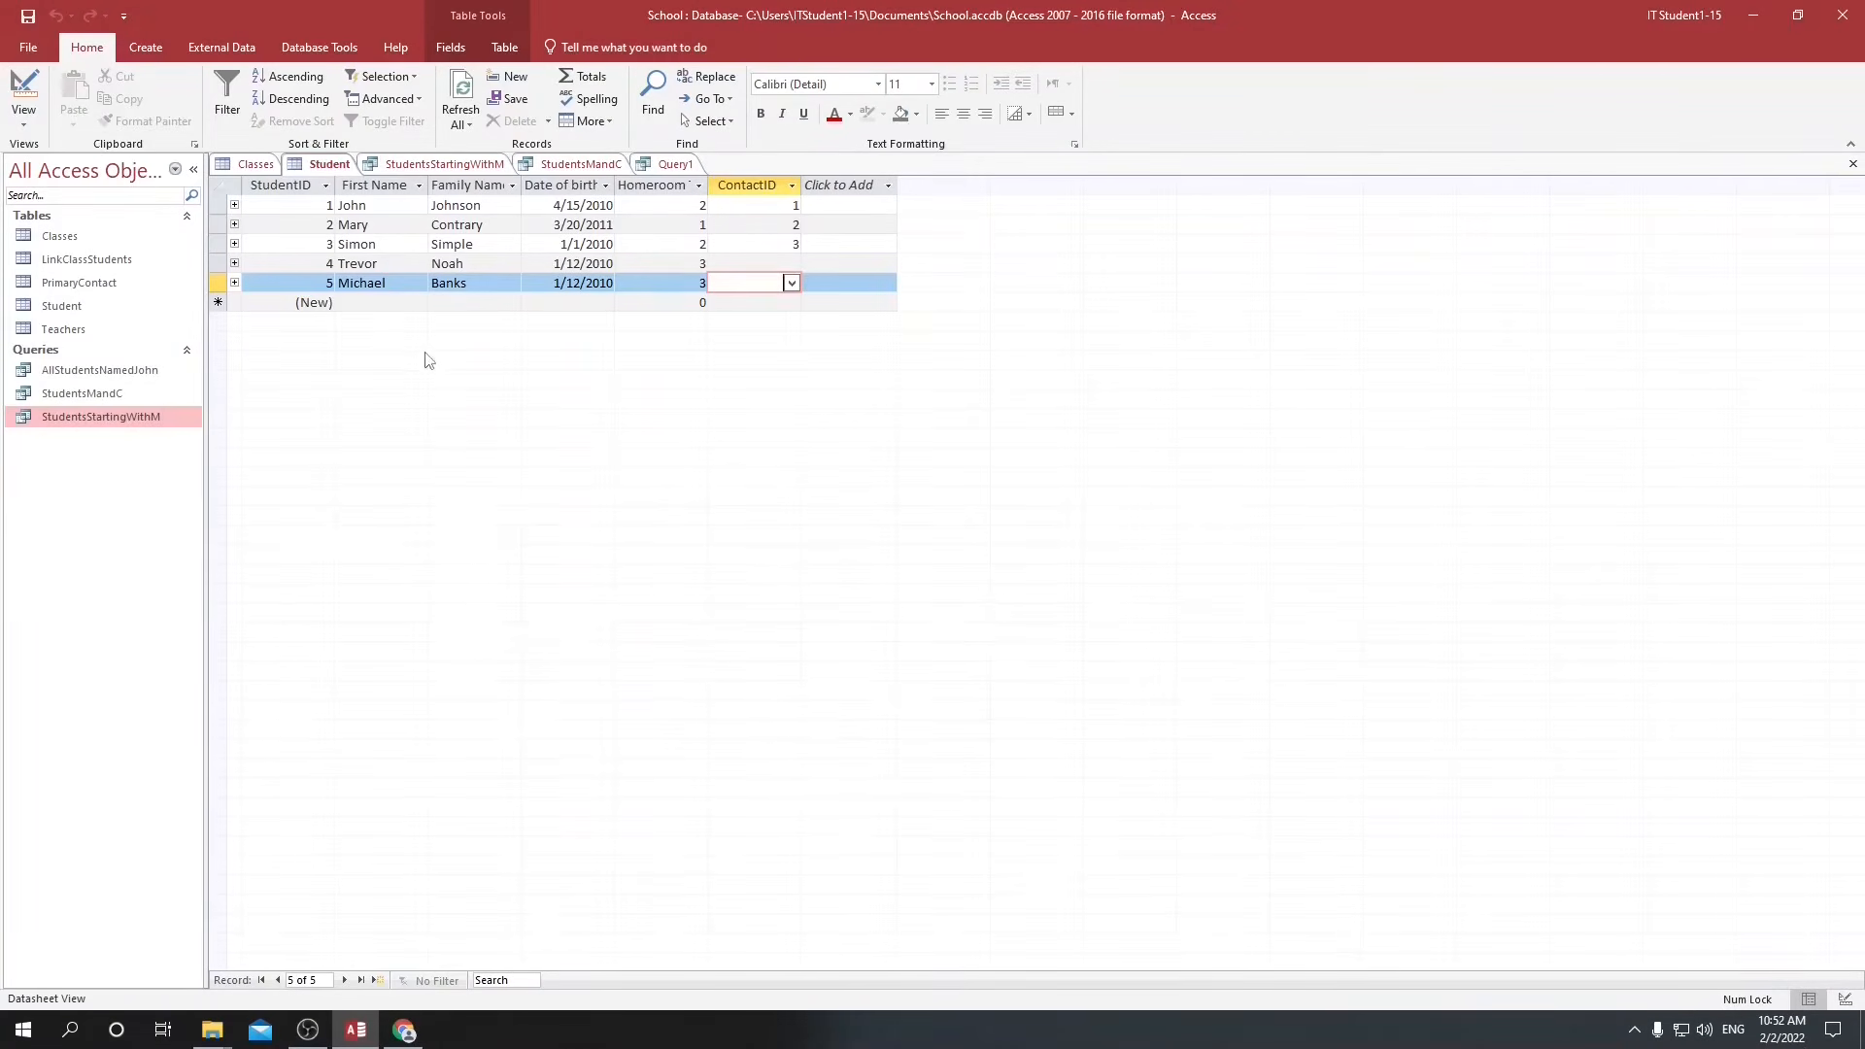
Add a record to the Student table that repeats the last student's names and date of birth, with homeroom teacher 3.
left_click(390, 302)
key("Tab")
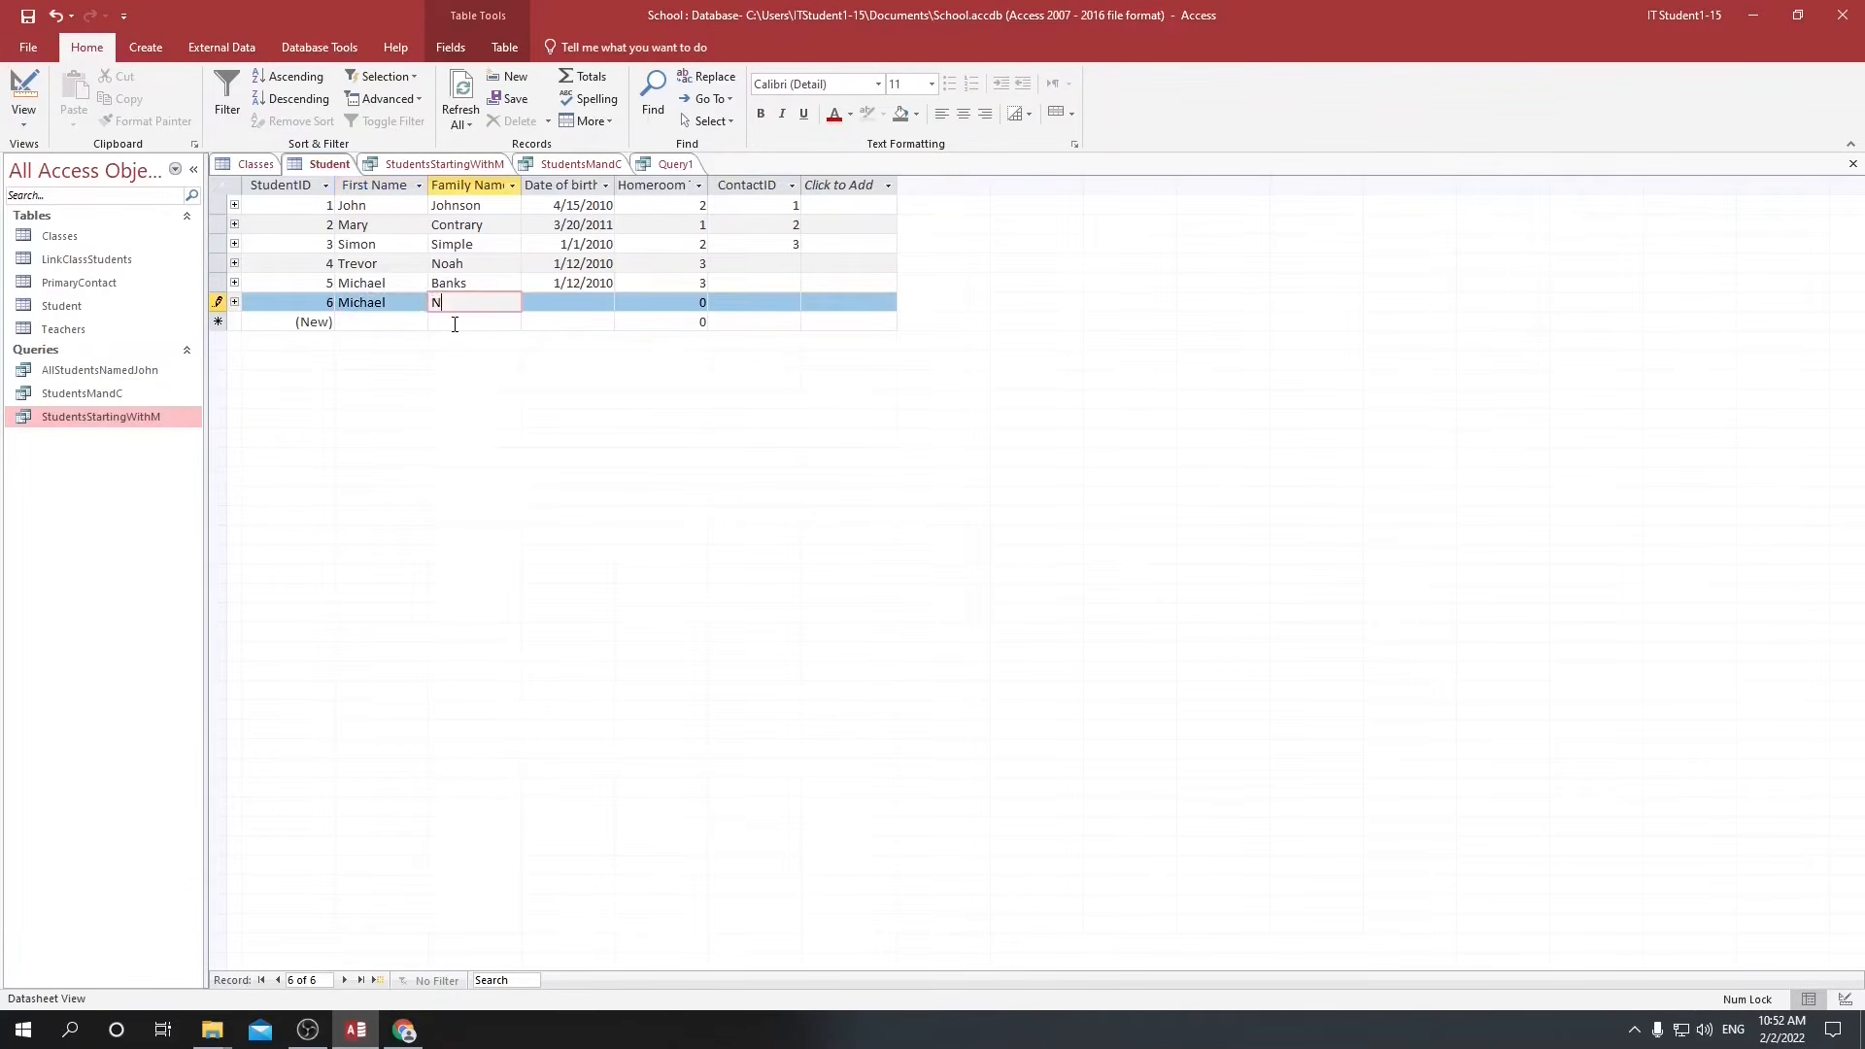
key("Tab")
type("1/12/2010")
key("Tab")
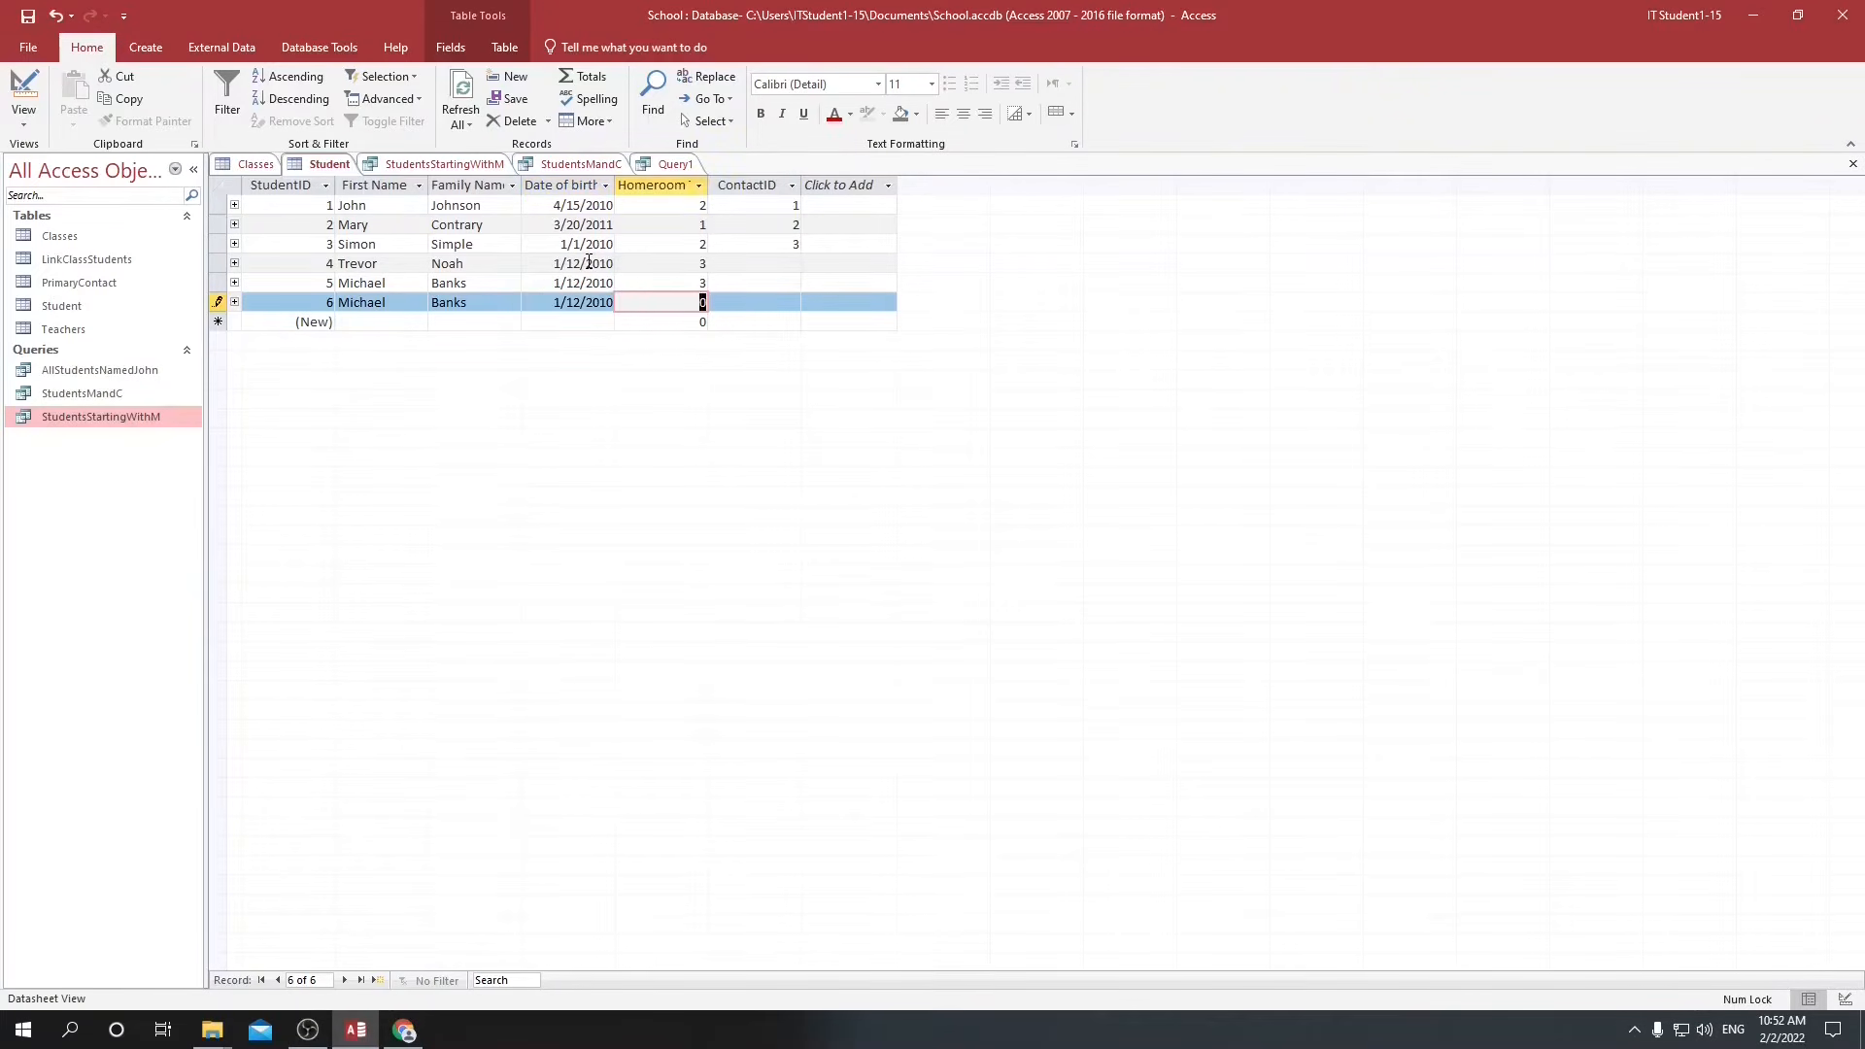
type("3")
key("Tab")
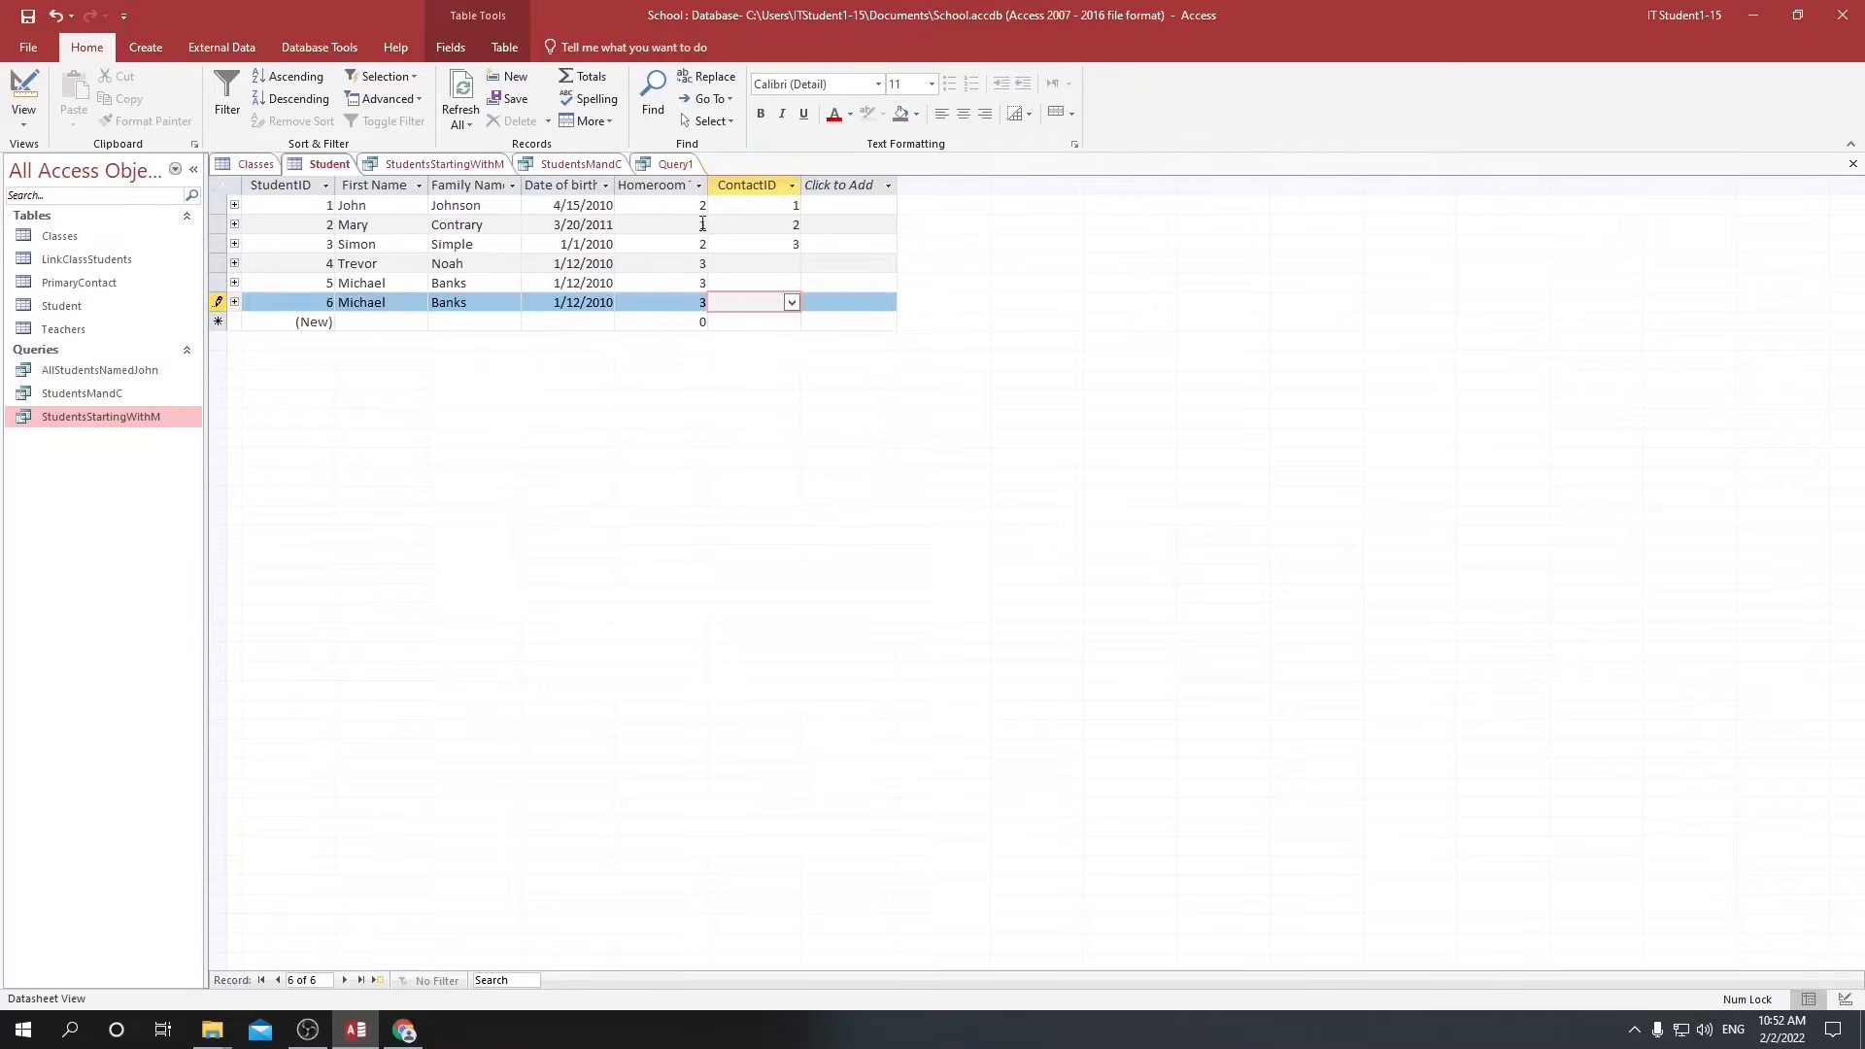
key("Tab")
key("Up")
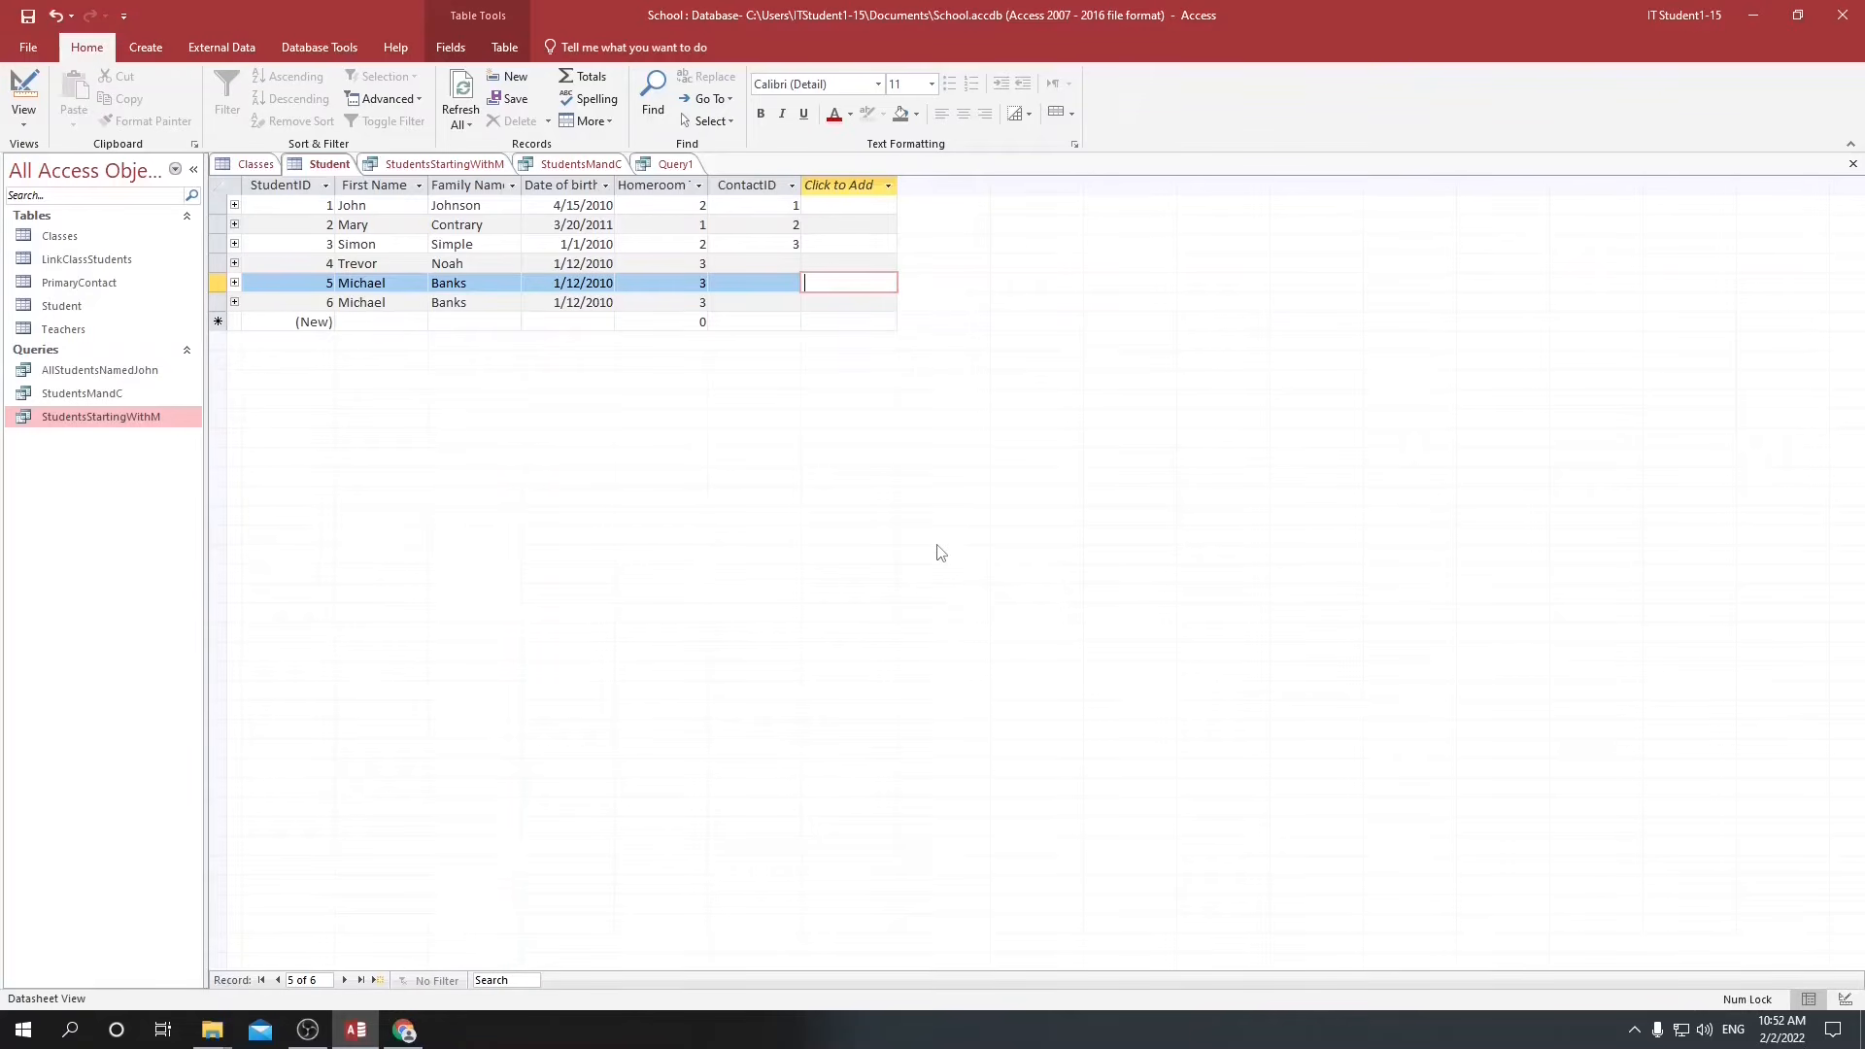
Start a Find Duplicates query with the query wizard, using the Student table as the source.
left_click(143, 48)
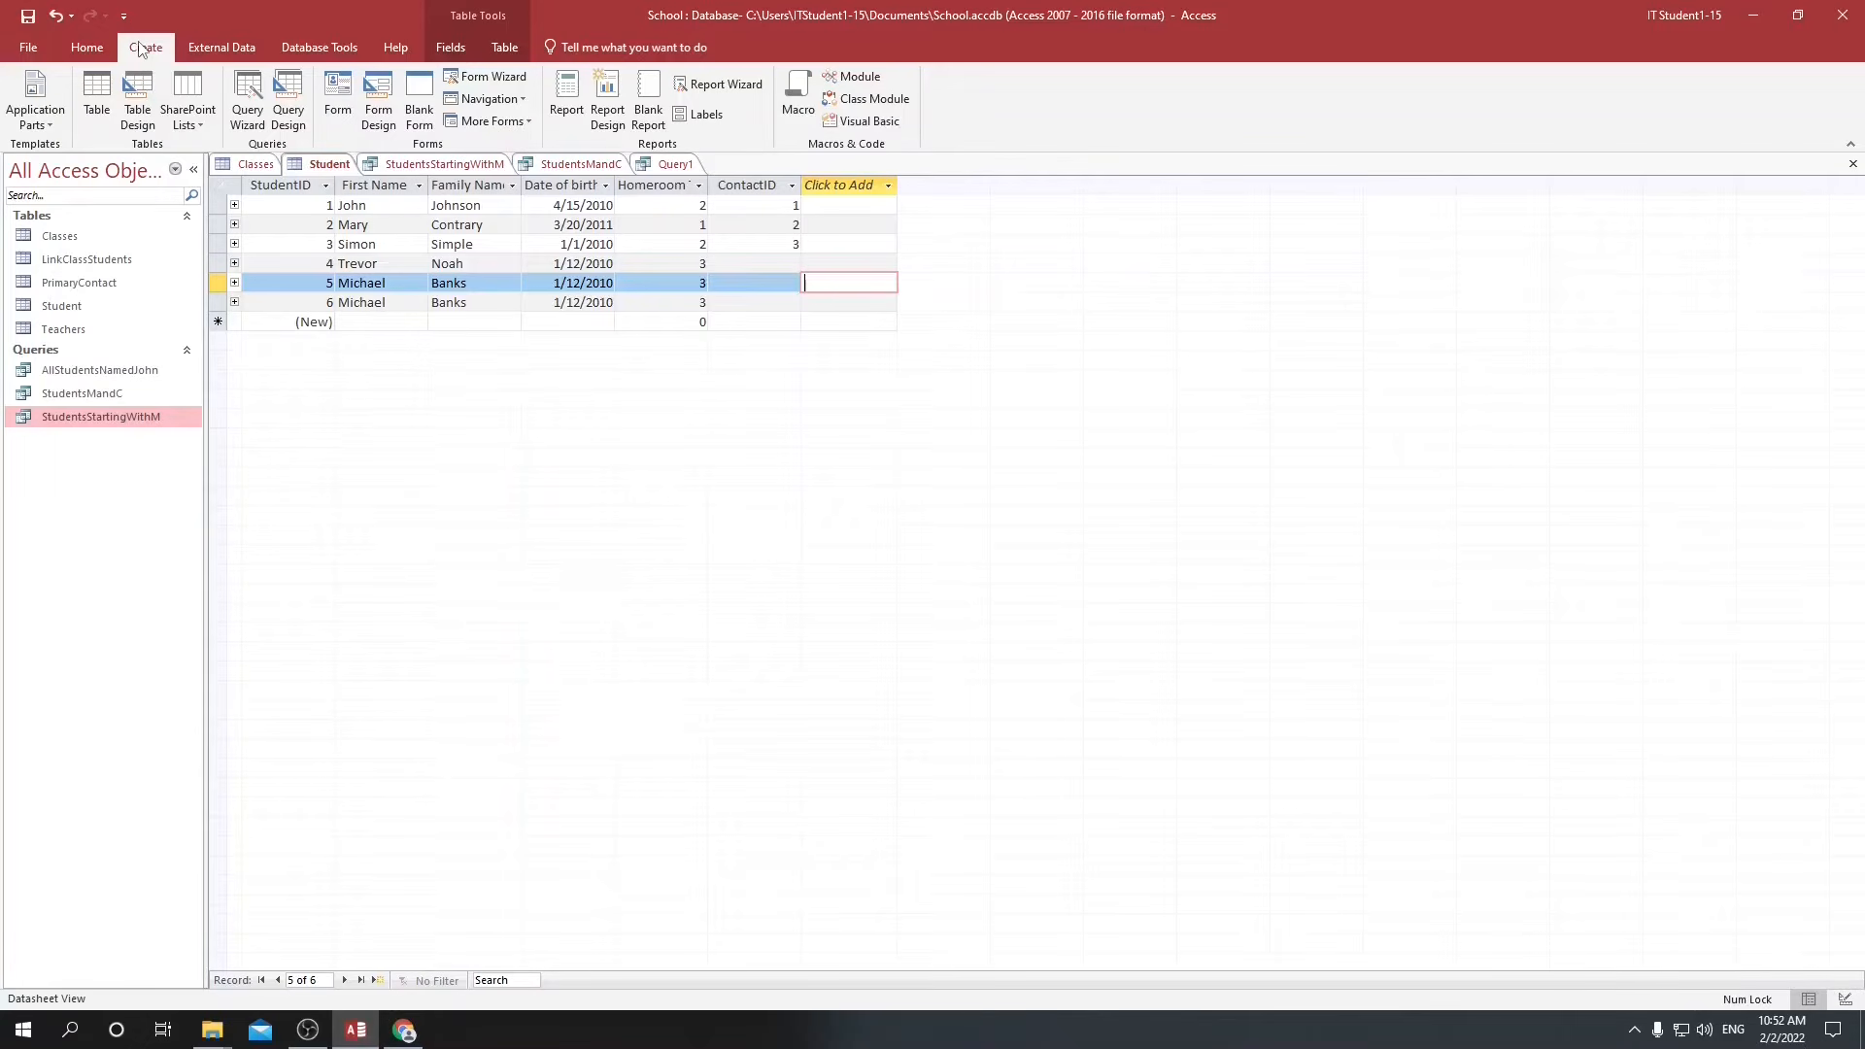
left_click(250, 105)
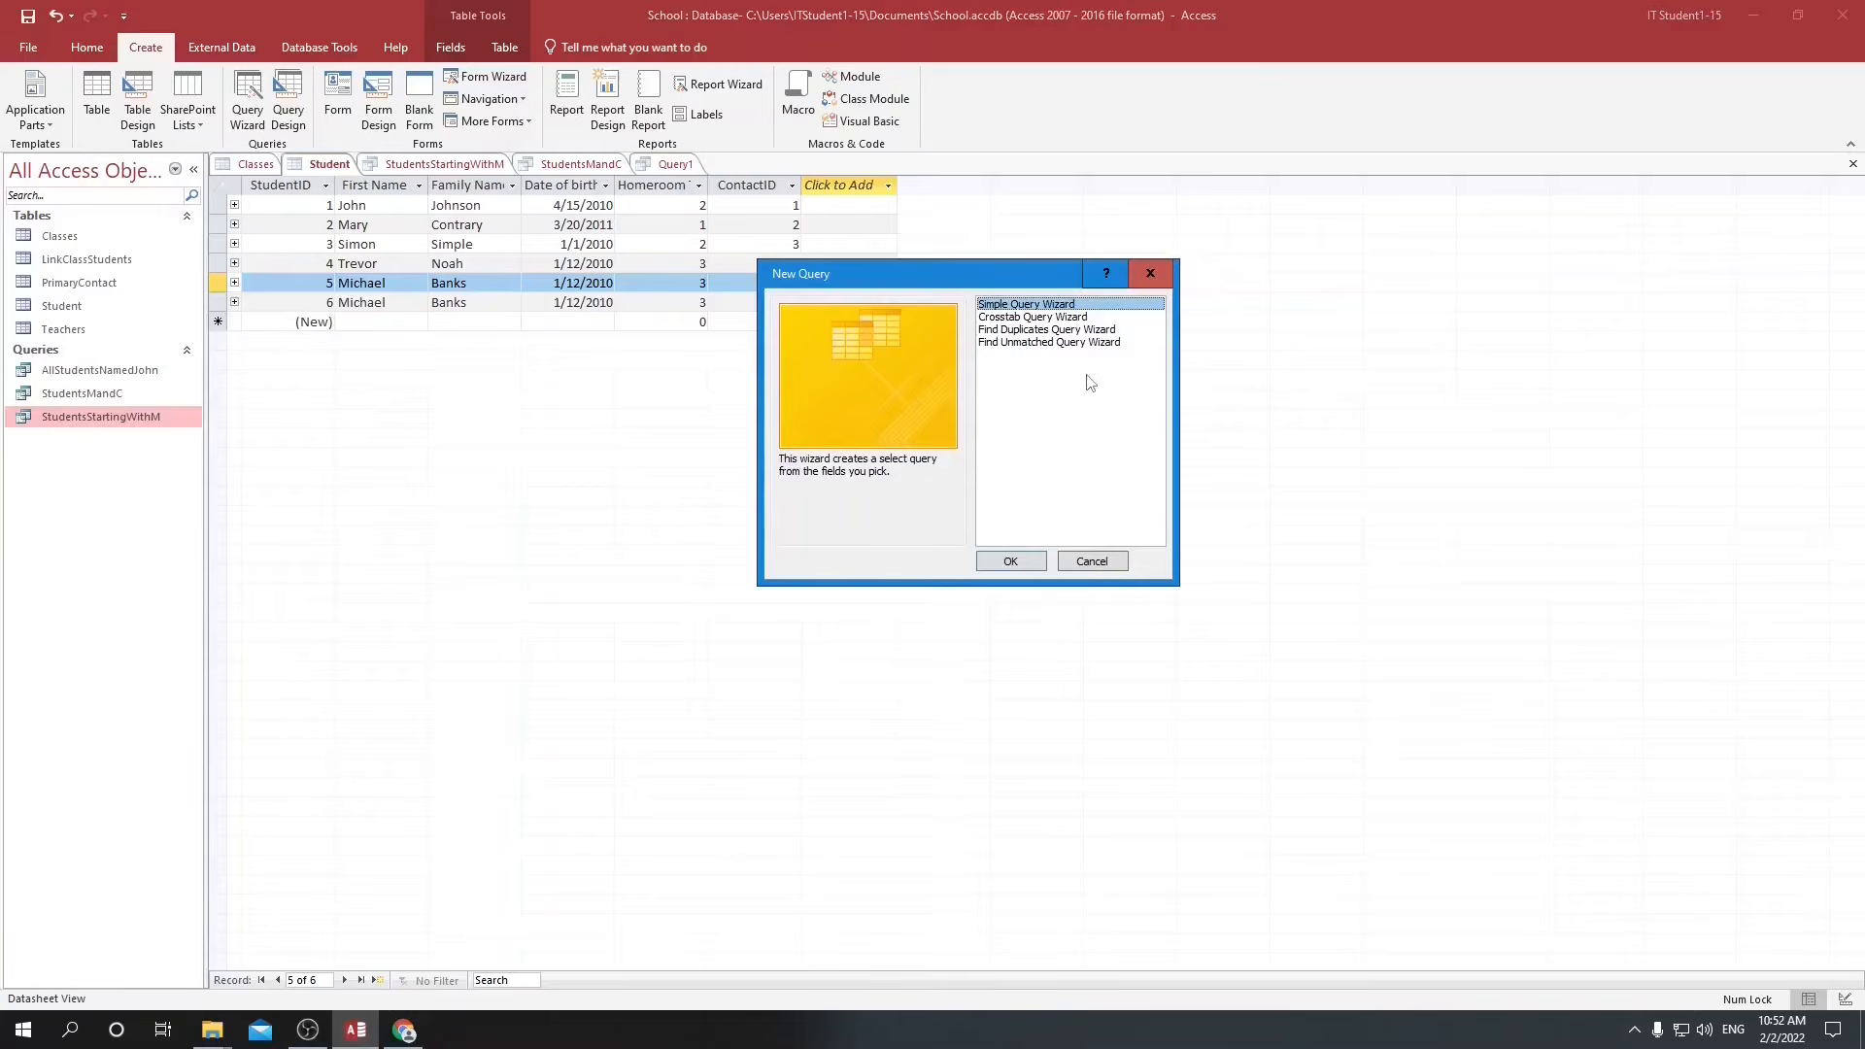
left_click(1005, 330)
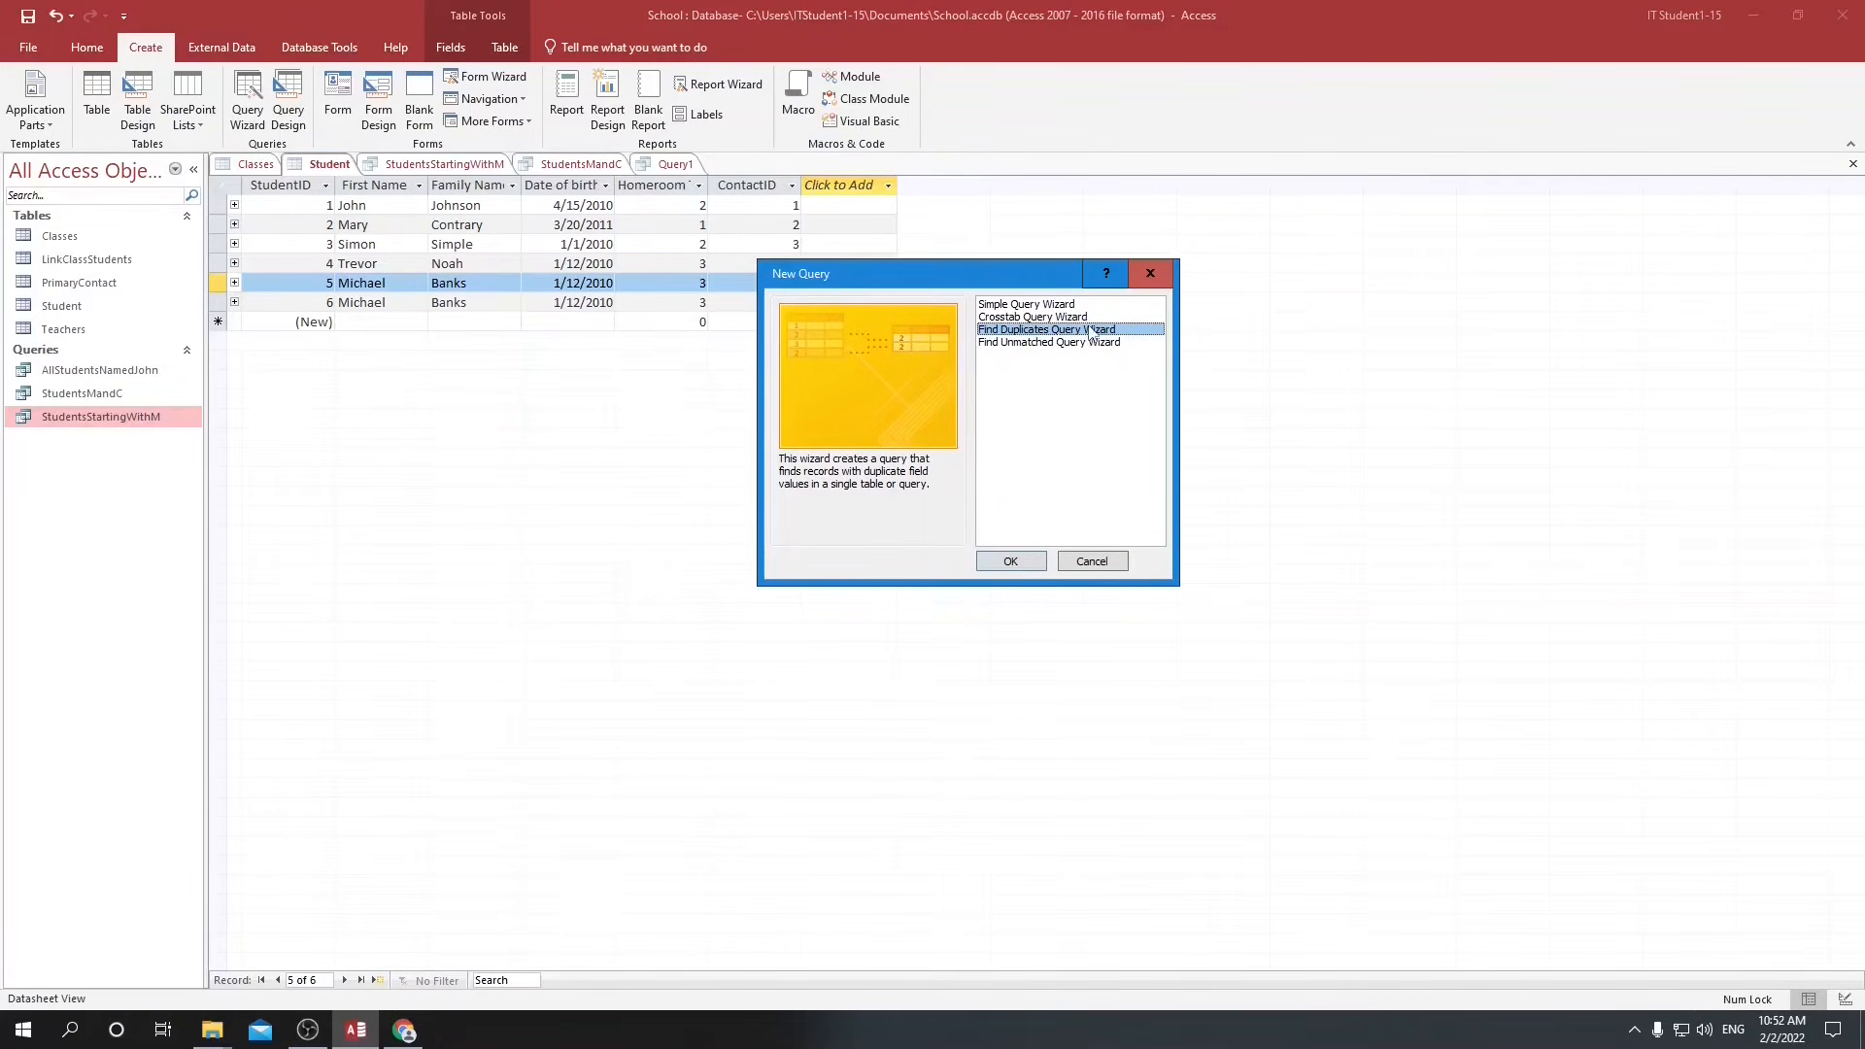
left_click(1010, 560)
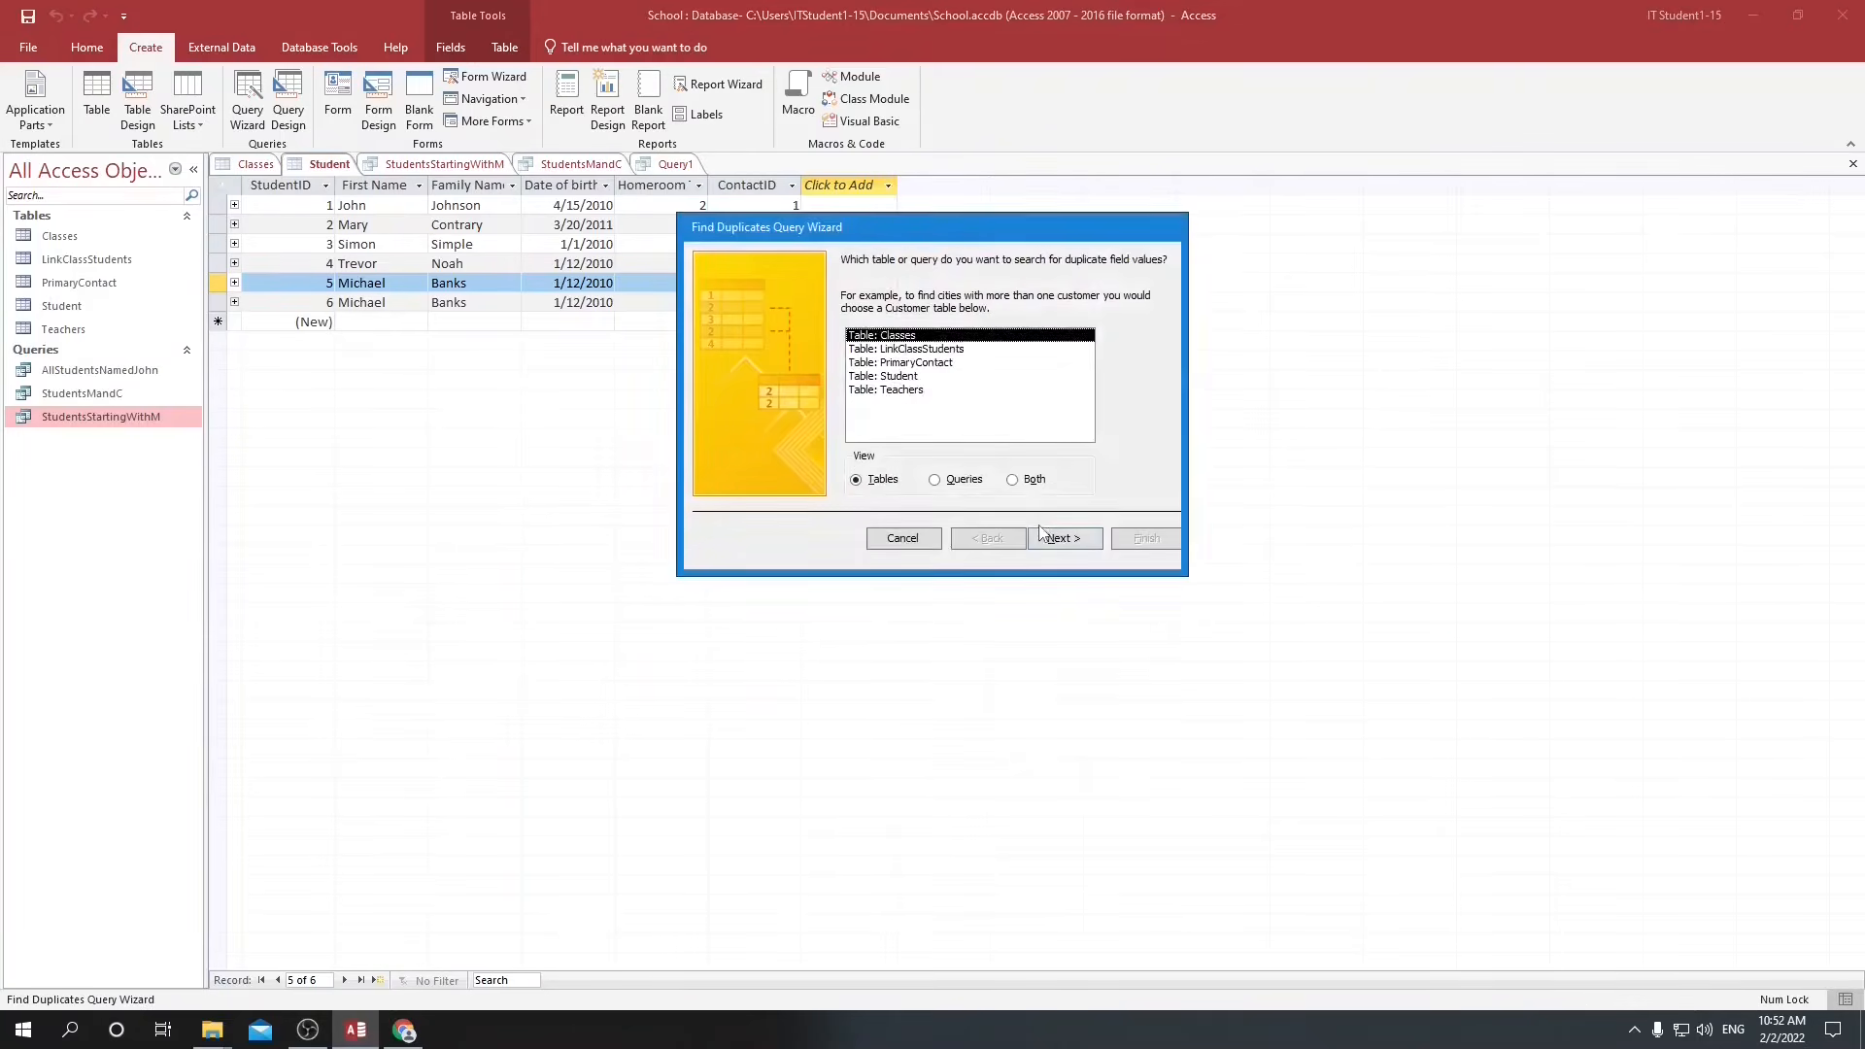
left_click(869, 379)
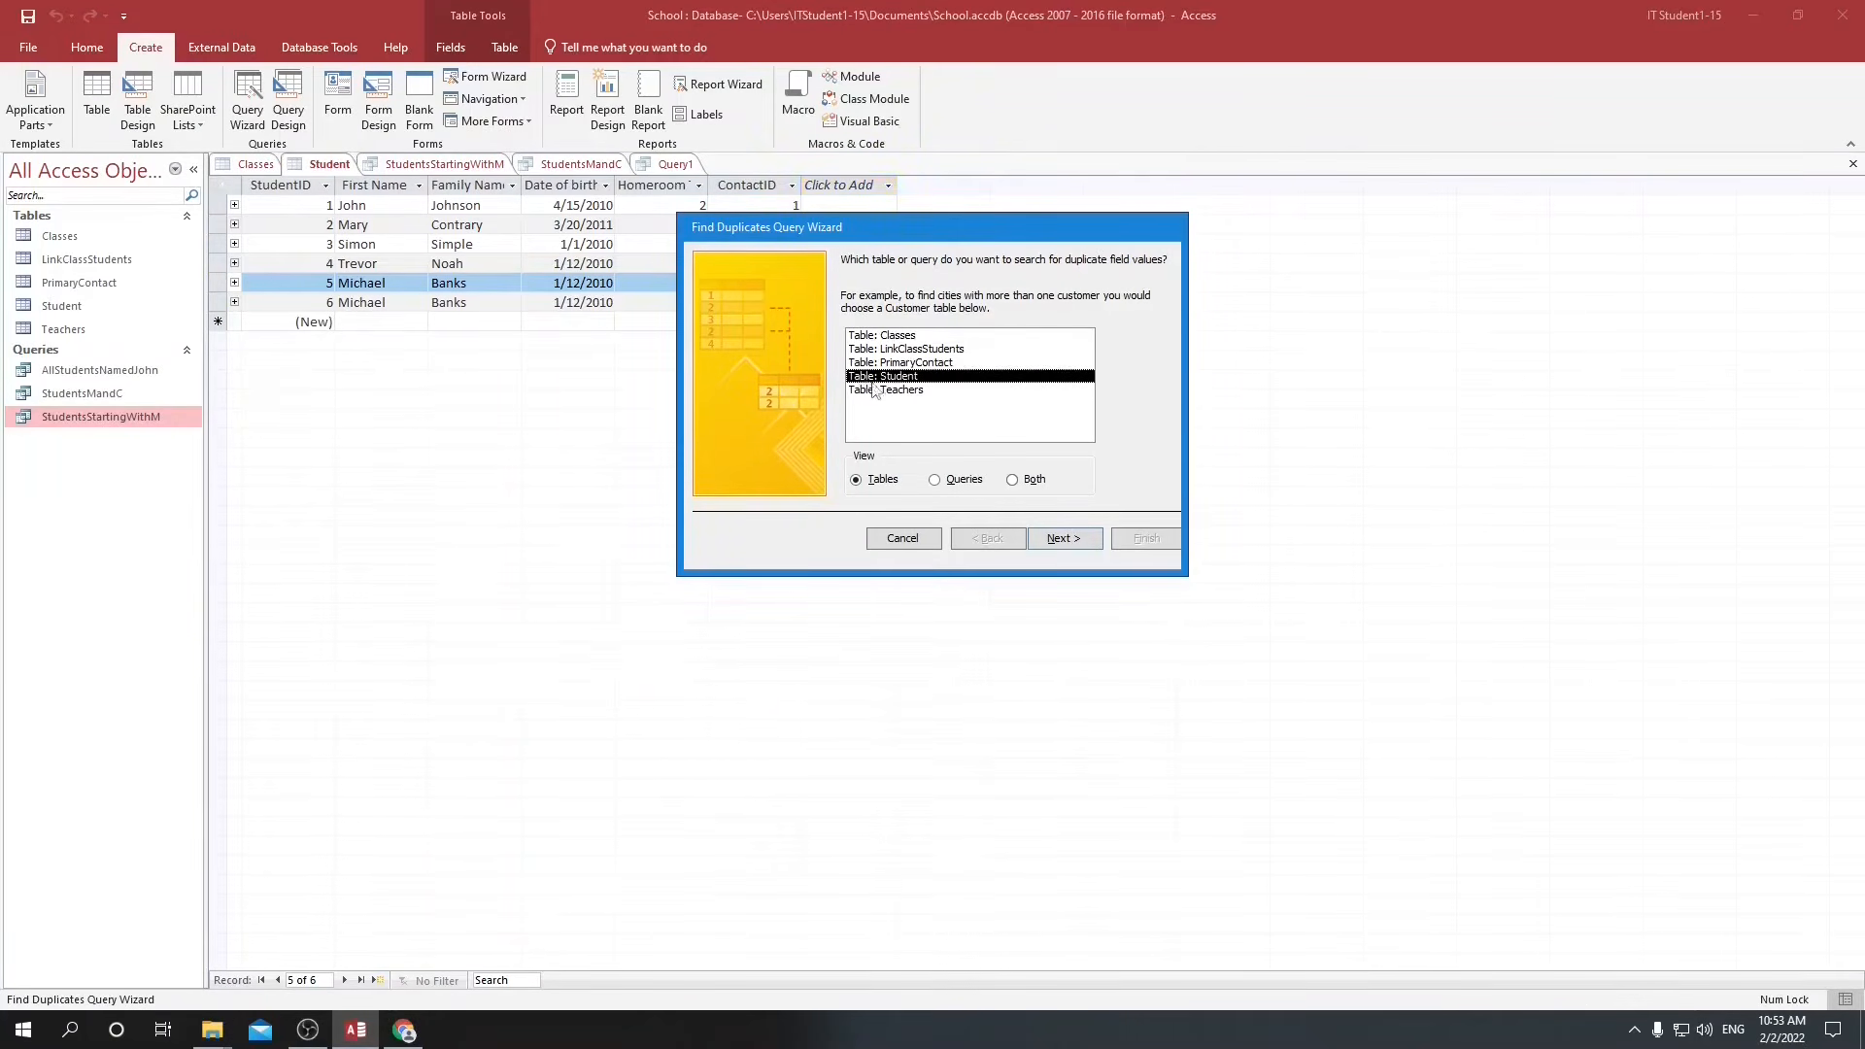
left_click(1069, 540)
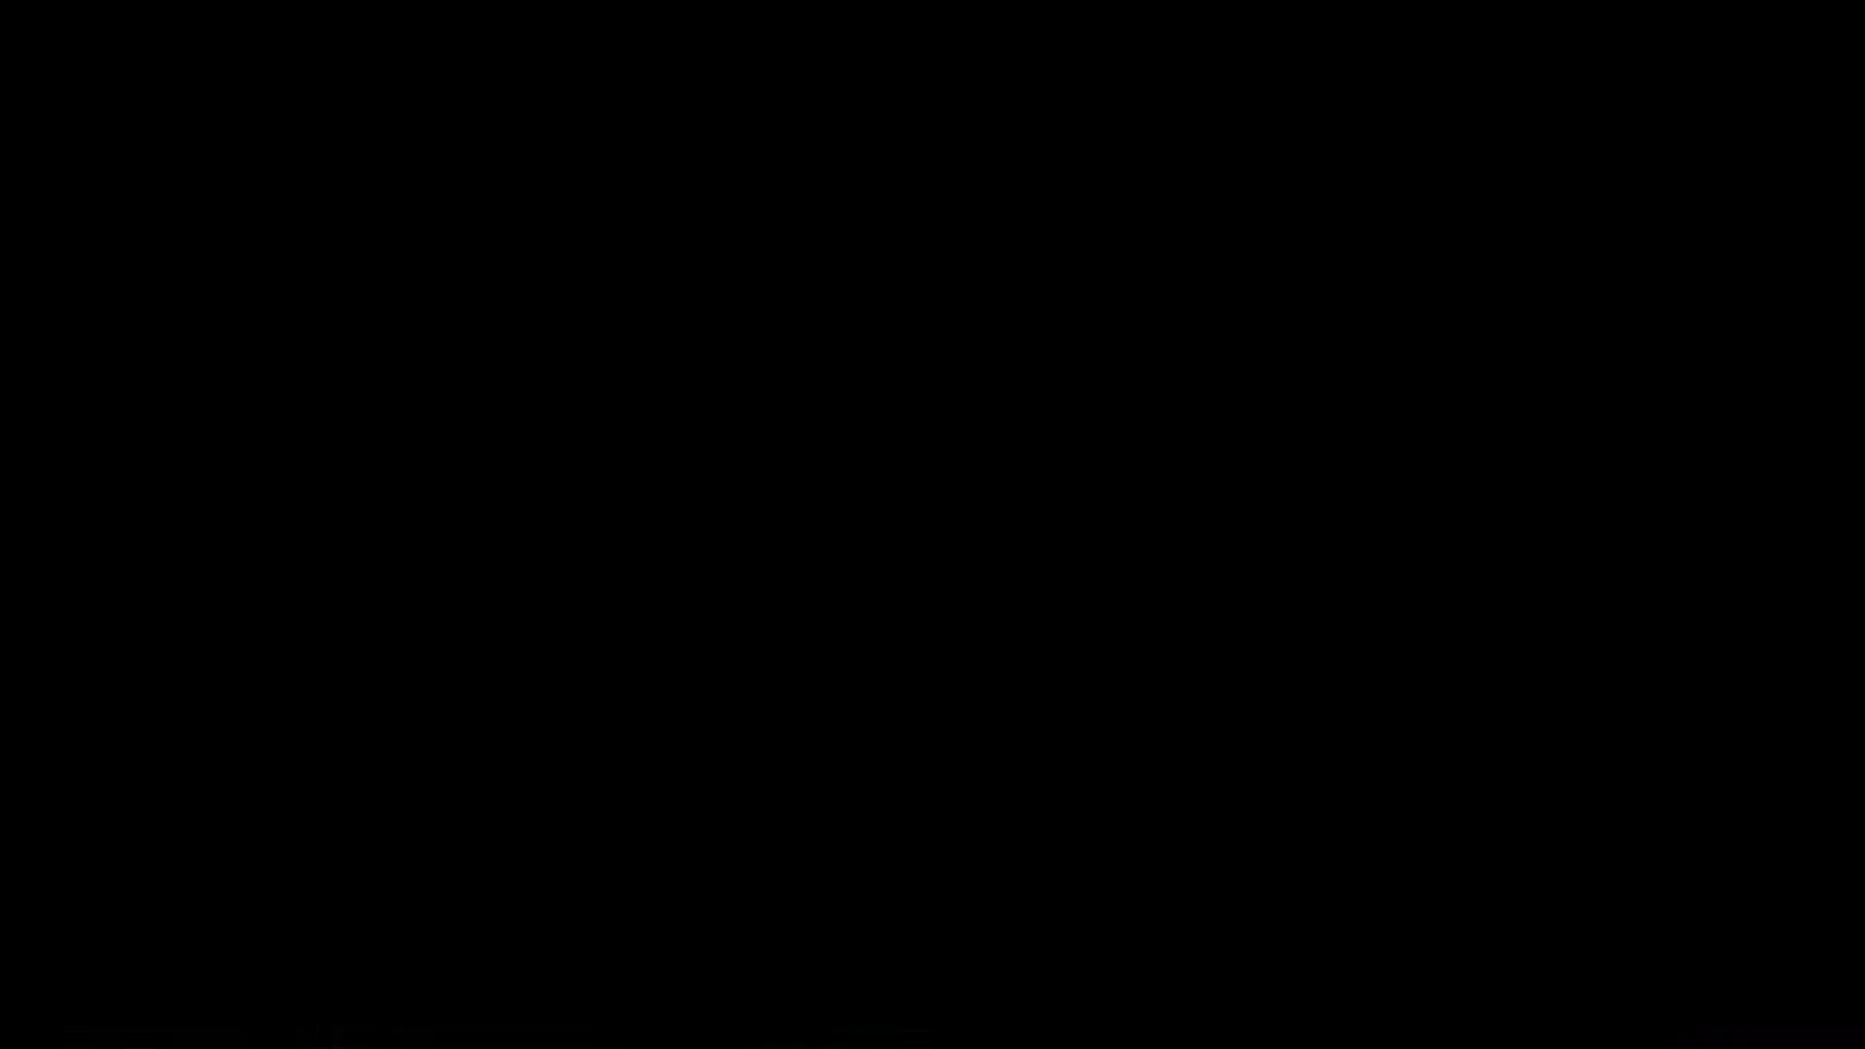
Choose First Name and Family Name as the fields to check for duplicate values.
left_click(832, 357)
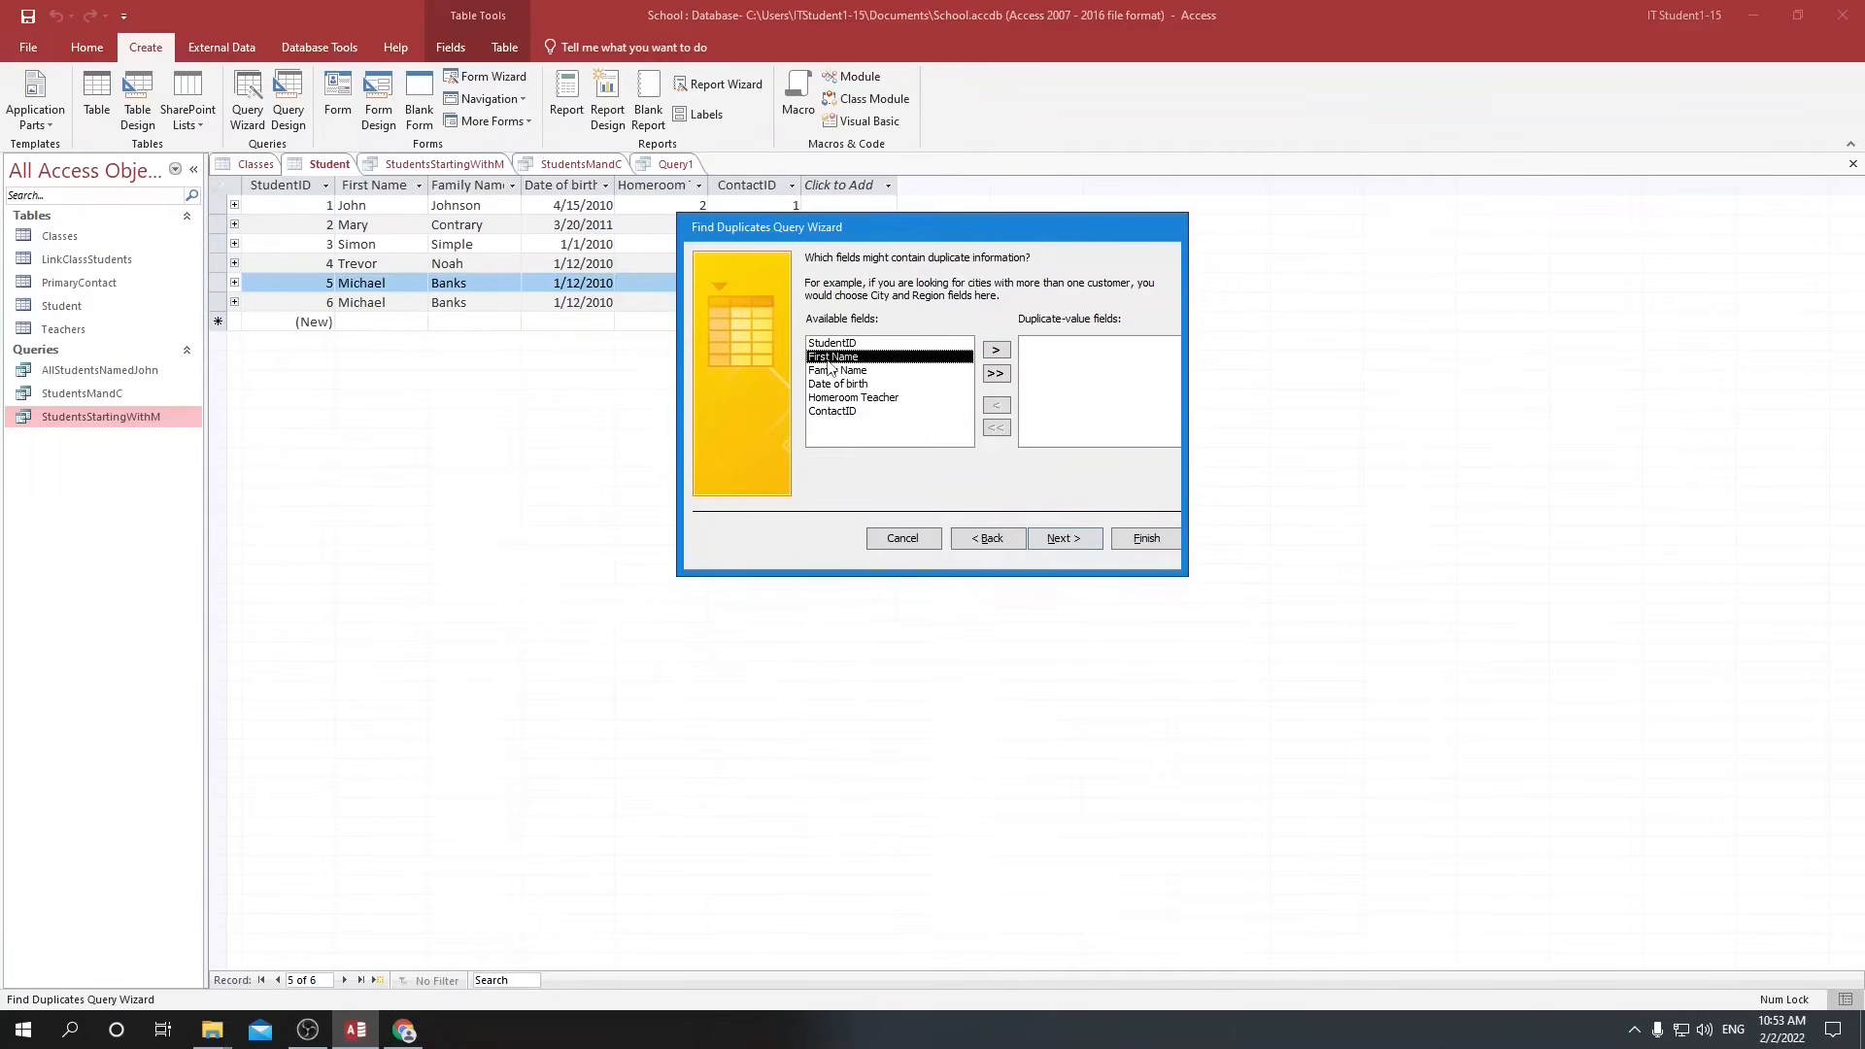
left_click(997, 350)
left_click(996, 351)
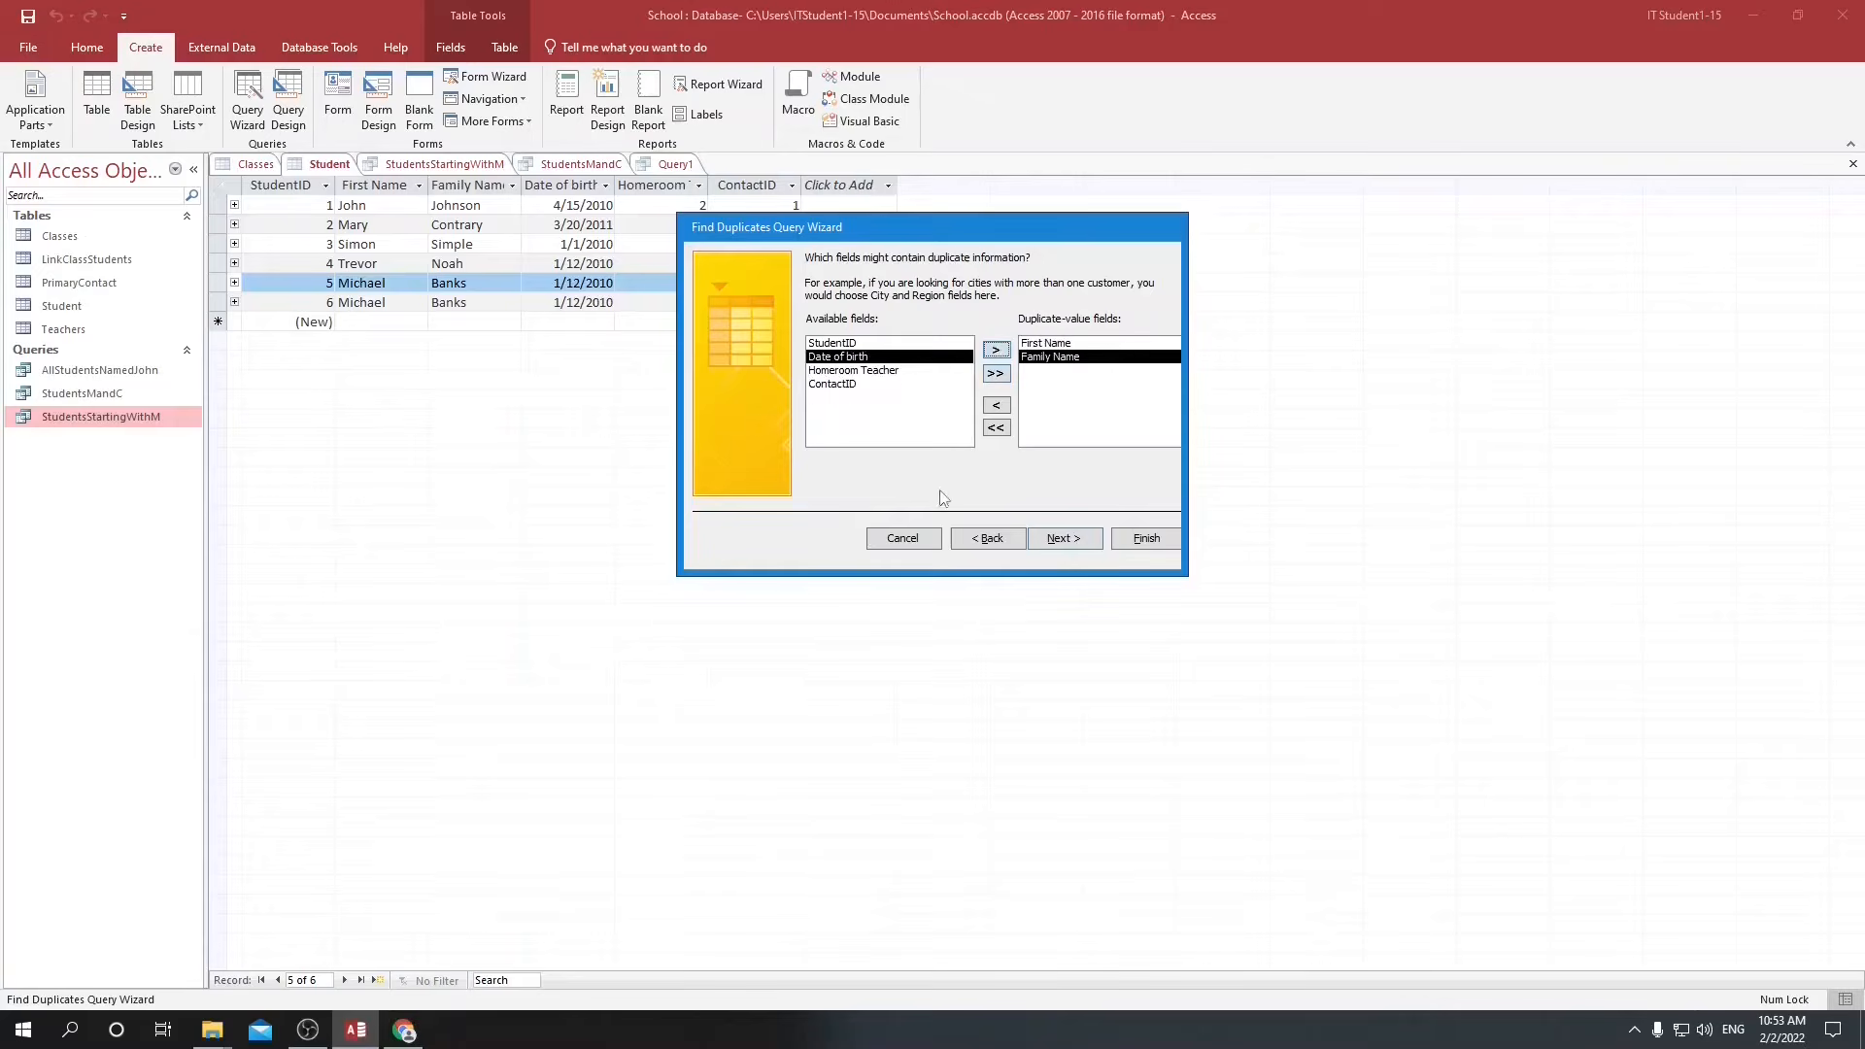
left_click(1034, 346)
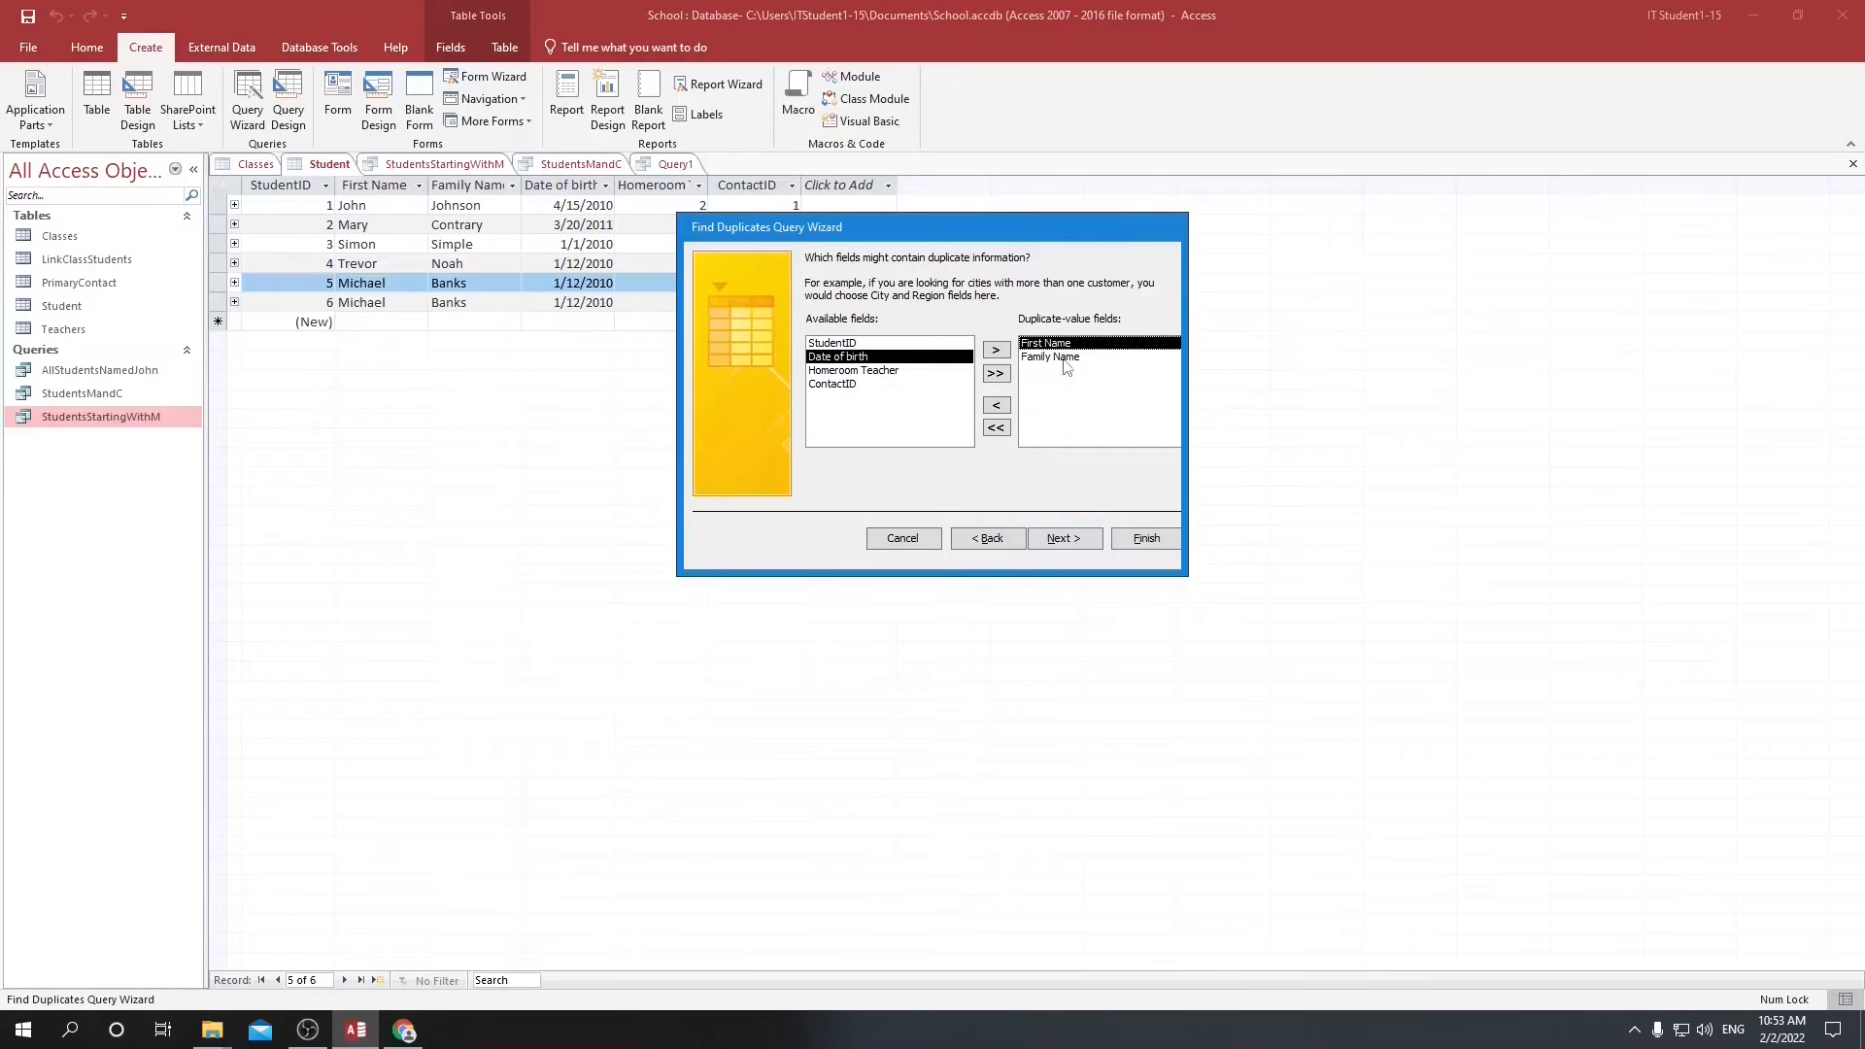
left_click(1063, 540)
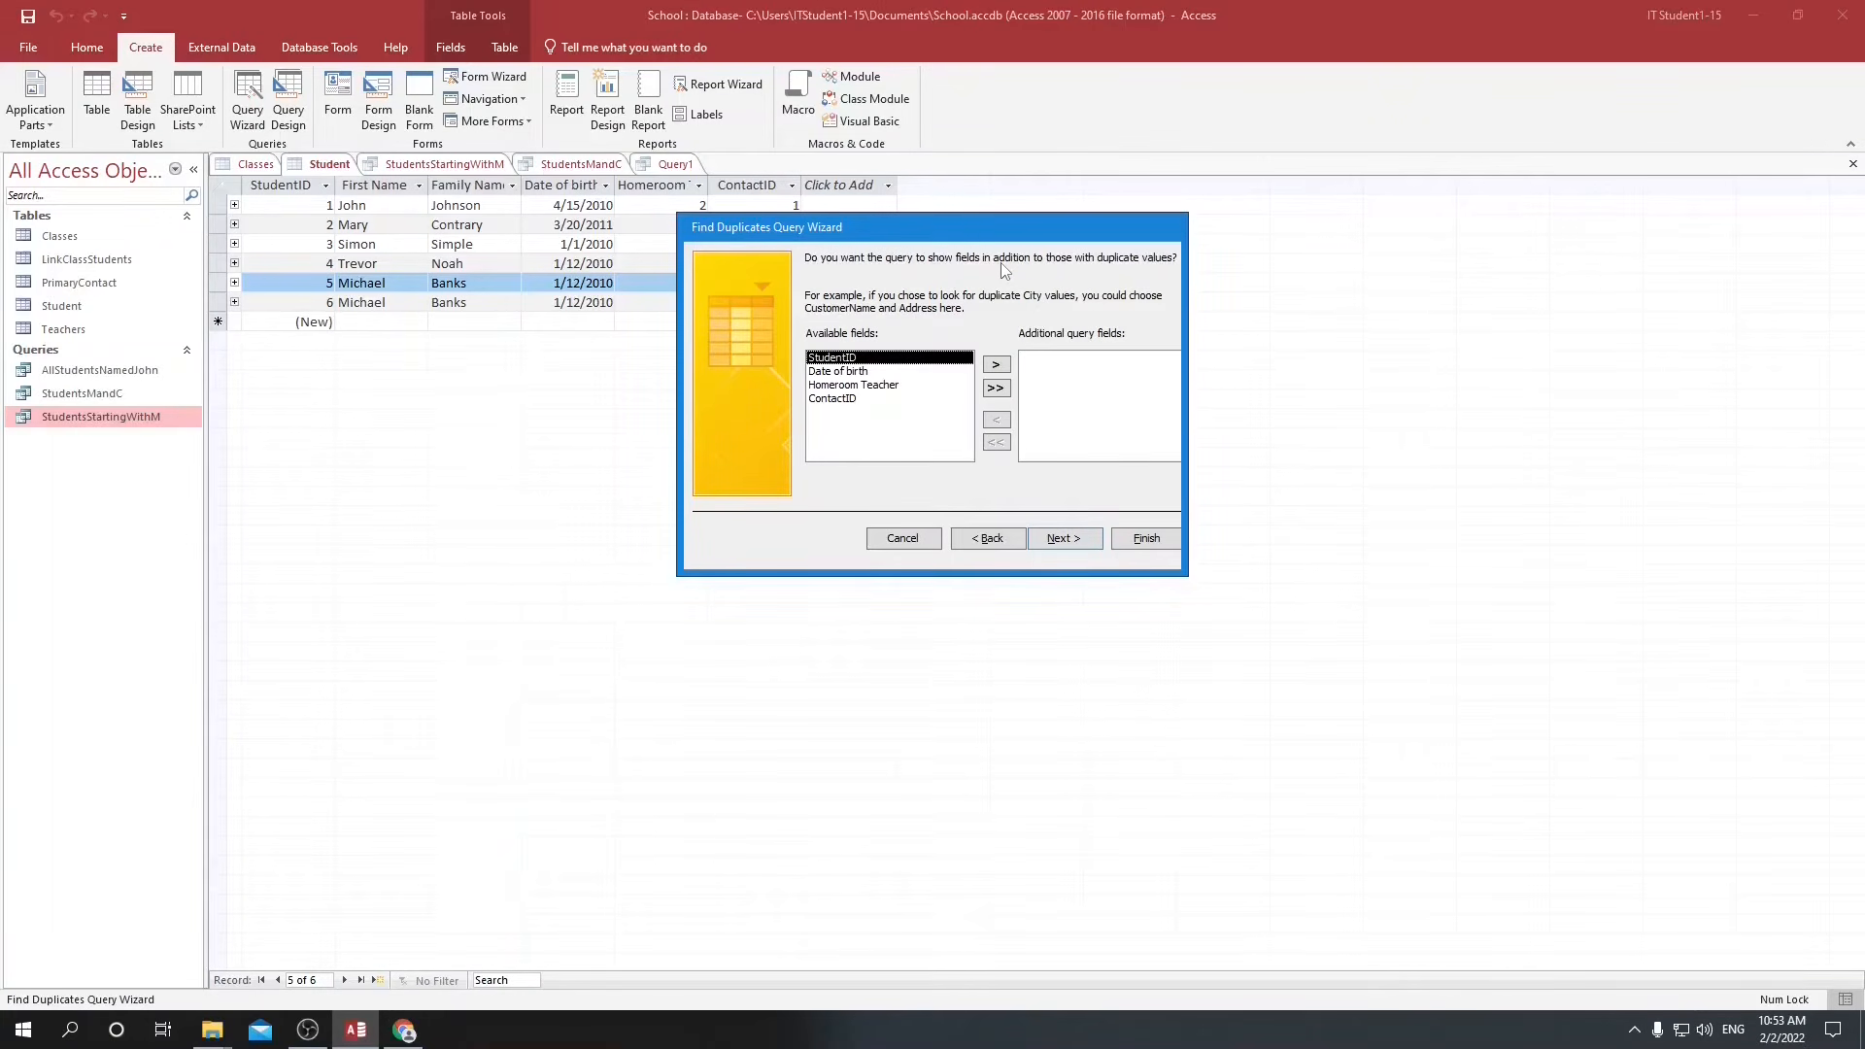
Include Homeroom Teacher as an additional field and finish the query as "Find duplicates for Student", viewing its results.
left_click(832, 385)
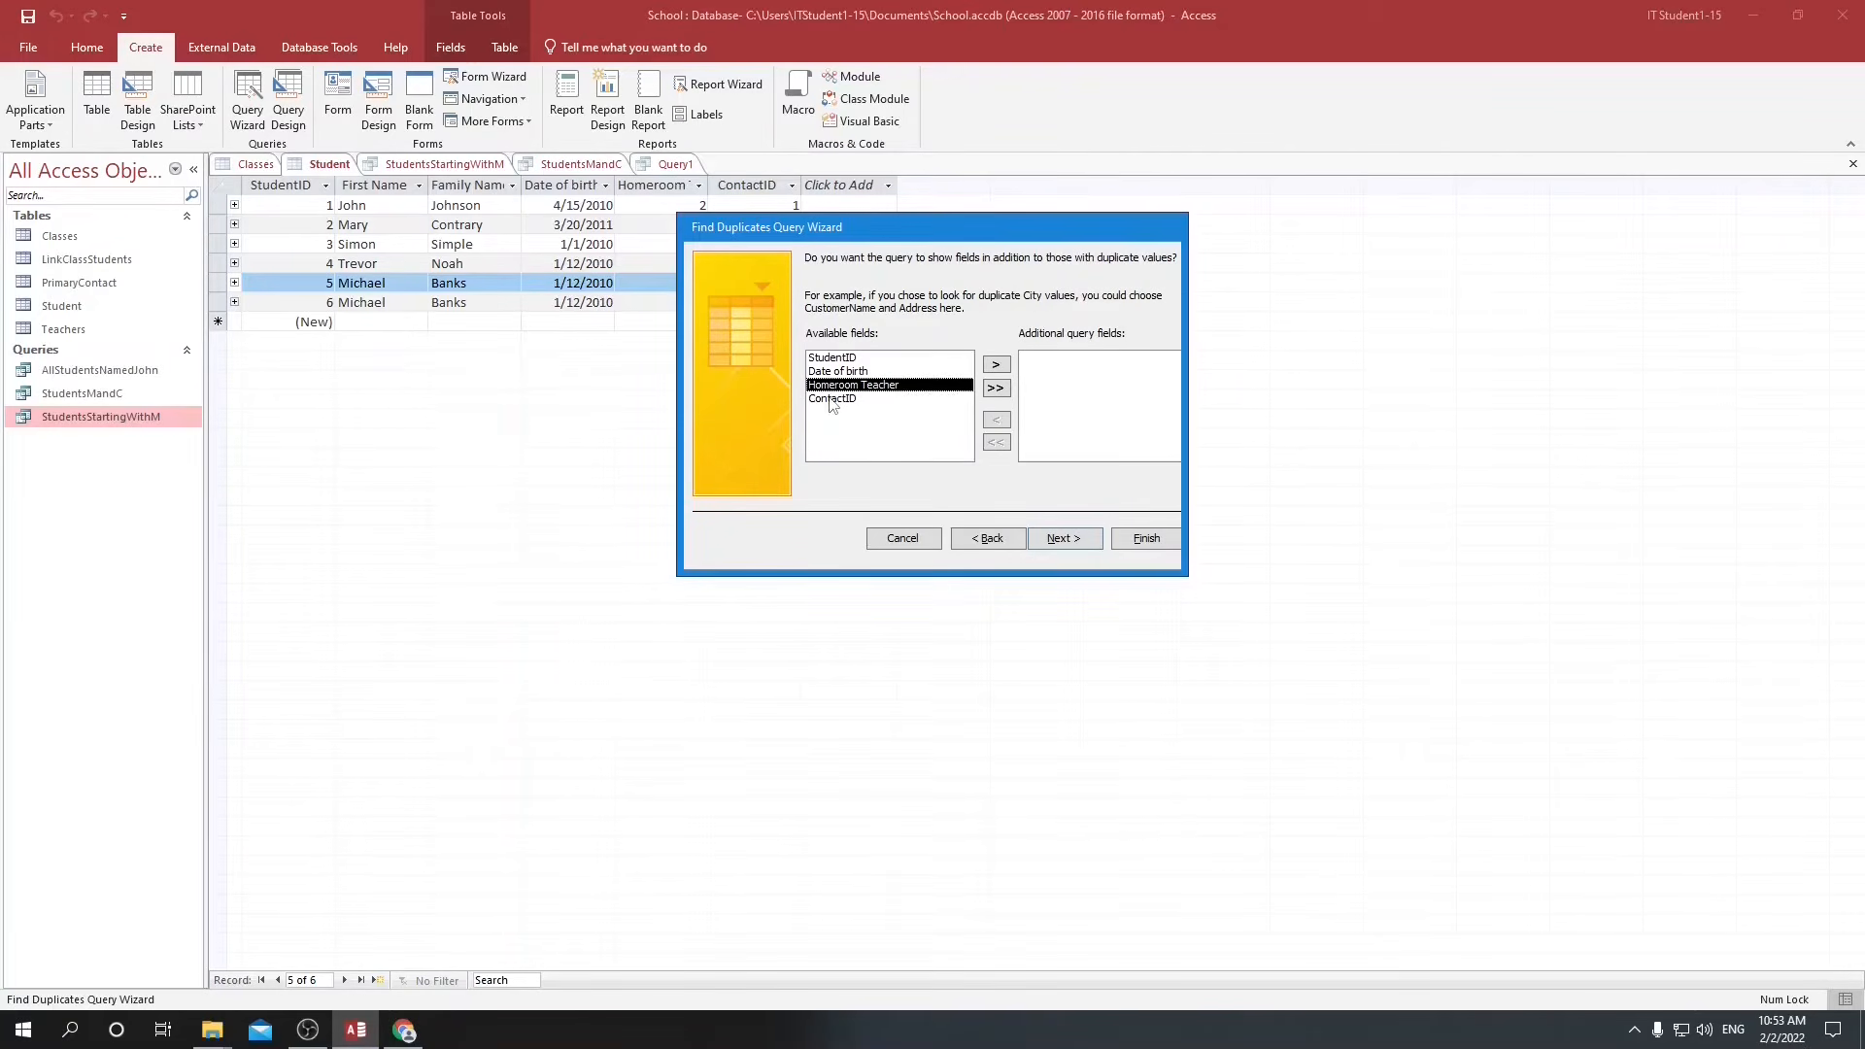
left_click(995, 368)
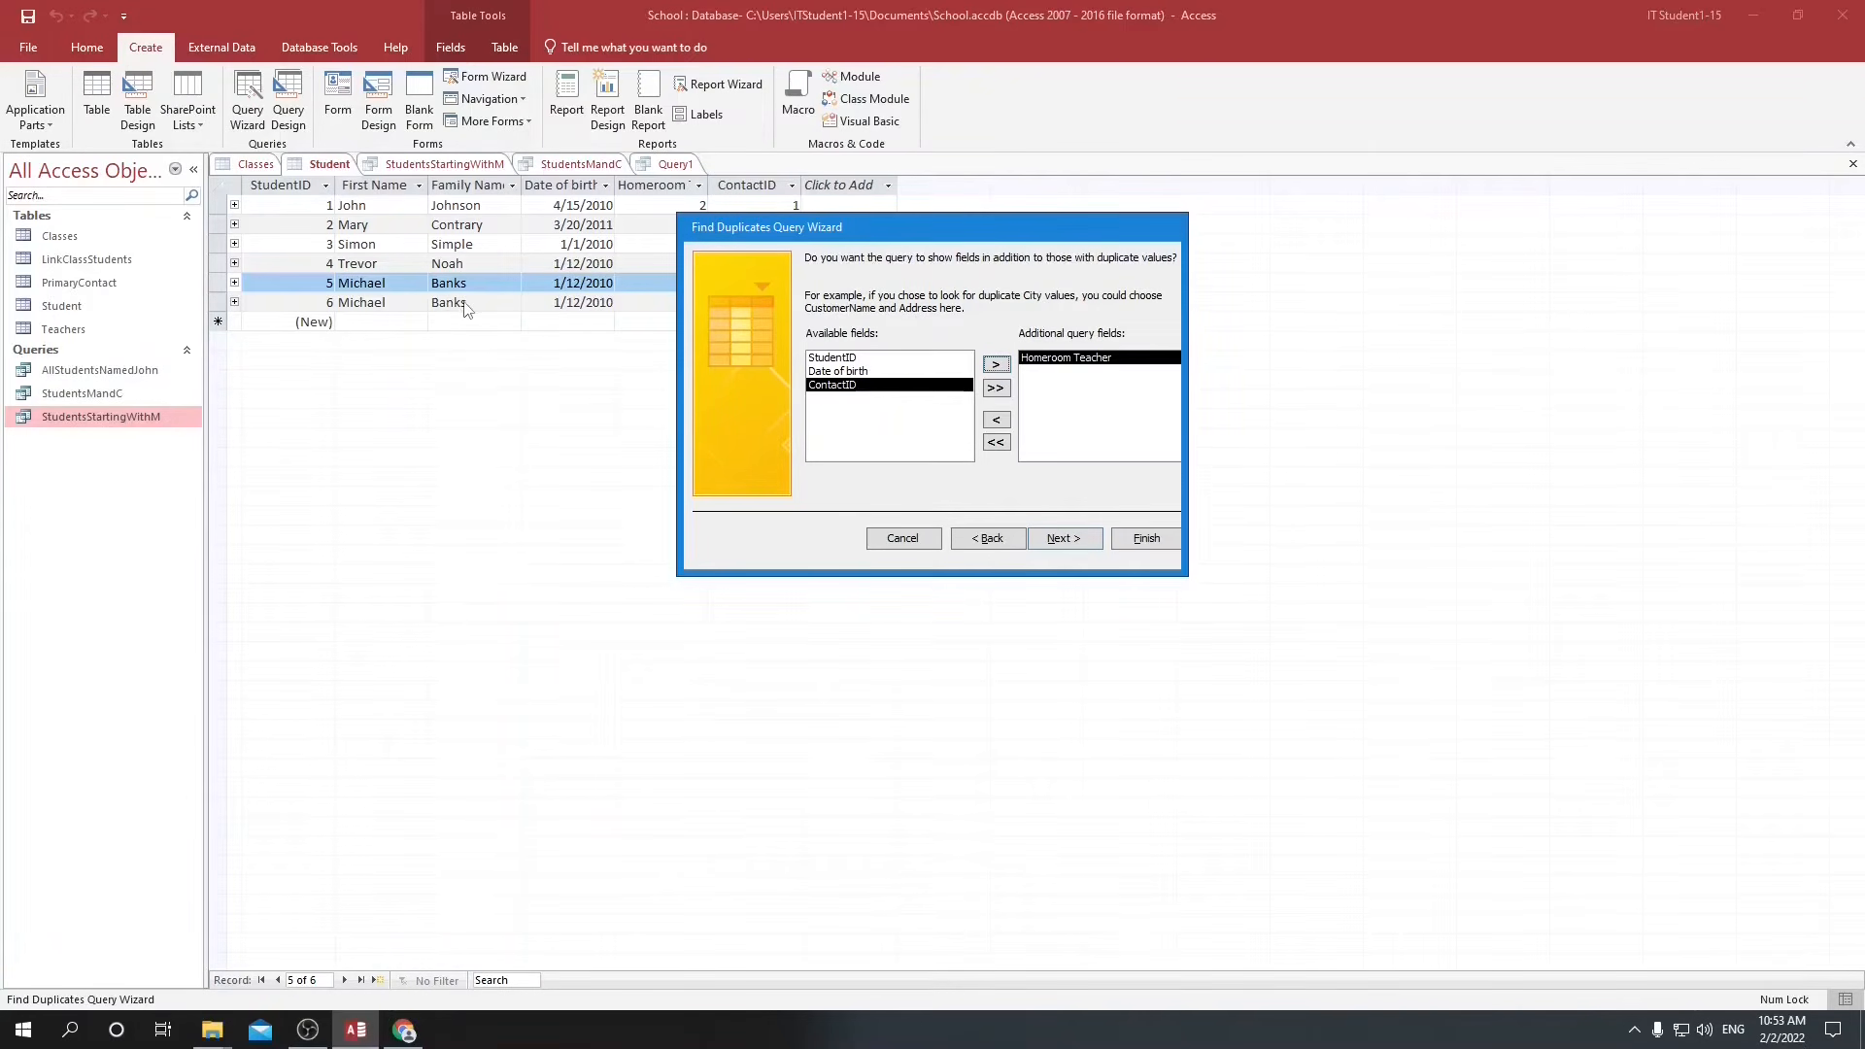
left_click(1063, 539)
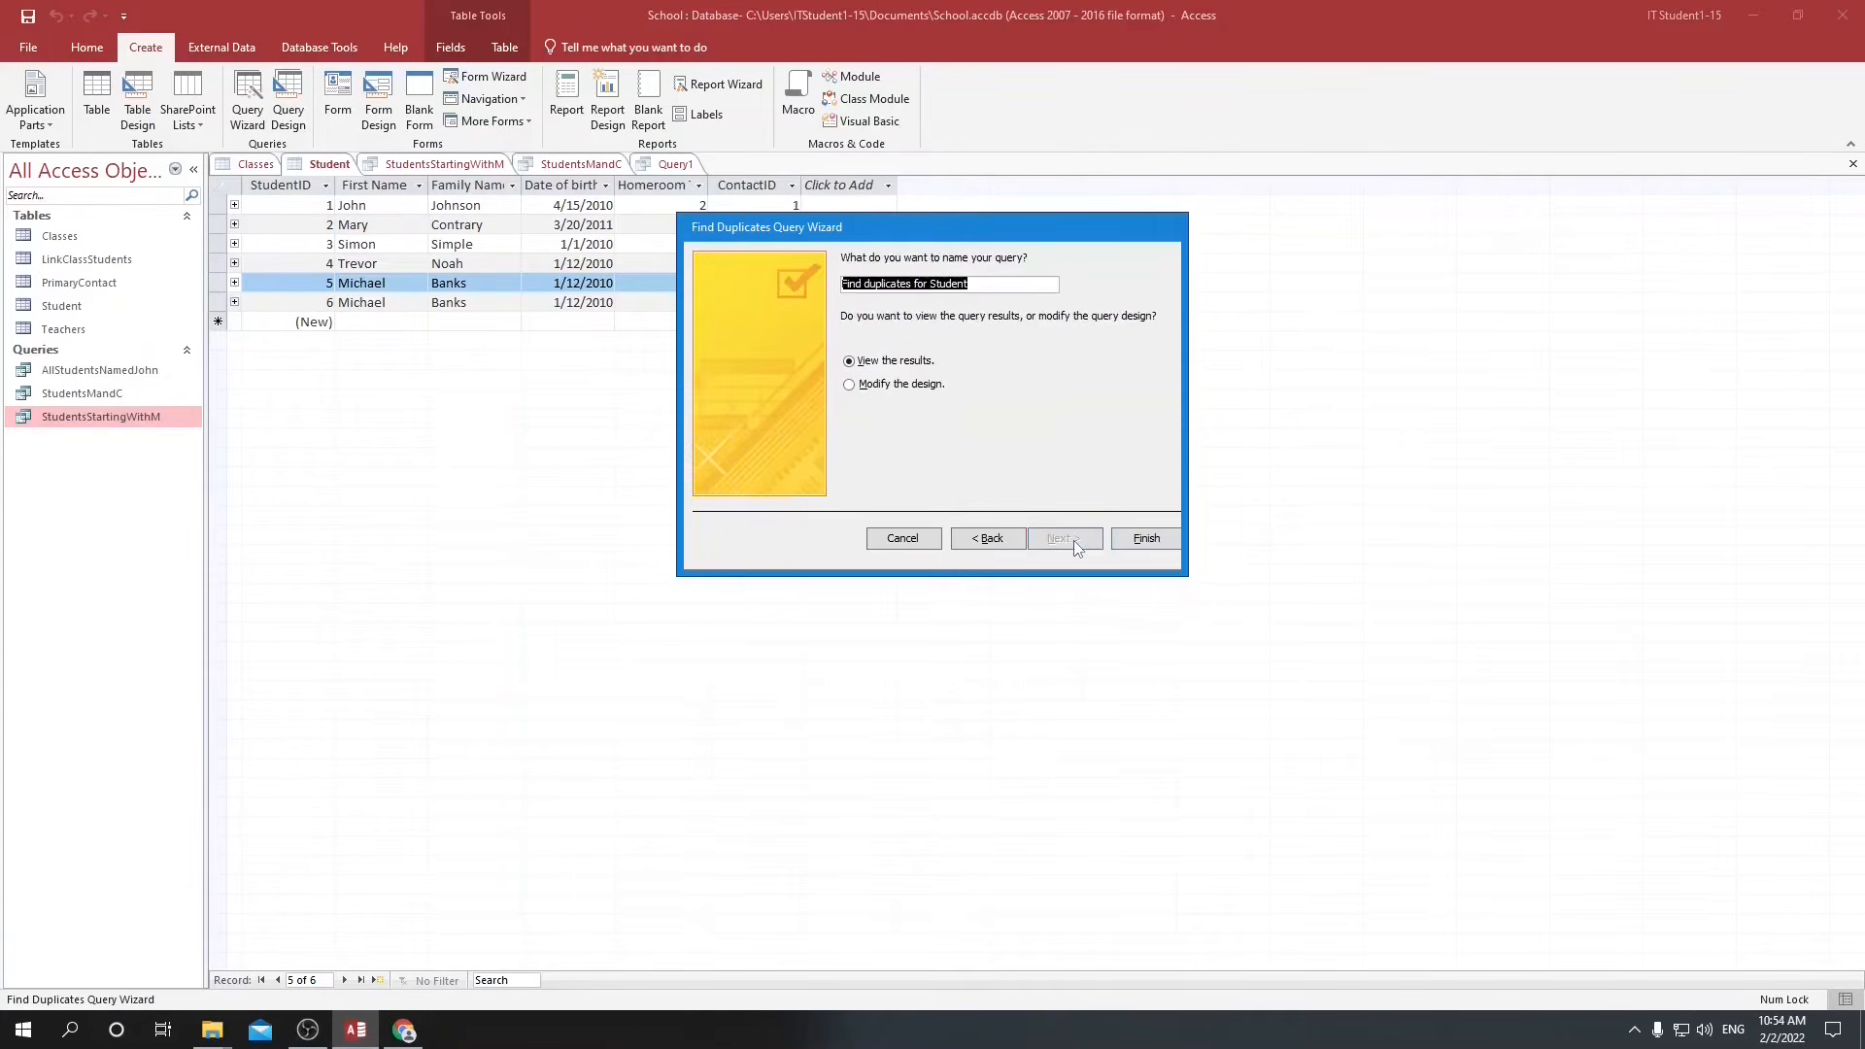
left_click(1142, 540)
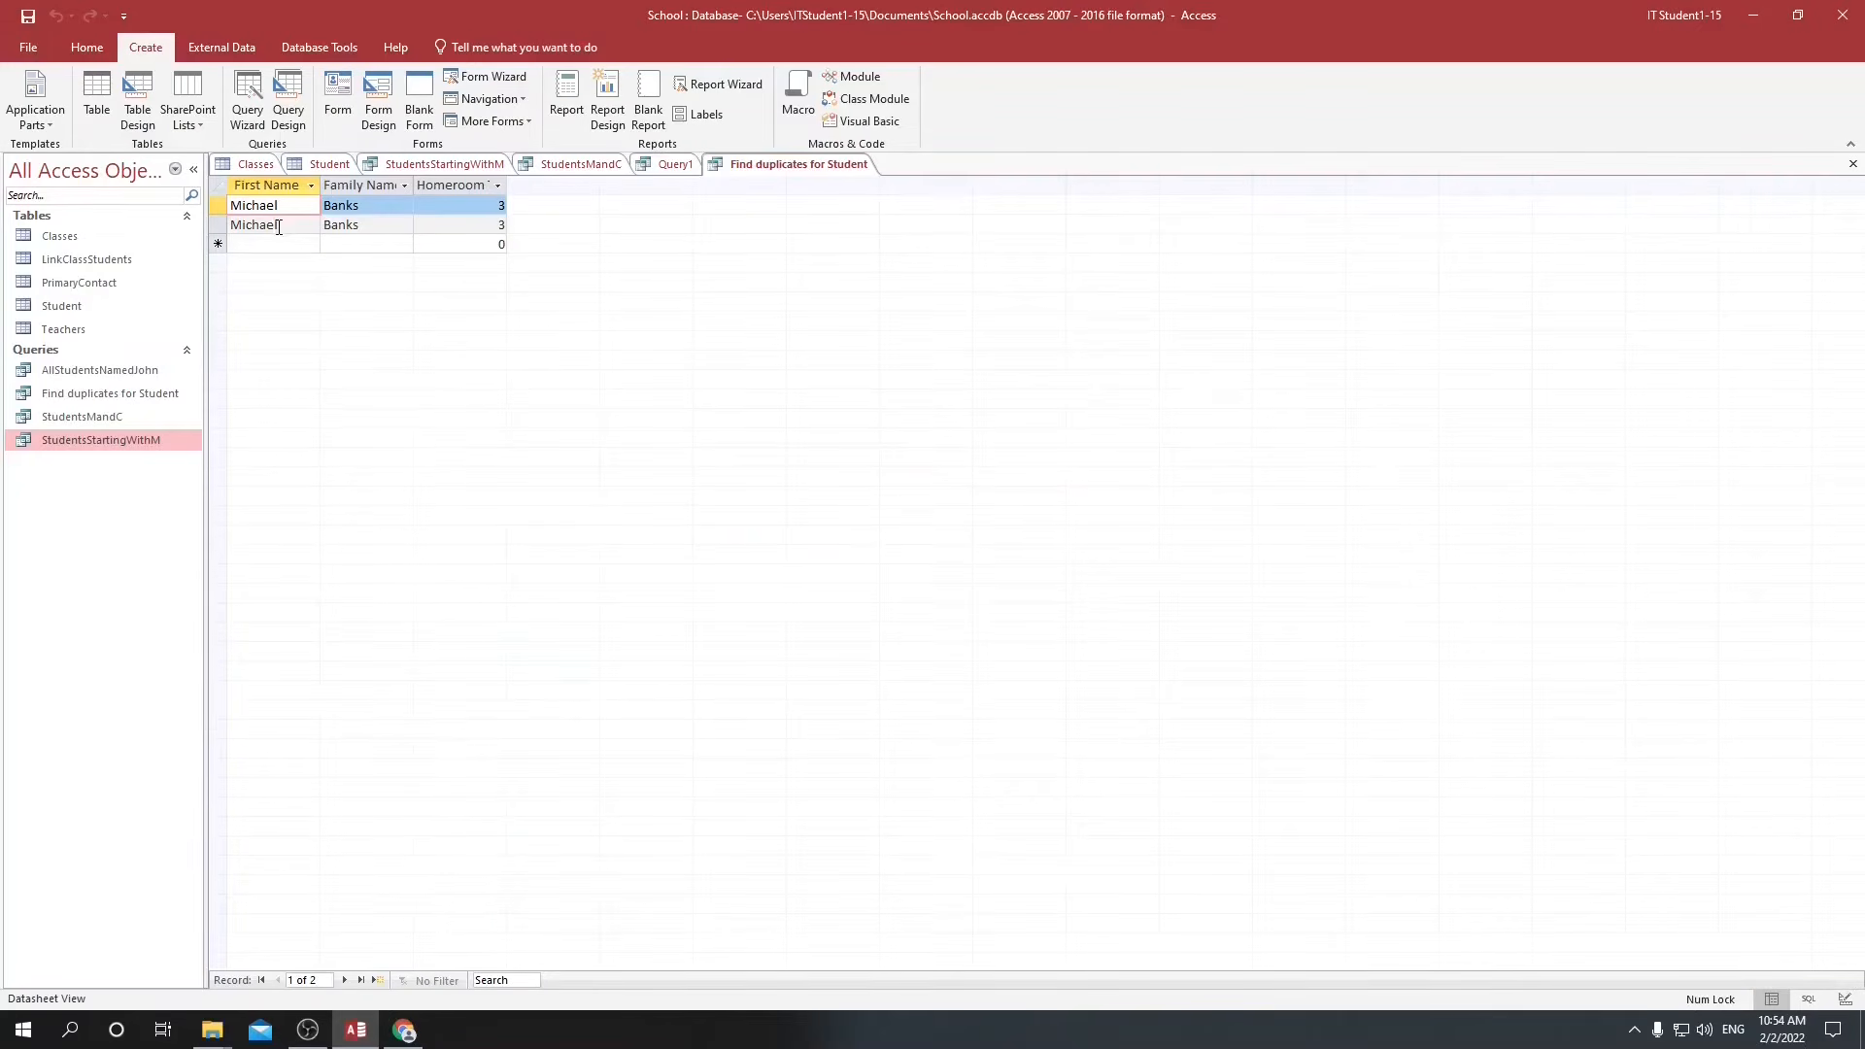
Delete the second of the two duplicate student records from the query results and confirm the deletion.
left_click(214, 225)
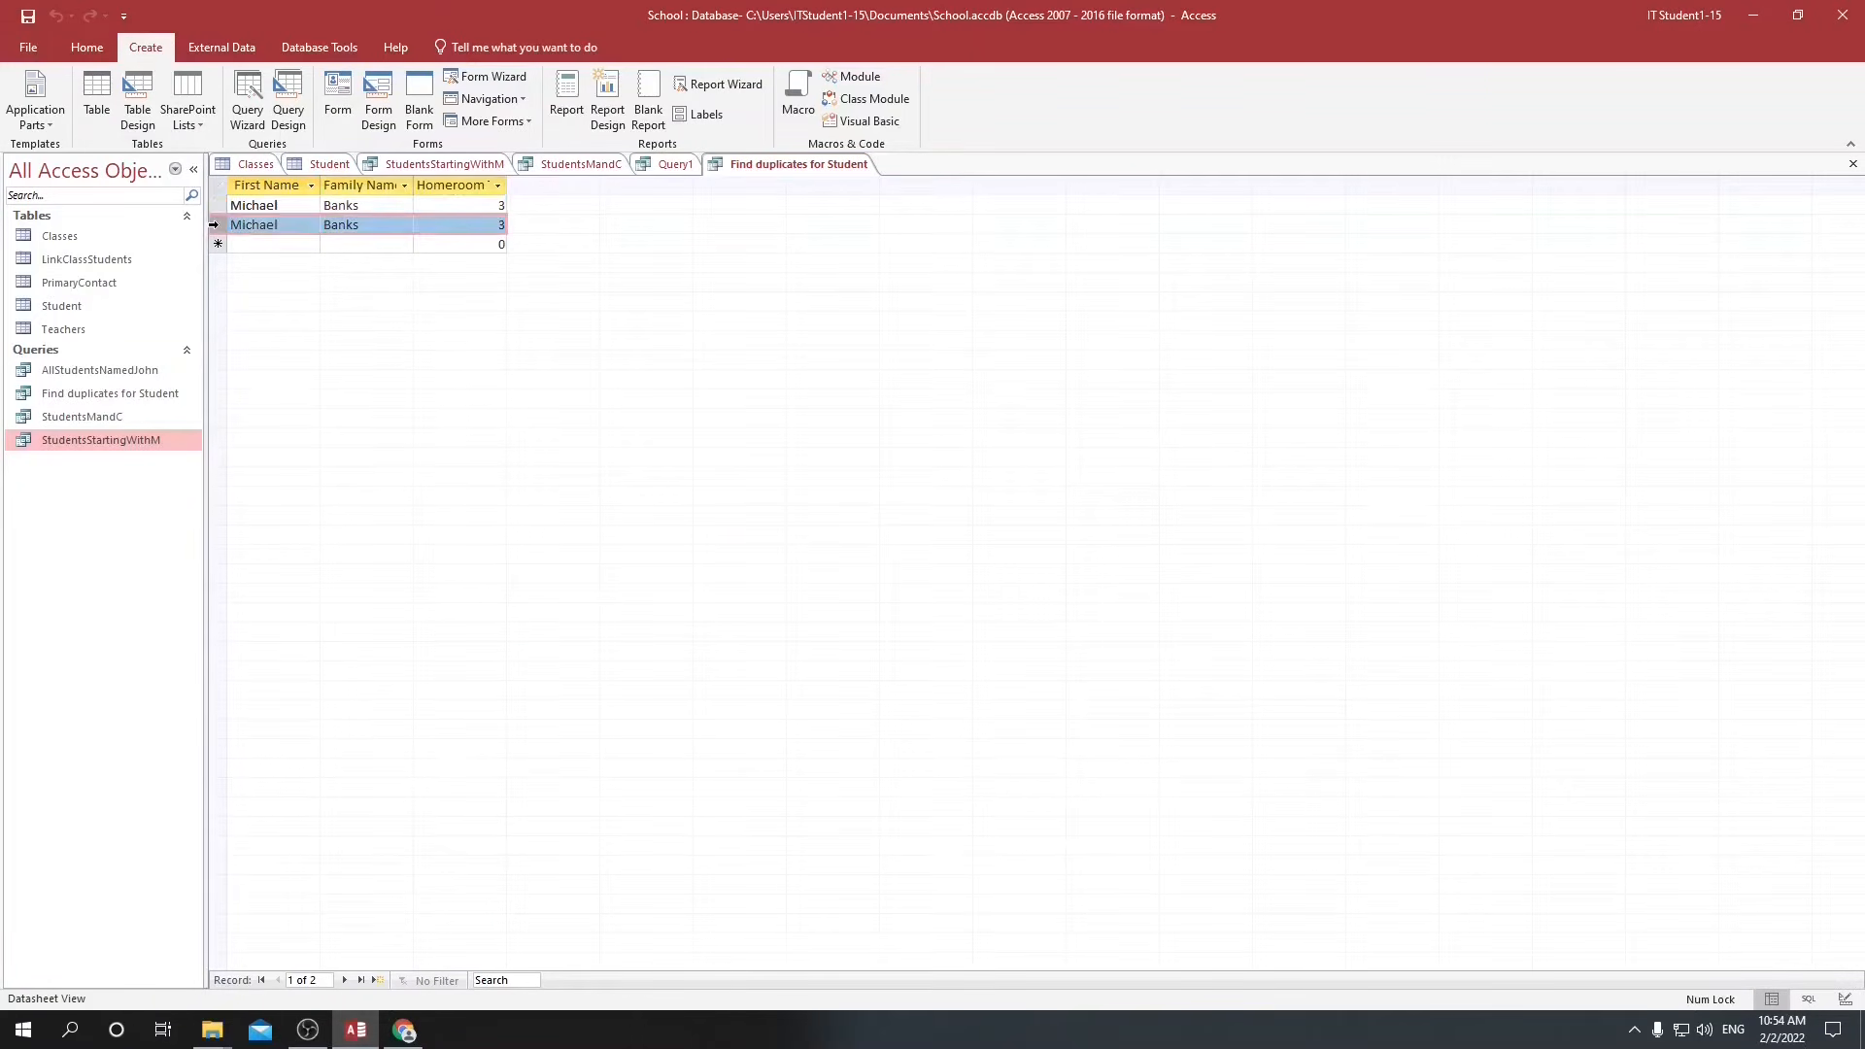
right_click(214, 224)
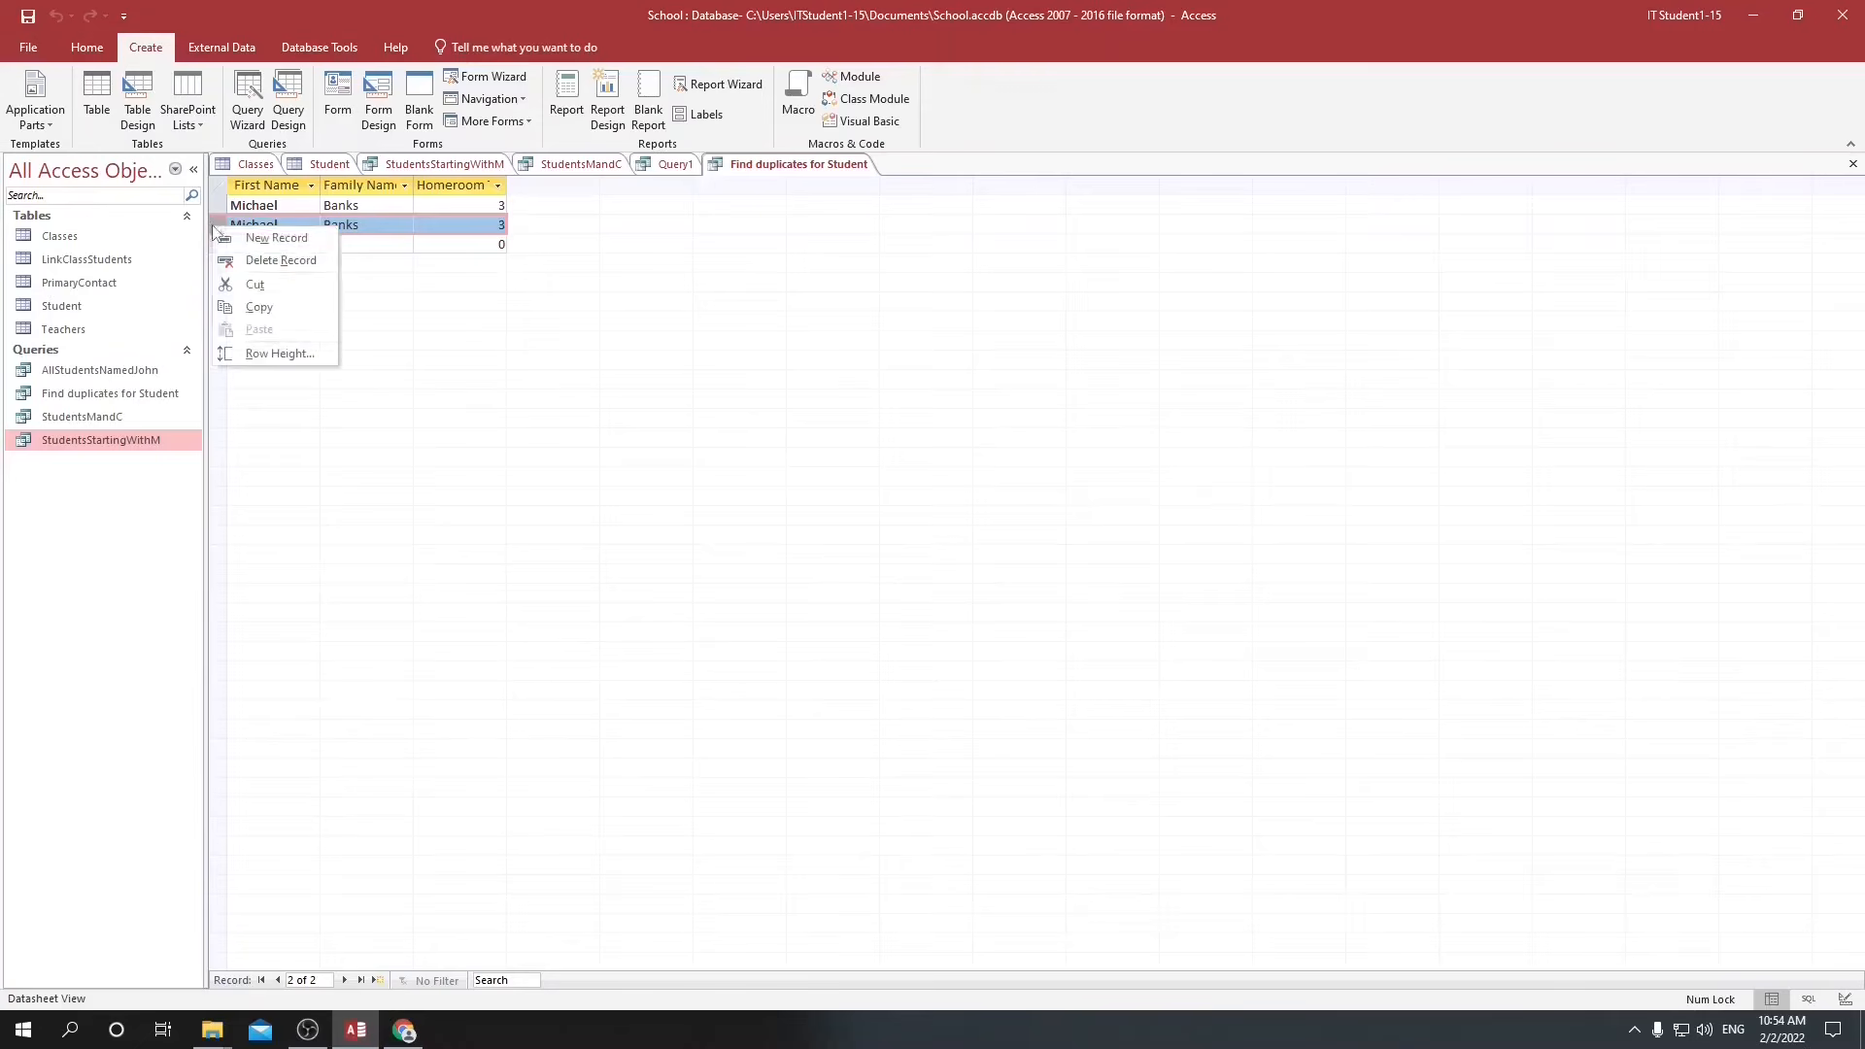
left_click(250, 260)
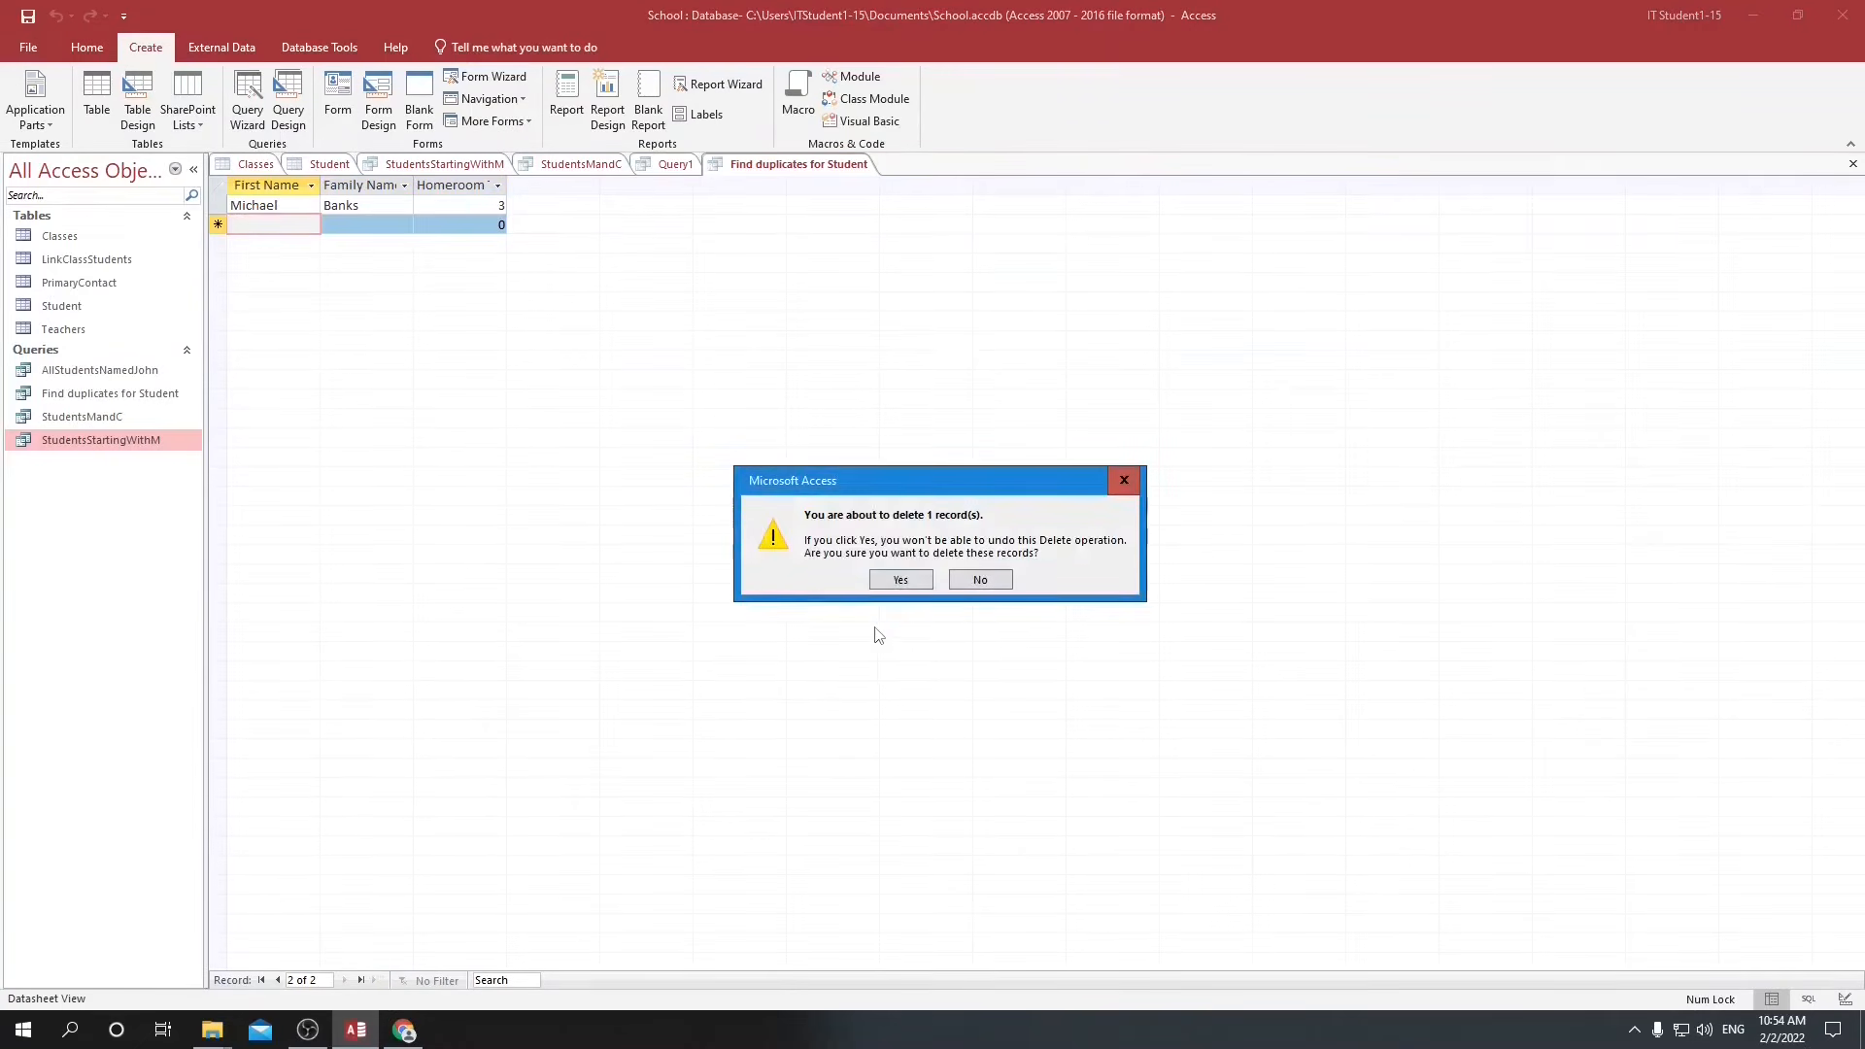
left_click(901, 580)
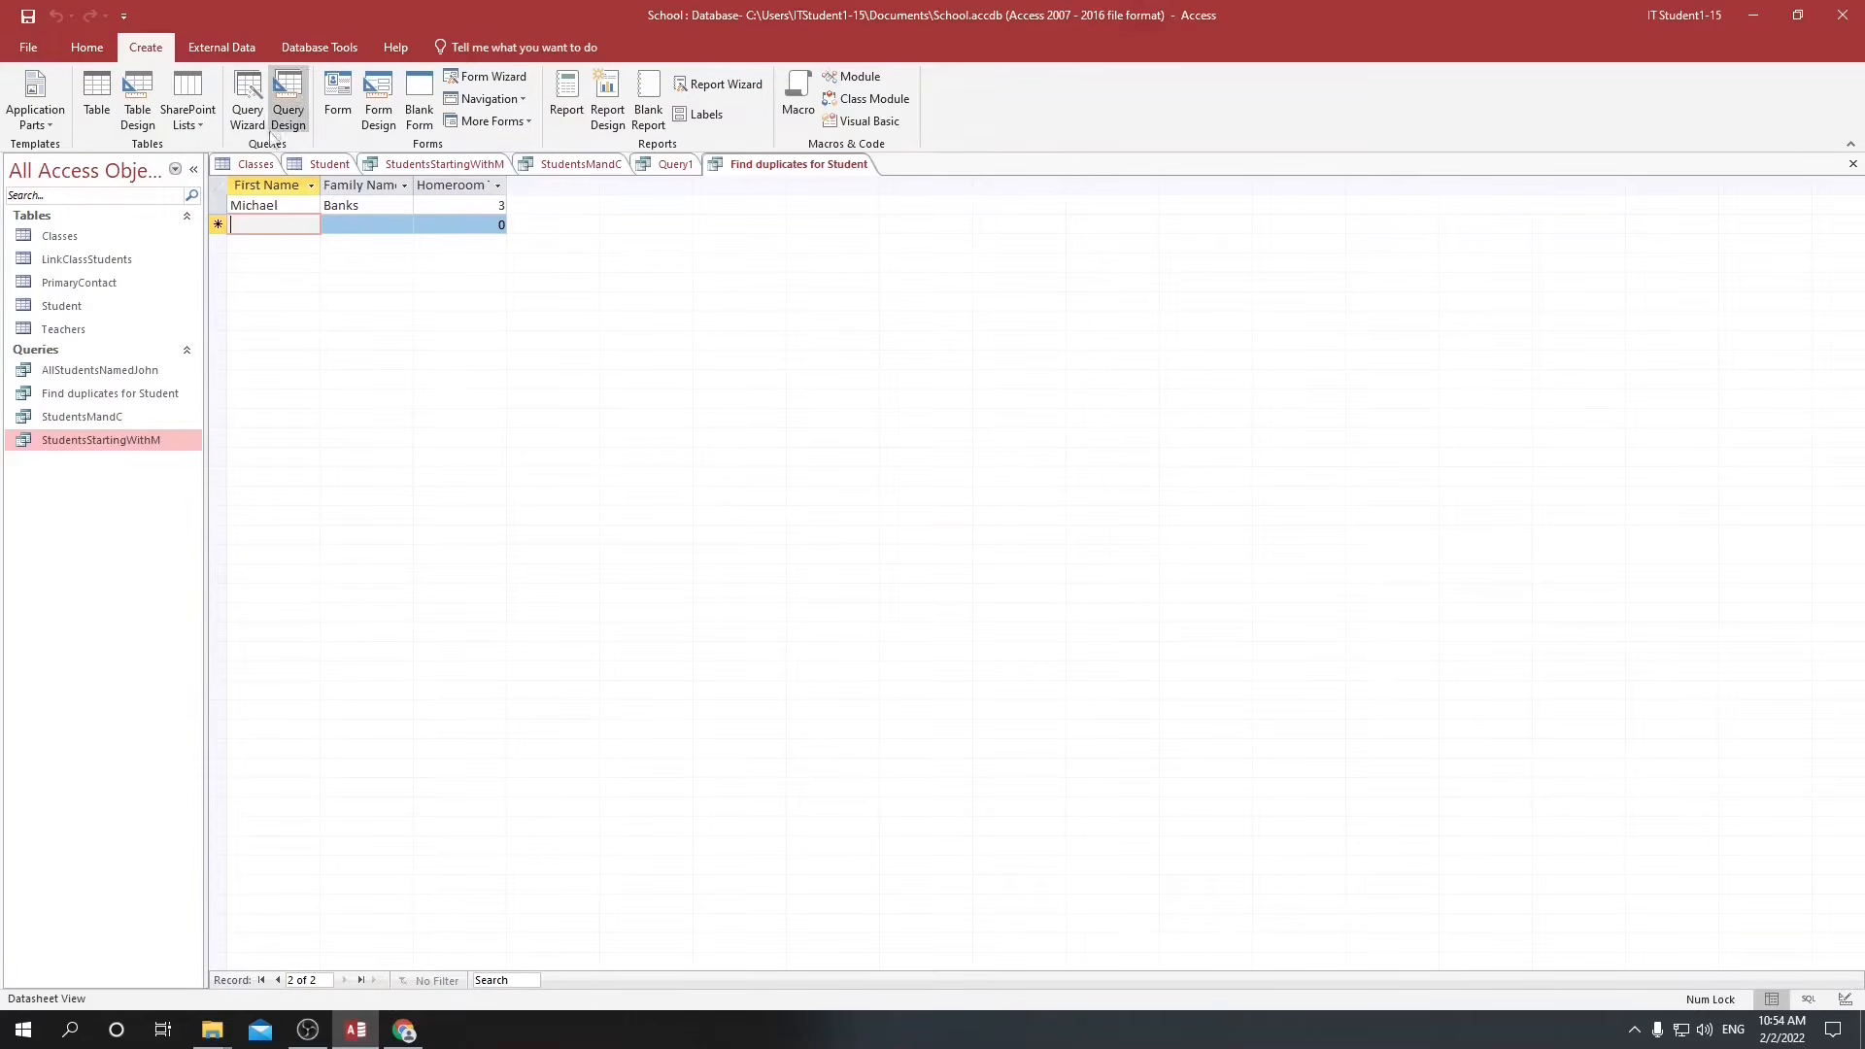
View the Student table, then close and reopen it to refresh its records.
left_click(312, 165)
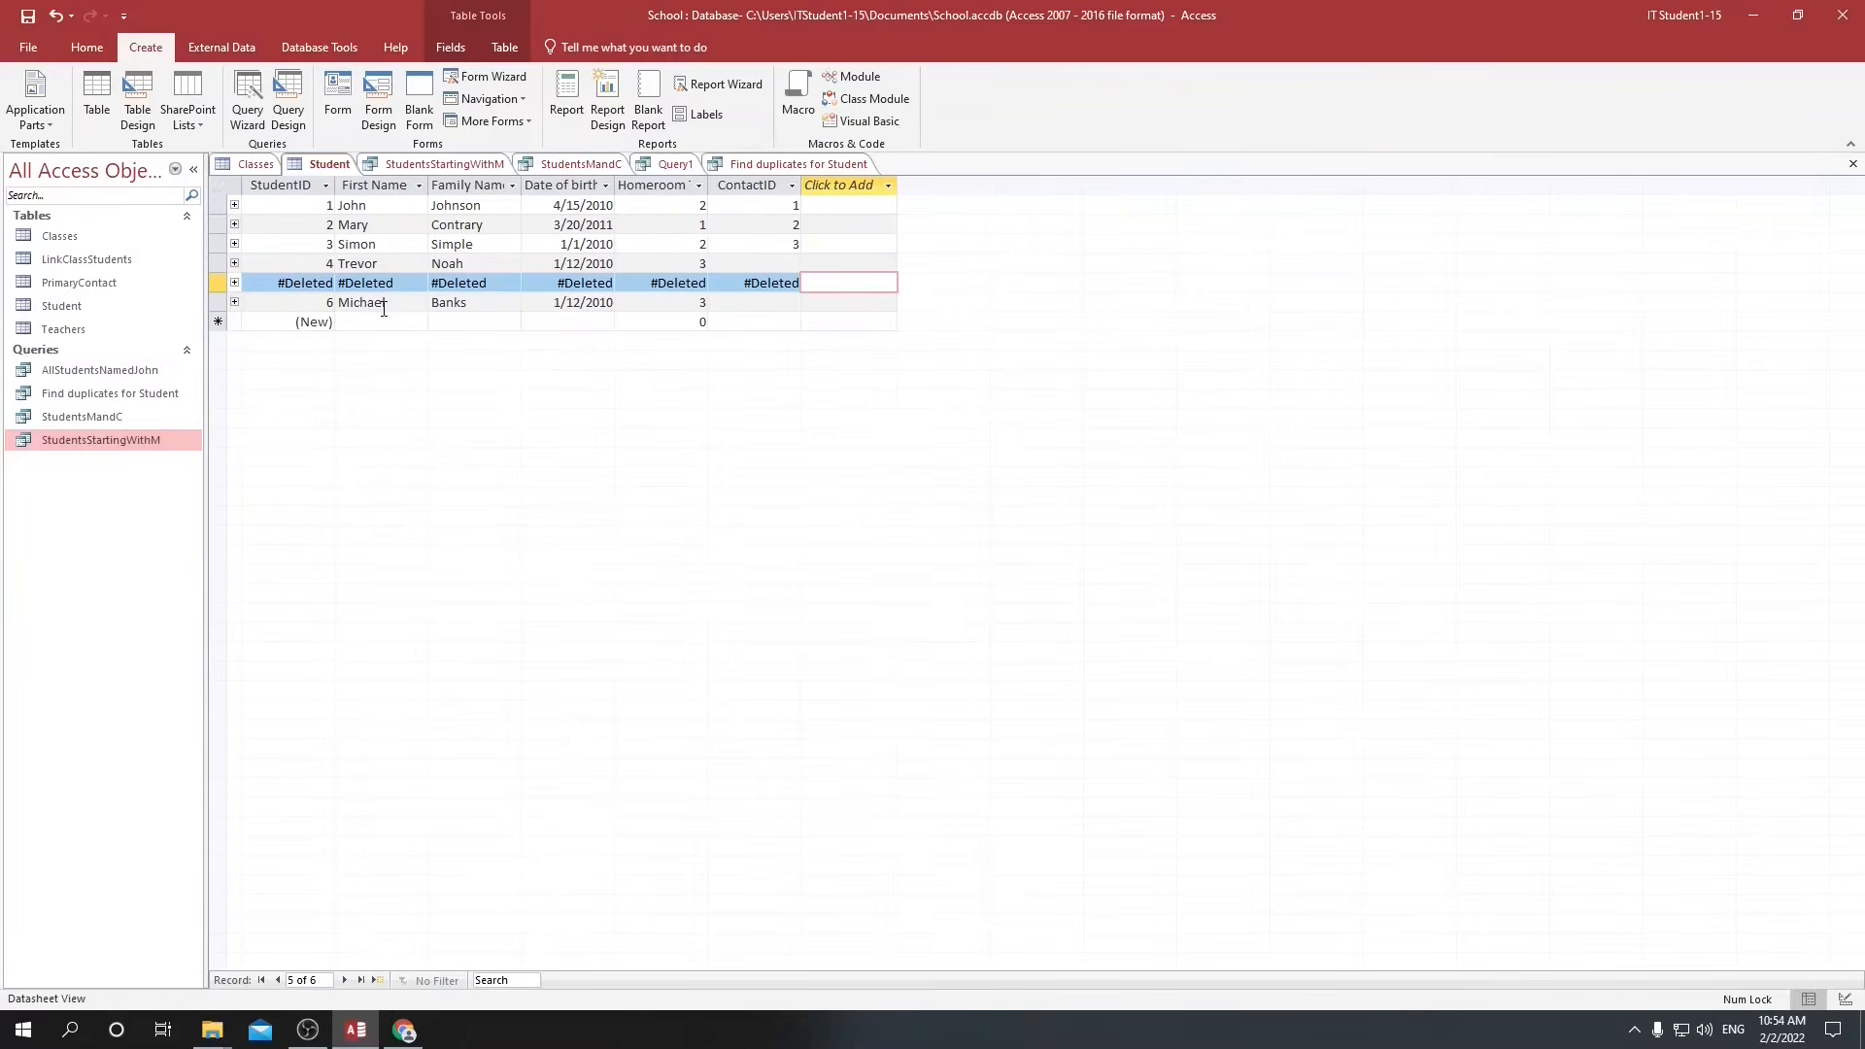
left_click(1853, 165)
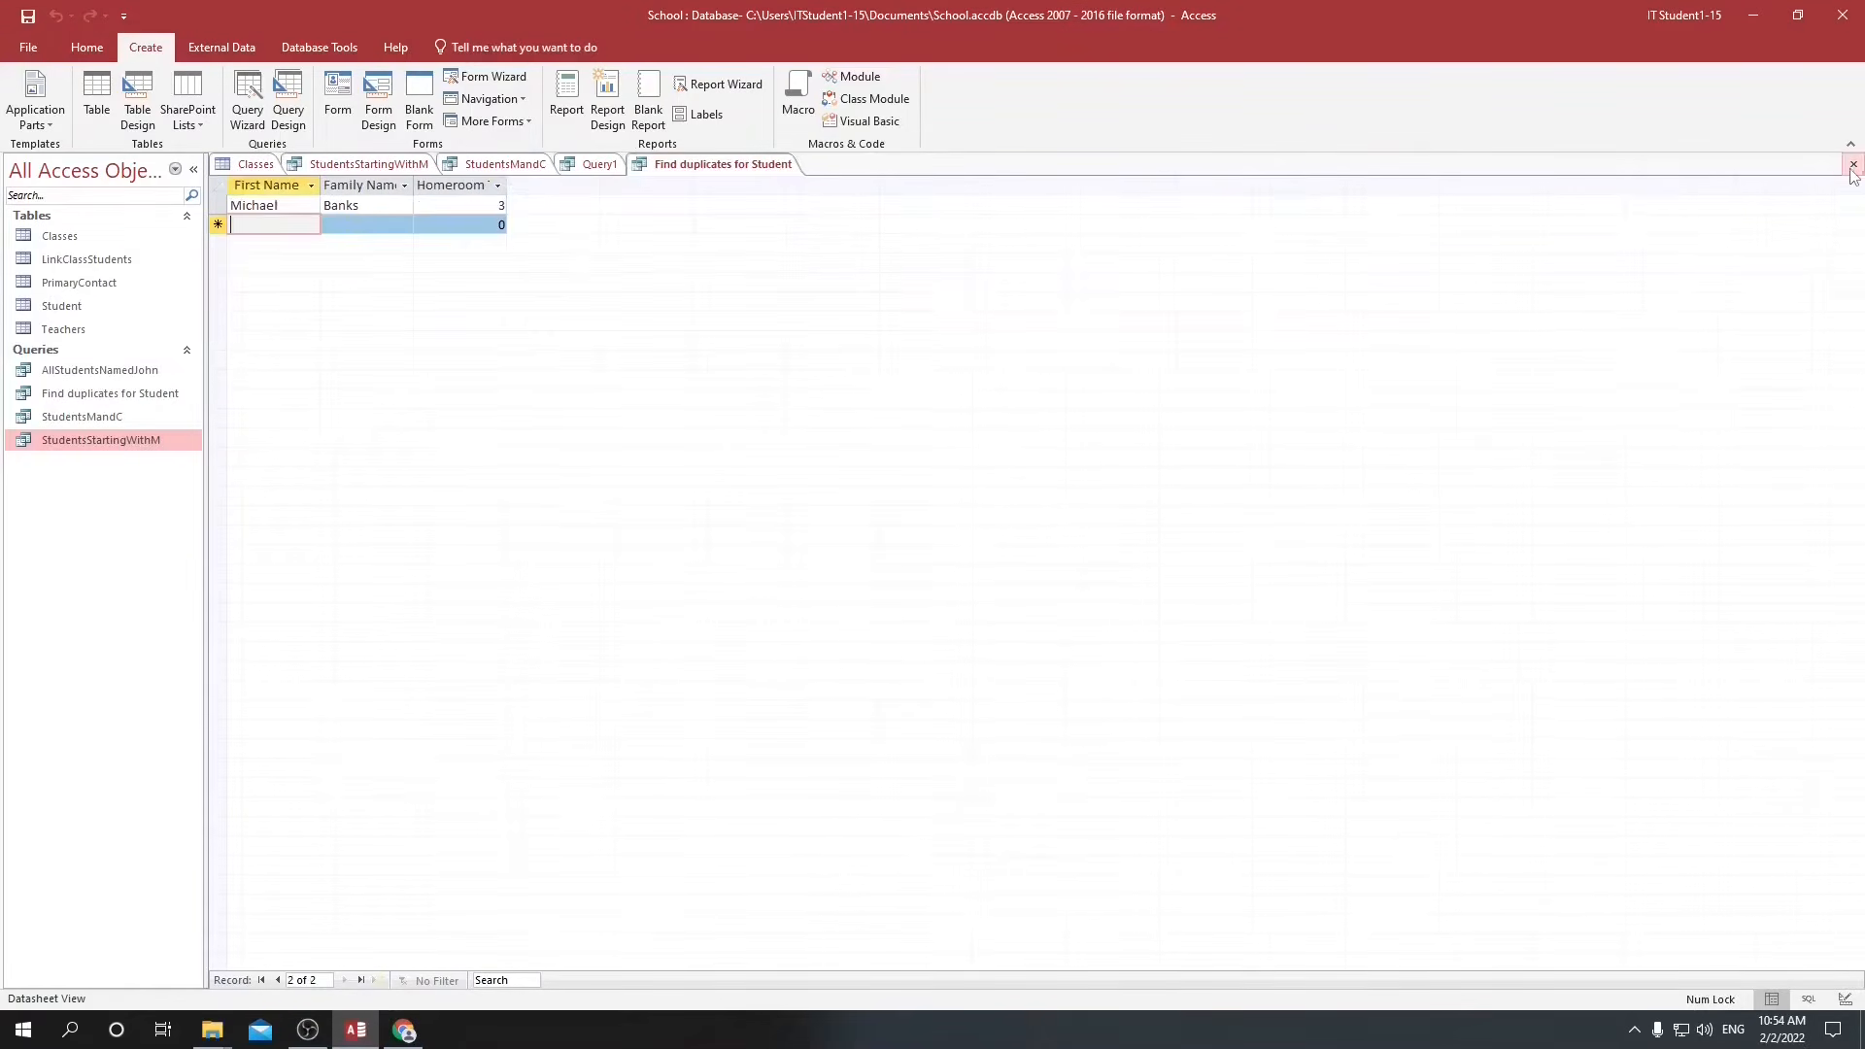
left_click(63, 305)
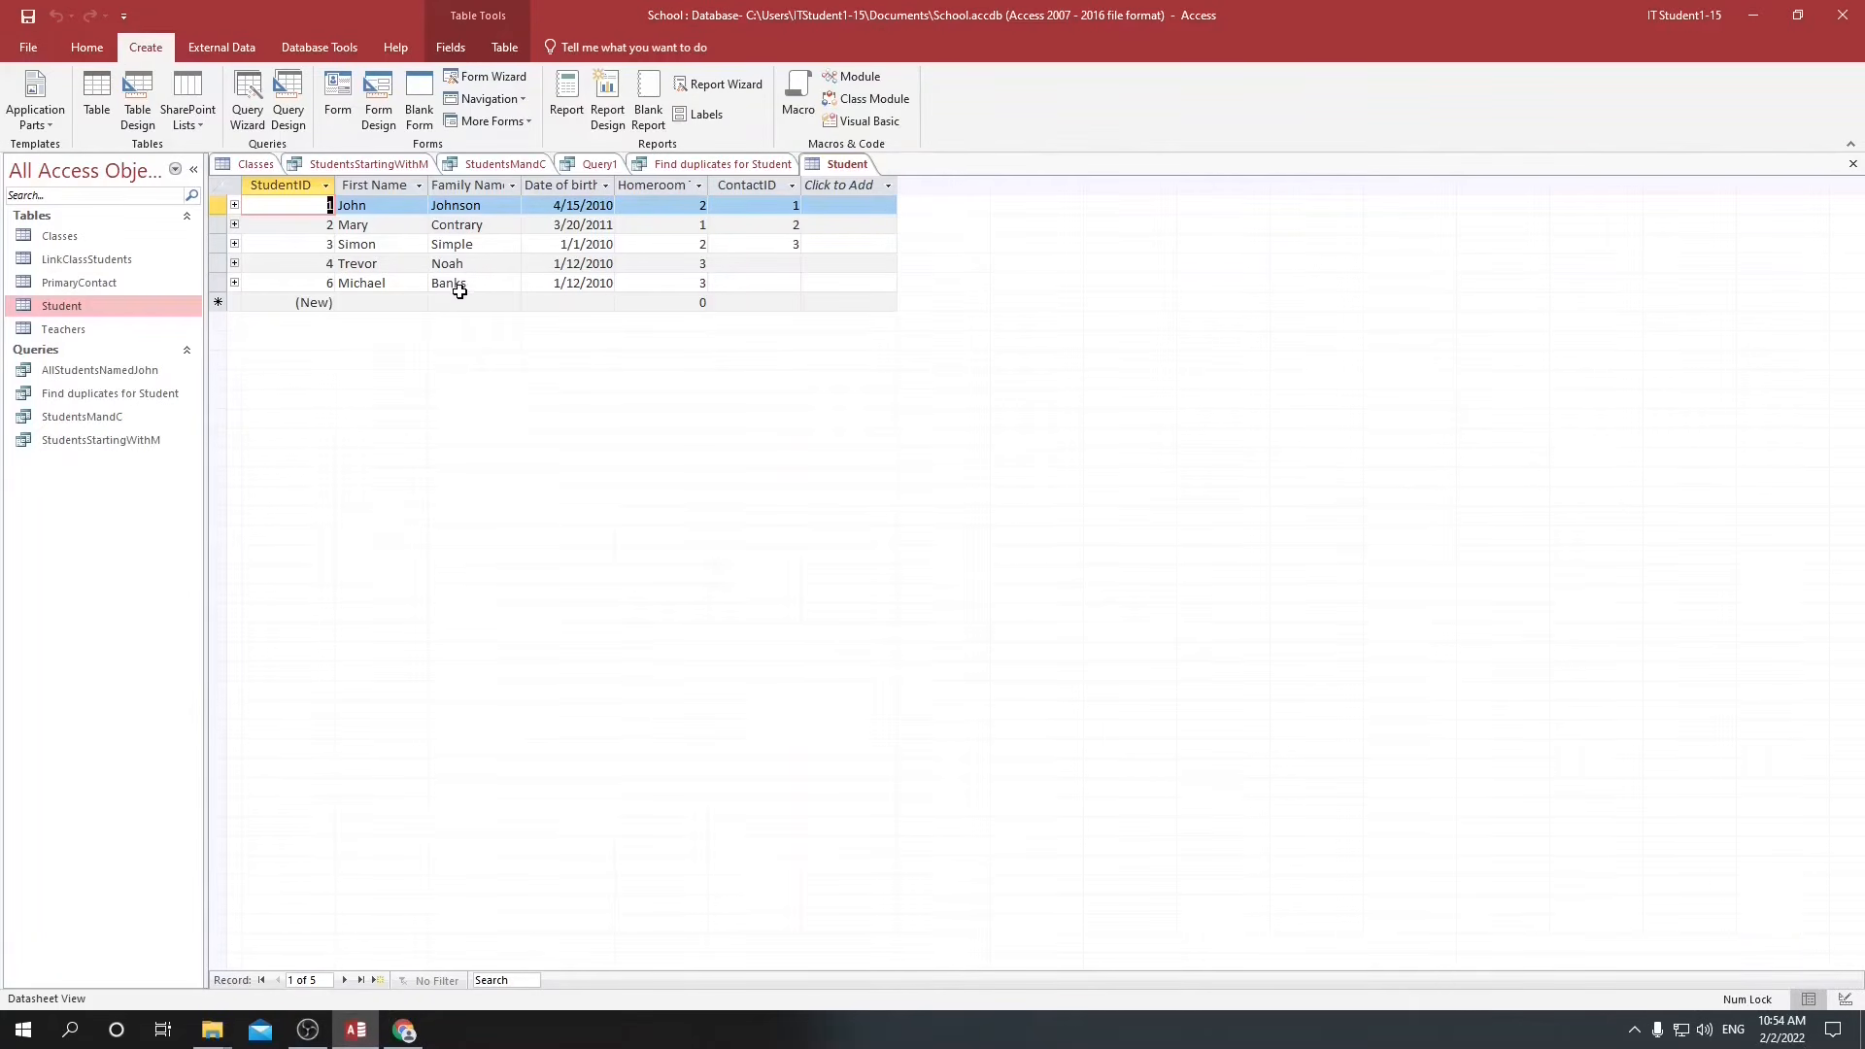
Switch to the Google Docs checklist and tick off "to find and remove duplicate records?".
key("alt+Tab")
key("alt+Tab")
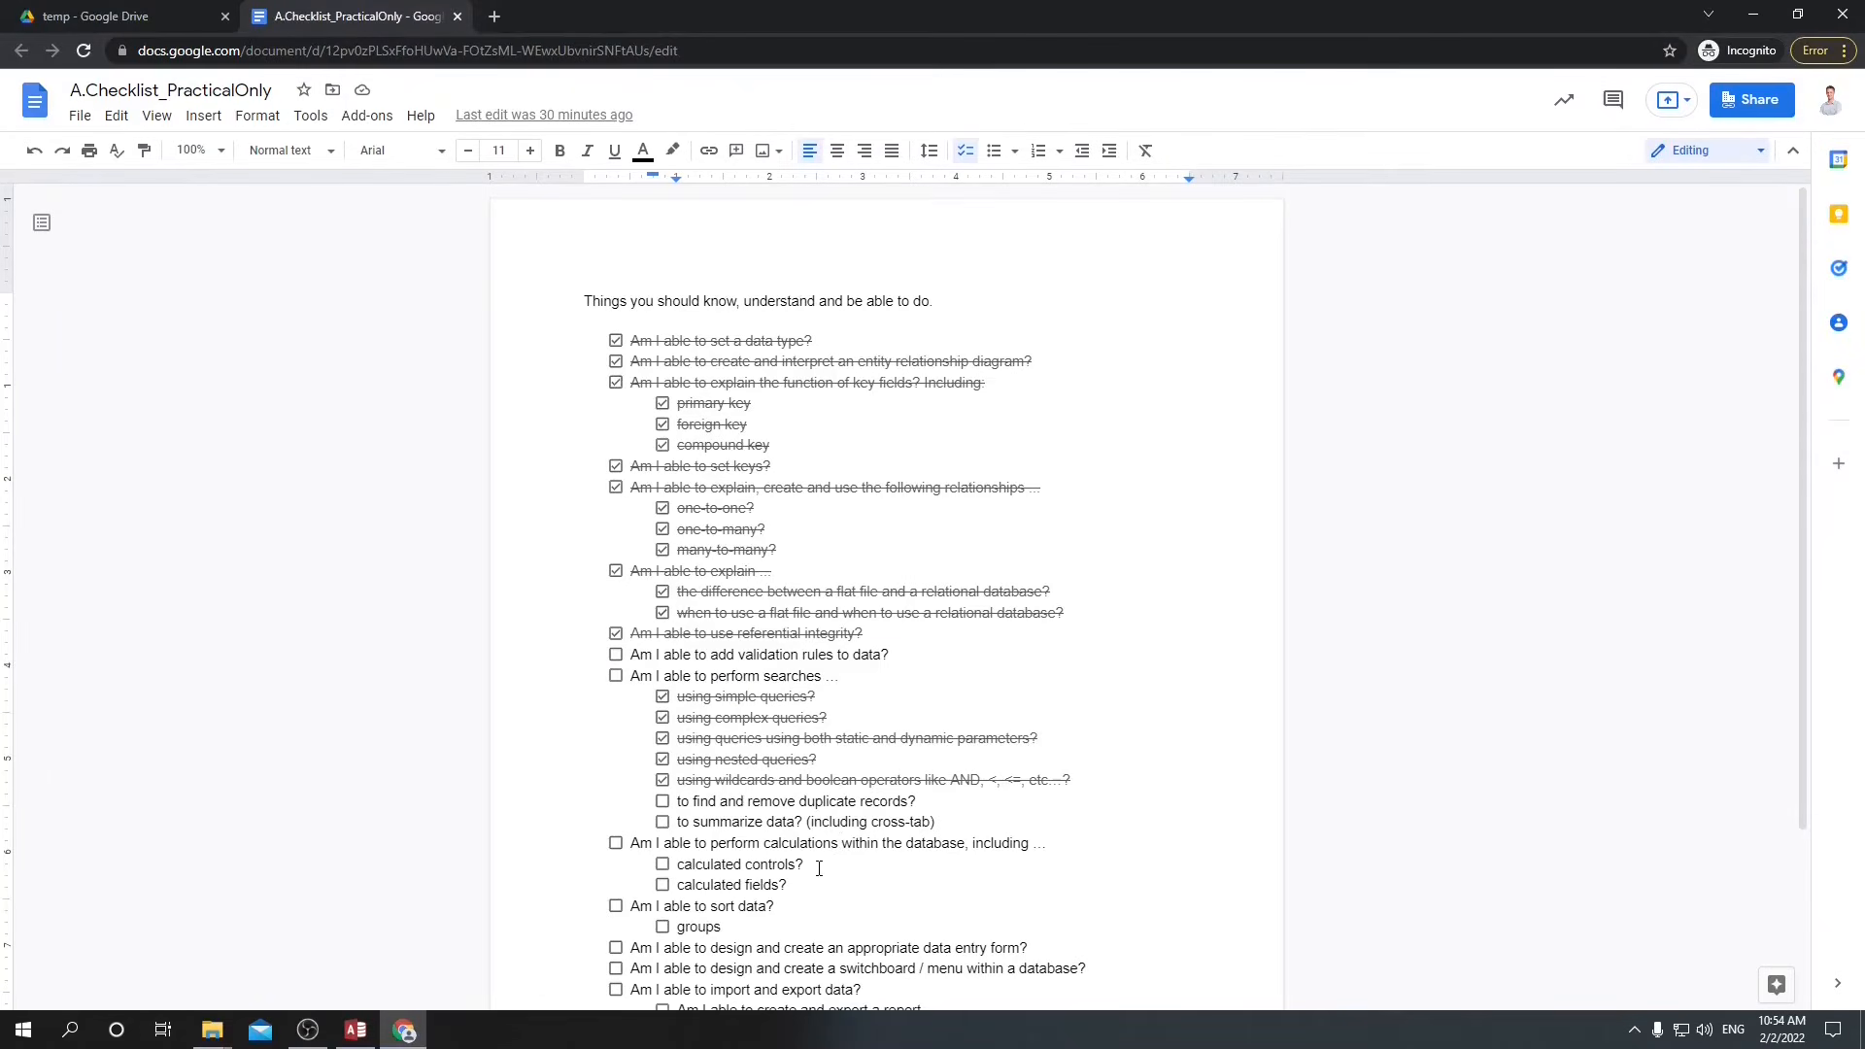
left_click(662, 801)
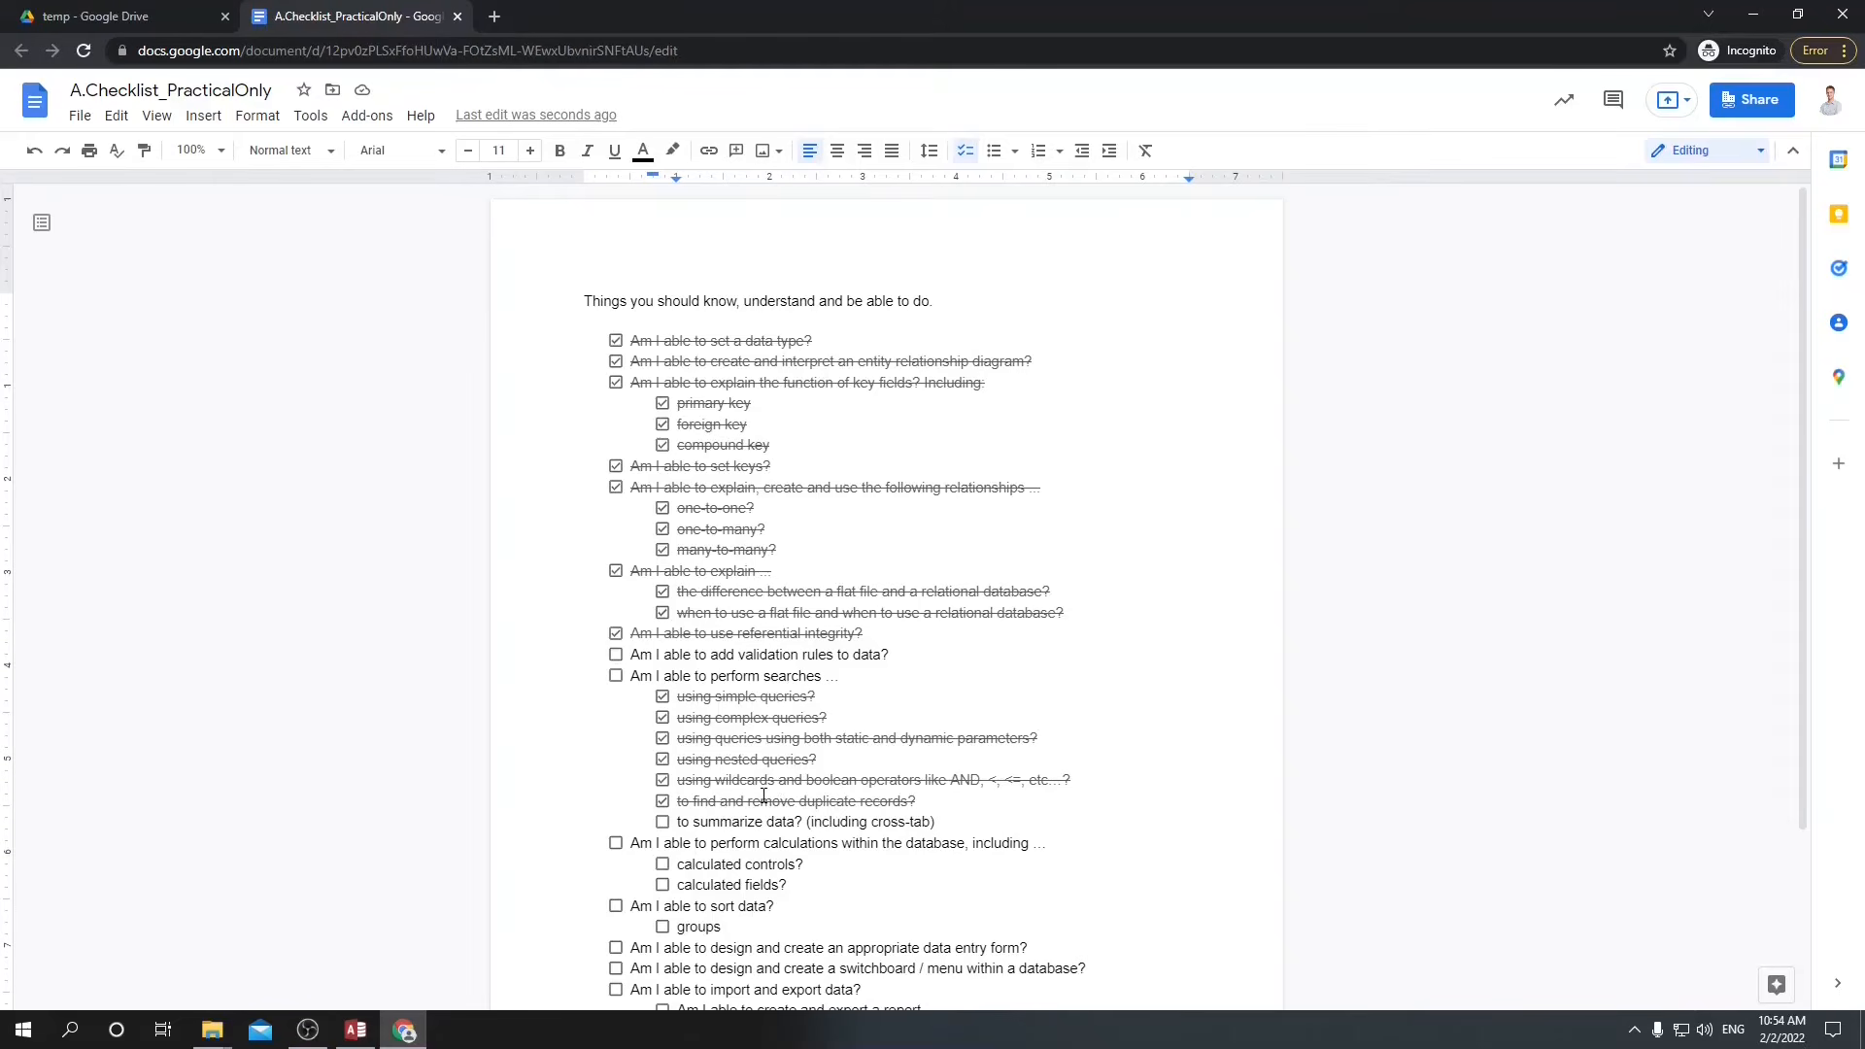
Return to Access, create a new table and save it as Grades.
left_click(365, 1037)
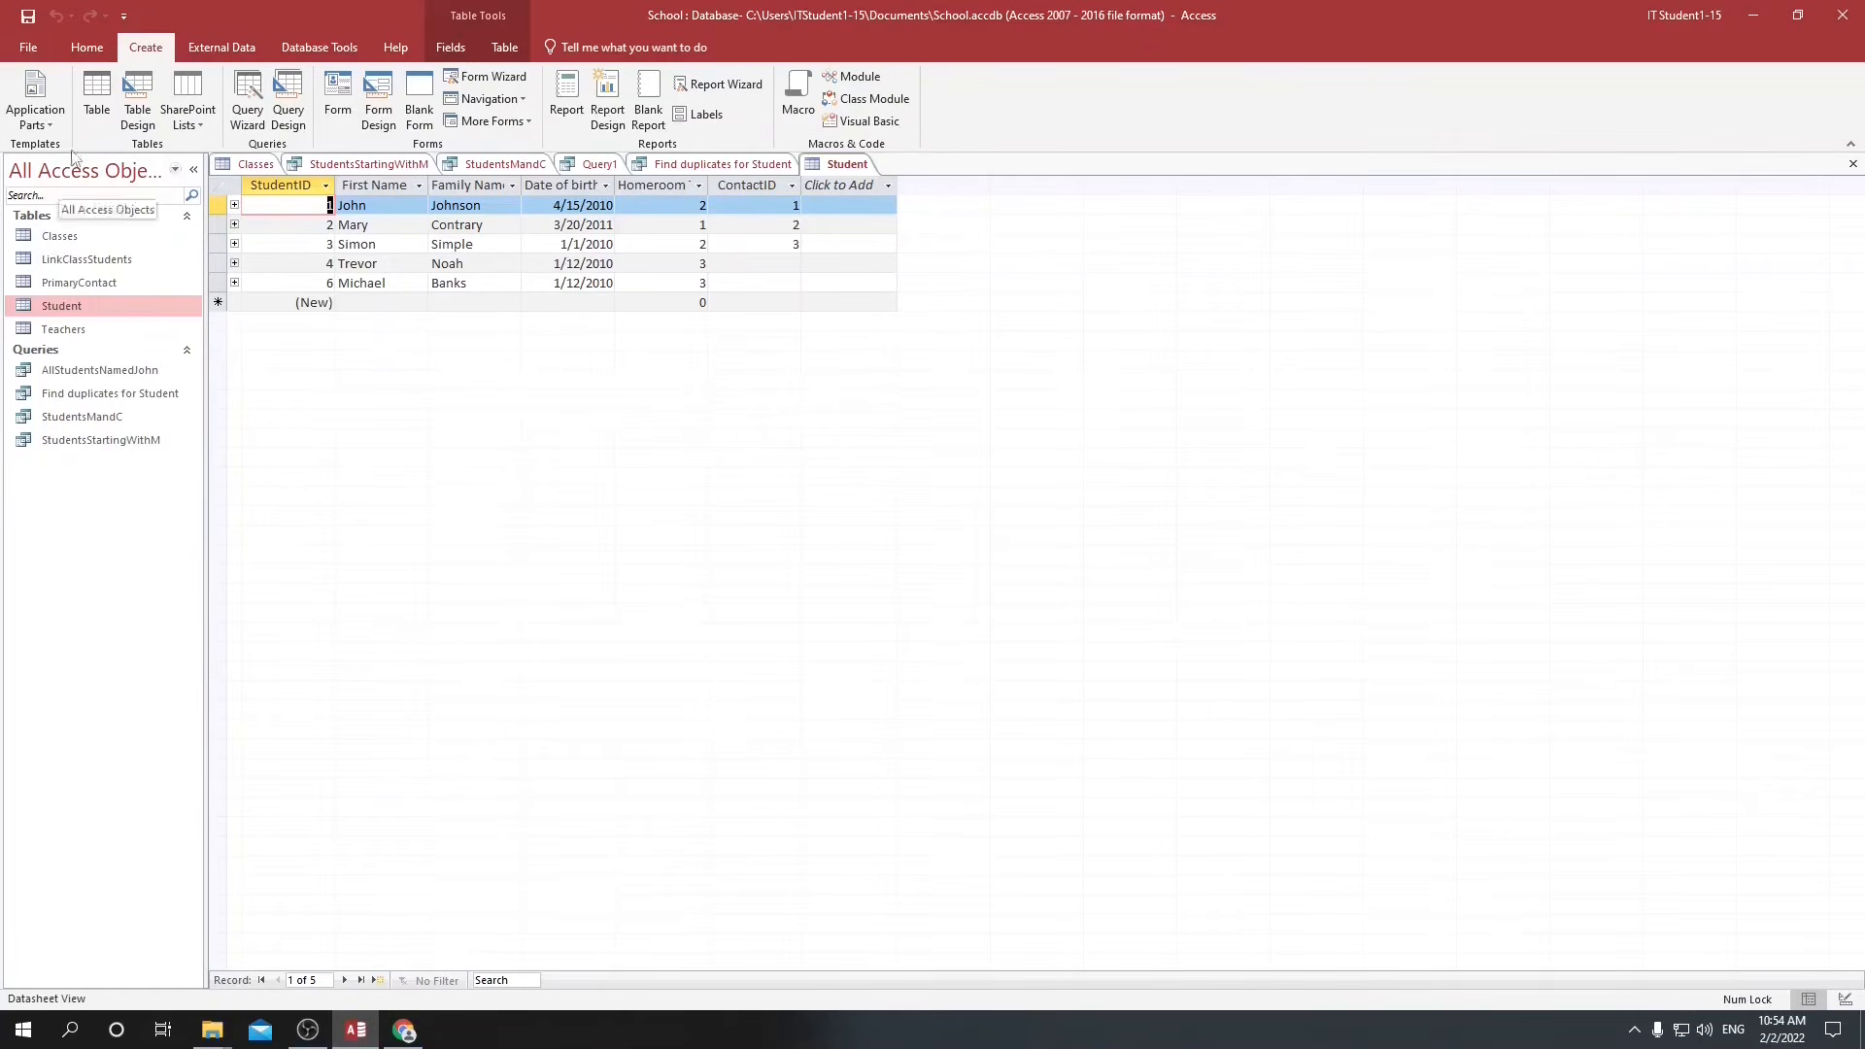
left_click(94, 97)
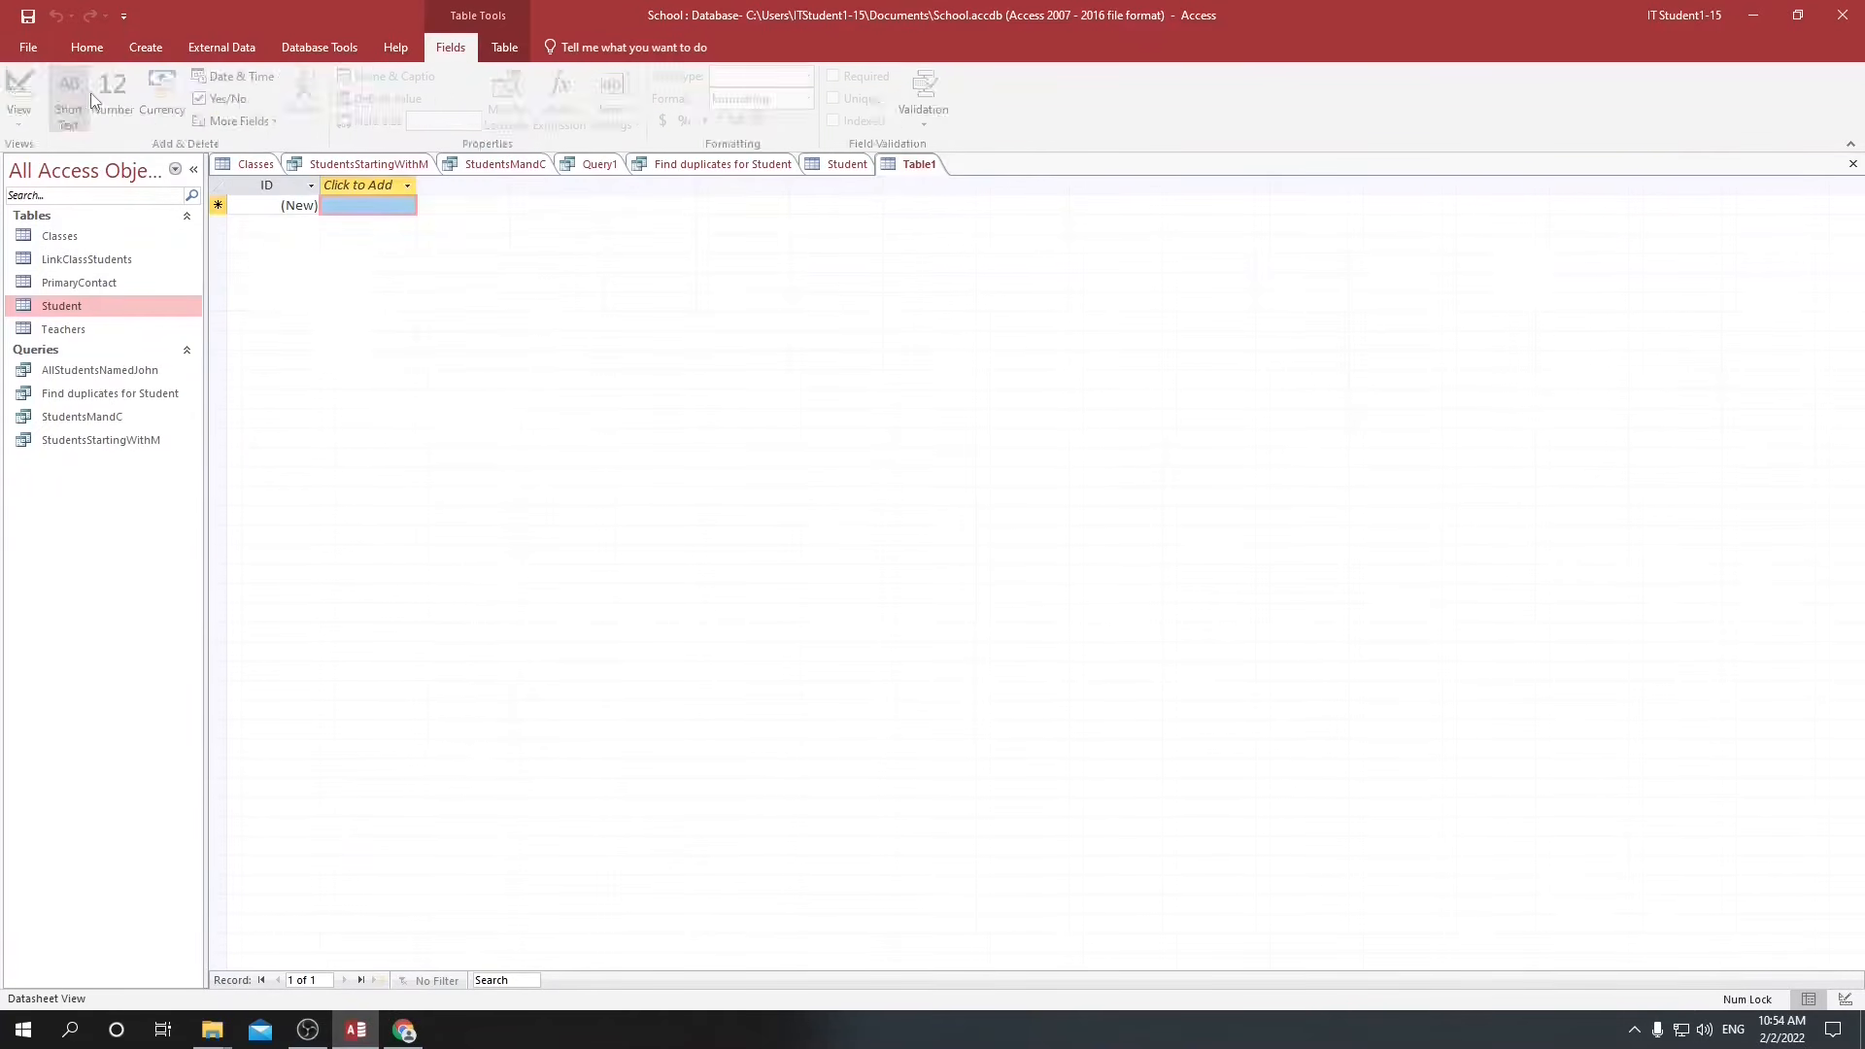
left_click(61, 331)
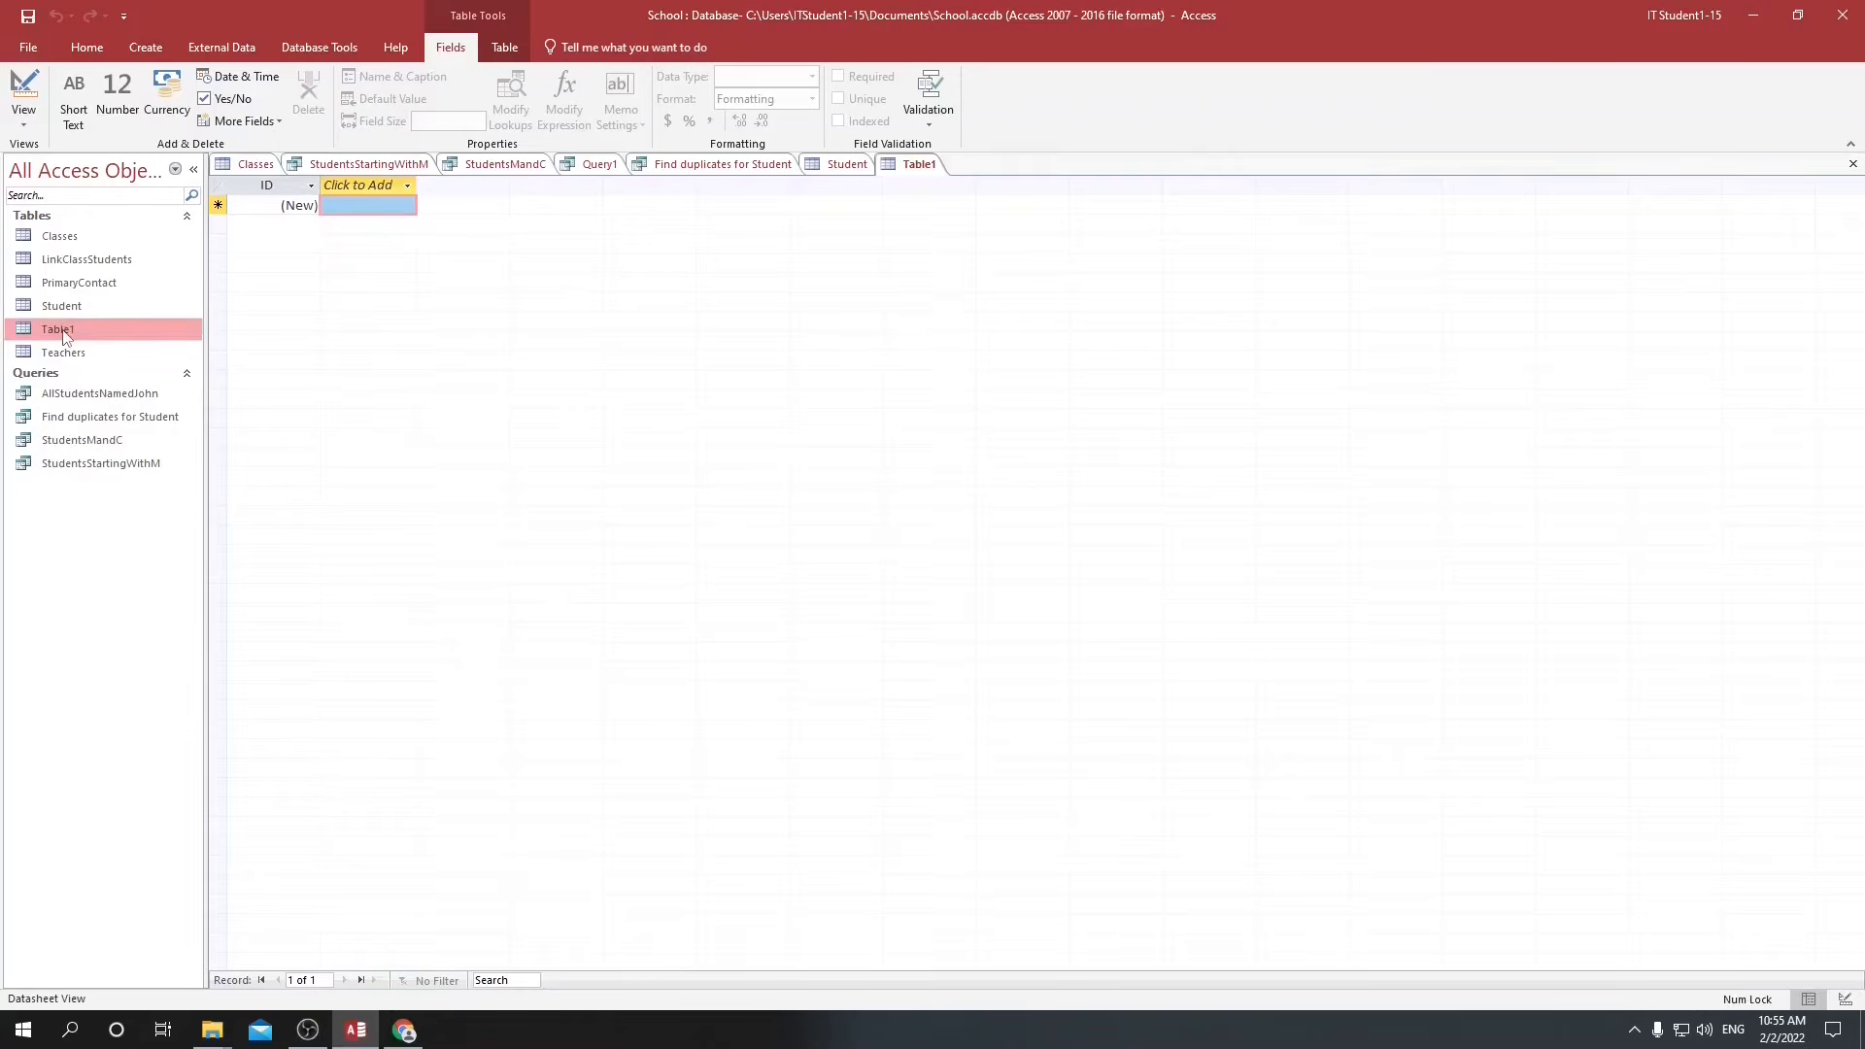
key("ctrl+s")
type("Grades")
key("Return")
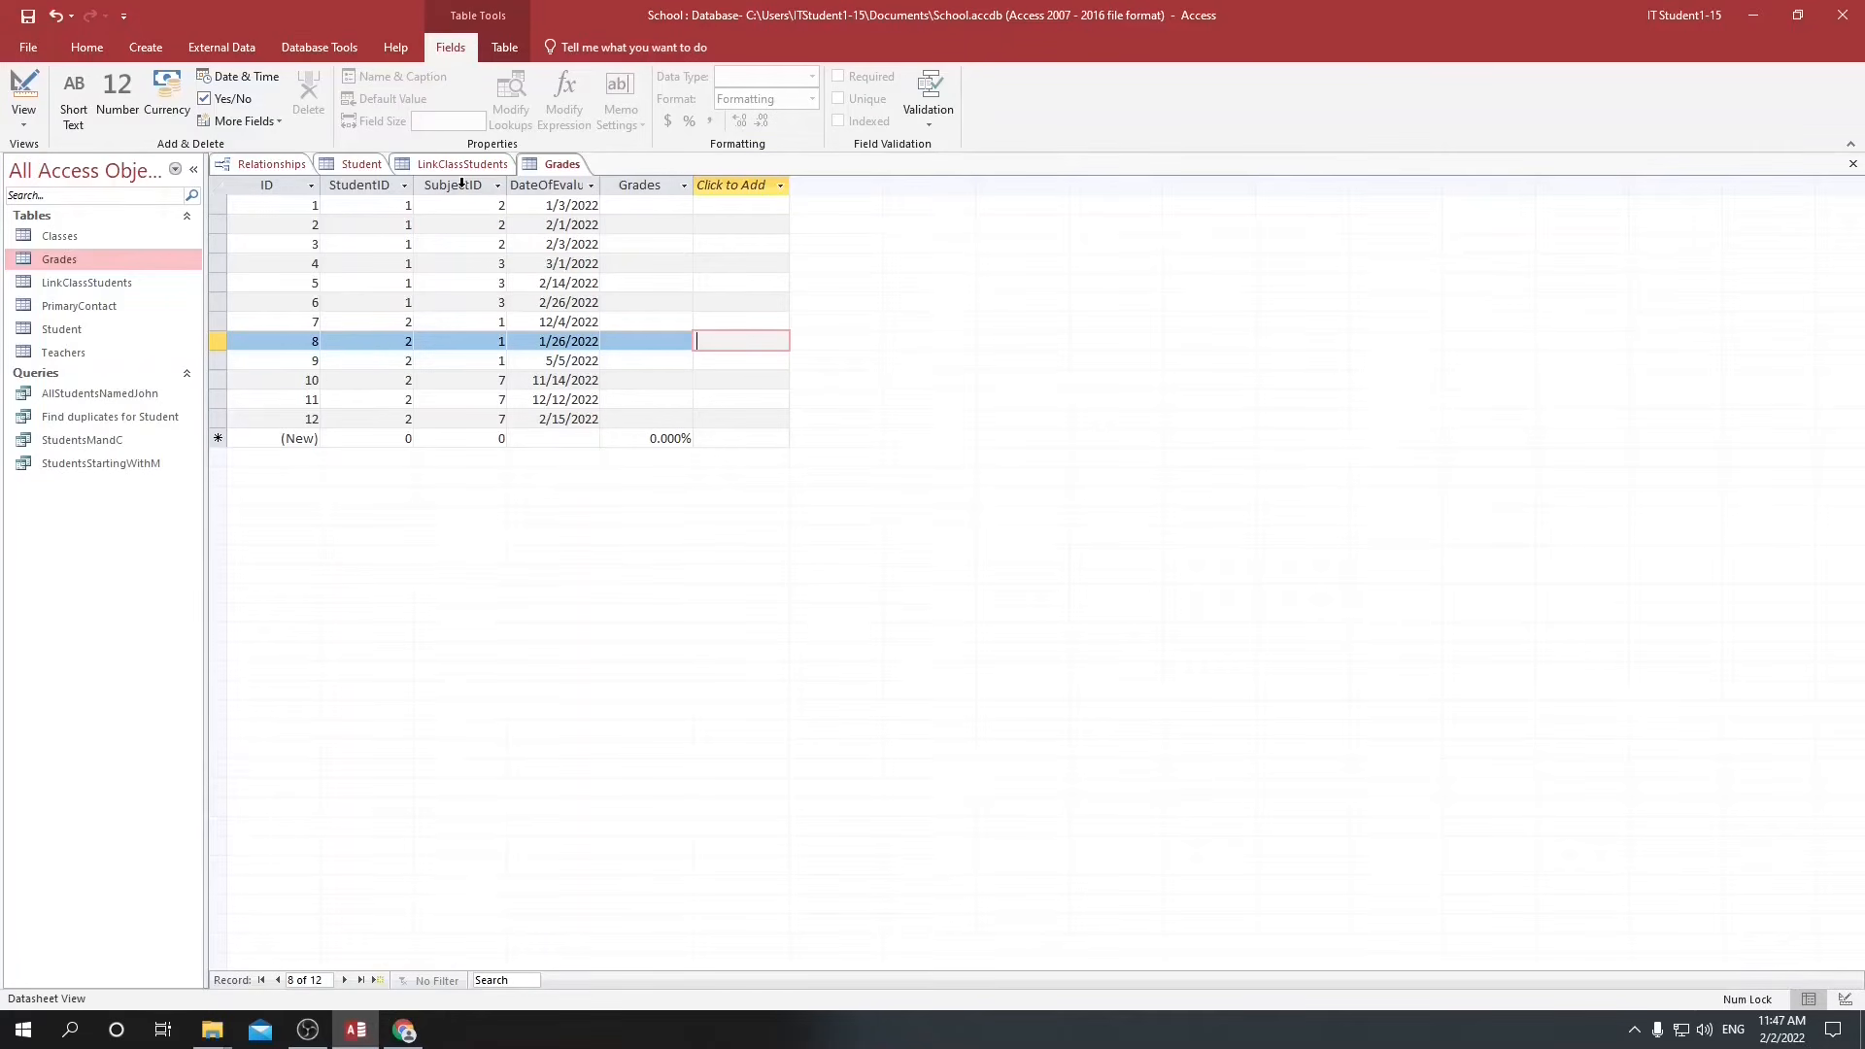
In the Grades table's design, choose Single as the field size of the Grades field and return to the datasheet.
left_click(654, 184)
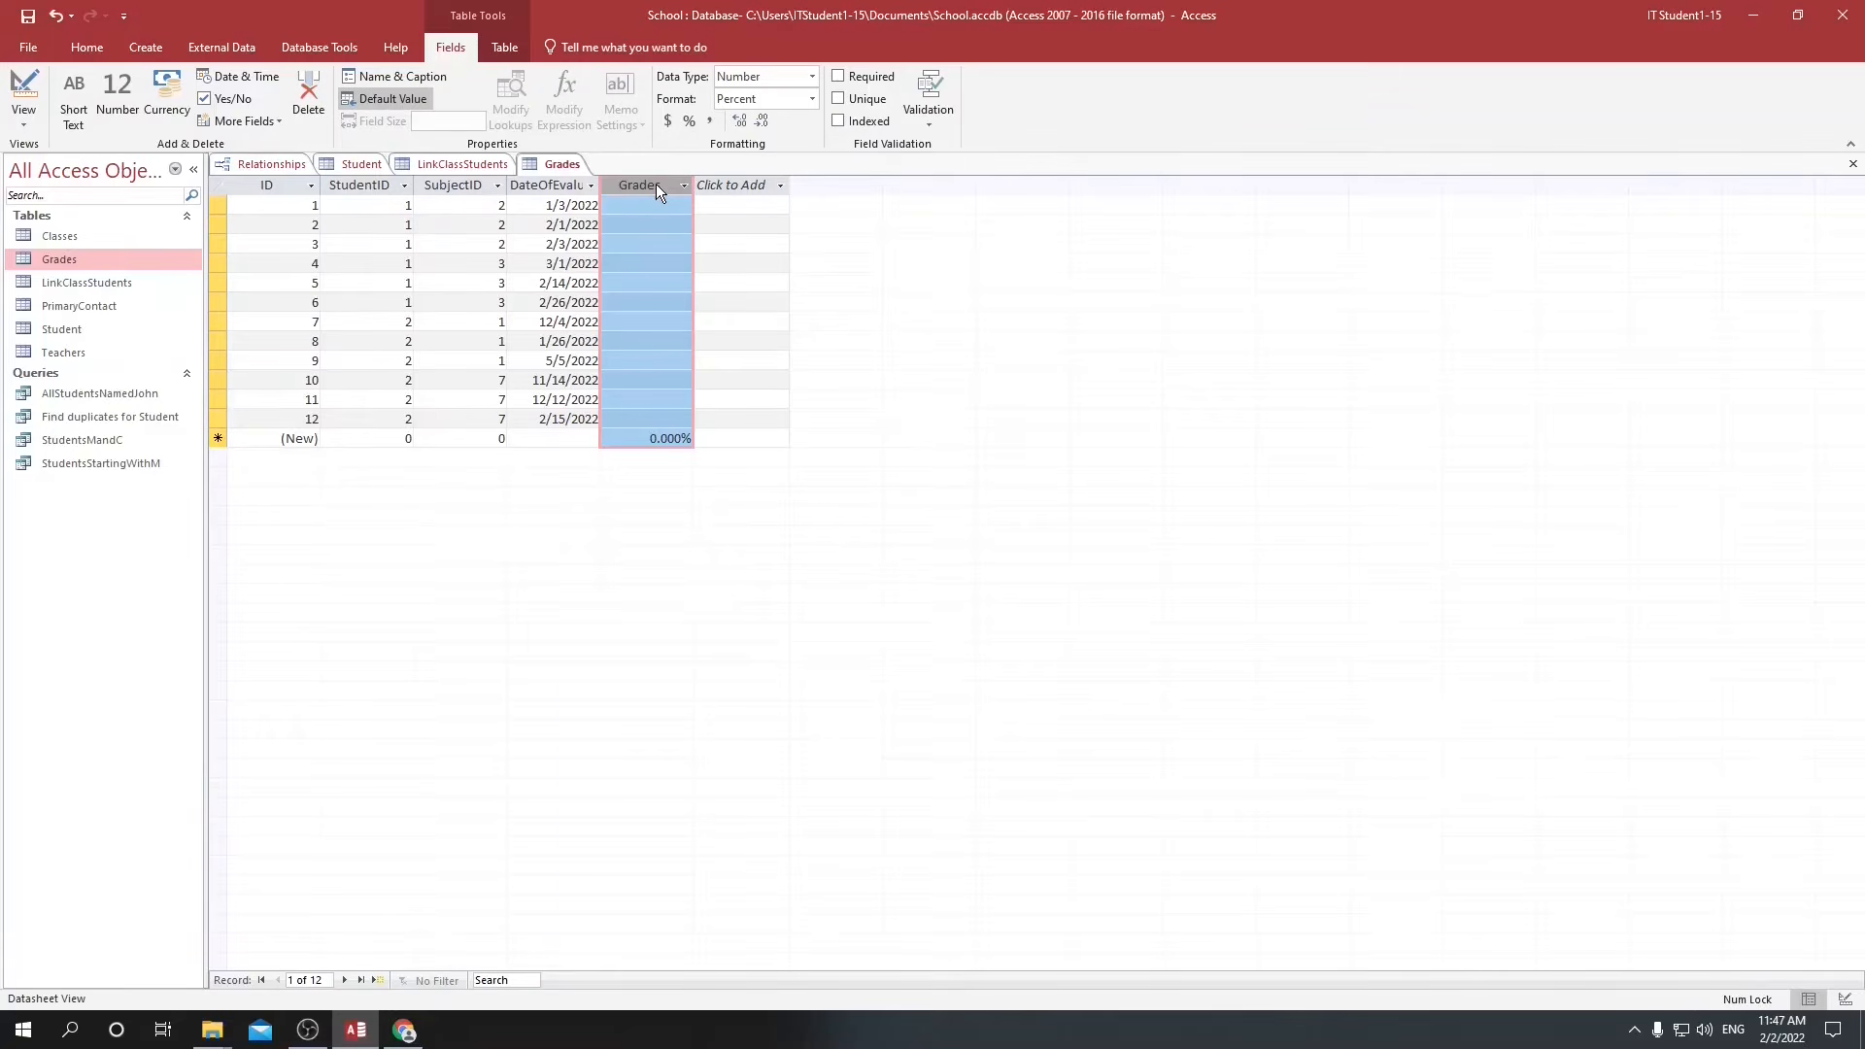
left_click(1844, 999)
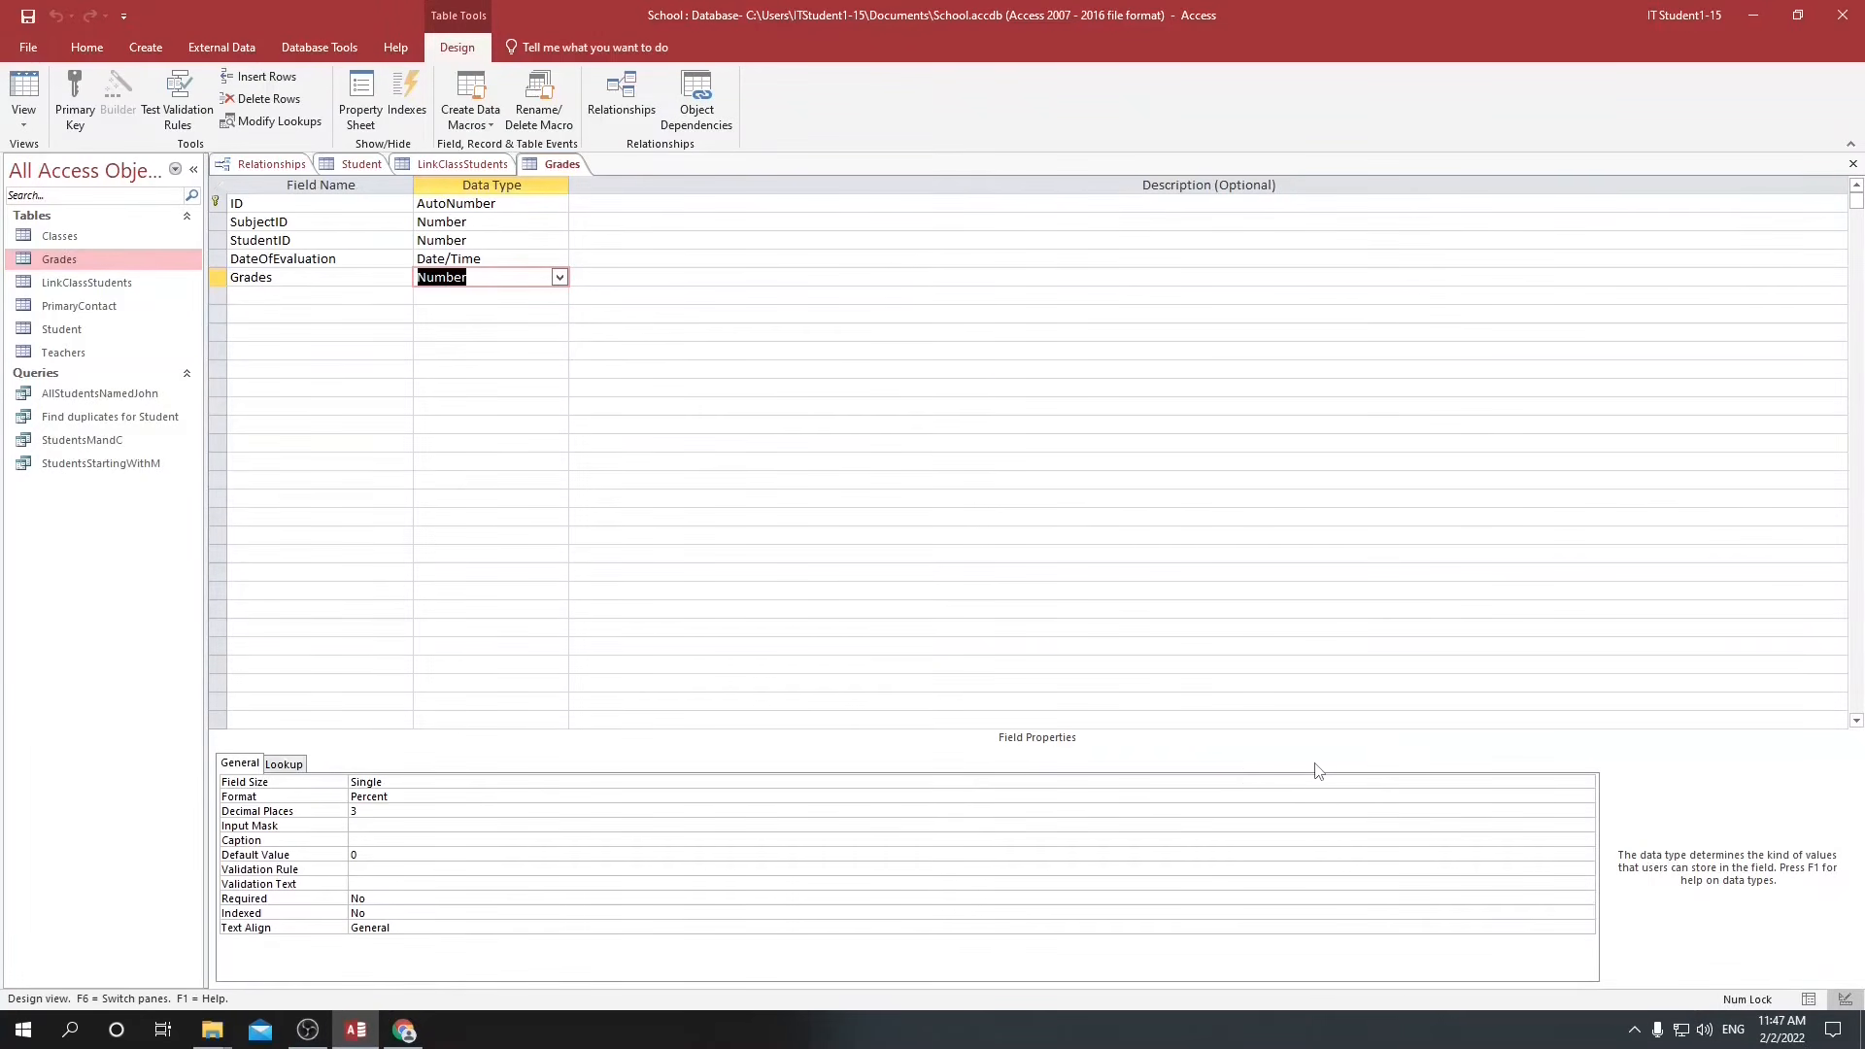
left_click(1212, 776)
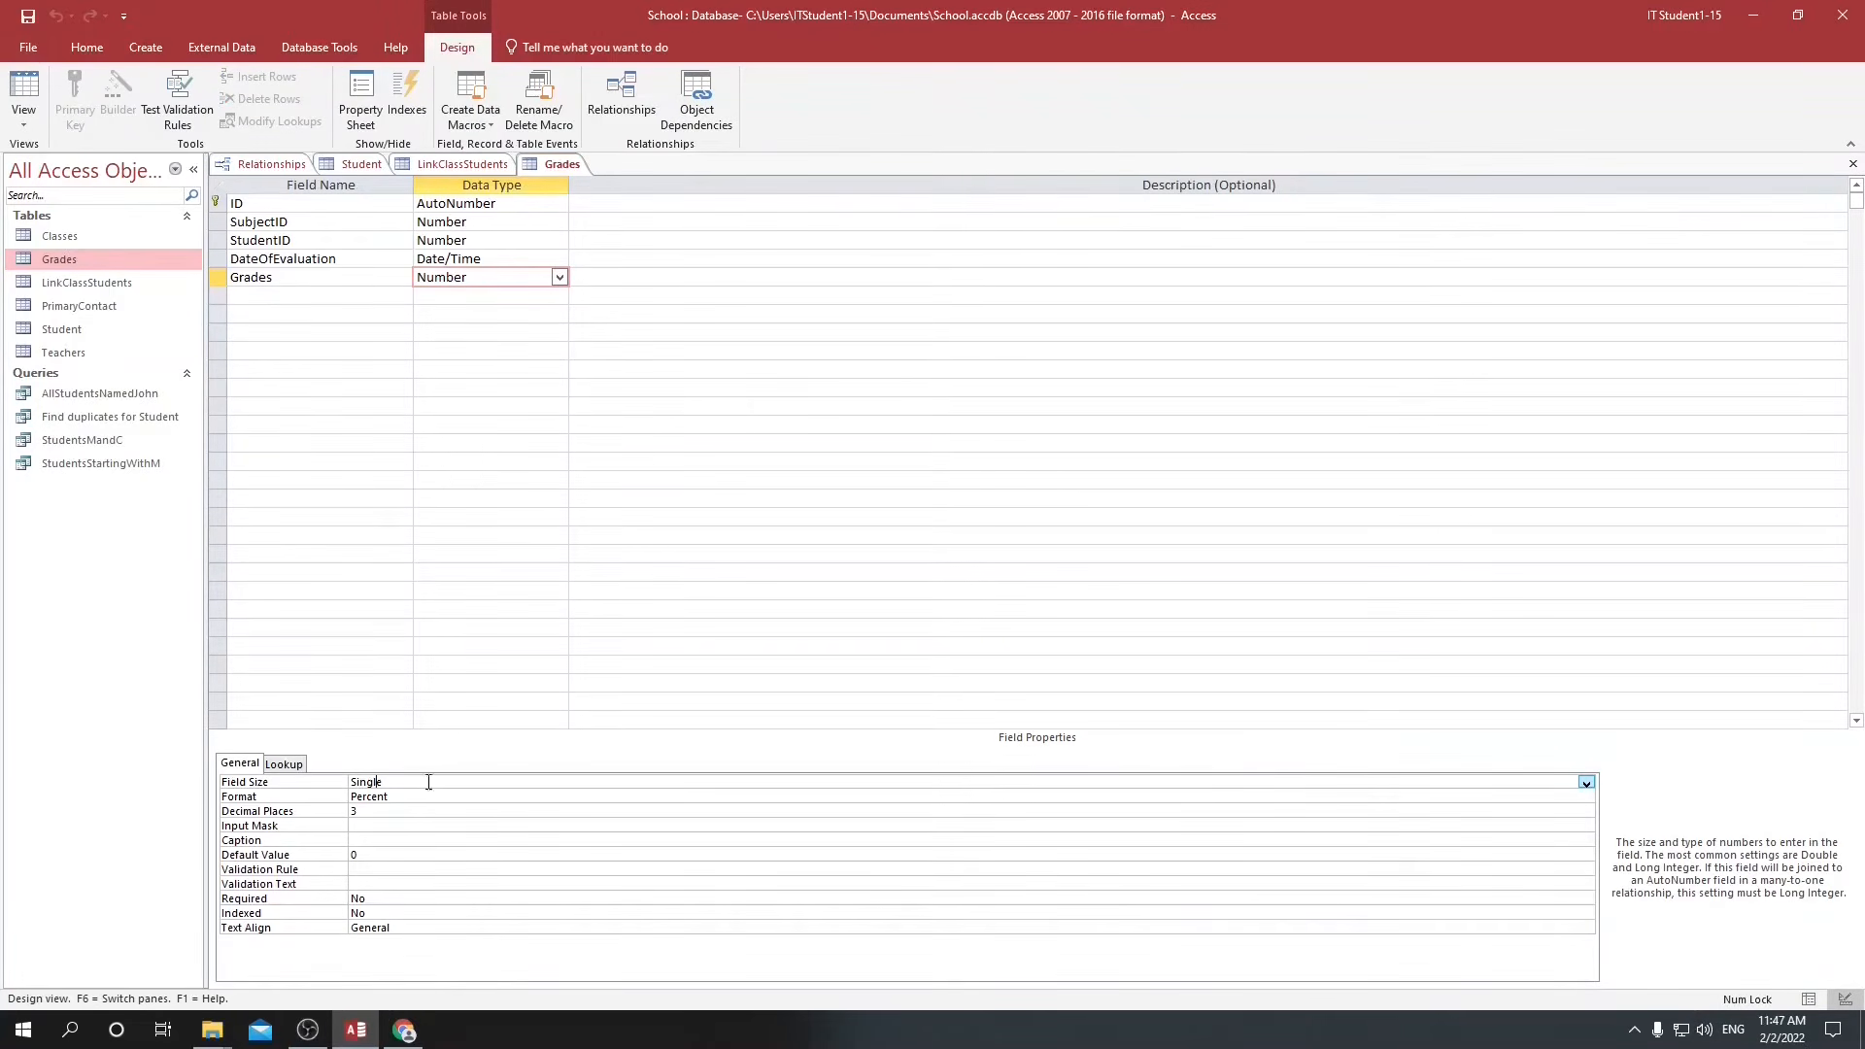
left_click(1586, 782)
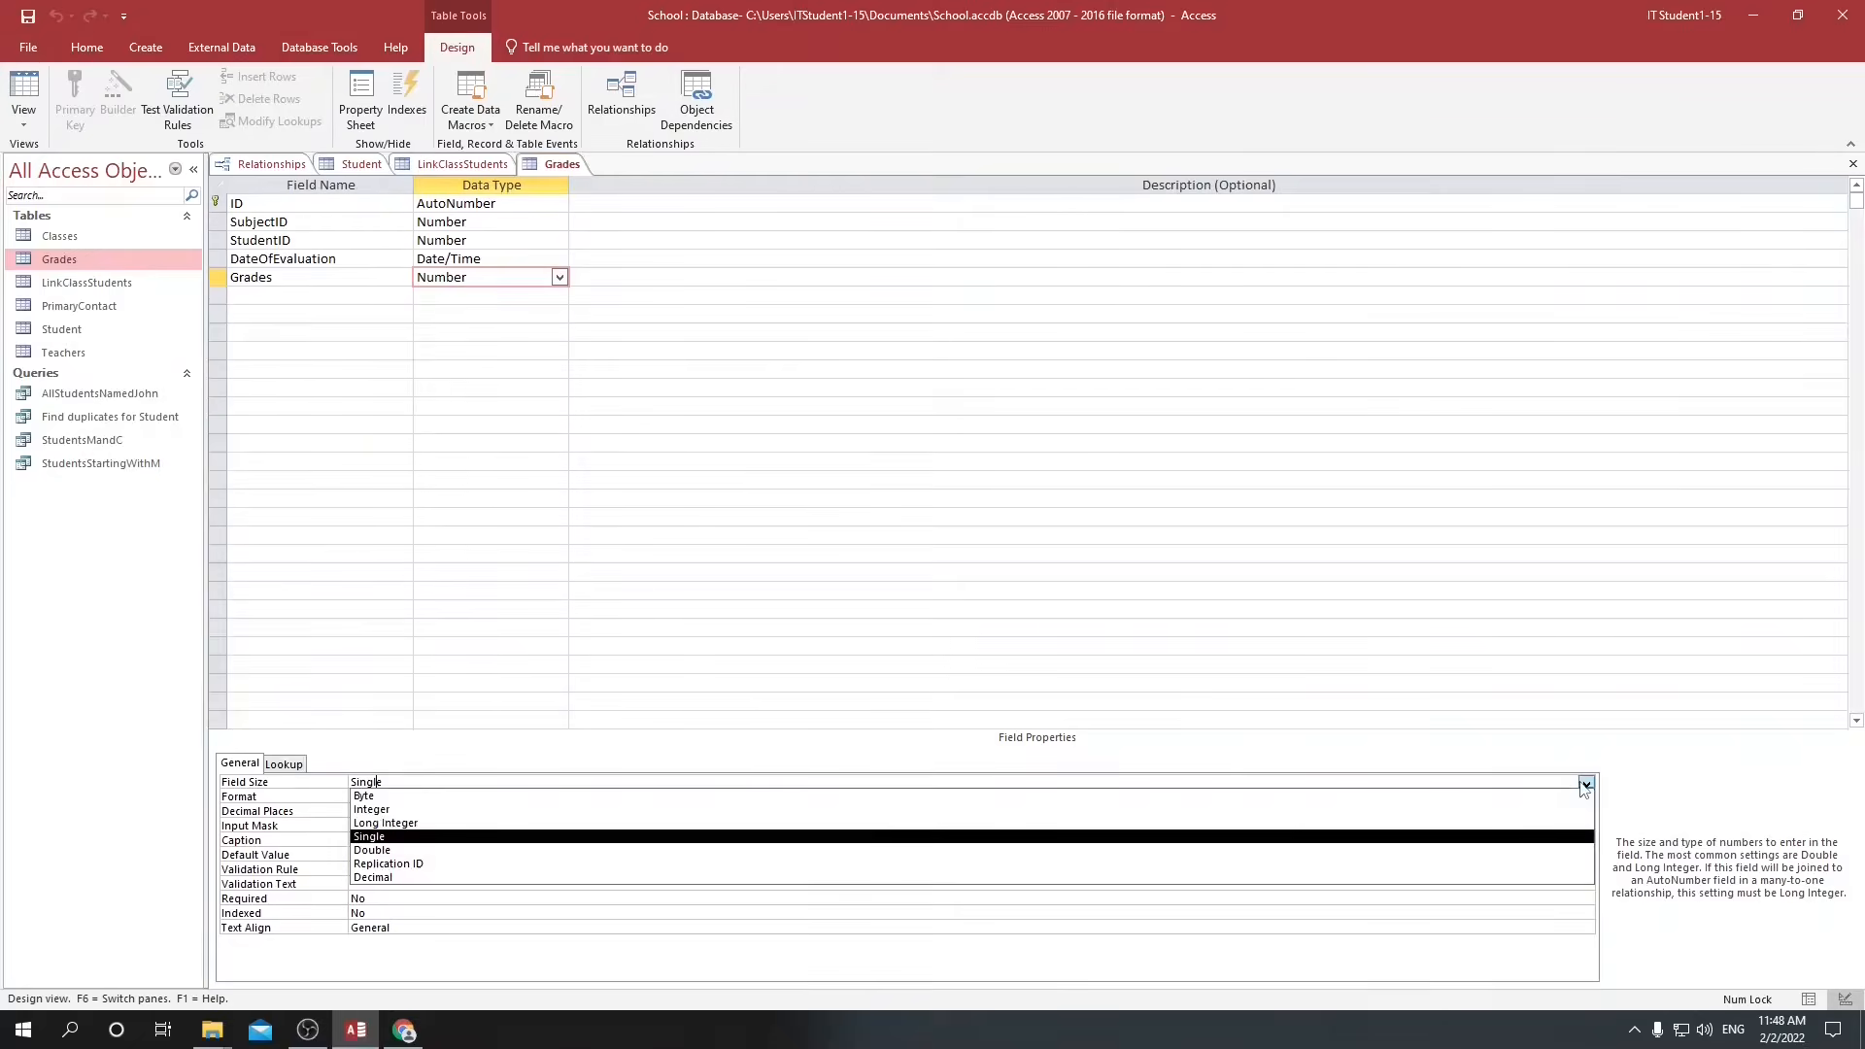
left_click(374, 837)
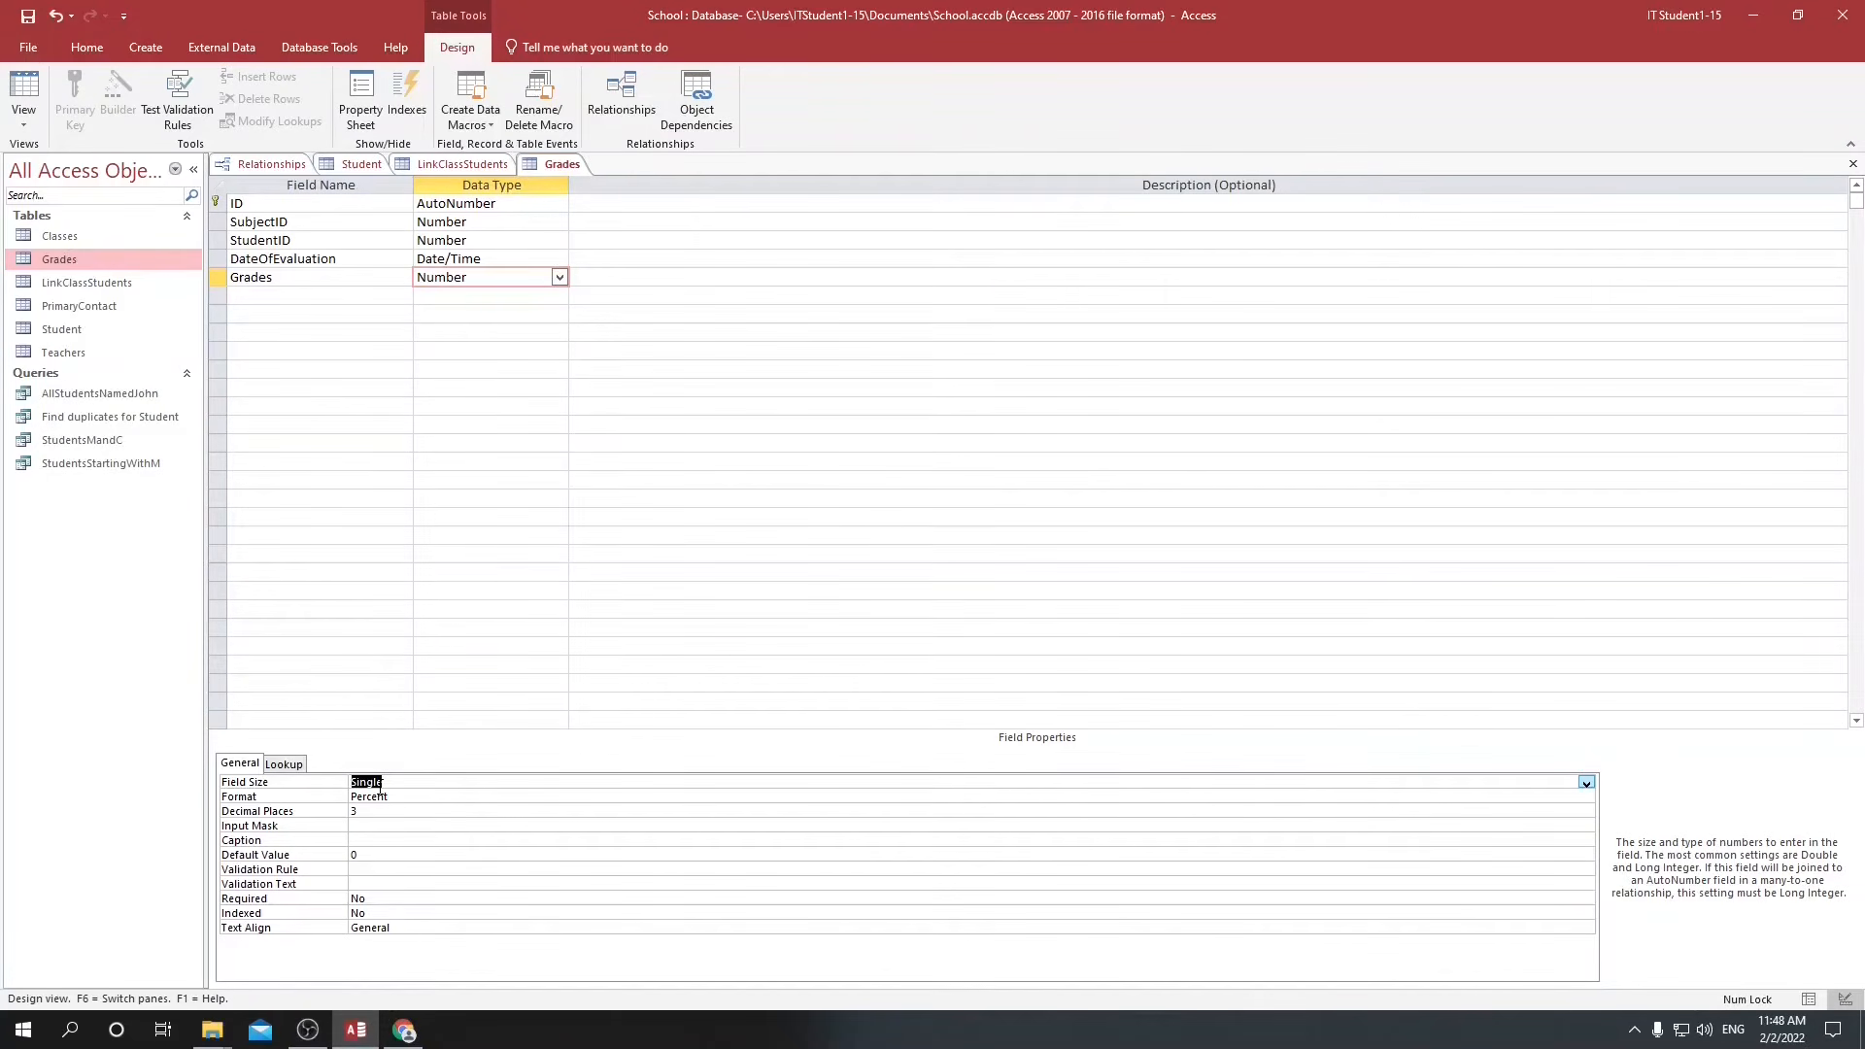
left_click(1808, 999)
left_click(913, 575)
Enter 60% as the grade in the first record of the Grades table.
left_click(450, 46)
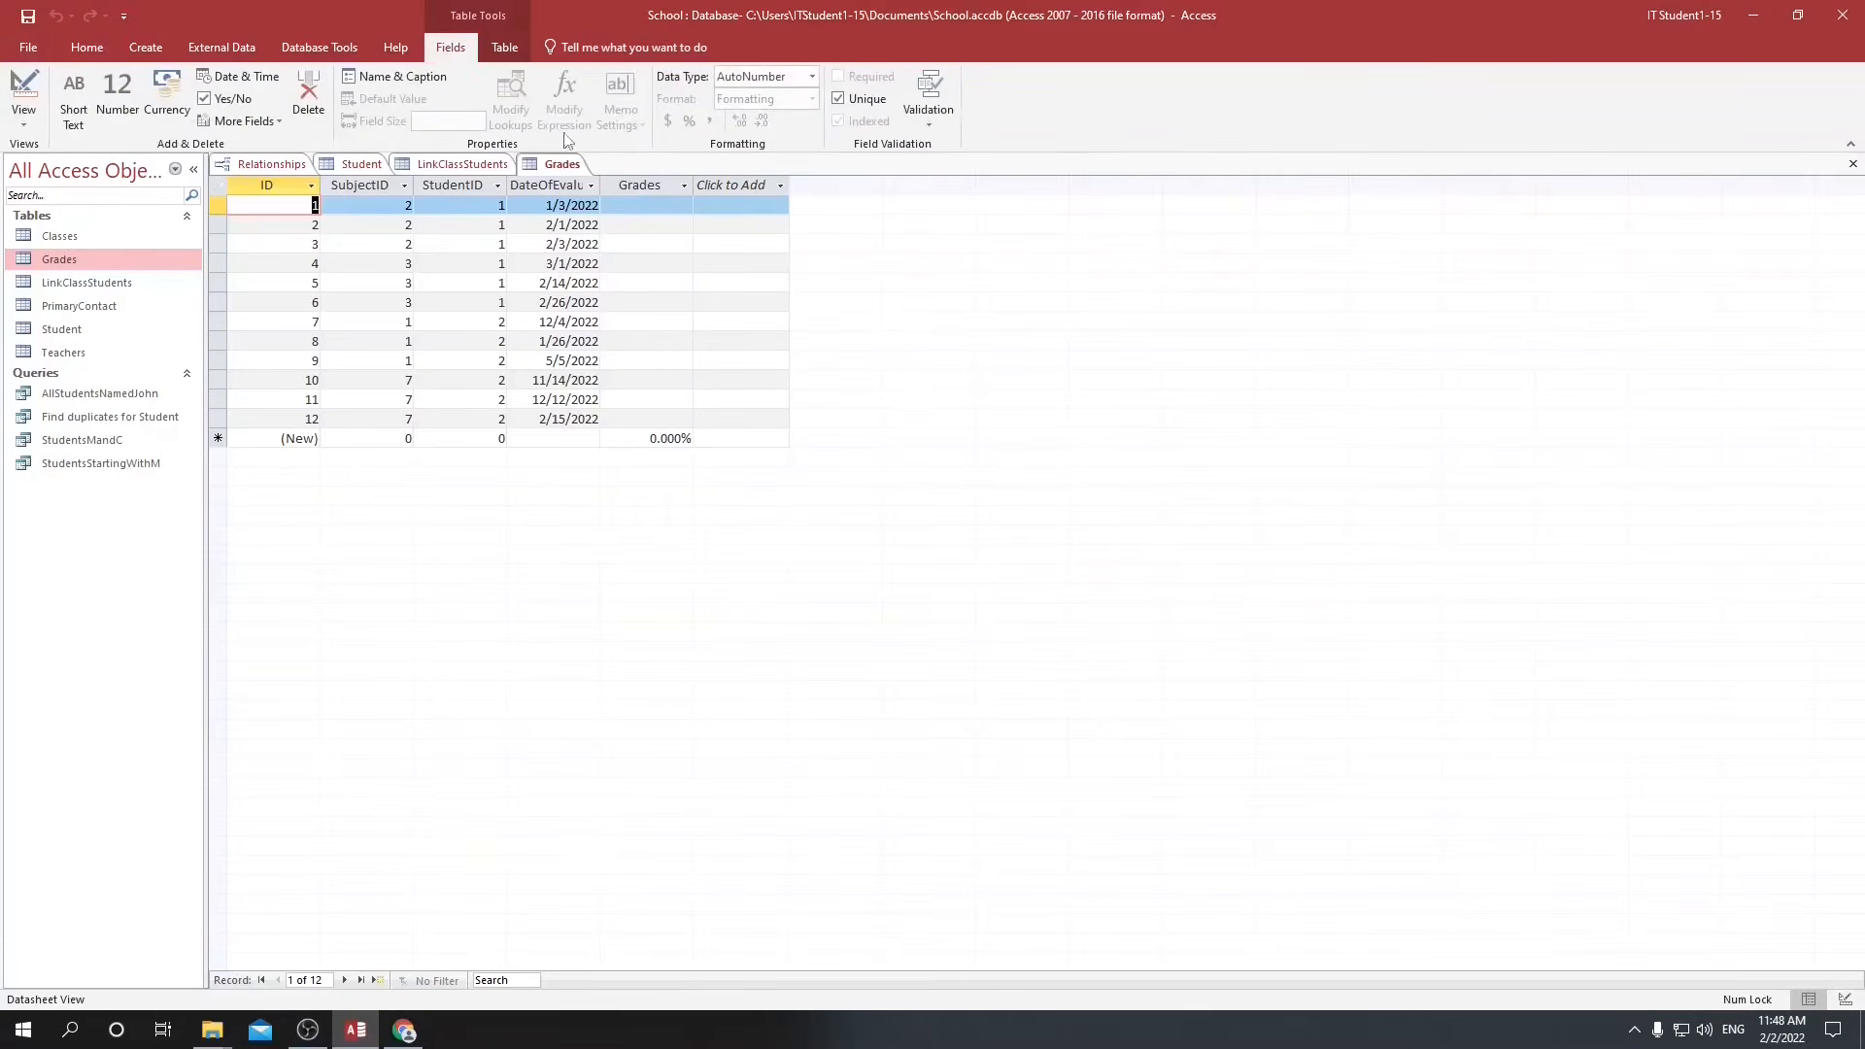
left_click(641, 187)
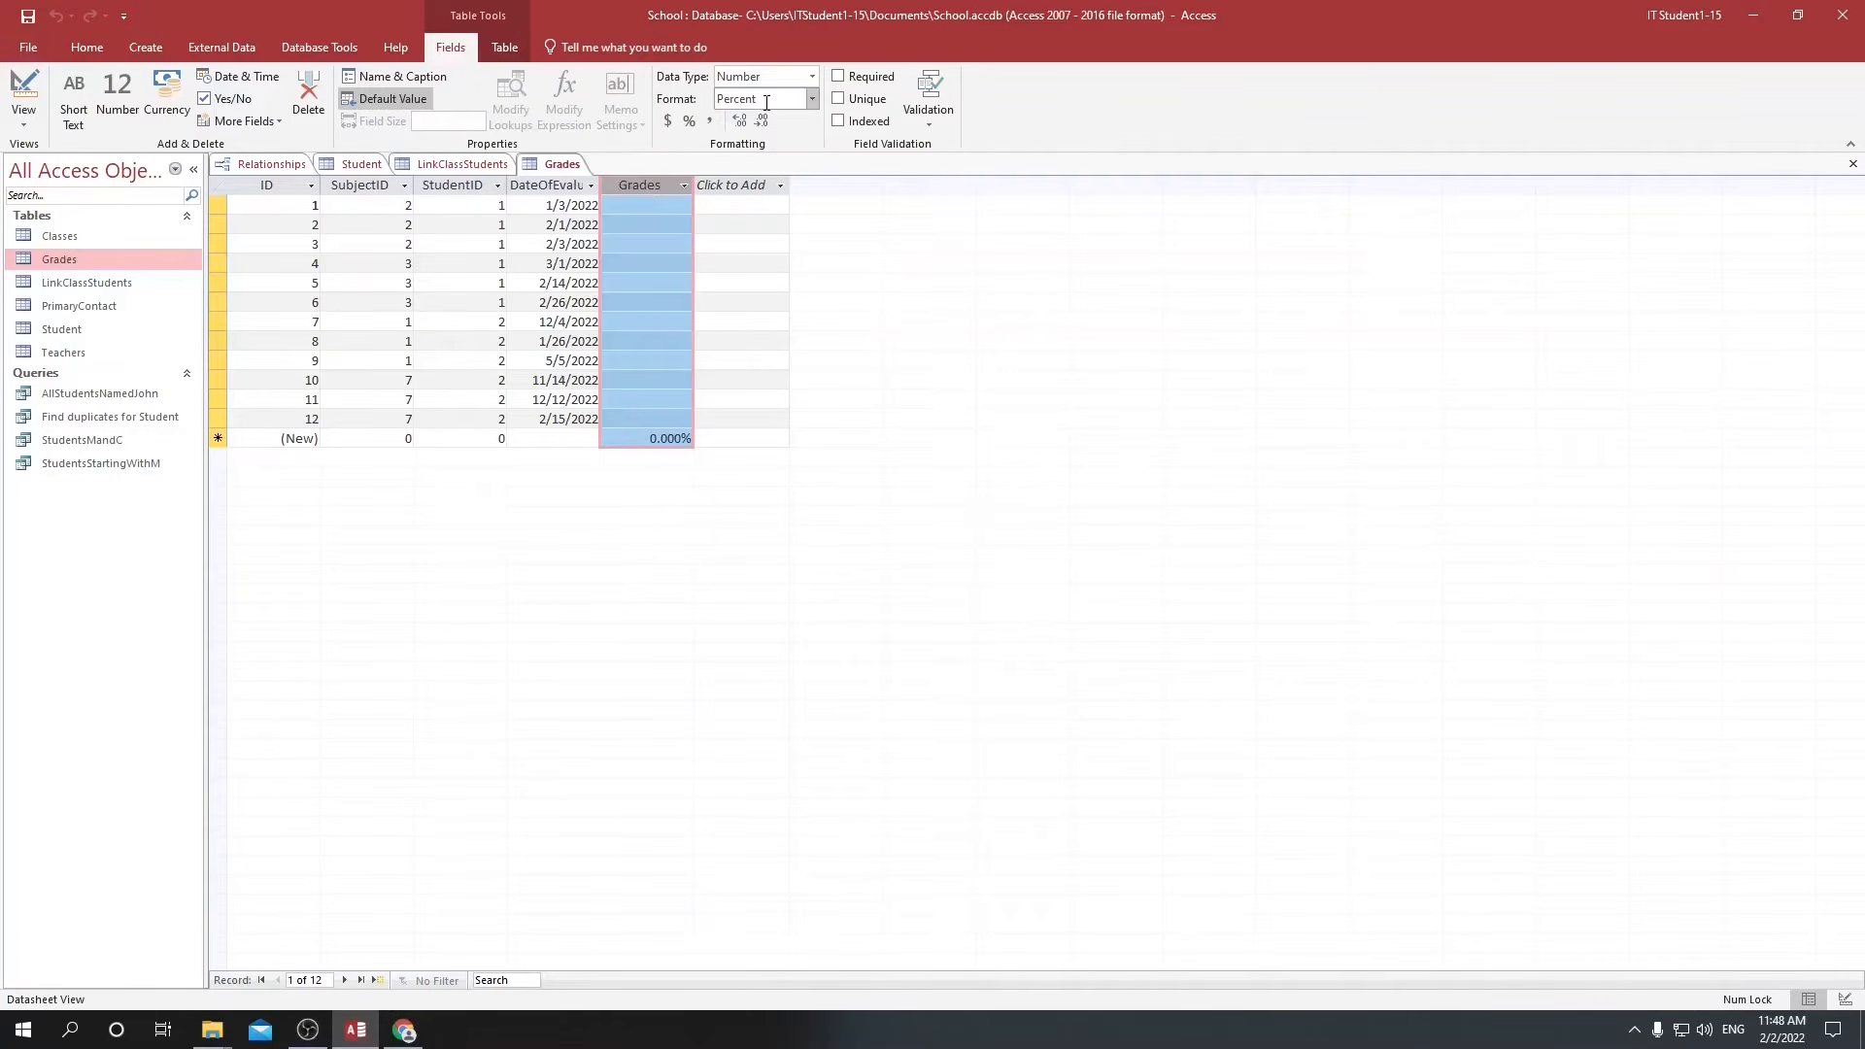
left_click(666, 205)
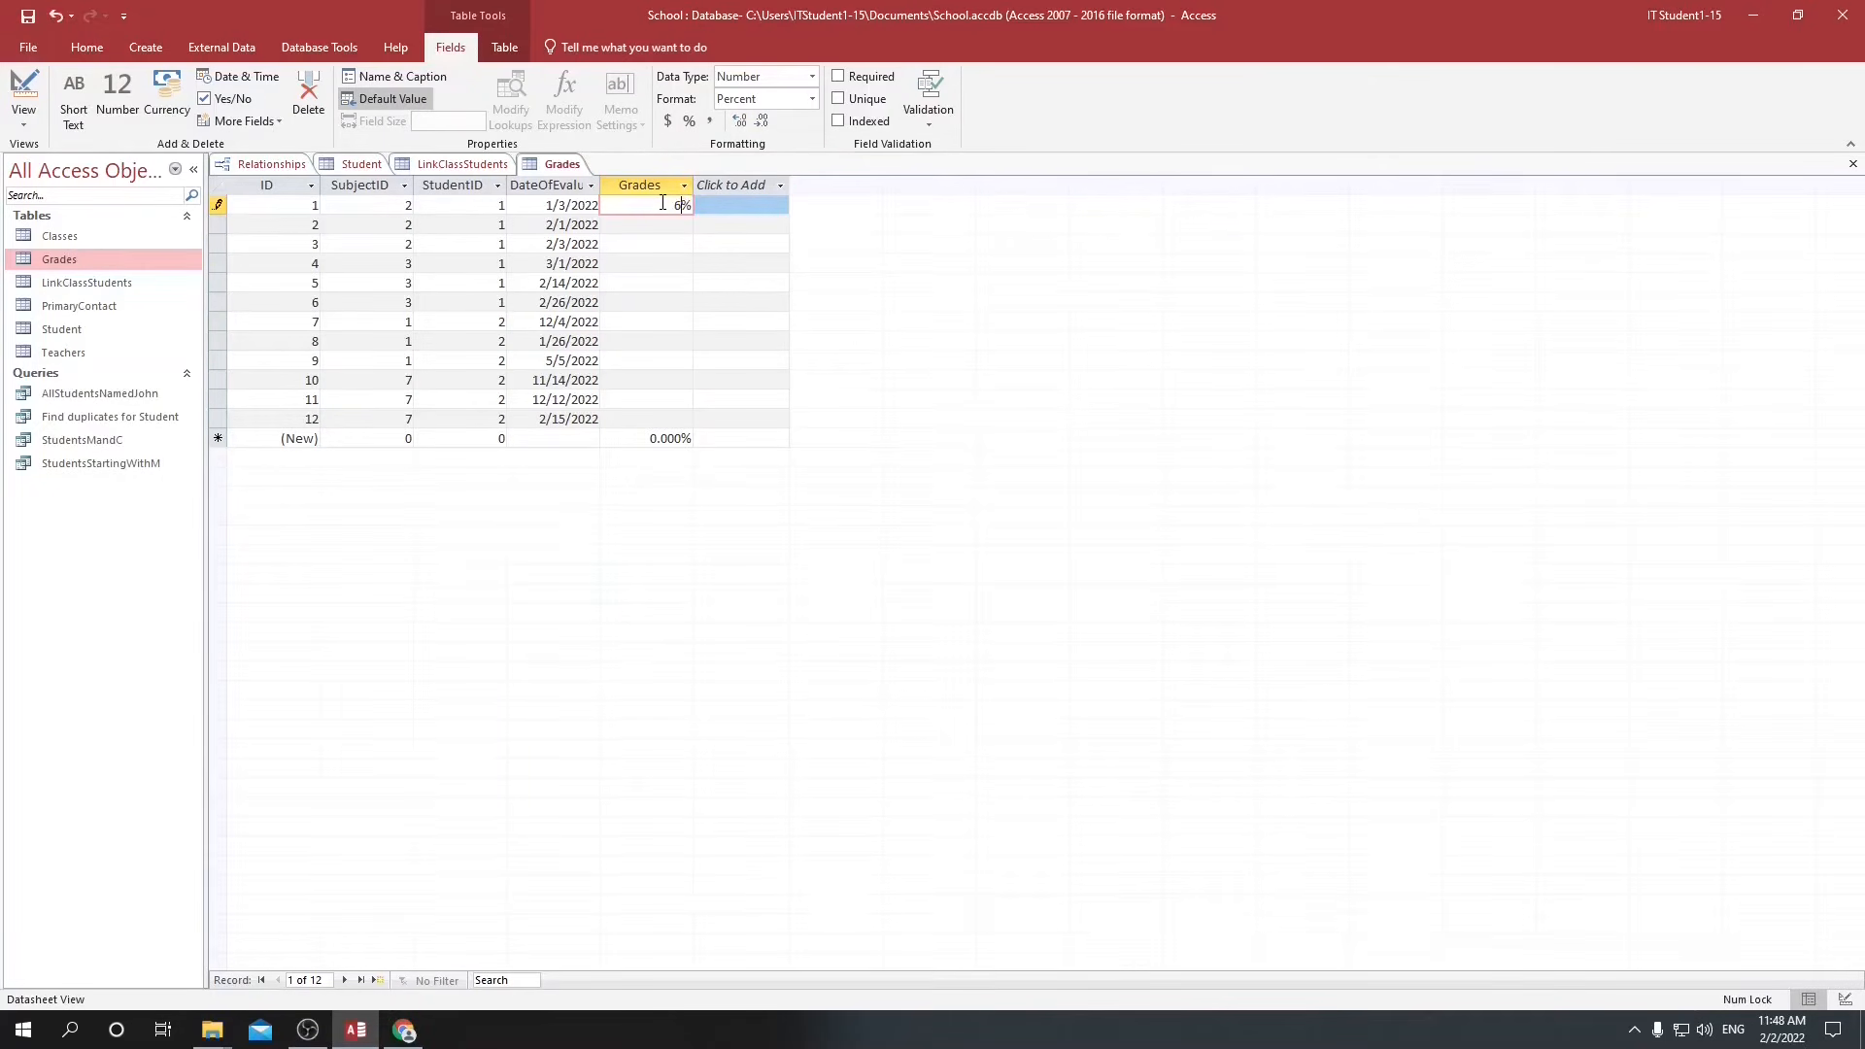
type("60")
key("Return")
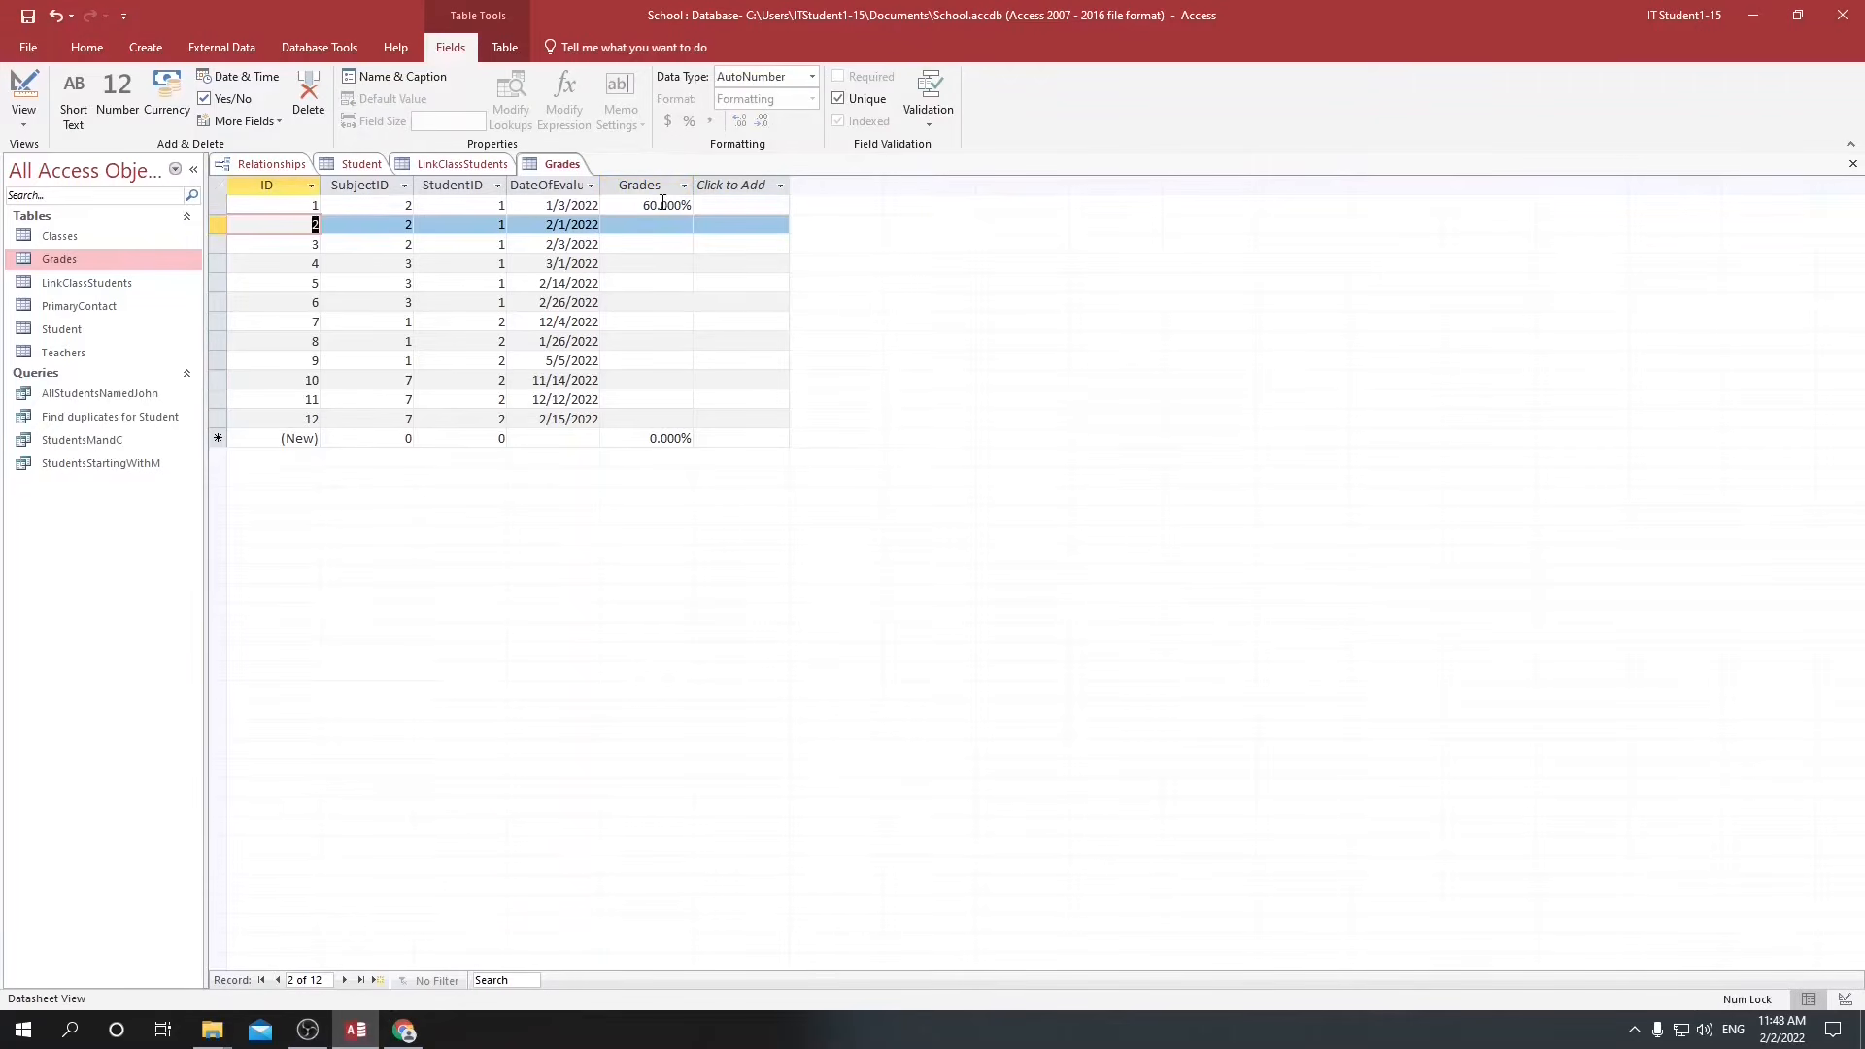
Reduce the Grades field's percent values to zero decimal places.
left_click(663, 203)
left_click(762, 121)
left_click(762, 121)
left_click(761, 120)
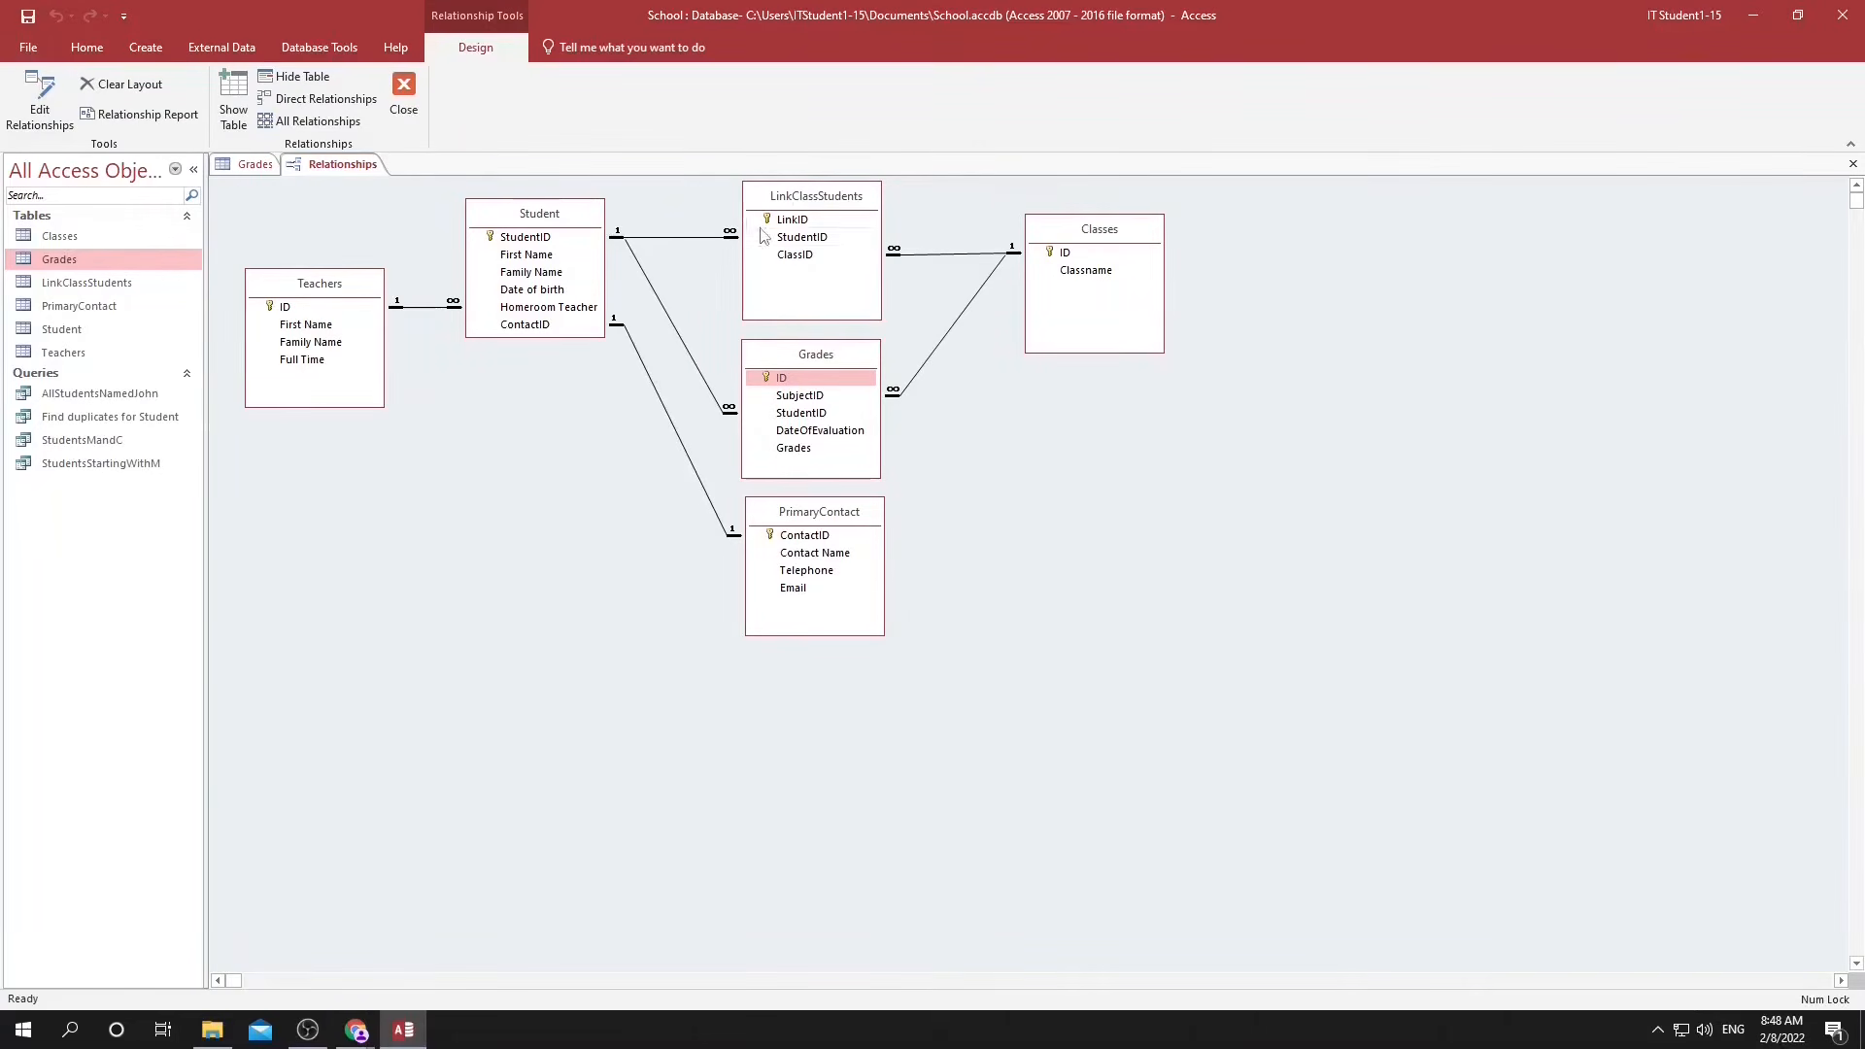
Remove the LinkClassStudents table from the relationships layout and move the Grades table up into its place between Student and Classes.
left_click(848, 209)
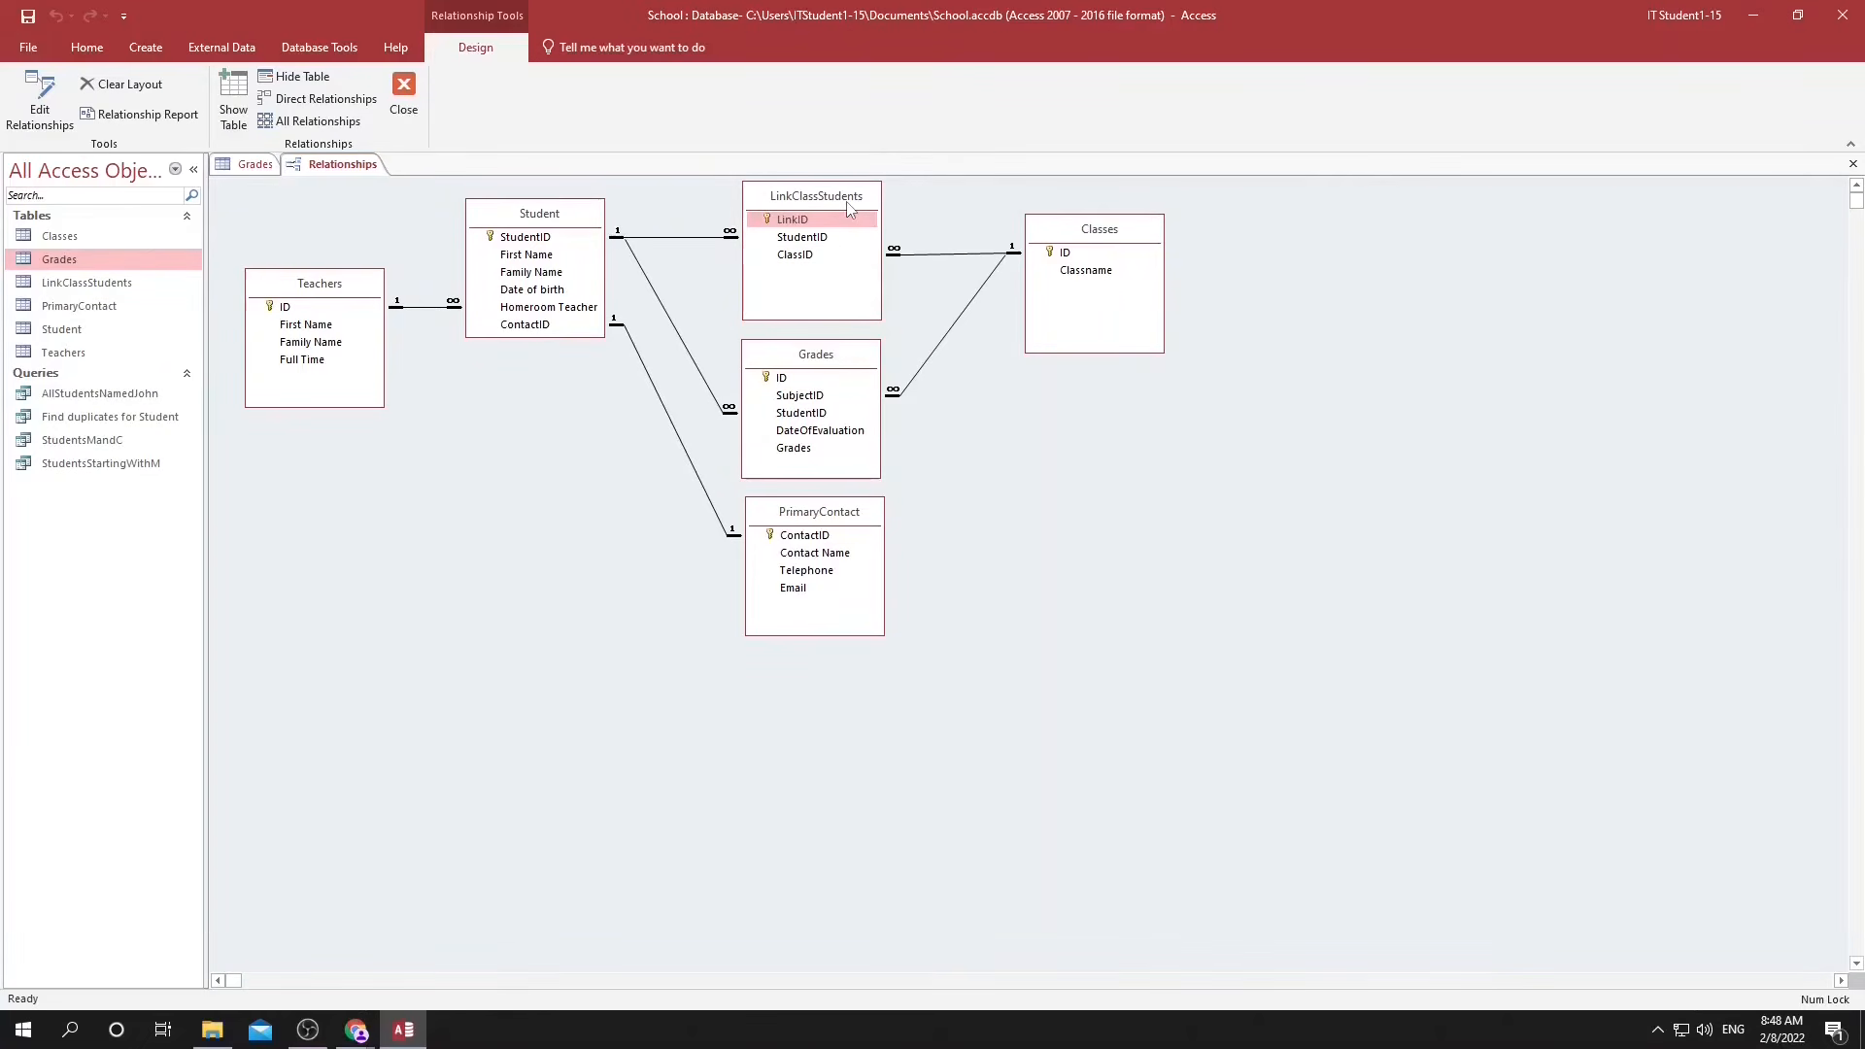
key("Delete")
left_click_drag(816, 355, 818, 199)
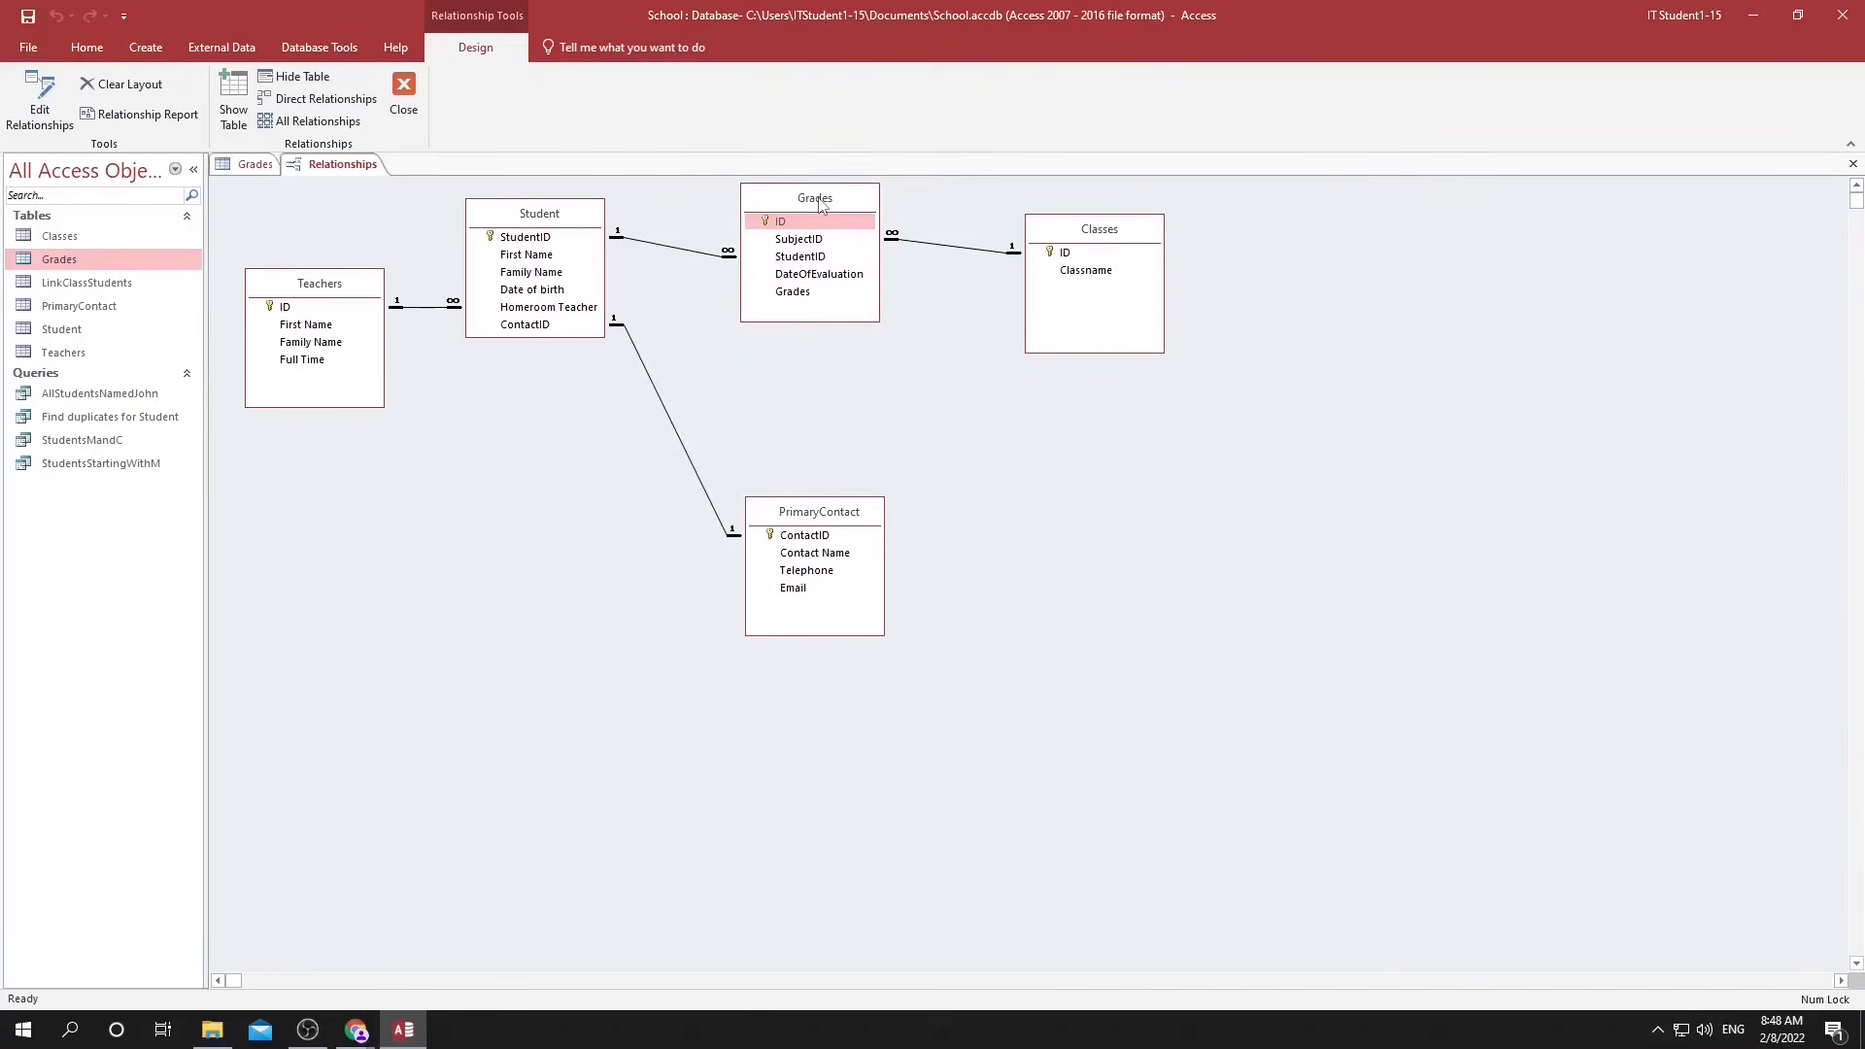
Create a new query in Design view and add the Grades table as its source.
left_click(255, 164)
left_click(166, 47)
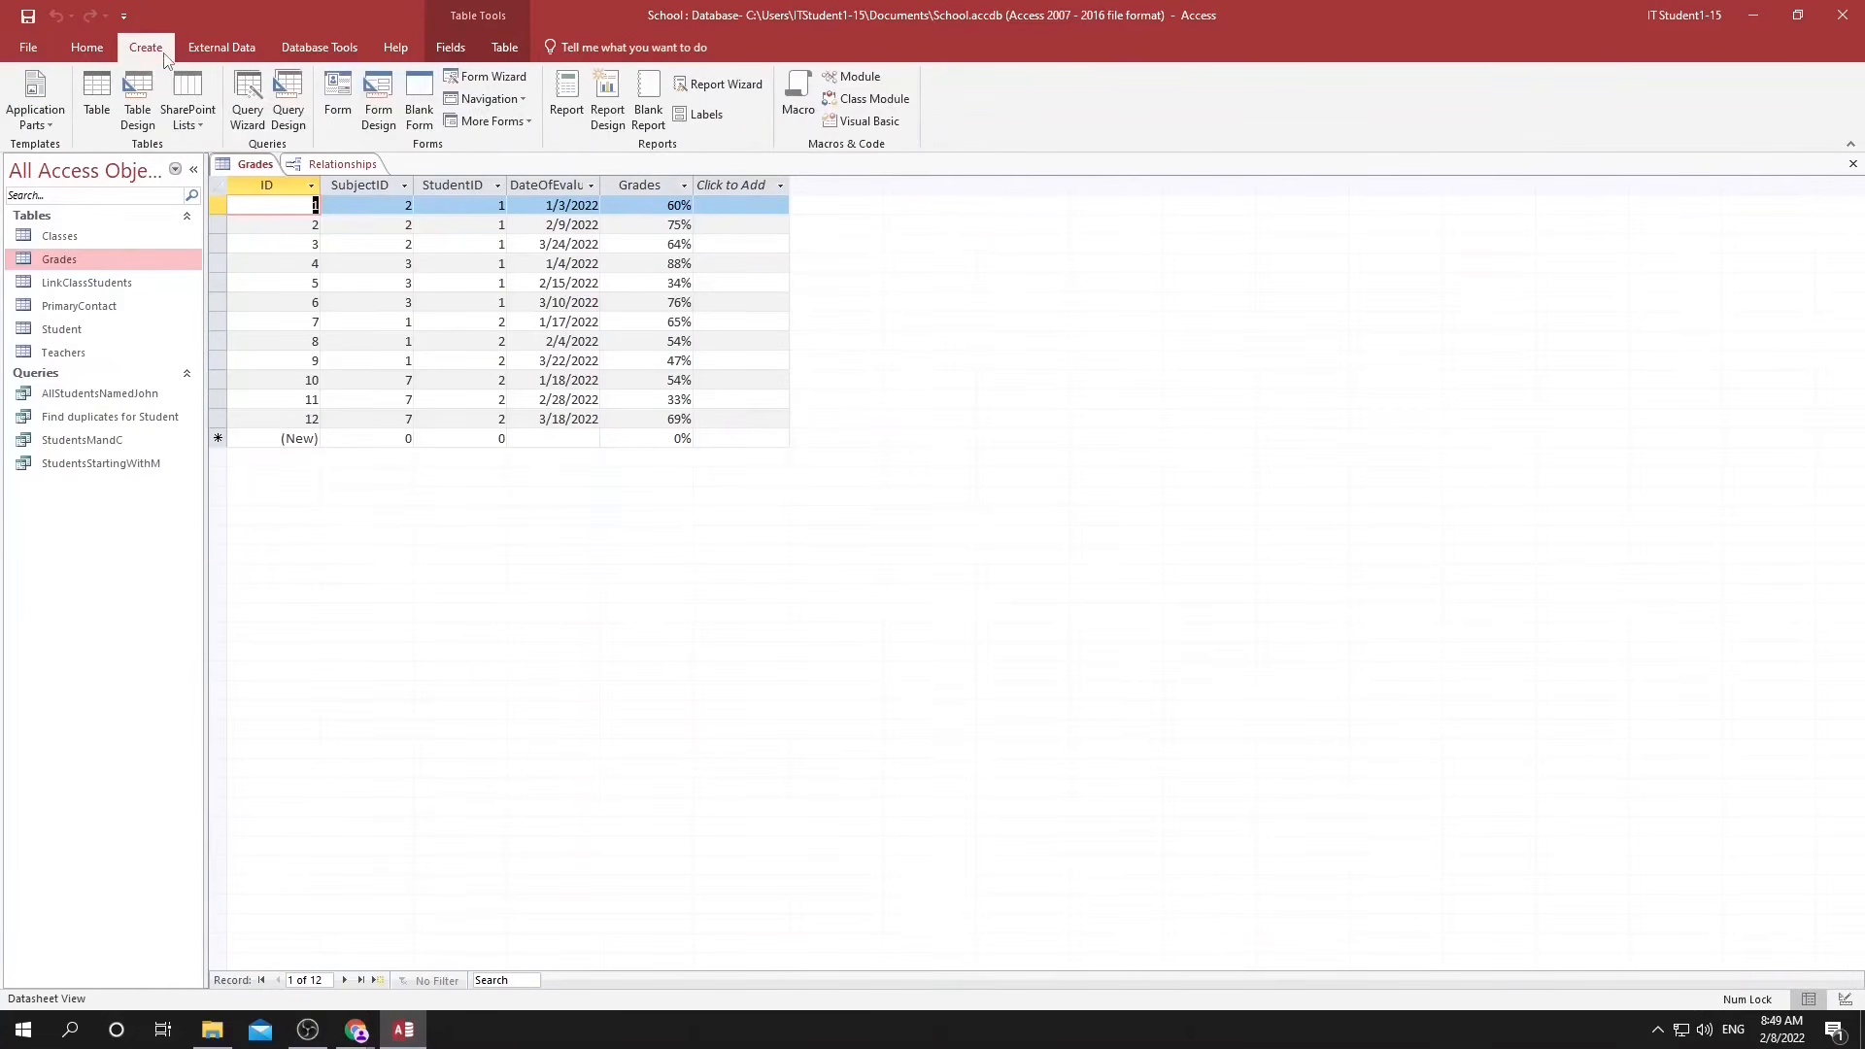
left_click(292, 109)
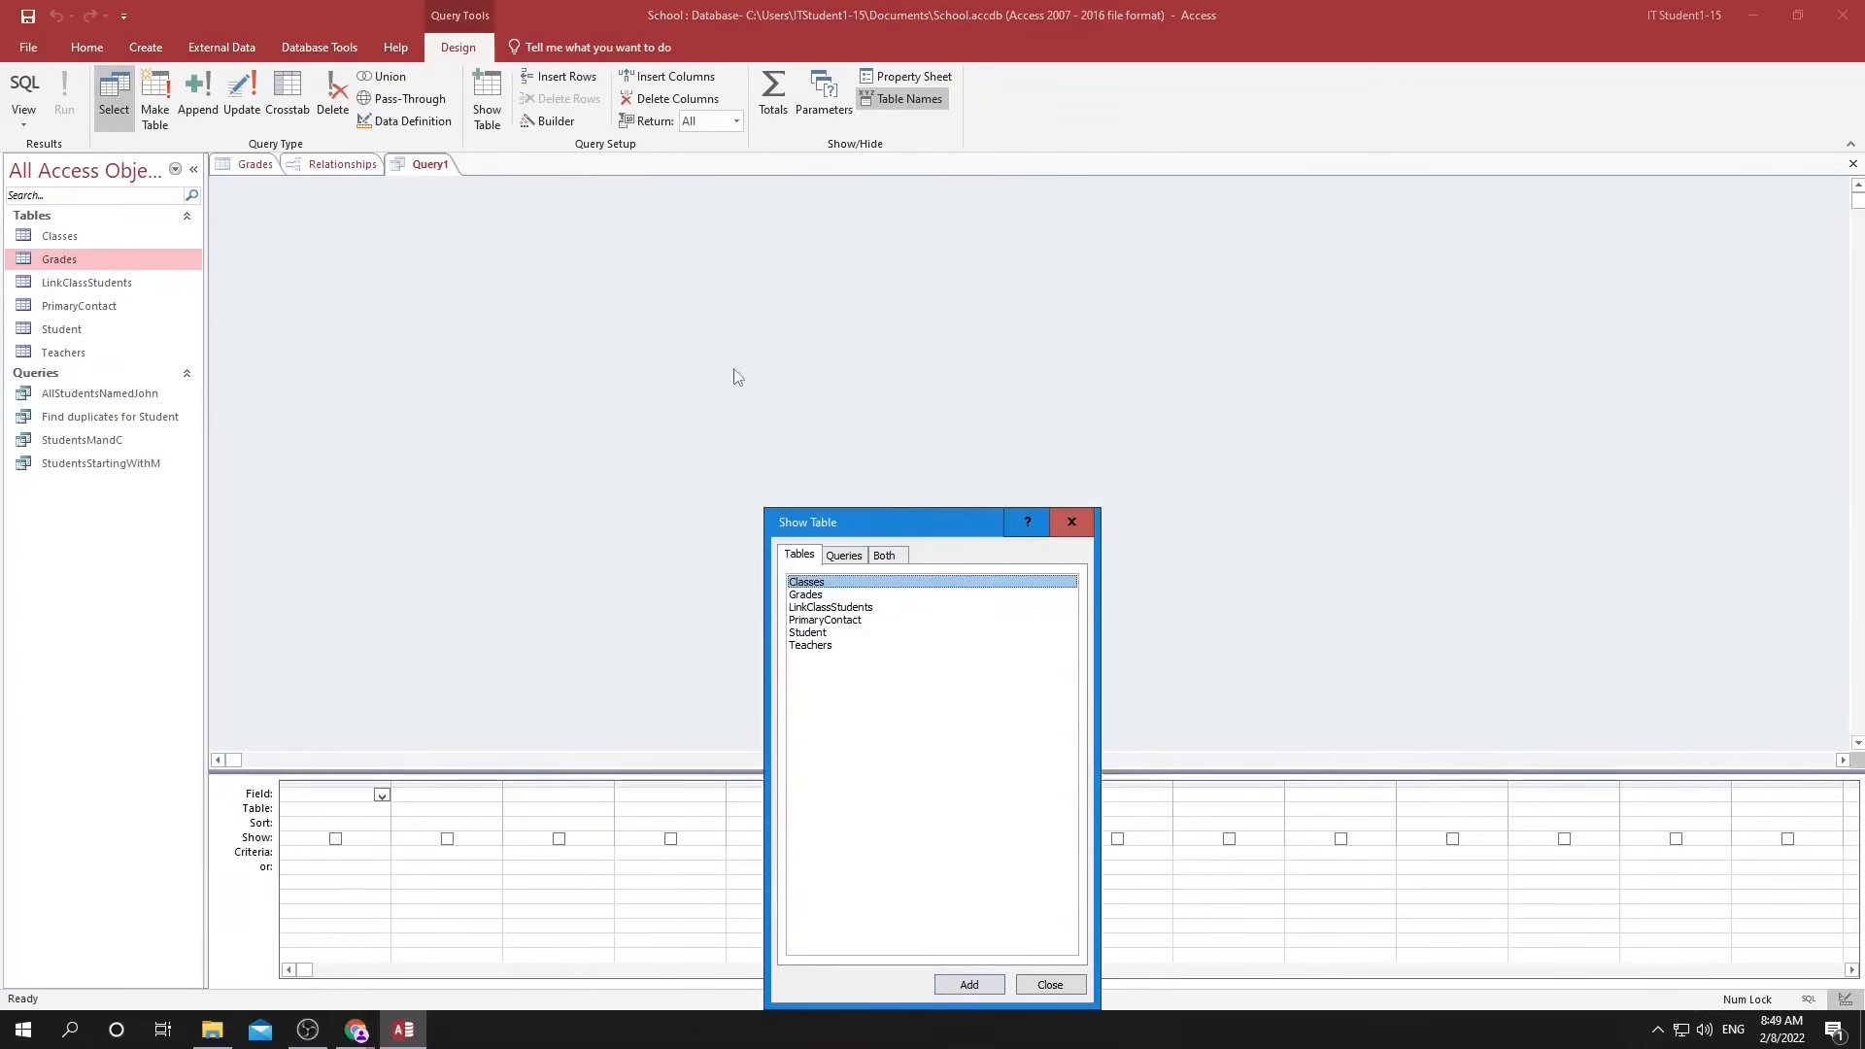
left_click_drag(835, 522, 772, 240)
double_click(744, 313)
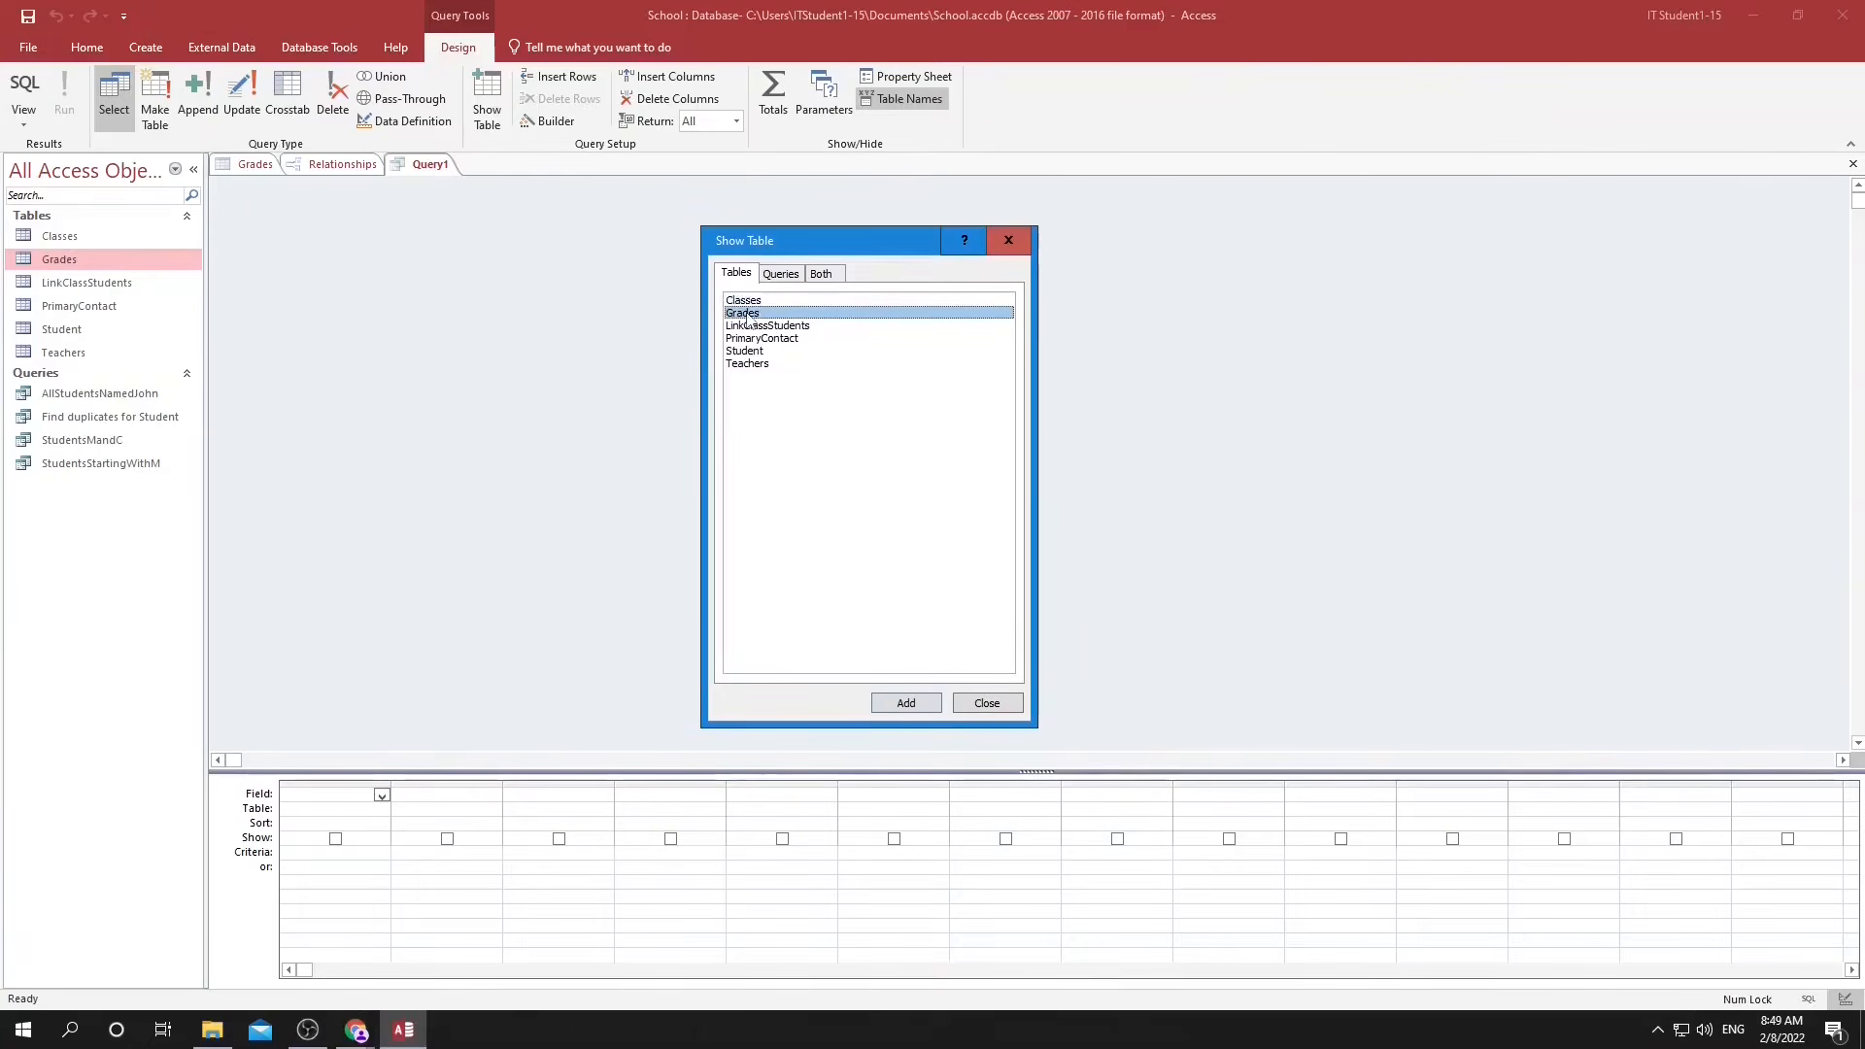
left_click(986, 703)
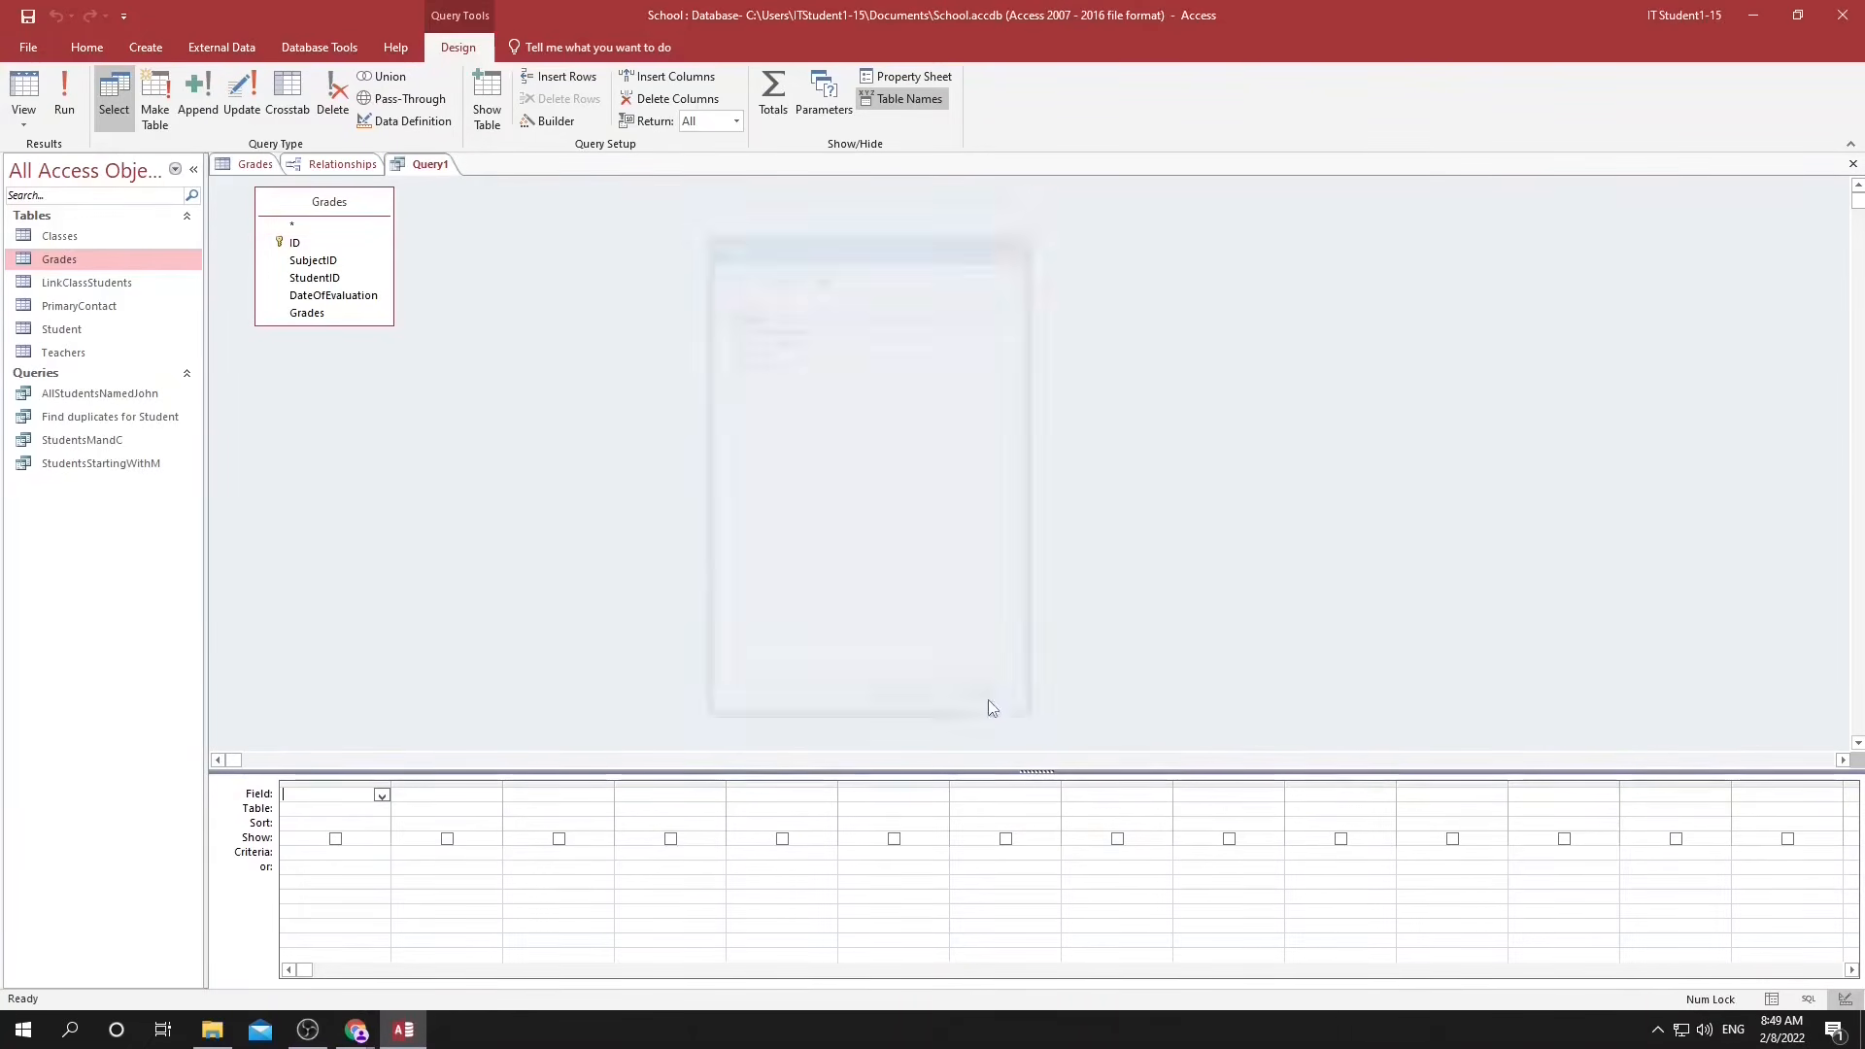
Add StudentID from the Grades table as the query's first field and check the fields available for the second column.
left_click(382, 796)
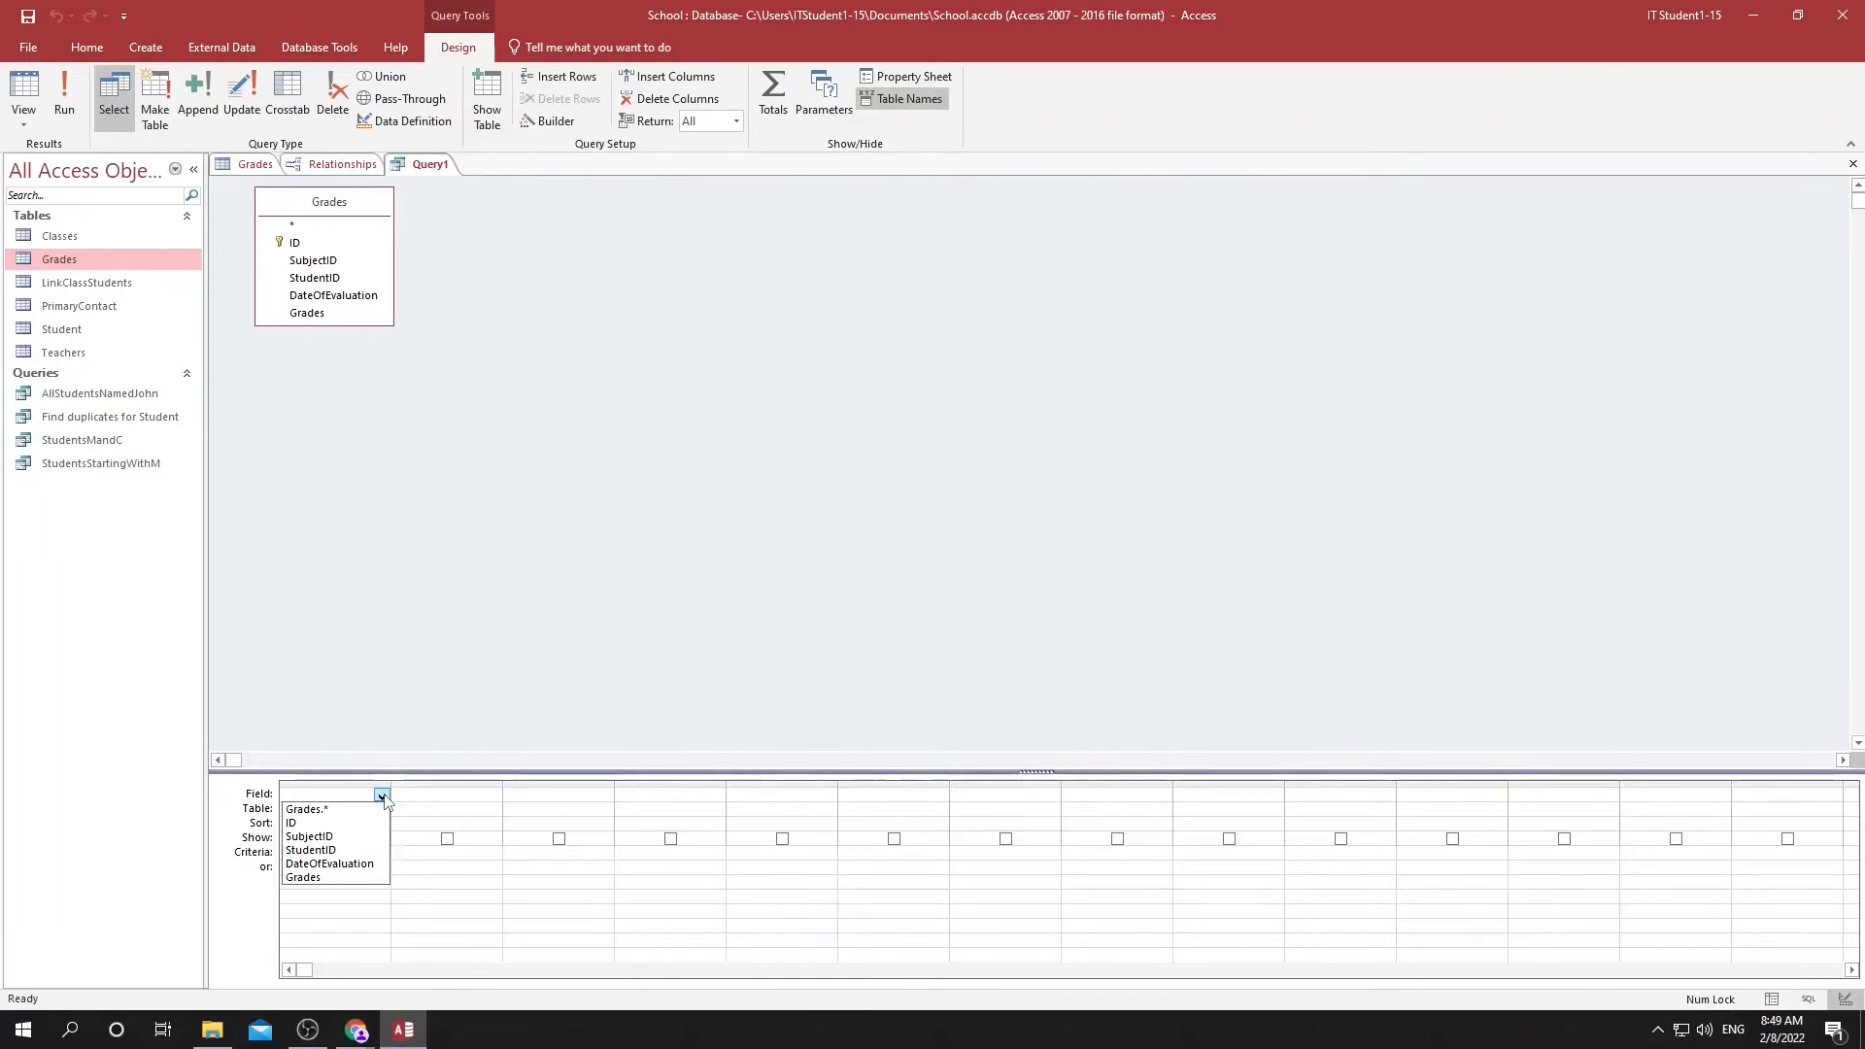
left_click(358, 850)
left_click(481, 795)
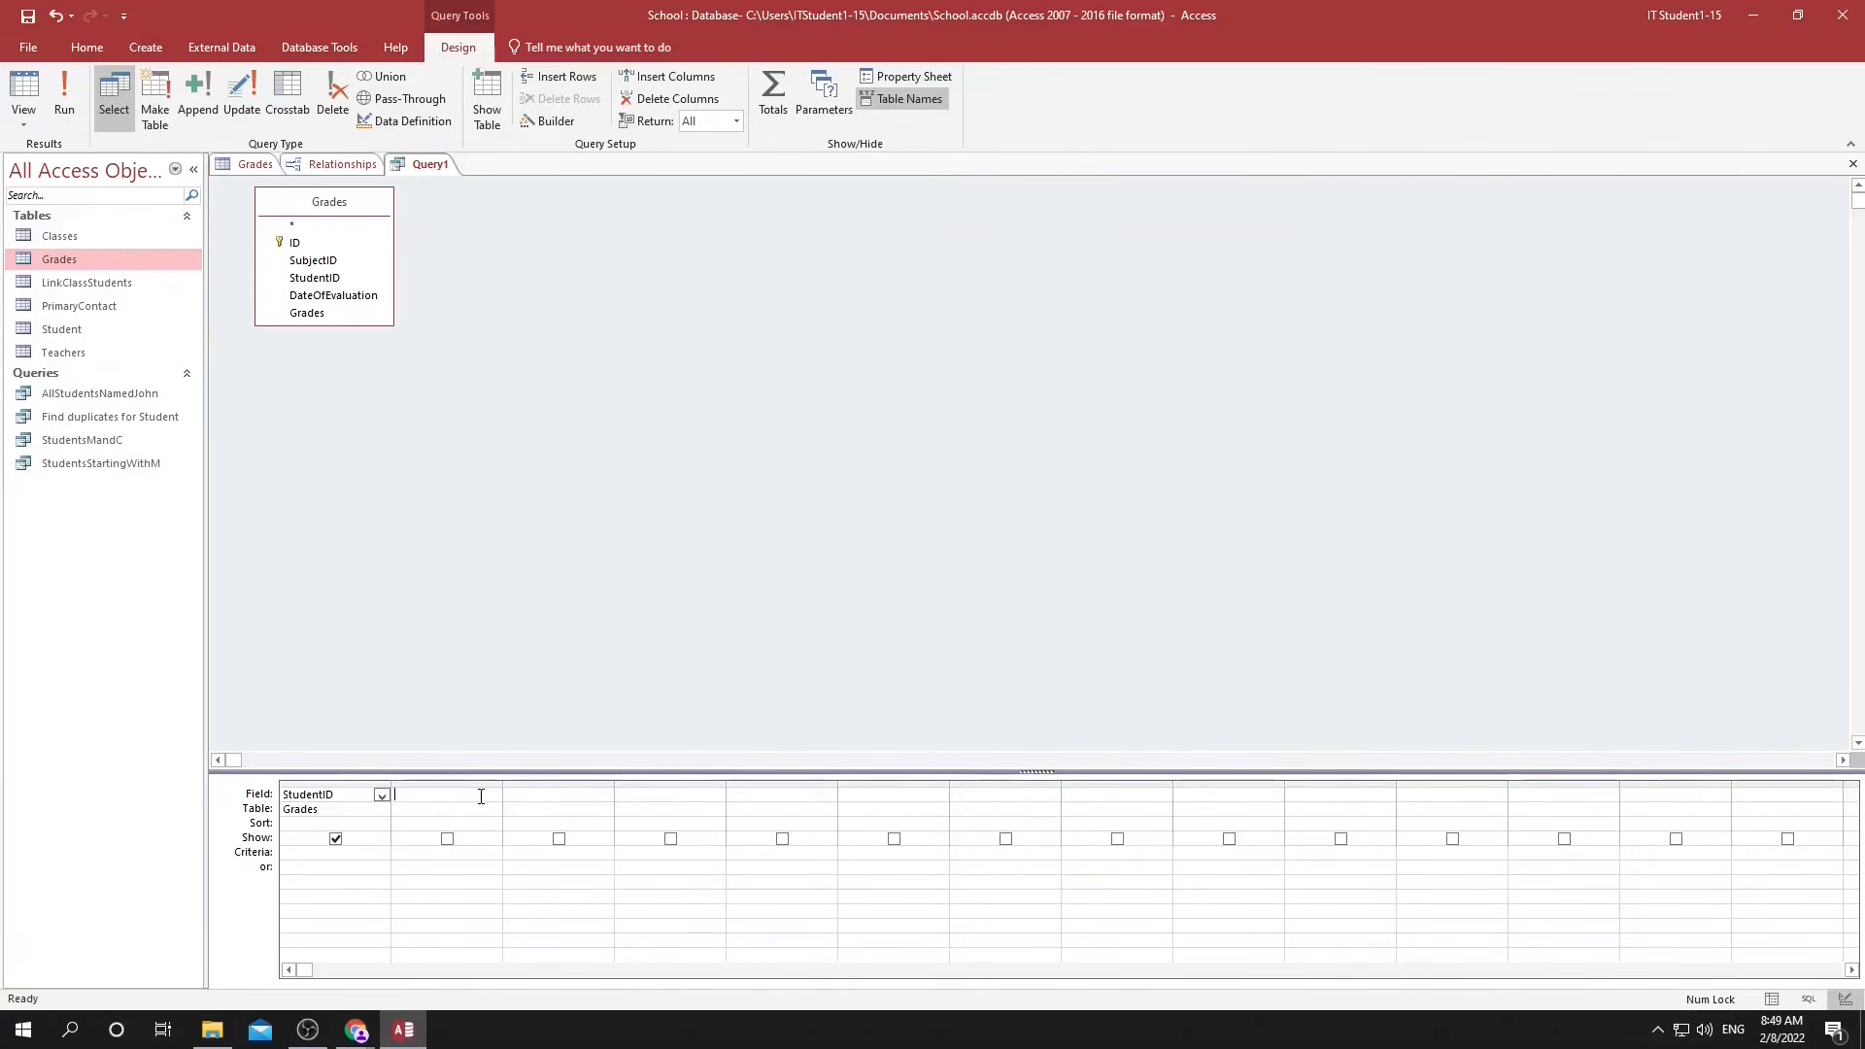
left_click(493, 796)
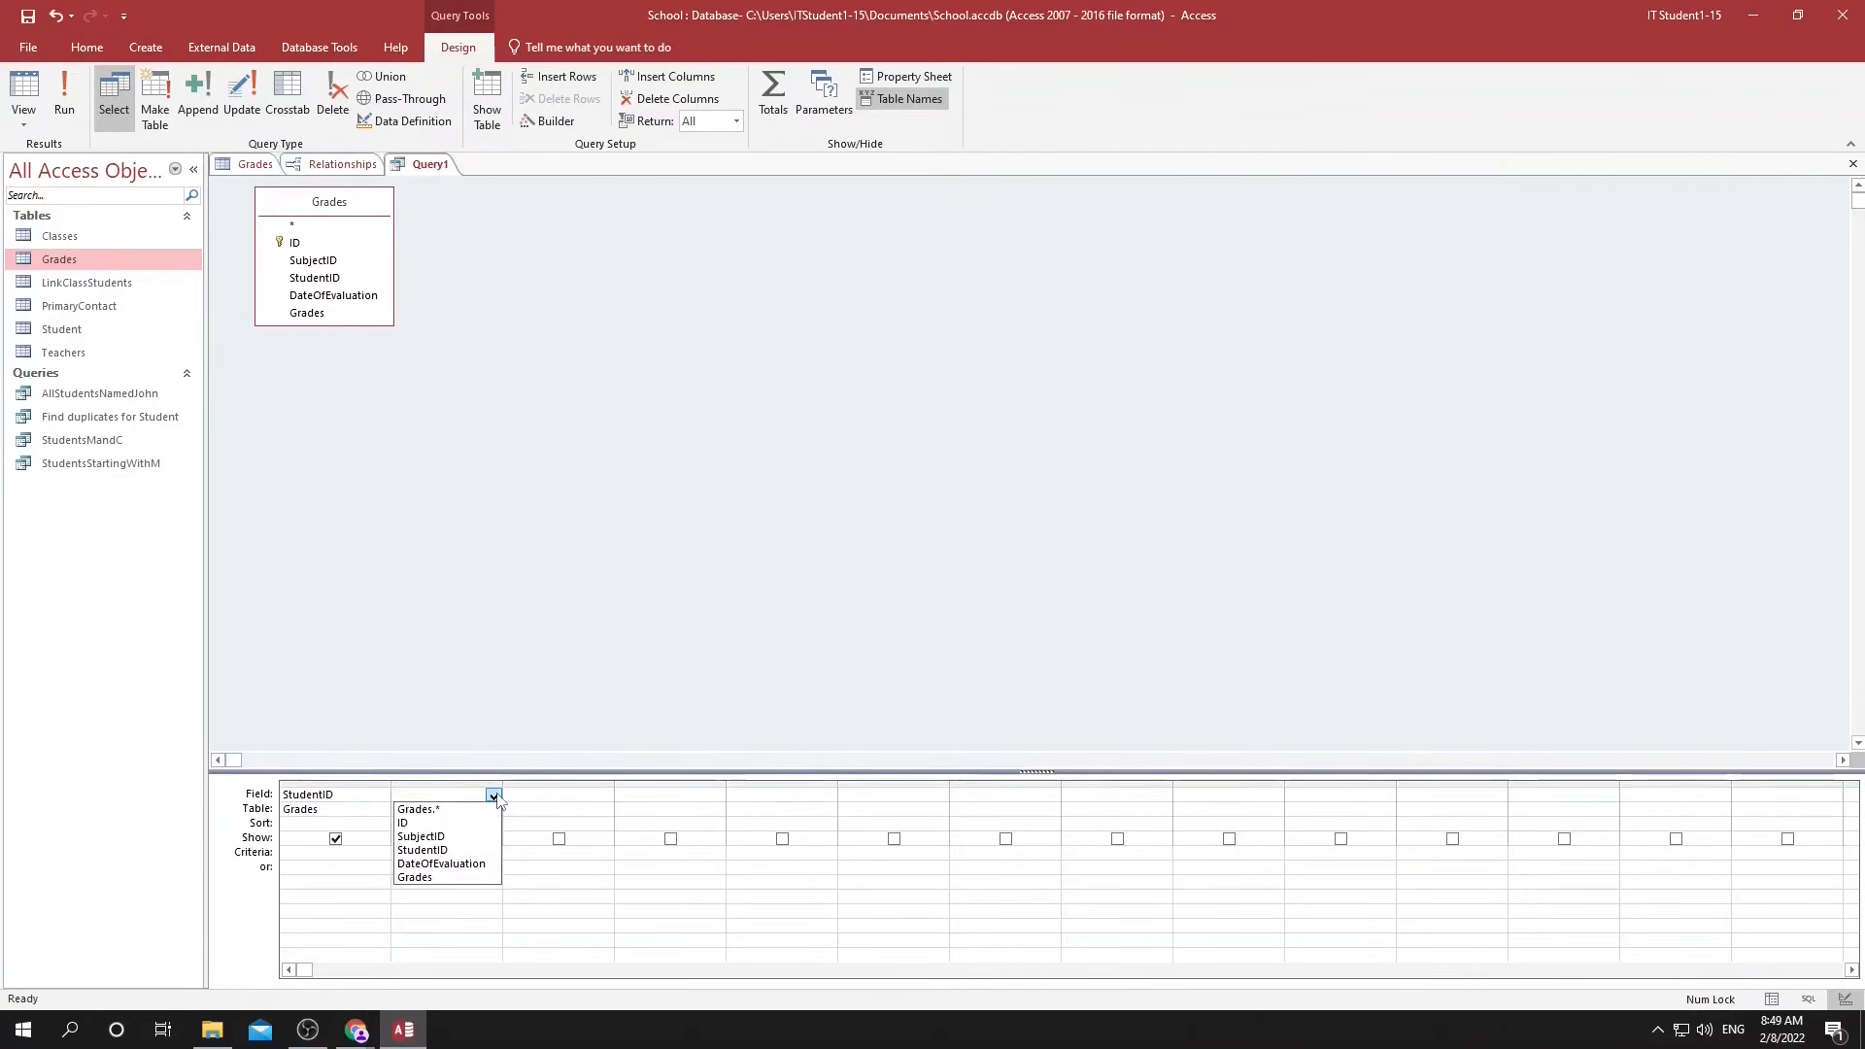
left_click(493, 796)
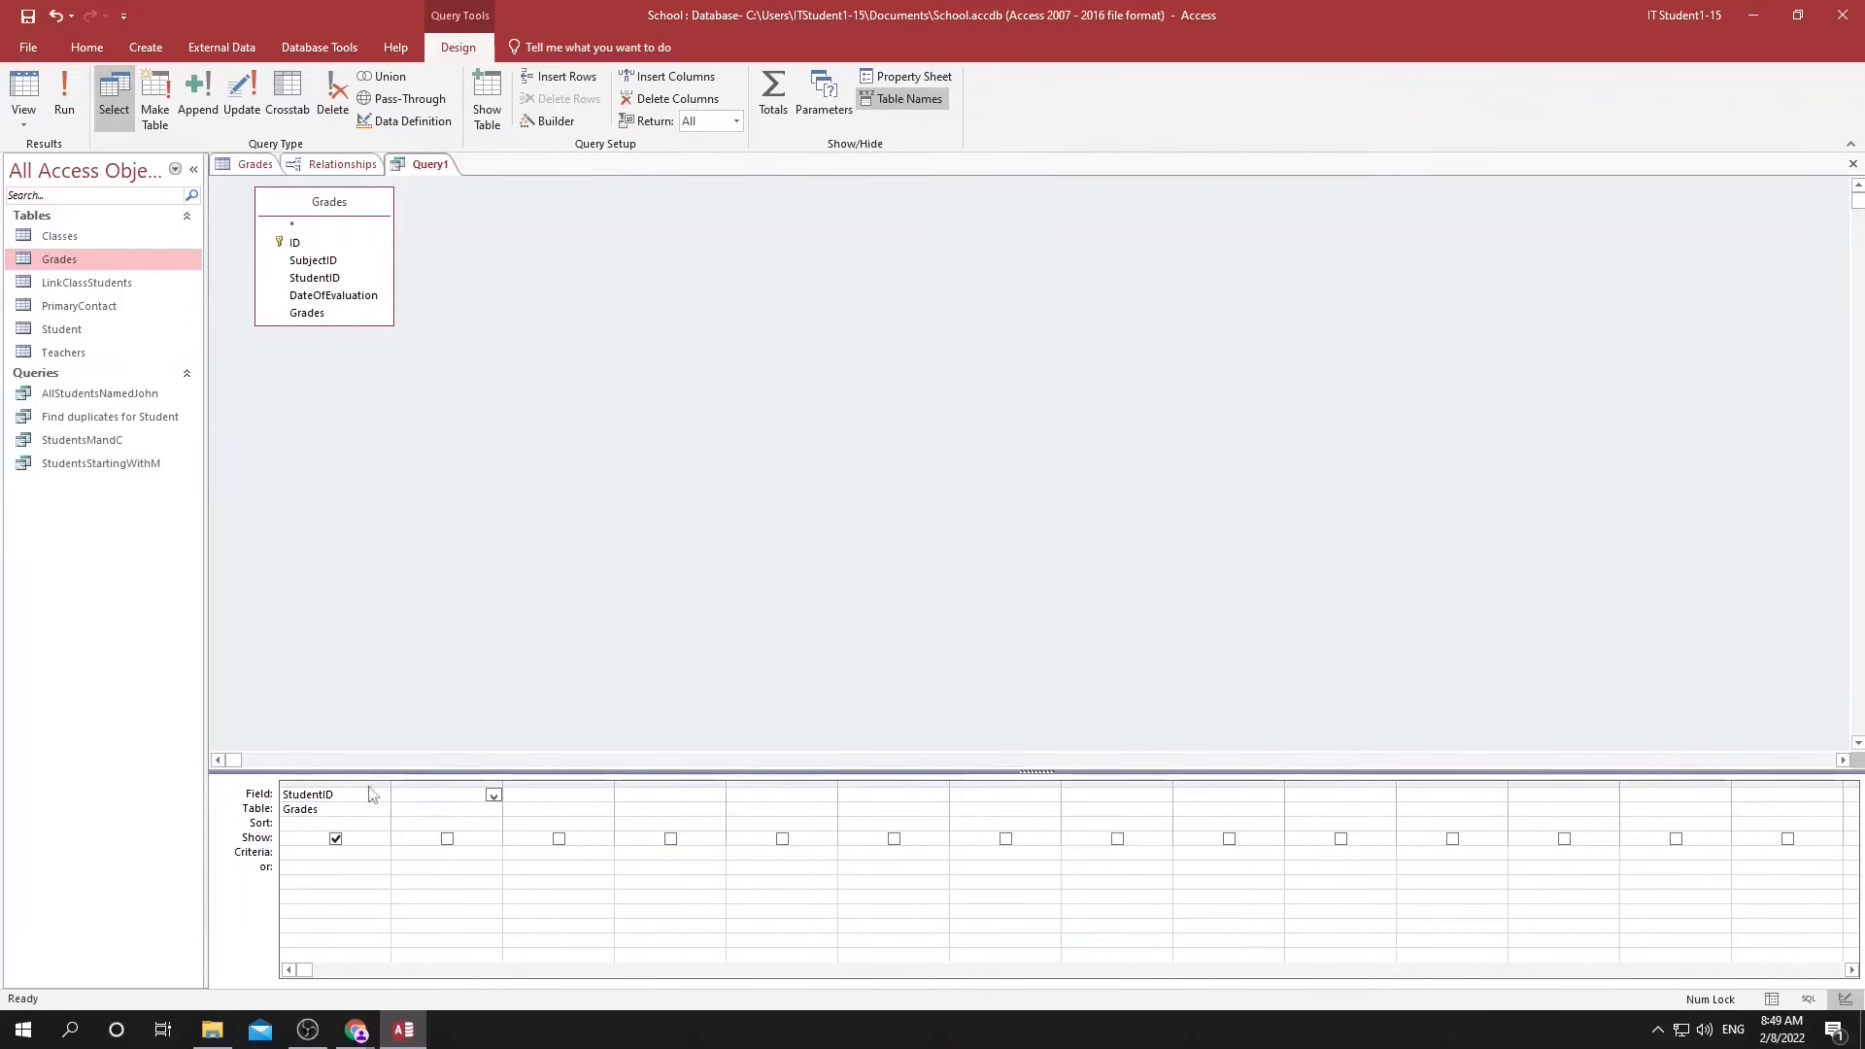
Add the Student and Classes tables to the query alongside Grades.
right_click(476, 452)
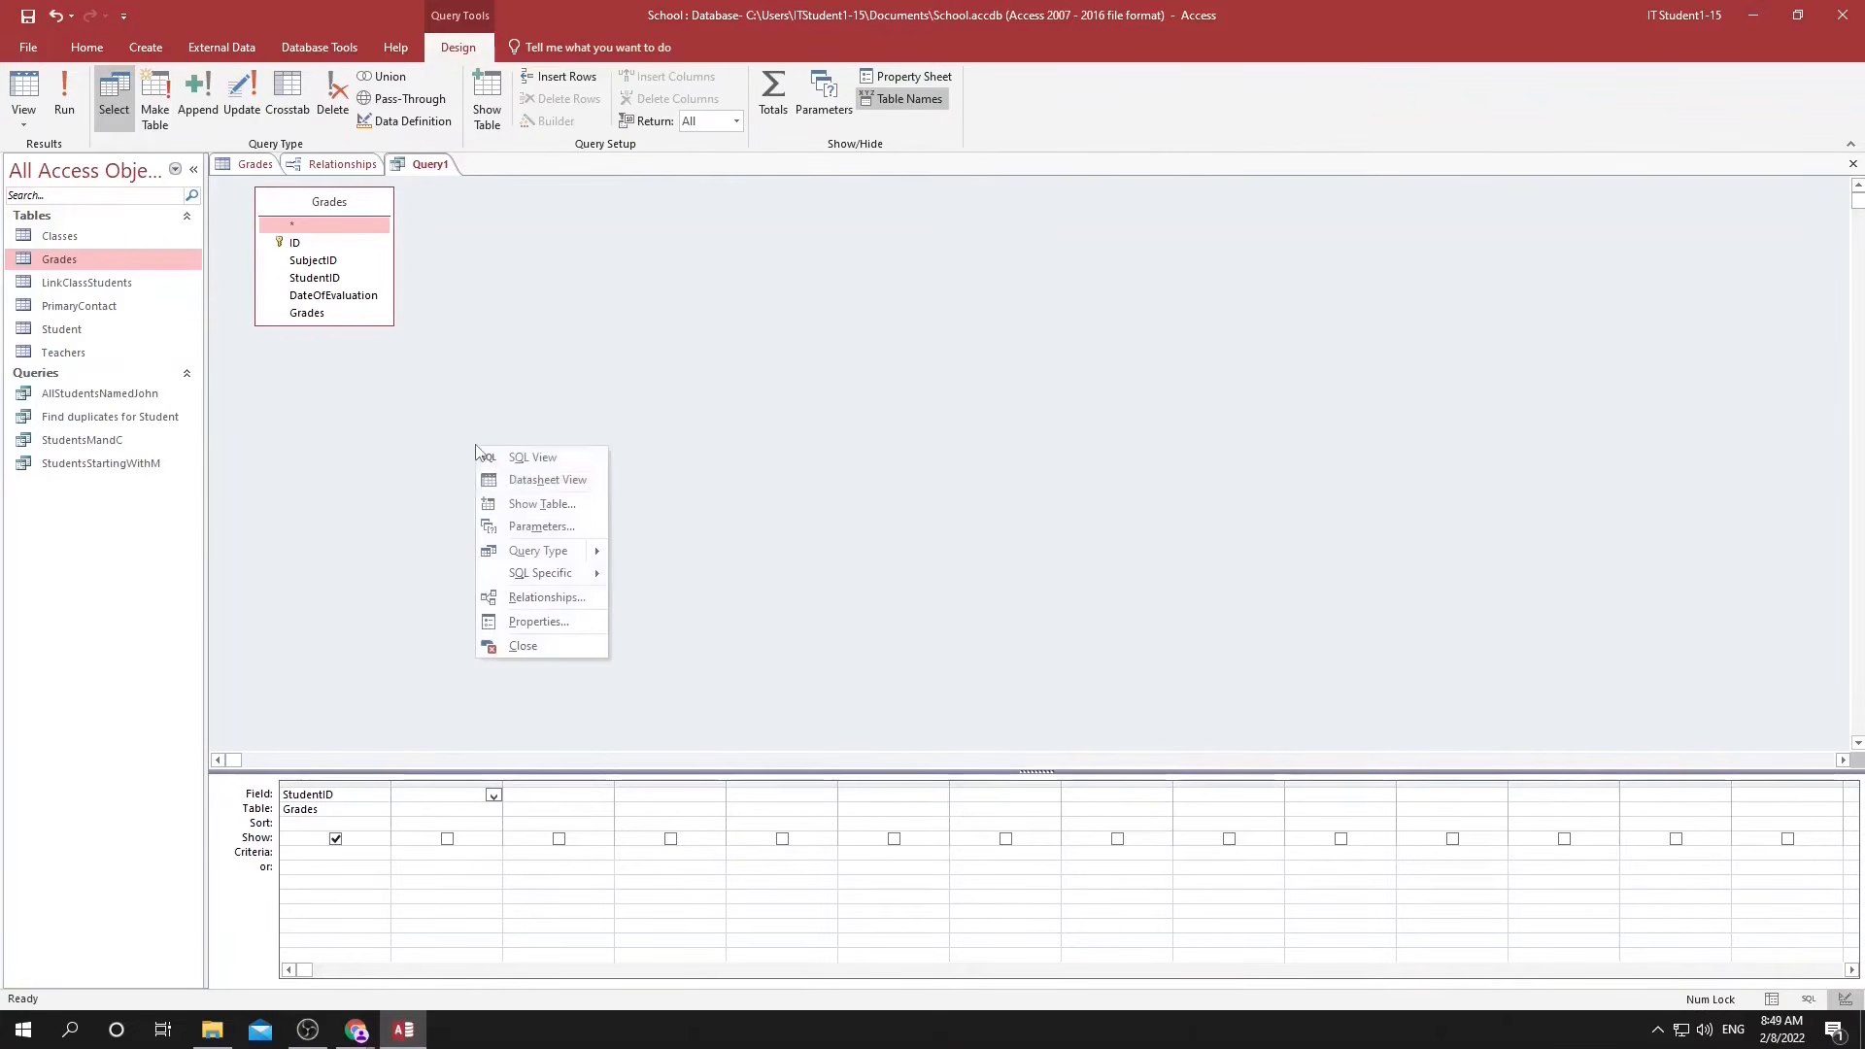
left_click(529, 503)
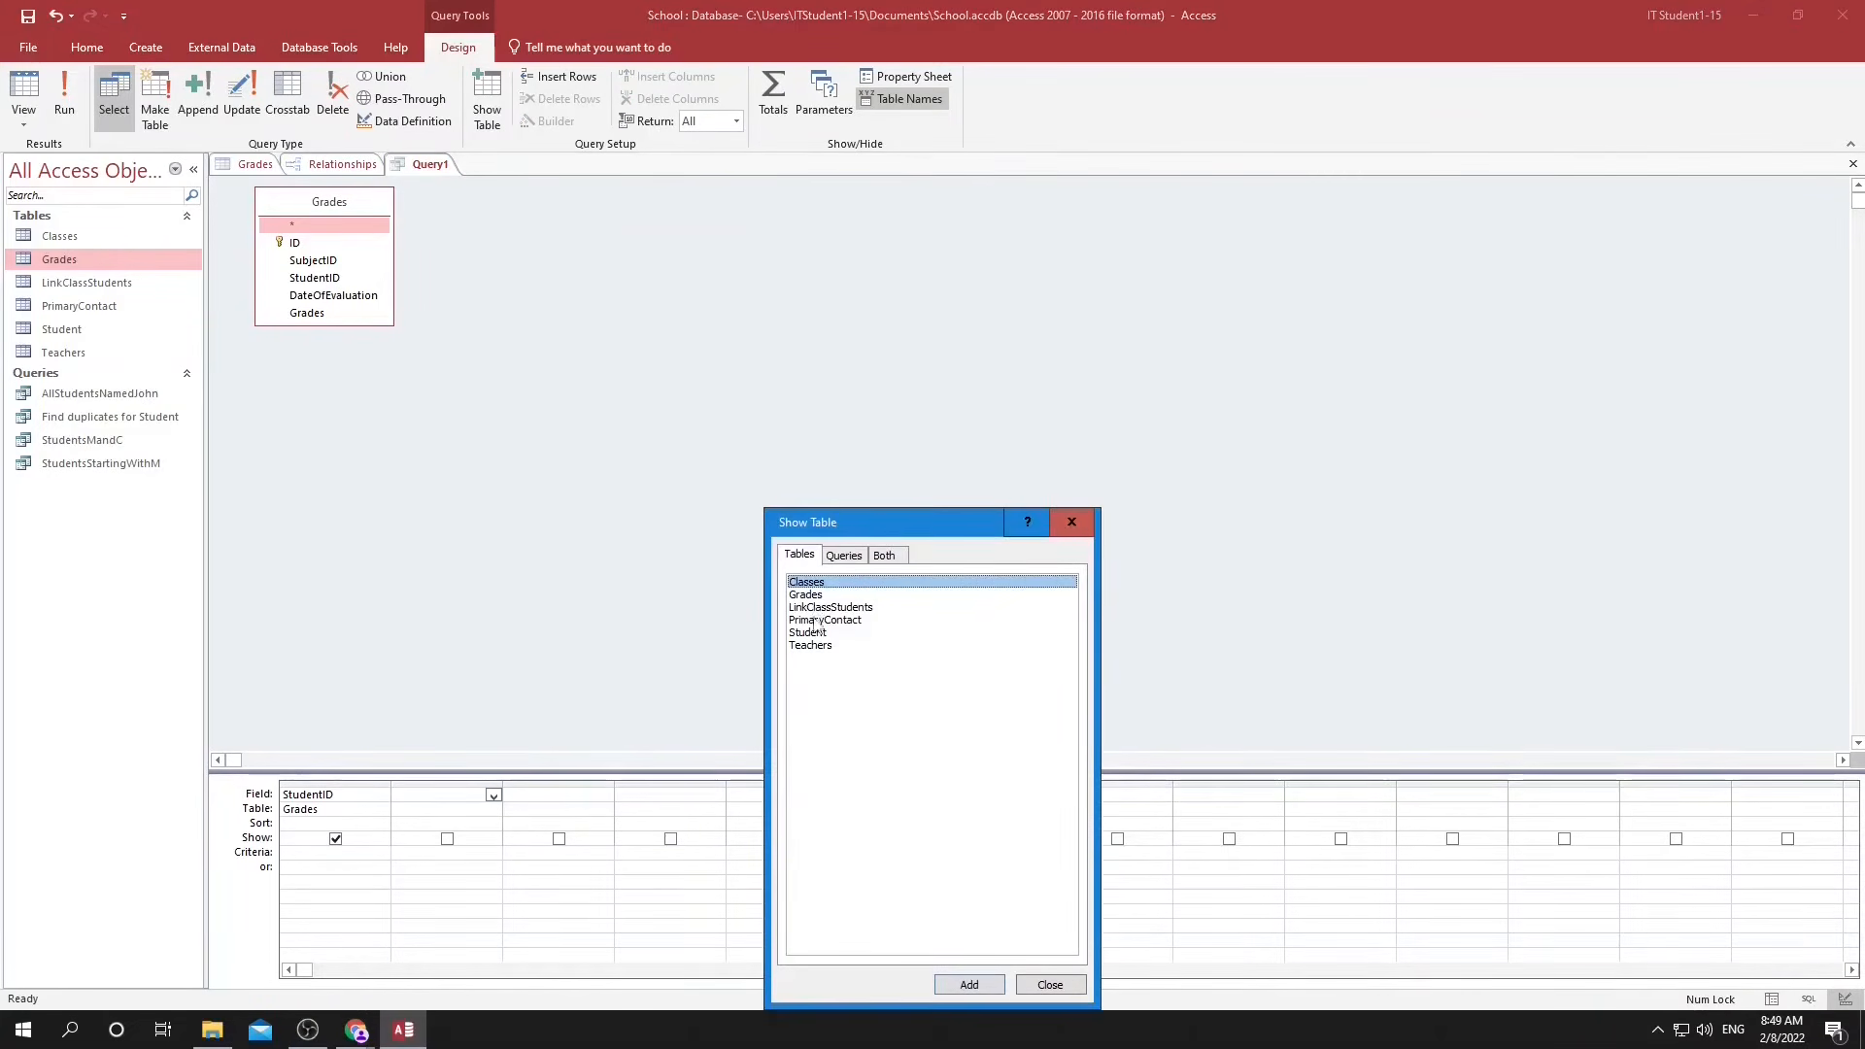
left_click(814, 632)
left_click(984, 988)
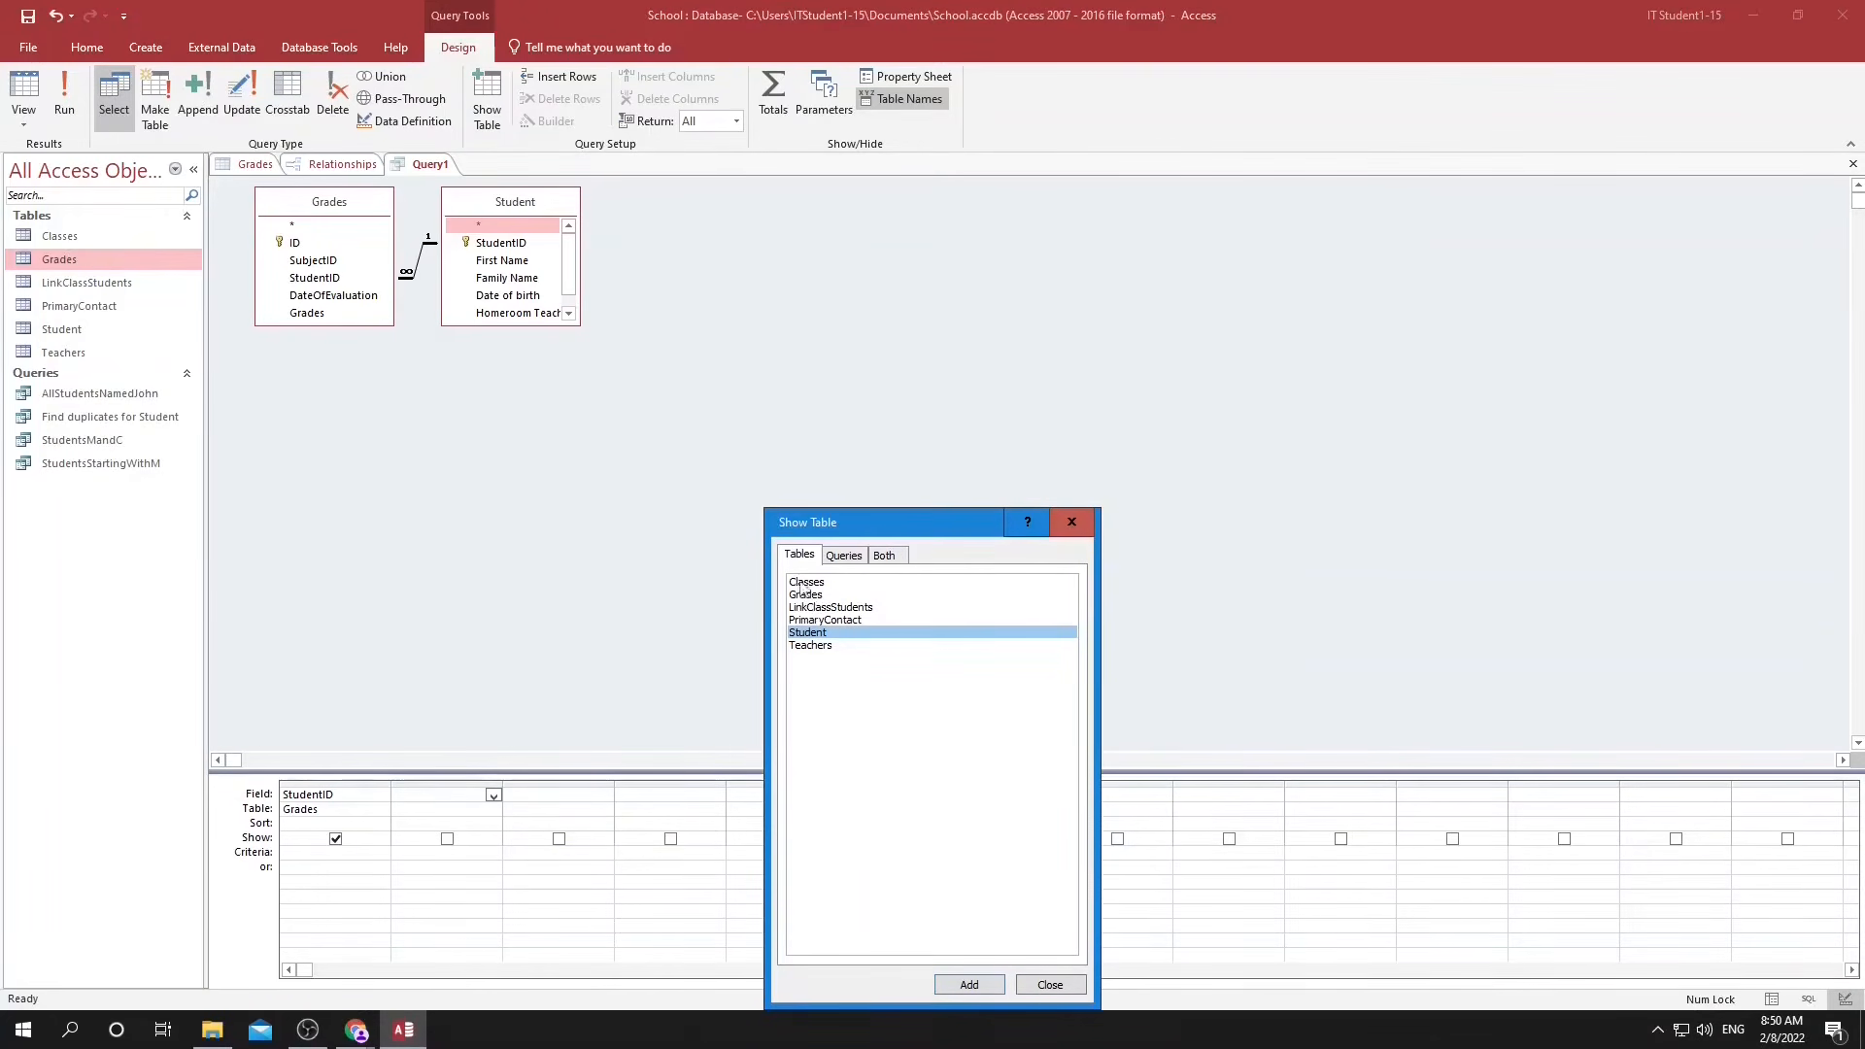
left_click(805, 582)
left_click(969, 985)
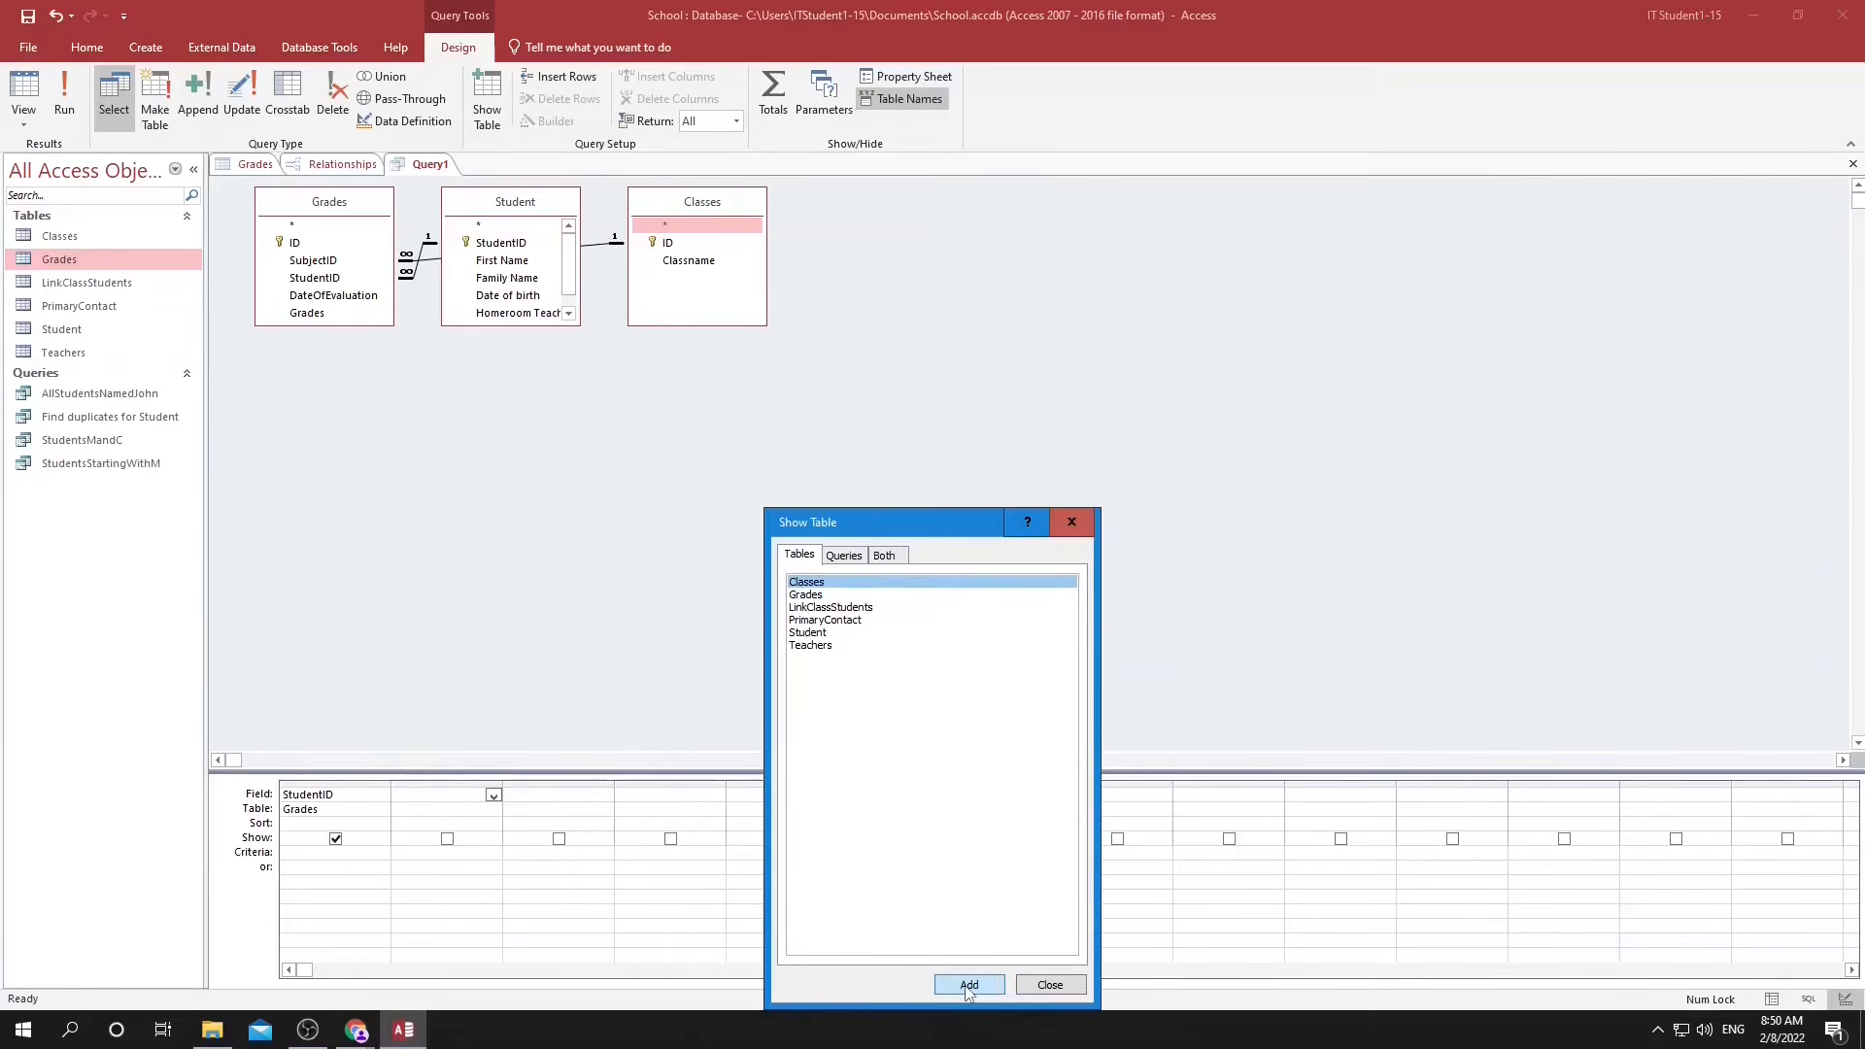
left_click(1046, 987)
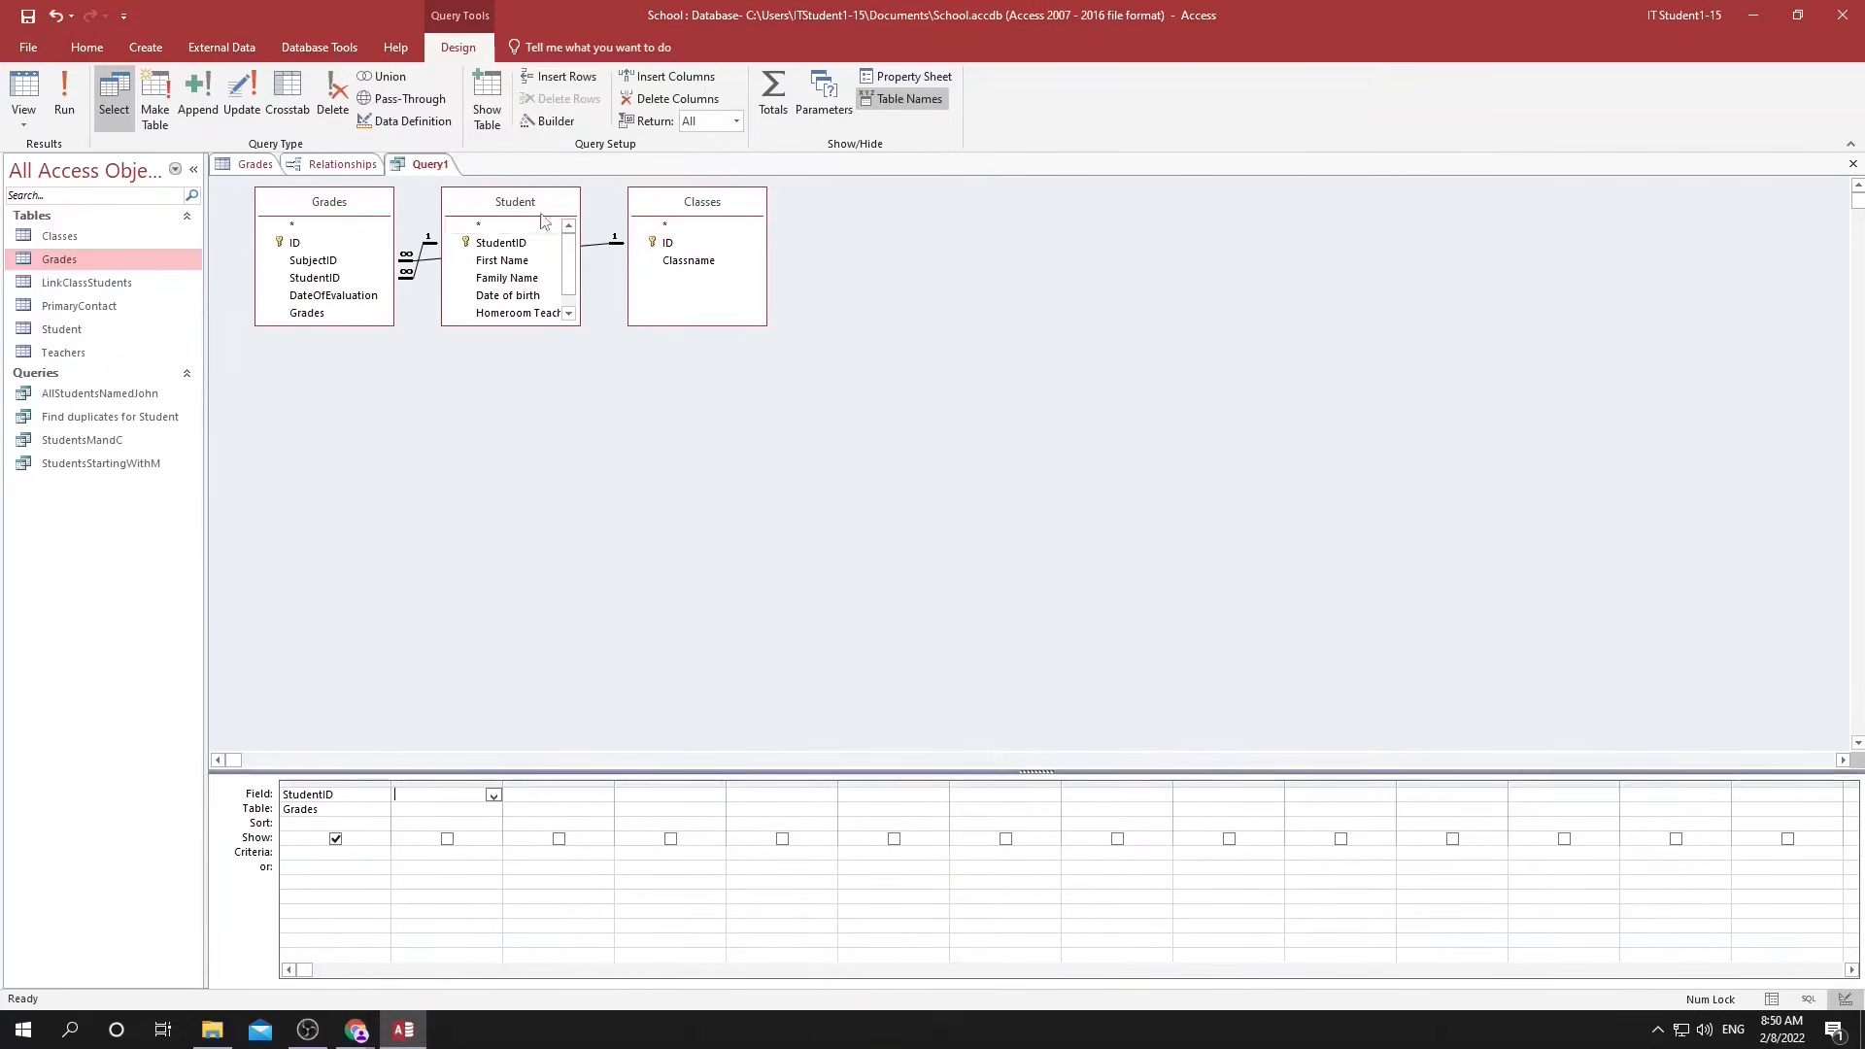
Rearrange the tables in the query diagram so that Grades sits between Classes and Student.
left_click_drag(510, 209, 936, 237)
left_click_drag(330, 203, 291, 240)
left_click_drag(558, 219, 529, 250)
left_click_drag(944, 236, 763, 277)
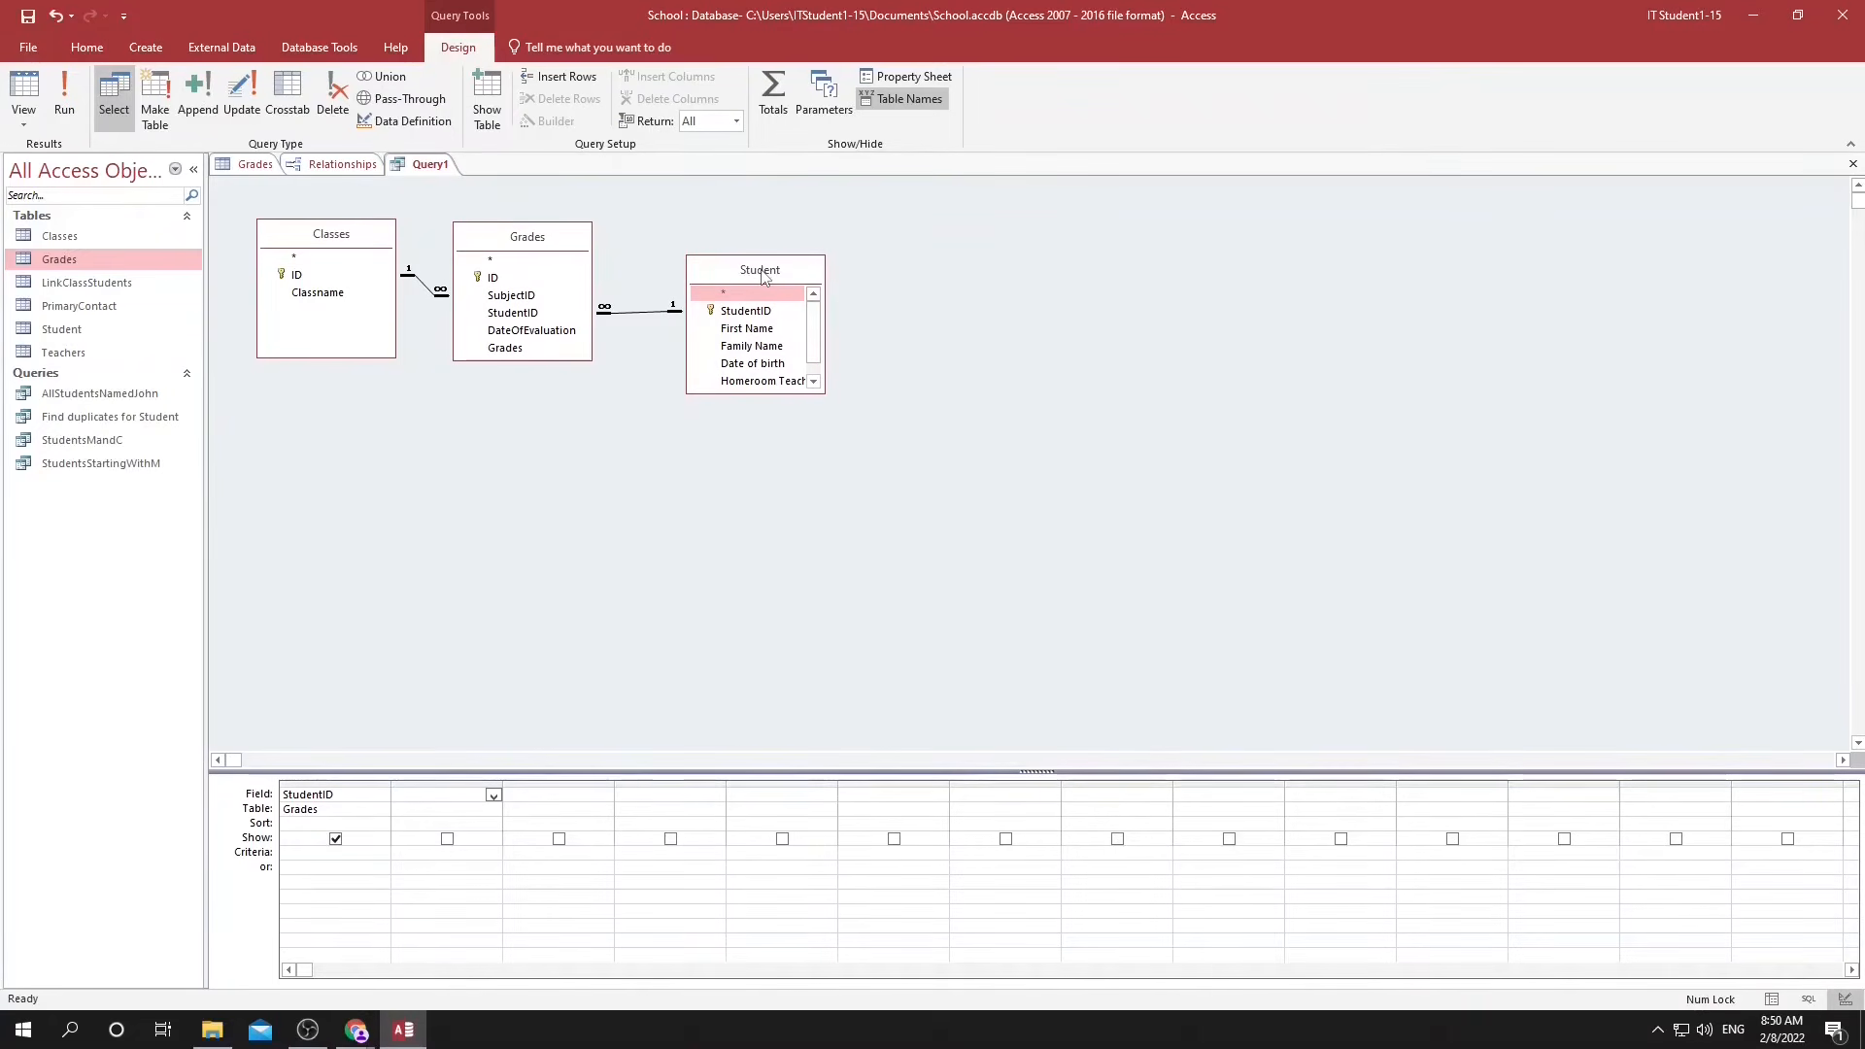
Replace StudentID in the query's first column with First Name from the Student table.
left_click(336, 802)
double_click(320, 790)
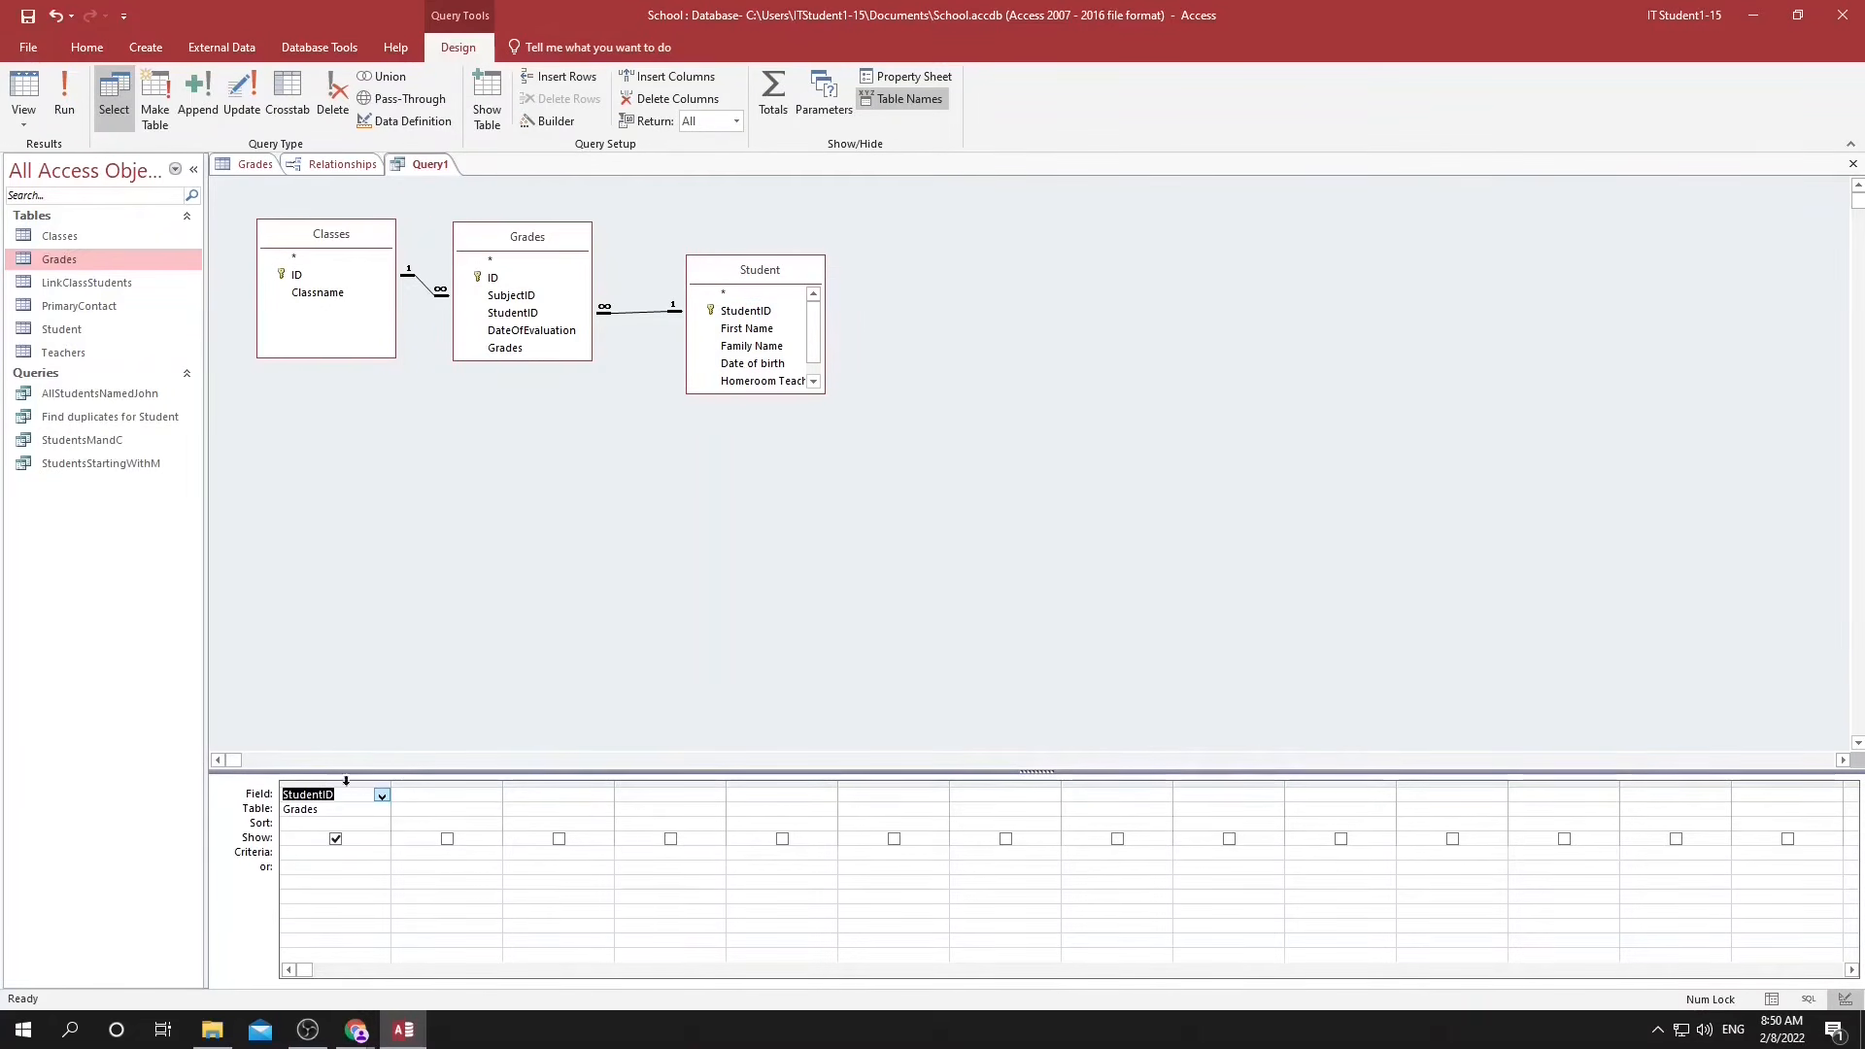
key("Delete")
key("Tab")
left_click(374, 794)
left_click(381, 794)
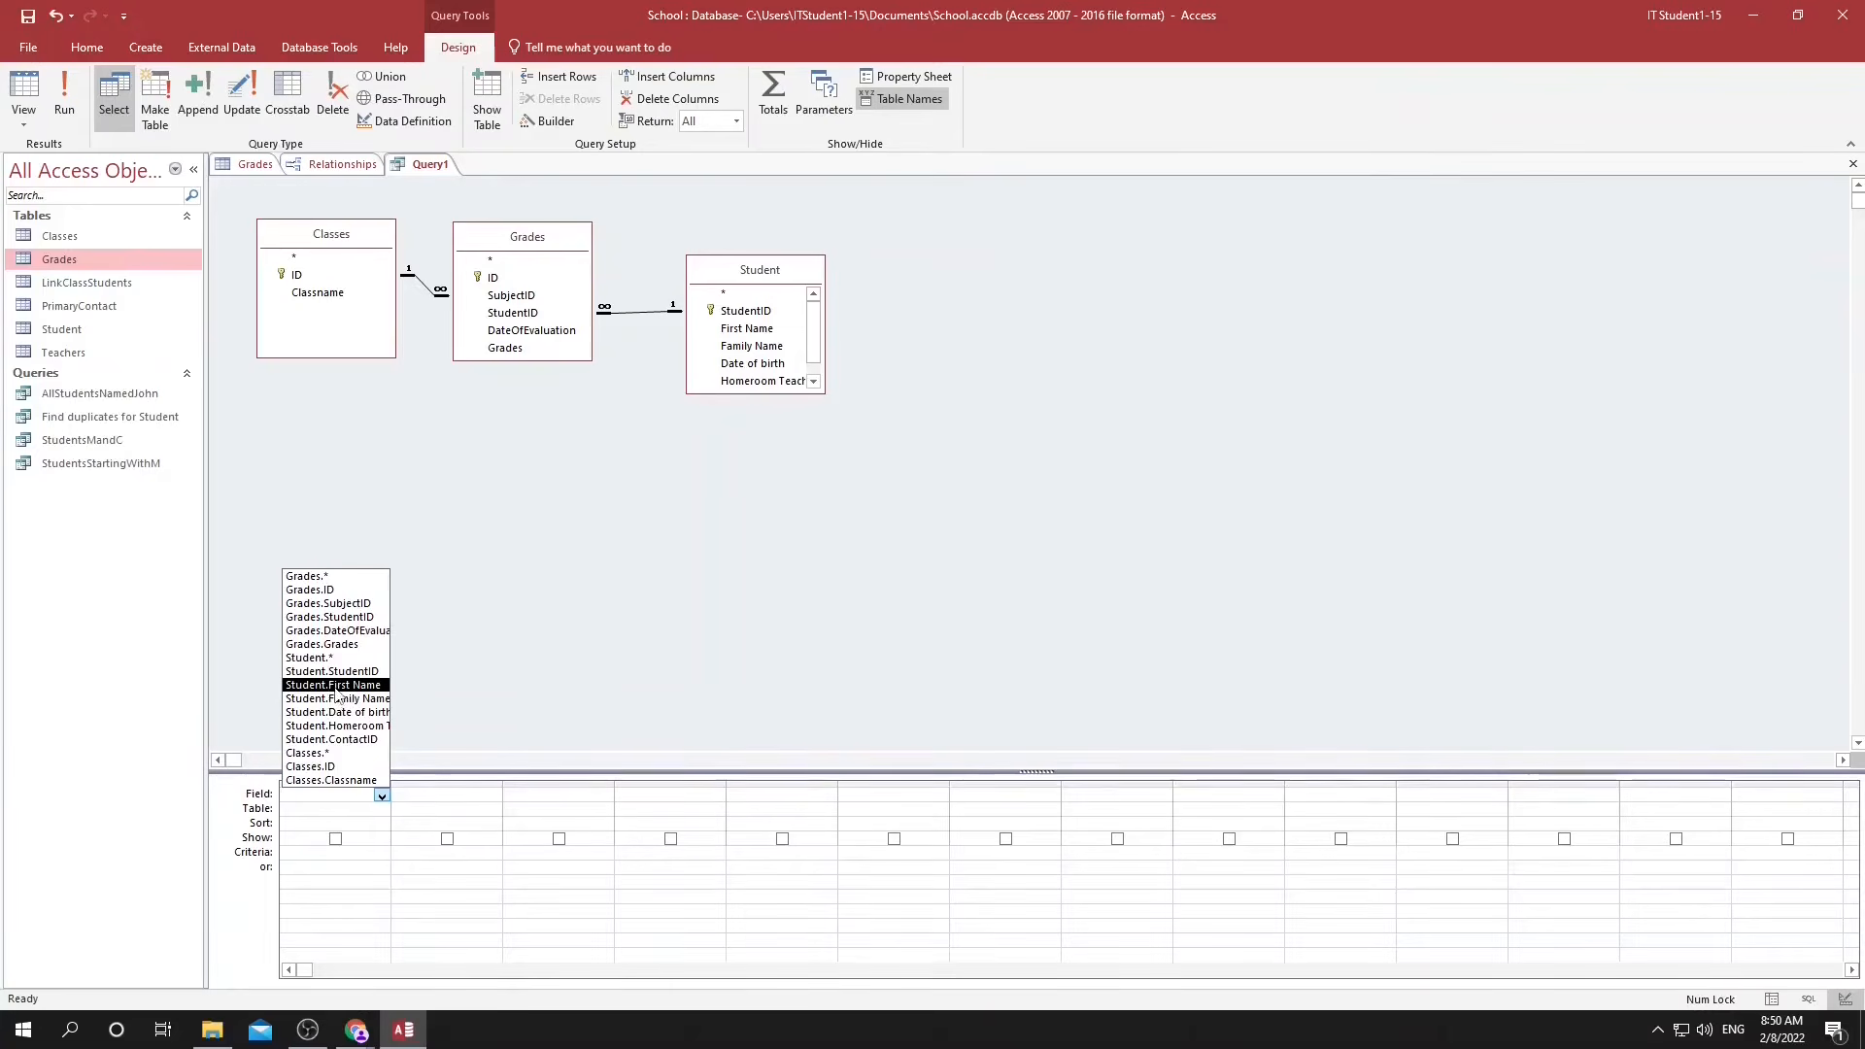
left_click(336, 688)
Add Classname from the Classes table and Grades from the Grades table as the query's second and third fields.
left_click(421, 796)
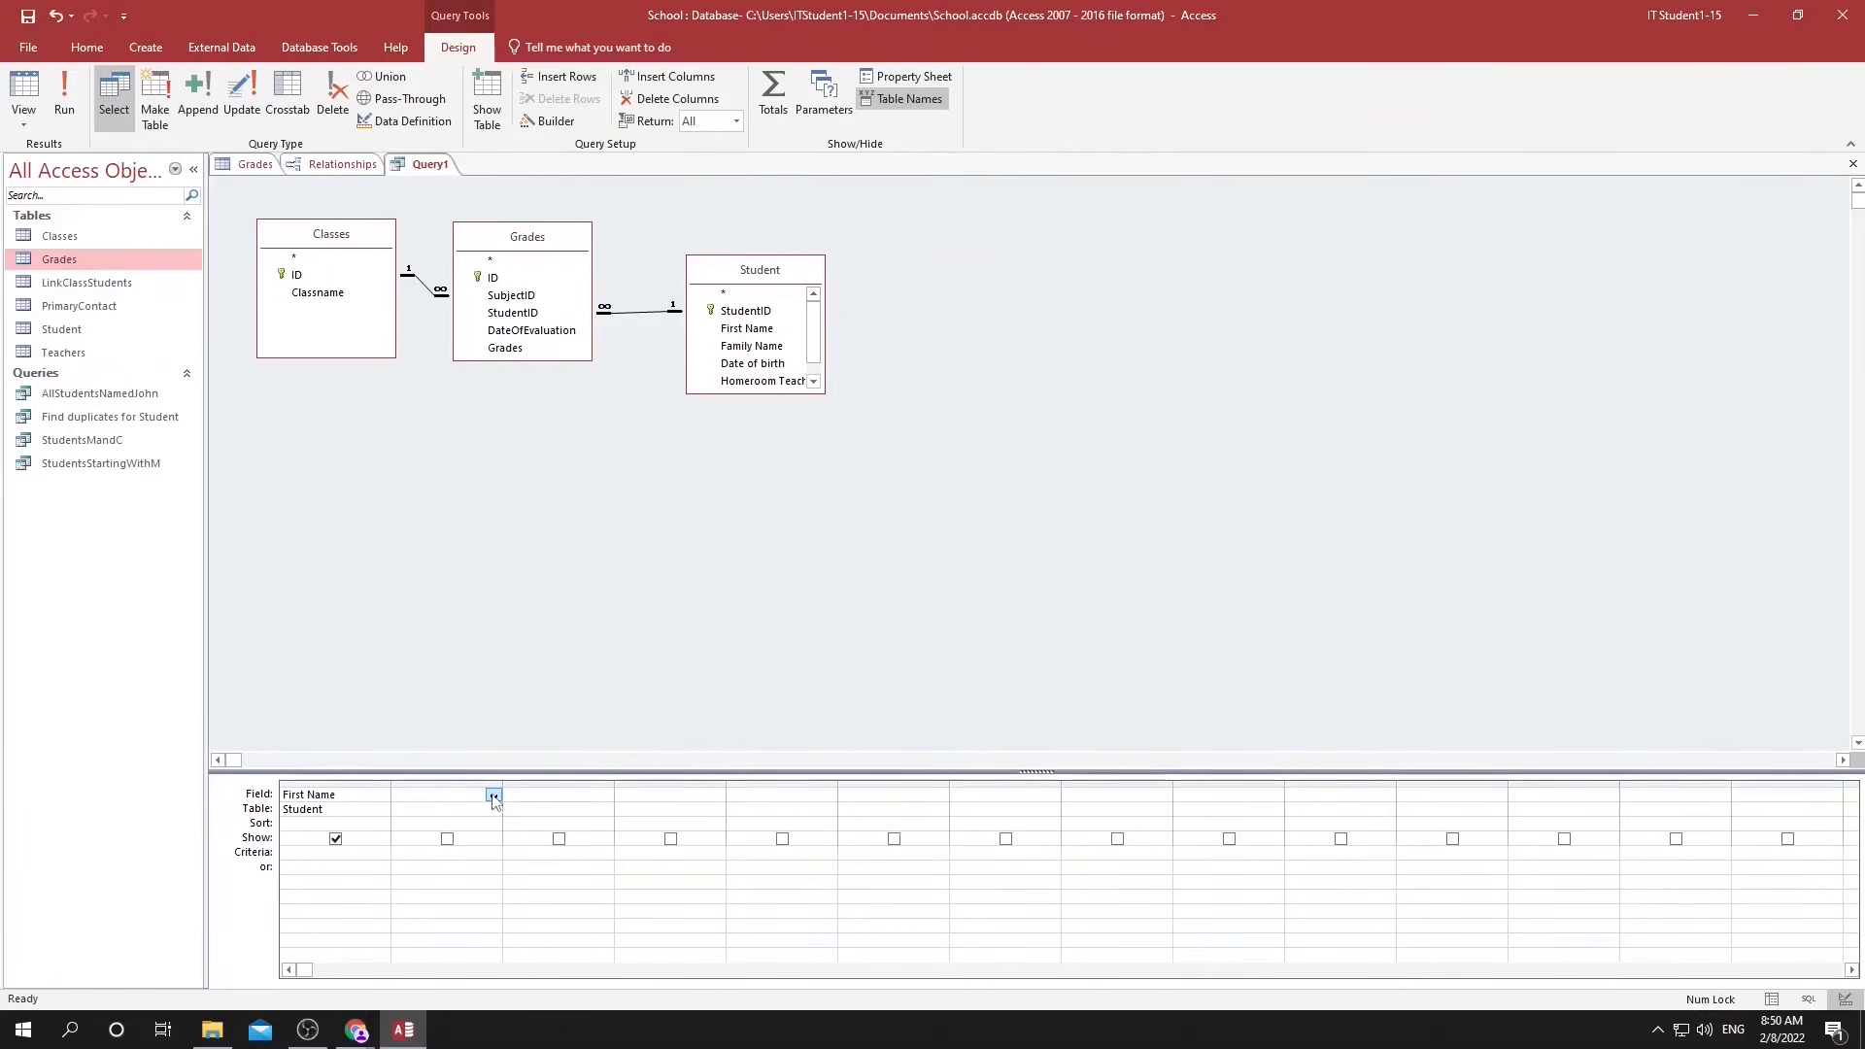
left_click(493, 796)
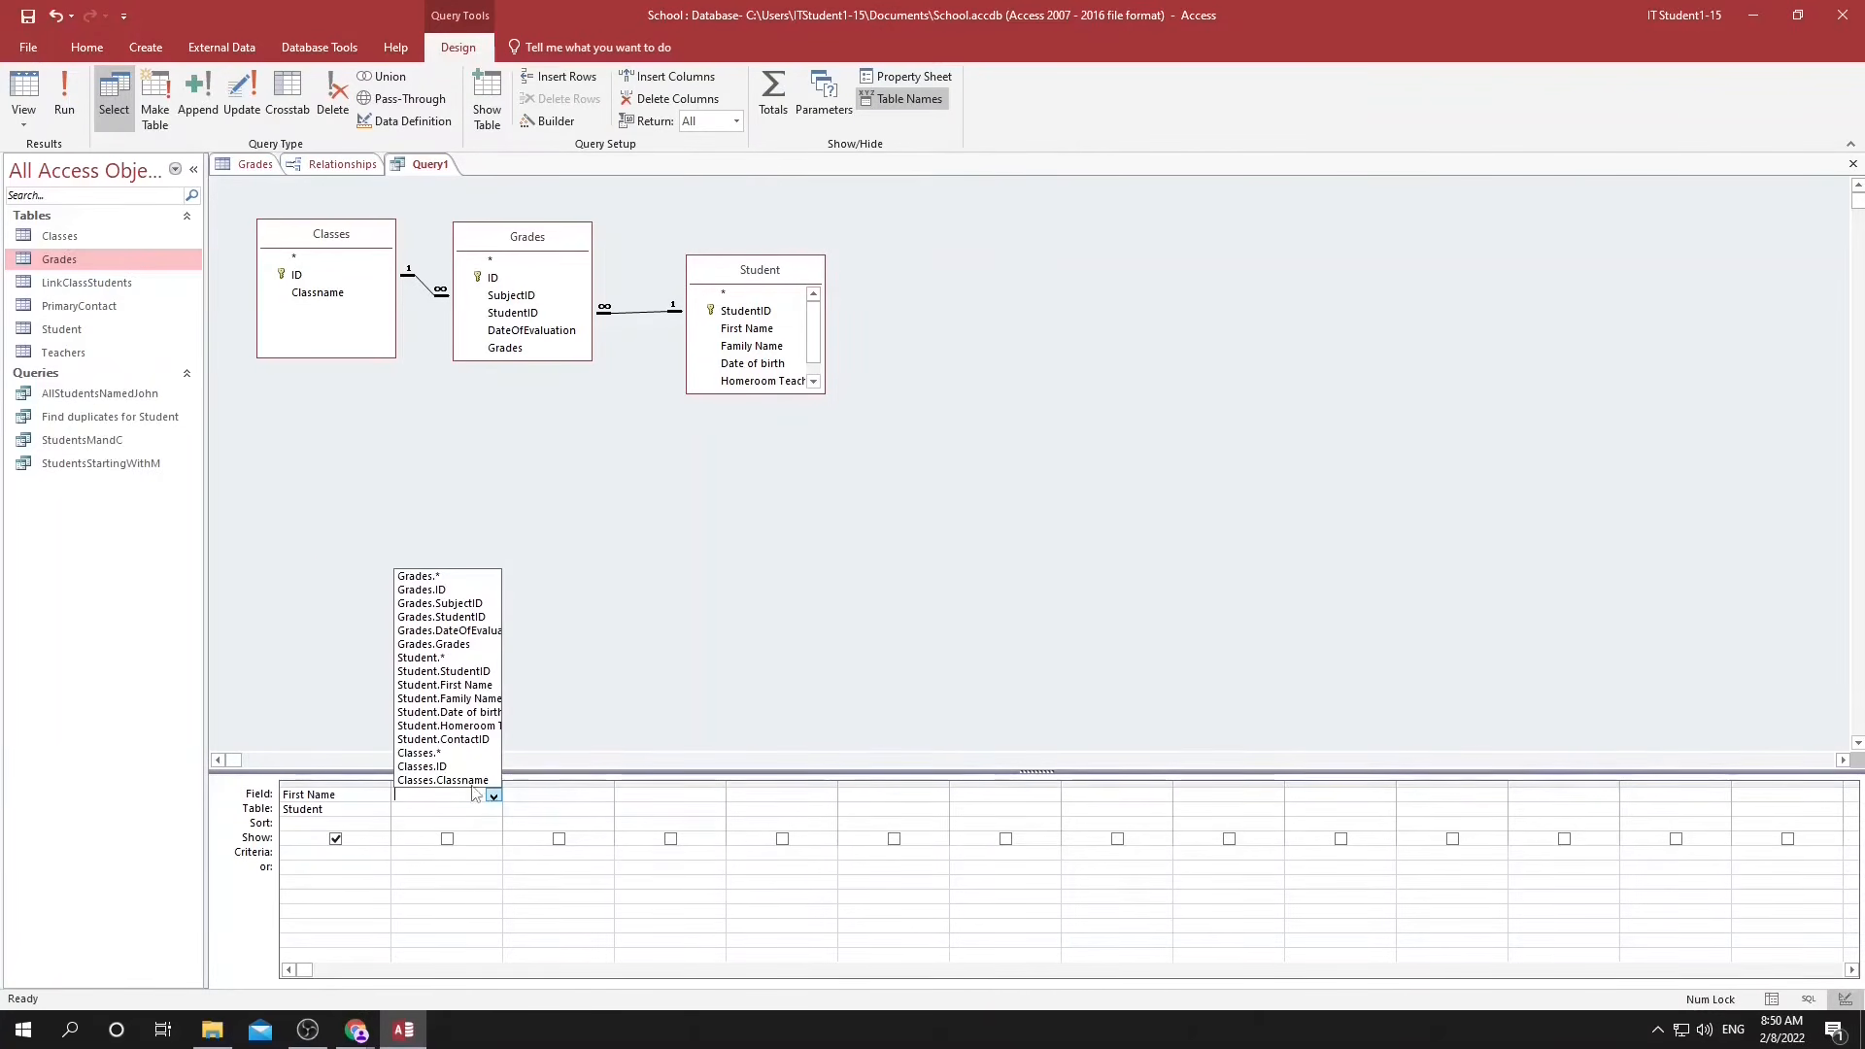
left_click(456, 779)
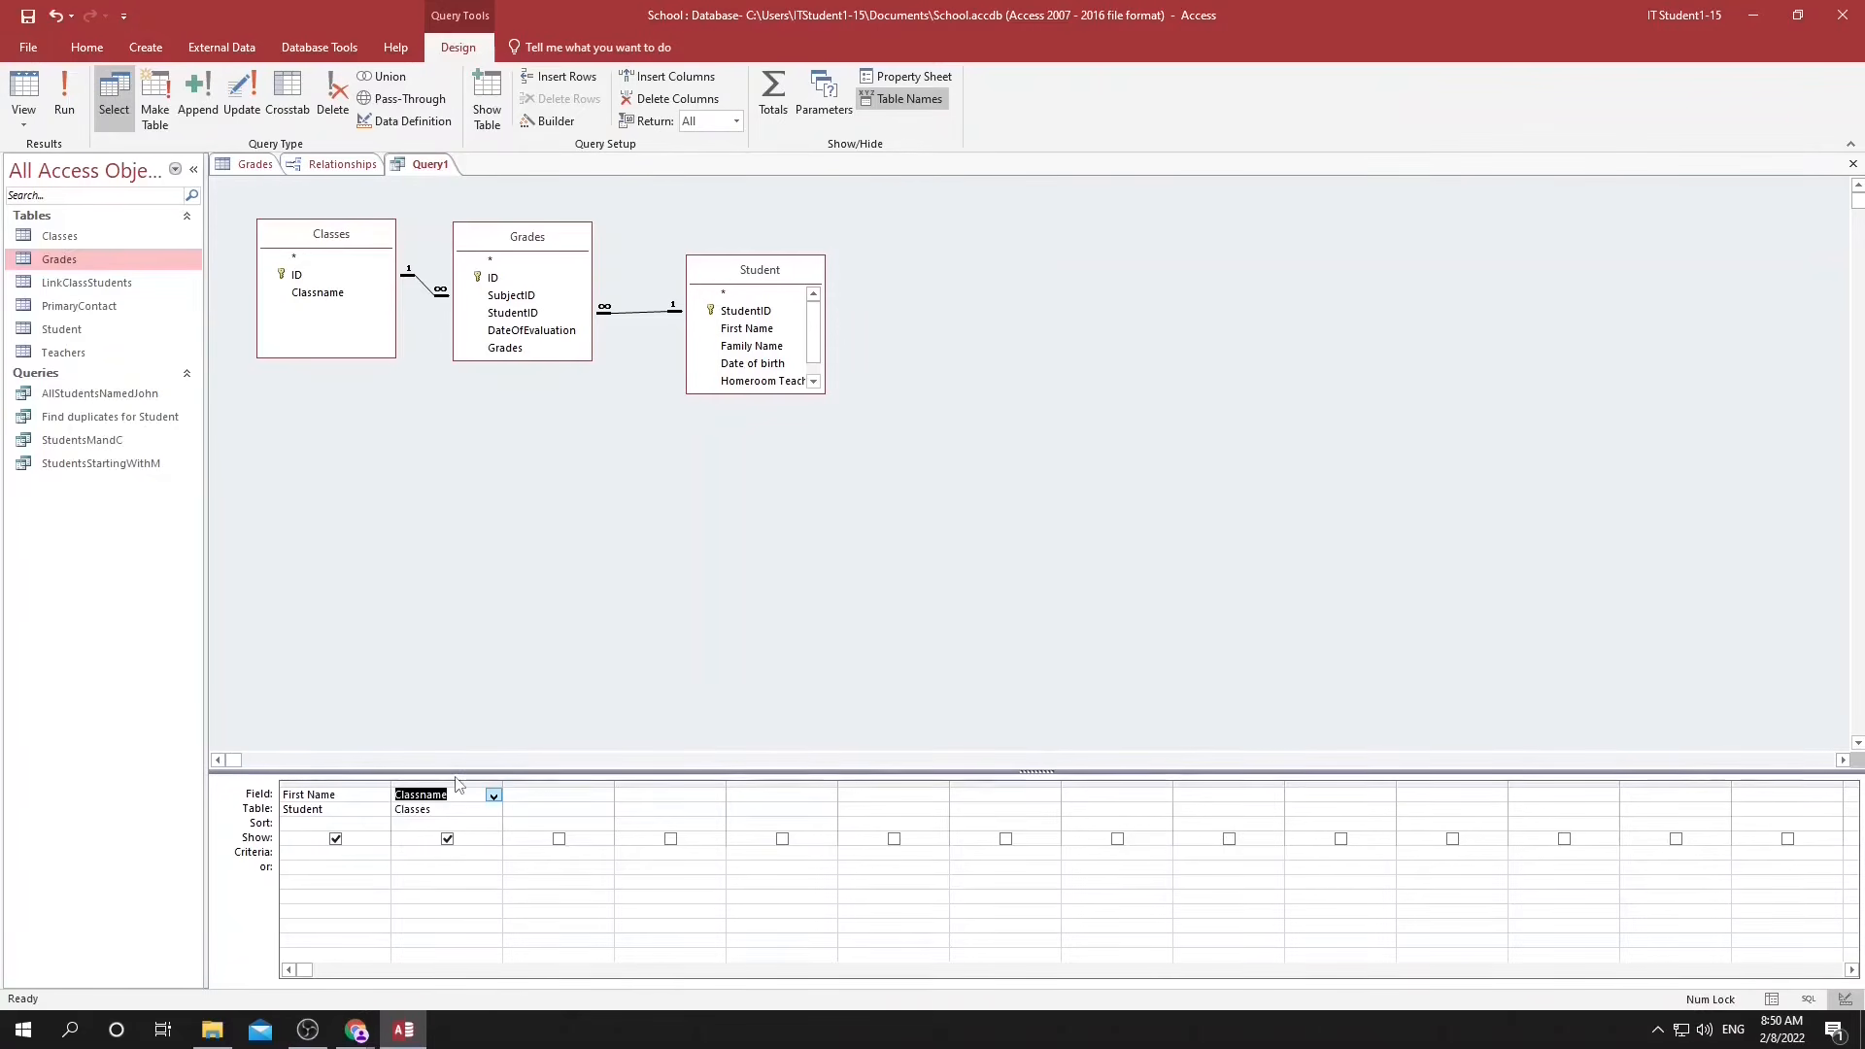
left_click(596, 793)
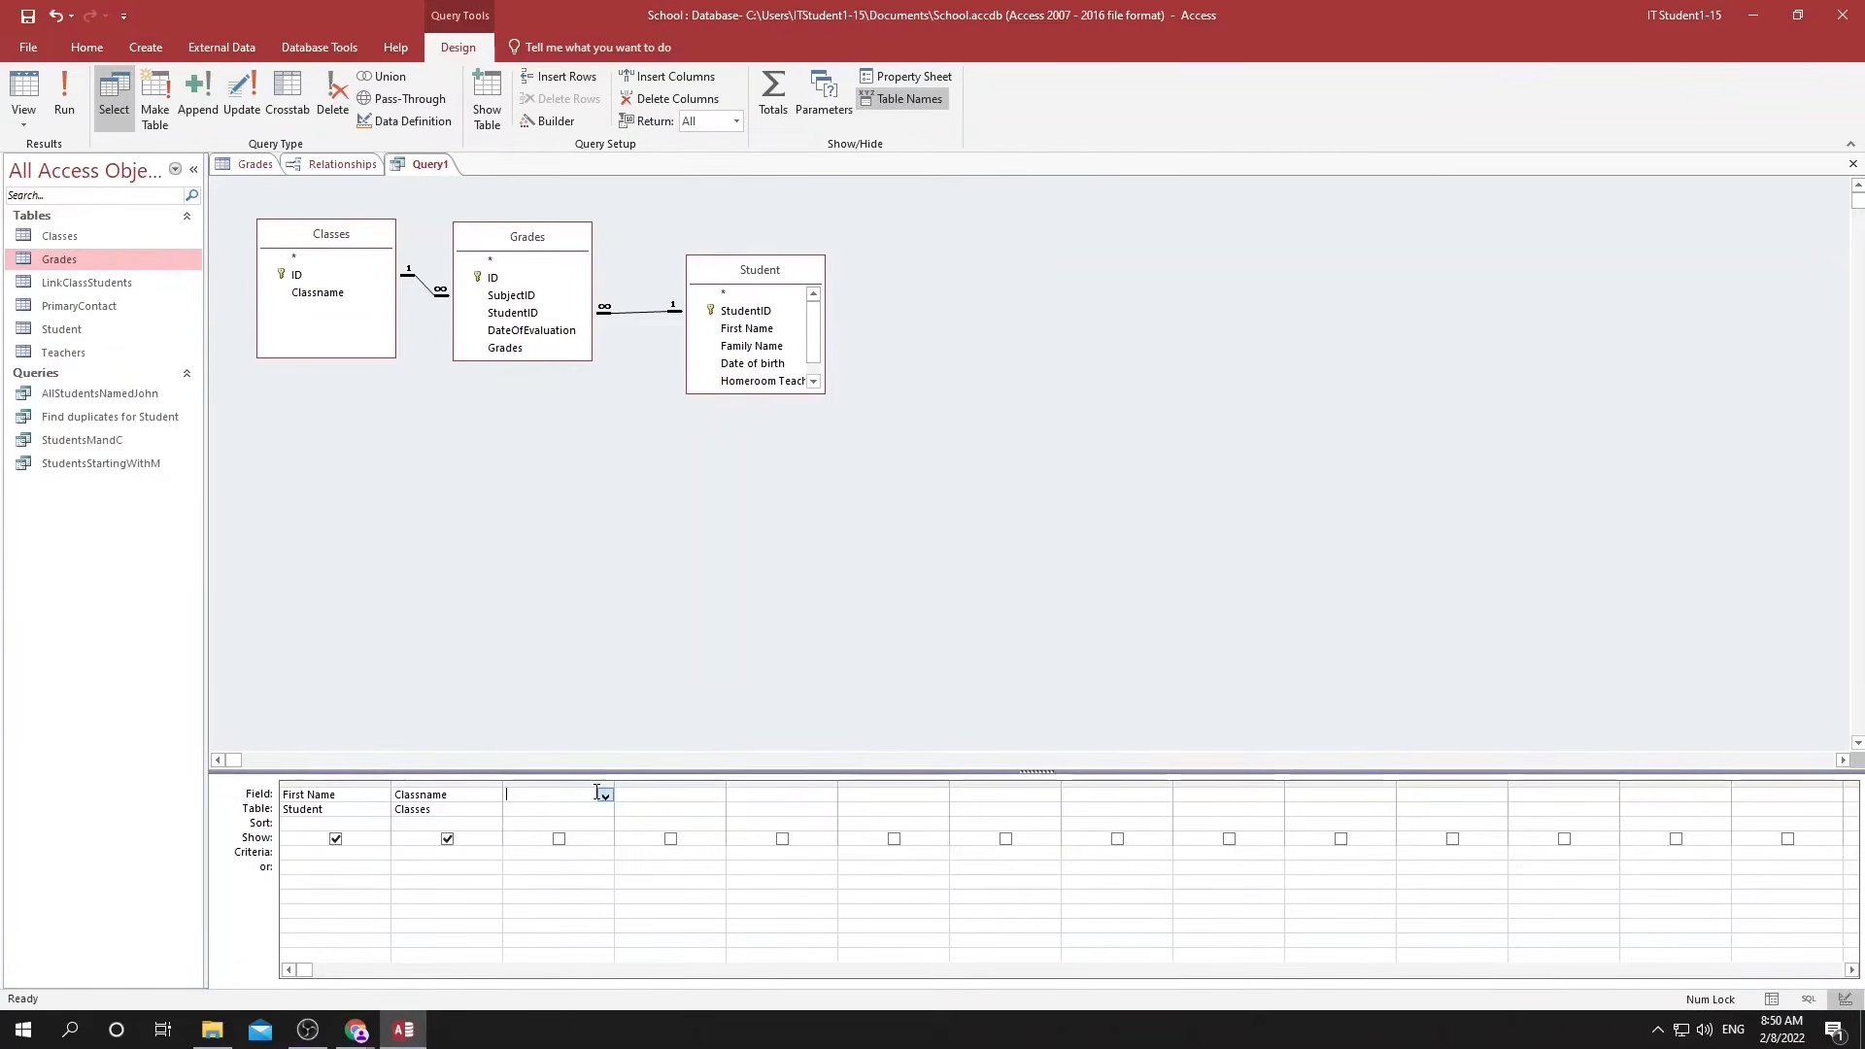
left_click(605, 797)
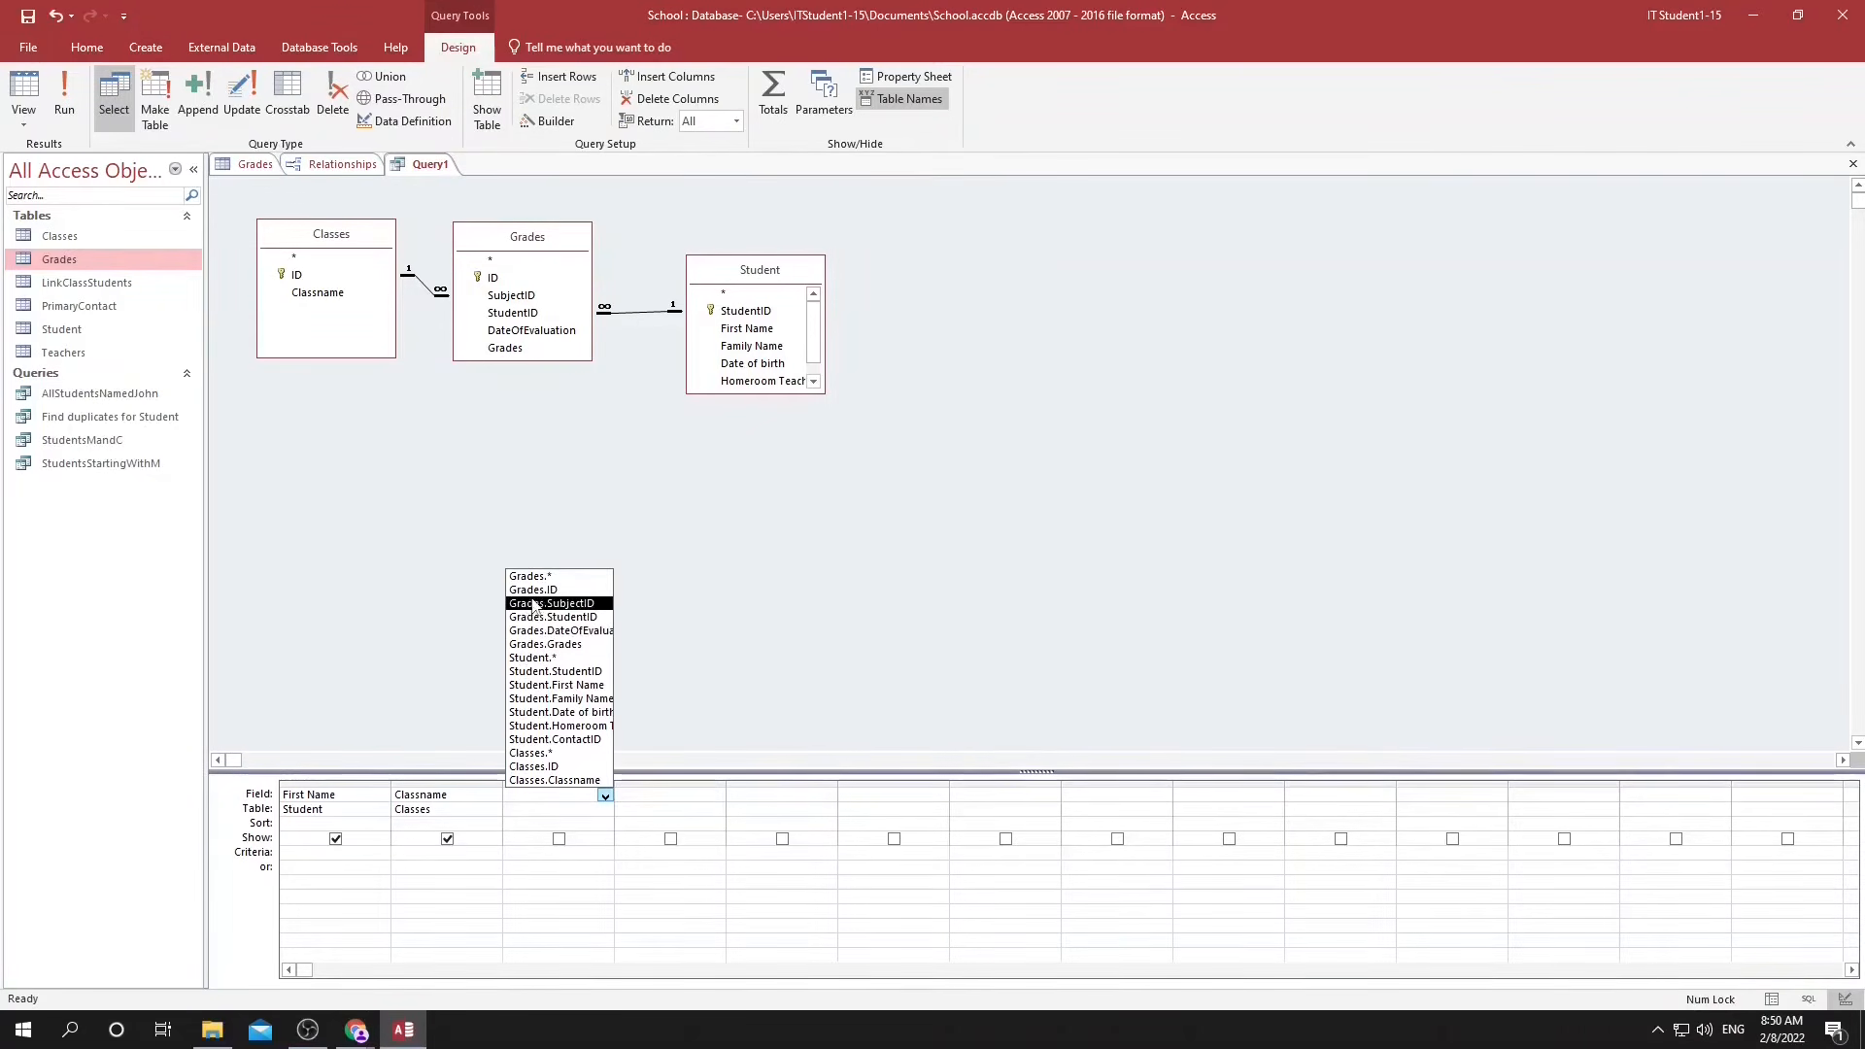
left_click(557, 645)
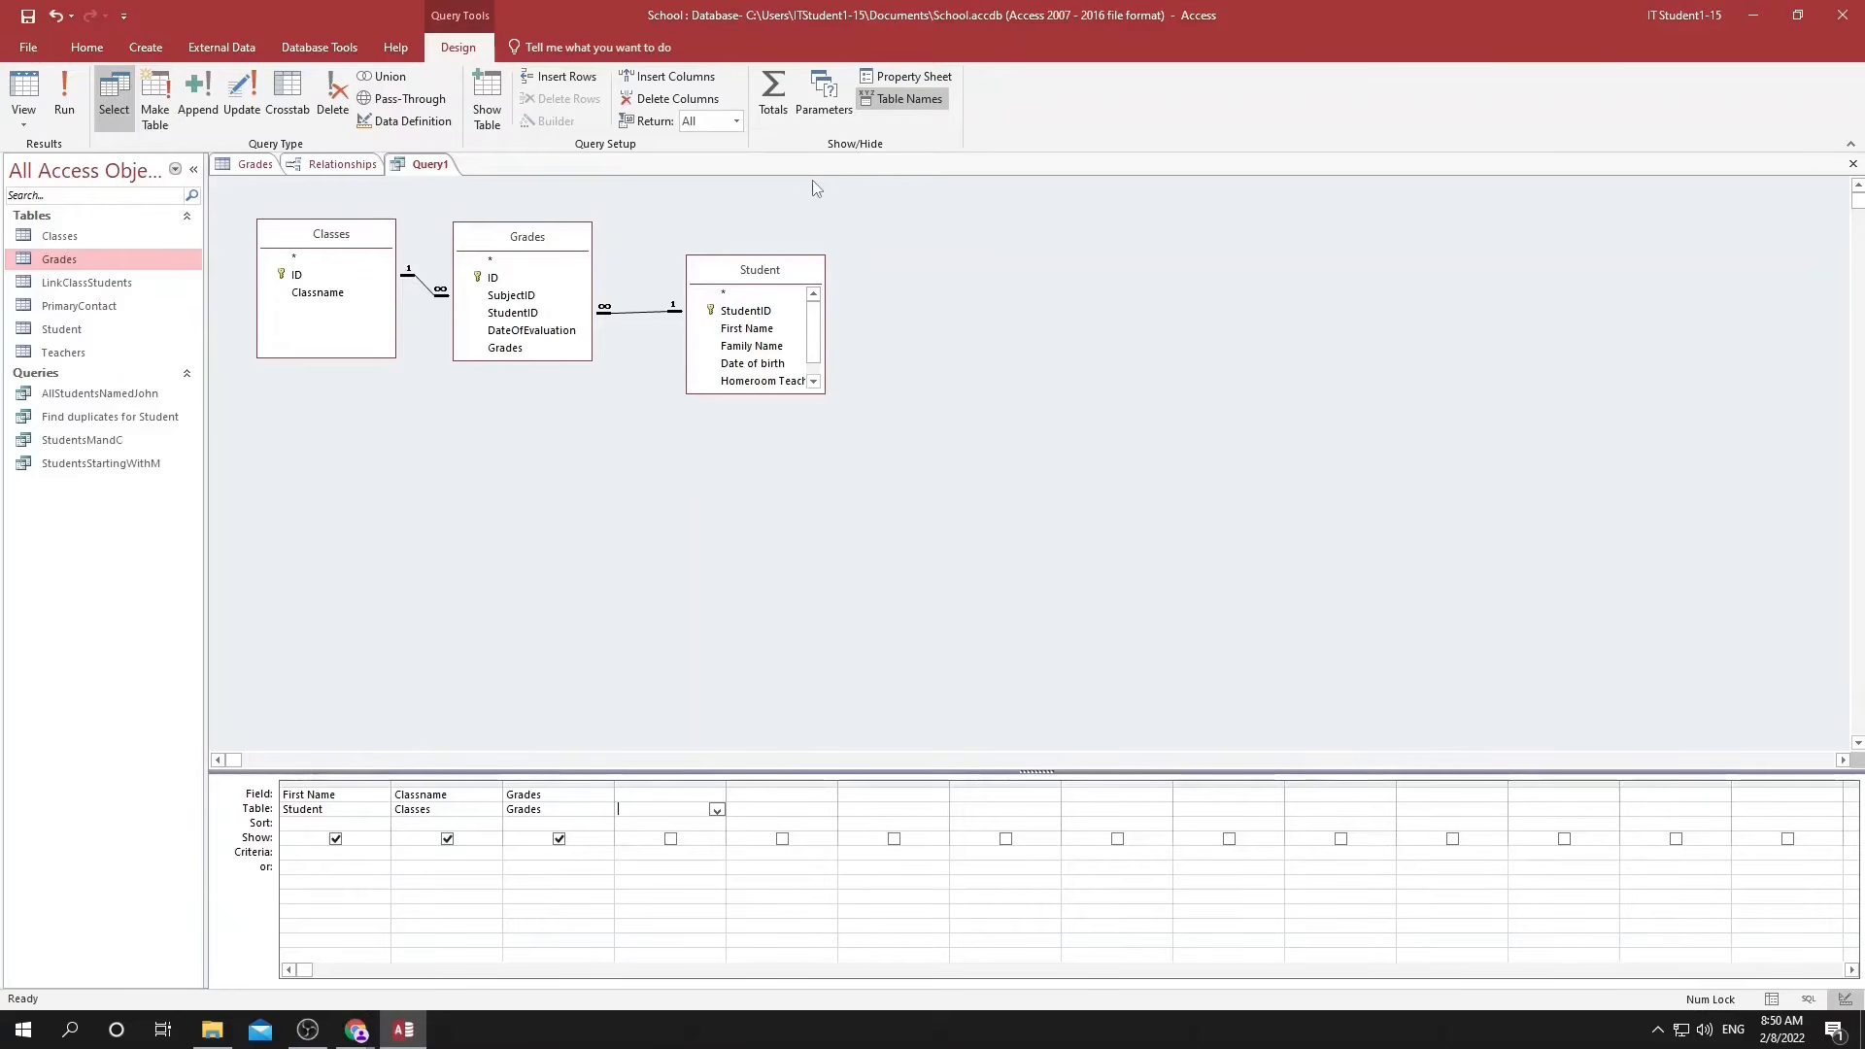
Turn on totals for the query, set the Grades field to Avg and run the query.
left_click(773, 90)
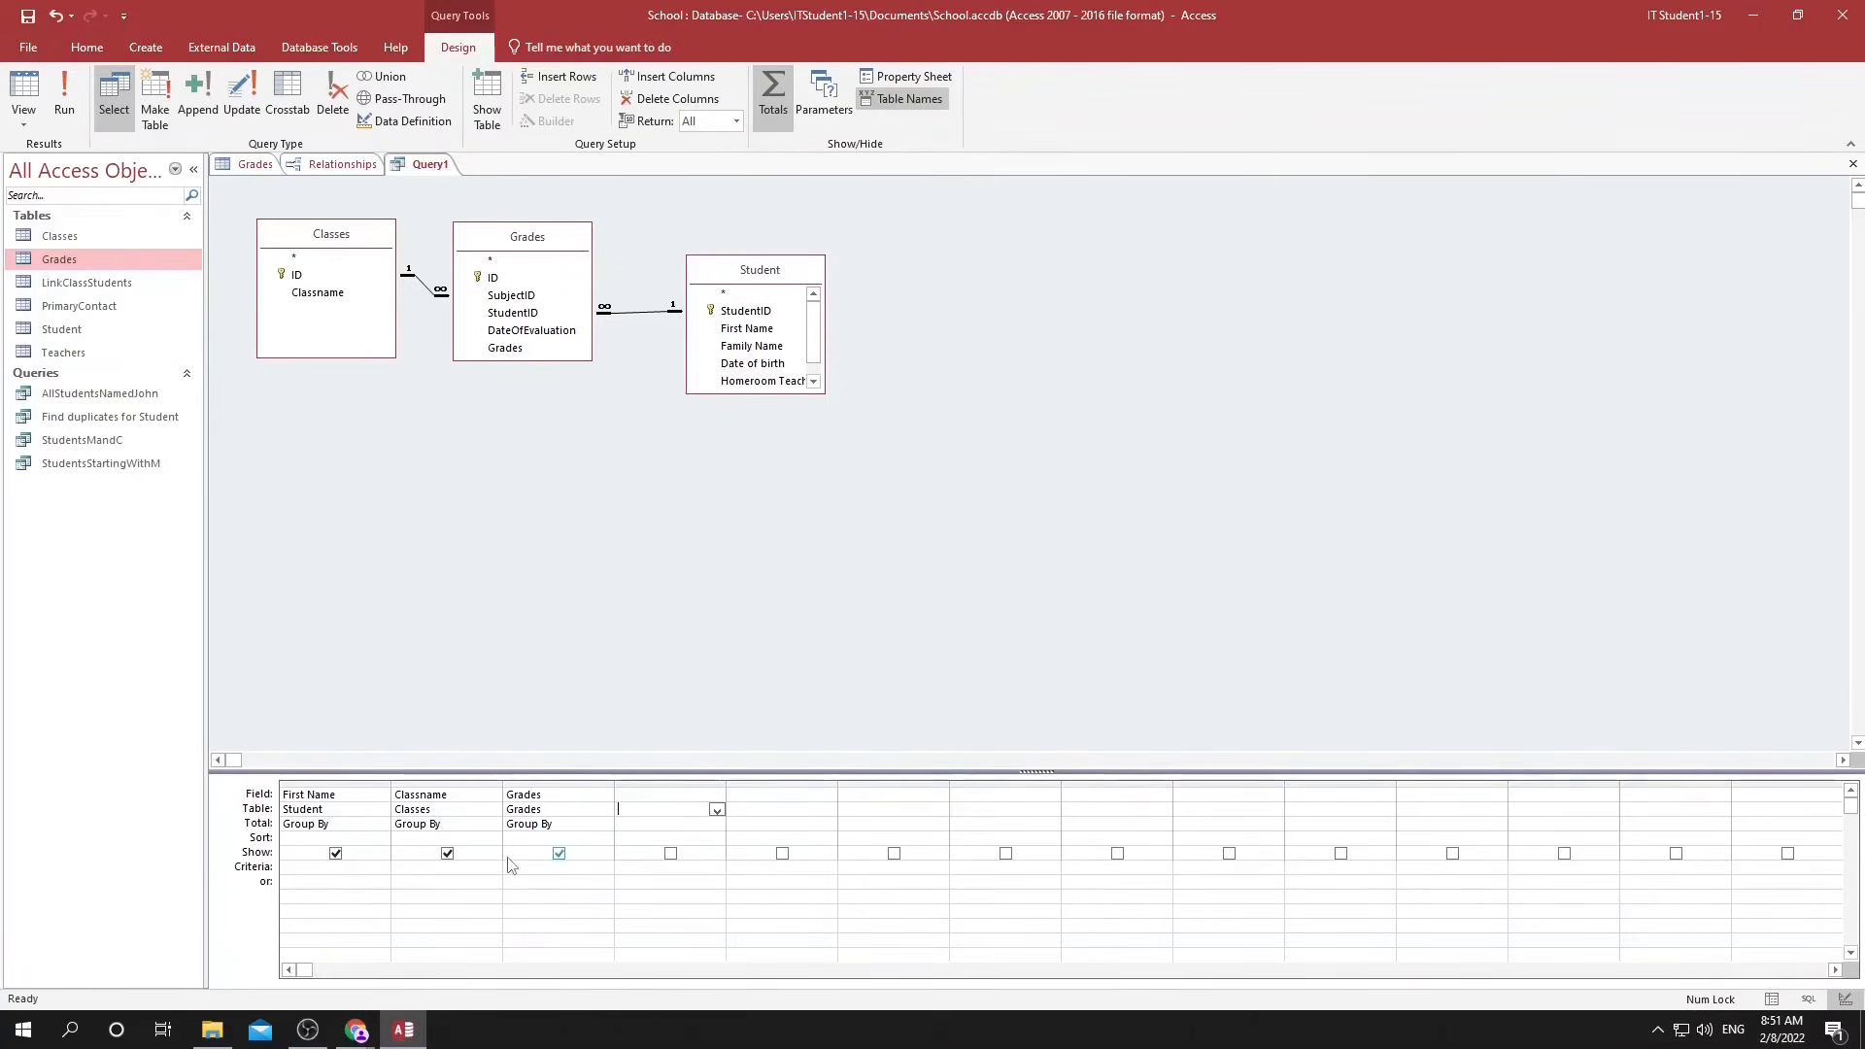
left_click(538, 823)
left_click(604, 823)
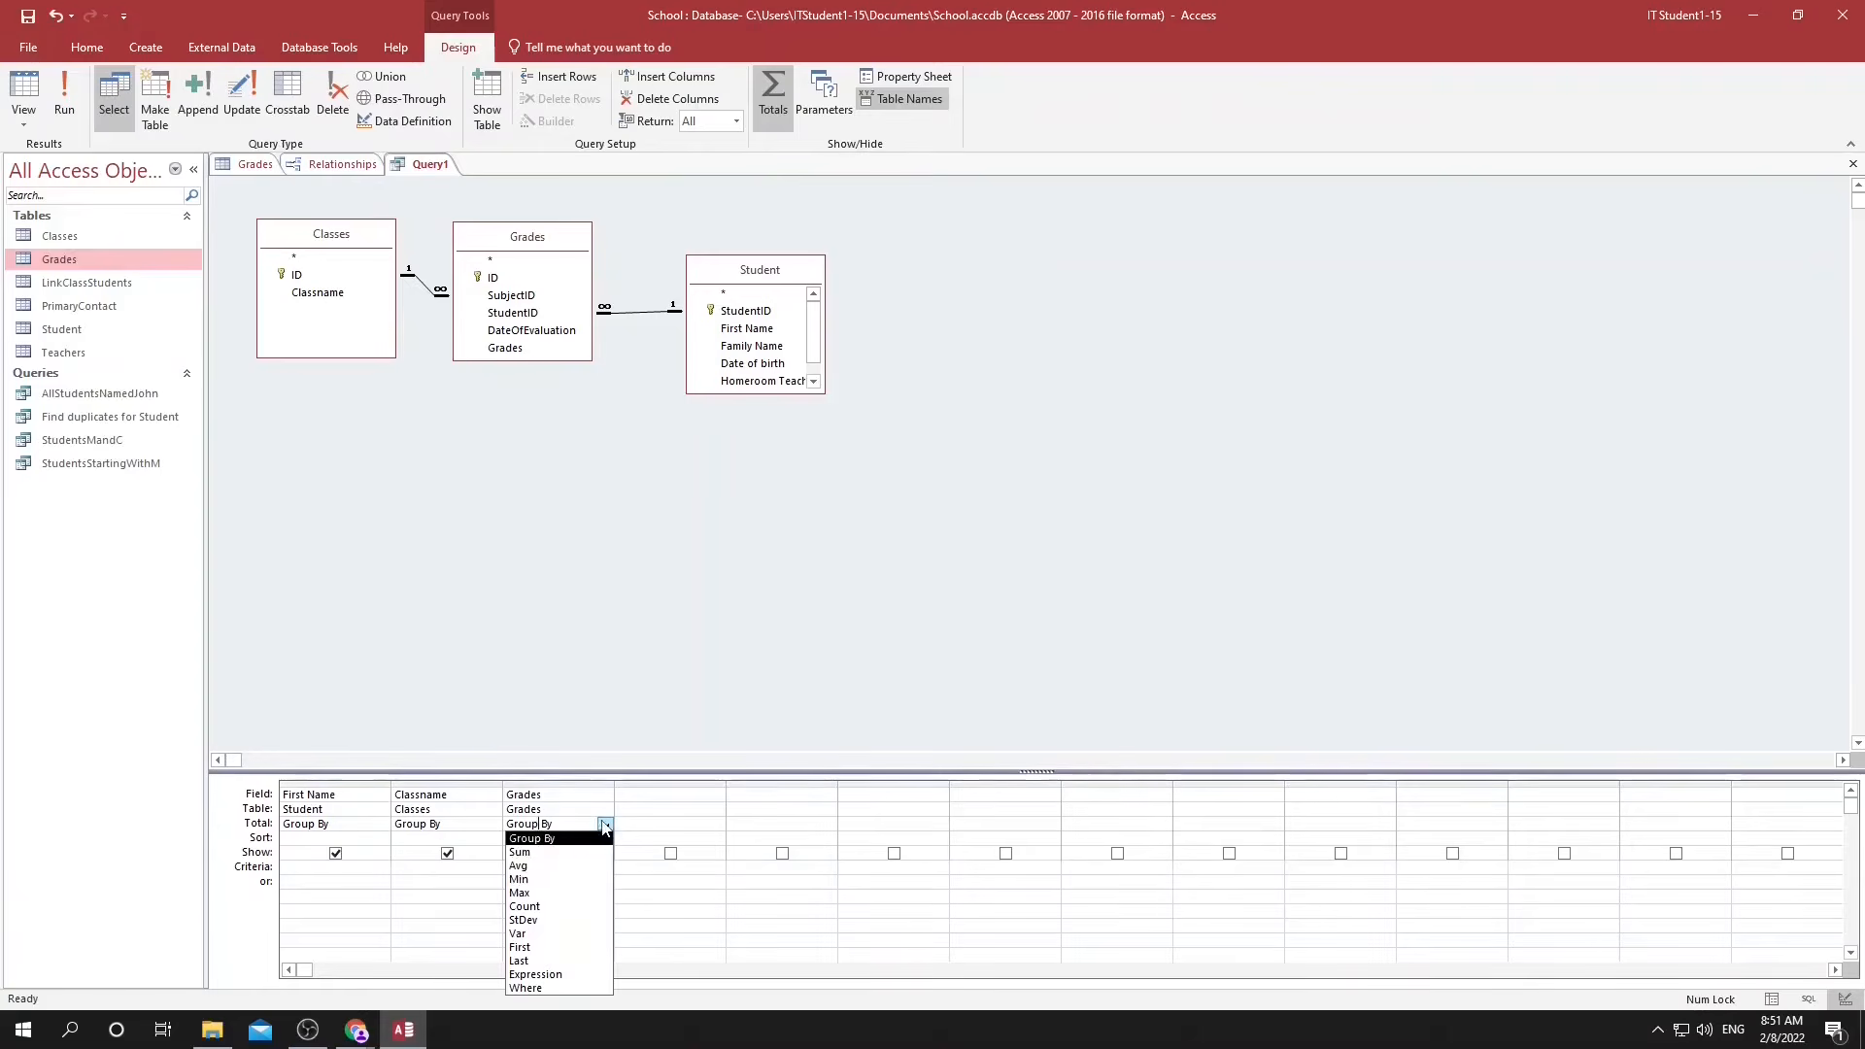
left_click(527, 866)
left_click(533, 699)
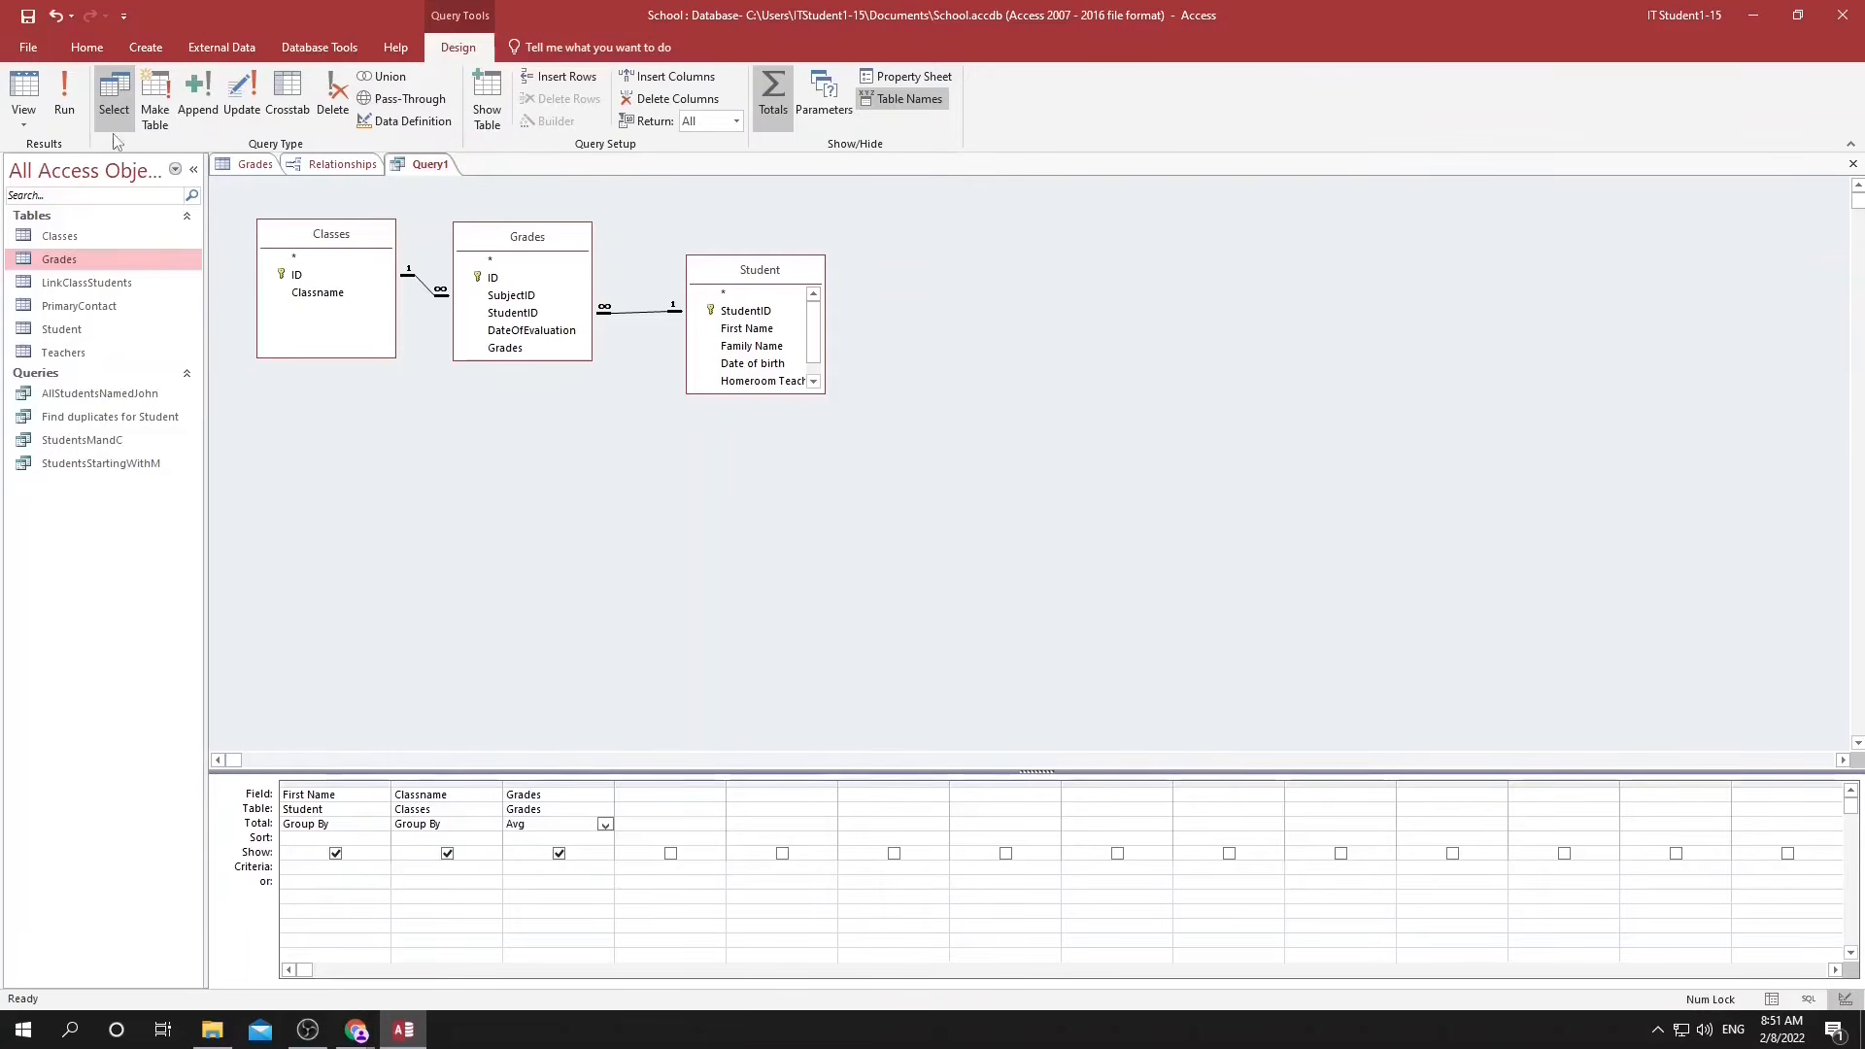
left_click(65, 85)
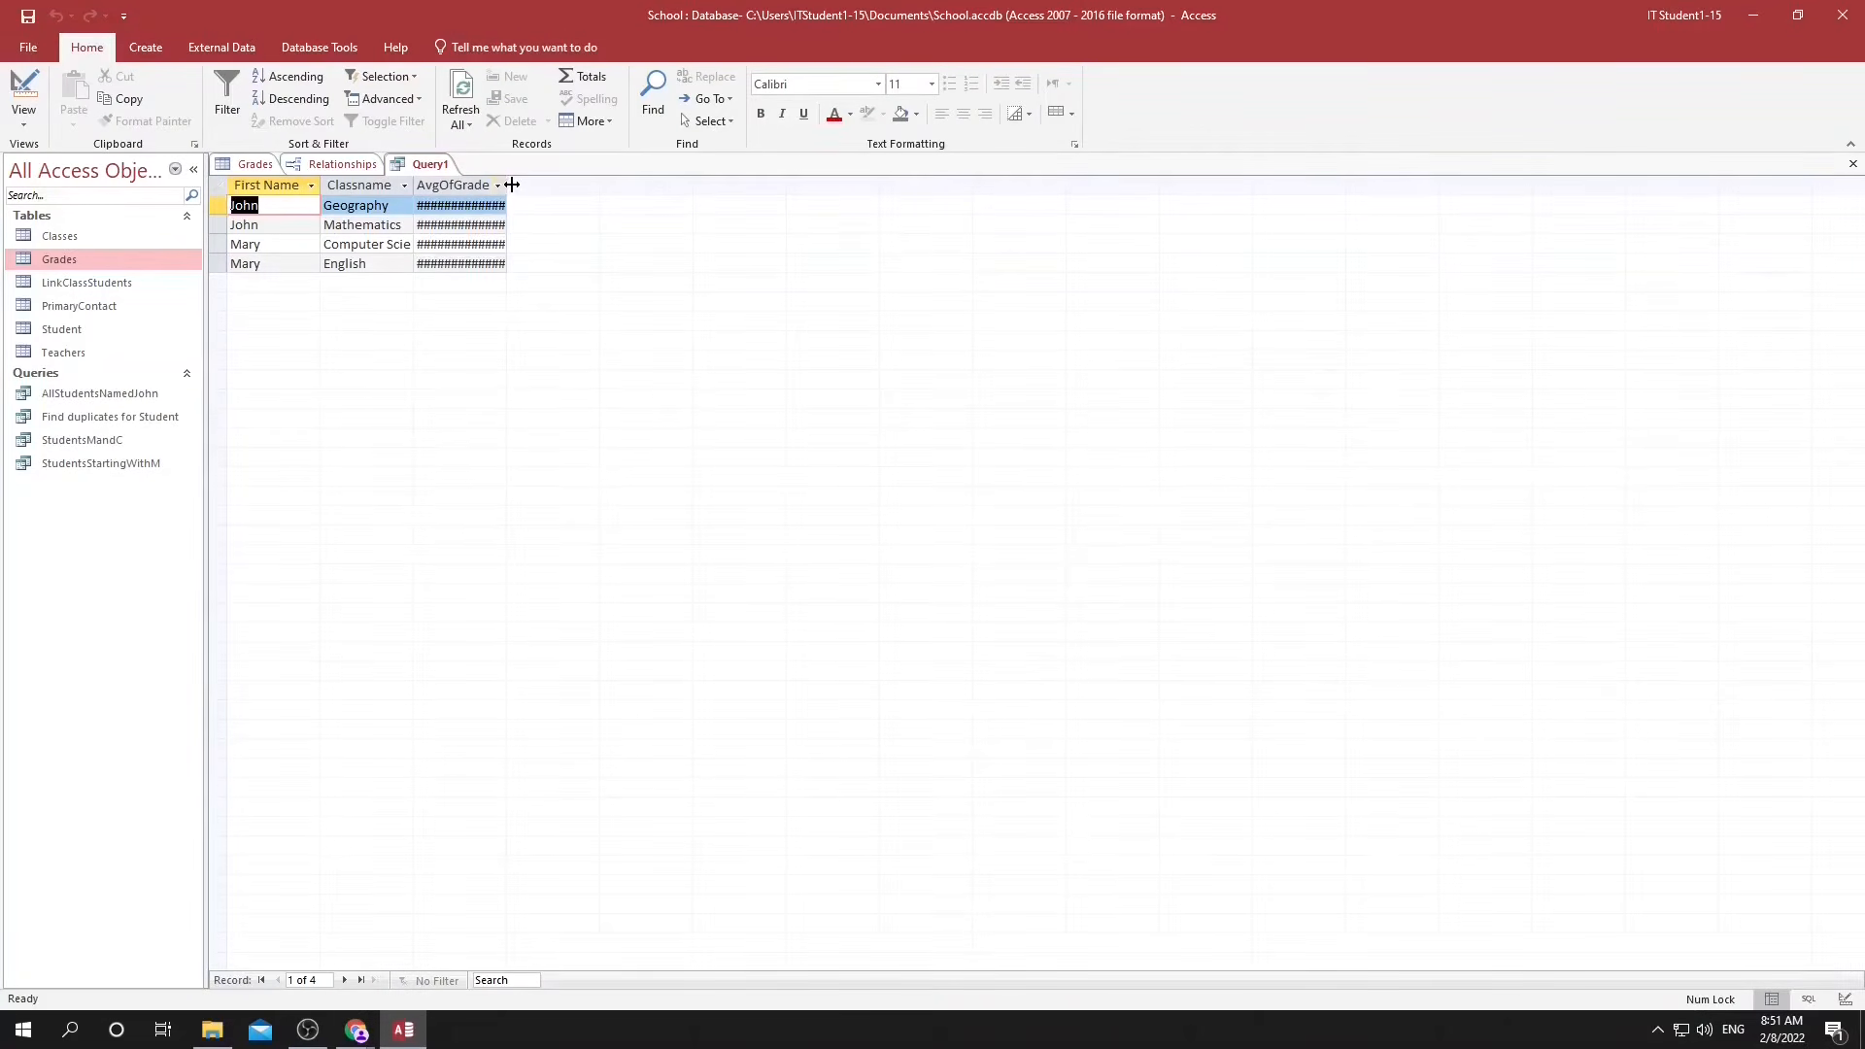
Widen the average grades column to fit its values and save the query as StudentAverageScores.
left_click_drag(510, 185, 552, 190)
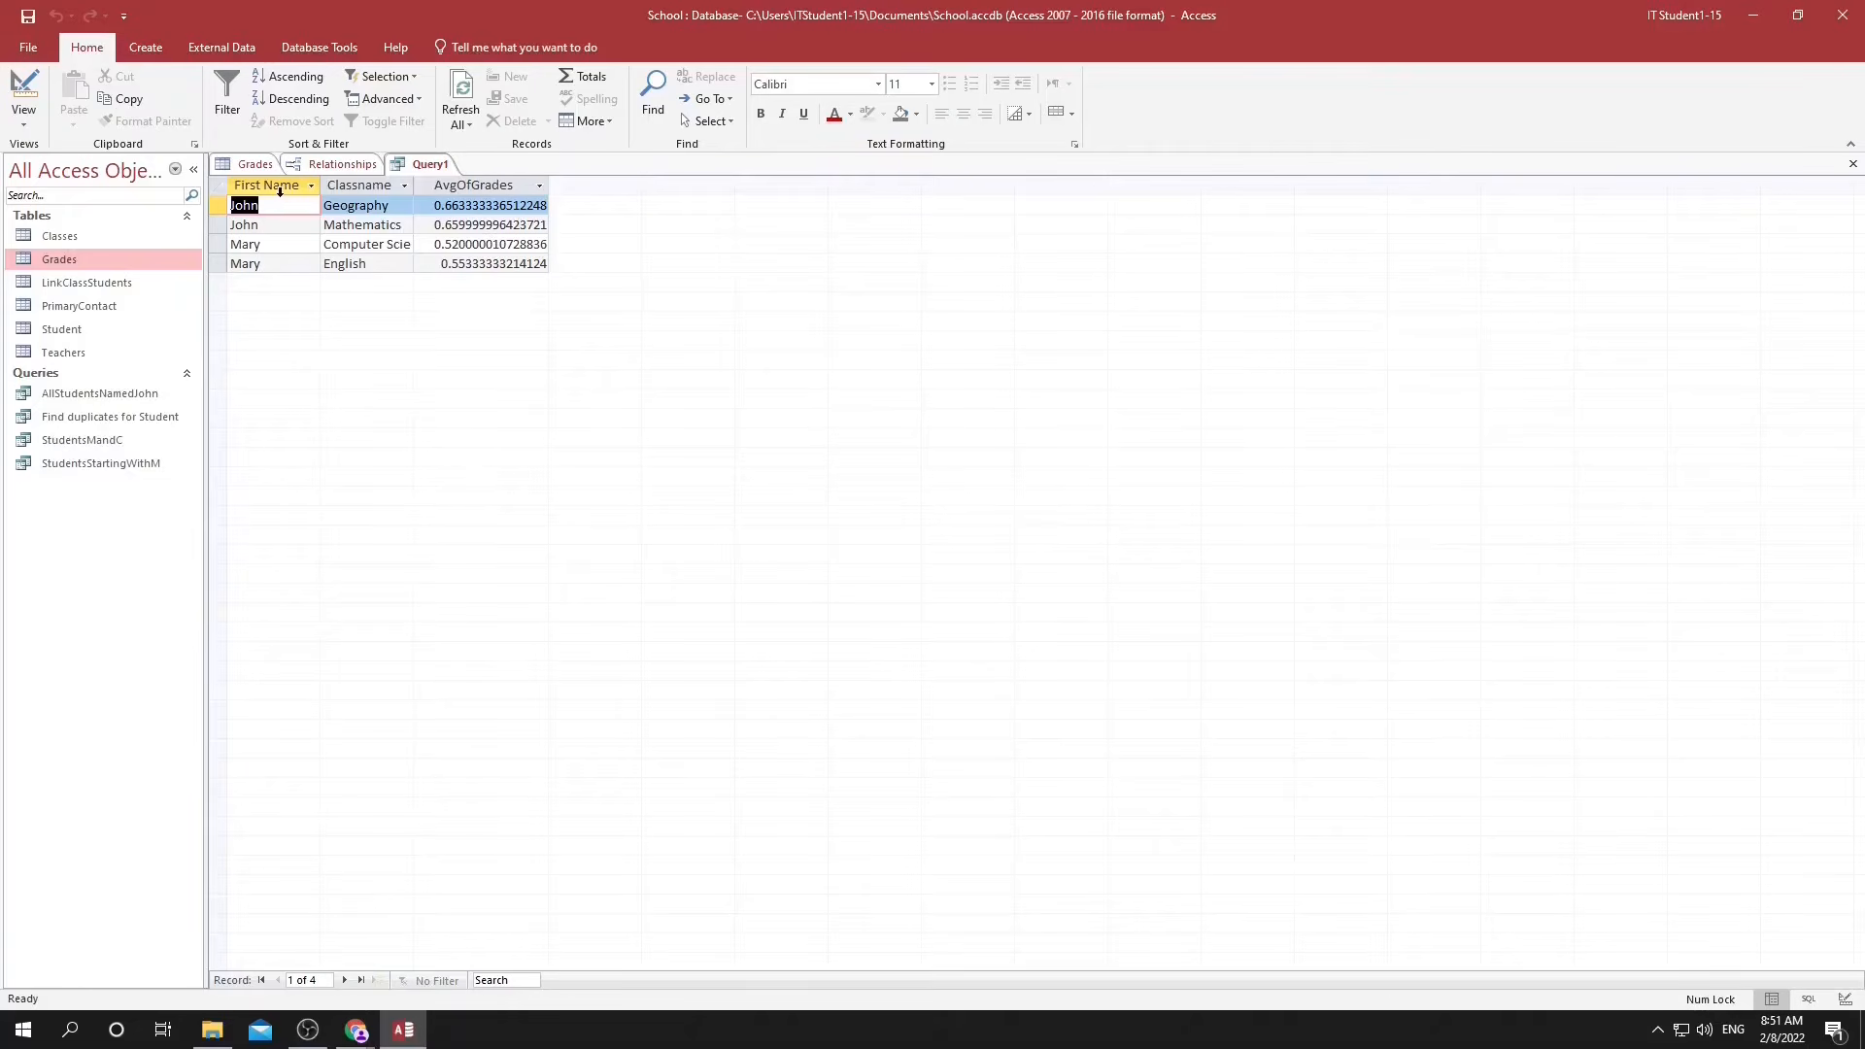
key("ctrl+s")
type("StudentAverageScores")
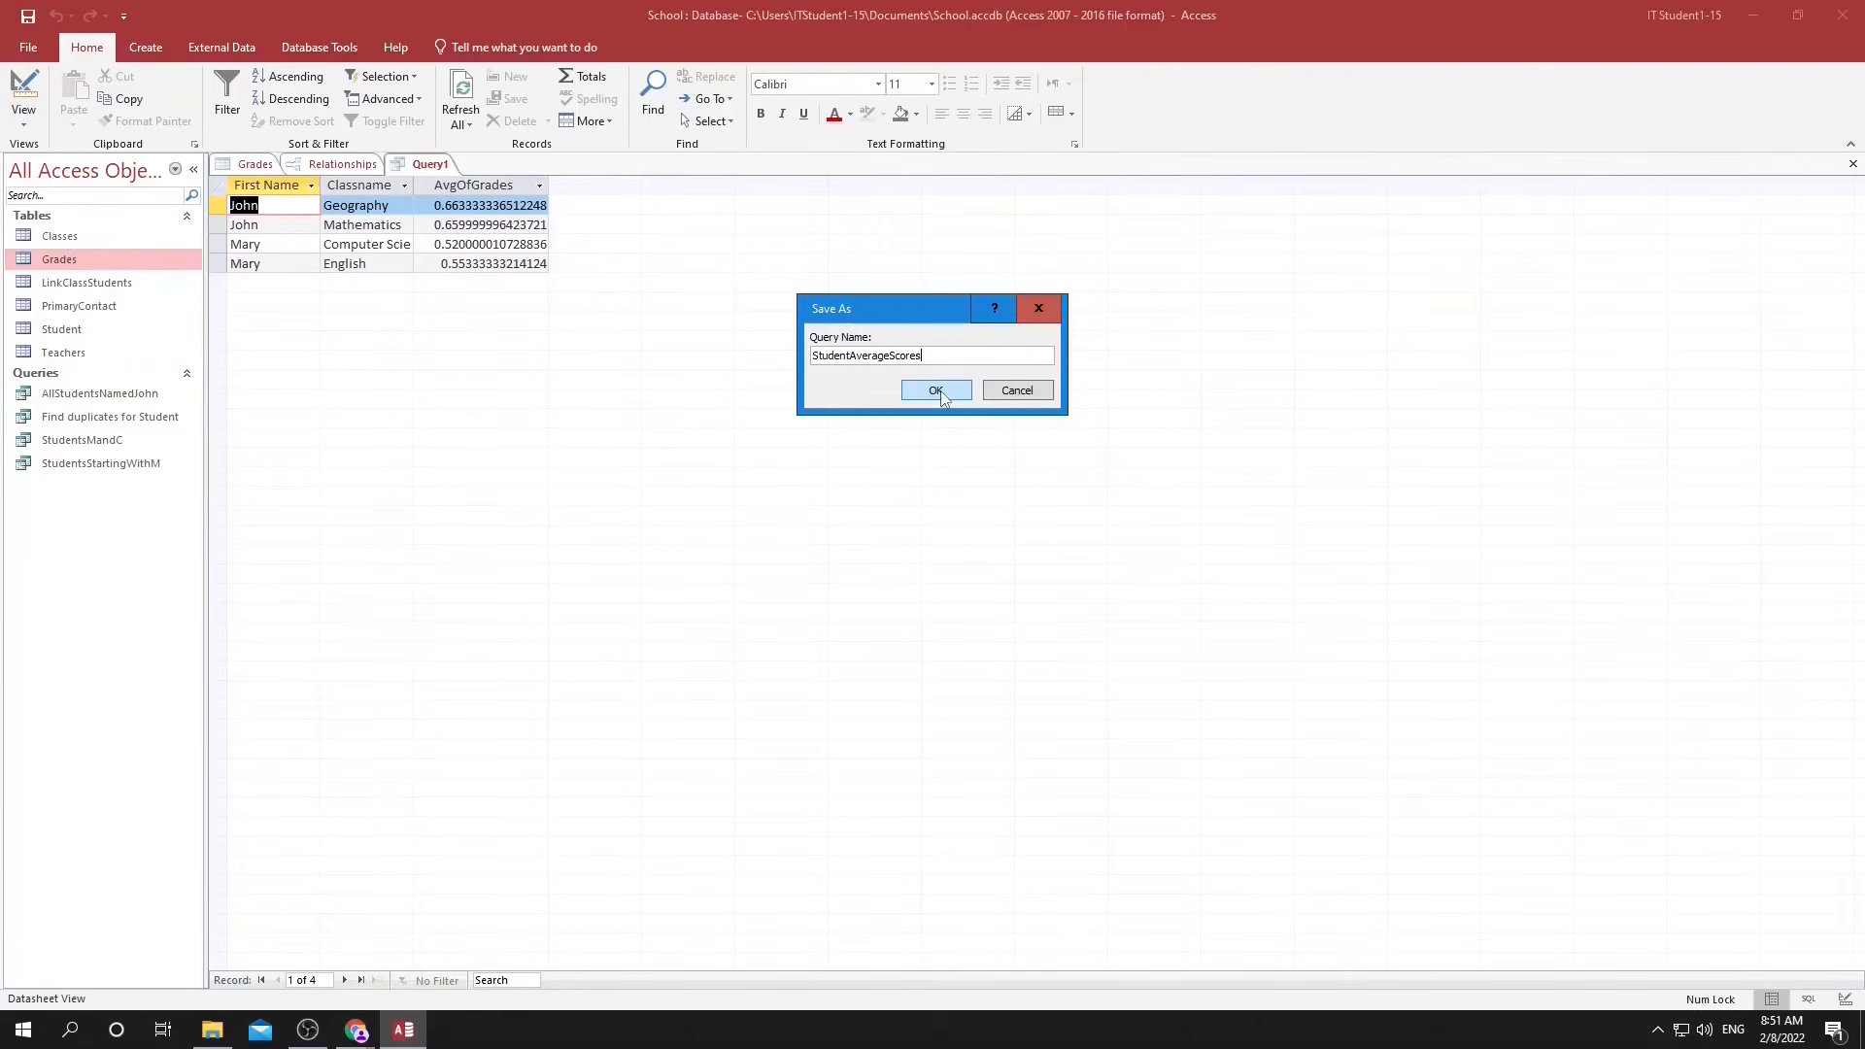
left_click(940, 392)
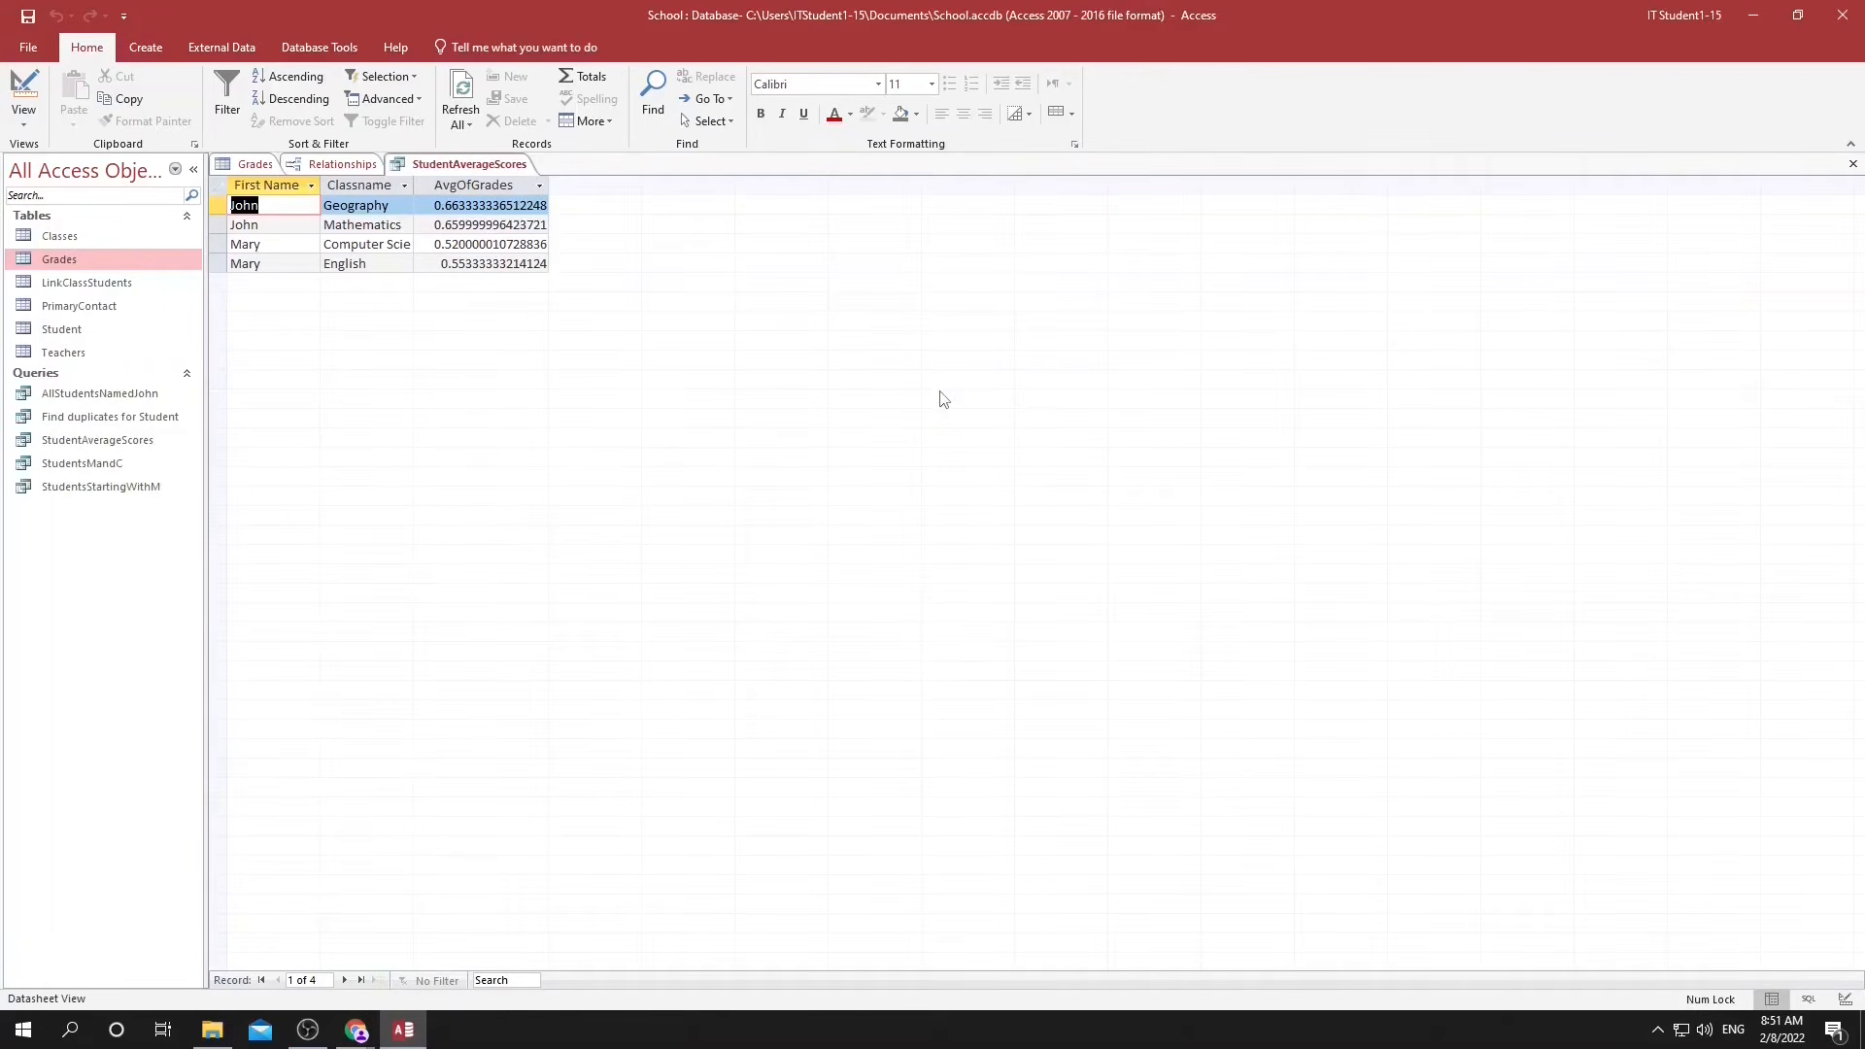
Examine the available total functions for the Grades field in the query's design.
left_click(1844, 1000)
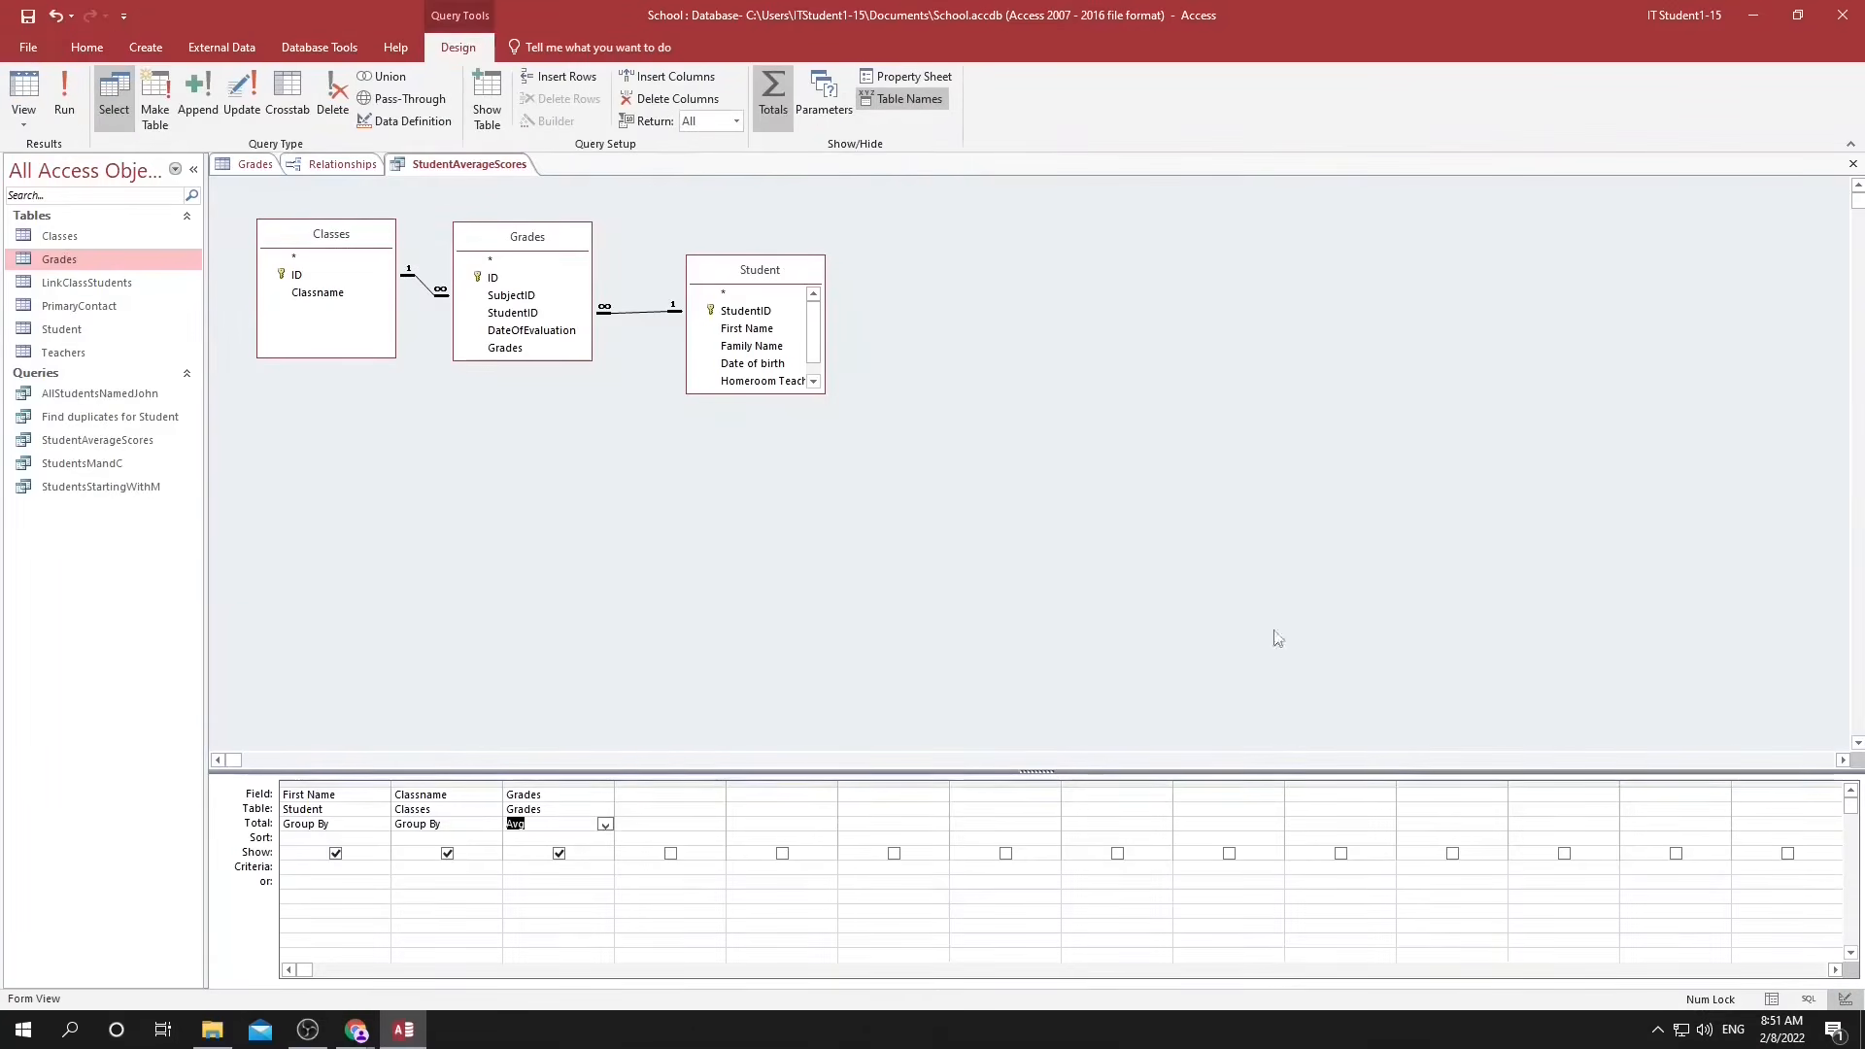
left_click(604, 825)
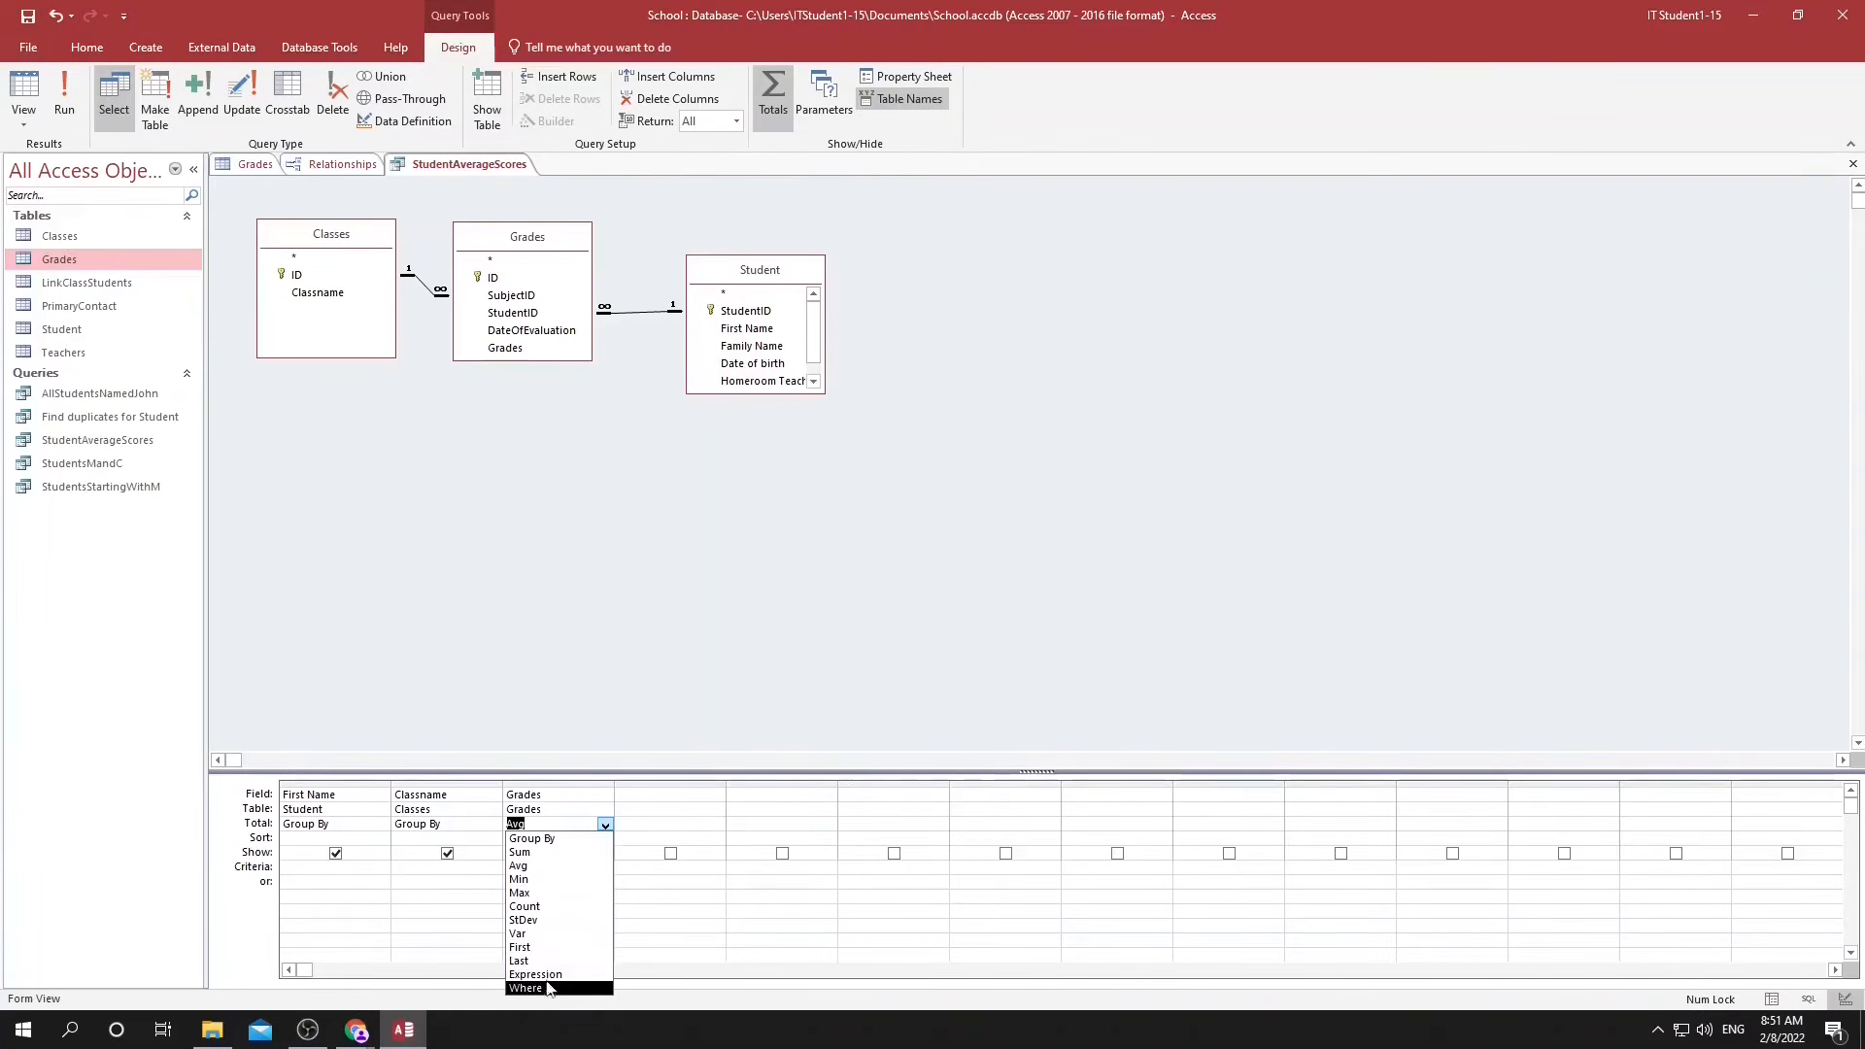
left_click(591, 692)
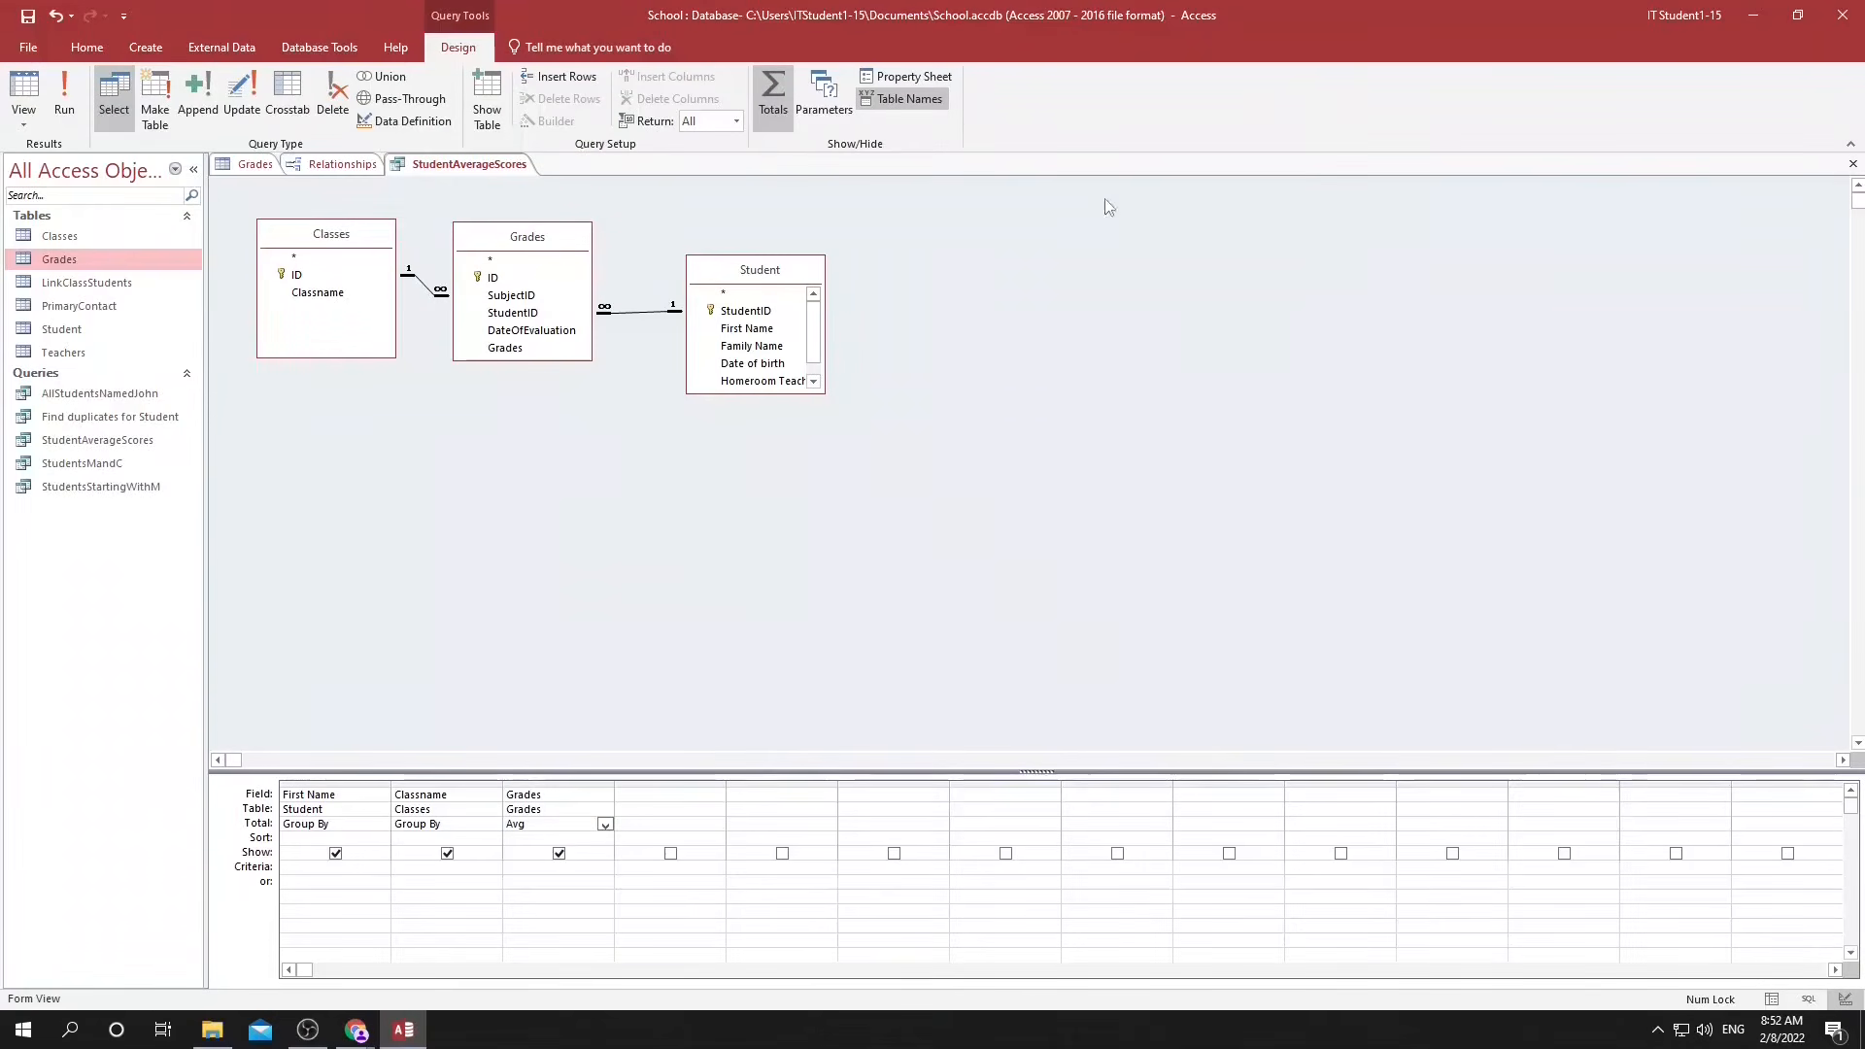
Start a crosstab query with the wizard, using the Grades table as its source.
left_click(144, 48)
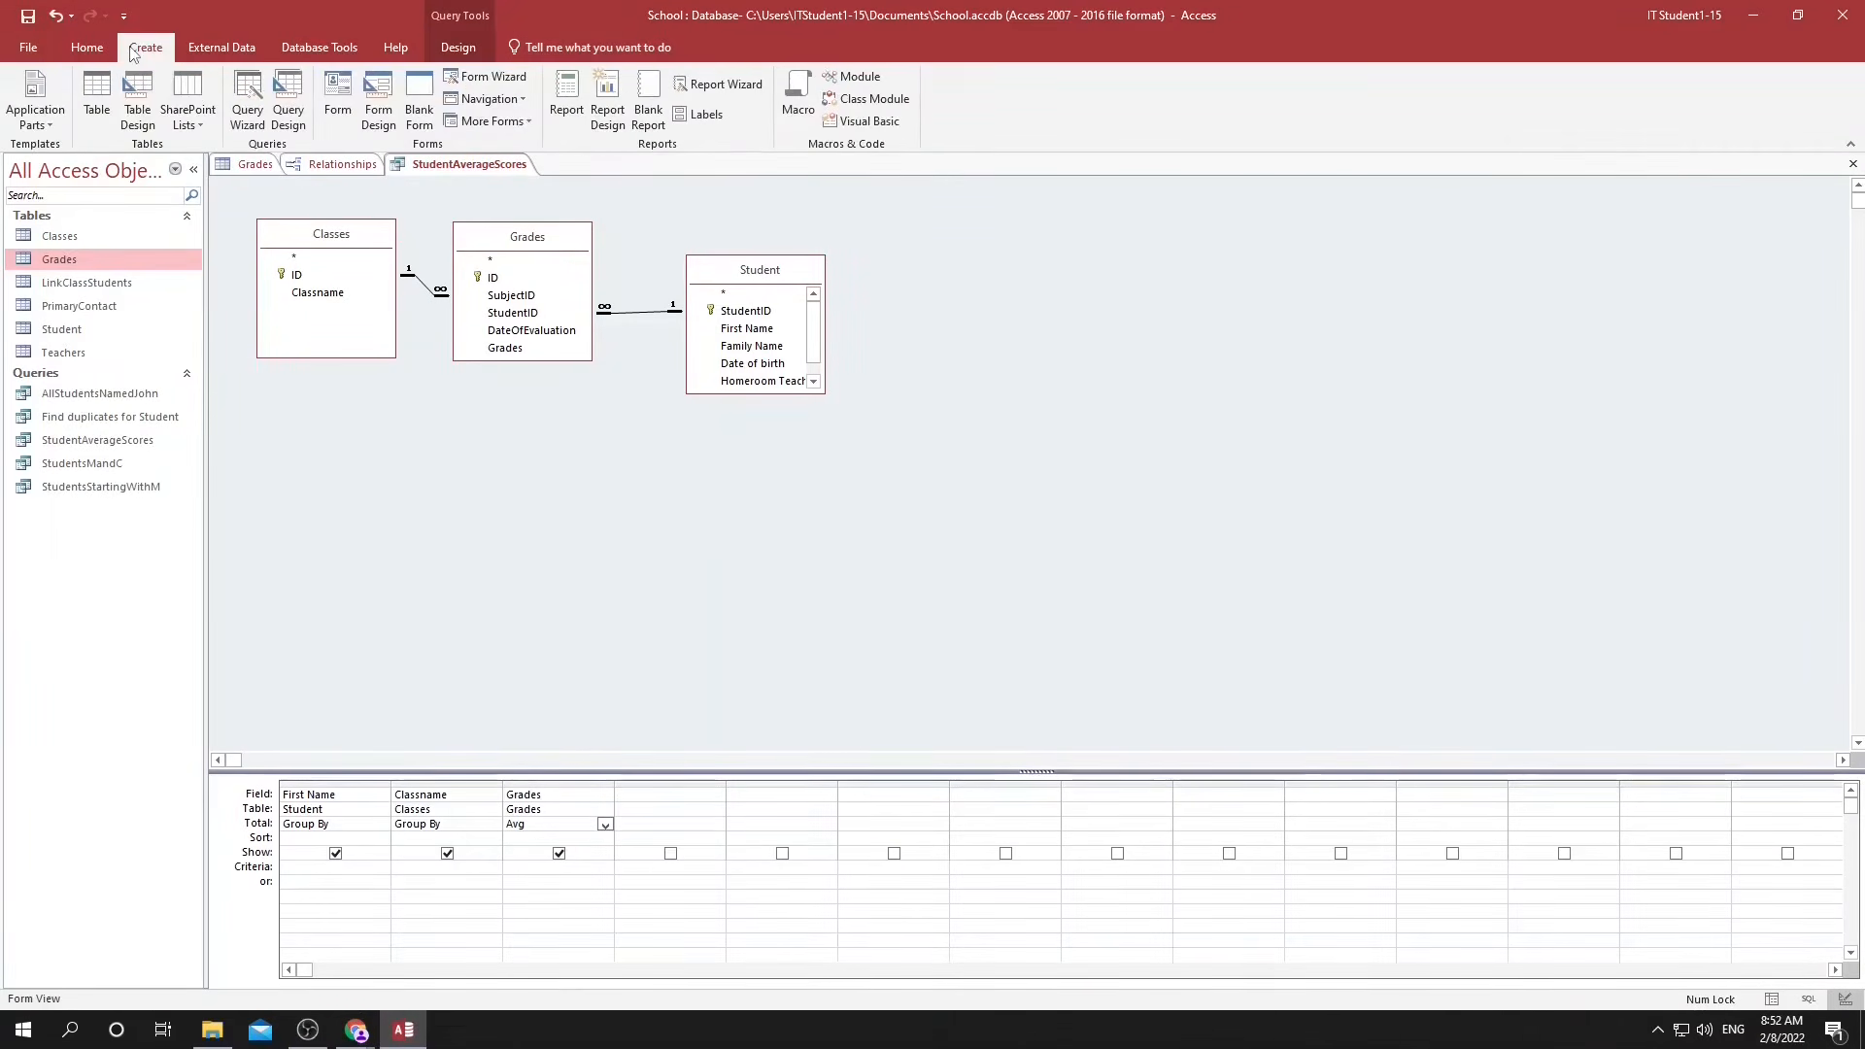
left_click(247, 117)
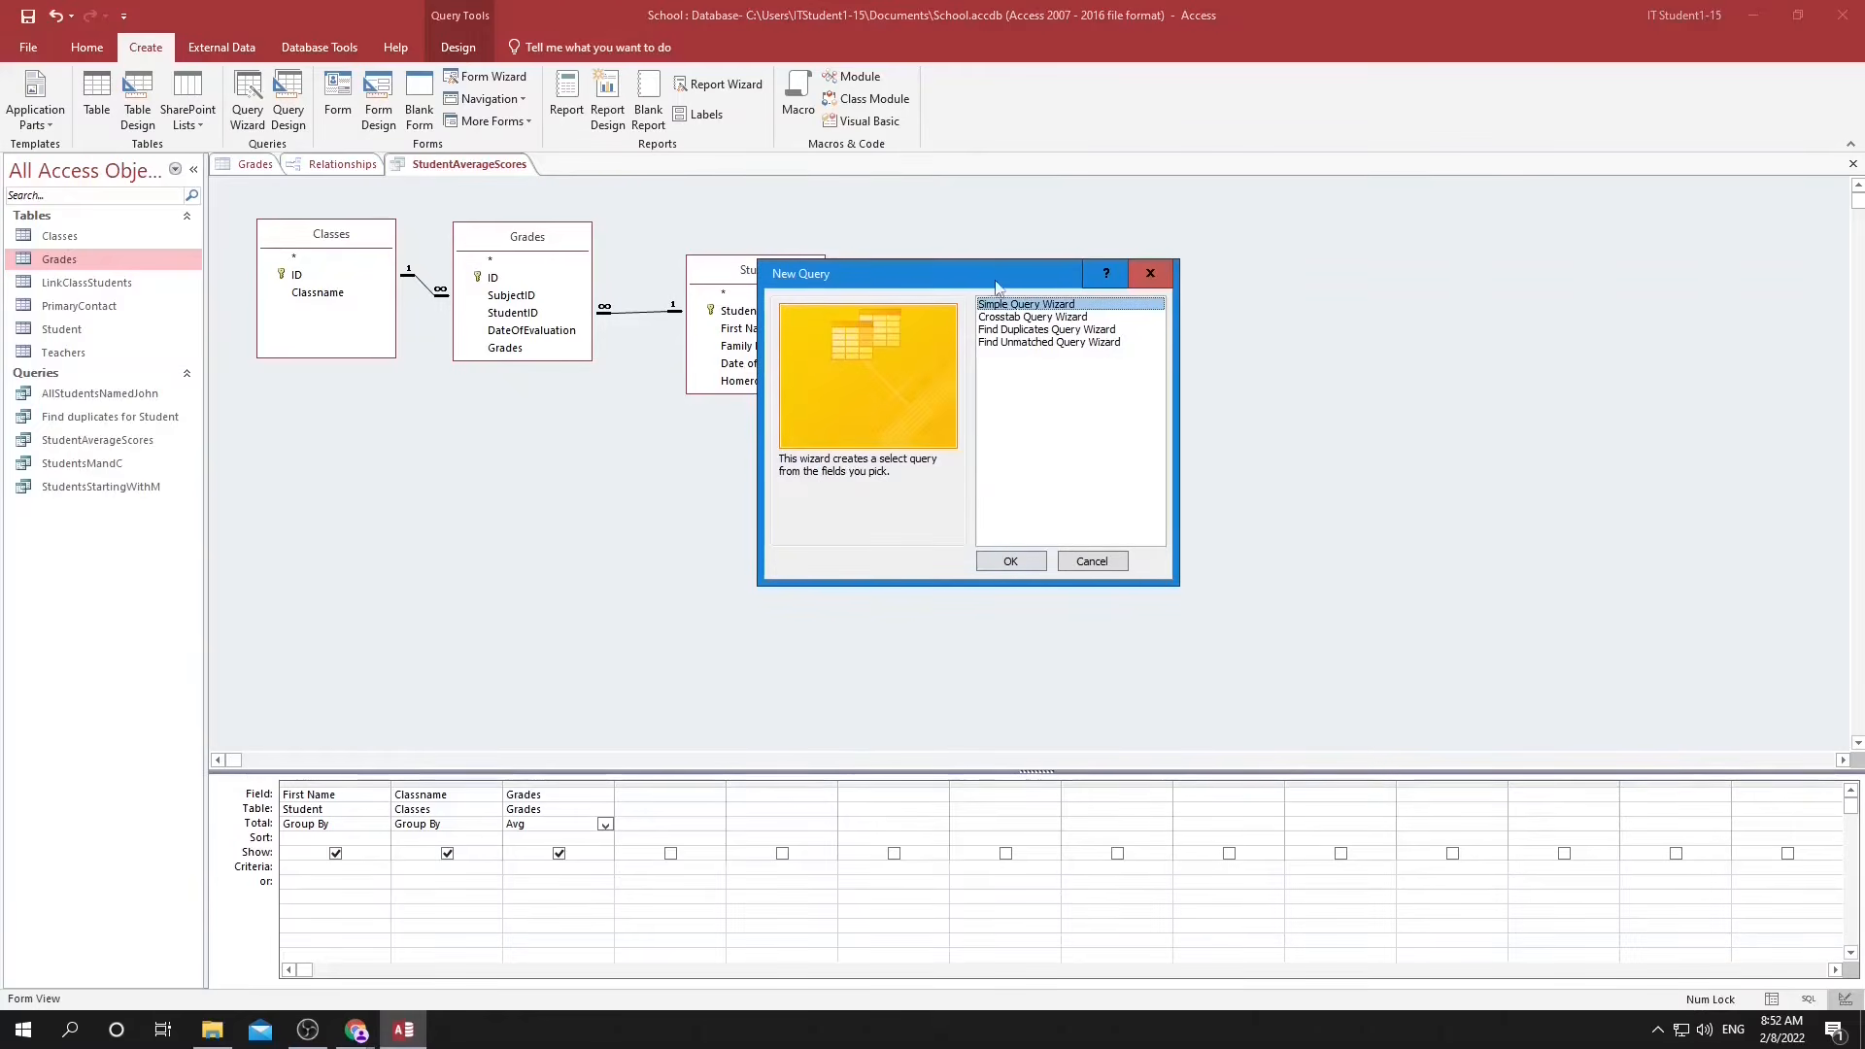
left_click(1011, 316)
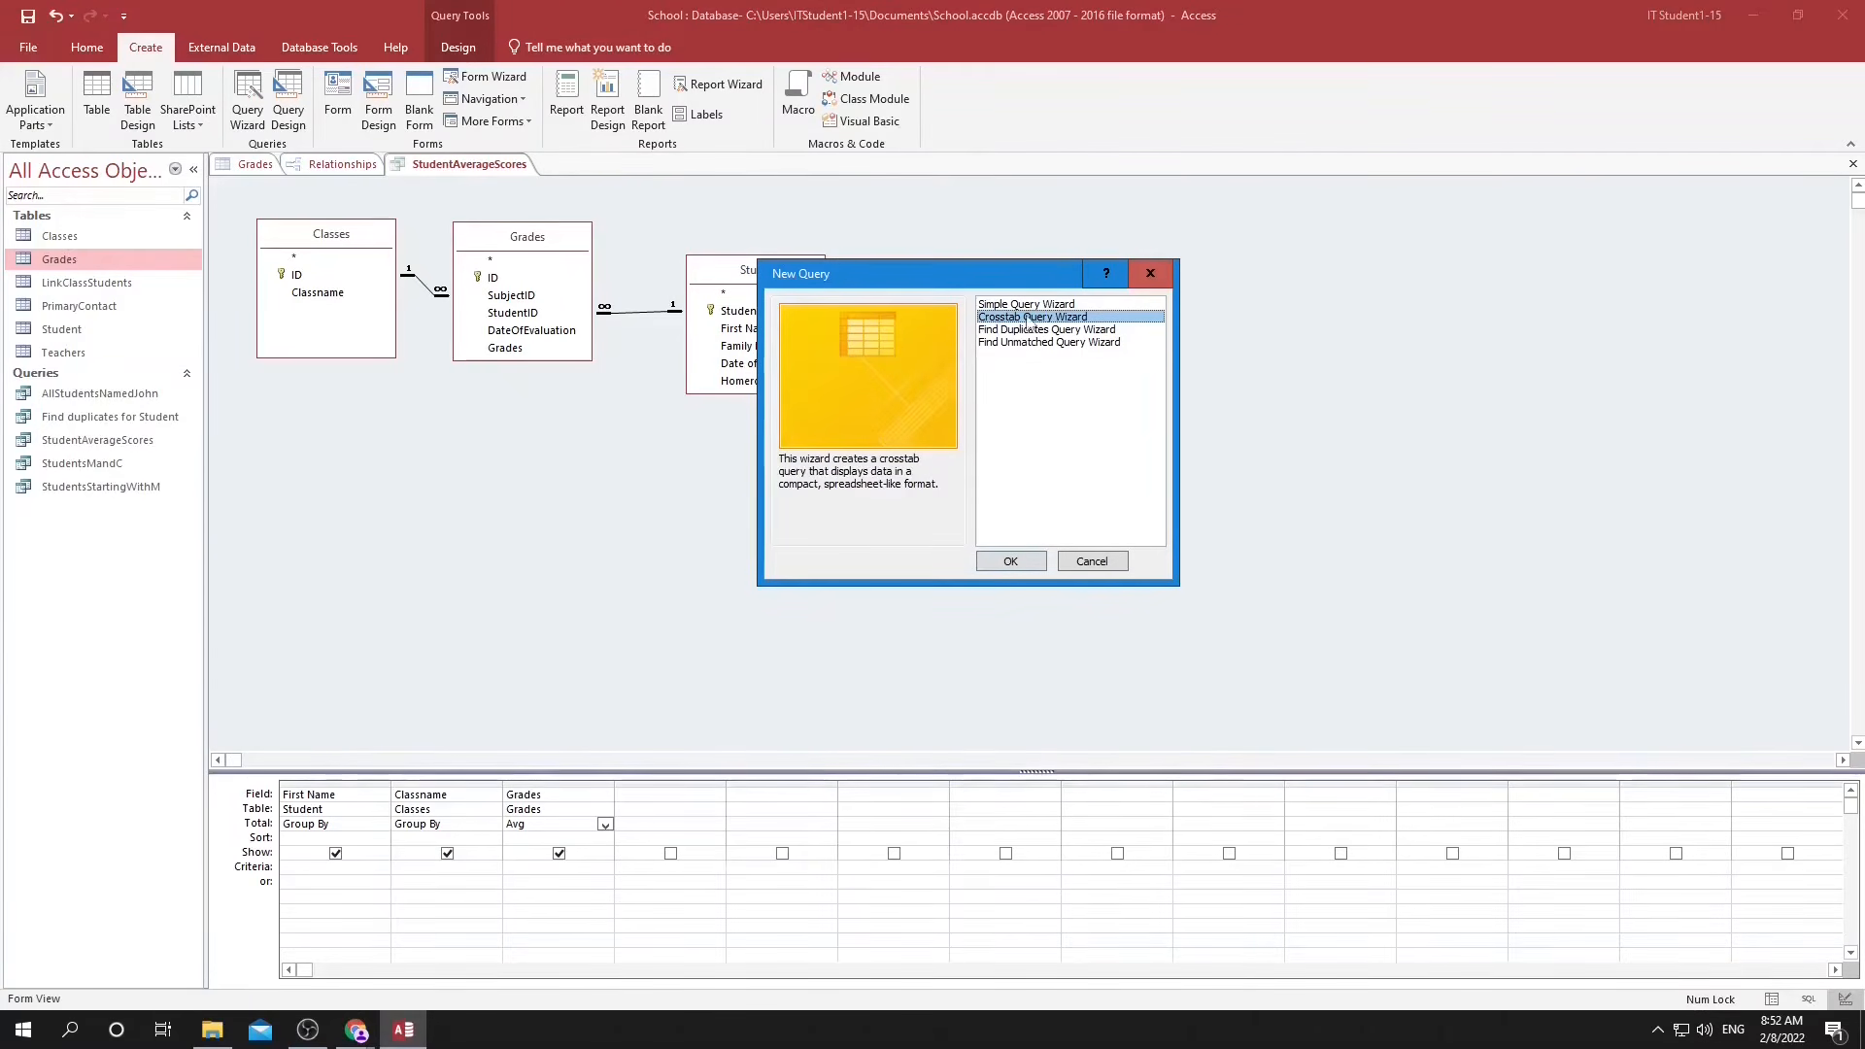
left_click(1025, 563)
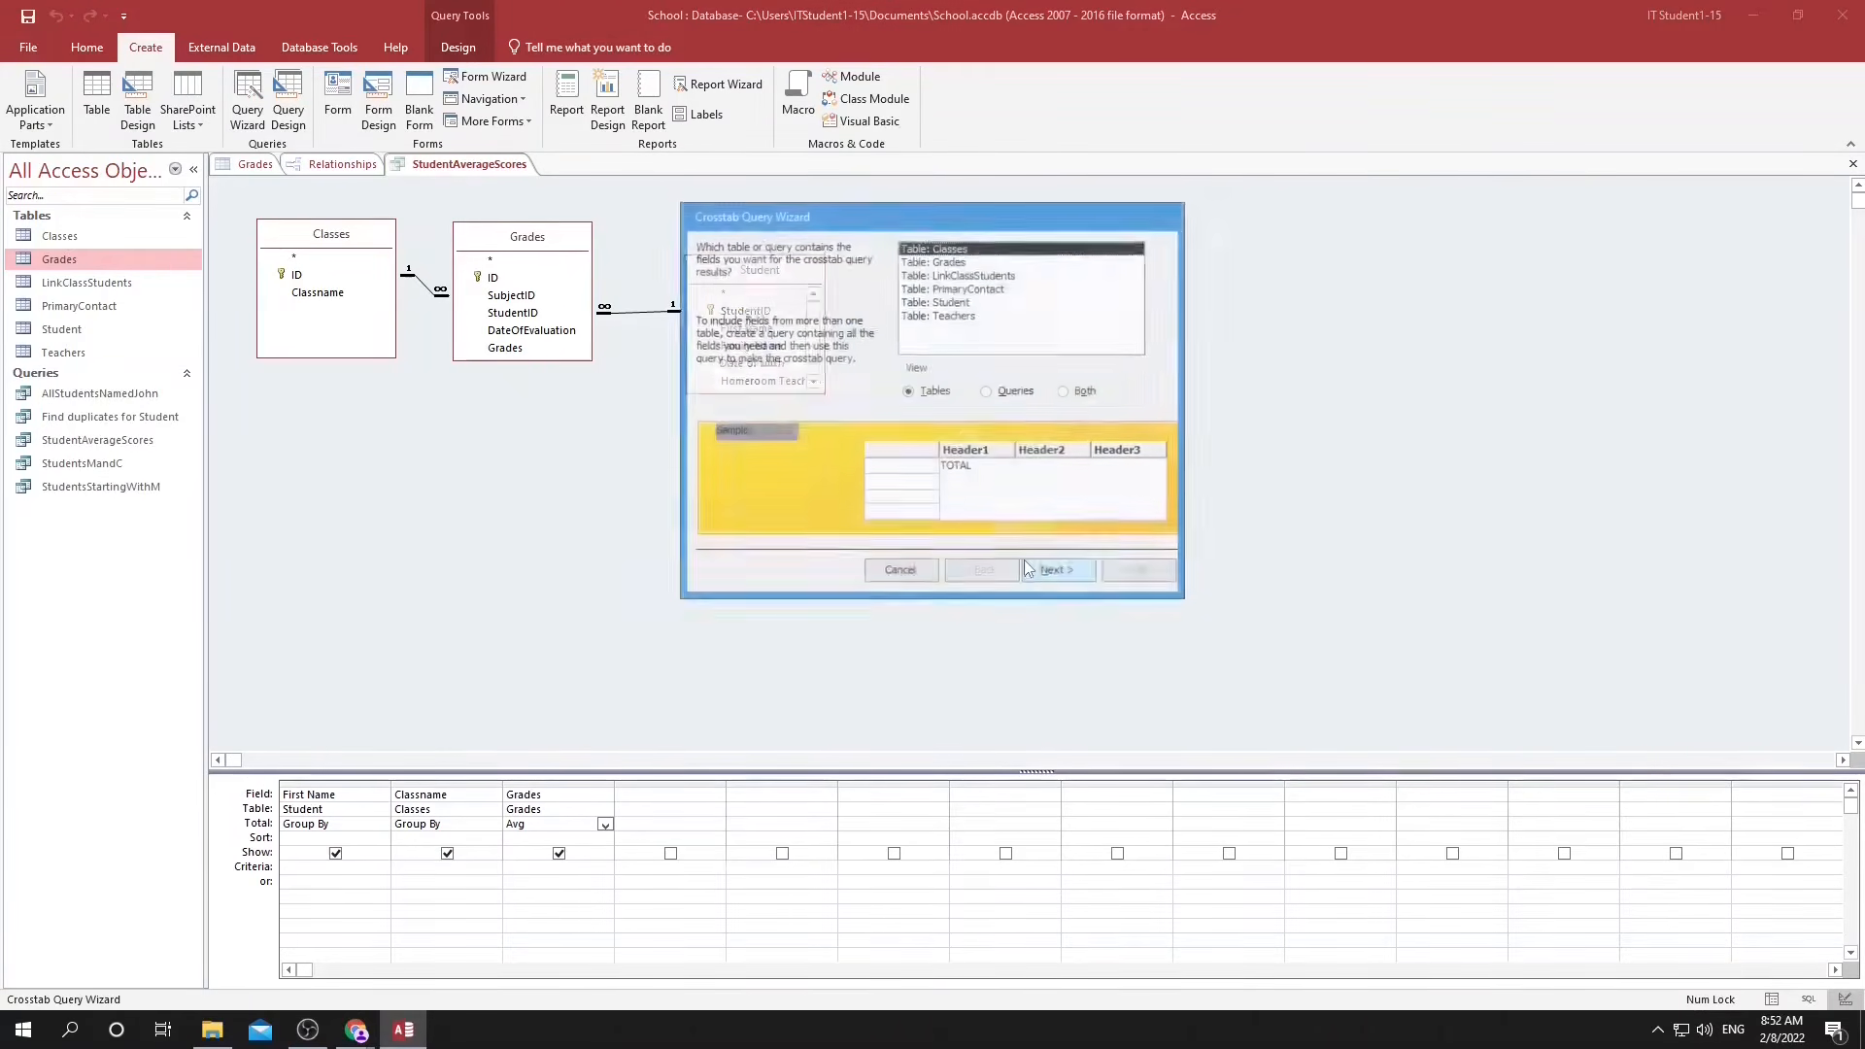
key("Down")
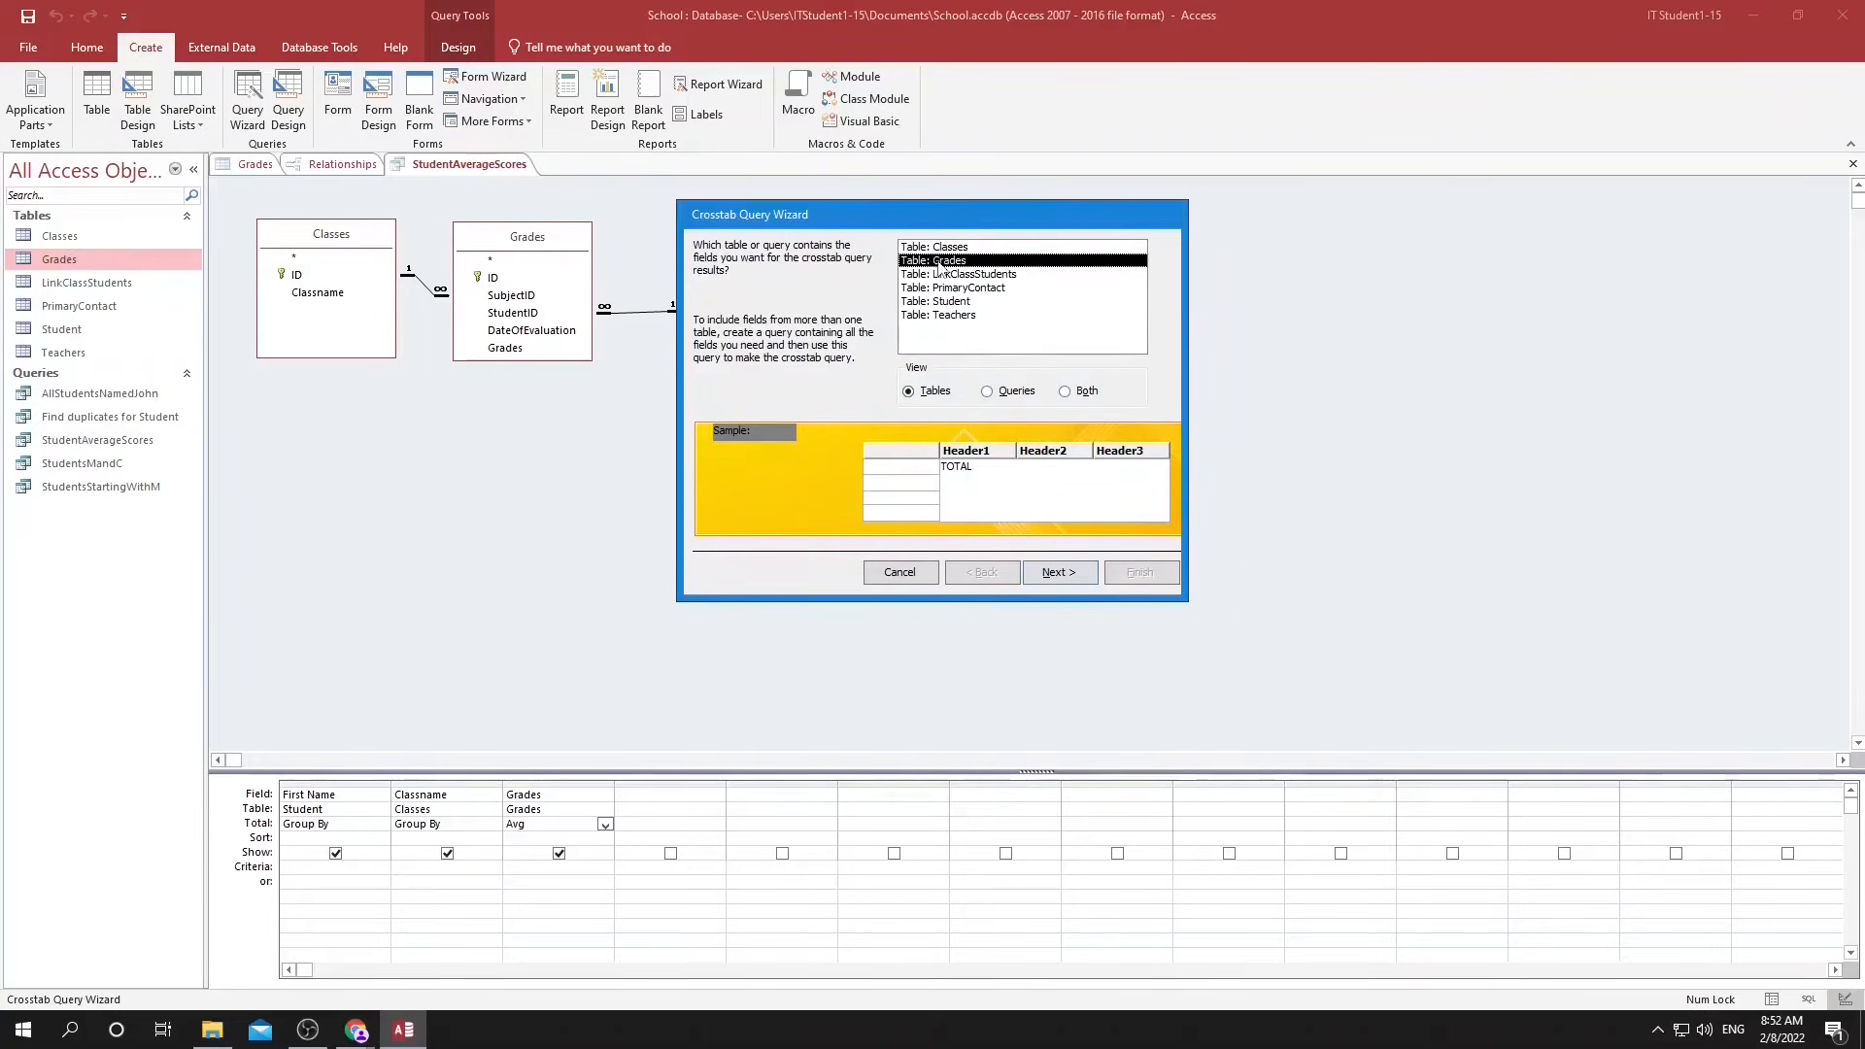
left_click(1061, 572)
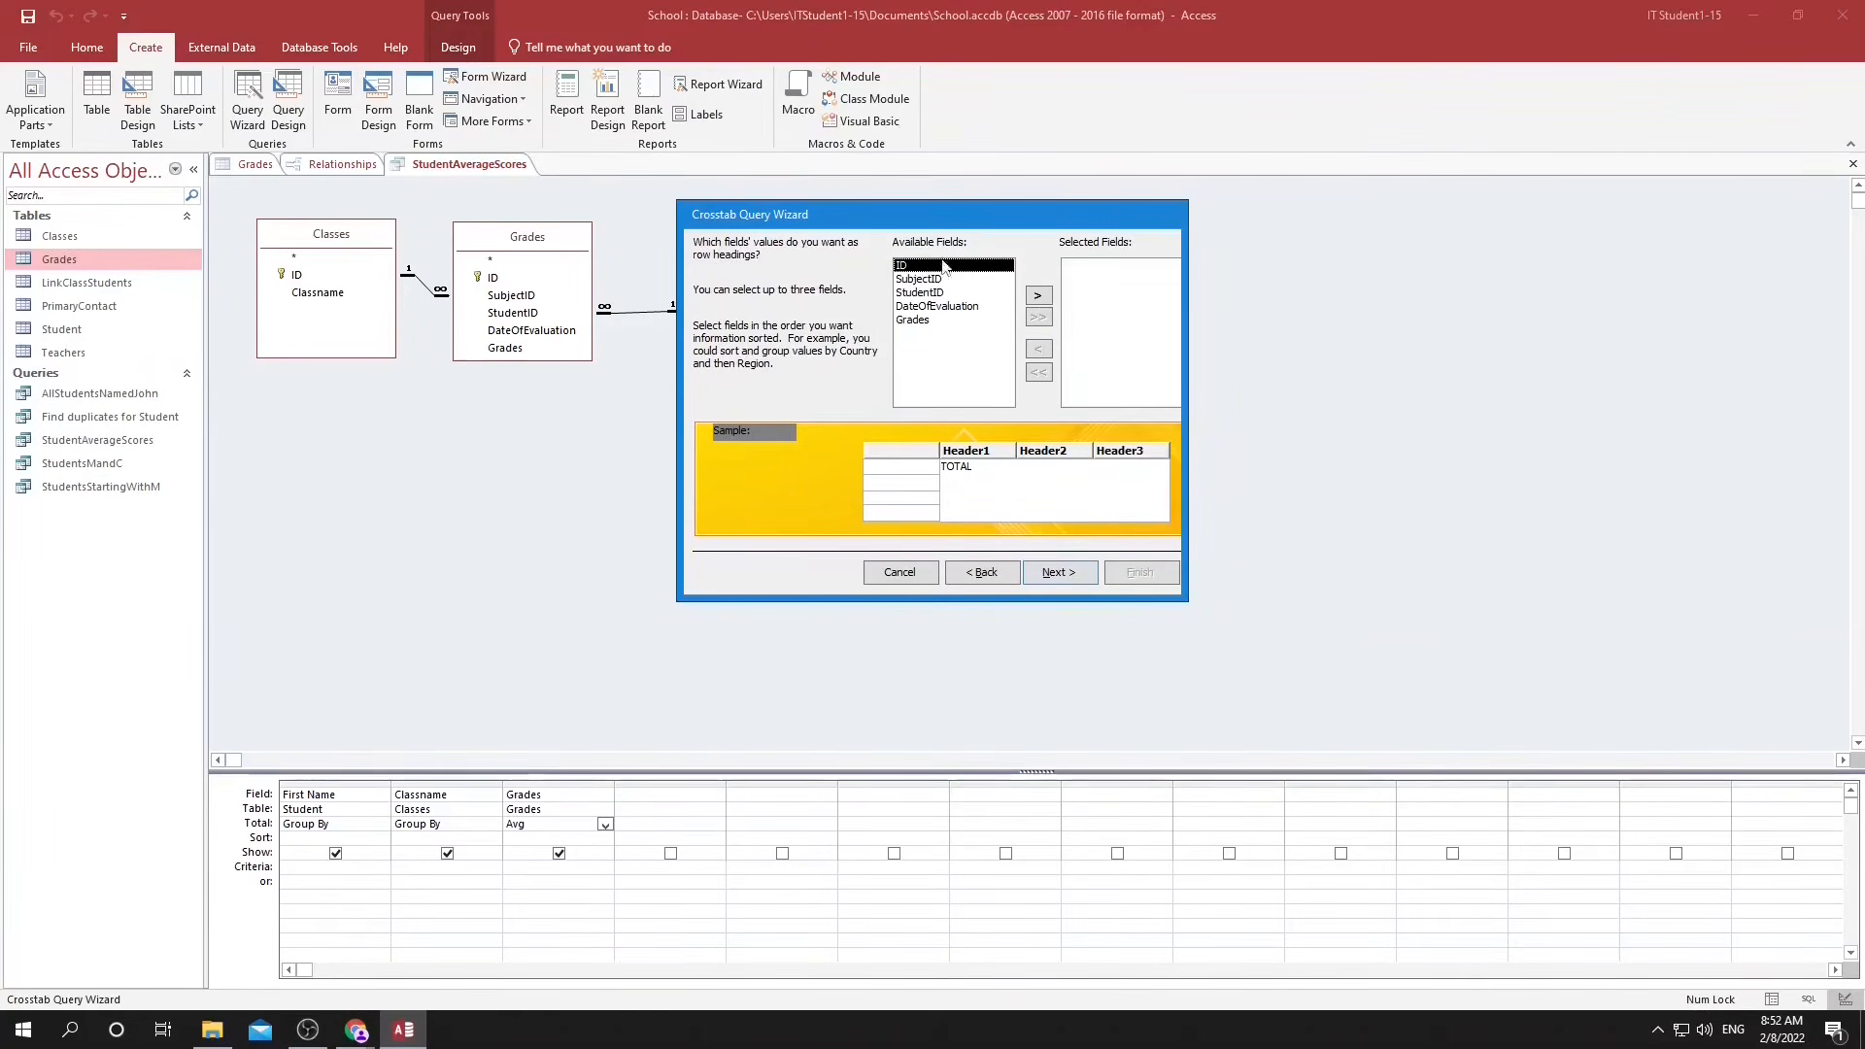
Choose SubjectID and StudentID as the row headings of the crosstab query.
left_click(918, 278)
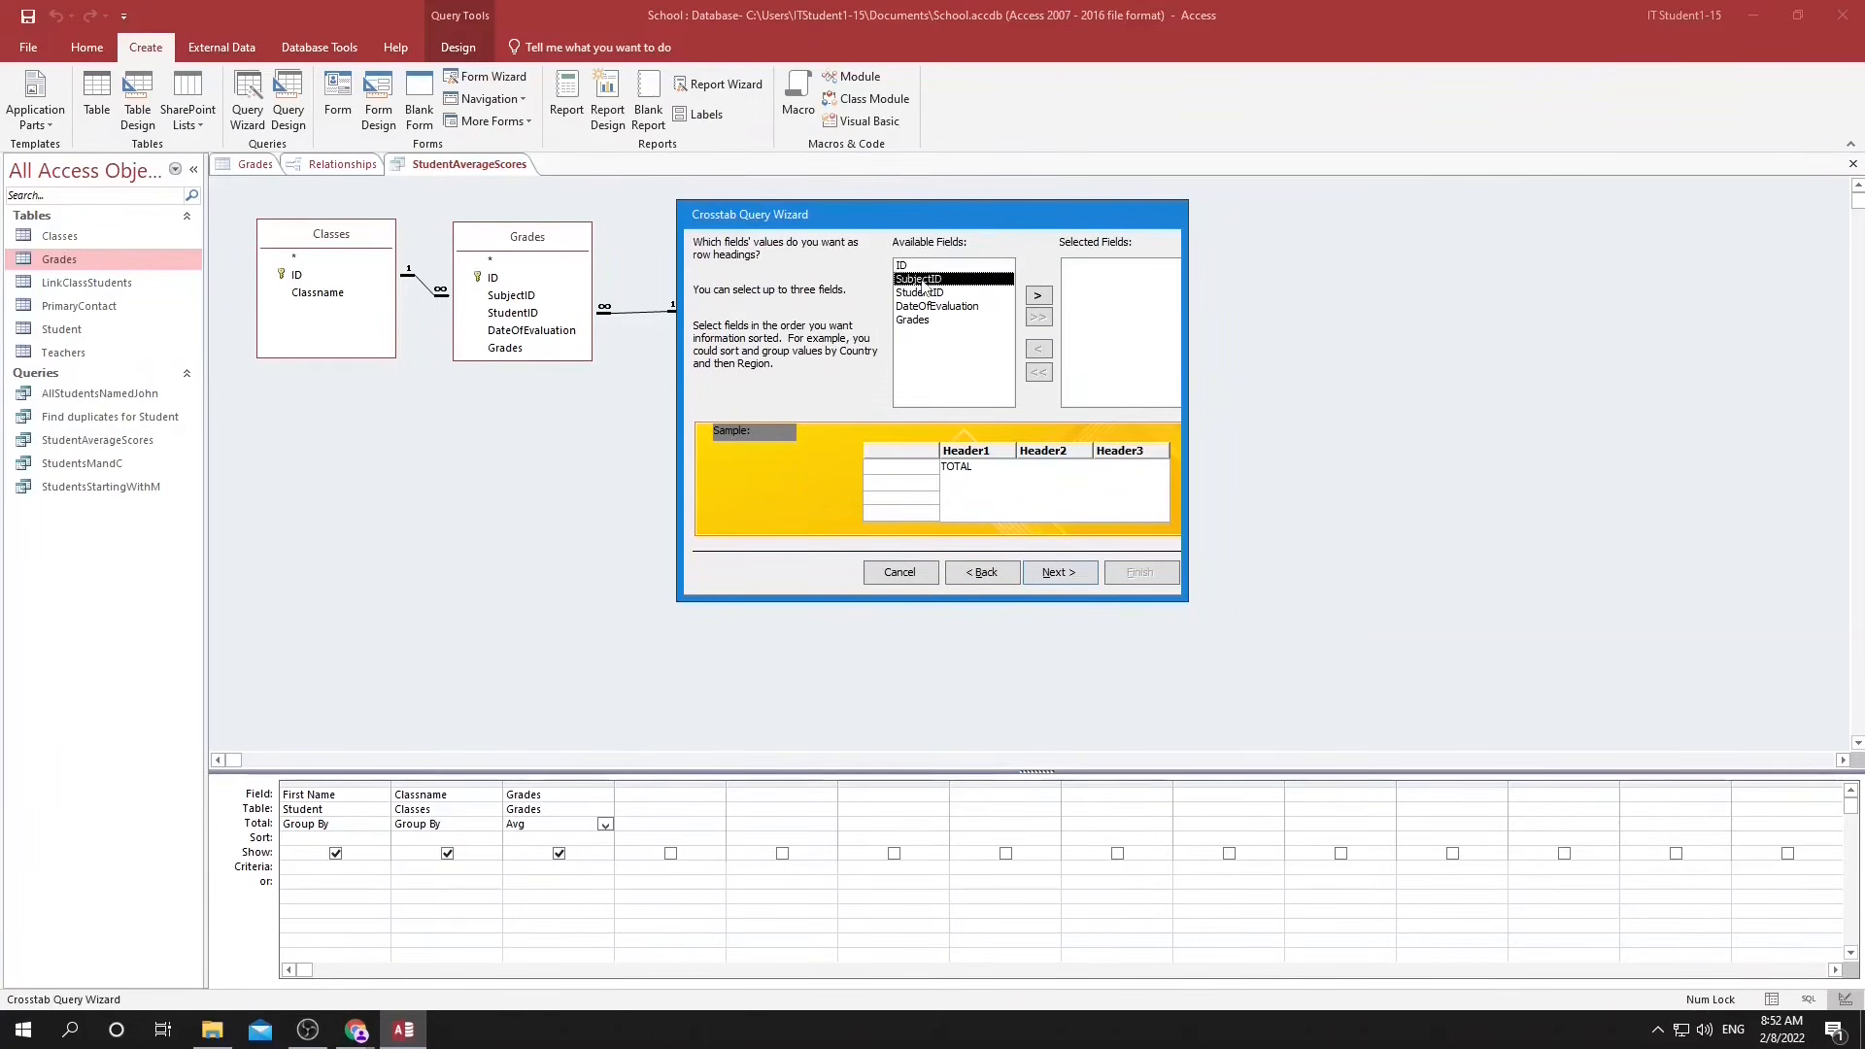
left_click(1037, 295)
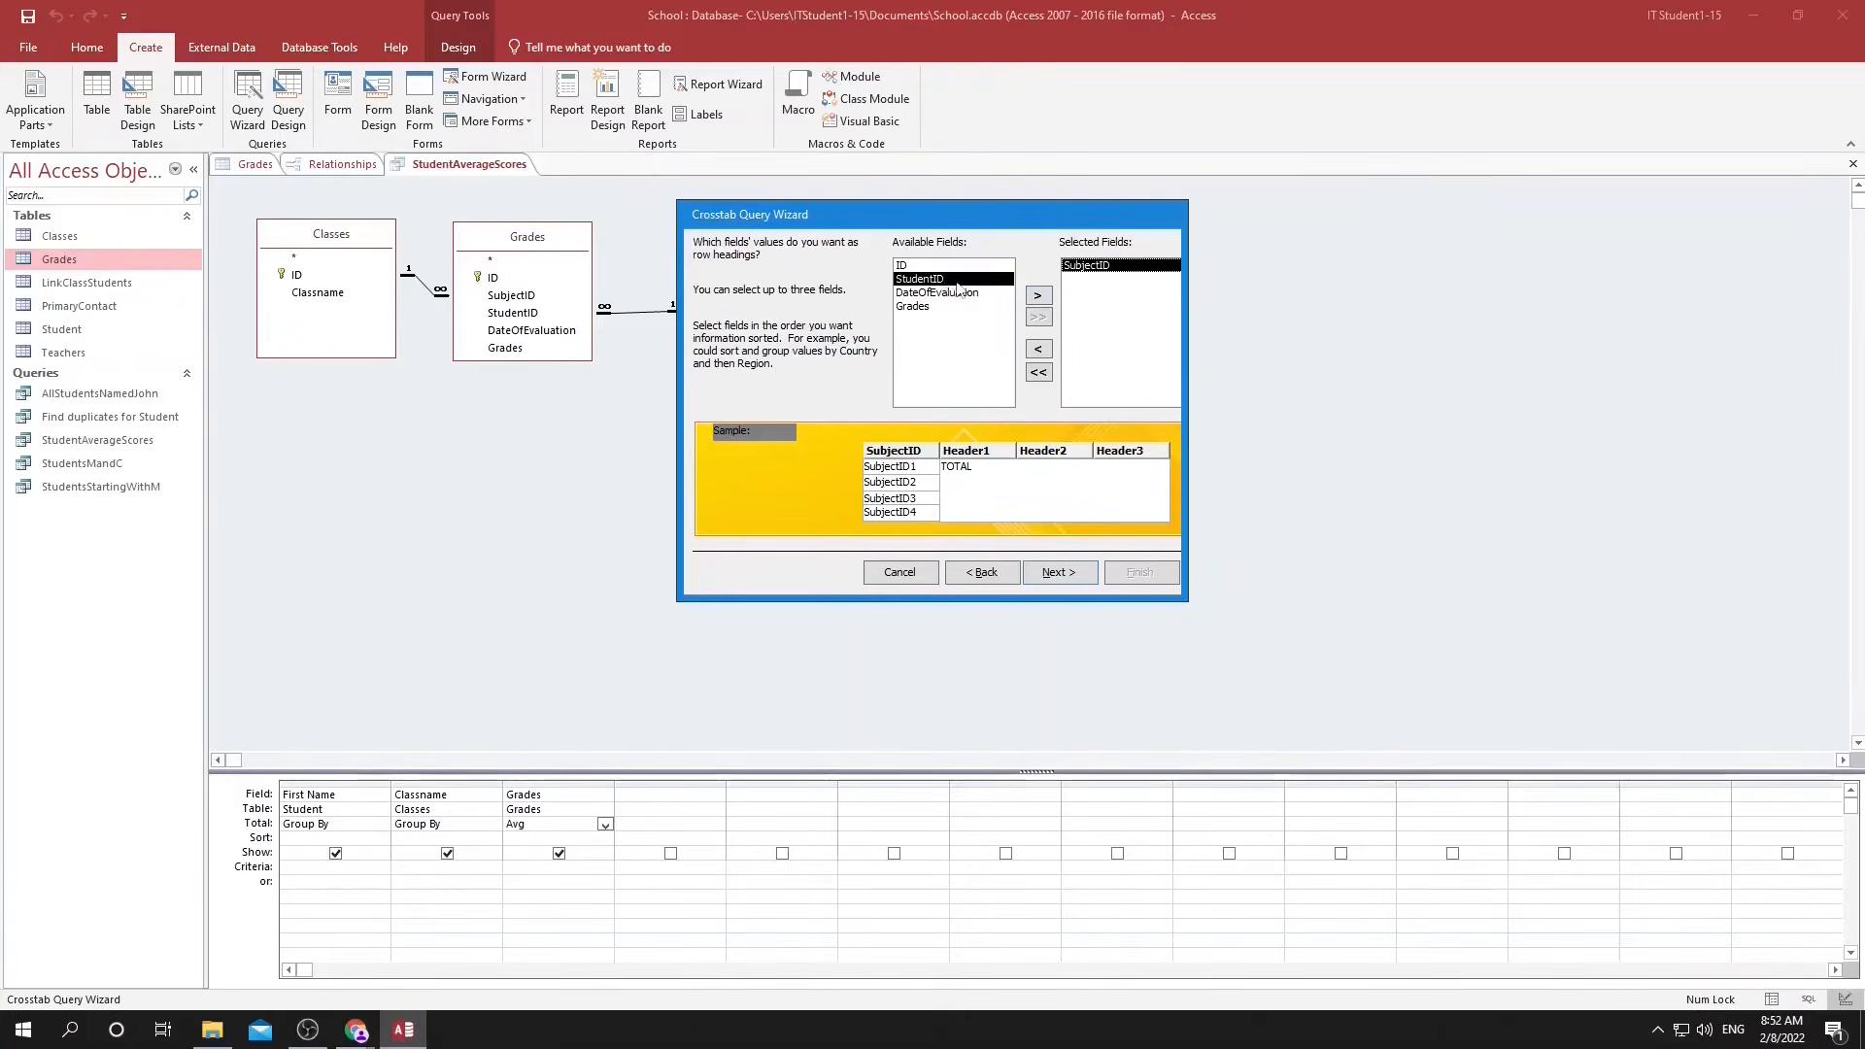
left_click(1038, 296)
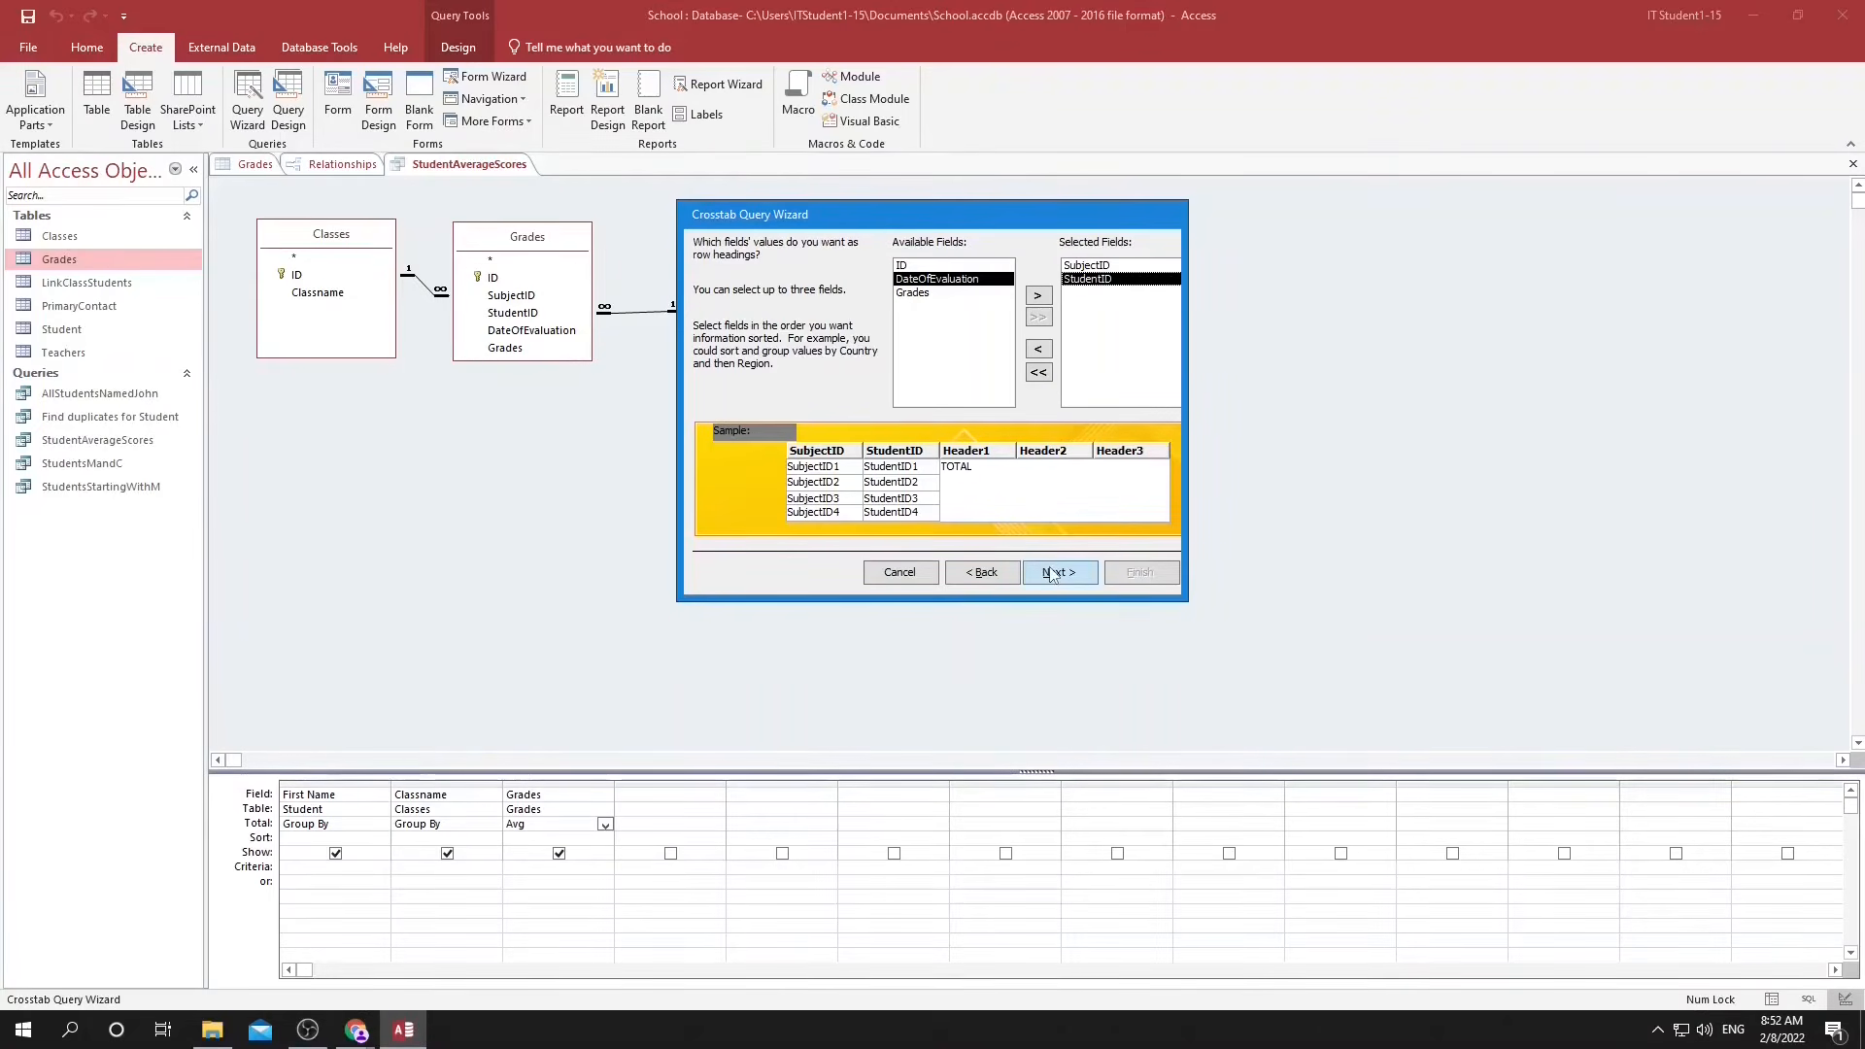
left_click(1052, 575)
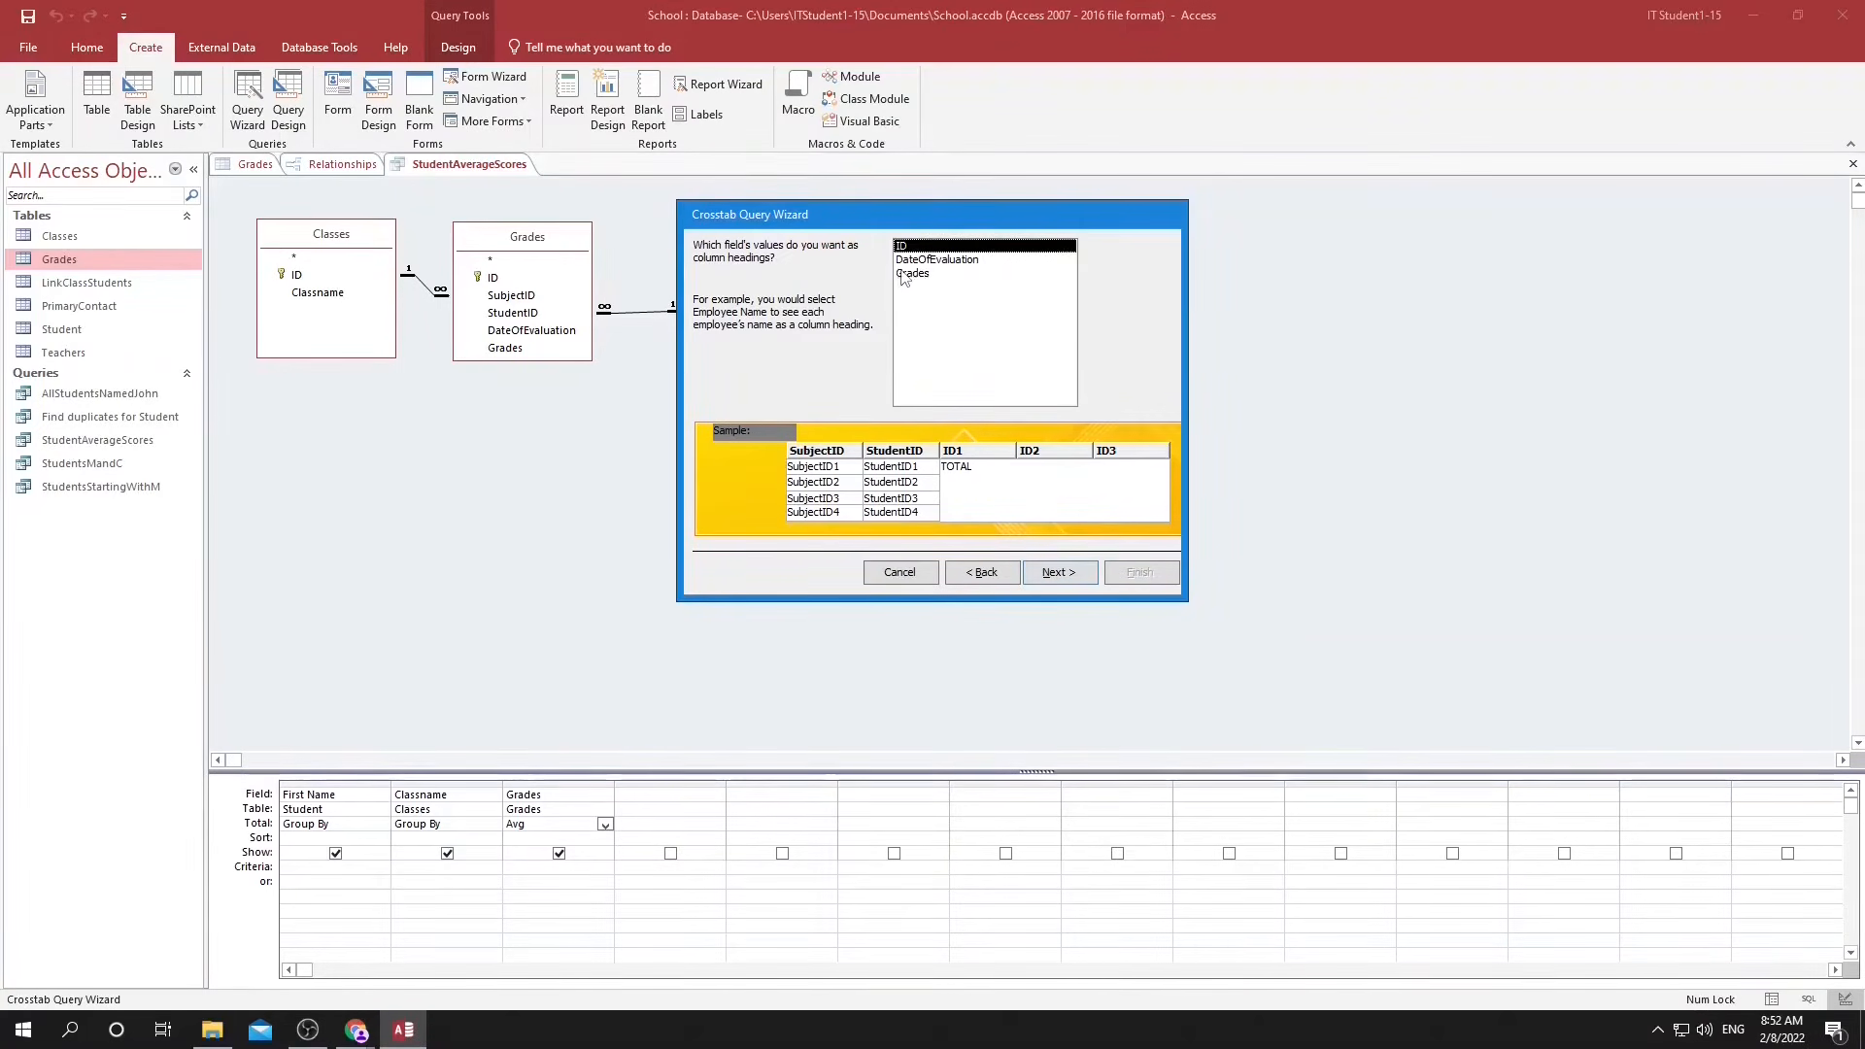
Use DateOfEvaluation for the crosstab's column headings, grouped by Month.
left_click(903, 260)
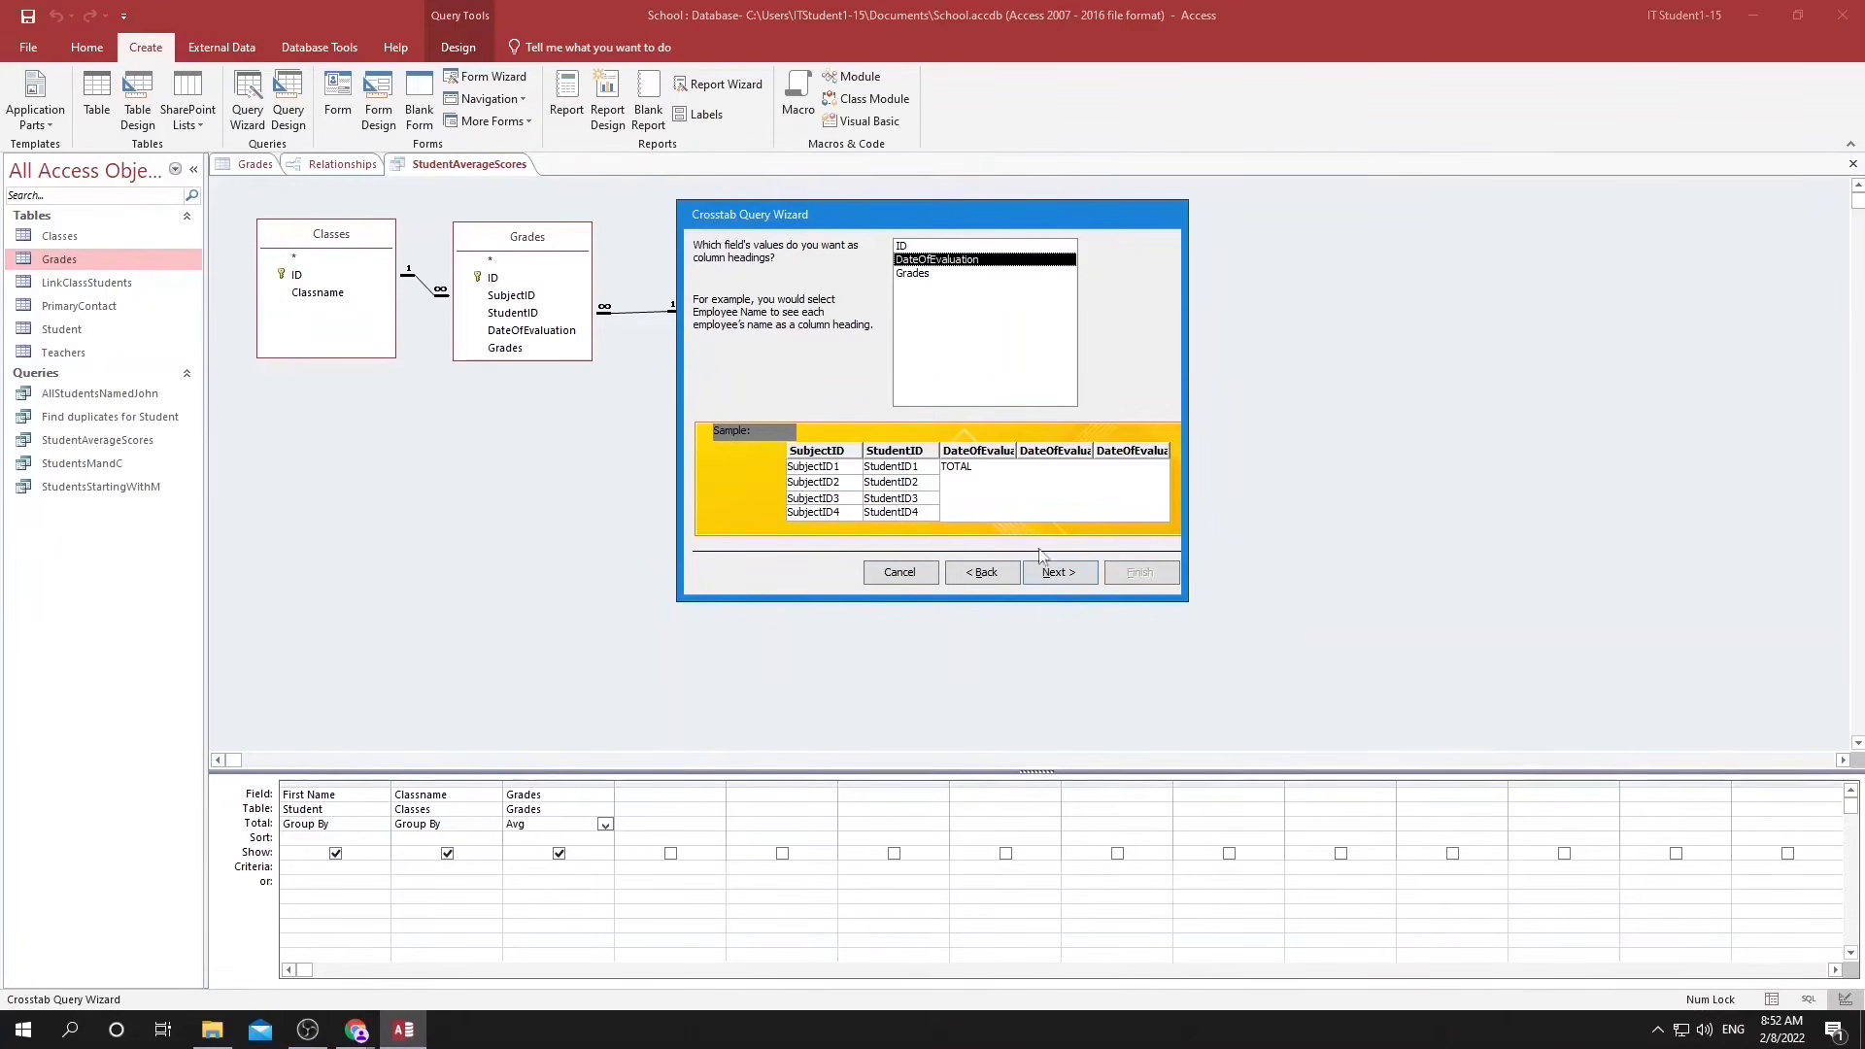
left_click(1057, 573)
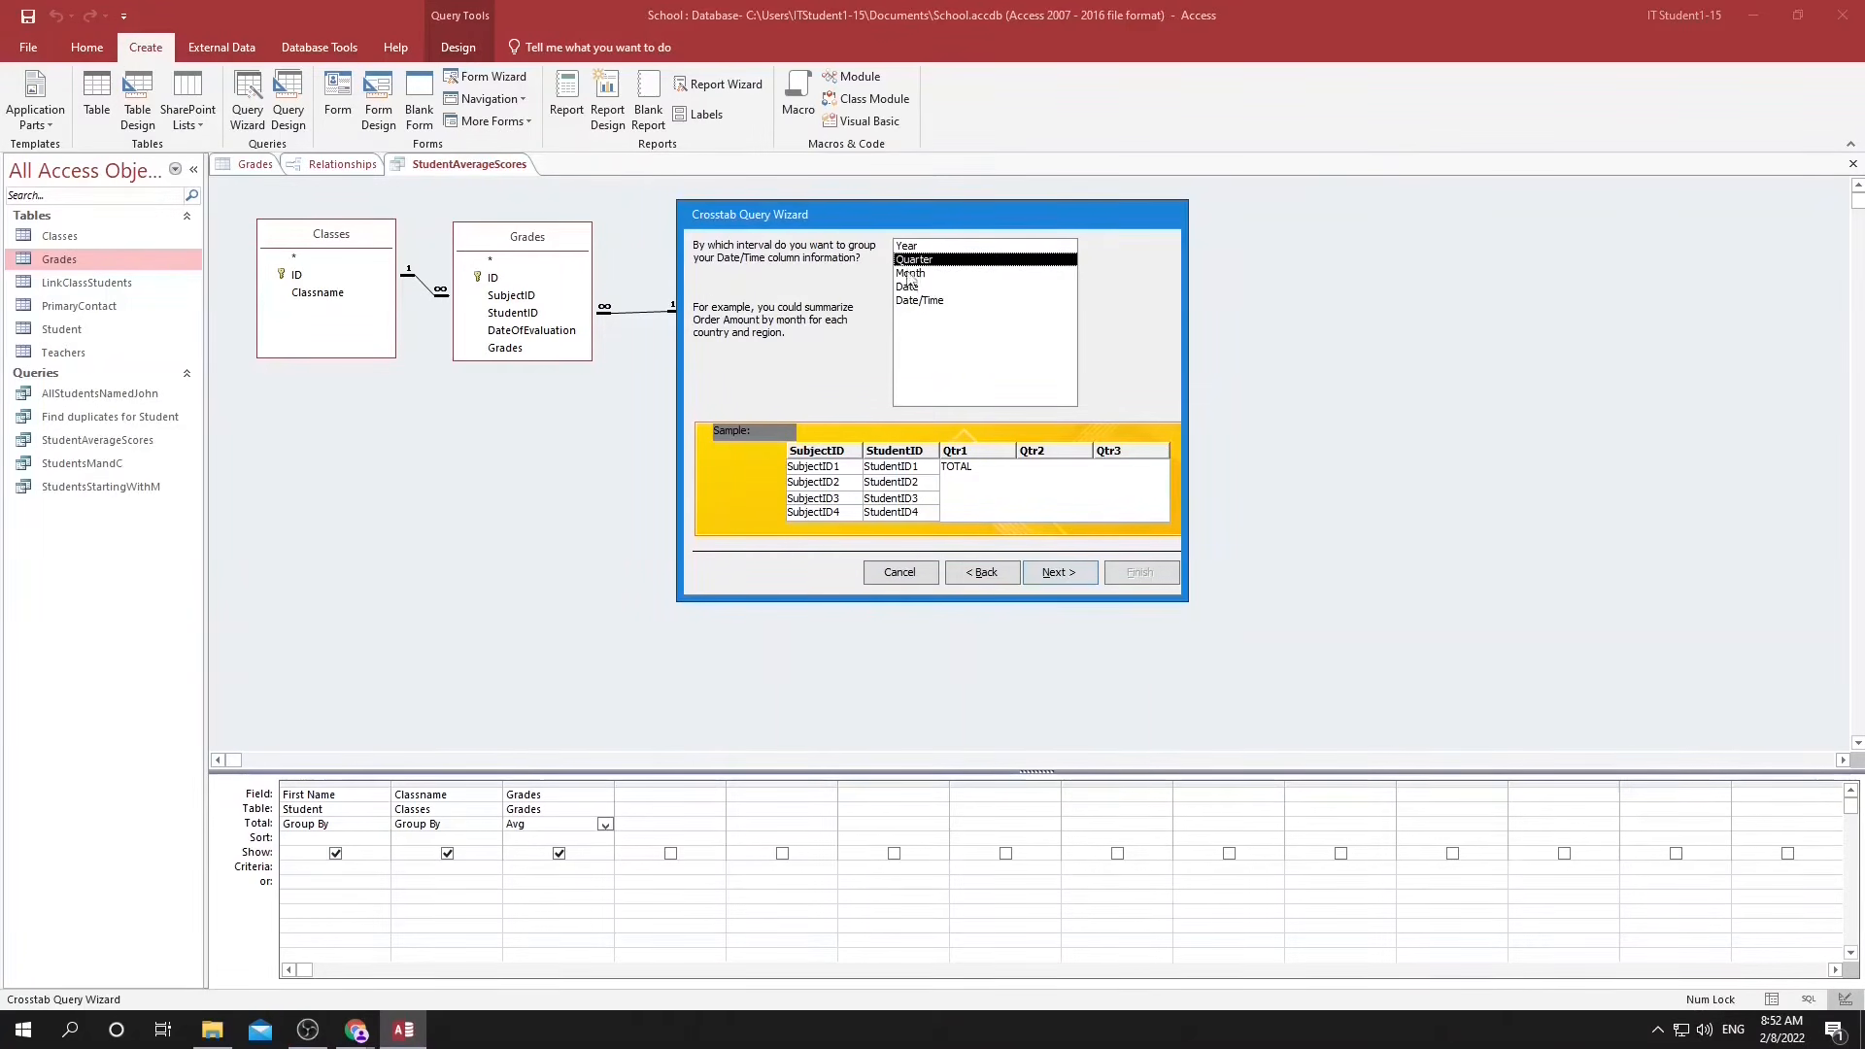
left_click(940, 275)
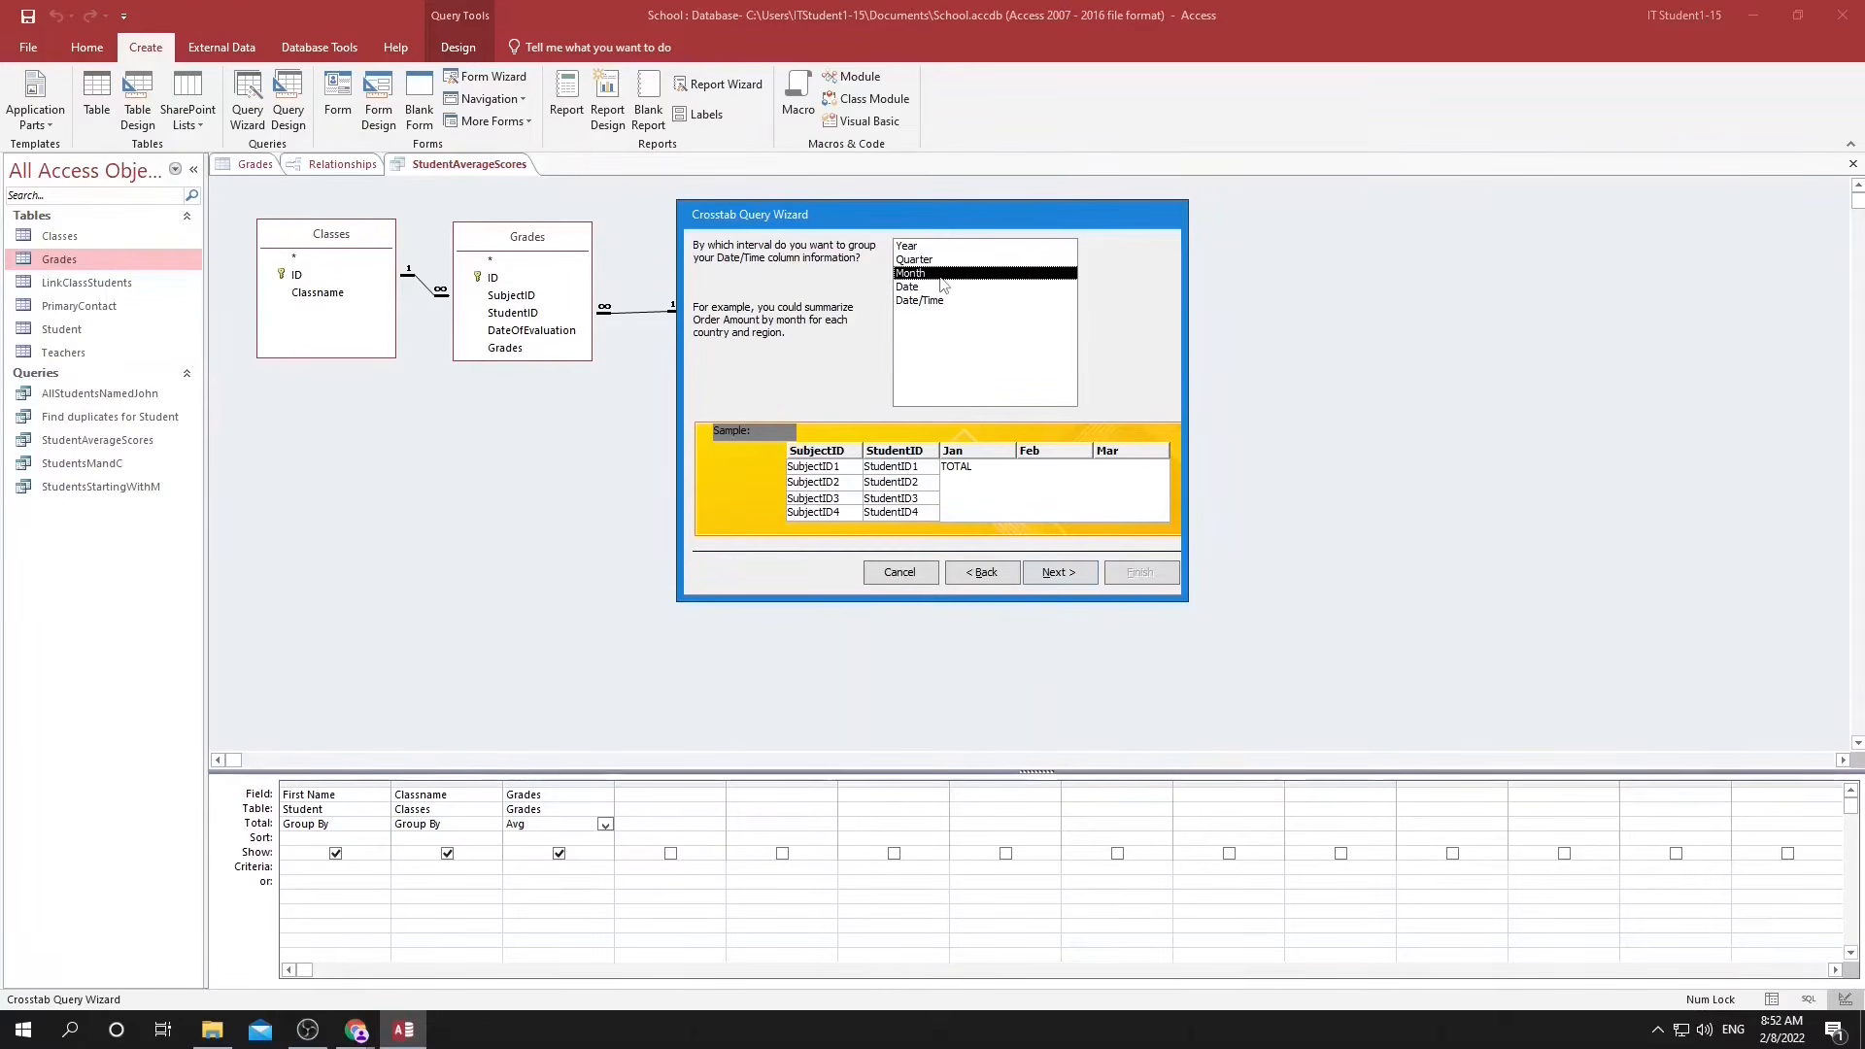
left_click(1057, 573)
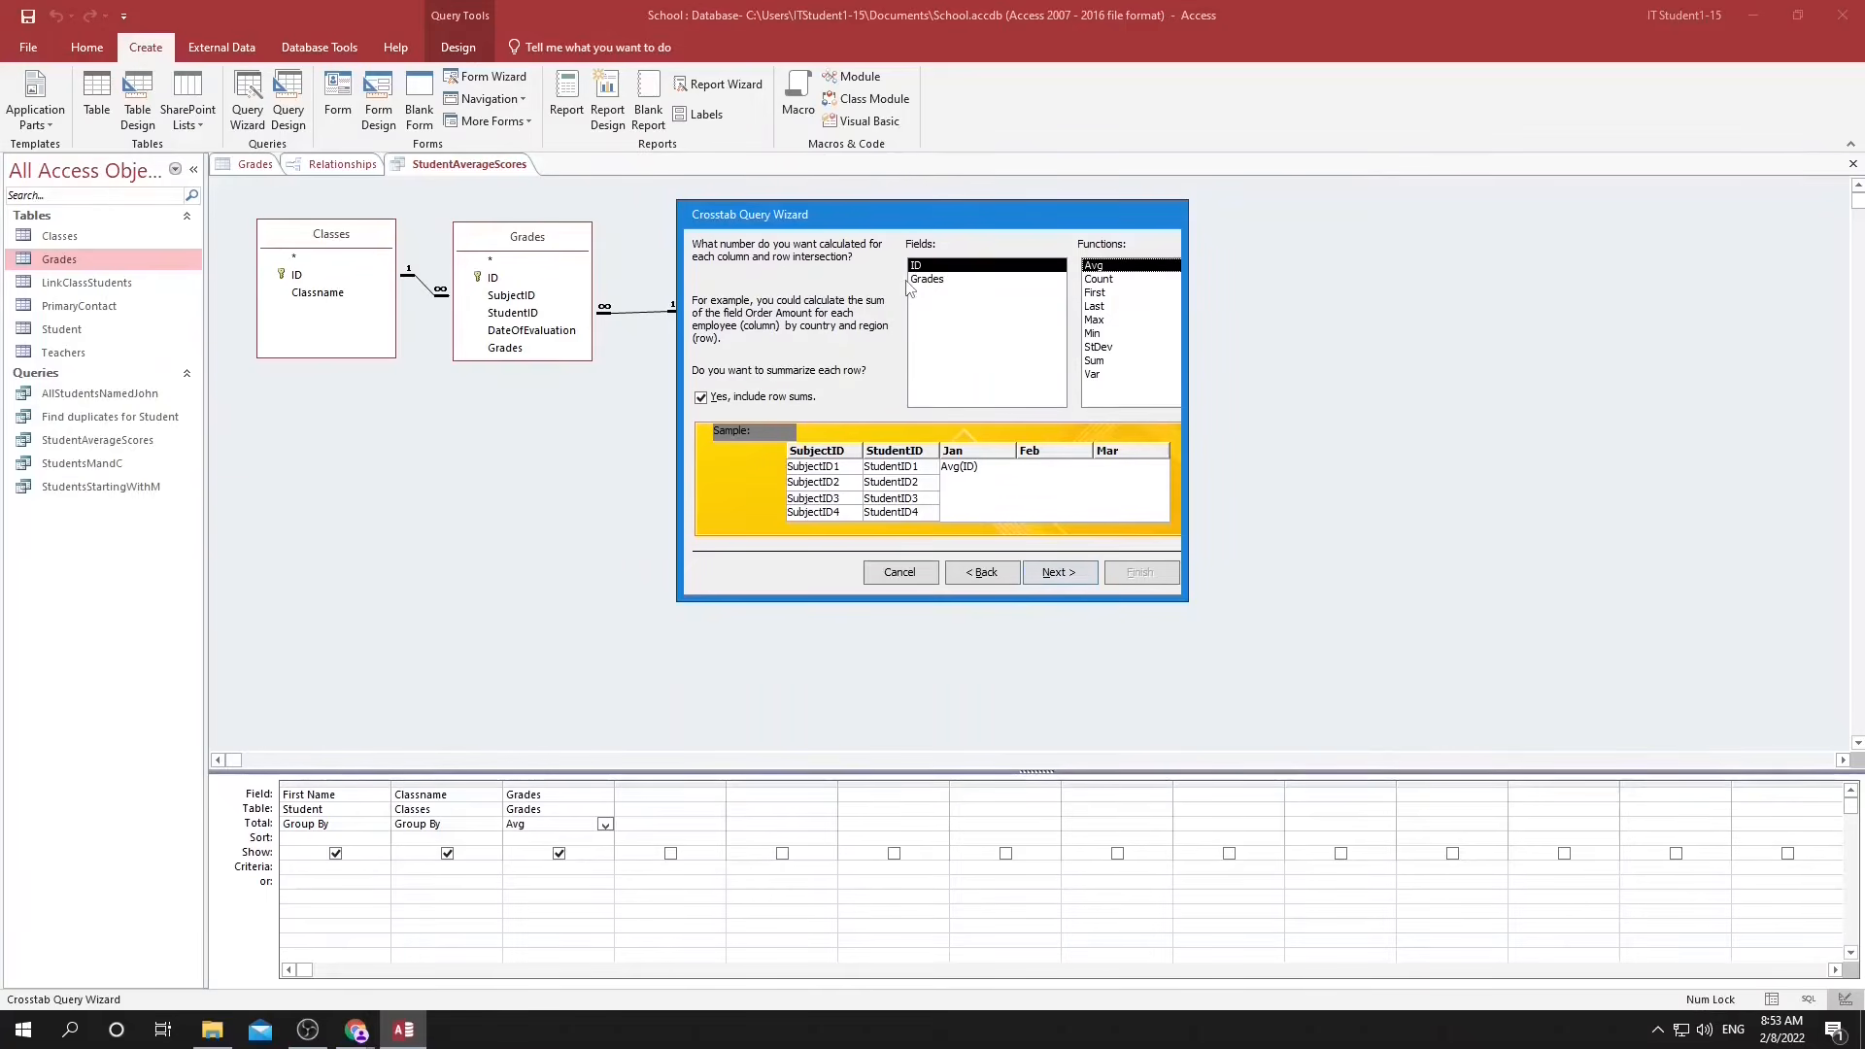
Calculate the Avg of Grades at each intersection, keep the row sums, and finish the crosstab query with its results open for viewing.
left_click(927, 280)
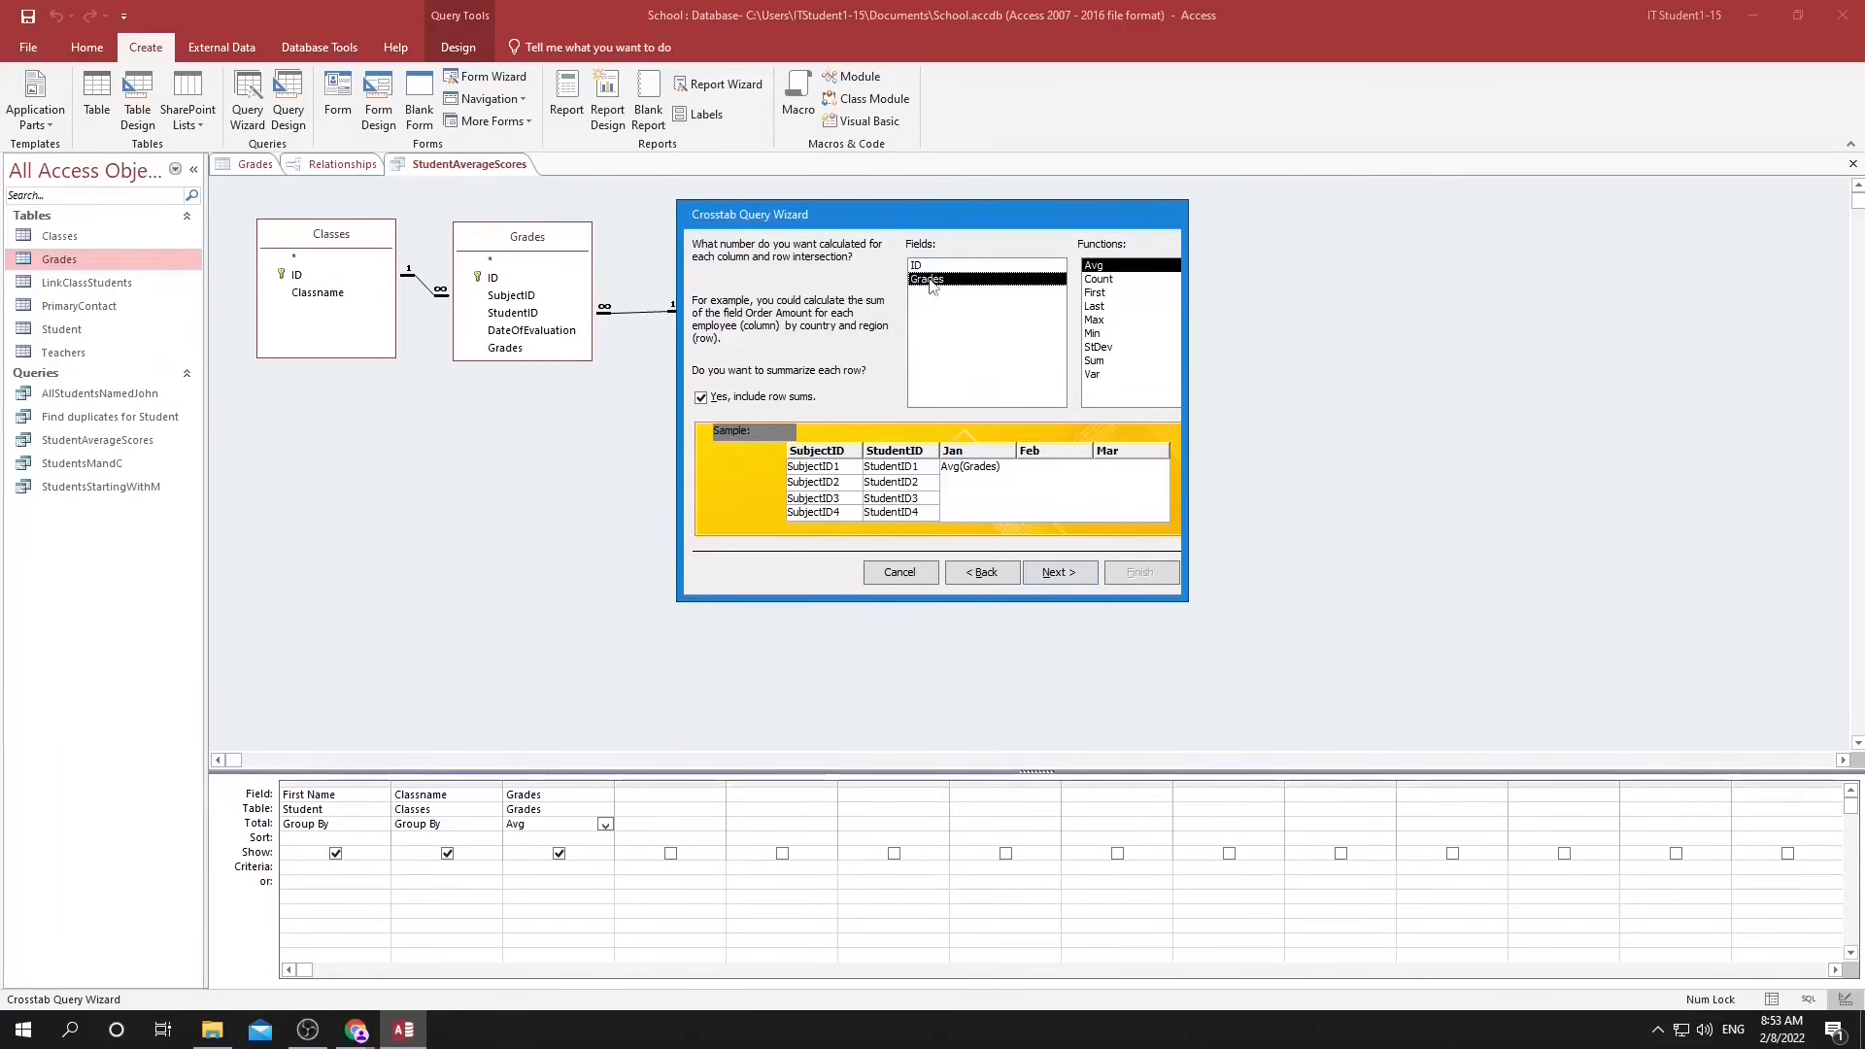
left_click(1092, 267)
left_click(1072, 575)
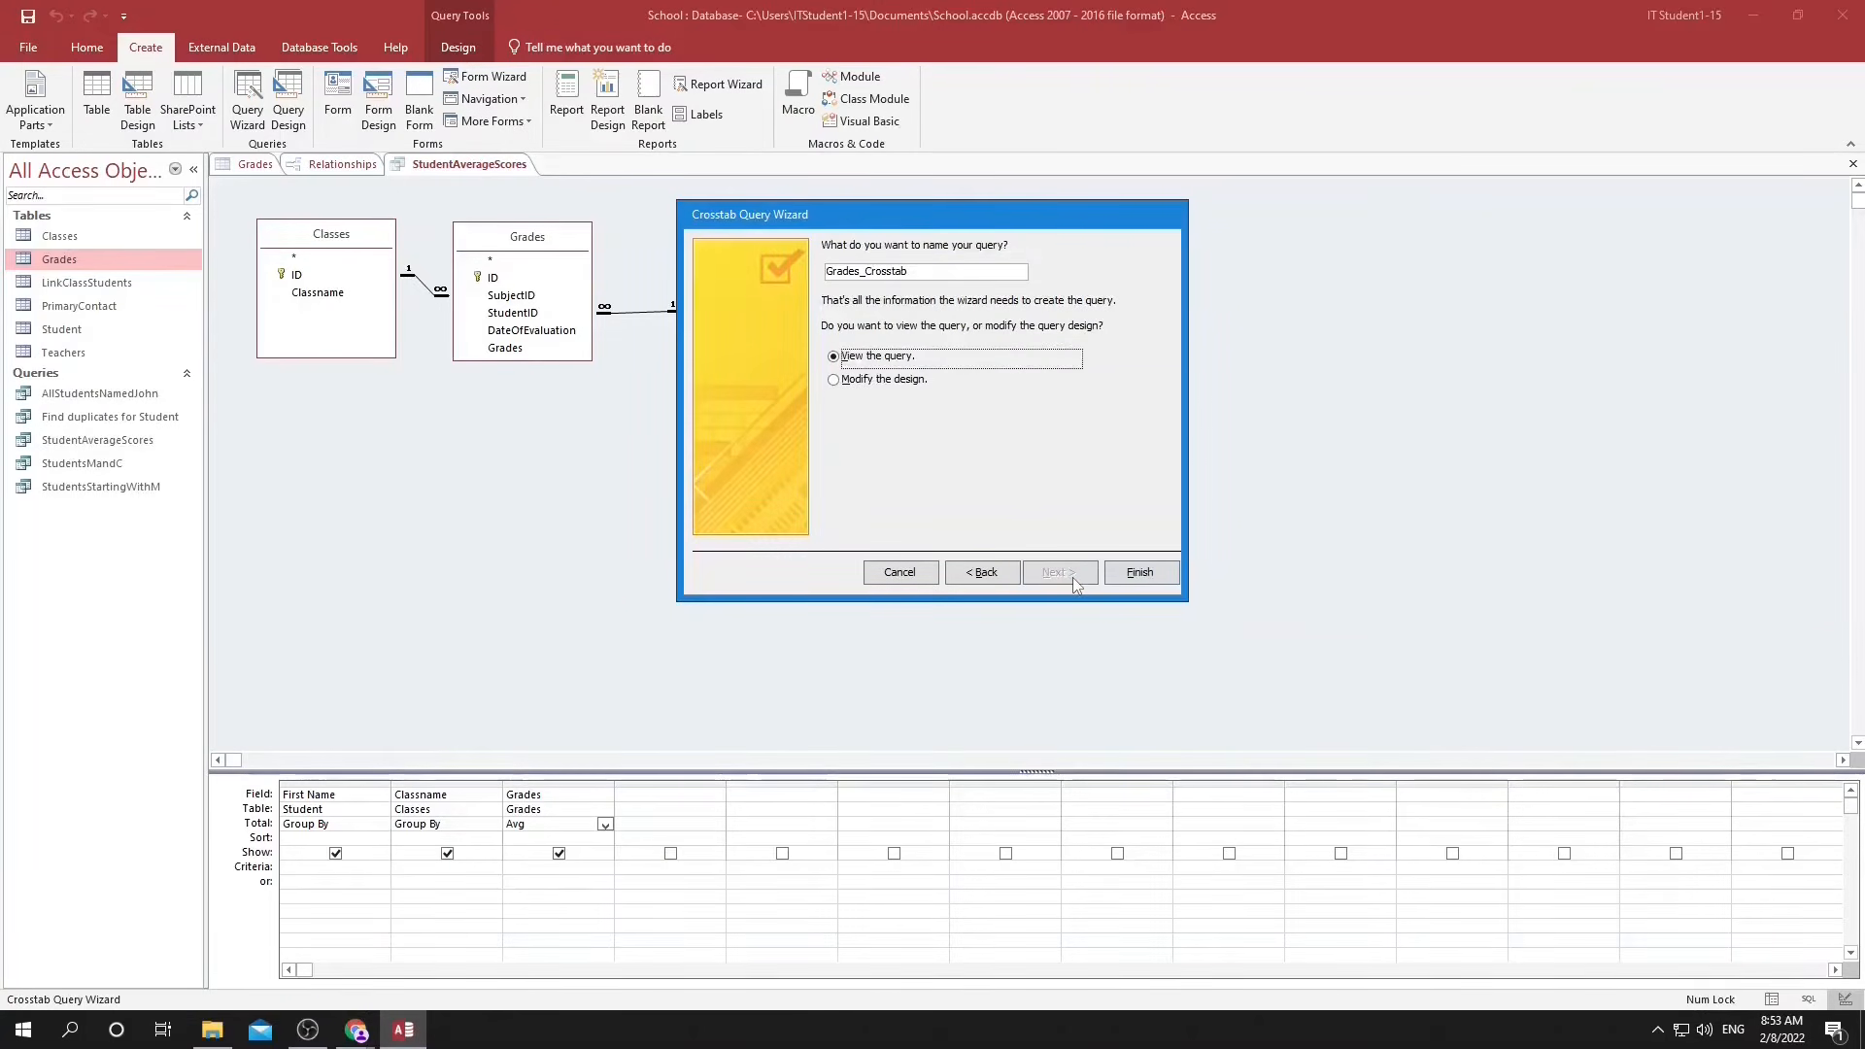
left_click(1142, 575)
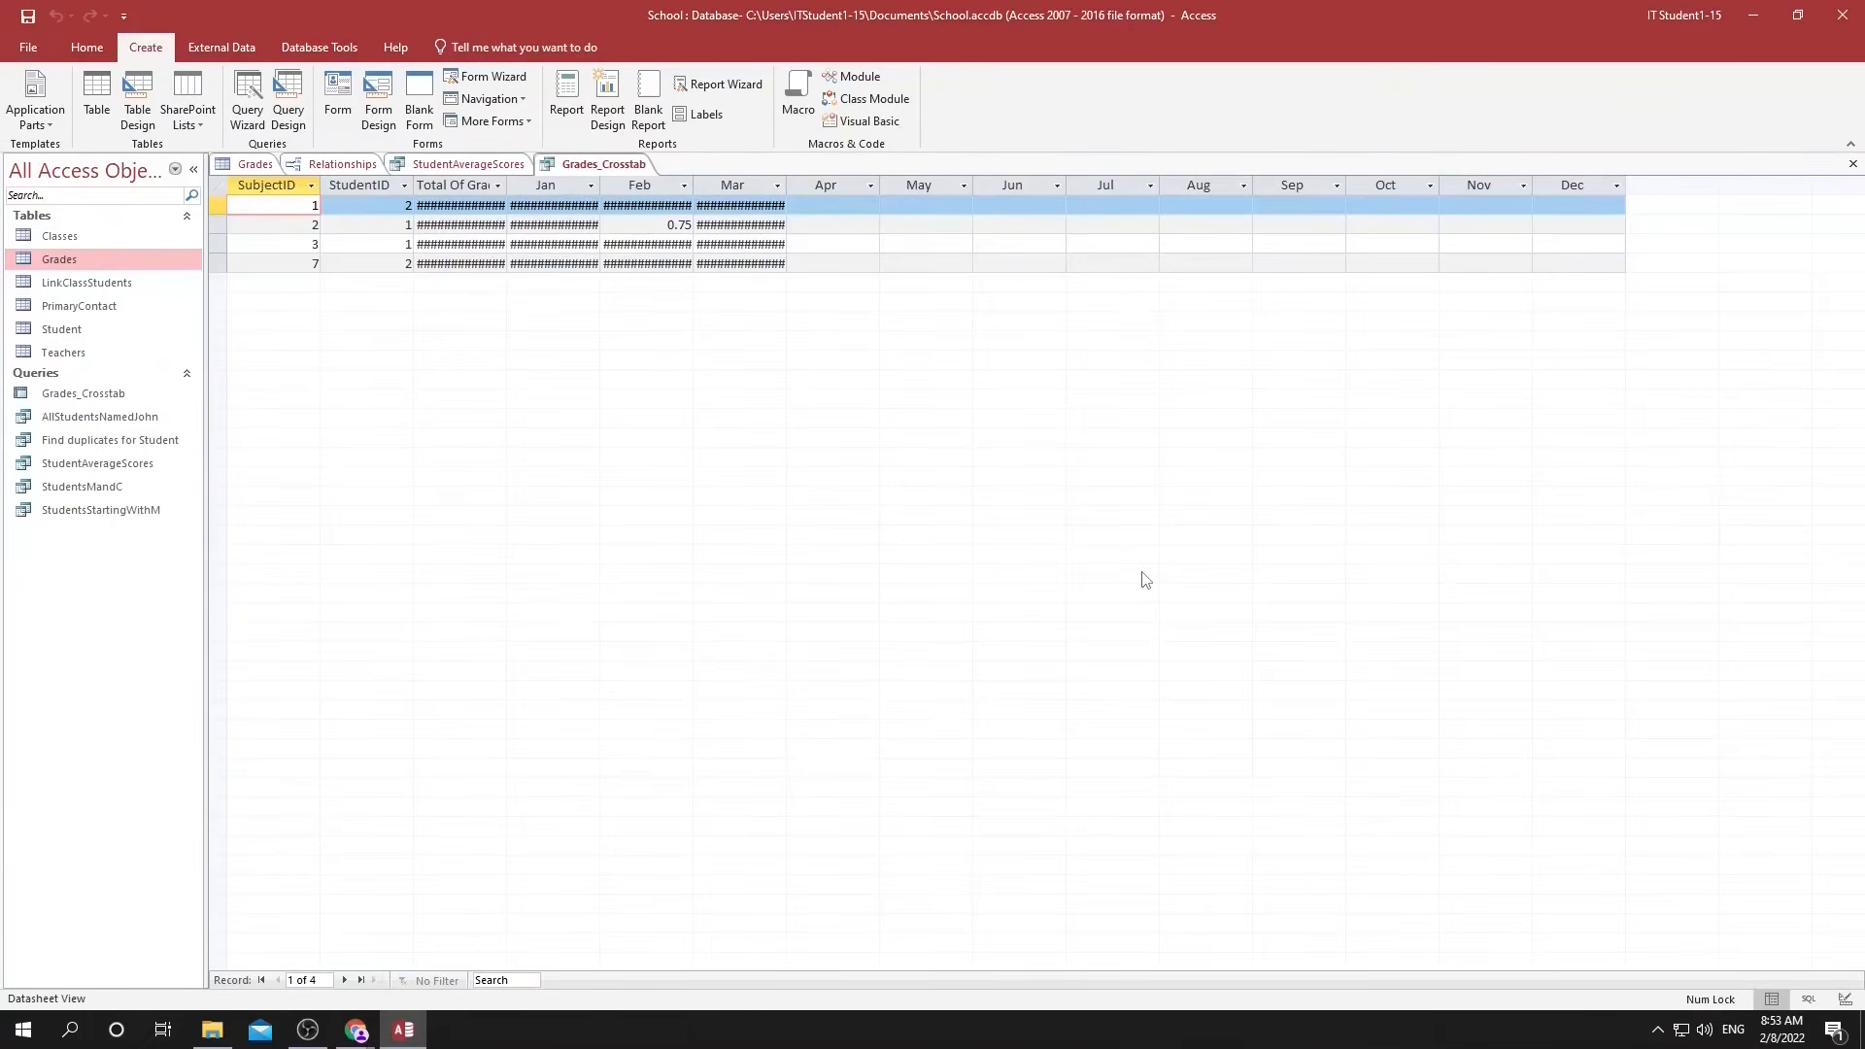
Fit the widths of the Total Of Grades, Jan, Feb and Mar columns to their values.
double_click(506, 184)
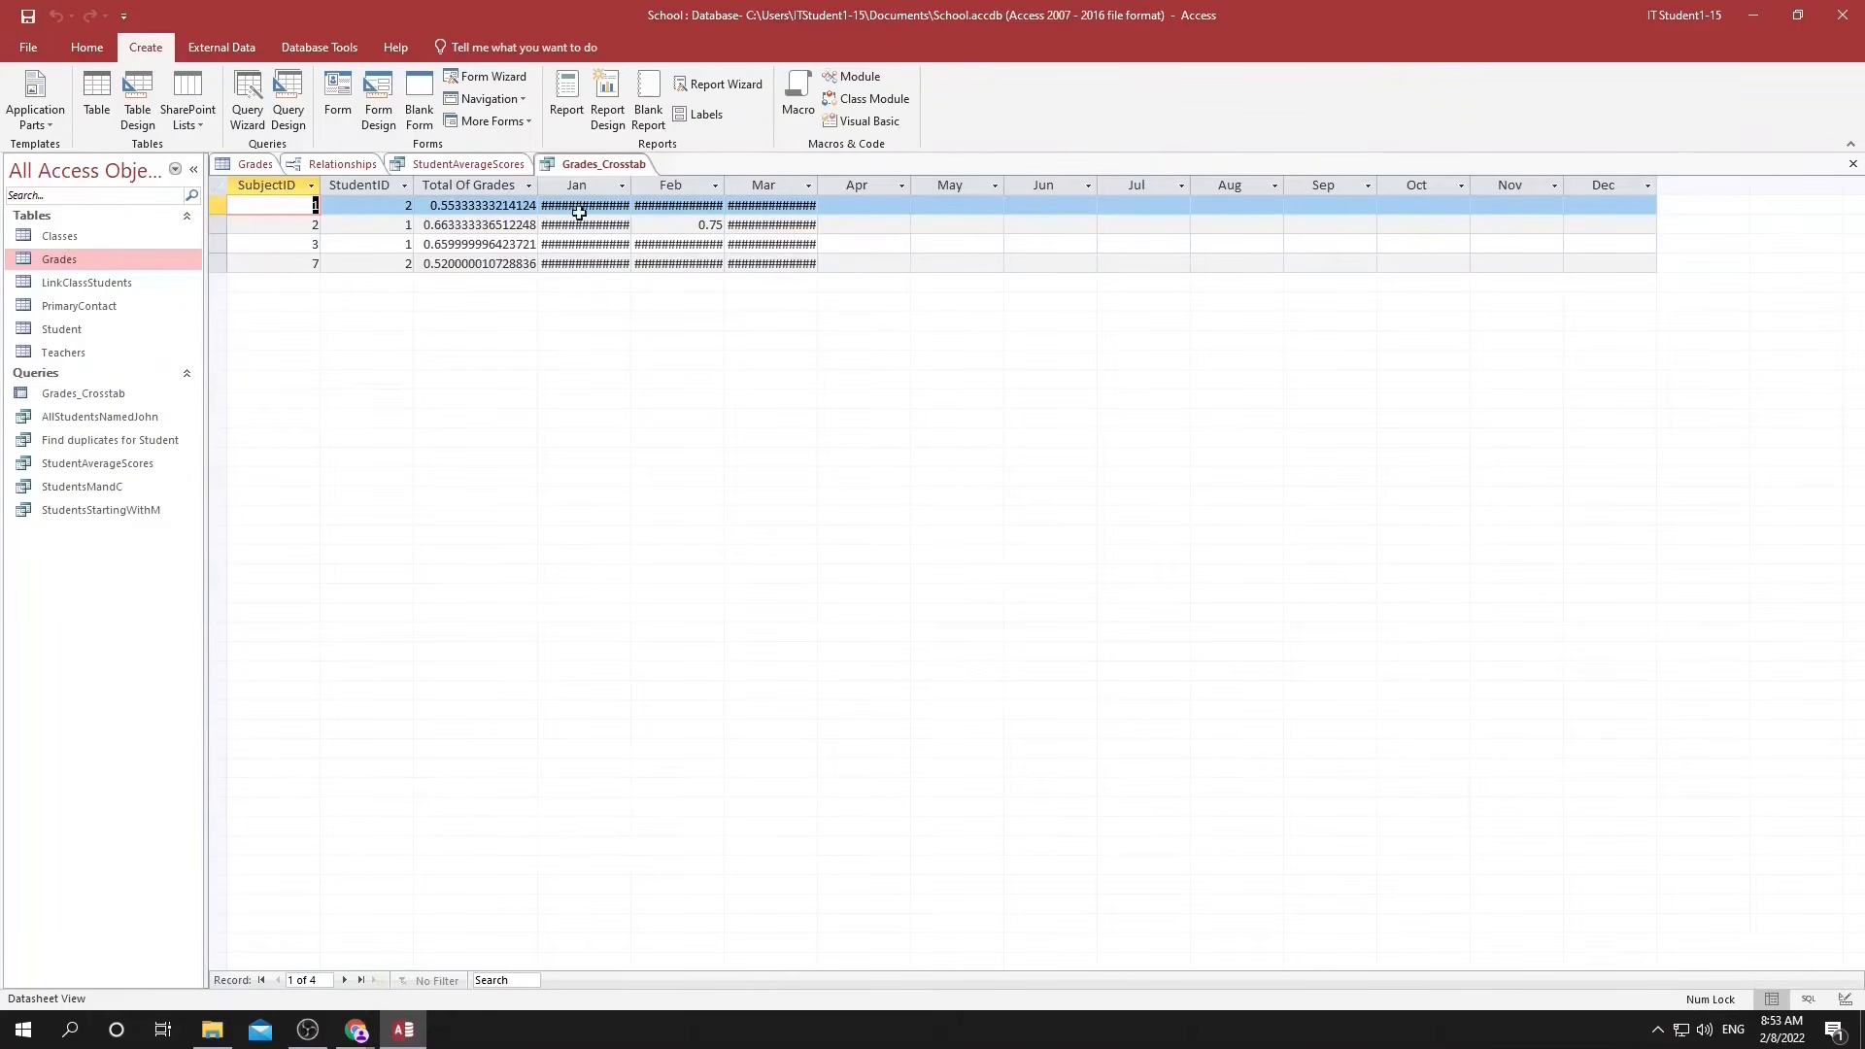
double_click(630, 185)
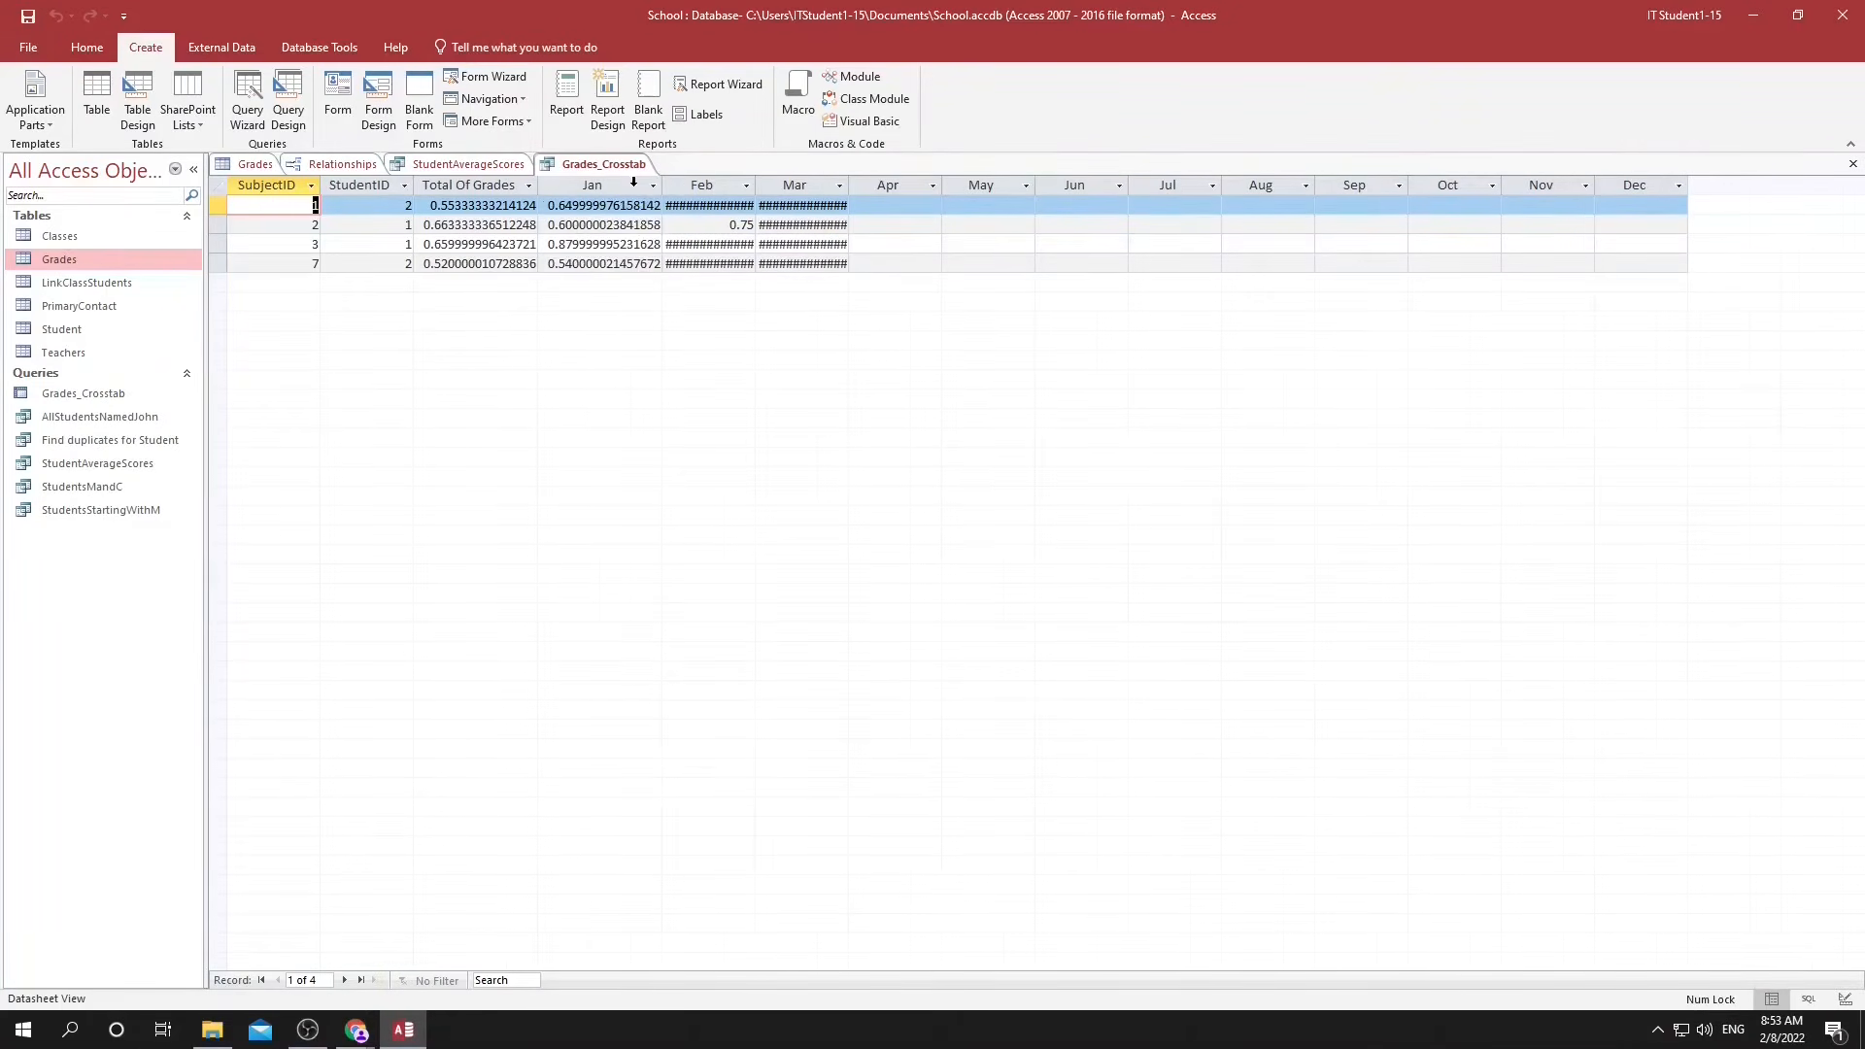
double_click(756, 184)
double_click(880, 185)
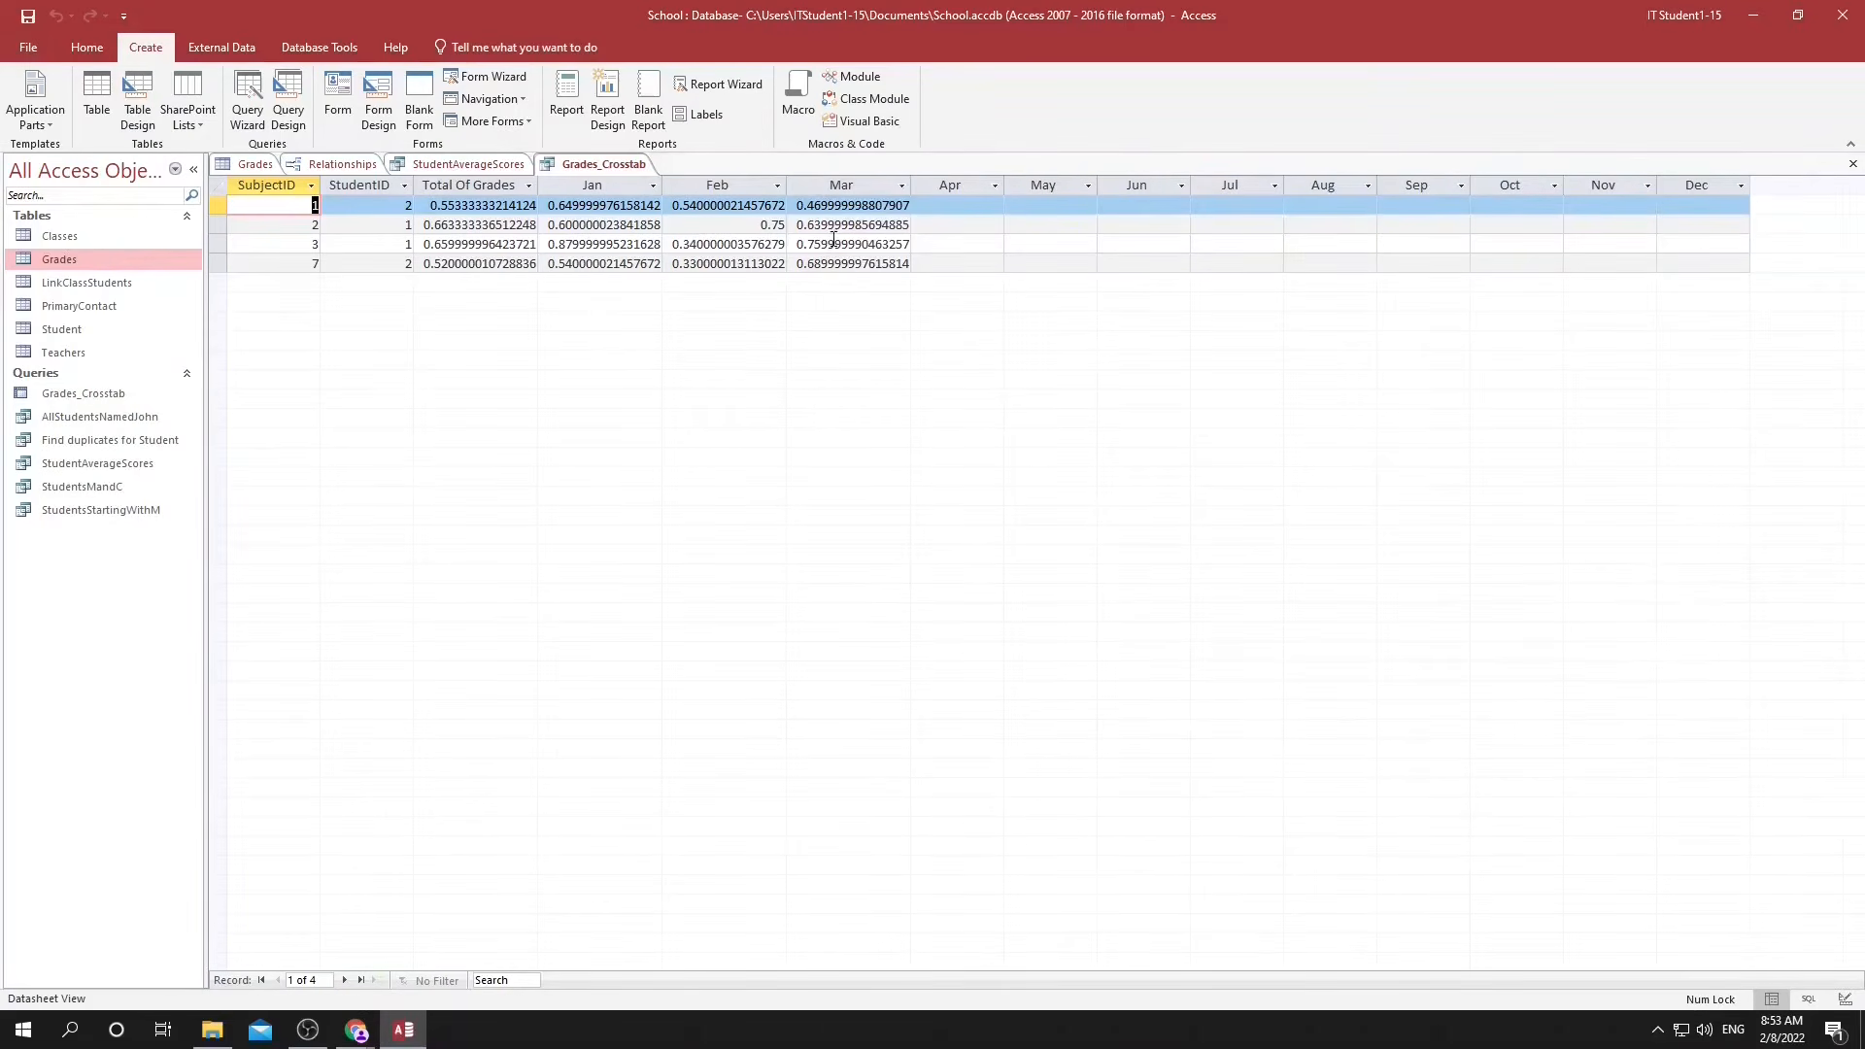
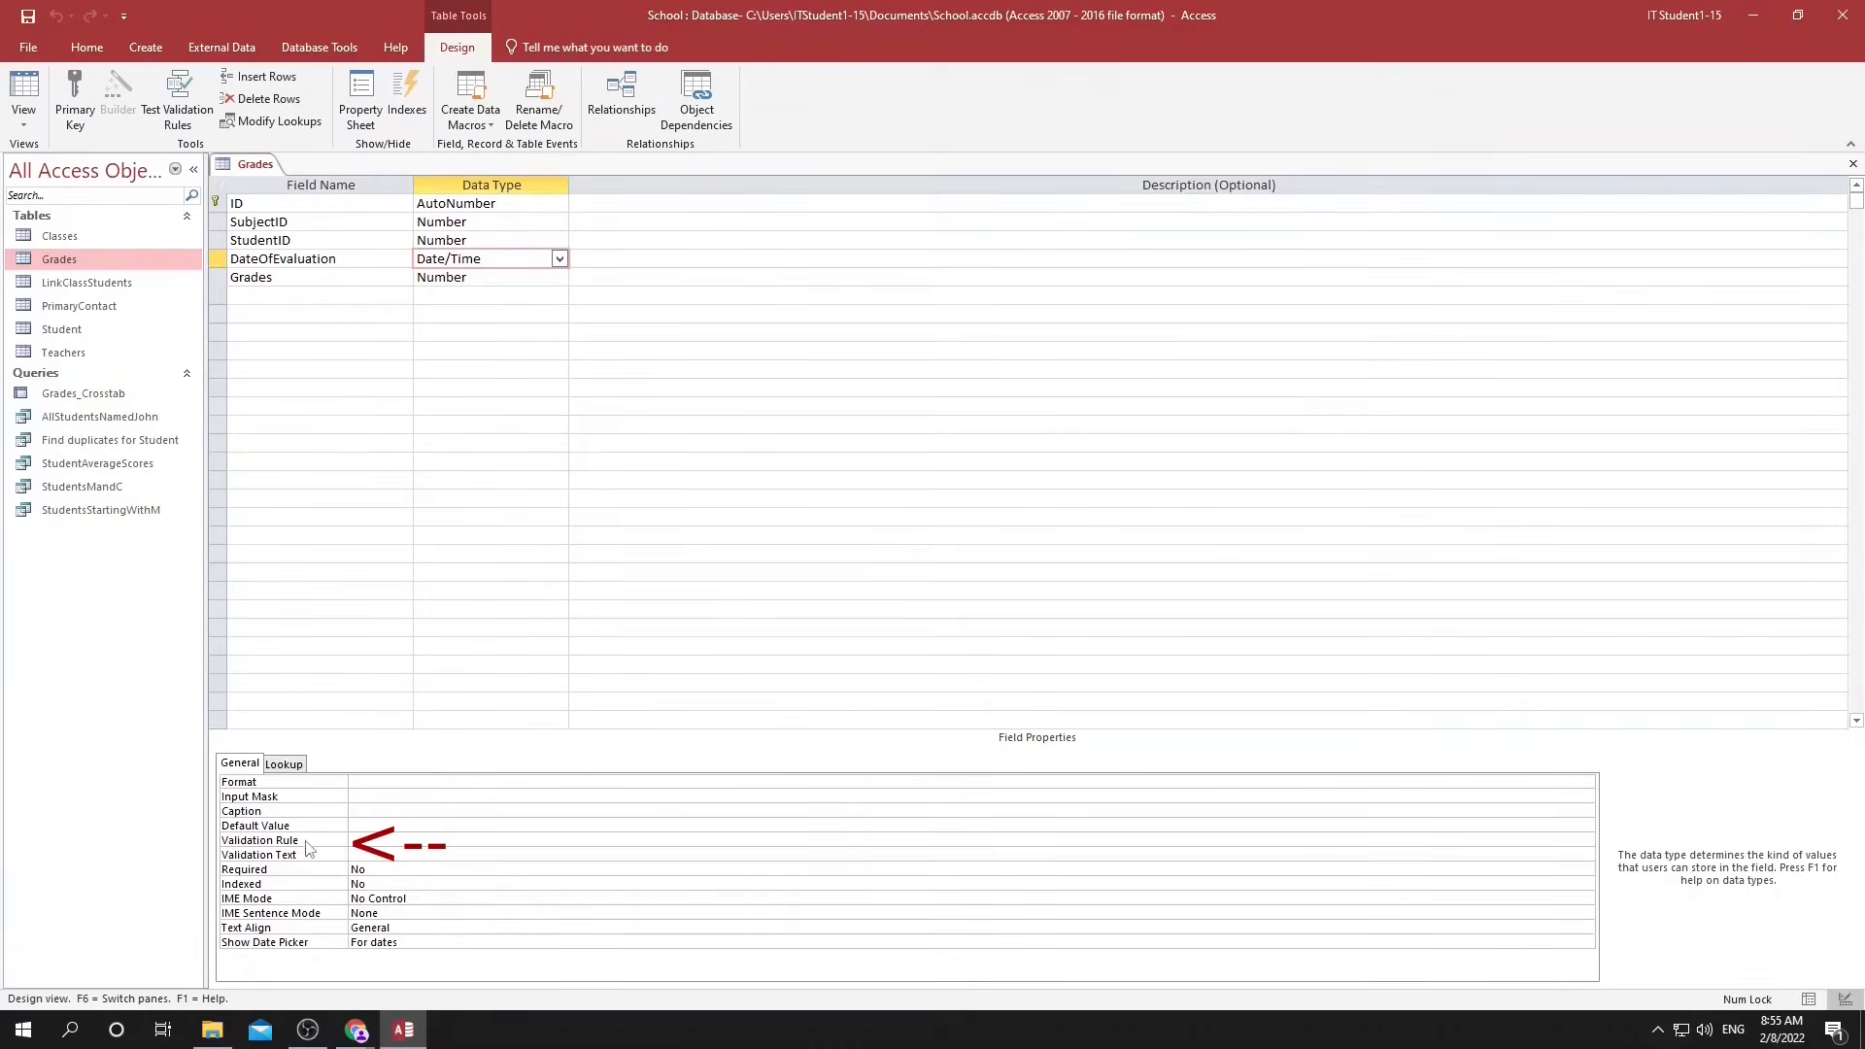
Give the DateOfEvaluation field the validation rule >#1/1/2022#.
left_click(377, 839)
type(">#")
type("1/1/202")
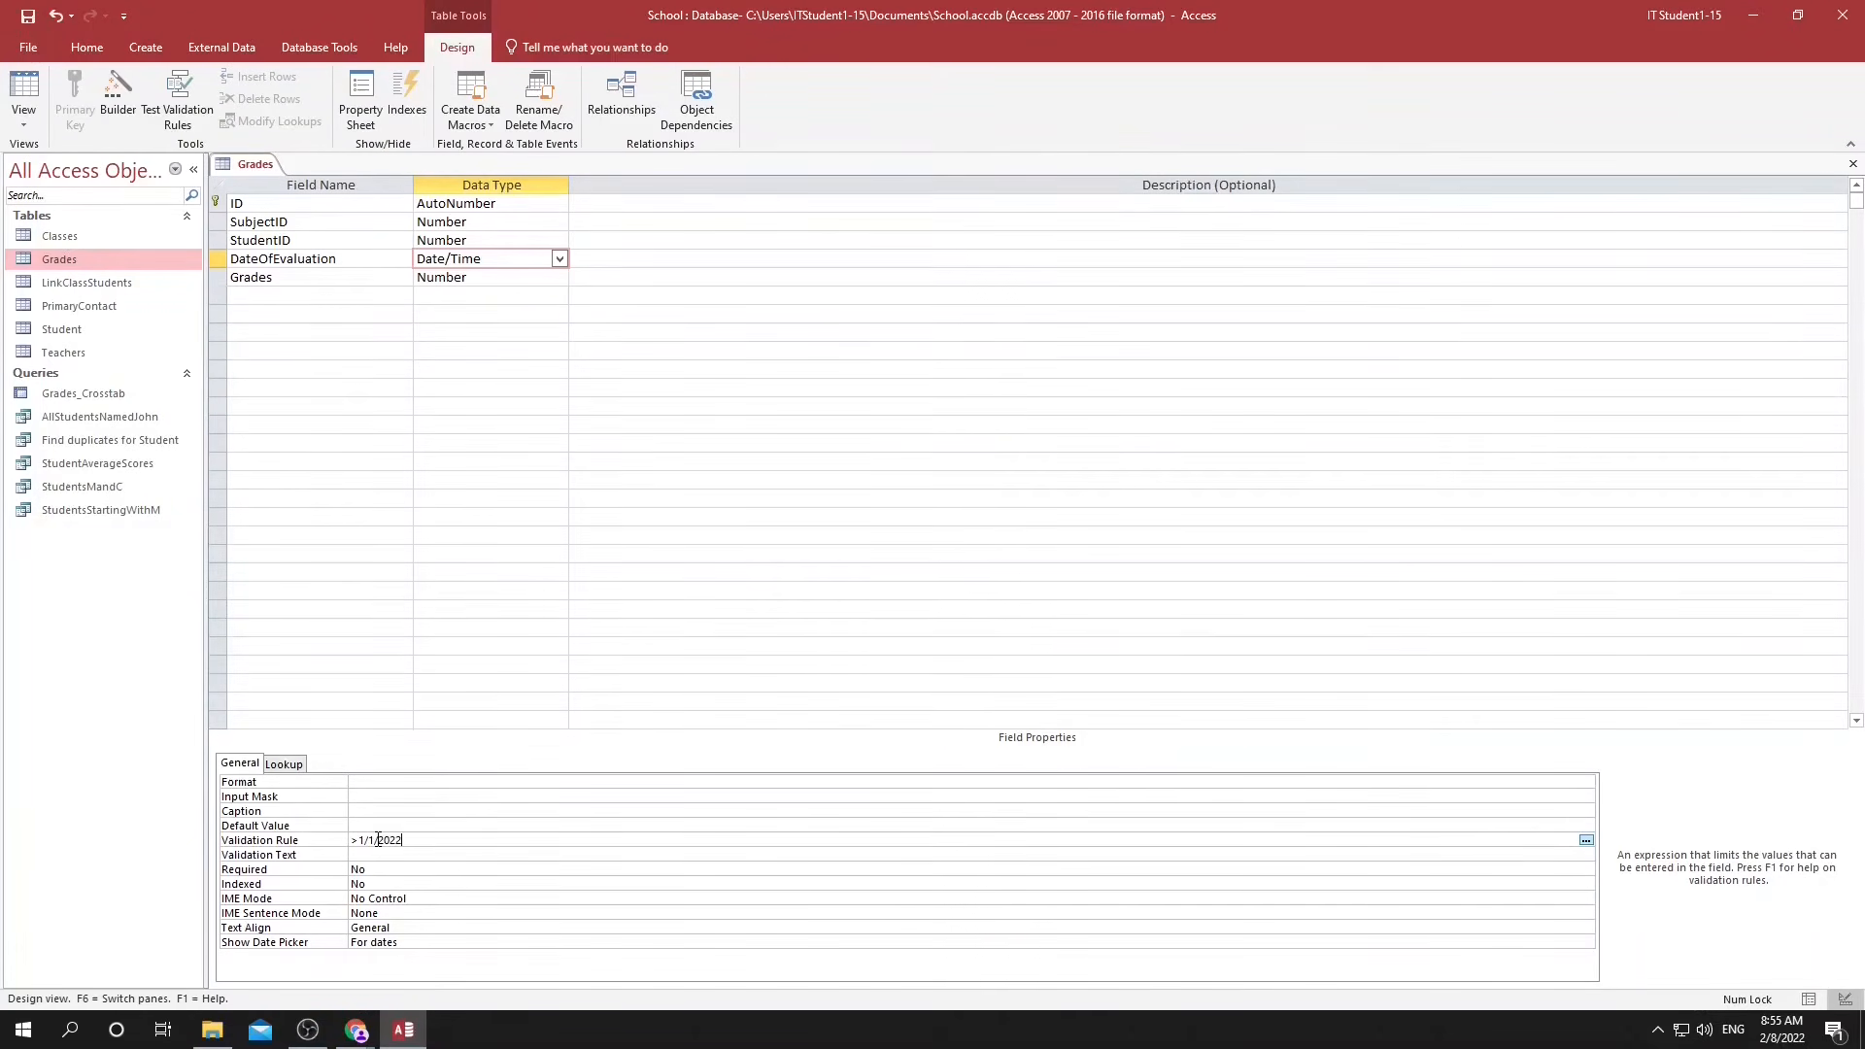
type("2")
key("Return")
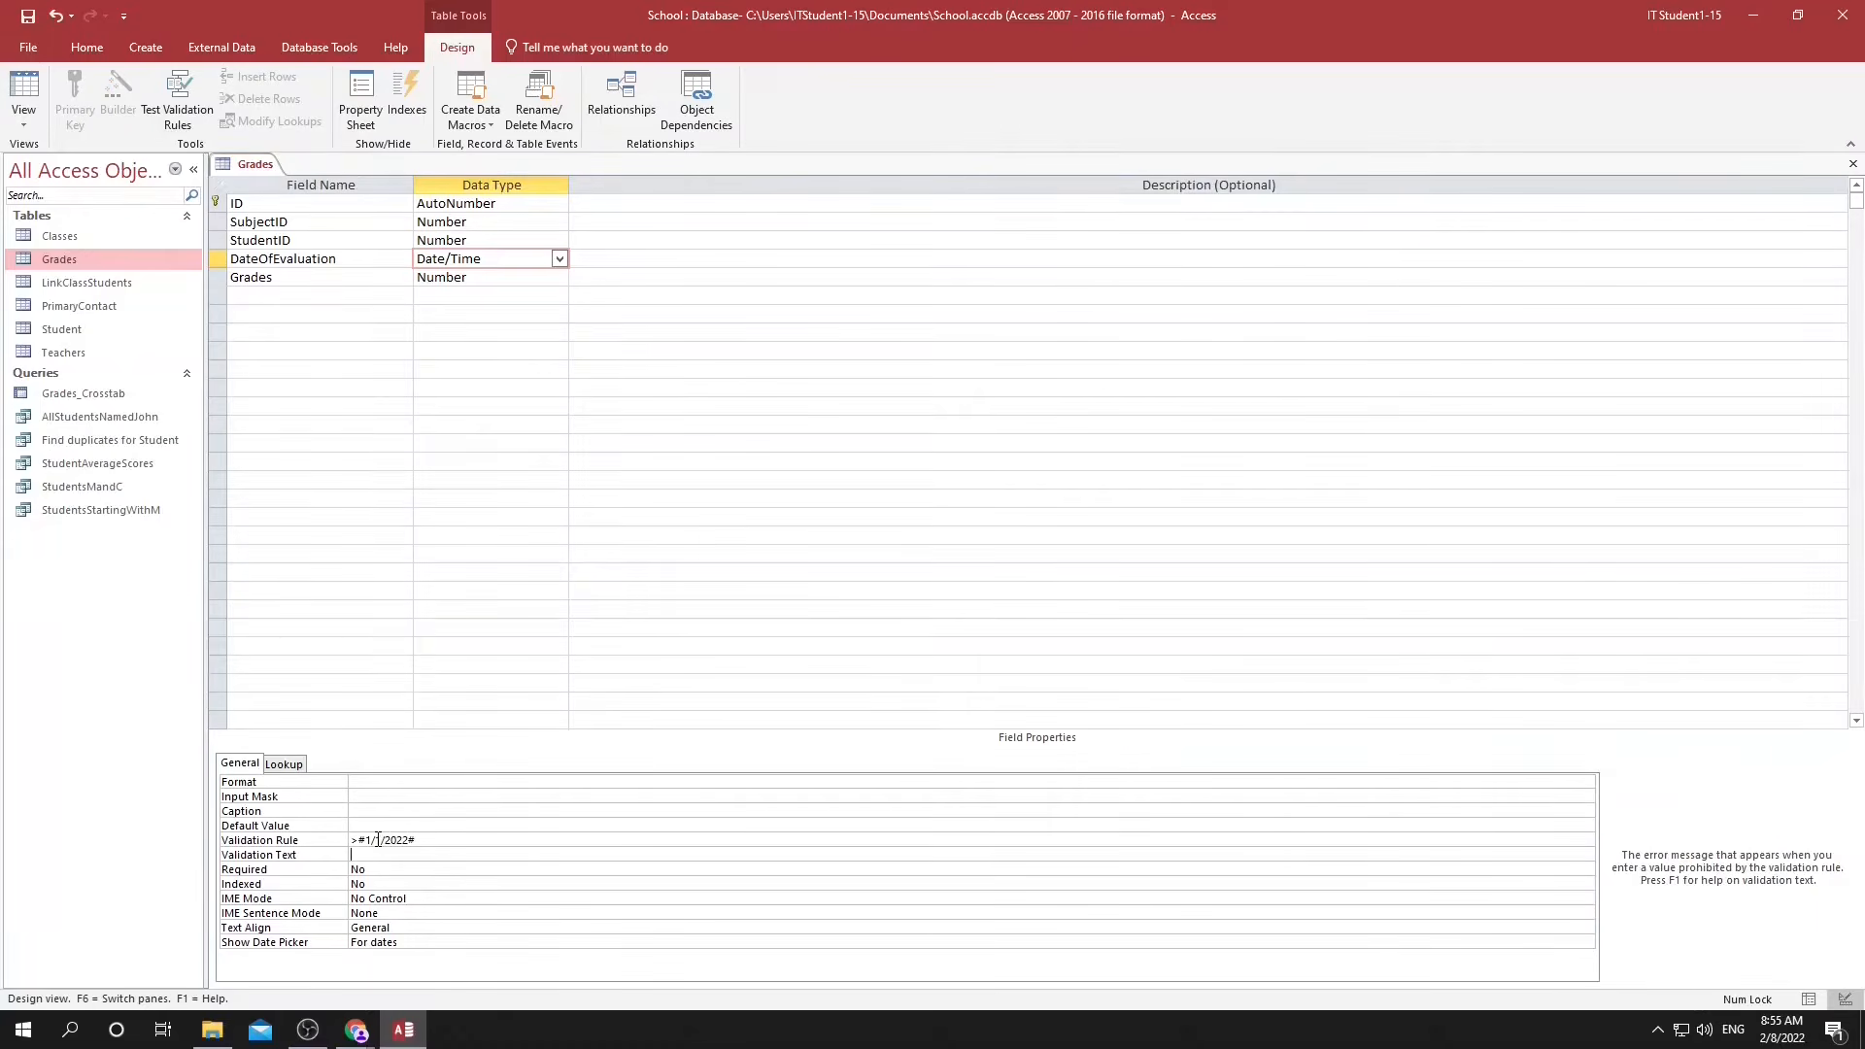
Set DateOfEvaluation's validation text to "Sorry the date must be 2022 or later".
type("Sorry the date must be after")
key("BackSpace")
key("BackSpace")
key("BackSpace")
key("BackSpace")
key("BackSpace")
key("BackSpace")
key("Right")
key("Right")
key("Right")
key("Right")
type("or later")
key("Return")
Save the Grades table and test the existing data against the new date rule.
left_click(512, 522)
key("ctrl+s")
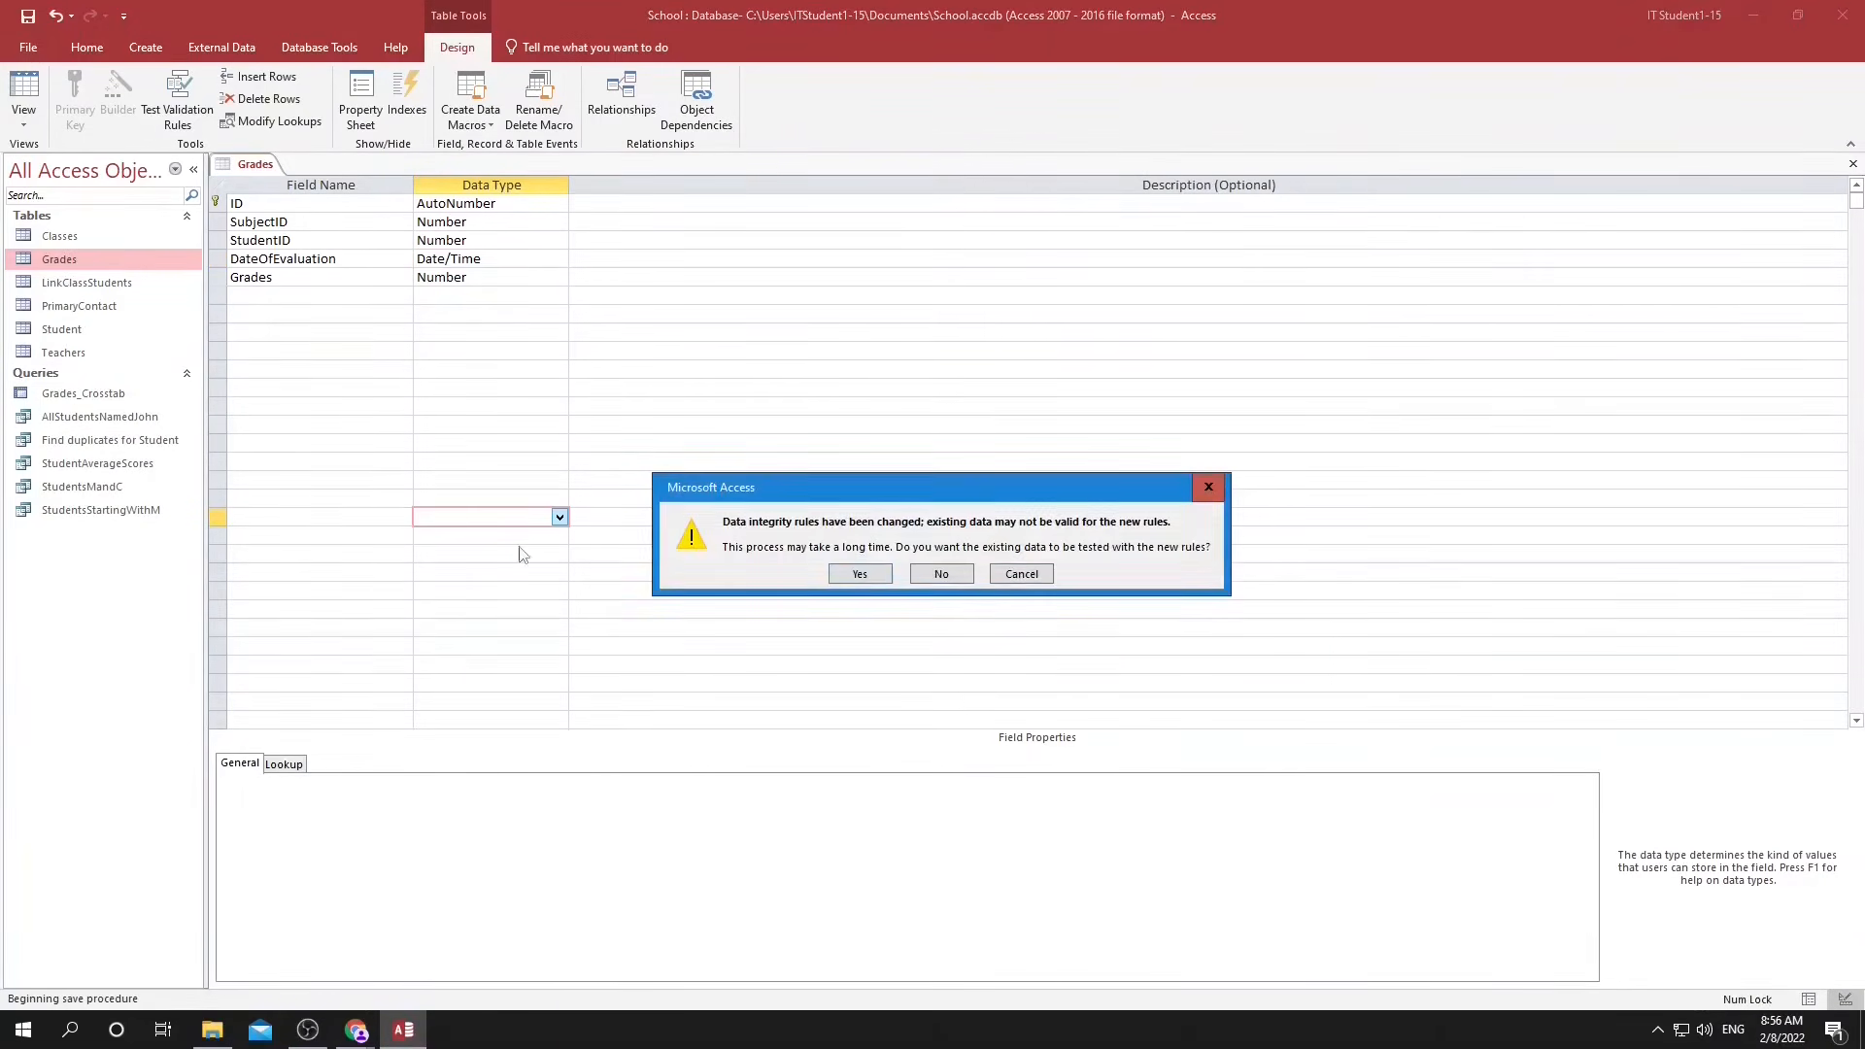
left_click(852, 577)
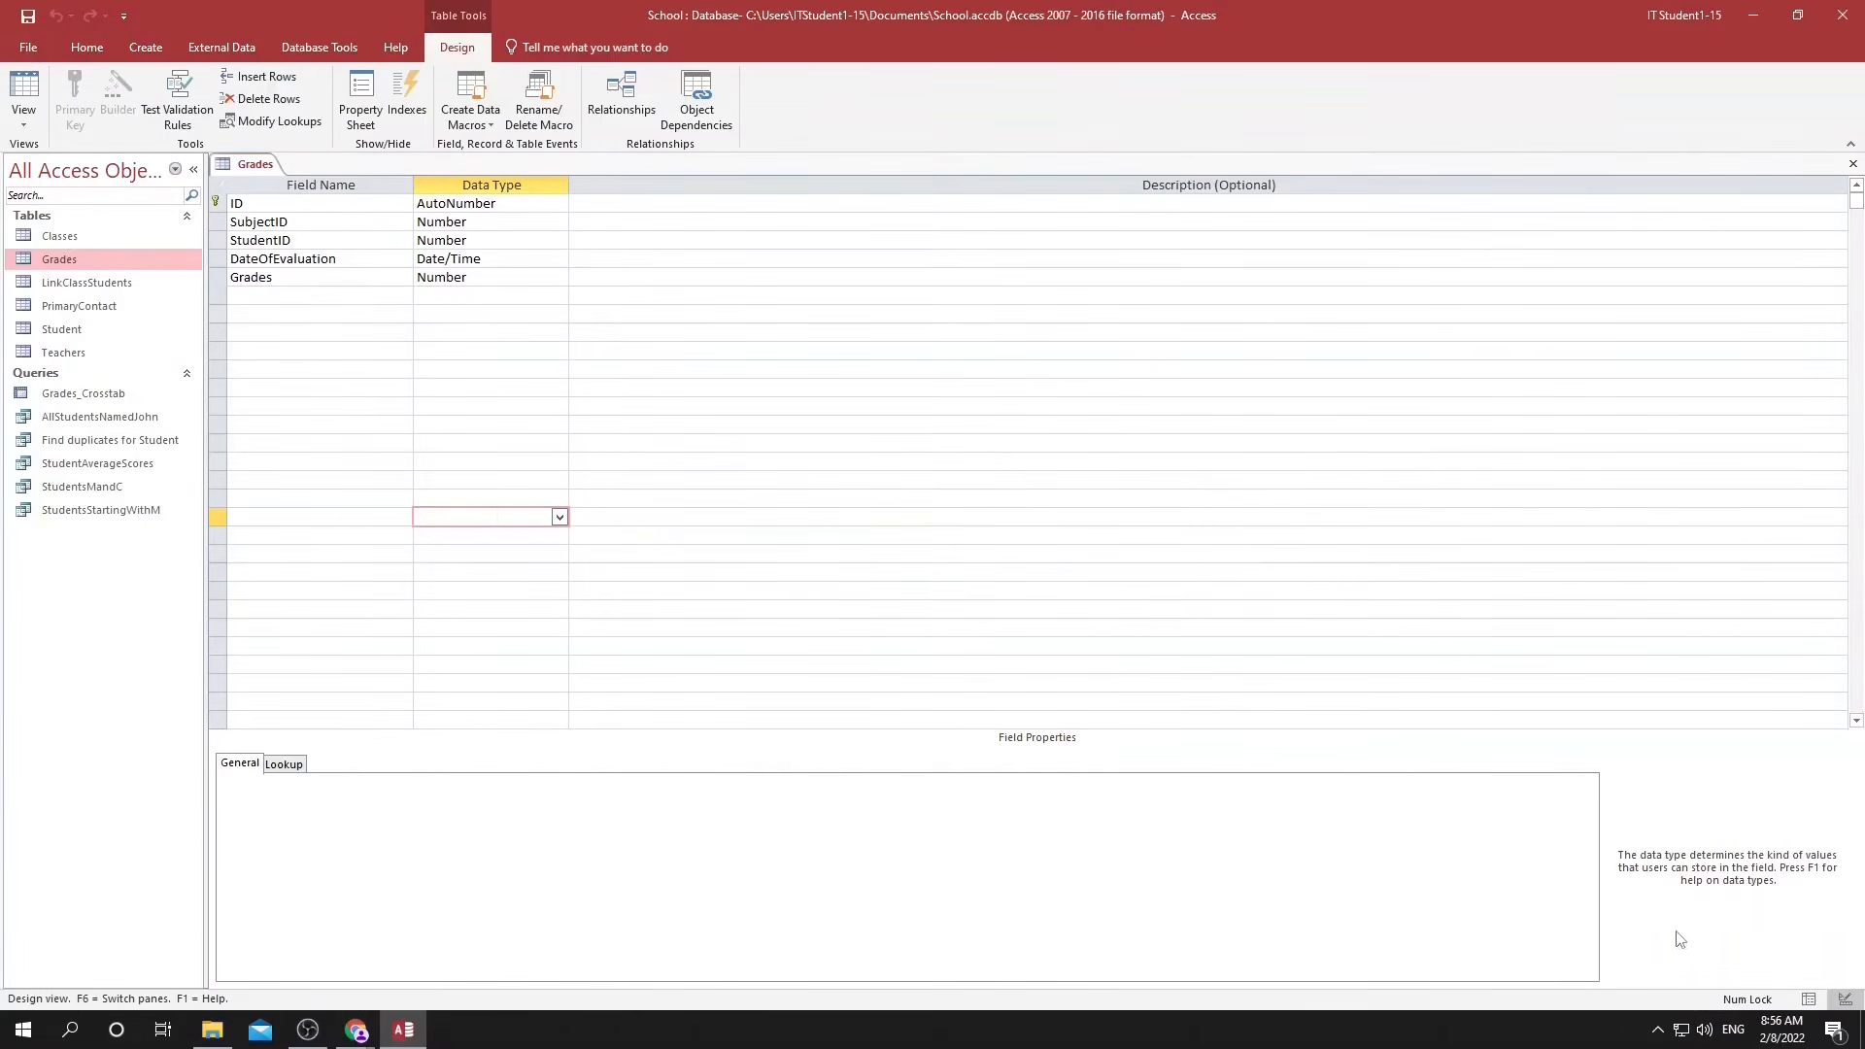
Start a new record in the Grades datasheet with SubjectID 2 and StudentID 2.
double_click(77, 263)
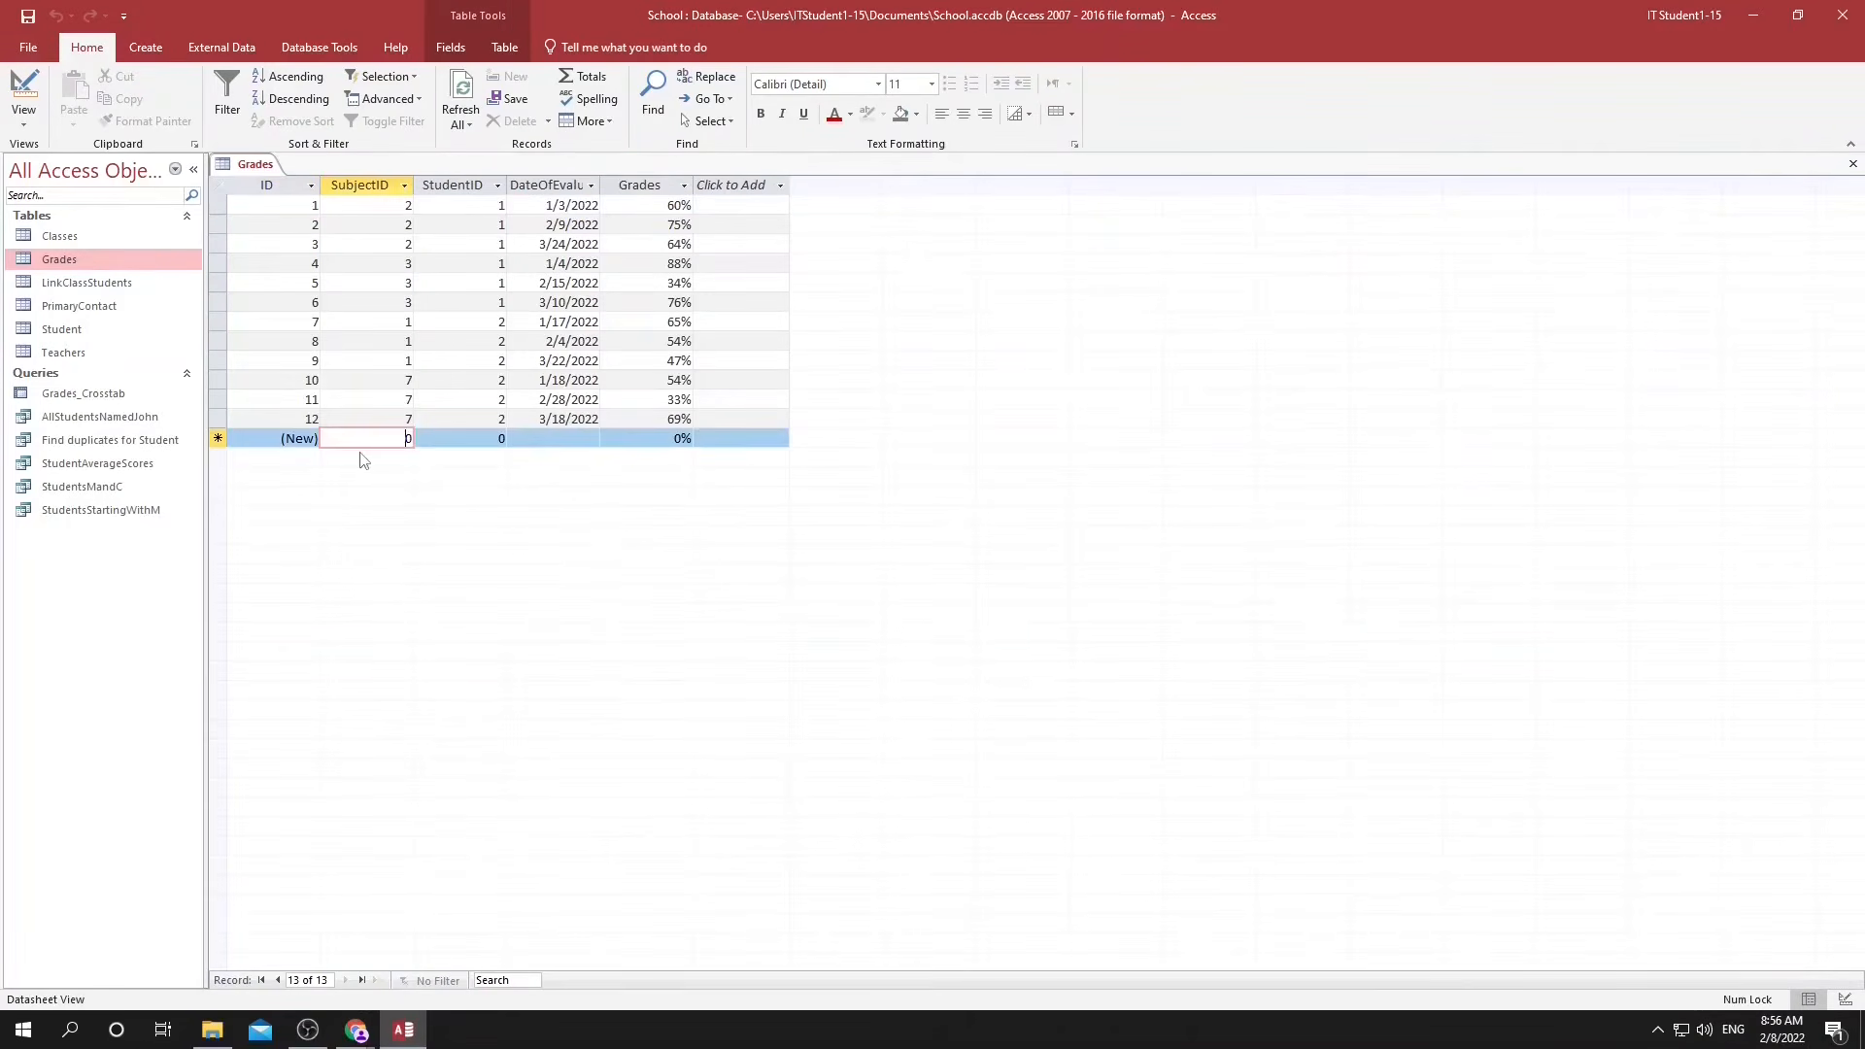
double_click(383, 436)
type("2")
key("Tab")
type("2")
key("Tab")
Try 12/31/2021 as the new record's evaluation date to test the validation rule.
left_click(609, 438)
left_click(445, 457)
left_click(446, 456)
left_click(575, 553)
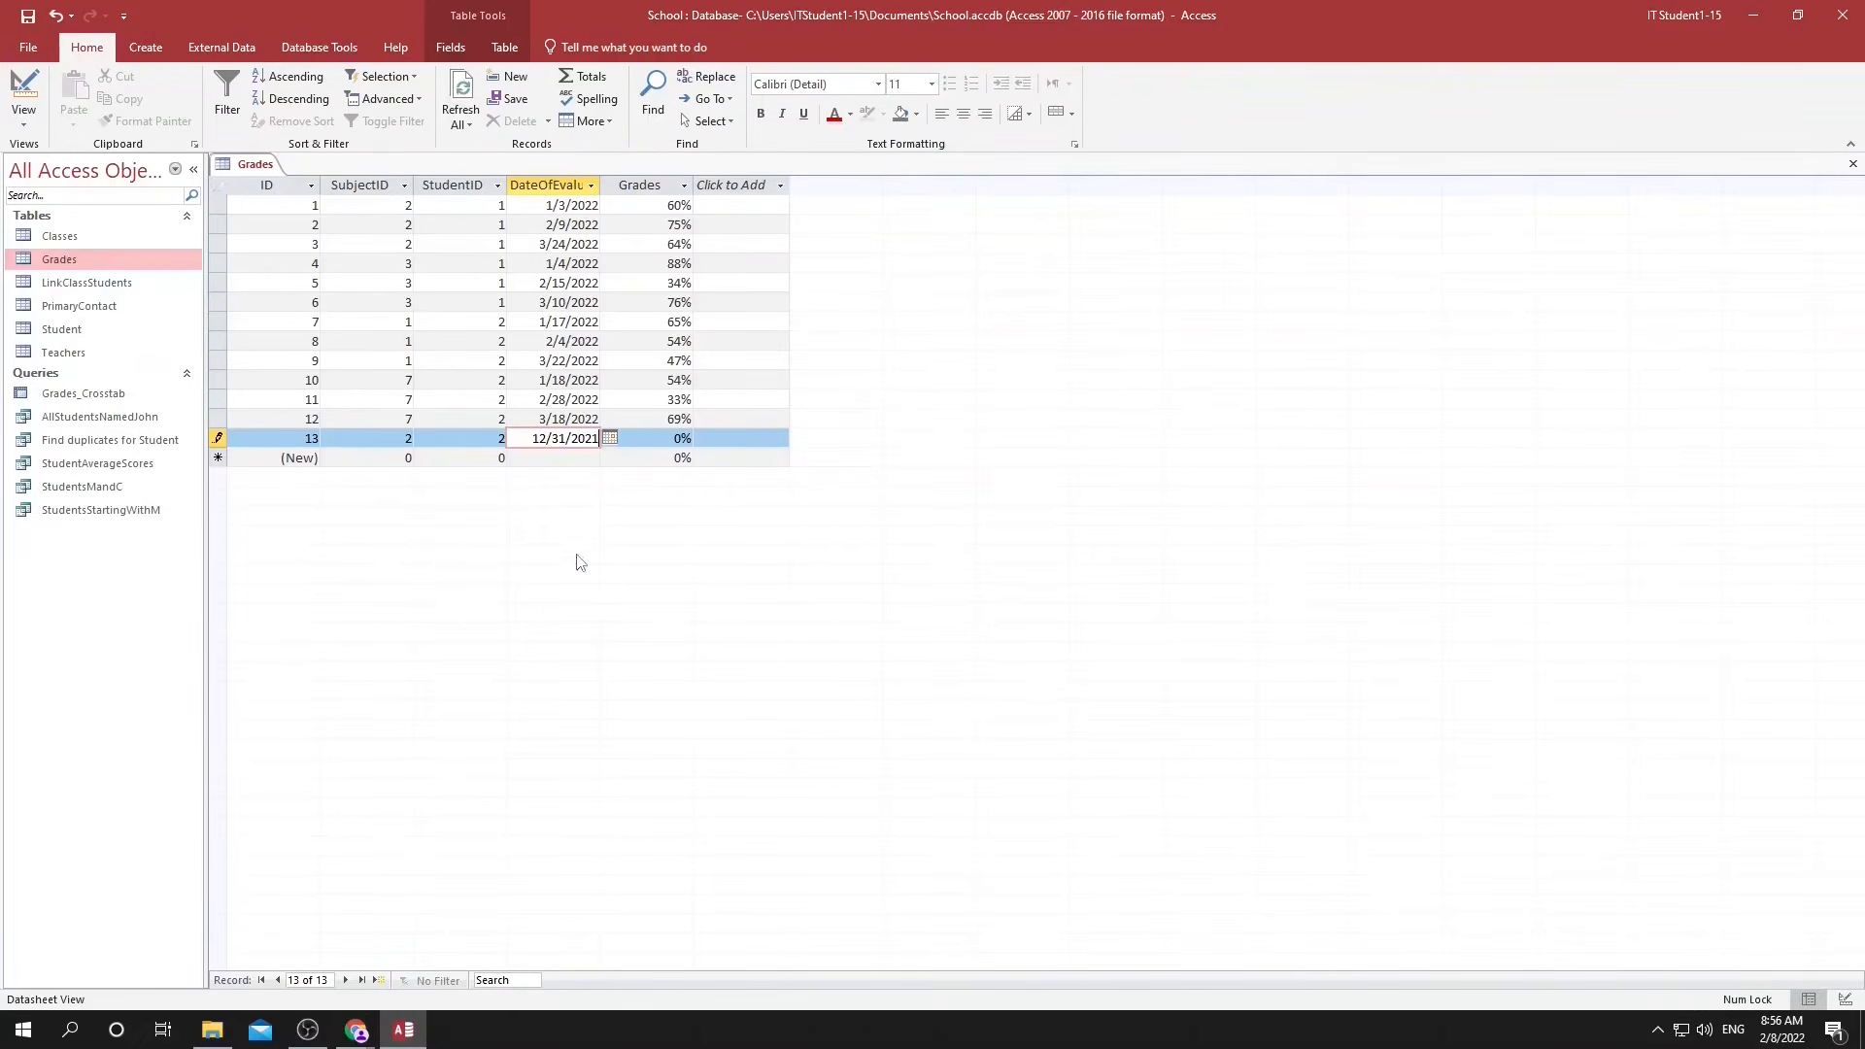
left_click(678, 441)
left_click(900, 570)
Set the new record's evaluation date to 3/1/2022 and its grade to 110.
left_click(609, 438)
left_click(606, 457)
left_click(509, 494)
left_click(692, 438)
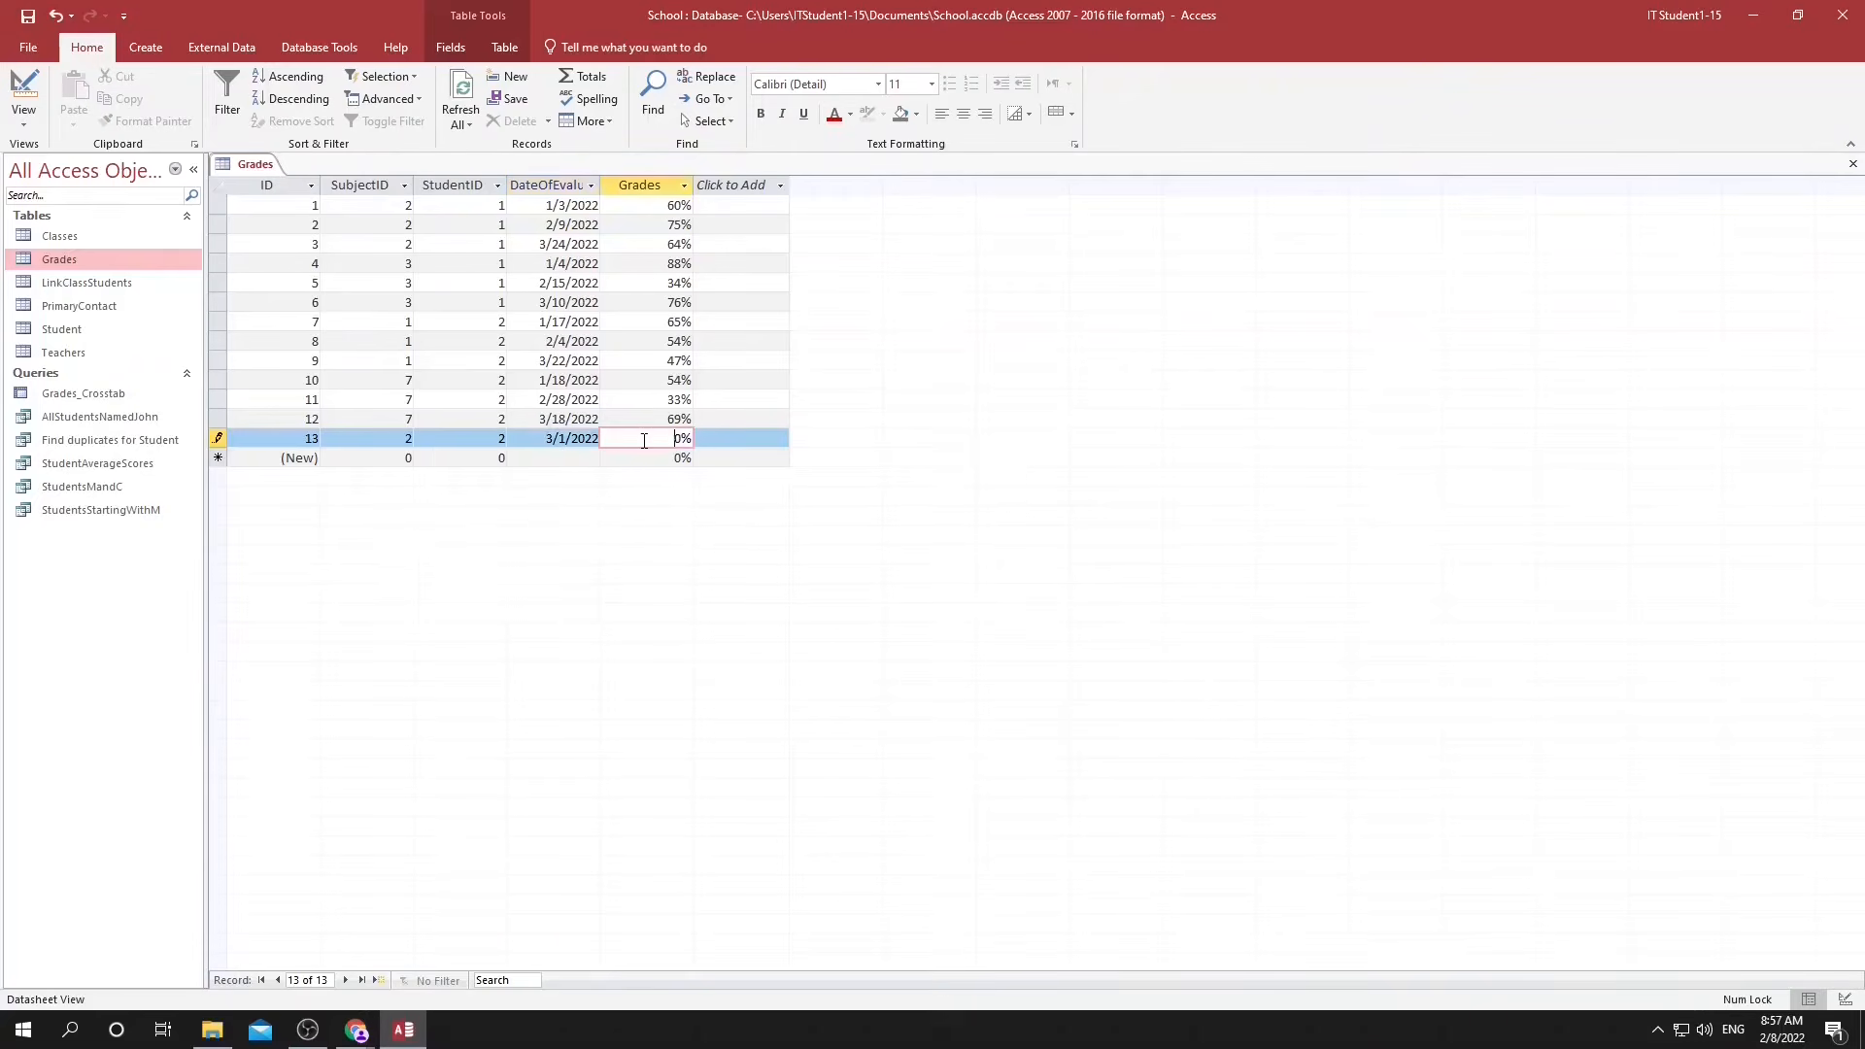
double_click(695, 439)
type("110")
key("Tab")
left_click(661, 442)
Try > 0% AND <100% as the validation rule of the Grades field in the table design.
left_click(1845, 1000)
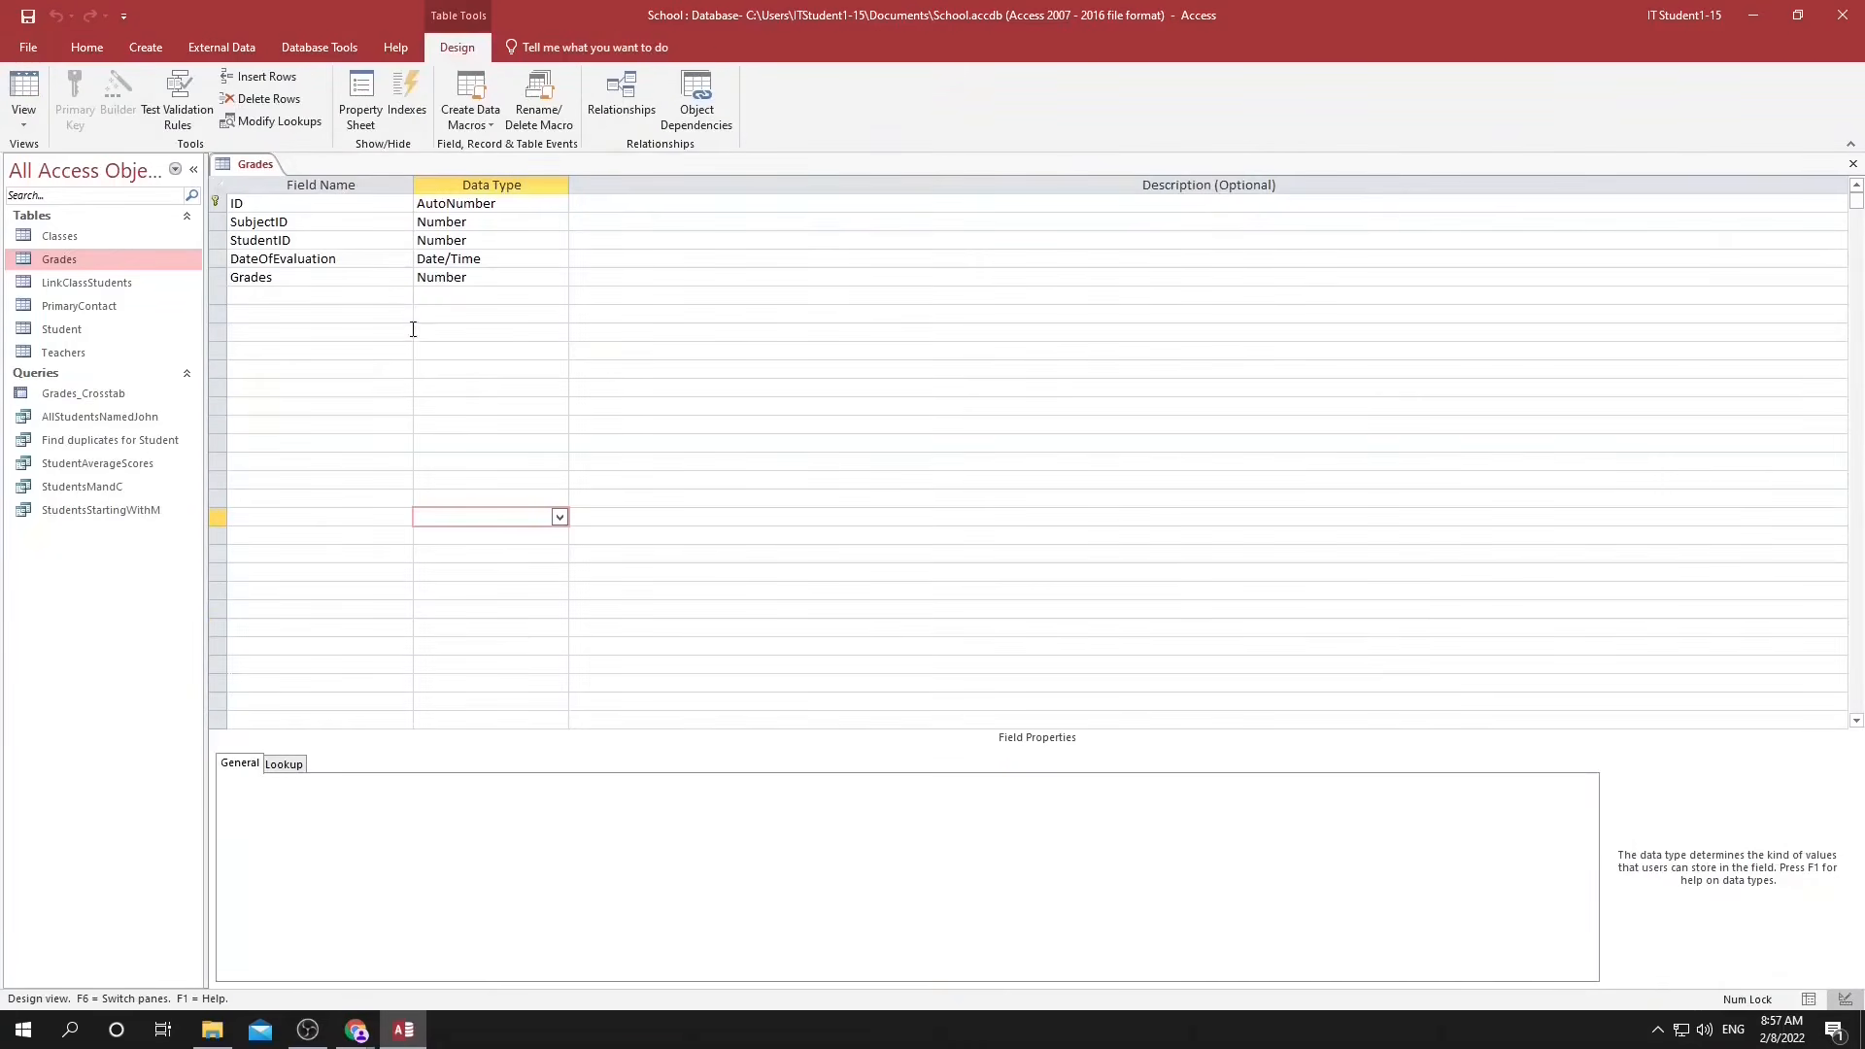
left_click(456, 277)
left_click(383, 869)
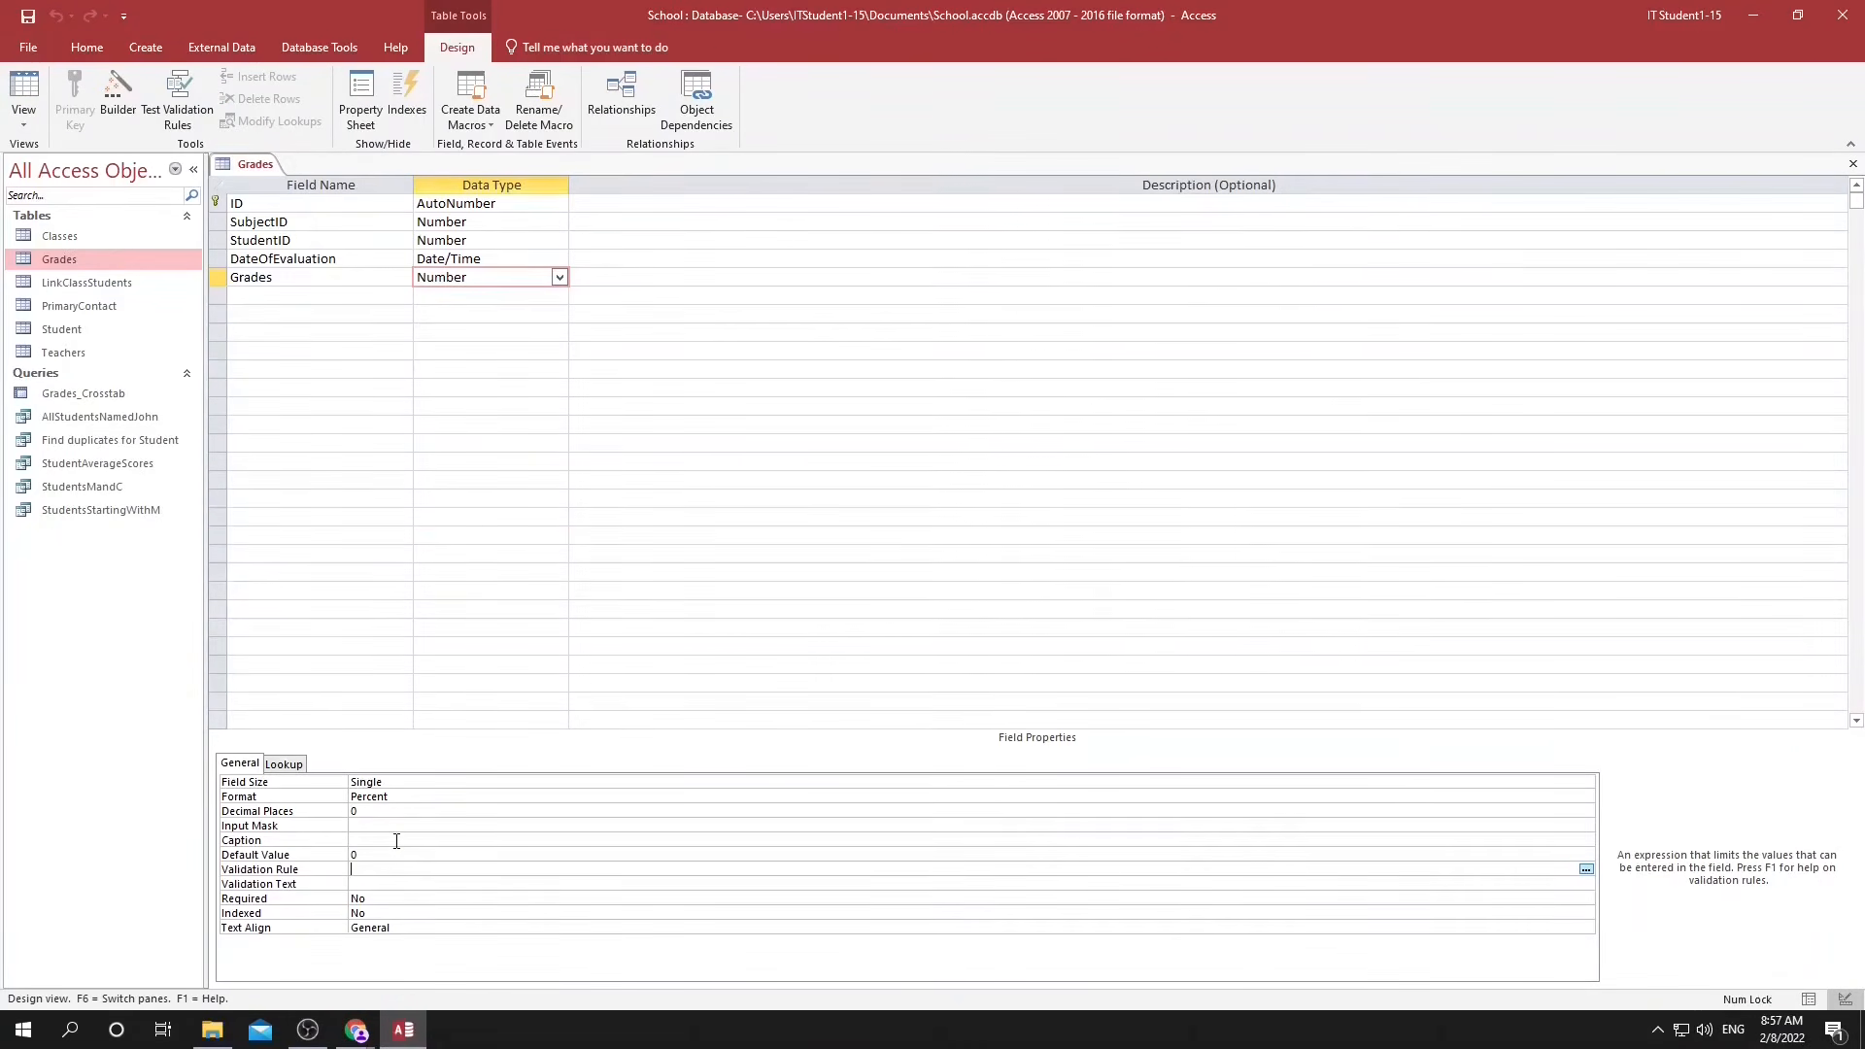
type("AND")
type("> 0")
key("End")
type("<100%")
type("%")
key("Return")
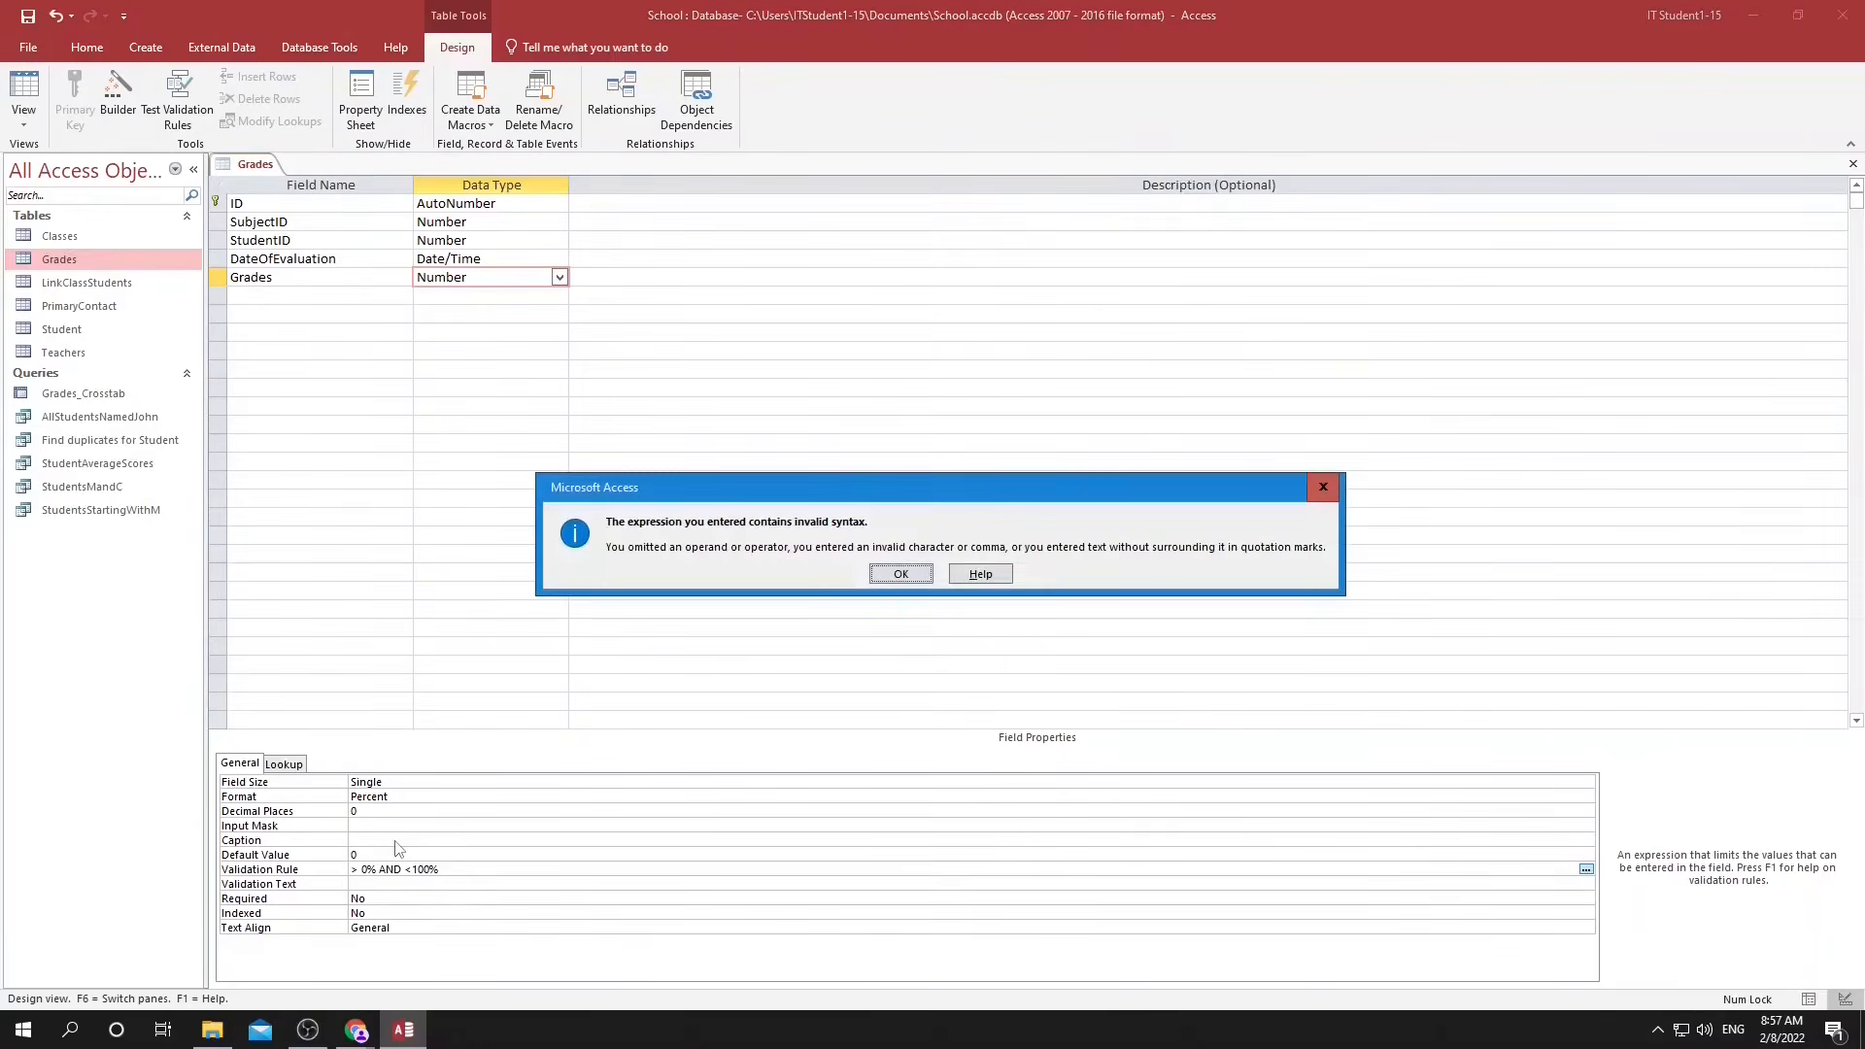
left_click(913, 578)
Correct the Grades field's validation rule to >0 And <1.
key("BackSpace")
key("Left")
key("BackSpace")
key("End")
key("BackSpace")
key("BackSpace")
key("BackSpace")
key("Return")
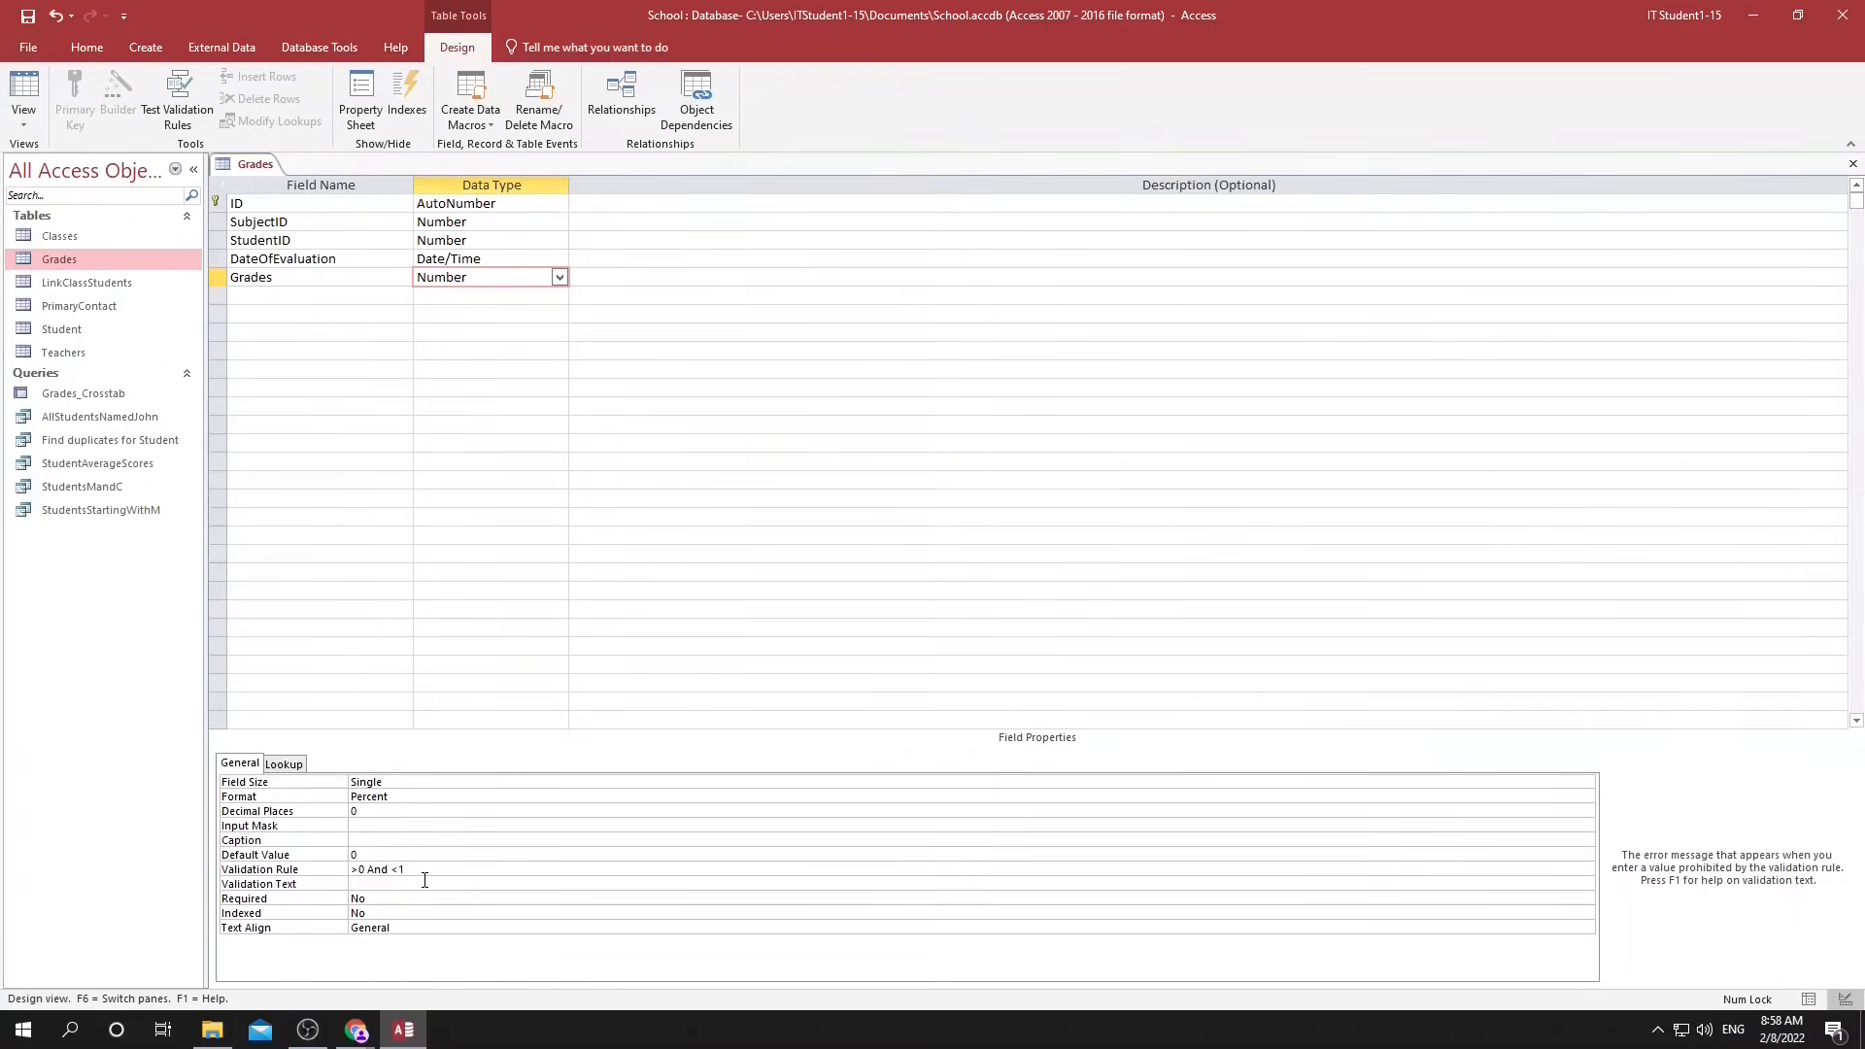
Set the Grades field's validation text to "Sorry, grade must be a percentage number between 0 and 100".
type("Sorry, grade must be a percentage number between 0 and 100")
key("Return")
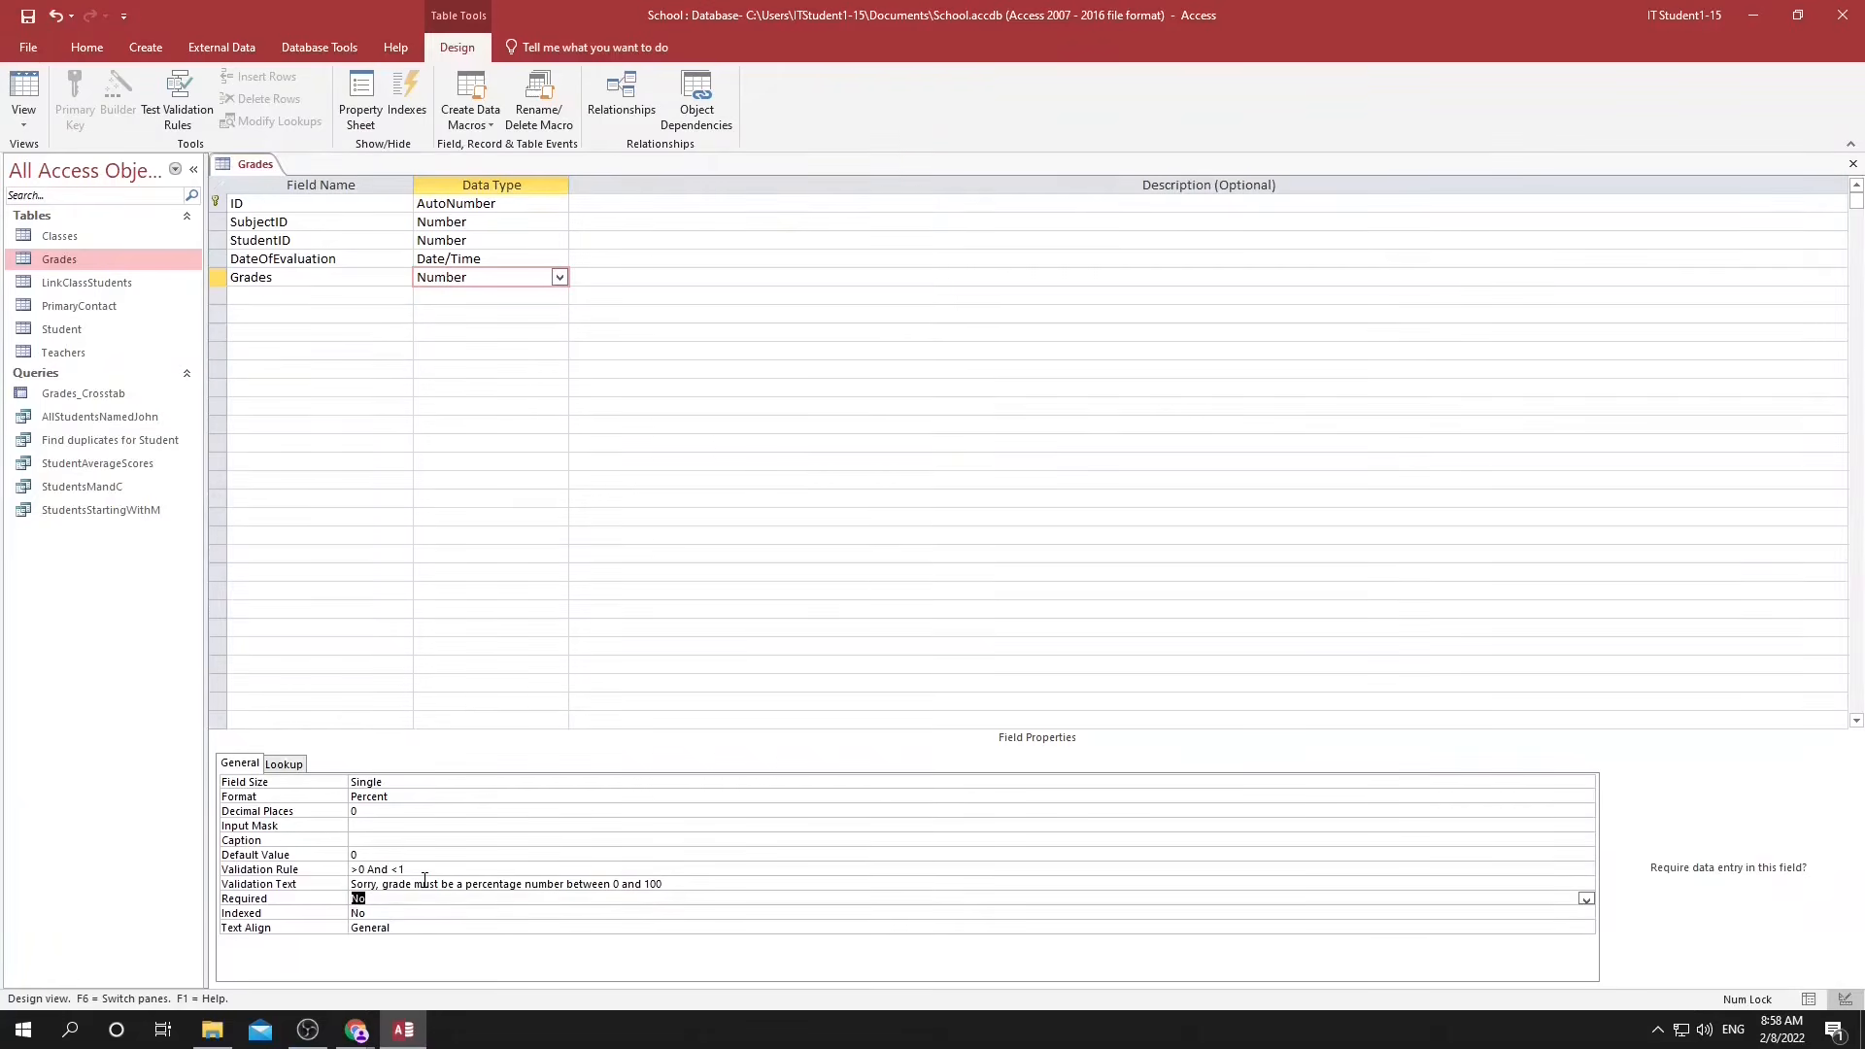
key("F6")
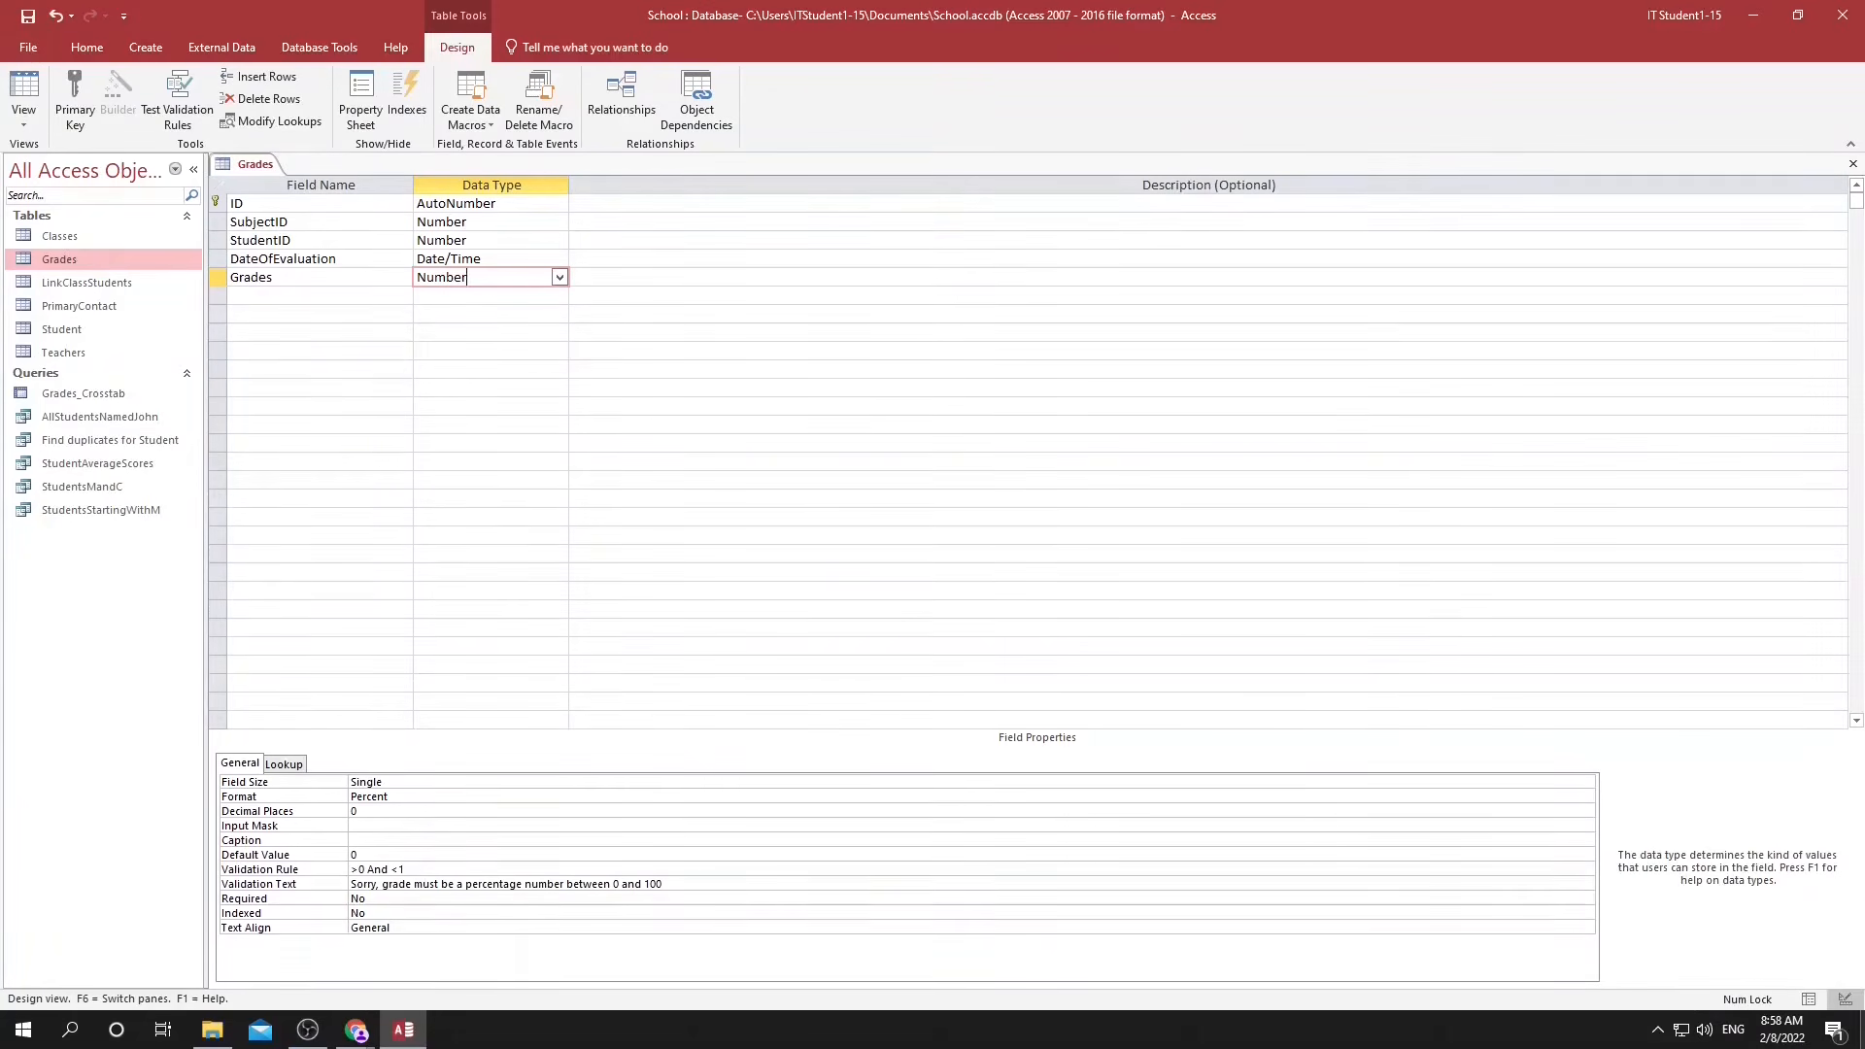
Save the table while returning to the datasheet, testing the existing data and keeping the new grade rule.
left_click(1806, 999)
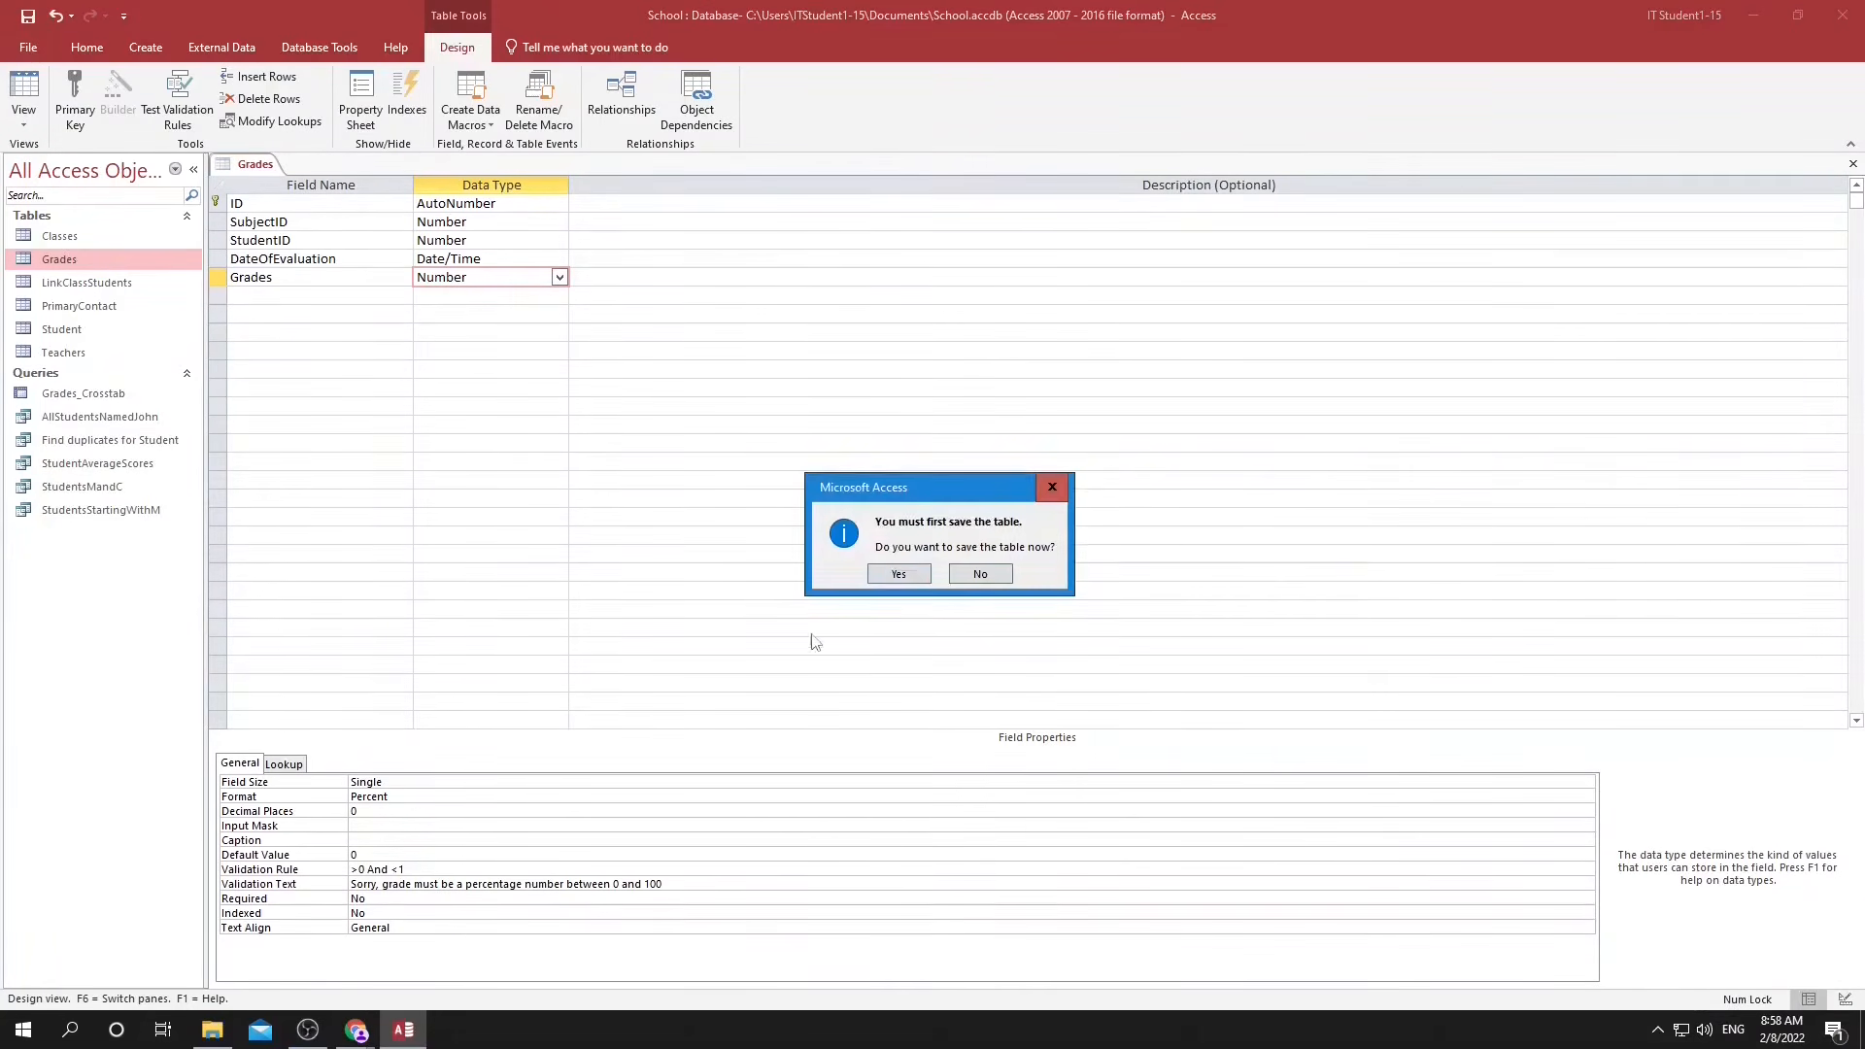
left_click(895, 574)
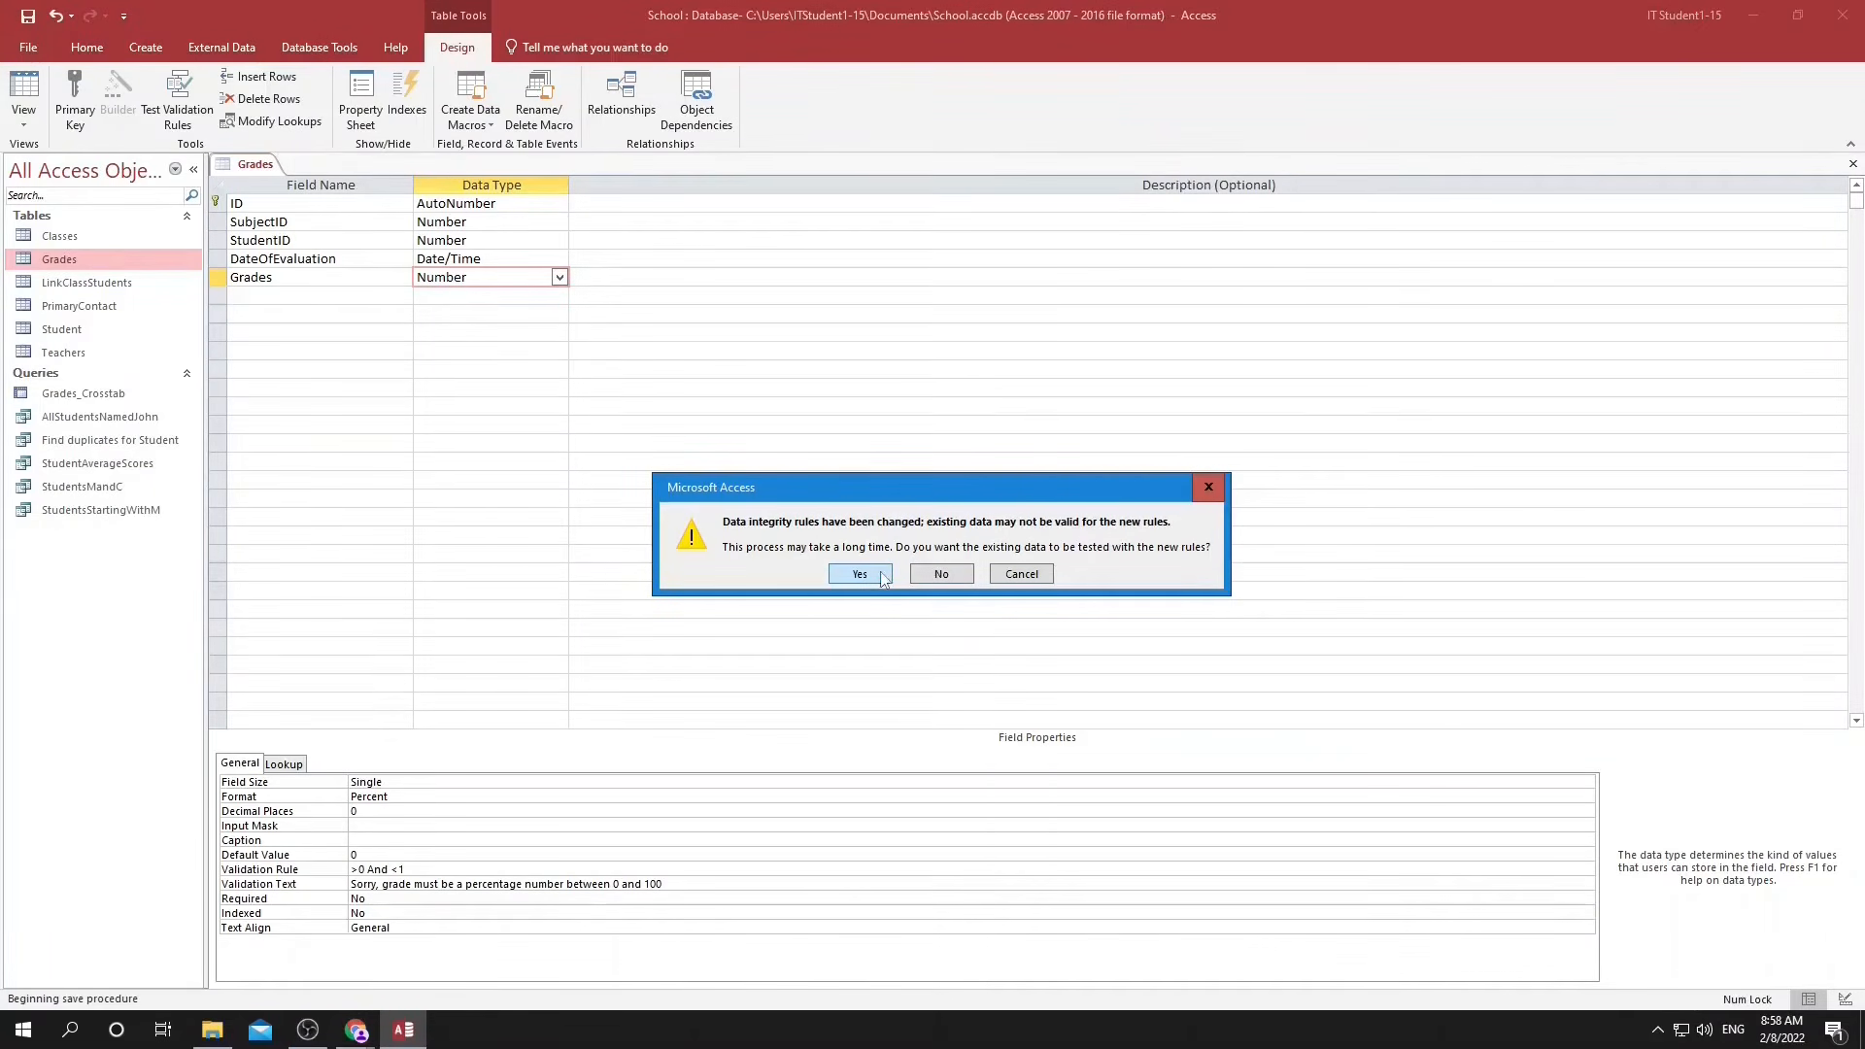
left_click(859, 574)
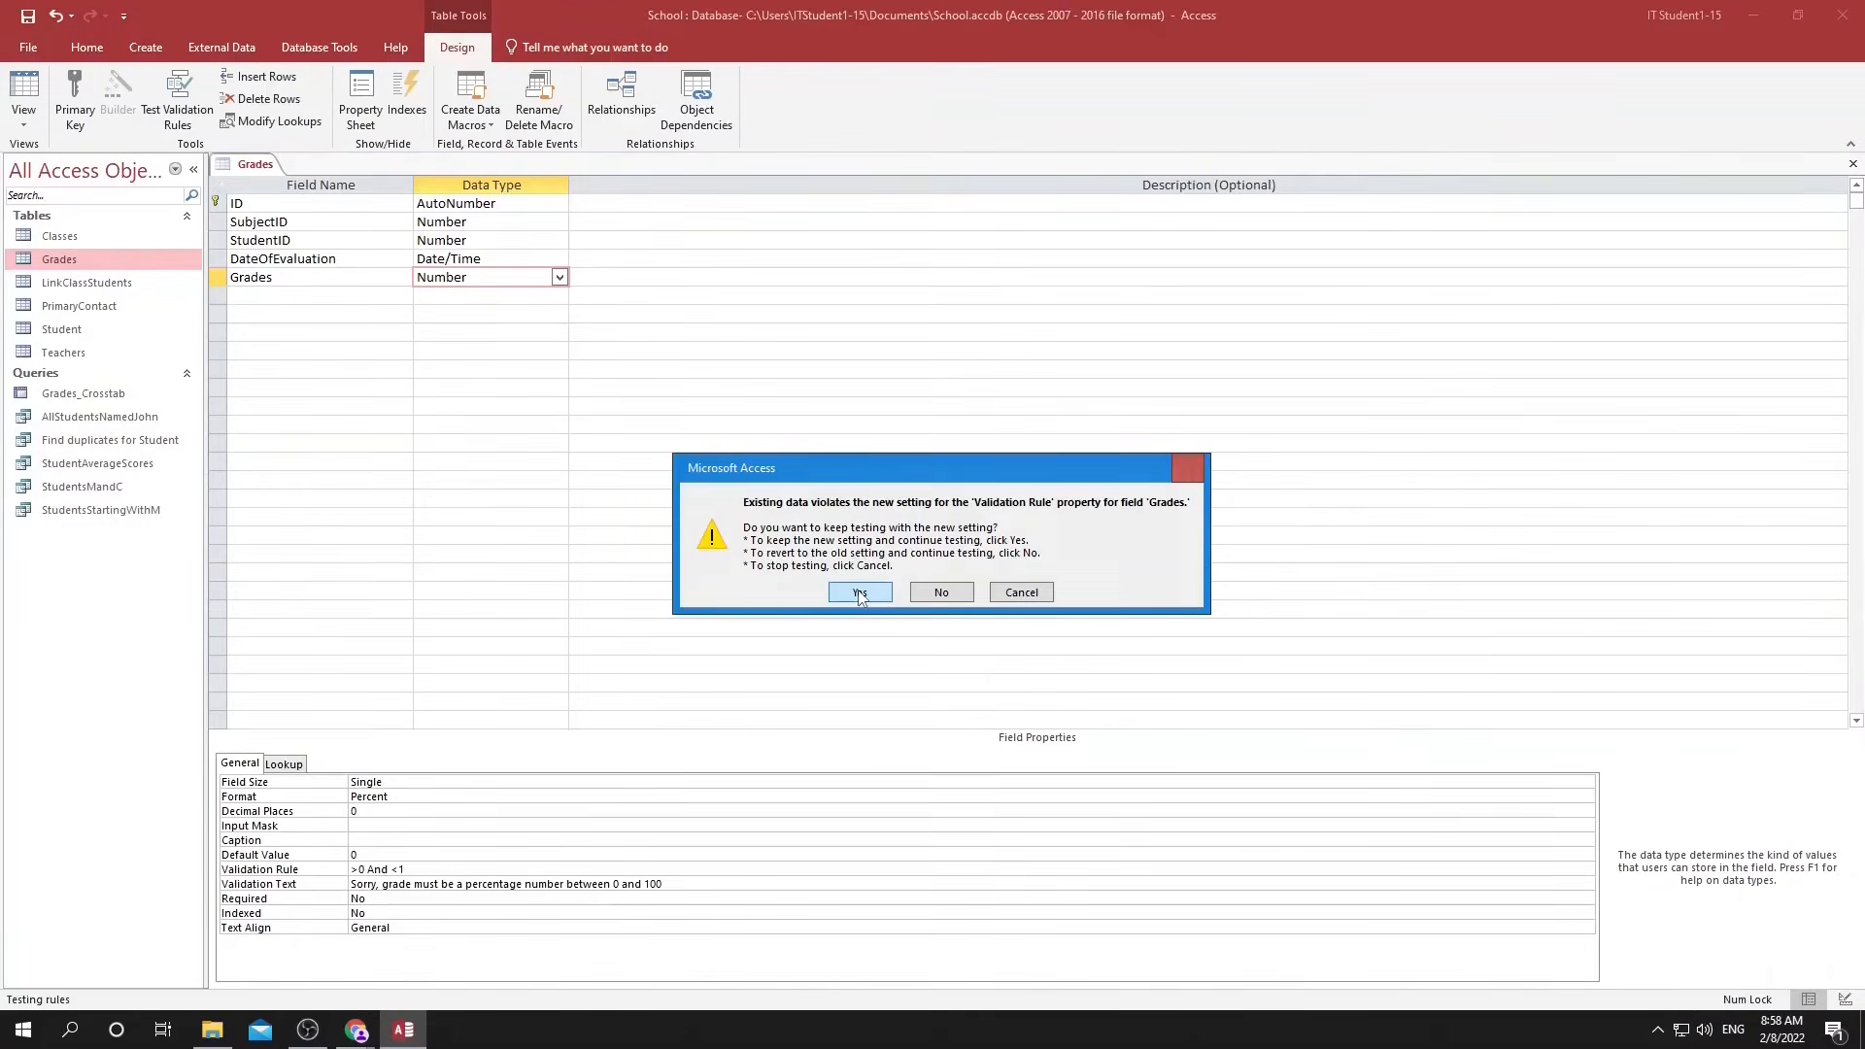
left_click(858, 592)
double_click(662, 438)
key("Return")
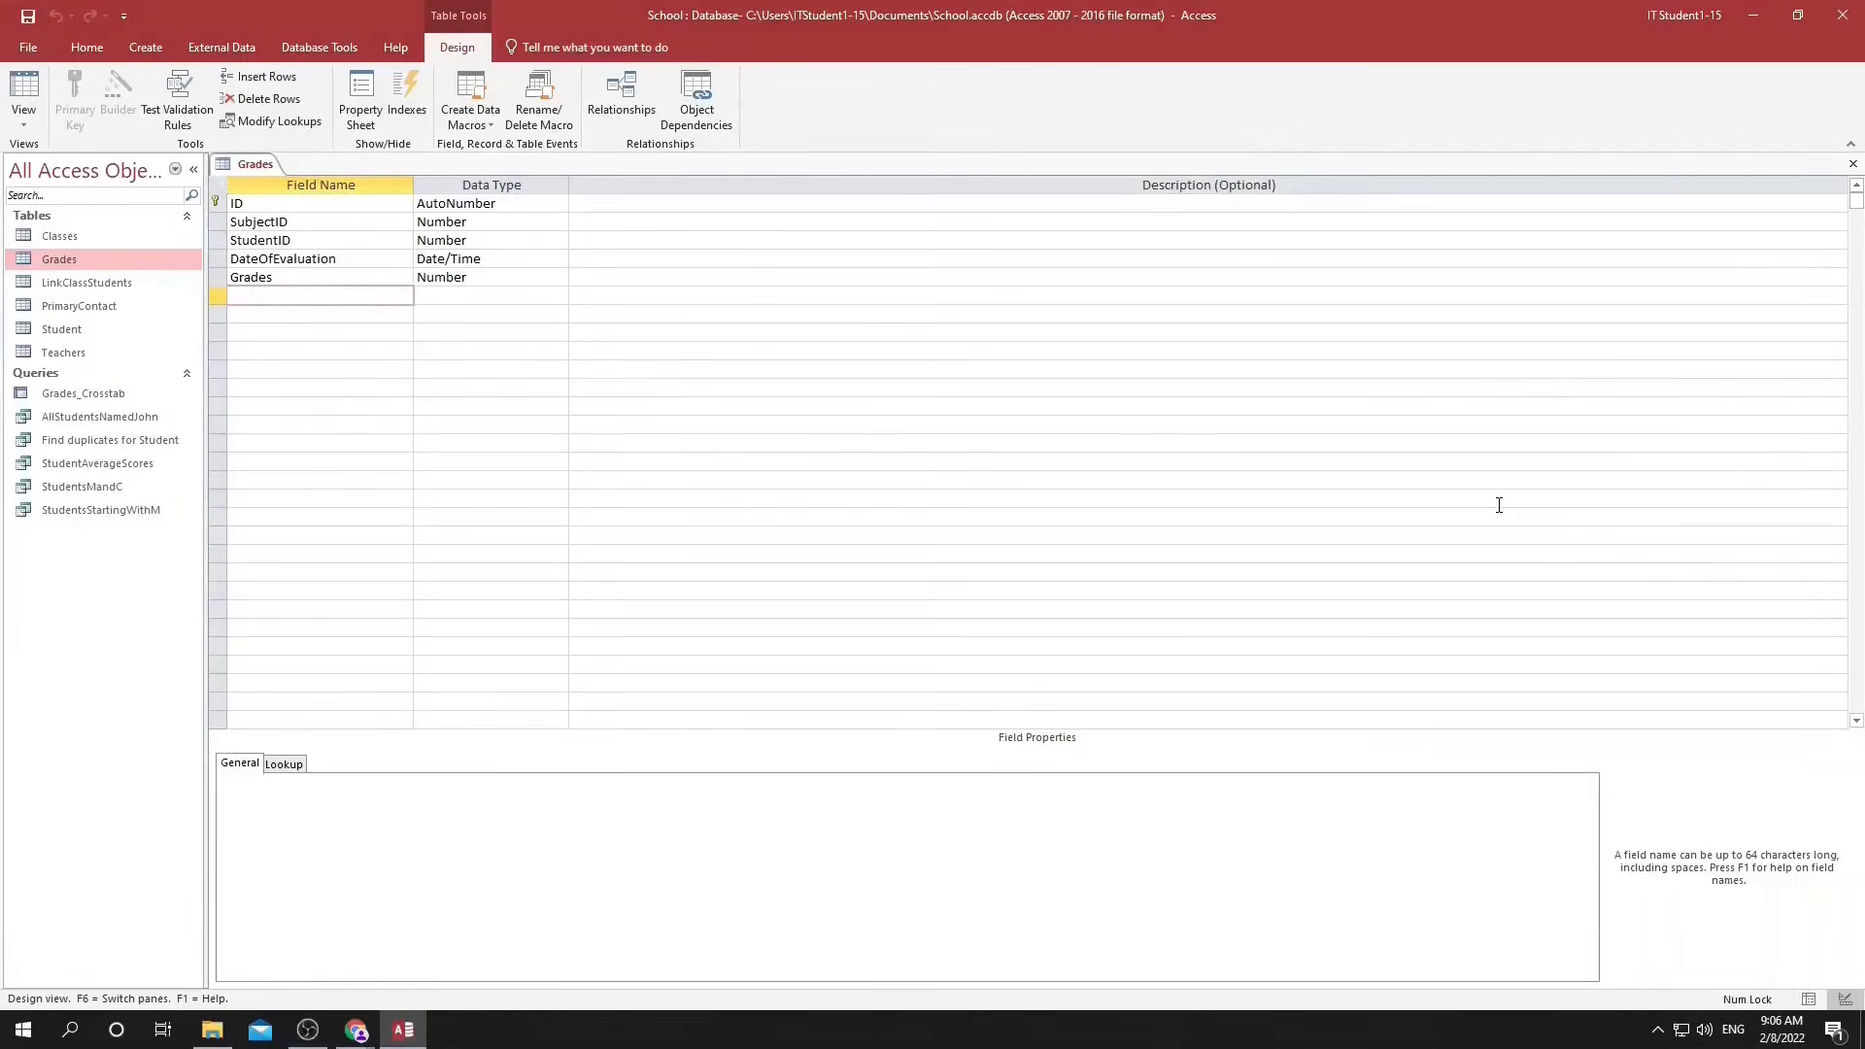
Add a DateOfReport field with the Date/Time data type to the Grades table.
type("DateOfReport")
key("Tab")
type("D")
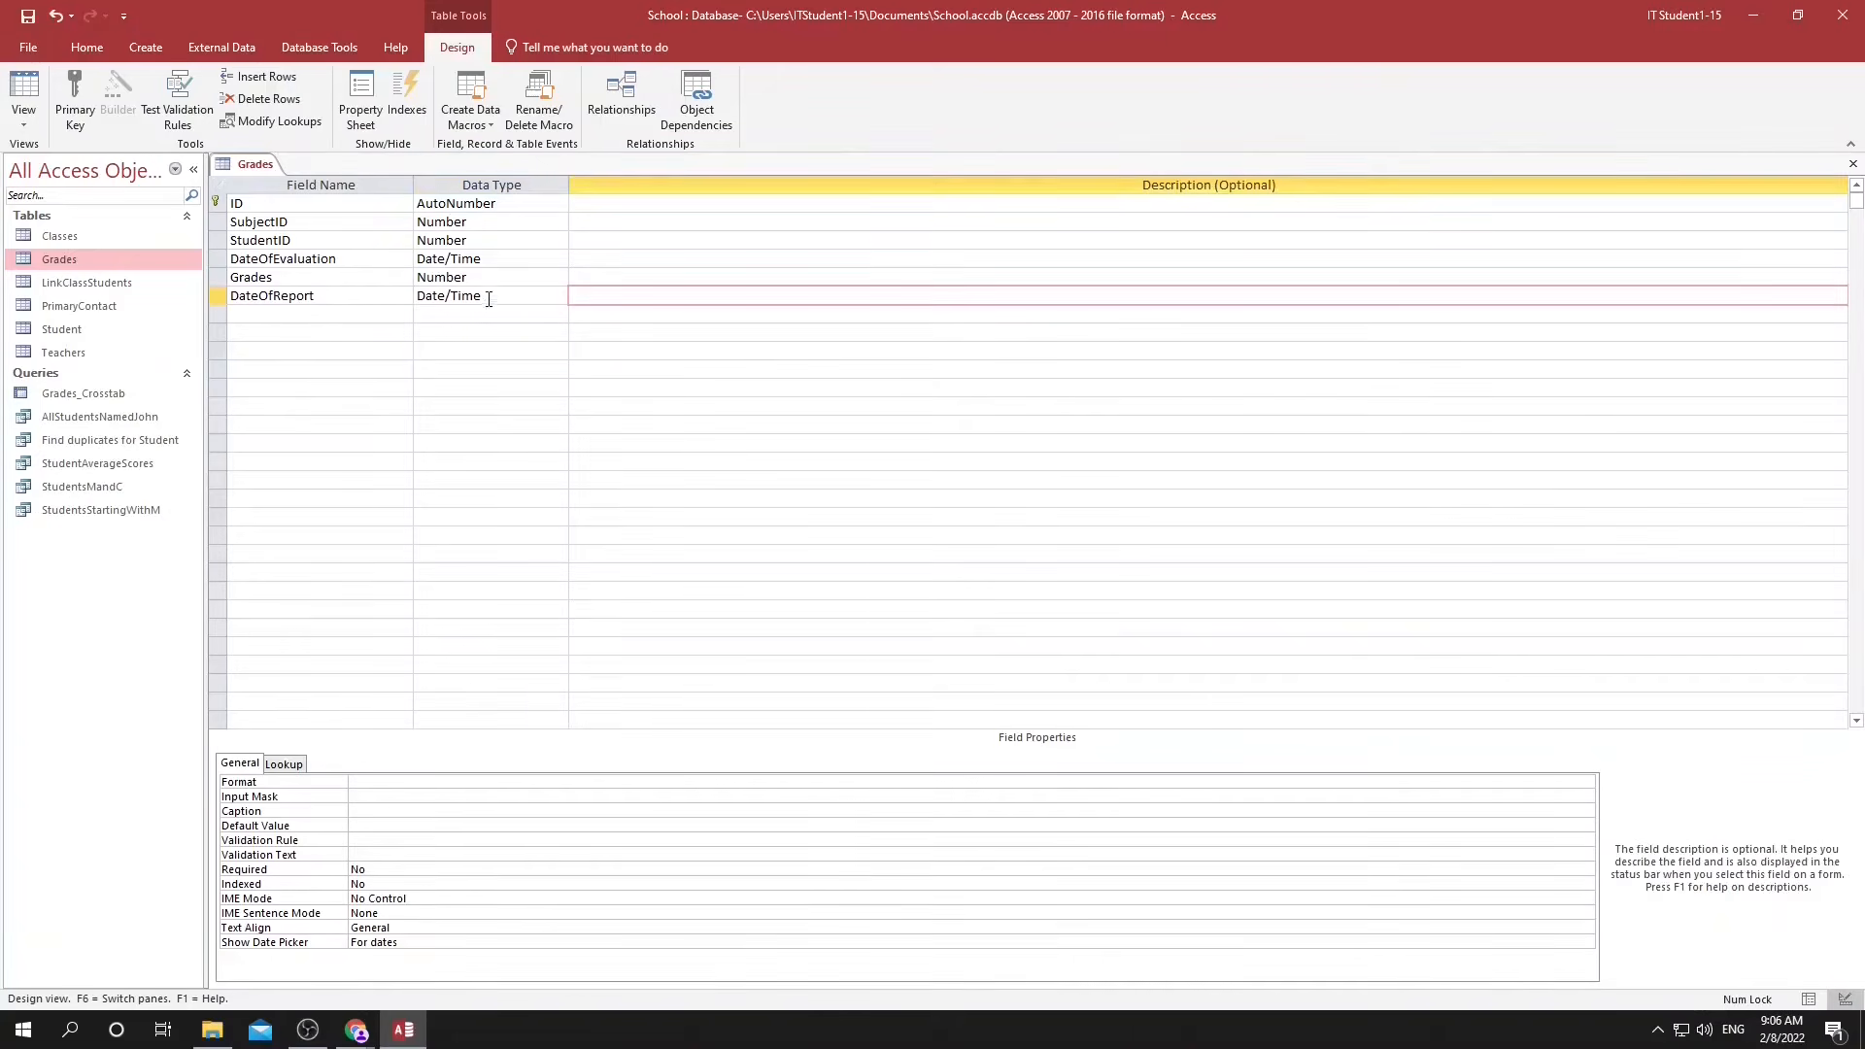
left_click(490, 297)
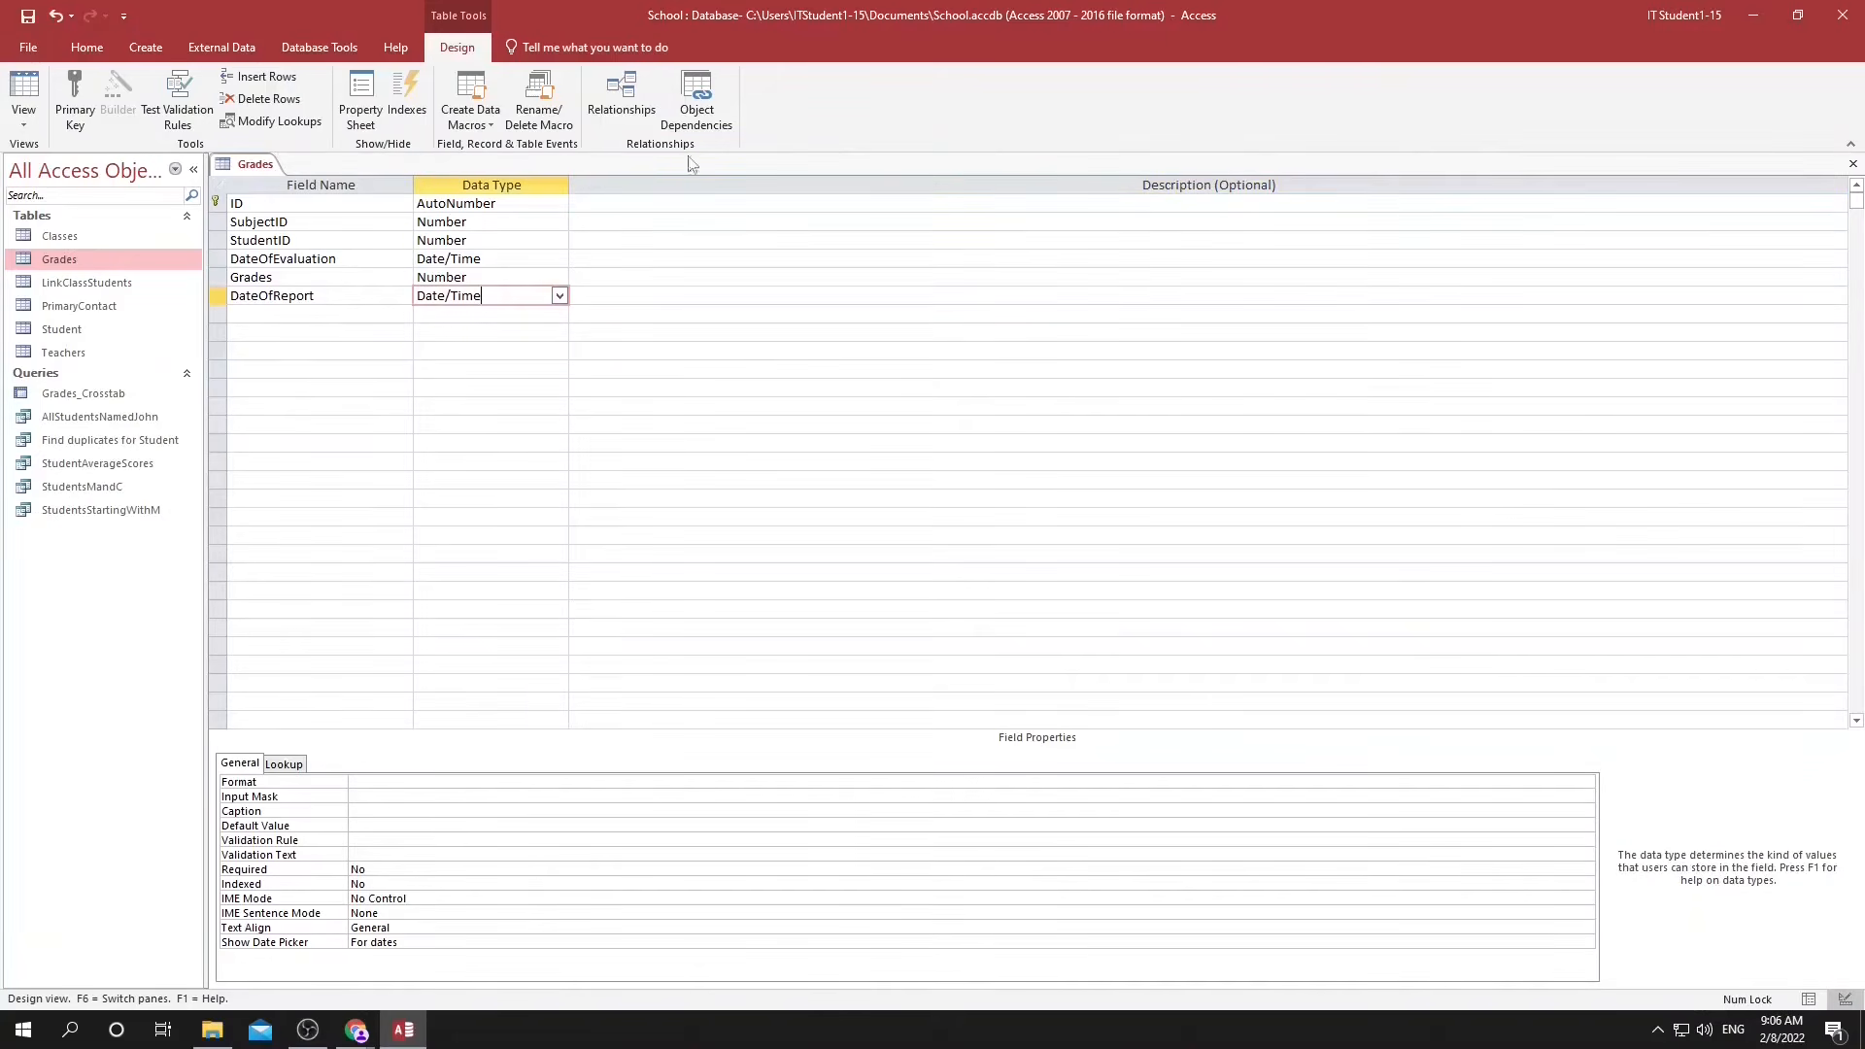
Build the table-level validation rule [DateOfEvaluation] < [DateOfReport] in the table's properties.
left_click(358, 109)
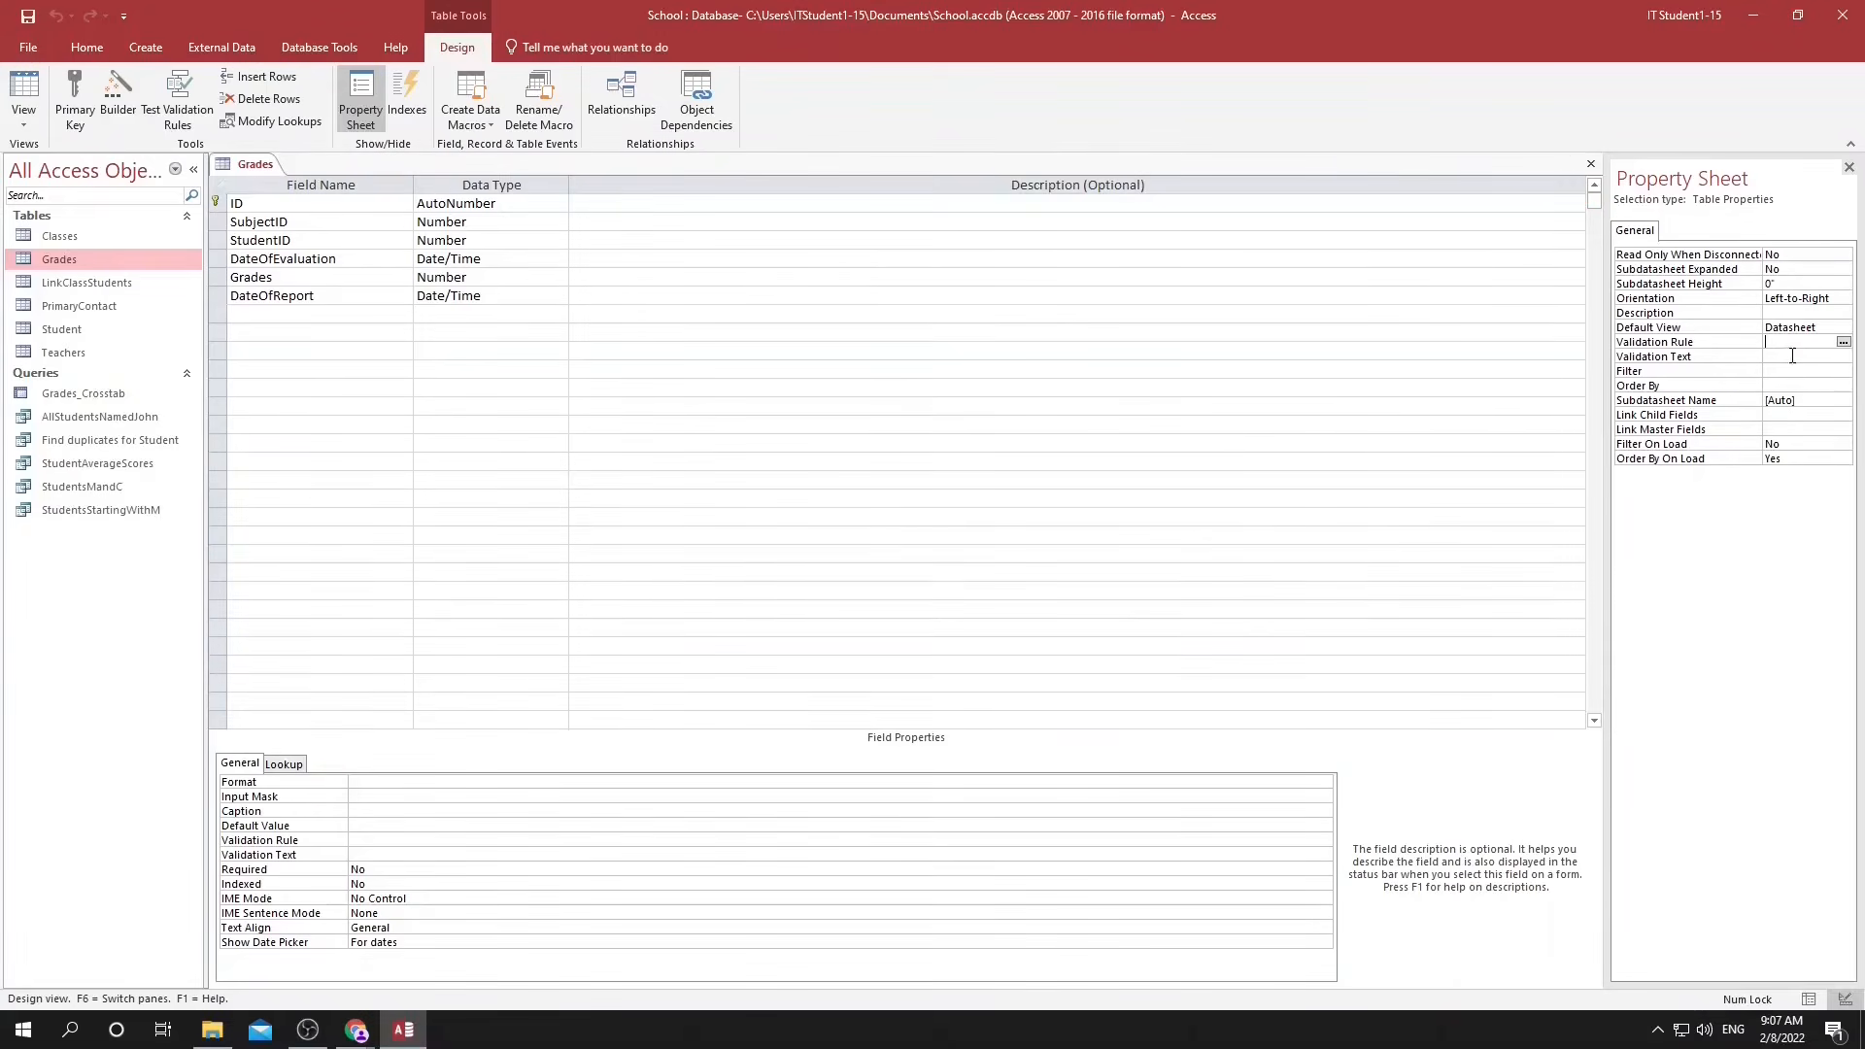
left_click(1842, 342)
double_click(917, 431)
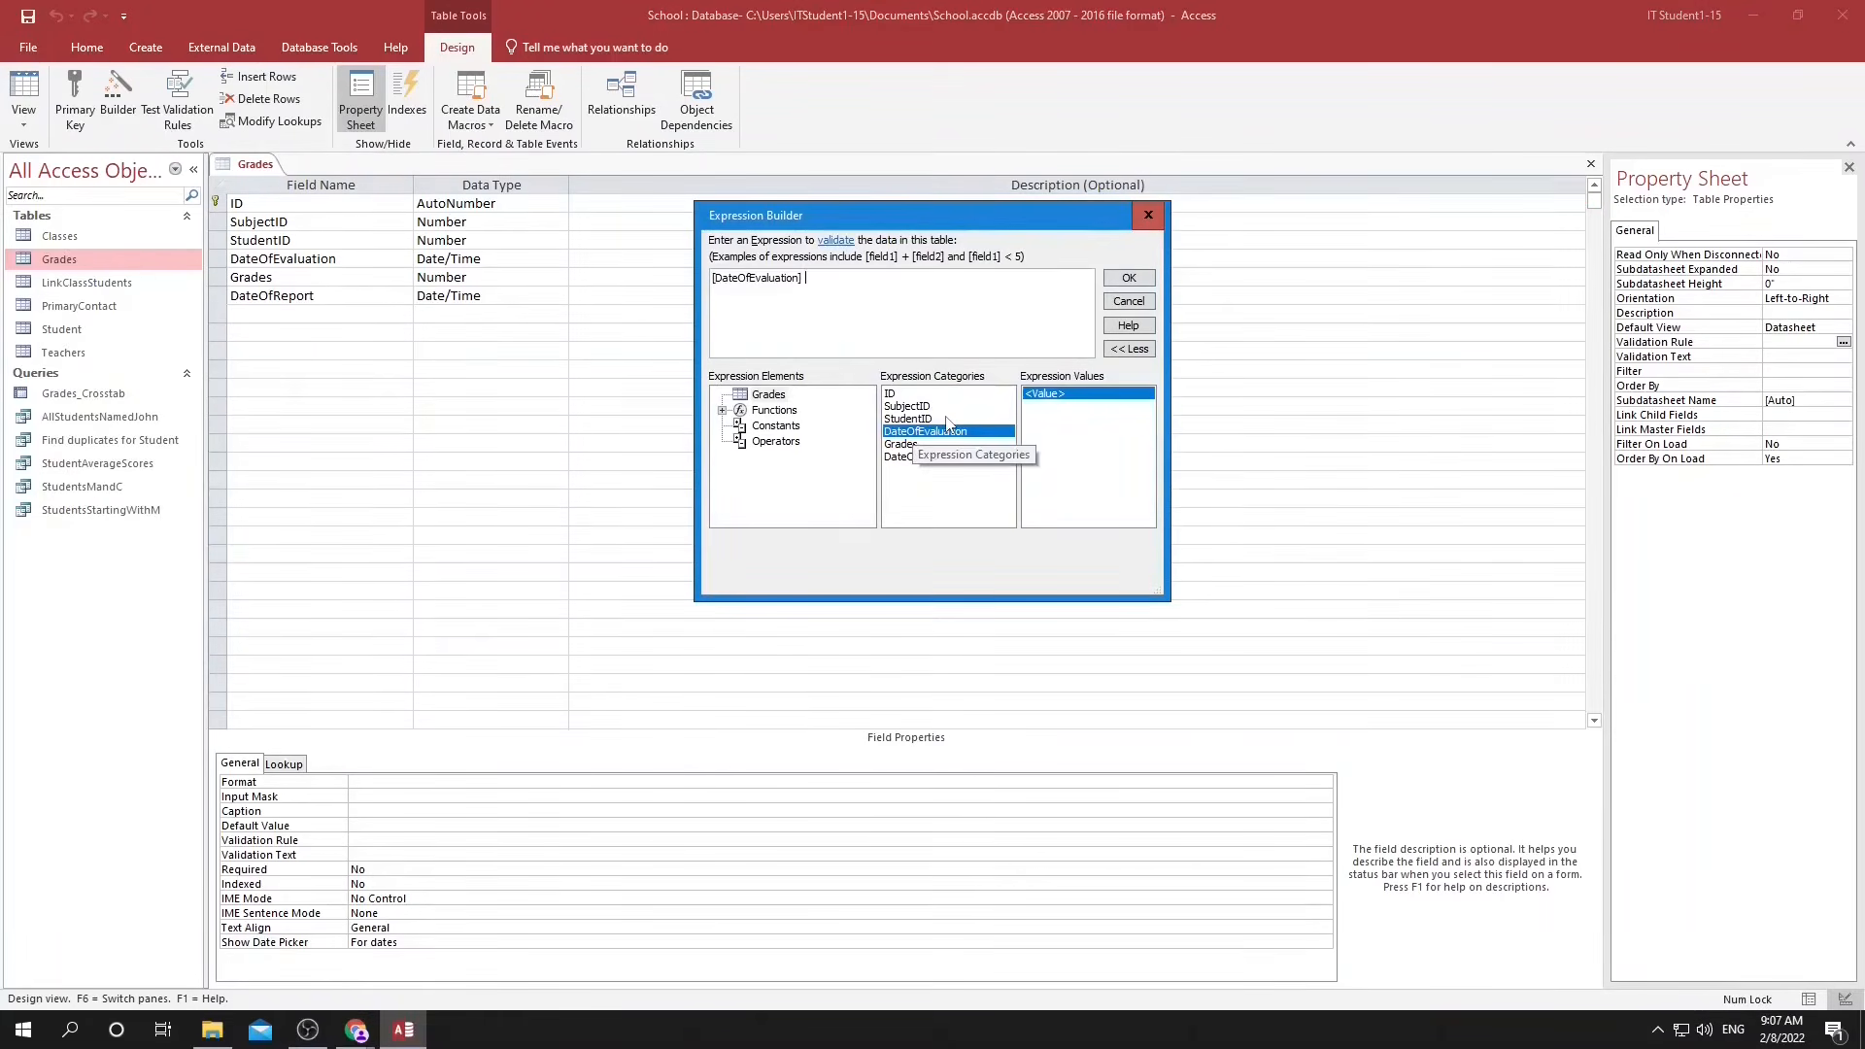
type("<")
double_click(909, 457)
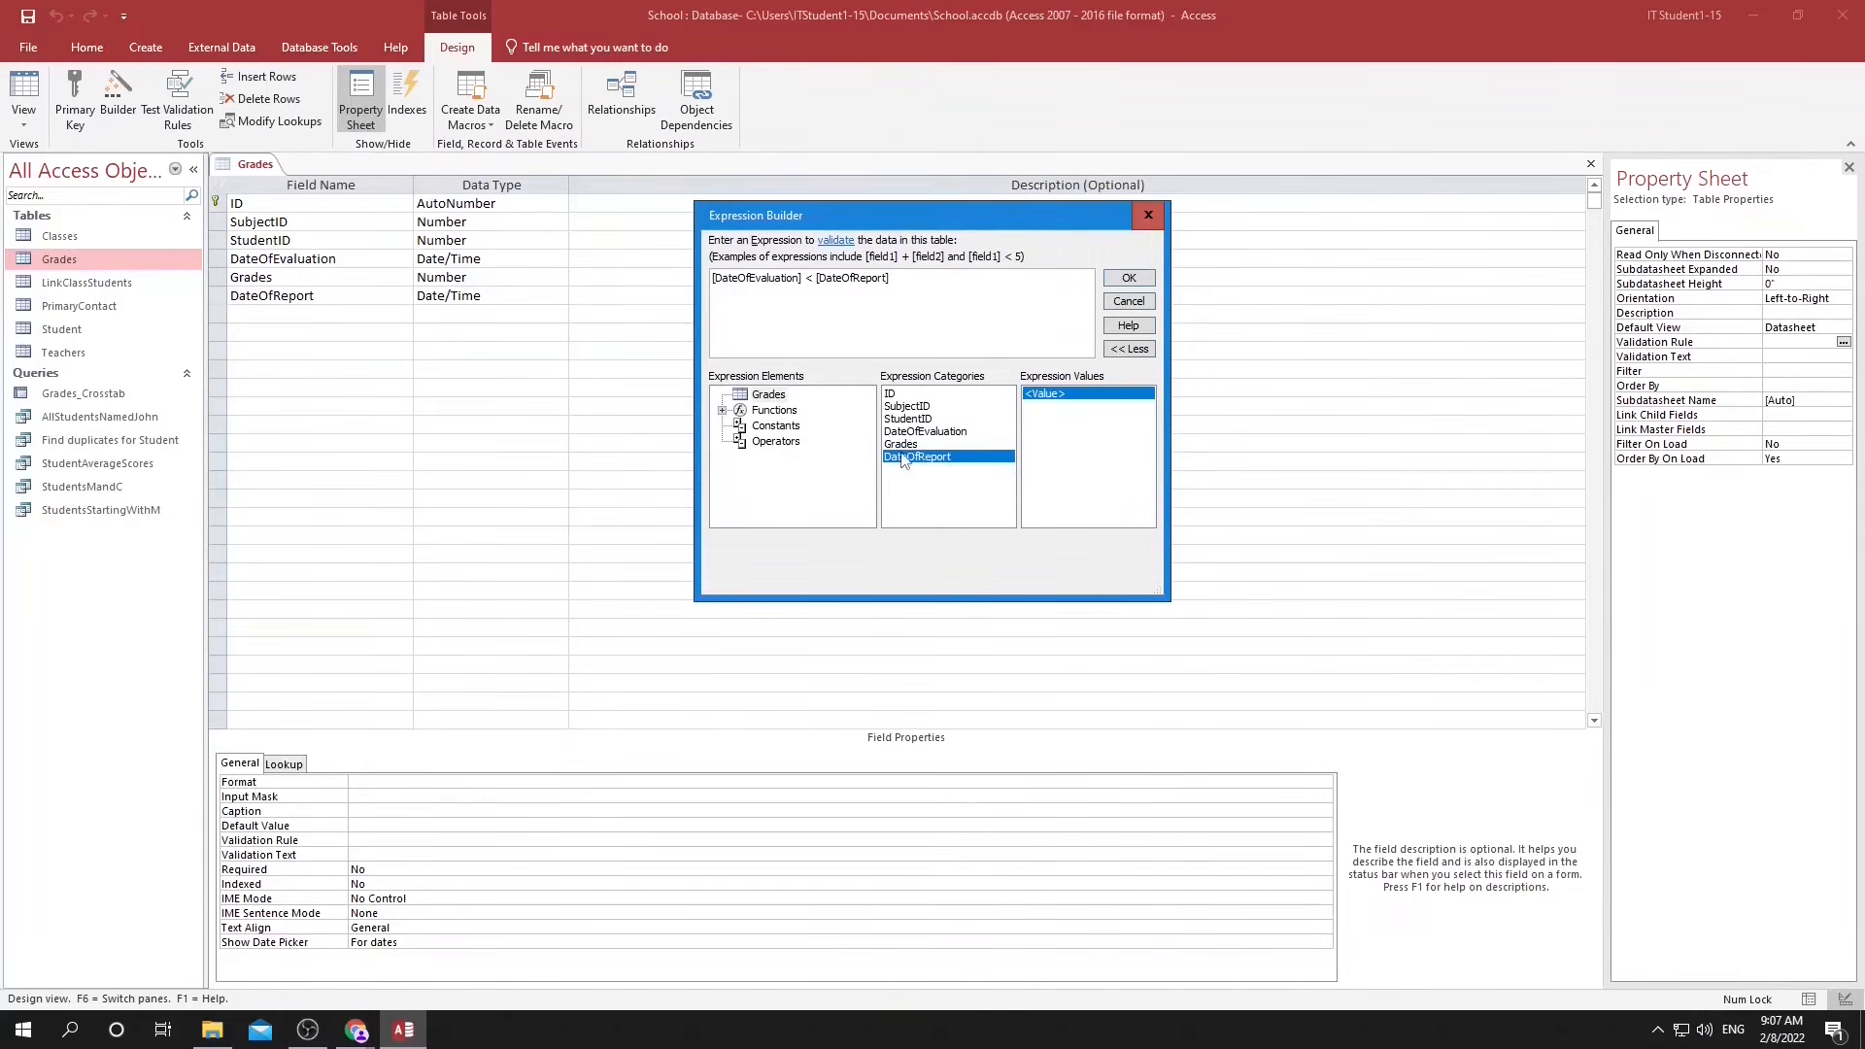
left_click(1128, 279)
Set the table's validation text to "Sorry, evaluation must be before the report date".
left_click(1748, 358)
type("Sorry")
type(" eva")
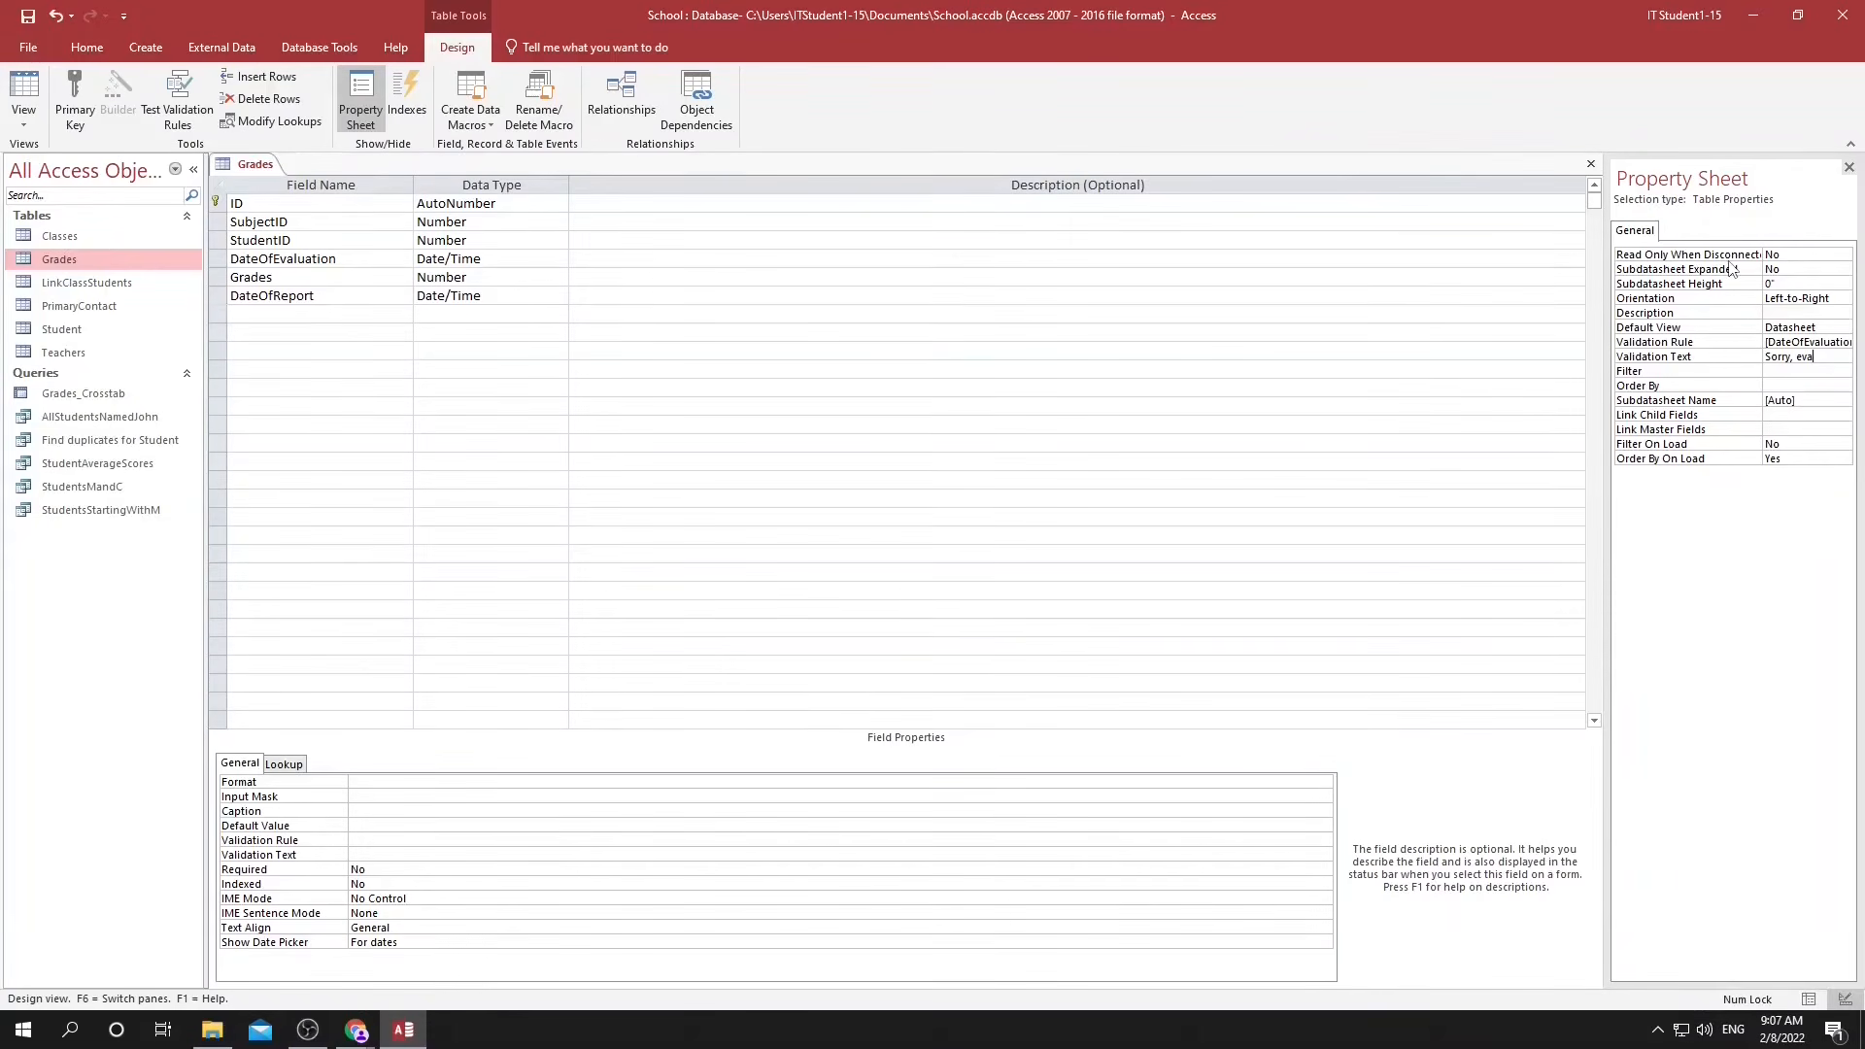
type("luation must be before the report date")
key("Return")
Save the table without testing the existing data and return to its datasheet.
left_click(1808, 997)
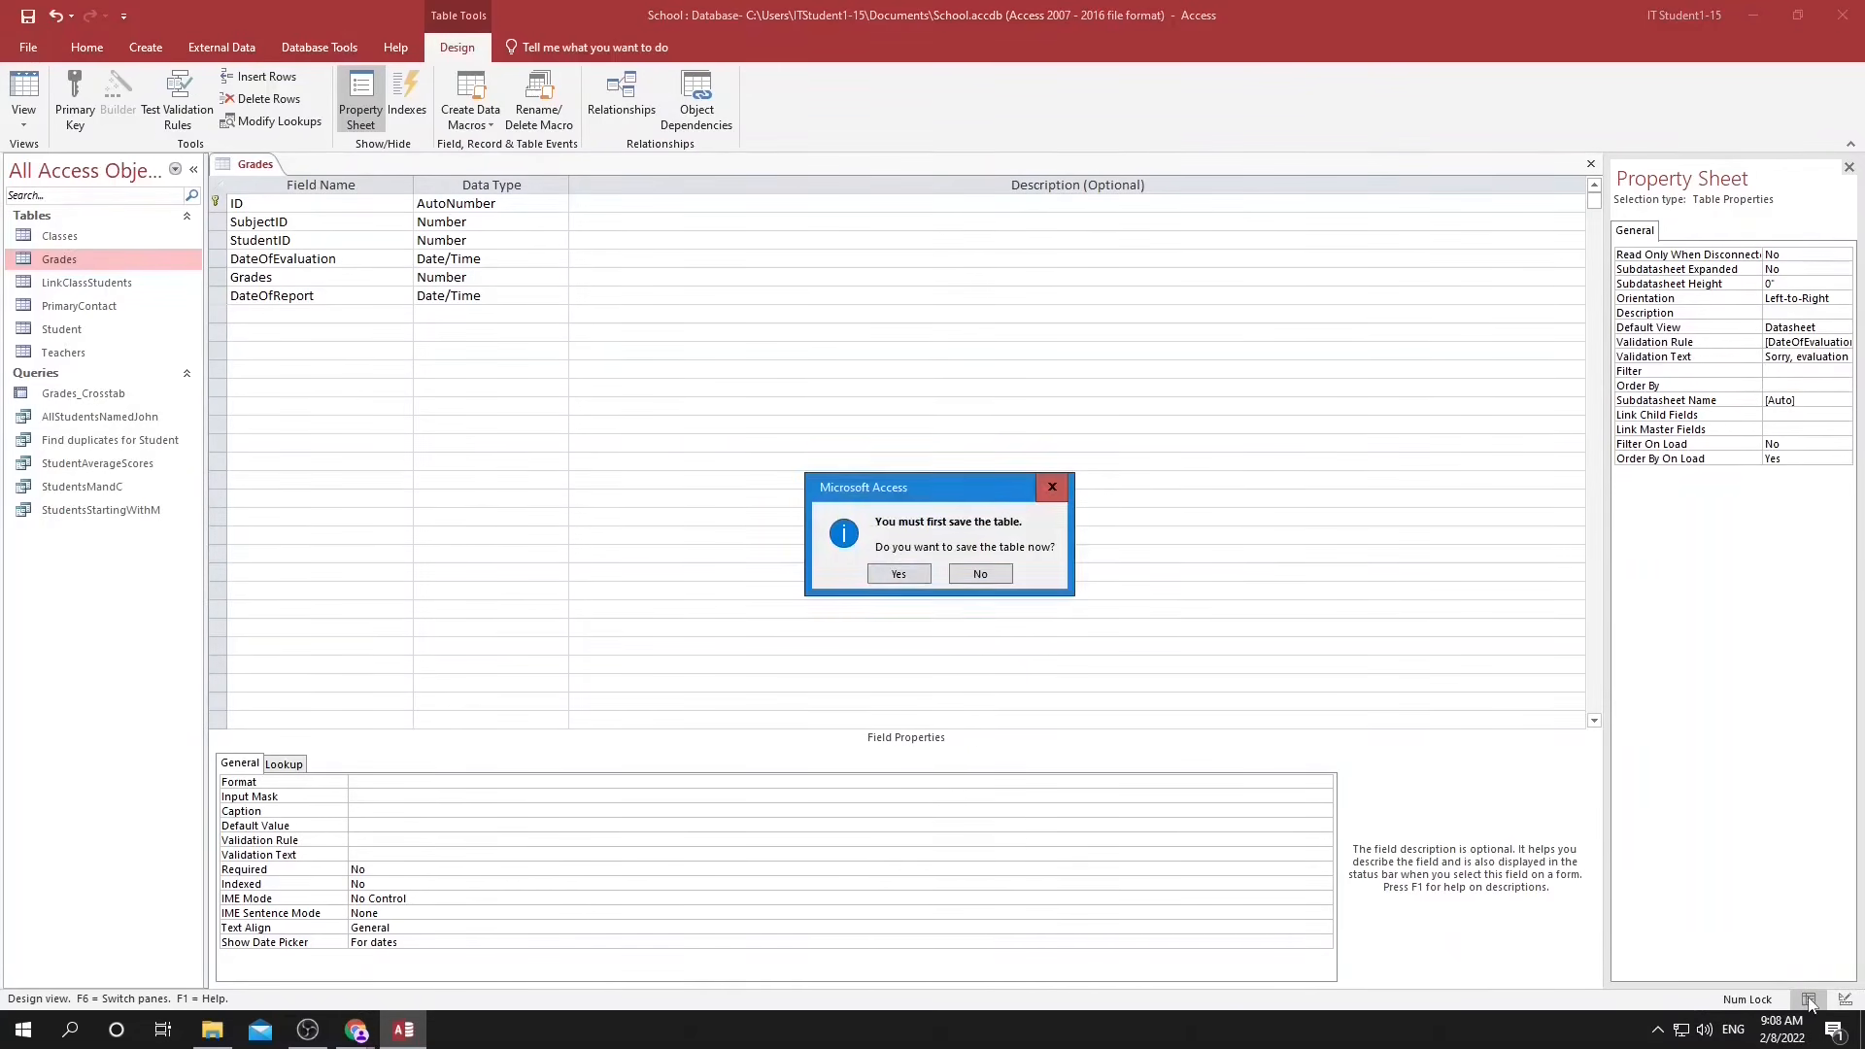
left_click(903, 574)
left_click(939, 574)
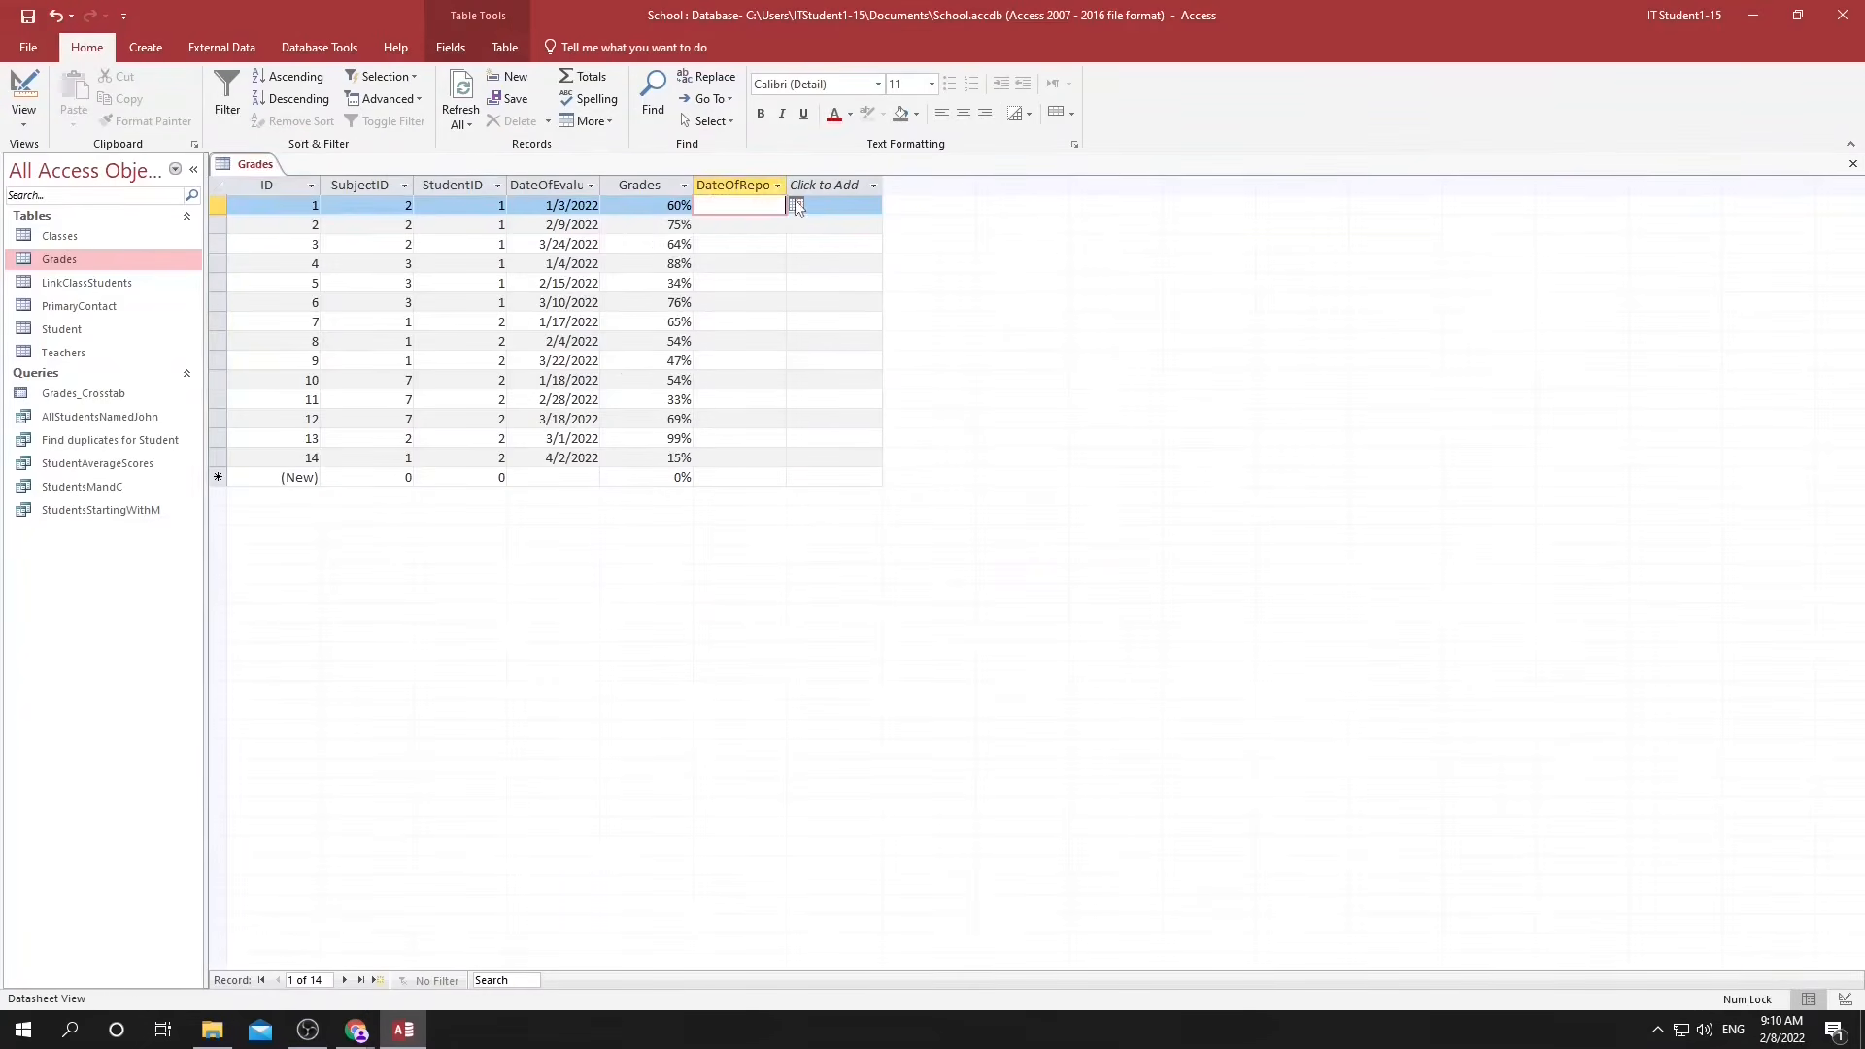
Try 12/1/2021 as the first record's report date to test the table's validation rule.
left_click(796, 204)
left_click(632, 224)
left_click(632, 223)
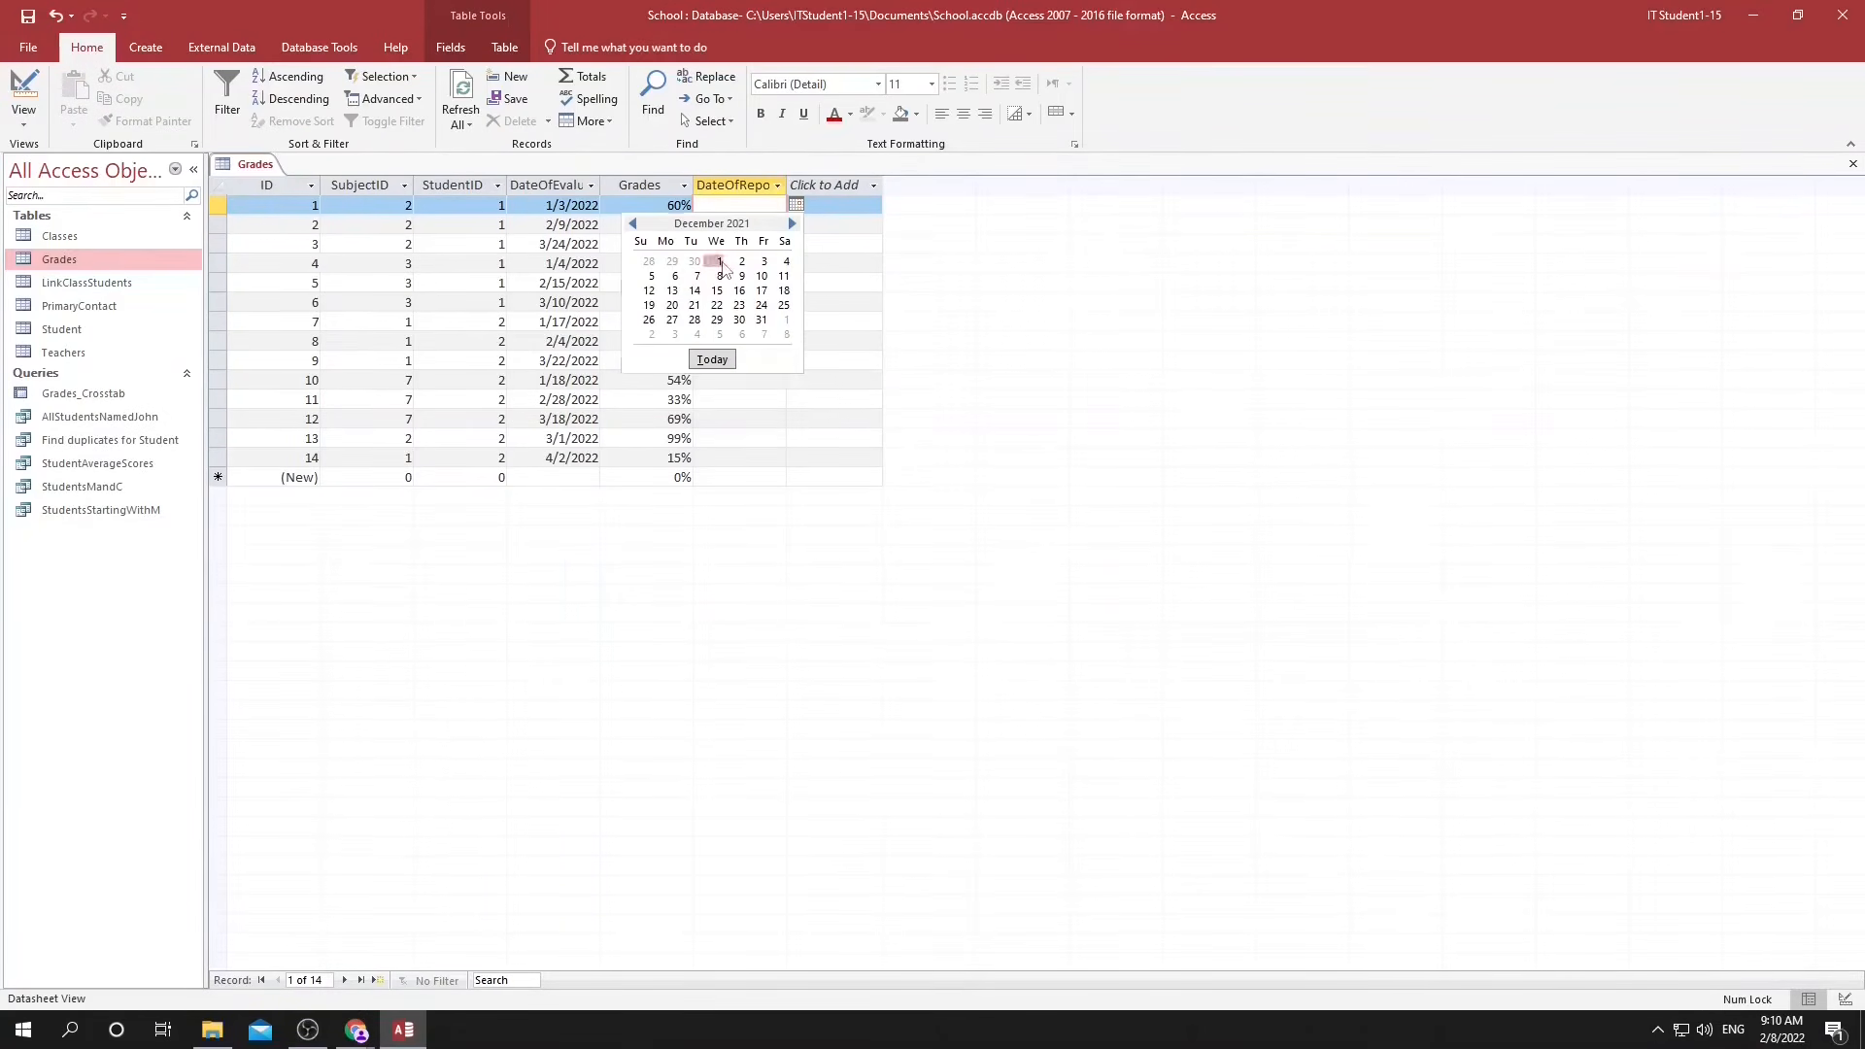
left_click(716, 260)
left_click(782, 248)
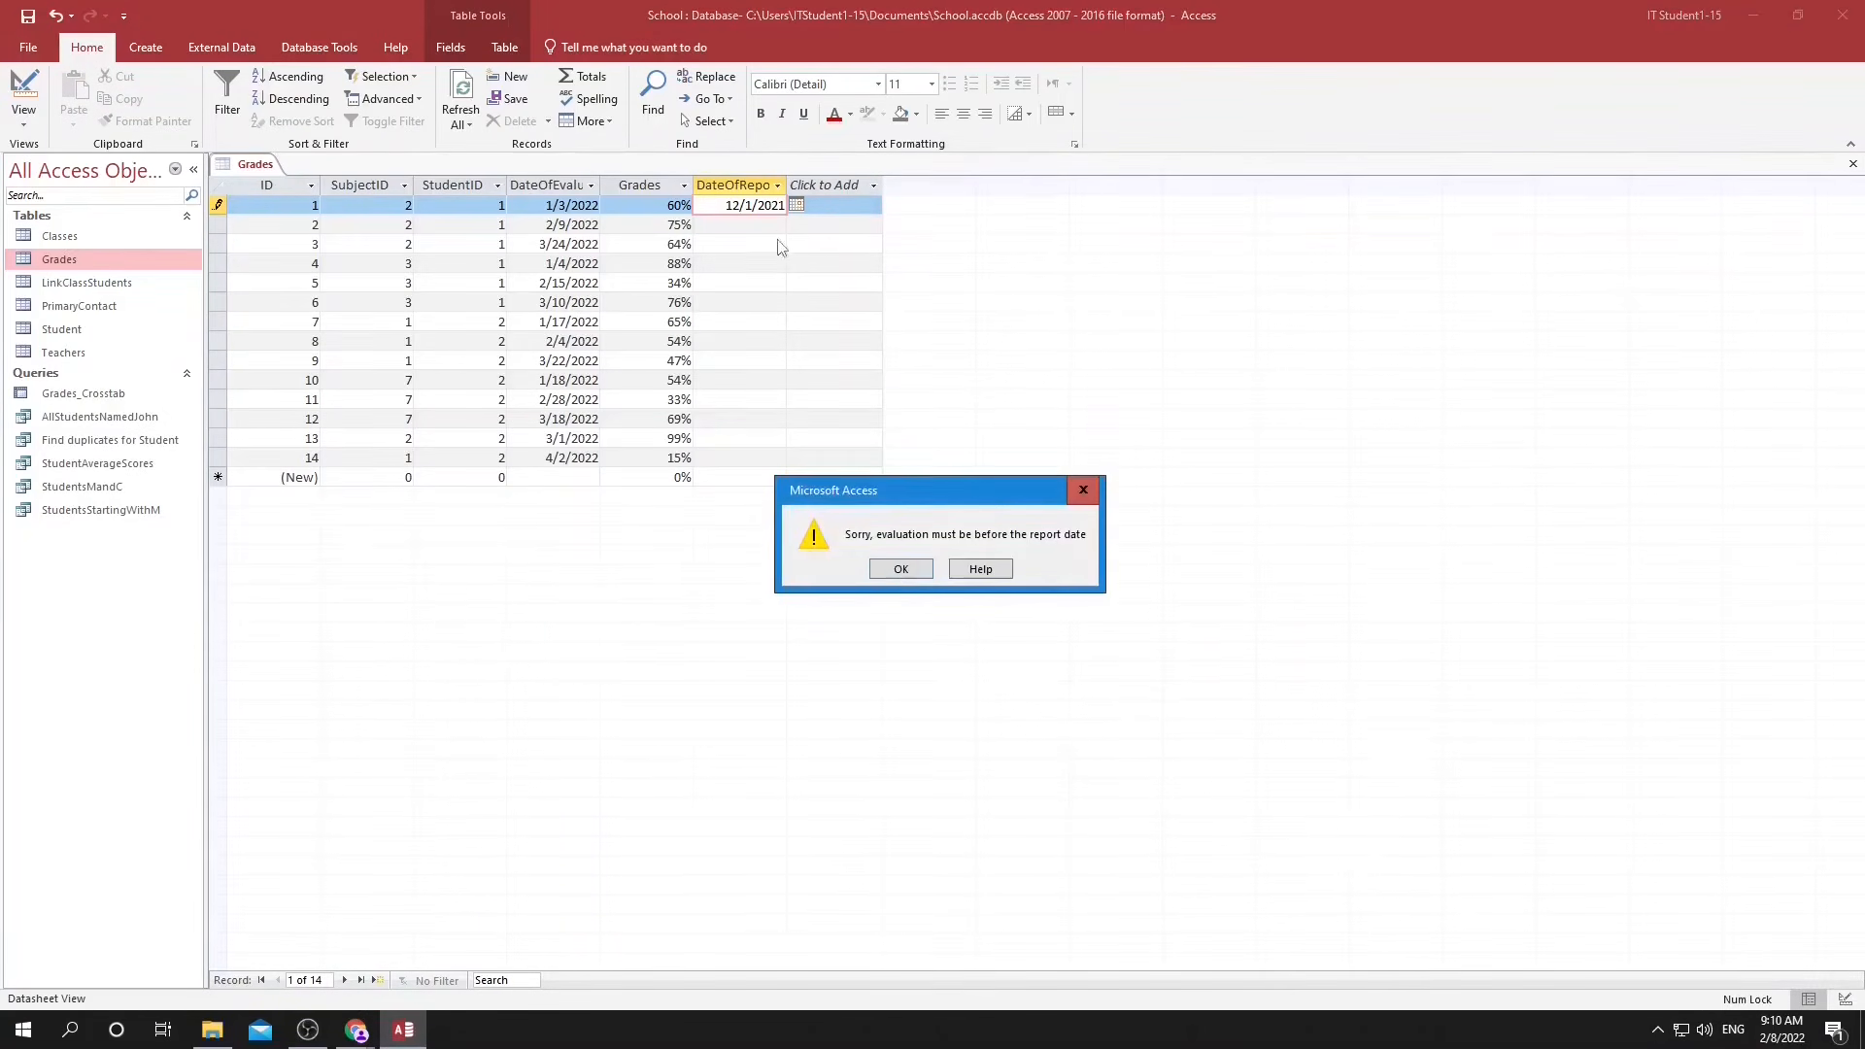
left_click(900, 571)
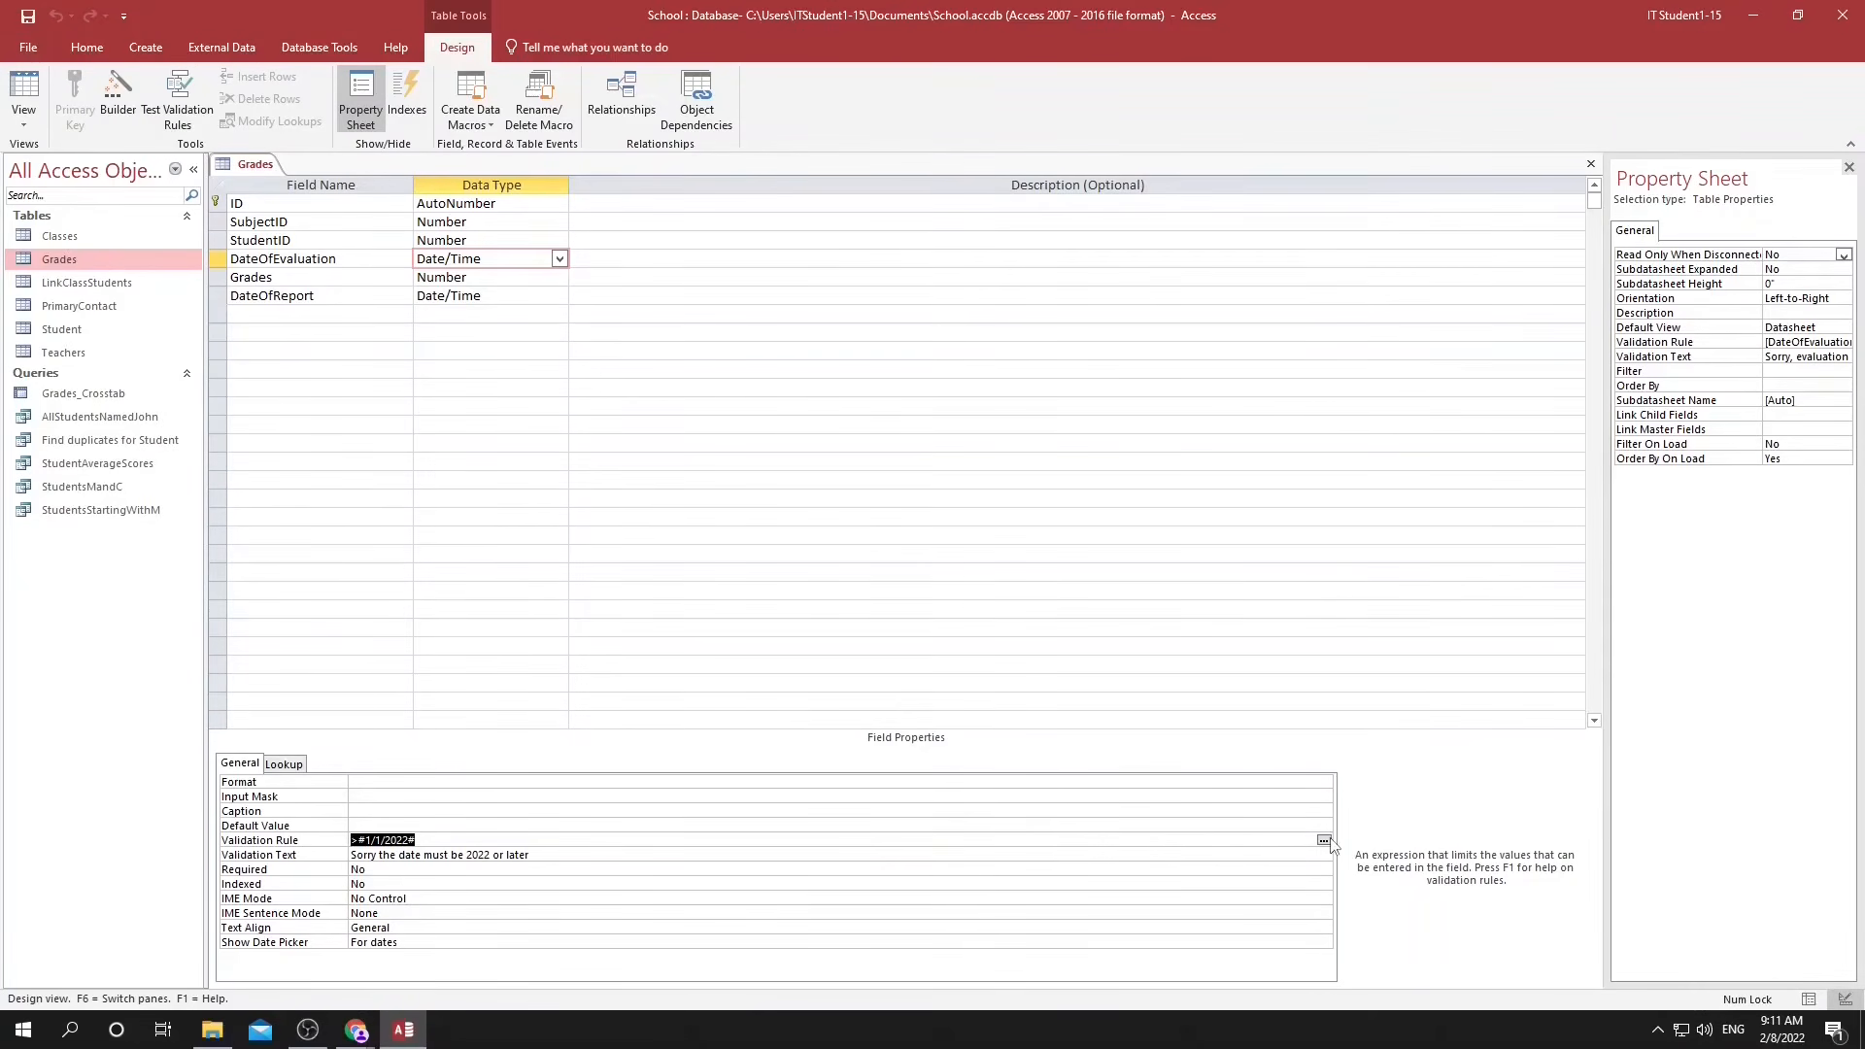
Examine the logical and comparison operators offered in the Expression Builder for DateOfEvaluation's validation rule, then leave it unchanged.
left_click(1323, 840)
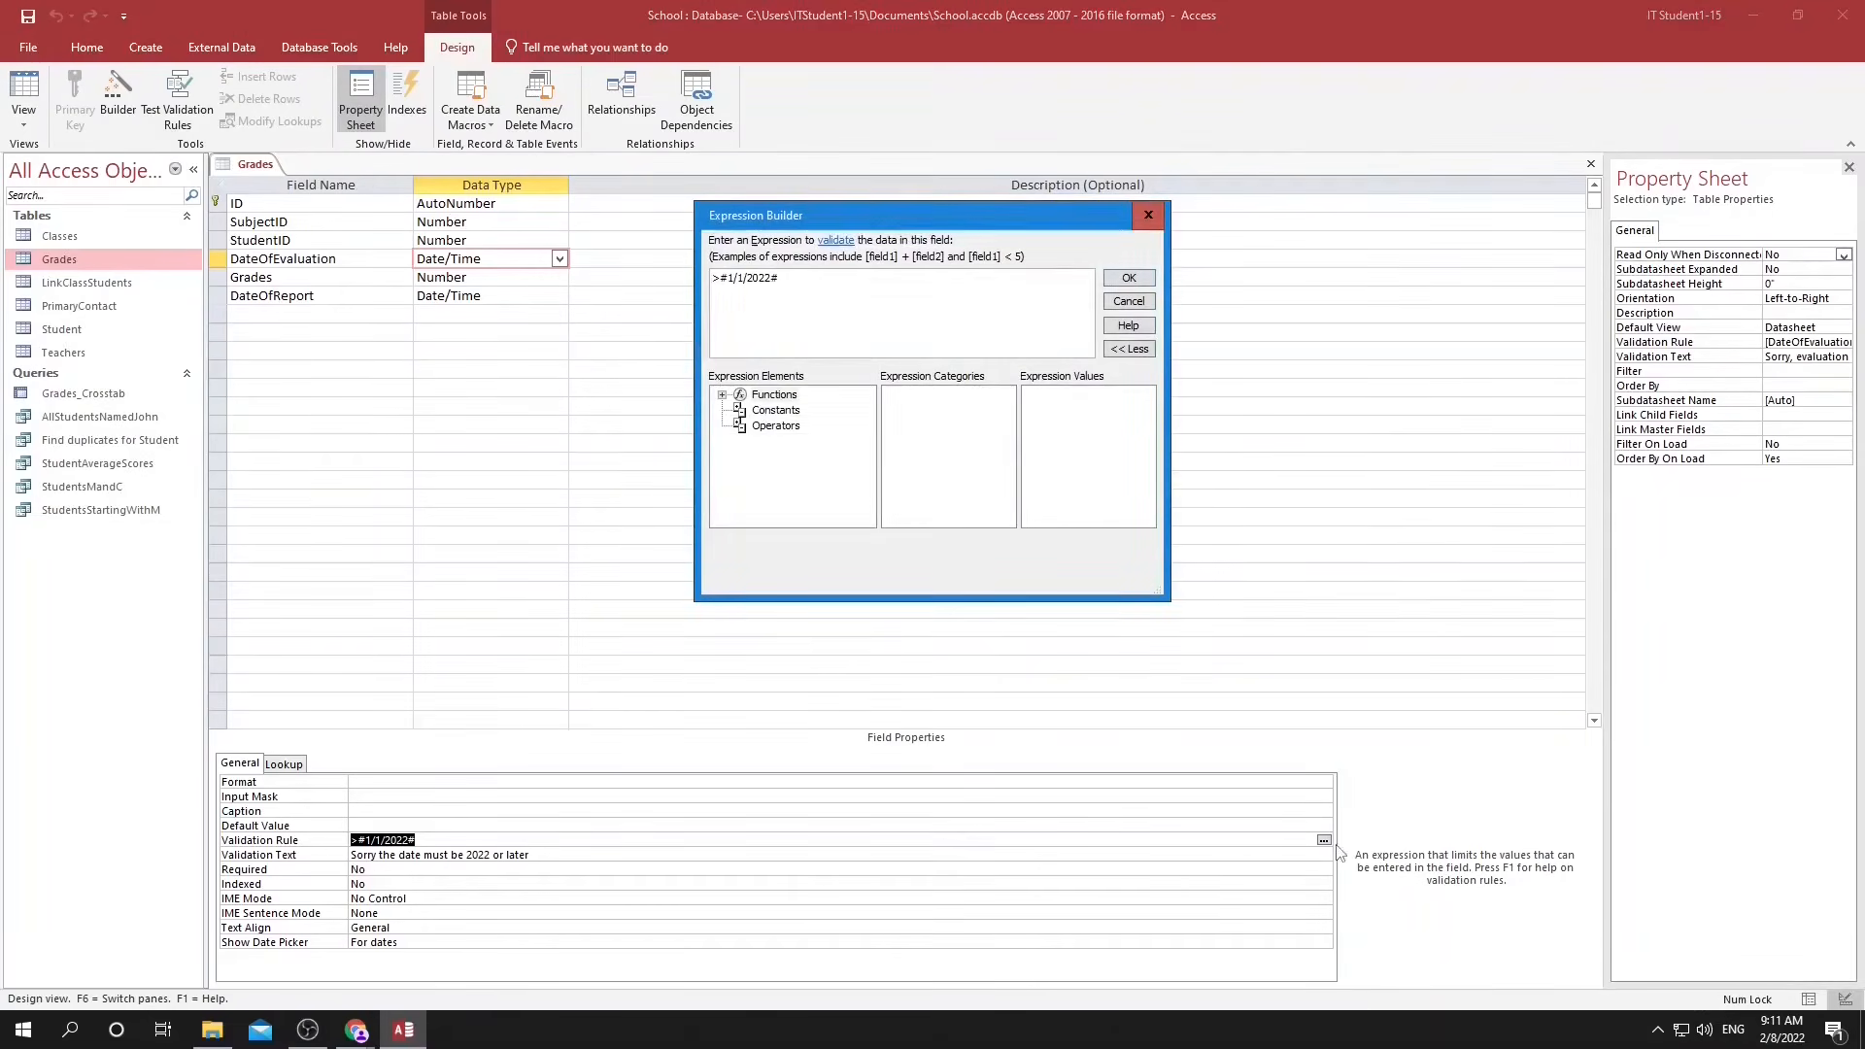
left_click(775, 411)
left_click(774, 426)
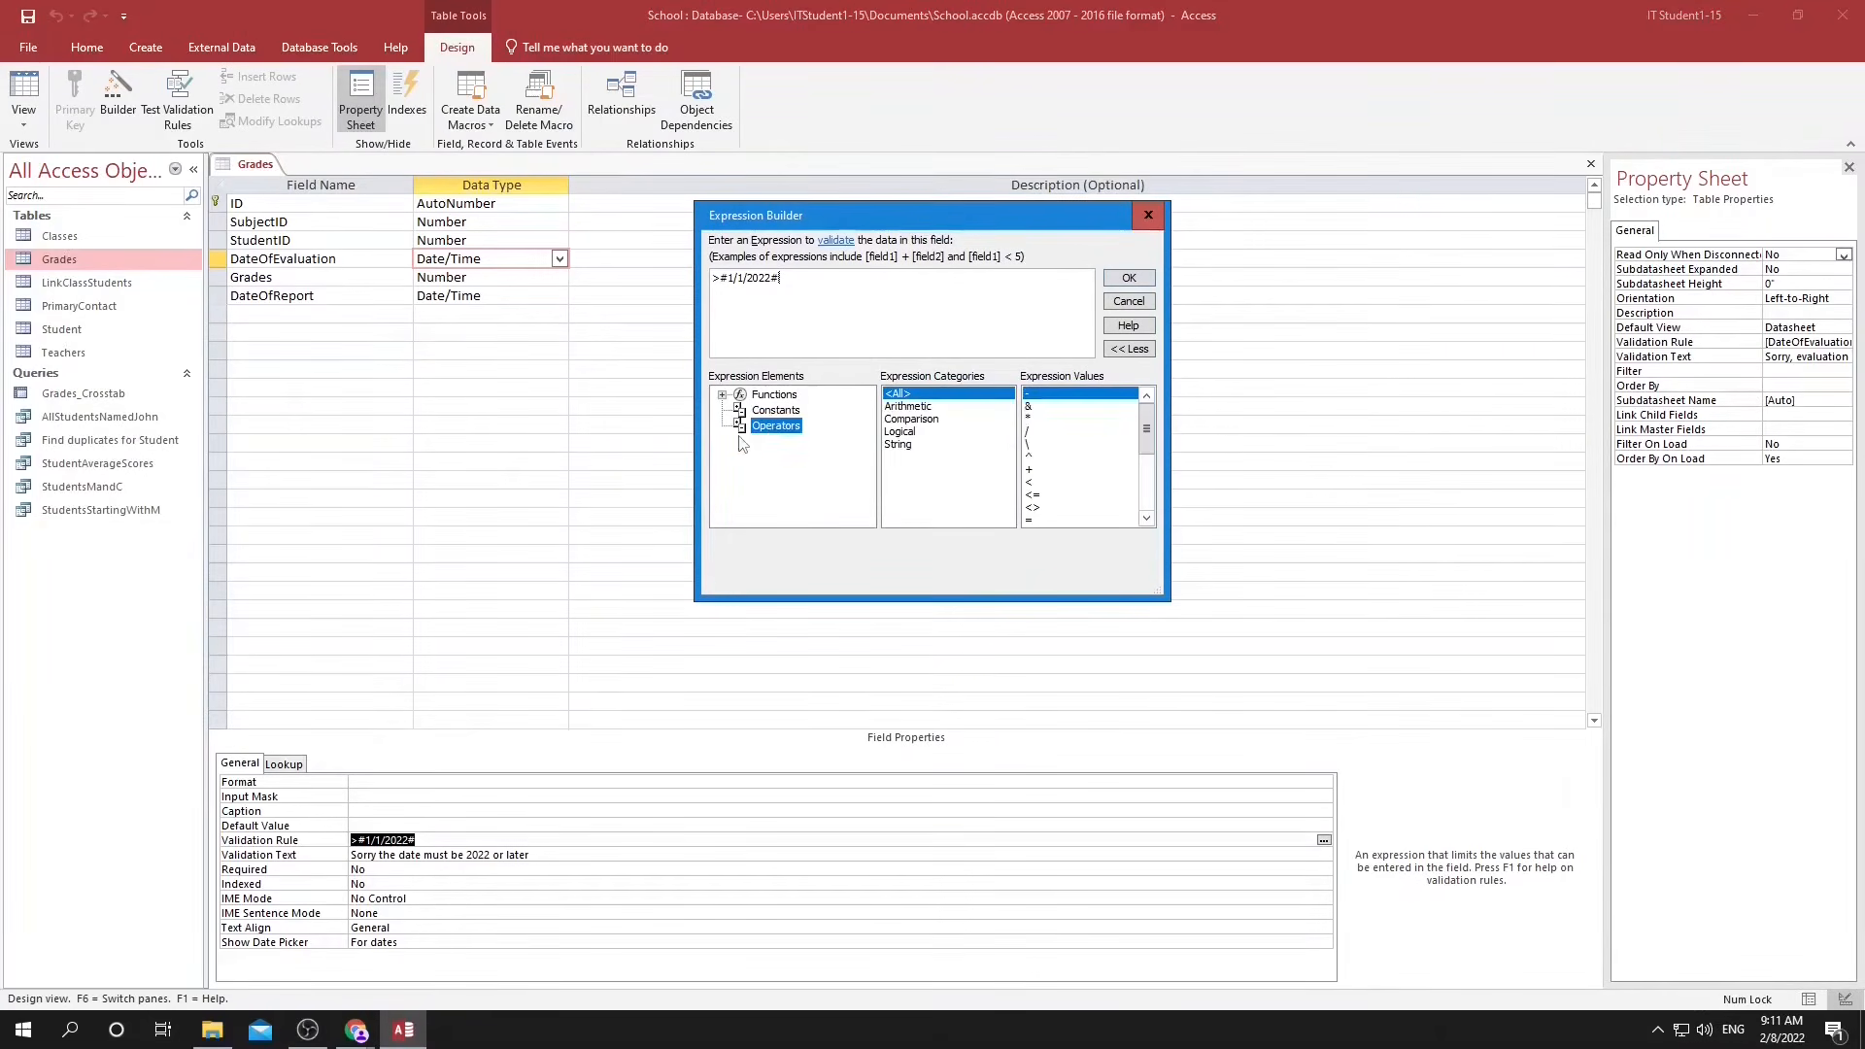
left_click(913, 432)
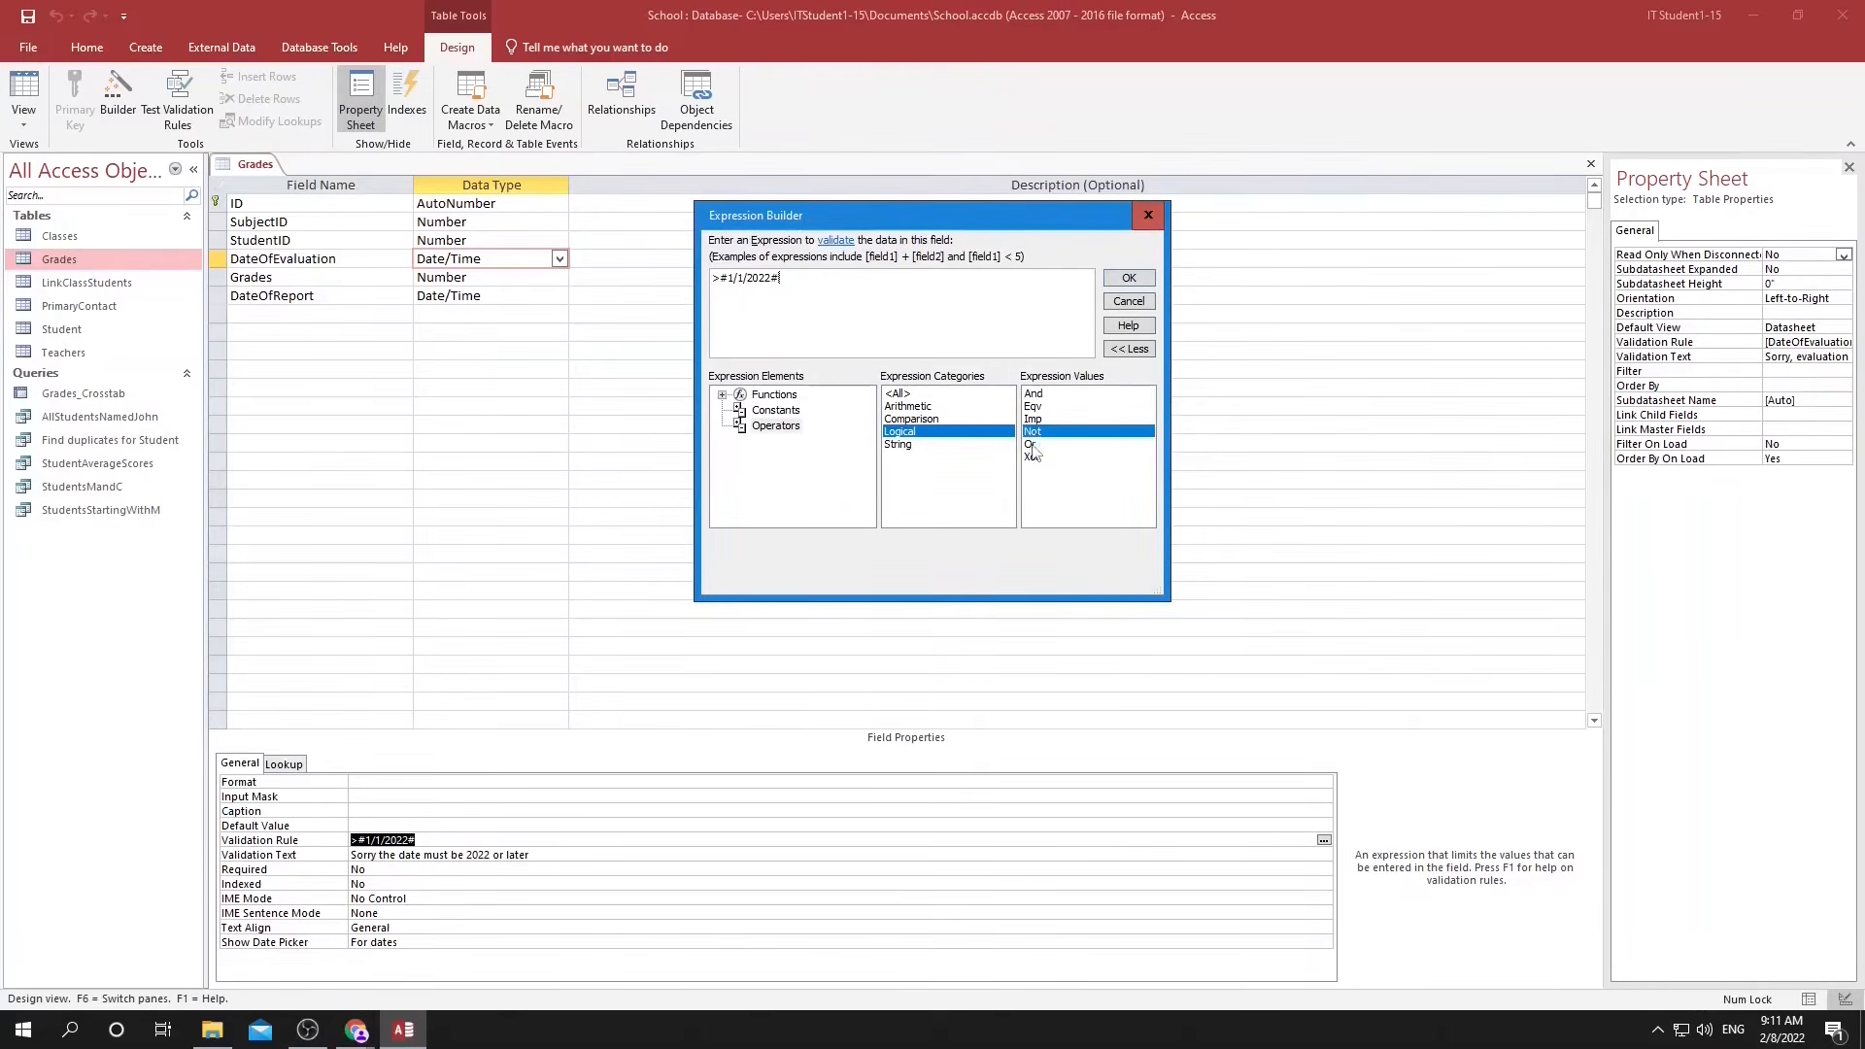
key("Up")
left_click(1038, 470)
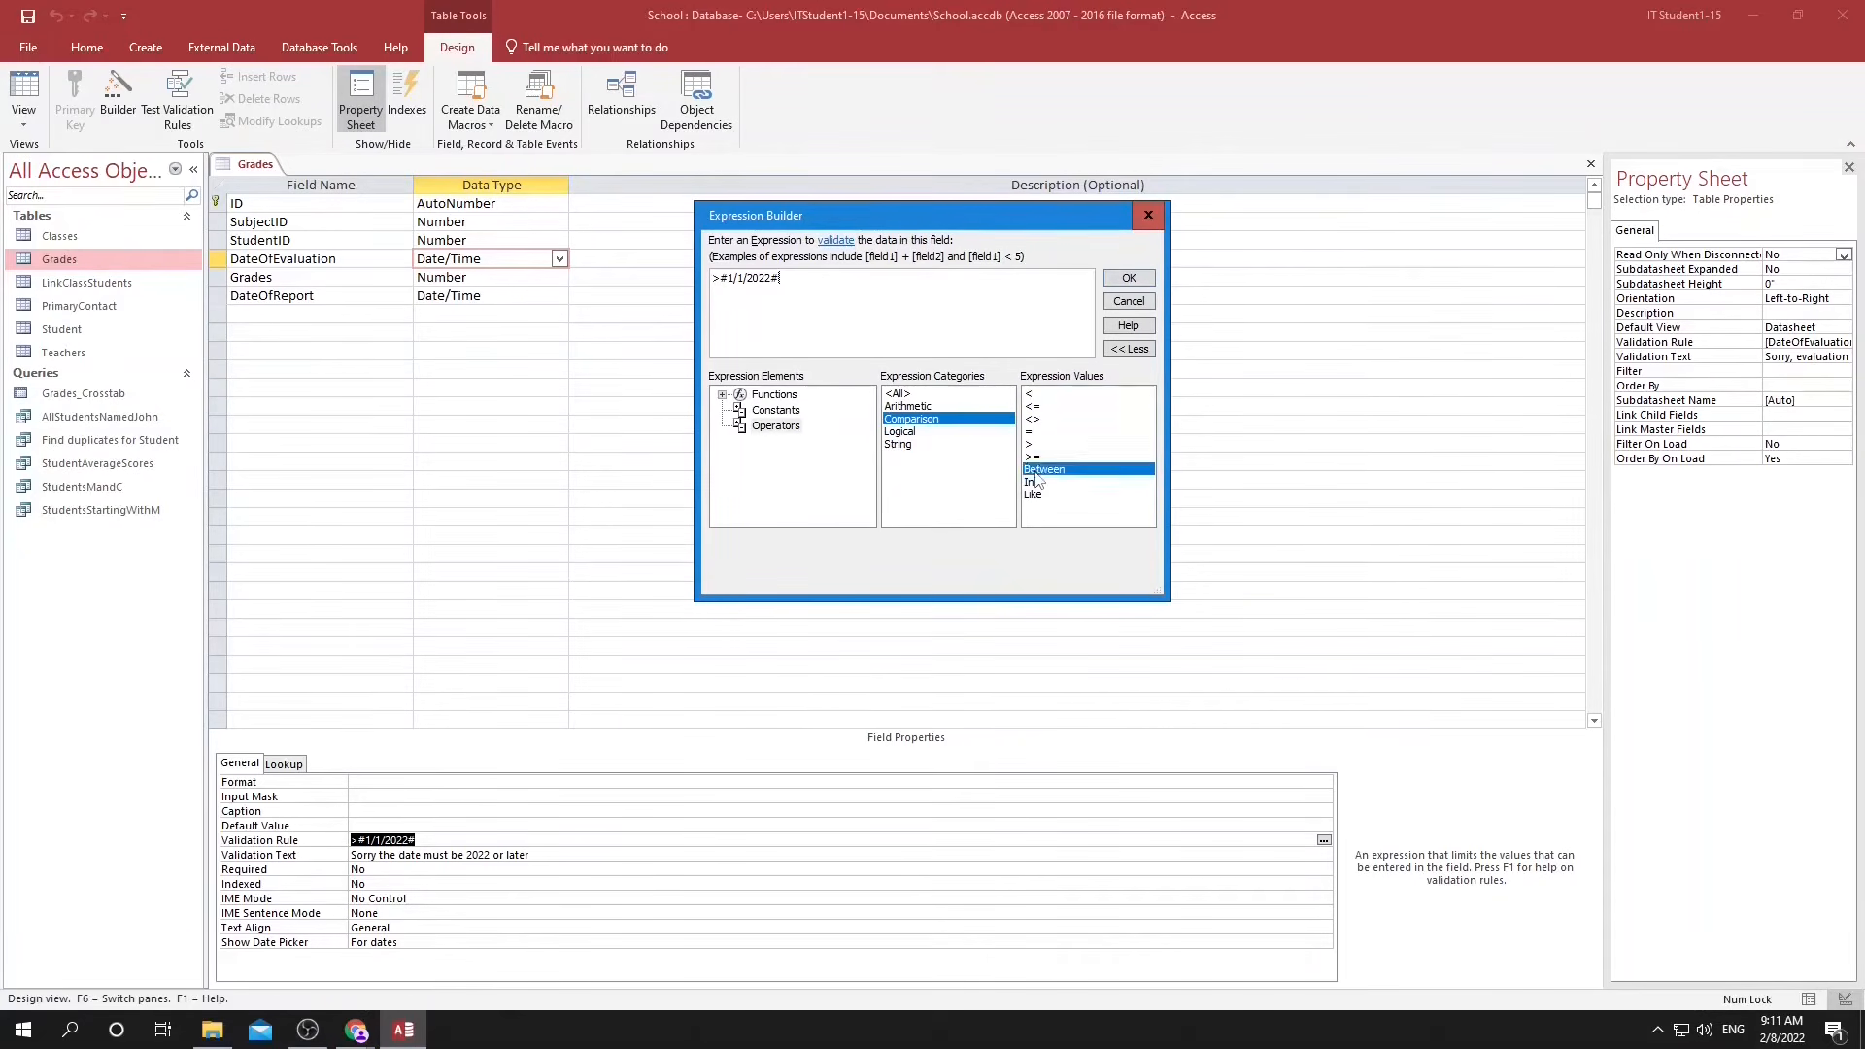
left_click(902, 432)
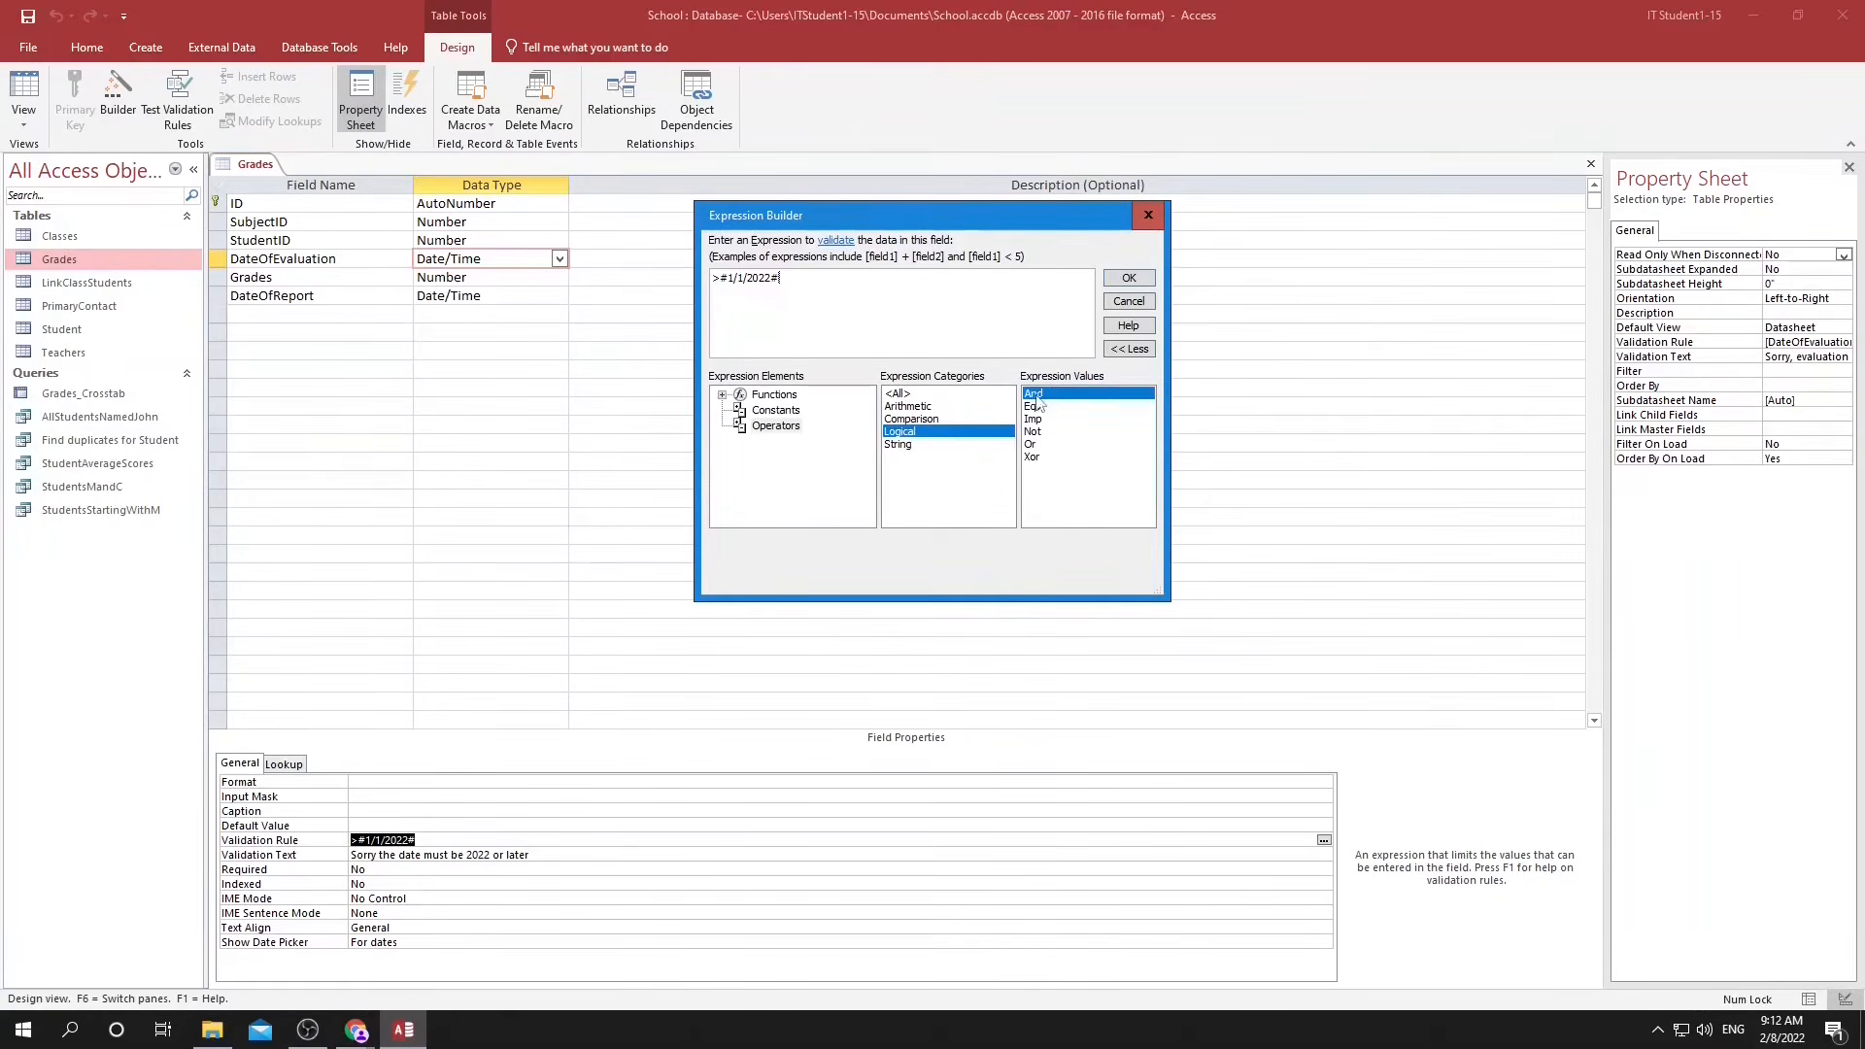
left_click(1033, 431)
left_click(1031, 443)
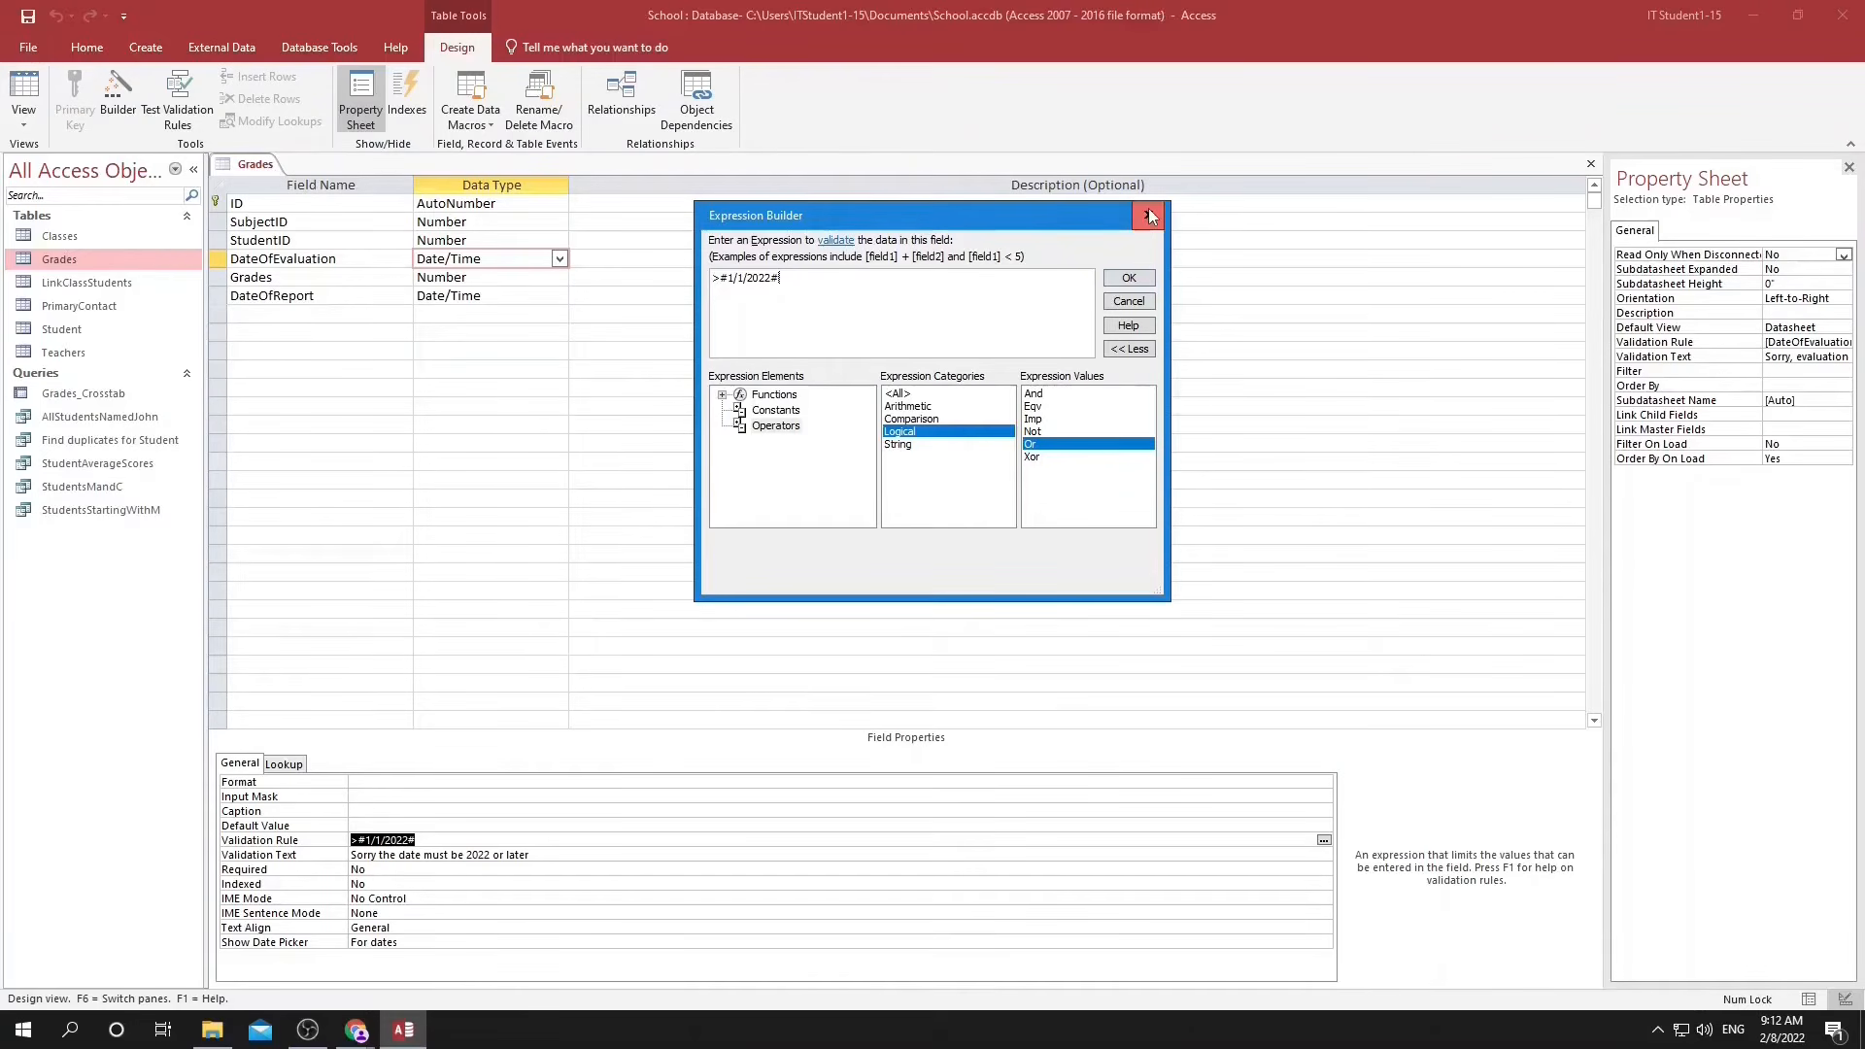
left_click(1149, 215)
key("alt+Tab")
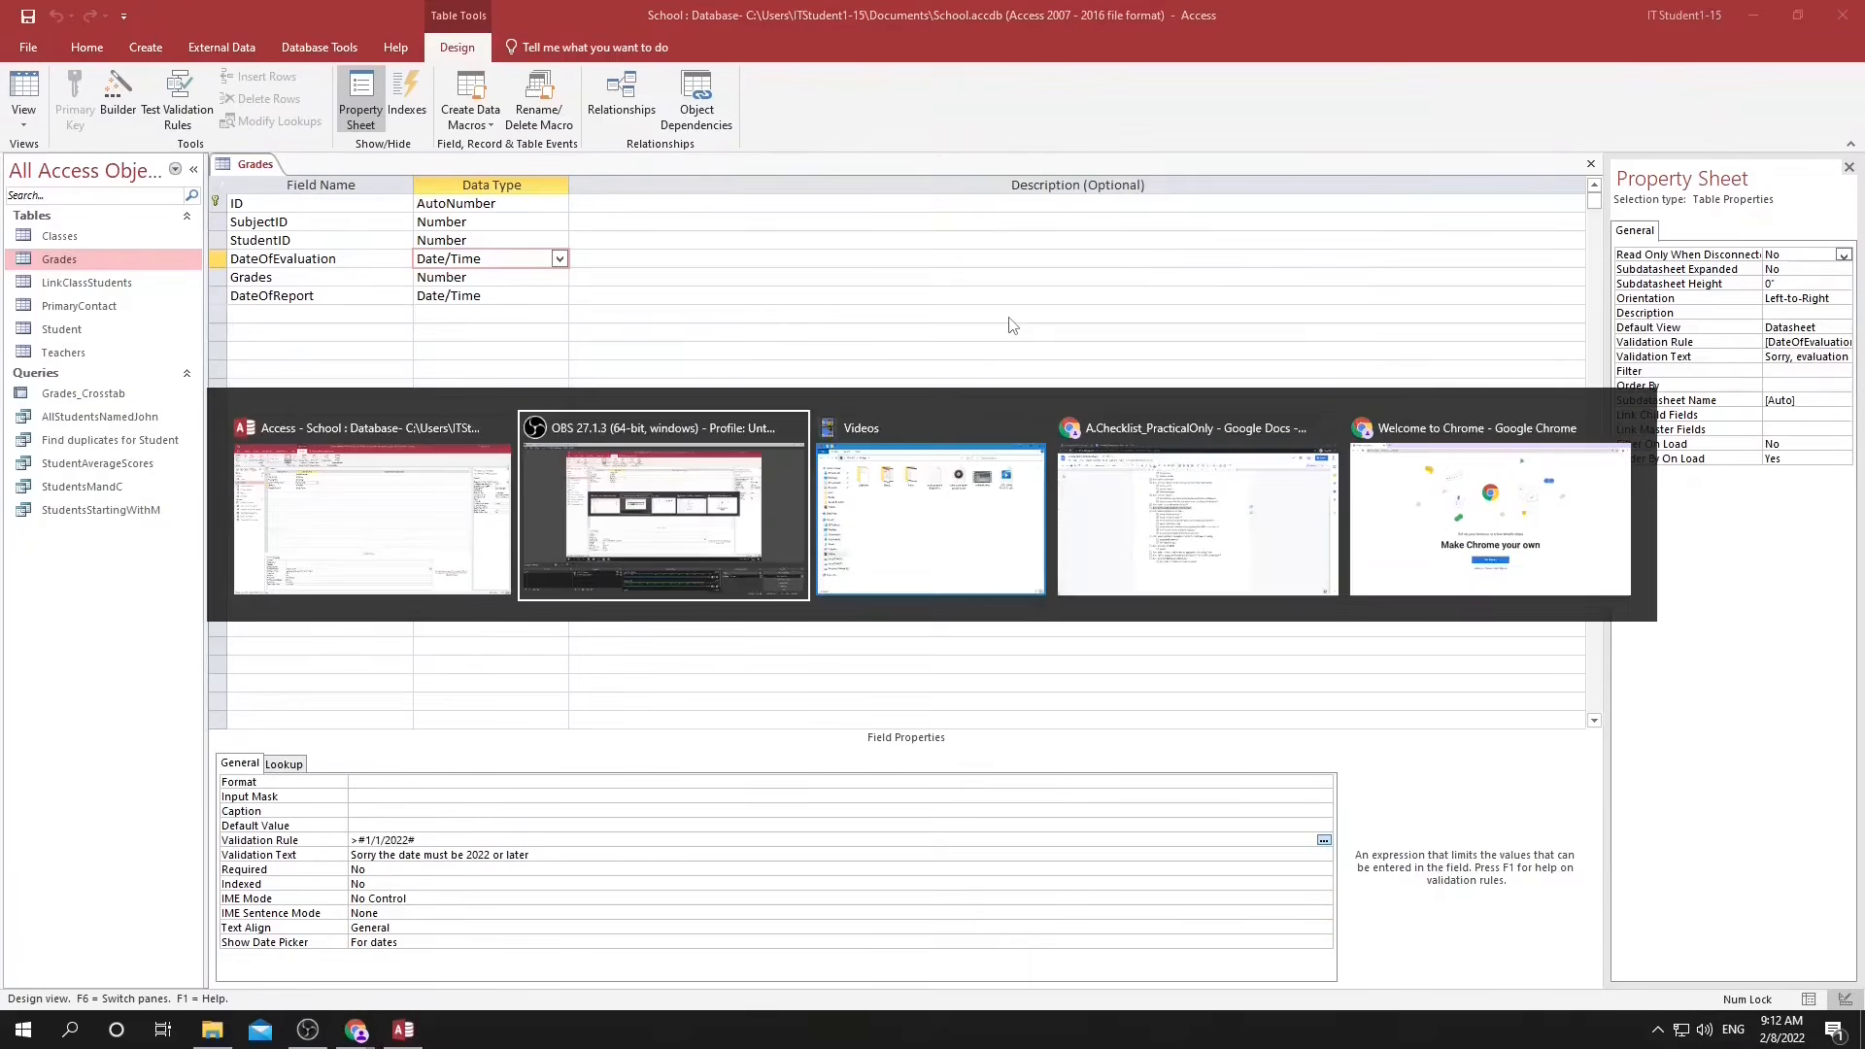
Switch to the A.Checklist_PracticalOnly document and tick off the item about adding validation rules to data.
key("alt+Tab")
key("alt+Tab")
left_click(617, 430)
left_click(787, 660)
left_click_drag(682, 681, 704, 704)
left_click(704, 704)
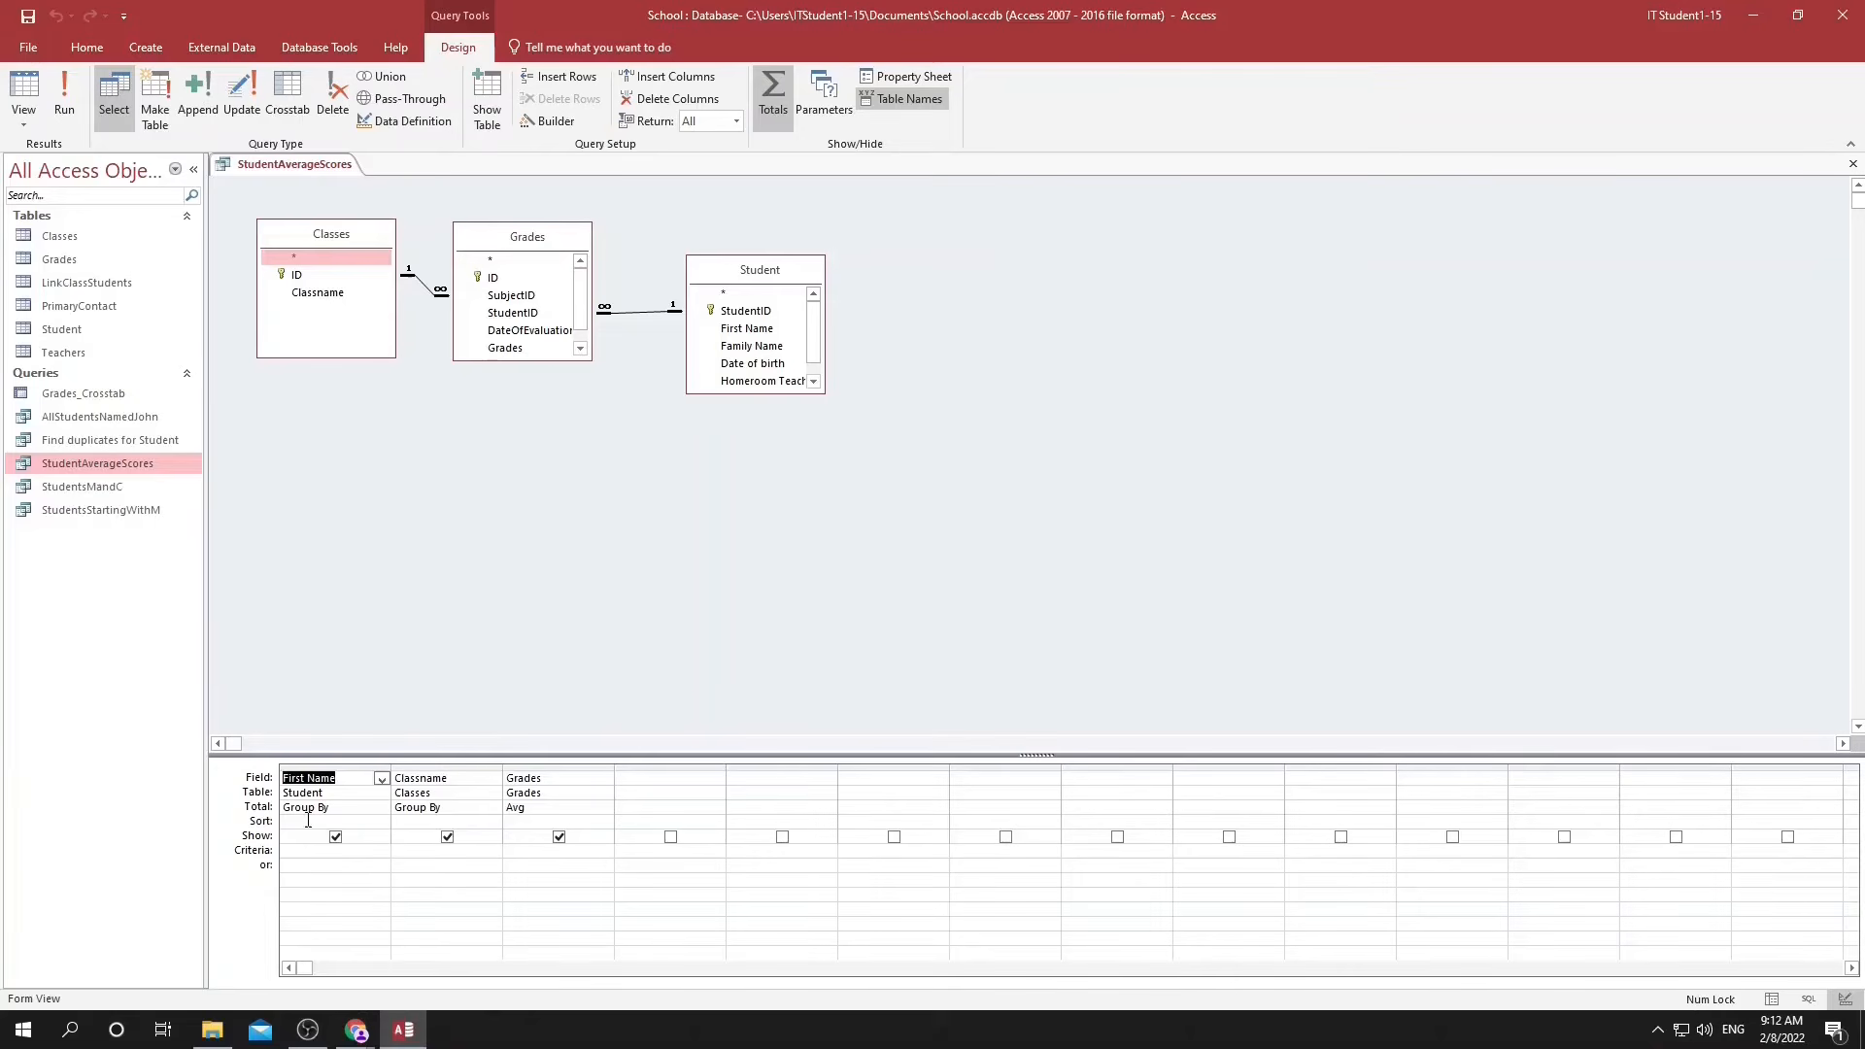
Sort the StudentAverageScores query ascending by First Name and by Classname, and run it.
left_click(308, 821)
left_click(382, 822)
left_click(312, 836)
left_click(482, 824)
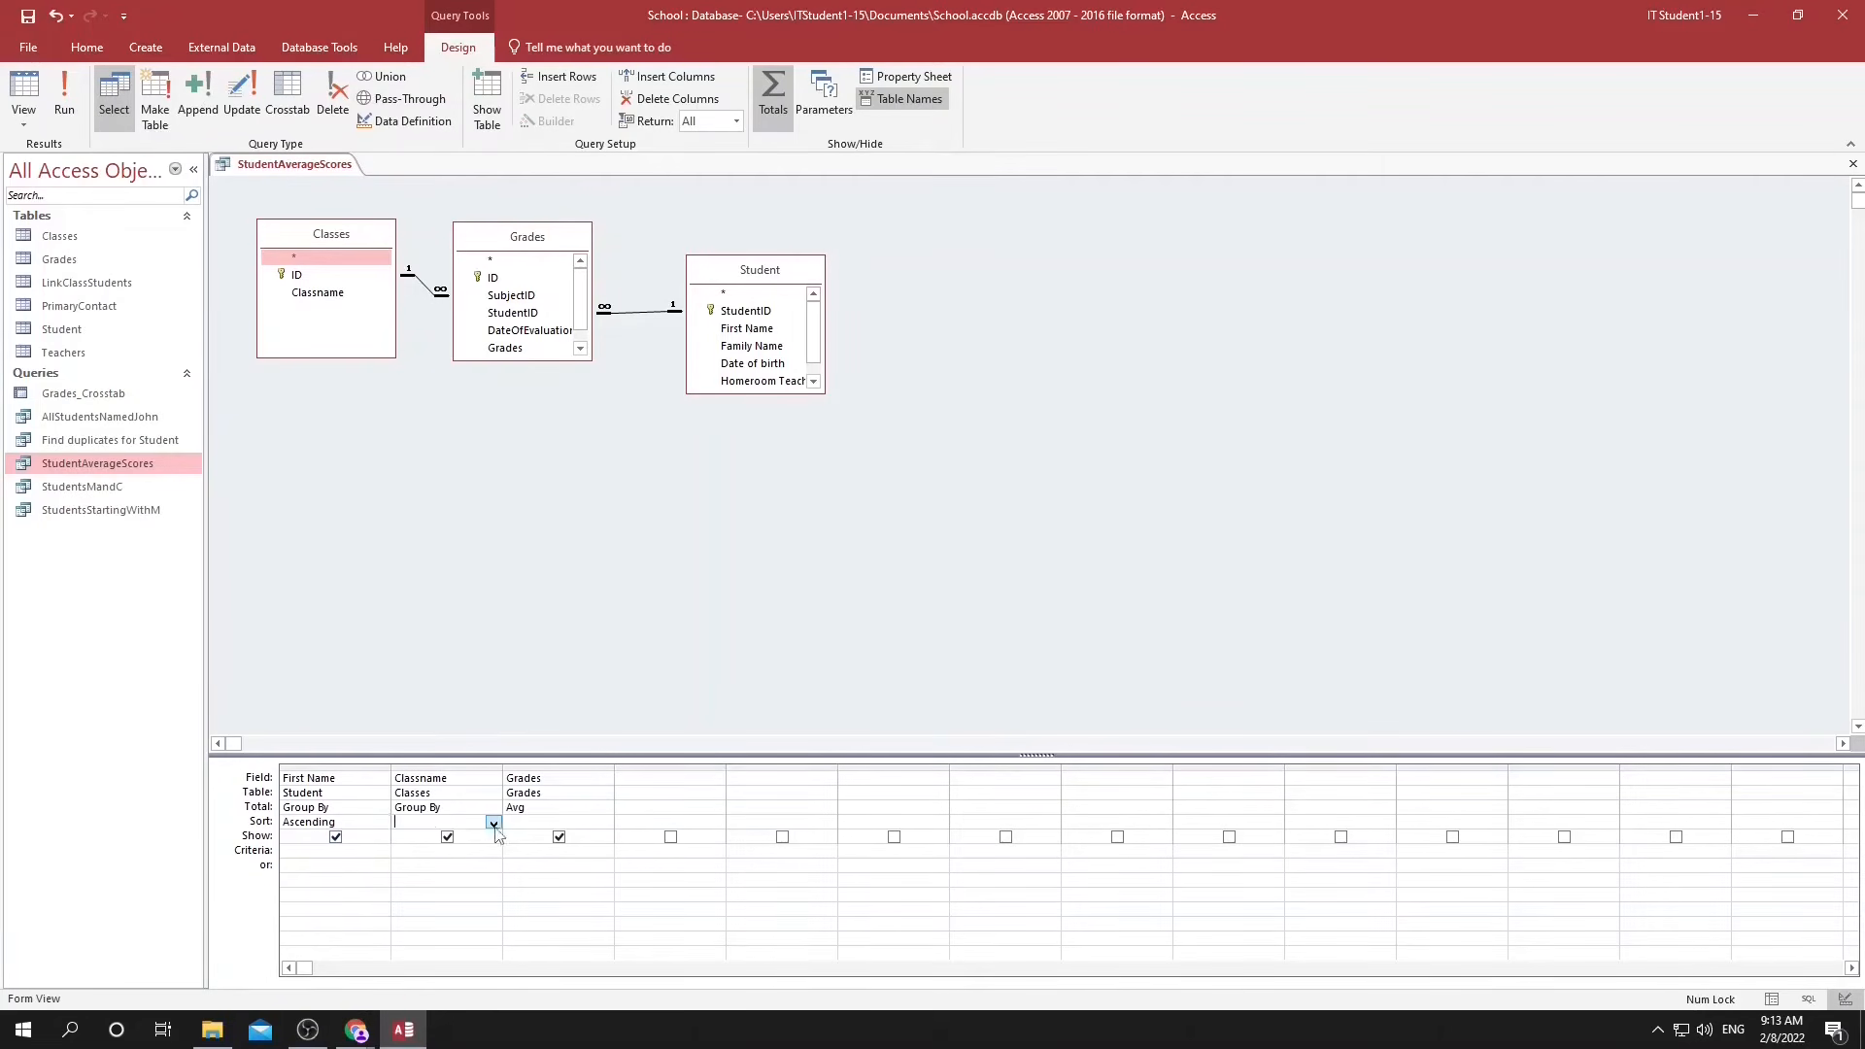
left_click(494, 823)
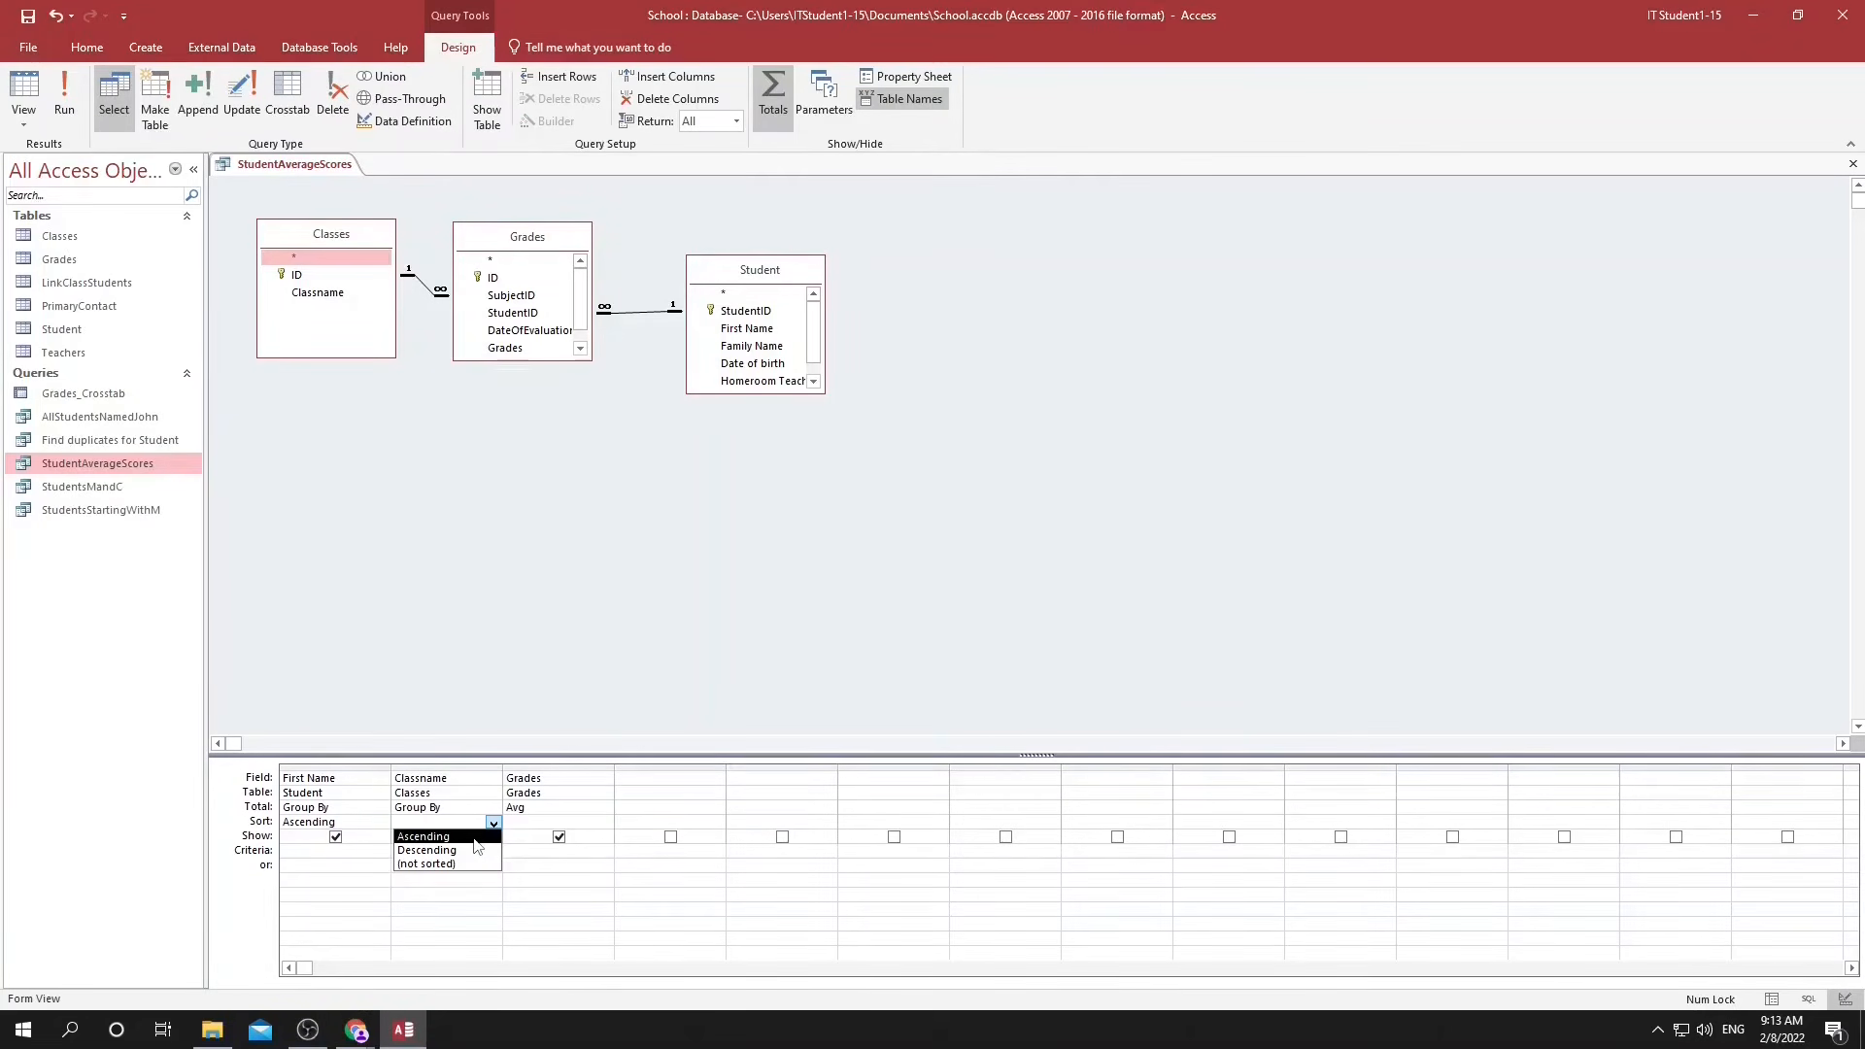
left_click(475, 837)
left_click(64, 92)
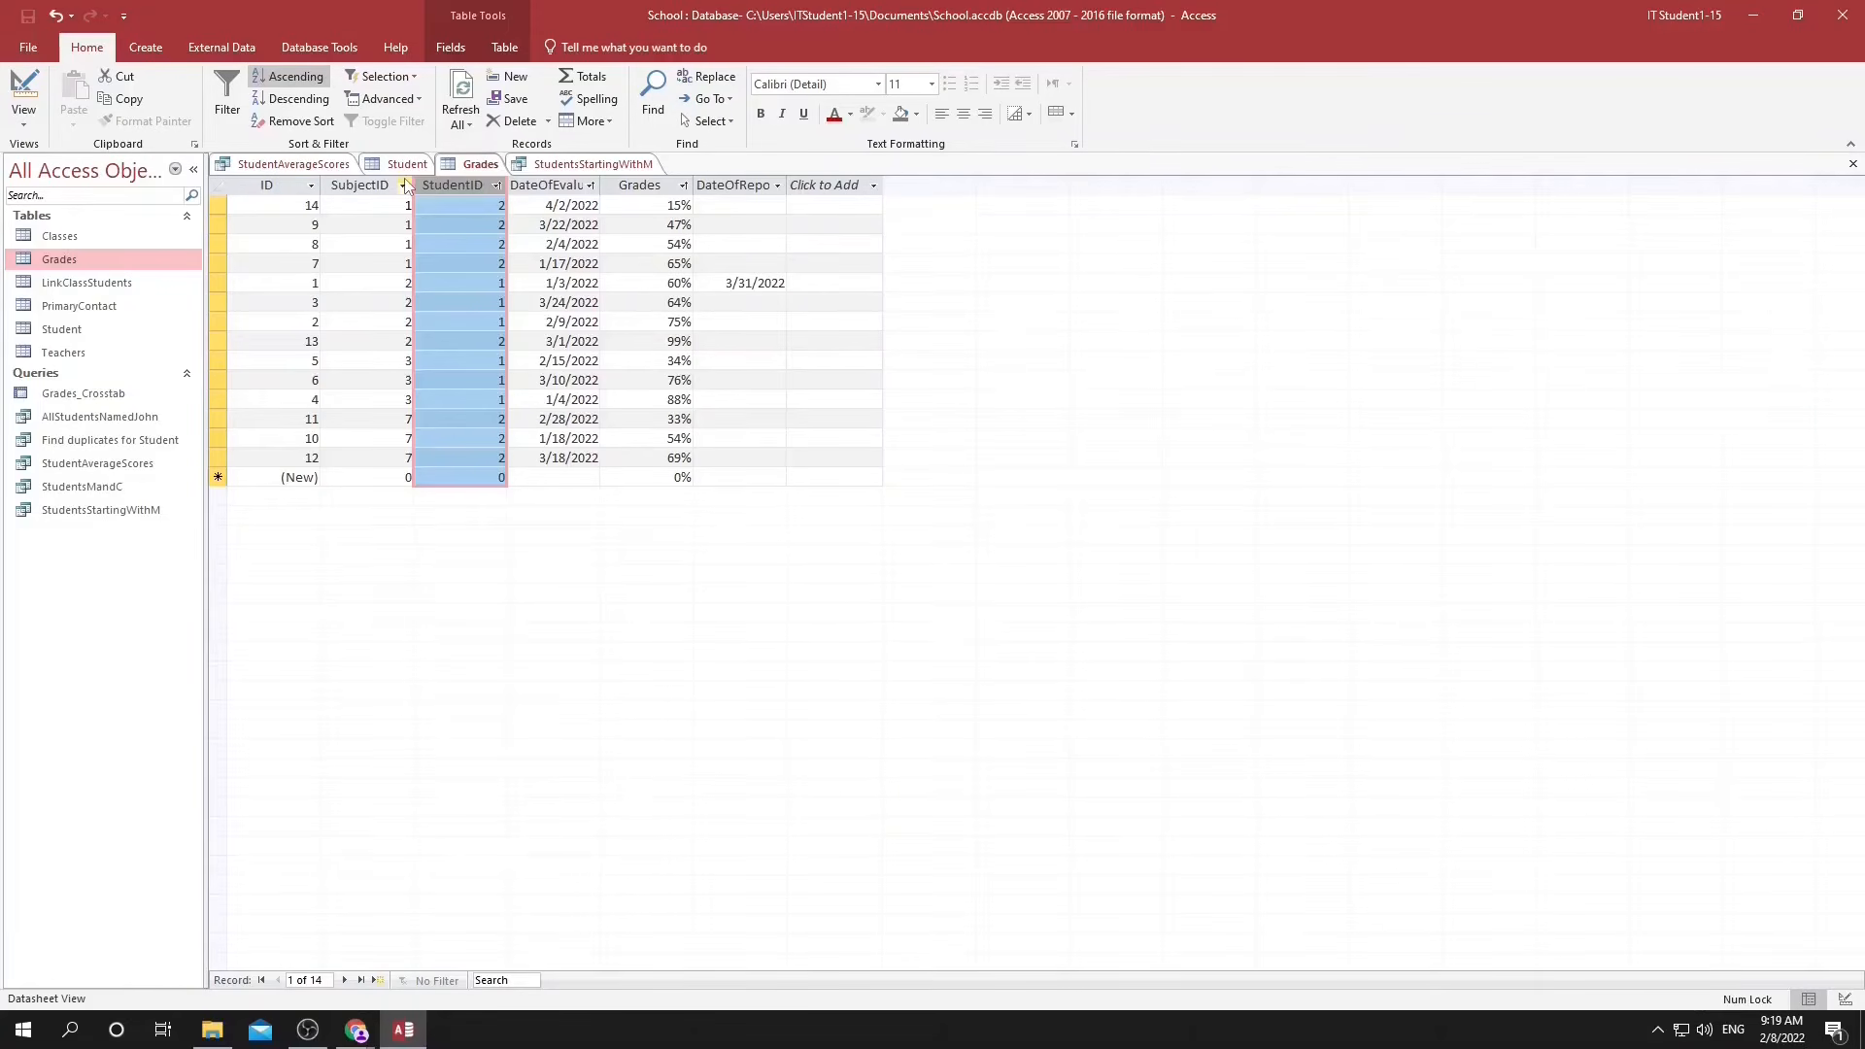
Sort the Grades table smallest to largest by SubjectID, with Grades ascending within each subject.
left_click(403, 186)
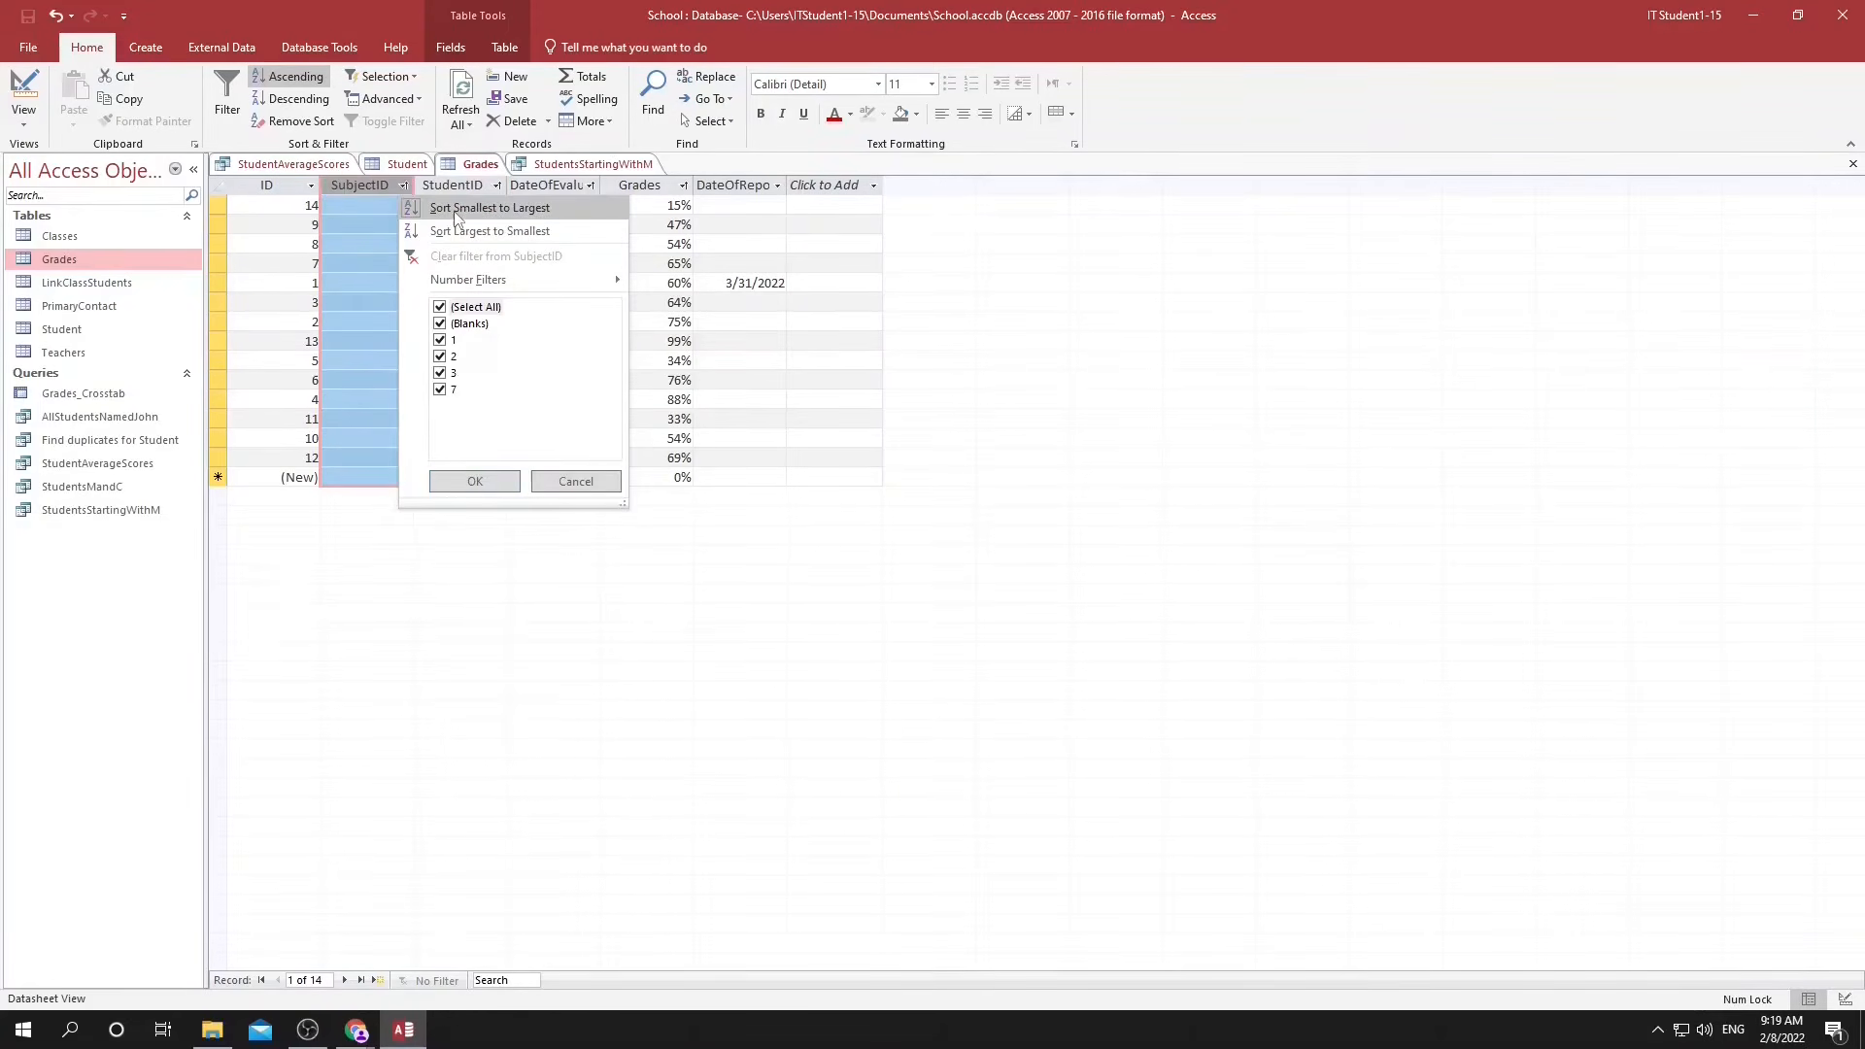
left_click(455, 208)
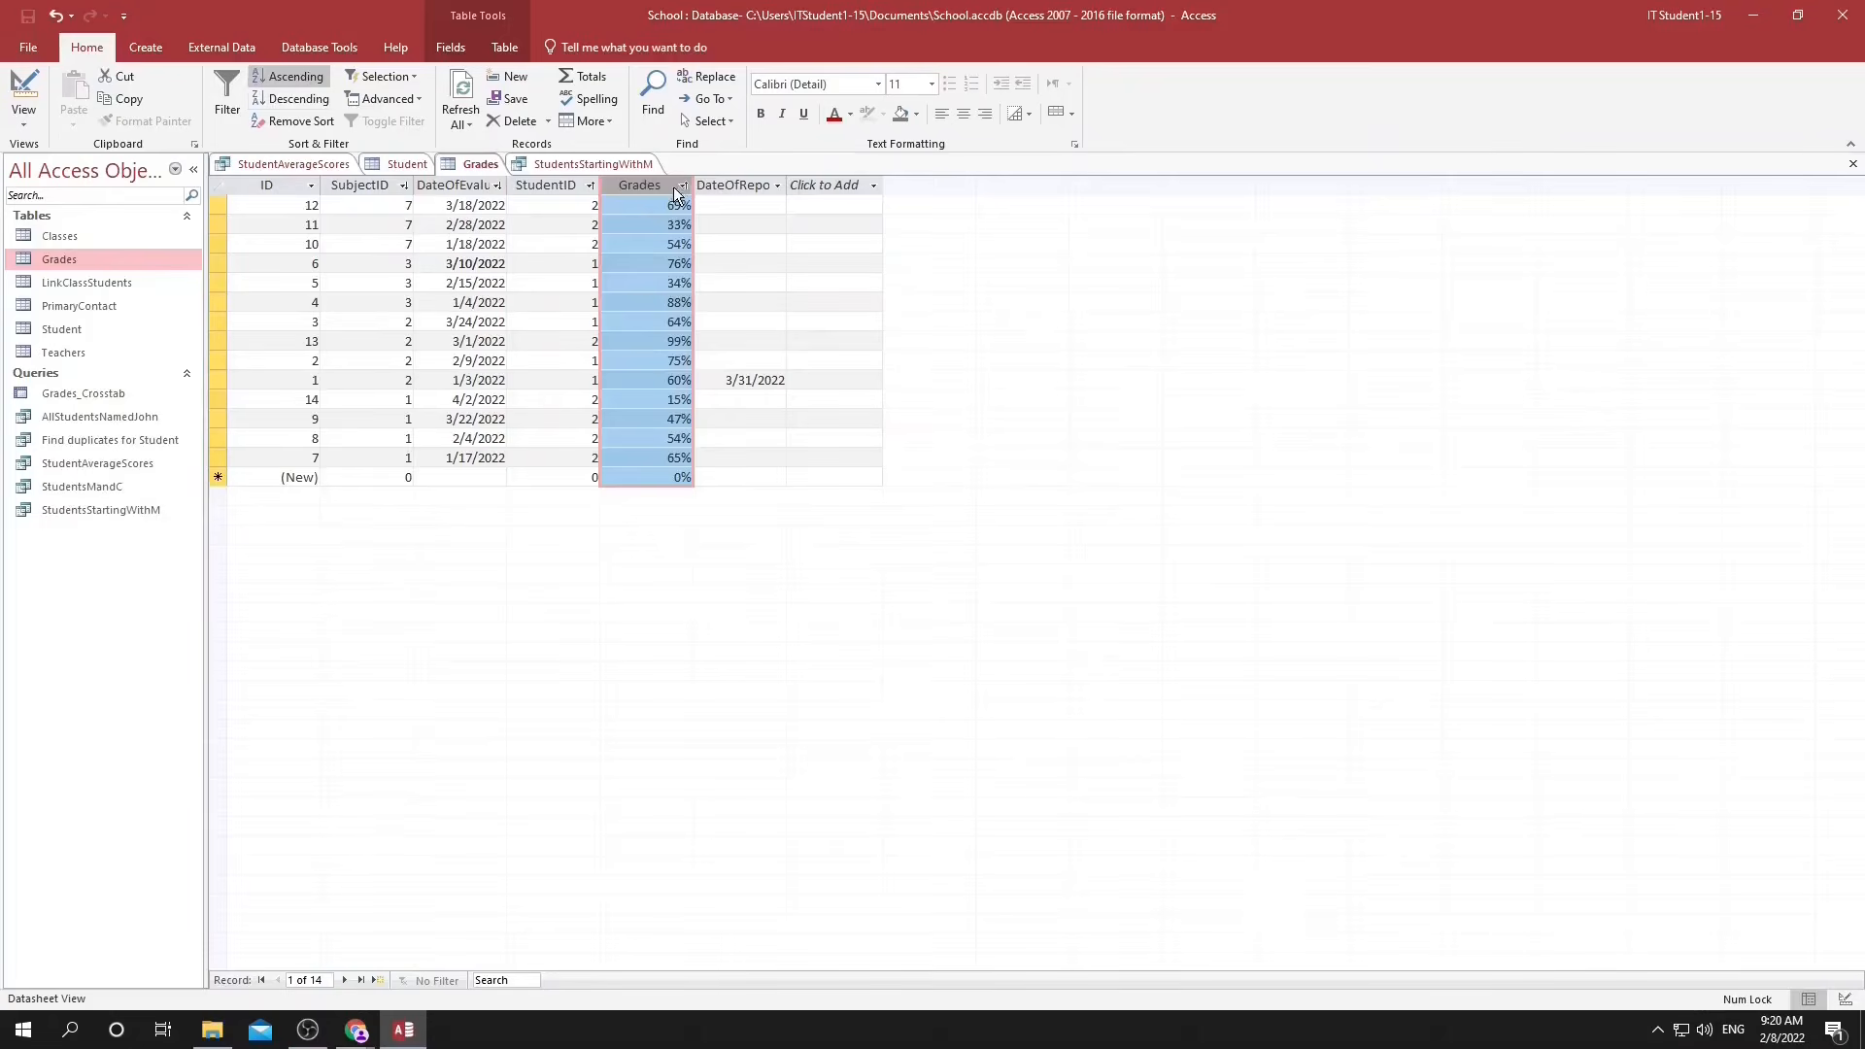
left_click(677, 187)
left_click(717, 206)
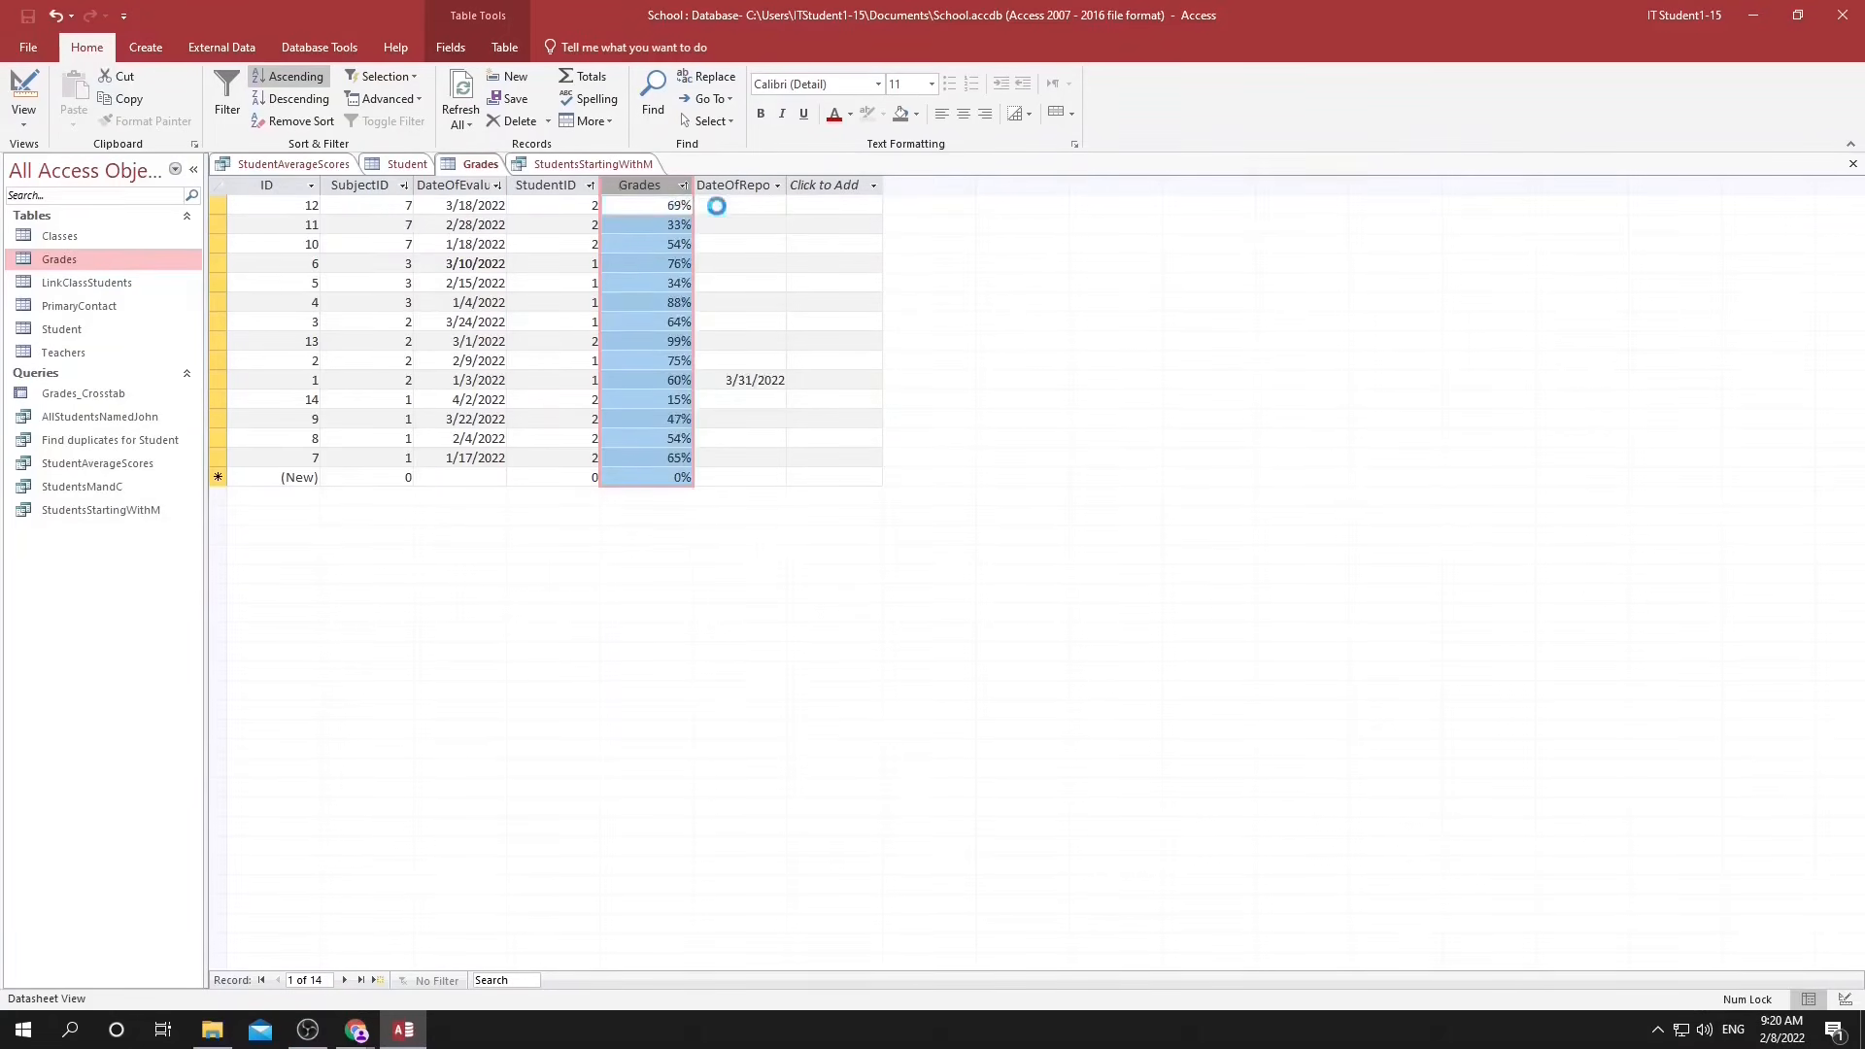
left_click(403, 185)
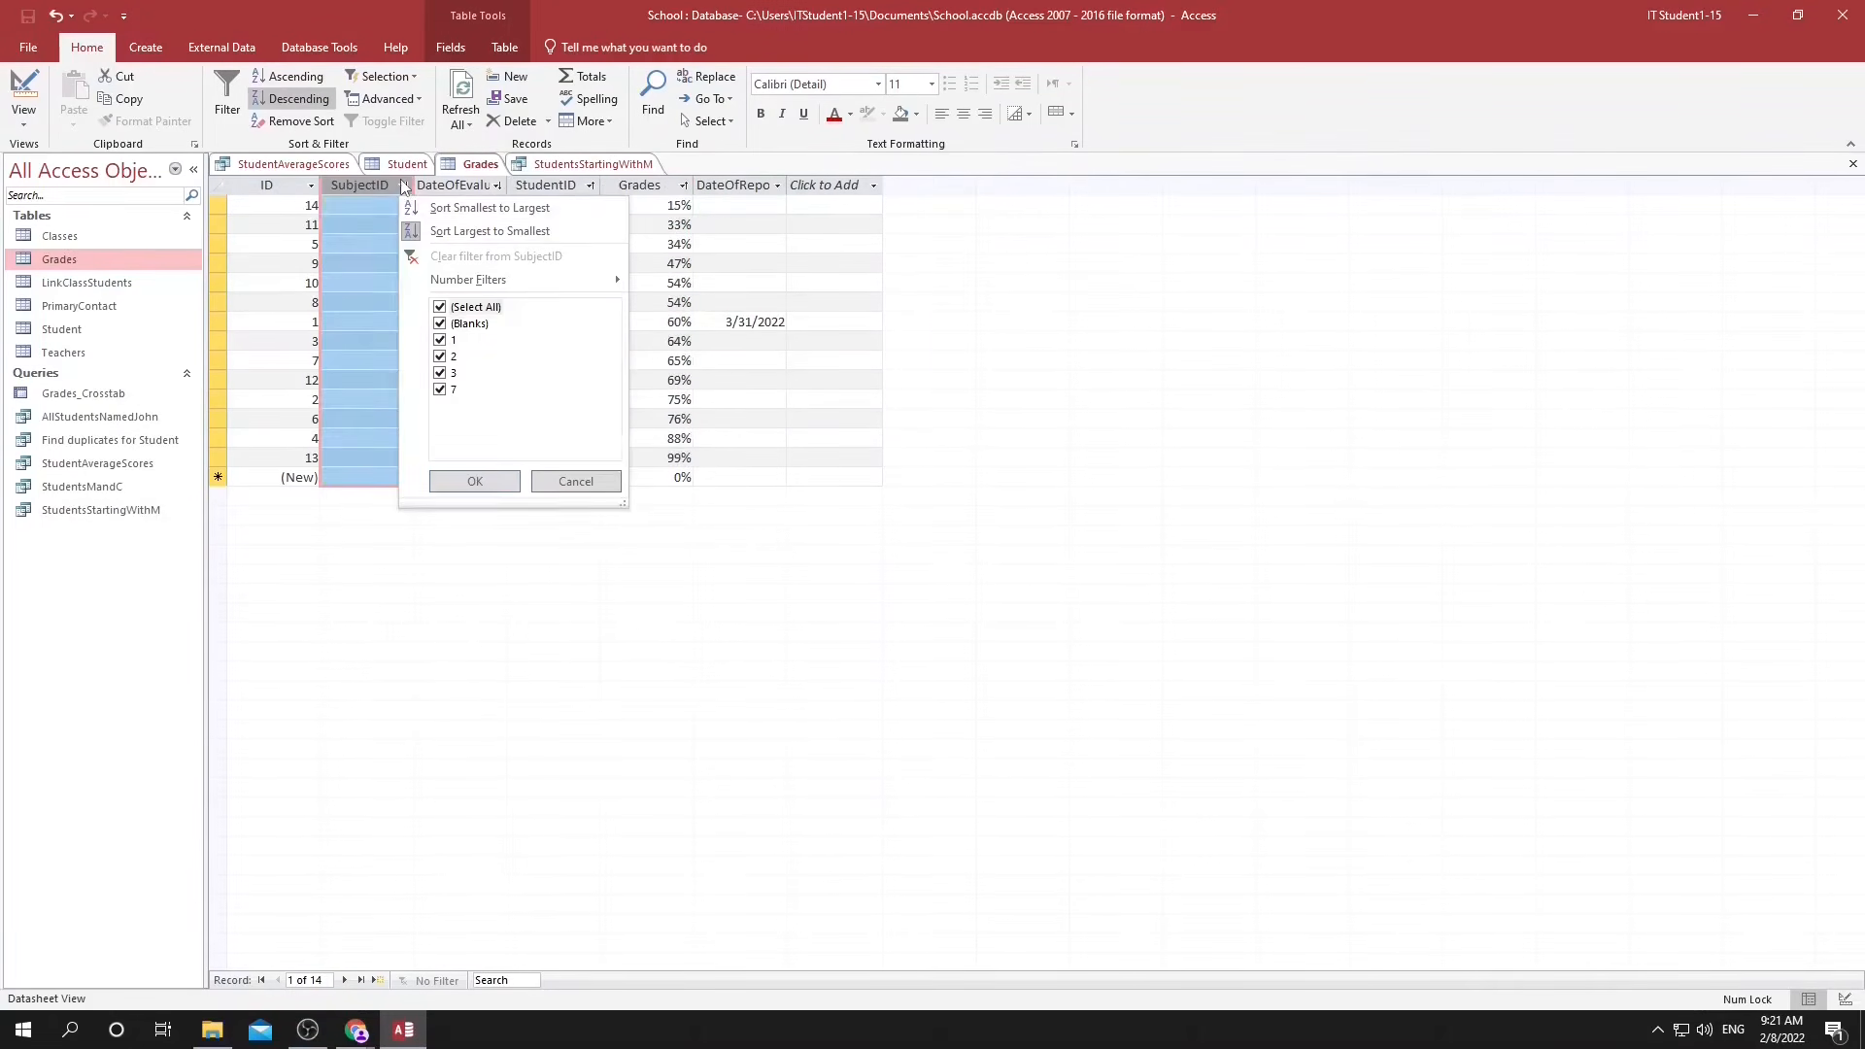
left_click(469, 209)
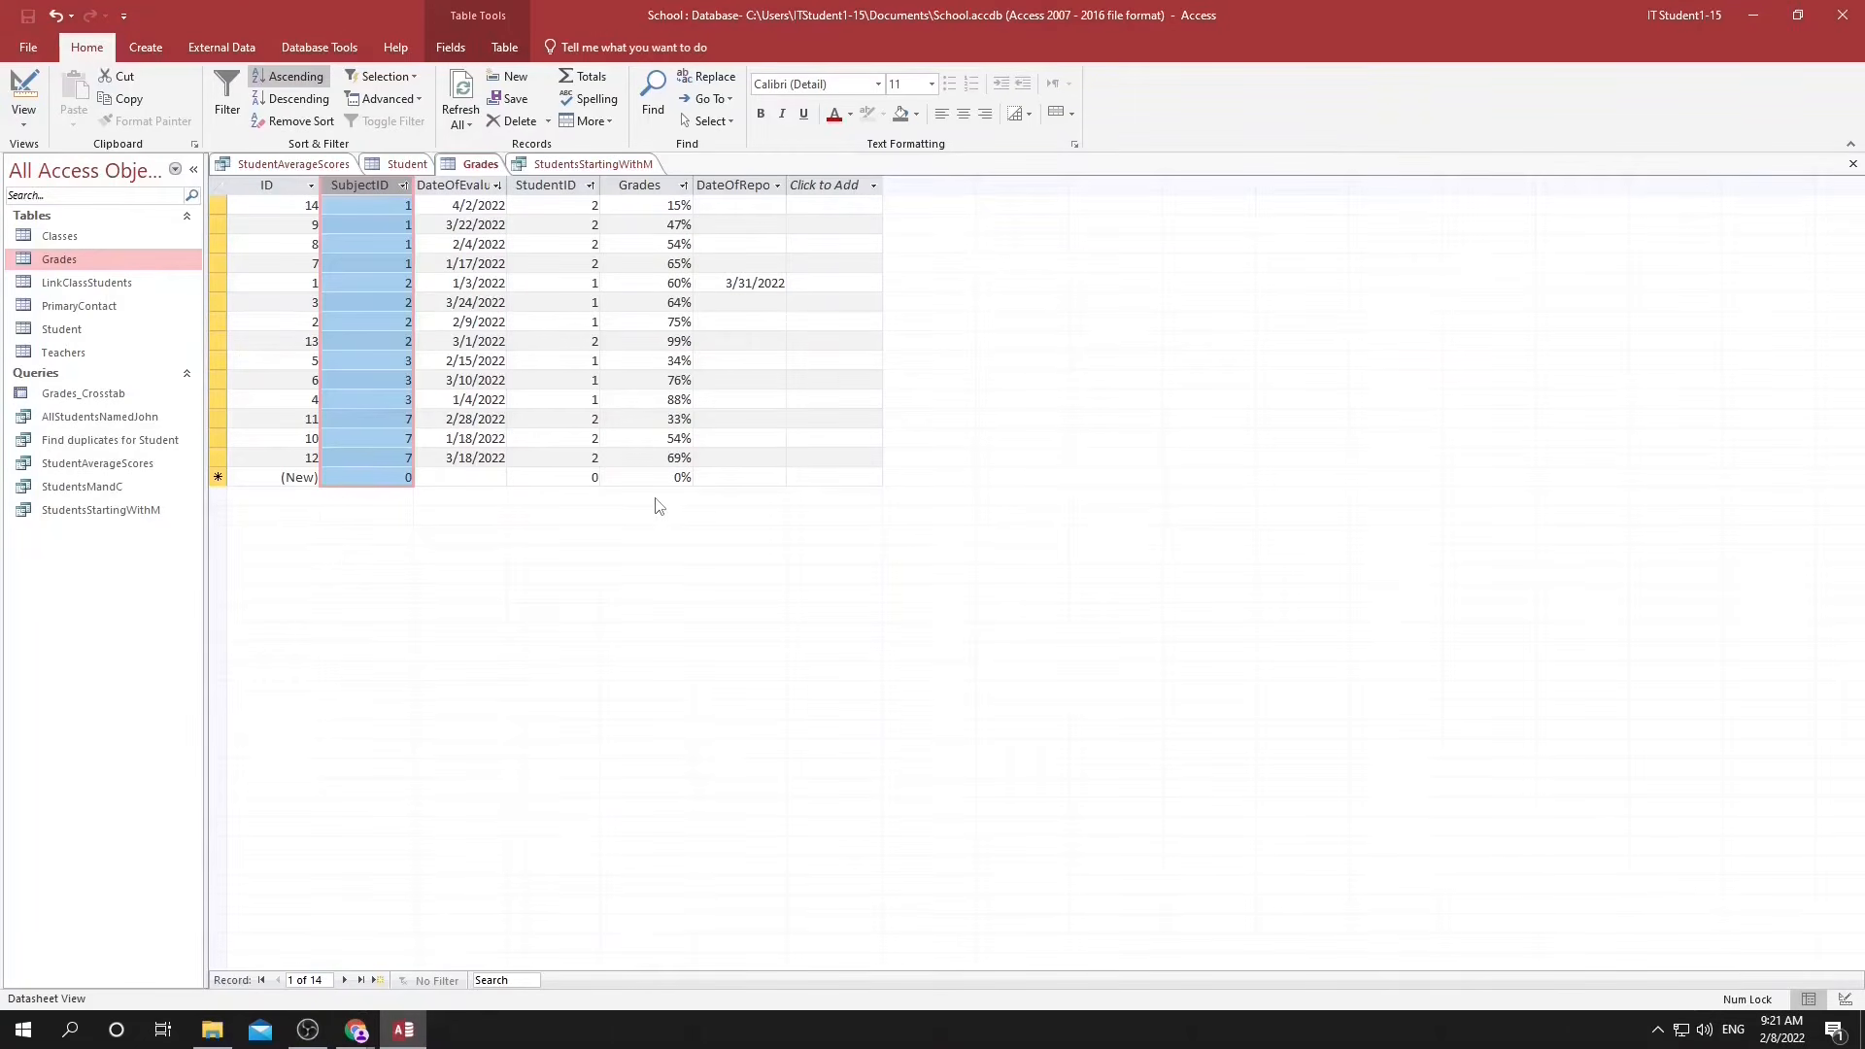
key("alt+Tab")
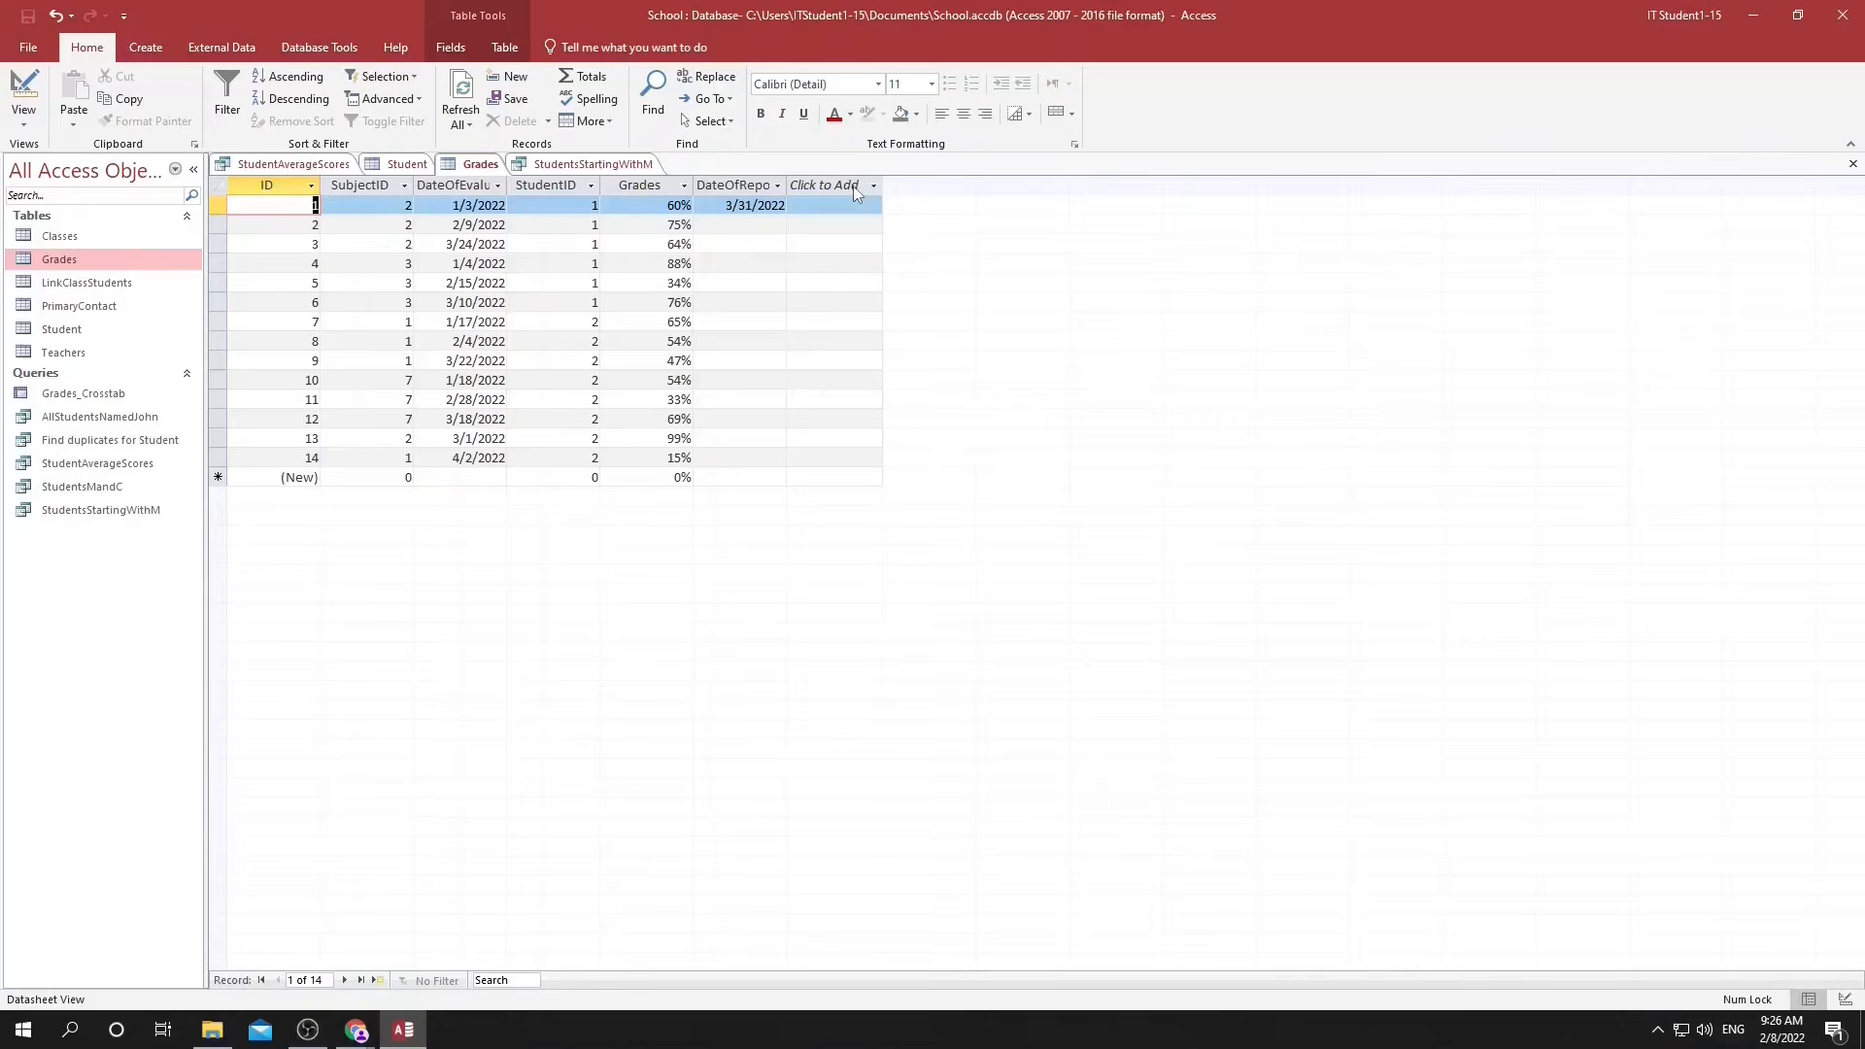
Add a calculated number field to the Grades table with the expression [Grades]/10.
left_click(852, 184)
mouse_move(950, 475)
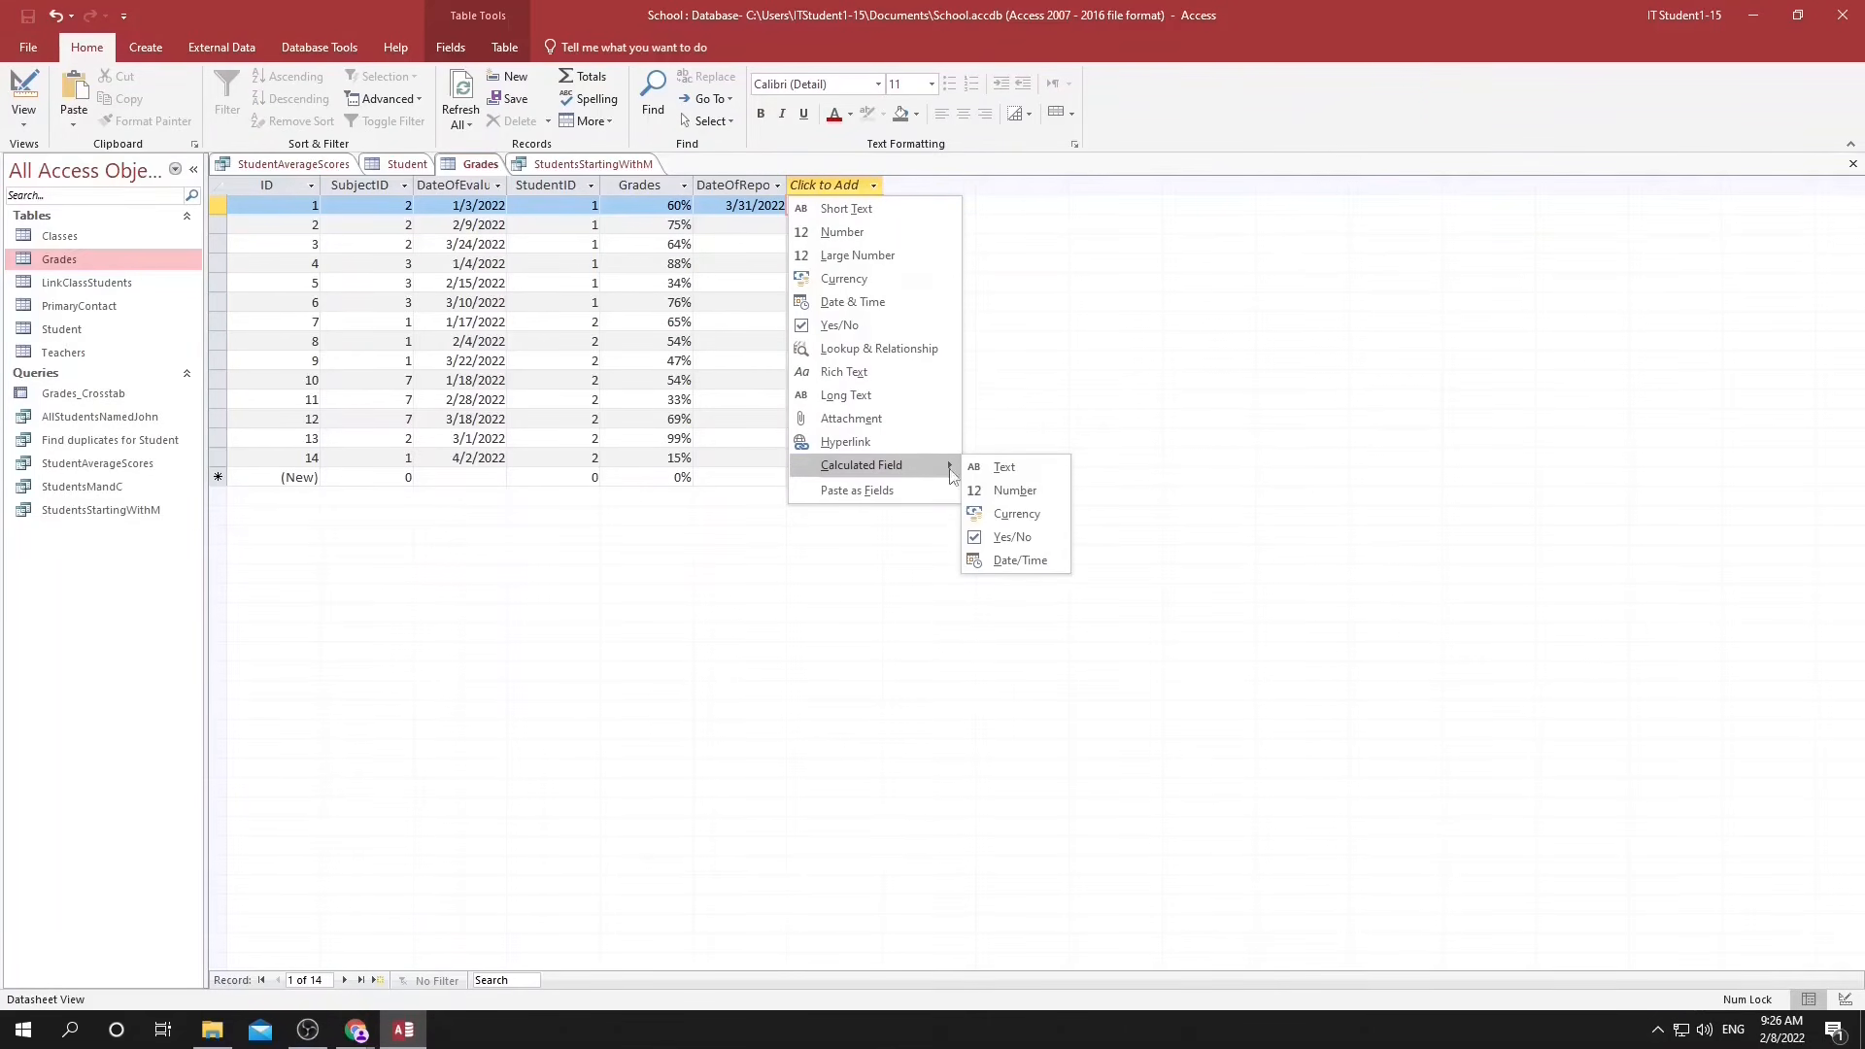
left_click(1037, 490)
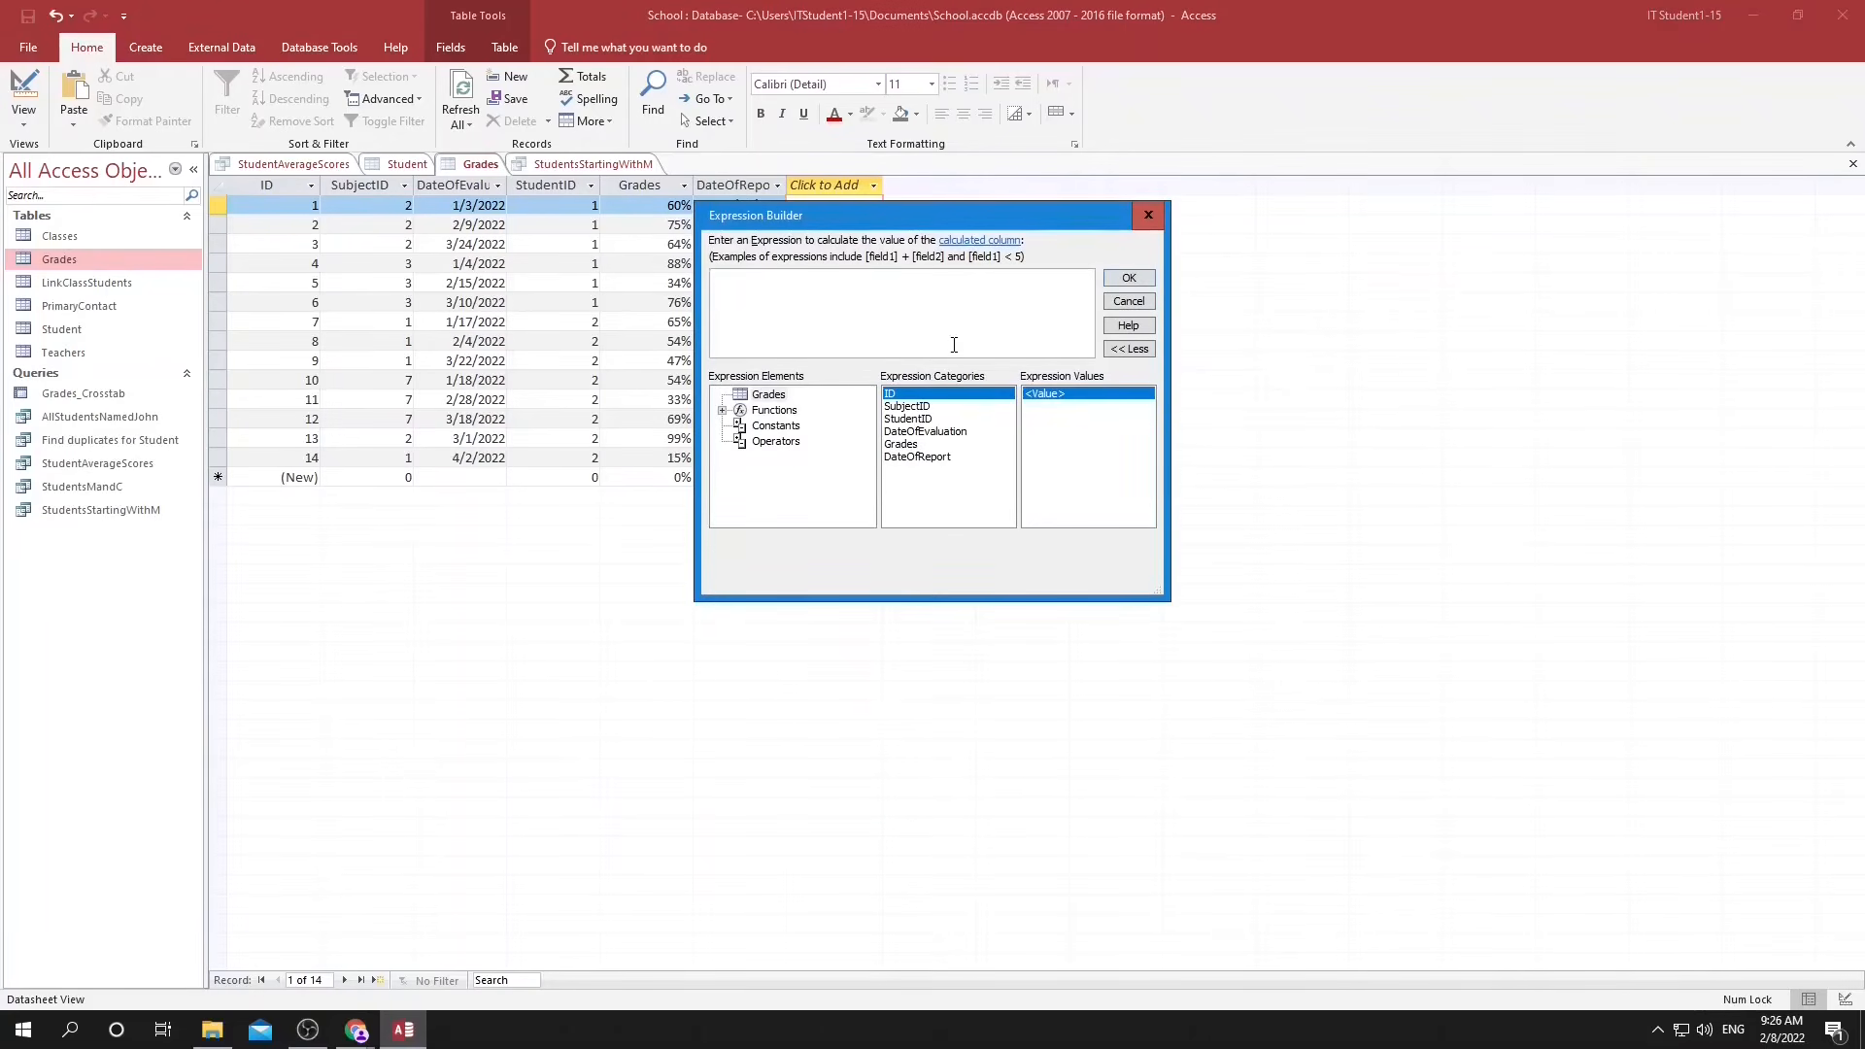
left_click(911, 445)
double_click(911, 446)
type("/10")
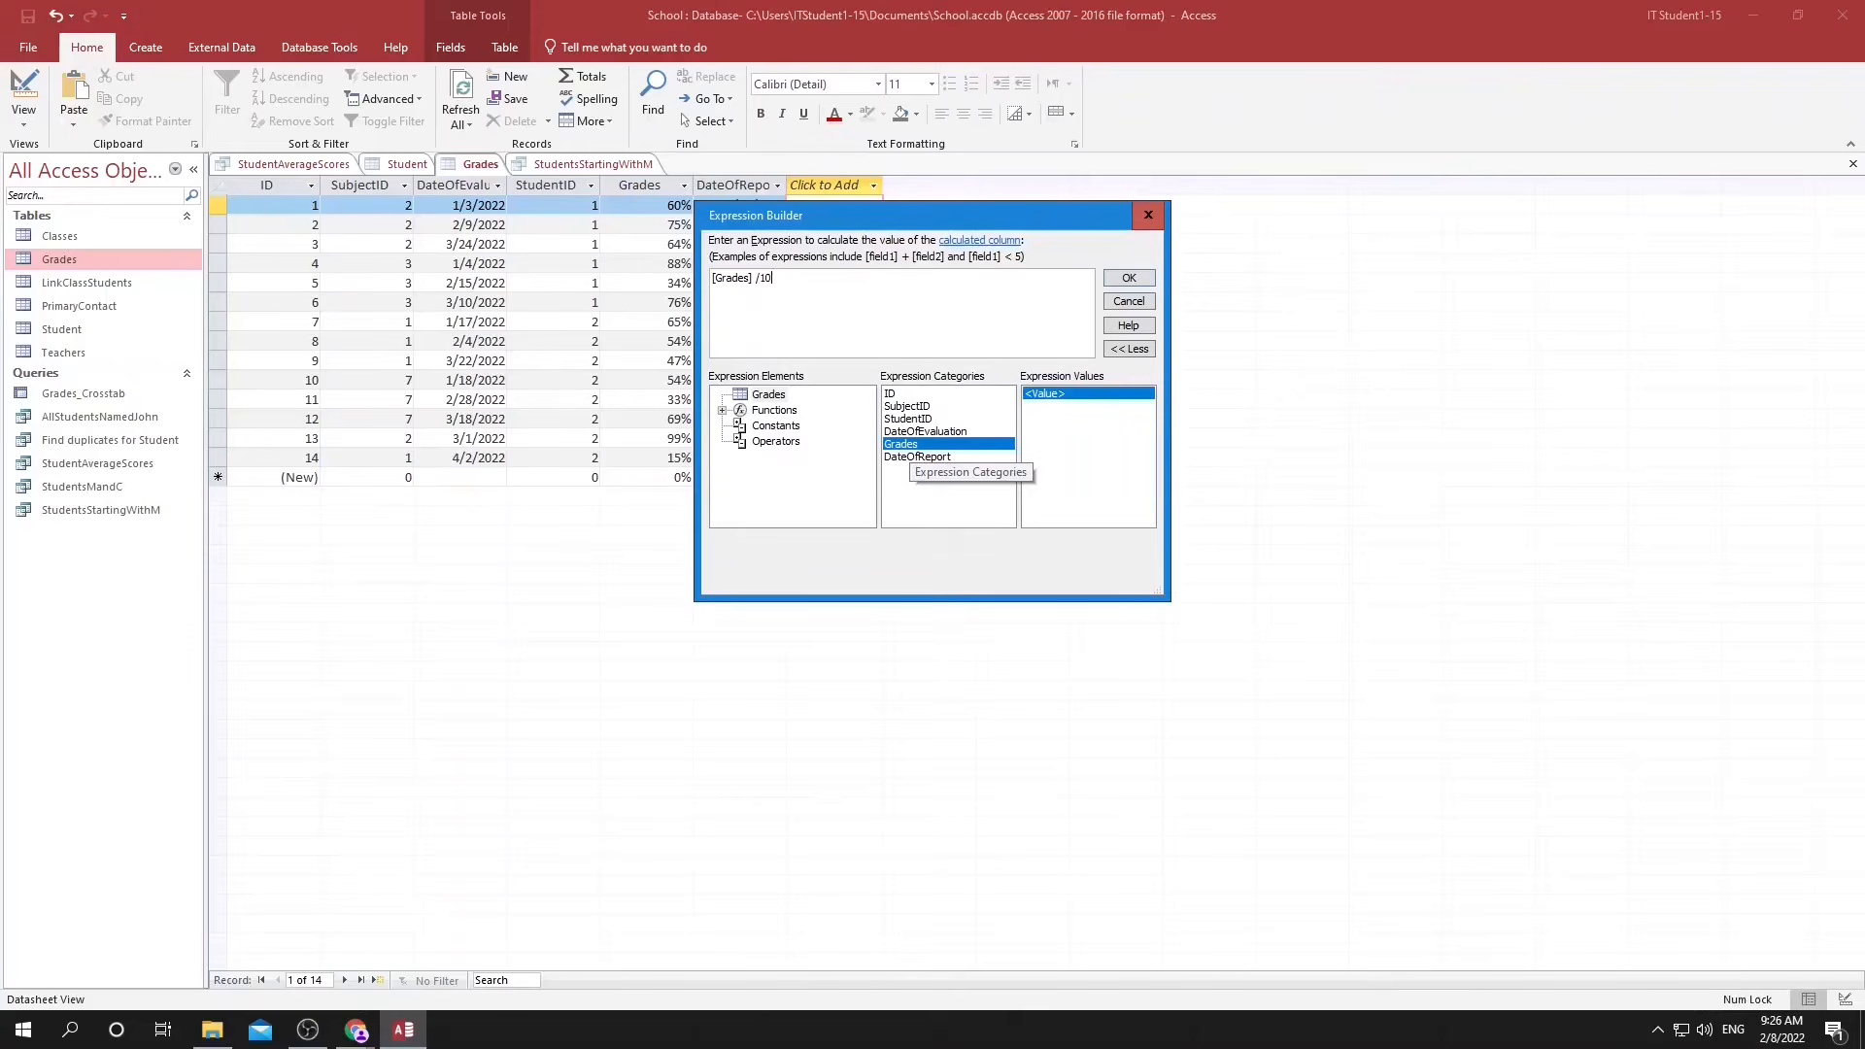
left_click(1129, 279)
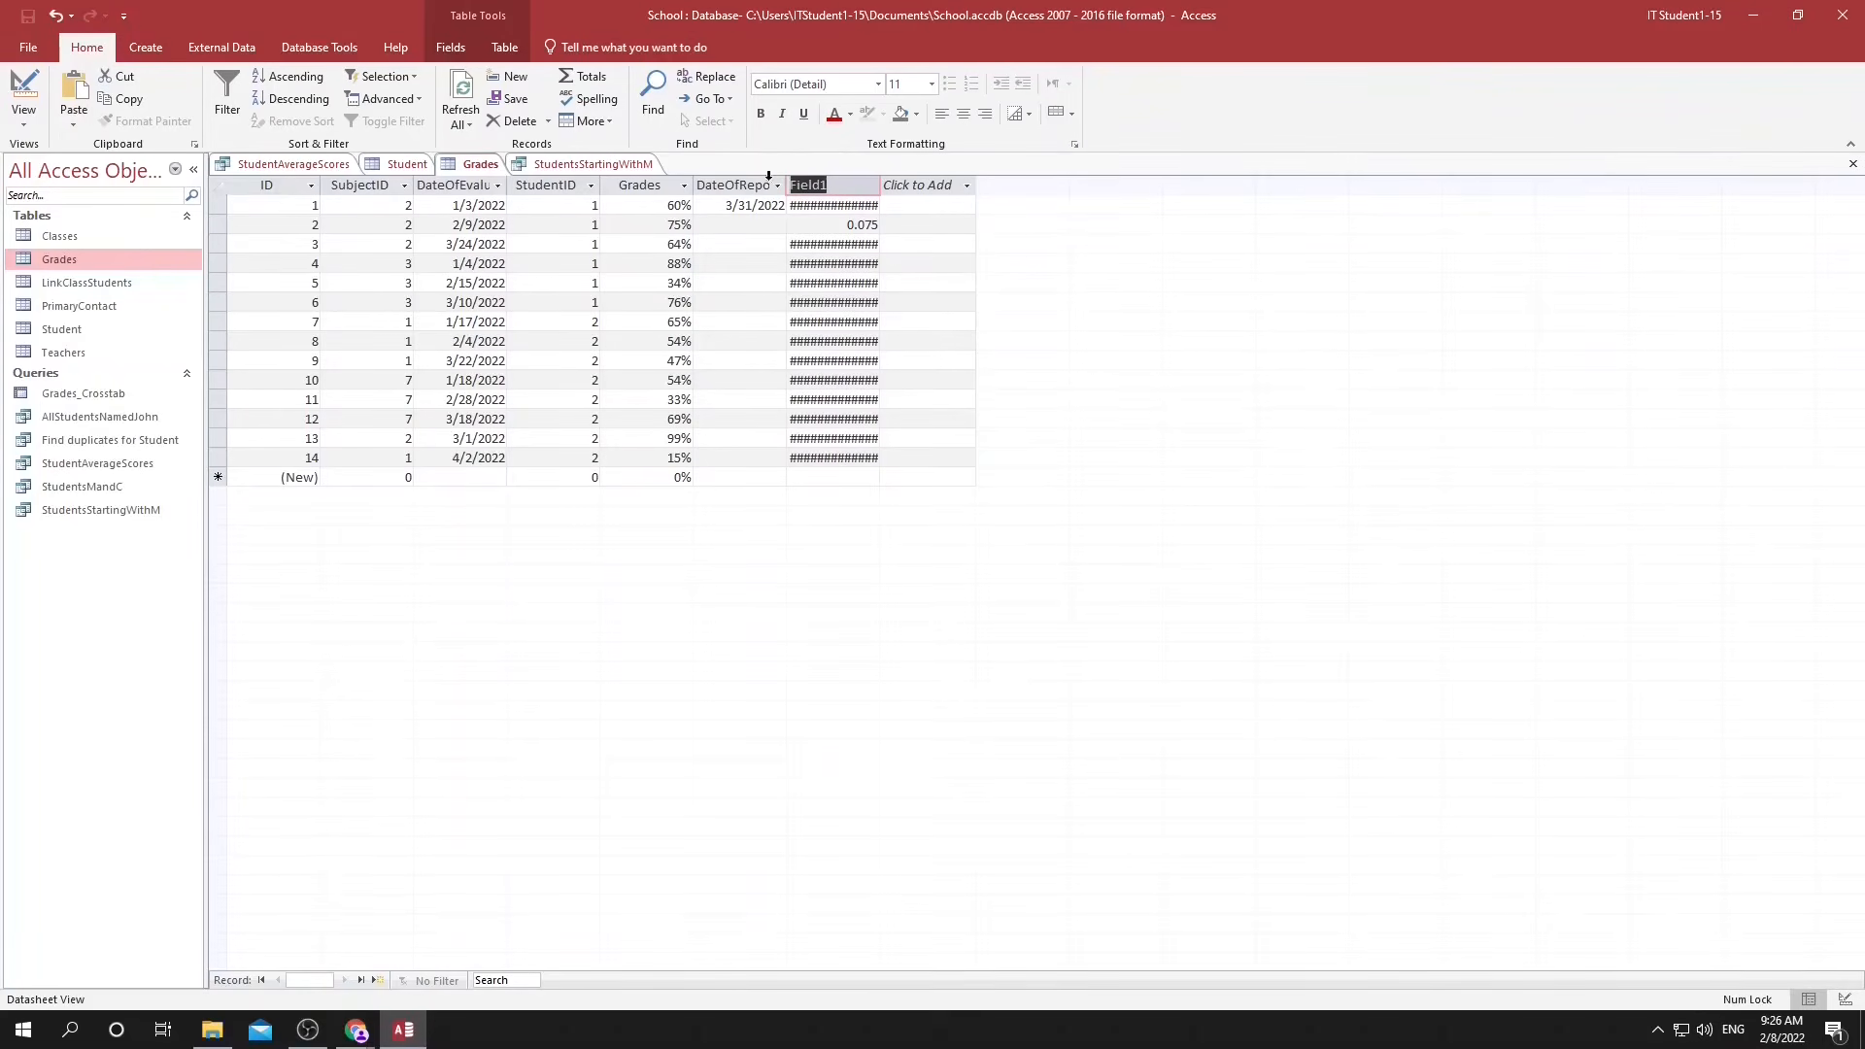
Name the calculated field "Grade out of 10" and change its expression to multiply Grades by 10.
type("Frade")
type(" out of")
key("Return")
right_click(841, 193)
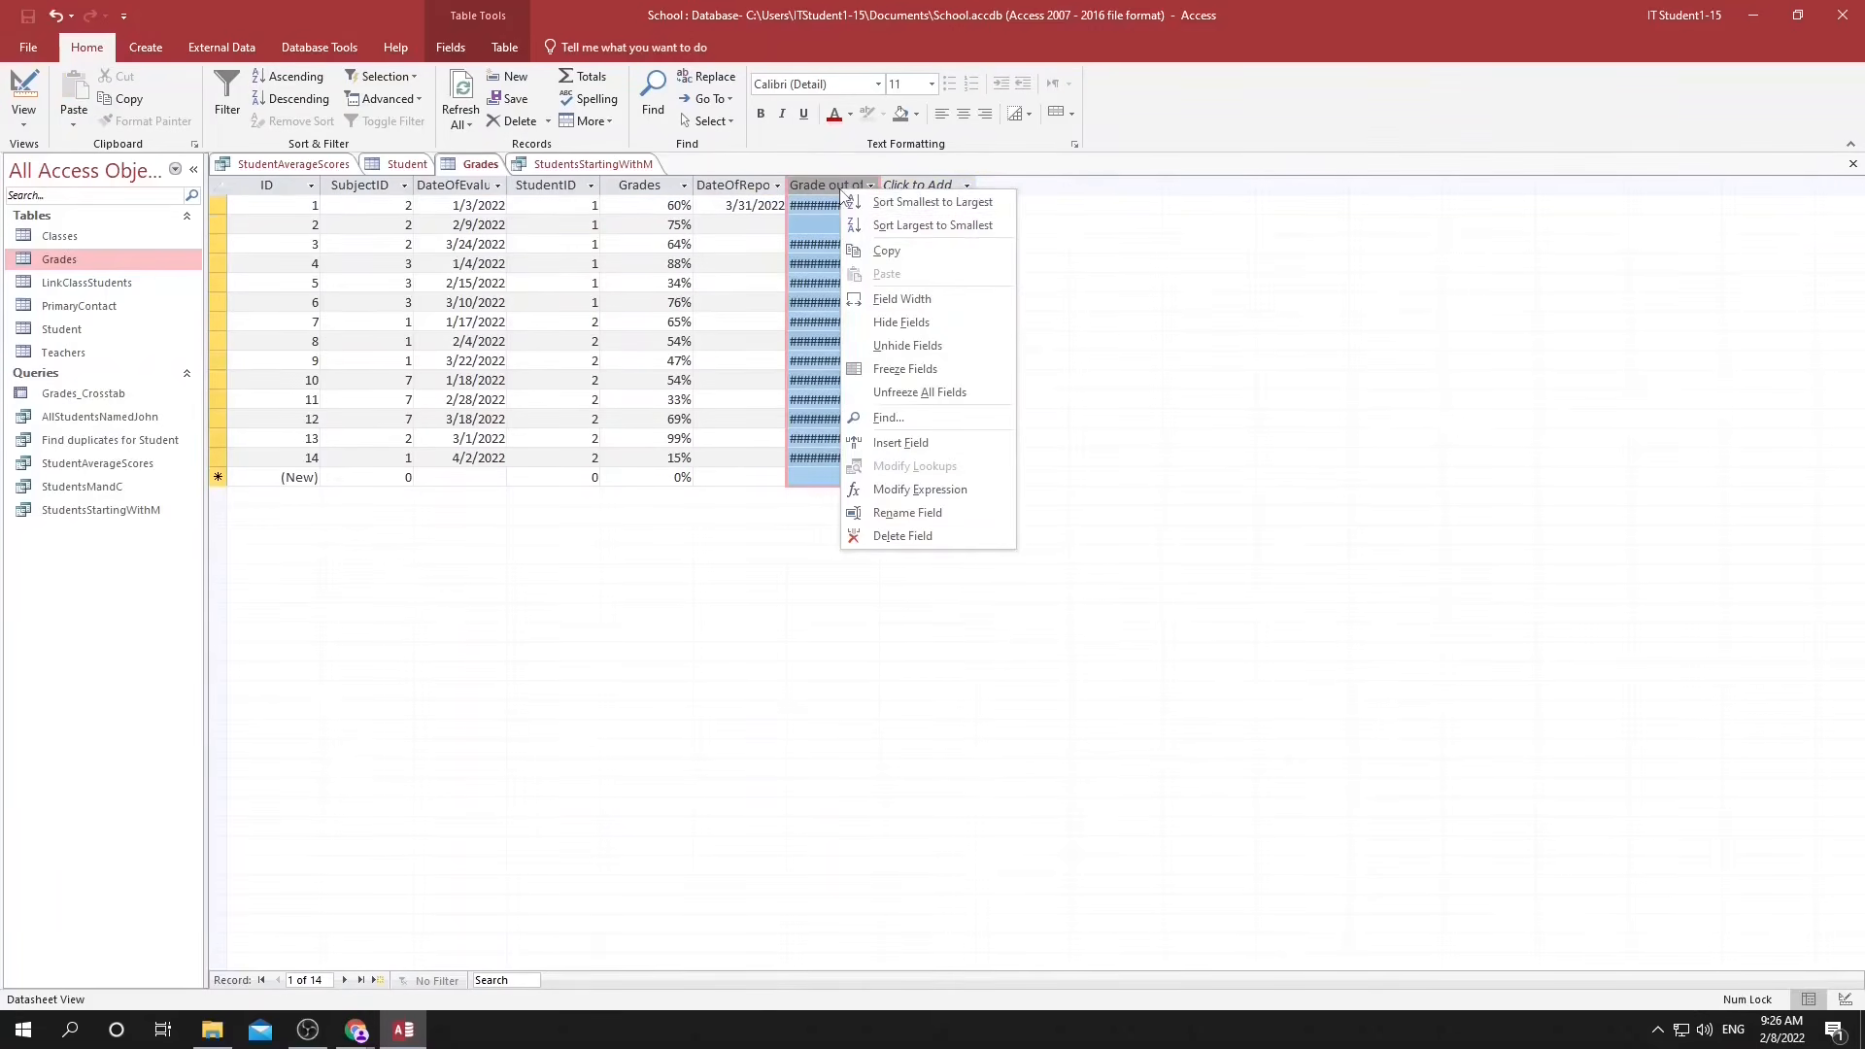
left_click(908, 489)
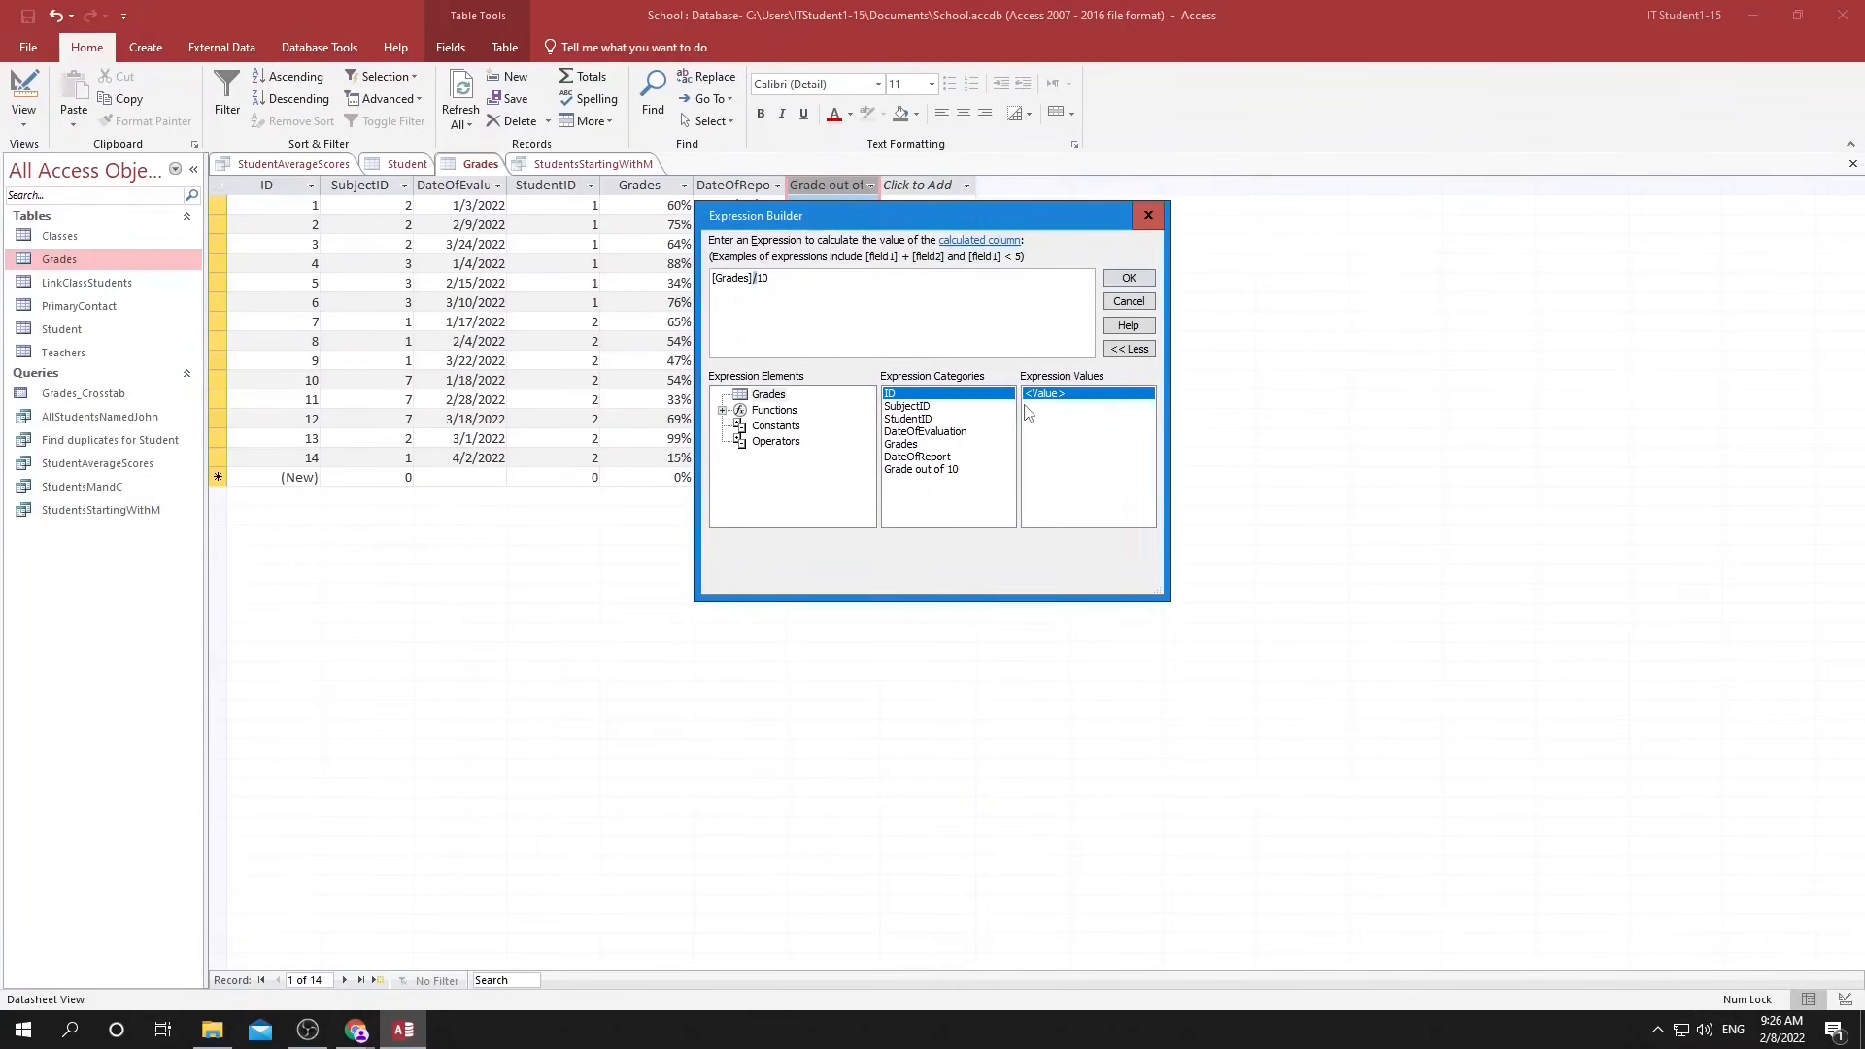
left_click(1144, 279)
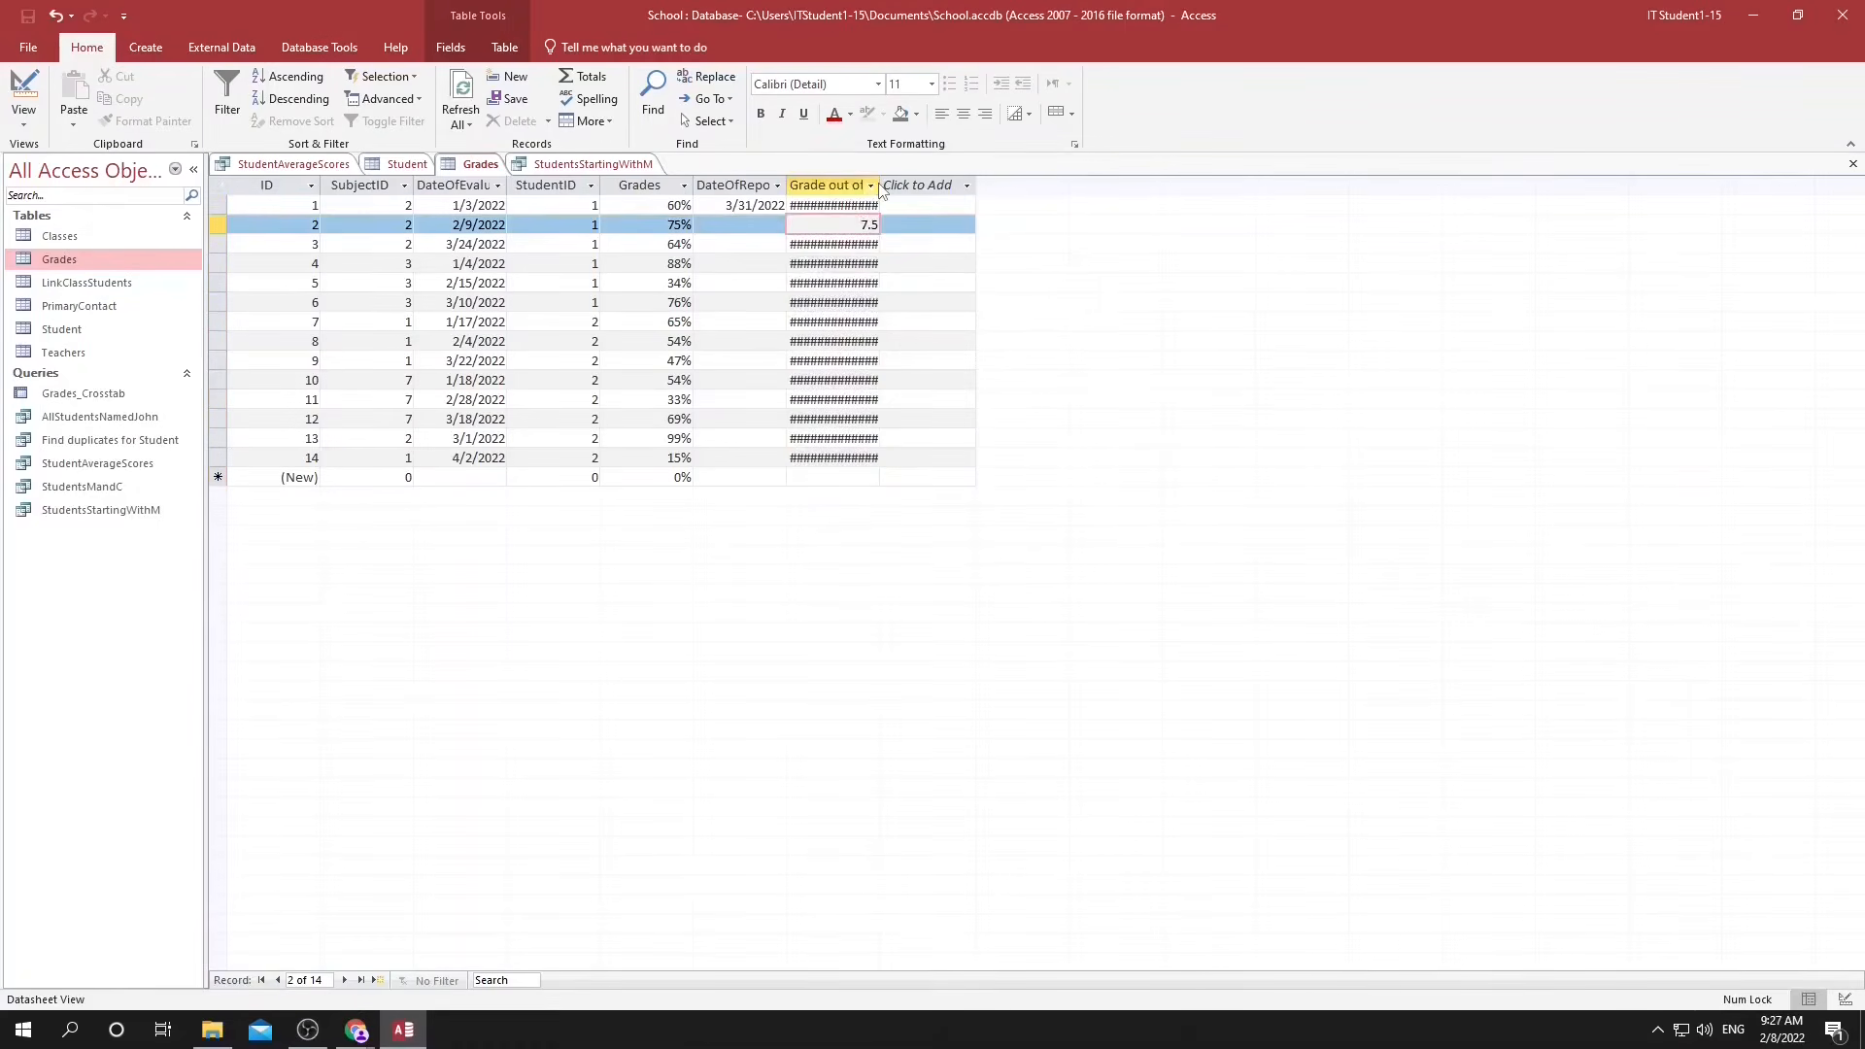
Fit the "Grade out of 10" column to its contents and reduce its decimals to show whole numbers.
double_click(881, 185)
left_click(872, 252)
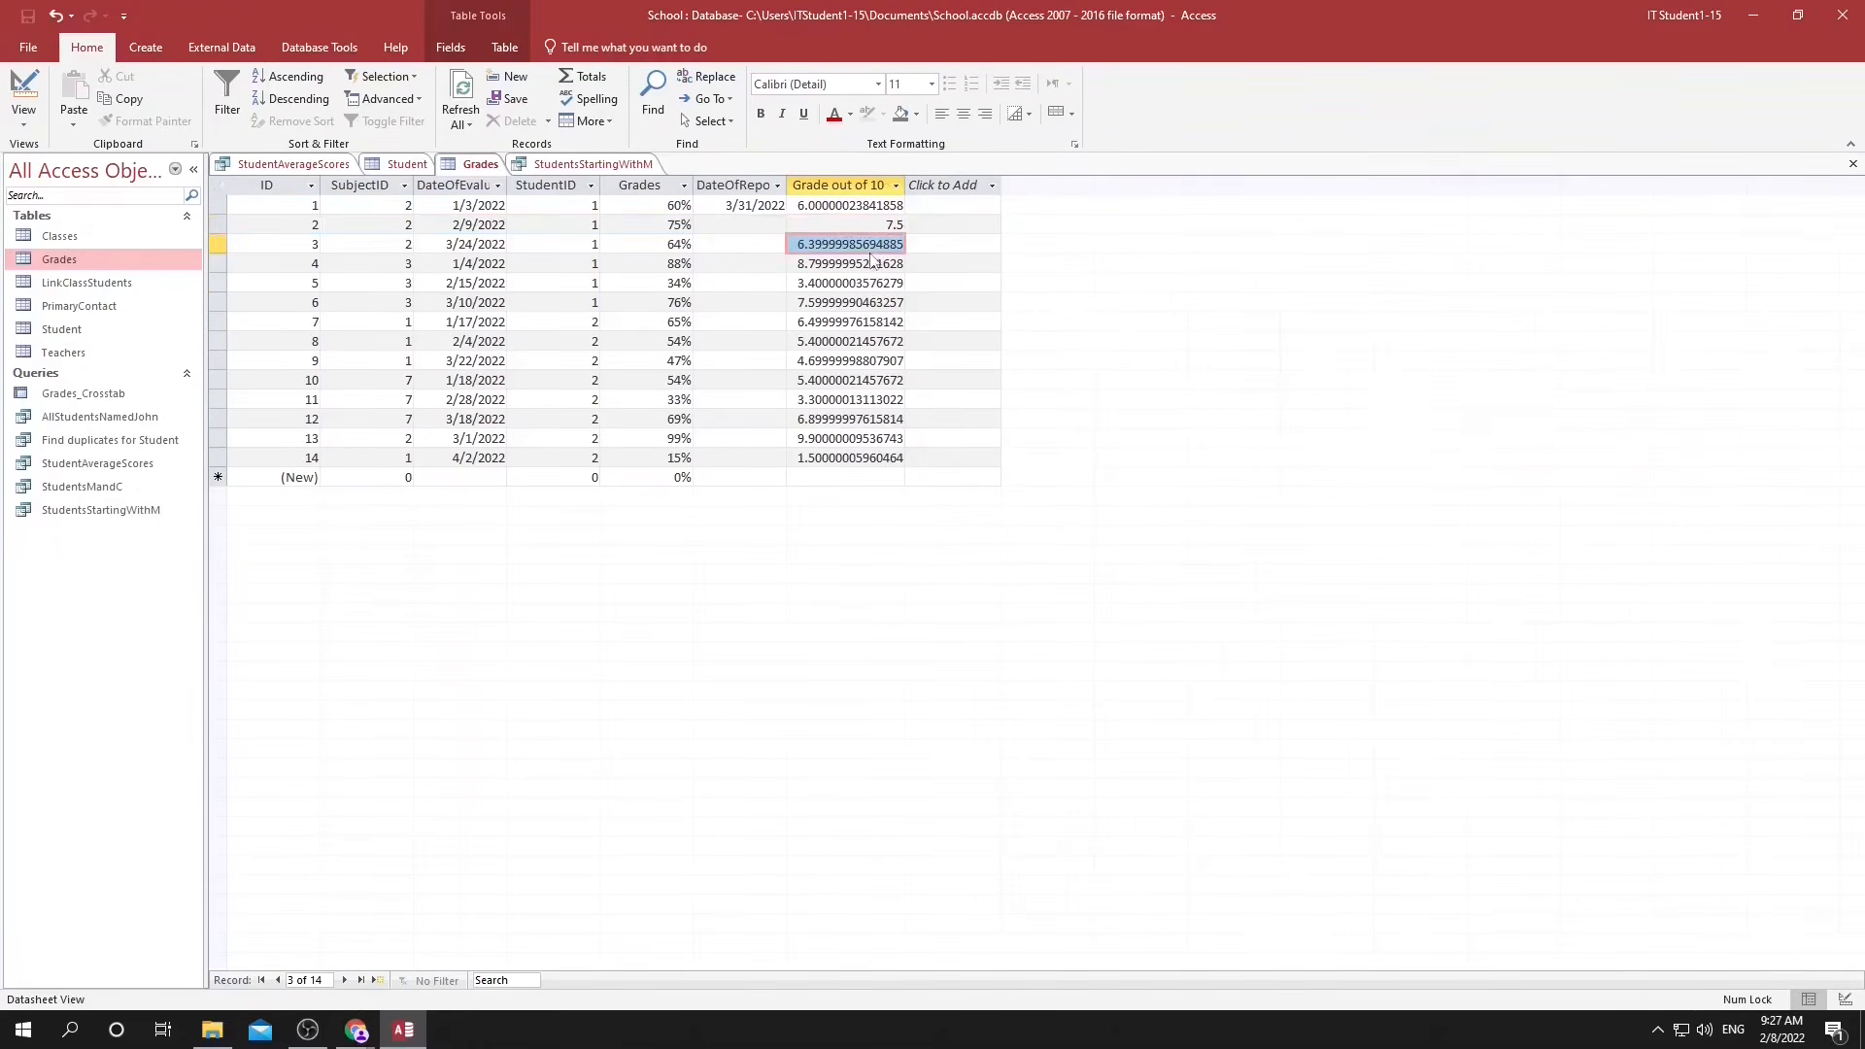
left_click(885, 459)
left_click(839, 185)
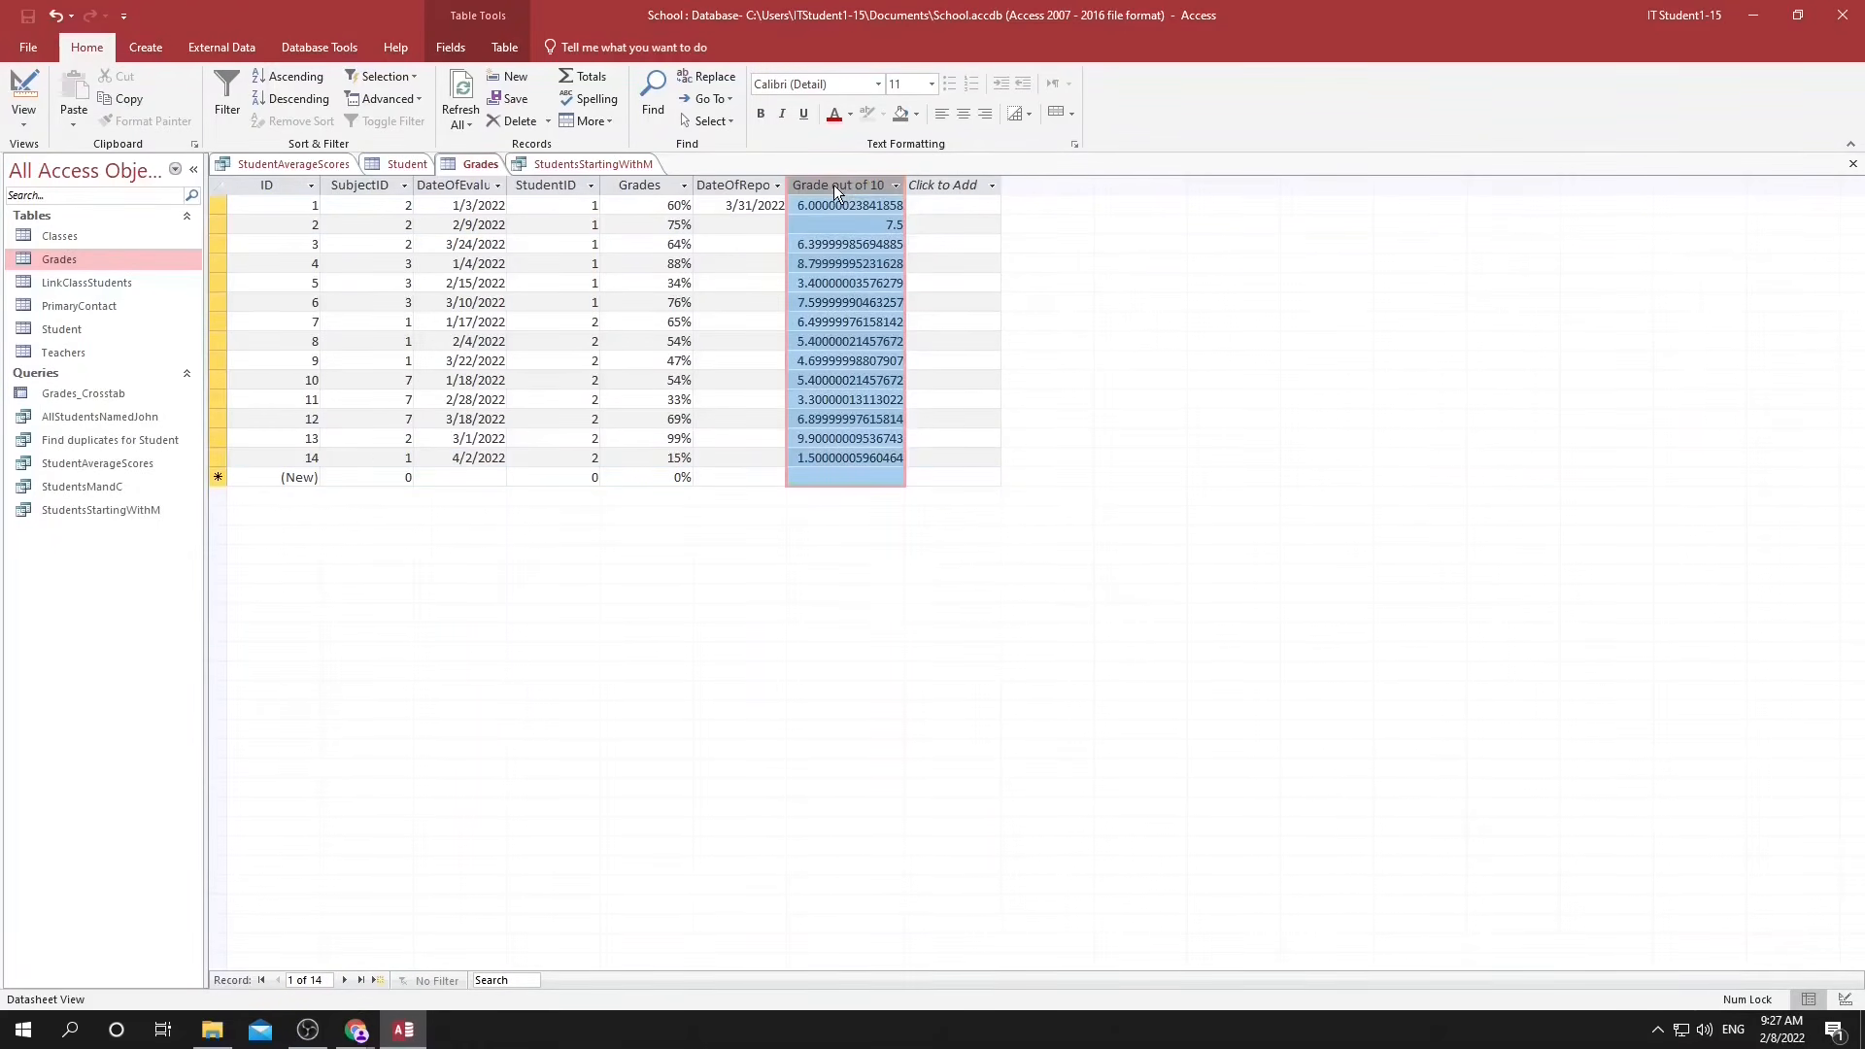
left_click(450, 46)
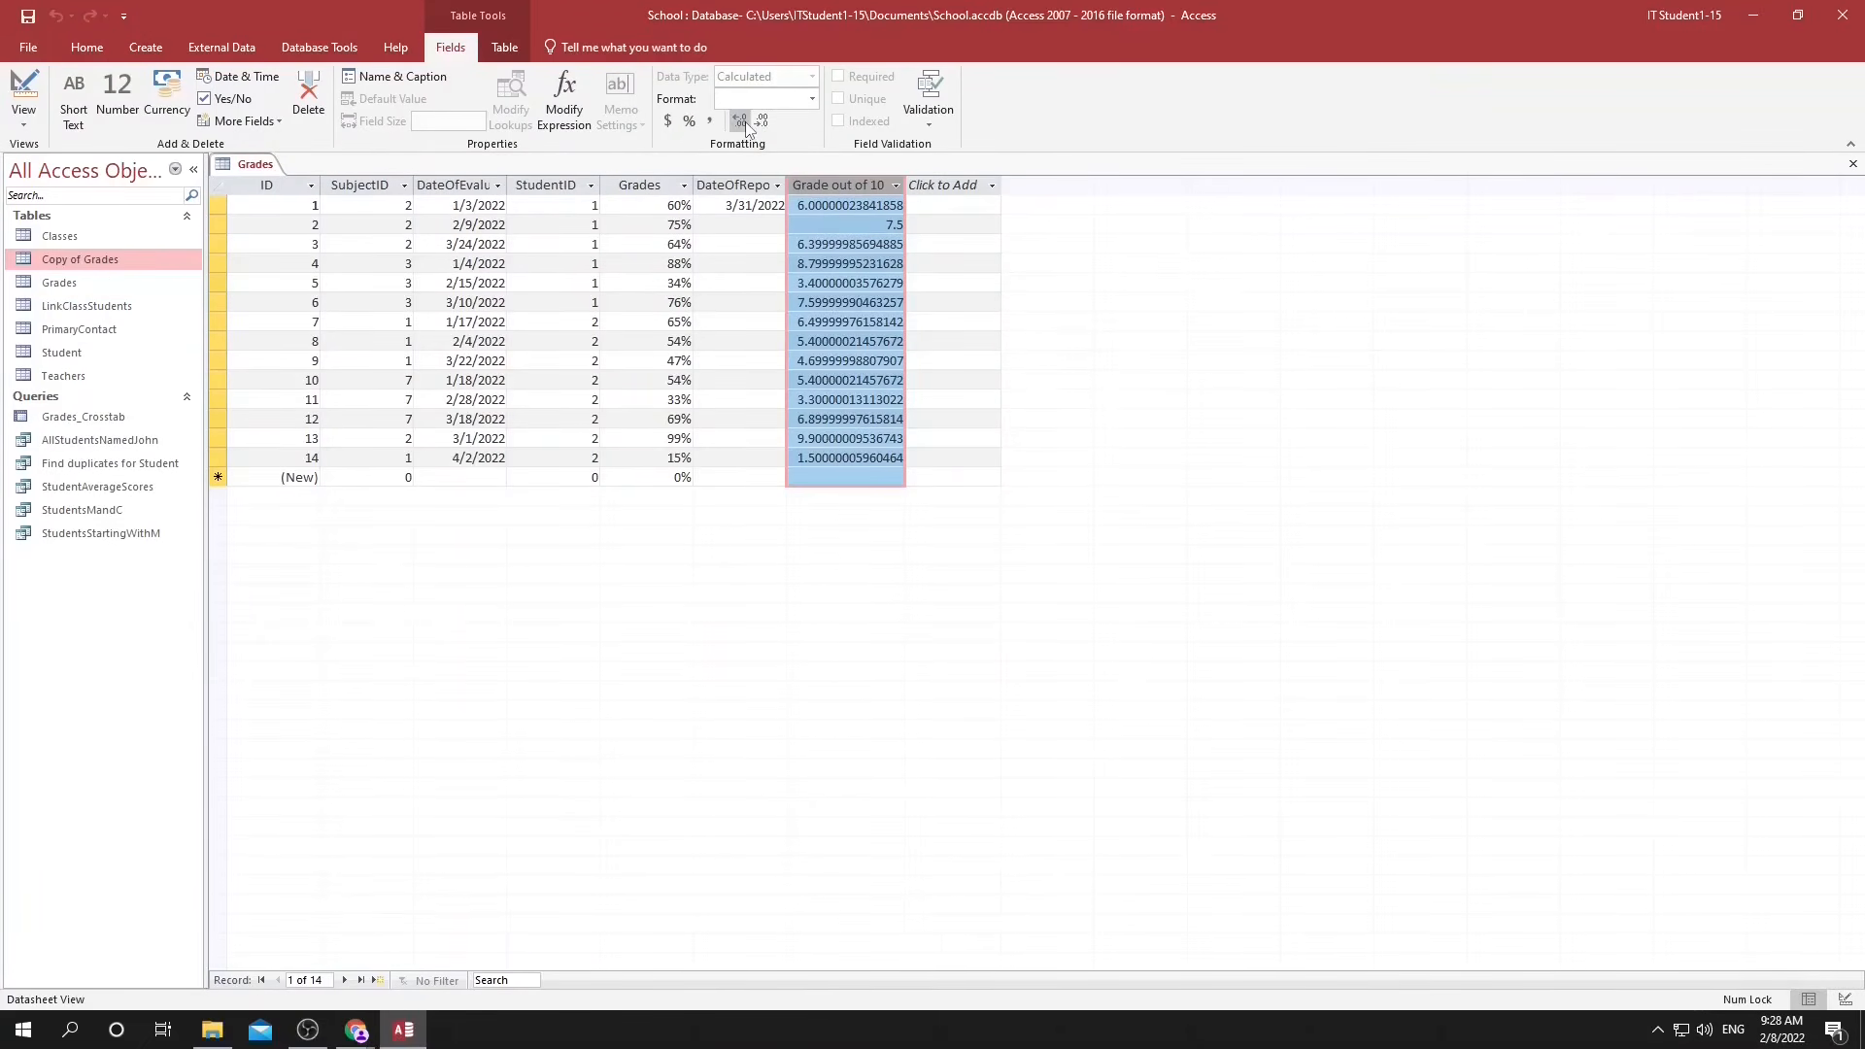
left_click(762, 121)
left_click(761, 120)
left_click(762, 121)
left_click(927, 208)
Switch to the checklist document, tick off "calculated fields?" and review the remaining item on importing and exporting data.
mouse_move(357, 1029)
left_click(453, 953)
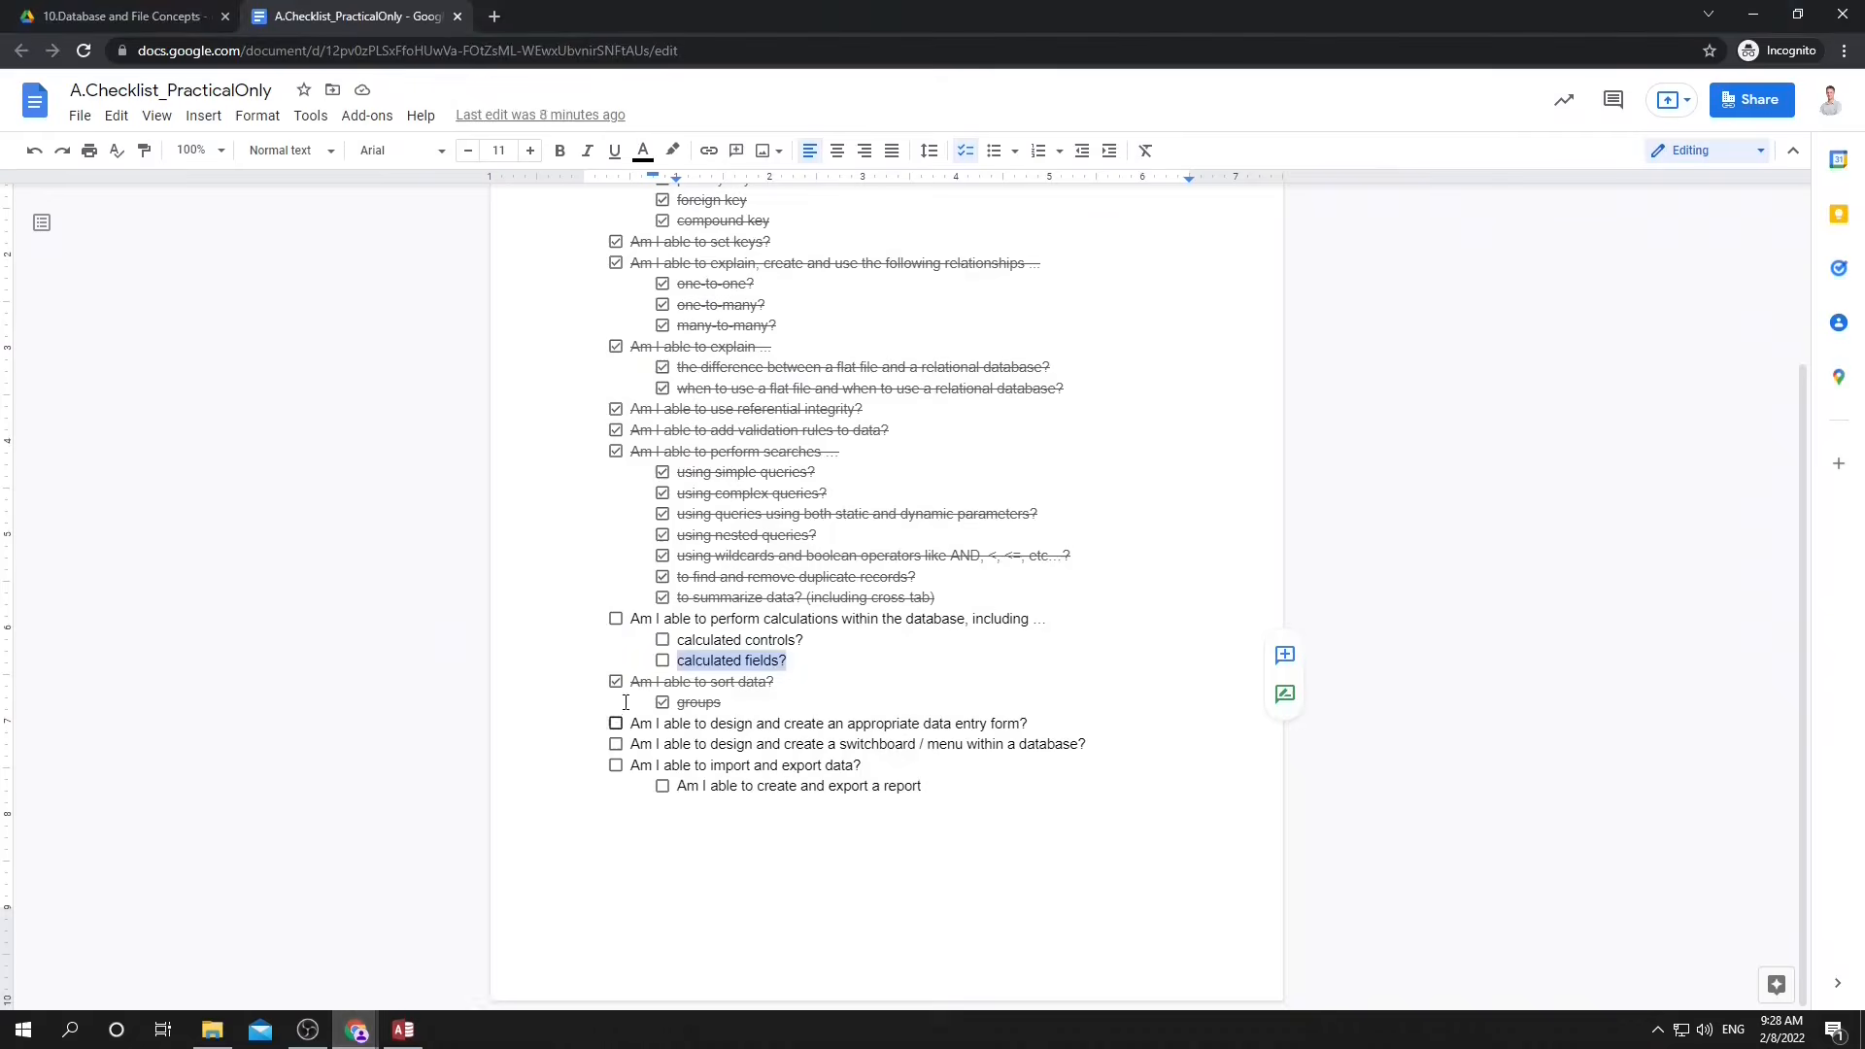
left_click(662, 661)
left_click_drag(725, 641, 785, 644)
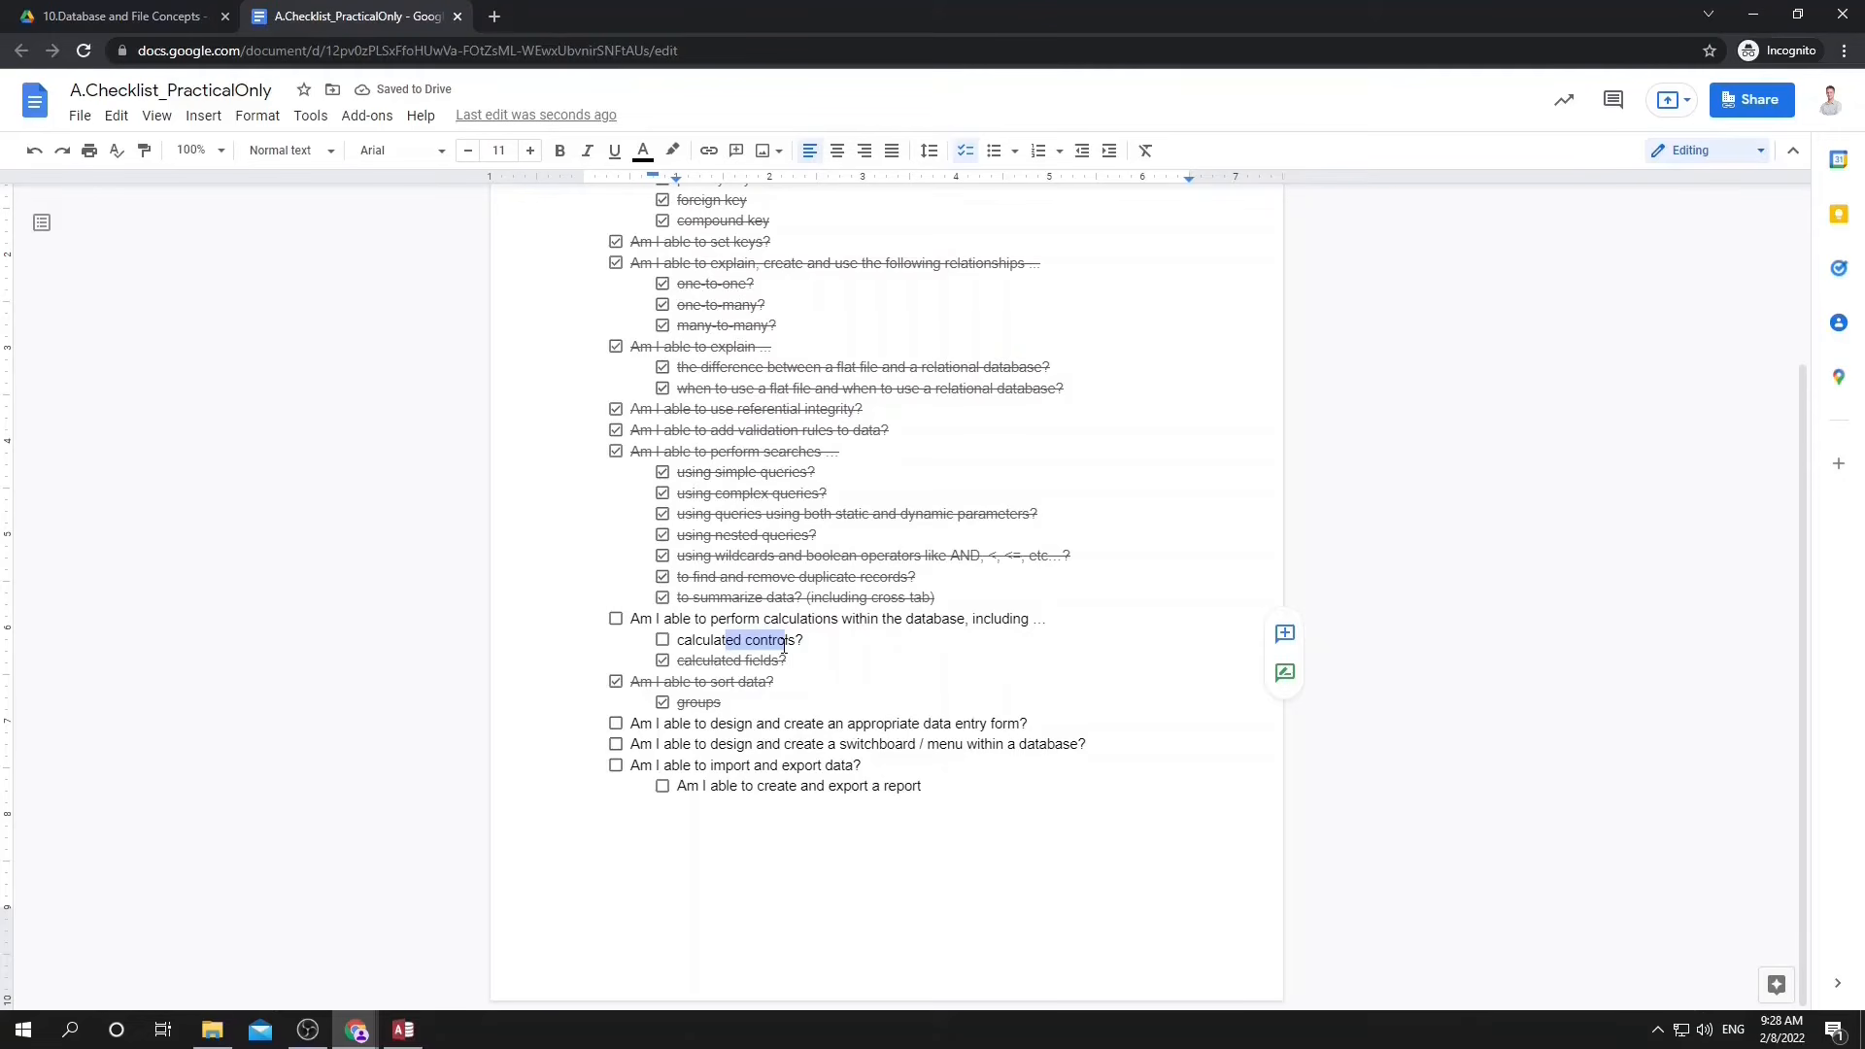
left_click_drag(638, 765, 855, 766)
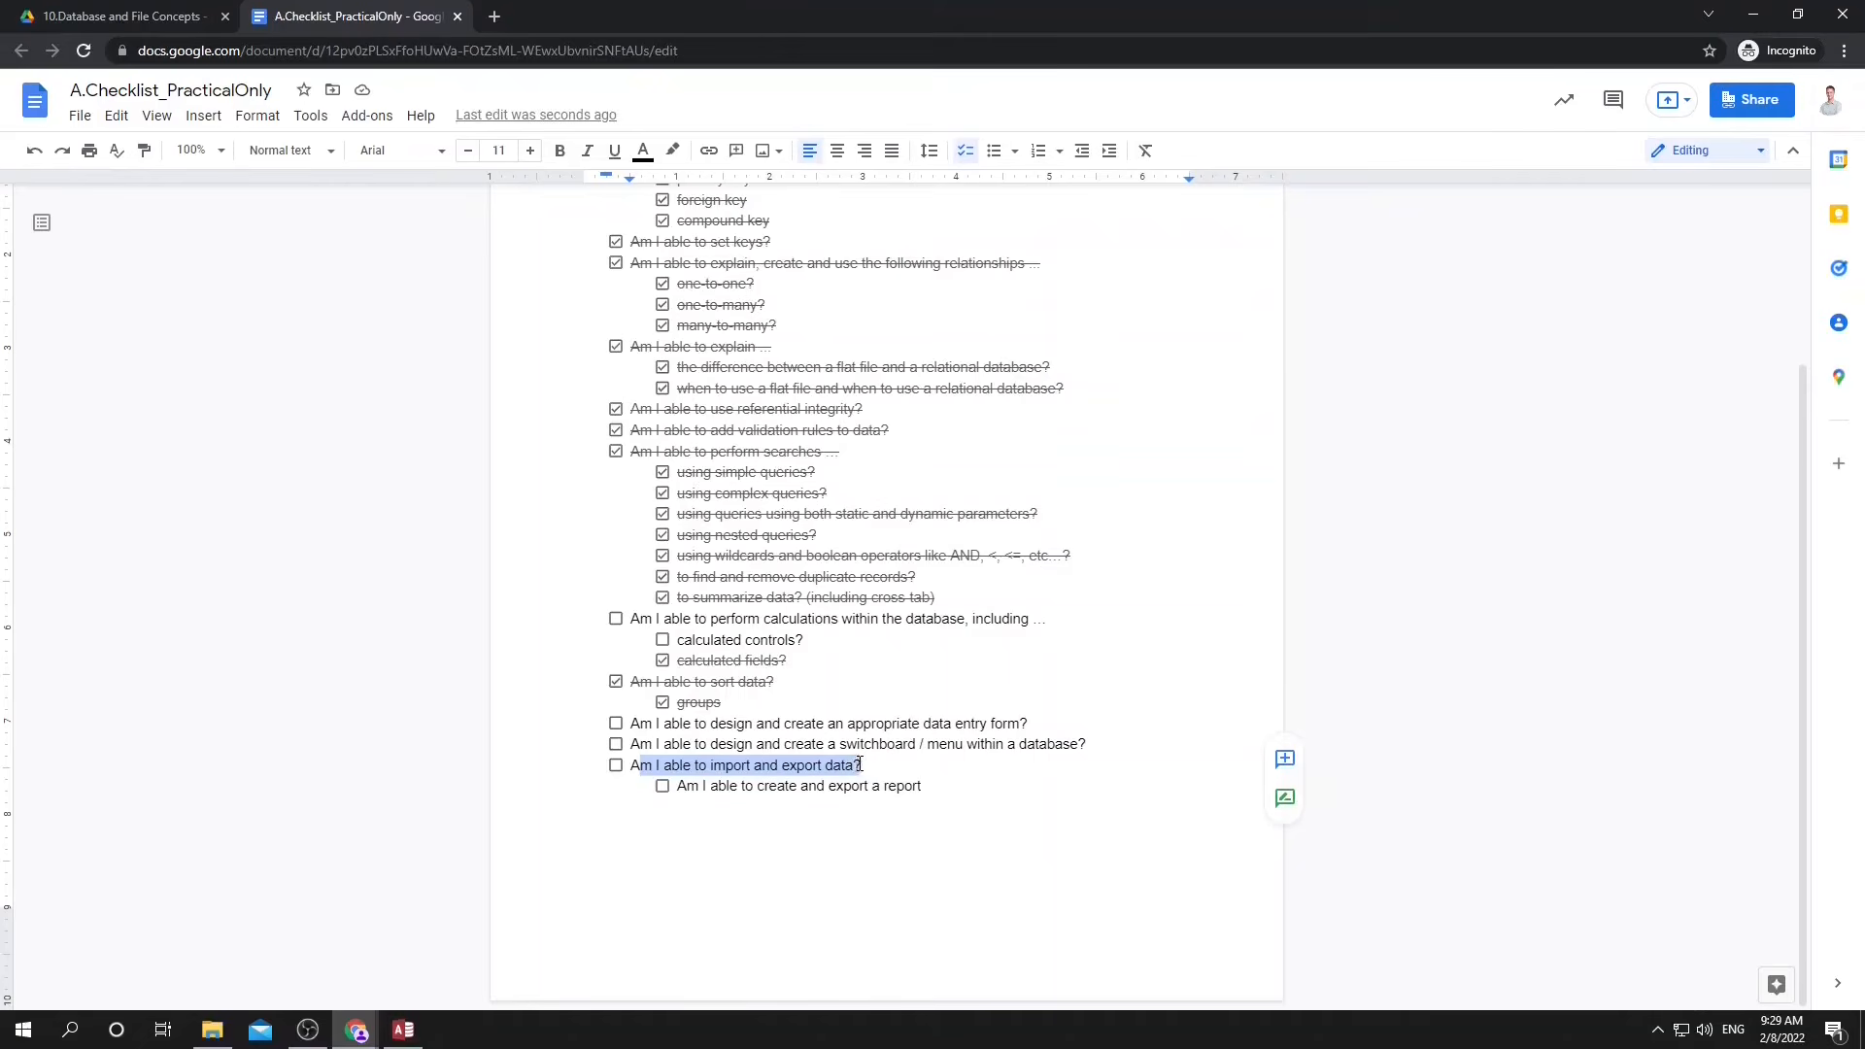
Switch back to Access and export the Grades table to the Excel workbook Grades.xlsx without saving the export steps.
key("alt+Tab")
left_click(959, 476)
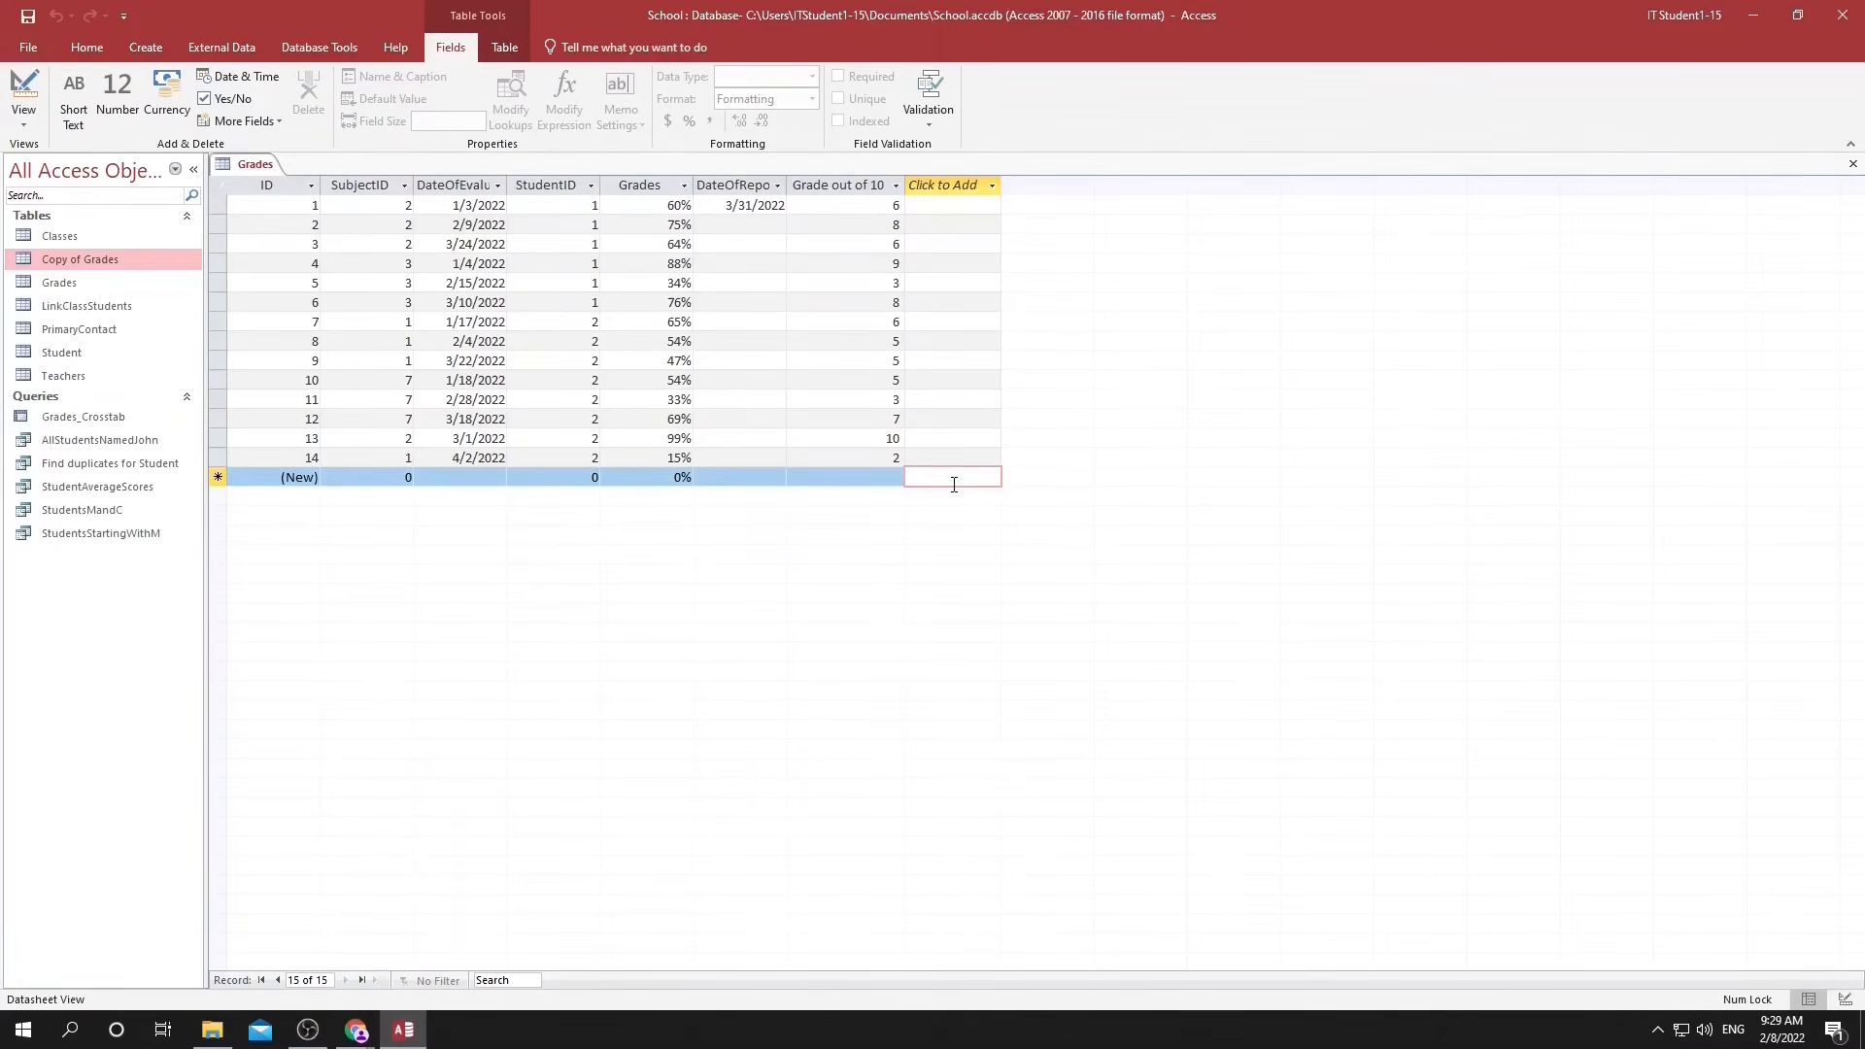
left_click(309, 51)
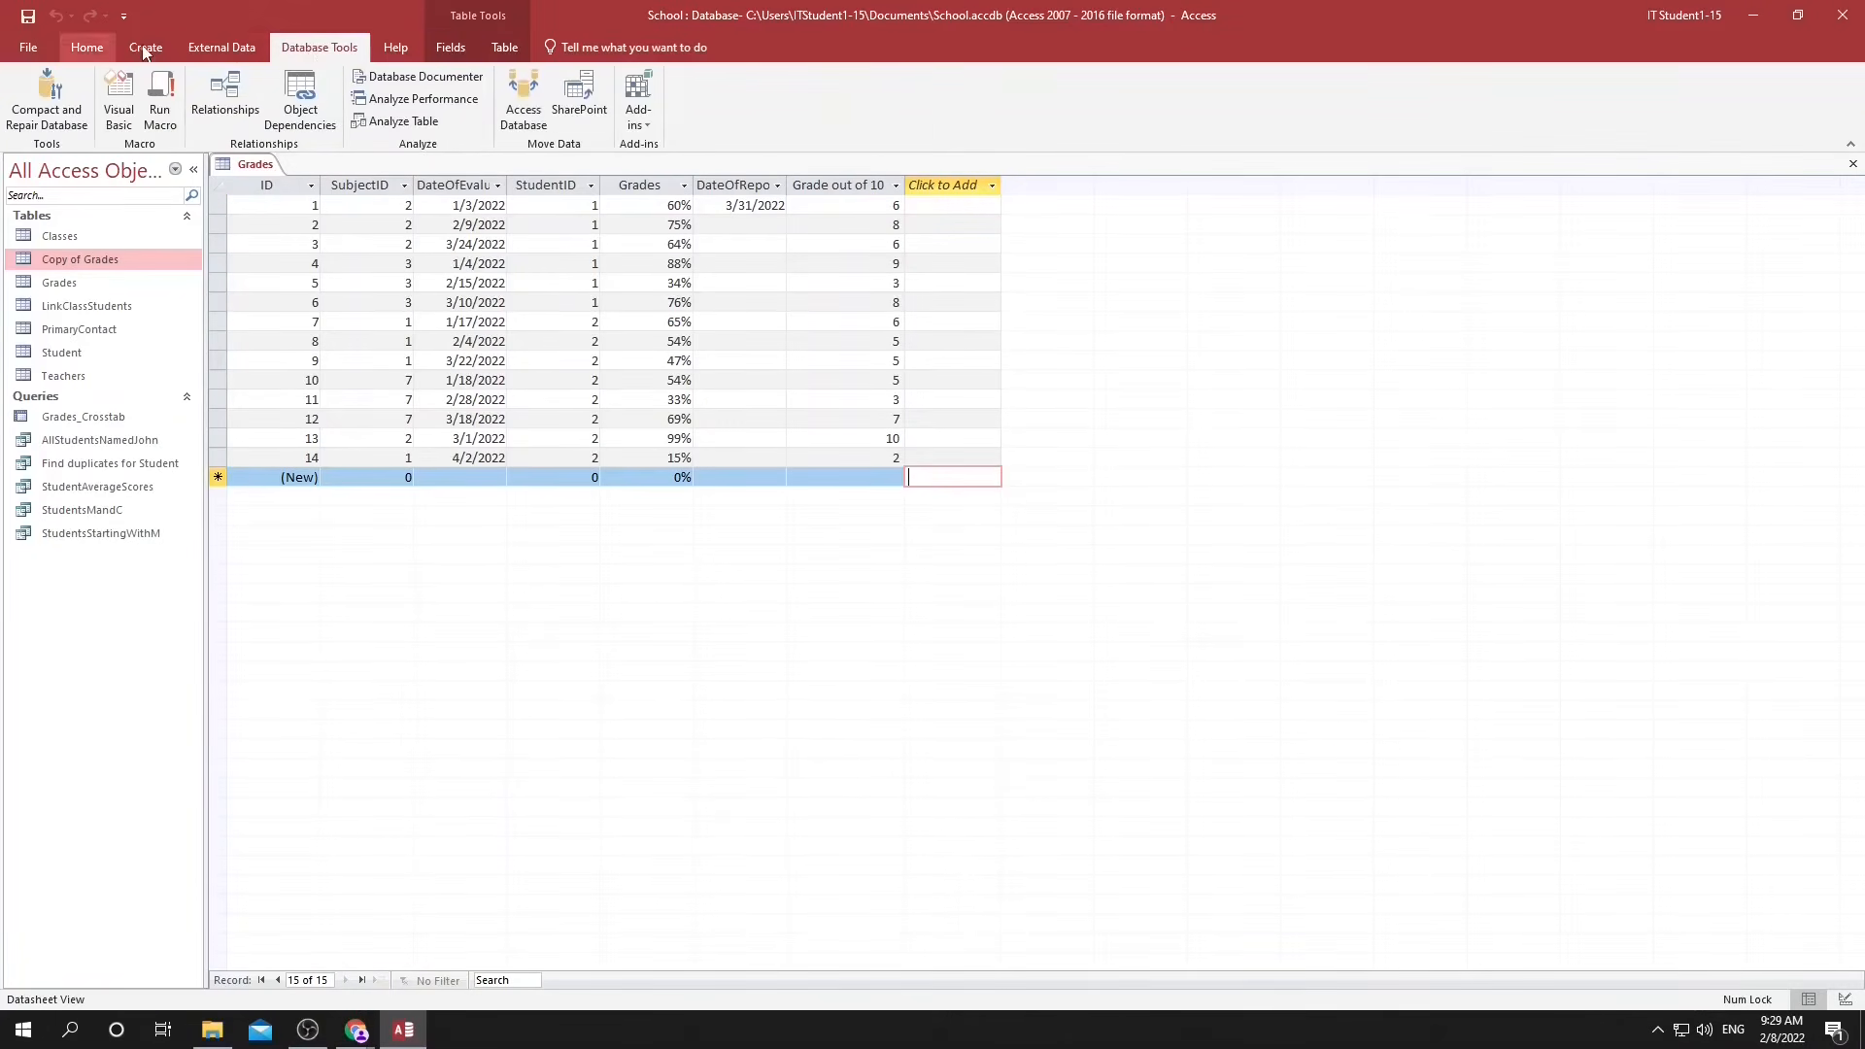
left_click(222, 46)
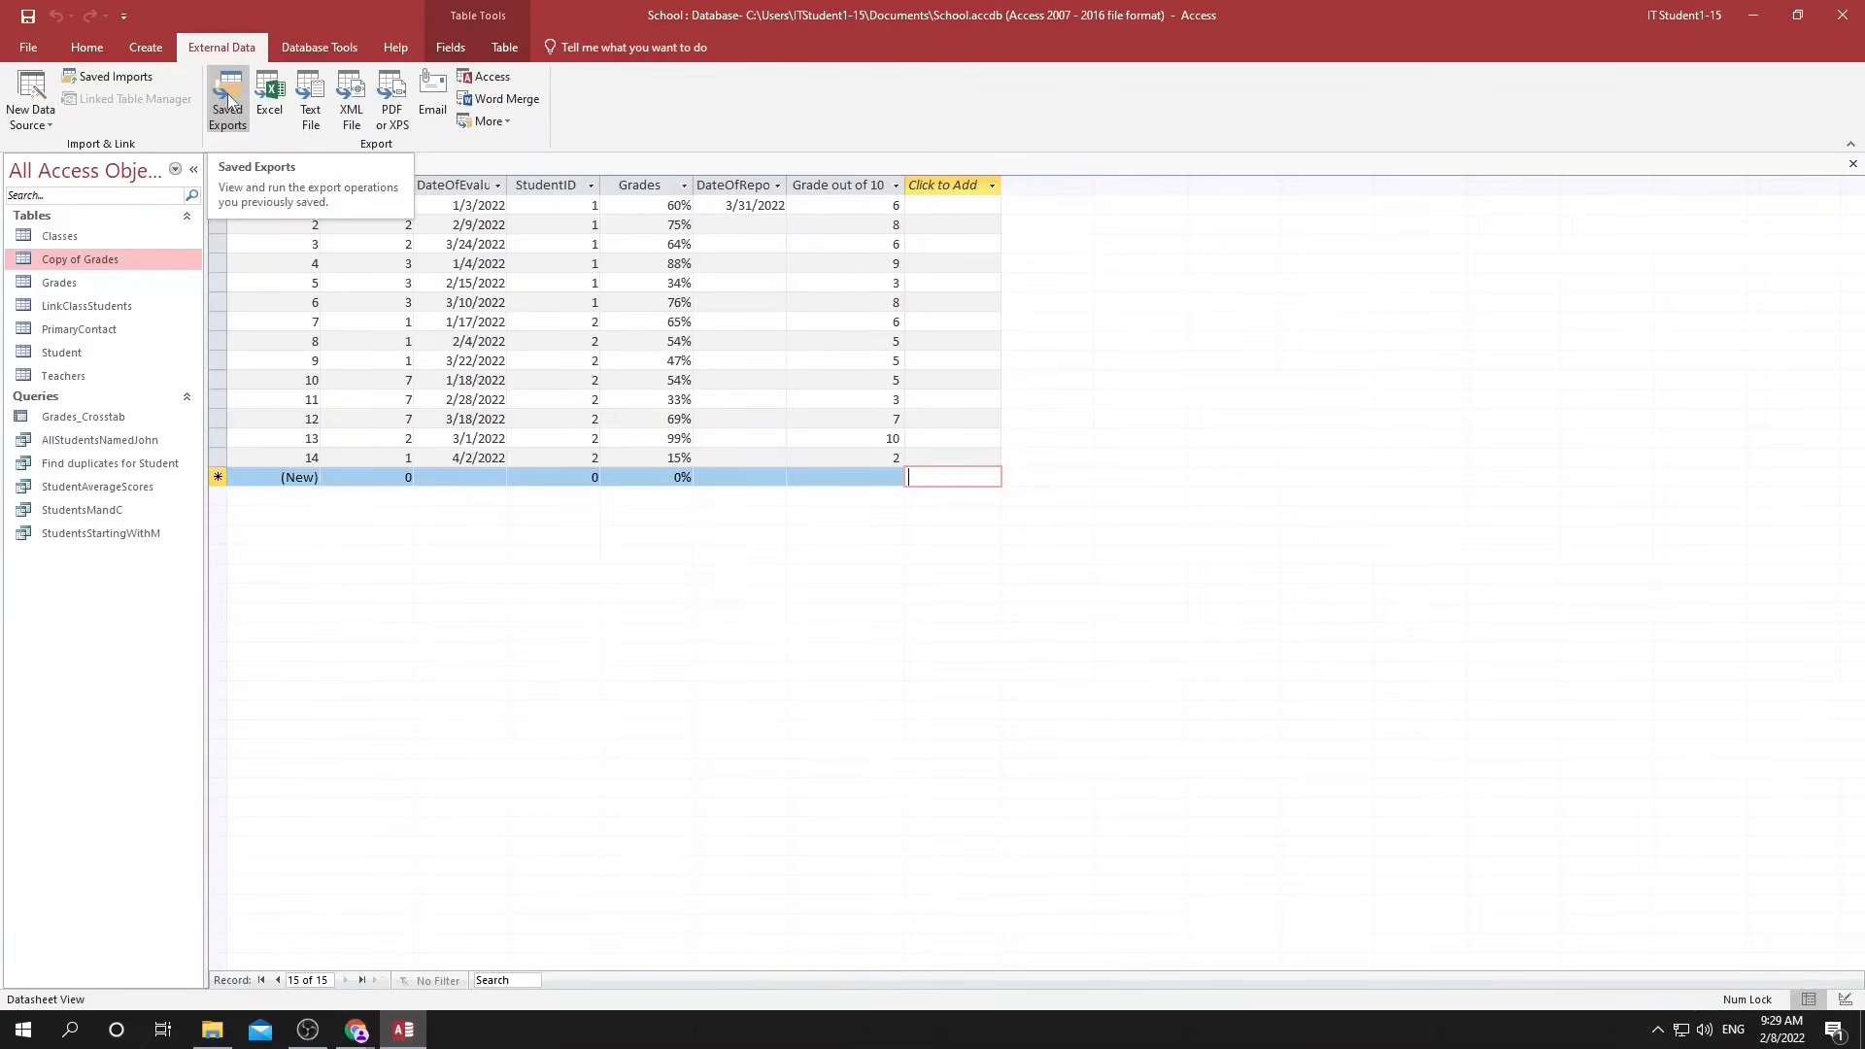
left_click(266, 97)
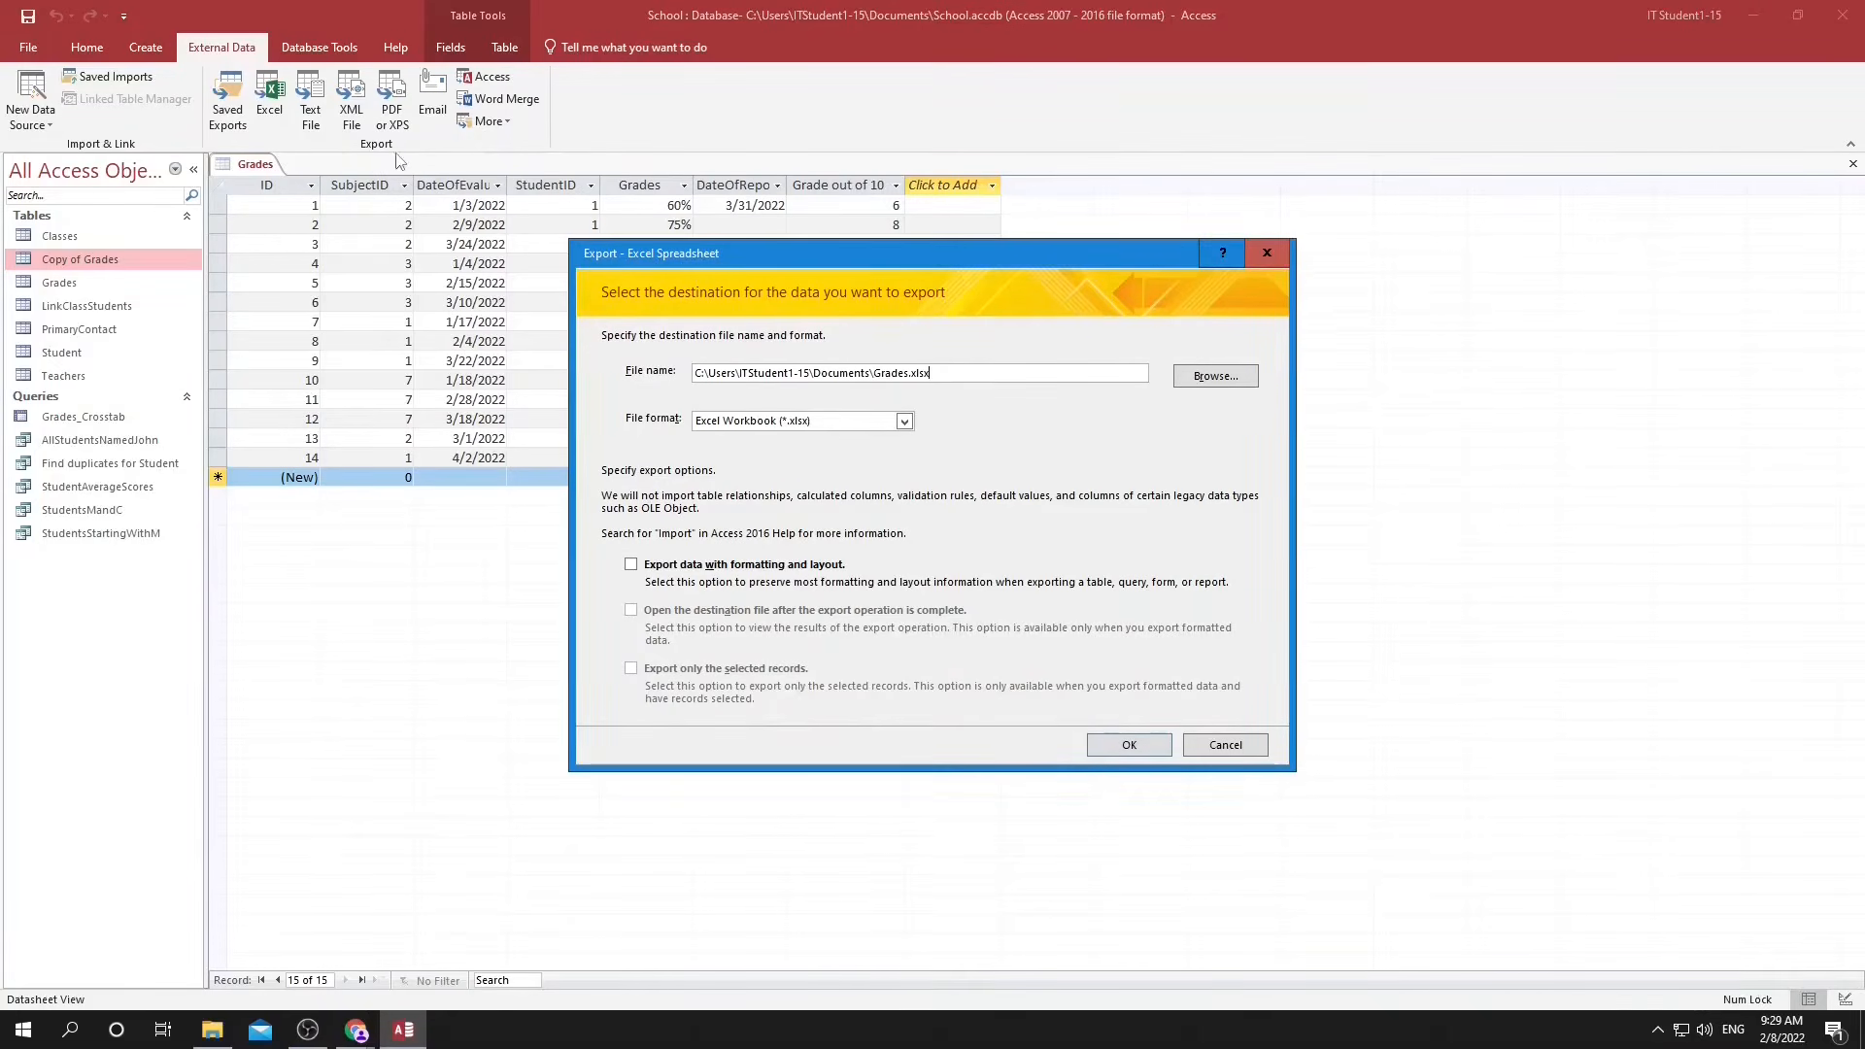
left_click(1155, 744)
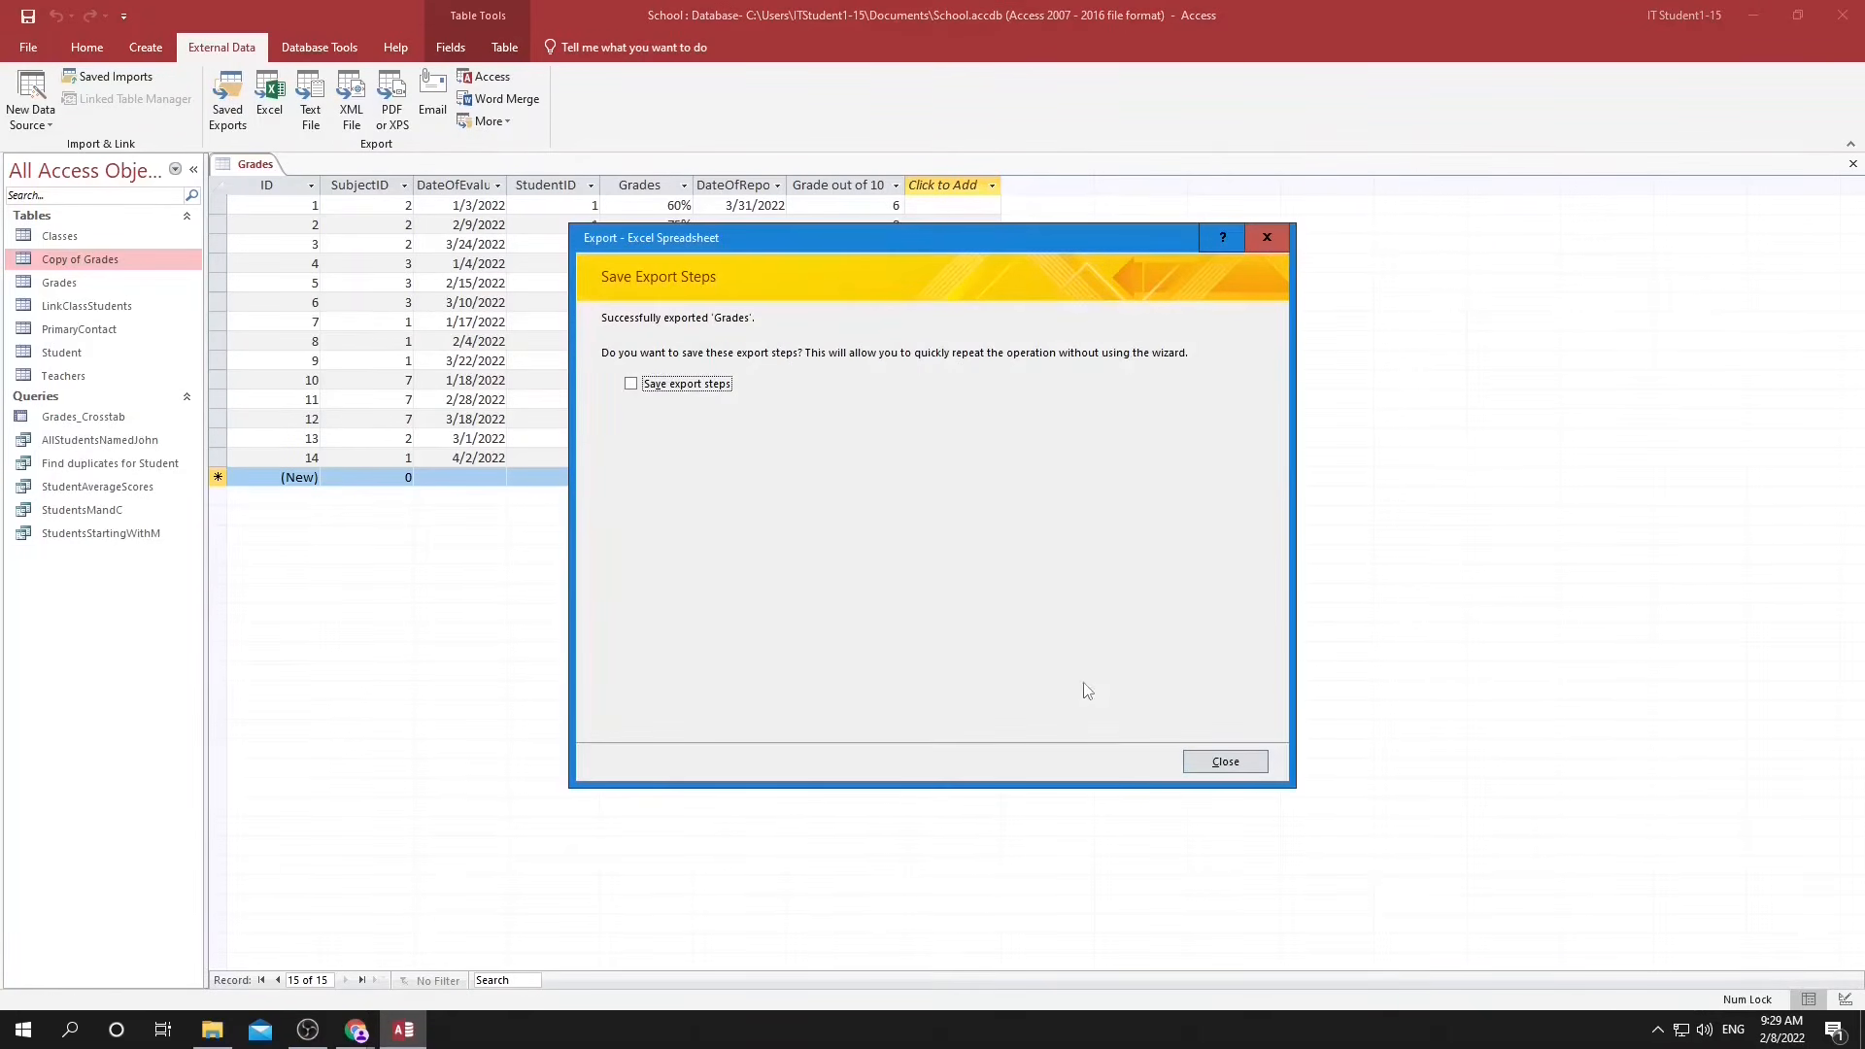
left_click(1251, 767)
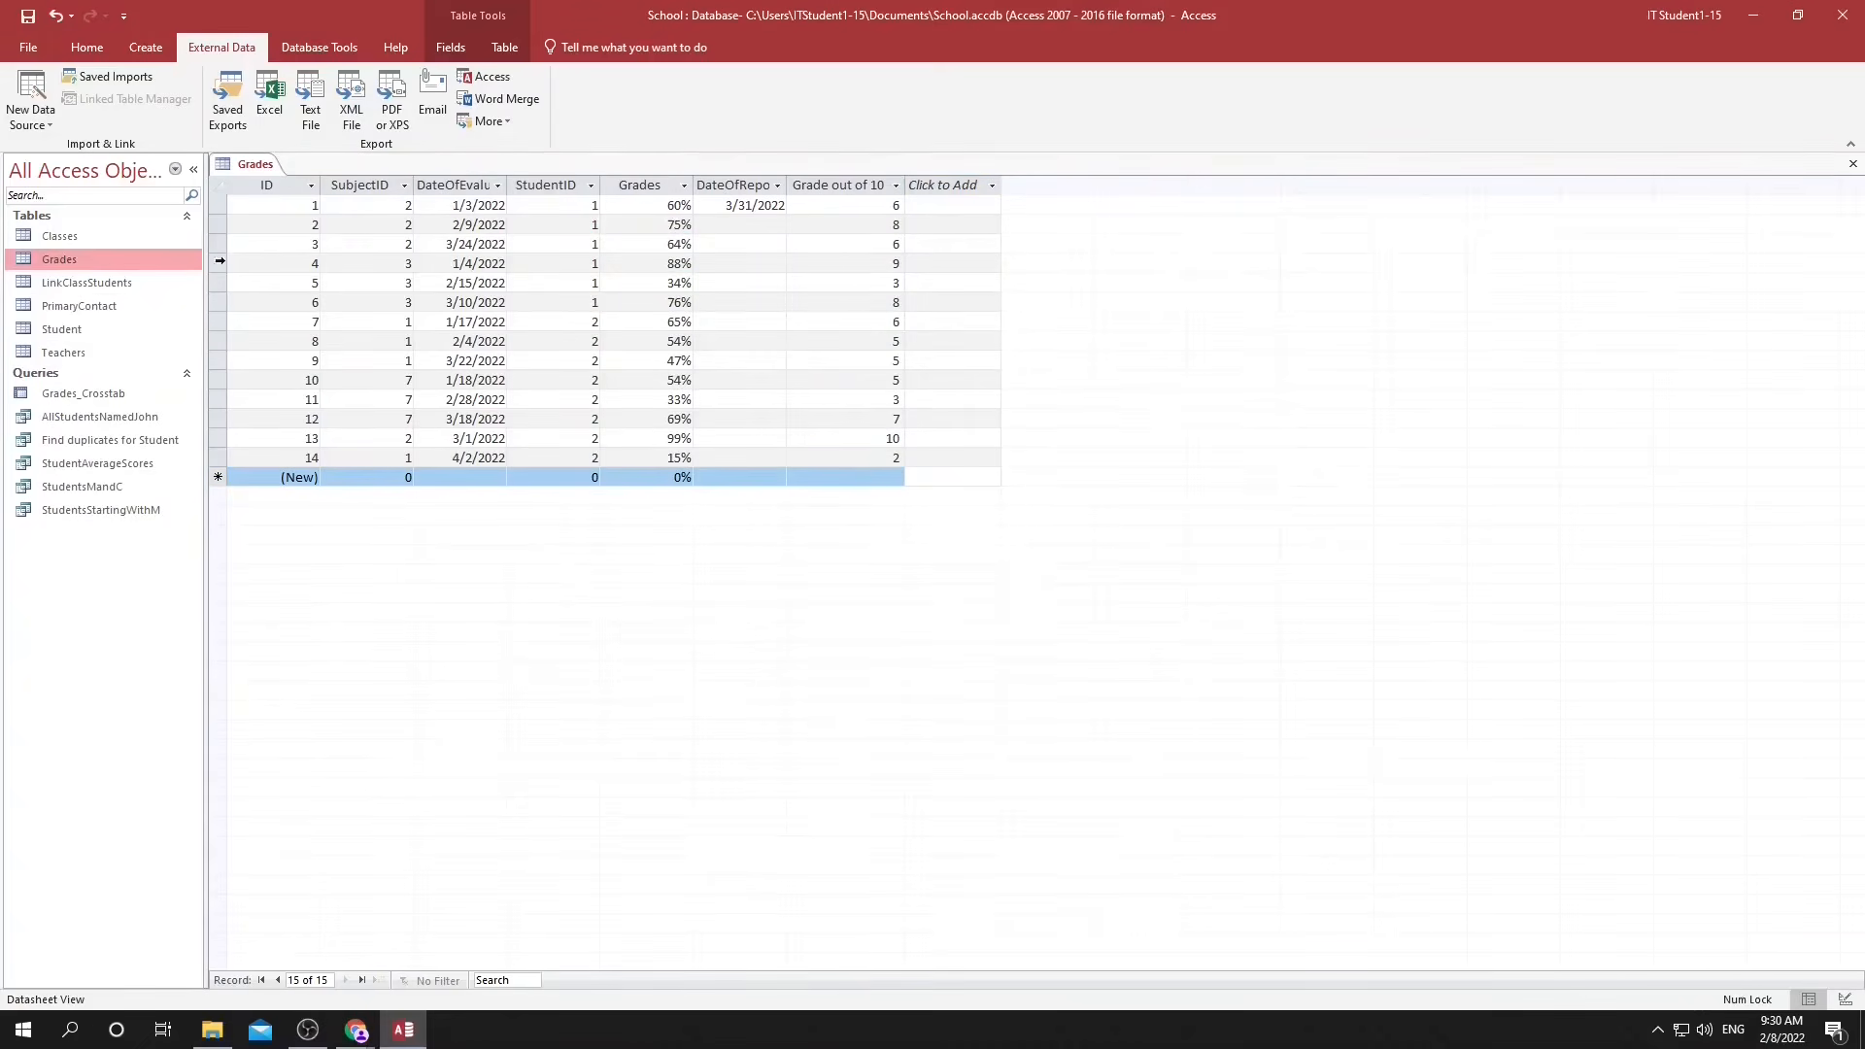
Export the Student table as the comma-delimited text file Student.txt without saving the export steps.
double_click(61, 330)
left_click(309, 98)
left_click(1126, 745)
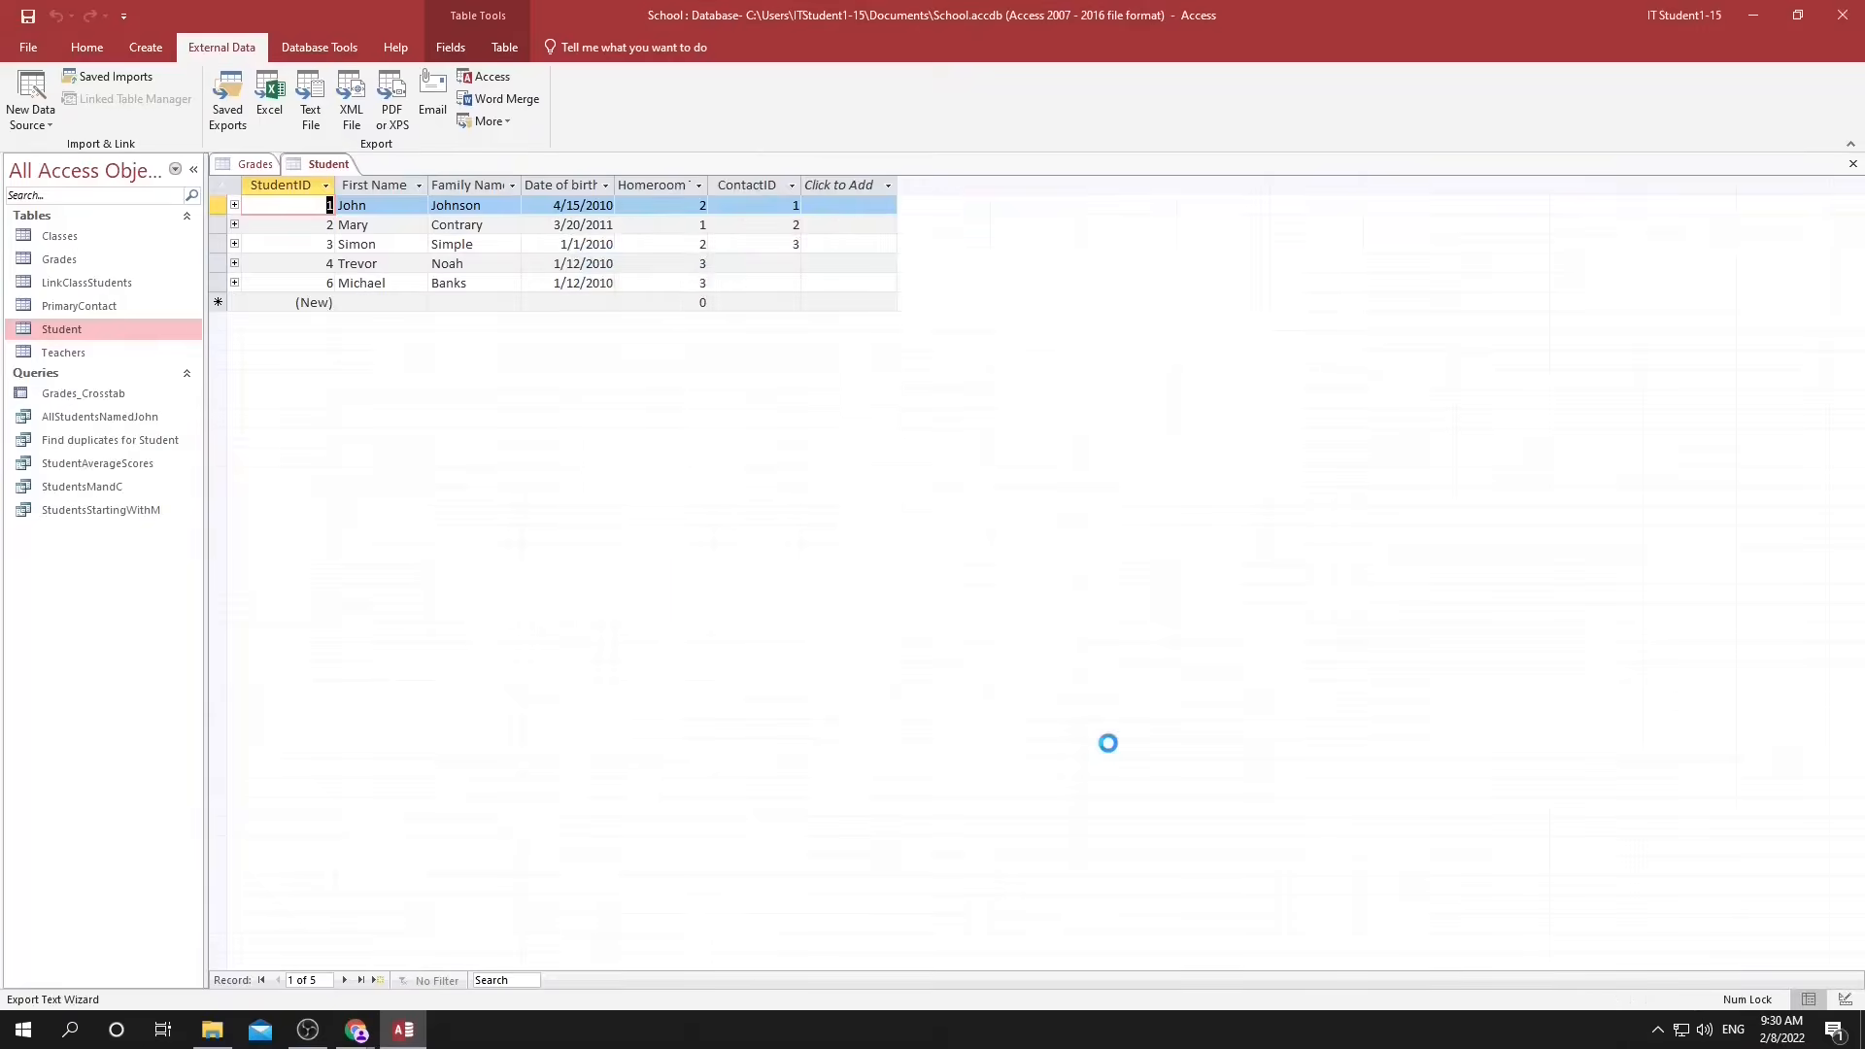
left_click(665, 386)
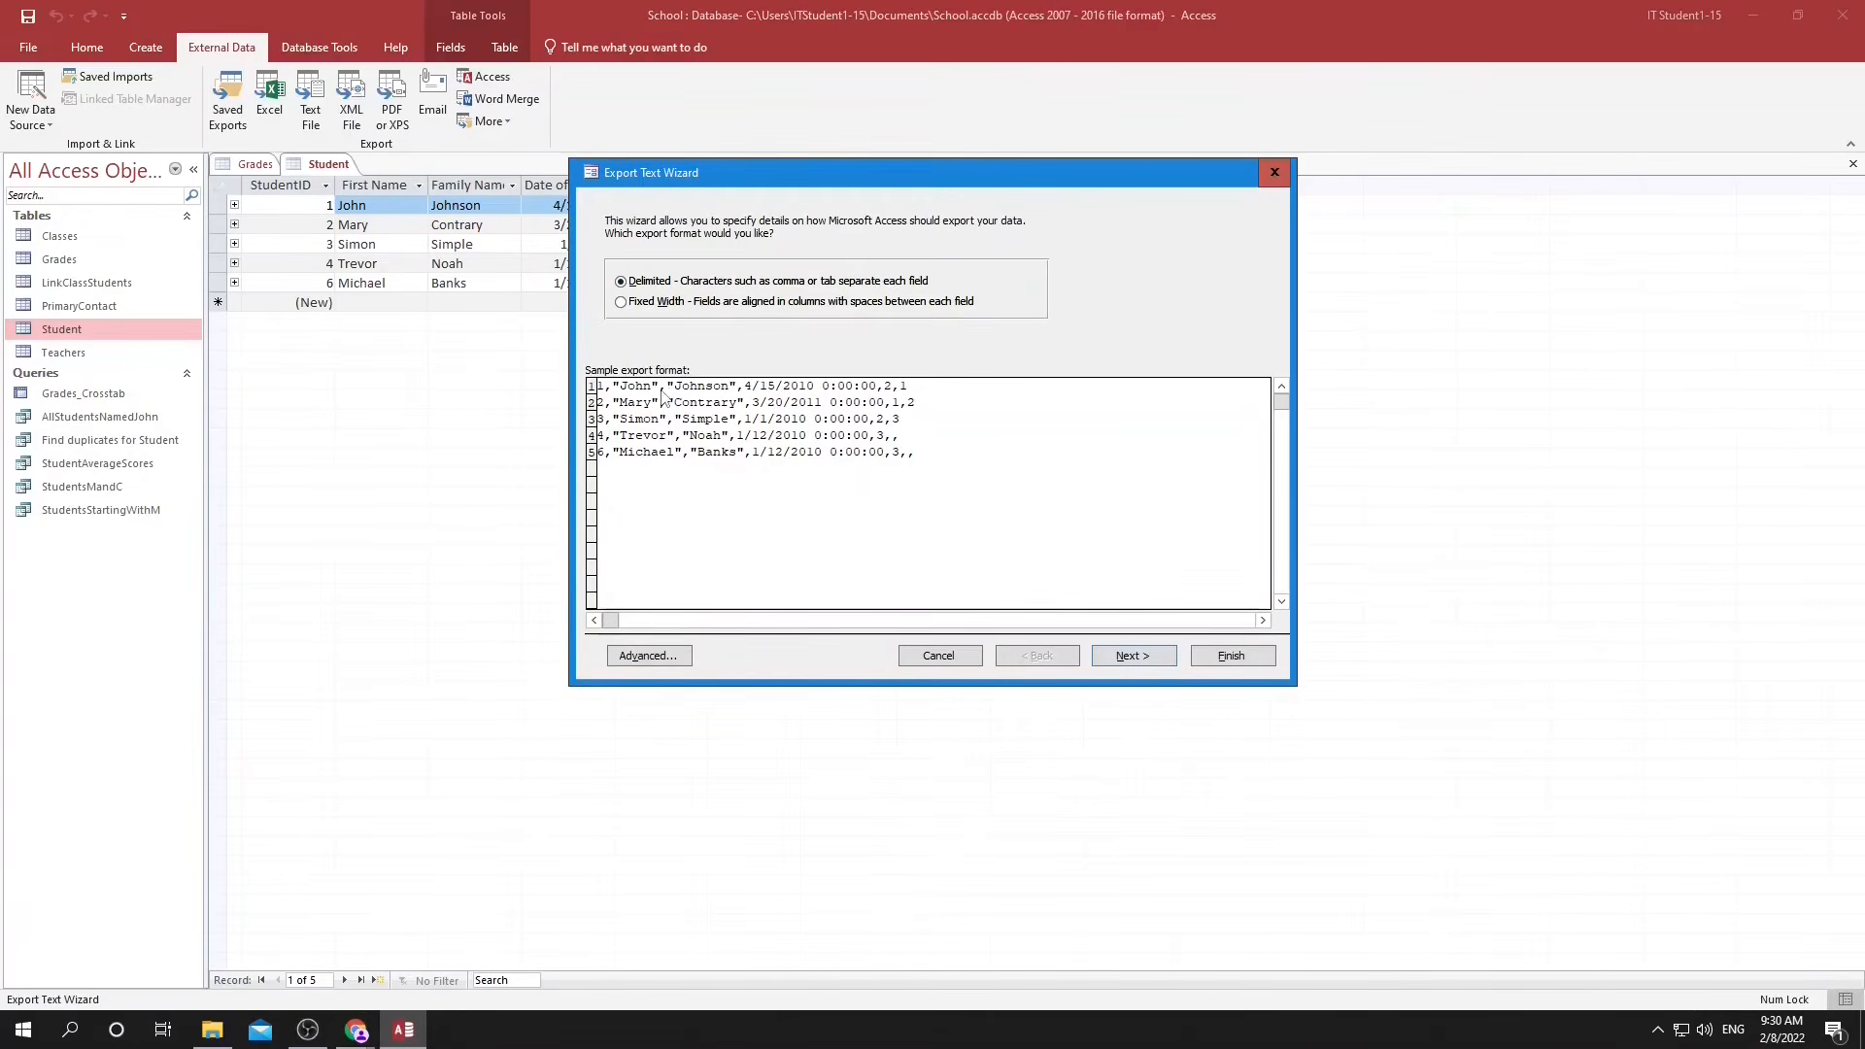
left_click(1146, 664)
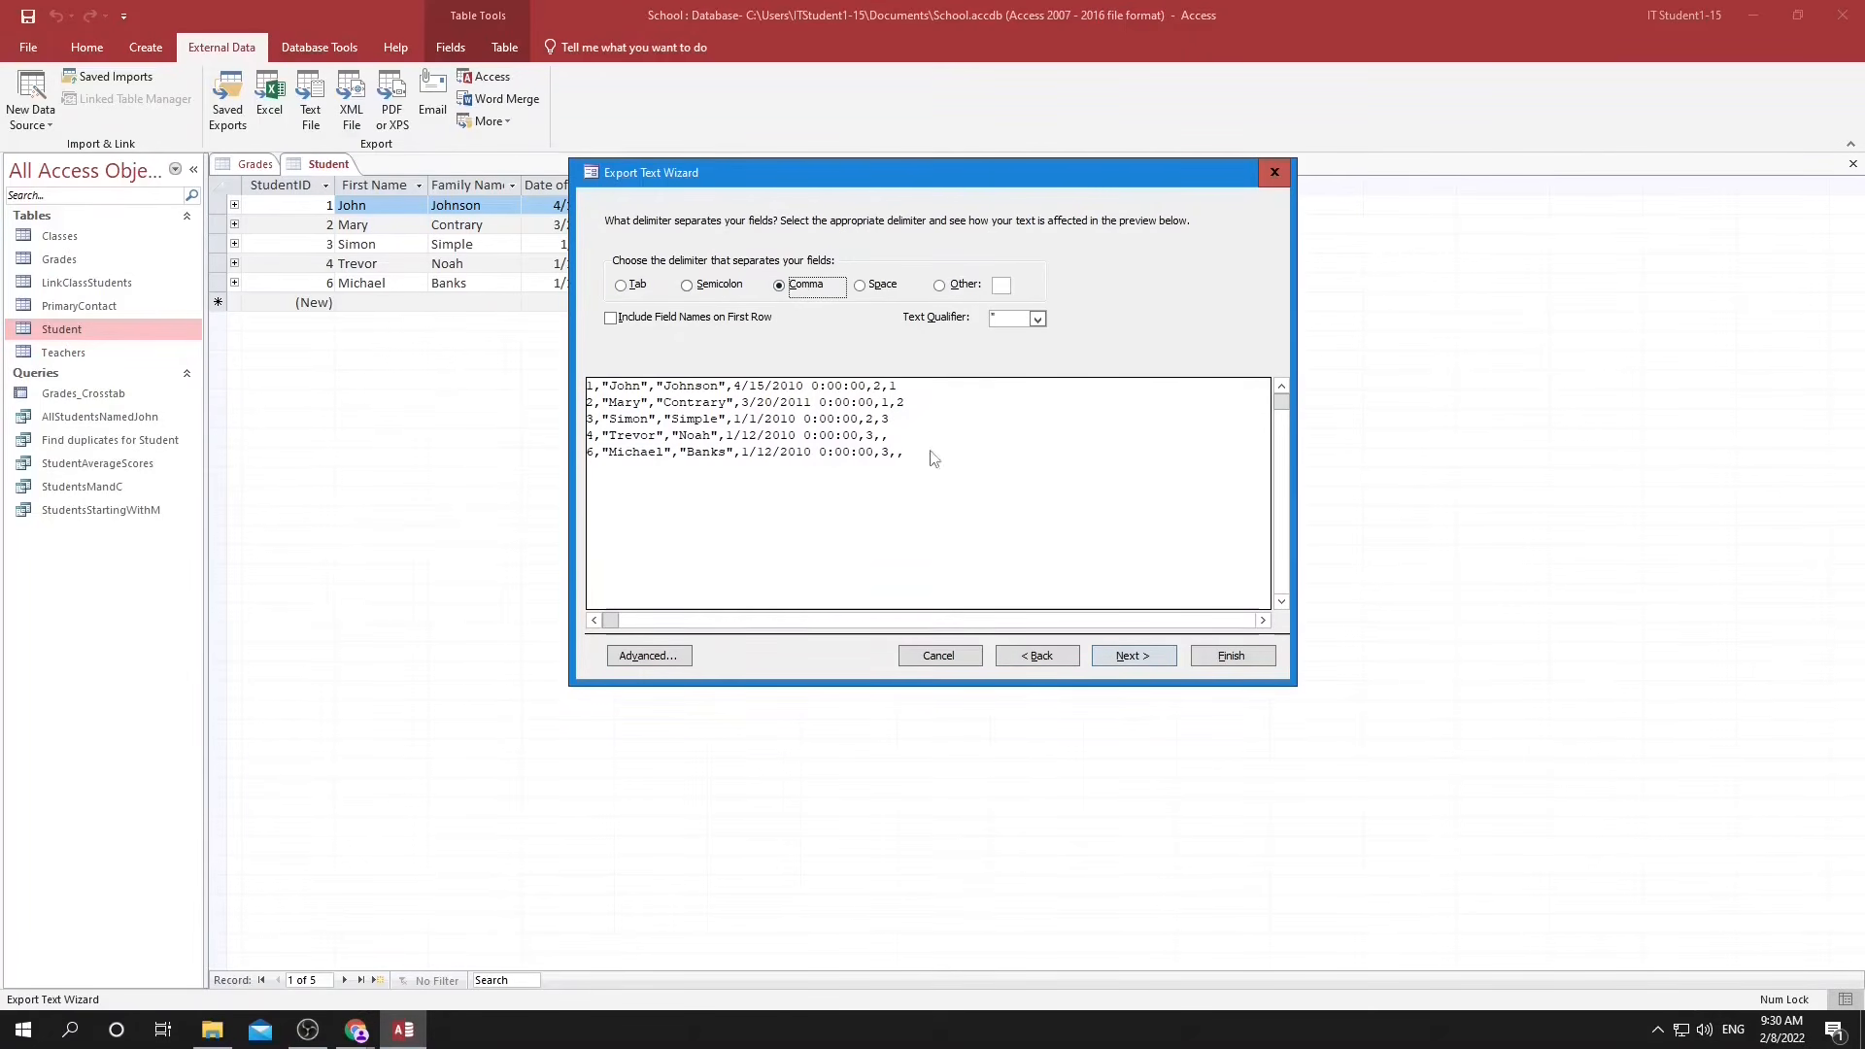
left_click(1170, 663)
left_click(1221, 659)
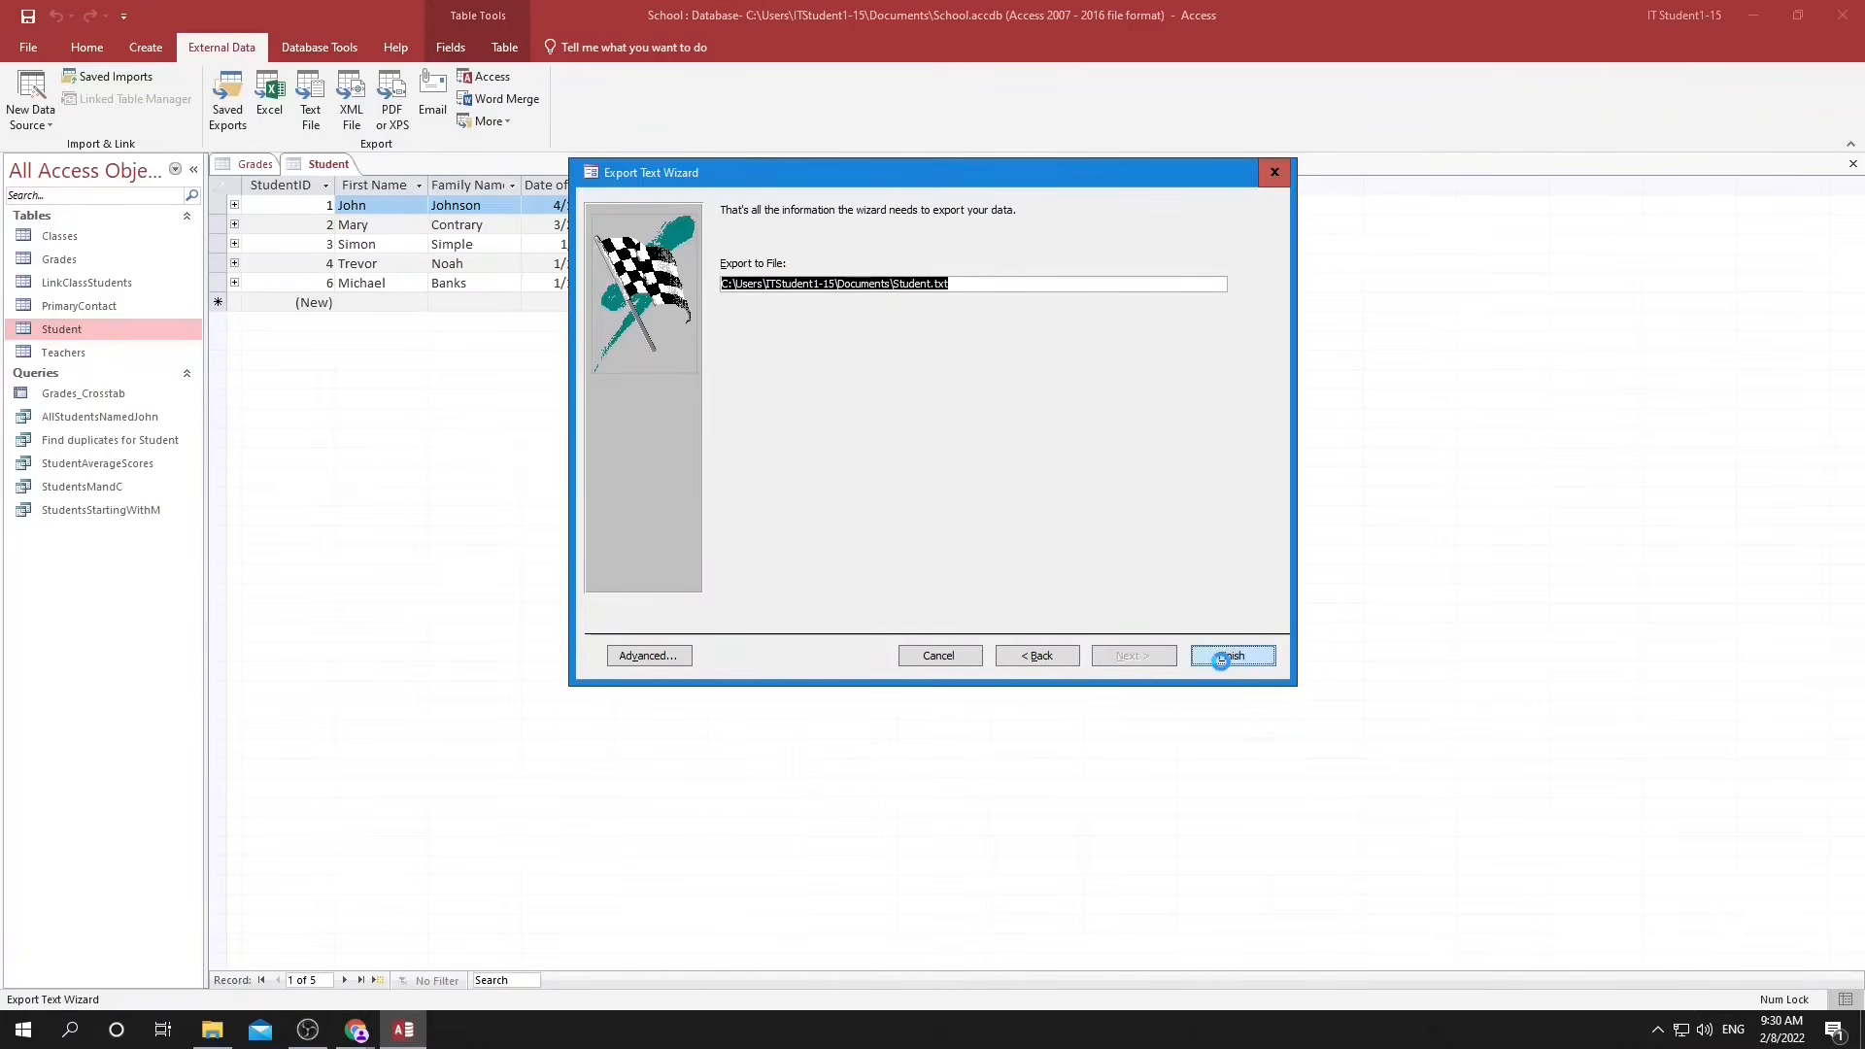
left_click(1253, 763)
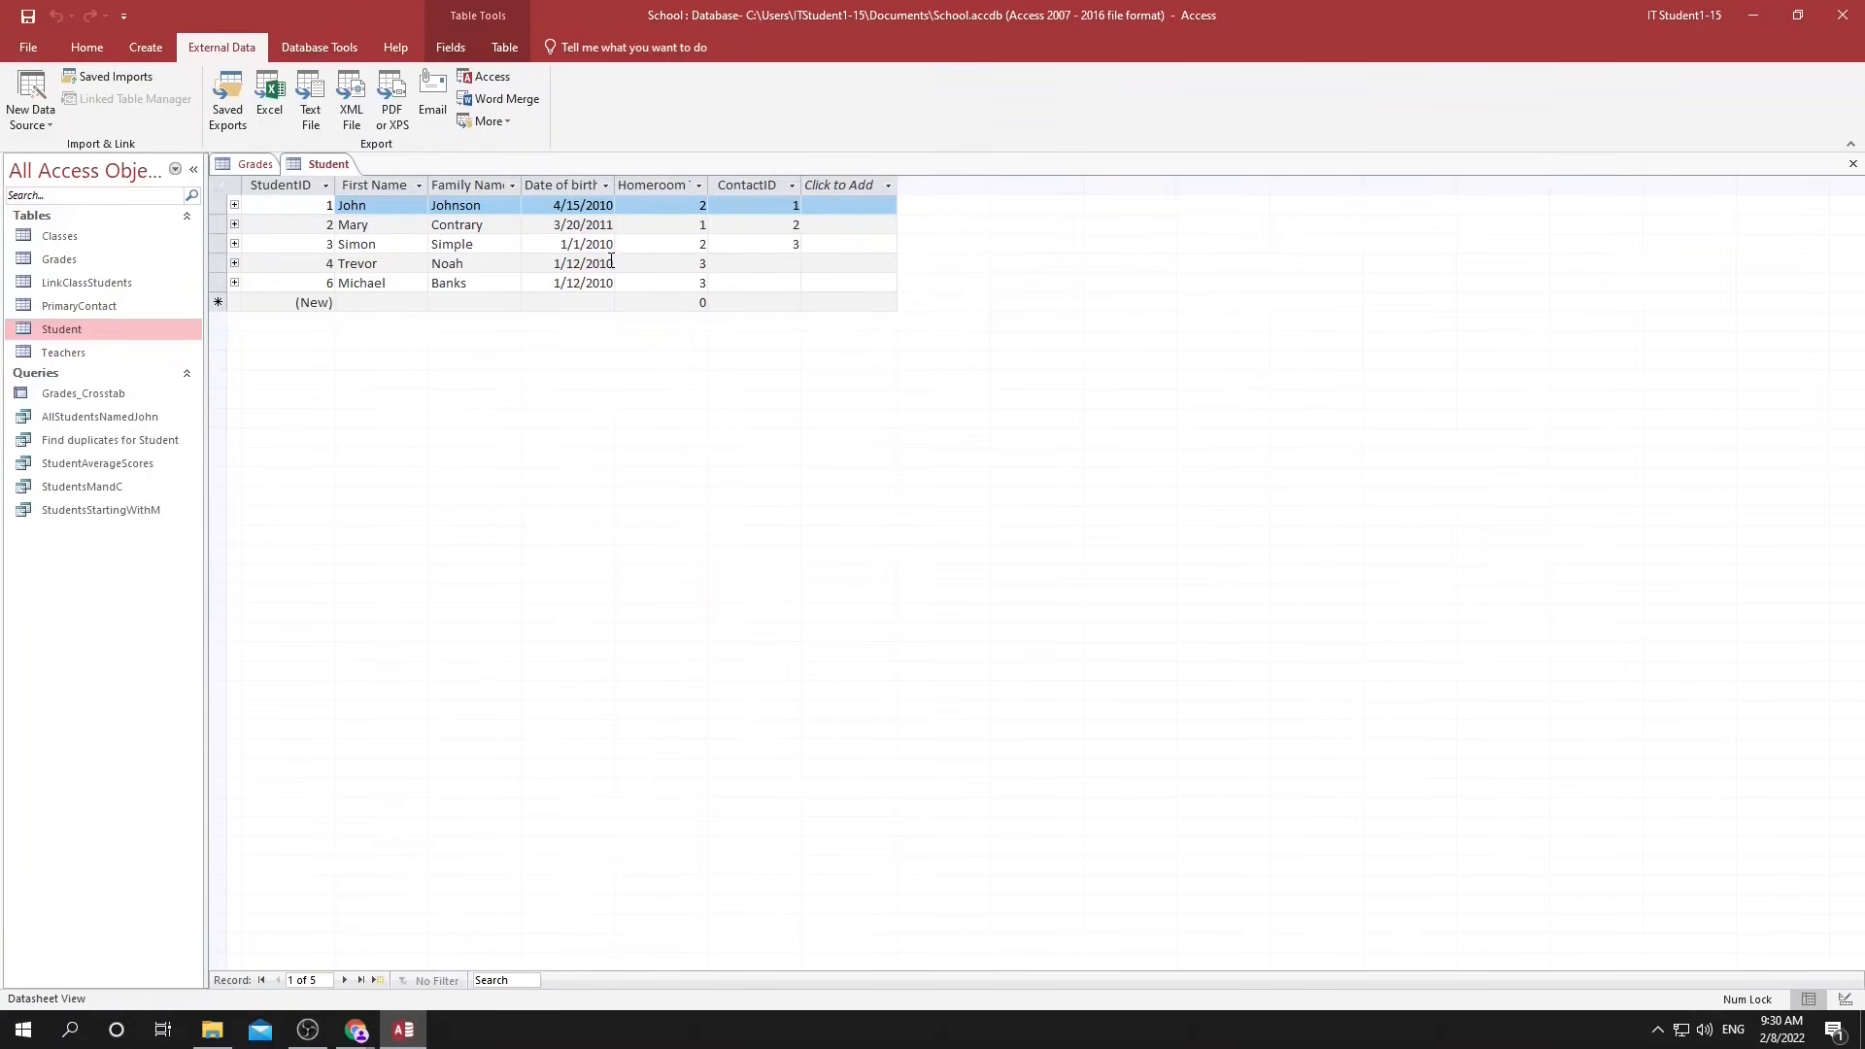
Create a new blank database with the default file name.
left_click(27, 46)
left_click(51, 131)
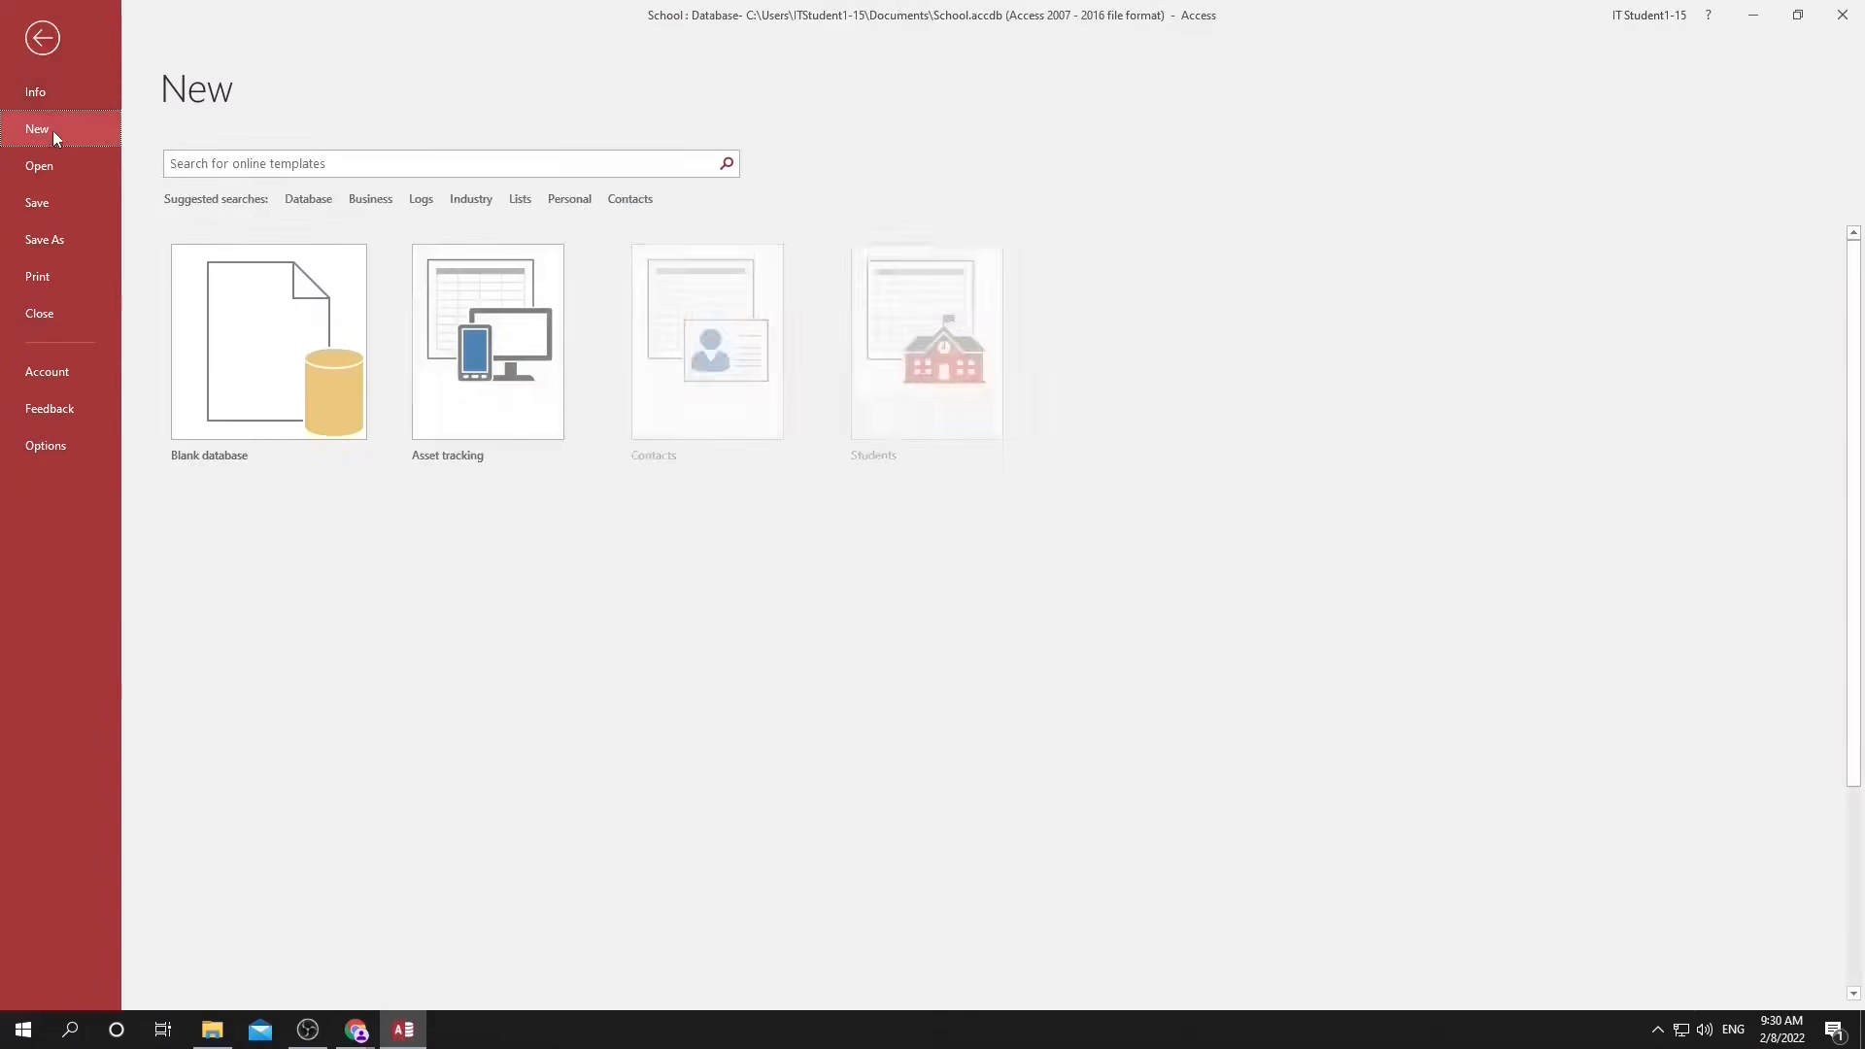
left_click(233, 357)
left_click(1019, 607)
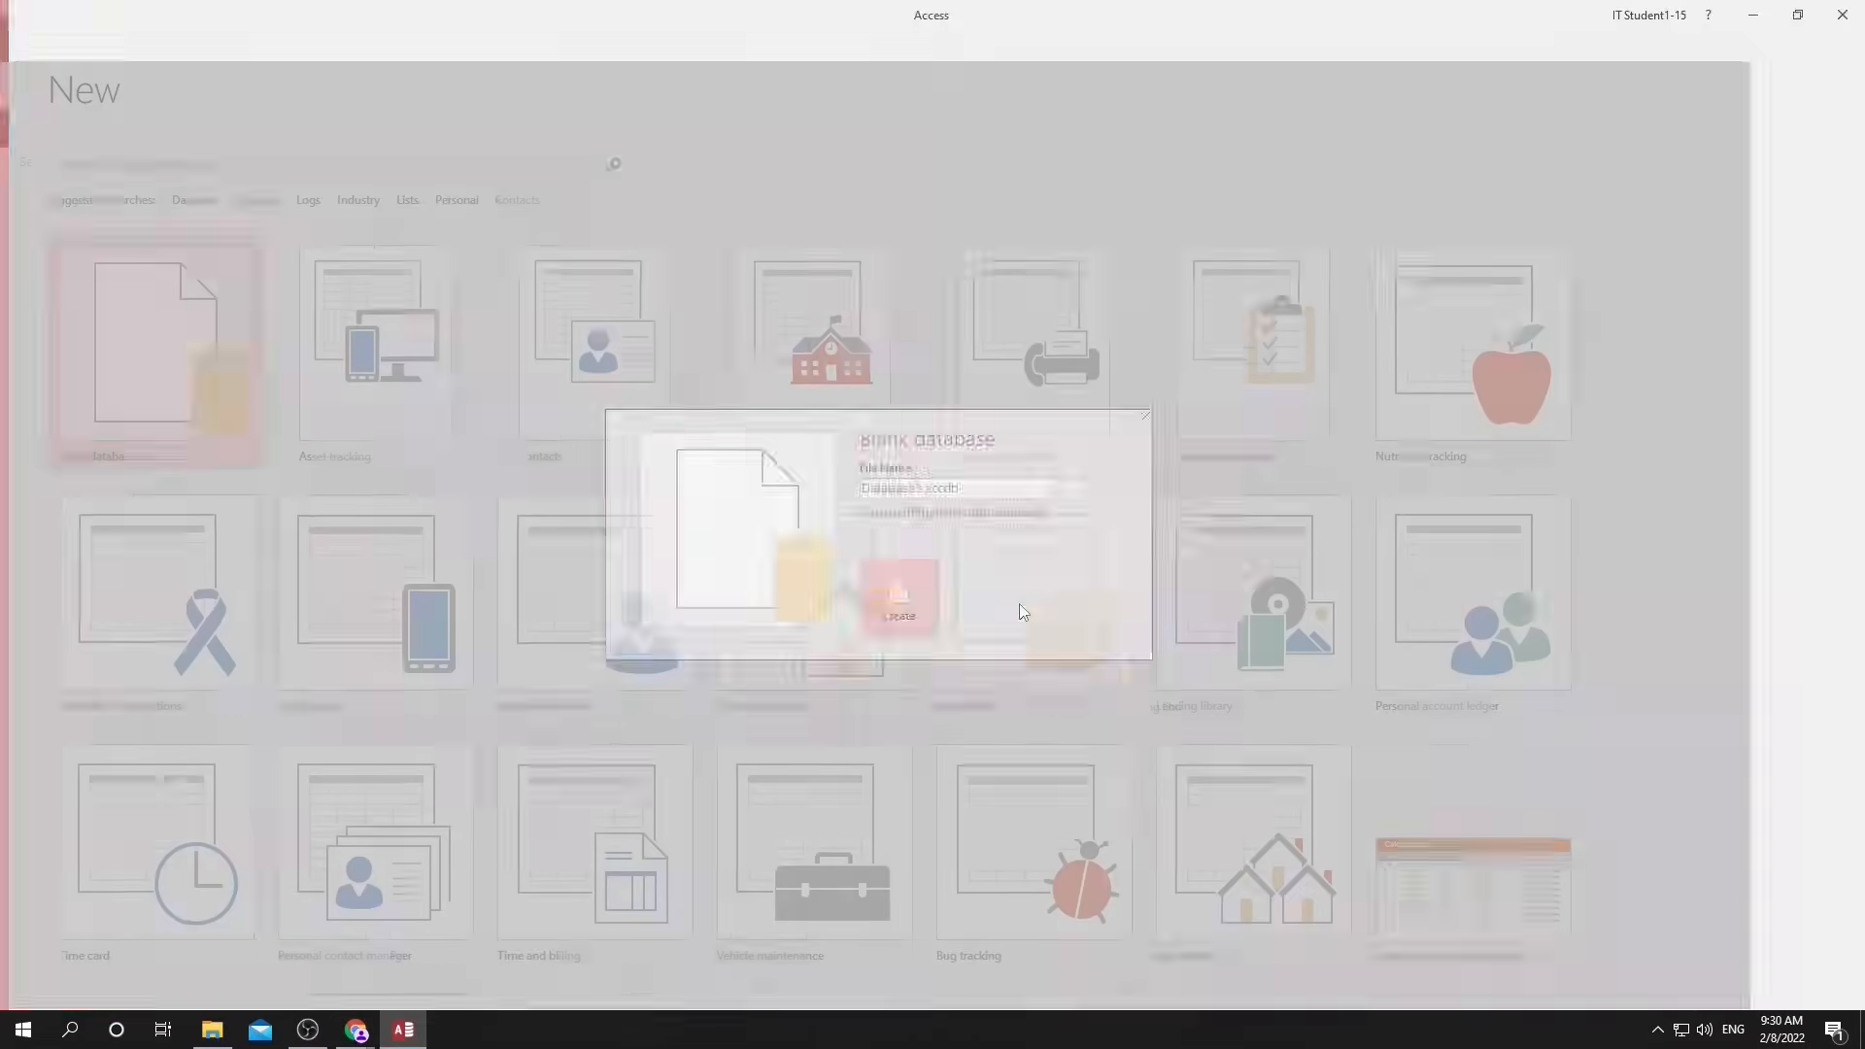
Start importing Grades.xlsx from the Documents folder into a new table, using its Grades worksheet with the first row as column headings.
left_click(222, 46)
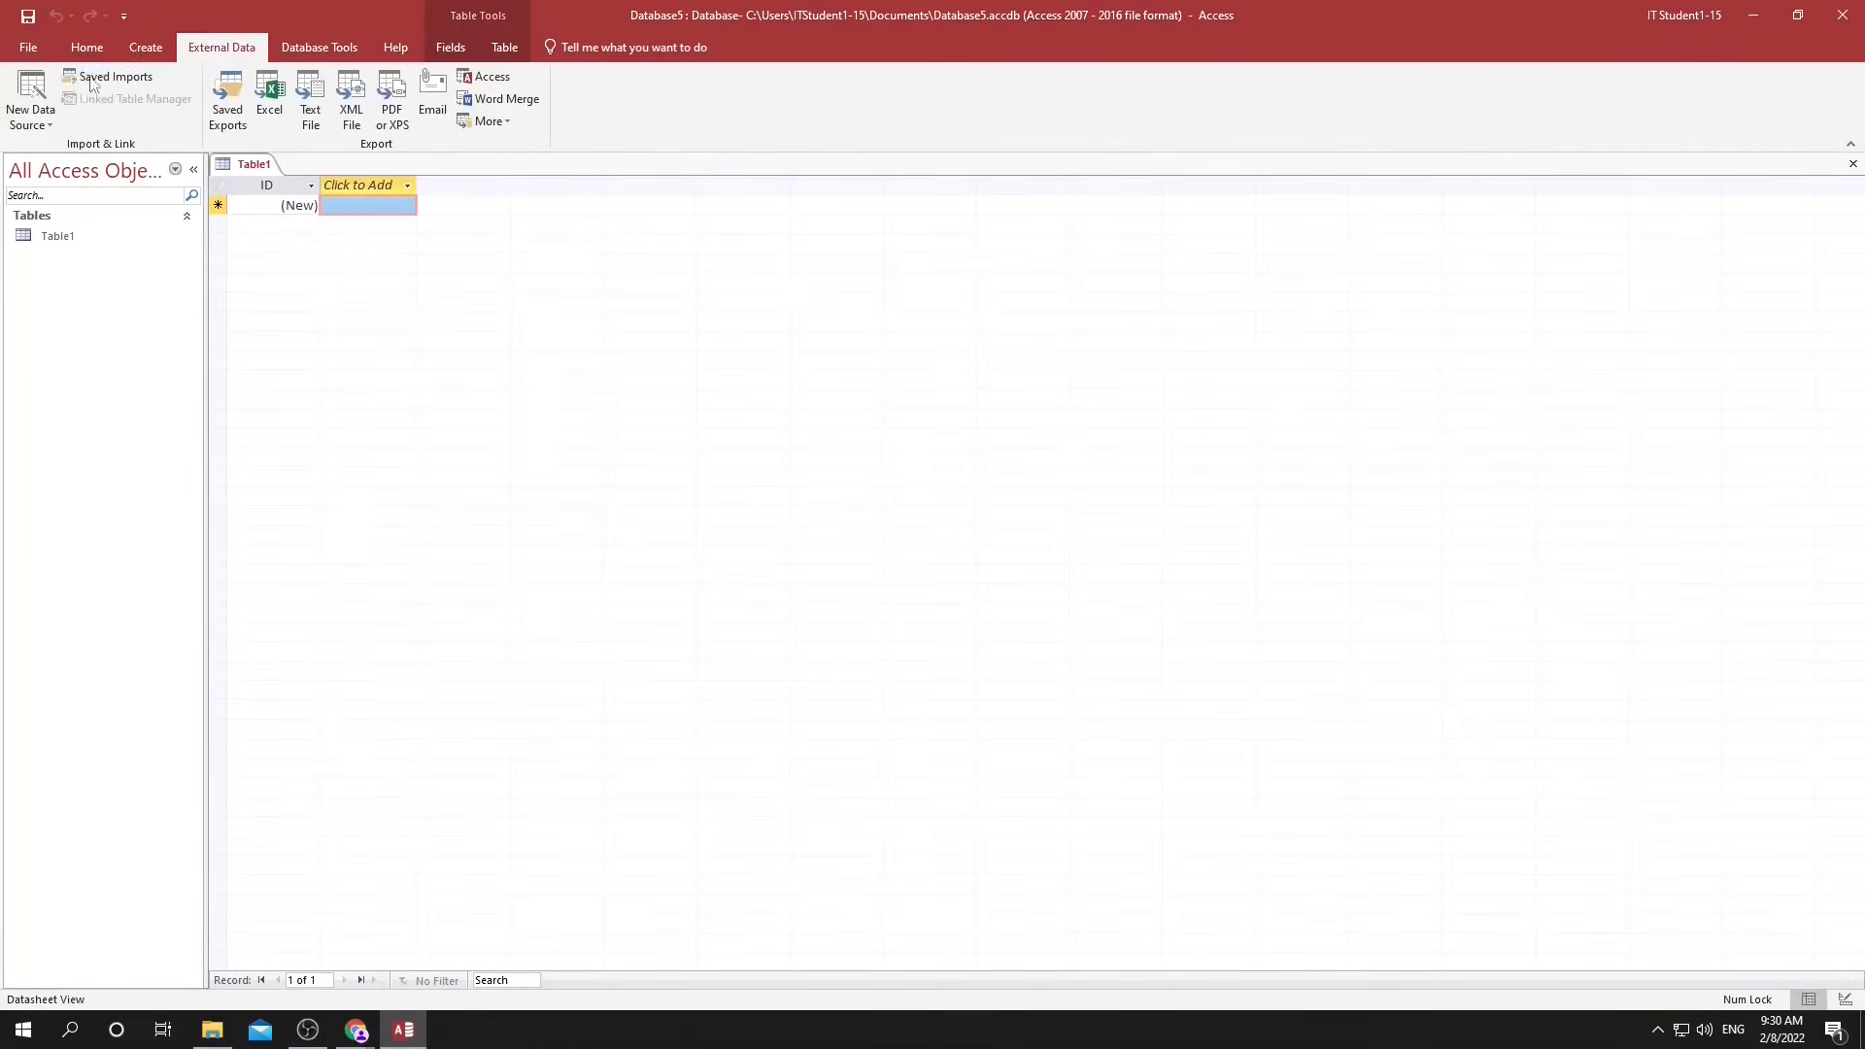
left_click(48, 124)
mouse_move(78, 157)
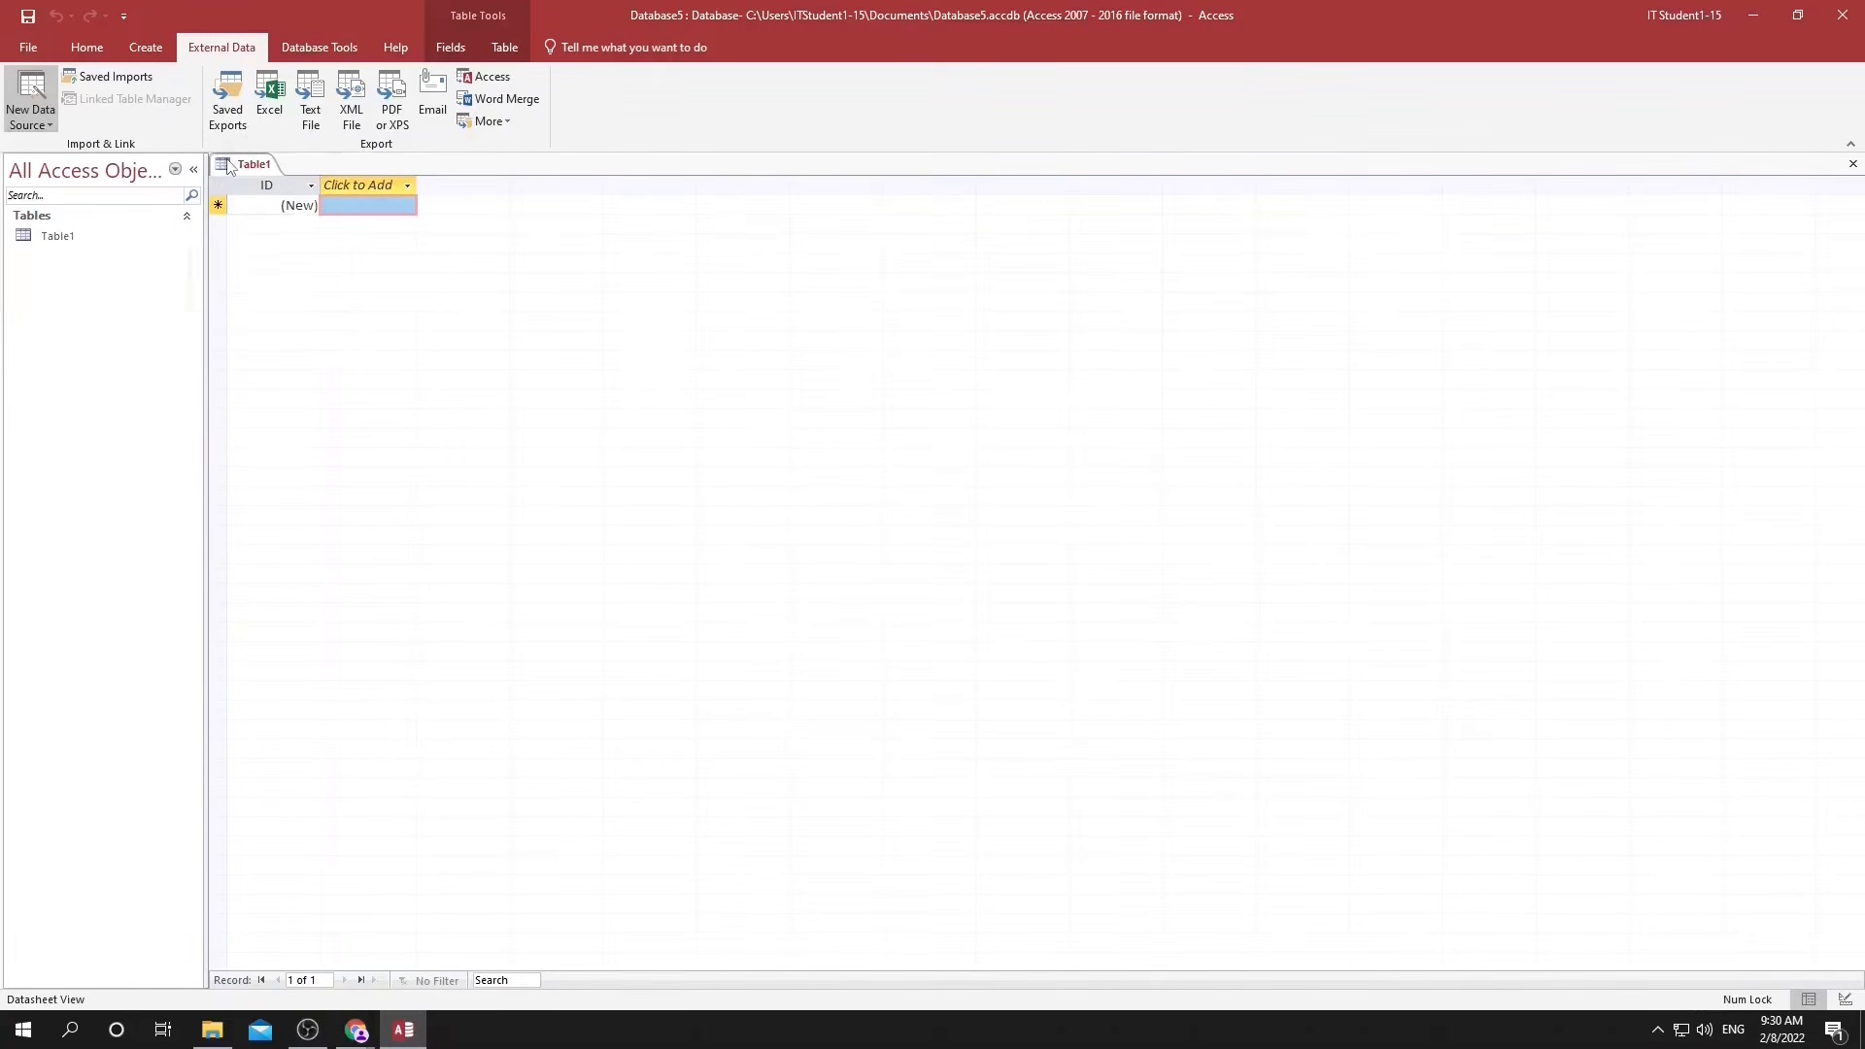
left_click(225, 159)
left_click(1212, 387)
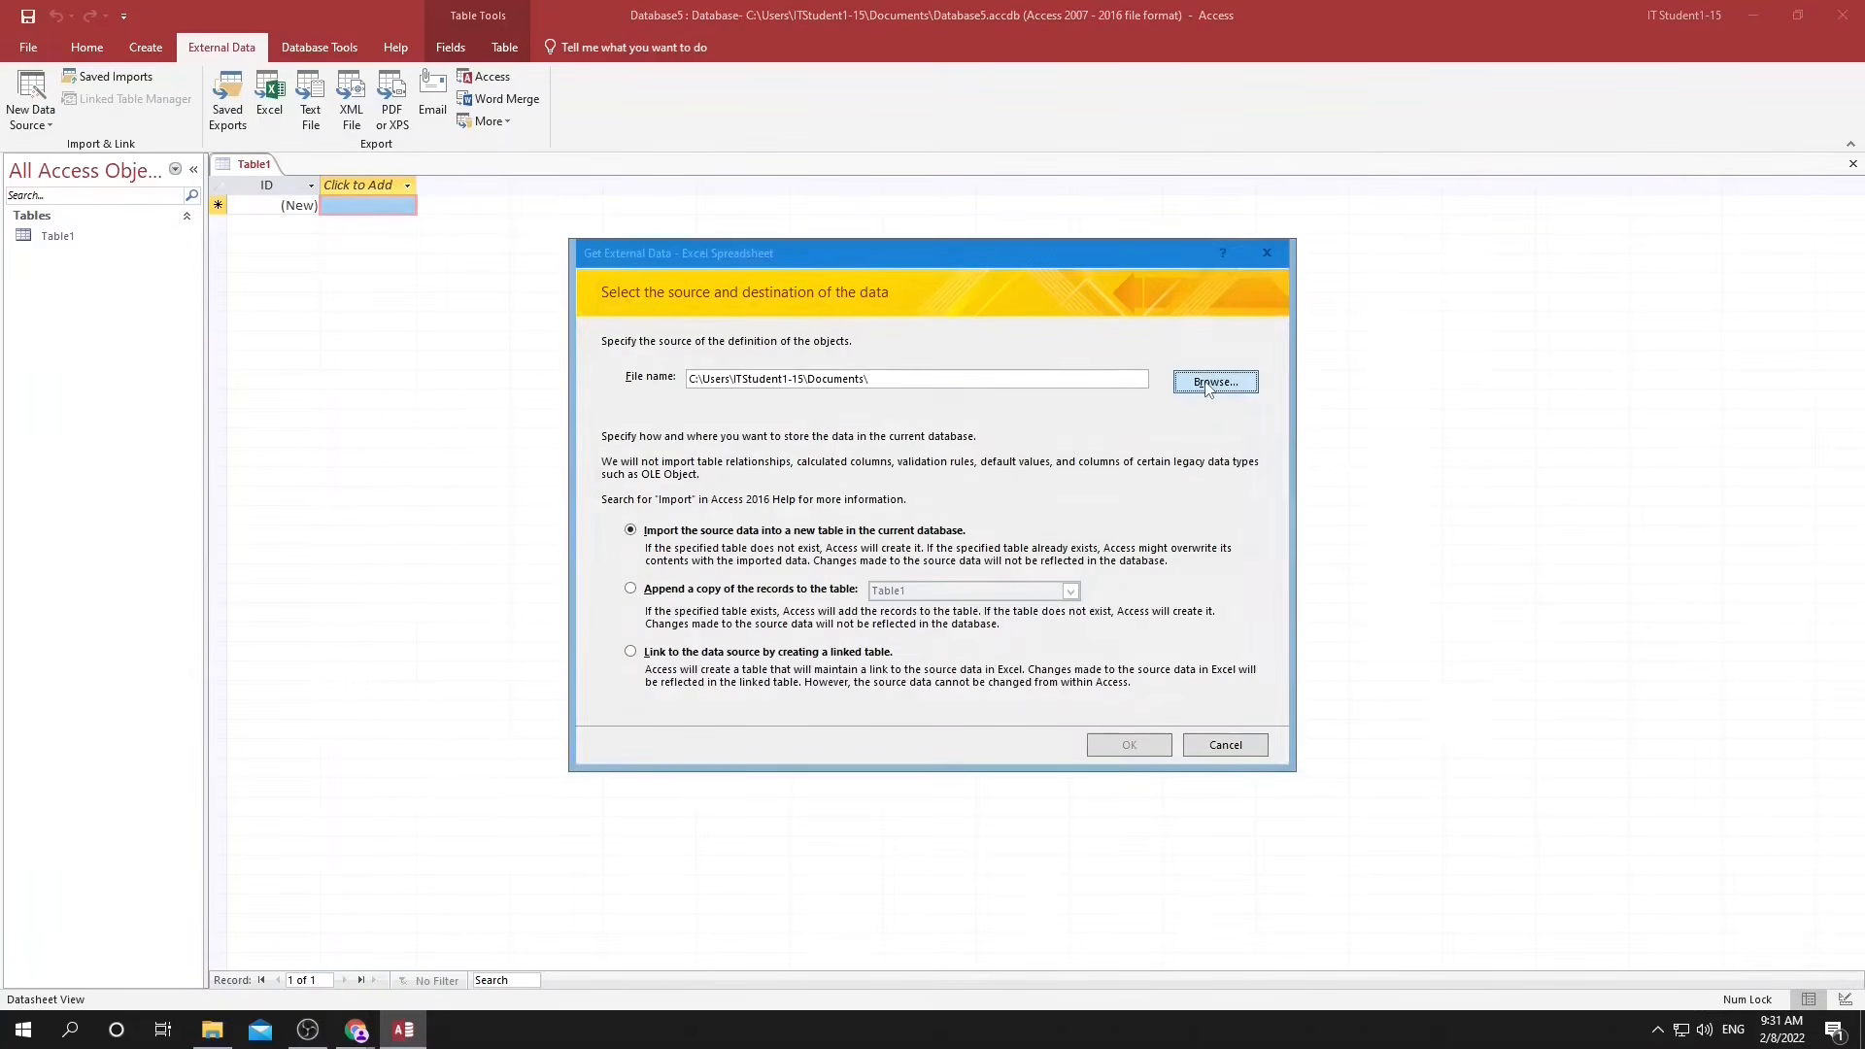
left_click(788, 492)
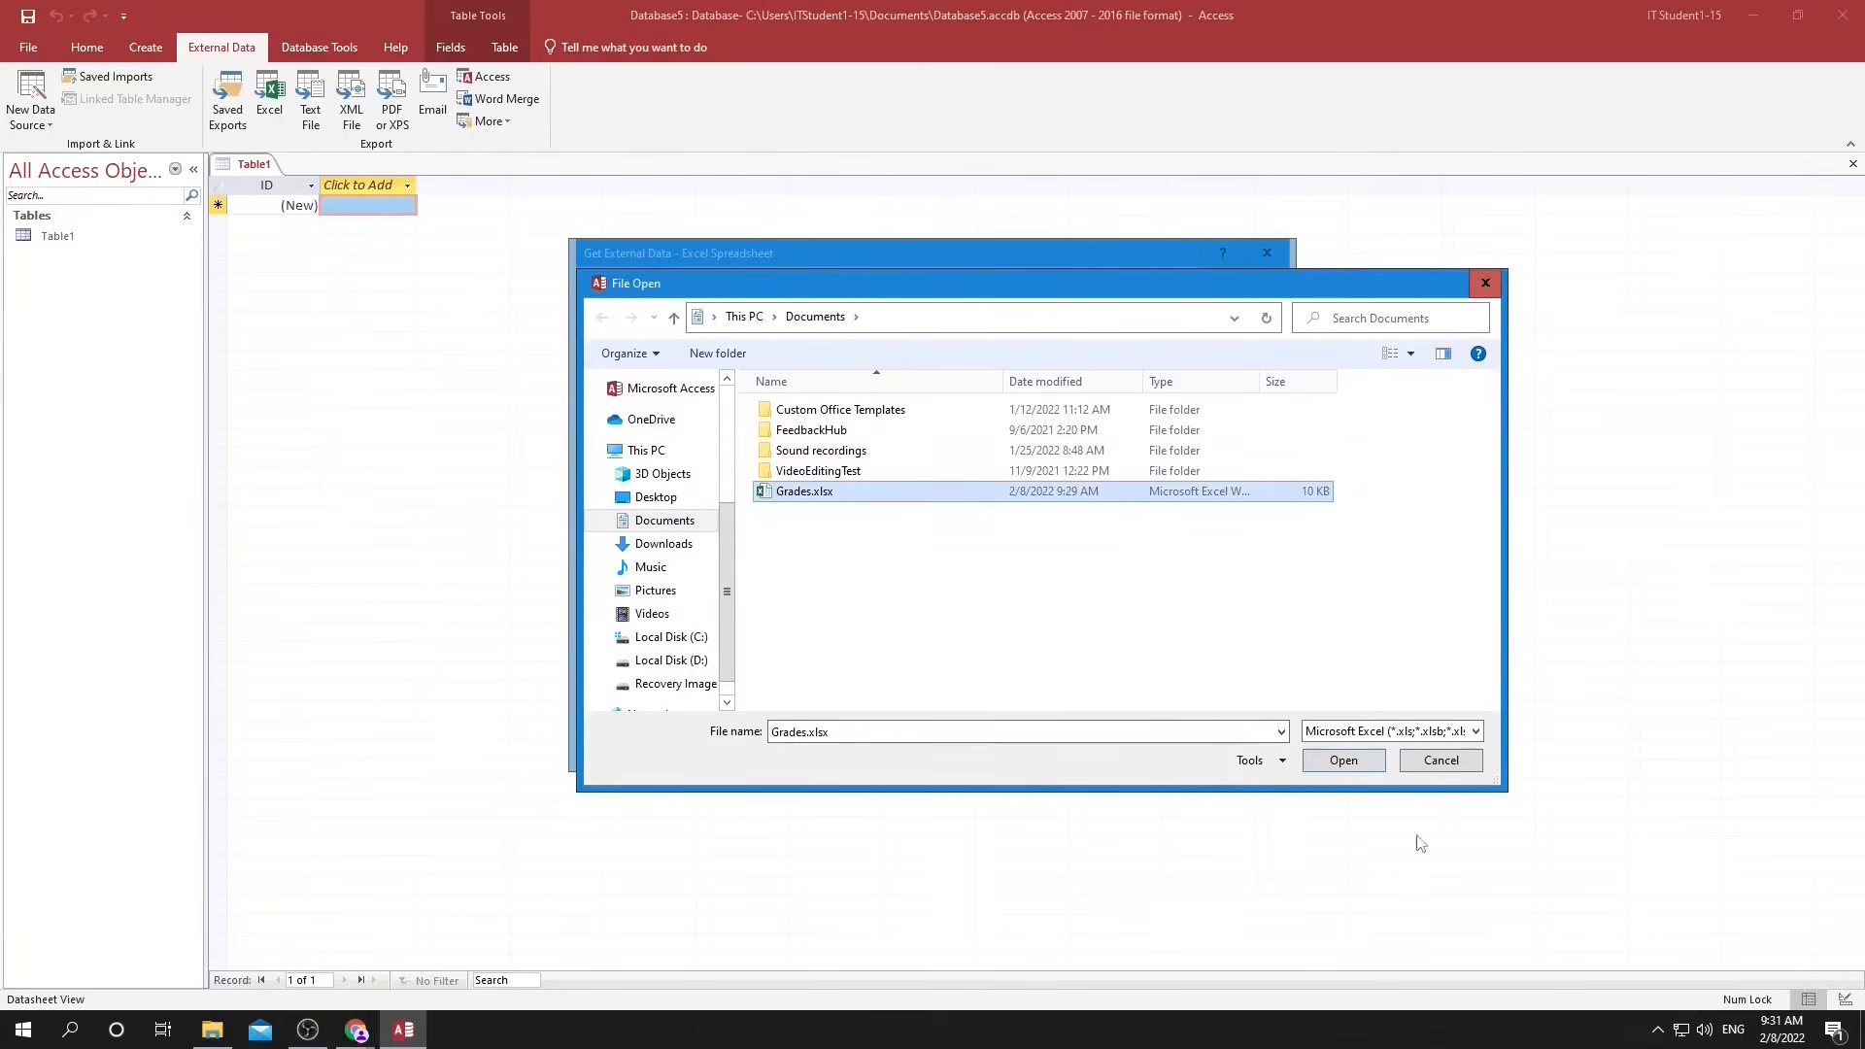
left_click(1345, 765)
left_click(1133, 745)
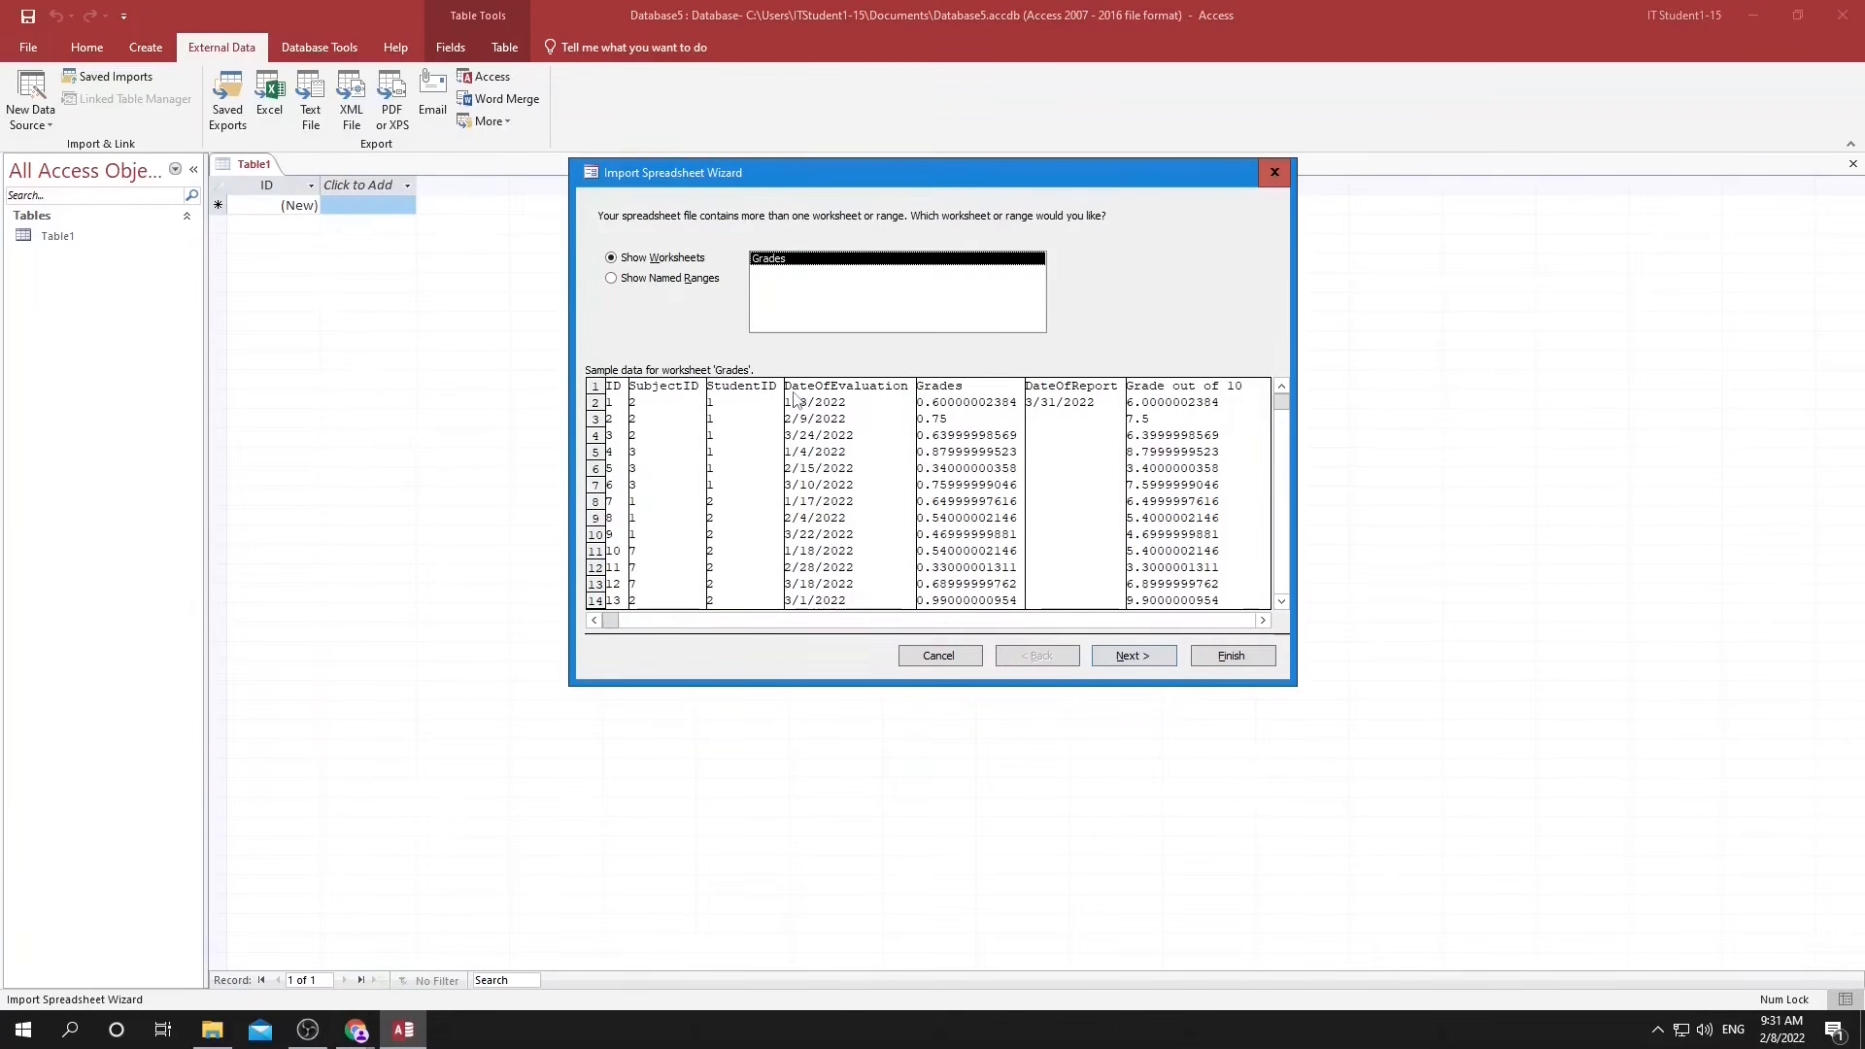
left_click(1112, 658)
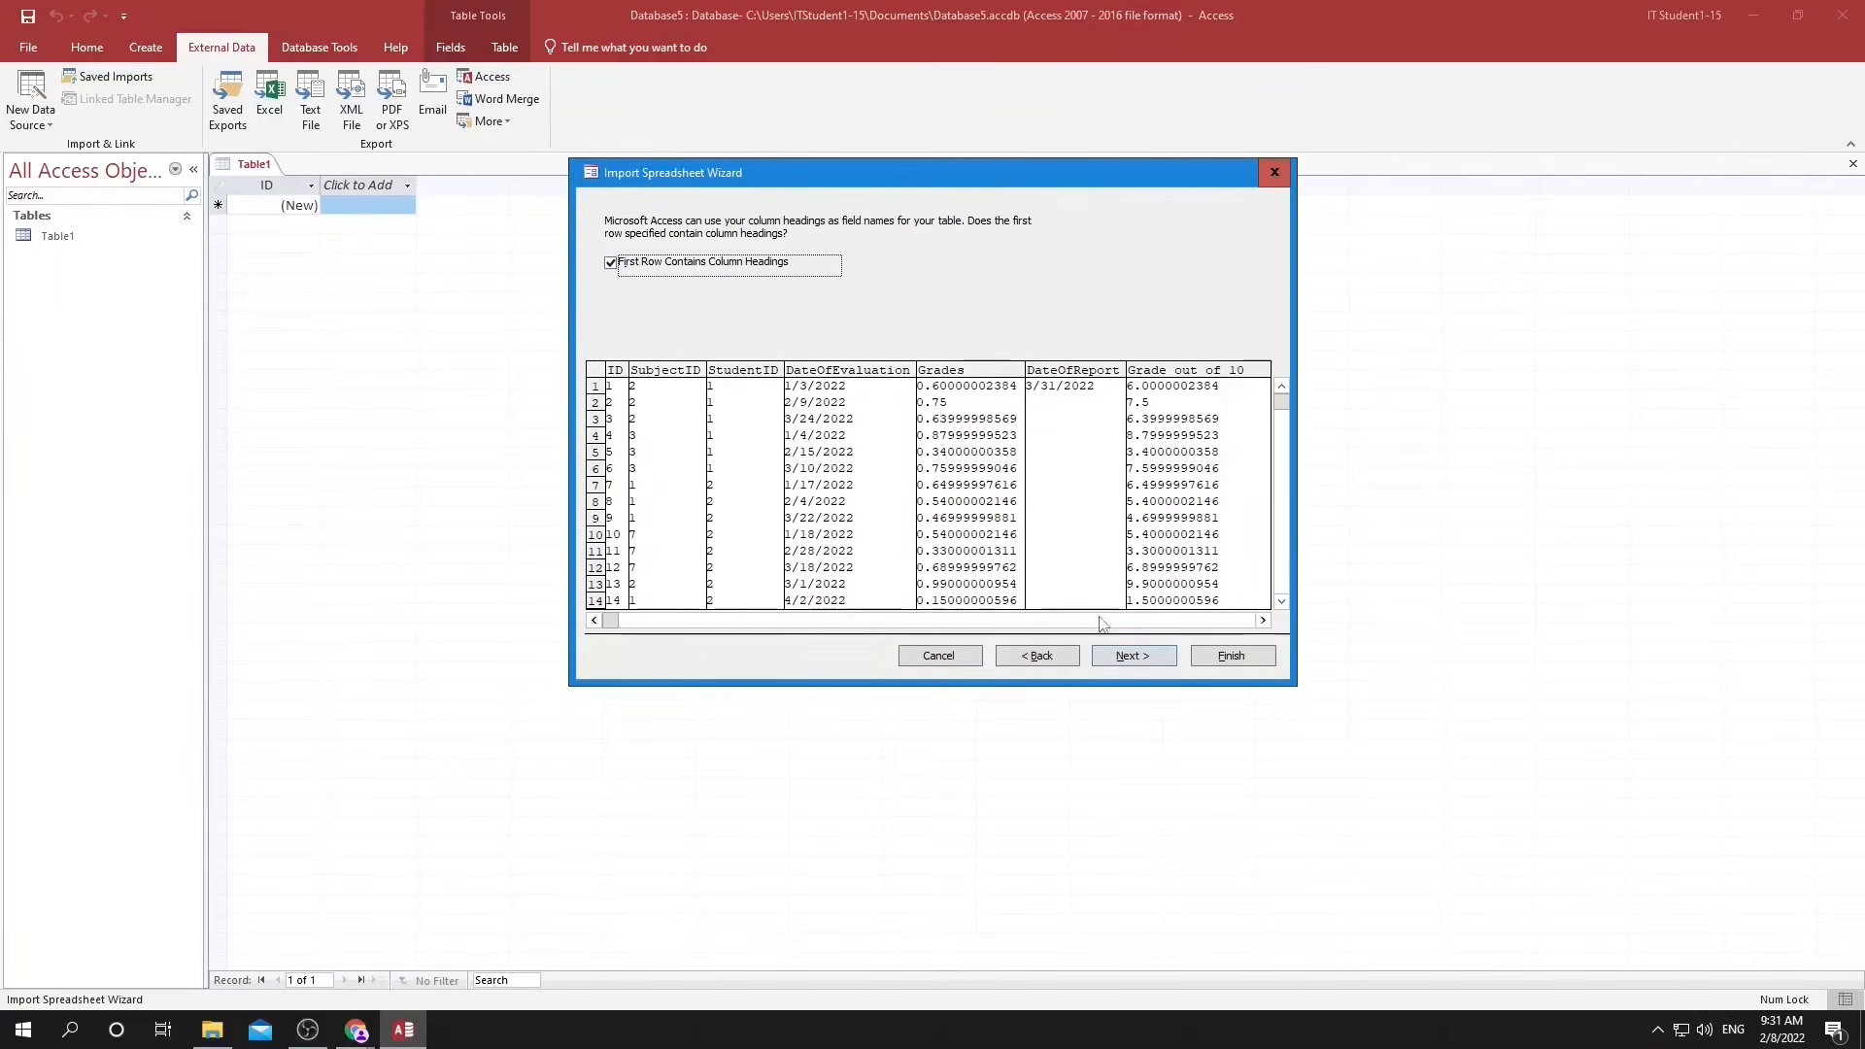
left_click(1134, 656)
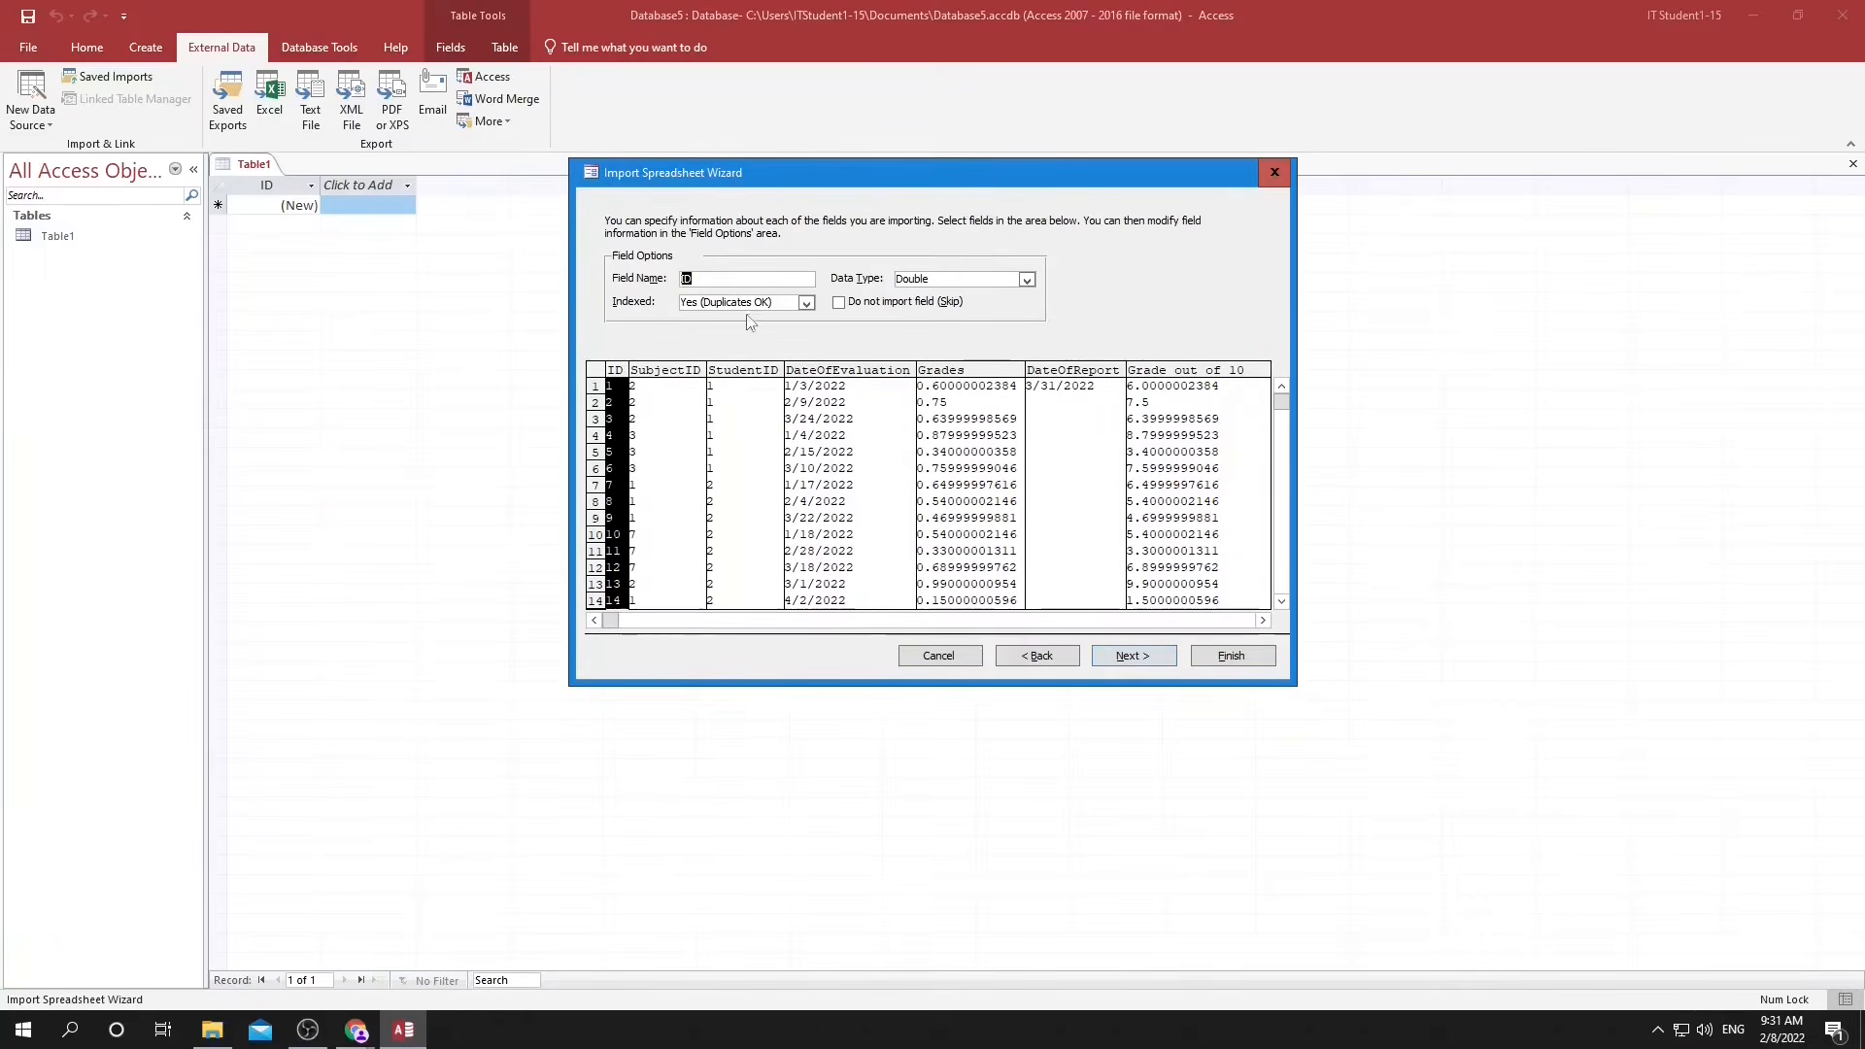
Set the data type of the ID and SubjectID fields to Integer.
left_click(1025, 280)
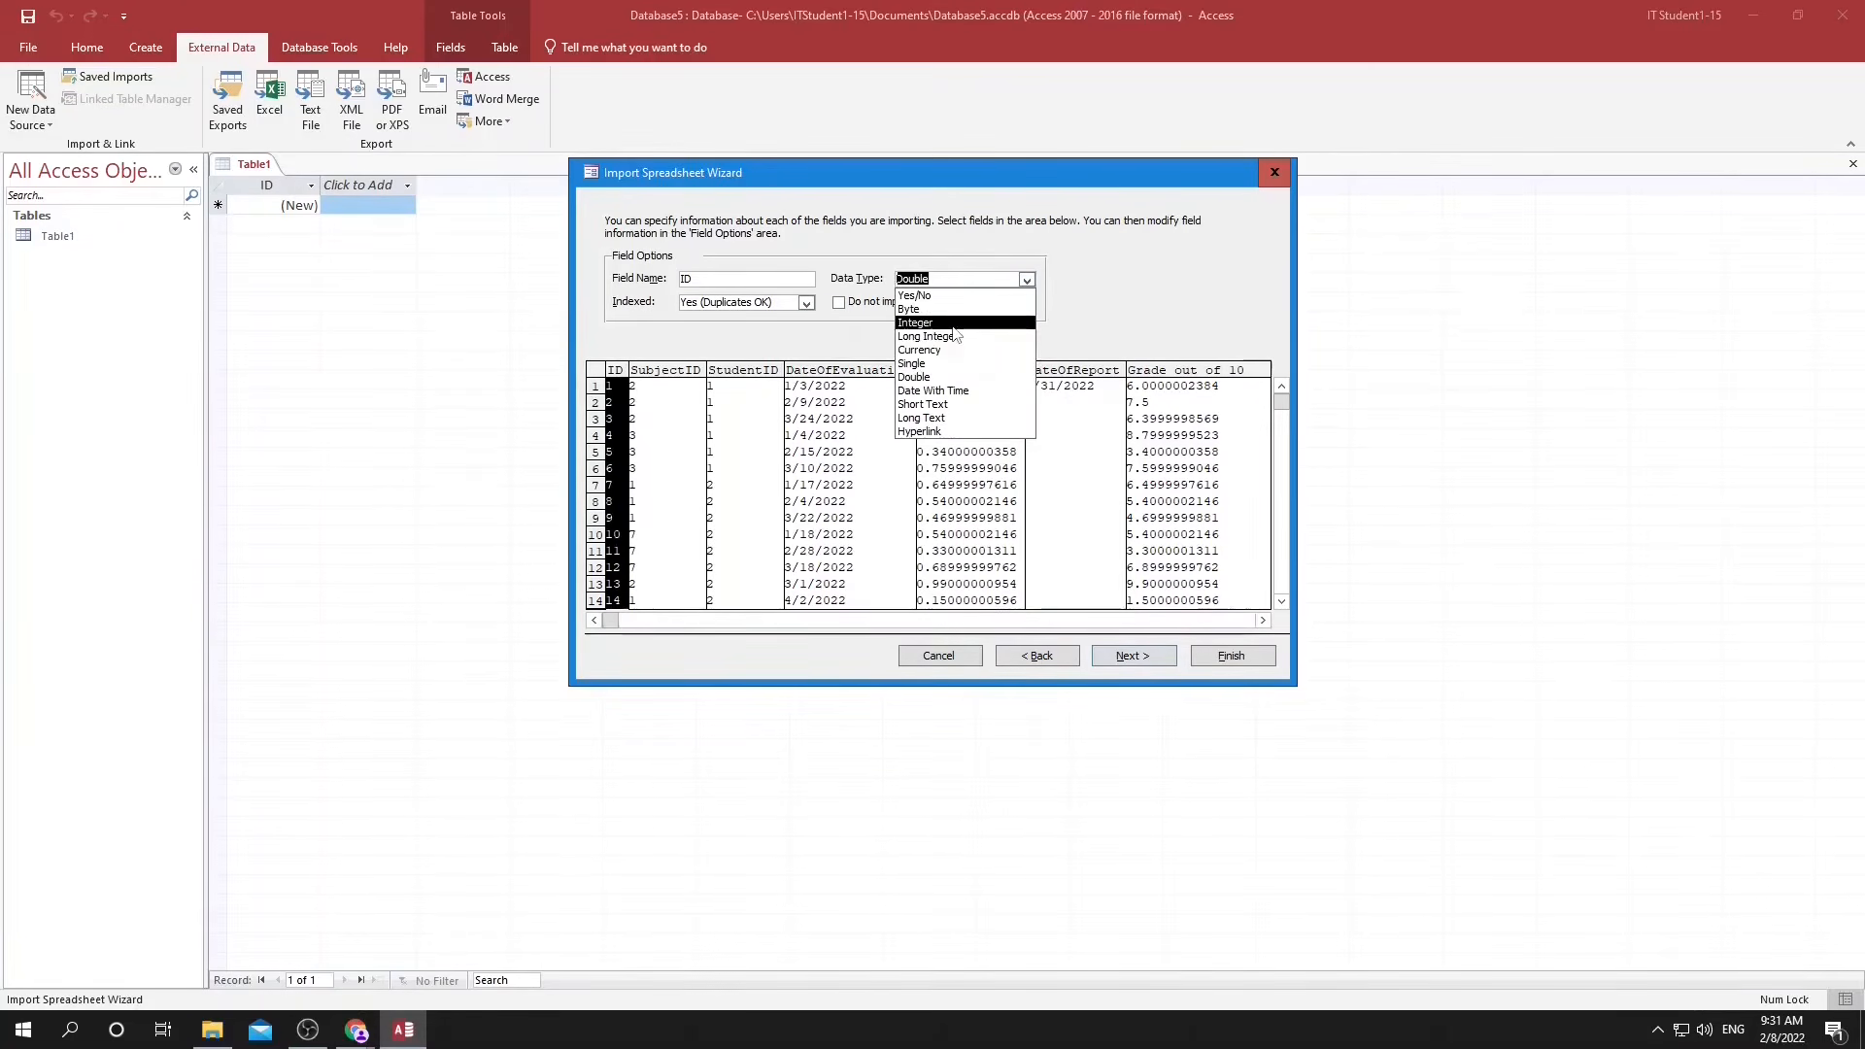
left_click(874, 353)
left_click(698, 381)
left_click(986, 278)
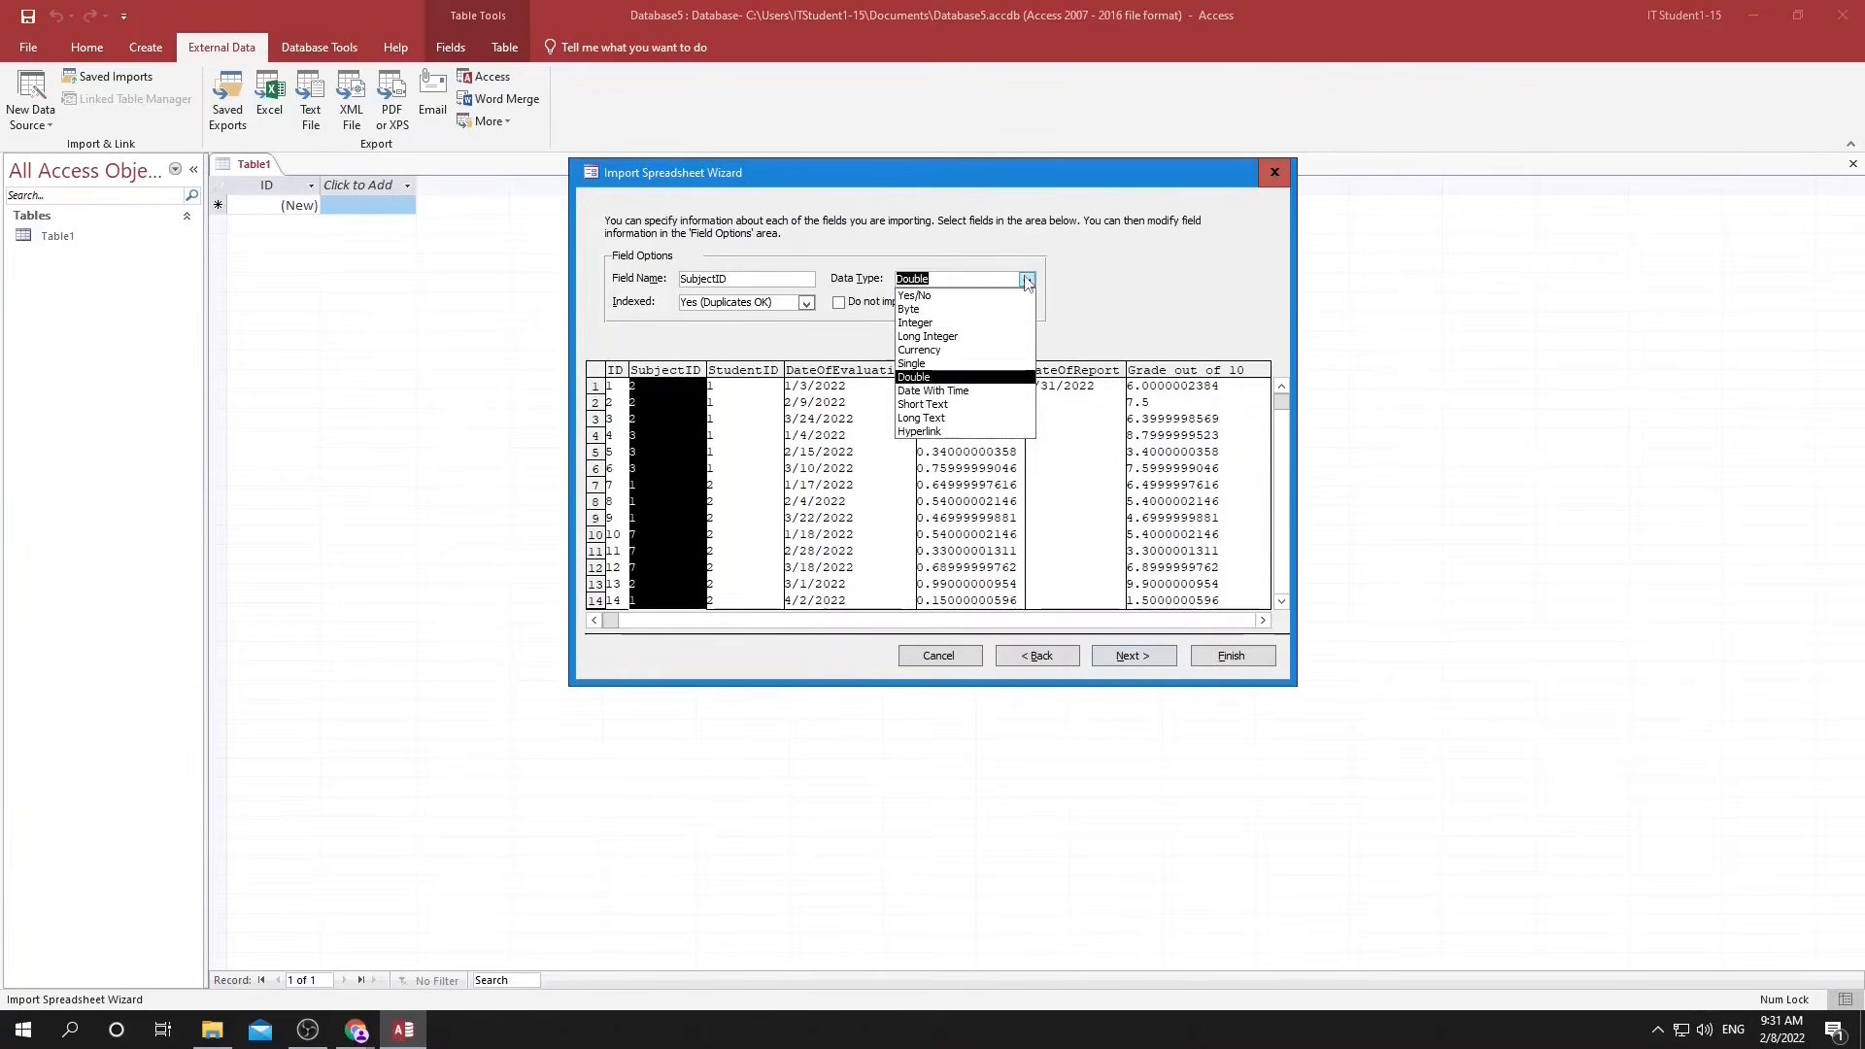
left_click(961, 328)
Check the field options of DateOfEvaluation, Grades, DateOfReport and Grade out of 10, keeping Date With Time for DateOfEvaluation.
left_click(821, 371)
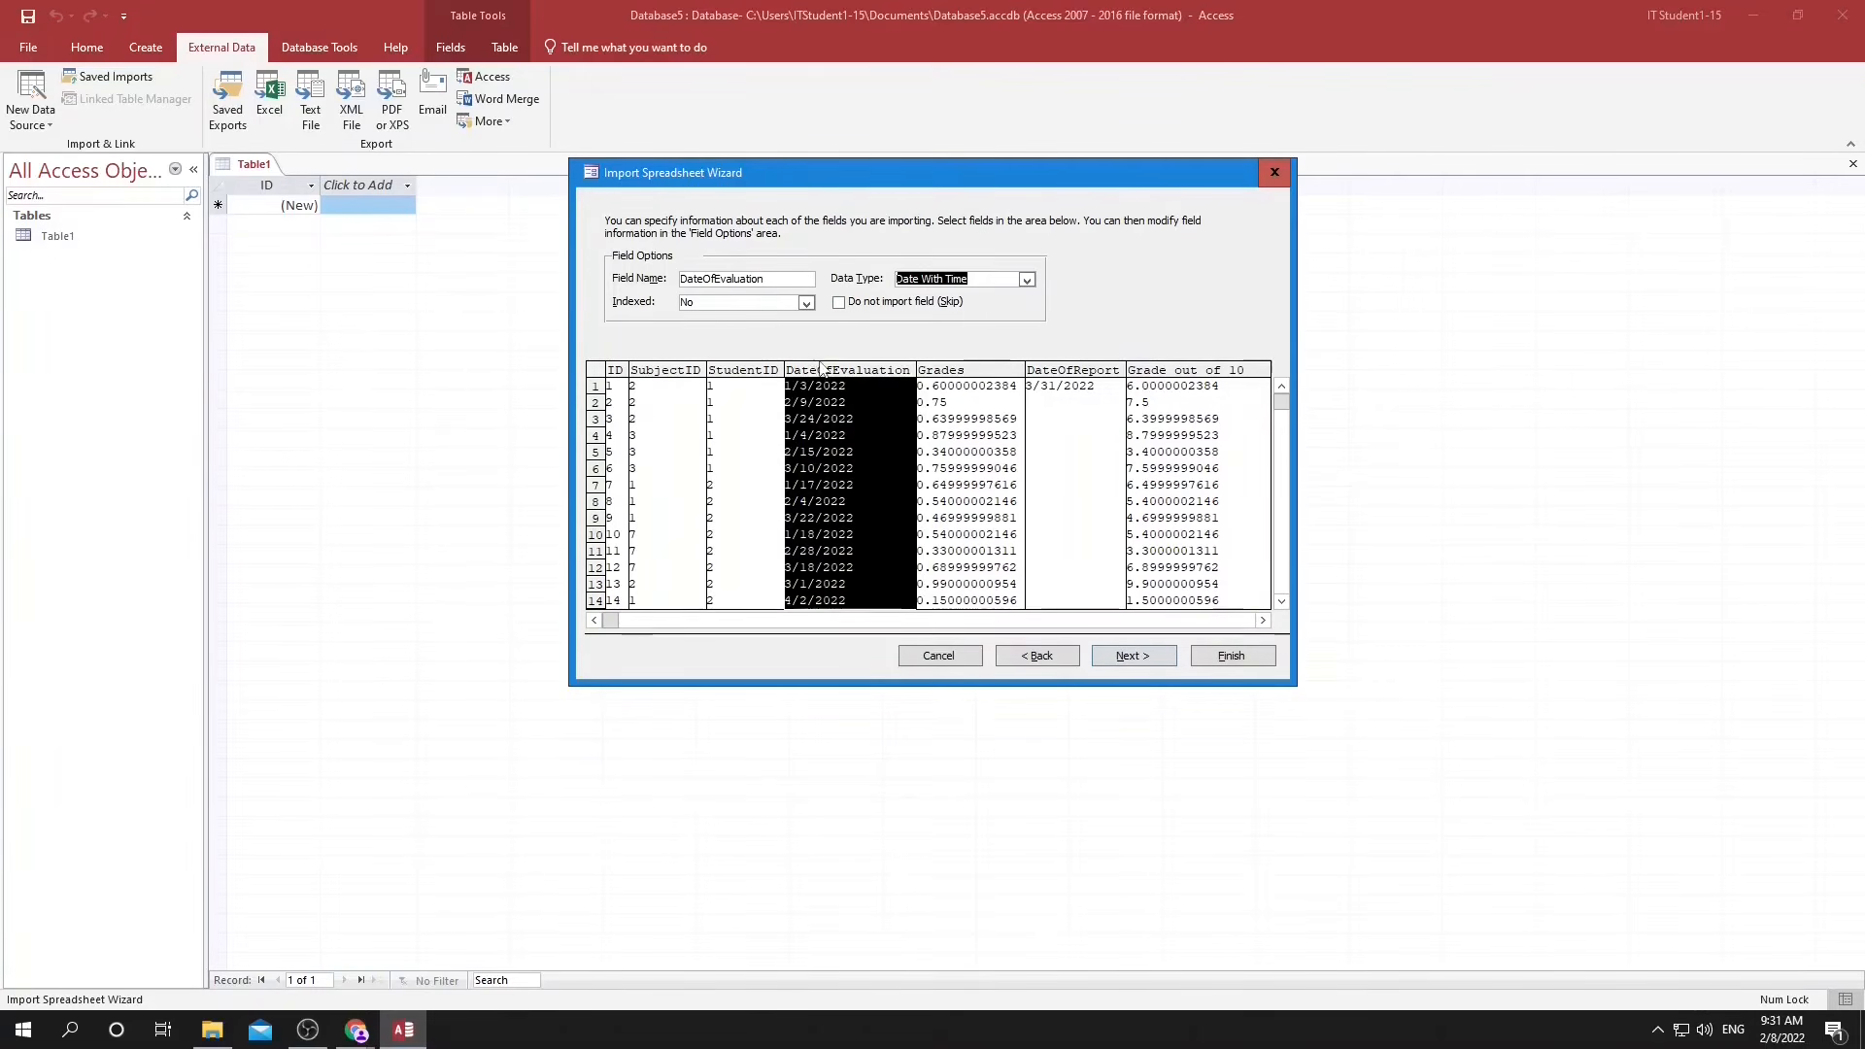
left_click(1025, 280)
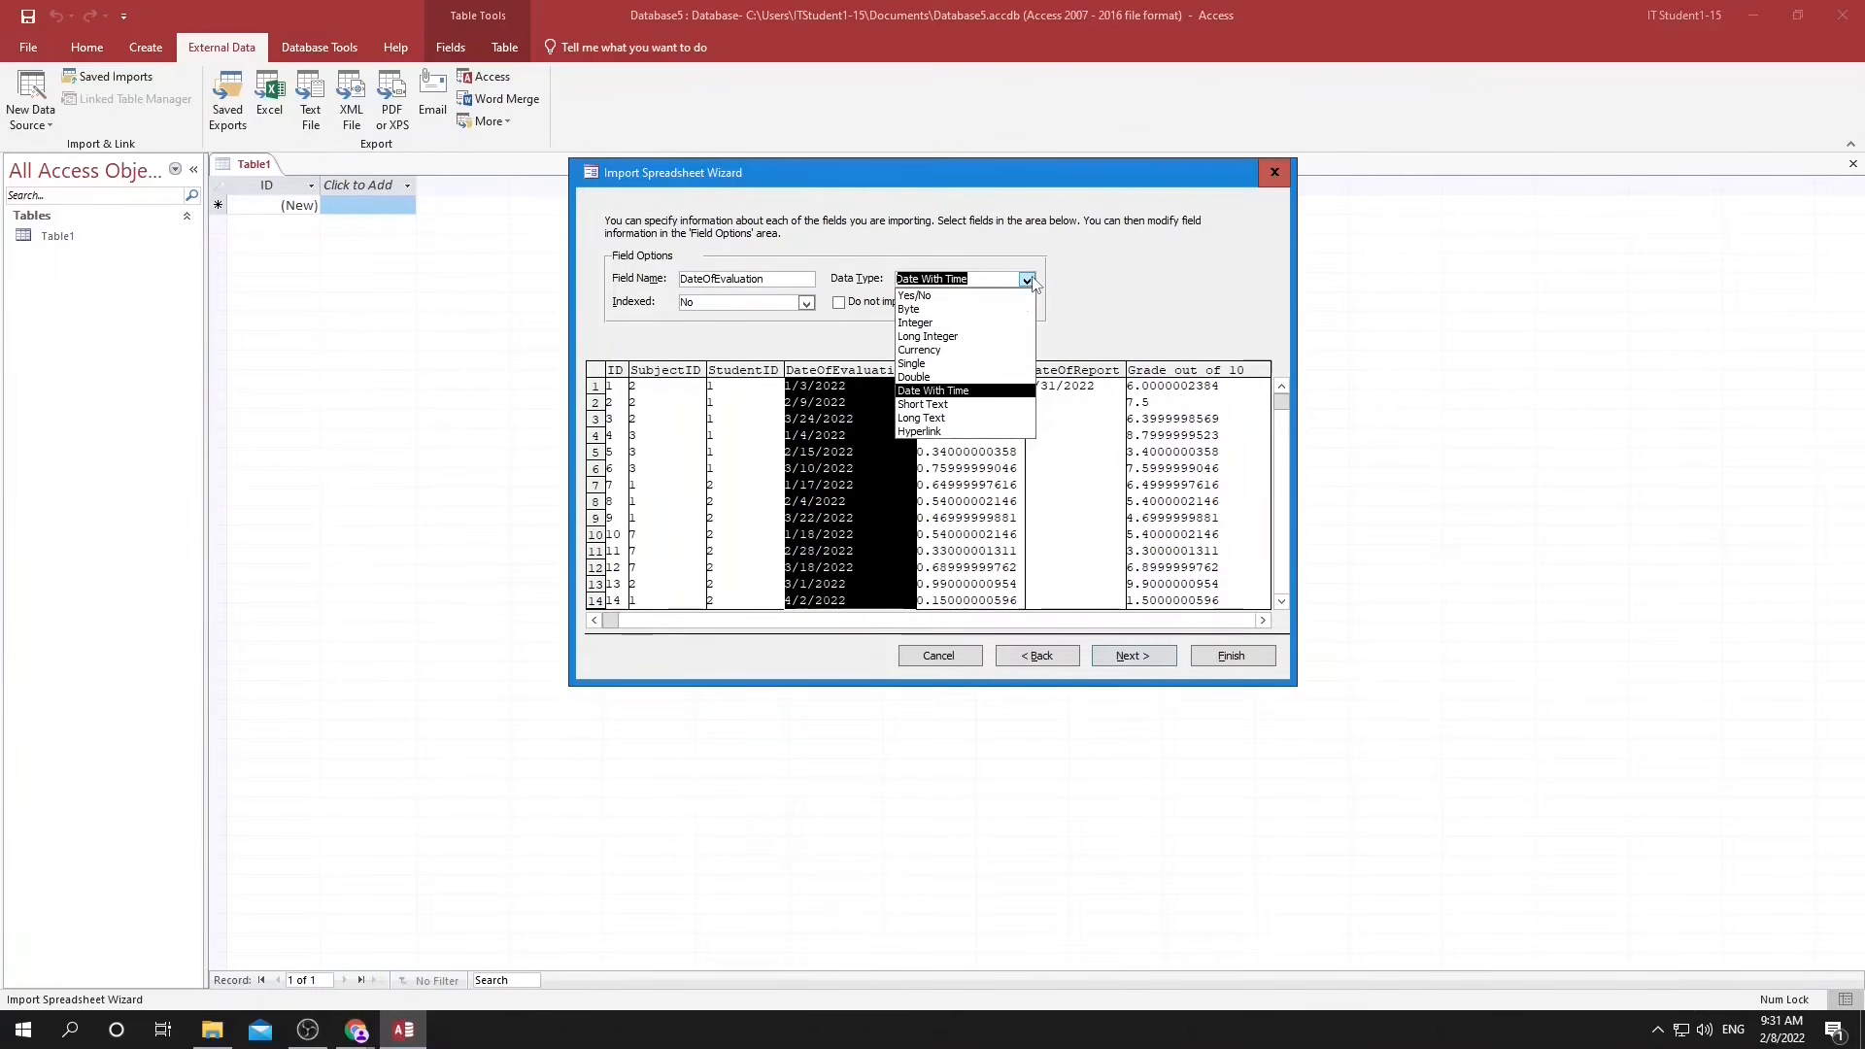
left_click(958, 397)
left_click(966, 384)
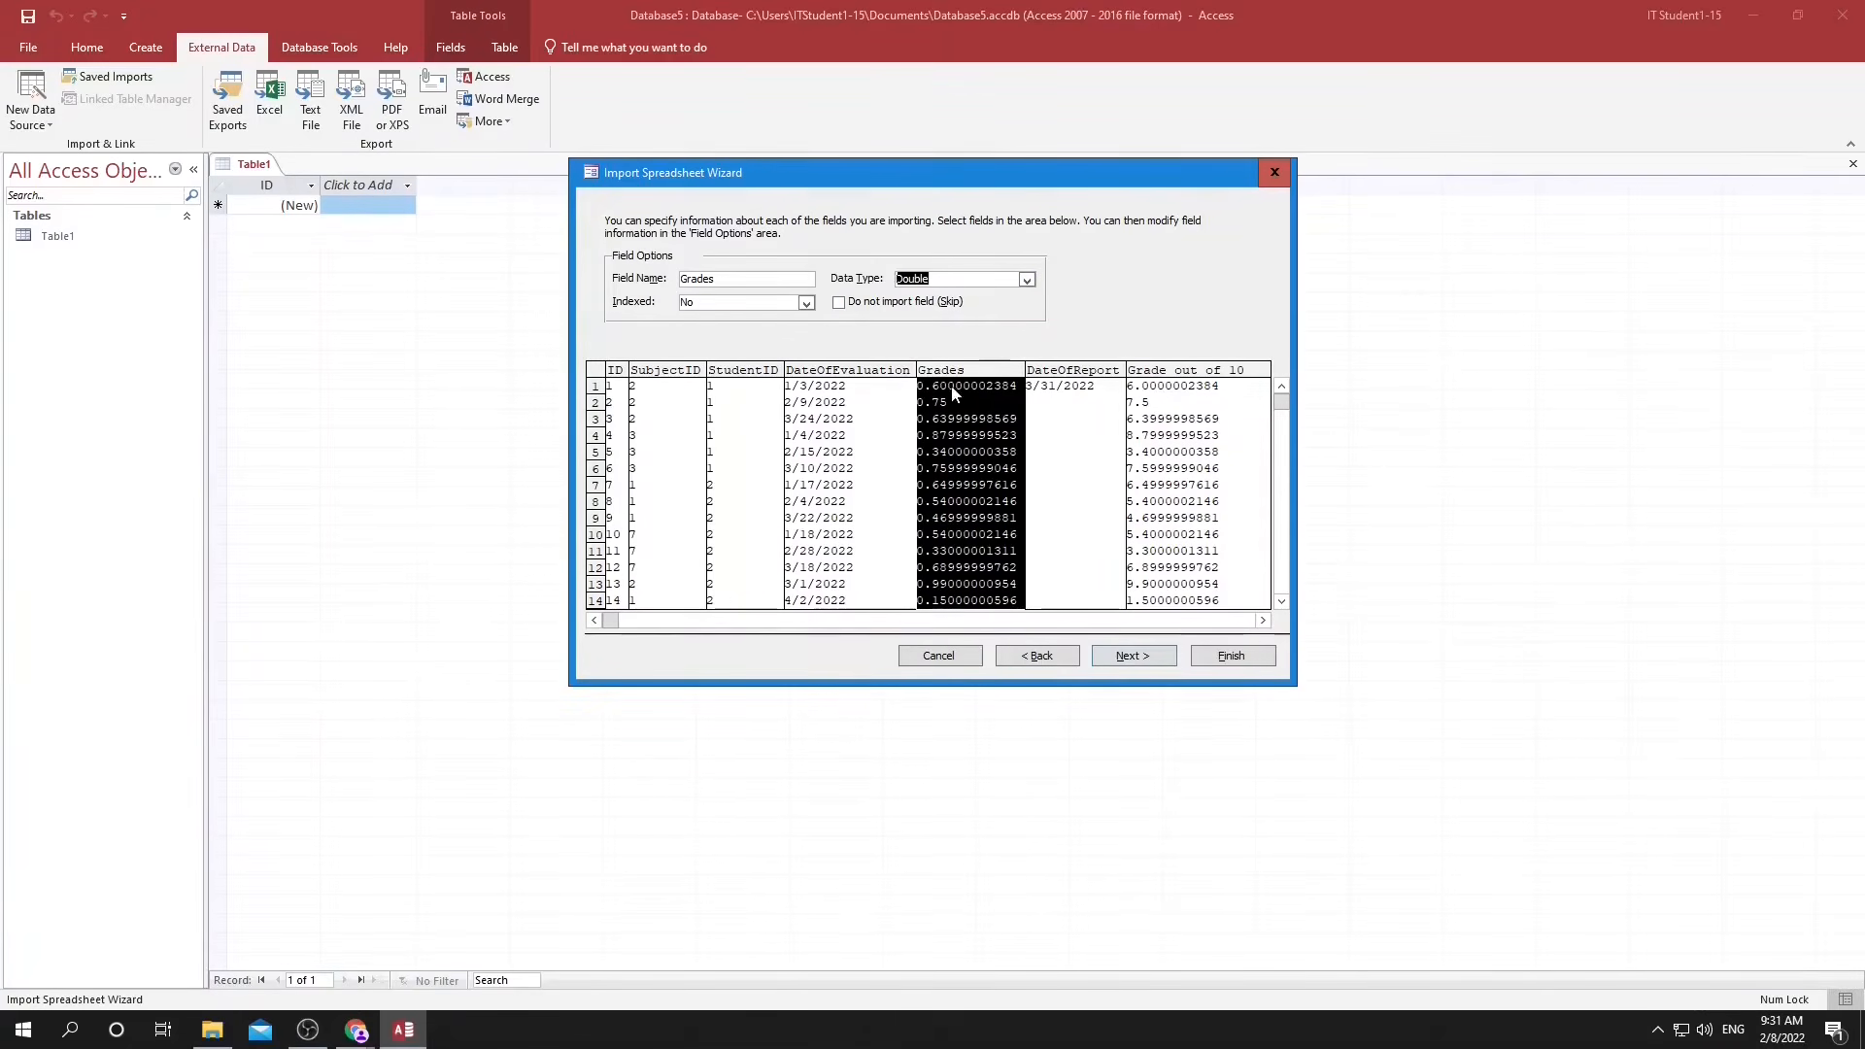
left_click(1053, 381)
left_click(1262, 398)
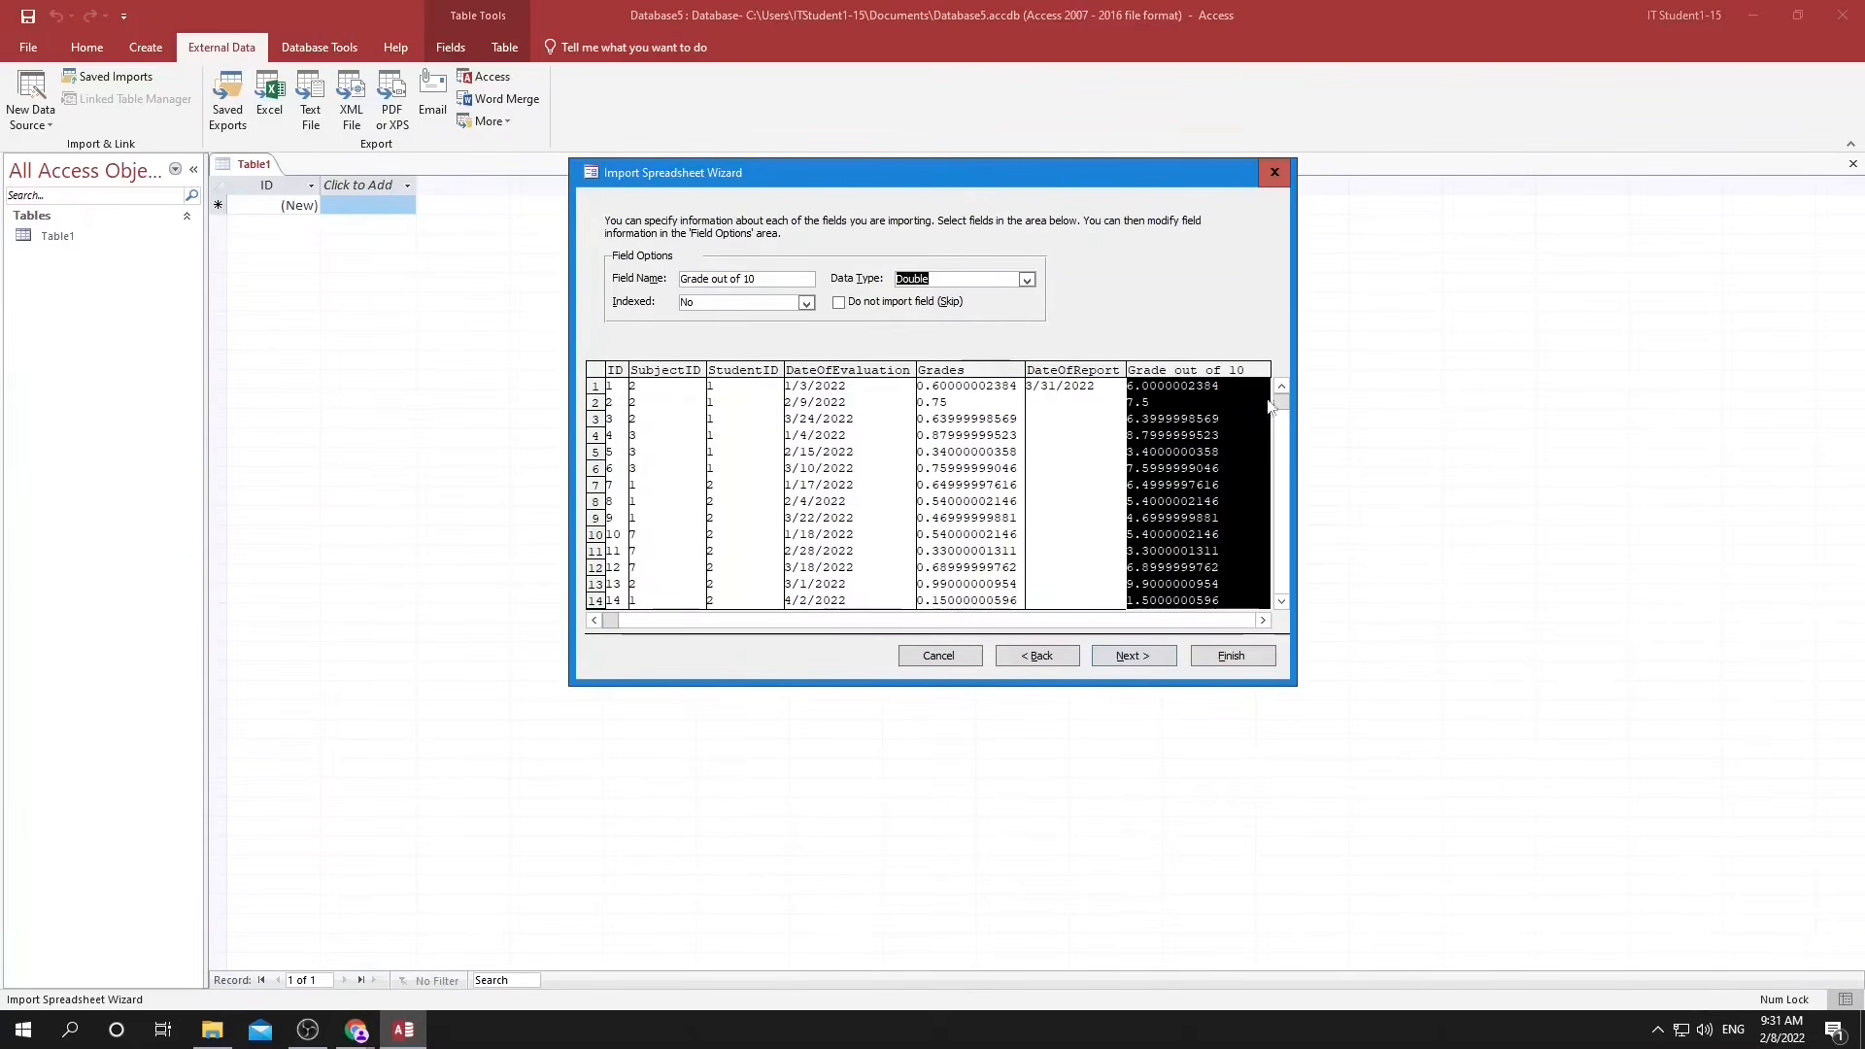
Index the ID field as Yes (No Duplicates) and choose ID as the table's own primary key.
left_click(620, 386)
left_click(685, 302)
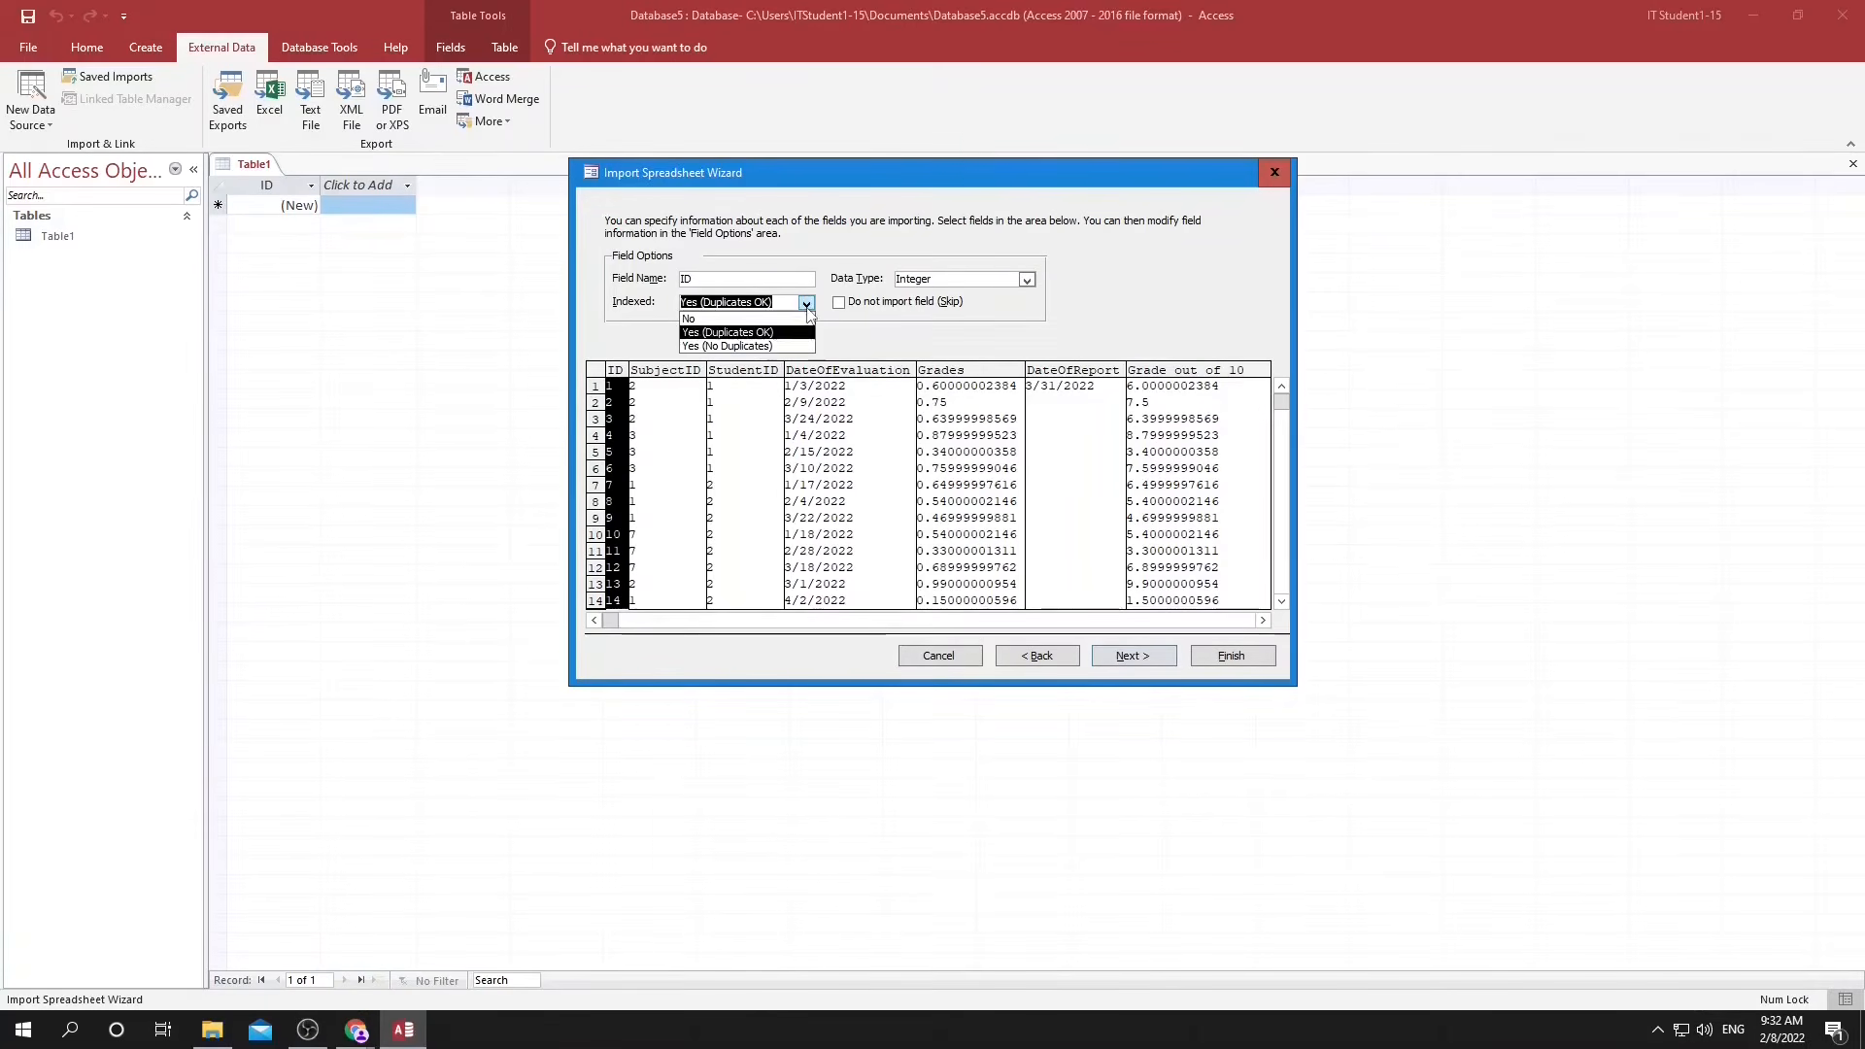
left_click(691, 347)
left_click(1148, 660)
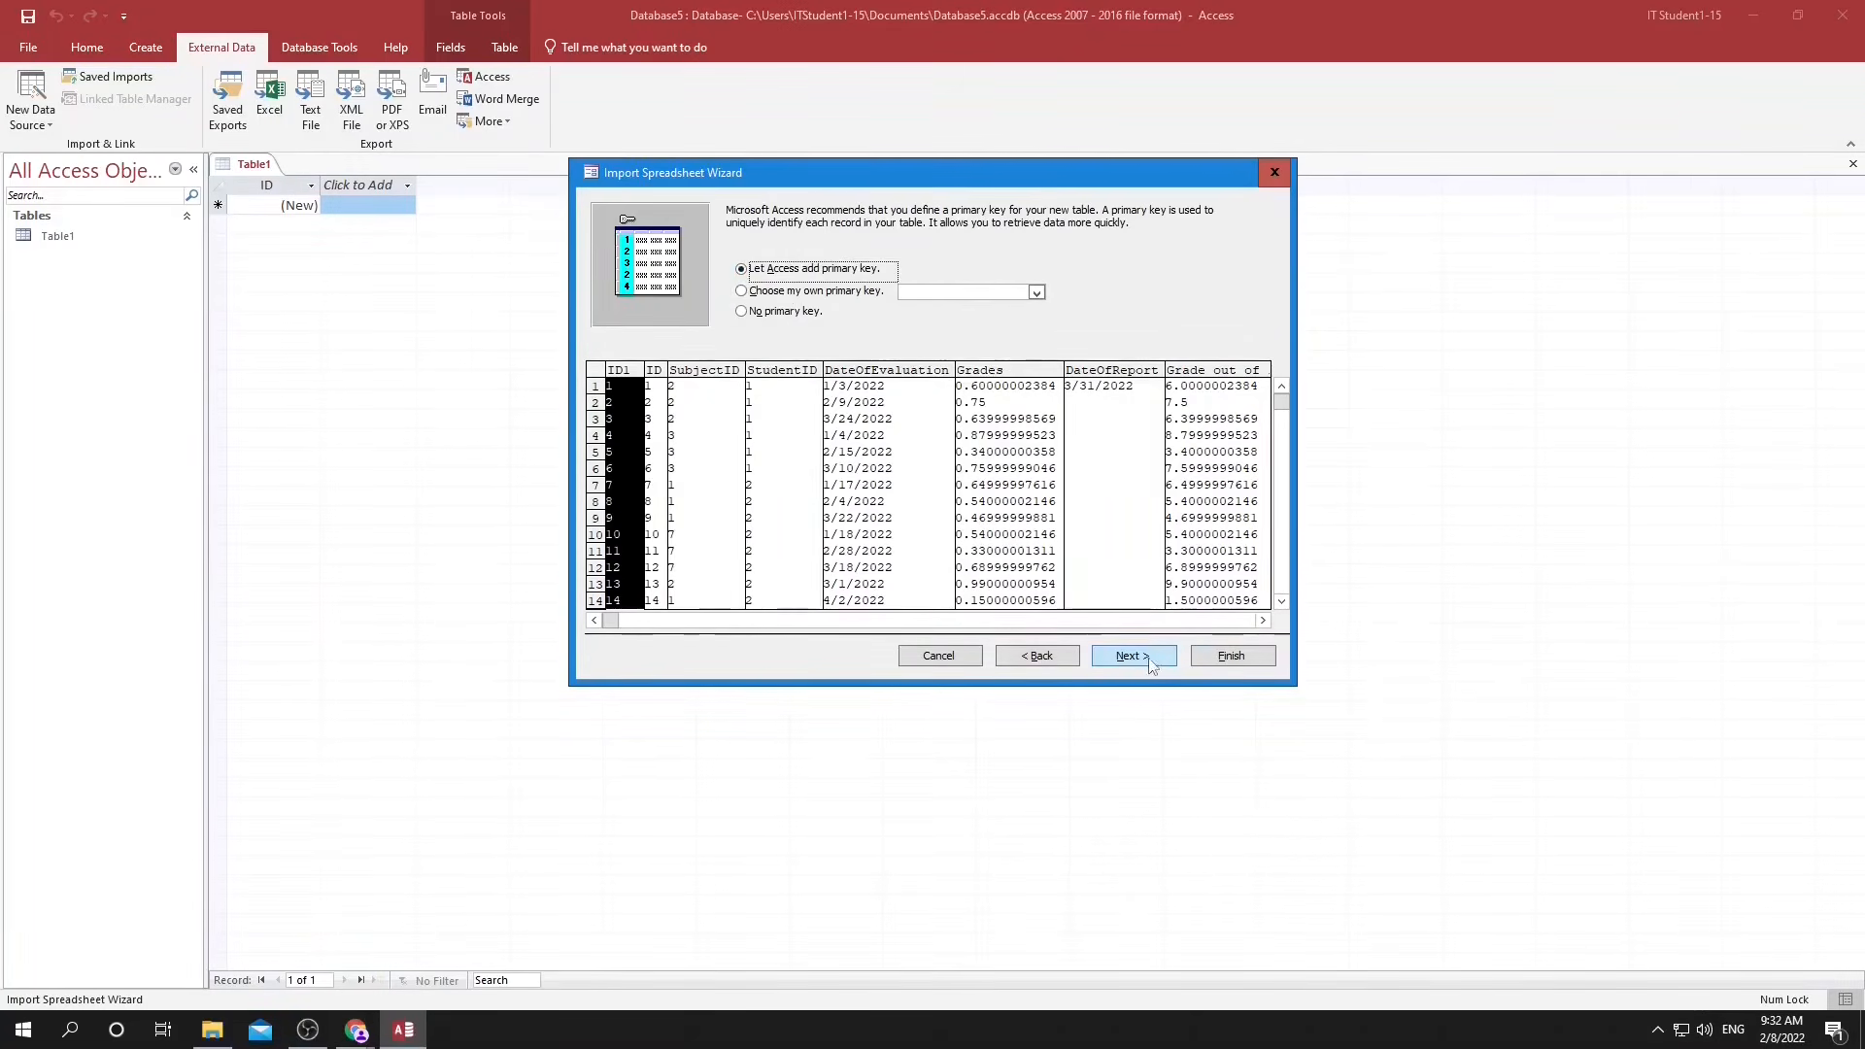
left_click(775, 294)
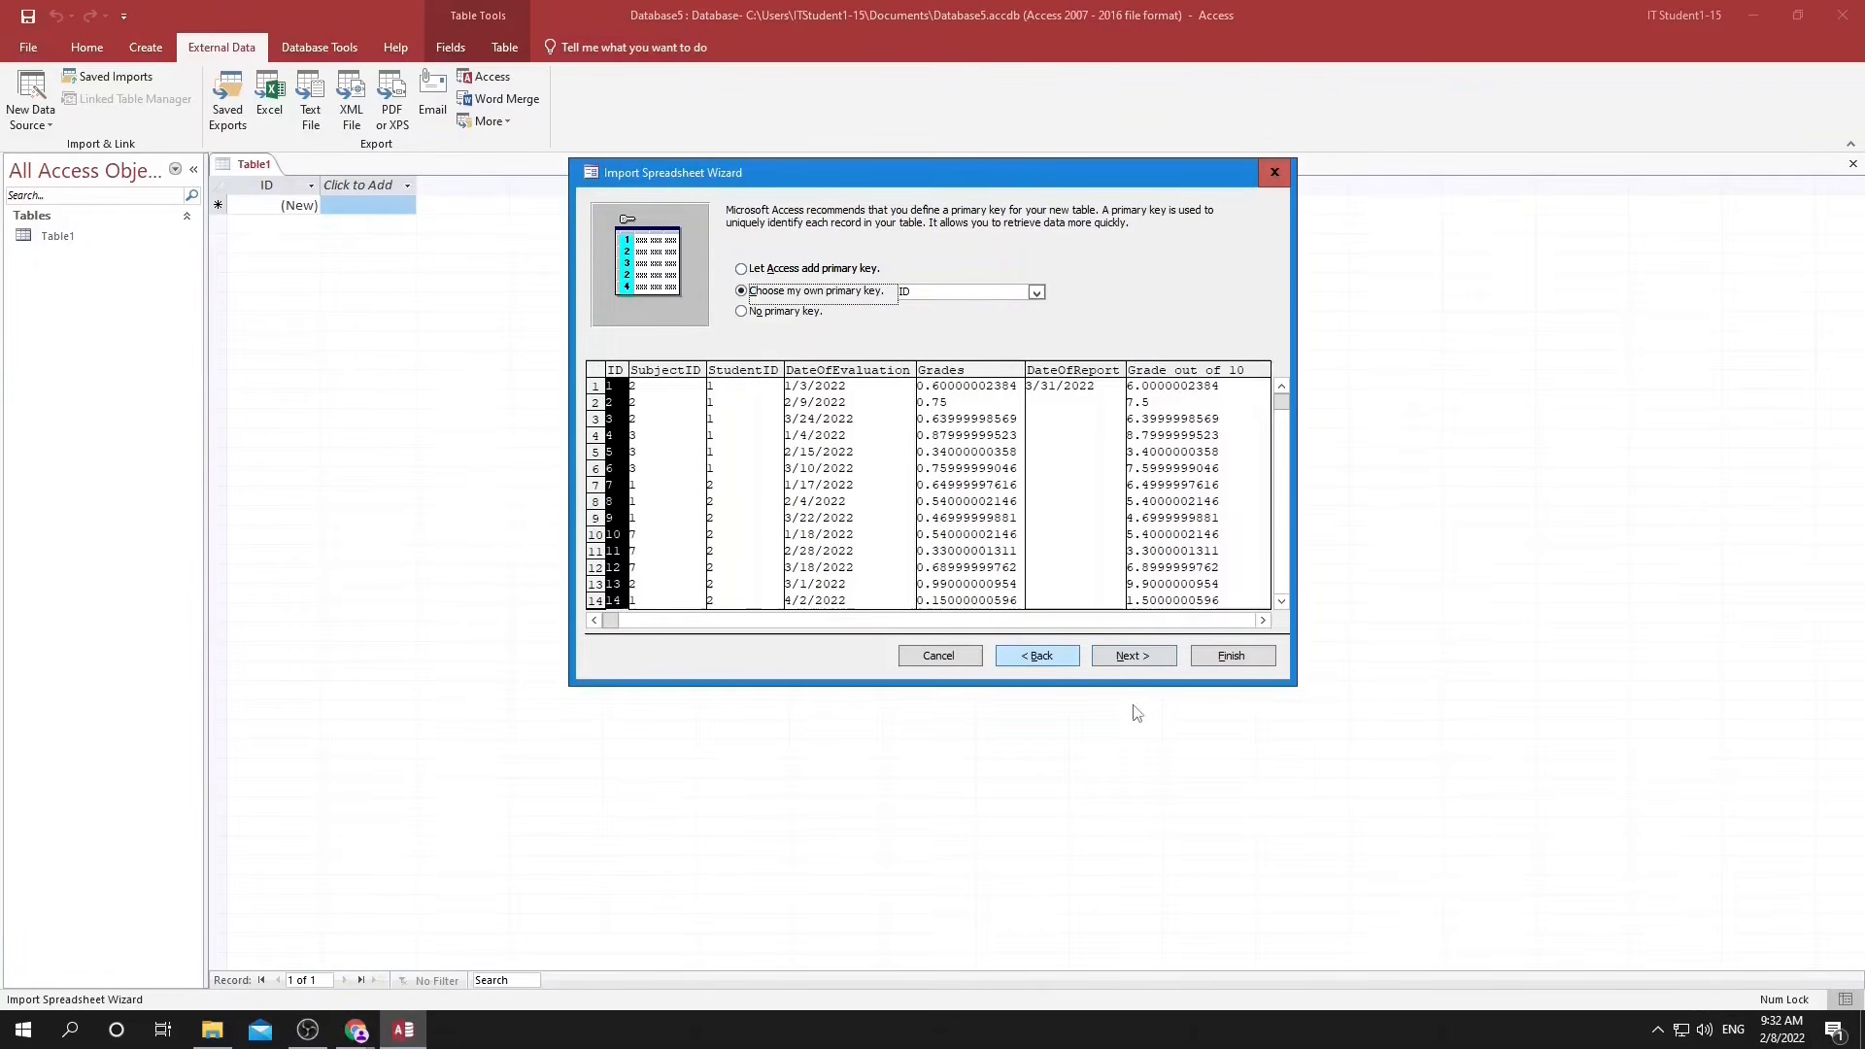
Finish importing the spreadsheet into a table named Grades without saving the import steps.
left_click(1133, 655)
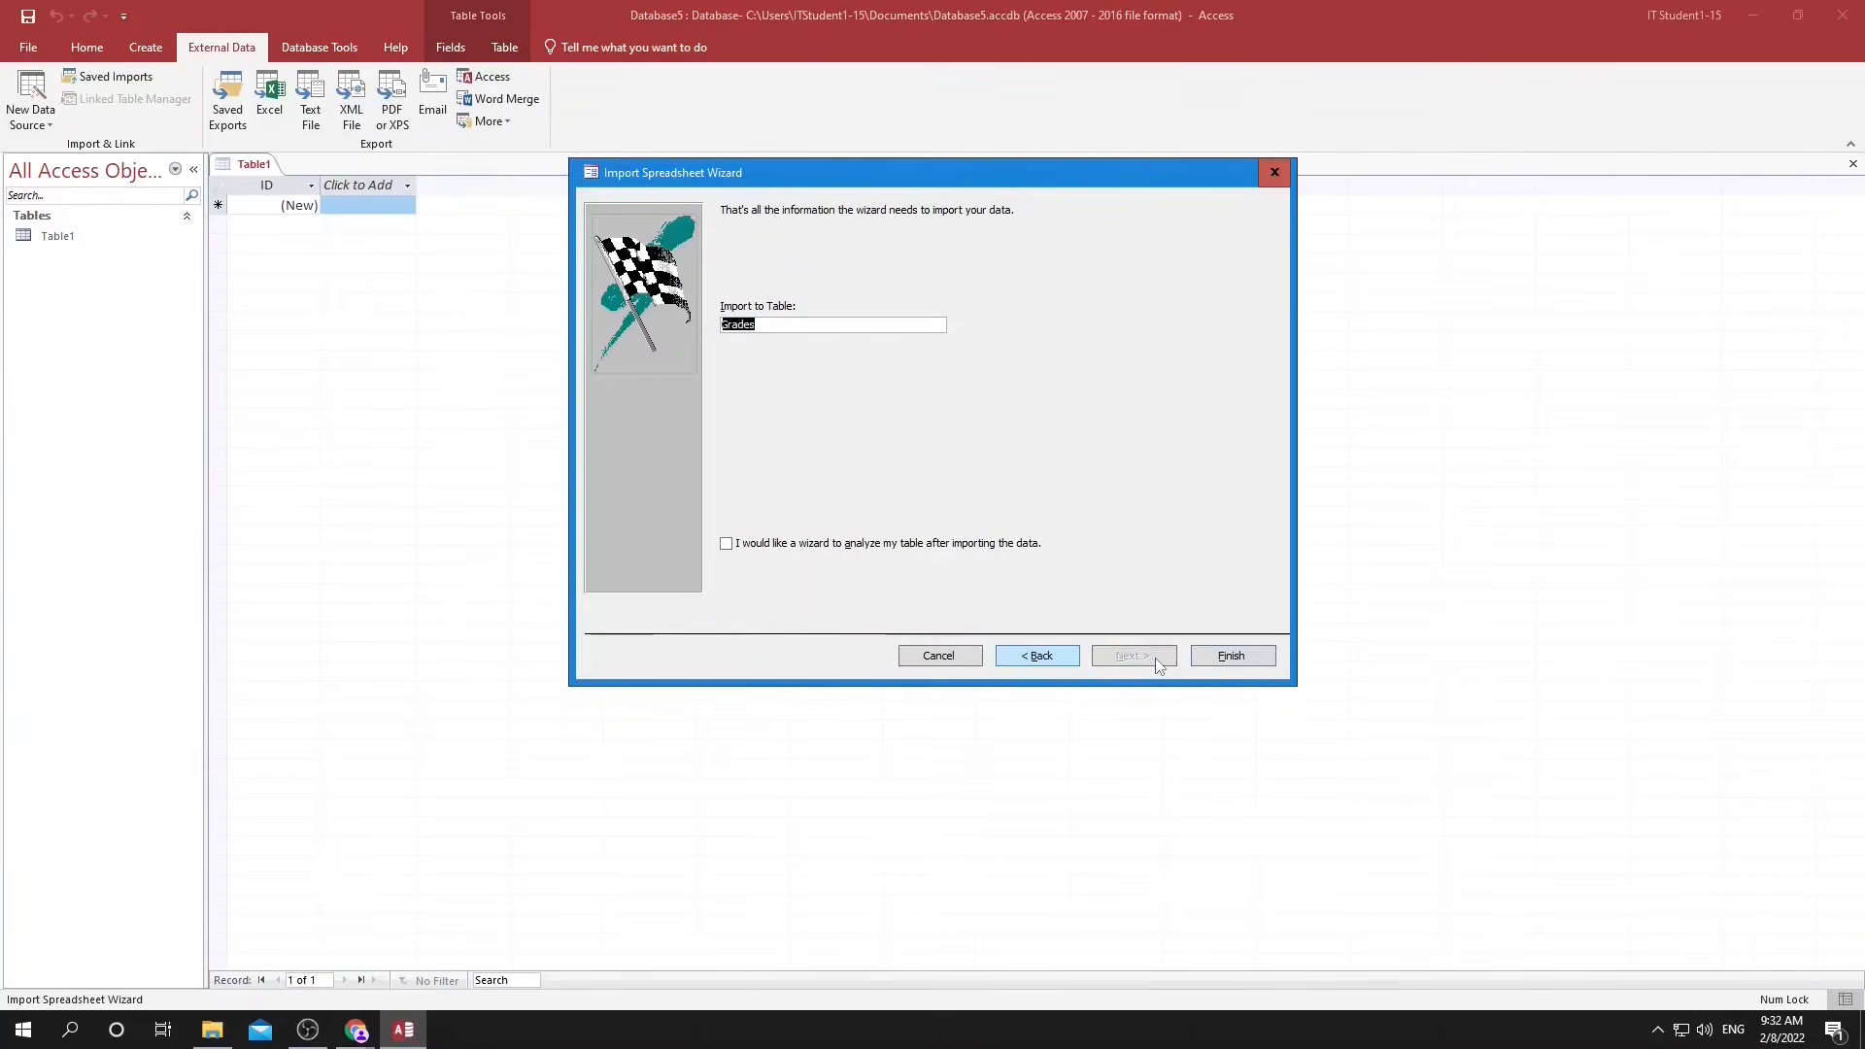
left_click(1232, 656)
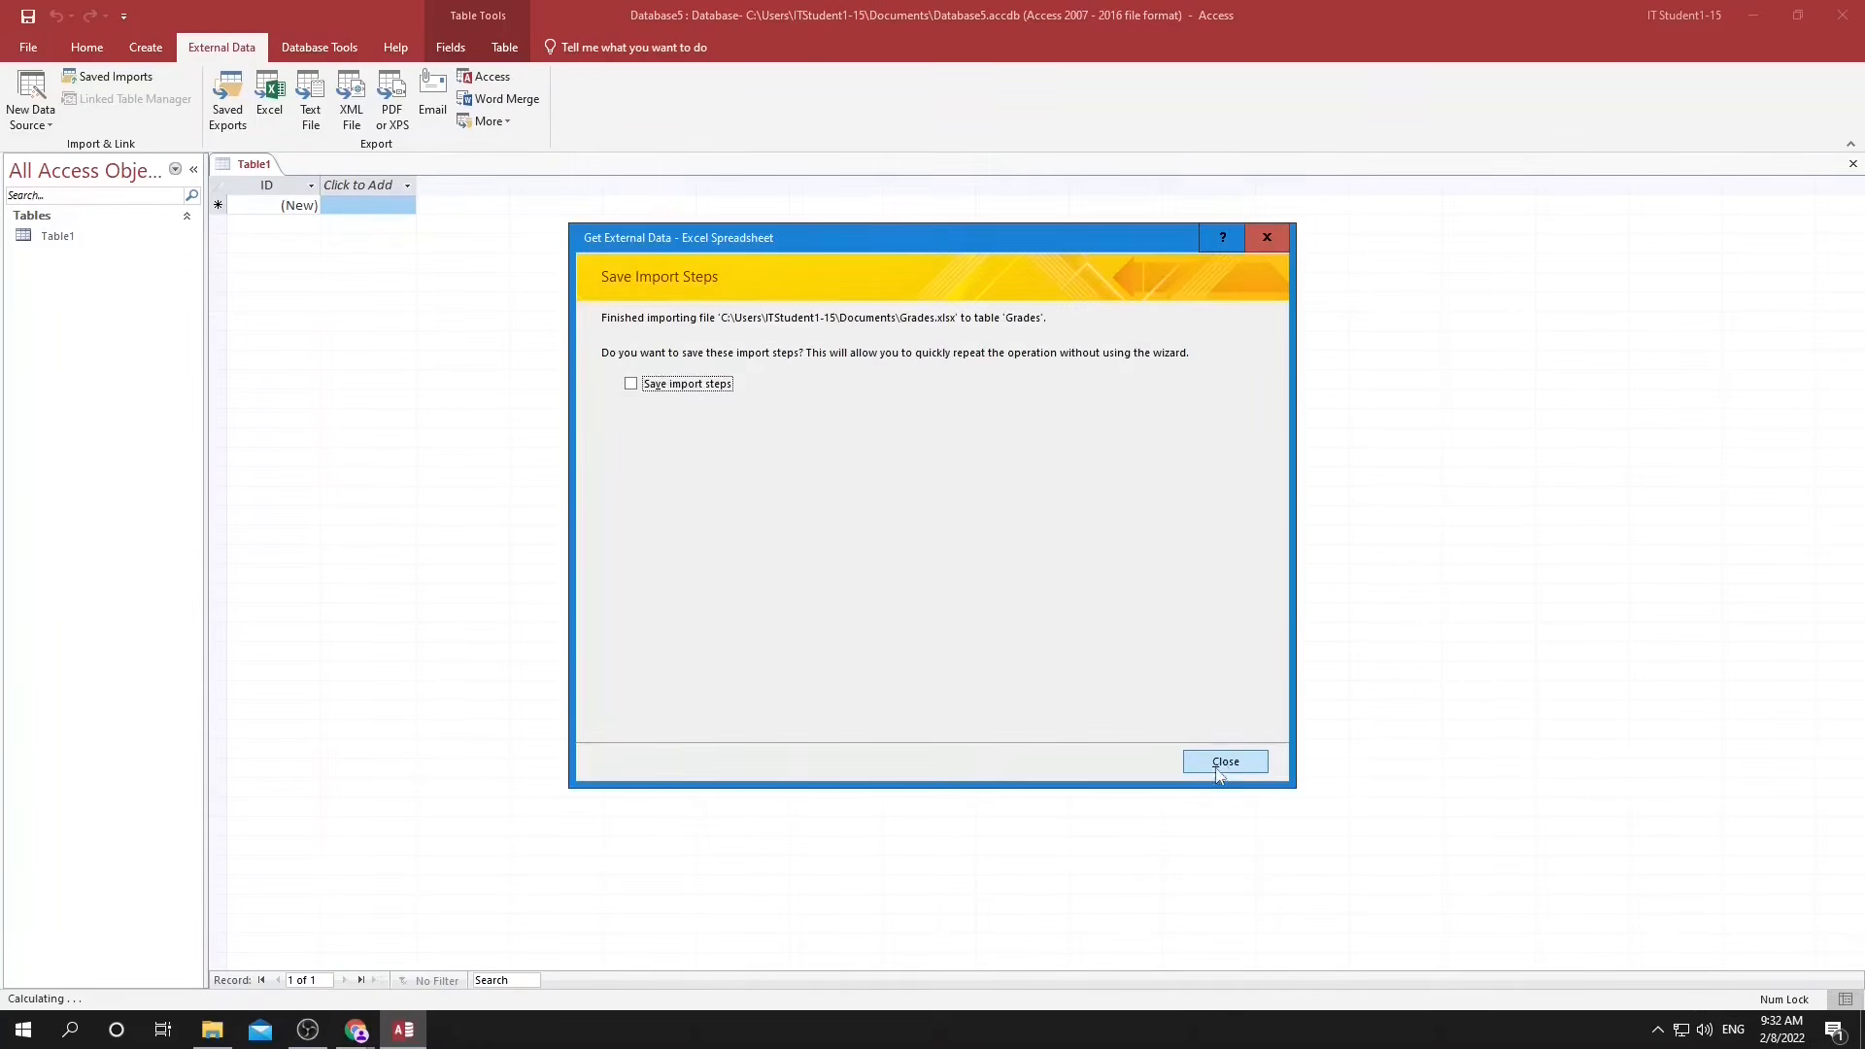
left_click(1222, 761)
Start importing the text file Student.txt from the Documents folder into a new table in the current database.
left_click(31, 97)
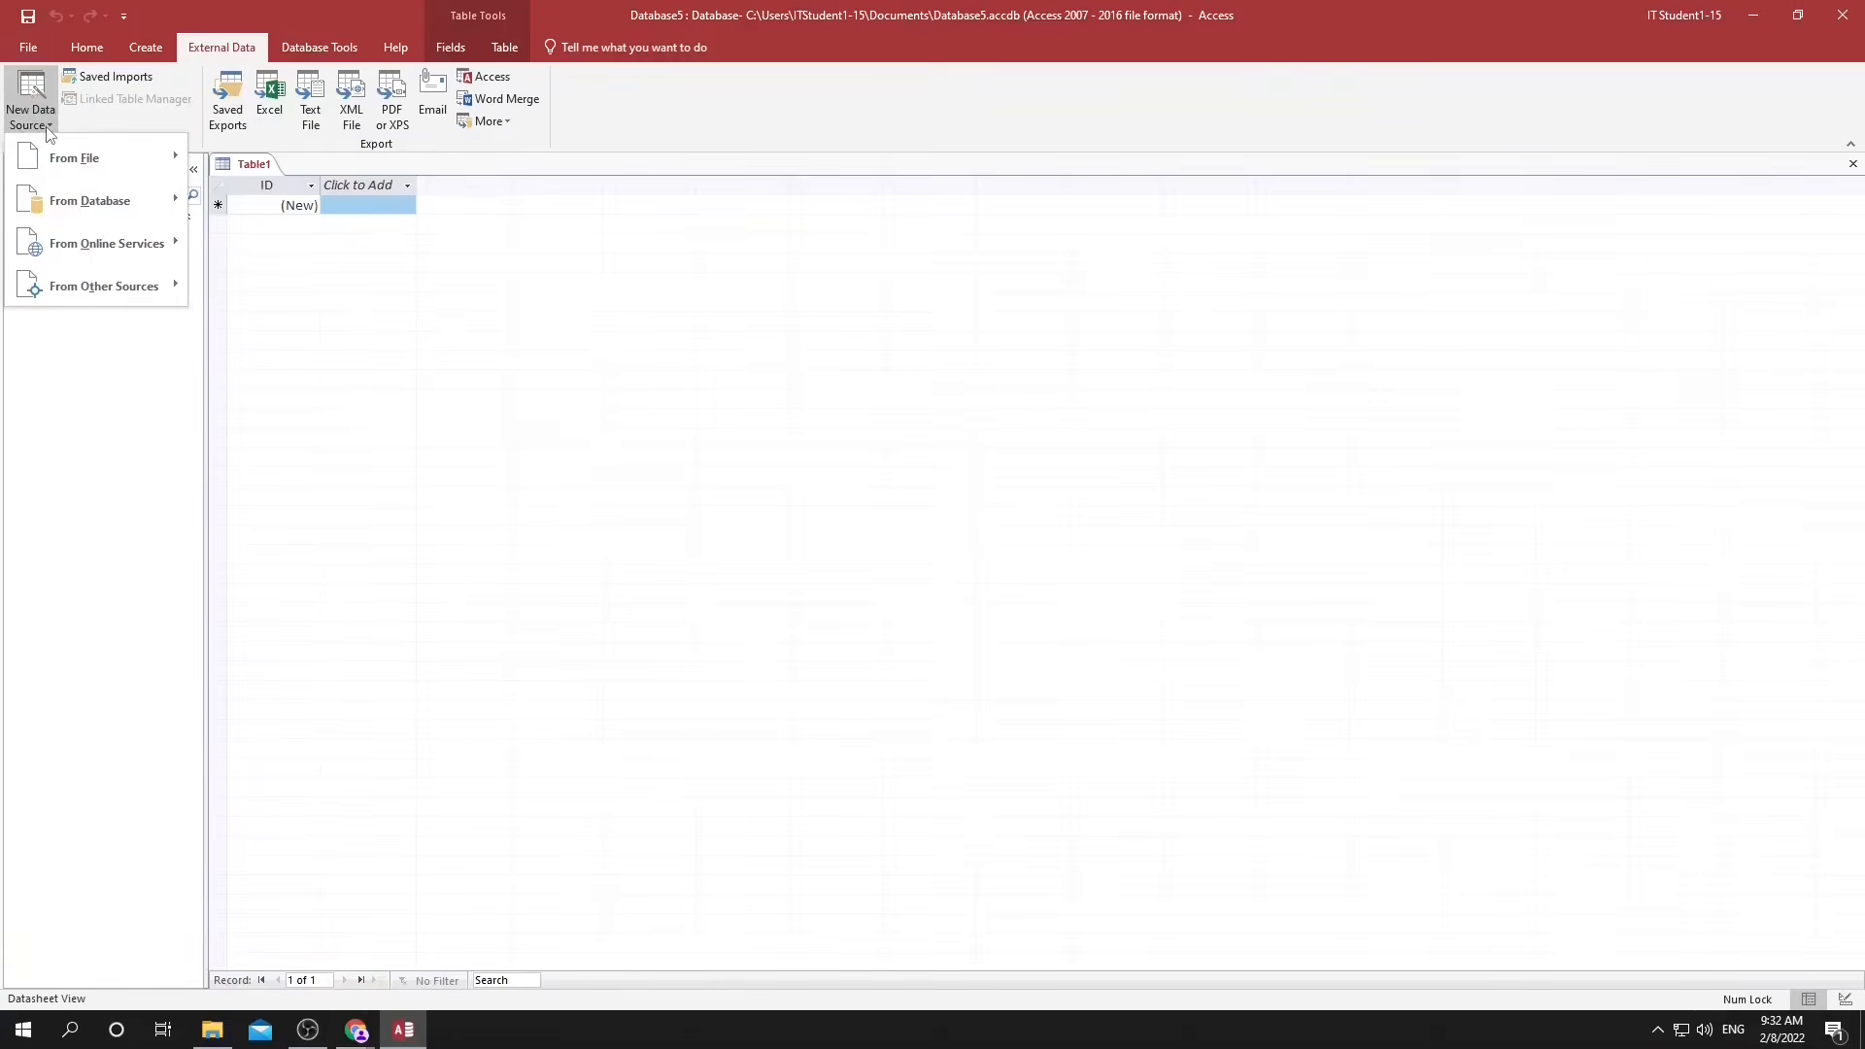
mouse_move(107, 157)
left_click(240, 289)
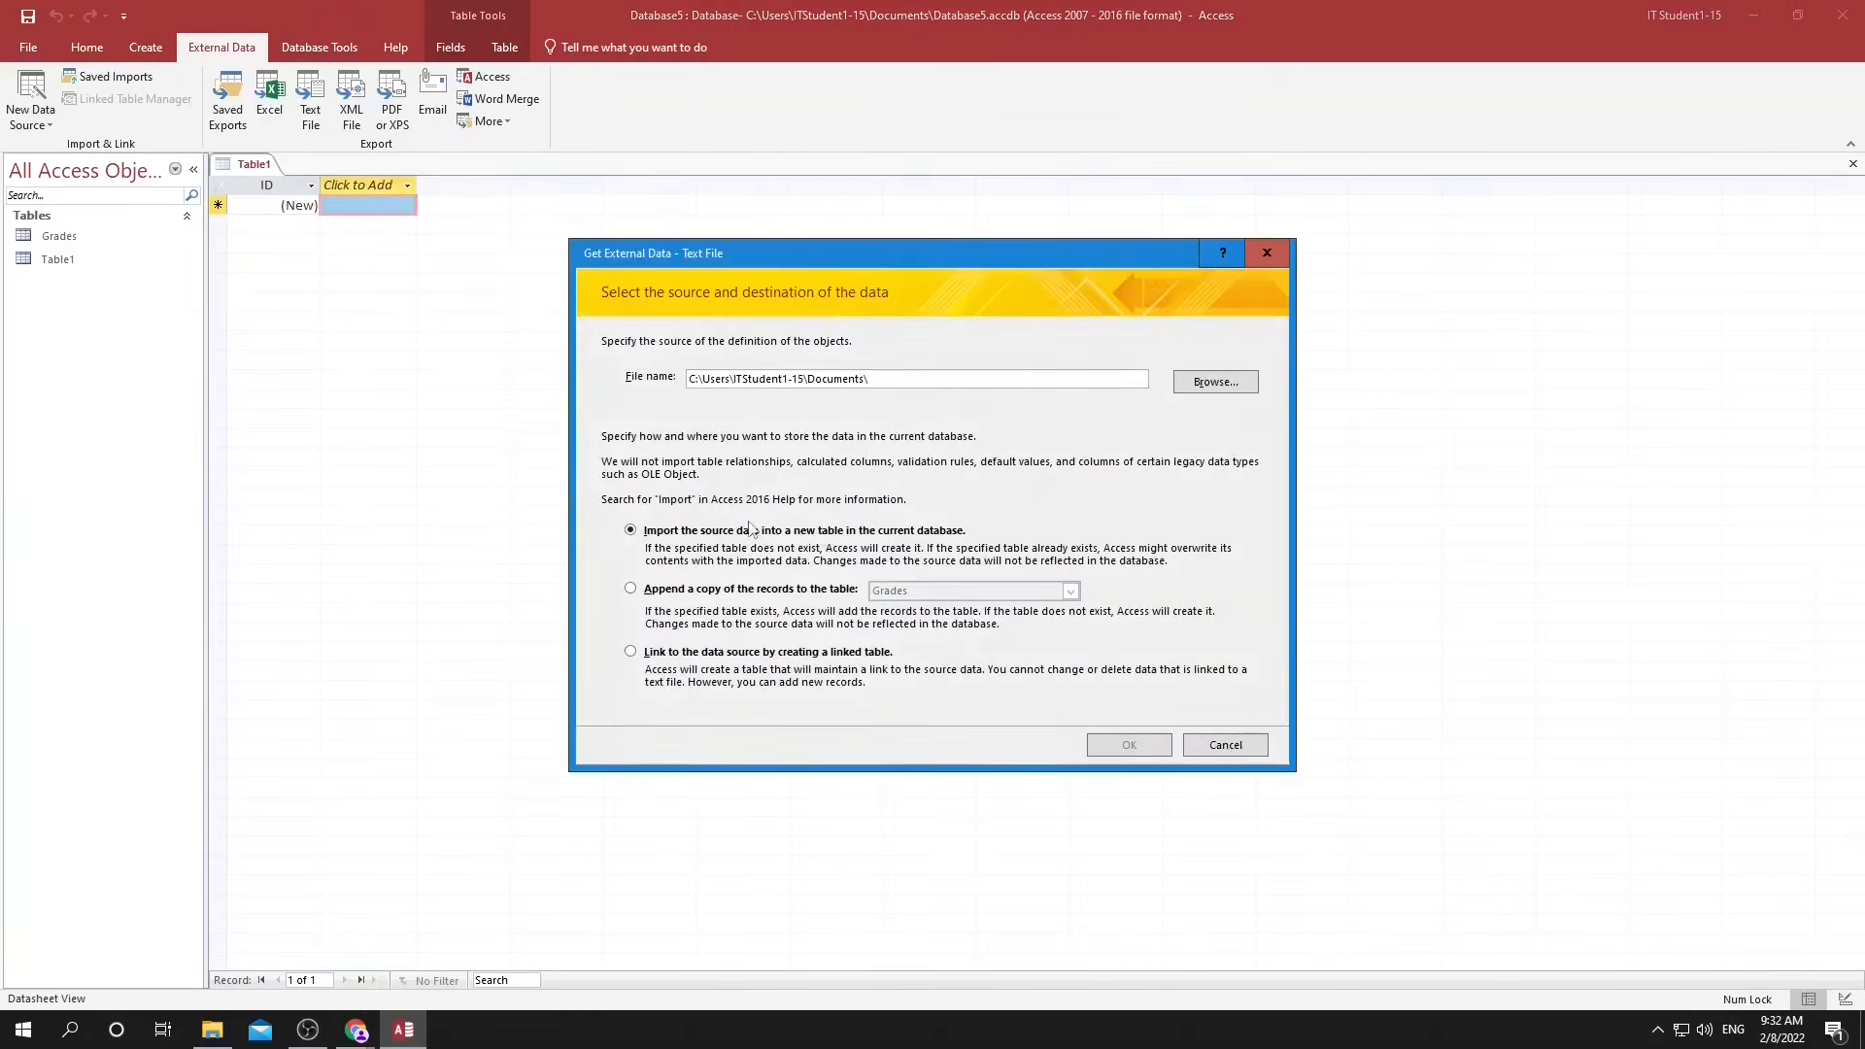
left_click(1215, 382)
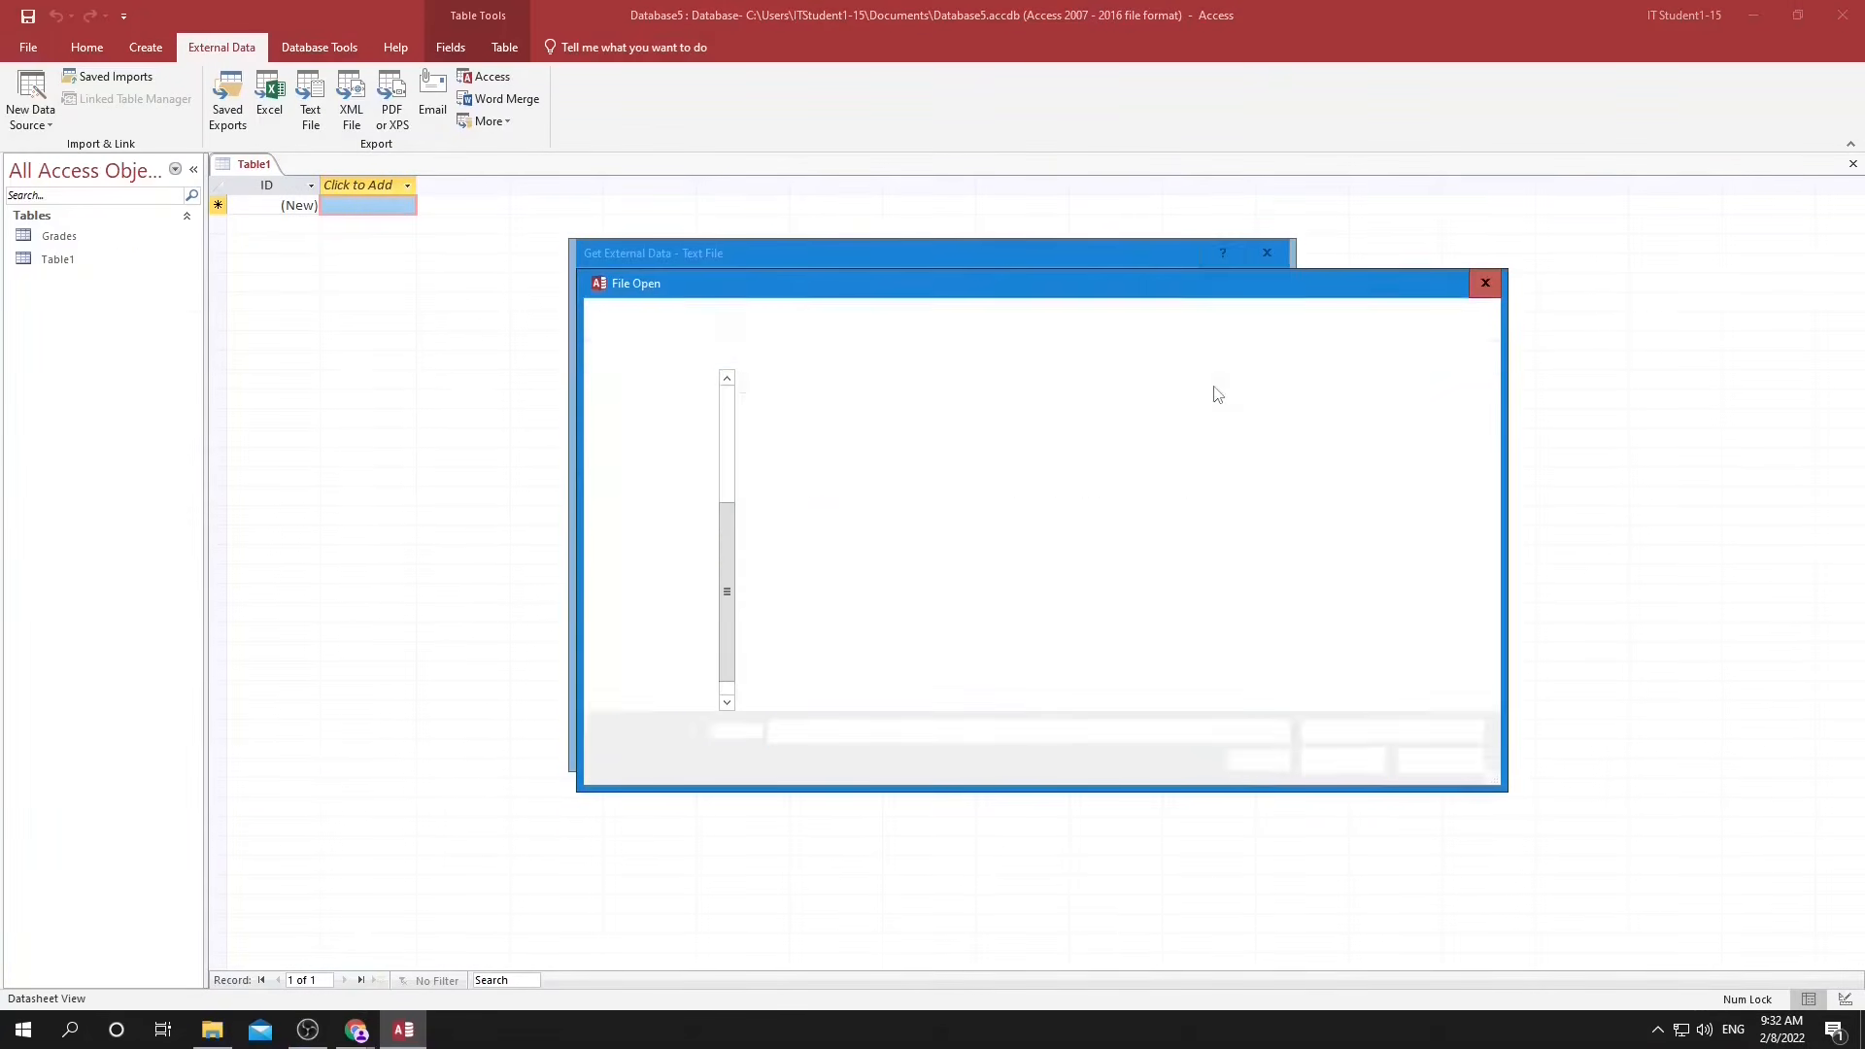
left_click(791, 493)
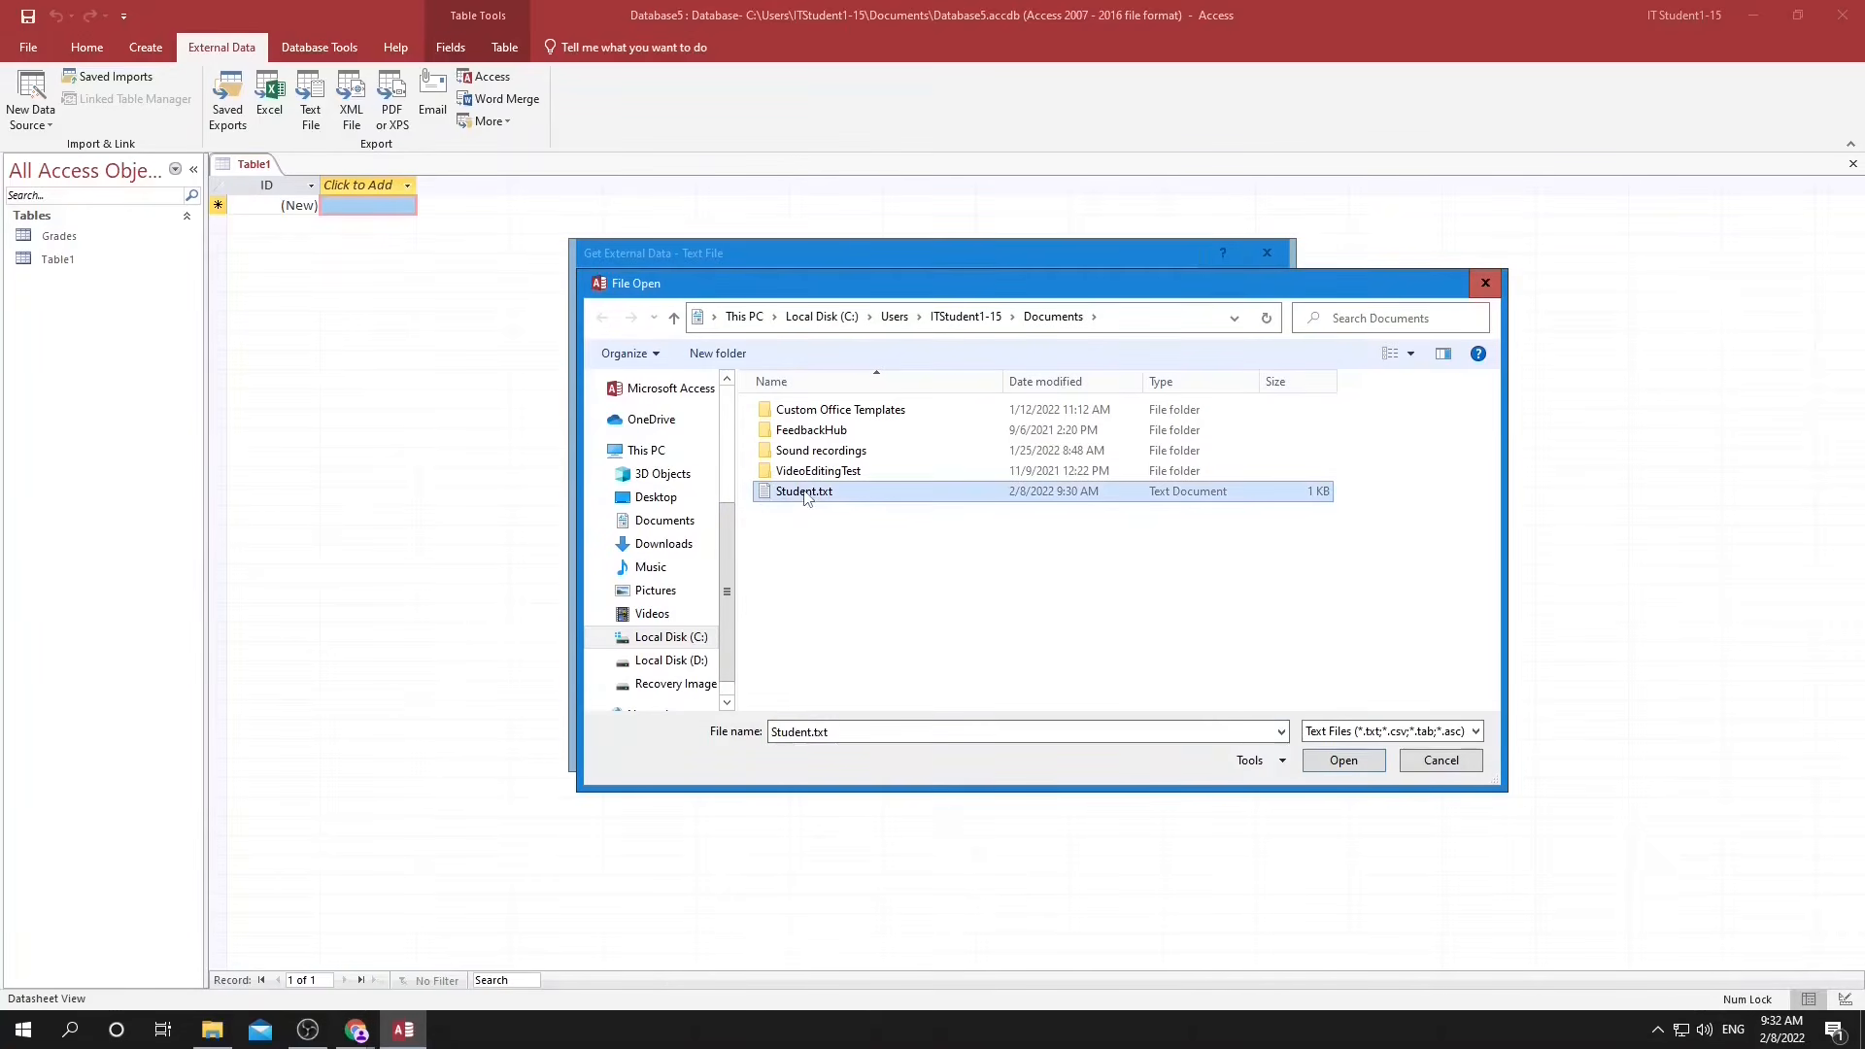
left_click(1361, 767)
left_click(1128, 745)
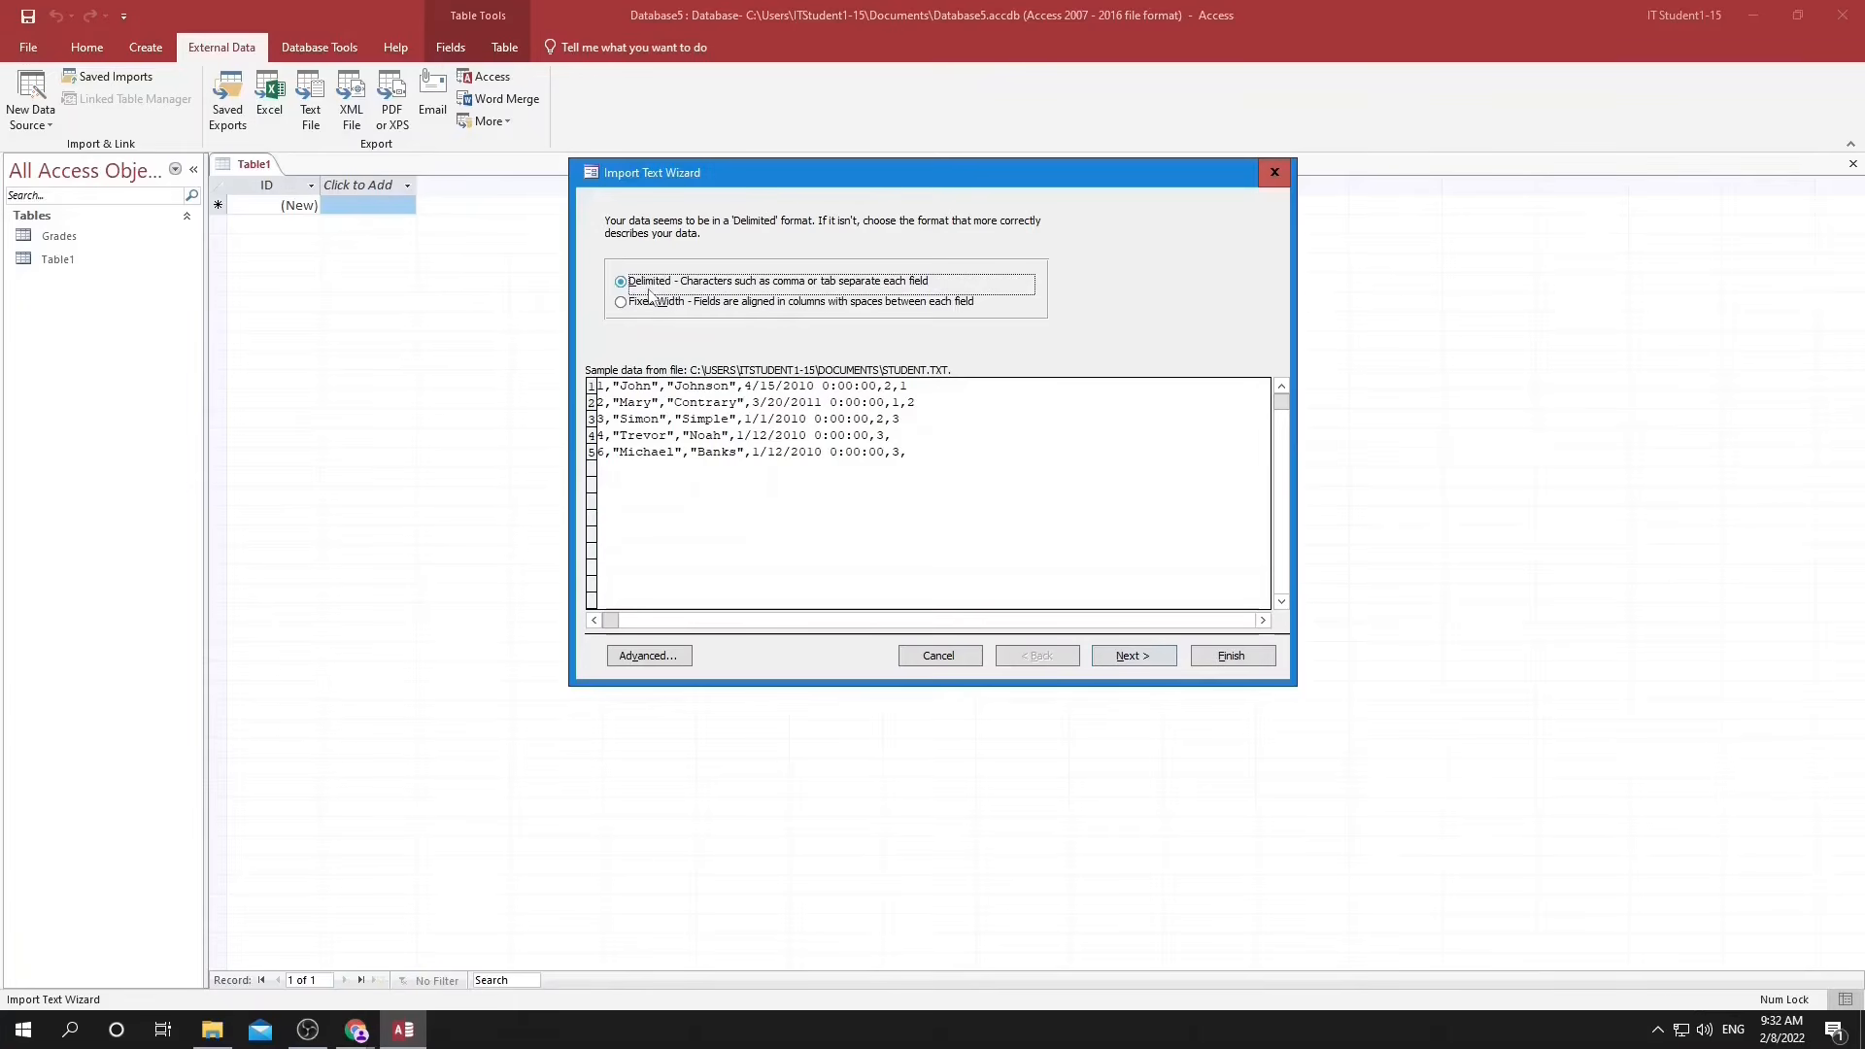
Try the Fixed Width format for the Student.txt import, then return to the format choice.
left_click(646, 300)
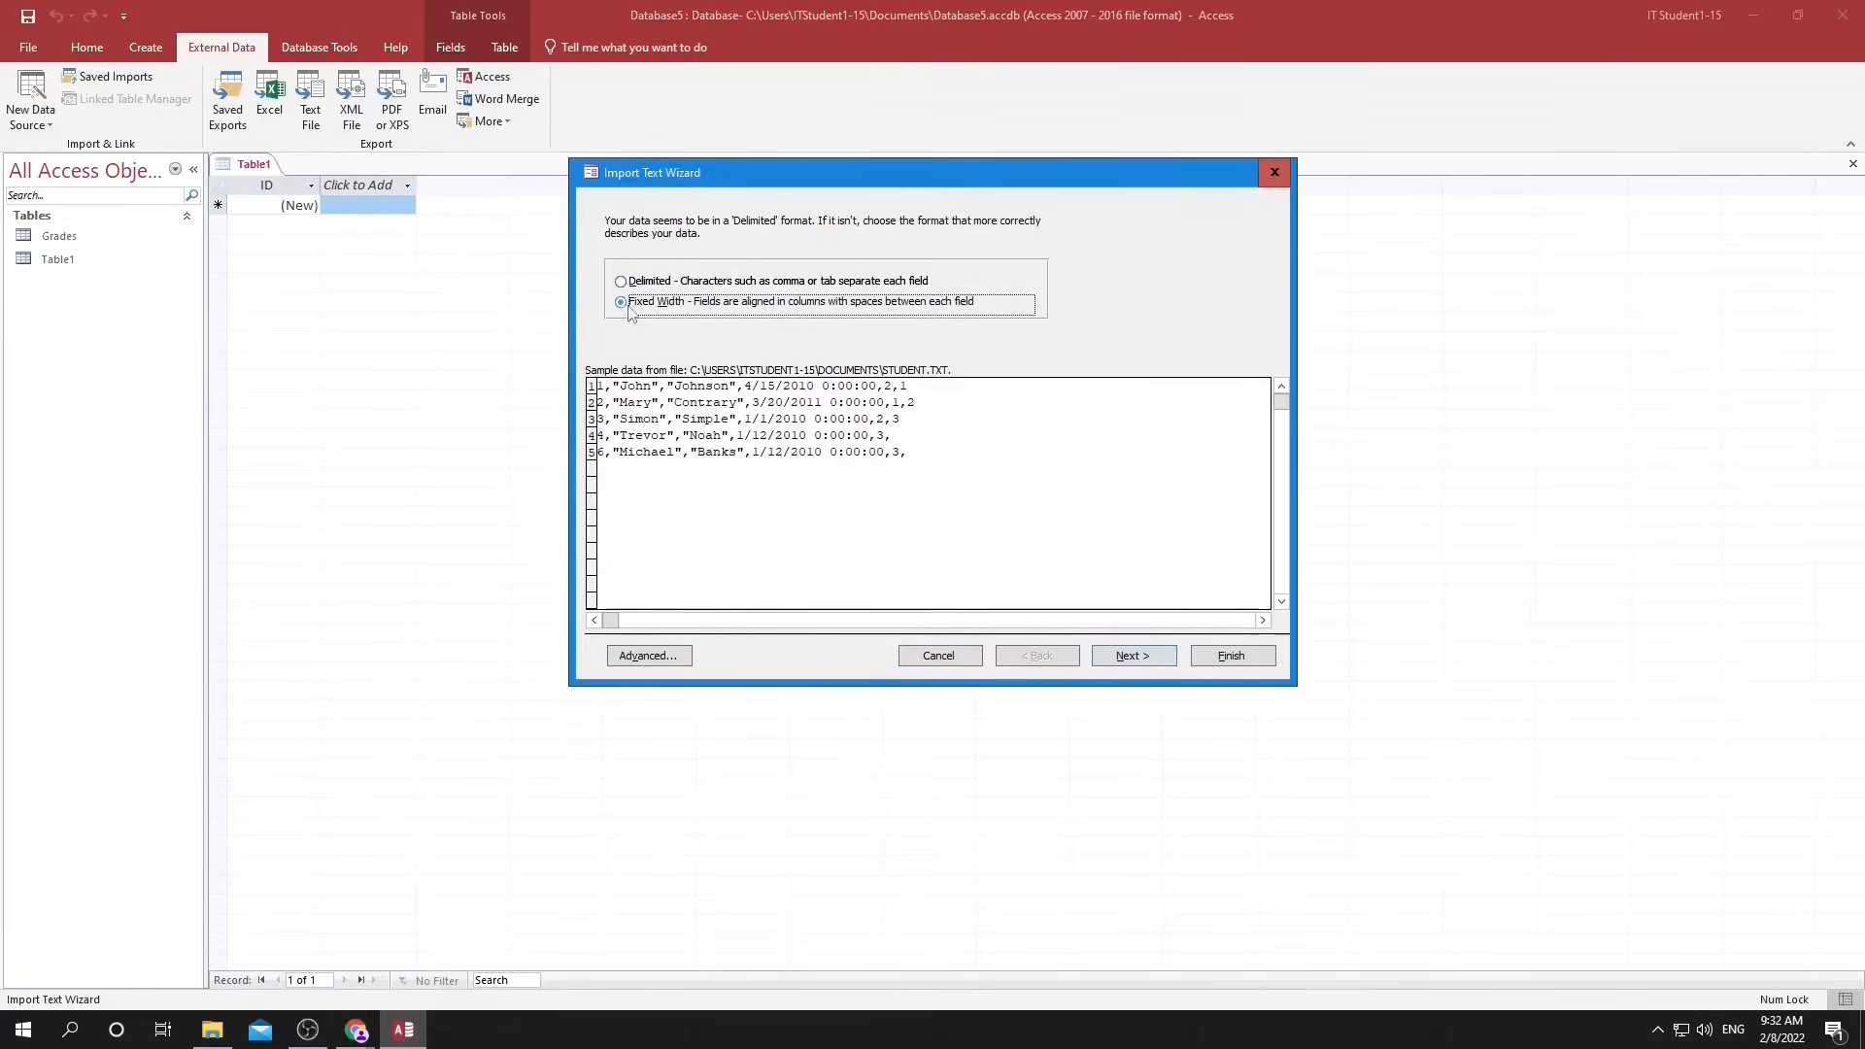
left_click(1129, 657)
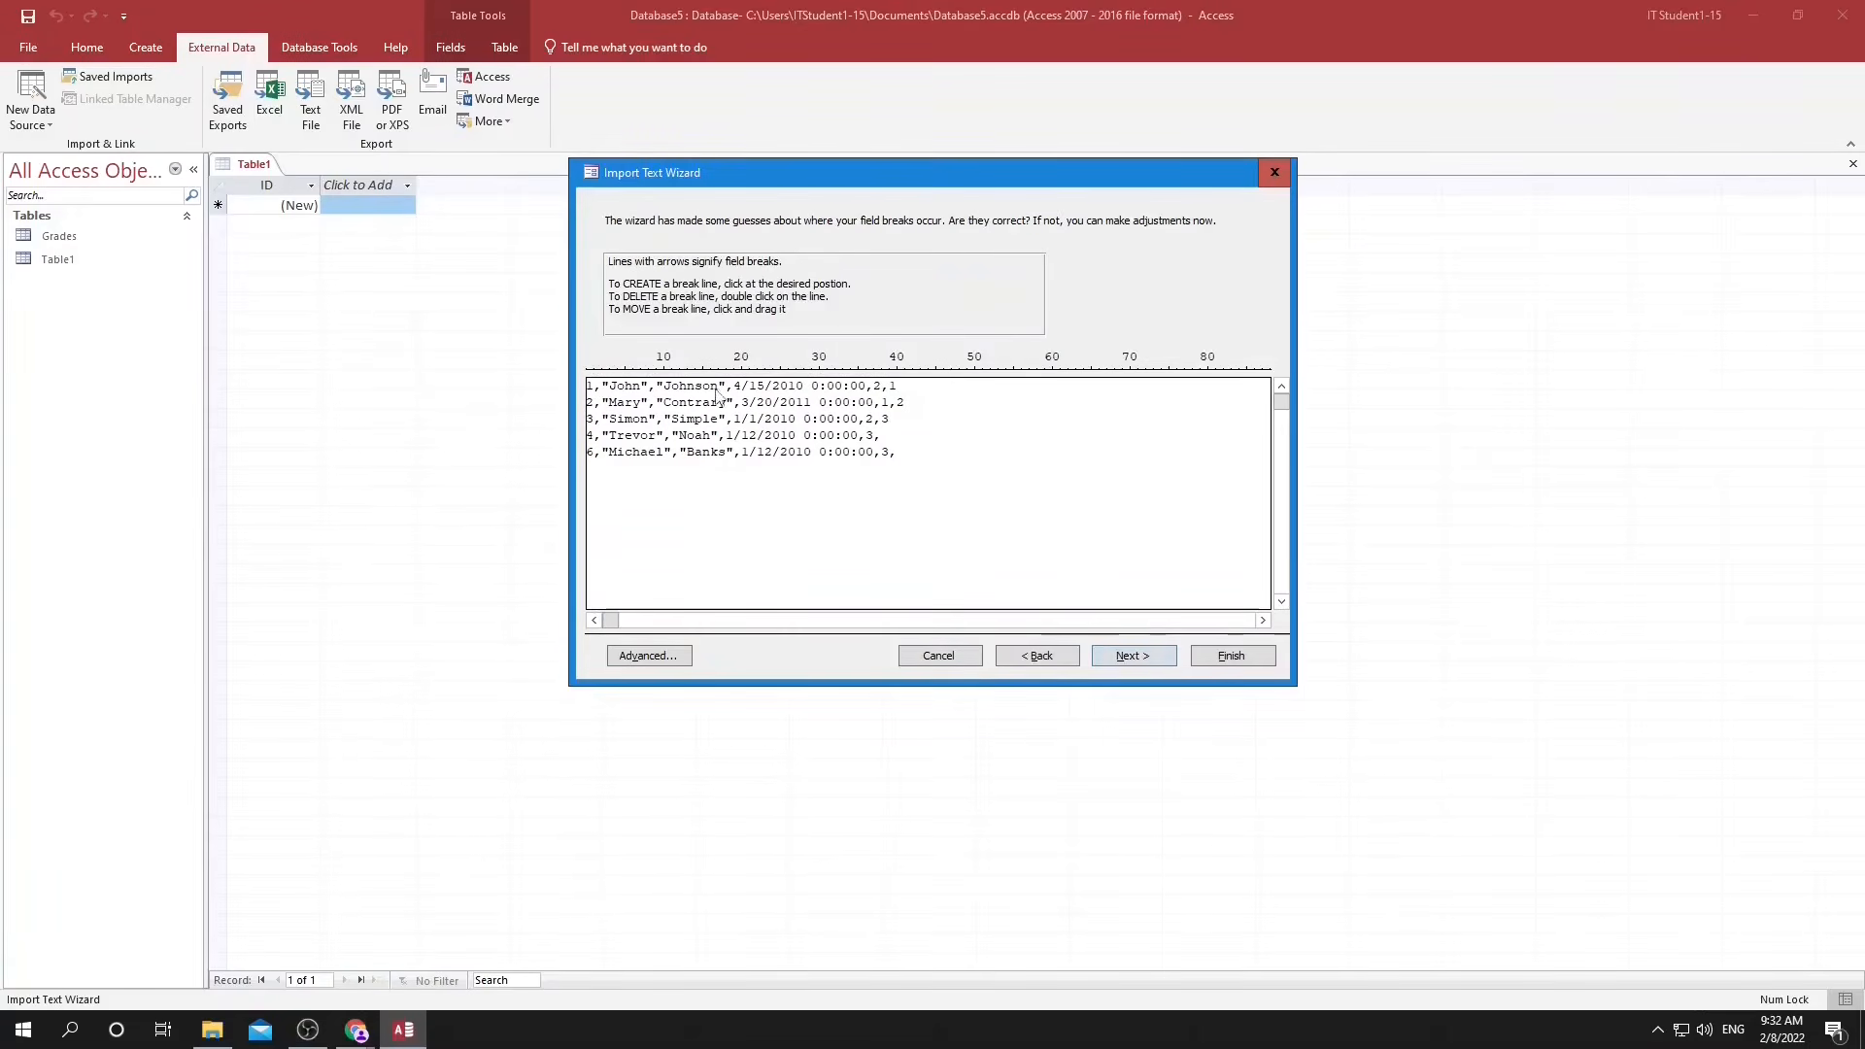
left_click(1036, 656)
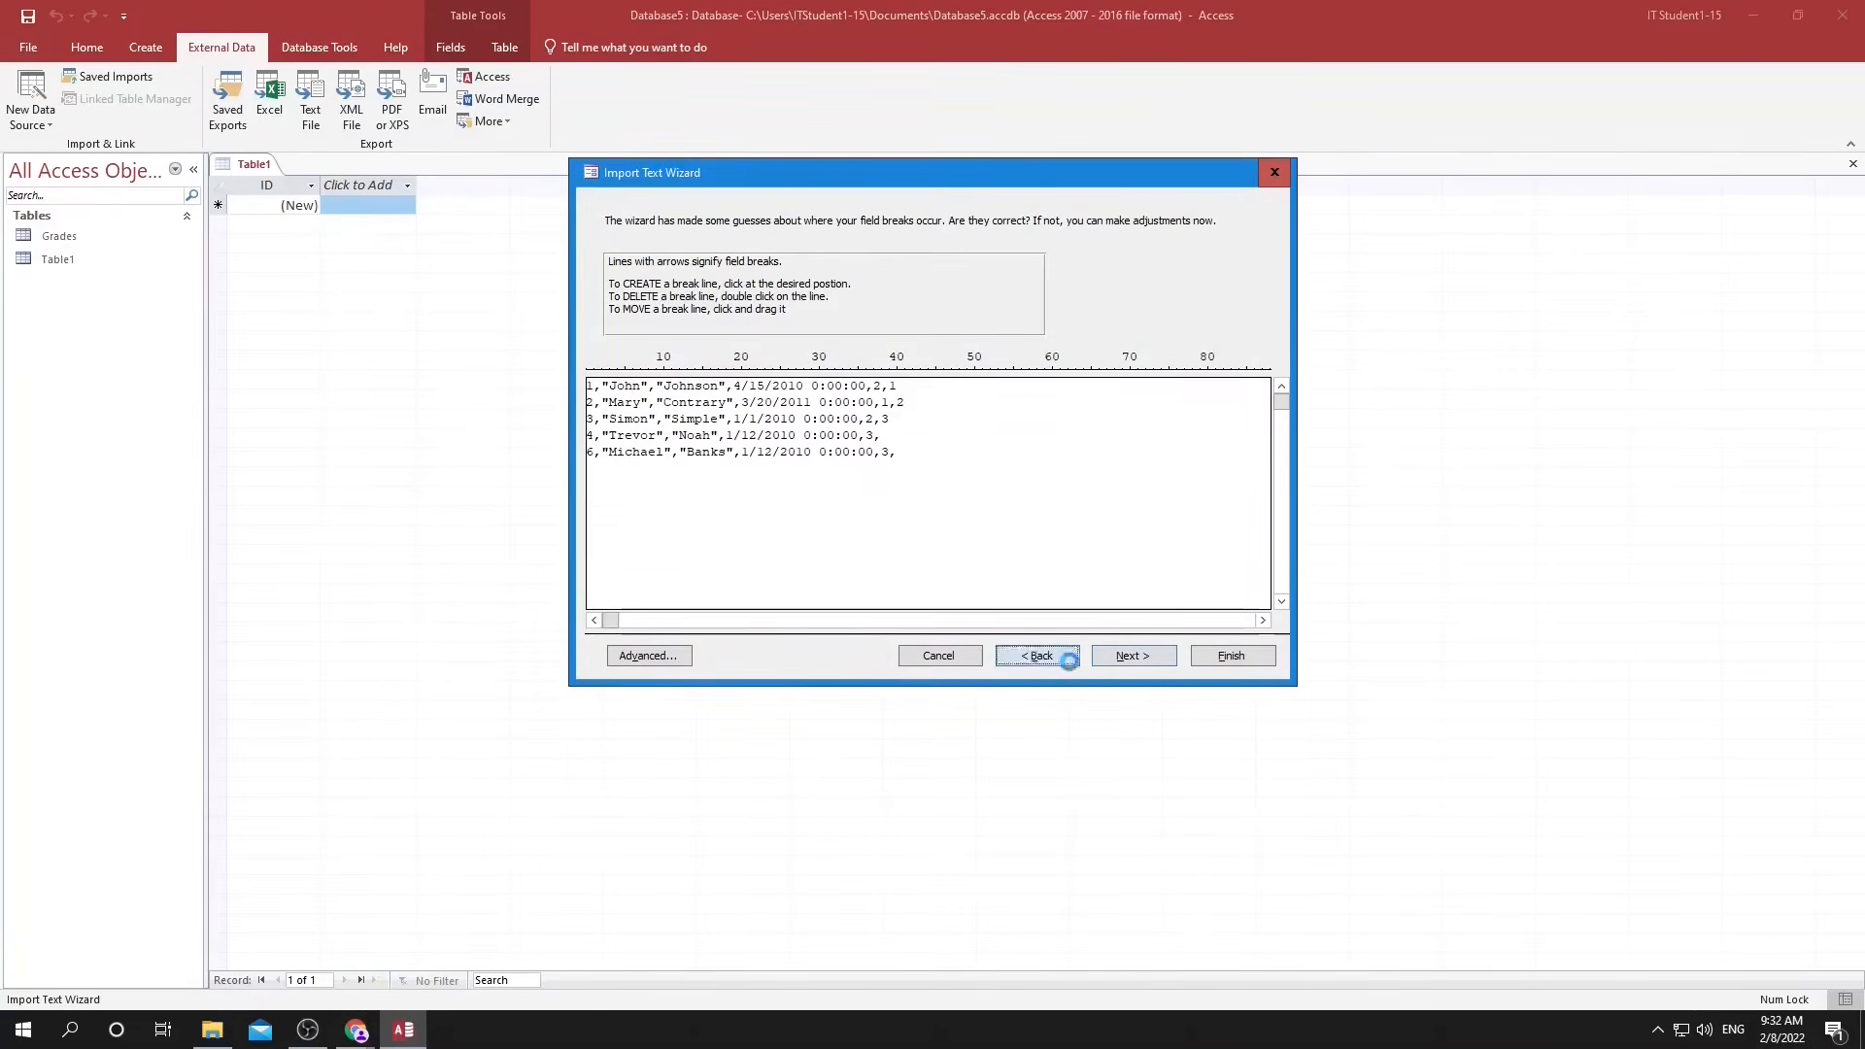
Choose the Delimited format for Student.txt and accept the comma as the field delimiter.
left_click(621, 280)
left_click(1117, 657)
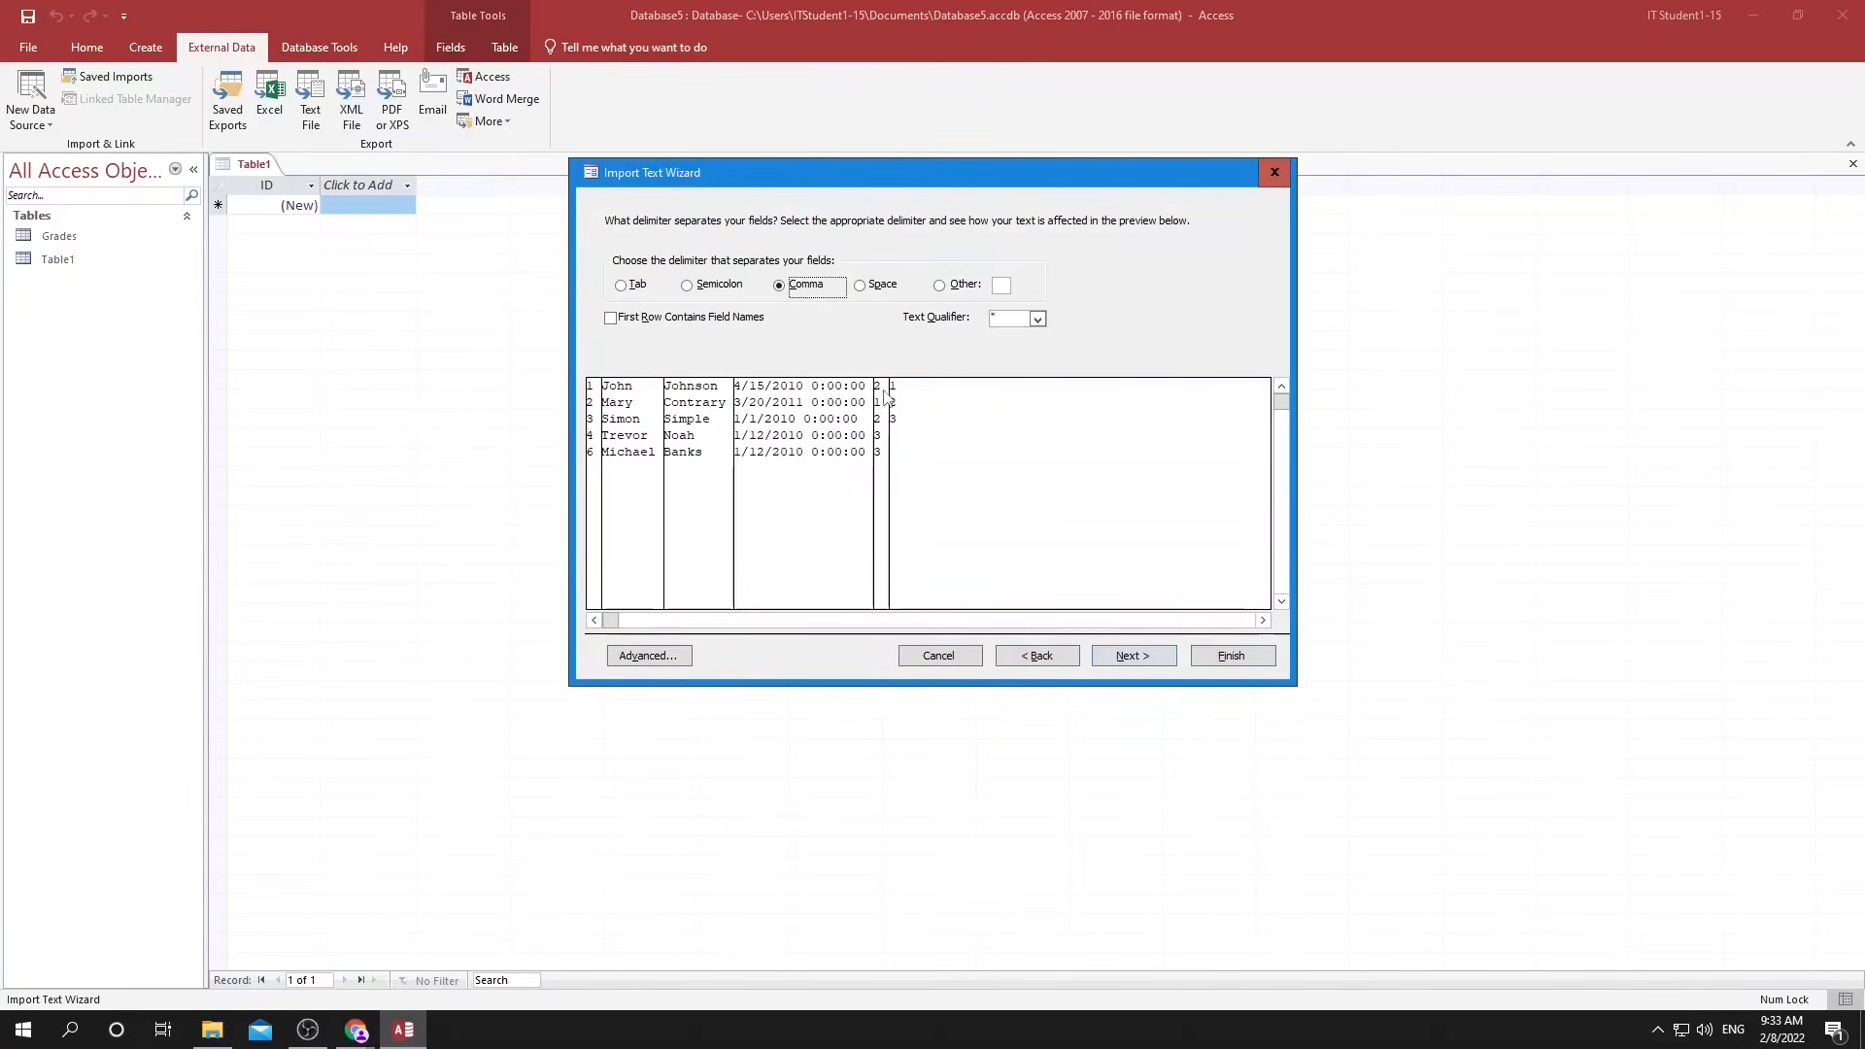
left_click(1124, 657)
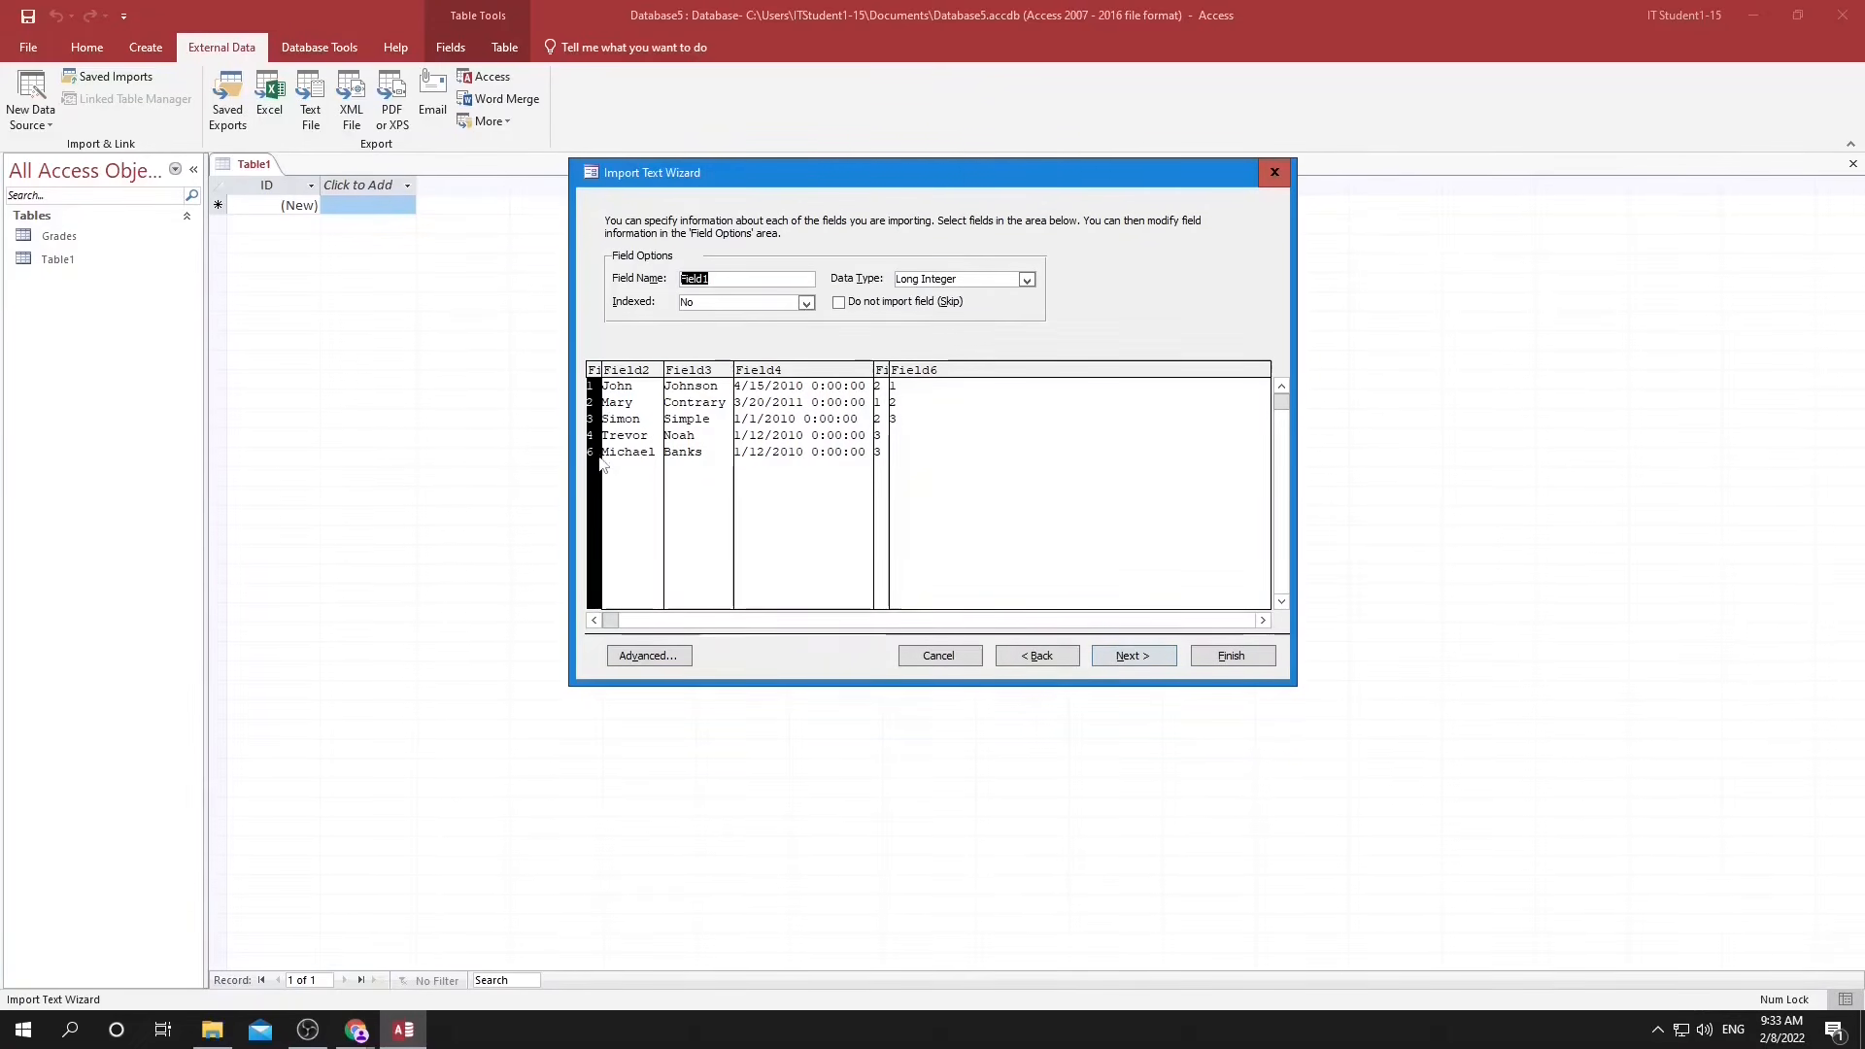
Name the first import field ID, index it as Yes (No Duplicates) and set its data type to Integer.
left_click(727, 281)
key("BackSpace")
key("BackSpace")
key("BackSpace")
key("BackSpace")
key("BackSpace")
key("BackSpace")
type("ID")
left_click(795, 305)
key("Down")
left_click(745, 345)
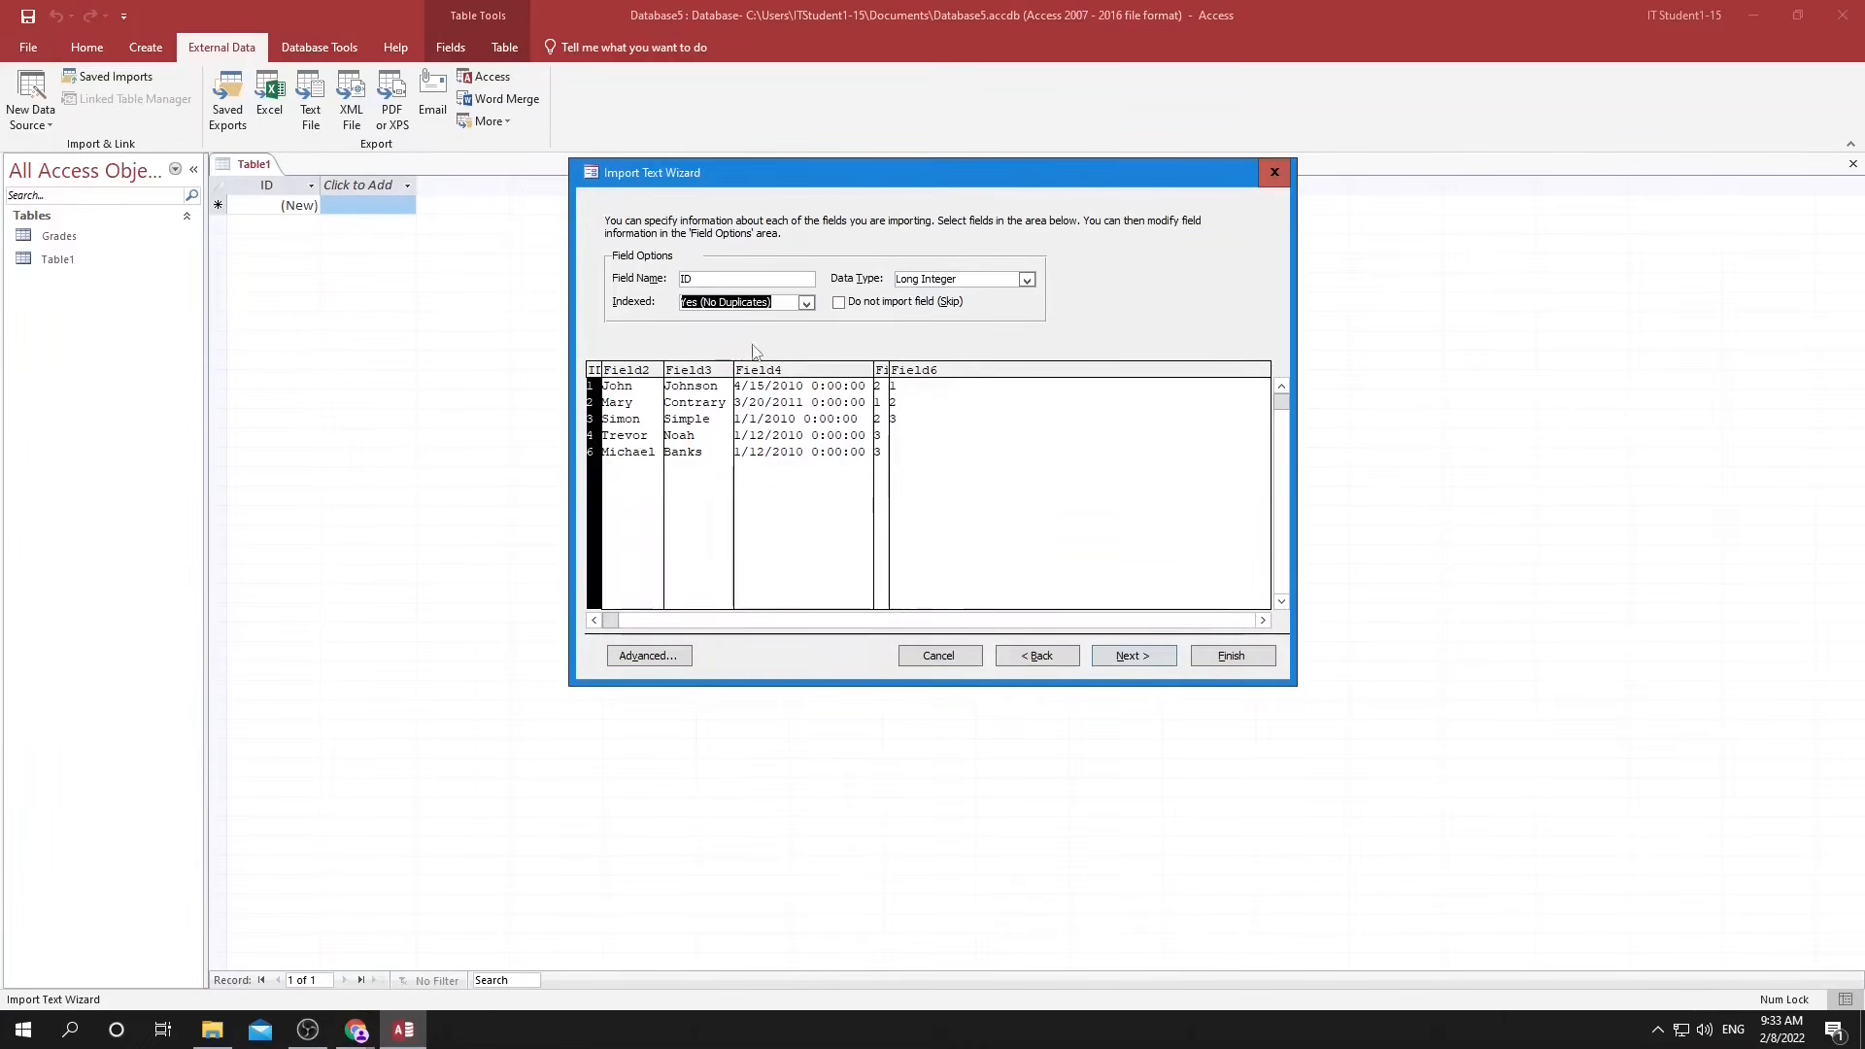
left_click(1025, 280)
left_click(942, 308)
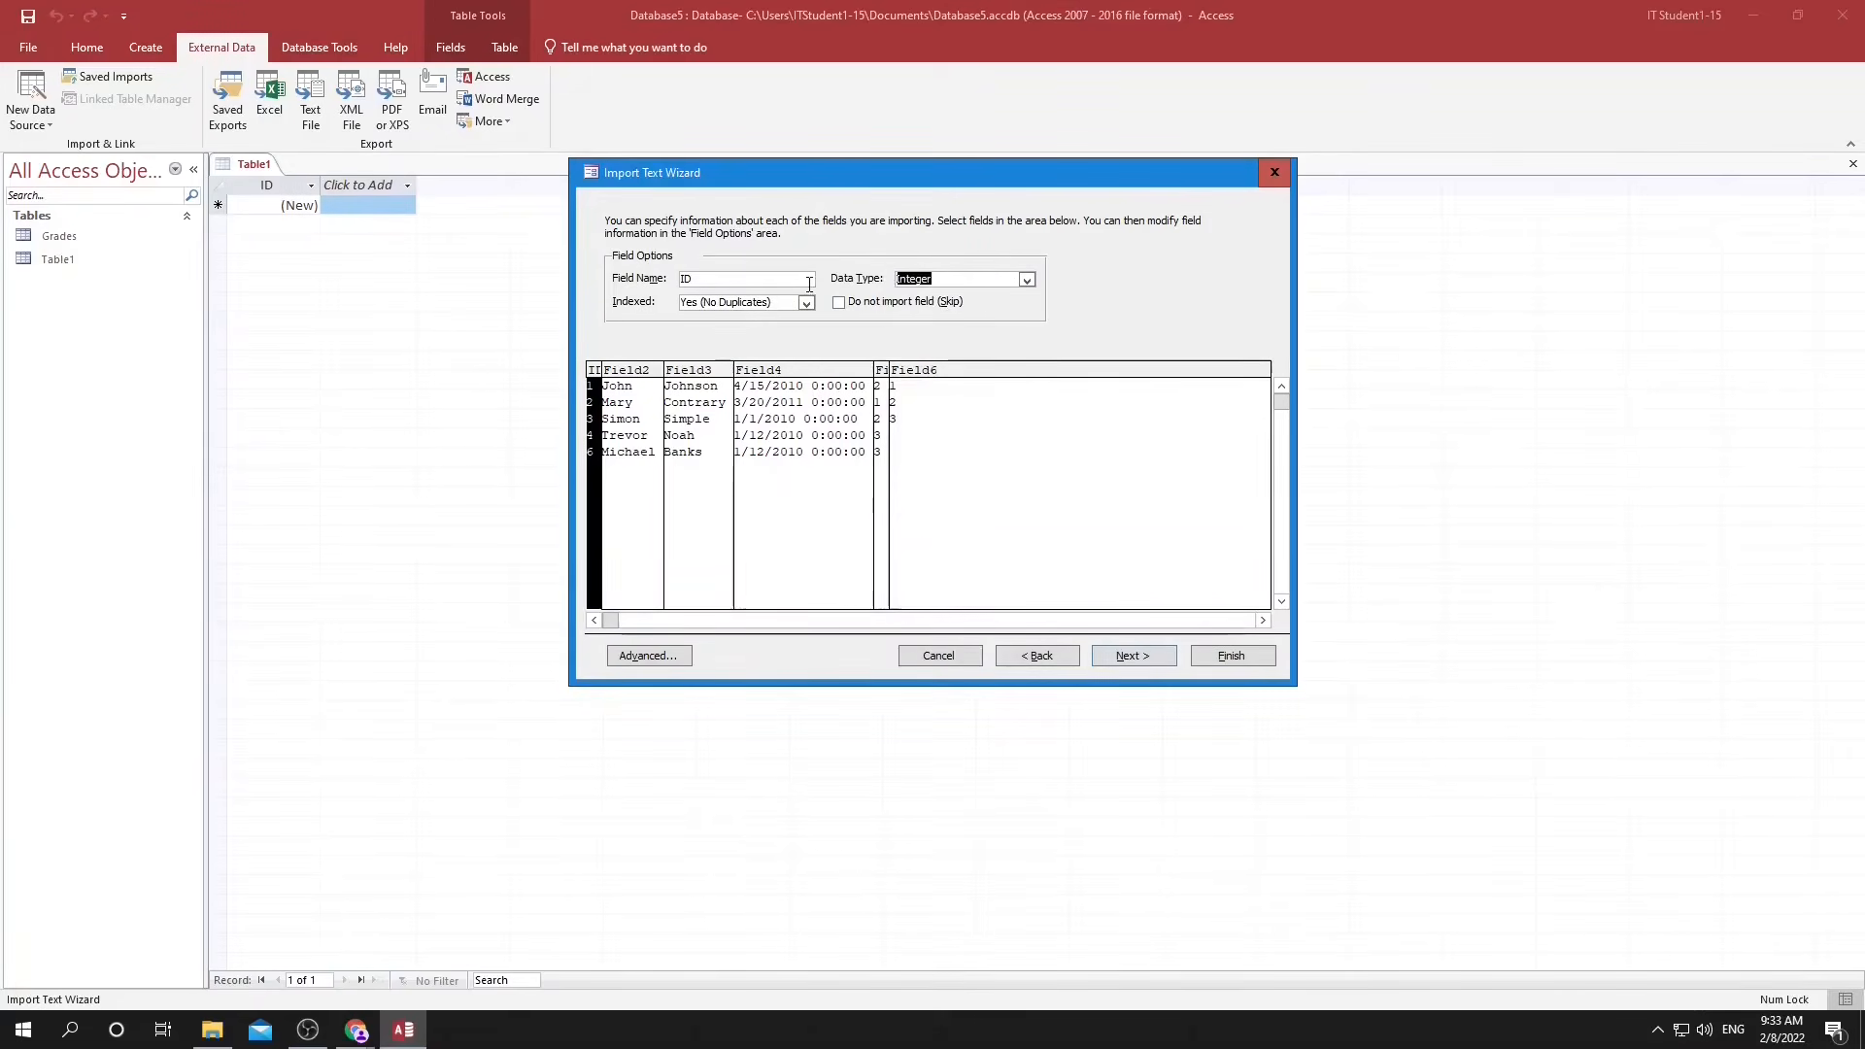
Name the second import field FirstName and the third one Family Name.
left_click(632, 408)
double_click(712, 276)
type("FirstName")
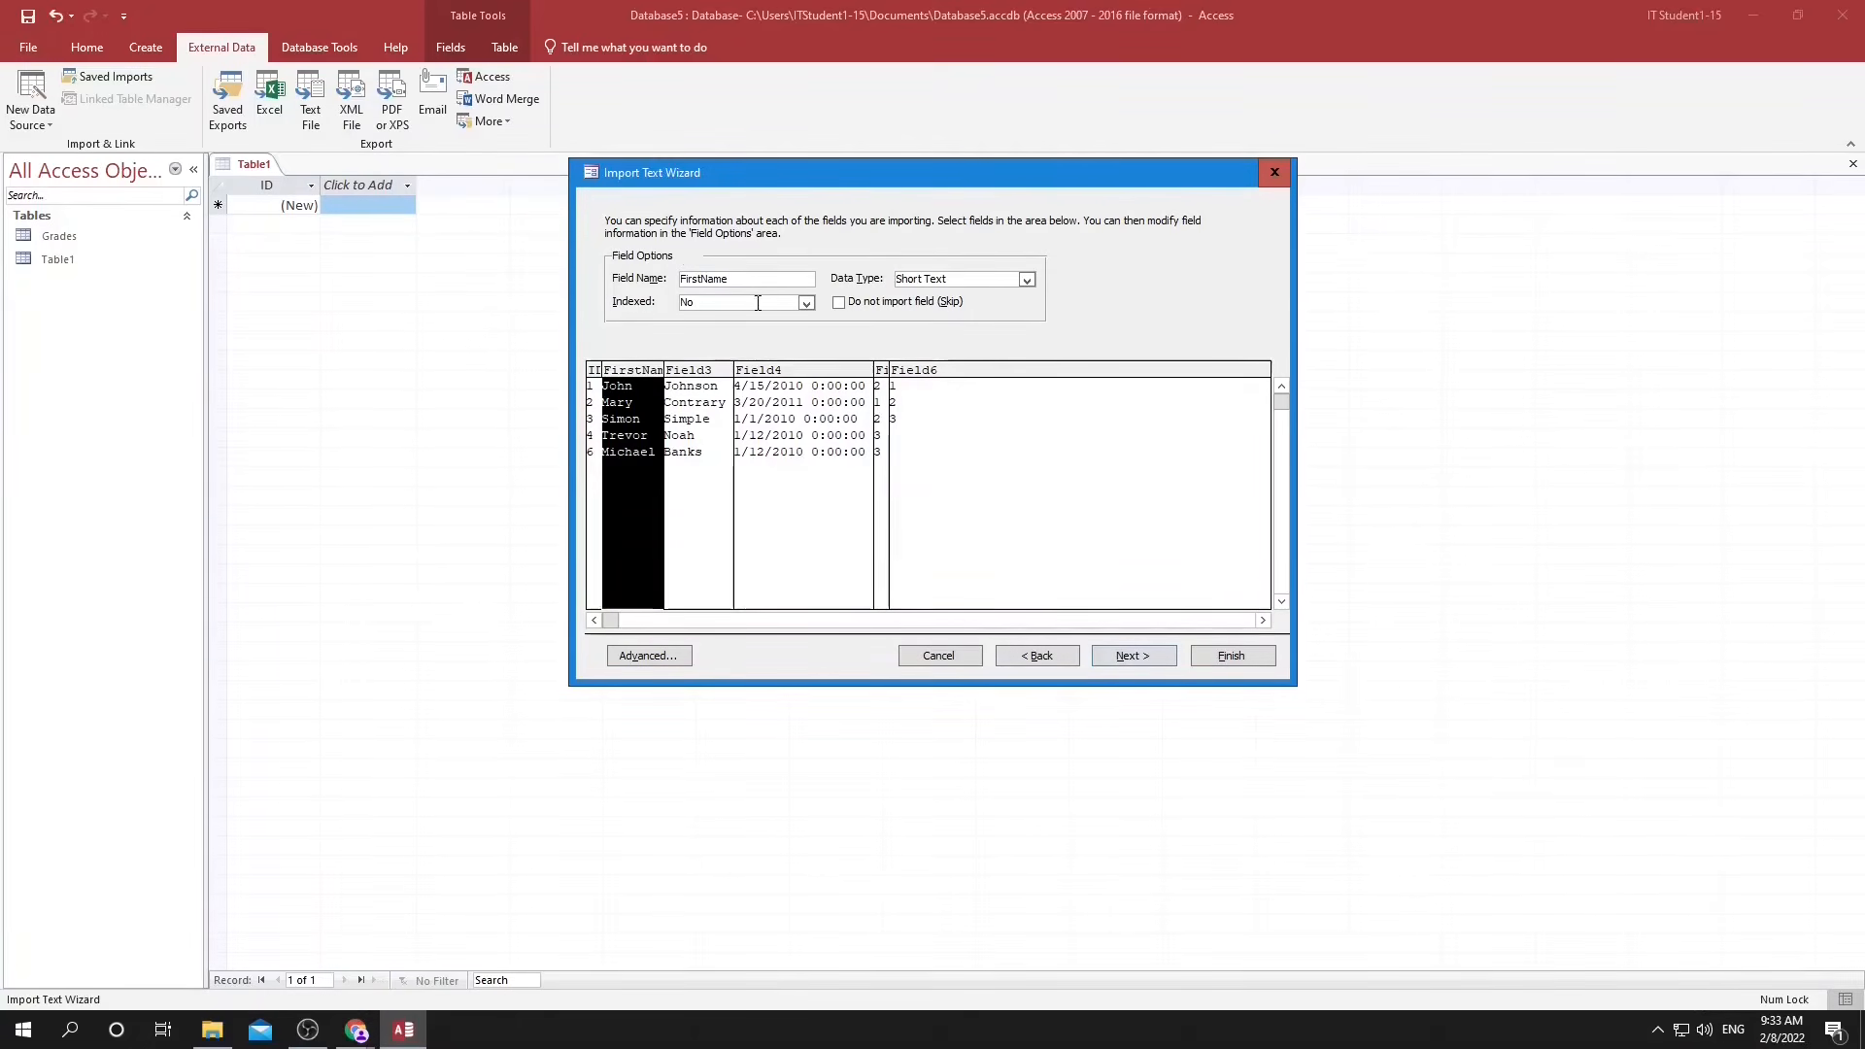
left_click(709, 386)
type("Family Name")
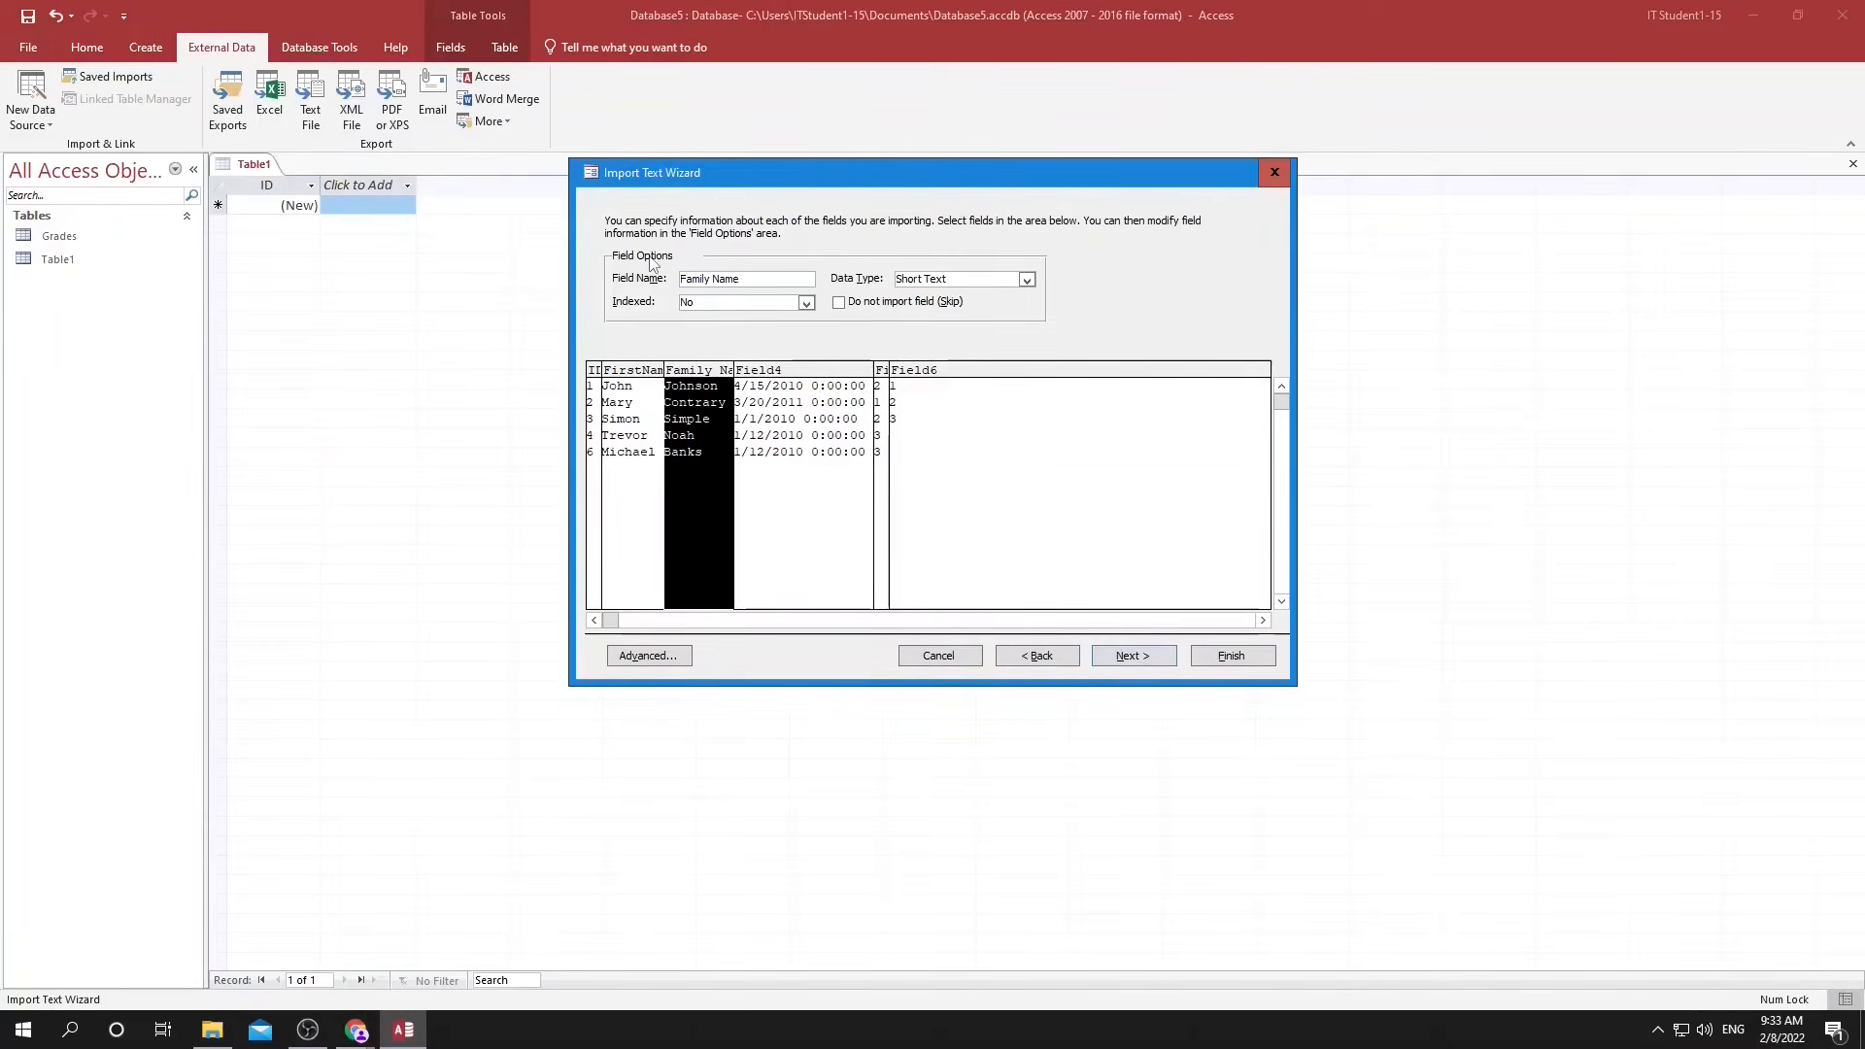
Name the fourth import field Birthdate, the fifth HomeroomTeacher and the sixth Primary contact.
left_click(789, 369)
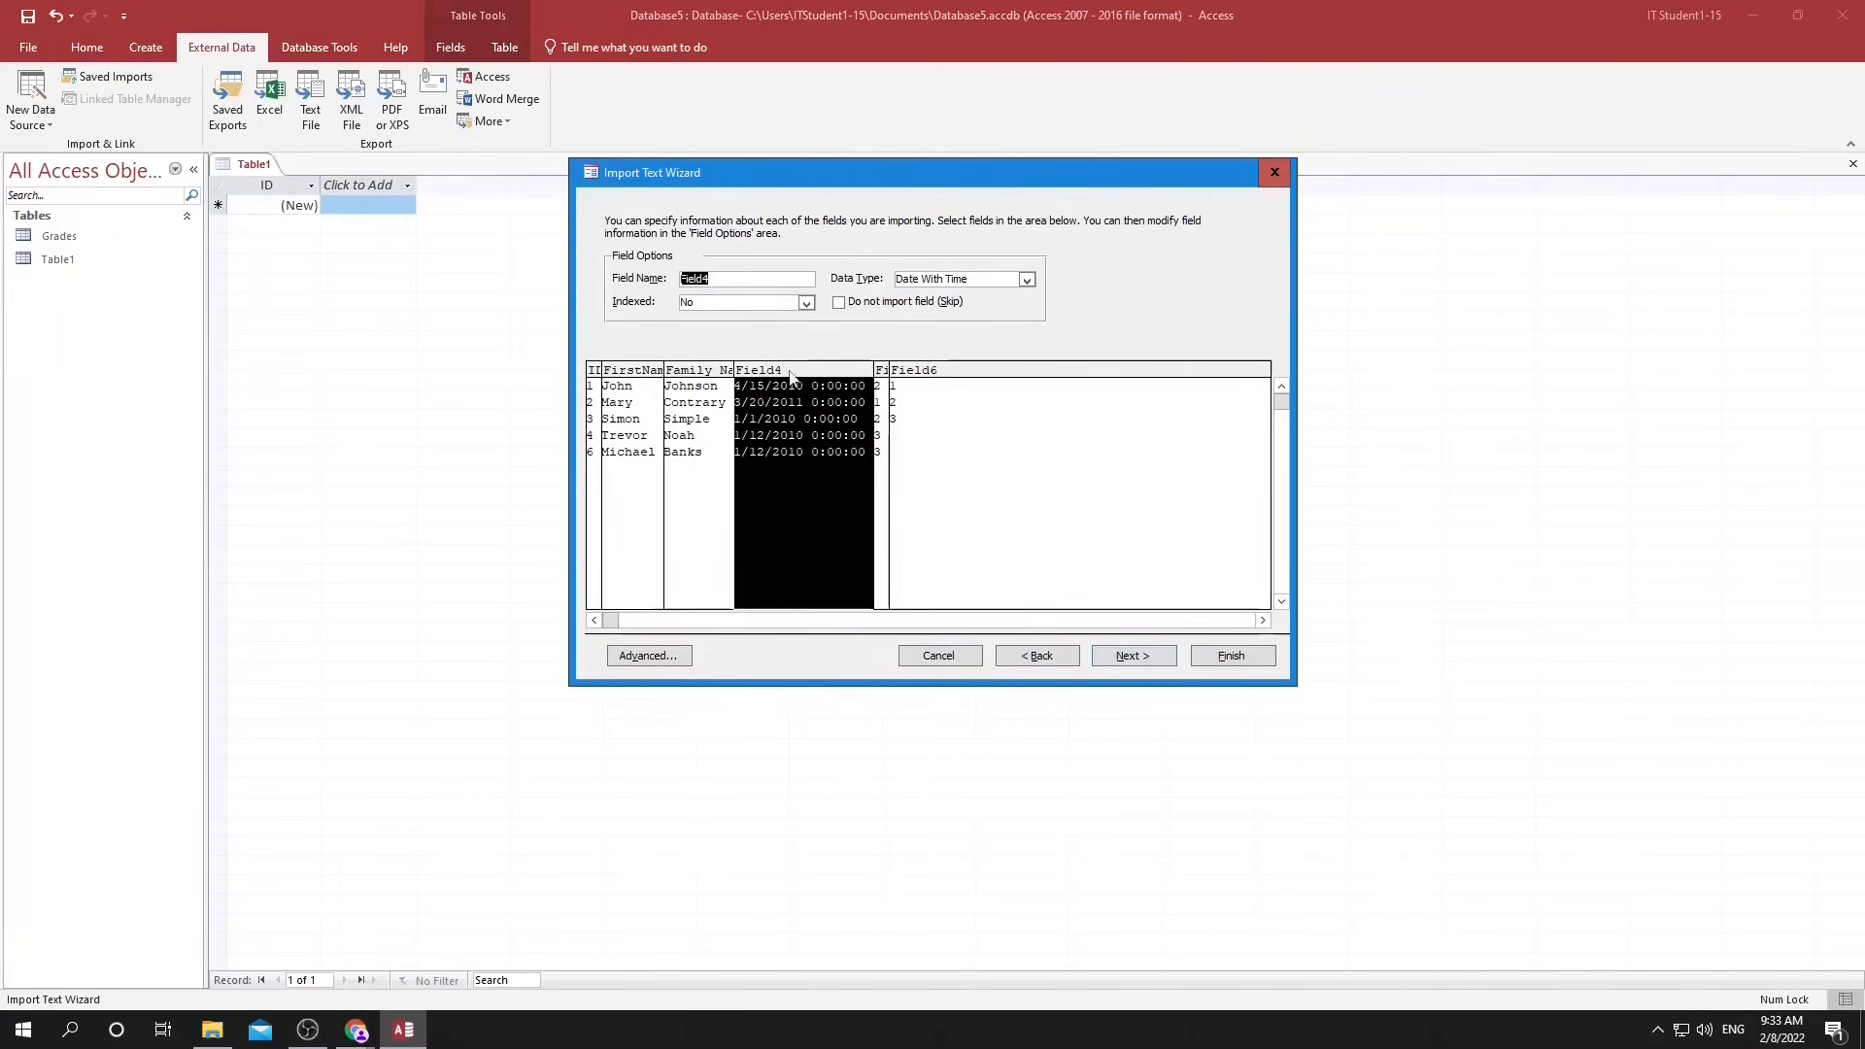
type("Birthdate")
left_click(881, 384)
type("HomeroomTeacher")
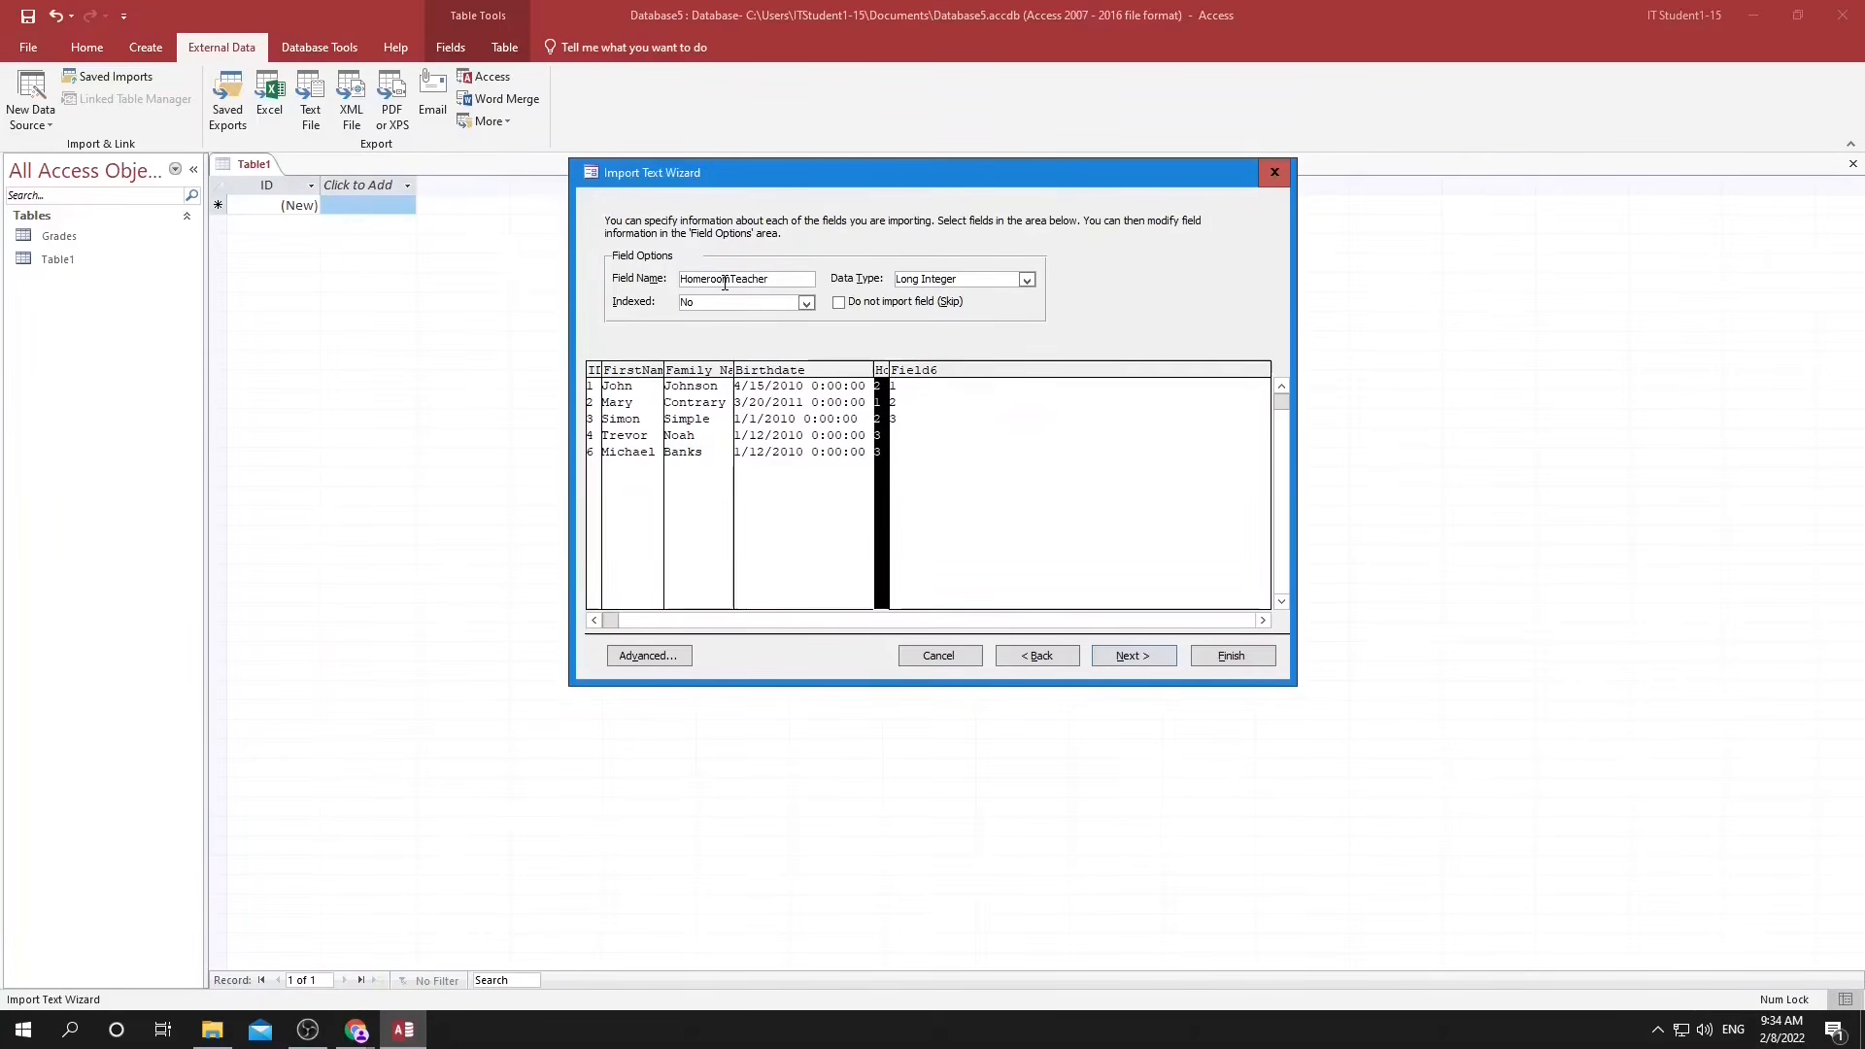
left_click(932, 408)
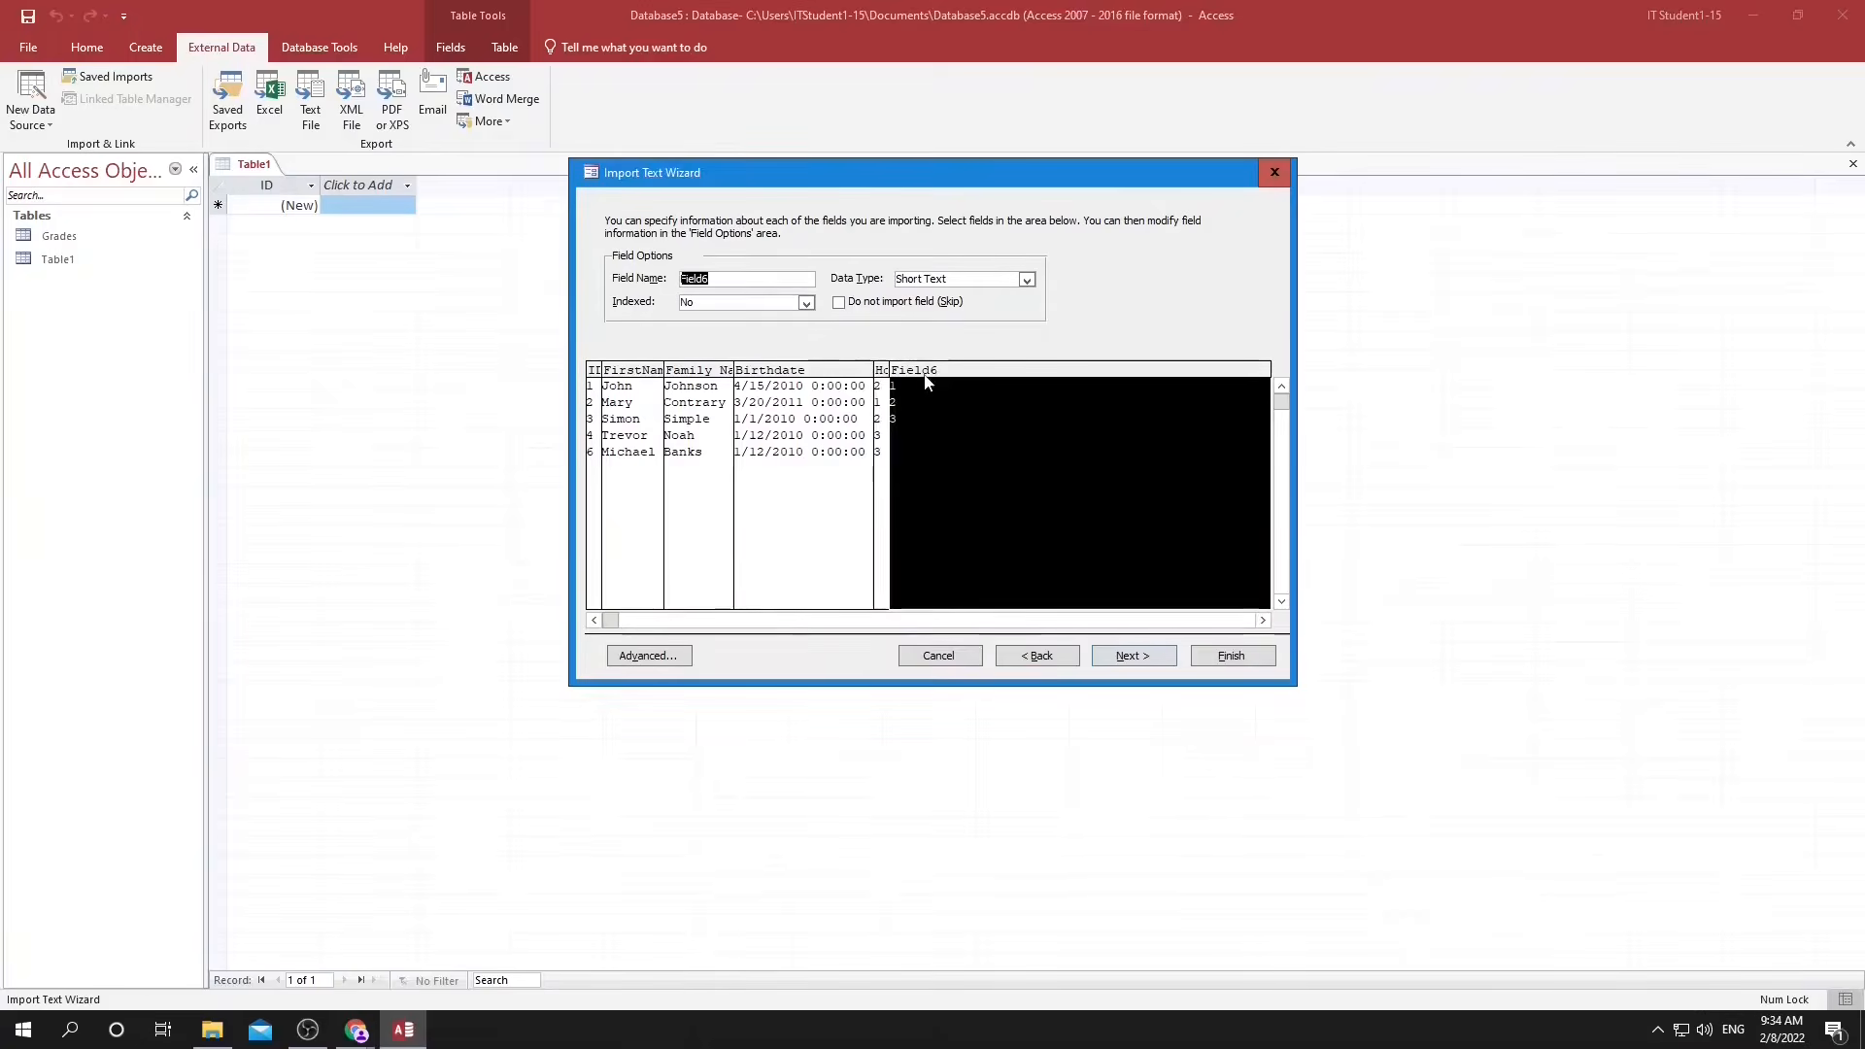
type("Primary conta")
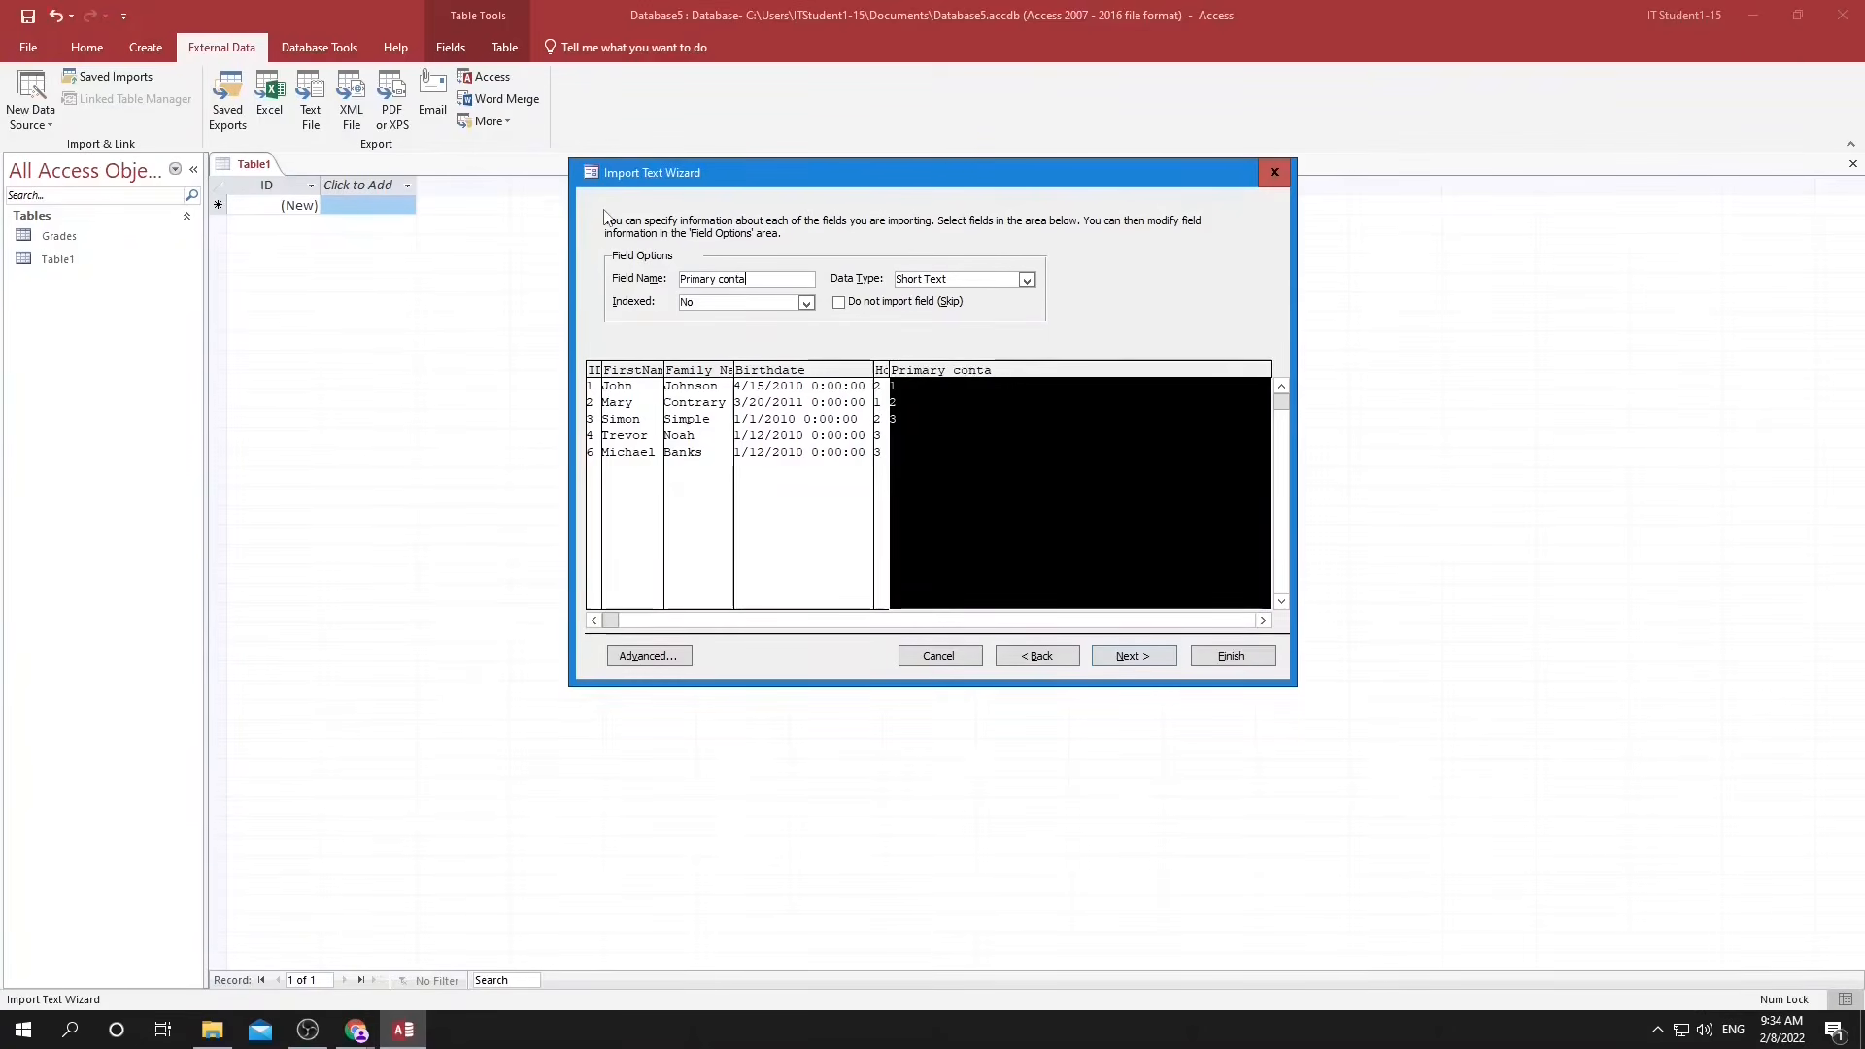
type("ct")
Finish the import into a Student table with ID as its own primary key, and open that table.
left_click(1134, 655)
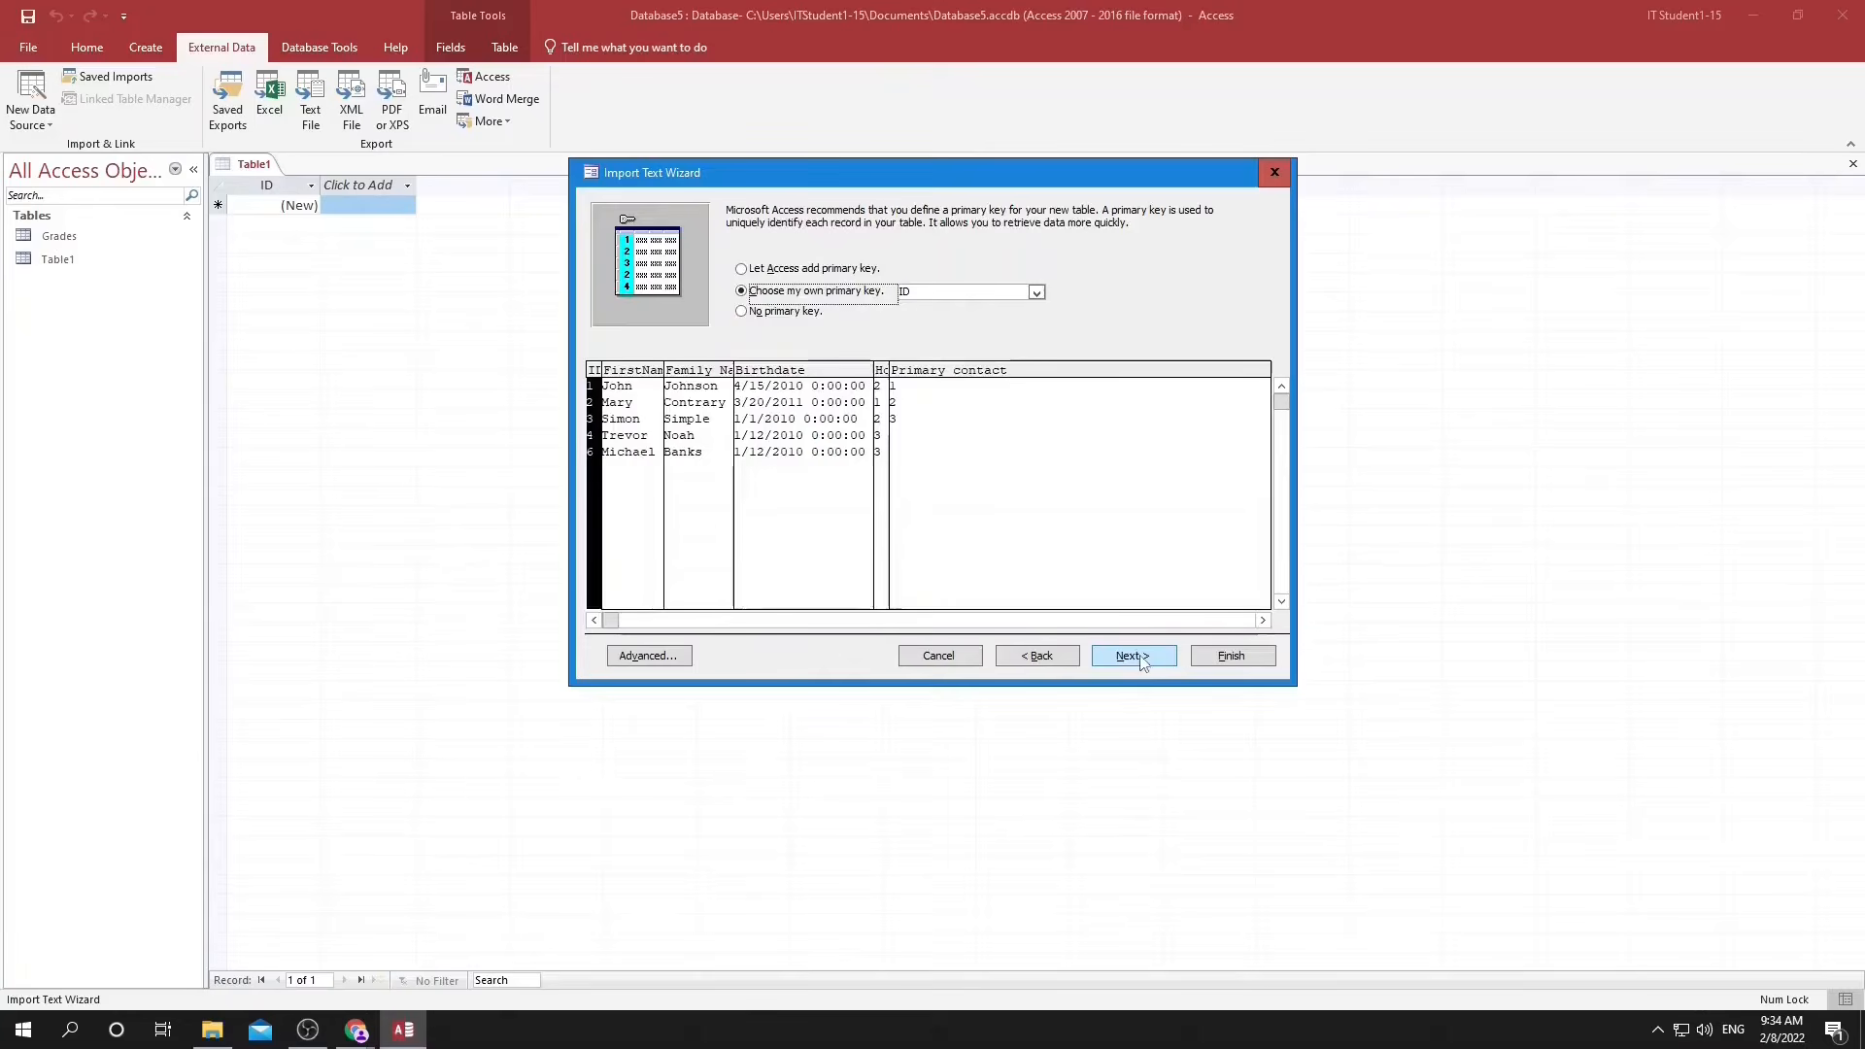
left_click(1134, 655)
left_click(1202, 659)
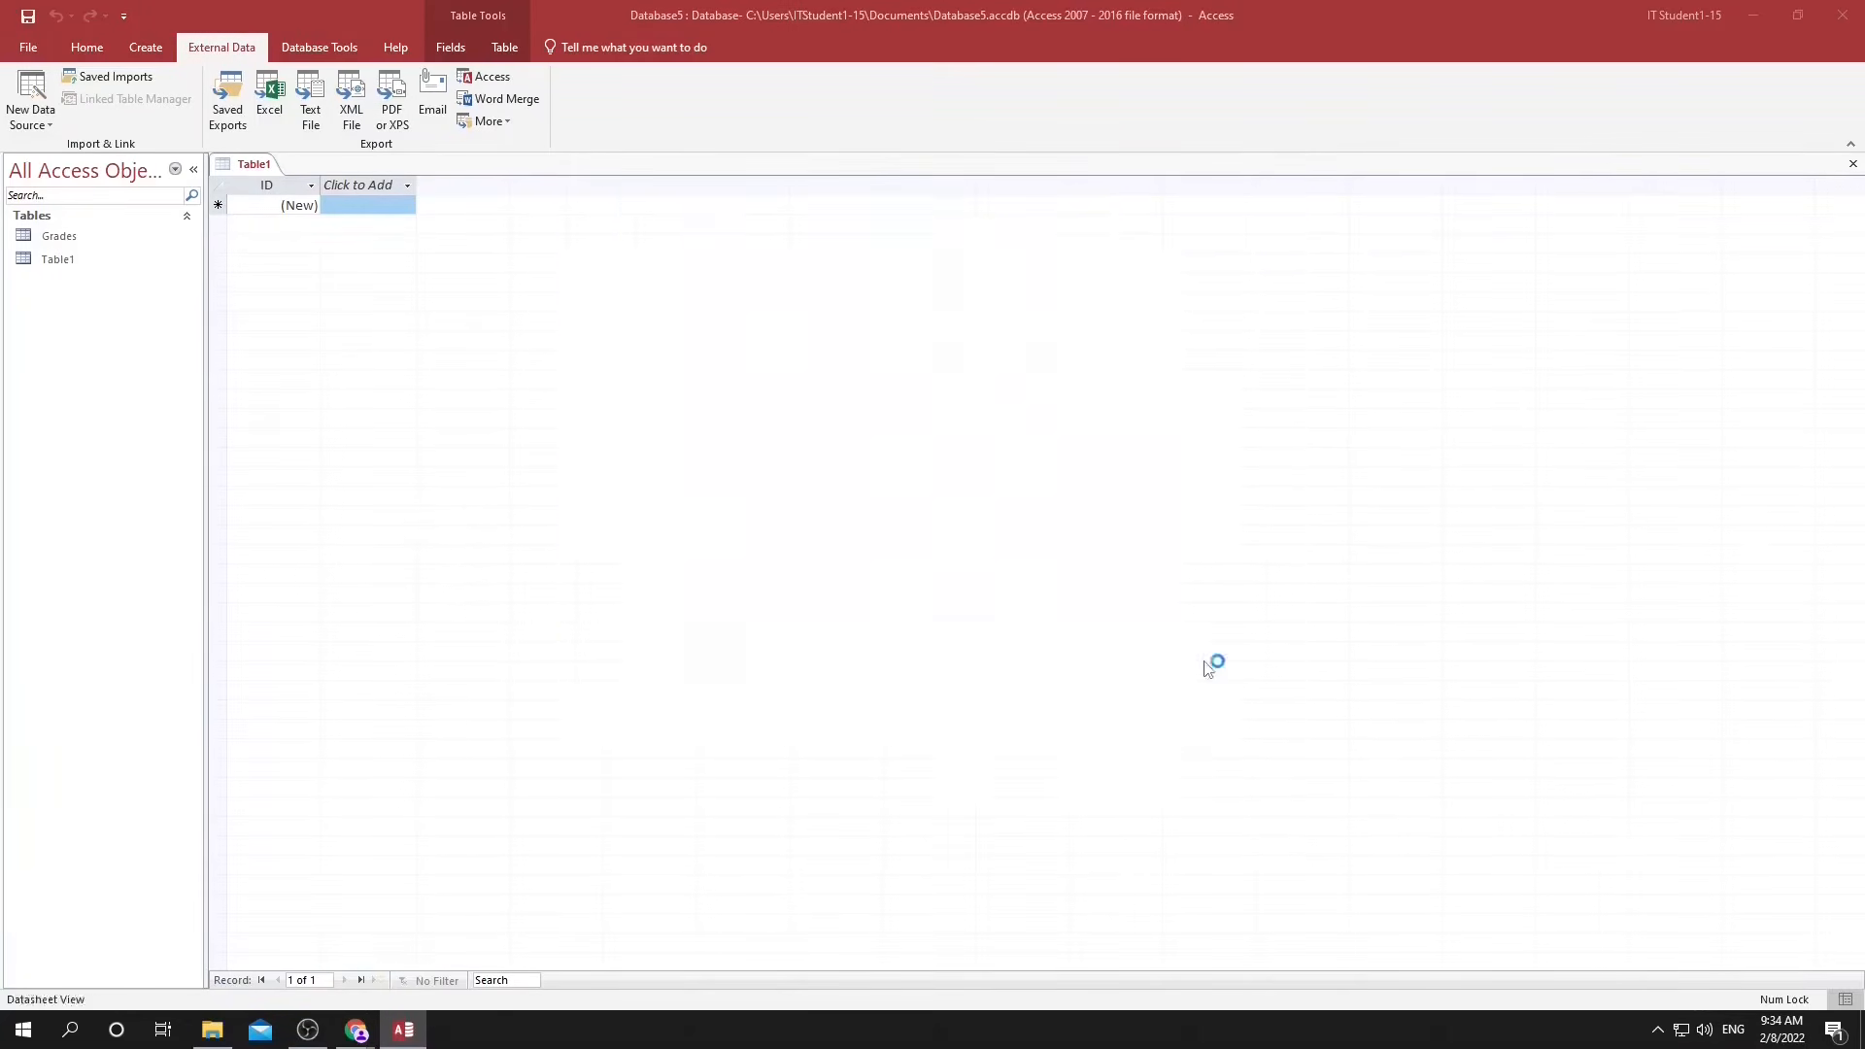
left_click(1214, 759)
double_click(72, 264)
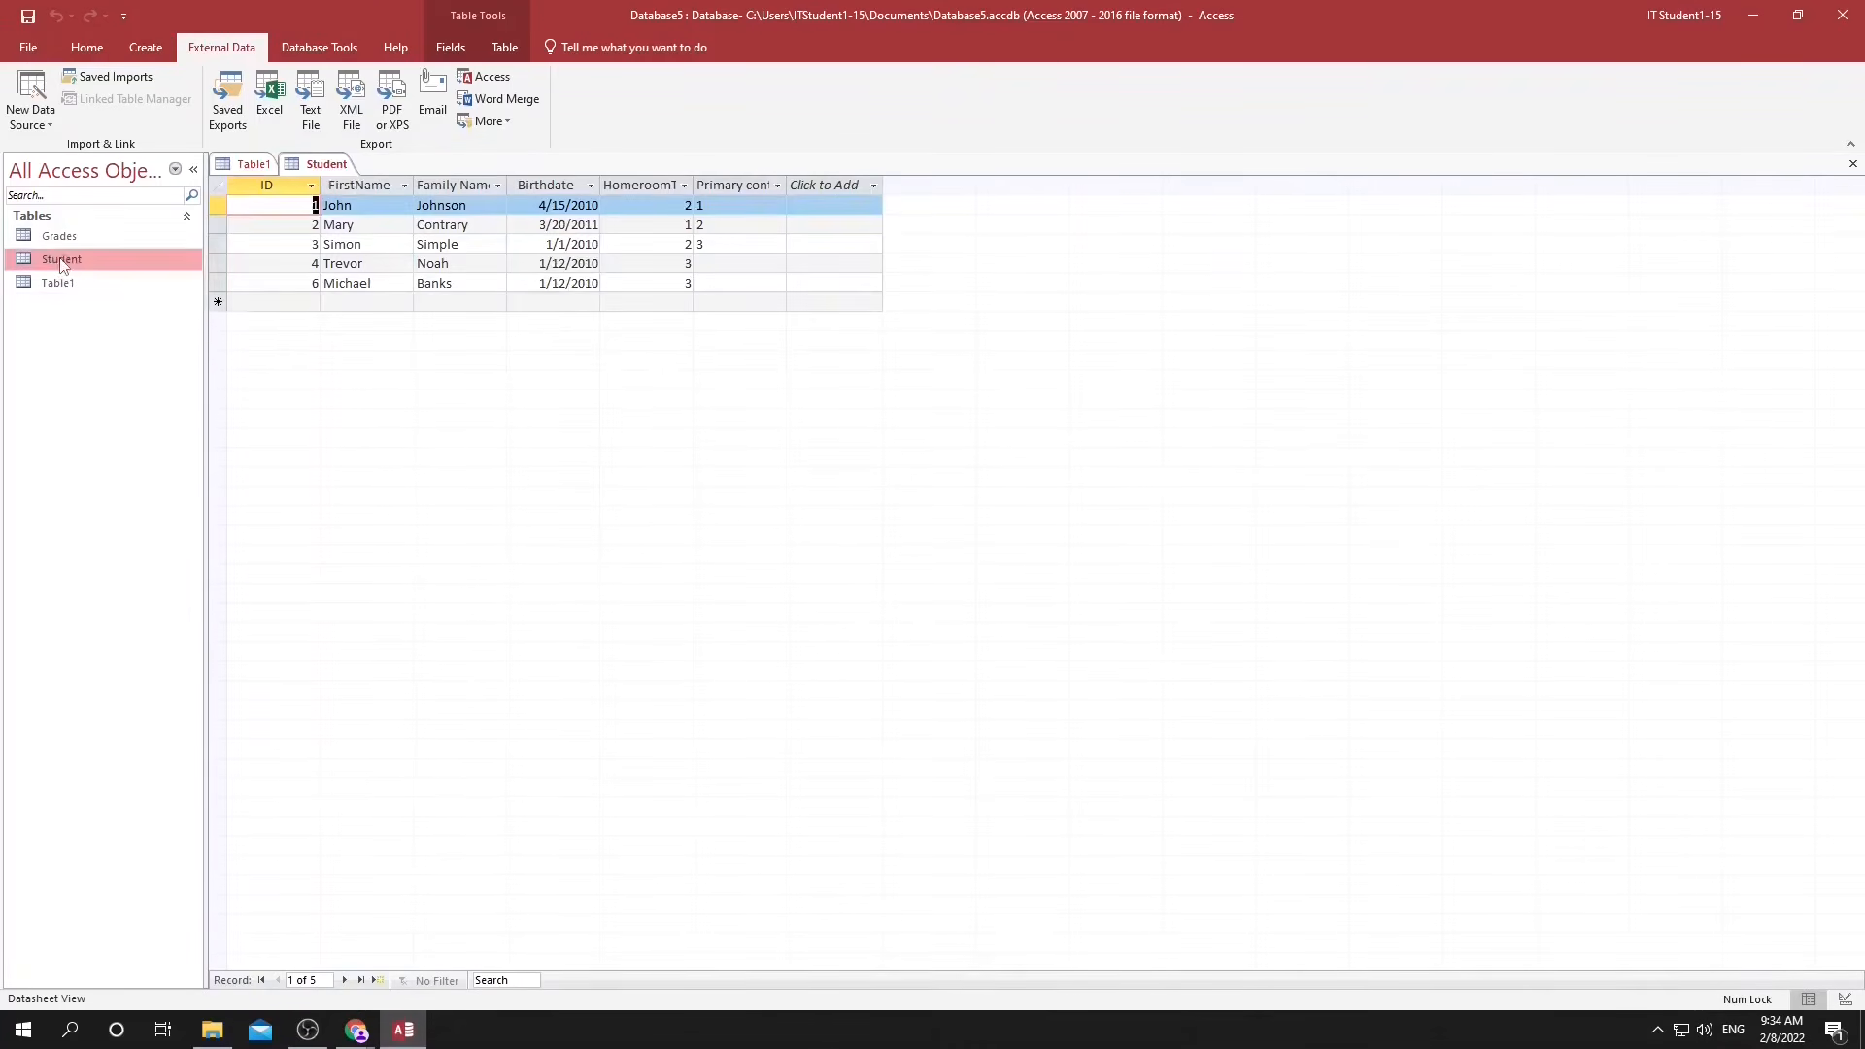
Switch to the A.Checklist_PracticalOnly document and add a ticked sub-item Import under the import and export question.
mouse_move(356, 1029)
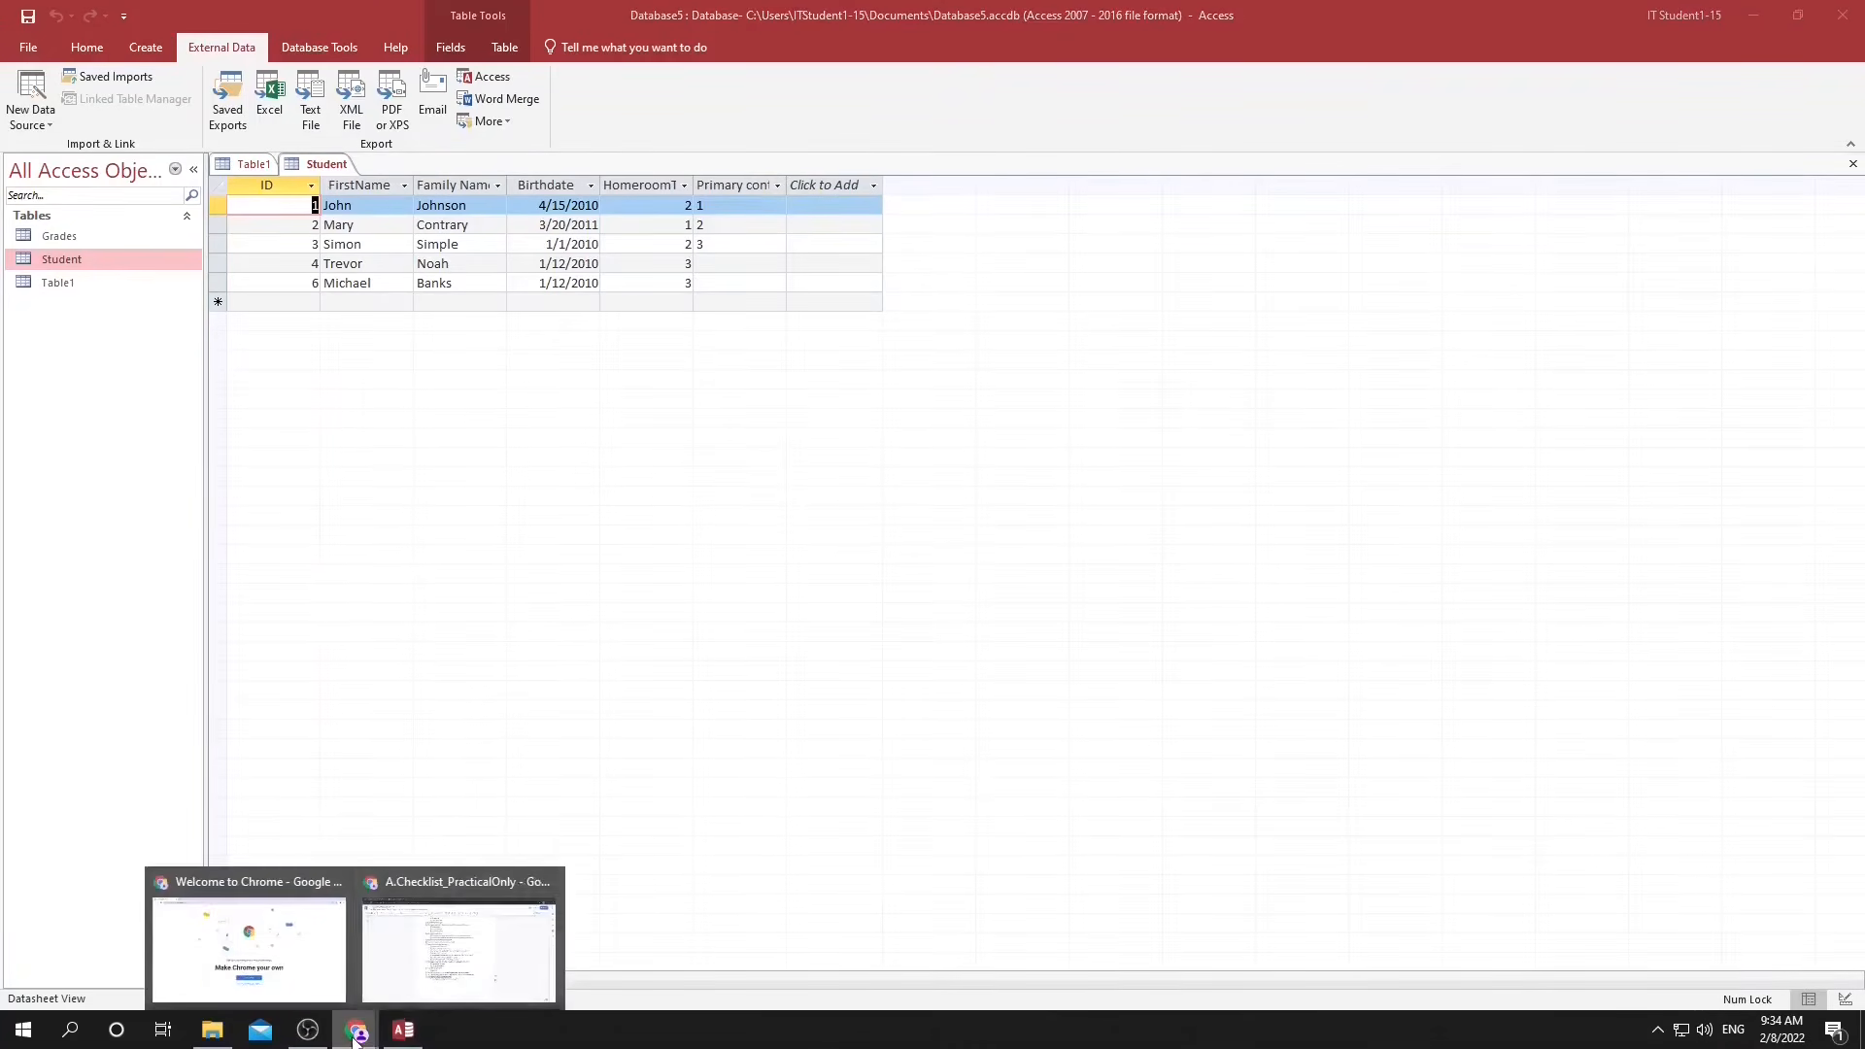
left_click(465, 930)
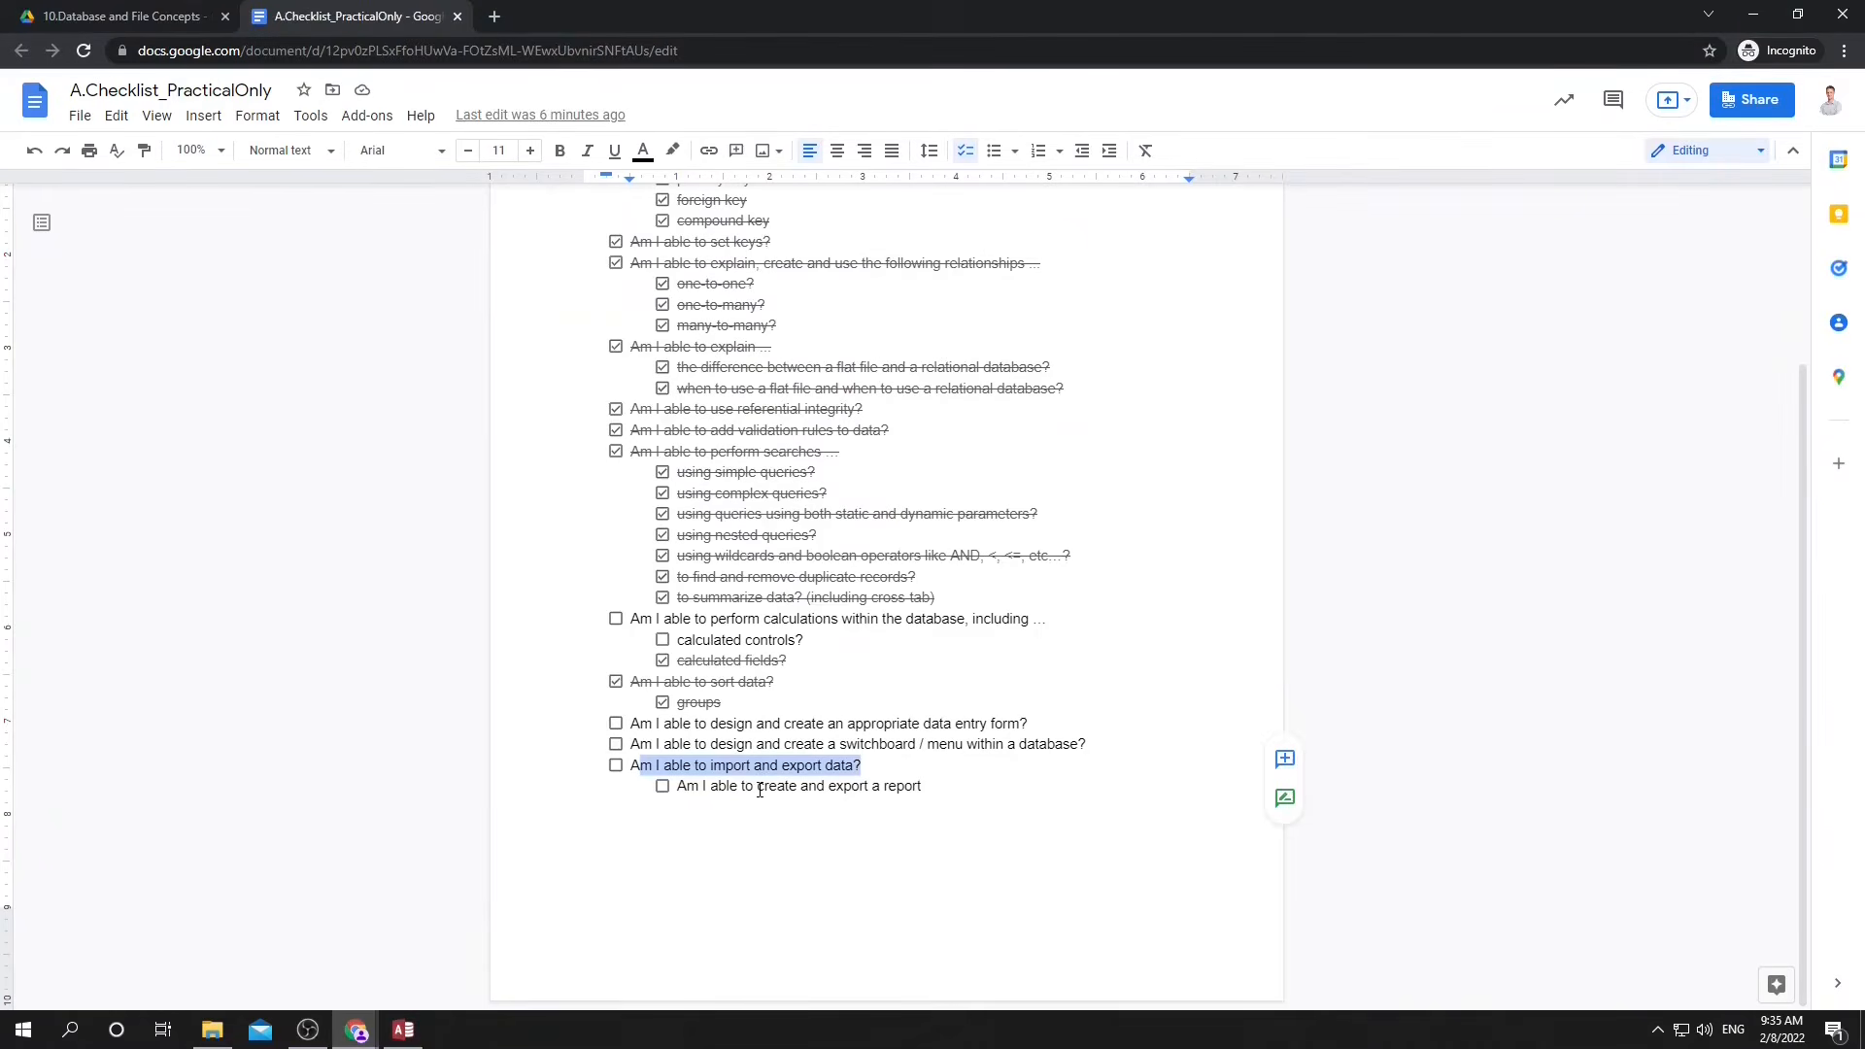
left_click(876, 761)
key("Return")
key("Tab")
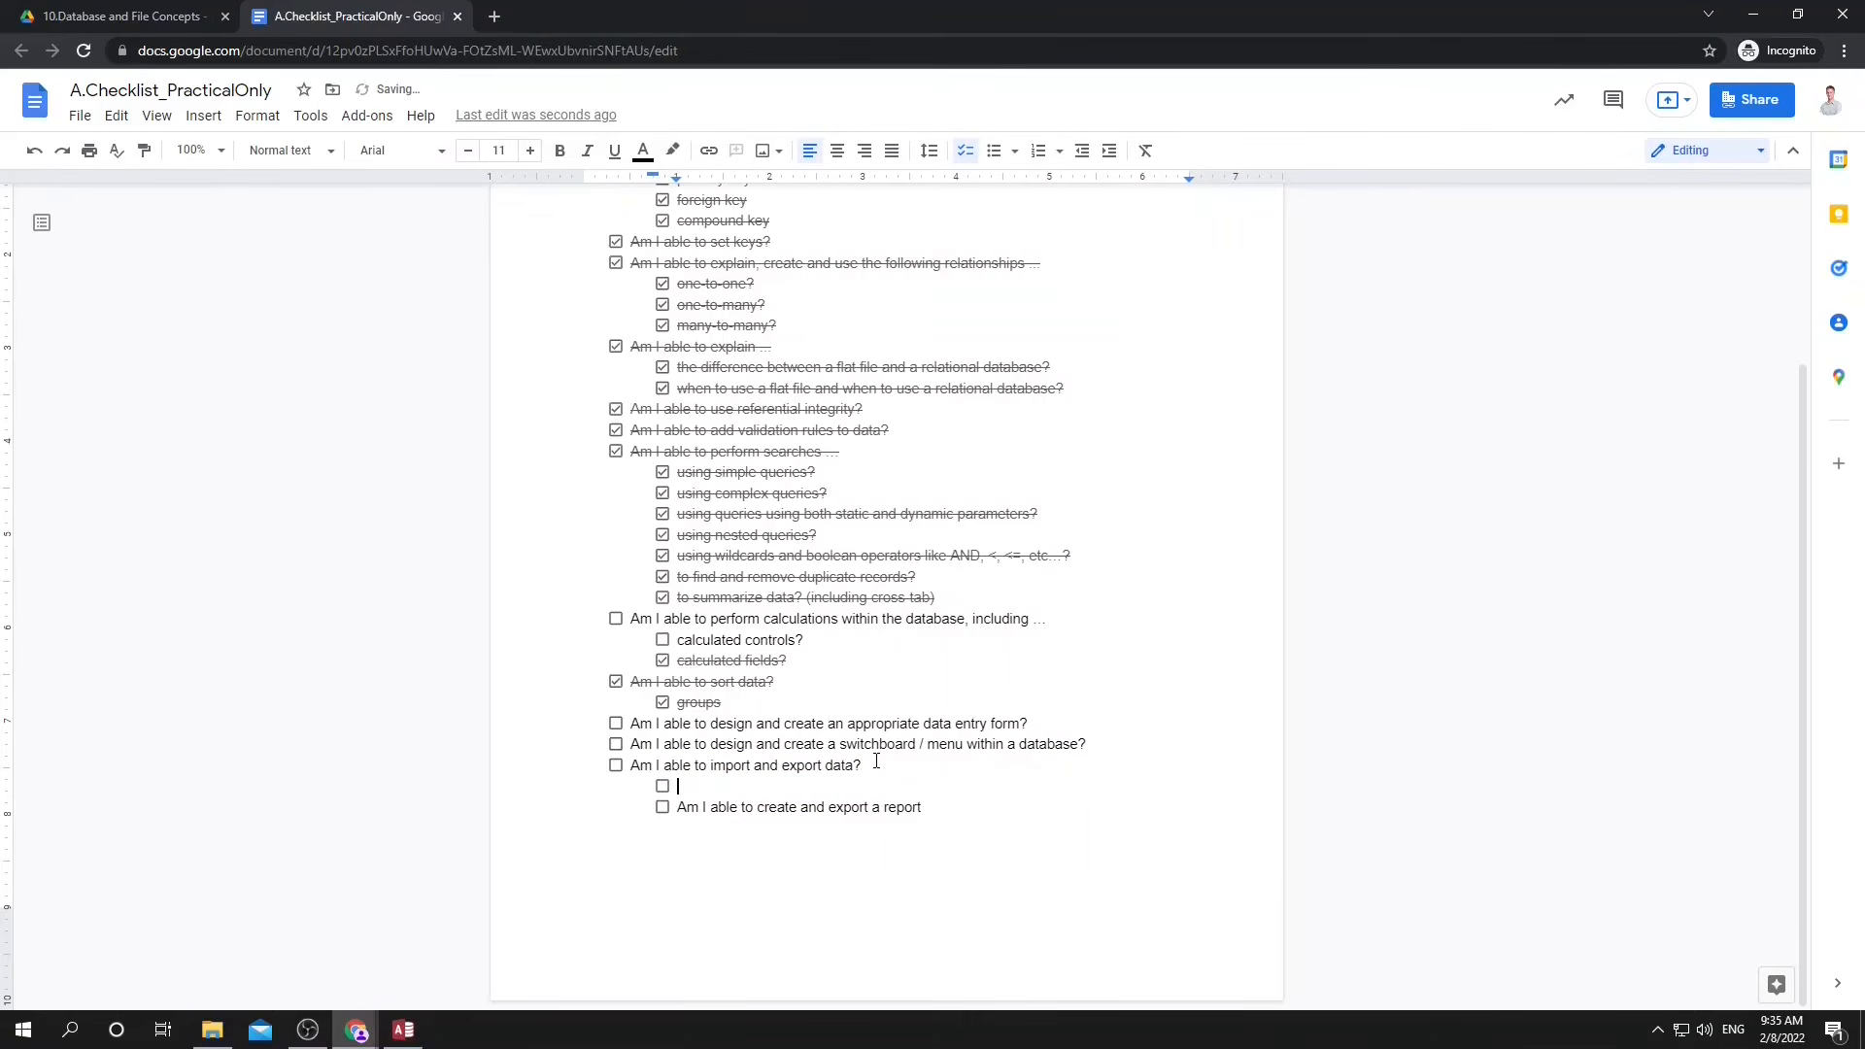
type("Import")
left_click(662, 785)
Add a sub-item Export to xls and txt/csv below Import in the checklist and tick it off.
key("Return")
type("Export to xls an")
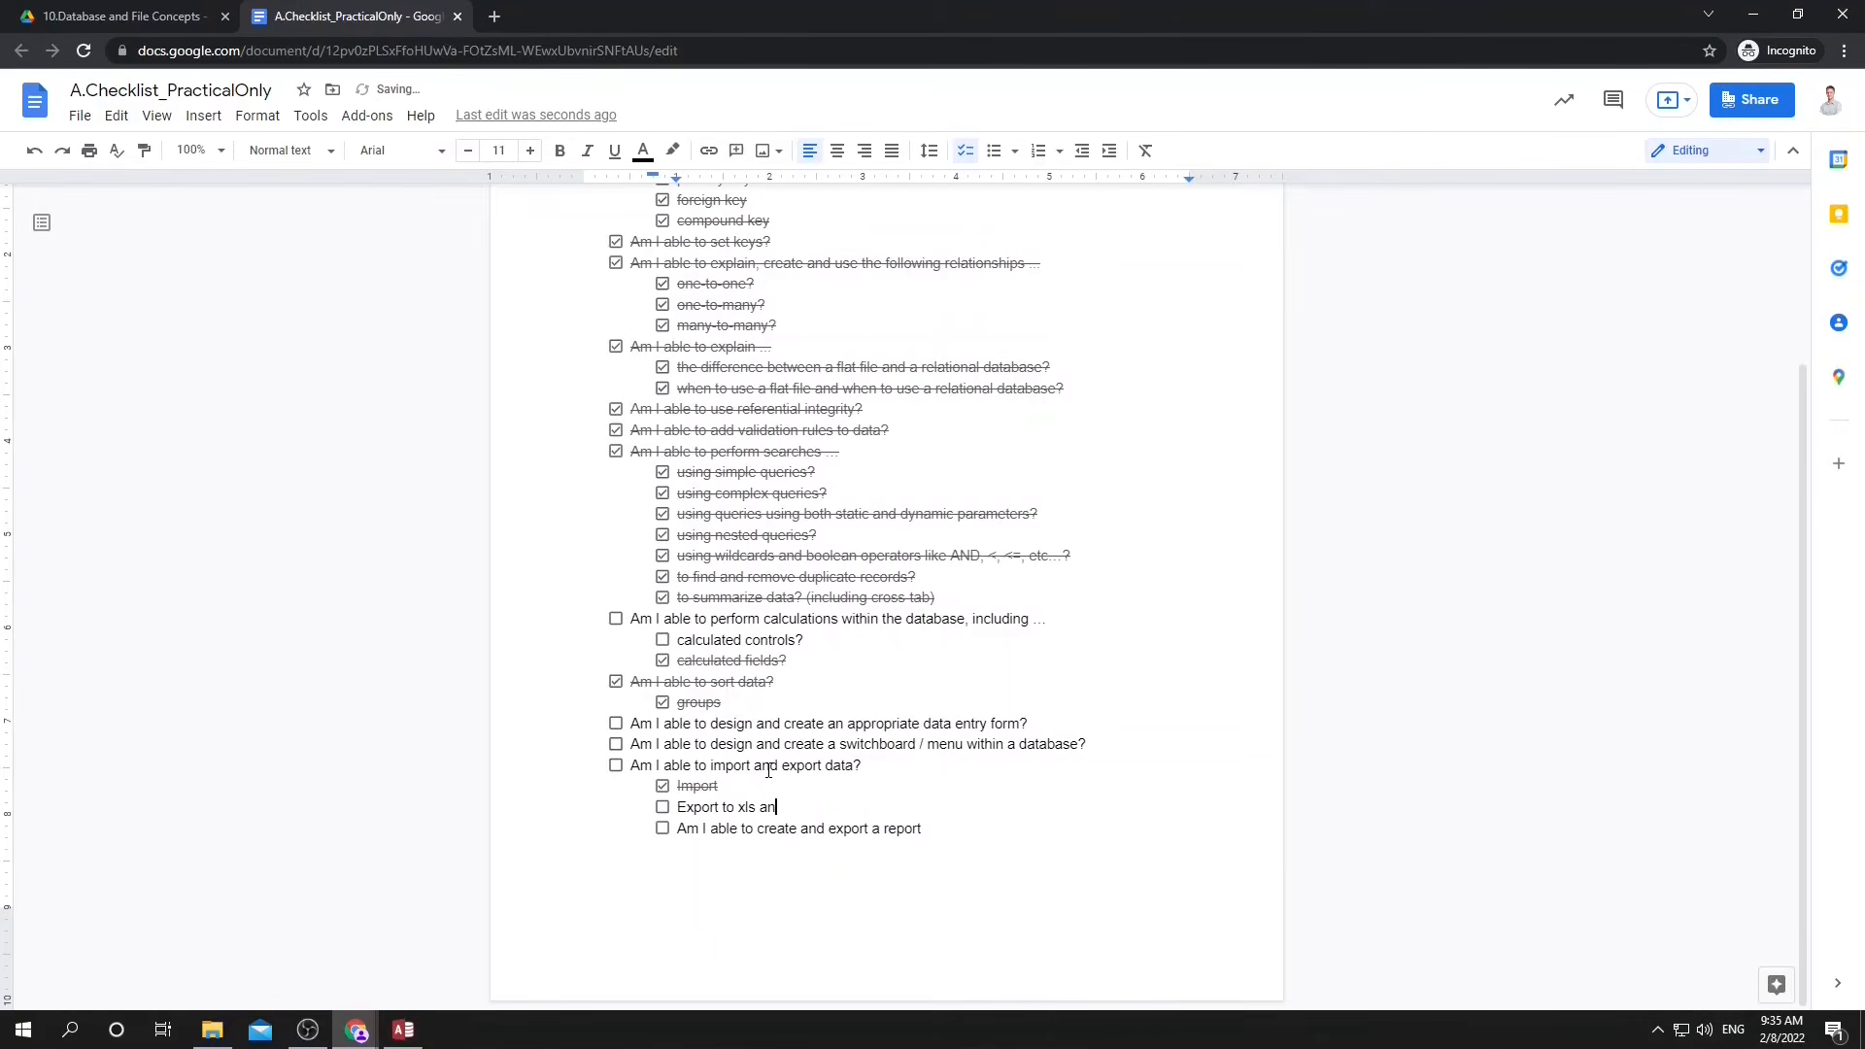
type("d txt/csv")
left_click(662, 807)
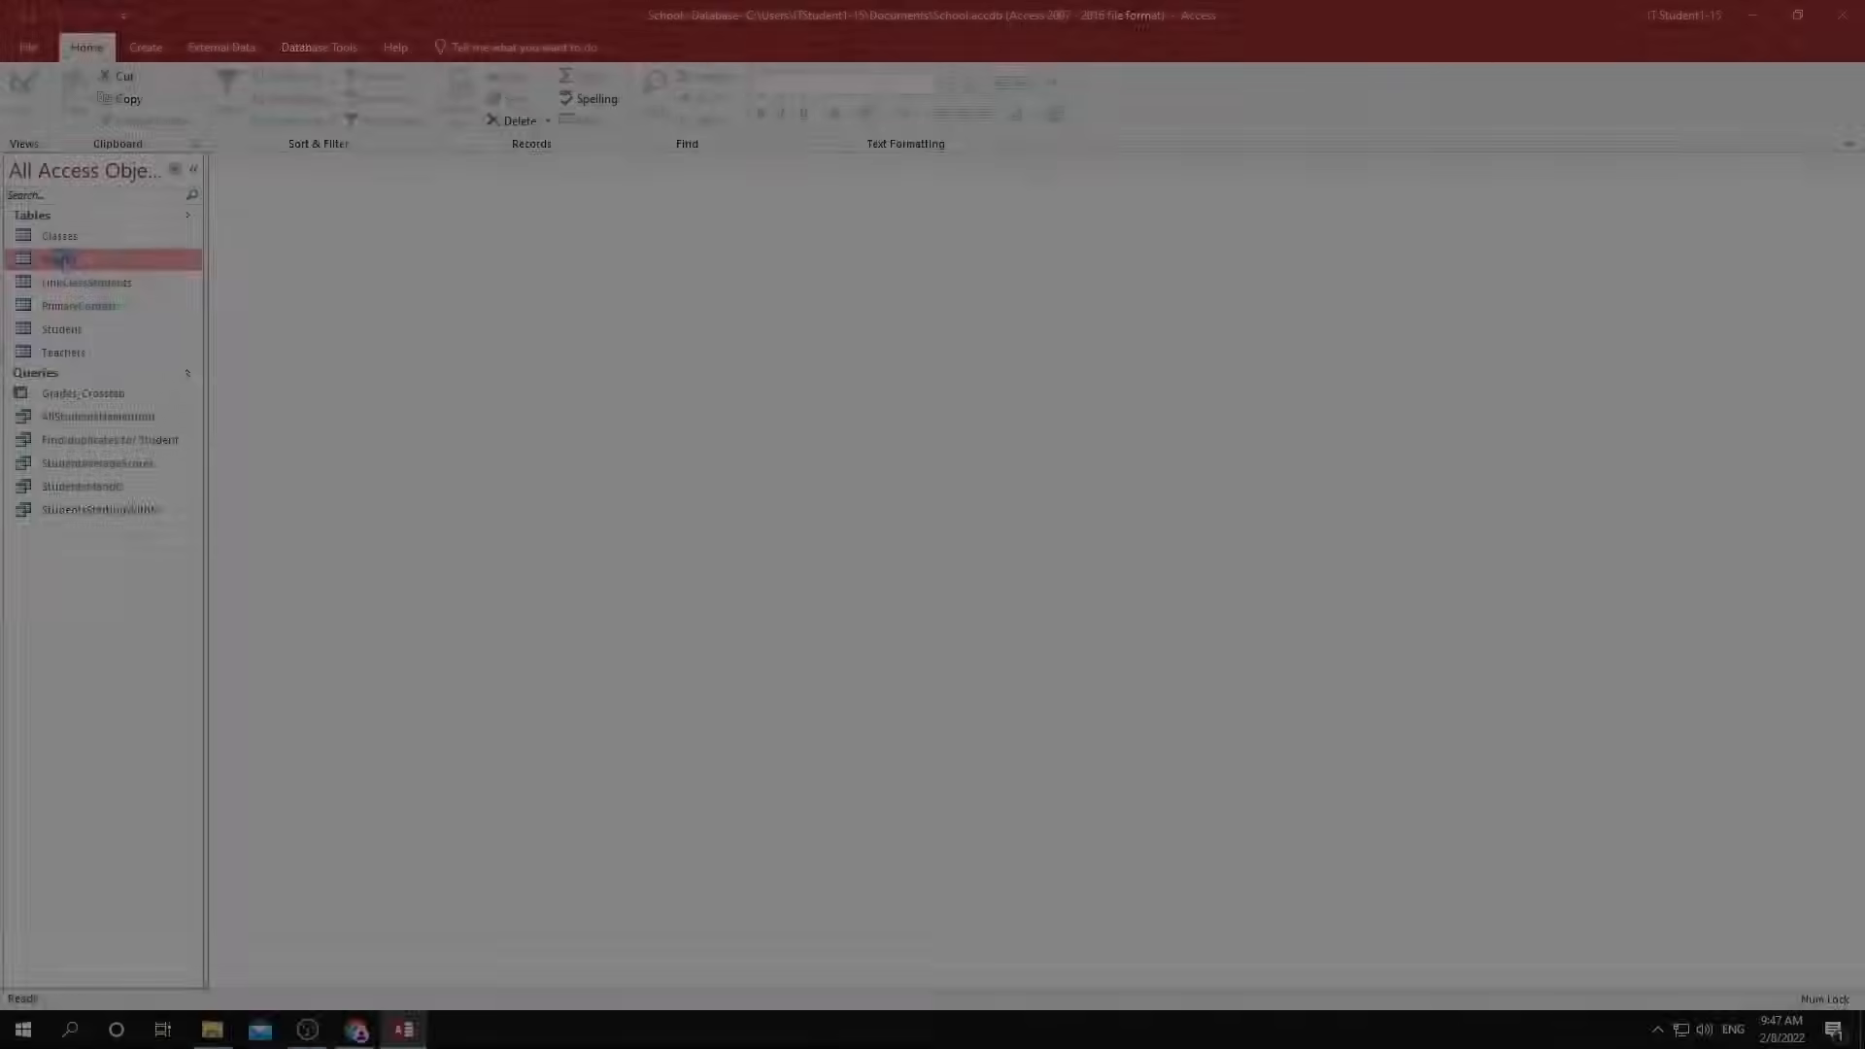
In the School database, open the Grades table and create a report from it.
double_click(60, 259)
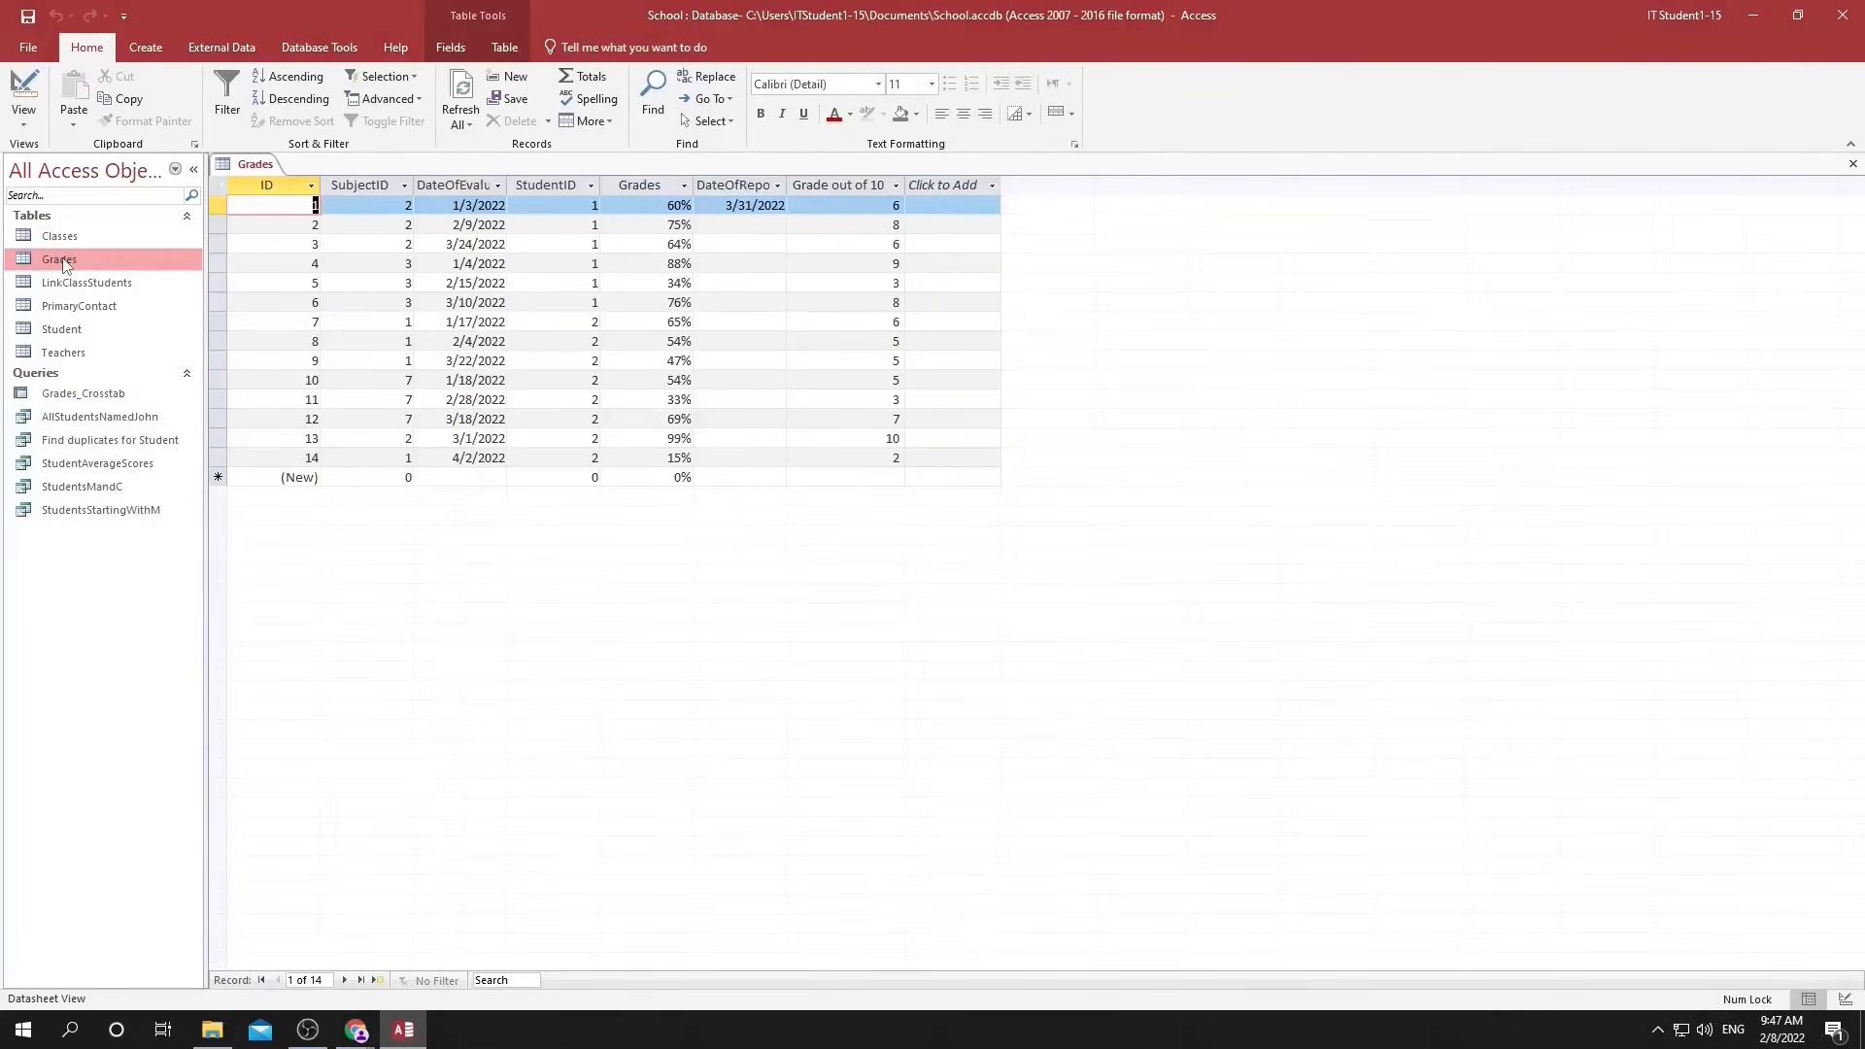
left_click(146, 46)
left_click(568, 102)
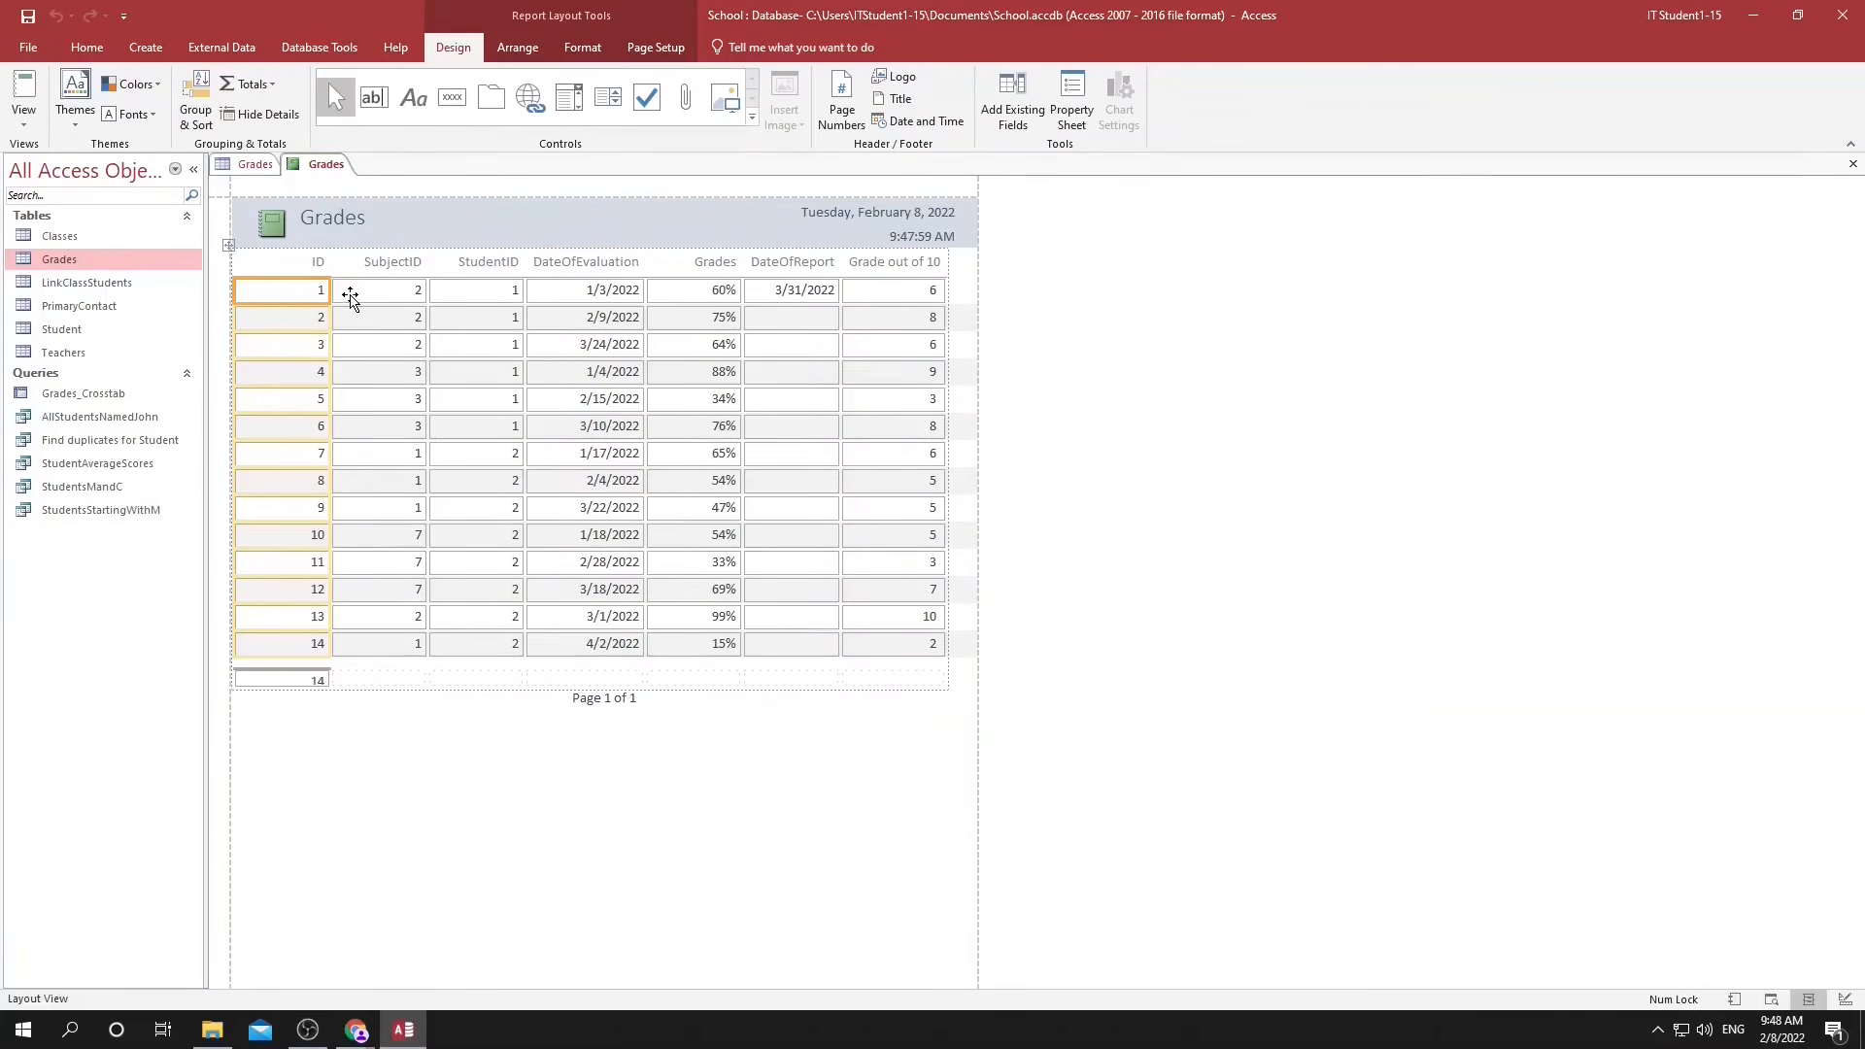
Delete the ID column from the Grades report and move the DateOfEvaluation values into its place.
key("Delete")
left_click(575, 260)
left_click(578, 286)
left_click_drag(578, 287, 306, 293)
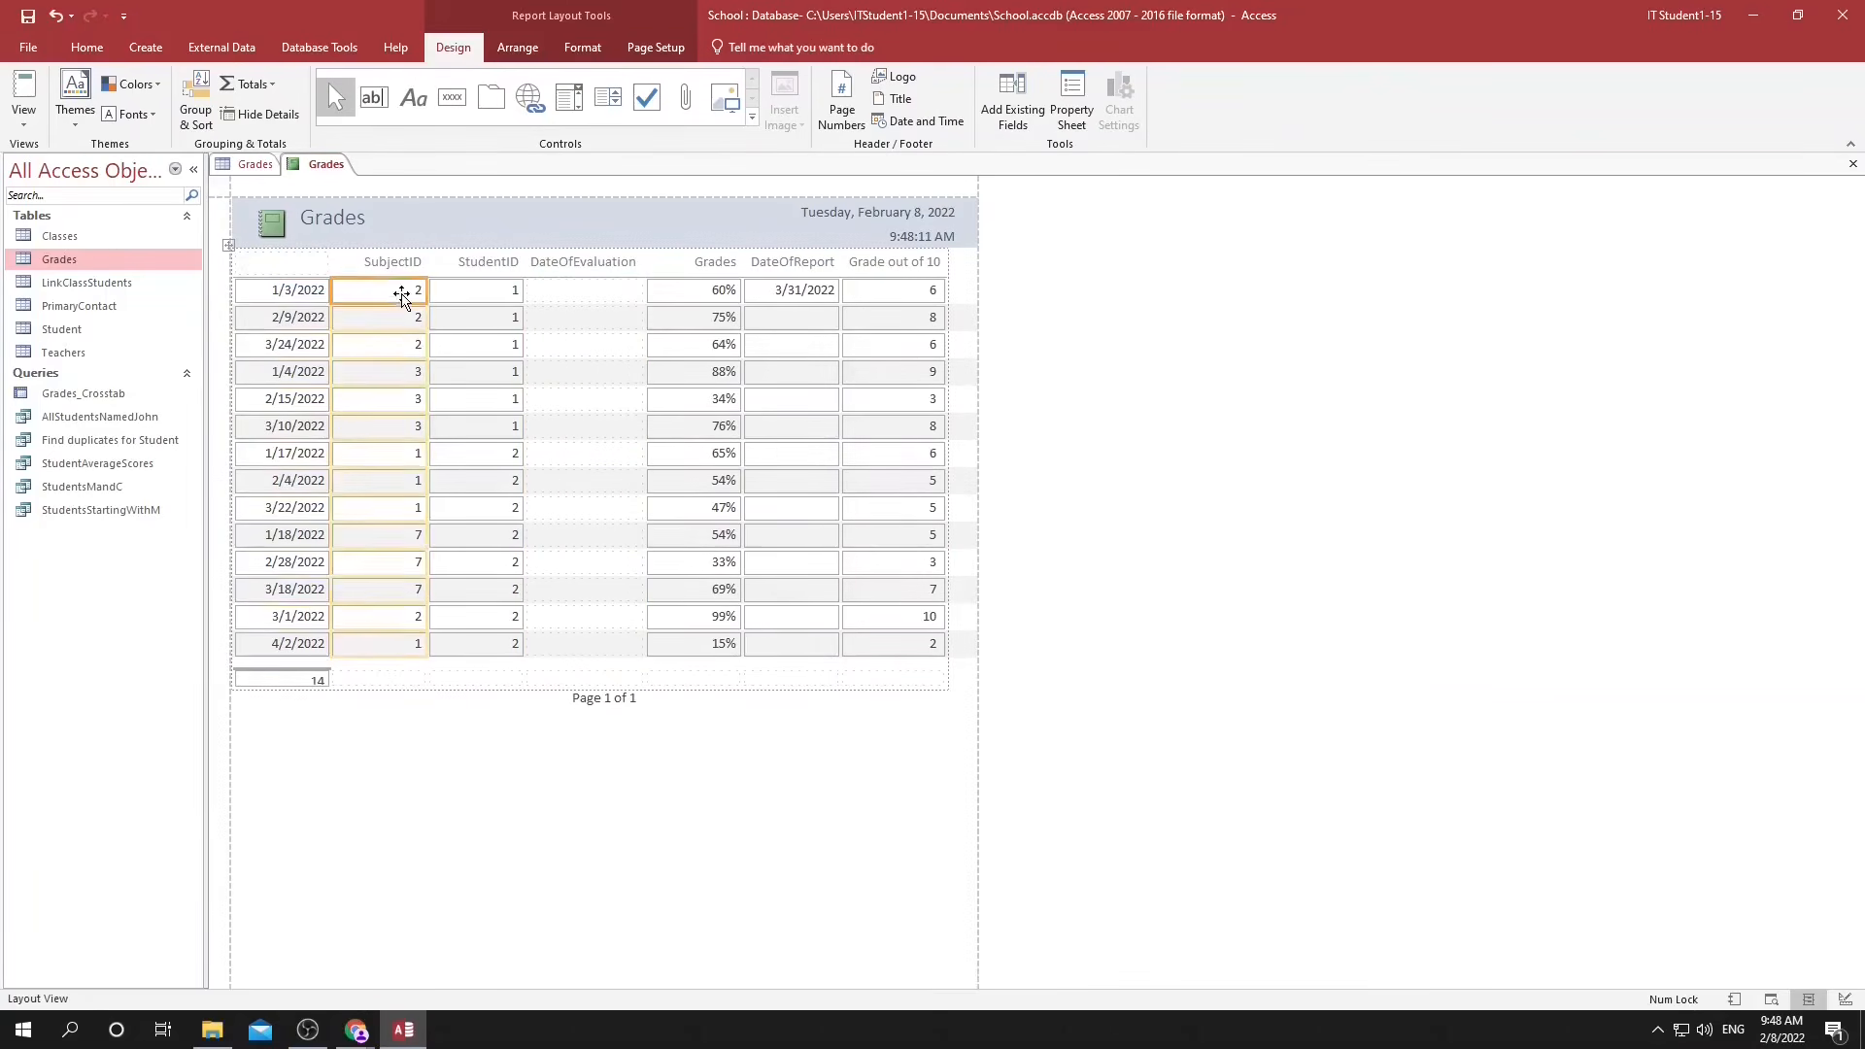
Delete the SubjectID and StudentID columns from the Grades report.
left_click(393, 263)
left_click(491, 592, "shift")
key("Delete")
Move the Grades and Grade out of 10 columns directly beside the DateOfEvaluation column.
left_click(706, 262)
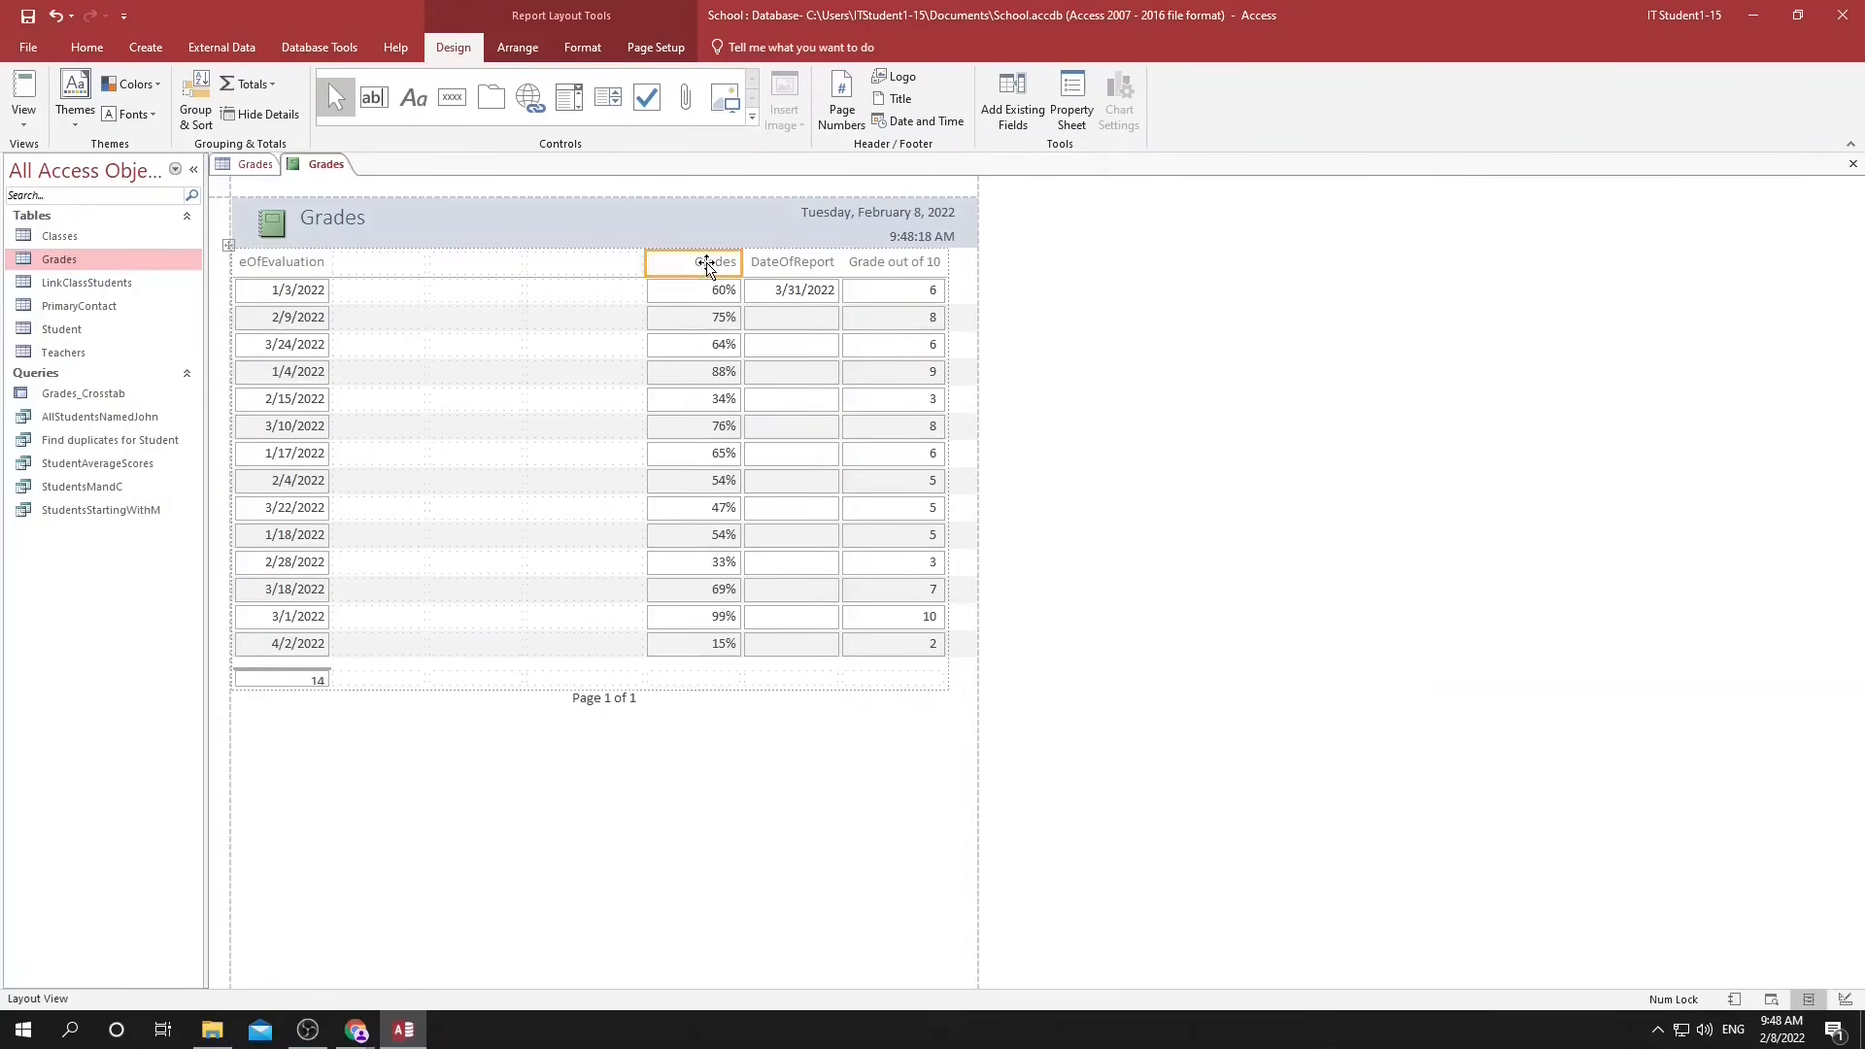
left_click(690, 589, "shift")
left_click_drag(688, 237, 458, 275)
left_click_drag(882, 271, 479, 271)
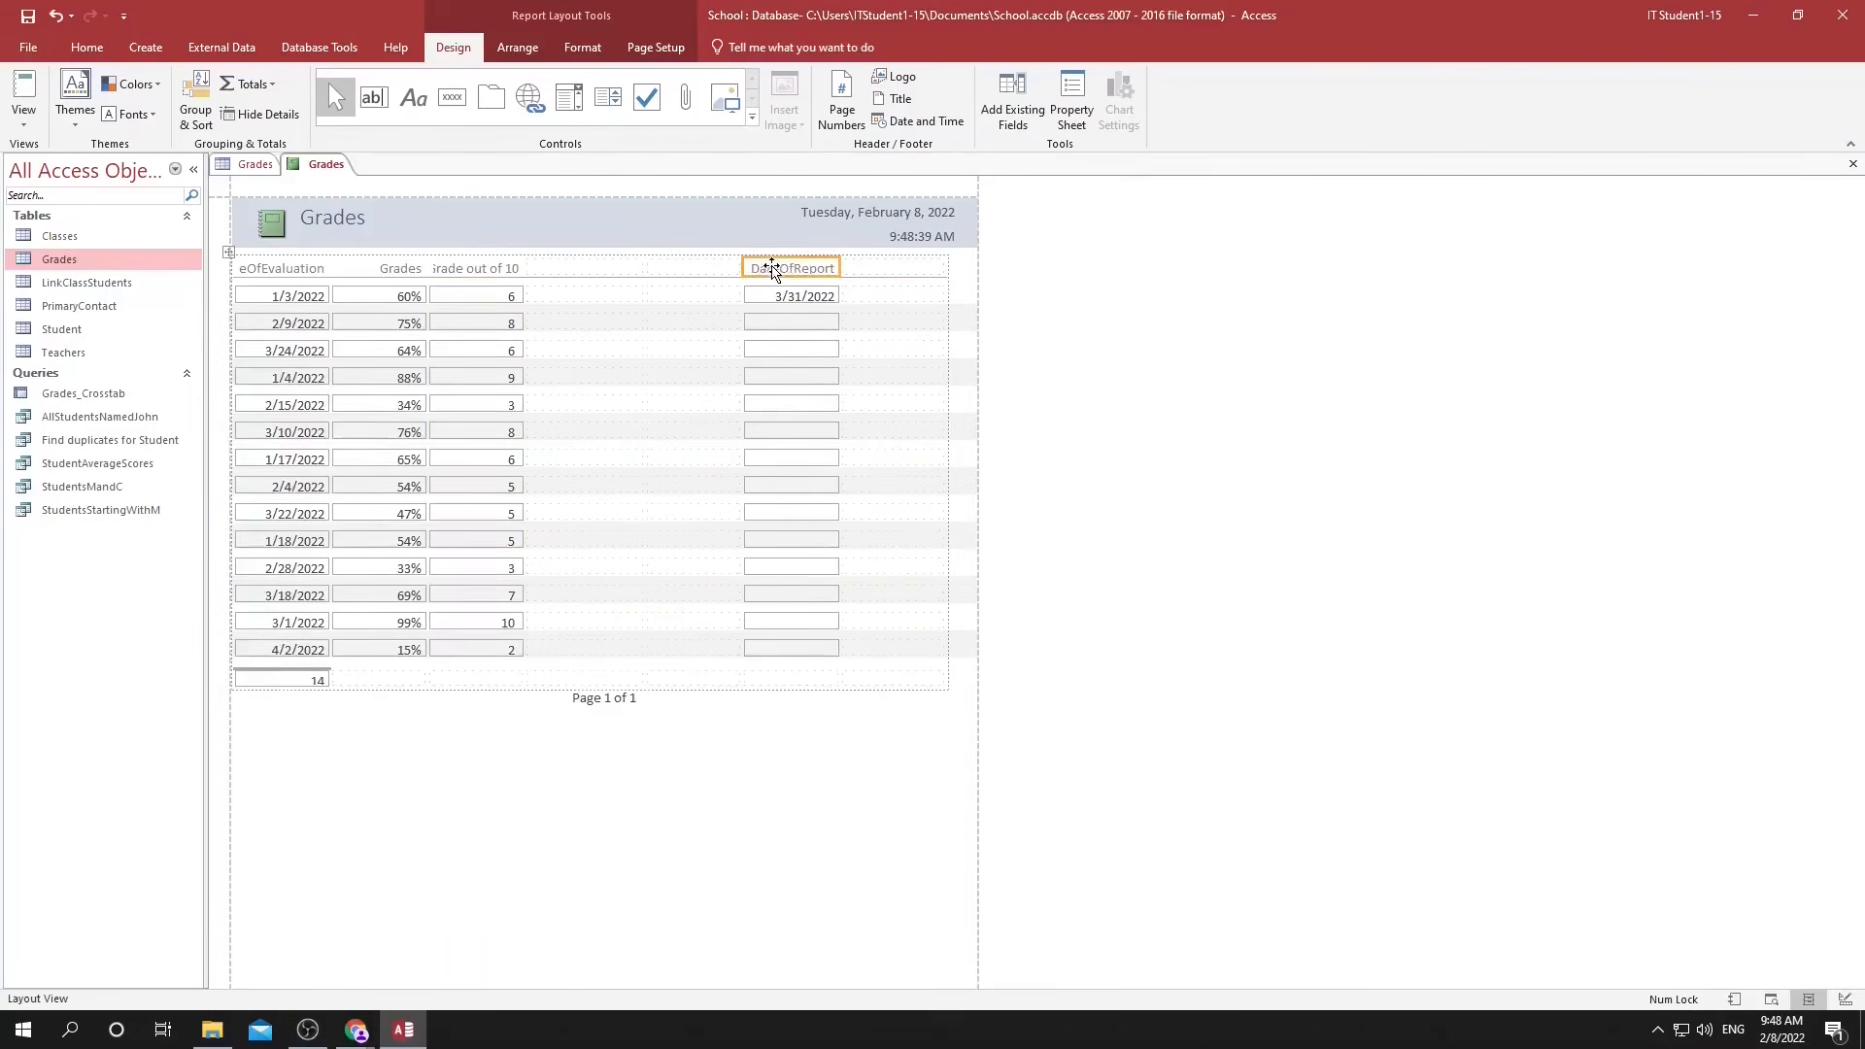
Remove the DateOfReport column and widen the Grade out of 10, Grades and DateOfEvaluation columns.
left_click(513, 350)
left_click_drag(524, 350, 729, 344)
left_click(427, 306)
left_click(423, 300)
left_click_drag(428, 297, 533, 295)
left_click(284, 304)
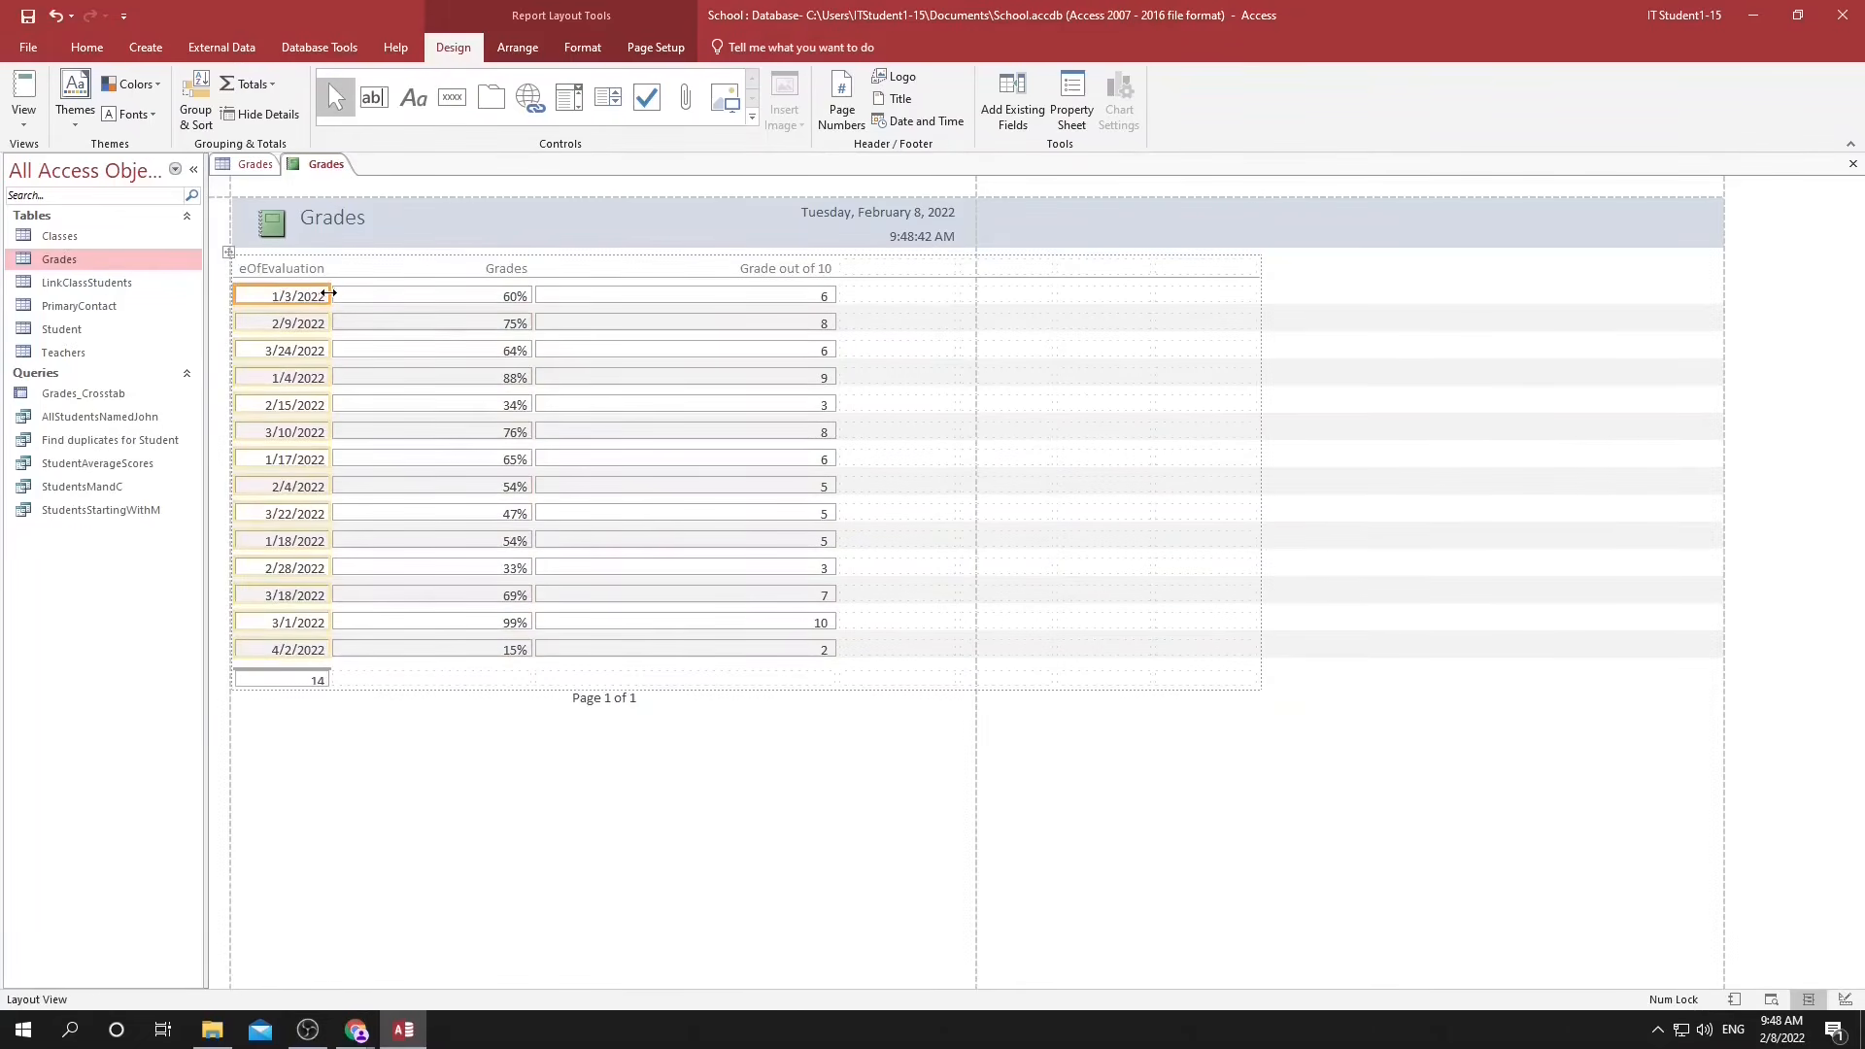
left_click_drag(329, 303, 434, 301)
Delete the empty layout columns beyond Grade out of 10 so the report fits the page width.
left_click(582, 350)
left_click(1361, 371)
key("Delete")
left_click(1216, 328)
key("Delete")
left_click(1112, 348)
key("Delete")
left_click(1036, 366)
left_click(1023, 270)
key("Delete")
Delete the date and time from the Grades report header and the record count below the DateOfEvaluation column.
left_click(927, 218)
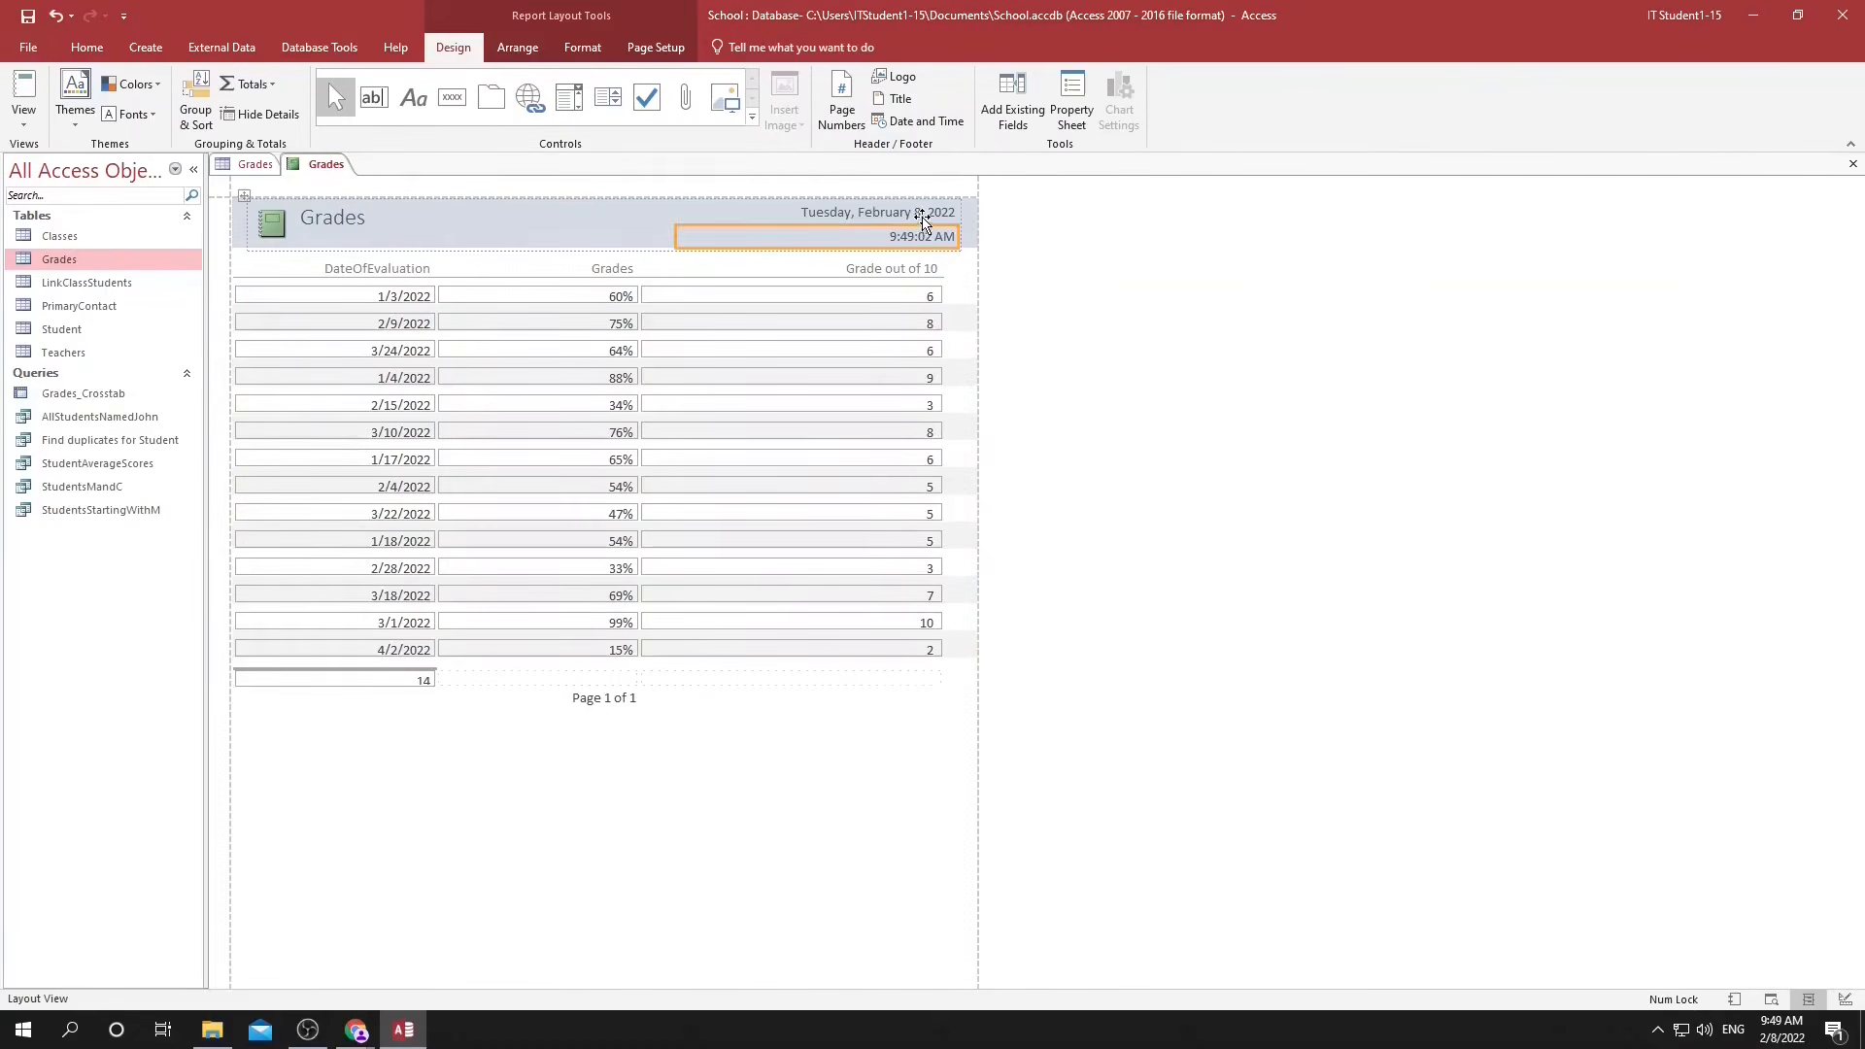
key("Delete")
left_click(583, 697)
left_click(424, 679)
key("Delete")
left_click(602, 704)
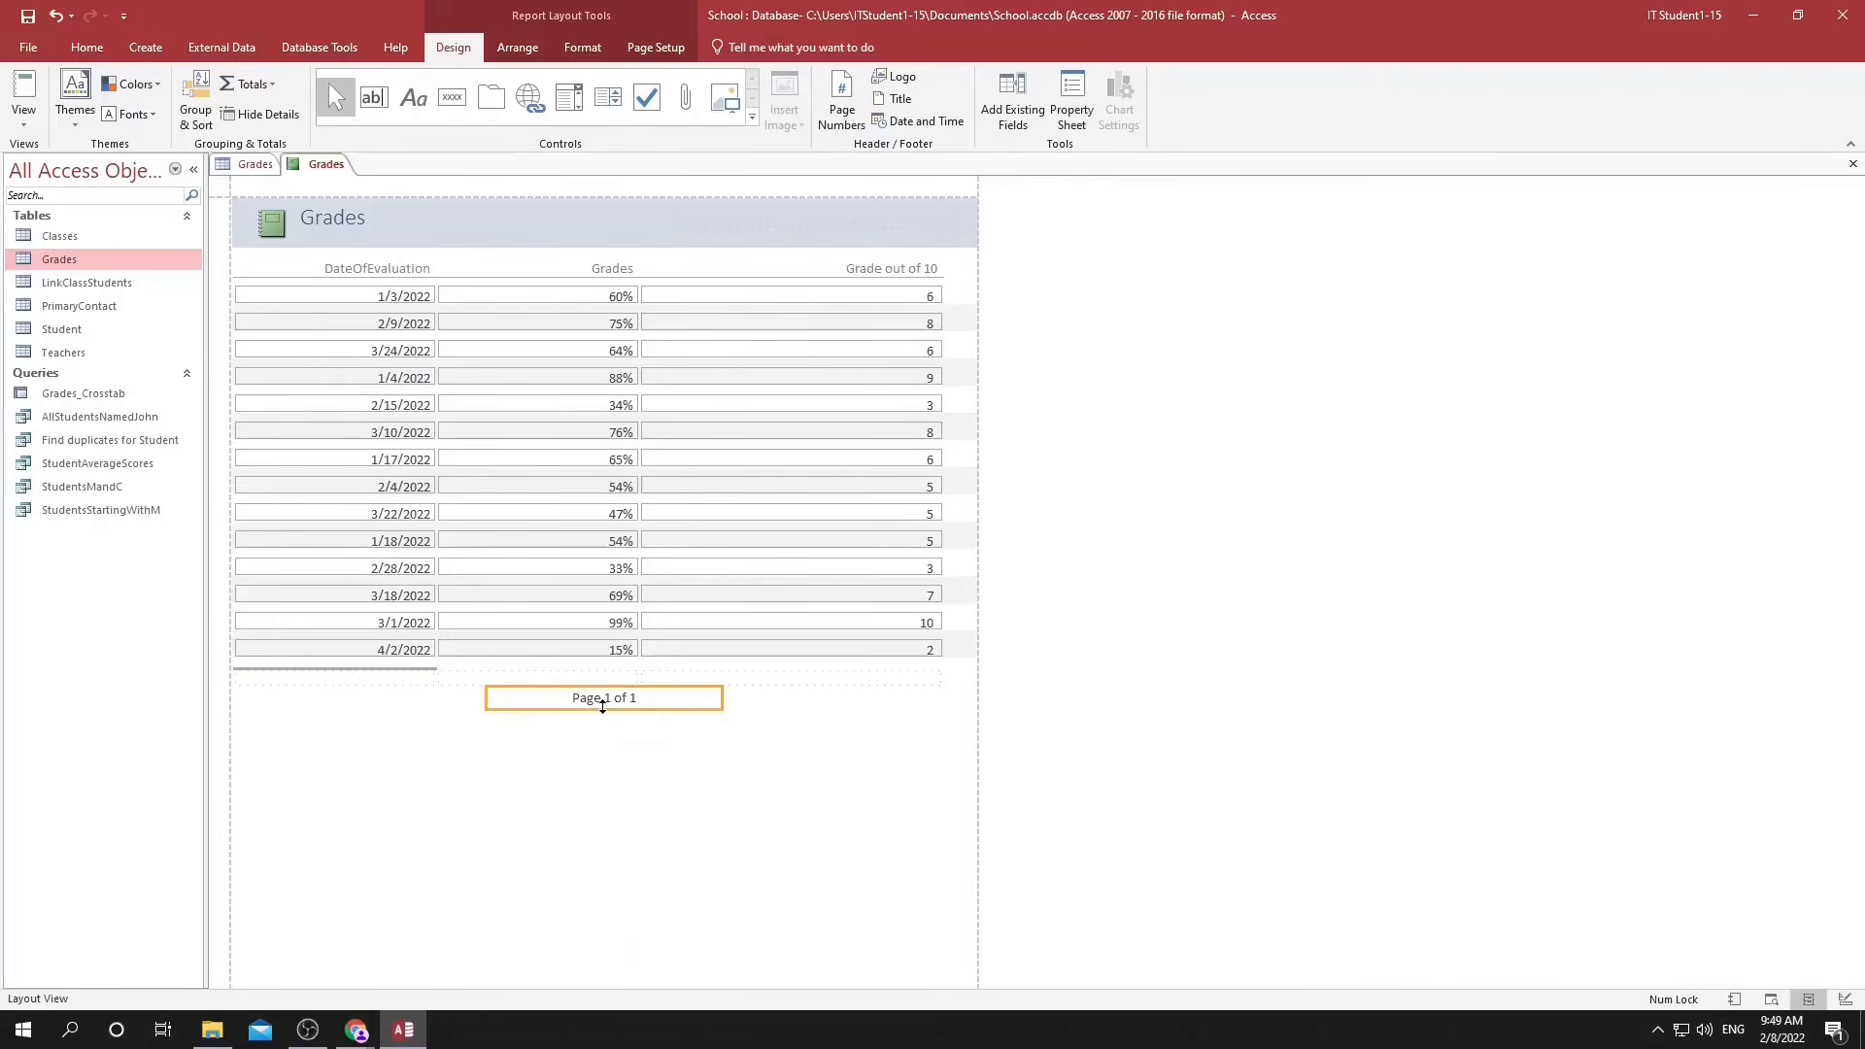
Open the StudentAverageScores query and create a report from it.
double_click(109, 471)
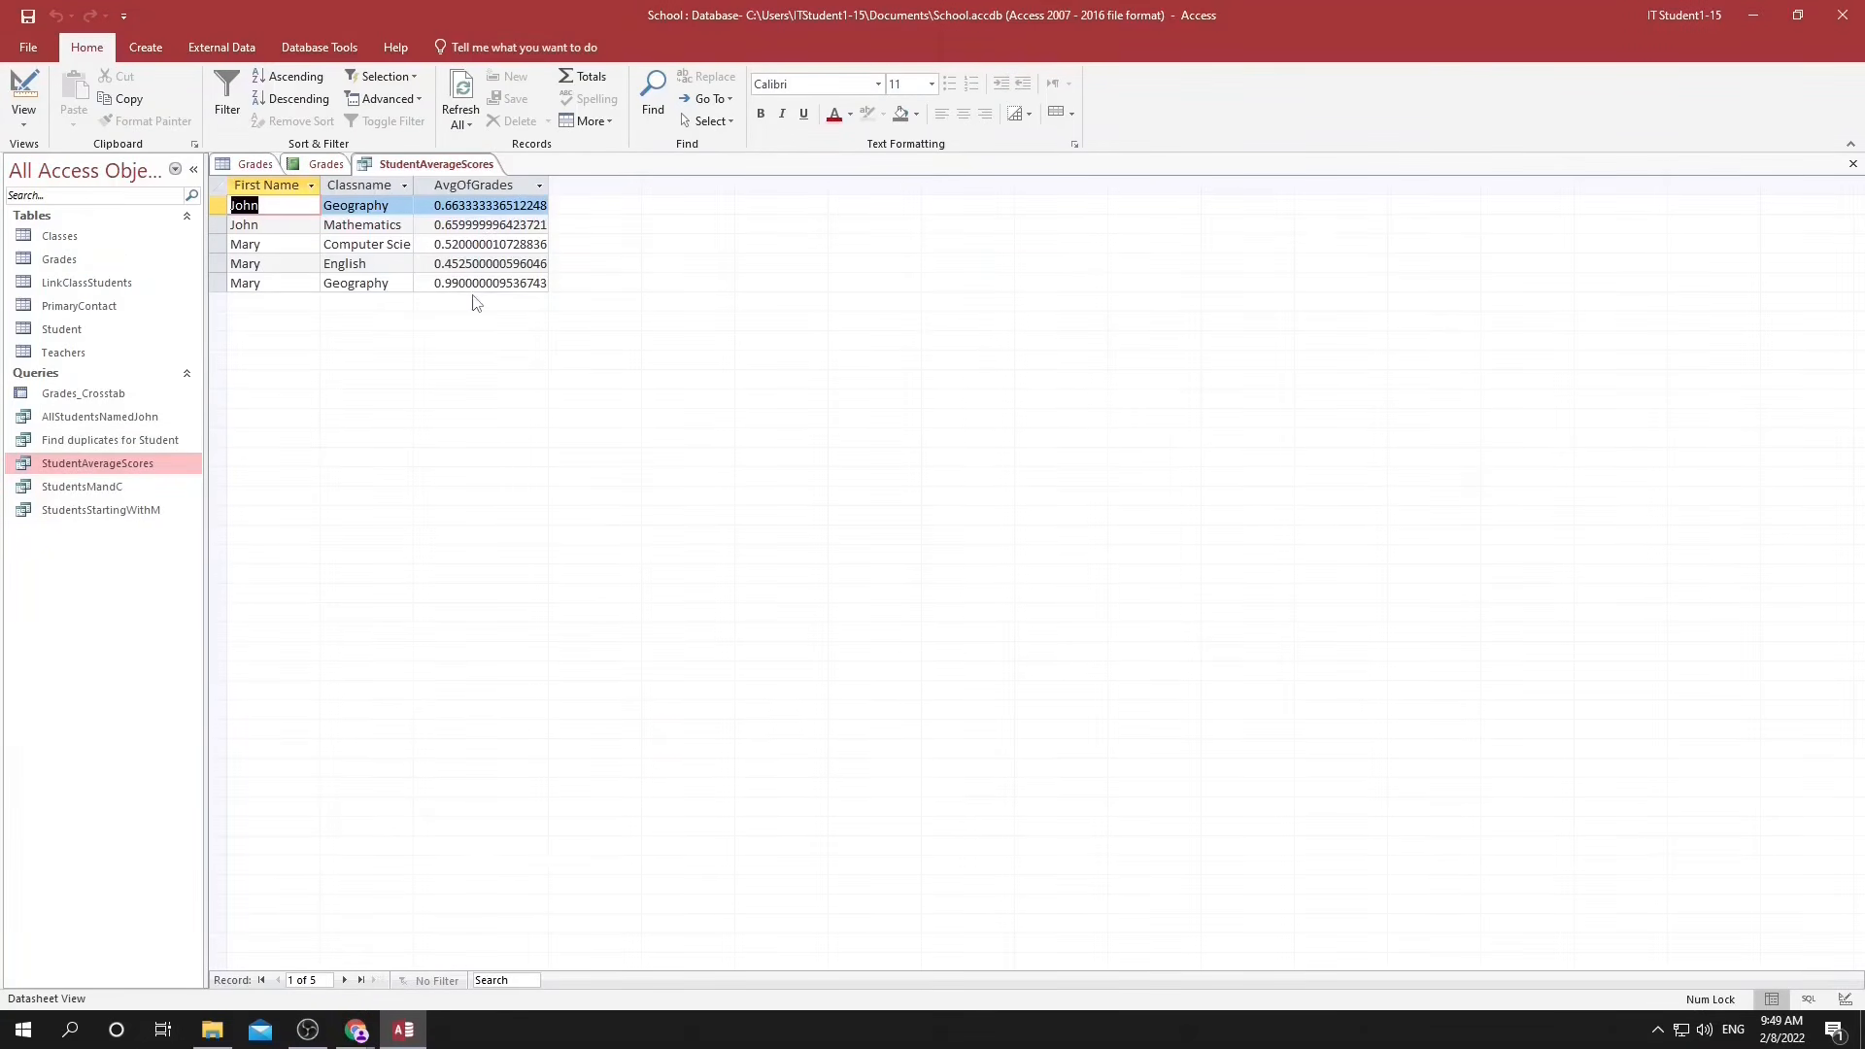
left_click(154, 50)
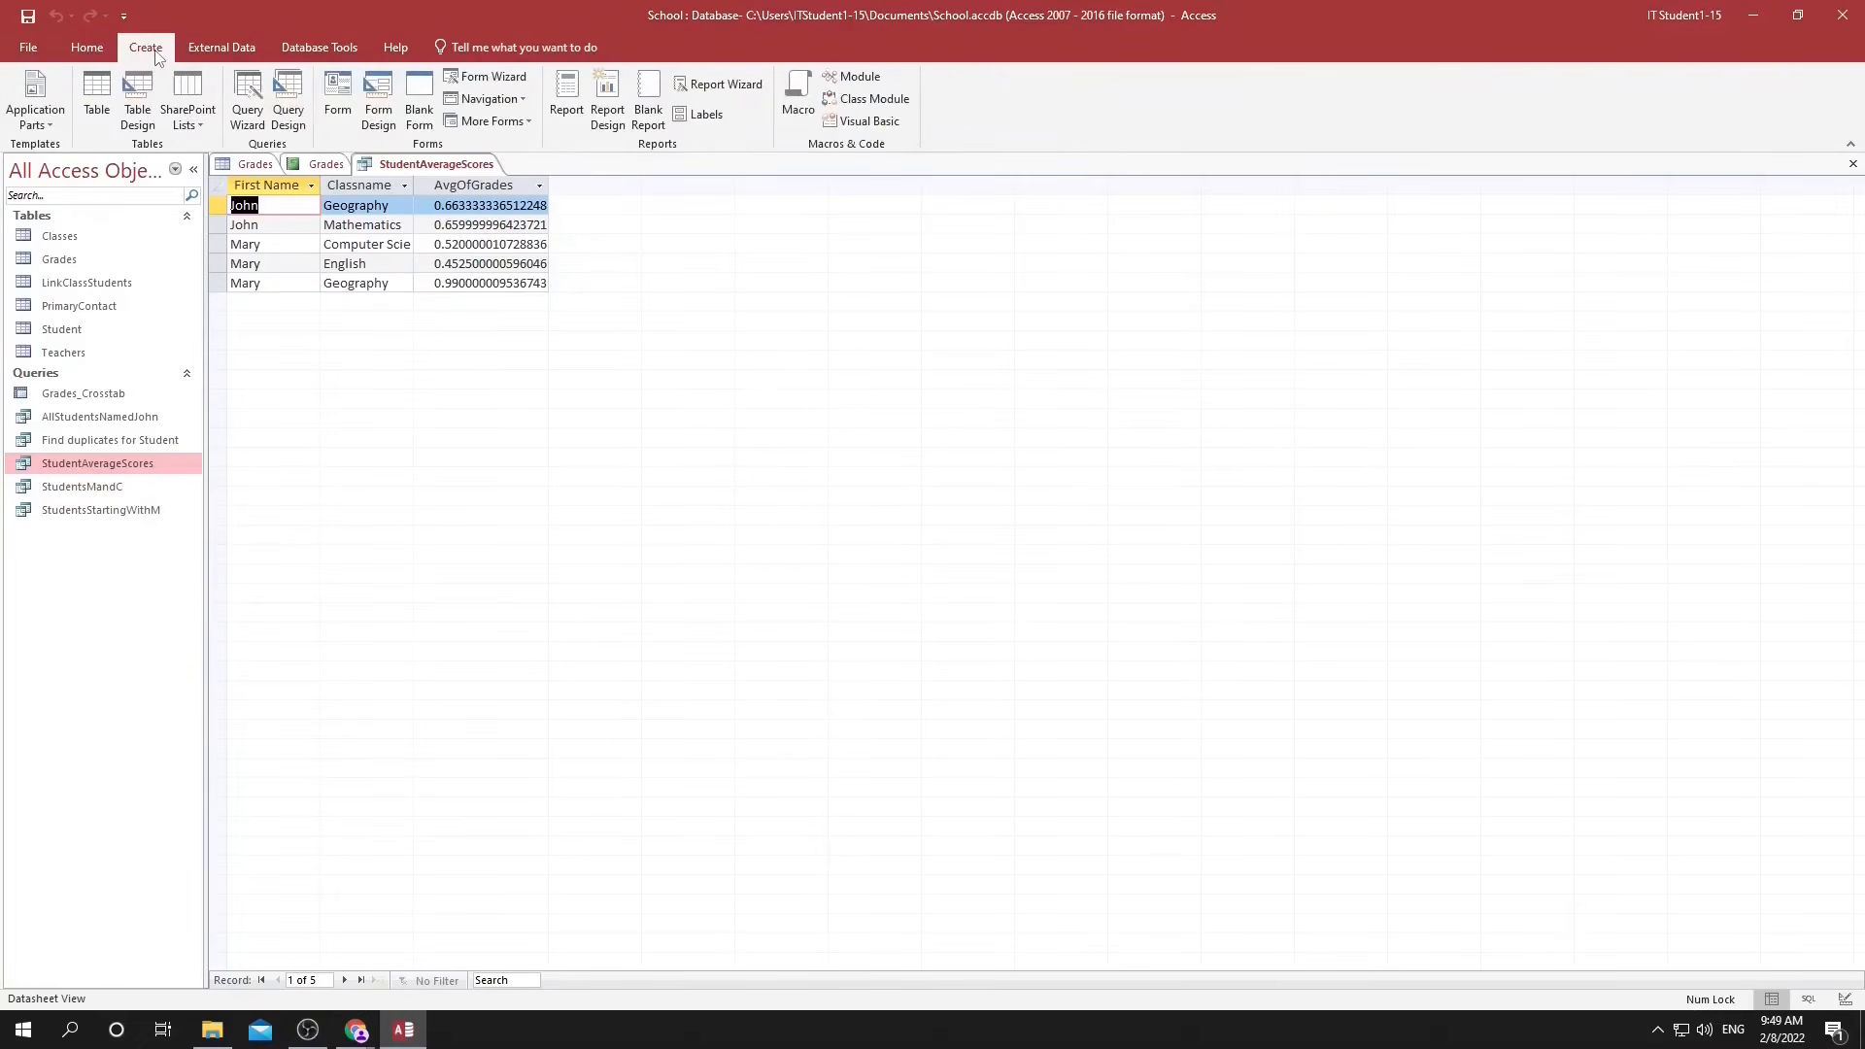
left_click(564, 90)
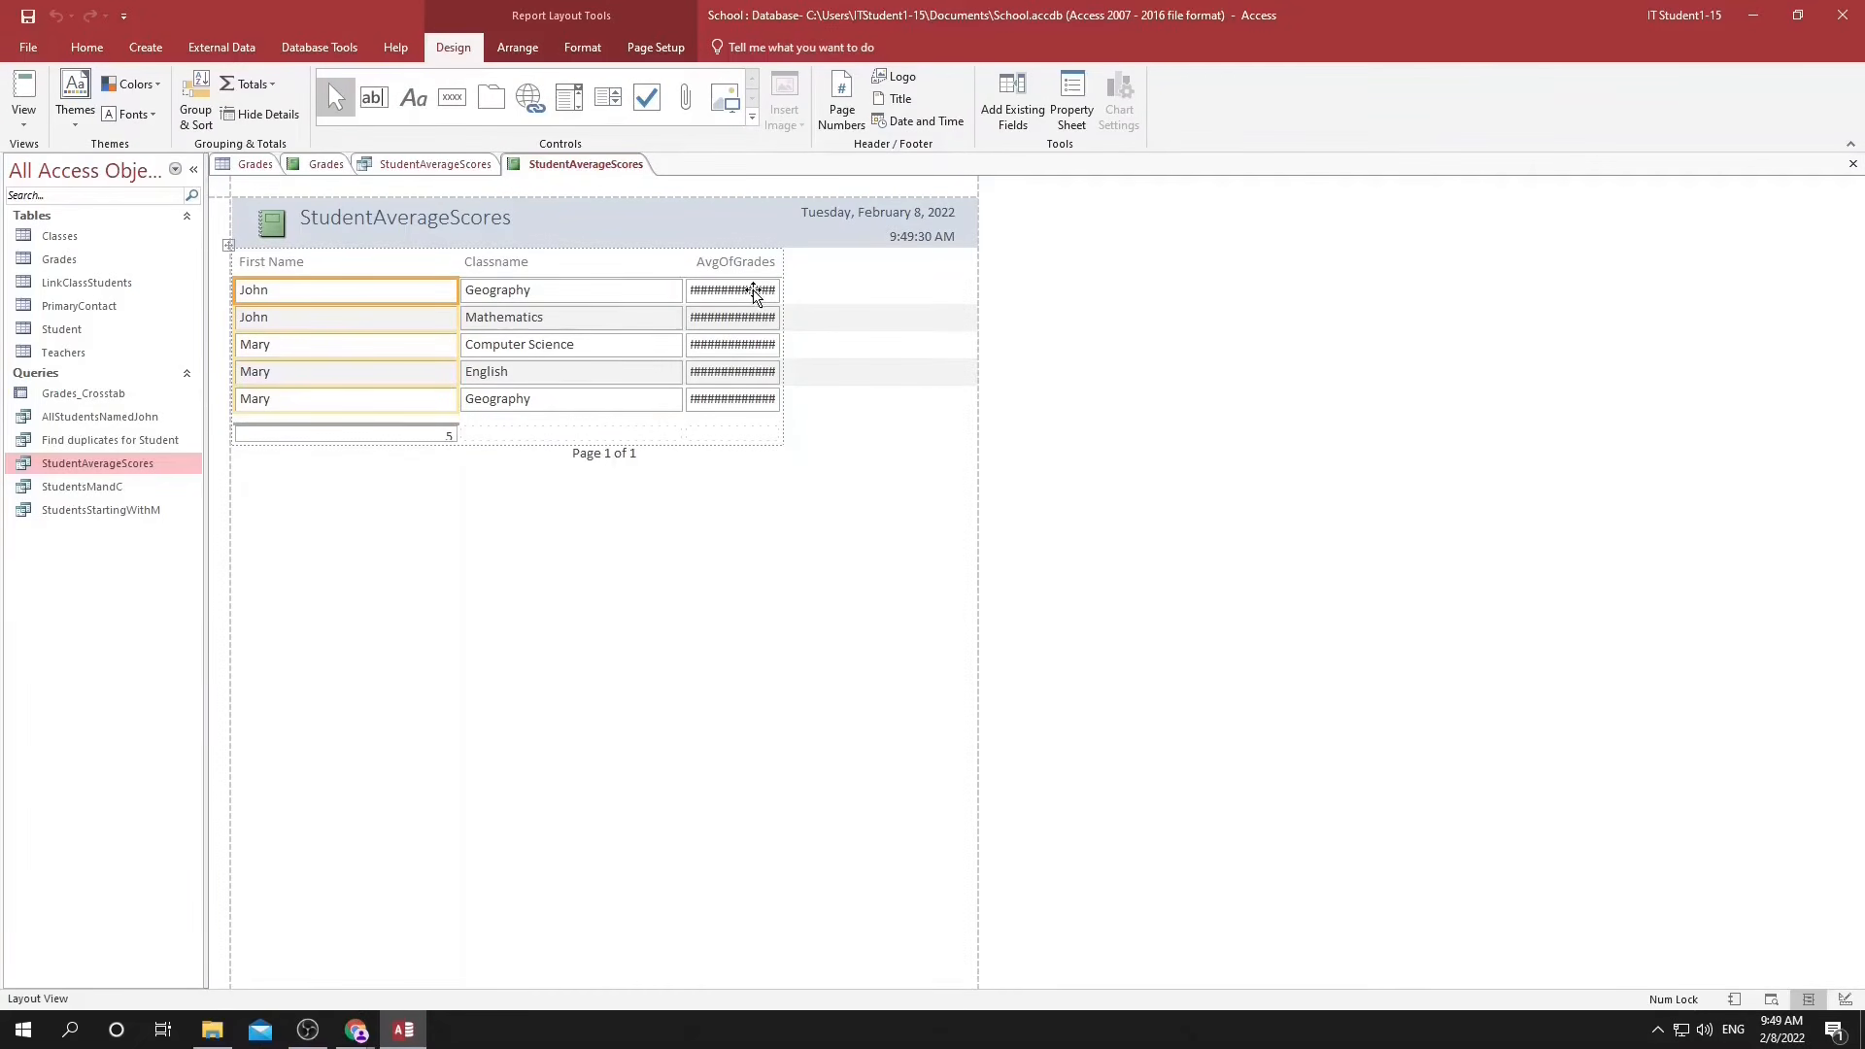
Format the AvgOfGrades column of the report as a percentage without decimals.
left_click(755, 293)
left_click(583, 51)
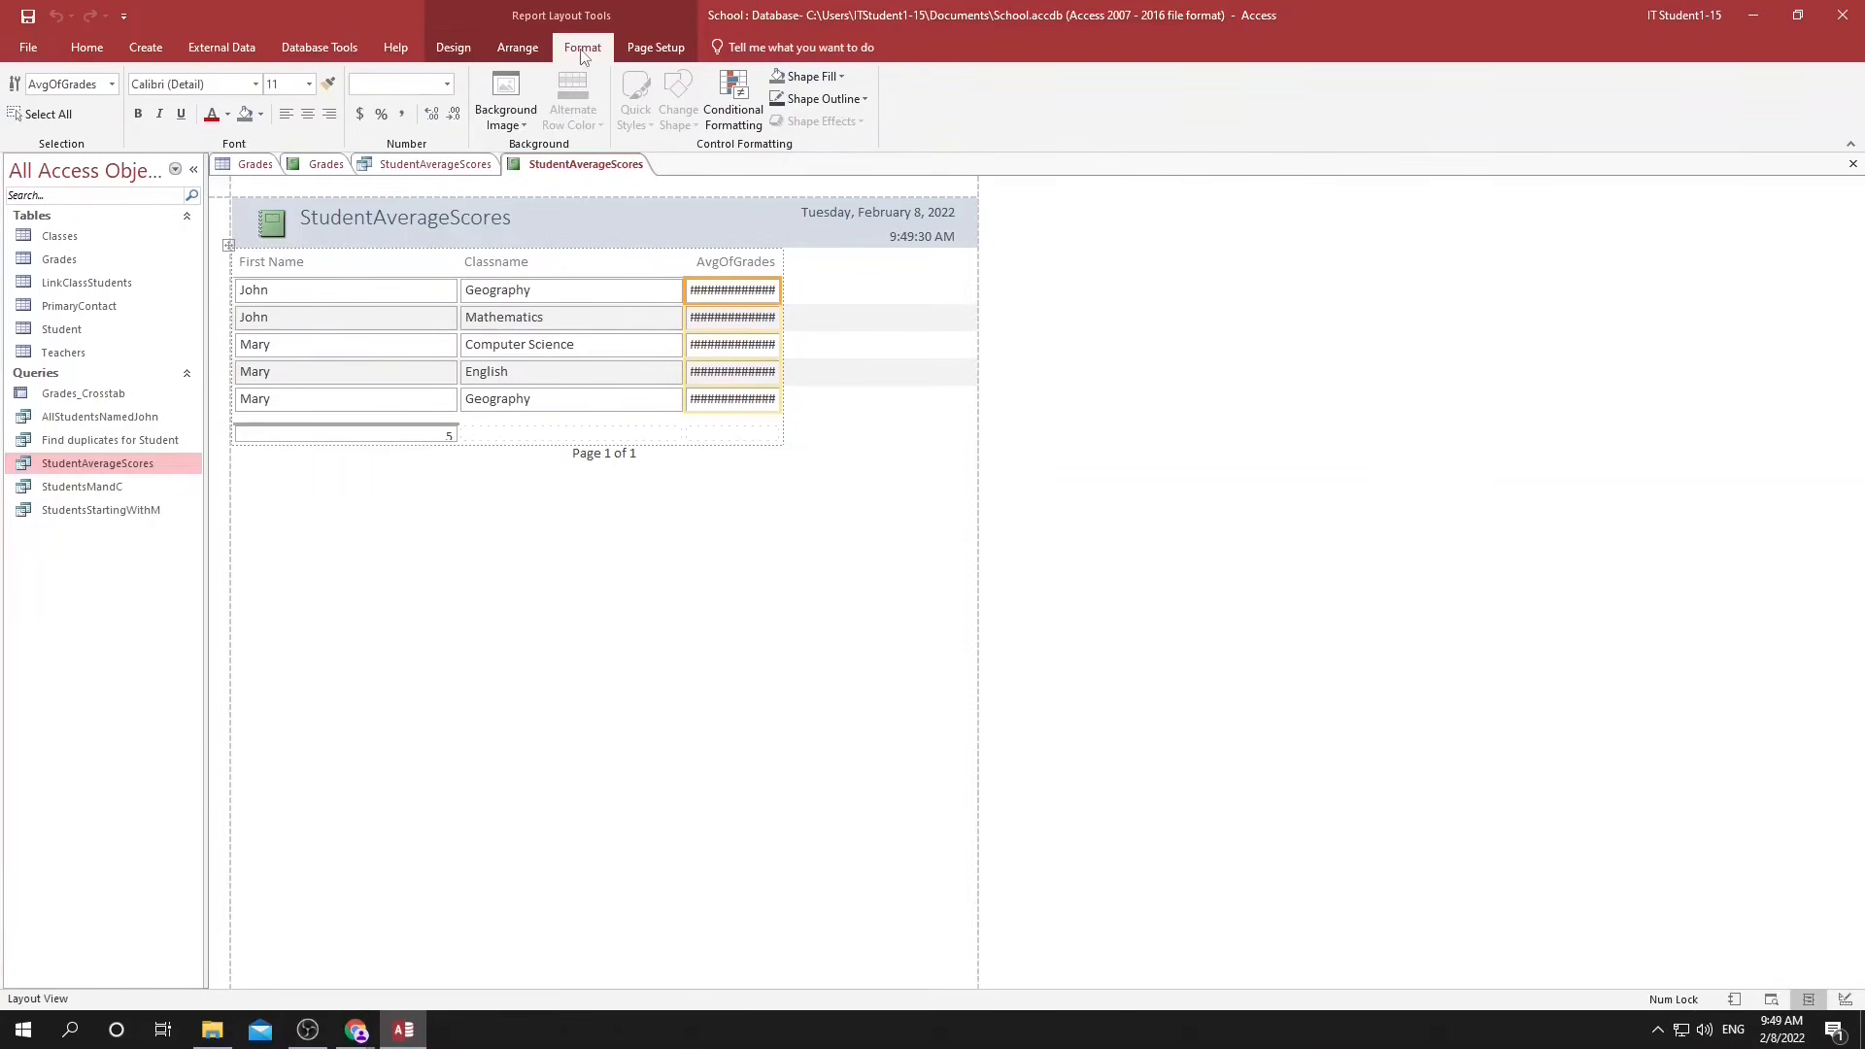
left_click(381, 114)
left_click(434, 114)
left_click(433, 115)
Delete the record count below the First Name column and save the report as StudentAverageScores.
left_click(372, 433)
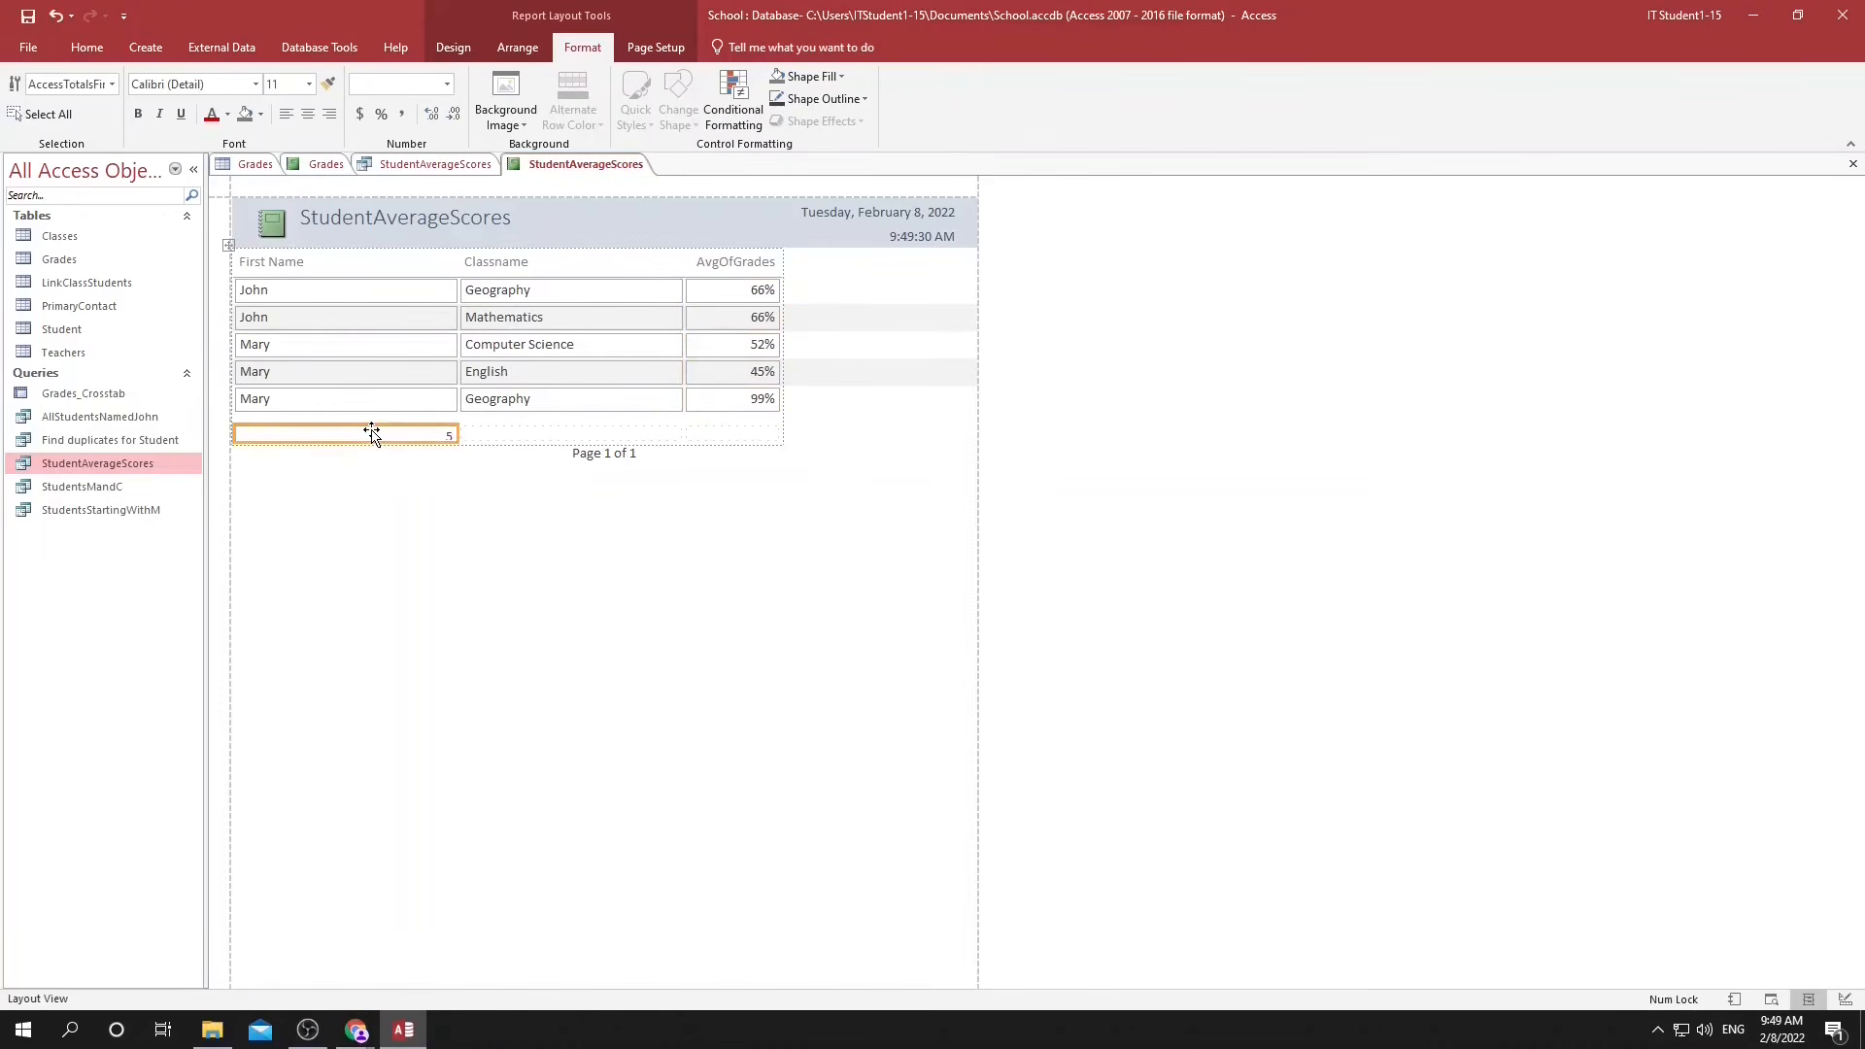
key("Delete")
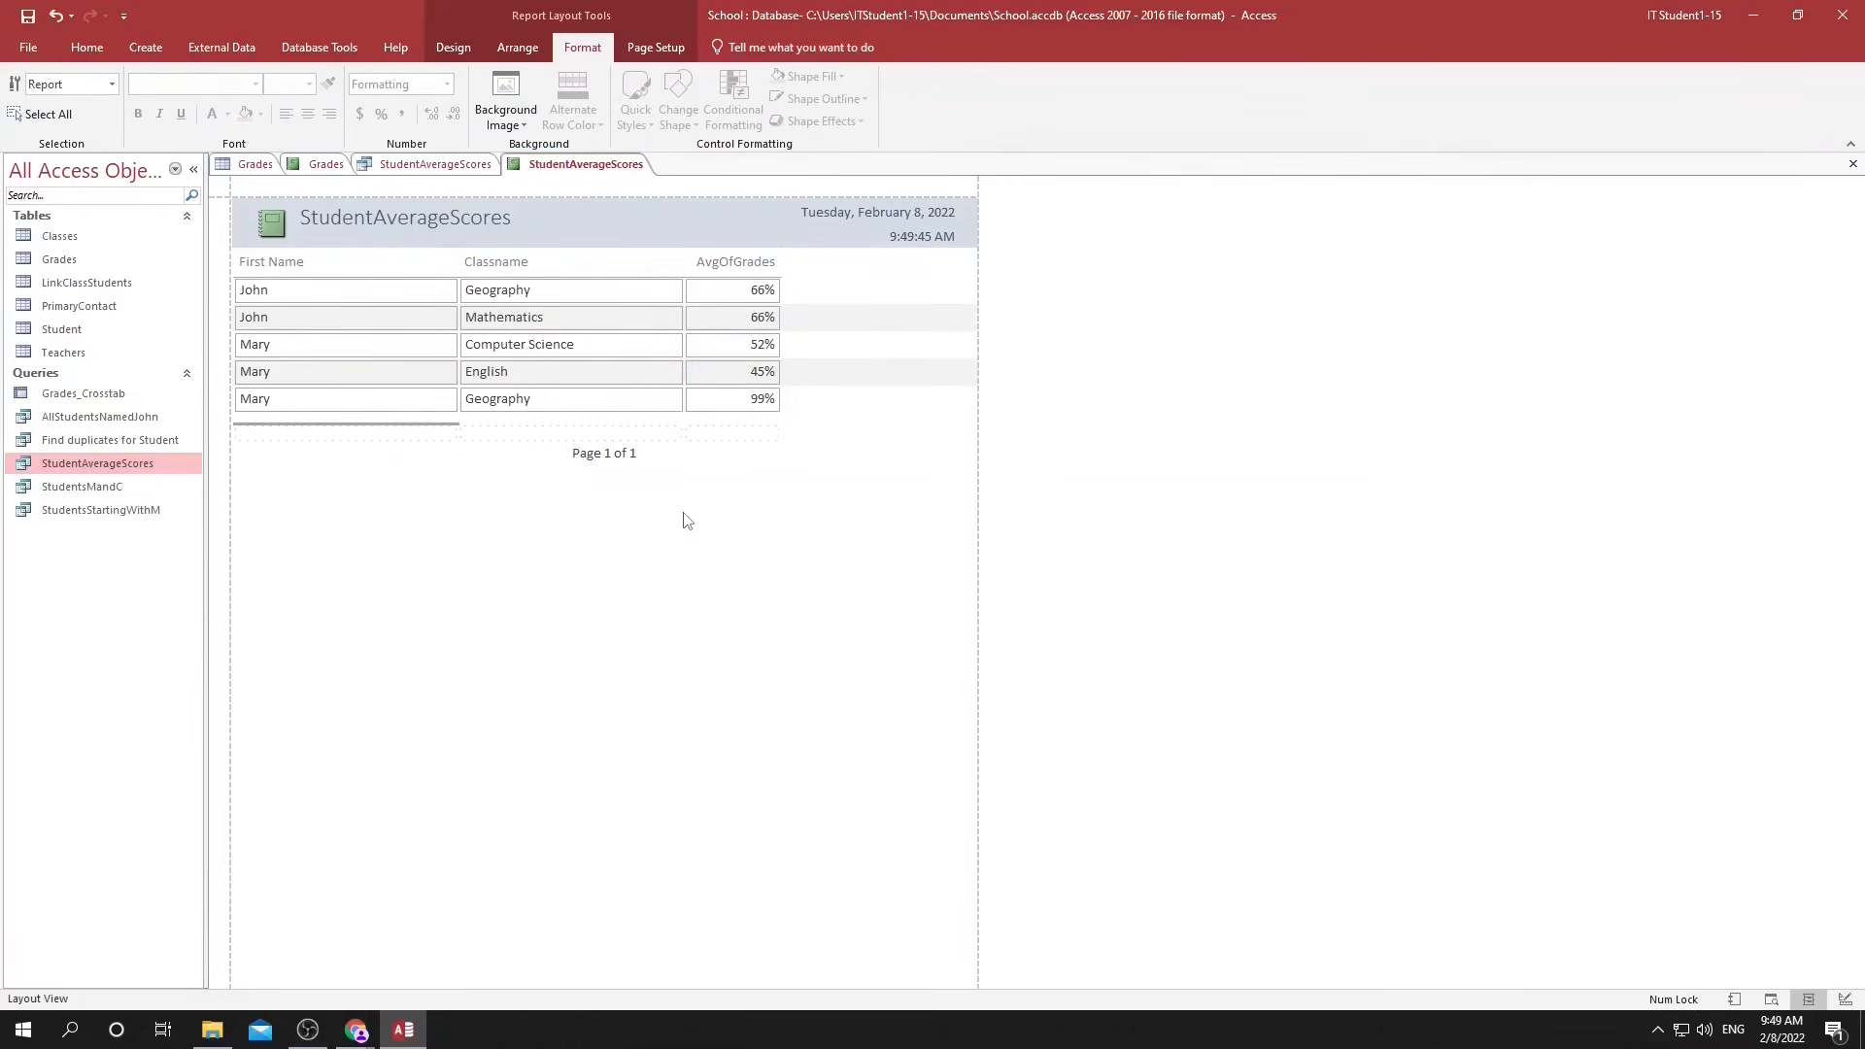
key("ctrl+s")
left_click(945, 395)
left_click(38, 531)
left_click(53, 532)
left_click(43, 553)
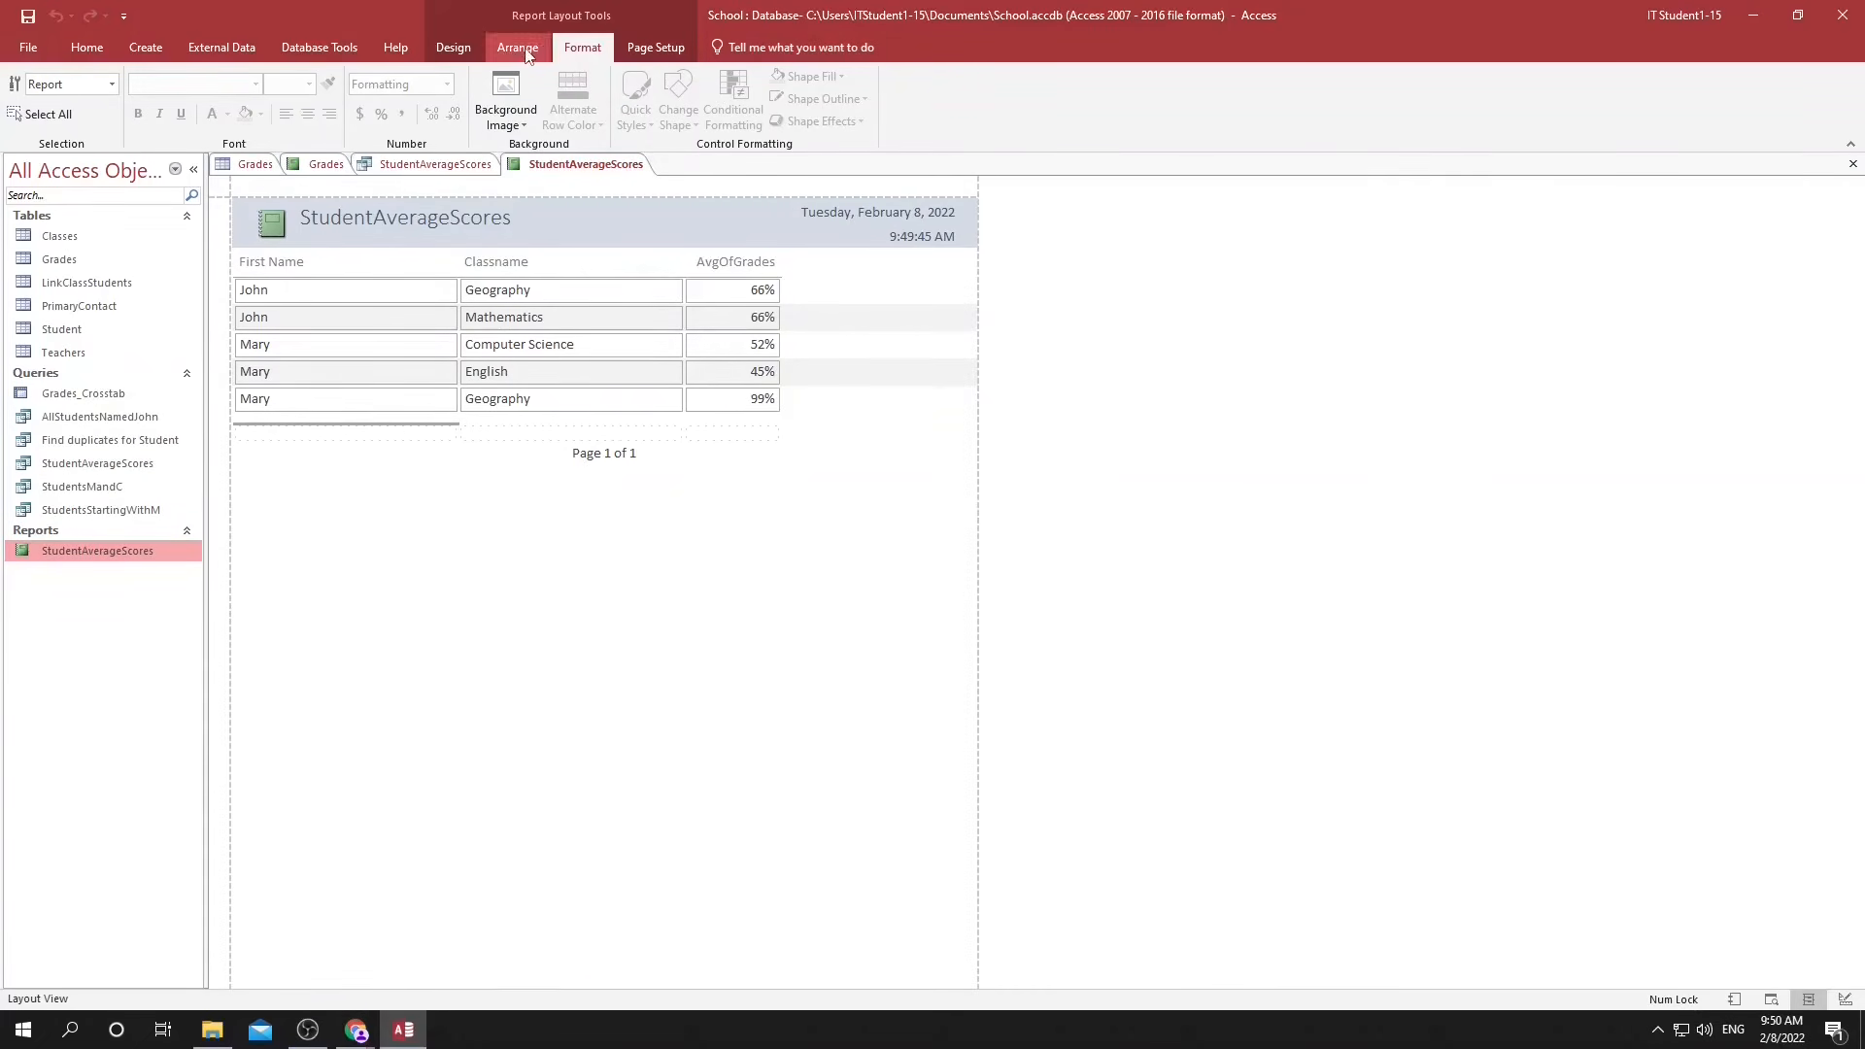
Try the landscape page orientation for the StudentAverageScores report, then return it to portrait.
left_click(526, 51)
left_click(640, 47)
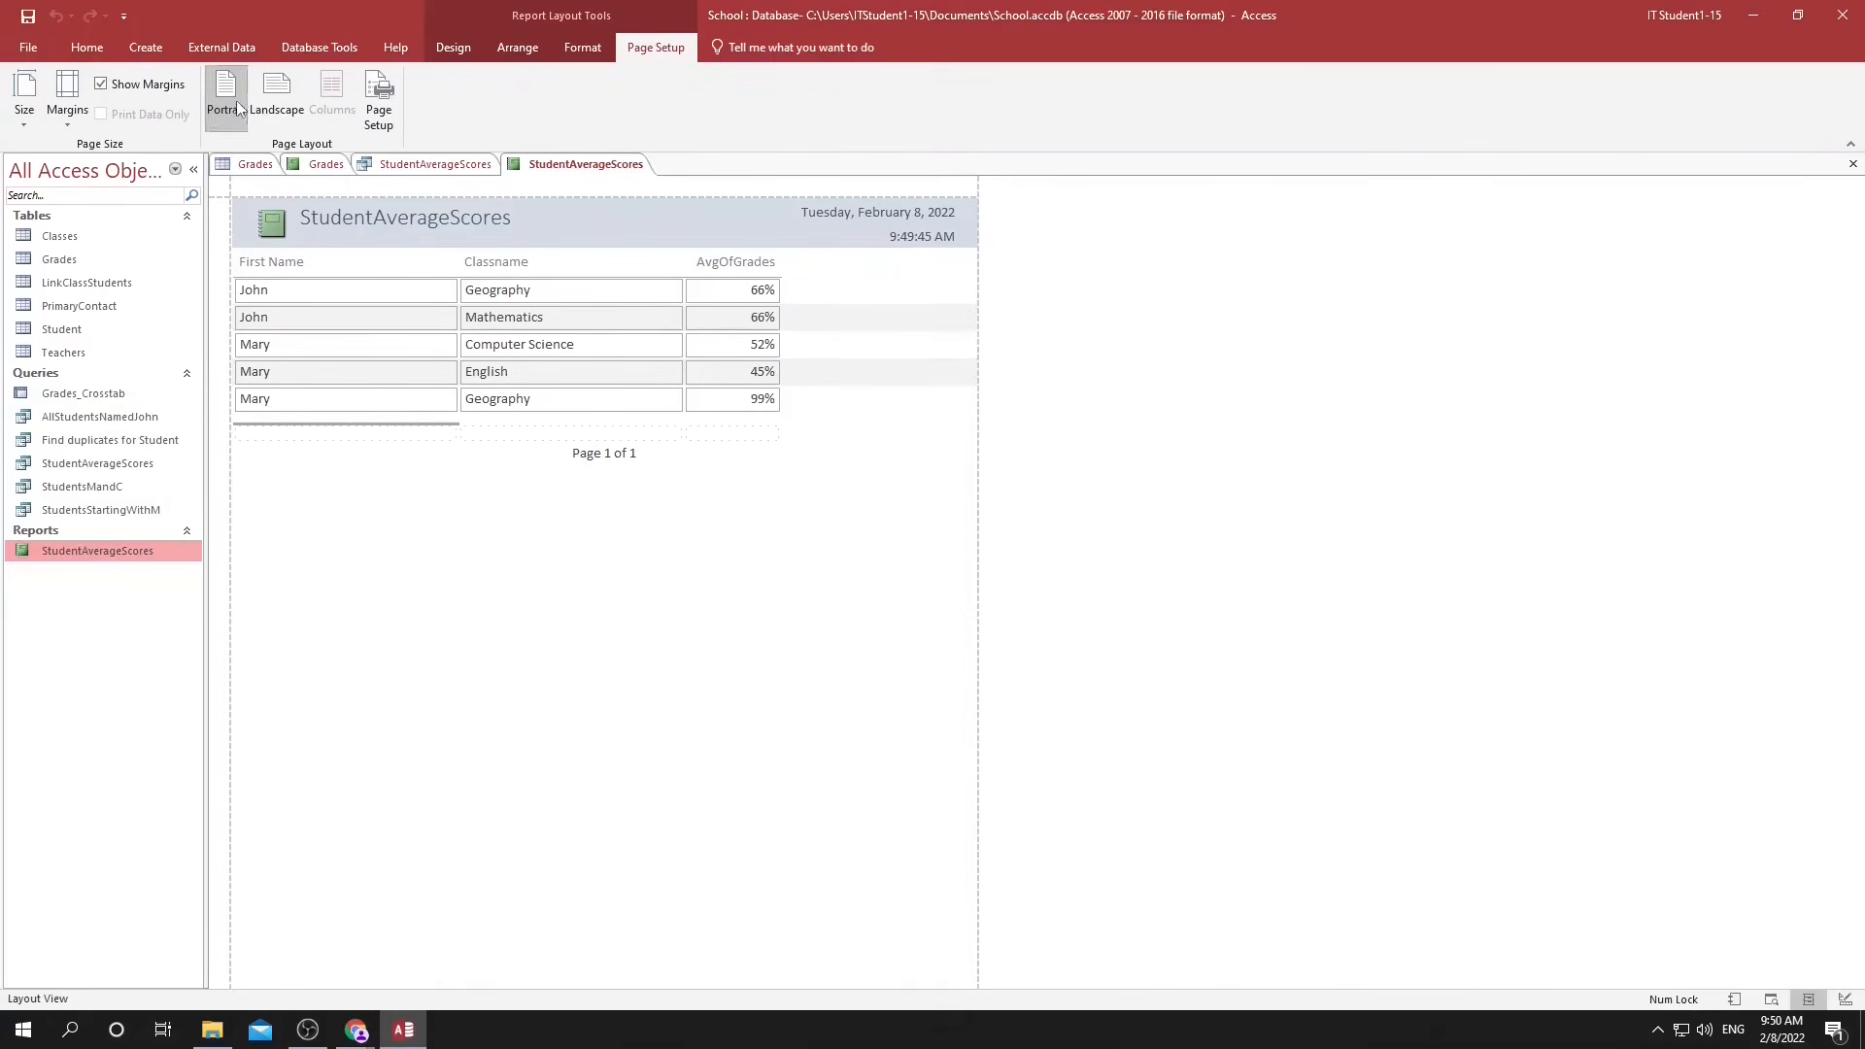
left_click(275, 97)
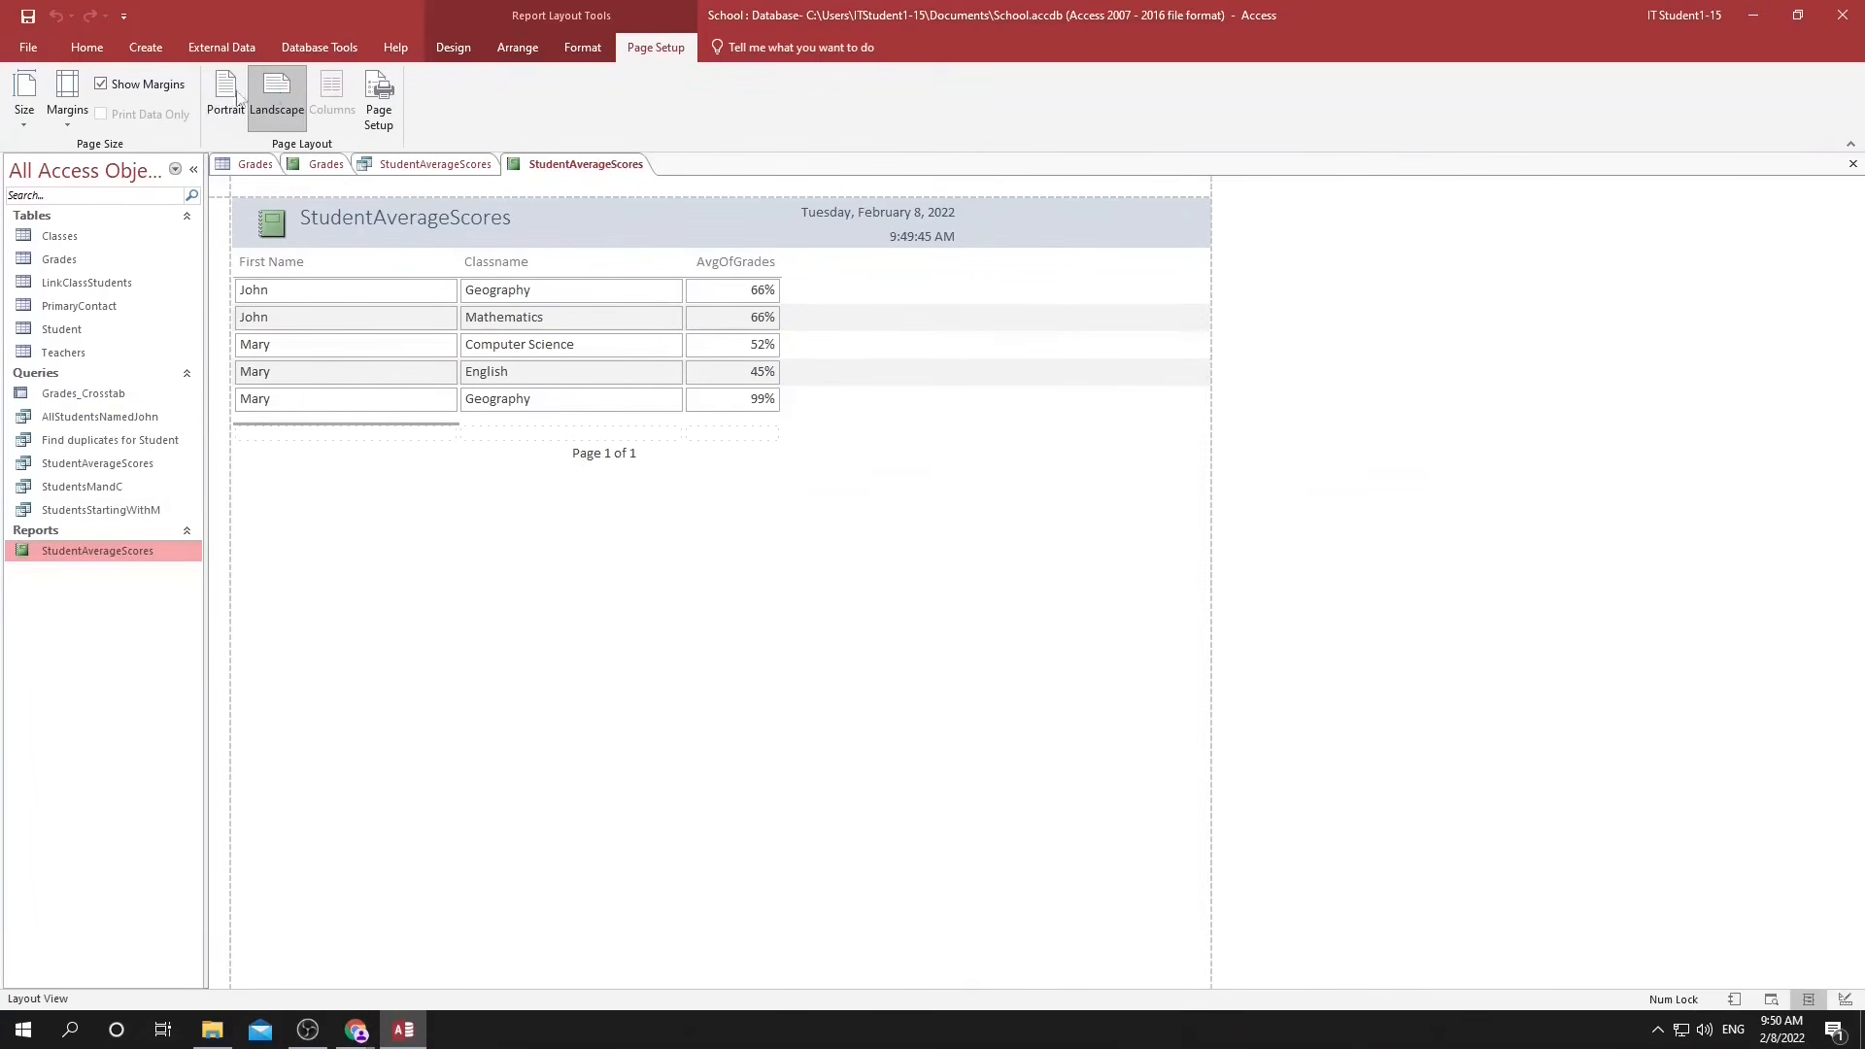
left_click(233, 95)
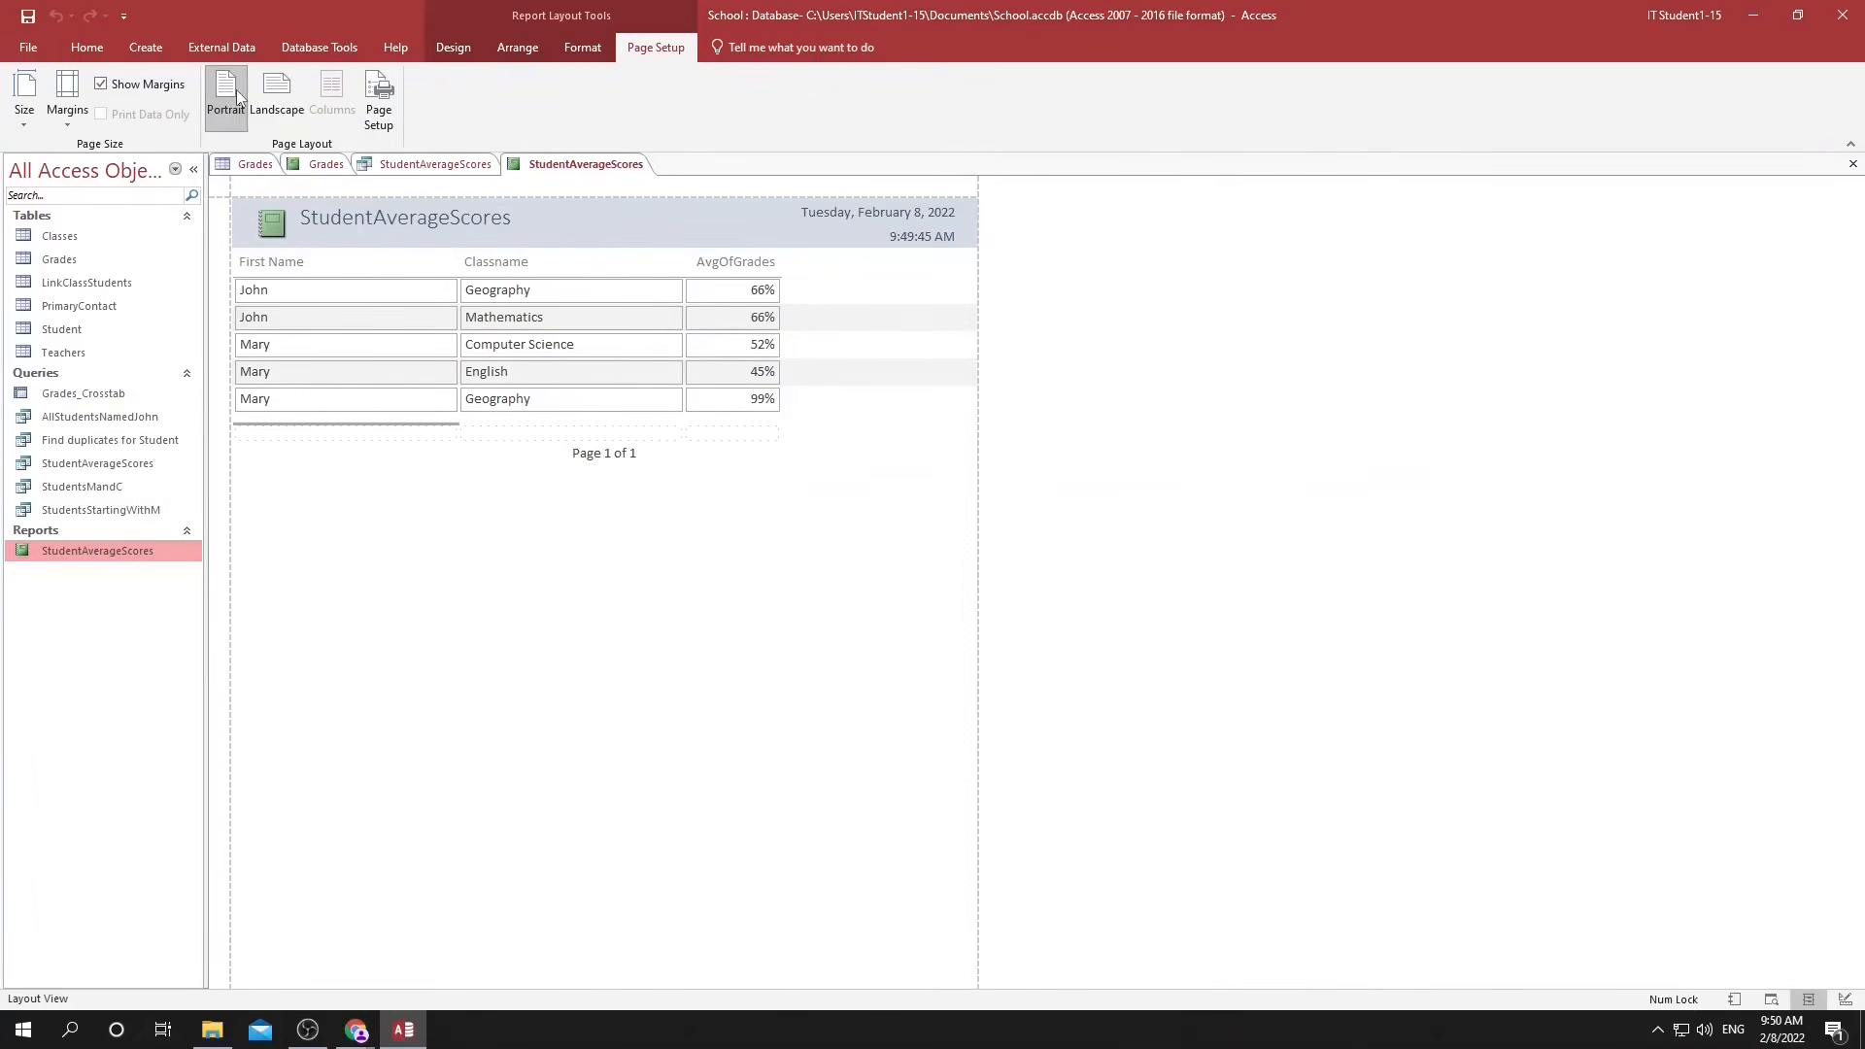
Look at the StudentAverageScores report in Report View and Print Preview, then return to Layout View.
left_click(1736, 1001)
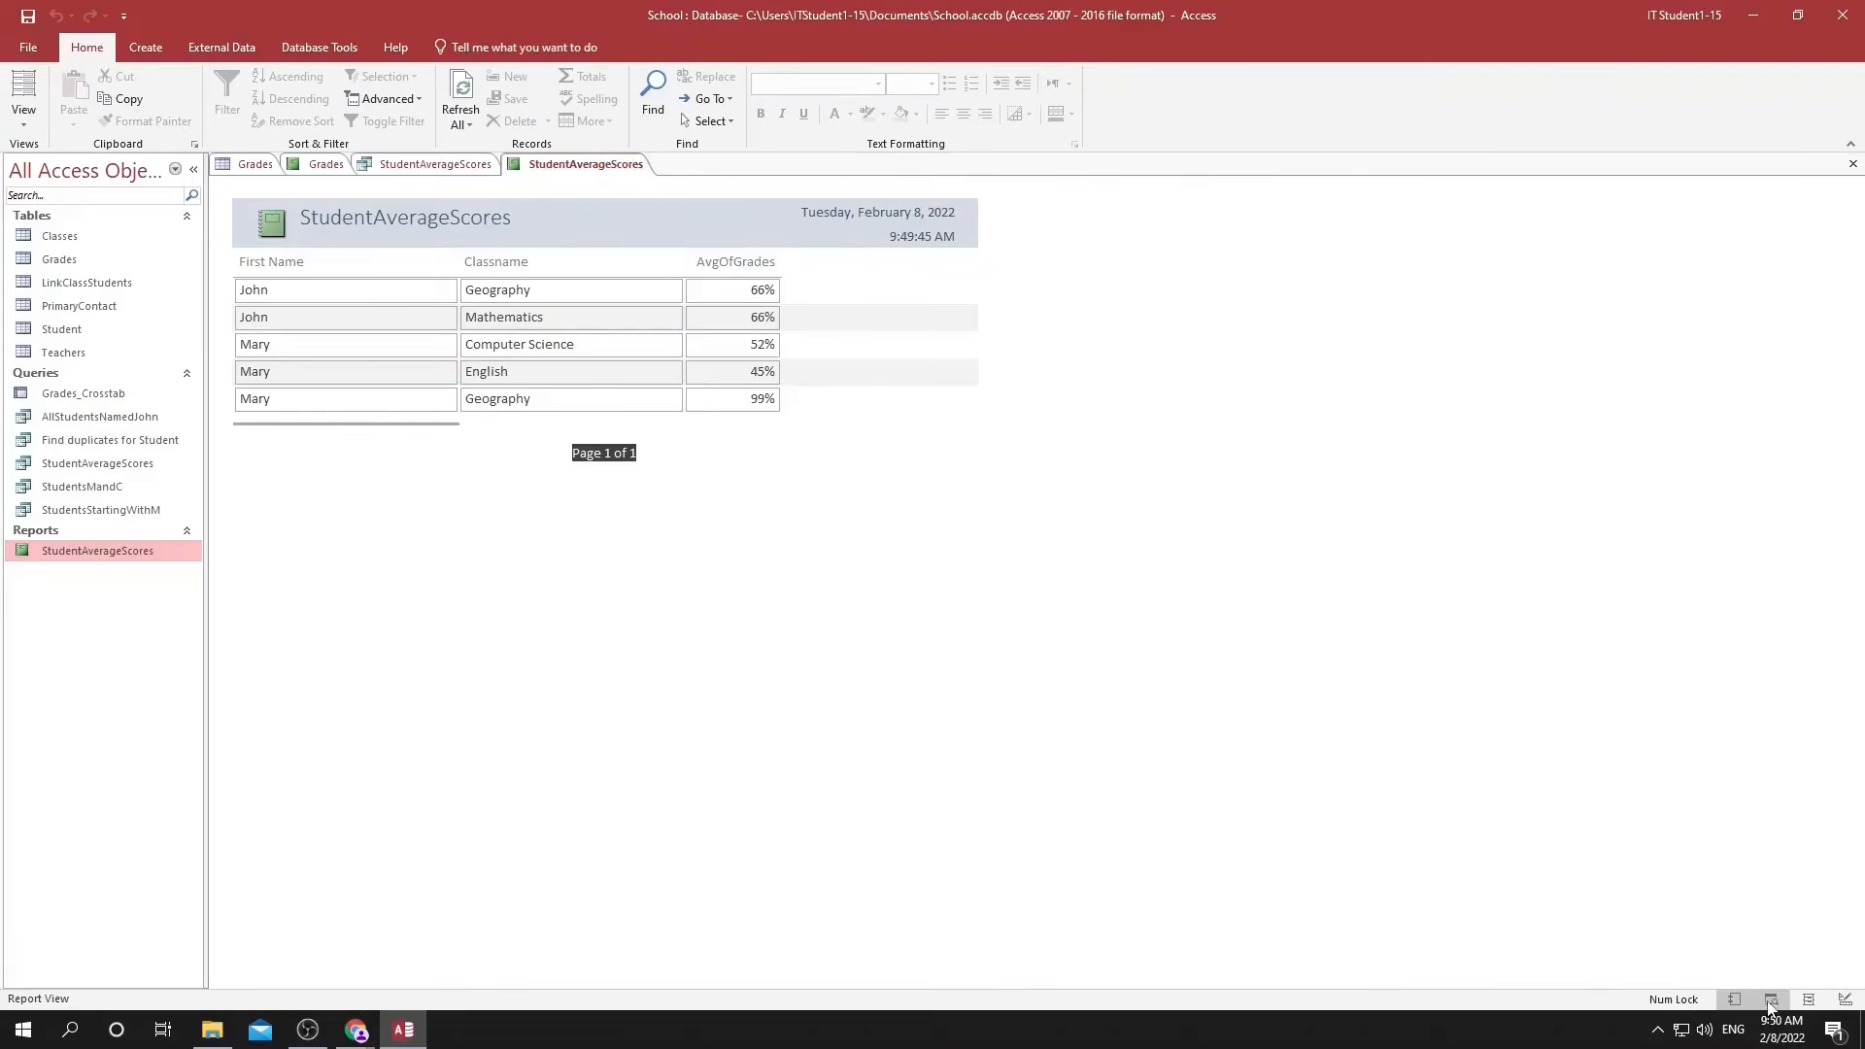
left_click(1770, 1002)
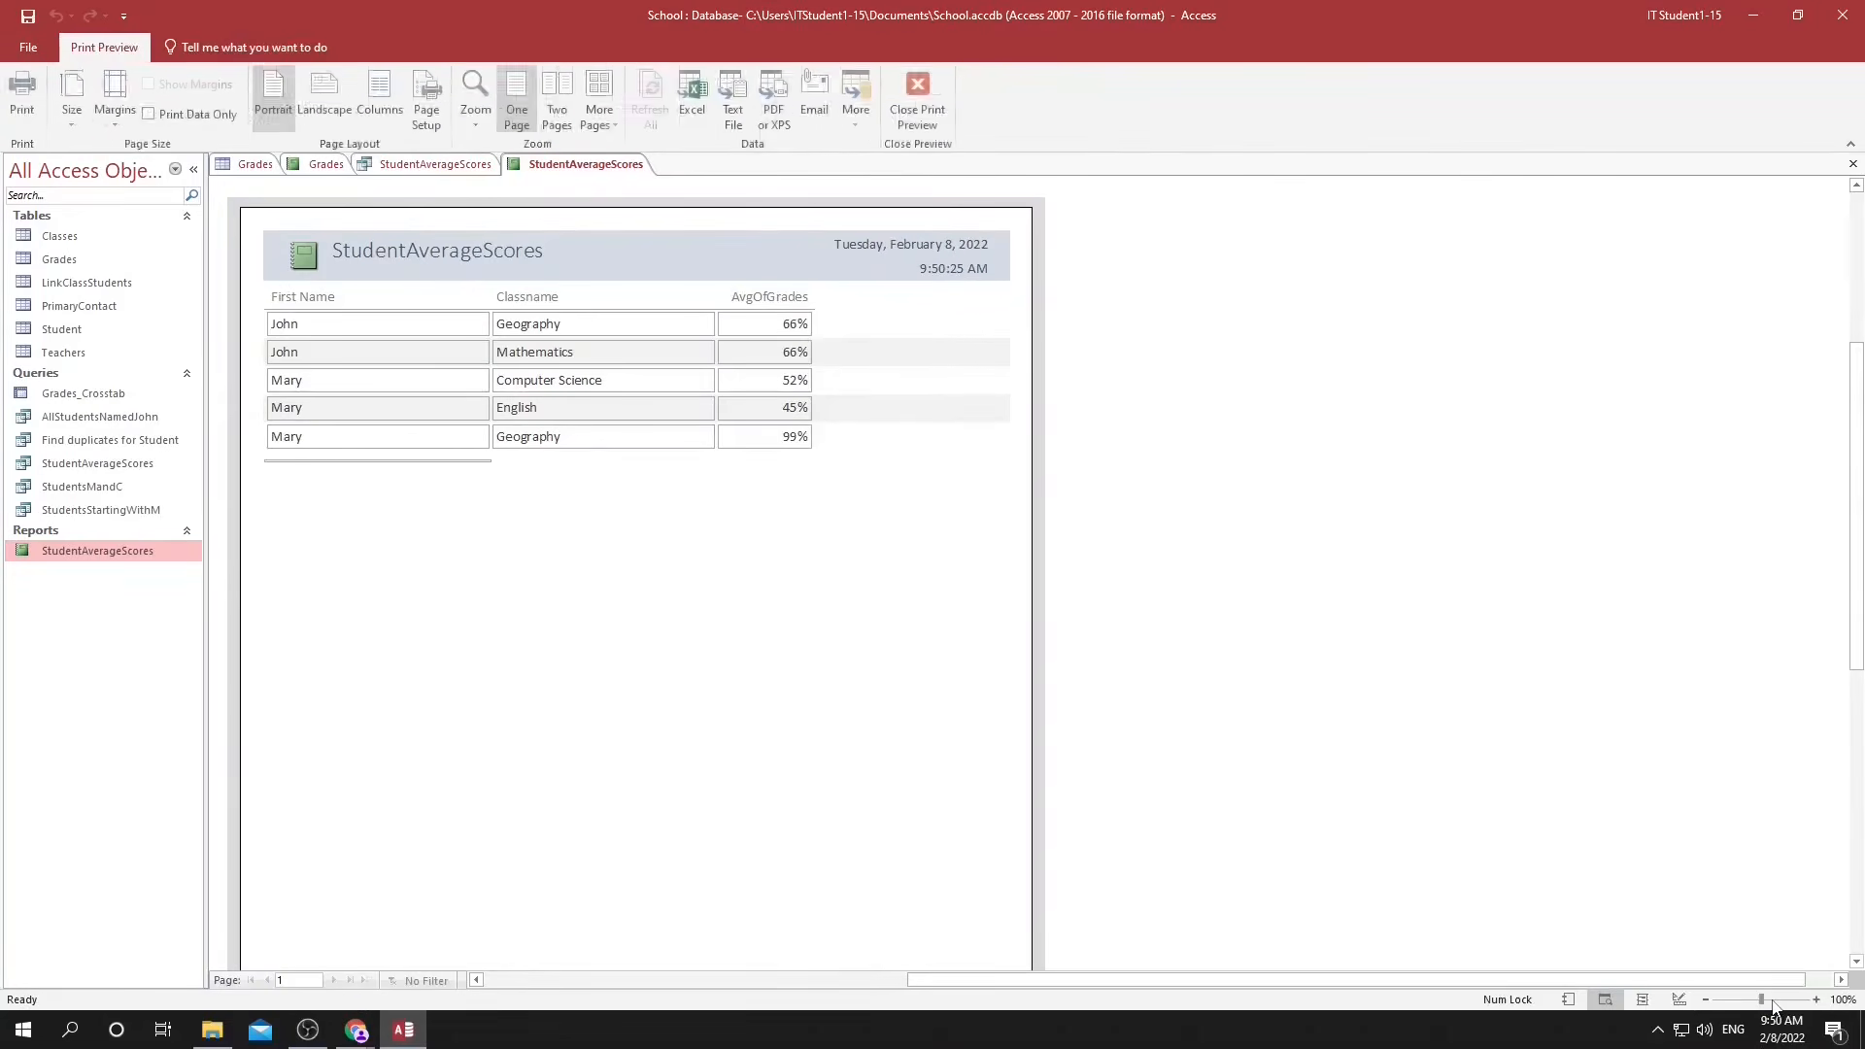
left_click(1643, 1001)
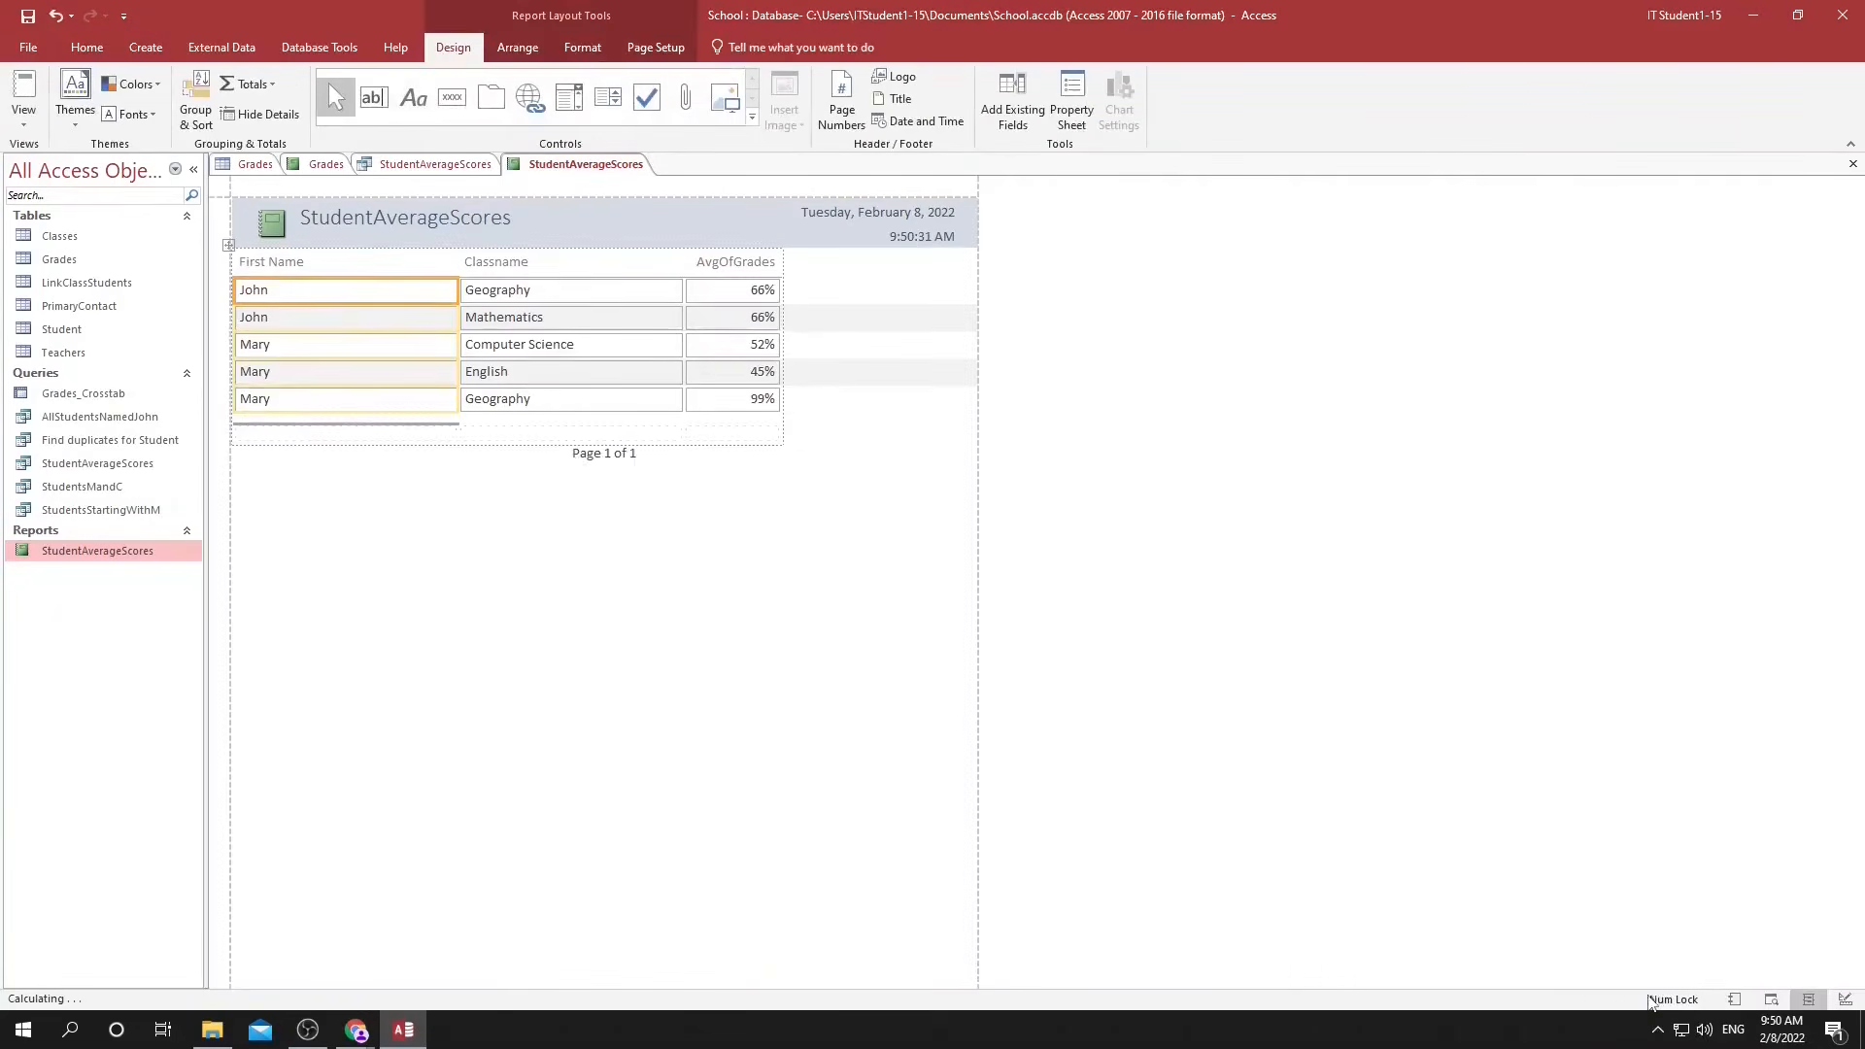
Open the StudentAverageScores report in Design View and increase the height of its Page Footer section.
left_click(1844, 999)
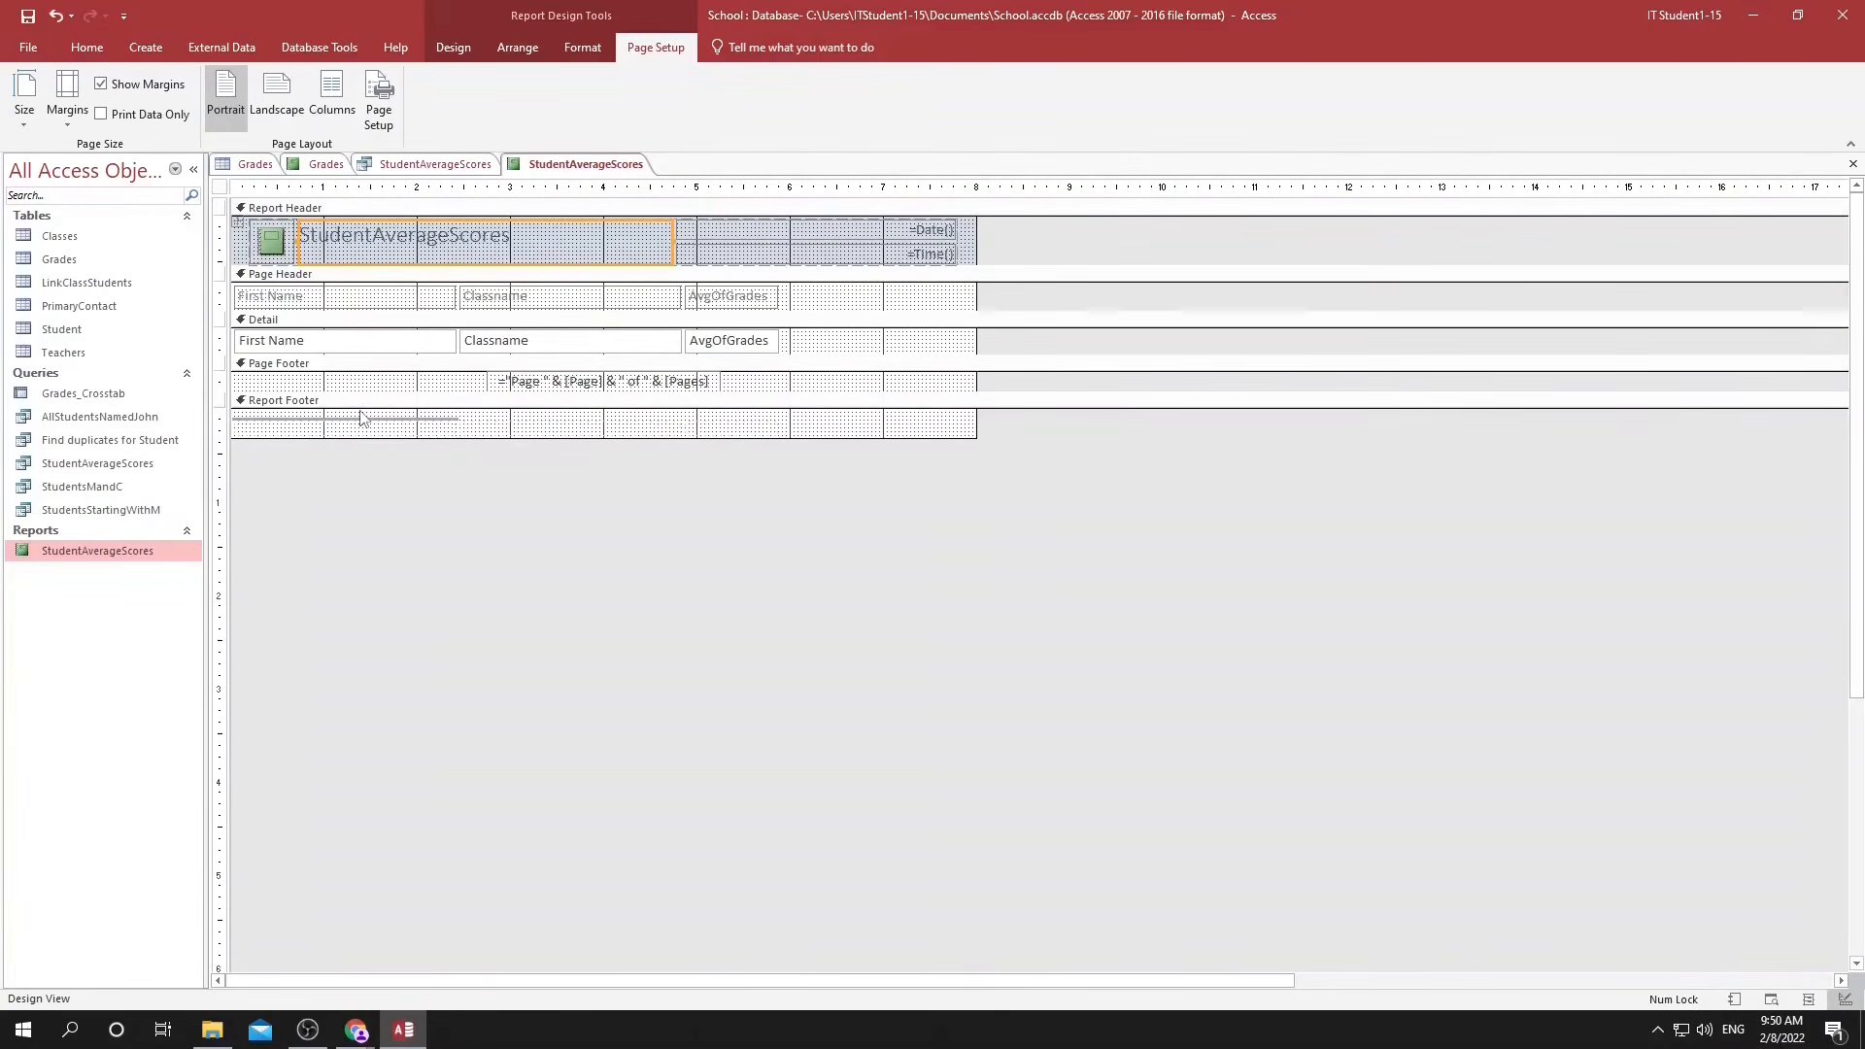
left_click(373, 365)
left_click_drag(558, 391, 558, 422)
left_click(557, 445)
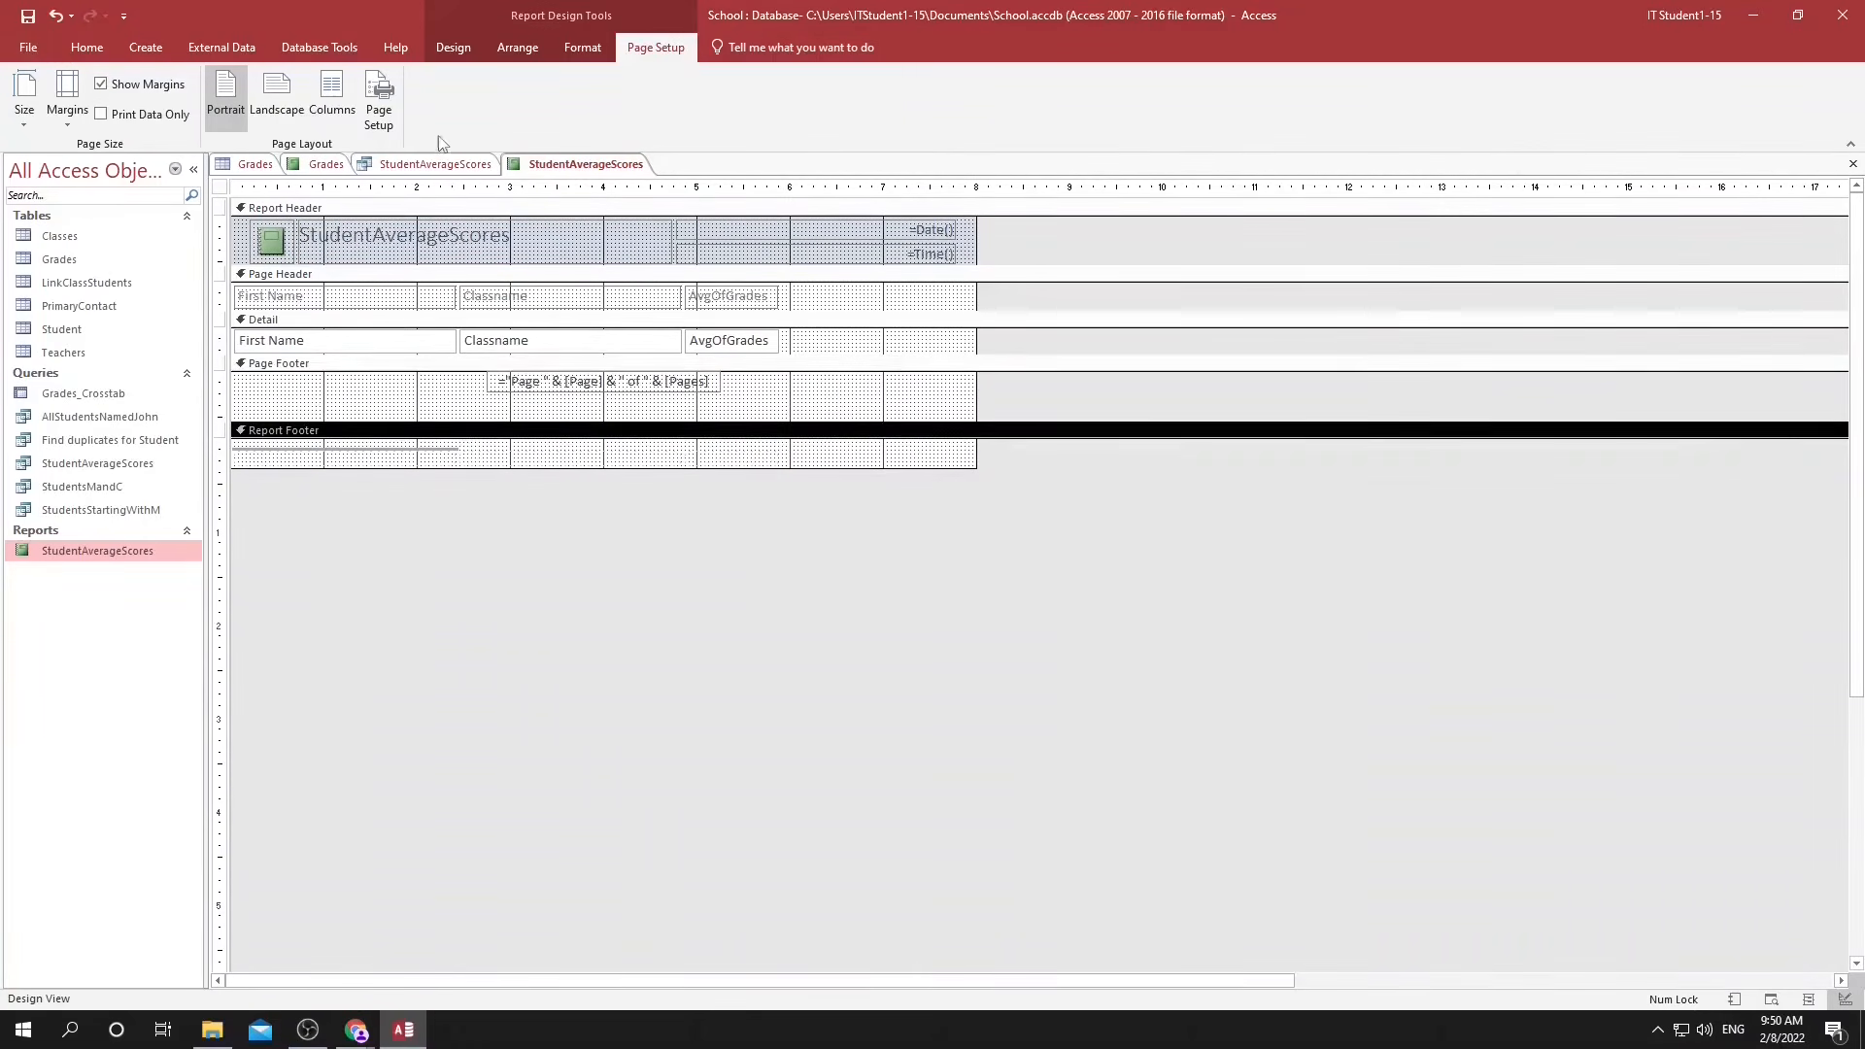
Show the property sheet, then increase the Page Footer section's height below the page number box and view the report in Print Preview.
left_click(452, 49)
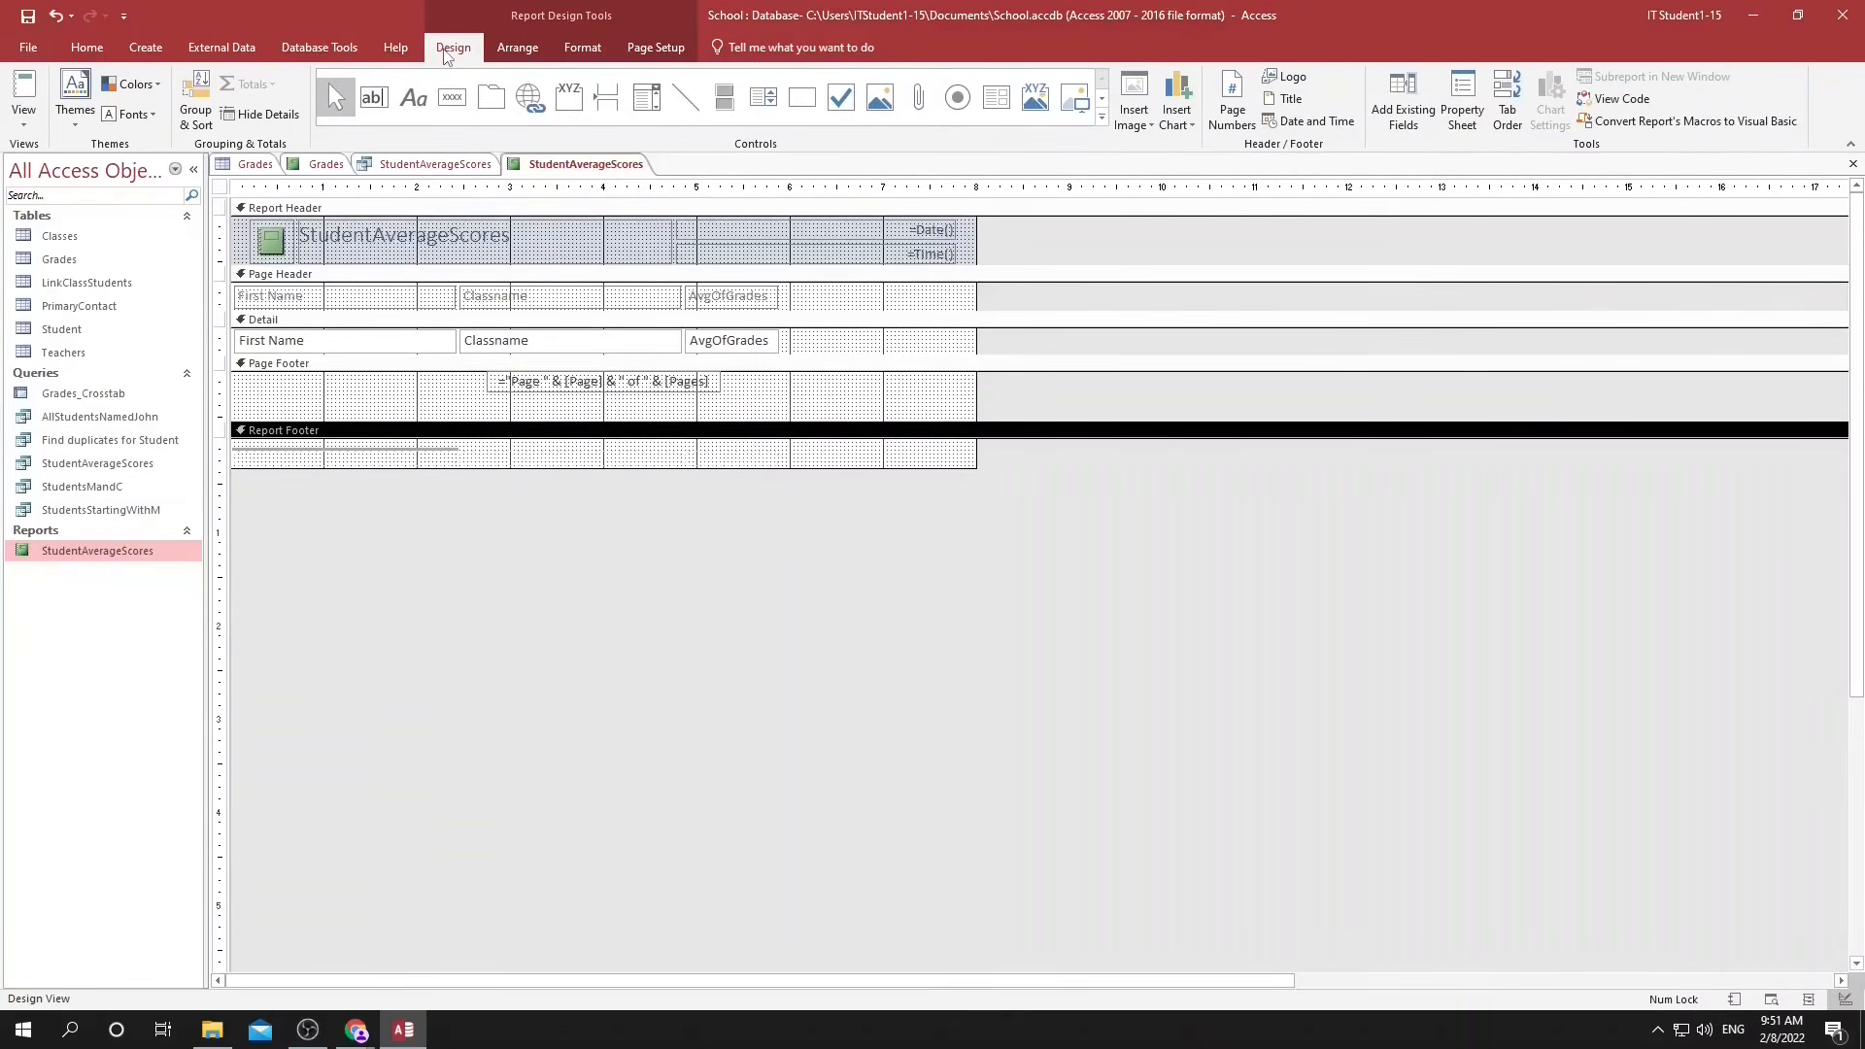
left_click(1465, 97)
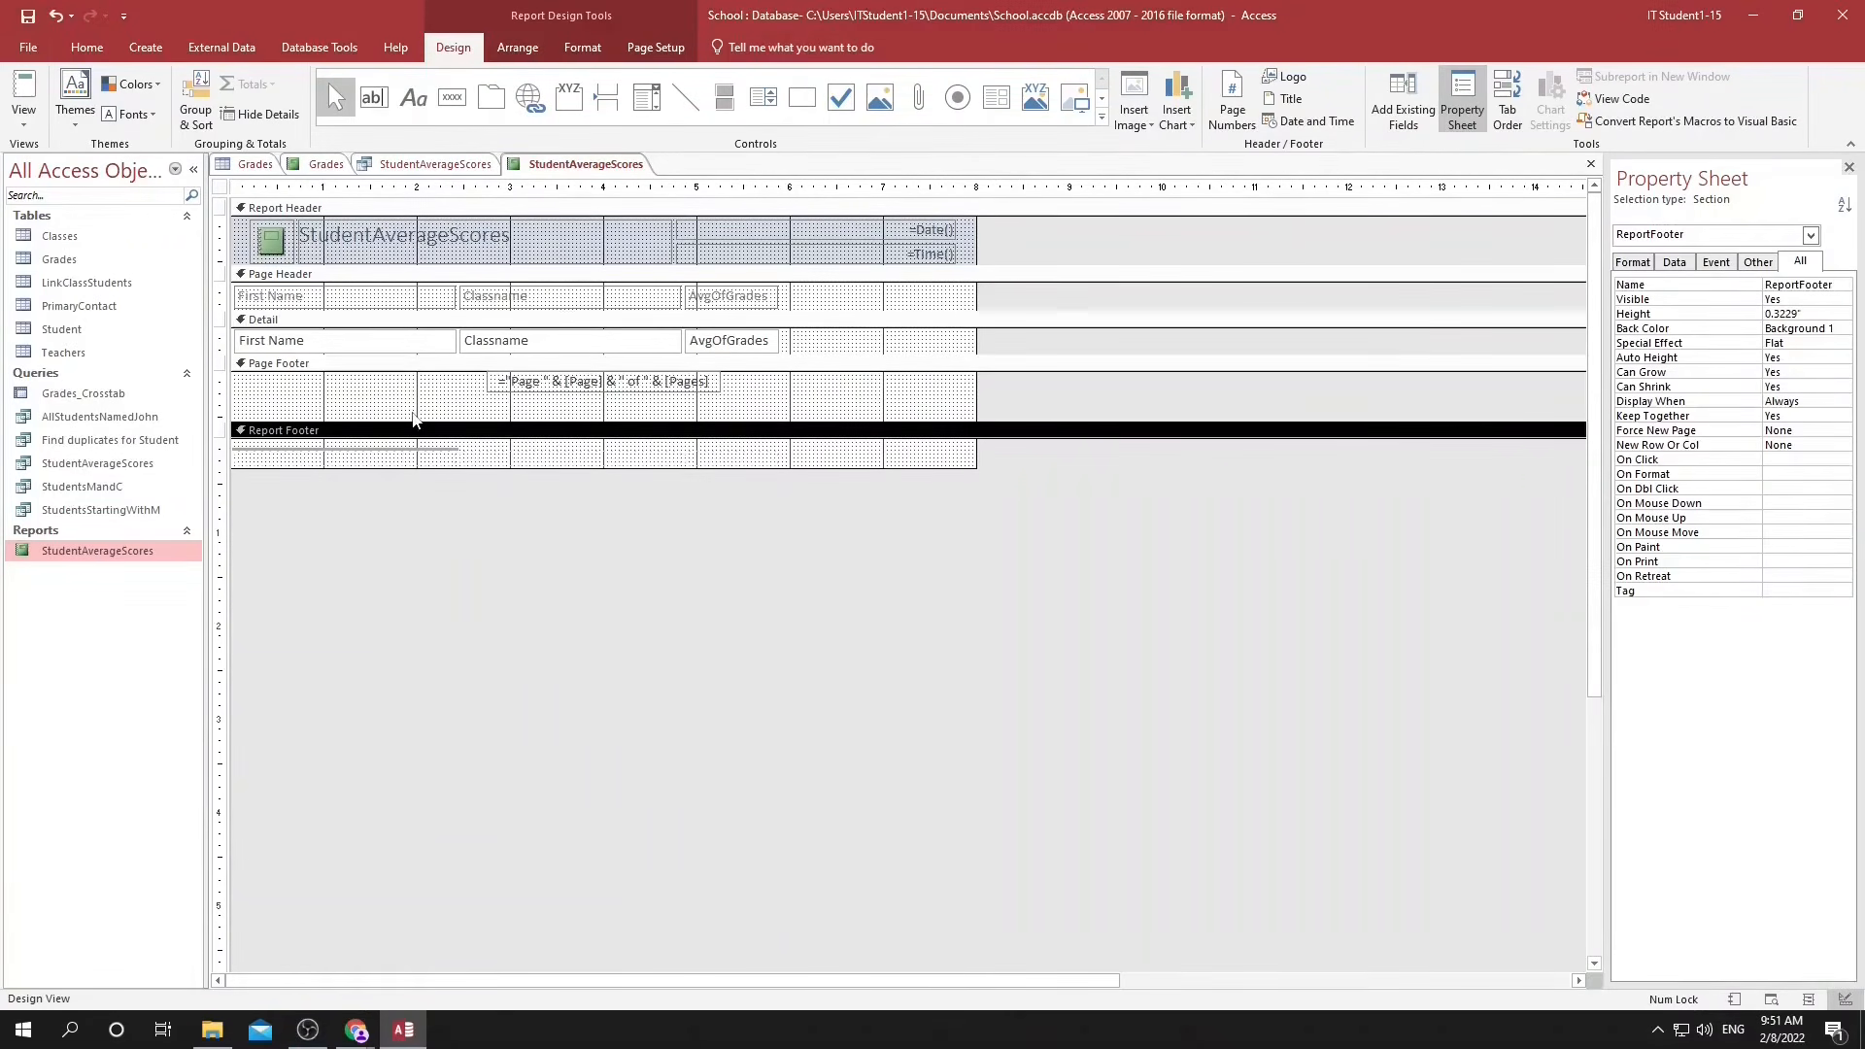
left_click(544, 384)
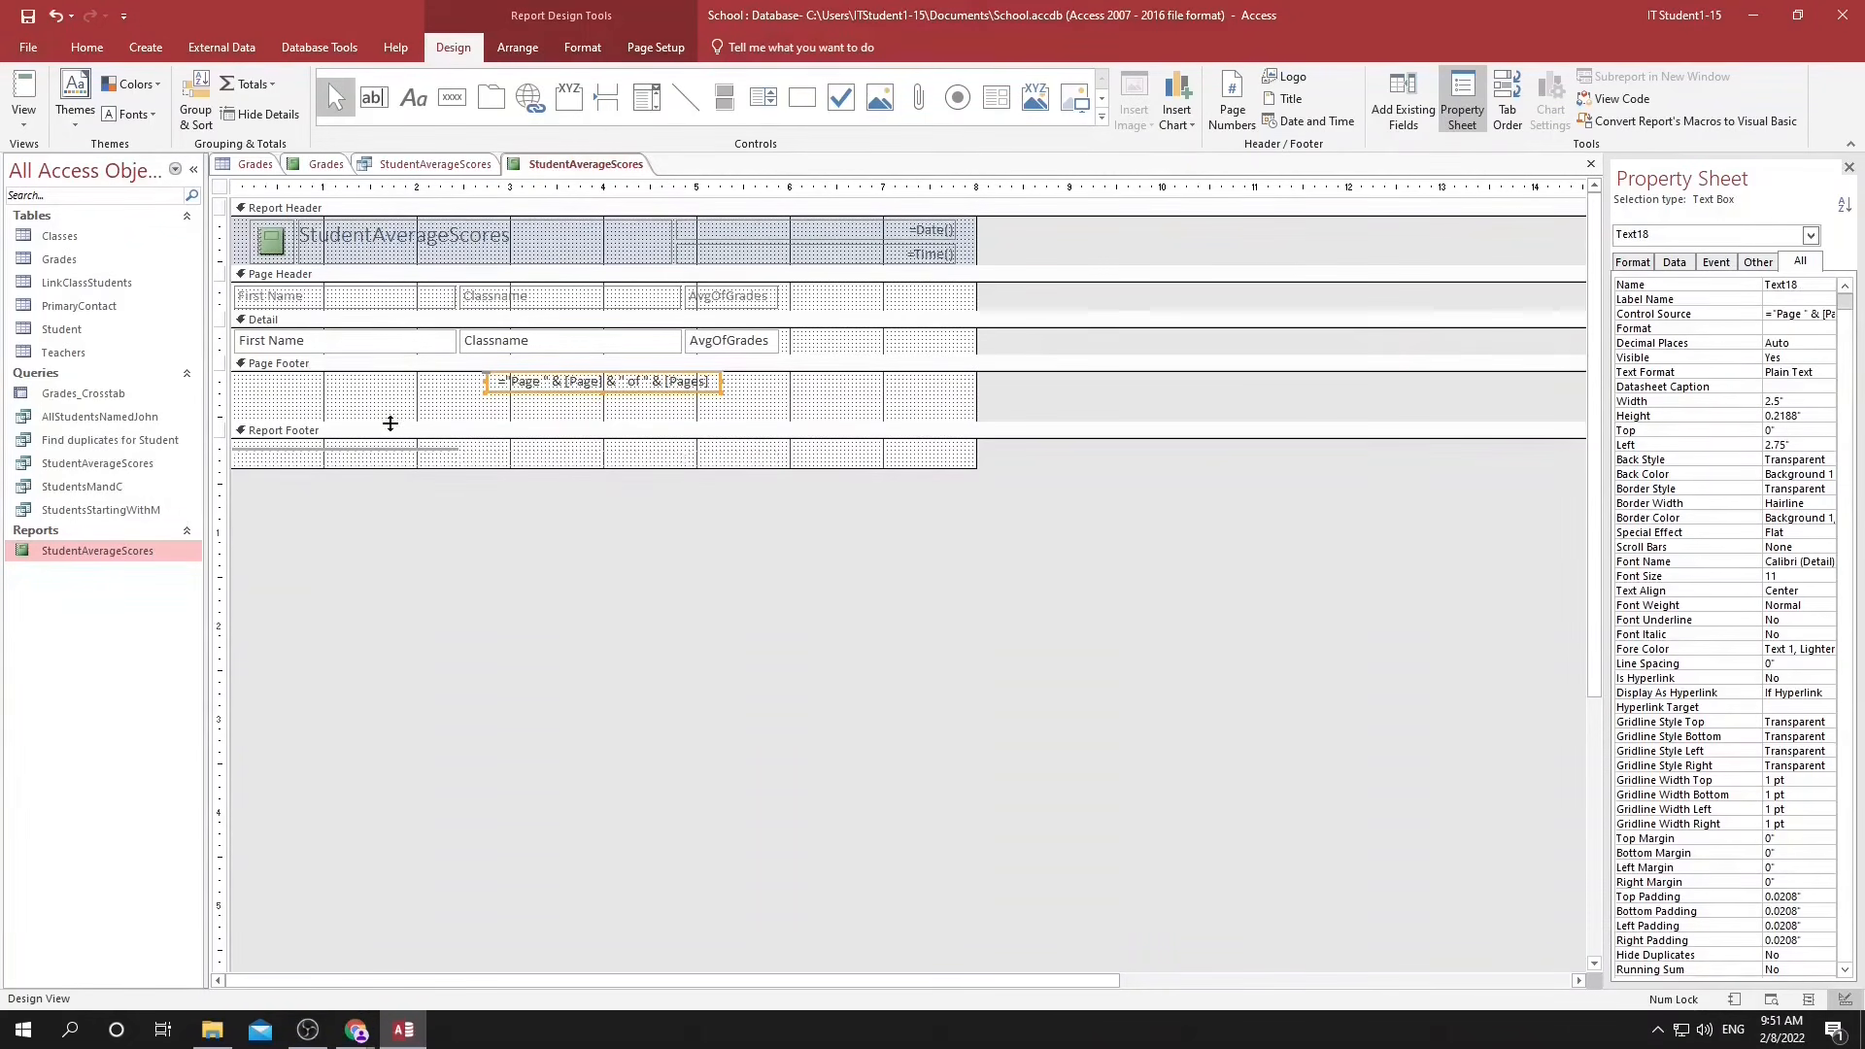
left_click_drag(389, 424, 405, 461)
left_click(1772, 1001)
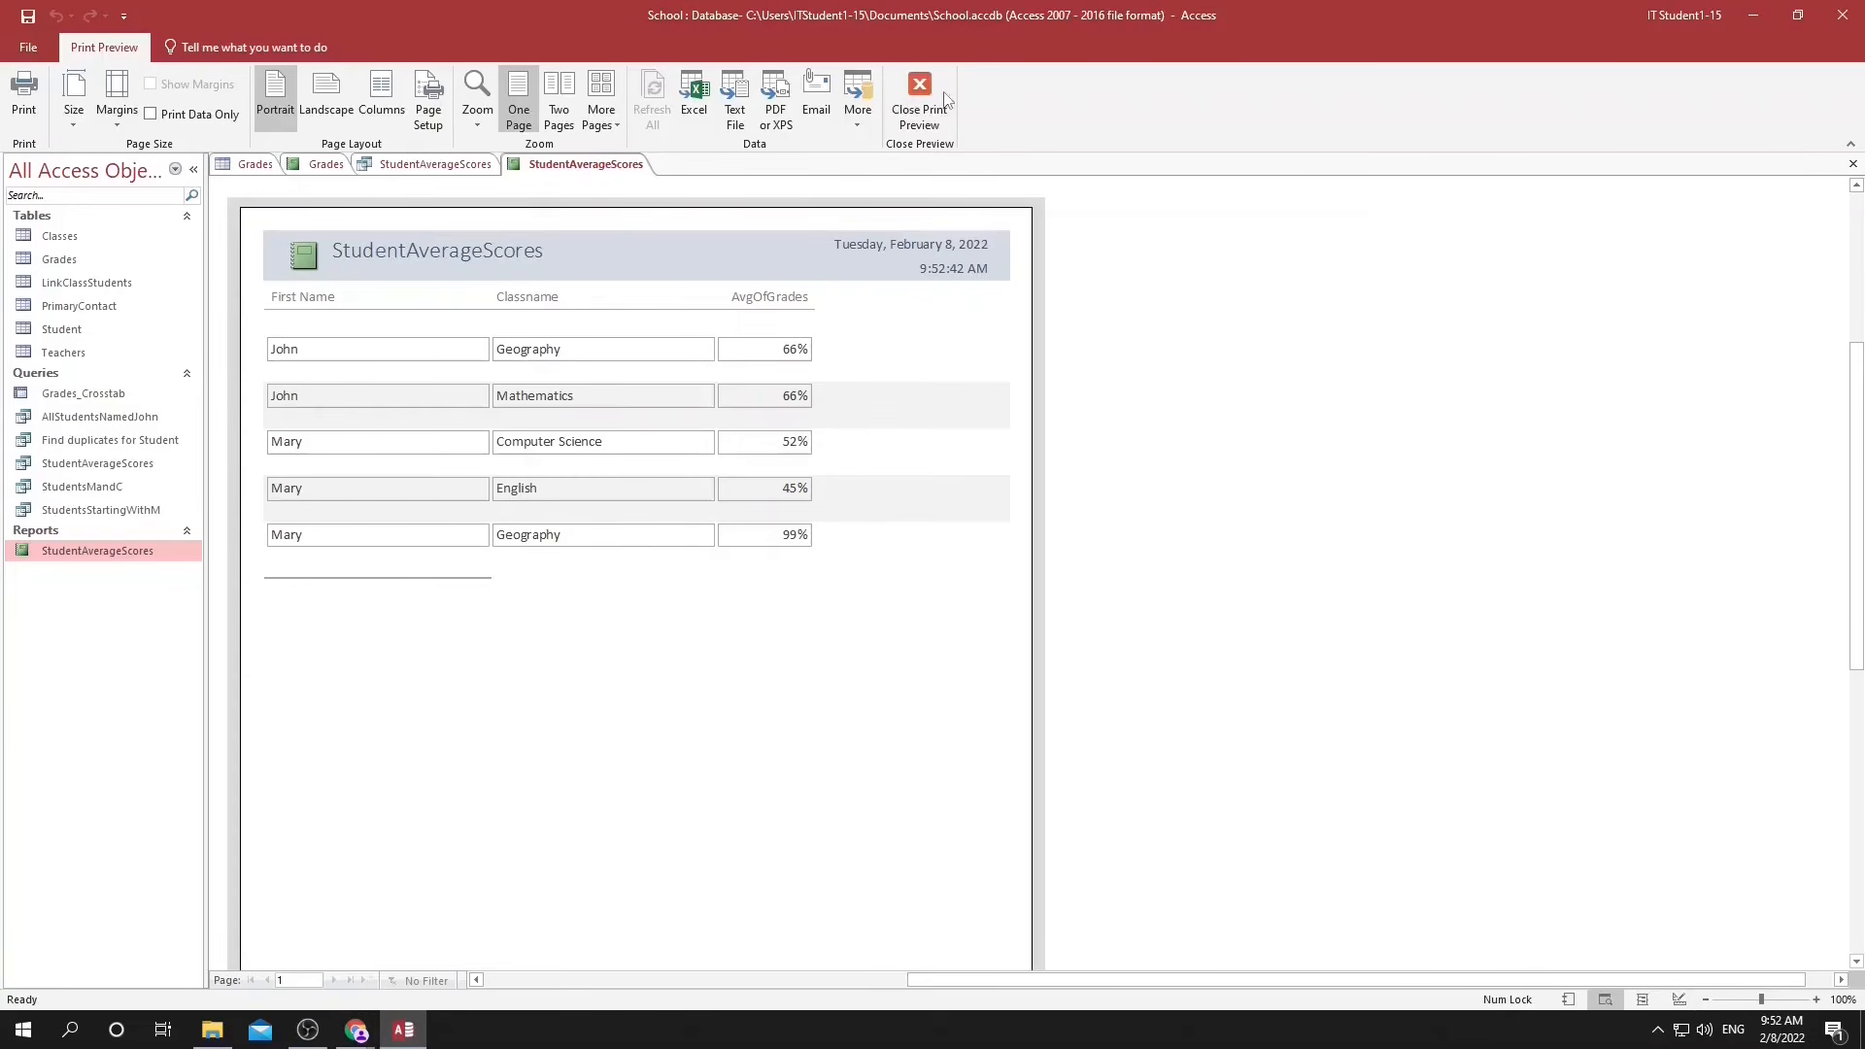
Export the report to the Documents folder as StudentAverageScores.pdf and open the exported PDF from that folder.
left_click(777, 109)
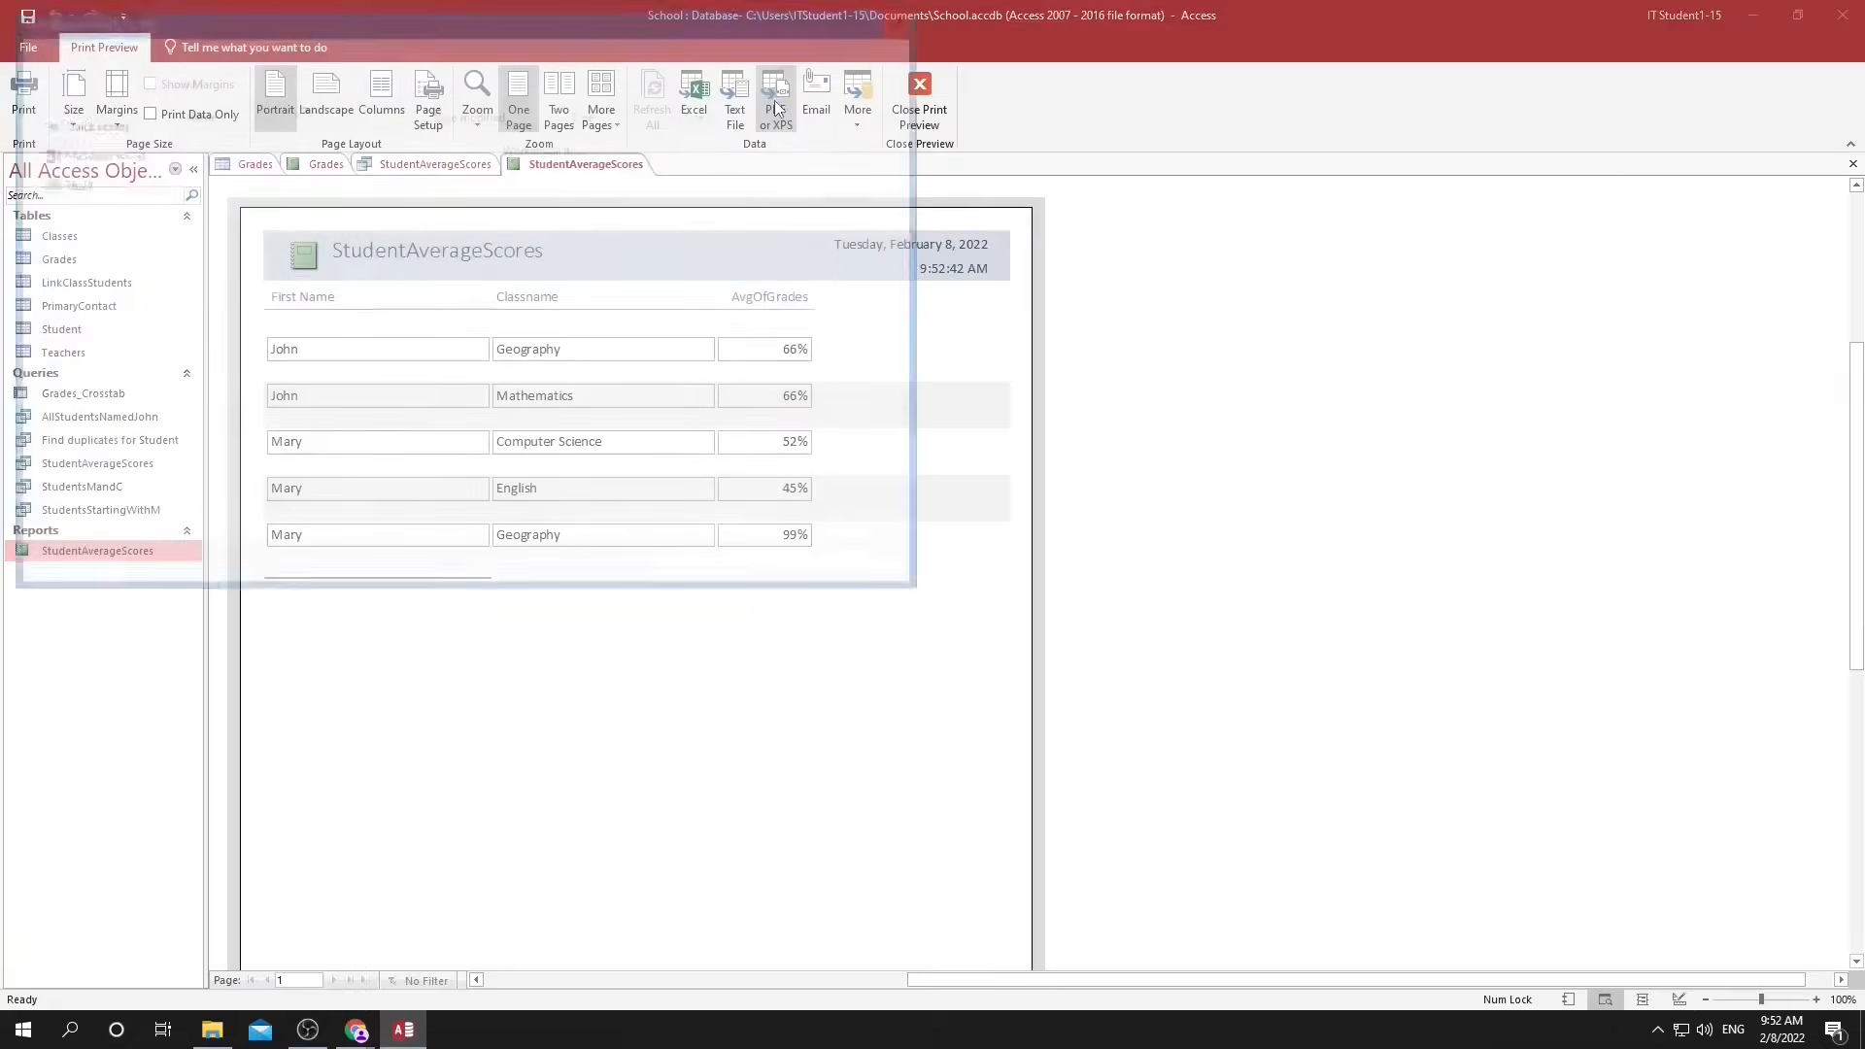
left_click(748, 569)
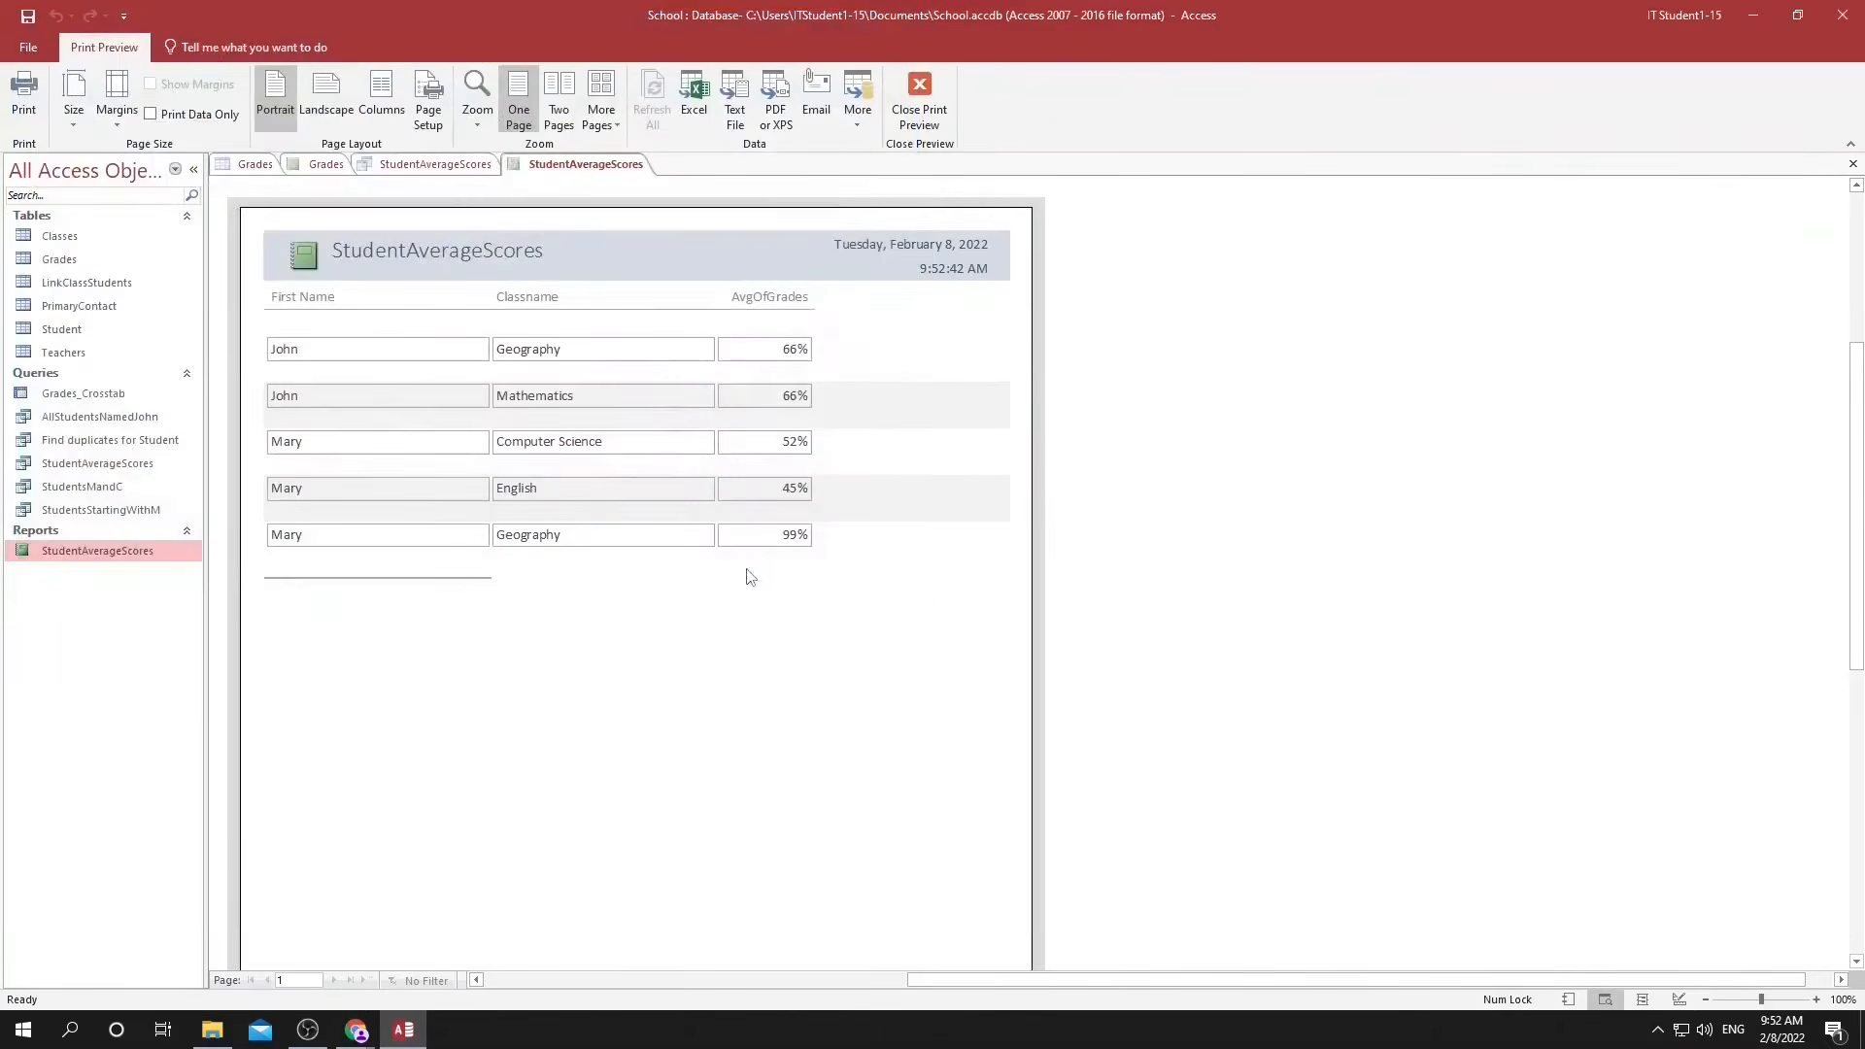
left_click(1228, 765)
left_click(211, 1030)
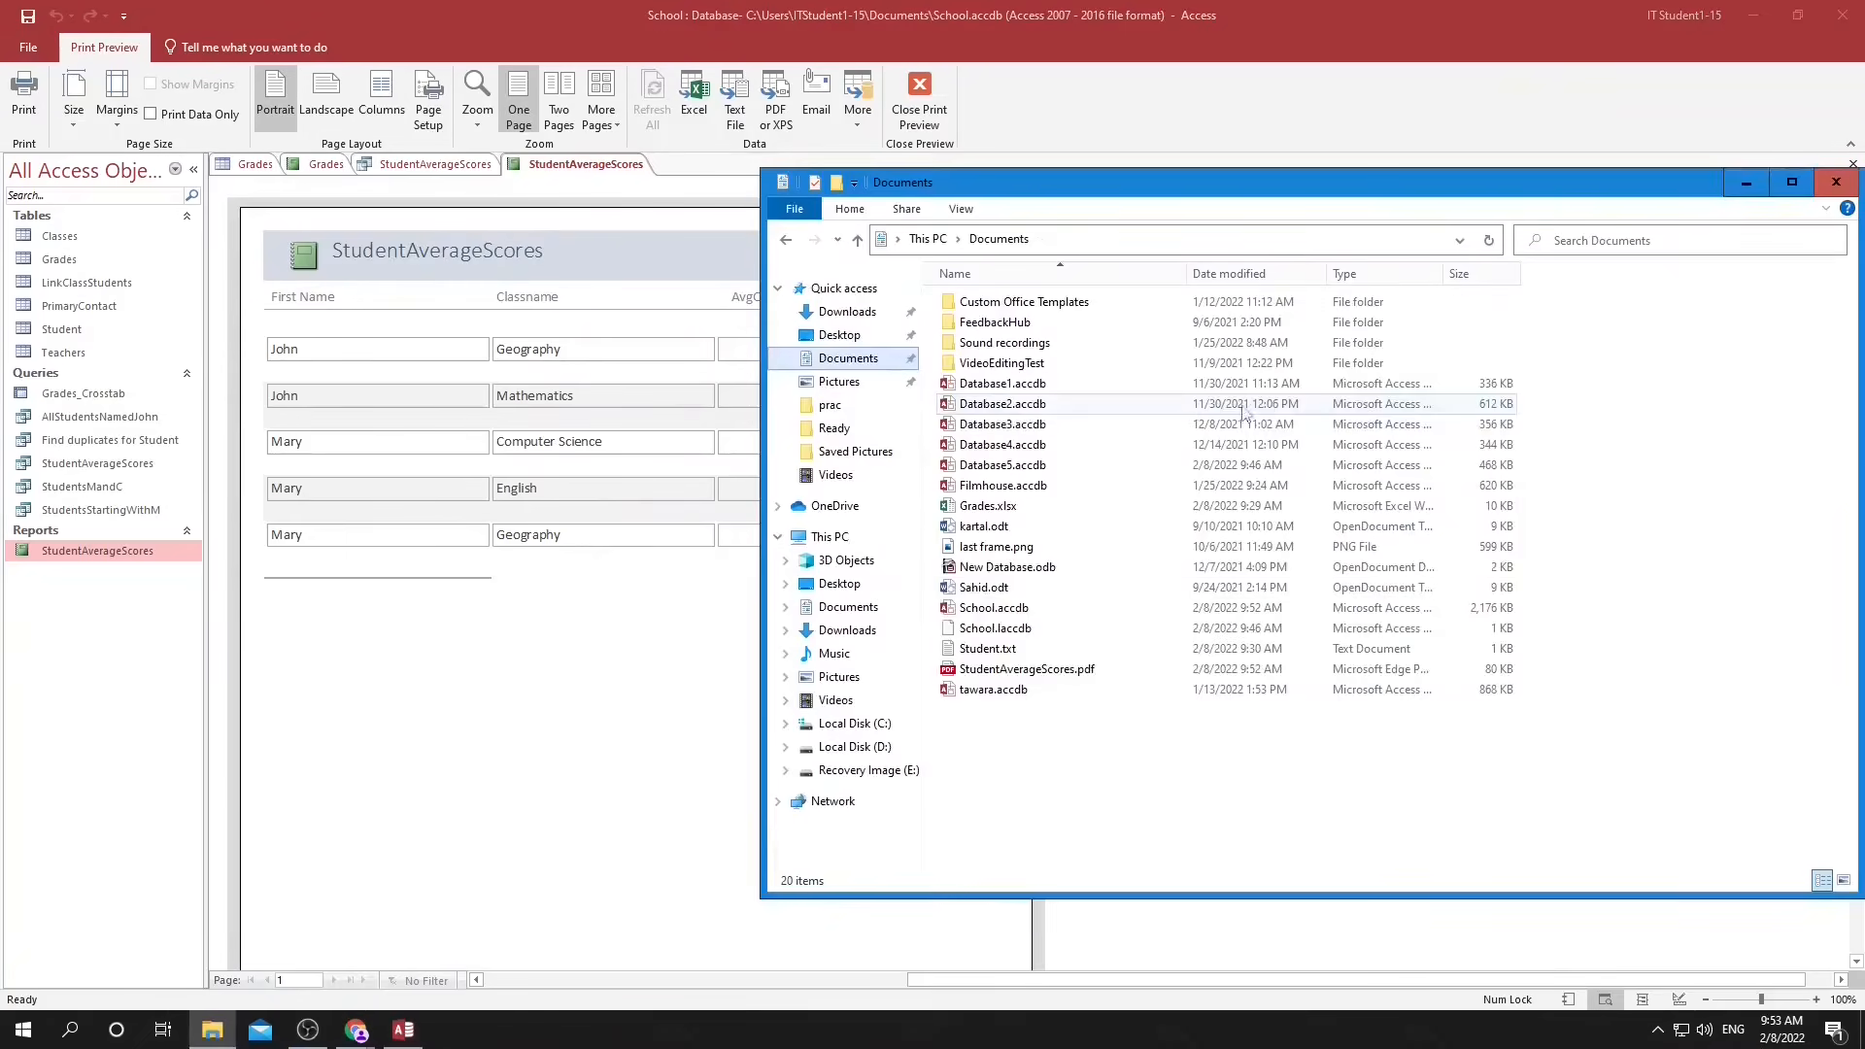
left_click(985, 670)
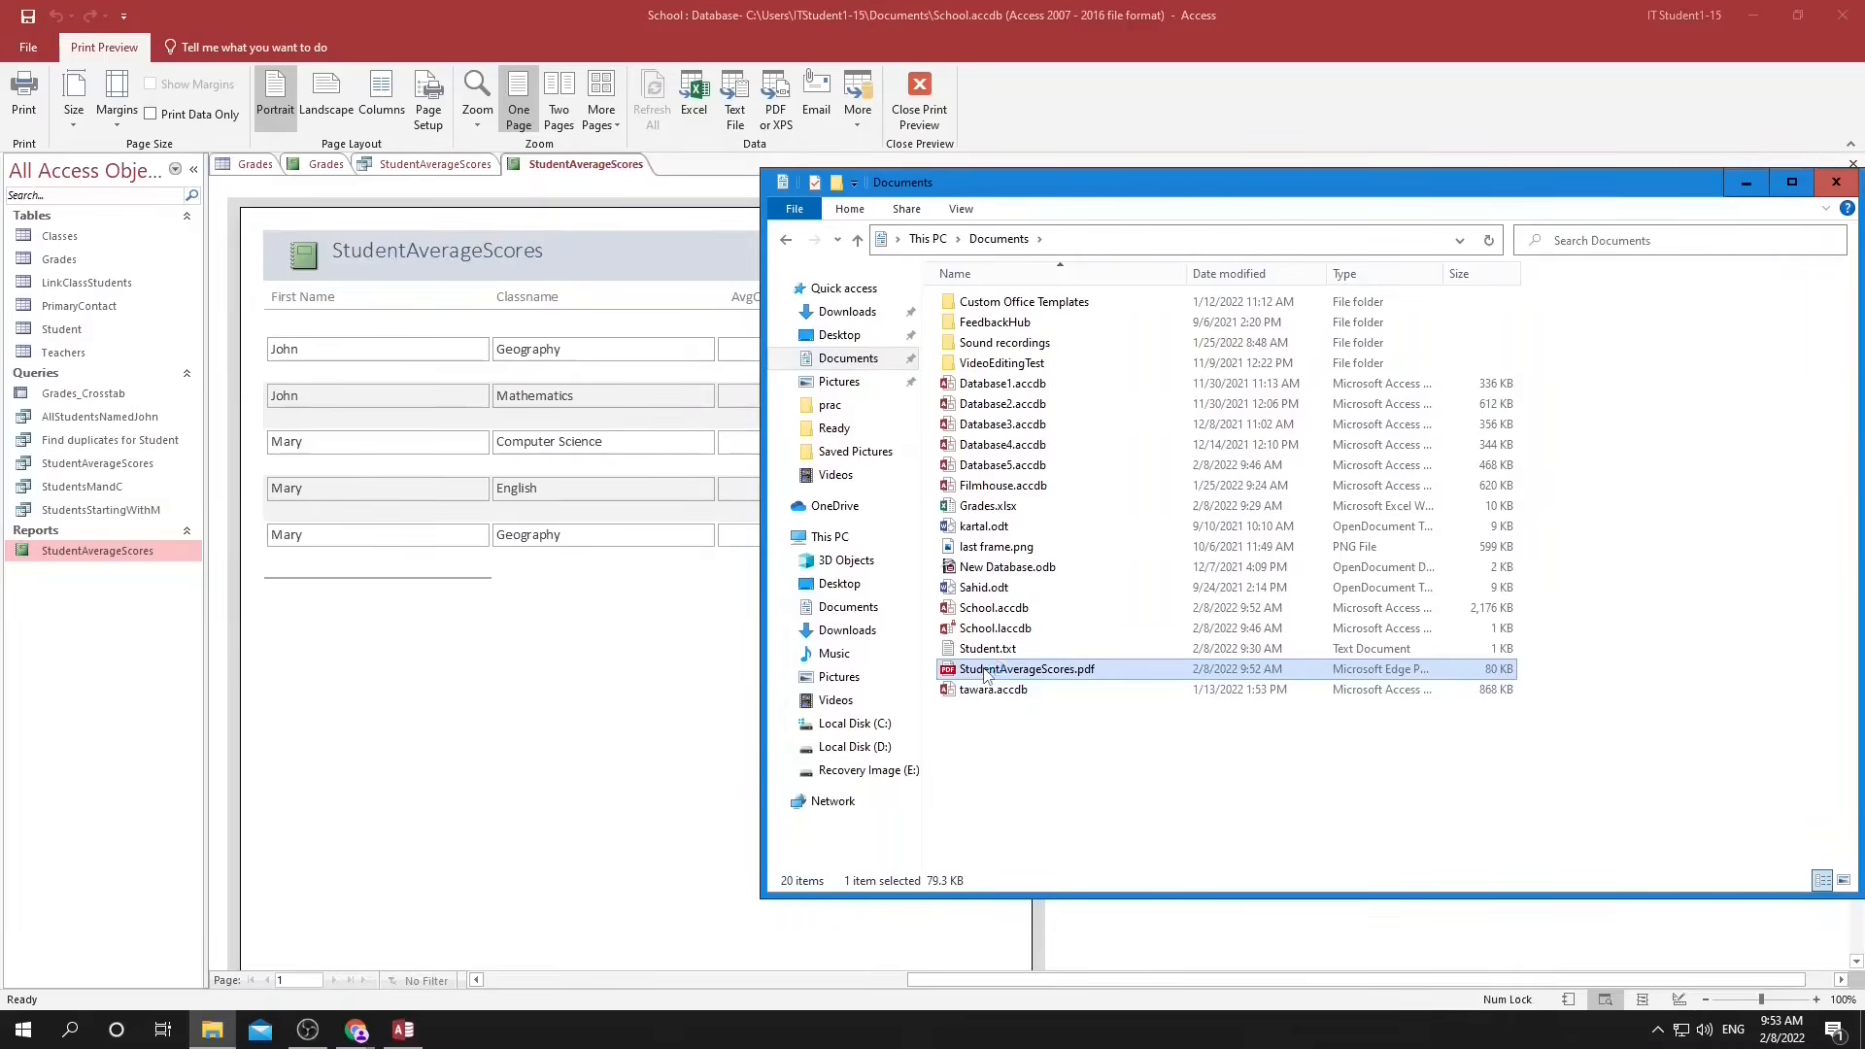
double_click(986, 670)
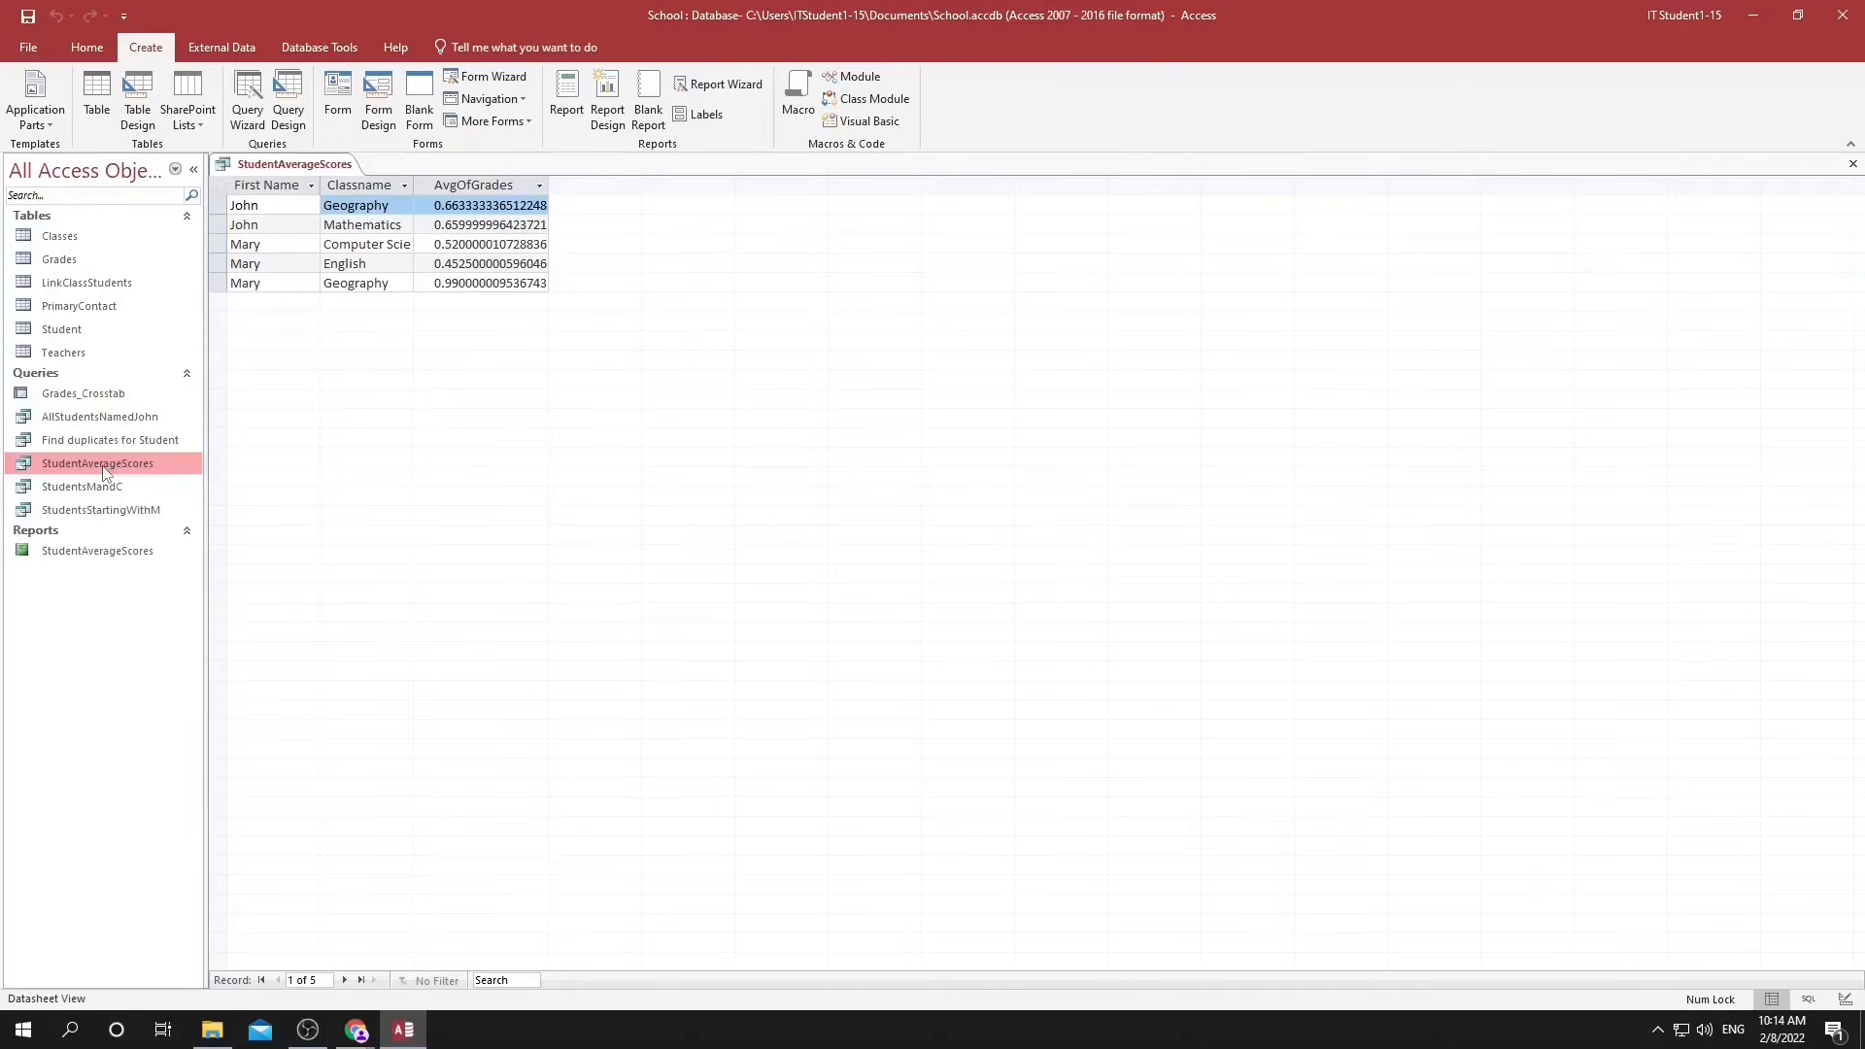
Start the Report Wizard on the StudentAverageScores query and include the First Name, Classname and AvgOfGrades fields.
left_click(738, 85)
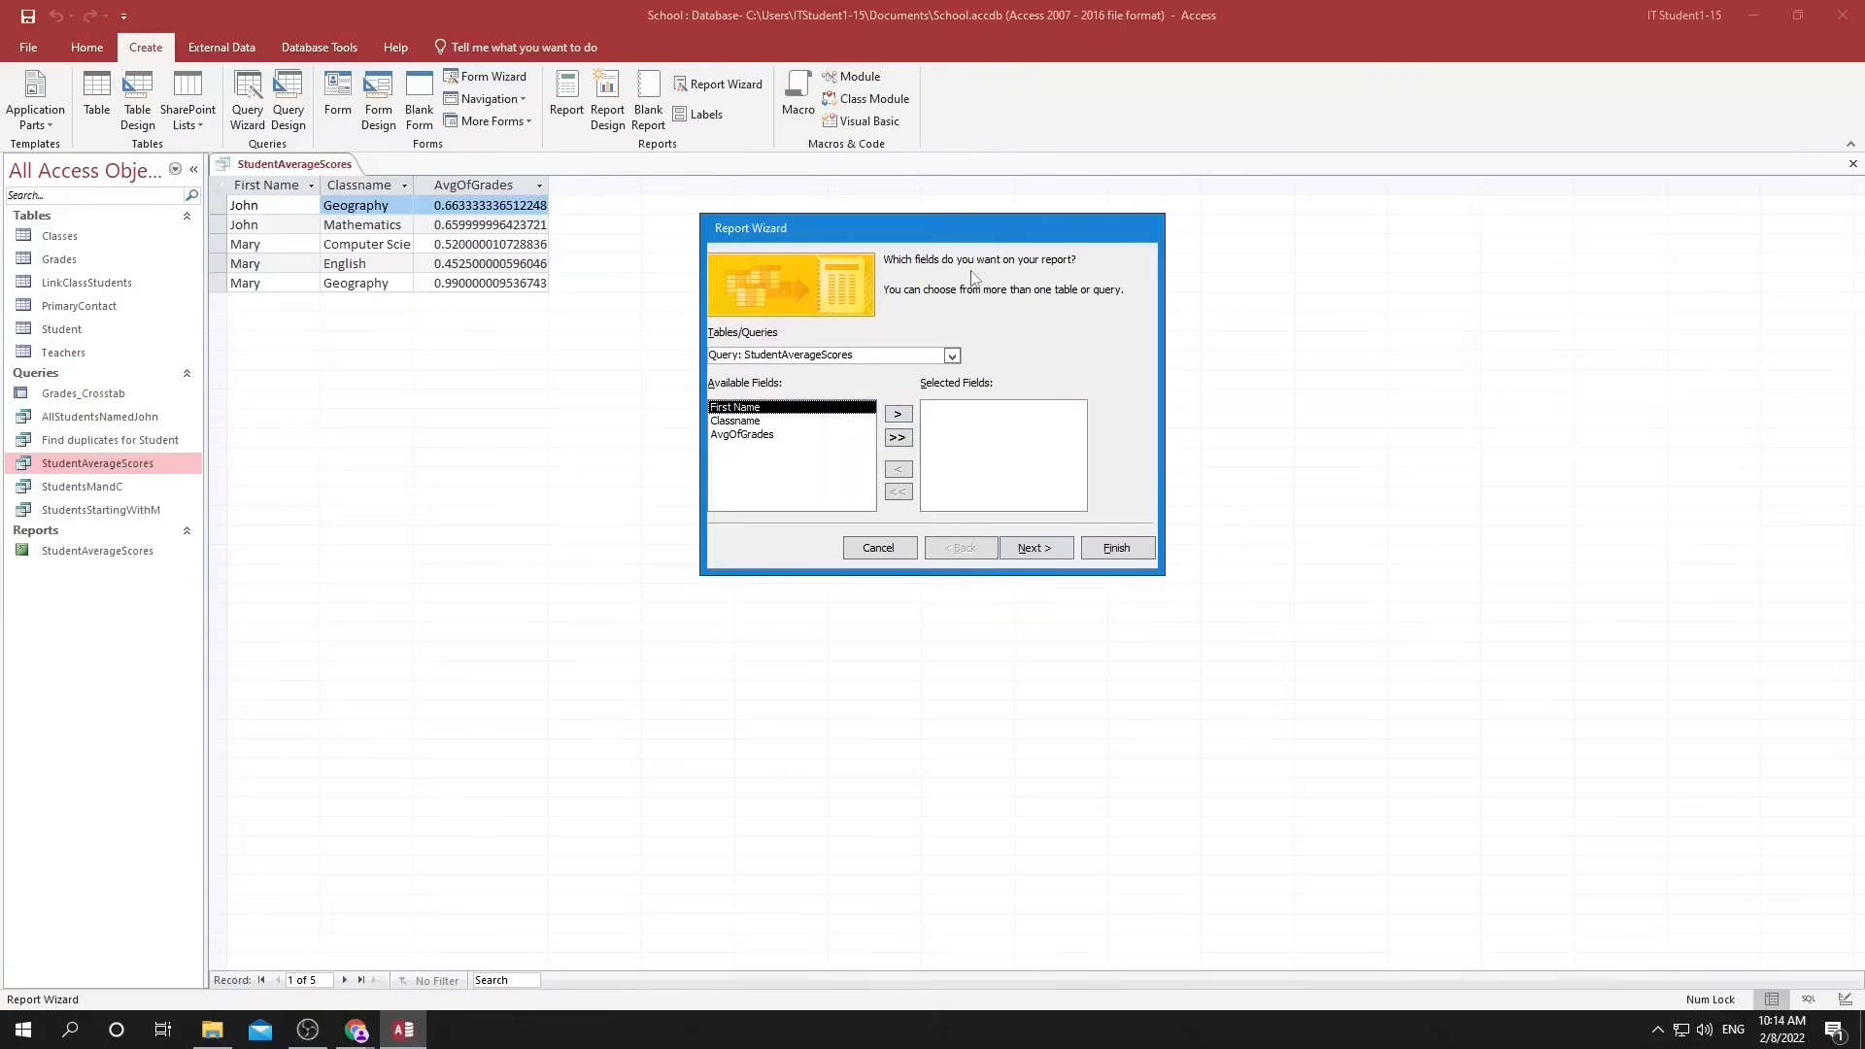
left_click(900, 415)
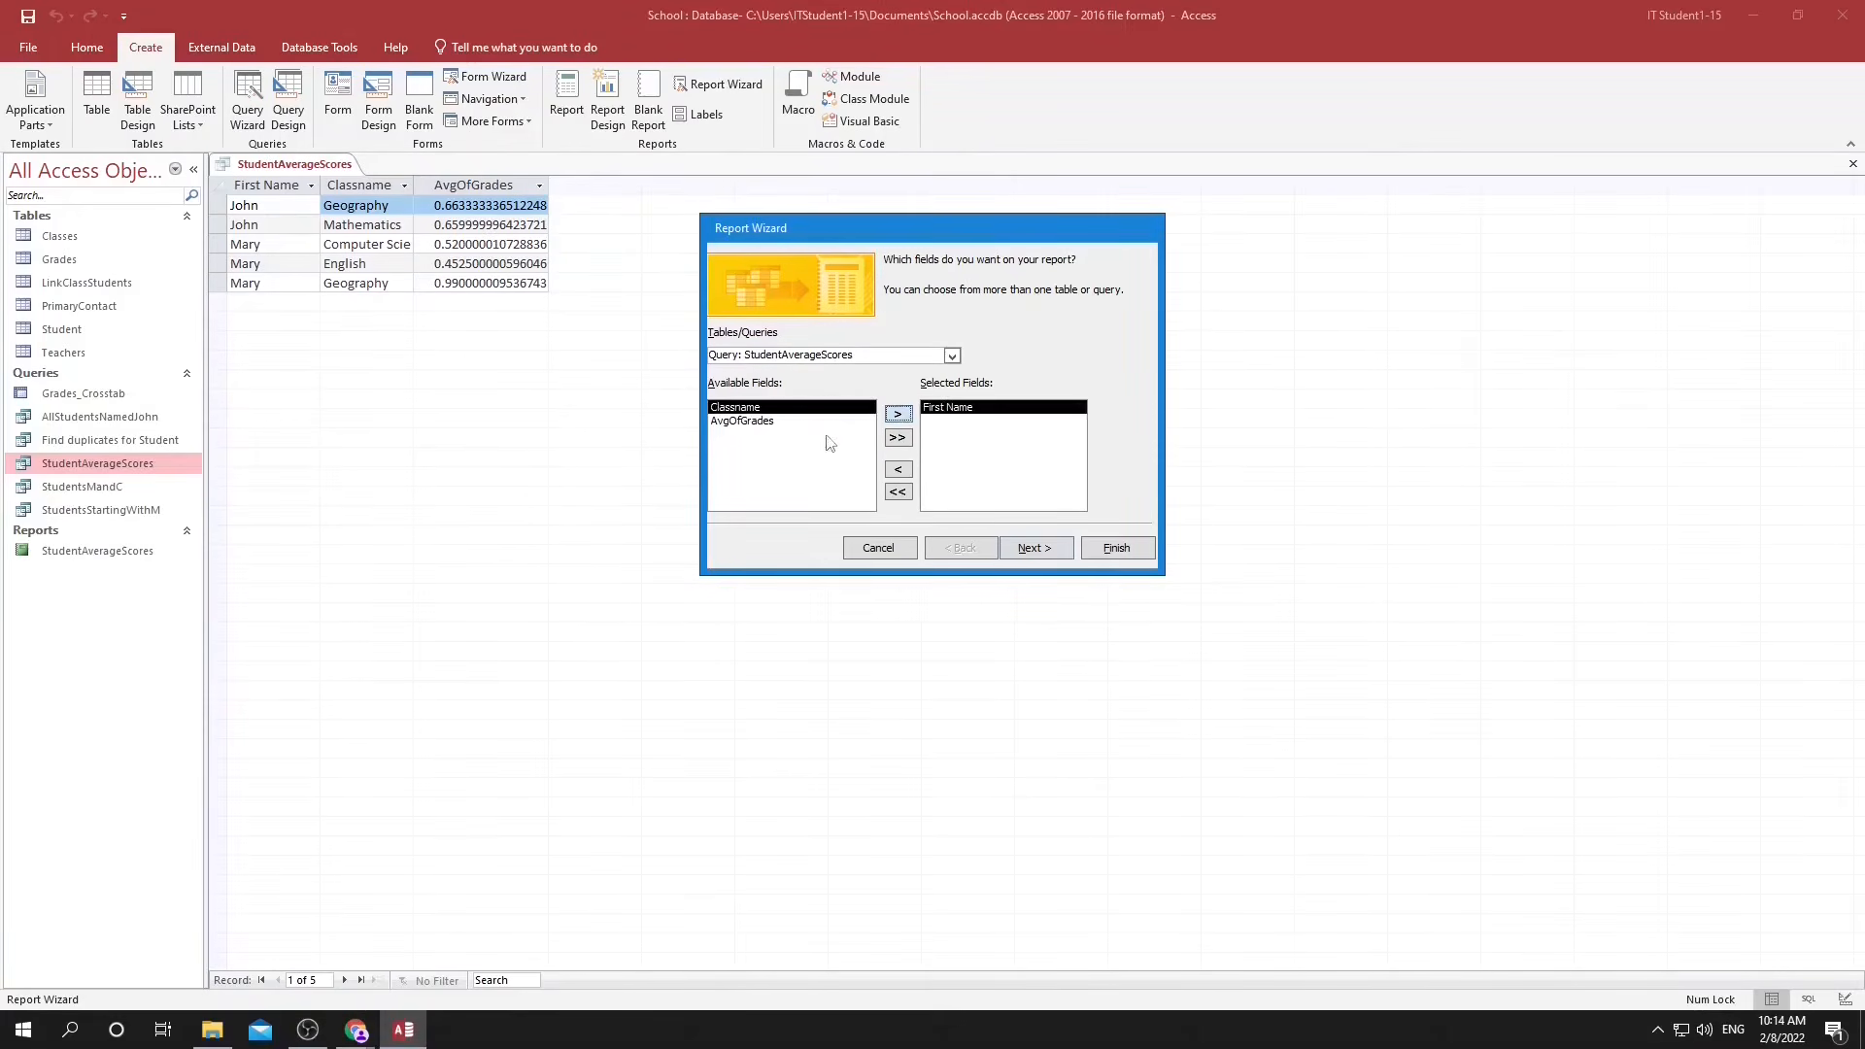
left_click(899, 415)
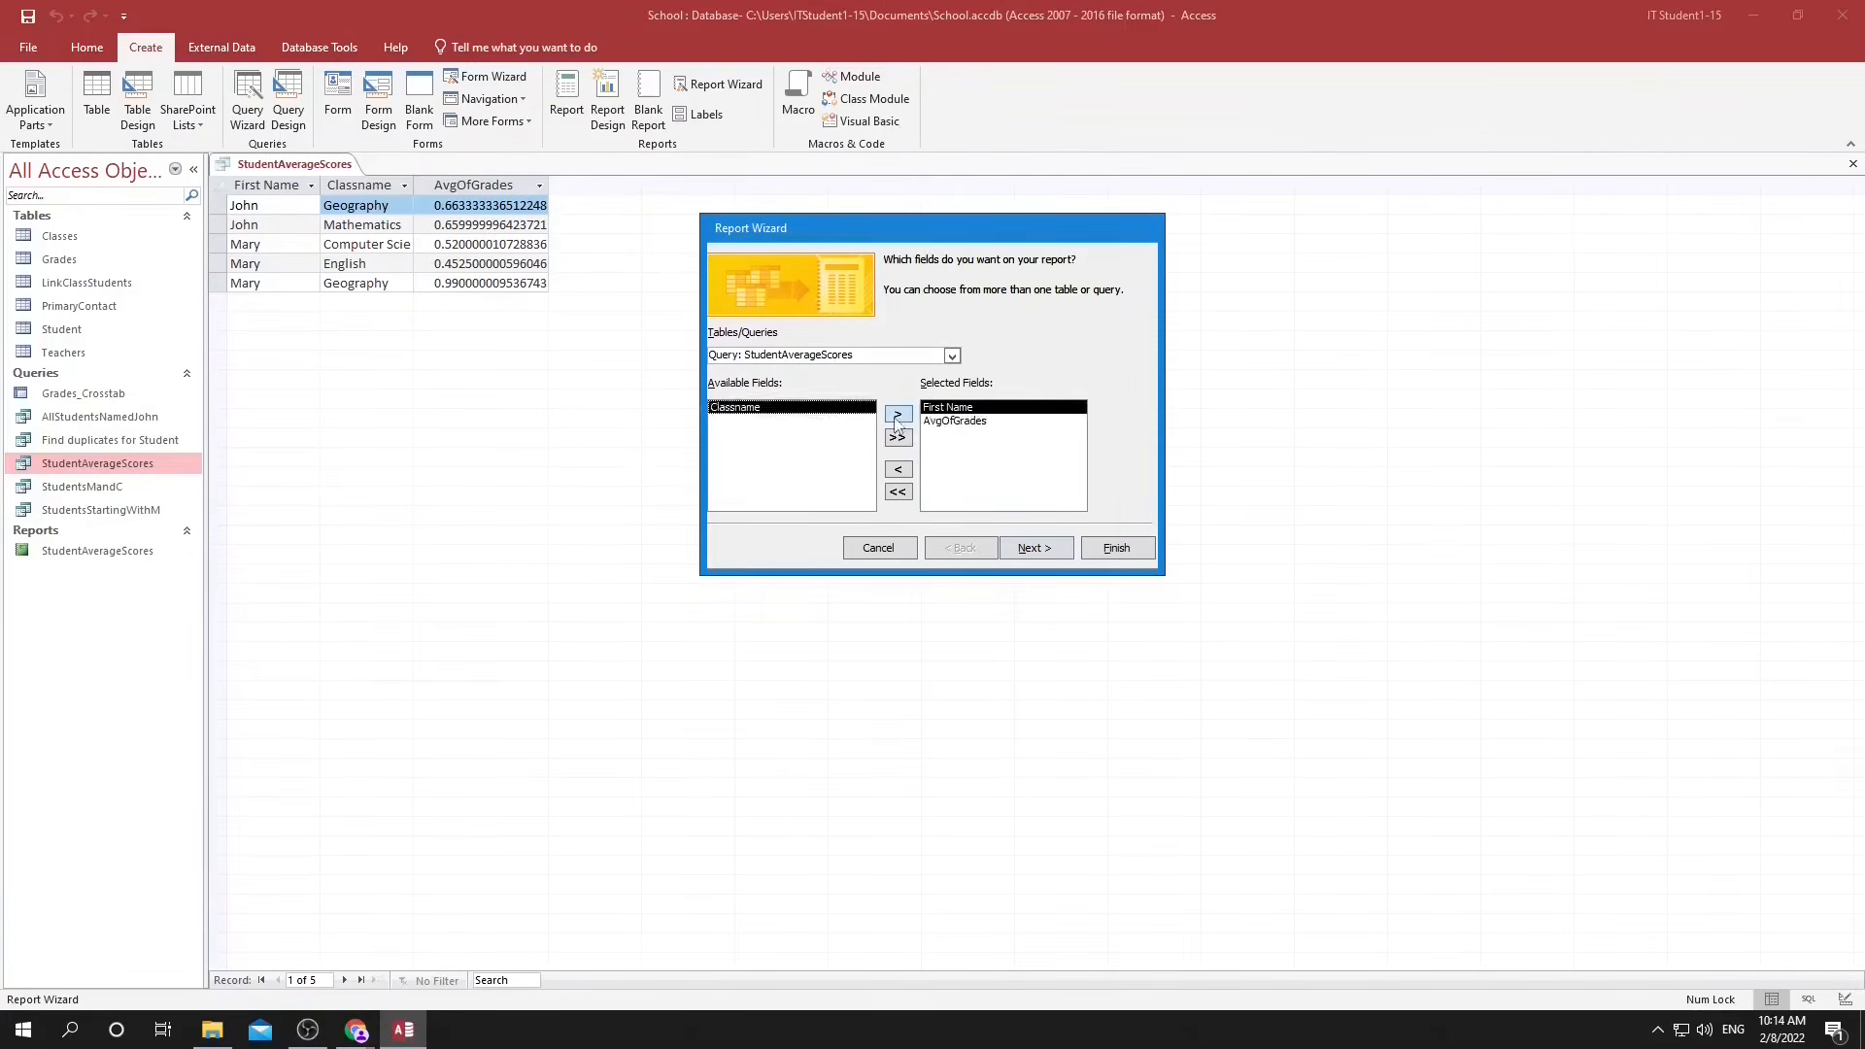
left_click(899, 415)
left_click(1035, 548)
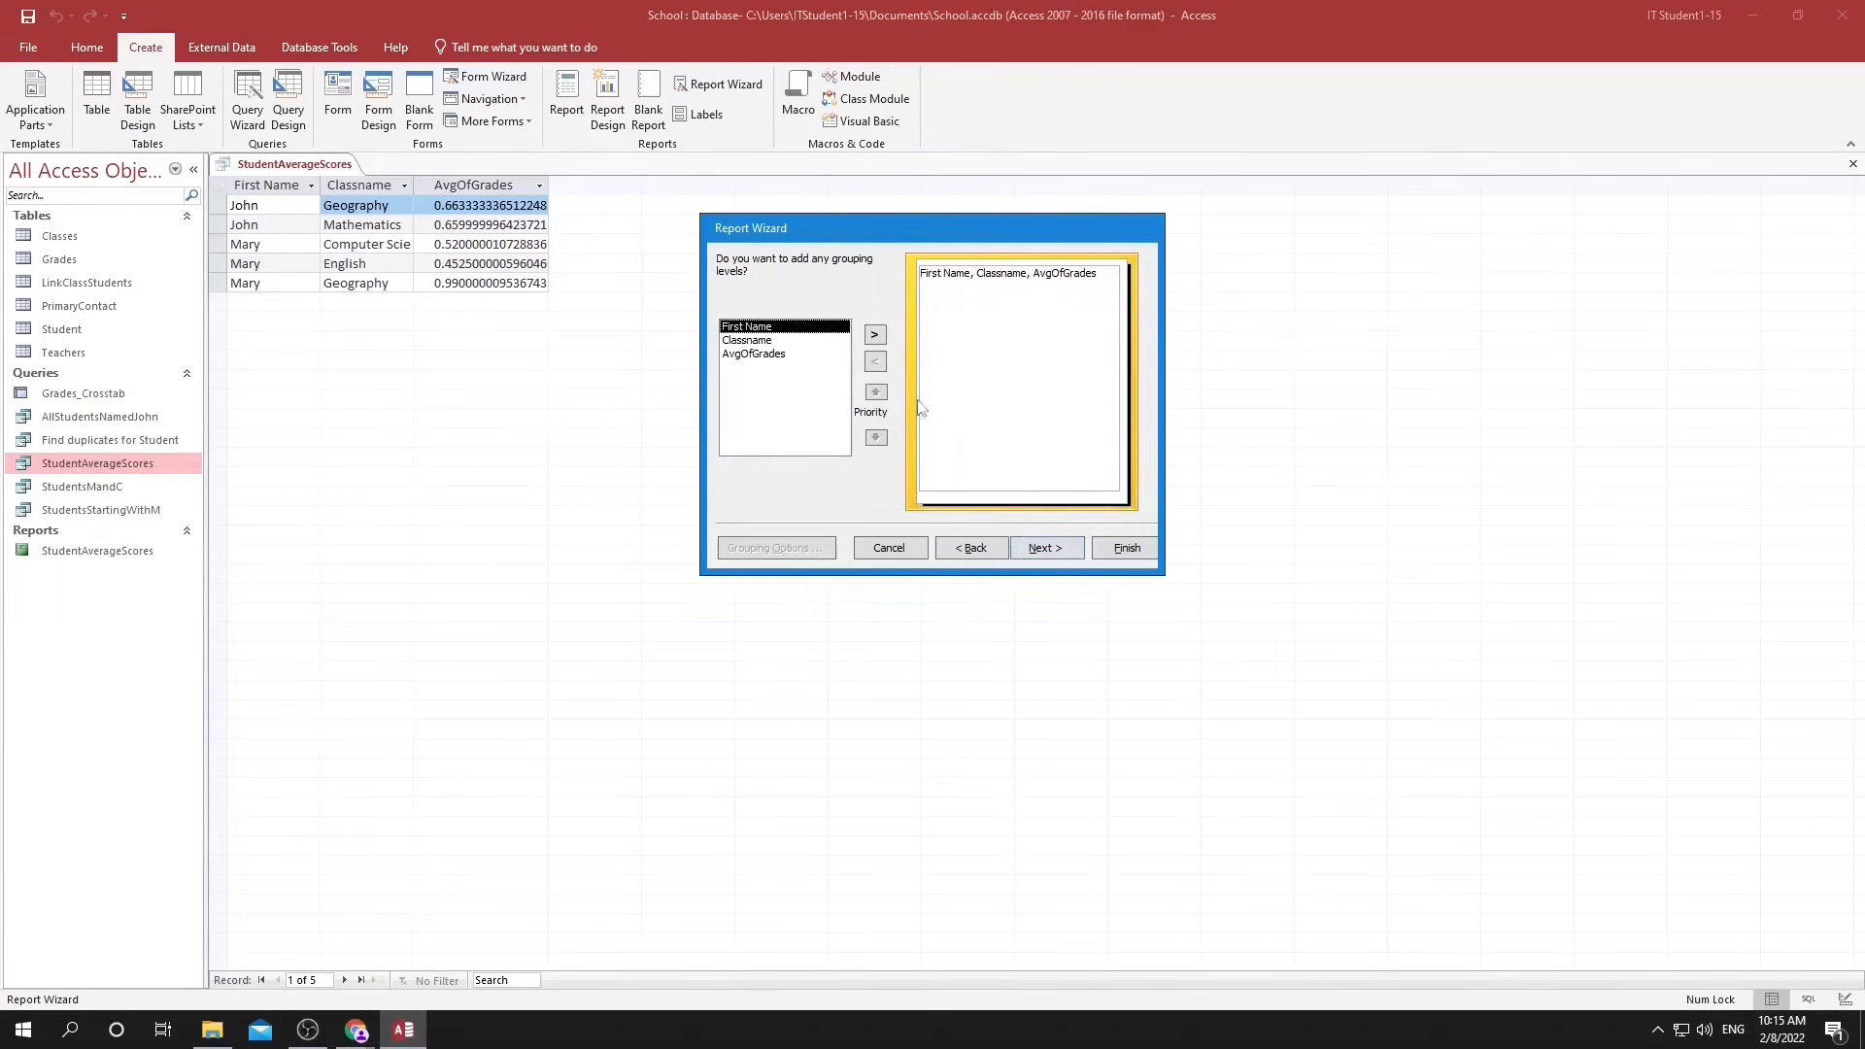
Group the wizard's report by First Name and sort its detail records by Classname in ascending order.
left_click(780, 355)
left_click(767, 326)
left_click(874, 334)
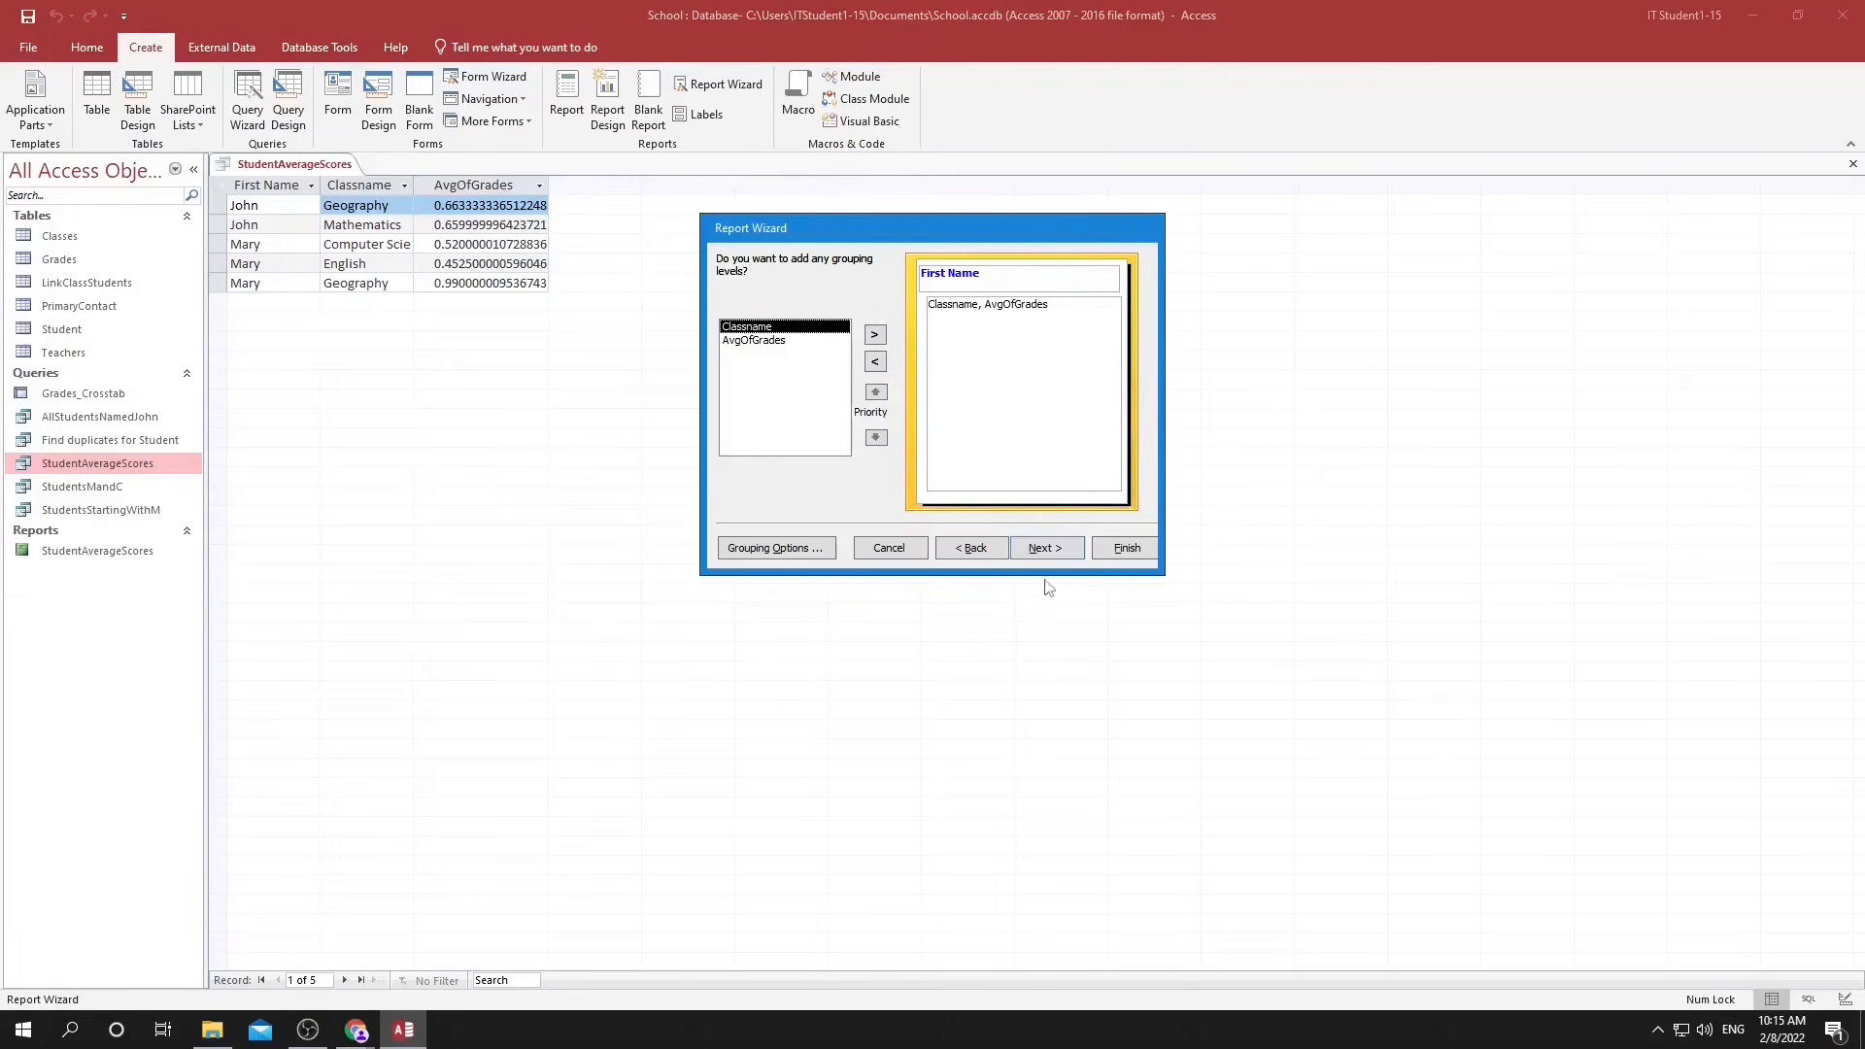
left_click(1040, 550)
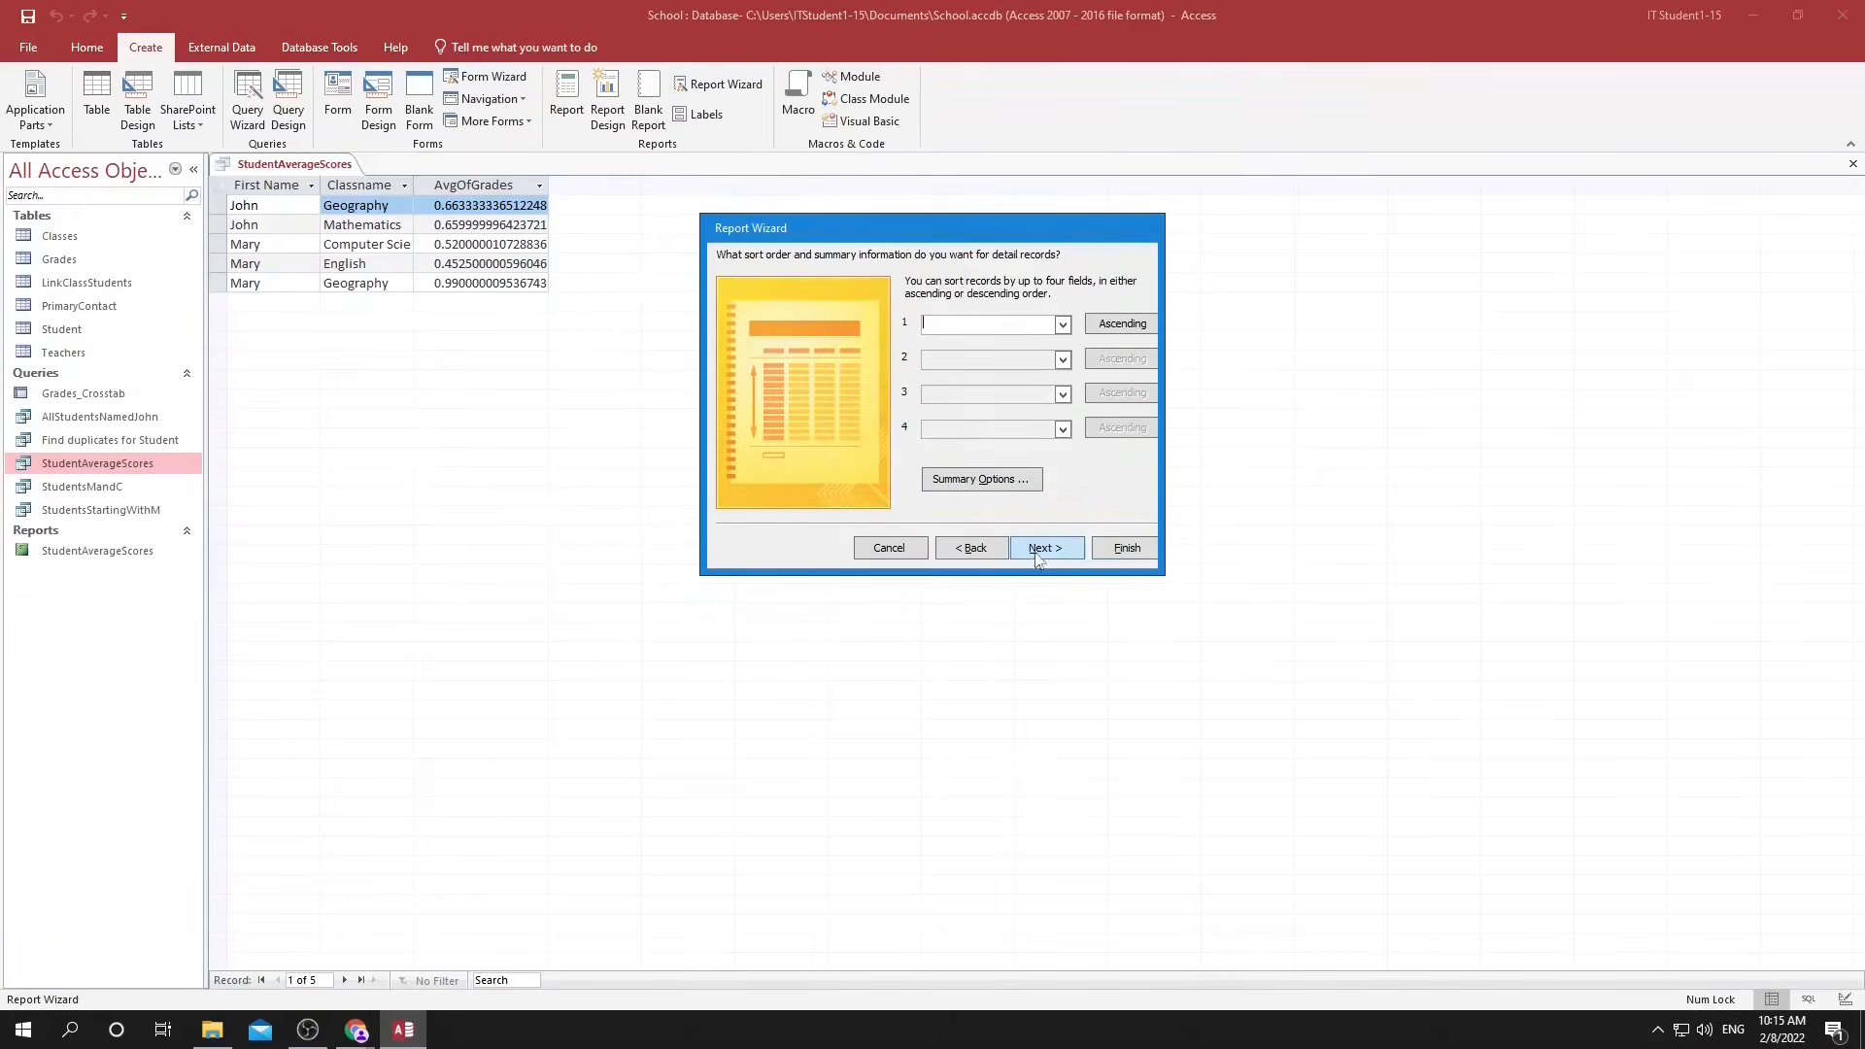
left_click(1062, 325)
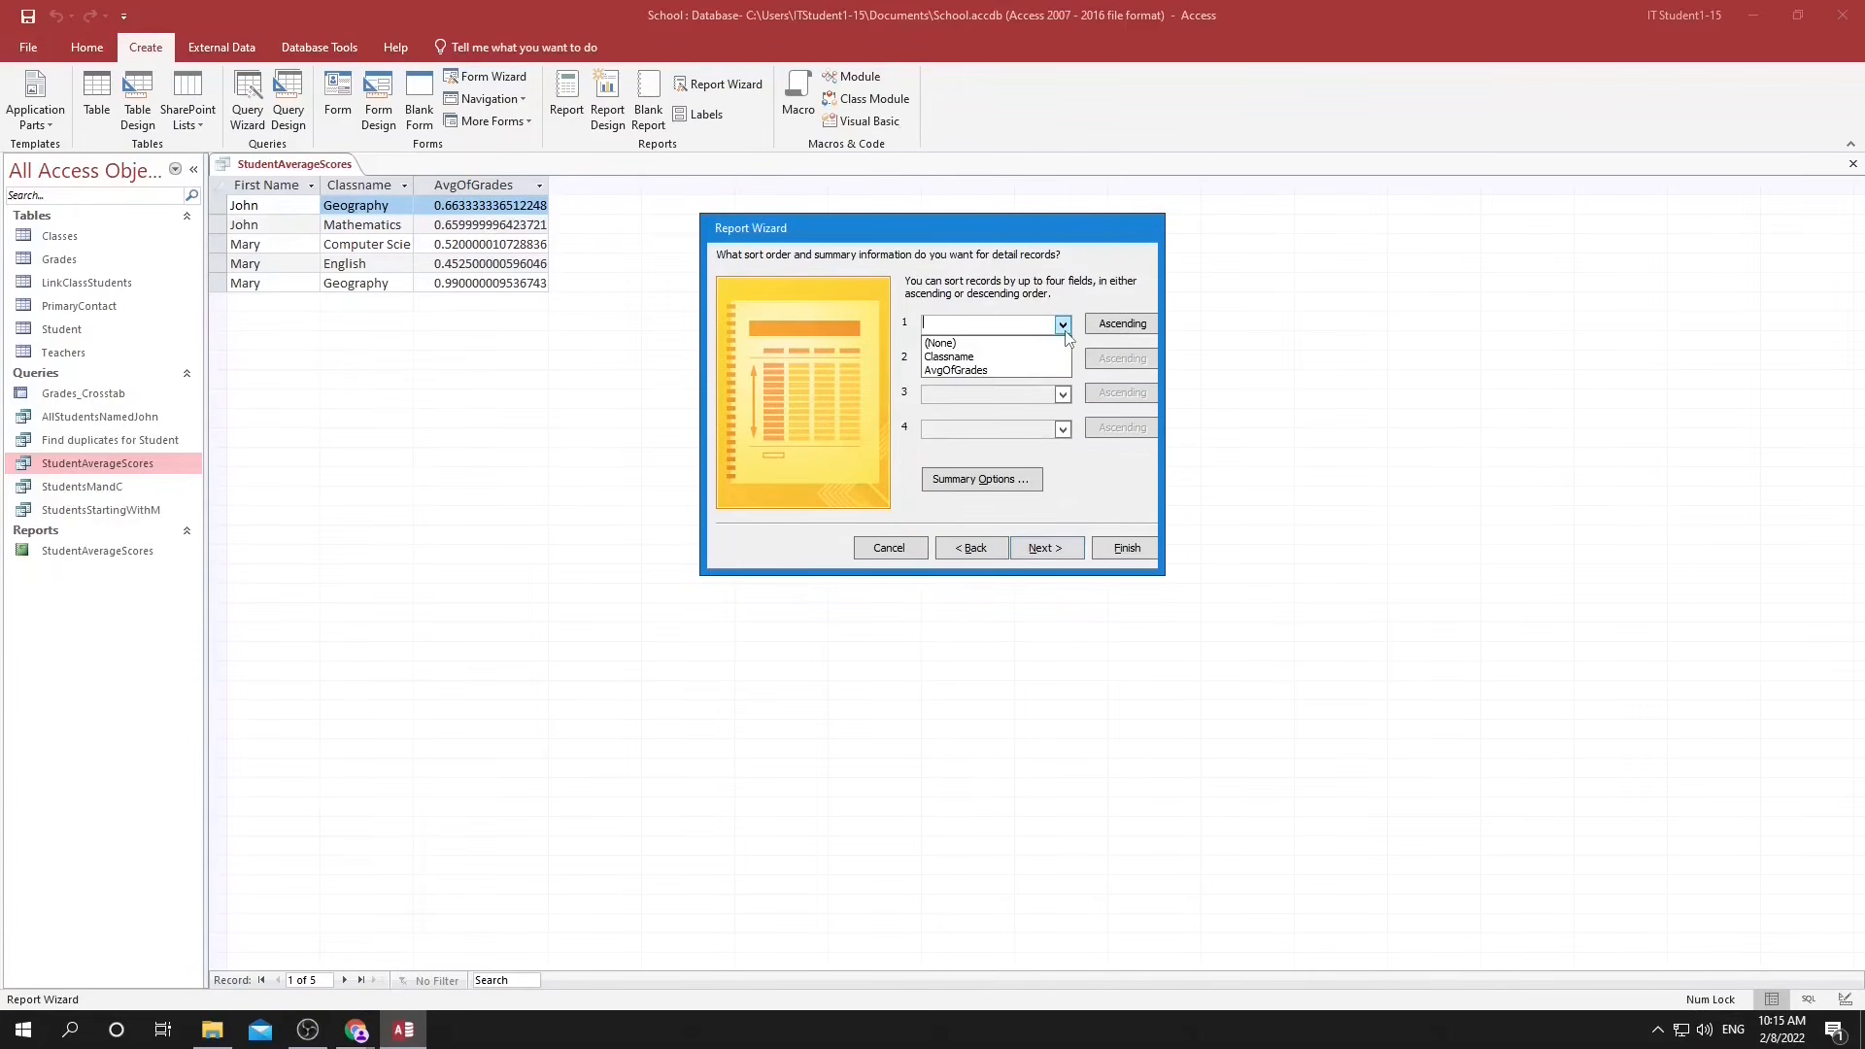
left_click(949, 357)
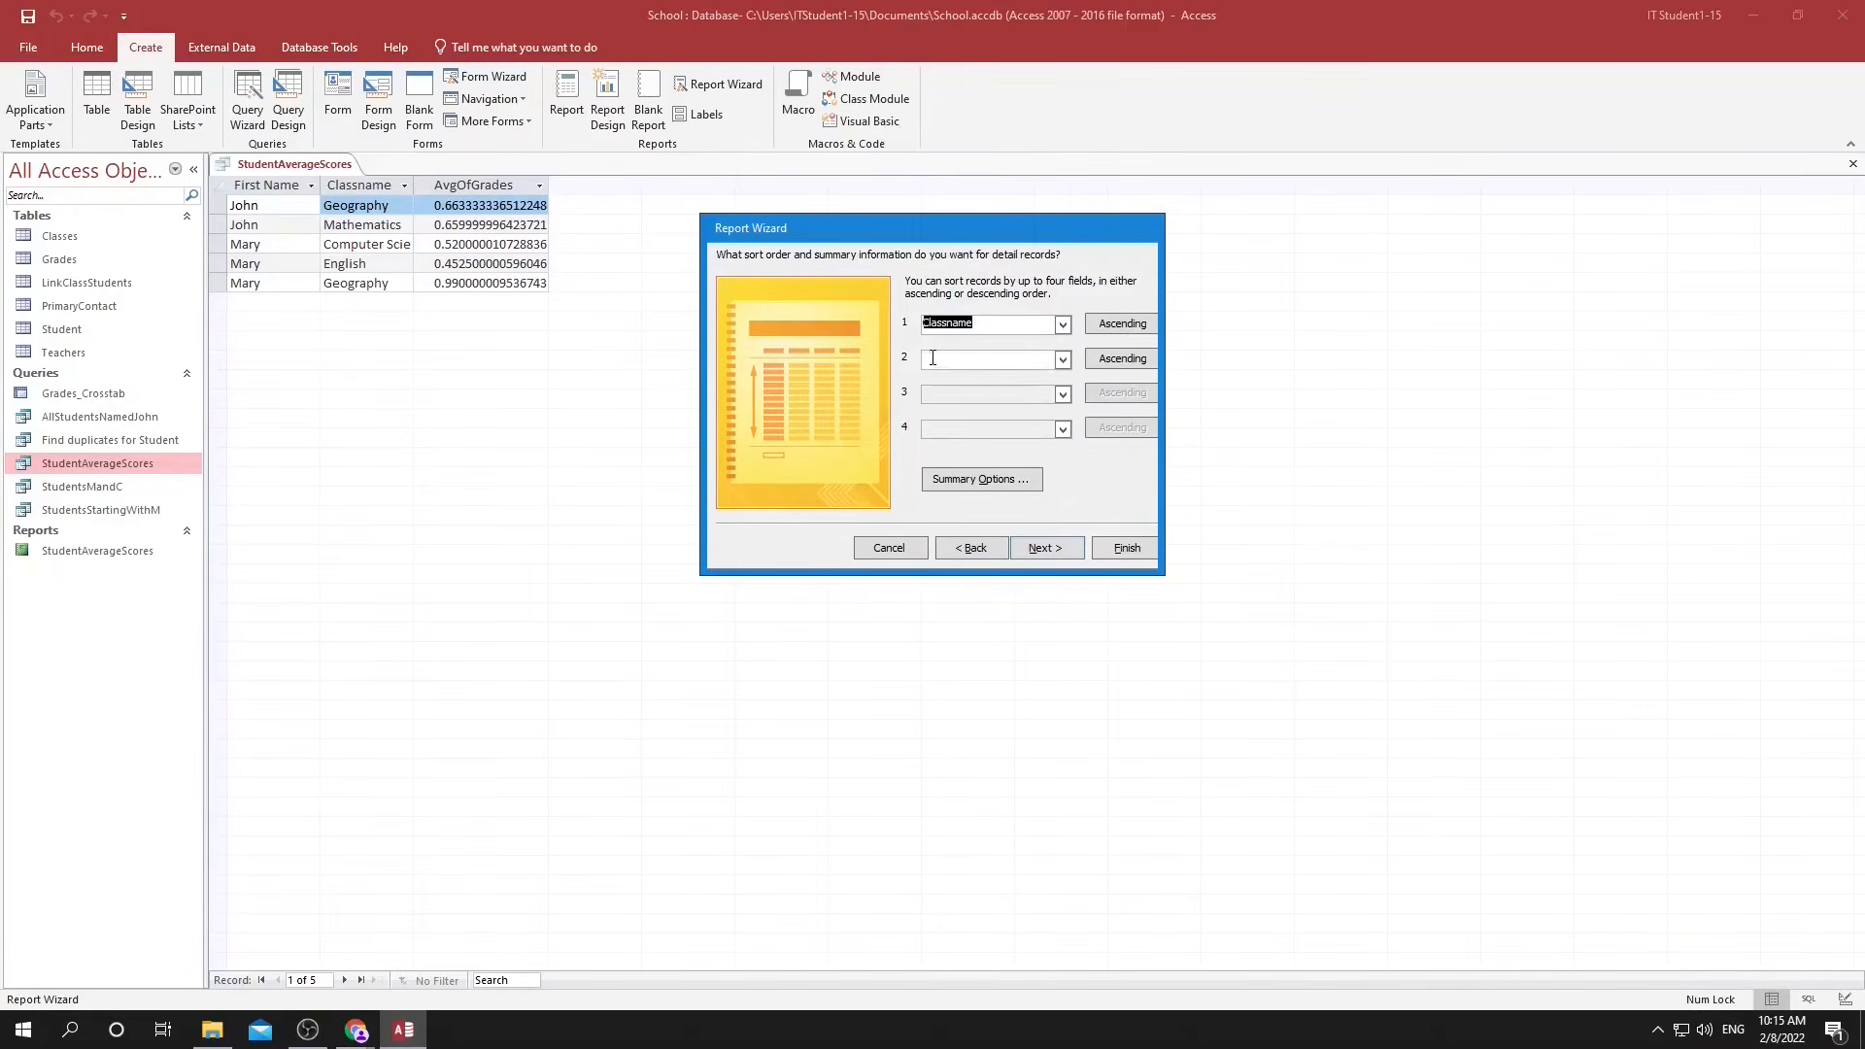
left_click(1053, 550)
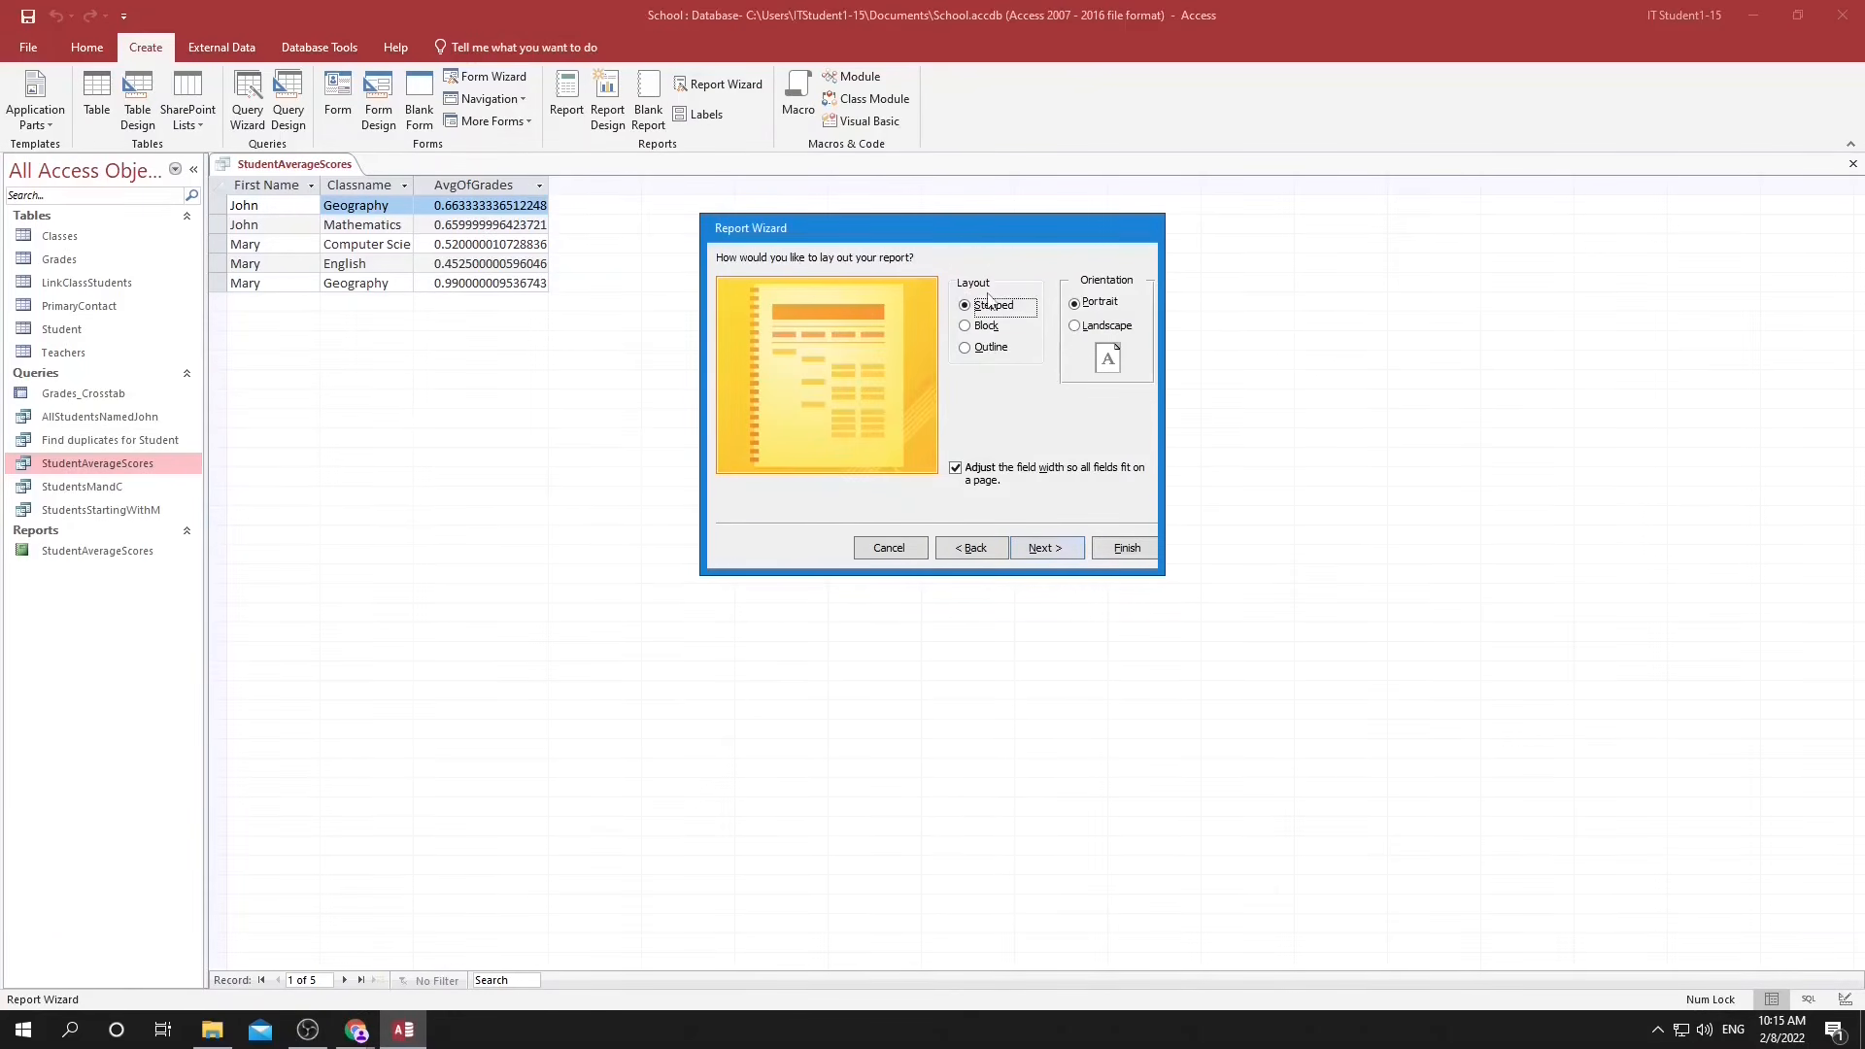
Compare the Stepped and Block layouts, then choose the Outline layout for the report.
left_click(989, 329)
left_click(987, 309)
left_click(989, 327)
left_click(995, 349)
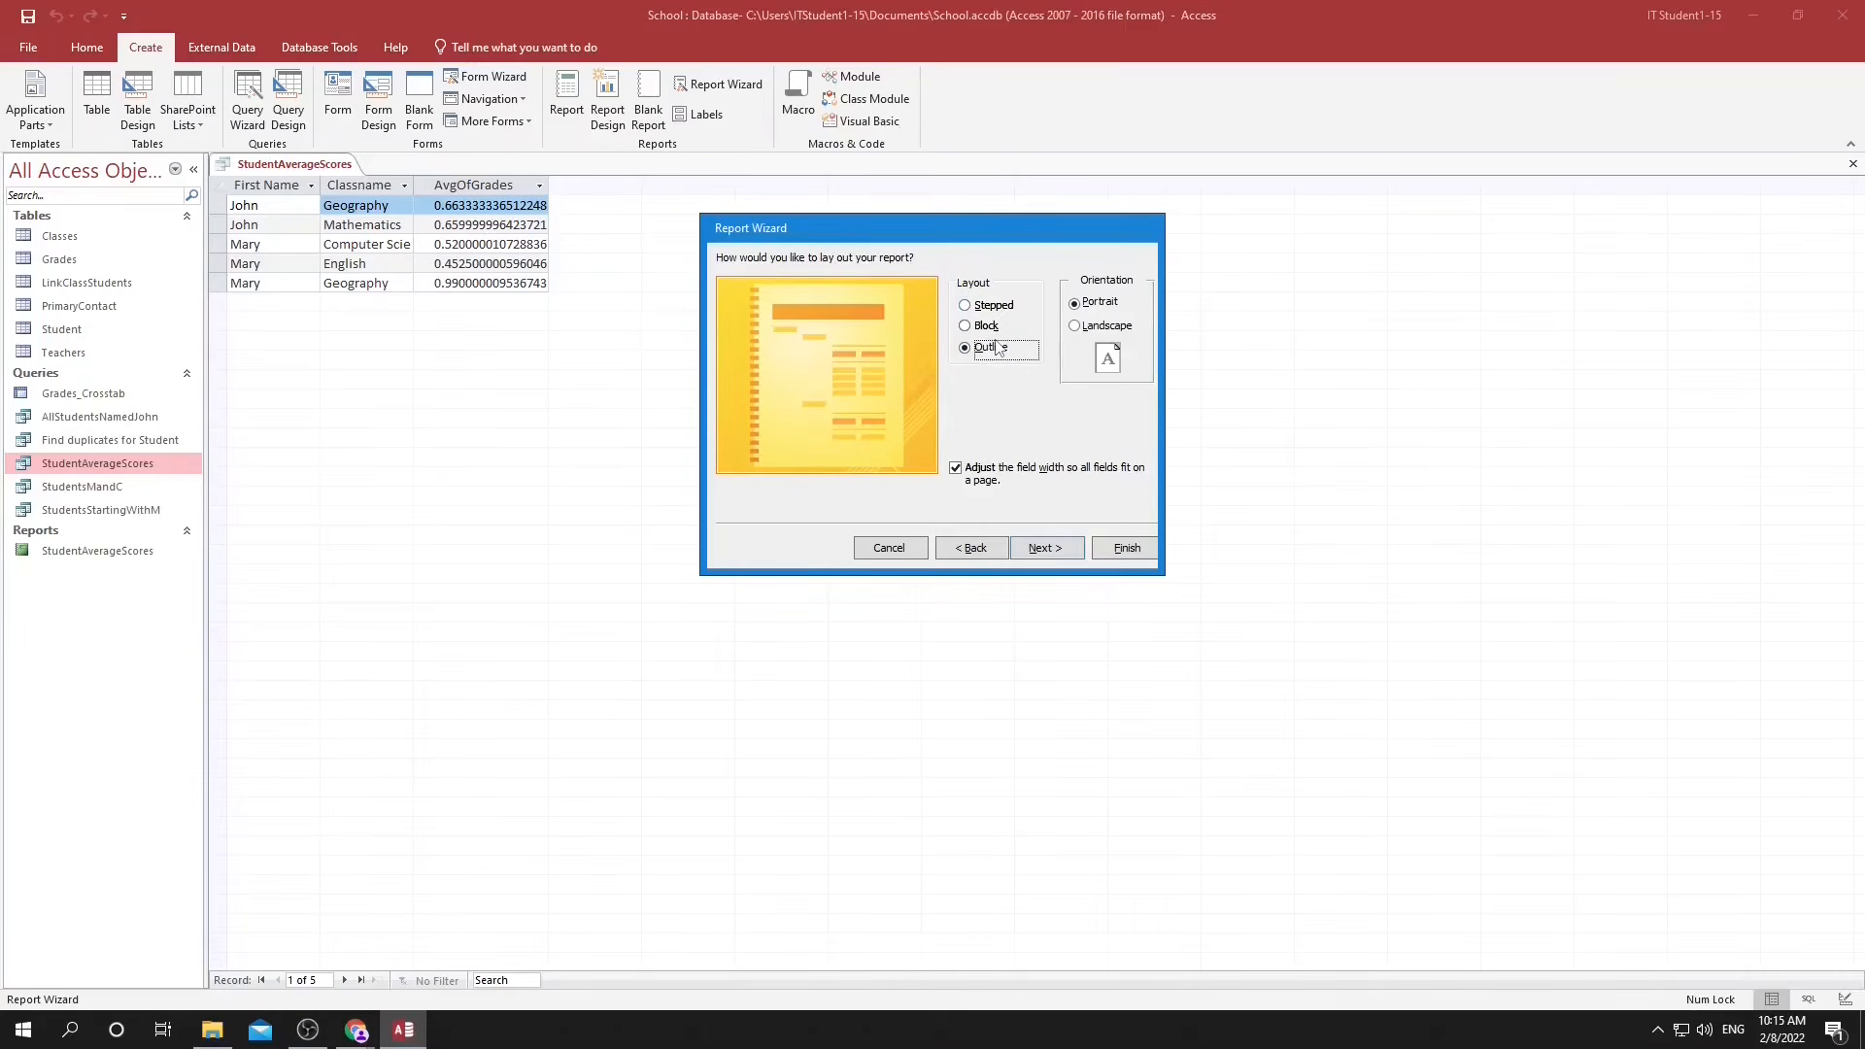
left_click(1045, 549)
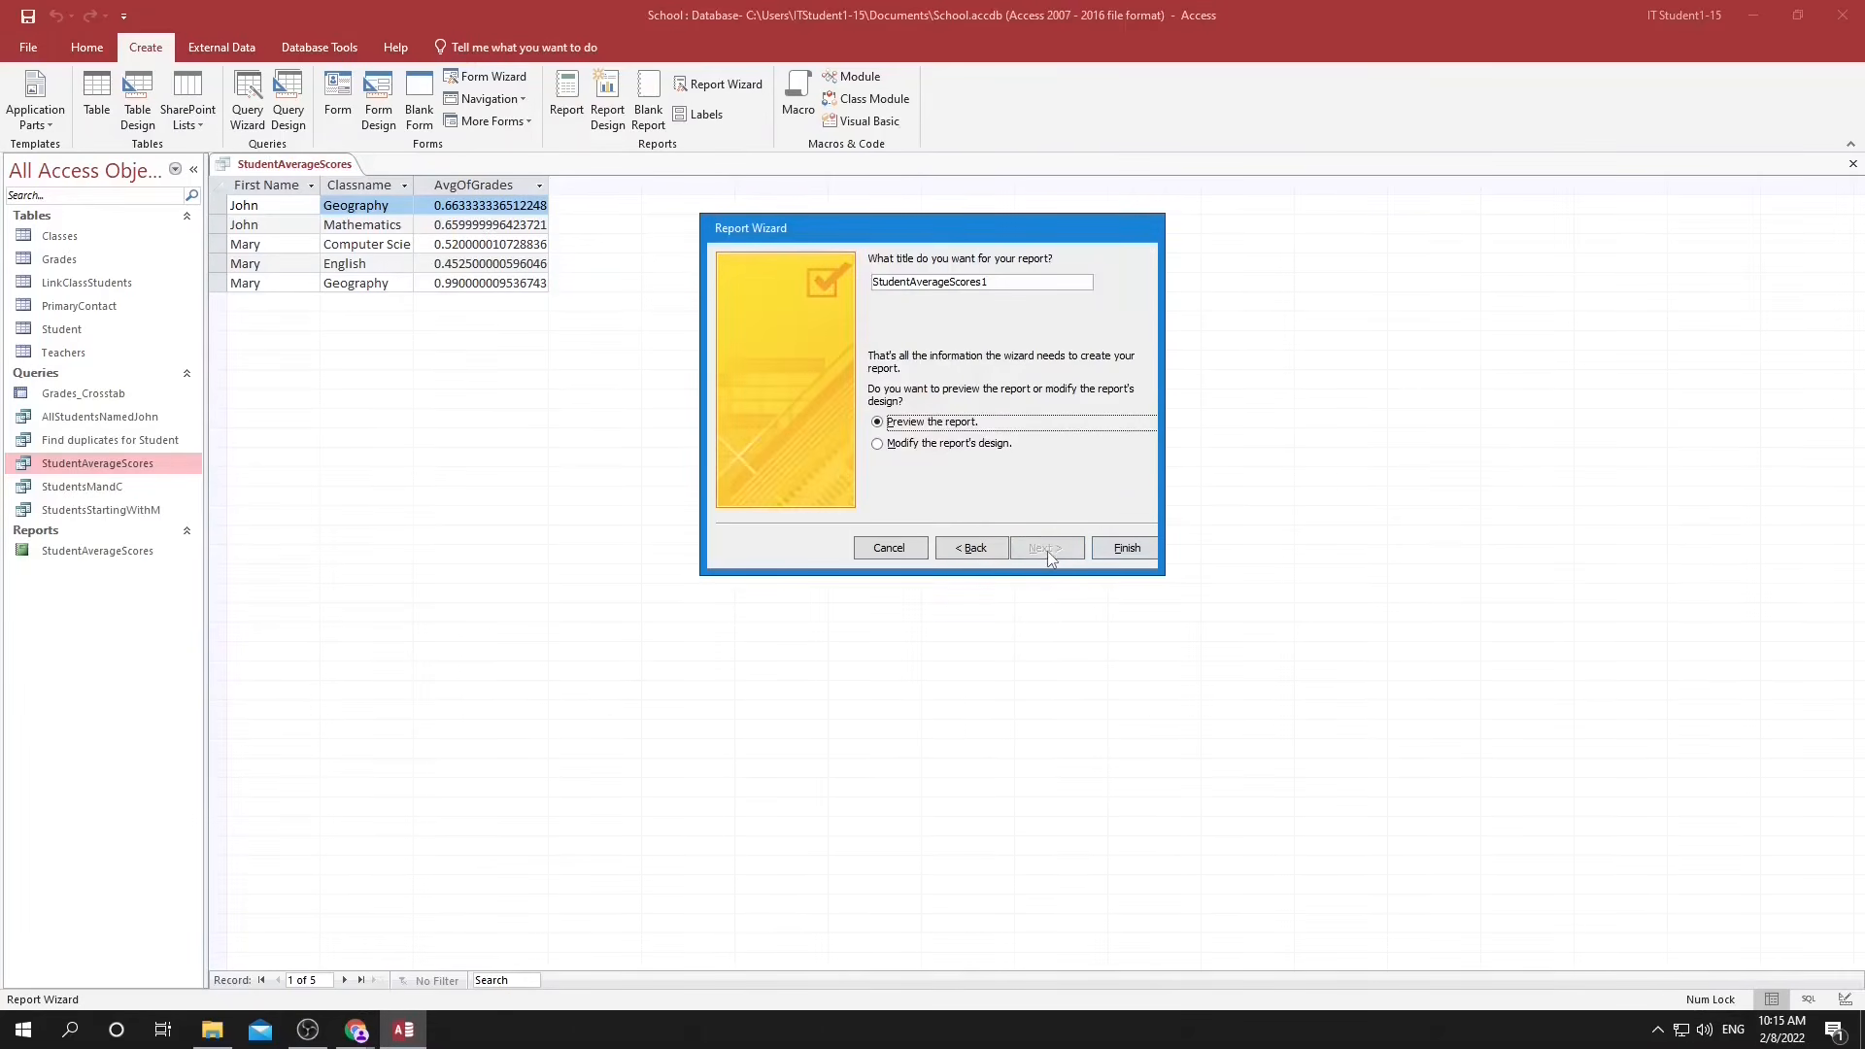
Title the report StudentAverageScores_Grouped and finish the wizard with a preview of the report.
left_click(989, 281)
key("BackSpace")
type("_Grouped")
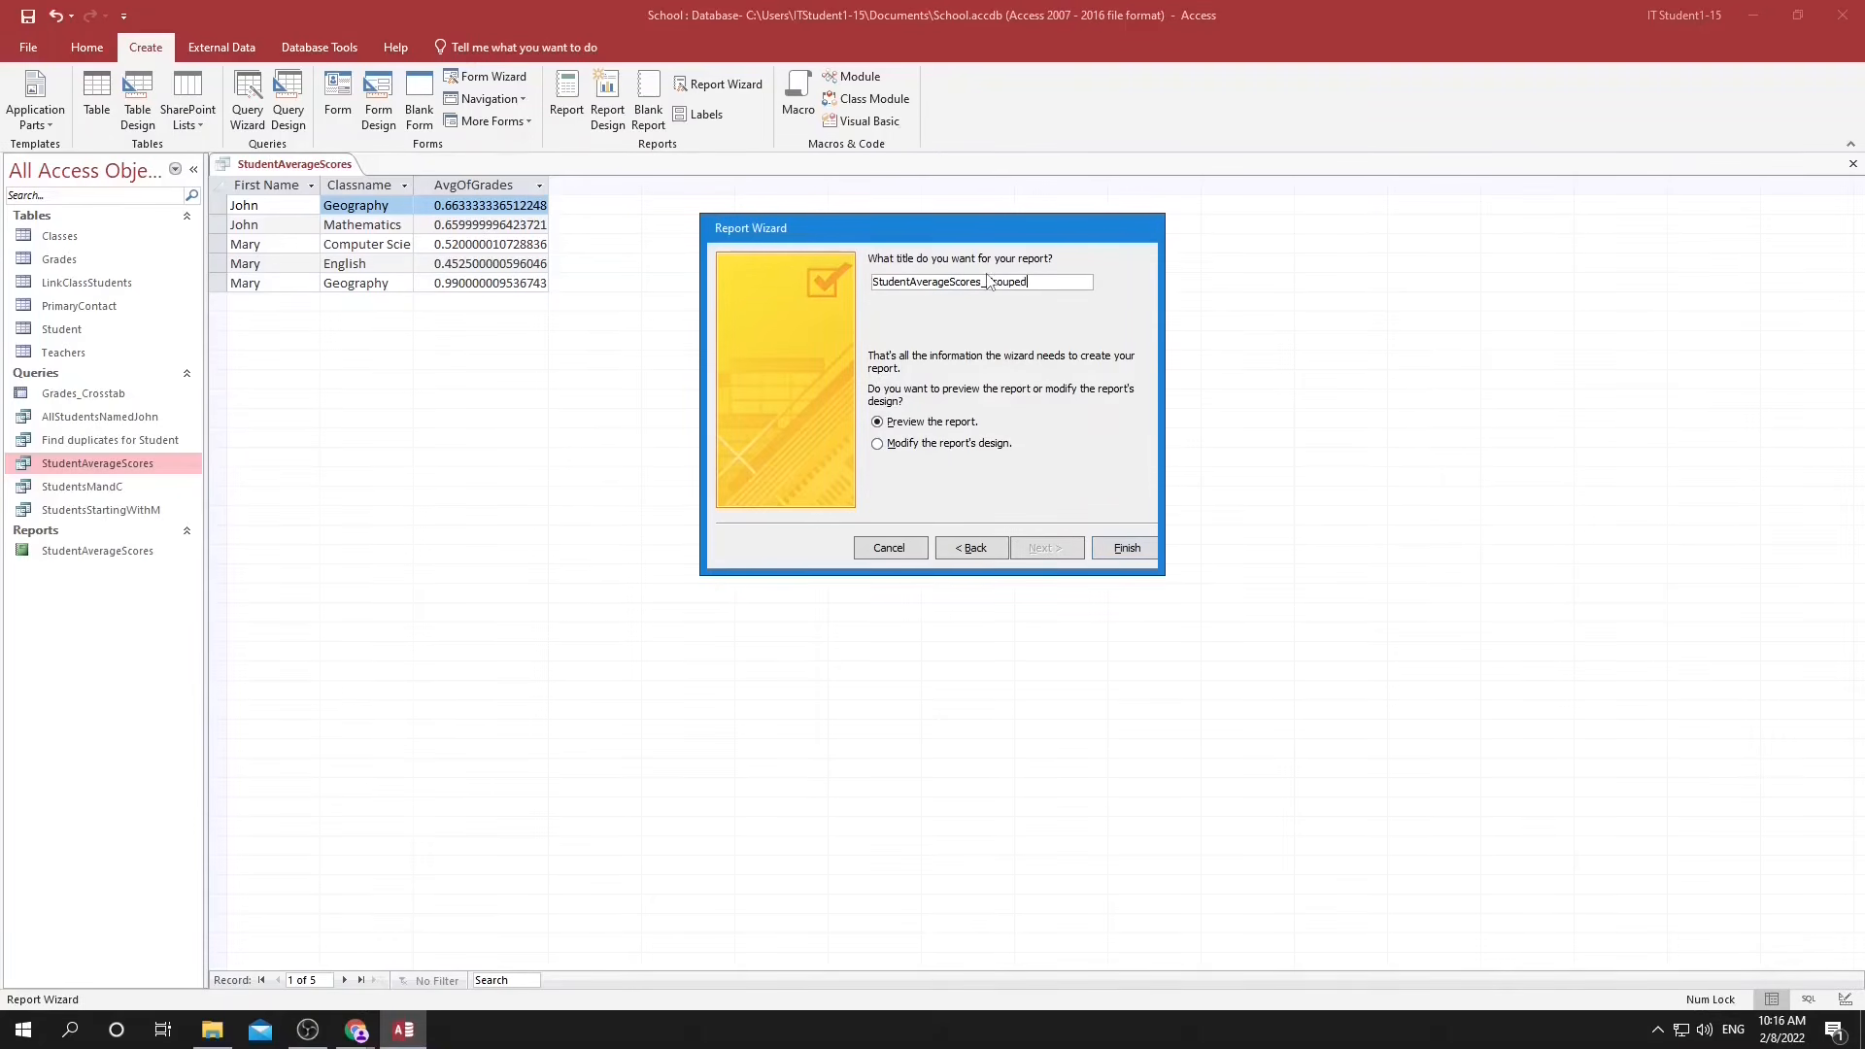
left_click(1122, 548)
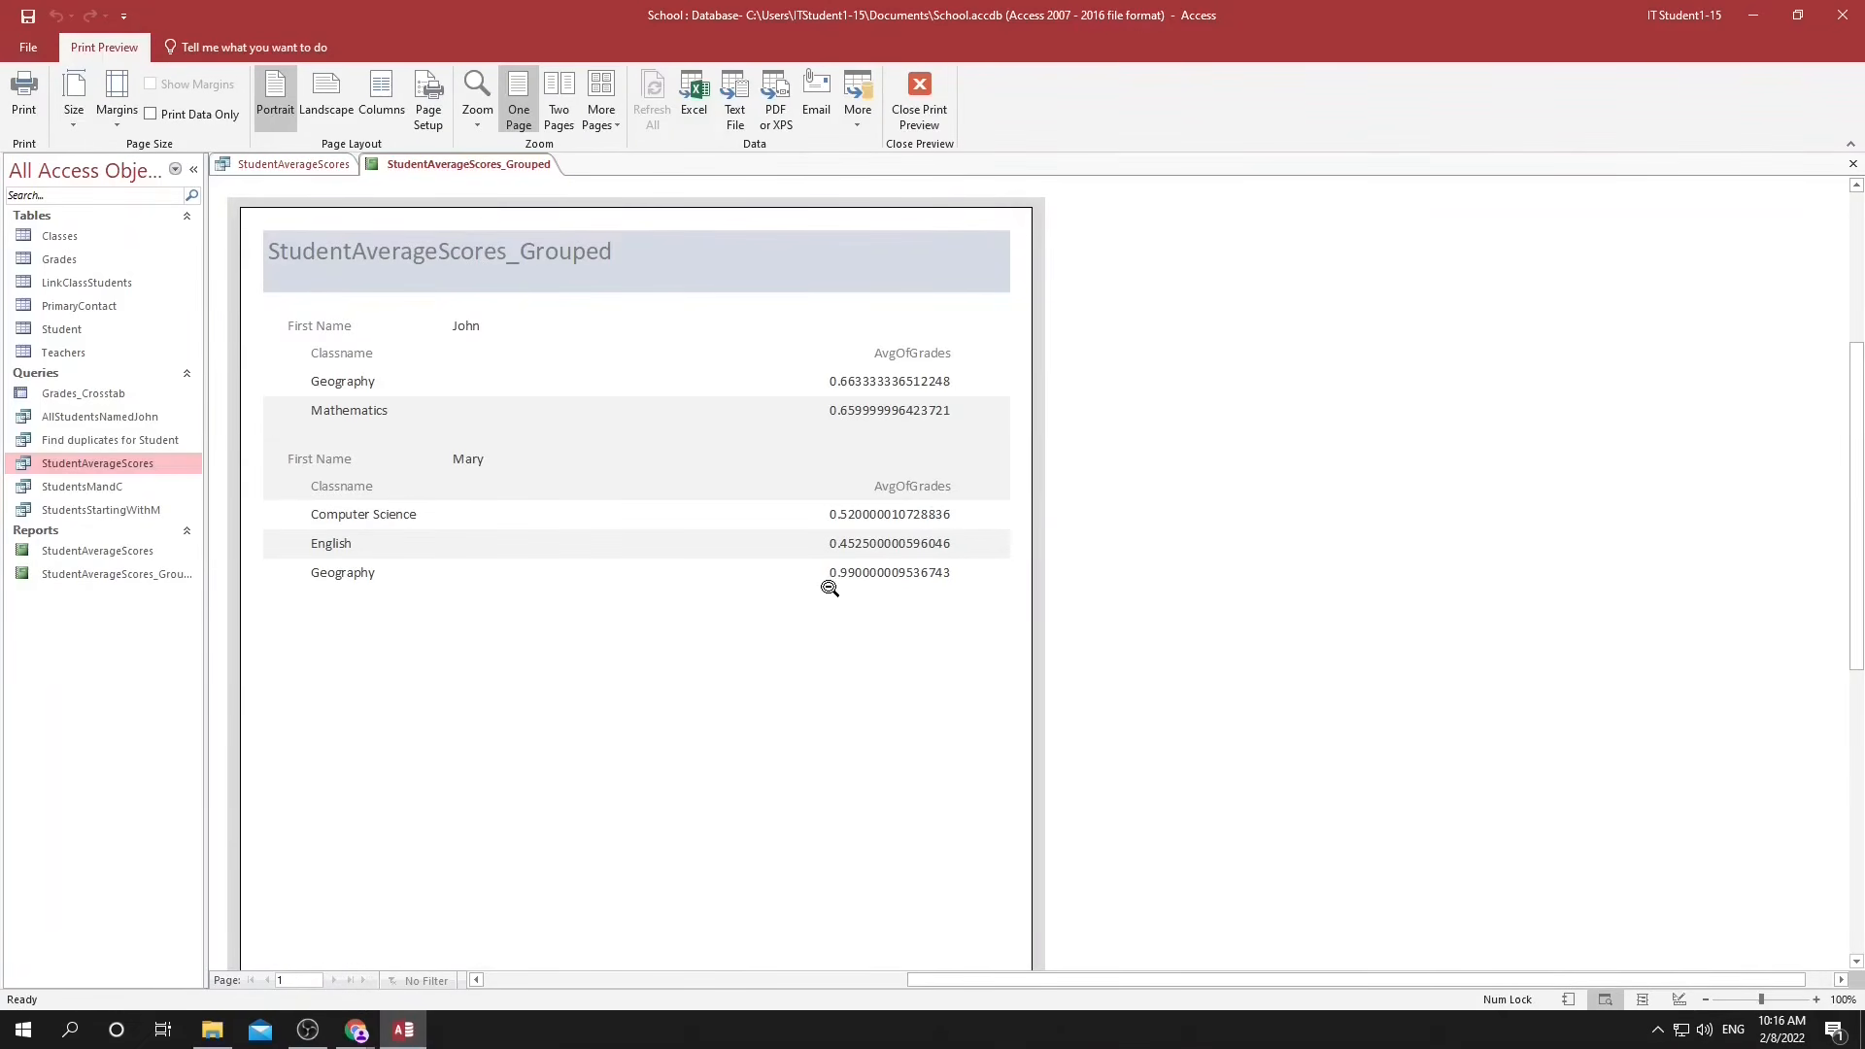
Format the AvgOfGrades values as percentages without decimals in Layout View of the grouped report.
left_click(1643, 999)
left_click(838, 351)
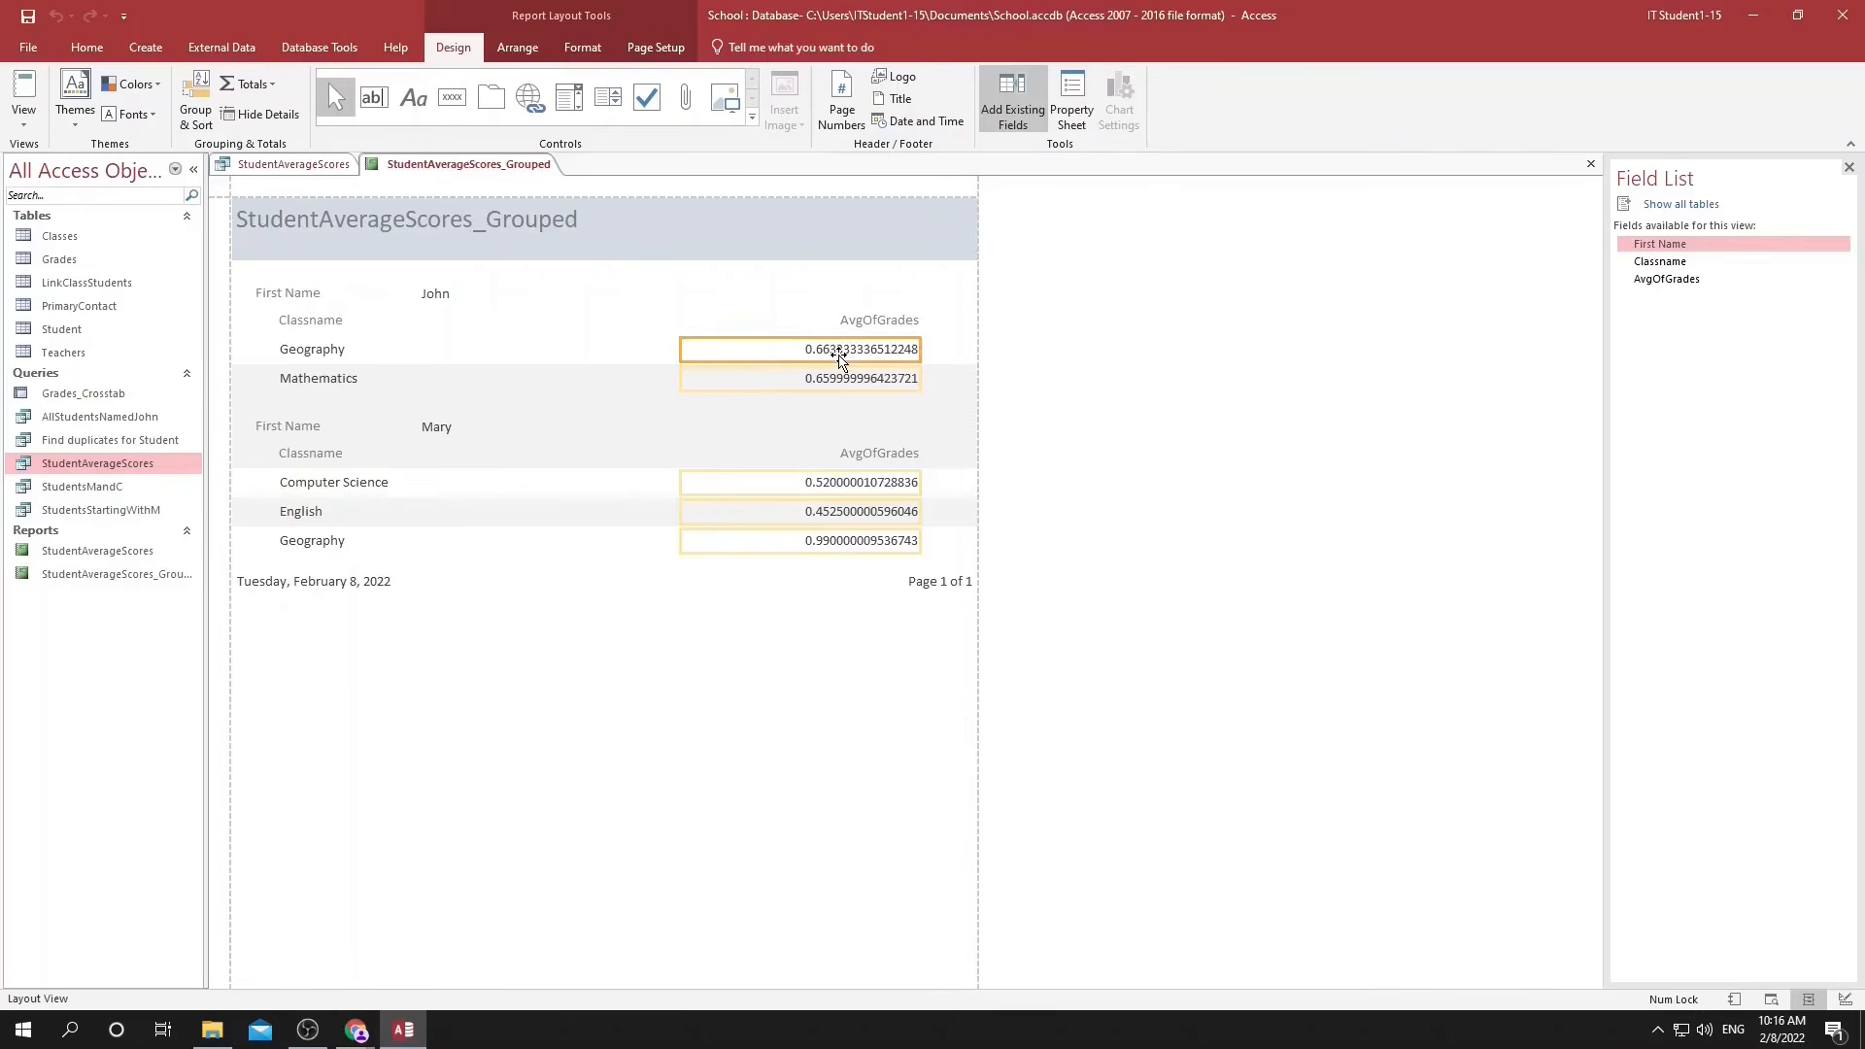
left_click(583, 46)
left_click(380, 114)
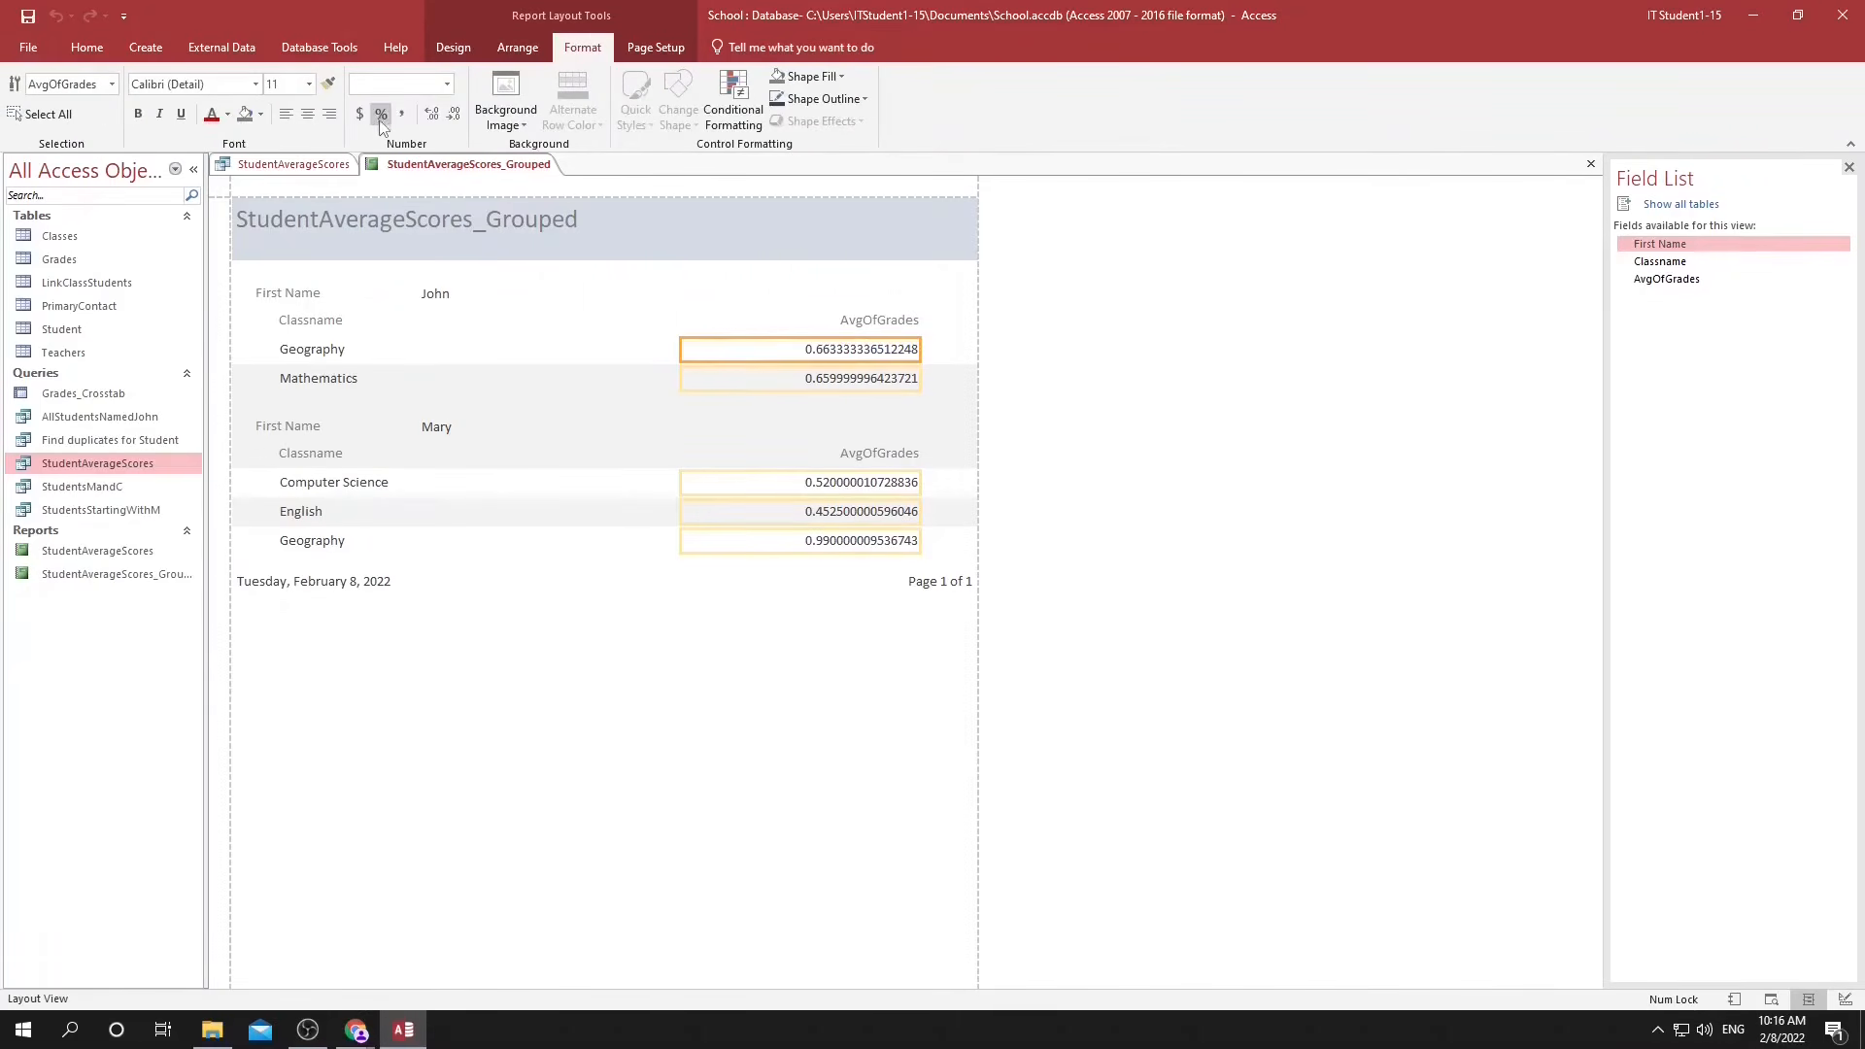
left_click(455, 114)
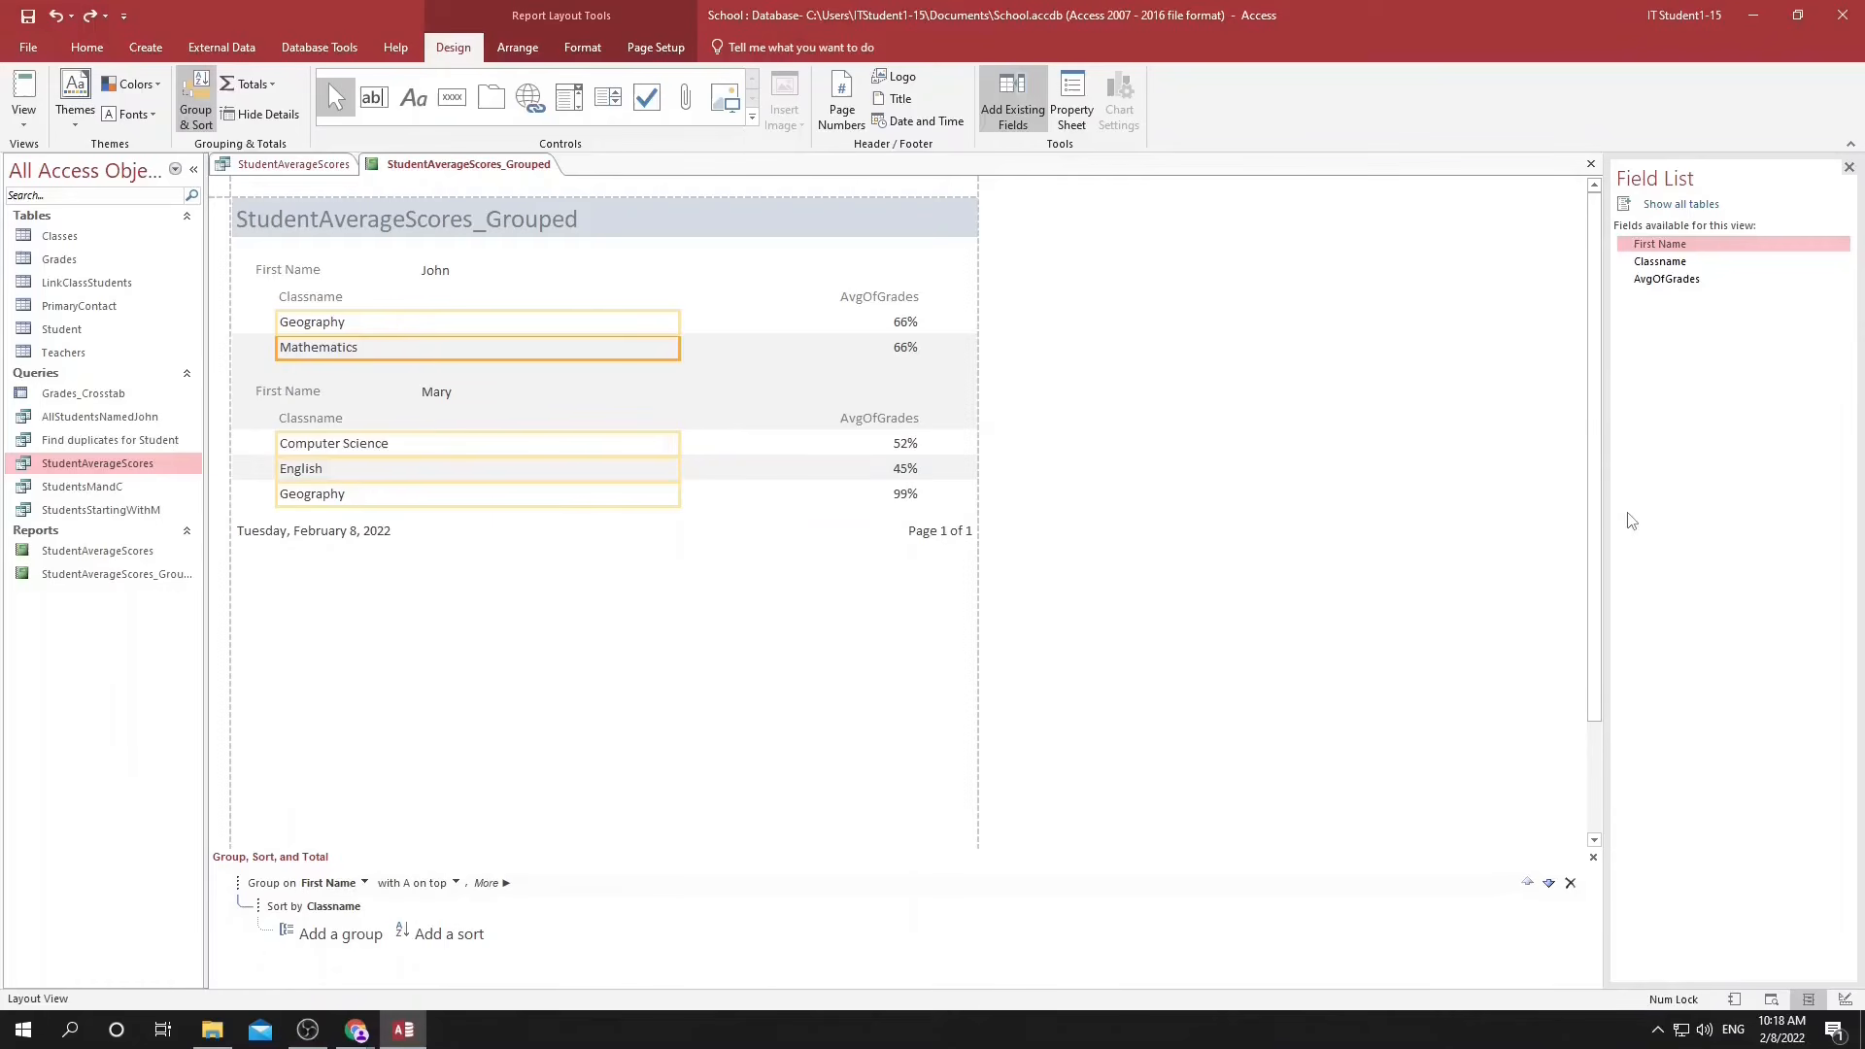
Open the grouped report in Design View and add a footer section to the First Name group.
left_click(1845, 999)
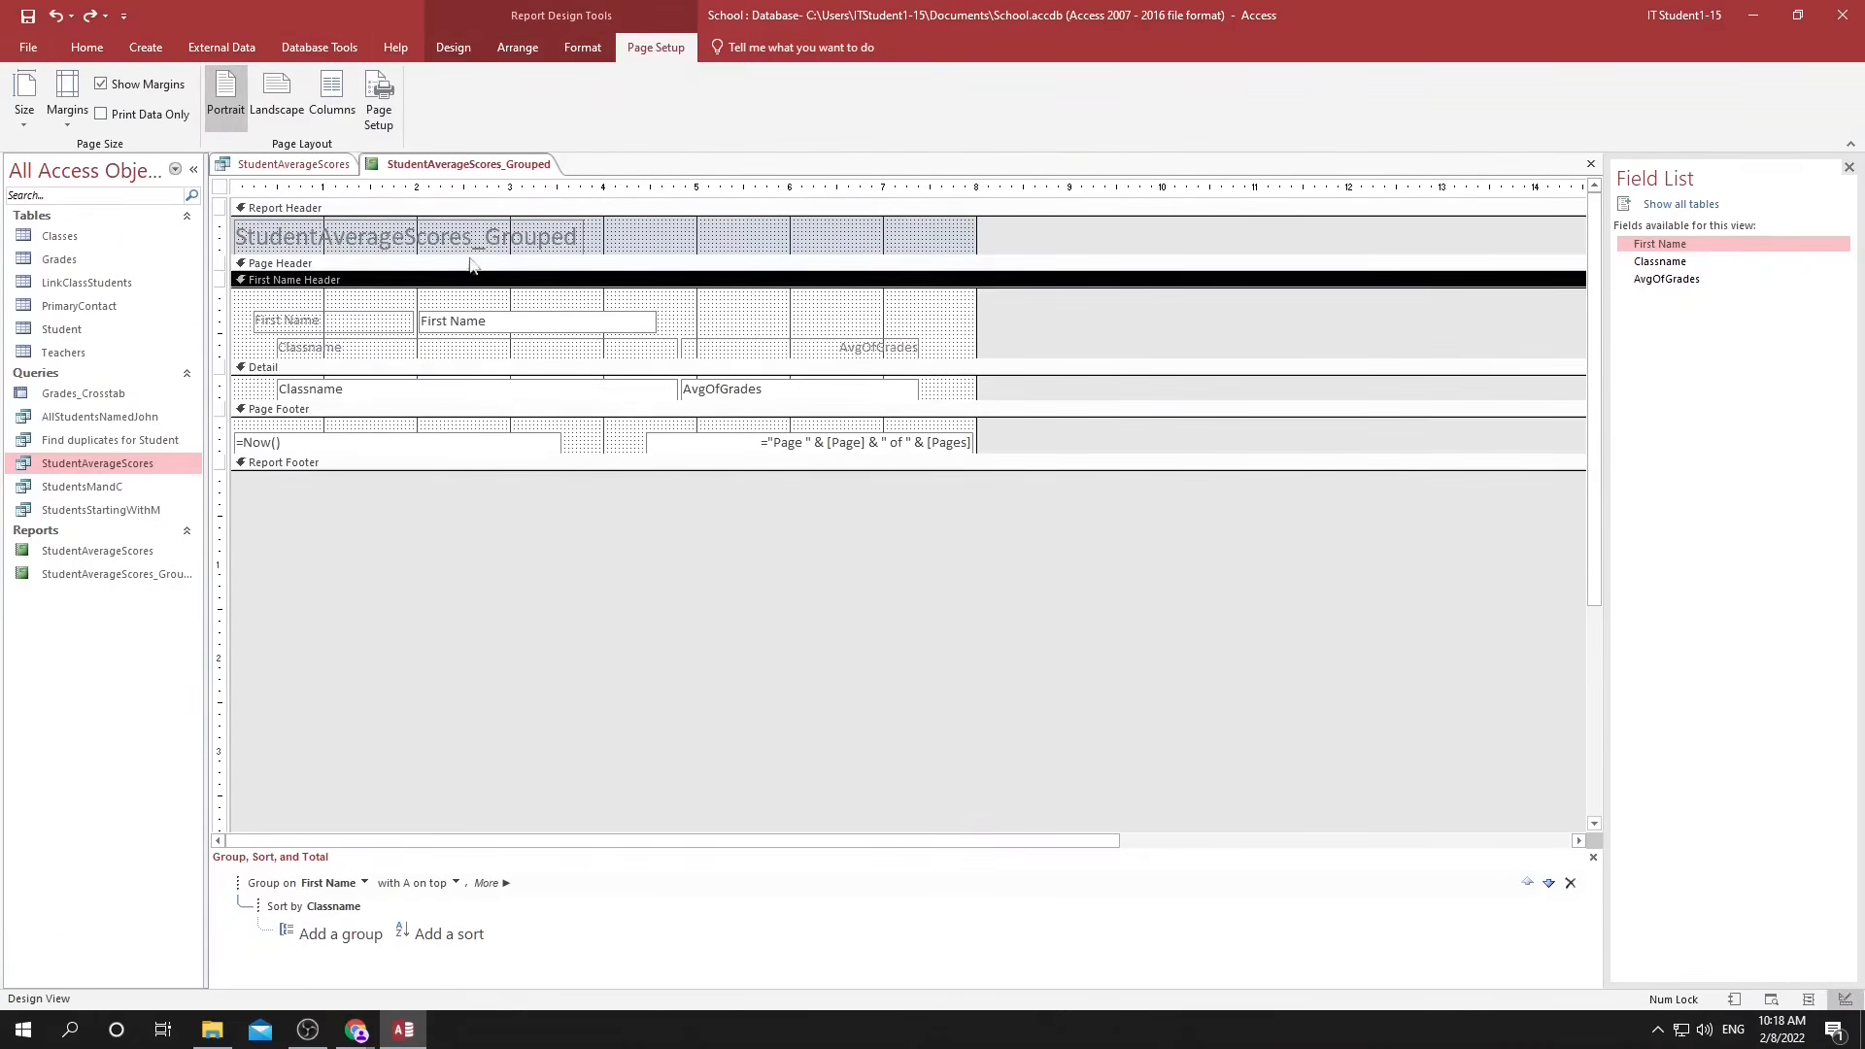
left_click(445, 48)
left_click(199, 109)
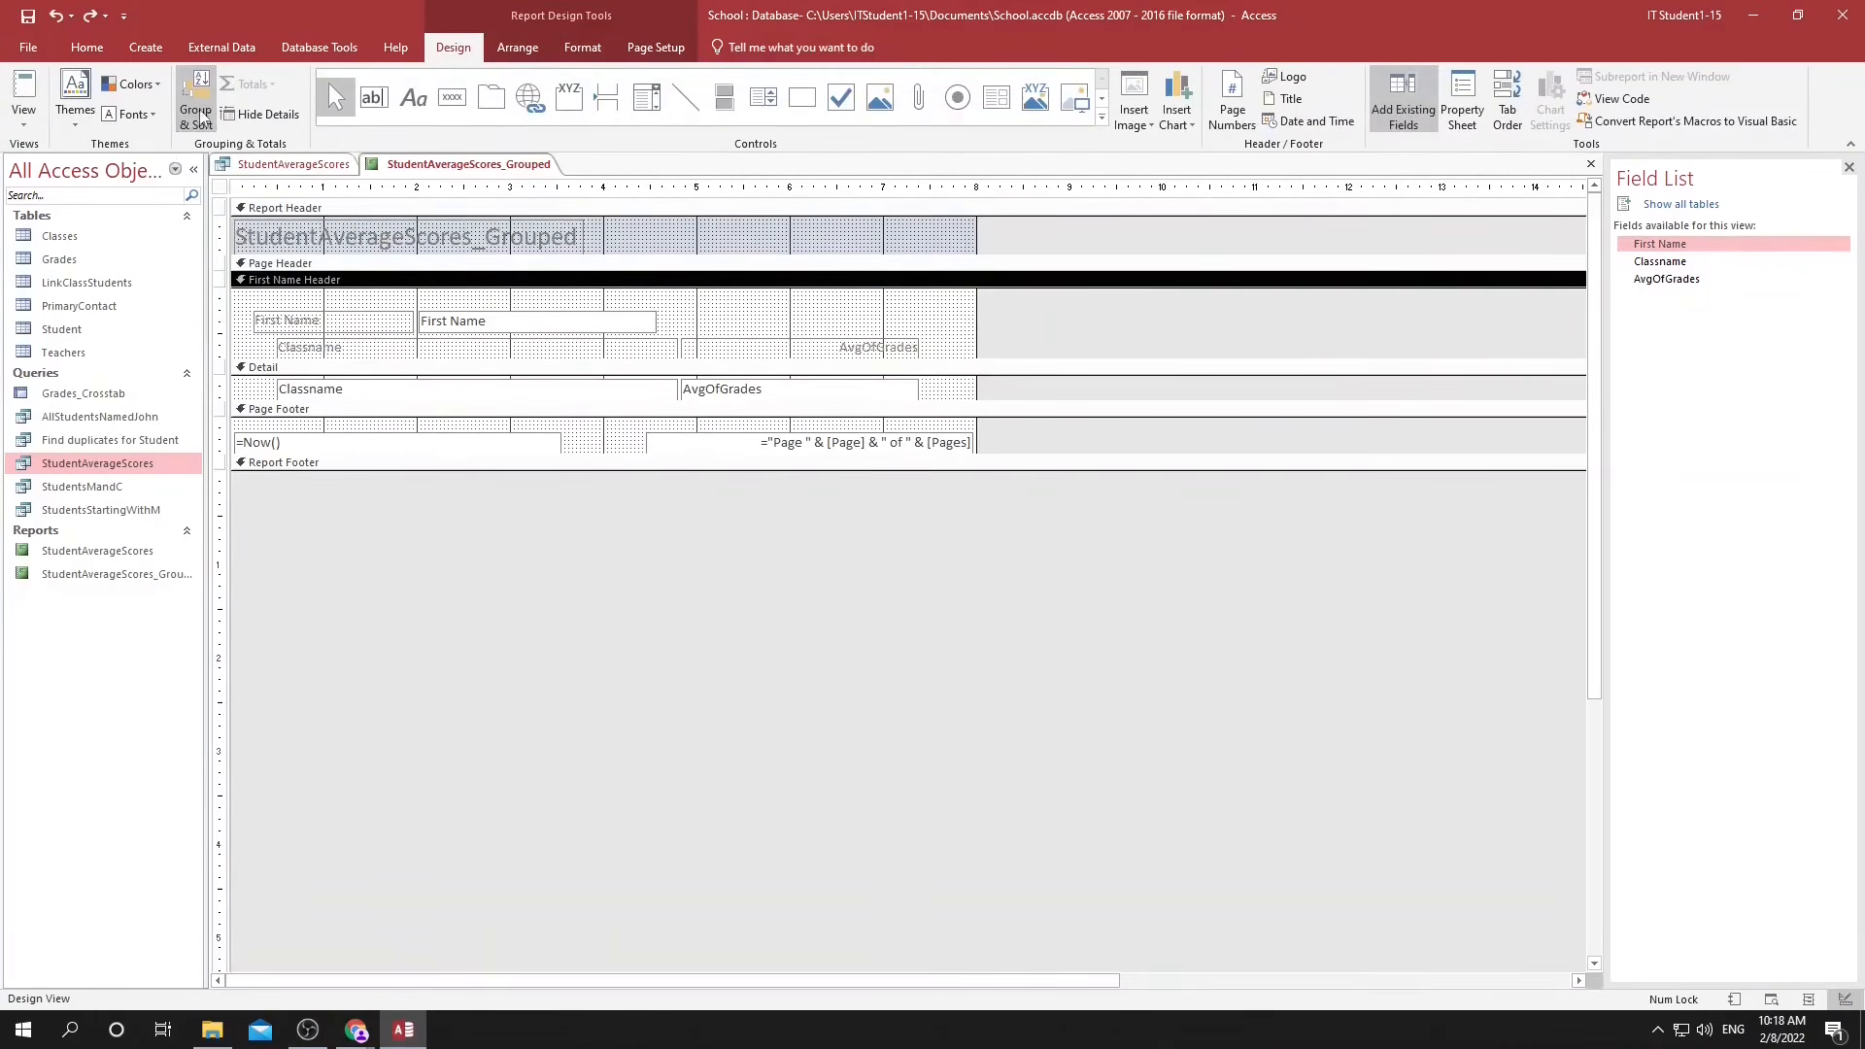
left_click(199, 110)
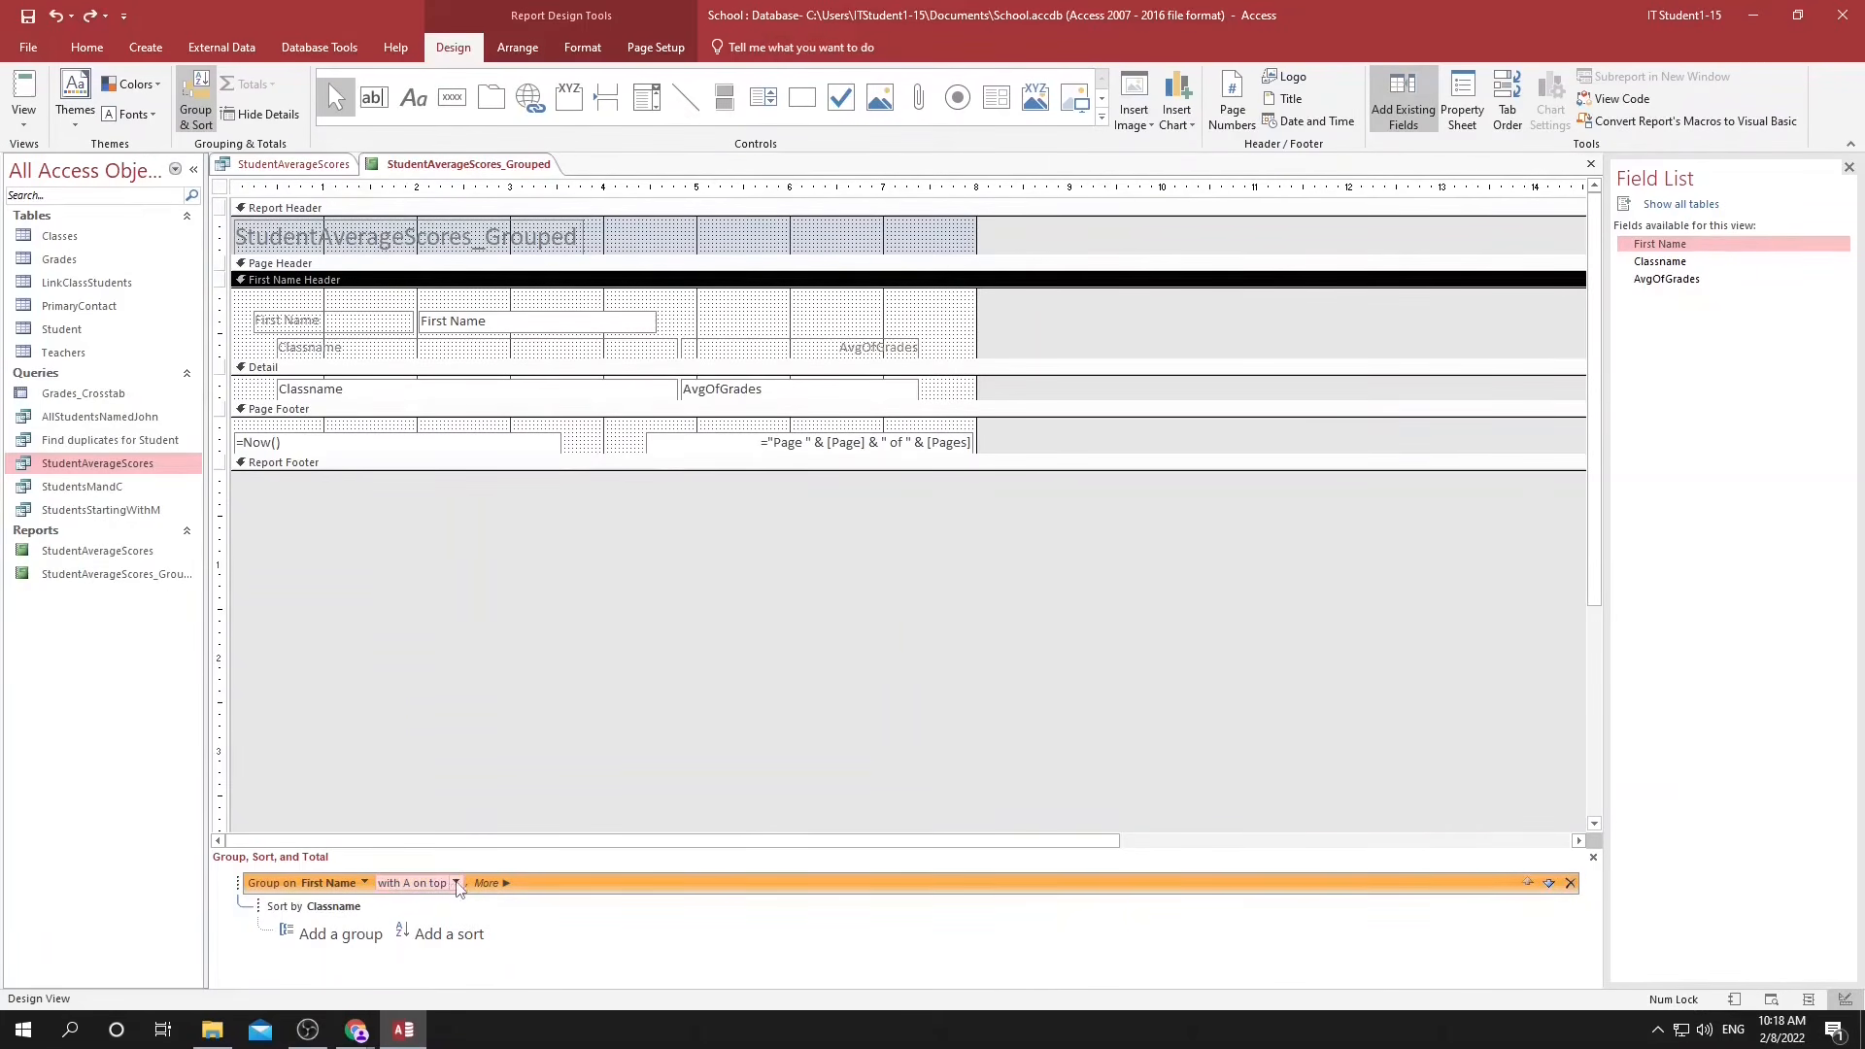
left_click(483, 883)
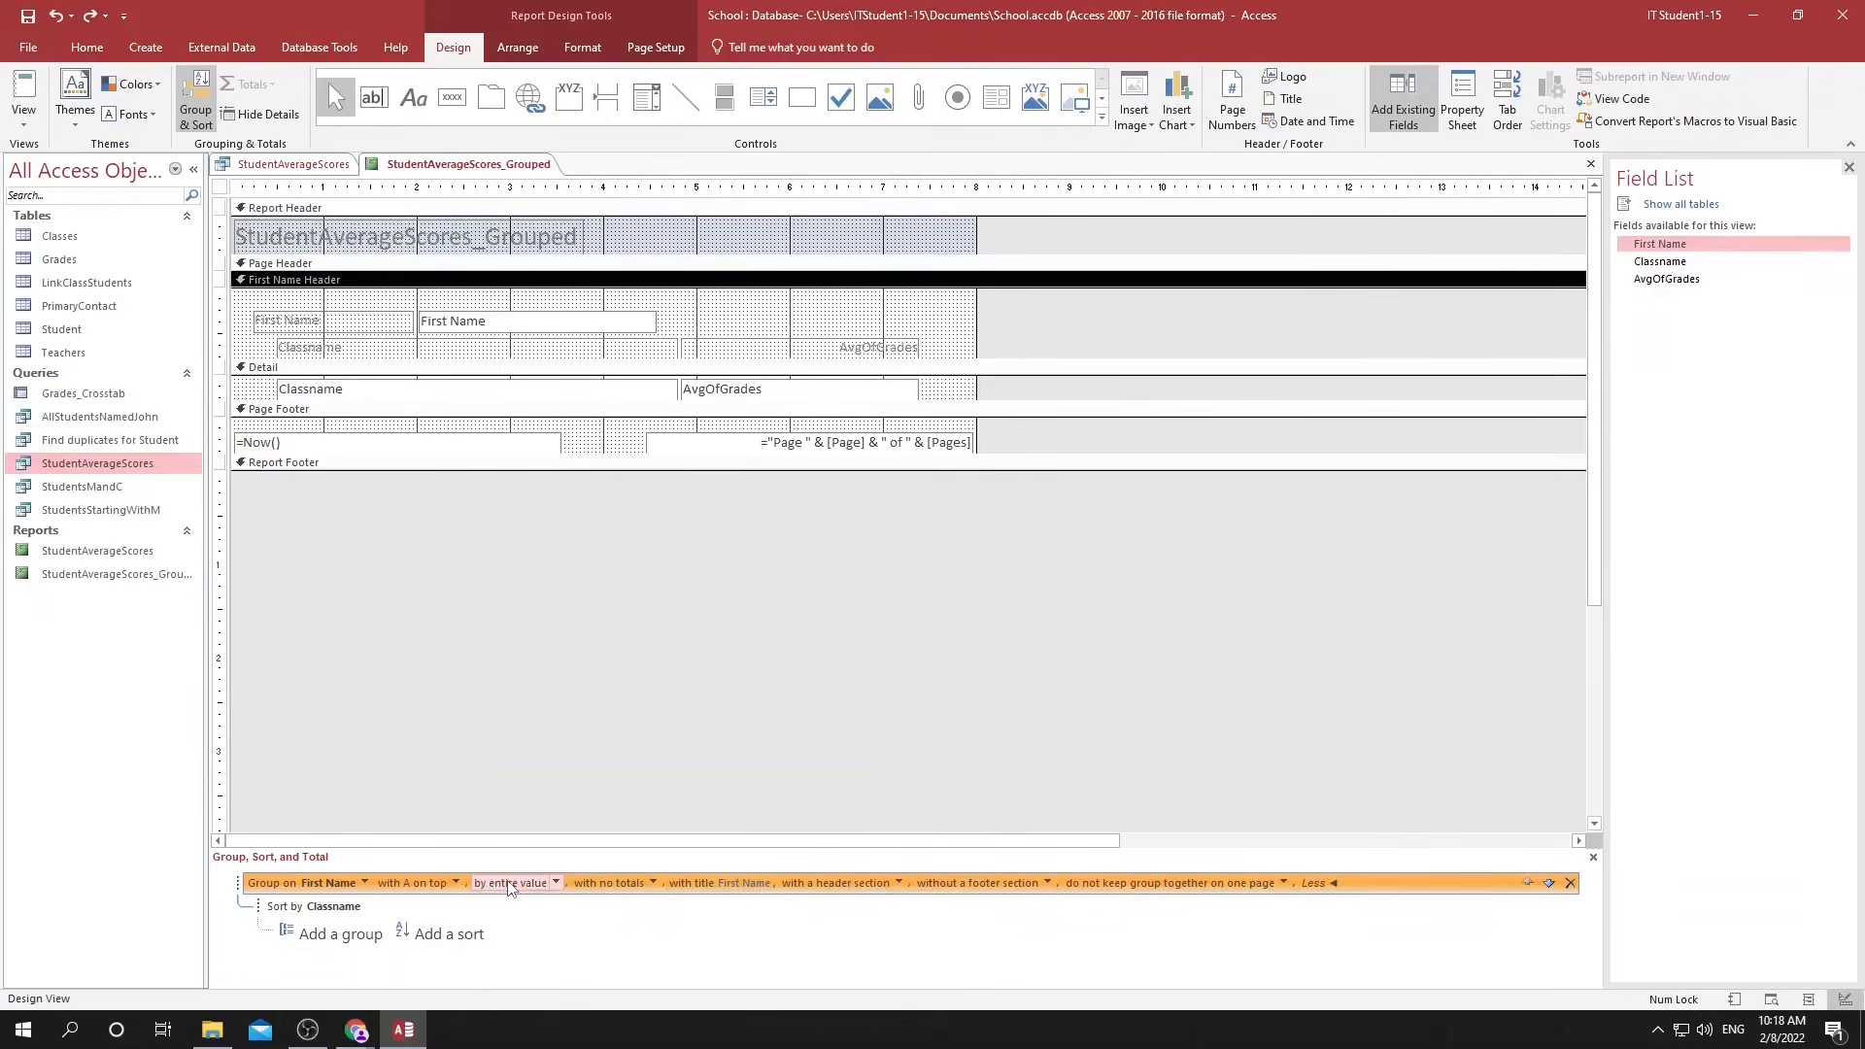
left_click(1045, 884)
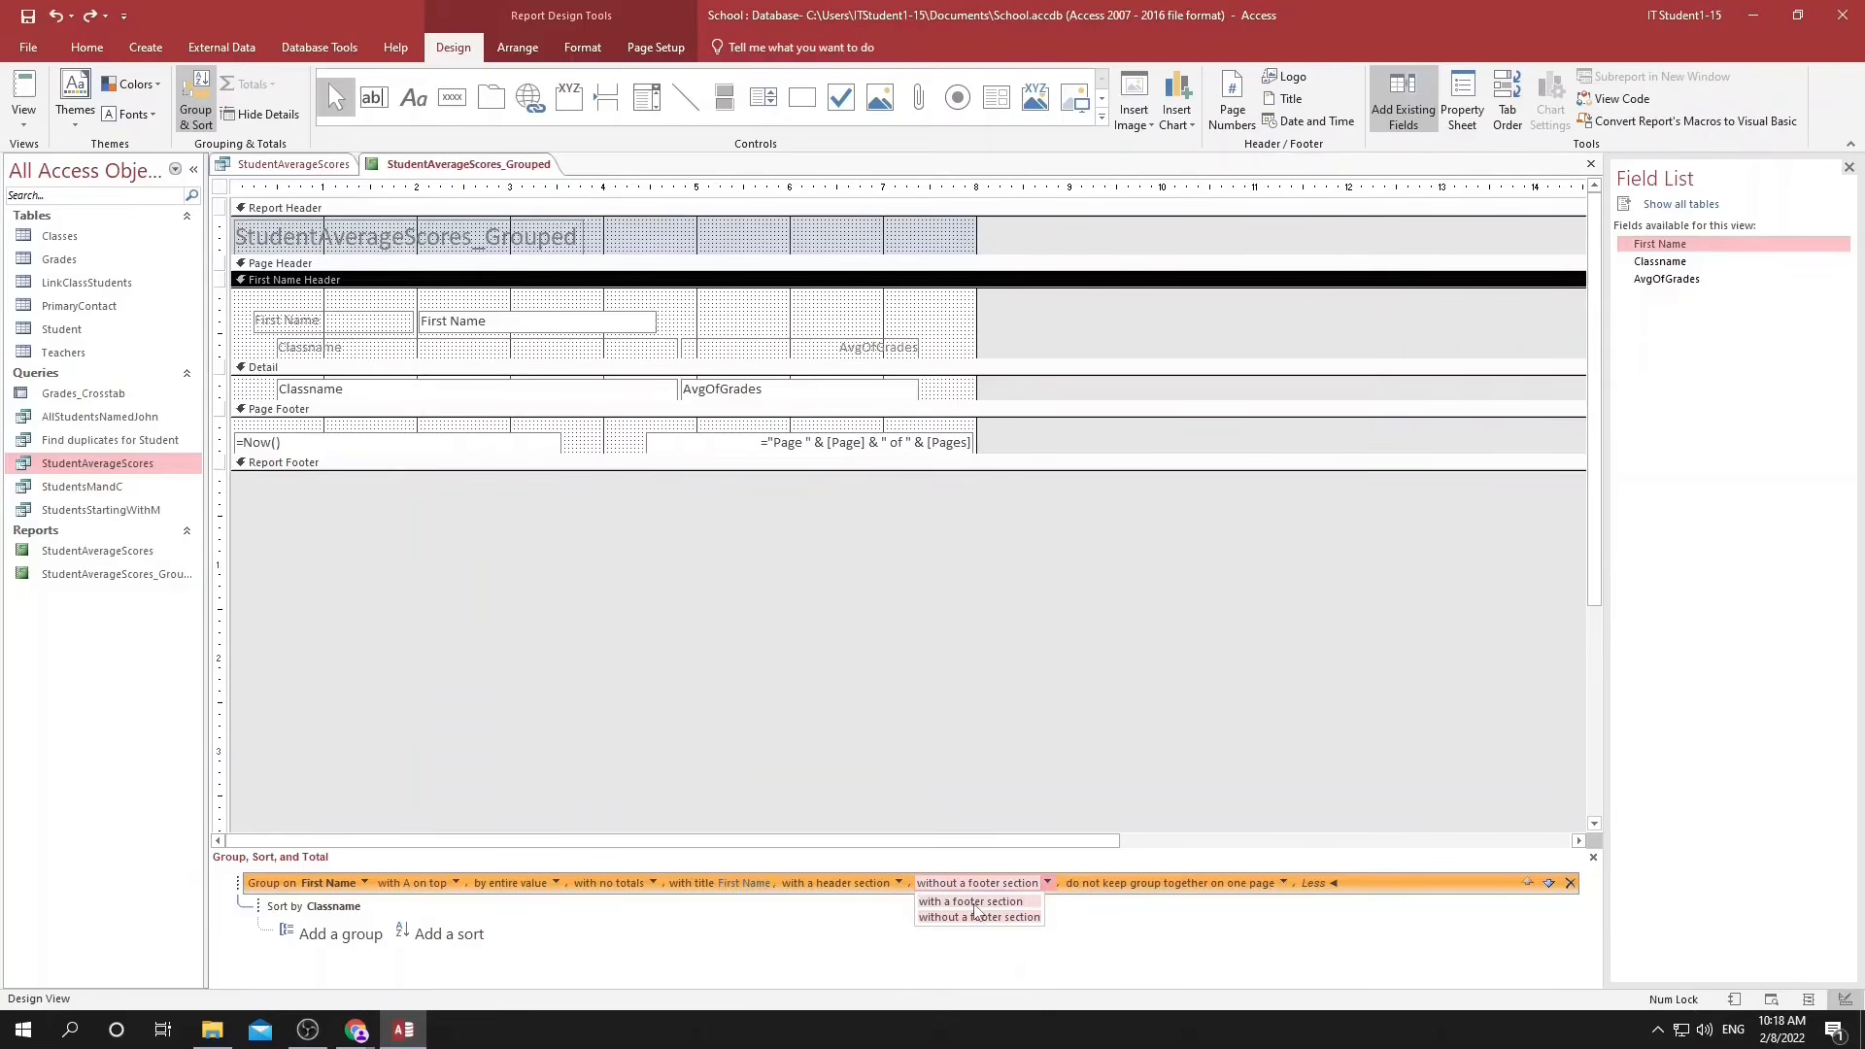
left_click(974, 903)
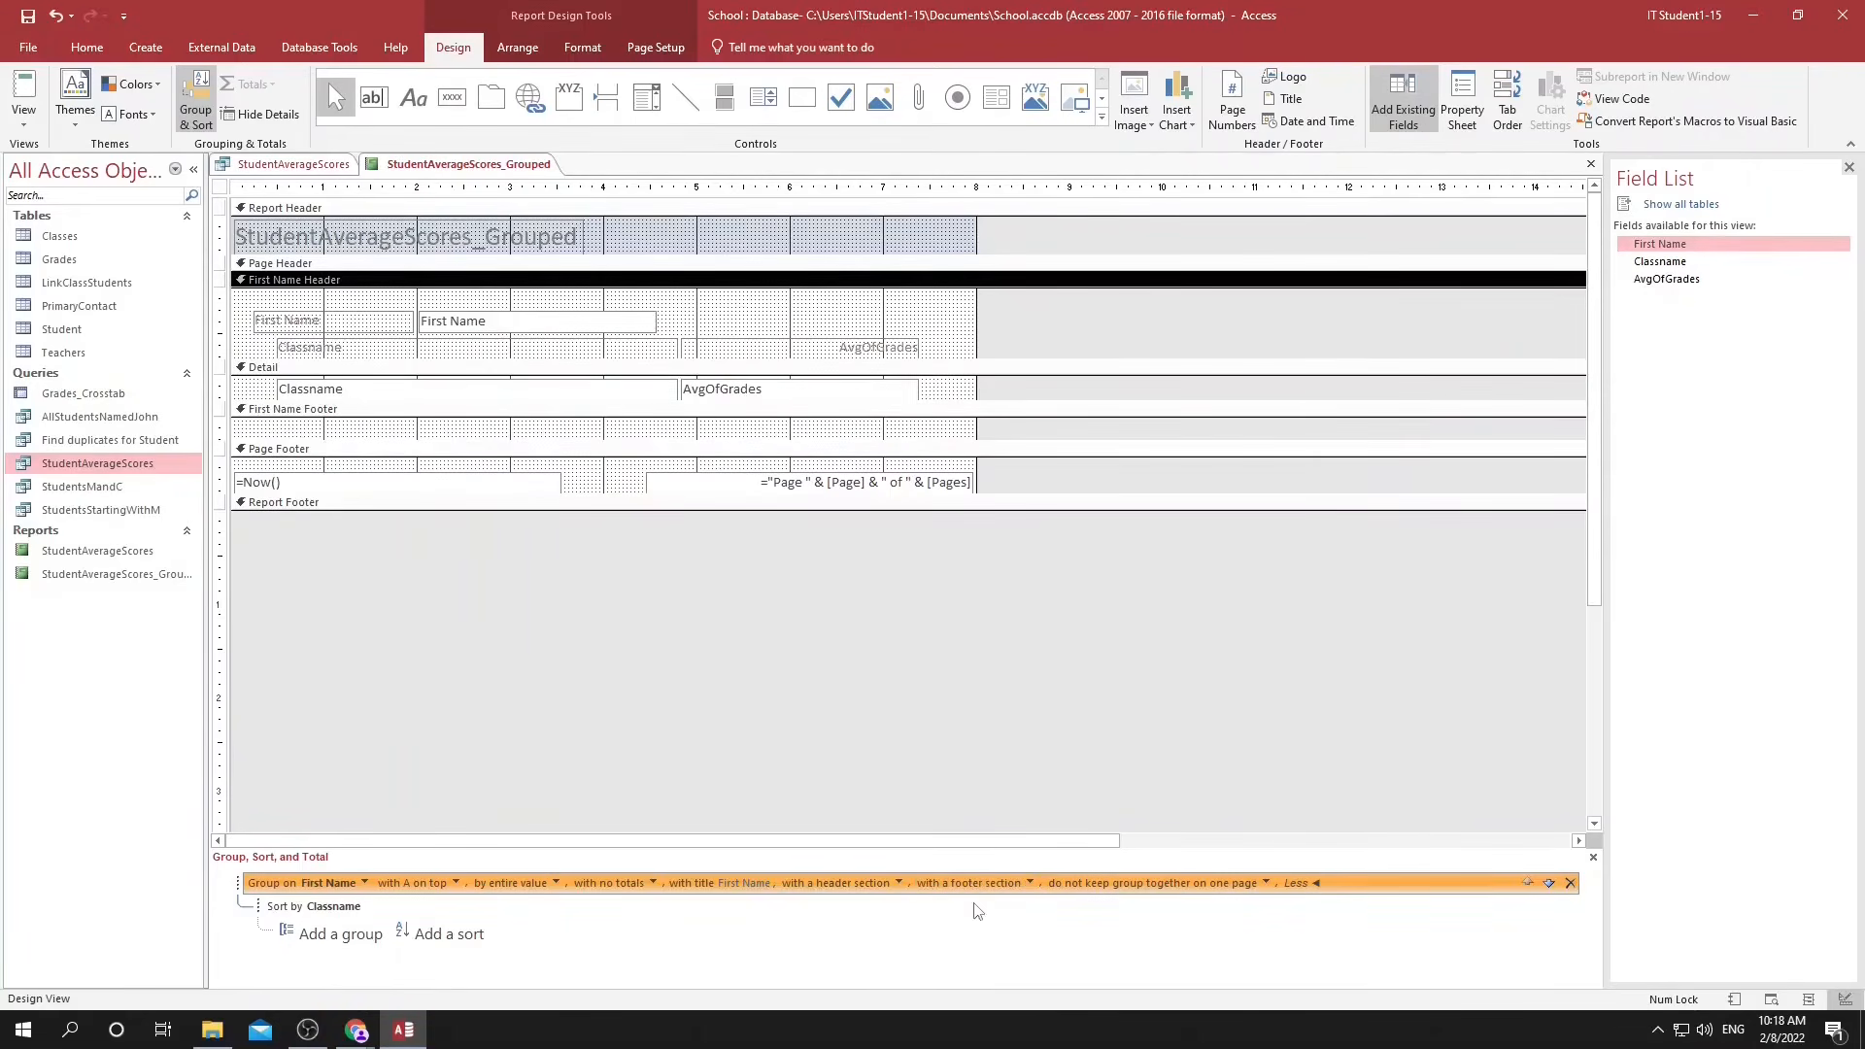
Add a label reading "These were the results of" to the First Name Footer and adjust its position slightly.
left_click(412, 100)
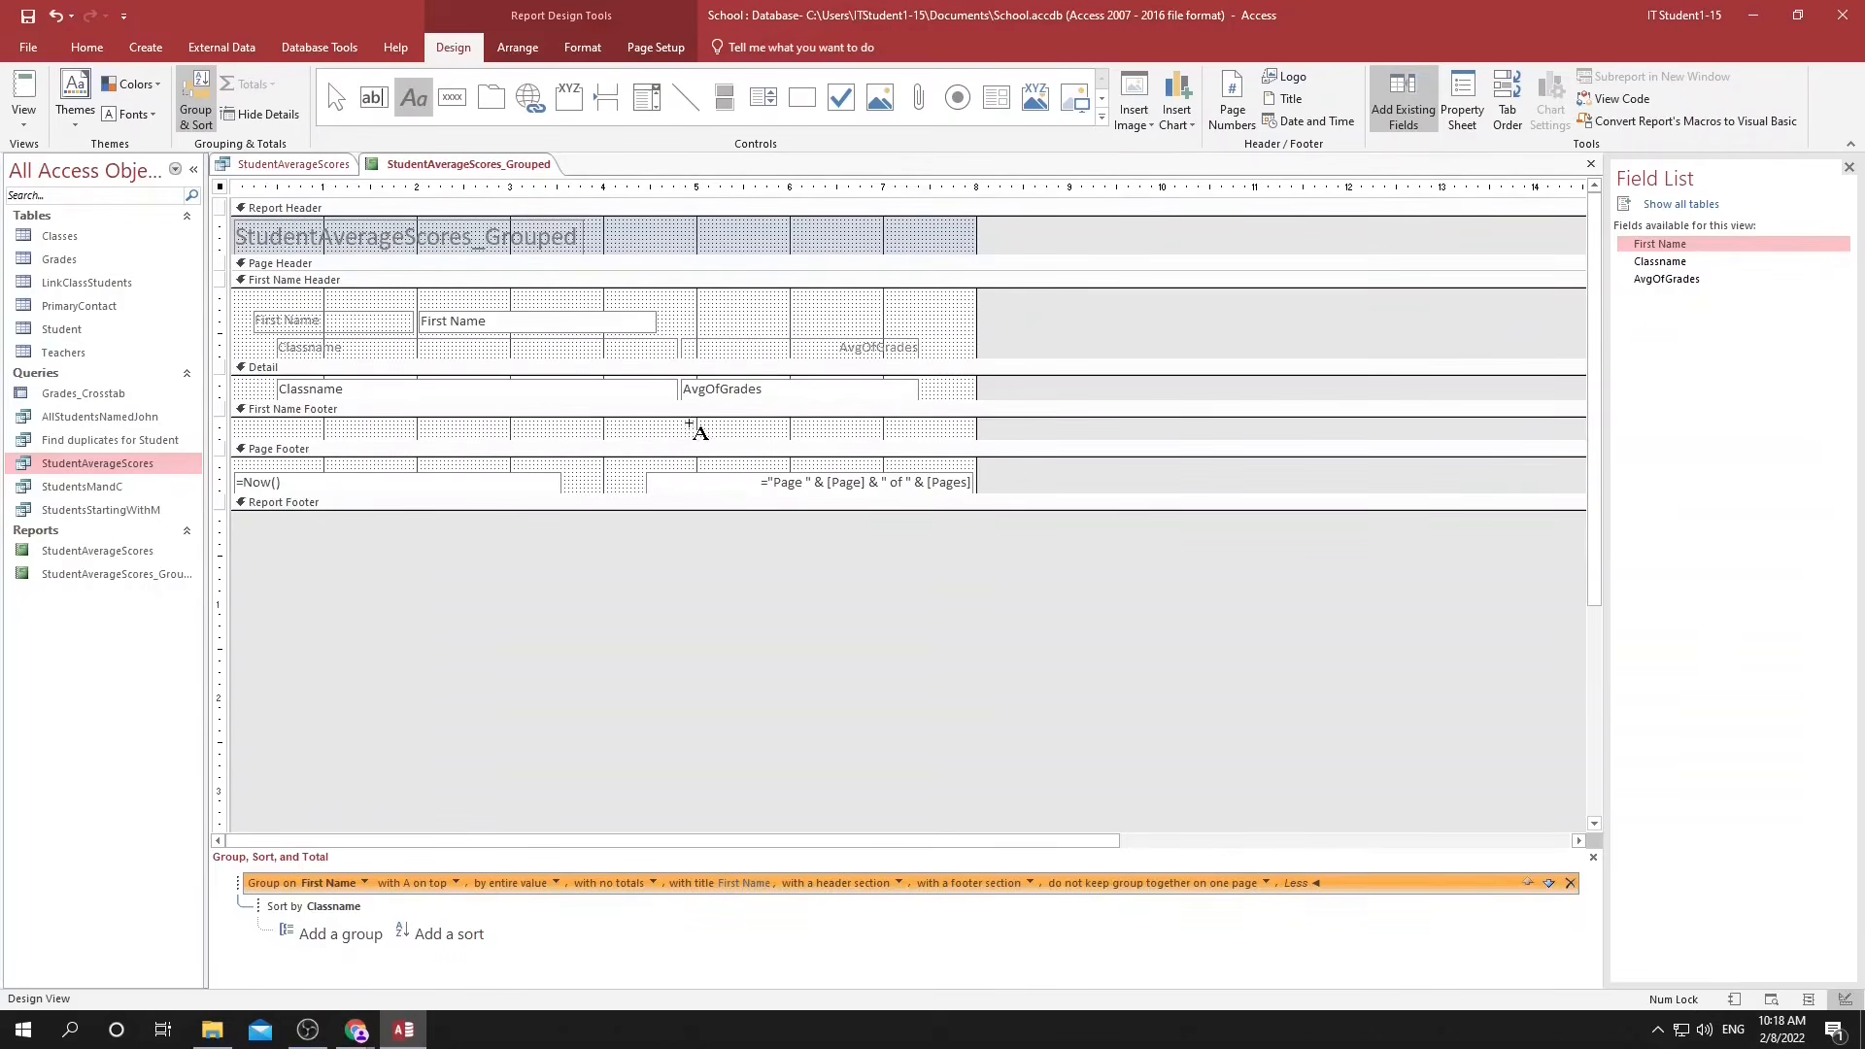
left_click(667, 425)
type("Thise were")
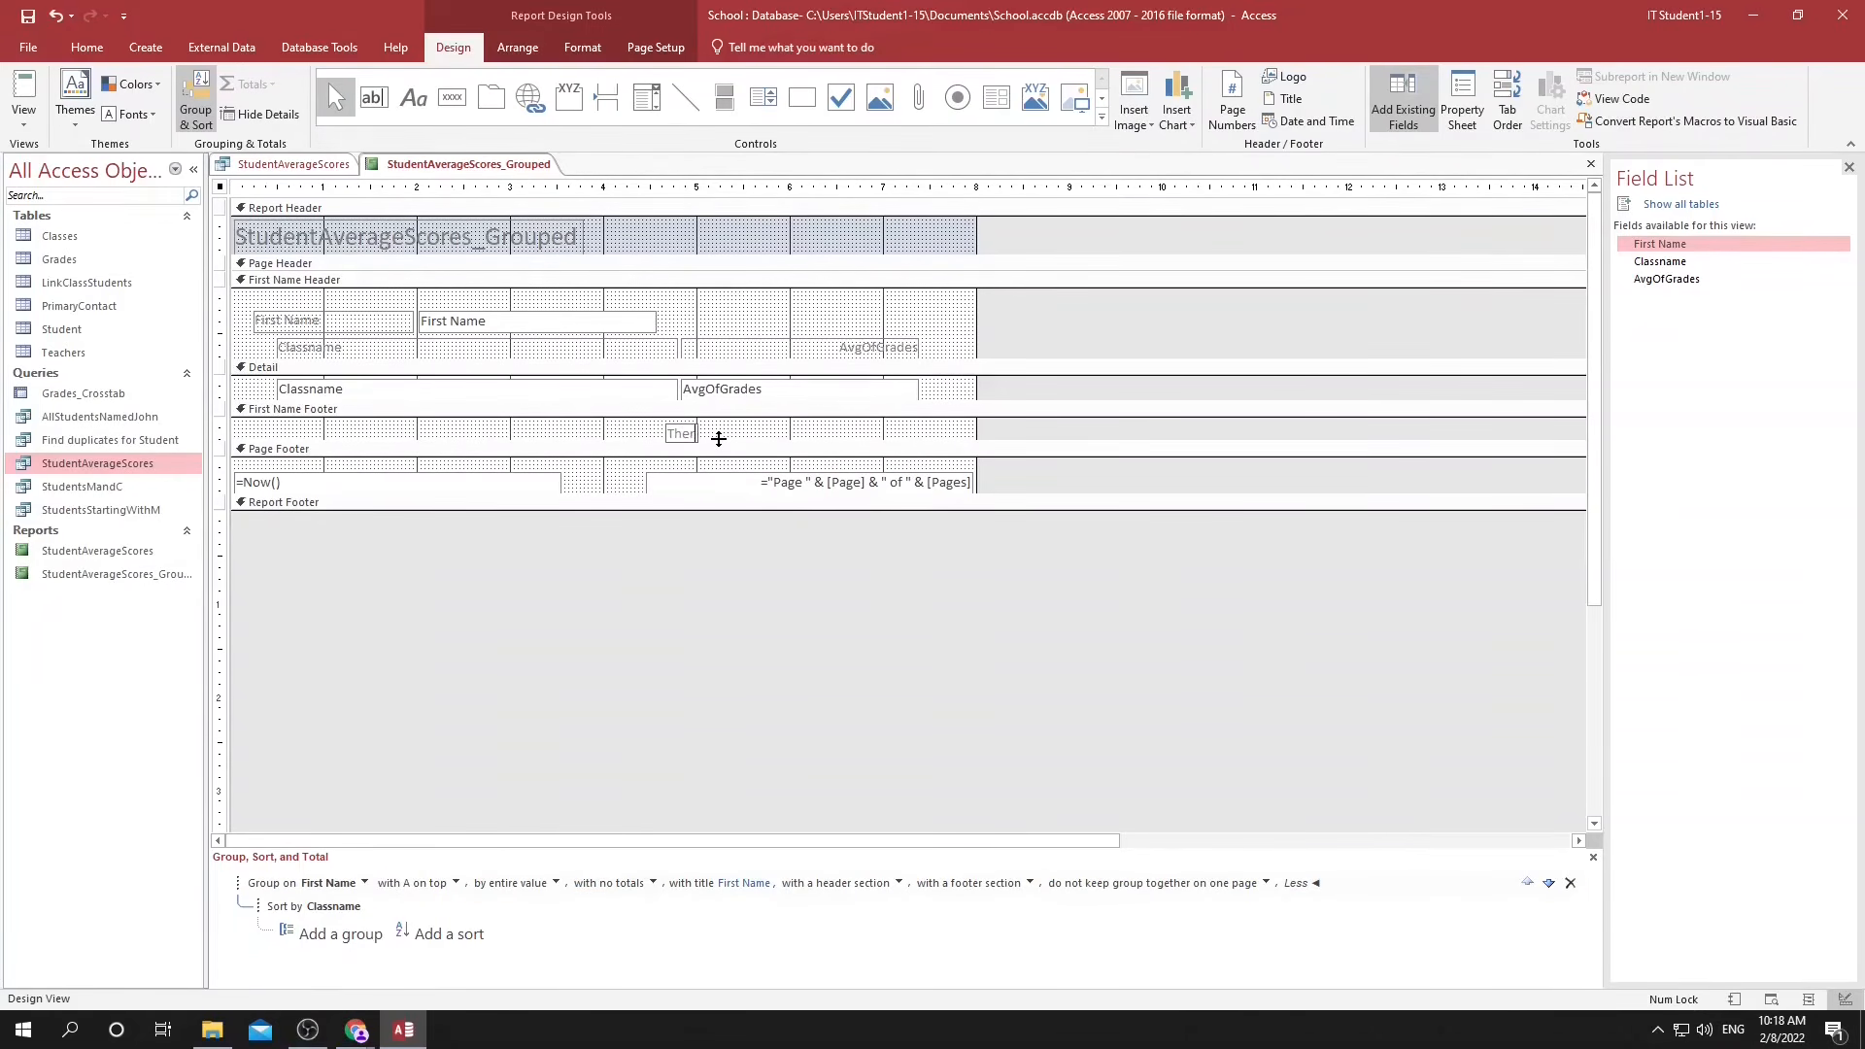
type(" the results of")
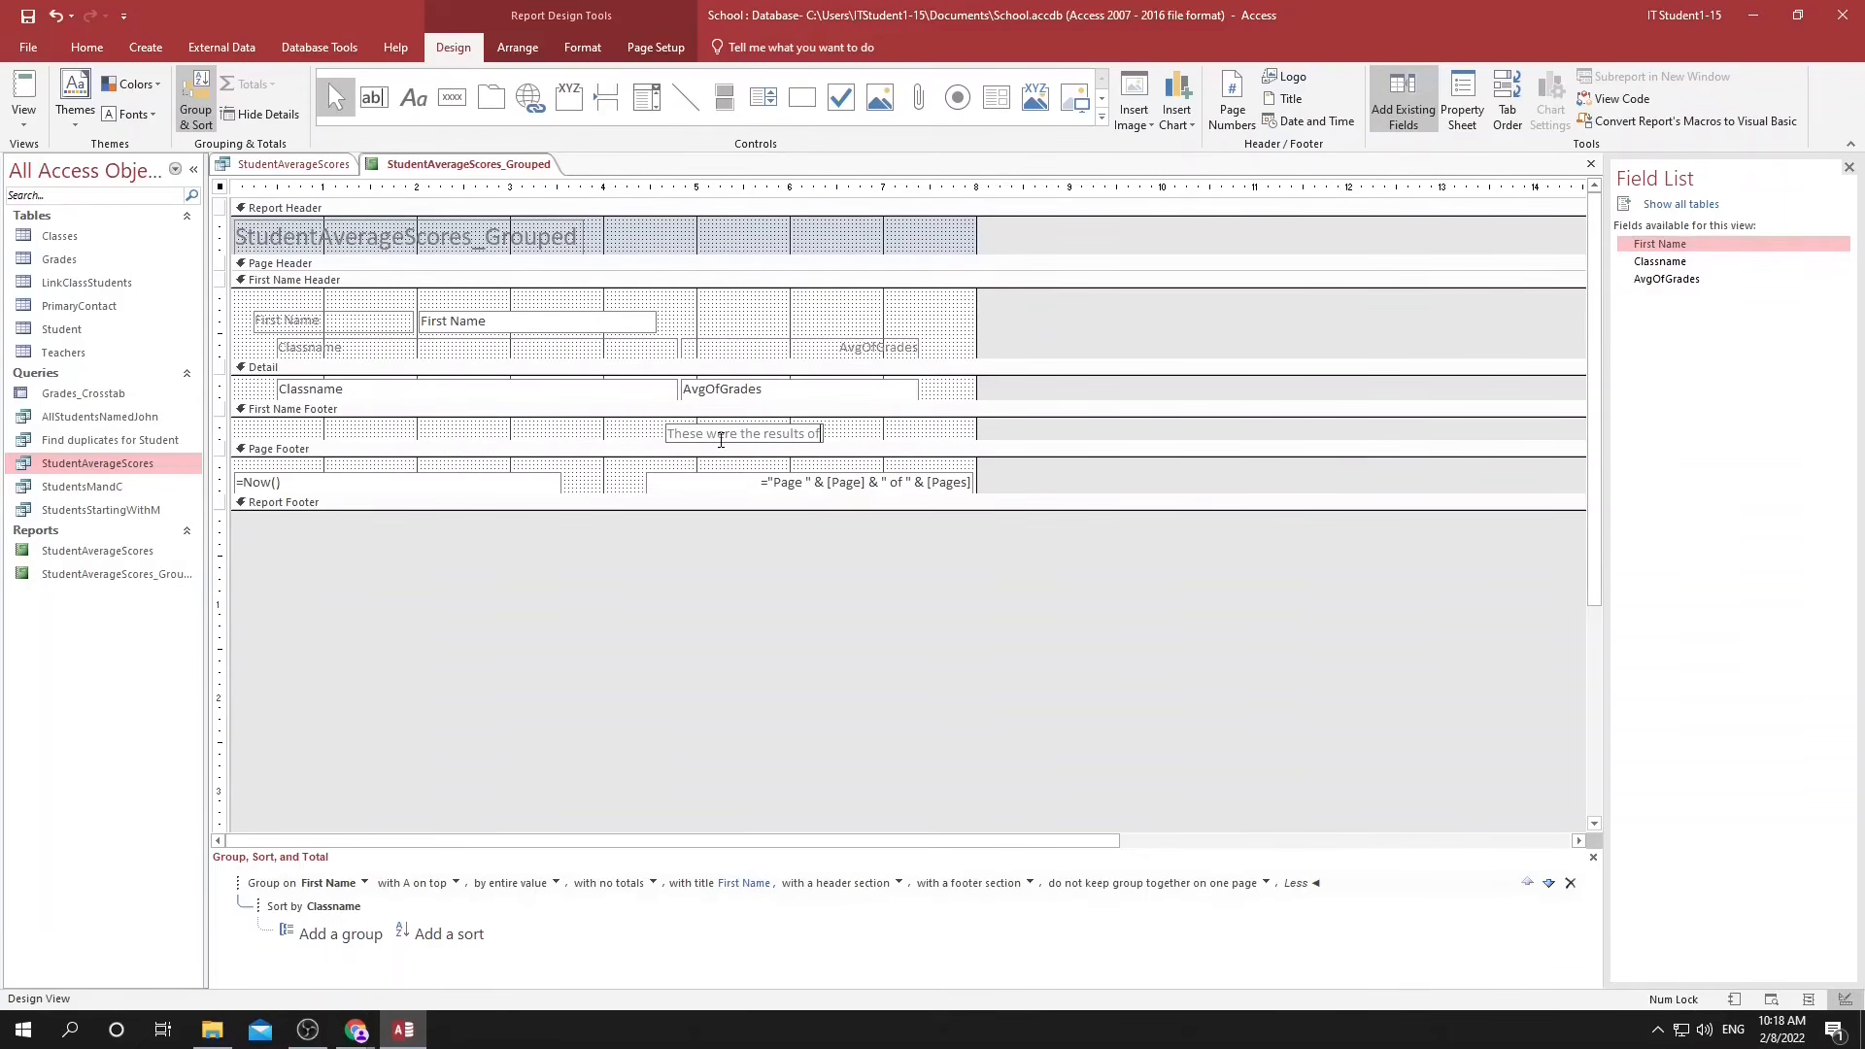
left_click(659, 440)
left_click(676, 430)
left_click_drag(696, 425, 691, 420)
Add a First Name text box to the First Name Footer and delete its attached label.
left_click(631, 328)
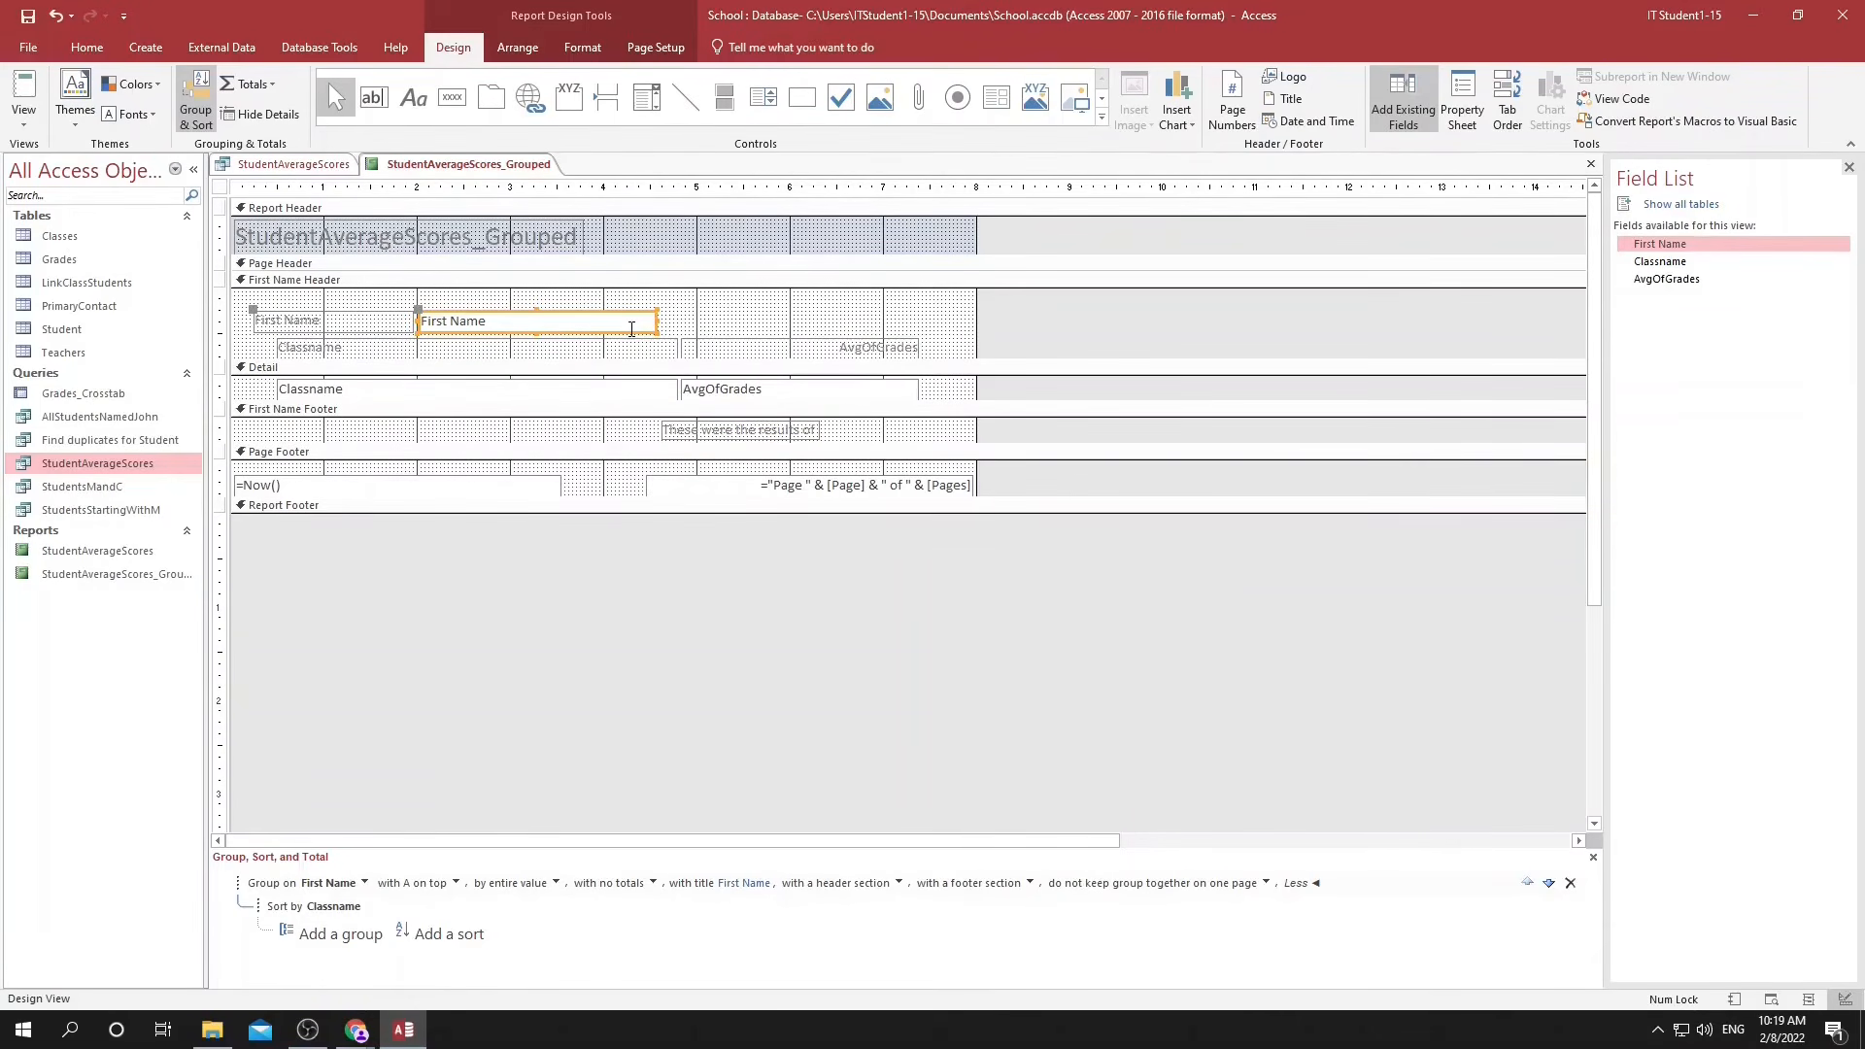
left_click_drag(500, 344, 788, 424)
left_click_drag(641, 428, 472, 436)
key("Delete")
Place the "These were the results of" label directly before the First Name text box in the footer and check it in Layout View.
left_click(621, 432)
left_click(699, 437)
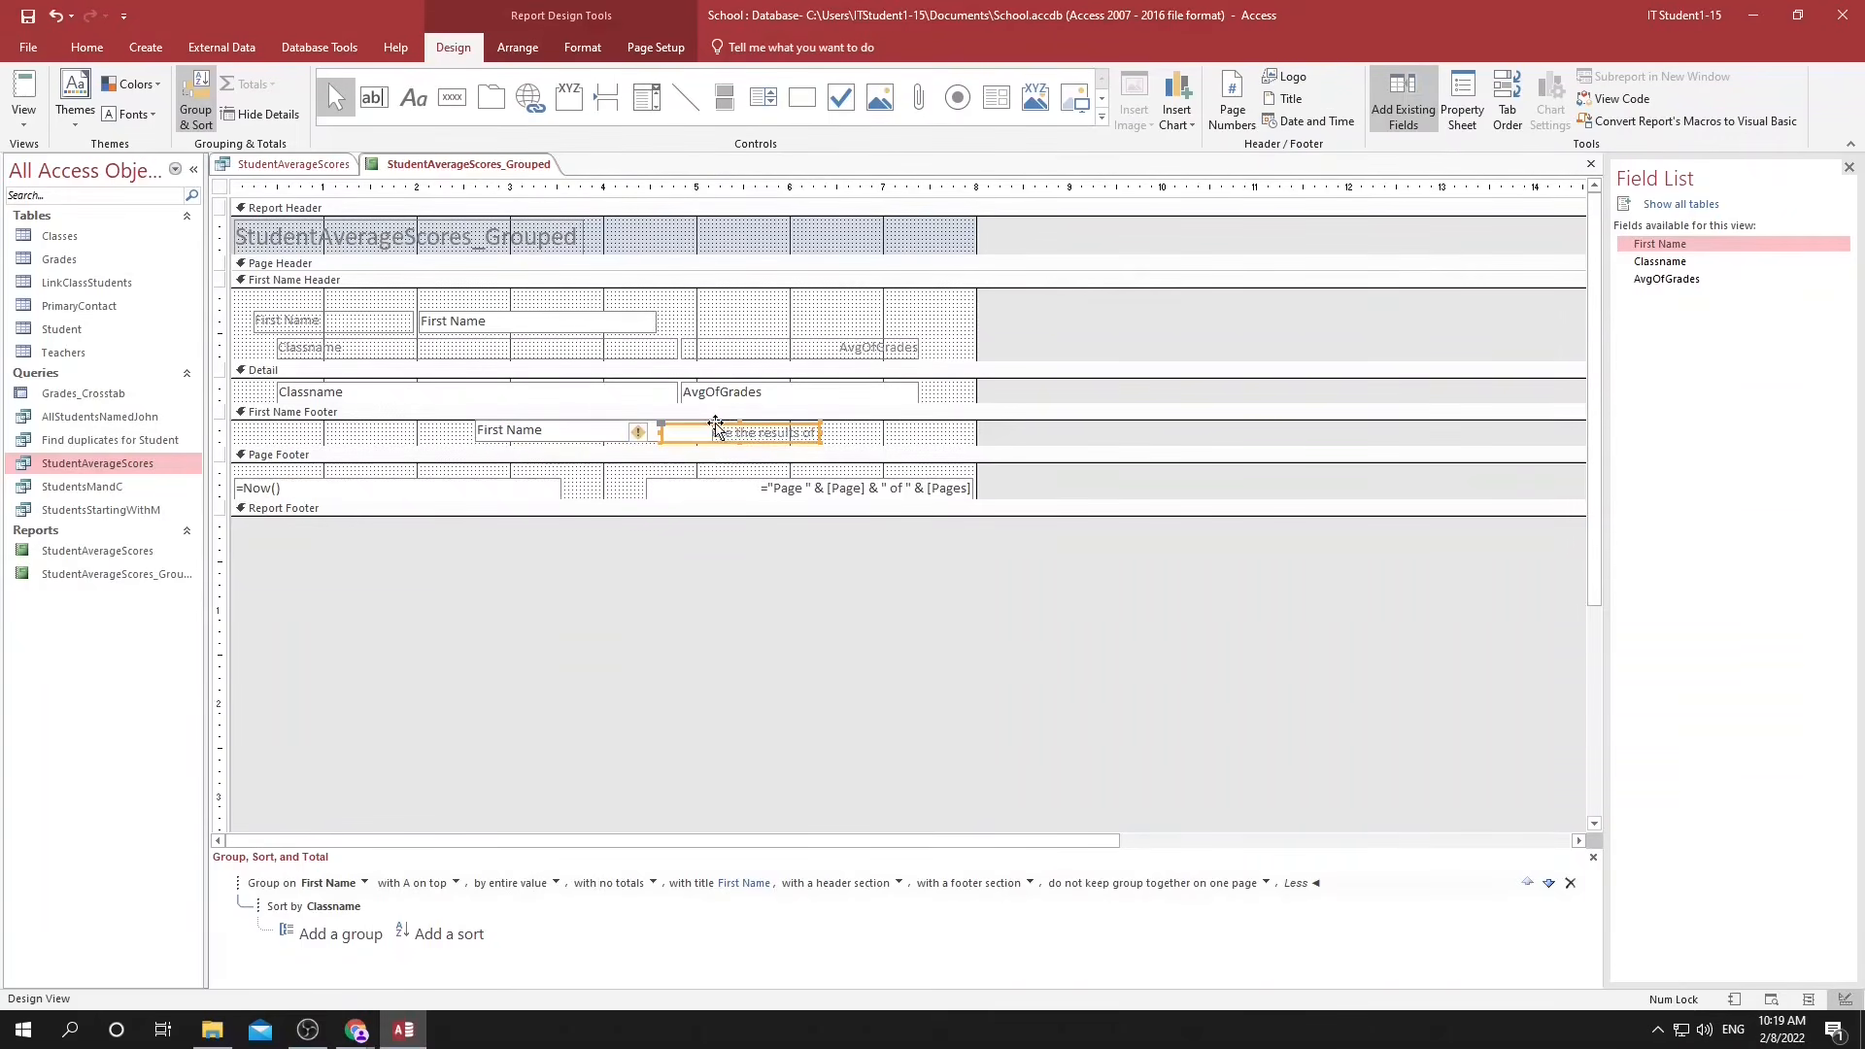
left_click_drag(717, 432, 370, 432)
left_click_drag(491, 432, 738, 432)
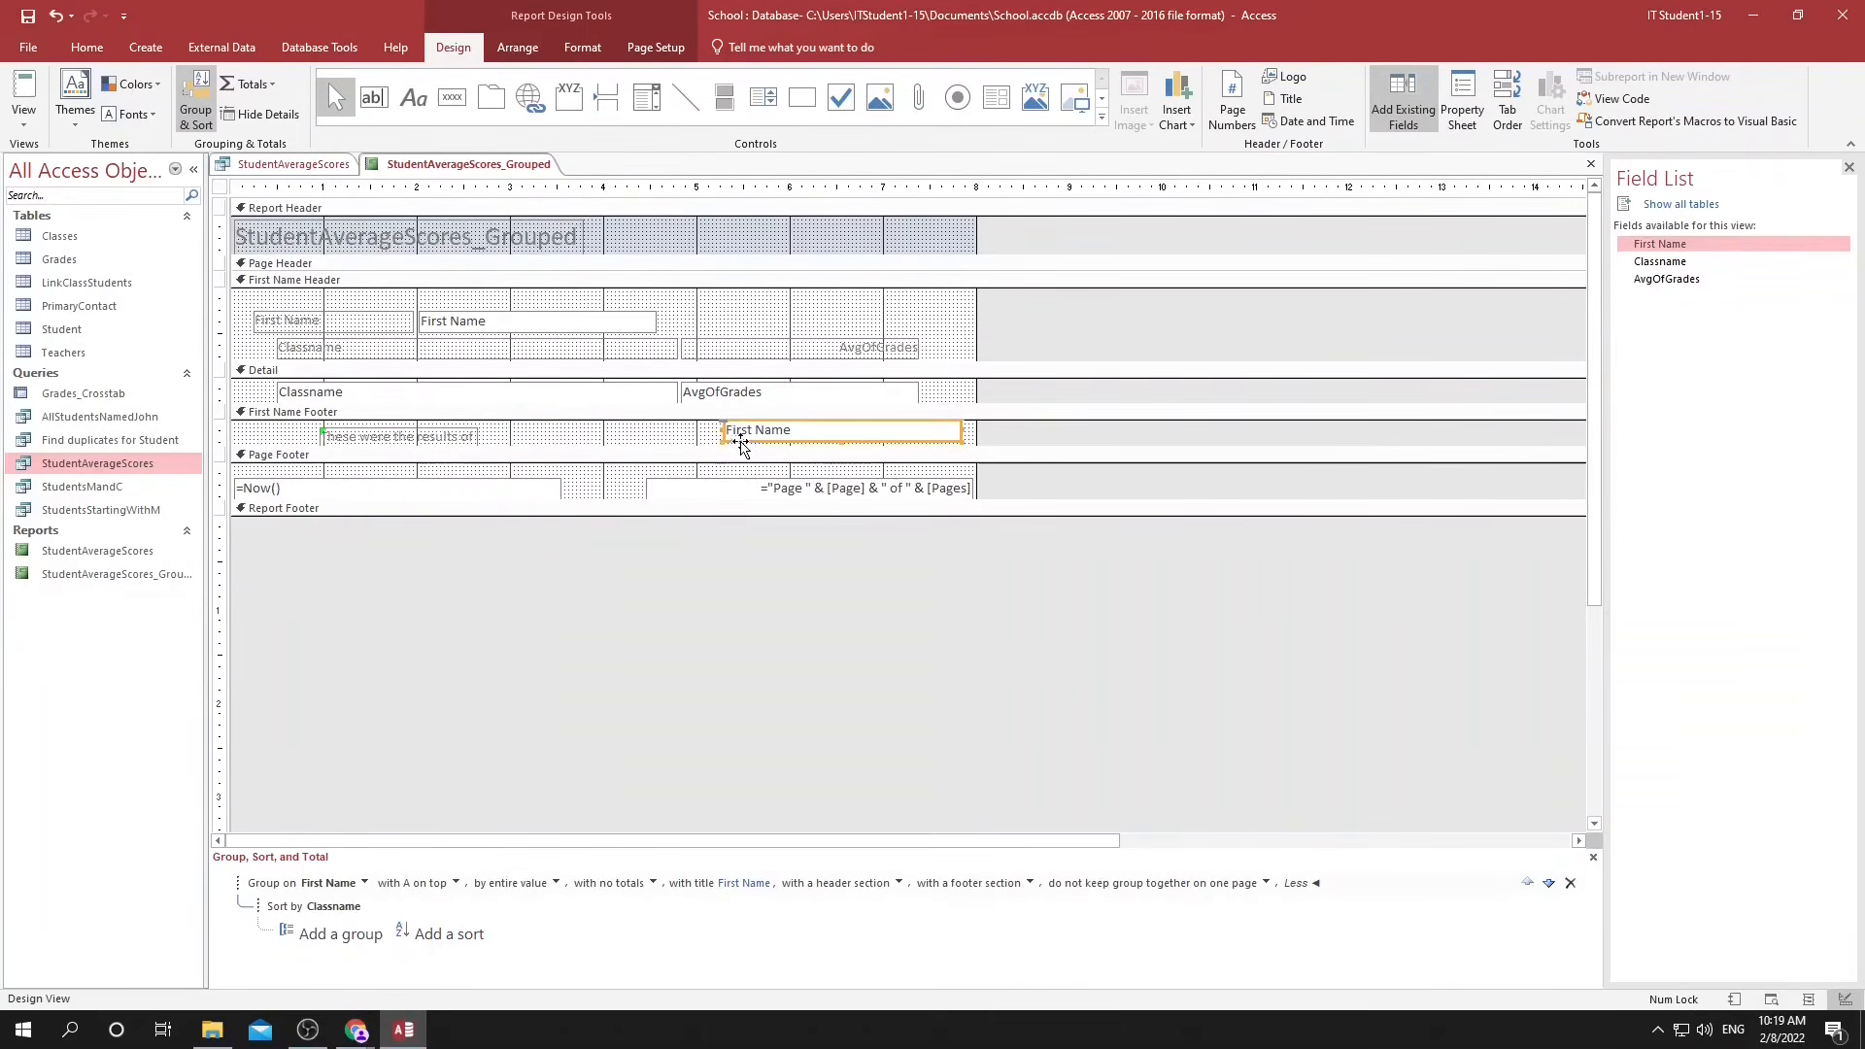
left_click_drag(363, 442, 604, 439)
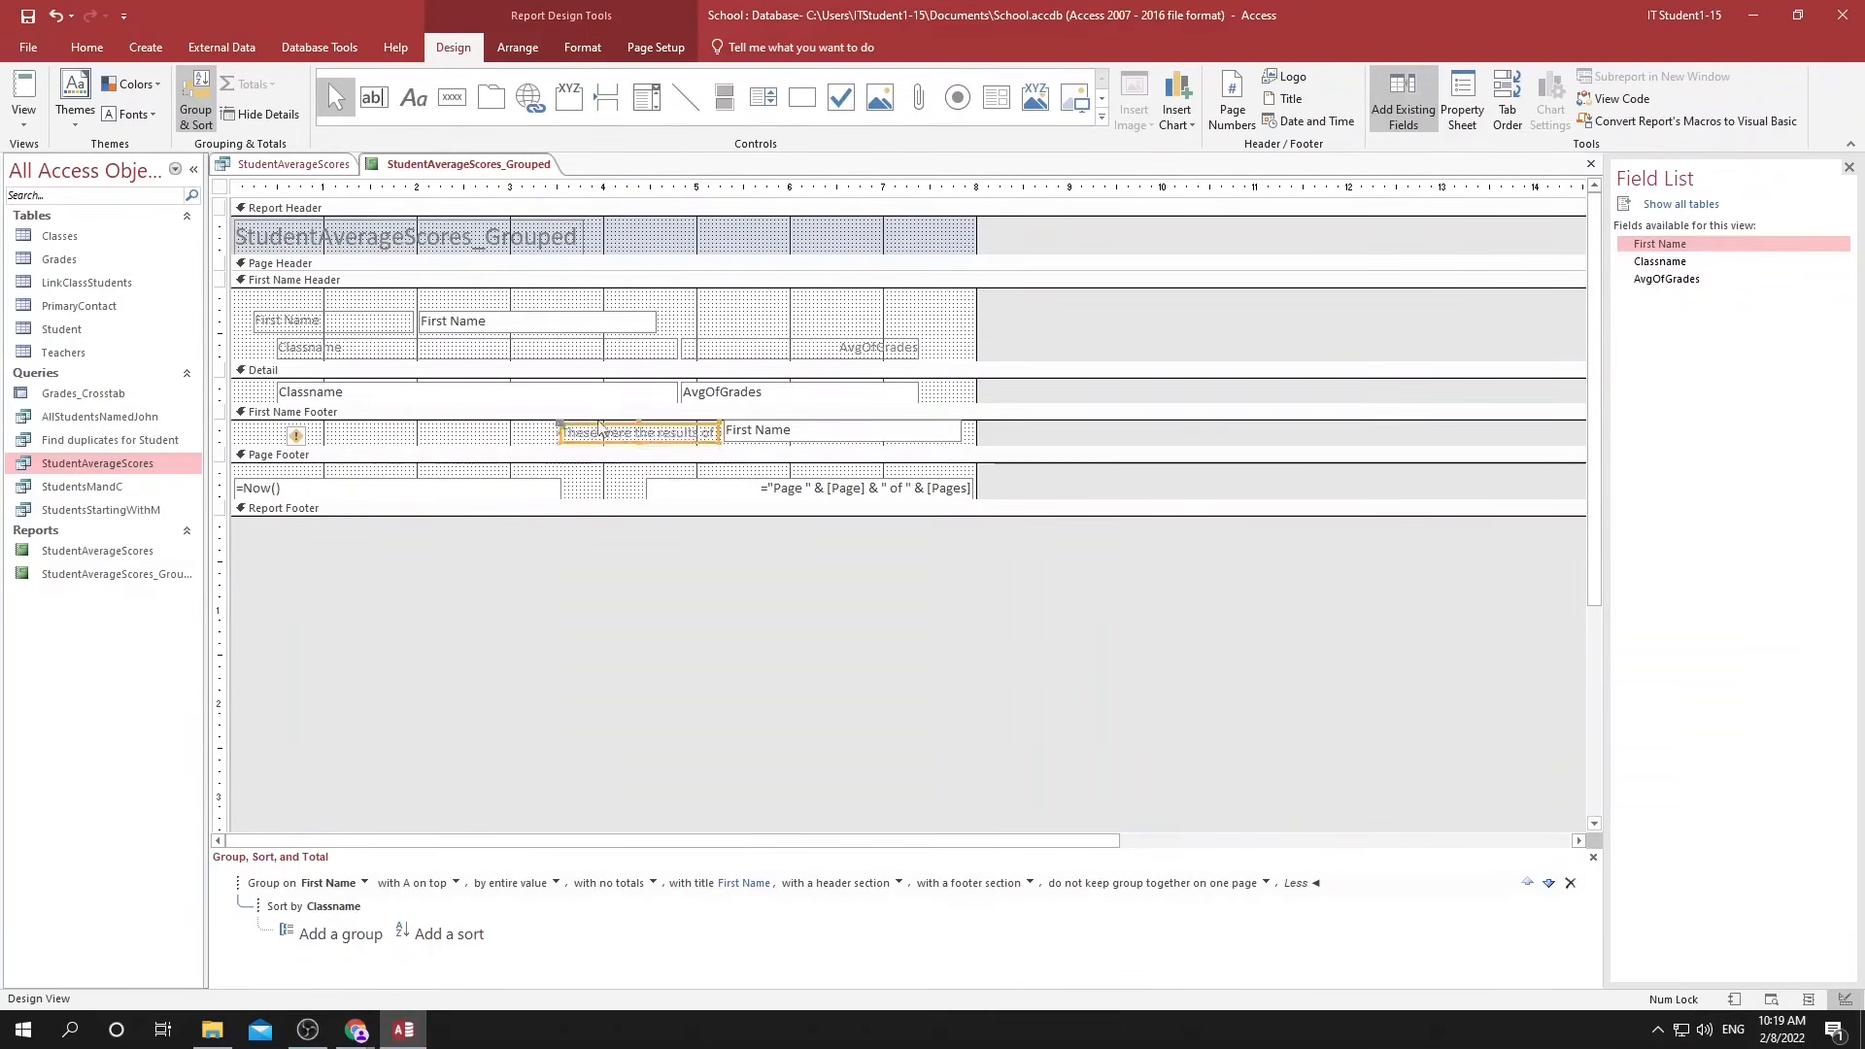
left_click(1809, 1001)
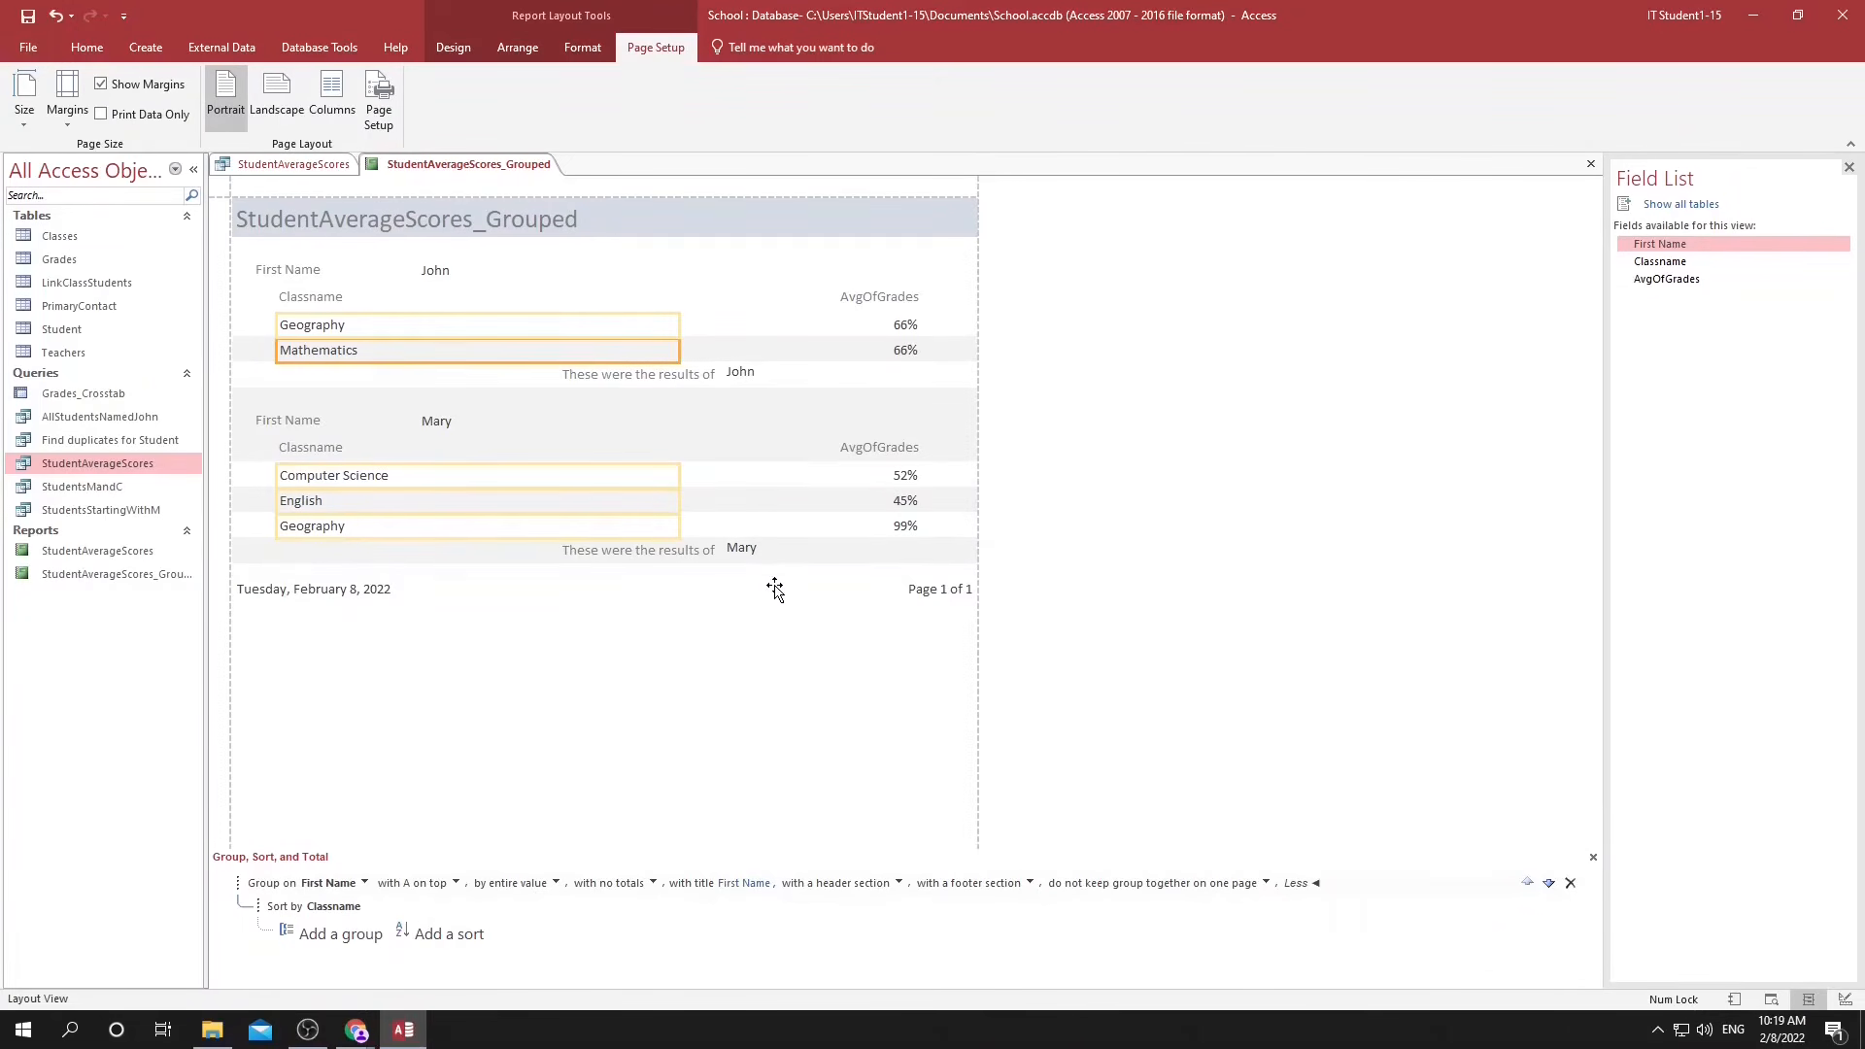
Enlarge the First Name Footer in Design View and add the AvgOfGrades field below the First Name text box.
left_click(1844, 999)
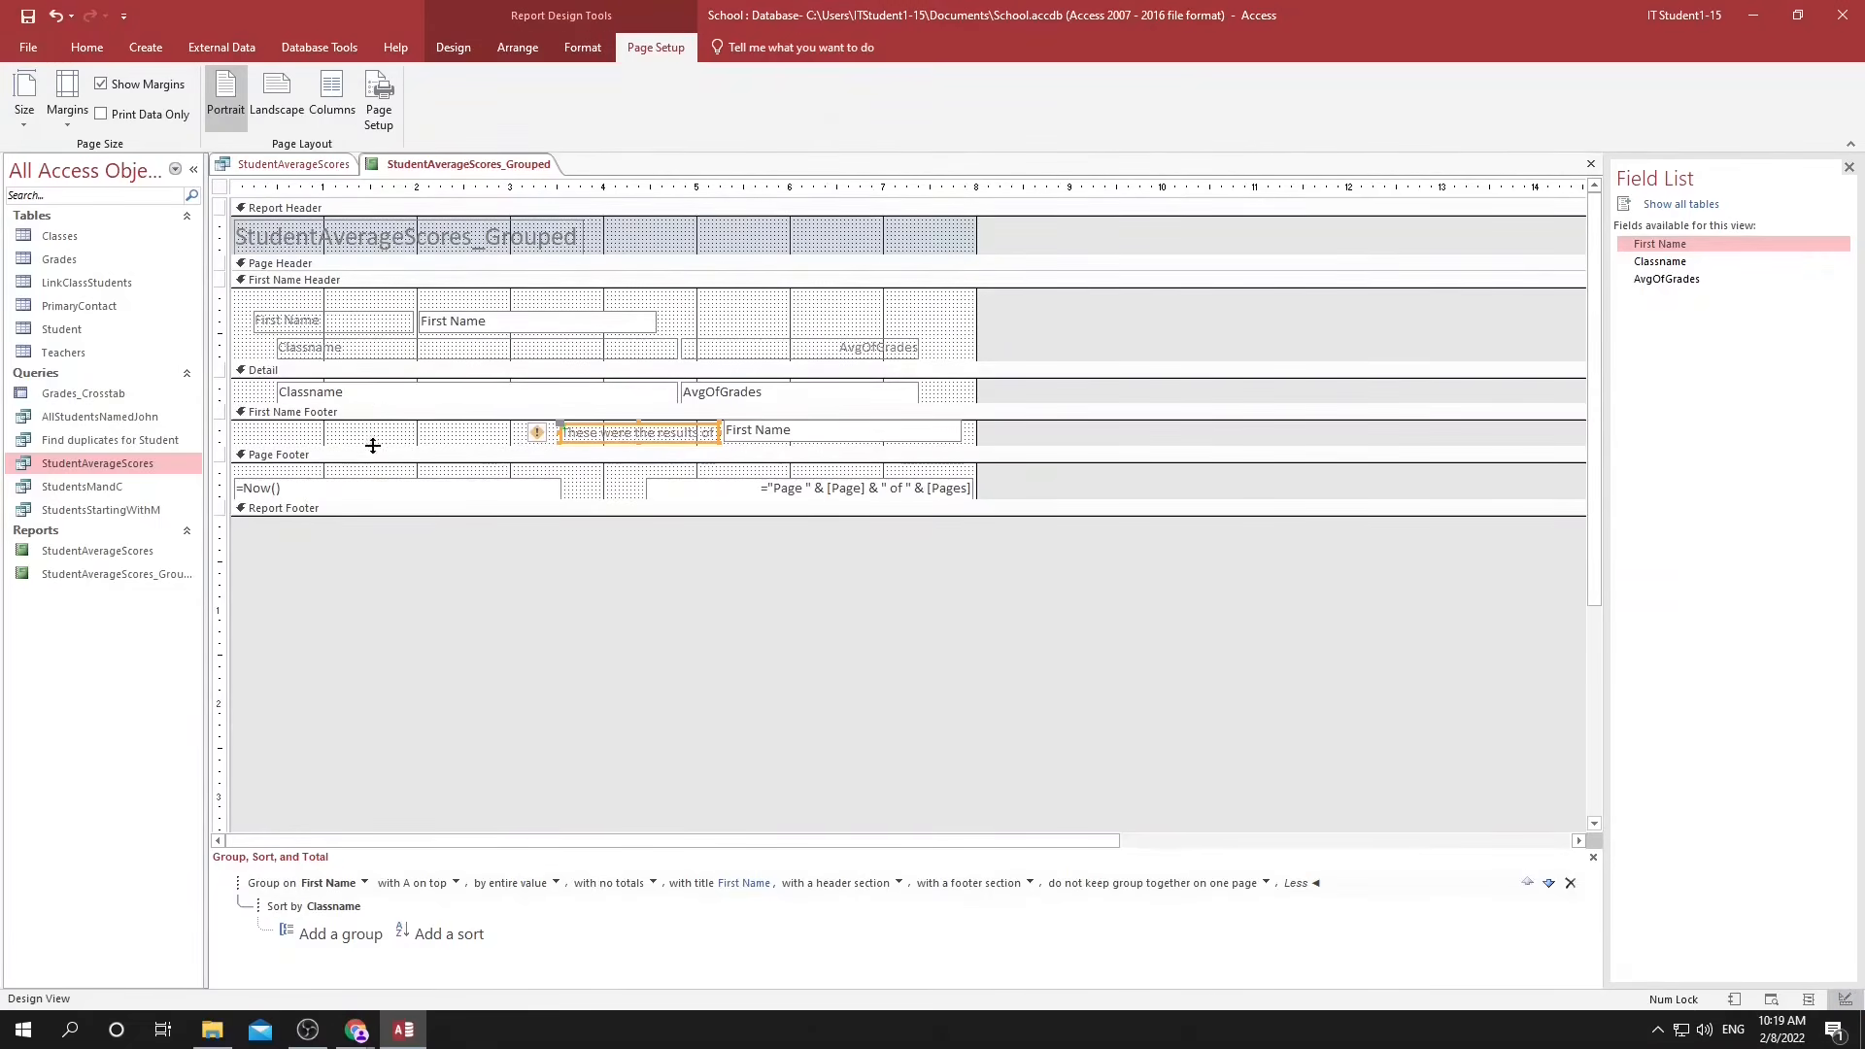
left_click_drag(375, 445, 375, 469)
left_click(788, 437)
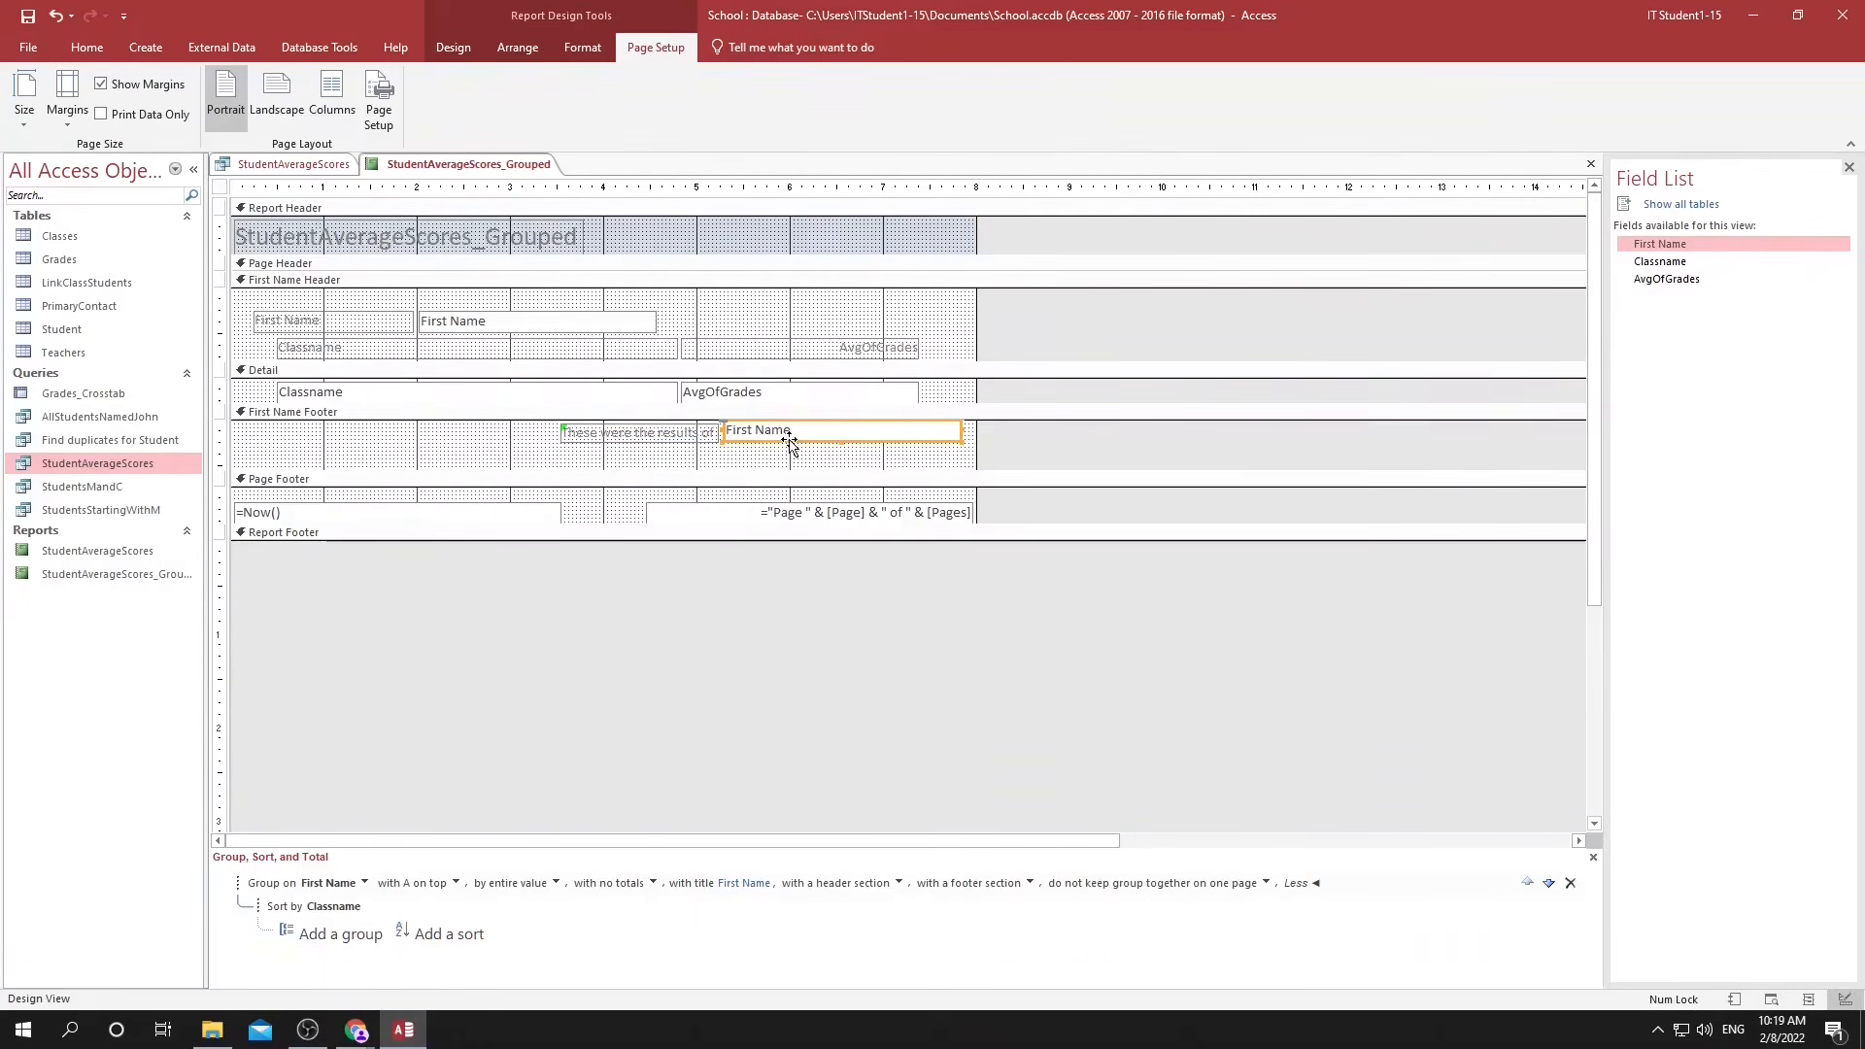
left_click_drag(1665, 279, 727, 459)
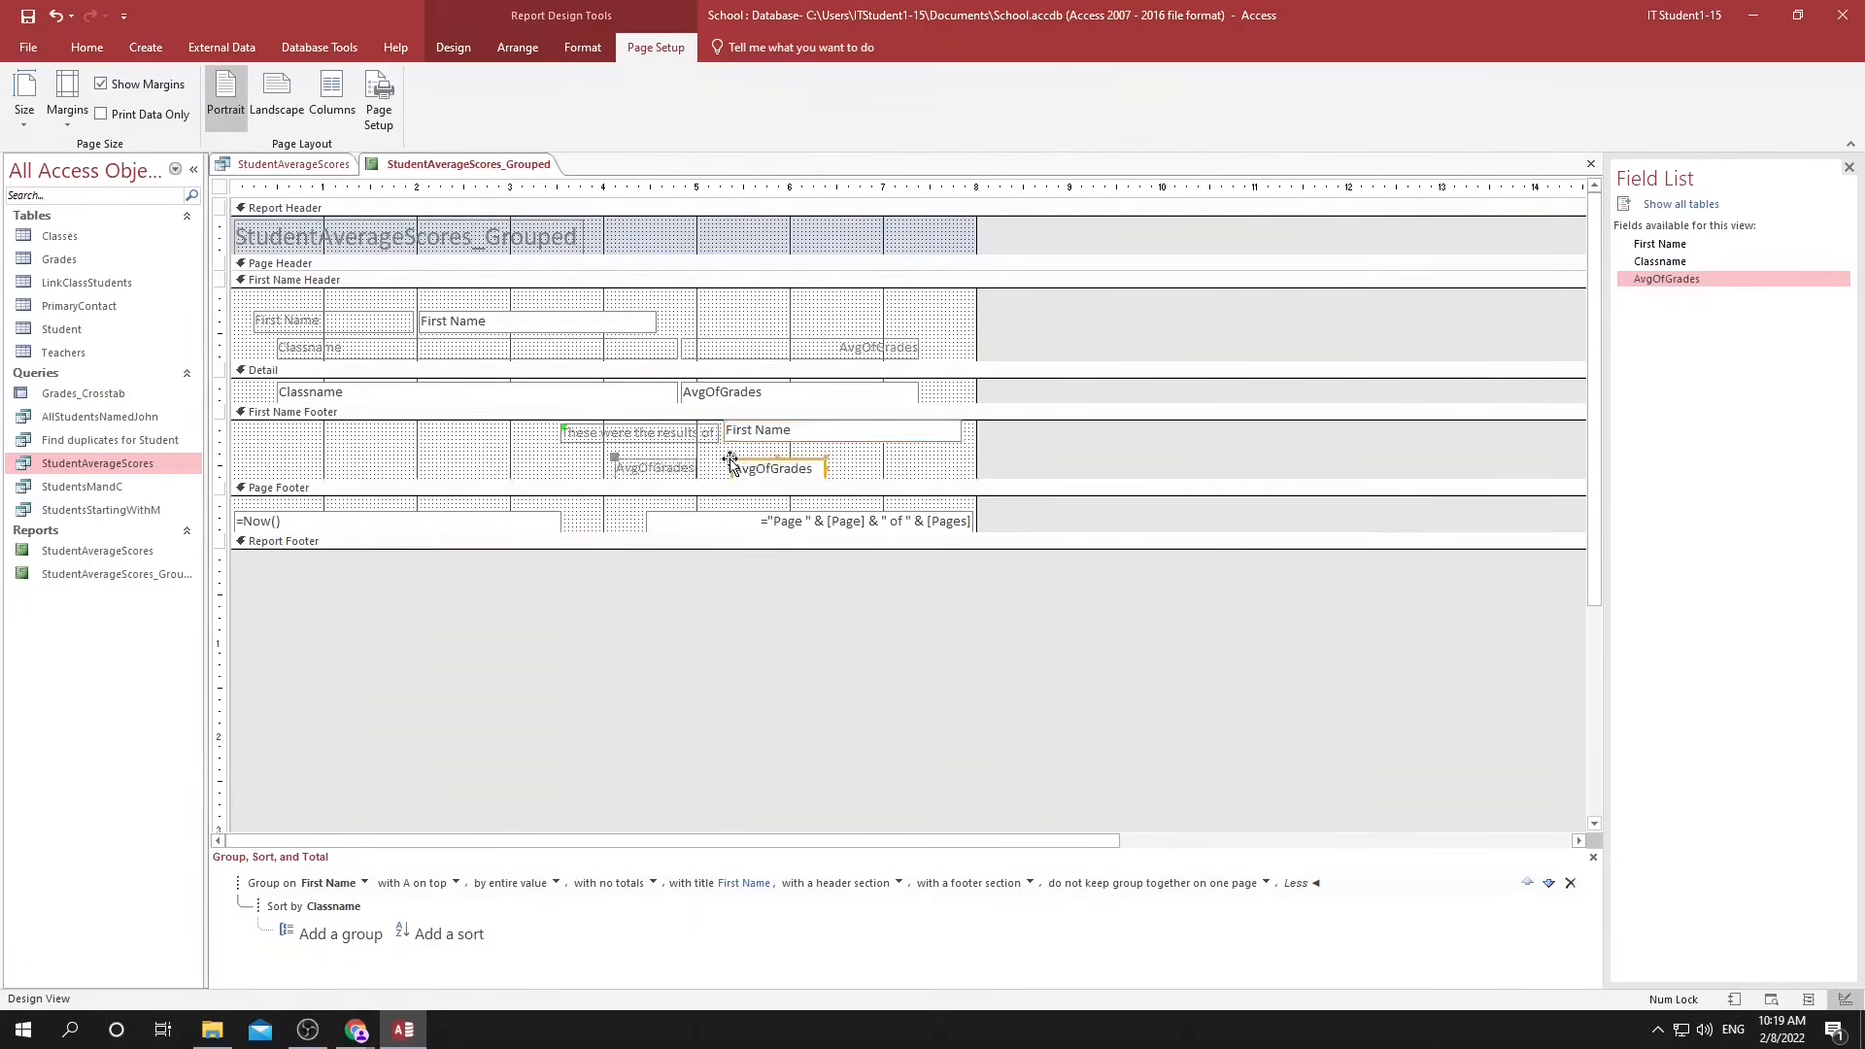
left_click(454, 50)
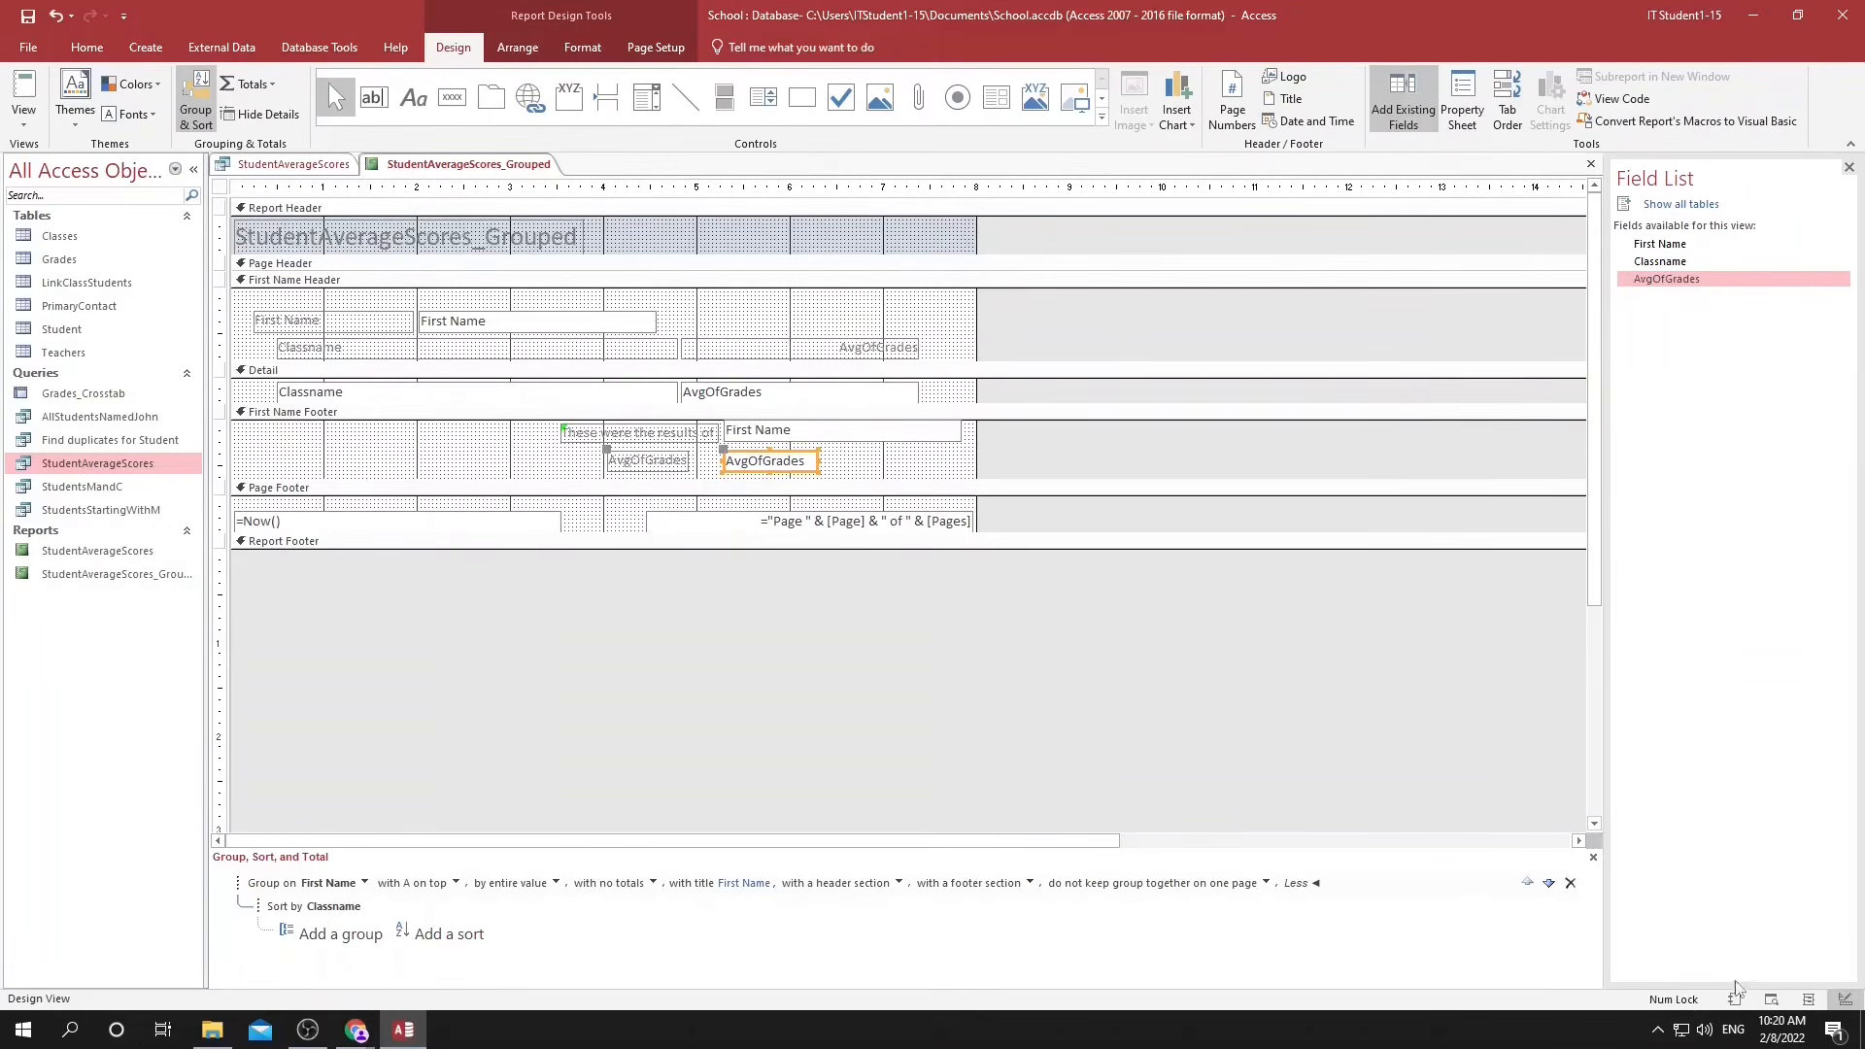
Format the footer's AvgOfGrades value as a percentage without decimals in Layout View.
left_click(1807, 999)
left_click(777, 403)
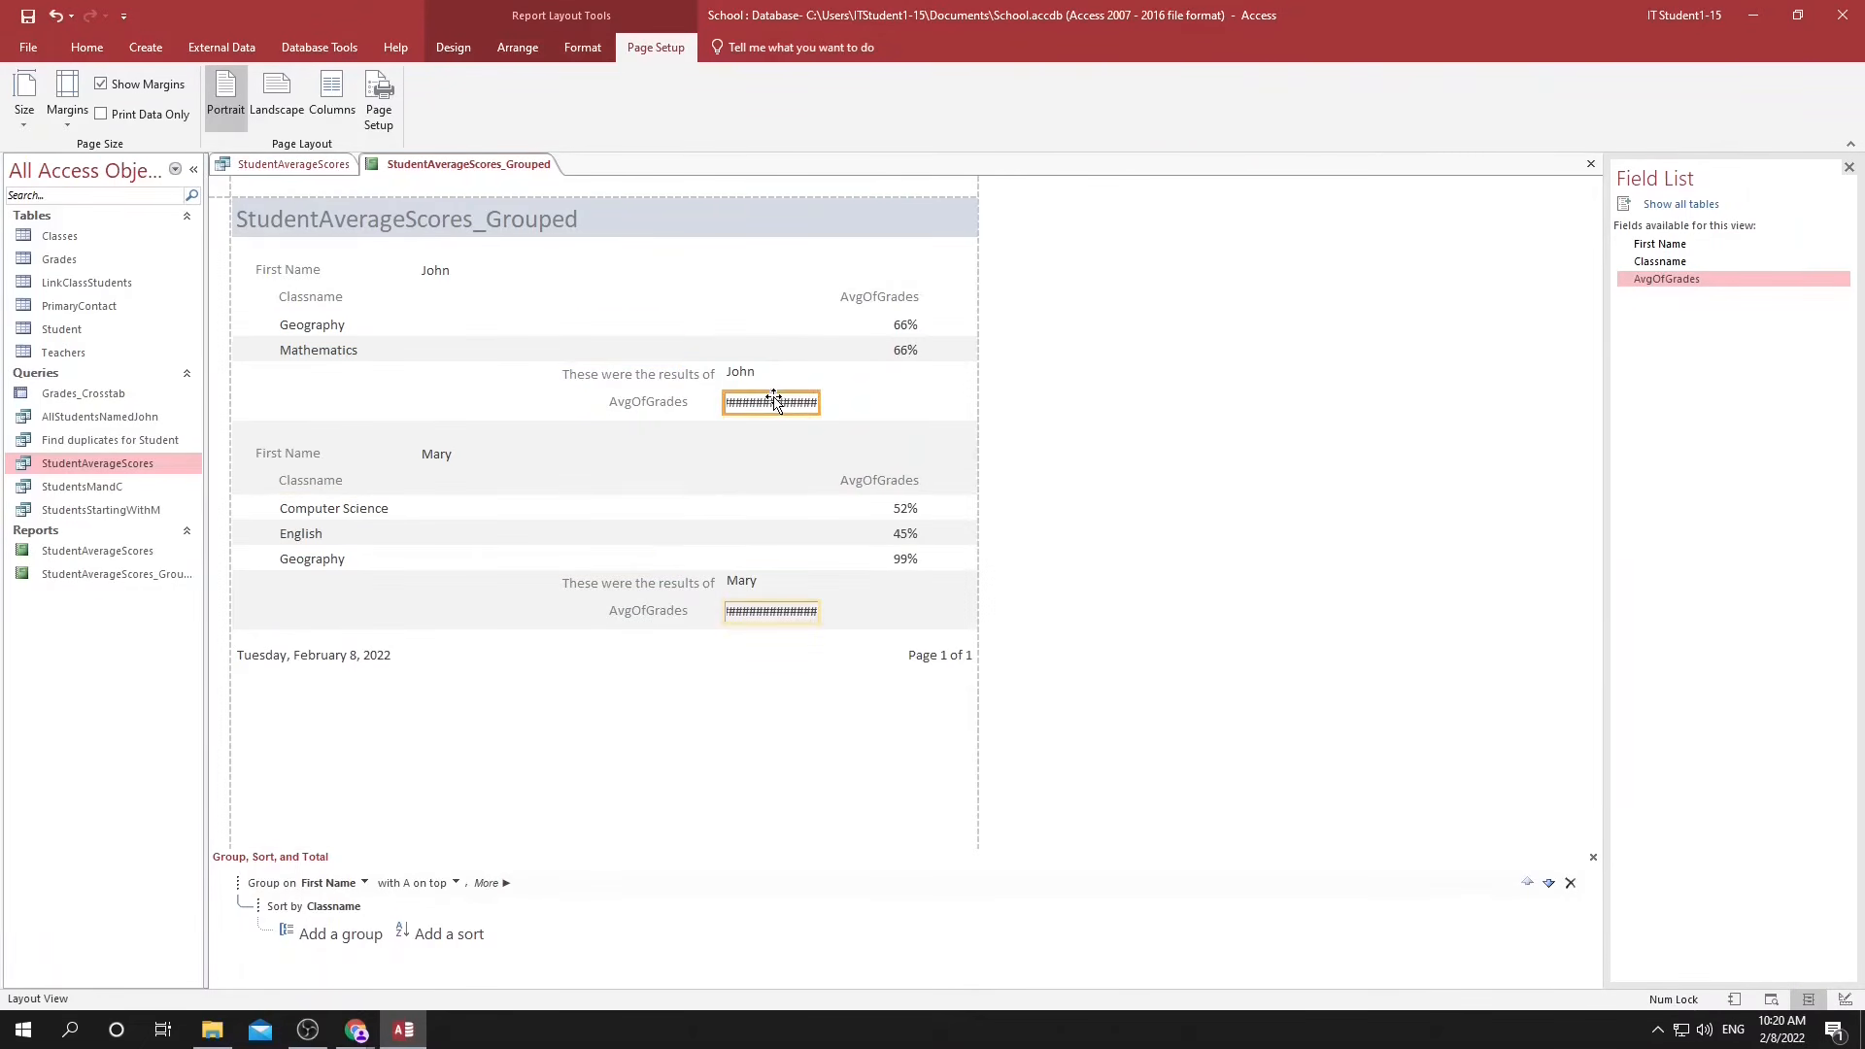
left_click(582, 47)
left_click(382, 115)
left_click(454, 114)
left_click(453, 114)
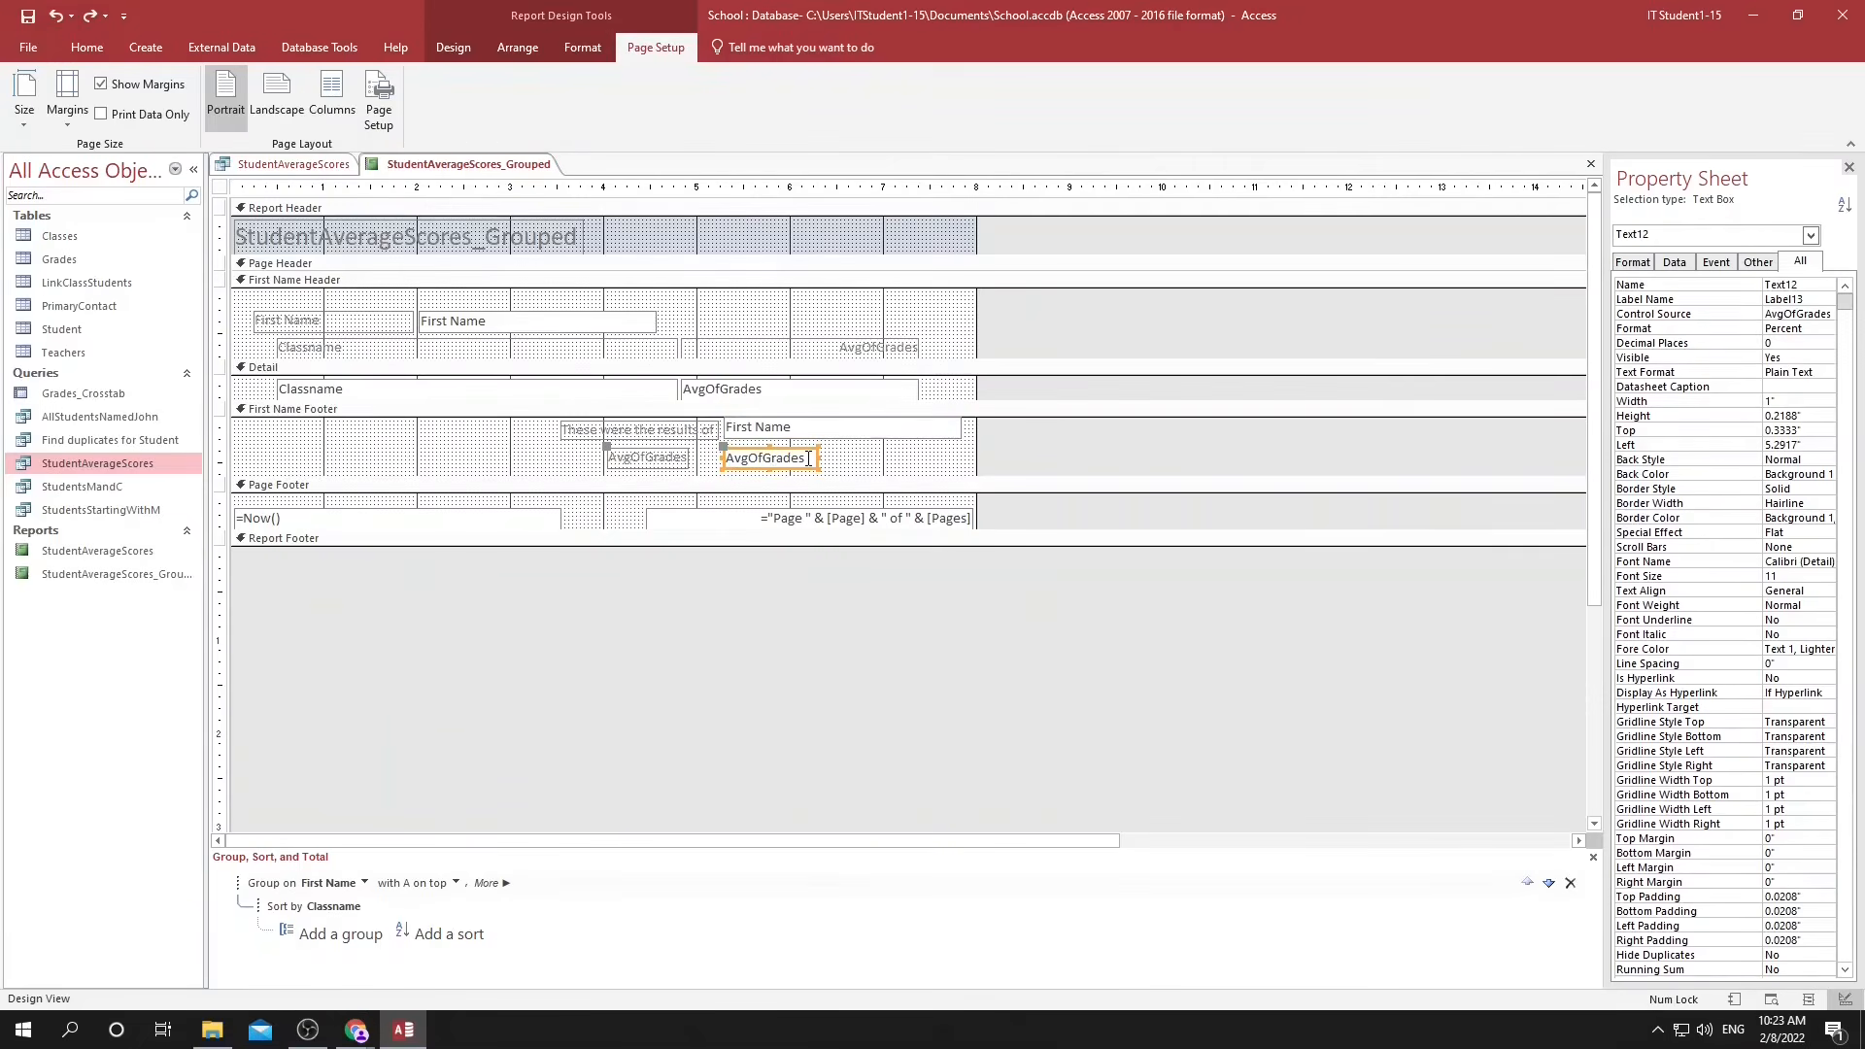
Change the footer's AvgOfGrades text box to the expression =Min([AvgOfGrades]) in Design View.
double_click(759, 454)
left_click(758, 452)
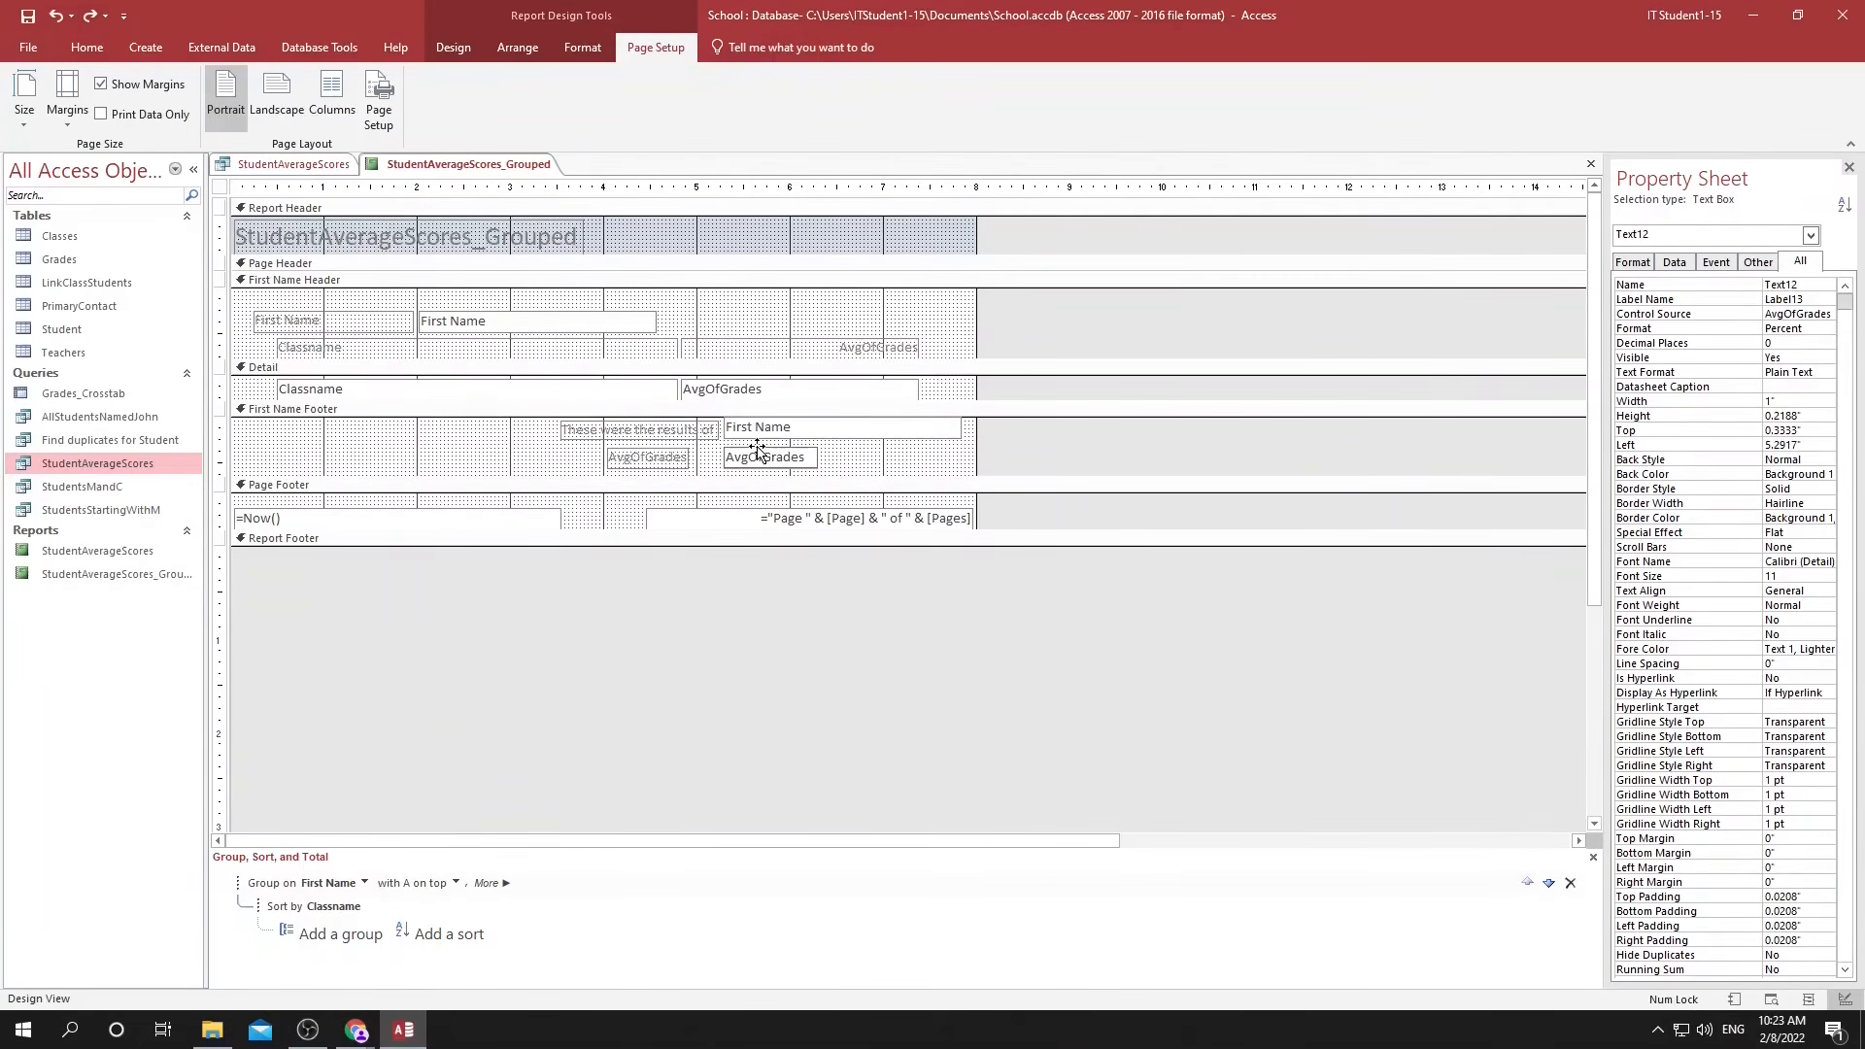
key("Home")
type("=")
type("min(")
type("[")
key("End")
left_click(874, 462)
Caption the footer's AvgOfGrades label "Lowest score:" and widen the minimum text box to match the First Name field above it.
left_click(652, 460)
double_click(650, 461)
type("Lowest scores")
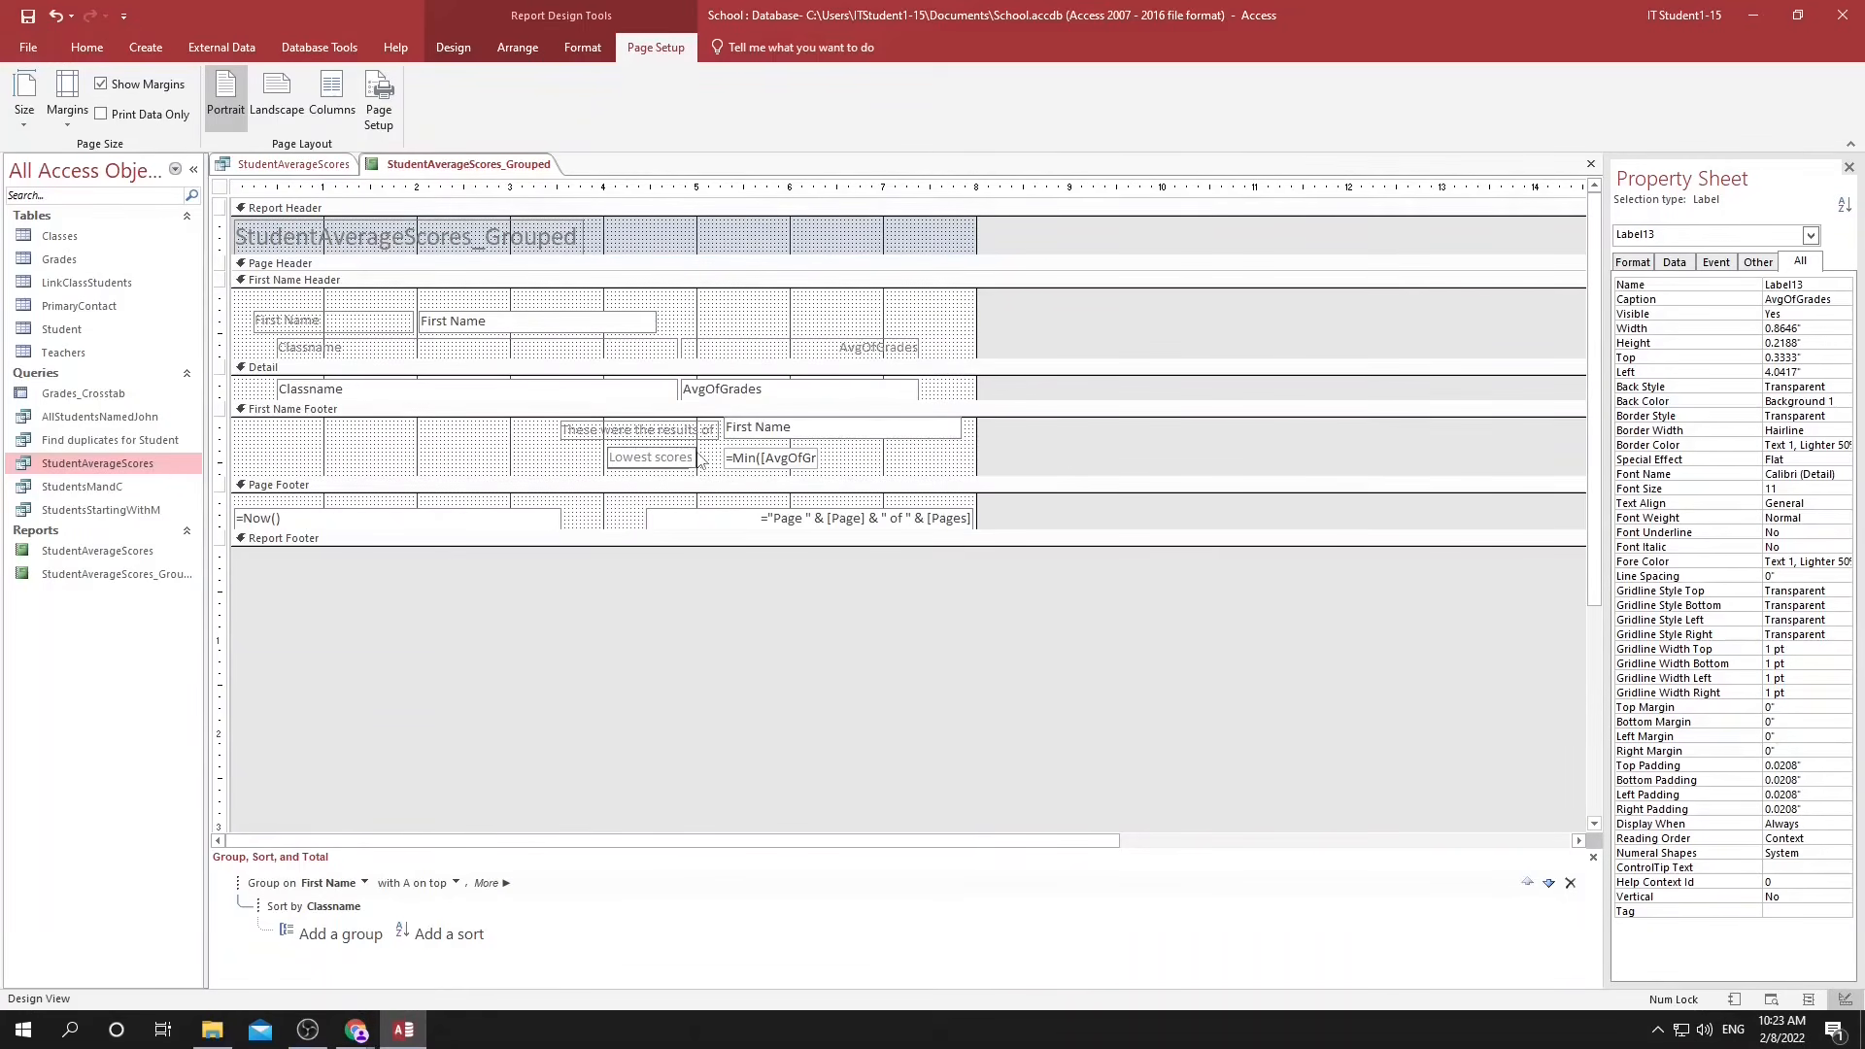
left_click(729, 458)
left_click_drag(821, 457, 961, 454)
left_click(883, 485)
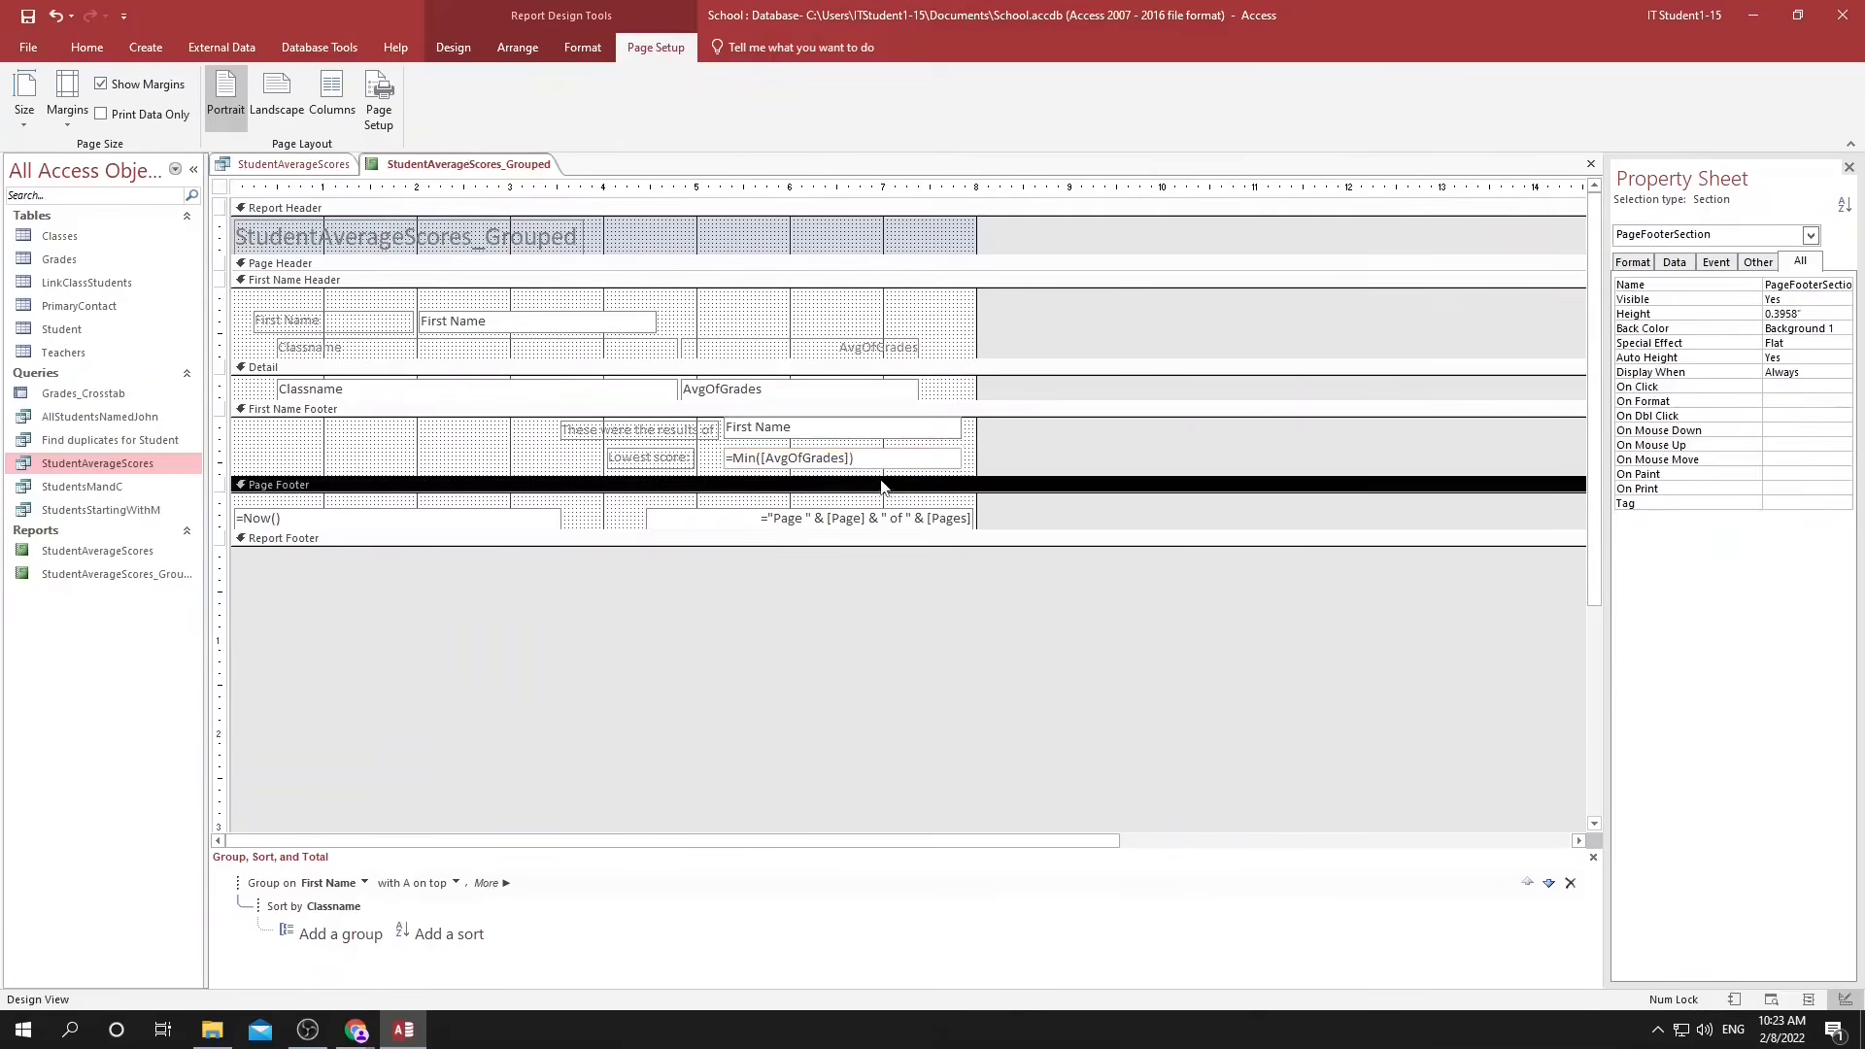
left_click(1808, 1000)
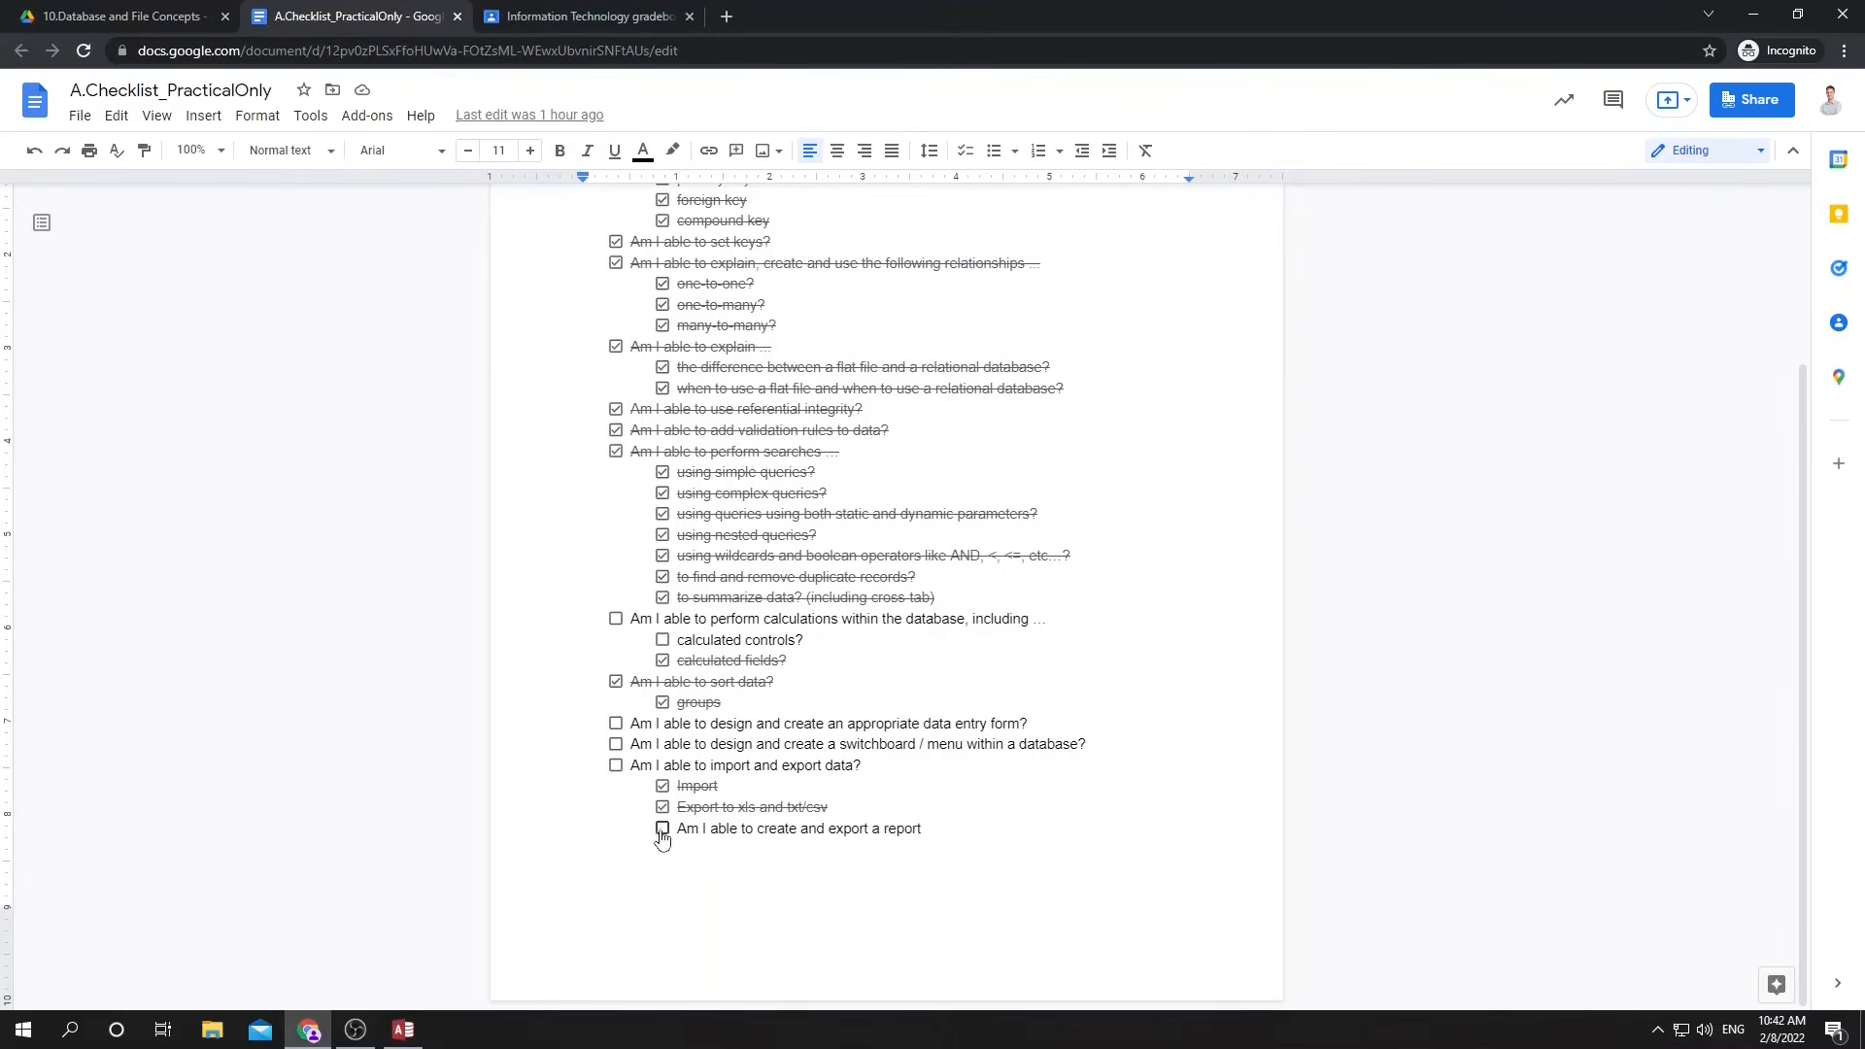
Tick off the report export item and its parent item on importing and exporting data in the Google Docs checklist.
left_click(662, 828)
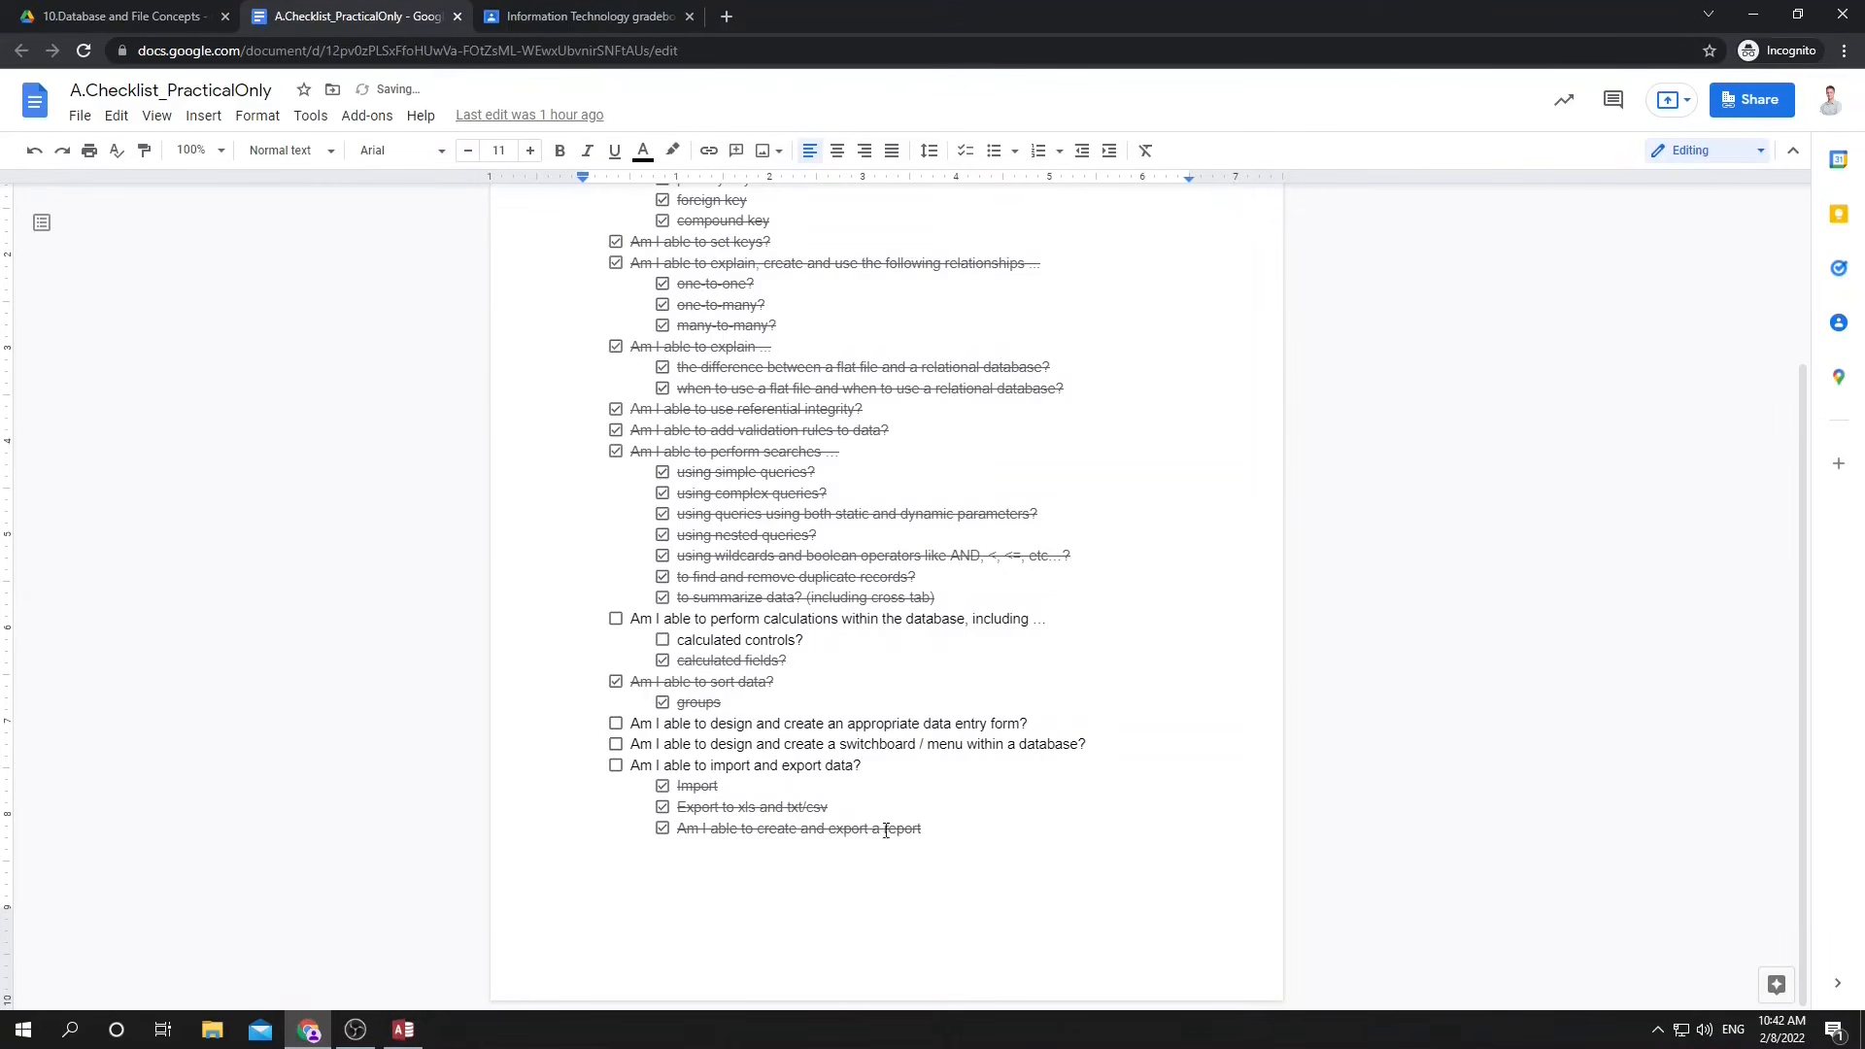
left_click(615, 766)
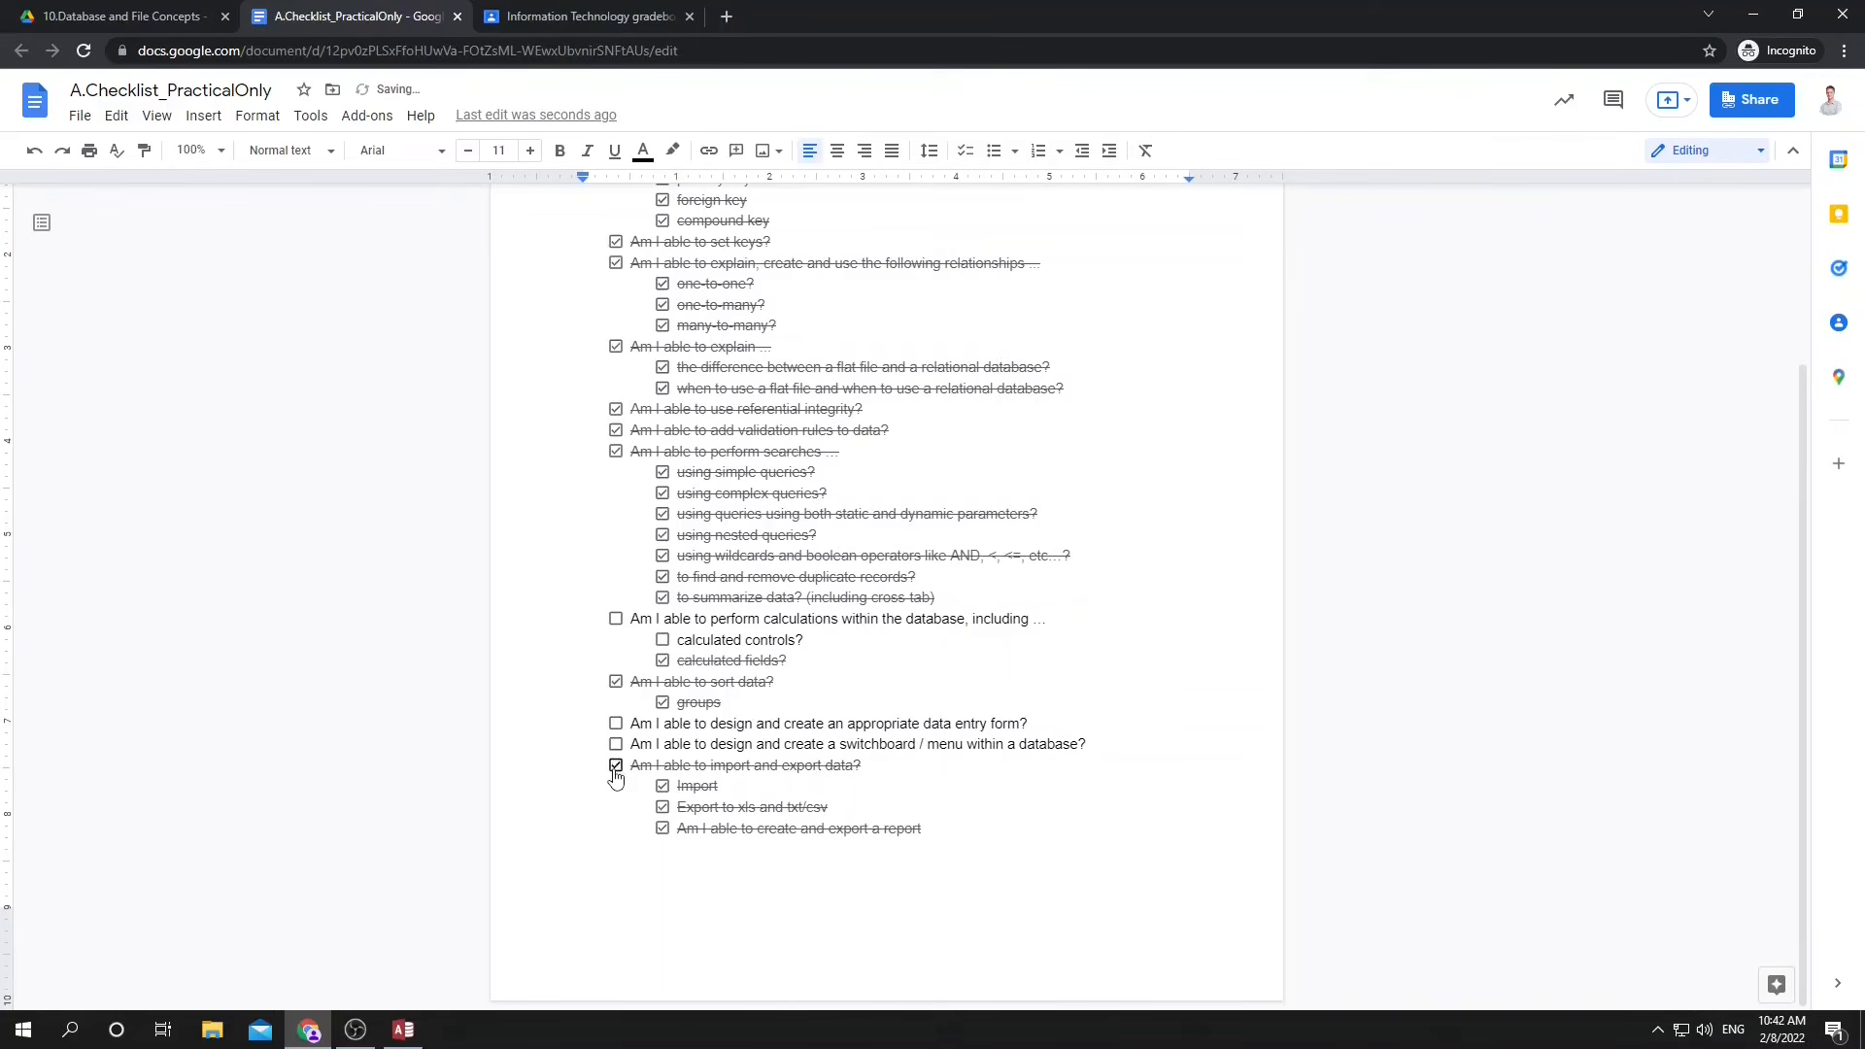
left_click_drag(640, 723, 1039, 724)
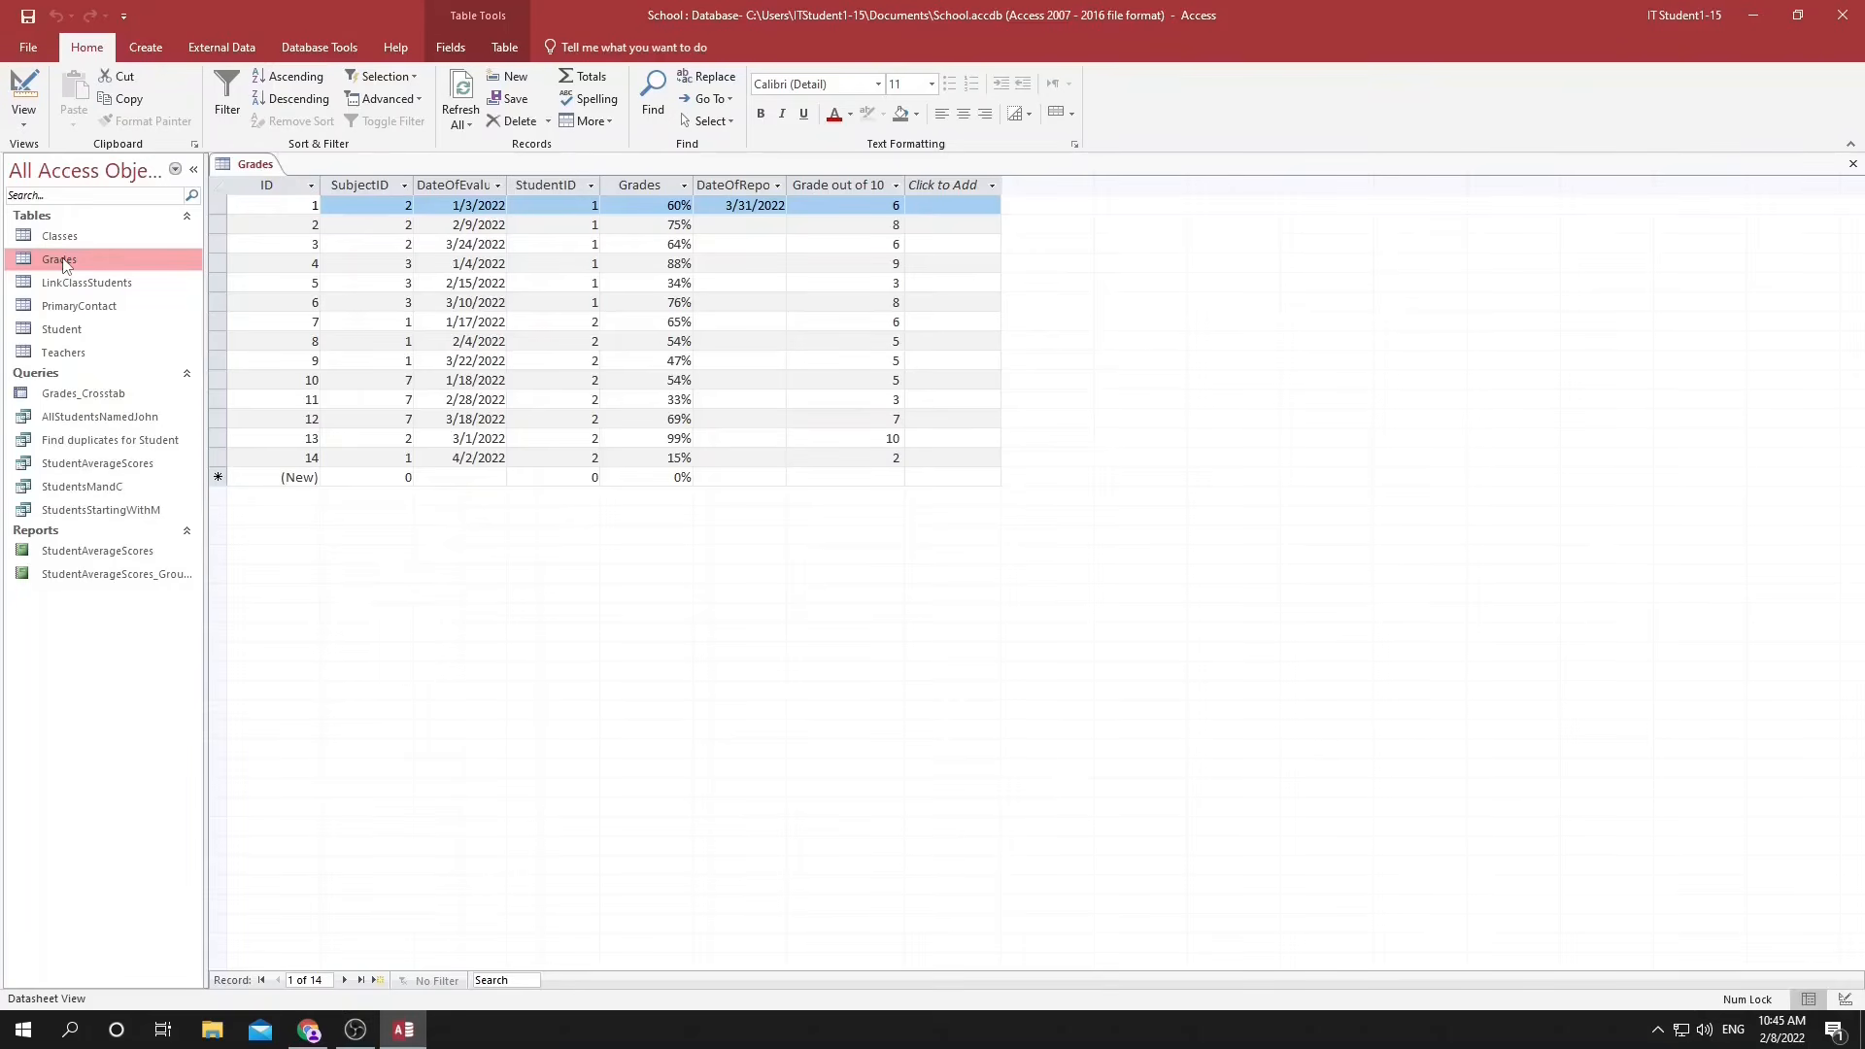
Create a form from the Grades table in Access and show it in Form View.
left_click(145, 50)
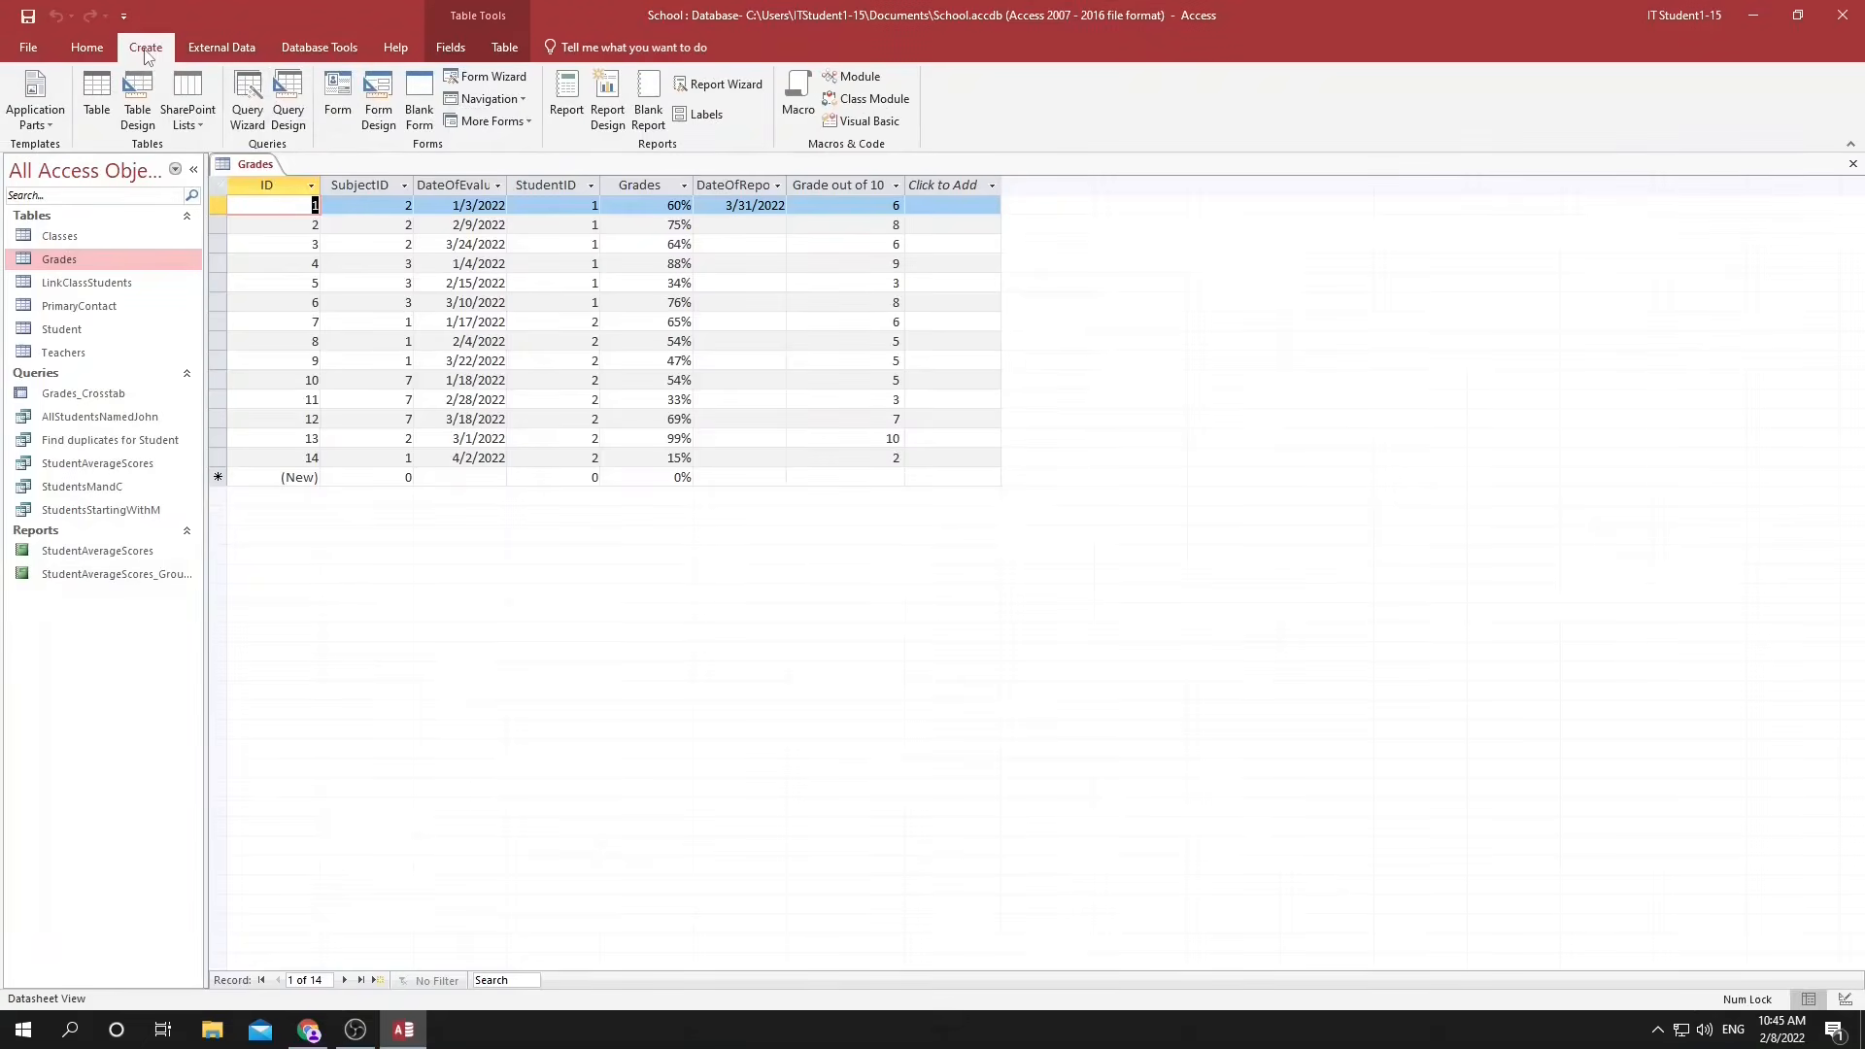
left_click(338, 97)
left_click(450, 457)
left_click(459, 385)
left_click(462, 350)
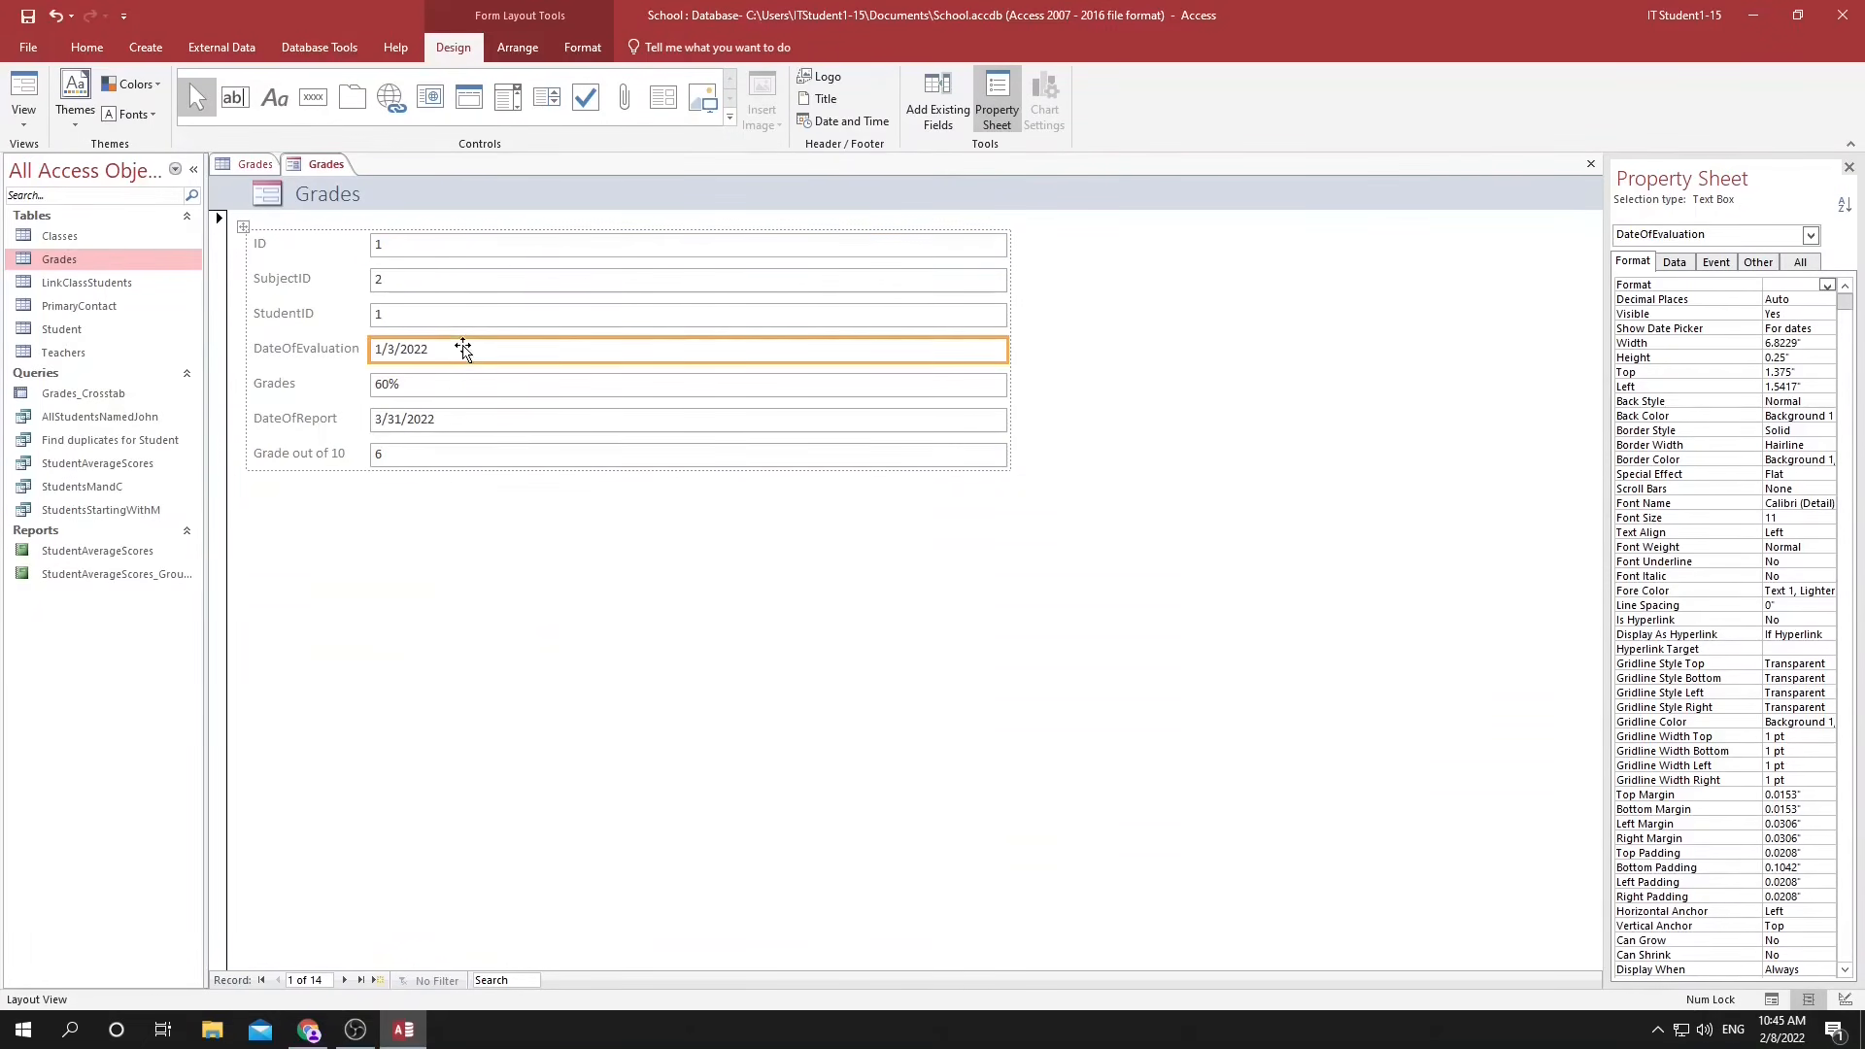
left_click(1770, 999)
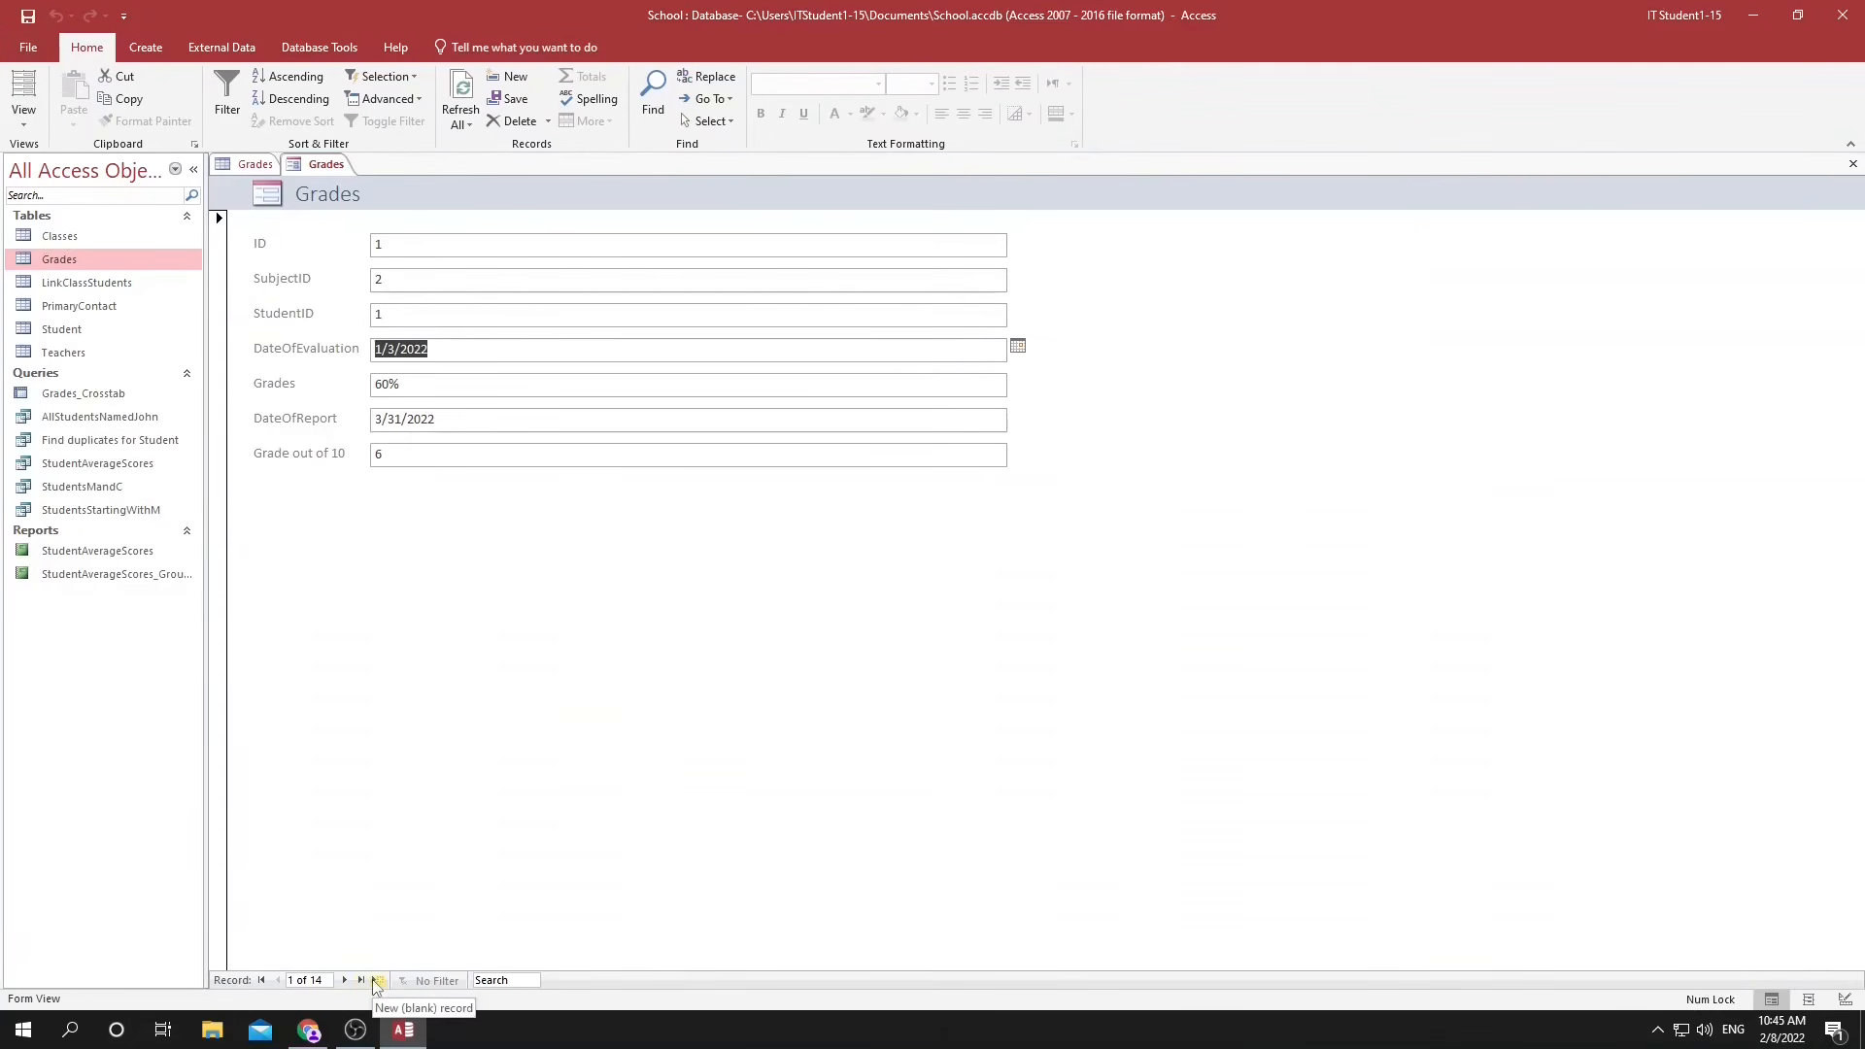
Change the grade in the form's first record to 65%.
left_click(432, 350)
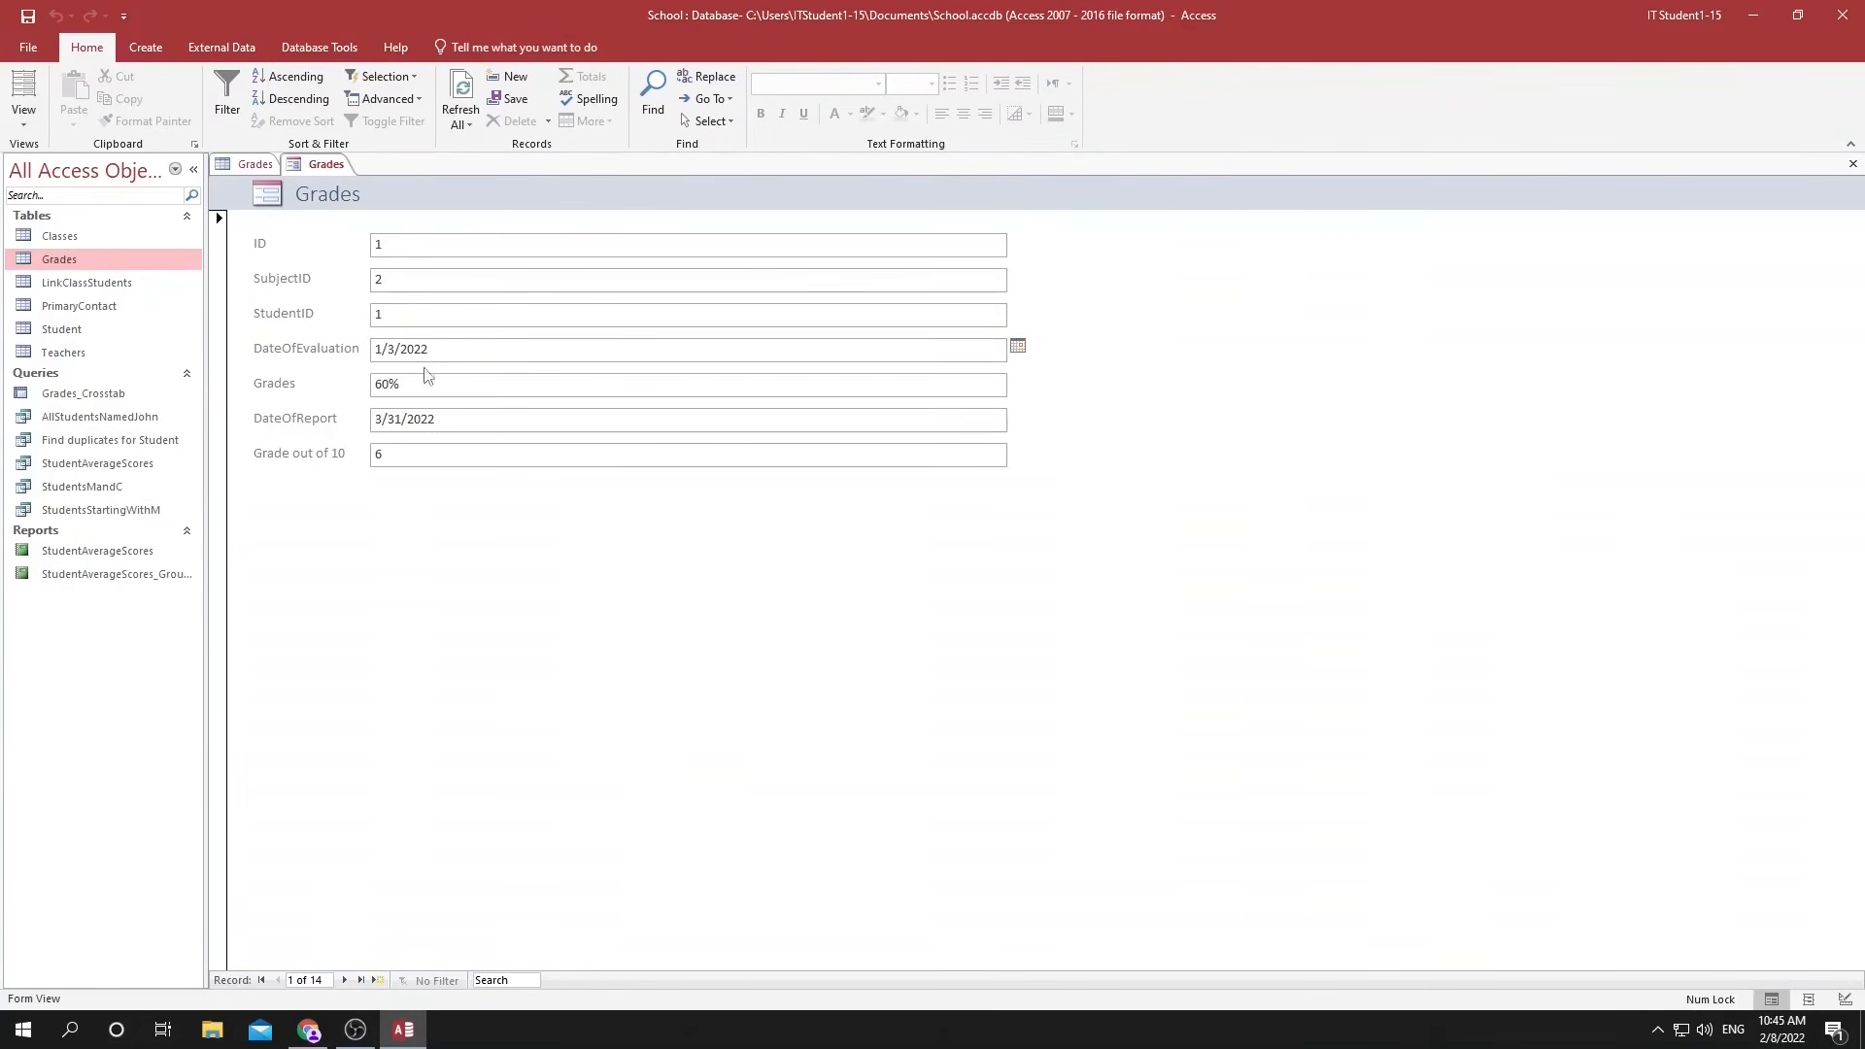
left_click_drag(388, 384, 382, 384)
type("5")
left_click(442, 418)
left_click(455, 388)
Save the new form under the name Grades.
key("ctrl+s")
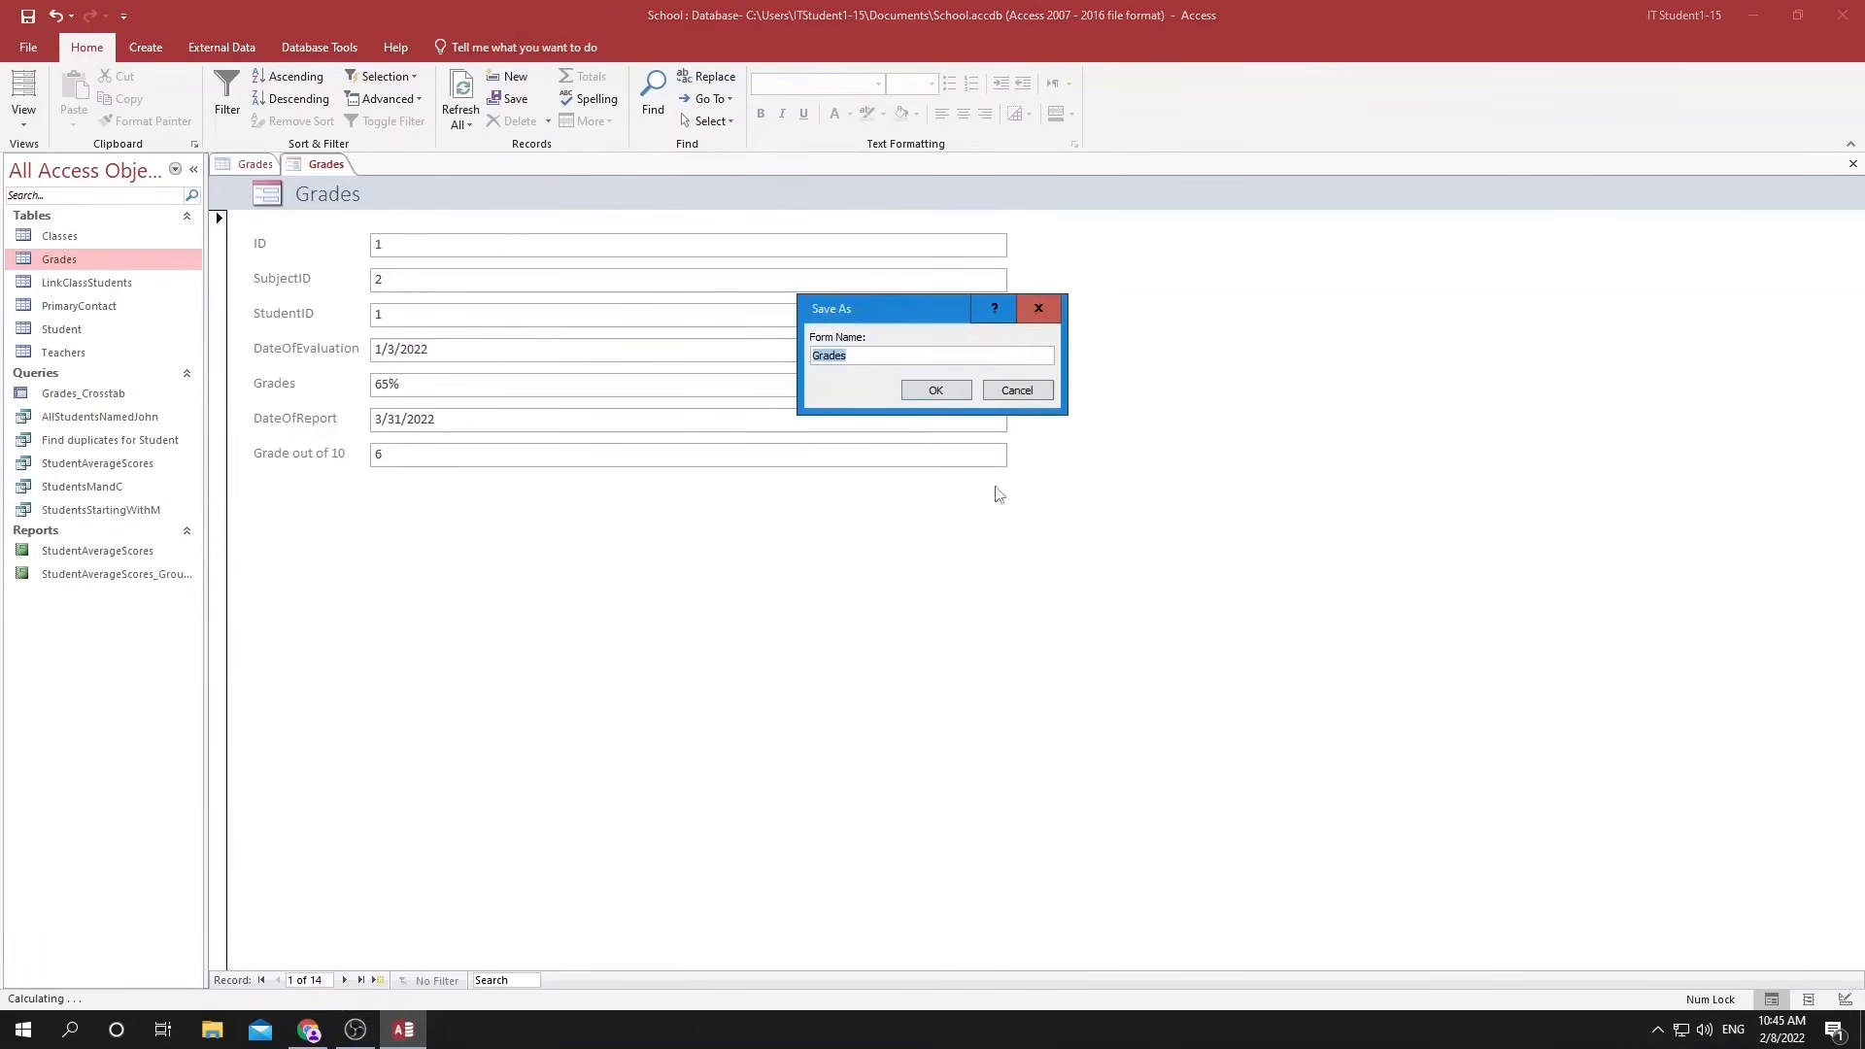
left_click(939, 389)
left_click(87, 552)
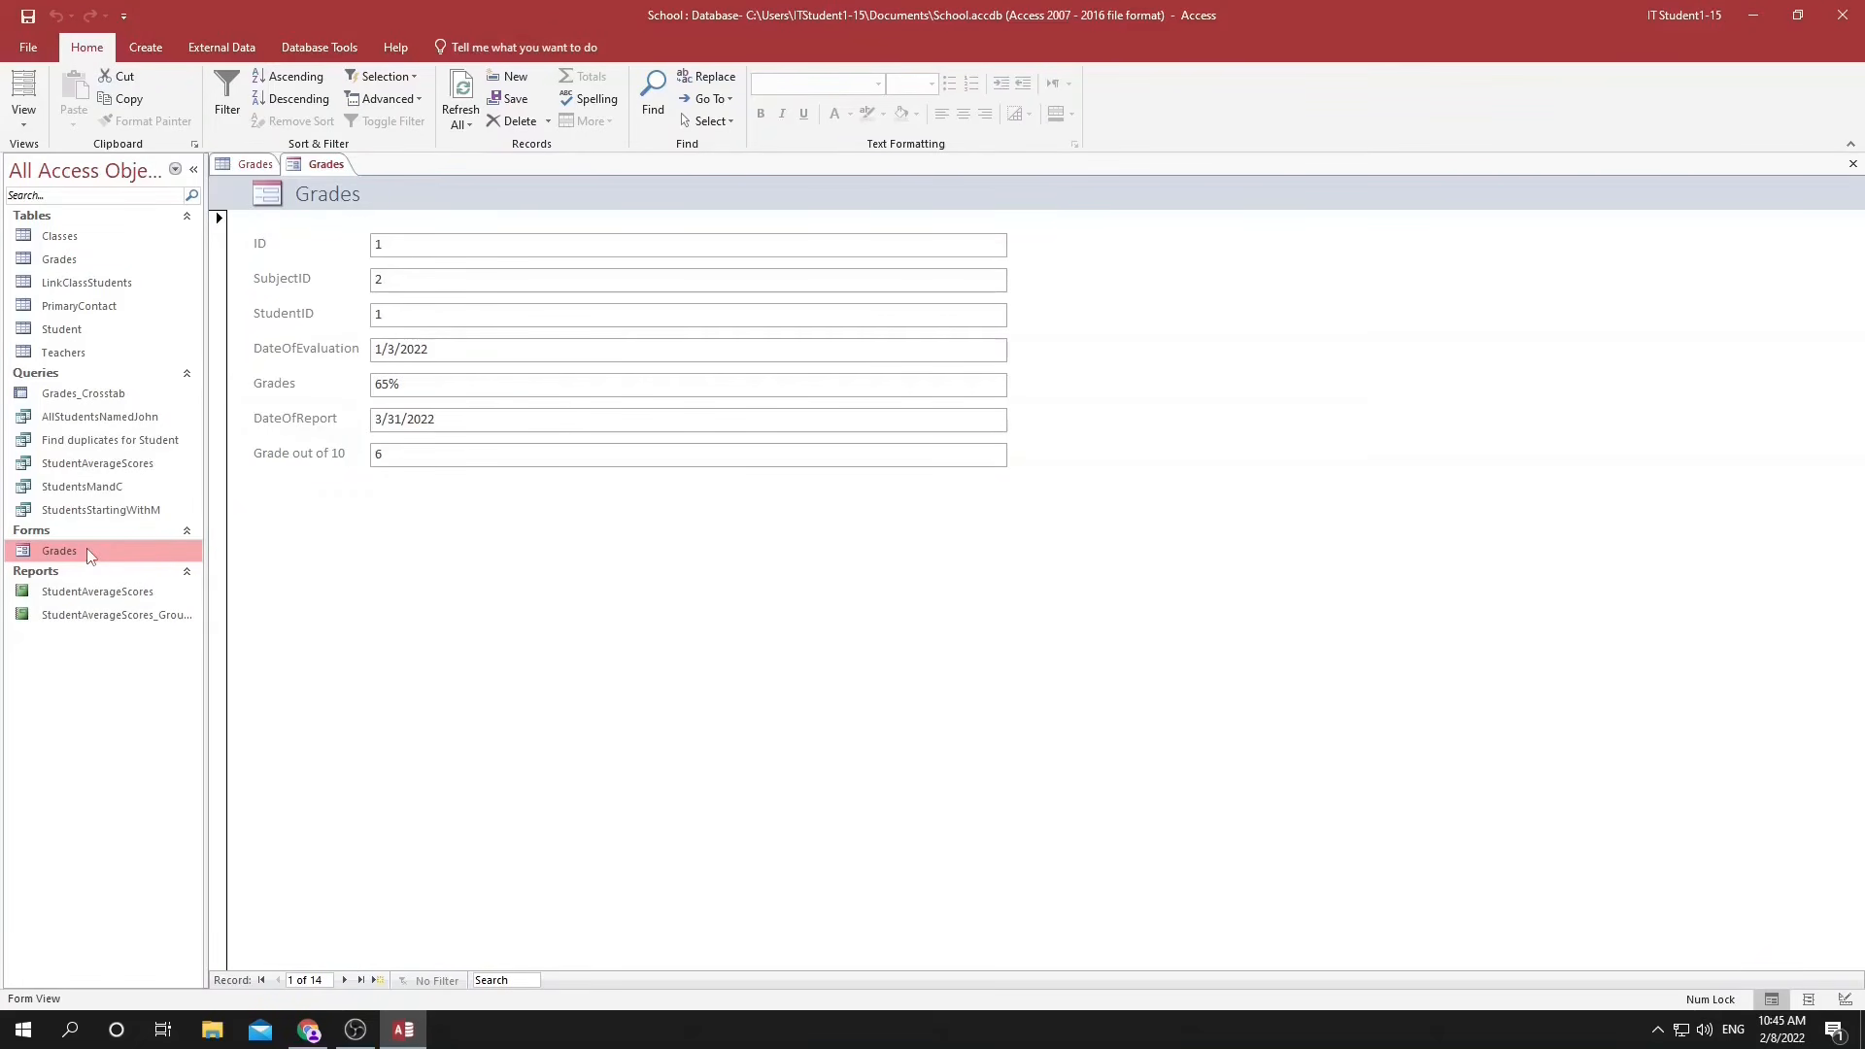
Start a new record in the Grades form with SubjectID 1 and StudentID 2.
left_click(380, 980)
left_click(379, 280)
type("1")
left_click(379, 312)
type("2")
Set the new record's DateOfEvaluation to 2/26/2022 and its grade to 10%.
left_click(420, 350)
left_click(1017, 347)
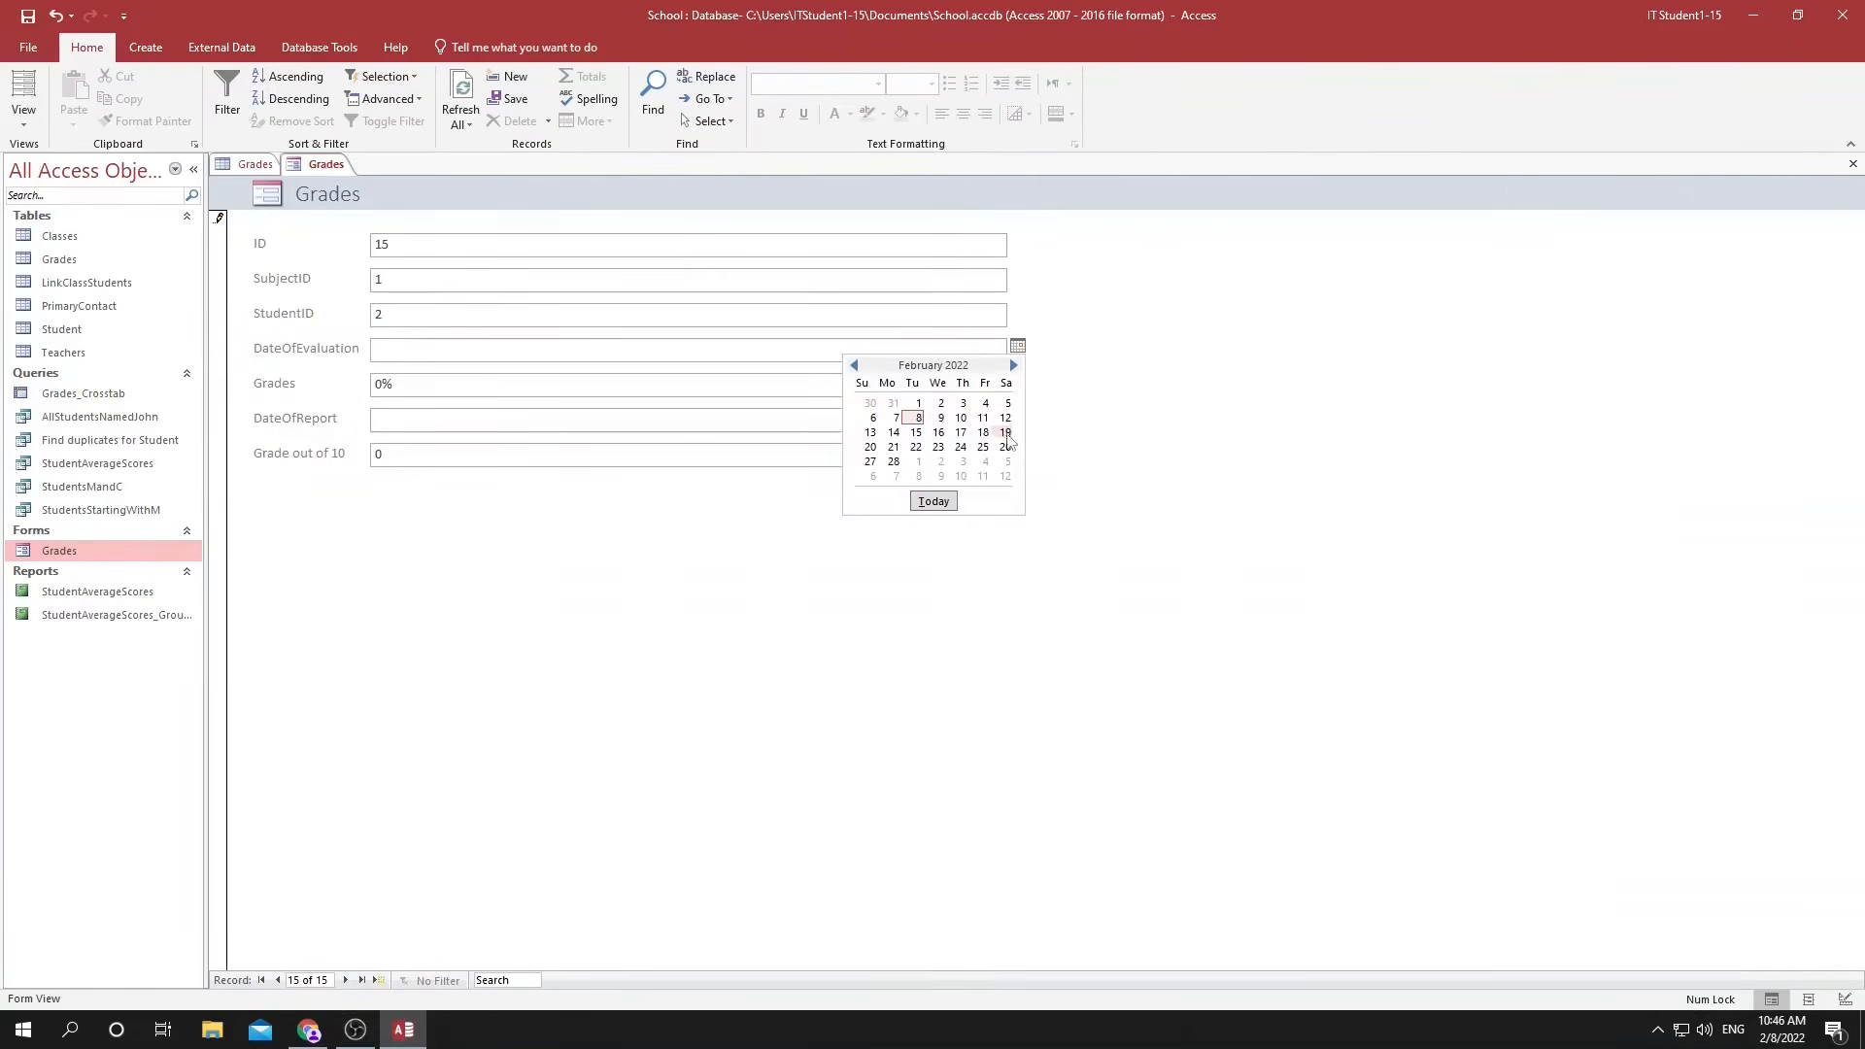
left_click(1005, 447)
left_click(379, 385)
type("1")
left_click(413, 425)
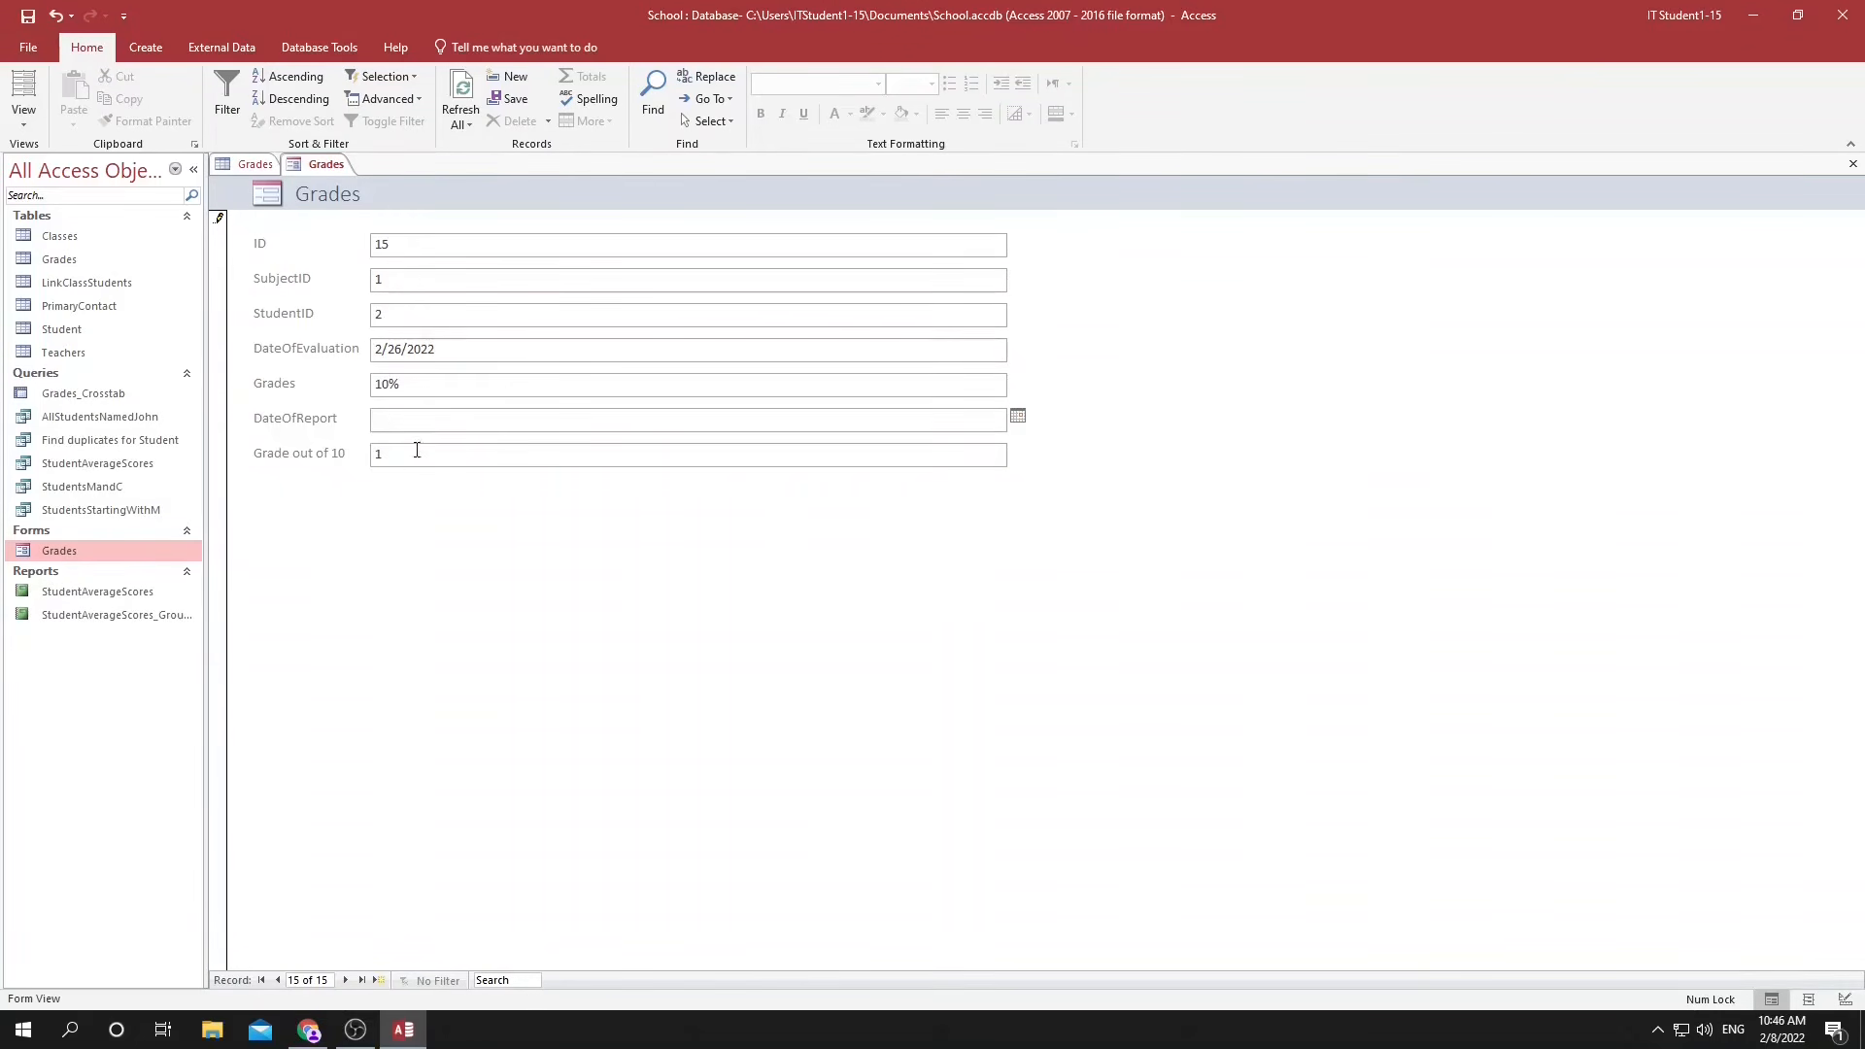
left_click(394, 455)
key("shift+Tab")
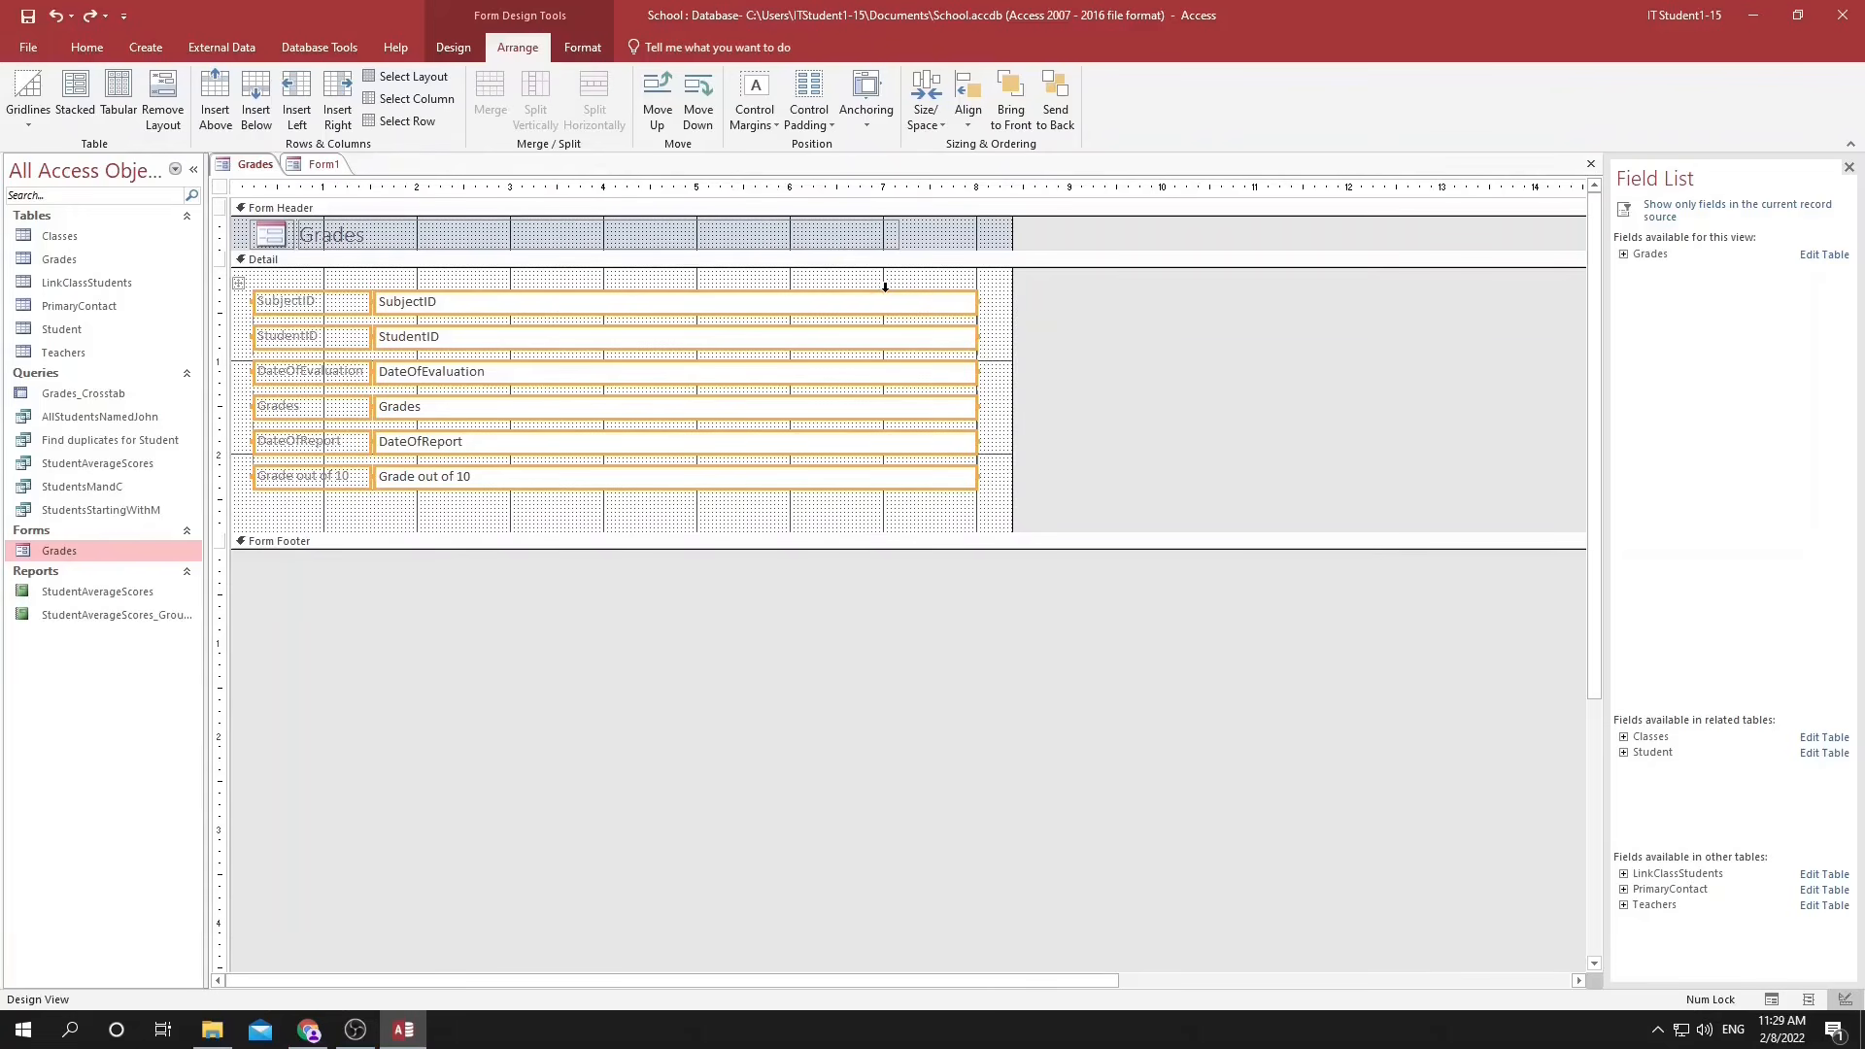
Narrow the text box column of the Grades form and move the whole layout slightly toward the Detail section's upper-left corner.
left_click(885, 285)
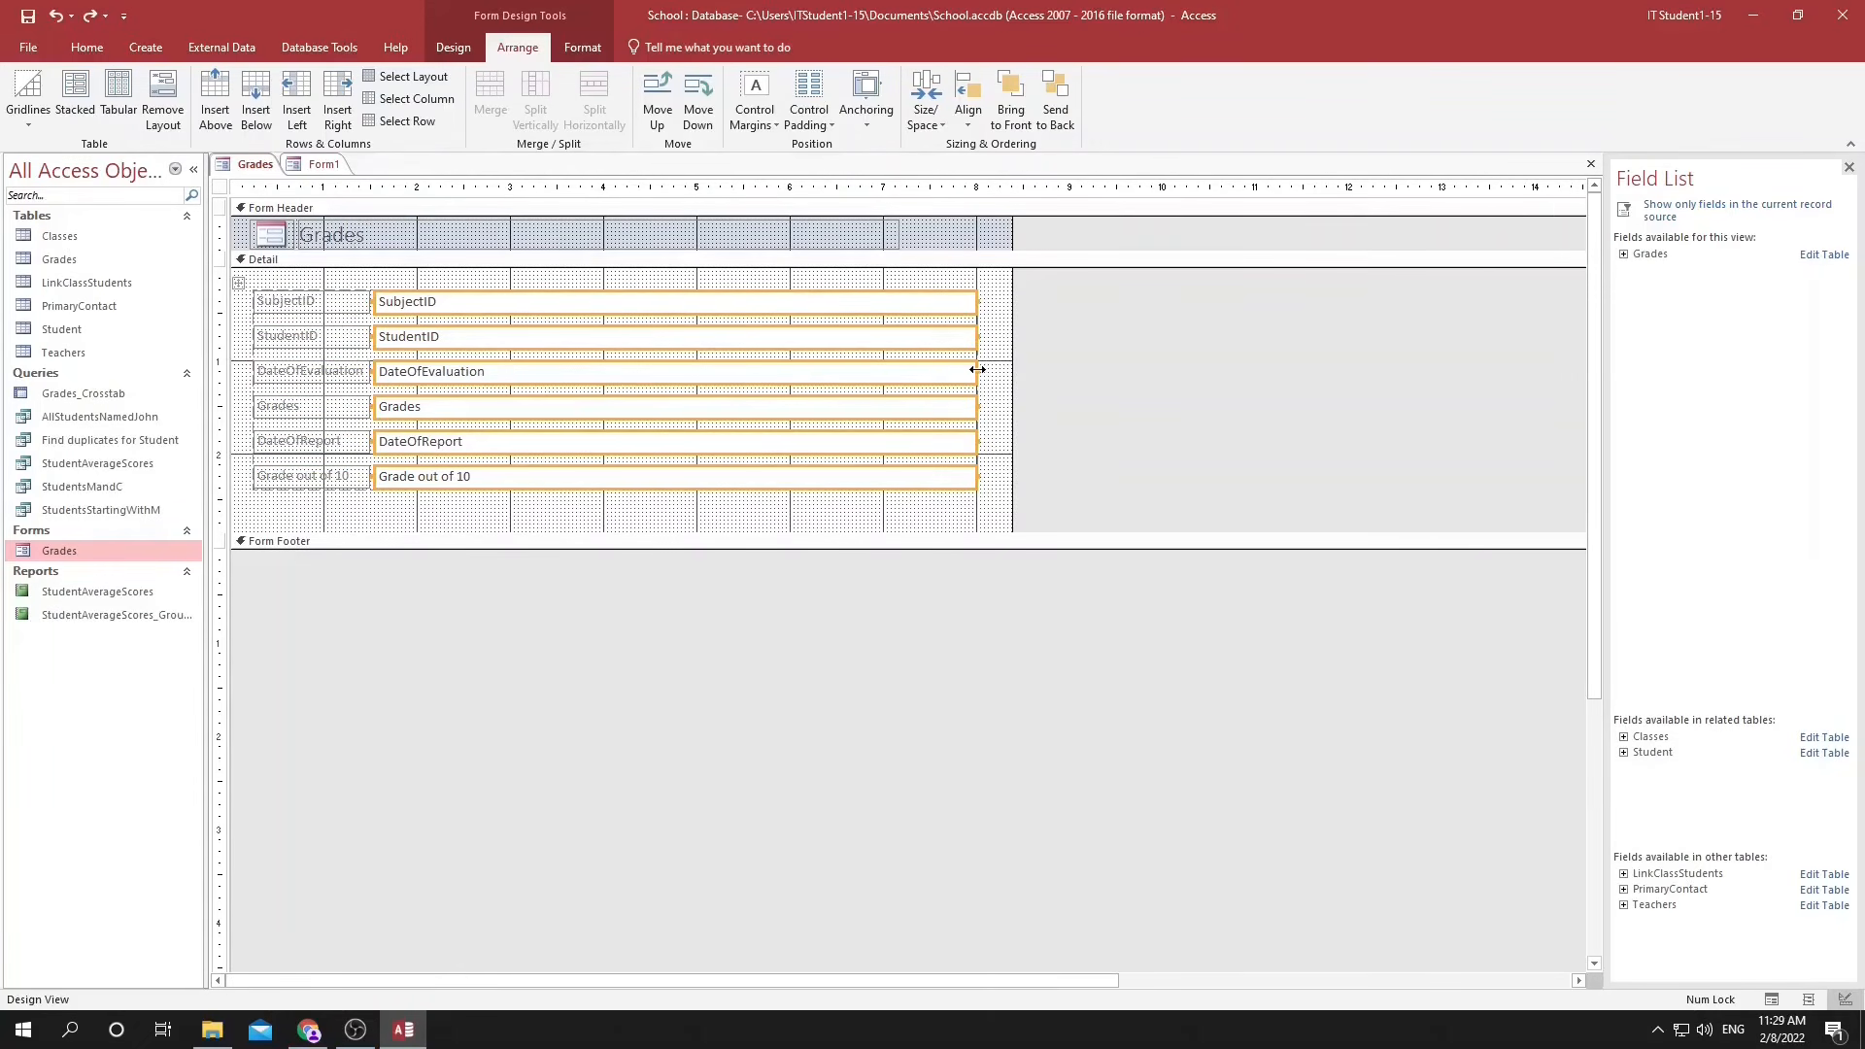
left_click_drag(974, 369, 653, 369)
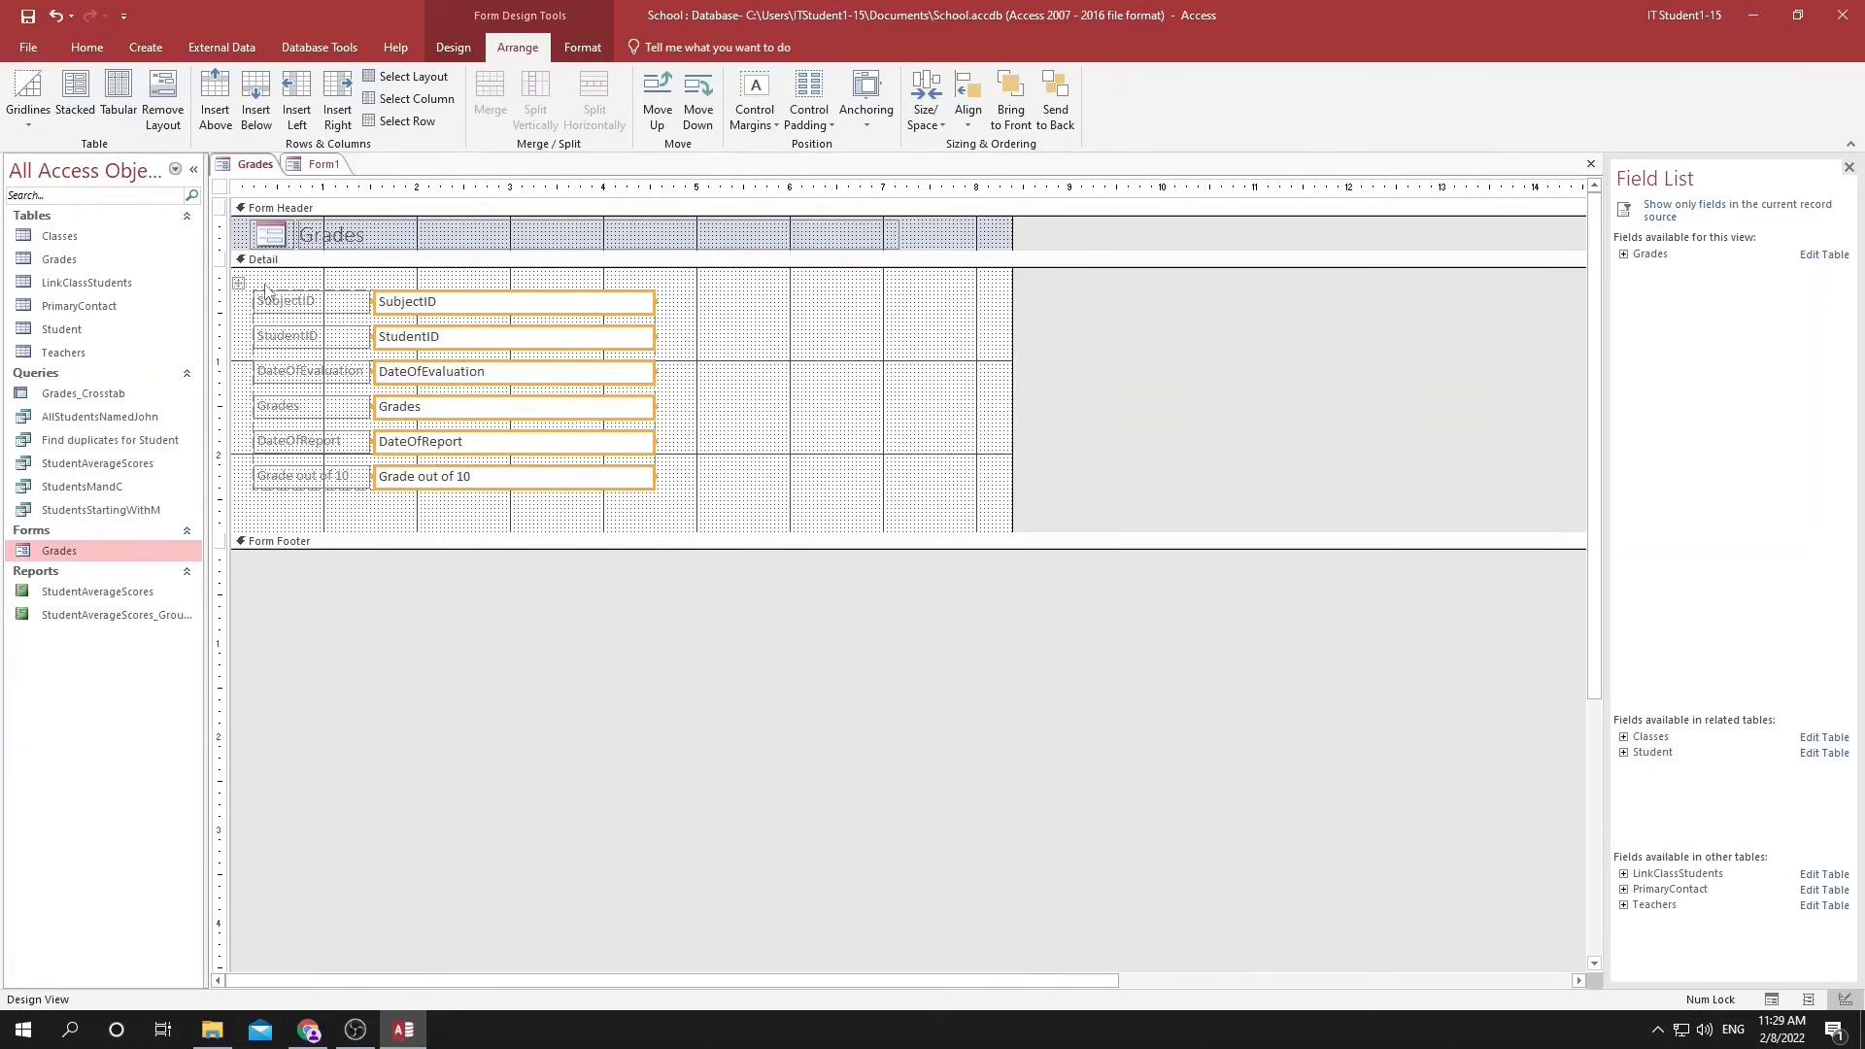
left_click_drag(240, 284, 236, 273)
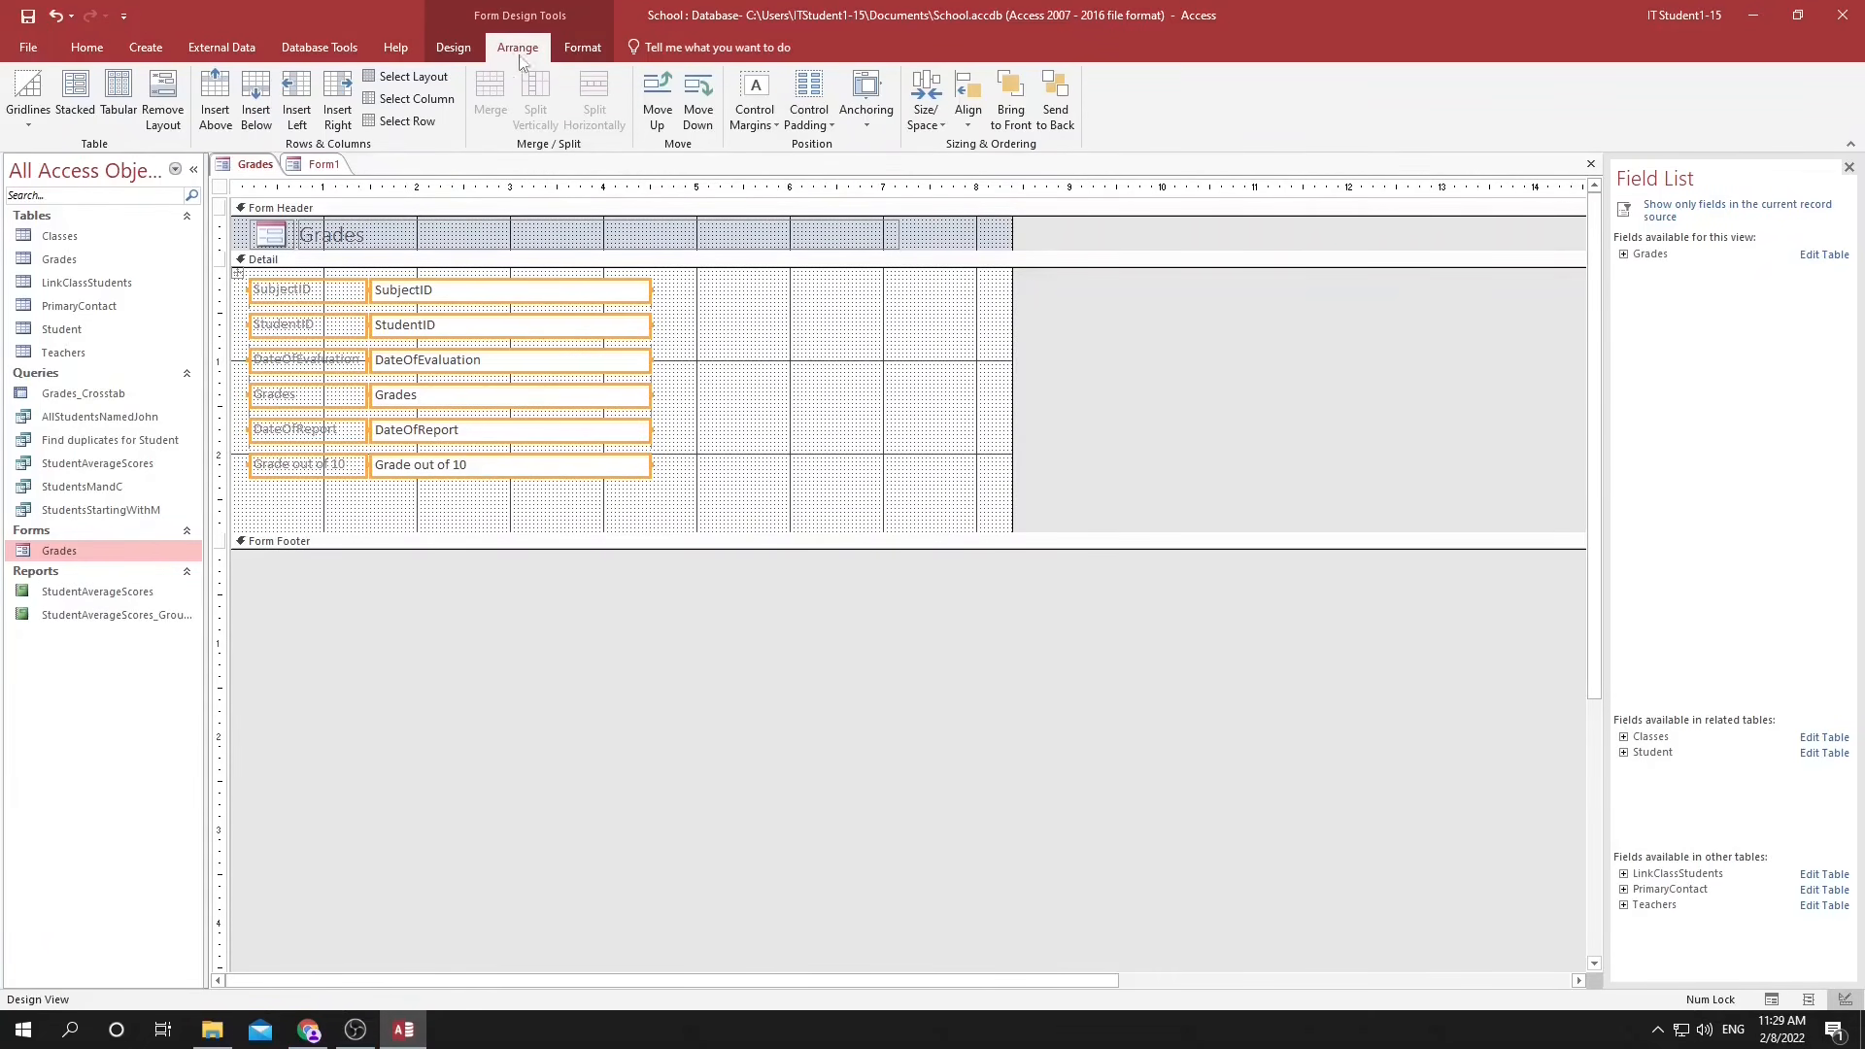
Insert columns to the right in the form layout and move the Grades and DateOfReport fields beside SubjectID and StudentID.
left_click(342, 94)
left_click(791, 369)
left_click(340, 390)
left_click(388, 394)
left_click_drag(385, 382, 754, 292)
left_click(434, 429)
left_click_drag(434, 429, 814, 345)
Delete the Grade out of 10 field and the emptied rows from the form layout.
left_click(503, 433)
left_click(505, 458)
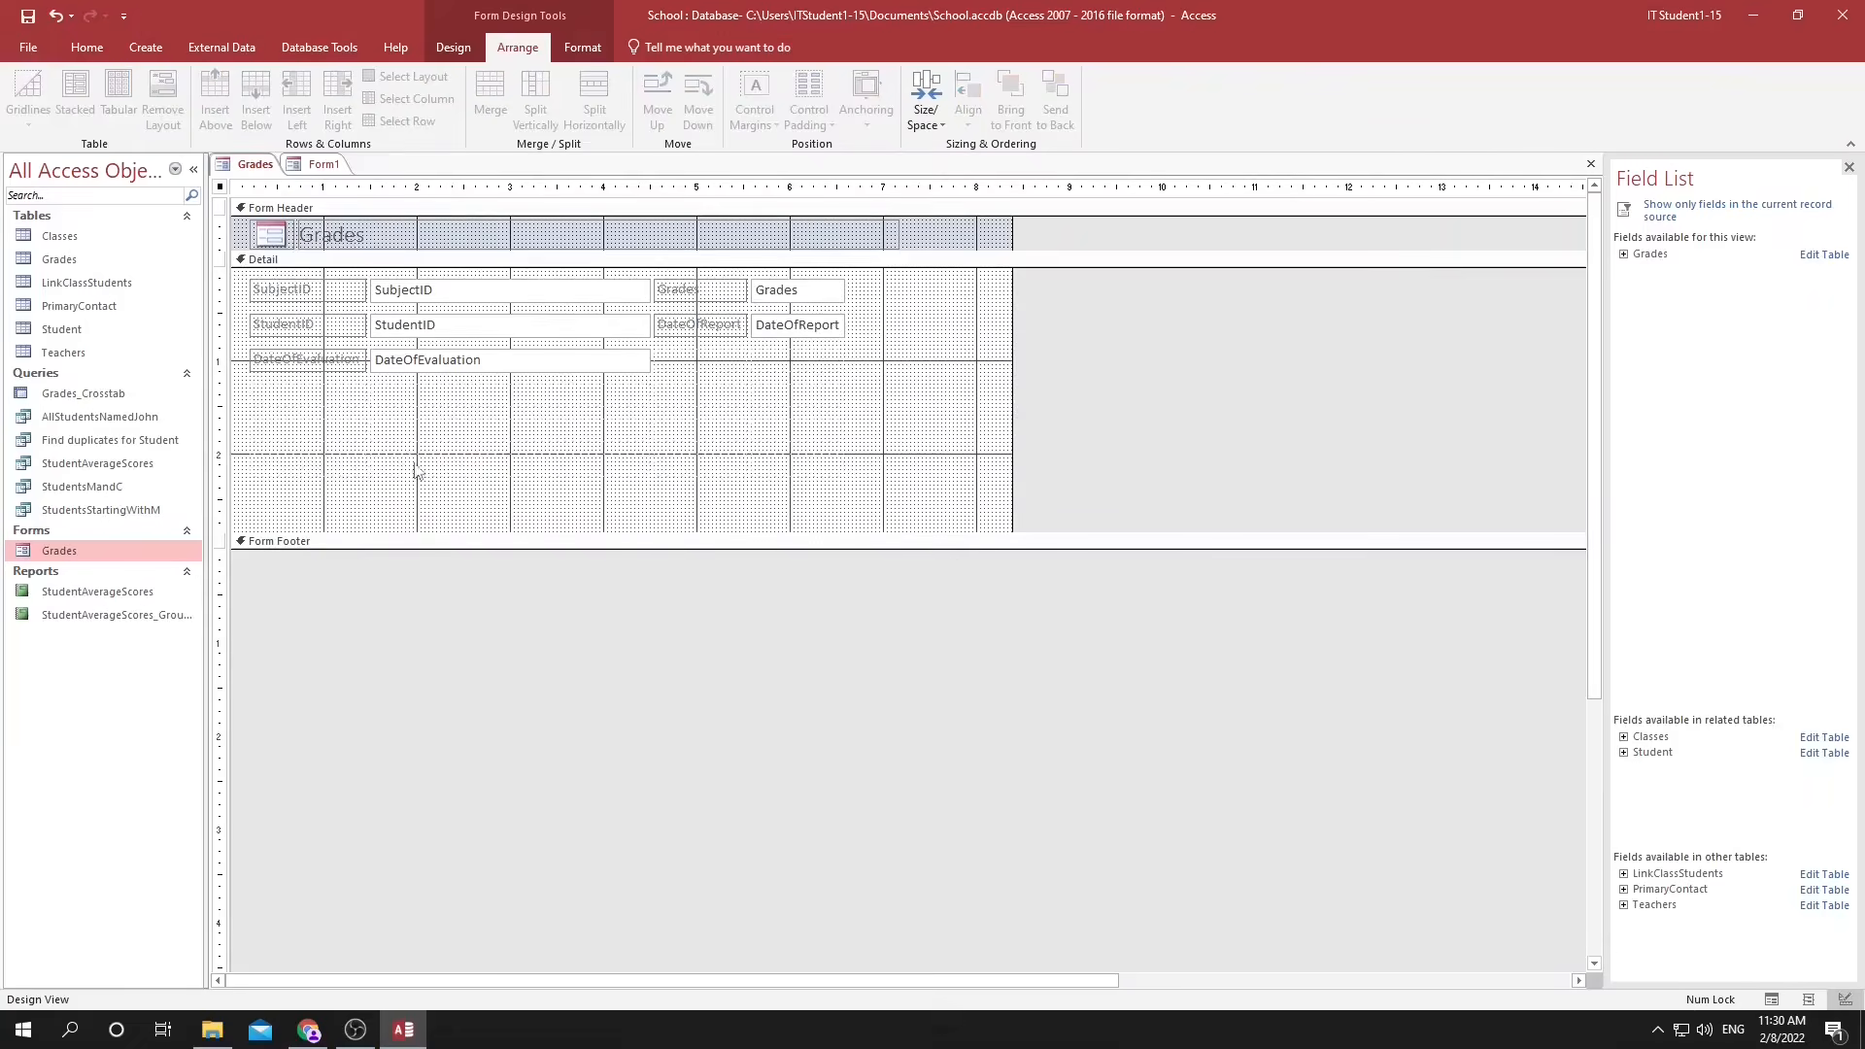
left_click(505, 431)
left_click(512, 395)
left_click(248, 393)
key("Delete")
left_click(247, 392)
key("Delete")
left_click(249, 427)
left_click(250, 390)
key("Delete")
Widen the label and text box columns holding Grades and DateOfReport in the form layout.
left_click(816, 325)
left_click_drag(845, 325, 911, 325)
left_click(735, 325)
left_click_drag(747, 326, 814, 325)
left_click(826, 330)
left_click(872, 361)
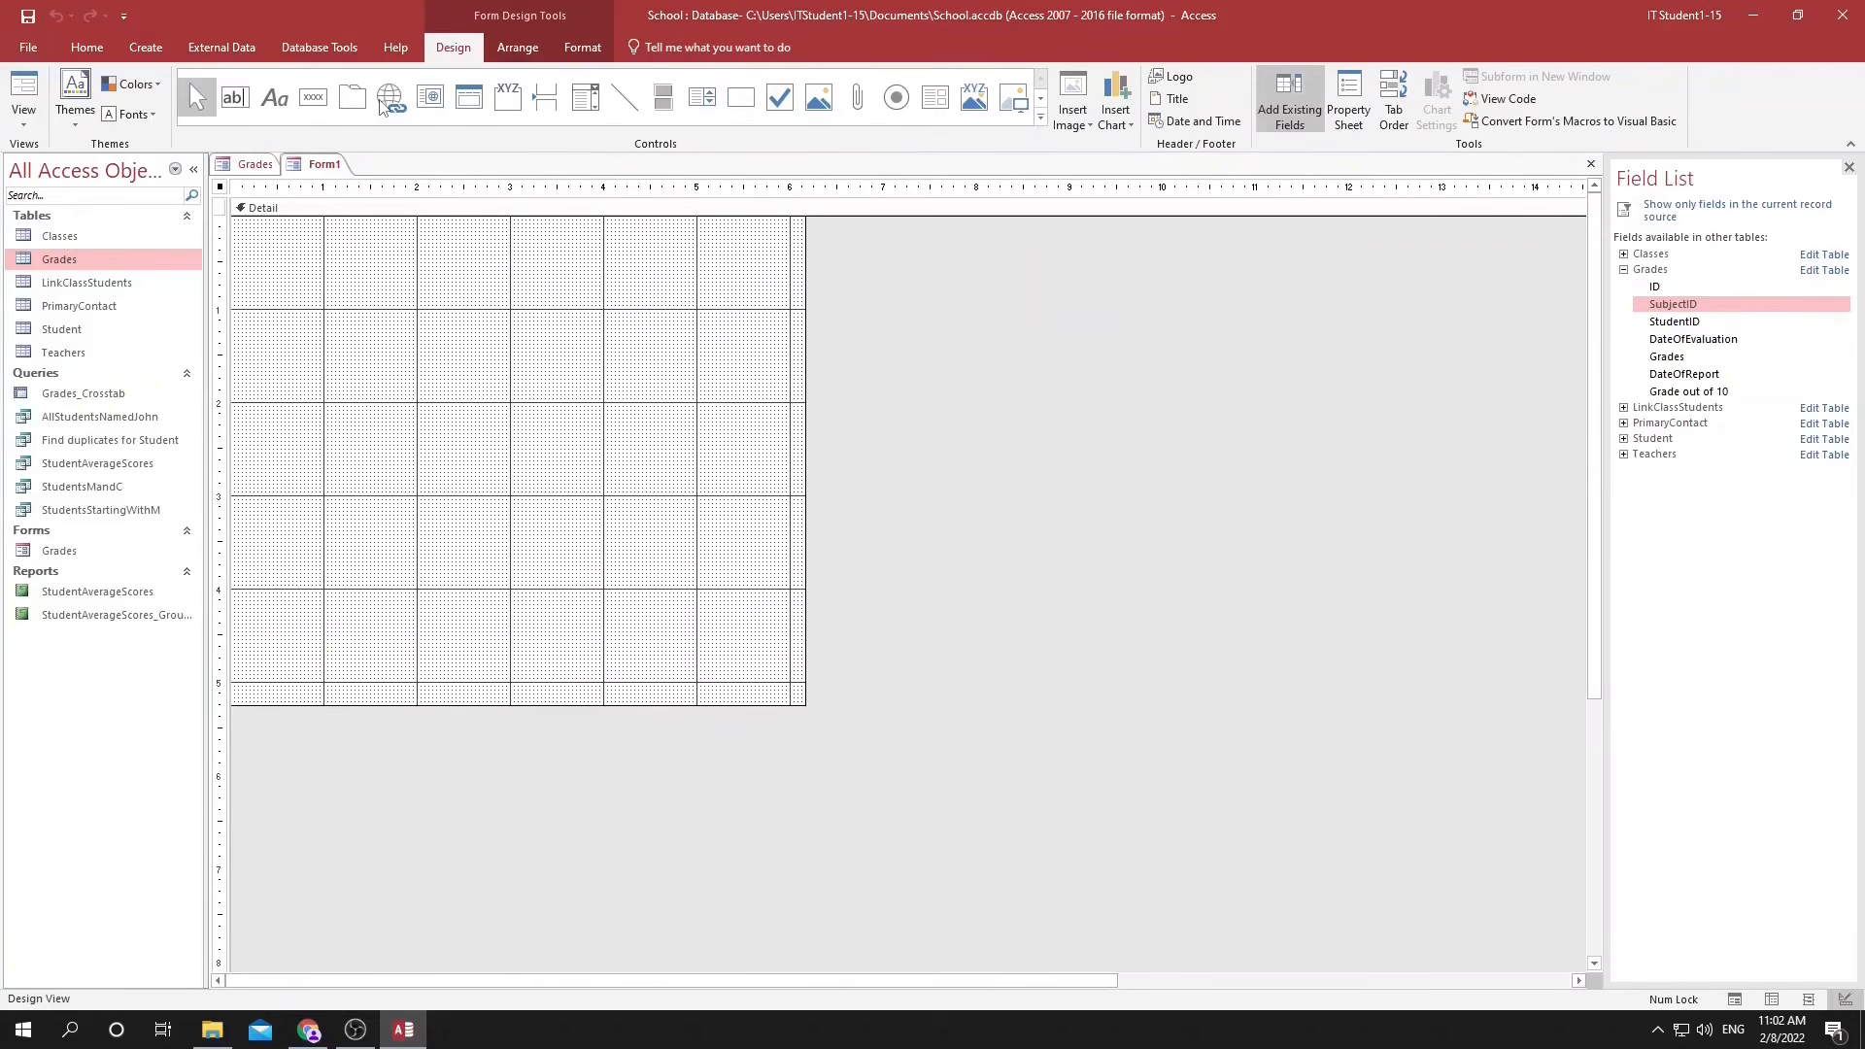
Place a combo box in the Detail section of Form1 with control wizards enabled.
left_click(1040, 115)
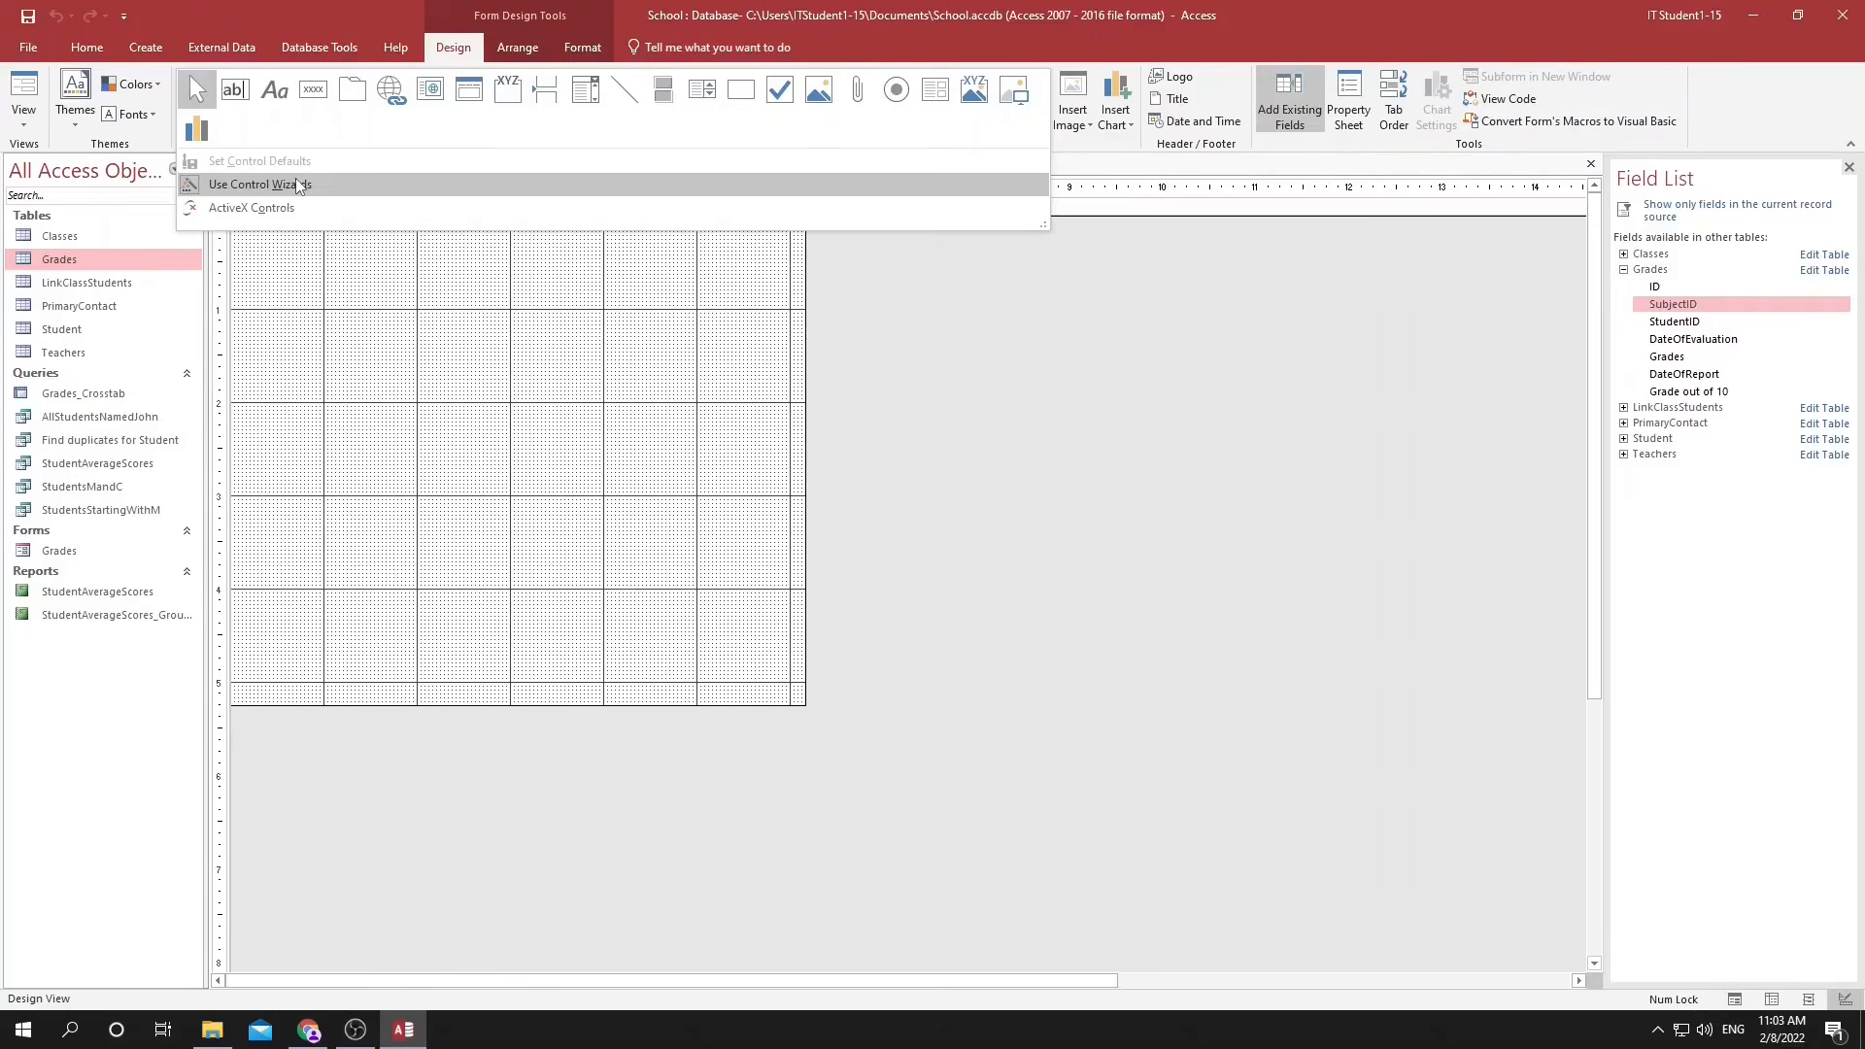
left_click(584, 92)
left_click(338, 255)
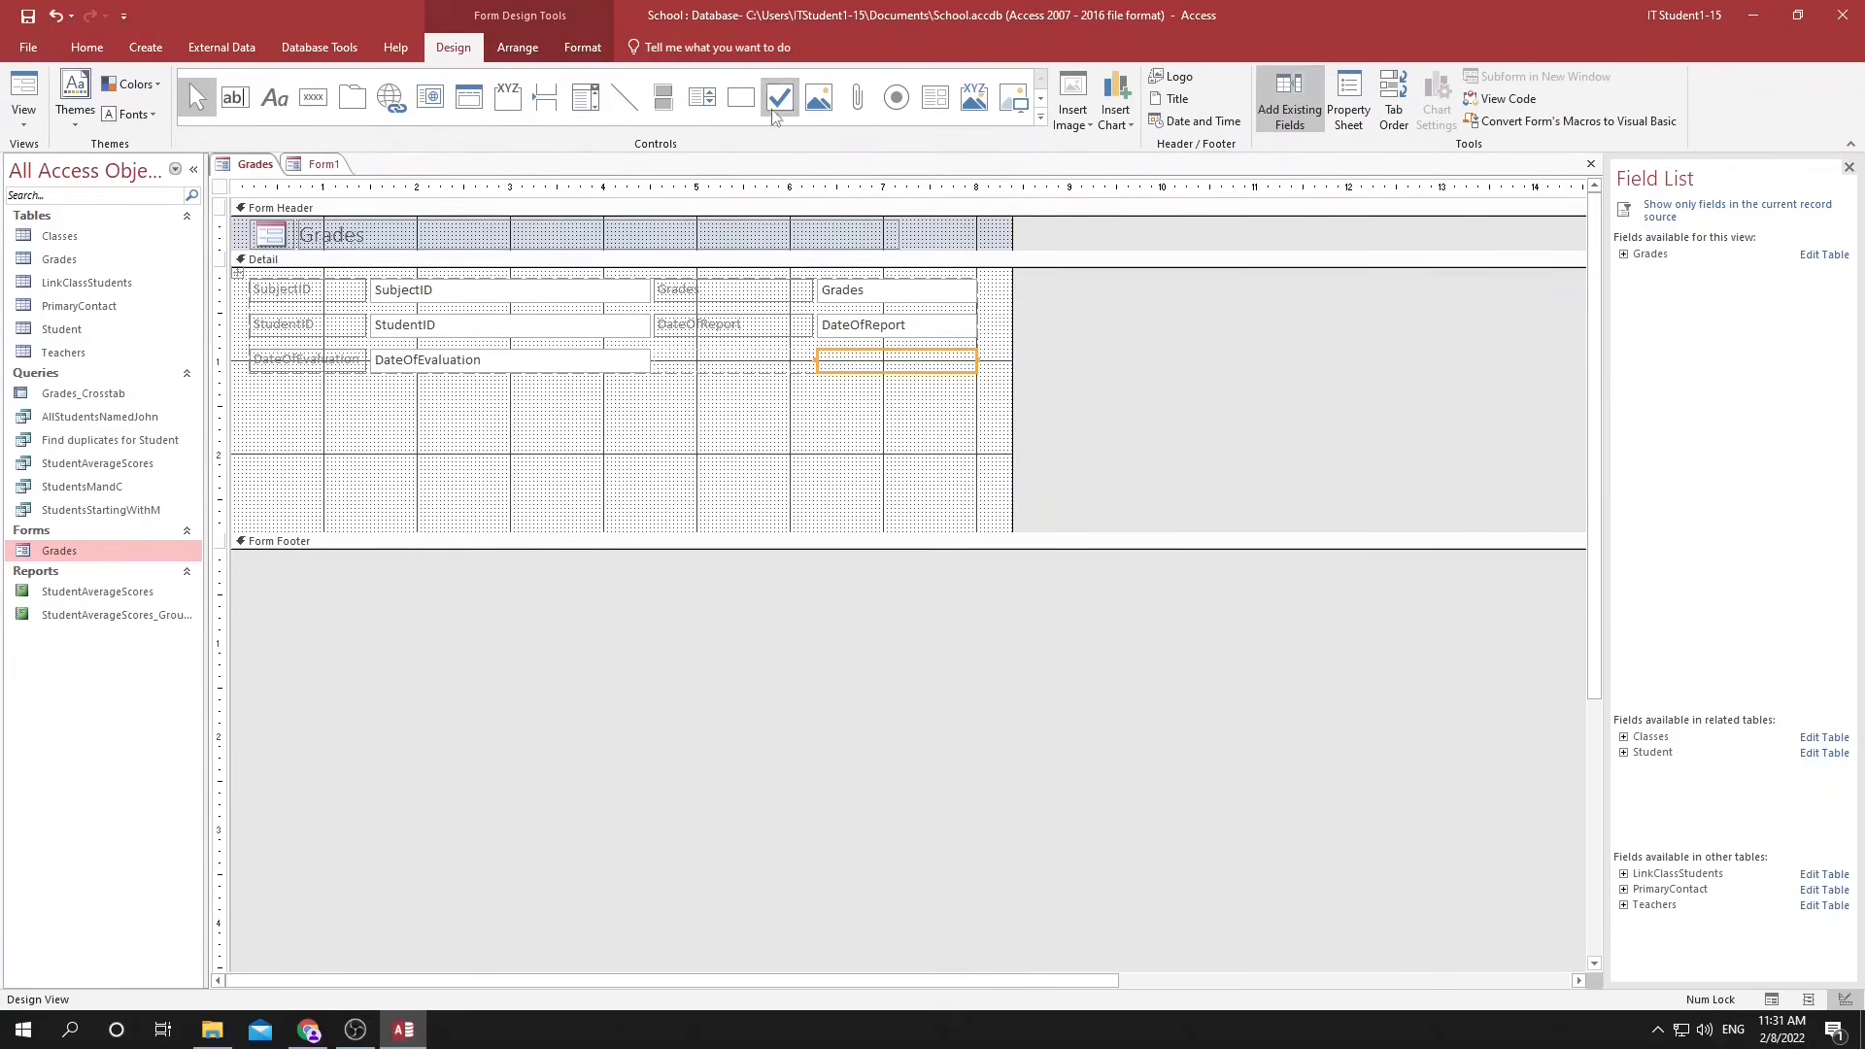
Add a combo box beneath DateOfEvaluation that looks up the StudentID field from the Student table.
left_click(583, 99)
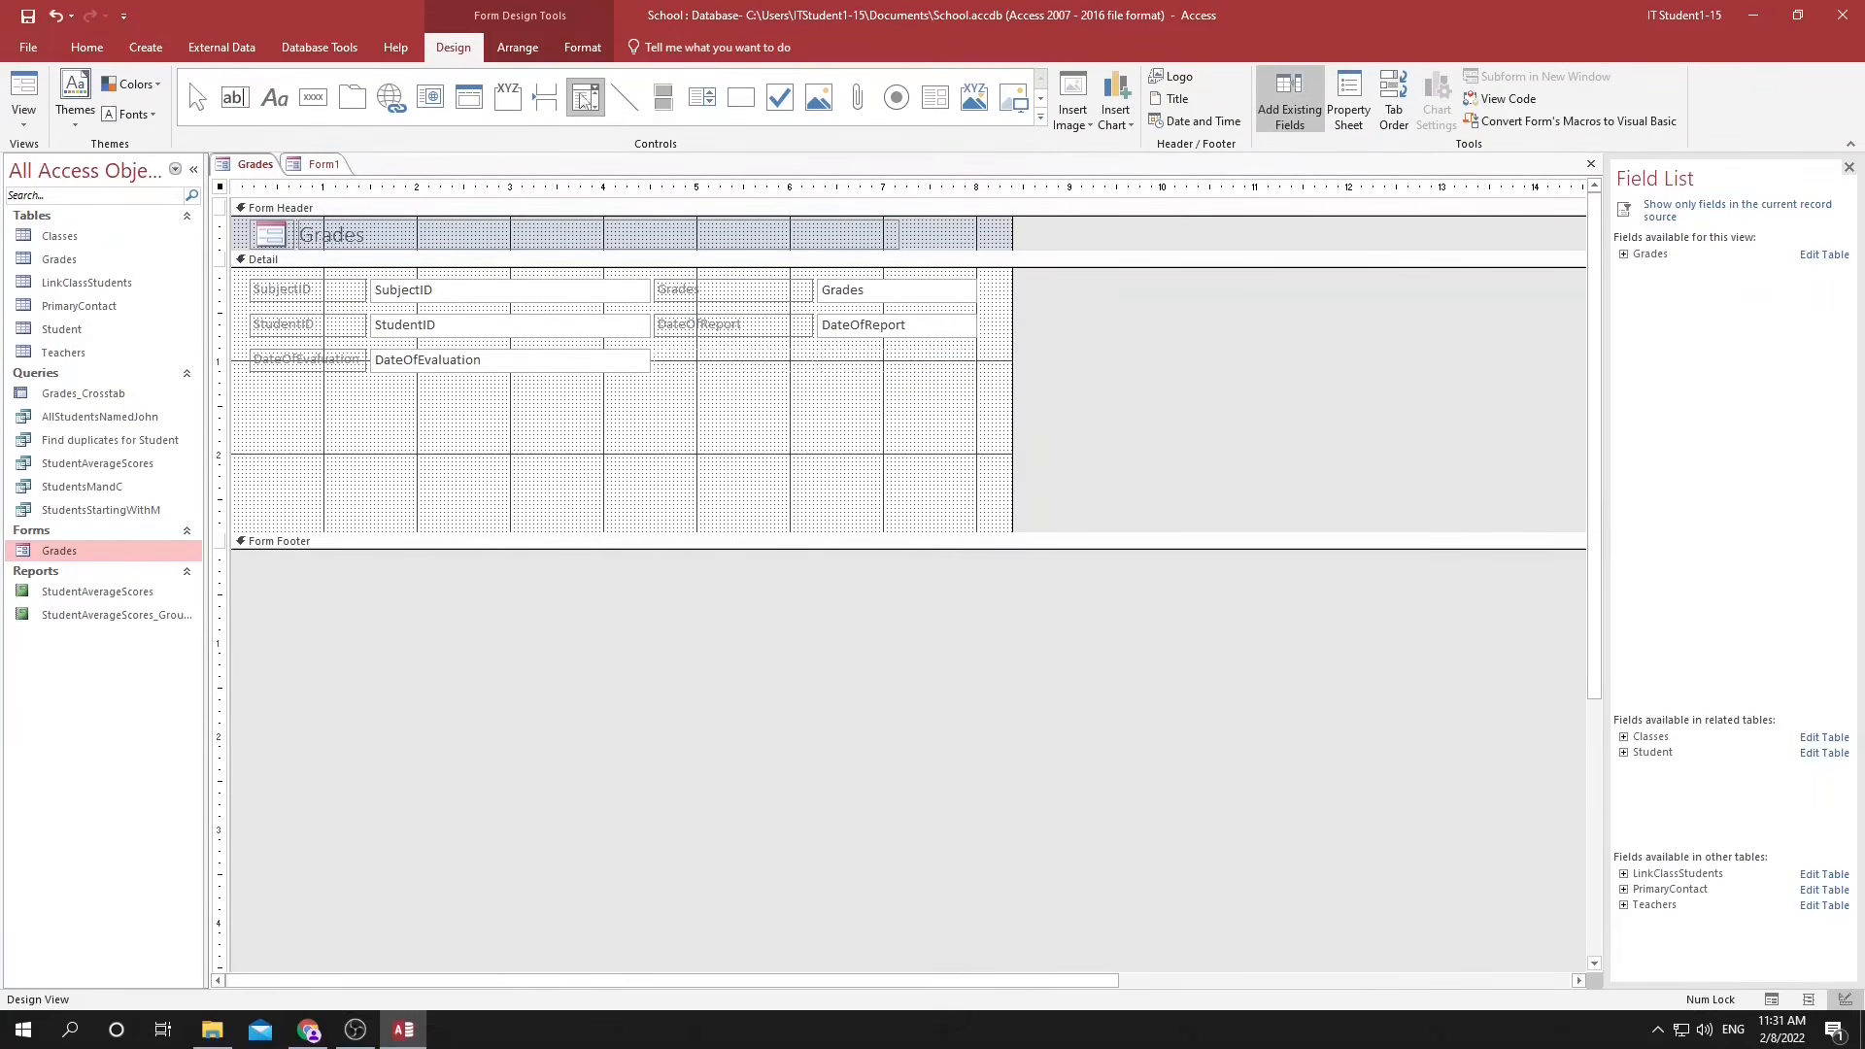
left_click(373, 427)
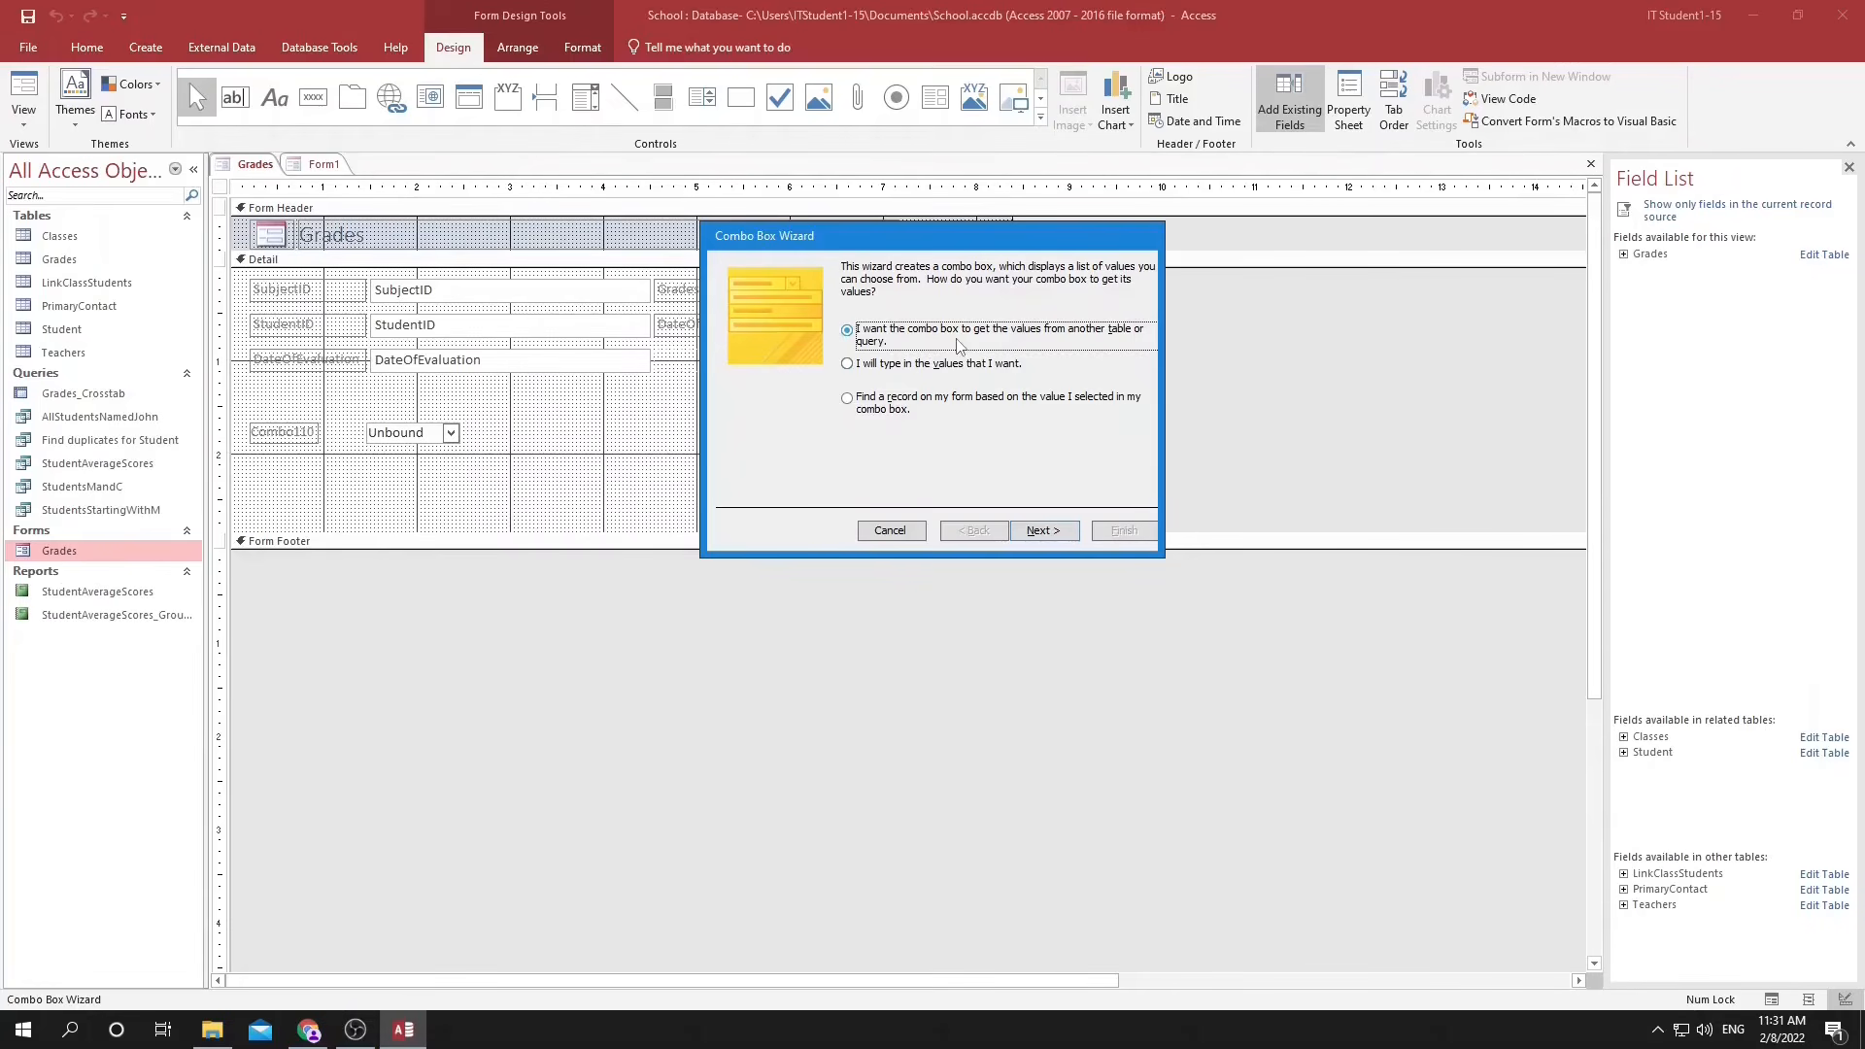
left_click(1045, 530)
left_click(899, 359)
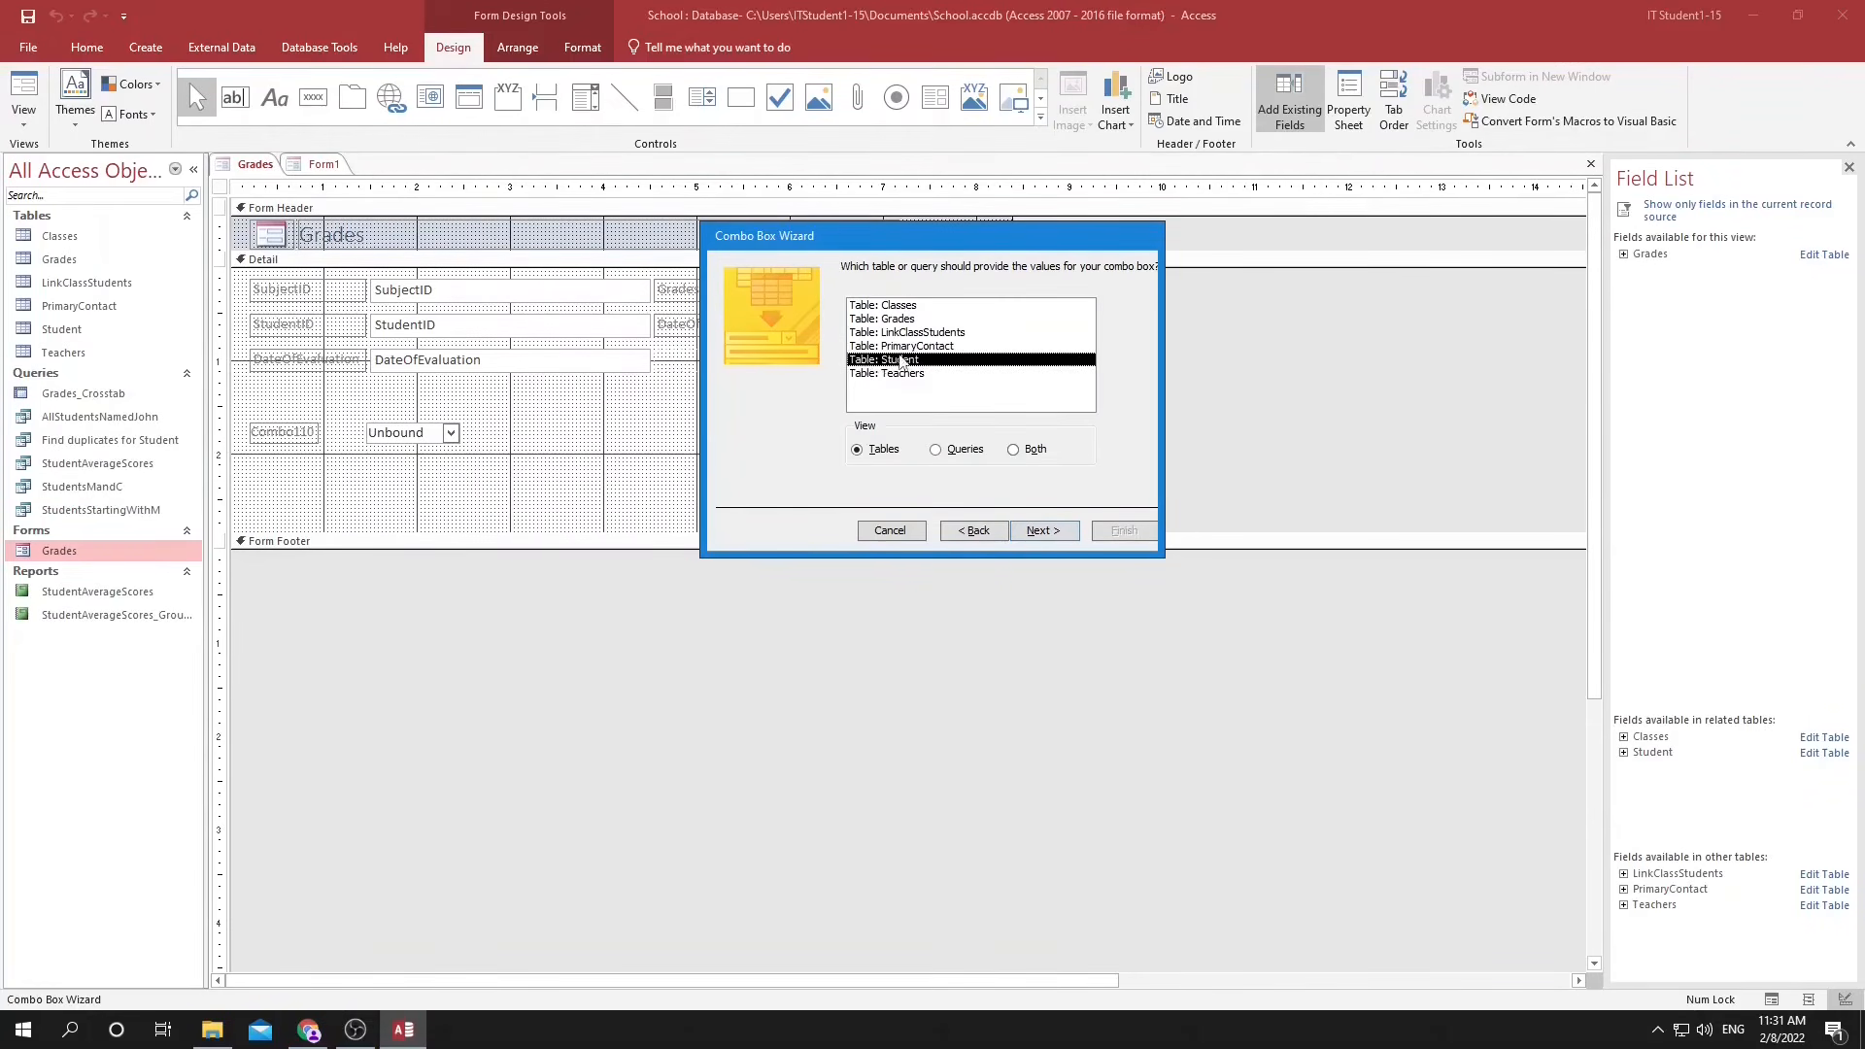
left_click(1042, 530)
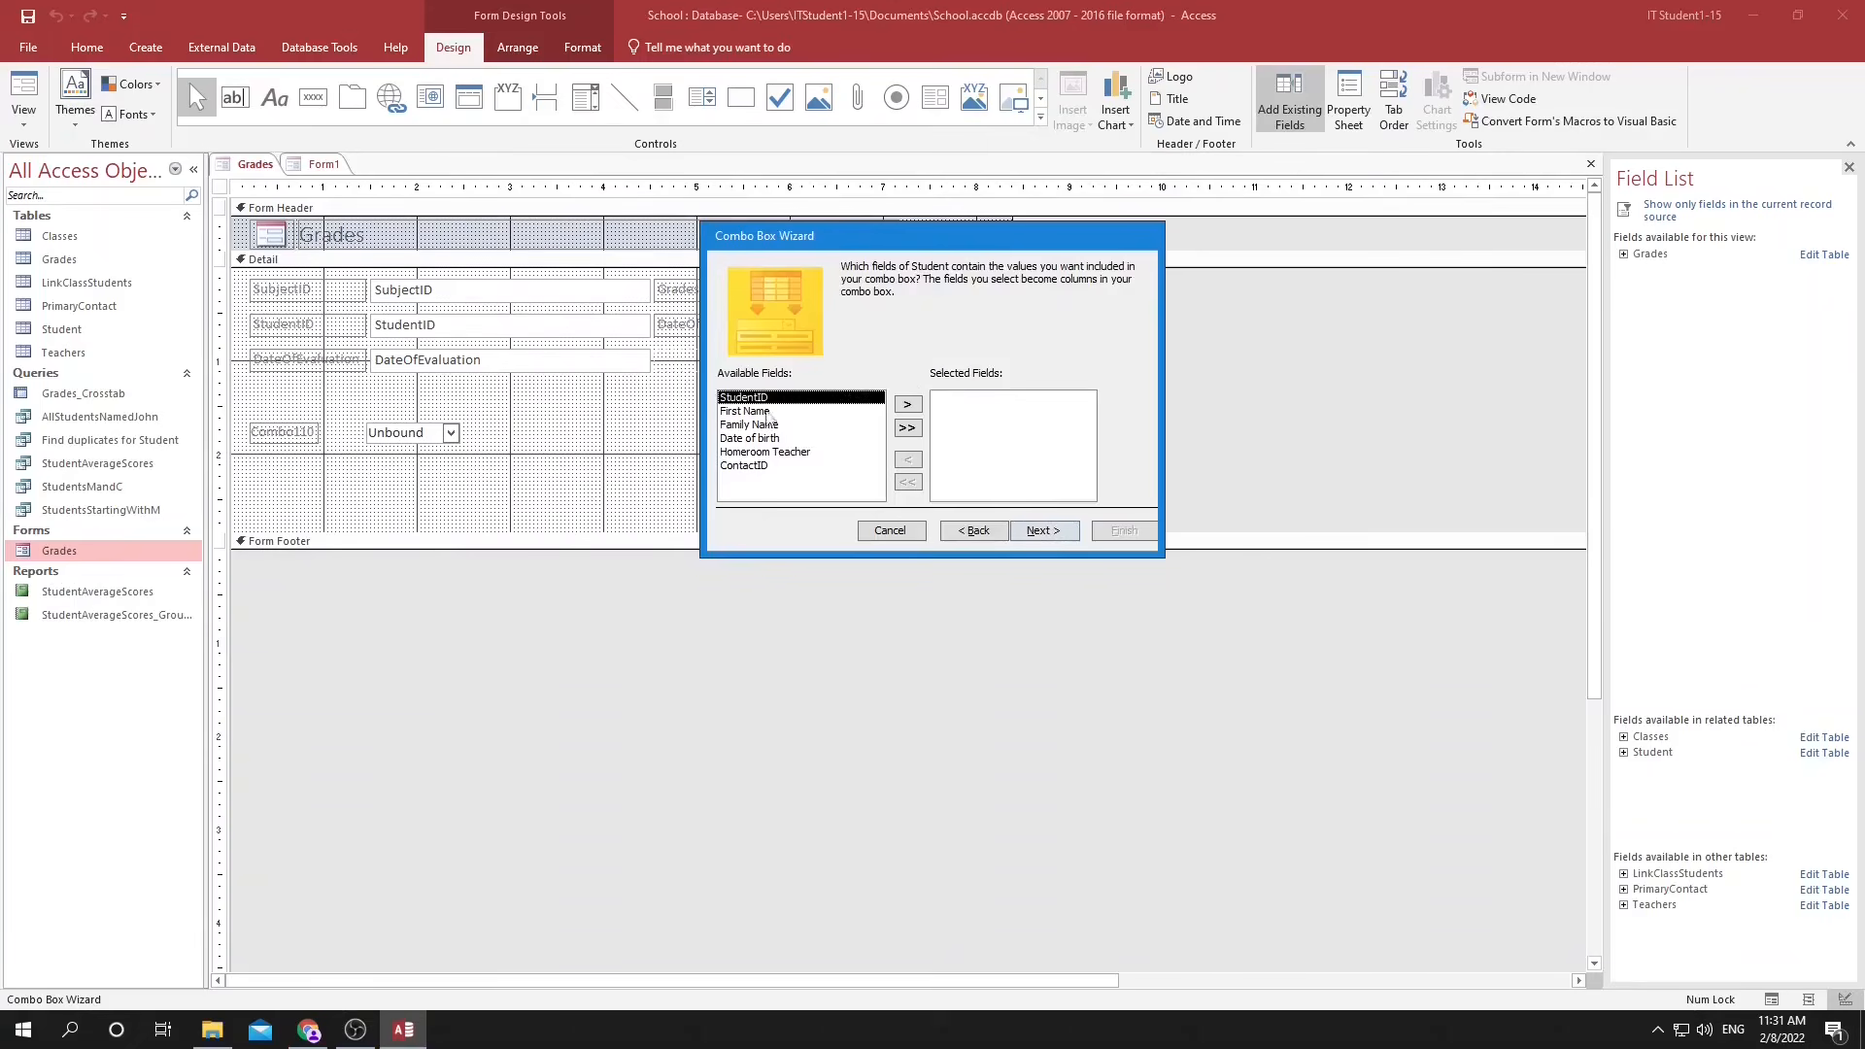
left_click(913, 406)
left_click(1044, 530)
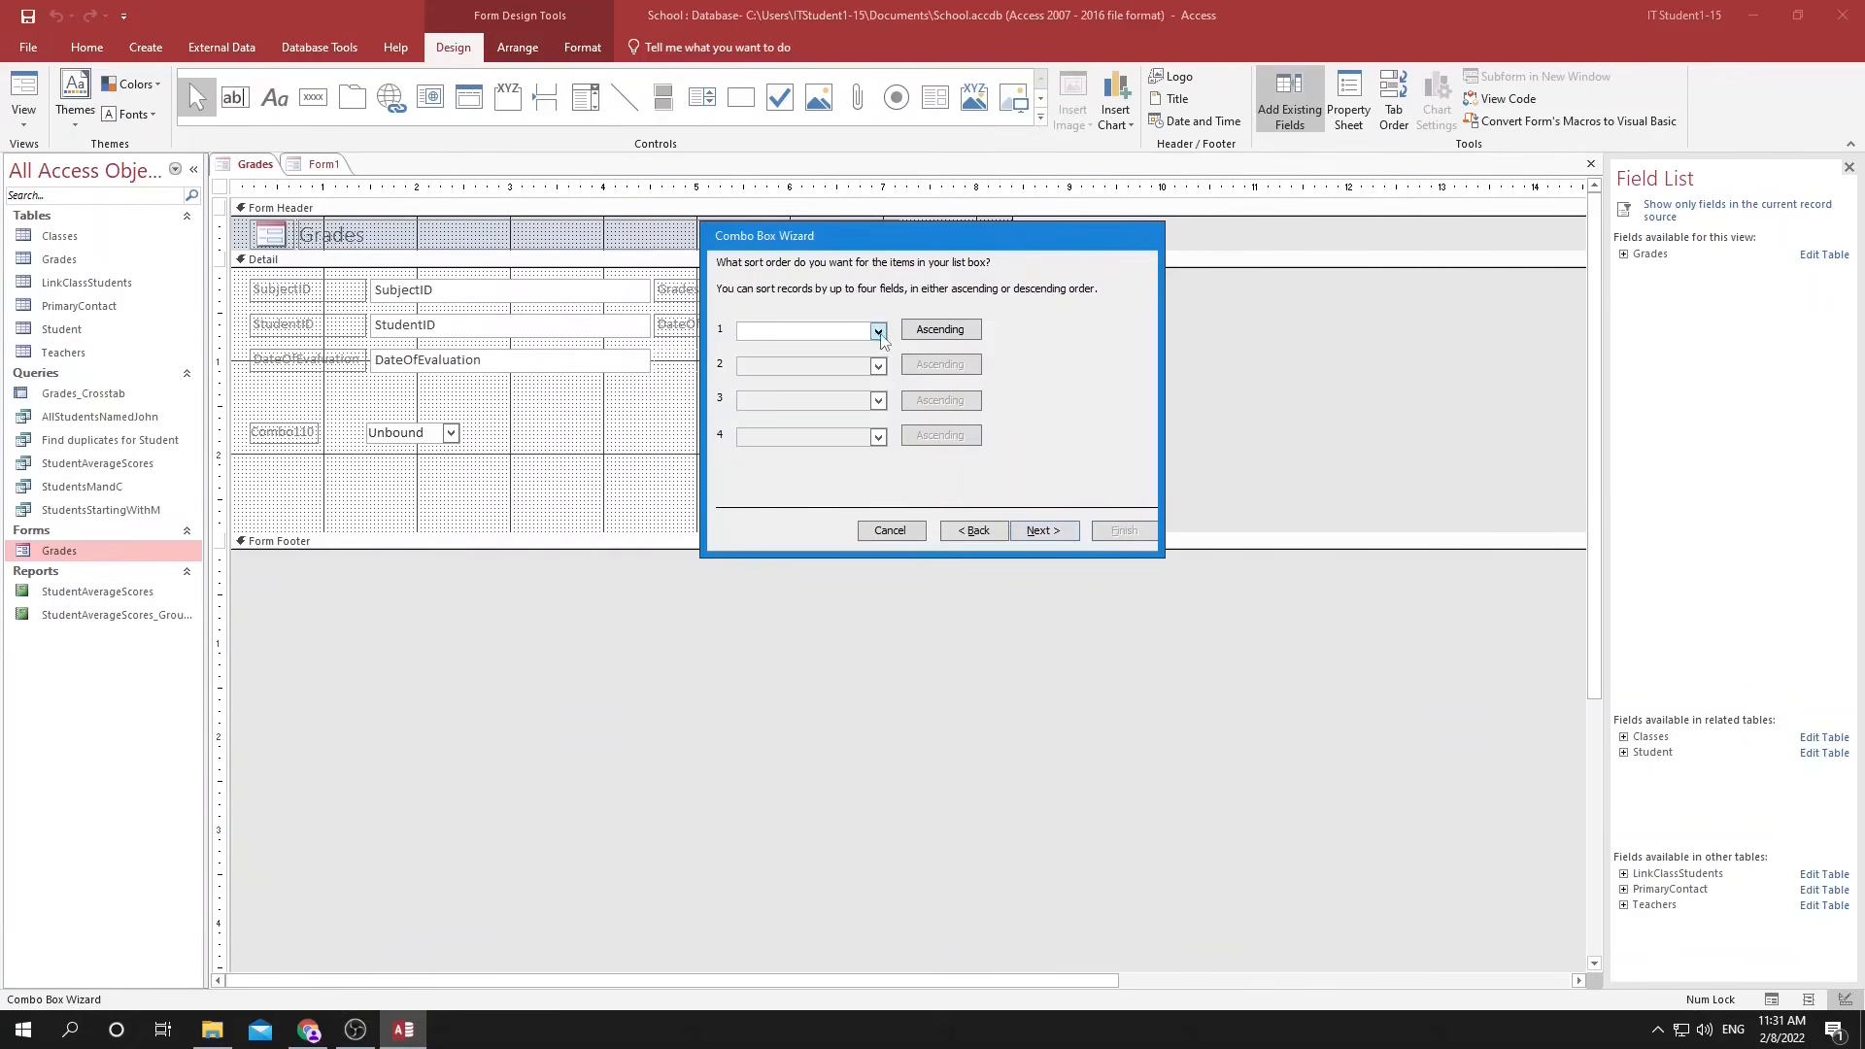
Sort the combo box list by StudentID in ascending order and accept the default column width.
left_click(878, 332)
left_click(862, 359)
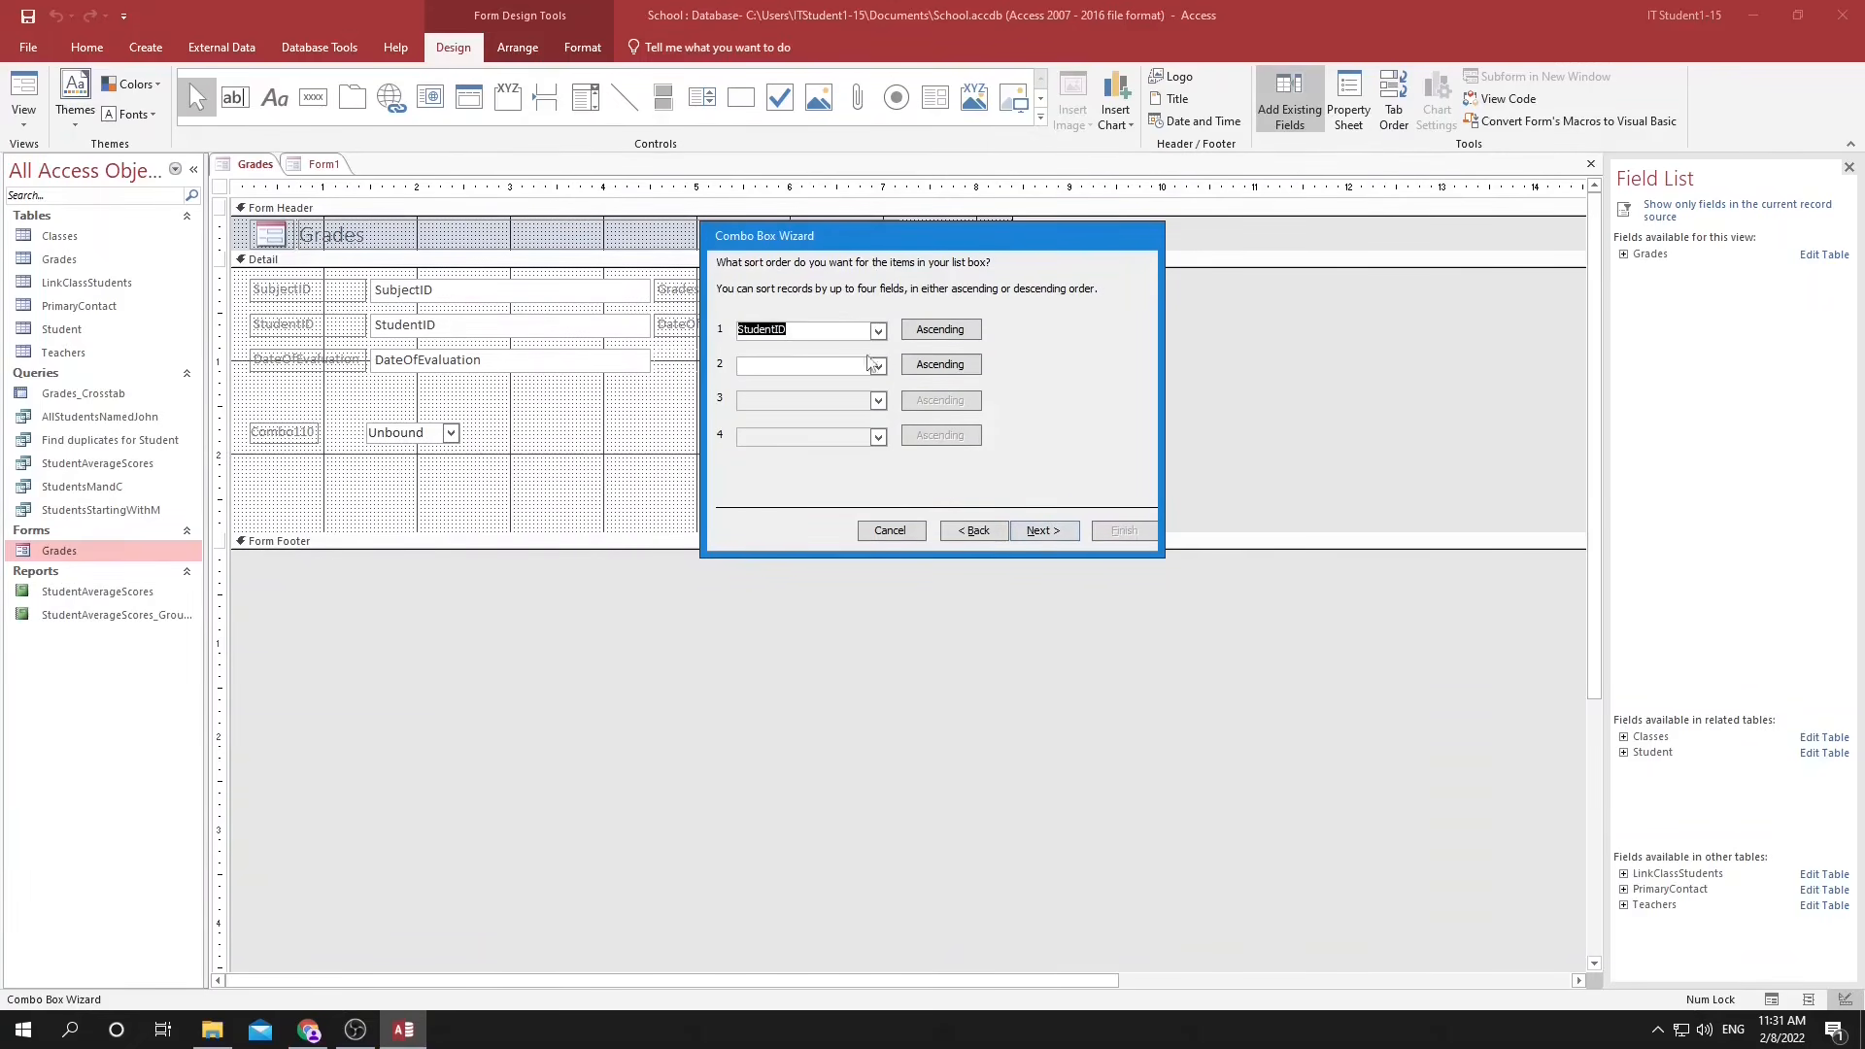
left_click(1046, 532)
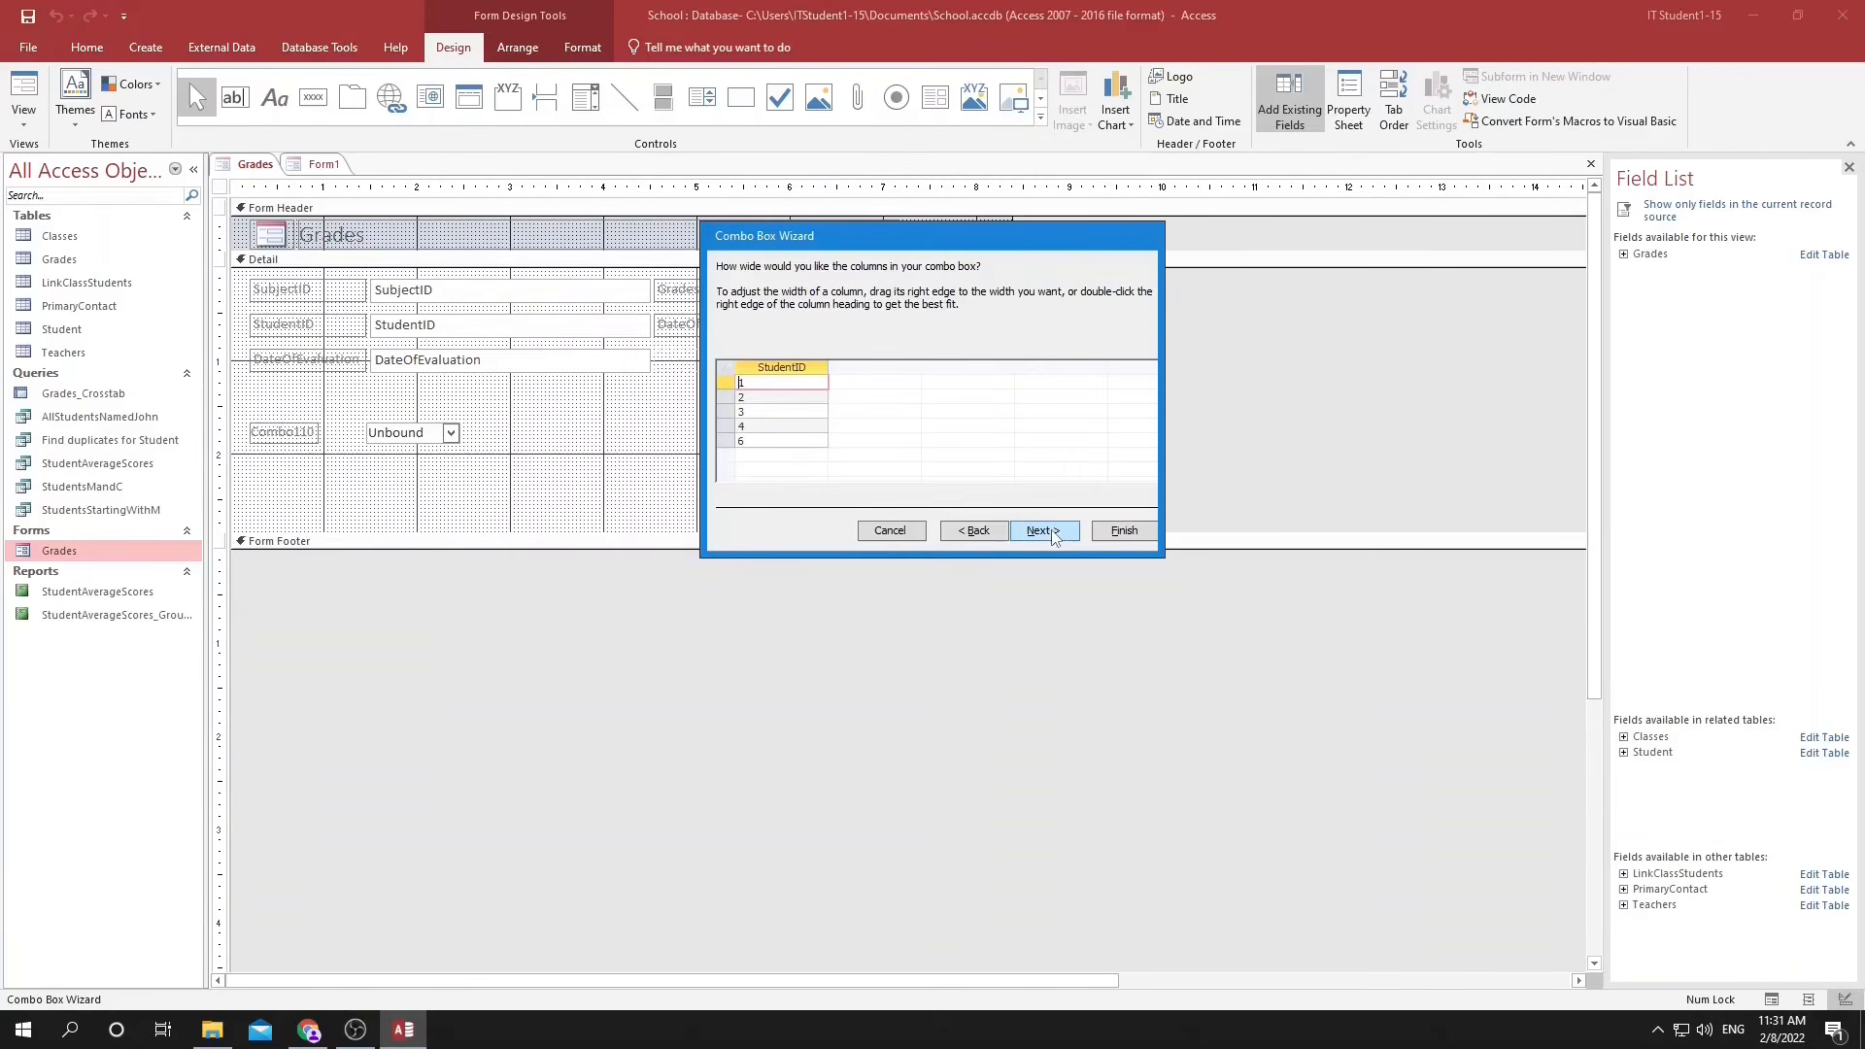
left_click(1044, 530)
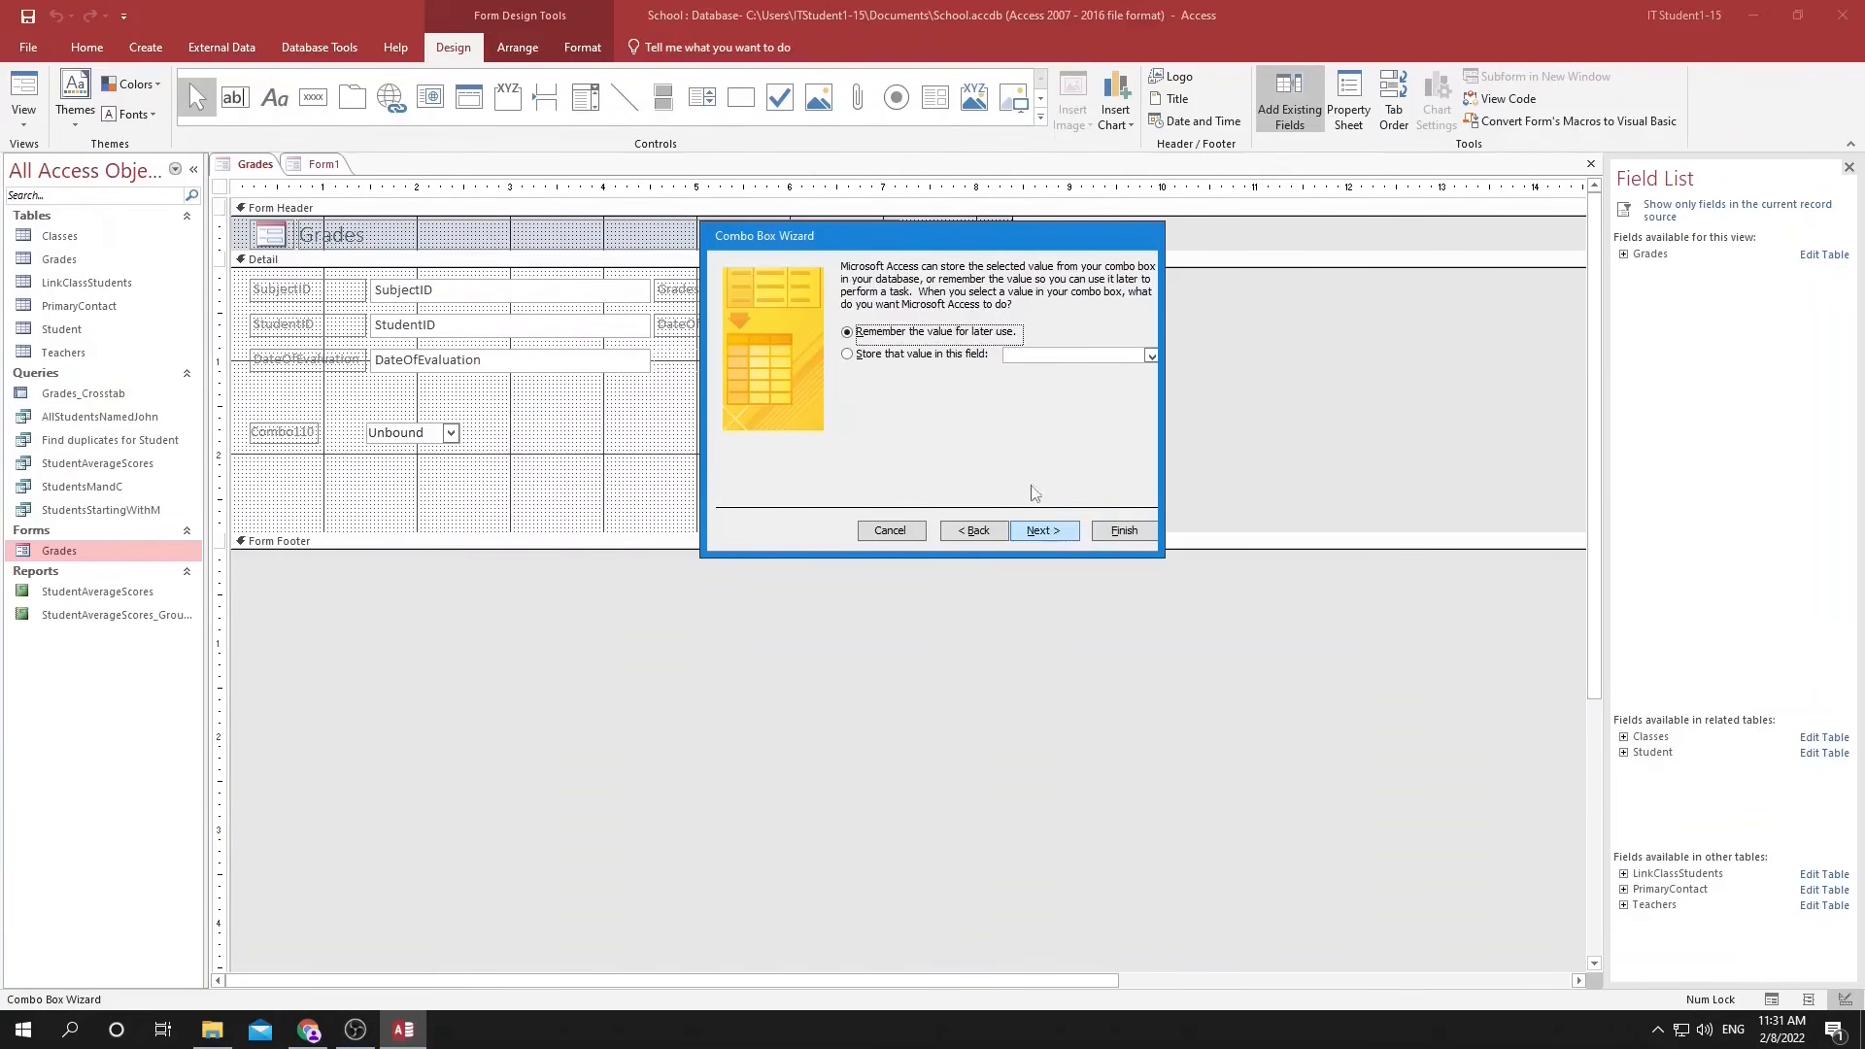
Store the combo box value in the StudentID field and label the control StudentID.
left_click(847, 354)
left_click(1151, 357)
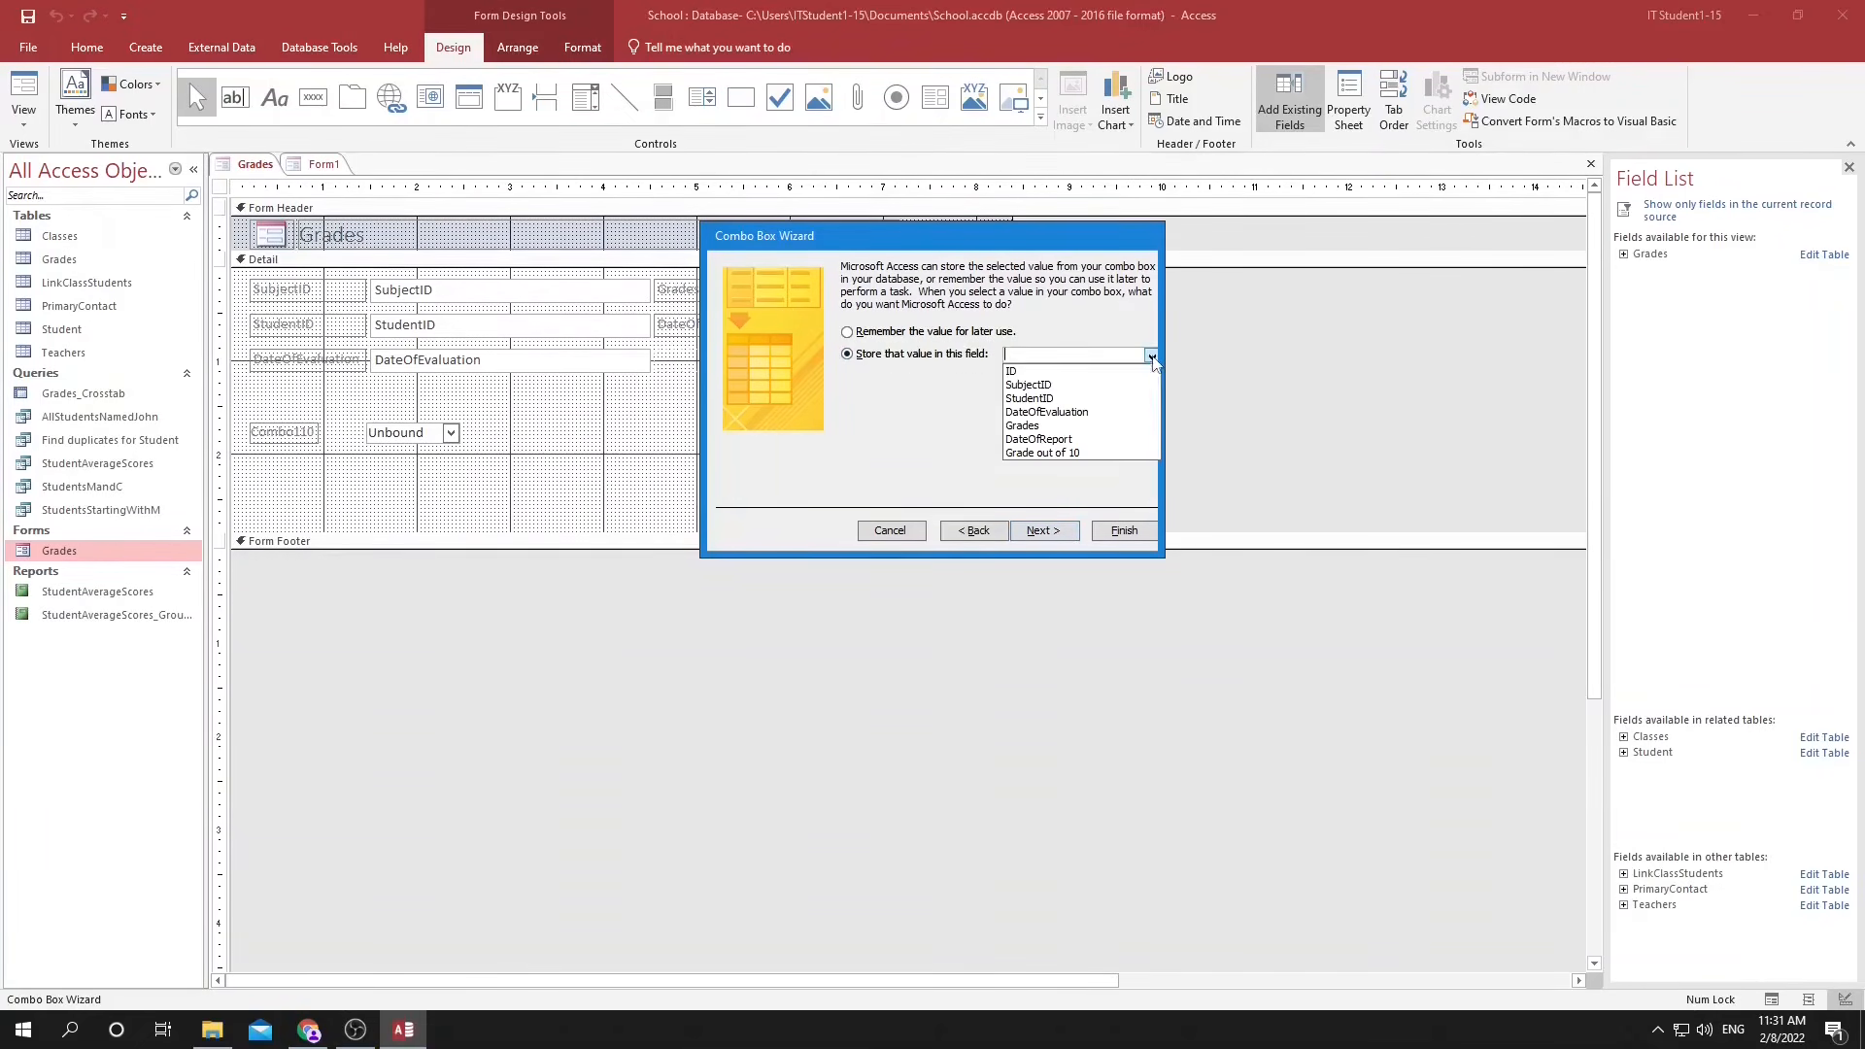
left_click(1028, 399)
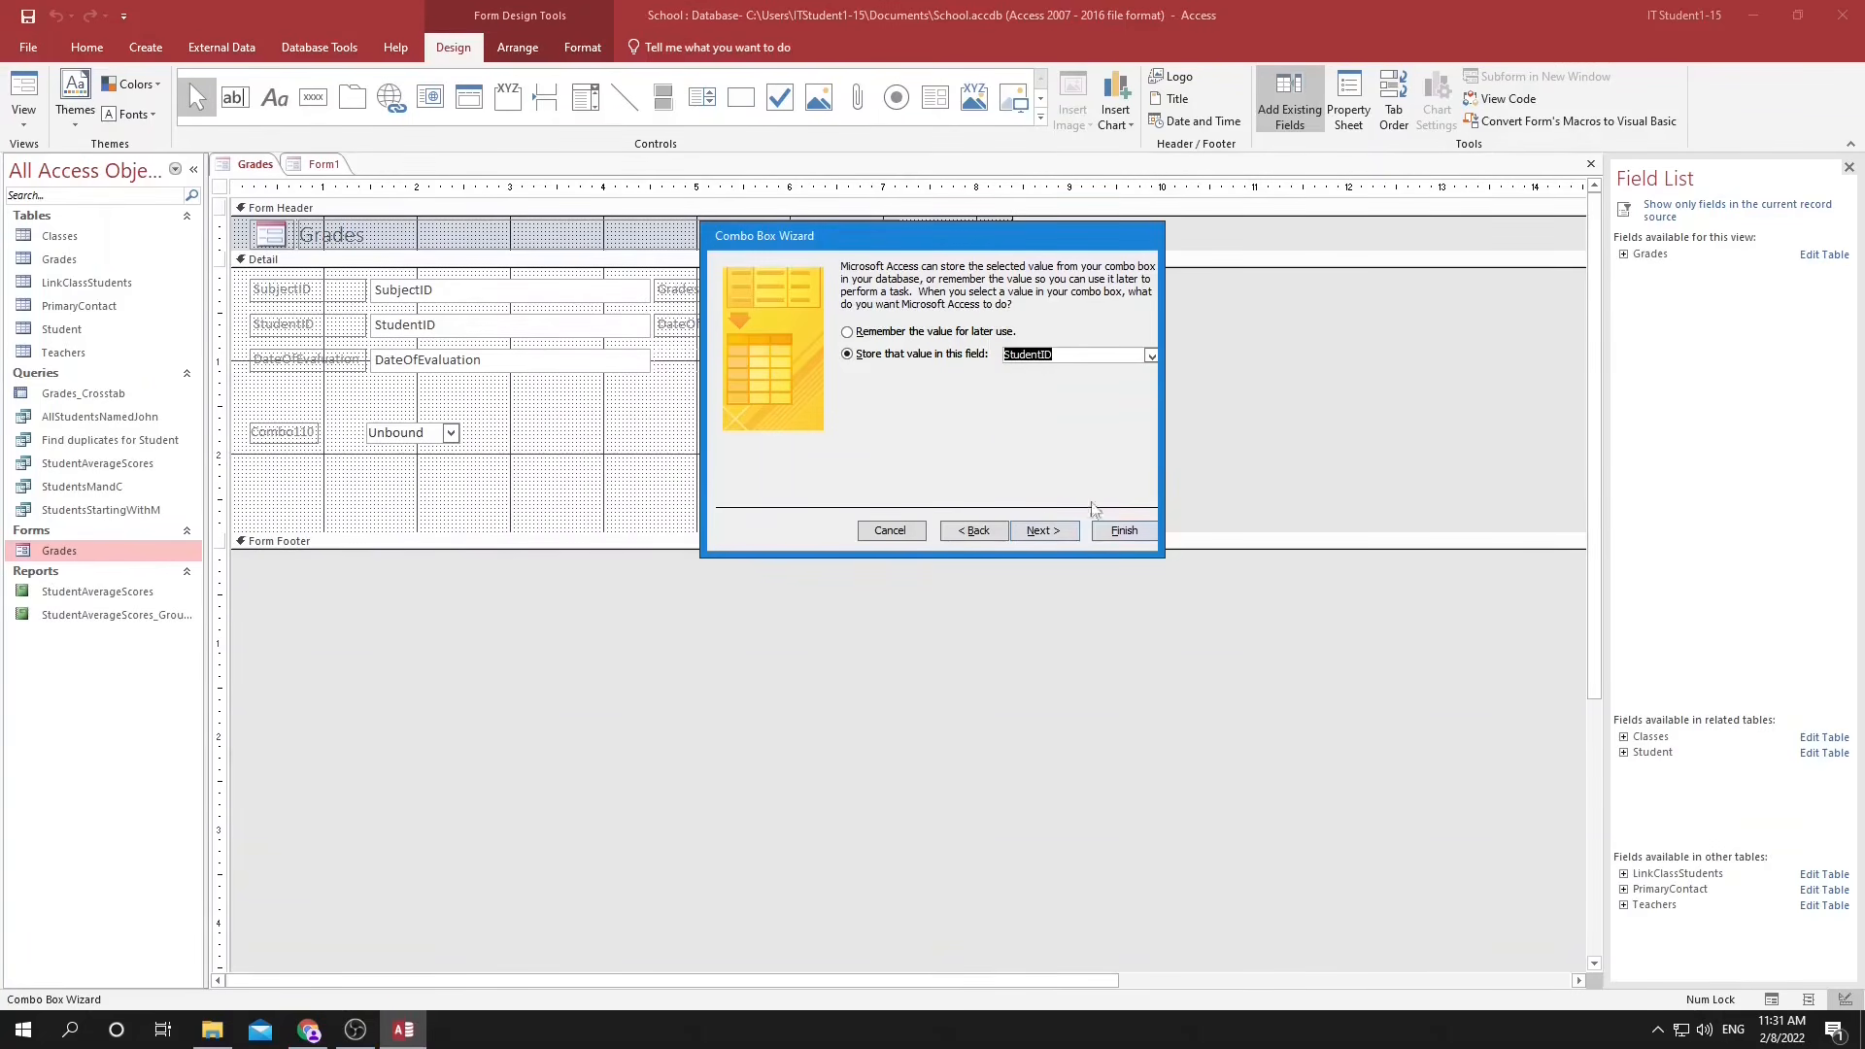
left_click(1061, 531)
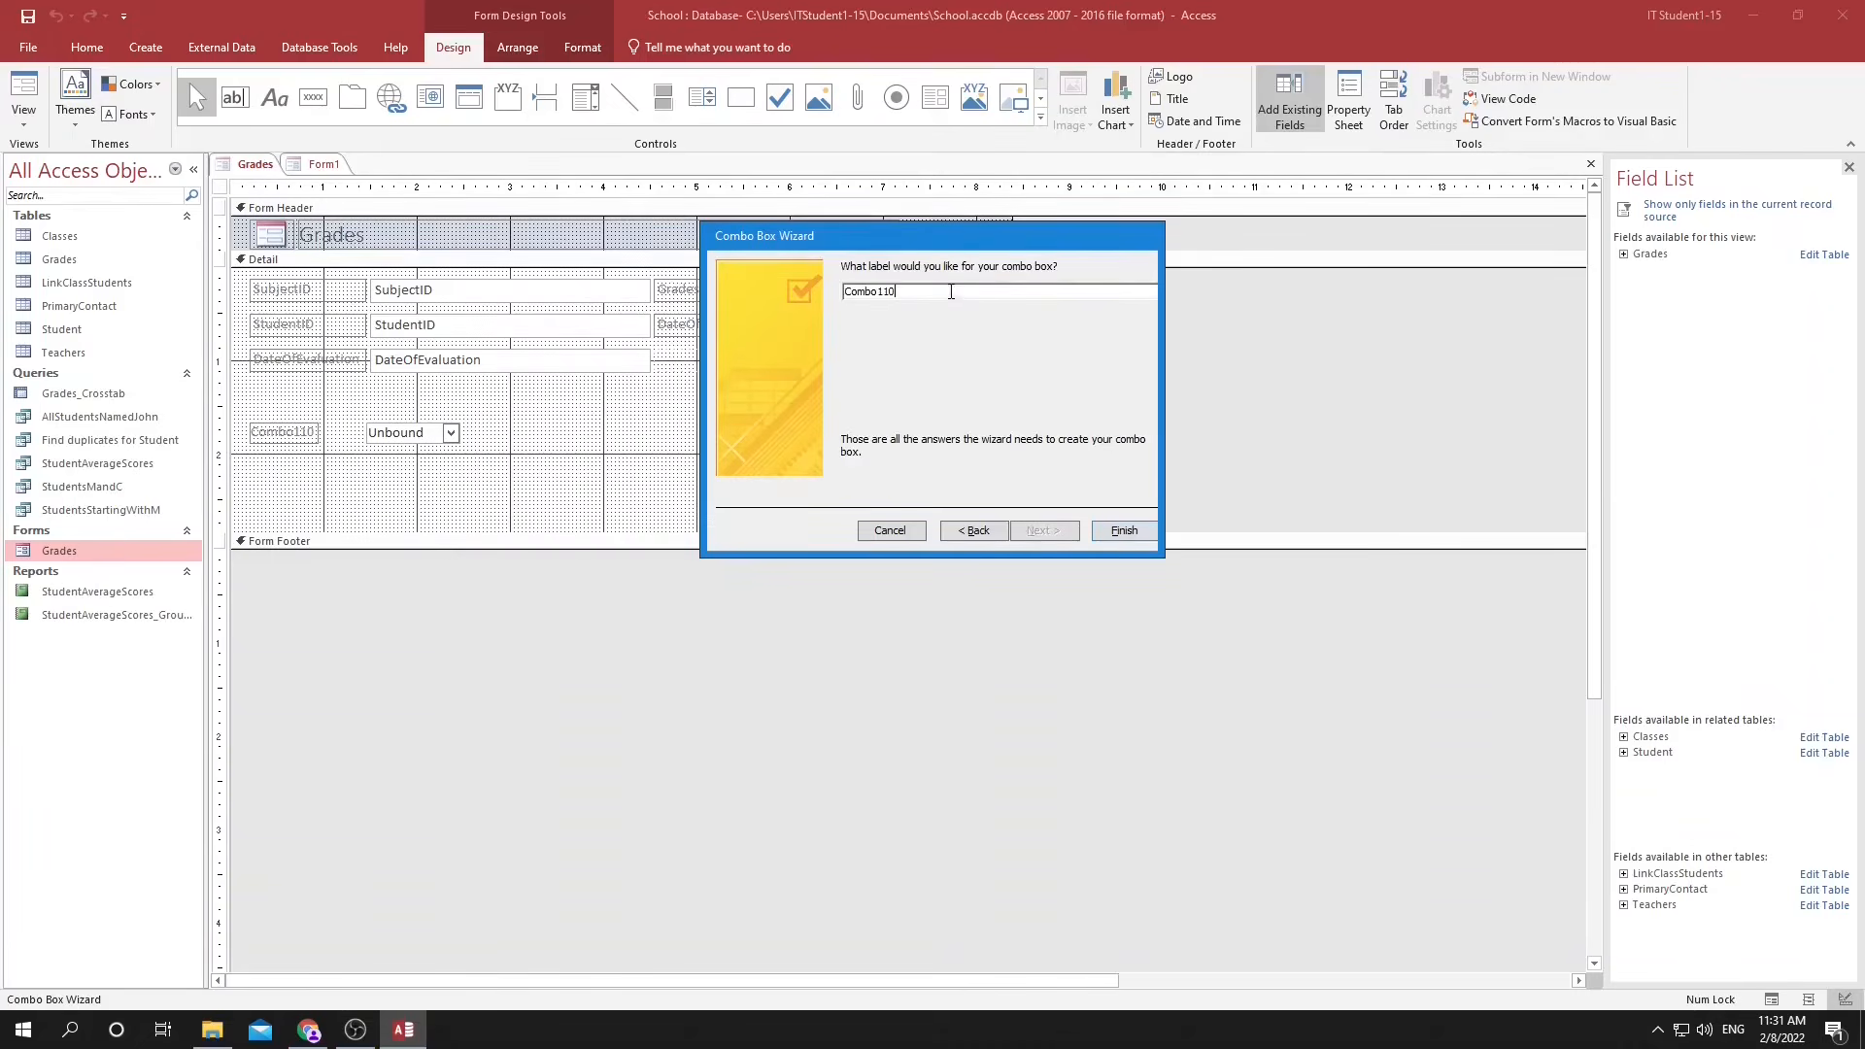
type("StudentID")
key("Return")
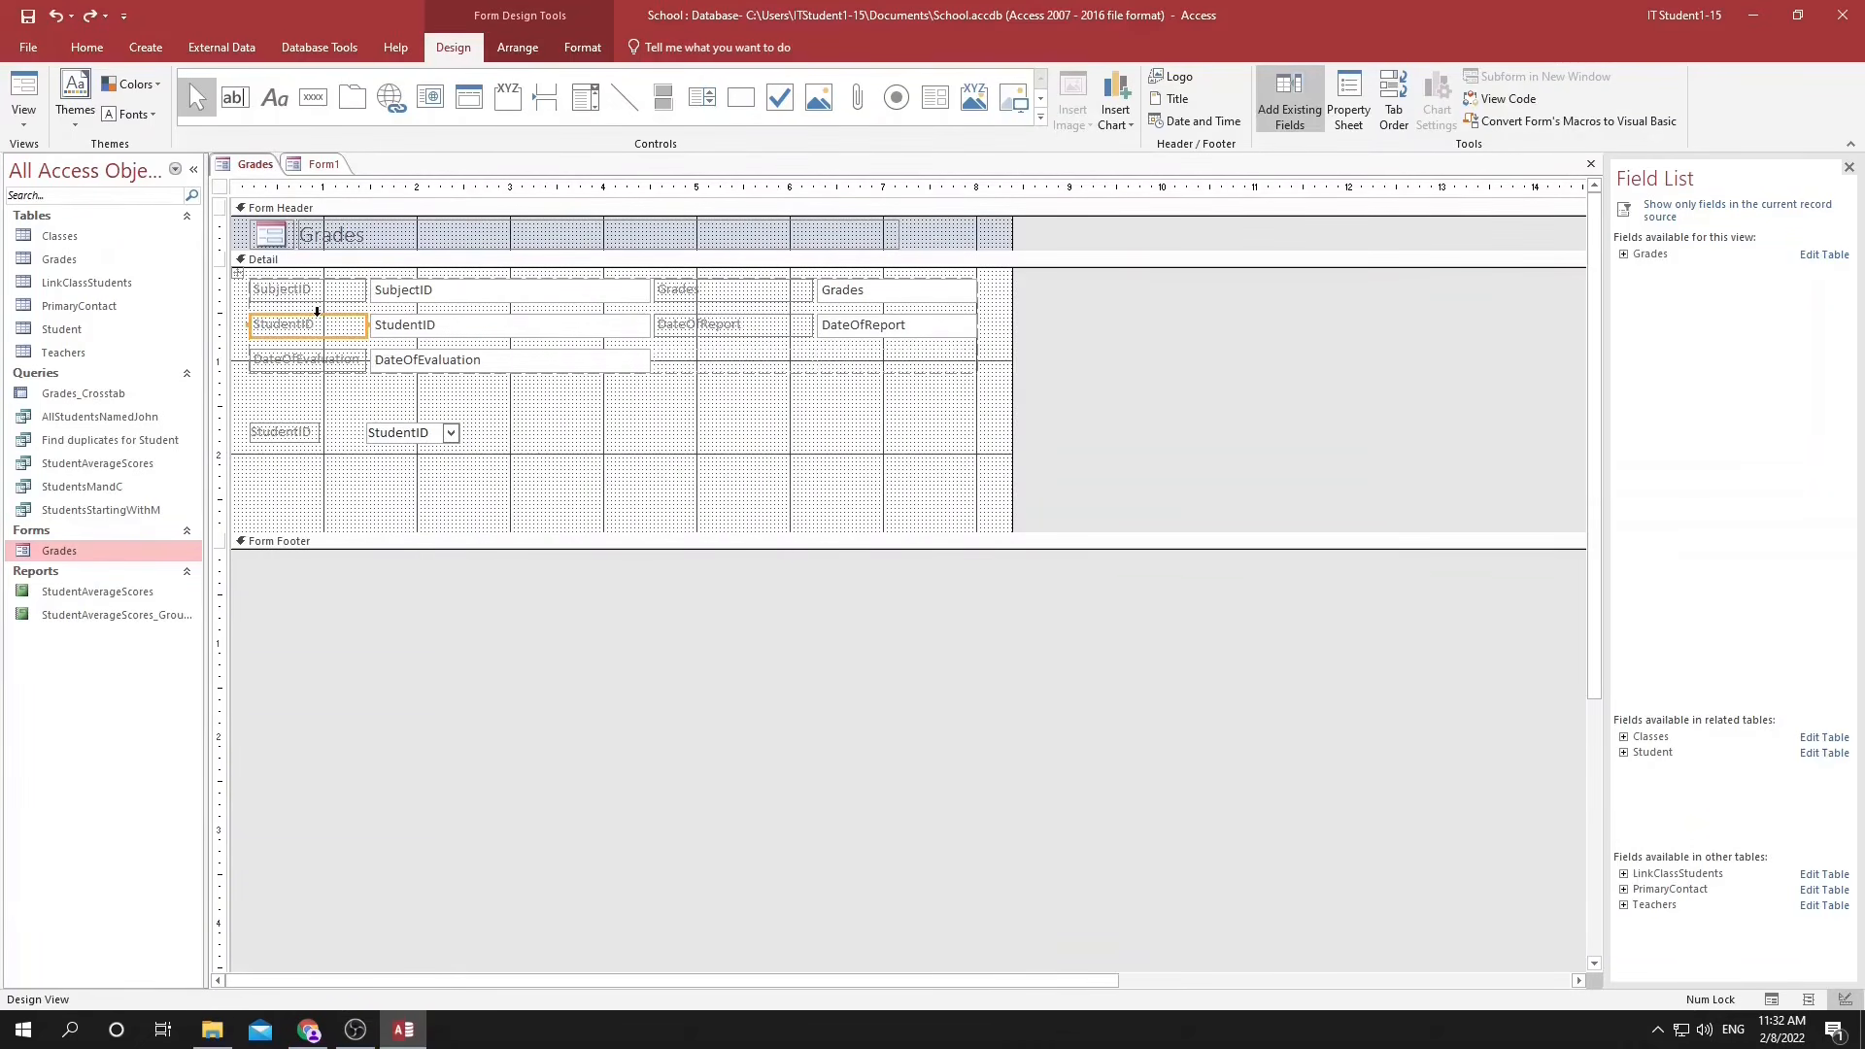
Delete the original StudentID label and text box and move the new StudentID combo box into the freed place.
key("Delete")
left_click(409, 324)
key("Delete")
left_click(309, 435)
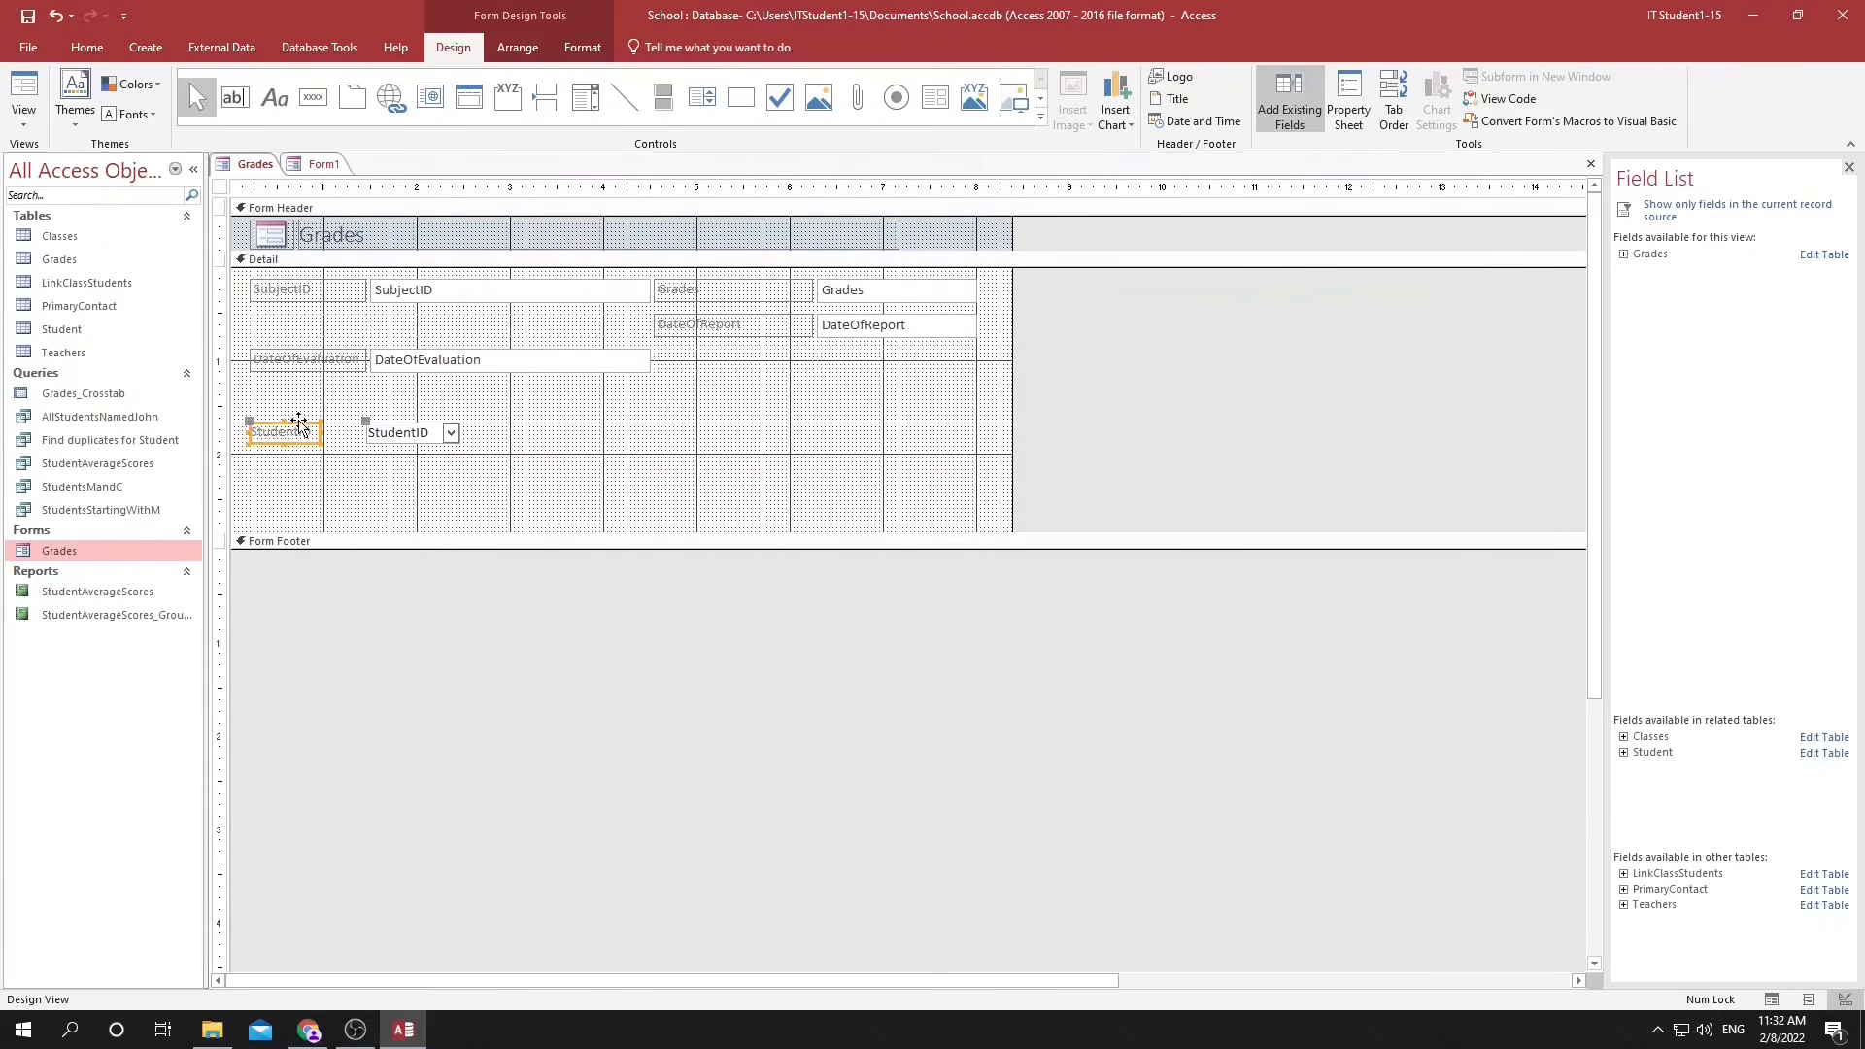
left_click_drag(296, 423, 306, 313)
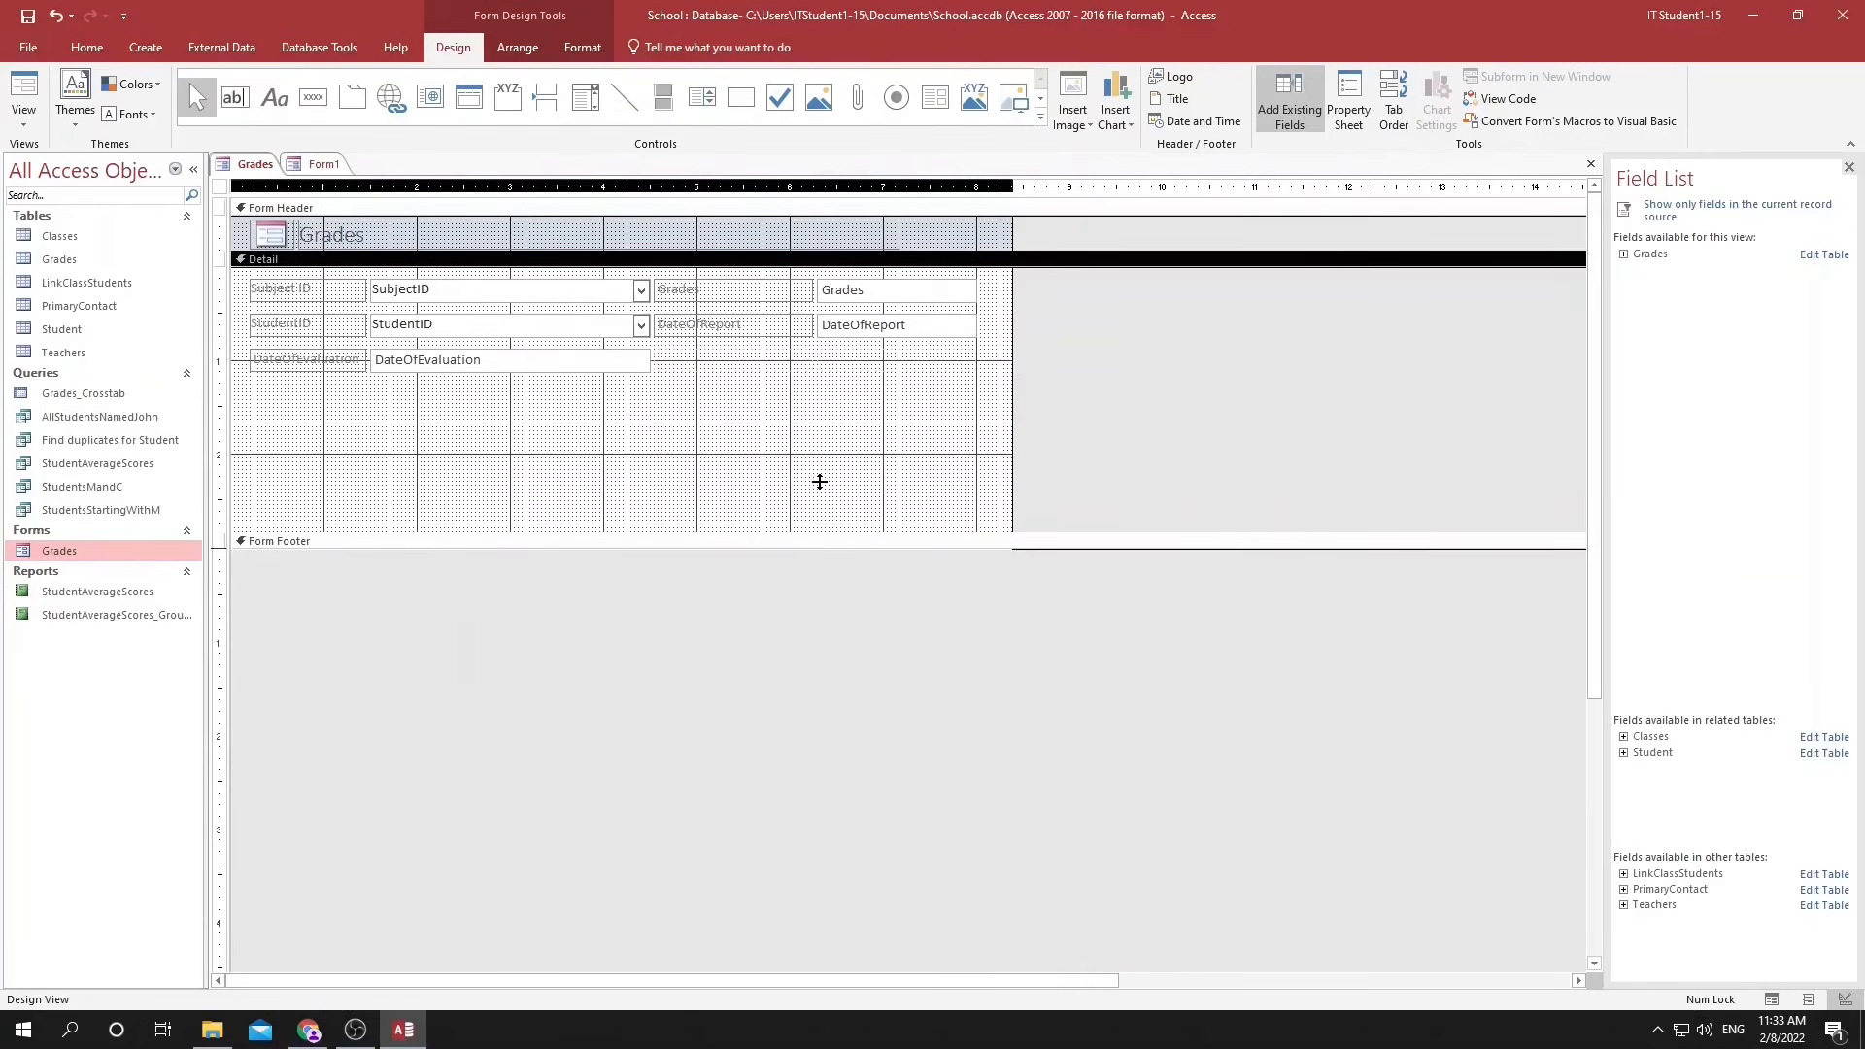
Shorten the Detail section and add a Go To Next Record button with the Go To Next picture, named Nex.
left_click_drag(819, 482, 821, 432)
left_click(845, 365)
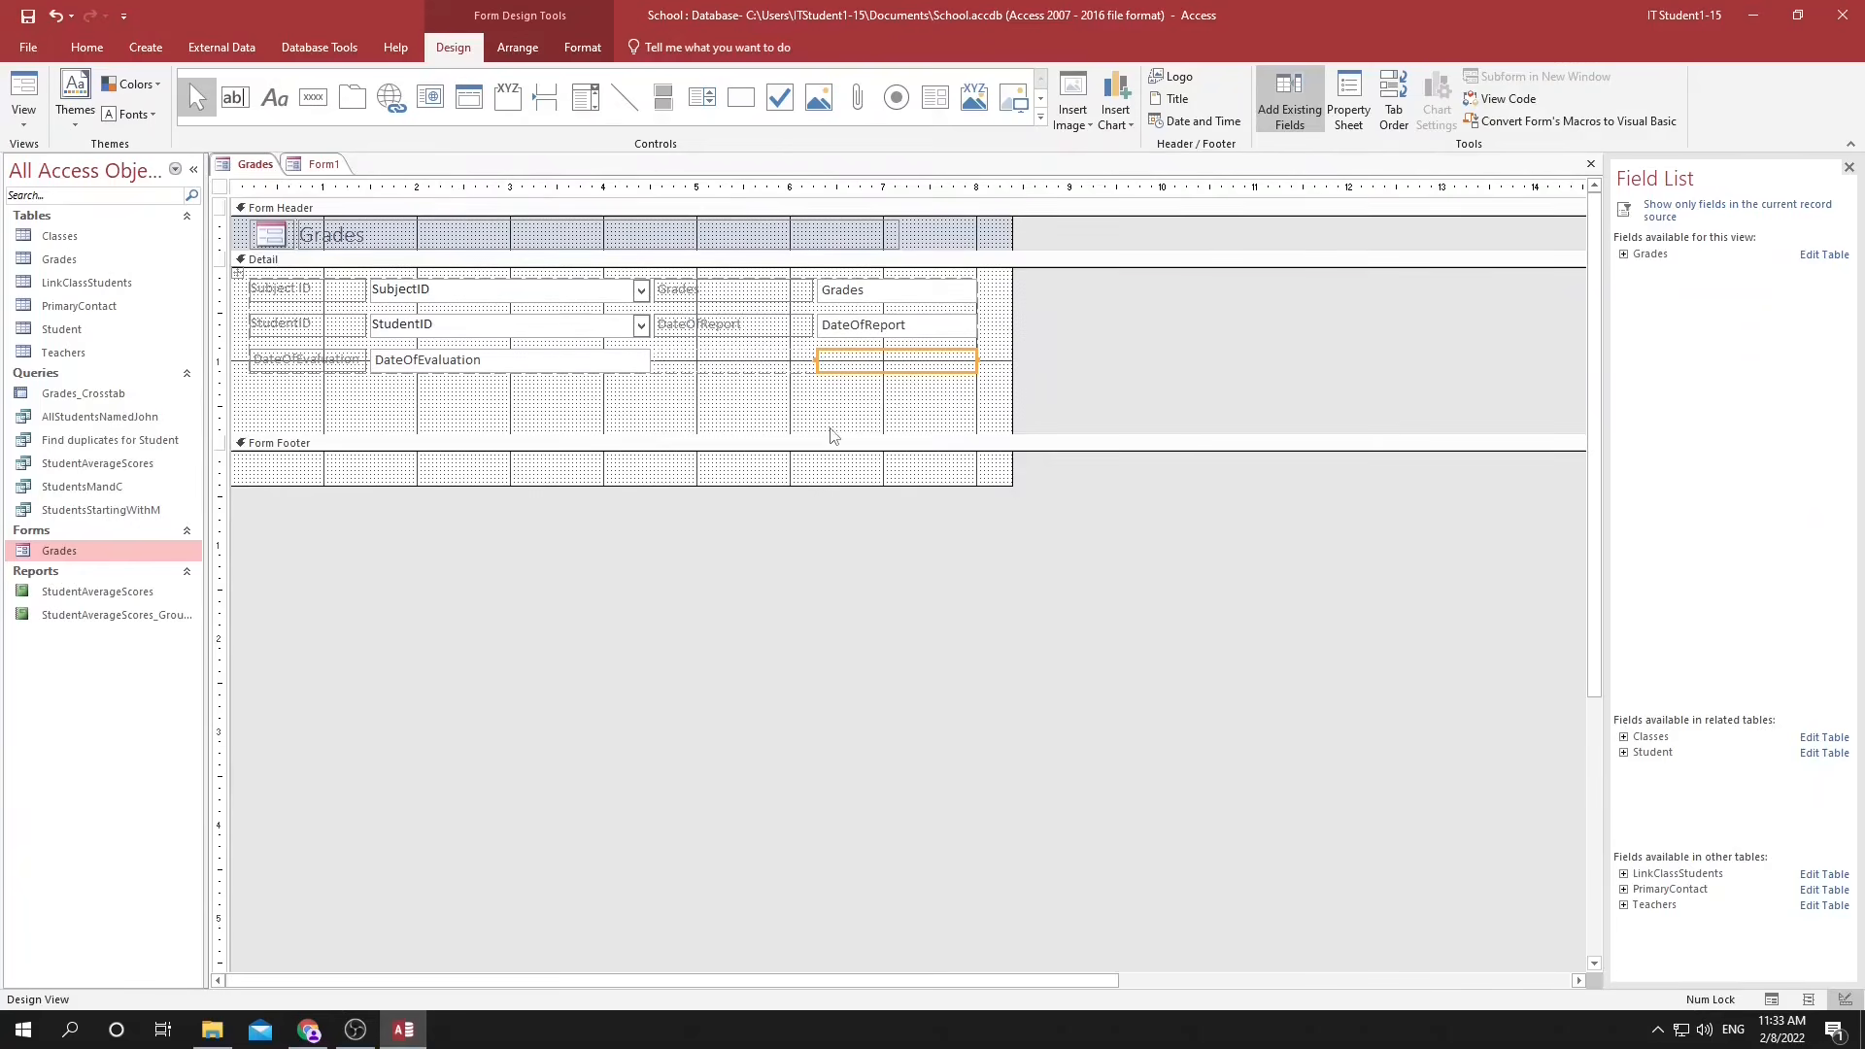
left_click(304, 101)
left_click(920, 428)
left_click(1052, 426)
left_click(1032, 518)
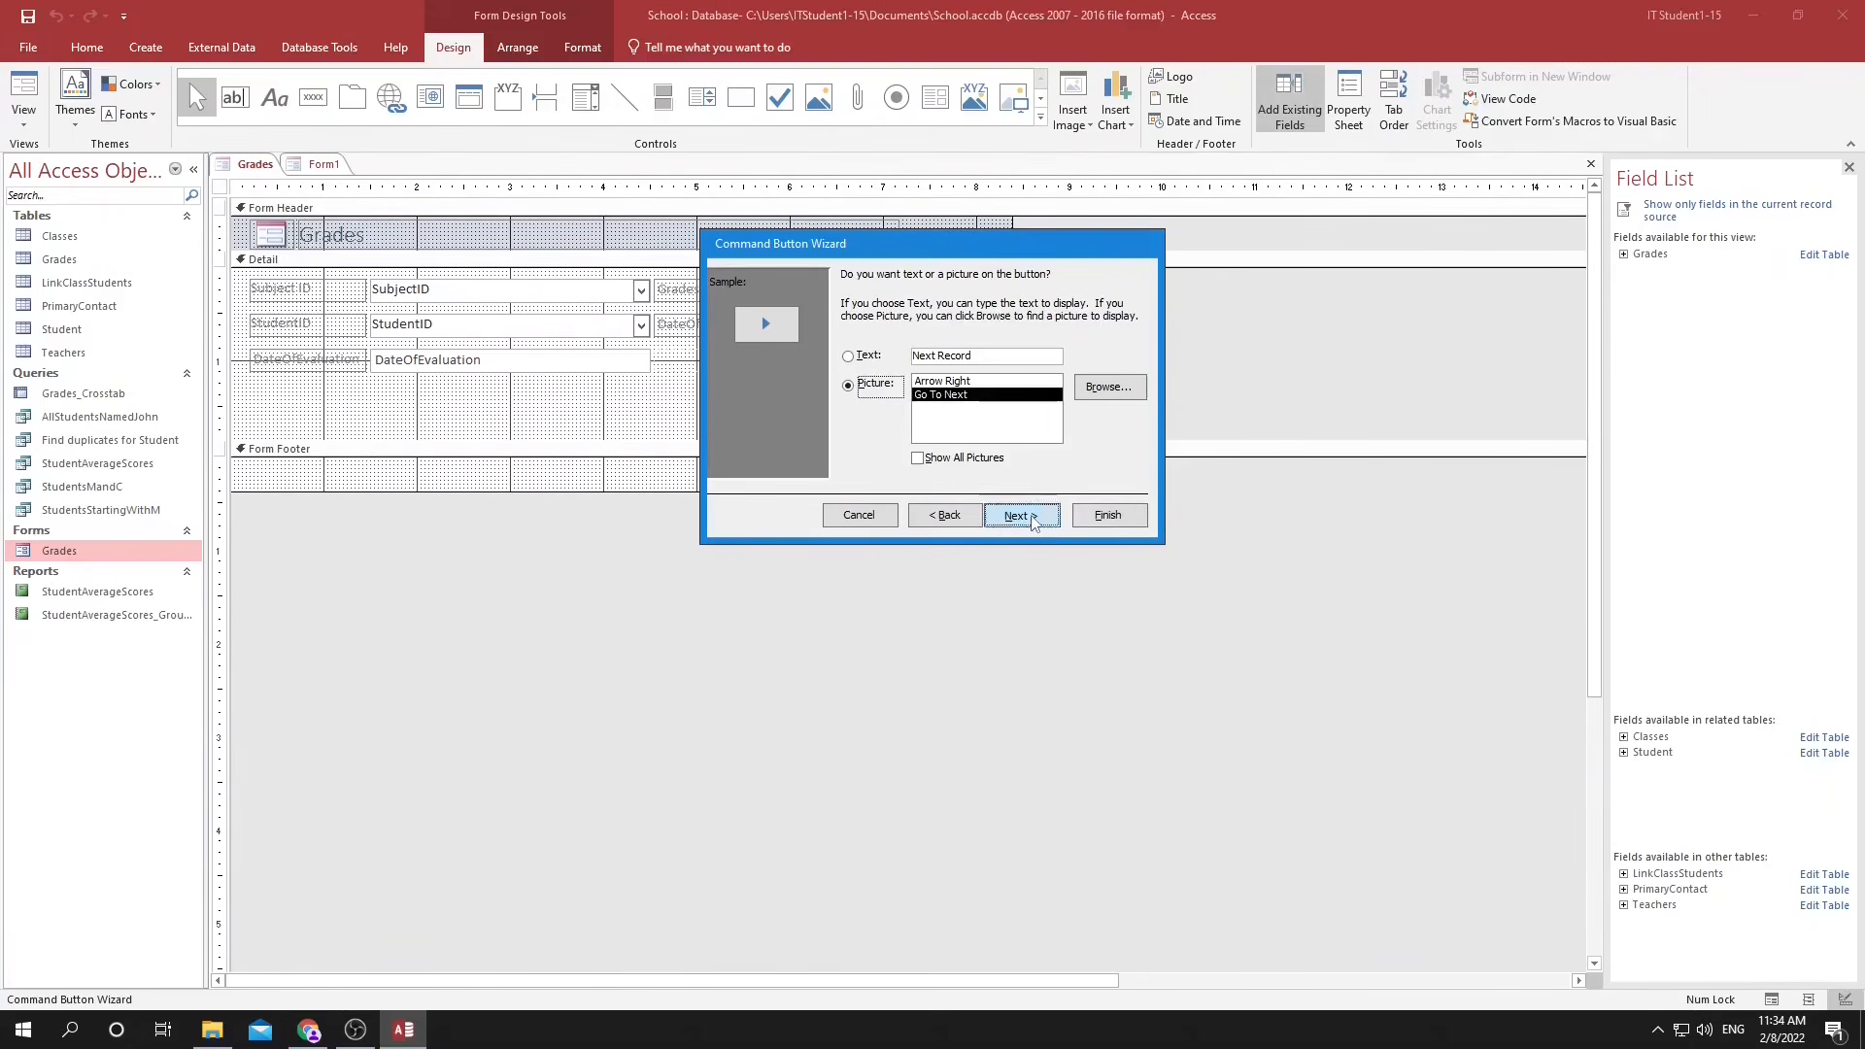
left_click(1034, 518)
type("Next")
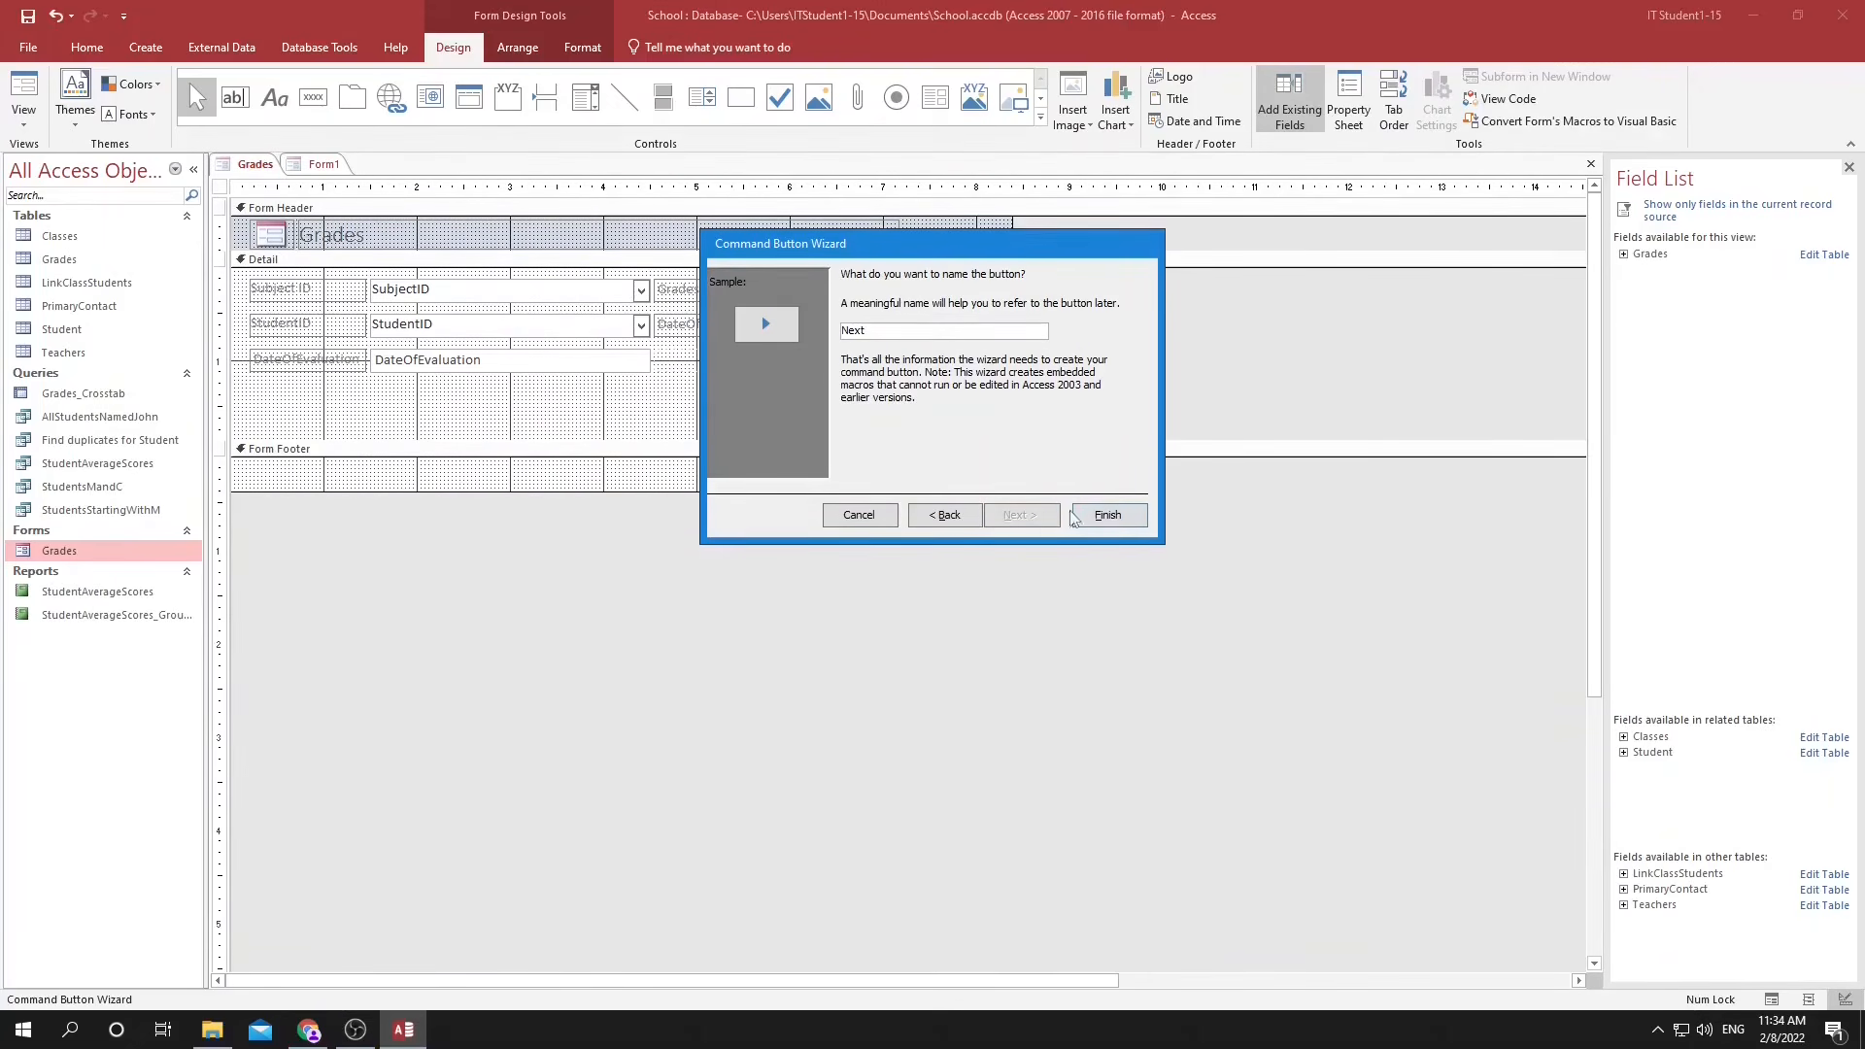
left_click(1108, 514)
Add a Go To Previous Record picture button just before the next-record button in the Detail section.
left_click(312, 98)
left_click(884, 425)
left_click(1058, 439)
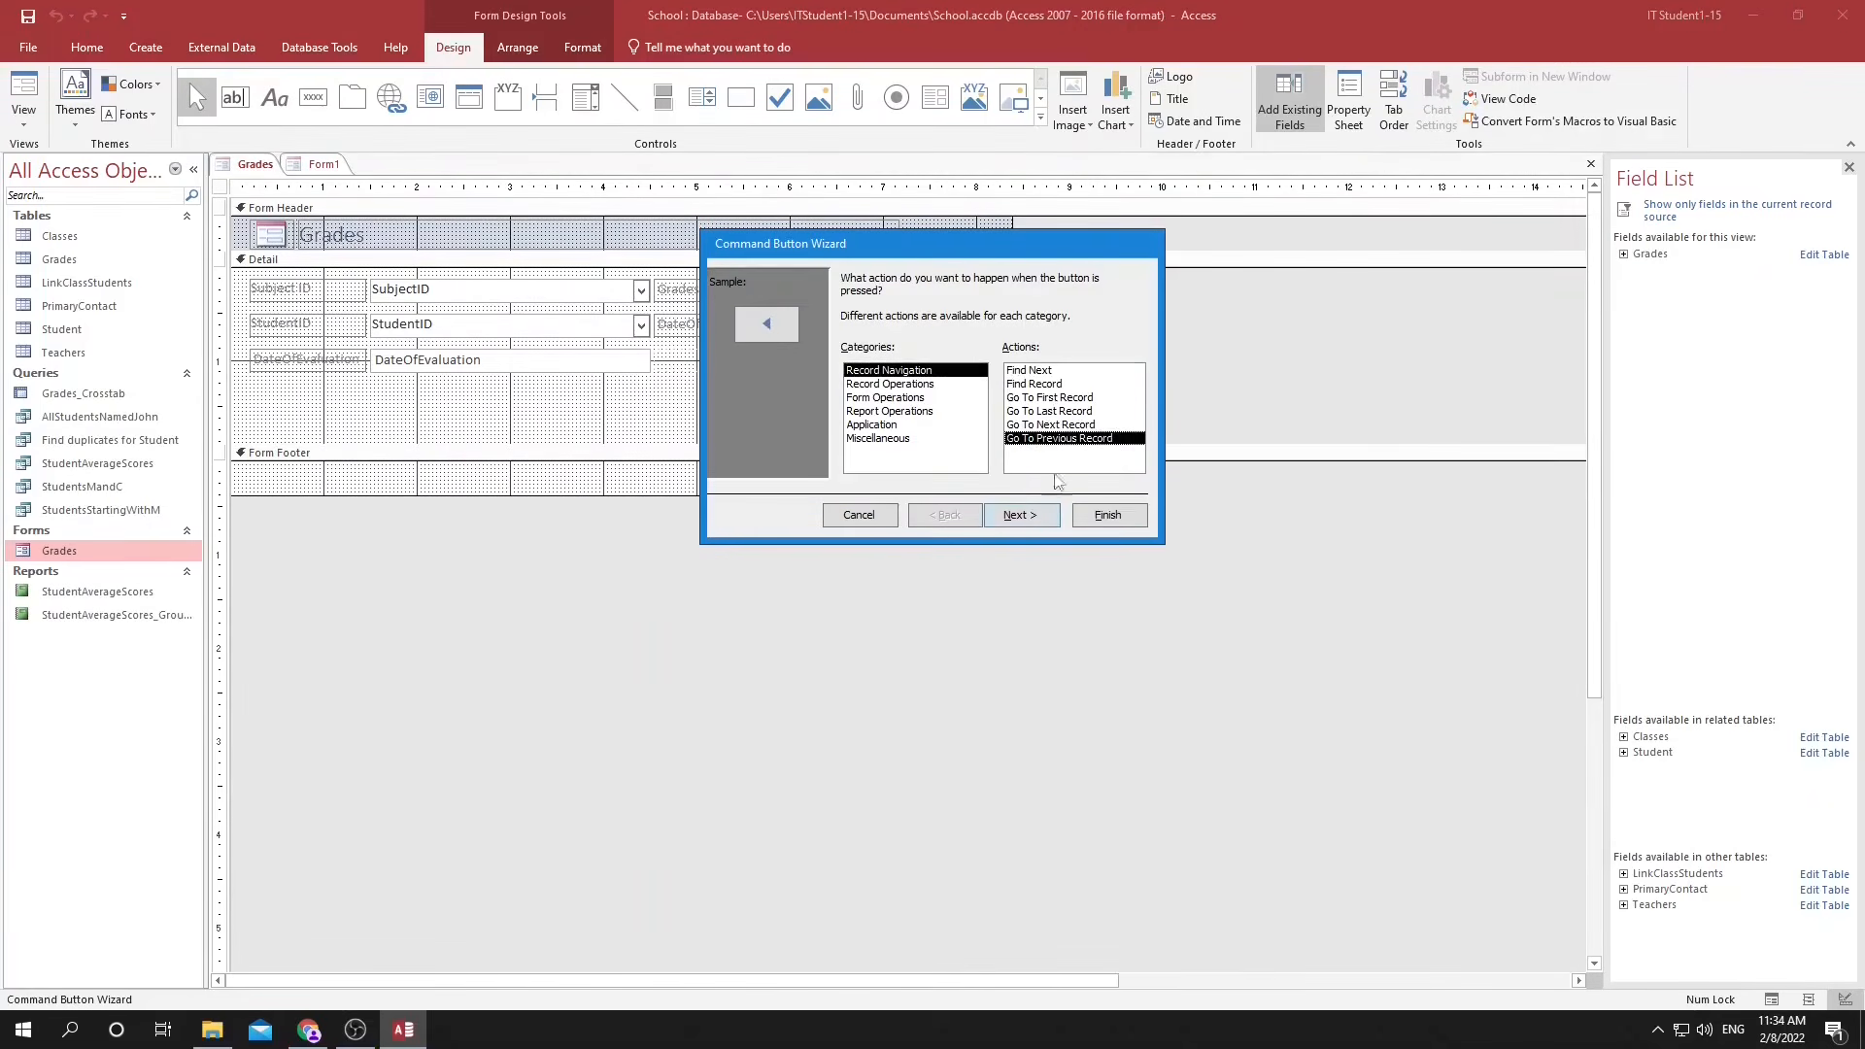
left_click(1032, 516)
left_click(1034, 516)
left_click(1108, 515)
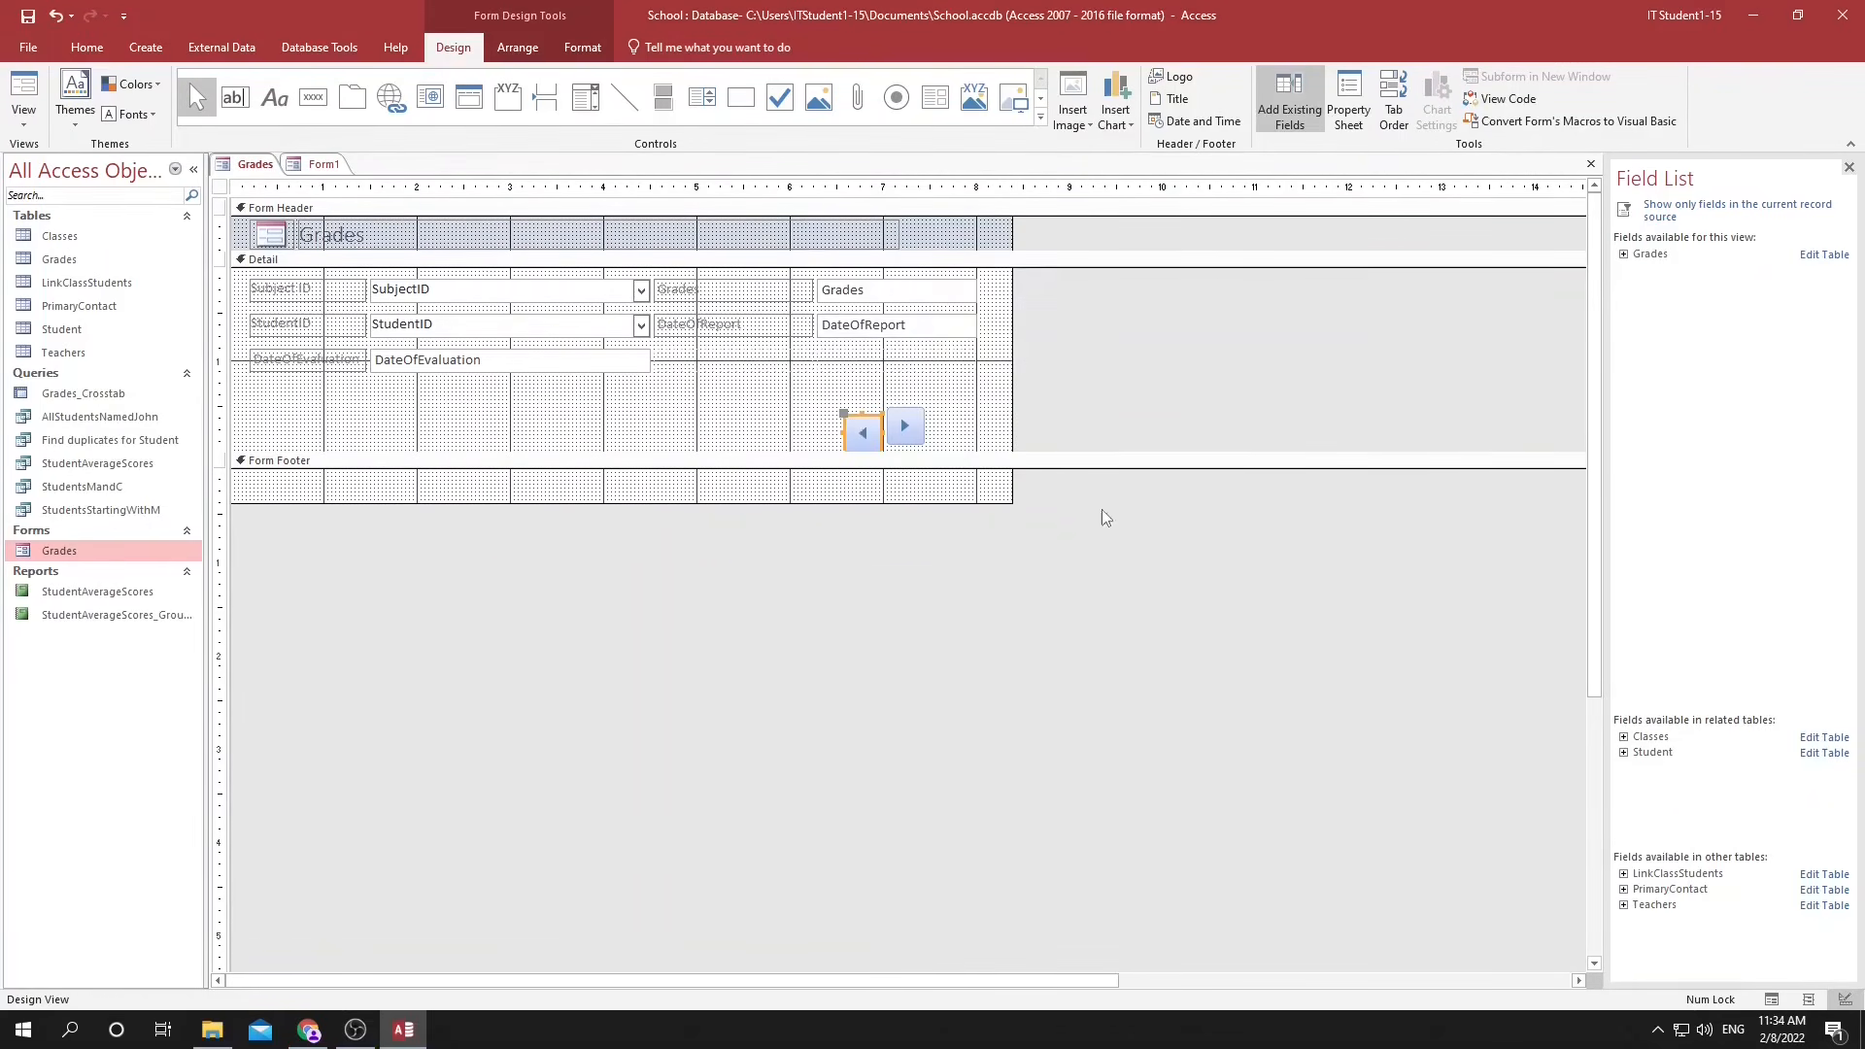
Heighten the Detail section and move both record navigation buttons together into its lower-right corner.
left_click_drag(852, 416, 852, 408)
left_click(832, 399)
left_click_drag(930, 460, 927, 517)
left_click(860, 420)
left_click_drag(899, 420, 930, 458)
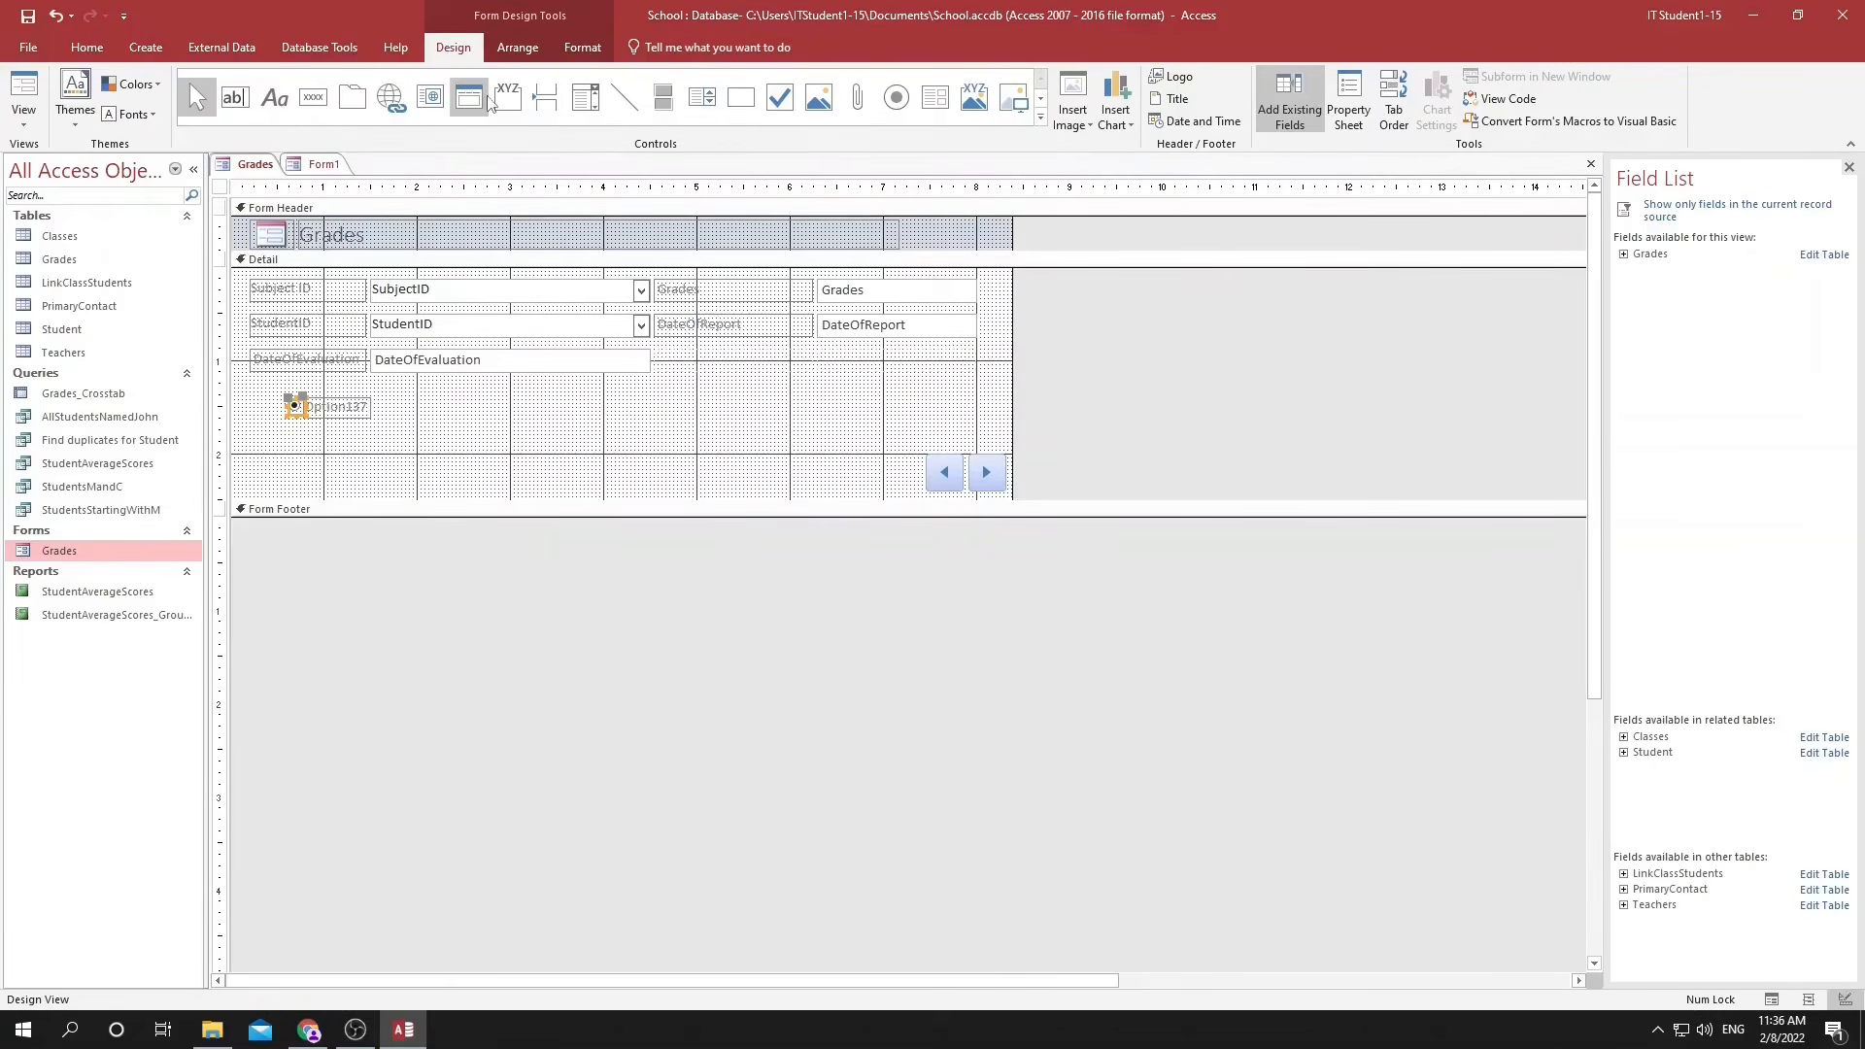
Draw an option group frame in the Detail section beneath the DateOfEvaluation text box.
left_click(485, 101)
left_click_drag(418, 381, 552, 479)
type("Opetion1")
key("shift+Home")
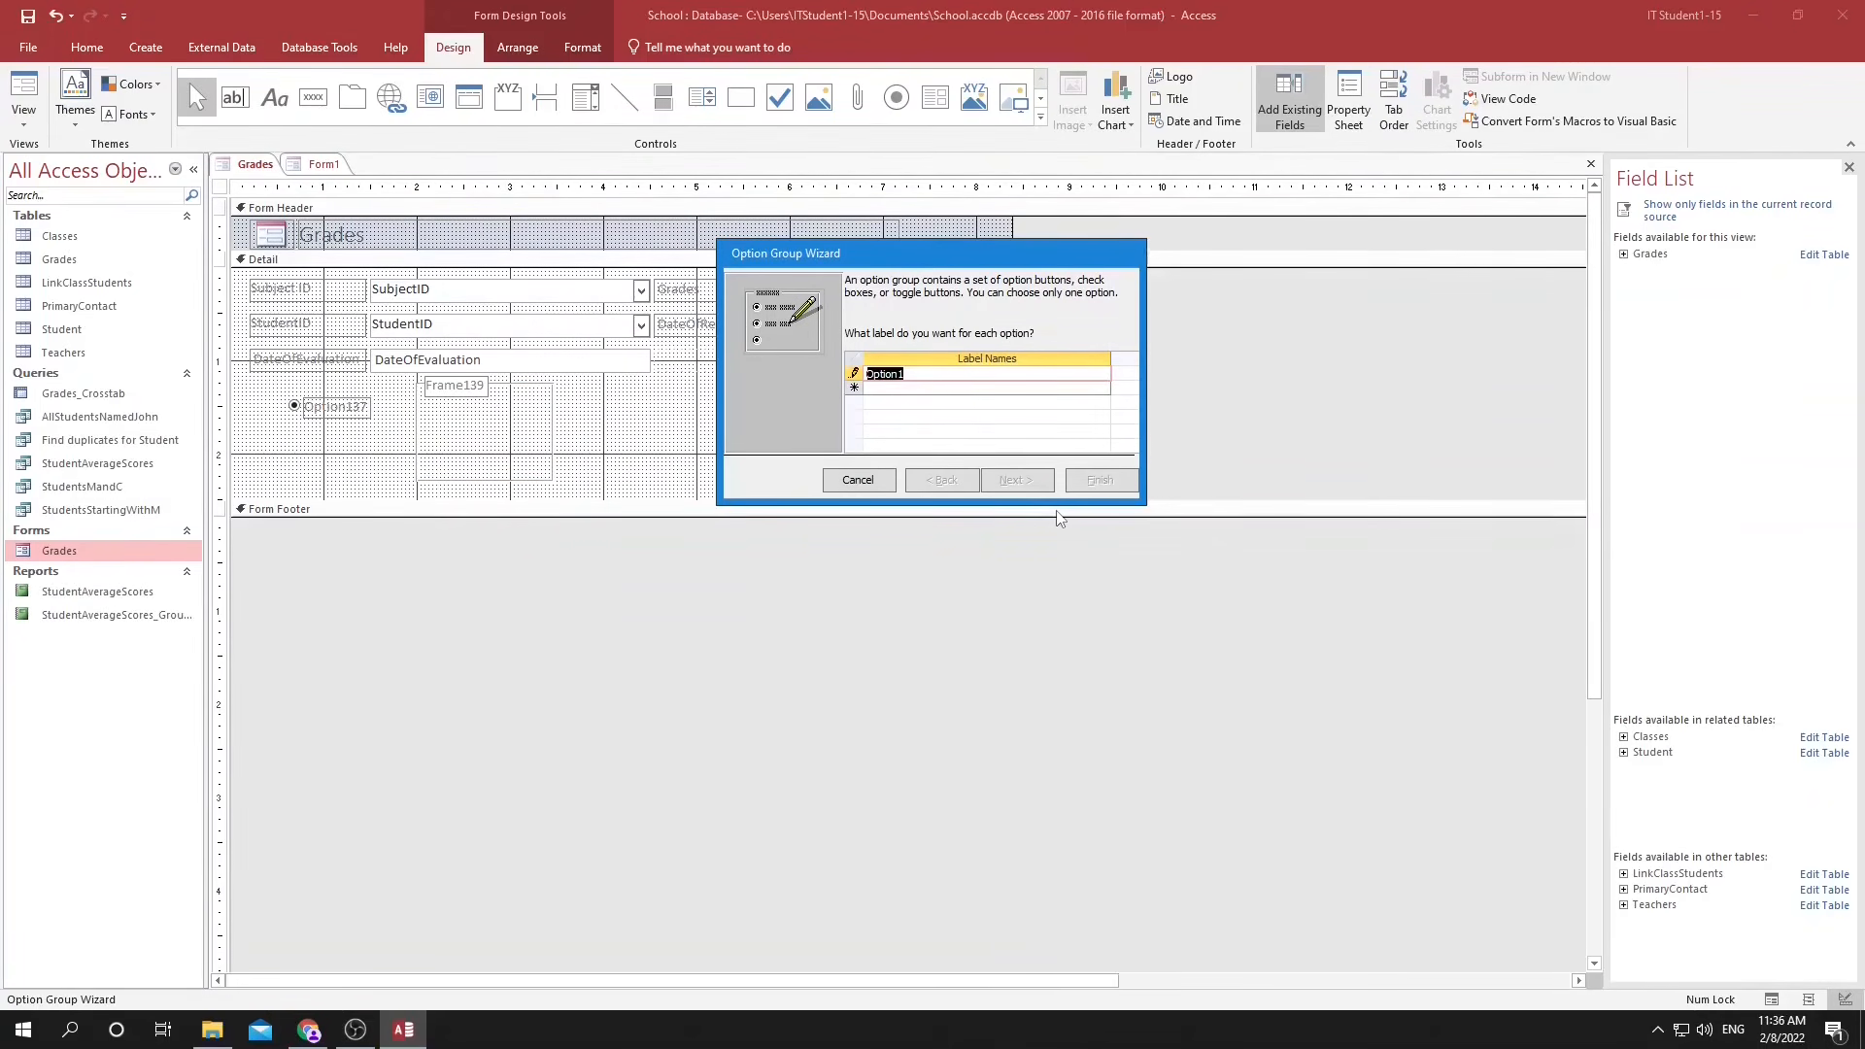
left_click(957, 373)
left_click(951, 388)
type("Option2")
left_click(970, 395)
type("Optio")
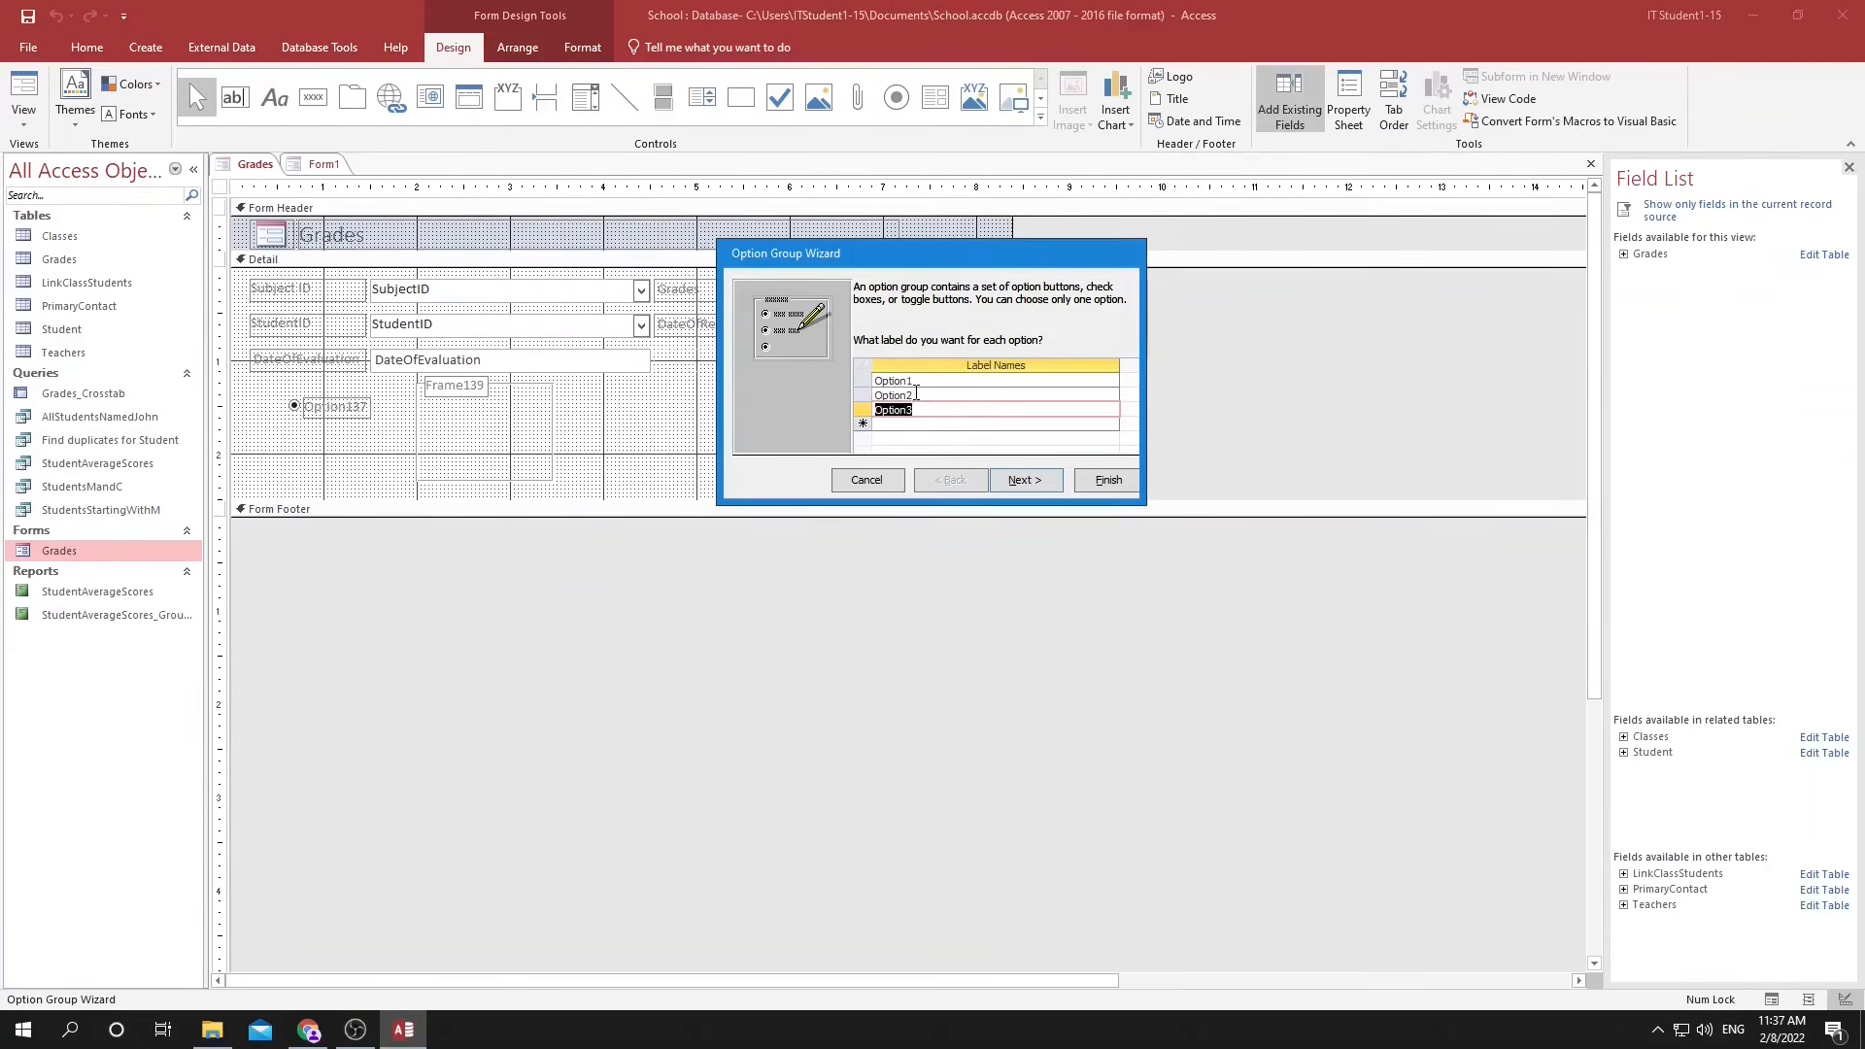
Label the option group's choices 10, 9, 8, 7, 6, 5, 4, 3, 2 and 1.
left_click_drag(919, 380, 835, 371)
type("10")
key("Tab")
type("9")
key("Tab")
type("8")
key("Tab")
type("7")
key("Tab")
type("65")
key("Tab")
type("4")
key("Tab")
type("3")
key("Tab")
type("2")
key("Tab")
key("1")
key("Tab")
left_click(1027, 481)
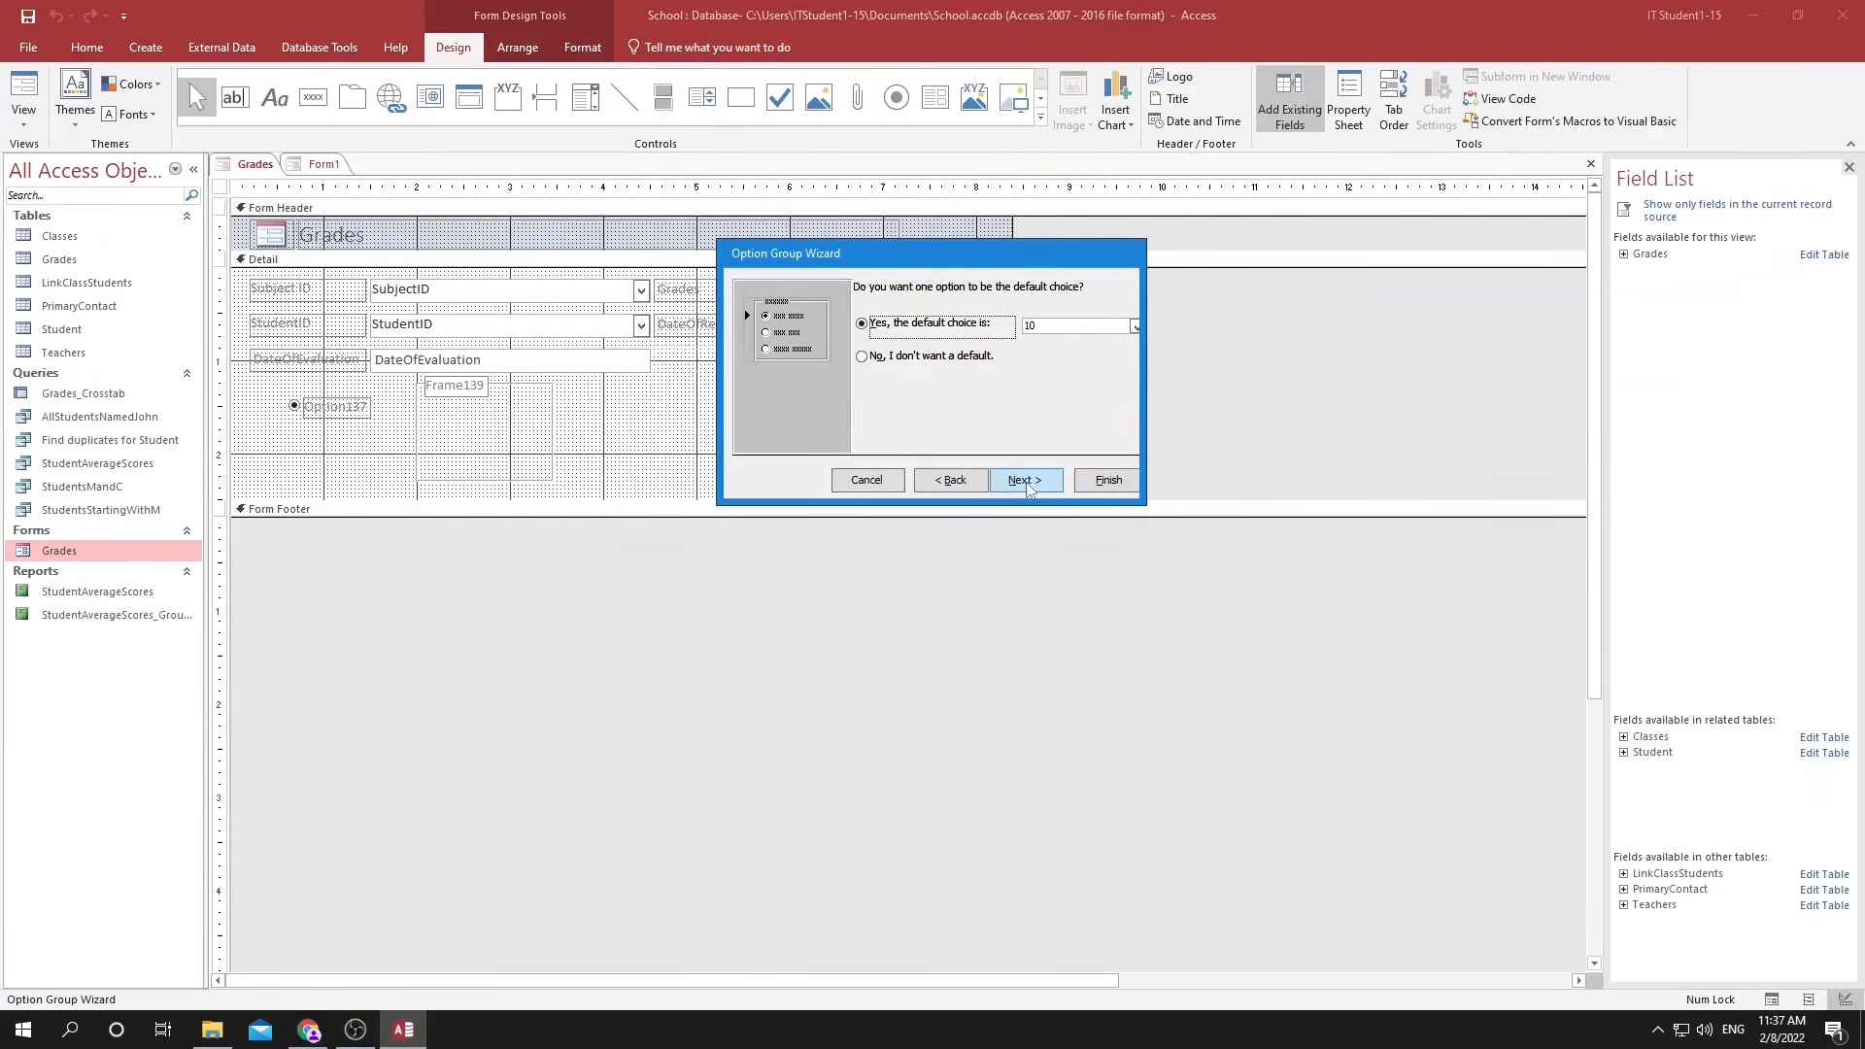
Set the default choice for the option group and continue to assigning option values.
left_click(1134, 329)
left_click(1073, 399)
left_click(1032, 481)
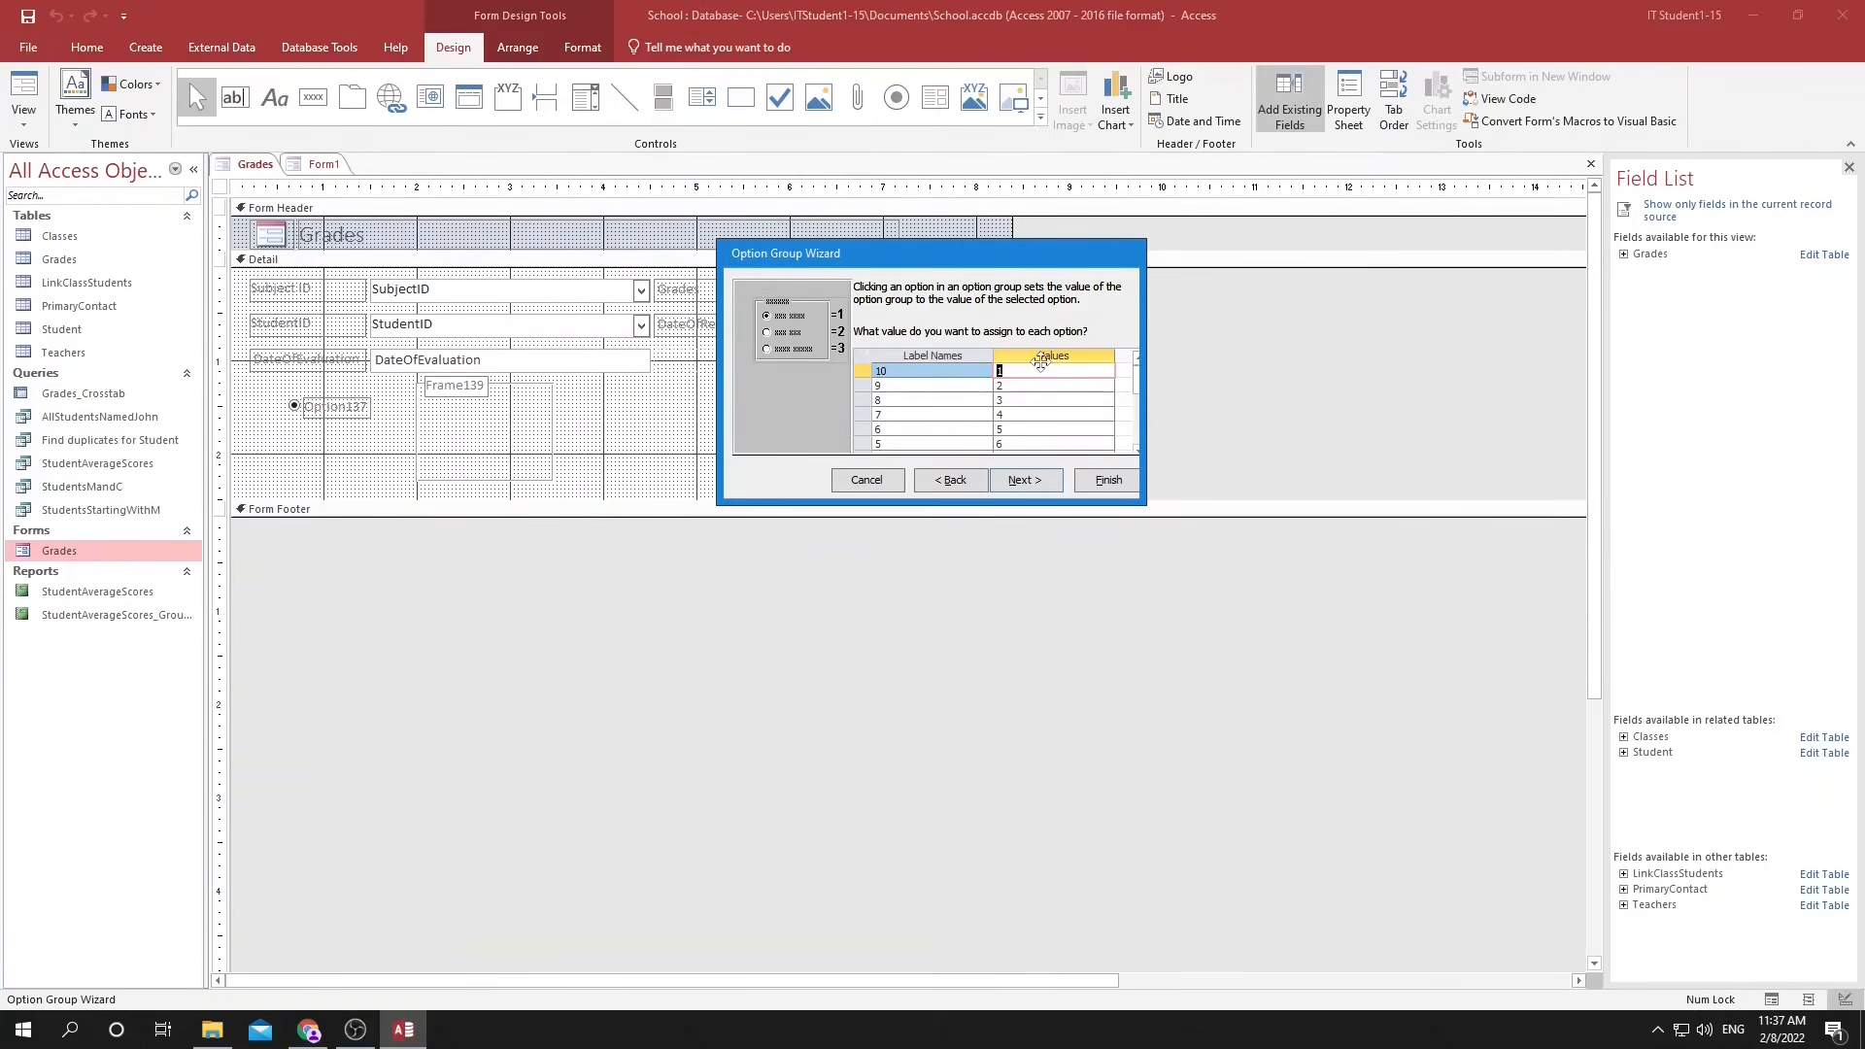
Assign each option the value matching its label, from 10 down to 1.
type("10")
key("Down")
type("9")
key("Down")
type("8")
key("Down")
type("7")
key("Down")
type("6")
key("Down")
type("5")
key("Down")
type("4")
key("Down")
type("3")
key("Down")
type("2")
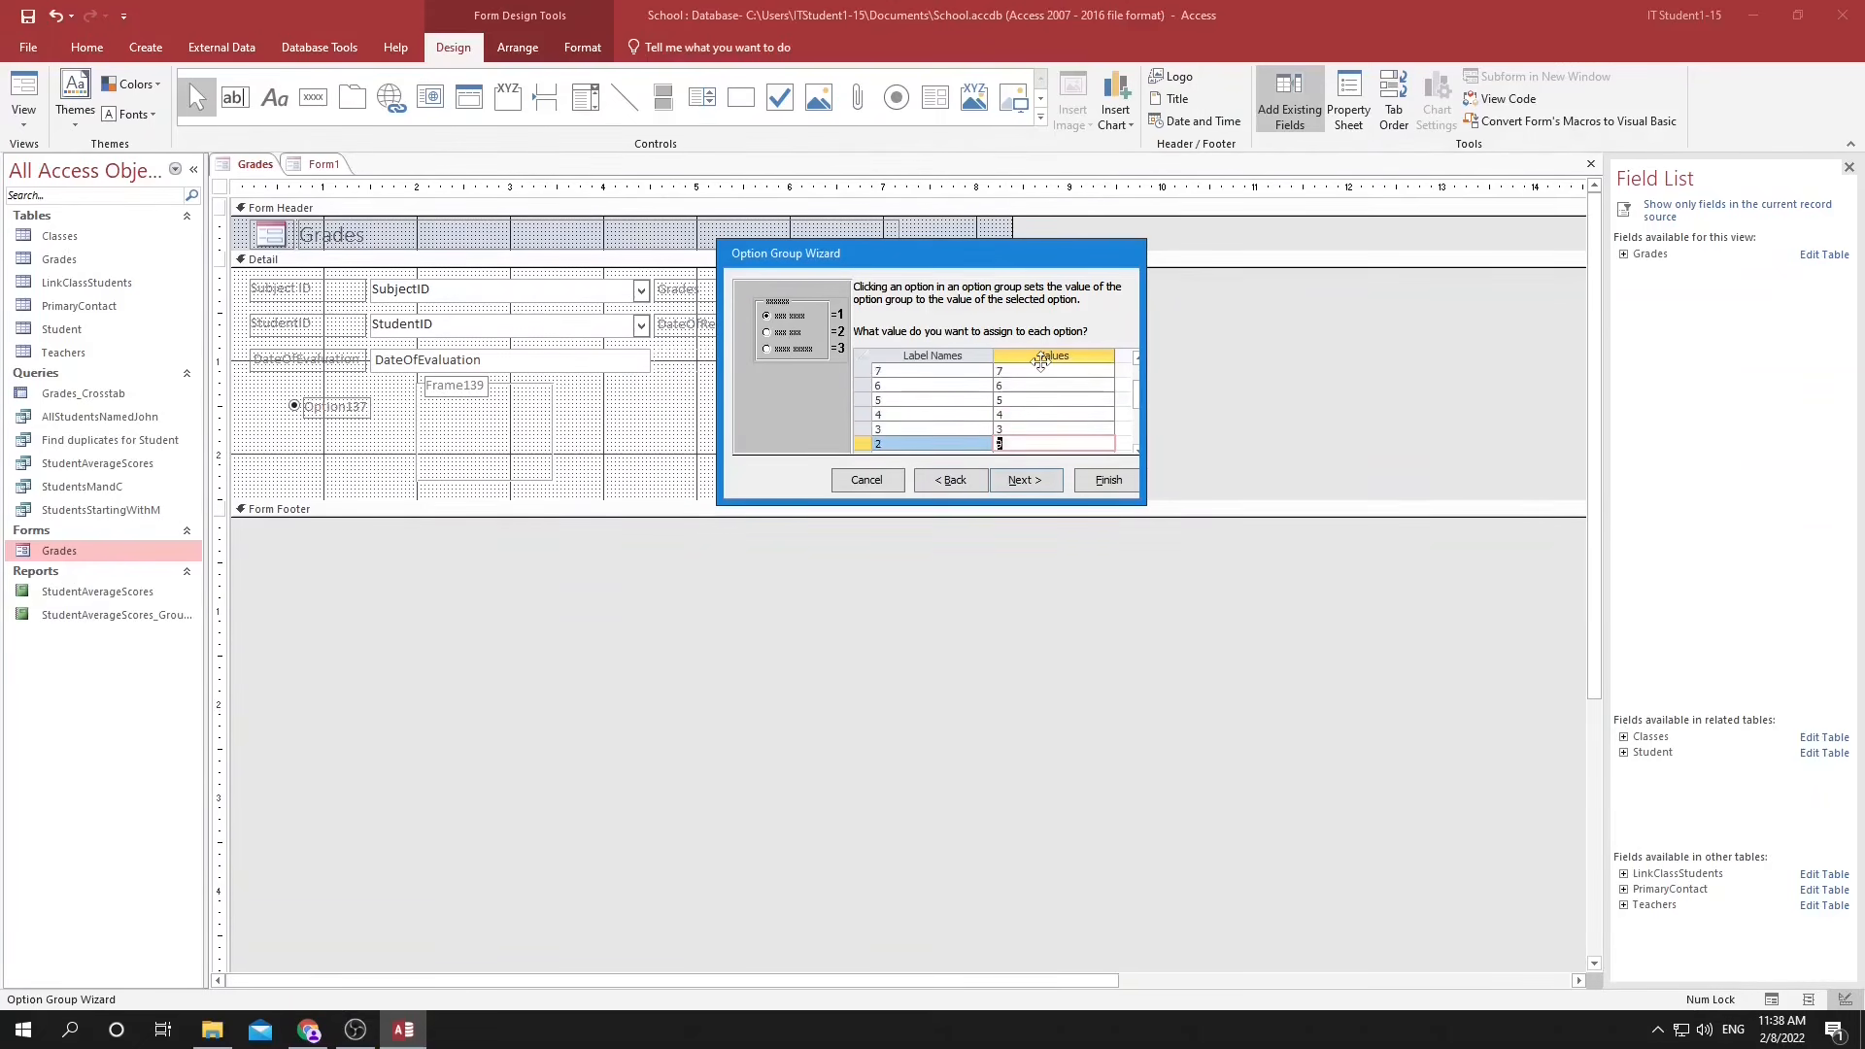
Store the selected value in the Grade out of 10 field and create the group with etched option buttons.
left_click(1023, 480)
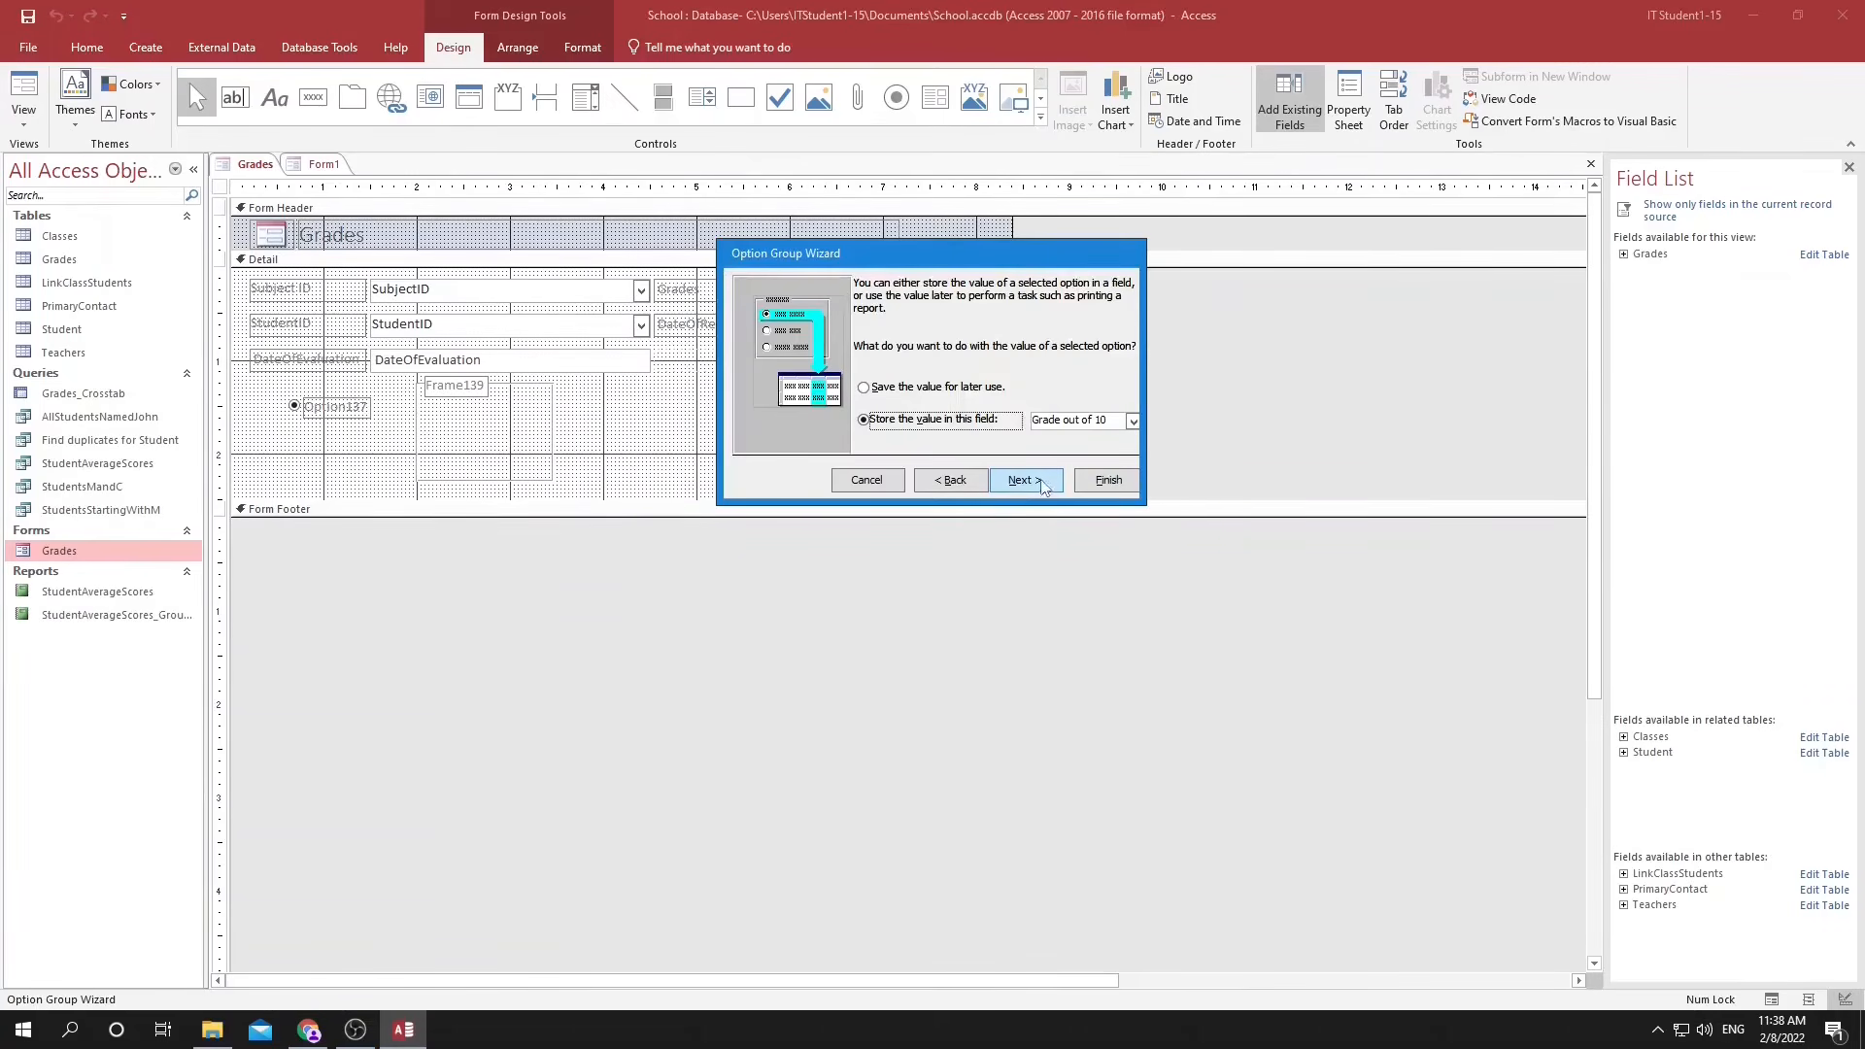
left_click(1022, 483)
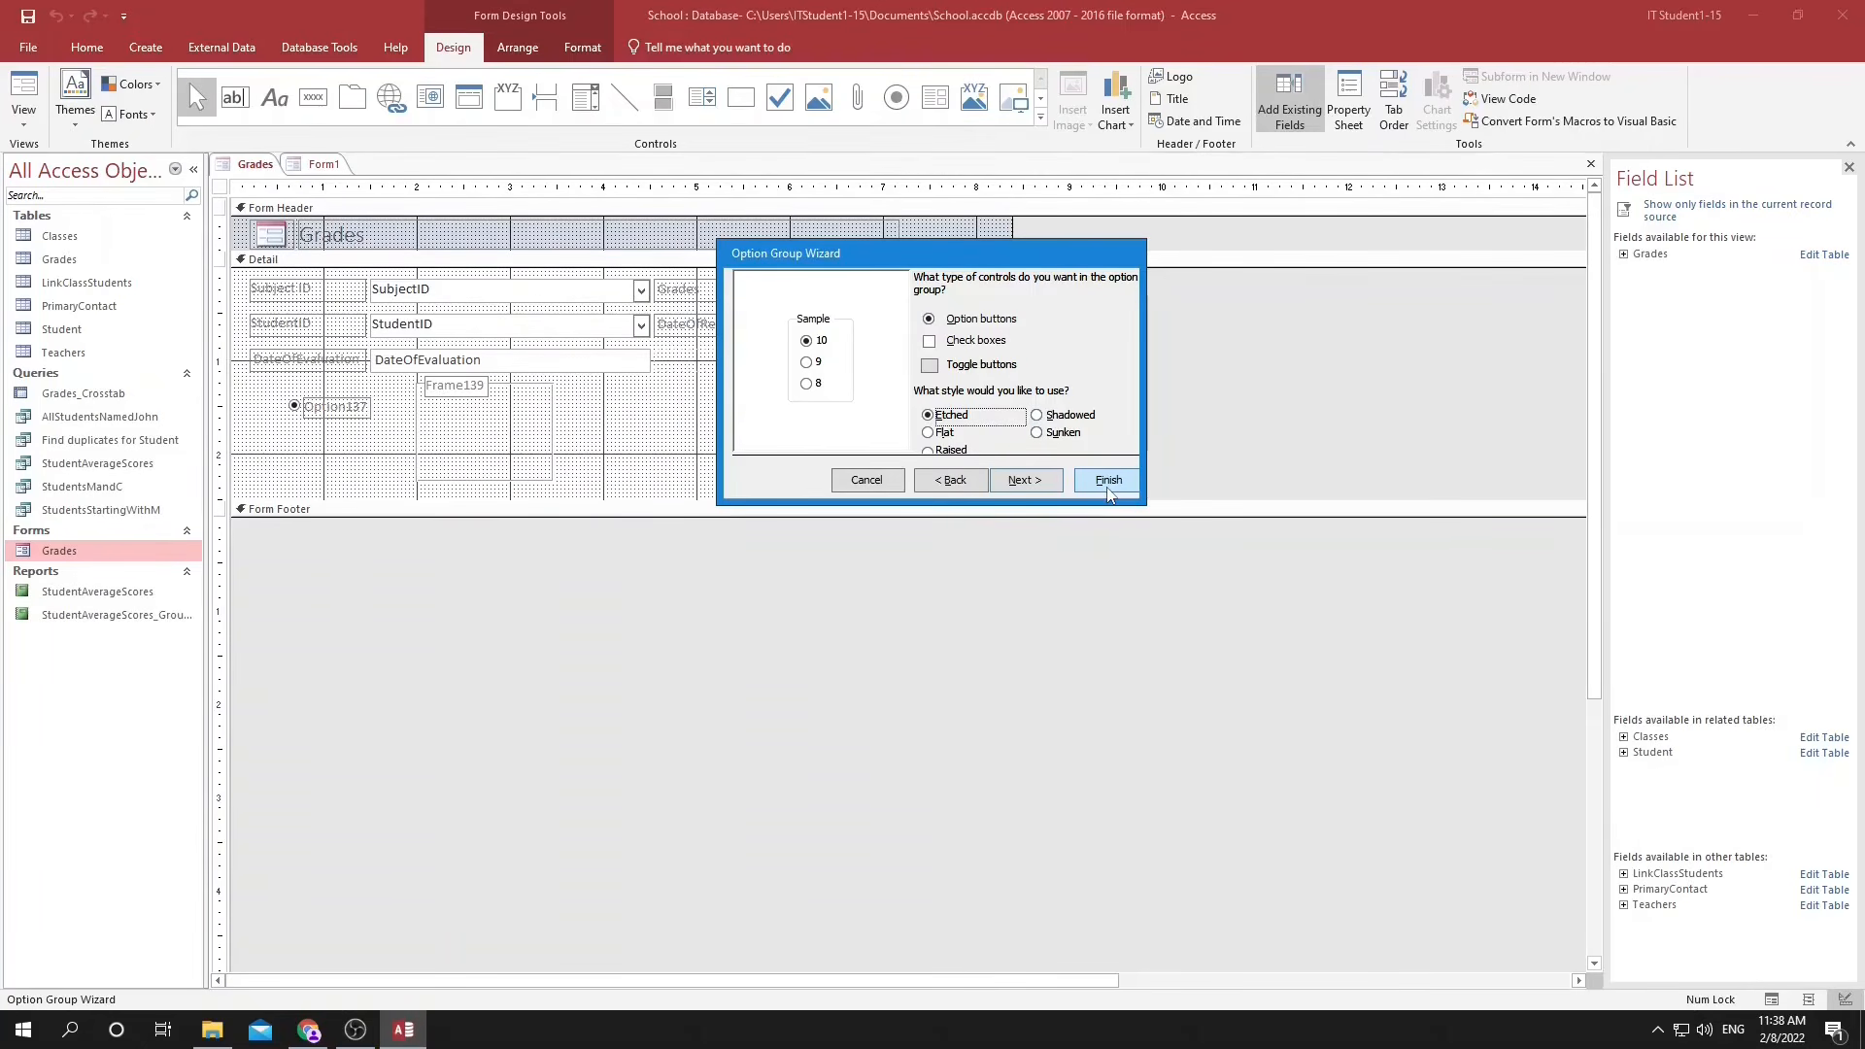
left_click(1108, 490)
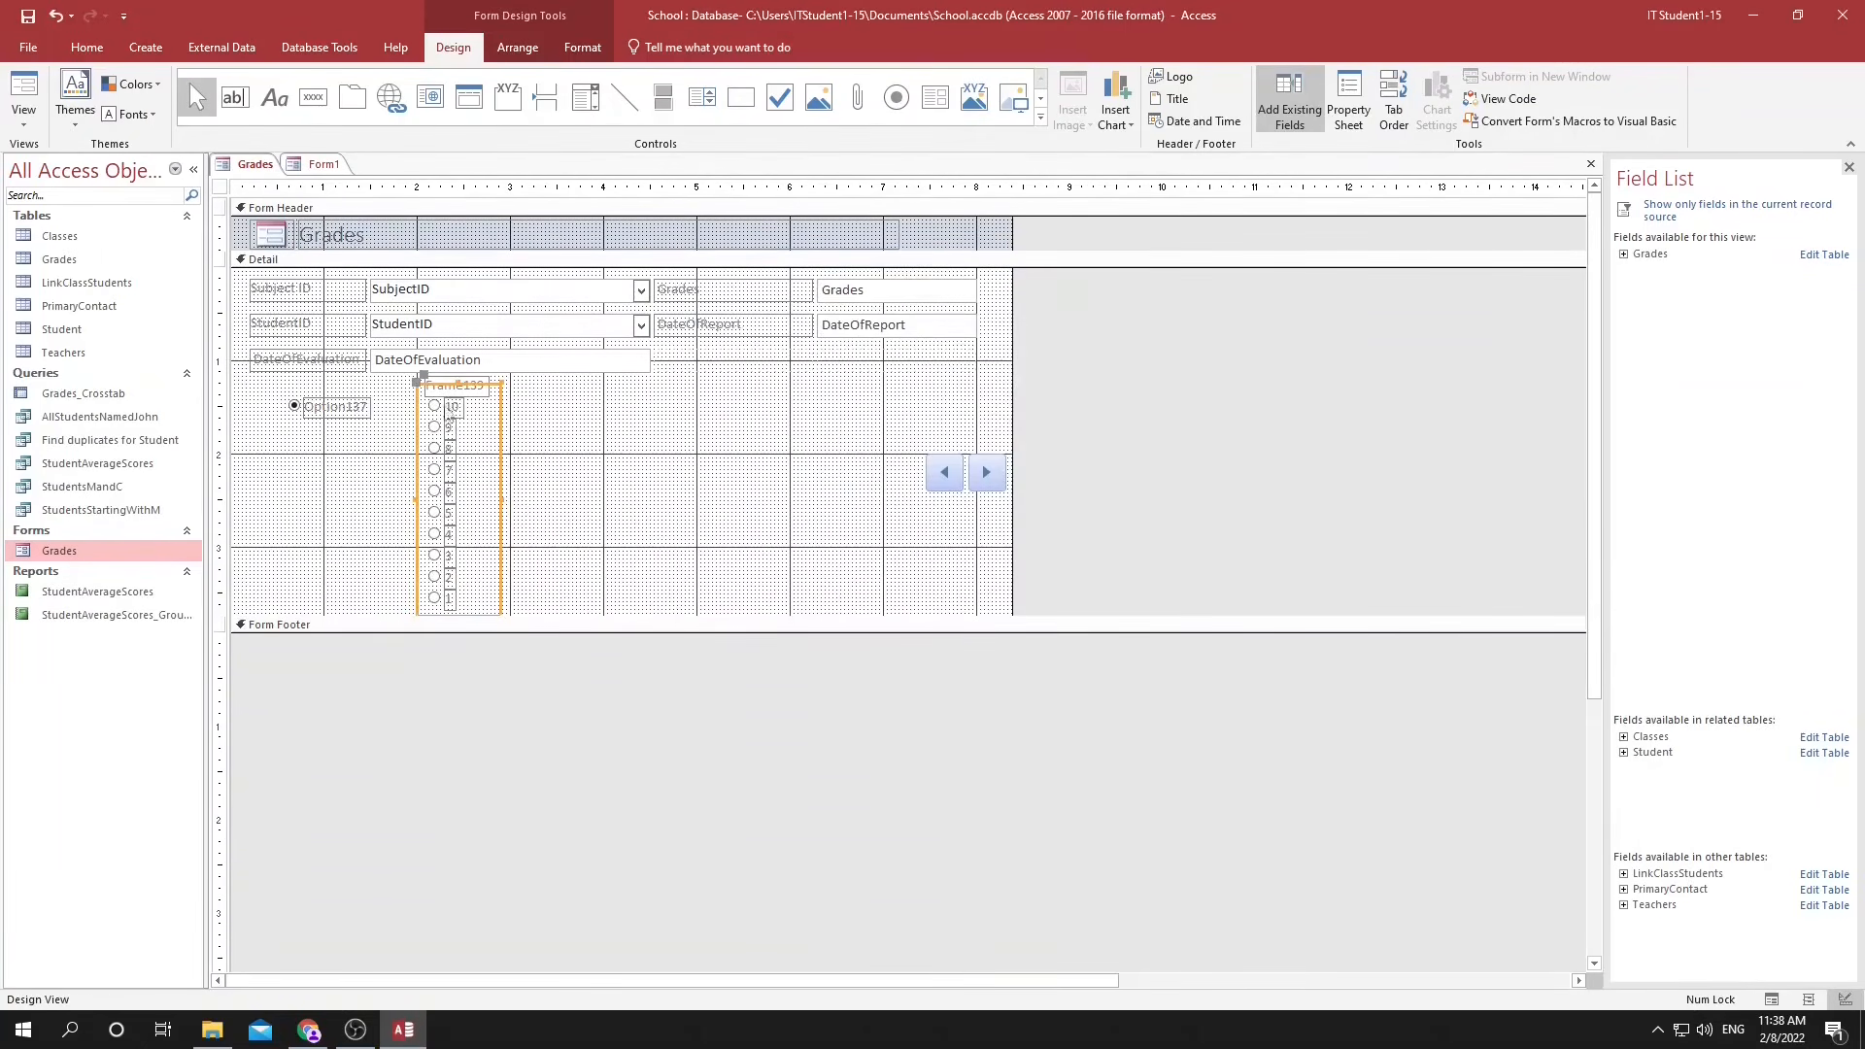
Change the option group's caption to "Score out of 10".
double_click(452, 389)
double_click(452, 388)
type("Sco")
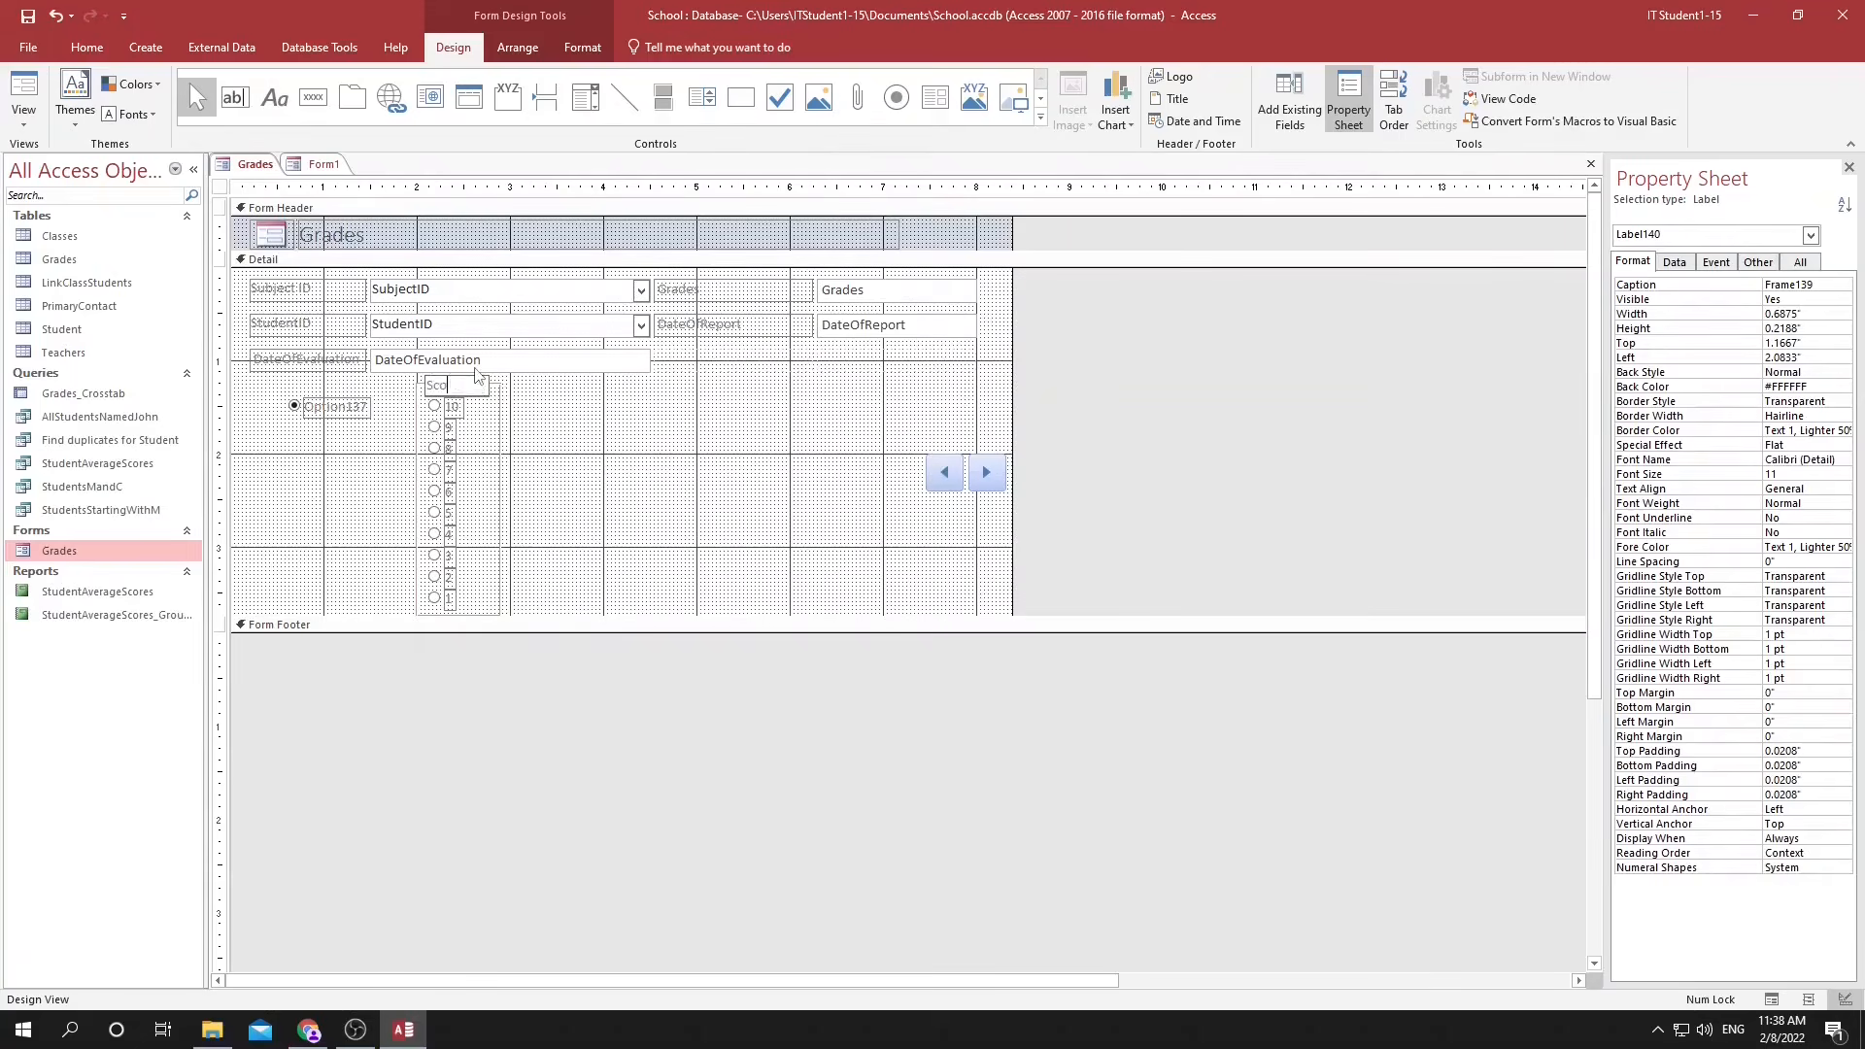
type("re out of 10")
left_click(565, 501)
Delete the stray single option button and its label beside the option group.
left_click(352, 408)
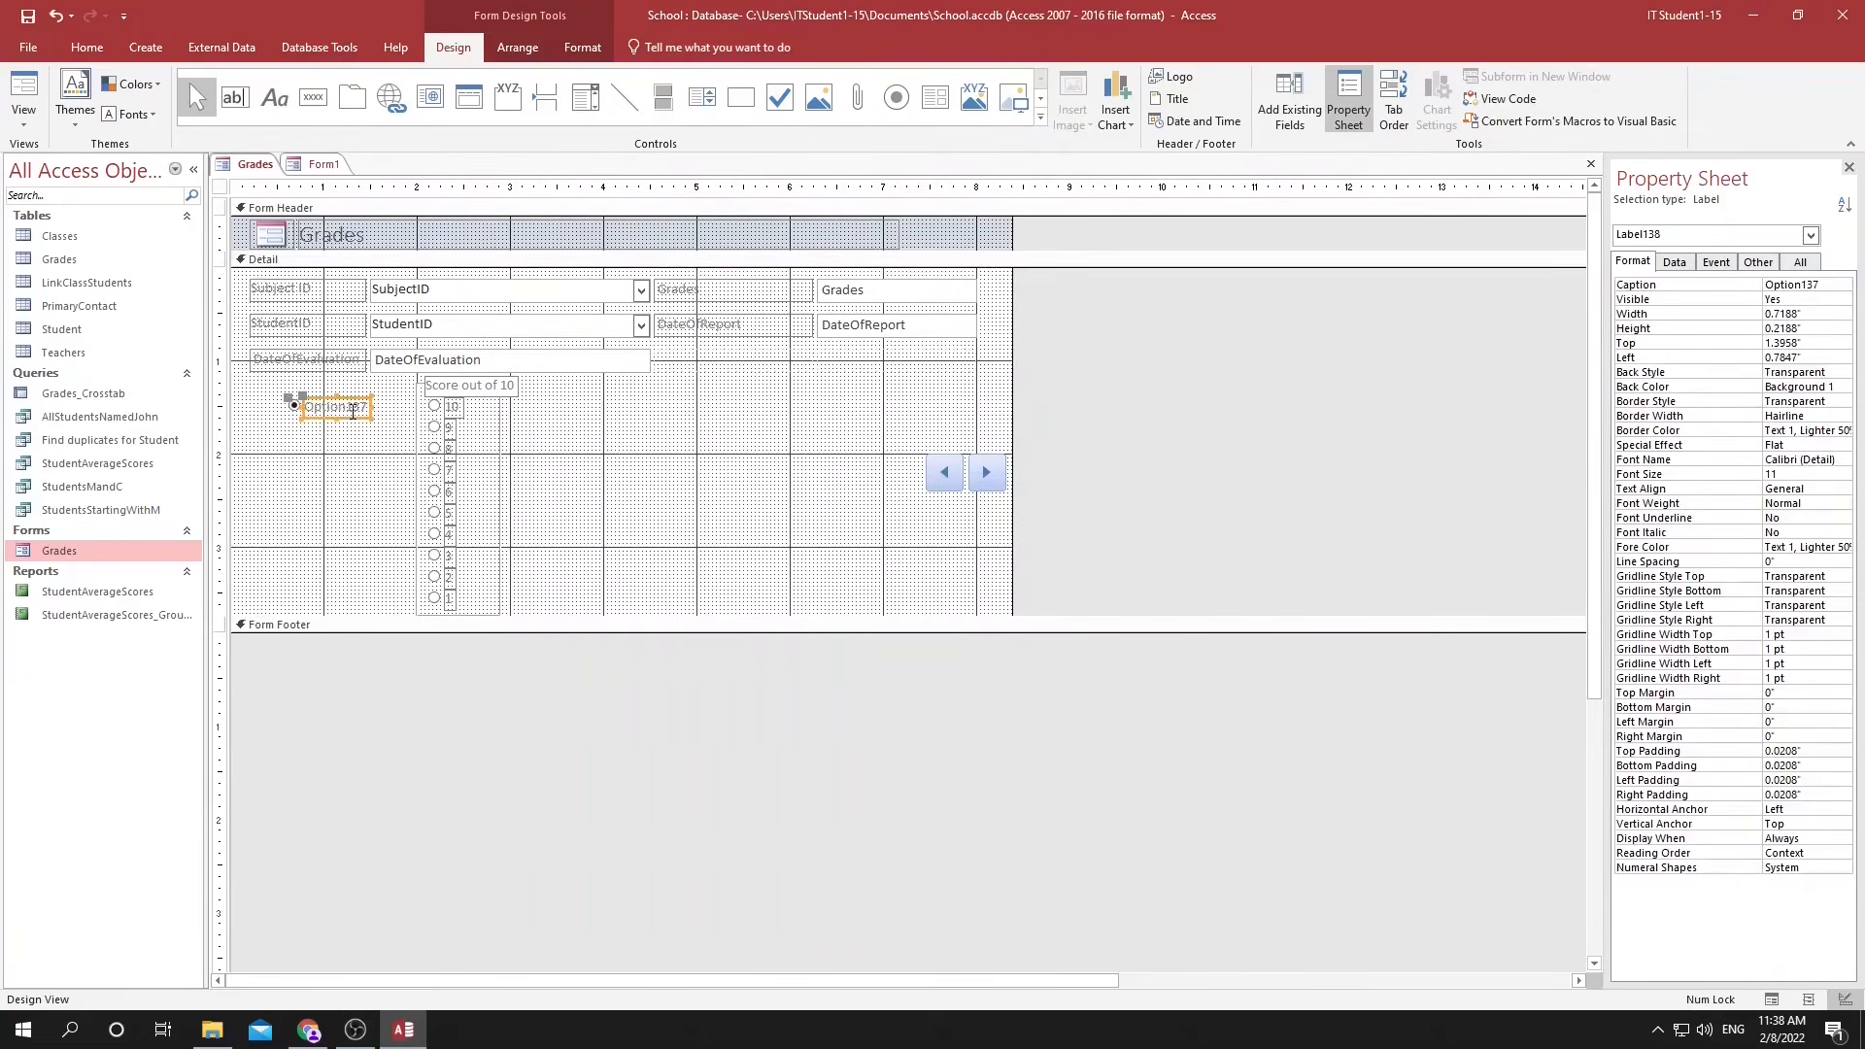
key("Delete")
left_click(293, 406)
key("Delete")
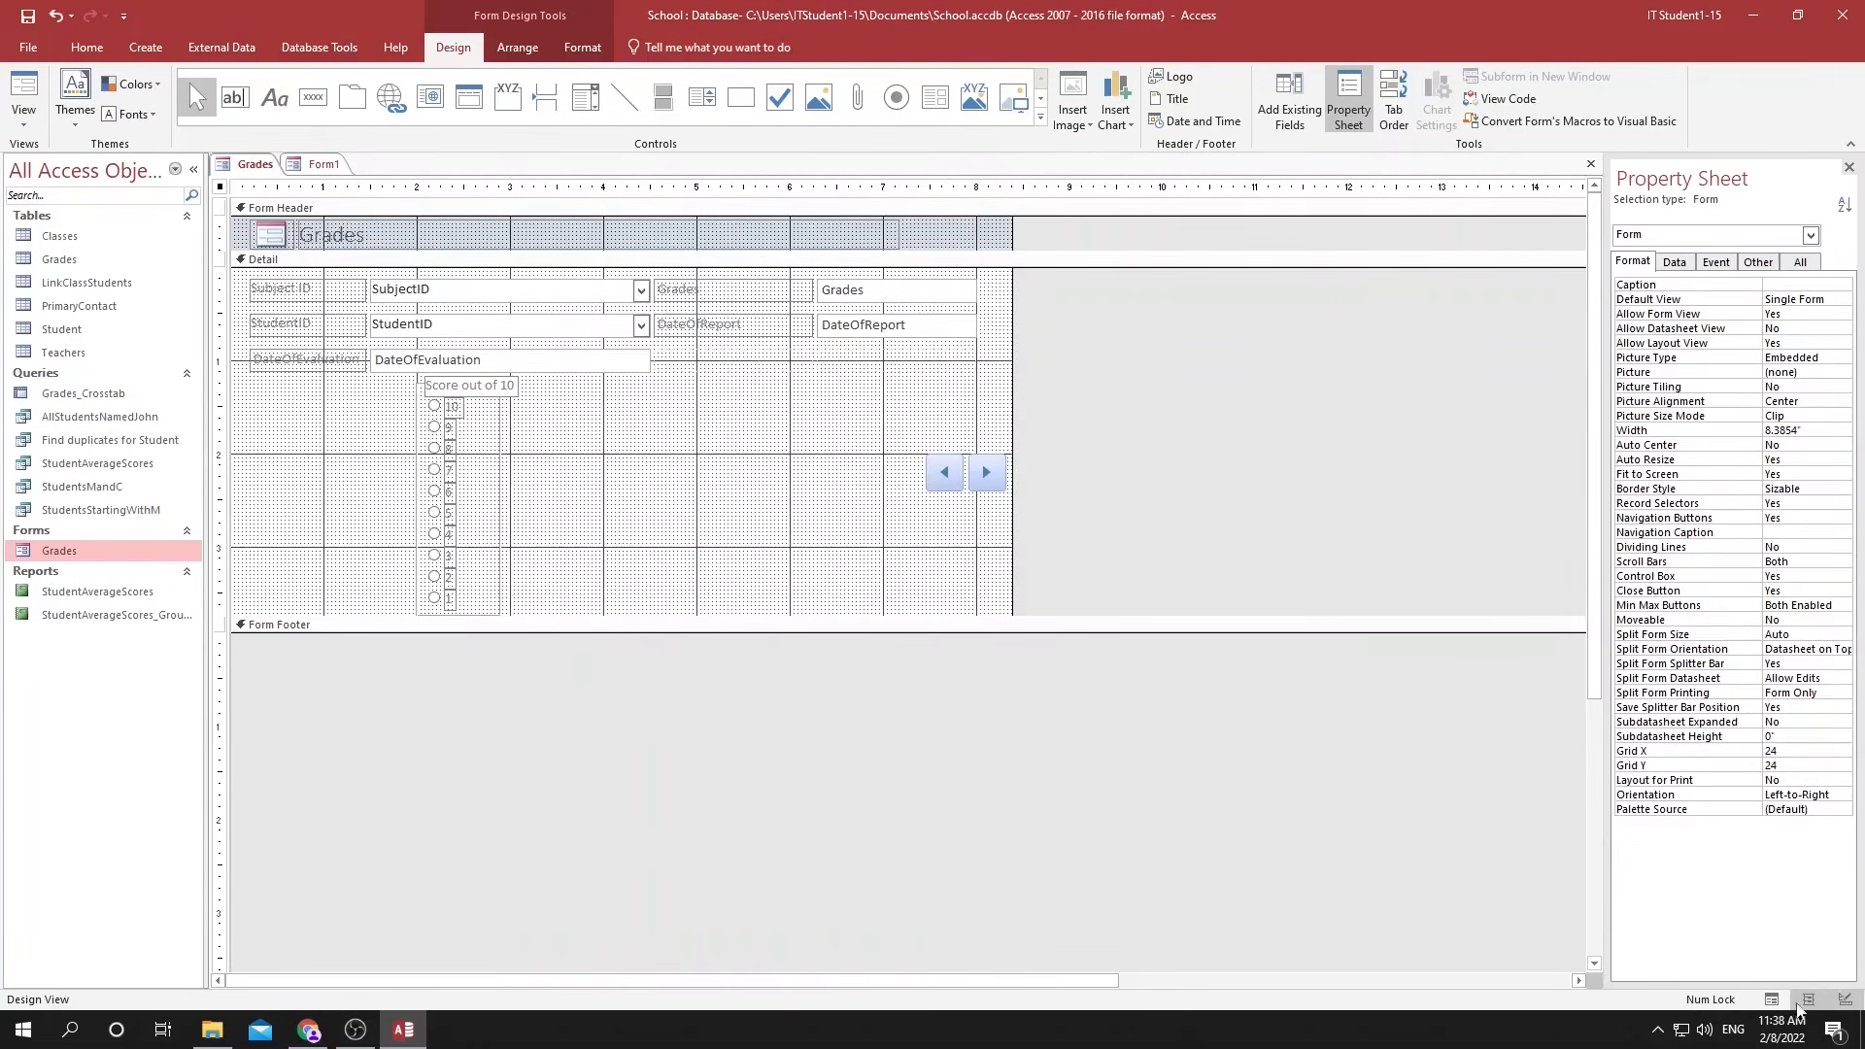
Test several scores in the form's Form view and inspect the Grade out of 10 column in the Grades table.
left_click(1807, 1000)
left_click(1776, 1003)
left_click(431, 415)
left_click(432, 460)
left_click(432, 499)
left_click(430, 543)
left_click(432, 352)
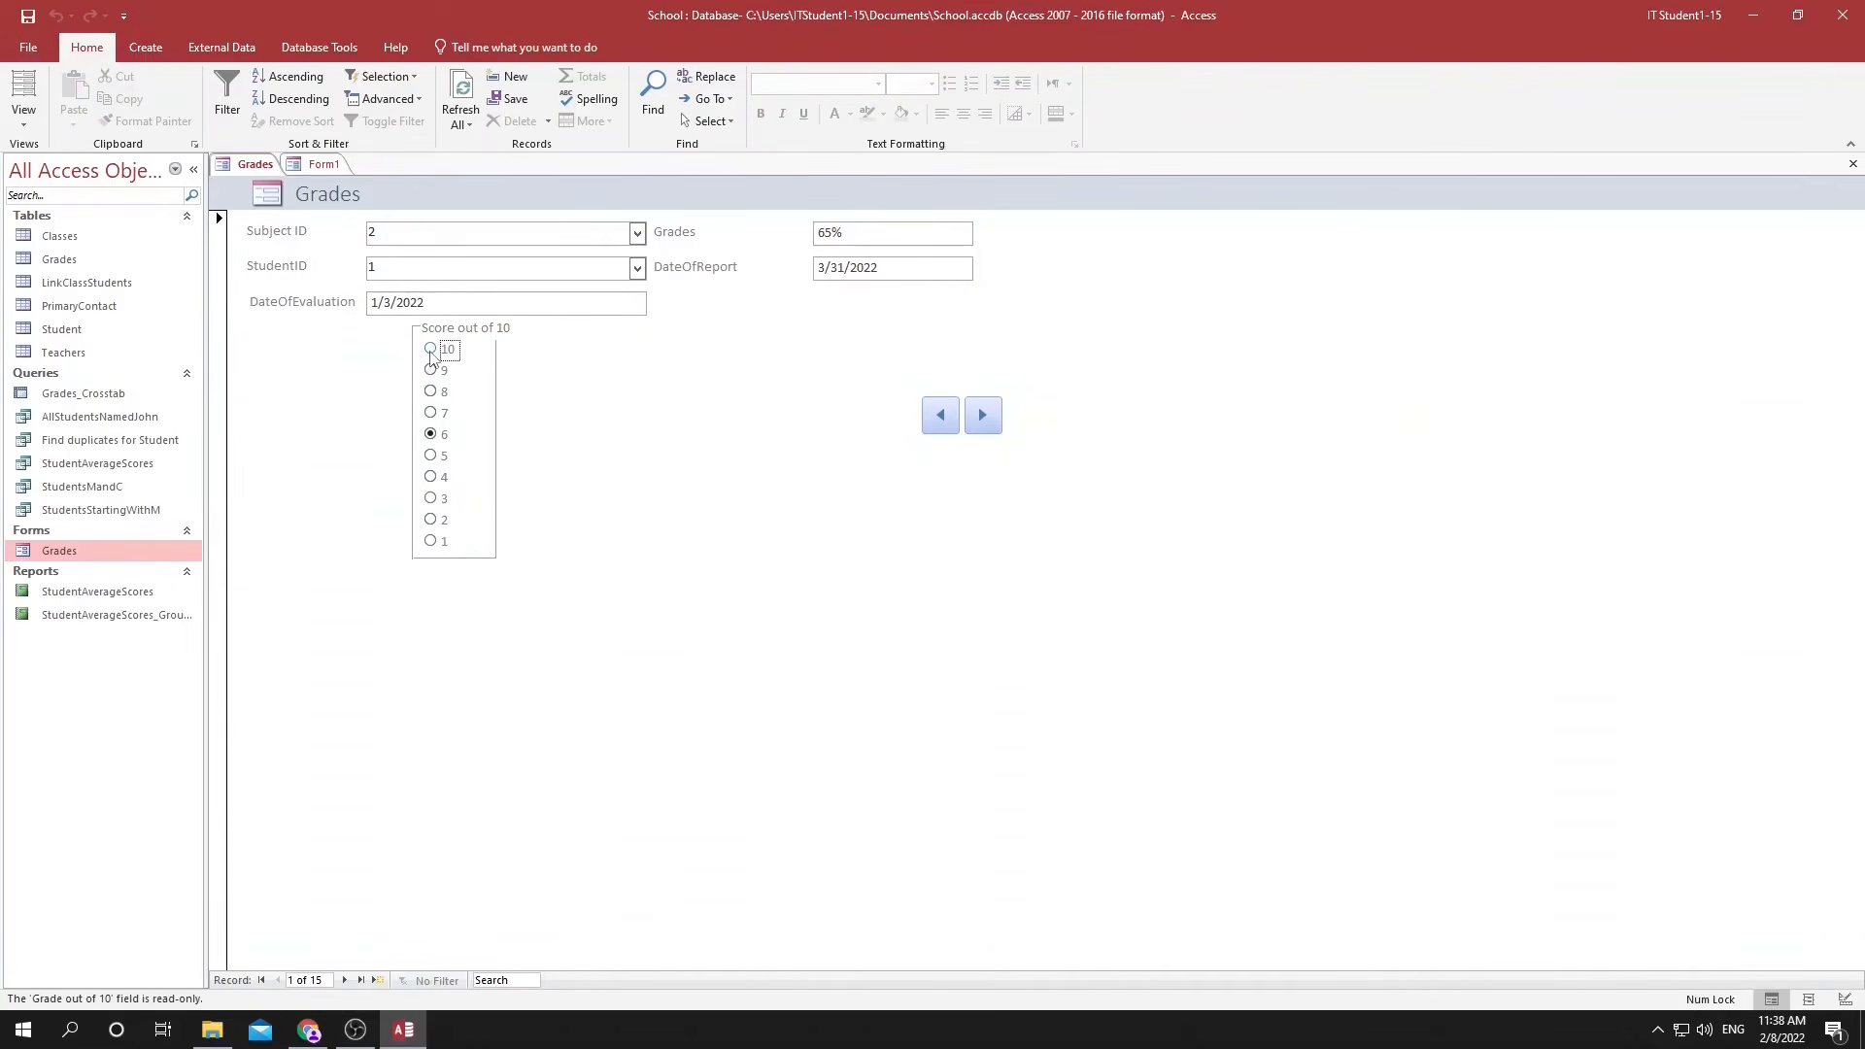
double_click(86, 262)
left_click(868, 184)
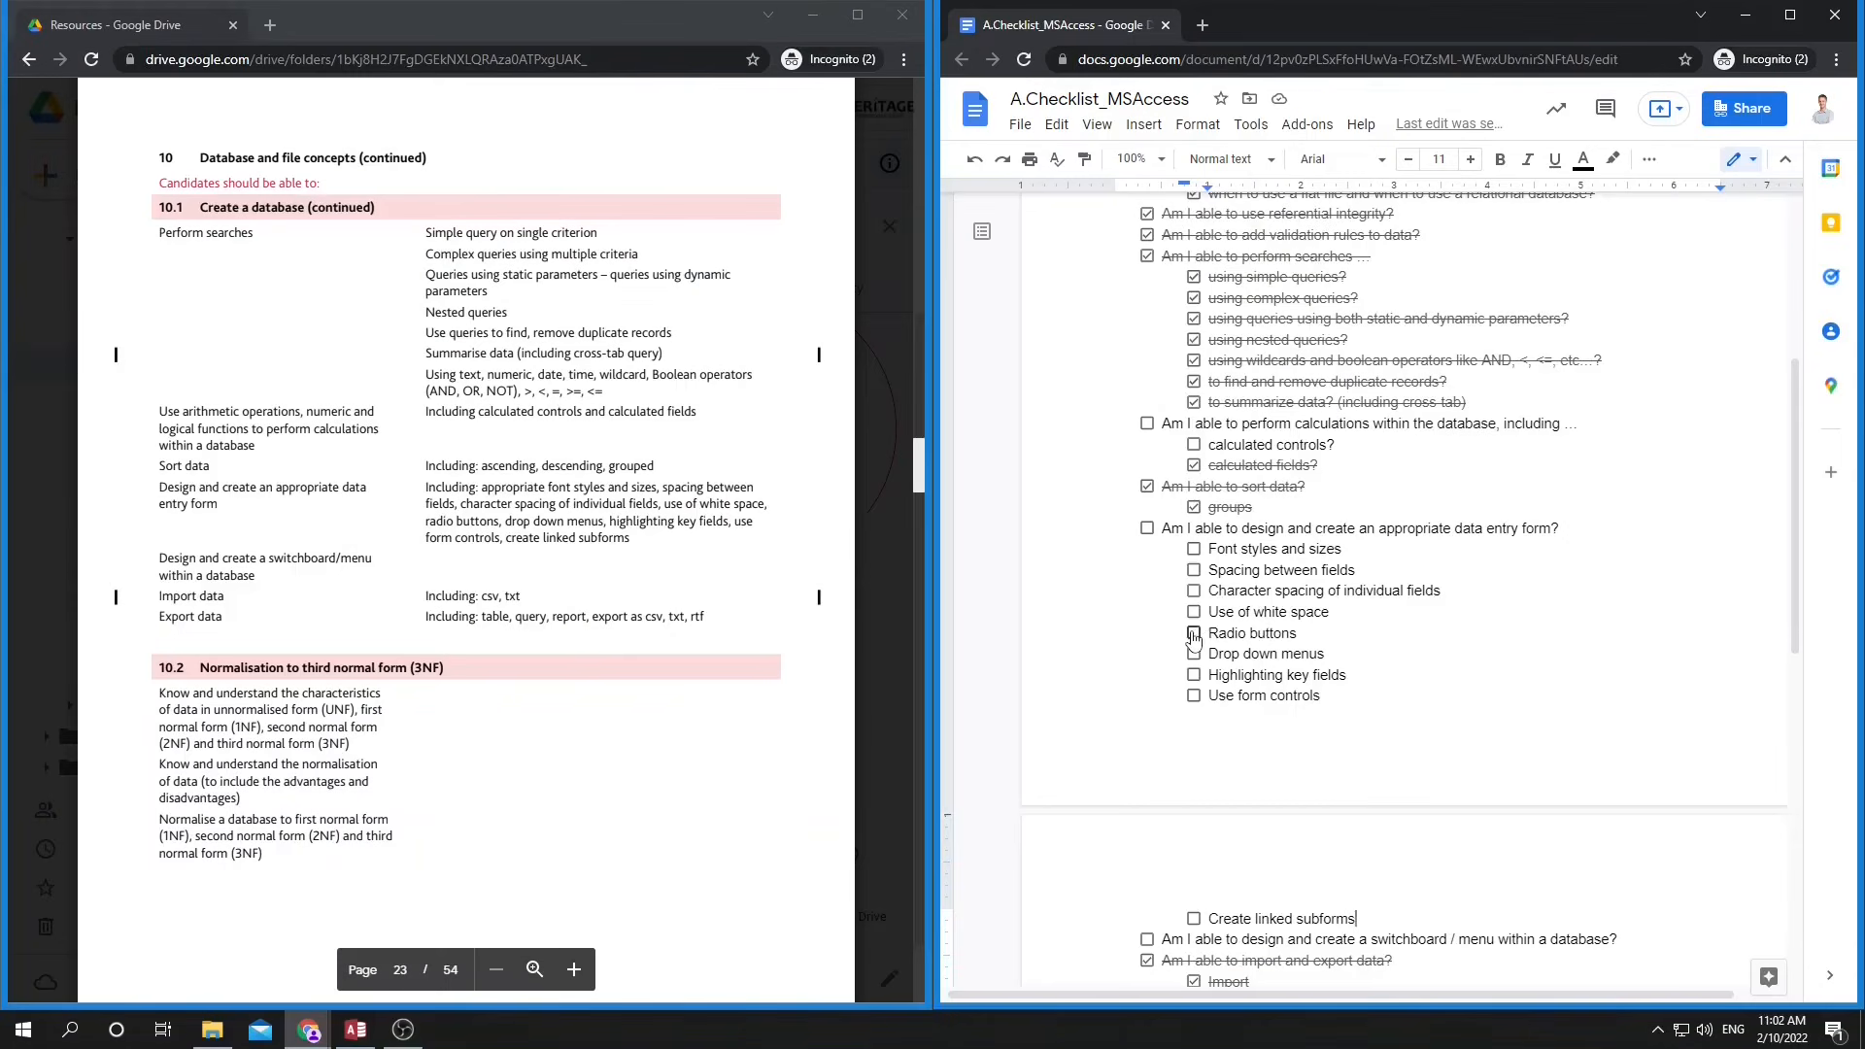
Tick off Radio buttons, Drop down menus and Use form controls in the Access skills checklist.
left_click(1194, 634)
left_click(1194, 655)
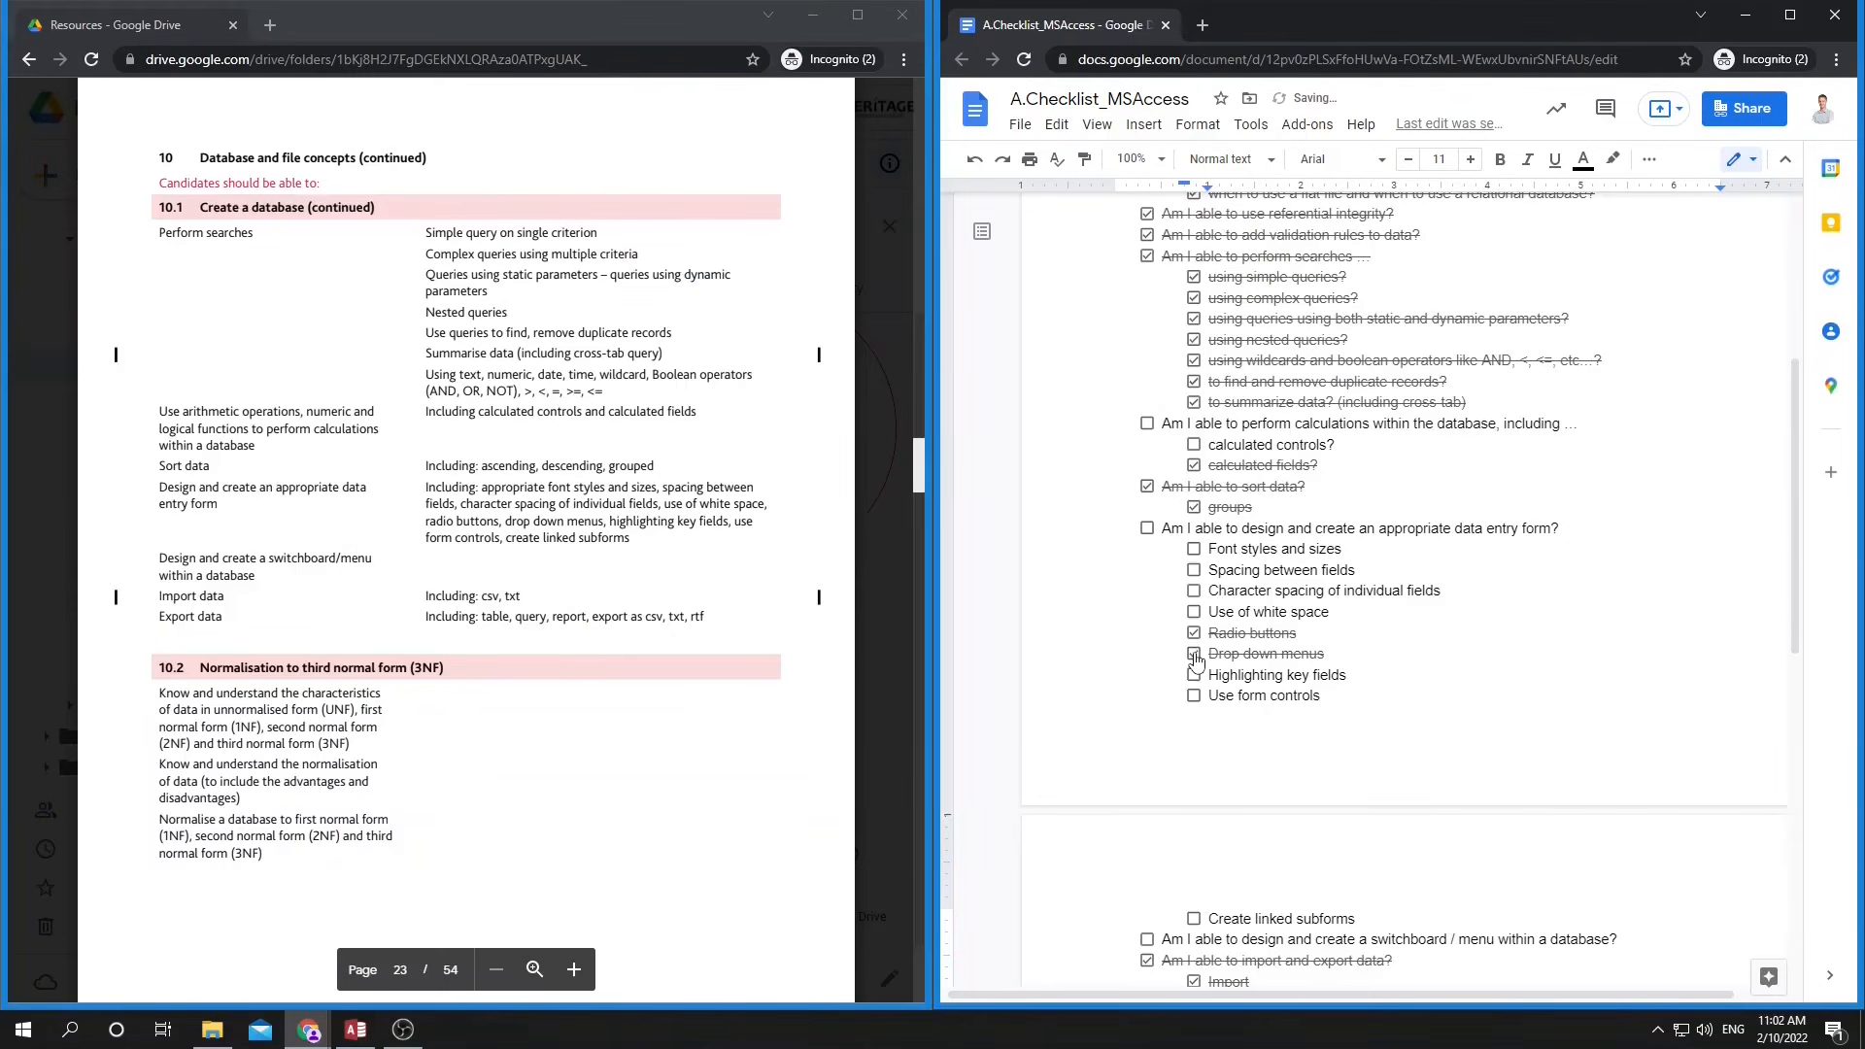
left_click(1194, 698)
Highlight the Font styles and sizes item in the checklist and switch to the School database in Access.
left_click_drag(1234, 550, 1302, 551)
key("alt+Tab")
key("alt+Tab")
key("alt+Tab")
key("alt+Tab")
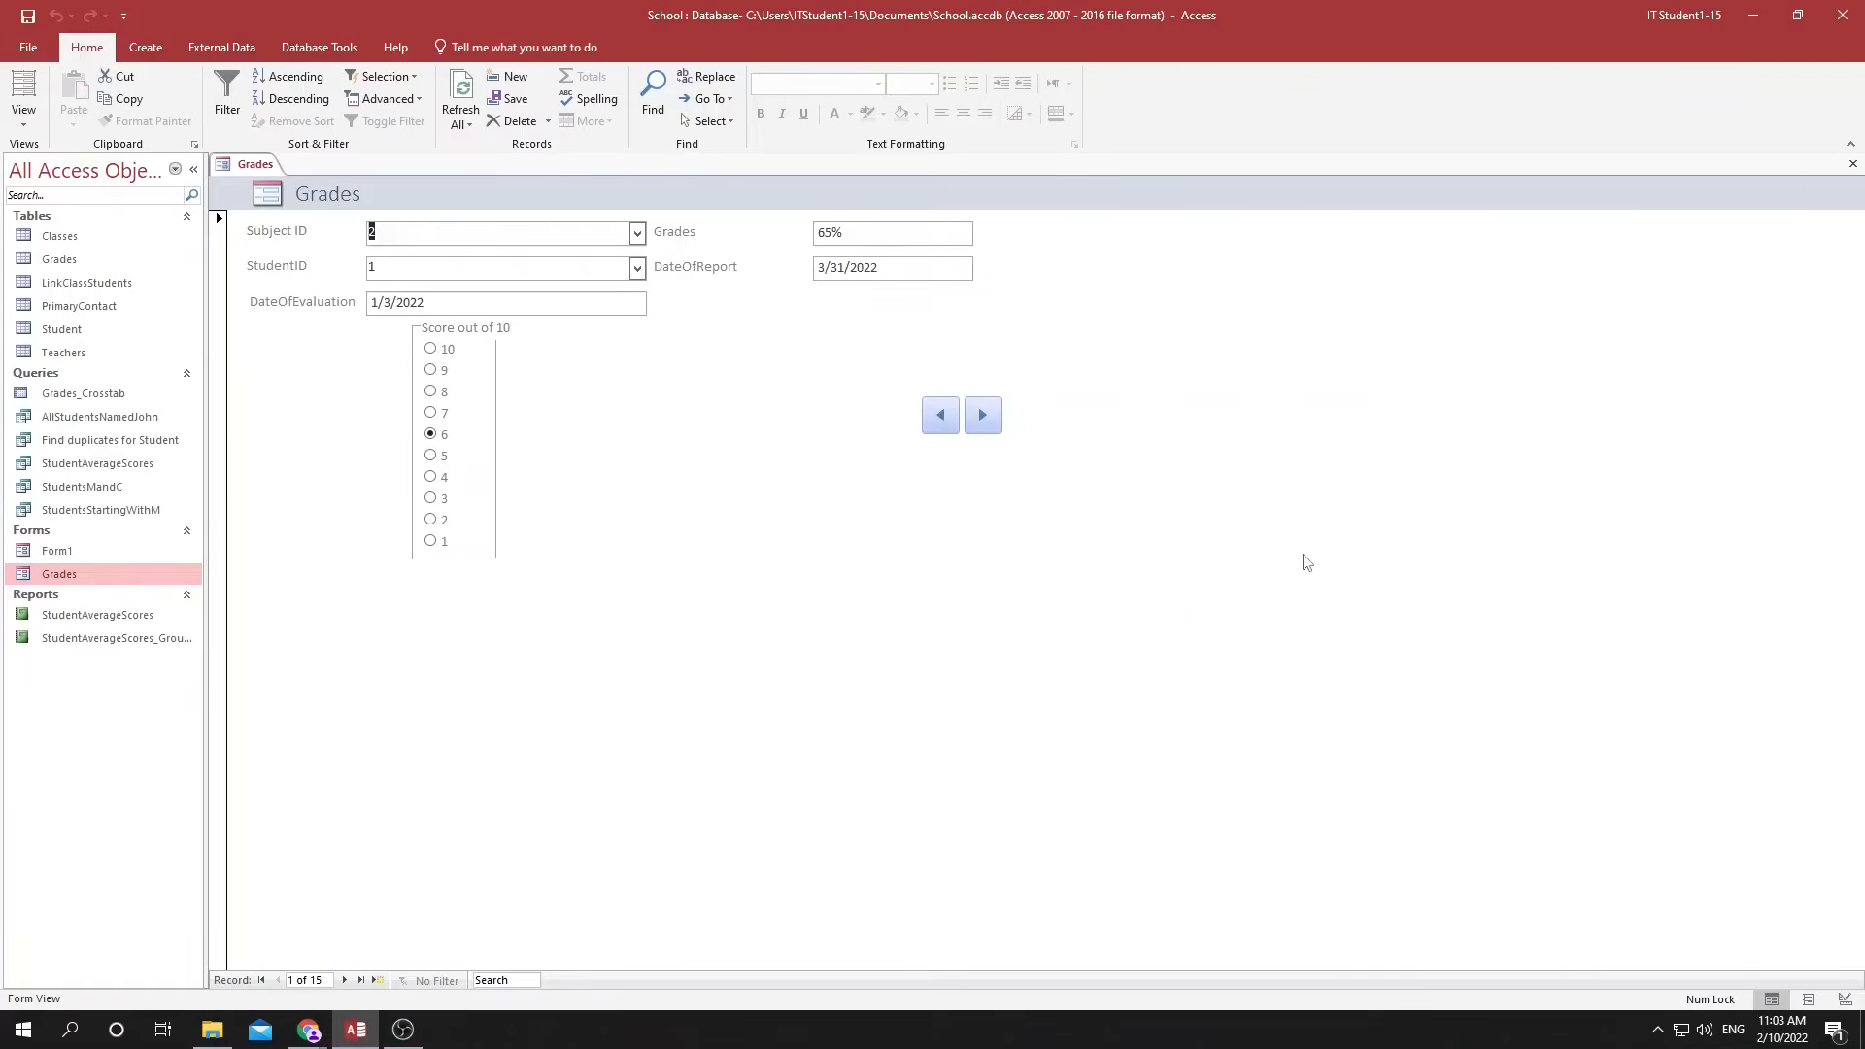
Examine the font name and font size choices available for the Subject ID label in the Grades form's Design View.
left_click(1843, 999)
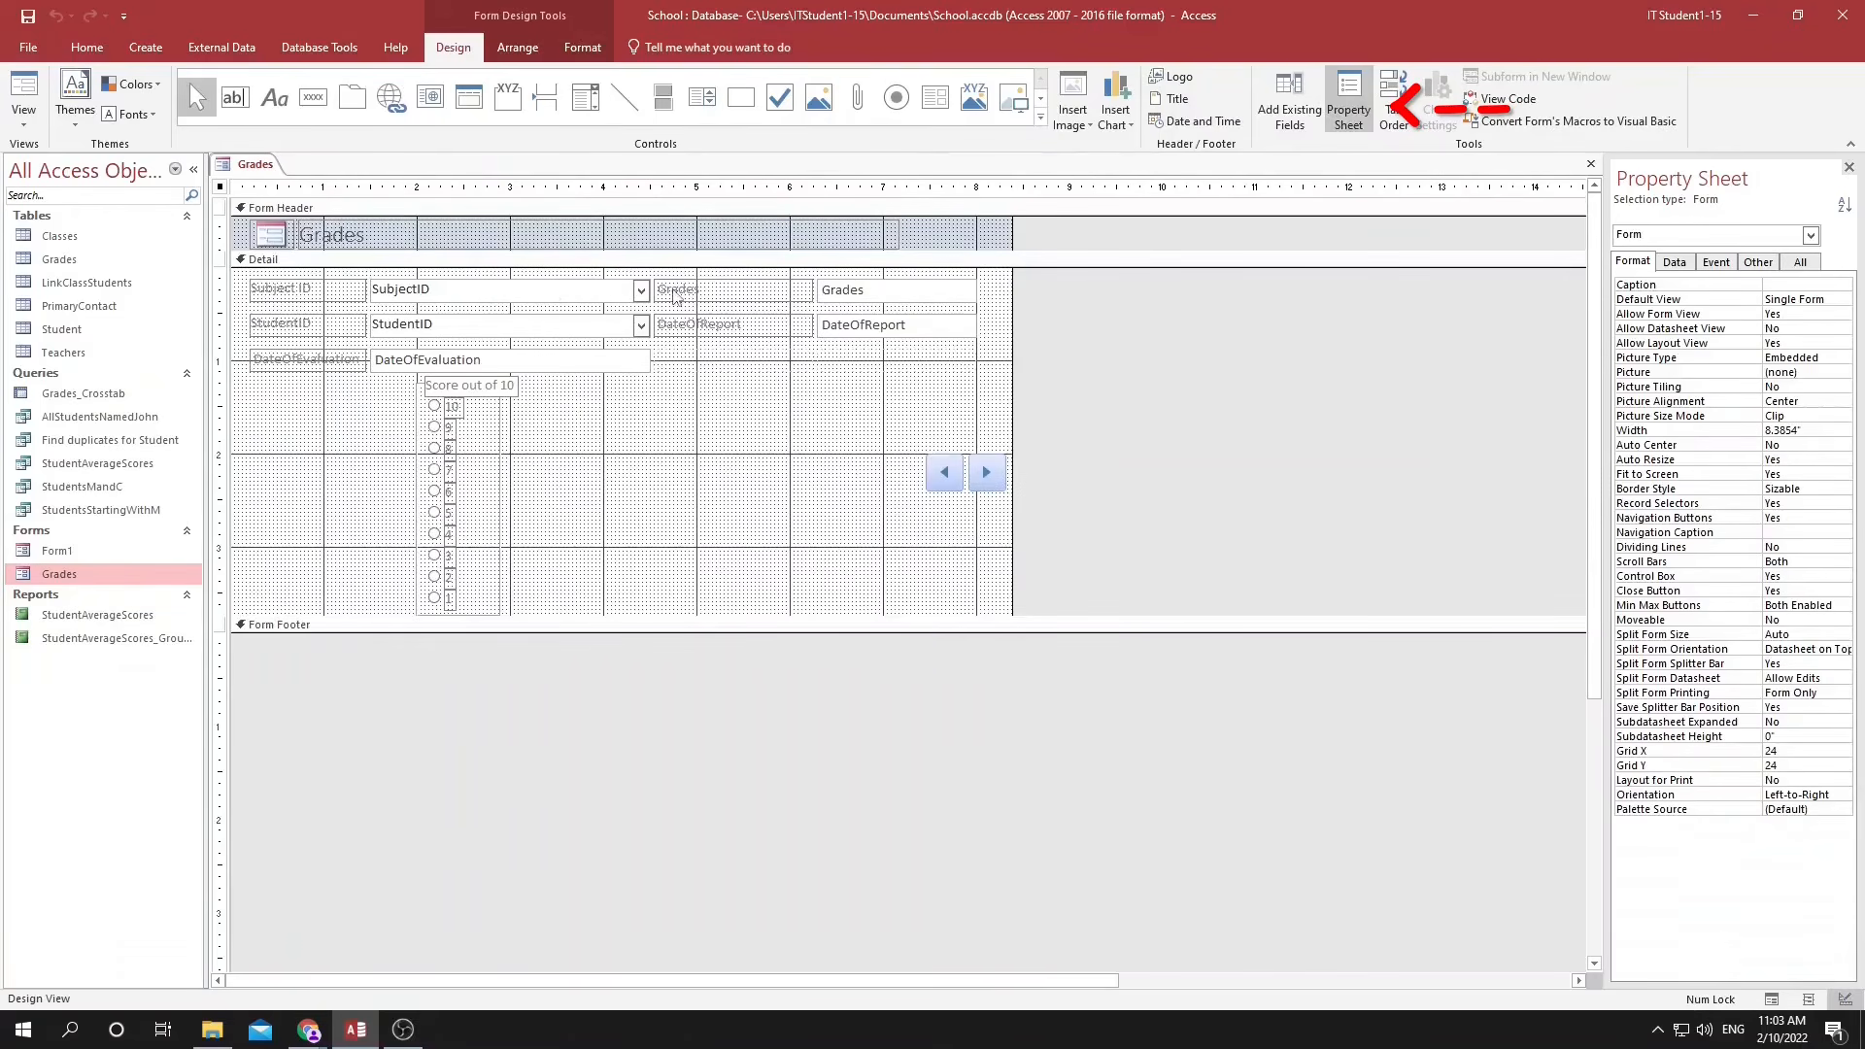
left_click(261, 294)
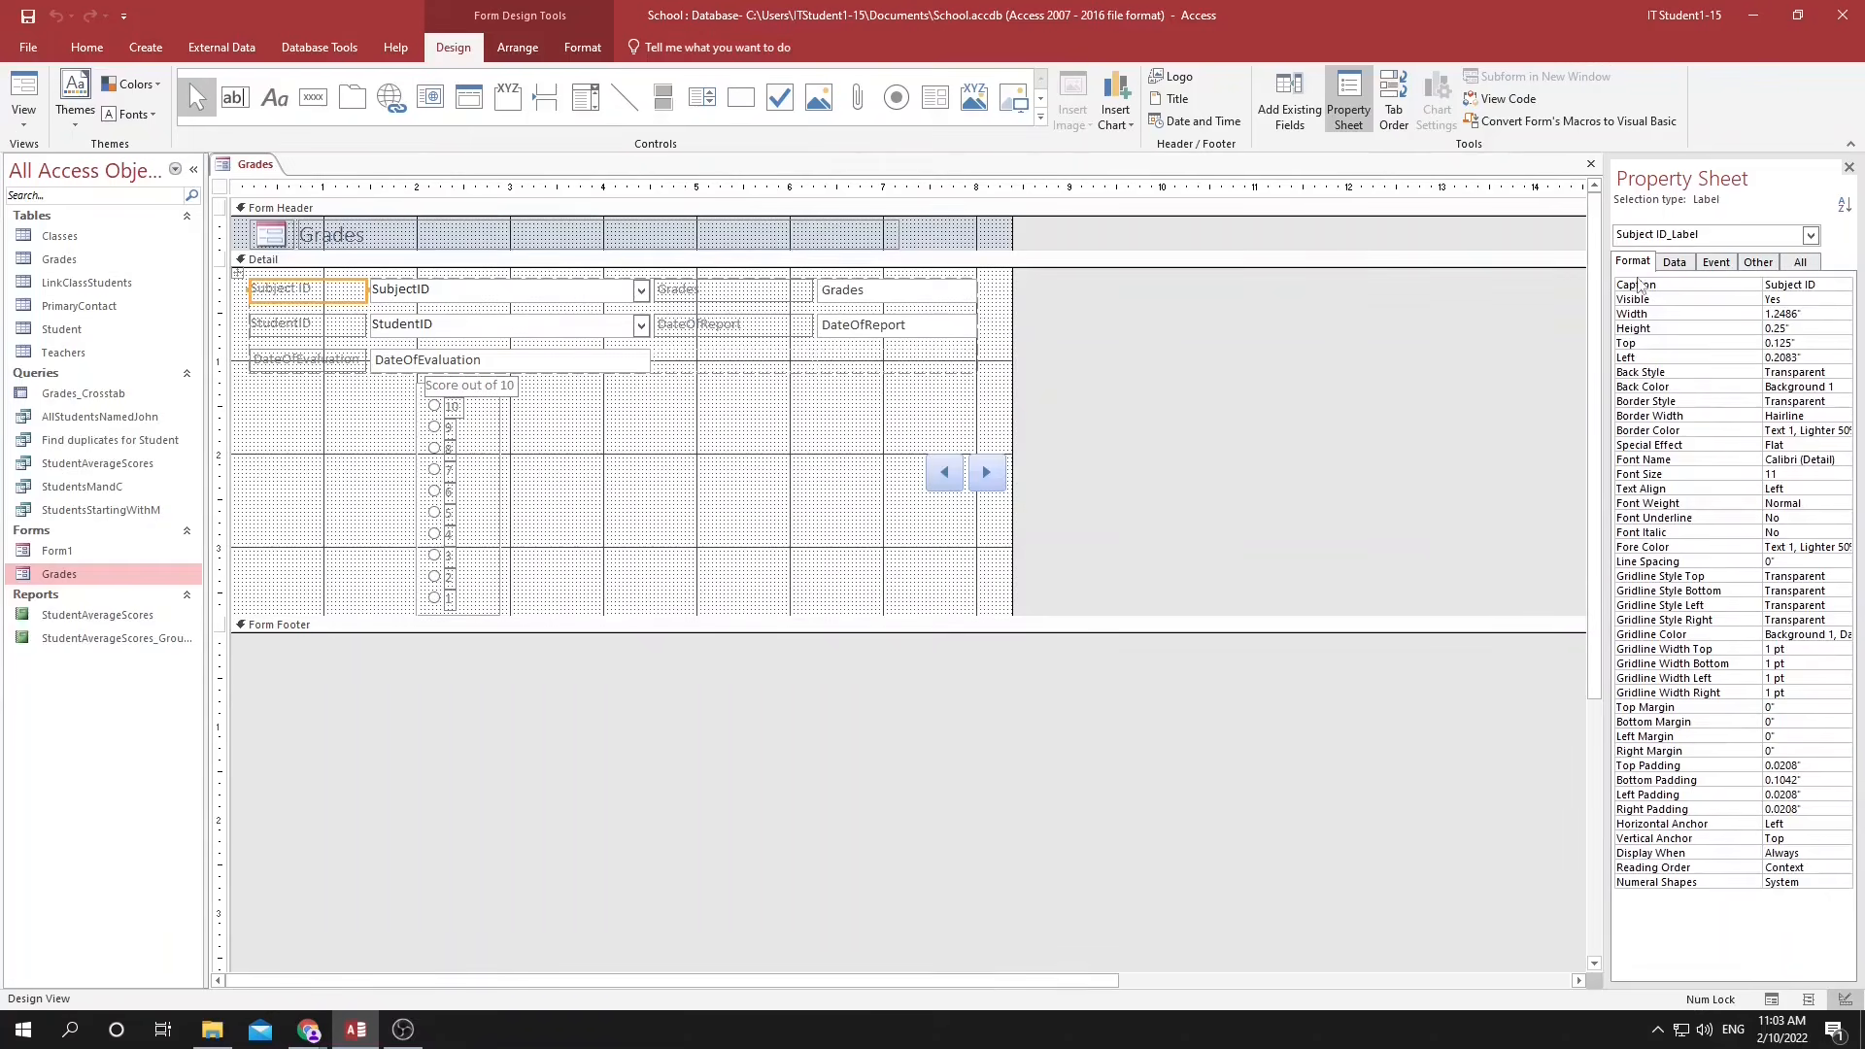
left_click(1785, 460)
left_click(1844, 461)
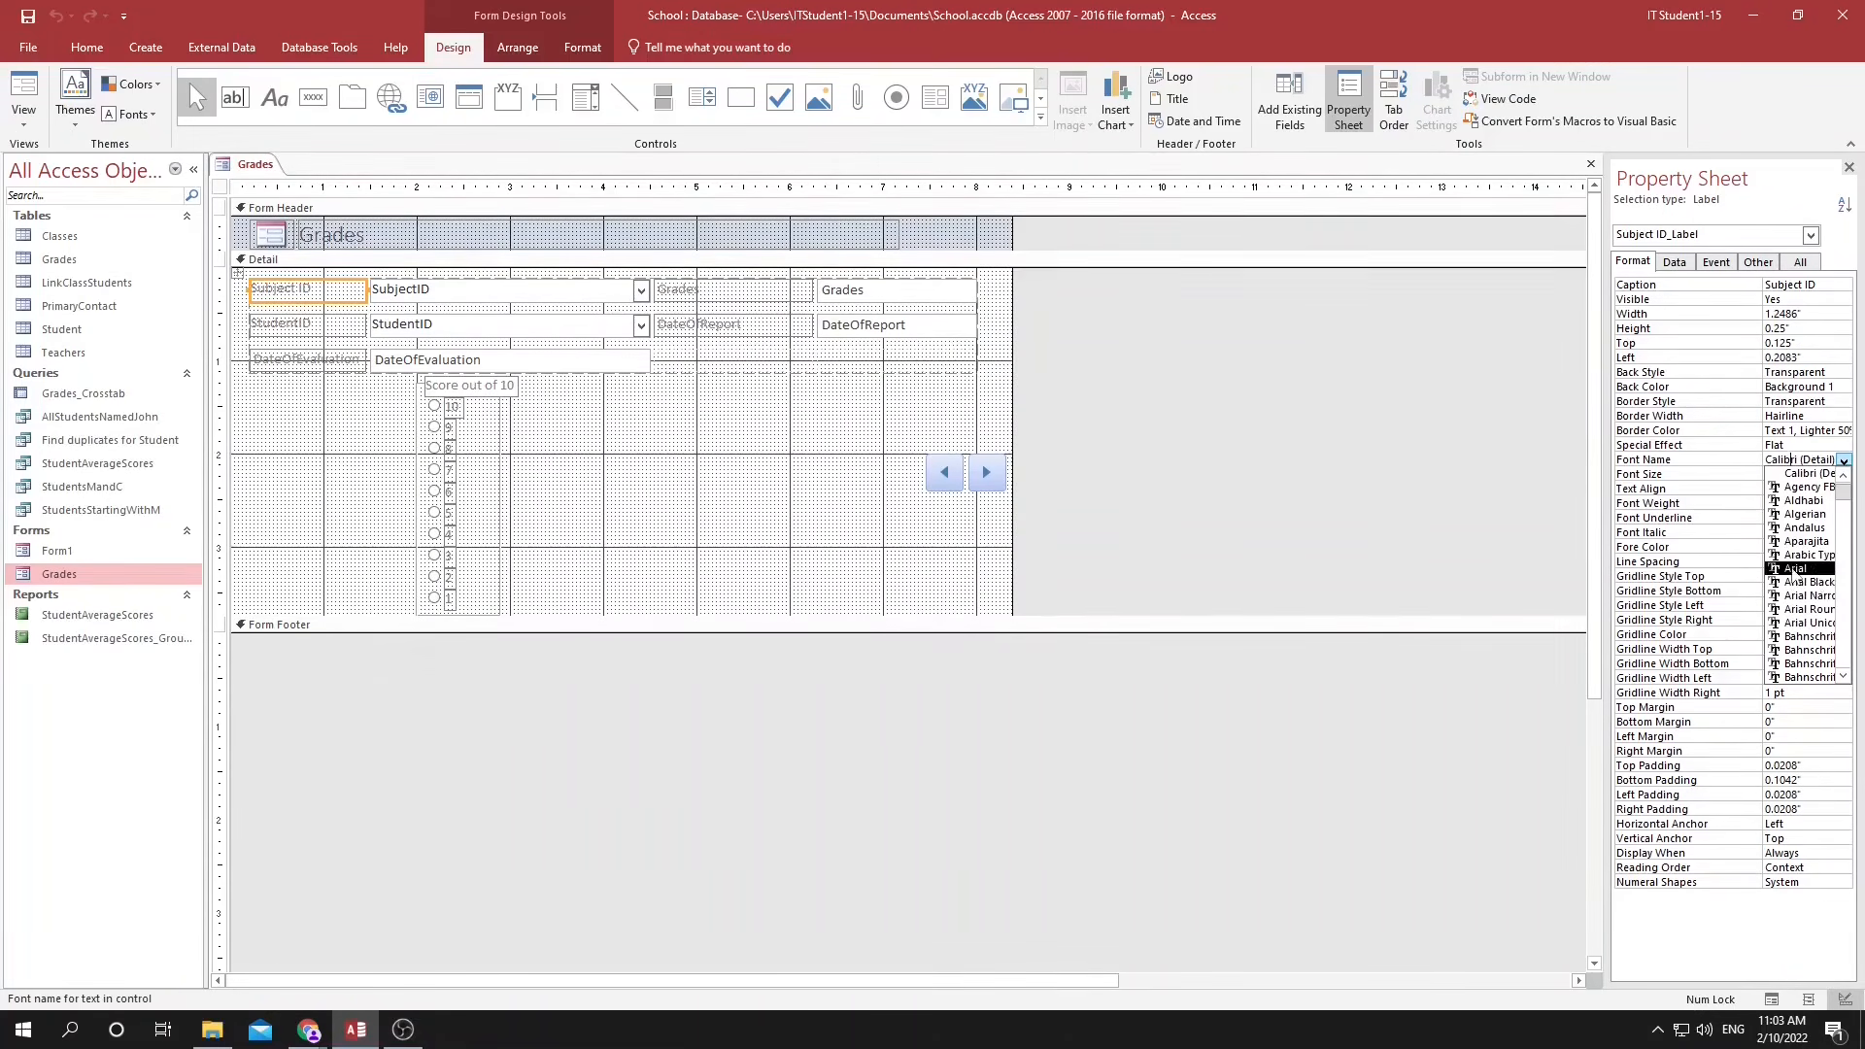
left_click(1785, 474)
left_click(1844, 475)
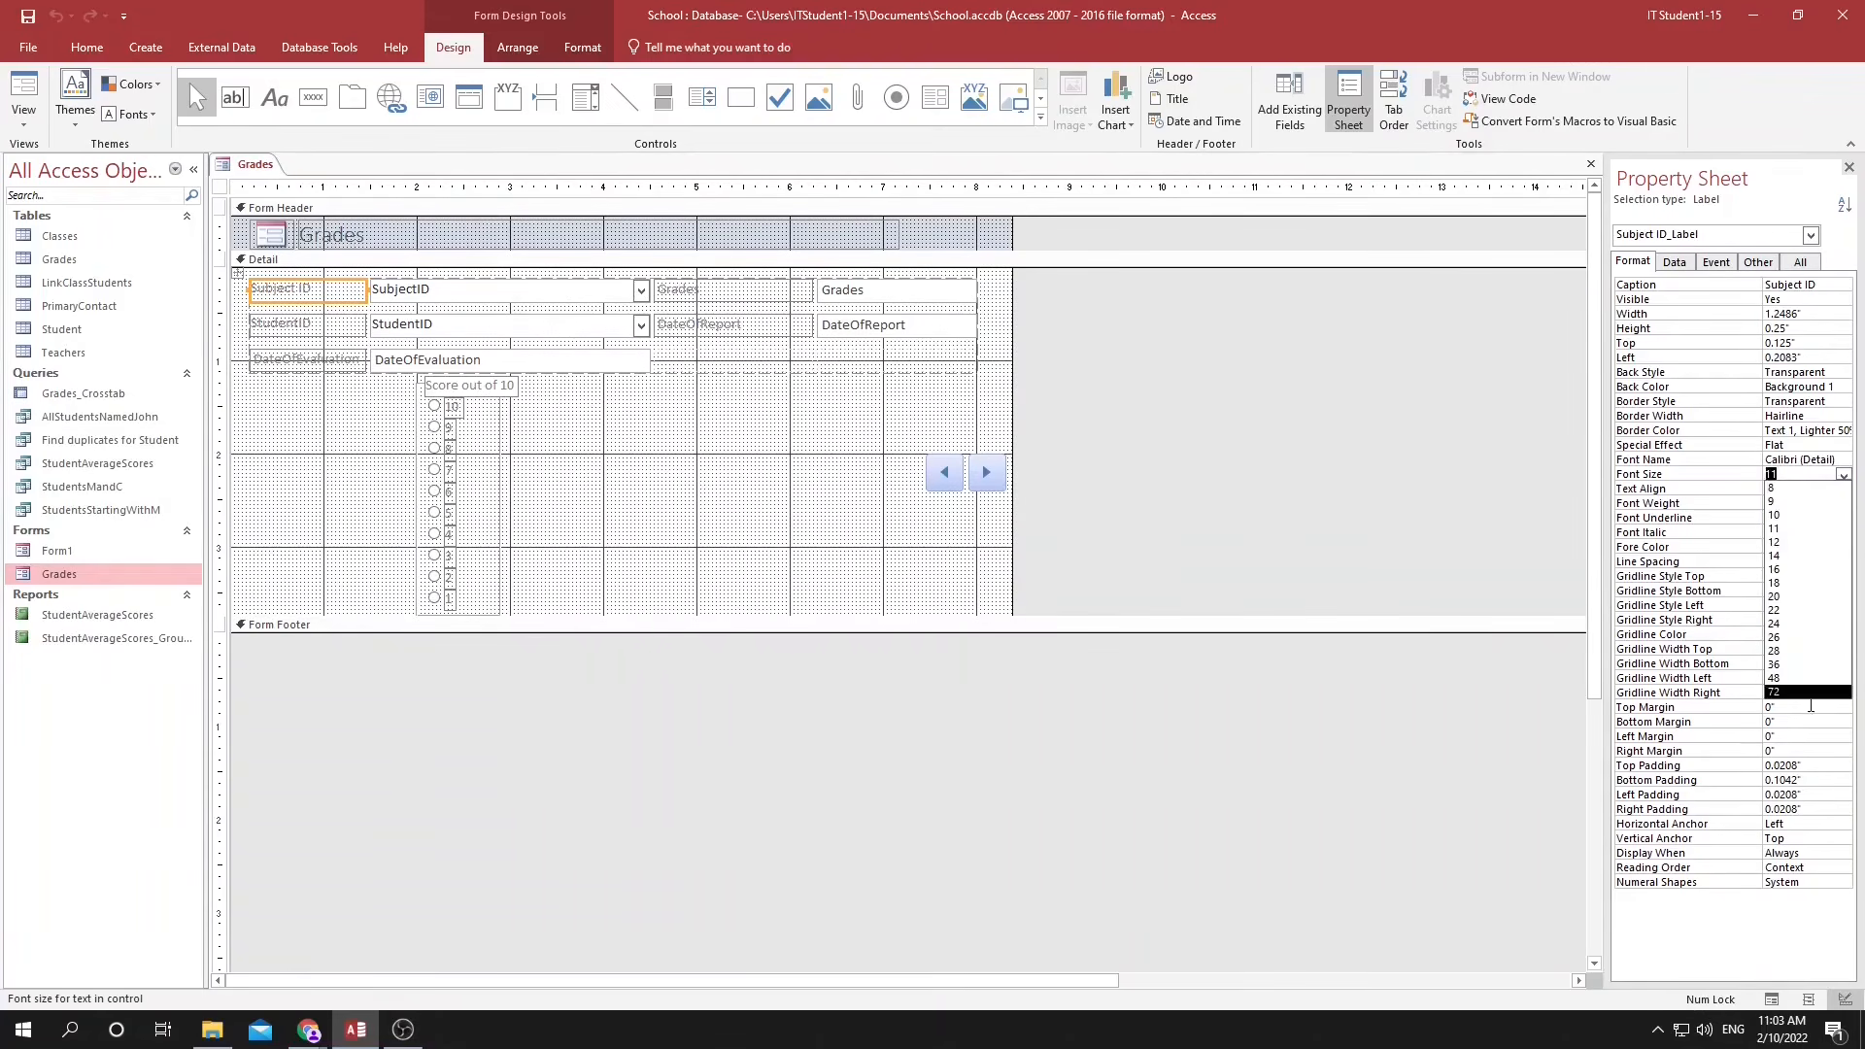
left_click(1343, 98)
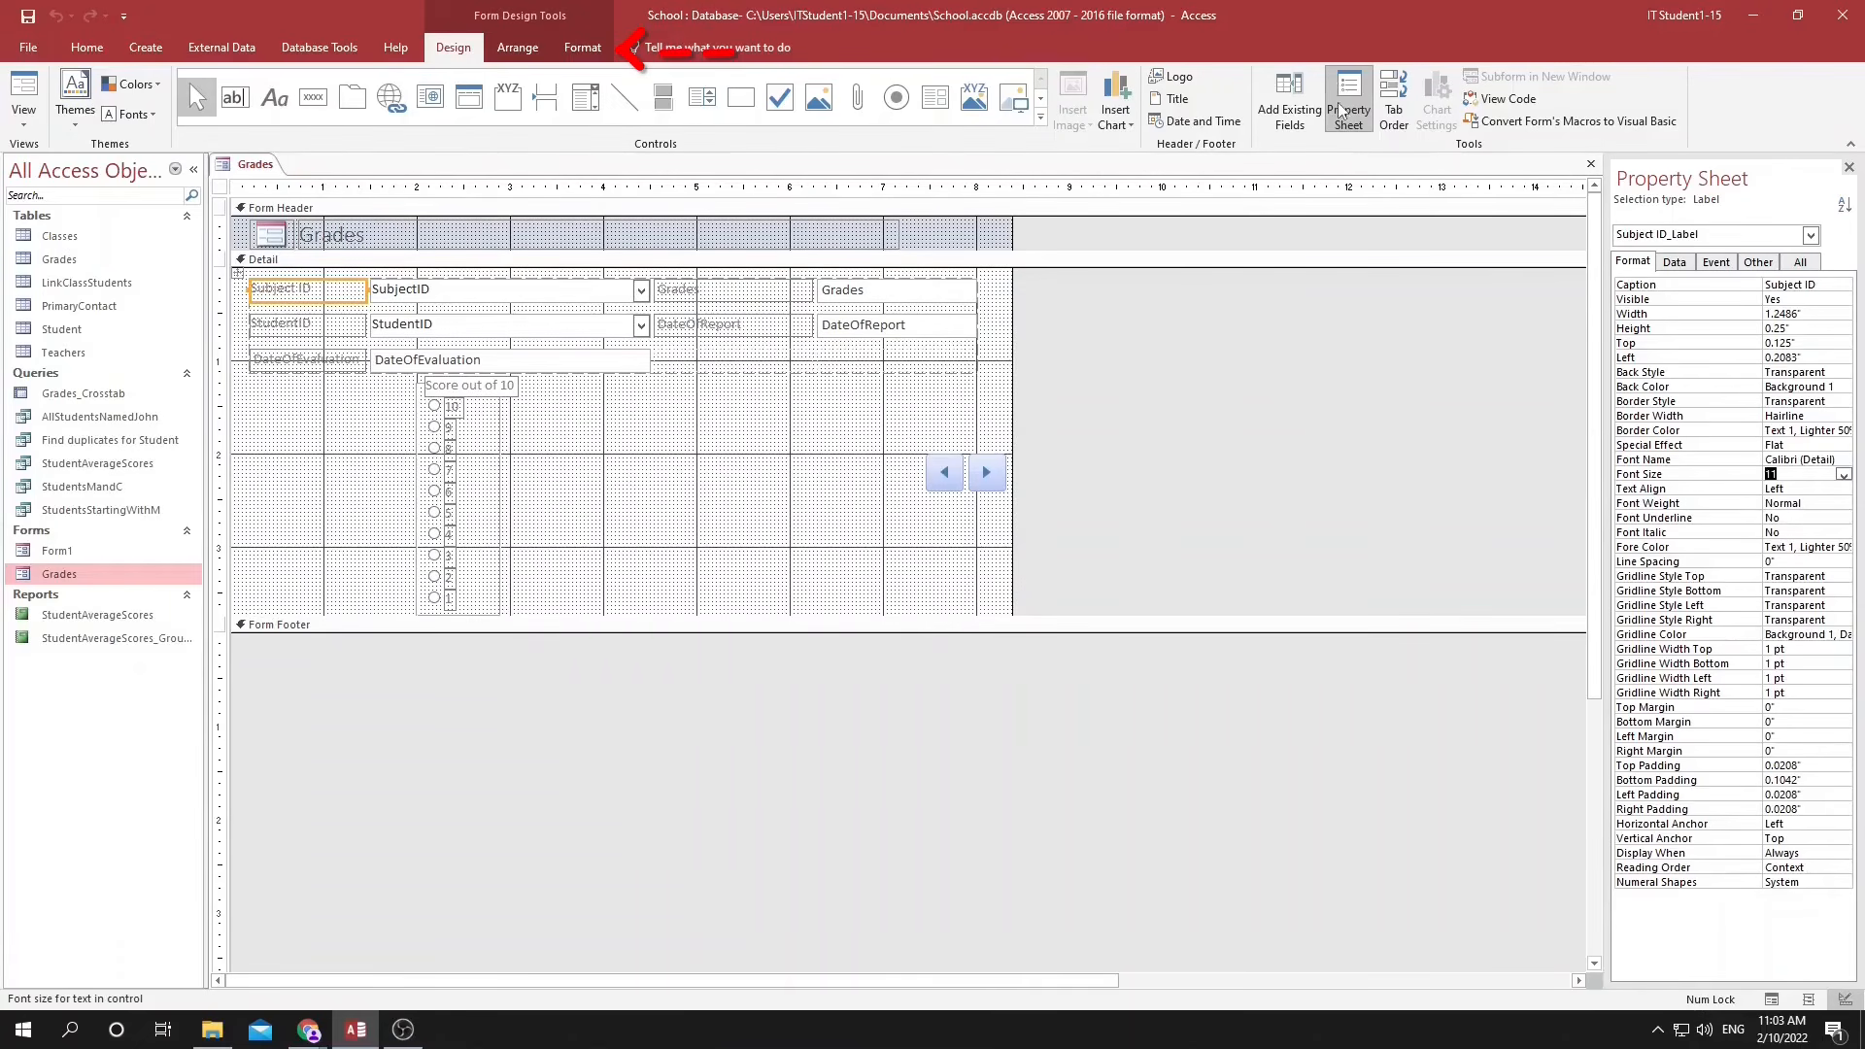
Tick off Font styles and sizes in the Access skills checklist and switch back to the Grades form in Access.
key("alt+Tab")
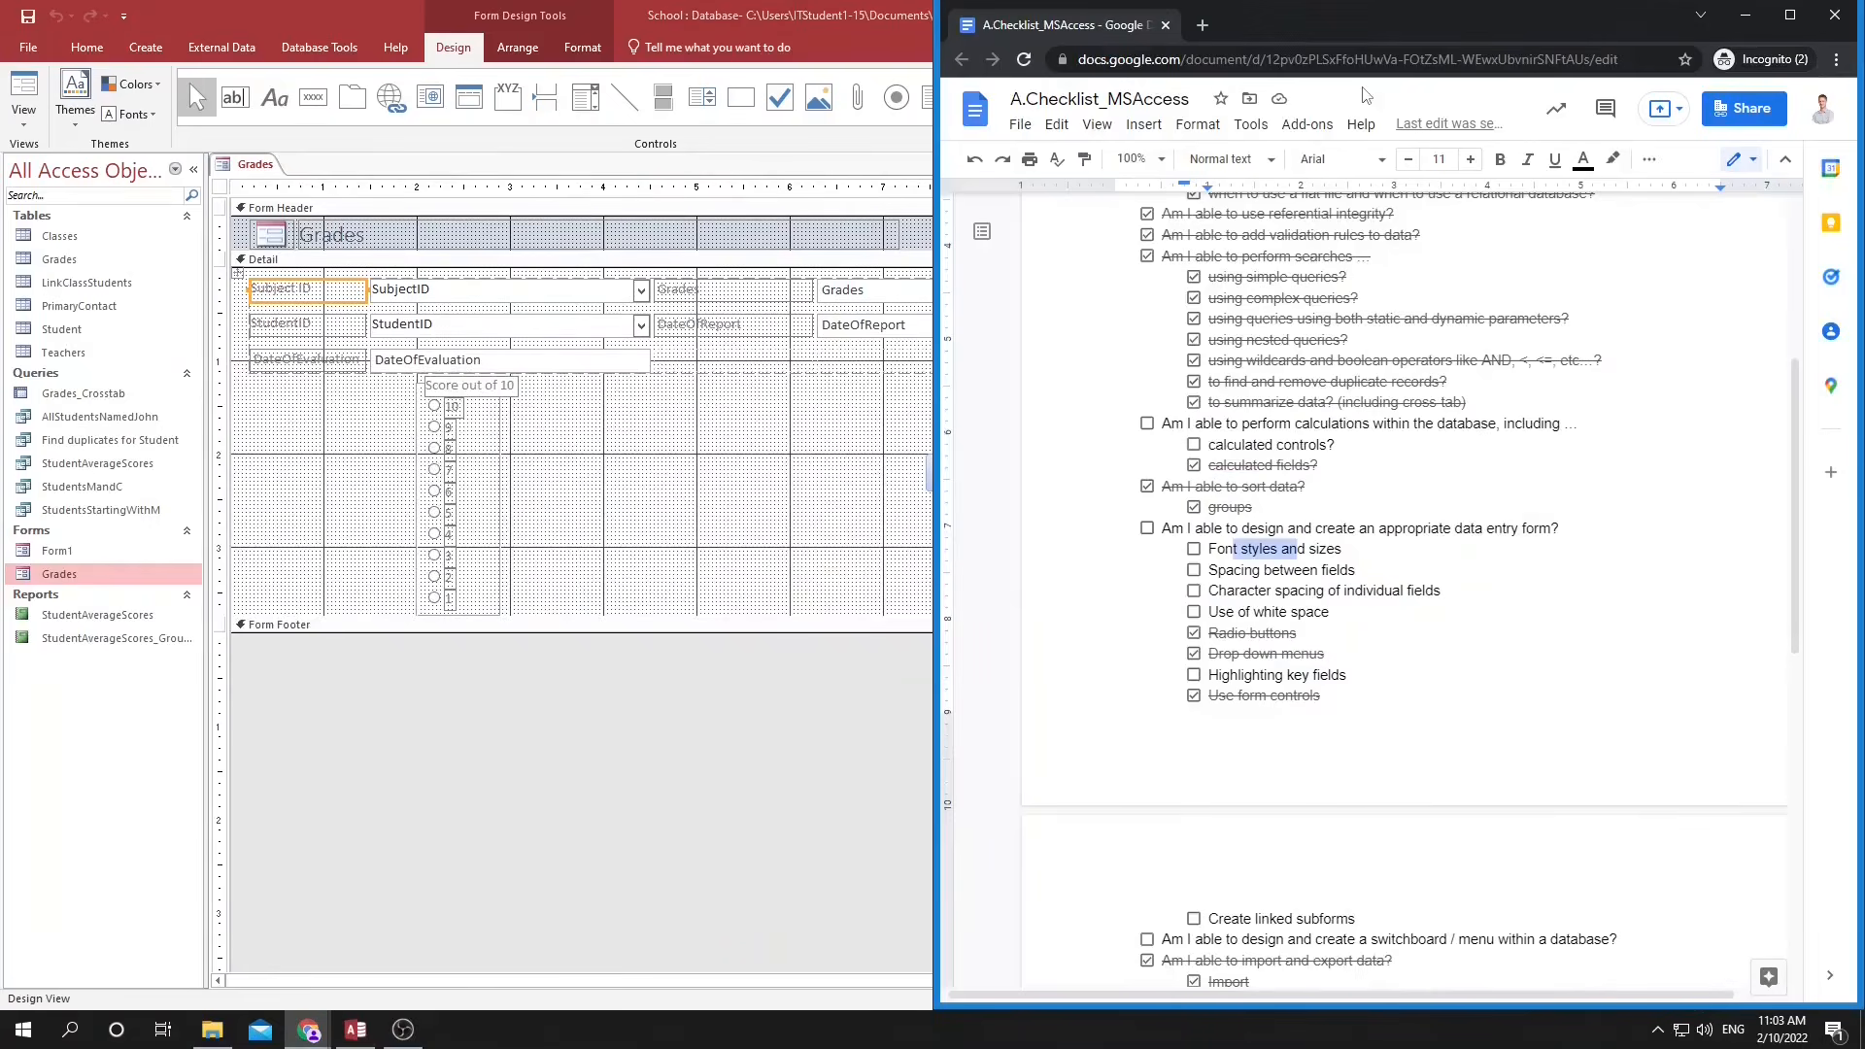
left_click(1193, 550)
left_click(875, 362)
Try adjusting the spacing around the Grades and DateOfReport label column, undoing the layout changes.
left_click(754, 333)
left_click_drag(764, 335, 908, 371)
key("ctrl+z")
key("ctrl+z")
left_click(812, 360)
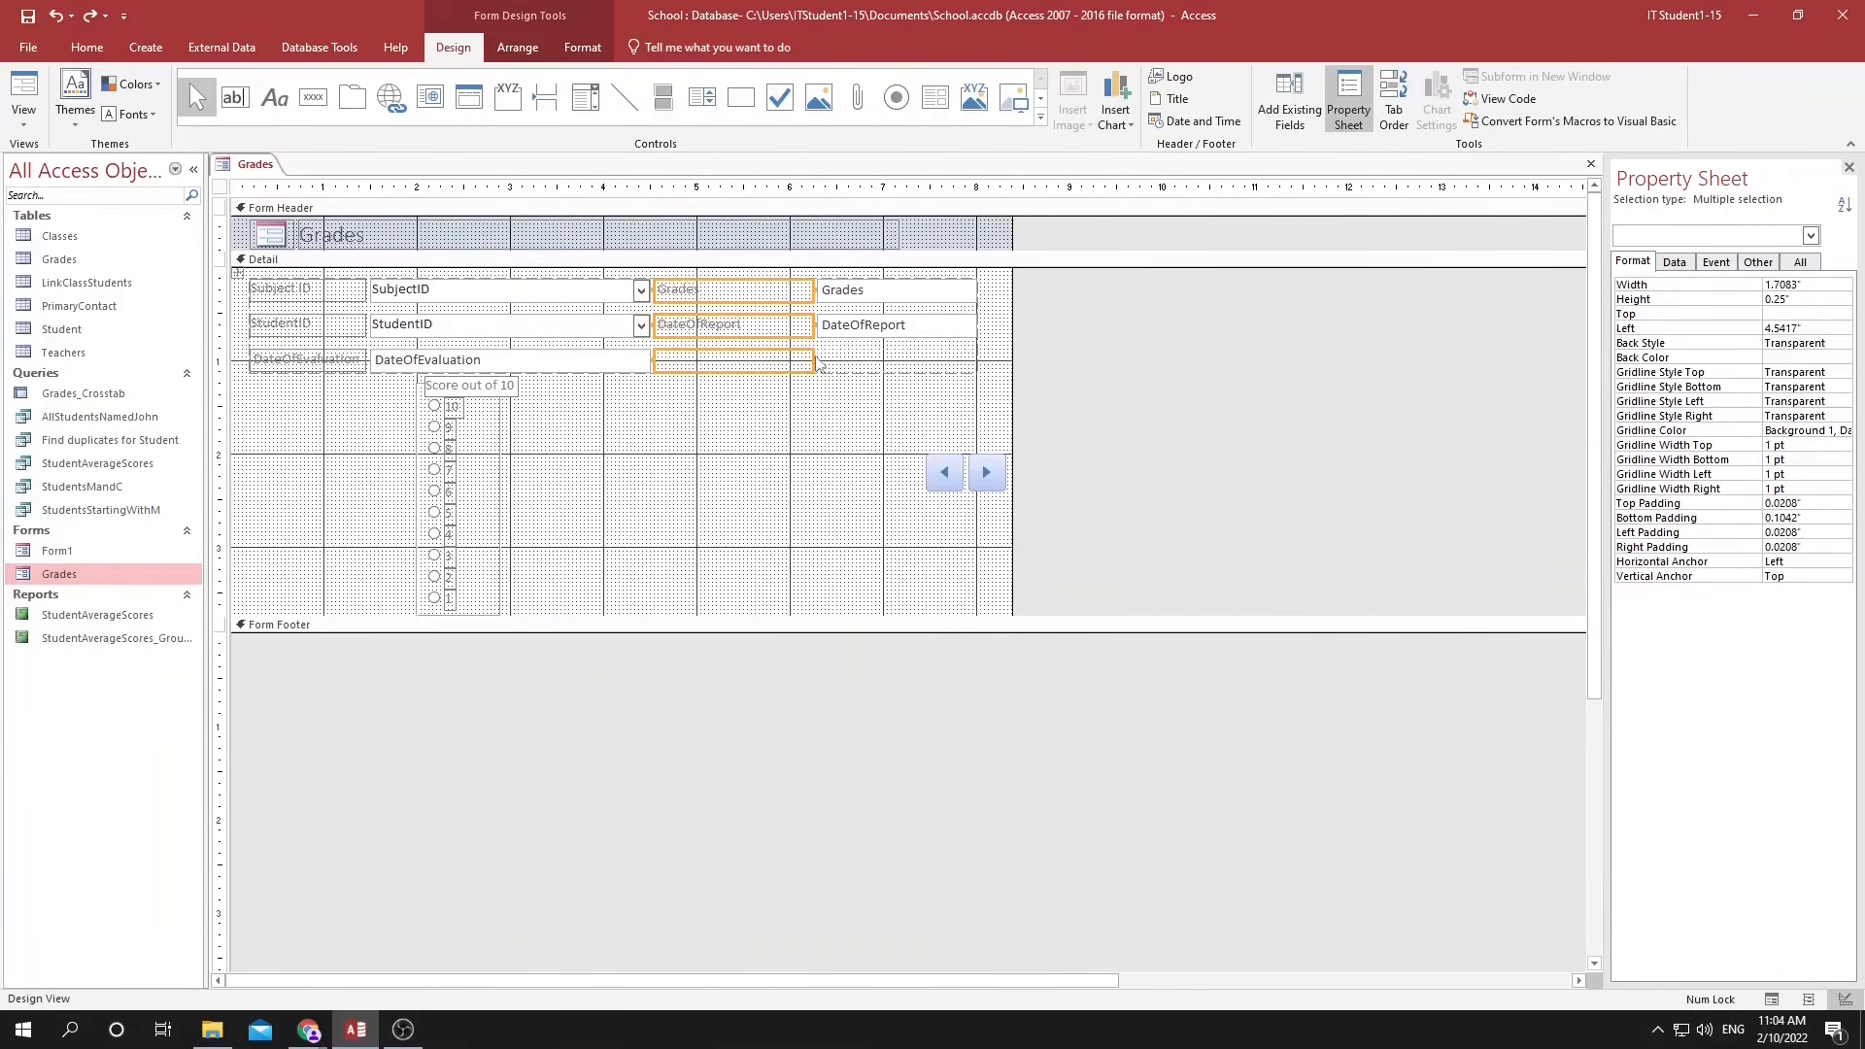
left_click_drag(800, 359, 790, 360)
key("ctrl+z")
Move the Score out of 10 option group to about 1.46" left and 1.13" top, just beneath the DateOfEvaluation field.
left_click(517, 46)
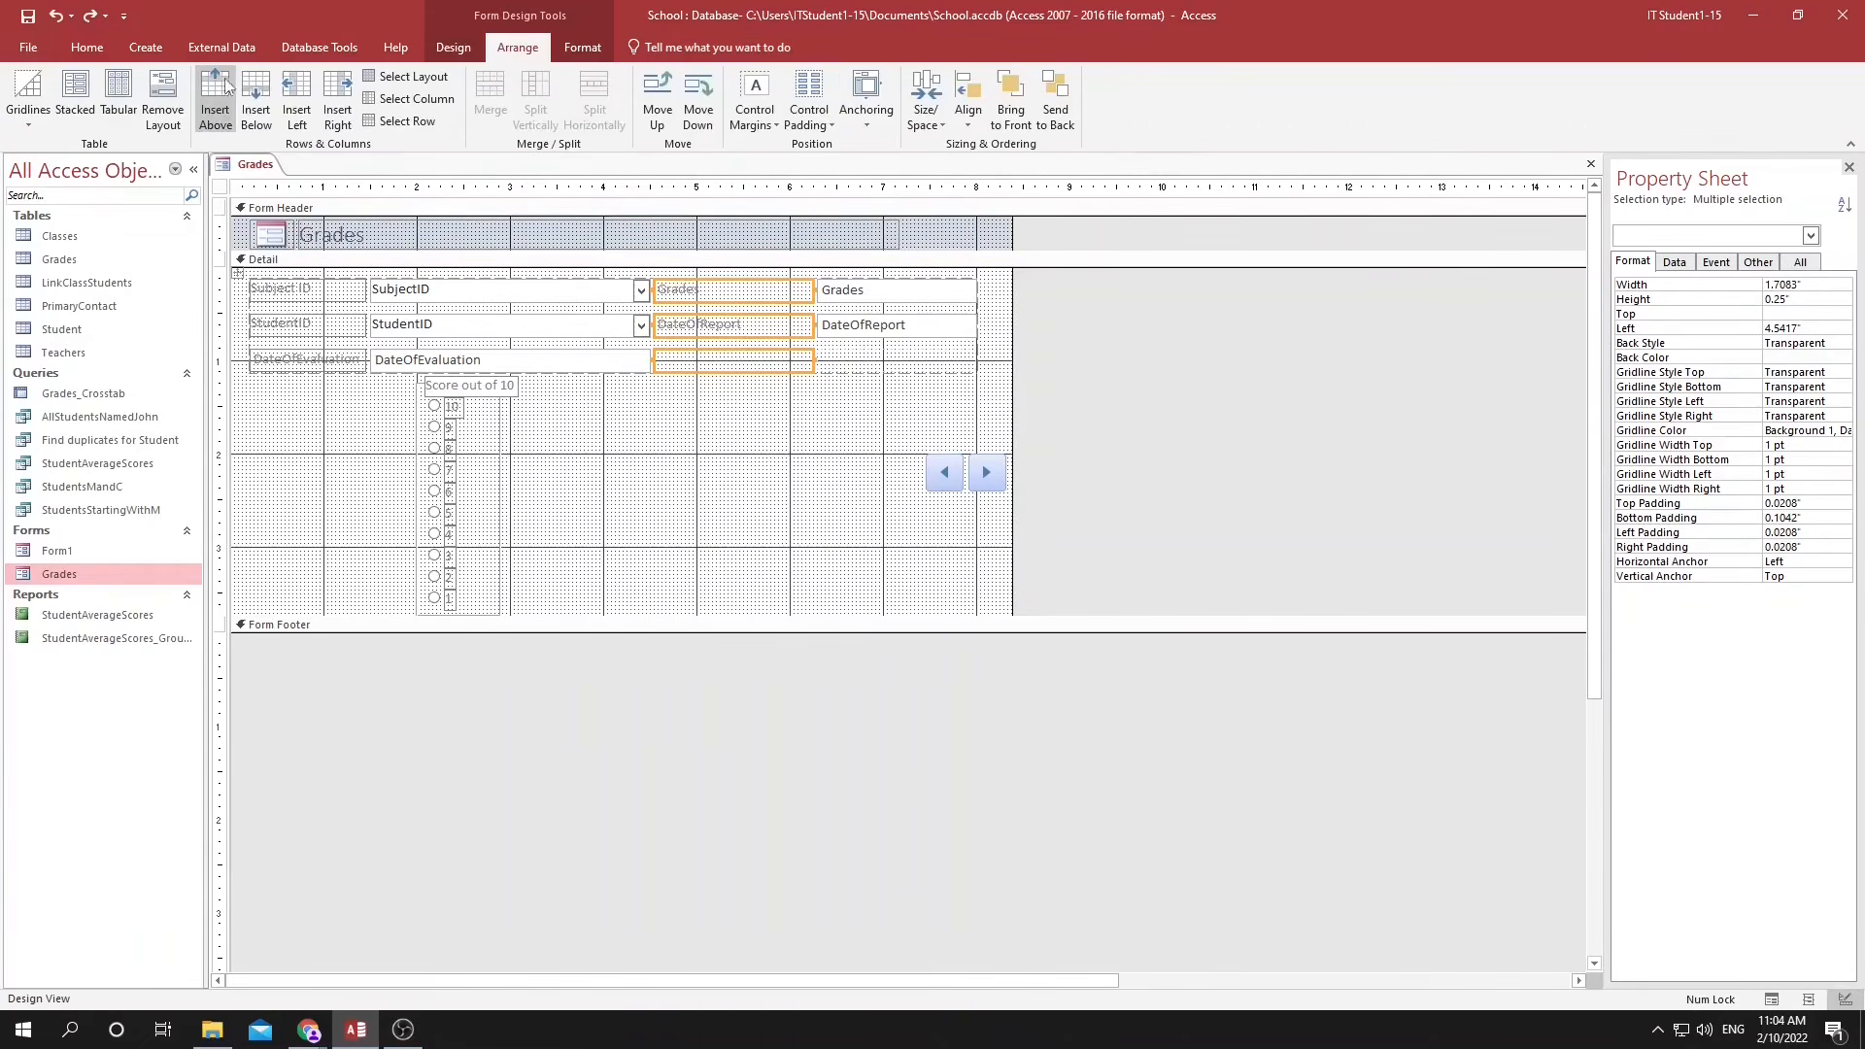
left_click(500, 430)
left_click_drag(500, 430, 448, 442)
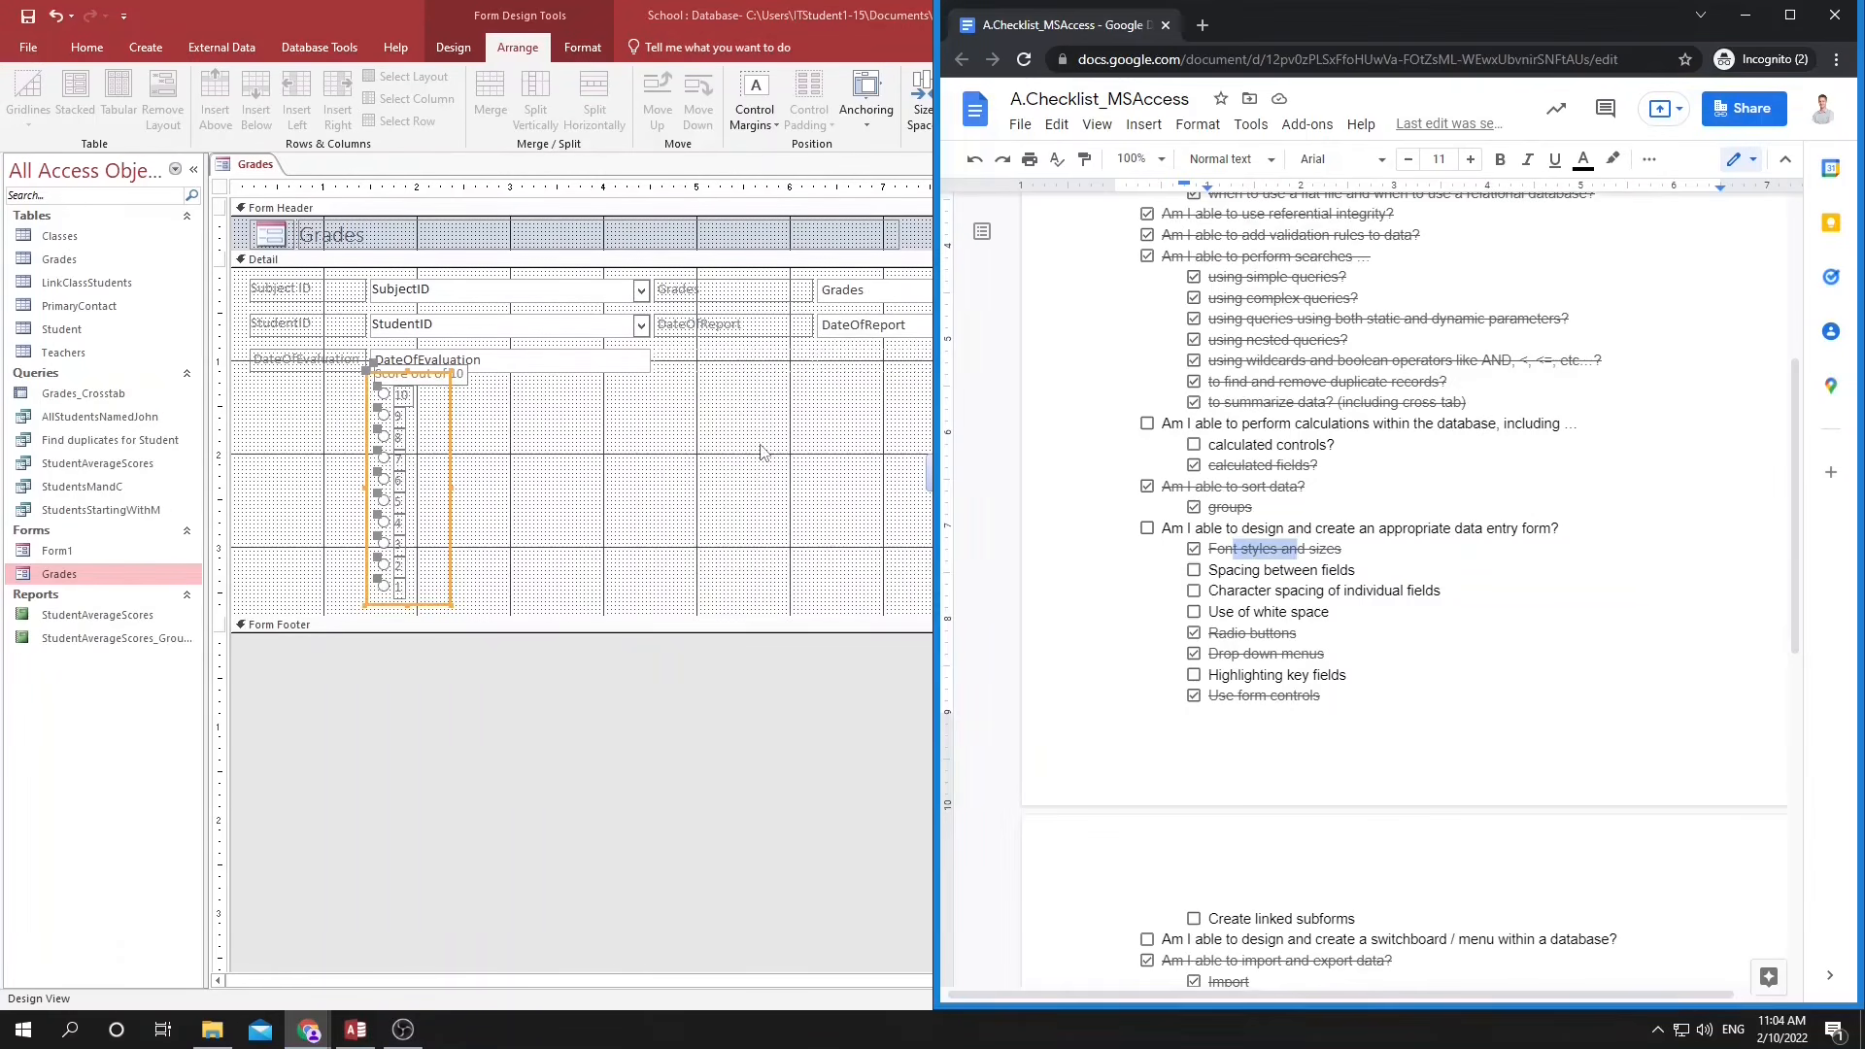
Switch to the Access skills checklist and tick off Spacing between fields and Use of white space.
key("alt+Tab")
left_click(1195, 571)
left_click_drag(1235, 612, 1284, 612)
left_click(1194, 612)
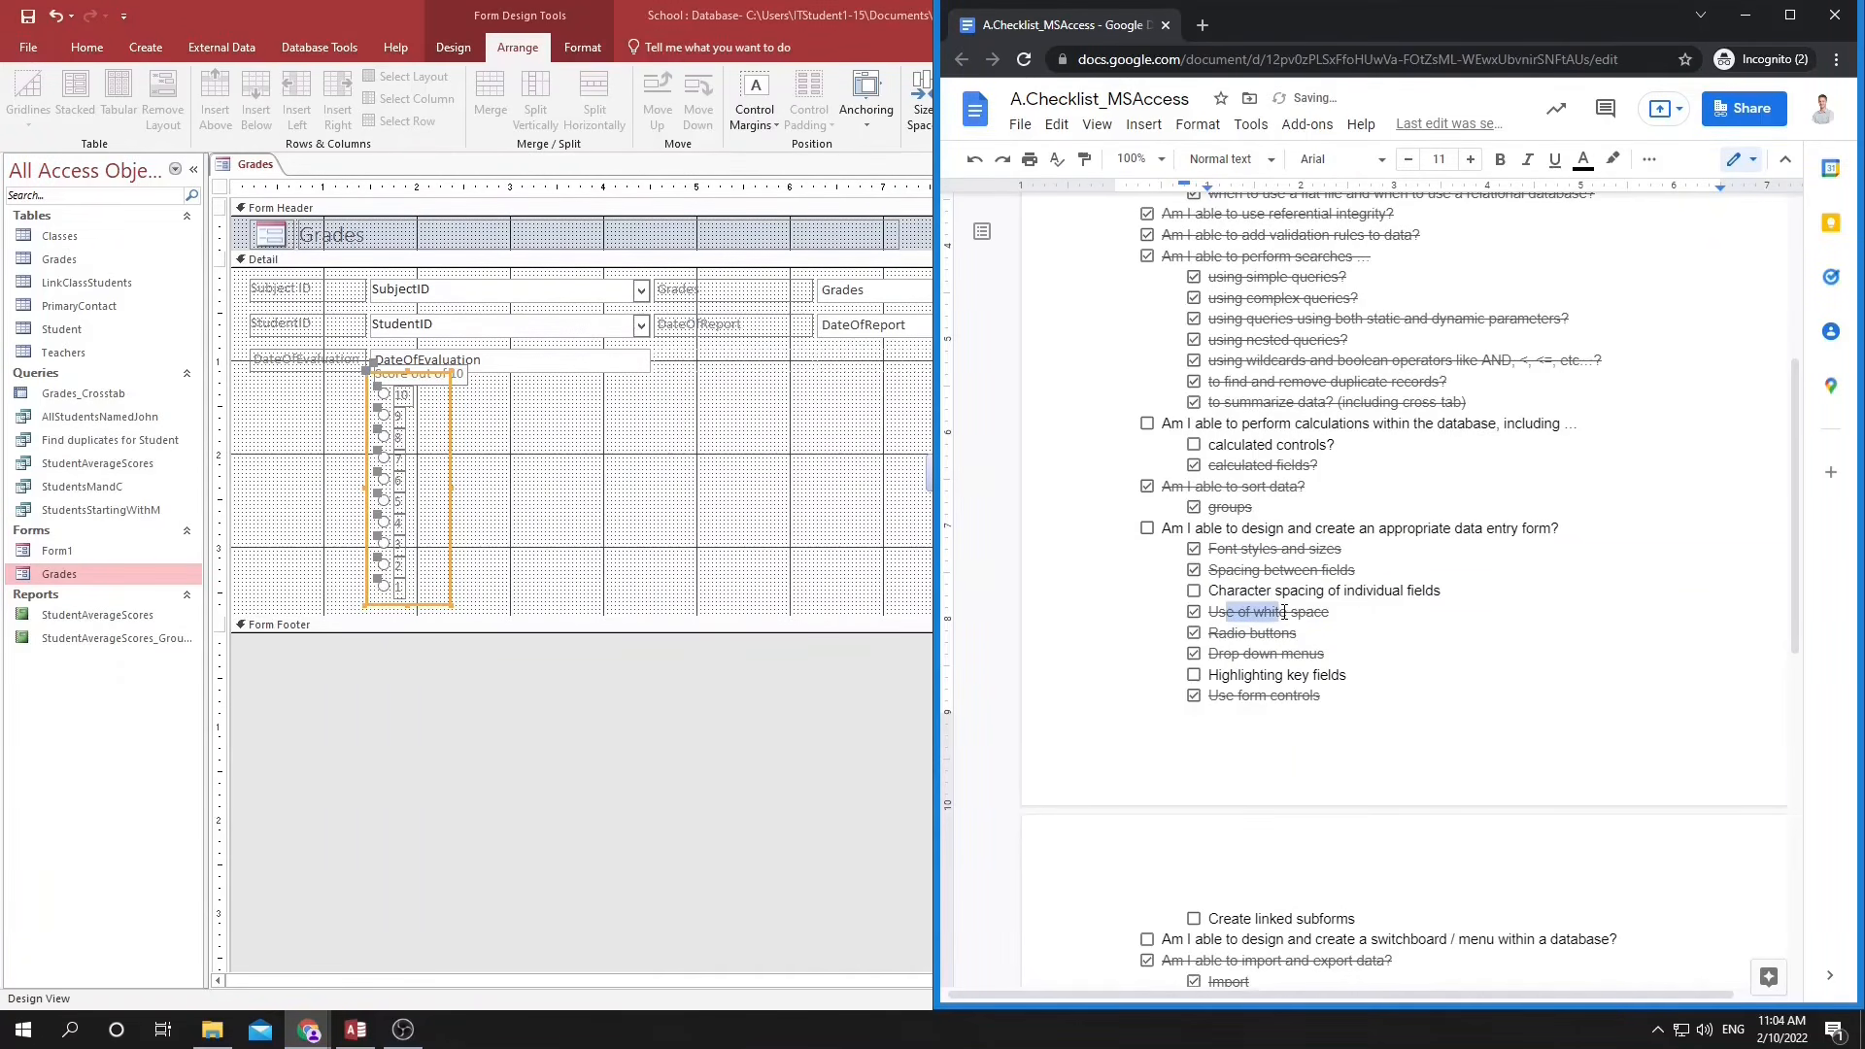
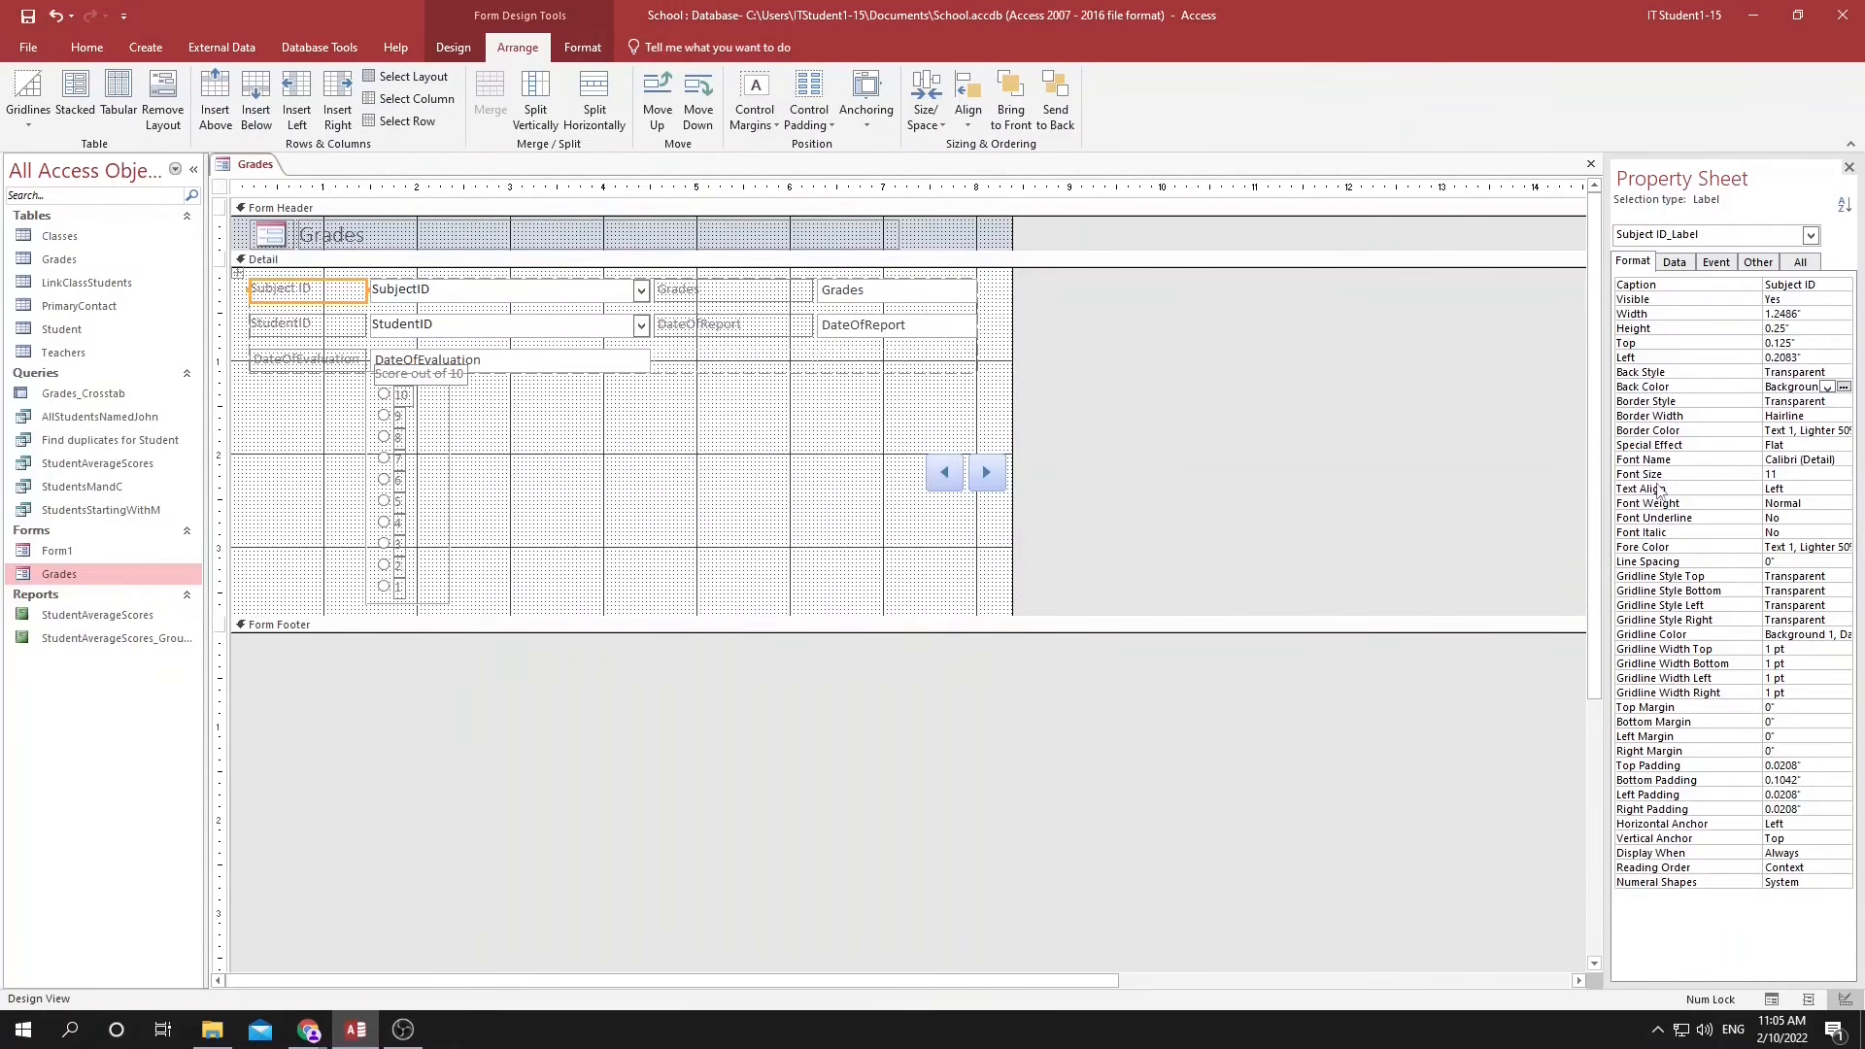
Set the back color of the Subject ID label to a gold Accent 4 theme shade.
left_click(1827, 387)
left_click(1792, 523)
left_click(1827, 387)
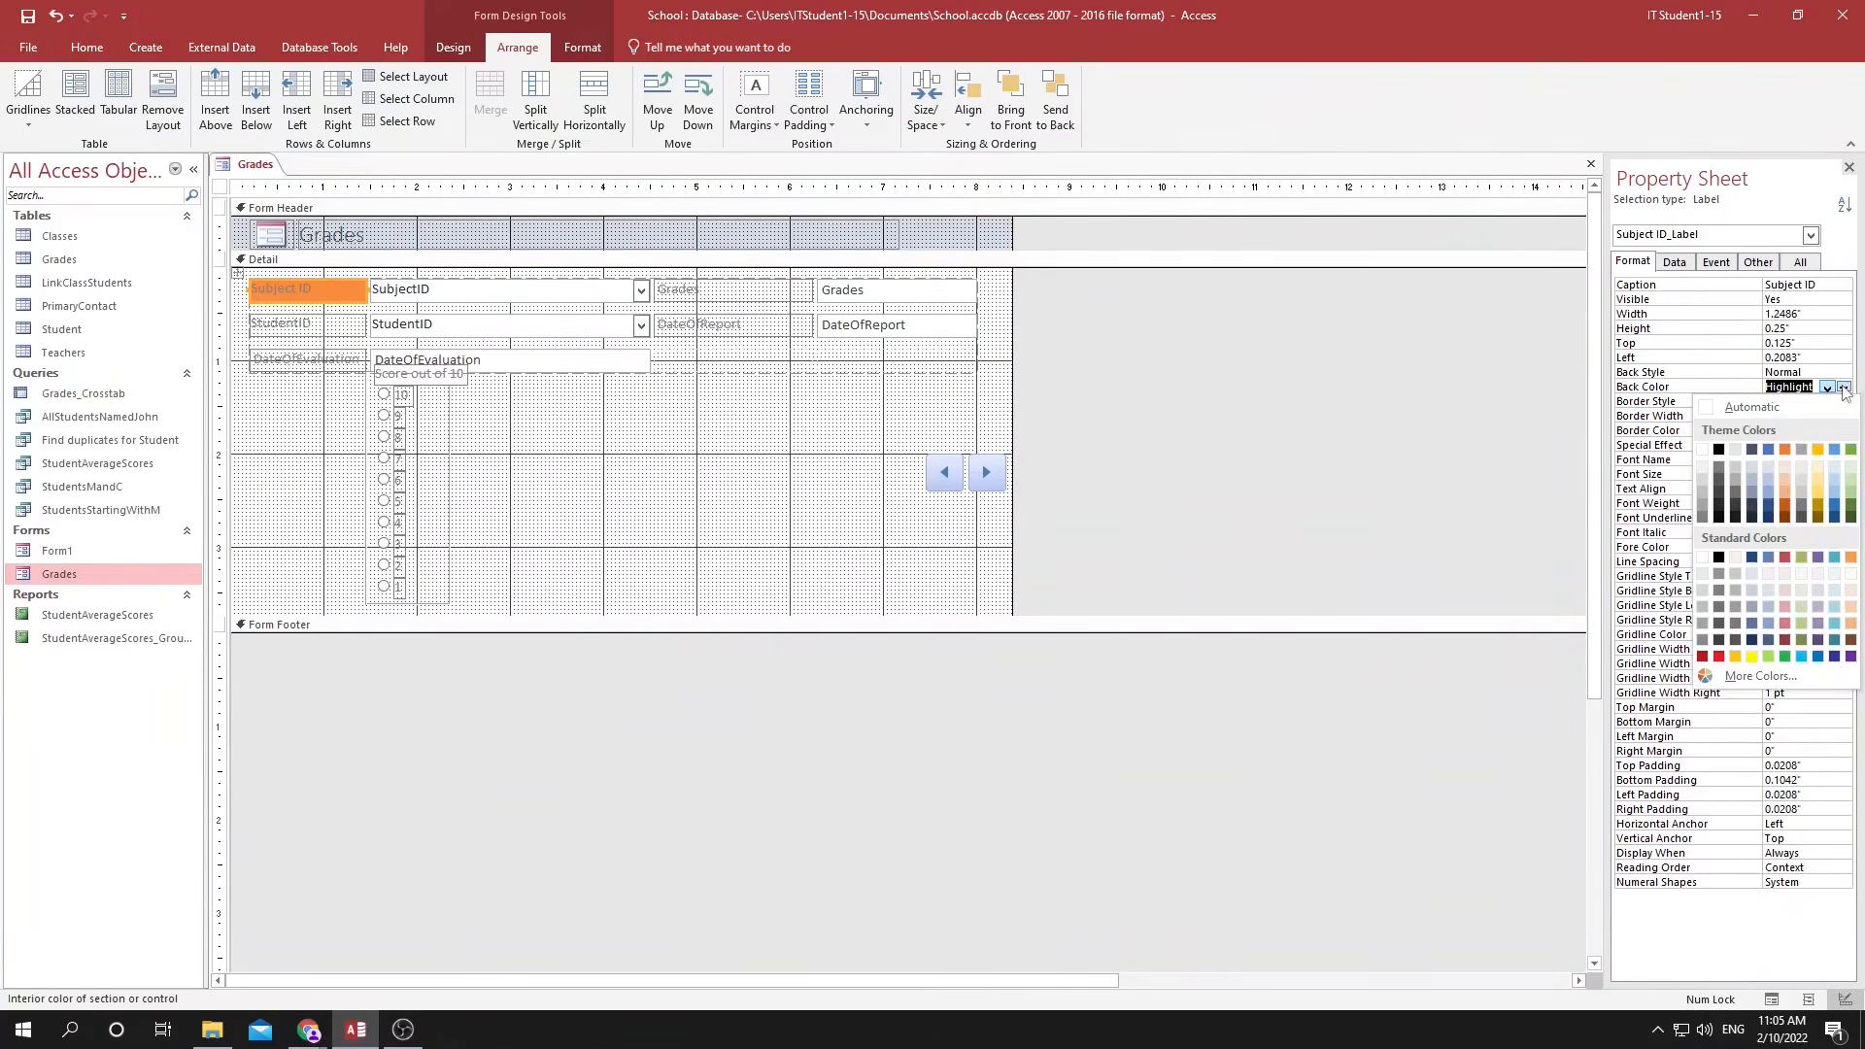
left_click(1817, 498)
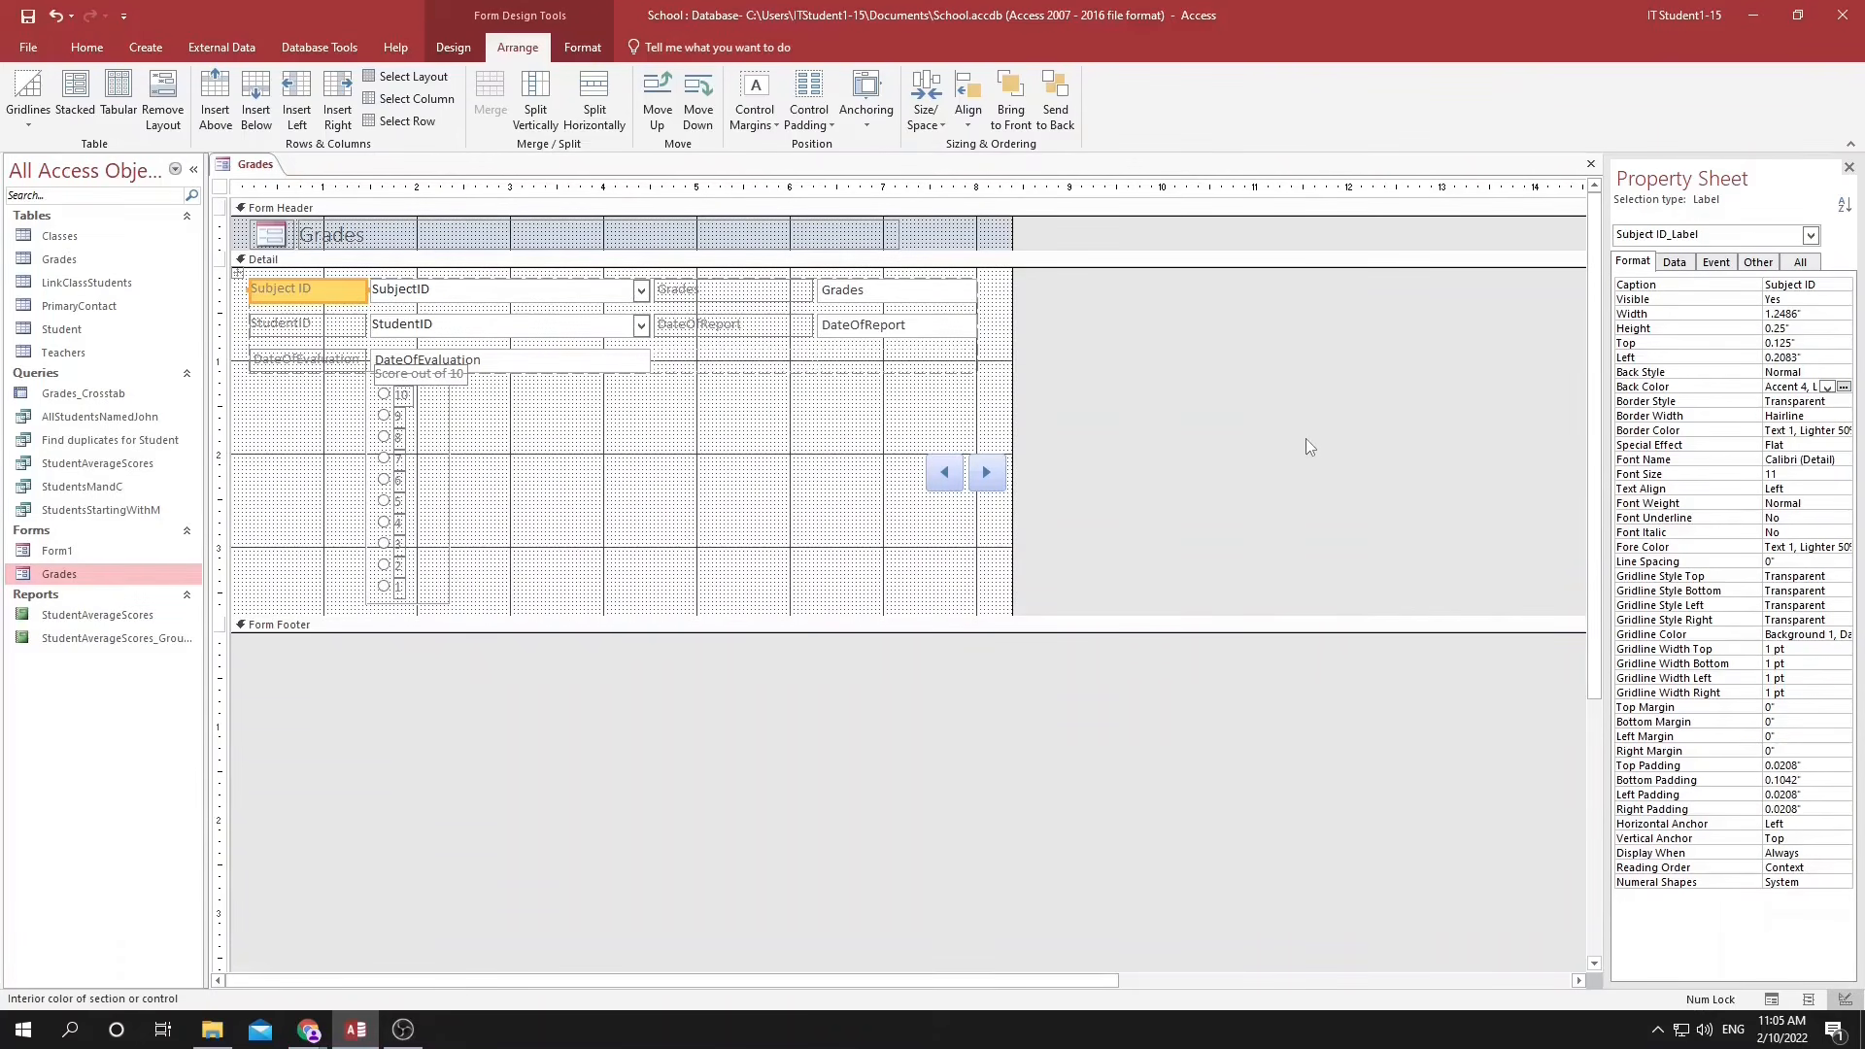
Switch to the Access skills checklist and tick off Highlighting key fields.
key("alt+Tab")
key("alt+Tab")
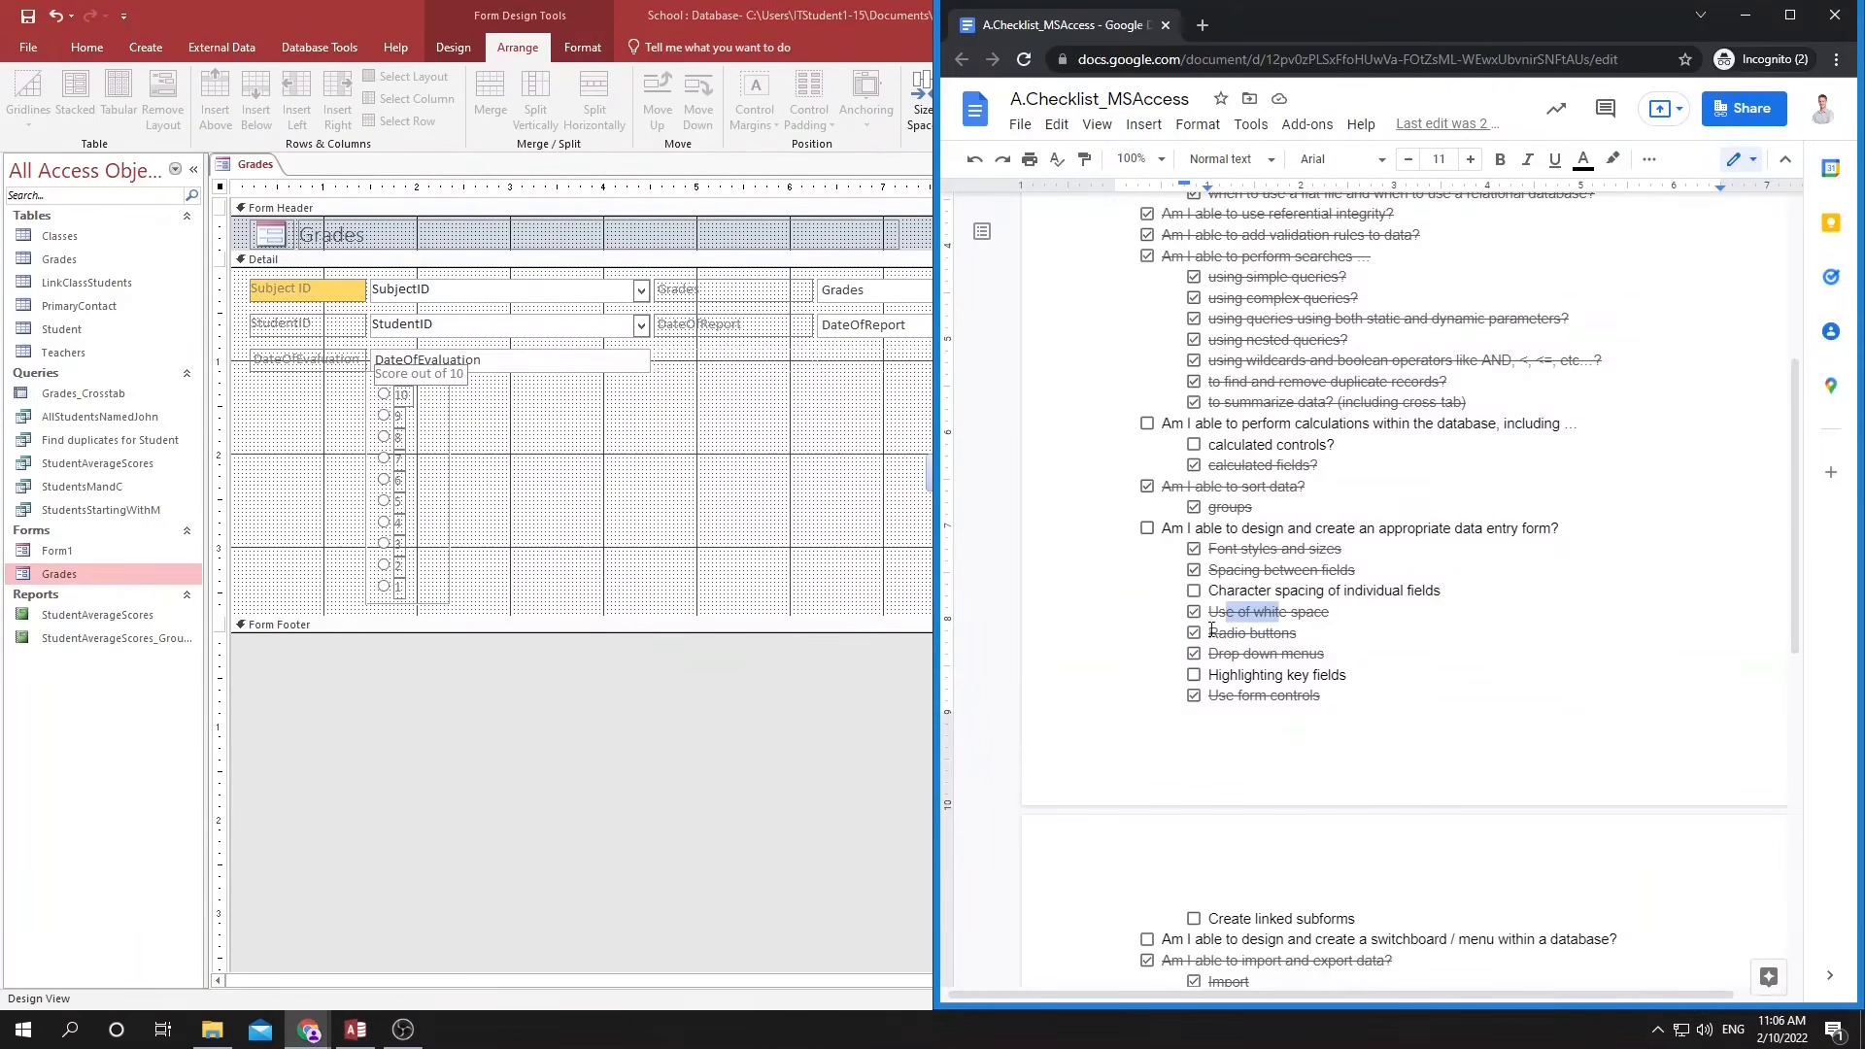
left_click(1194, 676)
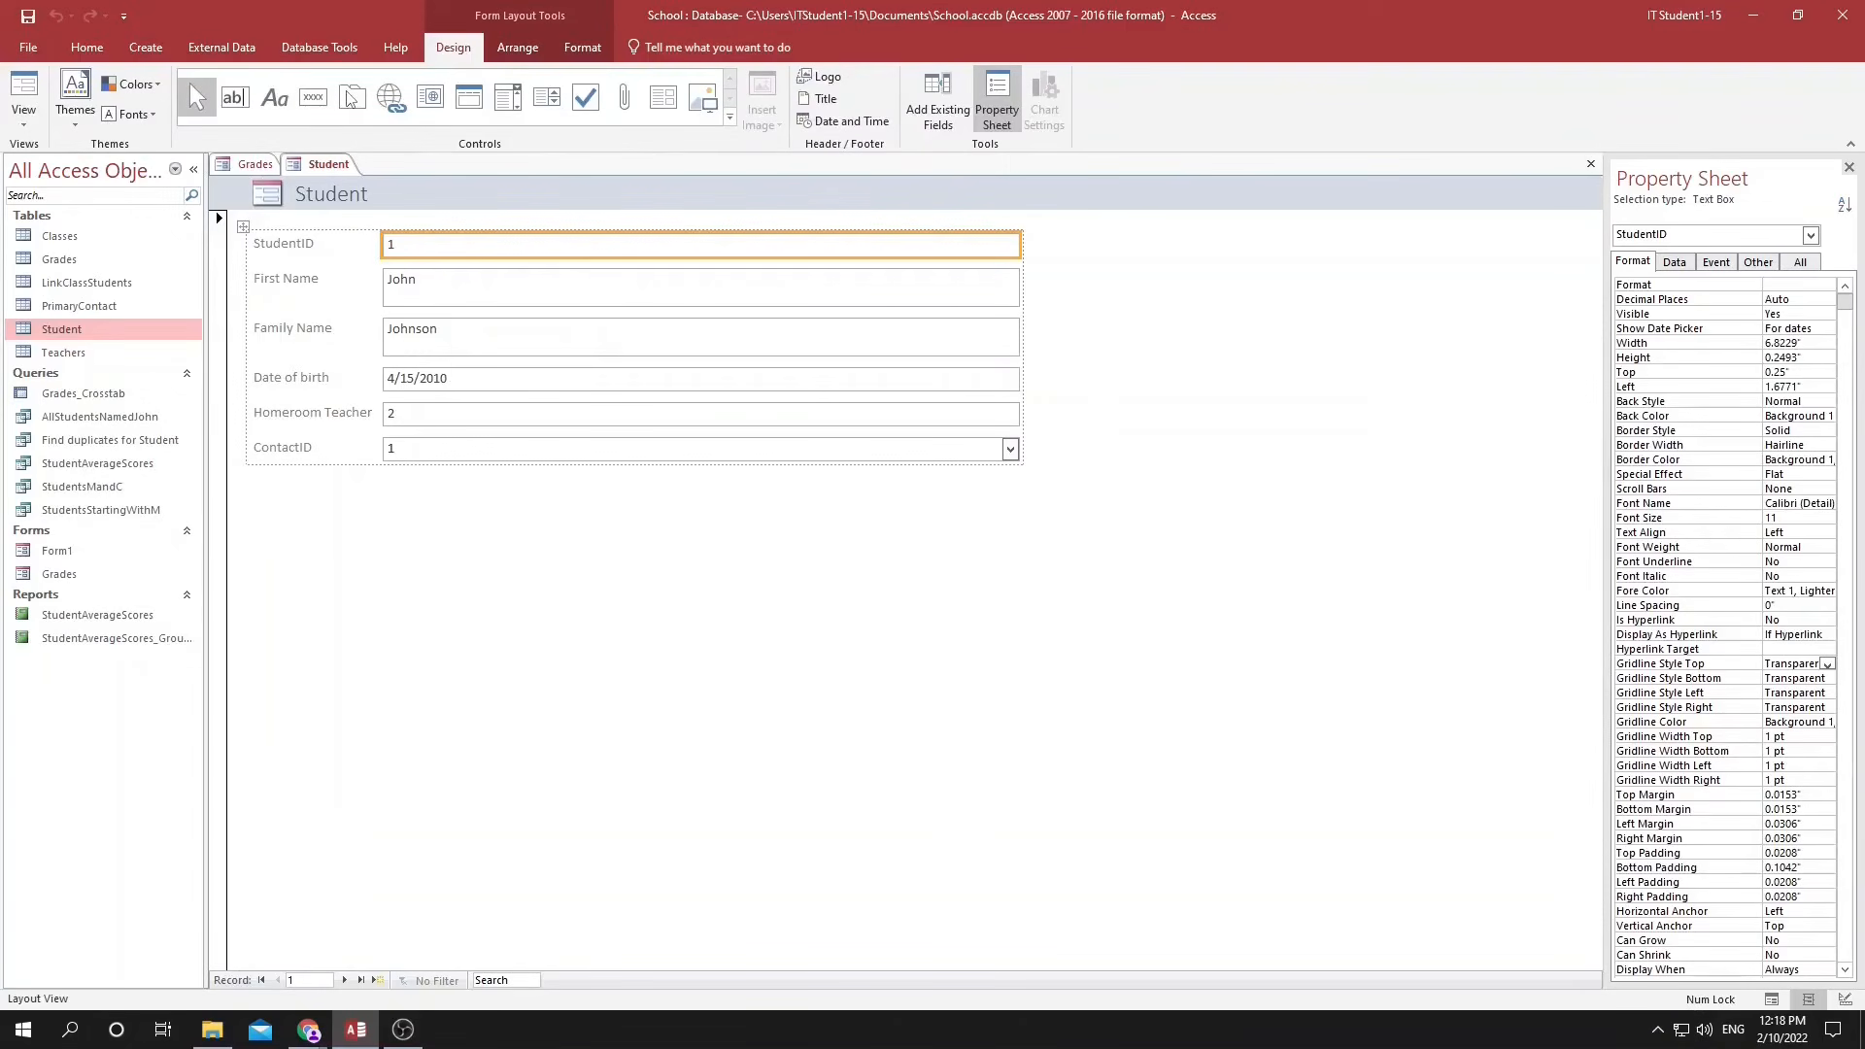
In the Student form's design, extend the Detail section downward and add the Grades table beneath ContactID as a subform named Grades subform.
left_click(1846, 999)
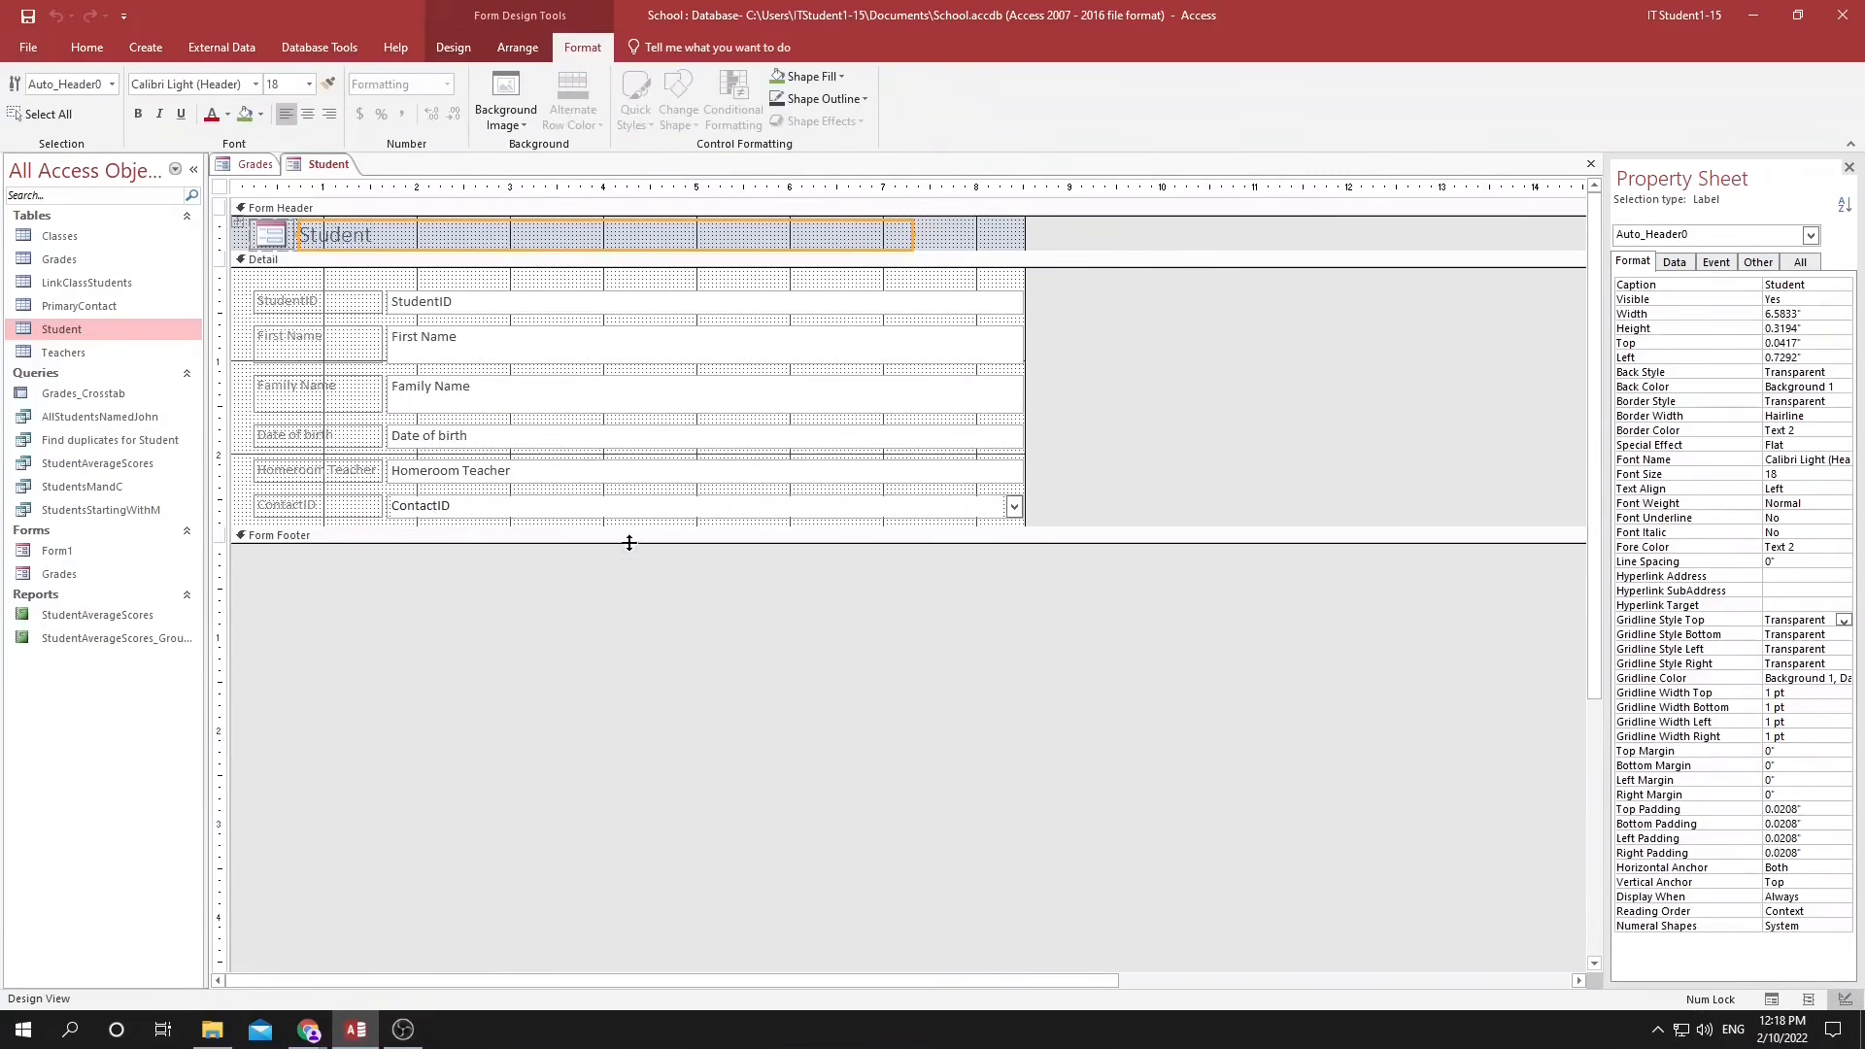
left_click_drag(616, 529, 629, 811)
left_click_drag(58, 259, 442, 647)
left_click(1049, 547)
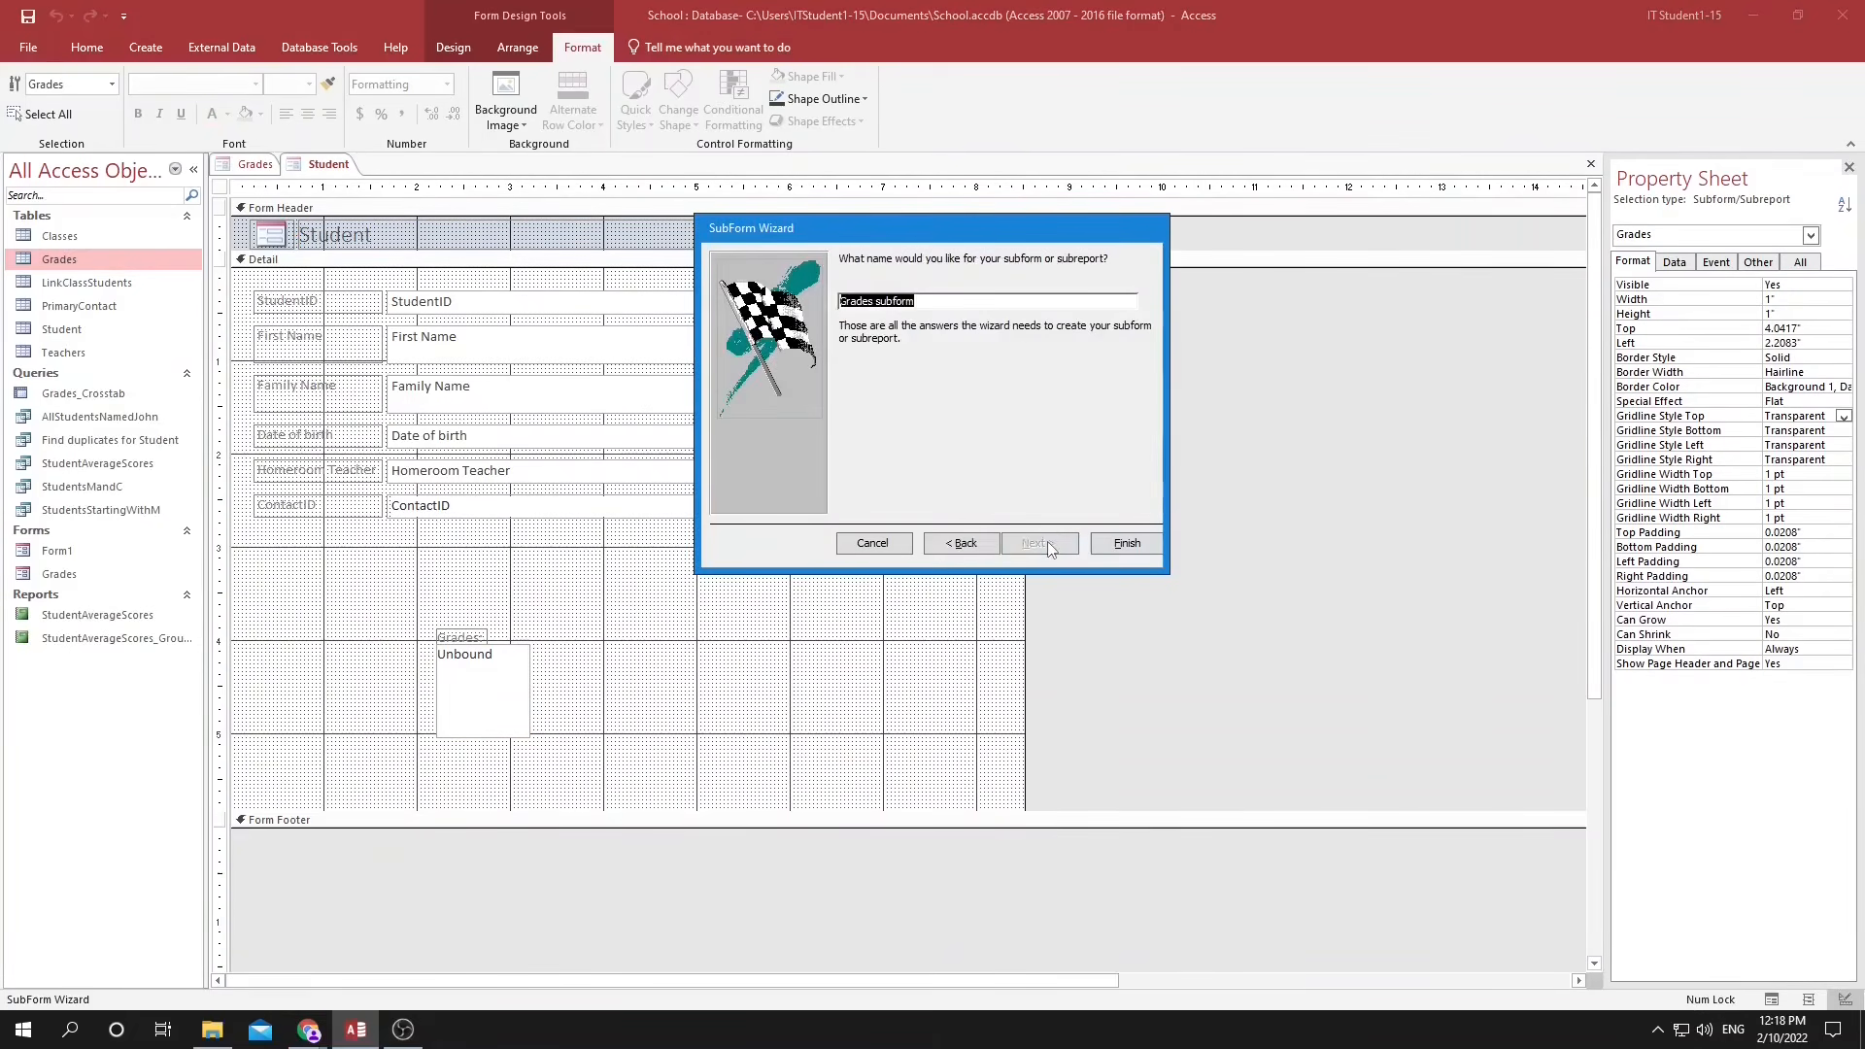
key("Return")
Place the Grades subform at 3" top and 1.25" left, about 3.29" high, narrow it, and add Form1 beside it as a second subform.
left_click_drag(601, 645, 514, 548)
left_click_drag(703, 665, 992, 667)
left_click_drag(668, 795, 669, 855)
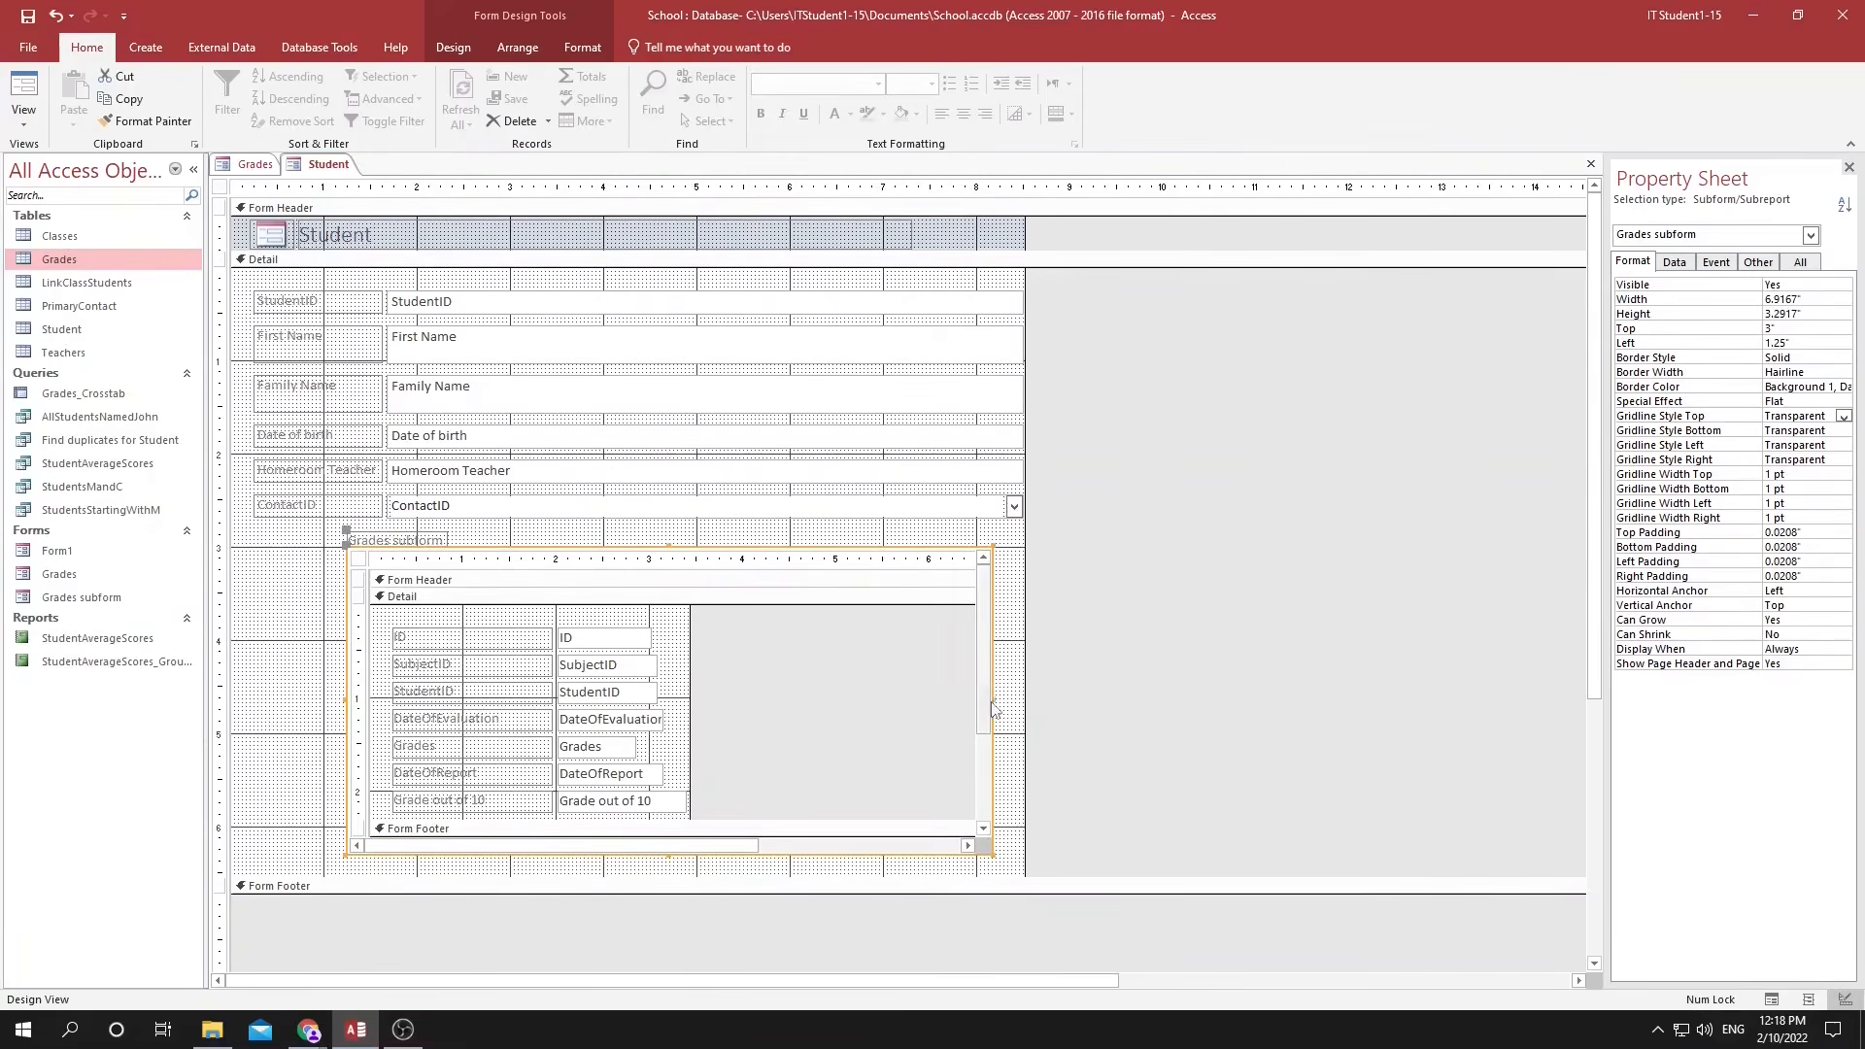
left_click_drag(995, 710, 696, 708)
left_click_drag(49, 551, 870, 589)
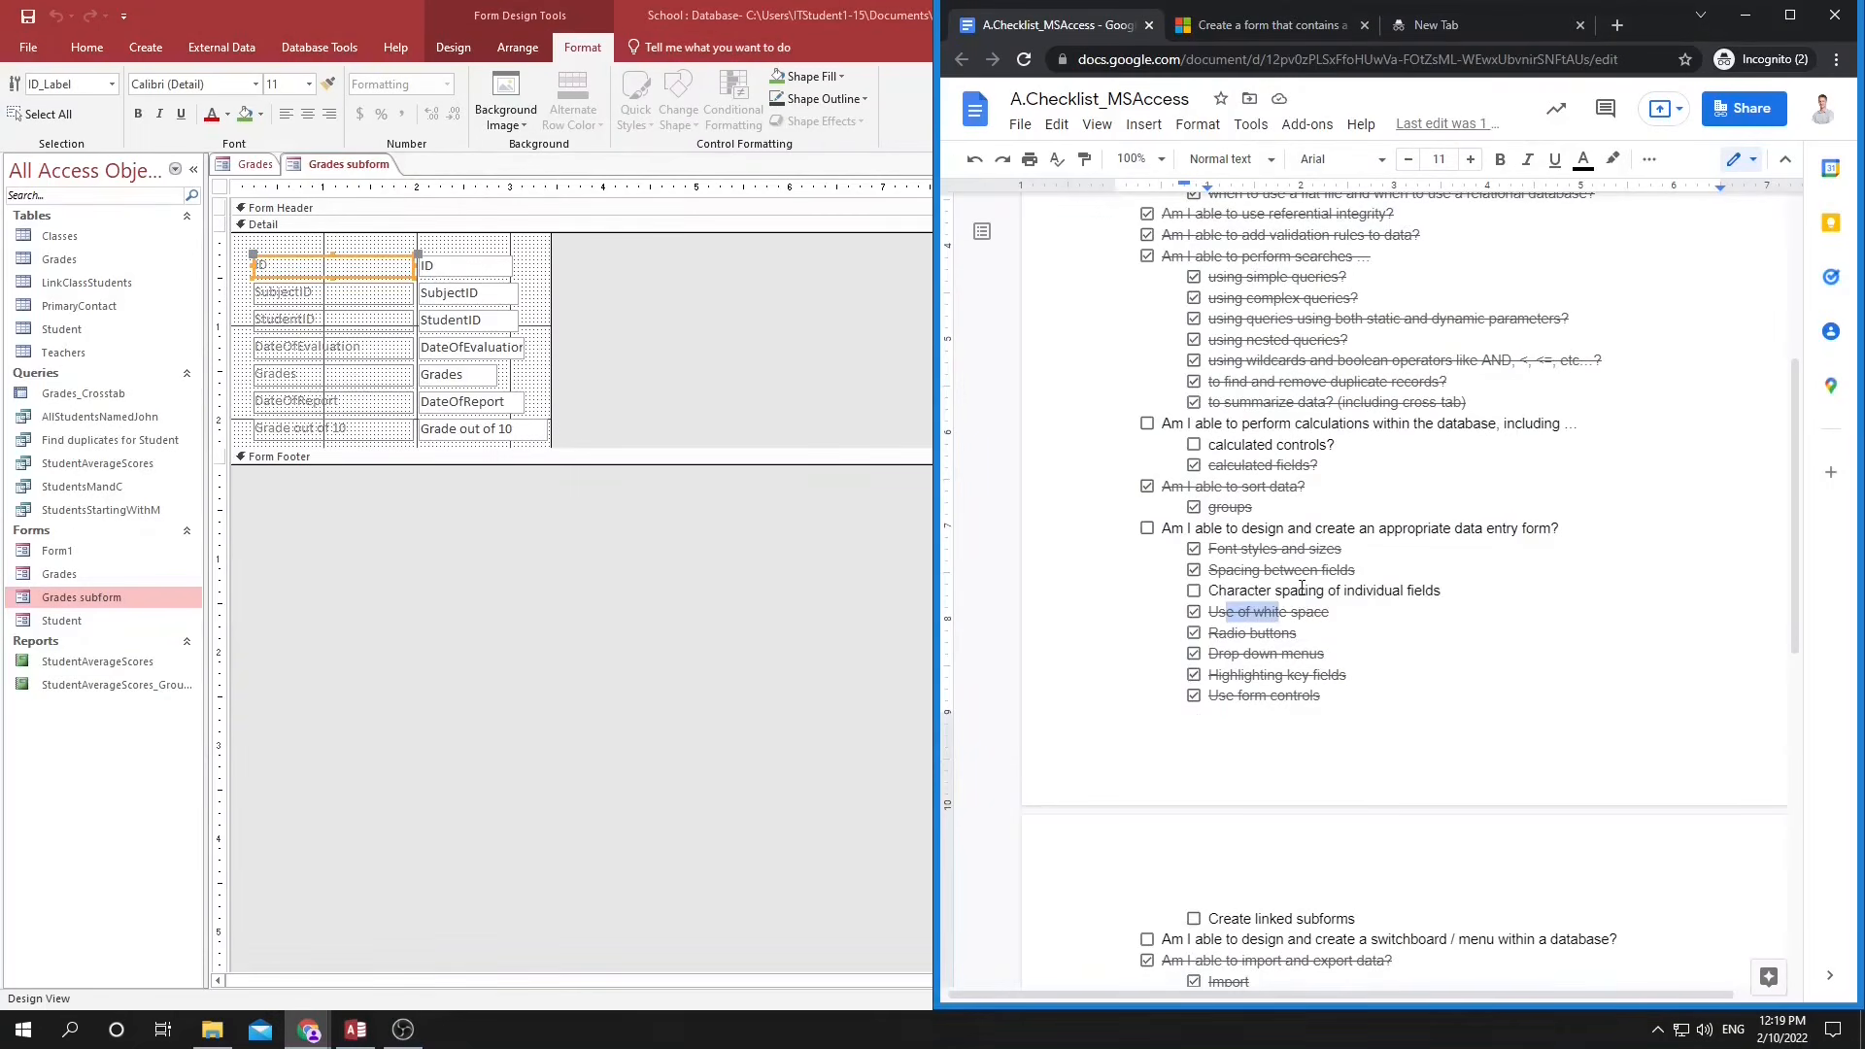
In the checklist, tick off Character spacing of individual fields, Create linked subforms and the main data entry form item.
left_click(1193, 590)
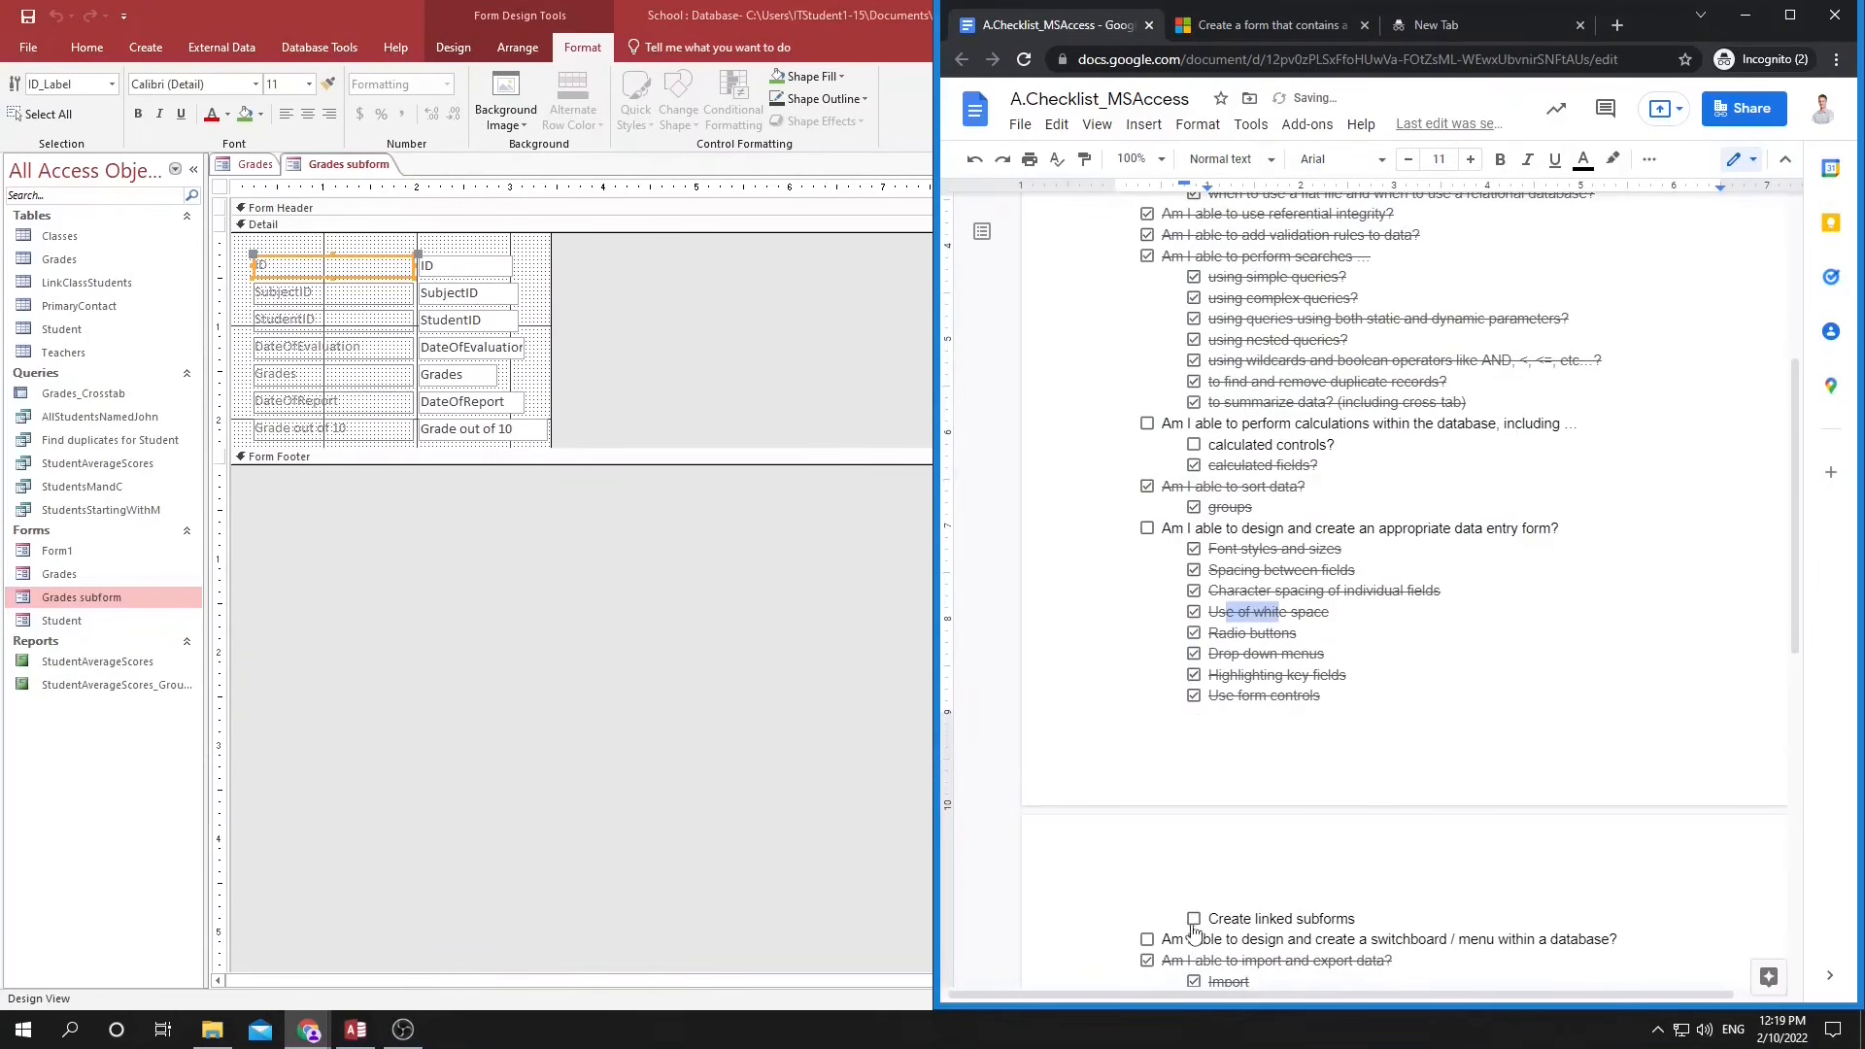
left_click(1193, 919)
left_click(1147, 530)
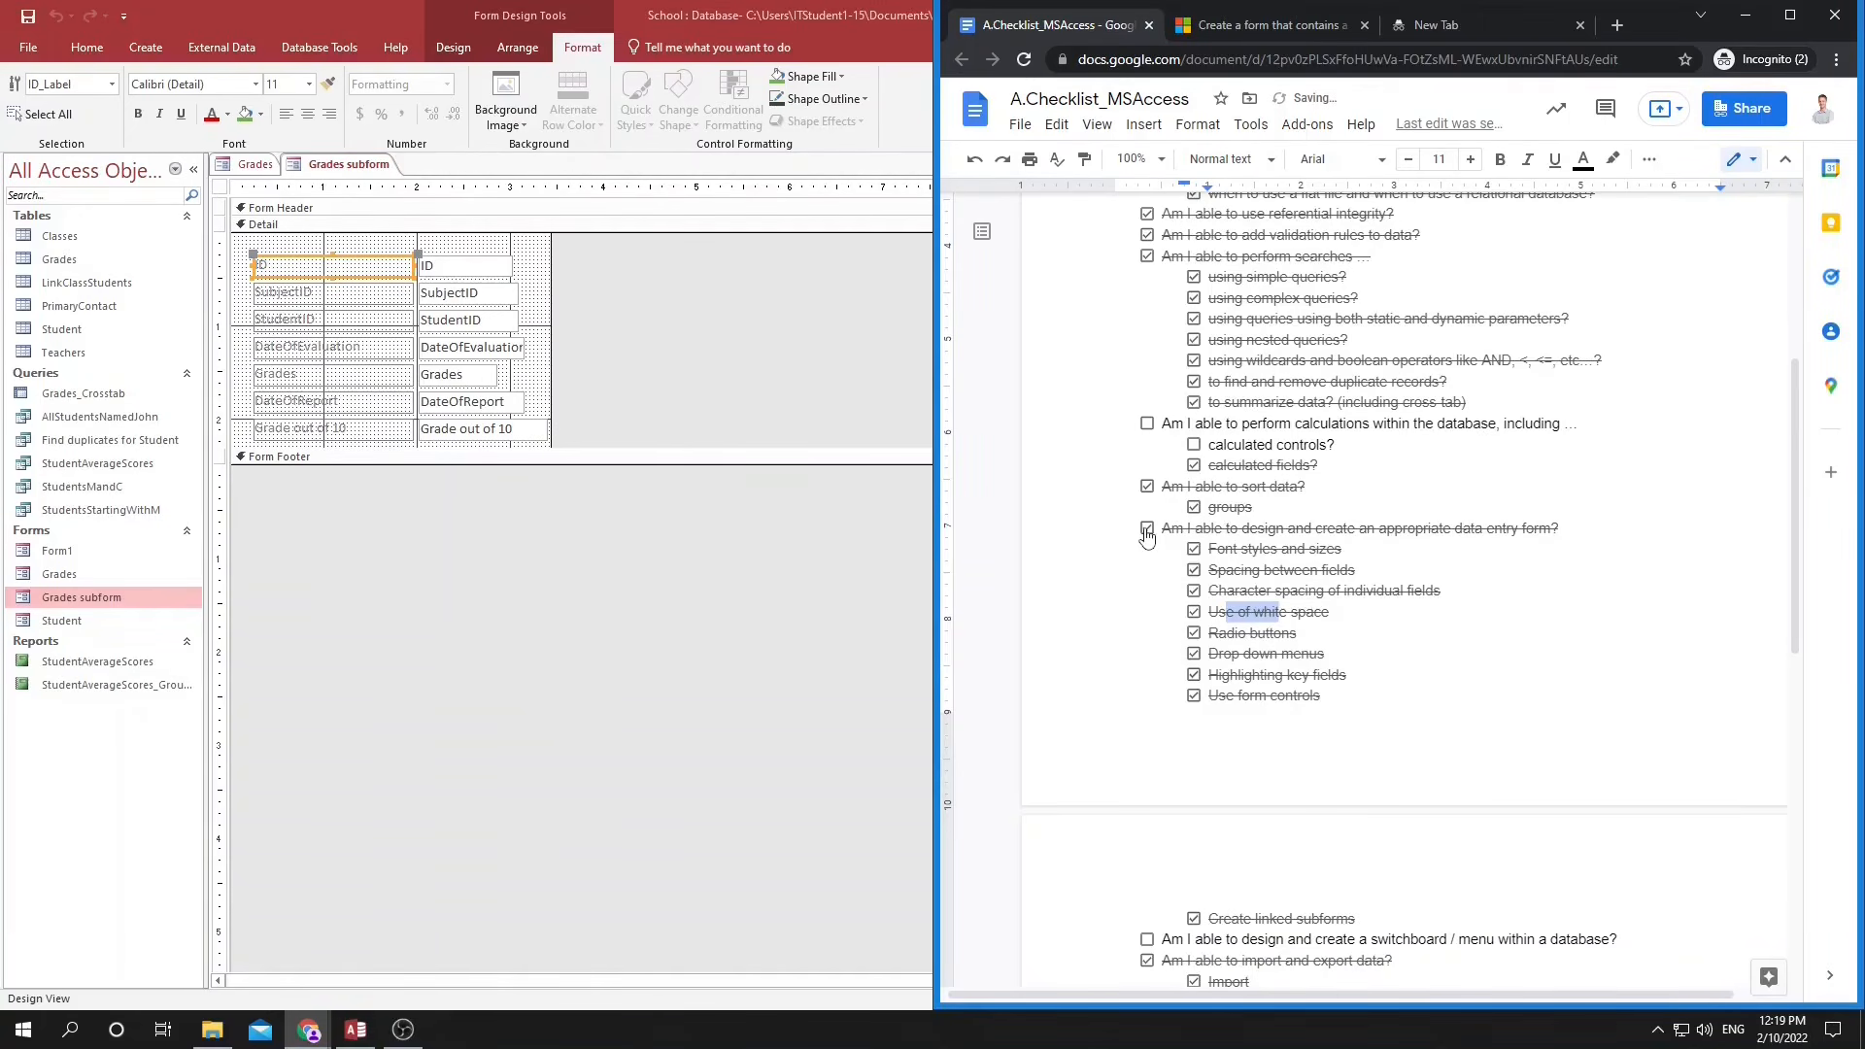
left_click_drag(1227, 445, 1314, 445)
left_click_drag(1314, 445, 1307, 445)
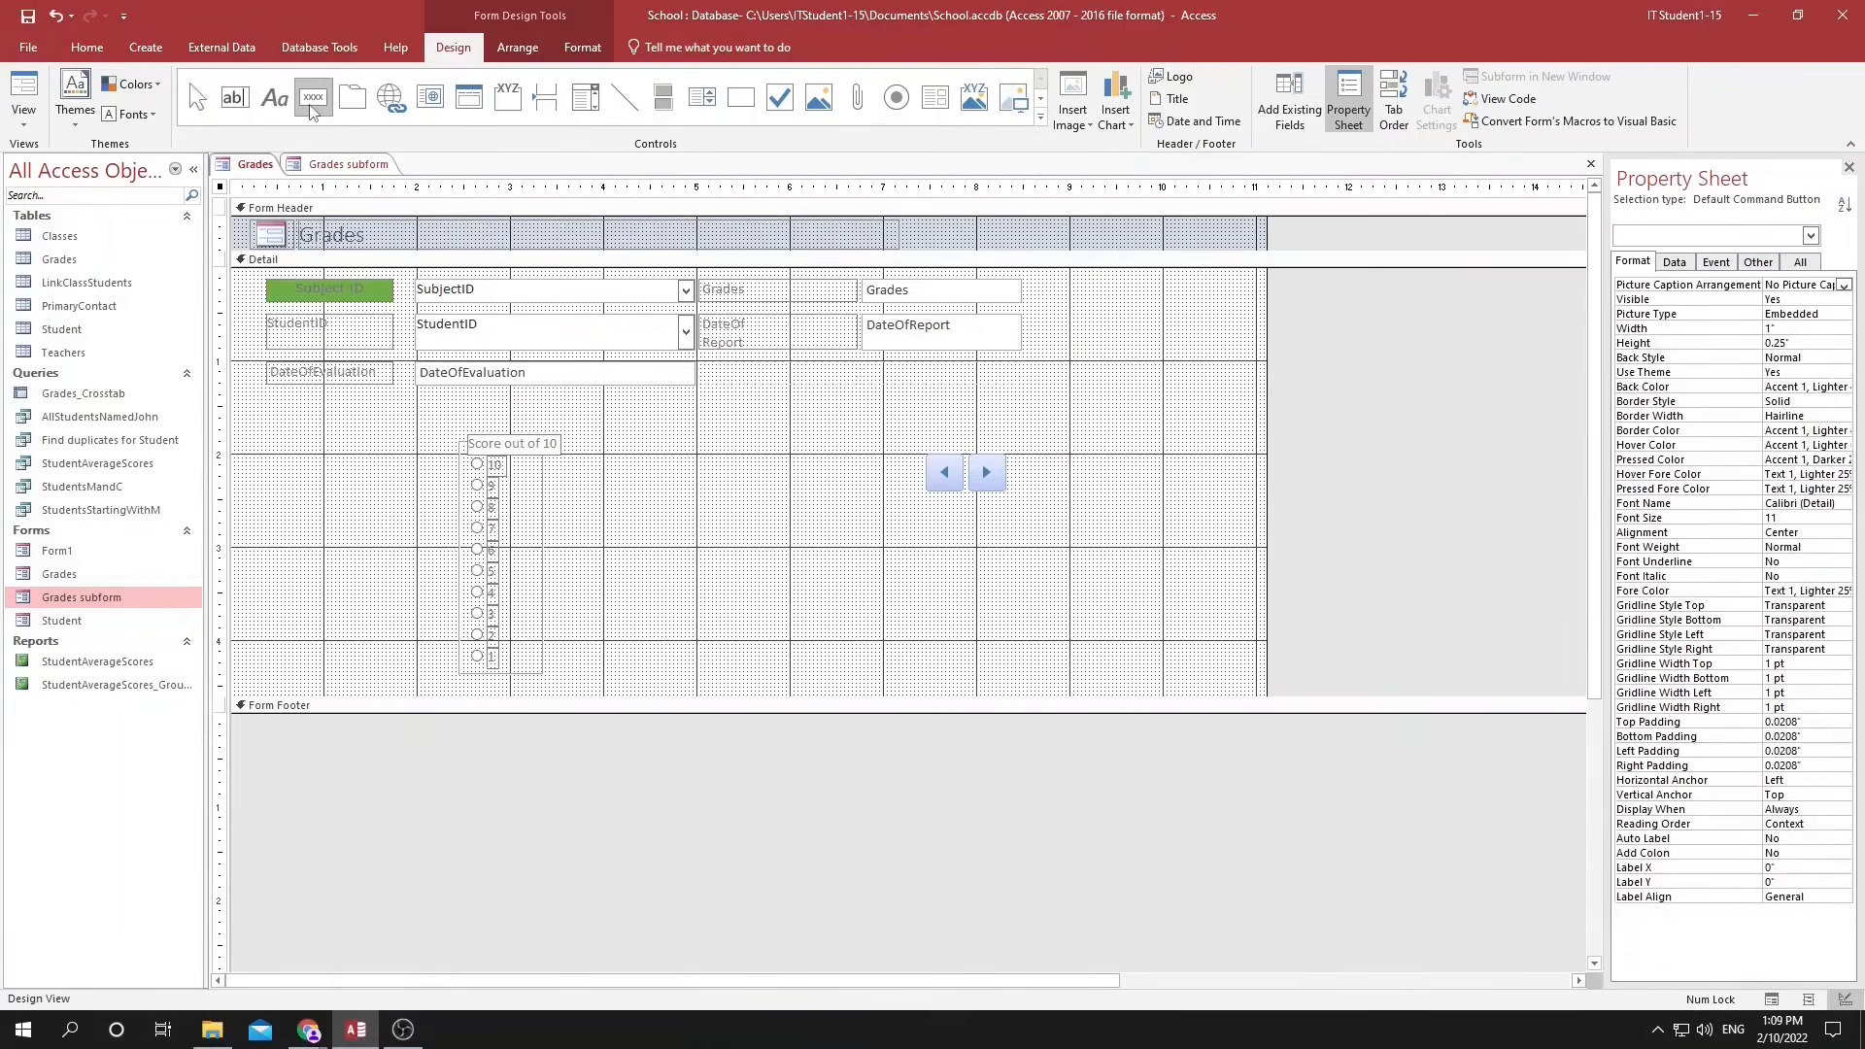
Add a text box beside the Grades form's option group, separate it from its label, and caption the label "Score out of ten:".
left_click(234, 97)
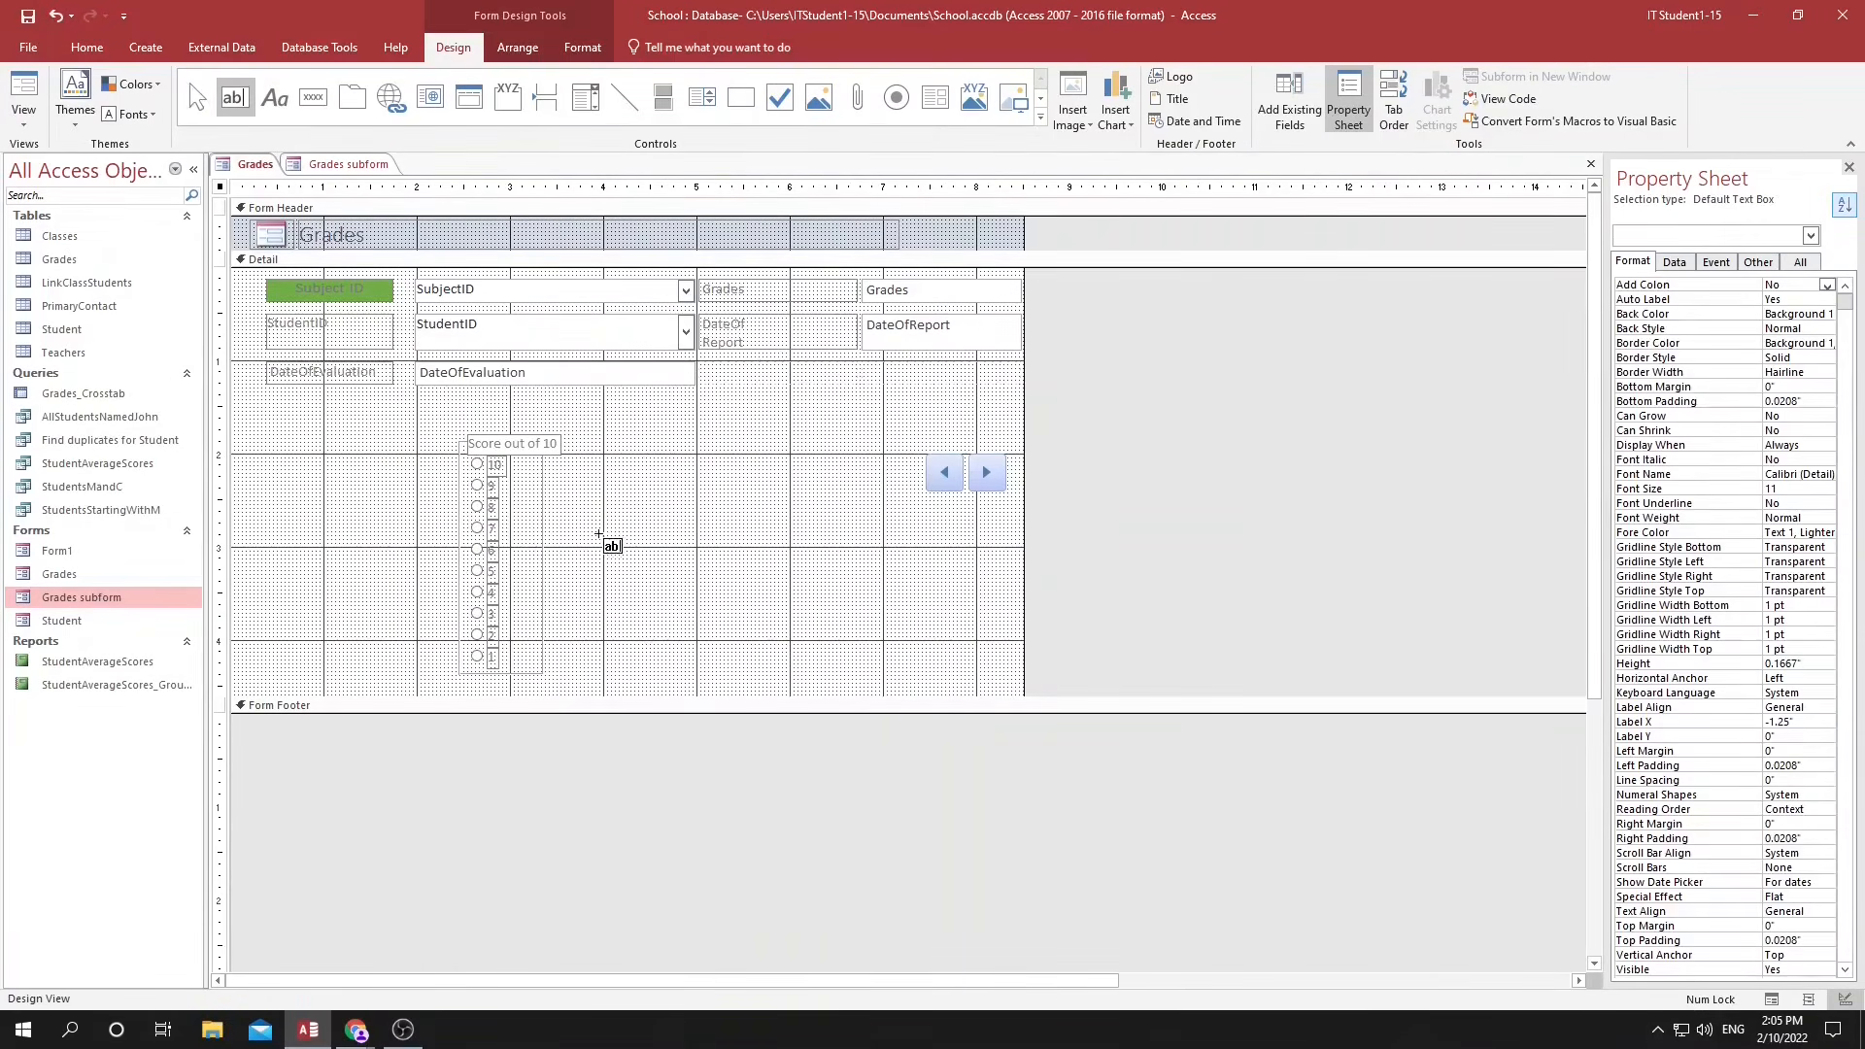
left_click(599, 535)
left_click_drag(628, 534, 752, 542)
left_click(629, 554)
double_click(629, 555)
type("Score")
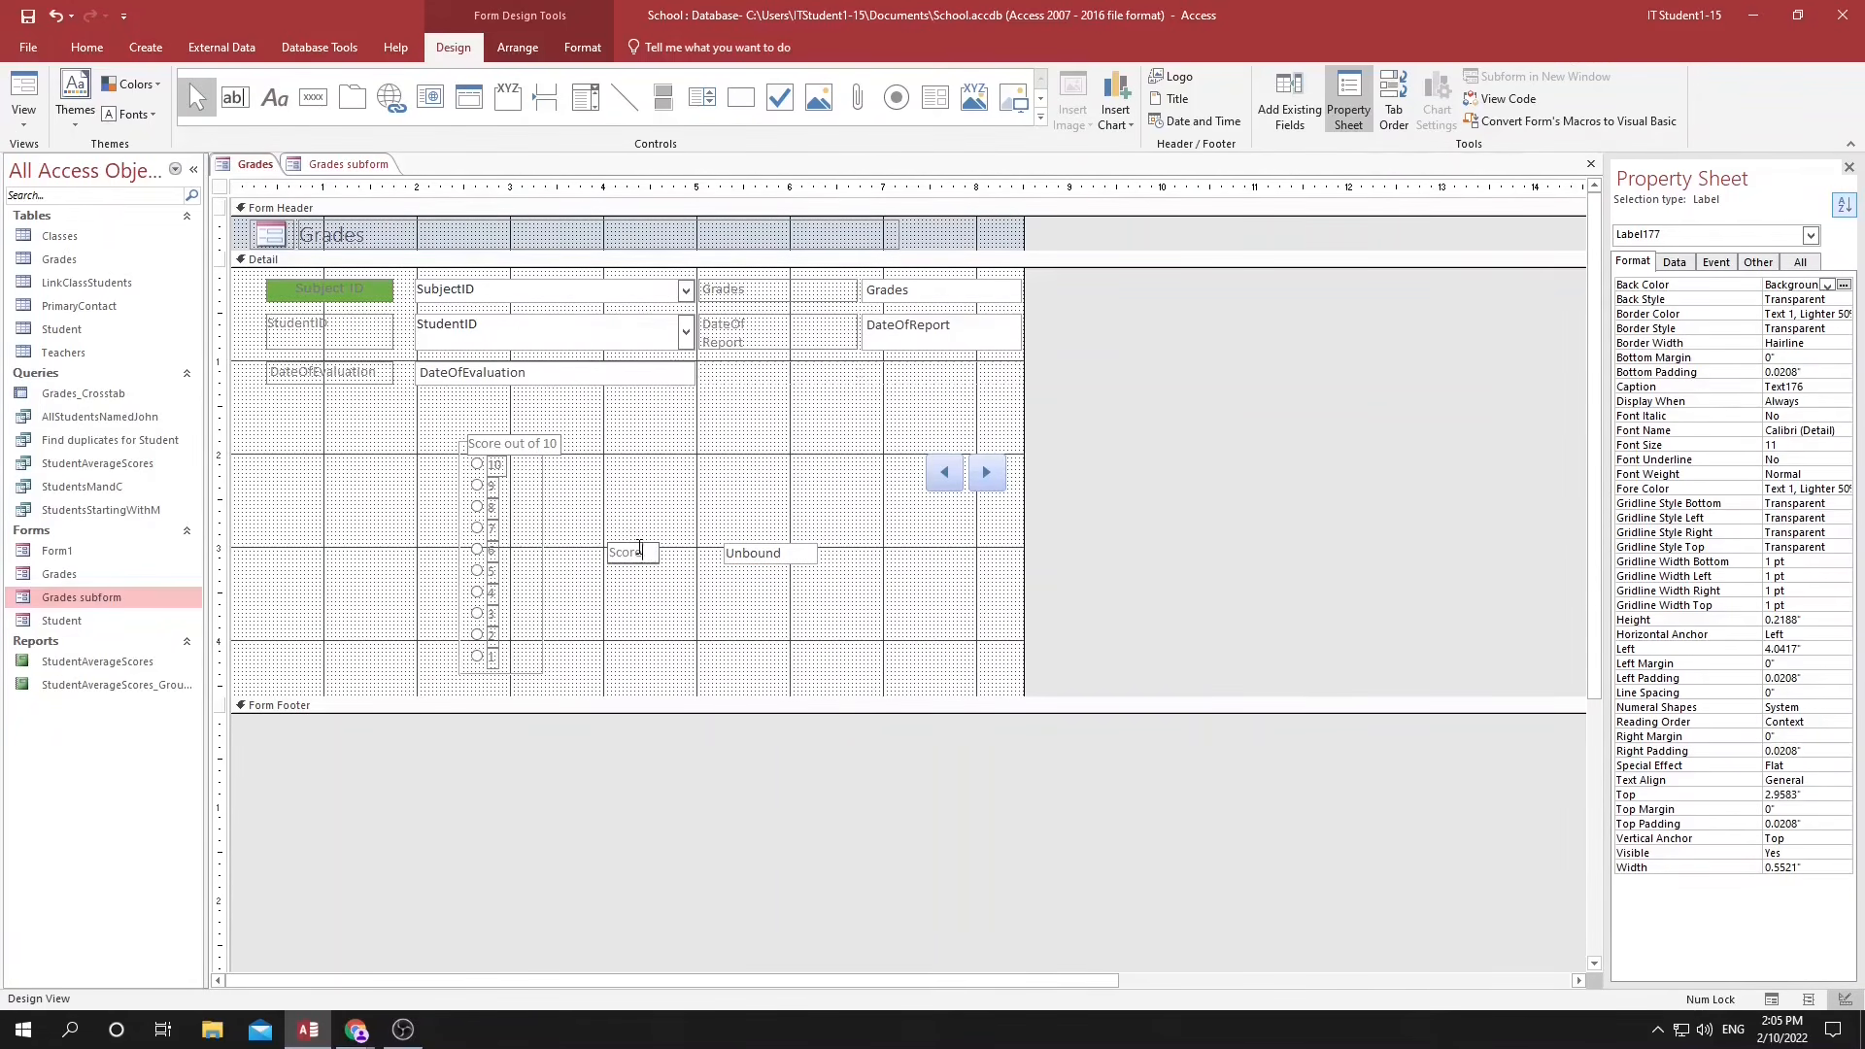
type(" out of ten:")
Build the expression [Grades] * 10 as the new text box's Control Source, taking the Grades field from the Grades table.
left_click(784, 553)
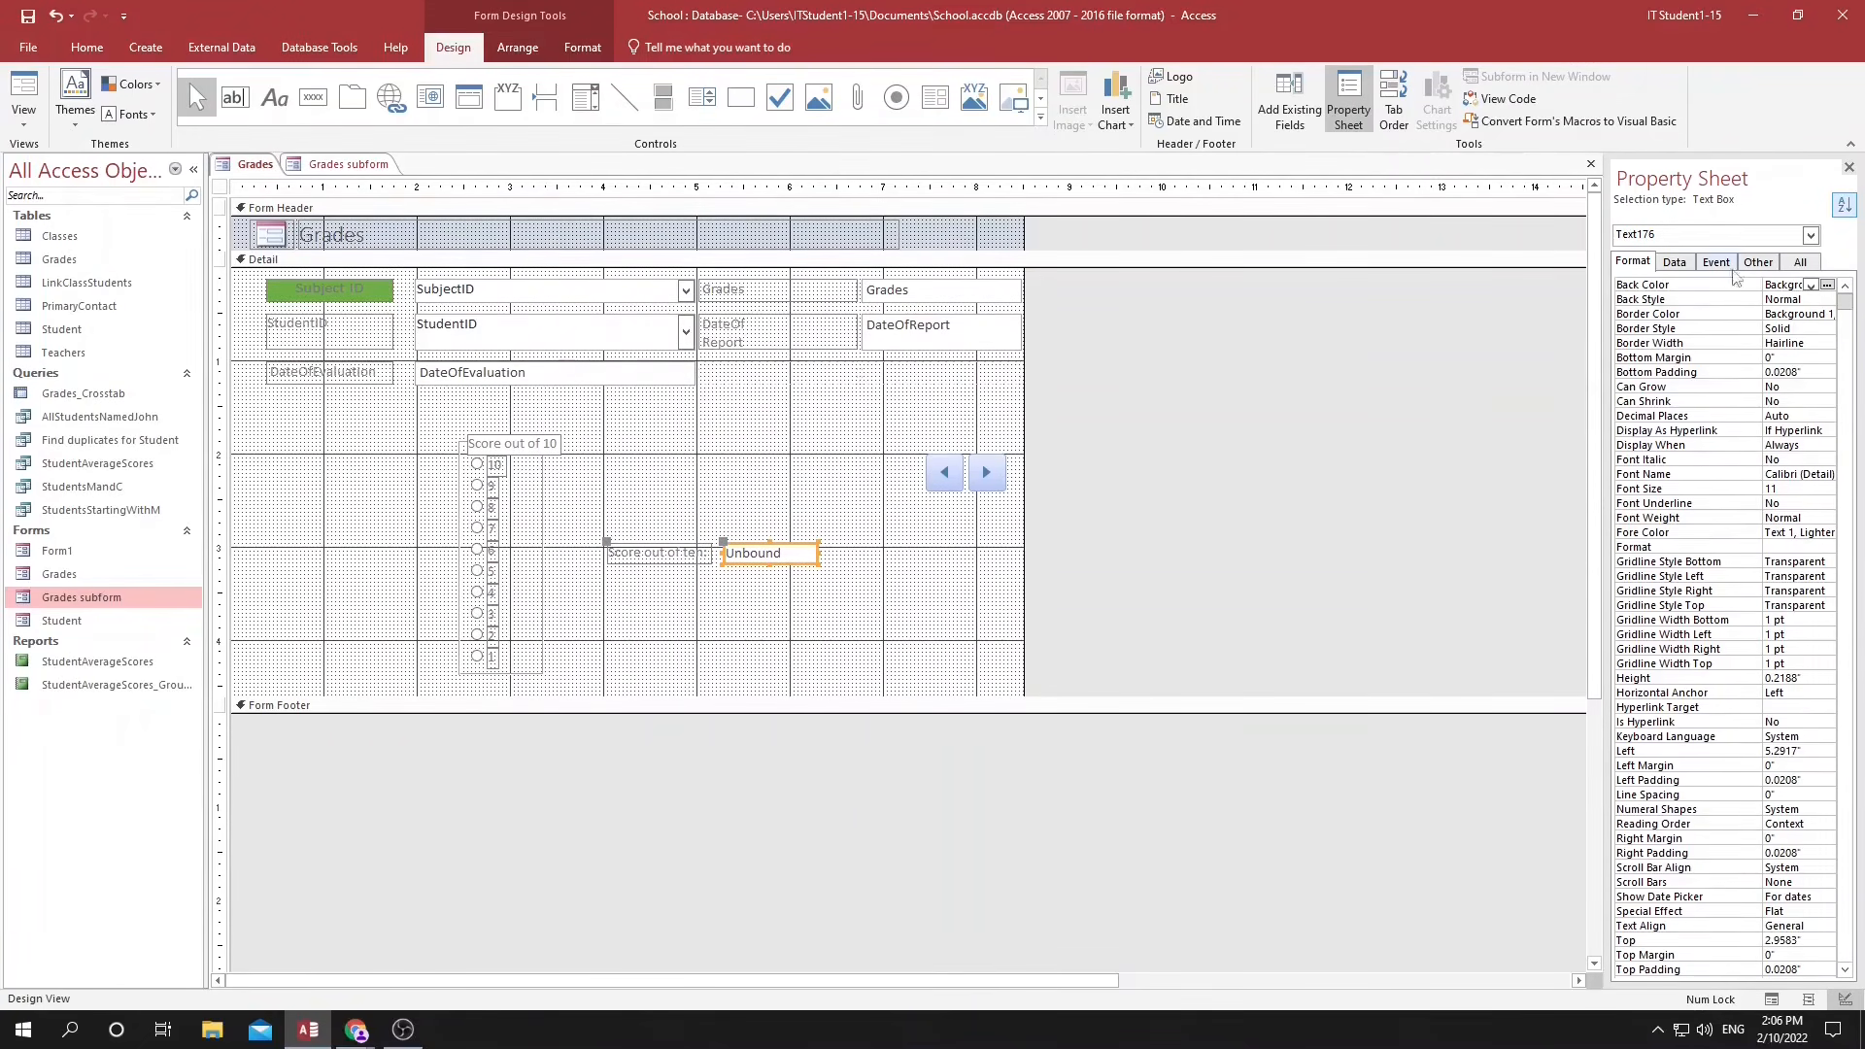
left_click(1800, 262)
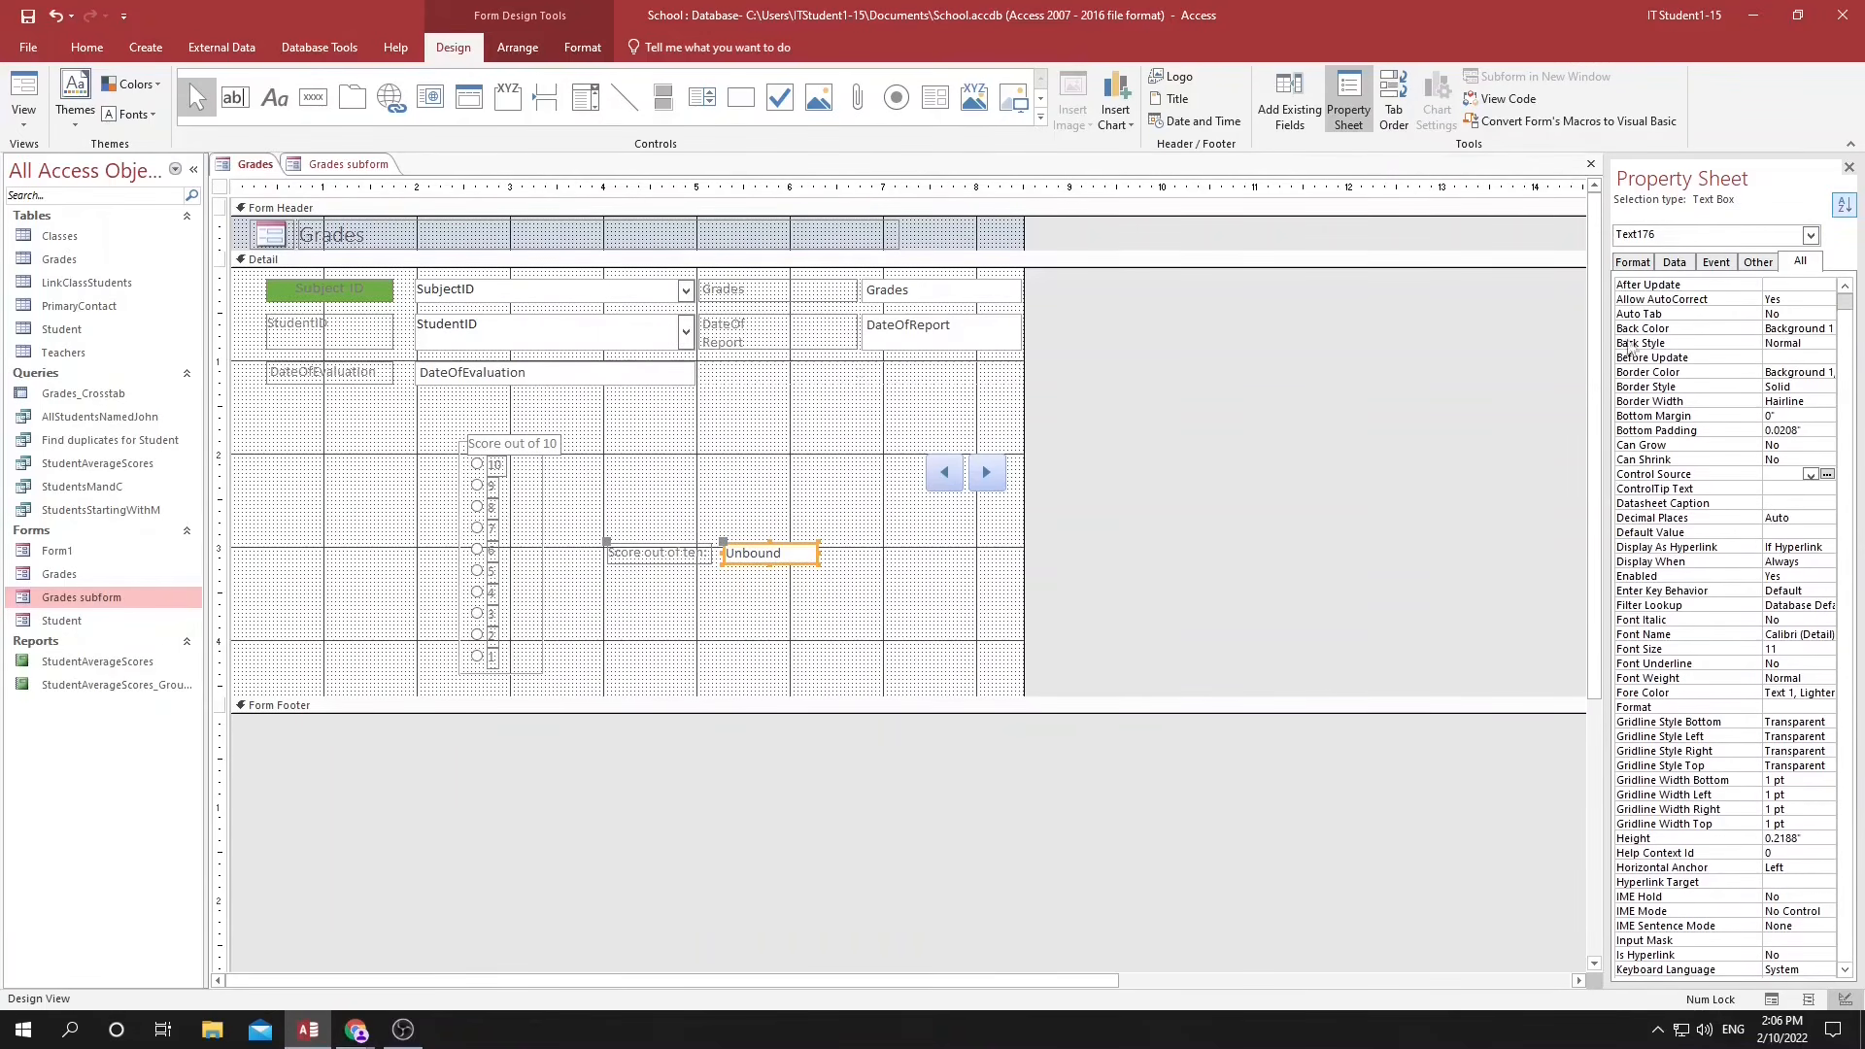
left_click(1619, 476)
left_click(1827, 475)
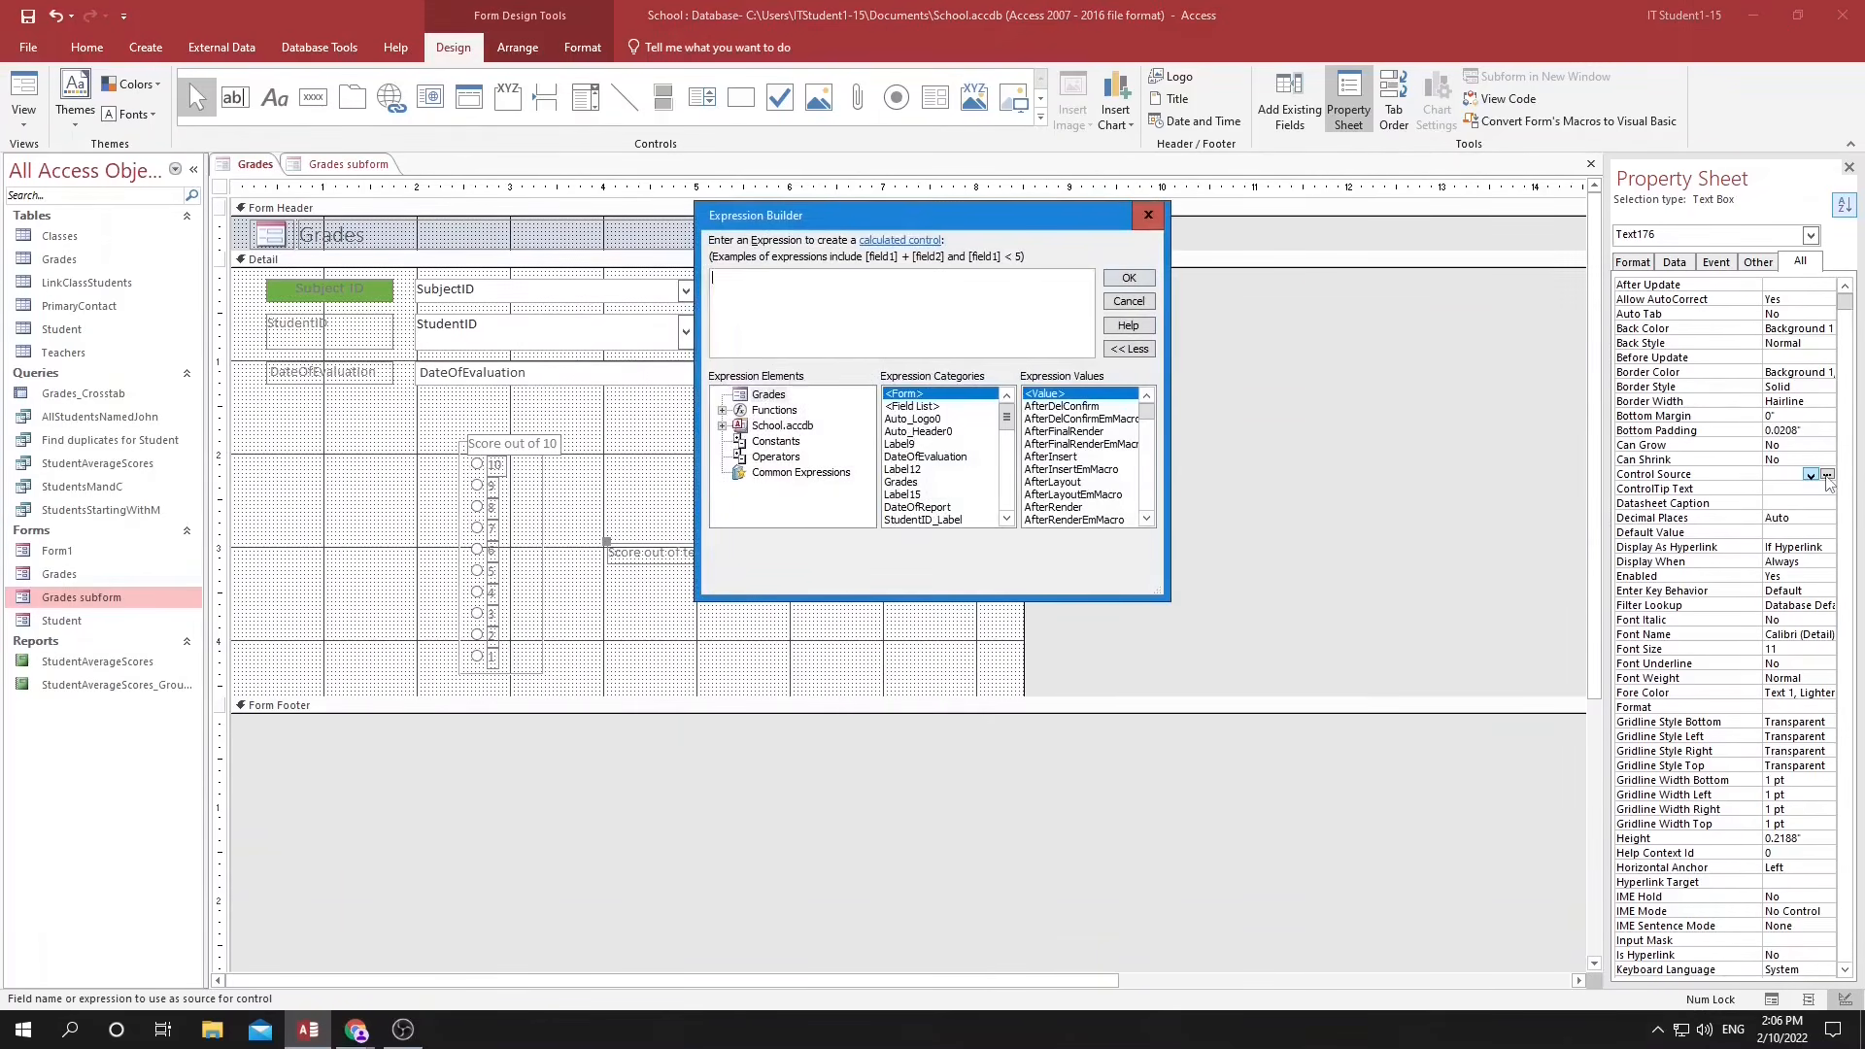
left_click(722, 425)
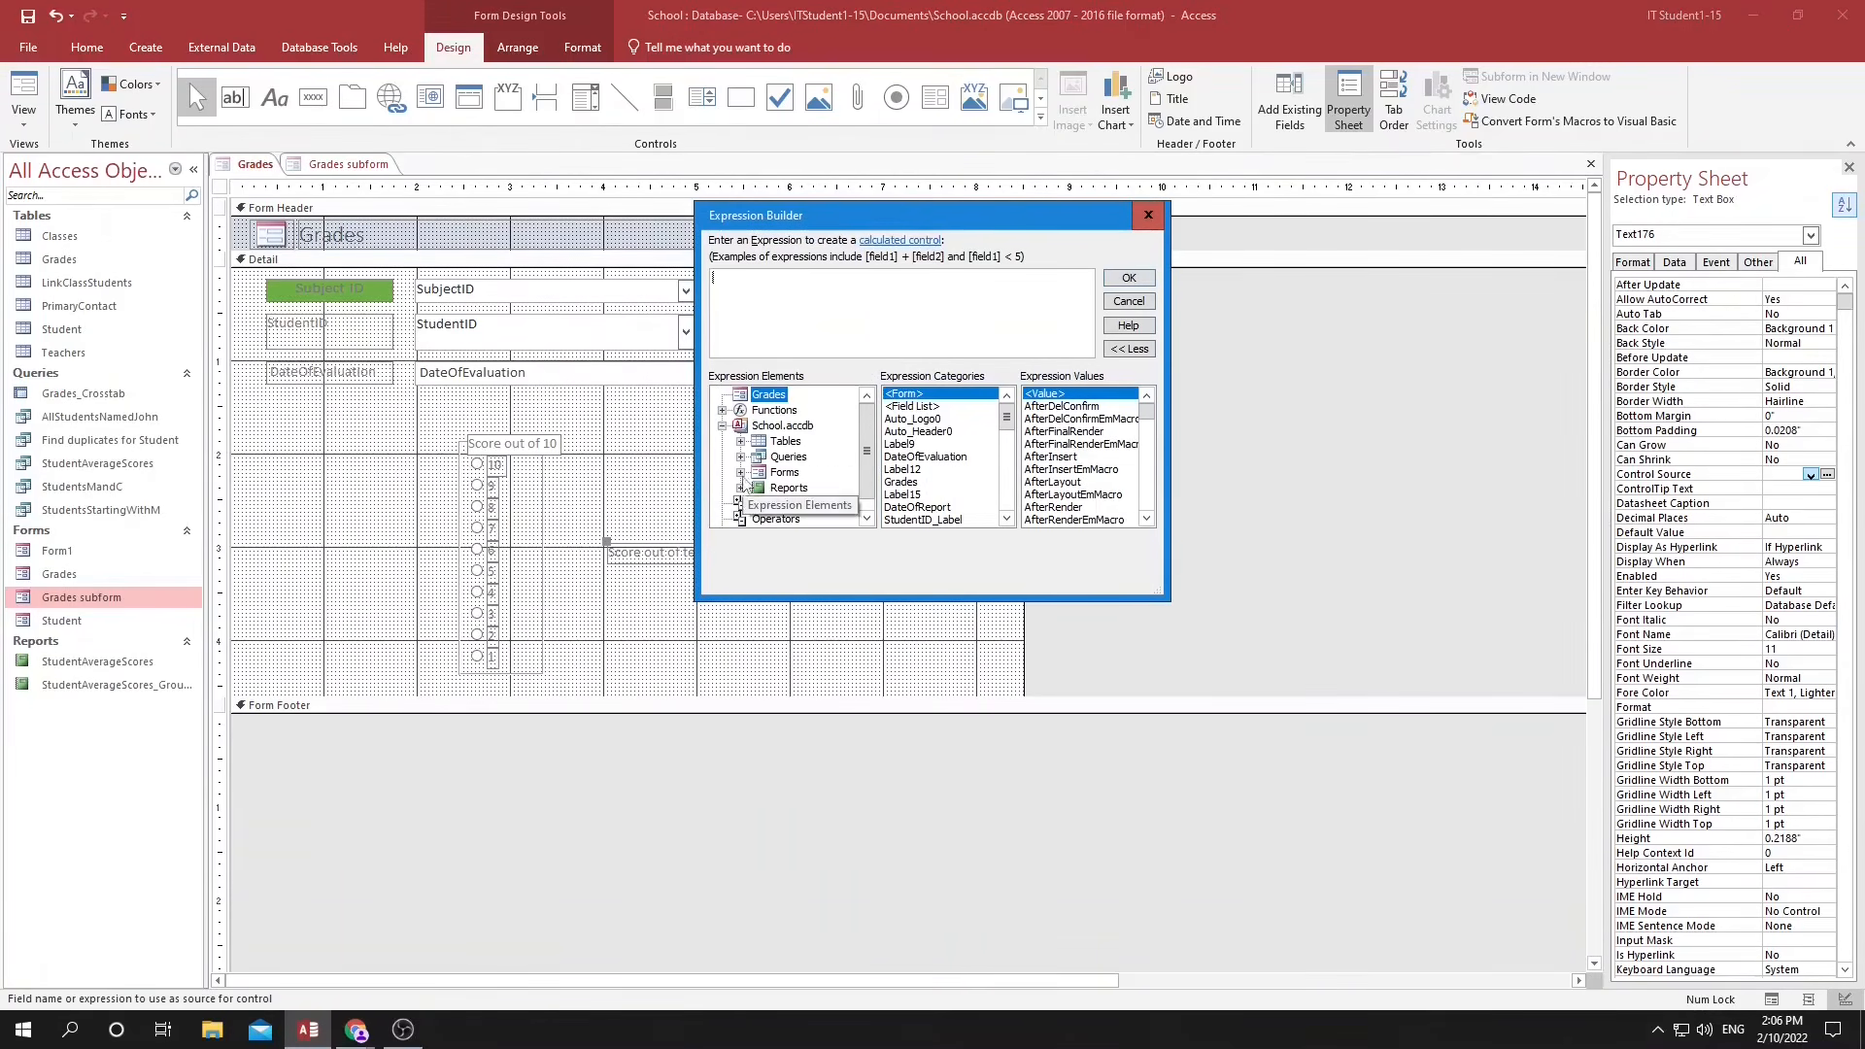
left_click(738, 442)
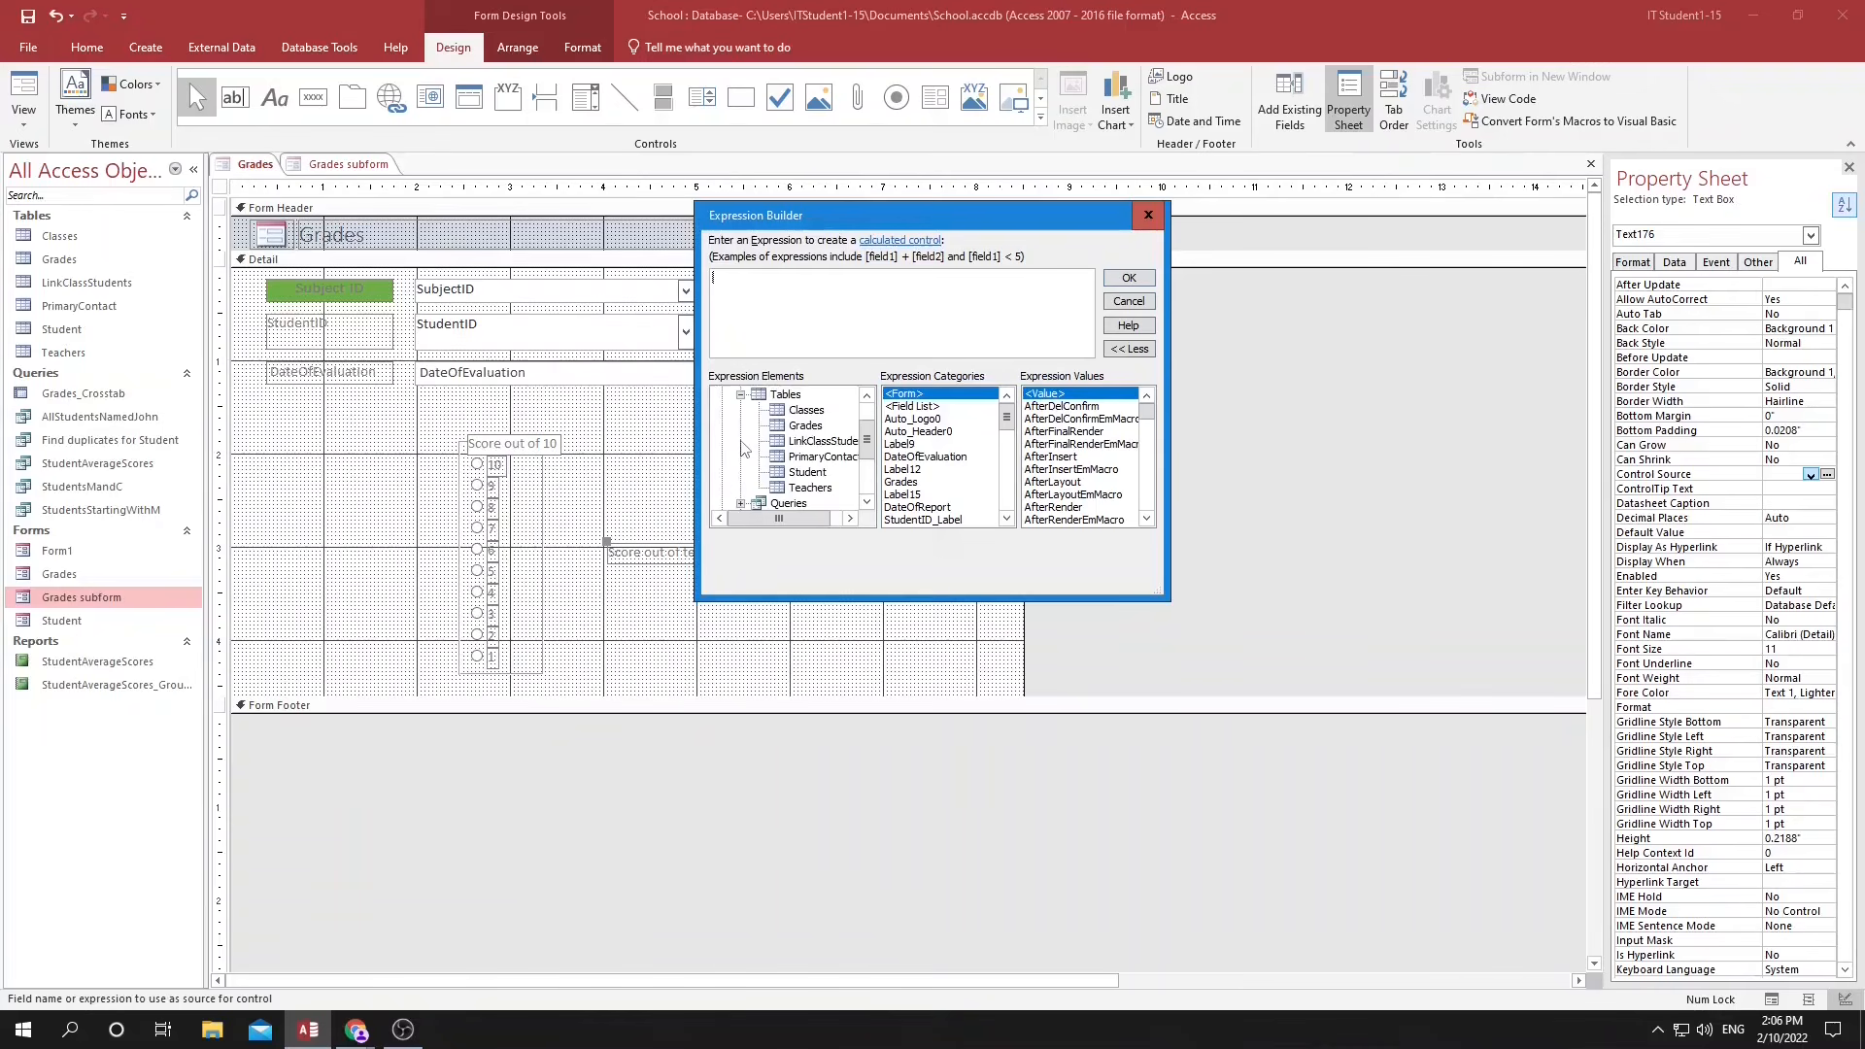
left_click(800, 428)
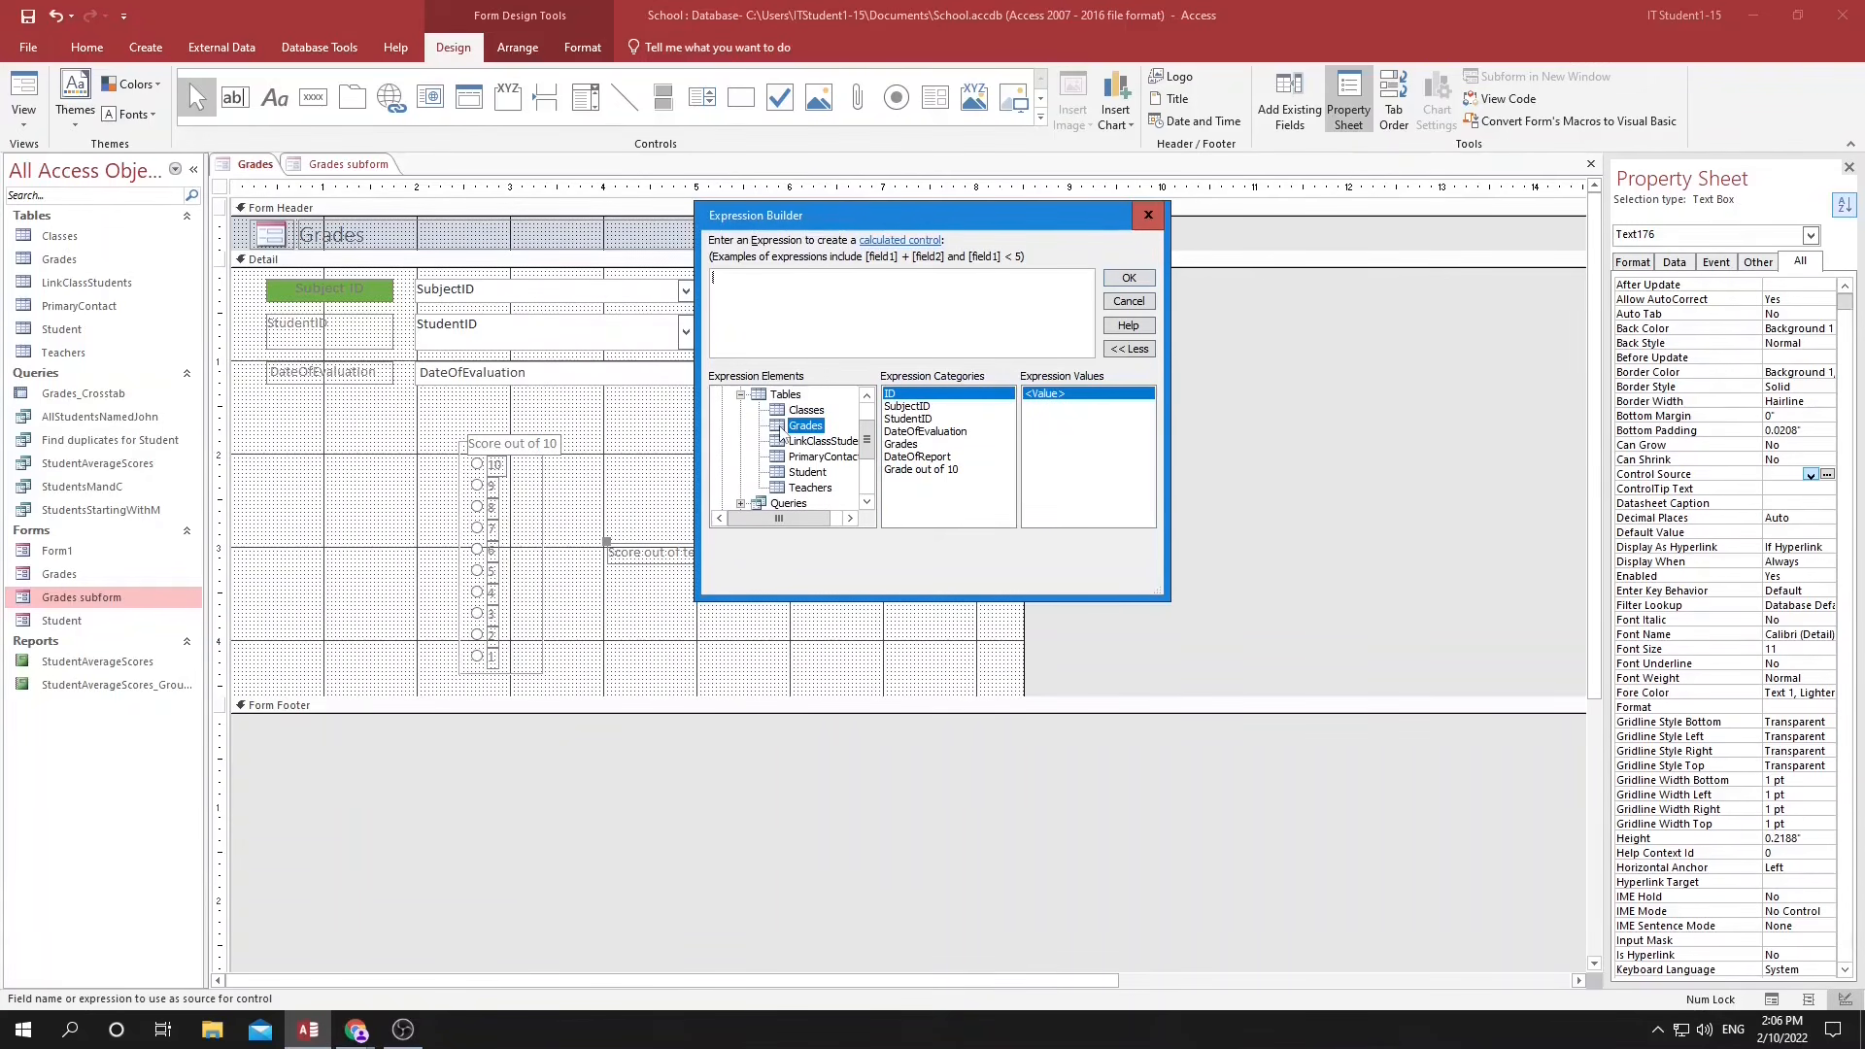
left_click(923, 445)
double_click(923, 447)
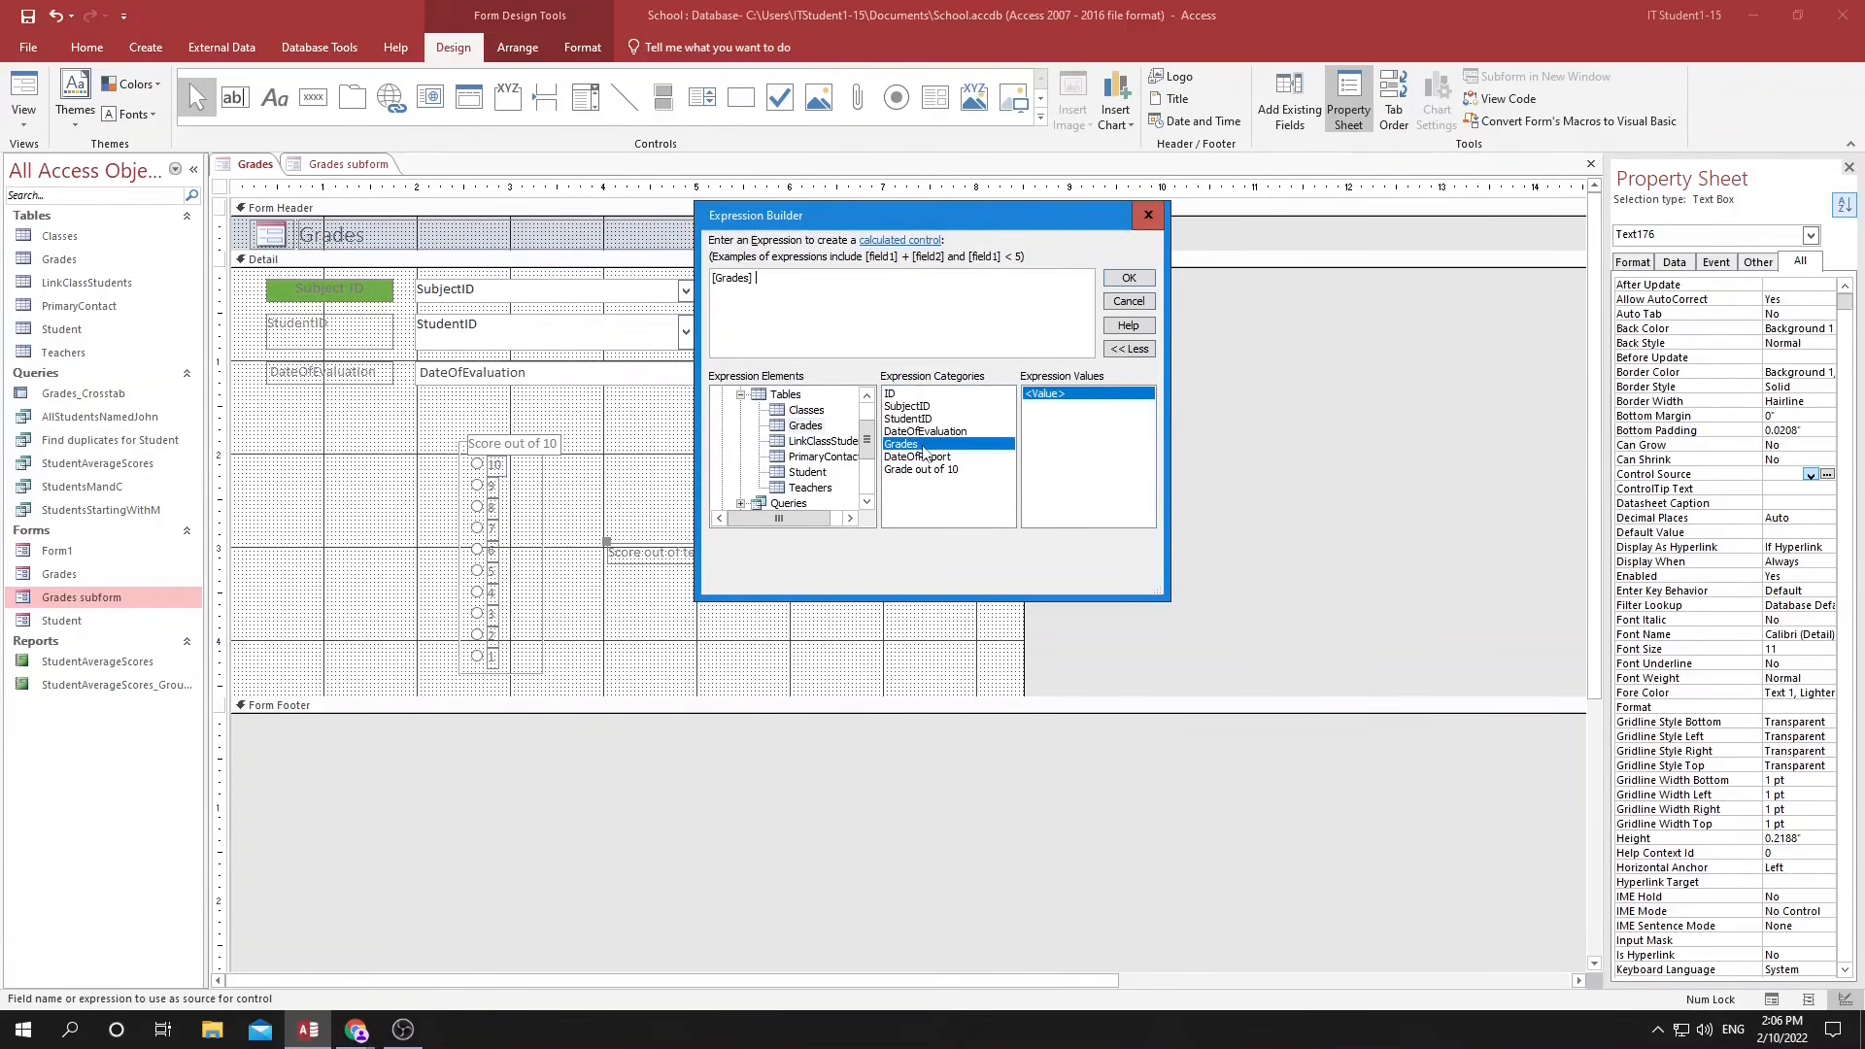
type("* 10")
left_click(1128, 277)
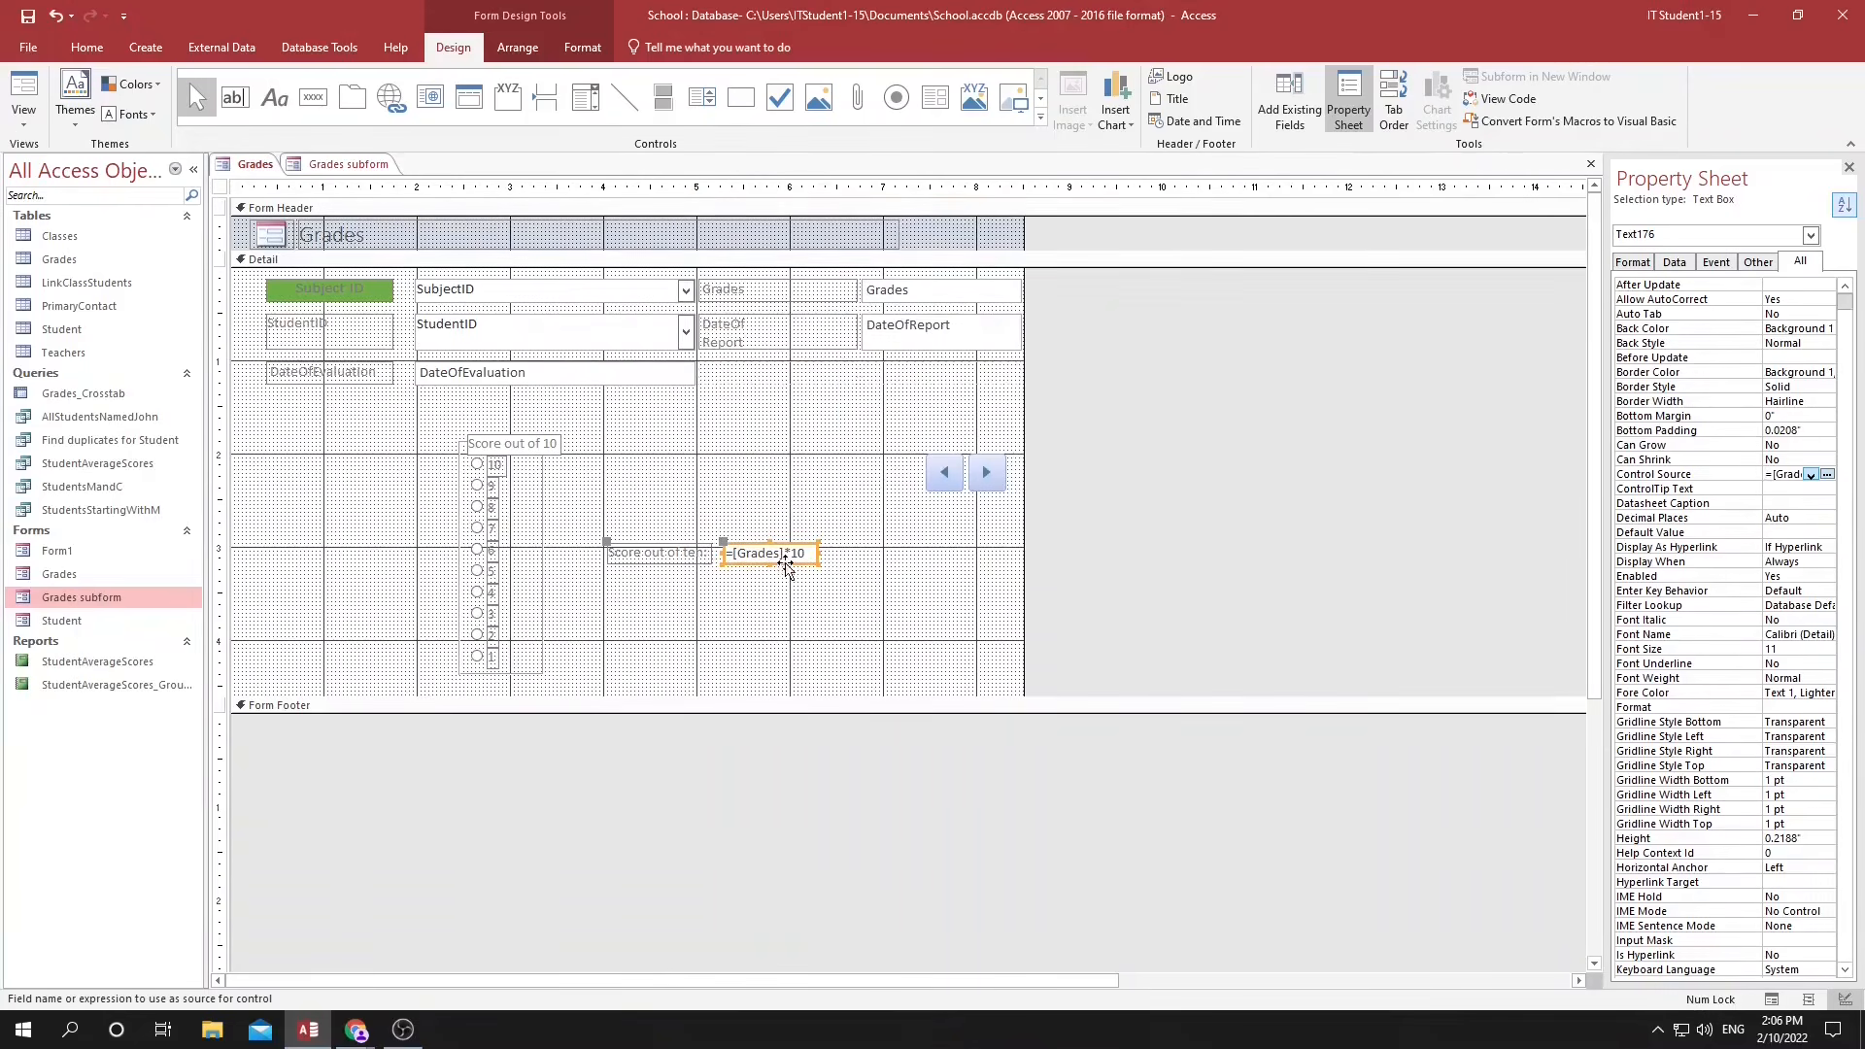
Move the calculated text box with its label just above the option group and change the group's caption to "...".
left_click_drag(758, 553, 616, 422)
left_click(557, 440)
left_click(557, 440)
key("BackSpace")
key("BackSpace")
key("BackSpace")
key("BackSpace")
key("BackSpace")
key("BackSpace")
key("BackSpace")
key("BackSpace")
key("BackSpace")
key("BackSpace")
key("BackSpace")
key("BackSpace")
key("BackSpace")
key("BackSpace")
key("BackSpace")
type("...")
left_click(720, 598)
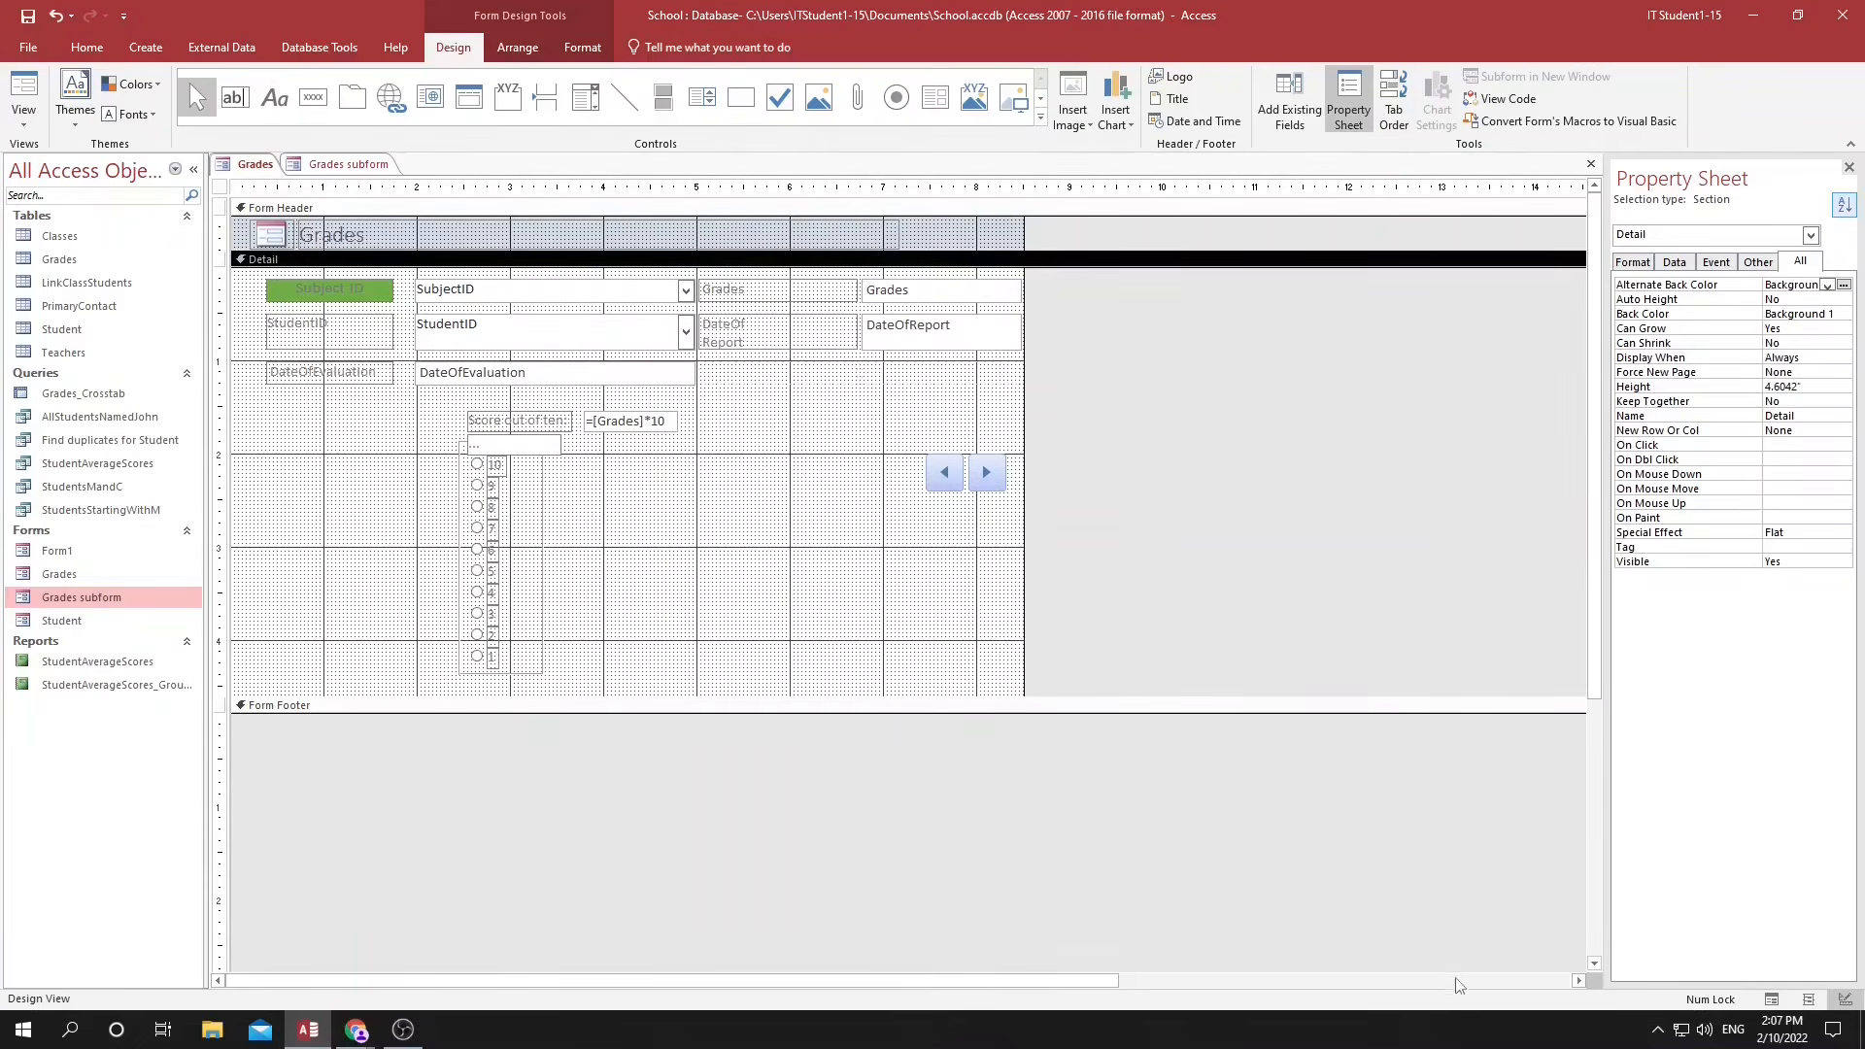
Show the Grades form in Form View and step through several records to check the calculated score.
left_click(1772, 999)
left_click(998, 423)
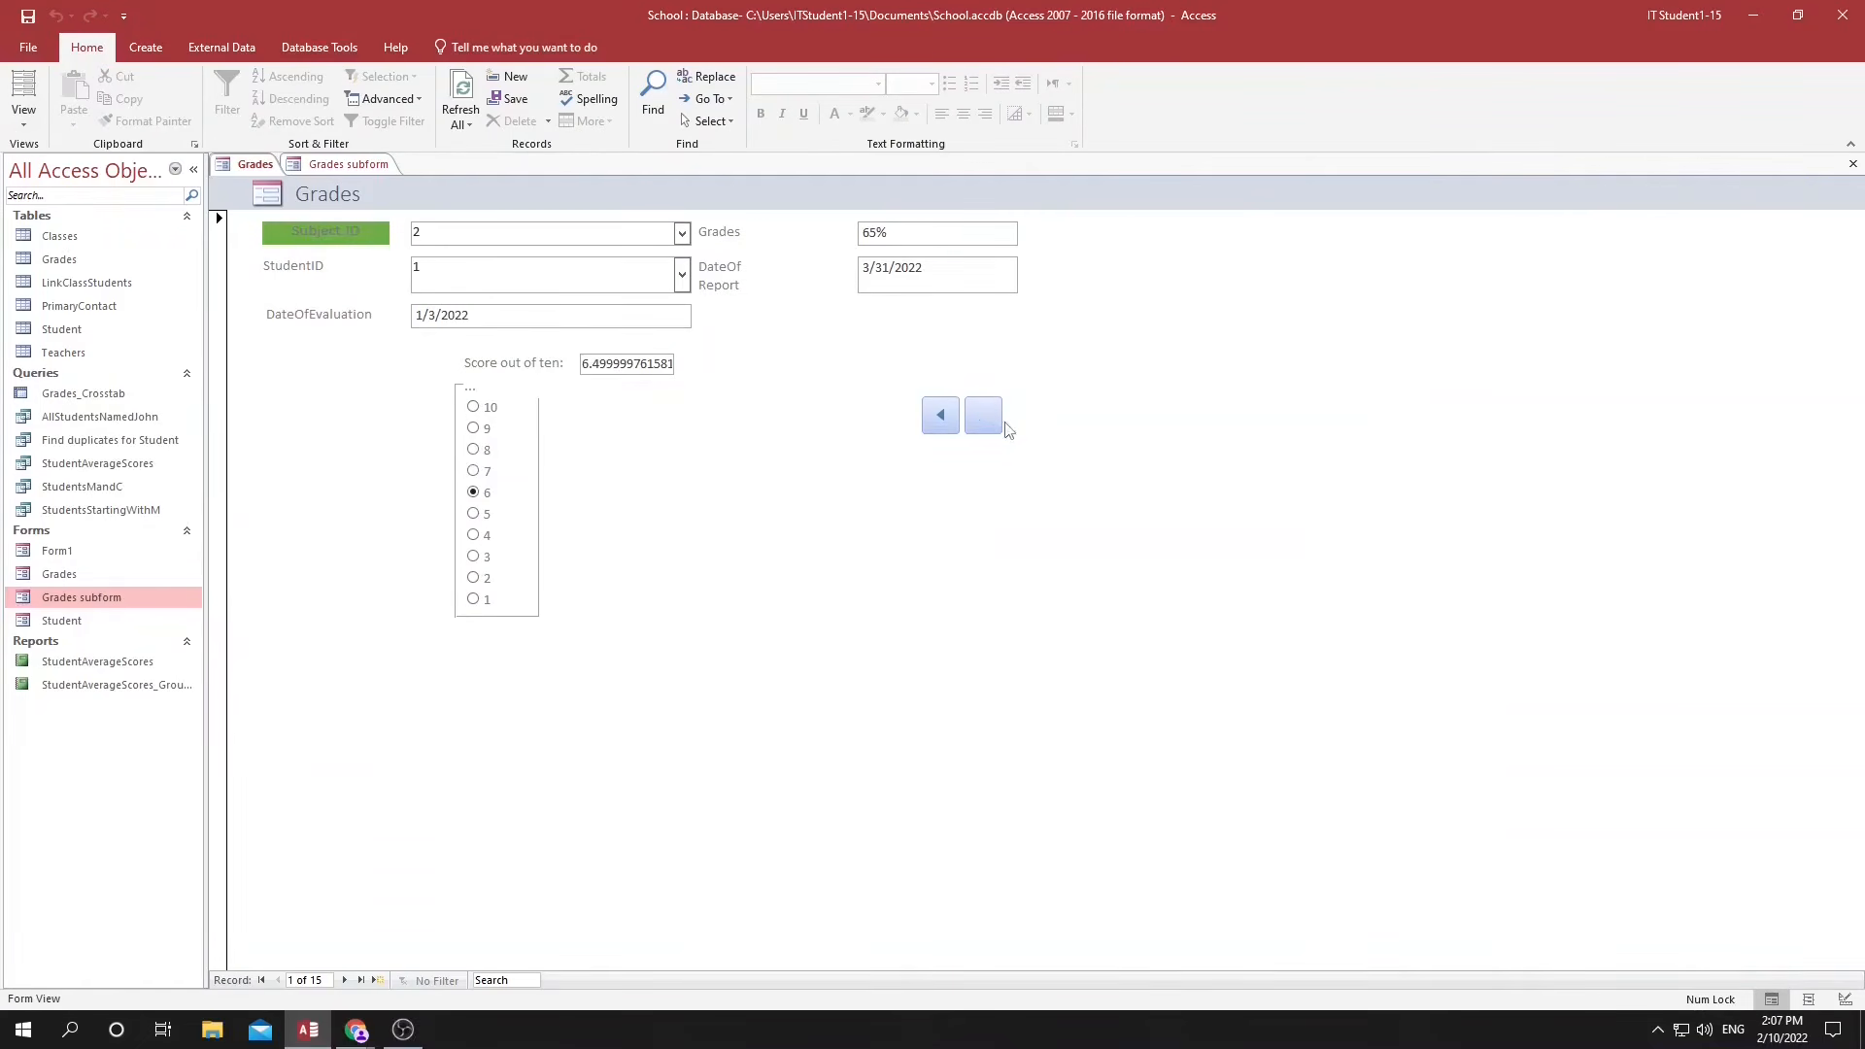
left_click(990, 424)
left_click(991, 423)
left_click(987, 426)
left_click(941, 416)
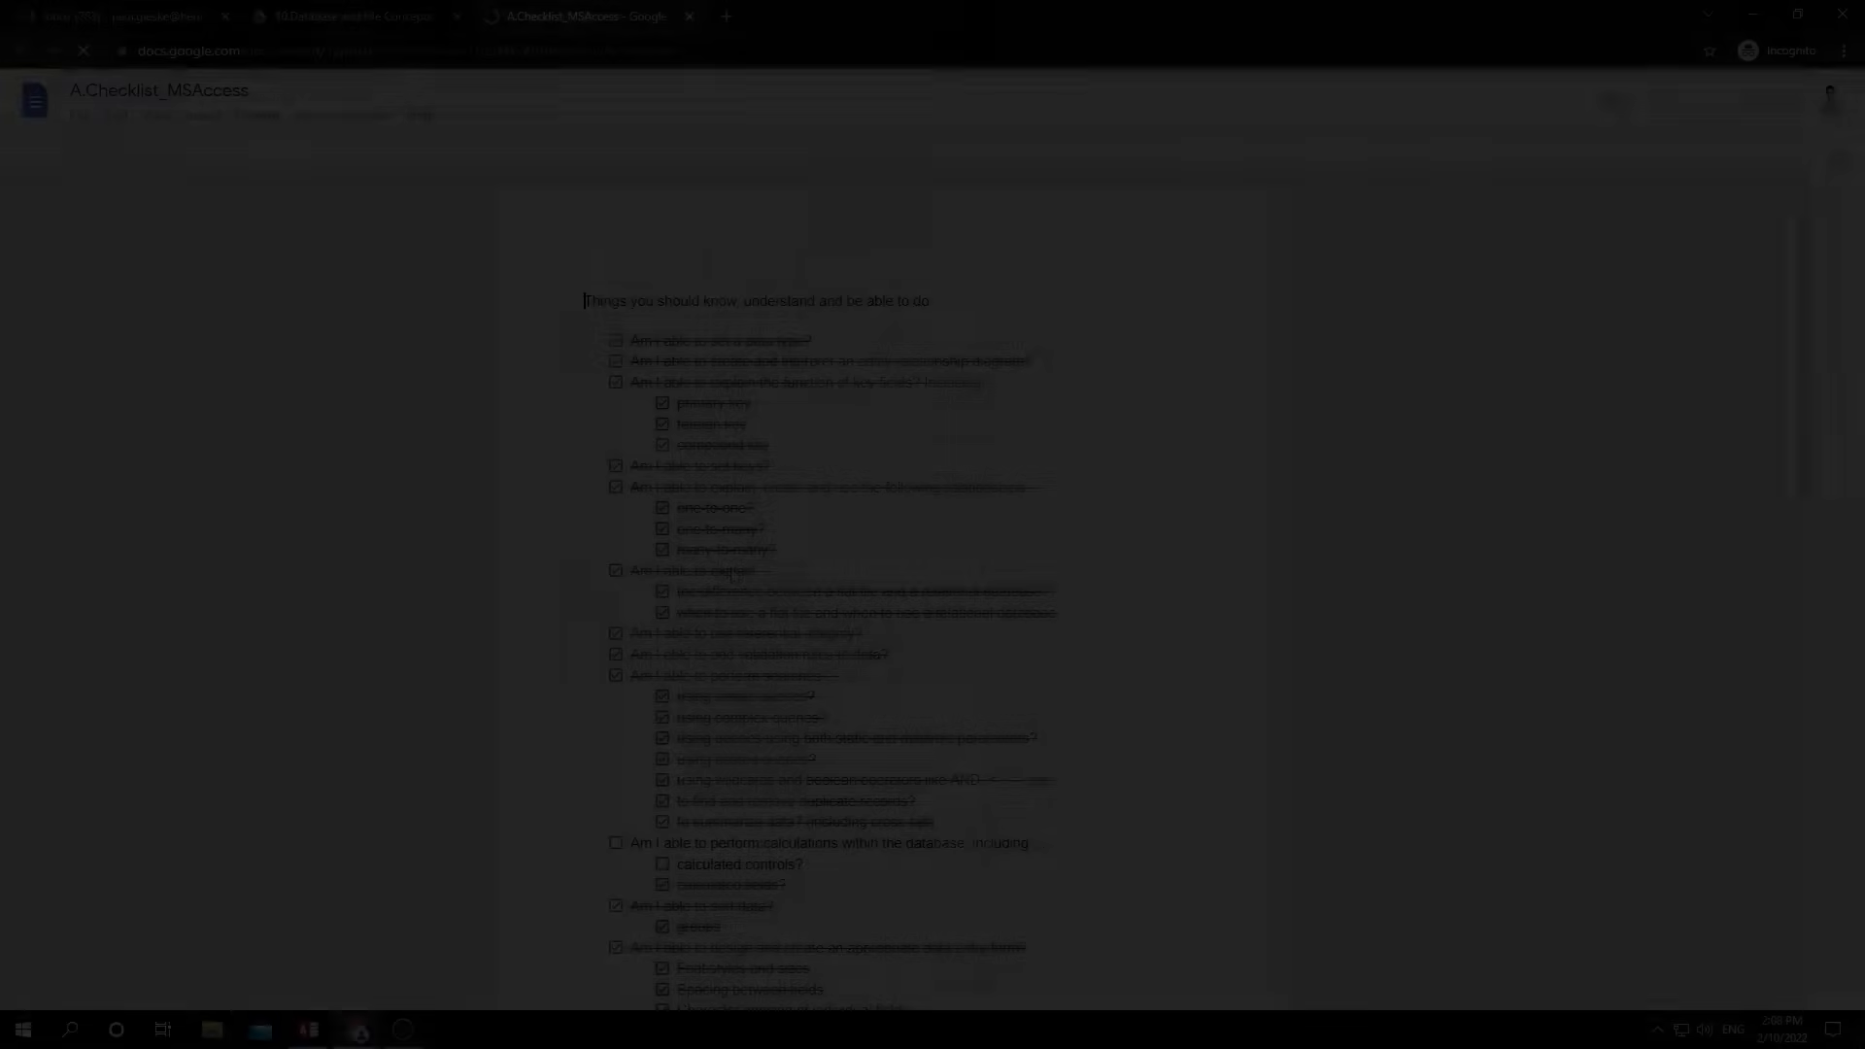
In the Access skills checklist, tick off calculated controls and the main item on performing calculations within the database.
scroll(731, 575, "down", 4)
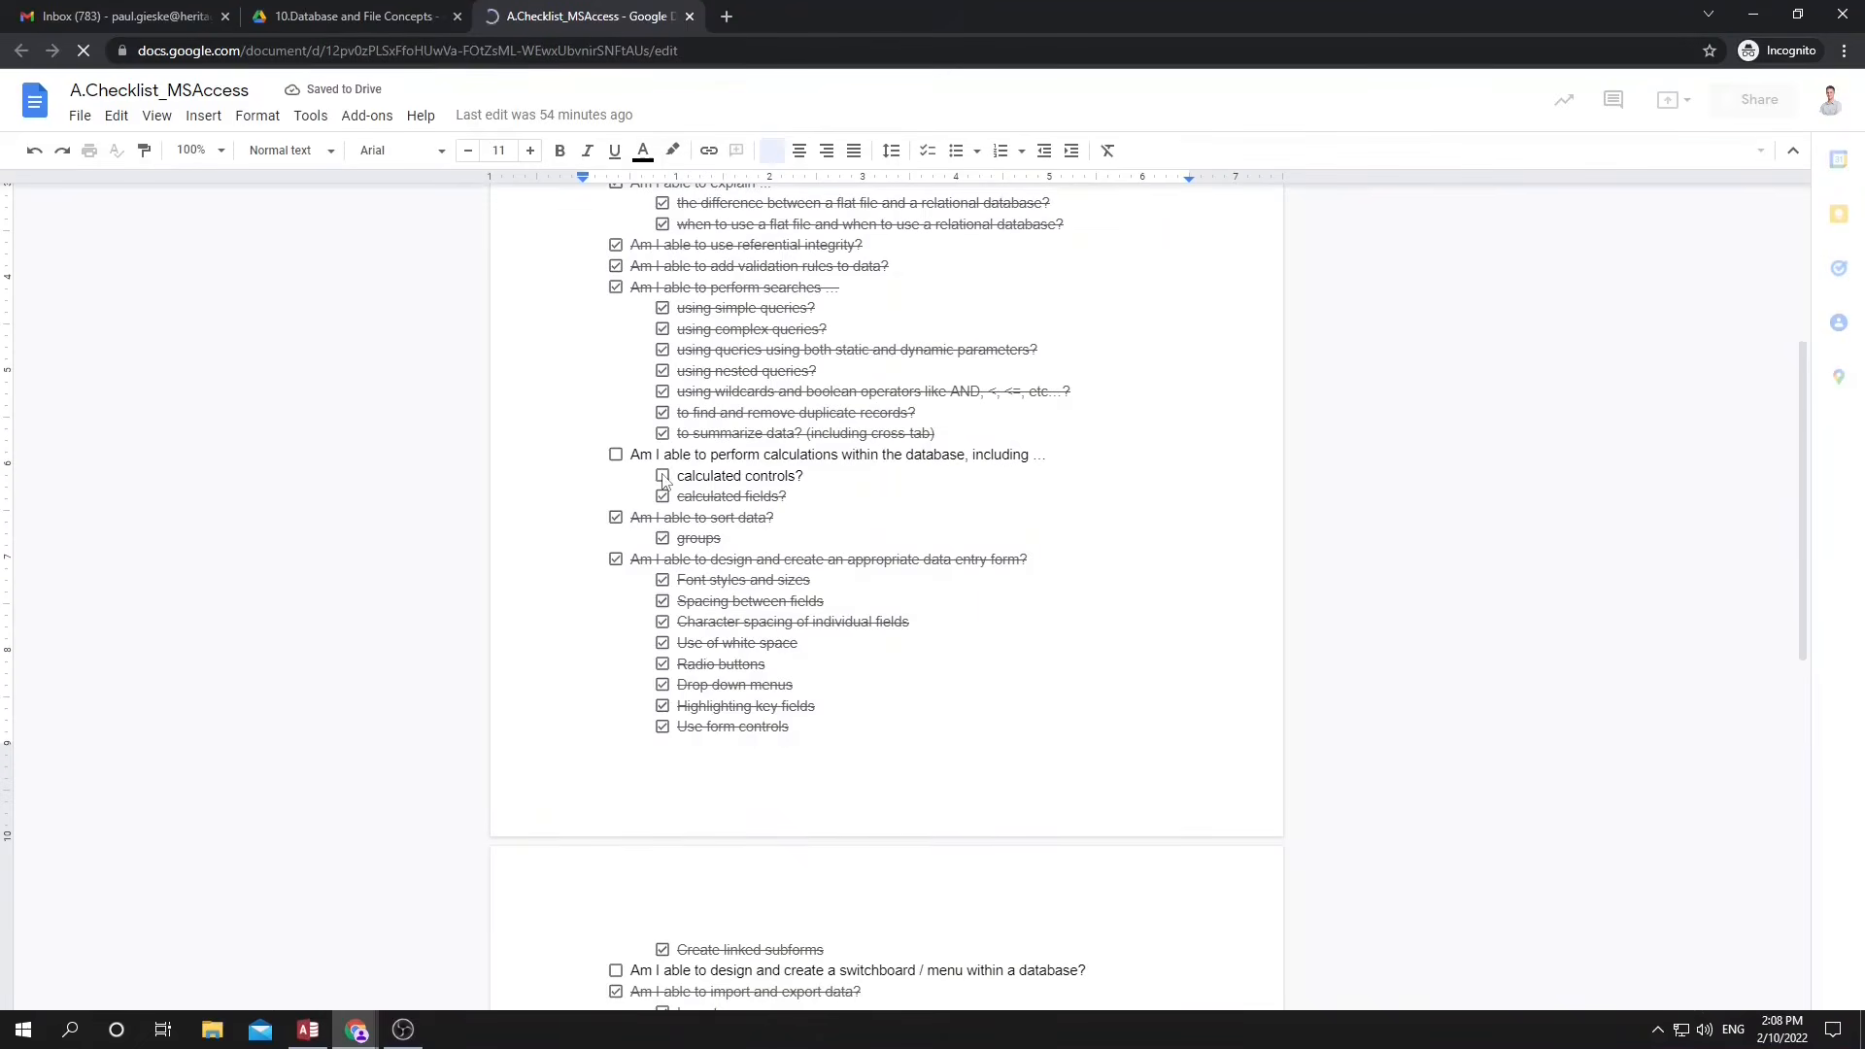
left_click(662, 476)
left_click(616, 455)
scroll(711, 579, "down", 4)
left_click_drag(692, 580, 967, 581)
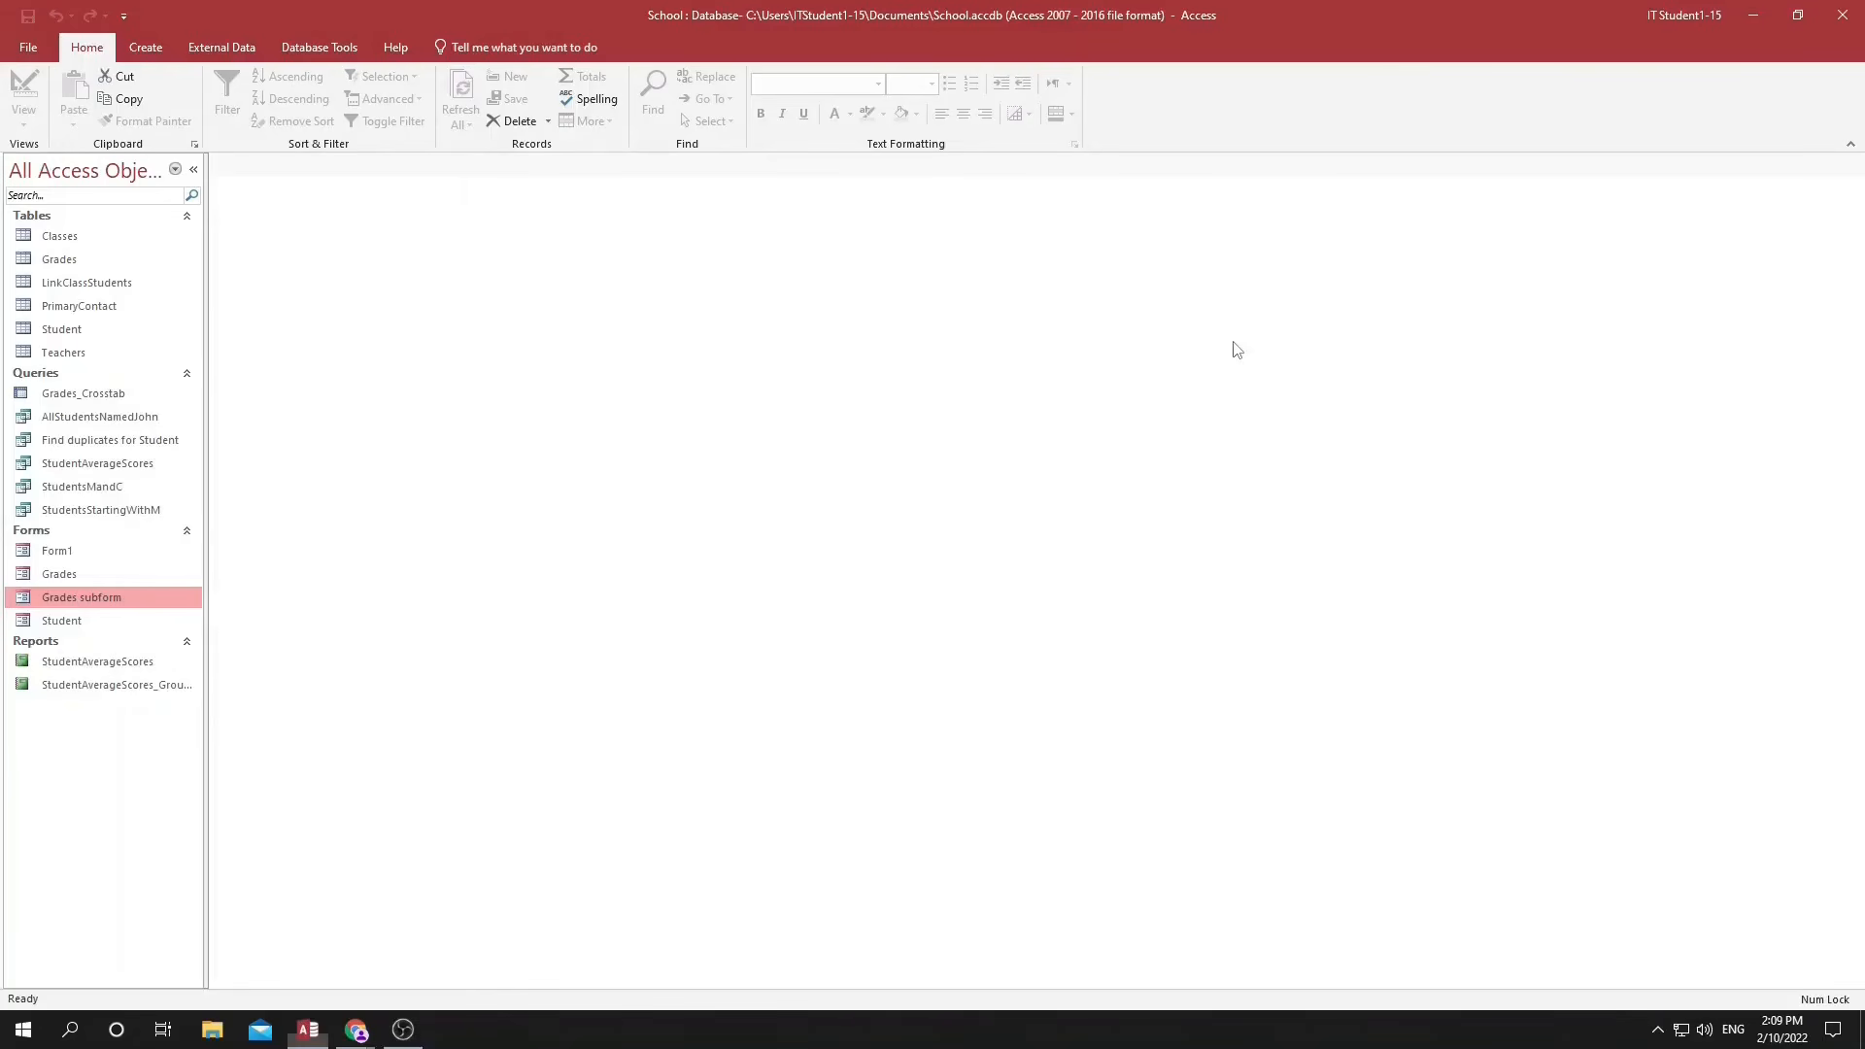
Add the Switchboard Manager command from All Commands to the Quick Access Toolbar.
left_click(123, 15)
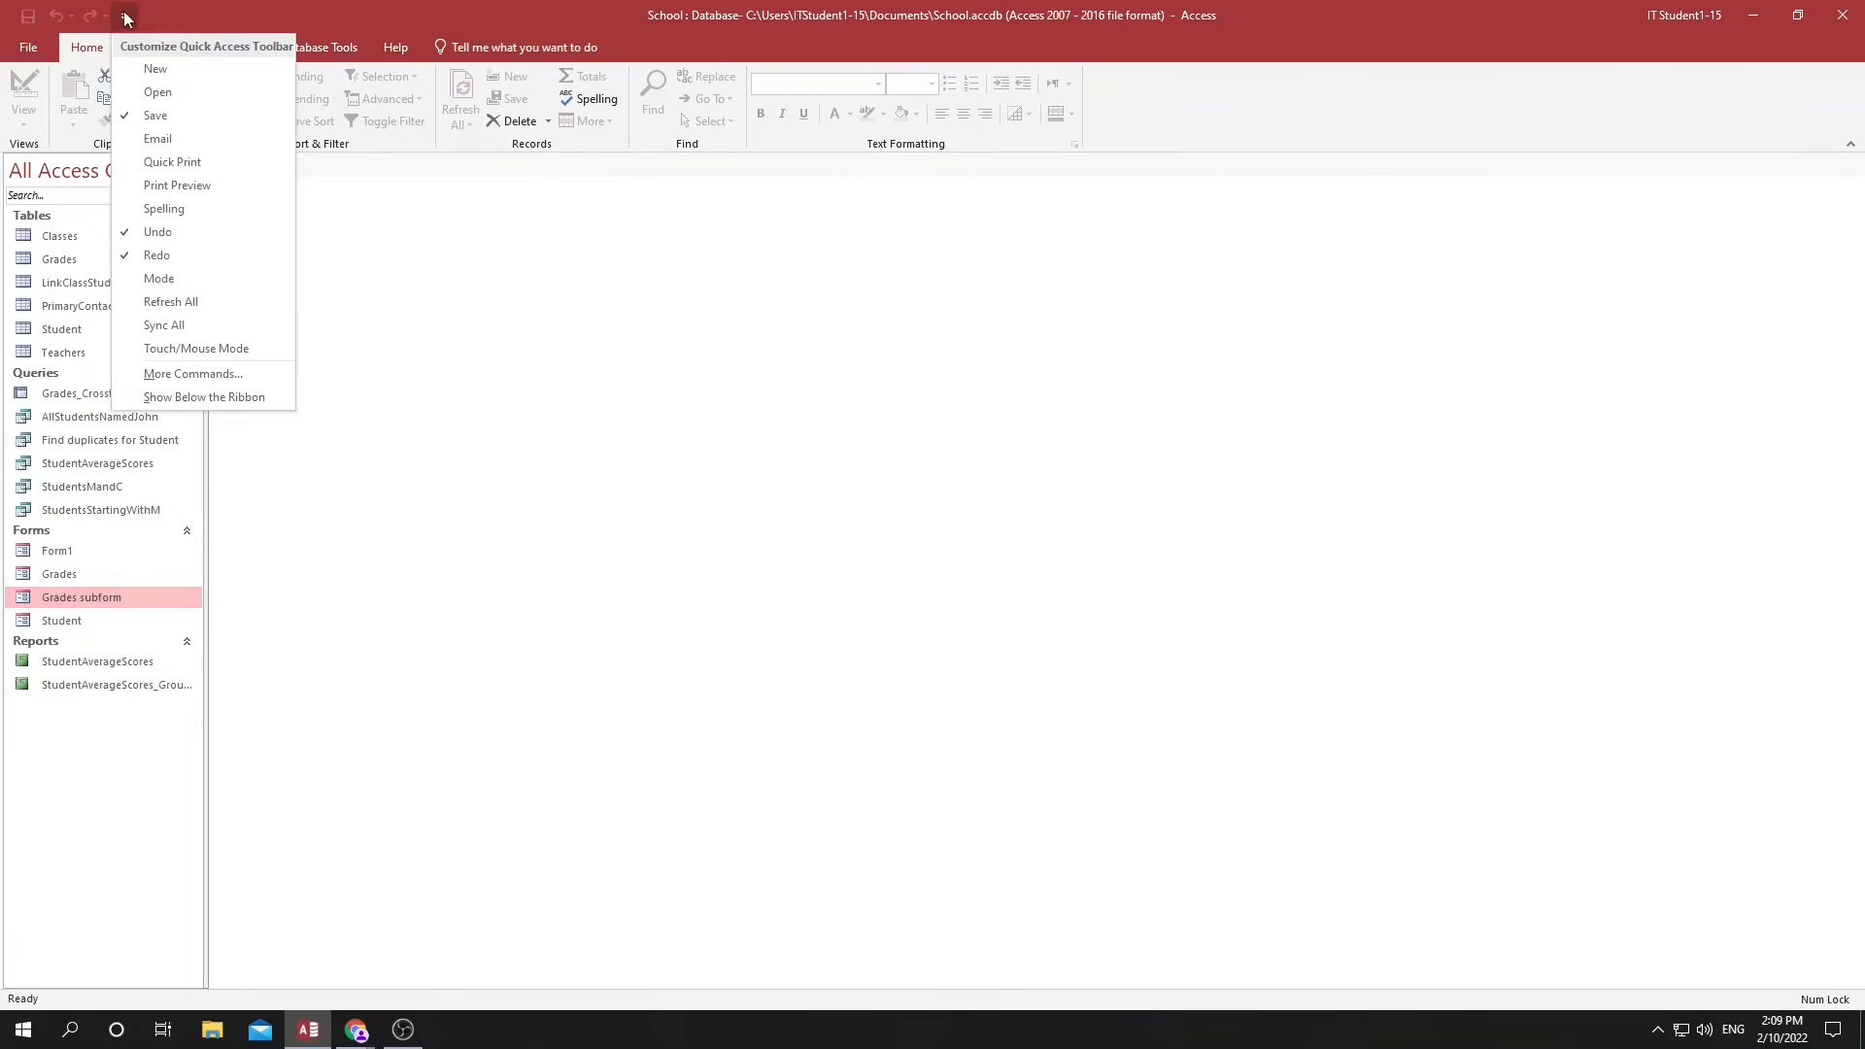
left_click(180, 375)
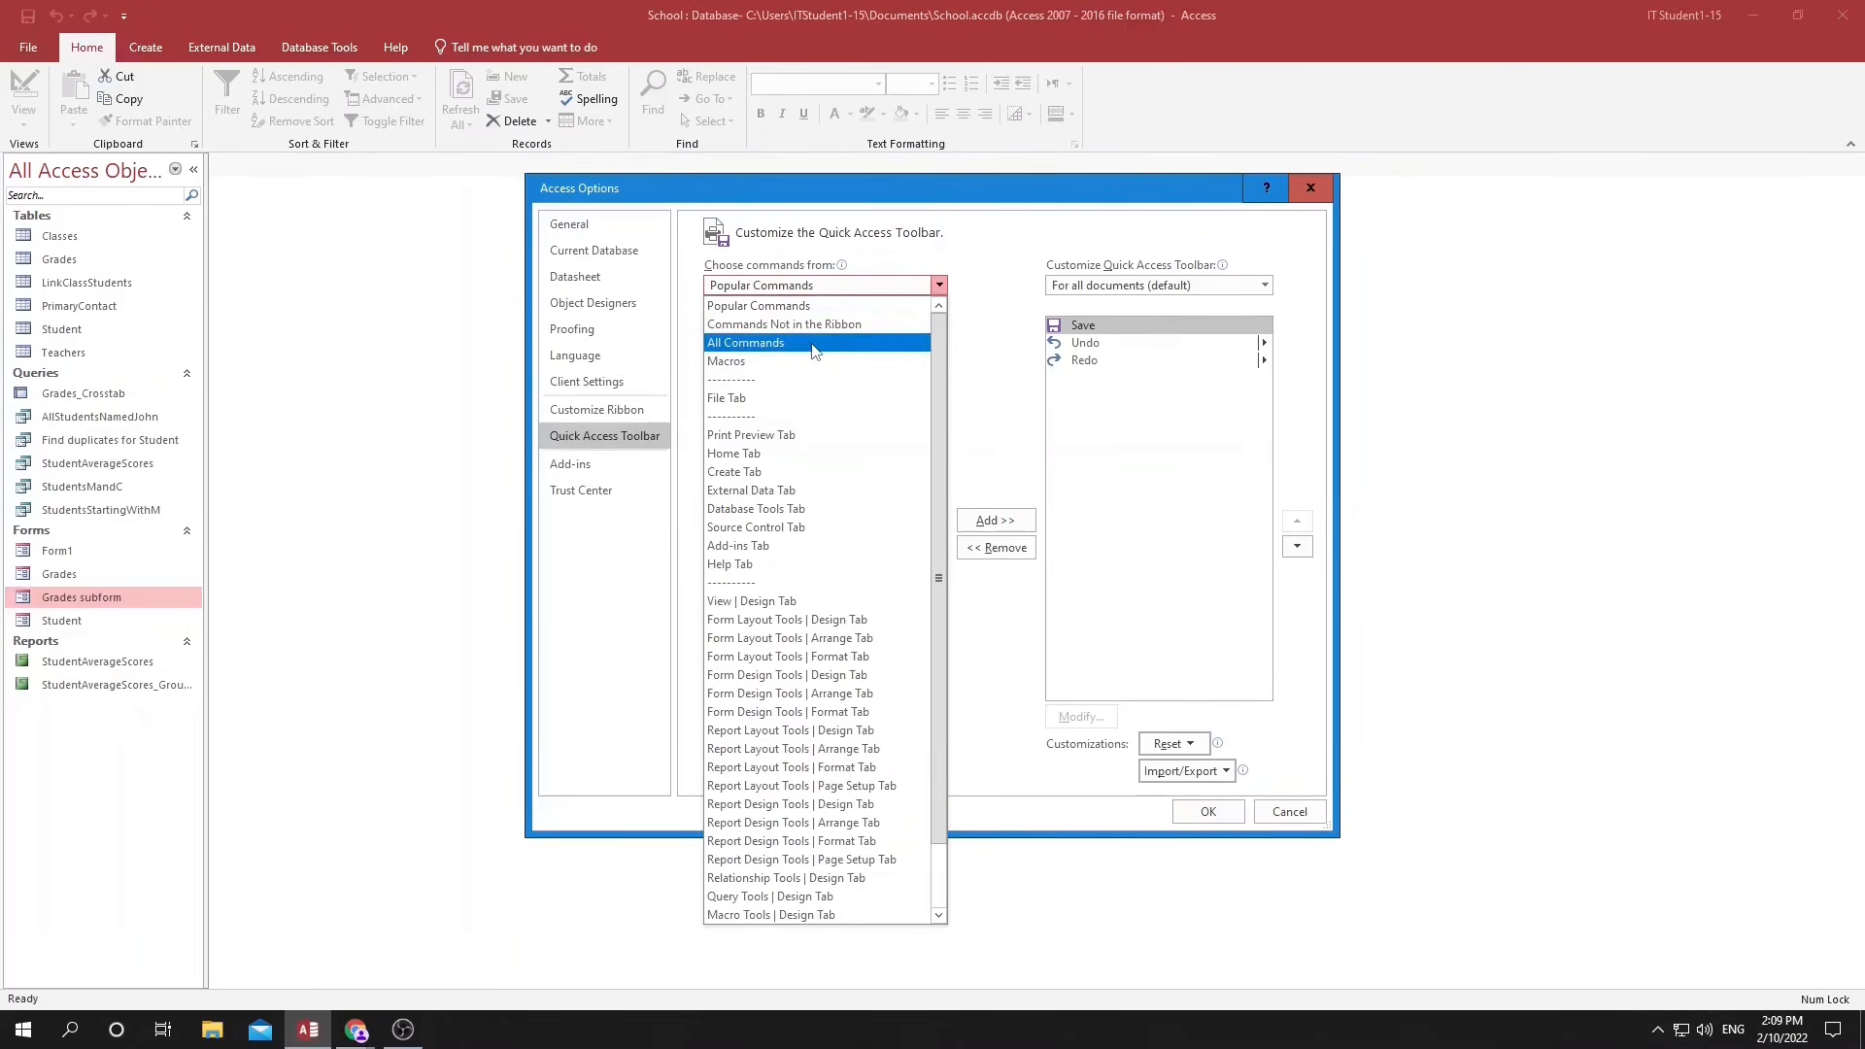
left_click(814, 352)
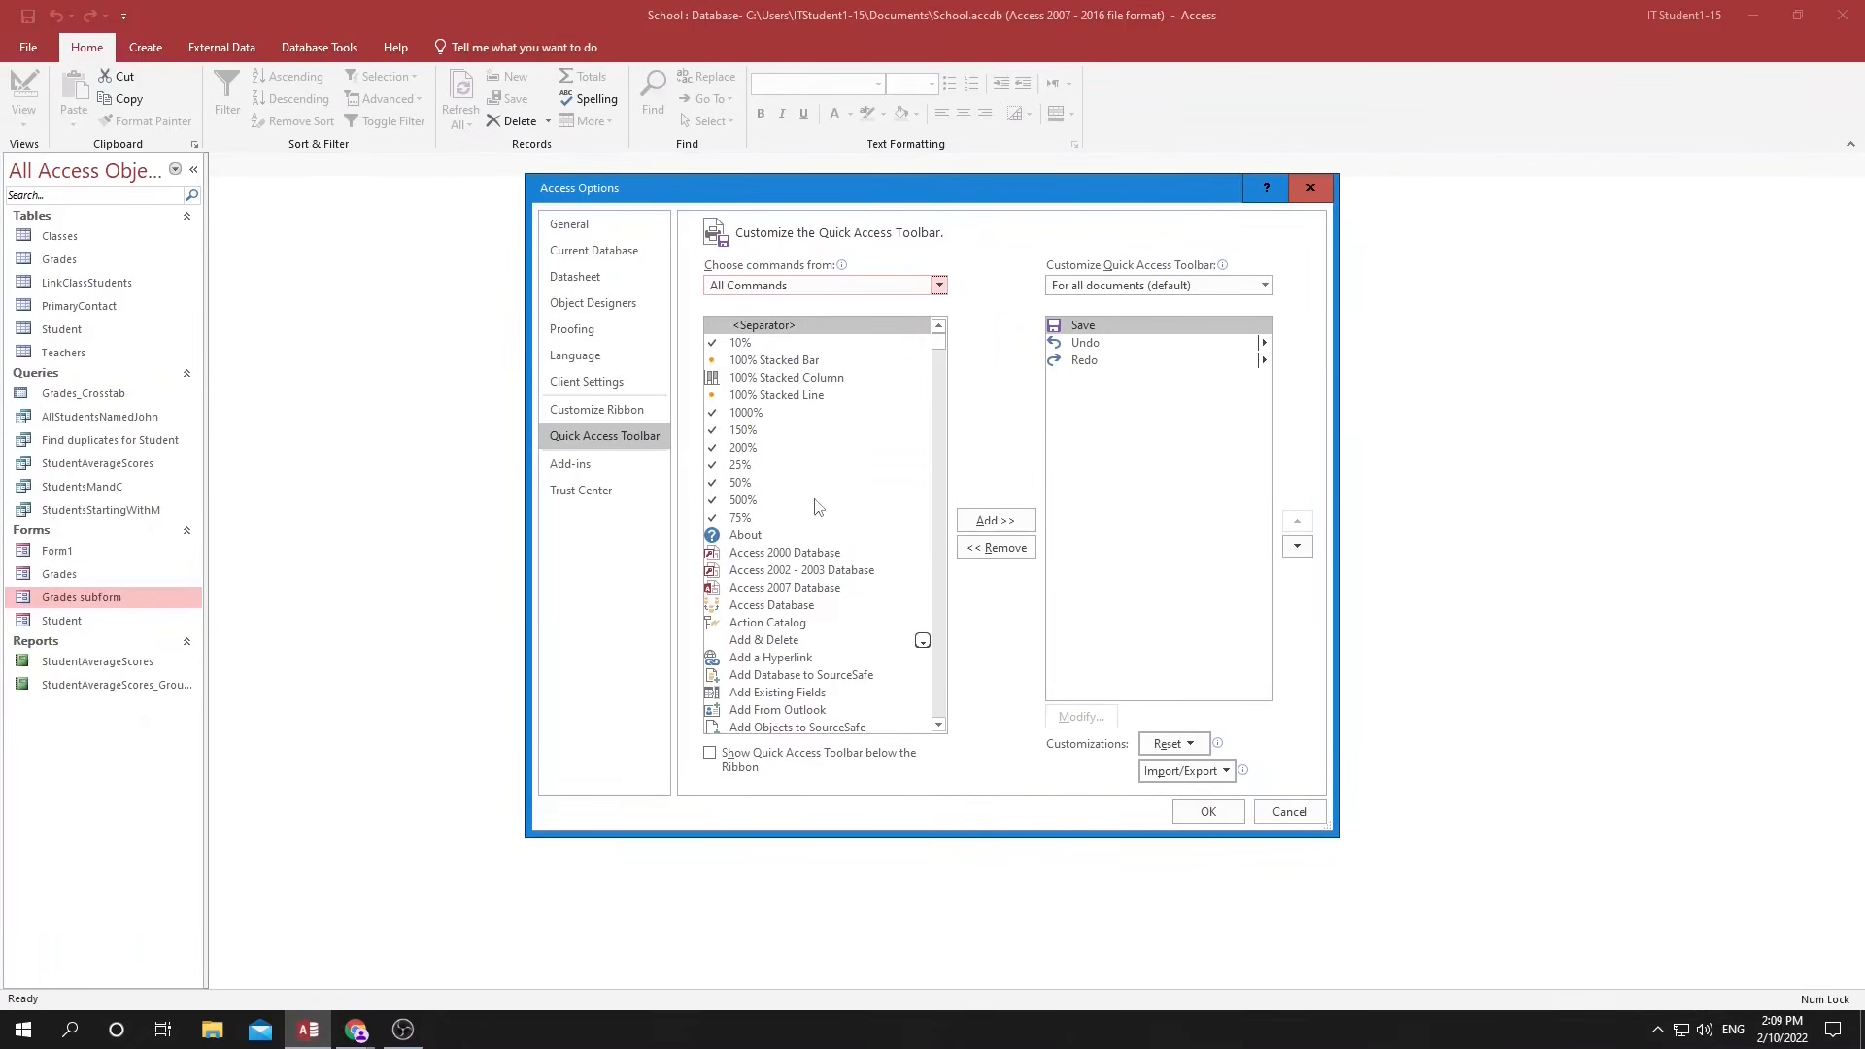
left_click(805, 534)
left_click_drag(938, 342, 948, 668)
left_click(774, 623)
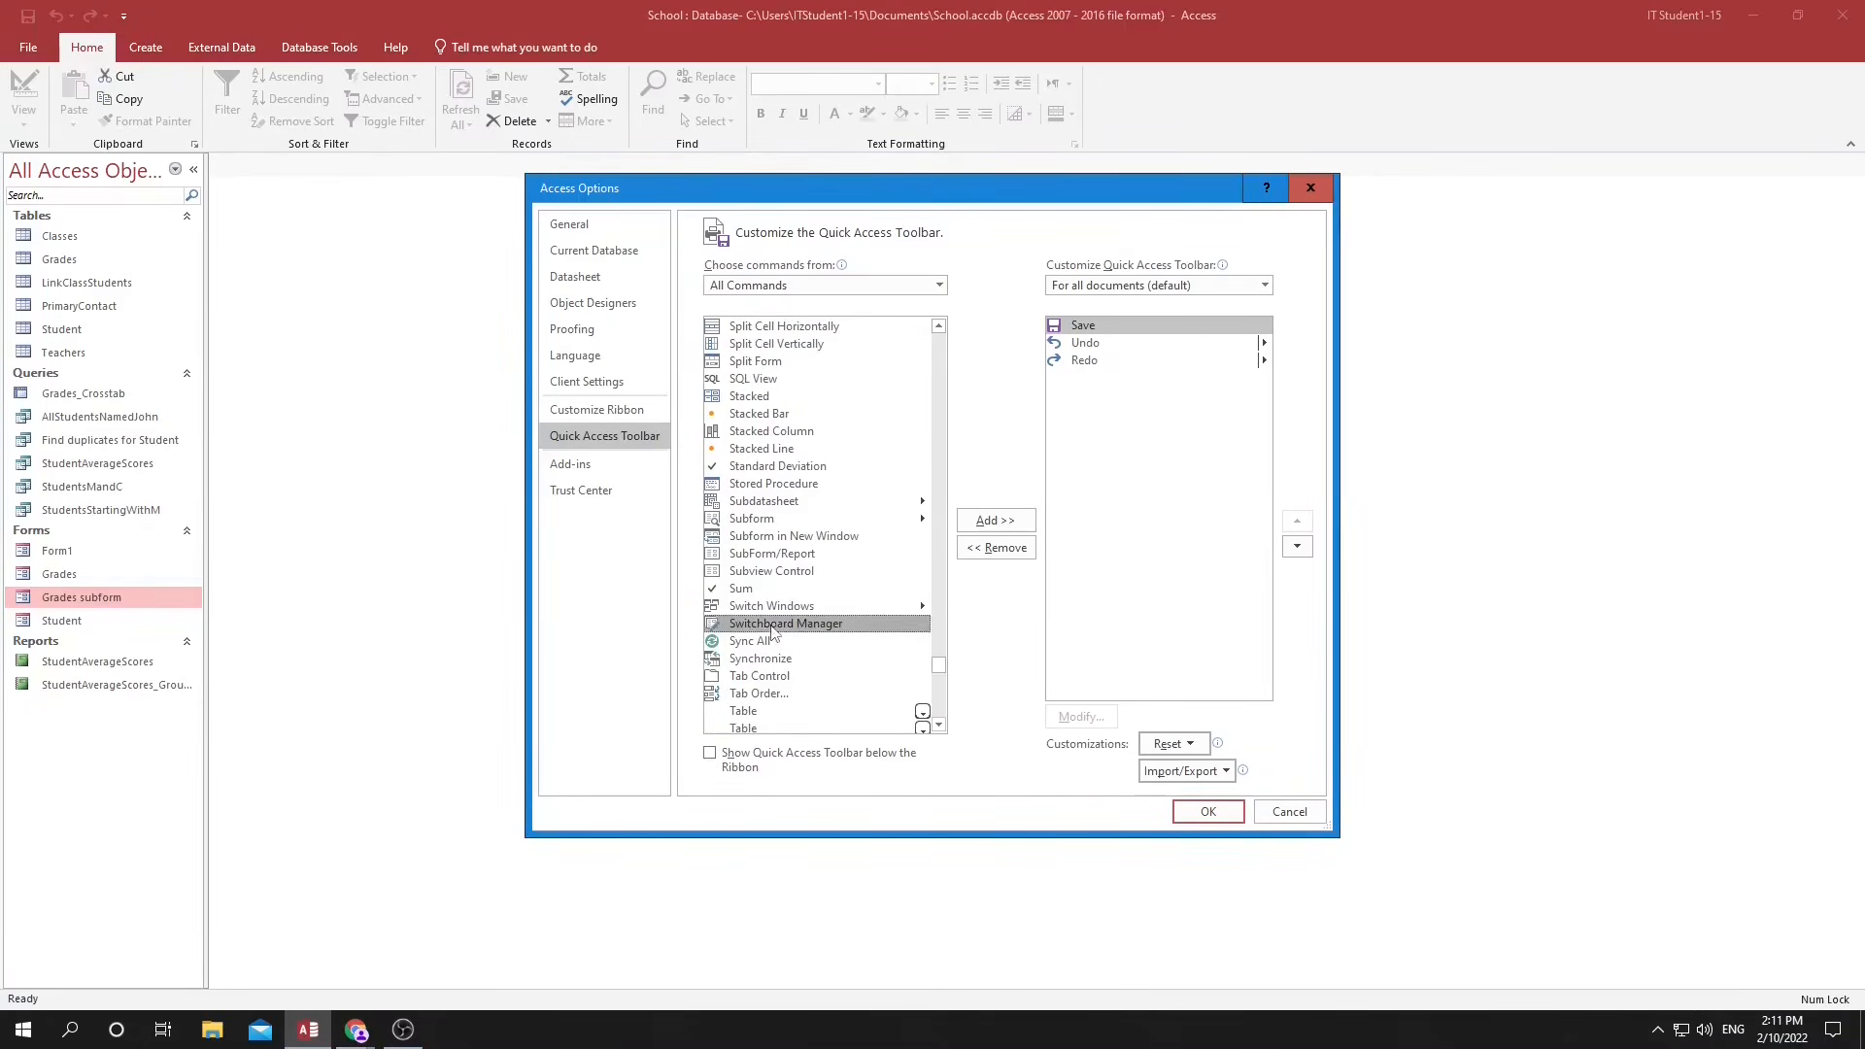
left_click(995, 522)
left_click(1207, 811)
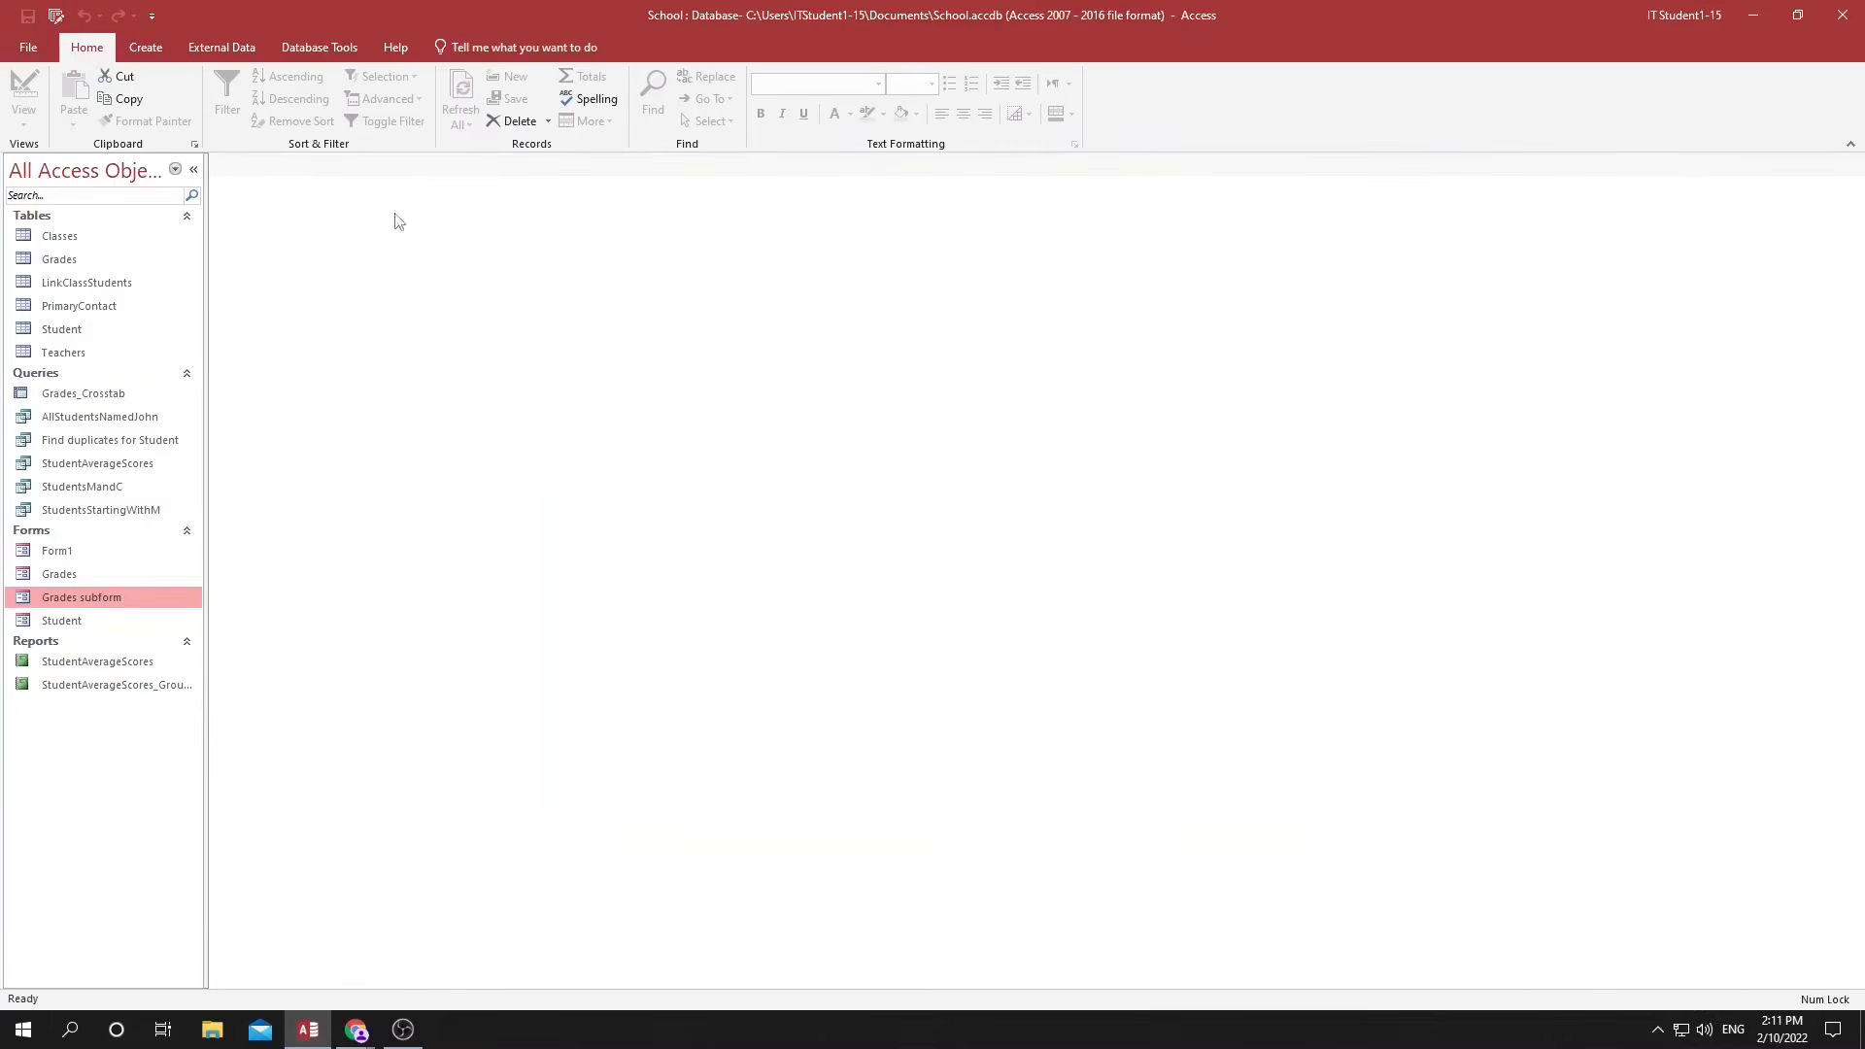
Create a switchboard for the database with Switchboard Manager and open the Main Switchboard page for editing.
left_click(58, 17)
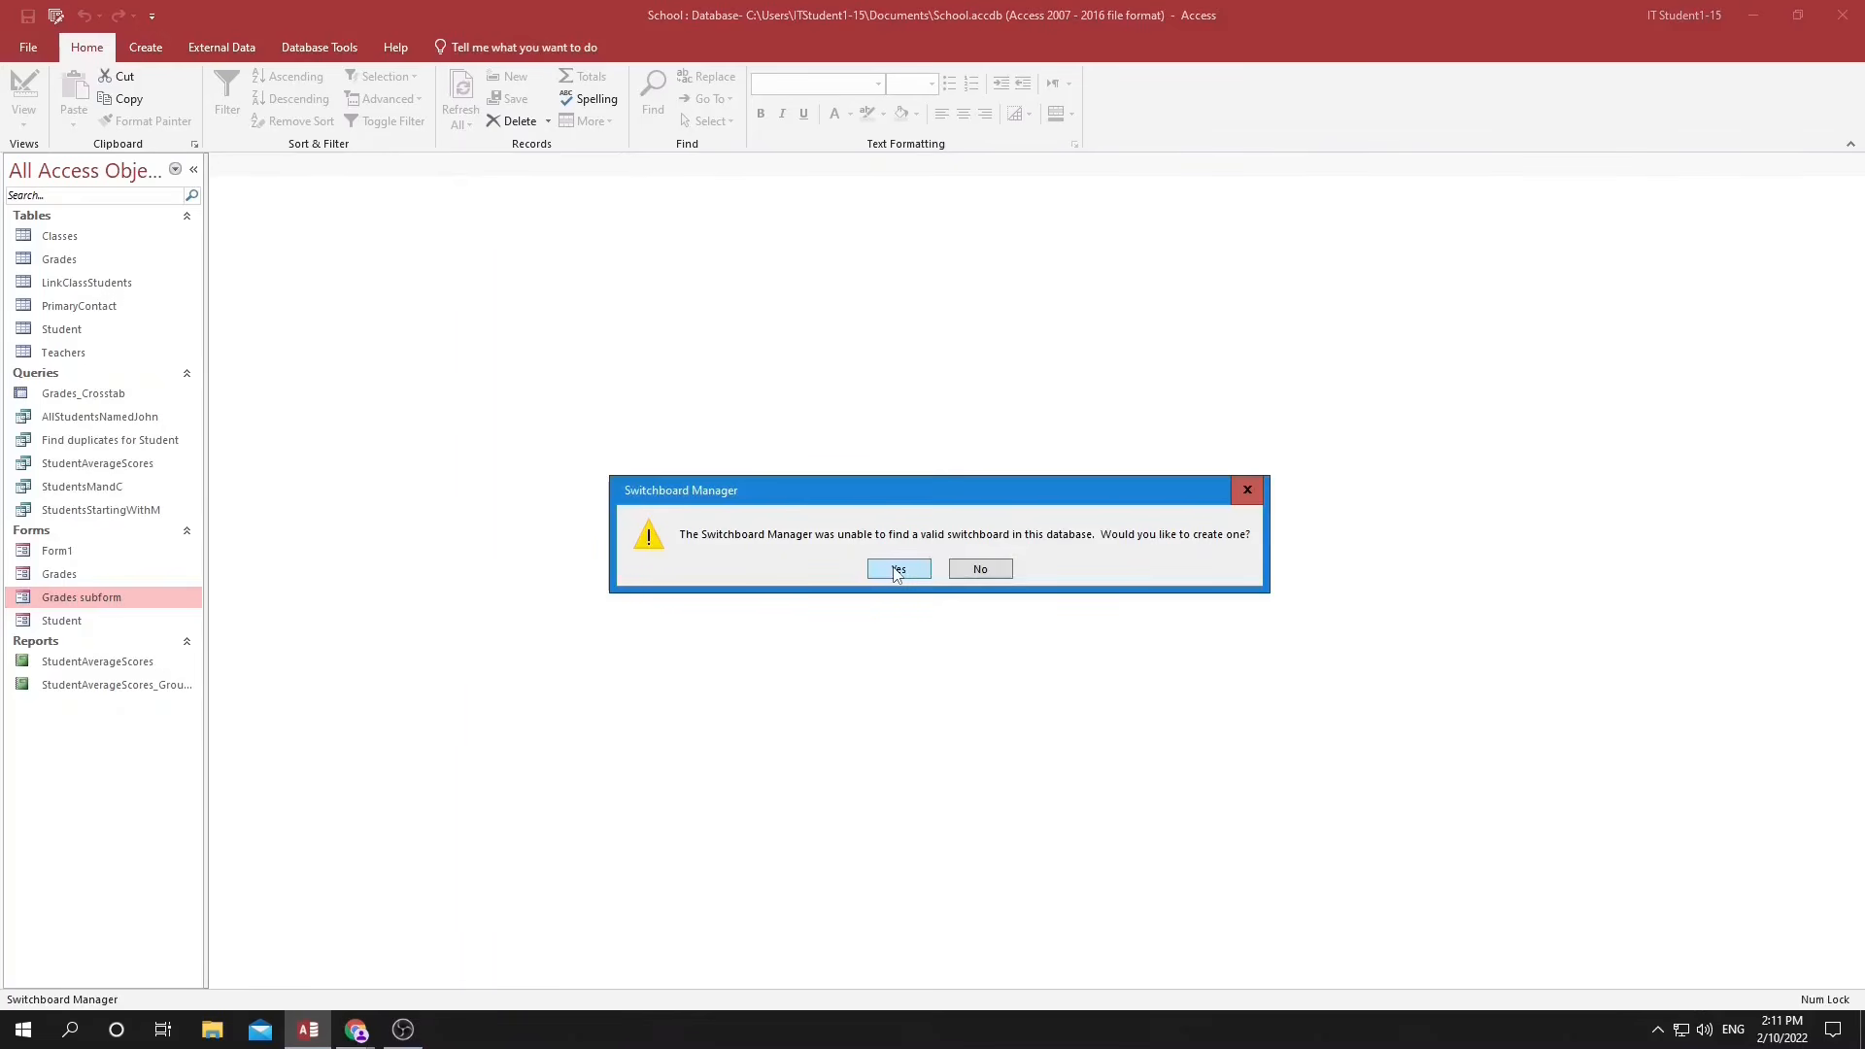
left_click(897, 570)
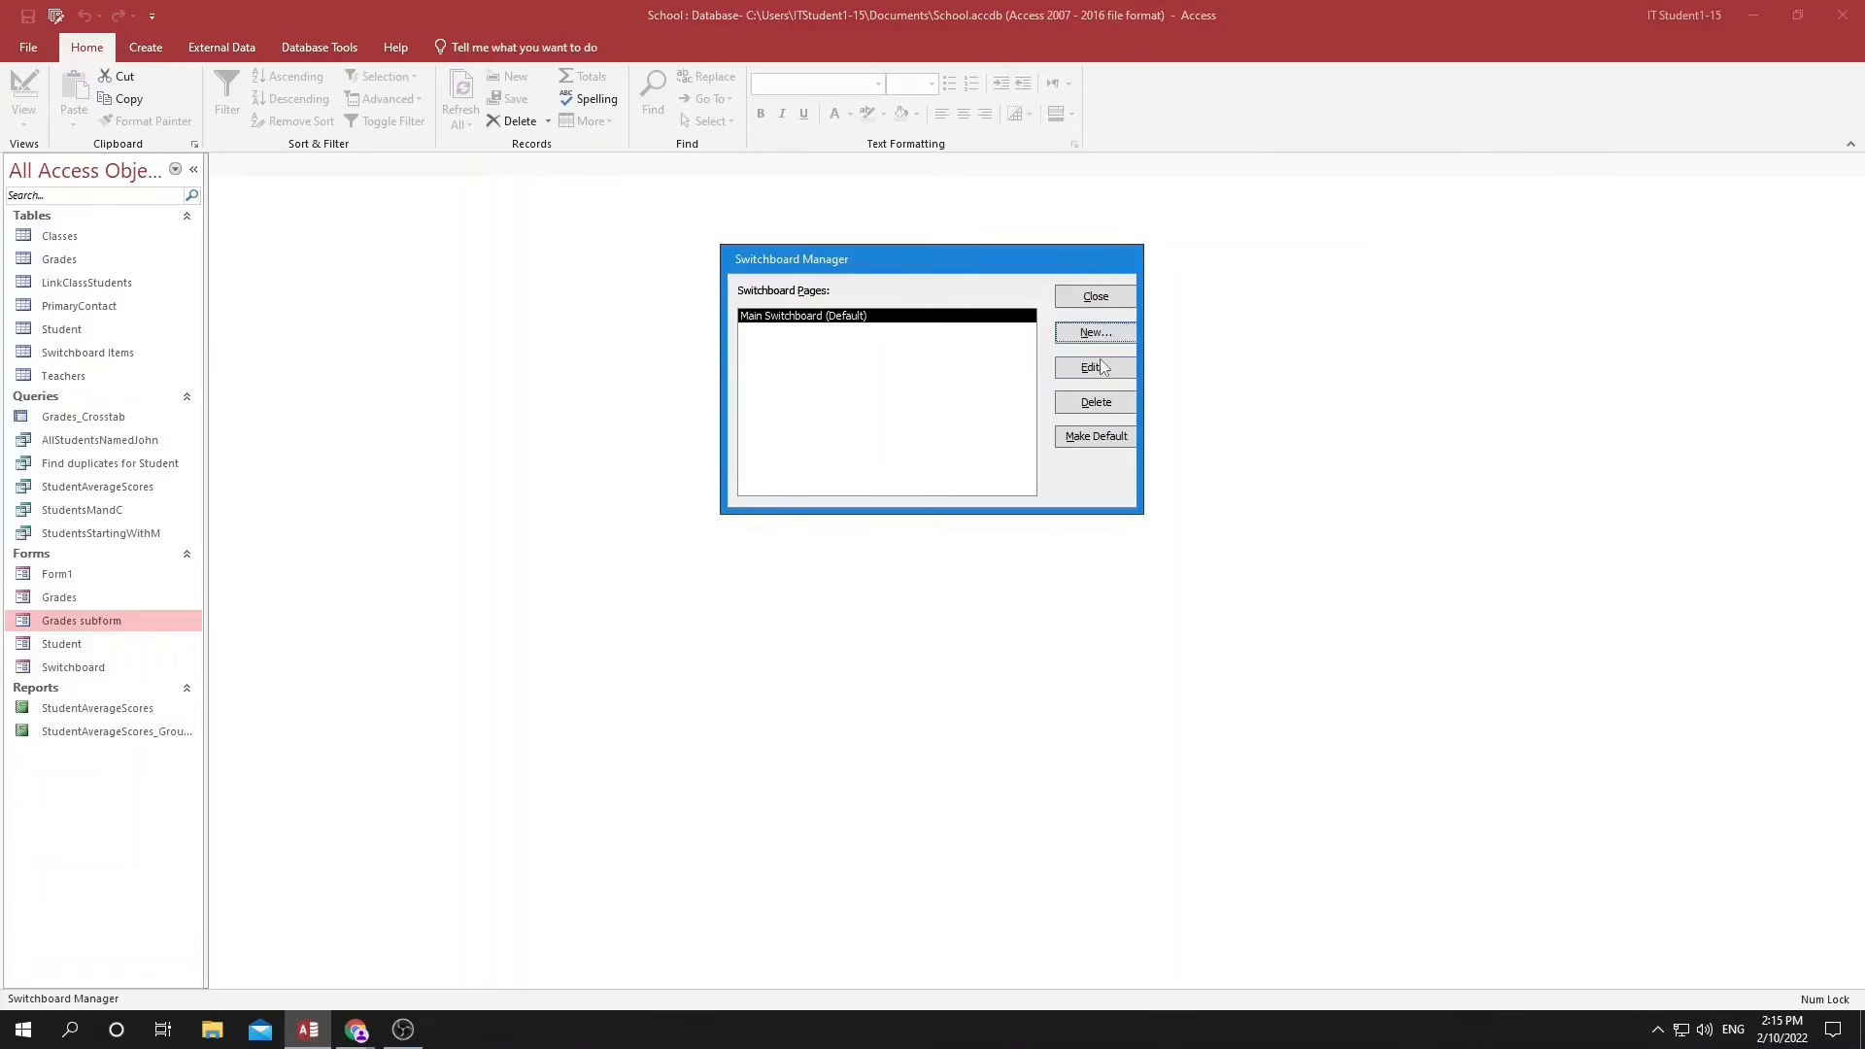
left_click(1101, 364)
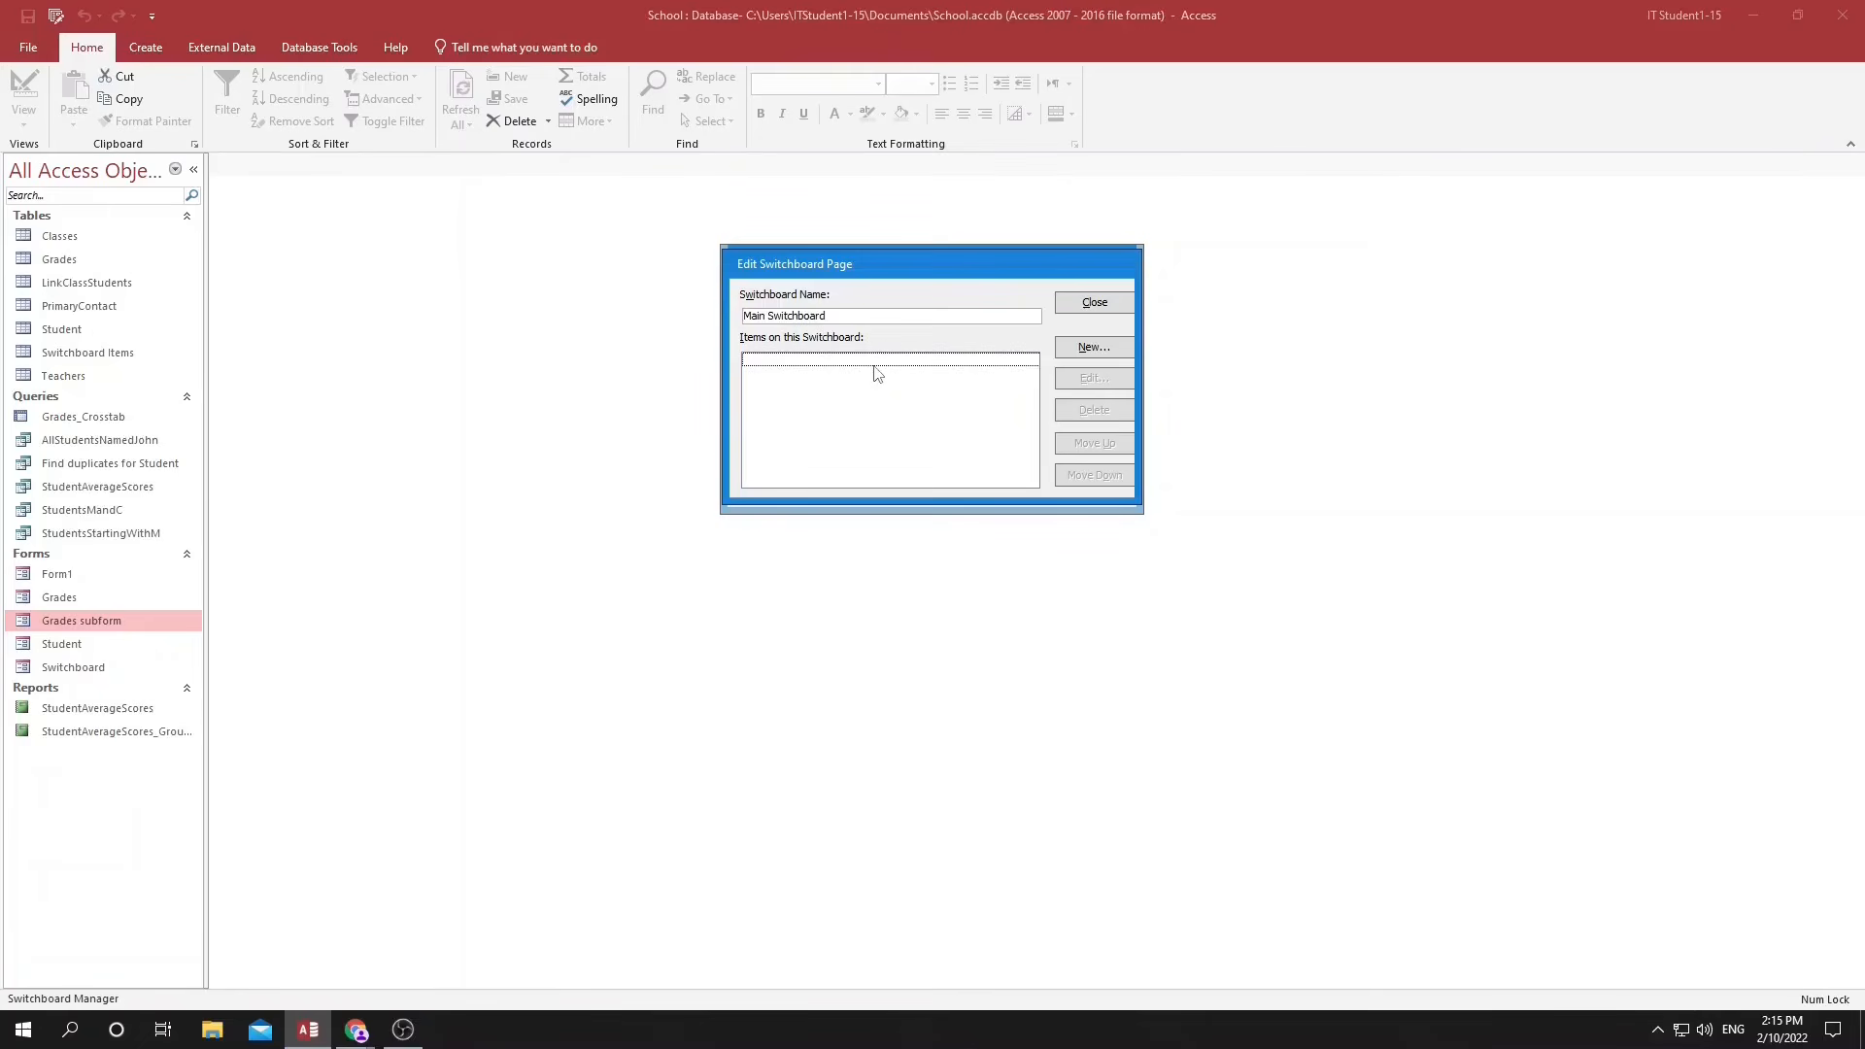
Add an item to the Main Switchboard that opens Form1 in Add Mode, keeping the default item text.
left_click(1094, 347)
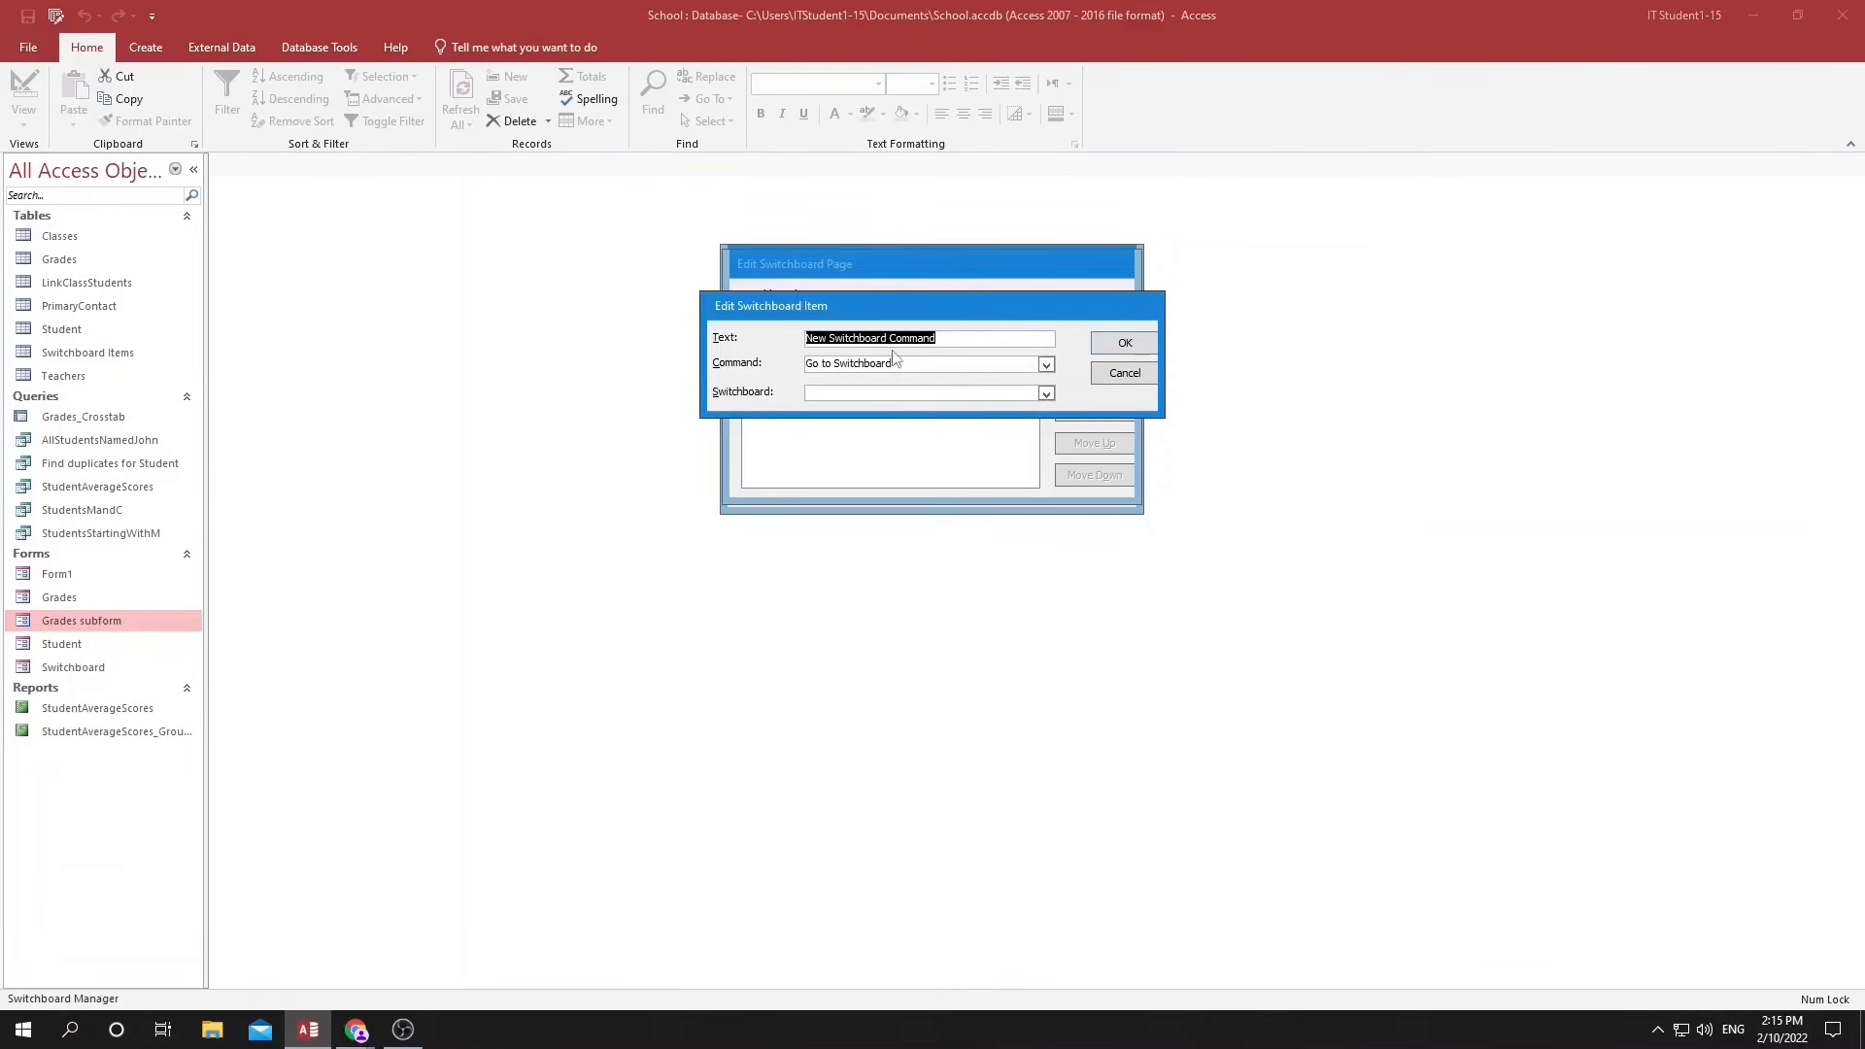
left_click(1046, 364)
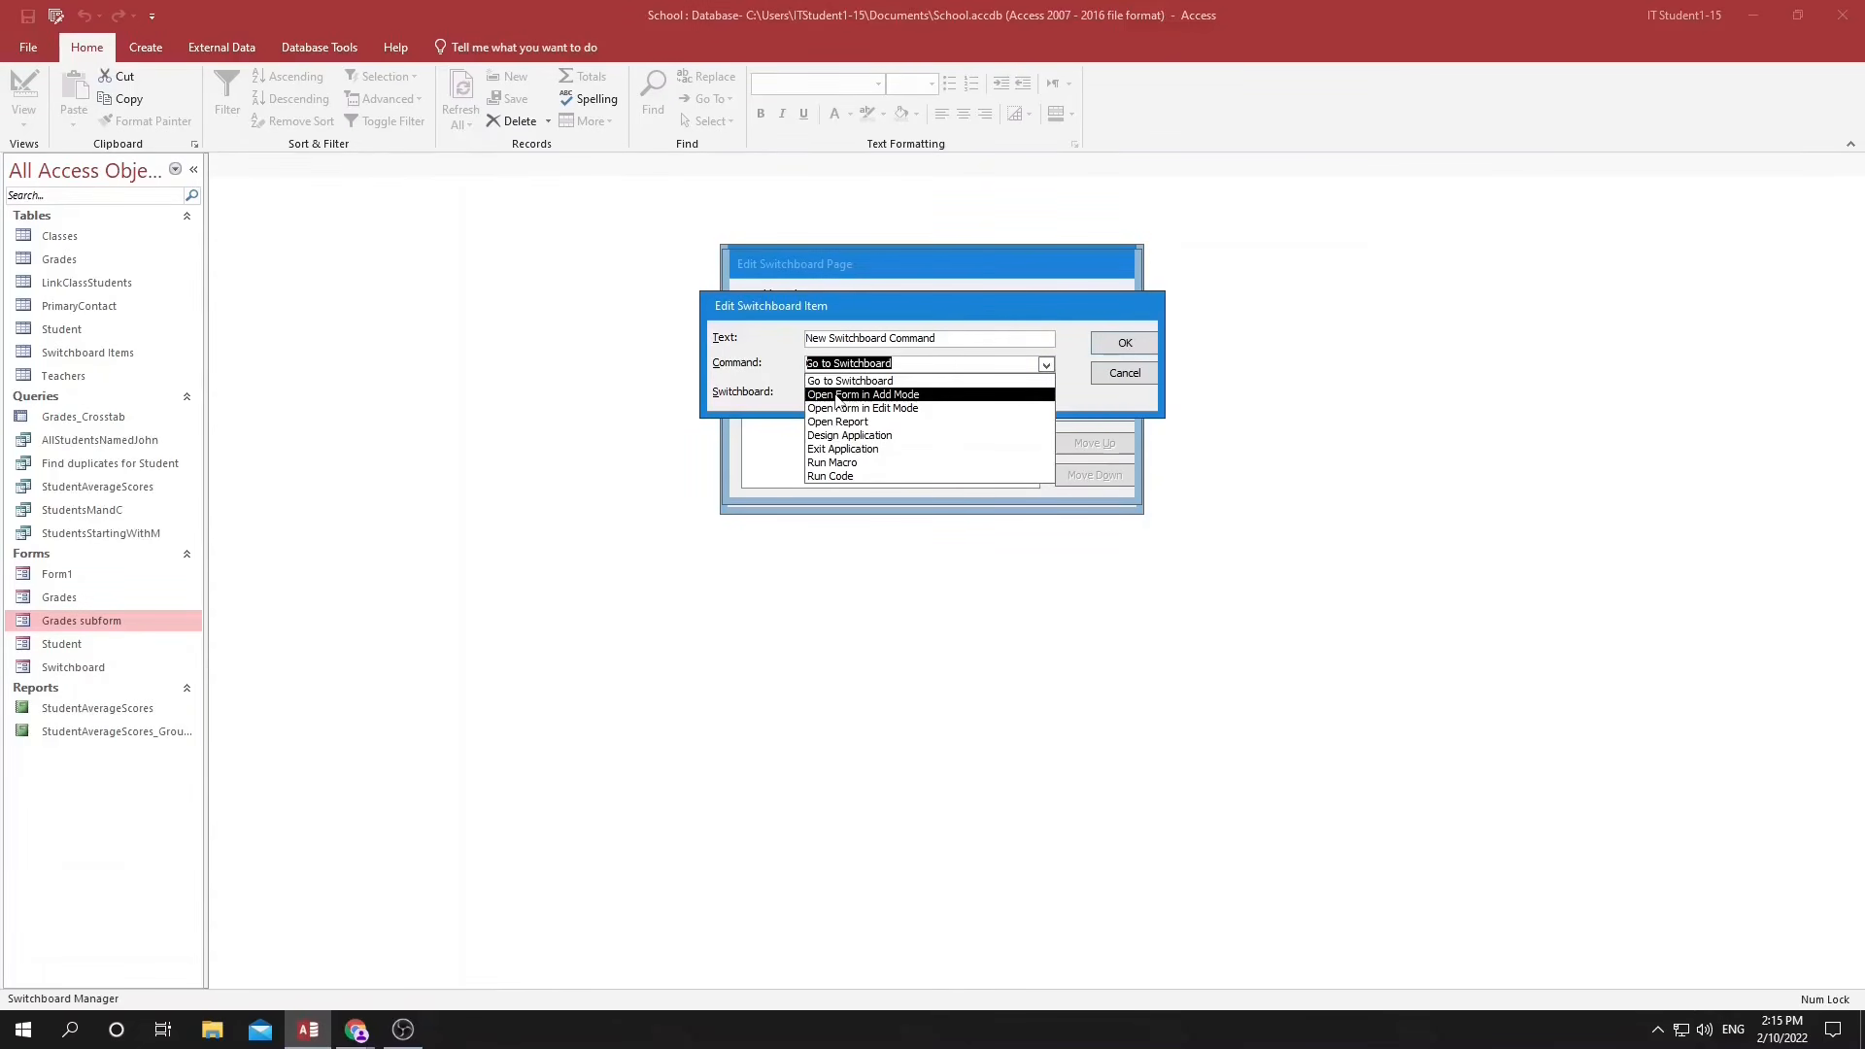
left_click(836, 396)
left_click(1045, 393)
left_click(918, 423)
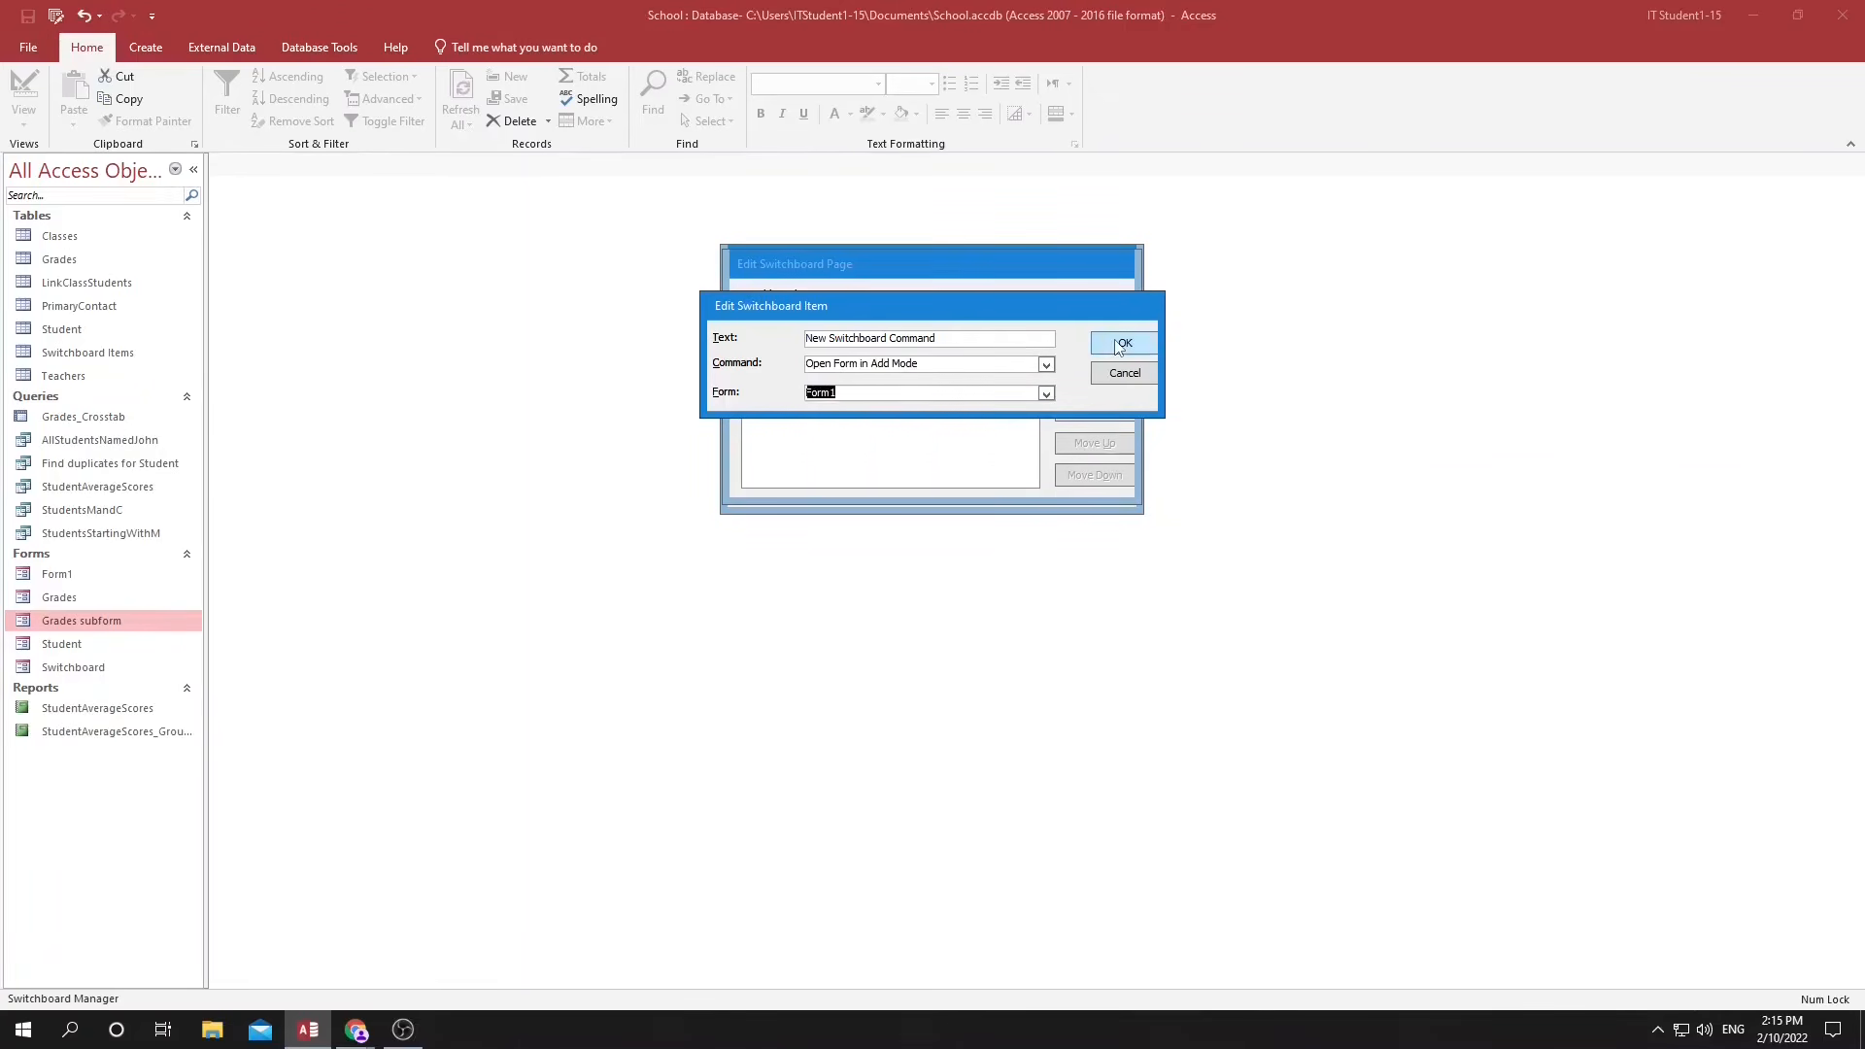
left_click(1113, 347)
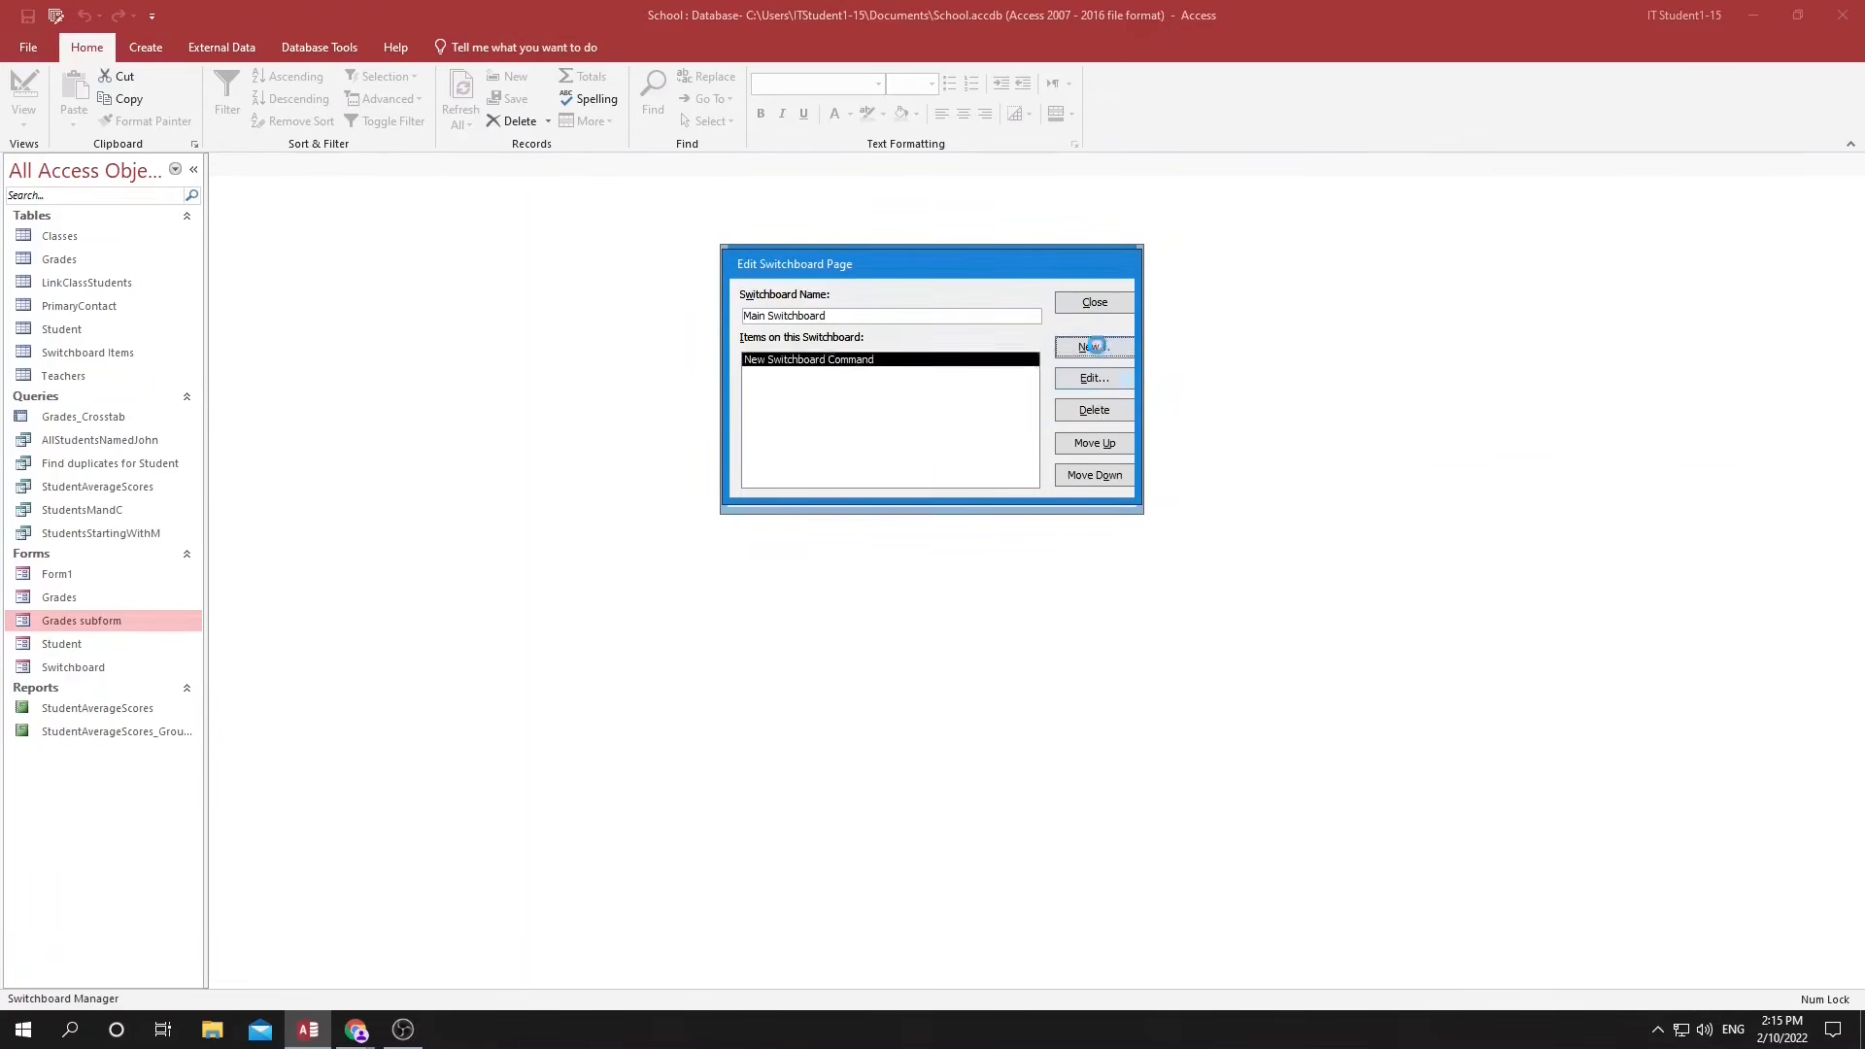
Add a second Main Switchboard item with the Design Application command, keeping the default item text.
left_click(1094, 348)
left_click(1046, 364)
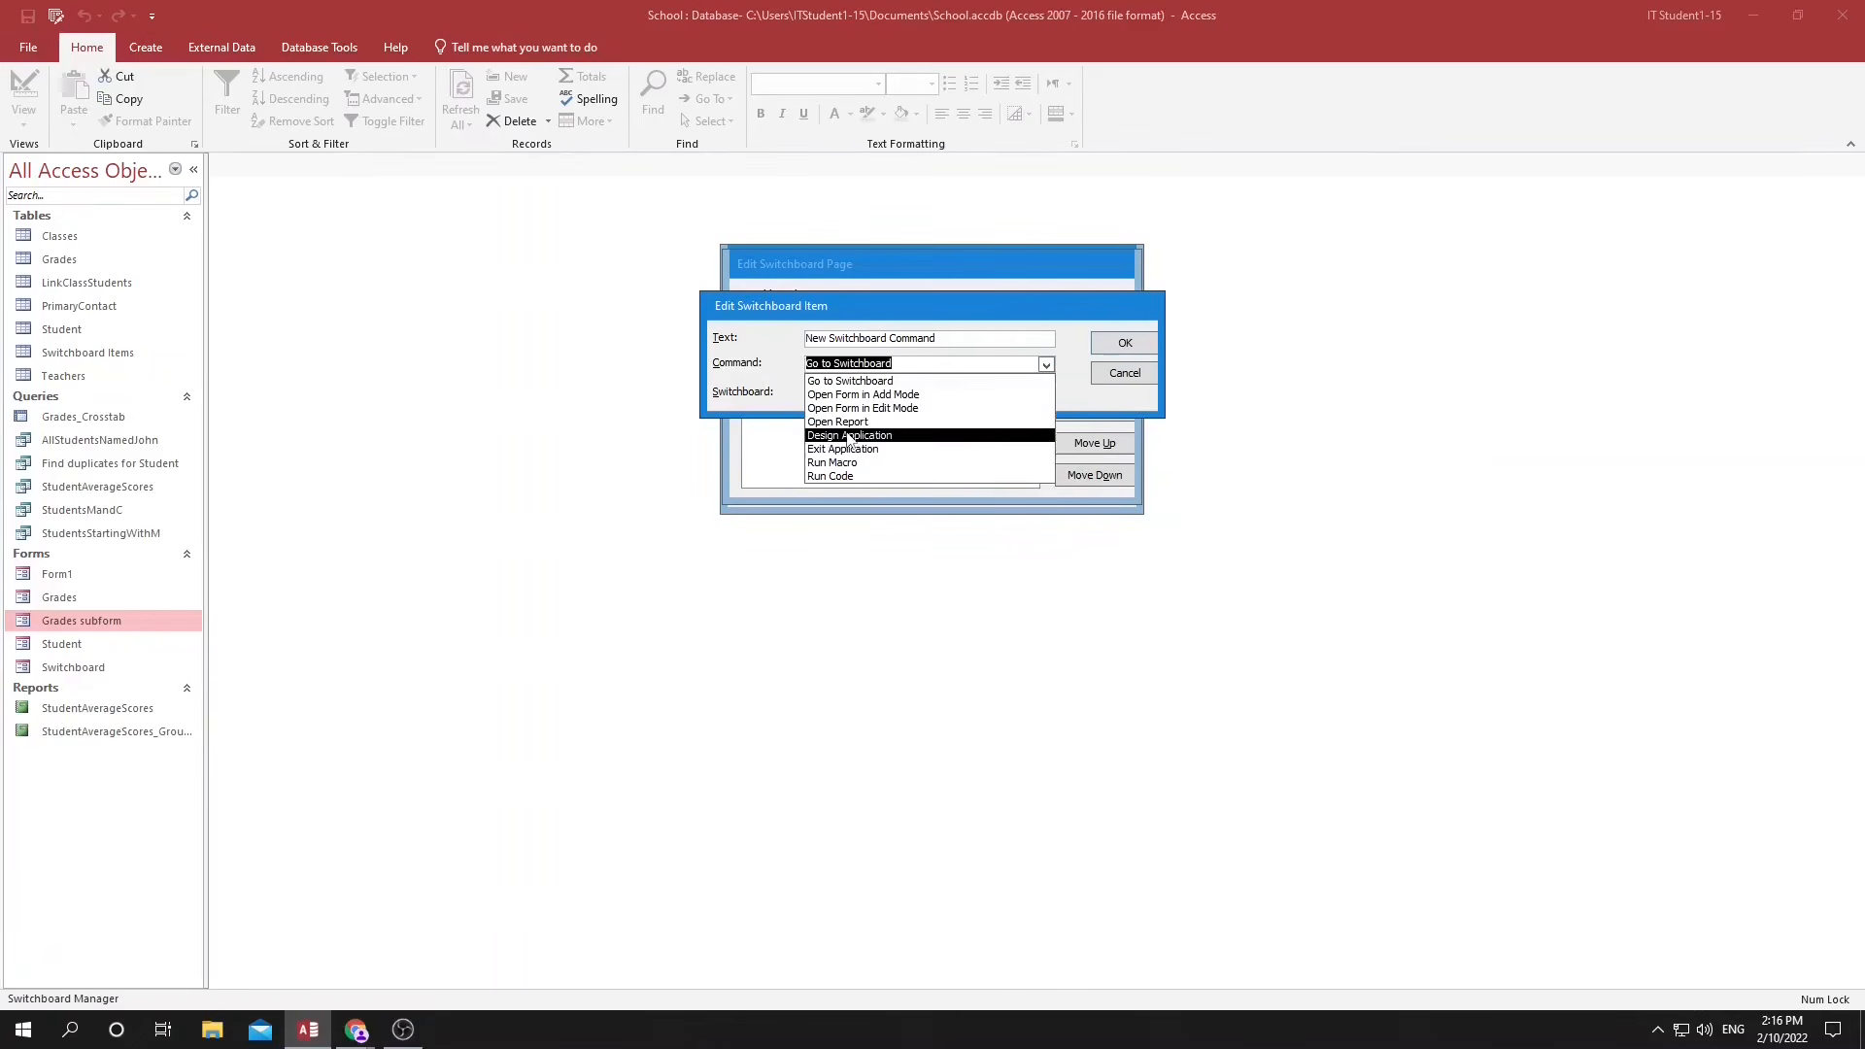
left_click(848, 436)
left_click(1113, 347)
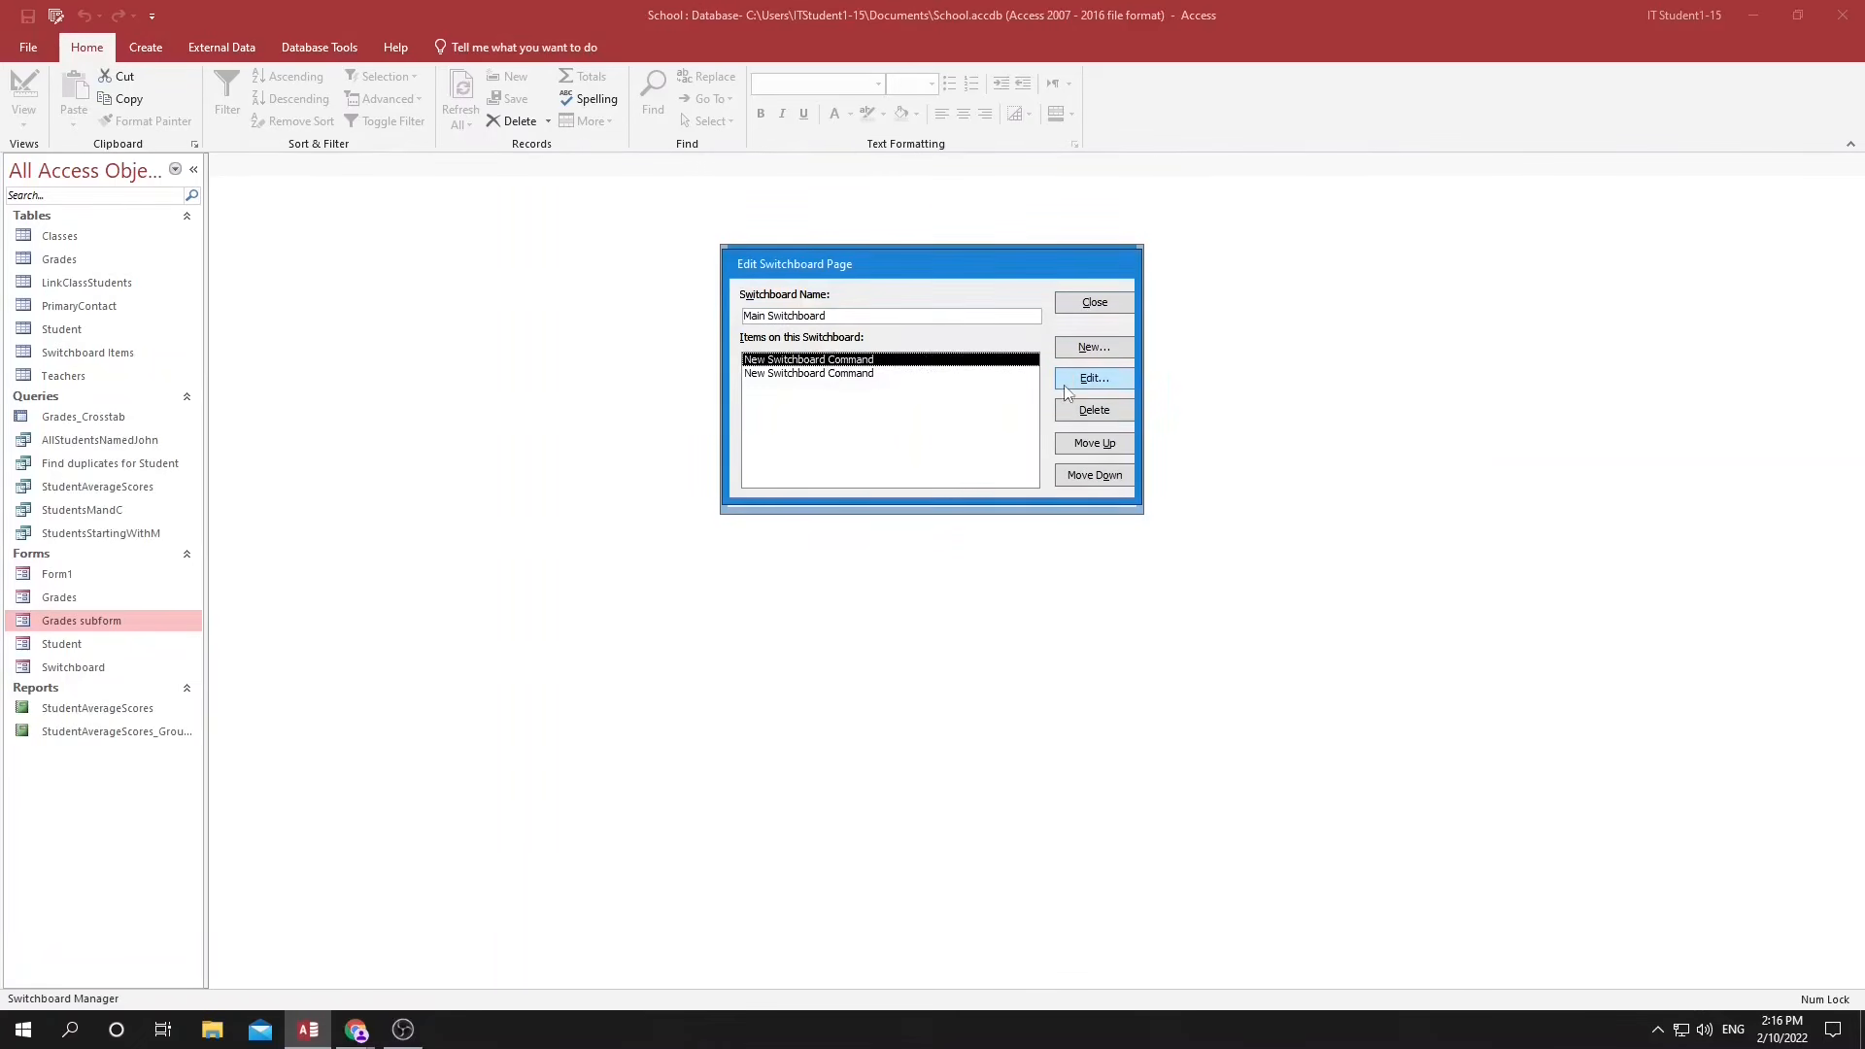
Change the text of the first Main Switchboard item to "Open Form1".
left_click(831, 373)
left_click(821, 359)
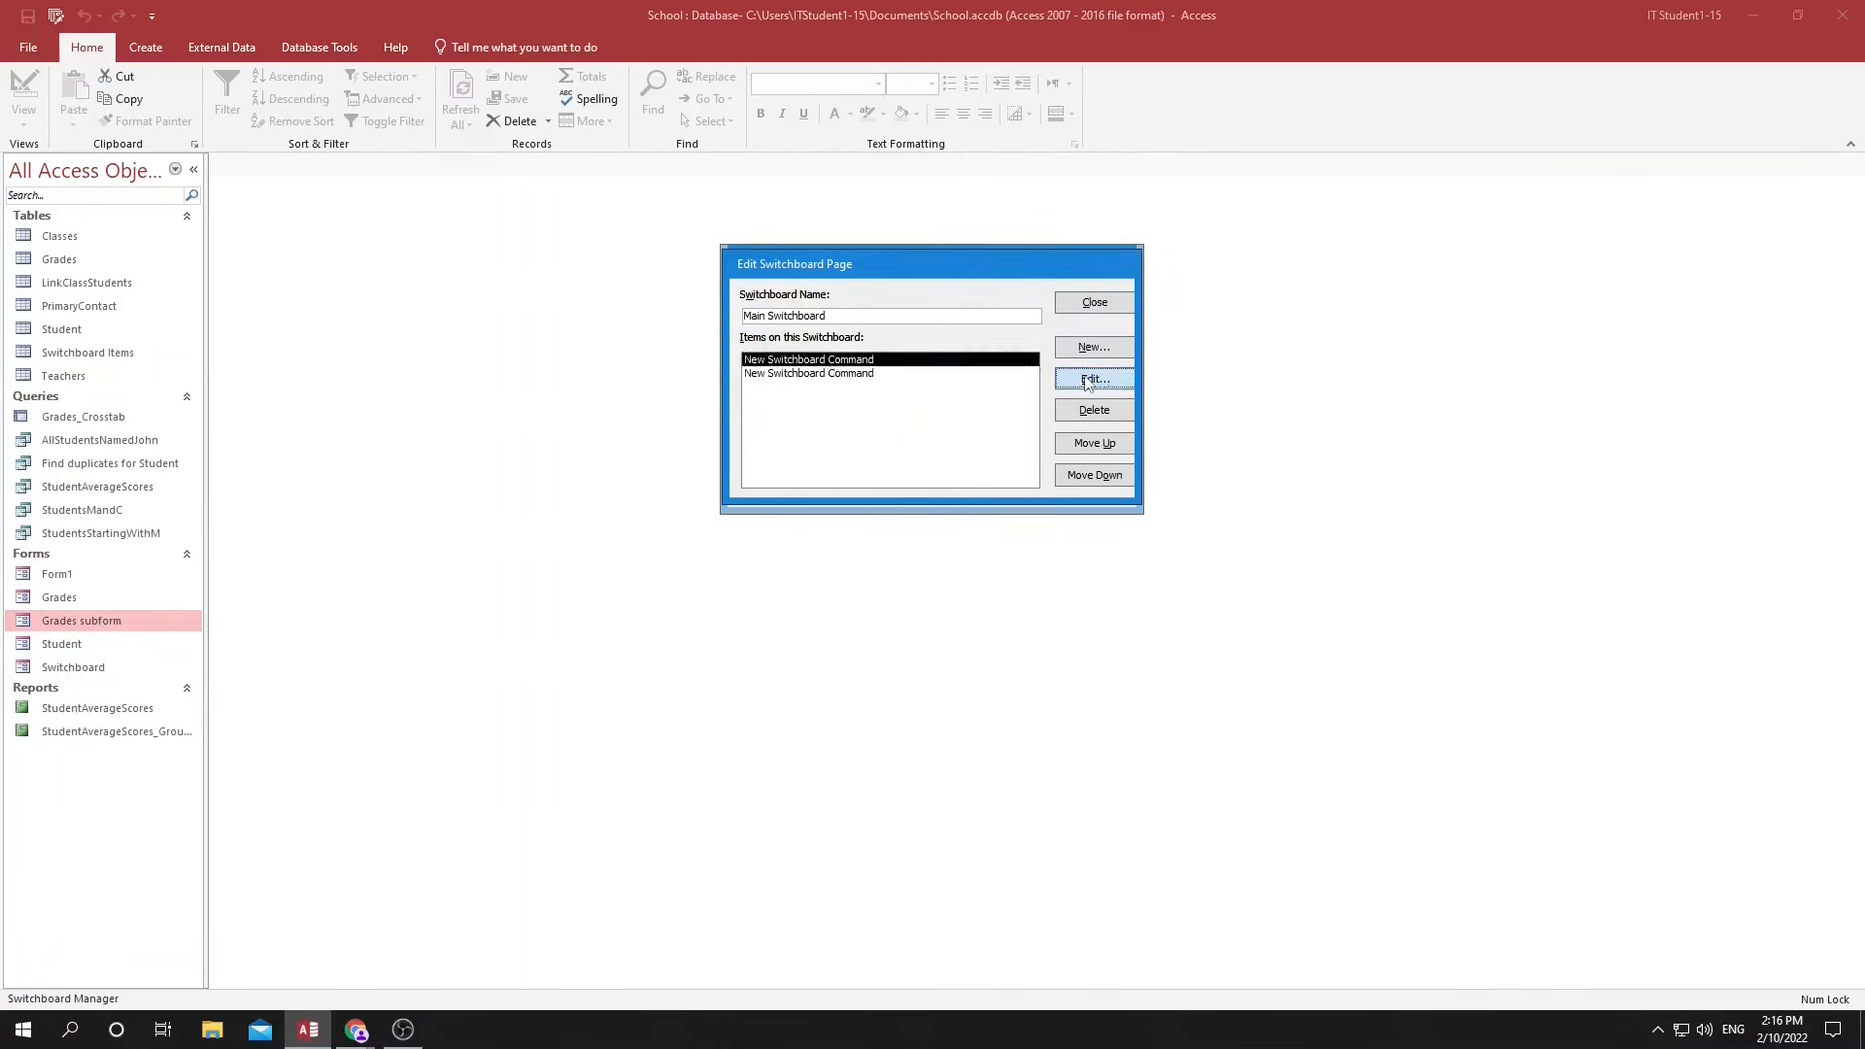
left_click(1094, 378)
type("Open Form1")
key("Return")
Change the text of the second Main Switchboard item to "Design Application".
left_click(860, 378)
left_click(1119, 383)
left_click(964, 340)
left_click_drag(965, 340, 784, 318)
type("Design Application")
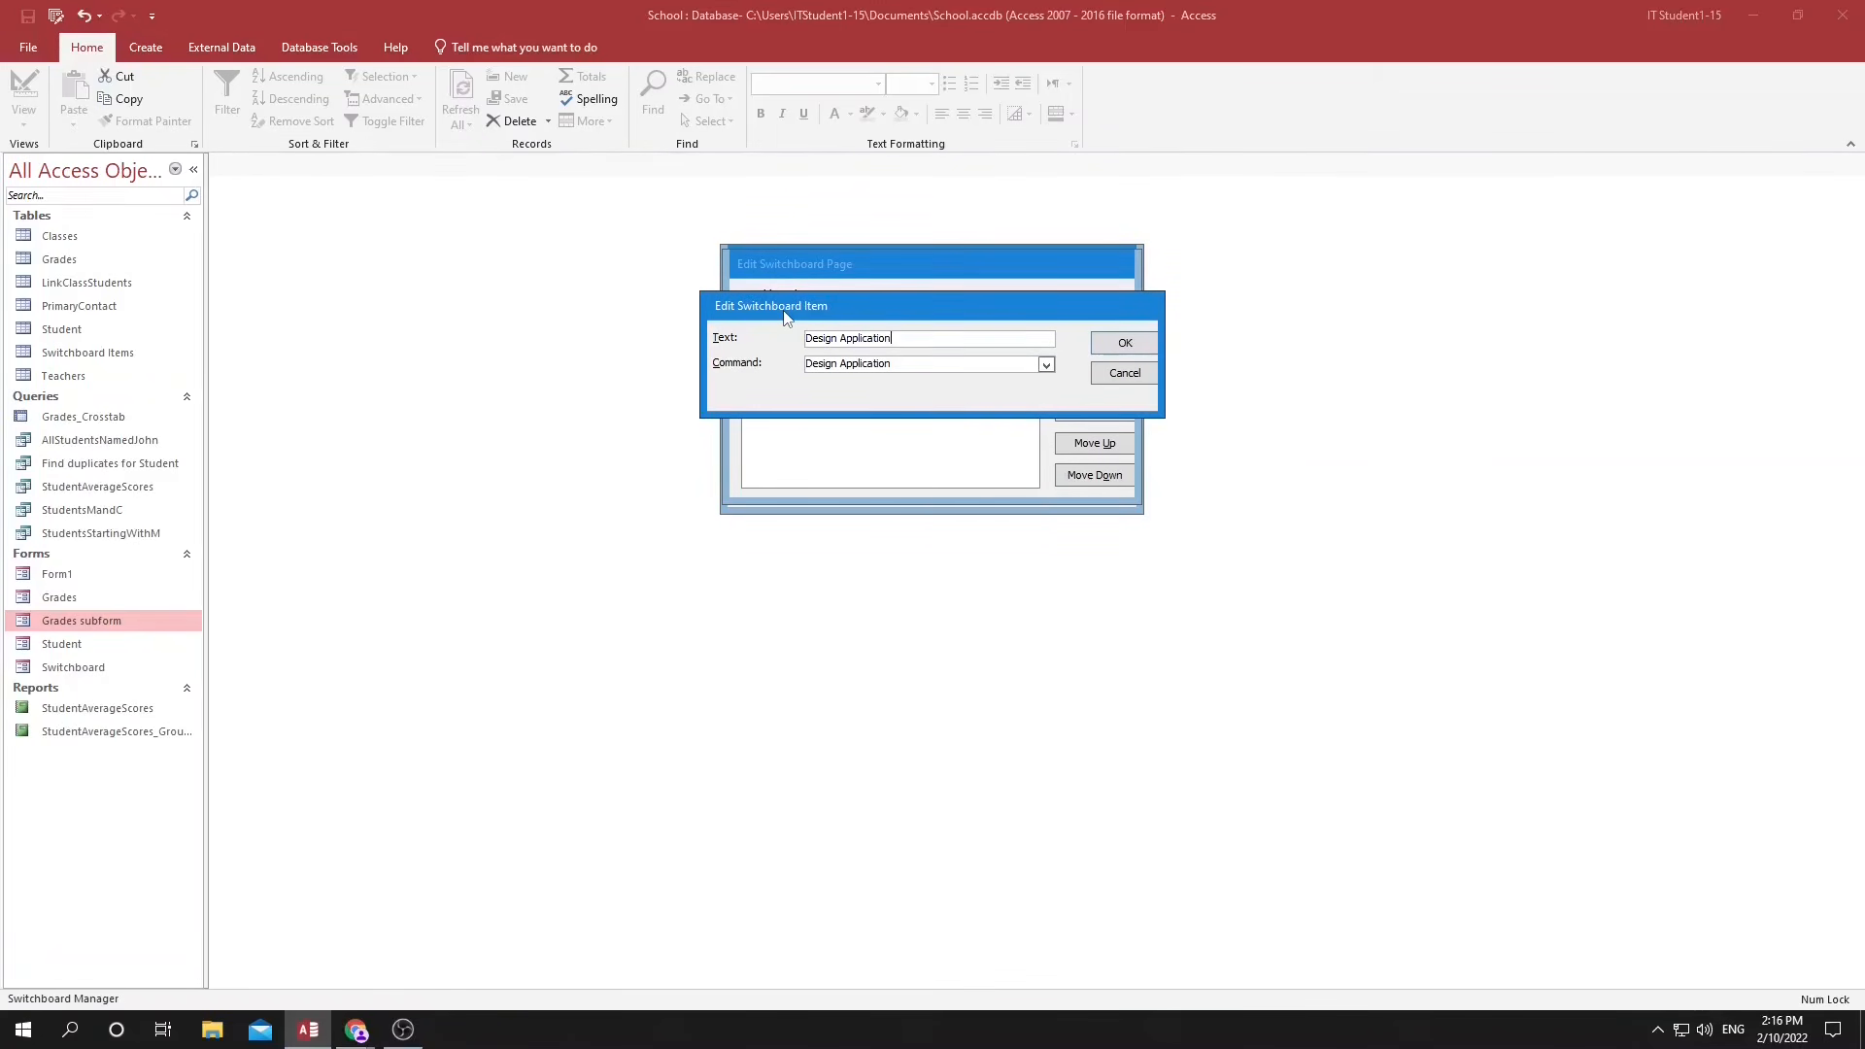
key("Return")
Add an item "Open Report Average Scores Grouped" that opens the StudentAverageScores_Grouped report, and close Switchboard Manager.
left_click(1084, 359)
left_click(1045, 364)
left_click(855, 425)
left_click(1046, 393)
left_click(933, 423)
left_click_drag(953, 338, 687, 283)
type("Open Report Average Scores Gro")
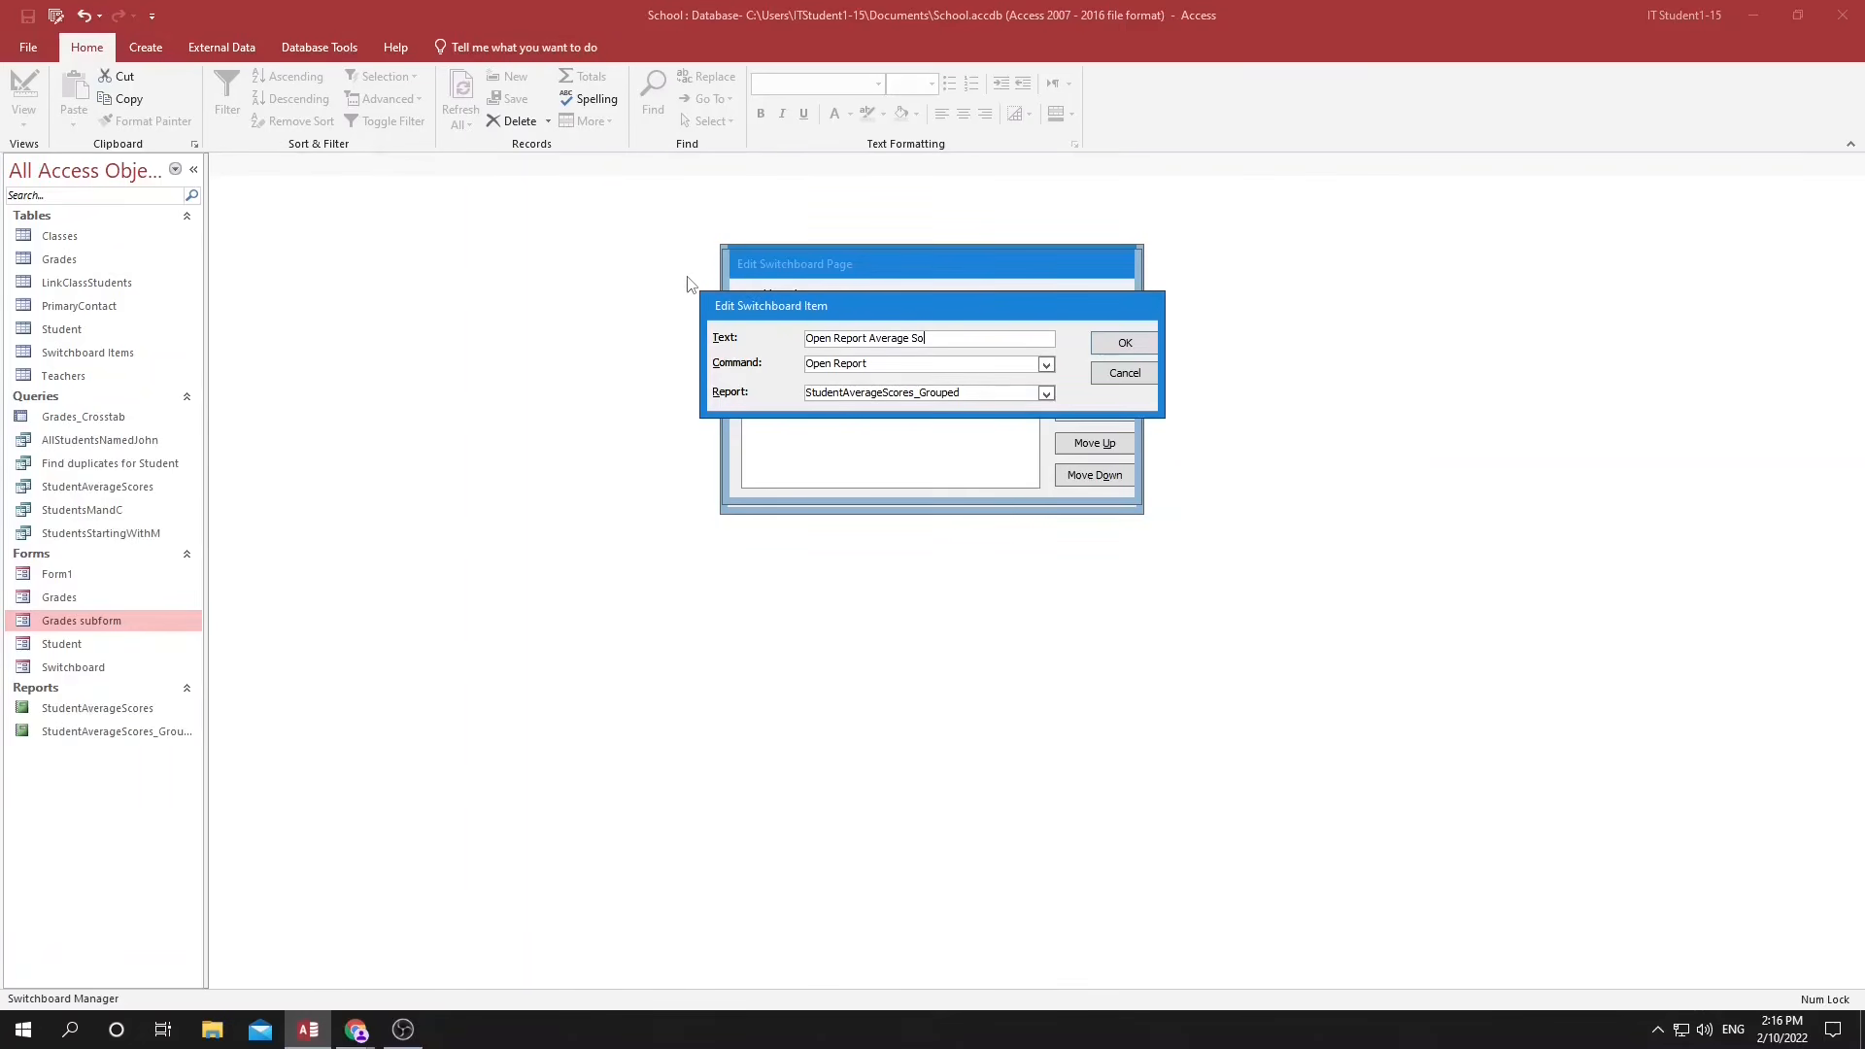
type("uped")
key("Return")
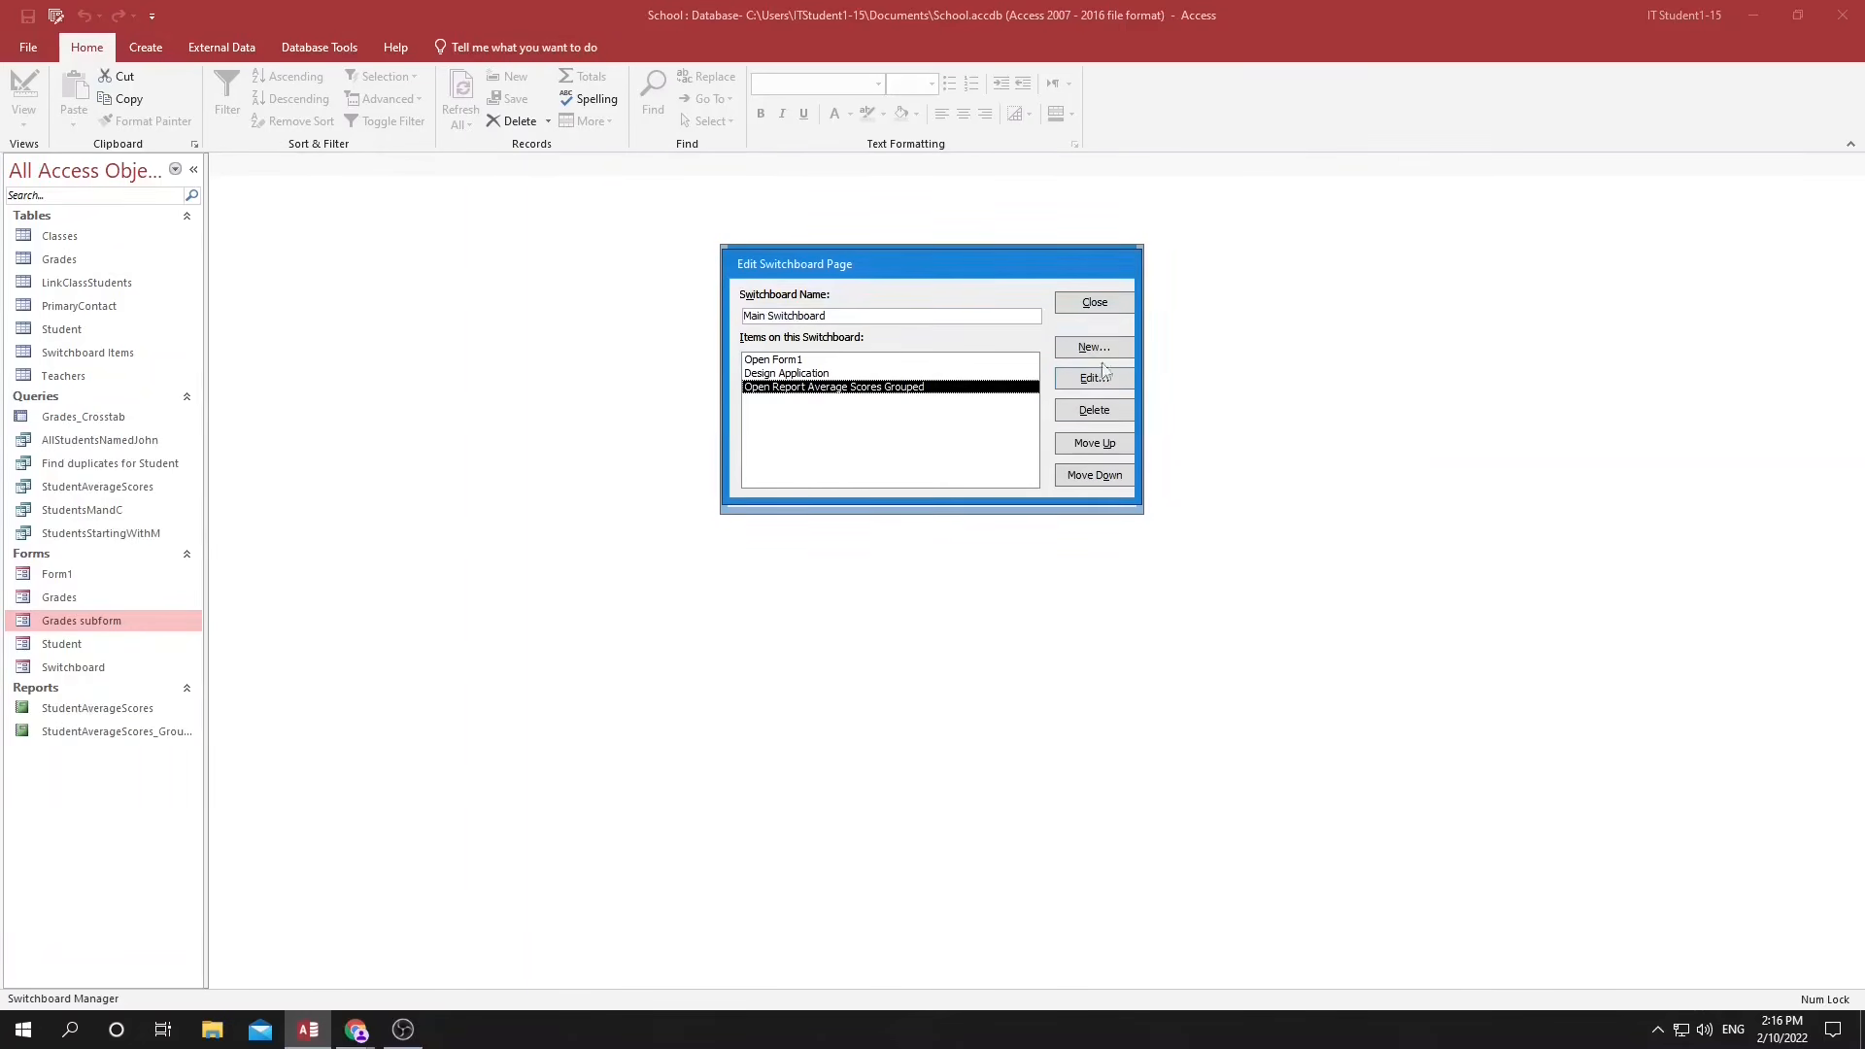
left_click(1096, 309)
left_click(1096, 298)
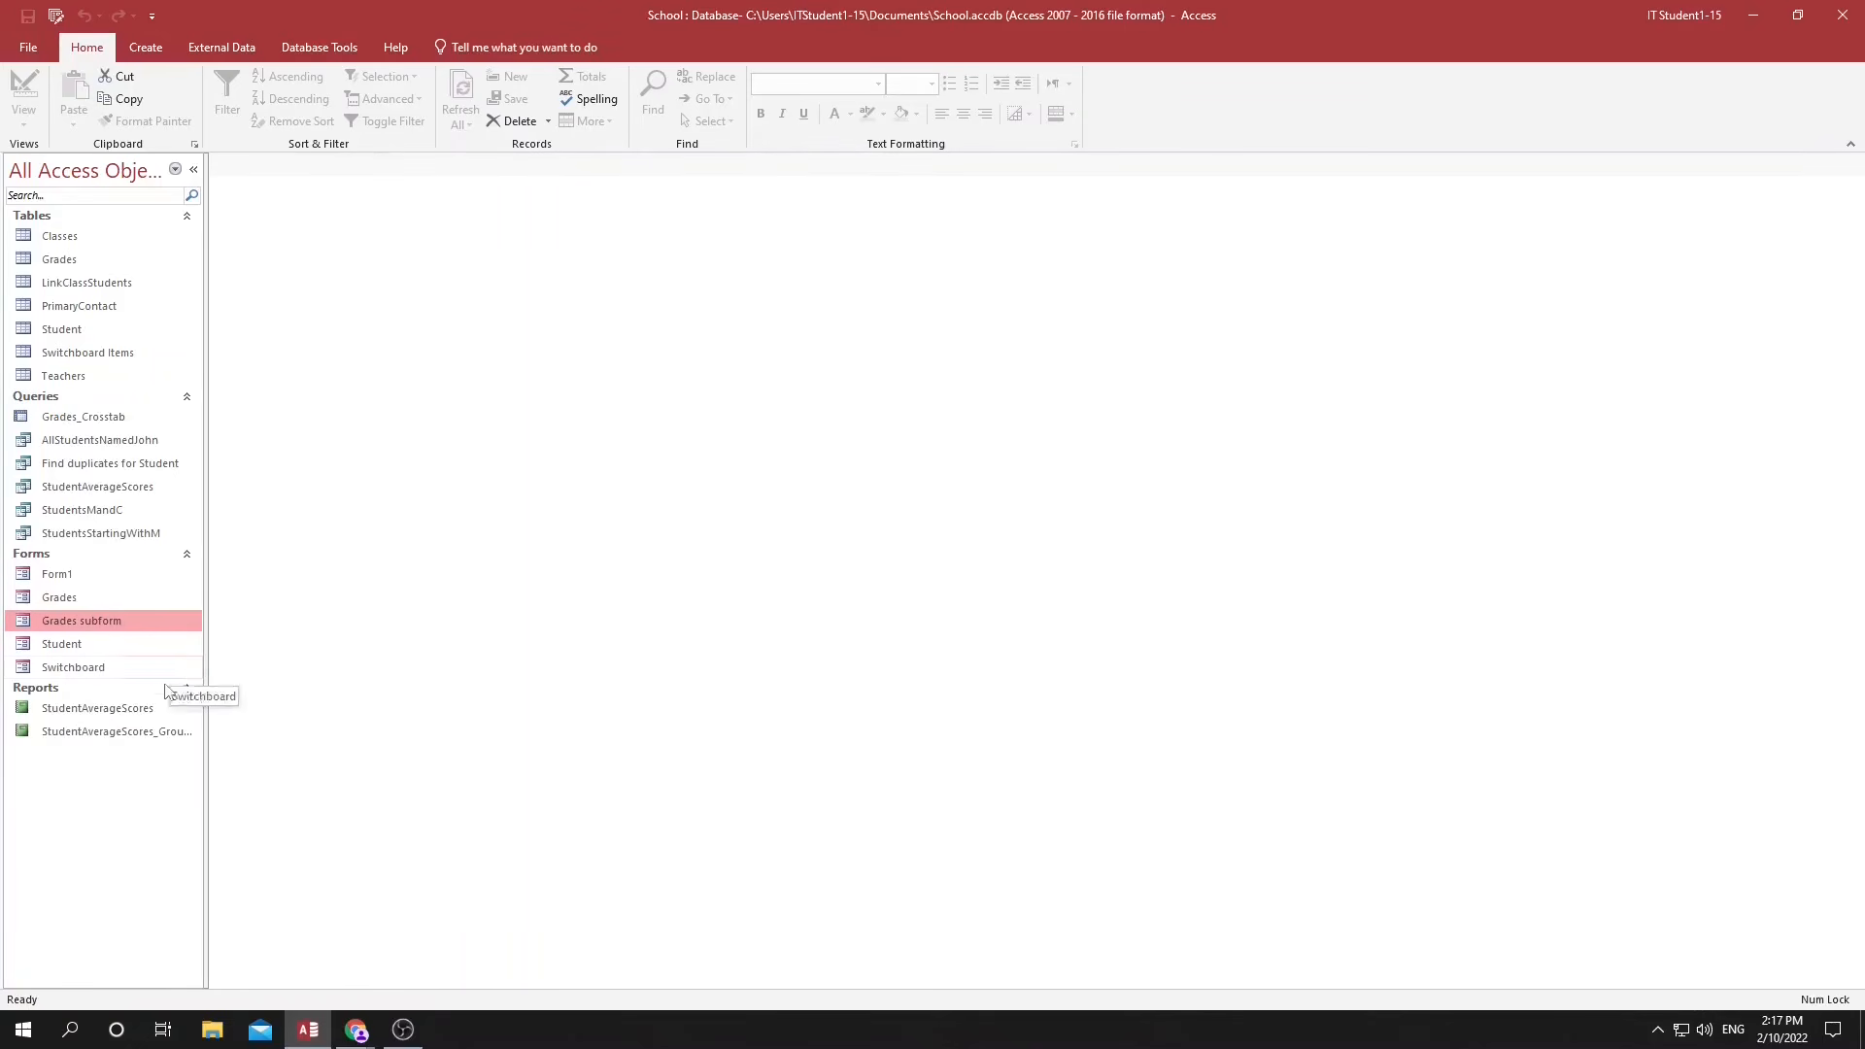
Open the Switchboard Items table and the Switchboard form to view the created menu.
double_click(97, 358)
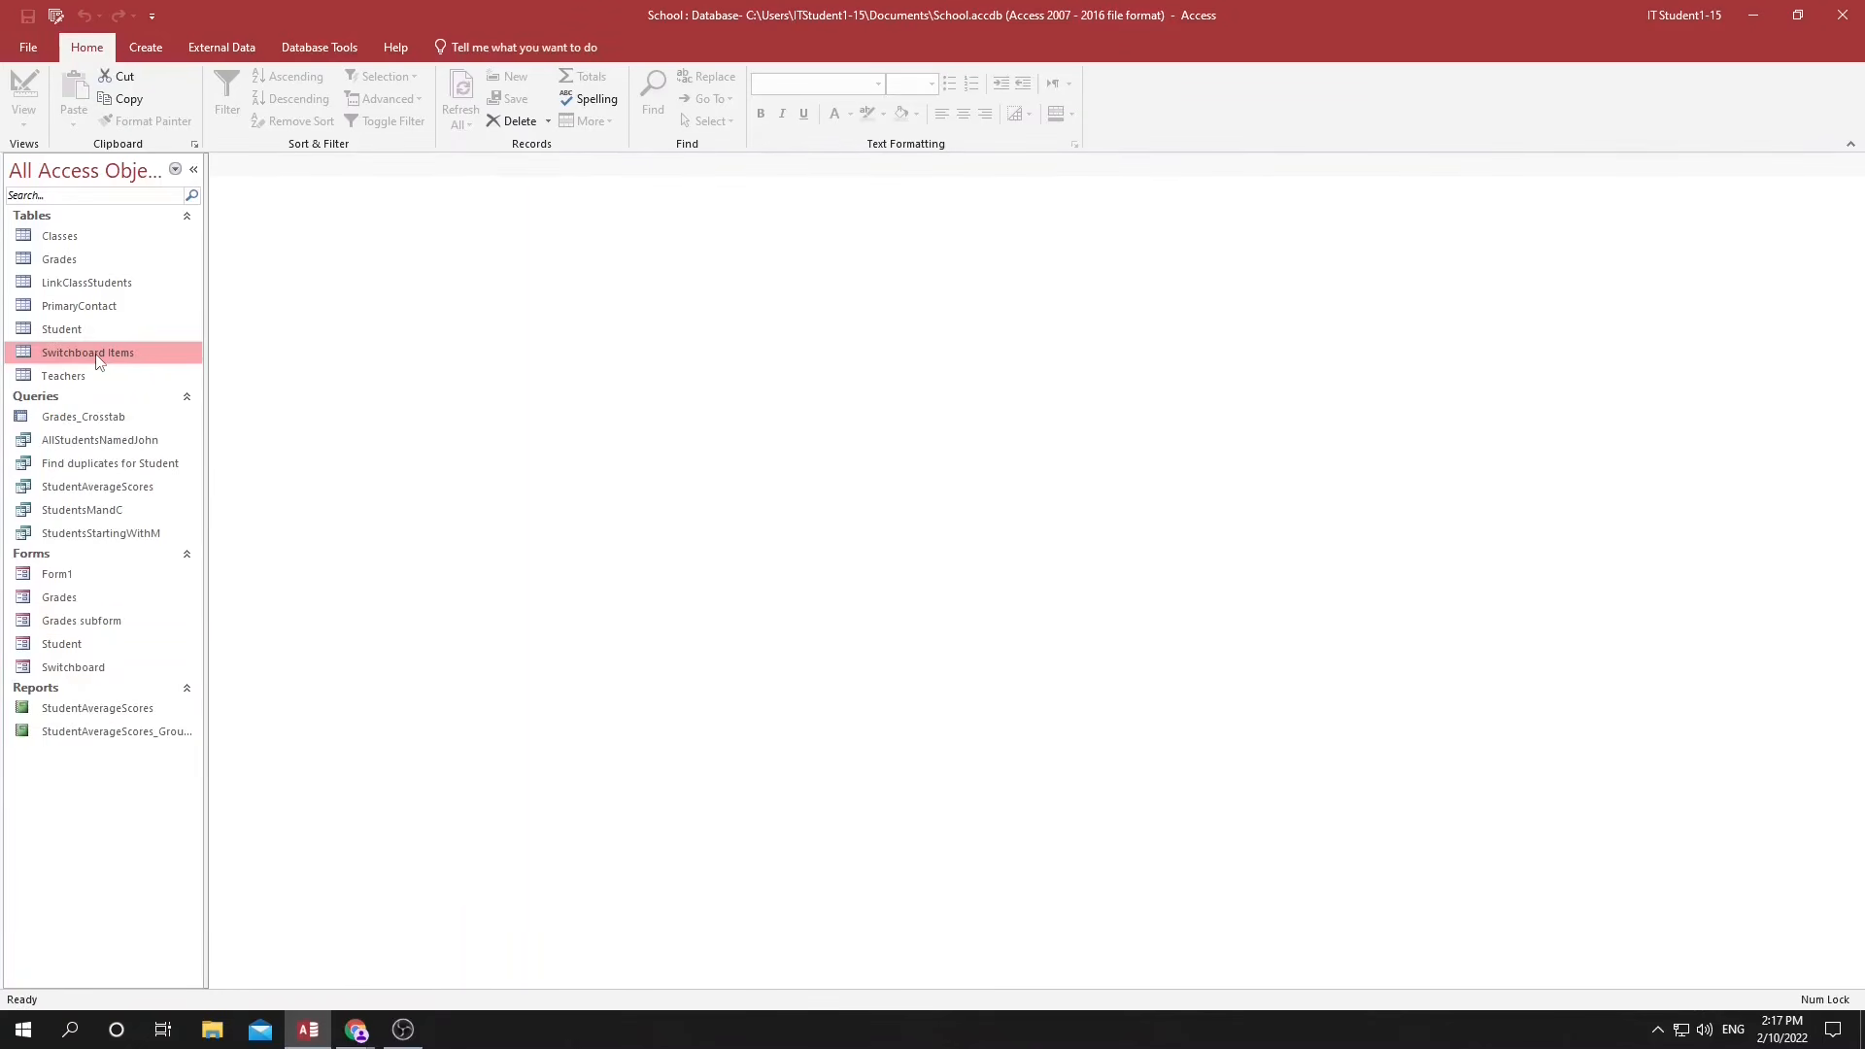
left_click(80, 670)
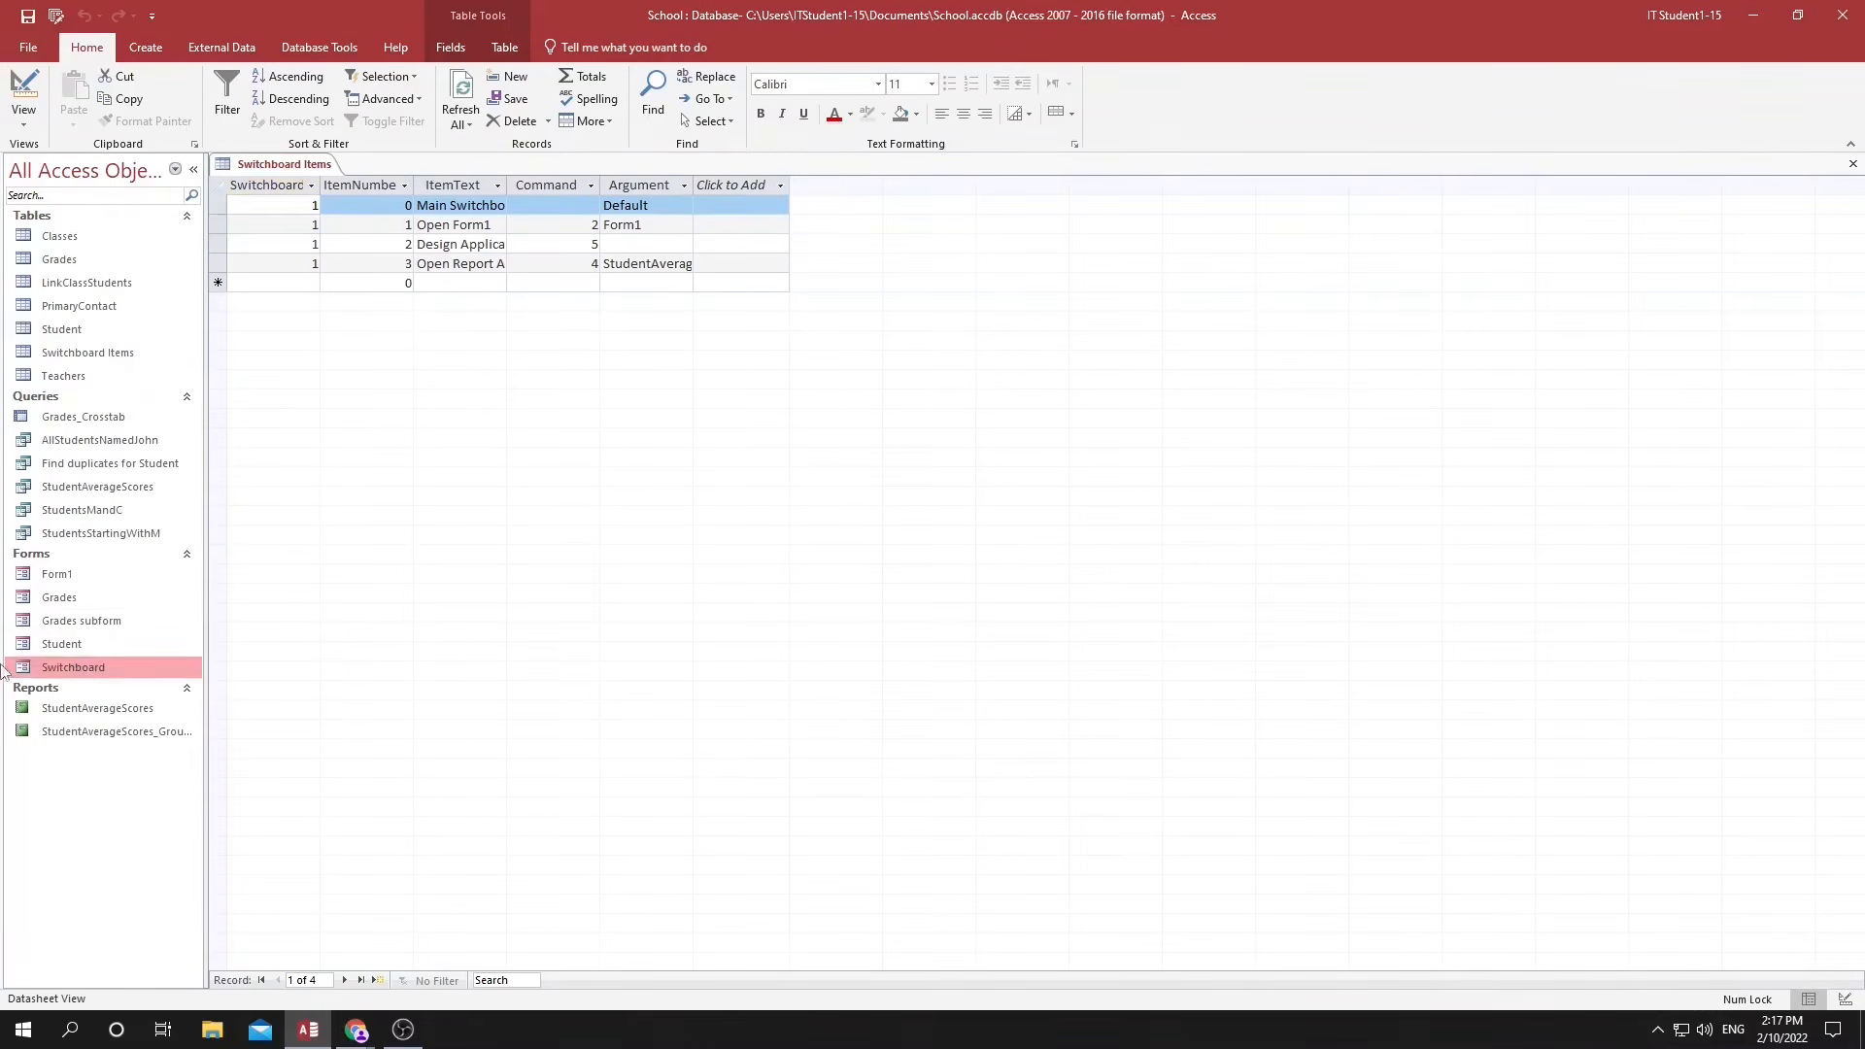
double_click(78, 670)
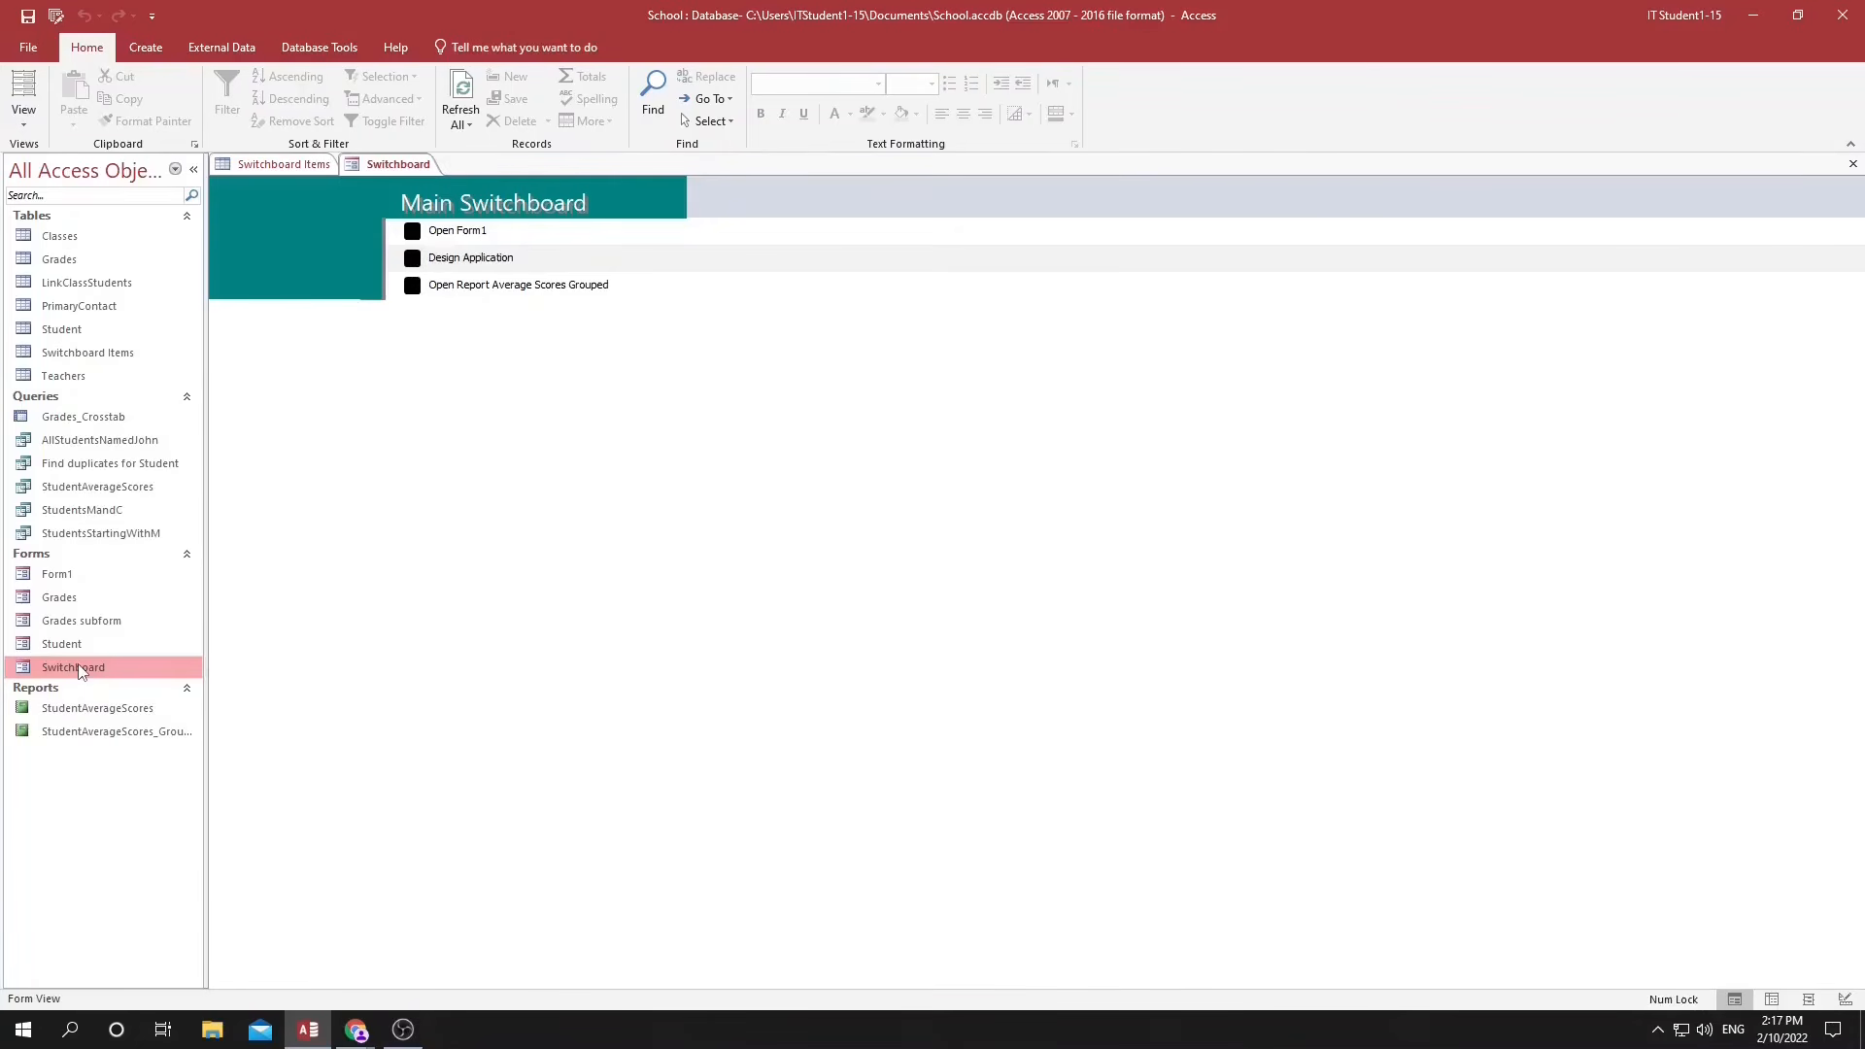
Test the Open Form1 item on the switchboard and close the opened form.
left_click(413, 232)
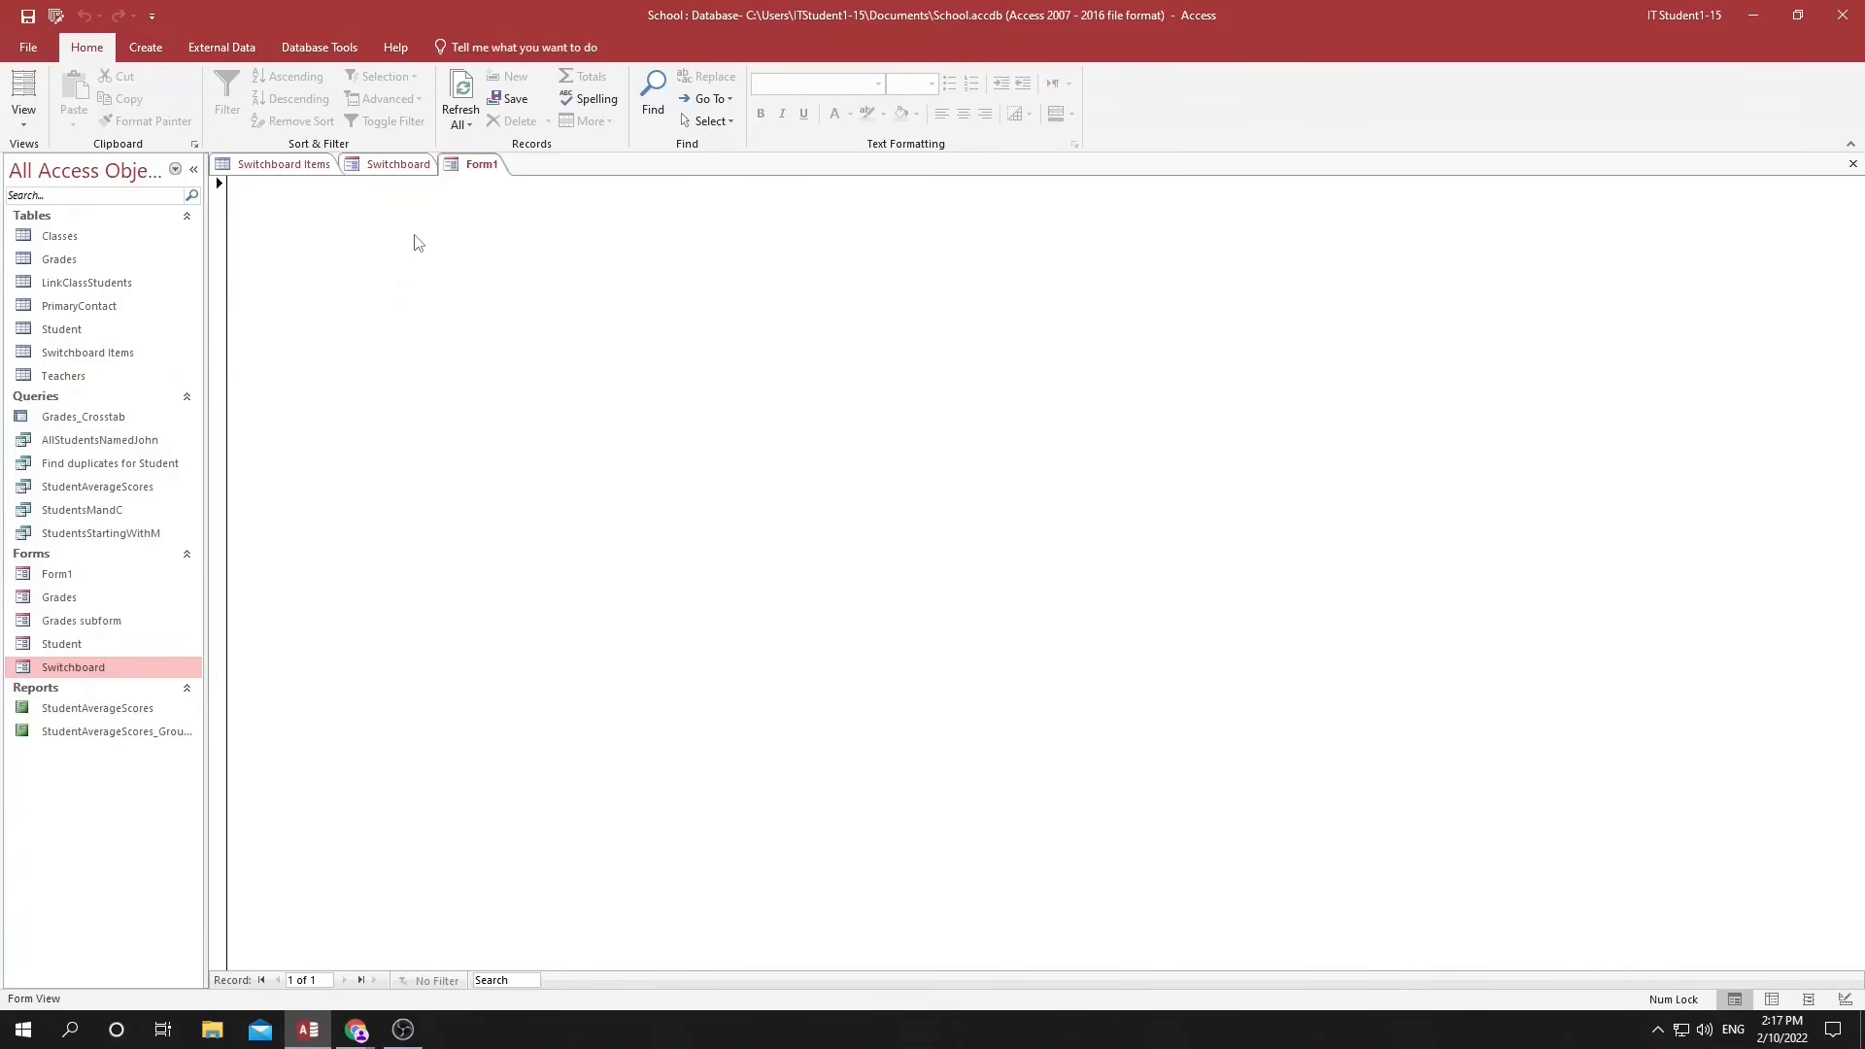
right_click(482, 164)
left_click(504, 196)
Close the Switchboard Items table and test the switchboard's Design Application and Open Report Average Scores Grouped items.
left_click(412, 258)
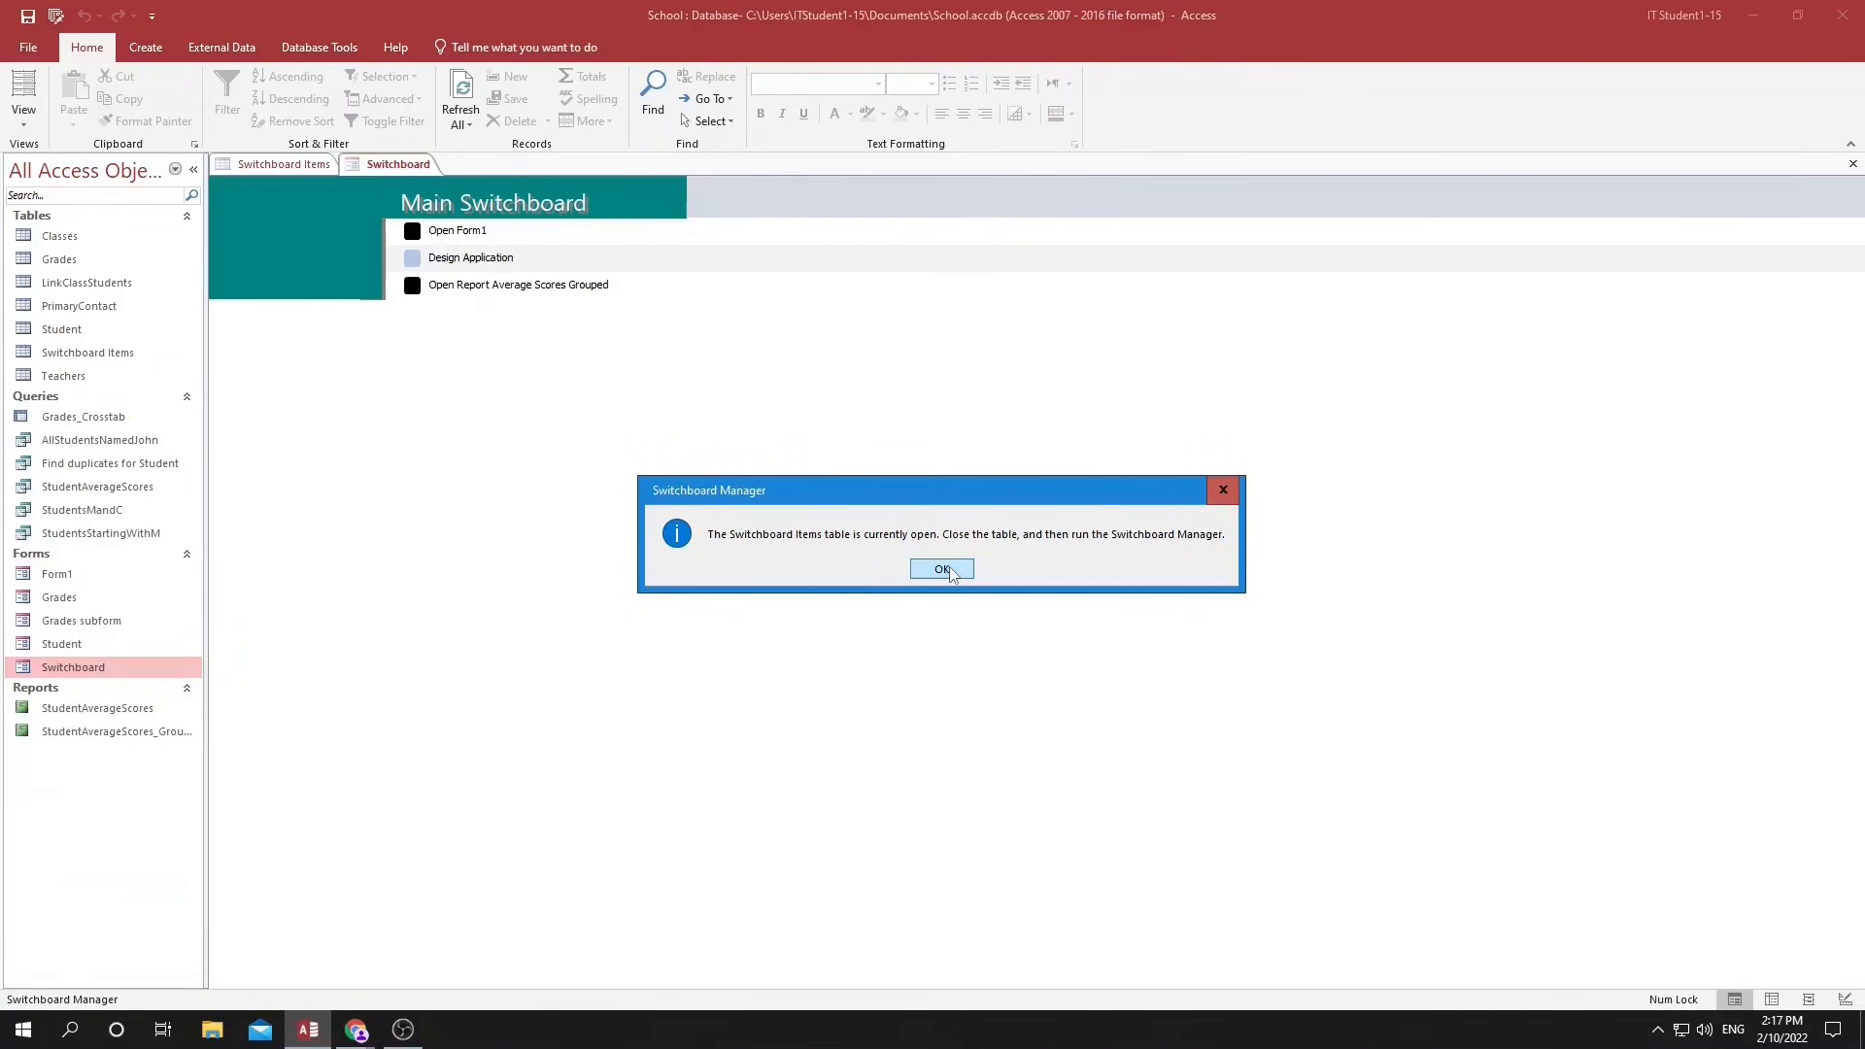
left_click(942, 569)
left_click(1853, 164)
left_click(411, 260)
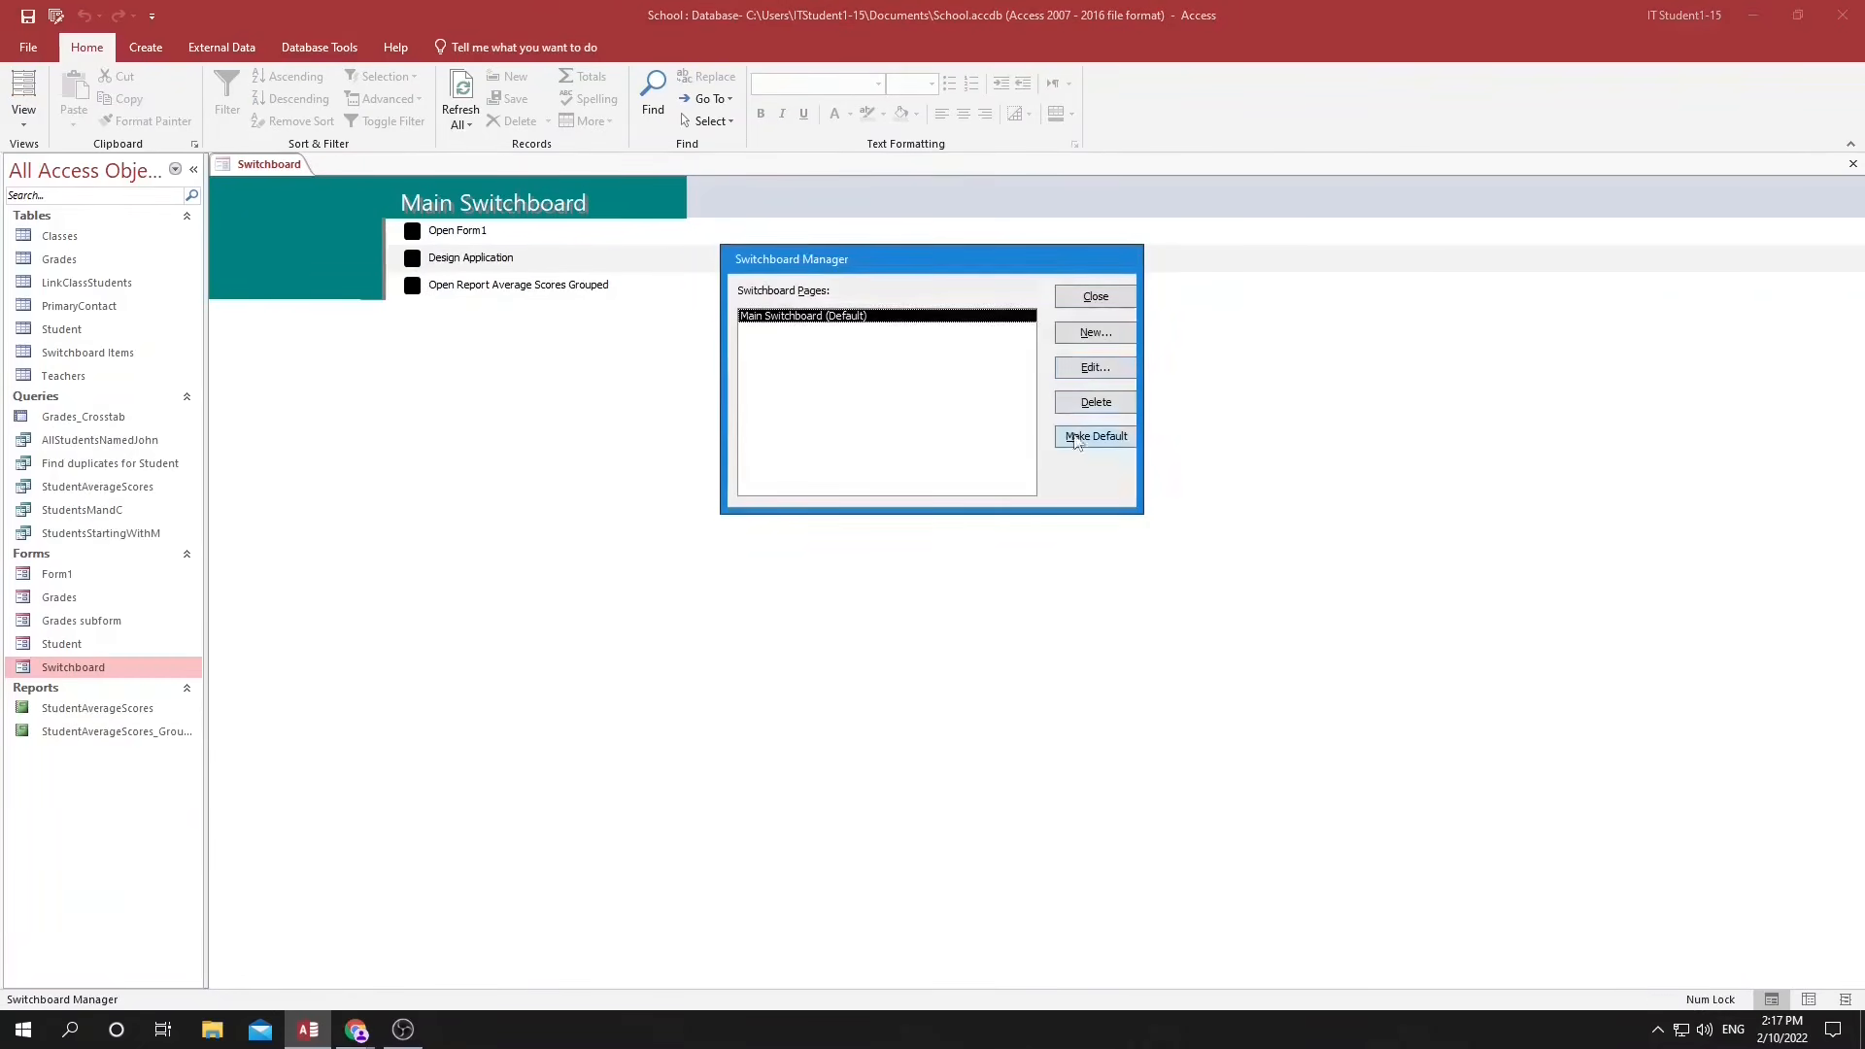
left_click(1095, 297)
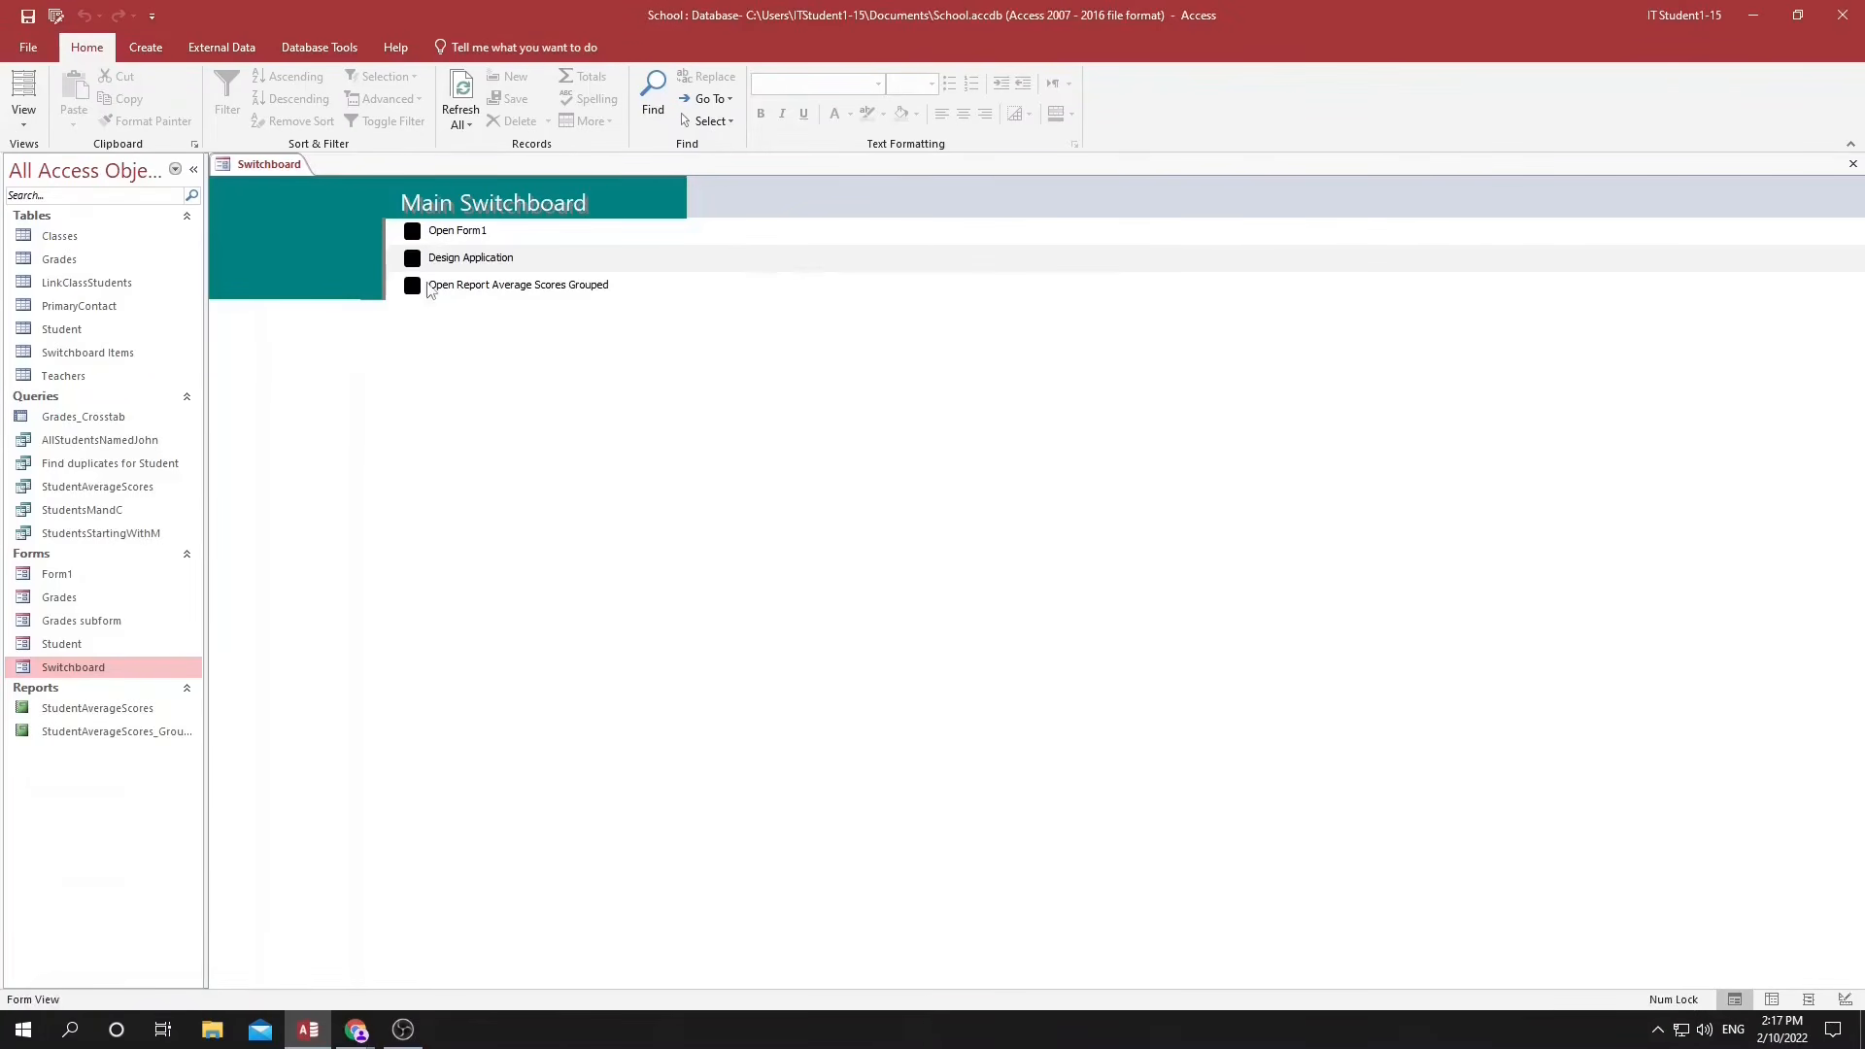
left_click(414, 287)
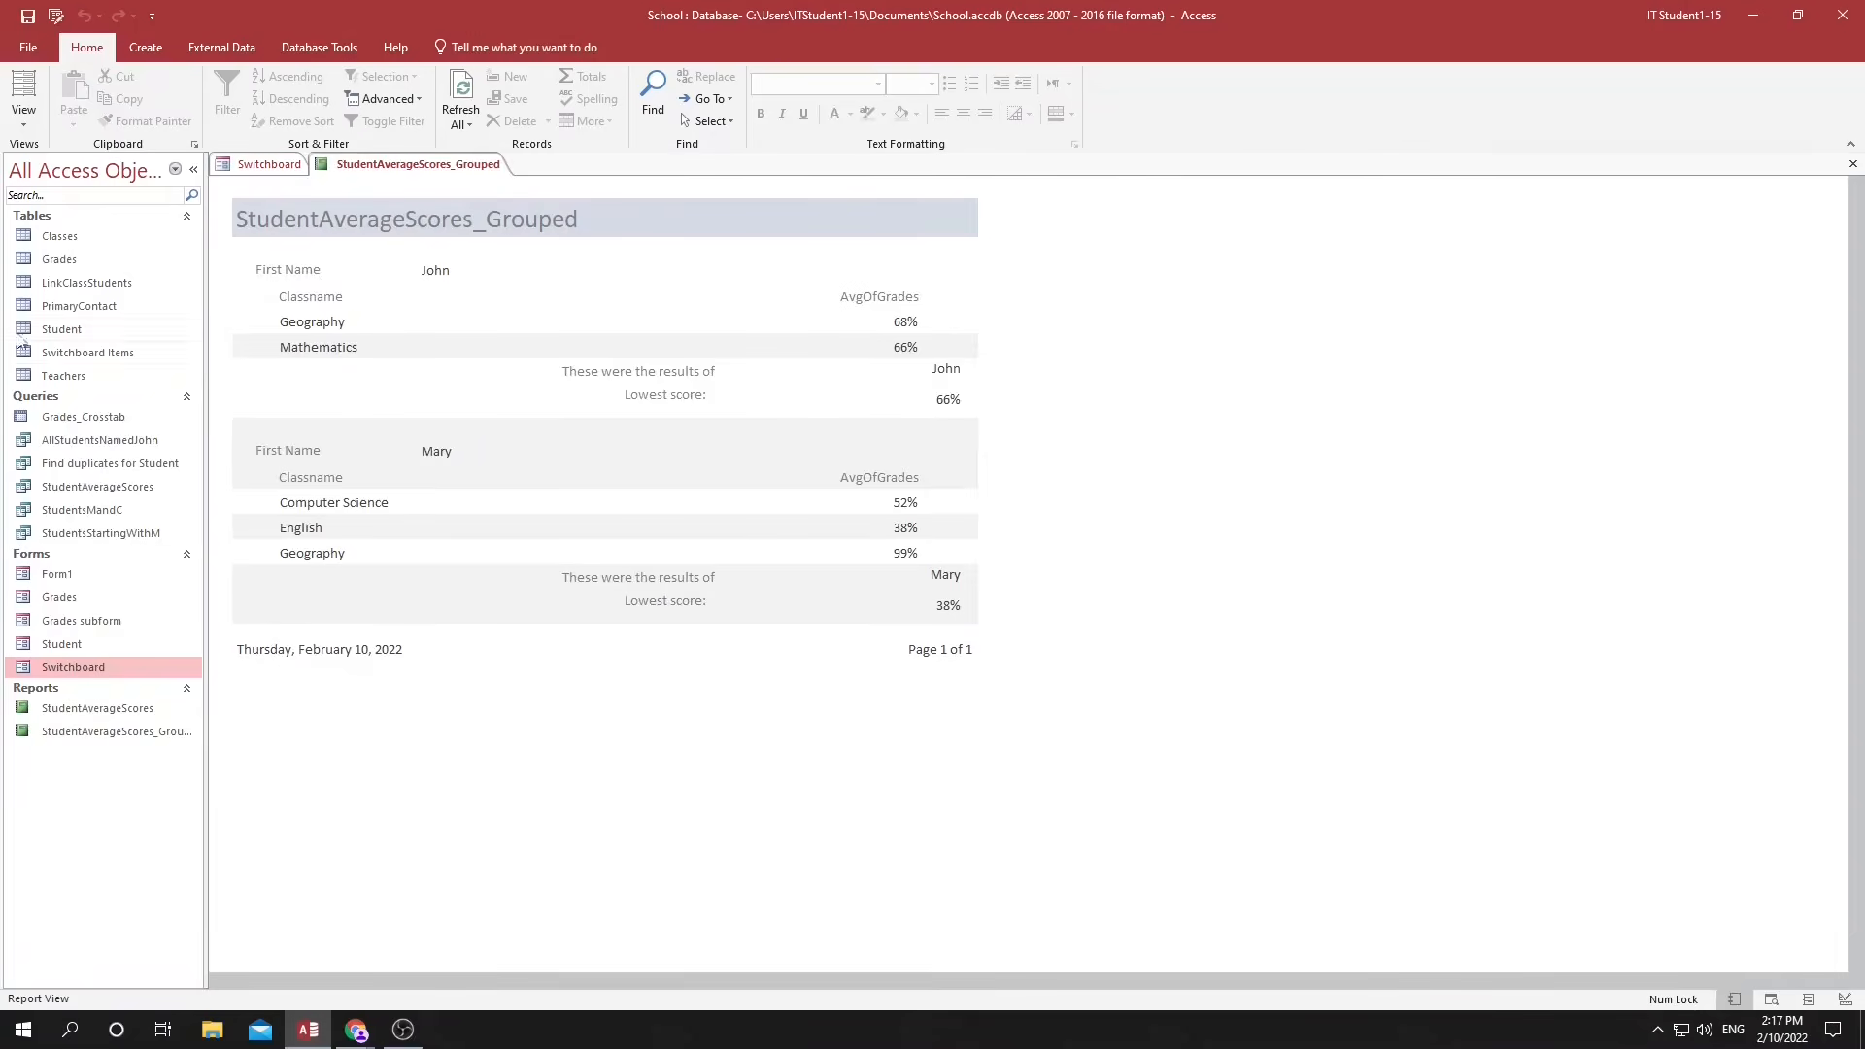
left_click(1852, 164)
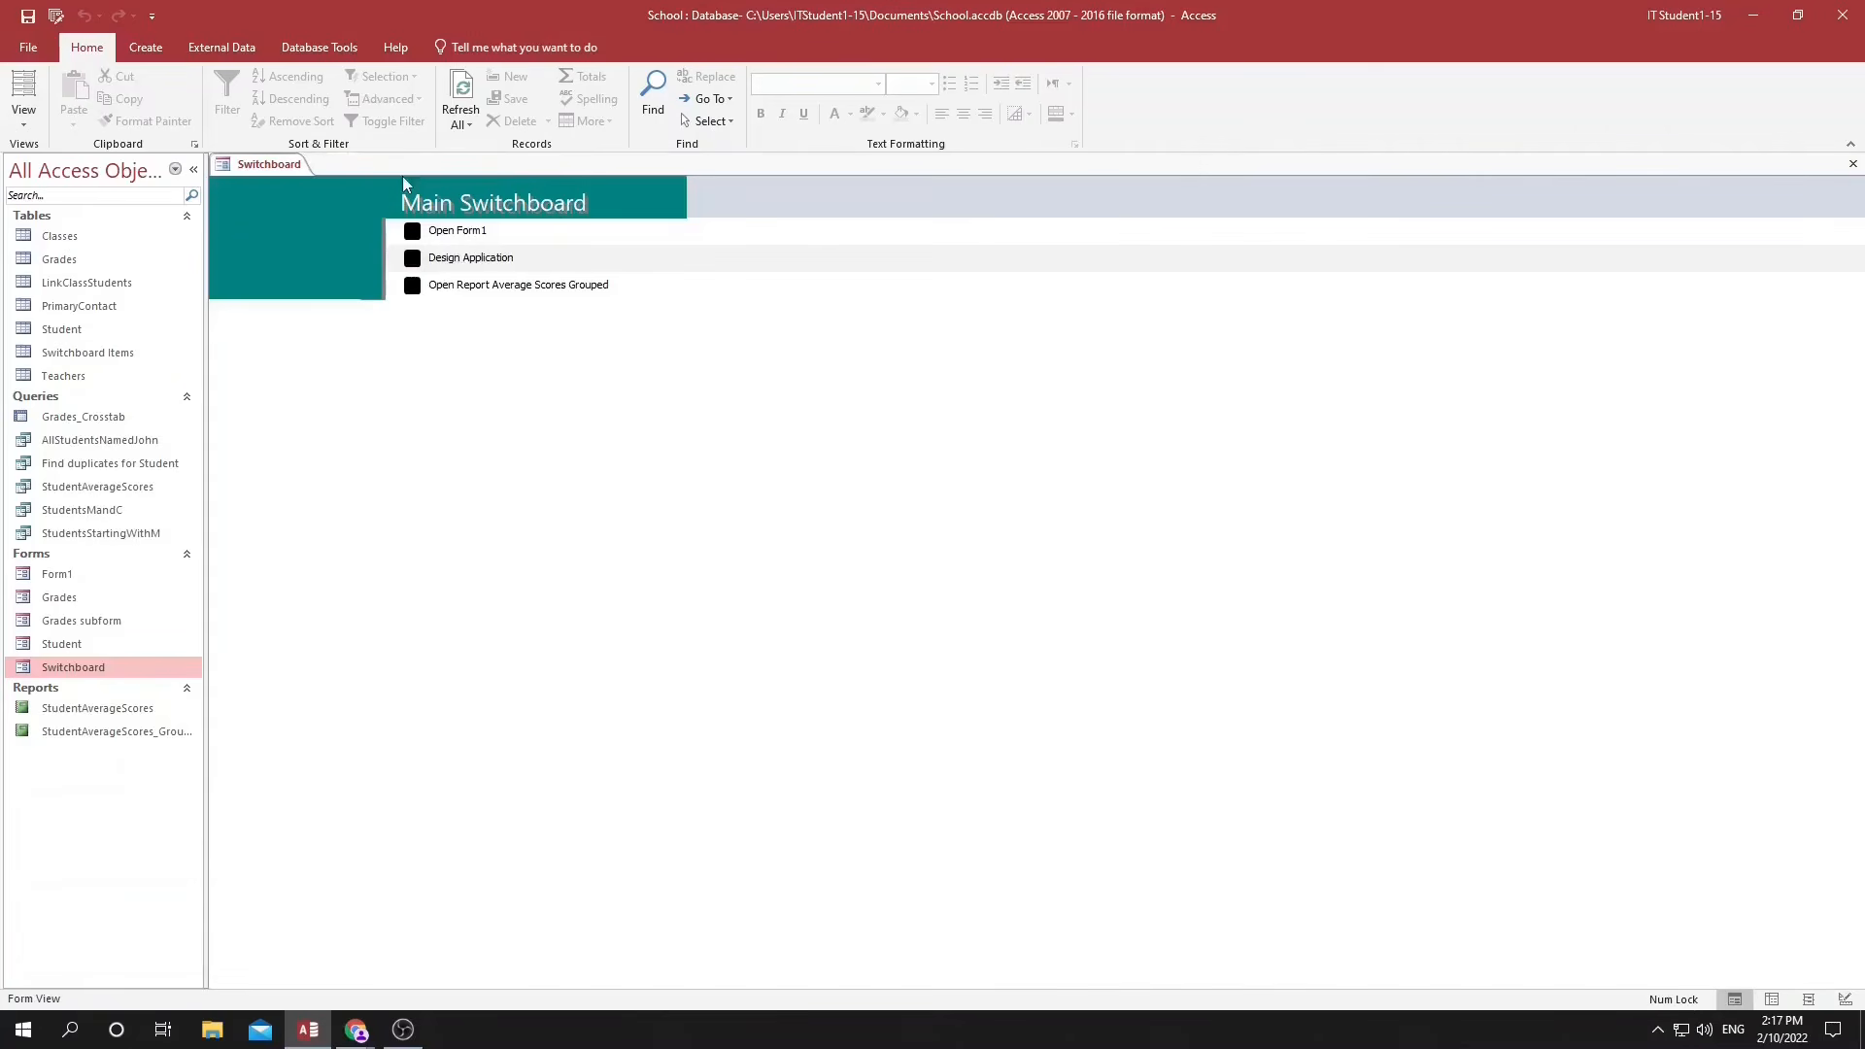
Create a new switchboard page named "List of HR related switchboards" through the Design Application item.
left_click(413, 260)
left_click(1092, 335)
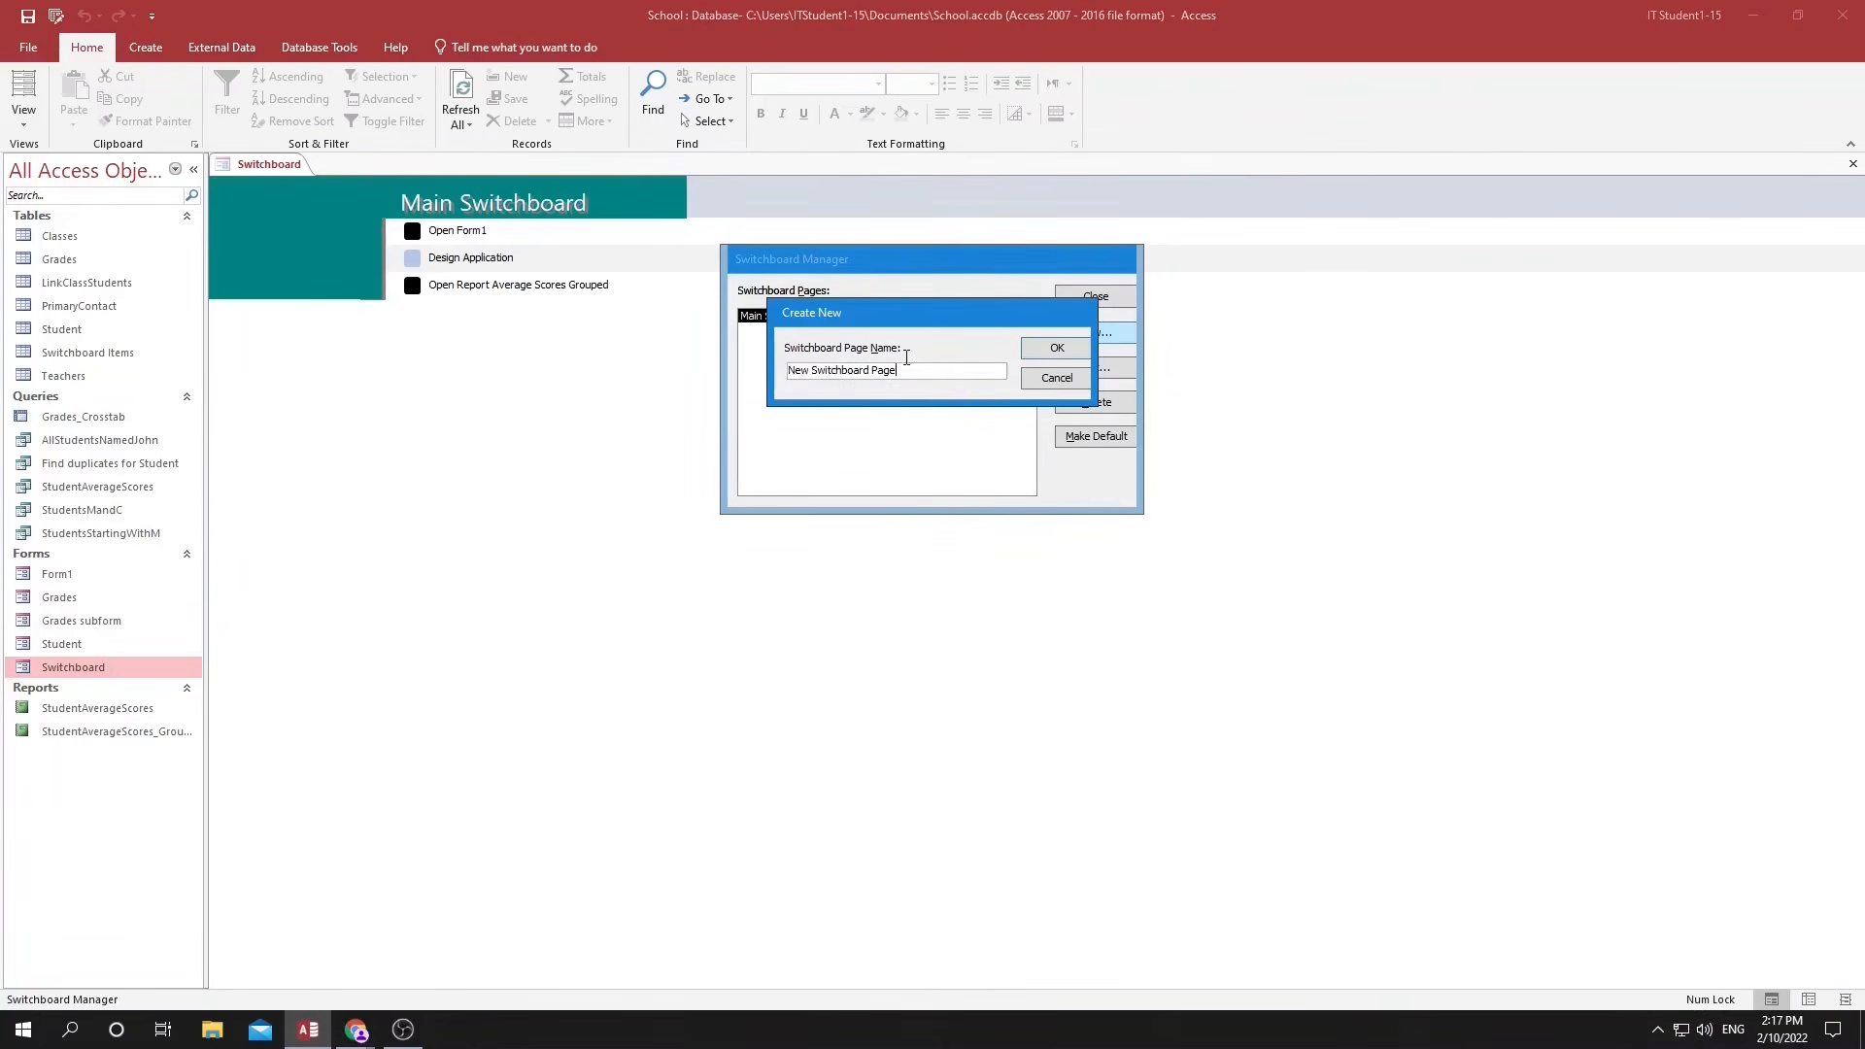
type("List of HR related switchboaers")
key("BackSpace")
key("BackSpace")
key("BackSpace")
type("rds")
left_click(1057, 350)
Add an item to the HR switchboard page that opens the StudentAverageScores_Grouped report, keeping the default item text.
left_click(816, 333)
left_click(1096, 368)
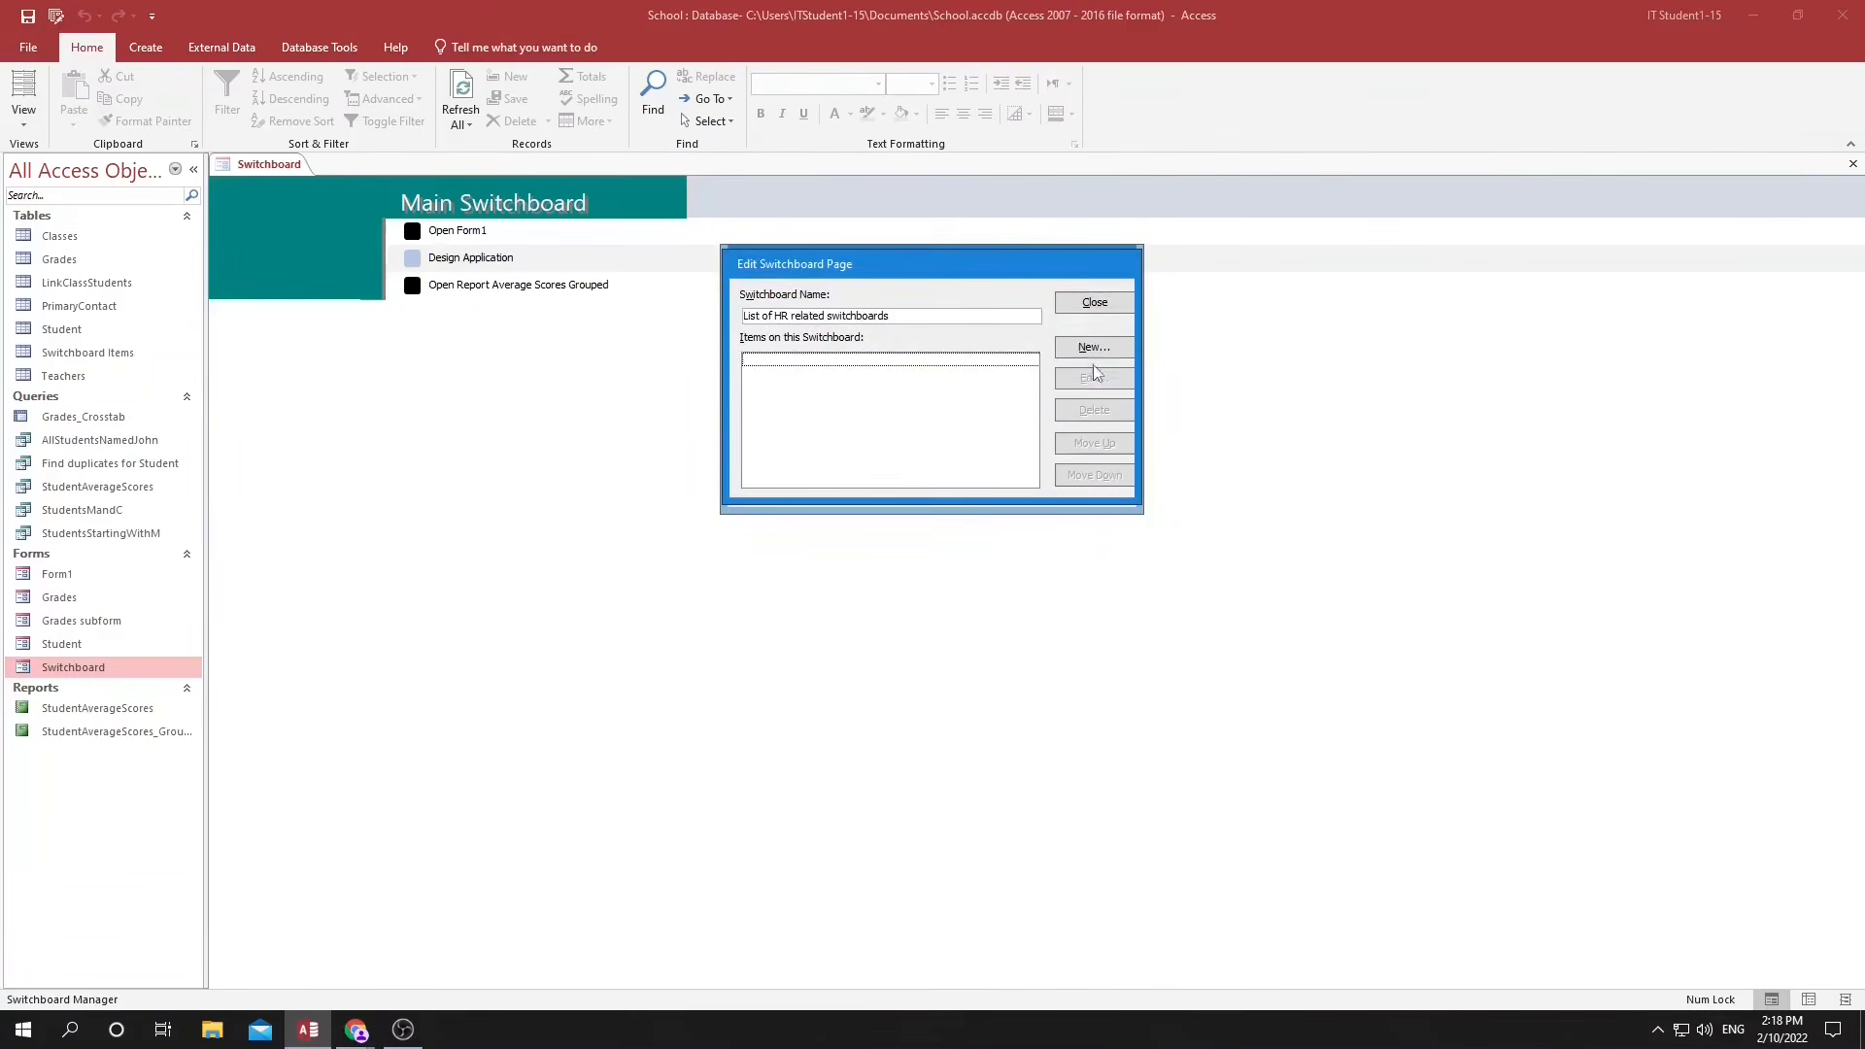
left_click(1092, 349)
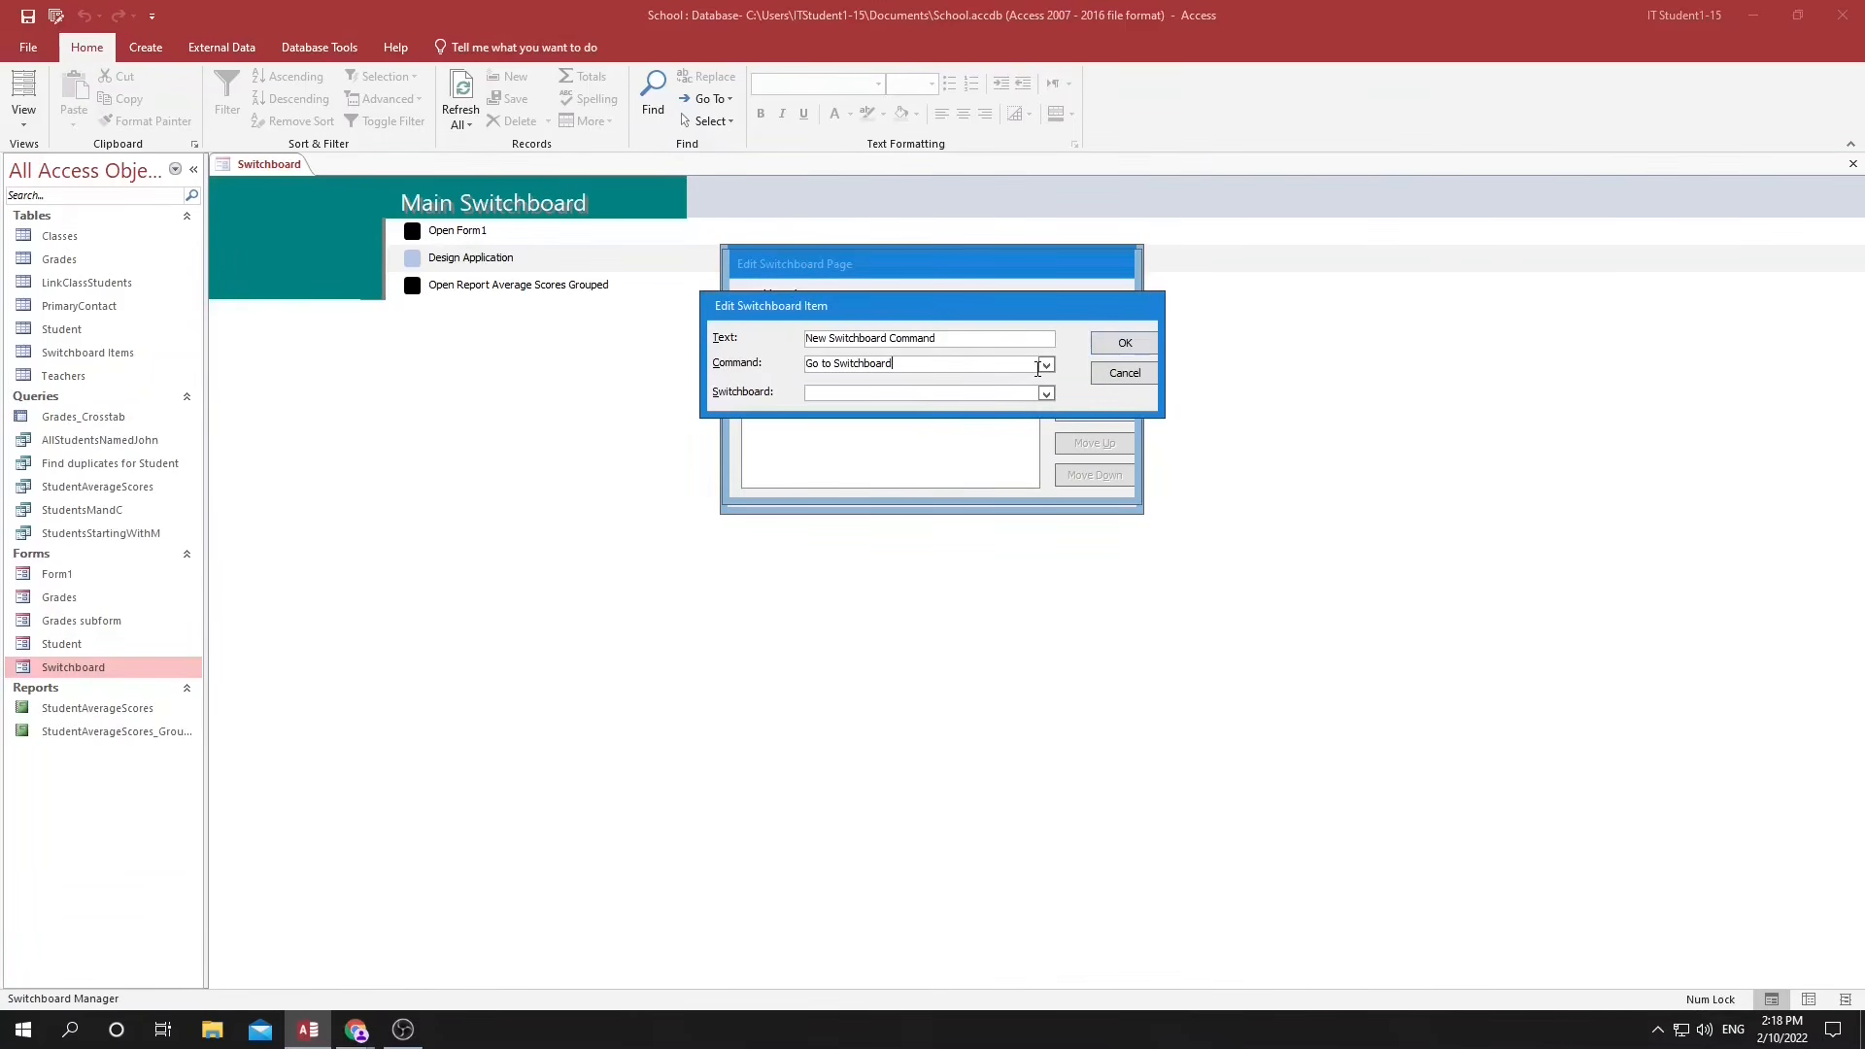
left_click(1045, 364)
left_click(959, 429)
left_click(1046, 394)
left_click(991, 419)
left_click(1121, 345)
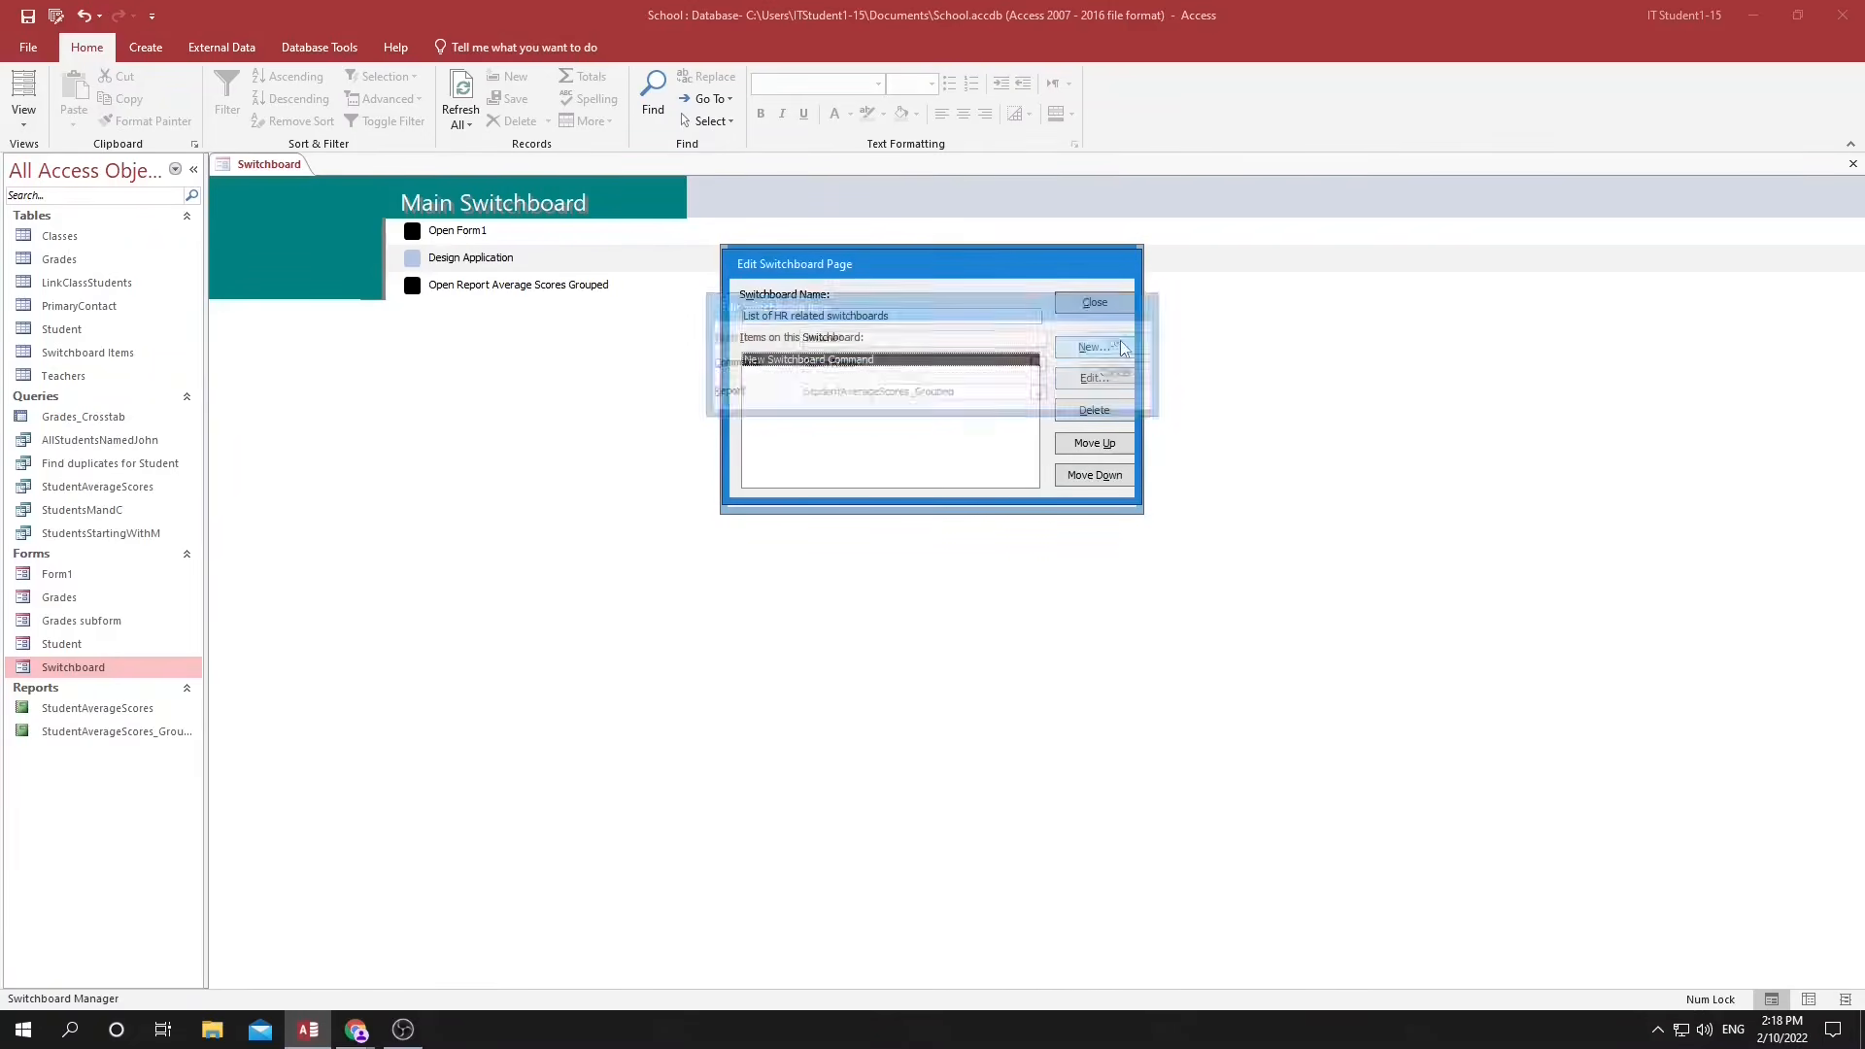
Add an item "Add a student" to the HR switchboard page that opens the Student form in Add Mode.
left_click(1117, 348)
left_click(1046, 364)
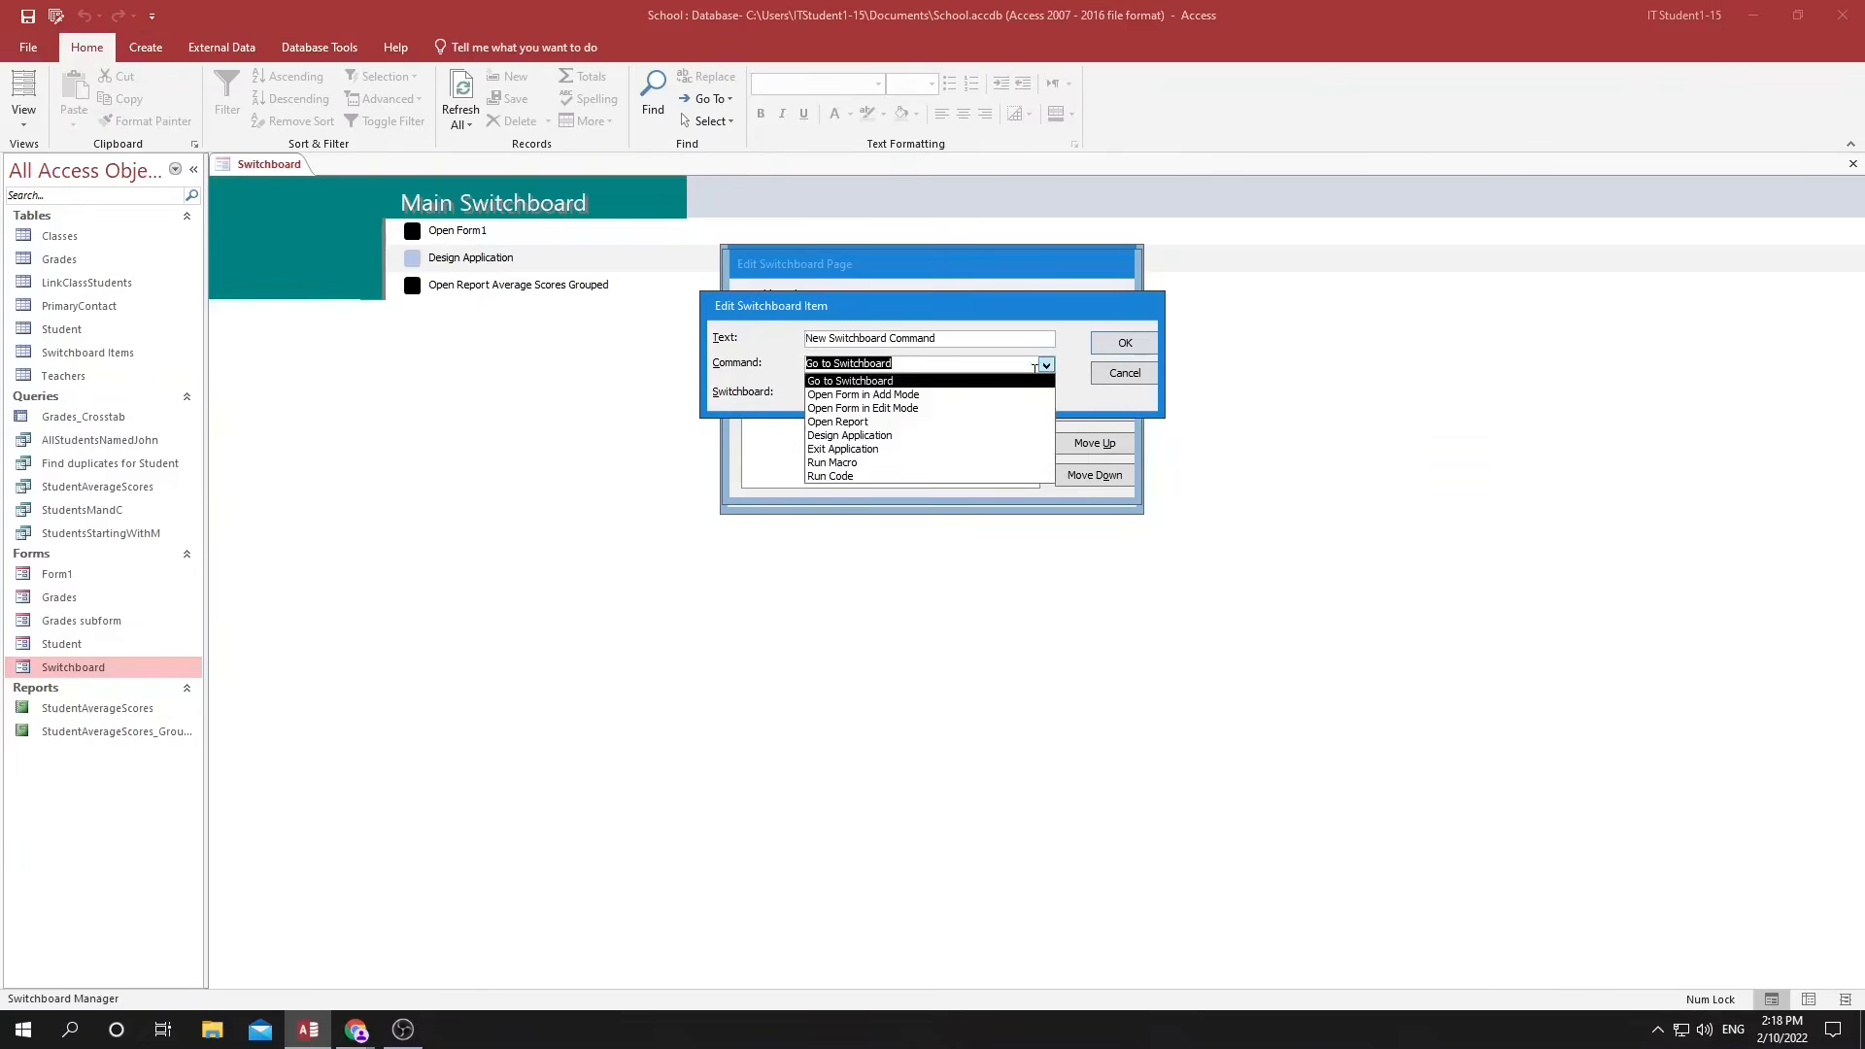
left_click(1048, 394)
left_click(1046, 393)
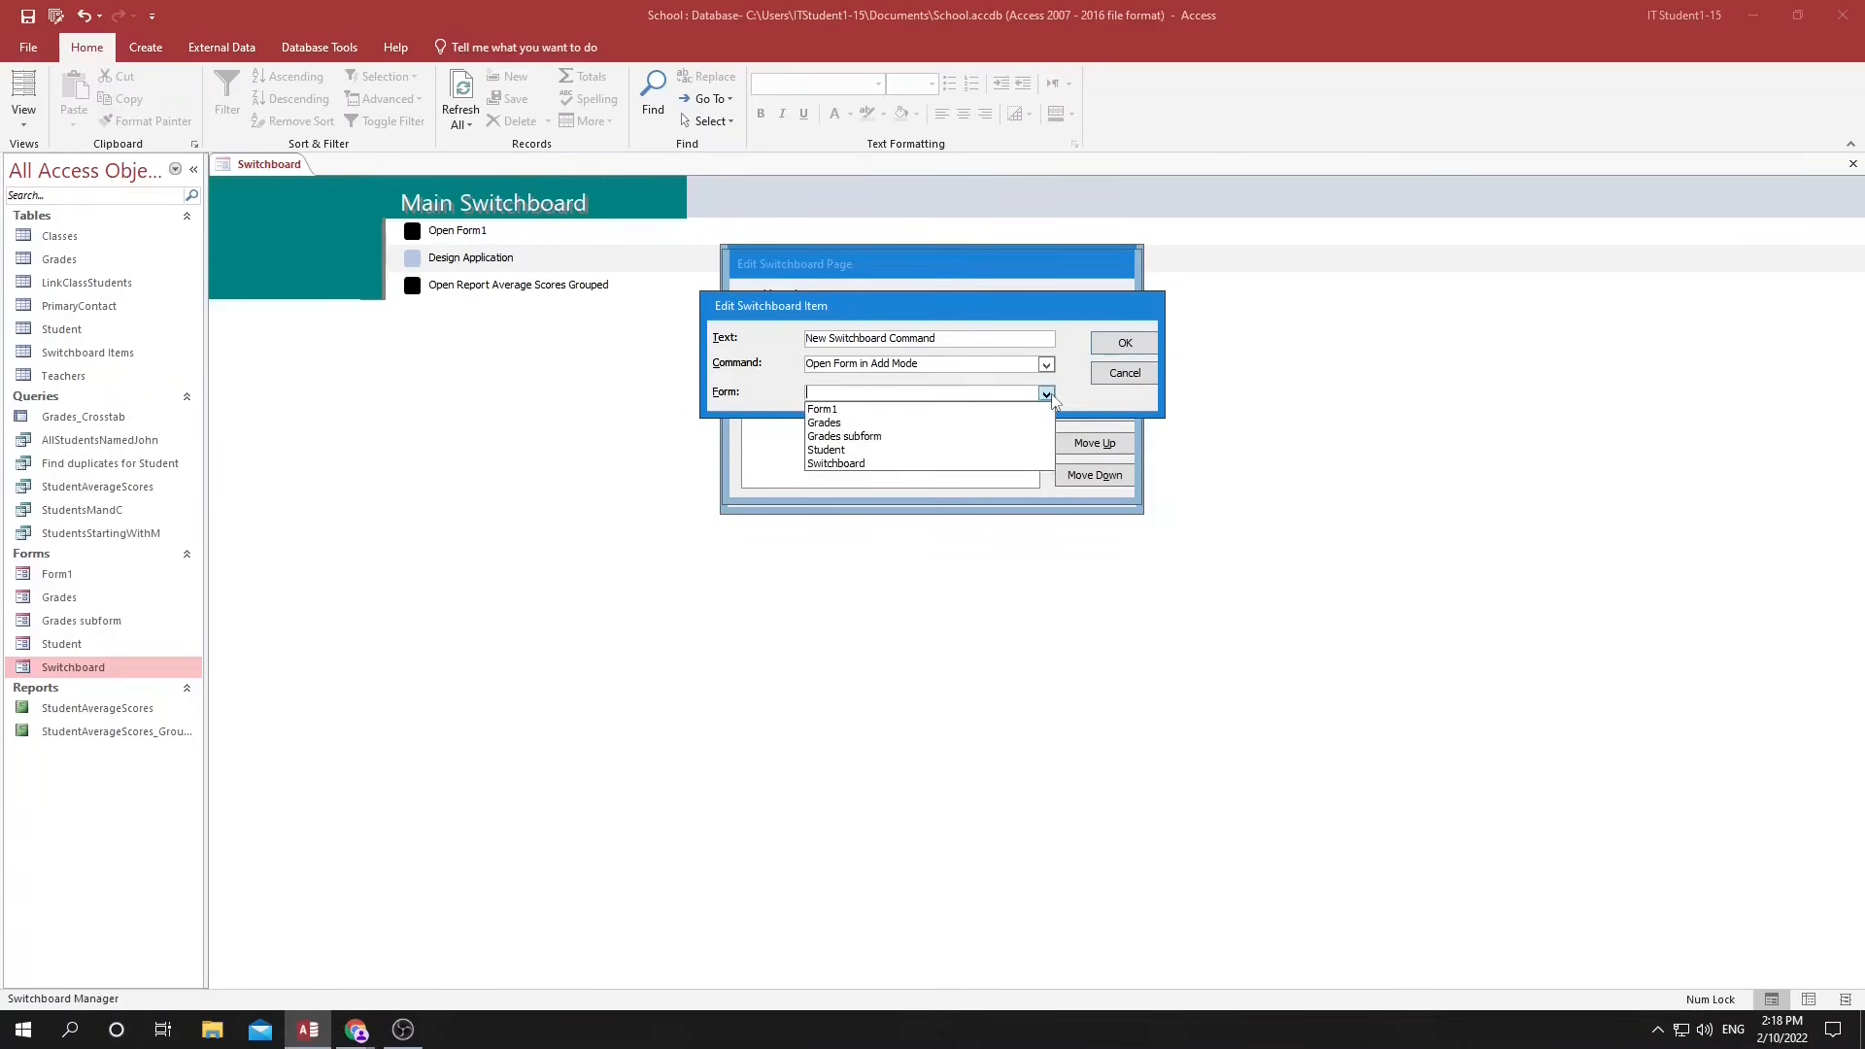
left_click(896, 450)
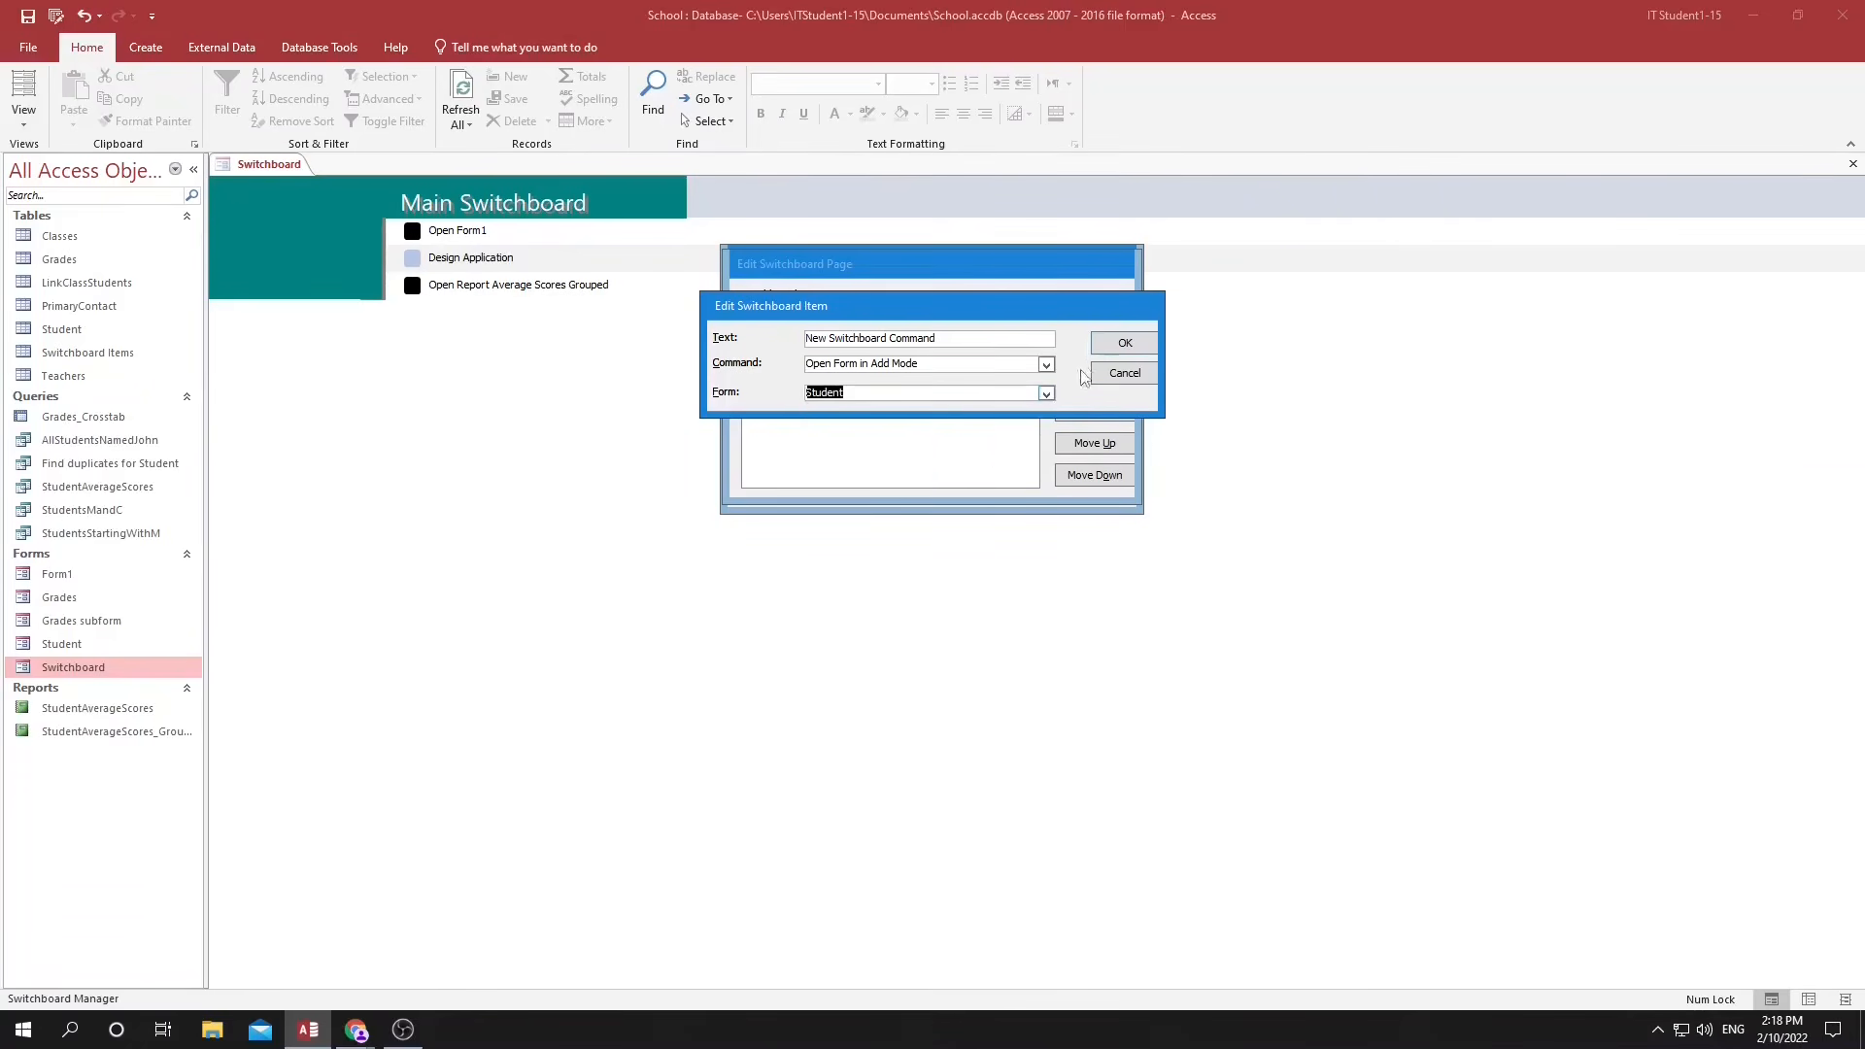
left_click(780, 331)
type("Add ")
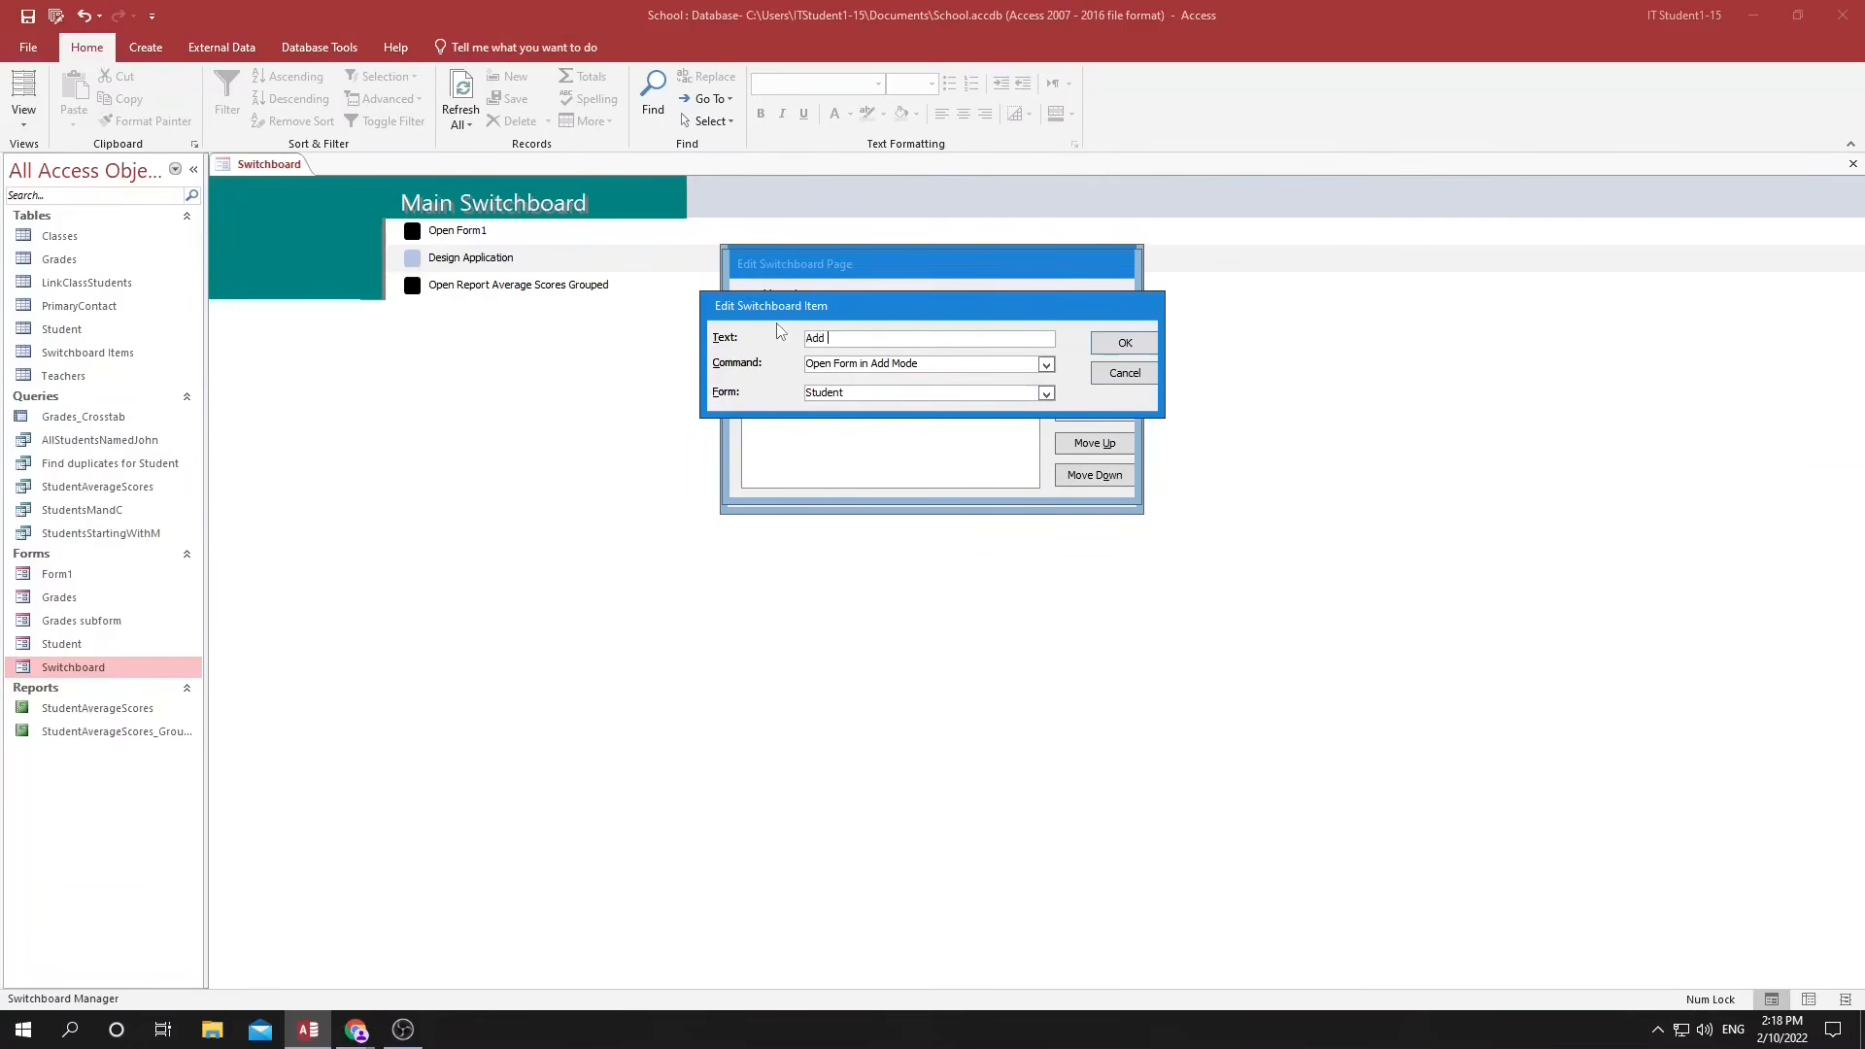
type("A student")
left_click(1124, 343)
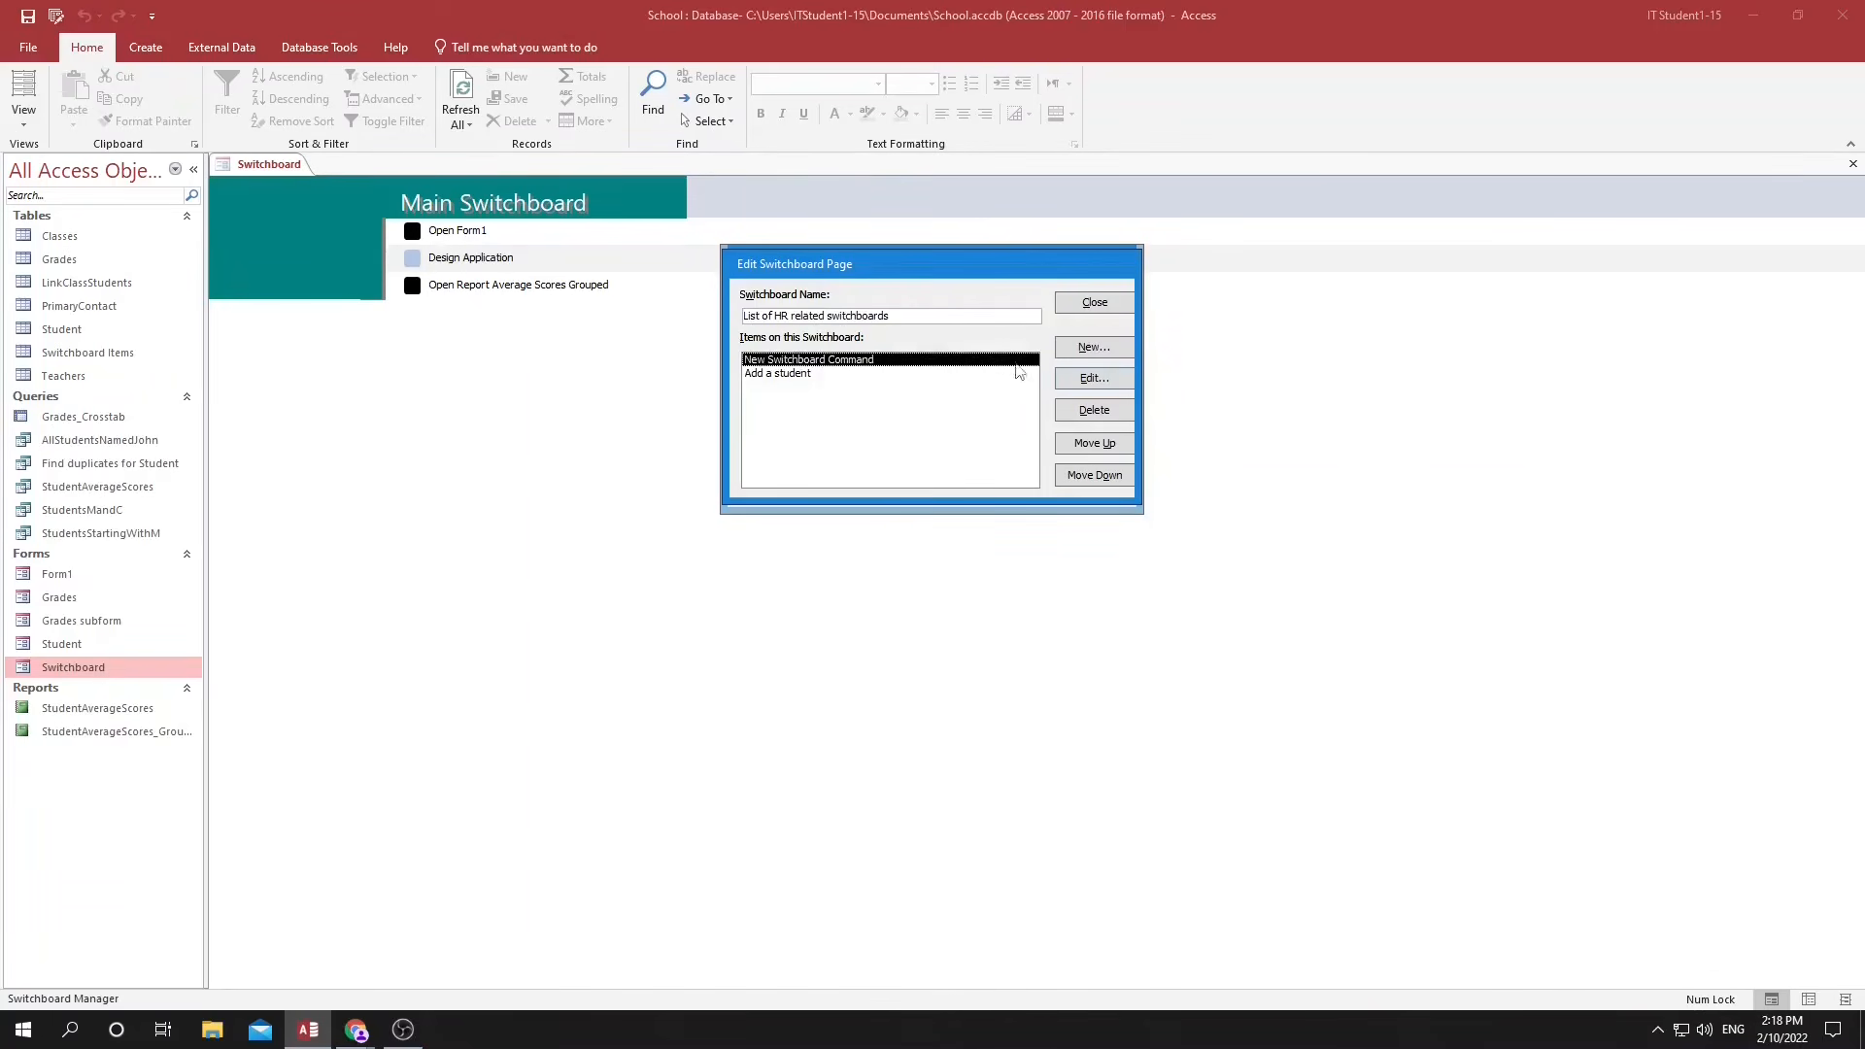
Change the report item's text on the HR page to "View Student Grades" and close Switchboard Manager.
left_click(1098, 381)
left_click_drag(951, 339, 776, 299)
type("View Stud")
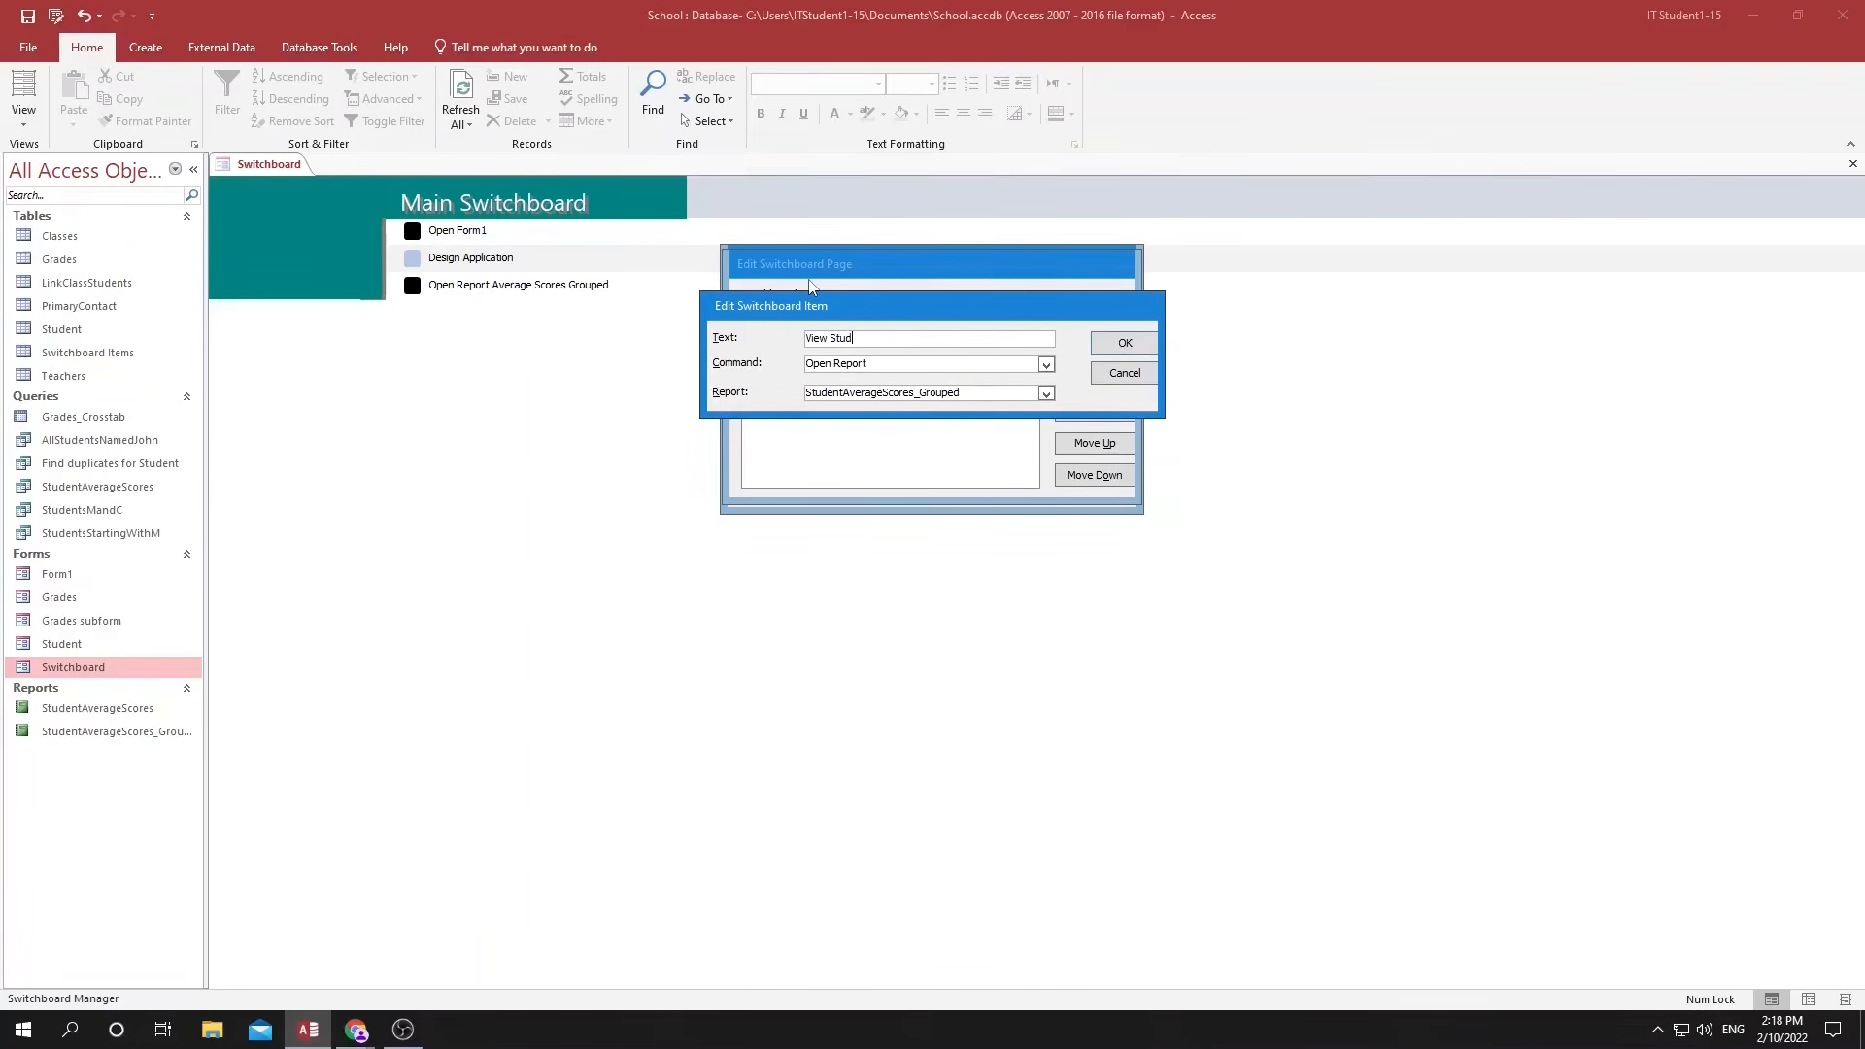
type("ent Grade")
key("Return")
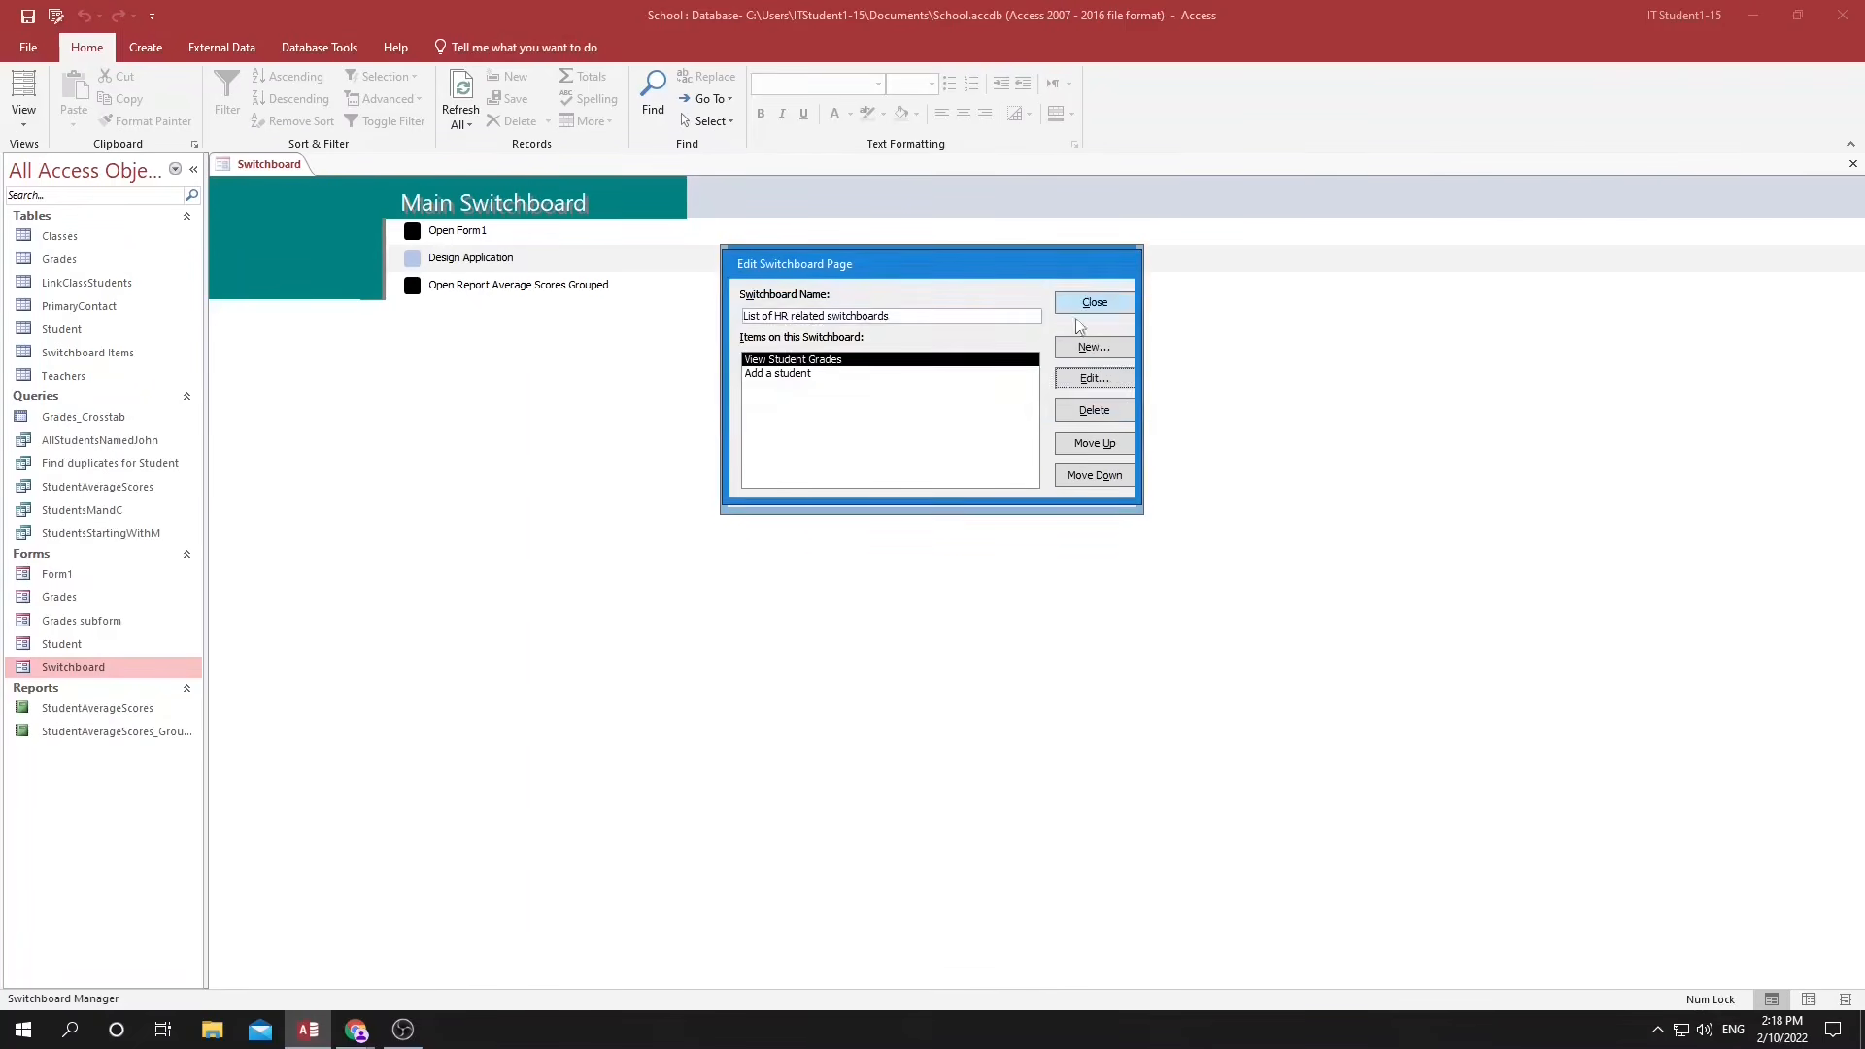
left_click(1112, 309)
left_click(1111, 309)
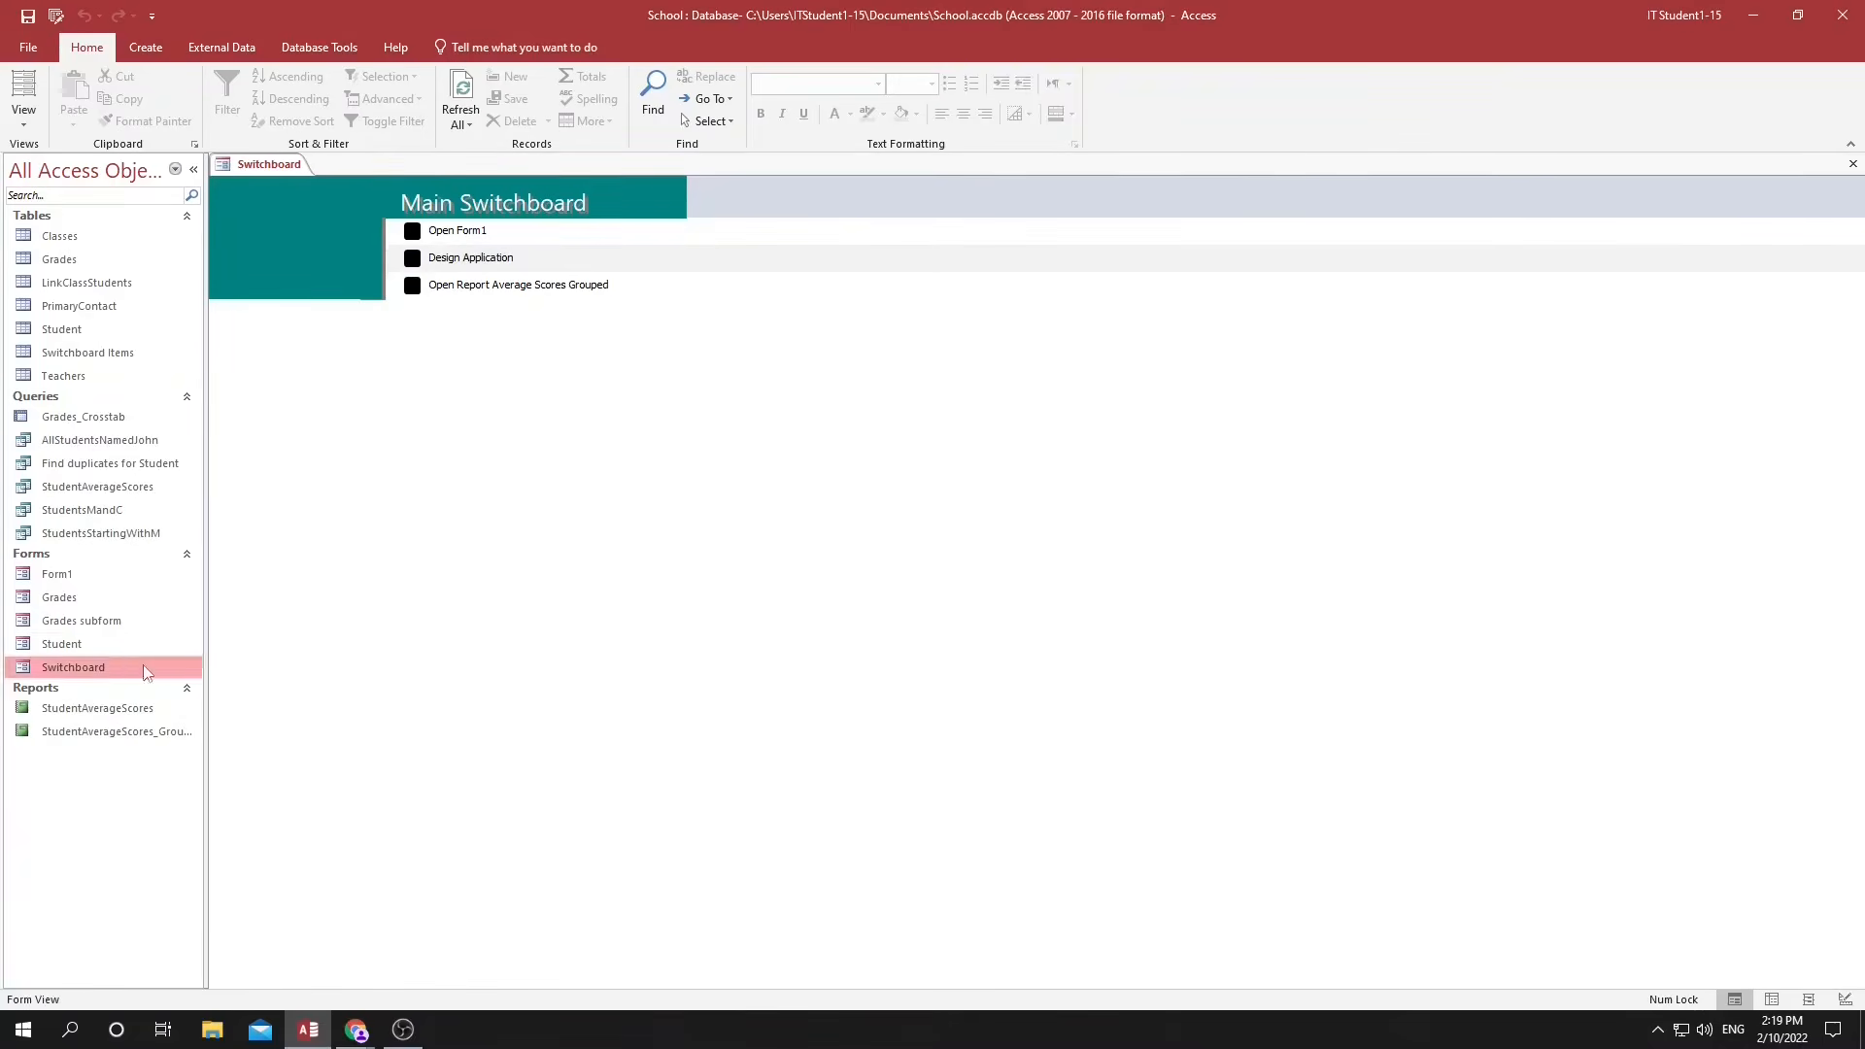
Add an item "Go to HR Switchboards" to the Main Switchboard page that goes to the "List of HR related switchboards" page.
left_click(61, 17)
left_click(1097, 371)
left_click(1094, 347)
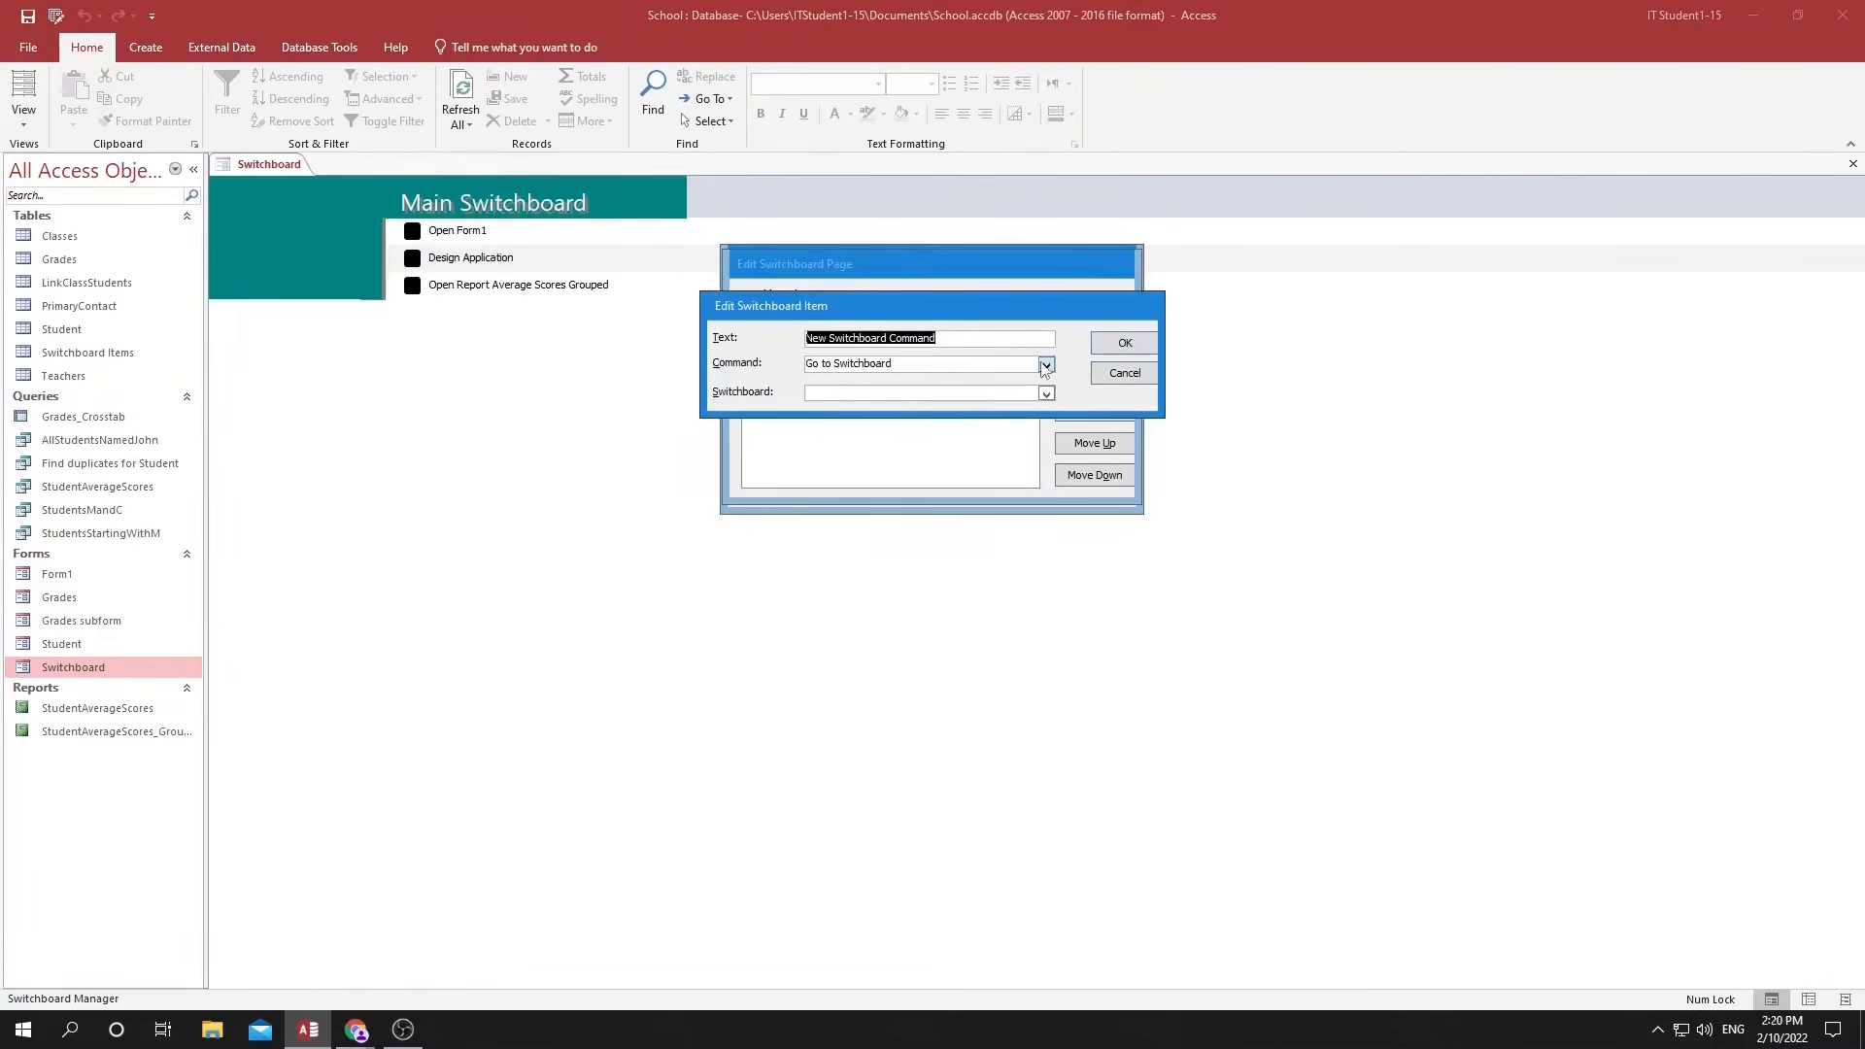
left_click(1046, 364)
left_click(1046, 365)
left_click(1046, 394)
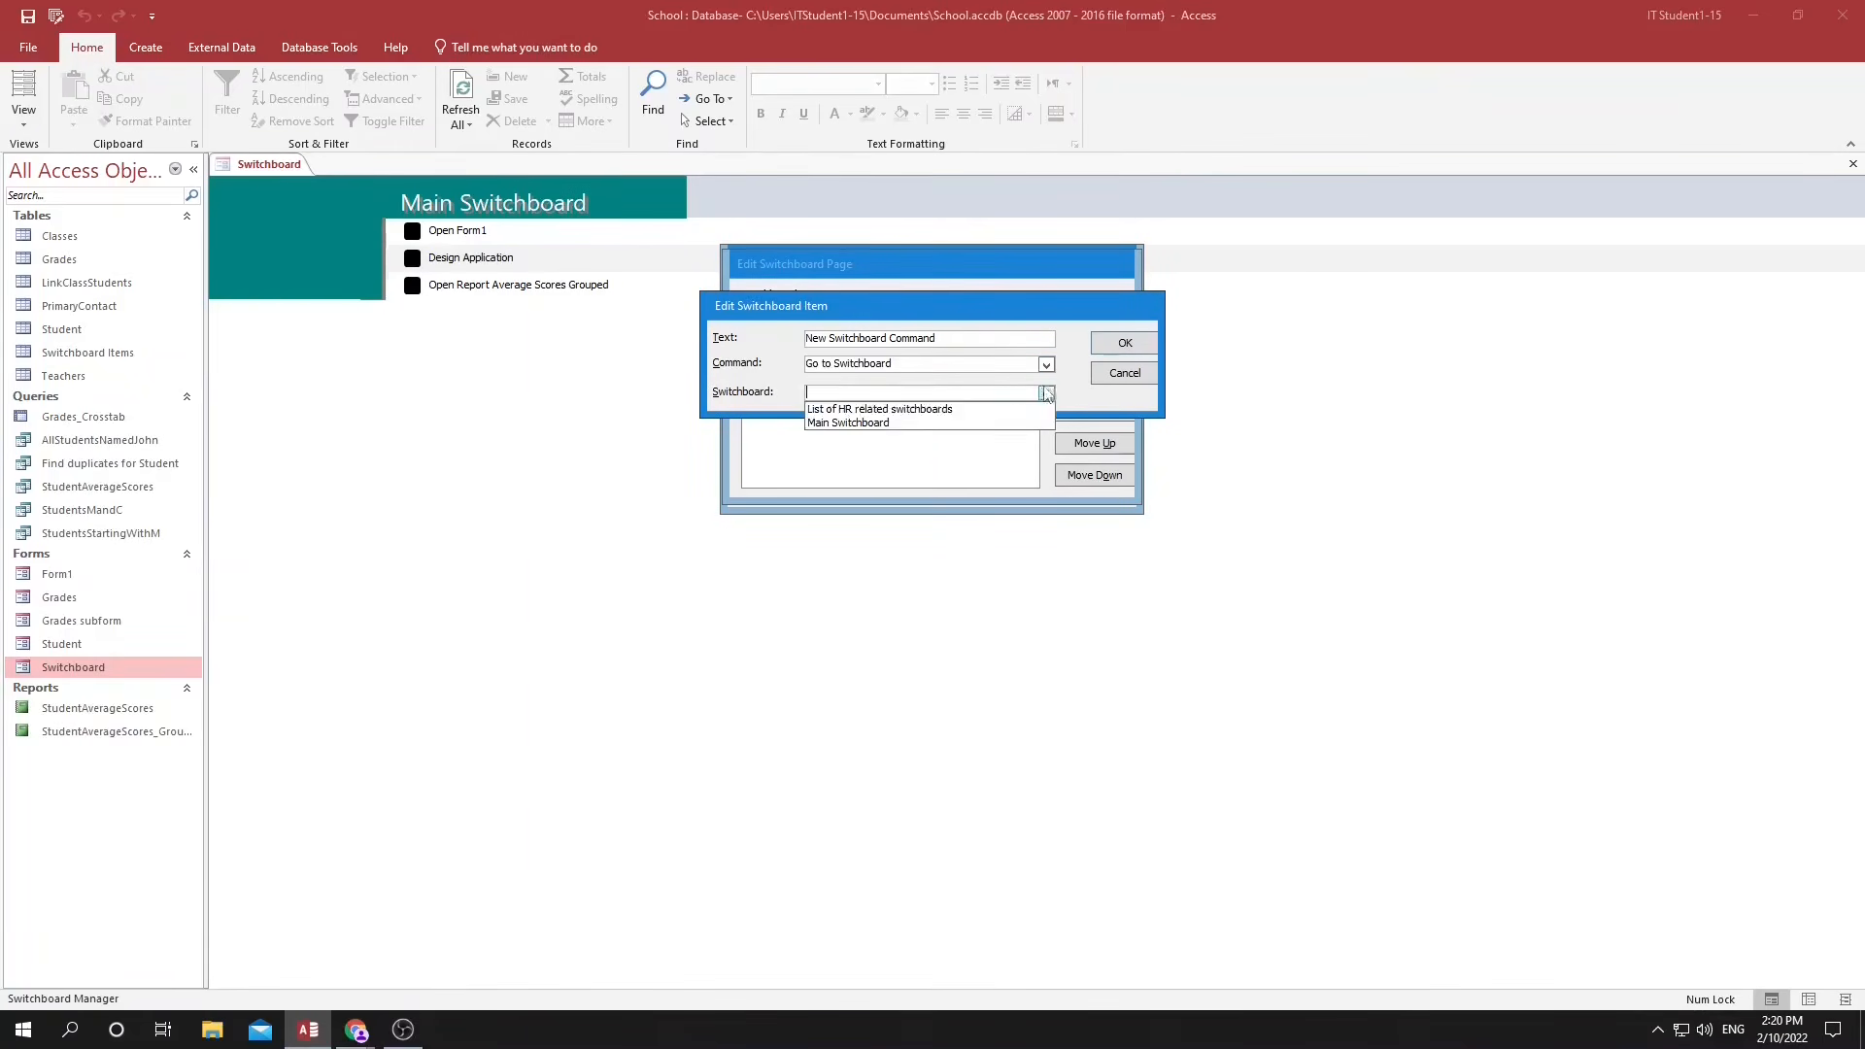
left_click(893, 409)
left_click_drag(949, 338, 721, 285)
type("Go to HR Swi")
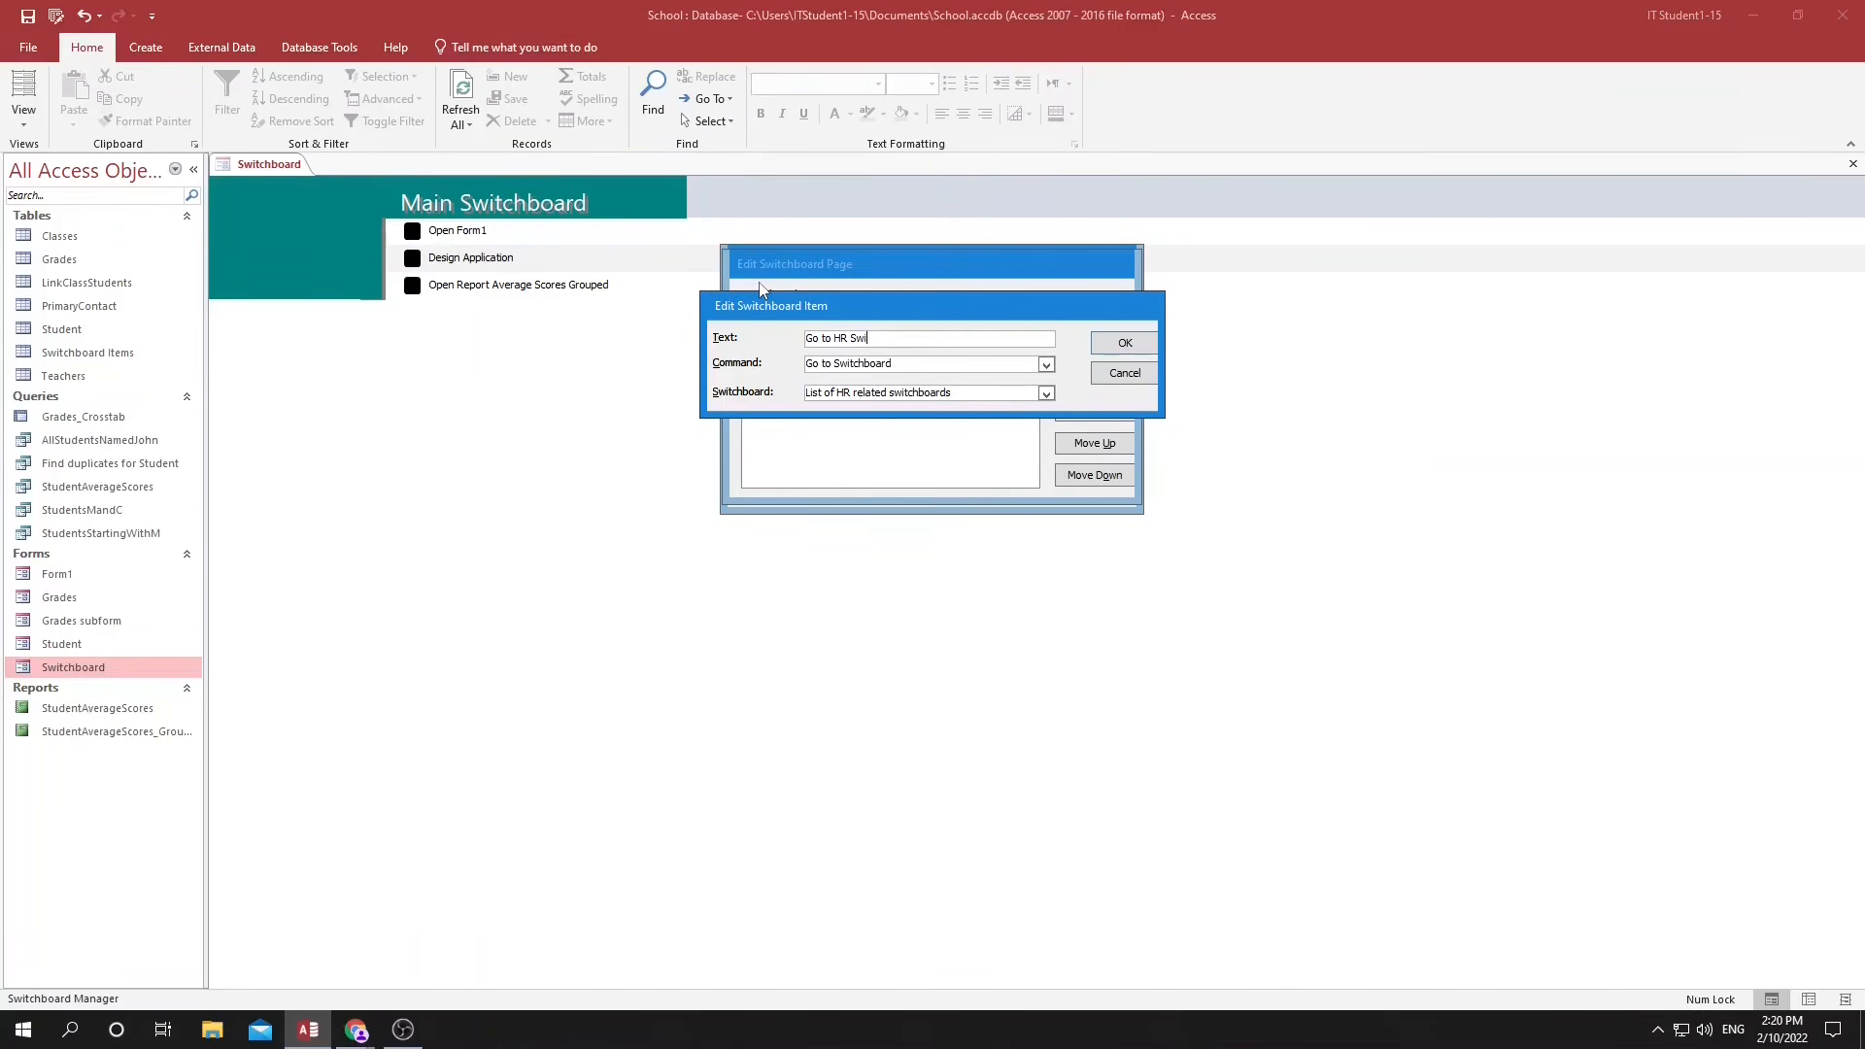
type("tchboards")
left_click(1116, 347)
Move the "Go to HR Switchboards" item to the top of the Main Switchboard's item list and close Switchboard Manager.
left_click(814, 401)
left_click(1094, 443)
left_click(1095, 443)
left_click(1095, 443)
left_click(1094, 304)
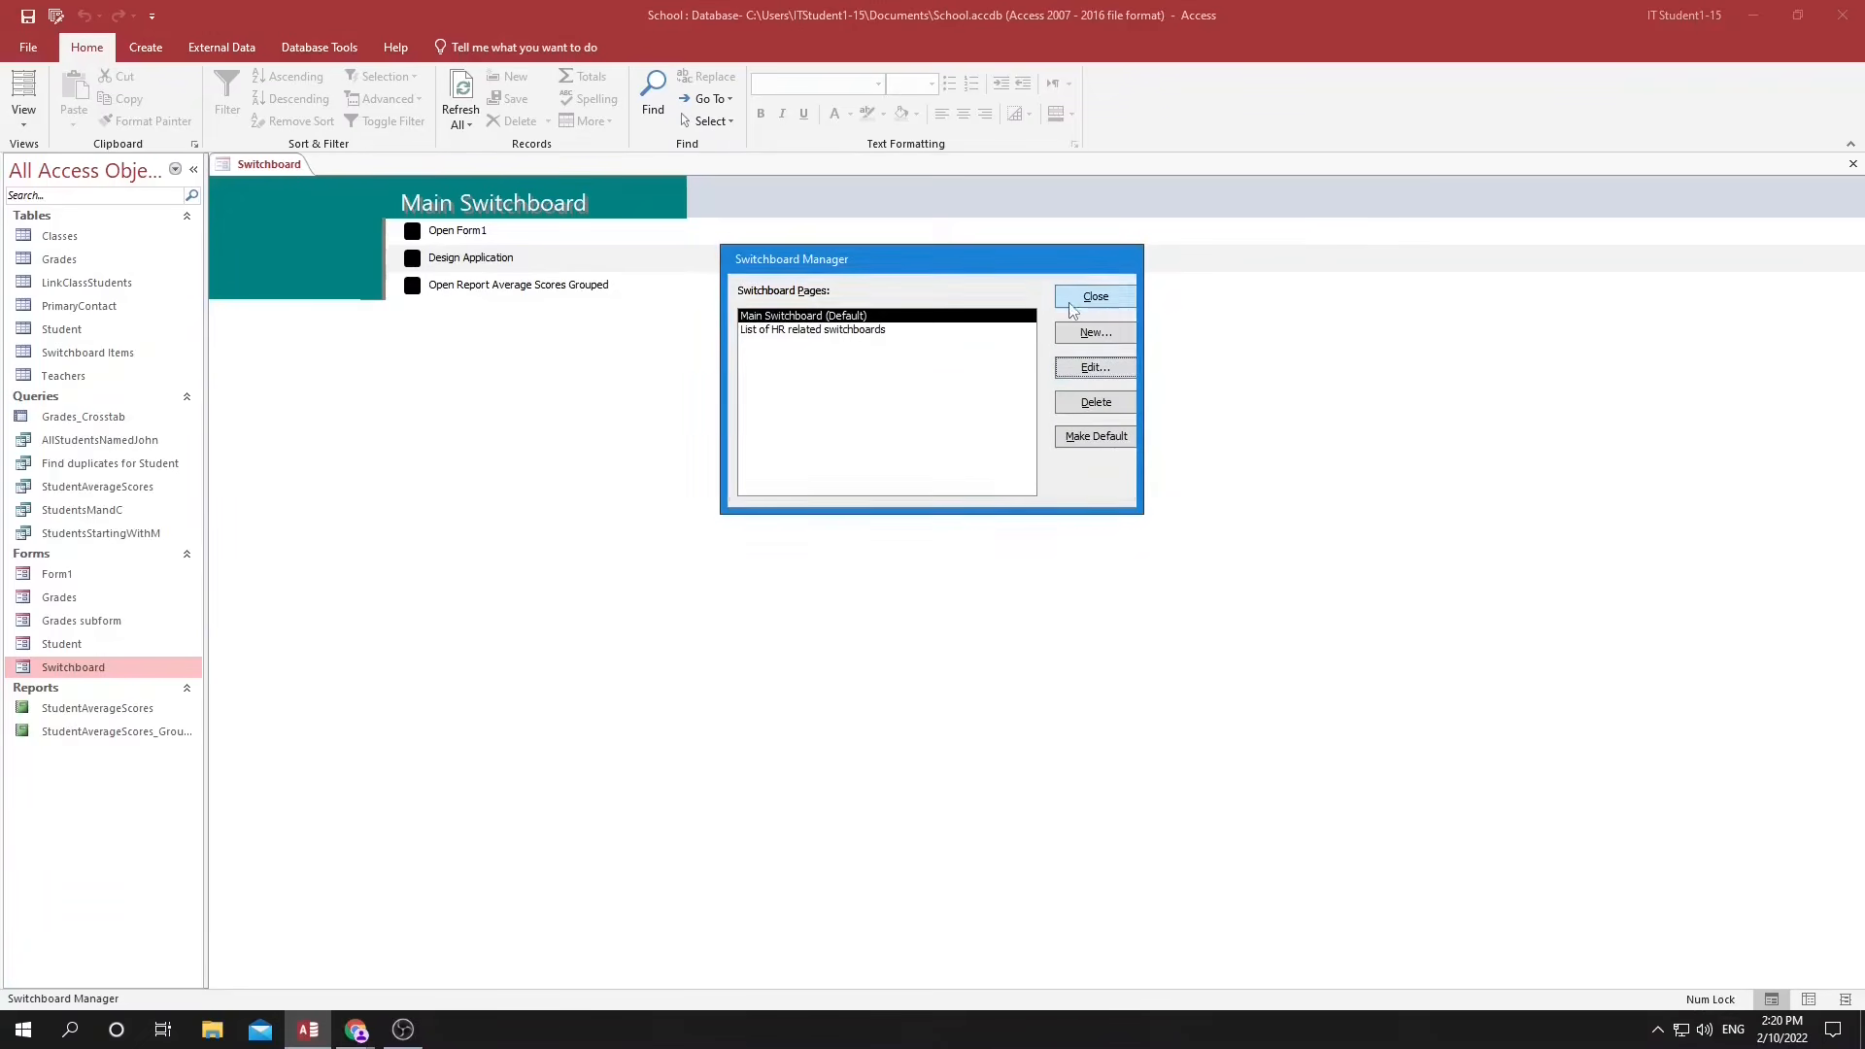
left_click(1080, 301)
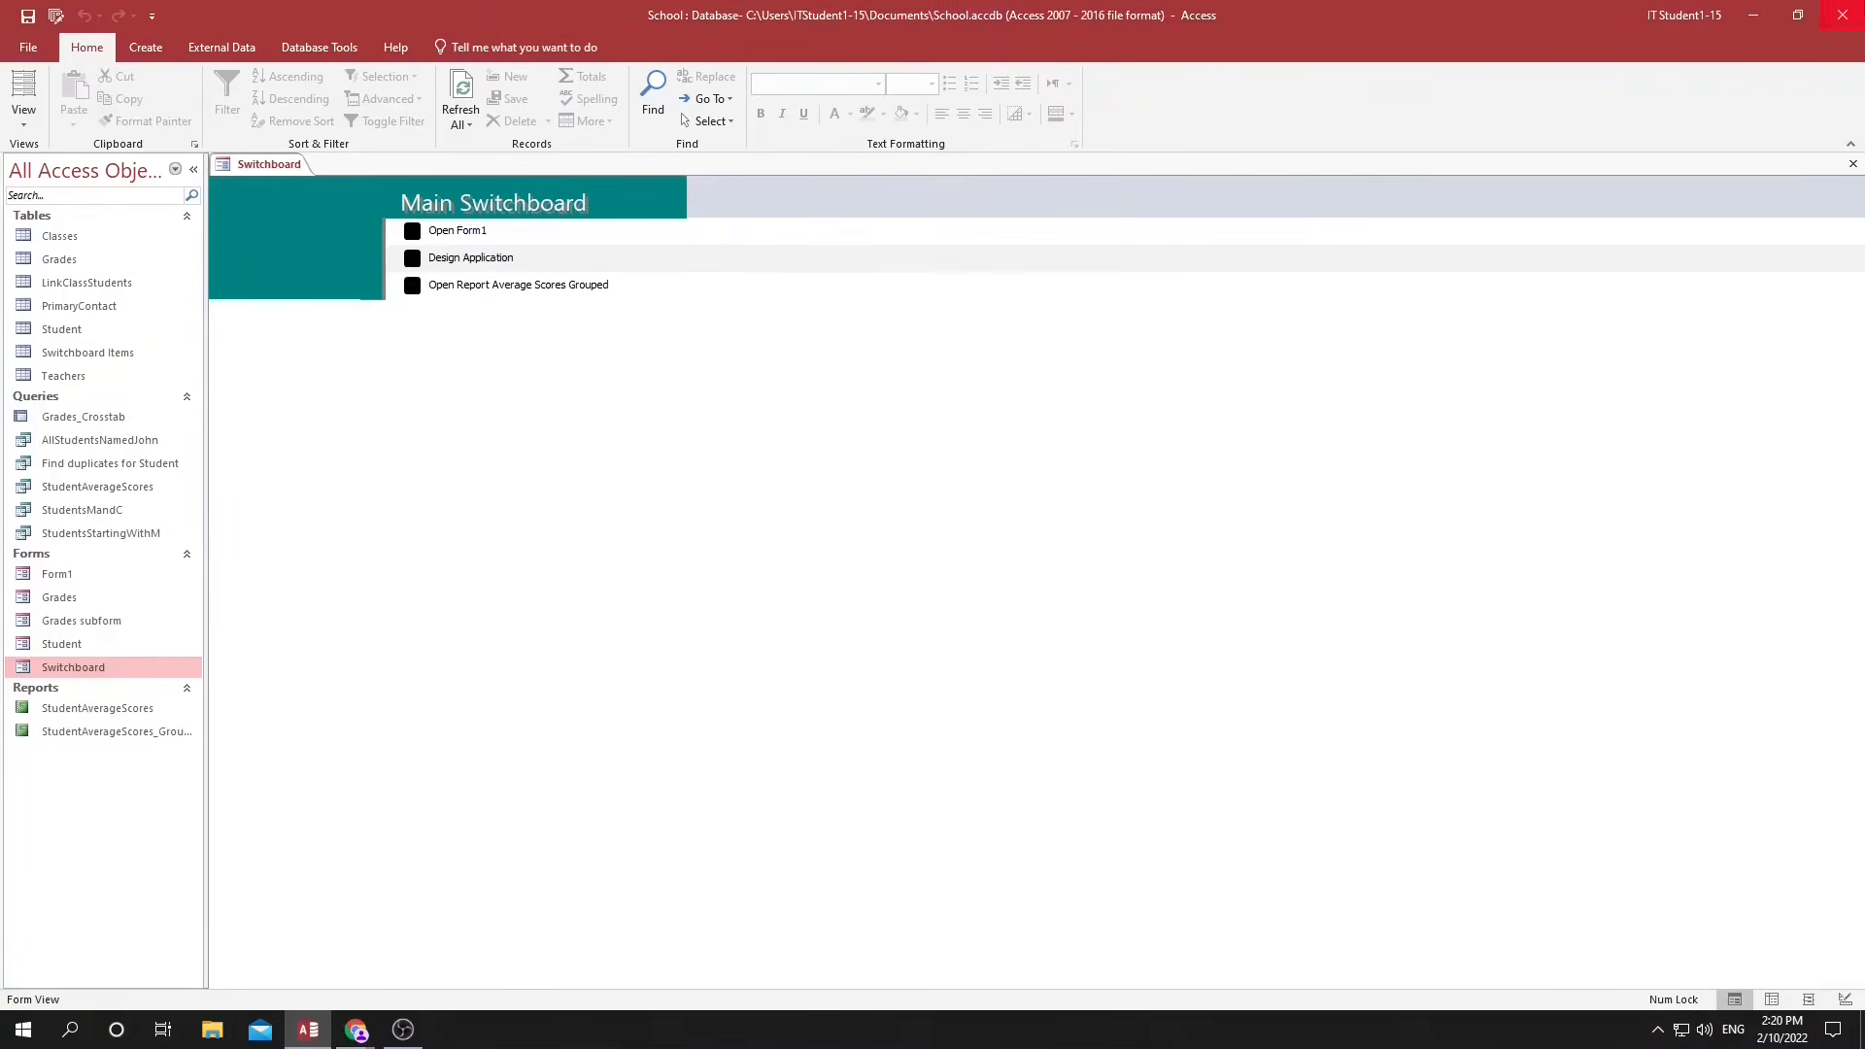
Close and reopen the Switchboard form, then follow its "Go to HR Switchboards" item to the HR page.
left_click(1853, 166)
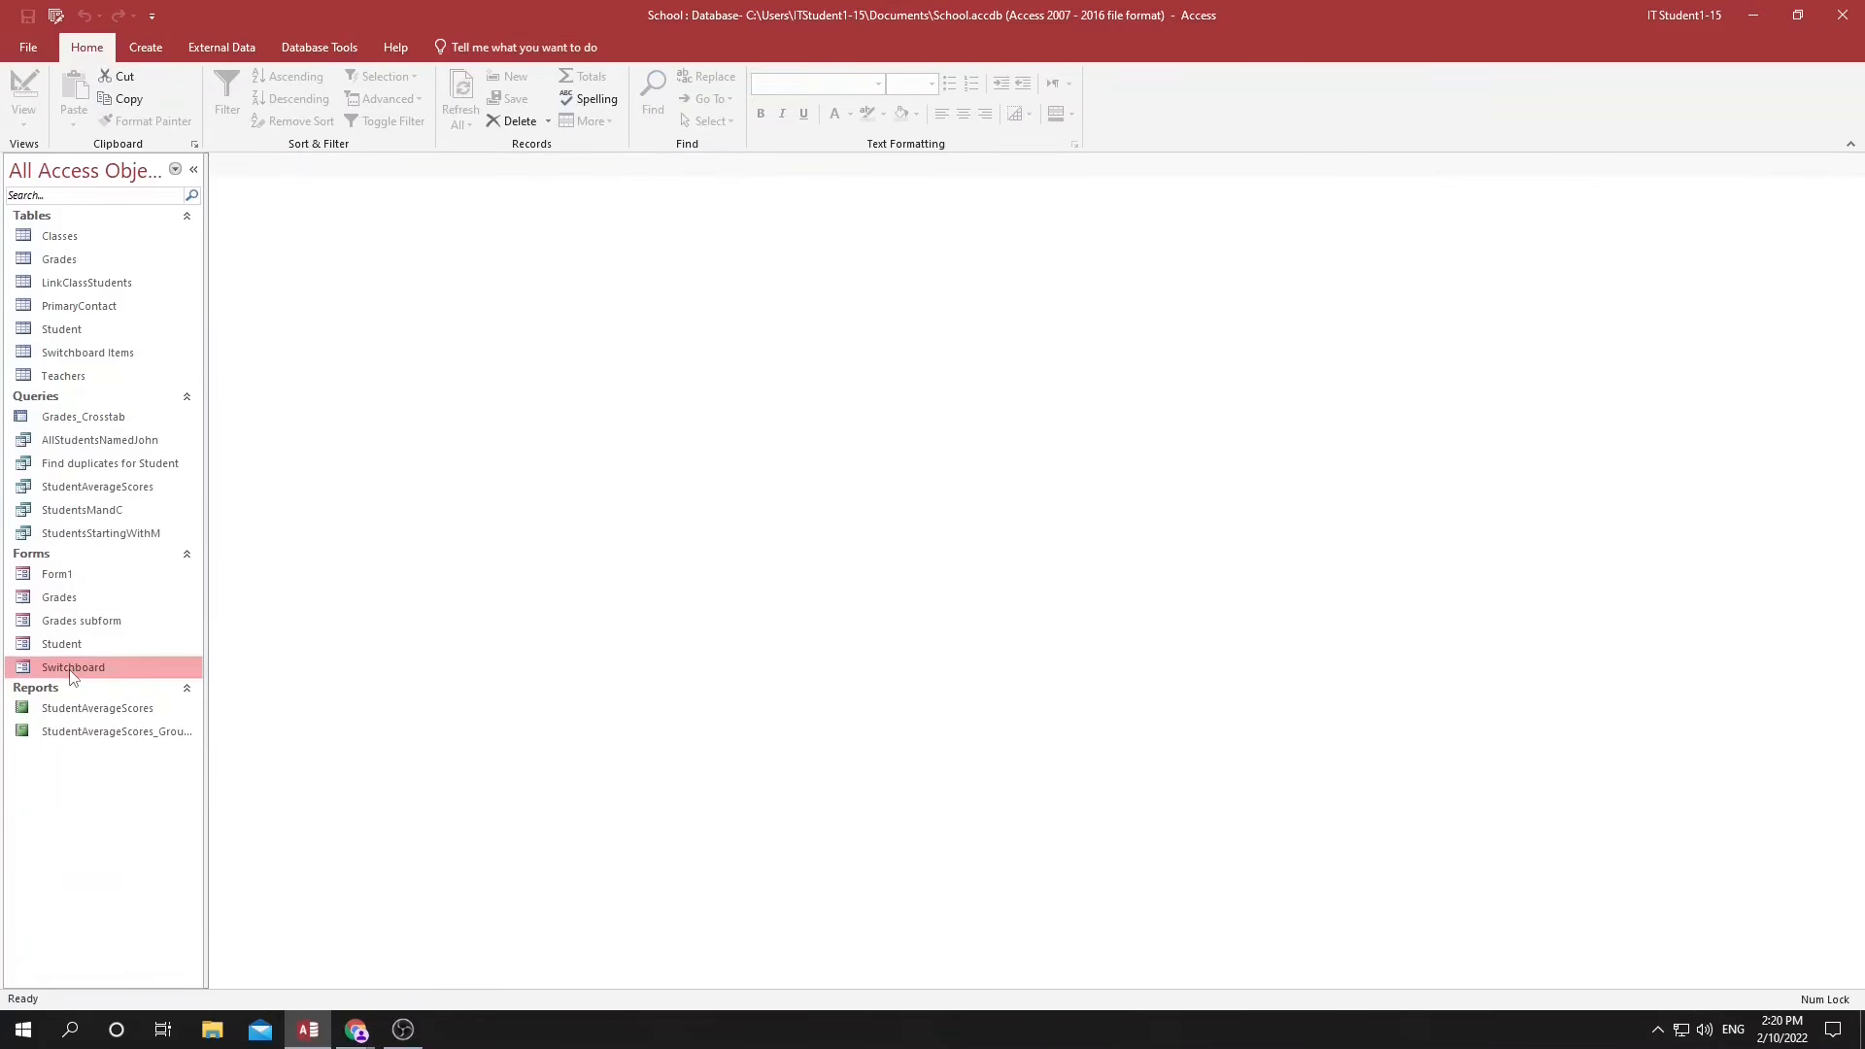
double_click(110, 666)
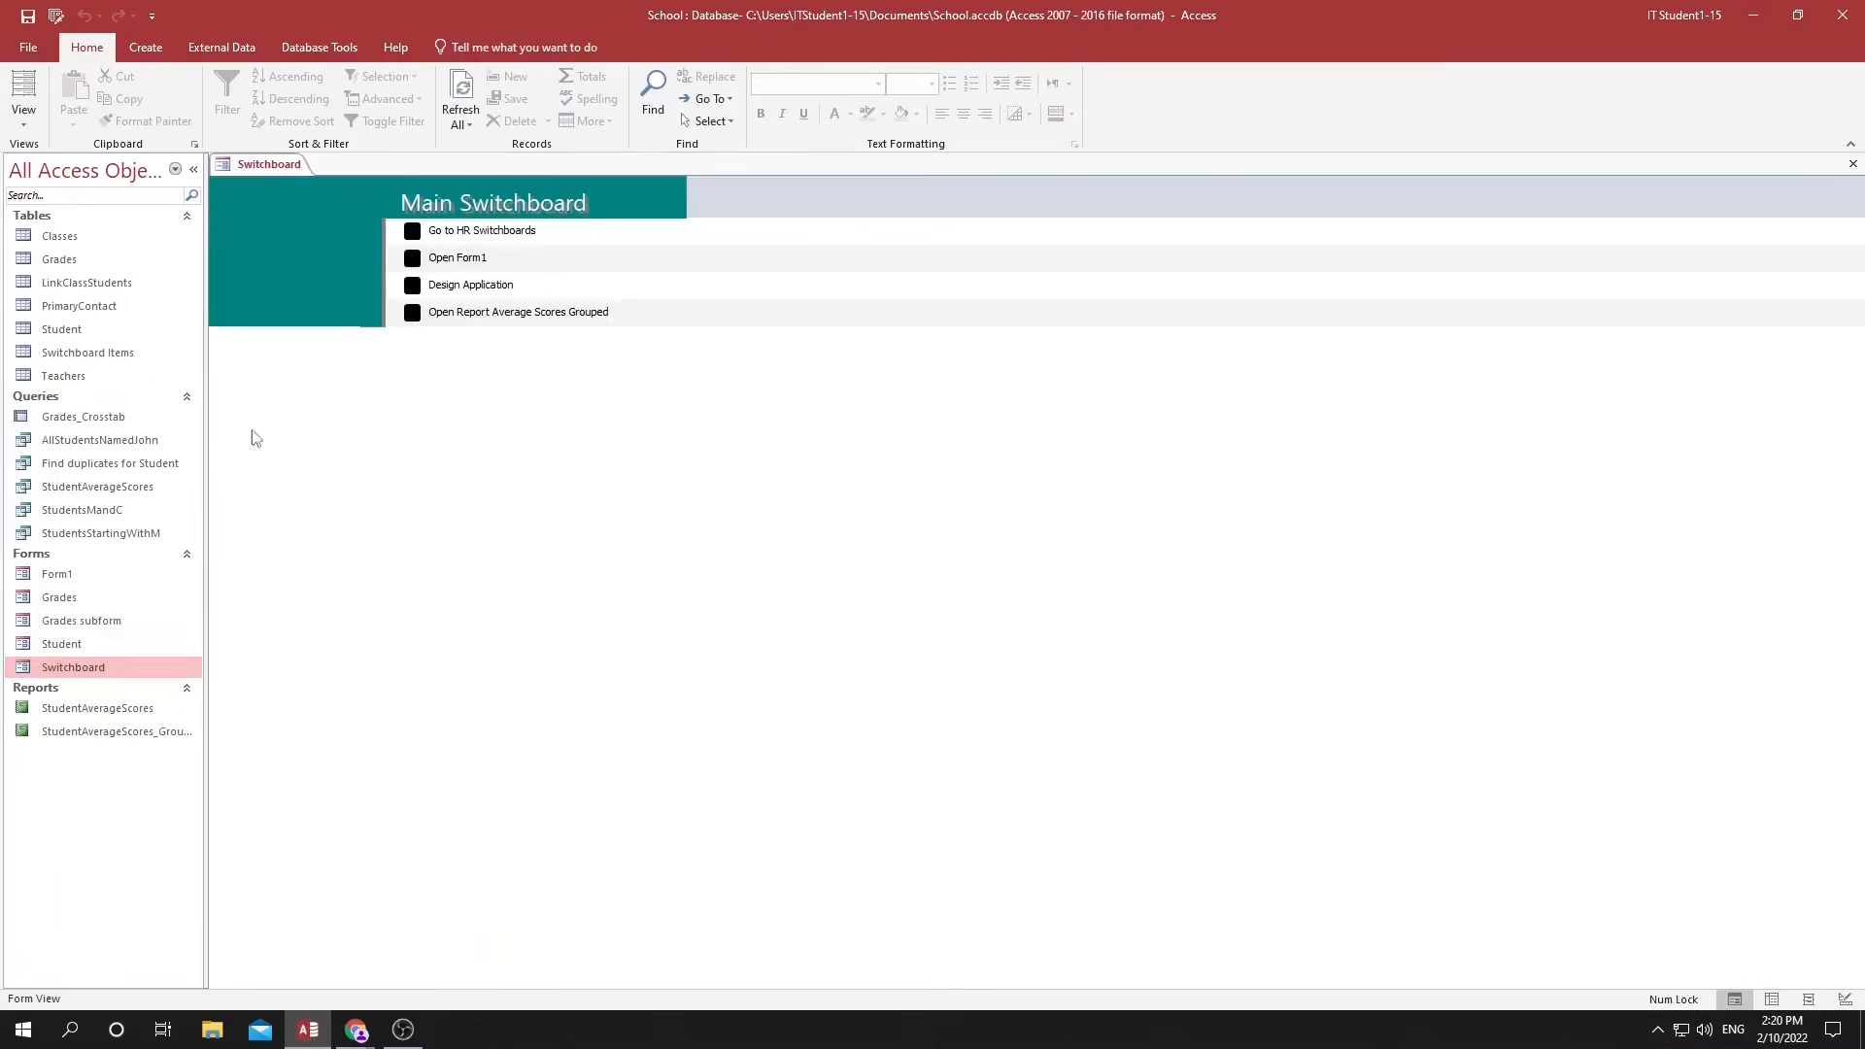
left_click(412, 231)
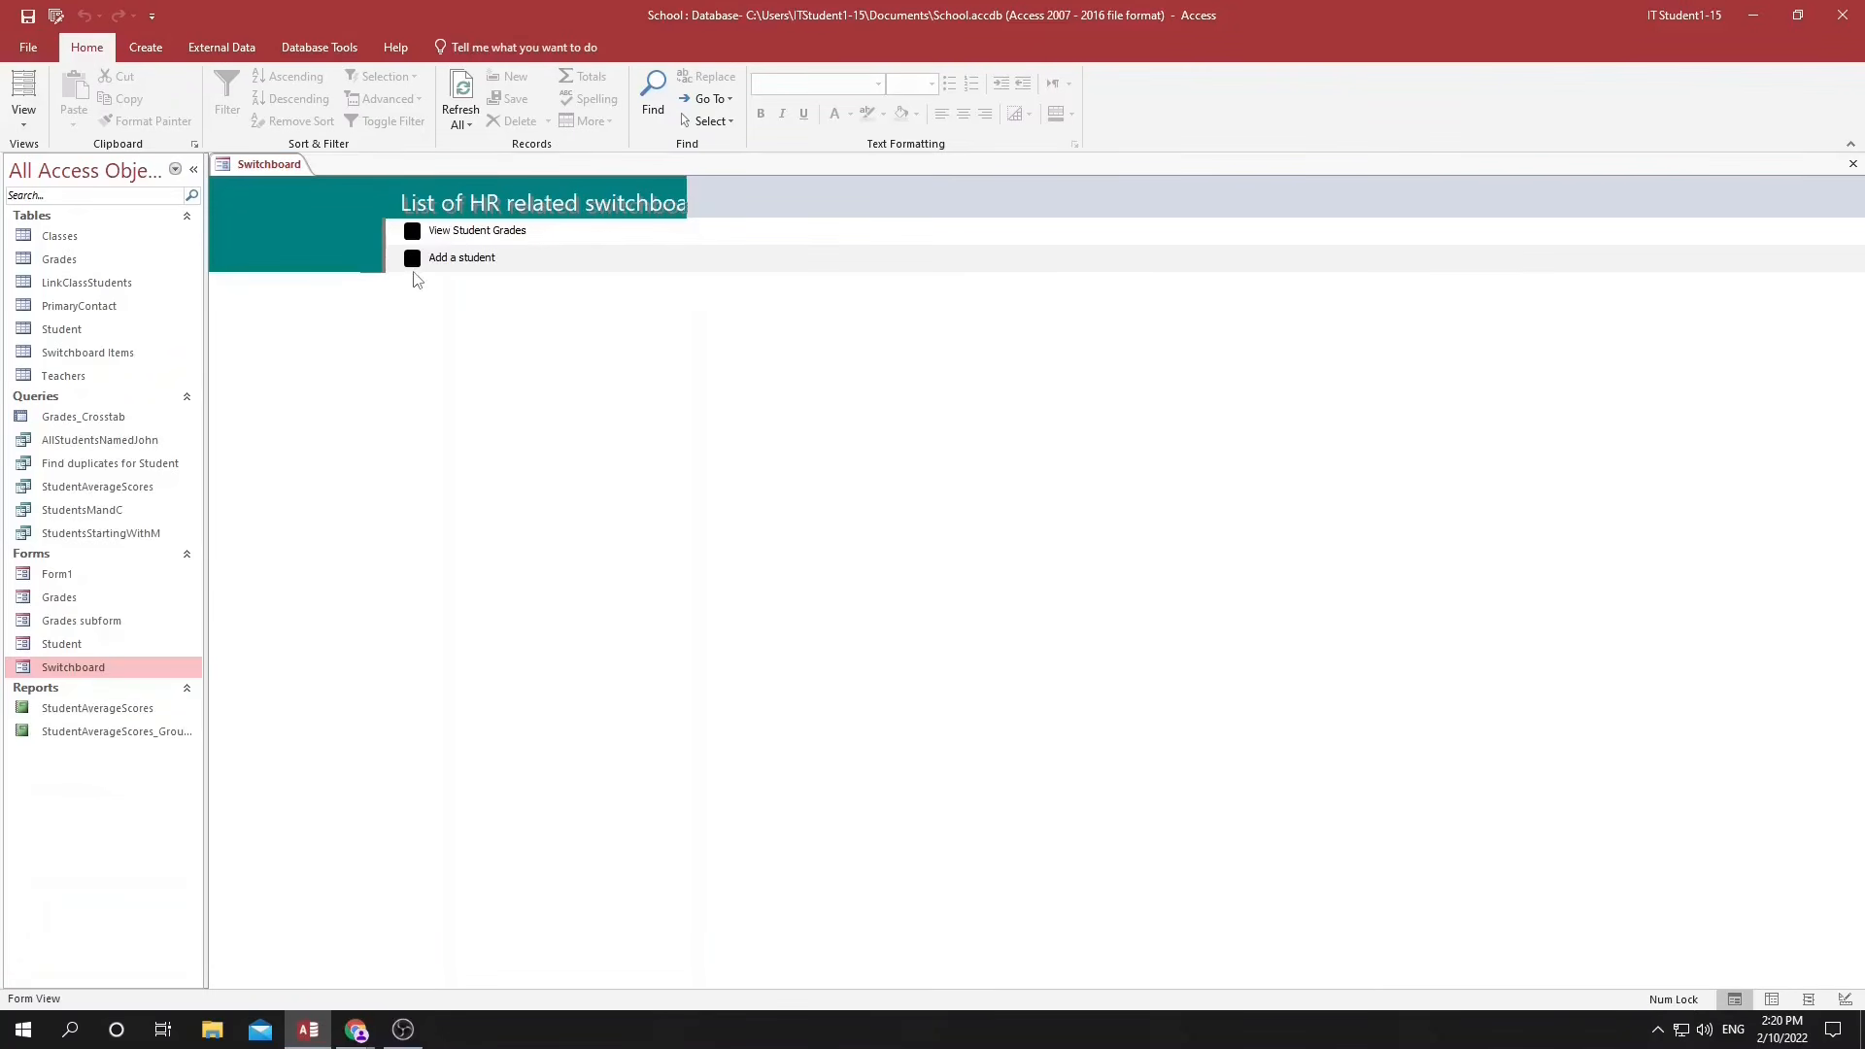